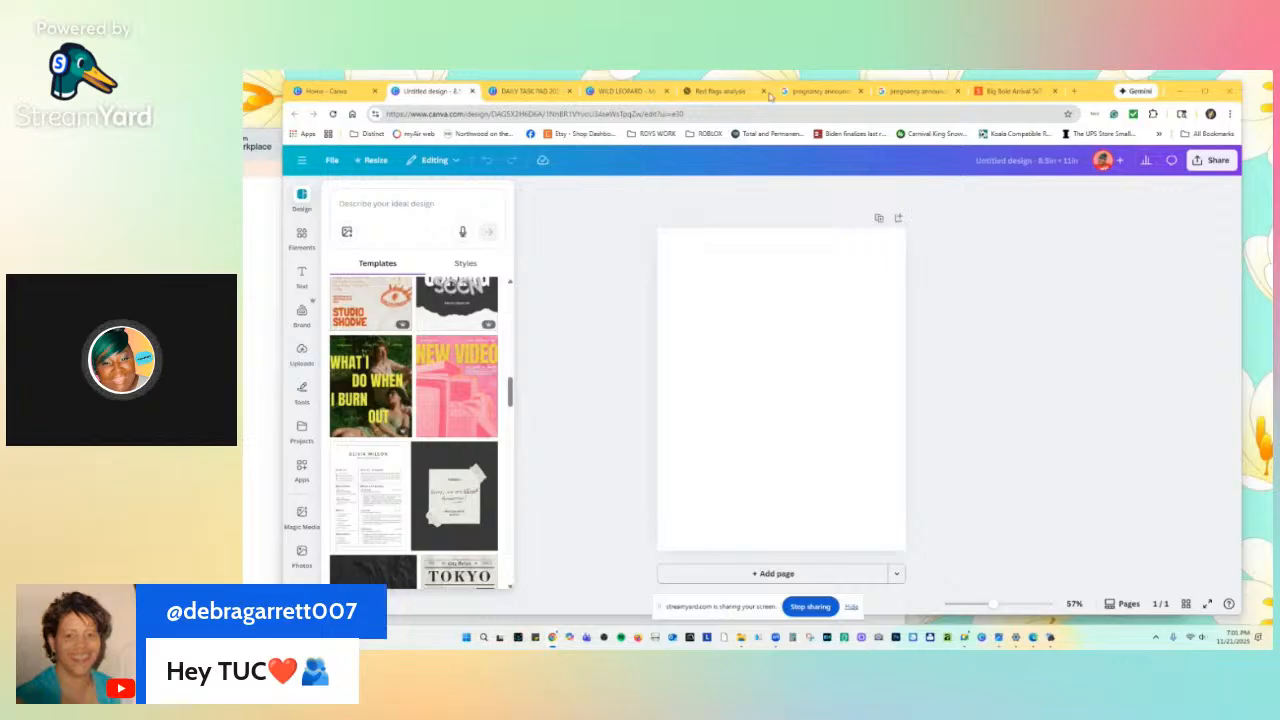
Open a new Chrome tab and go to YouTube from the start-page shortcut.
{"action": "left_click", "coordinate": [1073, 91]}
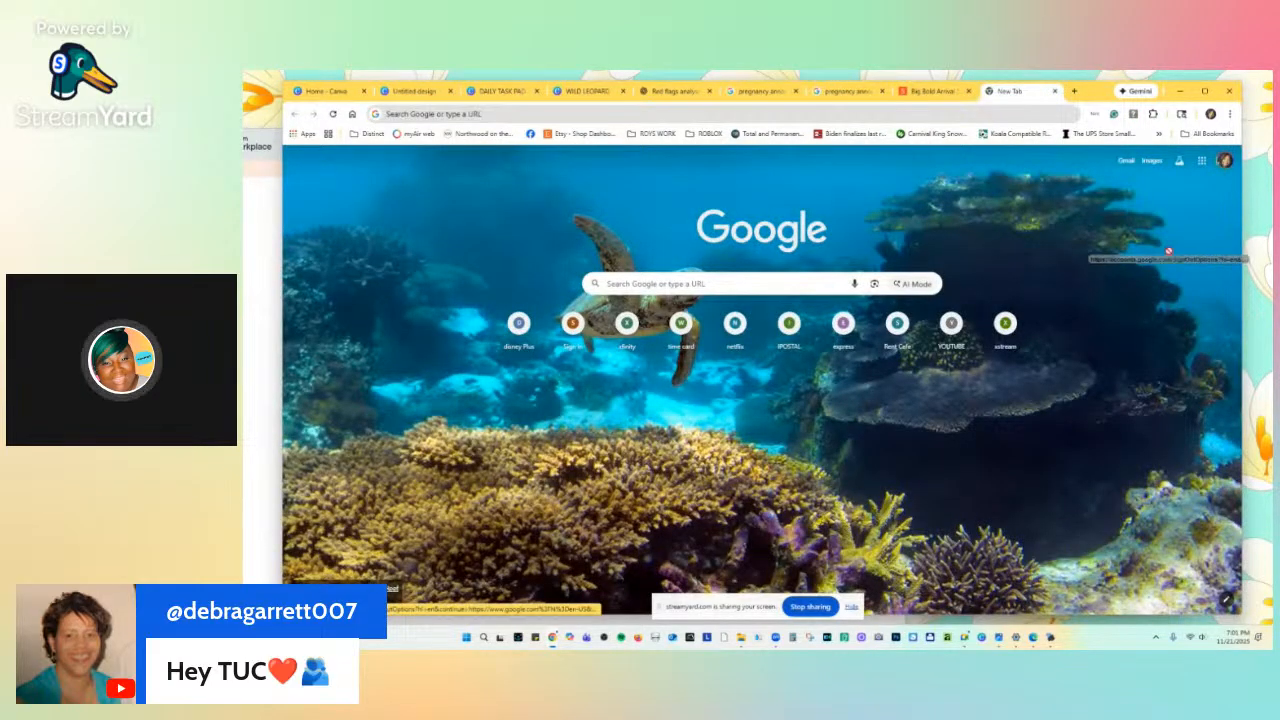
{"action": "left_click", "coordinate": [949, 324]}
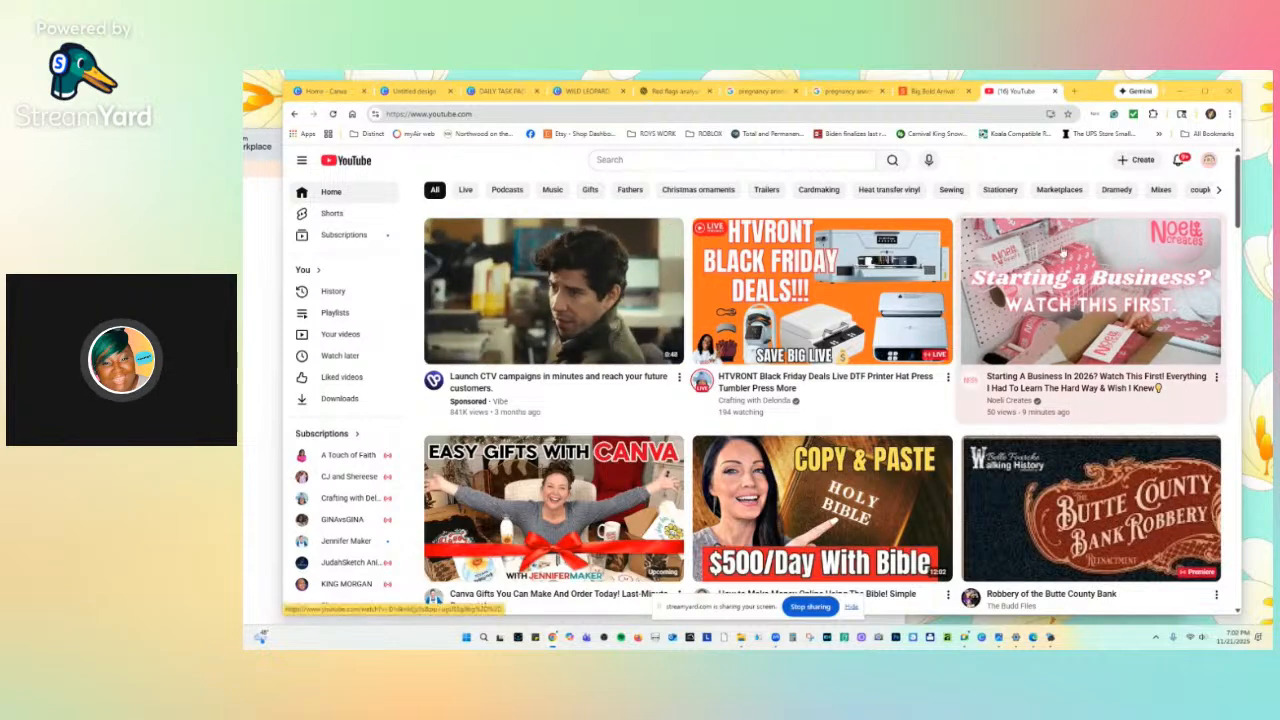
Open the signed-in account's YouTube channel page and scroll through its banner and live stream.
{"action": "left_click", "coordinate": [1209, 160]}
{"action": "left_click", "coordinate": [1142, 212]}
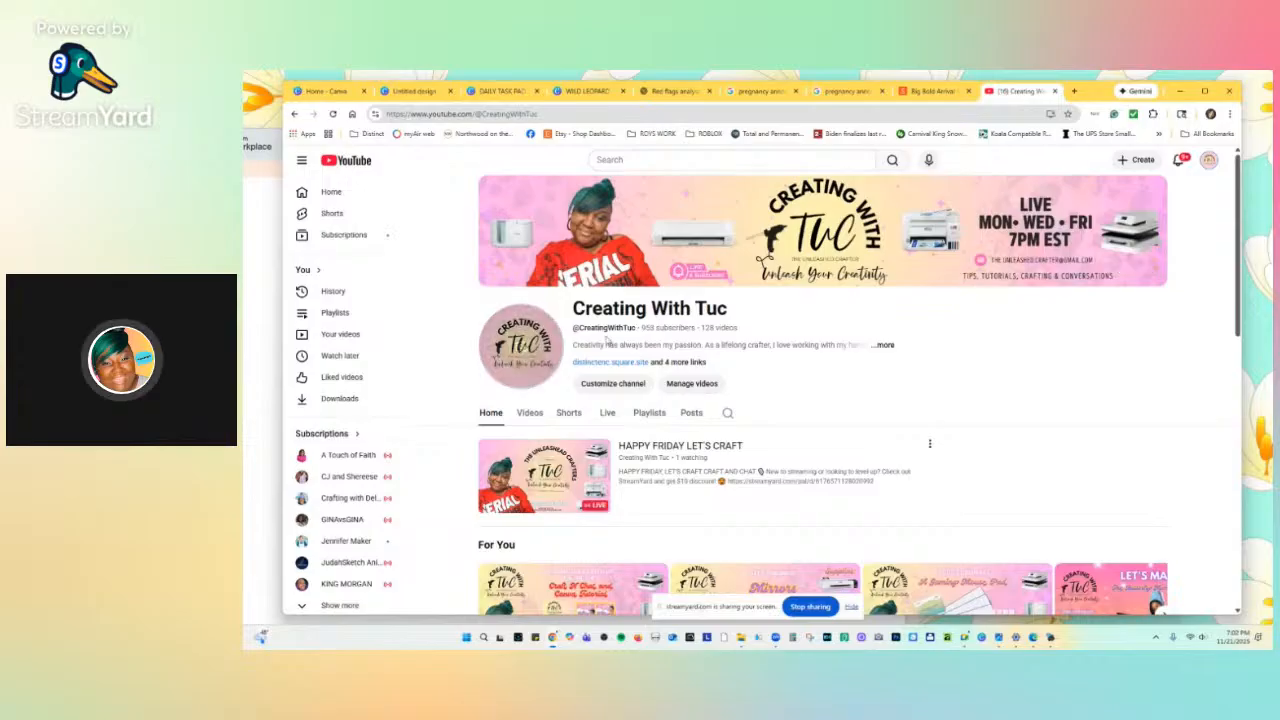
{"action": "double_click", "coordinate": [646, 327]}
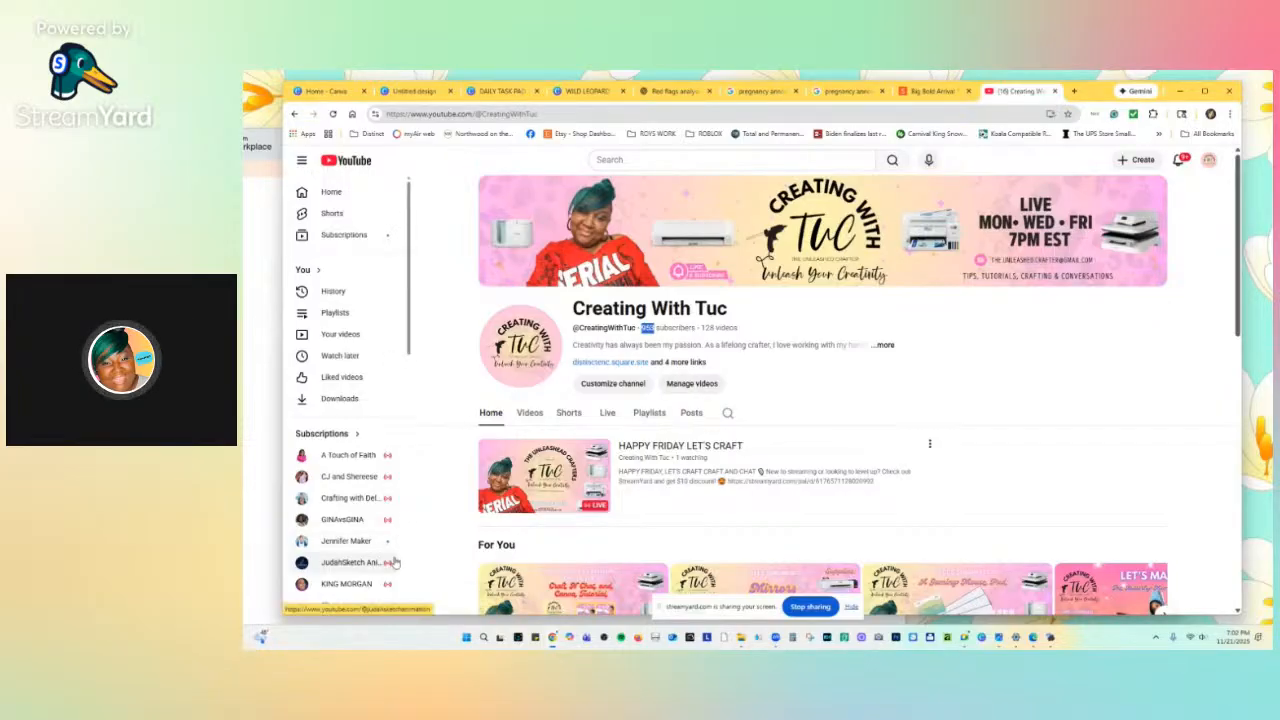
{"action": "scroll", "coordinate": [425, 584], "scroll_direction": "down", "scroll_amount": 1}
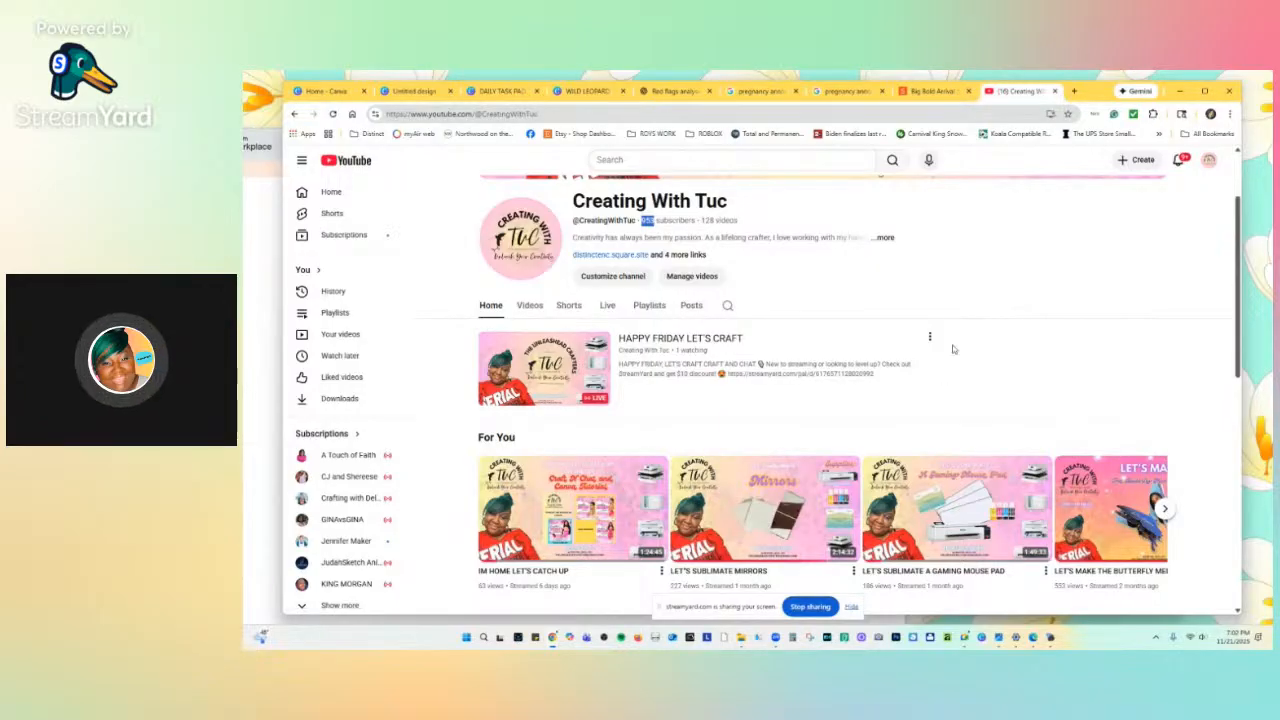
{"action": "scroll", "coordinate": [1035, 305], "scroll_direction": "up", "scroll_amount": 1}
{"action": "scroll", "coordinate": [1035, 305], "scroll_direction": "up", "scroll_amount": 1}
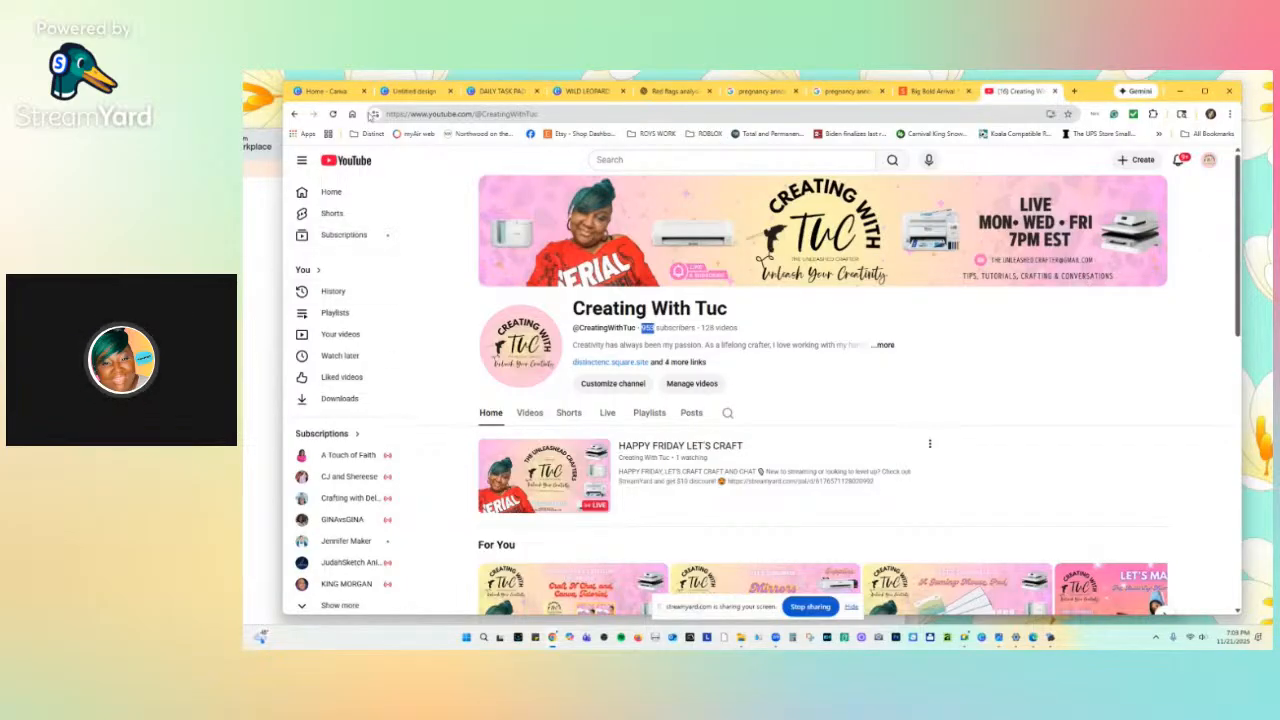
Check the Canva and pregnancy announcement tabs, then open the Motherhood flyer's GraphicRiver source page.
{"action": "left_click", "coordinate": [418, 93]}
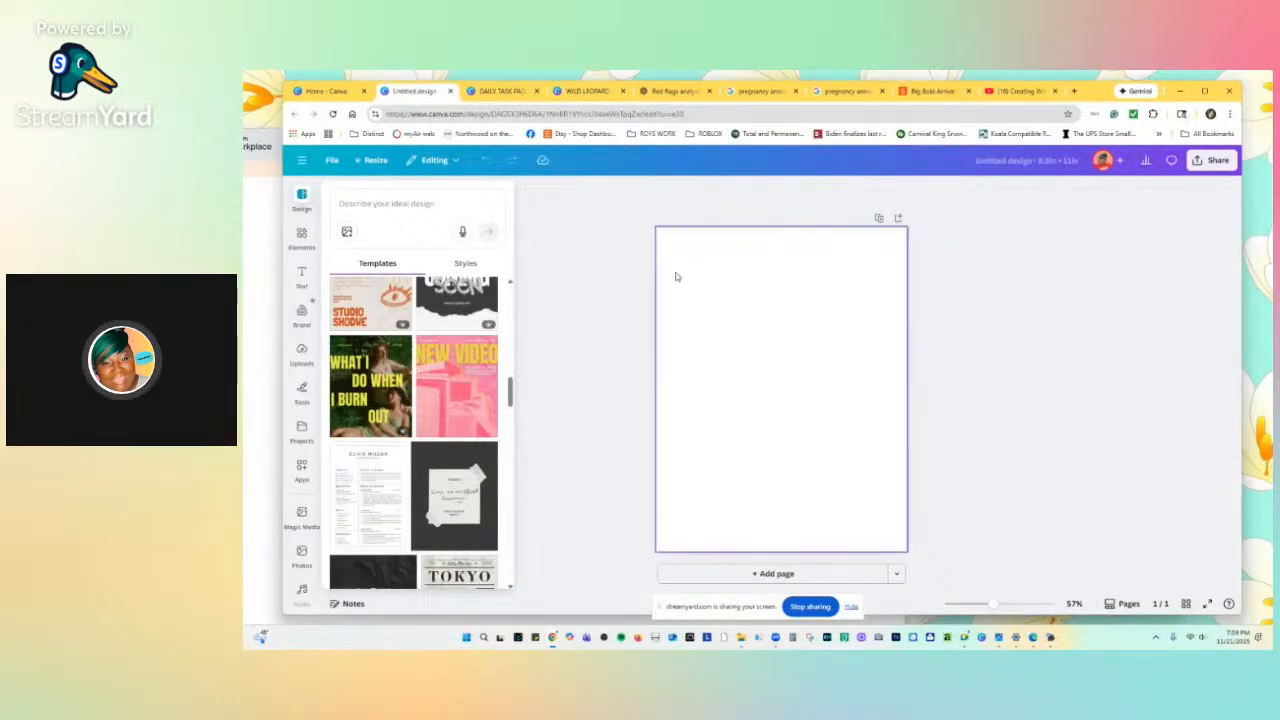
{"action": "left_click", "coordinate": [766, 93]}
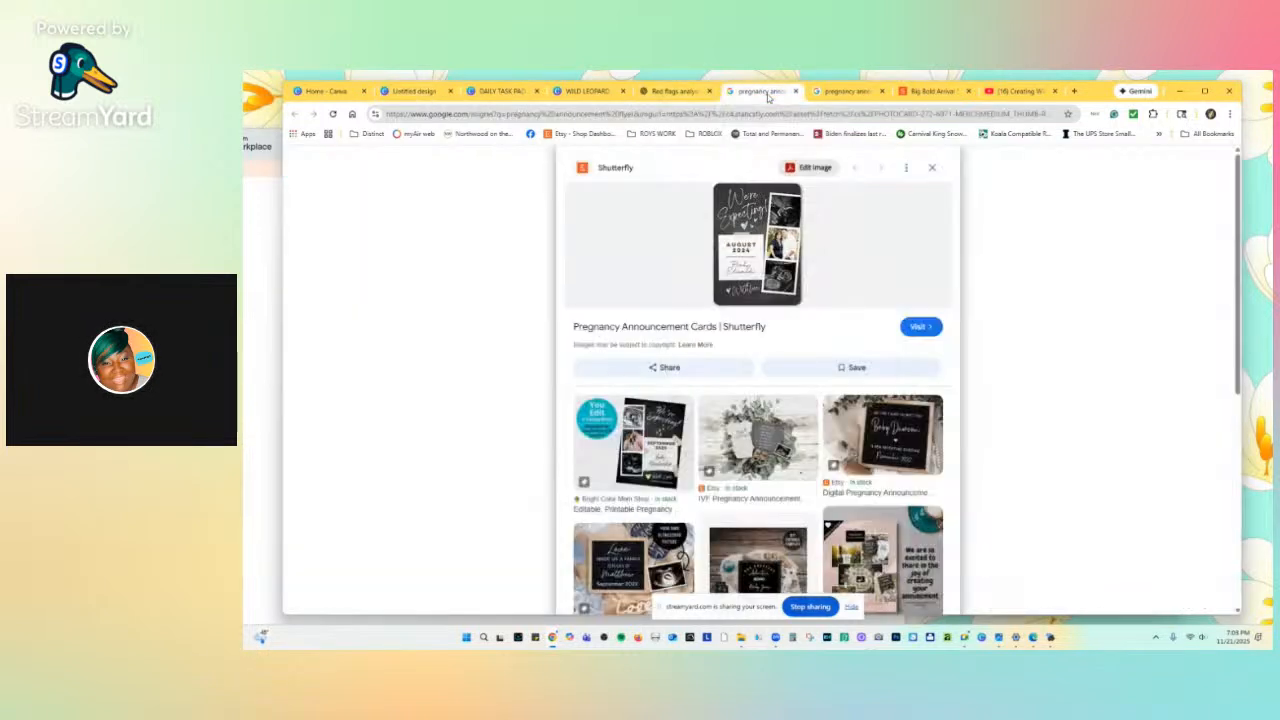
{"action": "left_click", "coordinate": [851, 92]}
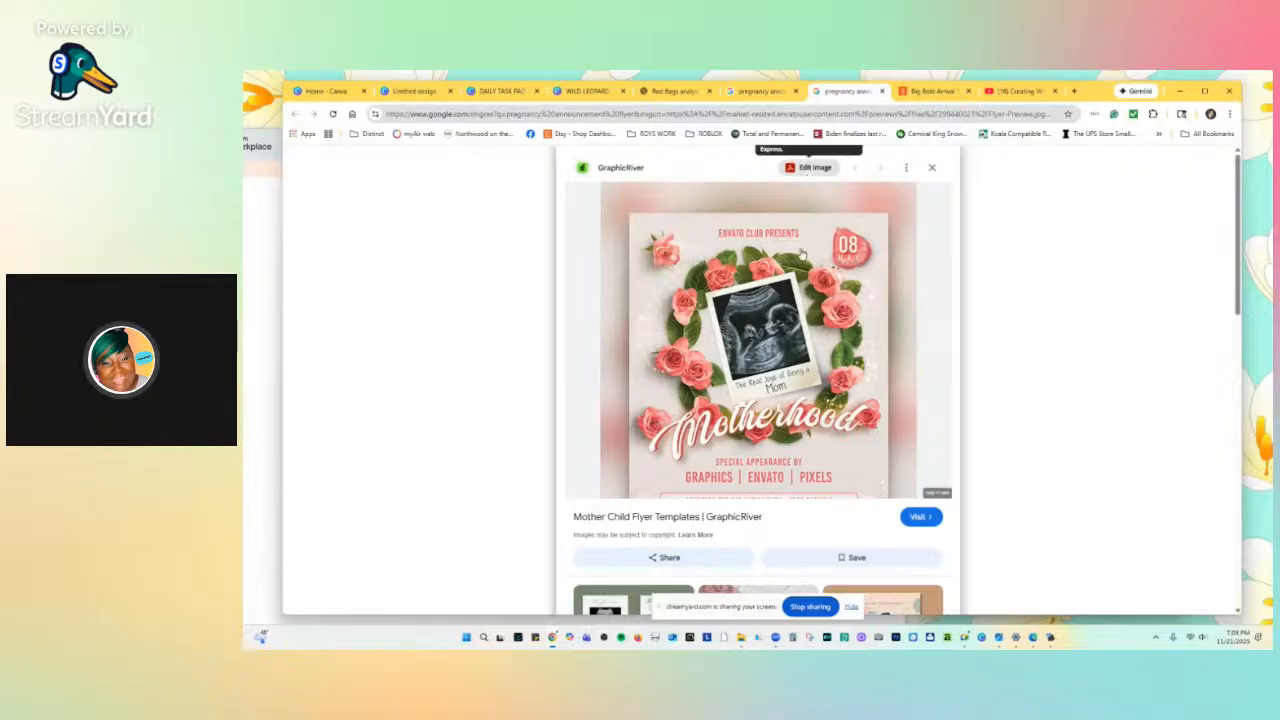
{"action": "scroll", "coordinate": [797, 305], "scroll_direction": "down", "scroll_amount": 2}
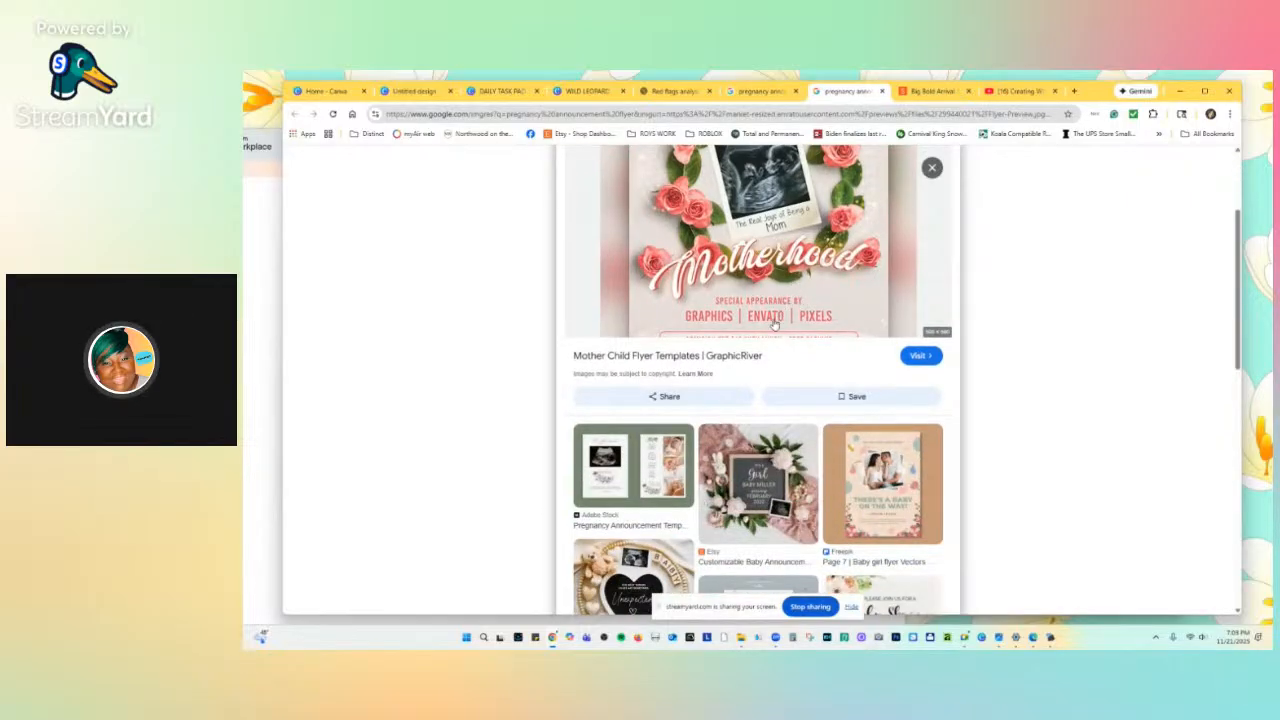
{"action": "scroll", "coordinate": [776, 320], "scroll_direction": "up", "scroll_amount": 2}
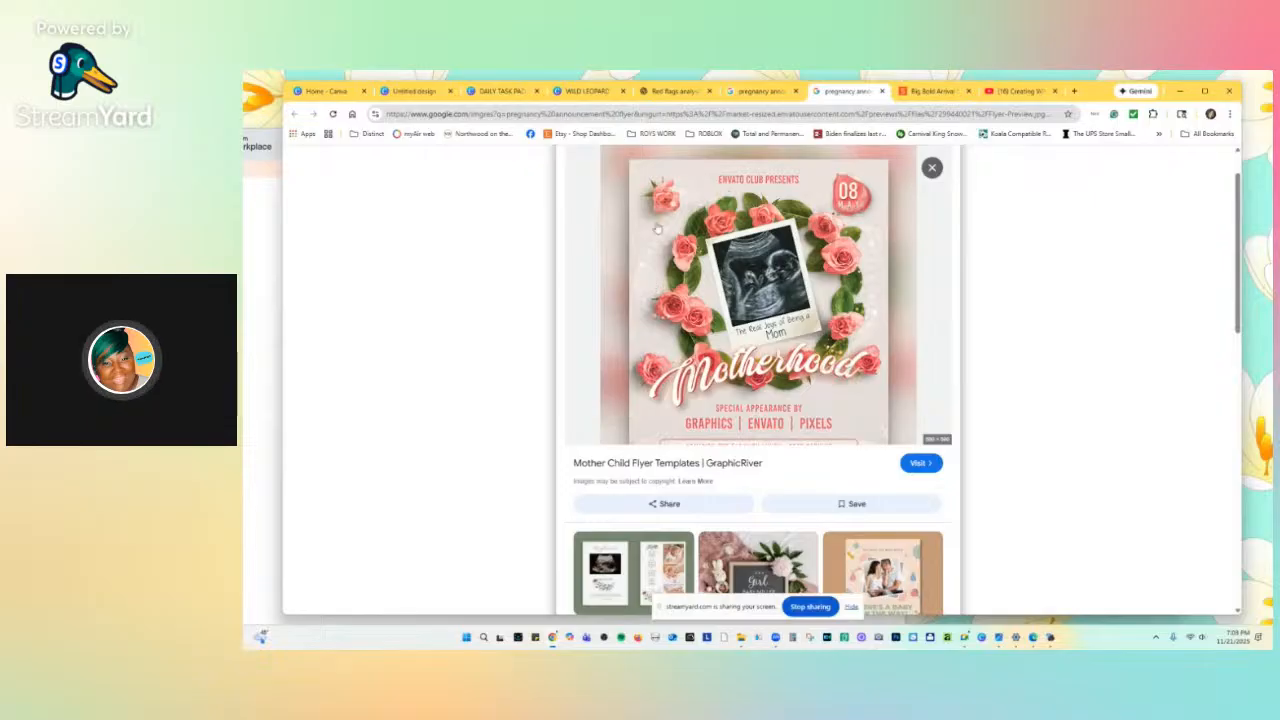
{"action": "left_click", "coordinate": [762, 193]}
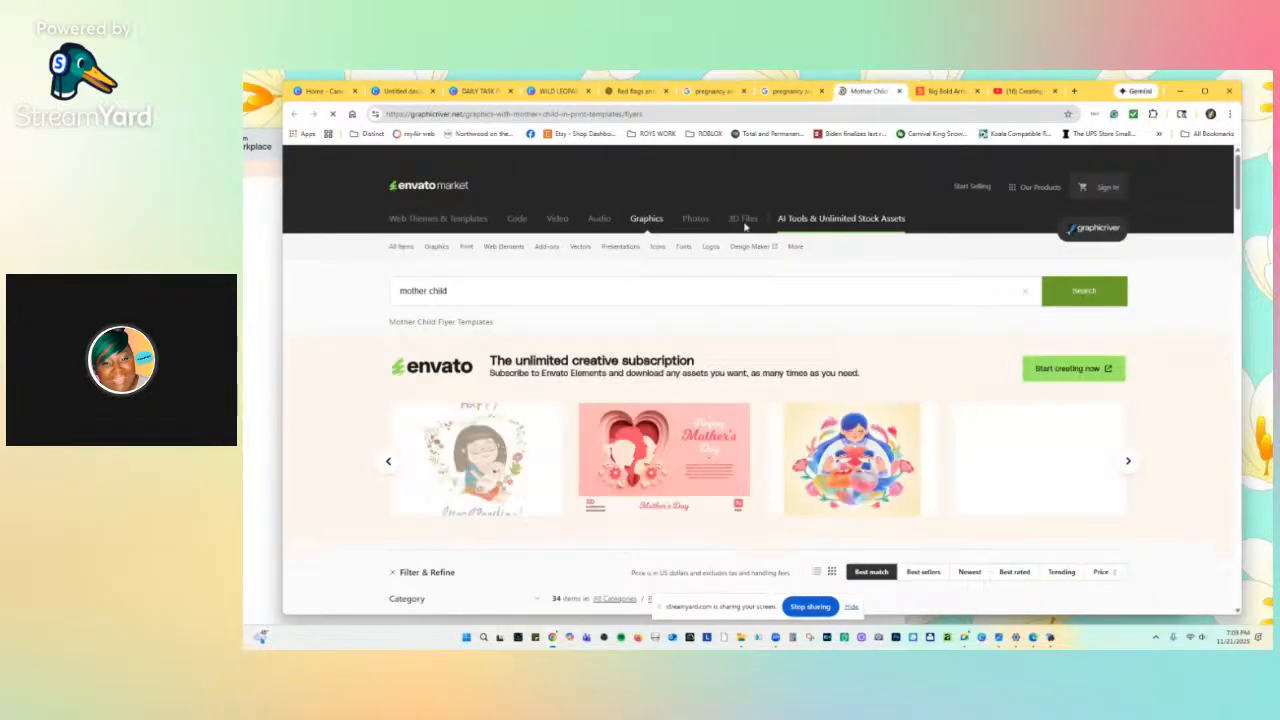
Browse the GraphicRiver Mother Child Flyer Templates results.
{"action": "scroll", "coordinate": [793, 344], "scroll_direction": "down", "scroll_amount": 10}
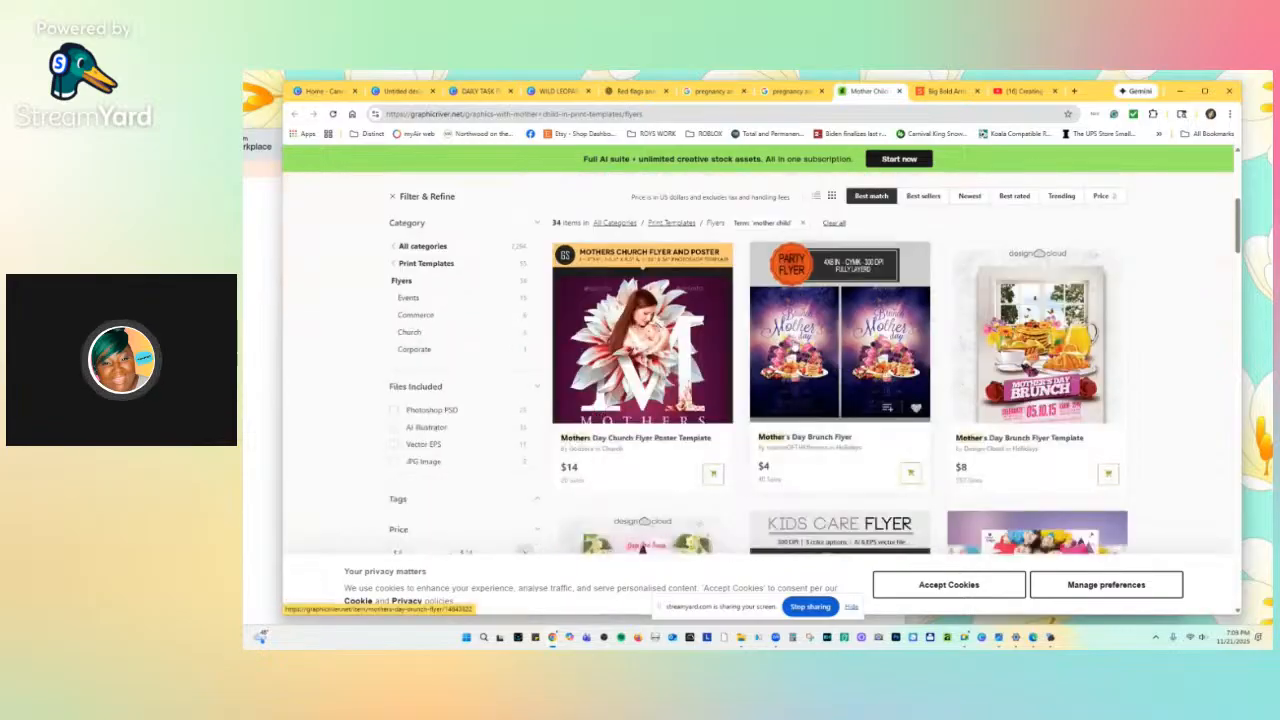
{"action": "scroll", "coordinate": [793, 344], "scroll_direction": "down", "scroll_amount": 7}
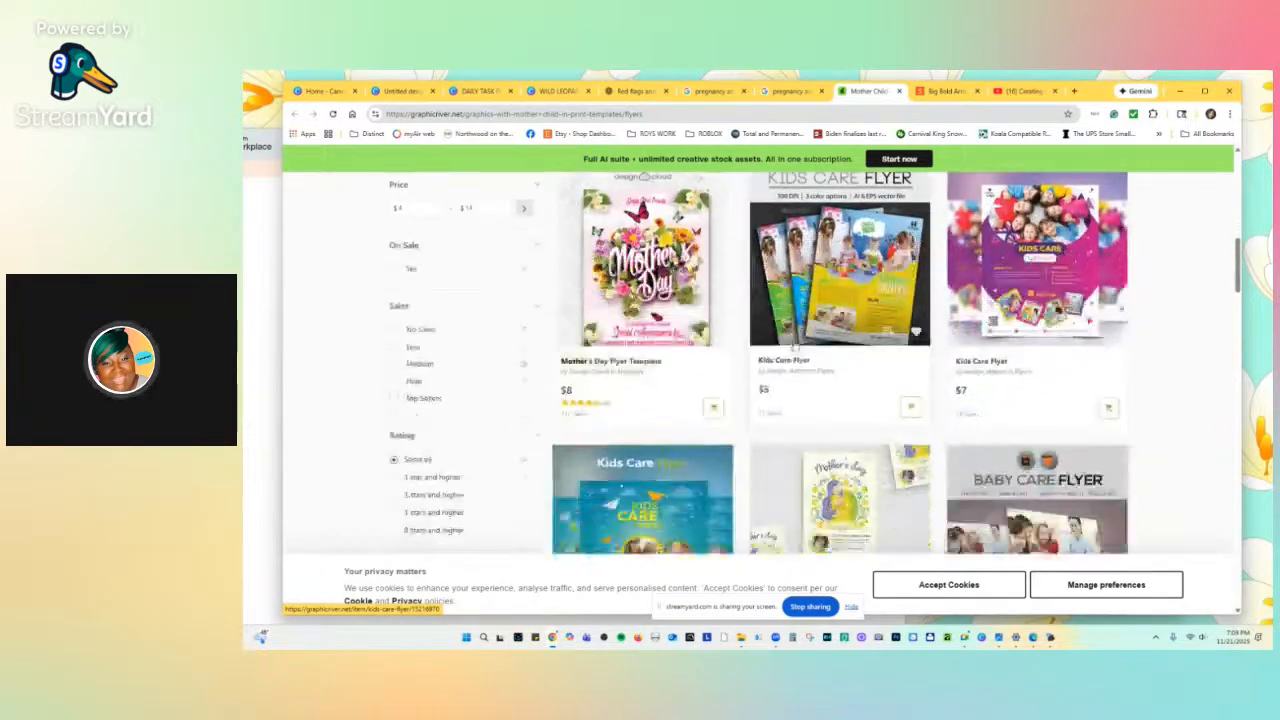
{"action": "scroll", "coordinate": [798, 344], "scroll_direction": "down", "scroll_amount": 5}
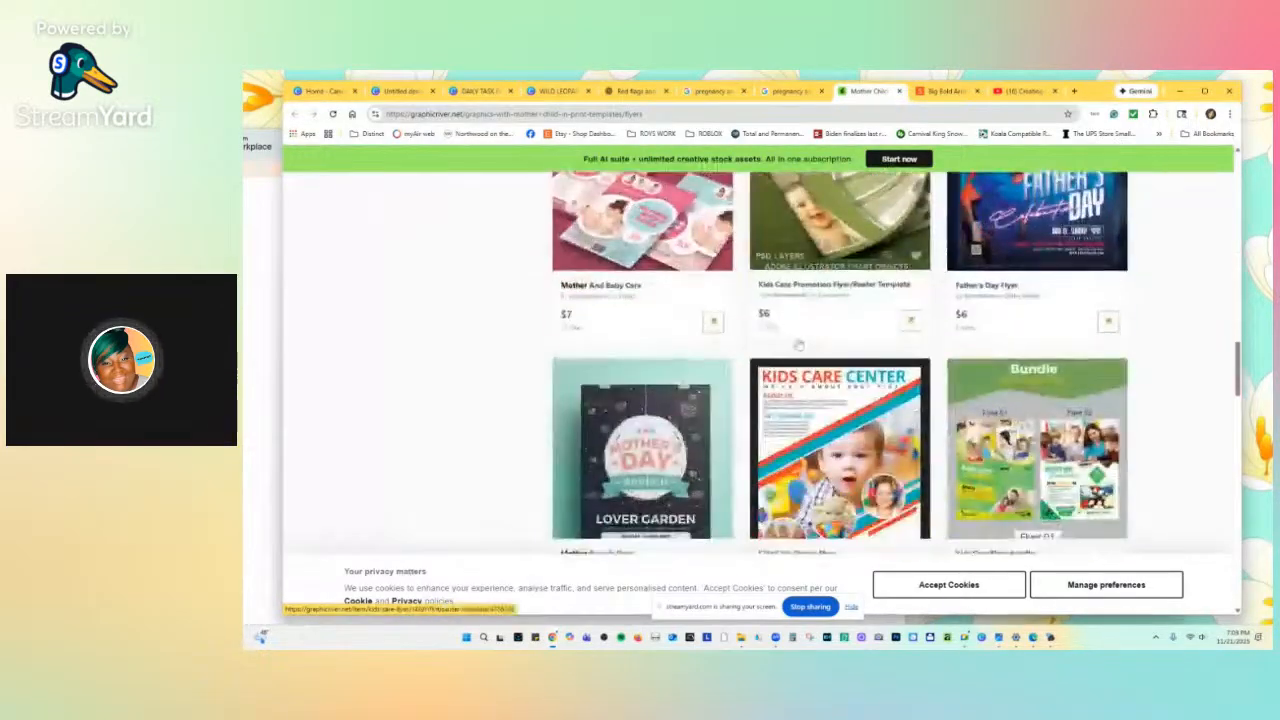
{"action": "scroll", "coordinate": [798, 344], "scroll_direction": "up", "scroll_amount": 1}
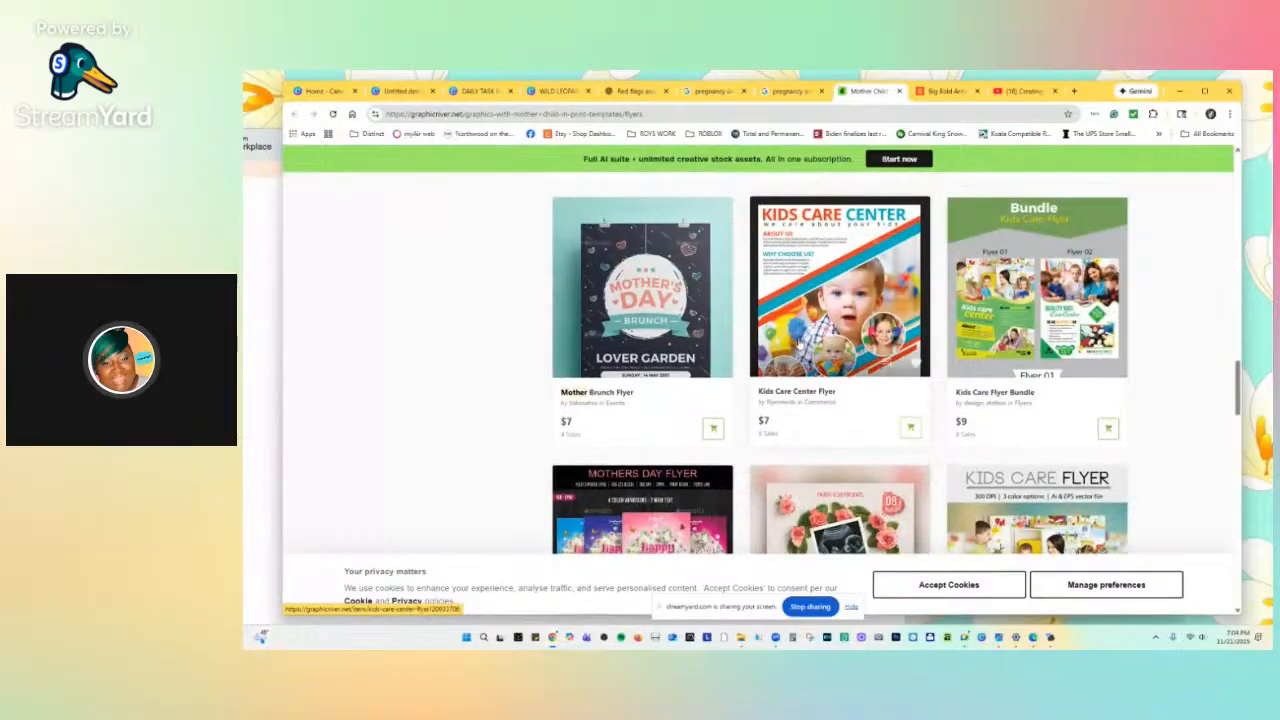
{"action": "scroll", "coordinate": [798, 344], "scroll_direction": "down", "scroll_amount": 6}
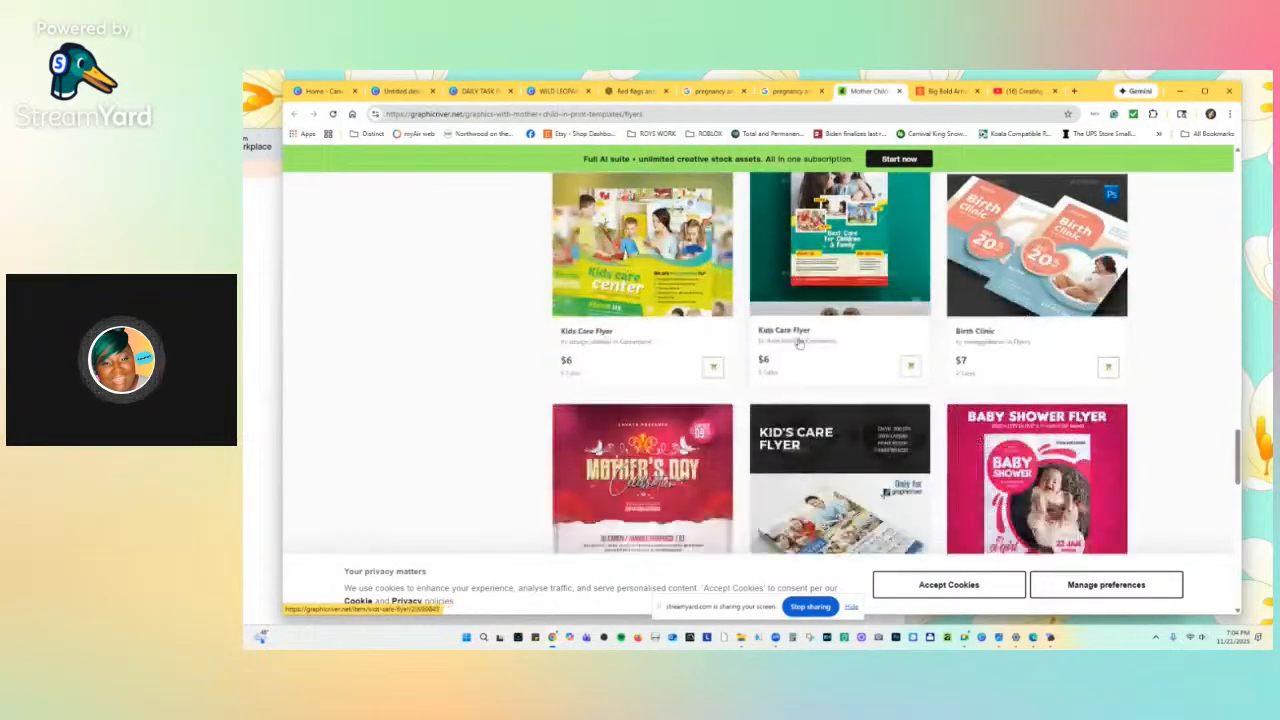
{"action": "scroll", "coordinate": [799, 343], "scroll_direction": "down", "scroll_amount": 7}
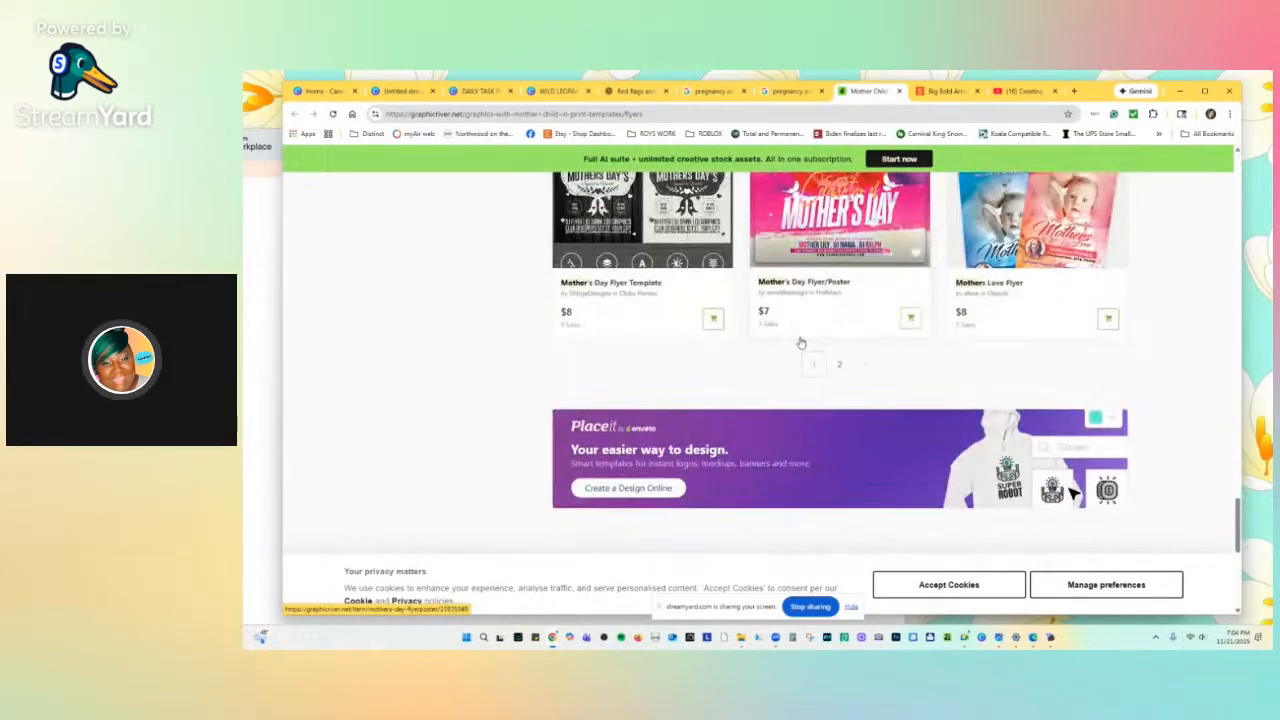
{"action": "scroll", "coordinate": [800, 341], "scroll_direction": "up", "scroll_amount": 2}
{"action": "scroll", "coordinate": [900, 280], "scroll_direction": "down", "scroll_amount": 4}
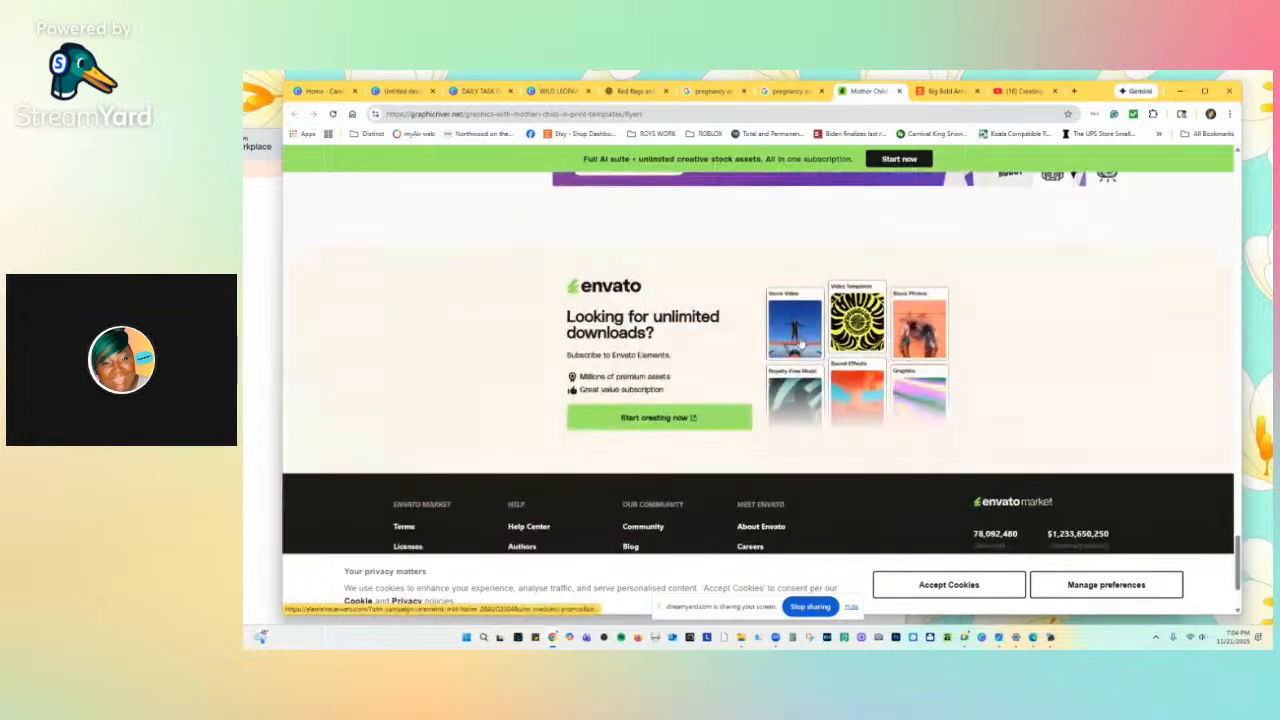
{"action": "scroll", "coordinate": [934, 234], "scroll_direction": "up", "scroll_amount": 4}
Look at the Shutterfly tab and close the YouTube channel tab.
{"action": "left_click", "coordinate": [945, 91]}
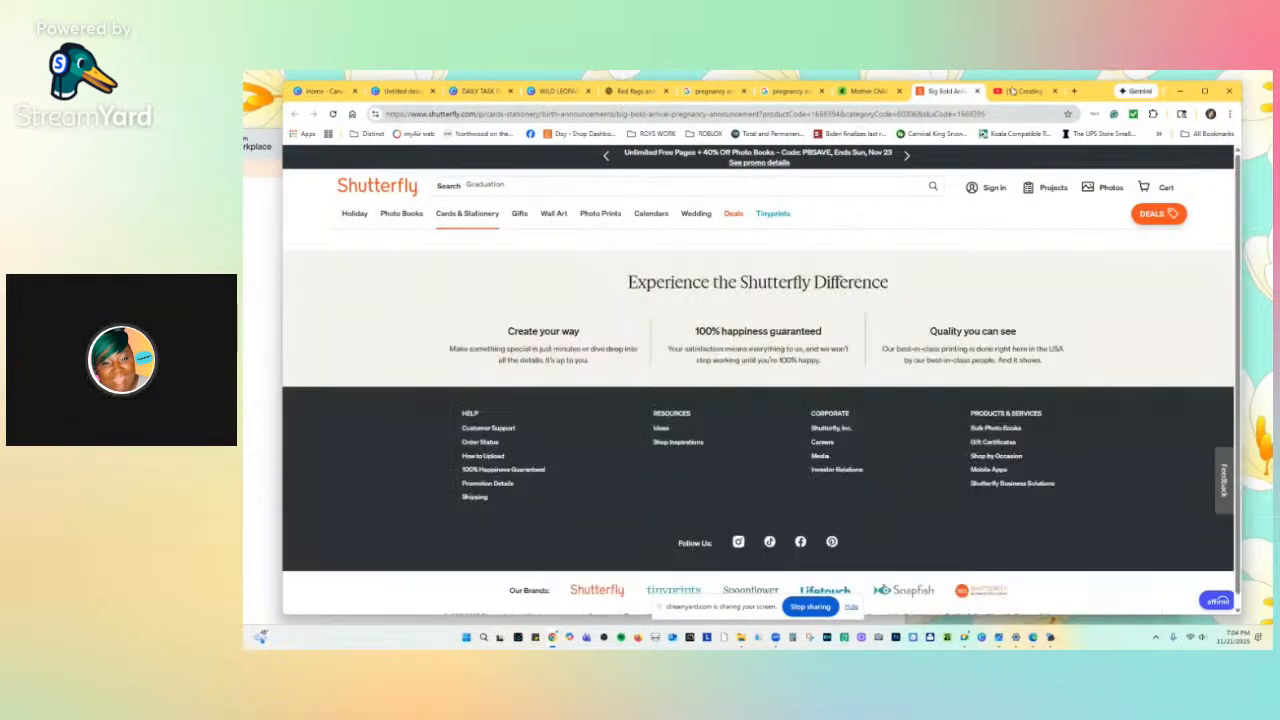
{"action": "left_click", "coordinate": [1030, 91]}
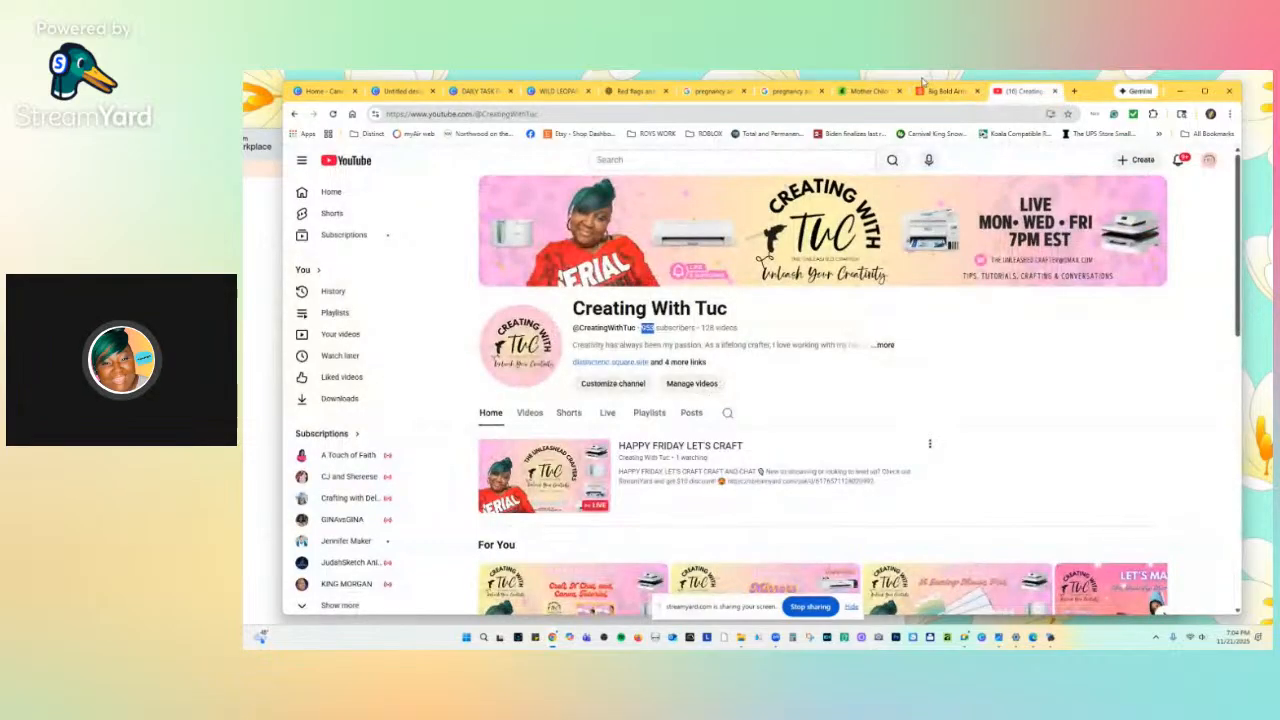
{"action": "left_click", "coordinate": [1054, 91]}
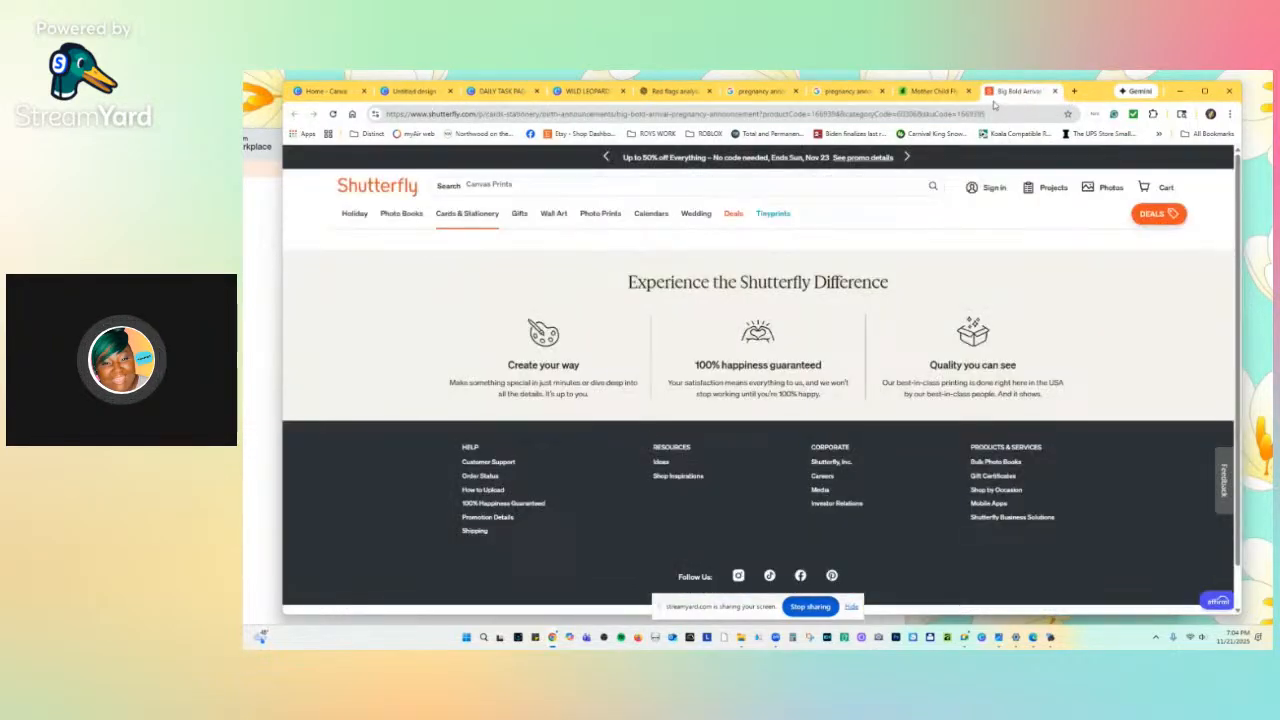
Scroll back to the top of the GraphicRiver results, then return to the Motherhood flyer preview.
{"action": "left_click", "coordinate": [916, 91]}
{"action": "scroll", "coordinate": [855, 284], "scroll_direction": "up", "scroll_amount": 3}
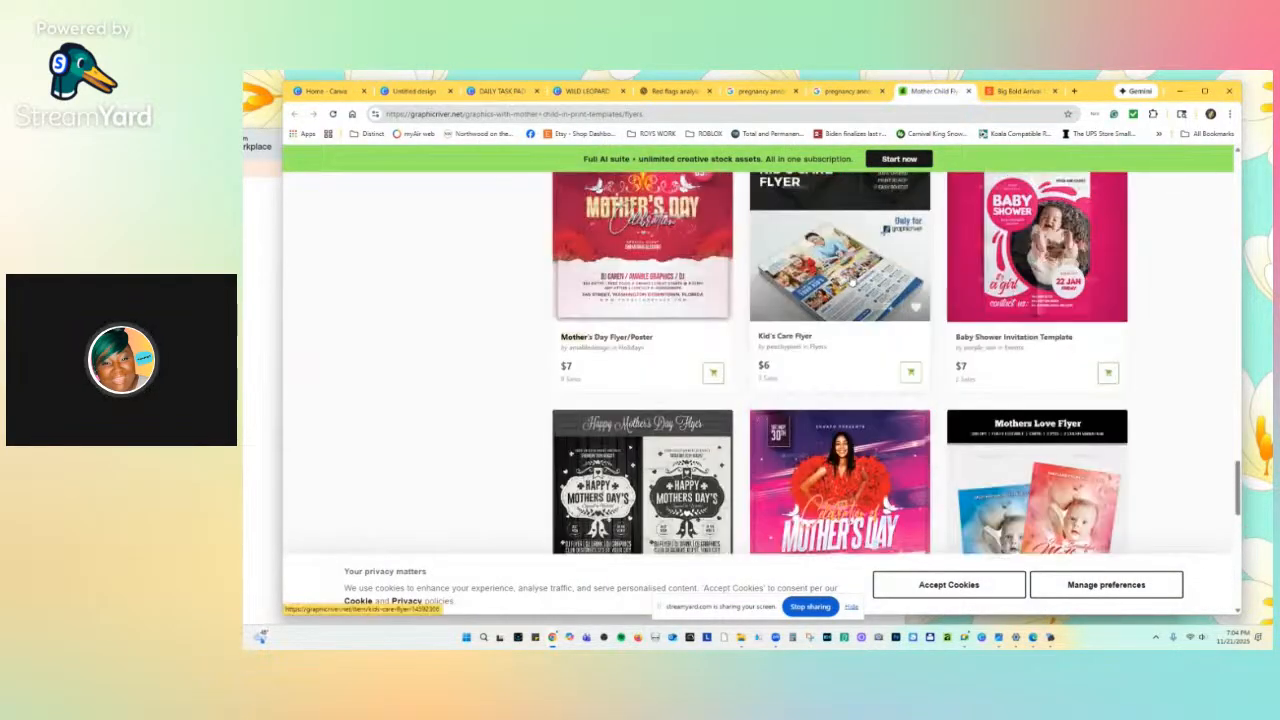
{"action": "scroll", "coordinate": [855, 284], "scroll_direction": "up", "scroll_amount": 5}
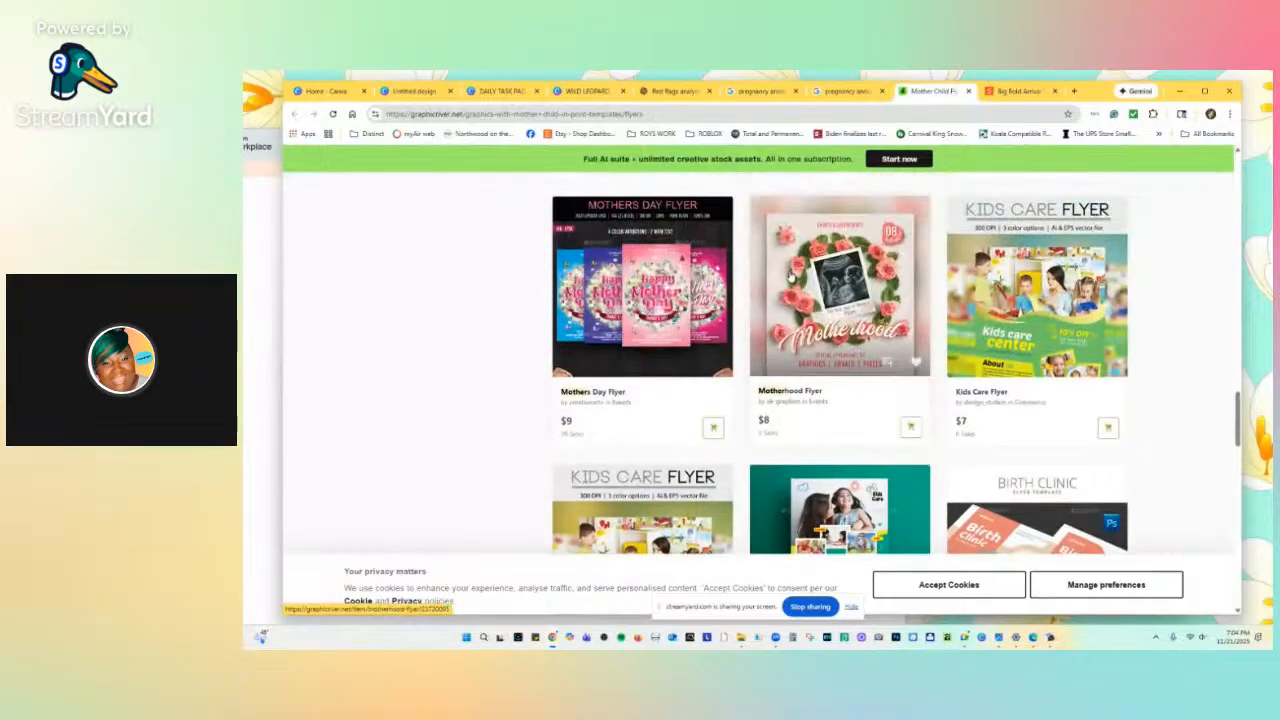
{"action": "scroll", "coordinate": [823, 270], "scroll_direction": "up", "scroll_amount": 3}
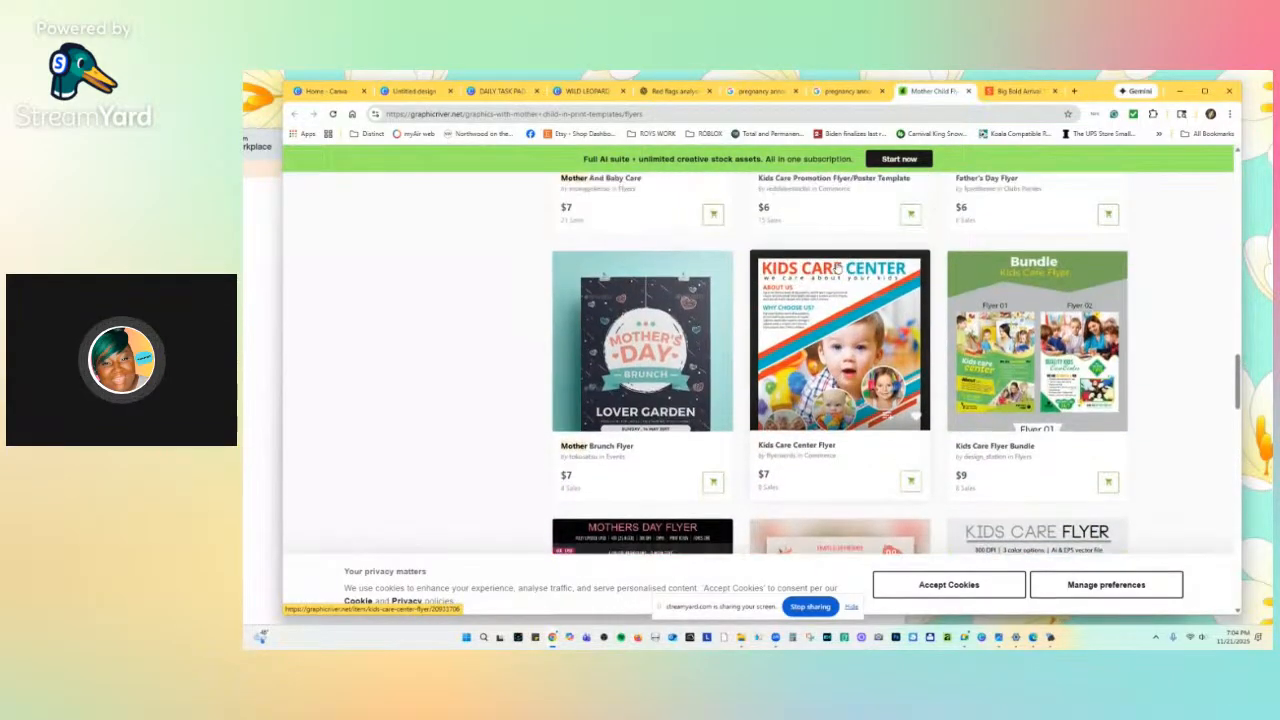
{"action": "scroll", "coordinate": [838, 268], "scroll_direction": "up", "scroll_amount": 3}
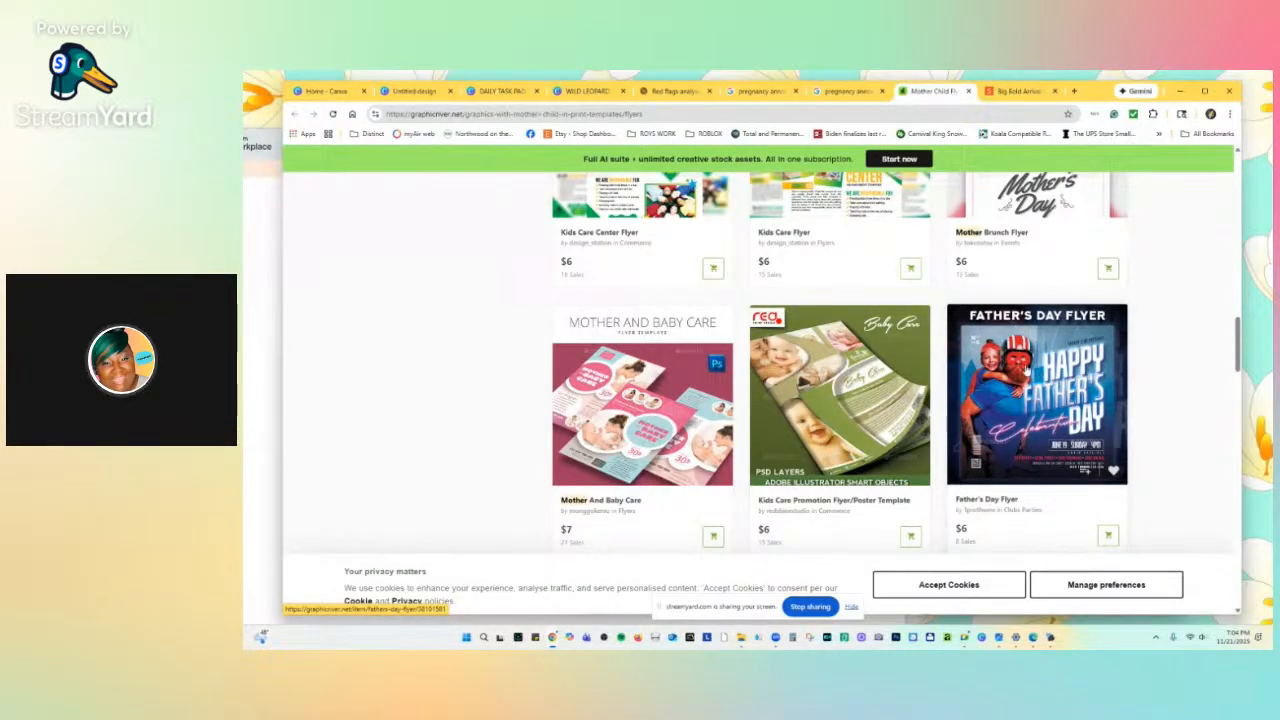
{"action": "scroll", "coordinate": [836, 288], "scroll_direction": "up", "scroll_amount": 5}
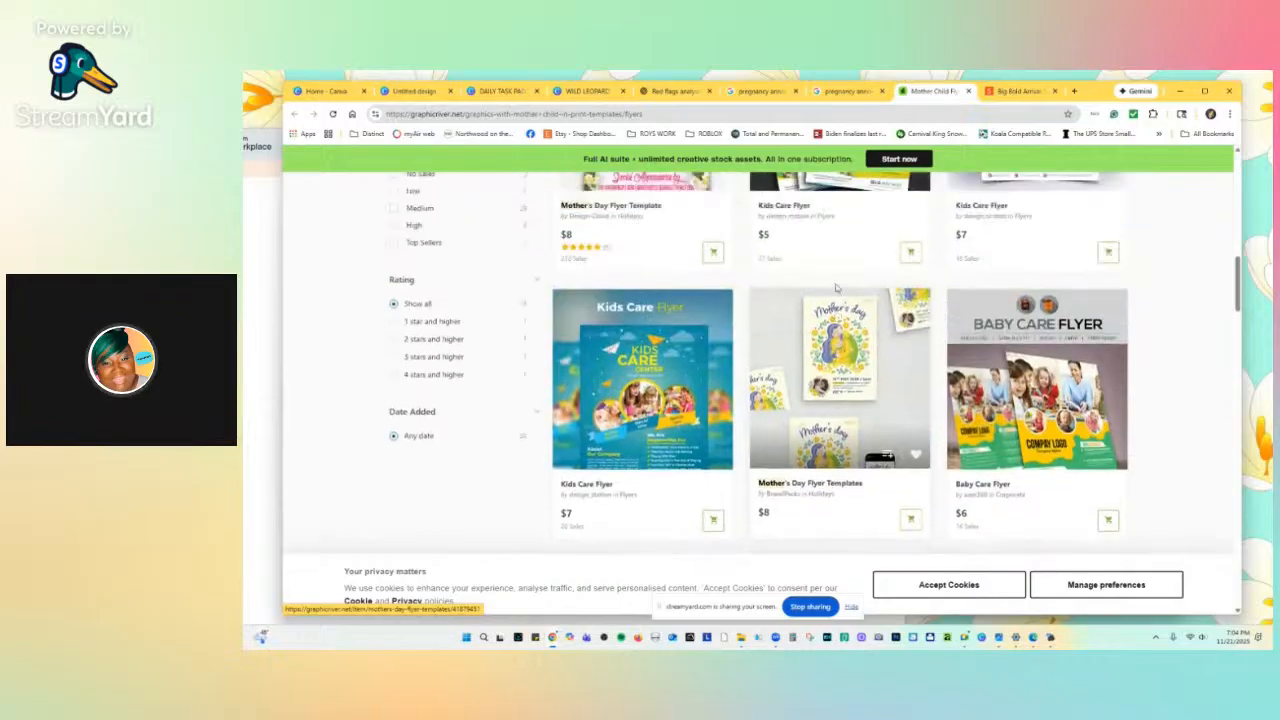
{"action": "scroll", "coordinate": [838, 288], "scroll_direction": "up", "scroll_amount": 3}
{"action": "scroll", "coordinate": [840, 287], "scroll_direction": "up", "scroll_amount": 15}
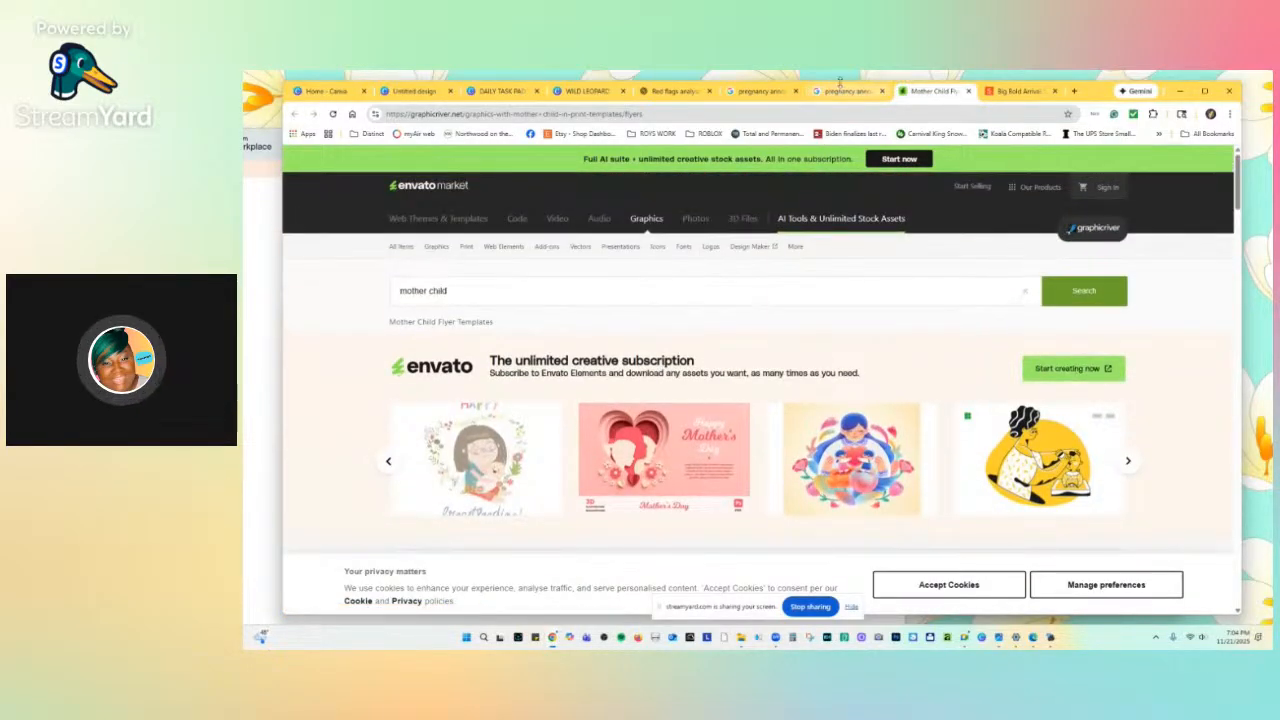
{"action": "left_click", "coordinate": [842, 92]}
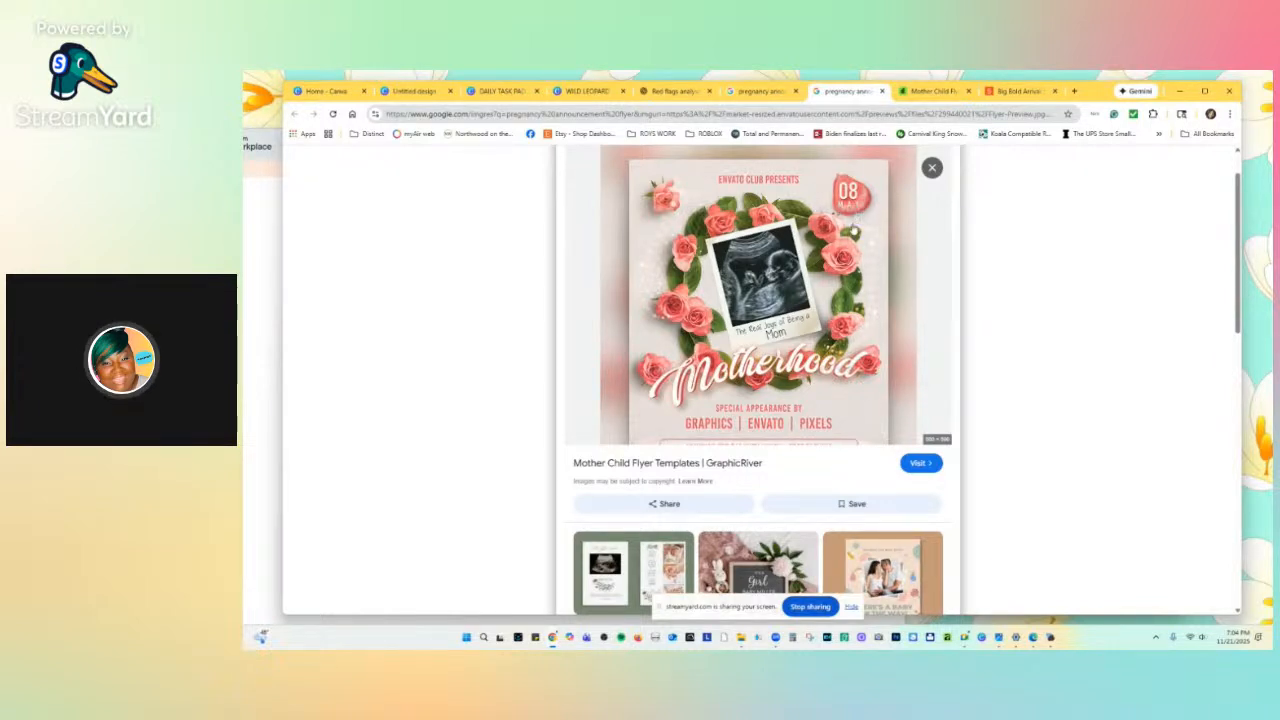
Open the Motherhood flyer's GraphicRiver page, close the duplicate, and return to pregnancy results.
{"action": "left_click", "coordinate": [852, 229]}
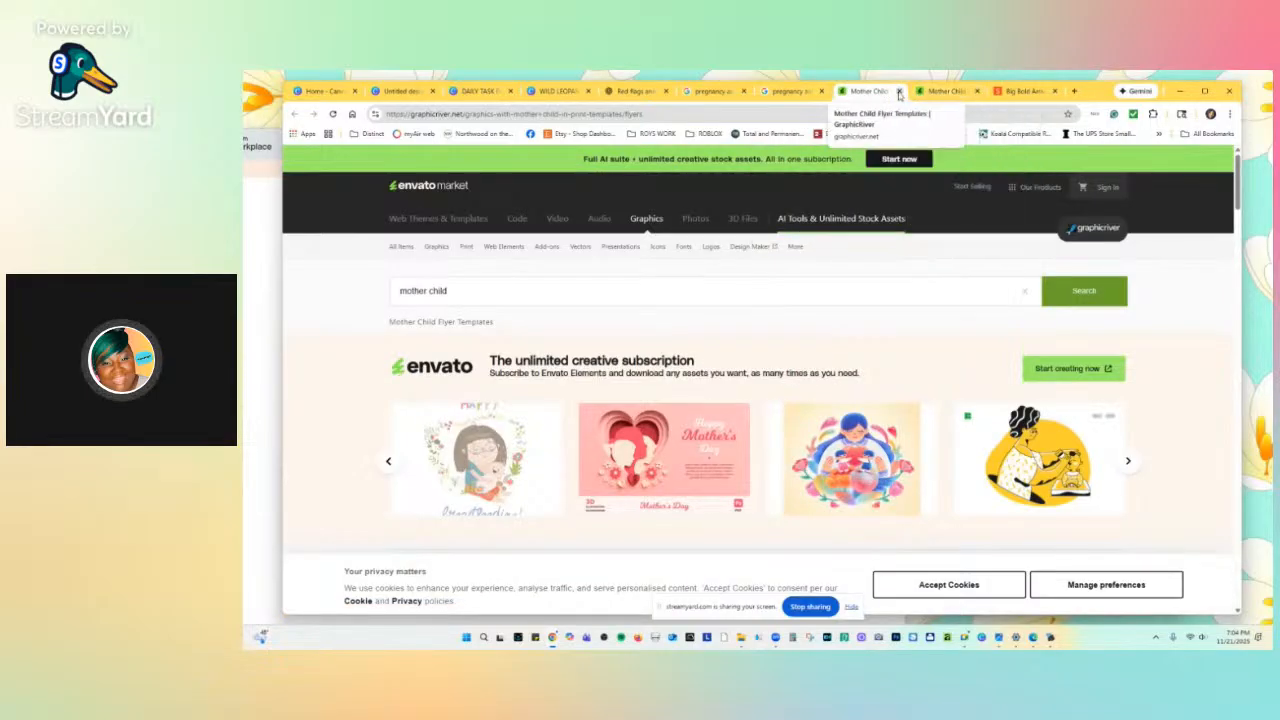
{"action": "left_click", "coordinate": [898, 91]}
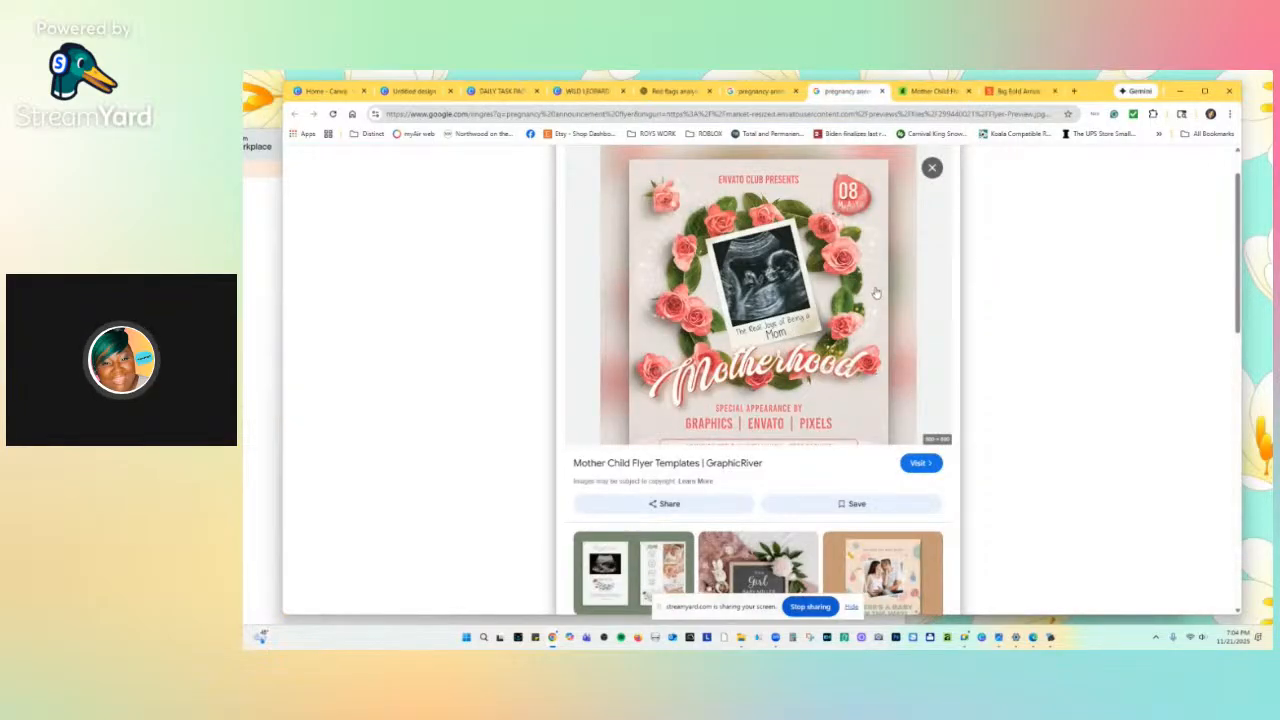
{"action": "left_click", "coordinate": [767, 92]}
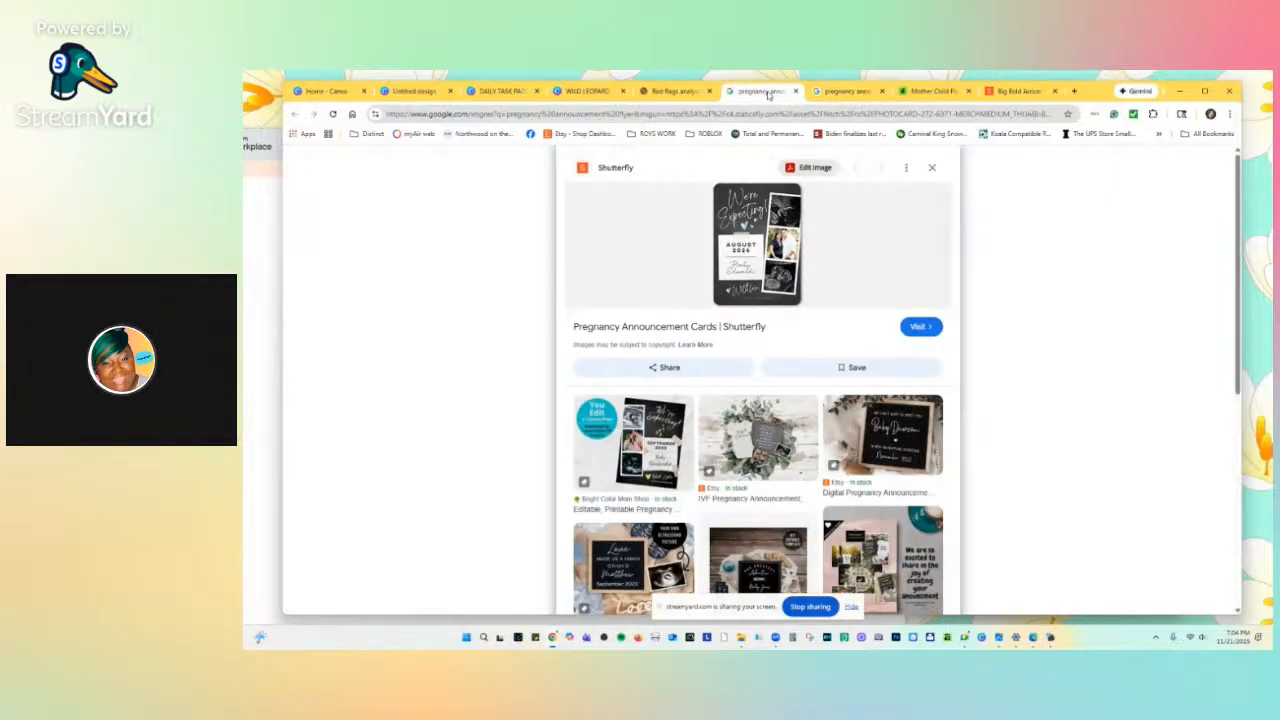
Search Google for 'party invitation flyer' in a new tab.
{"action": "left_click", "coordinate": [1071, 91]}
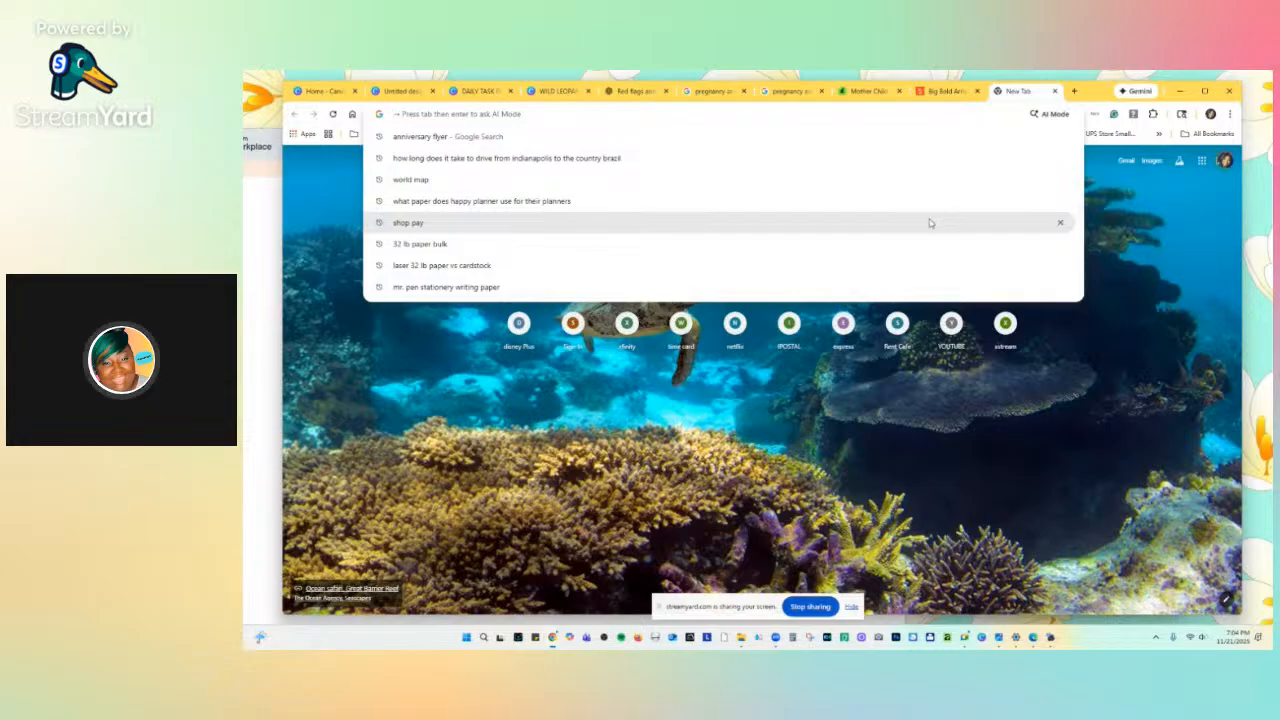
{"action": "type", "text": "par"}
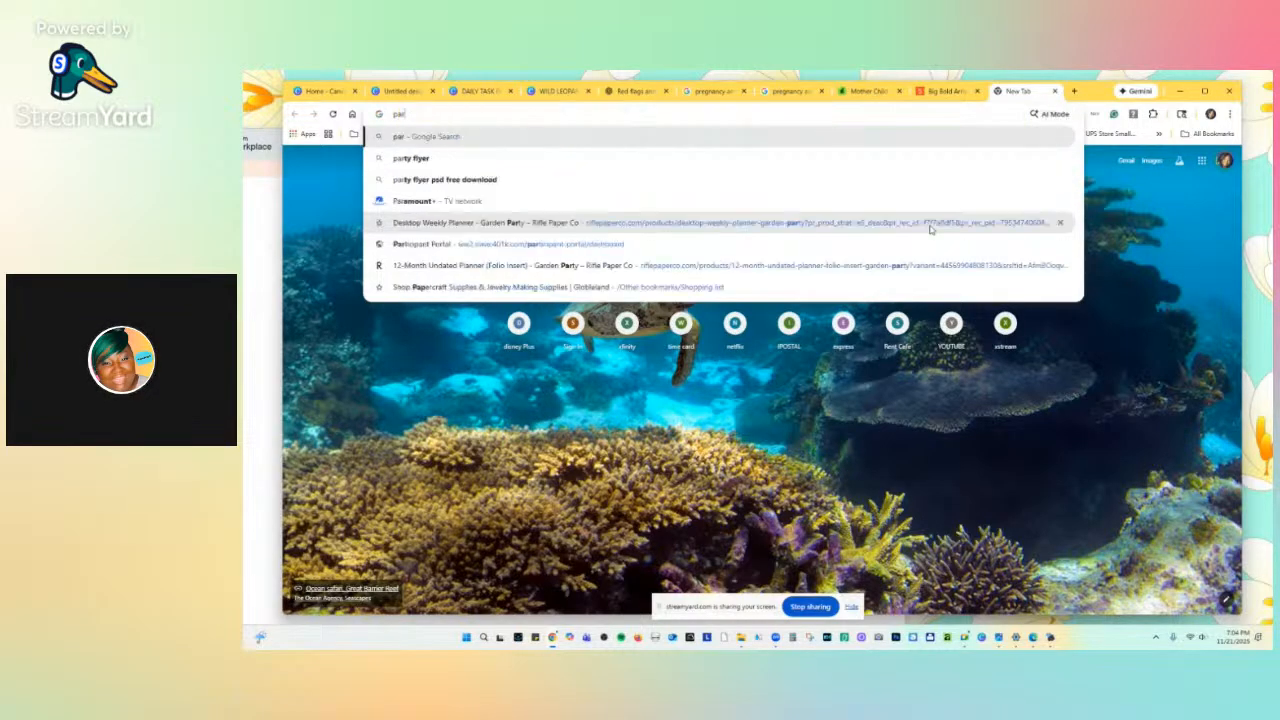
{"action": "type", "text": "ty invi"}
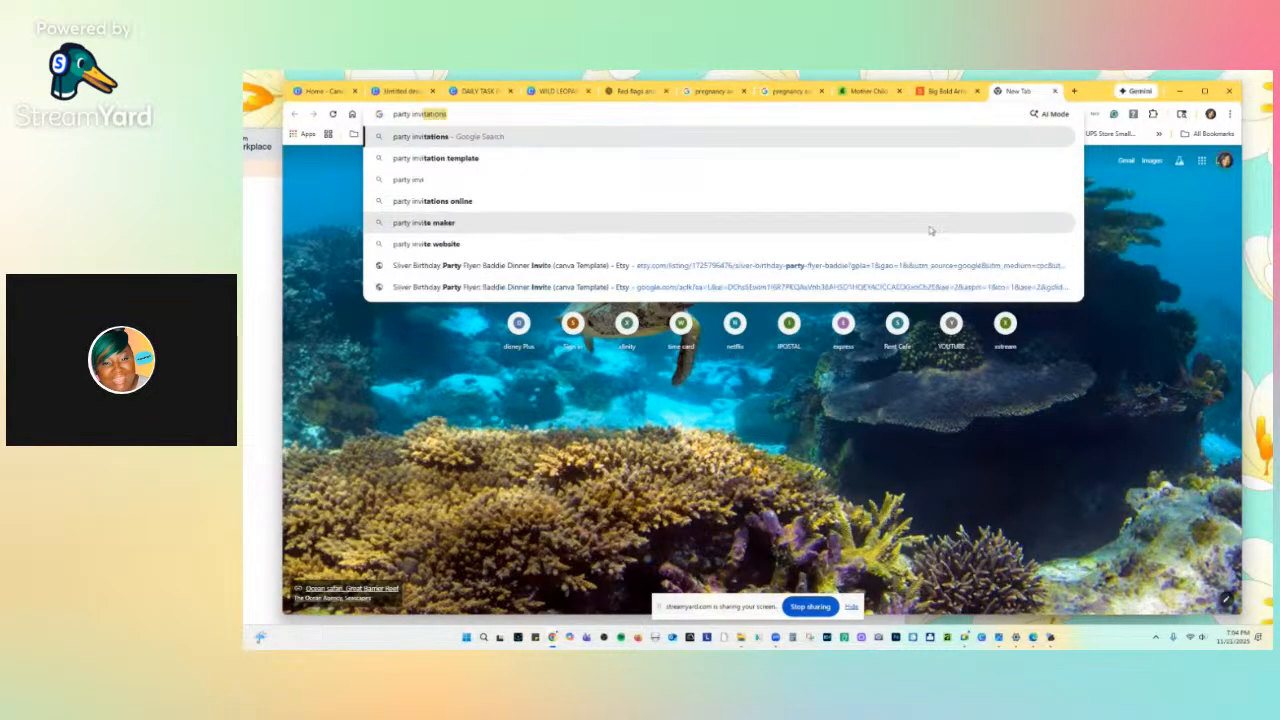
{"action": "type", "text": "tati"}
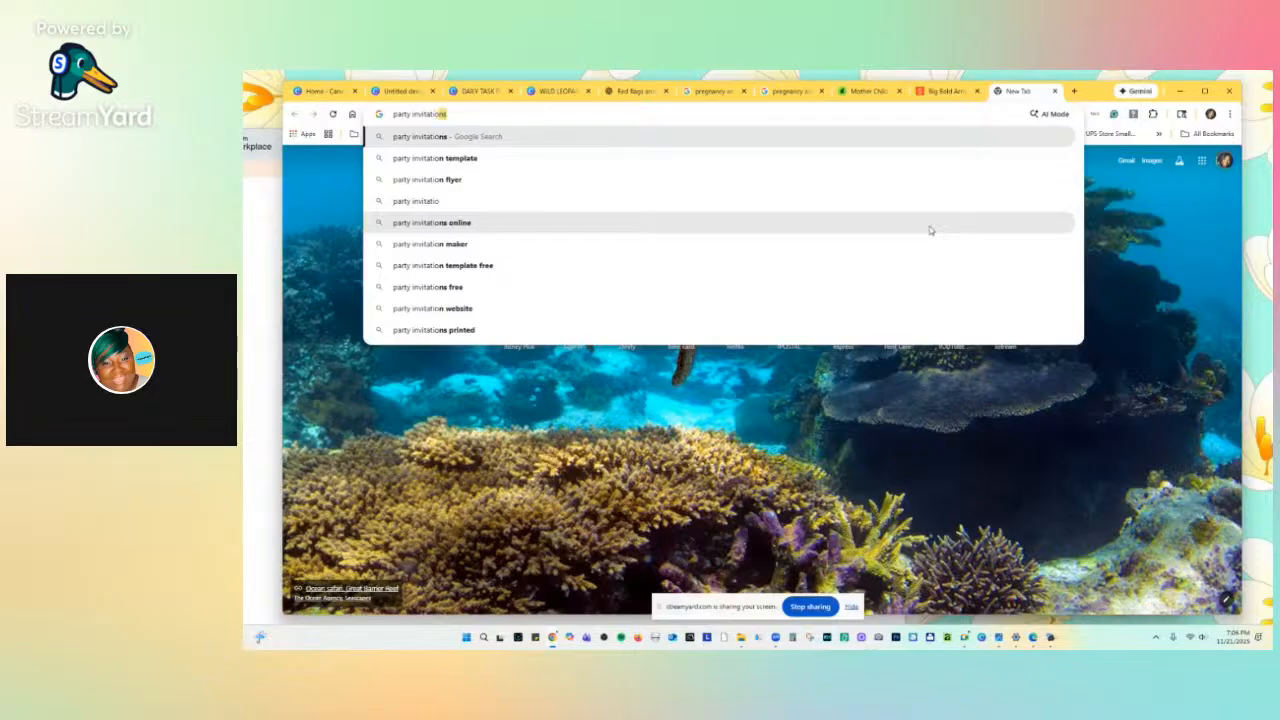
{"action": "type", "text": "o"}
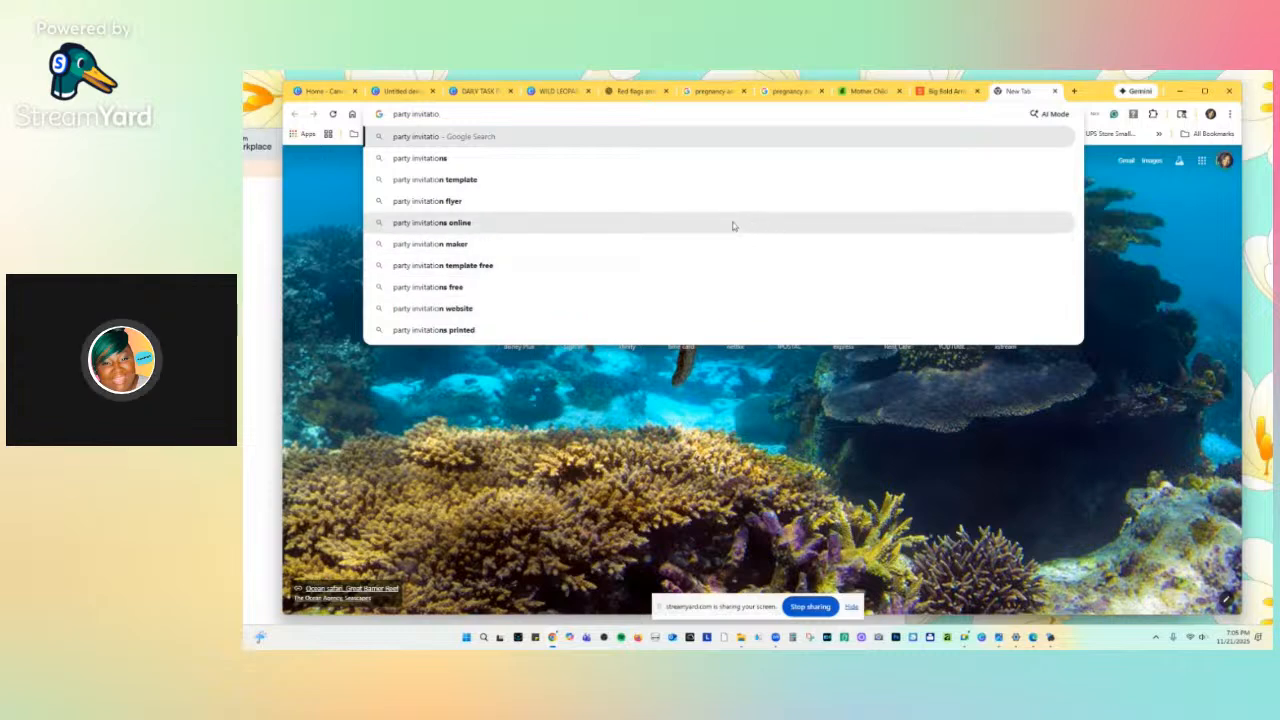
{"action": "left_click", "coordinate": [432, 205]}
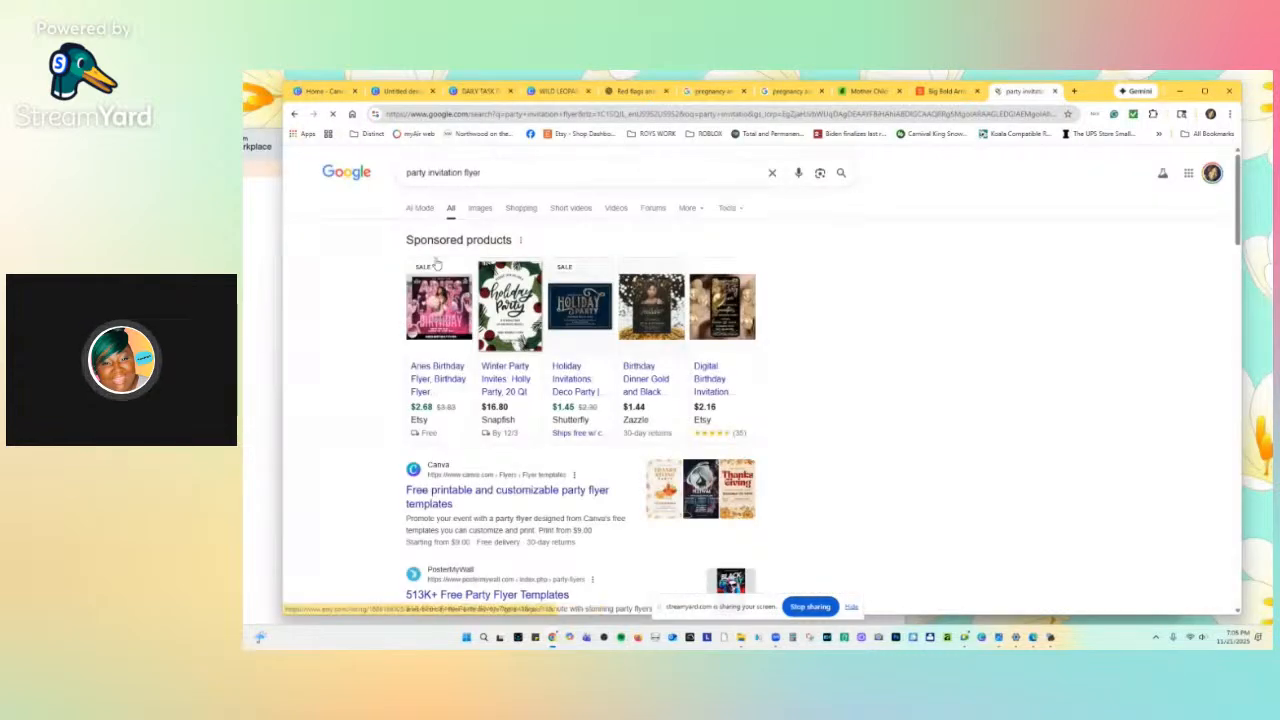
Show Google Images results for party invitation flyer and browse them.
{"action": "left_click", "coordinate": [478, 210]}
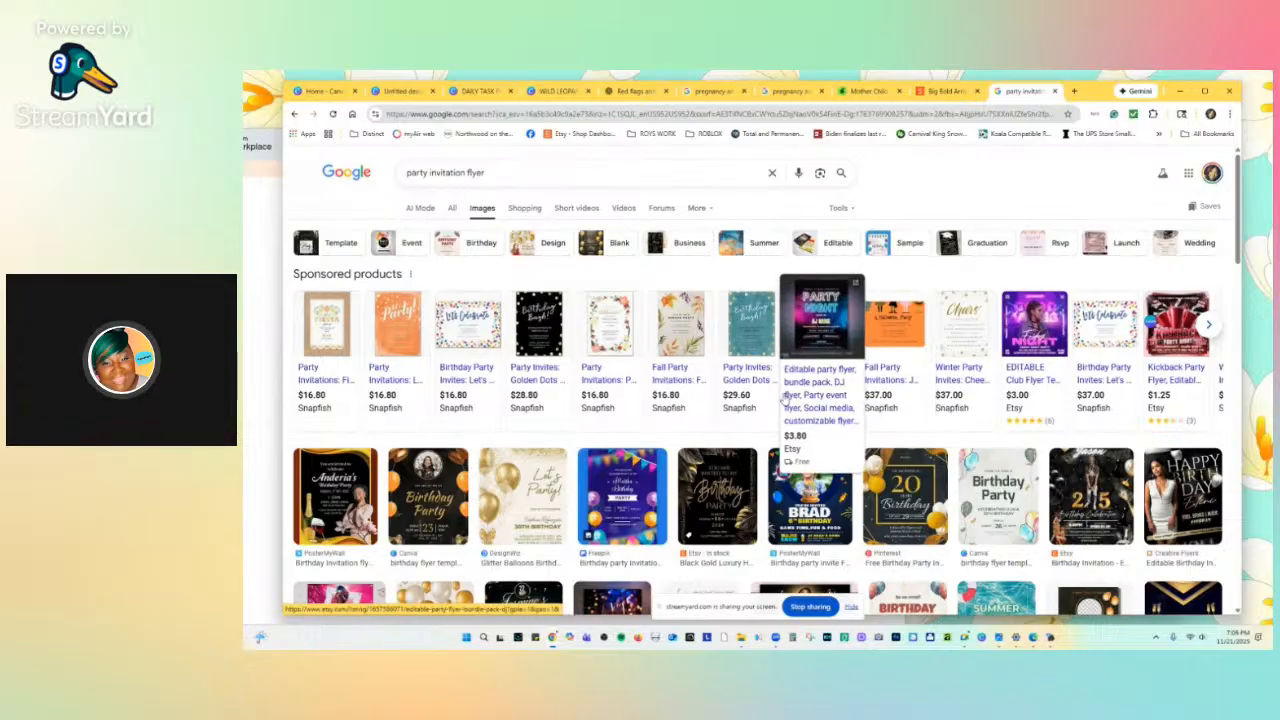
{"action": "scroll", "coordinate": [784, 400], "scroll_direction": "down", "scroll_amount": 3}
{"action": "scroll", "coordinate": [785, 404], "scroll_direction": "down", "scroll_amount": 1}
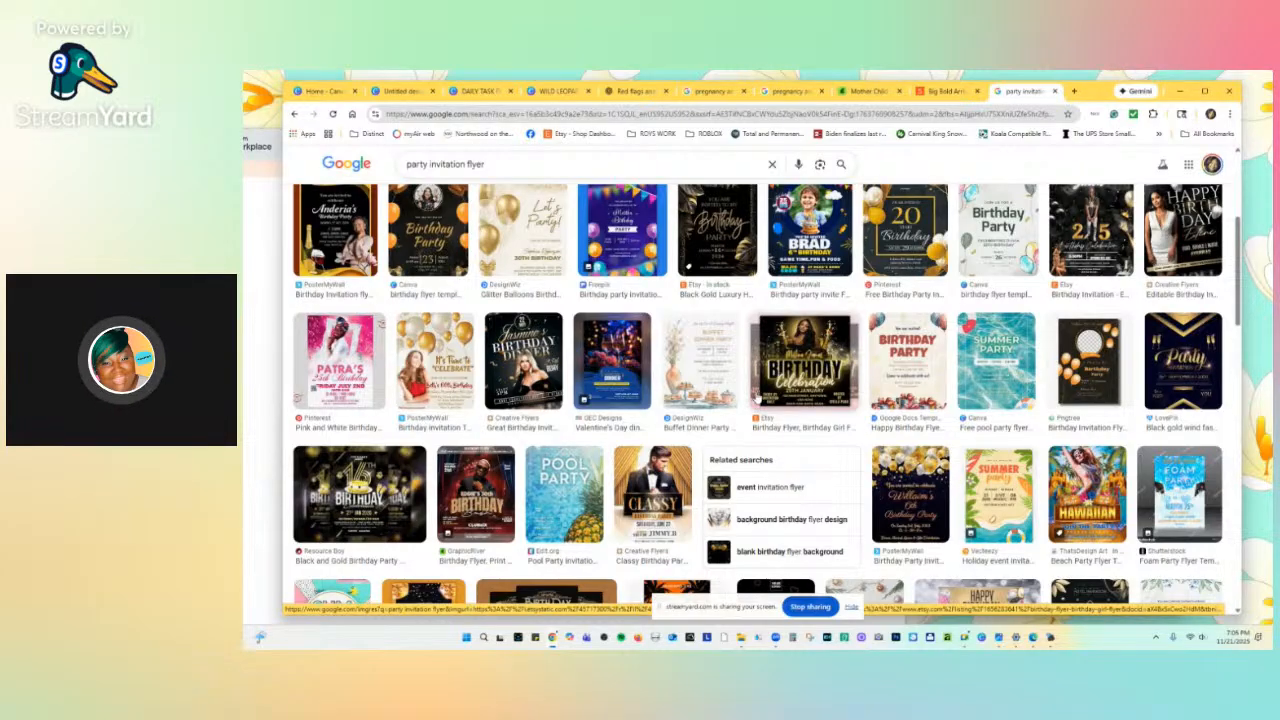
{"action": "scroll", "coordinate": [772, 372], "scroll_direction": "down", "scroll_amount": 3}
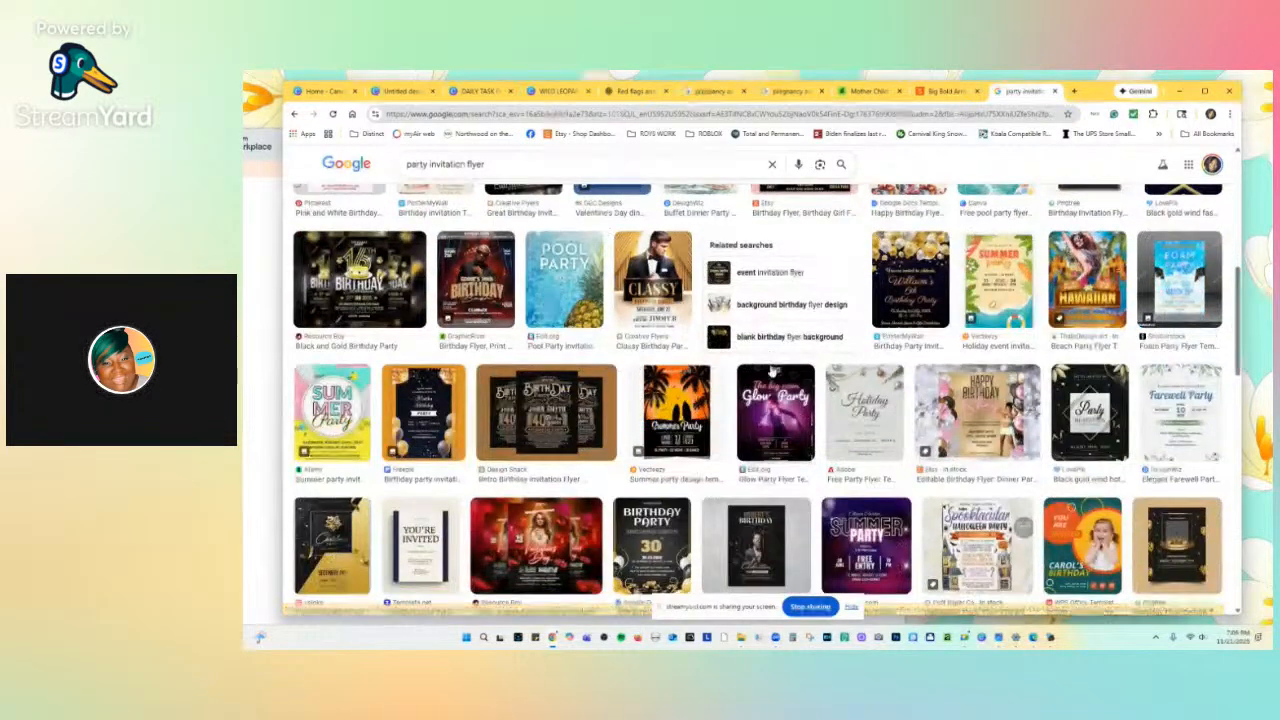
{"action": "scroll", "coordinate": [772, 372], "scroll_direction": "down", "scroll_amount": 1}
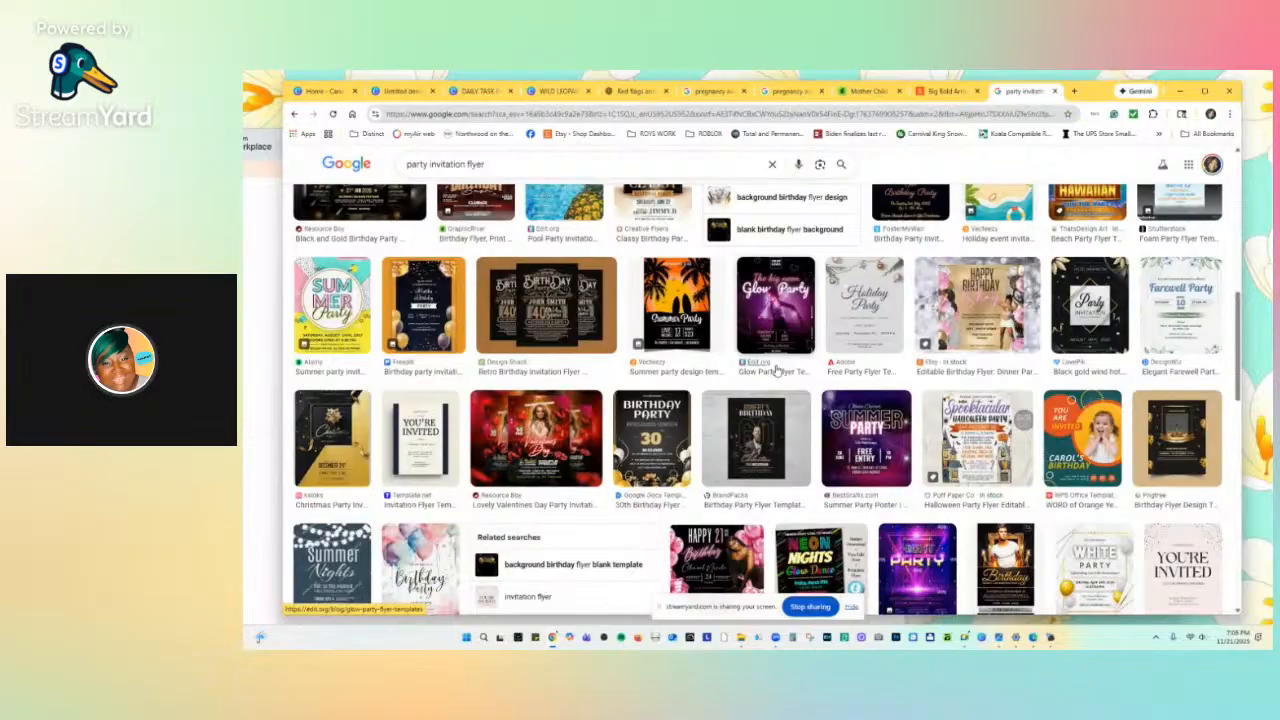
{"action": "scroll", "coordinate": [777, 371], "scroll_direction": "down", "scroll_amount": 3}
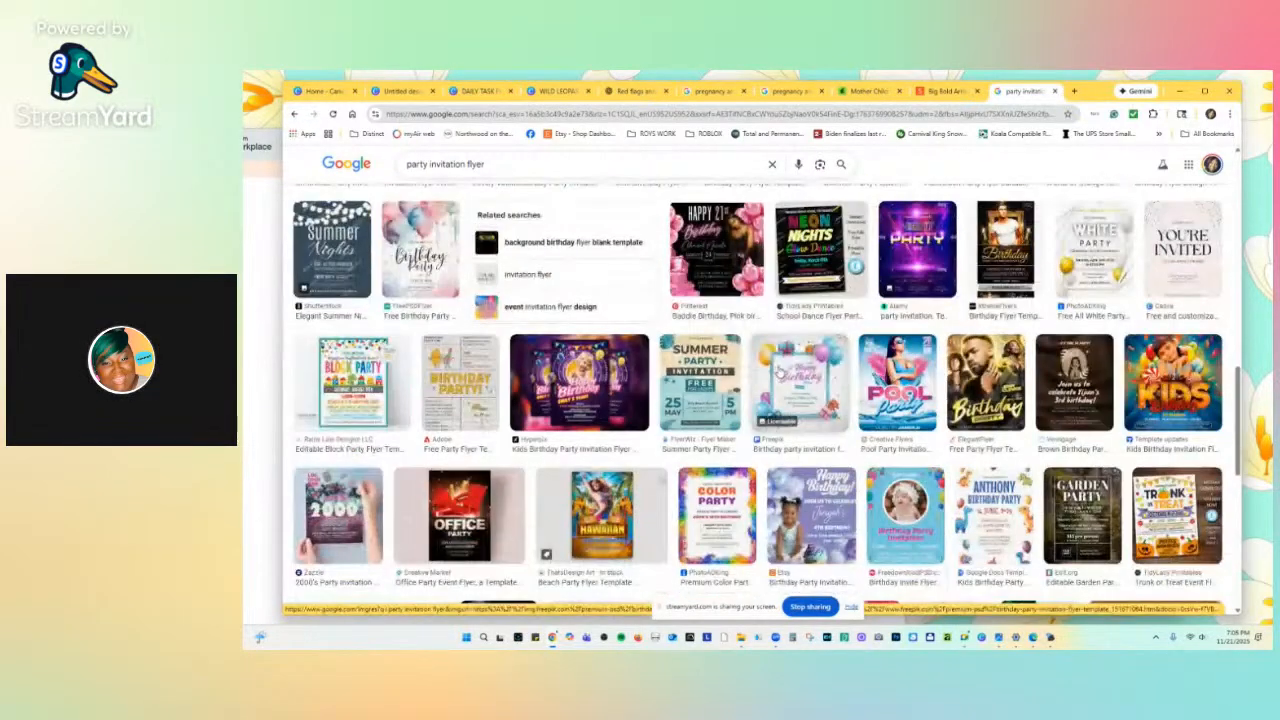
{"action": "scroll", "coordinate": [778, 372], "scroll_direction": "down", "scroll_amount": 3}
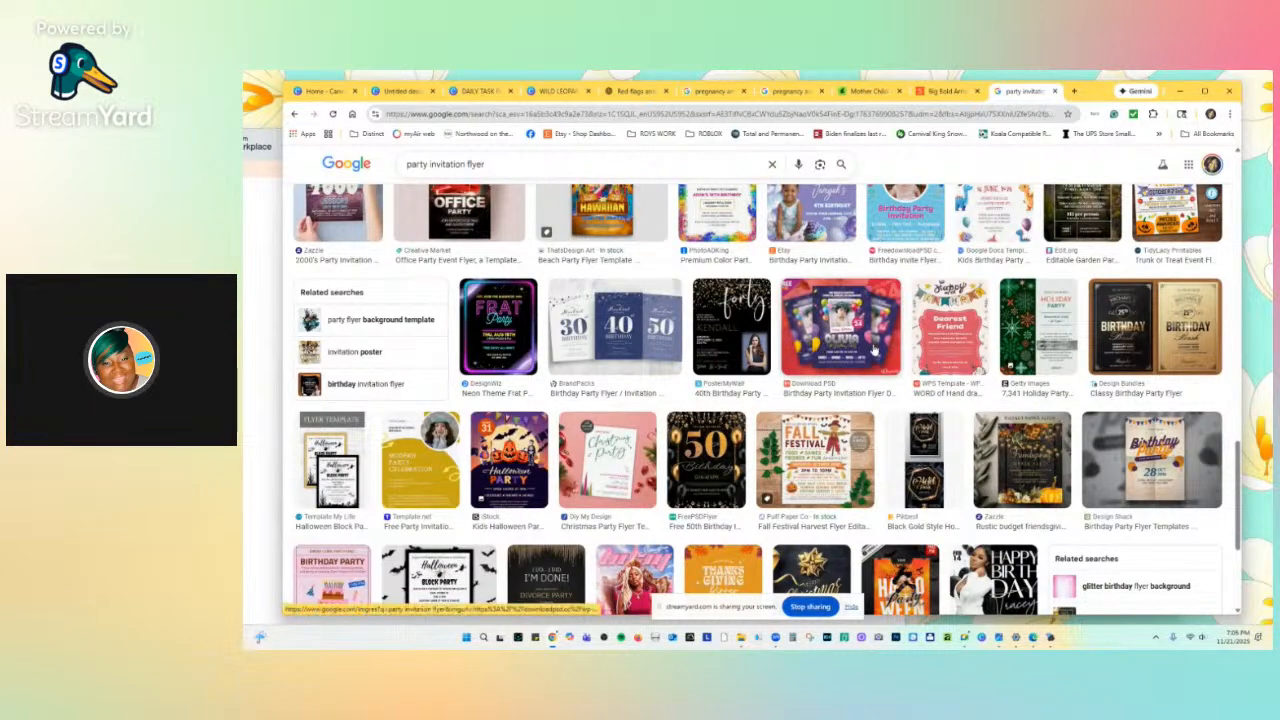
{"action": "scroll", "coordinate": [874, 372], "scroll_direction": "down", "scroll_amount": 1}
{"action": "scroll", "coordinate": [876, 360], "scroll_direction": "up", "scroll_amount": 1}
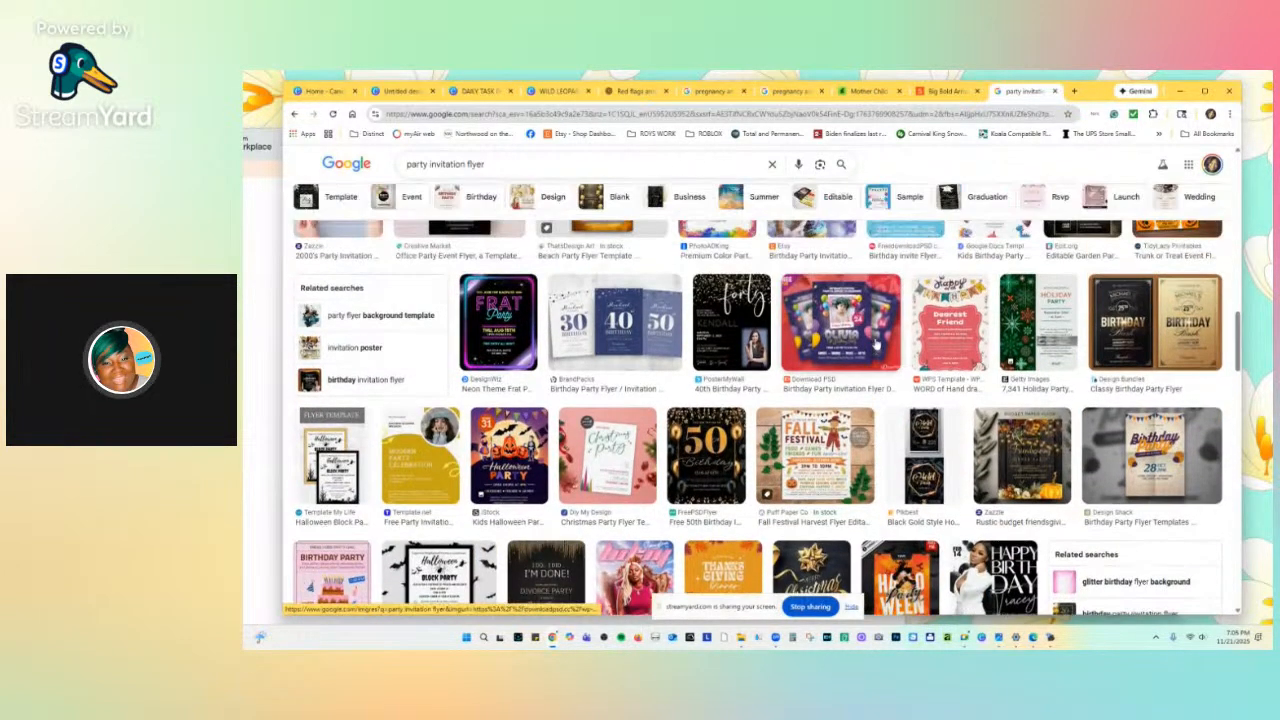
{"action": "scroll", "coordinate": [874, 355], "scroll_direction": "down", "scroll_amount": 2}
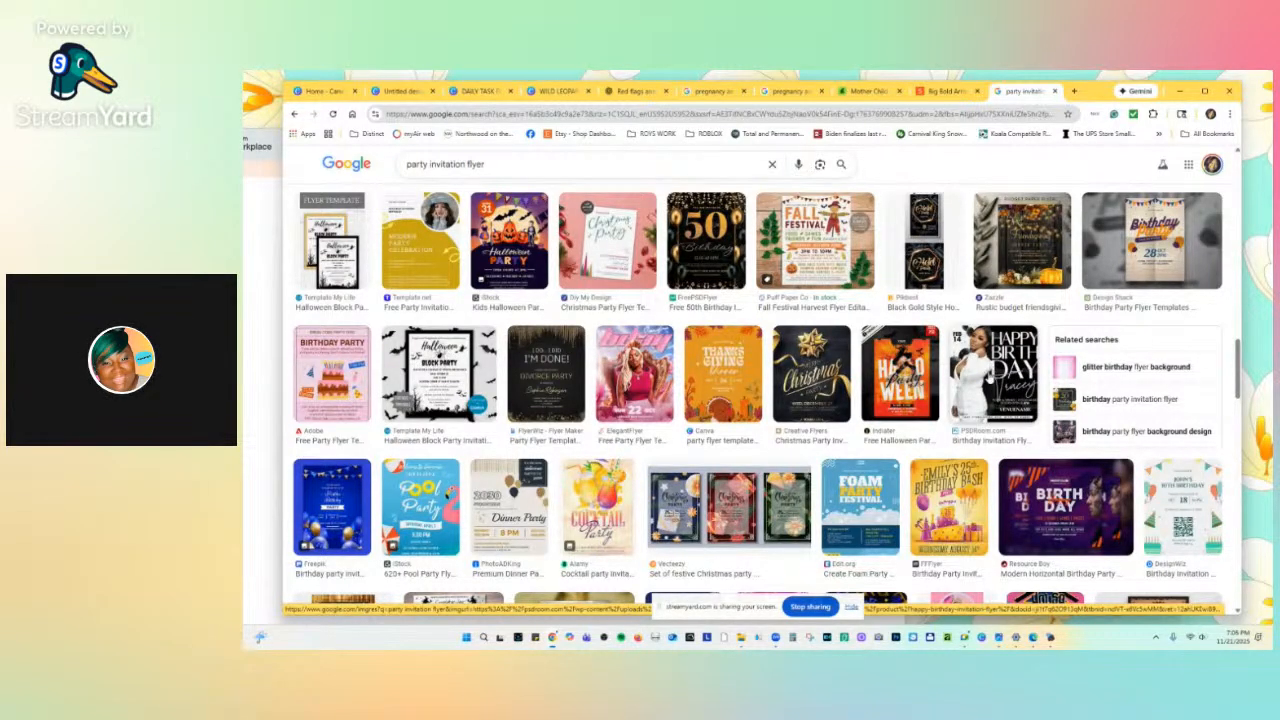
Open the Happy Birthday flyer in a new tab and close the old results tab.
{"action": "right_click", "coordinate": [990, 368]}
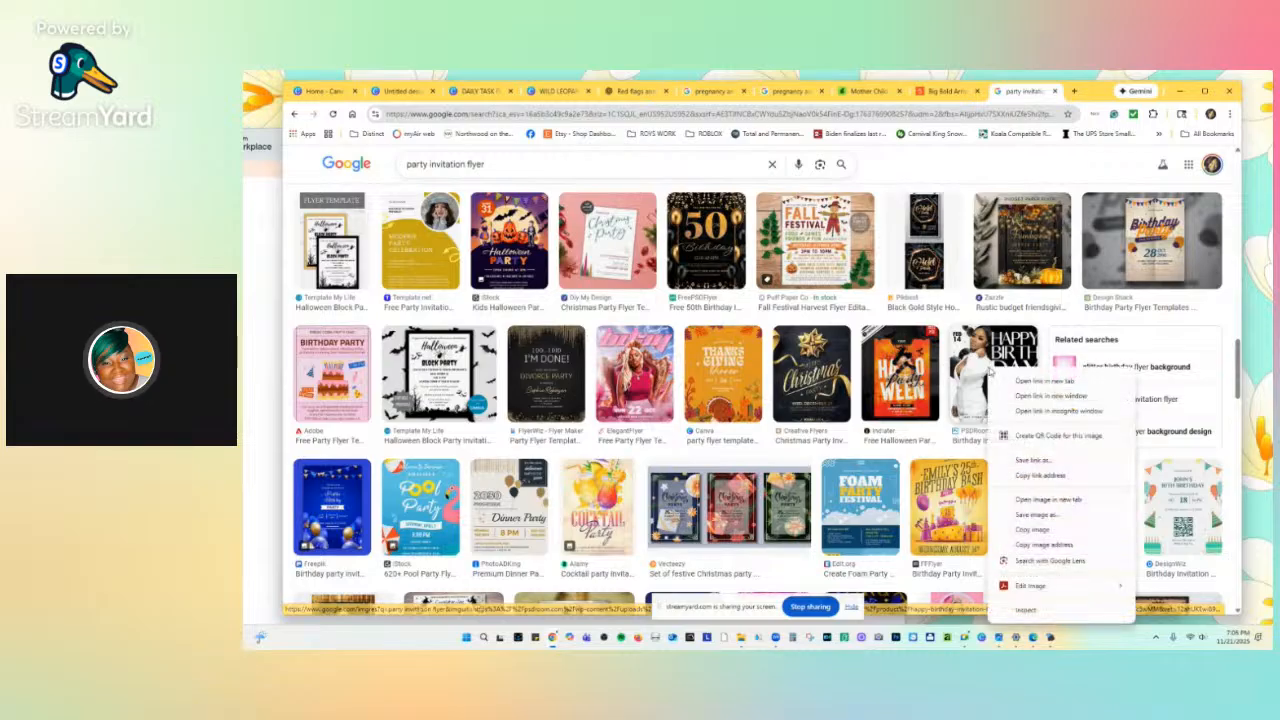
{"action": "left_click", "coordinate": [1002, 378]}
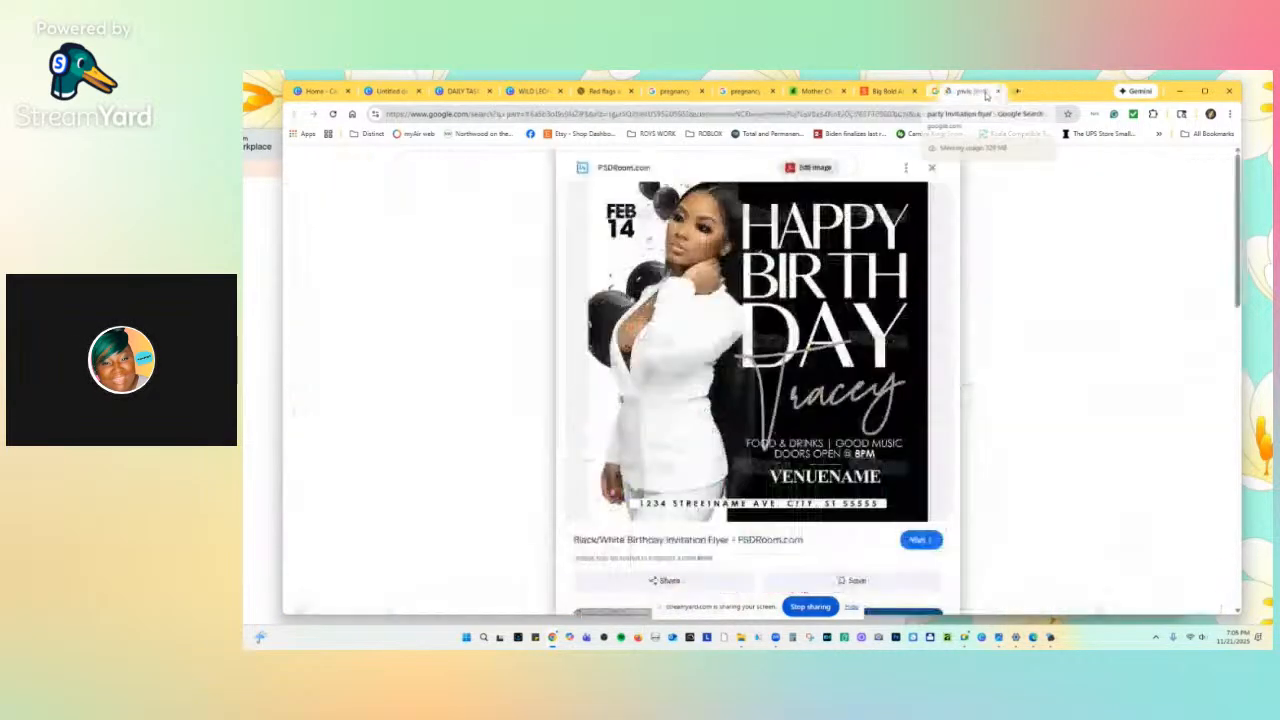
{"action": "left_click", "coordinate": [984, 91]}
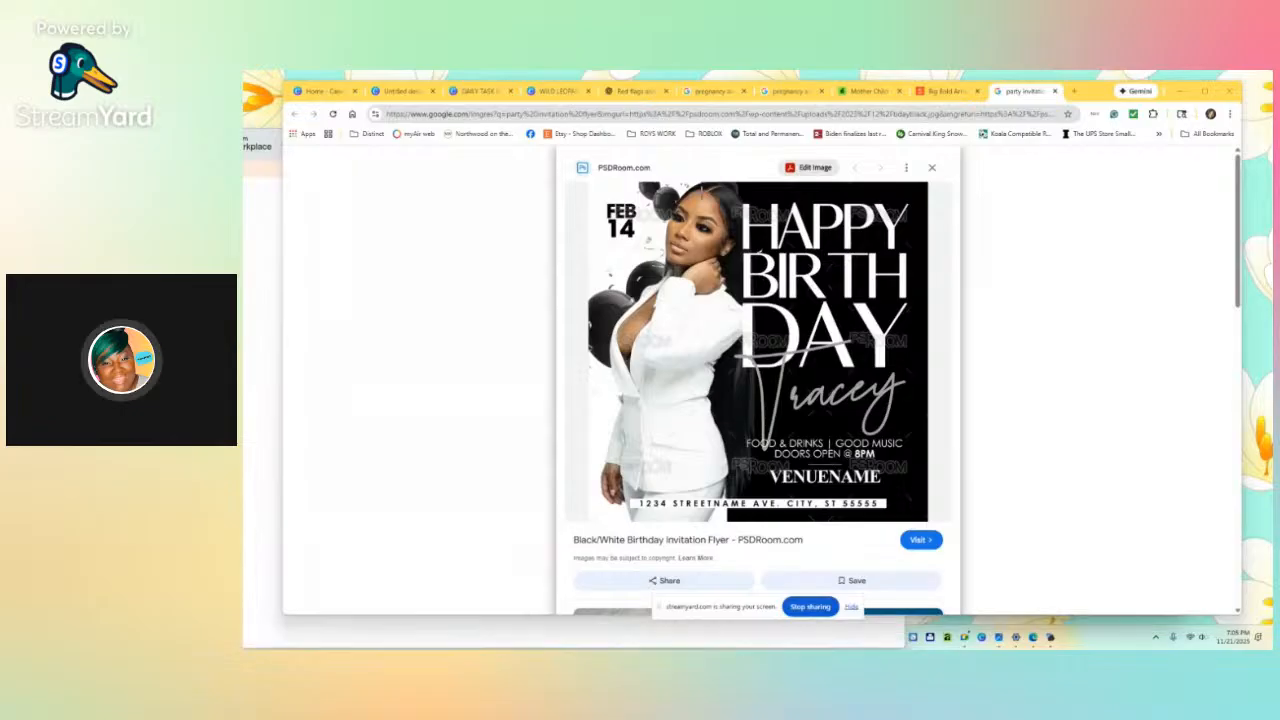
Snip the black-and-white Happy Birthday flyer with Win+Shift+S.
{"action": "key", "text": "super+shift+s"}
{"action": "left_click_drag", "start_coordinate": [582, 182], "coordinate": [936, 528]}
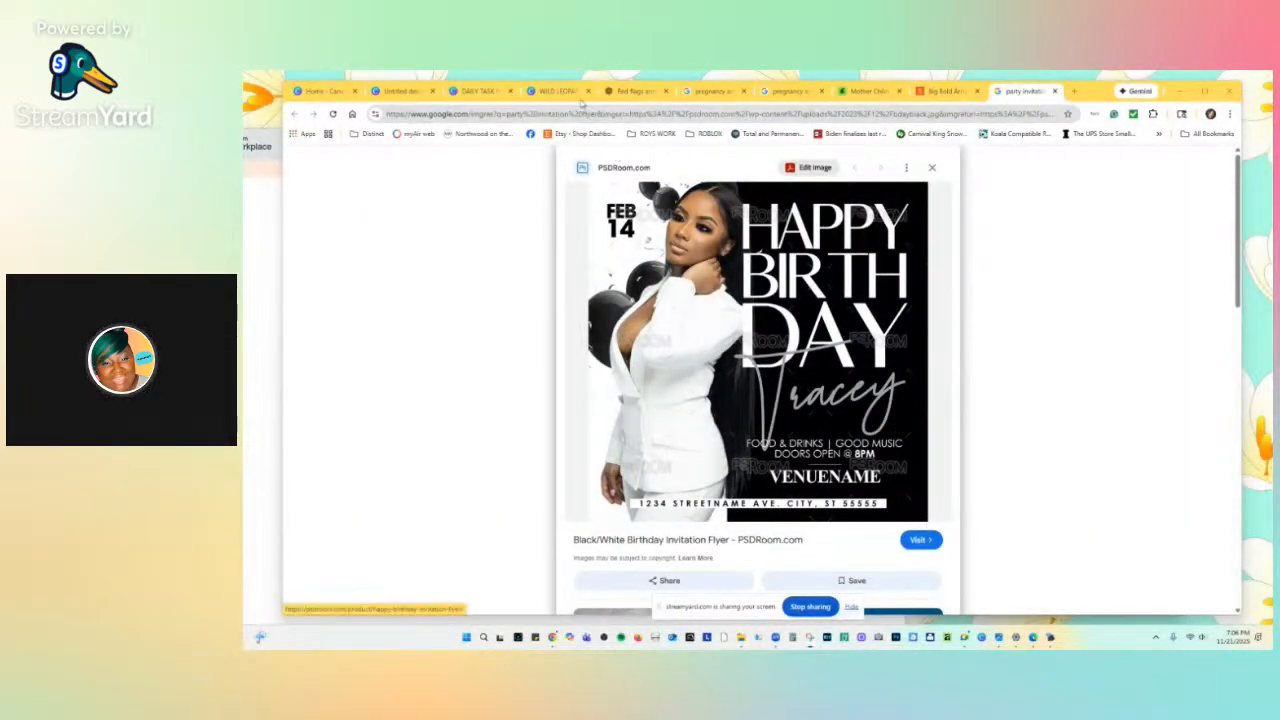
{"action": "left_click", "coordinate": [471, 91]}
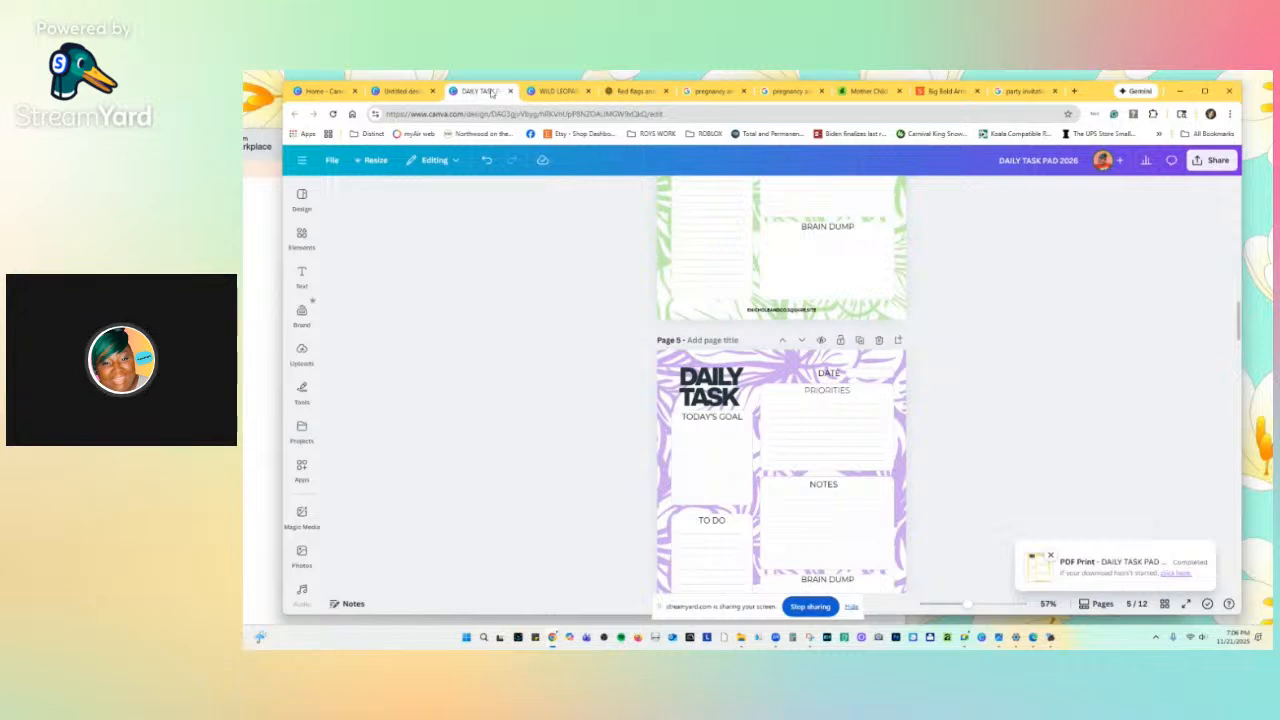
Add page 2 to the untitled design and paste the Happy Birthday flyer snip onto it.
{"action": "left_click", "coordinate": [402, 91]}
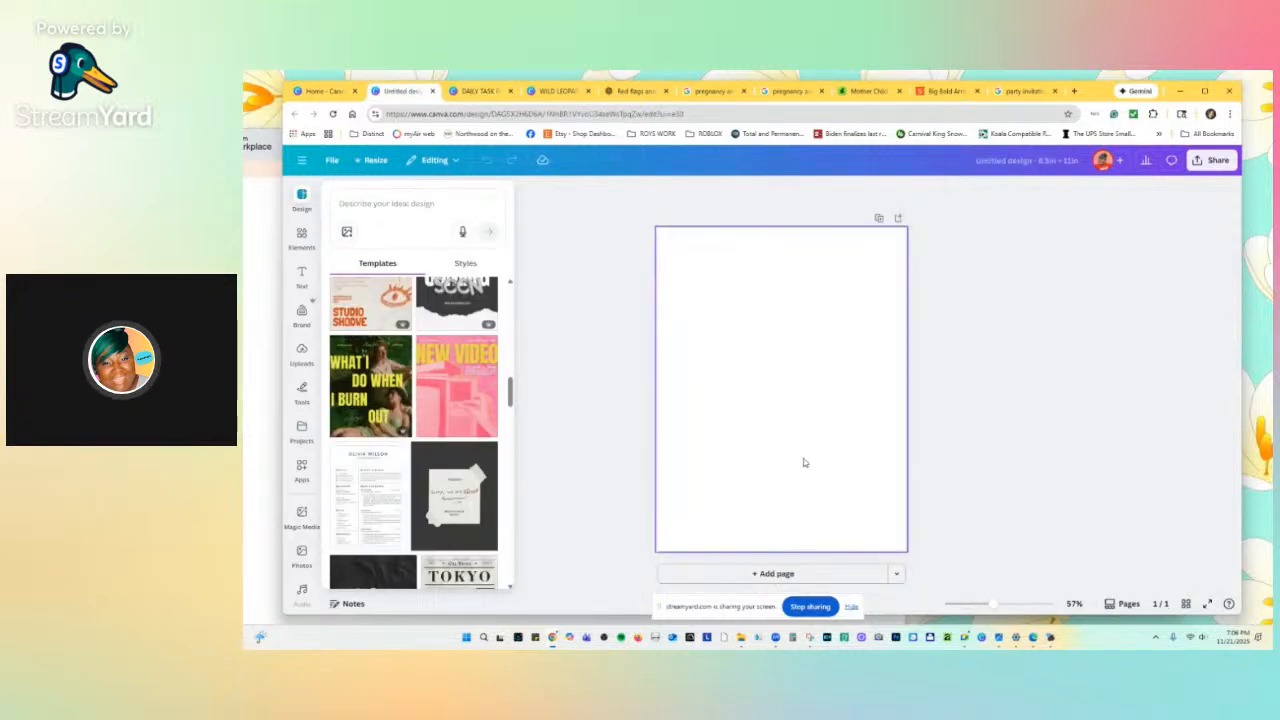
{"action": "left_click", "coordinate": [773, 573]}
{"action": "right_click", "coordinate": [758, 362]}
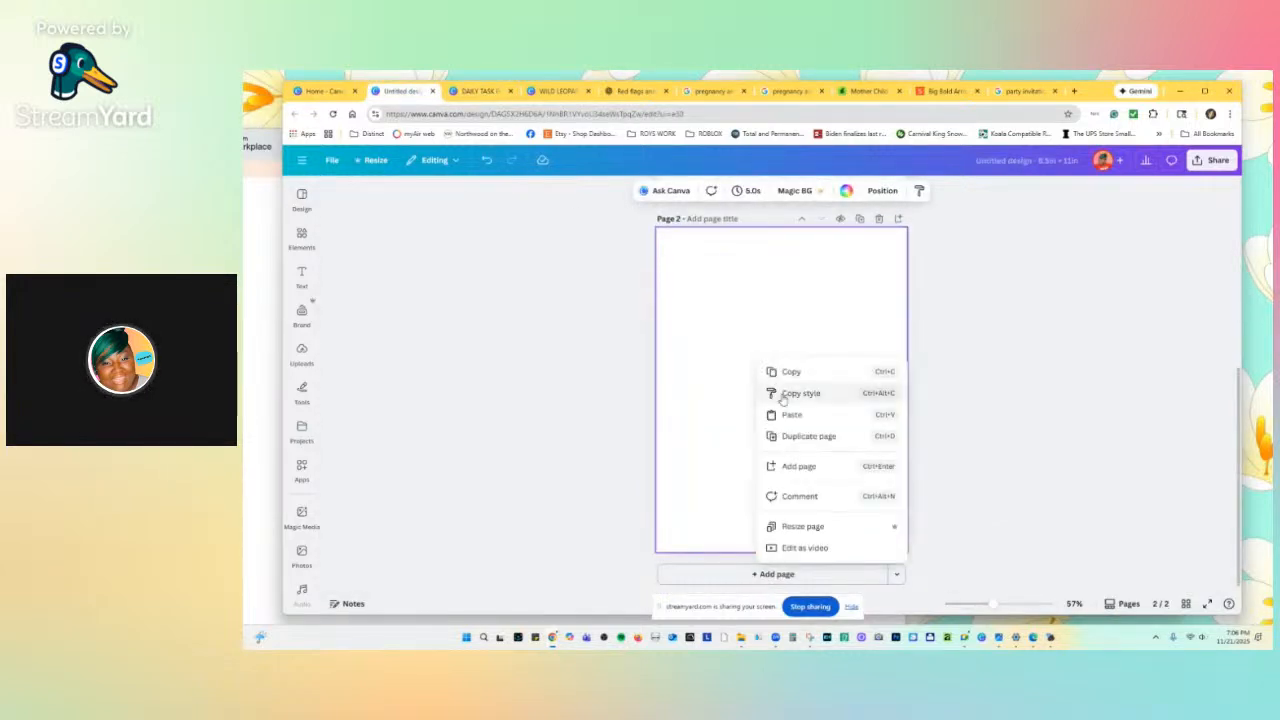
{"action": "left_click", "coordinate": [790, 413]}
{"action": "left_click", "coordinate": [1020, 91]}
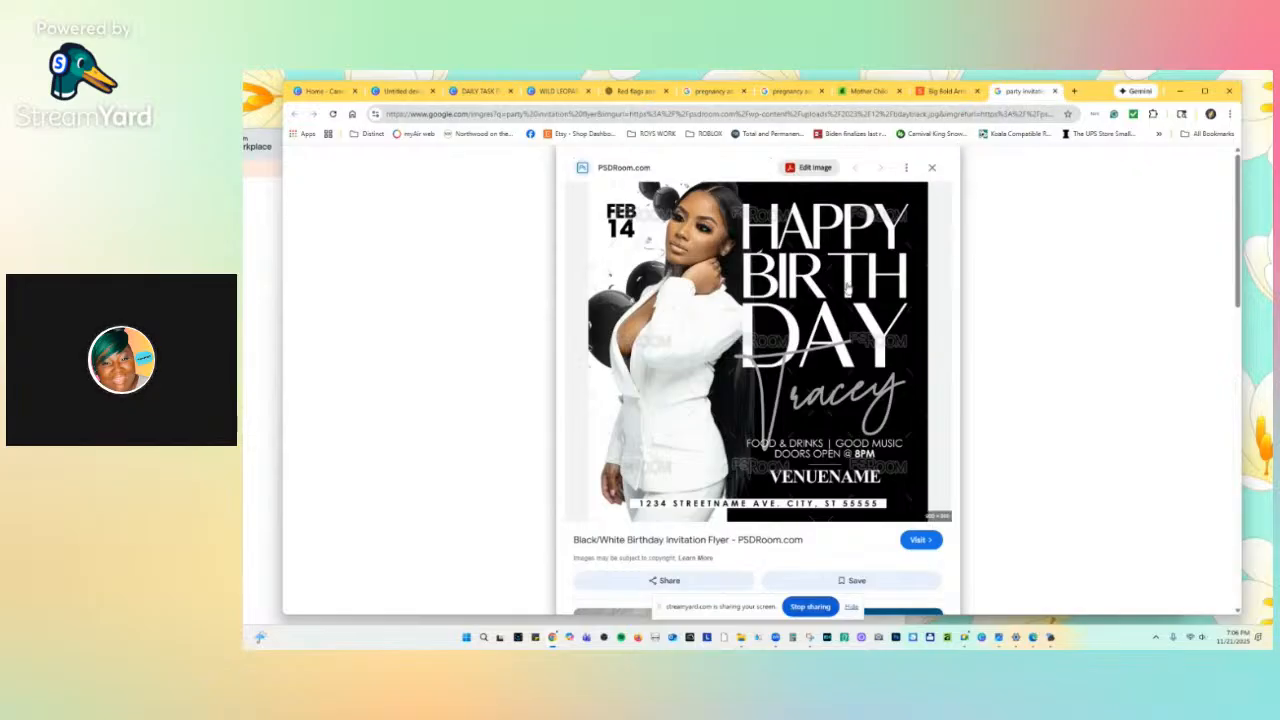
Open the PosterMyWall gold Birthday Party Night flyer preview and copy its image.
{"action": "scroll", "coordinate": [846, 300], "scroll_direction": "down", "scroll_amount": 3}
{"action": "scroll", "coordinate": [846, 300], "scroll_direction": "down", "scroll_amount": 5}
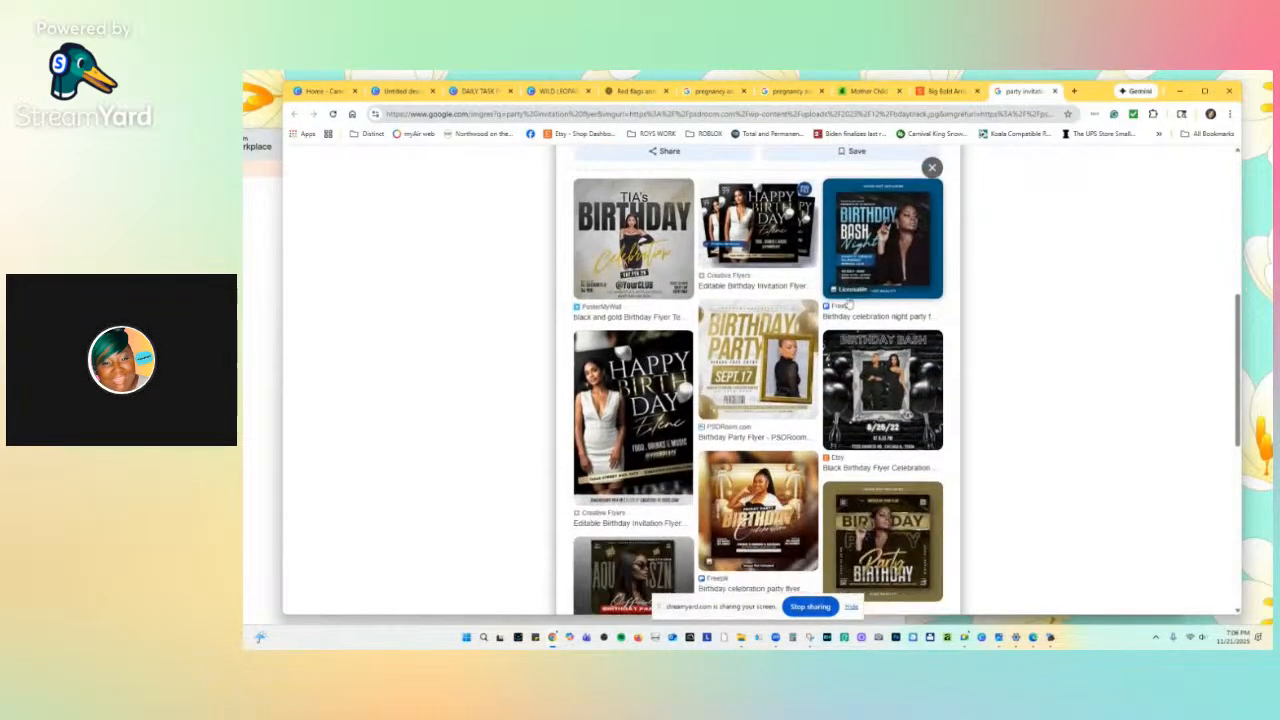
{"action": "scroll", "coordinate": [848, 303], "scroll_direction": "down", "scroll_amount": 3}
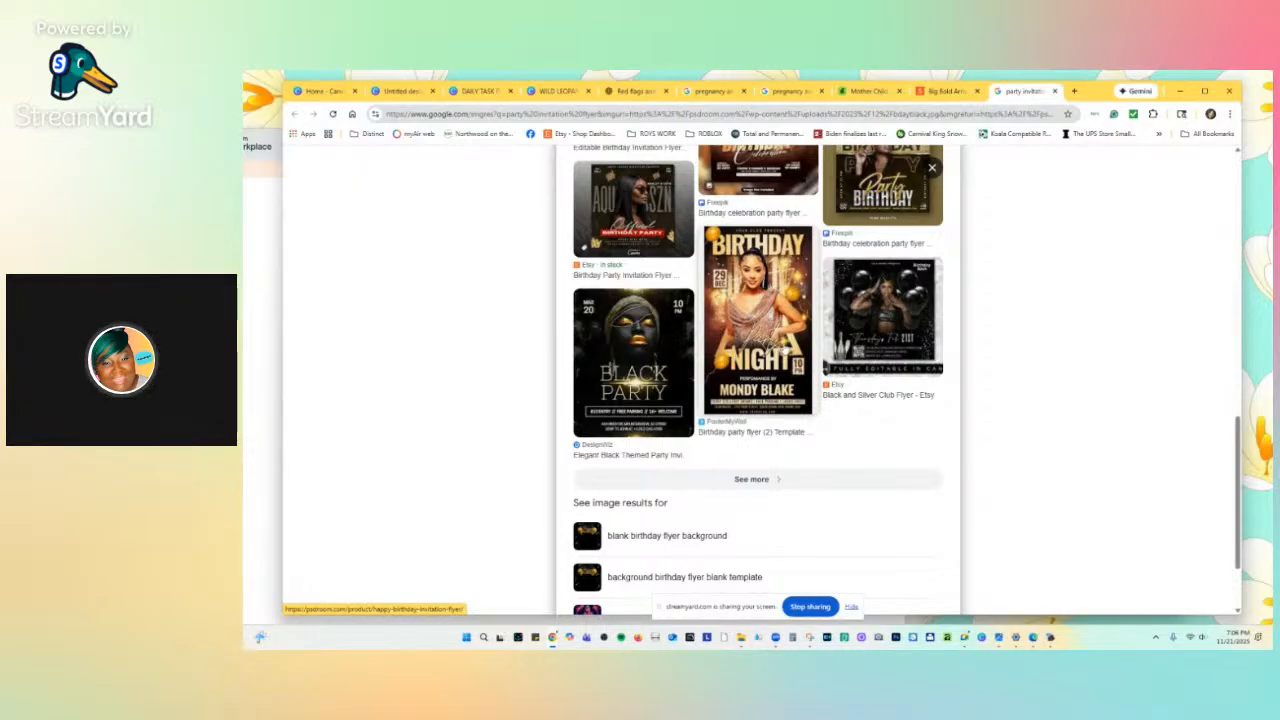
{"action": "left_click", "coordinate": [784, 350]}
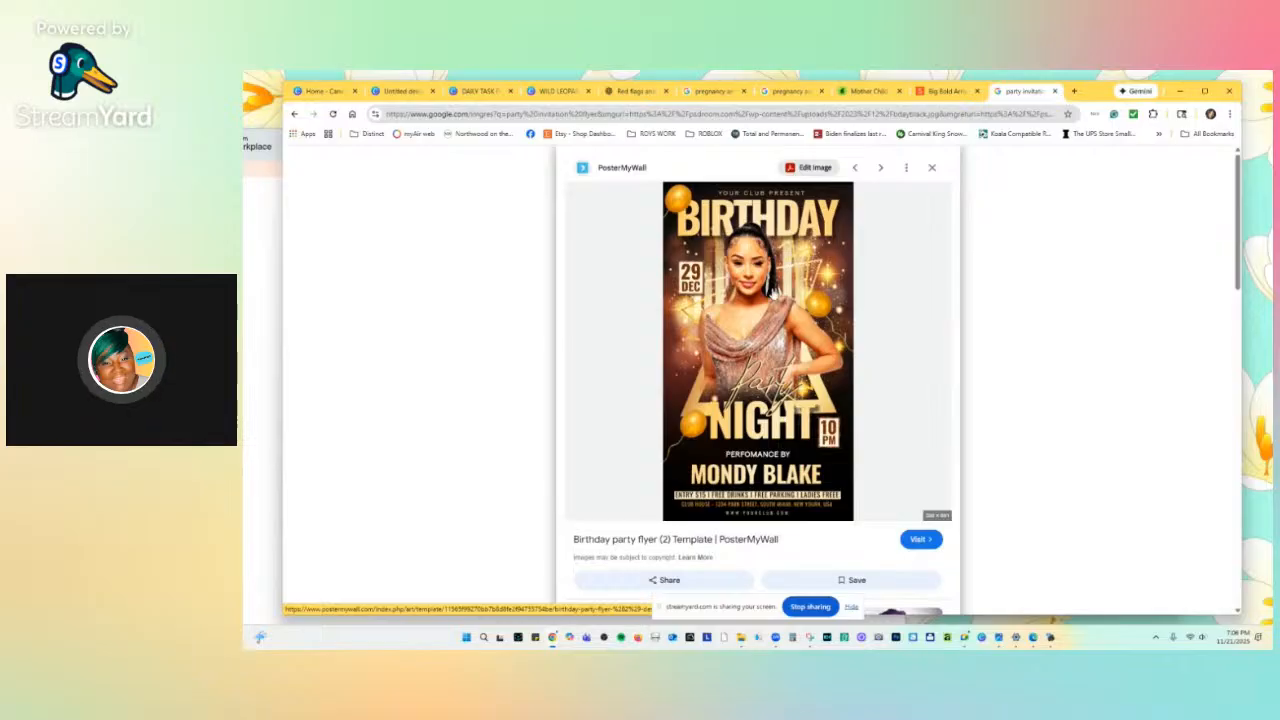
{"action": "scroll", "coordinate": [770, 290], "scroll_direction": "down", "scroll_amount": 5}
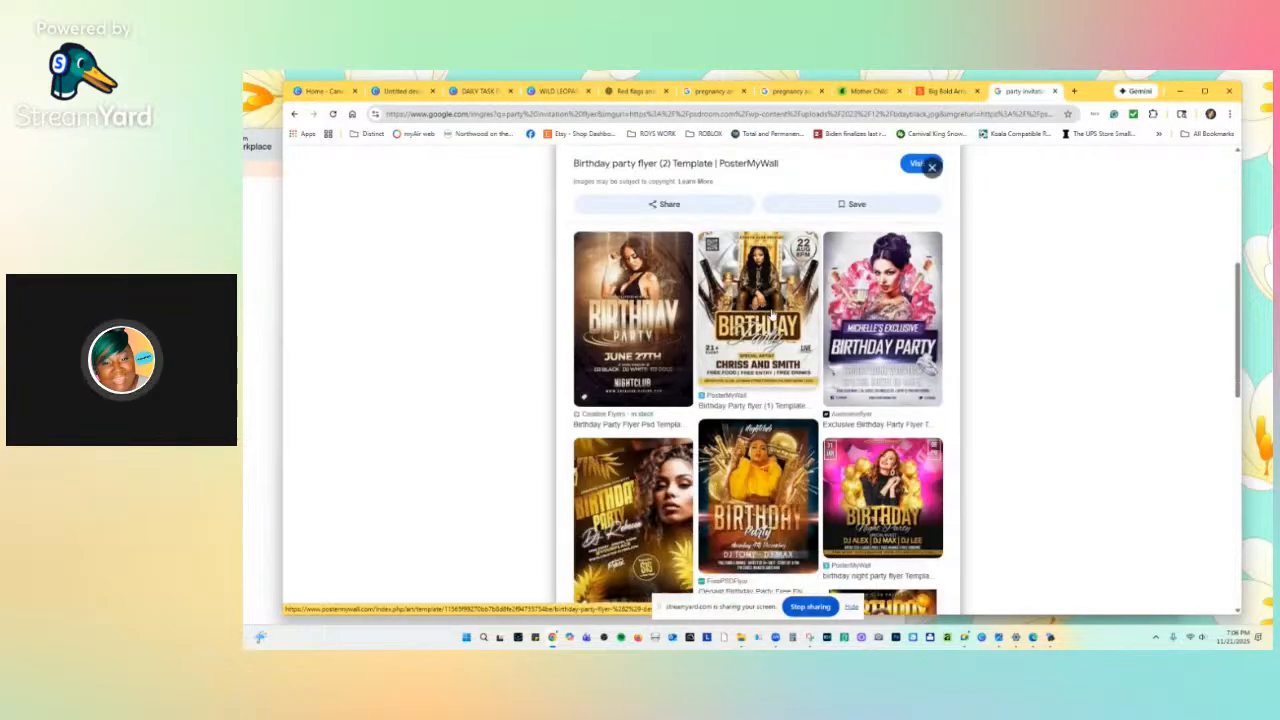
{"action": "scroll", "coordinate": [772, 314], "scroll_direction": "down", "scroll_amount": 4}
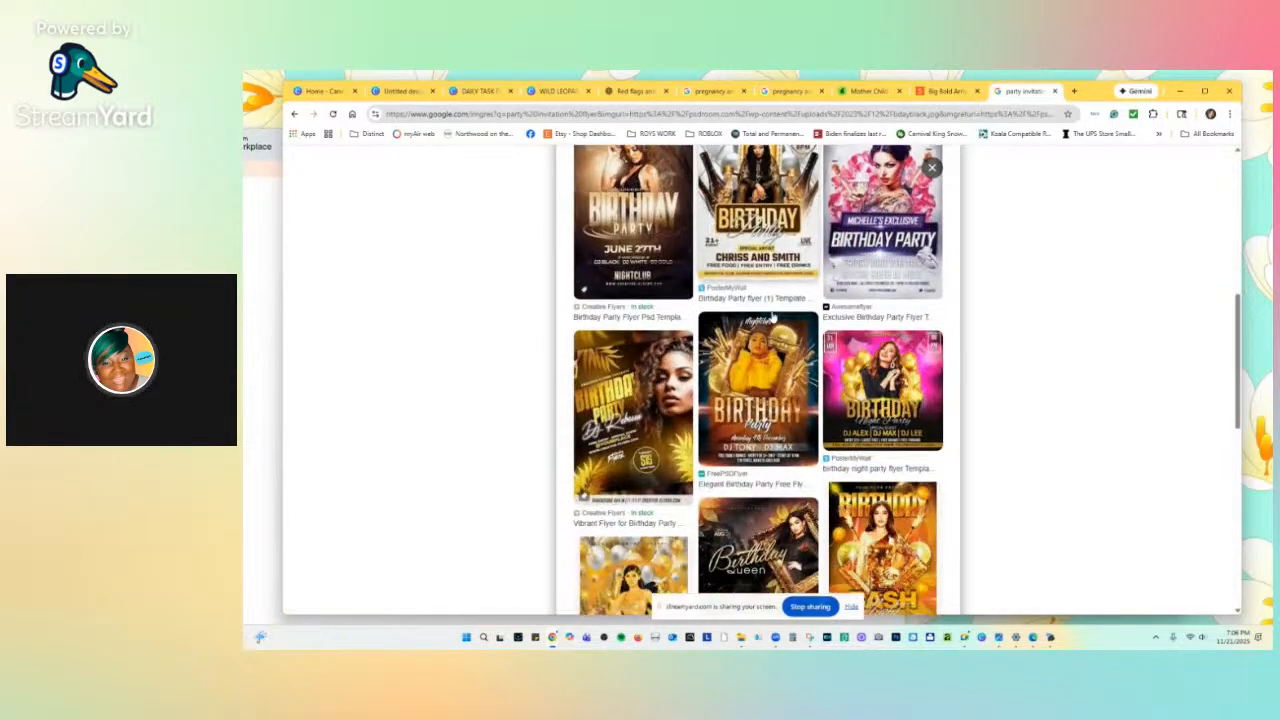
{"action": "scroll", "coordinate": [772, 316], "scroll_direction": "down", "scroll_amount": 6}
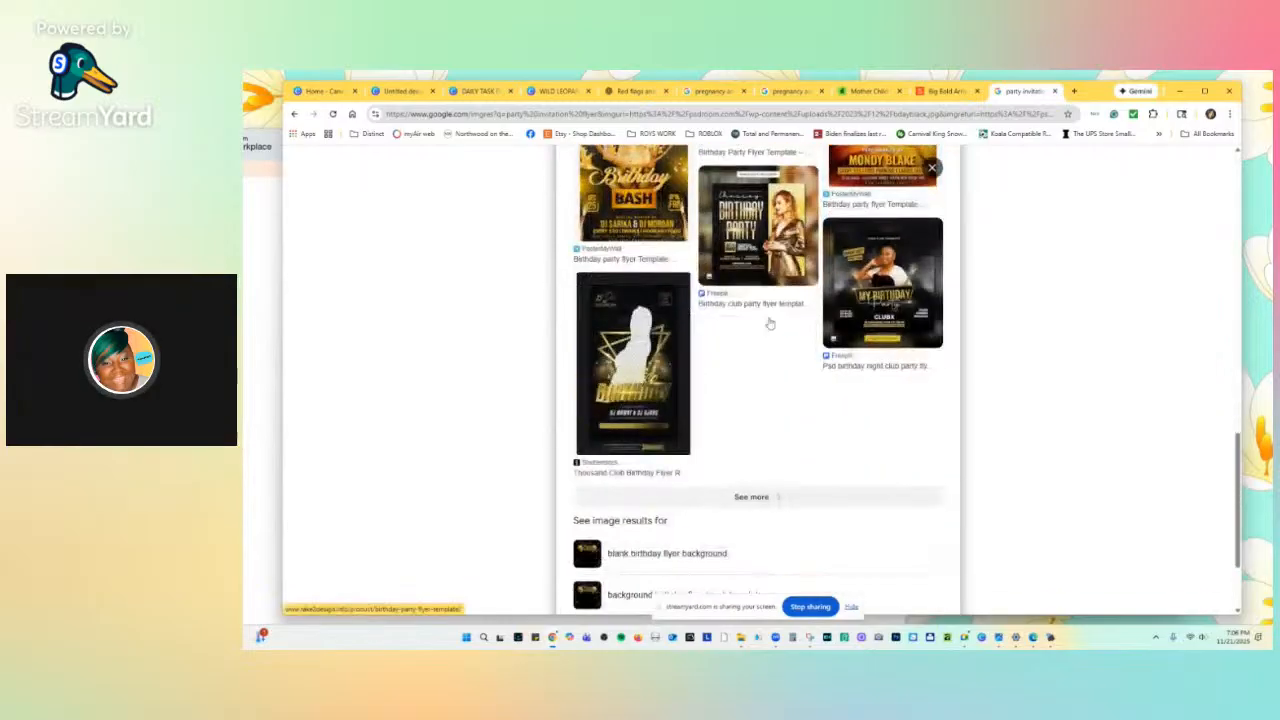
{"action": "scroll", "coordinate": [770, 322], "scroll_direction": "up", "scroll_amount": 6}
{"action": "scroll", "coordinate": [772, 324], "scroll_direction": "up", "scroll_amount": 6}
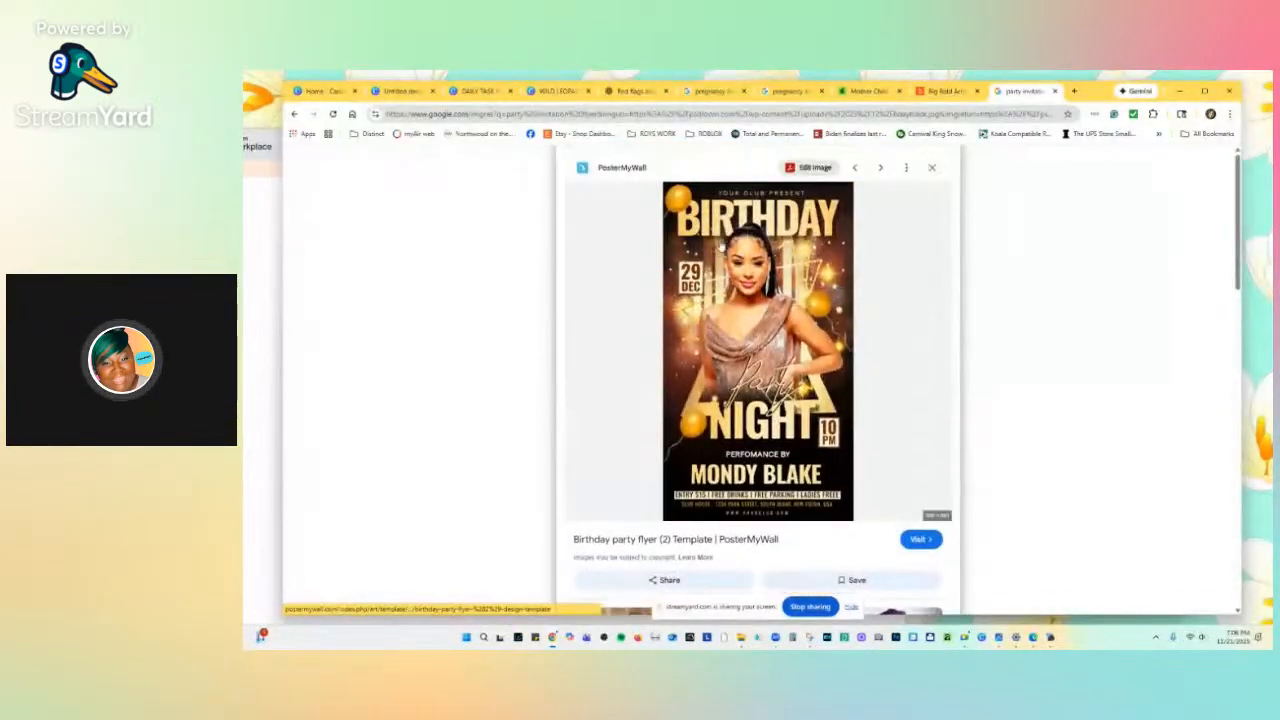
{"action": "right_click", "coordinate": [719, 250]}
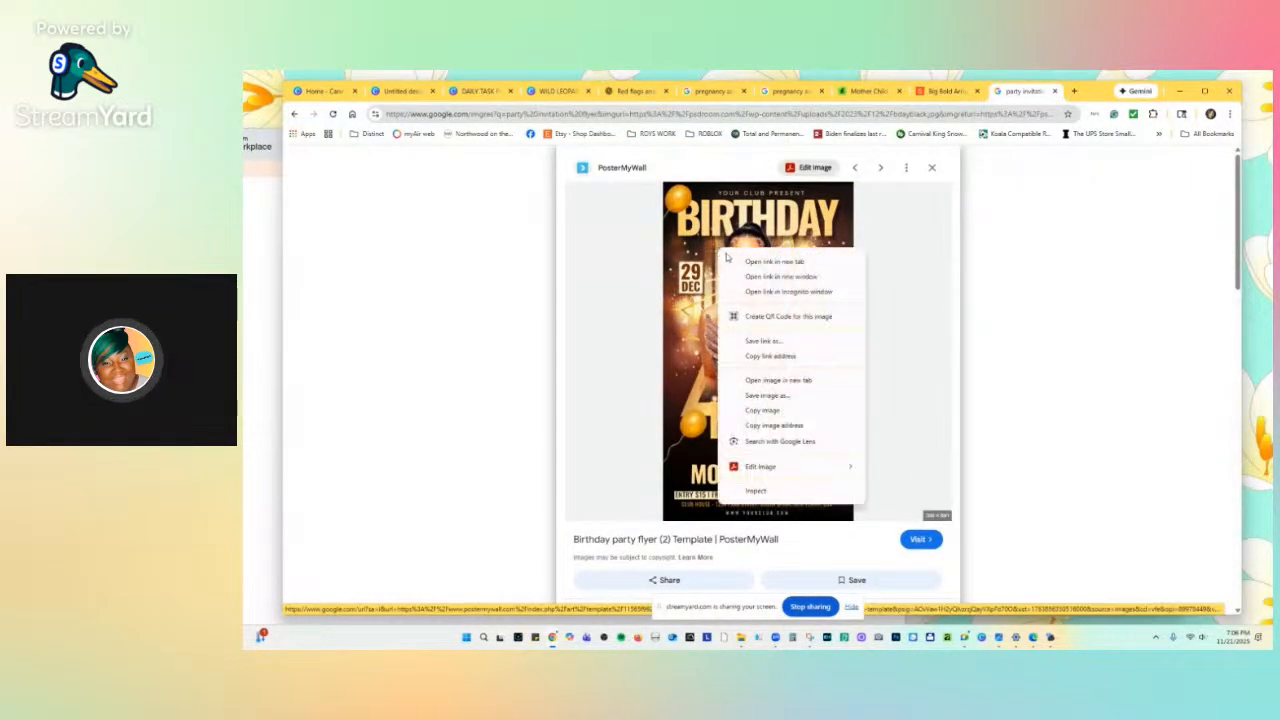
{"action": "left_click", "coordinate": [755, 411]}
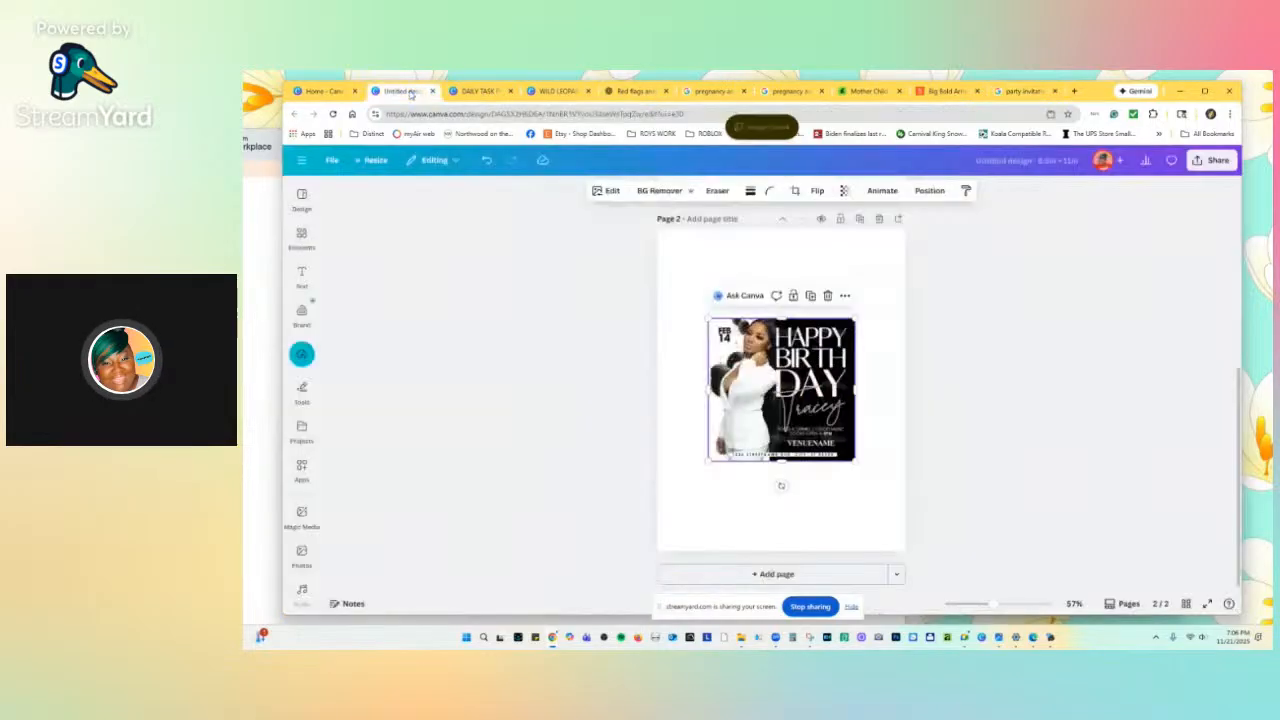
Paste the copied Birthday Night flyer onto page 2 of the untitled design.
{"action": "left_click", "coordinate": [400, 91]}
{"action": "right_click", "coordinate": [719, 269]}
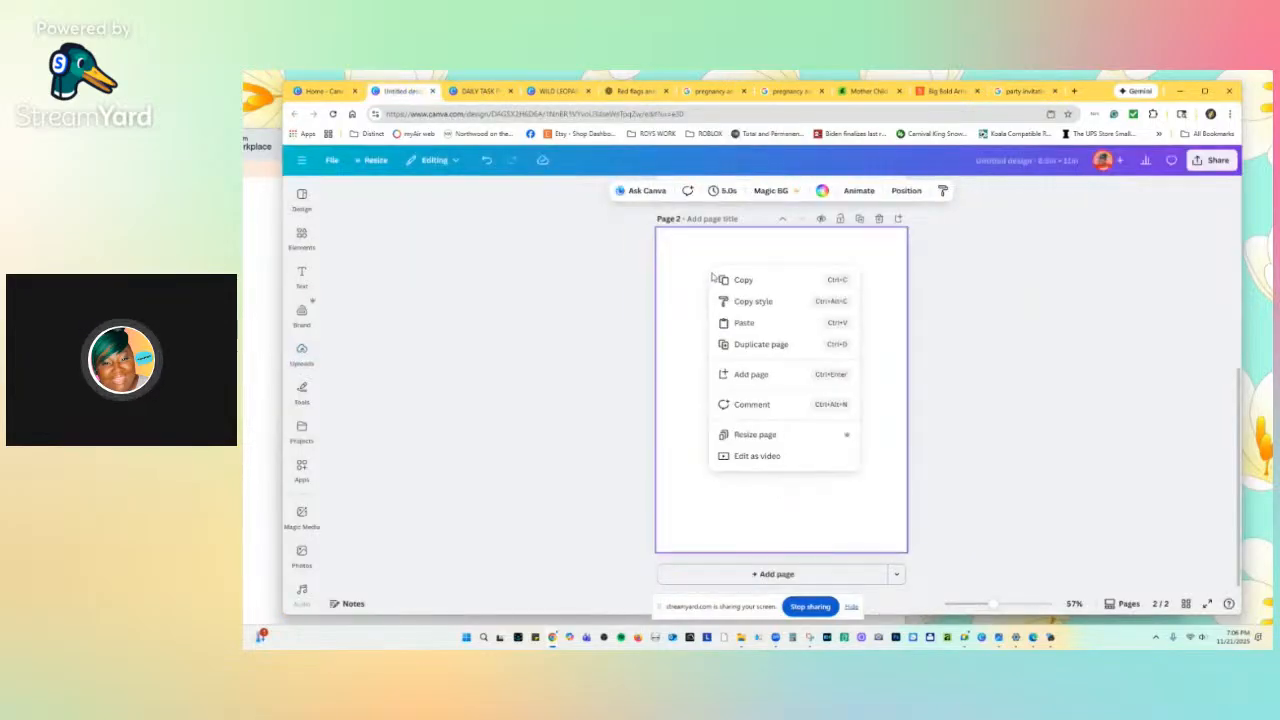
{"action": "left_click", "coordinate": [731, 323]}
Move and resize the flyer to fill page 2, zooming in to 151%.
{"action": "left_click_drag", "start_coordinate": [809, 345], "coordinate": [764, 332]}
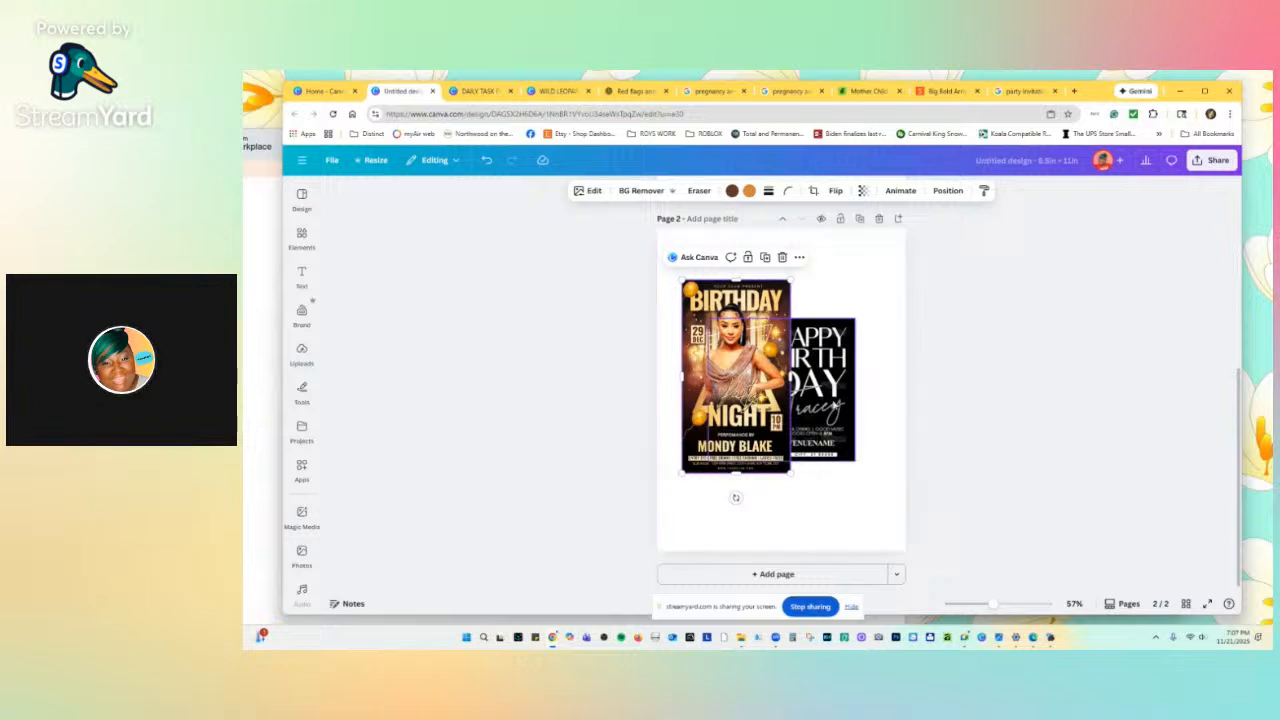
{"action": "left_click_drag", "start_coordinate": [790, 473], "coordinate": [950, 625]}
{"action": "left_click_drag", "start_coordinate": [837, 482], "coordinate": [828, 433]}
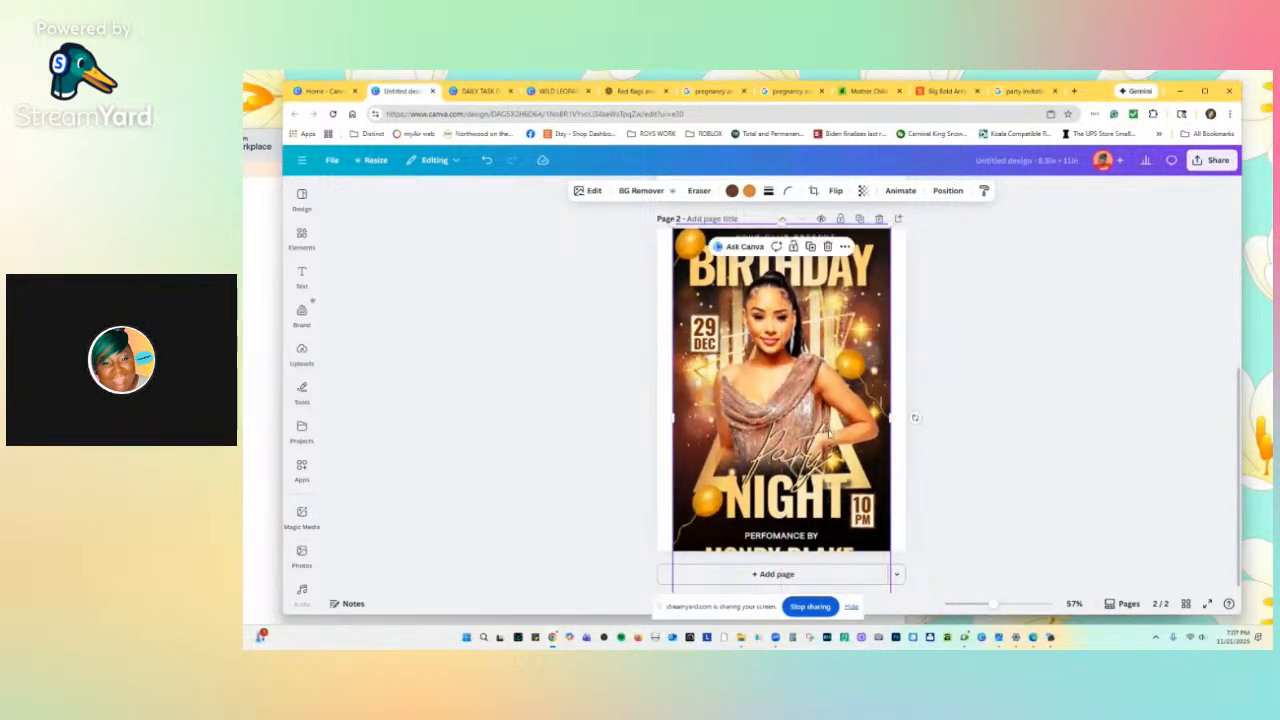
{"action": "left_click_drag", "start_coordinate": [890, 225], "coordinate": [866, 260]}
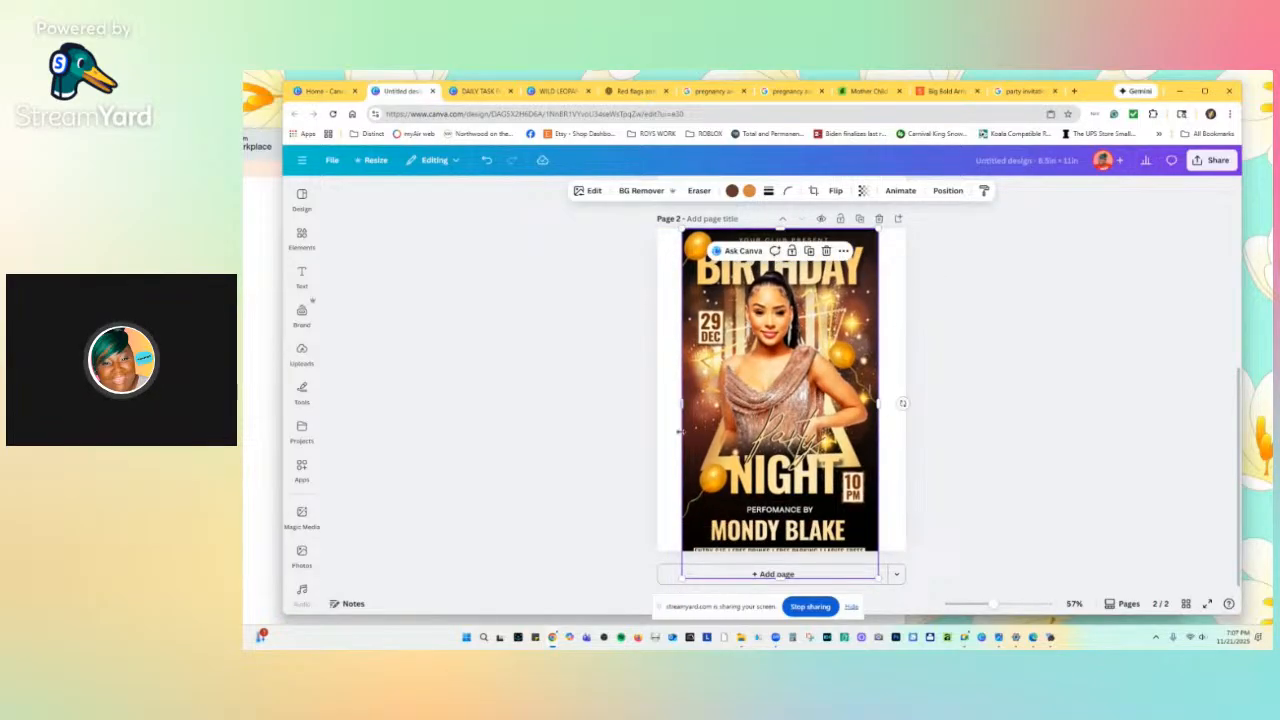
{"action": "left_click_drag", "start_coordinate": [992, 596], "coordinate": [1018, 593]}
{"action": "scroll", "coordinate": [845, 322], "scroll_direction": "up", "scroll_amount": 5}
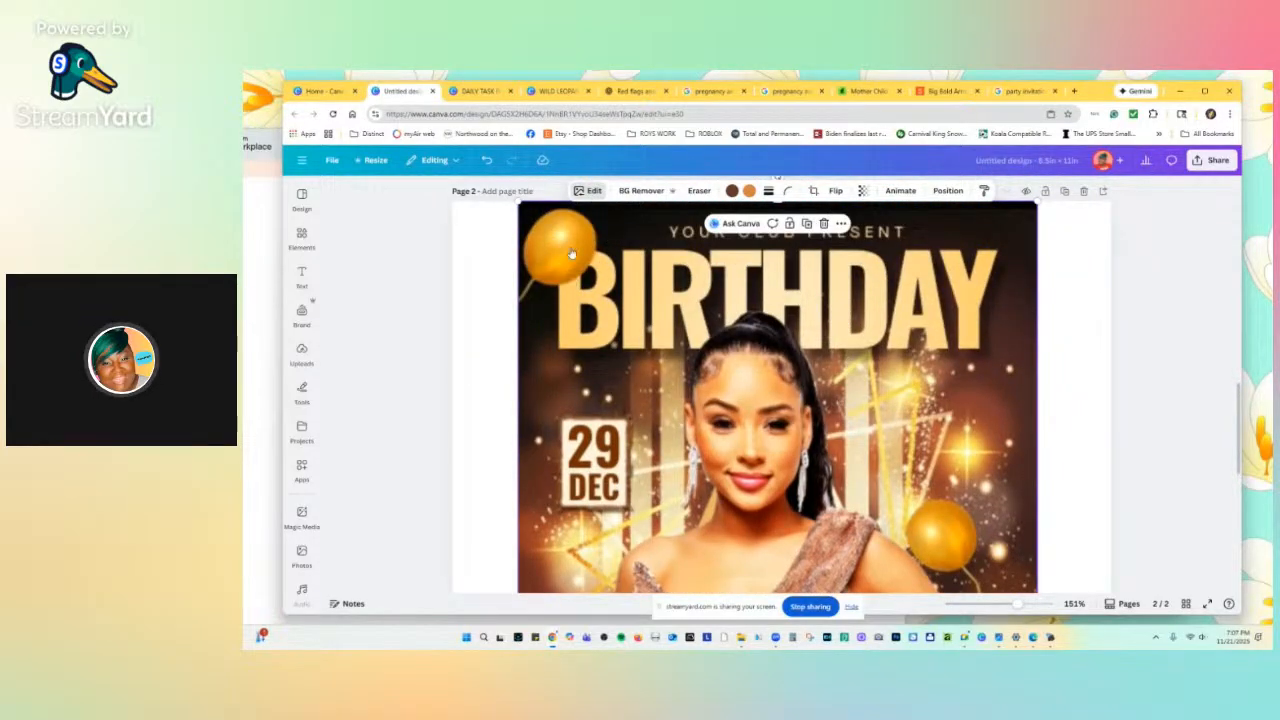
Upscale the Birthday Night flyer 2x with Image Upscaler and replace the original.
{"action": "left_click", "coordinate": [589, 196]}
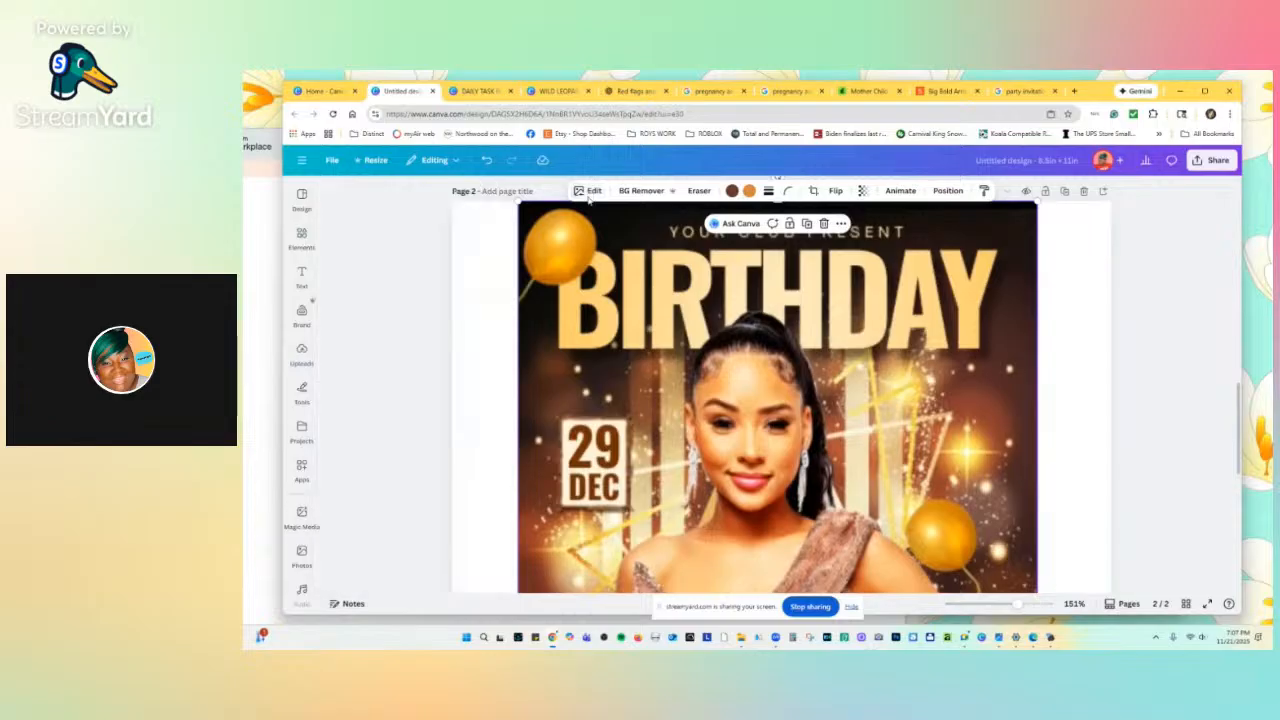
{"action": "scroll", "coordinate": [438, 415], "scroll_direction": "down", "scroll_amount": 3}
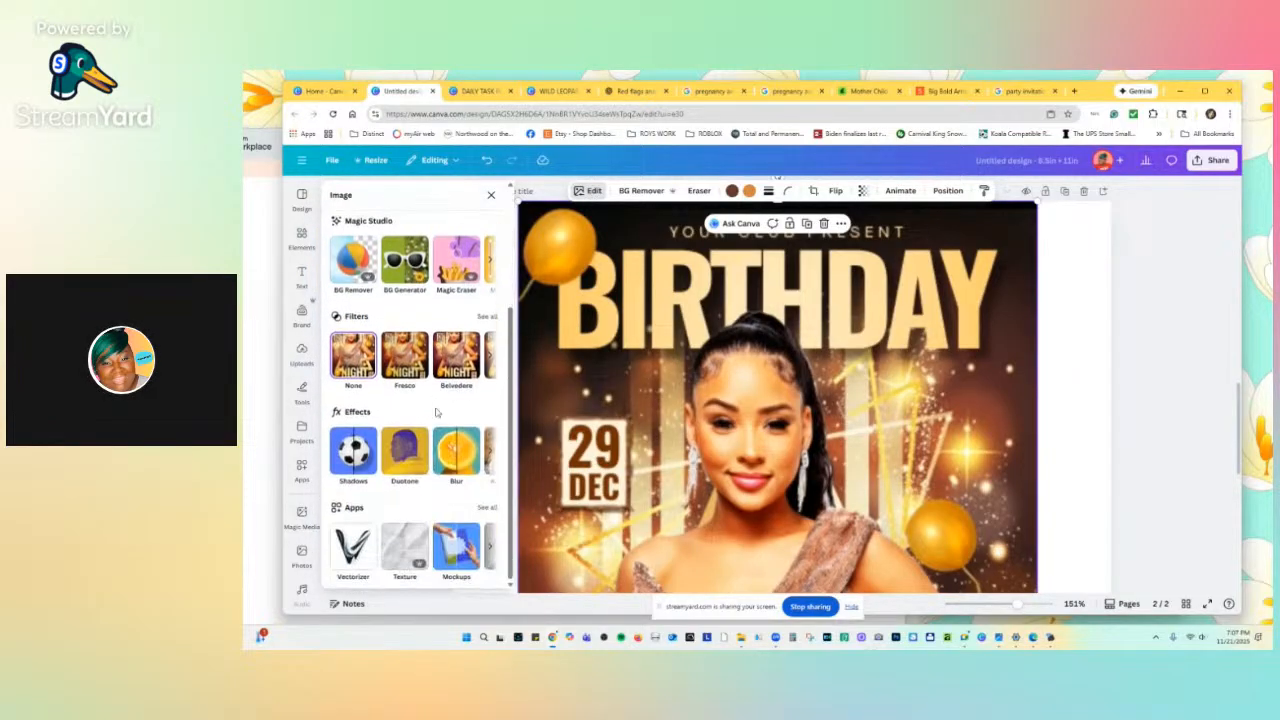
{"action": "left_click", "coordinate": [490, 551]}
{"action": "left_click", "coordinate": [454, 545]}
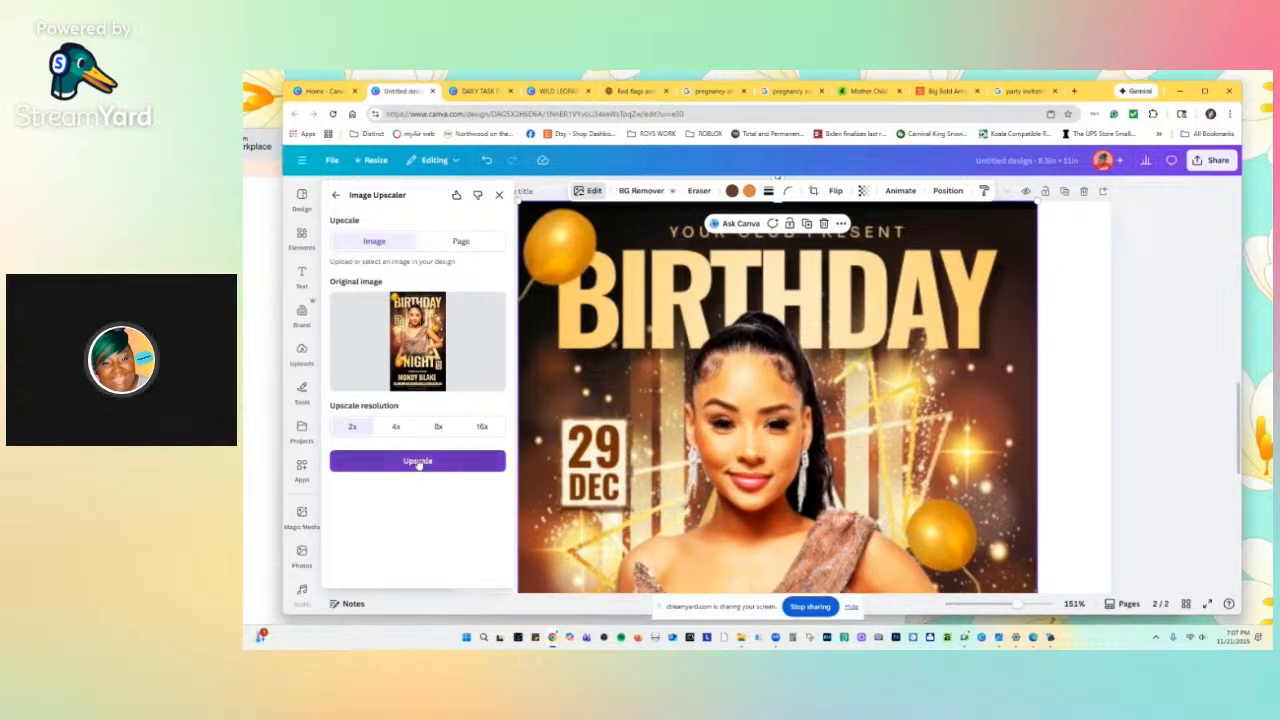
{"action": "left_click", "coordinate": [418, 462]}
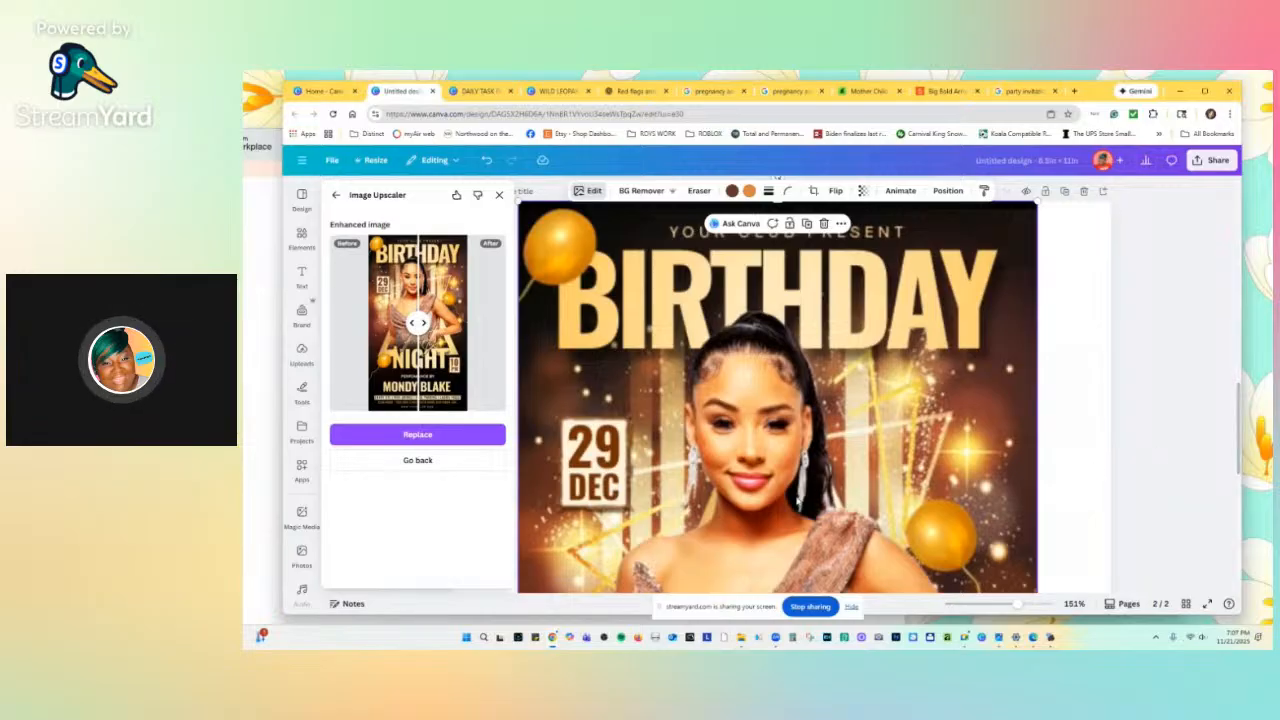
{"action": "left_click", "coordinate": [472, 432]}
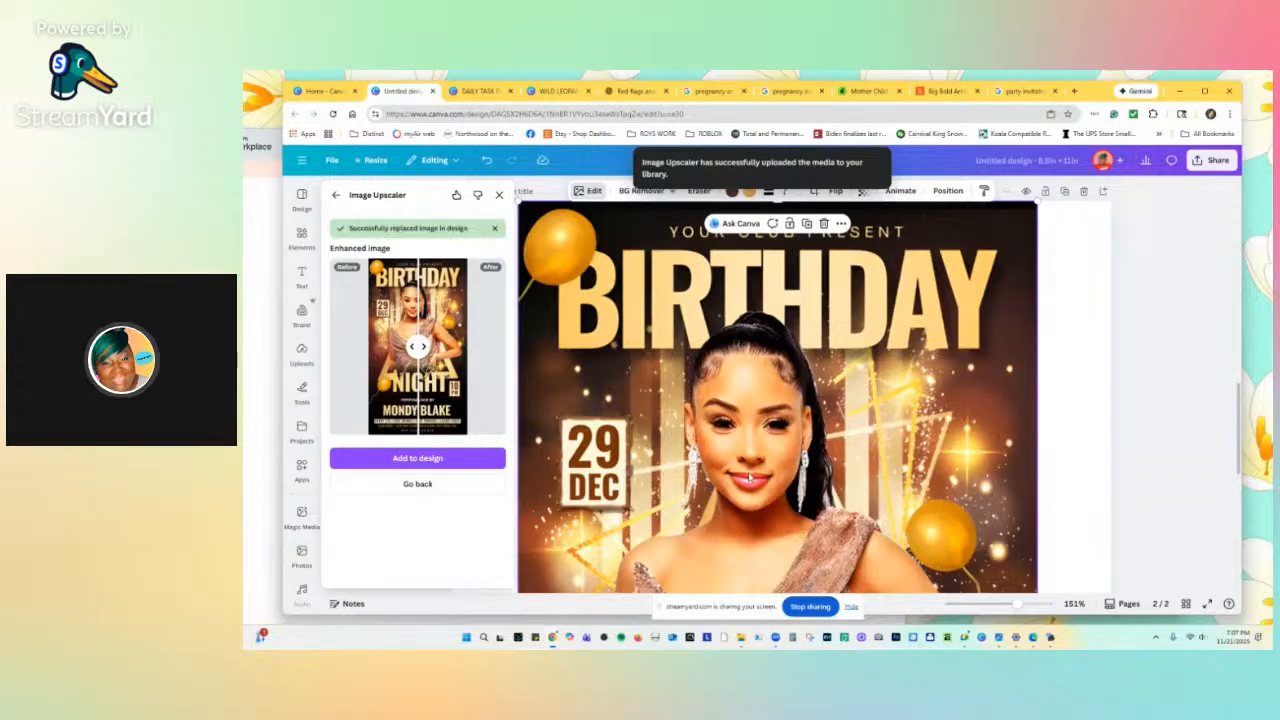
{"action": "left_click", "coordinate": [1046, 232]}
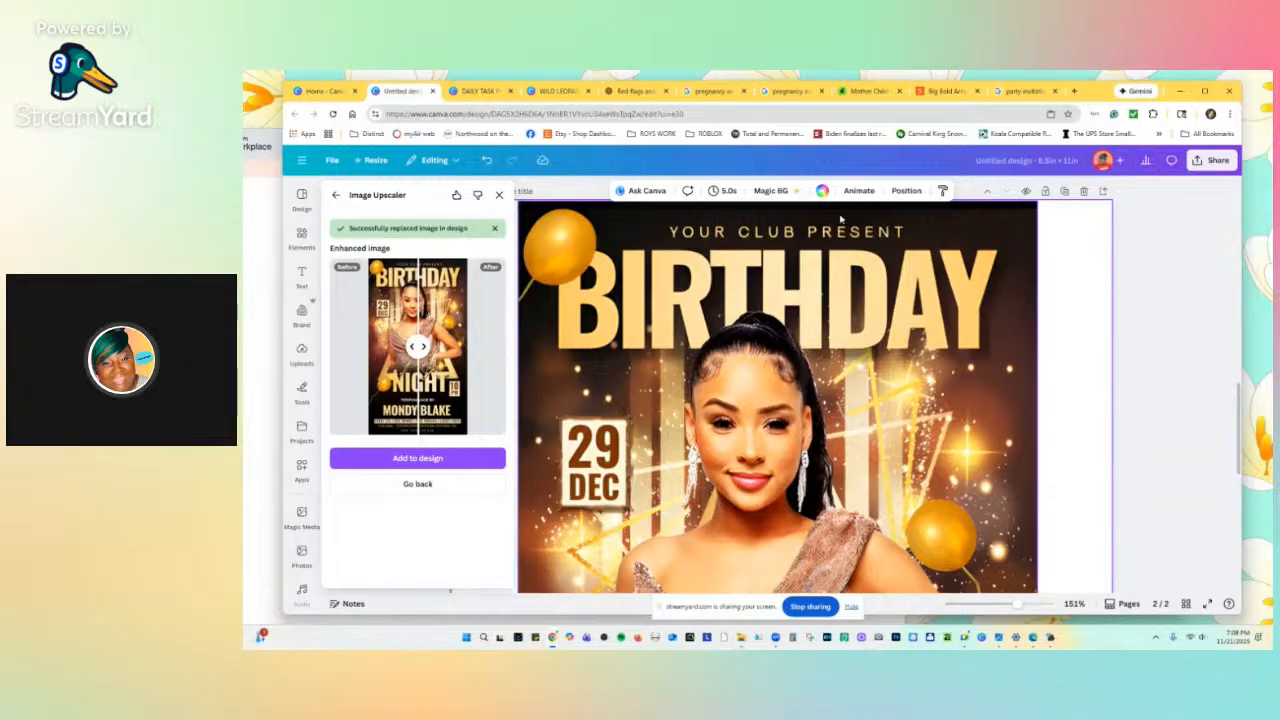
{"action": "scroll", "coordinate": [998, 218], "scroll_direction": "down", "scroll_amount": 5}
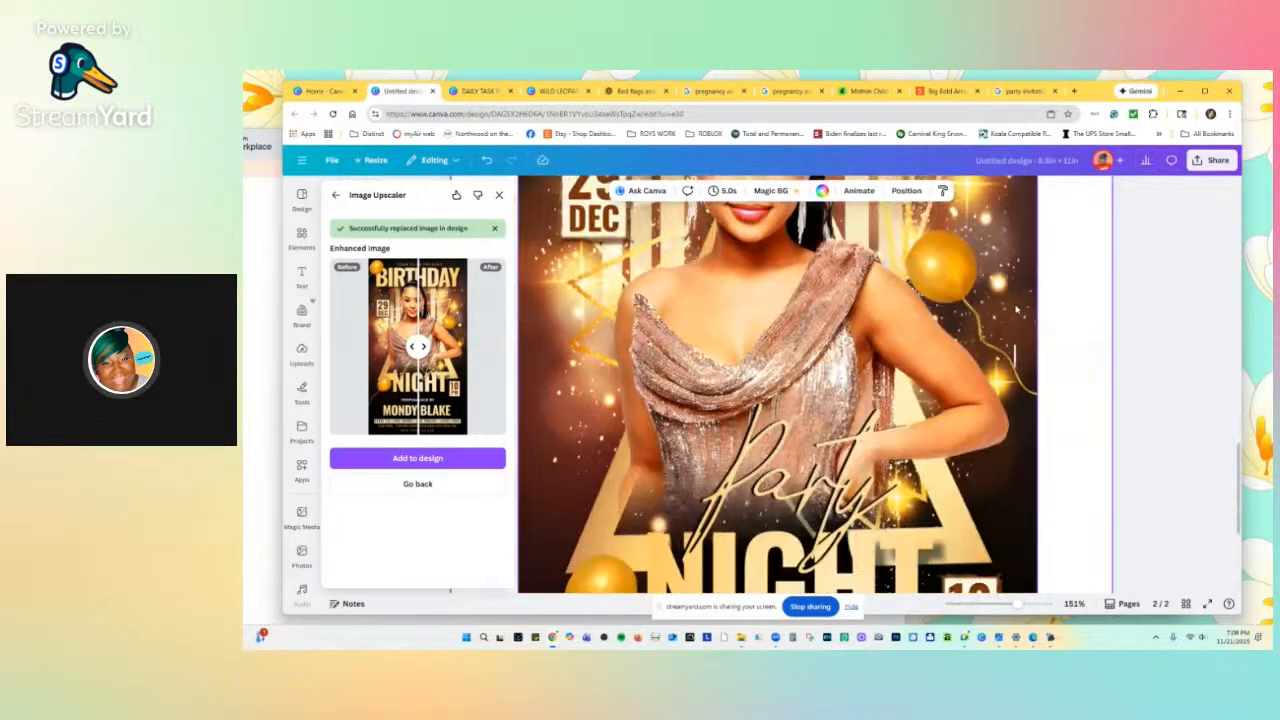
{"action": "scroll", "coordinate": [1016, 311], "scroll_direction": "down", "scroll_amount": 3}
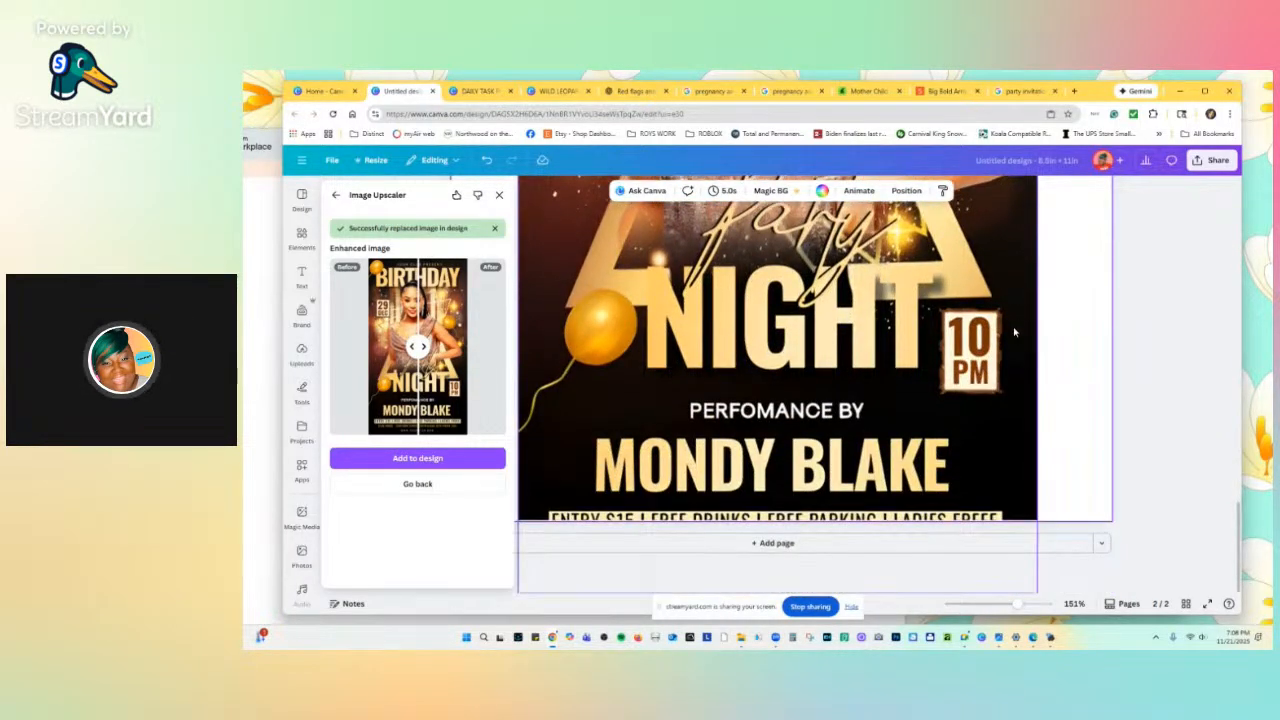
{"action": "scroll", "coordinate": [1011, 351], "scroll_direction": "up", "scroll_amount": 8}
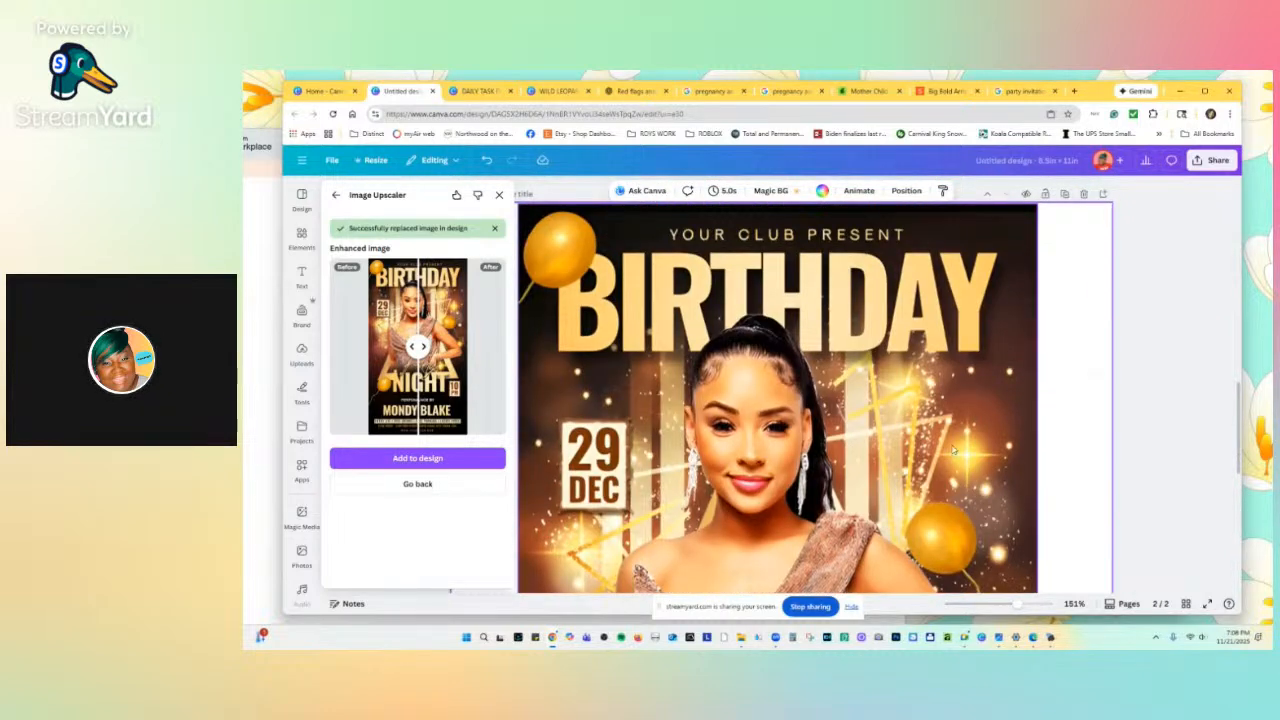
{"action": "scroll", "coordinate": [1010, 434], "scroll_direction": "down", "scroll_amount": 5}
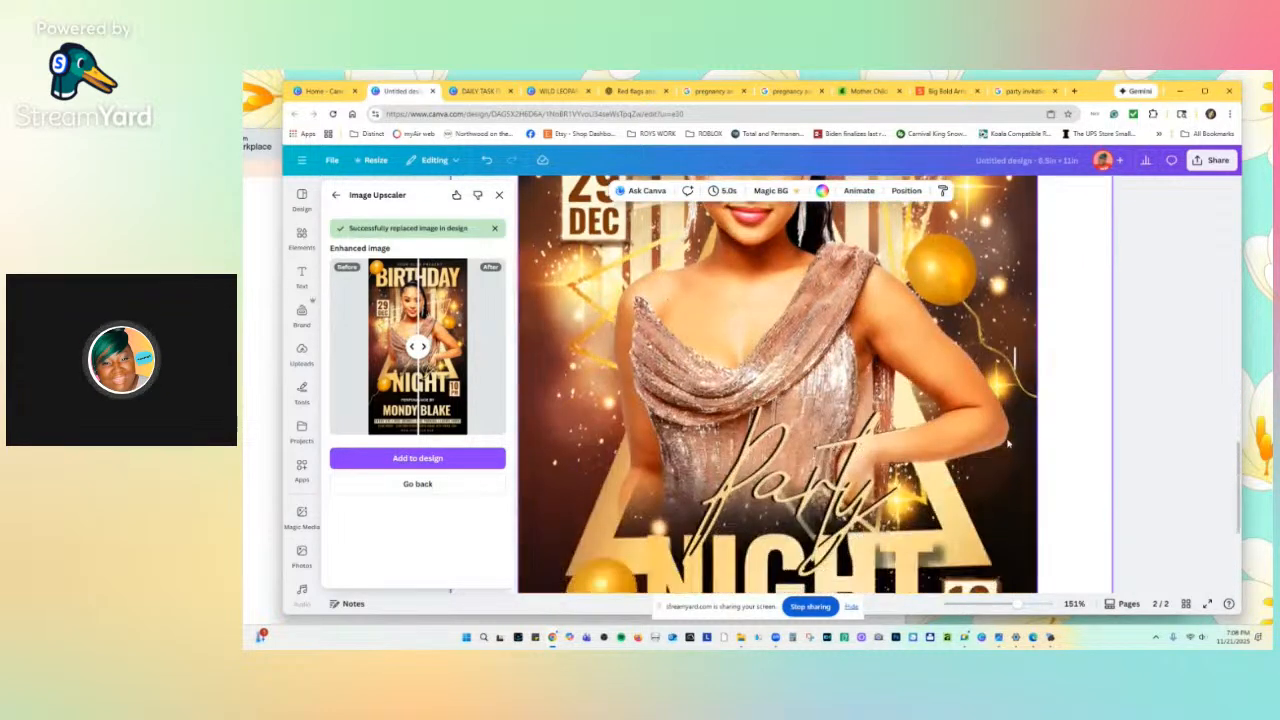
{"action": "scroll", "coordinate": [1005, 353], "scroll_direction": "up", "scroll_amount": 3}
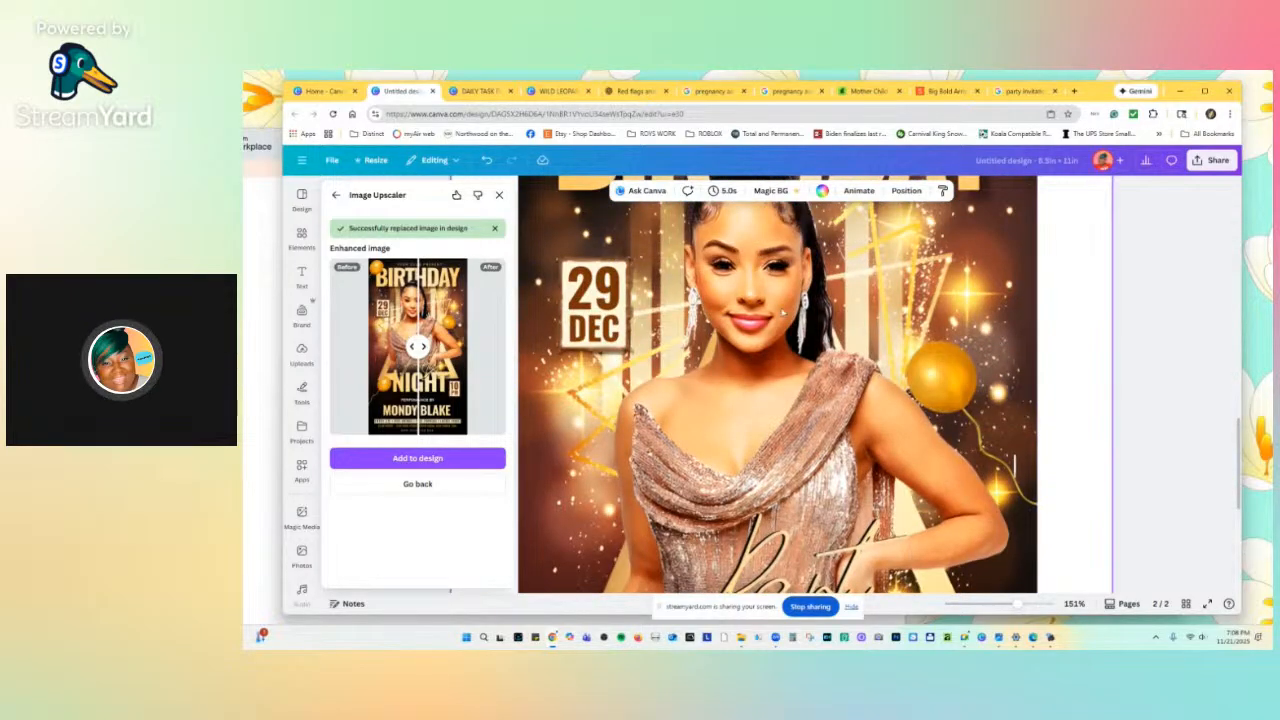
{"action": "scroll", "coordinate": [784, 311], "scroll_direction": "up", "scroll_amount": 2}
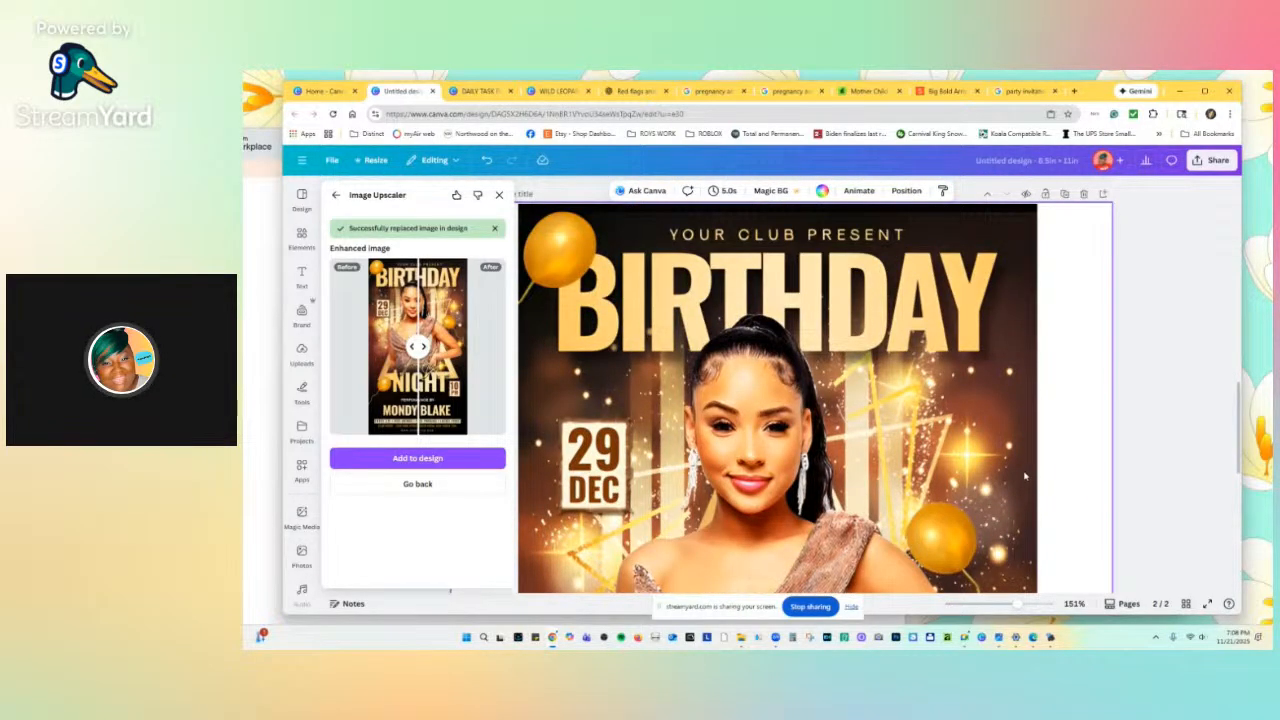
{"action": "scroll", "coordinate": [1010, 385], "scroll_direction": "up", "scroll_amount": 1}
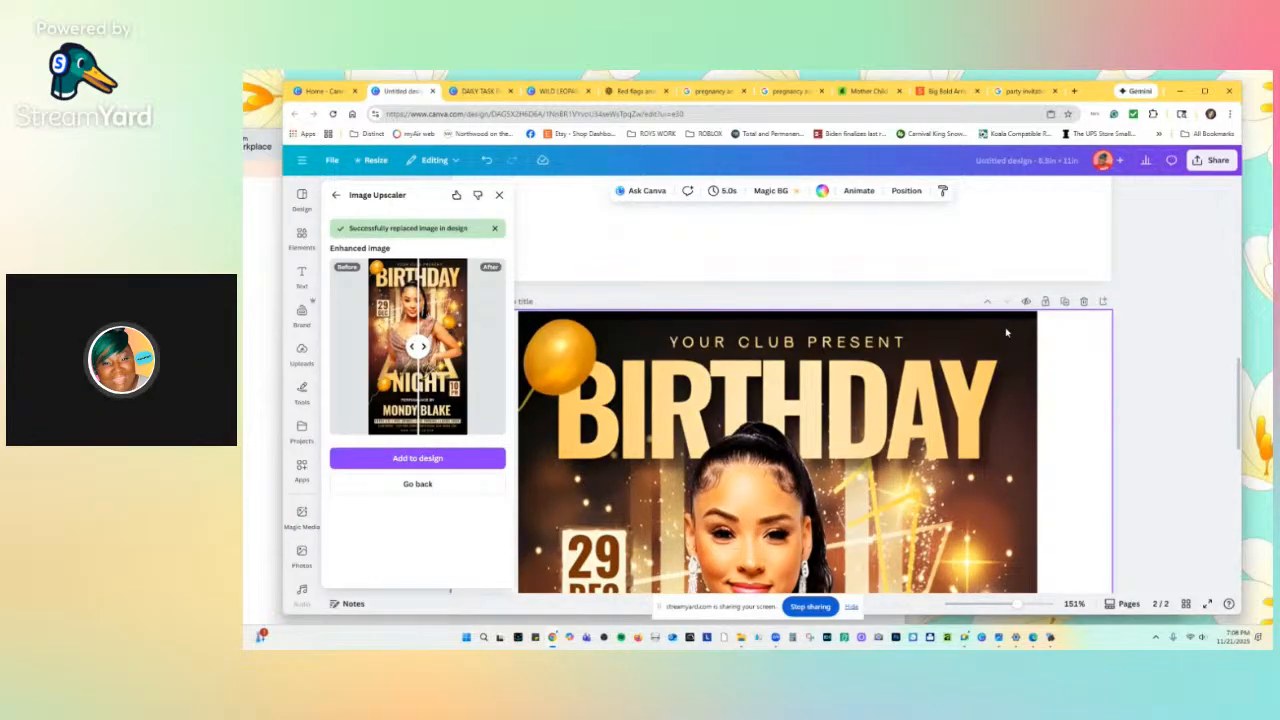
{"action": "scroll", "coordinate": [1003, 342], "scroll_direction": "down", "scroll_amount": 2}
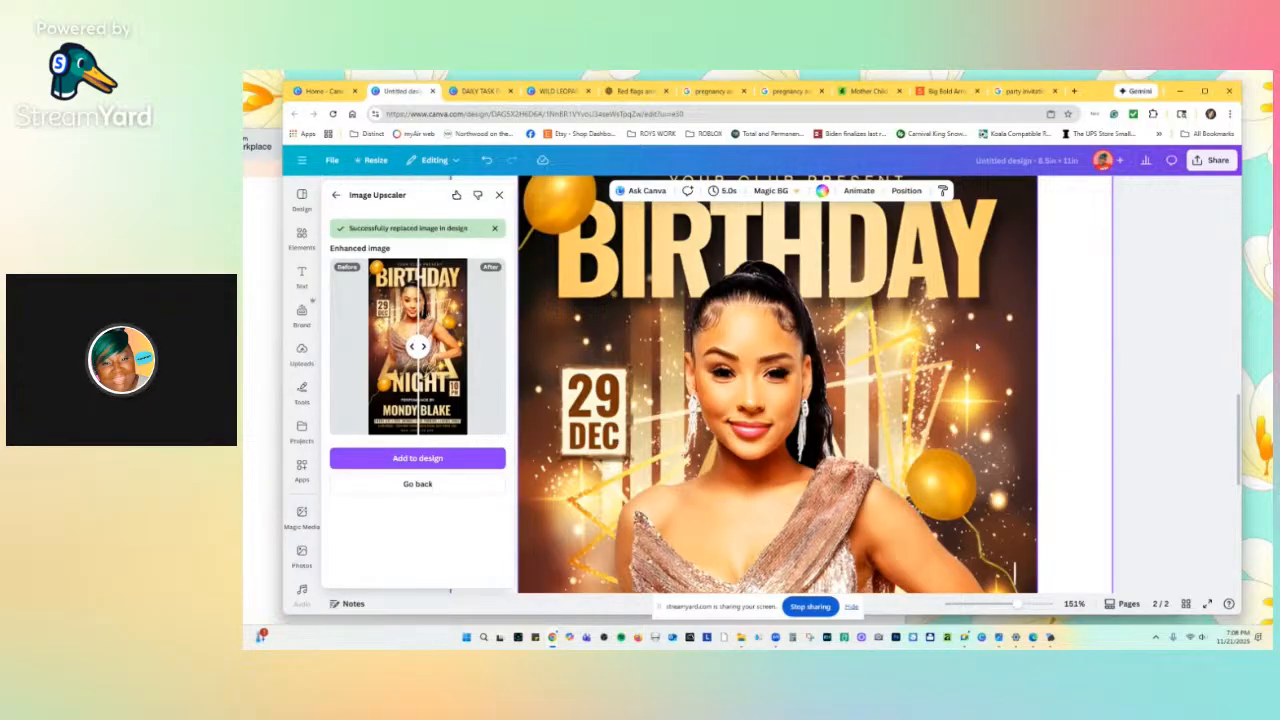
{"action": "scroll", "coordinate": [778, 429], "scroll_direction": "down", "scroll_amount": 2}
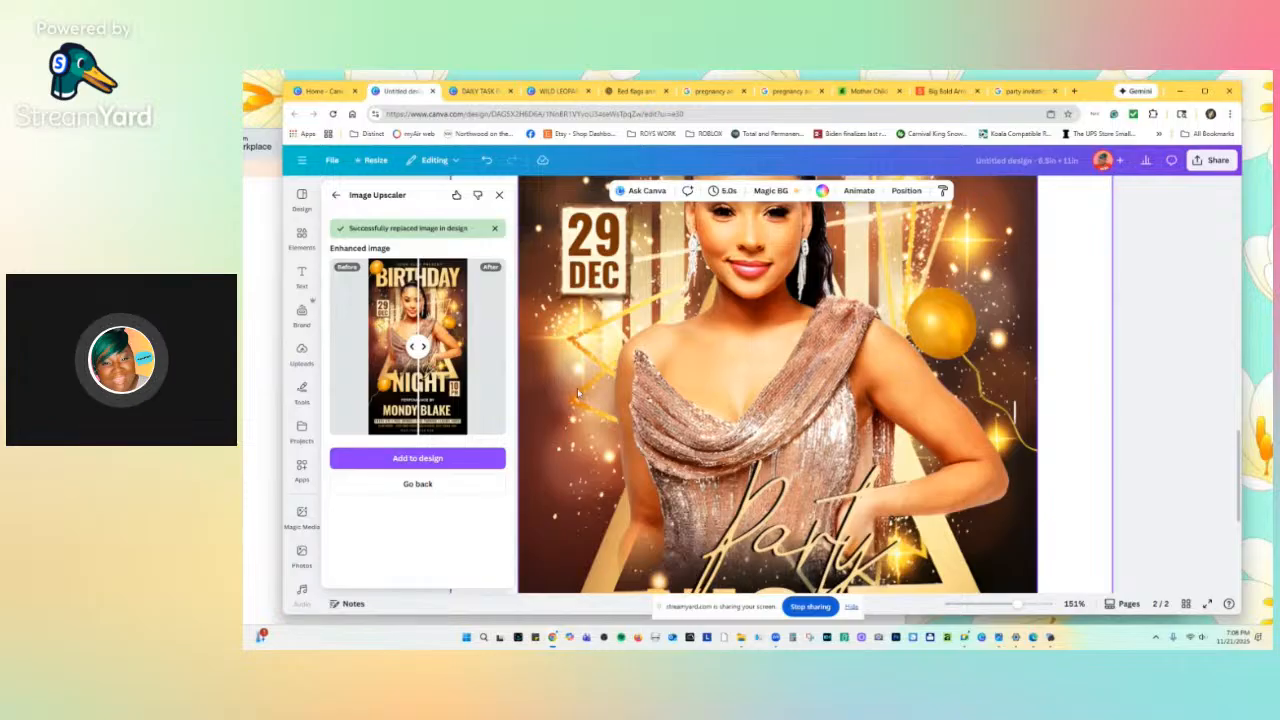
{"action": "scroll", "coordinate": [577, 393], "scroll_direction": "down", "scroll_amount": 1}
{"action": "scroll", "coordinate": [602, 385], "scroll_direction": "up", "scroll_amount": 2}
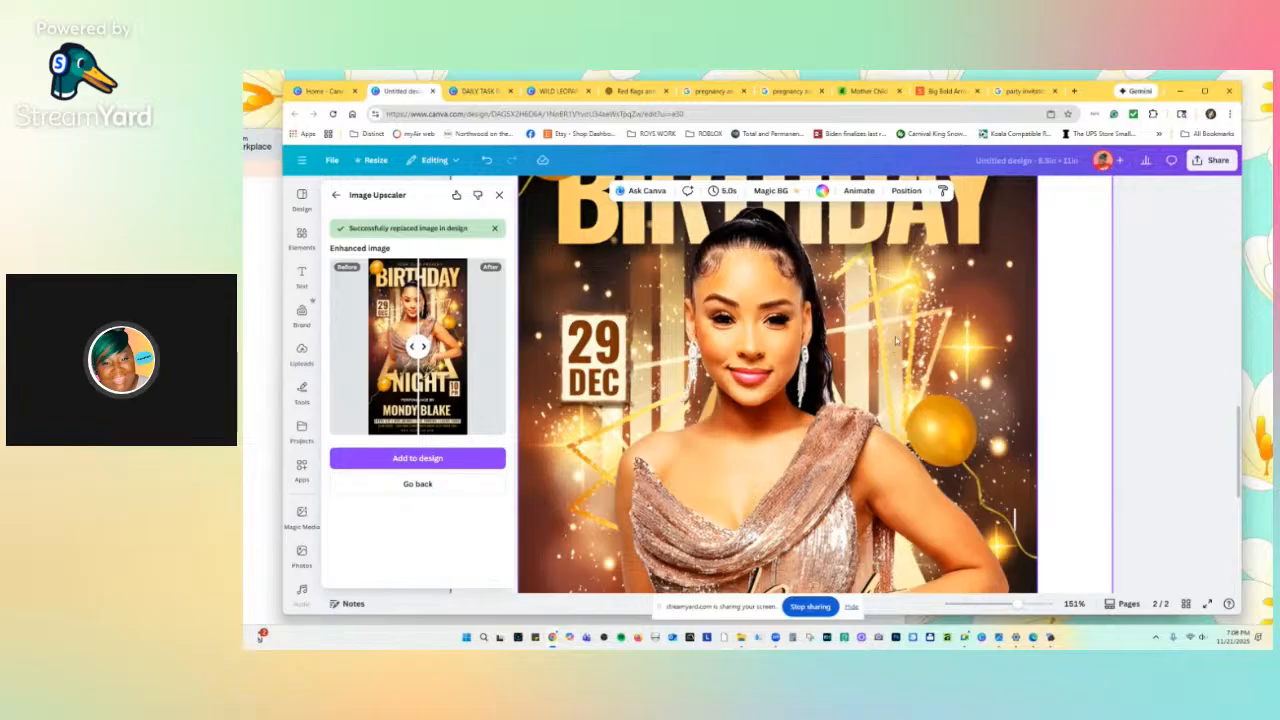
{"action": "scroll", "coordinate": [850, 348], "scroll_direction": "down", "scroll_amount": 3}
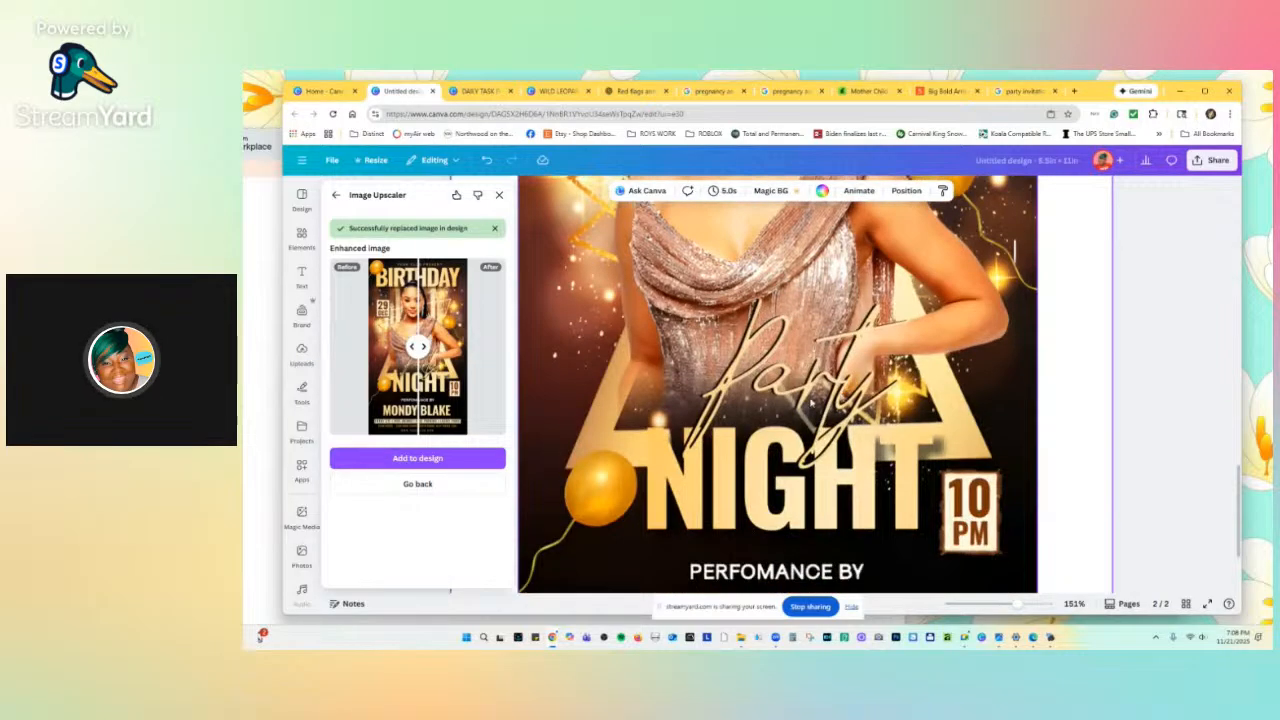
{"action": "scroll", "coordinate": [763, 338], "scroll_direction": "up", "scroll_amount": 5}
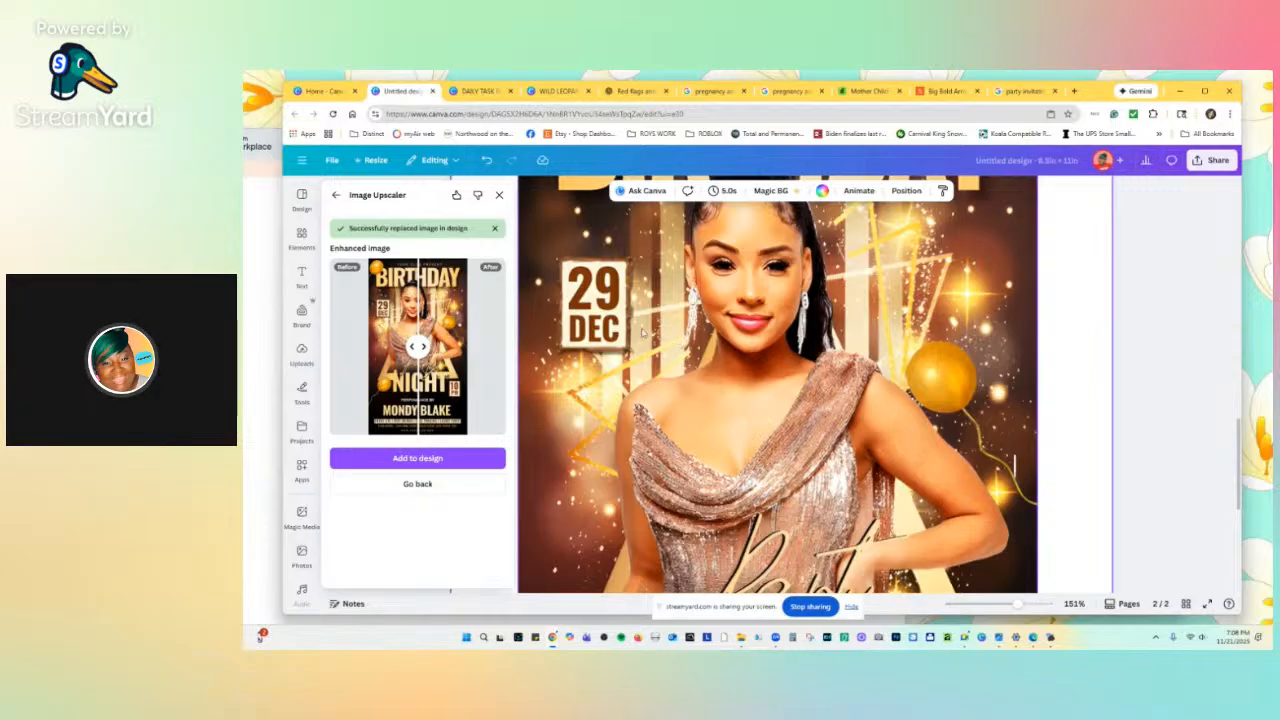
{"action": "scroll", "coordinate": [640, 334], "scroll_direction": "up", "scroll_amount": 3}
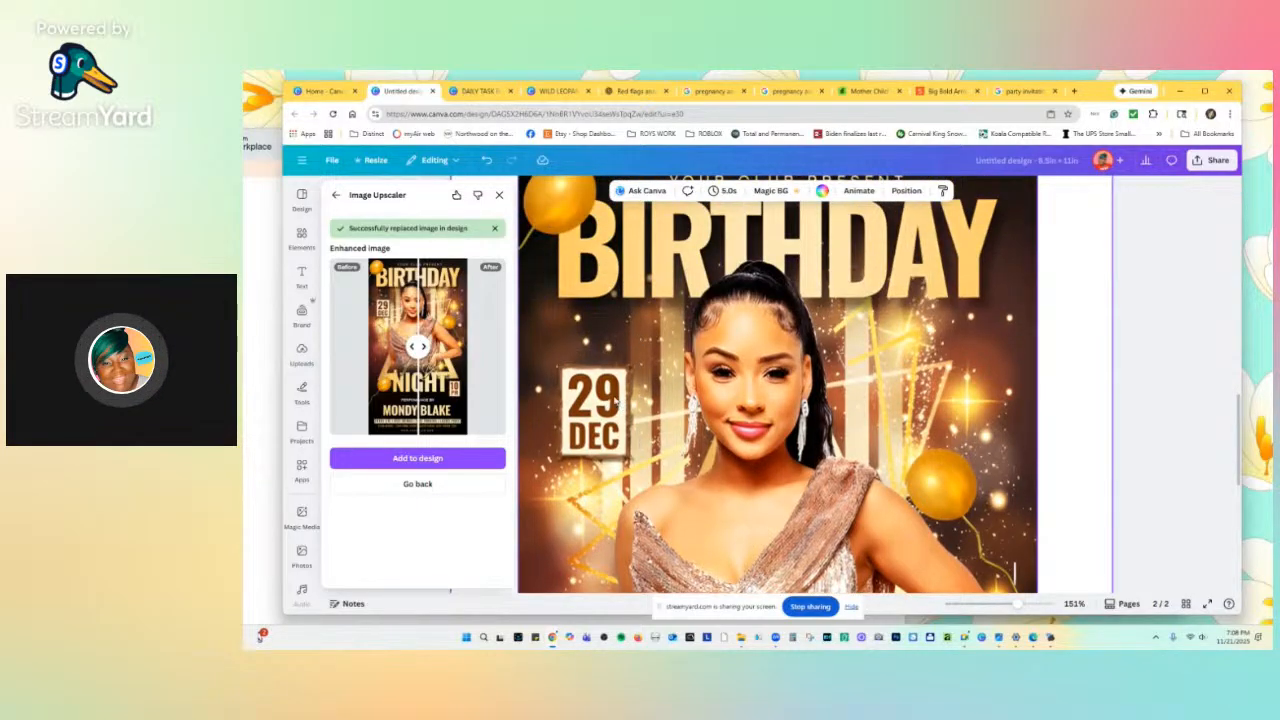
{"action": "scroll", "coordinate": [624, 366], "scroll_direction": "down", "scroll_amount": 3}
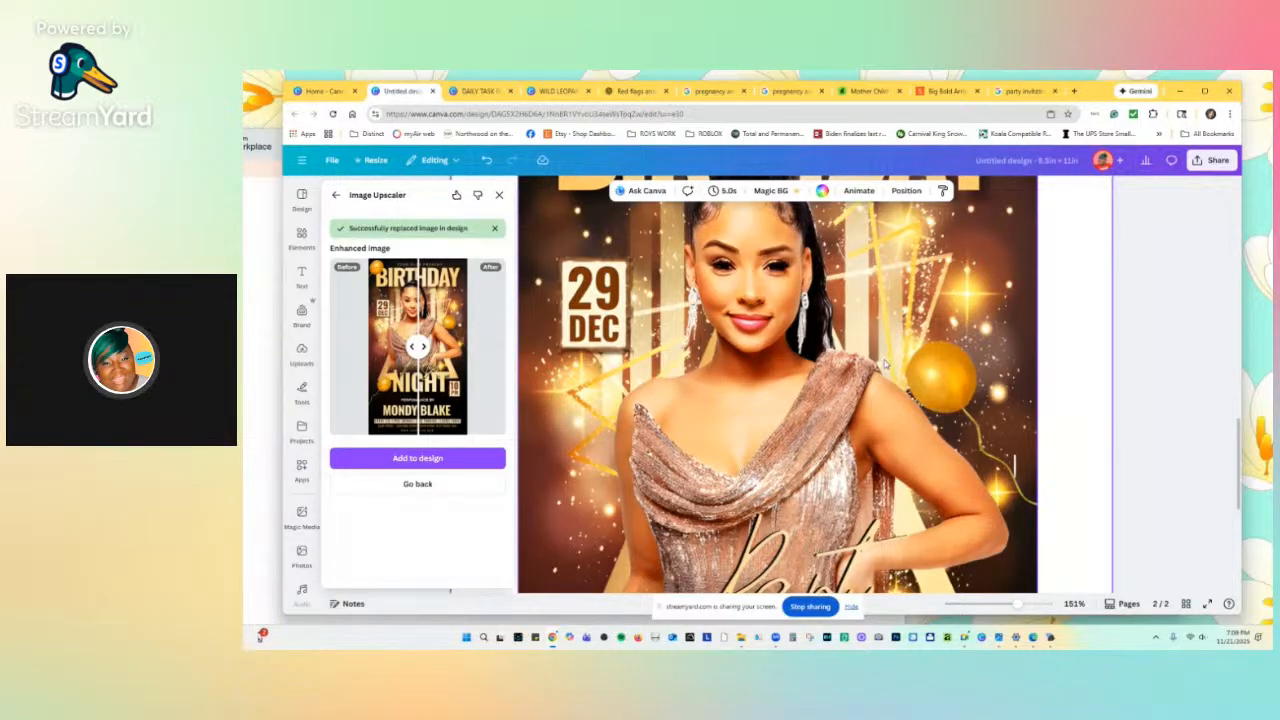
{"action": "scroll", "coordinate": [882, 372], "scroll_direction": "down", "scroll_amount": 4}
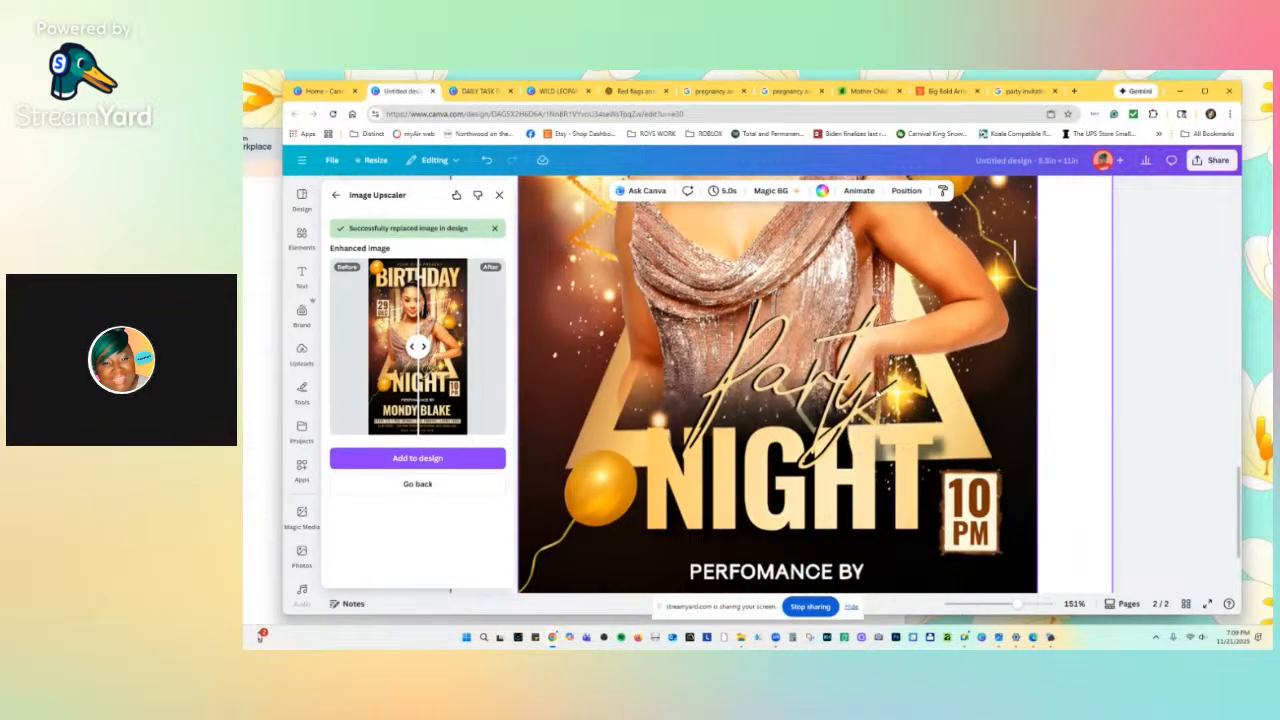
{"action": "scroll", "coordinate": [874, 408], "scroll_direction": "down", "scroll_amount": 1}
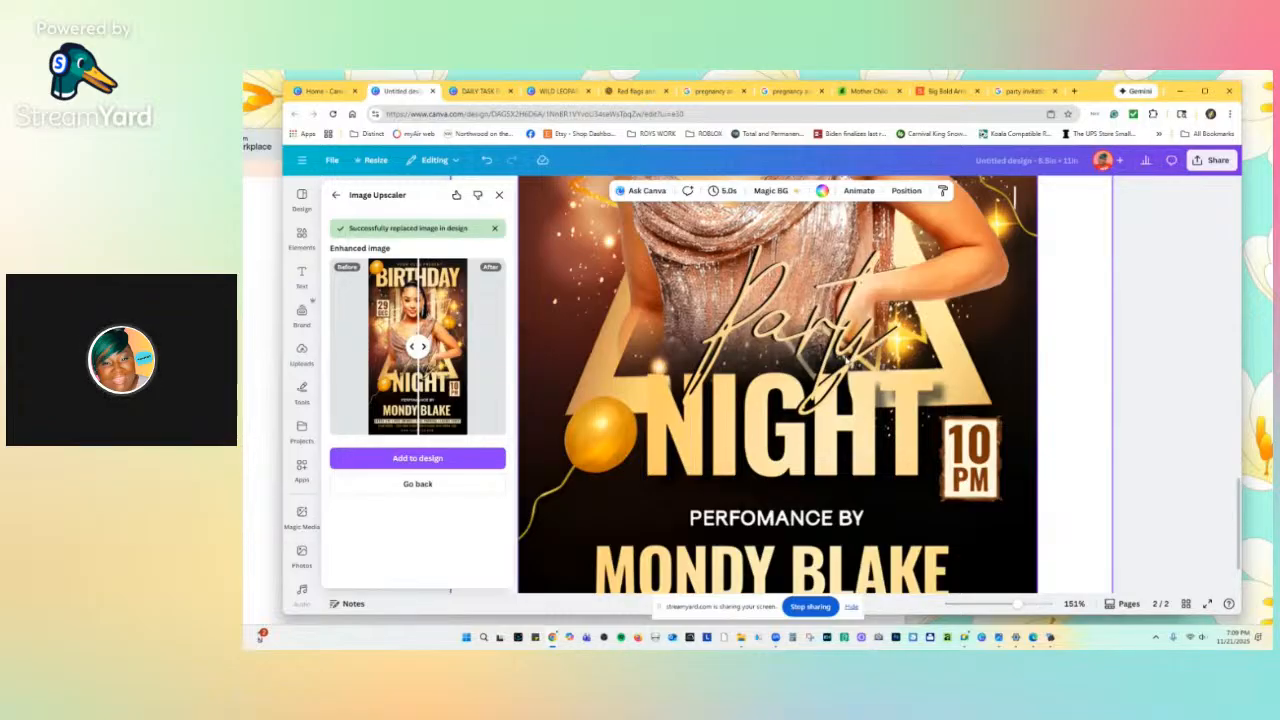
{"action": "scroll", "coordinate": [850, 362], "scroll_direction": "up", "scroll_amount": 5}
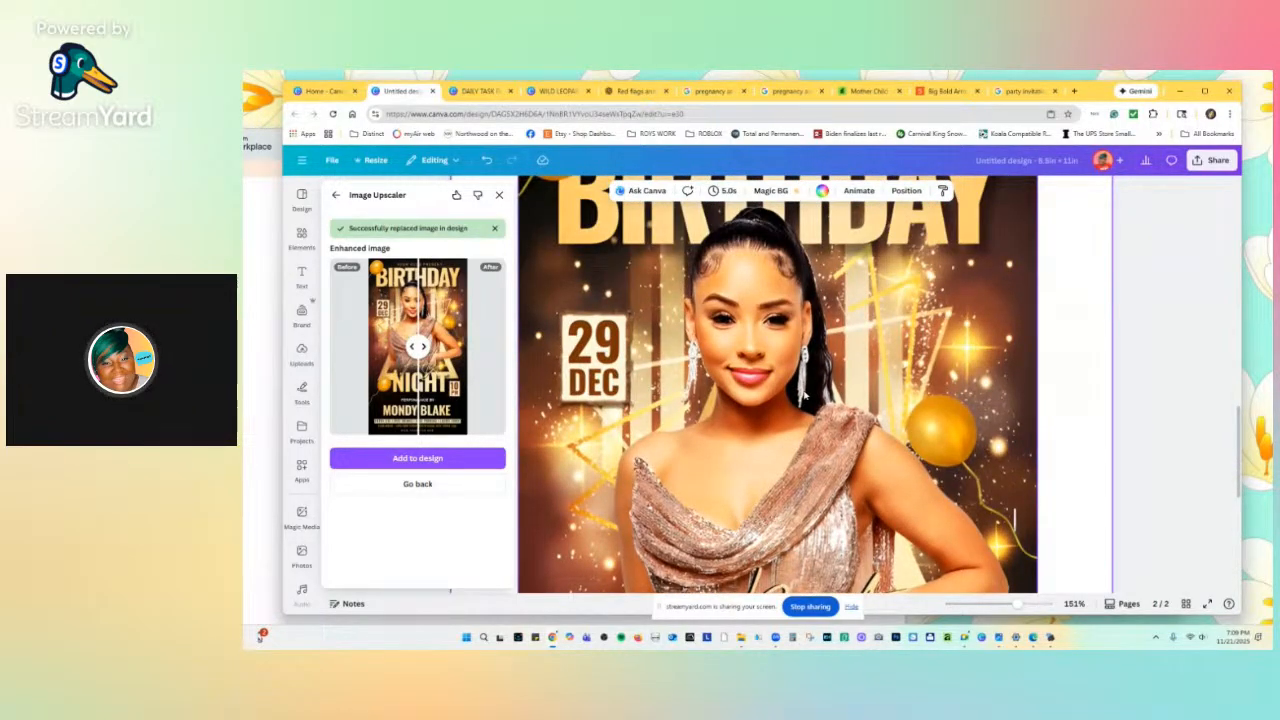
{"action": "scroll", "coordinate": [806, 405], "scroll_direction": "down", "scroll_amount": 5}
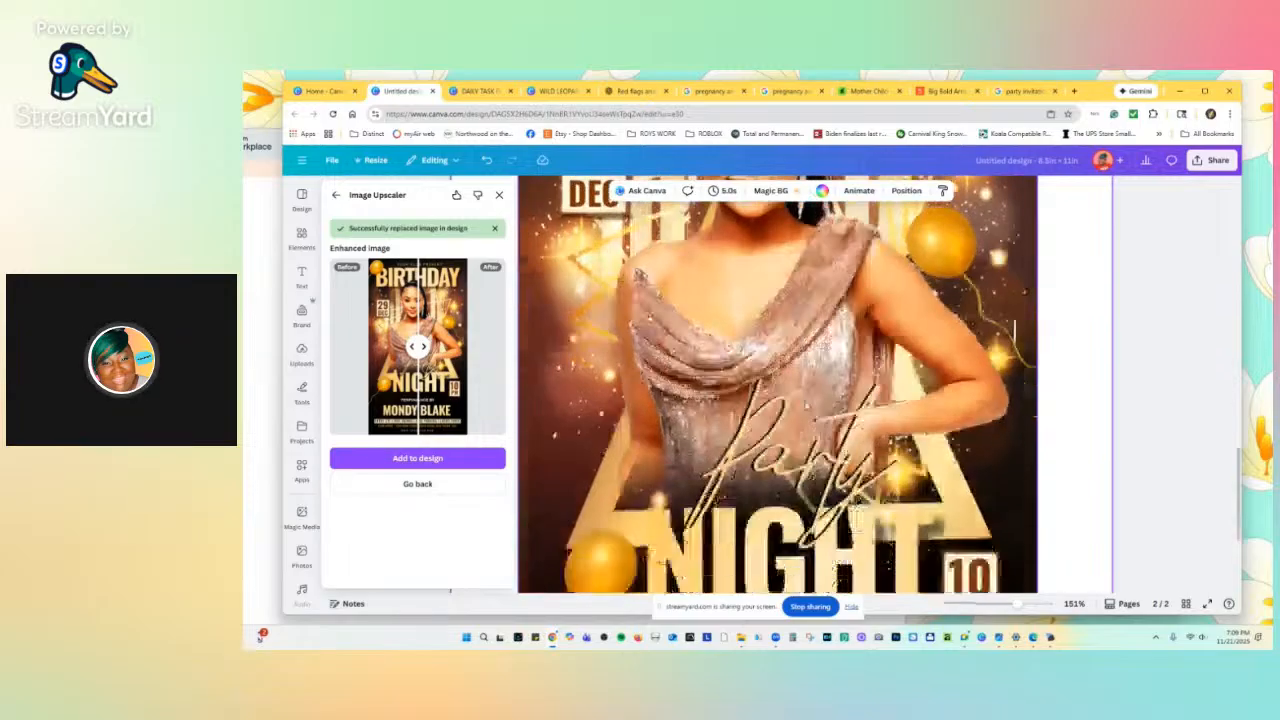
{"action": "scroll", "coordinate": [806, 405], "scroll_direction": "up", "scroll_amount": 5}
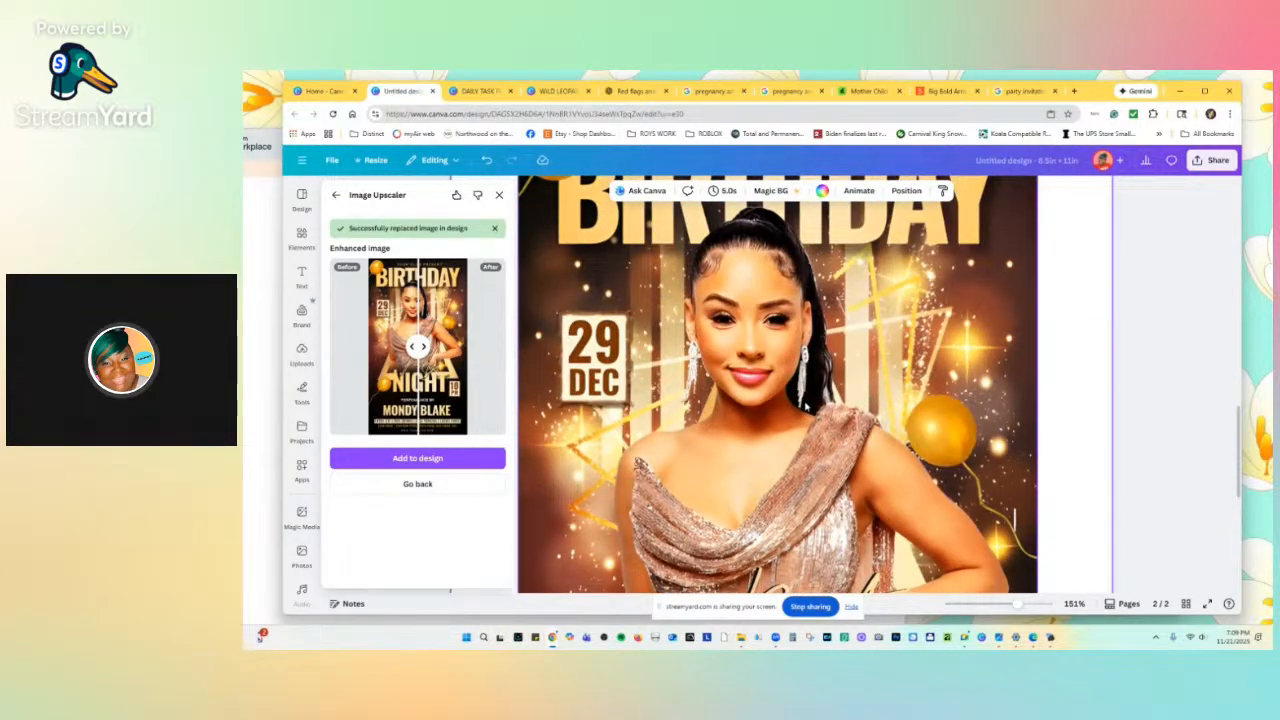
{"action": "scroll", "coordinate": [808, 405], "scroll_direction": "down", "scroll_amount": 5}
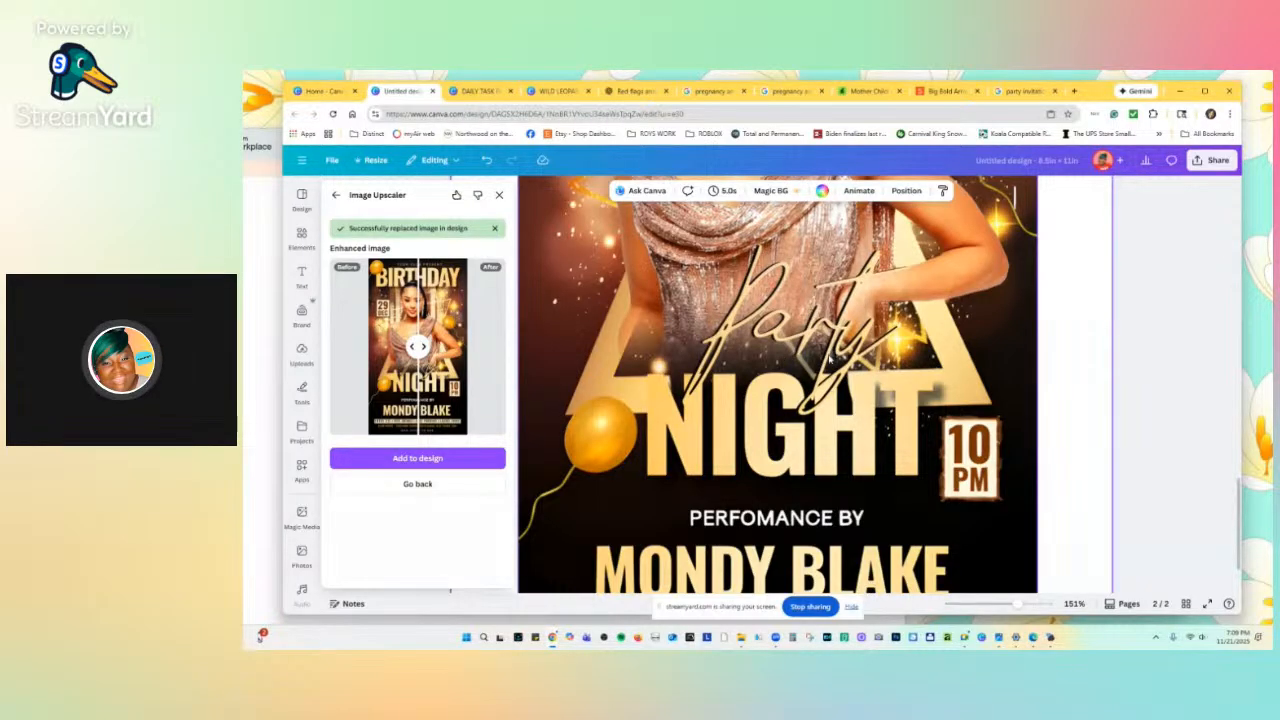
{"action": "scroll", "coordinate": [811, 420], "scroll_direction": "up", "scroll_amount": 5}
{"action": "scroll", "coordinate": [865, 338], "scroll_direction": "up", "scroll_amount": 3}
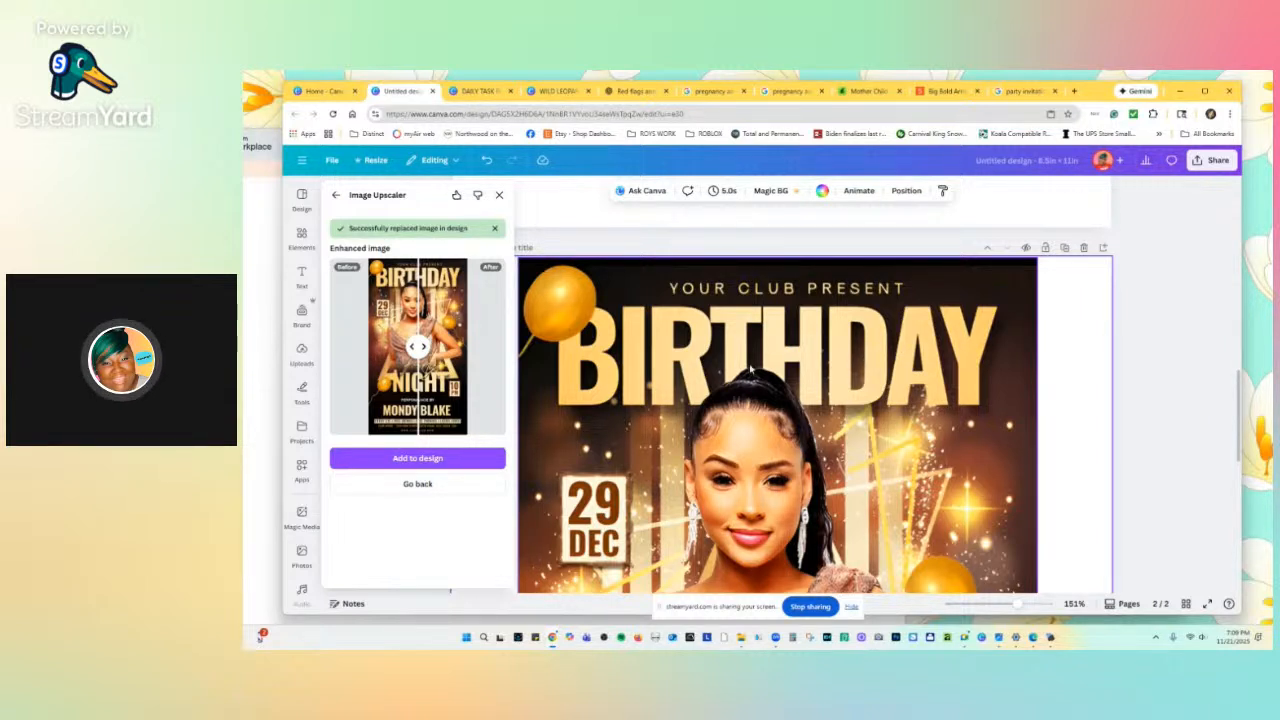
{"action": "scroll", "coordinate": [688, 397], "scroll_direction": "down", "scroll_amount": 2}
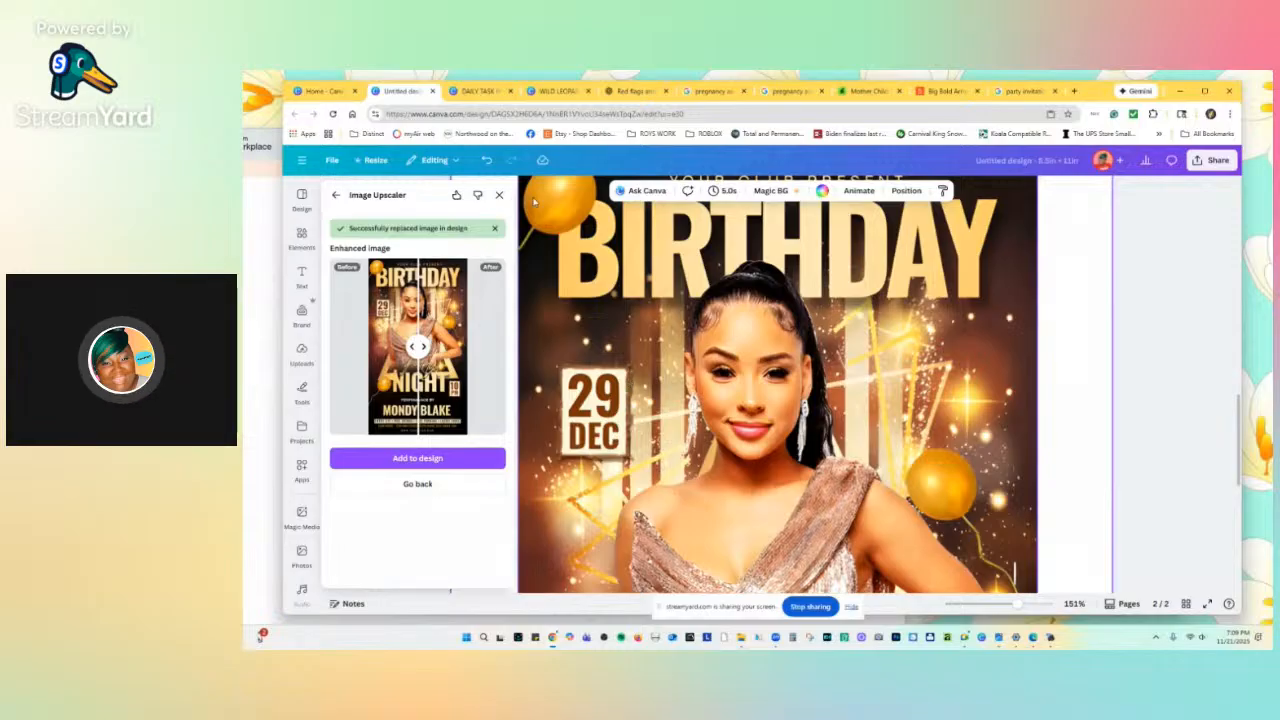
{"action": "scroll", "coordinate": [1008, 486], "scroll_direction": "down", "scroll_amount": 5}
{"action": "scroll", "coordinate": [1012, 488], "scroll_direction": "down", "scroll_amount": 3}
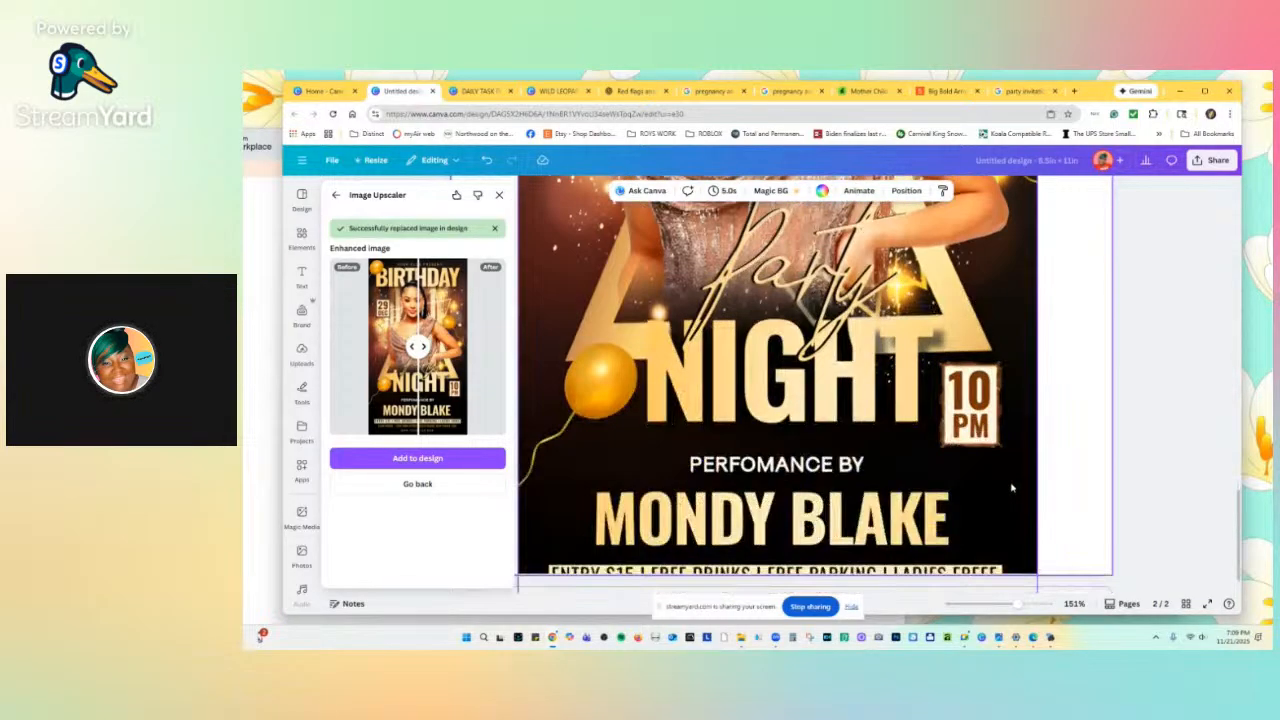
{"action": "scroll", "coordinate": [1012, 488], "scroll_direction": "down", "scroll_amount": 1}
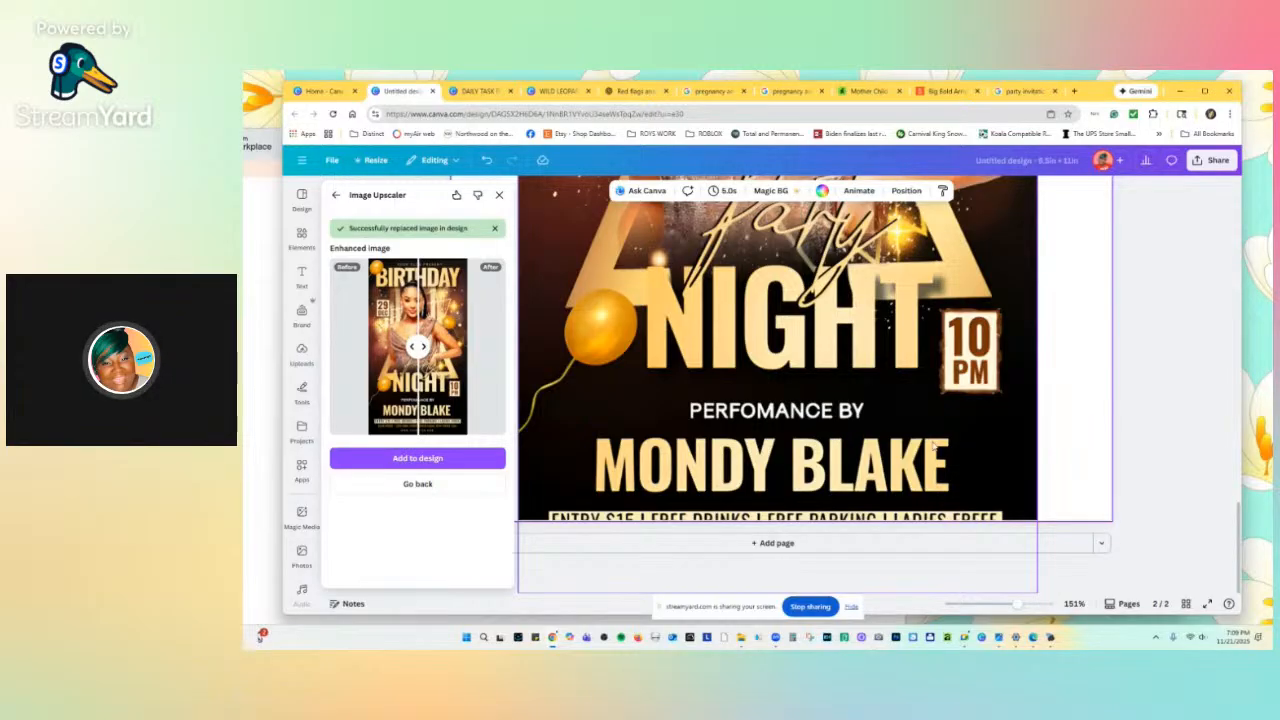
{"action": "scroll", "coordinate": [862, 515], "scroll_direction": "up", "scroll_amount": 6}
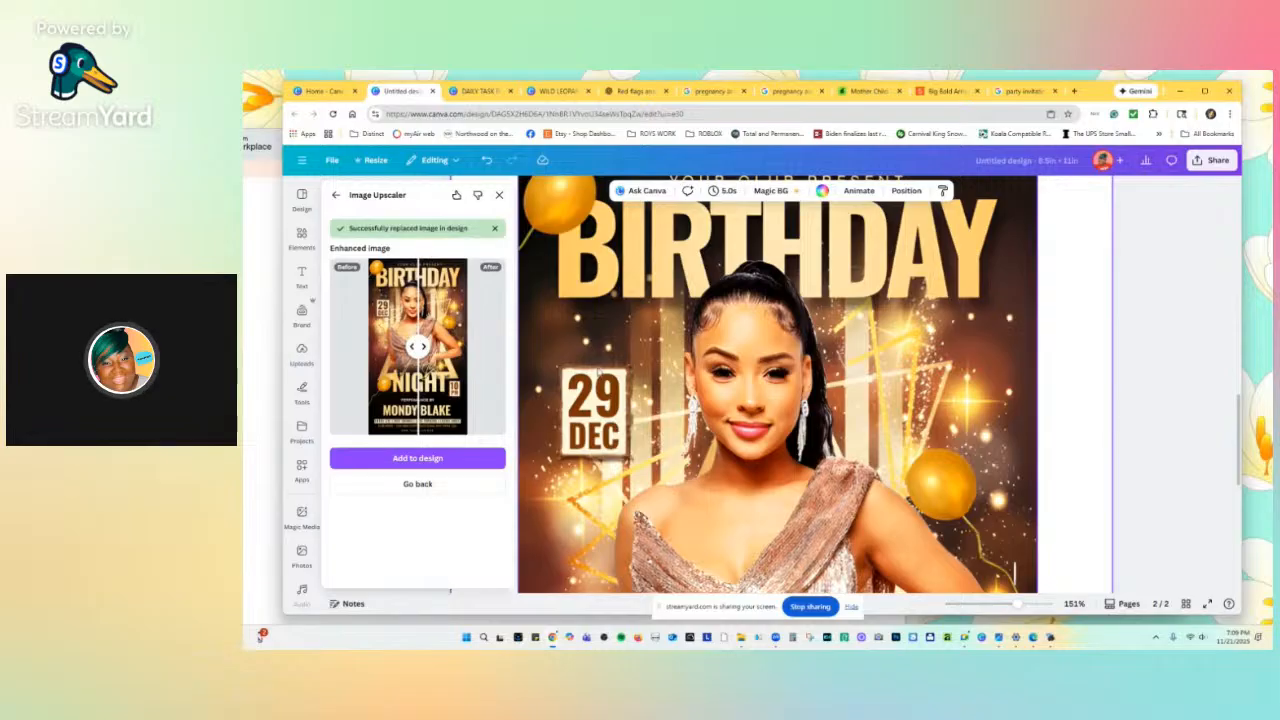
{"action": "scroll", "coordinate": [600, 372], "scroll_direction": "up", "scroll_amount": 3}
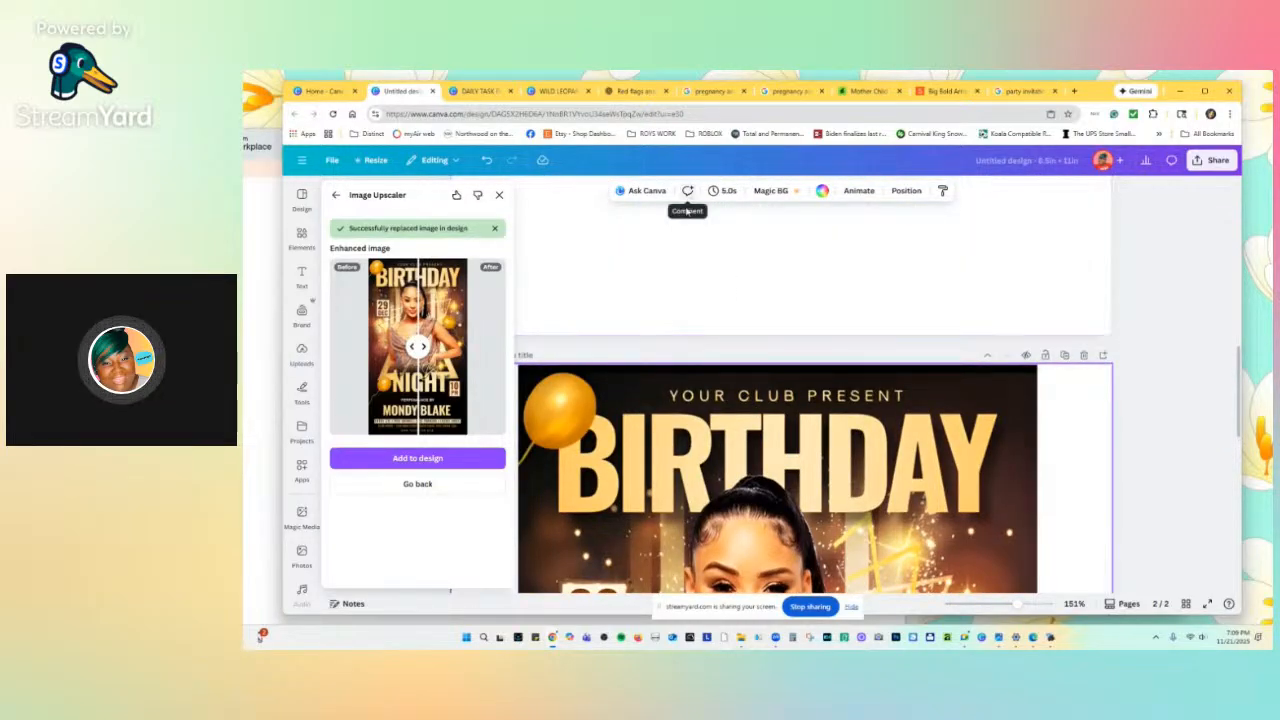
{"action": "scroll", "coordinate": [673, 269], "scroll_direction": "down", "scroll_amount": 1}
{"action": "scroll", "coordinate": [673, 269], "scroll_direction": "down", "scroll_amount": 2}
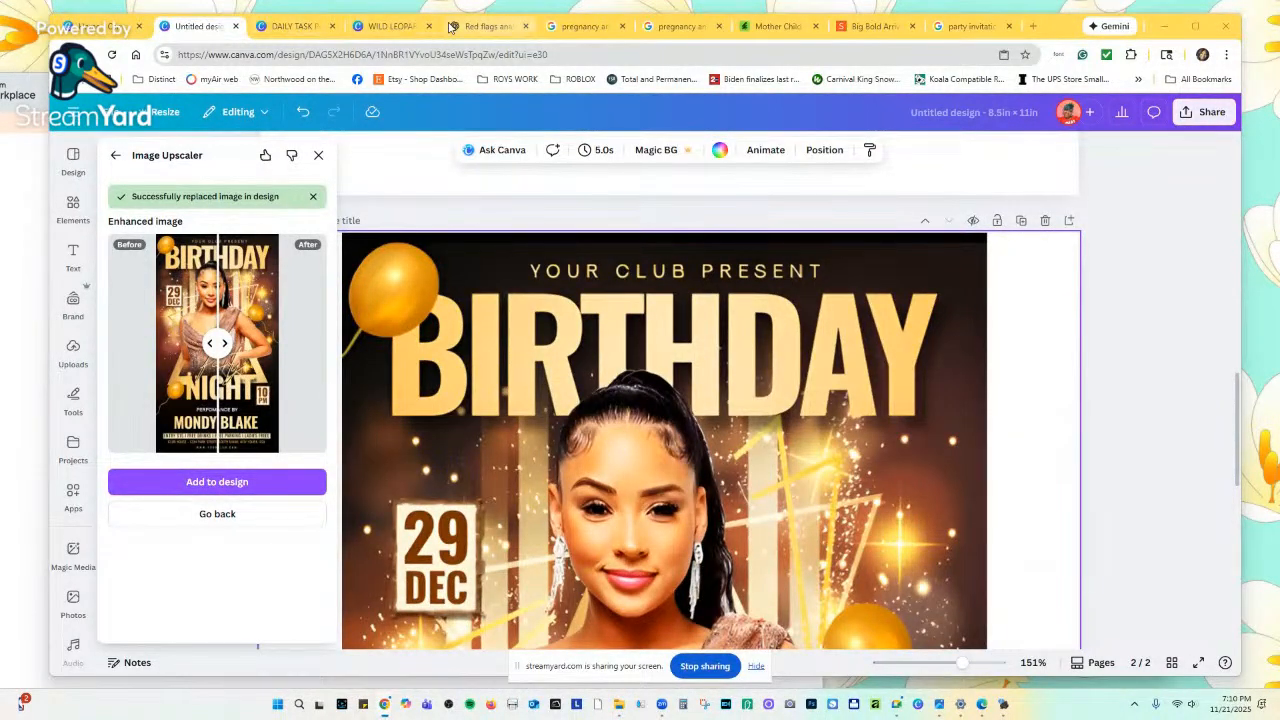
Move the Canva design into its own browser window, minimize the other window and close Zoom.
{"action": "left_click_drag", "start_coordinate": [192, 31], "coordinate": [190, 110]}
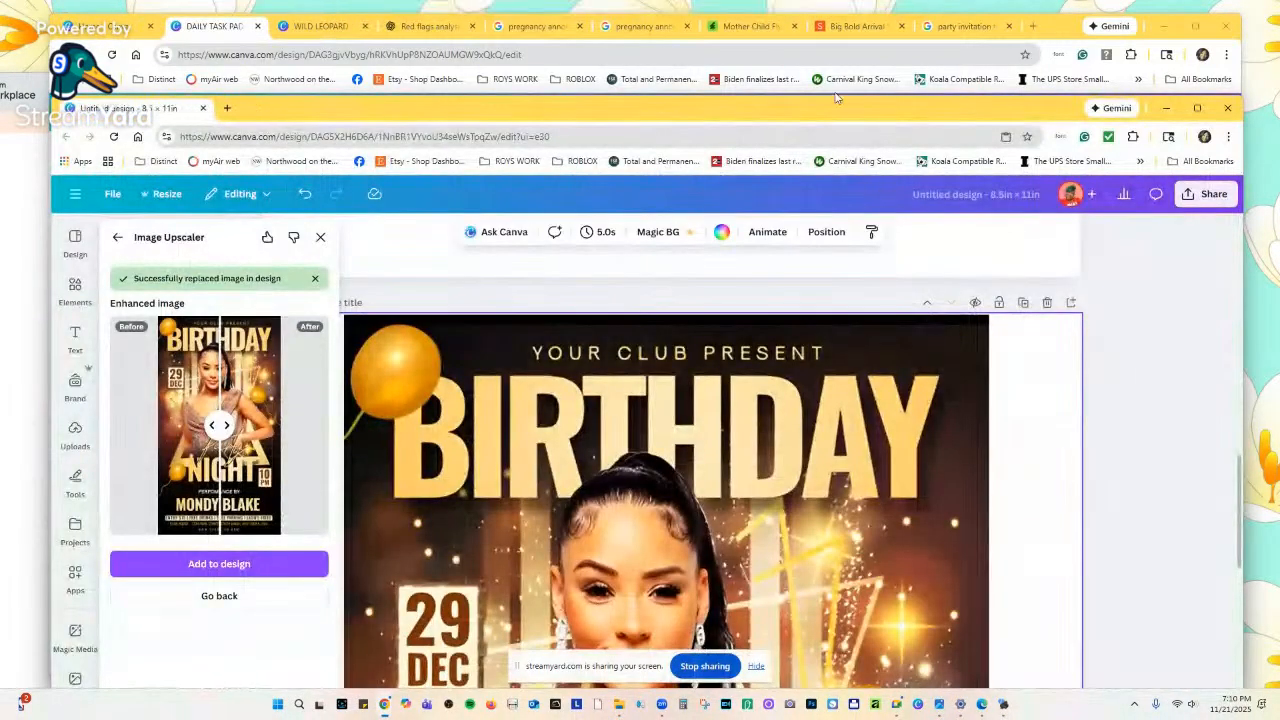
{"action": "left_click", "coordinate": [1166, 26]}
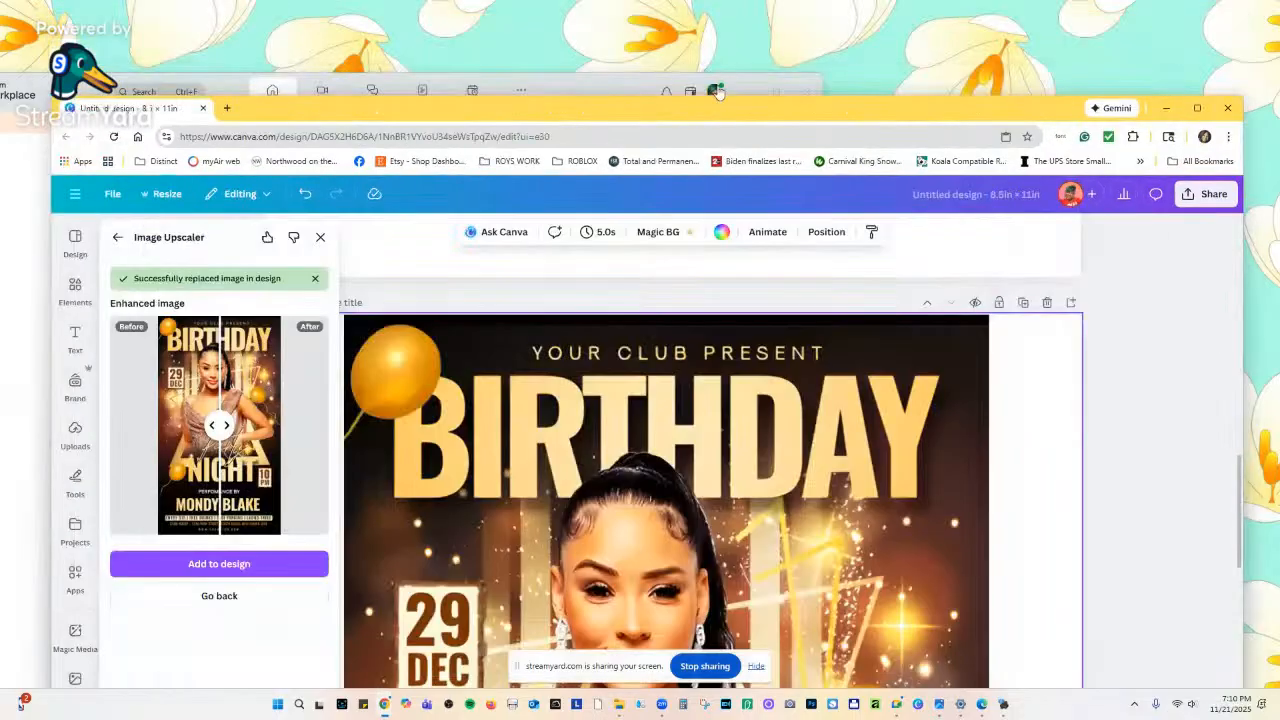
{"action": "left_click", "coordinate": [617, 94]}
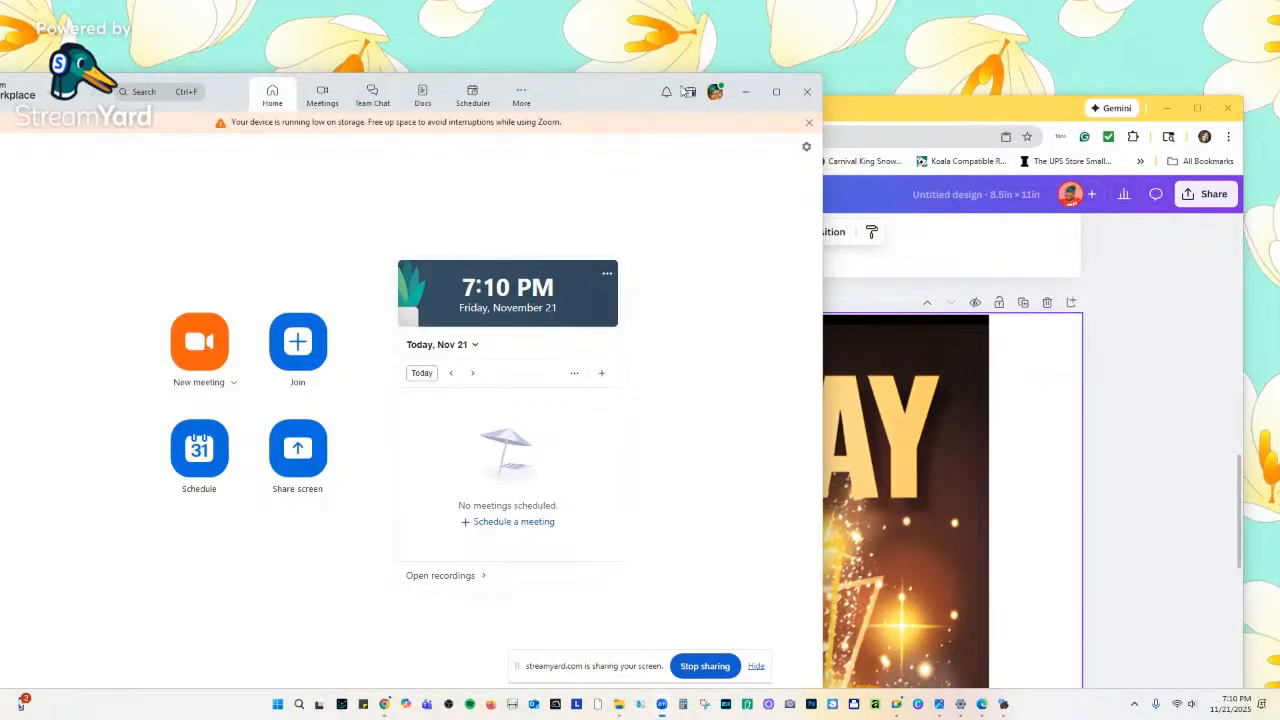
{"action": "left_click", "coordinate": [808, 93]}
{"action": "left_click_drag", "start_coordinate": [808, 93], "coordinate": [712, 27]}
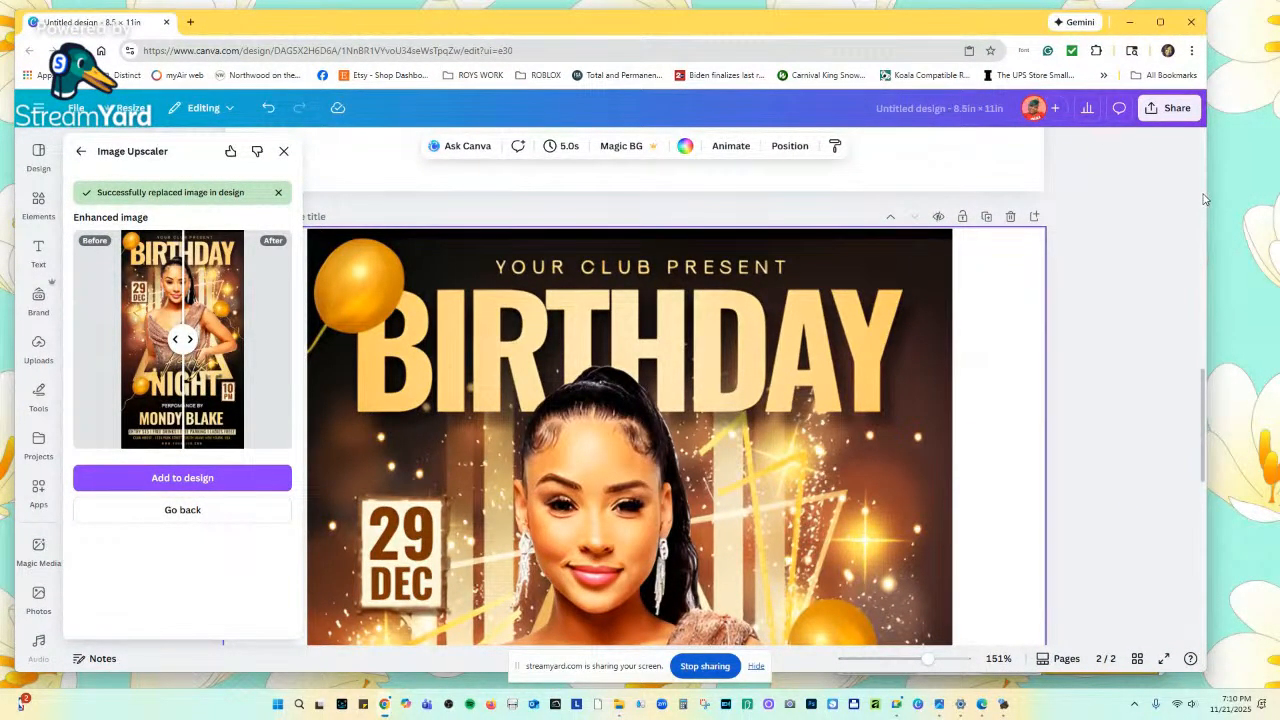
{"action": "left_click_drag", "start_coordinate": [1204, 200], "coordinate": [800, 188]}
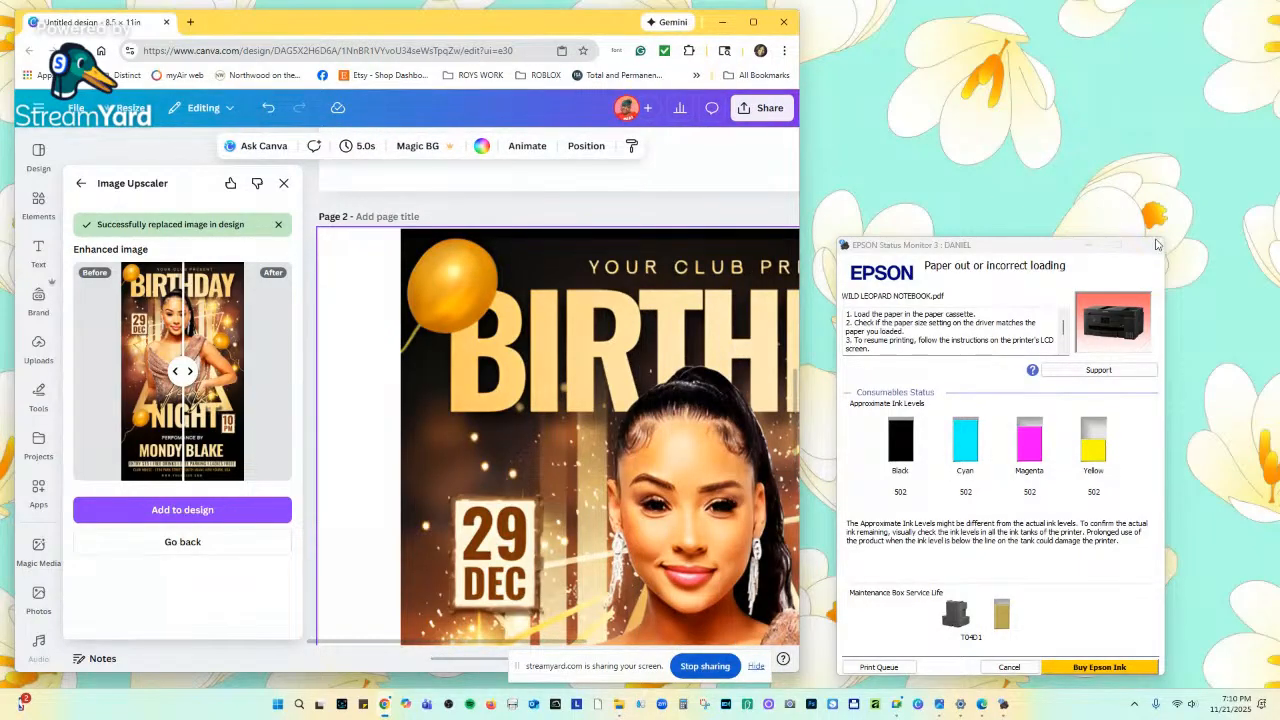
Minimize the Epson Status Monitor and close the Image Upscaler panel.
{"action": "left_click", "coordinate": [1157, 246]}
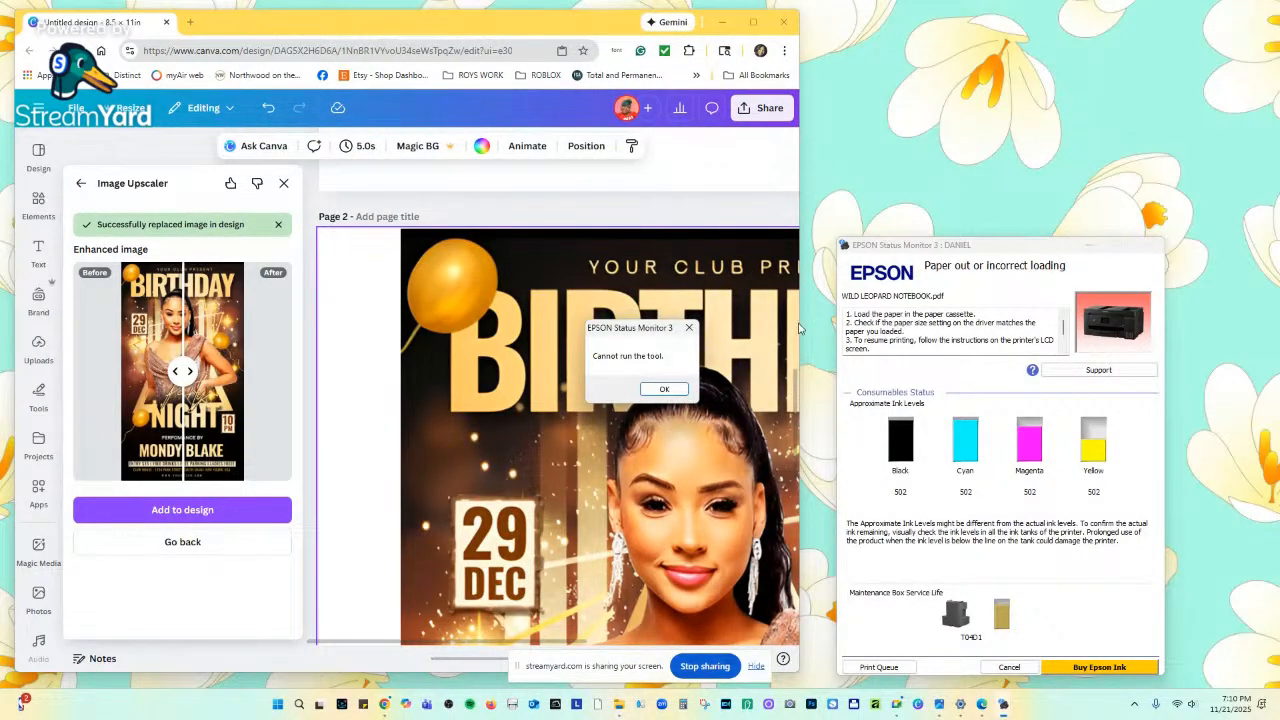
{"action": "left_click", "coordinate": [688, 328]}
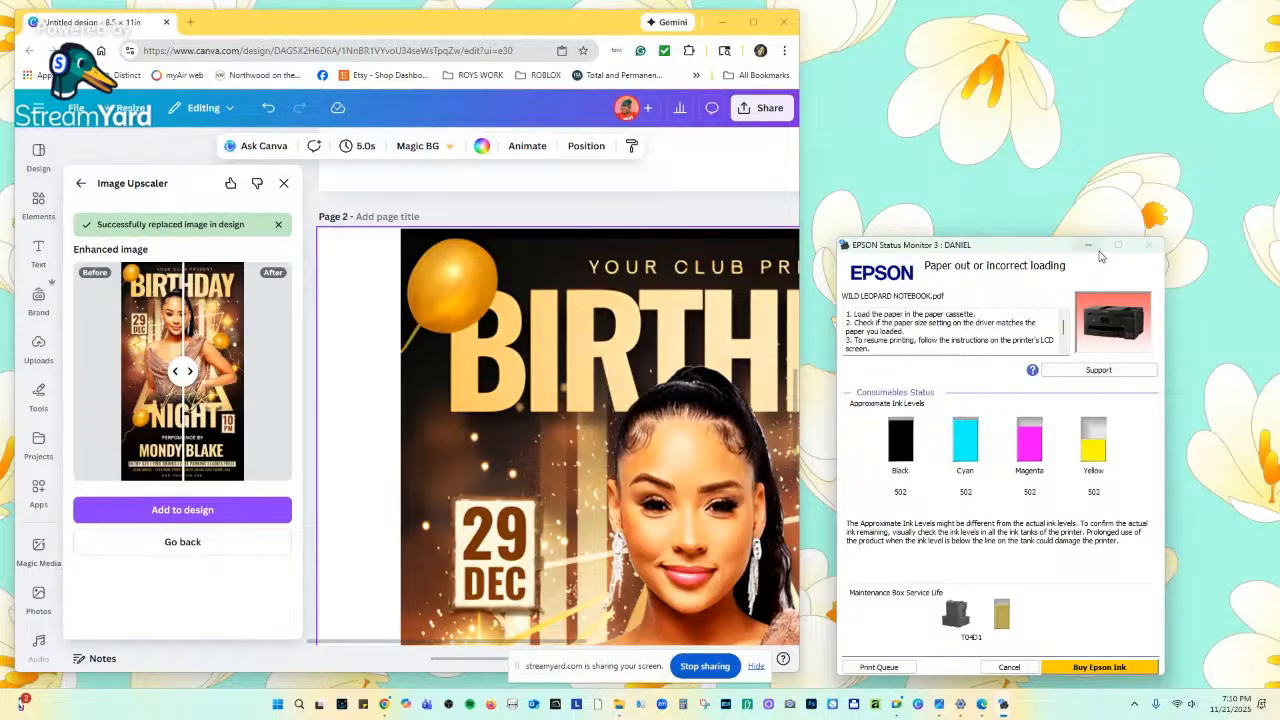
{"action": "left_click", "coordinate": [1090, 247]}
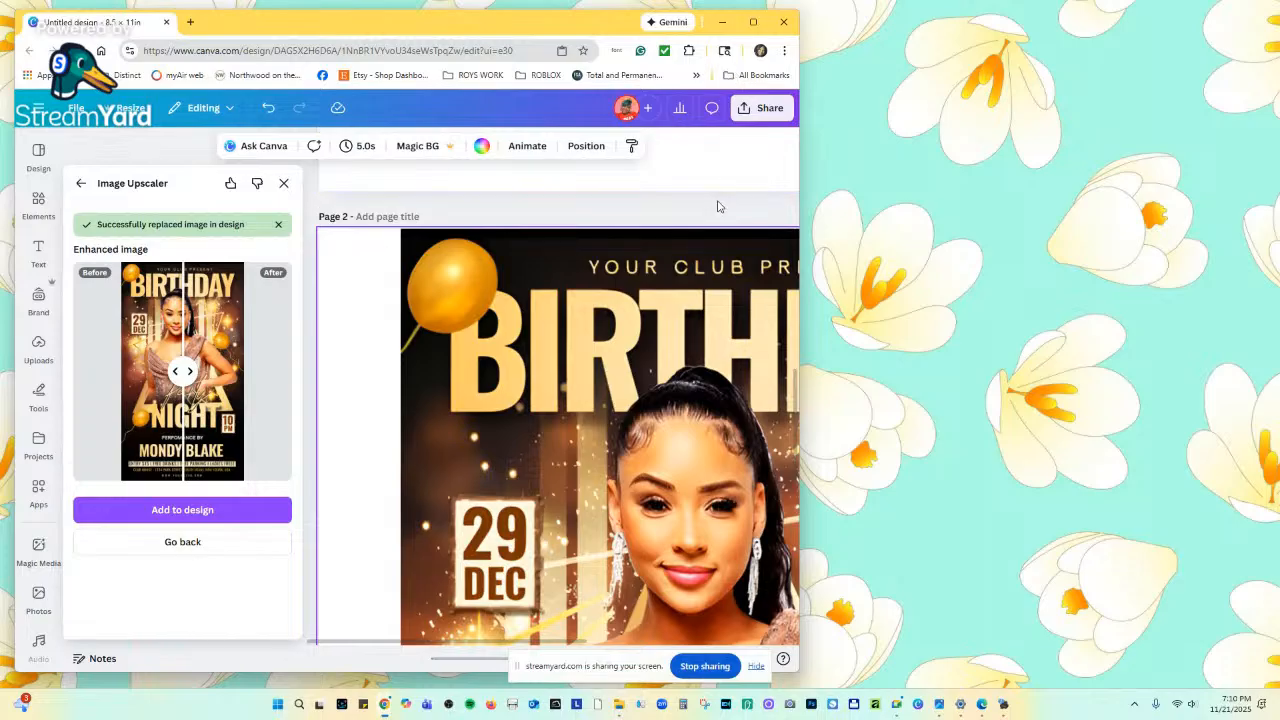
{"action": "scroll", "coordinate": [717, 206], "scroll_direction": "down", "scroll_amount": 5}
{"action": "scroll", "coordinate": [706, 243], "scroll_direction": "up", "scroll_amount": 3}
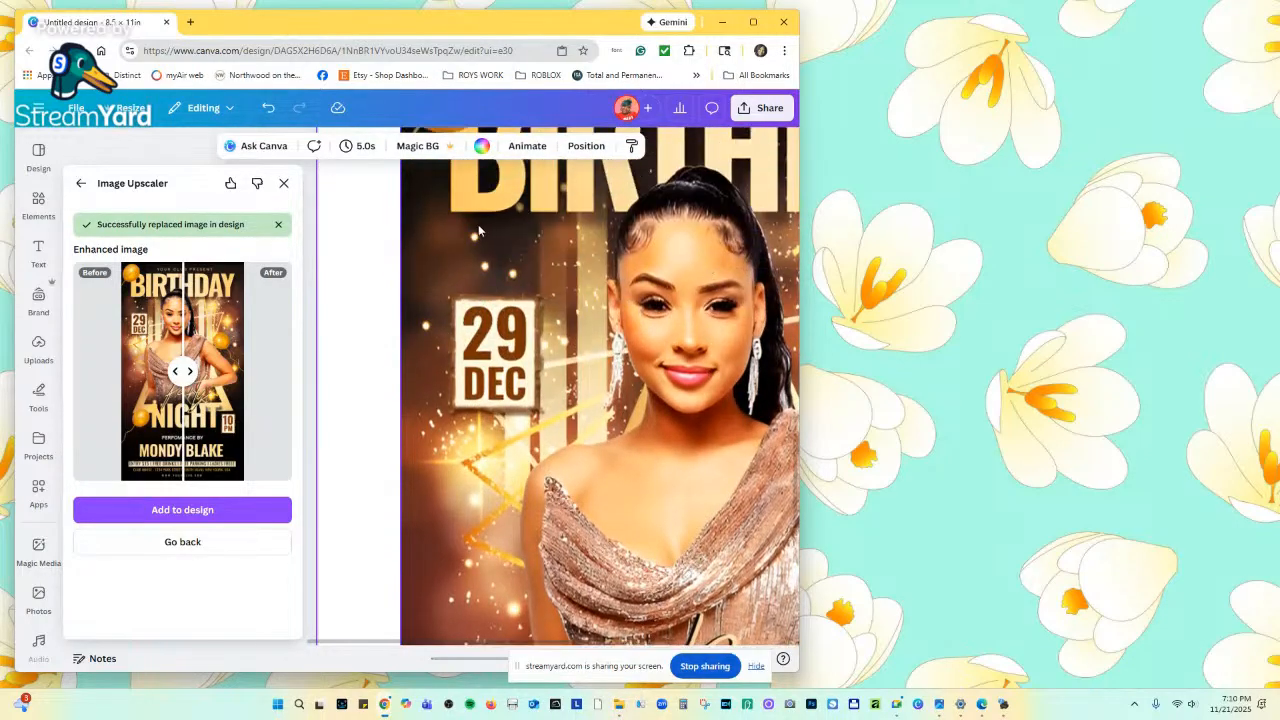
{"action": "left_click", "coordinate": [284, 183]}
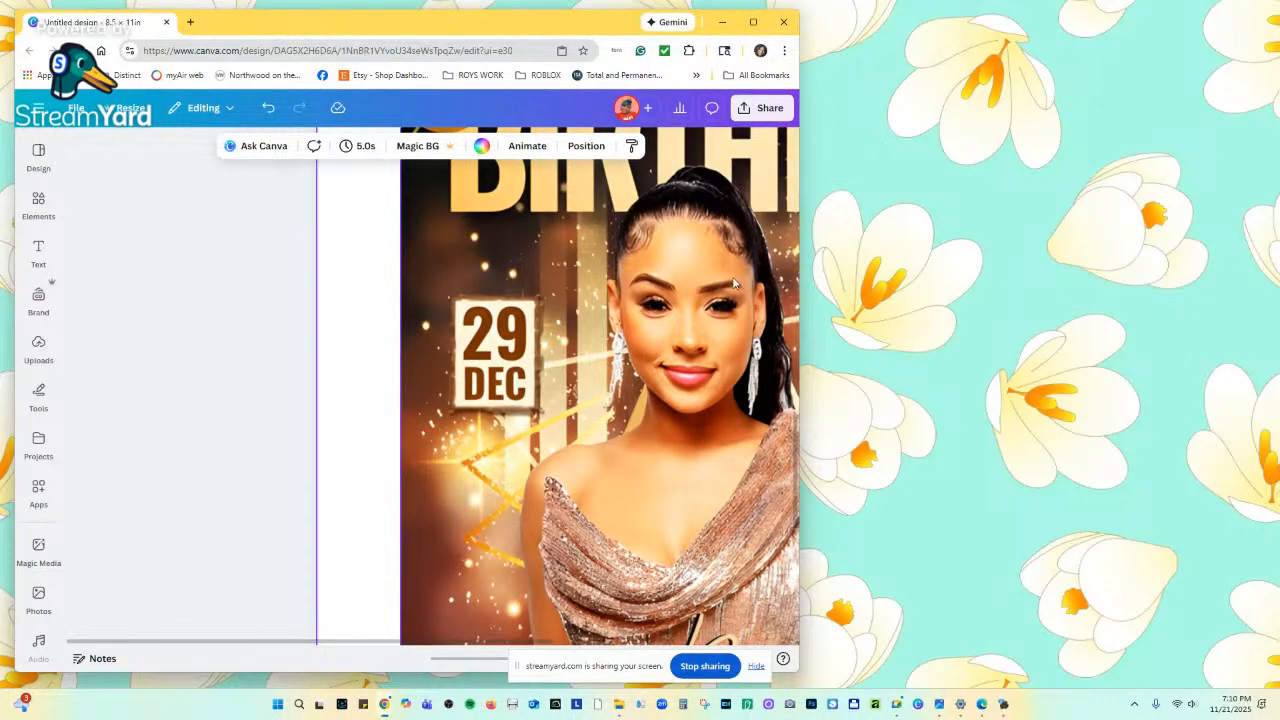
Maximize the Canva window and zoom out to about 40% so blank page 1 and the flyer both show.
{"action": "left_click", "coordinate": [754, 22]}
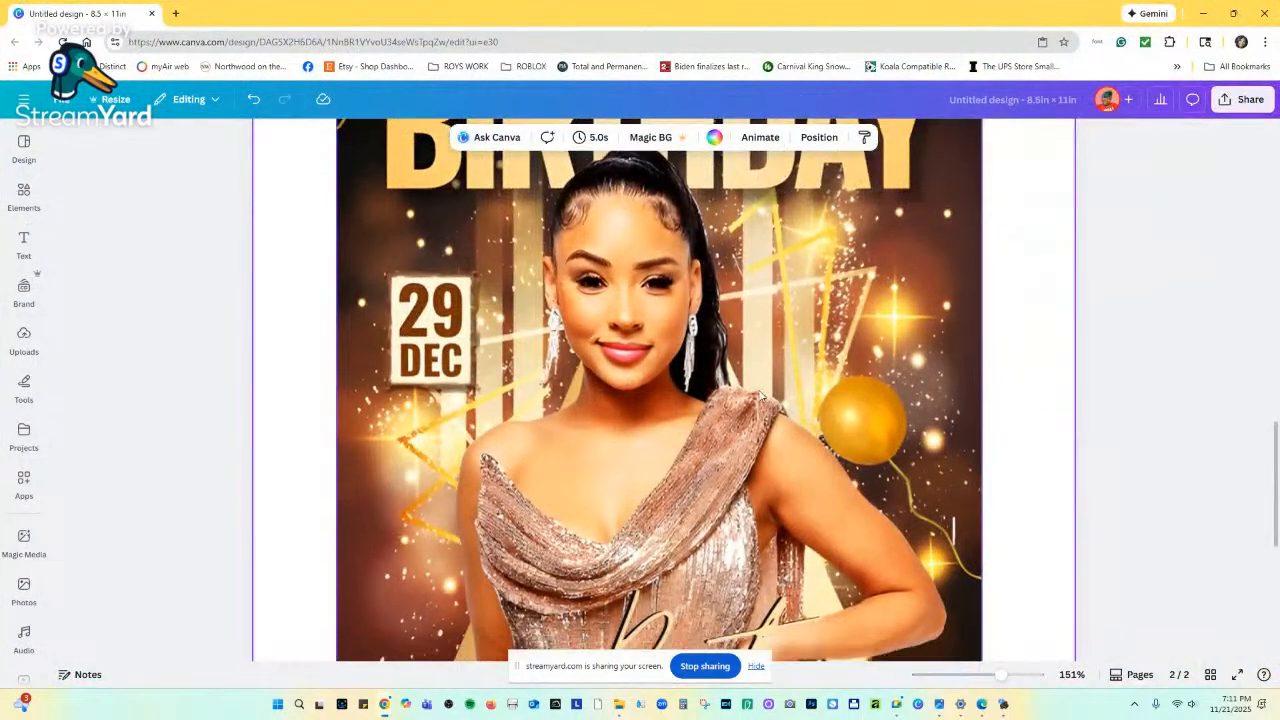
{"action": "scroll", "coordinate": [745, 425], "scroll_direction": "down", "scroll_amount": 3}
{"action": "scroll", "coordinate": [740, 430], "scroll_direction": "up", "scroll_amount": 8}
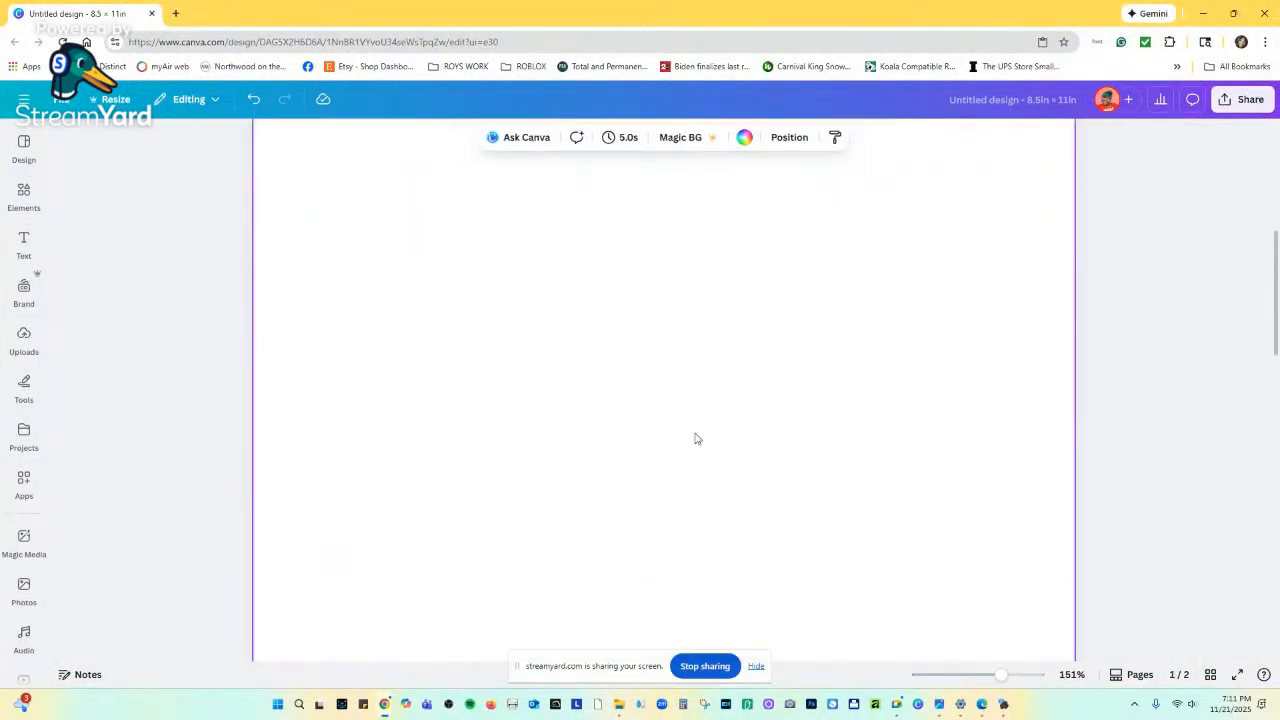
{"action": "scroll", "coordinate": [695, 440], "scroll_direction": "down", "scroll_amount": 3}
{"action": "scroll", "coordinate": [660, 418], "scroll_direction": "up", "scroll_amount": 4}
{"action": "left_click_drag", "start_coordinate": [999, 676], "coordinate": [964, 677]}
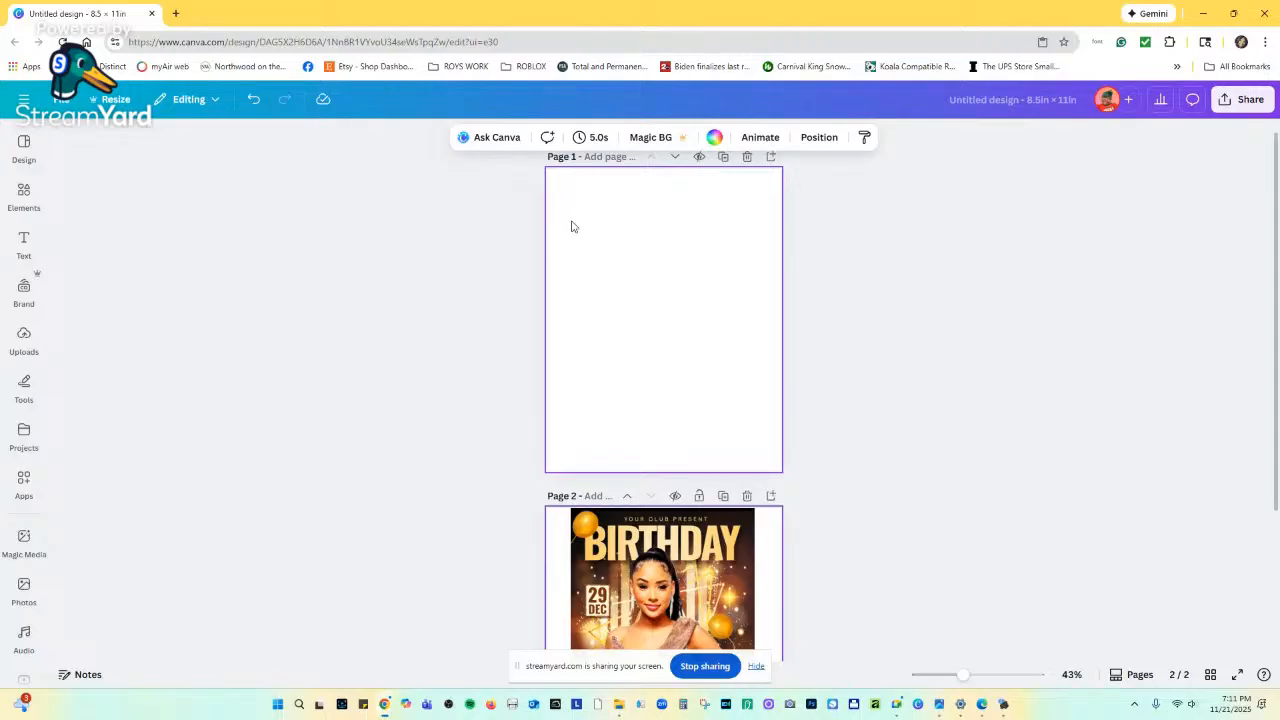
{"action": "scroll", "coordinate": [628, 311], "scroll_direction": "down", "scroll_amount": 3}
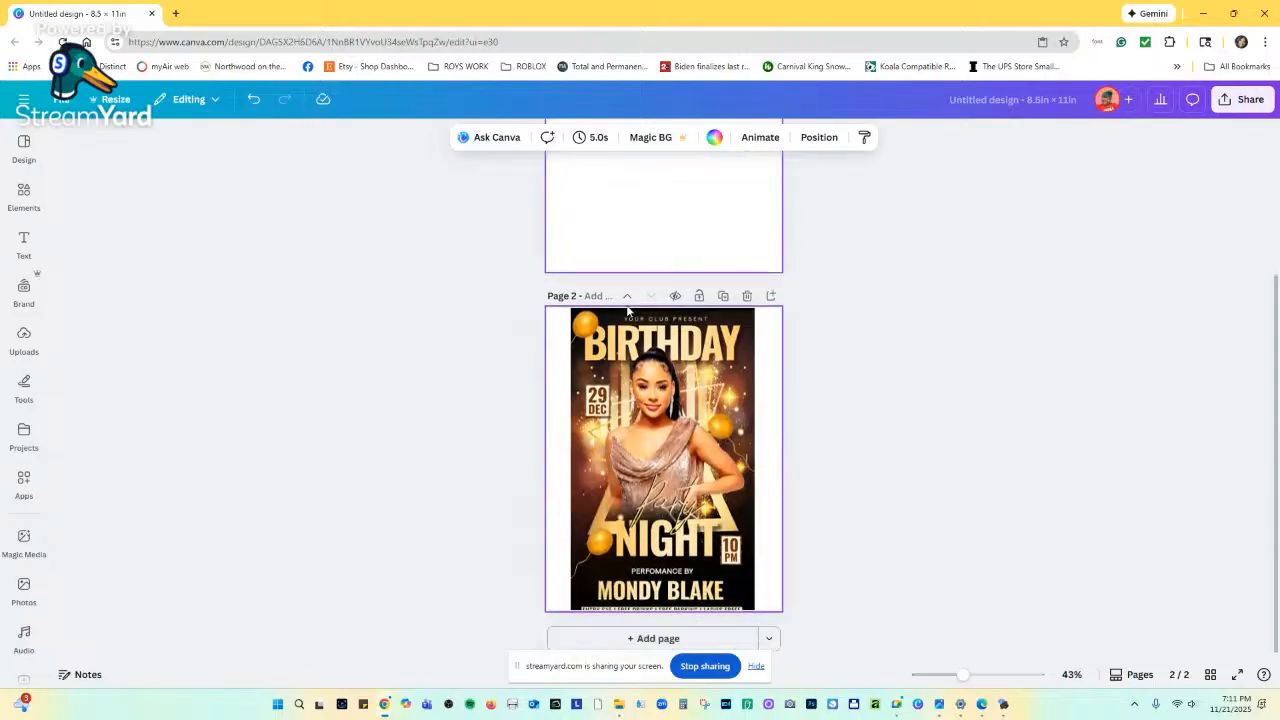
{"action": "scroll", "coordinate": [636, 295], "scroll_direction": "up", "scroll_amount": 3}
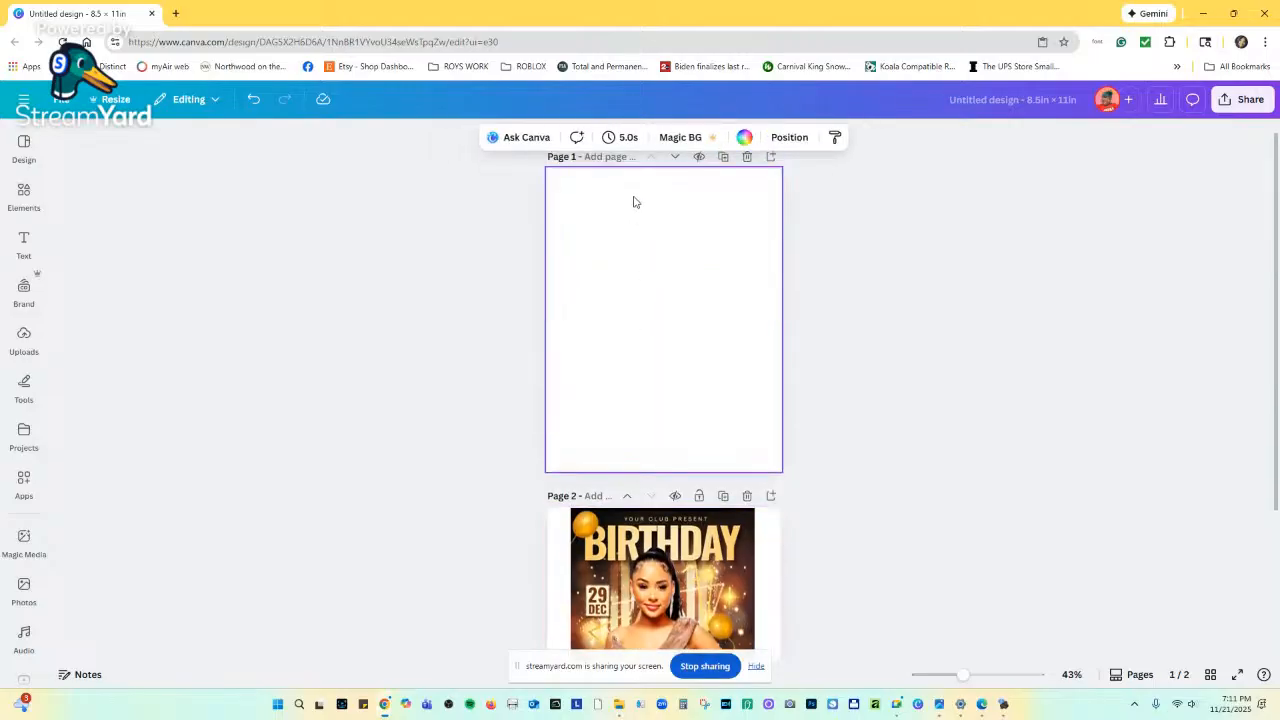
Give page 1 the black-to-gold default gradient as its background.
{"action": "left_click", "coordinate": [744, 137]}
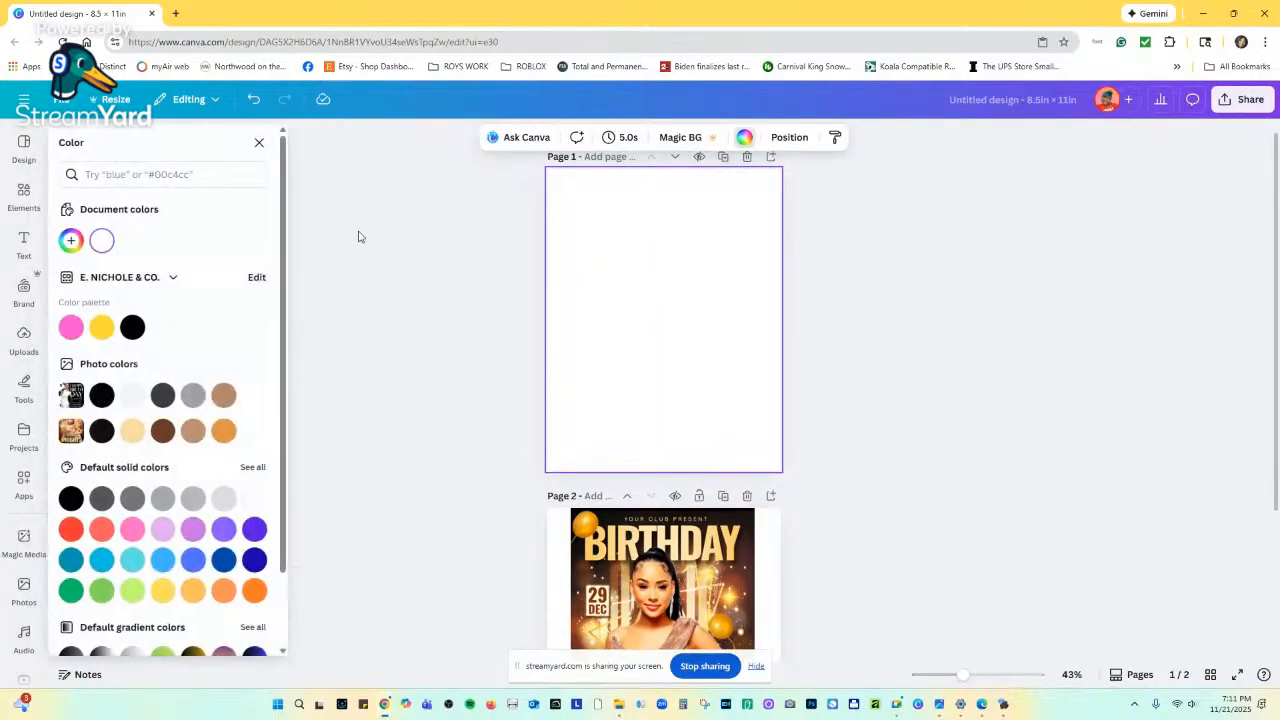
{"action": "scroll", "coordinate": [116, 426], "scroll_direction": "down", "scroll_amount": 1}
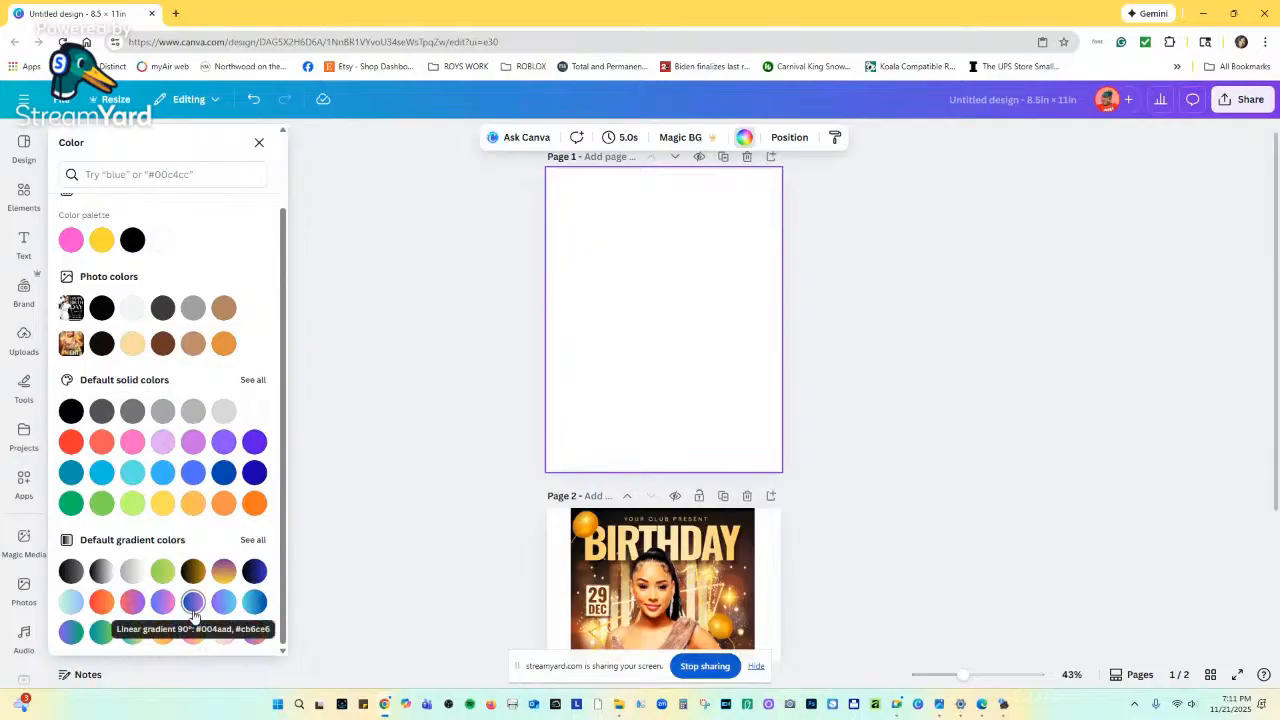
{"action": "left_click", "coordinate": [193, 571]}
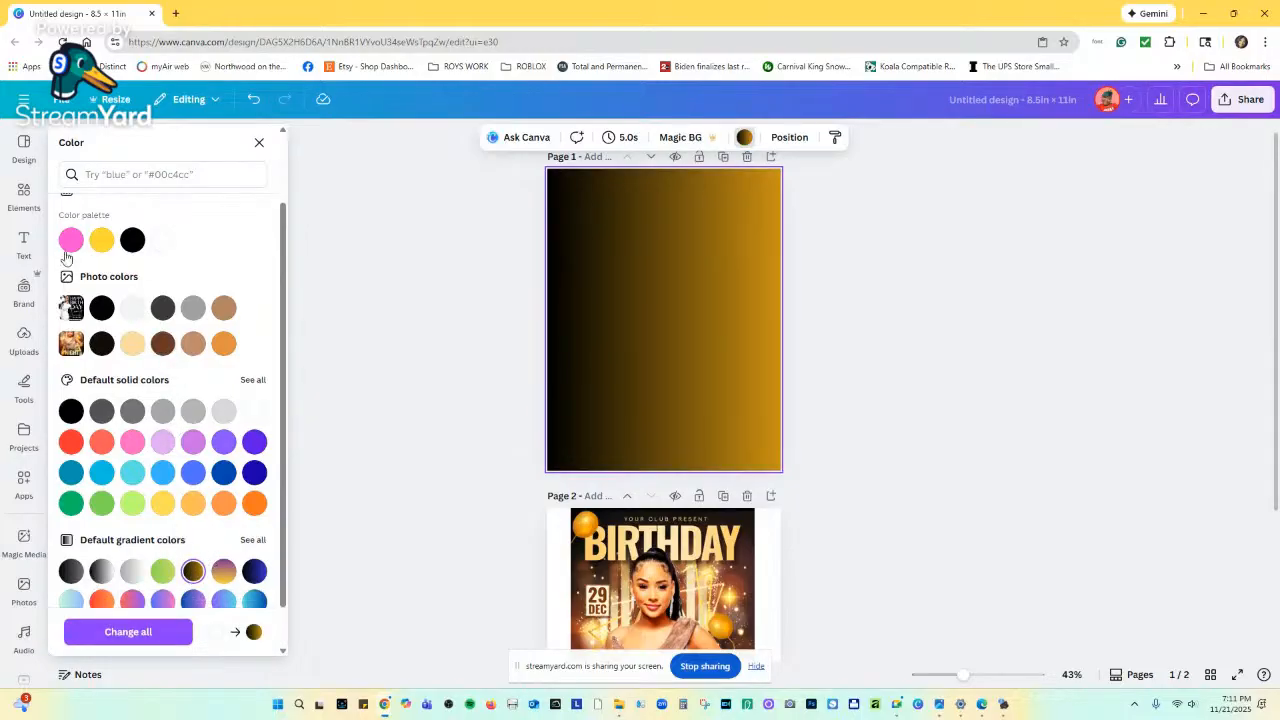
{"action": "scroll", "coordinate": [736, 585], "scroll_direction": "down", "scroll_amount": 2}
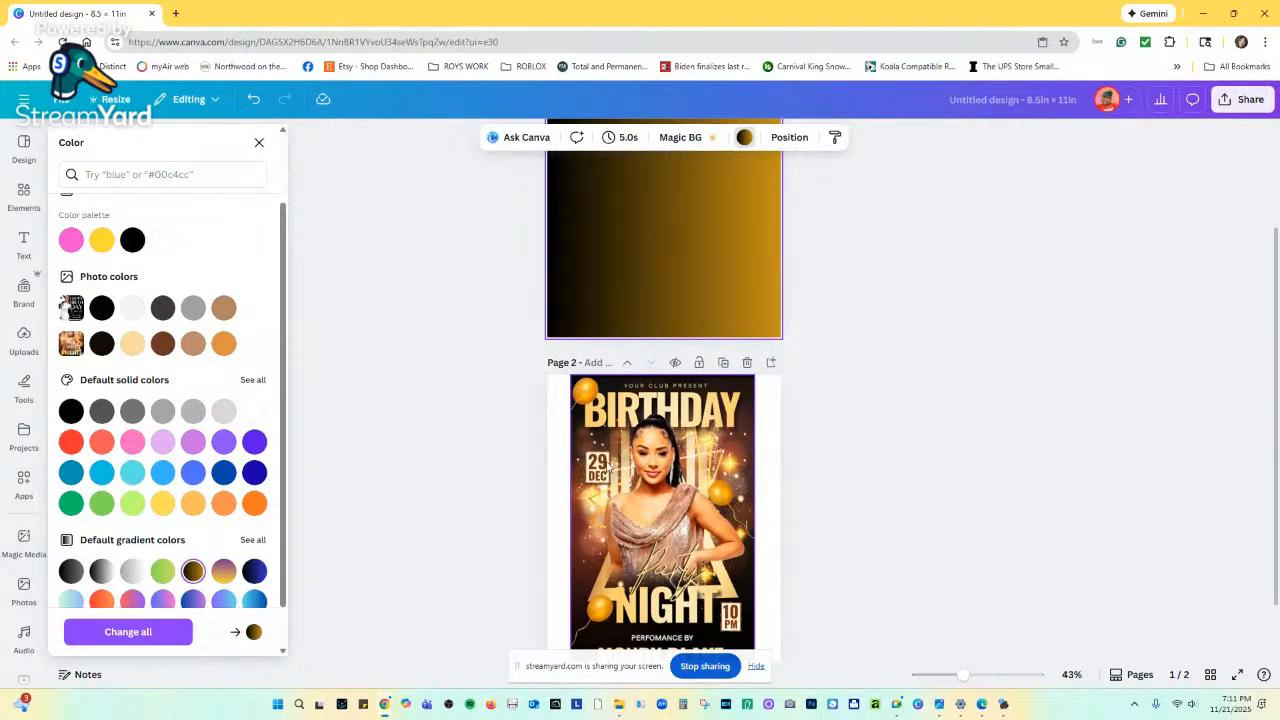
{"action": "scroll", "coordinate": [380, 349], "scroll_direction": "up", "scroll_amount": 2}
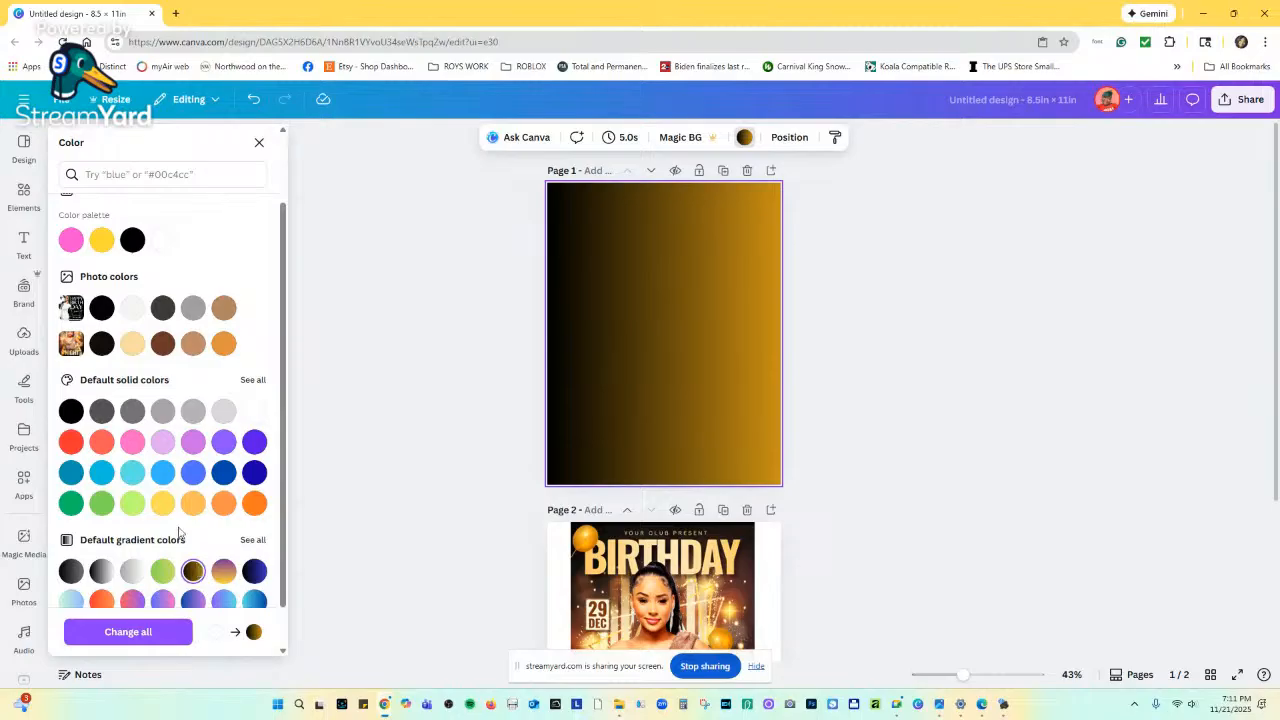
{"action": "scroll", "coordinate": [100, 305], "scroll_direction": "up", "scroll_amount": 2}
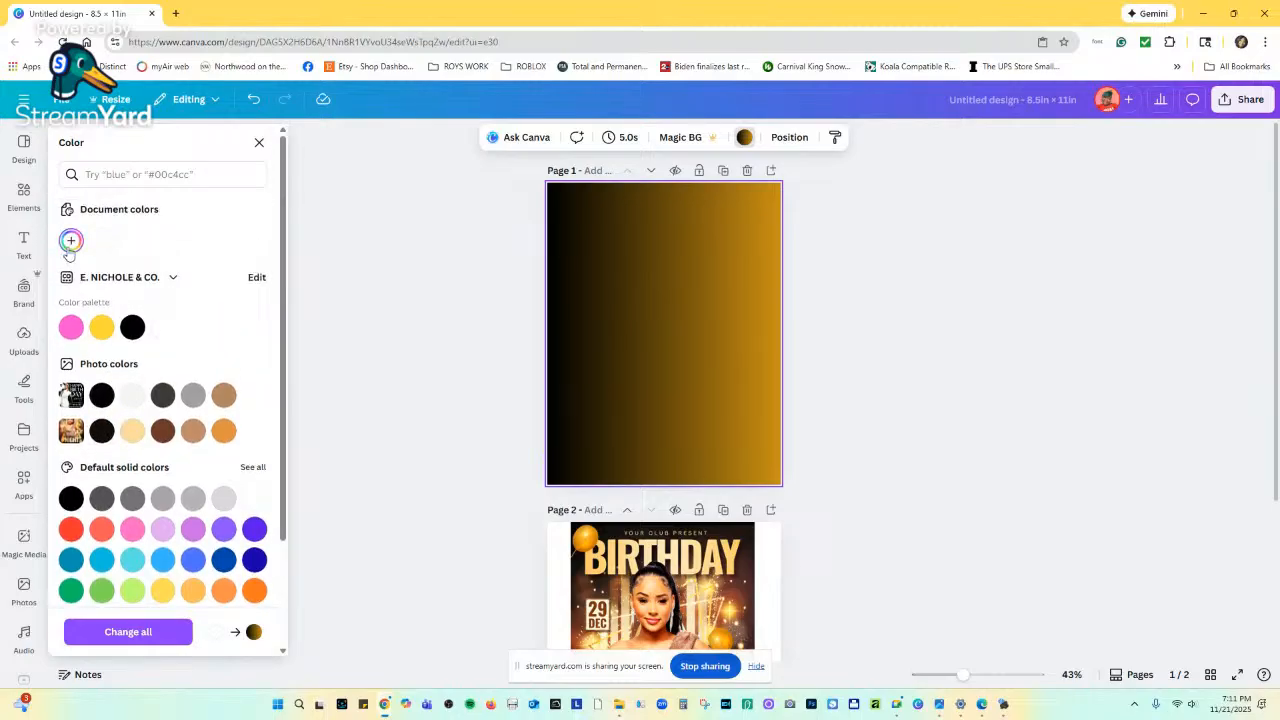
Change the gradient's gold end to a deep brown.
{"action": "left_click", "coordinate": [71, 240]}
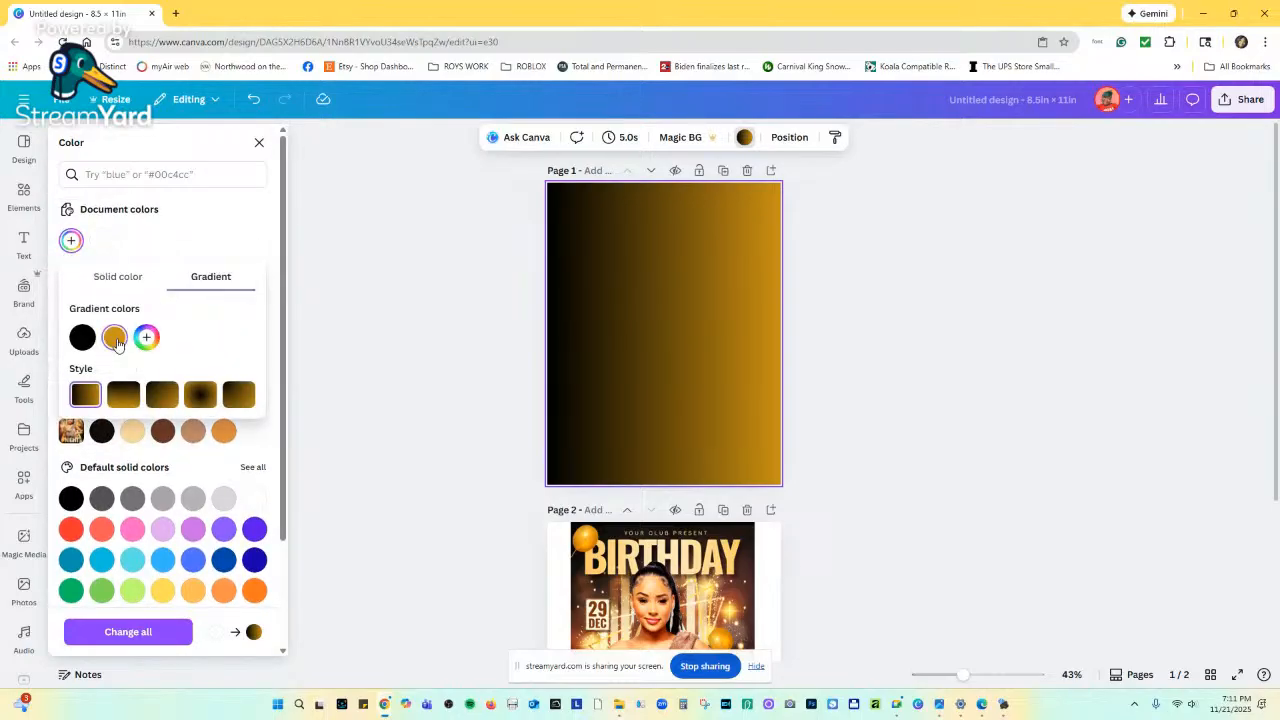
{"action": "left_click", "coordinate": [115, 341]}
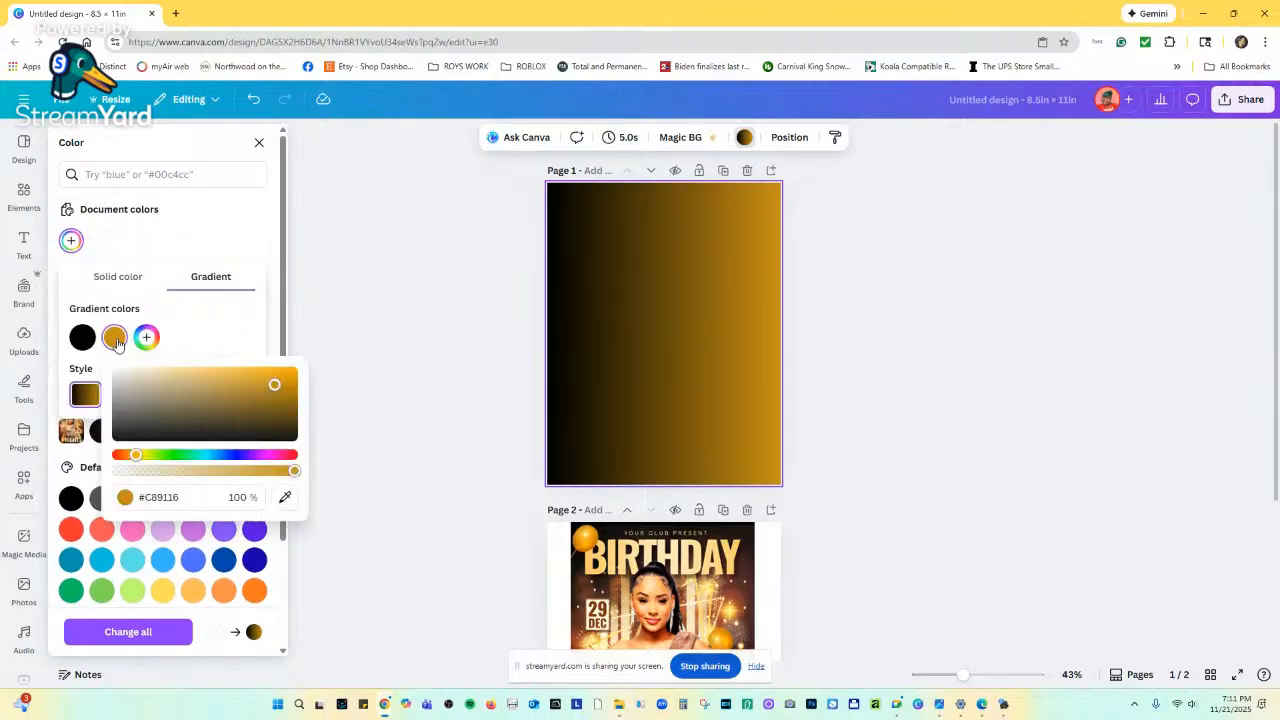
{"action": "left_click", "coordinate": [280, 455]}
{"action": "left_click_drag", "start_coordinate": [280, 456], "coordinate": [125, 457]}
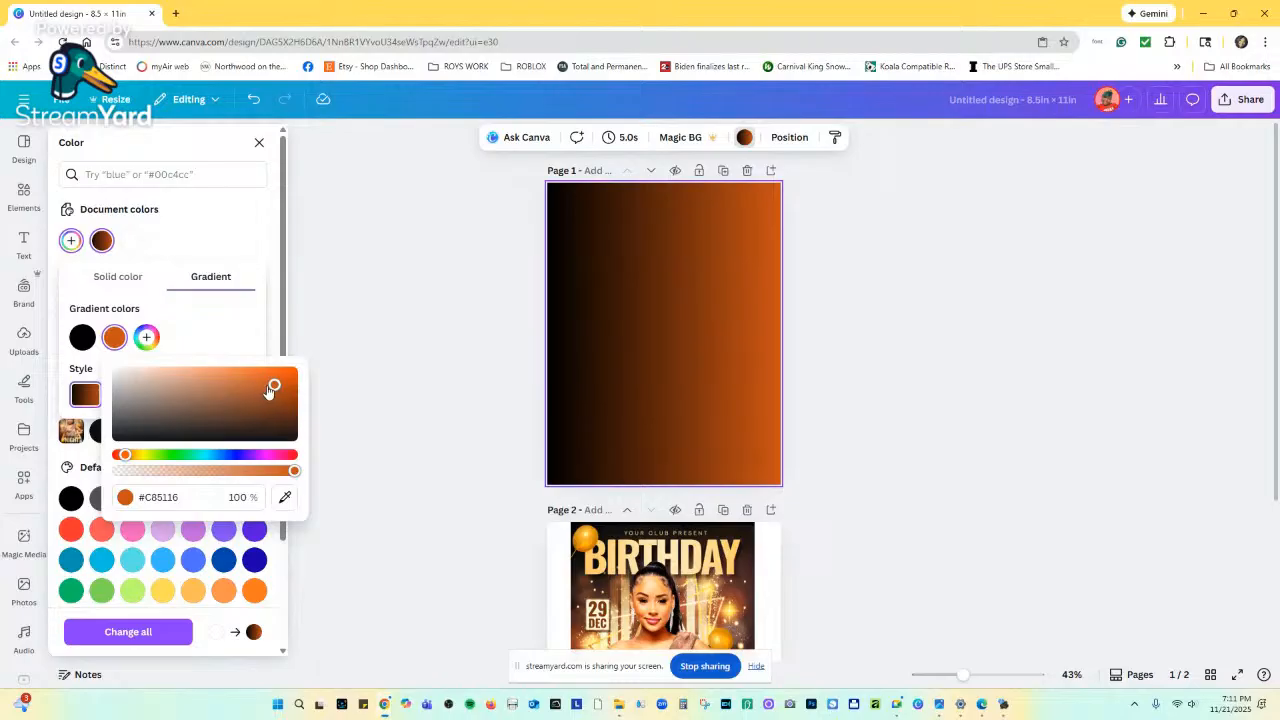
{"action": "left_click_drag", "start_coordinate": [273, 387], "coordinate": [260, 407]}
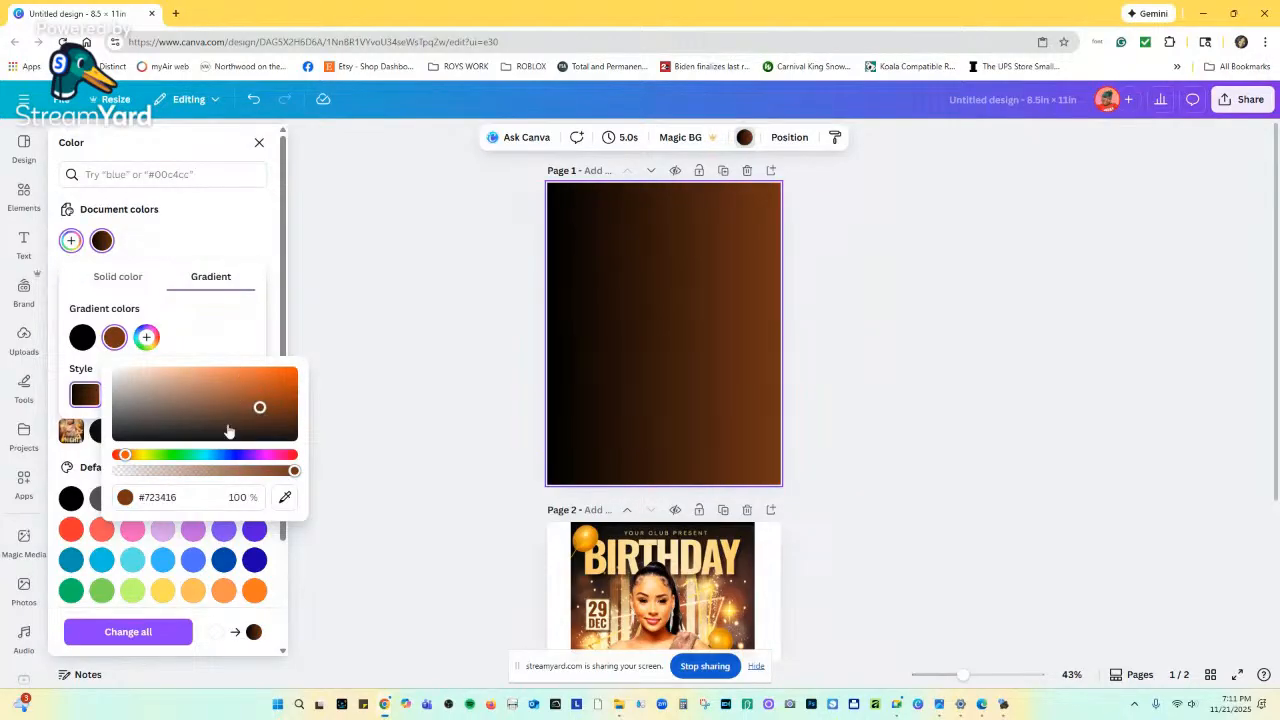
{"action": "left_click", "coordinate": [210, 336]}
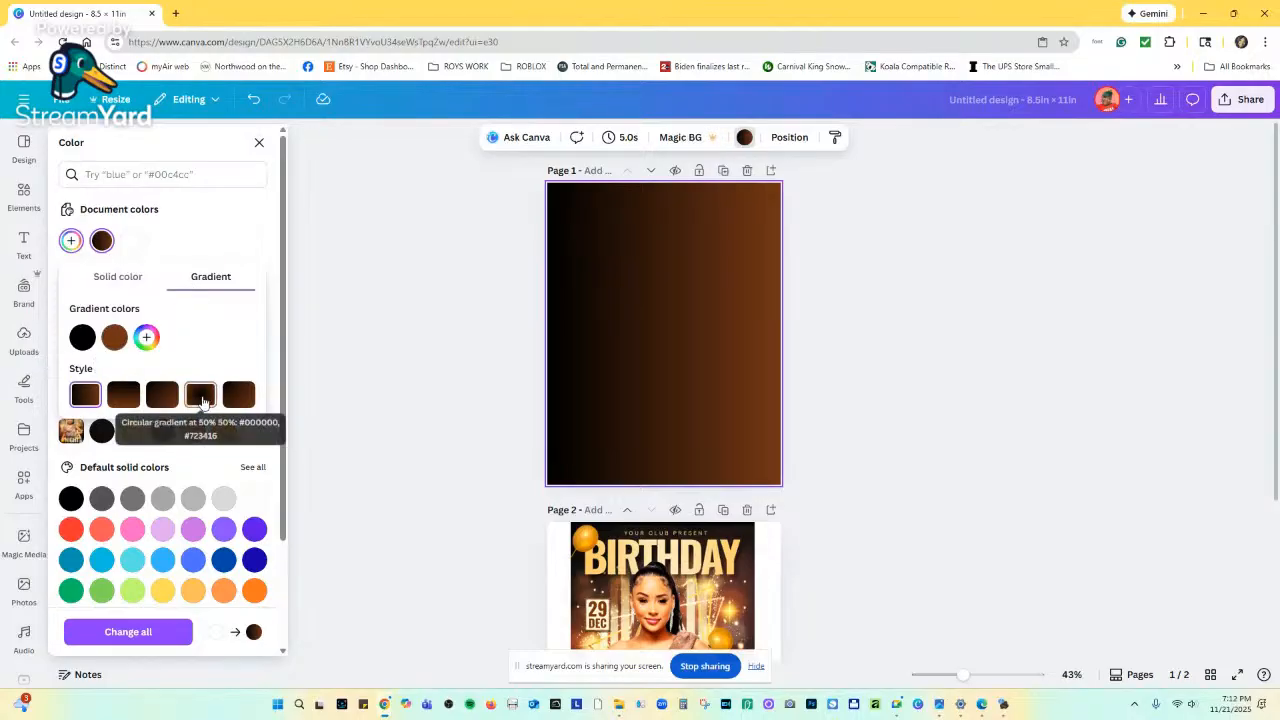
Make the gradient radial with brown at the centre, then zoom in.
{"action": "left_click", "coordinate": [200, 396]}
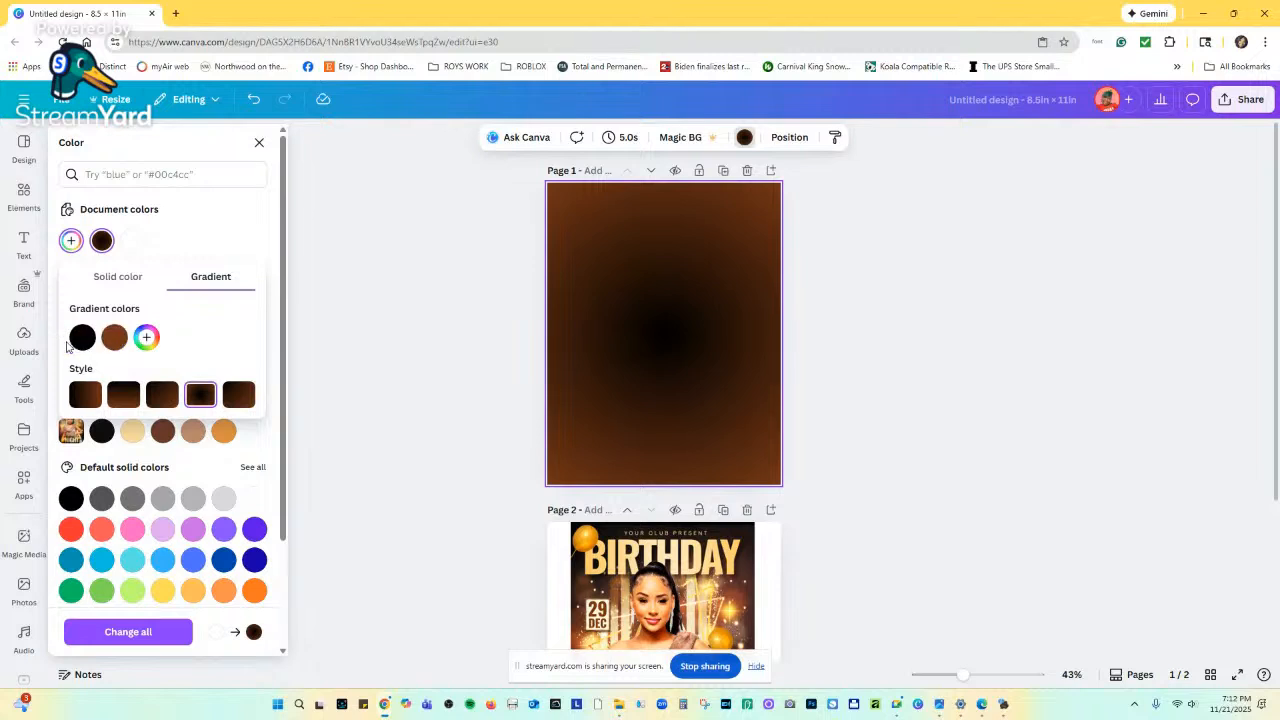
{"action": "left_click_drag", "start_coordinate": [114, 337], "coordinate": [73, 341]}
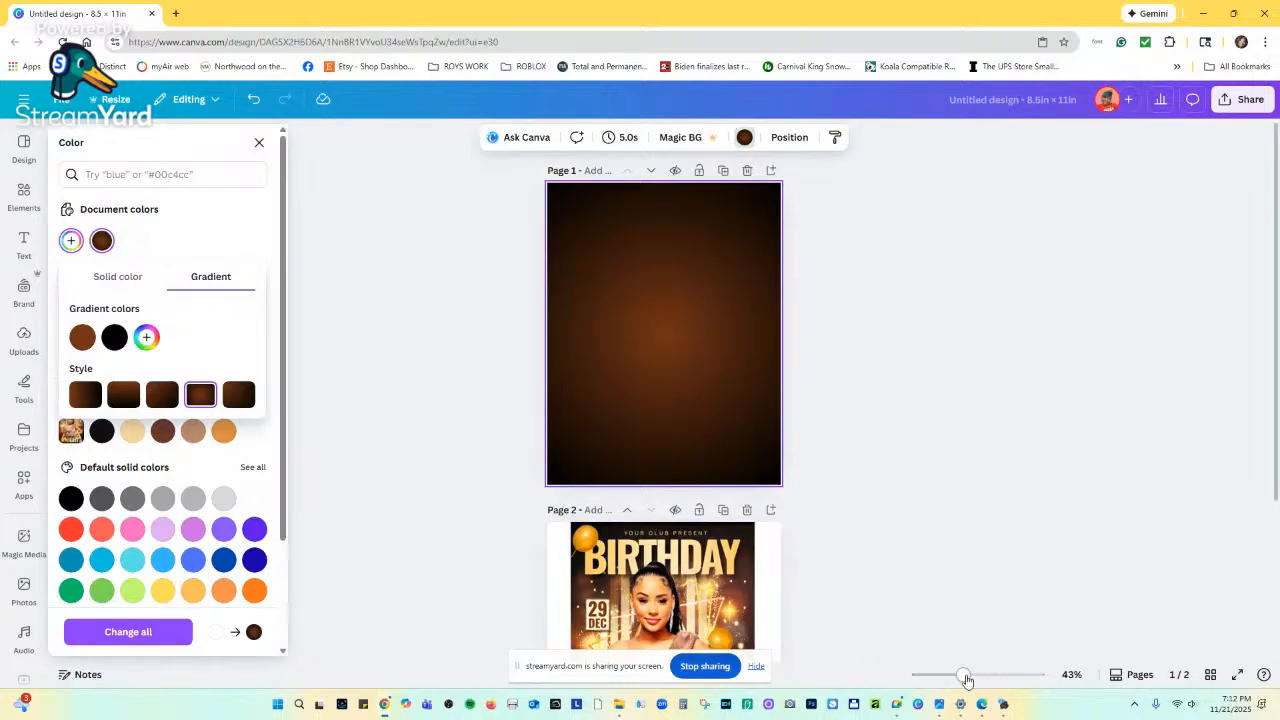
{"action": "left_click_drag", "start_coordinate": [964, 676], "coordinate": [981, 677]}
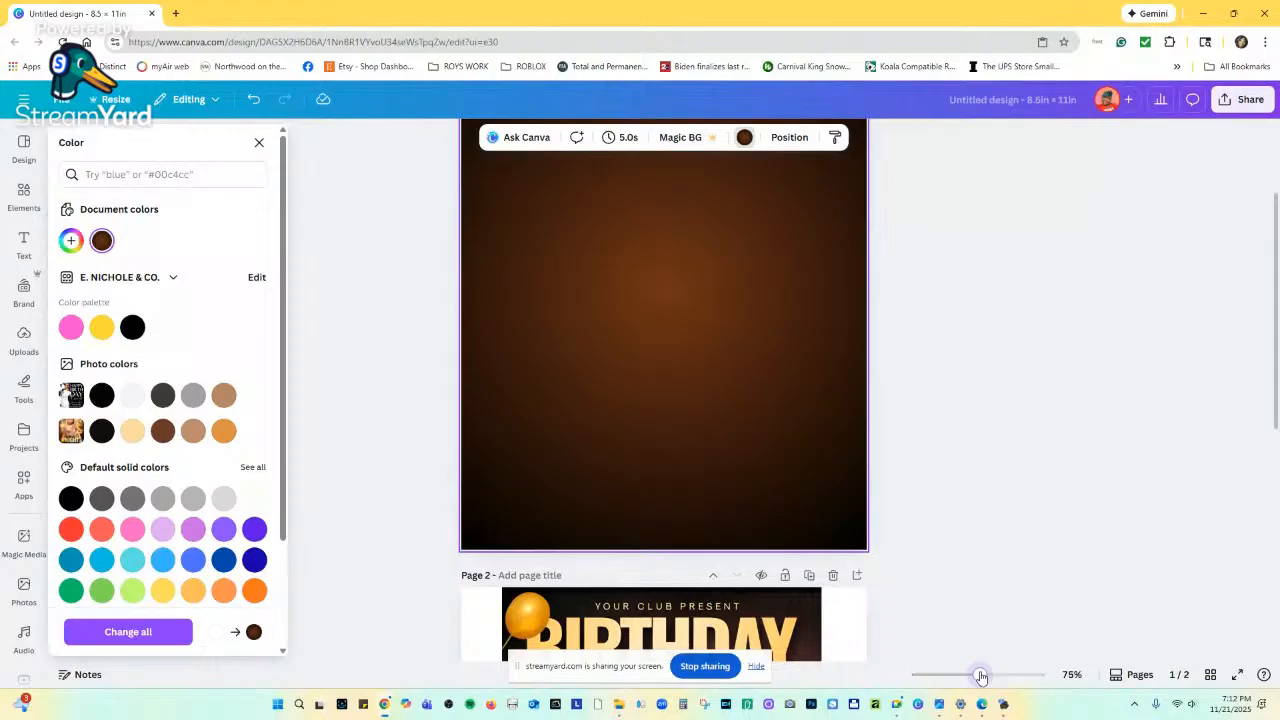
{"action": "scroll", "coordinate": [790, 530], "scroll_direction": "up", "scroll_amount": 3}
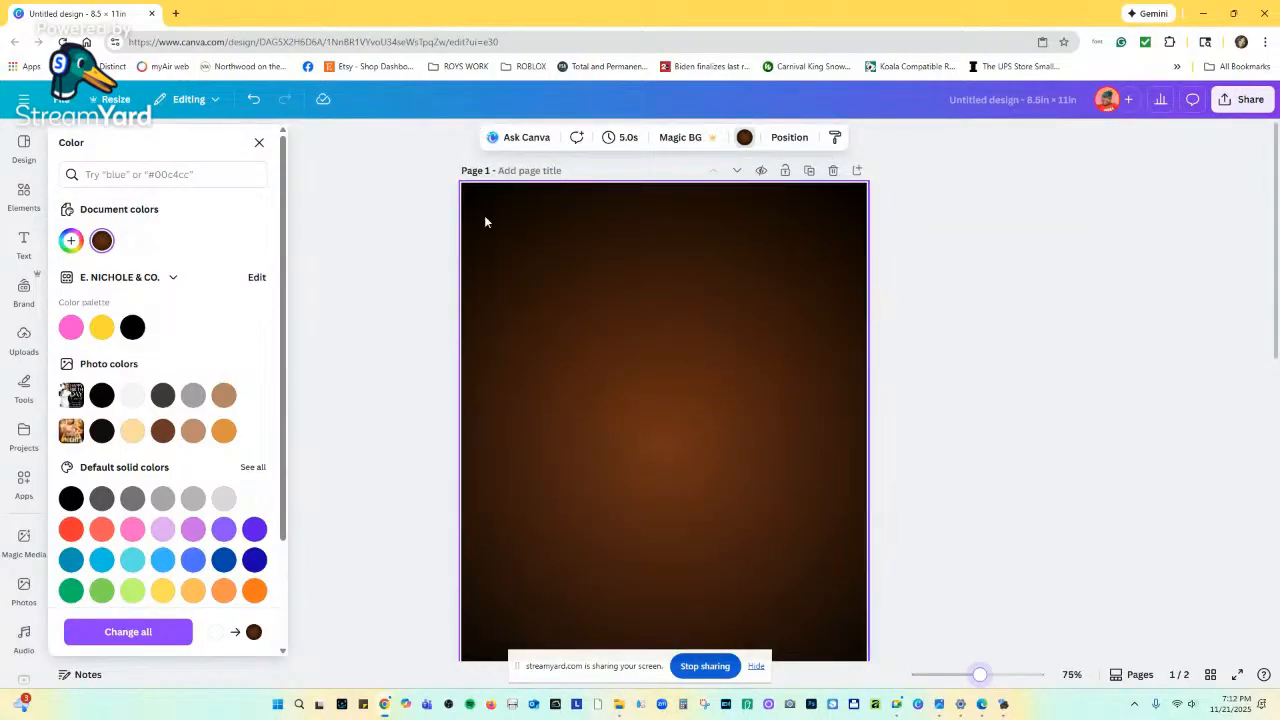
{"action": "scroll", "coordinate": [765, 459], "scroll_direction": "down", "scroll_amount": 5}
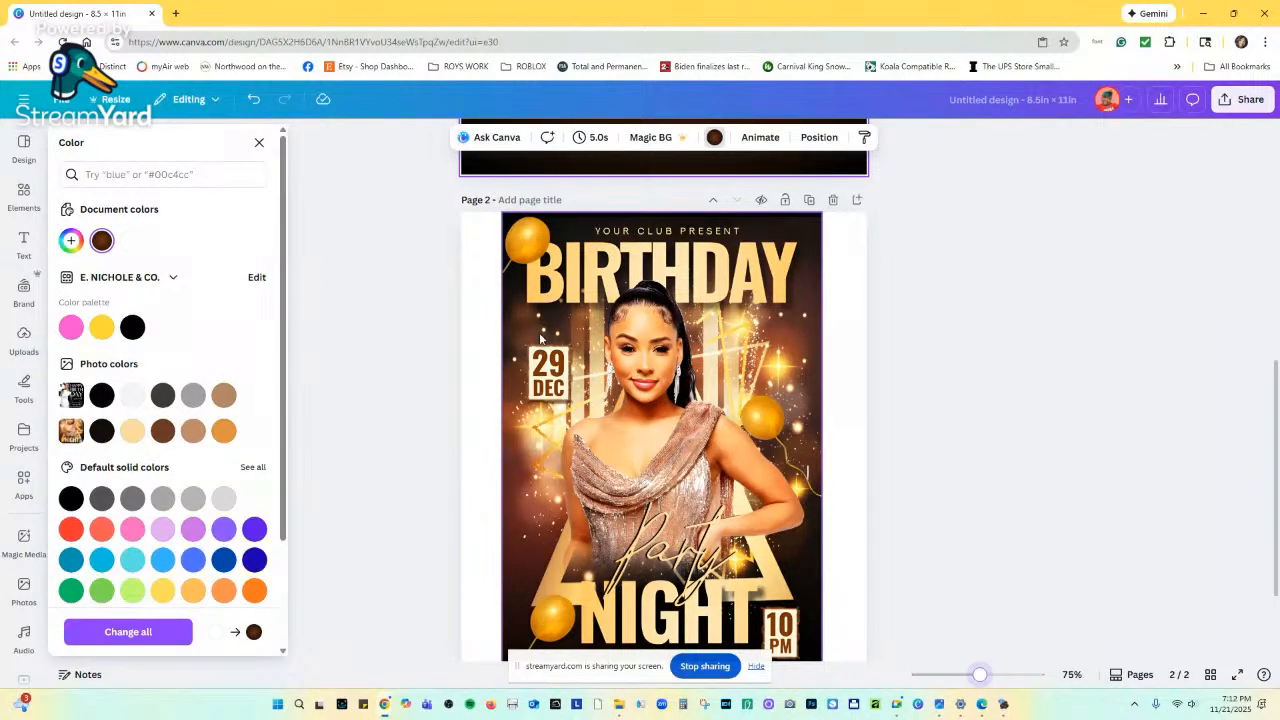
{"action": "scroll", "coordinate": [718, 447], "scroll_direction": "up", "scroll_amount": 4}
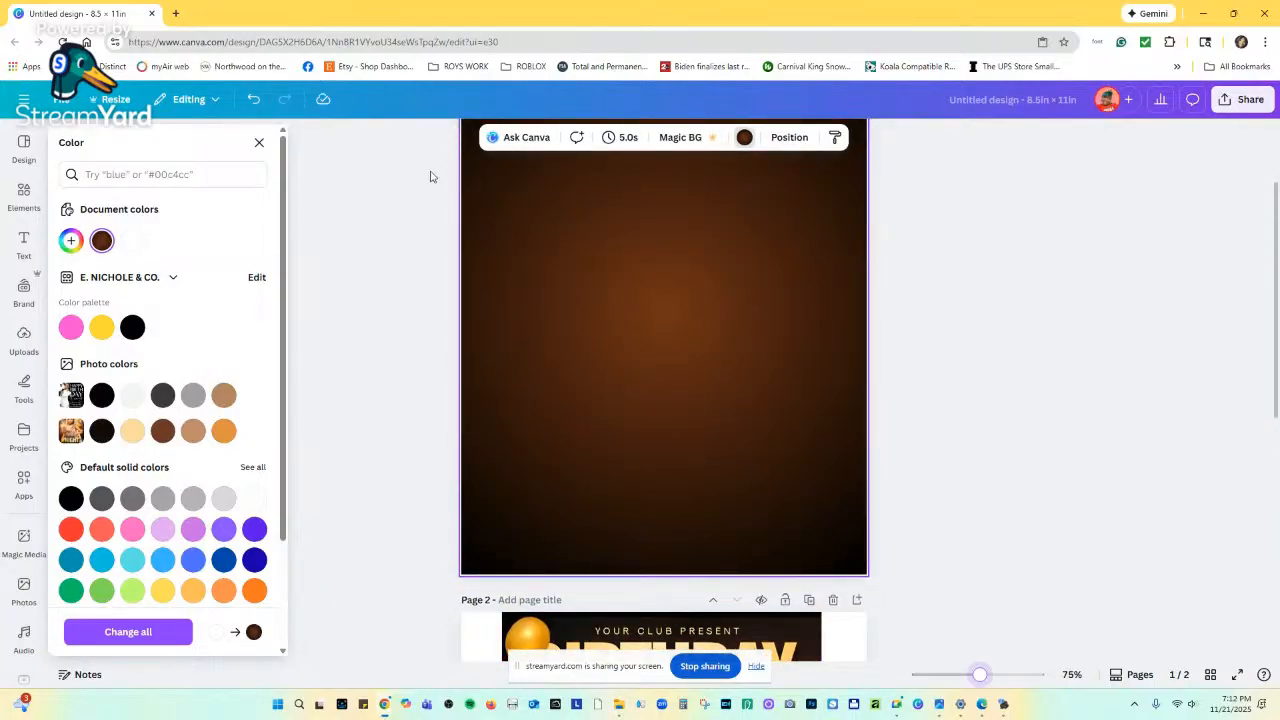
{"action": "scroll", "coordinate": [725, 600], "scroll_direction": "down", "scroll_amount": 4}
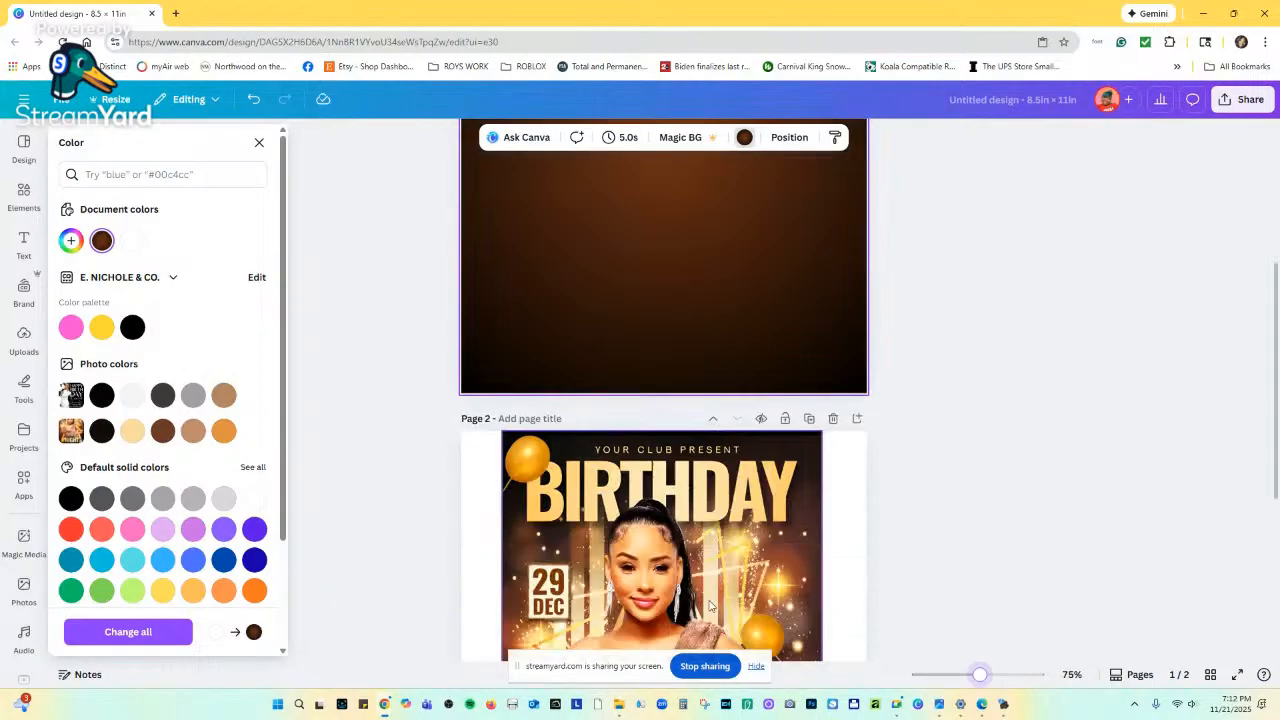
{"action": "scroll", "coordinate": [705, 605], "scroll_direction": "down", "scroll_amount": 2}
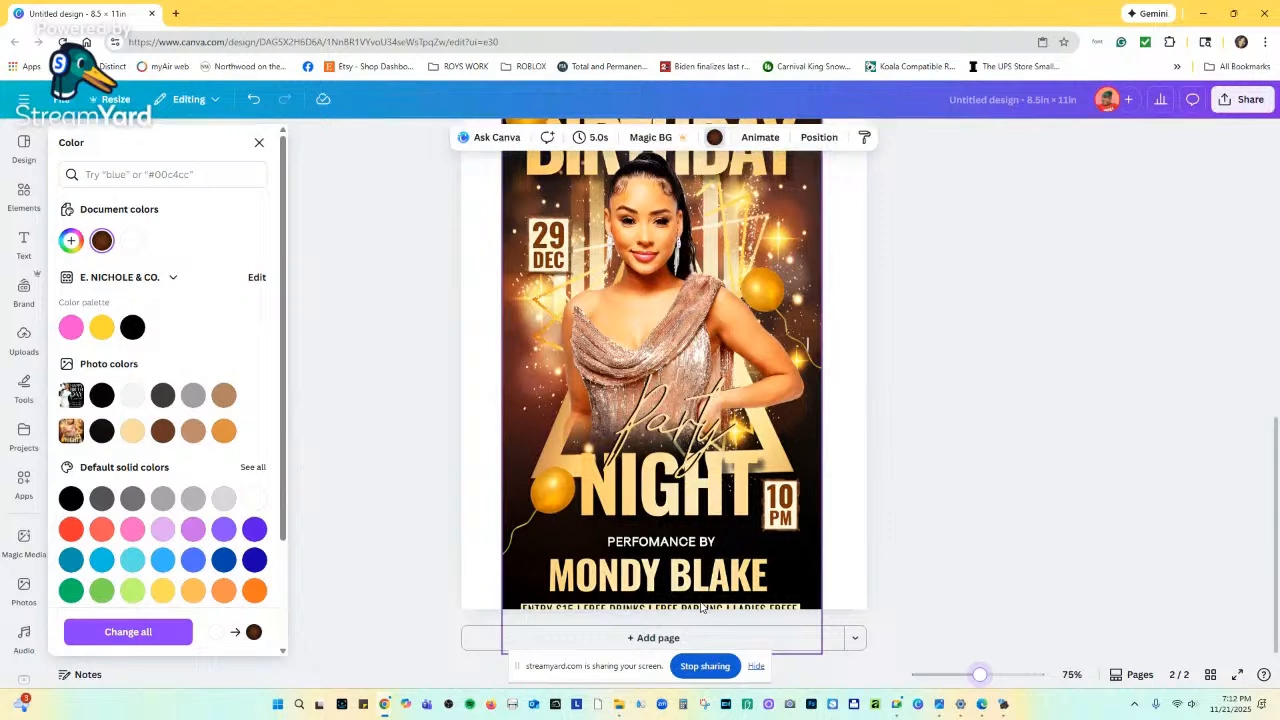
{"action": "scroll", "coordinate": [680, 500], "scroll_direction": "up", "scroll_amount": 3}
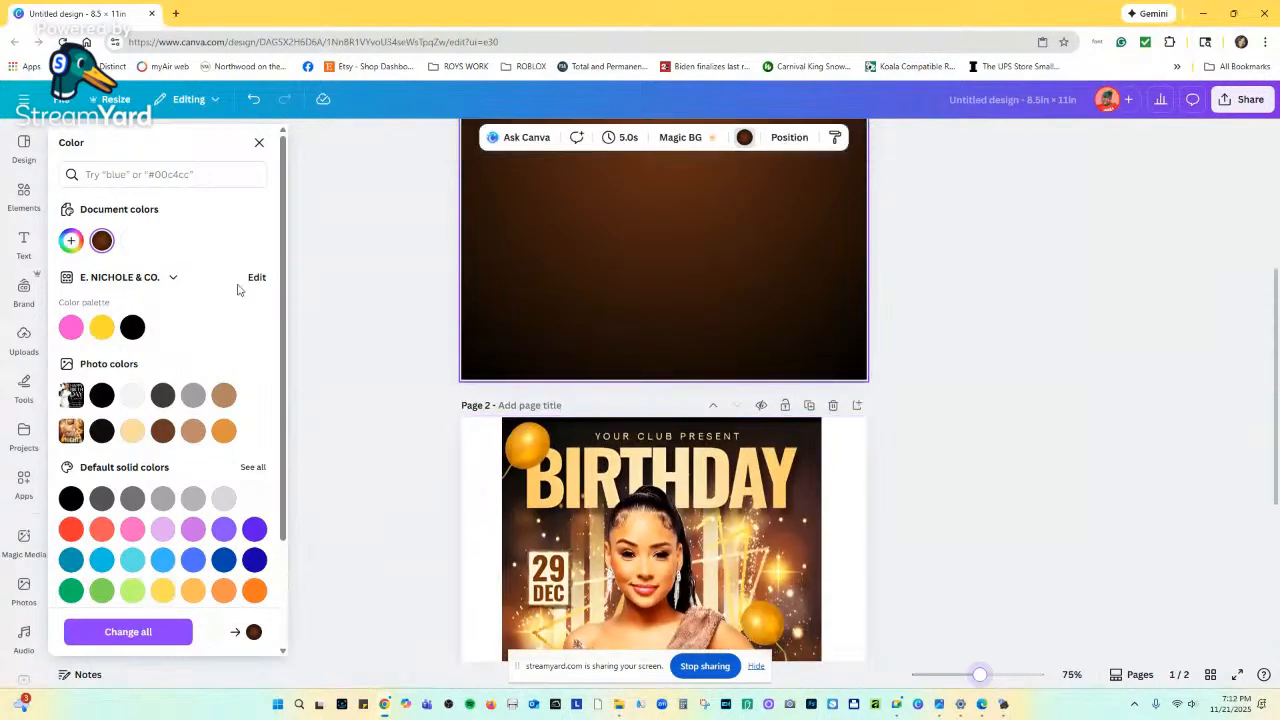
Search the Elements library for 'bokeh lights'.
{"action": "left_click", "coordinate": [24, 195]}
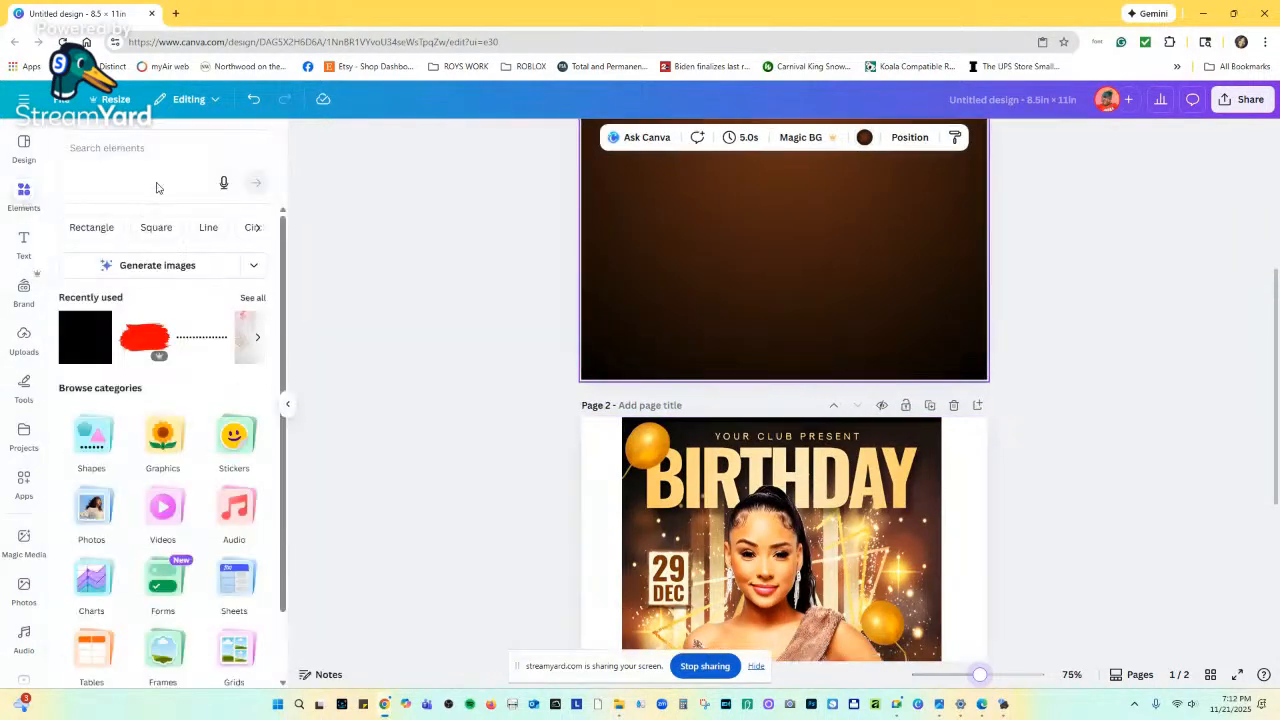
{"action": "left_click", "coordinate": [163, 268]}
{"action": "left_click", "coordinate": [156, 144]}
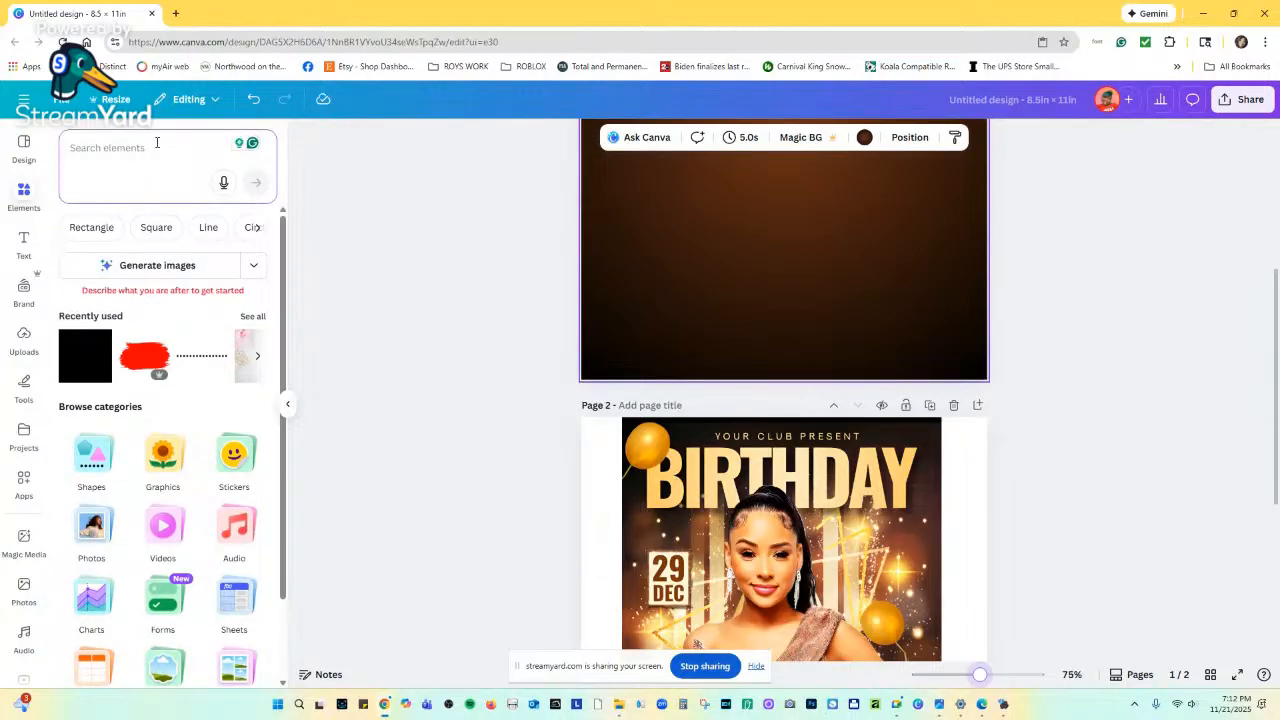
{"action": "type", "text": "bok"}
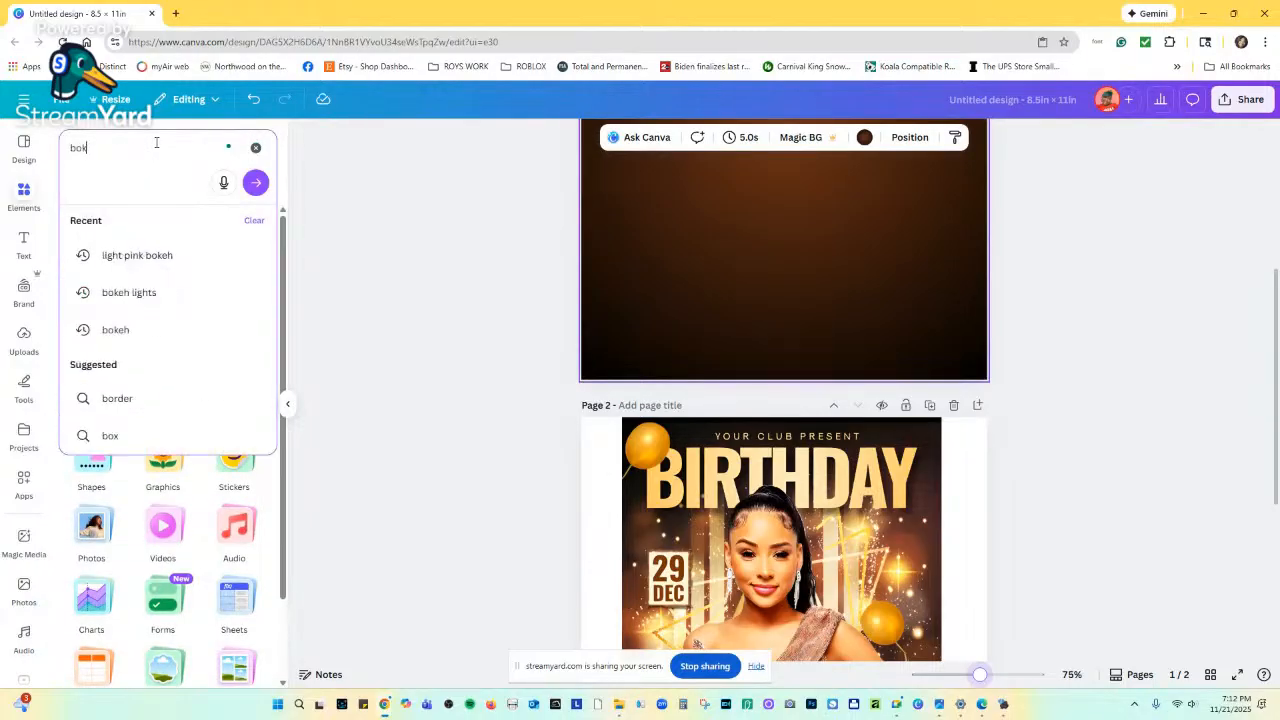
{"action": "type", "text": "eh"}
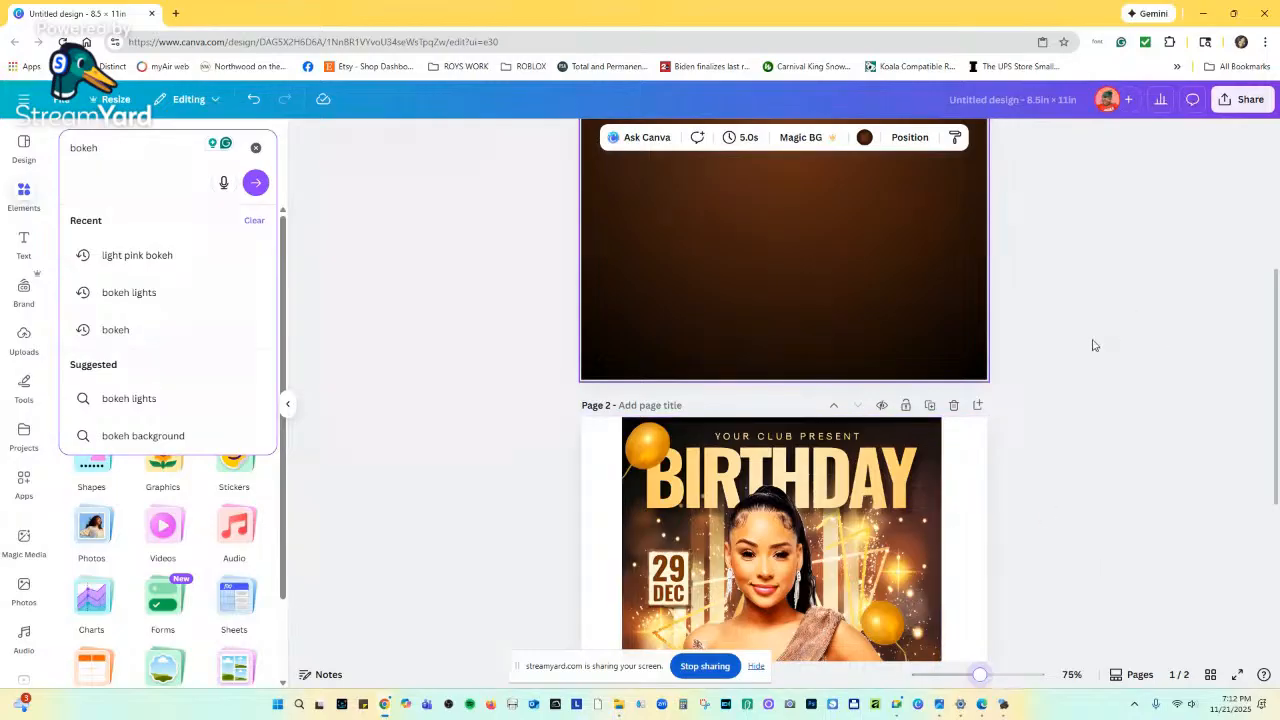
{"action": "scroll", "coordinate": [987, 364], "scroll_direction": "up", "scroll_amount": 3}
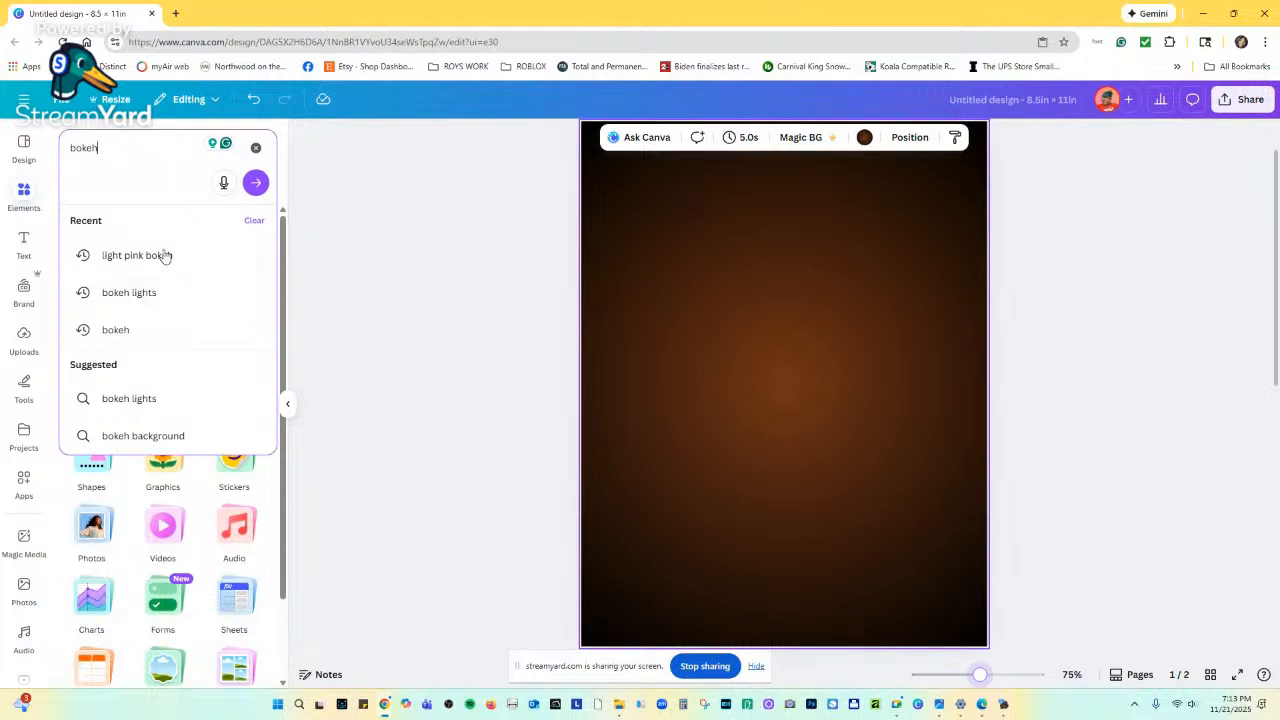
{"action": "left_click", "coordinate": [150, 294]}
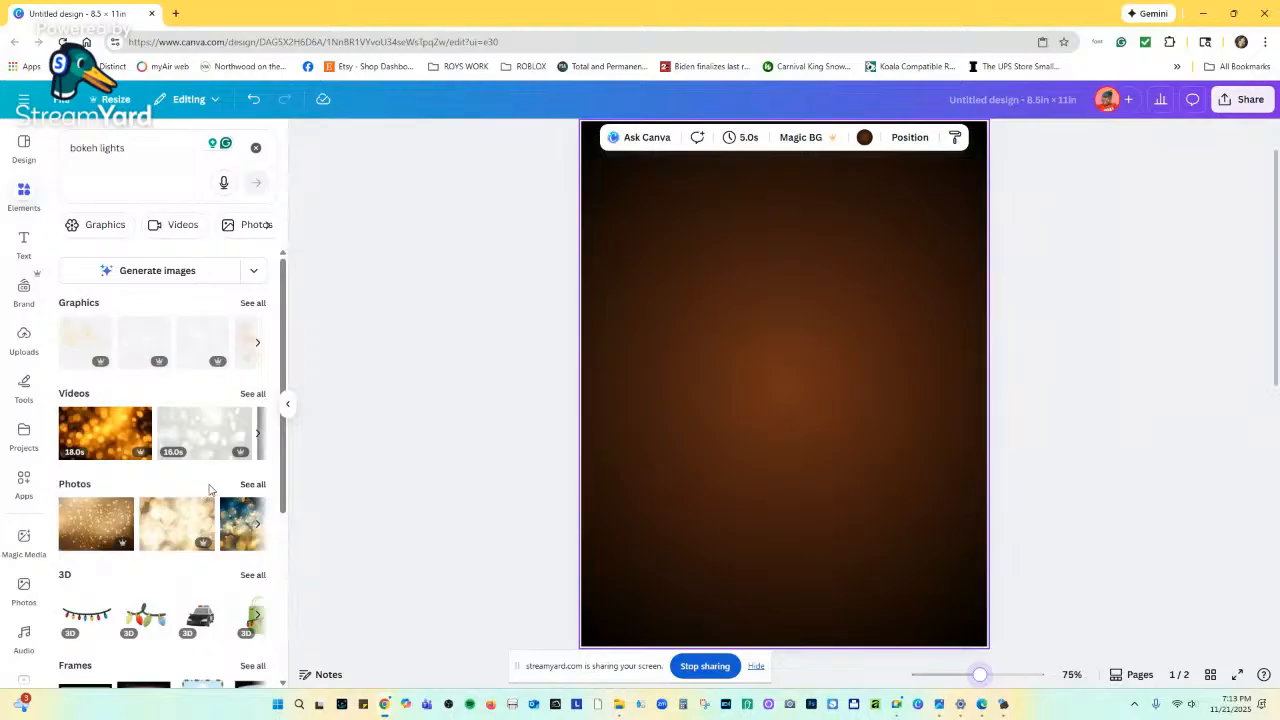
Show all bokeh lights photos and add a dark blue-and-gold bokeh photo to page 1.
{"action": "left_click", "coordinate": [250, 484]}
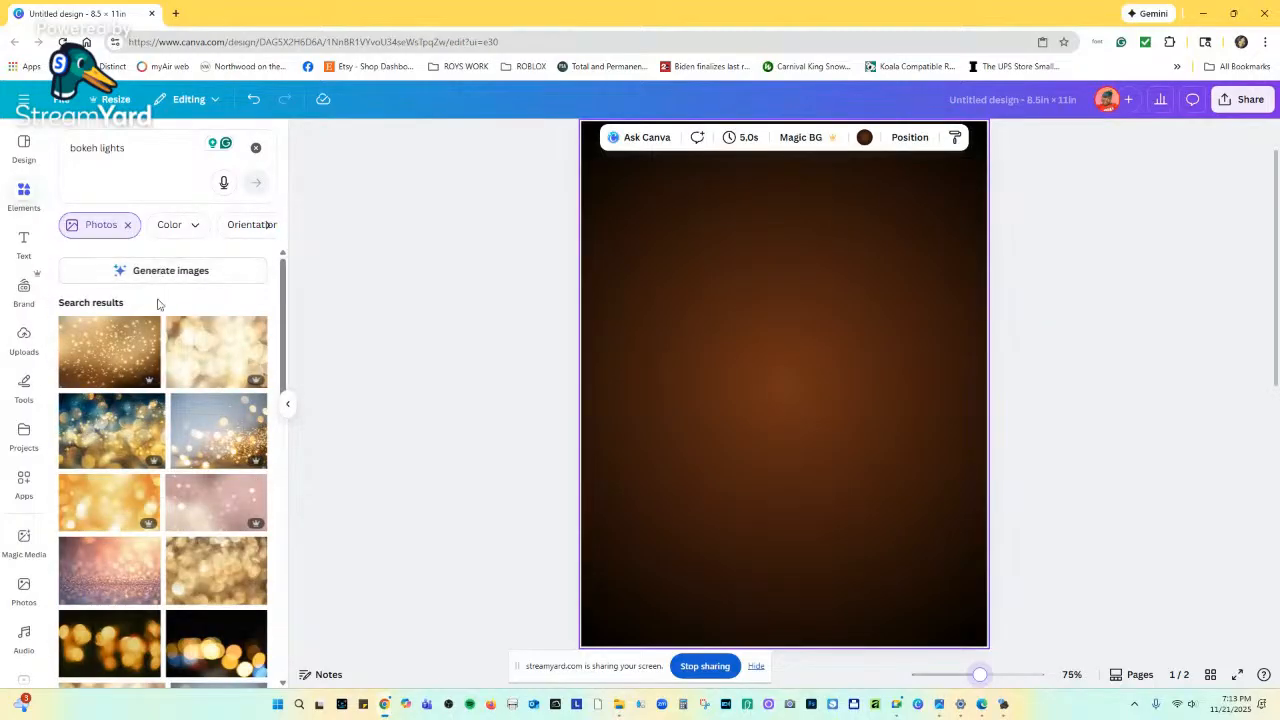
{"action": "scroll", "coordinate": [165, 450], "scroll_direction": "down", "scroll_amount": 4}
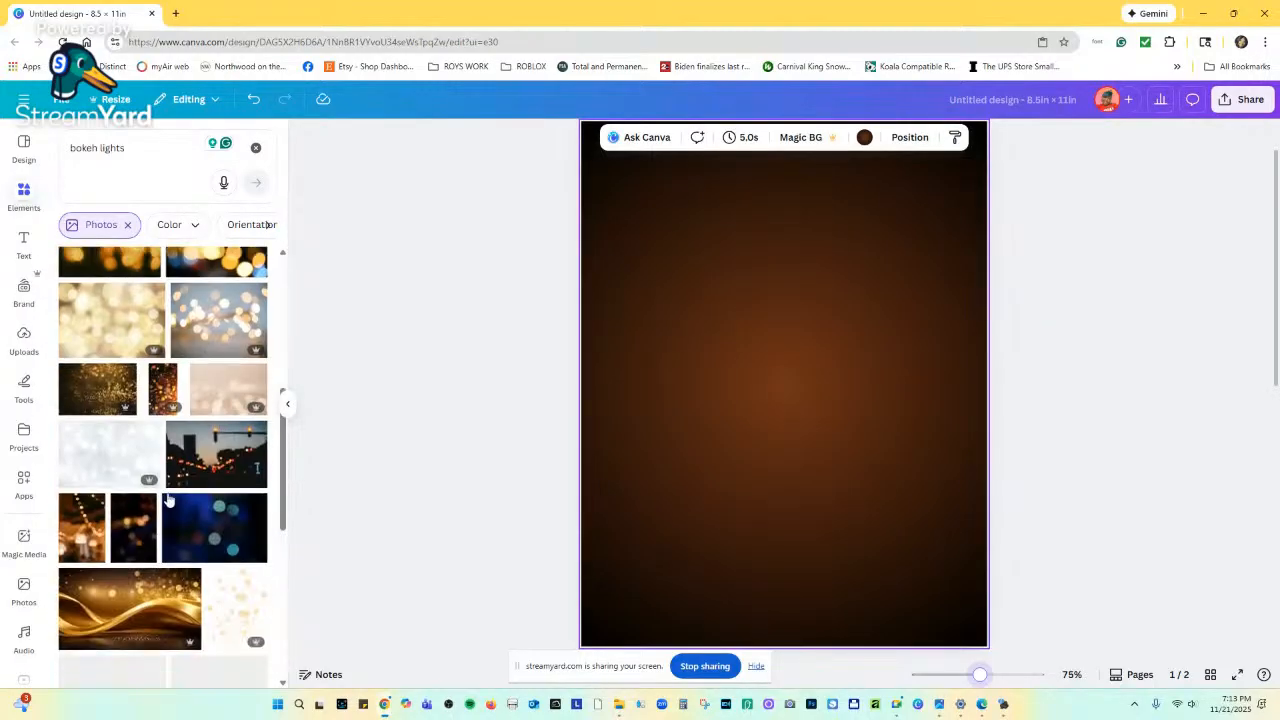
{"action": "scroll", "coordinate": [168, 500], "scroll_direction": "up", "scroll_amount": 5}
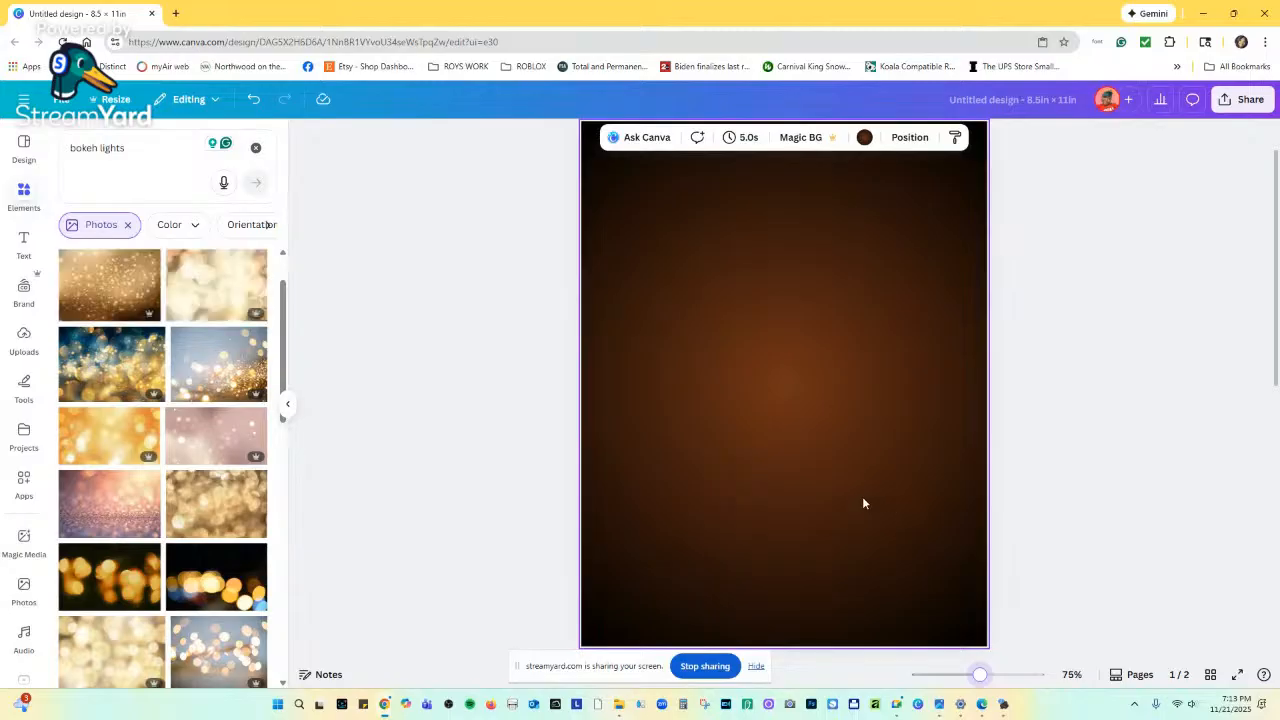
{"action": "scroll", "coordinate": [864, 503], "scroll_direction": "down", "scroll_amount": 5}
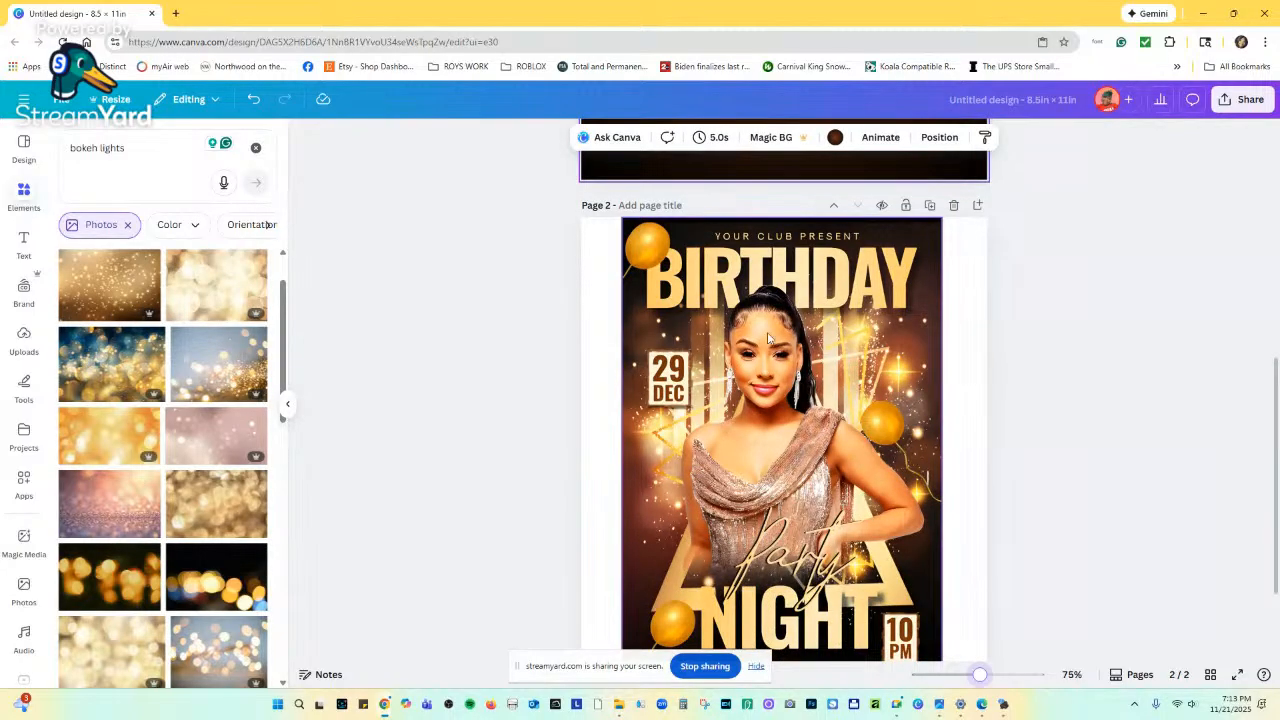
{"action": "scroll", "coordinate": [598, 441], "scroll_direction": "up", "scroll_amount": 1}
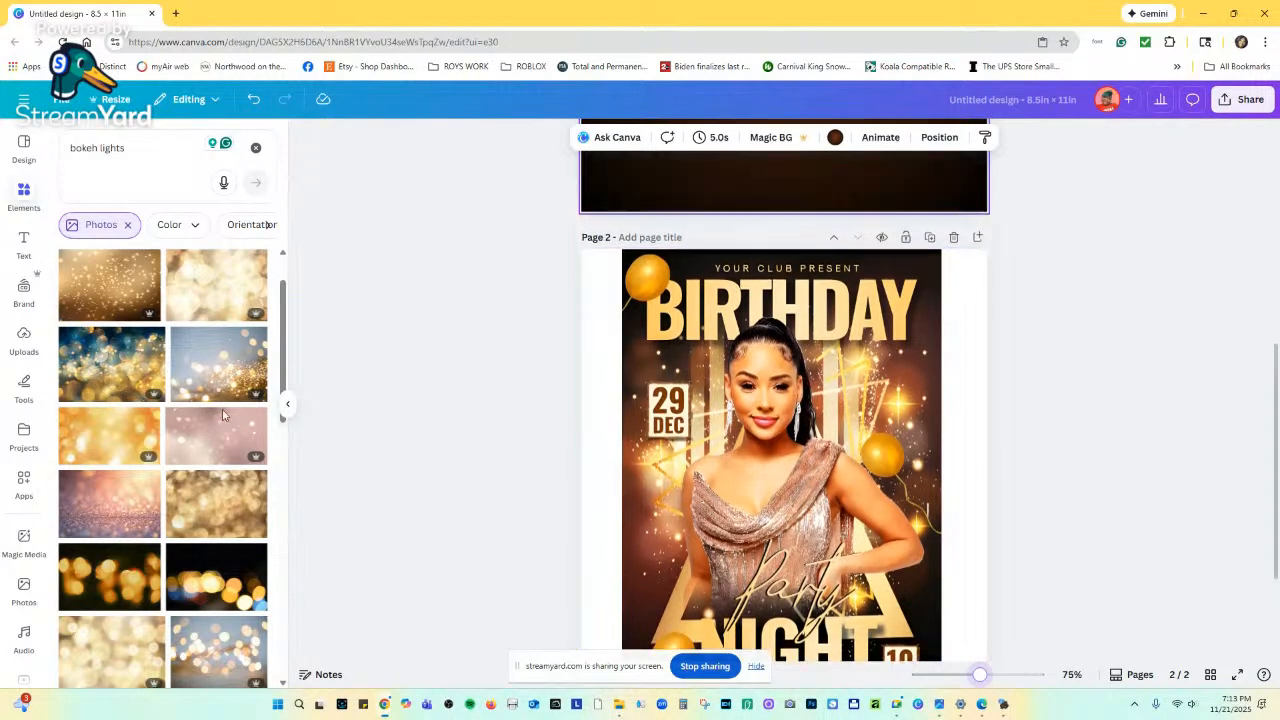
{"action": "scroll", "coordinate": [224, 415], "scroll_direction": "up", "scroll_amount": 2}
{"action": "scroll", "coordinate": [200, 438], "scroll_direction": "down", "scroll_amount": 10}
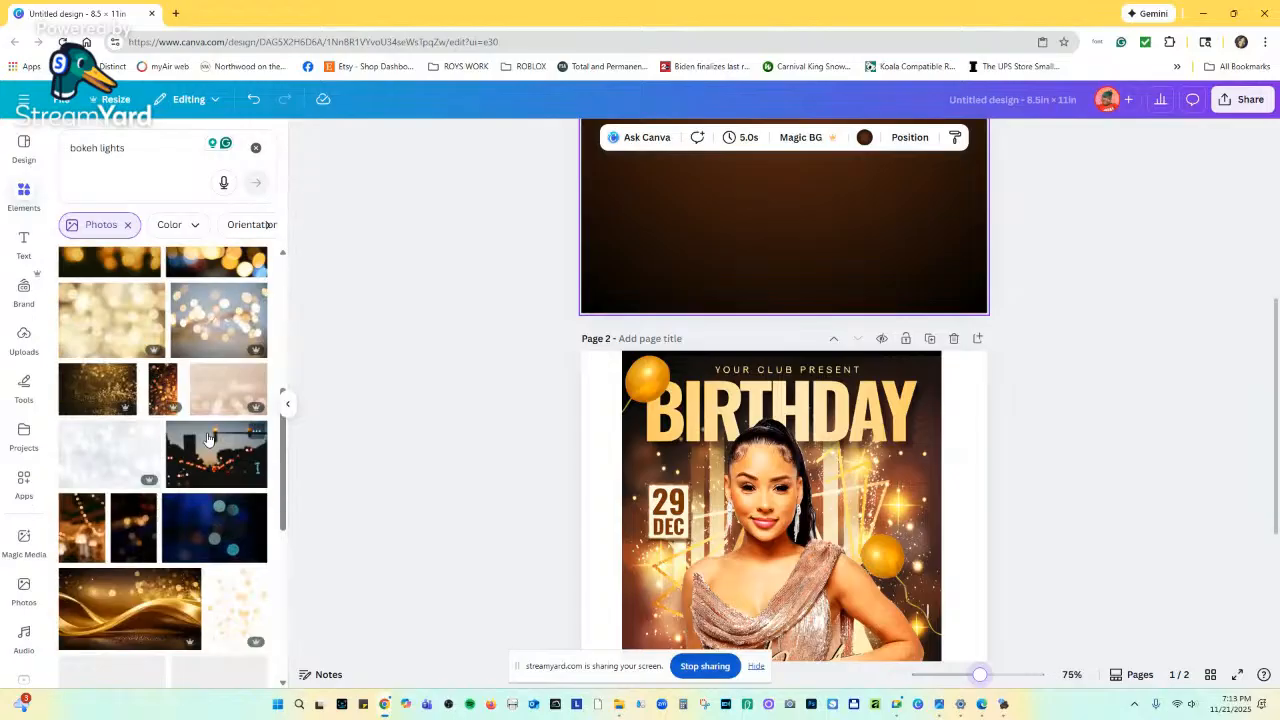
{"action": "scroll", "coordinate": [207, 443], "scroll_direction": "up", "scroll_amount": 10}
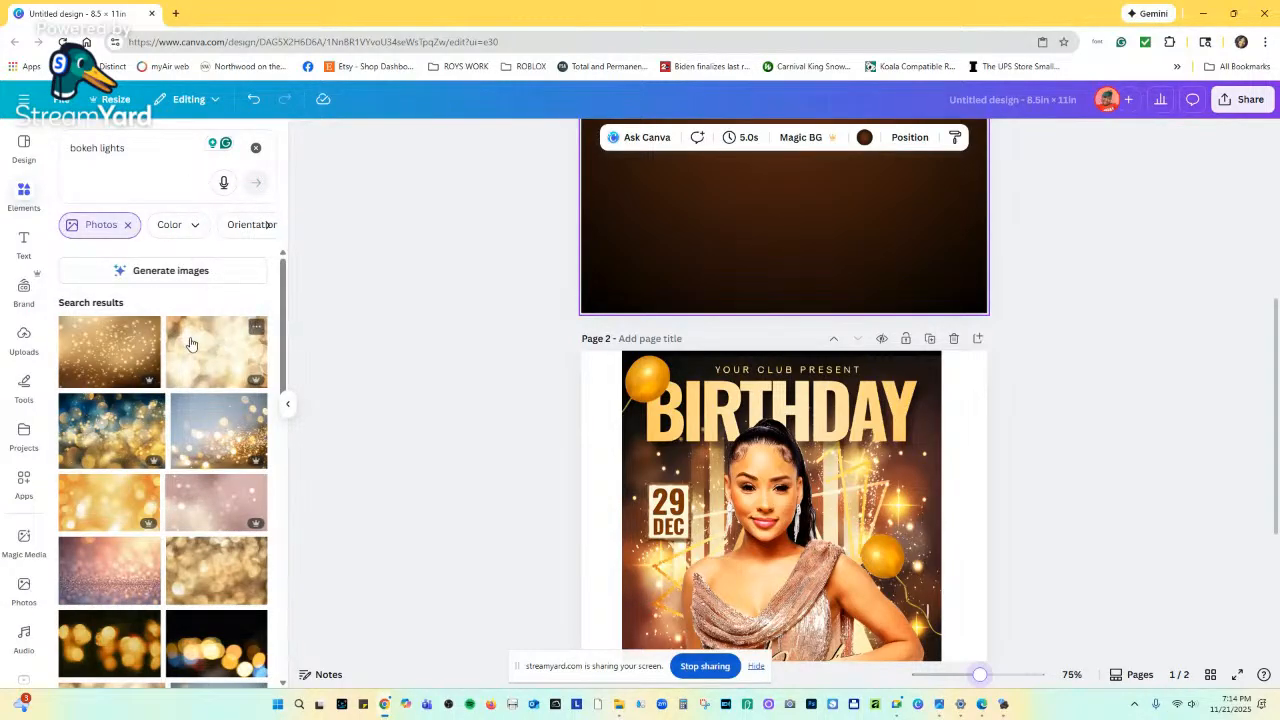
{"action": "scroll", "coordinate": [186, 350], "scroll_direction": "down", "scroll_amount": 5}
{"action": "scroll", "coordinate": [184, 358], "scroll_direction": "up", "scroll_amount": 1}
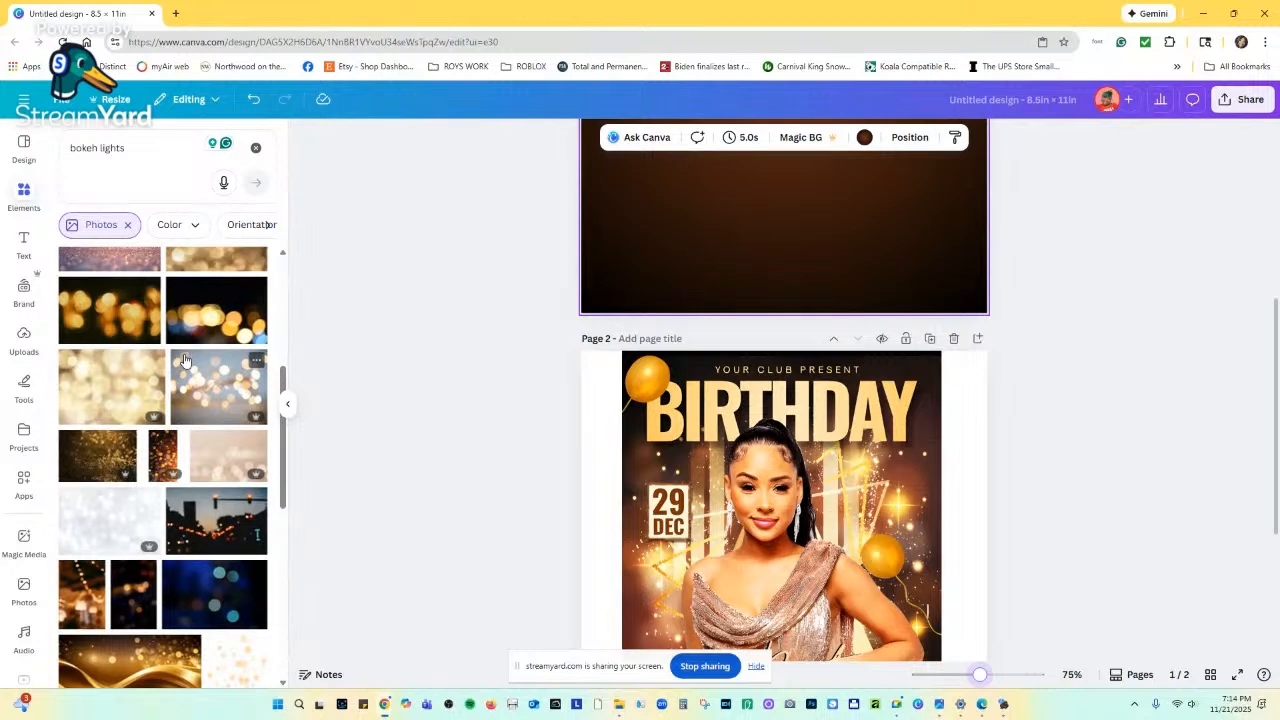
{"action": "scroll", "coordinate": [185, 360], "scroll_direction": "down", "scroll_amount": 4}
{"action": "scroll", "coordinate": [178, 357], "scroll_direction": "up", "scroll_amount": 2}
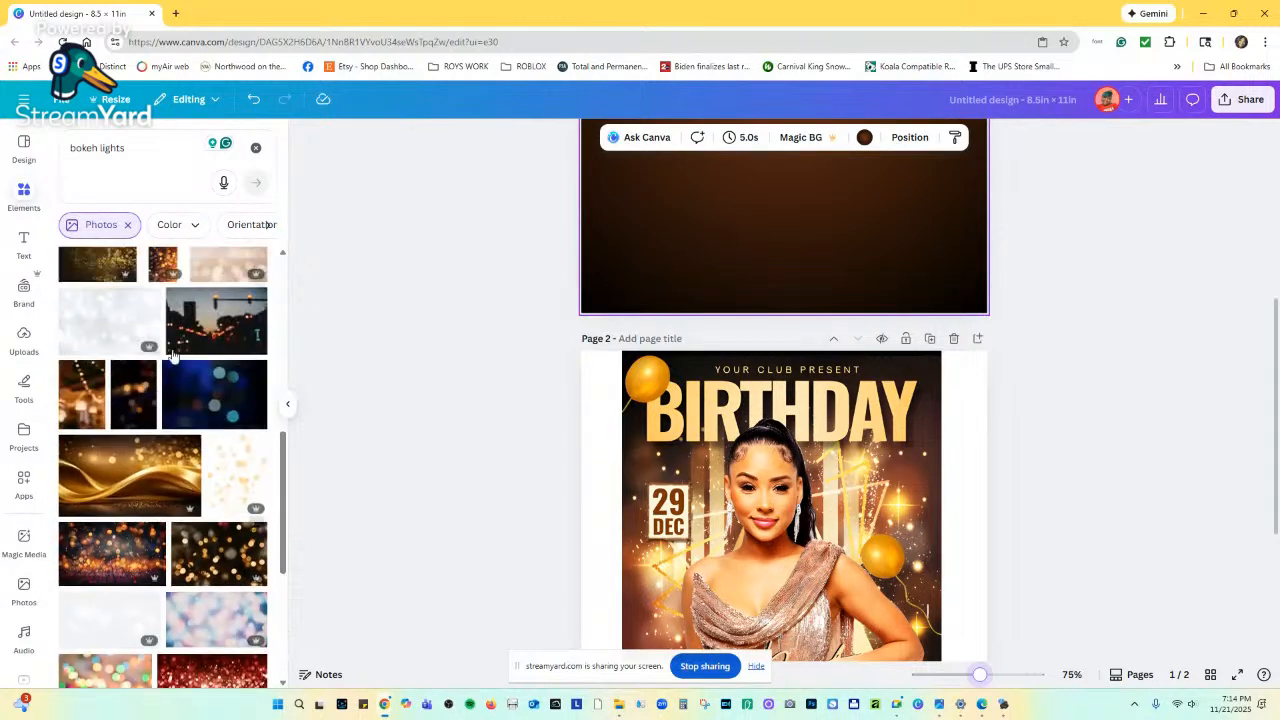
{"action": "left_click", "coordinate": [140, 393]}
Try BG Remover on the dark bokeh photo, which fails, then delete the photo from page 1.
{"action": "scroll", "coordinate": [712, 397], "scroll_direction": "up", "scroll_amount": 2}
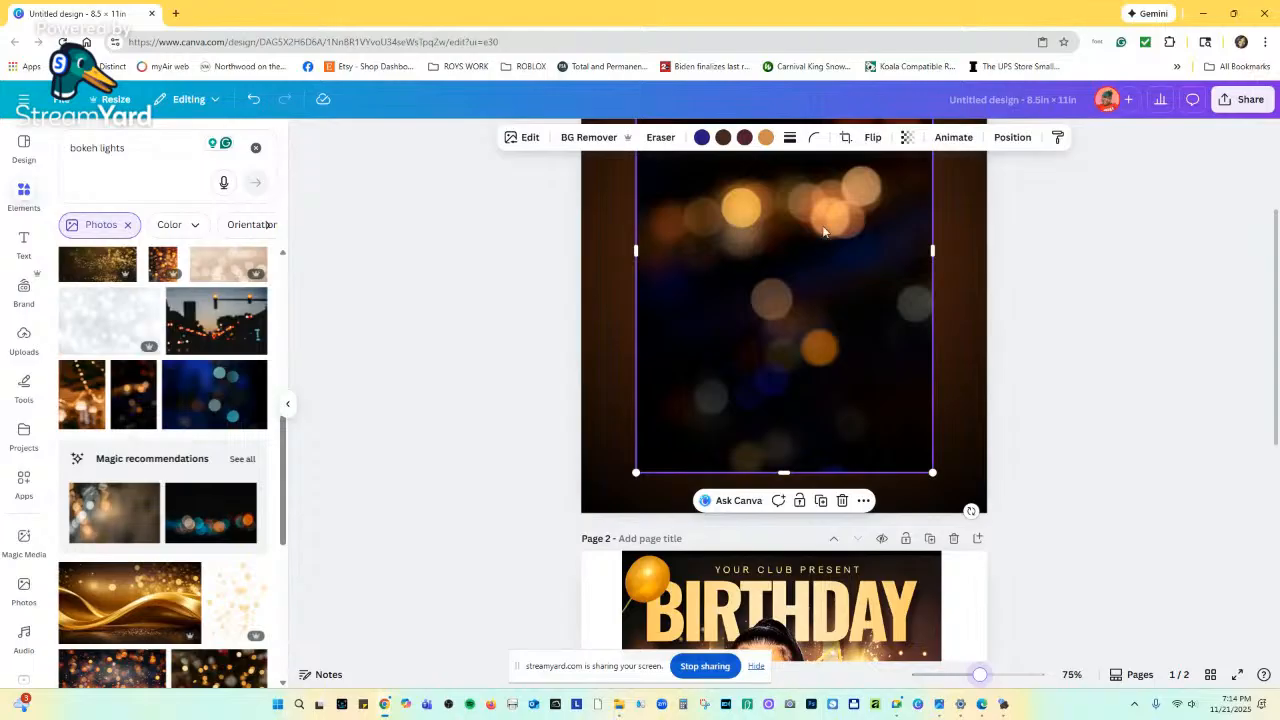
{"action": "left_click_drag", "start_coordinate": [824, 218], "coordinate": [810, 234]}
{"action": "left_click", "coordinate": [594, 140]}
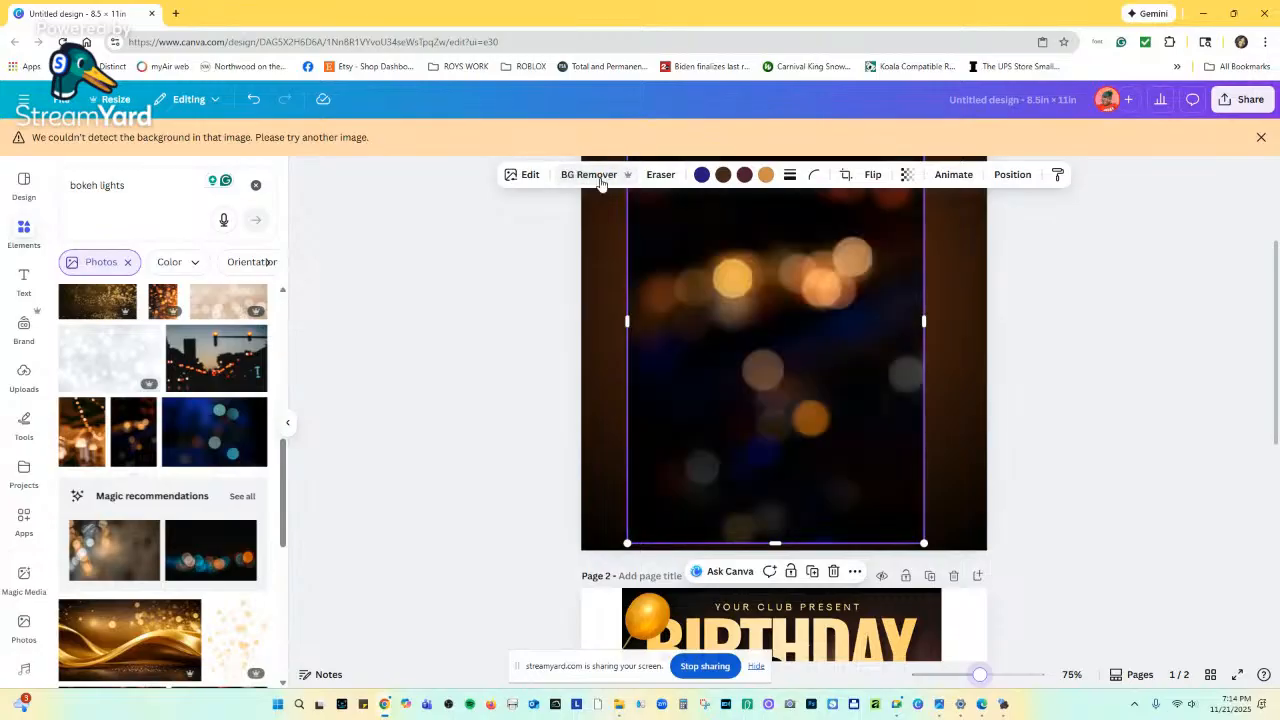
{"action": "left_click_drag", "start_coordinate": [711, 270], "coordinate": [814, 292]}
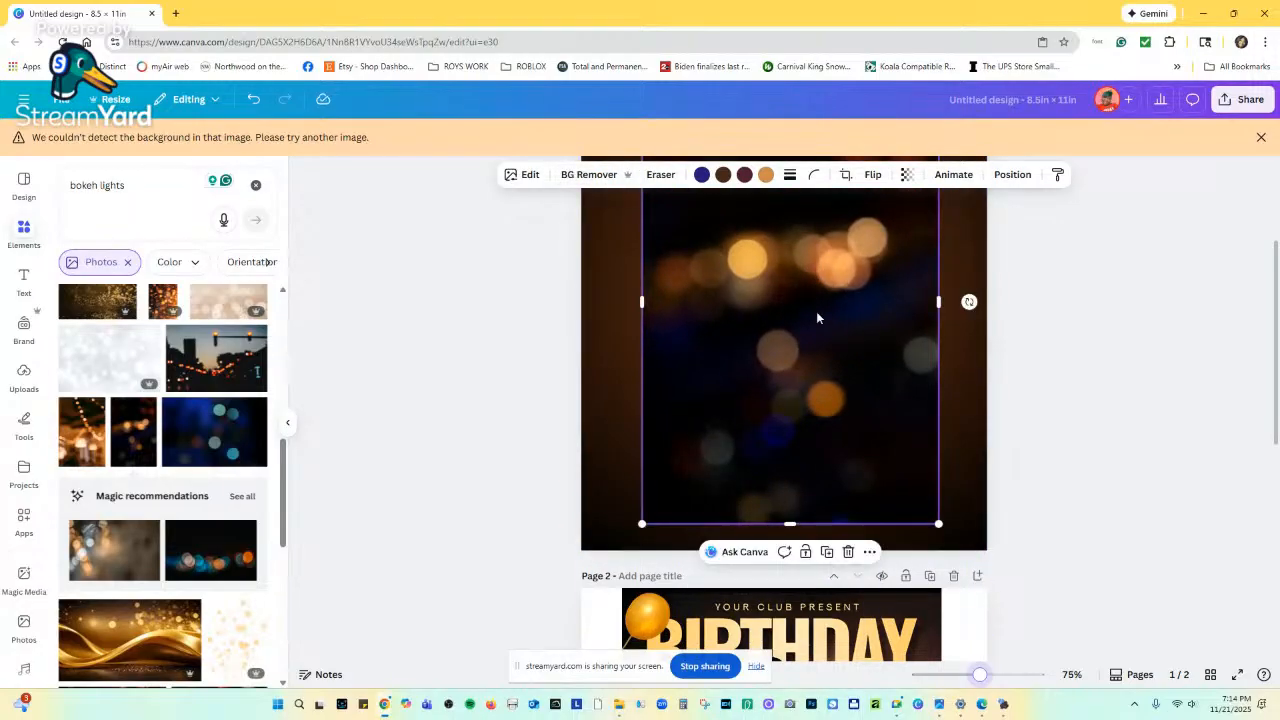
{"action": "left_click", "coordinate": [848, 552]}
{"action": "scroll", "coordinate": [167, 428], "scroll_direction": "down", "scroll_amount": 5}
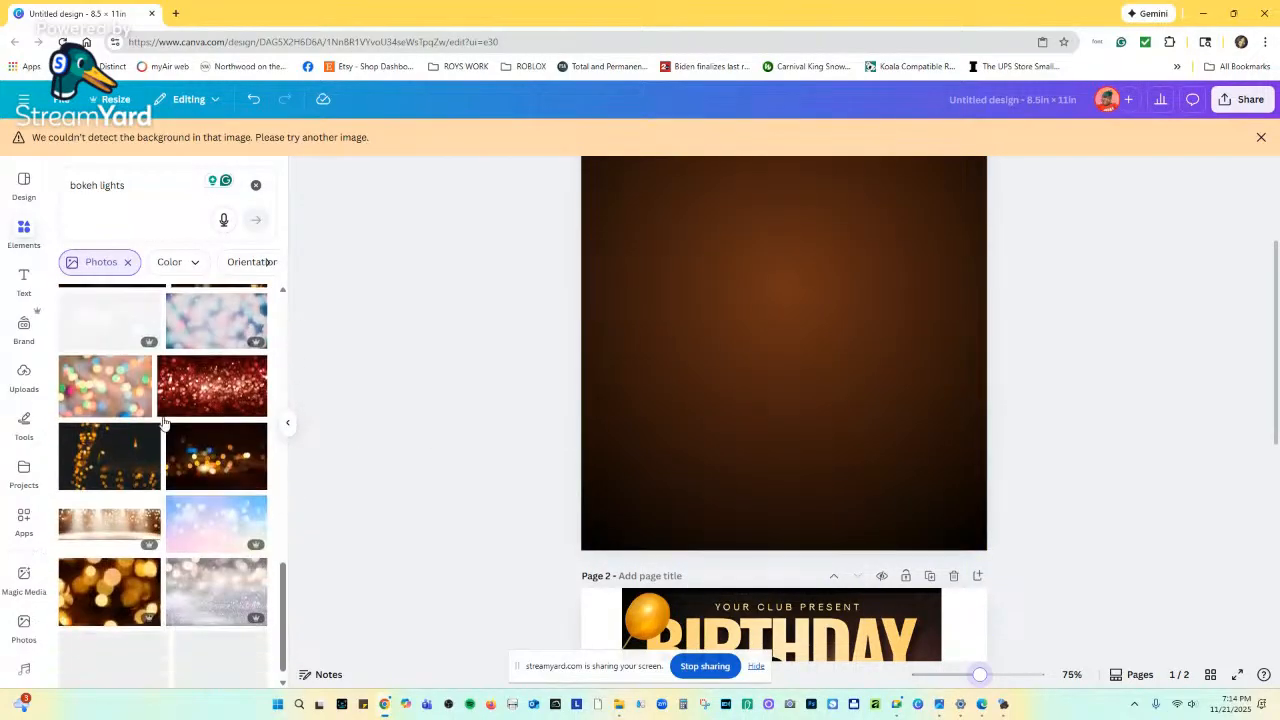
Add a golden bokeh photo to page 1 and move it up slightly.
{"action": "scroll", "coordinate": [167, 428], "scroll_direction": "down", "scroll_amount": 2}
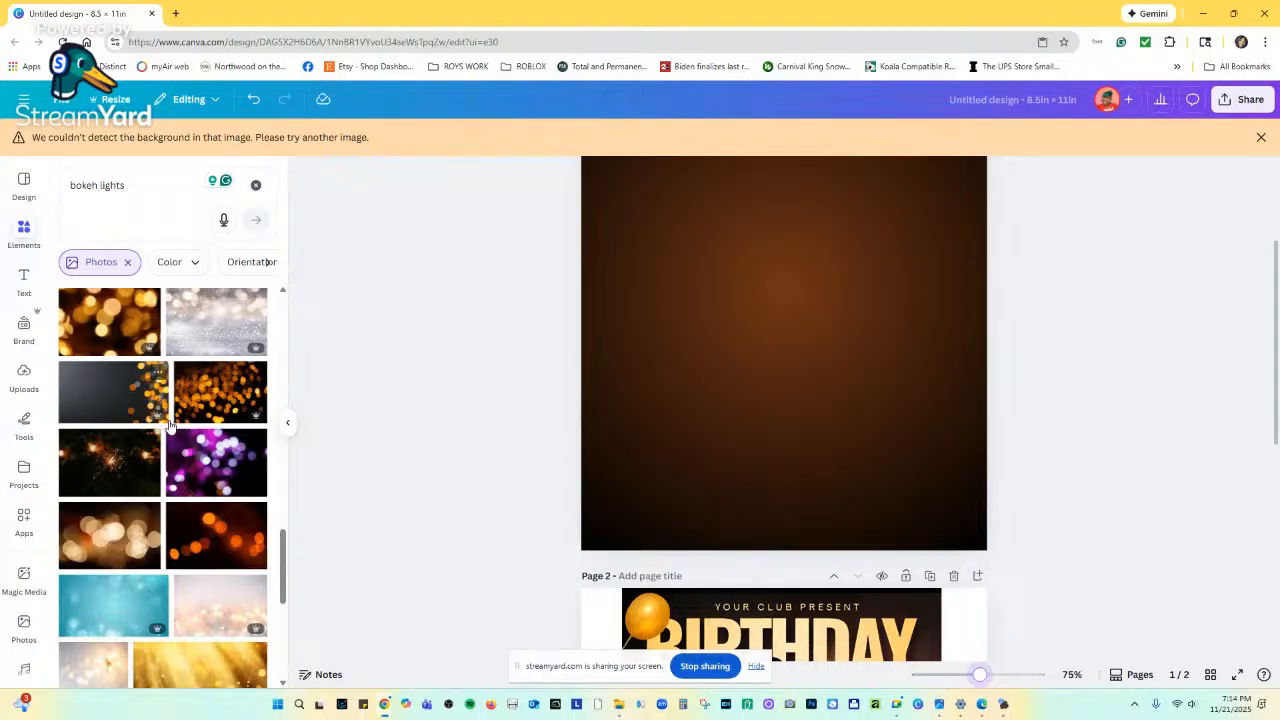
{"action": "scroll", "coordinate": [170, 425], "scroll_direction": "down", "scroll_amount": 5}
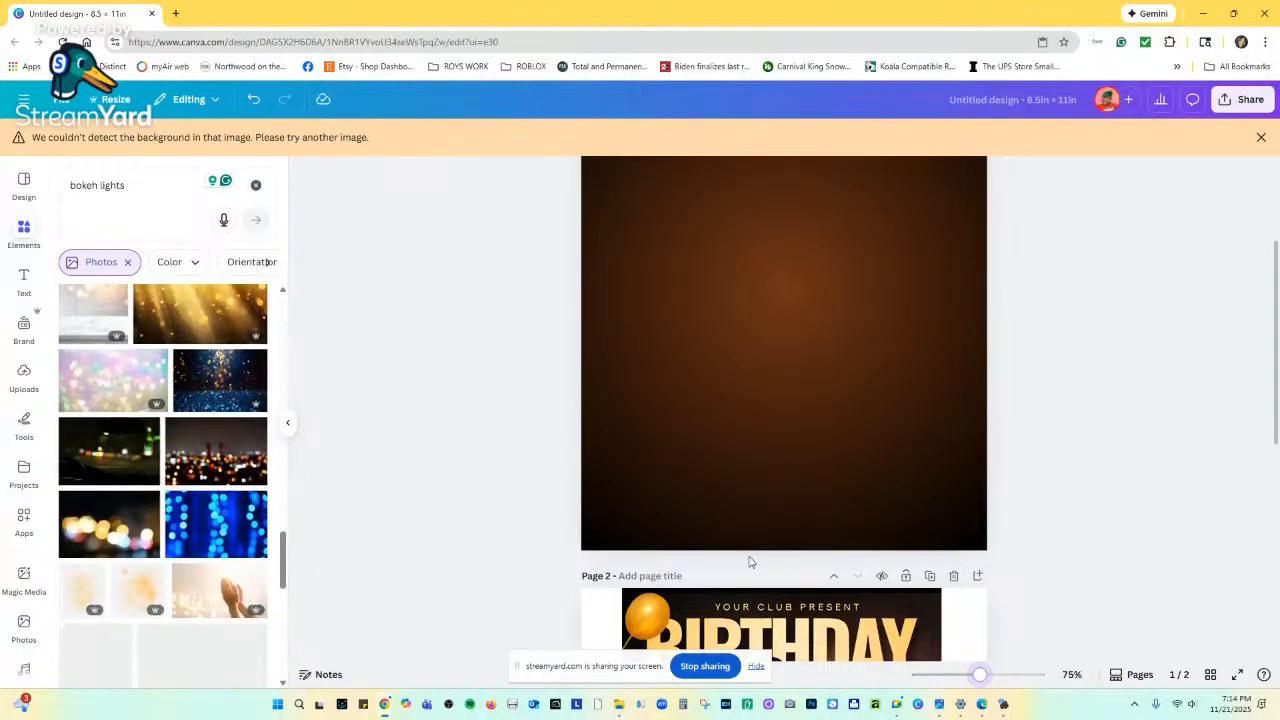
{"action": "scroll", "coordinate": [750, 562], "scroll_direction": "down", "scroll_amount": 5}
{"action": "scroll", "coordinate": [186, 505], "scroll_direction": "down", "scroll_amount": 2}
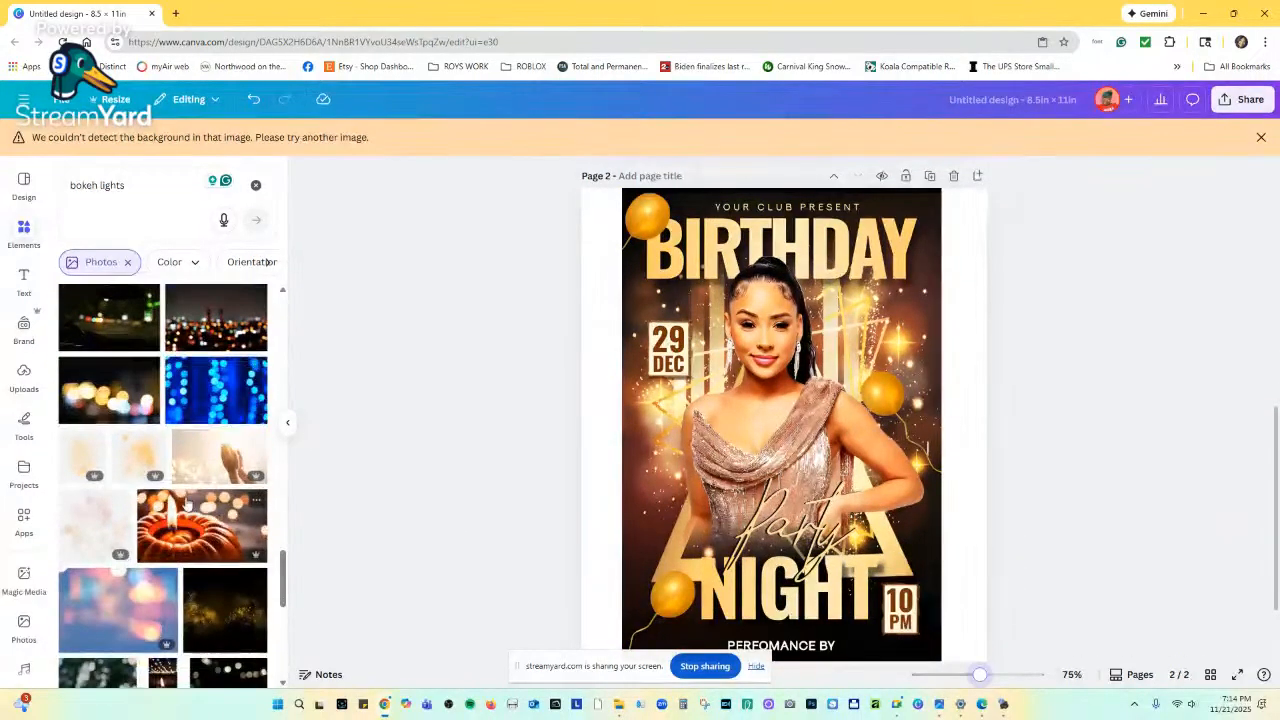
{"action": "scroll", "coordinate": [443, 517], "scroll_direction": "up", "scroll_amount": 5}
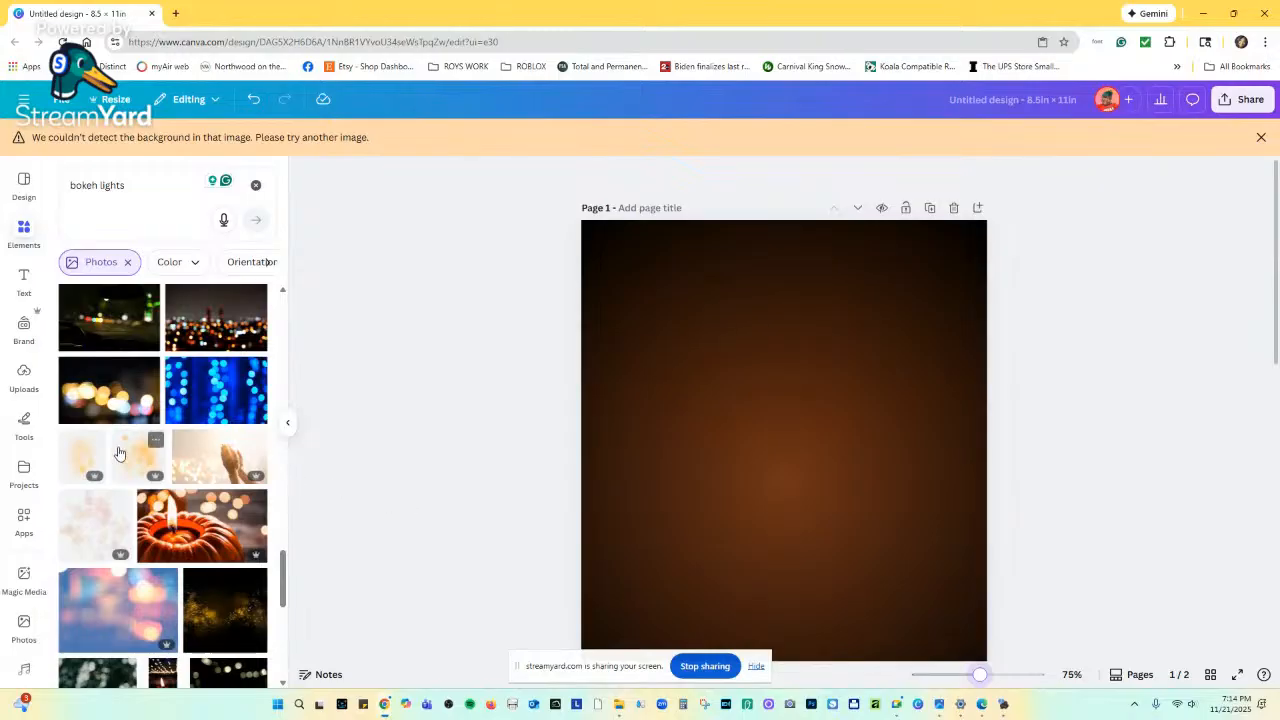
{"action": "left_click", "coordinate": [125, 456]}
{"action": "left_click_drag", "start_coordinate": [811, 464], "coordinate": [808, 427]}
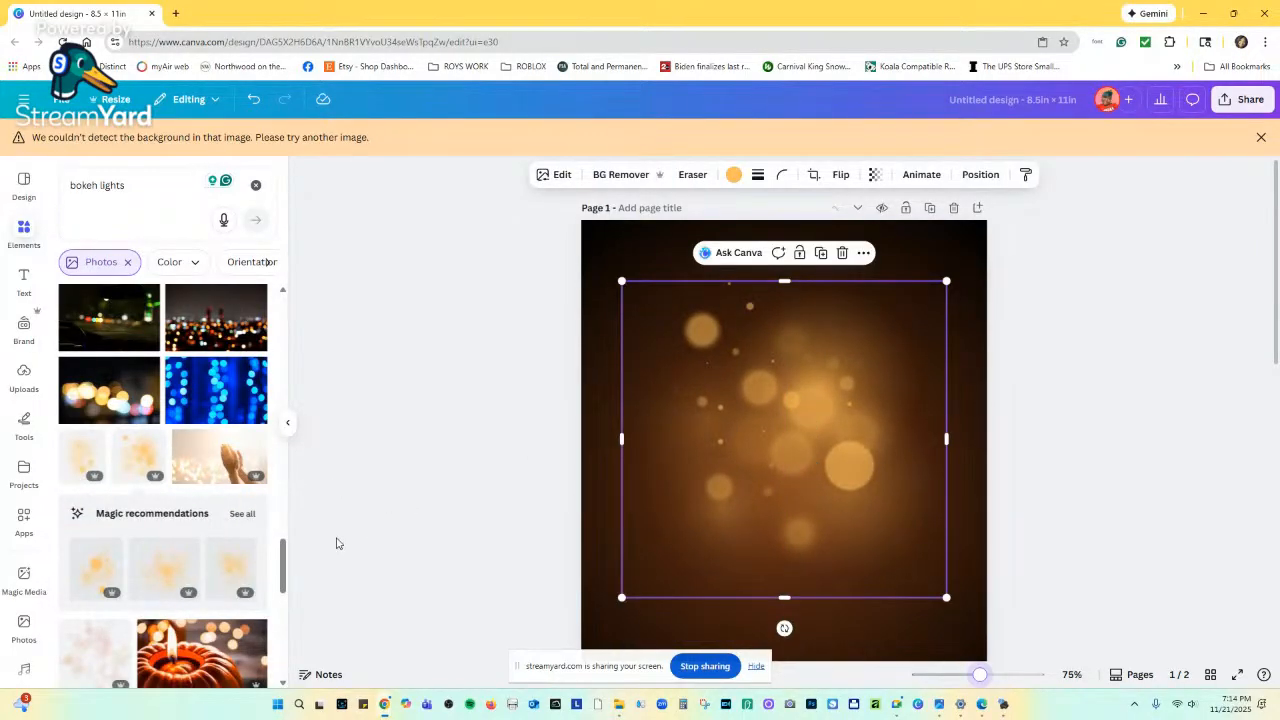
Show all Magic recommendations and compare page 1 against the page 2 flyer.
{"action": "left_click", "coordinate": [233, 514]}
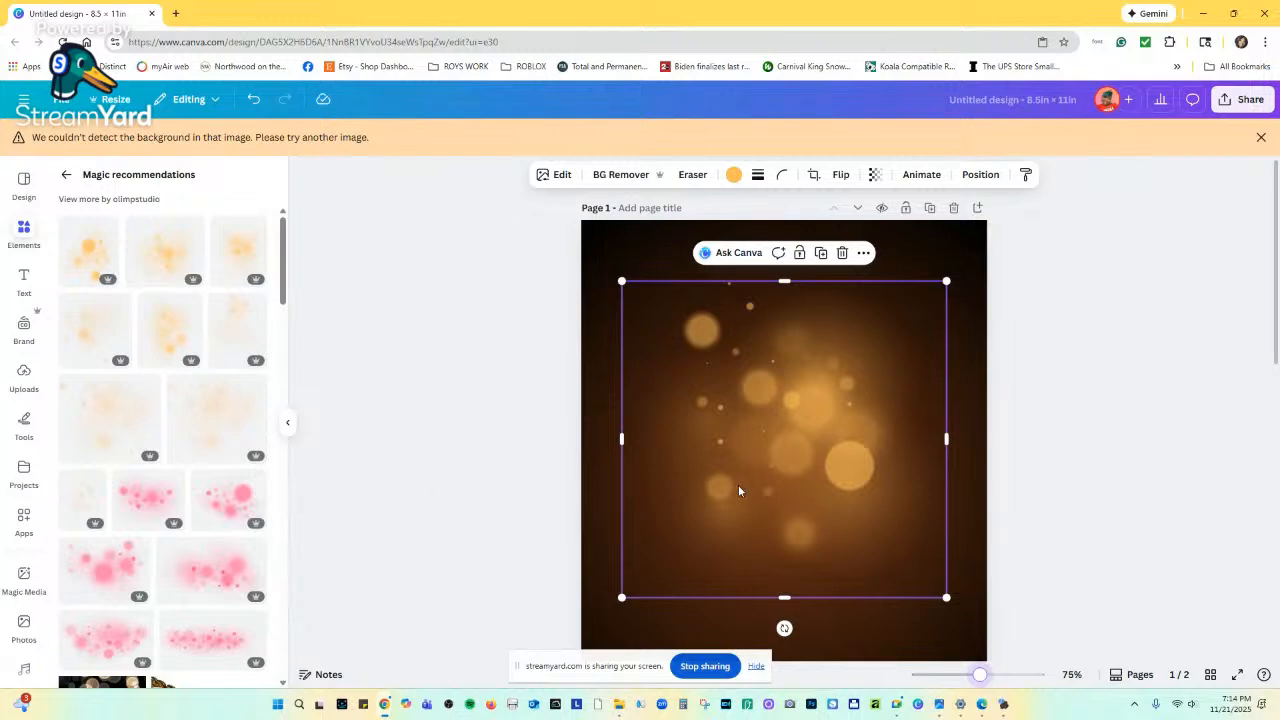
{"action": "scroll", "coordinate": [738, 490], "scroll_direction": "down", "scroll_amount": 10}
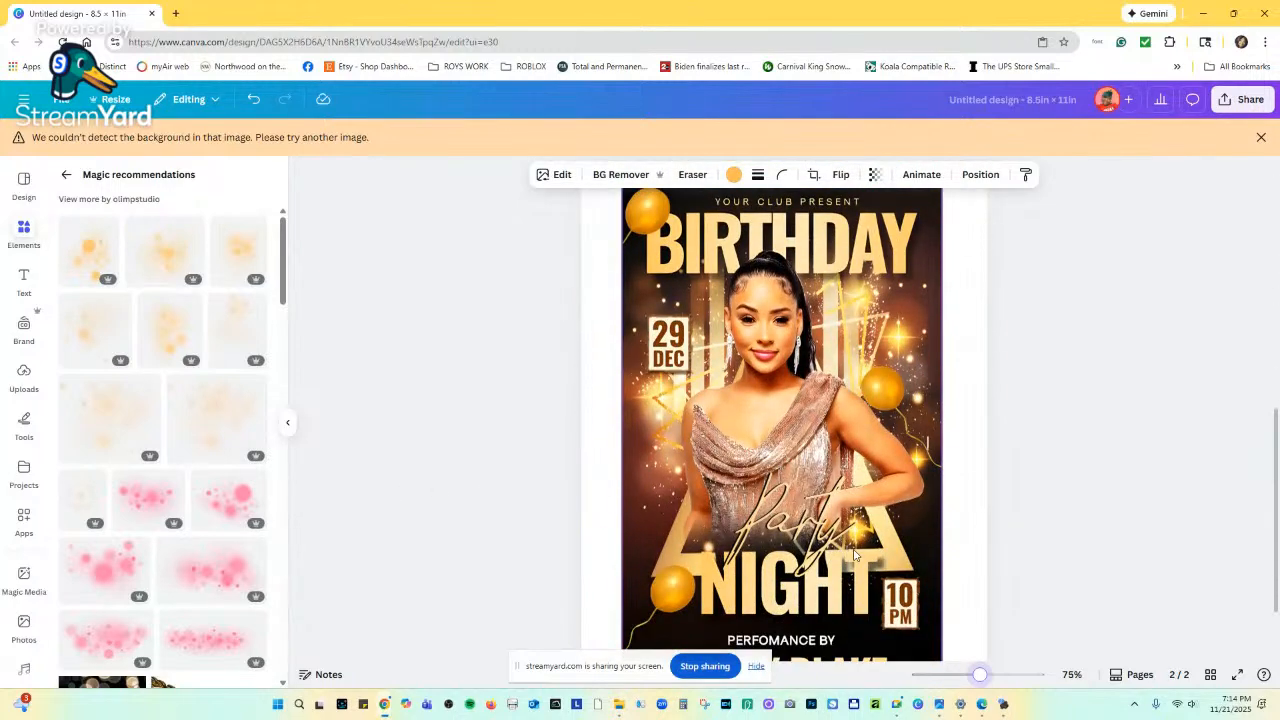
{"action": "scroll", "coordinate": [813, 340], "scroll_direction": "up", "scroll_amount": 5}
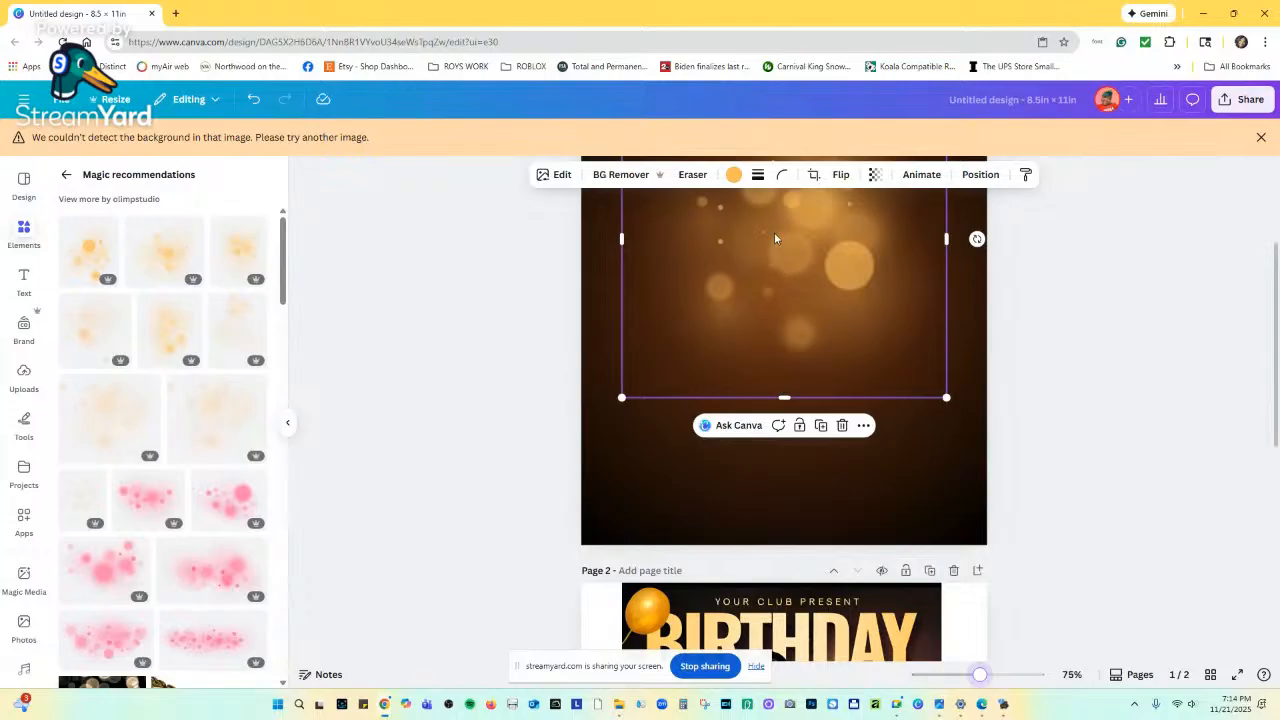
{"action": "scroll", "coordinate": [806, 478], "scroll_direction": "down", "scroll_amount": 3}
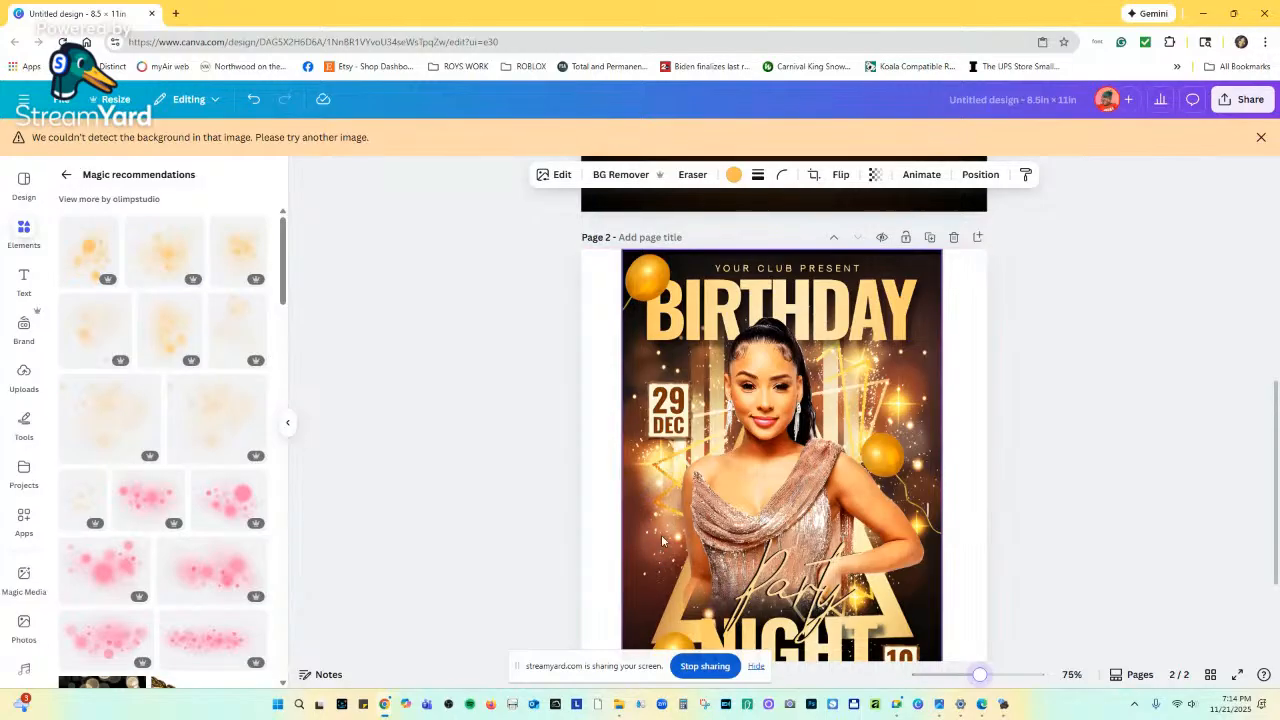
{"action": "scroll", "coordinate": [744, 476], "scroll_direction": "up", "scroll_amount": 3}
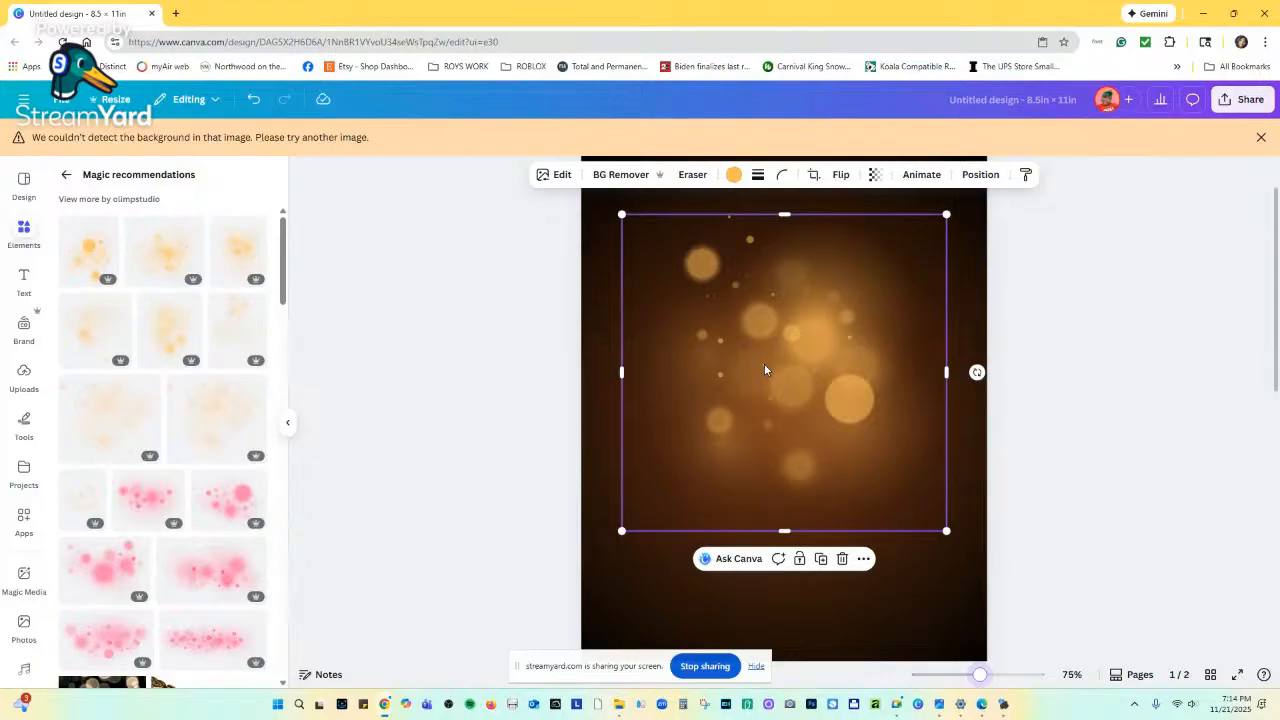
Move and rotate the bokeh images on page 1, leaving one tilted about 30° and one nearly upright.
{"action": "left_click_drag", "start_coordinate": [764, 370], "coordinate": [706, 399]}
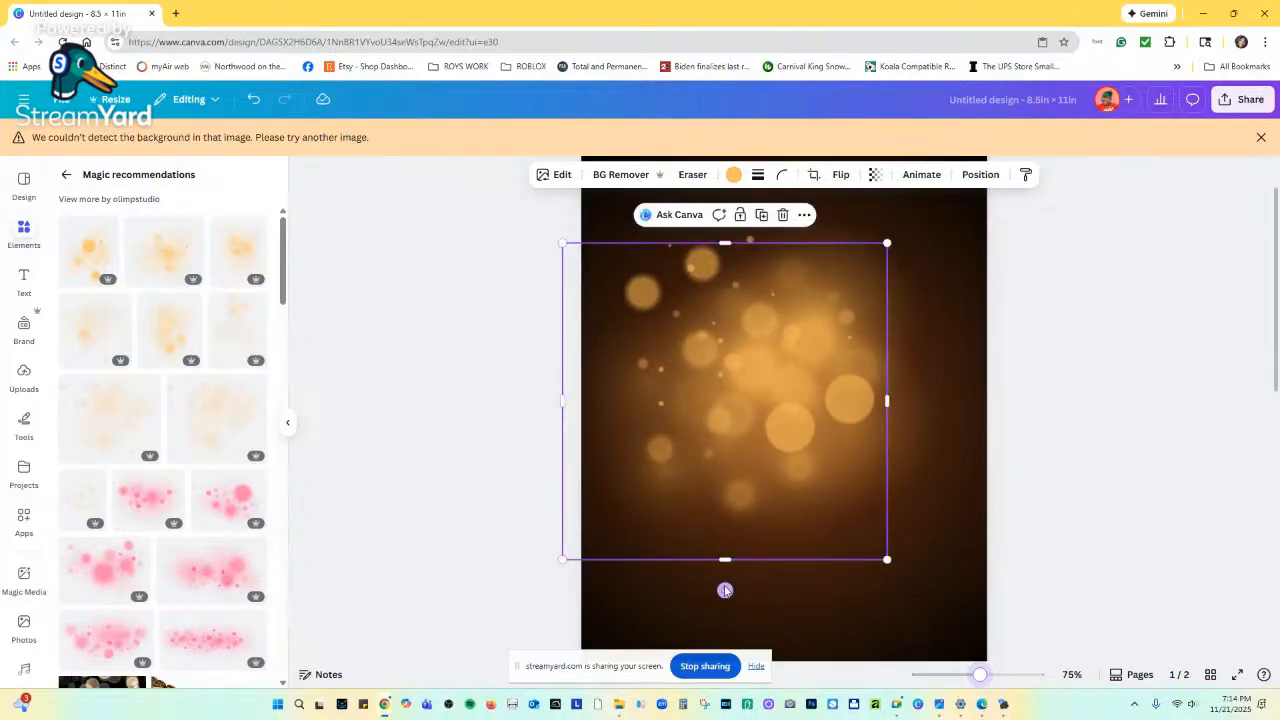
{"action": "left_click_drag", "start_coordinate": [725, 590], "coordinate": [894, 480]}
{"action": "left_click_drag", "start_coordinate": [790, 425], "coordinate": [856, 452]}
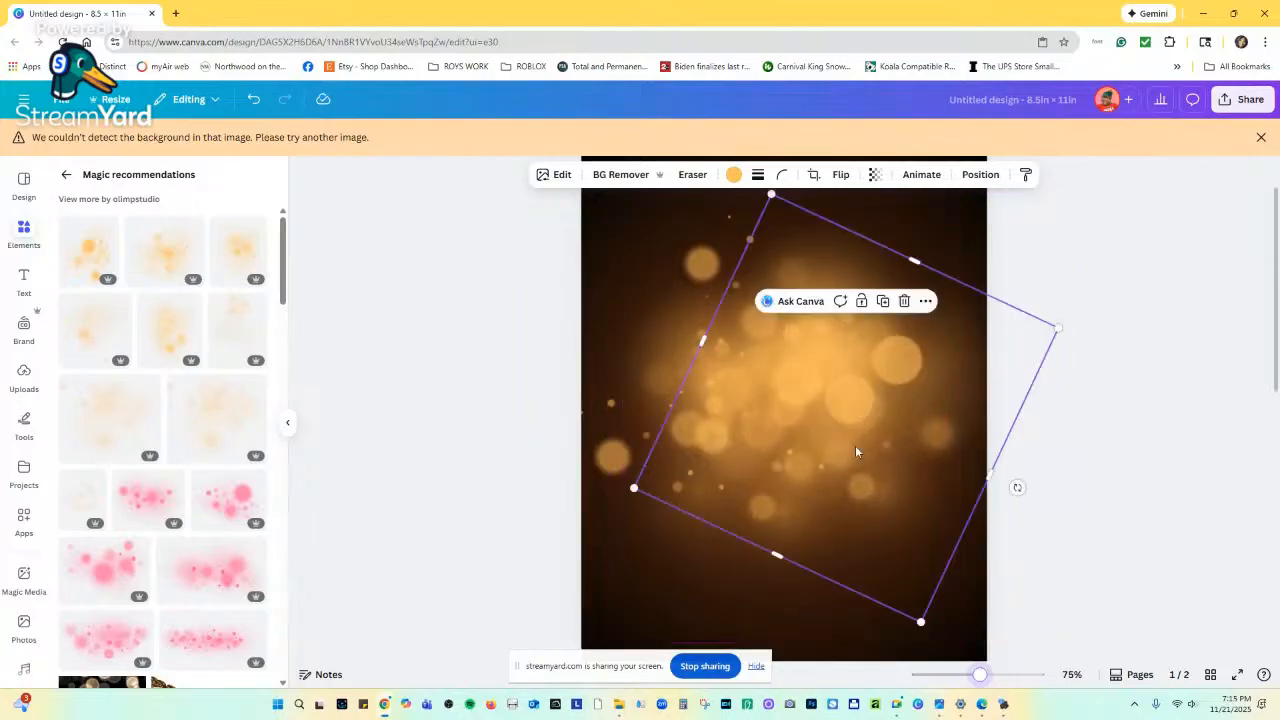
{"action": "left_click_drag", "start_coordinate": [1014, 486], "coordinate": [1029, 380]}
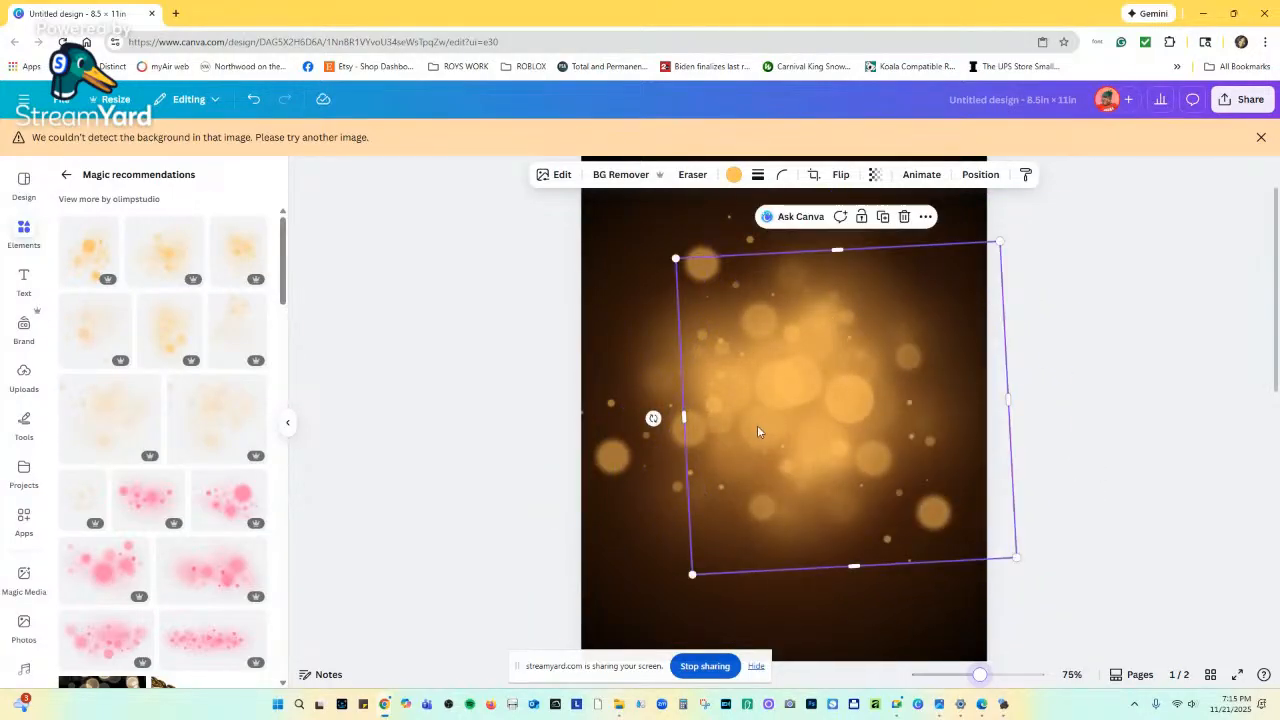
{"action": "left_click_drag", "start_coordinate": [808, 423], "coordinate": [821, 423]}
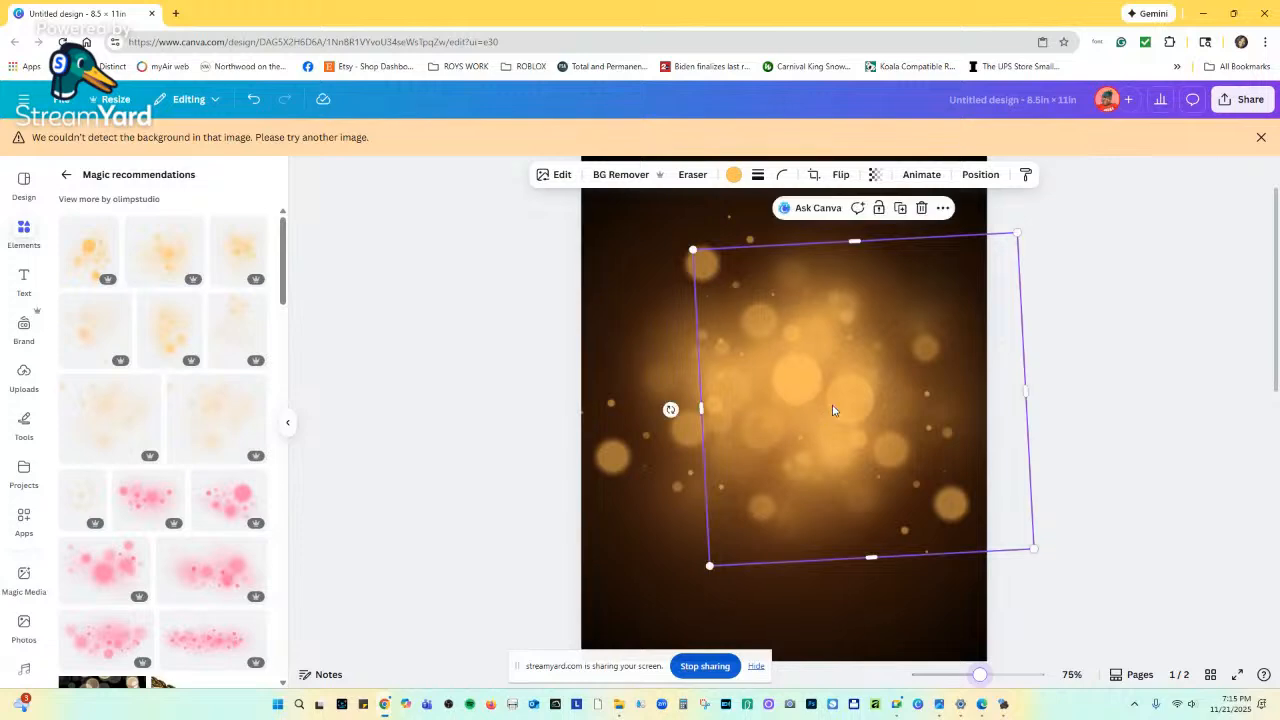
Select the tilted bokeh image behind, then scroll down to the page 2 Birthday Night flyer.
{"action": "left_click", "coordinate": [634, 431]}
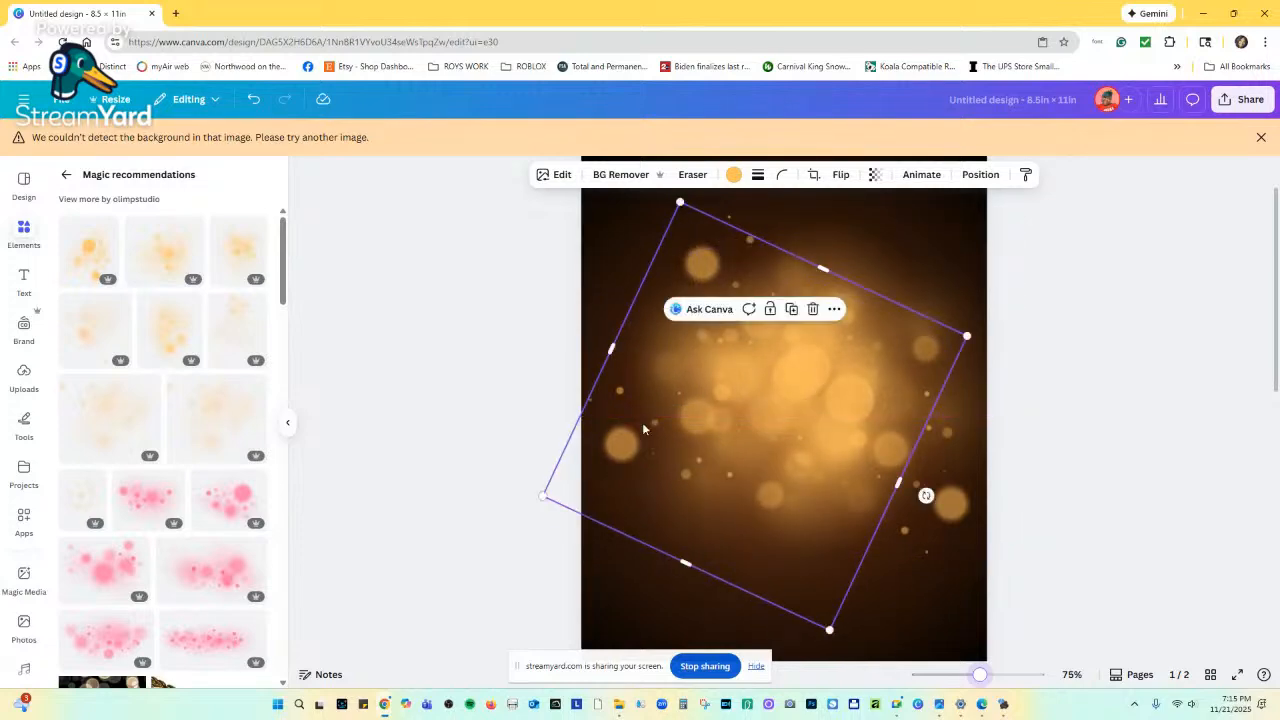
{"action": "scroll", "coordinate": [789, 465], "scroll_direction": "up", "scroll_amount": 1}
{"action": "scroll", "coordinate": [864, 502], "scroll_direction": "down", "scroll_amount": 5}
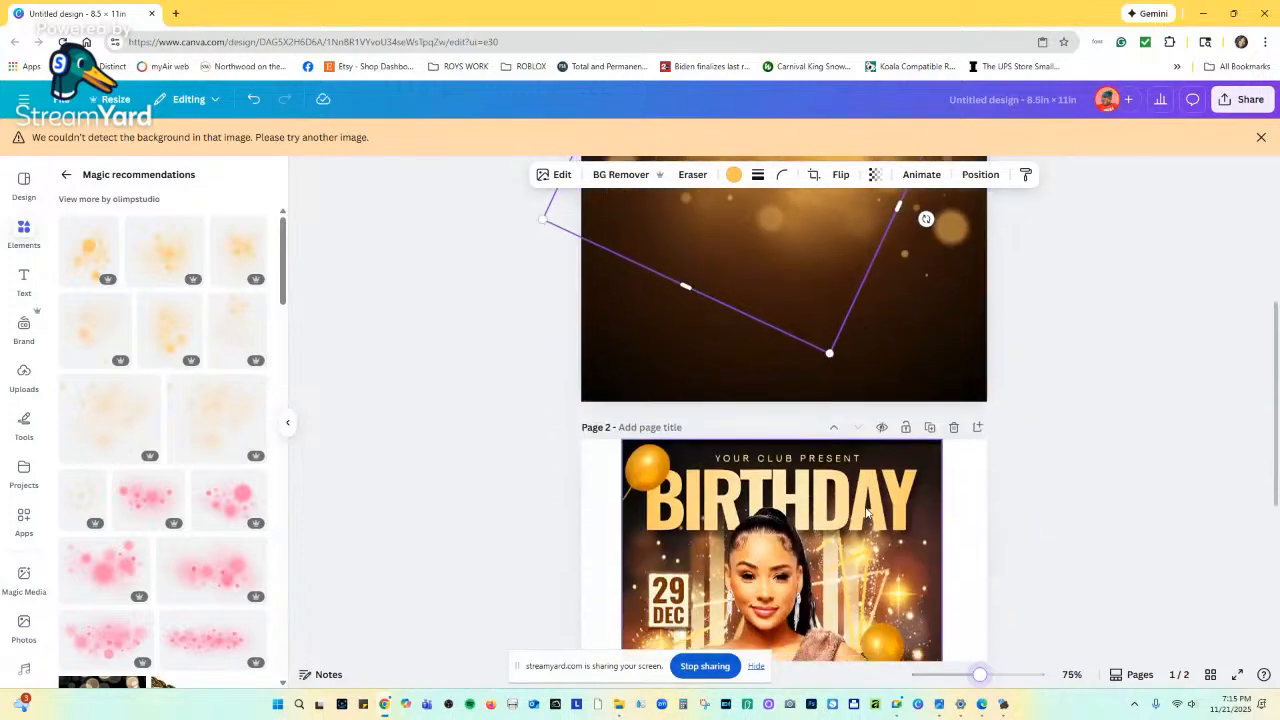
{"action": "scroll", "coordinate": [900, 451], "scroll_direction": "up", "scroll_amount": 5}
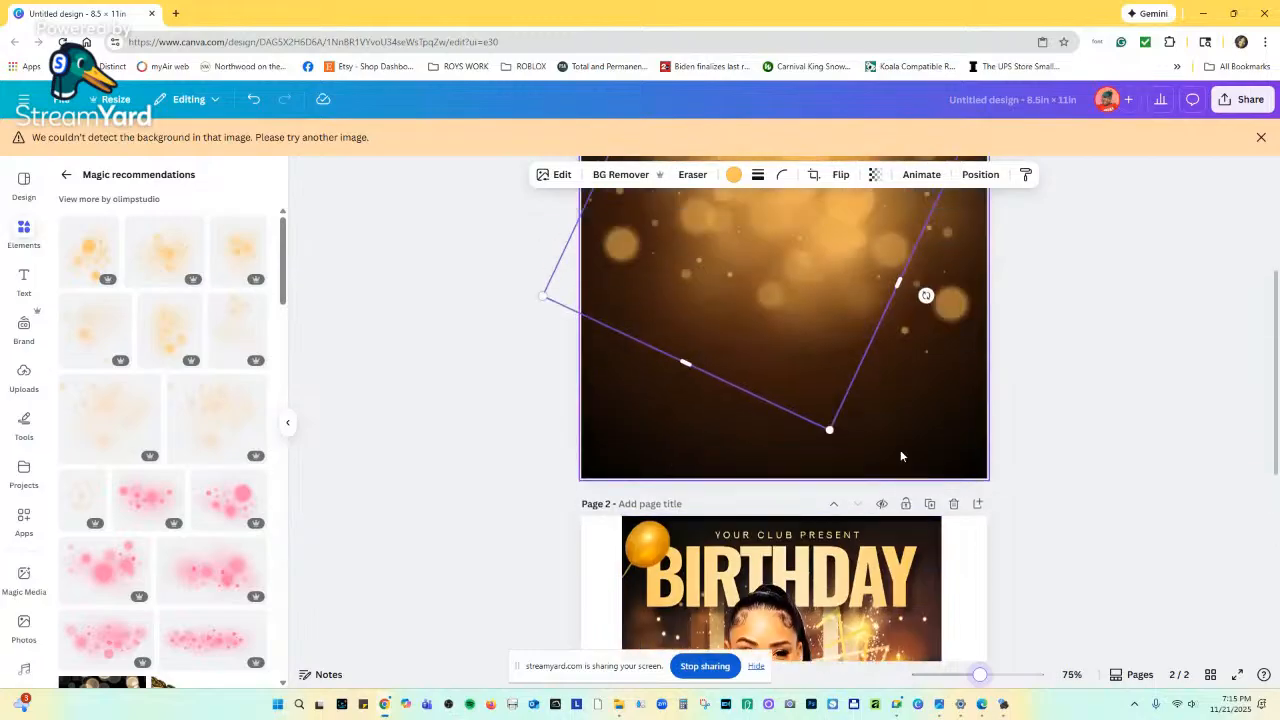
{"action": "left_click", "coordinate": [822, 374]}
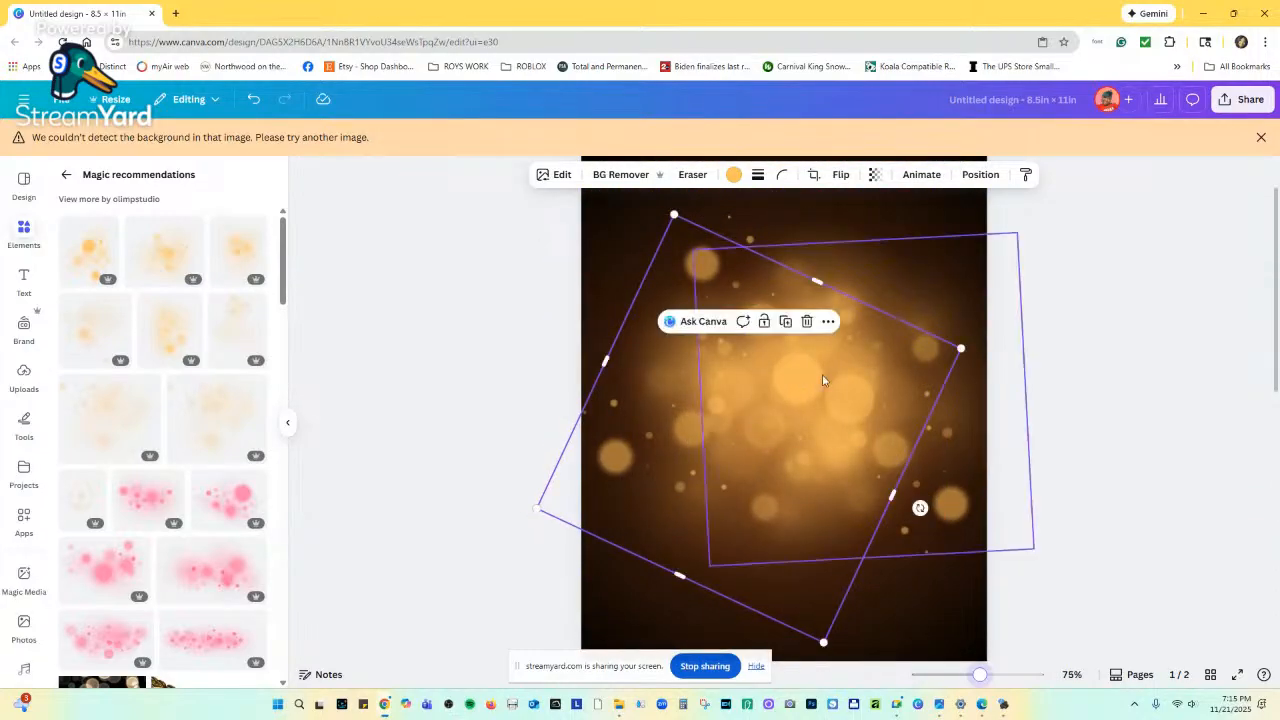
{"action": "scroll", "coordinate": [870, 531], "scroll_direction": "down", "scroll_amount": 2}
{"action": "scroll", "coordinate": [870, 531], "scroll_direction": "down", "scroll_amount": 3}
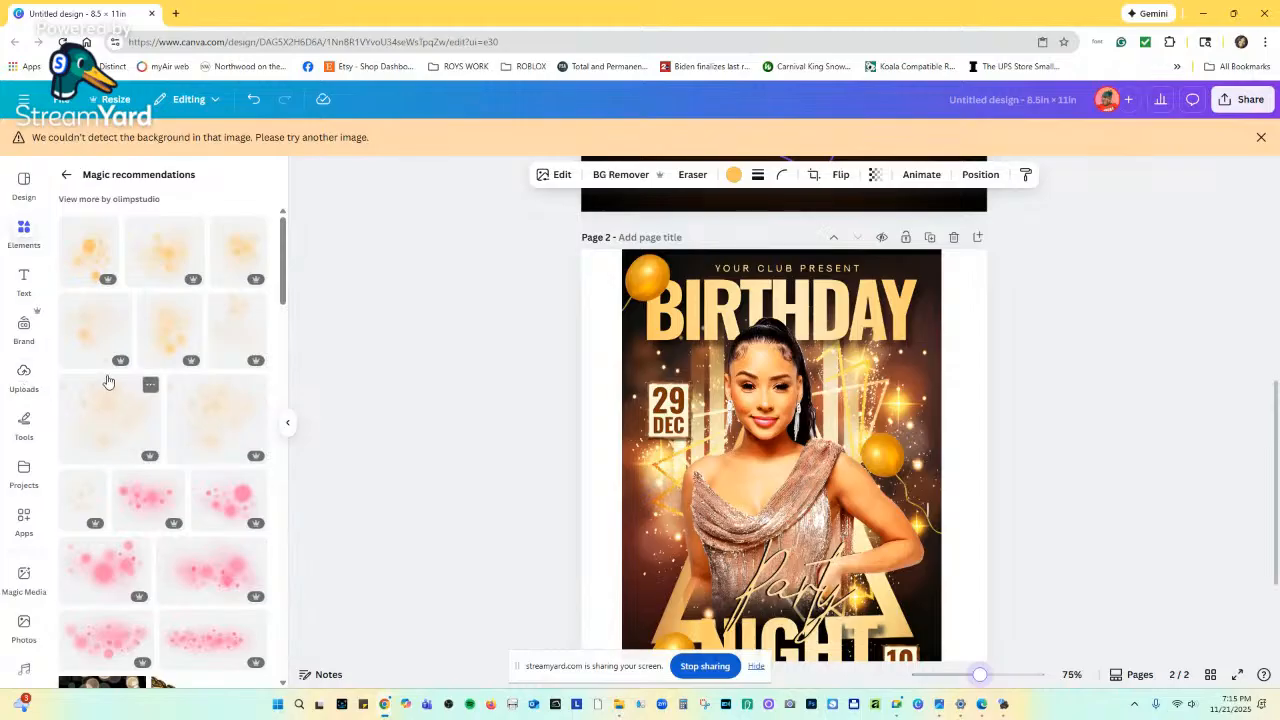
Browse the recommended lighting backgrounds in Magic recommendations without adding any.
{"action": "scroll", "coordinate": [107, 395], "scroll_direction": "down", "scroll_amount": 2}
{"action": "scroll", "coordinate": [107, 403], "scroll_direction": "down", "scroll_amount": 7}
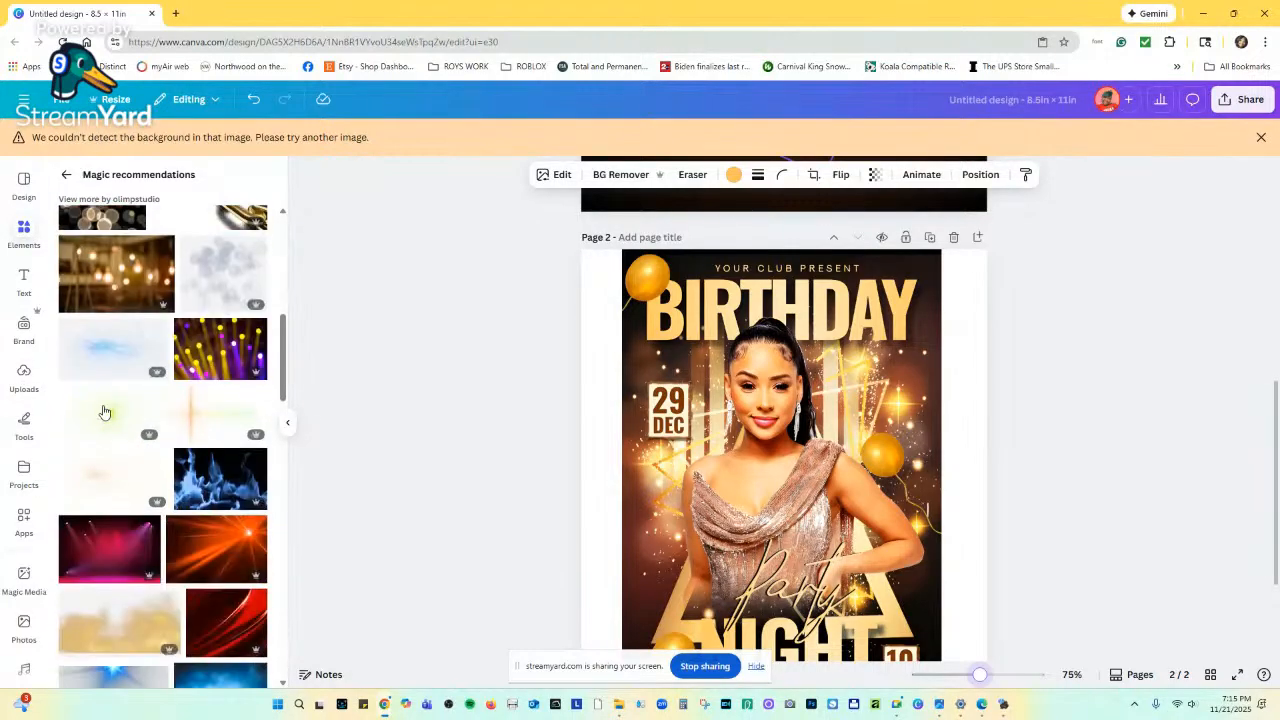
{"action": "mouse_move", "coordinate": [104, 412]}
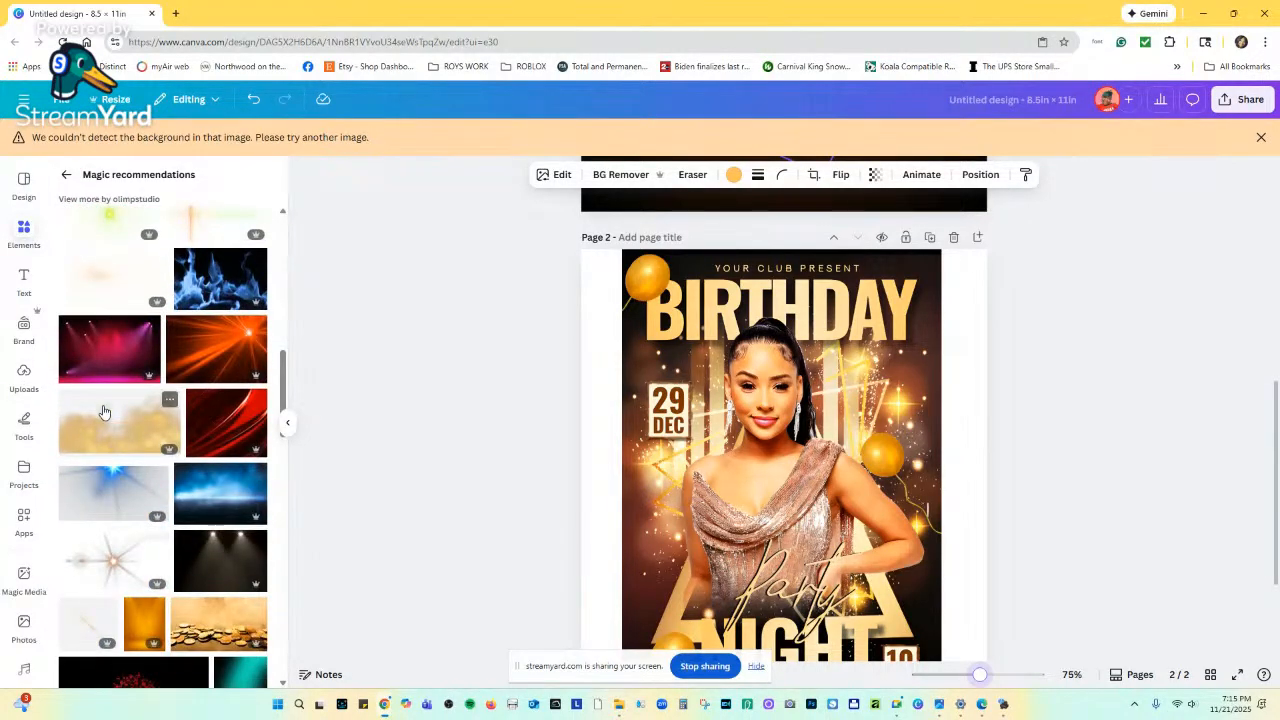
{"action": "scroll", "coordinate": [104, 412], "scroll_direction": "down", "scroll_amount": 10}
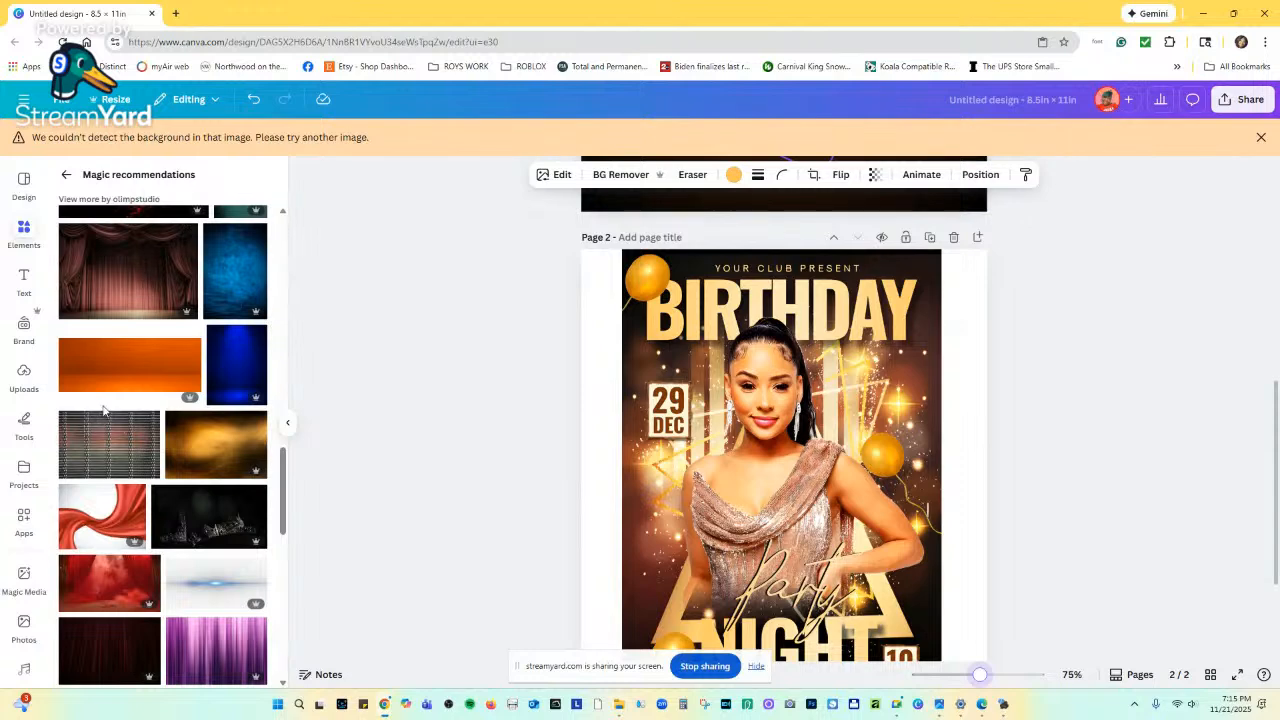
{"action": "scroll", "coordinate": [103, 410], "scroll_direction": "up", "scroll_amount": 12}
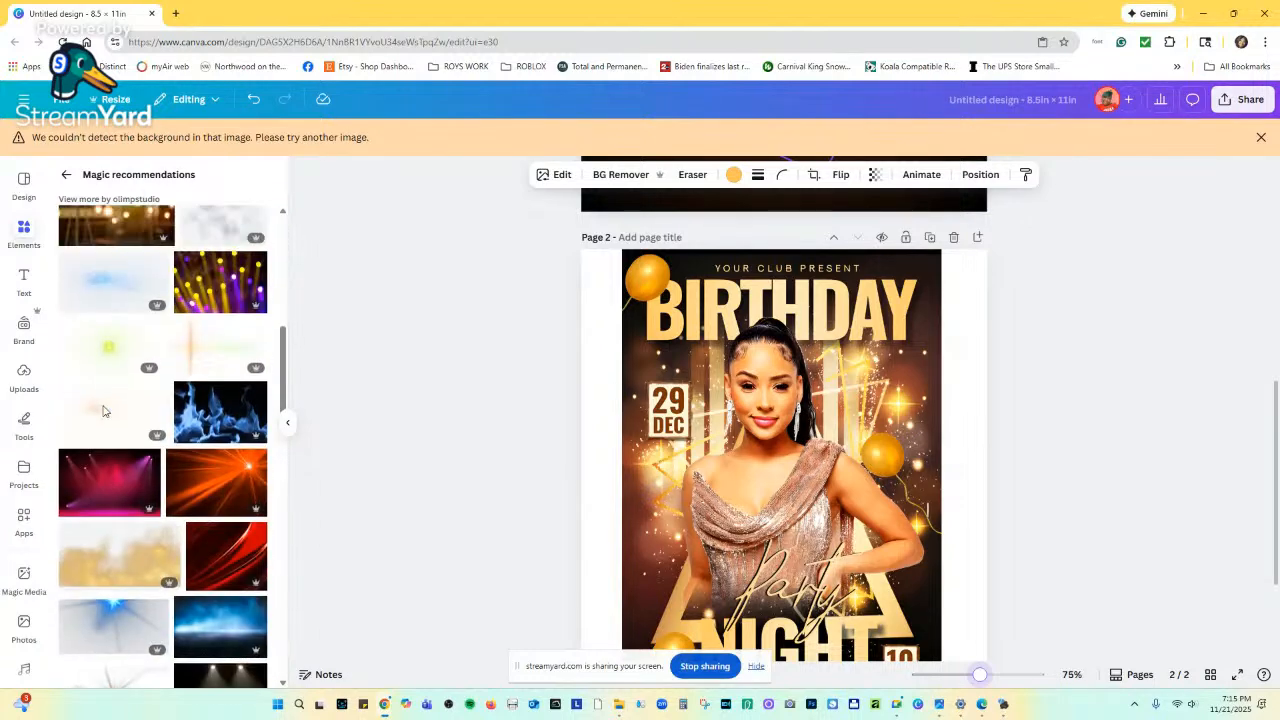
{"action": "scroll", "coordinate": [103, 410], "scroll_direction": "up", "scroll_amount": 3}
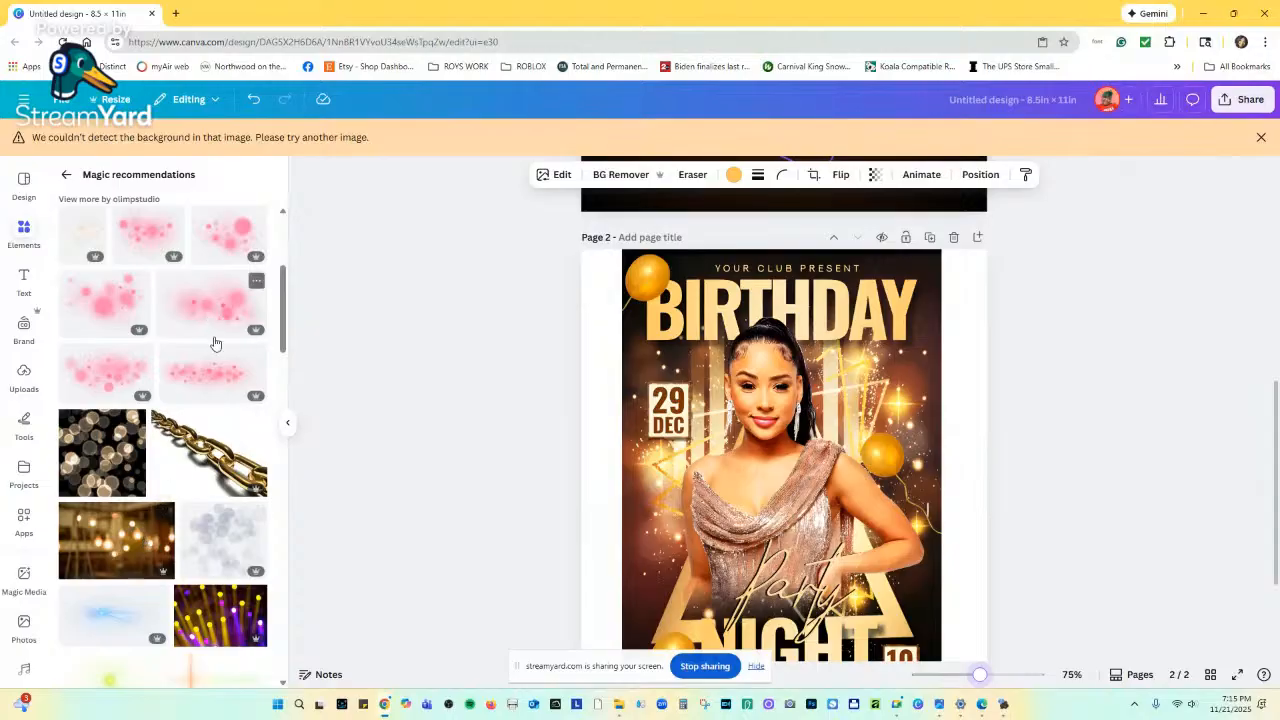
{"action": "scroll", "coordinate": [214, 345], "scroll_direction": "up", "scroll_amount": 3}
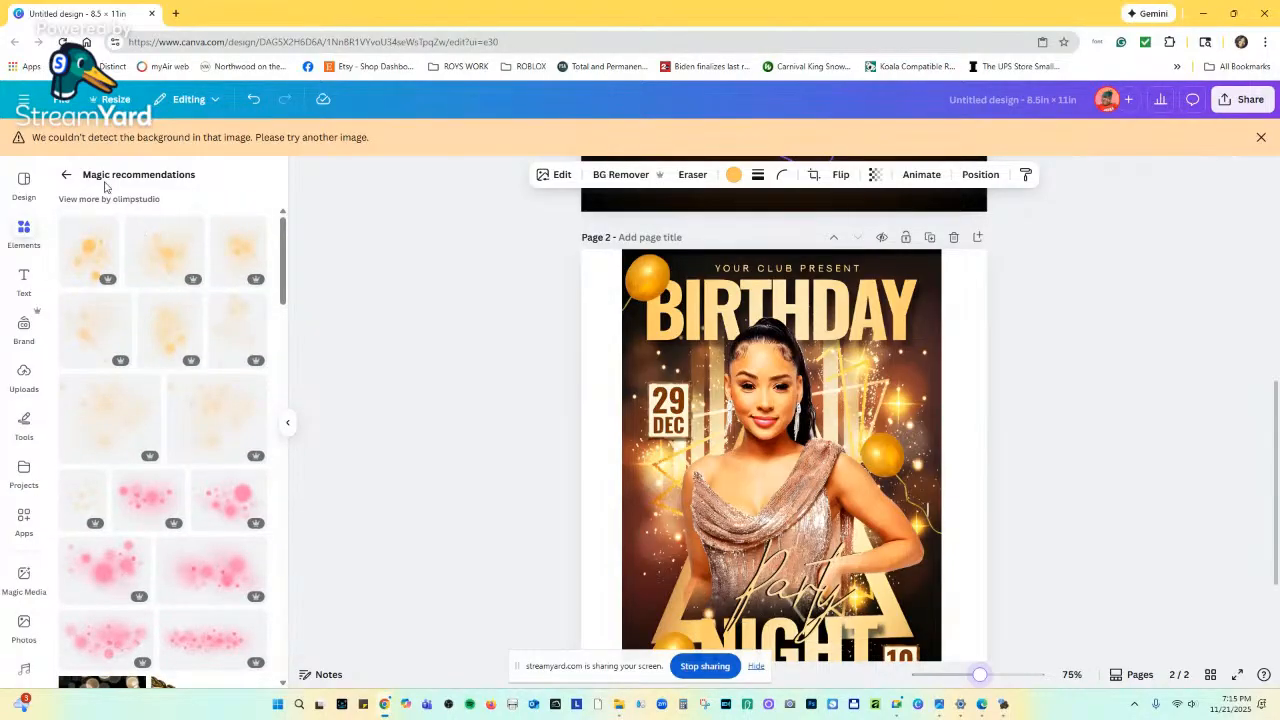
Return to the 'bokeh lights' photo results and select the upright bokeh image on page 1.
{"action": "left_click", "coordinate": [68, 176]}
{"action": "scroll", "coordinate": [164, 430], "scroll_direction": "down", "scroll_amount": 3}
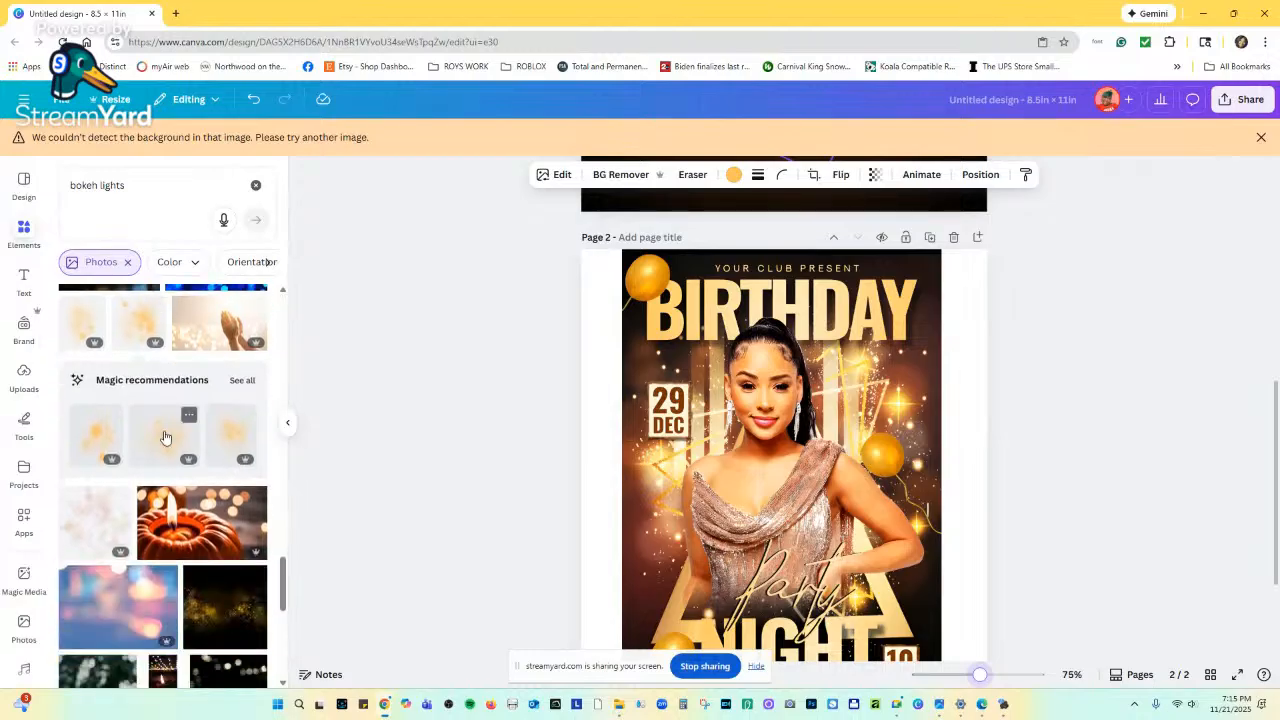
{"action": "scroll", "coordinate": [165, 437], "scroll_direction": "down", "scroll_amount": 10}
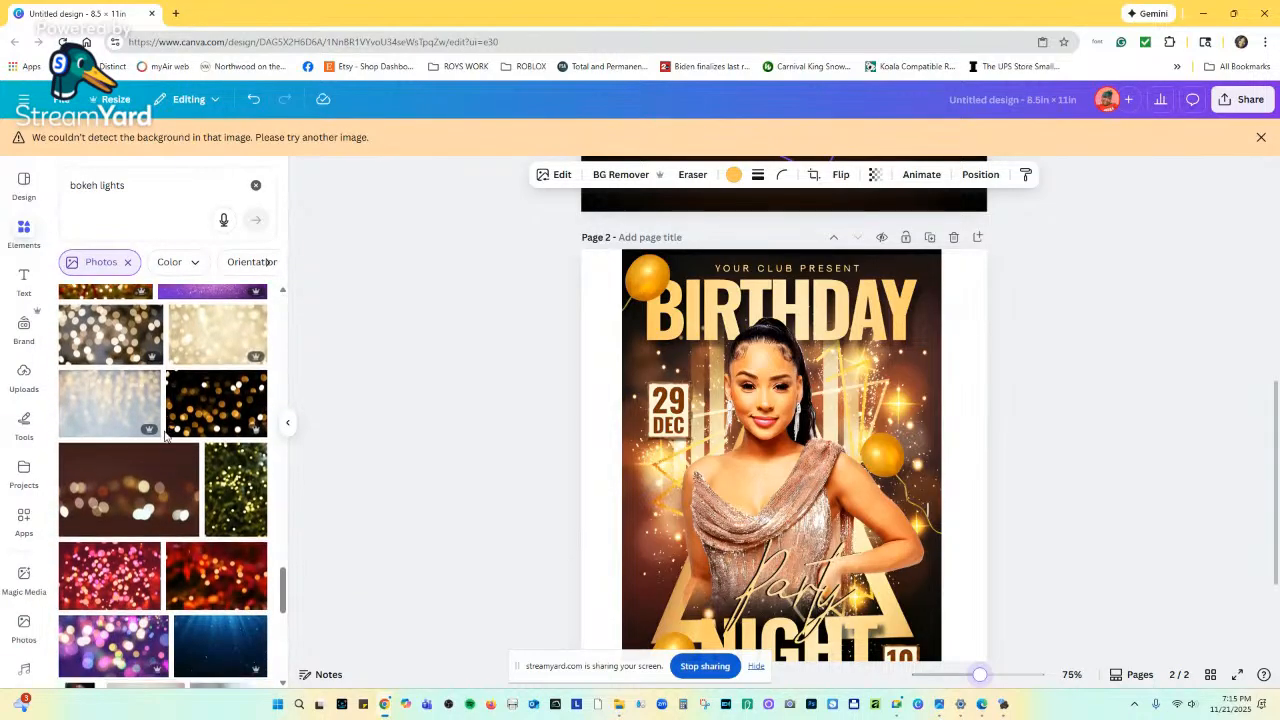
{"action": "scroll", "coordinate": [165, 437], "scroll_direction": "down", "scroll_amount": 5}
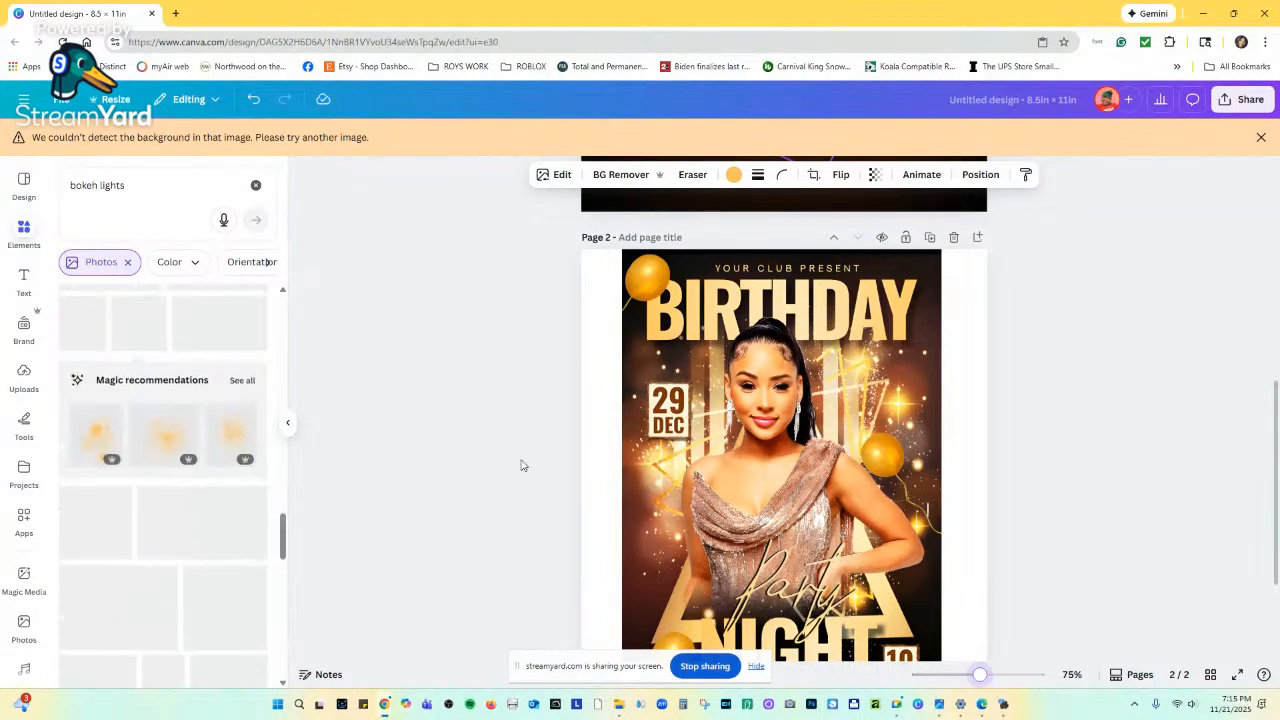
{"action": "scroll", "coordinate": [829, 493], "scroll_direction": "up", "scroll_amount": 5}
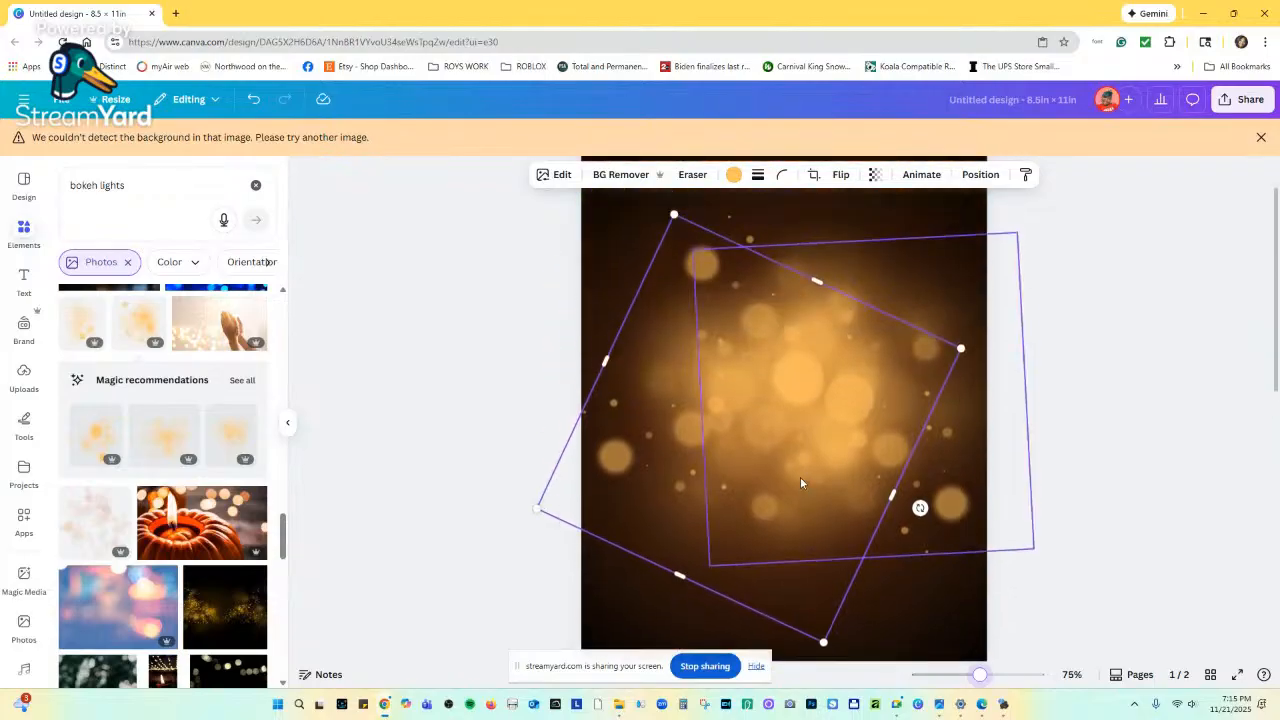
{"action": "left_click", "coordinate": [811, 344]}
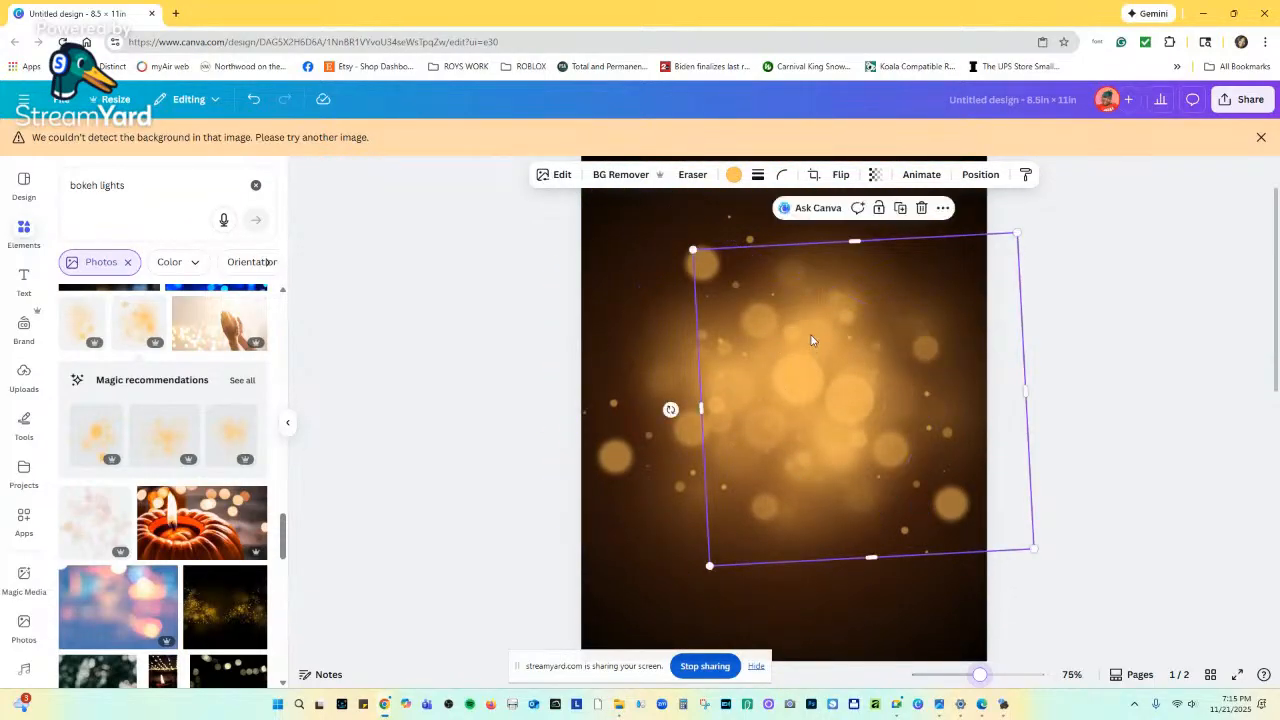
Tint the upright bokeh image orange after trying yellow and white, then select the search text.
{"action": "left_click", "coordinate": [733, 175]}
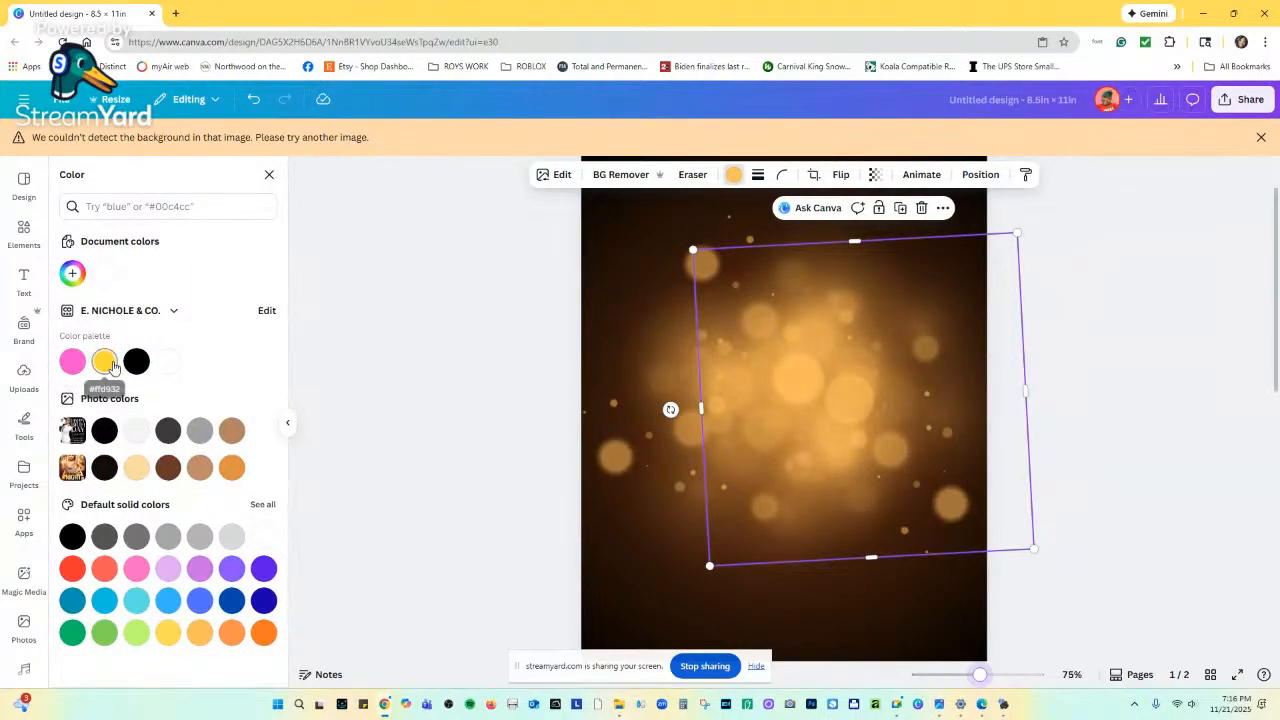
{"action": "left_click", "coordinate": [105, 363]}
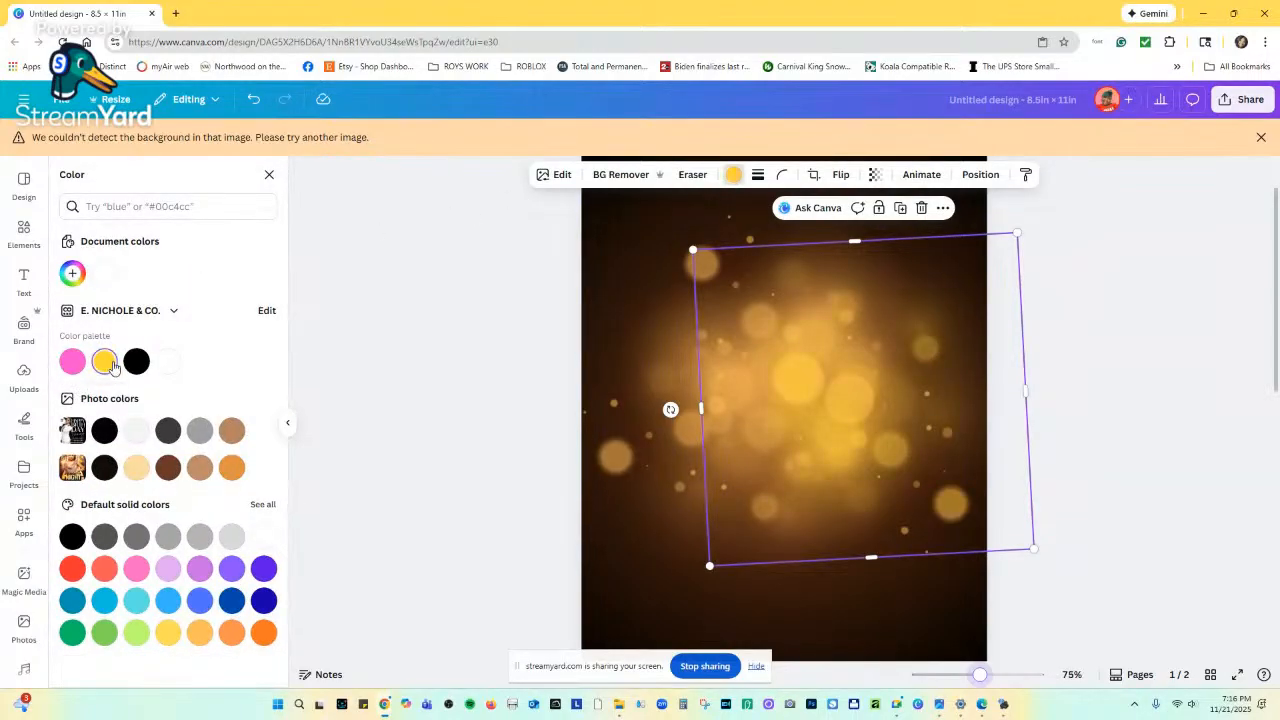
{"action": "left_click", "coordinate": [262, 539]}
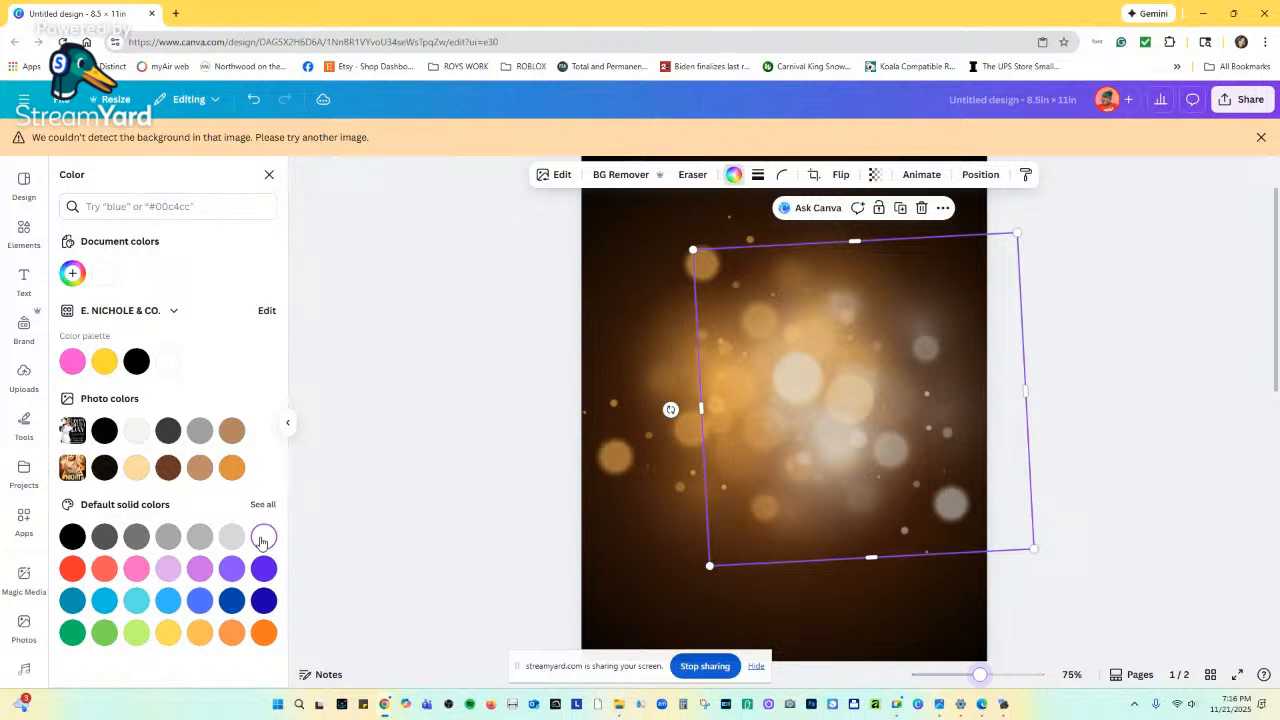
{"action": "left_click", "coordinate": [231, 467]}
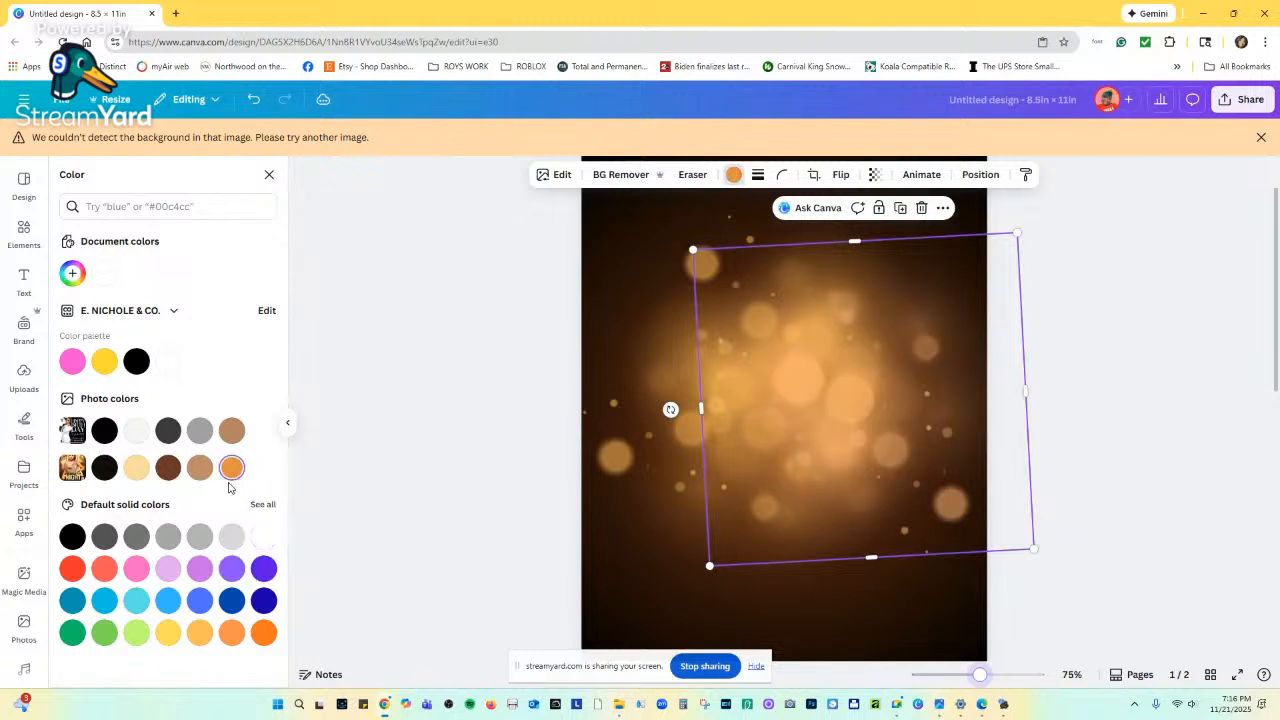
{"action": "left_click", "coordinate": [1076, 341]}
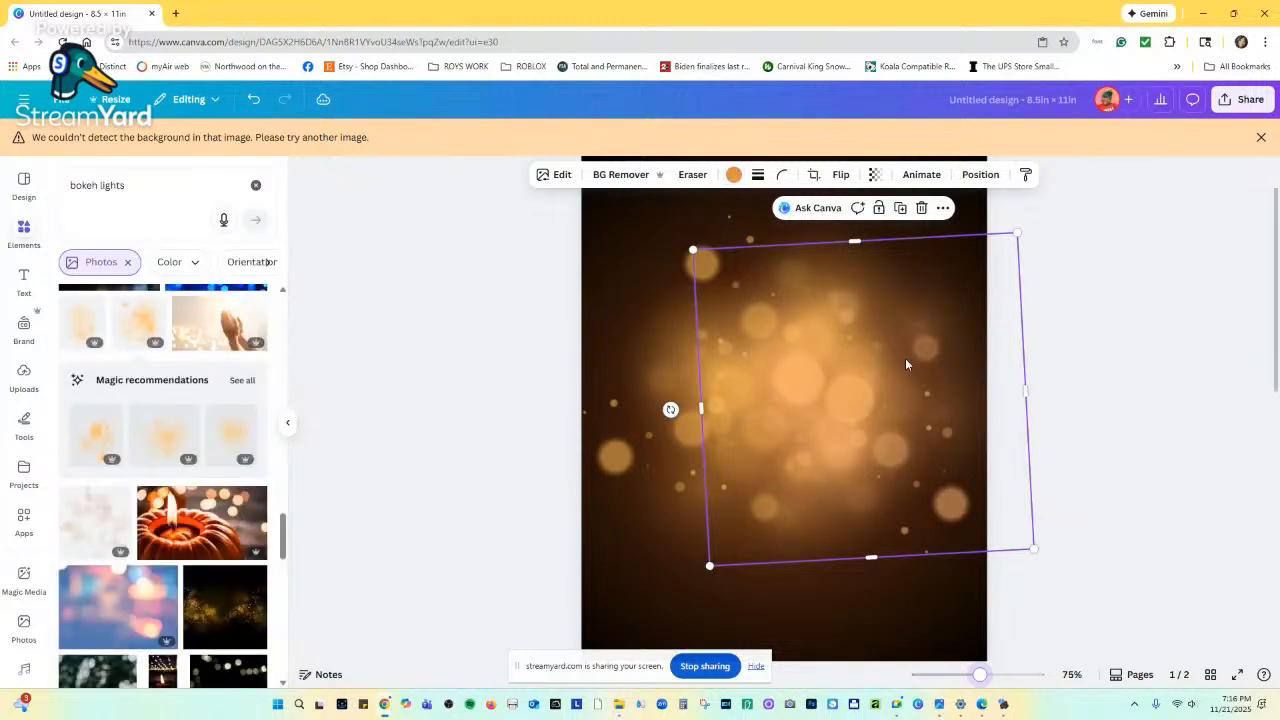
{"action": "left_click", "coordinate": [163, 194]}
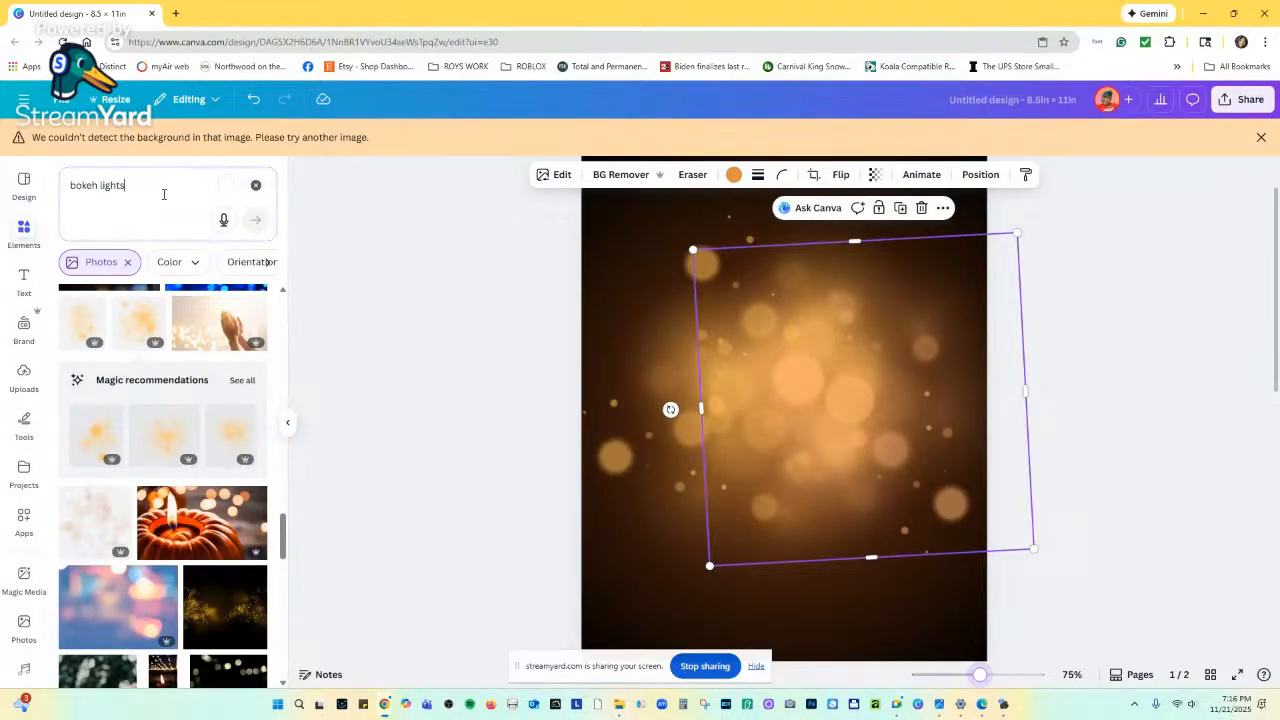
{"action": "key", "text": "ctrl+a"}
Search the elements for 'sparkles' in place of 'bokeh lights'.
{"action": "scroll", "coordinate": [654, 445], "scroll_direction": "down", "scroll_amount": 6}
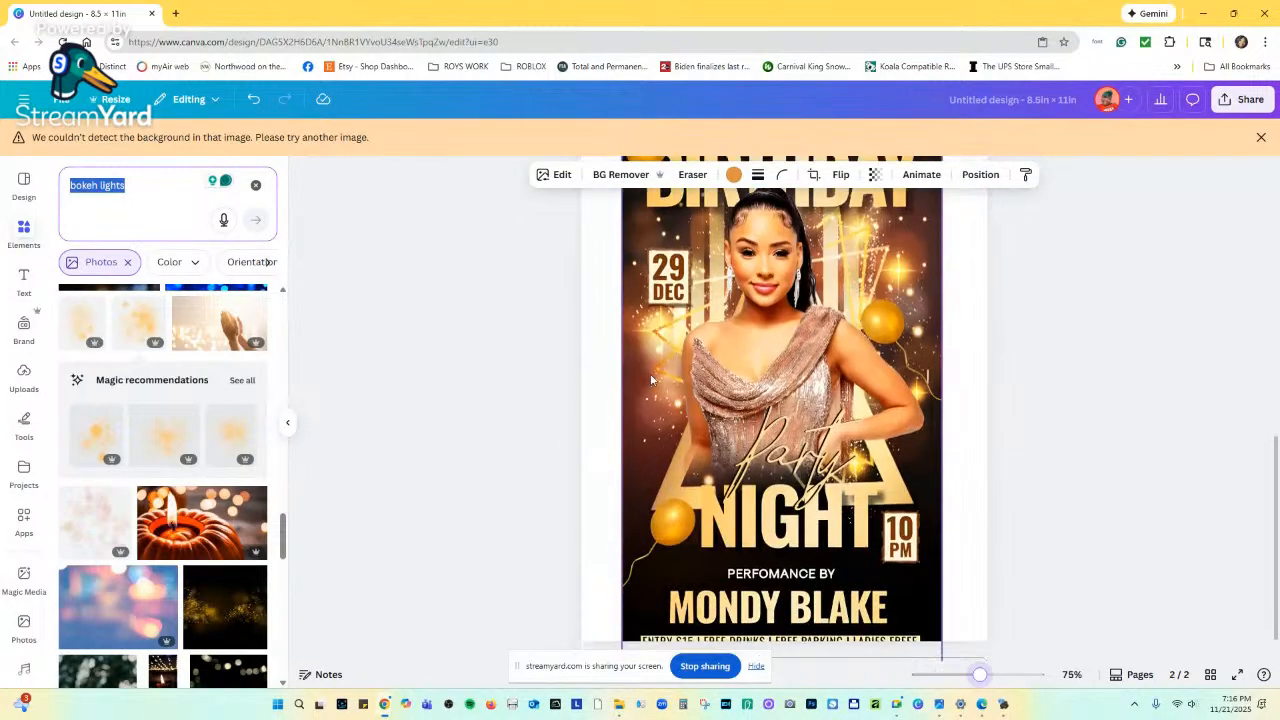
{"action": "scroll", "coordinate": [659, 425], "scroll_direction": "up", "scroll_amount": 2}
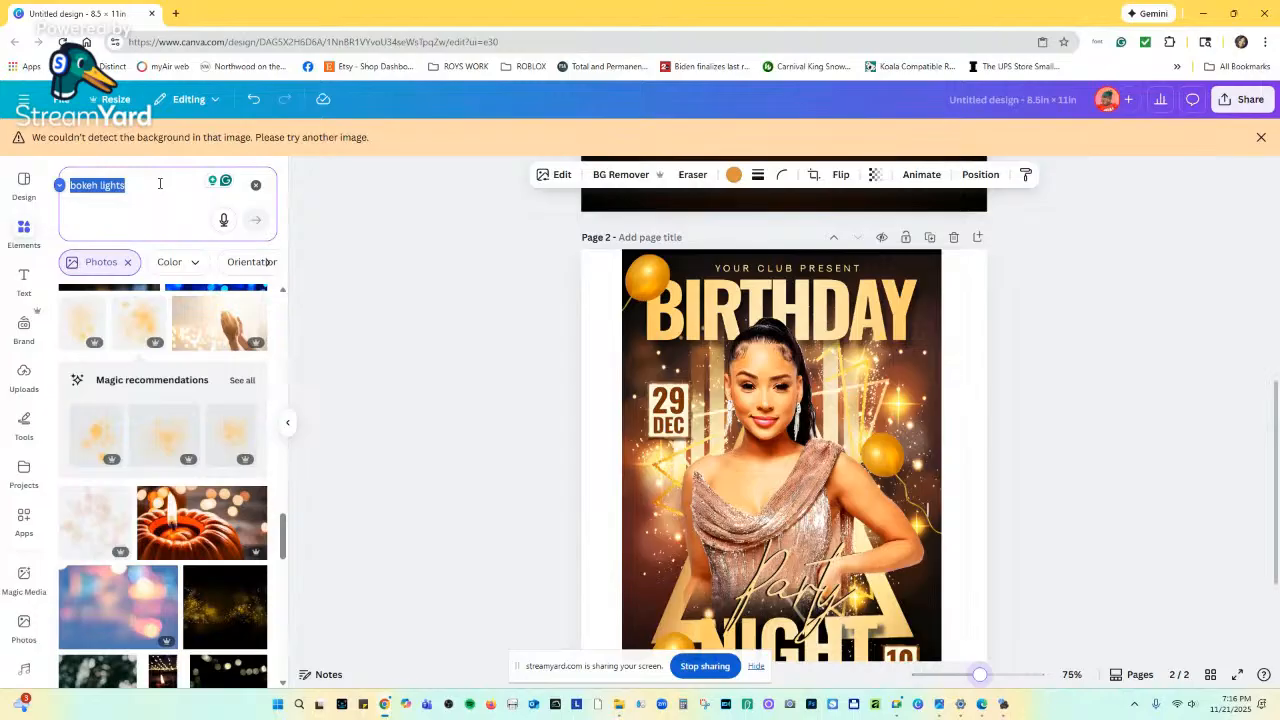
{"action": "type", "text": "spar"}
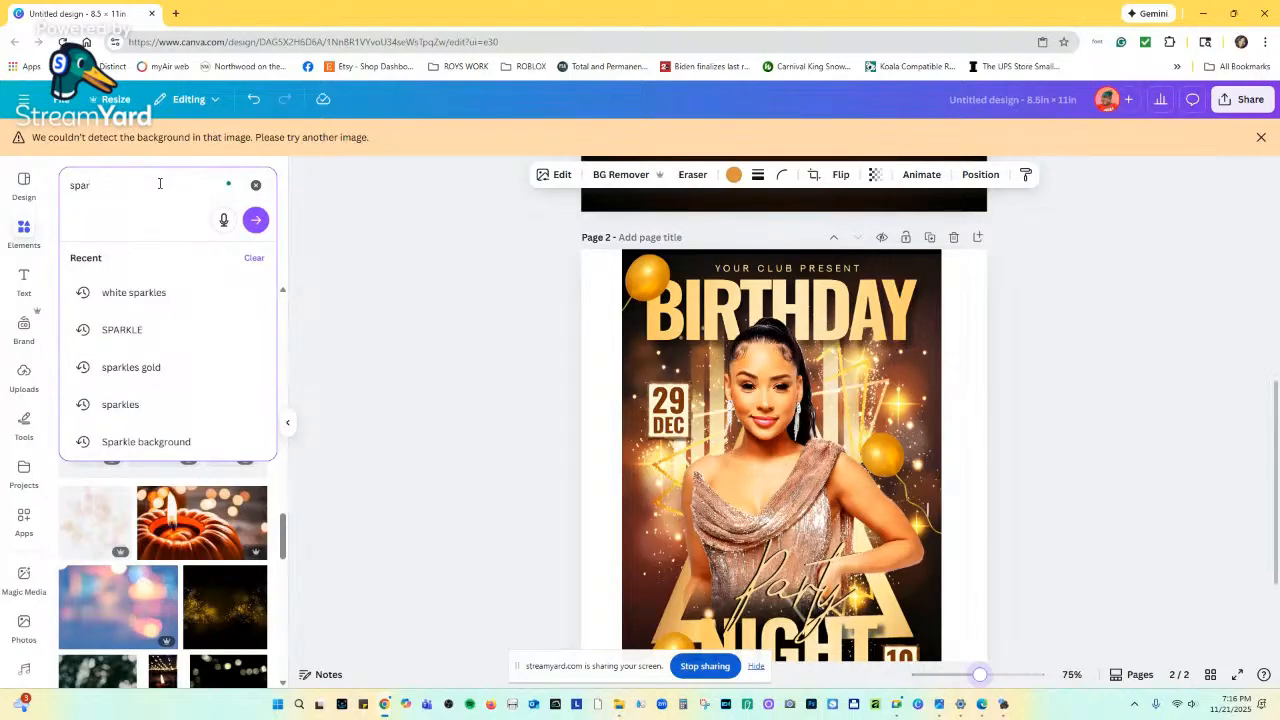
{"action": "type", "text": "kles"}
{"action": "key", "text": "Return"}
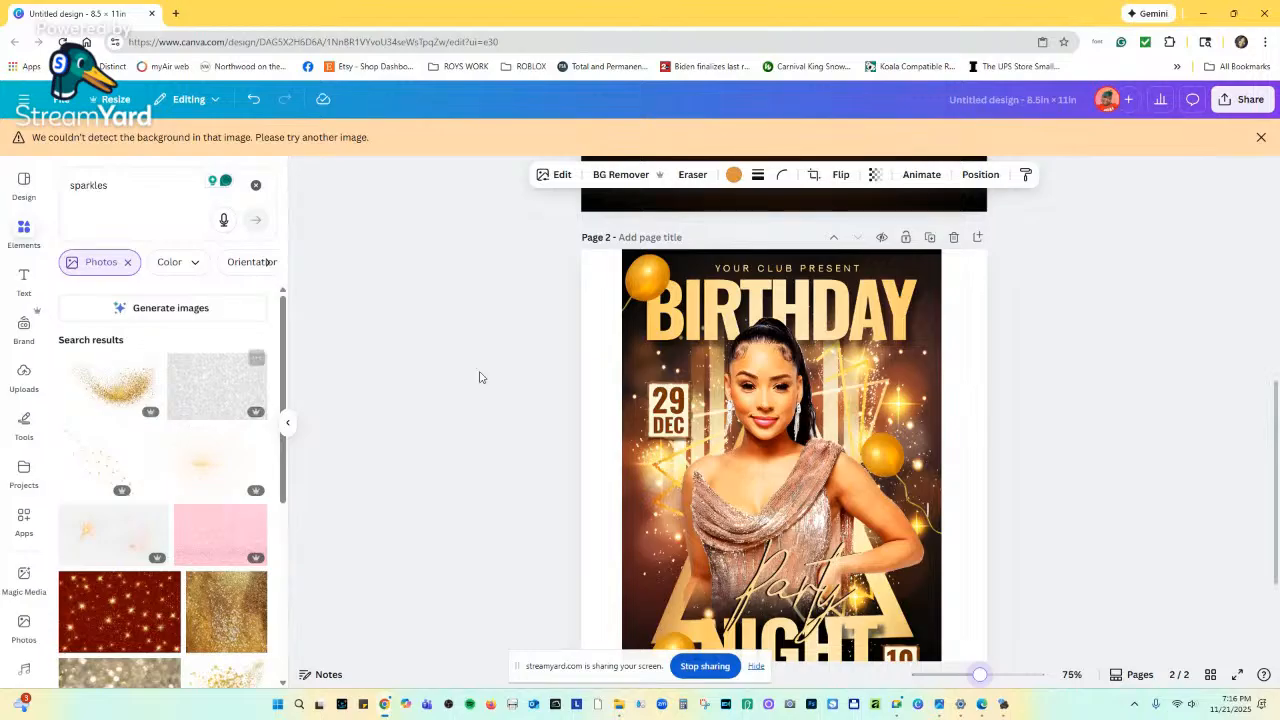
Try a sparkle glow and a scattered sparkles image on page 1, deleting each.
{"action": "scroll", "coordinate": [680, 459], "scroll_direction": "up", "scroll_amount": 2}
{"action": "scroll", "coordinate": [680, 459], "scroll_direction": "up", "scroll_amount": 4}
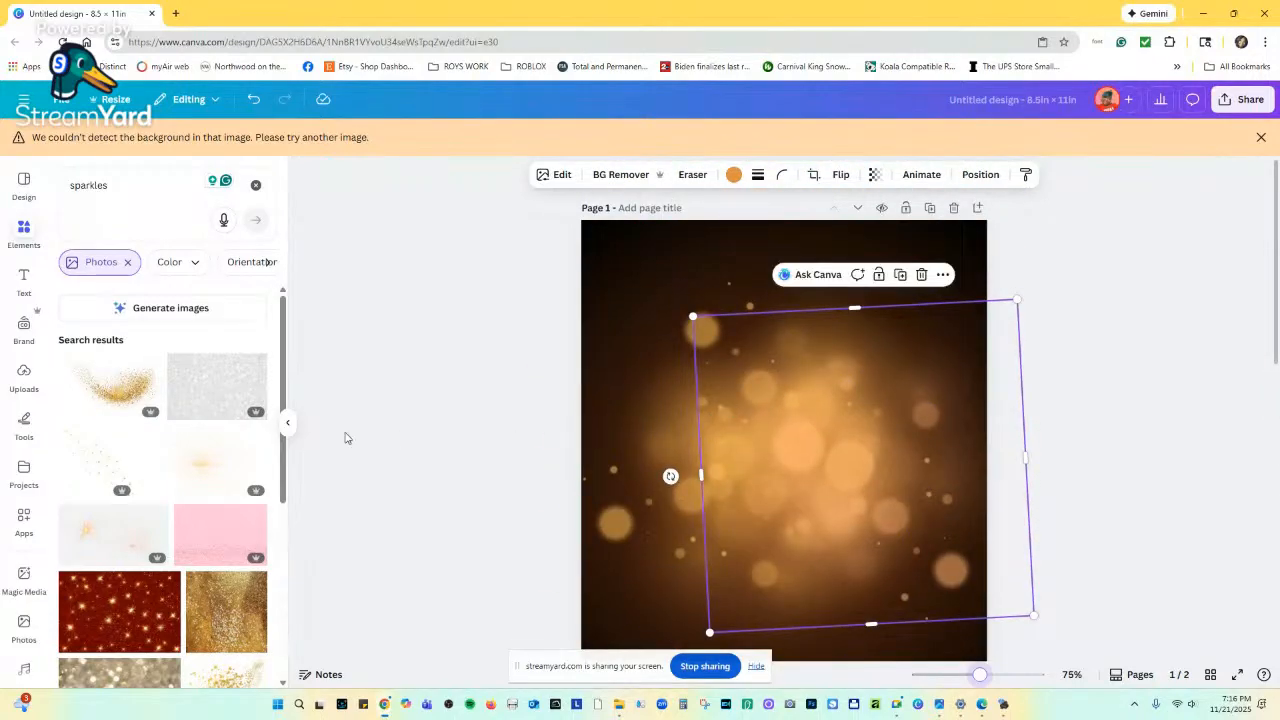
{"action": "left_click", "coordinate": [198, 461]}
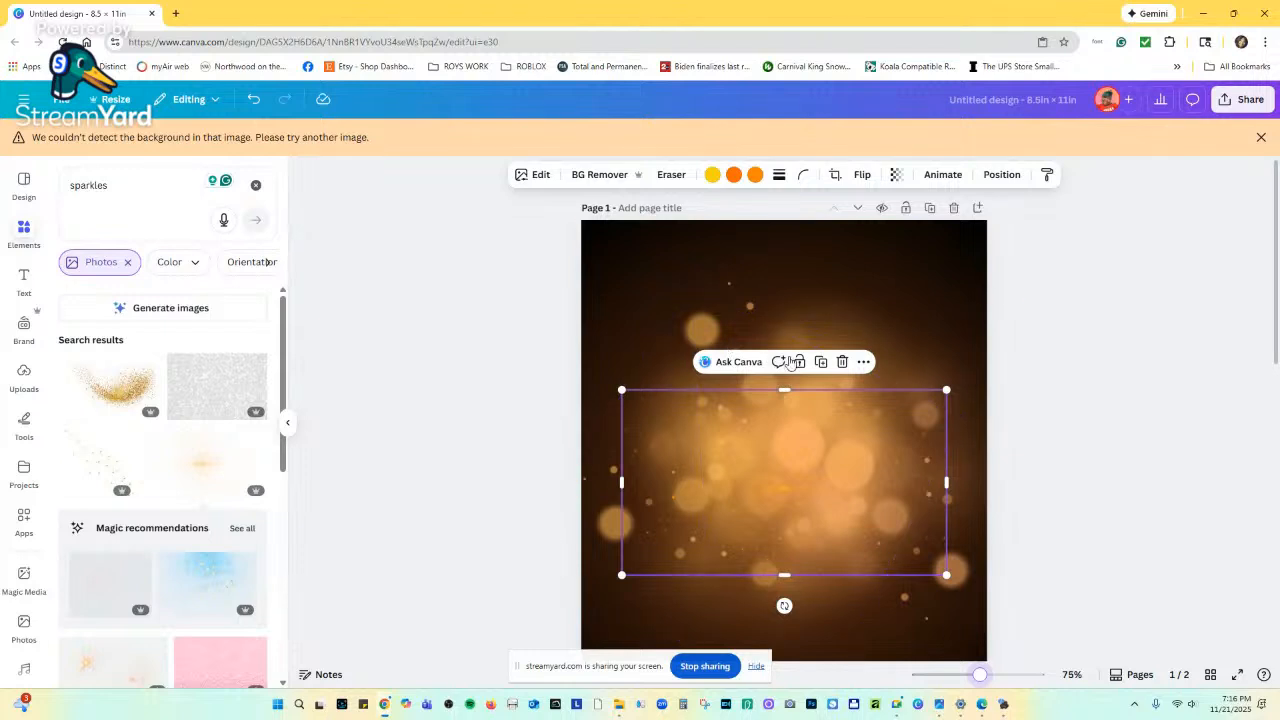
{"action": "left_click", "coordinate": [842, 362]}
{"action": "left_click", "coordinate": [110, 460]}
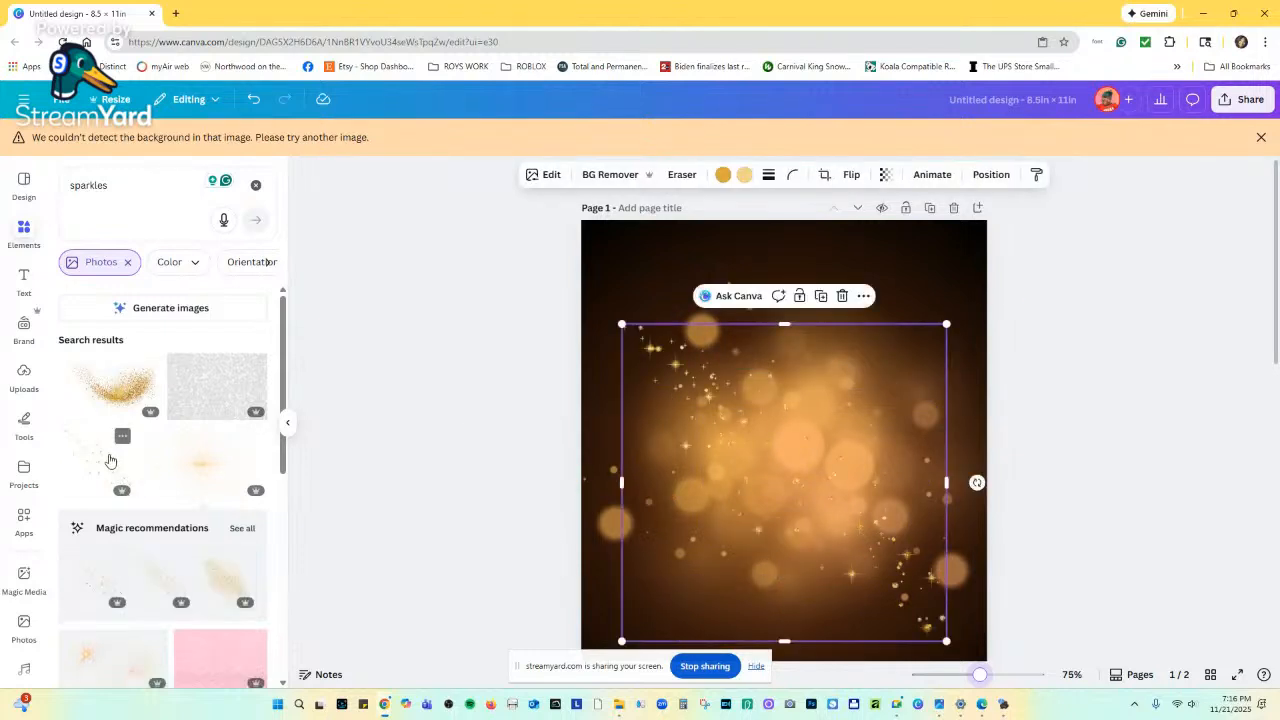
{"action": "scroll", "coordinate": [772, 500], "scroll_direction": "down", "scroll_amount": 5}
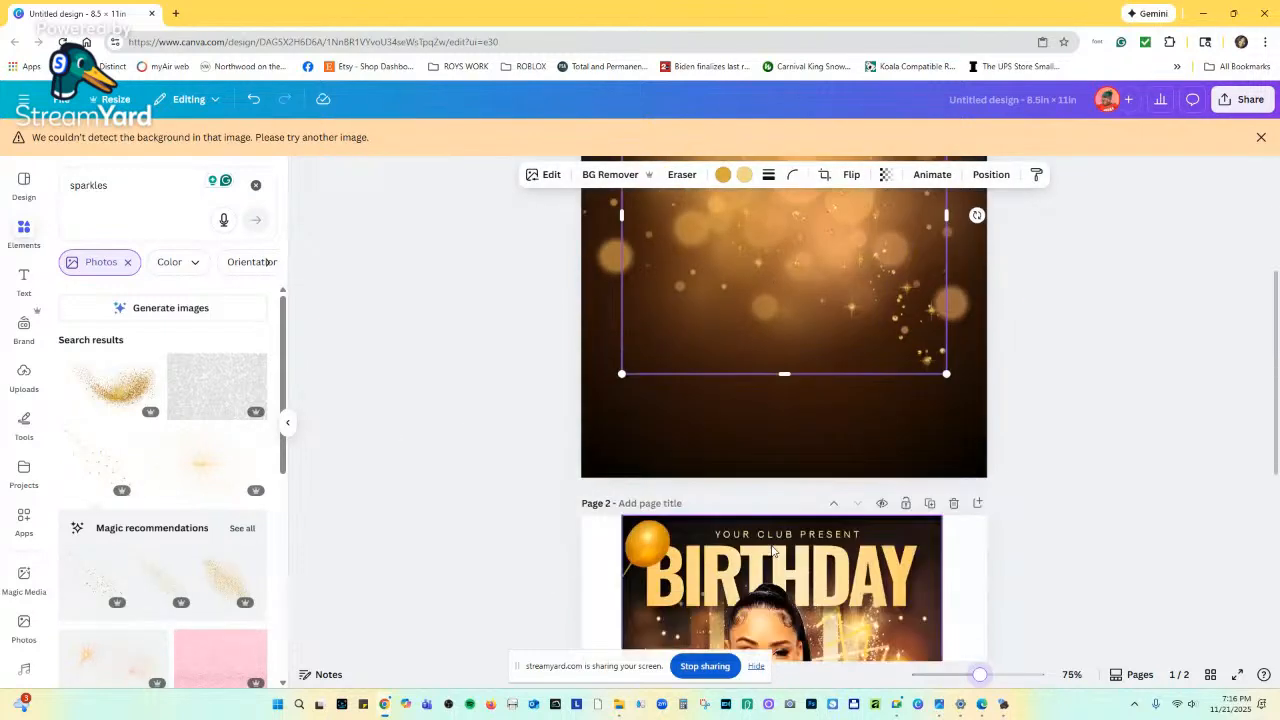
{"action": "scroll", "coordinate": [772, 550], "scroll_direction": "up", "scroll_amount": 3}
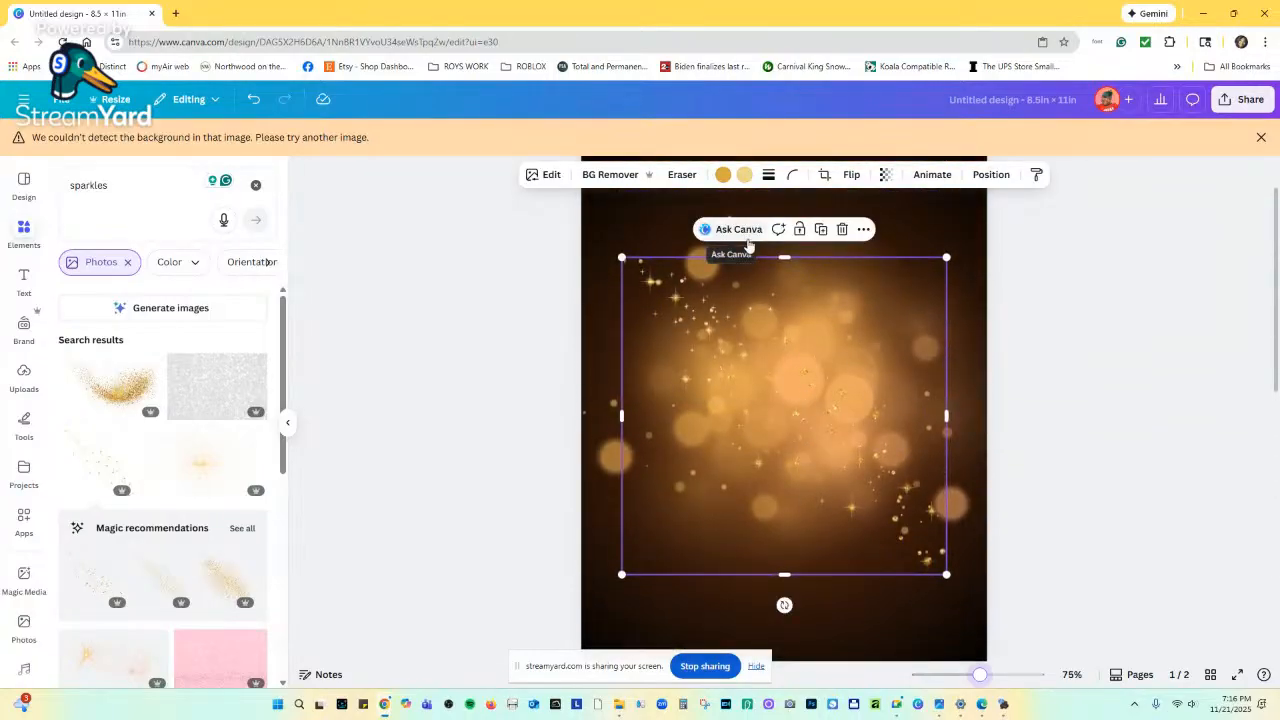
{"action": "left_click", "coordinate": [841, 229]}
{"action": "scroll", "coordinate": [117, 430], "scroll_direction": "down", "scroll_amount": 2}
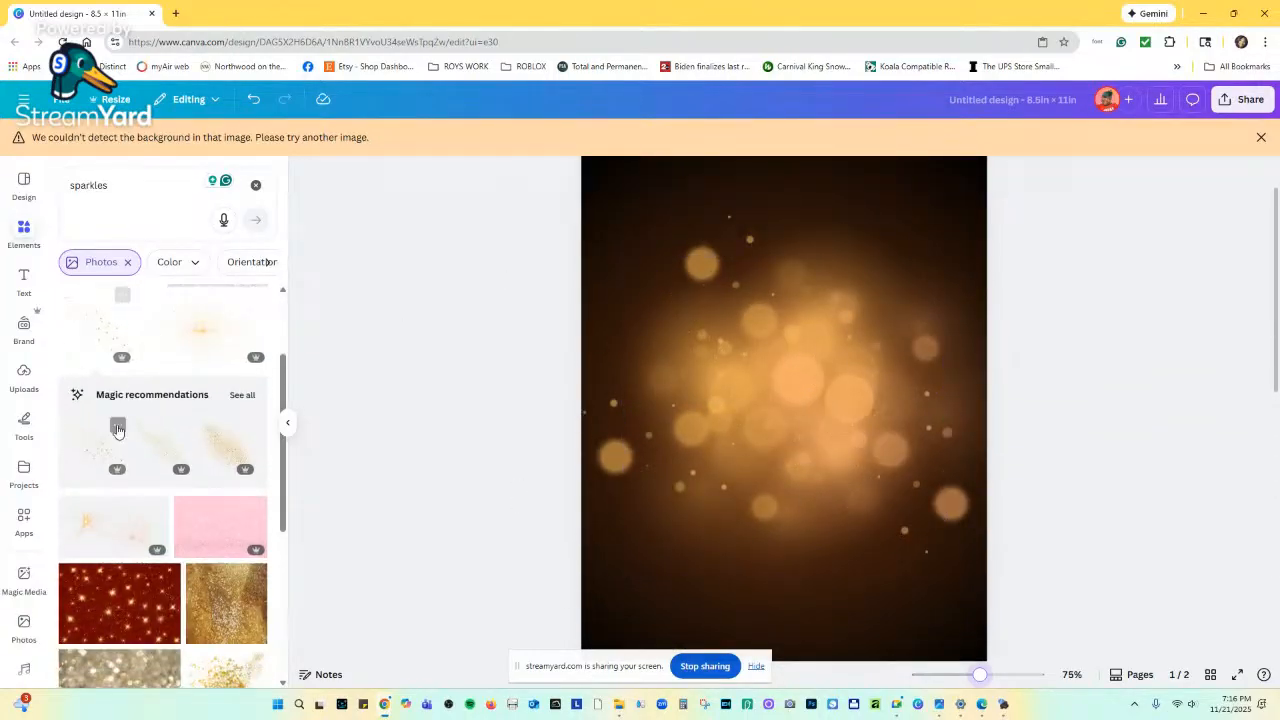
Show all Magic recommendations, then try a faint sparkle element and delete it.
{"action": "left_click", "coordinate": [240, 394]}
{"action": "scroll", "coordinate": [205, 420], "scroll_direction": "down", "scroll_amount": 5}
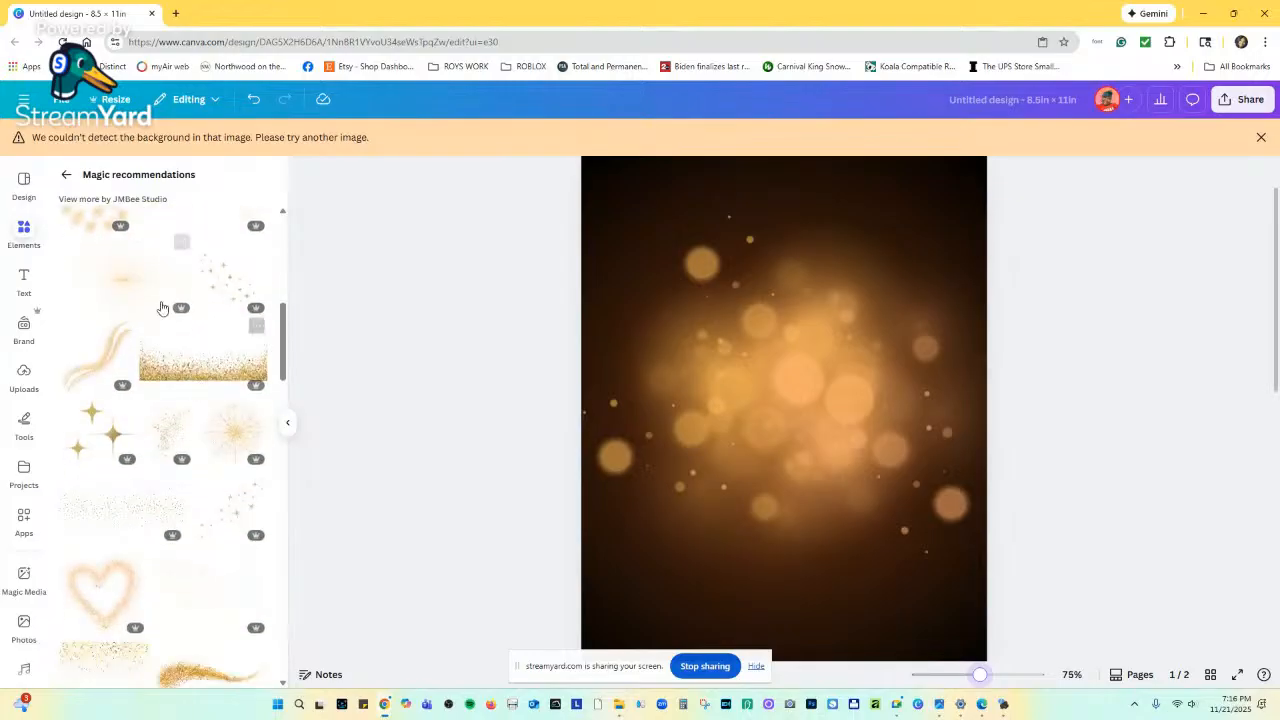
{"action": "scroll", "coordinate": [165, 529], "scroll_direction": "down", "scroll_amount": 3}
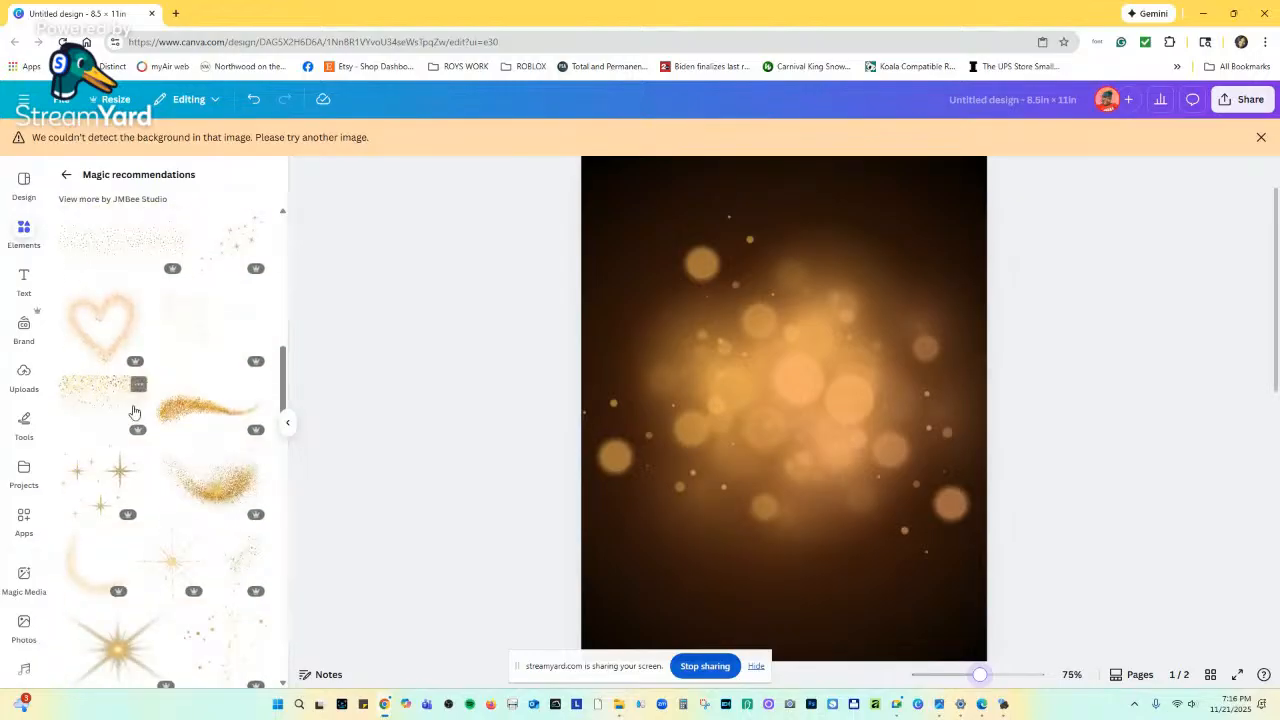
{"action": "left_click", "coordinate": [200, 336]}
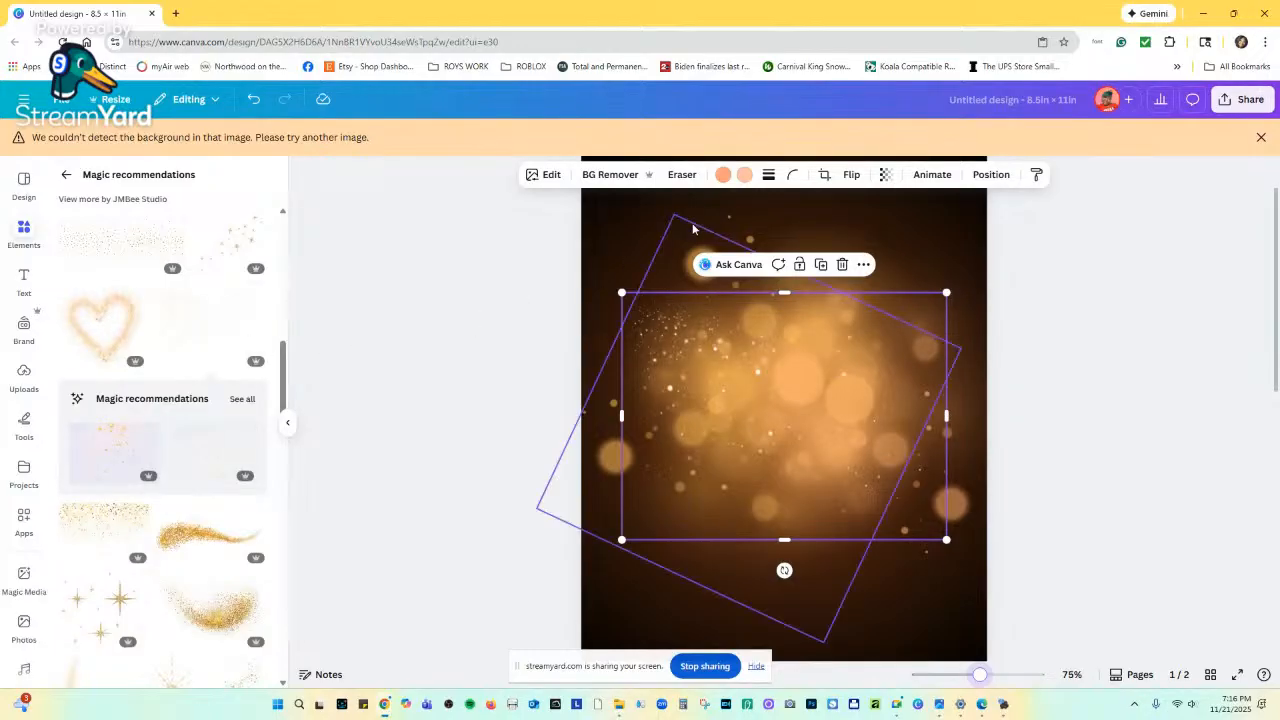
{"action": "left_click", "coordinate": [843, 265]}
{"action": "scroll", "coordinate": [812, 479], "scroll_direction": "down", "scroll_amount": 10}
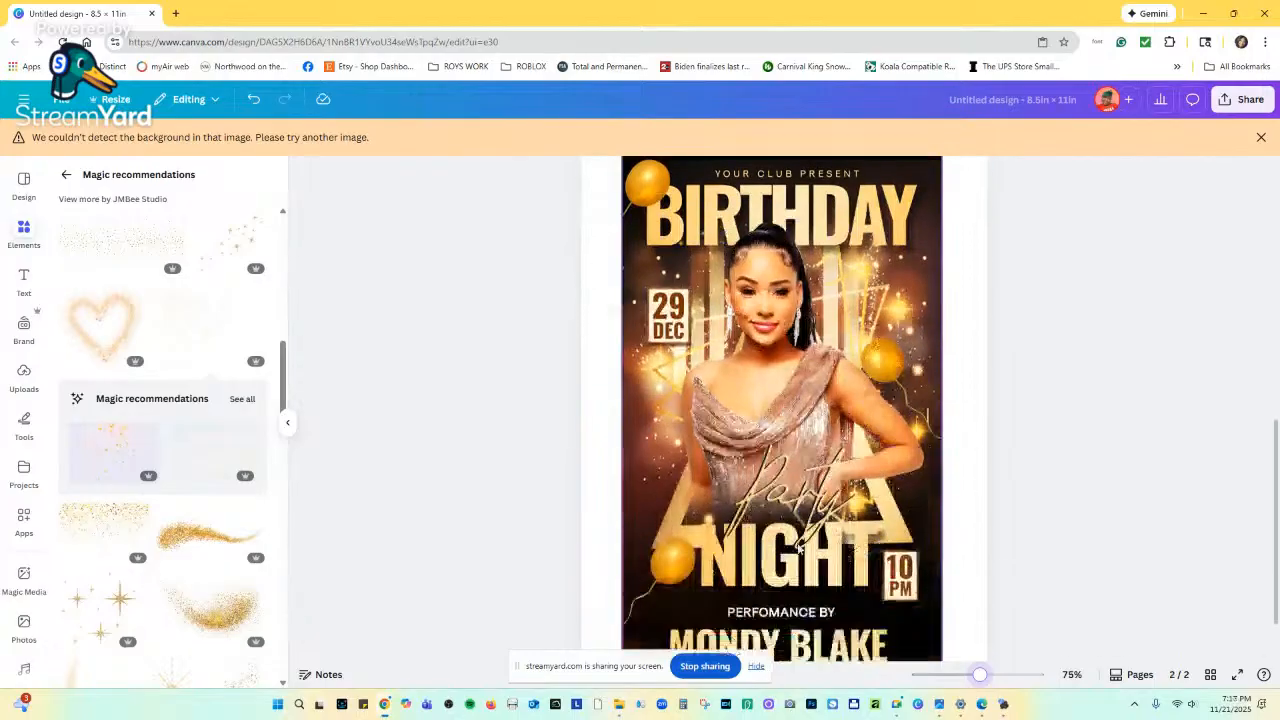
Zoom the canvas to about 103% and add the gold glitter element to page 1.
{"action": "left_click_drag", "start_coordinate": [979, 674], "coordinate": [991, 677]}
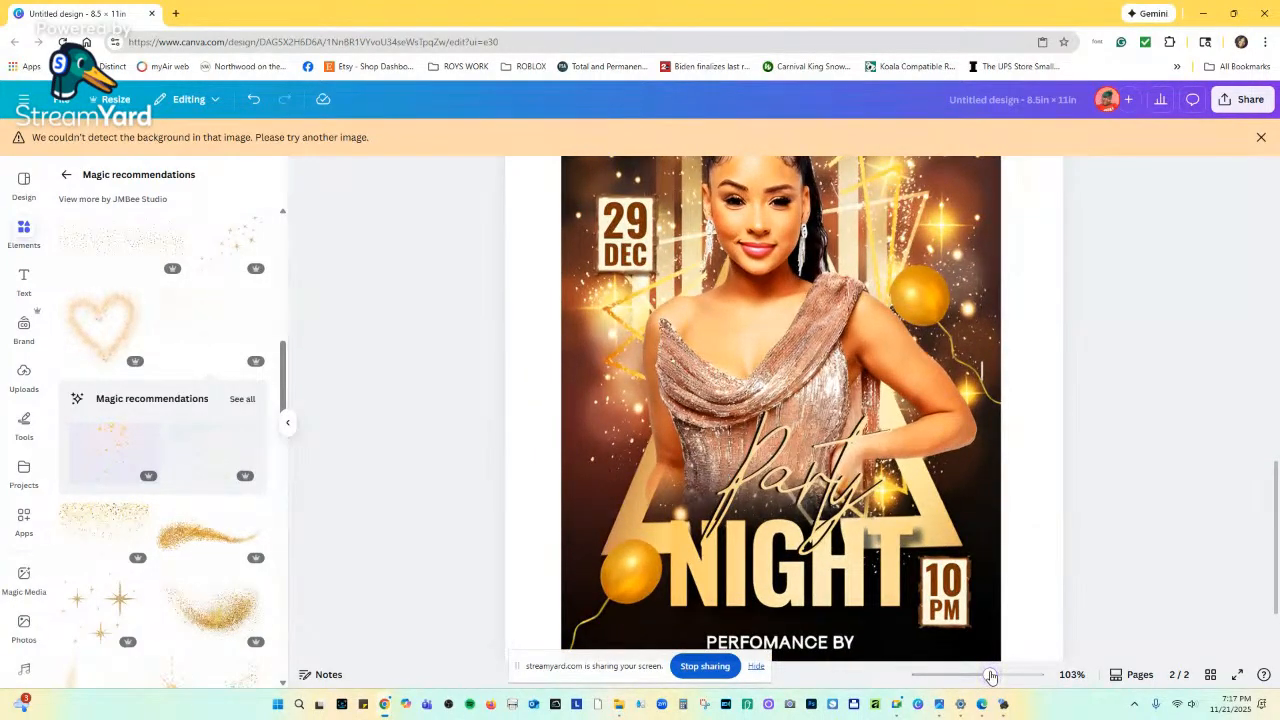
{"action": "scroll", "coordinate": [203, 549], "scroll_direction": "down", "scroll_amount": 3}
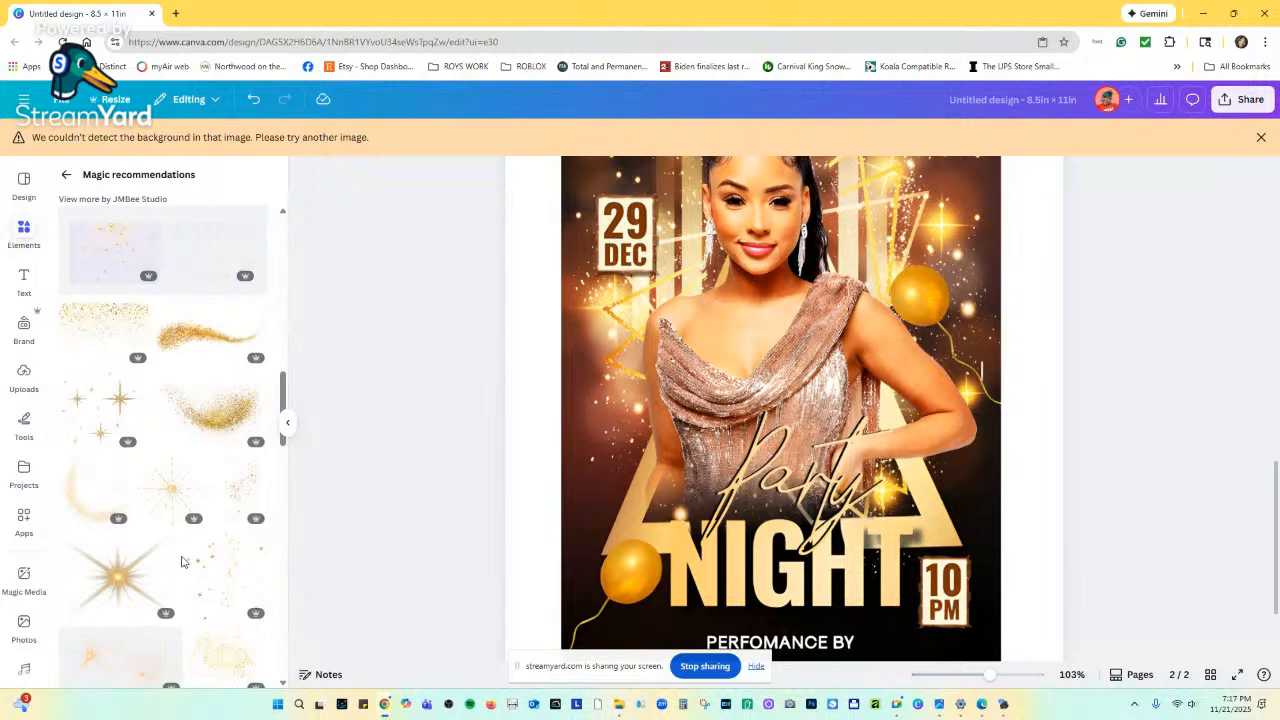
{"action": "scroll", "coordinate": [186, 558], "scroll_direction": "down", "scroll_amount": 4}
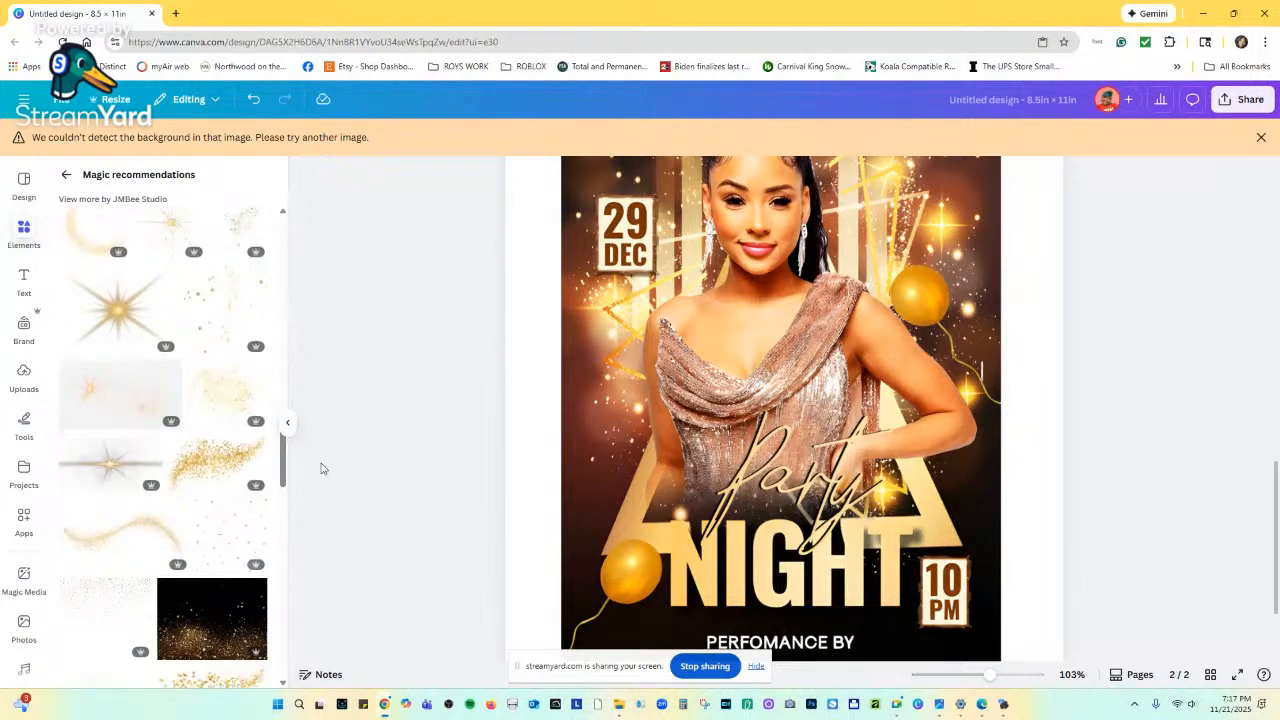
{"action": "scroll", "coordinate": [741, 498], "scroll_direction": "up", "scroll_amount": 10}
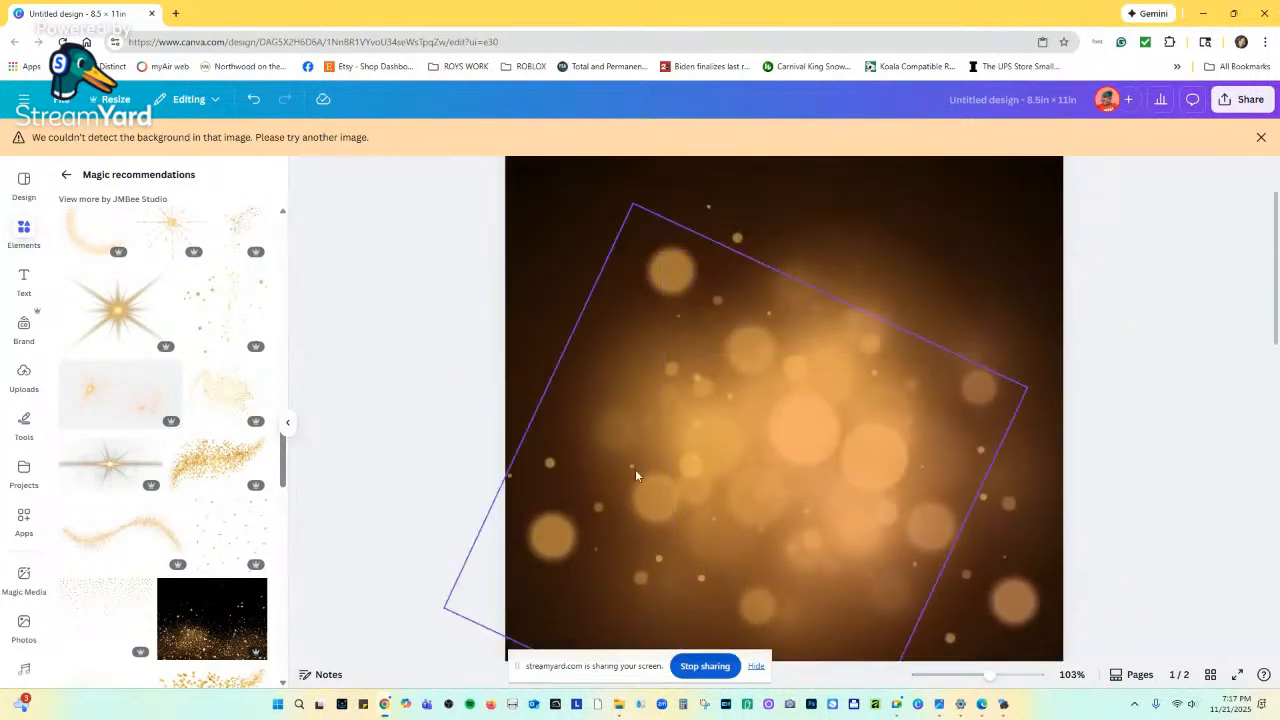
{"action": "left_click", "coordinate": [238, 408]}
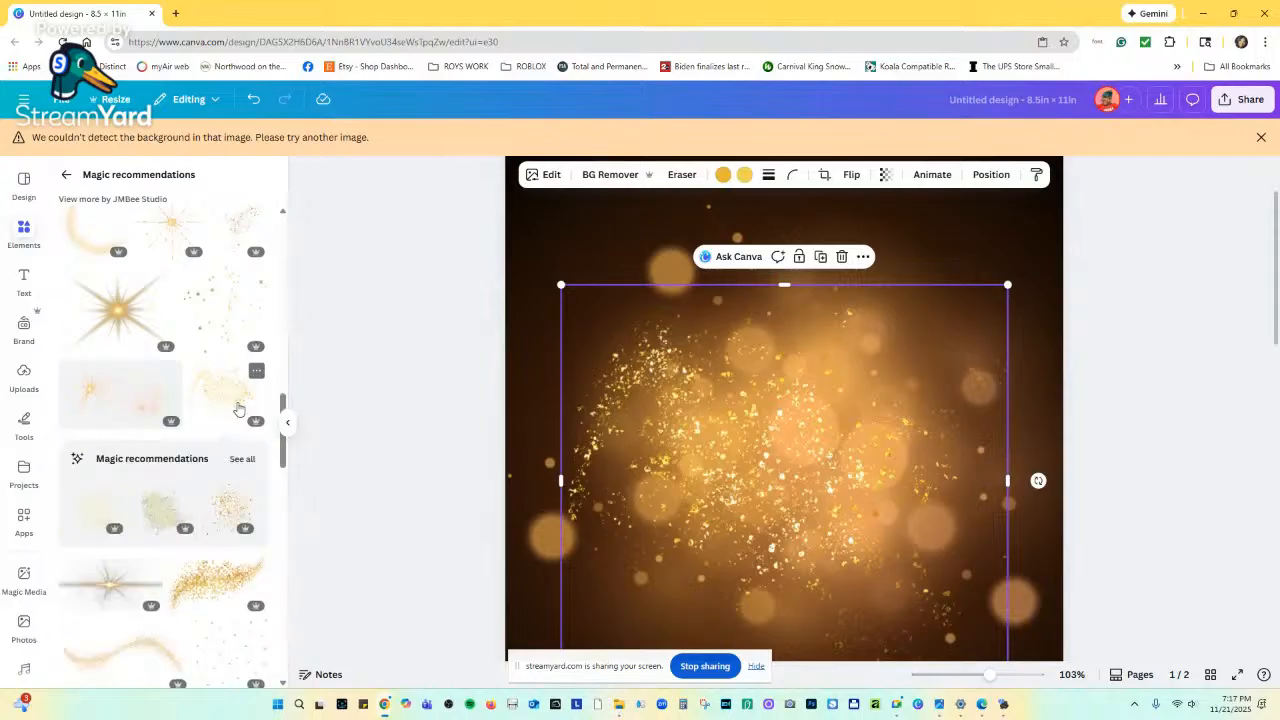
Resize the gold glitter element larger and drag it onto the page centre guide.
{"action": "scroll", "coordinate": [780, 615], "scroll_direction": "down", "scroll_amount": 5}
{"action": "scroll", "coordinate": [780, 615], "scroll_direction": "down", "scroll_amount": 3}
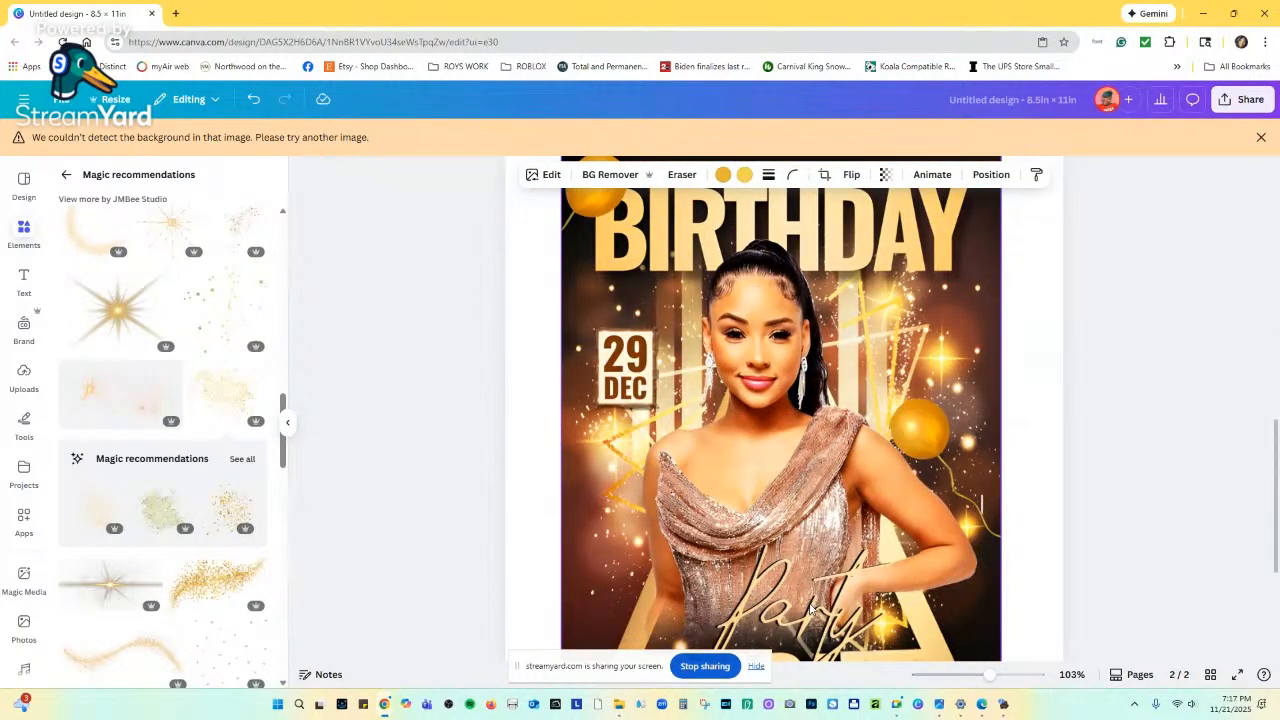
{"action": "scroll", "coordinate": [810, 610], "scroll_direction": "up", "scroll_amount": 5}
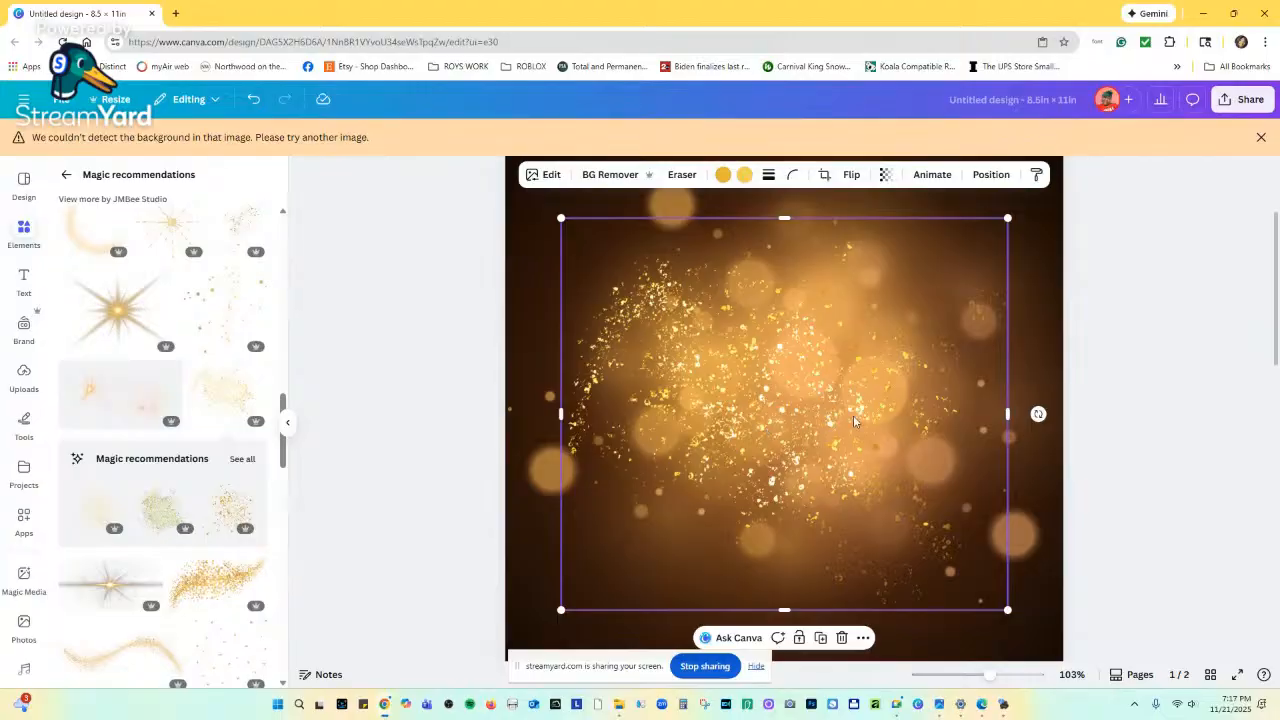
{"action": "left_click_drag", "start_coordinate": [1010, 413], "coordinate": [981, 414]}
{"action": "scroll", "coordinate": [924, 629], "scroll_direction": "down", "scroll_amount": 5}
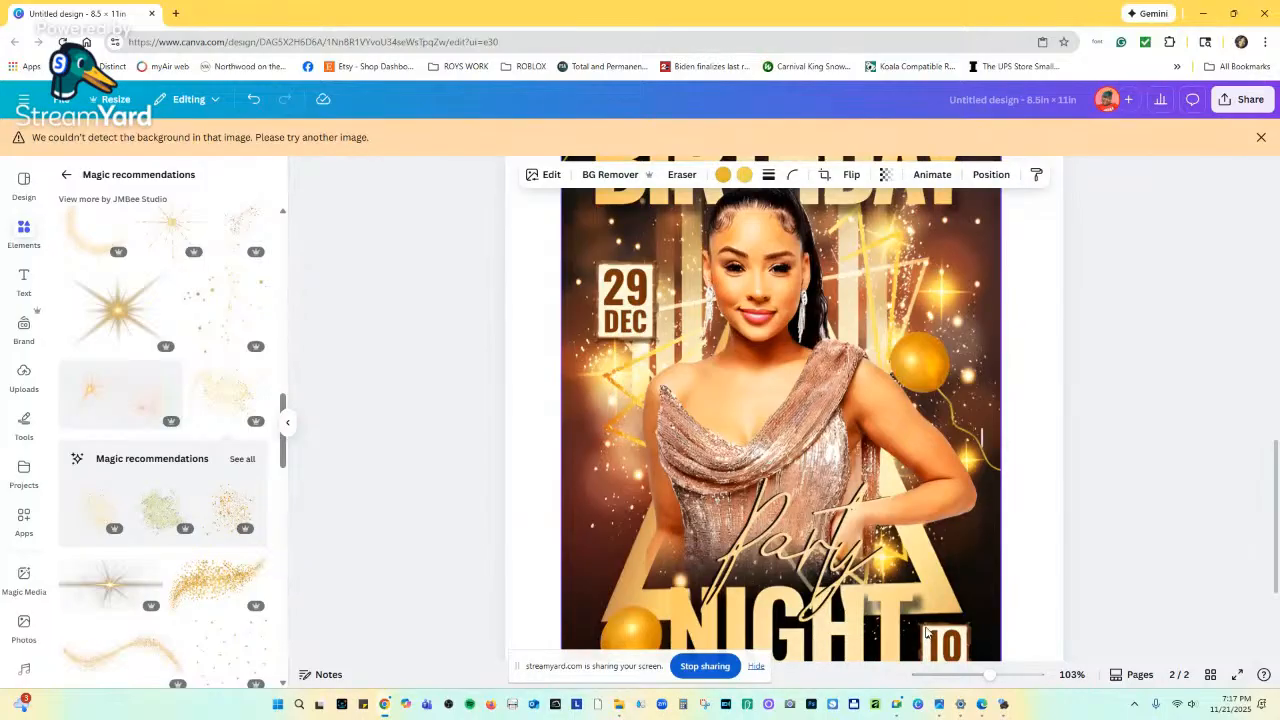
{"action": "scroll", "coordinate": [926, 632], "scroll_direction": "up", "scroll_amount": 5}
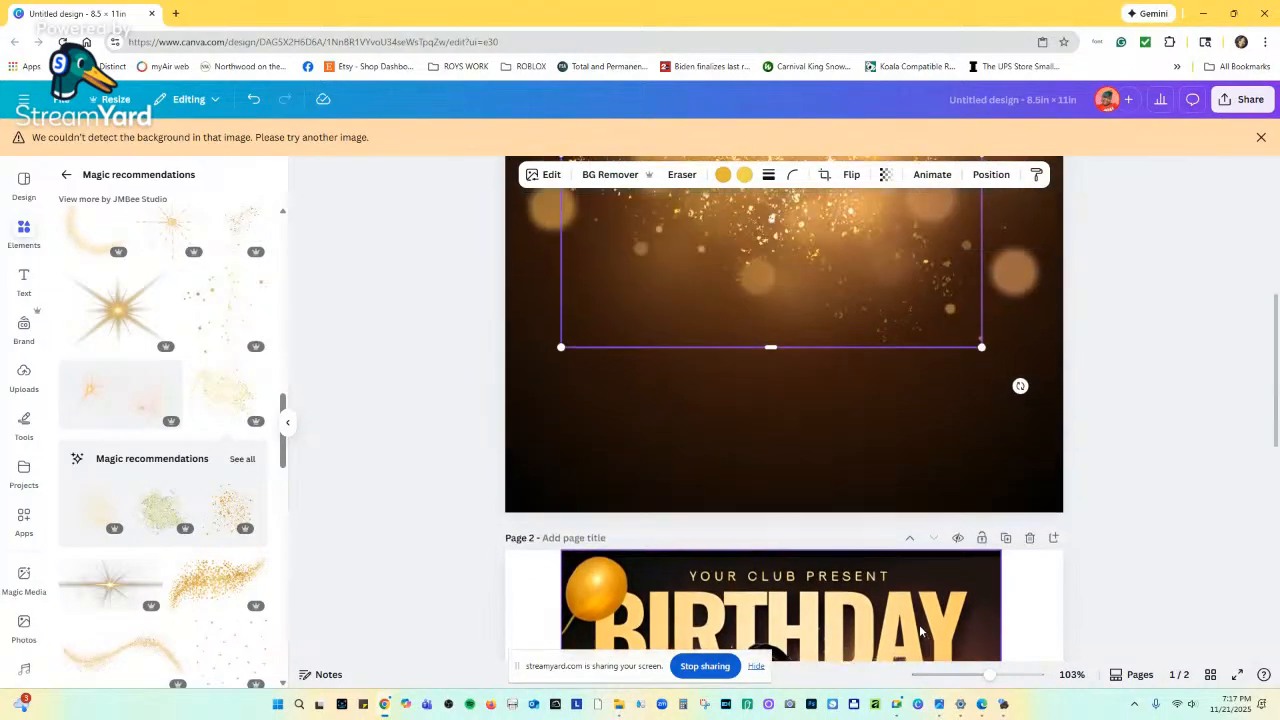
{"action": "scroll", "coordinate": [924, 630], "scroll_direction": "up", "scroll_amount": 3}
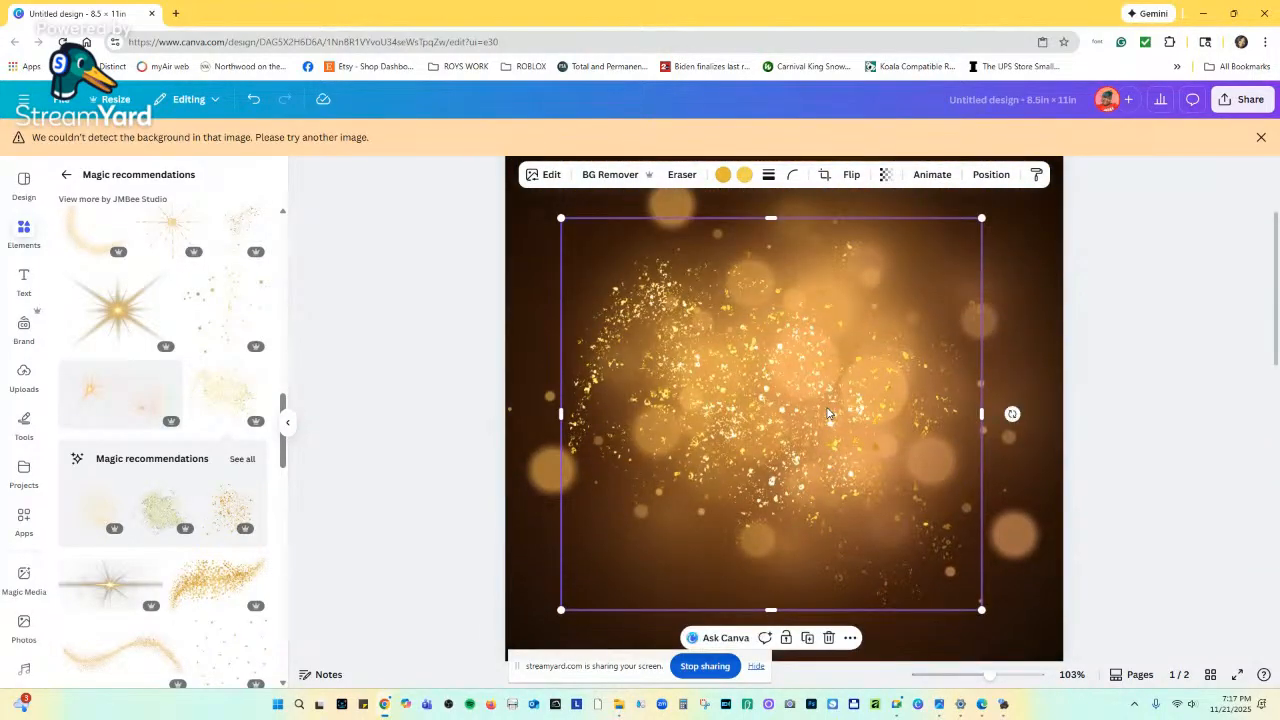
{"action": "left_click_drag", "start_coordinate": [979, 608], "coordinate": [1057, 672]}
{"action": "left_click_drag", "start_coordinate": [885, 524], "coordinate": [868, 514]}
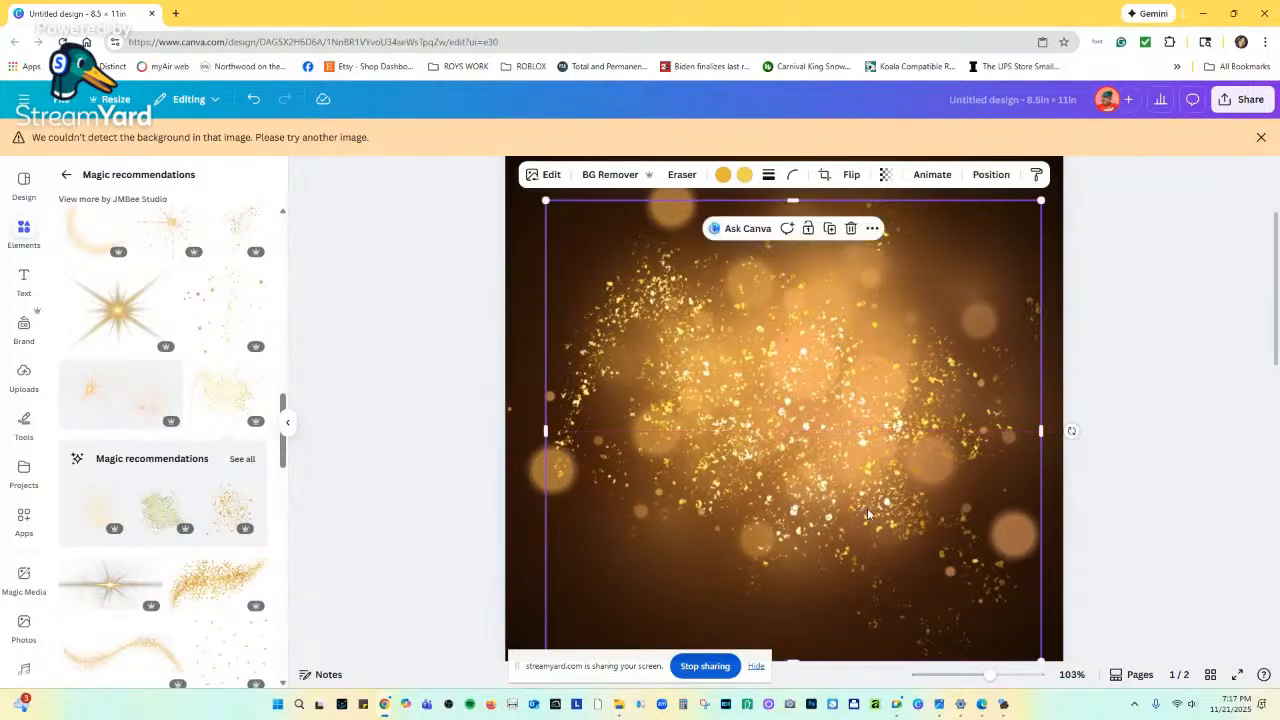
{"action": "left_click", "coordinate": [1120, 438]}
{"action": "scroll", "coordinate": [931, 571], "scroll_direction": "down", "scroll_amount": 3}
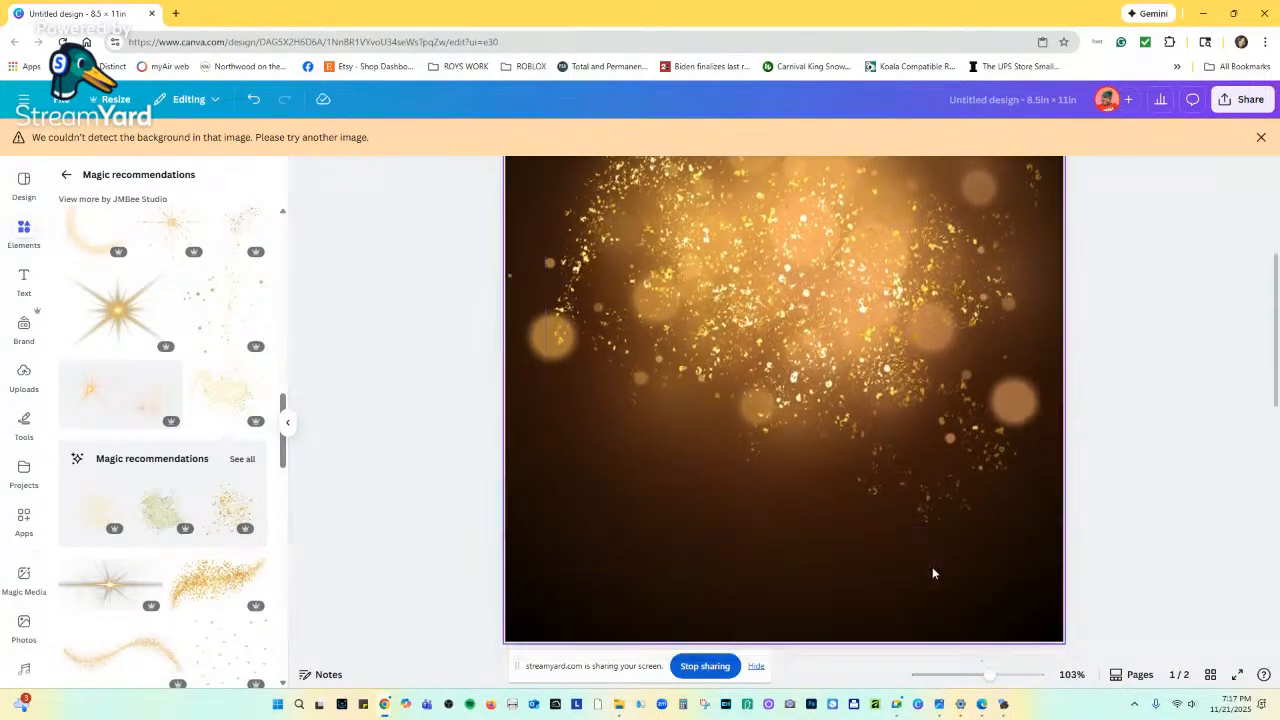
{"action": "scroll", "coordinate": [123, 530], "scroll_direction": "down", "scroll_amount": 5}
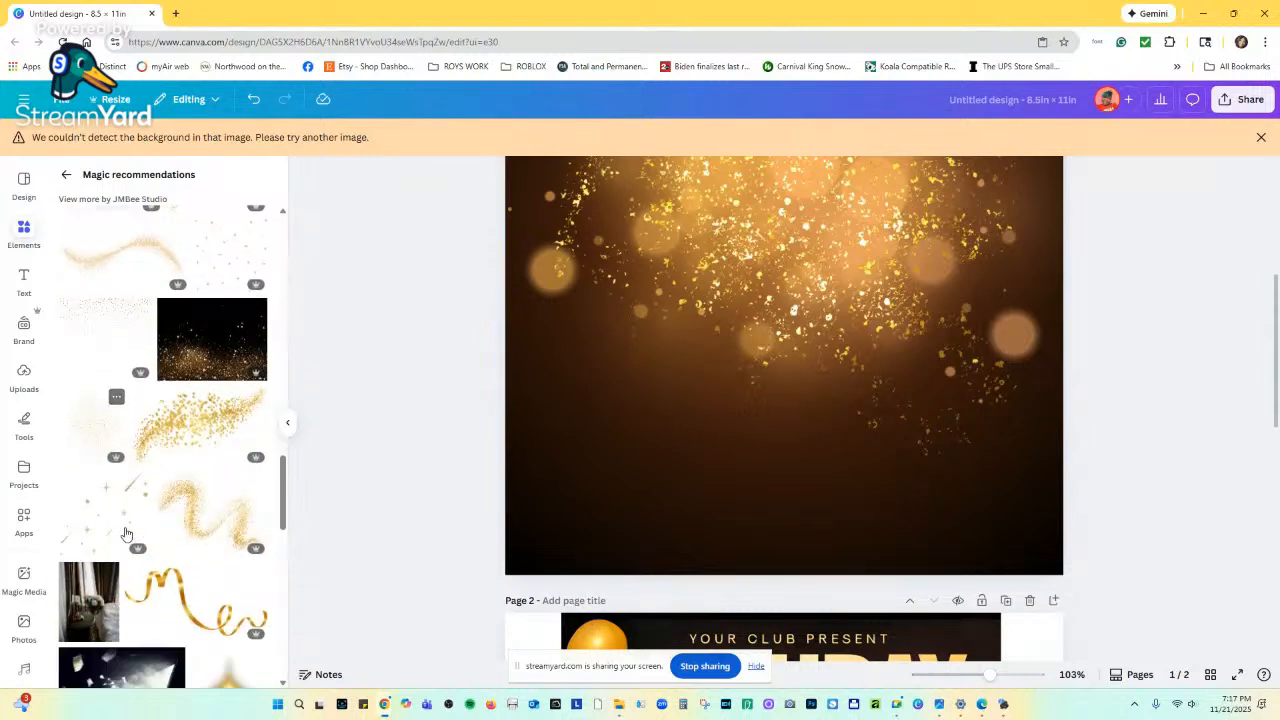
Try another faint glitter element on page 1 and delete it.
{"action": "left_click", "coordinate": [102, 437]}
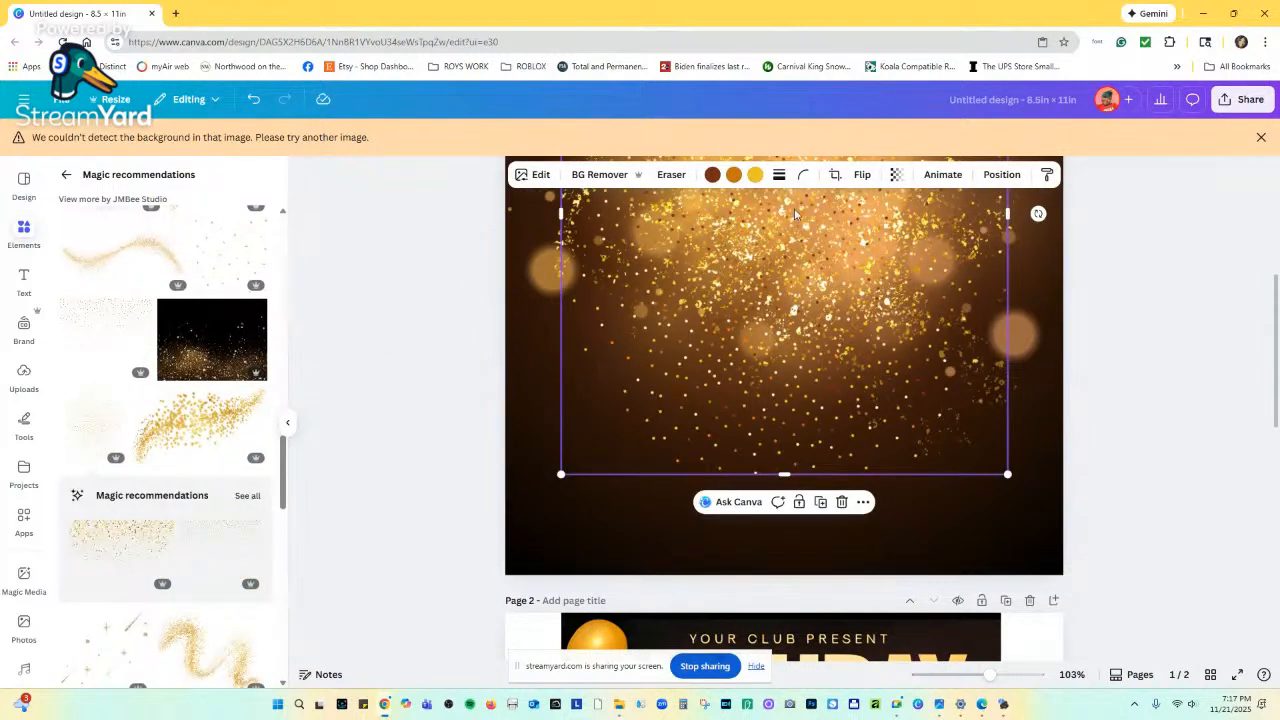
{"action": "left_click", "coordinate": [841, 502]}
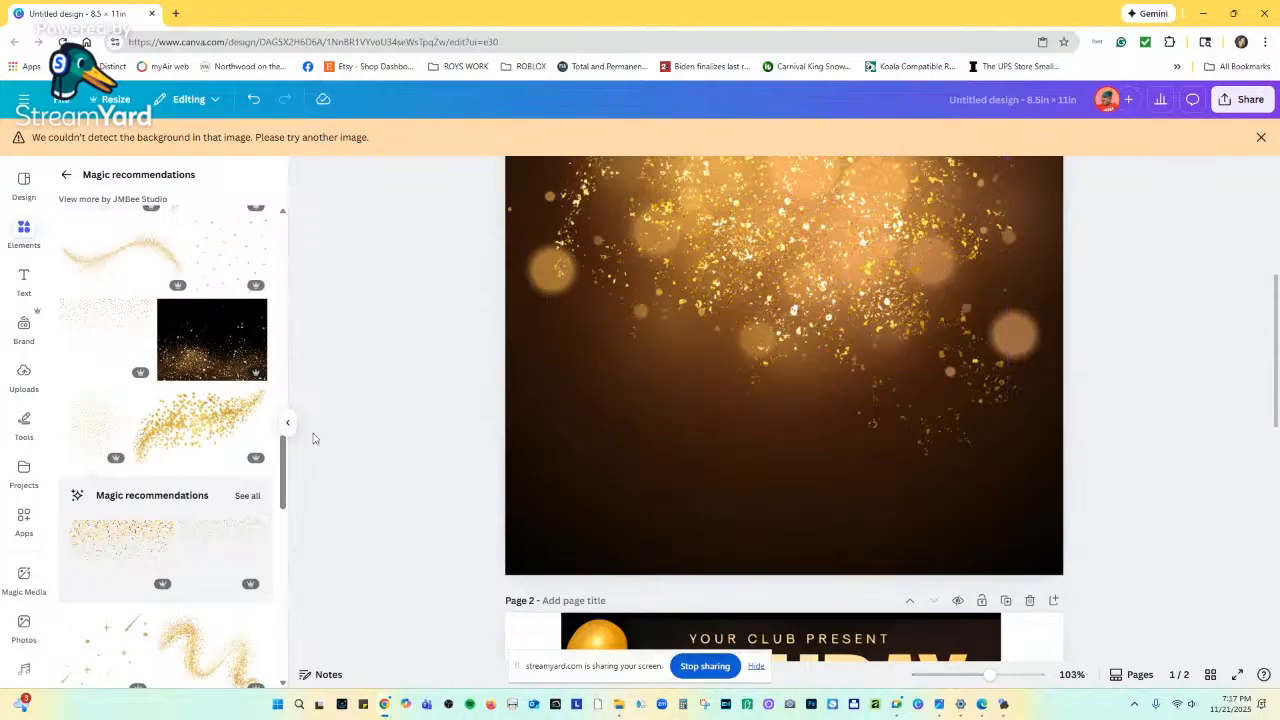
{"action": "scroll", "coordinate": [200, 440], "scroll_direction": "down", "scroll_amount": 3}
{"action": "scroll", "coordinate": [230, 450], "scroll_direction": "down", "scroll_amount": 2}
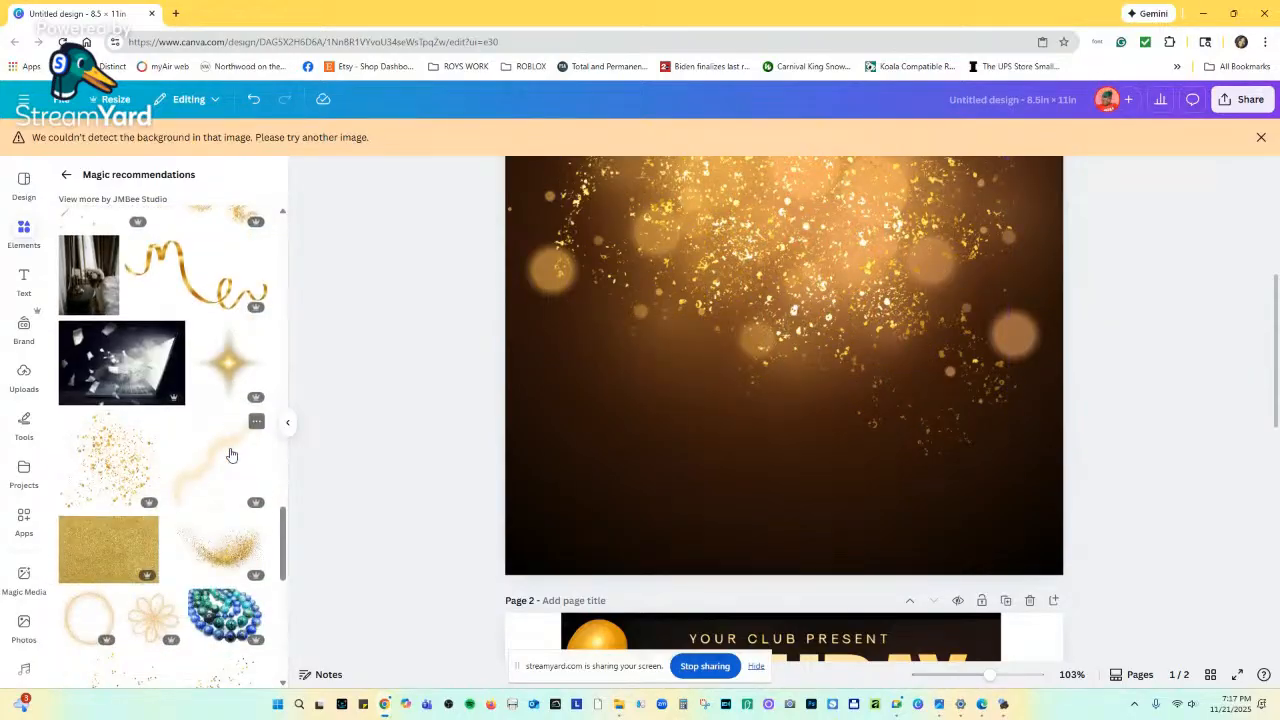
Add a denser gold glitter overlay, shift it slightly, then delete it.
{"action": "left_click", "coordinate": [113, 473]}
{"action": "scroll", "coordinate": [887, 350], "scroll_direction": "up", "scroll_amount": 2}
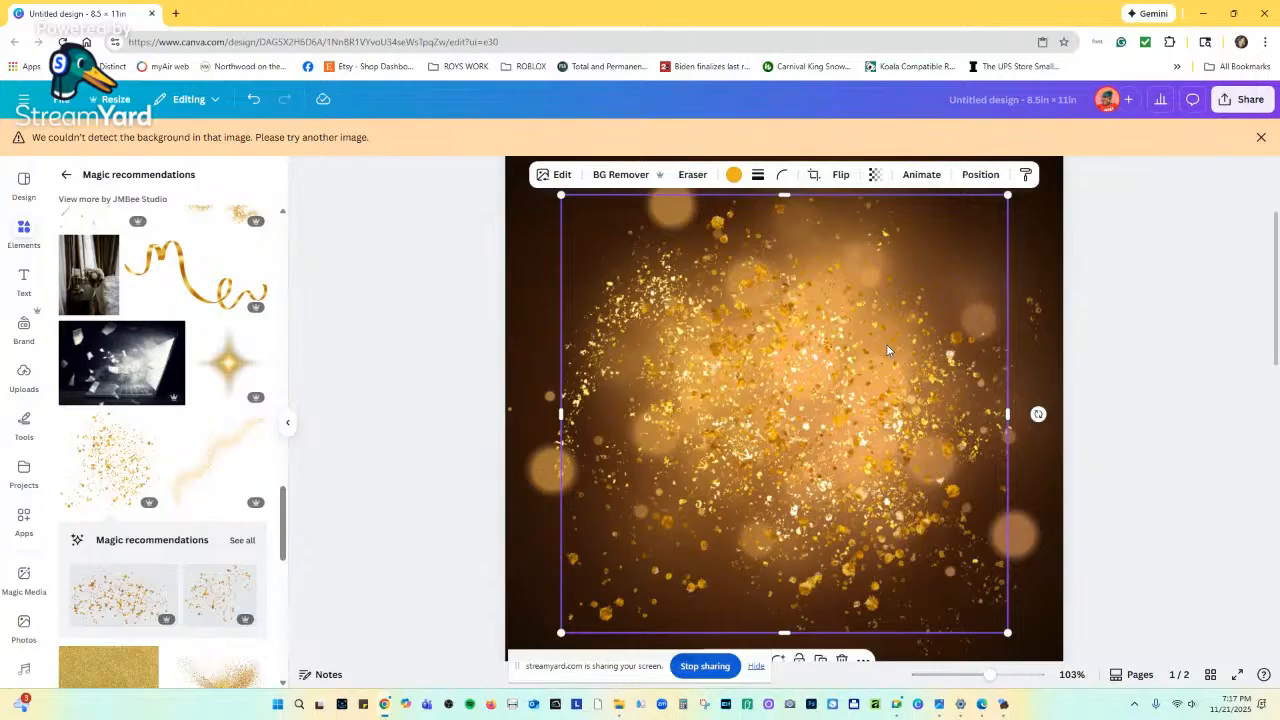
{"action": "scroll", "coordinate": [887, 350], "scroll_direction": "down", "scroll_amount": 1}
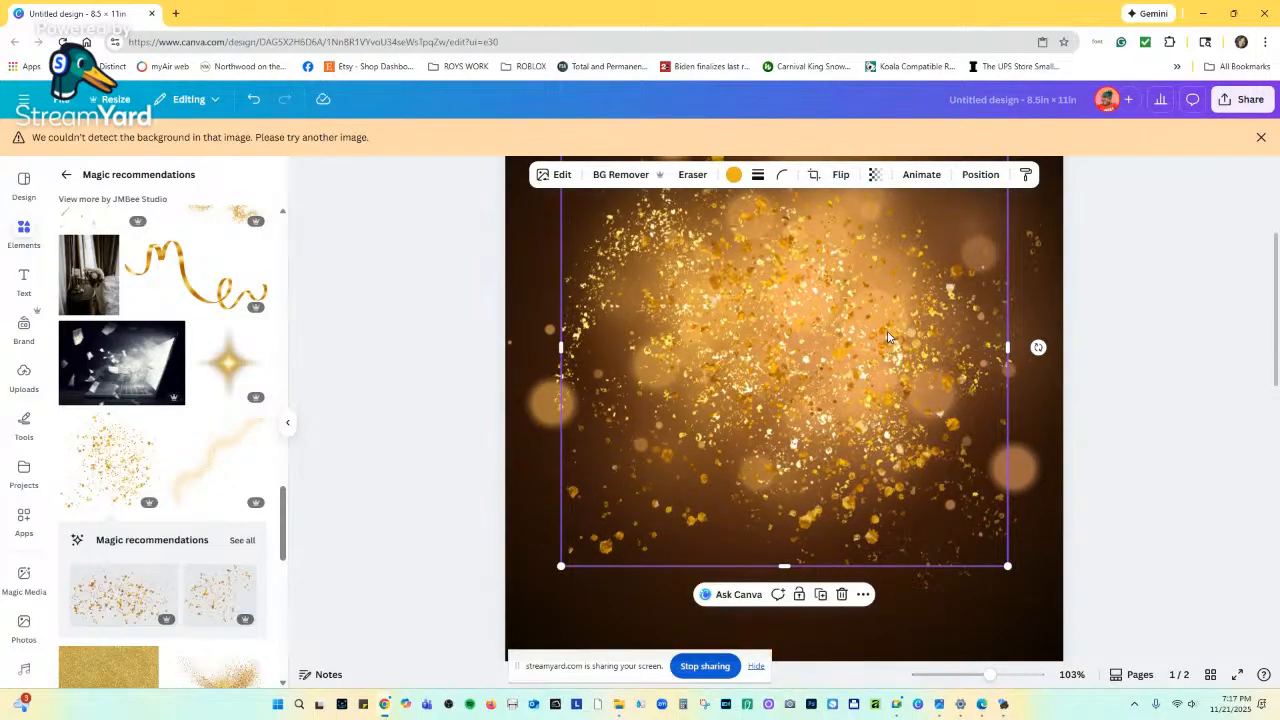
{"action": "scroll", "coordinate": [887, 338], "scroll_direction": "down", "scroll_amount": 4}
{"action": "scroll", "coordinate": [238, 485], "scroll_direction": "down", "scroll_amount": 3}
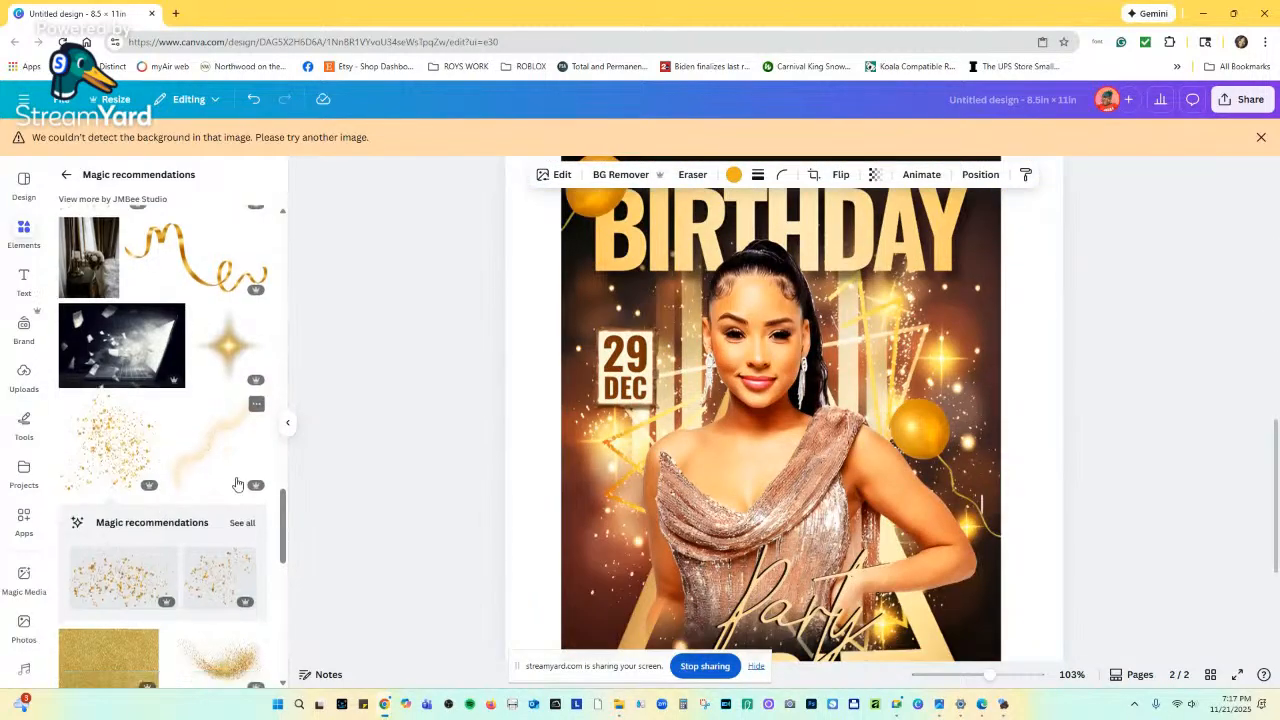
{"action": "scroll", "coordinate": [237, 485], "scroll_direction": "down", "scroll_amount": 1}
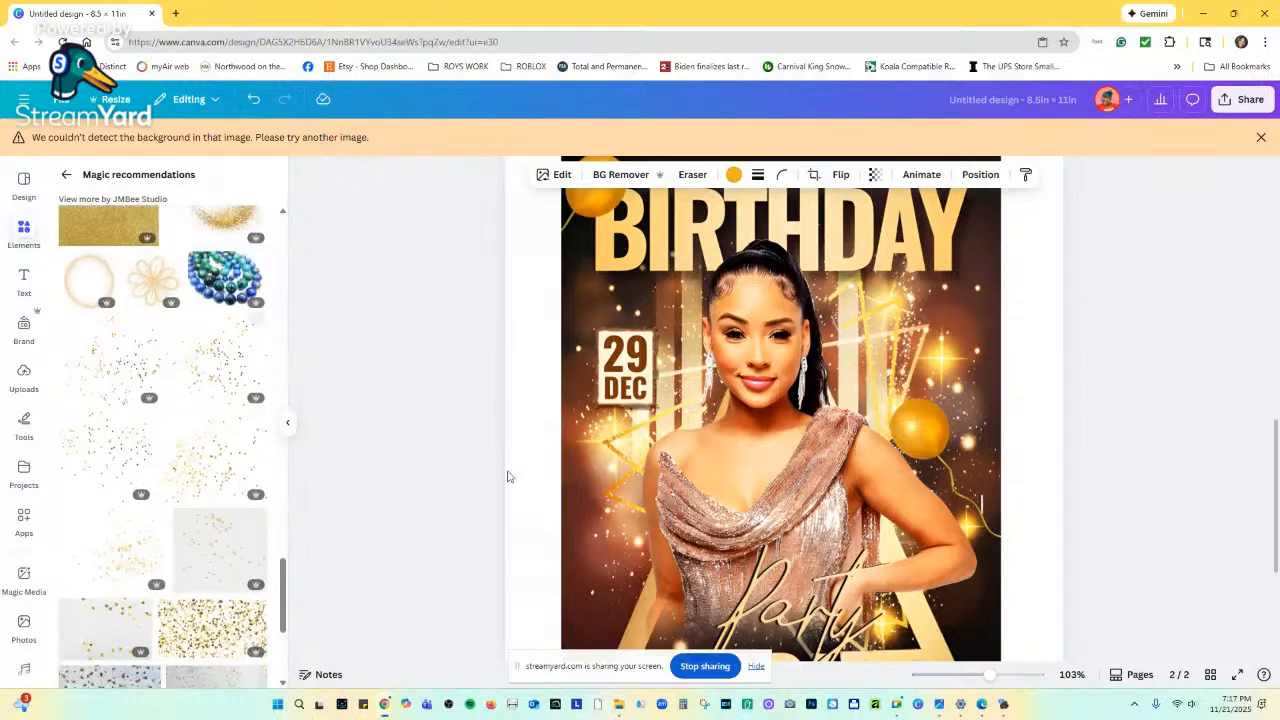
{"action": "scroll", "coordinate": [900, 500], "scroll_direction": "up", "scroll_amount": 5}
{"action": "left_click_drag", "start_coordinate": [849, 408], "coordinate": [843, 429]}
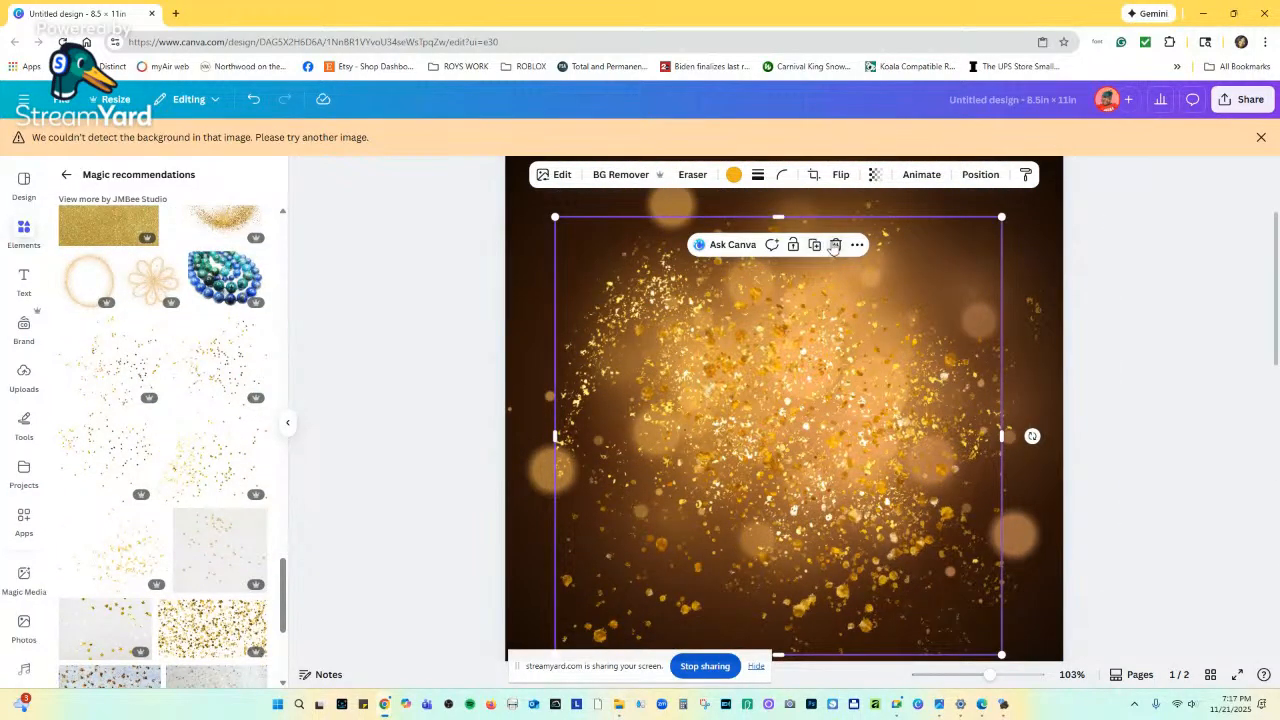
{"action": "left_click", "coordinate": [836, 245]}
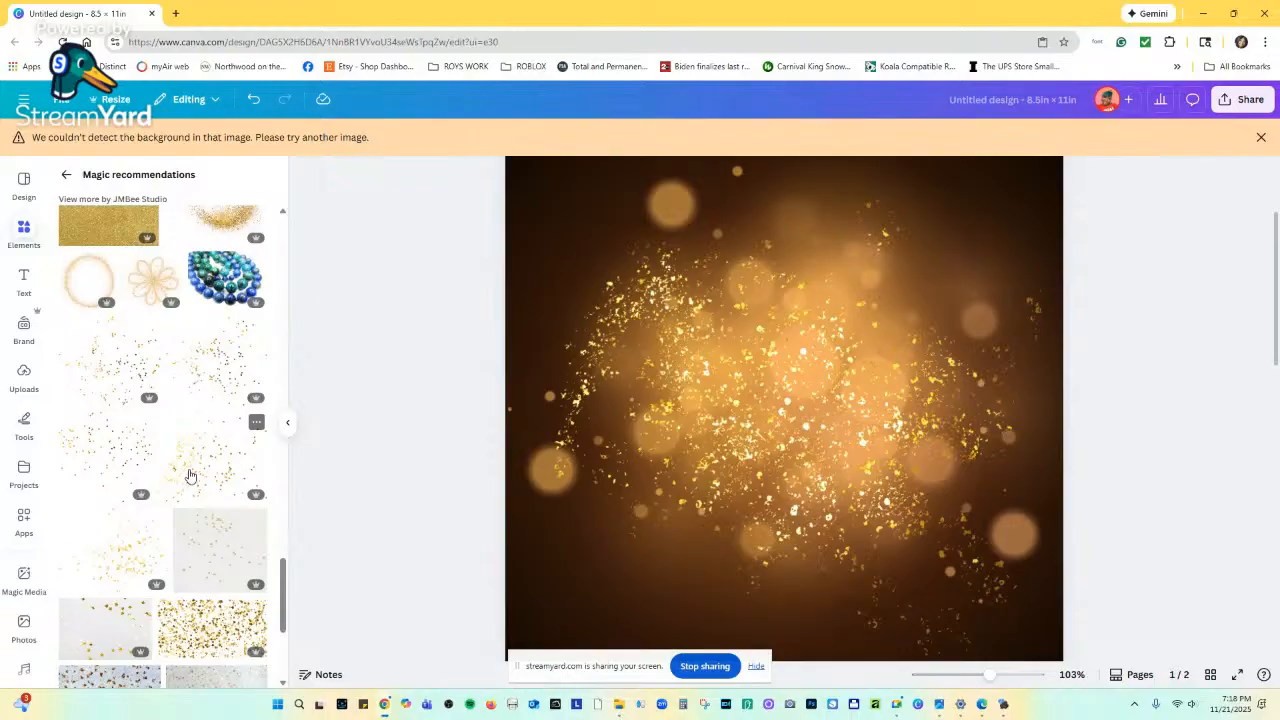
Add the gold star confetti twice, undoing it each time.
{"action": "left_click", "coordinate": [190, 475]}
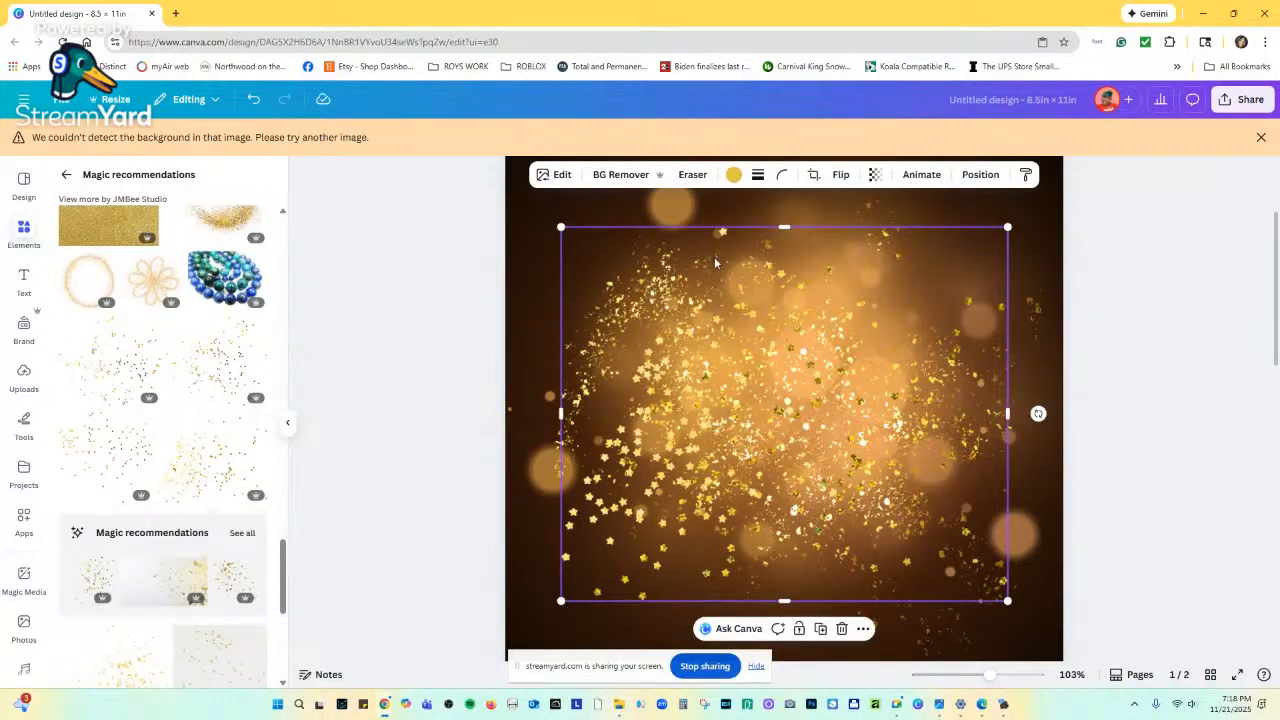
{"action": "left_click", "coordinate": [254, 99]}
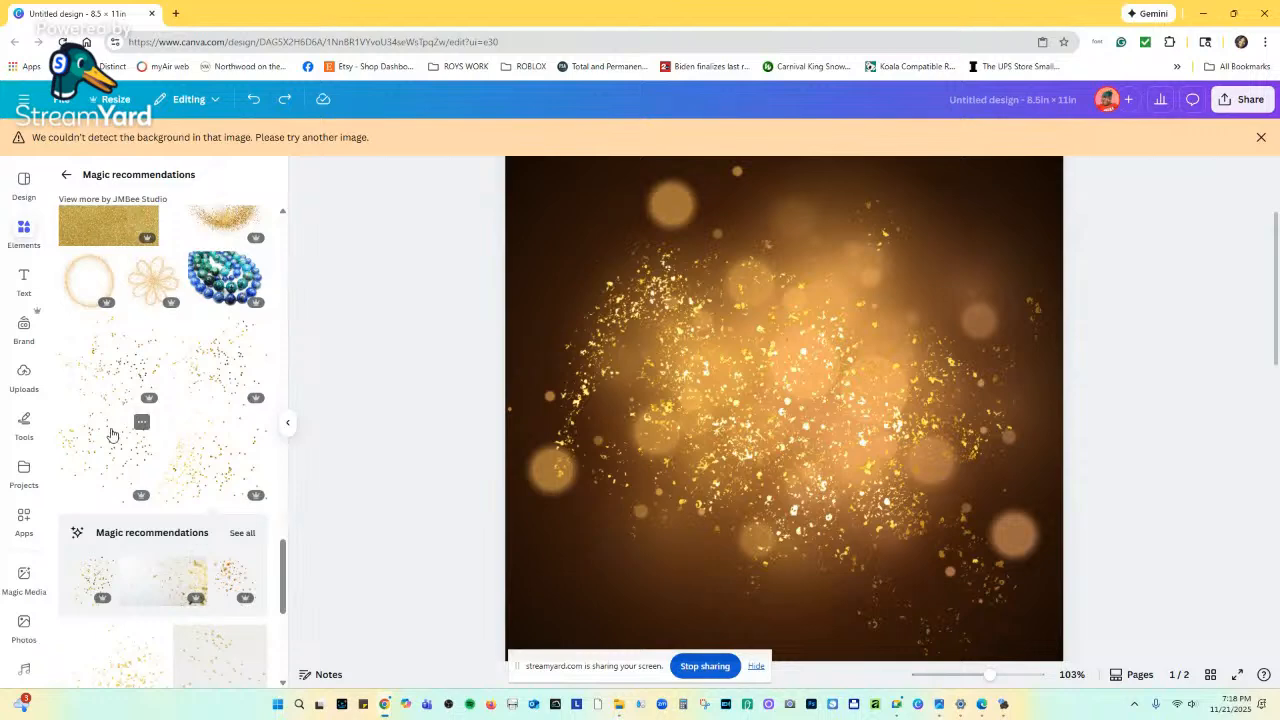
{"action": "left_click", "coordinate": [108, 438]}
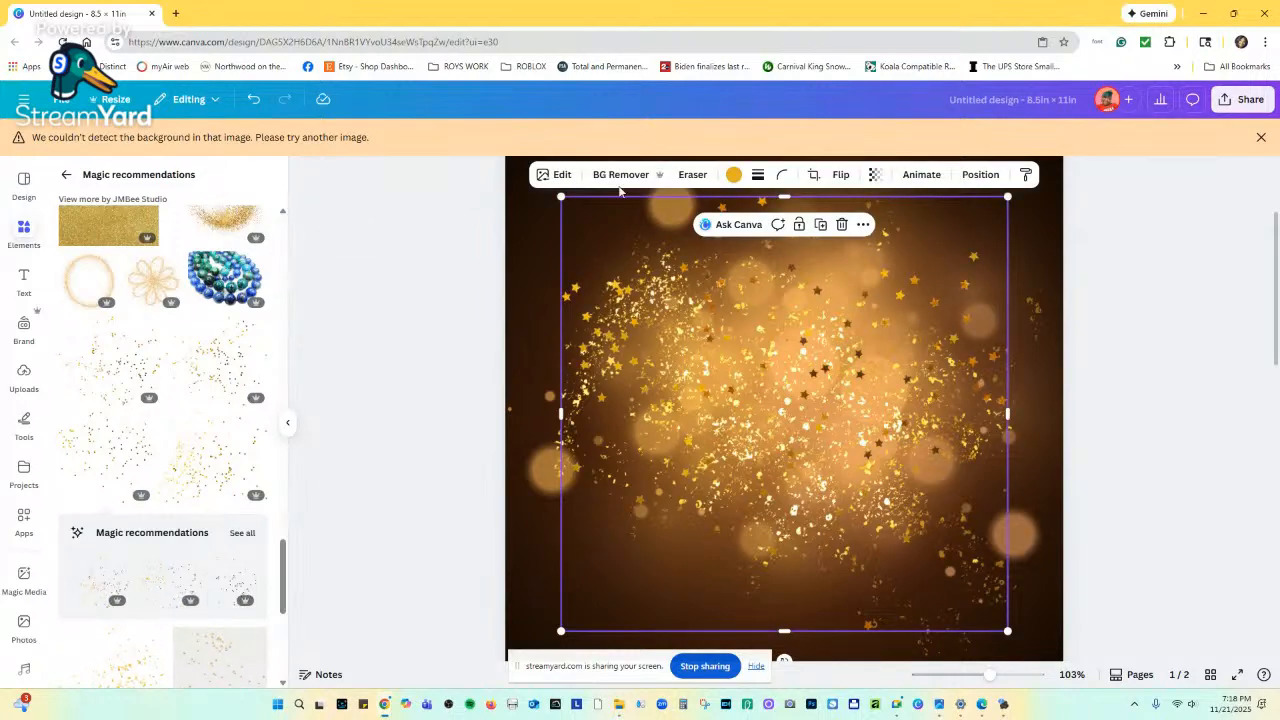
{"action": "left_click", "coordinate": [254, 99]}
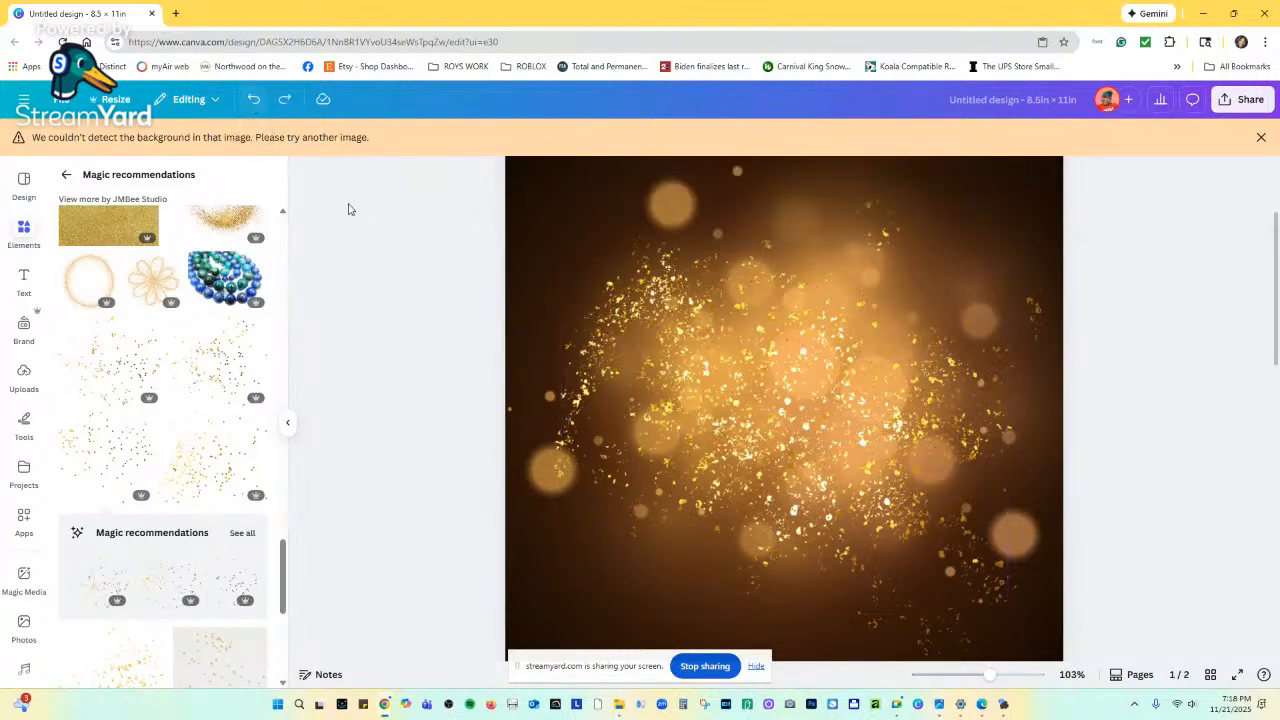
Scroll through the page 2 birthday flyer to compare it with page 1.
{"action": "scroll", "coordinate": [774, 446], "scroll_direction": "down", "scroll_amount": 5}
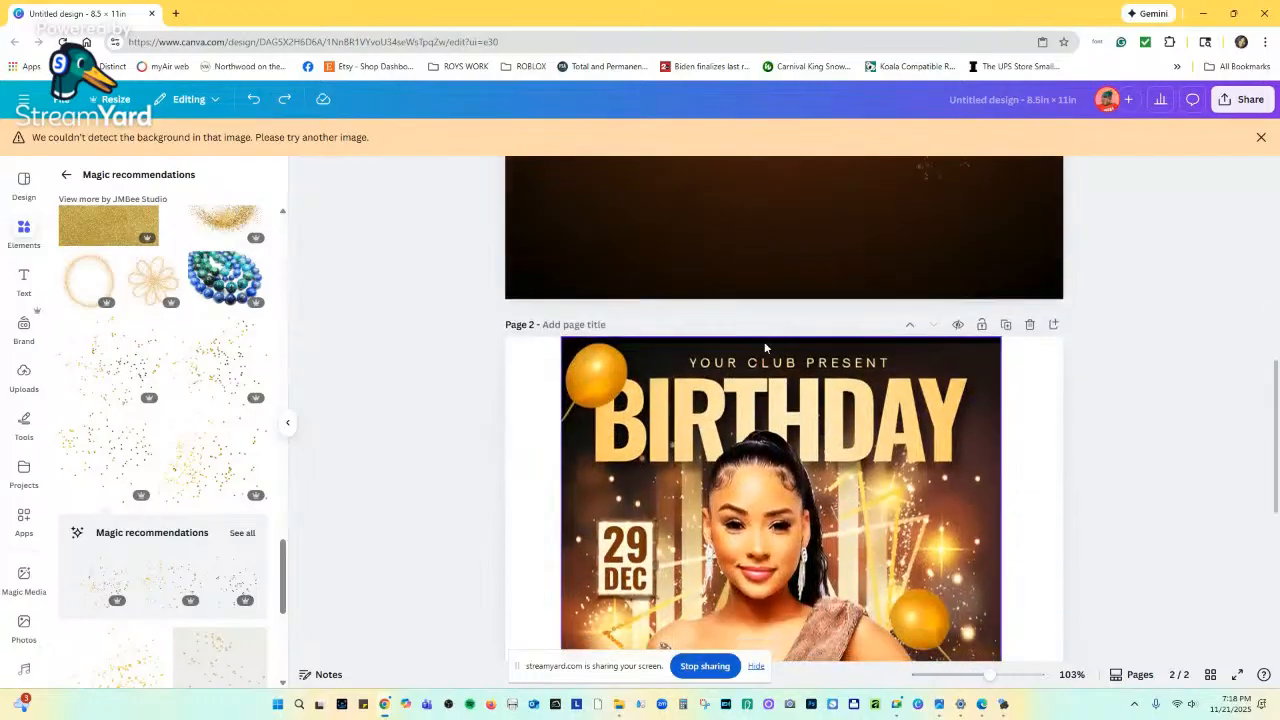
{"action": "scroll", "coordinate": [765, 347], "scroll_direction": "down", "scroll_amount": 2}
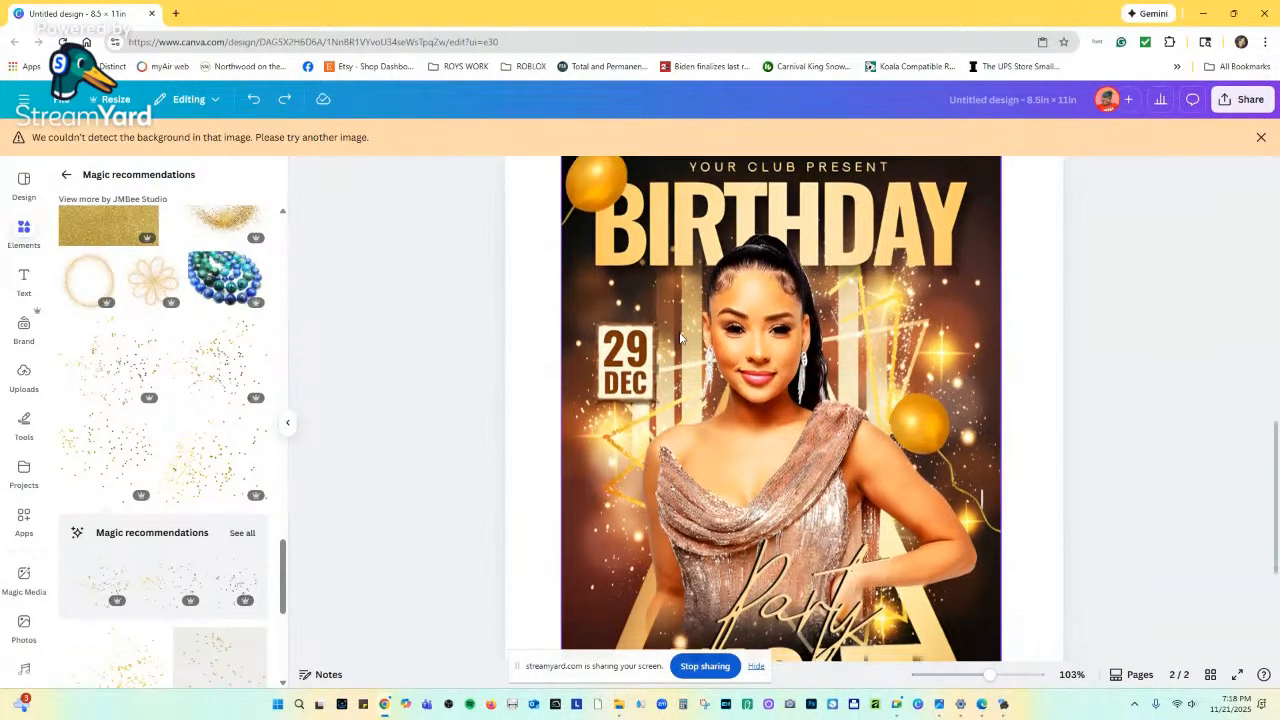
{"action": "scroll", "coordinate": [681, 320], "scroll_direction": "down", "scroll_amount": 2}
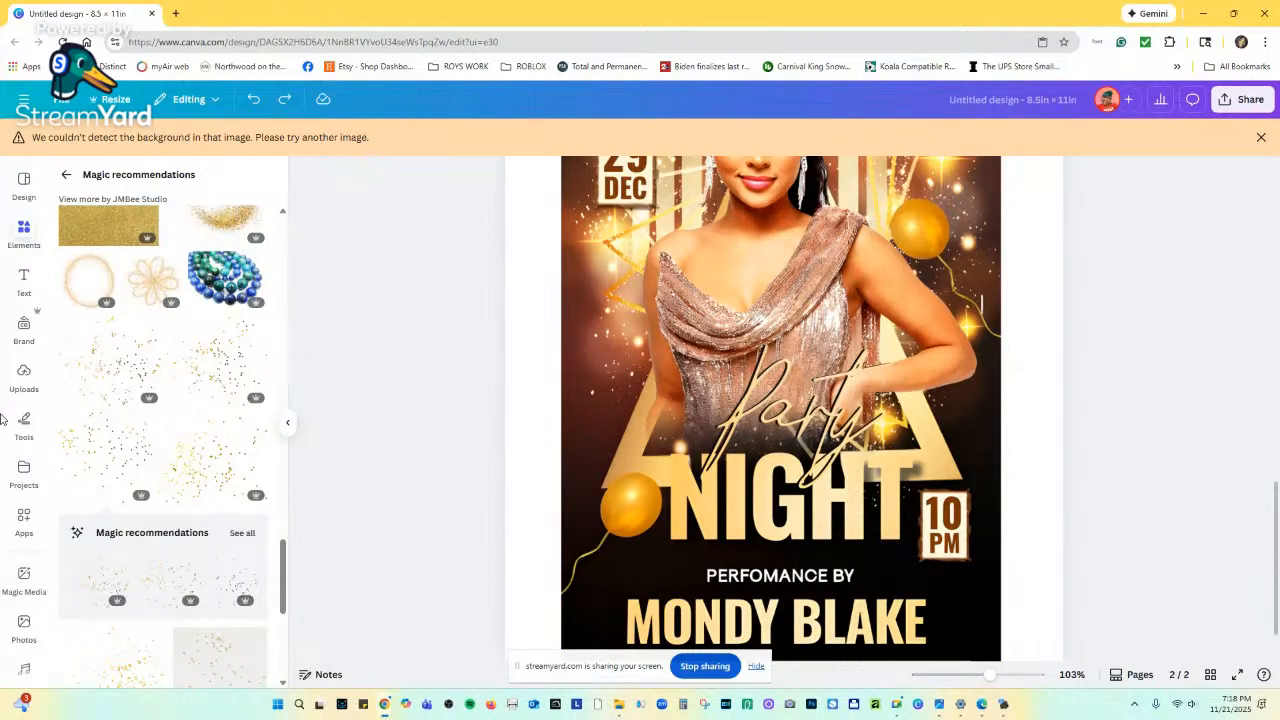
{"action": "scroll", "coordinate": [520, 491], "scroll_direction": "up", "scroll_amount": 3}
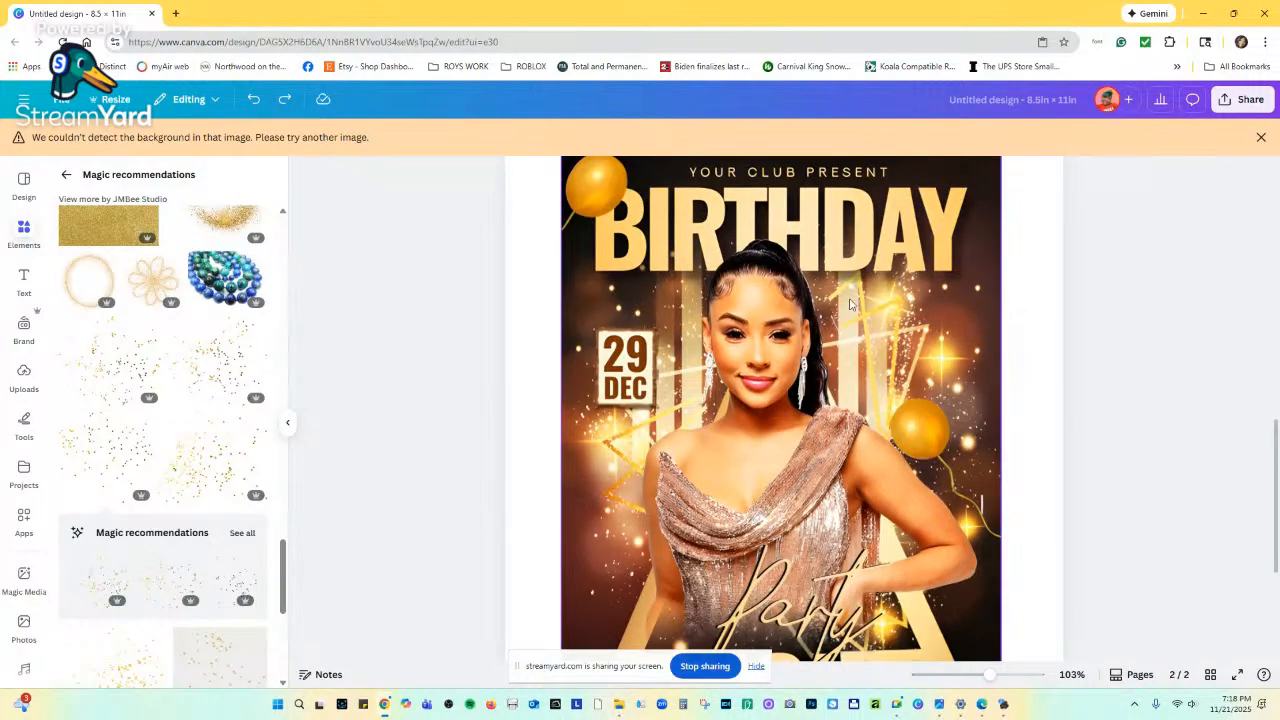
{"action": "scroll", "coordinate": [855, 365], "scroll_direction": "up", "scroll_amount": 5}
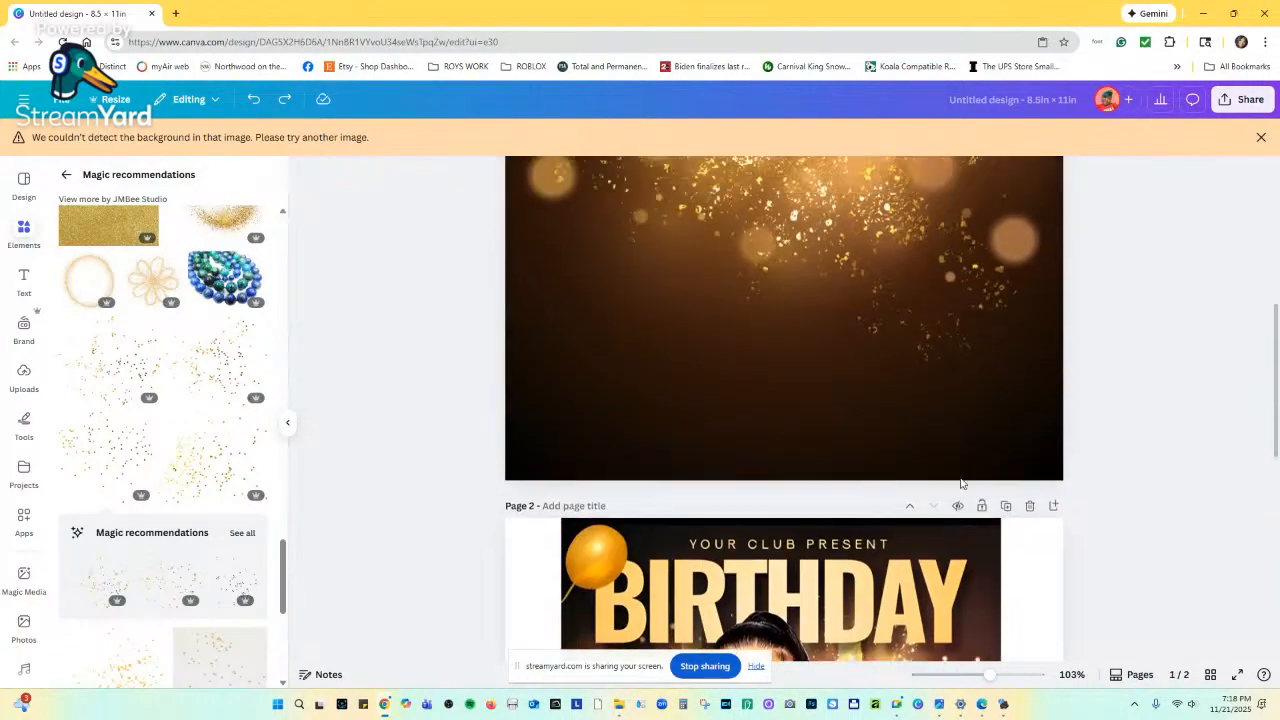
{"action": "scroll", "coordinate": [962, 484], "scroll_direction": "up", "scroll_amount": 2}
{"action": "scroll", "coordinate": [960, 482], "scroll_direction": "down", "scroll_amount": 3}
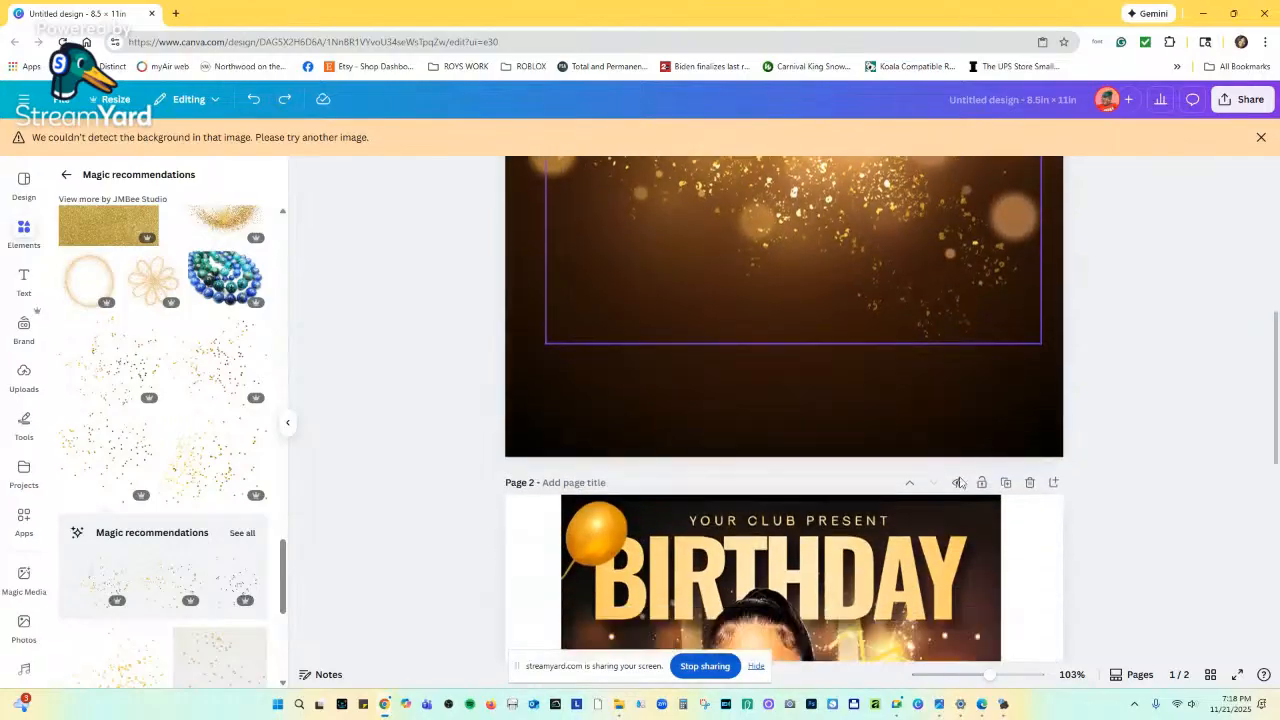
{"action": "scroll", "coordinate": [959, 483], "scroll_direction": "down", "scroll_amount": 4}
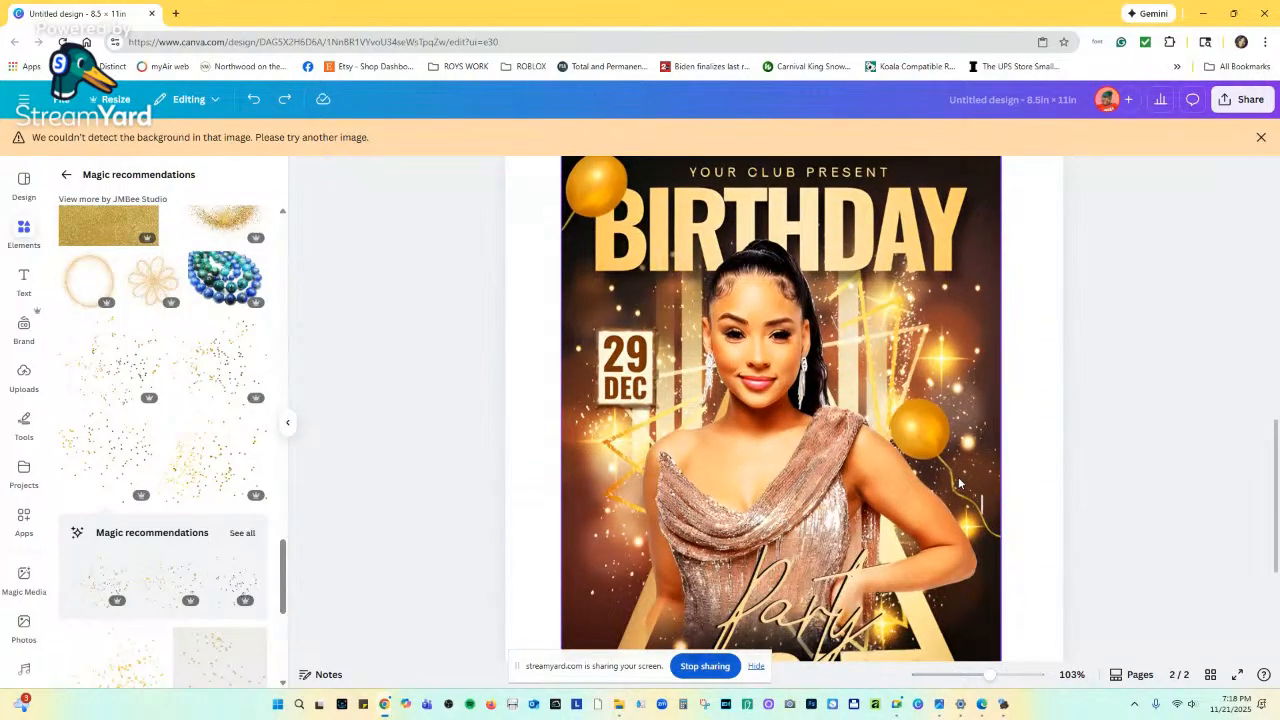
{"action": "scroll", "coordinate": [958, 483], "scroll_direction": "down", "scroll_amount": 2}
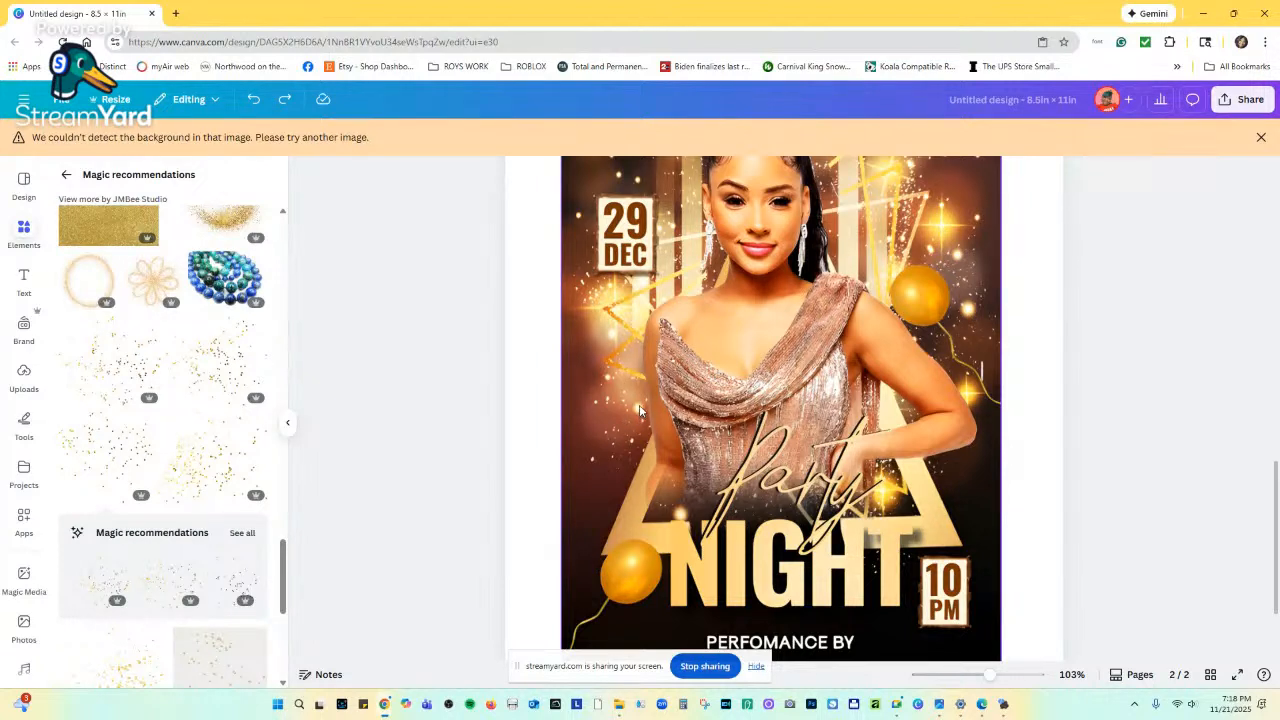
Go back to the sparkles photo results and scroll up to page 1.
{"action": "left_click", "coordinate": [66, 174]}
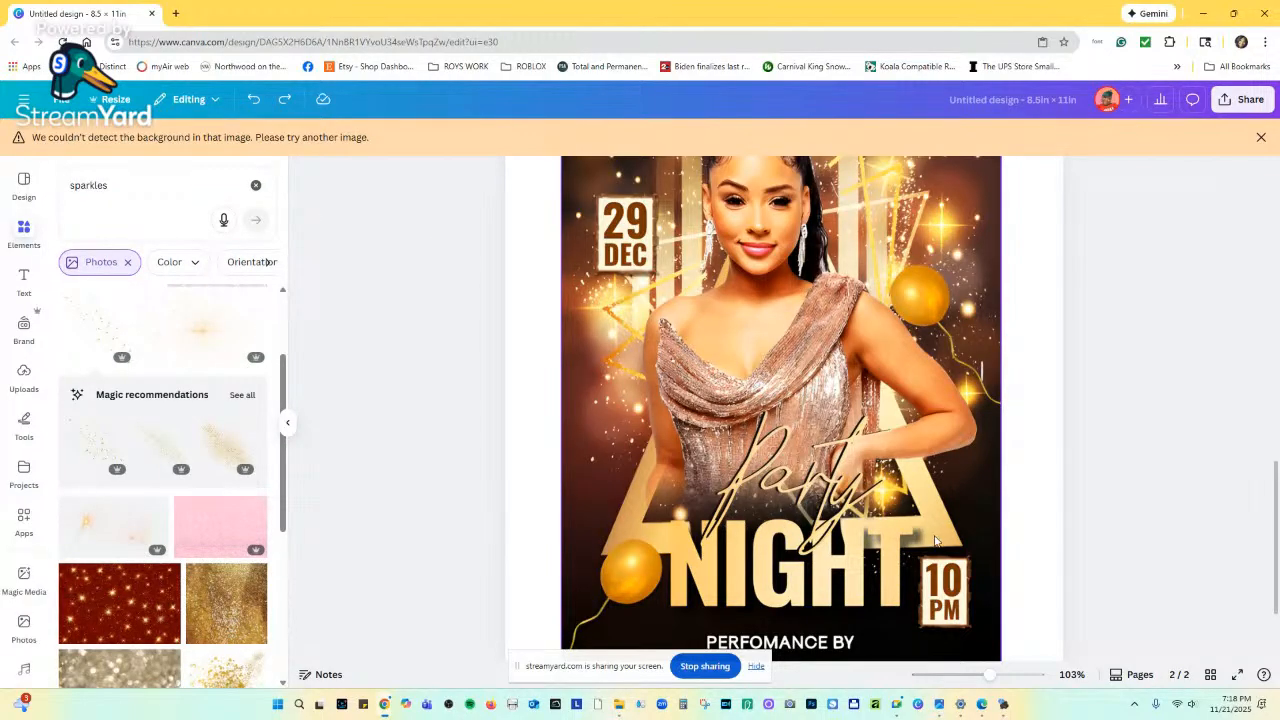
{"action": "scroll", "coordinate": [936, 499], "scroll_direction": "up", "scroll_amount": 3}
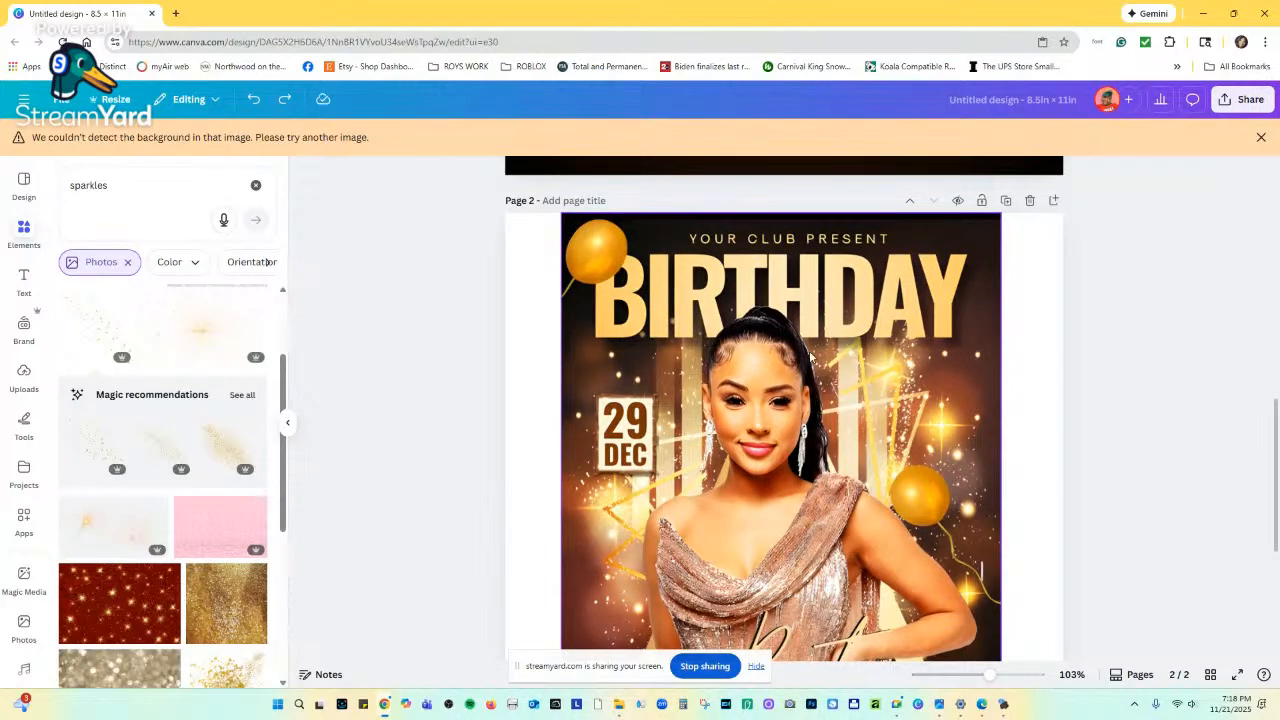
{"action": "scroll", "coordinate": [778, 538], "scroll_direction": "down", "scroll_amount": 3}
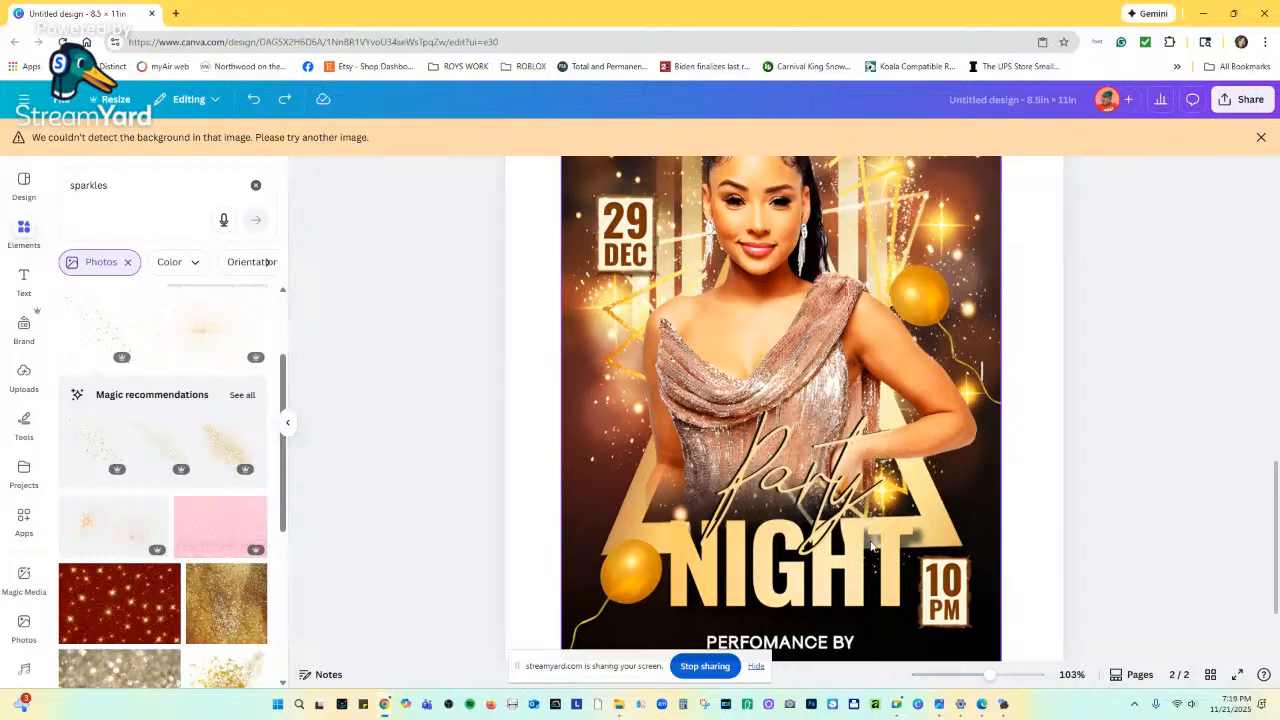
{"action": "scroll", "coordinate": [703, 435], "scroll_direction": "up", "scroll_amount": 10}
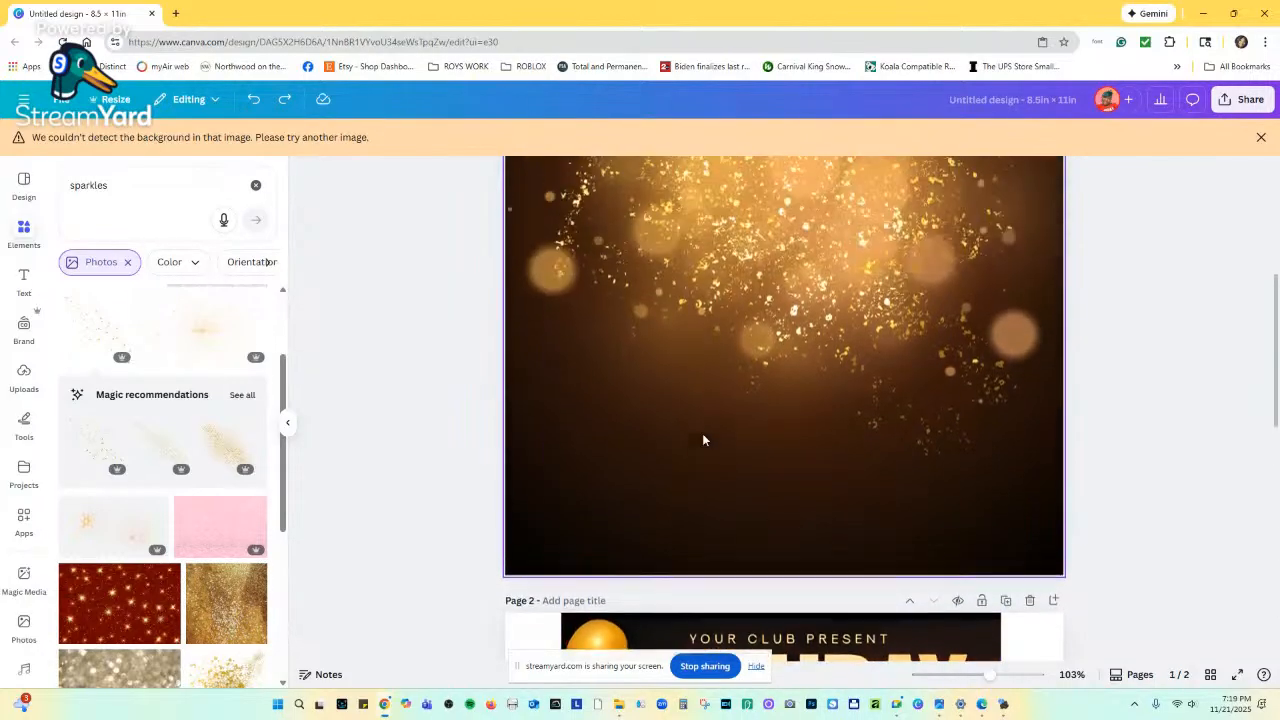
Clear the sparkles search and add a square from the Rectangle shapes to page 1.
{"action": "left_click", "coordinate": [23, 230]}
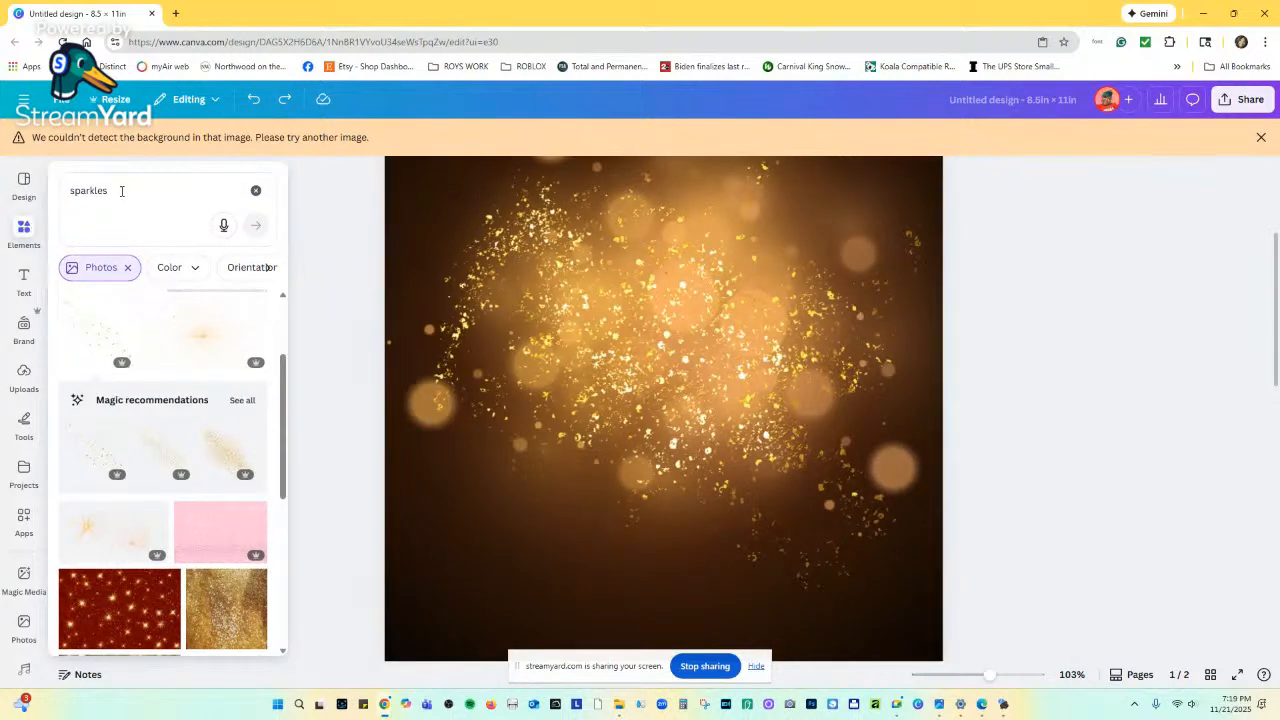
{"action": "left_click", "coordinate": [252, 191]}
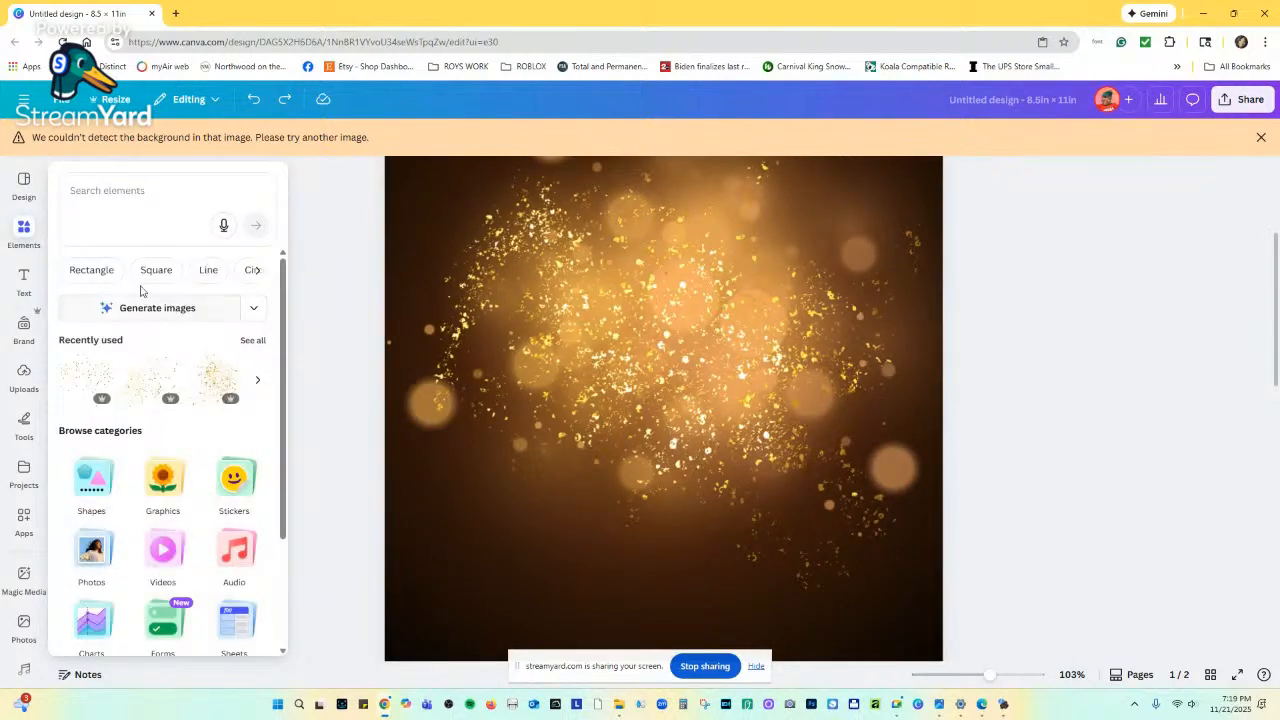
{"action": "left_click", "coordinate": [93, 272]}
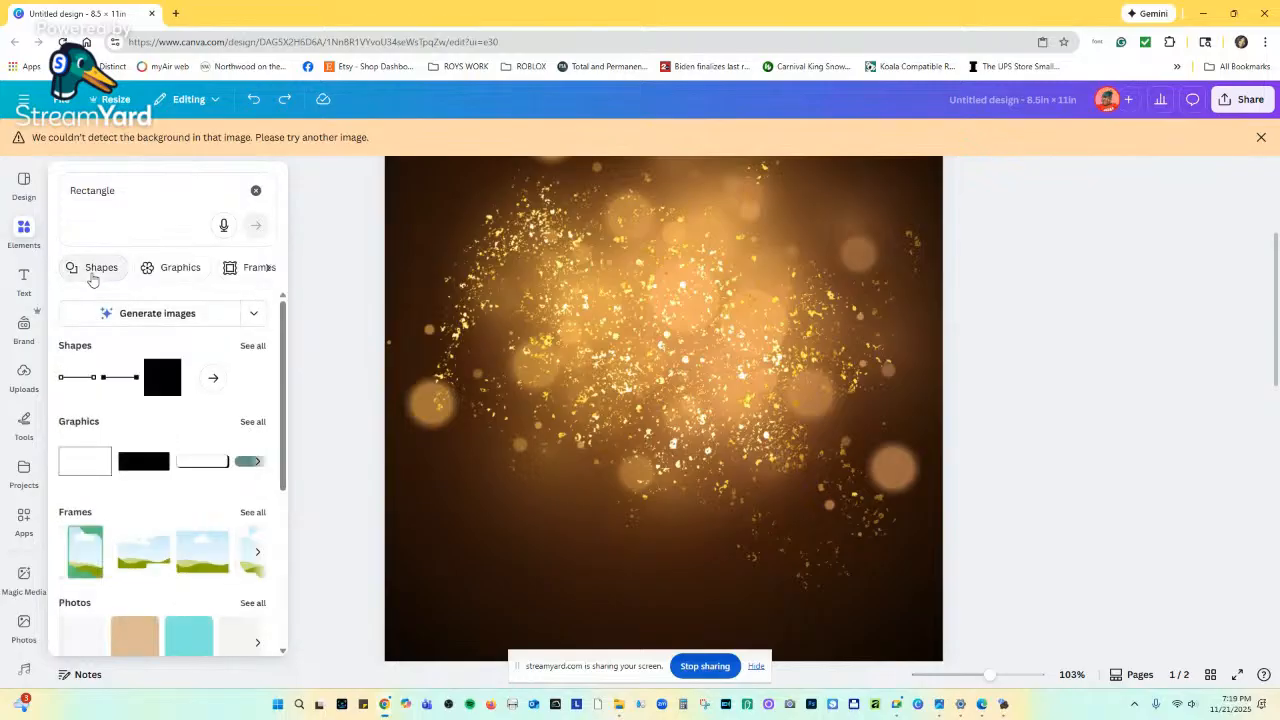
{"action": "scroll", "coordinate": [90, 335], "scroll_direction": "down", "scroll_amount": 1}
{"action": "scroll", "coordinate": [105, 338], "scroll_direction": "up", "scroll_amount": 1}
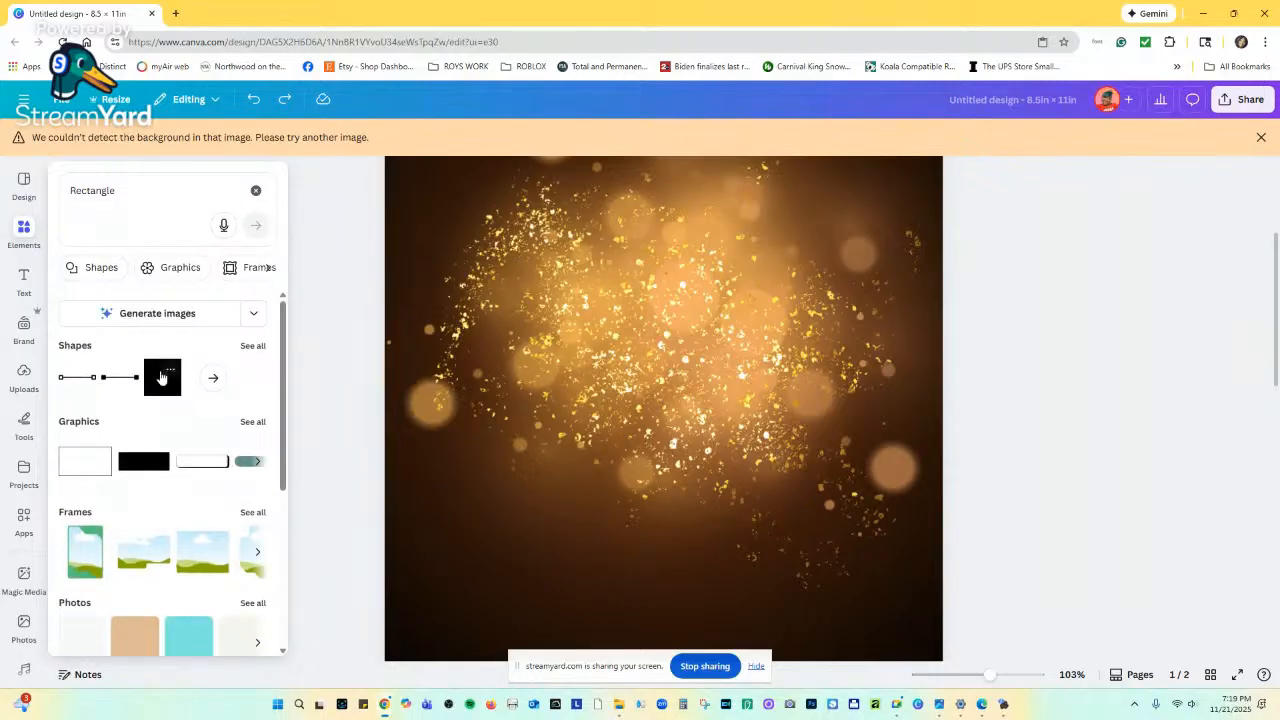
{"action": "left_click", "coordinate": [162, 377]}
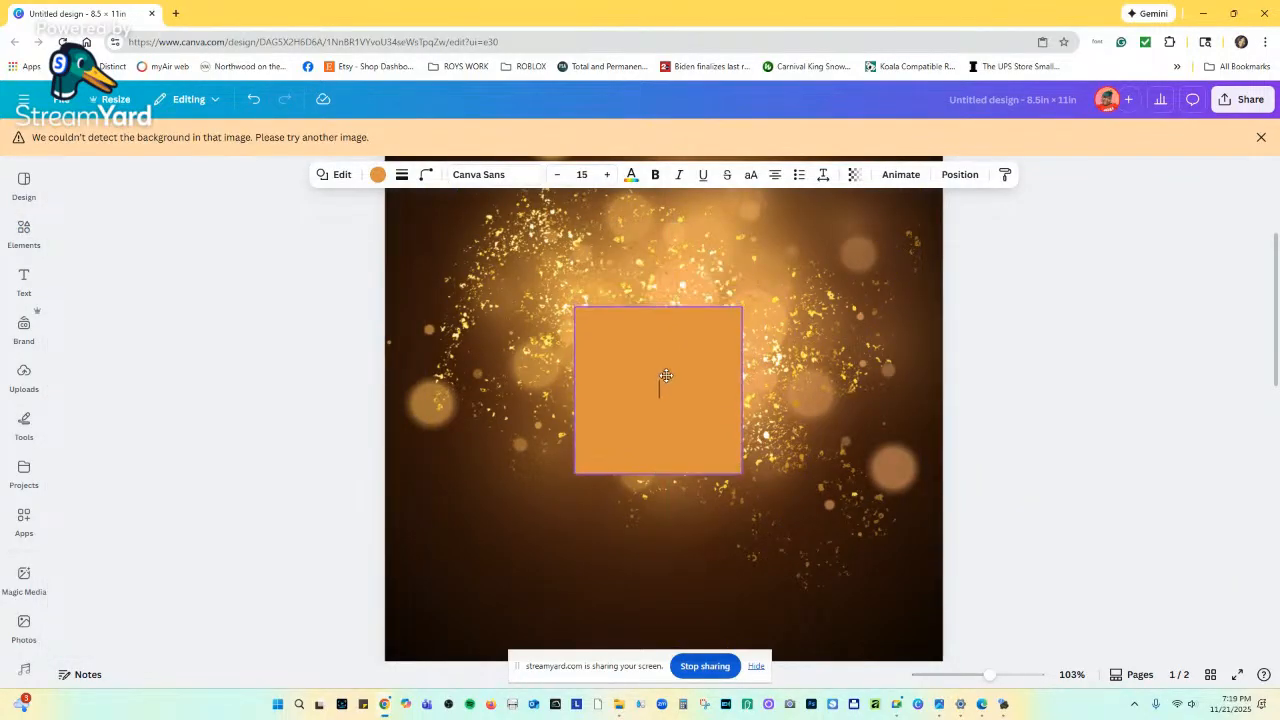
{"action": "left_click", "coordinate": [666, 376]}
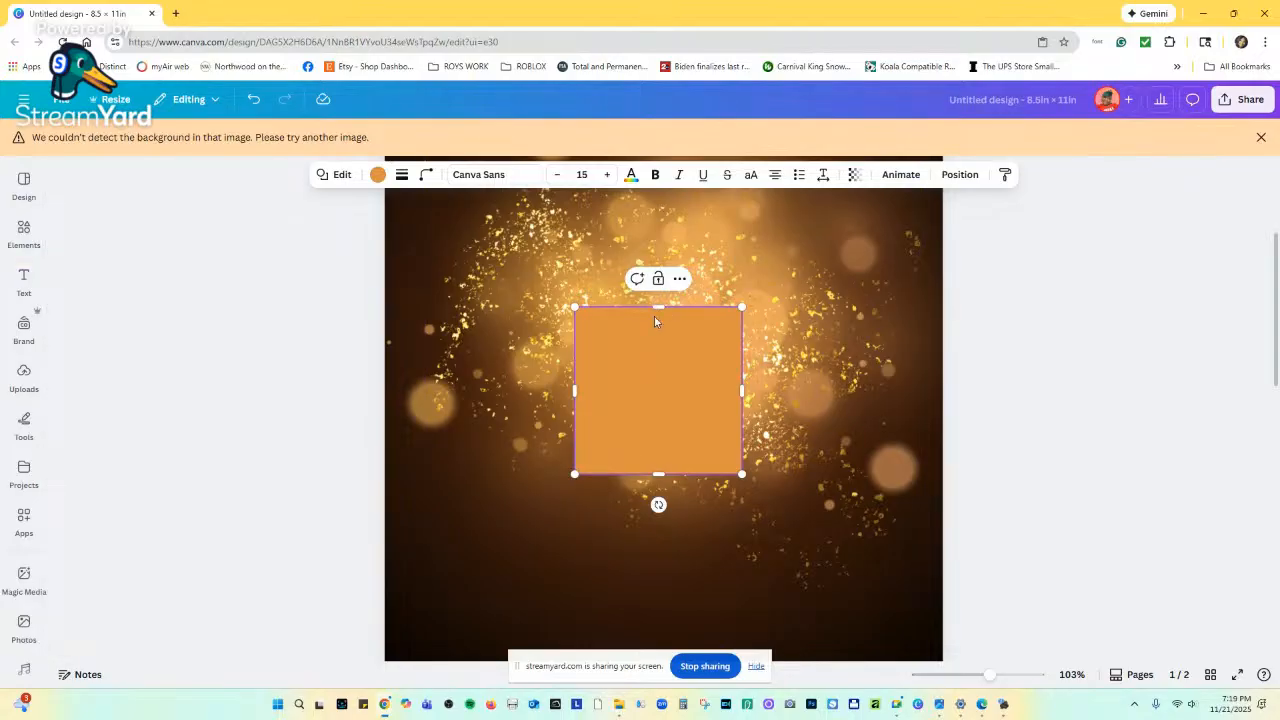
Give the square a solid black outline of weight about 39 and no fill.
{"action": "left_click", "coordinate": [401, 174]}
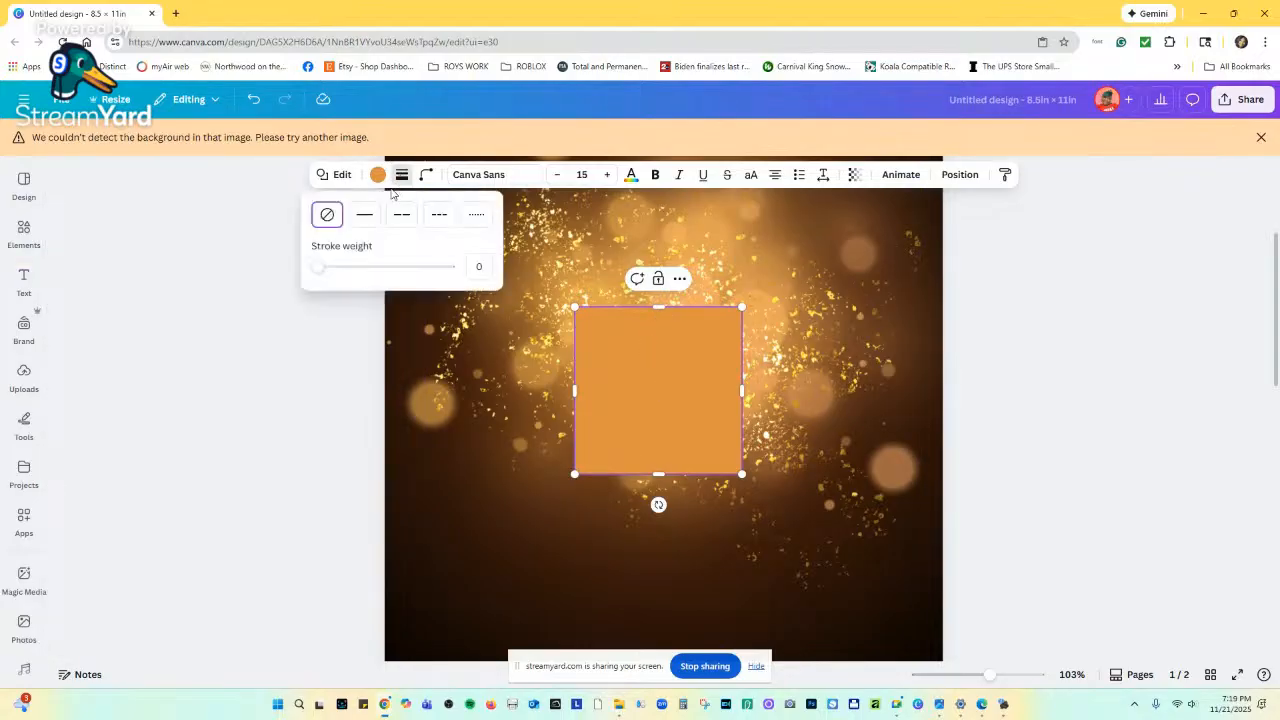
{"action": "mouse_move", "coordinate": [317, 266]}
{"action": "left_mouse_down"}
{"action": "mouse_move", "coordinate": [391, 268]}
{"action": "mouse_move", "coordinate": [368, 275]}
{"action": "left_mouse_up"}
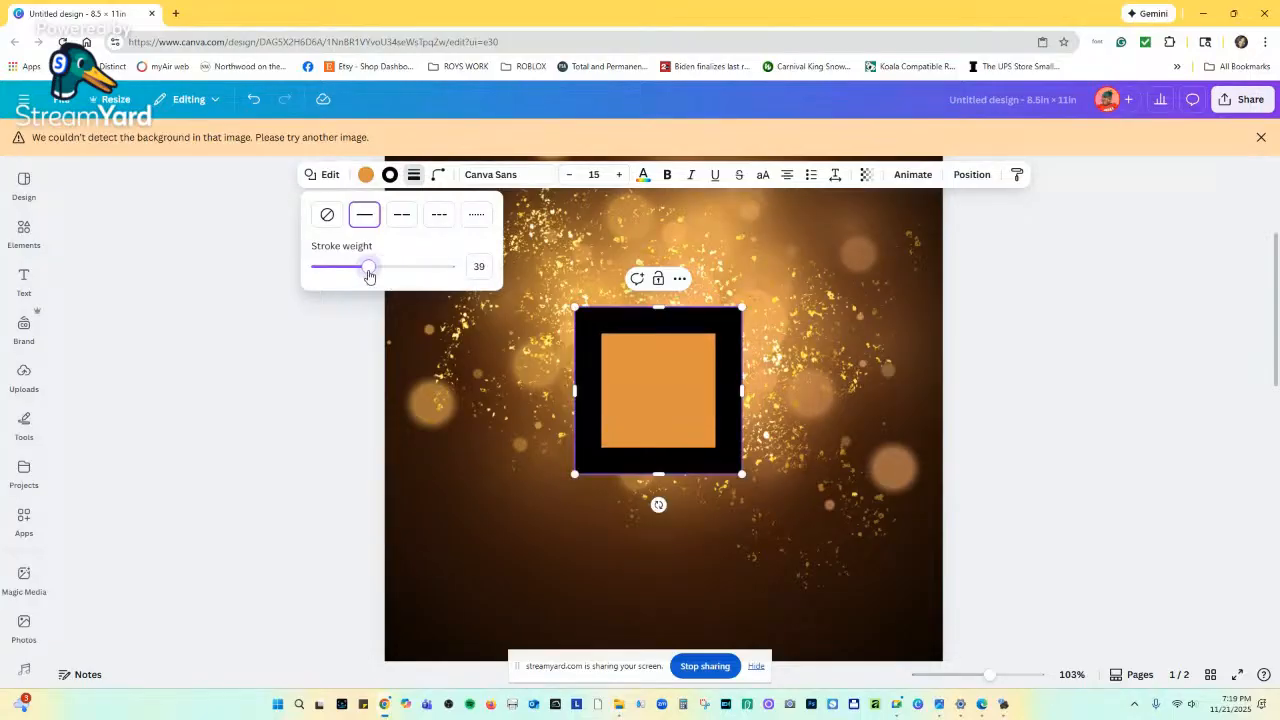
{"action": "left_click", "coordinate": [366, 174]}
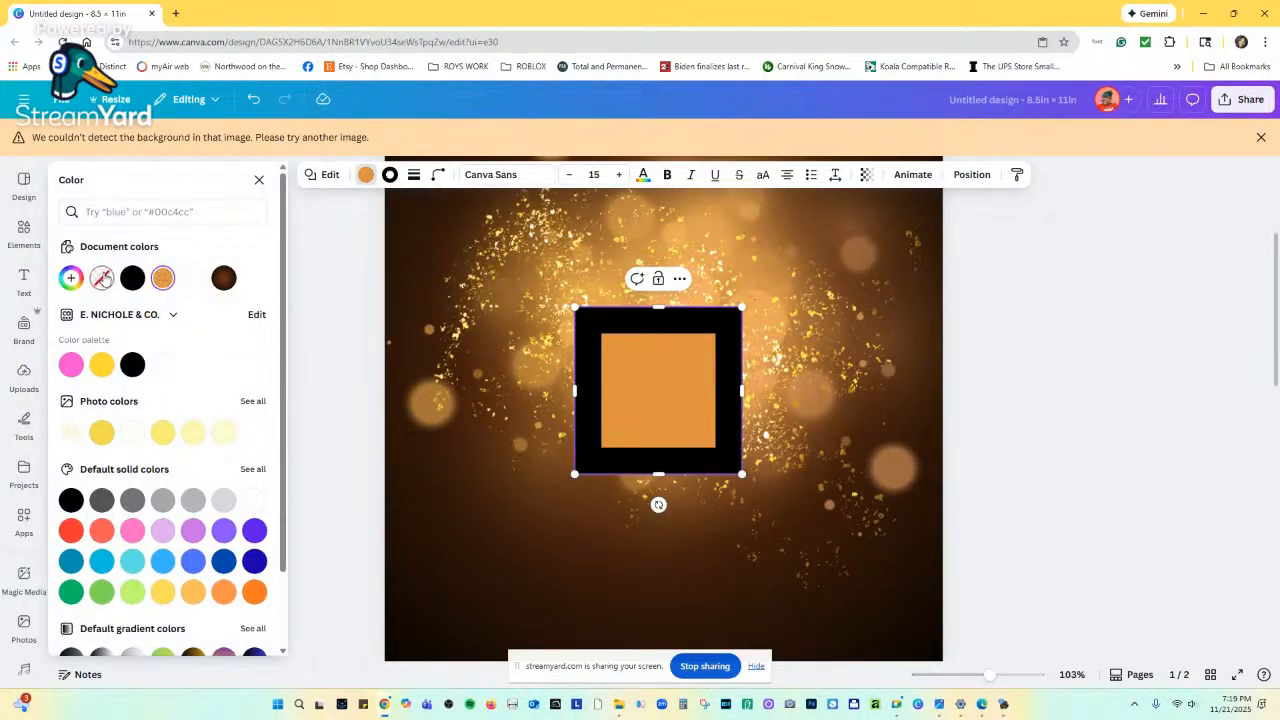
{"action": "left_click", "coordinate": [102, 278]}
{"action": "scroll", "coordinate": [676, 400], "scroll_direction": "down", "scroll_amount": 5}
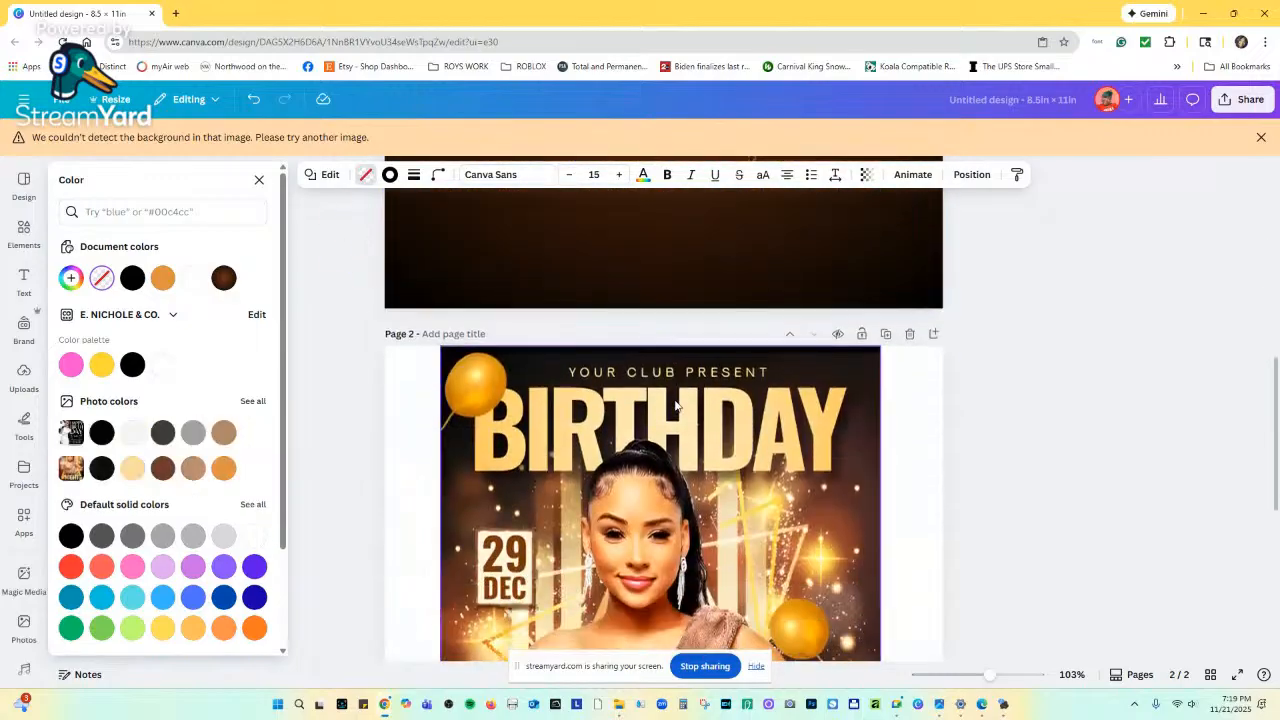
{"action": "scroll", "coordinate": [676, 404], "scroll_direction": "down", "scroll_amount": 3}
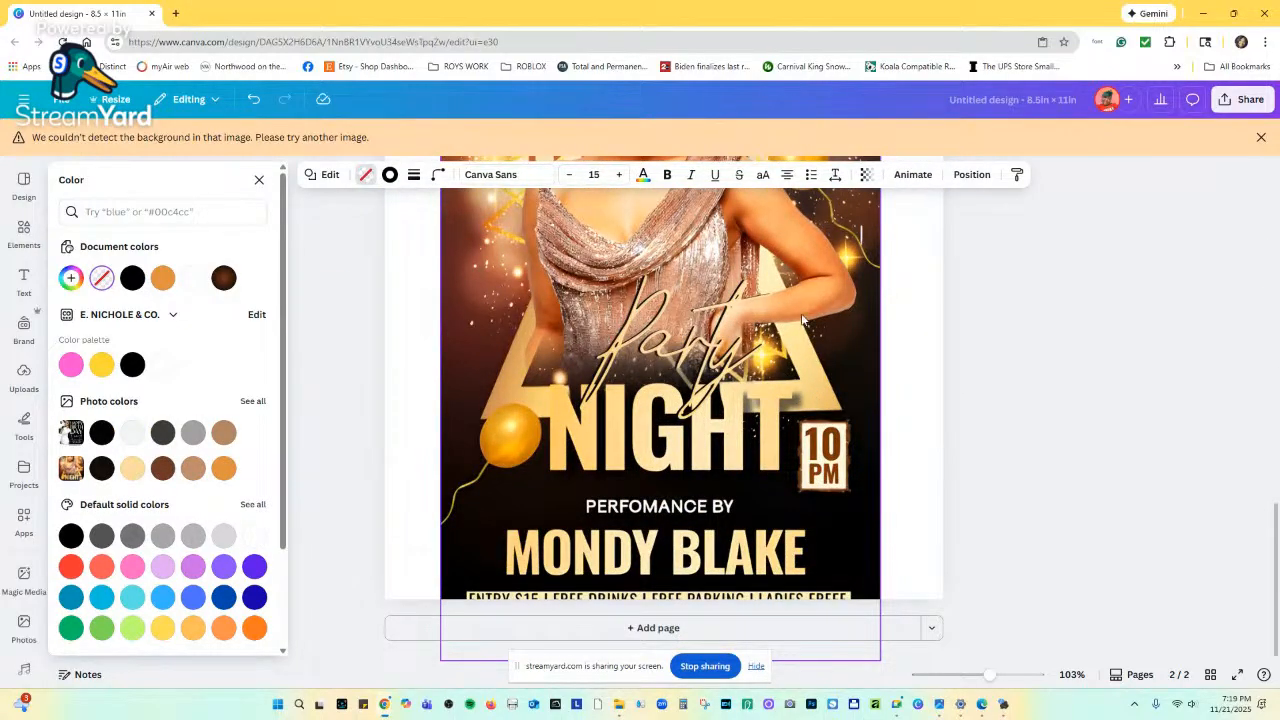
{"action": "scroll", "coordinate": [522, 291], "scroll_direction": "up", "scroll_amount": 3}
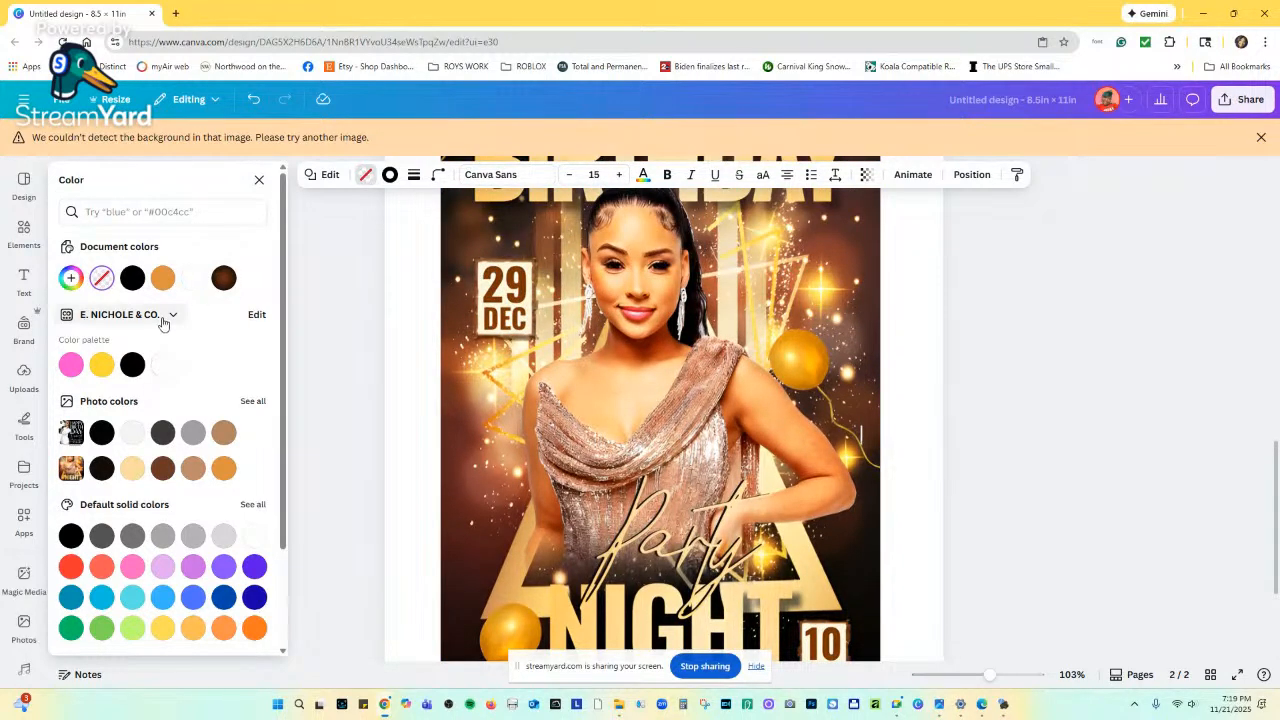
Reopen the Rectangle shape results, show all, then clear the search and filter.
{"action": "left_click", "coordinate": [22, 235]}
{"action": "left_click", "coordinate": [22, 235]}
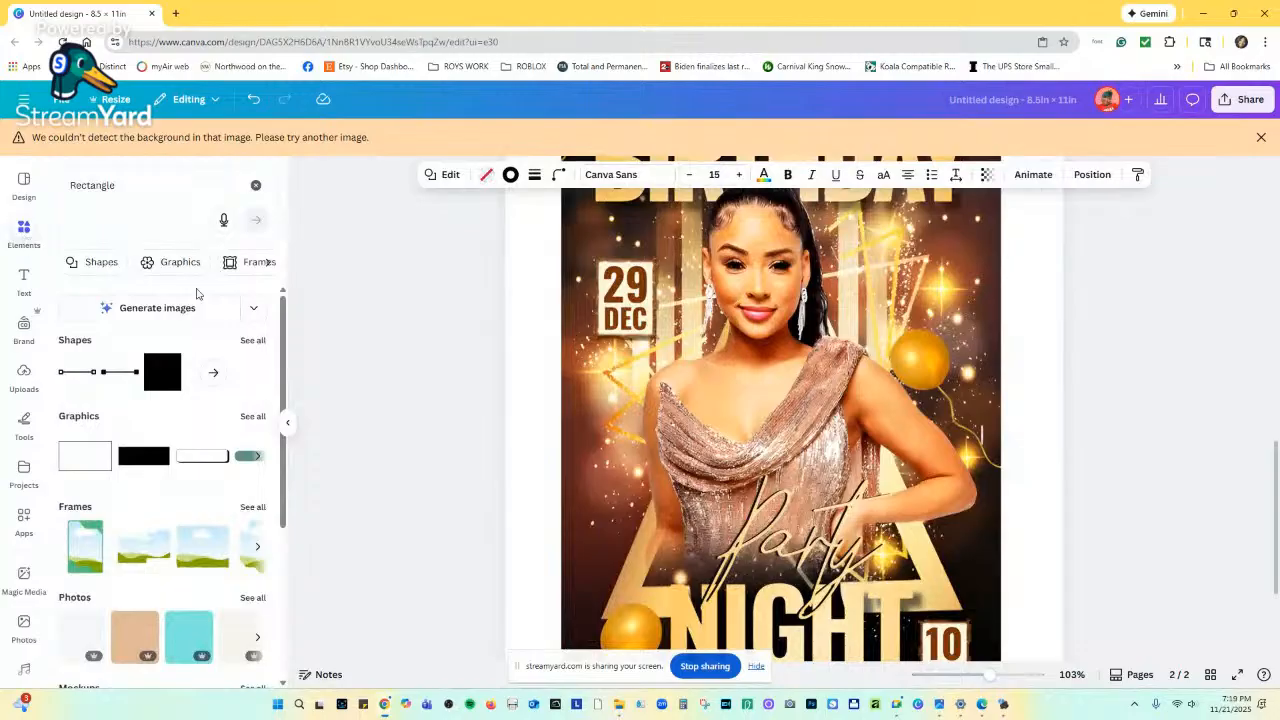
{"action": "left_click", "coordinate": [251, 340]}
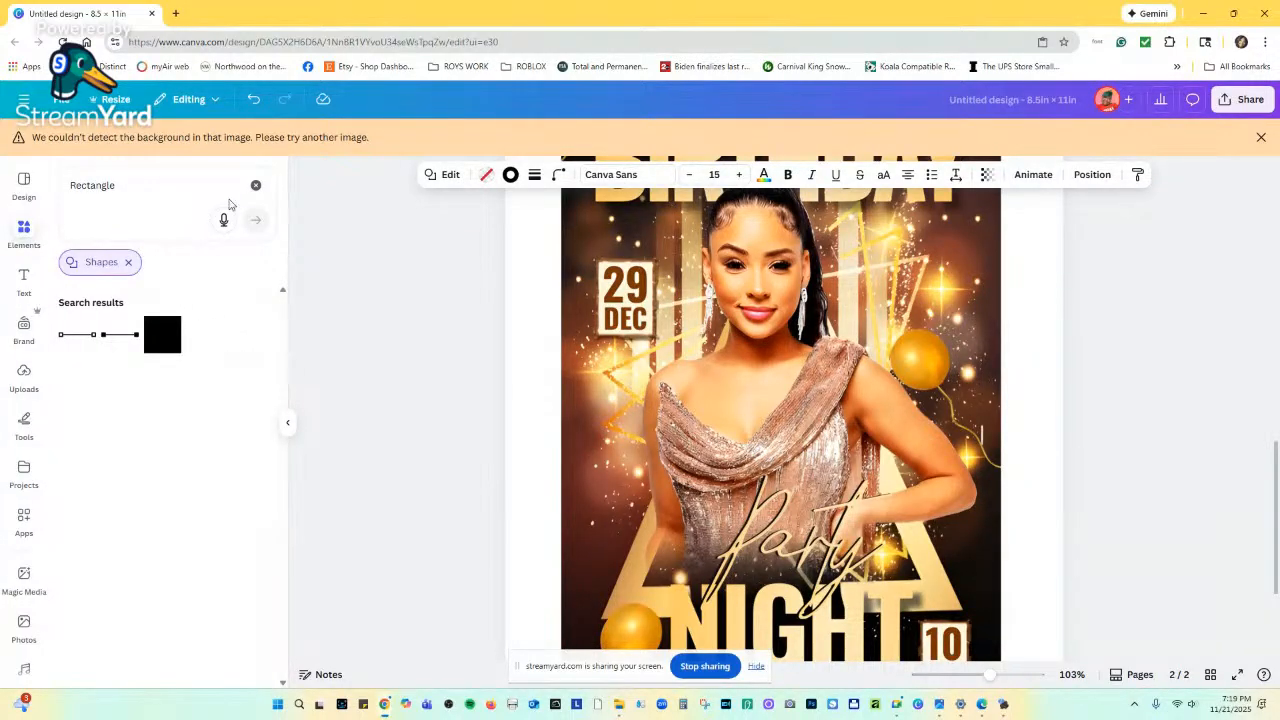
{"action": "left_click", "coordinate": [255, 185]}
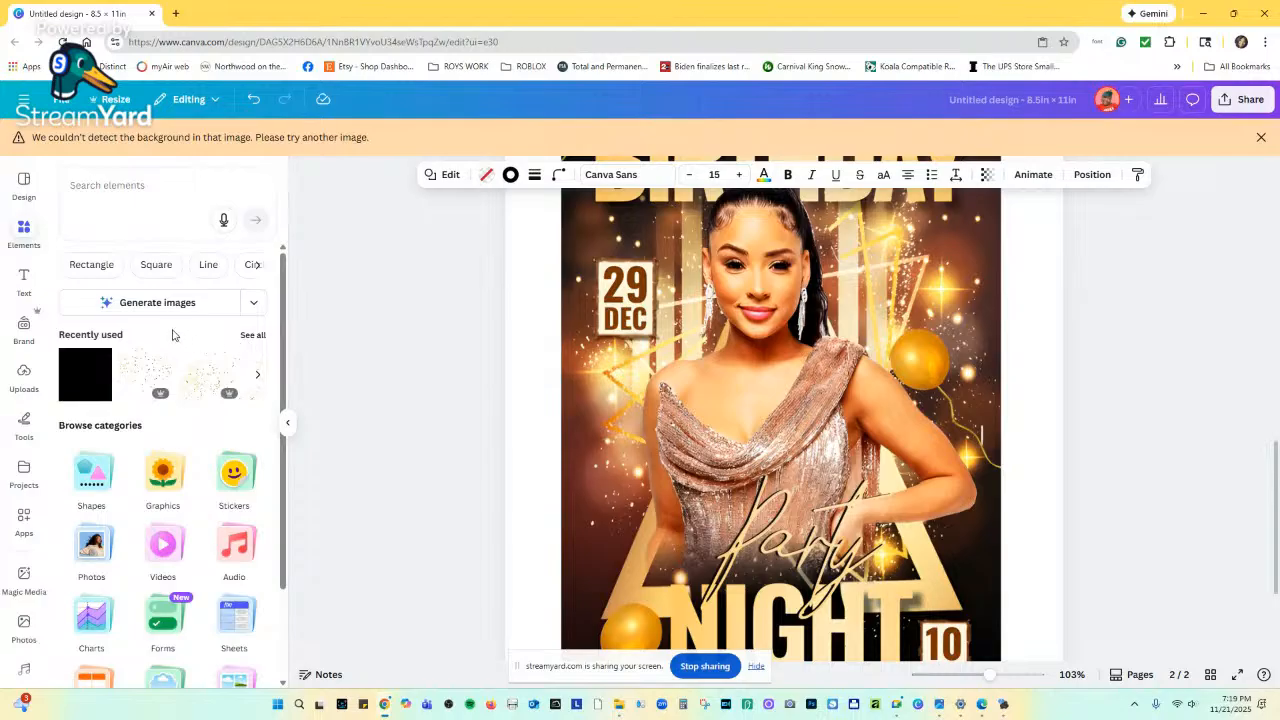
Browse back and forth through the suggested element searches.
{"action": "left_click", "coordinate": [257, 266]}
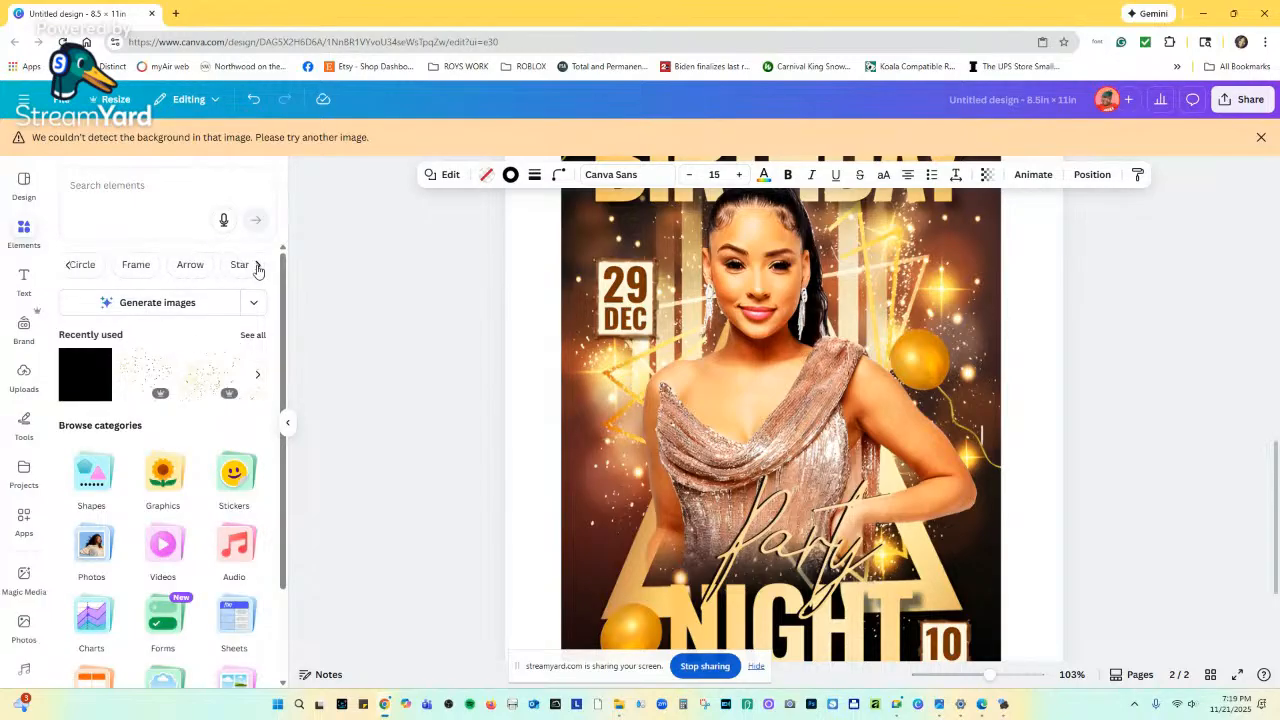
{"action": "left_click", "coordinate": [257, 266]}
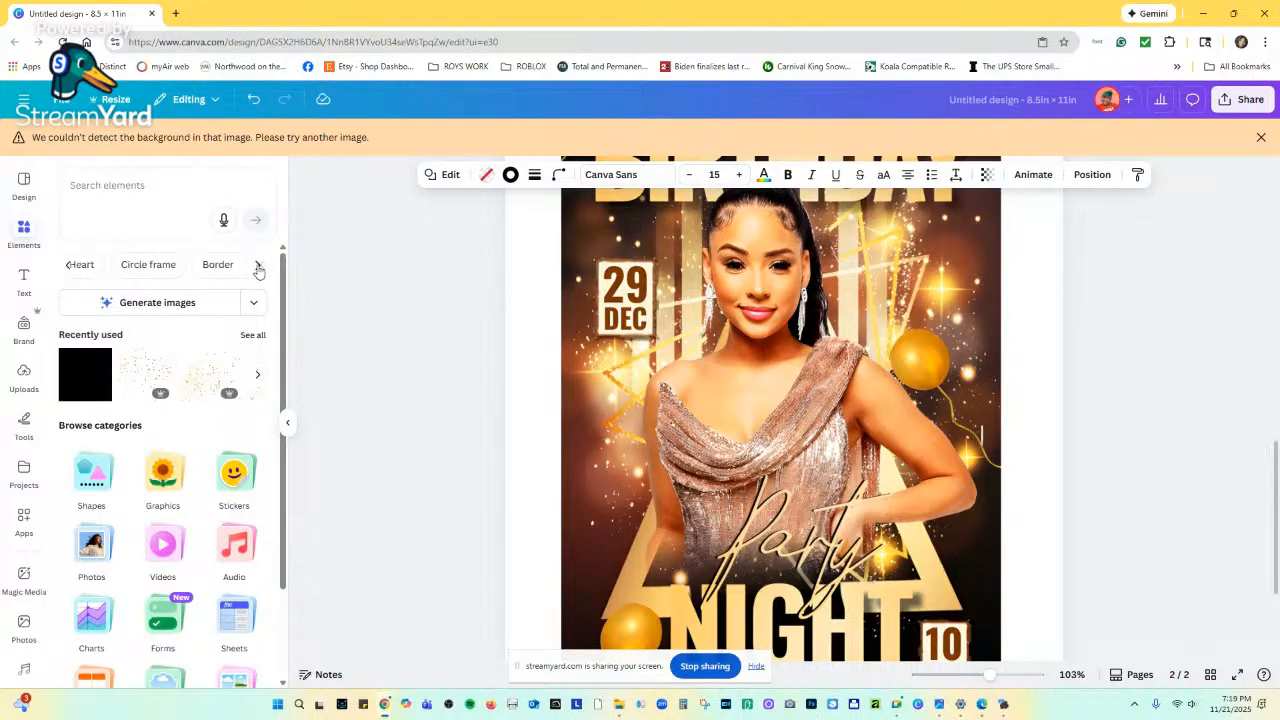
{"action": "left_click", "coordinate": [257, 266]}
{"action": "left_click", "coordinate": [257, 266]}
{"action": "left_click", "coordinate": [257, 266]}
{"action": "left_click", "coordinate": [257, 266]}
{"action": "left_click", "coordinate": [257, 266]}
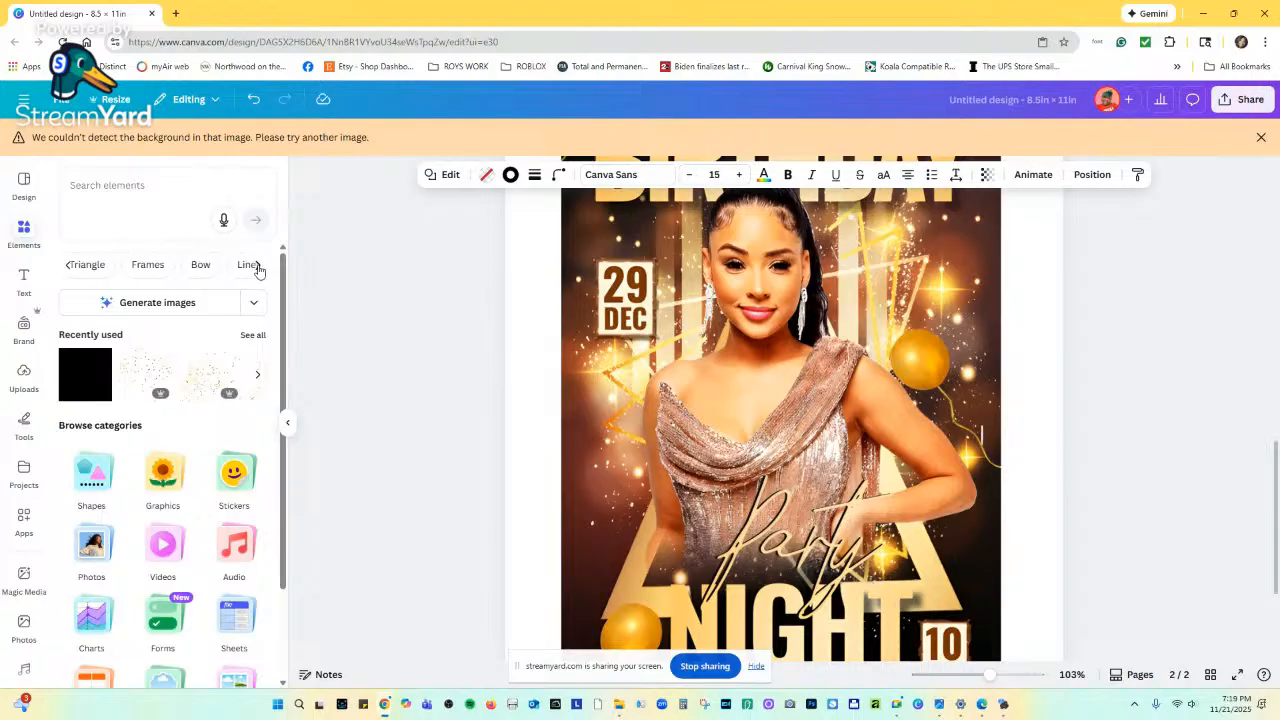
{"action": "left_click", "coordinate": [69, 266]}
{"action": "left_click", "coordinate": [69, 266]}
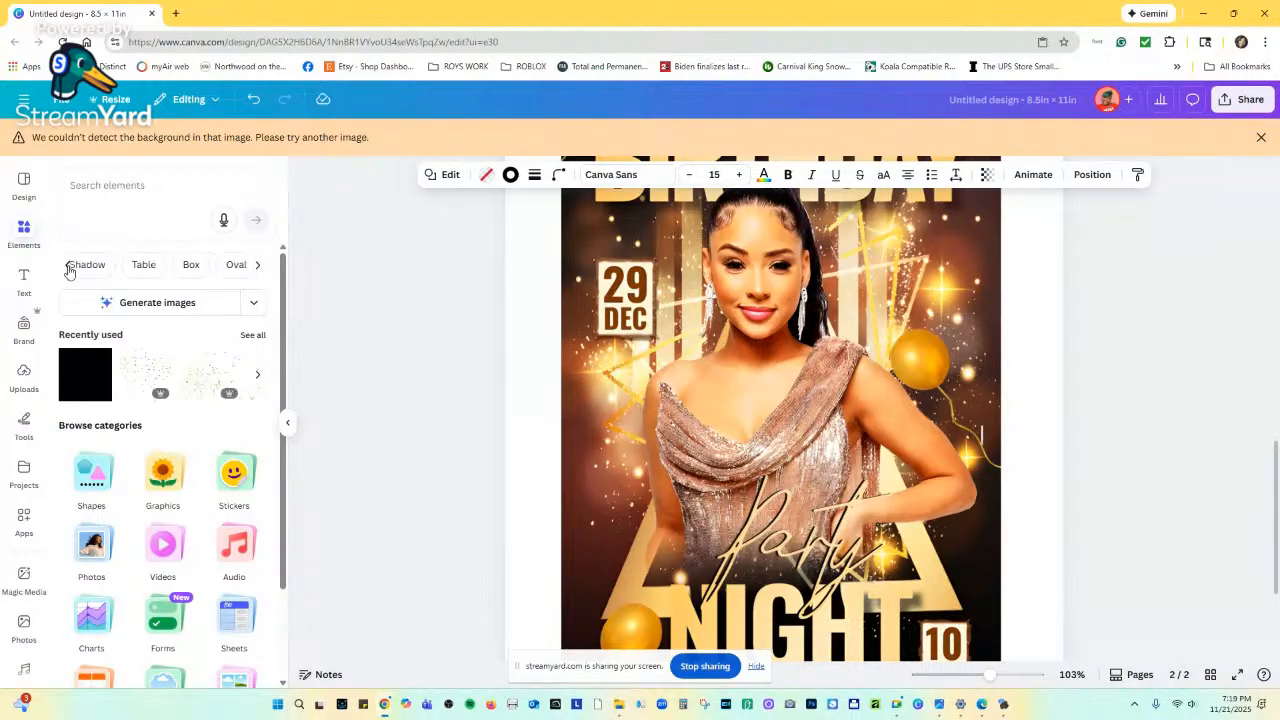
{"action": "left_click", "coordinate": [260, 267]}
{"action": "left_click", "coordinate": [259, 267]}
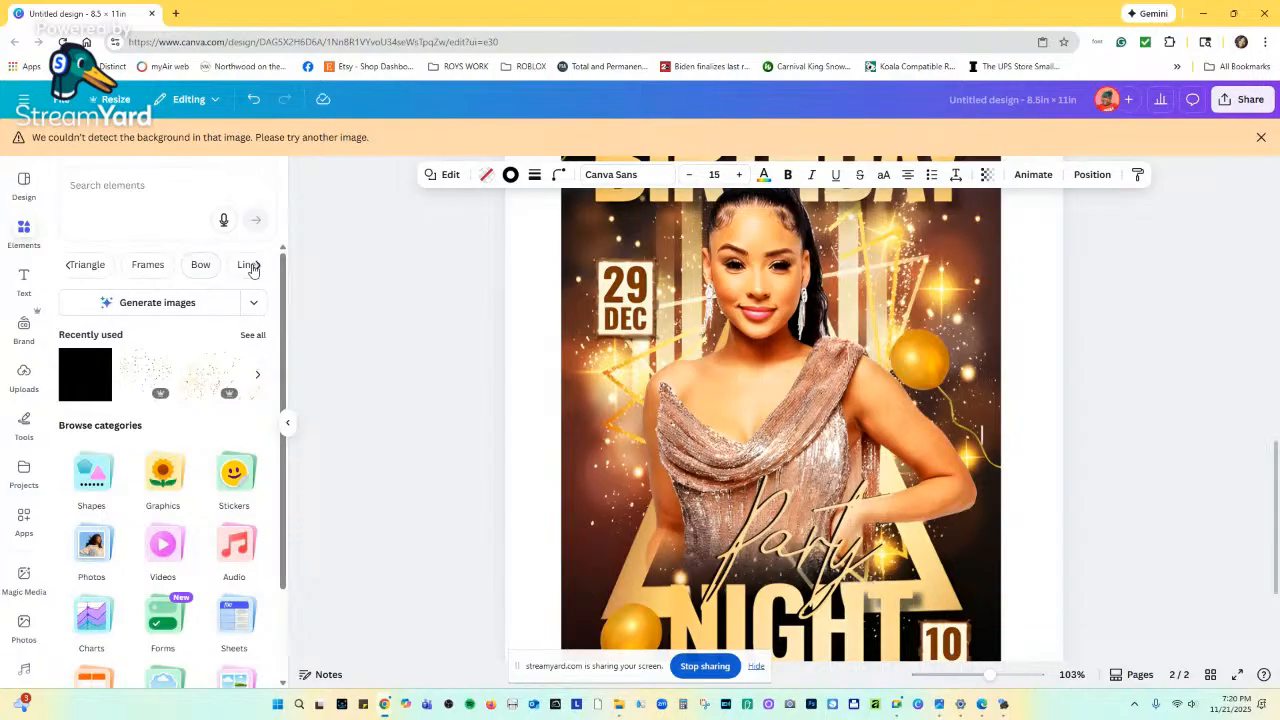
{"action": "left_click", "coordinate": [255, 267]}
Search elements for 'shapes' and show all shape results.
{"action": "left_click", "coordinate": [255, 267]}
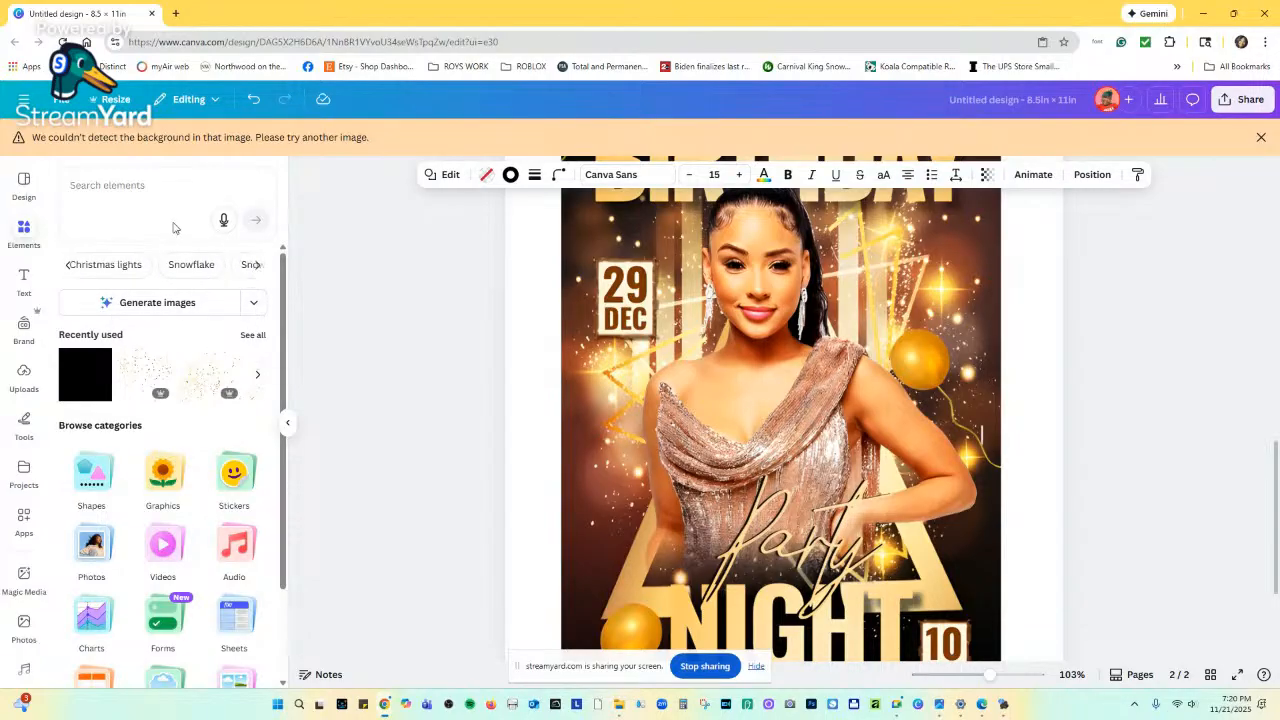
{"action": "left_click", "coordinate": [158, 186]}
{"action": "type", "text": "shapes"}
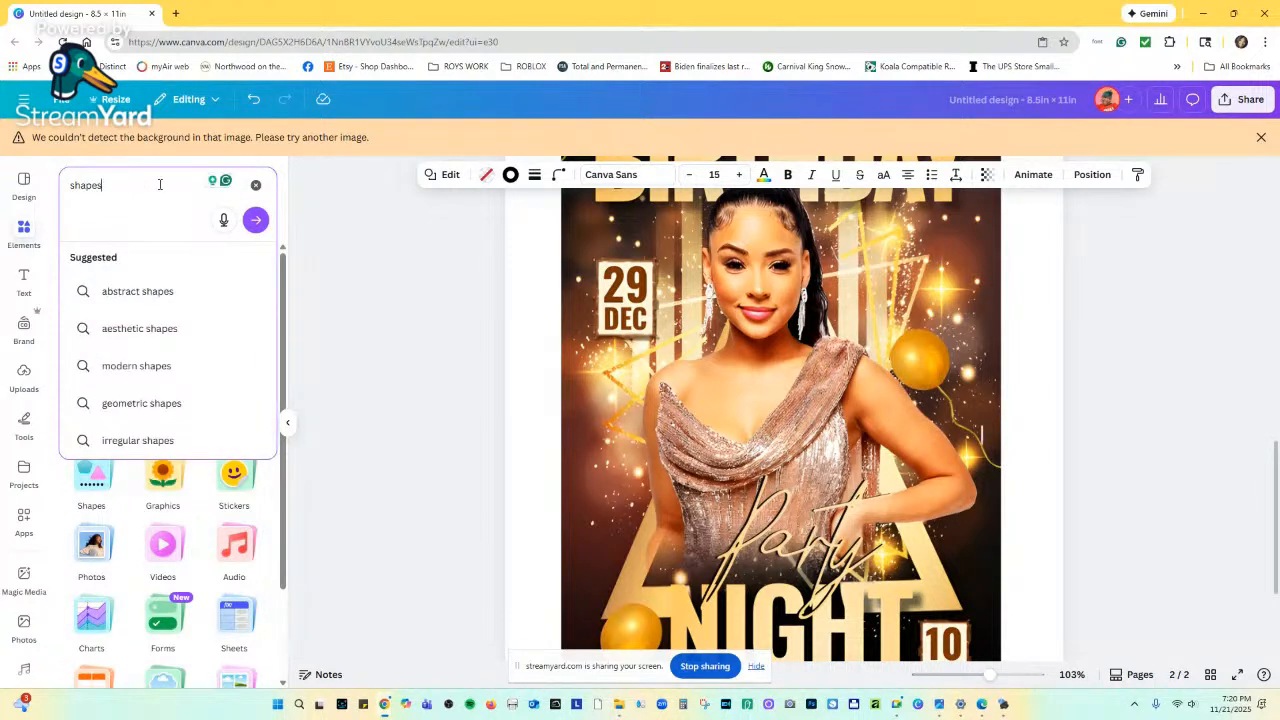
{"action": "key", "text": "Return"}
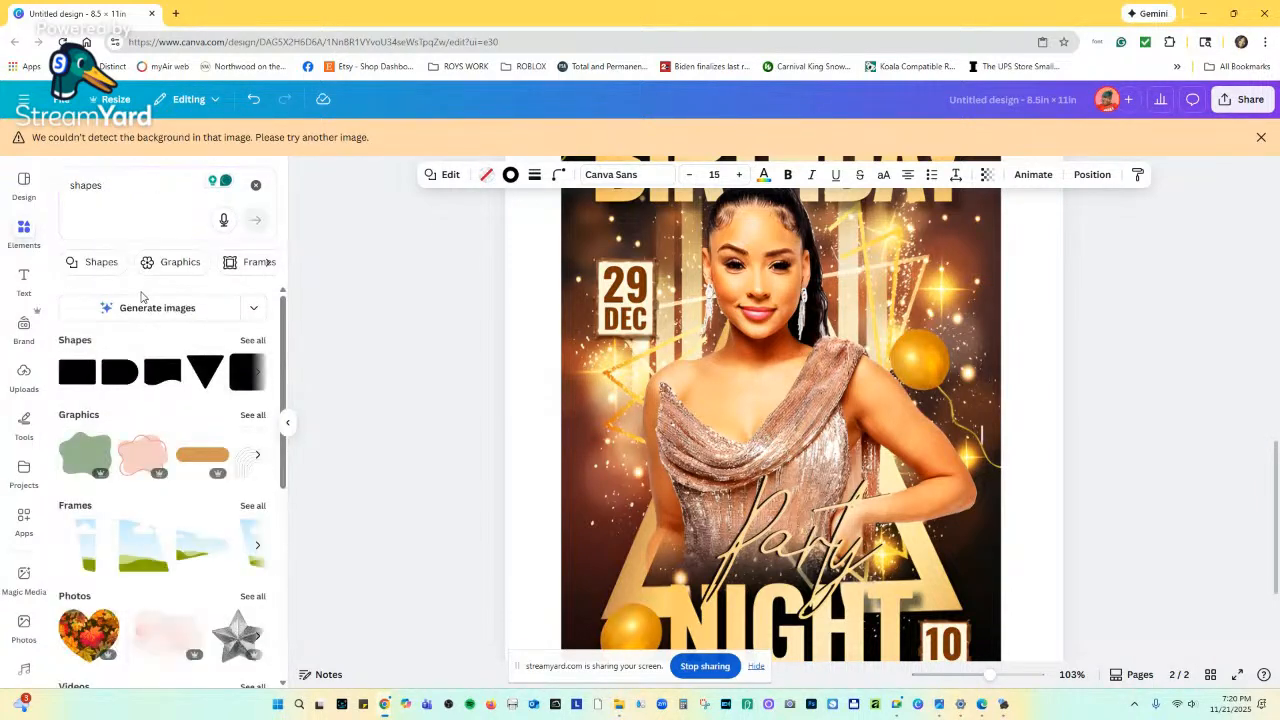
{"action": "left_click", "coordinate": [251, 342]}
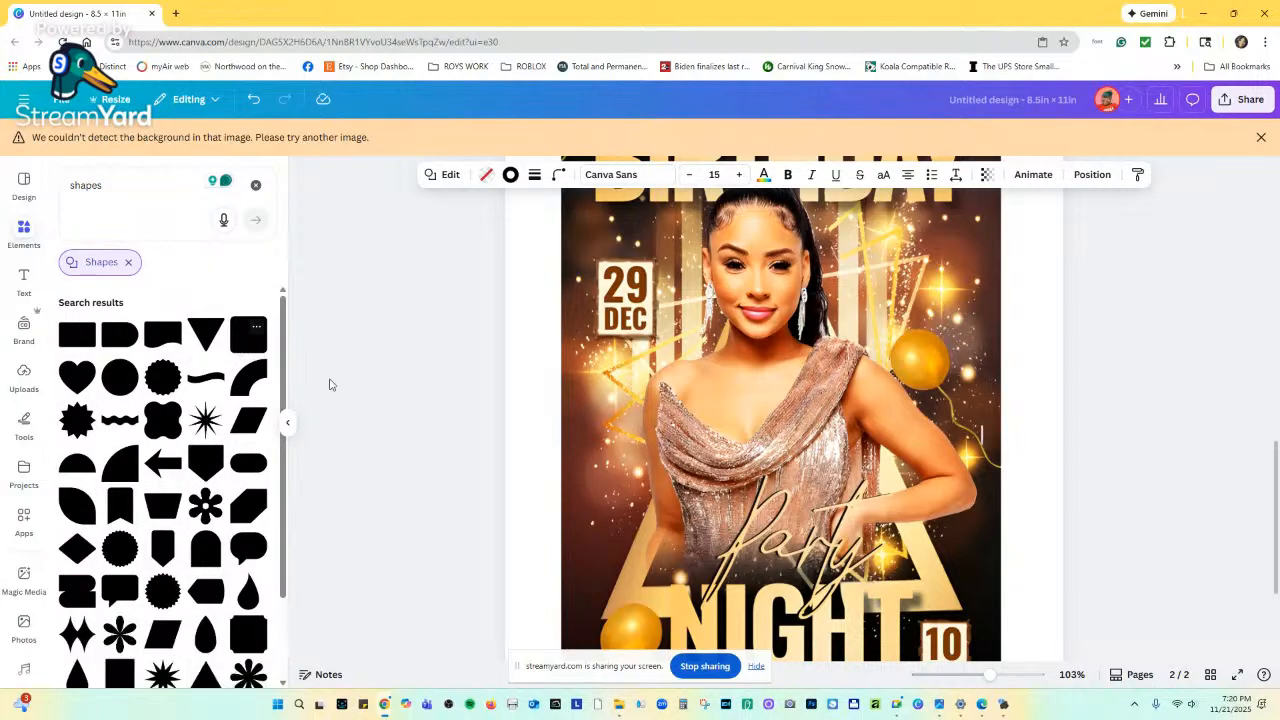
Nudge the black square frame slightly on page 1.
{"action": "scroll", "coordinate": [816, 502], "scroll_direction": "down", "scroll_amount": 3}
{"action": "scroll", "coordinate": [816, 502], "scroll_direction": "up", "scroll_amount": 10}
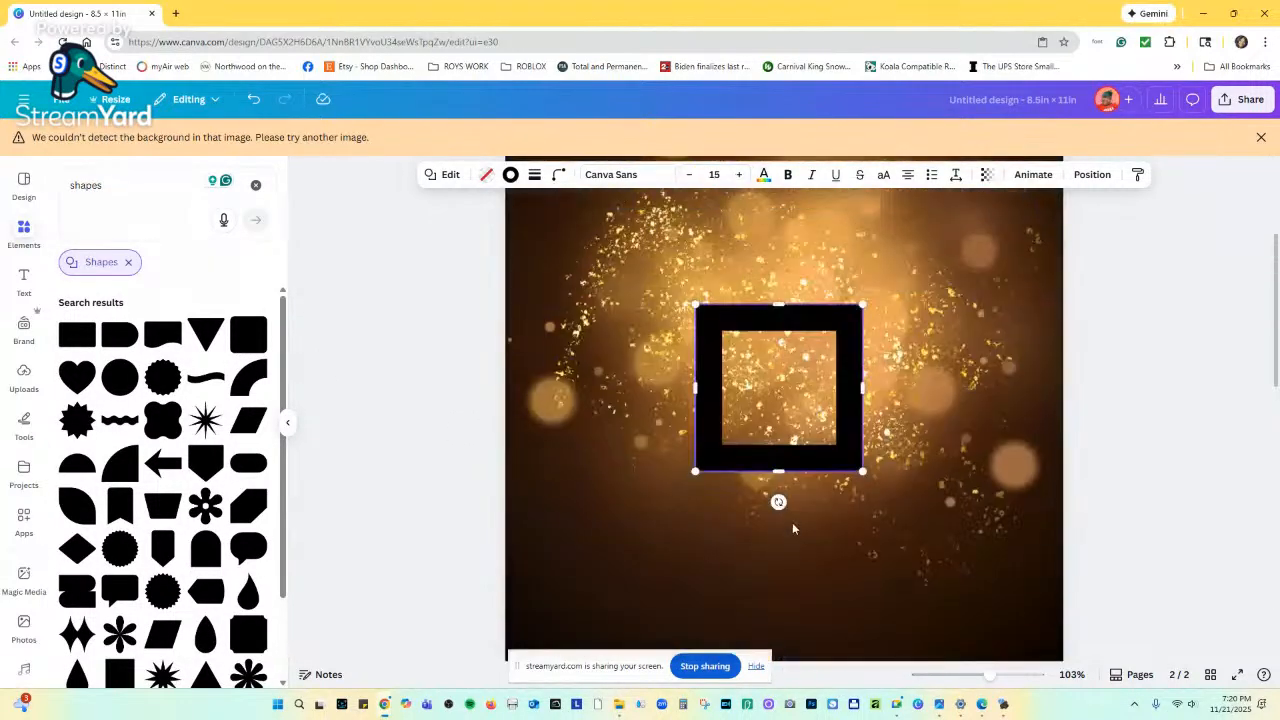
{"action": "left_click_drag", "start_coordinate": [818, 314], "coordinate": [818, 325]}
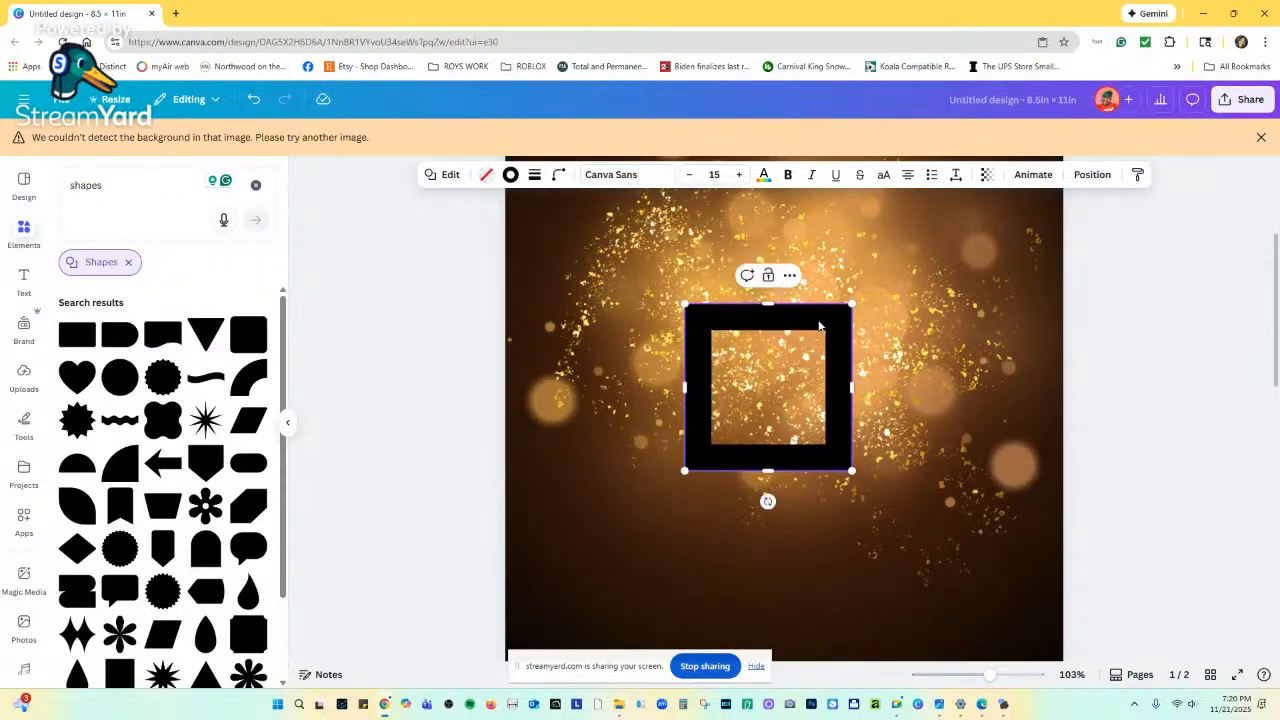
{"action": "left_click", "coordinate": [764, 666]}
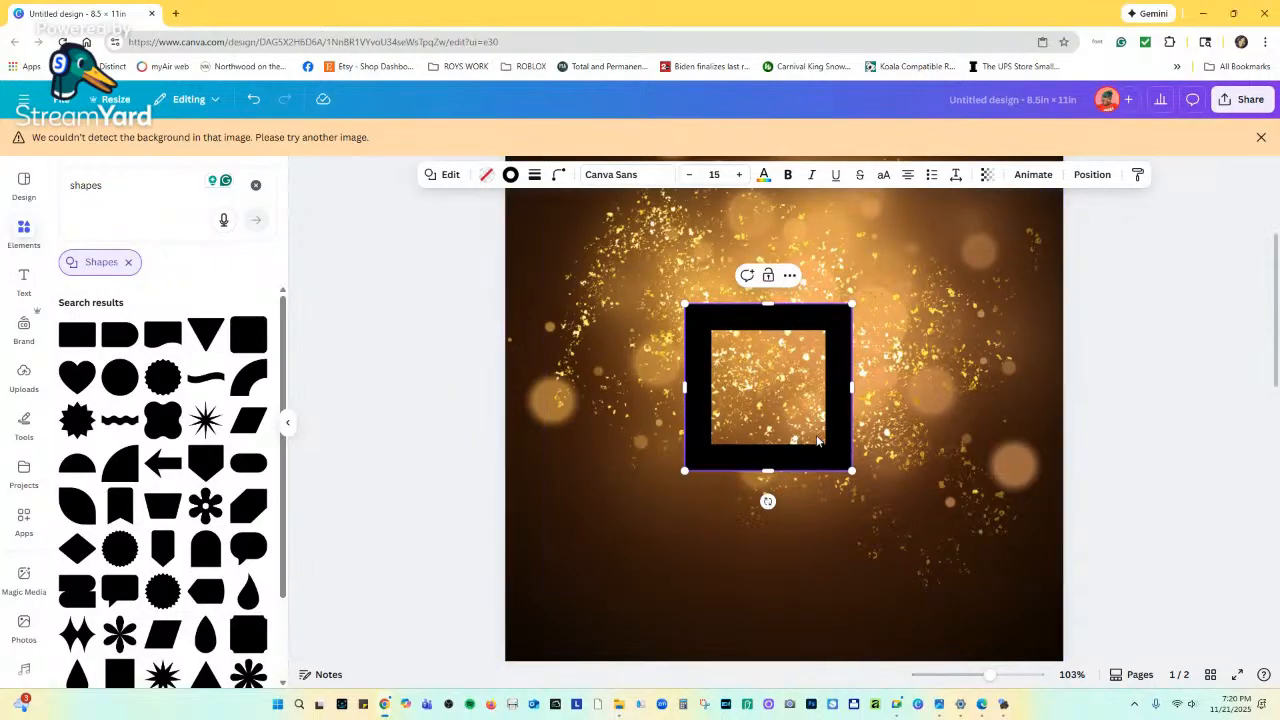
Replace the square frame with a trapezoid rotated upside down, wide side at bottom.
{"action": "key", "text": "Delete"}
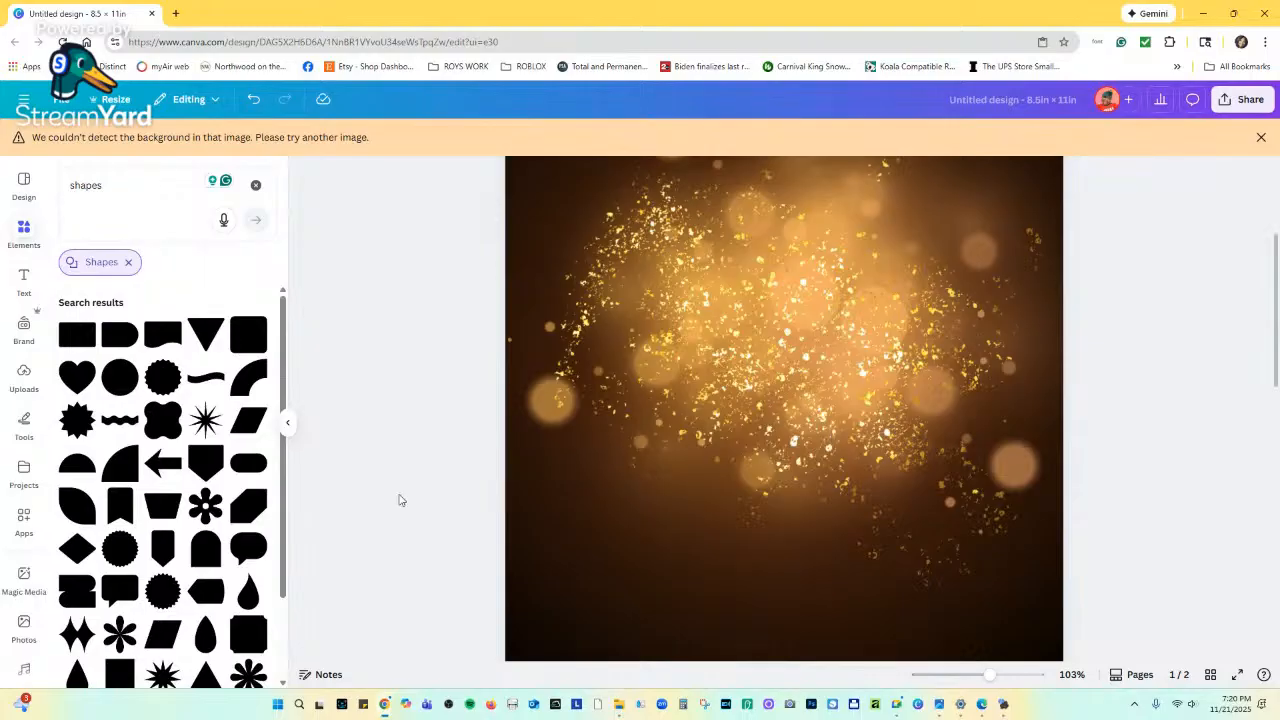
{"action": "scroll", "coordinate": [165, 460], "scroll_direction": "down", "scroll_amount": 1}
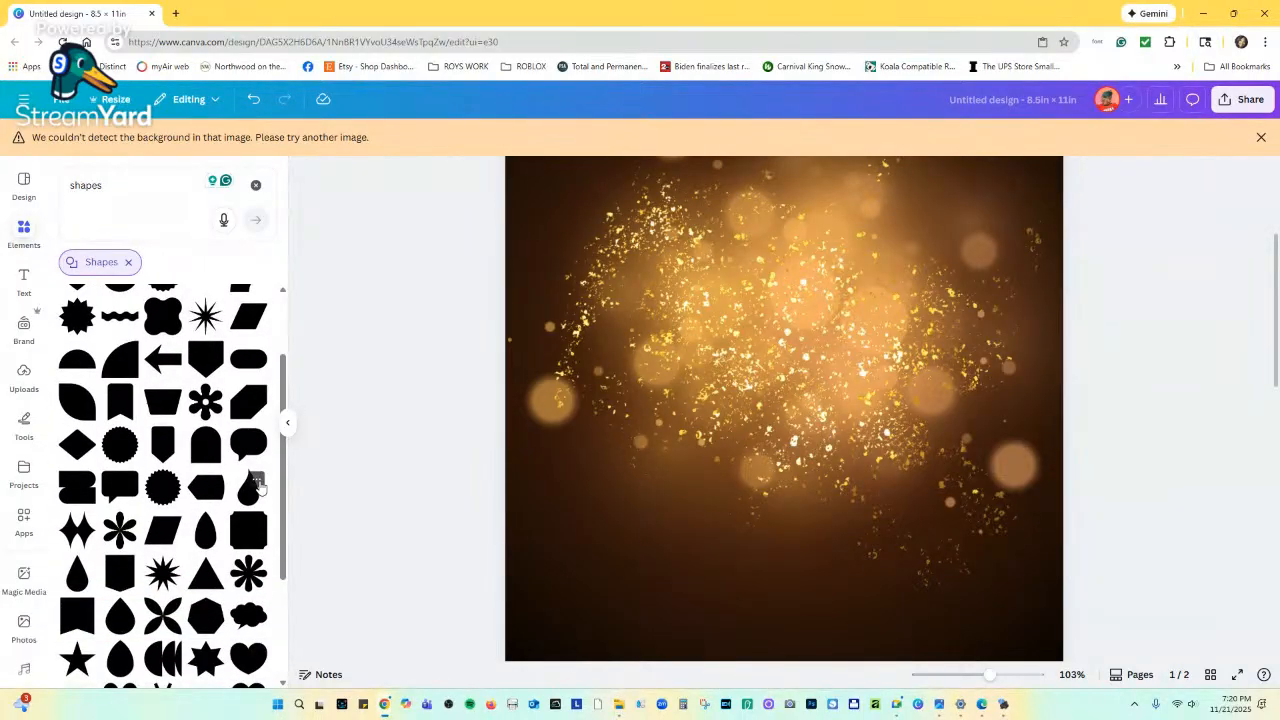
{"action": "left_click", "coordinate": [160, 400]}
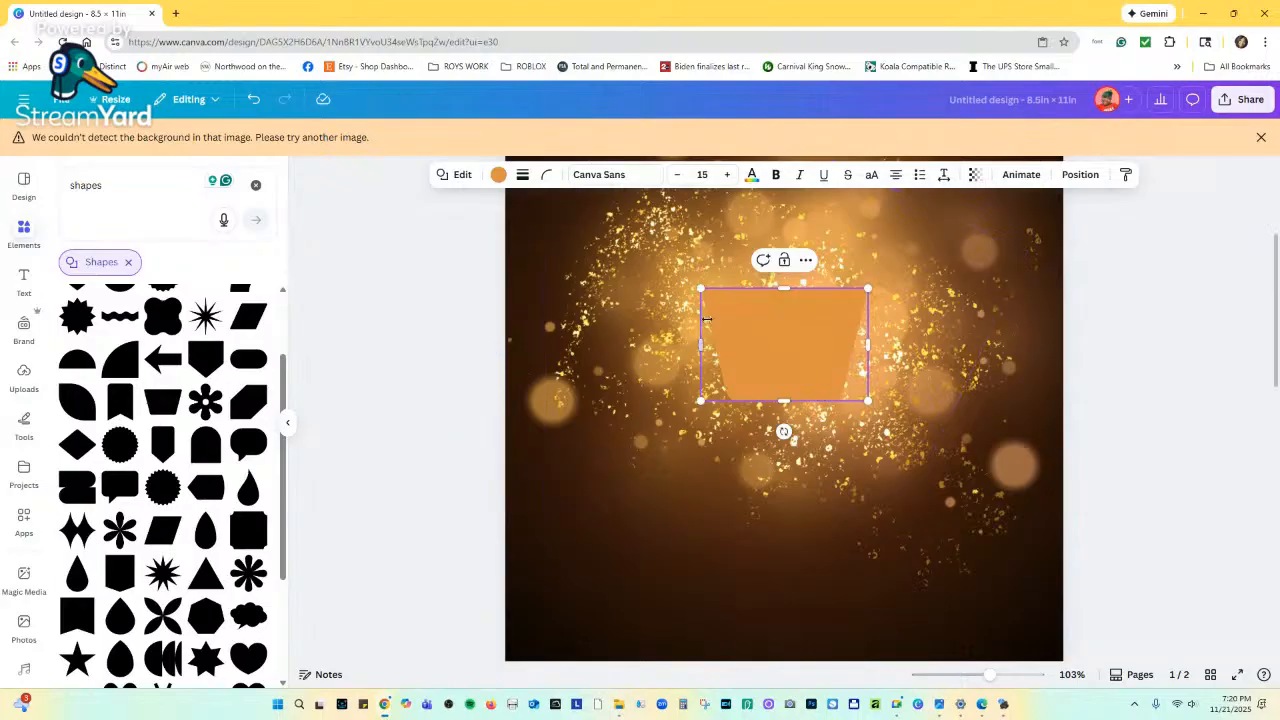
{"action": "left_click_drag", "start_coordinate": [784, 432], "coordinate": [772, 475]}
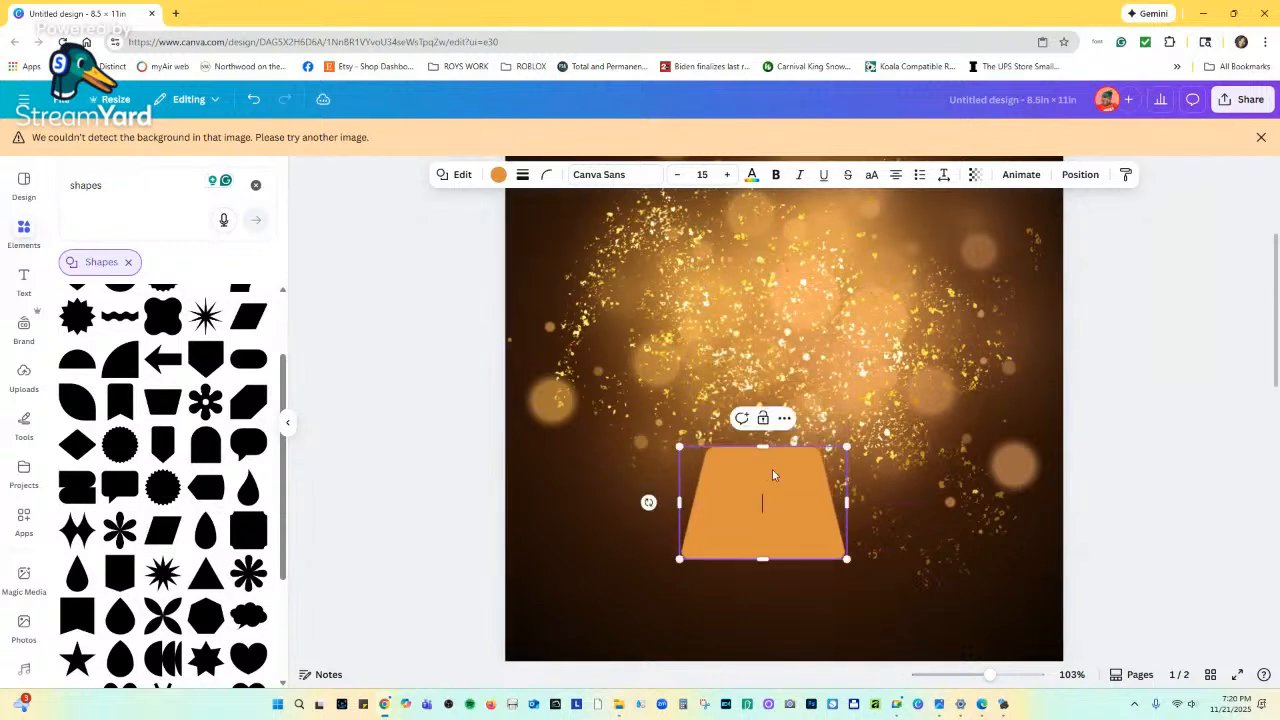
Give the trapezoid sharp corners, a 24-weight outline and no fill.
{"action": "left_click", "coordinate": [546, 174]}
{"action": "left_click_drag", "start_coordinate": [495, 230], "coordinate": [455, 226]}
{"action": "left_click", "coordinate": [522, 174]}
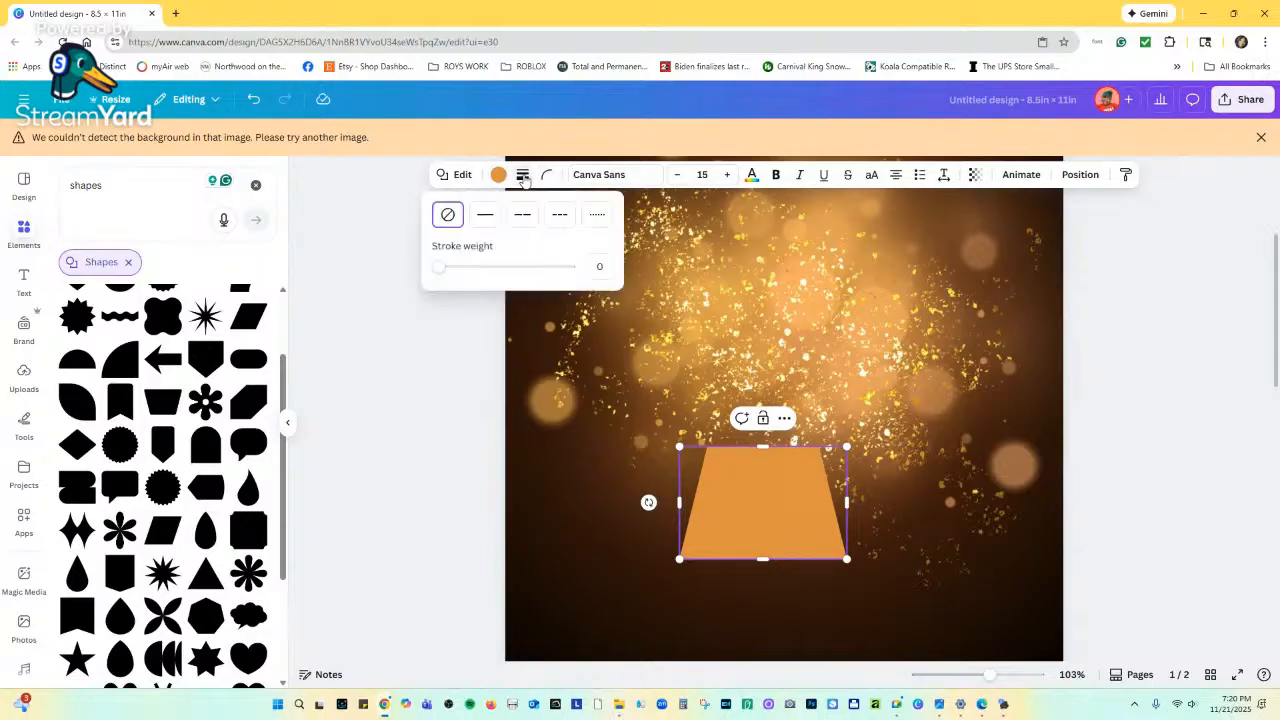
{"action": "left_click_drag", "start_coordinate": [444, 270], "coordinate": [470, 268]}
{"action": "left_click", "coordinate": [487, 175]}
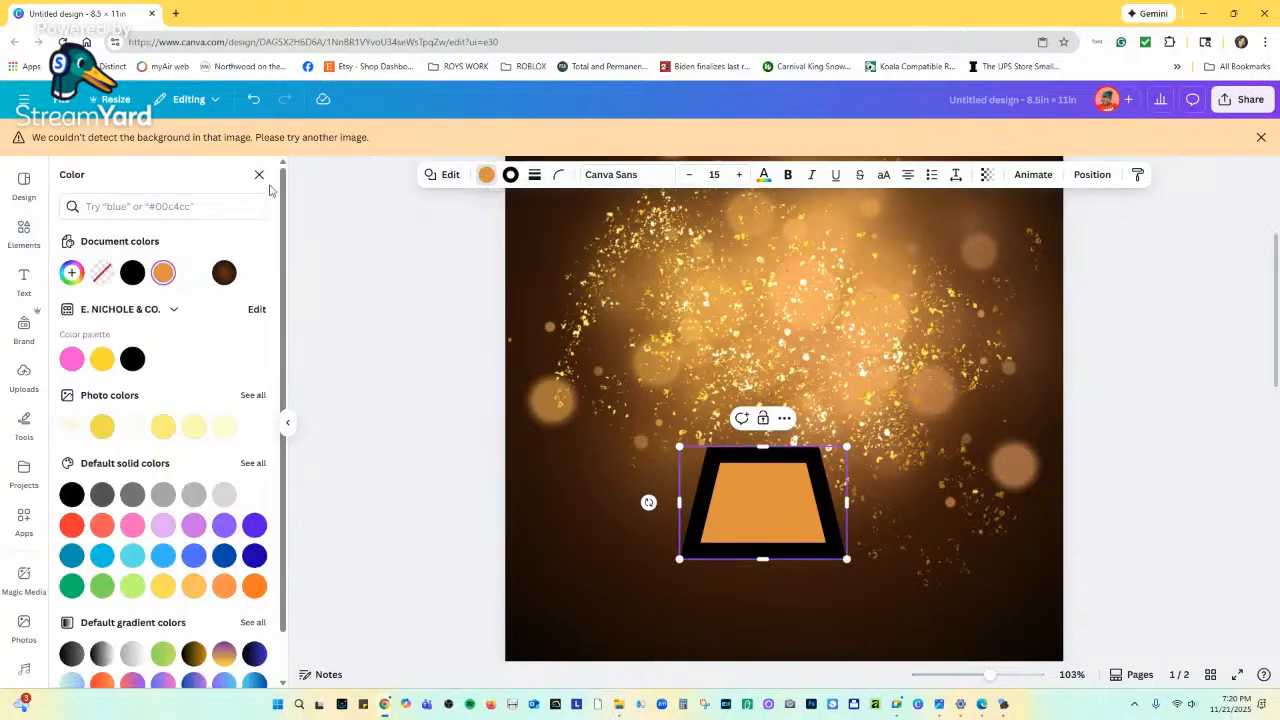
{"action": "left_click", "coordinate": [101, 272]}
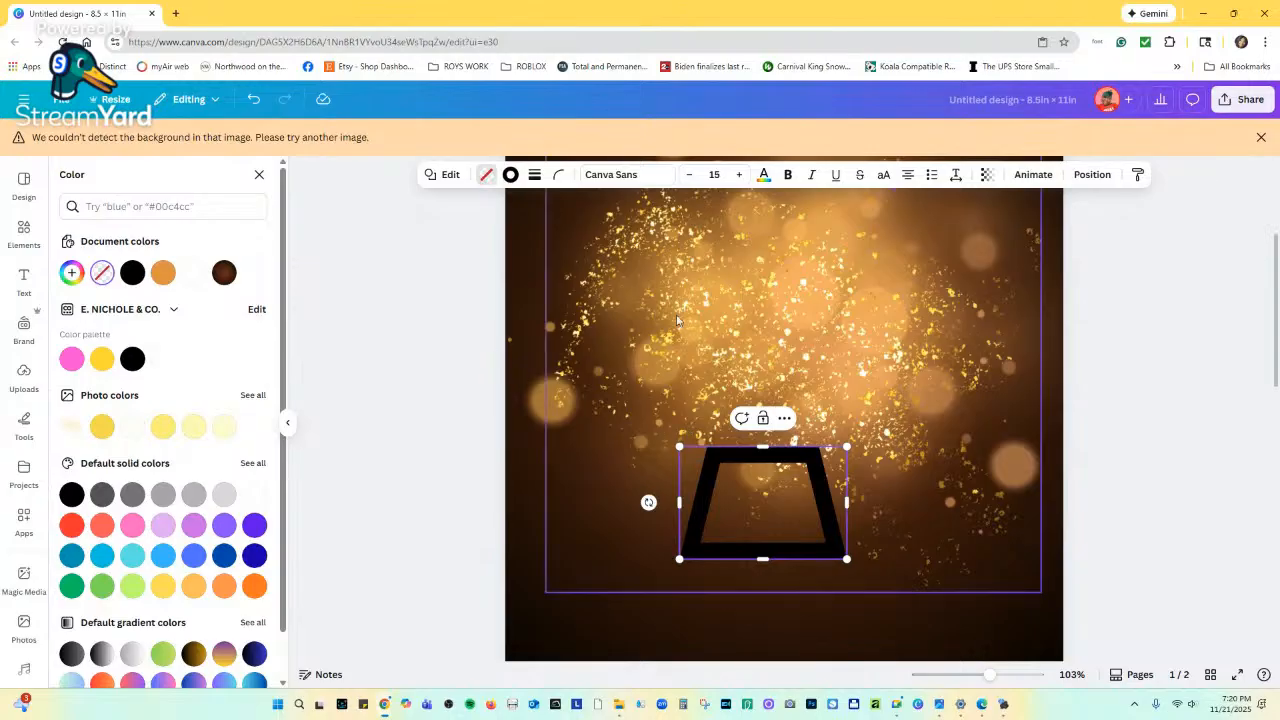
{"action": "left_click", "coordinate": [512, 174]}
Colour the trapezoid outline with the orange gradient swatch and start a custom gradient.
{"action": "scroll", "coordinate": [722, 405], "scroll_direction": "down", "scroll_amount": 5}
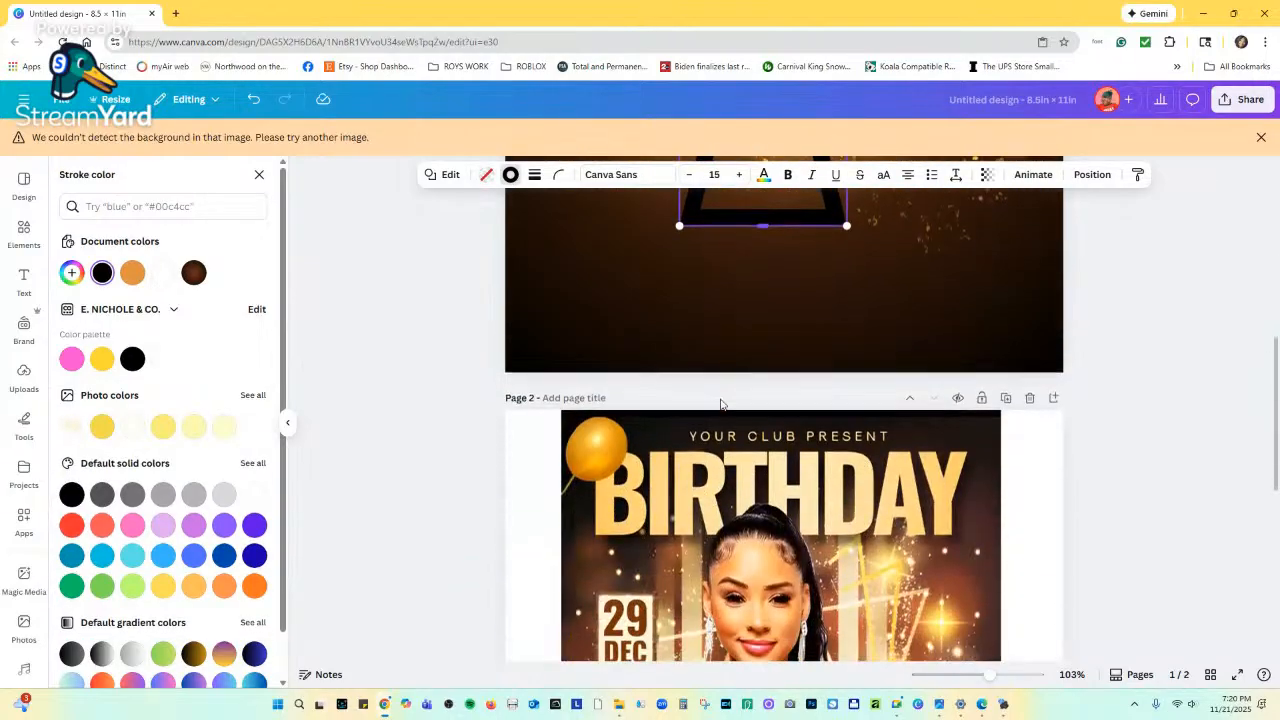
{"action": "scroll", "coordinate": [722, 405], "scroll_direction": "down", "scroll_amount": 3}
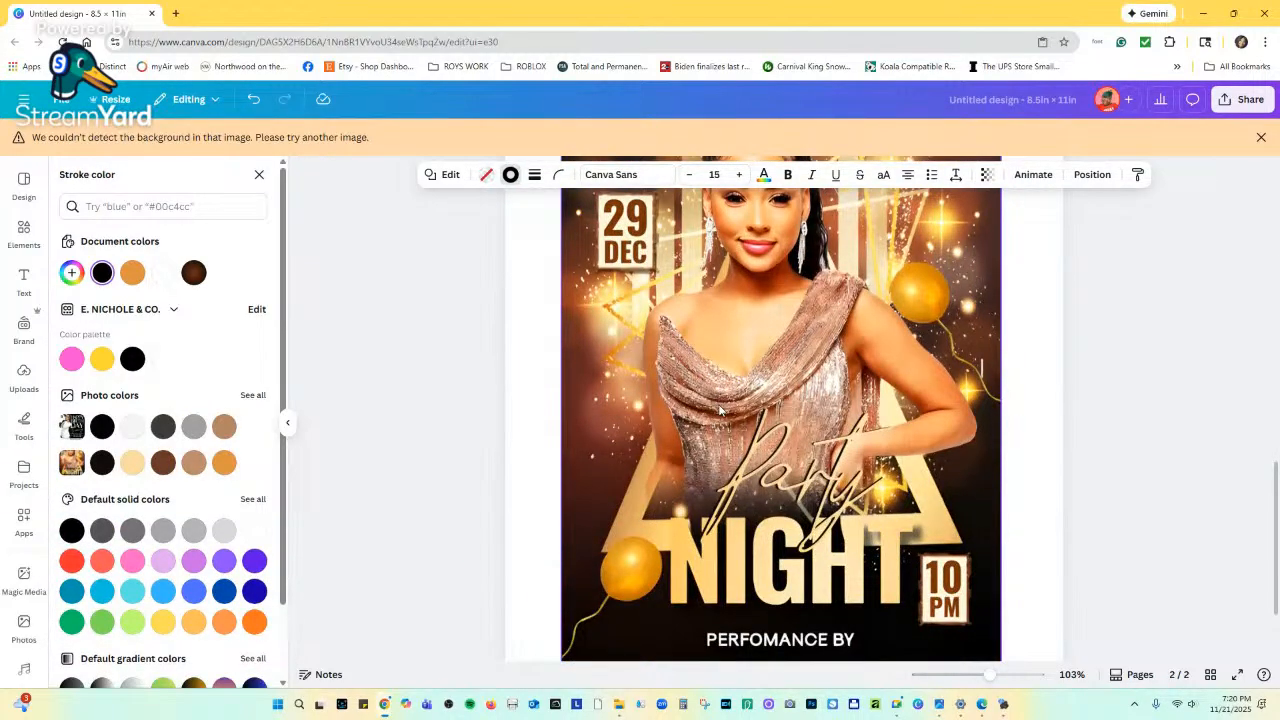
{"action": "scroll", "coordinate": [200, 560], "scroll_direction": "down", "scroll_amount": 2}
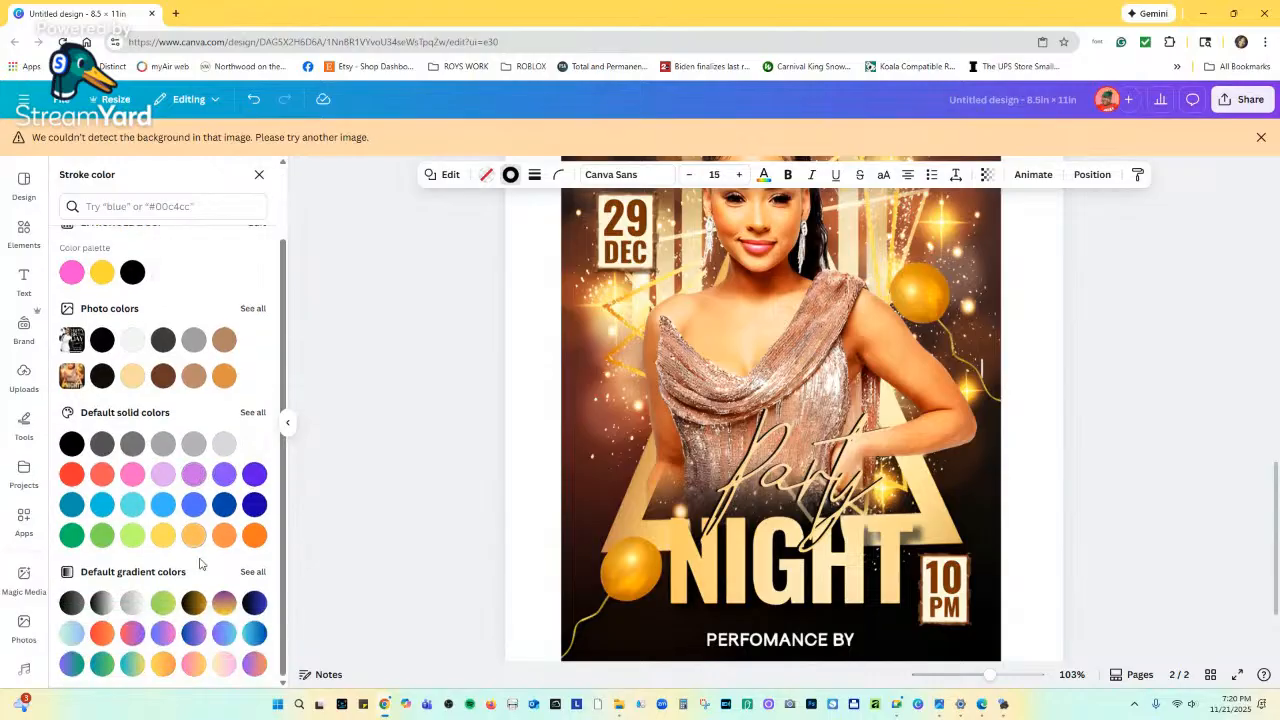
{"action": "scroll", "coordinate": [645, 475], "scroll_direction": "up", "scroll_amount": 3}
{"action": "scroll", "coordinate": [645, 475], "scroll_direction": "up", "scroll_amount": 3}
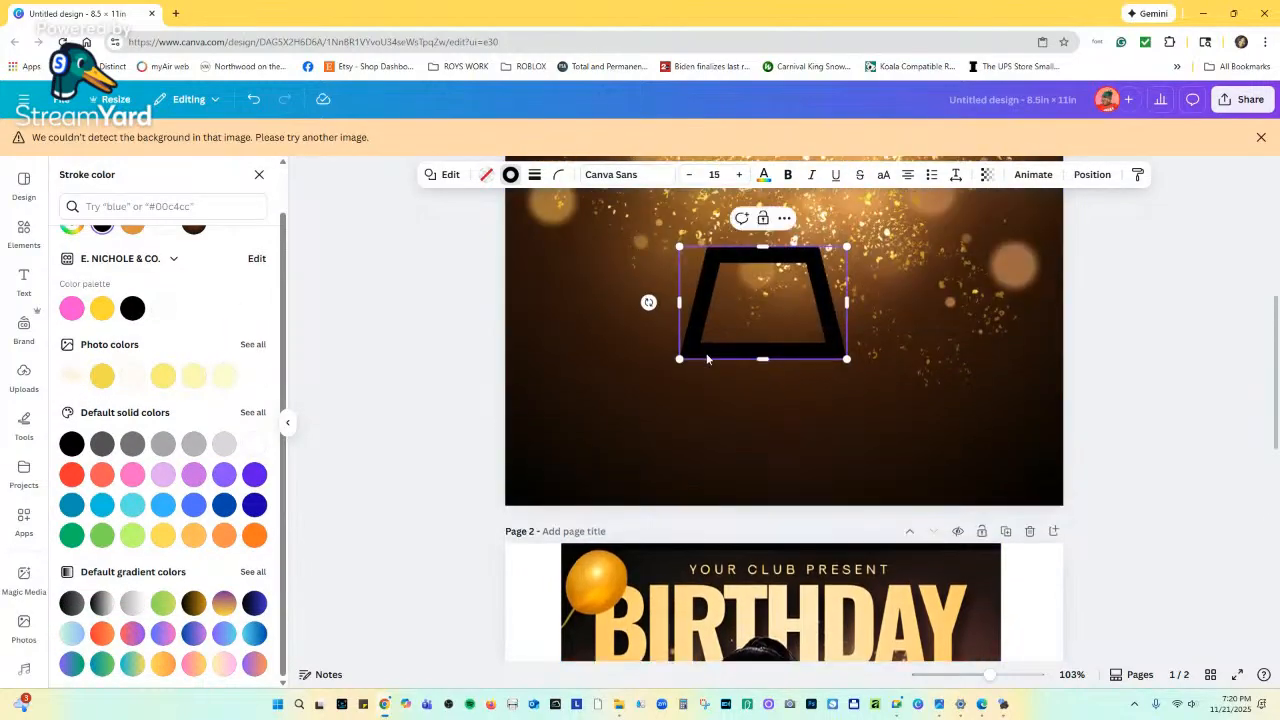
{"action": "left_click", "coordinate": [163, 663]}
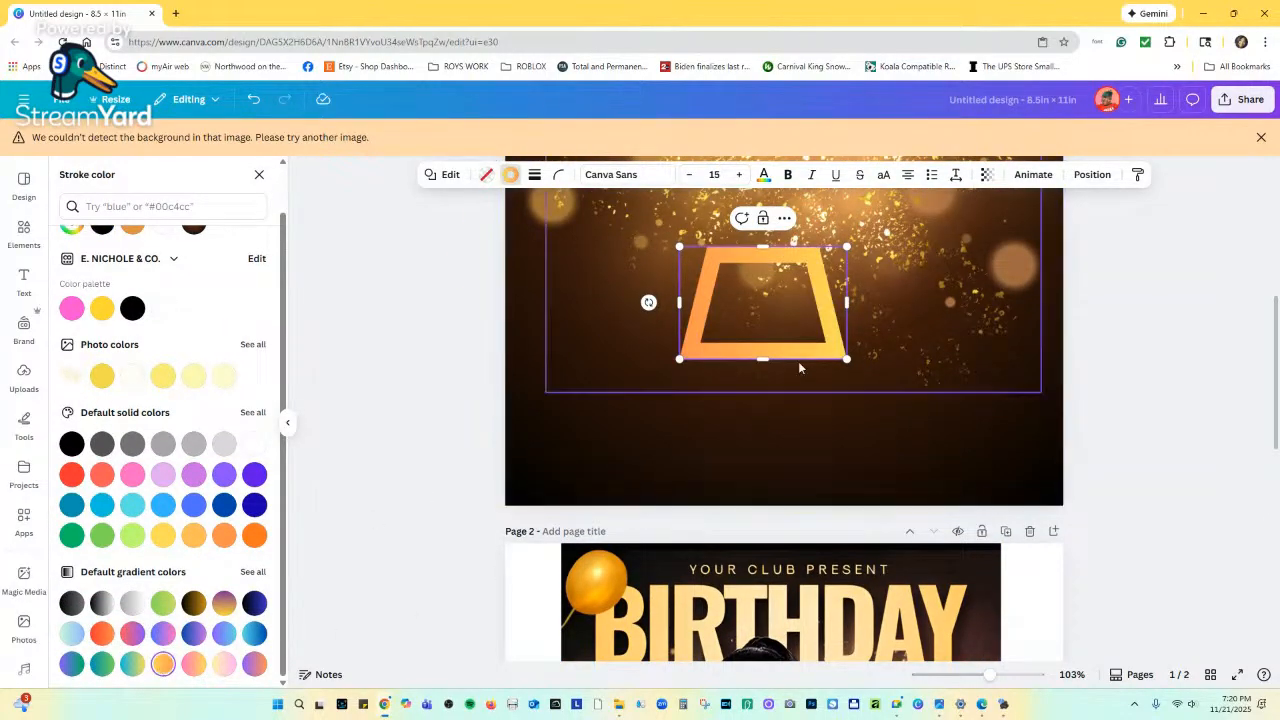
{"action": "scroll", "coordinate": [815, 342], "scroll_direction": "down", "scroll_amount": 5}
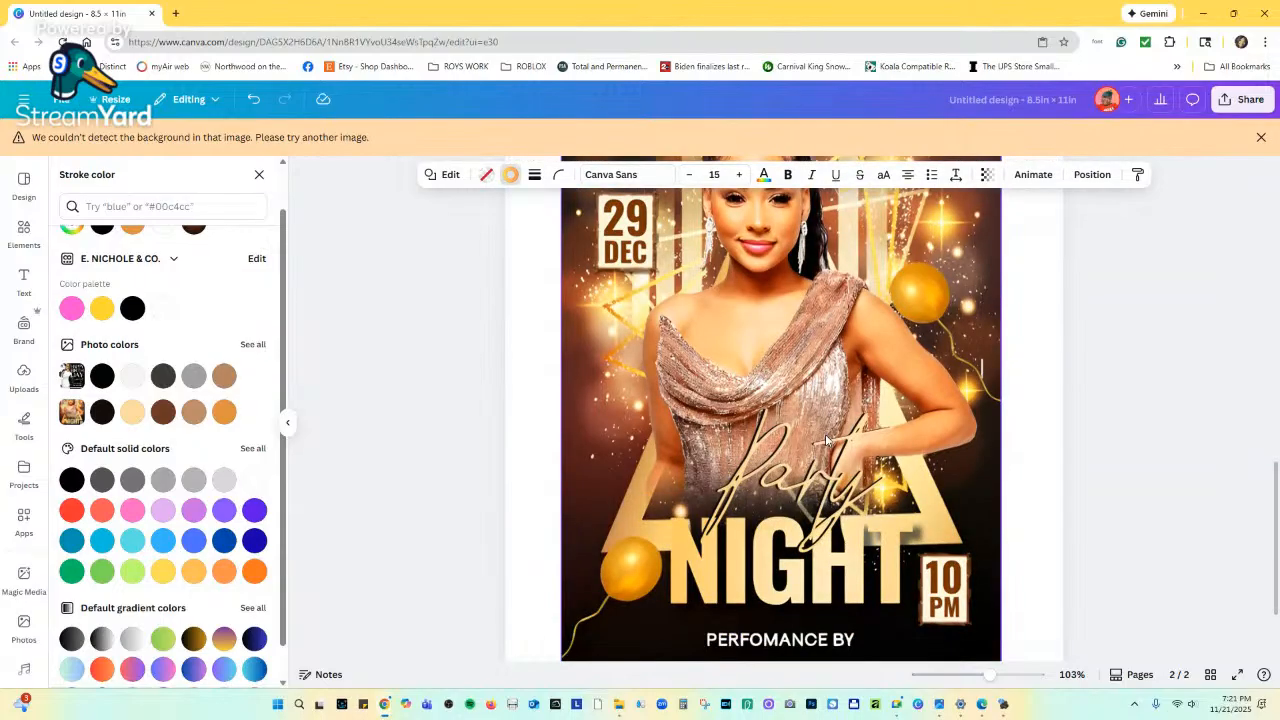
{"action": "scroll", "coordinate": [700, 420], "scroll_direction": "up", "scroll_amount": 5}
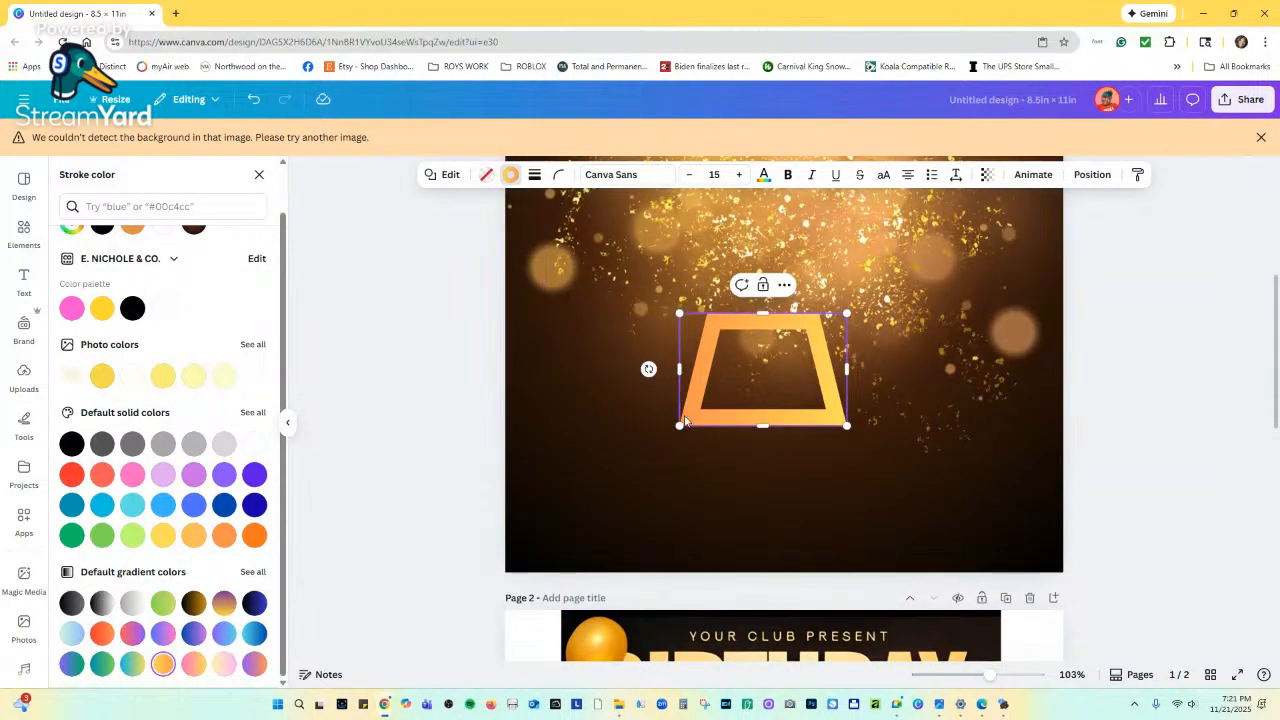
{"action": "scroll", "coordinate": [211, 359], "scroll_direction": "up", "scroll_amount": 1}
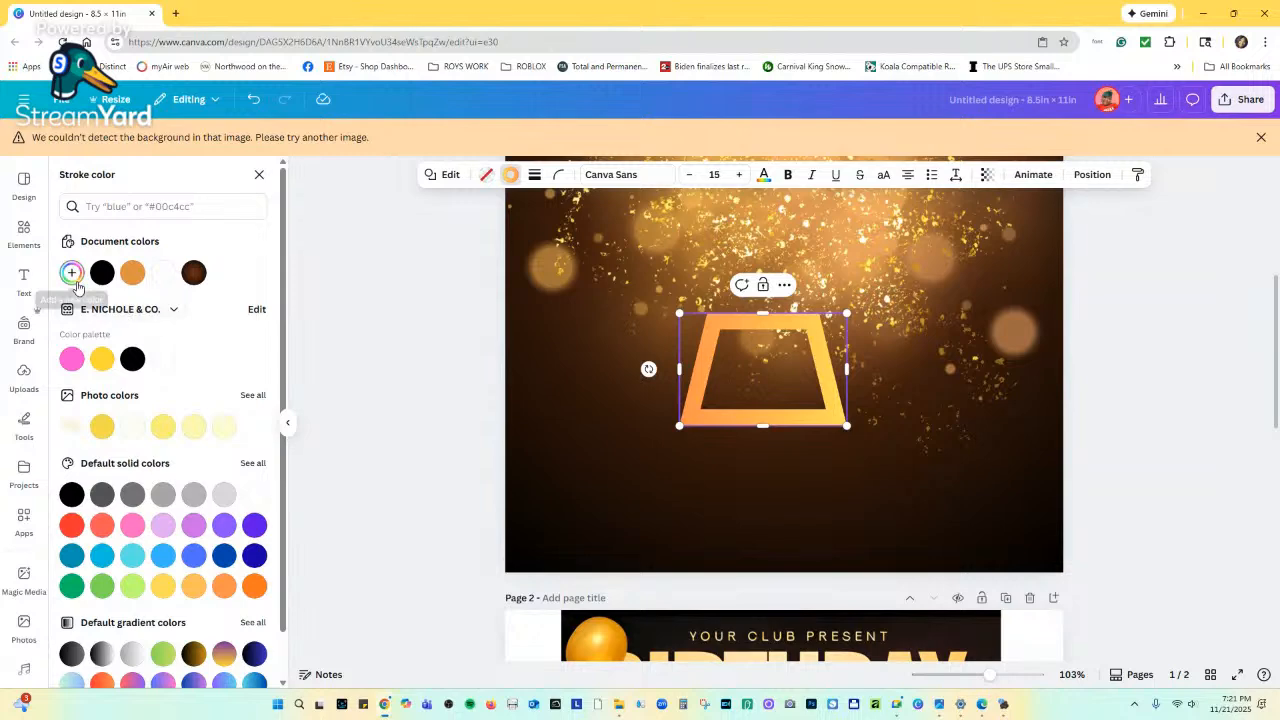
{"action": "left_click", "coordinate": [72, 273]}
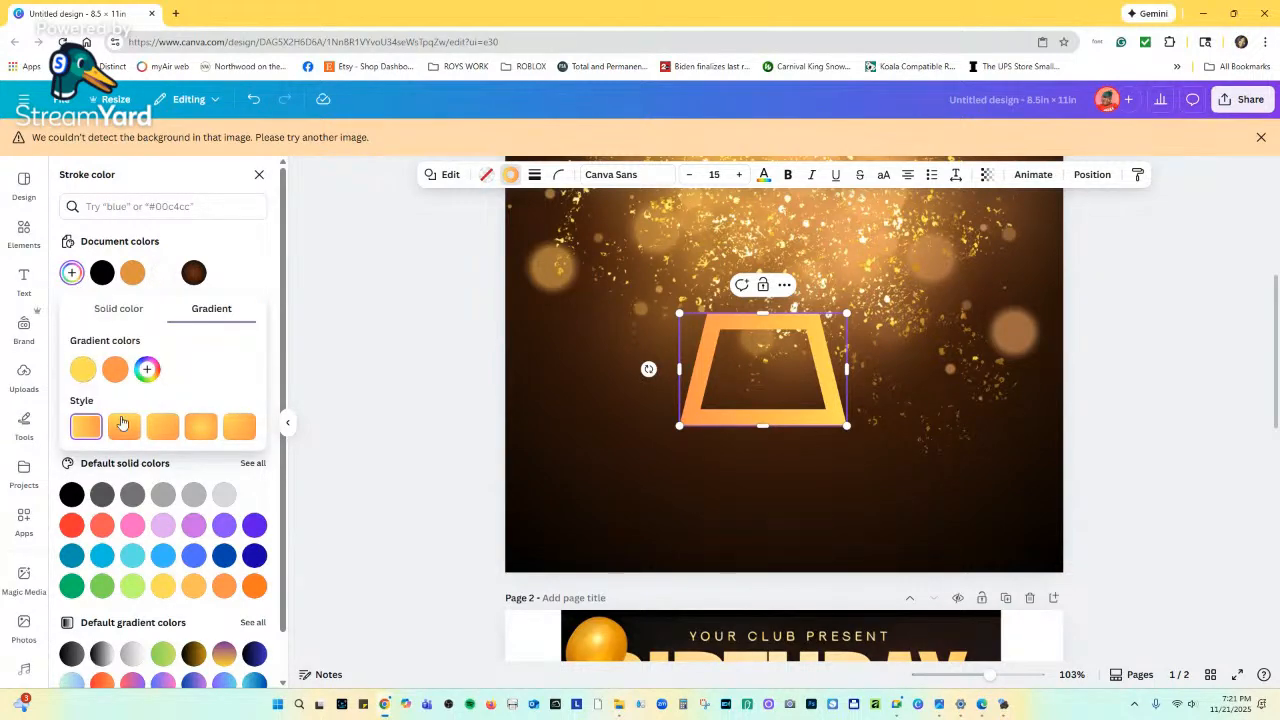
{"action": "scroll", "coordinate": [721, 542], "scroll_direction": "down", "scroll_amount": 10}
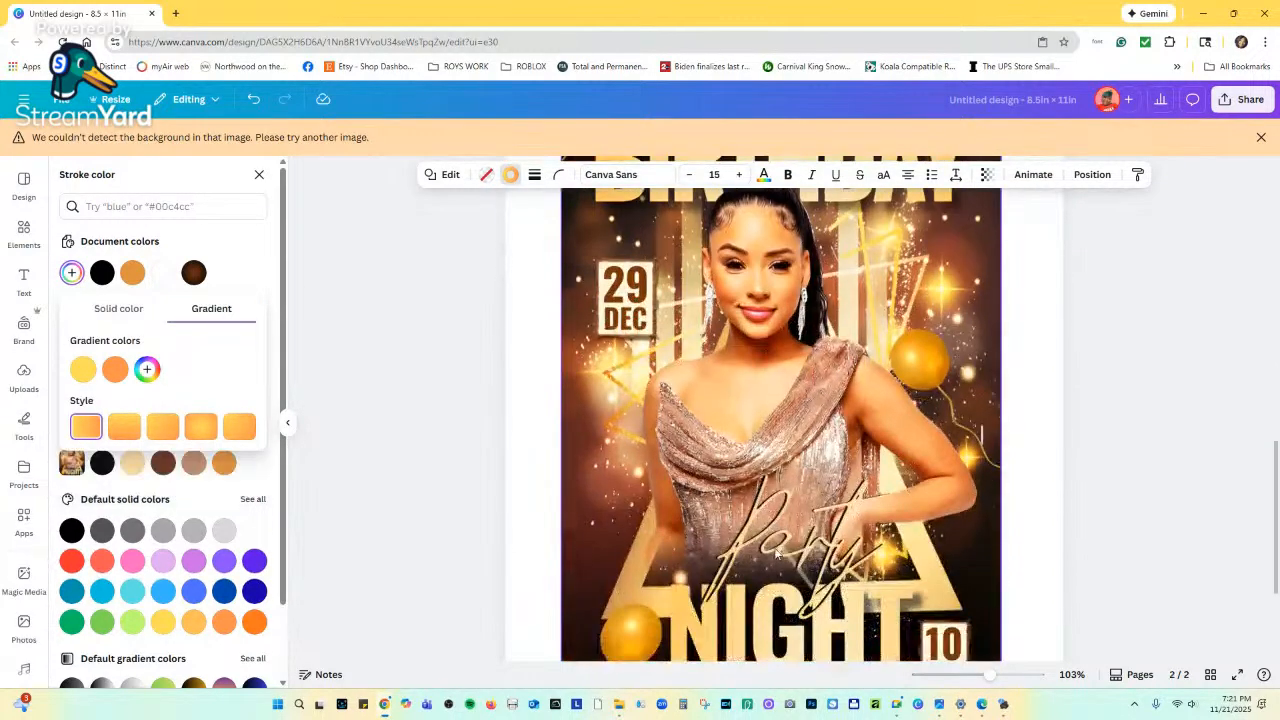
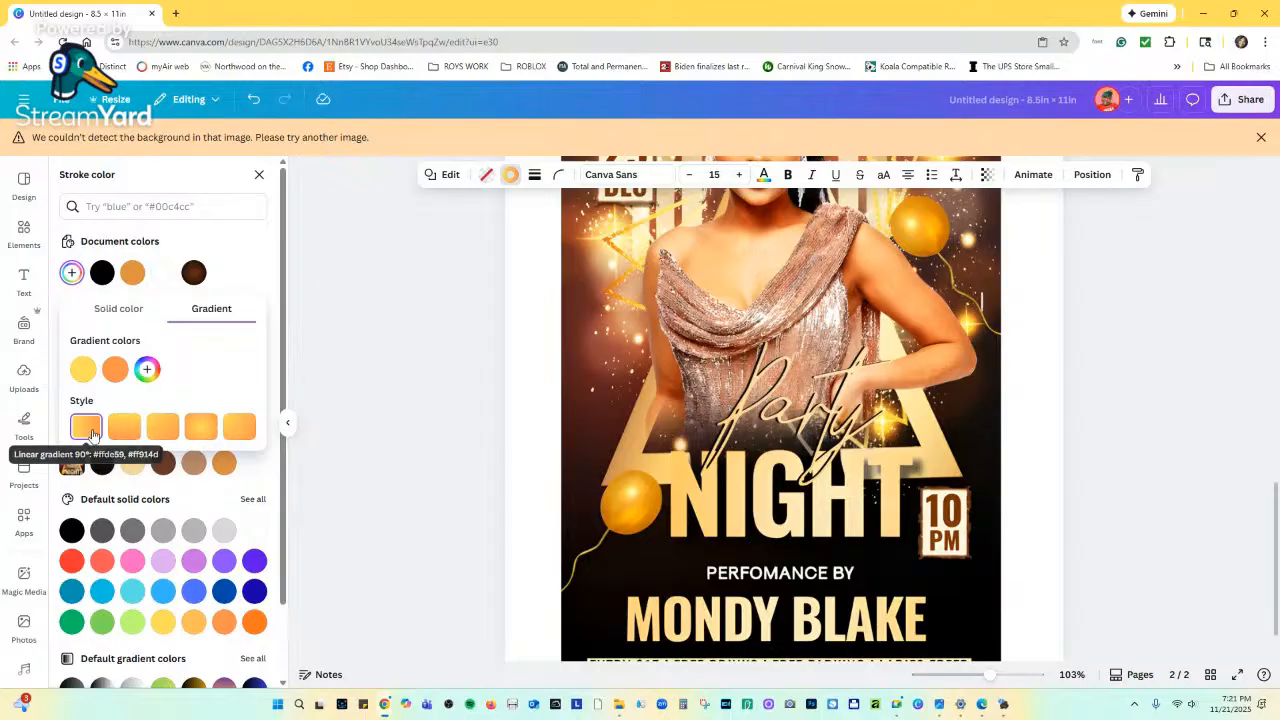
Change the trapezoid outline's second gradient stop to a fine-tuned yellow shade.
{"action": "scroll", "coordinate": [716, 444], "scroll_direction": "down", "scroll_amount": 5}
{"action": "scroll", "coordinate": [716, 444], "scroll_direction": "up", "scroll_amount": 5}
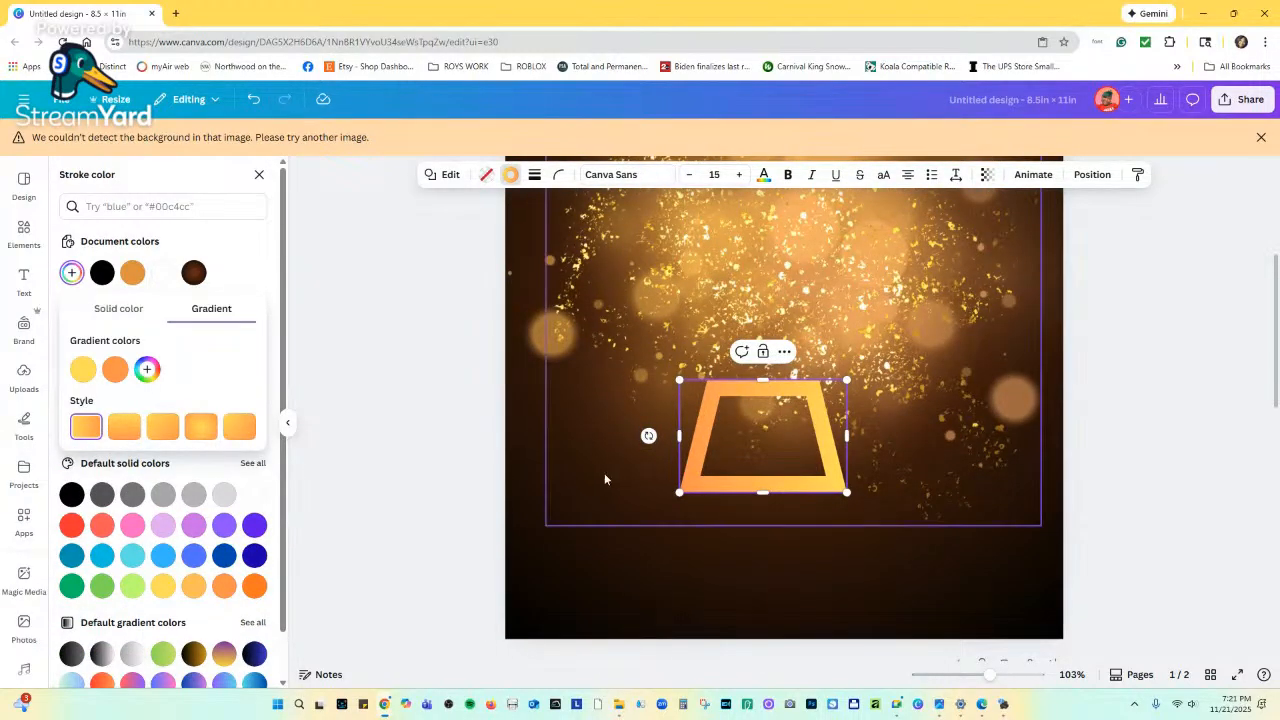
{"action": "left_click", "coordinate": [117, 372]}
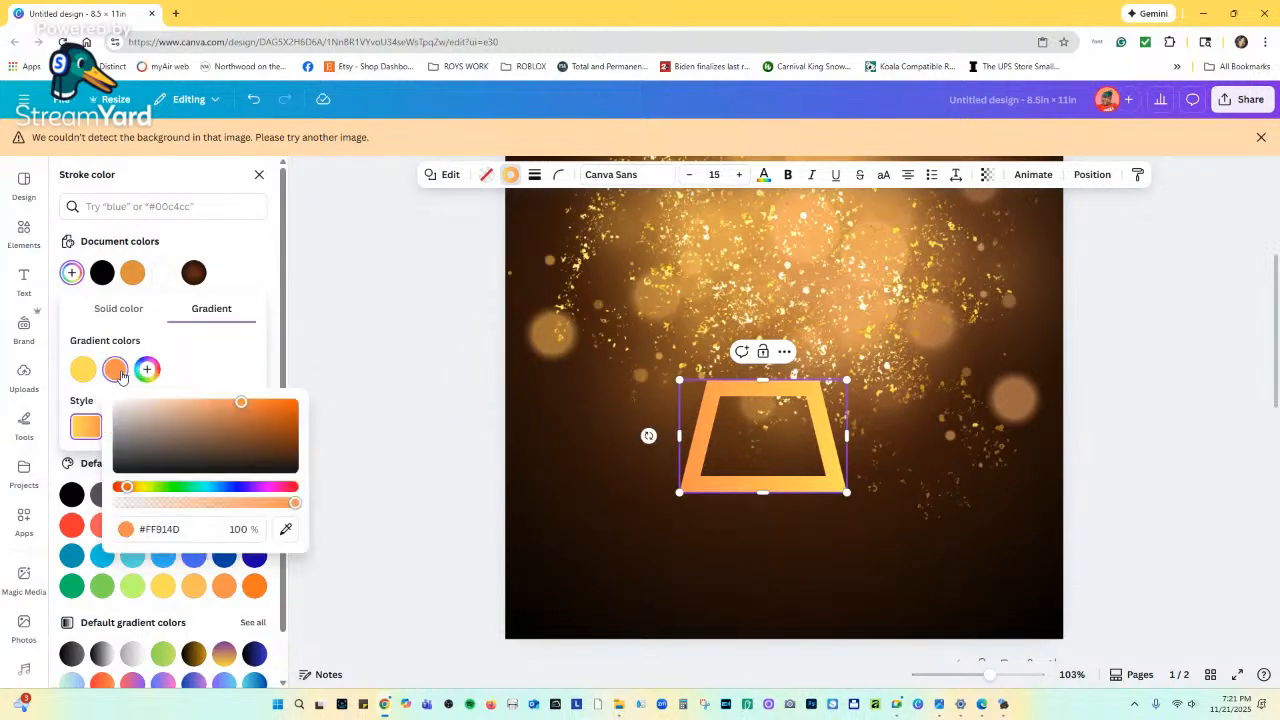
{"action": "left_click", "coordinate": [139, 488]}
{"action": "left_click_drag", "start_coordinate": [240, 404], "coordinate": [275, 410]}
Set that gradient stop to a gold tone sampled from the flyer with the eyedropper.
{"action": "scroll", "coordinate": [717, 475], "scroll_direction": "down", "scroll_amount": 5}
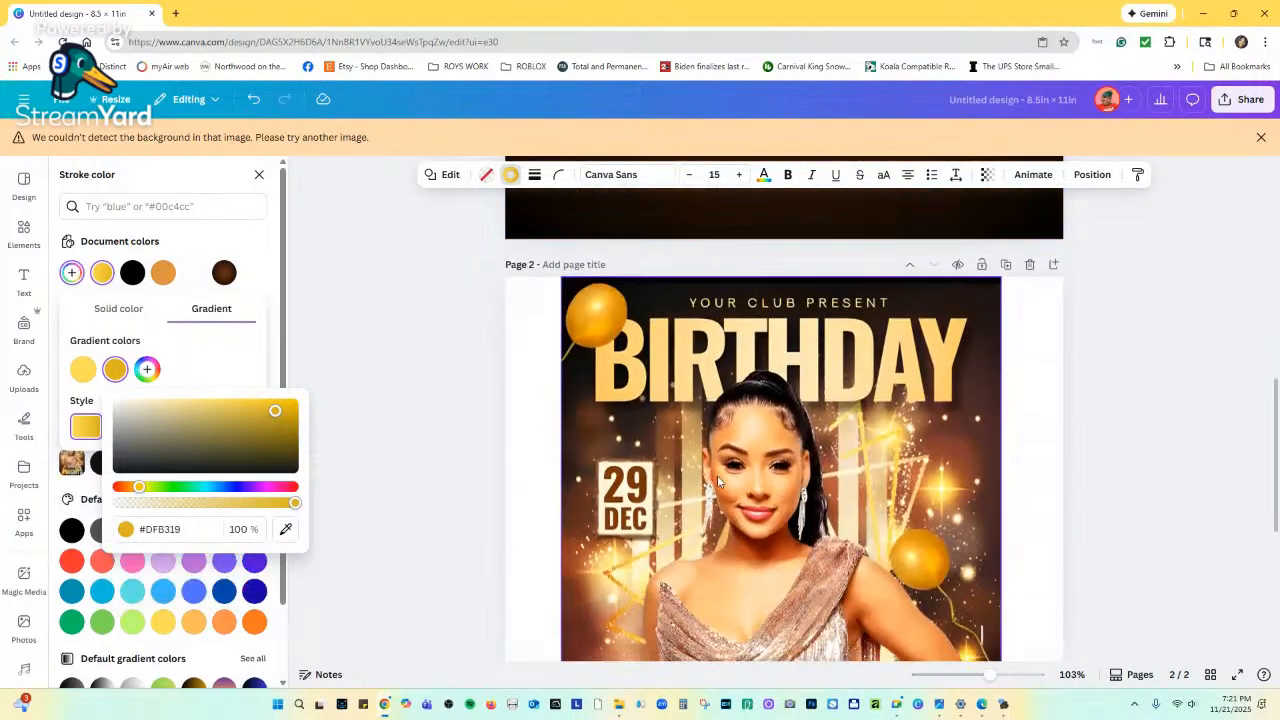
{"action": "scroll", "coordinate": [717, 480], "scroll_direction": "down", "scroll_amount": 8}
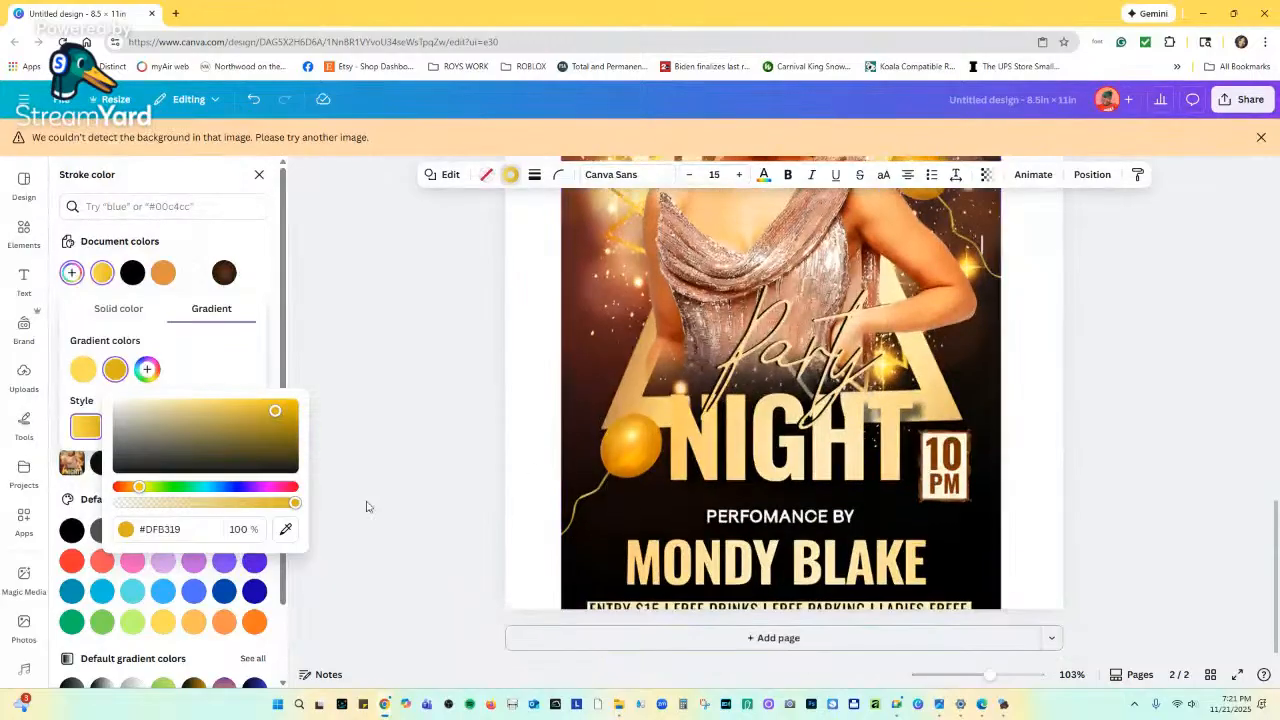
{"action": "left_click", "coordinate": [285, 529]}
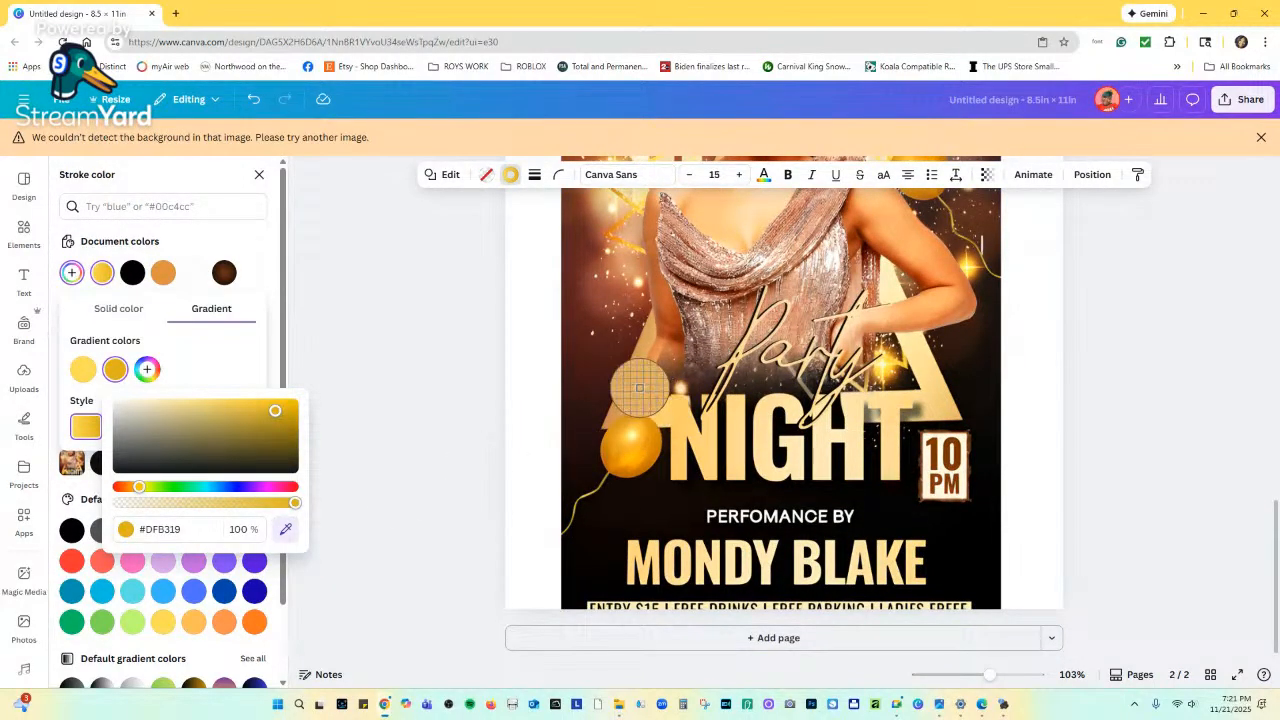
{"action": "left_click", "coordinate": [640, 388]}
{"action": "scroll", "coordinate": [627, 395], "scroll_direction": "up", "scroll_amount": 6}
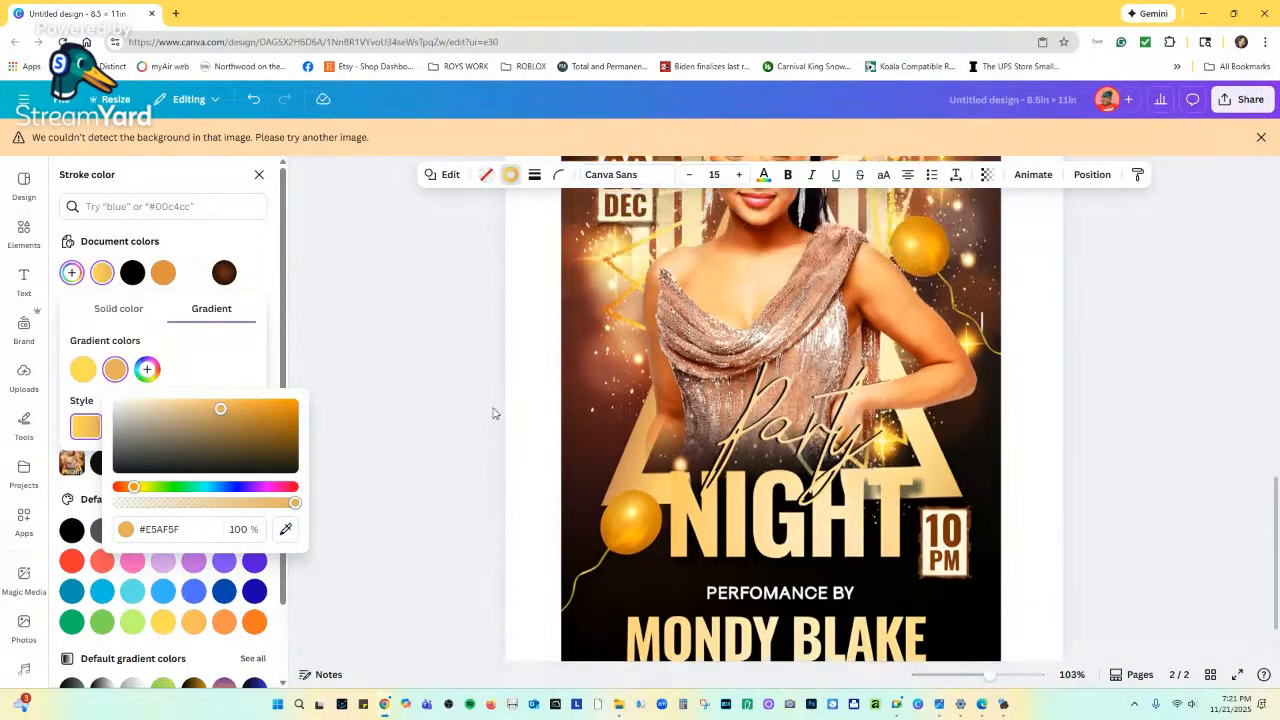
{"action": "scroll", "coordinate": [695, 434], "scroll_direction": "up", "scroll_amount": 2}
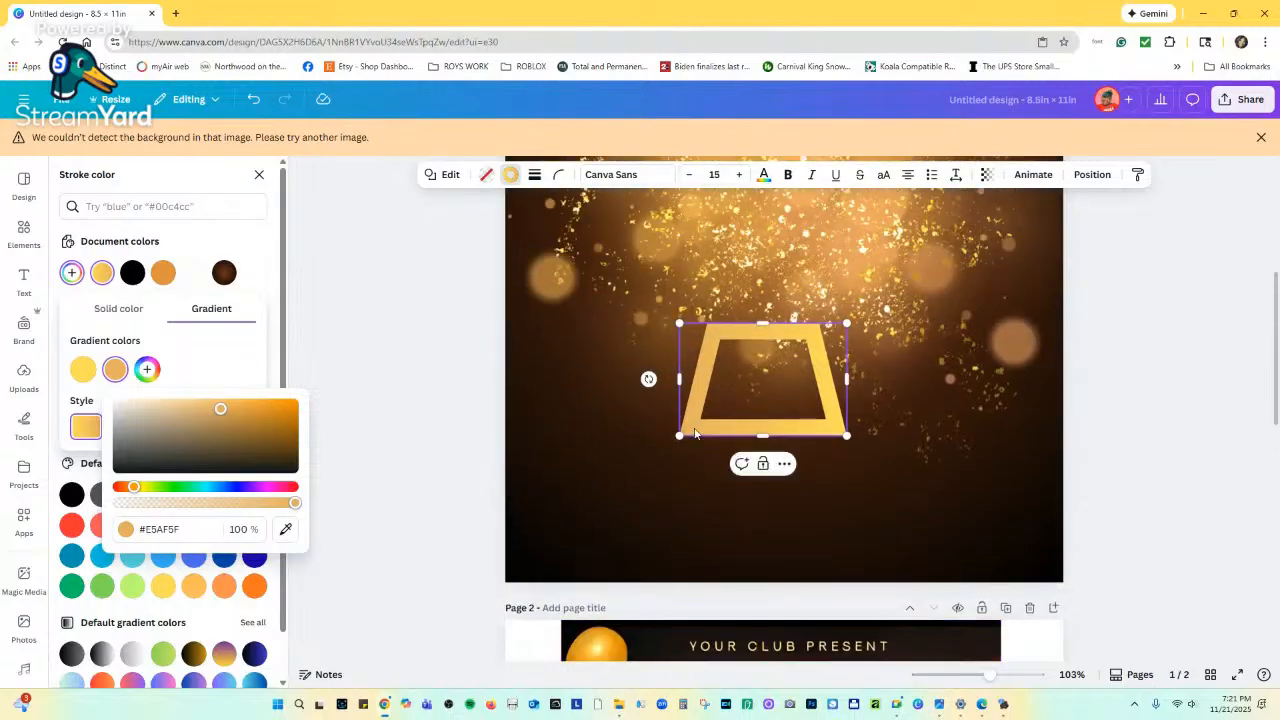
{"action": "scroll", "coordinate": [698, 438], "scroll_direction": "down", "scroll_amount": 8}
{"action": "scroll", "coordinate": [705, 444], "scroll_direction": "up", "scroll_amount": 4}
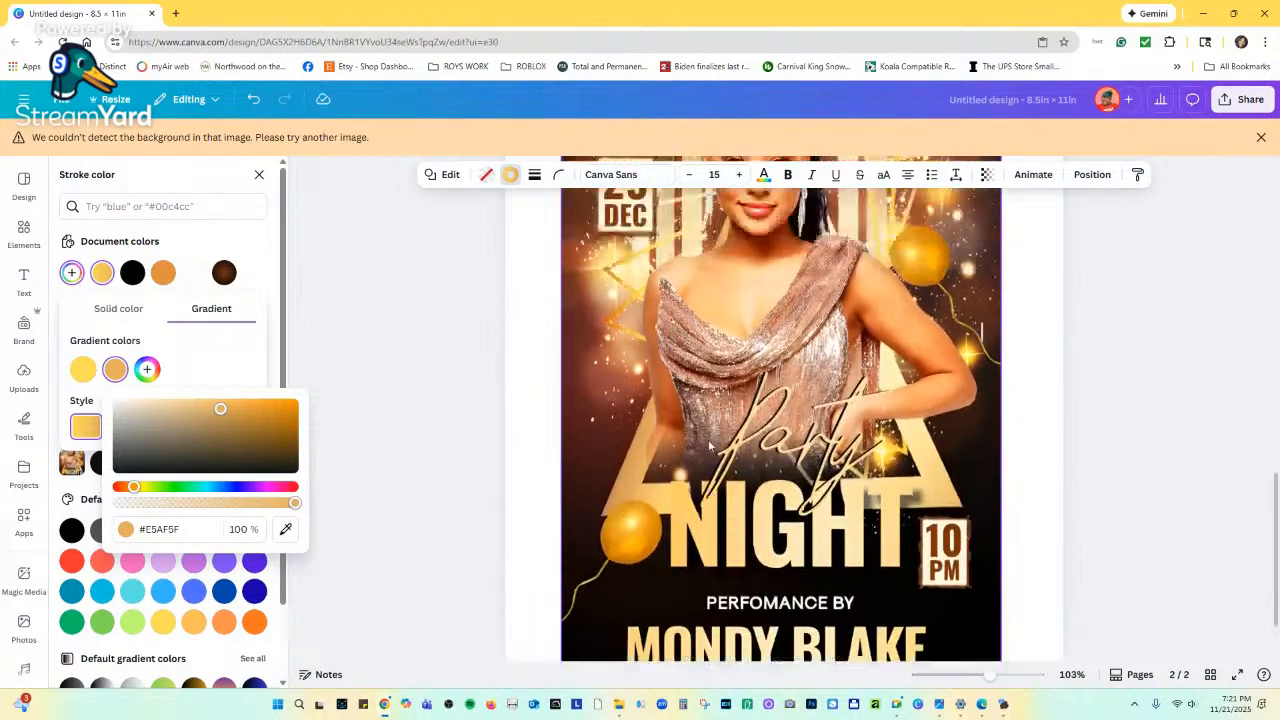
Reorder the gradient stops, sample a pale gold from the Party Night flyer, and enlarge the frame.
{"action": "left_click", "coordinate": [83, 371]}
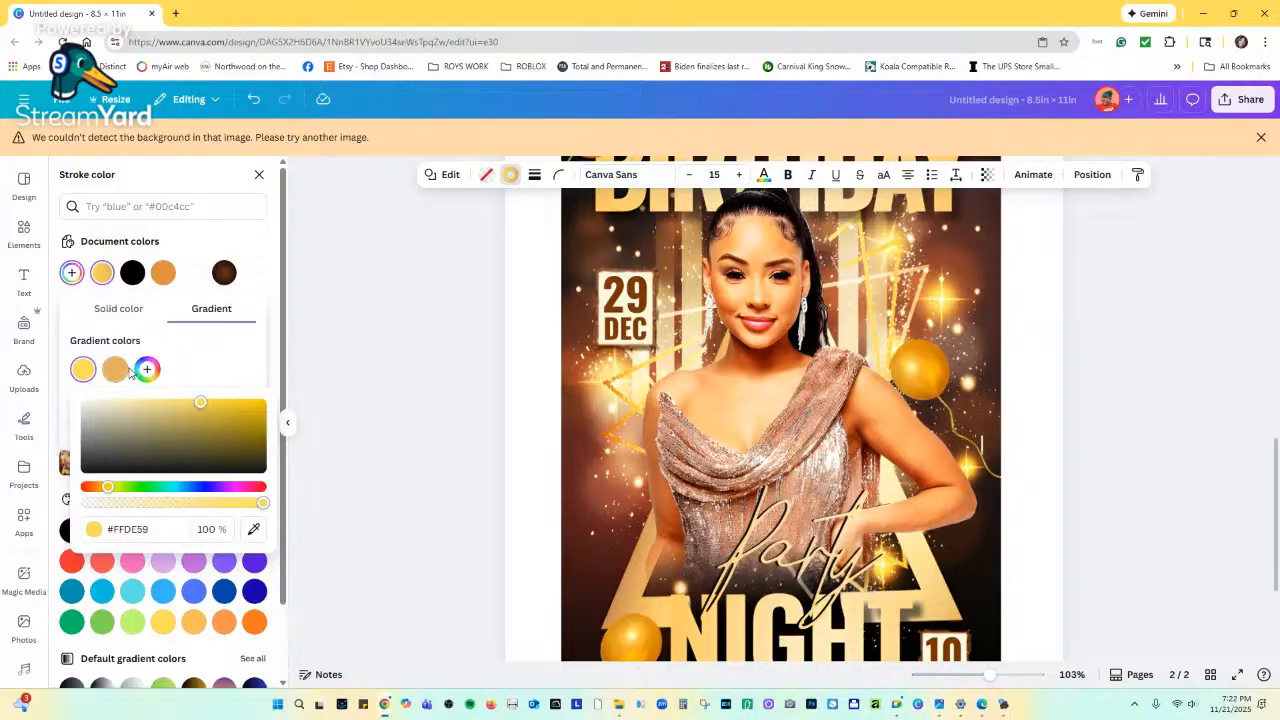
{"action": "left_click_drag", "start_coordinate": [117, 370], "coordinate": [84, 371]}
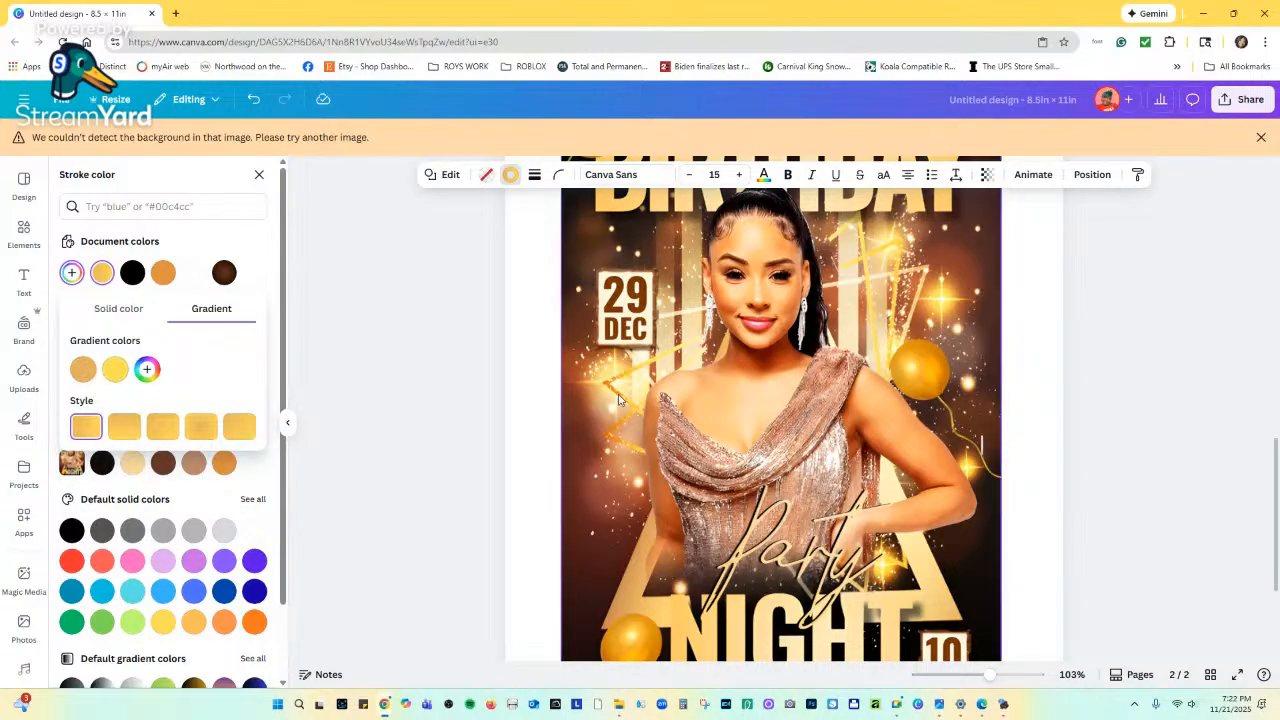
{"action": "scroll", "coordinate": [670, 410], "scroll_direction": "up", "scroll_amount": 5}
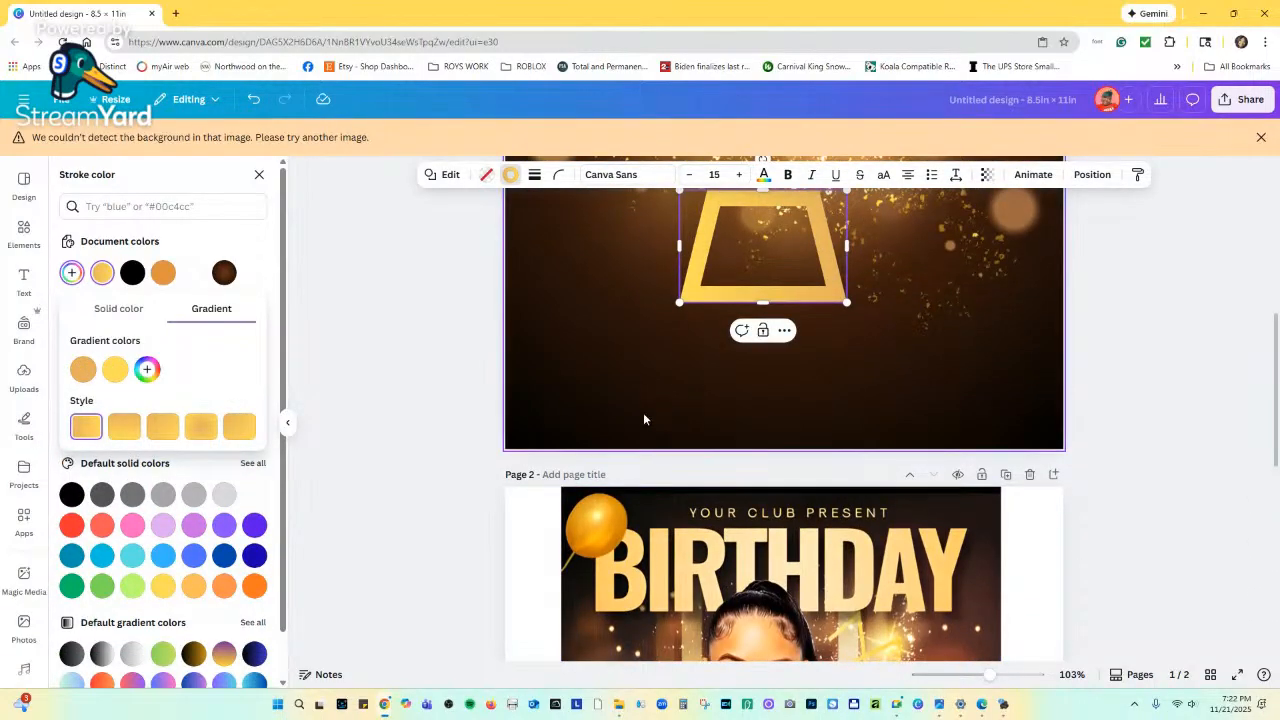
{"action": "left_click_drag", "start_coordinate": [84, 370], "coordinate": [115, 373]}
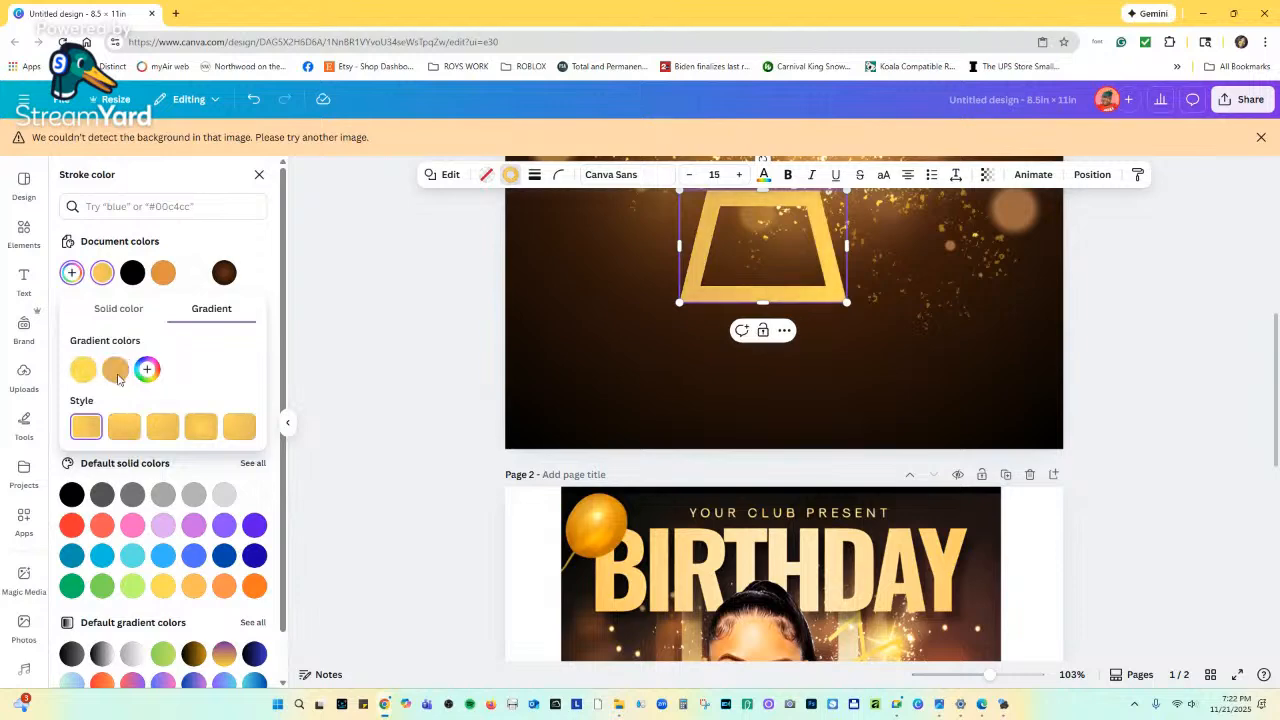
{"action": "left_click", "coordinate": [84, 371]}
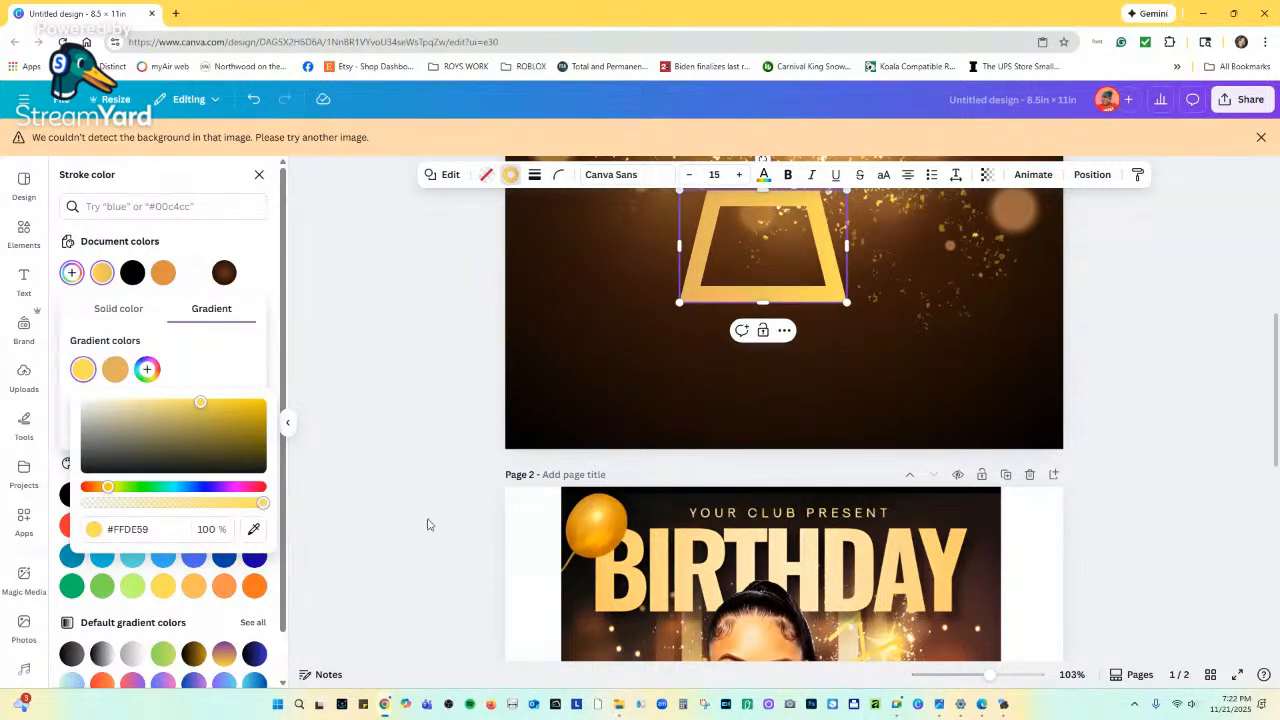
{"action": "scroll", "coordinate": [584, 547], "scroll_direction": "down", "scroll_amount": 8}
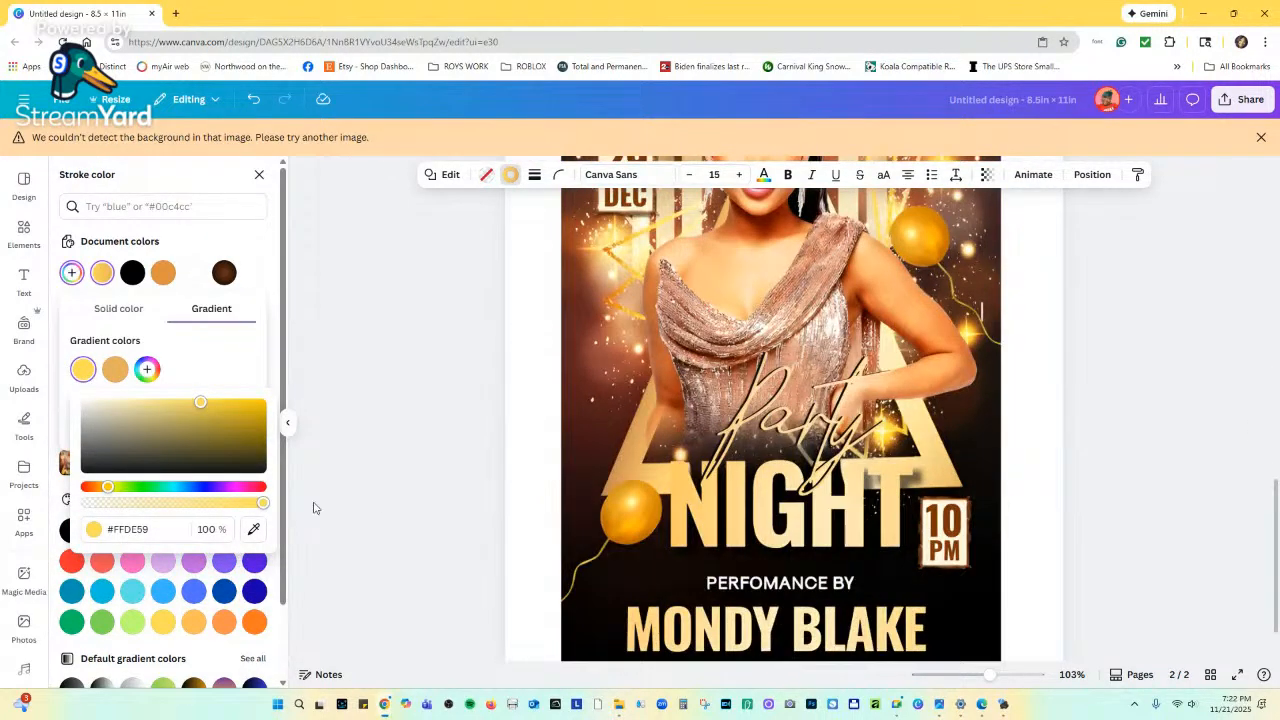
{"action": "left_click", "coordinate": [253, 529]}
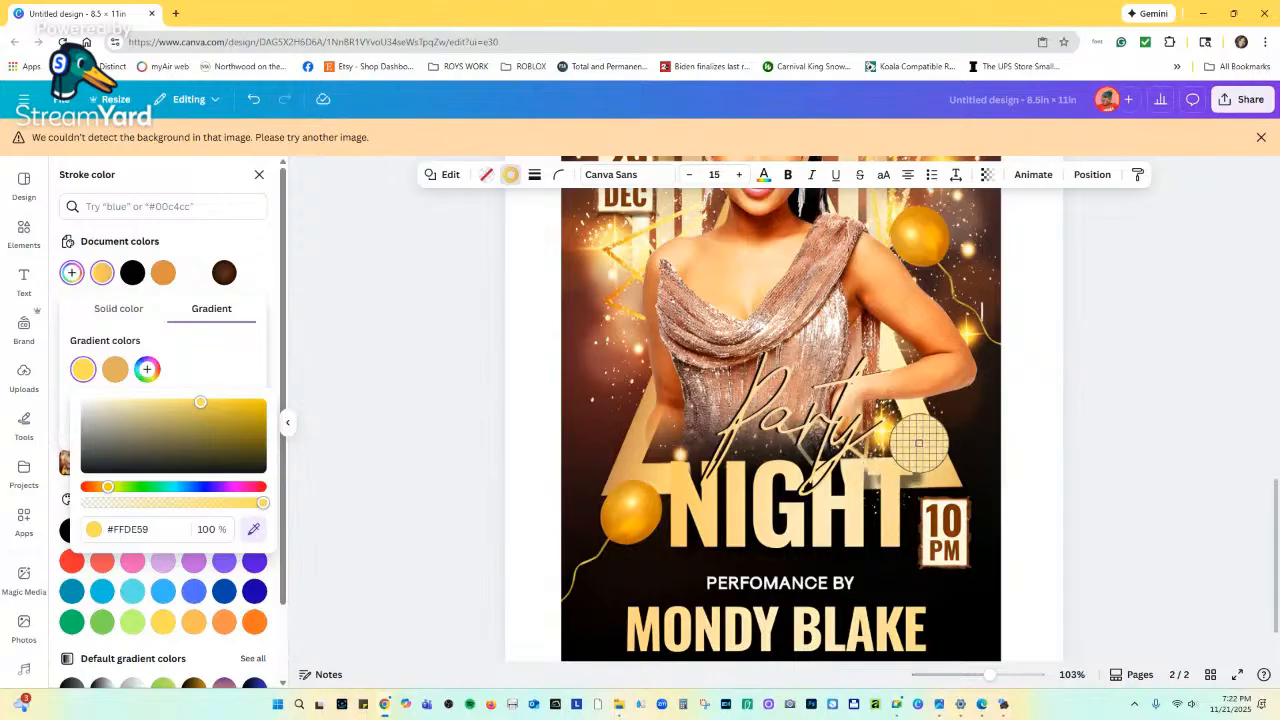
{"action": "left_click", "coordinate": [922, 436]}
{"action": "scroll", "coordinate": [748, 570], "scroll_direction": "up", "scroll_amount": 8}
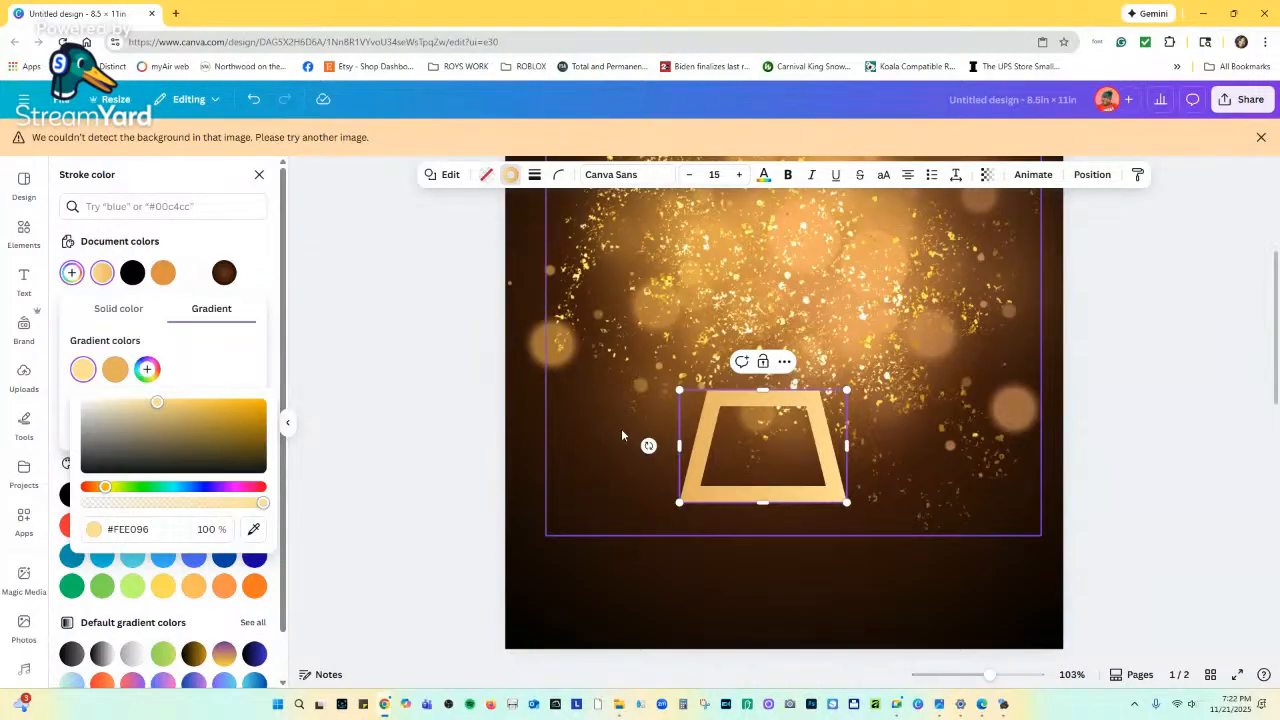
{"action": "scroll", "coordinate": [818, 260], "scroll_direction": "down", "scroll_amount": 10}
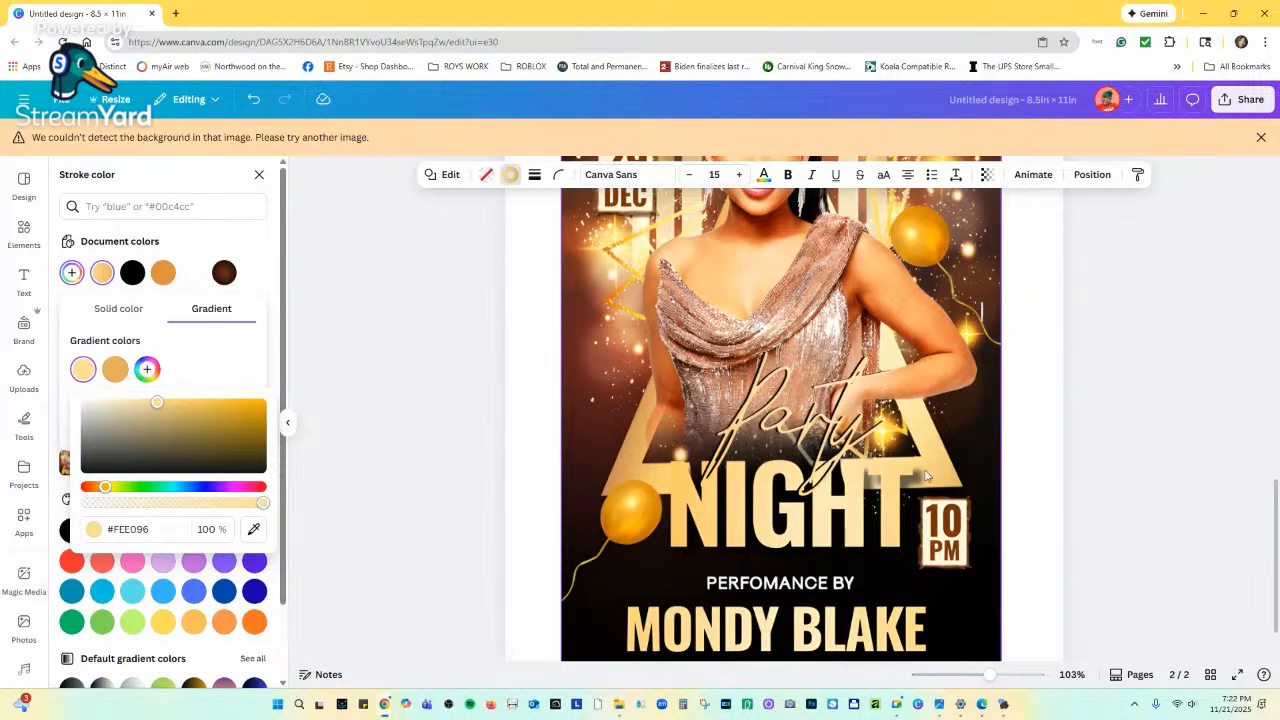
{"action": "scroll", "coordinate": [922, 485], "scroll_direction": "up", "scroll_amount": 10}
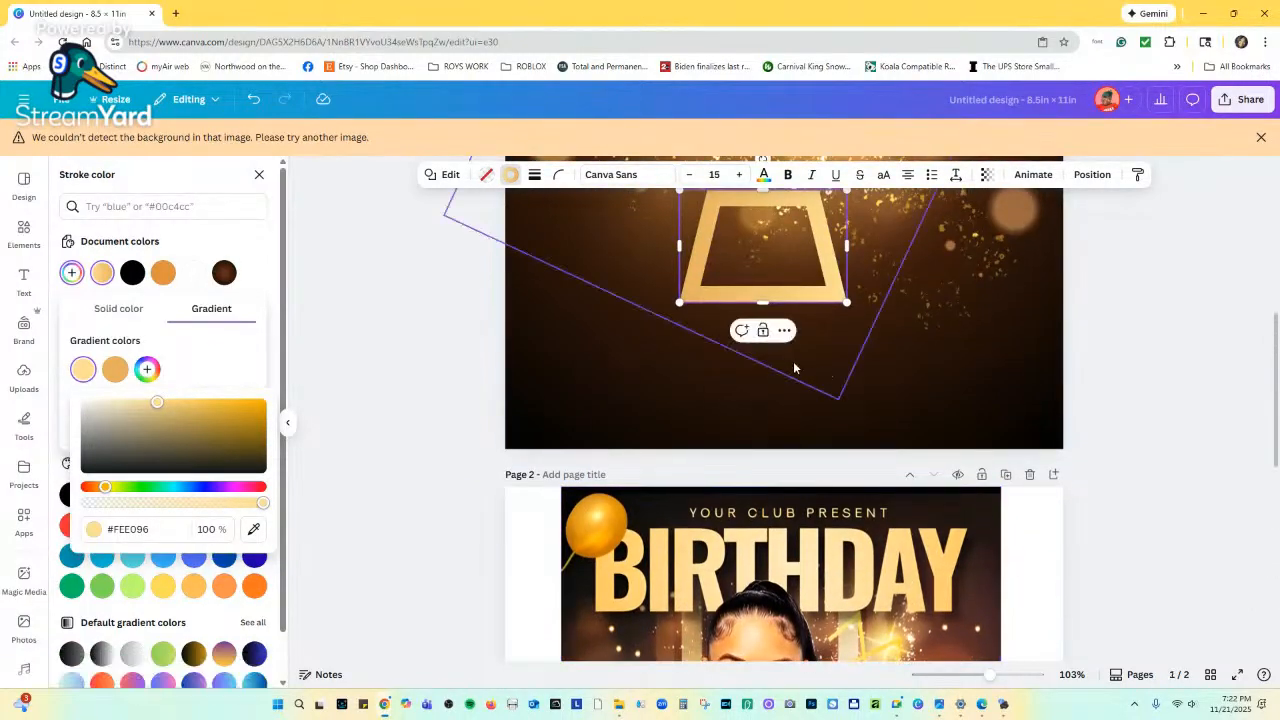
{"action": "left_click_drag", "start_coordinate": [847, 435], "coordinate": [901, 471]}
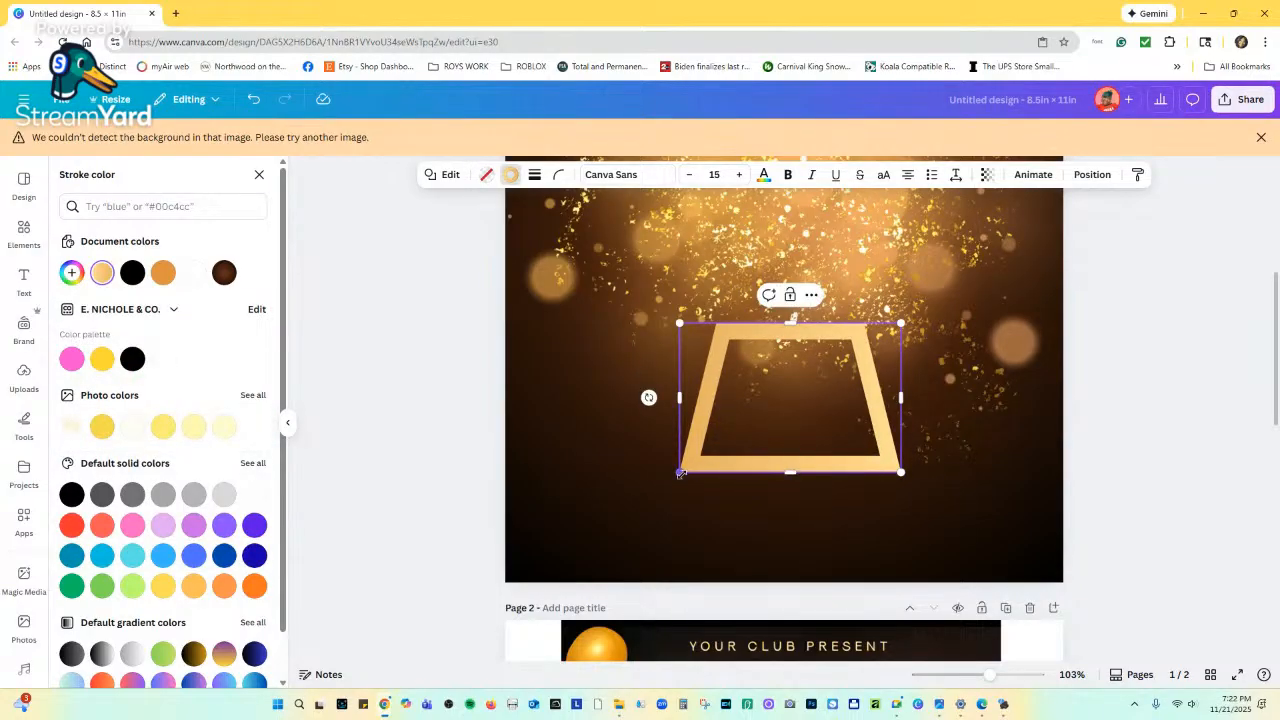
Resize the gold trapezoid to about 4.2 × 2.8, centre it lower on page 1, and close Stroke color.
{"action": "left_click_drag", "start_coordinate": [680, 473], "coordinate": [621, 511]}
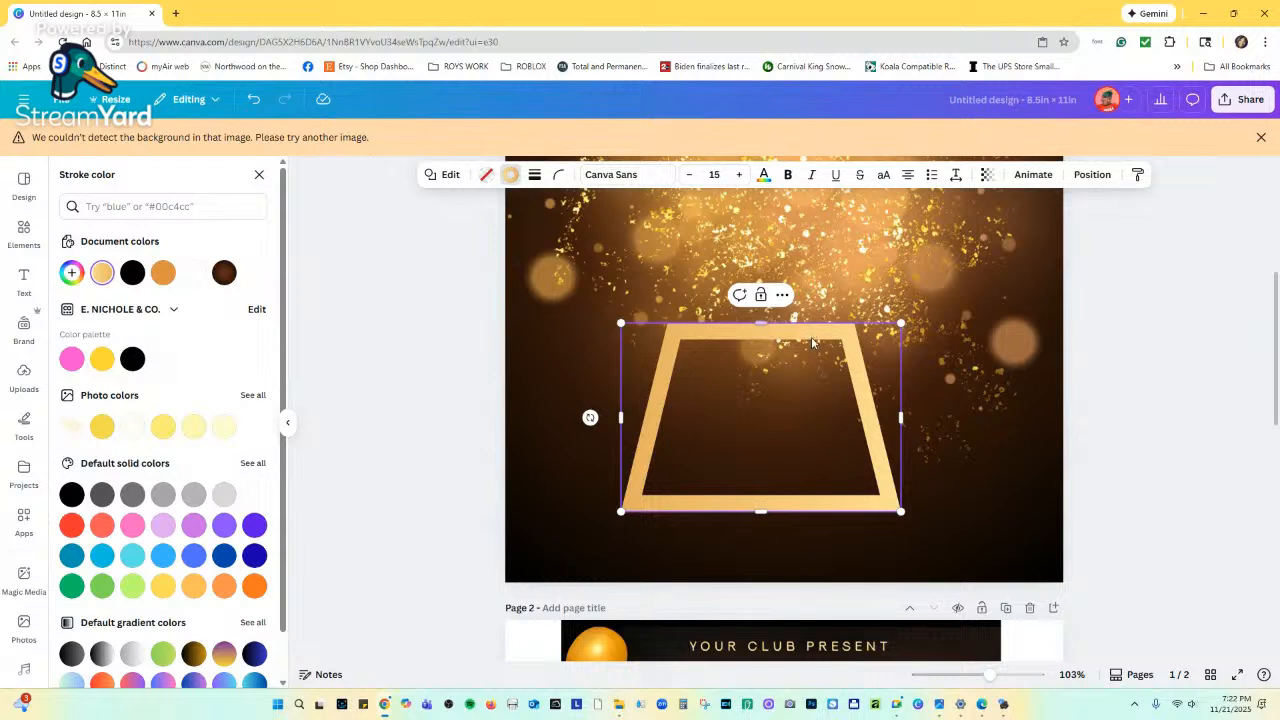
{"action": "left_click_drag", "start_coordinate": [819, 341], "coordinate": [847, 325]}
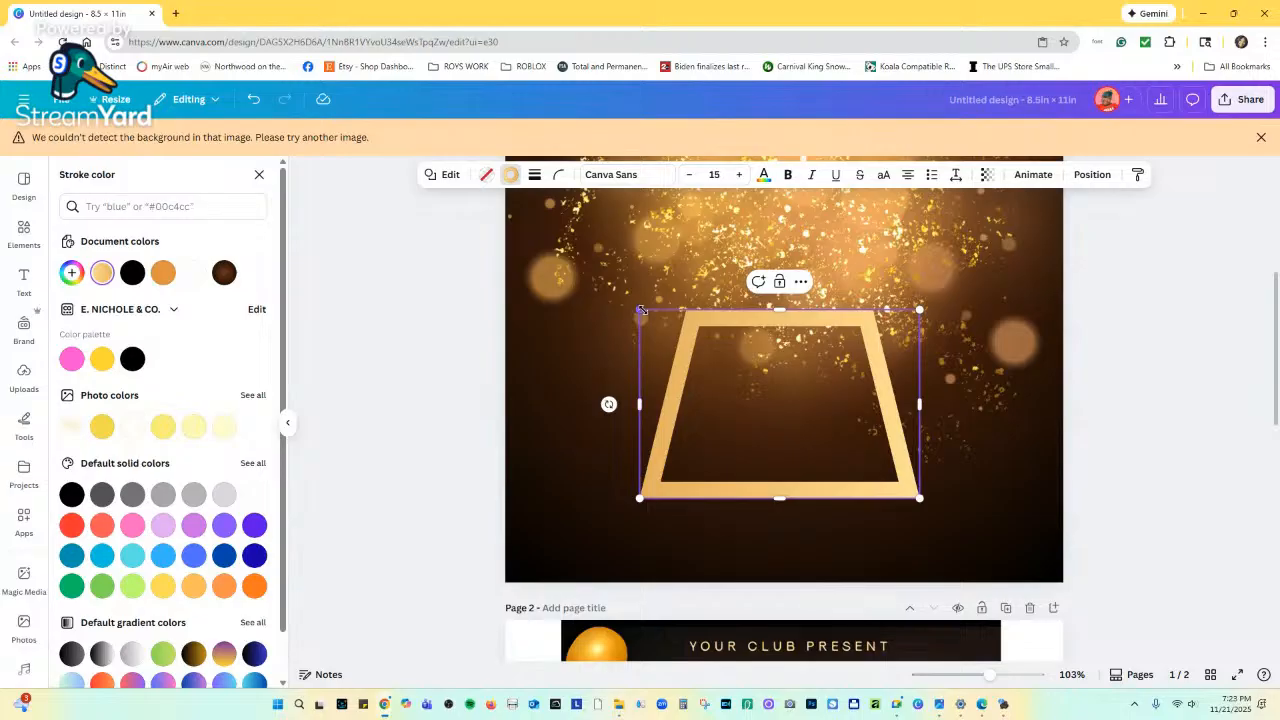
{"action": "left_click_drag", "start_coordinate": [641, 311], "coordinate": [643, 313]}
{"action": "left_click_drag", "start_coordinate": [766, 328], "coordinate": [767, 334]}
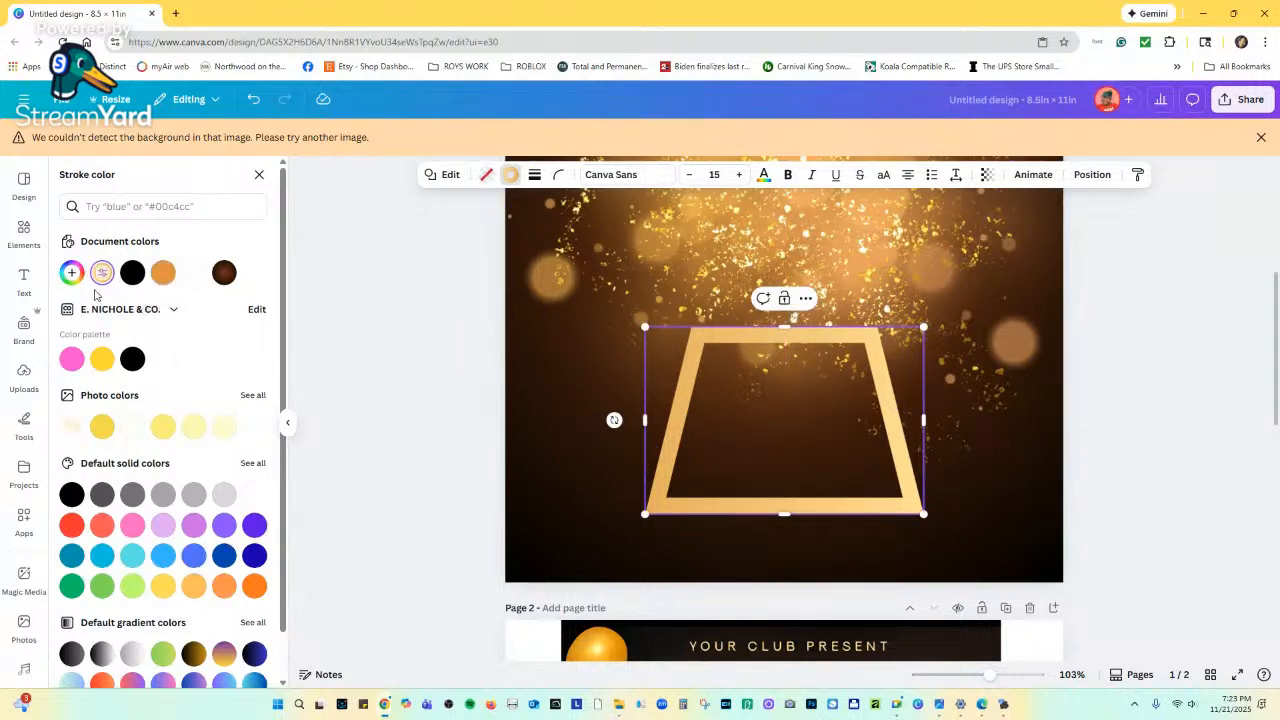
{"action": "left_click", "coordinate": [259, 174]}
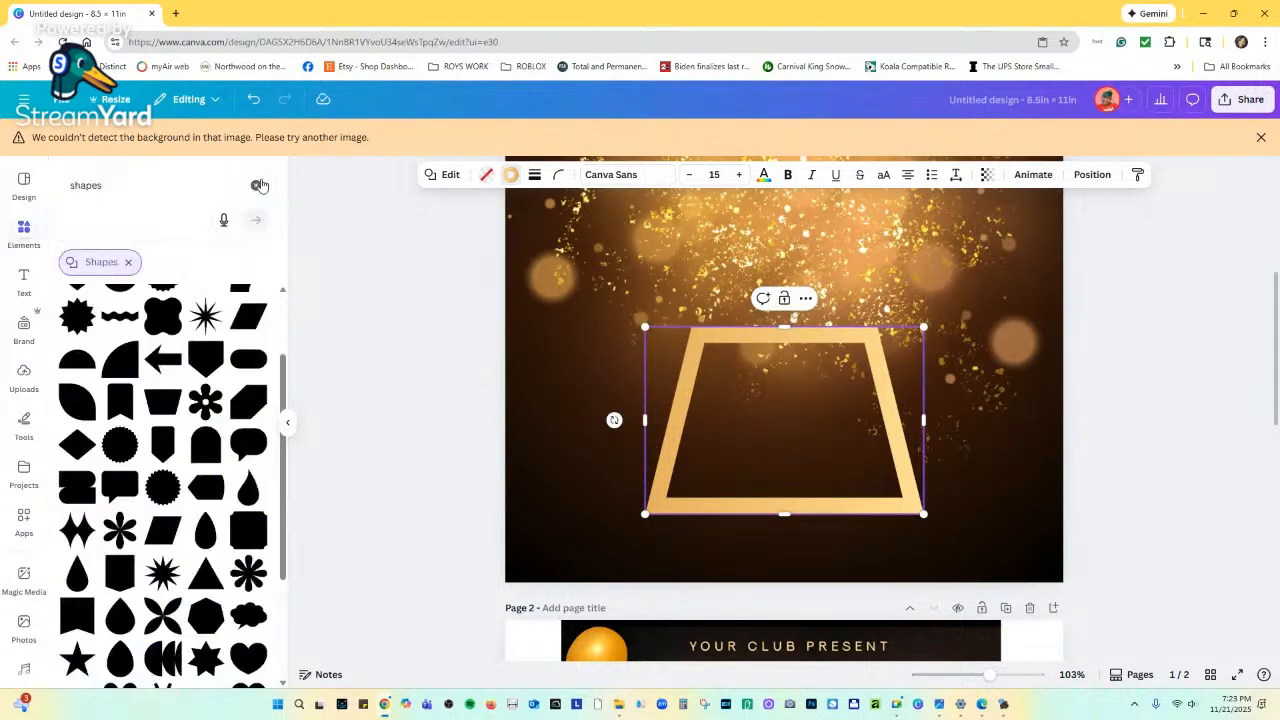
Shrink the gold frame slightly from its top-right corner.
{"action": "scroll", "coordinate": [206, 309], "scroll_direction": "down", "scroll_amount": 3}
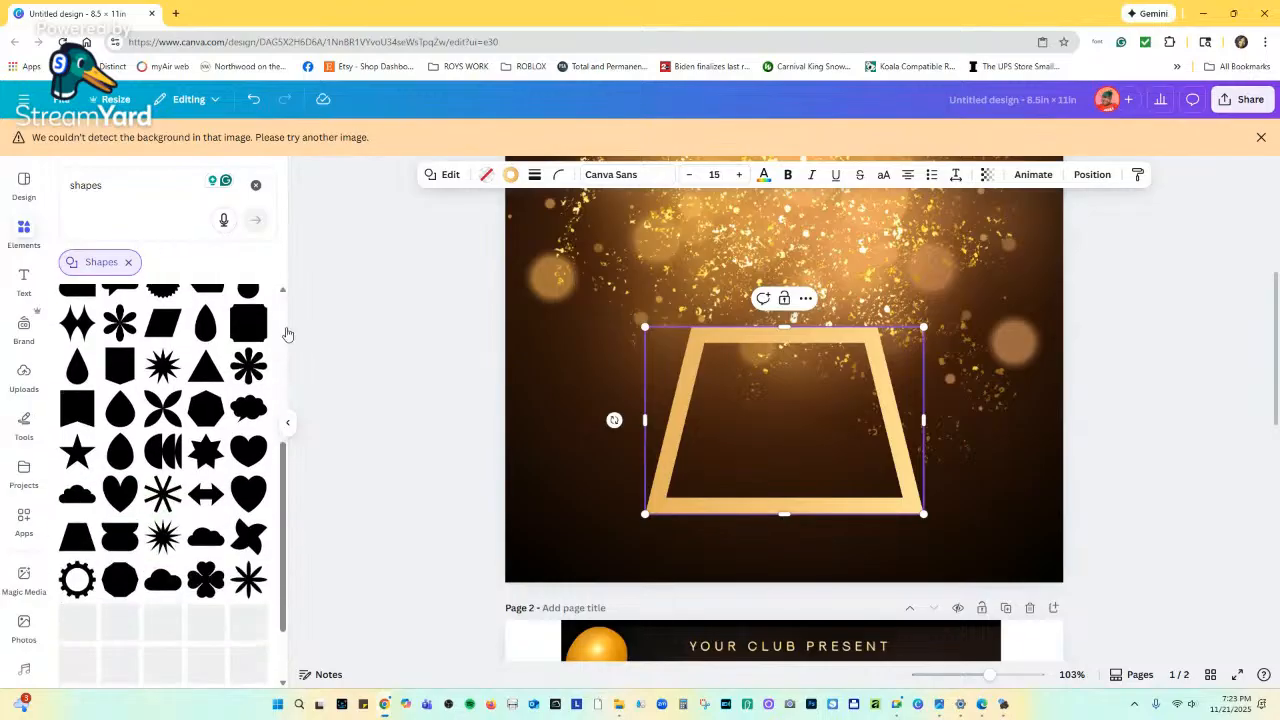
{"action": "scroll", "coordinate": [812, 372], "scroll_direction": "down", "scroll_amount": 1}
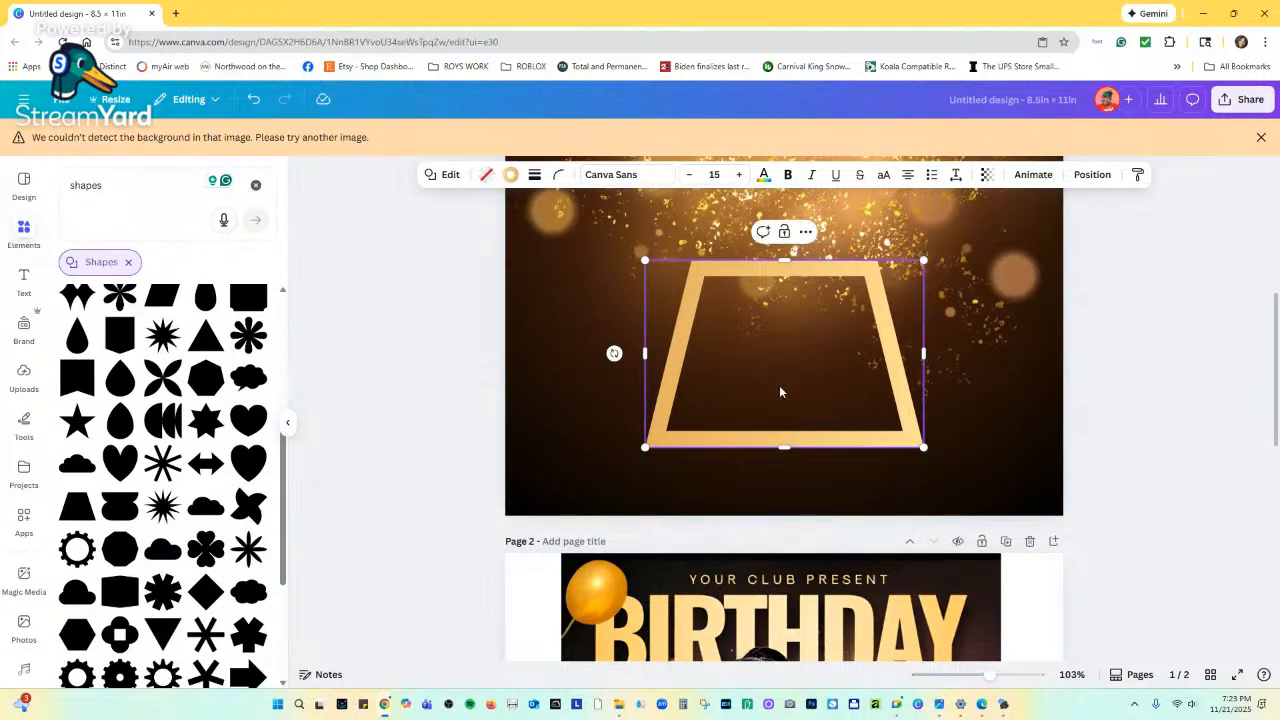
{"action": "scroll", "coordinate": [779, 388], "scroll_direction": "down", "scroll_amount": 3}
{"action": "scroll", "coordinate": [767, 410], "scroll_direction": "down", "scroll_amount": 2}
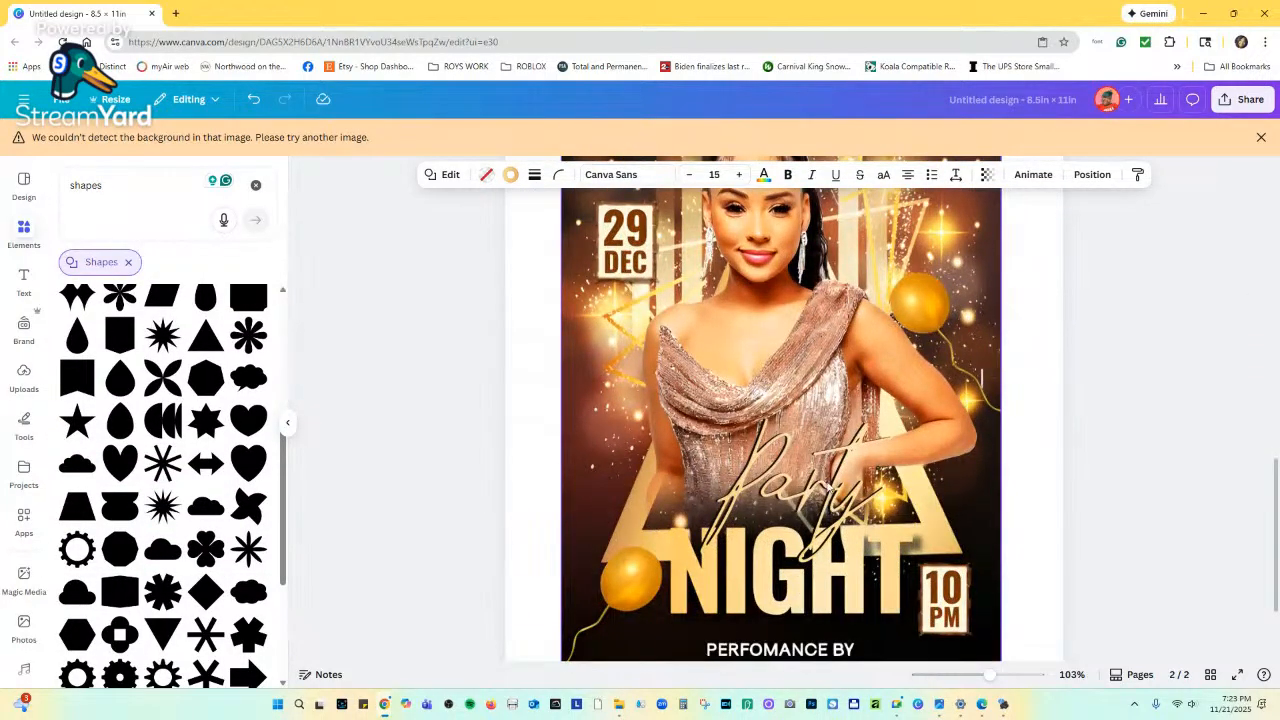
{"action": "scroll", "coordinate": [829, 487], "scroll_direction": "up", "scroll_amount": 6}
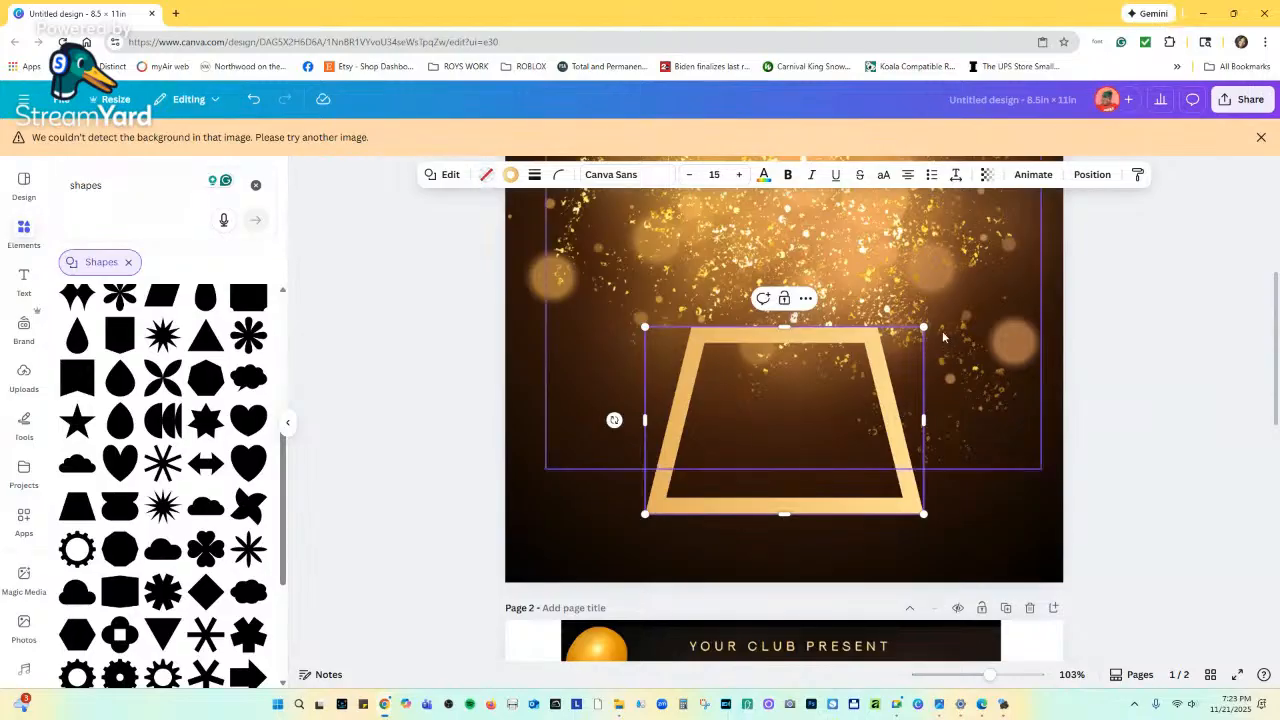
{"action": "left_click_drag", "start_coordinate": [923, 327], "coordinate": [916, 330]}
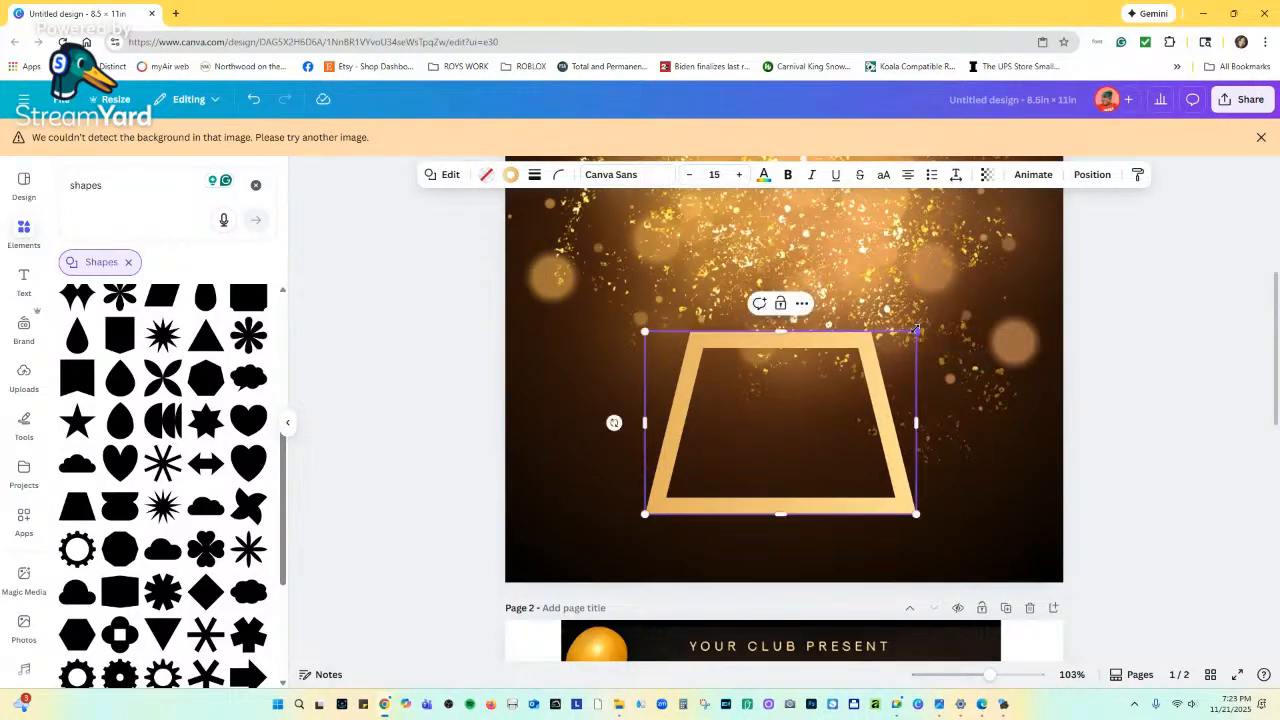
Open a new blank Chrome tab.
{"action": "scroll", "coordinate": [880, 378], "scroll_direction": "down", "scroll_amount": 6}
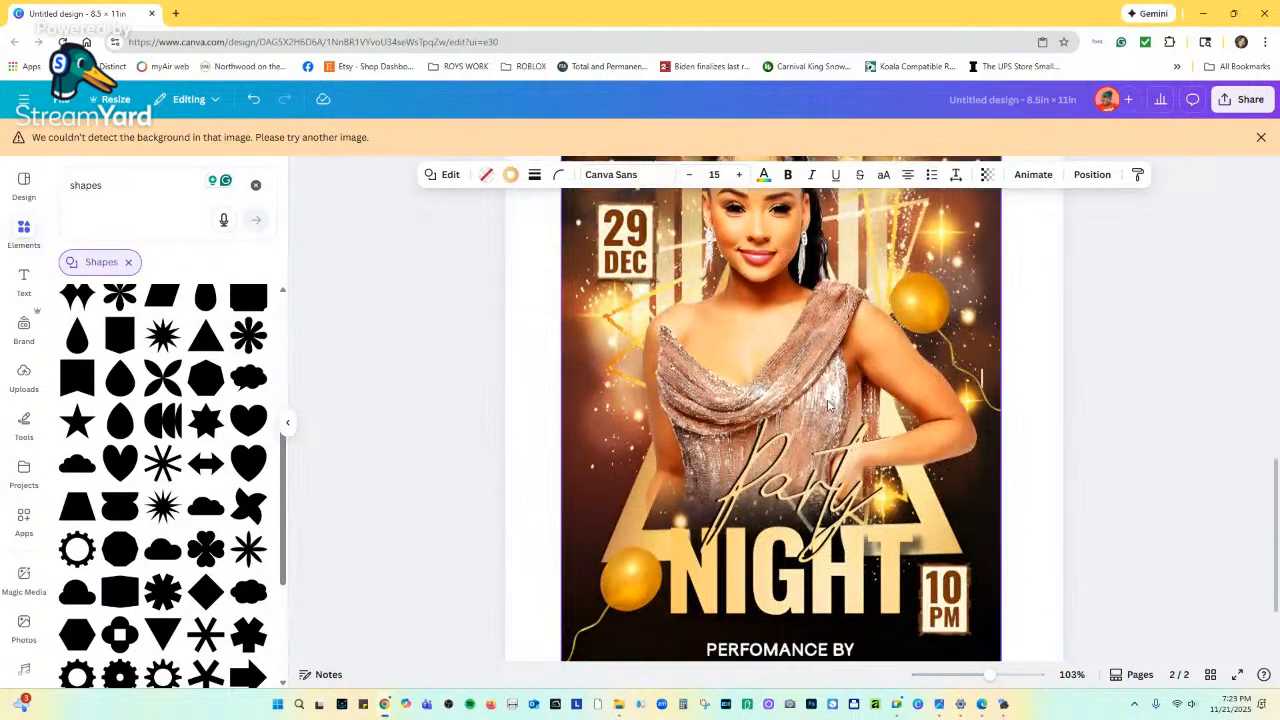
{"action": "scroll", "coordinate": [799, 443], "scroll_direction": "up", "scroll_amount": 2}
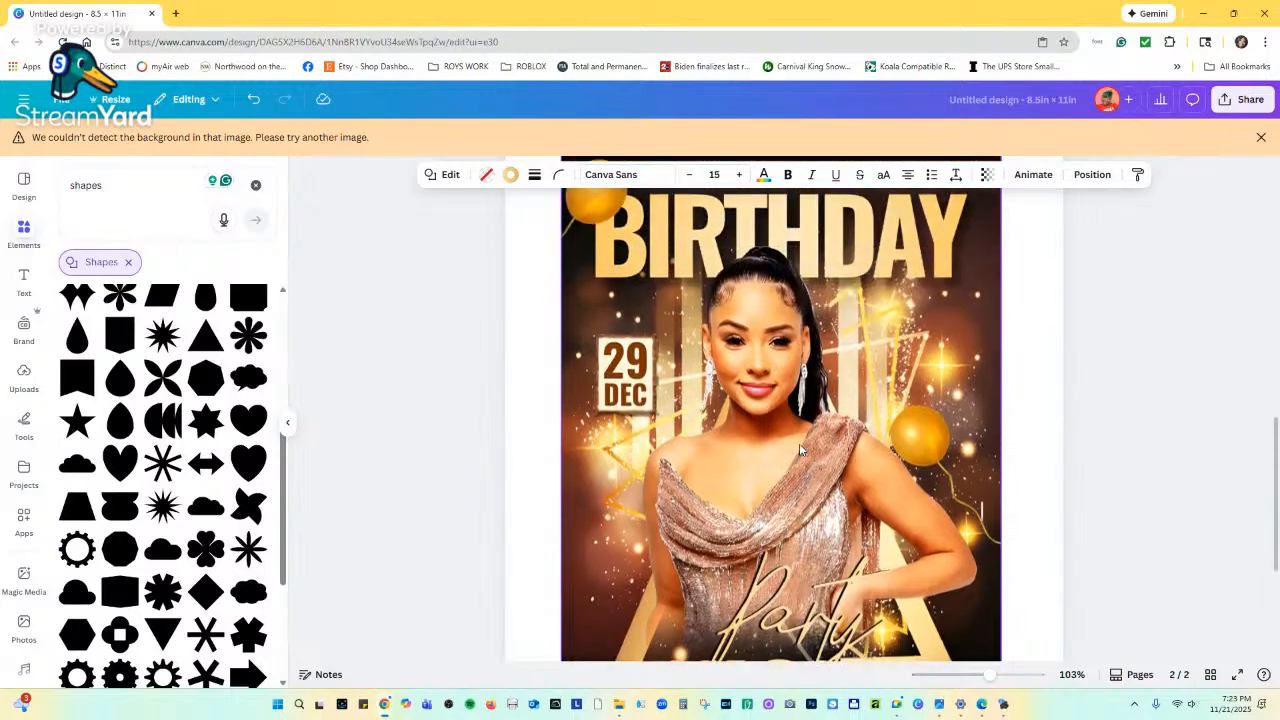
{"action": "left_click", "coordinate": [175, 13]}
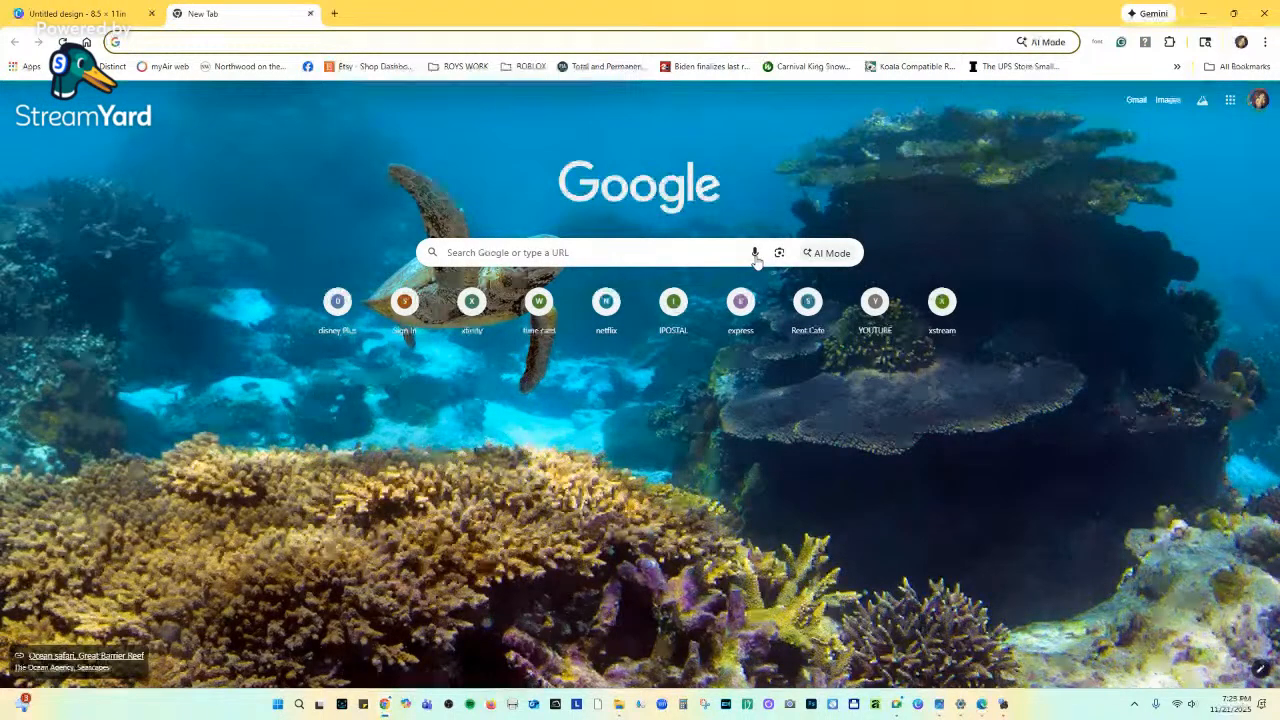
Search images for 'lady in a gold sparkly Club dress' and preview the sequin dress photo.
{"action": "left_click", "coordinate": [754, 256]}
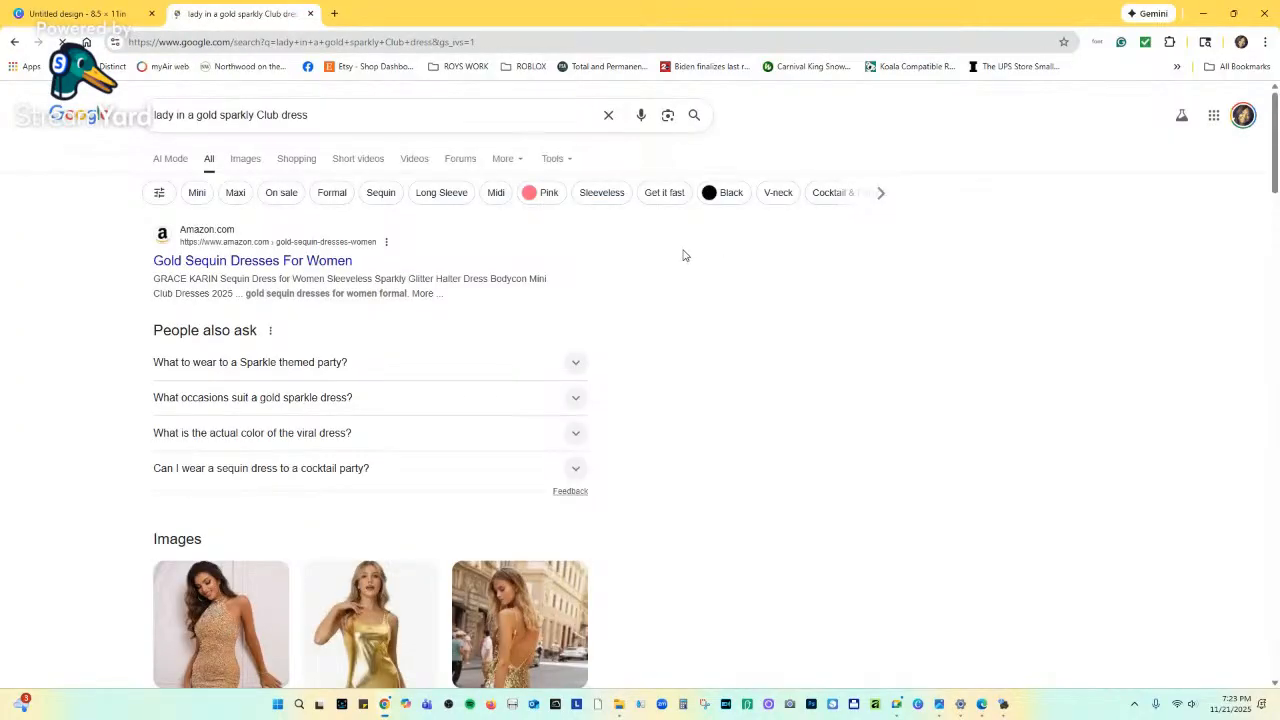
{"action": "left_click", "coordinate": [243, 160]}
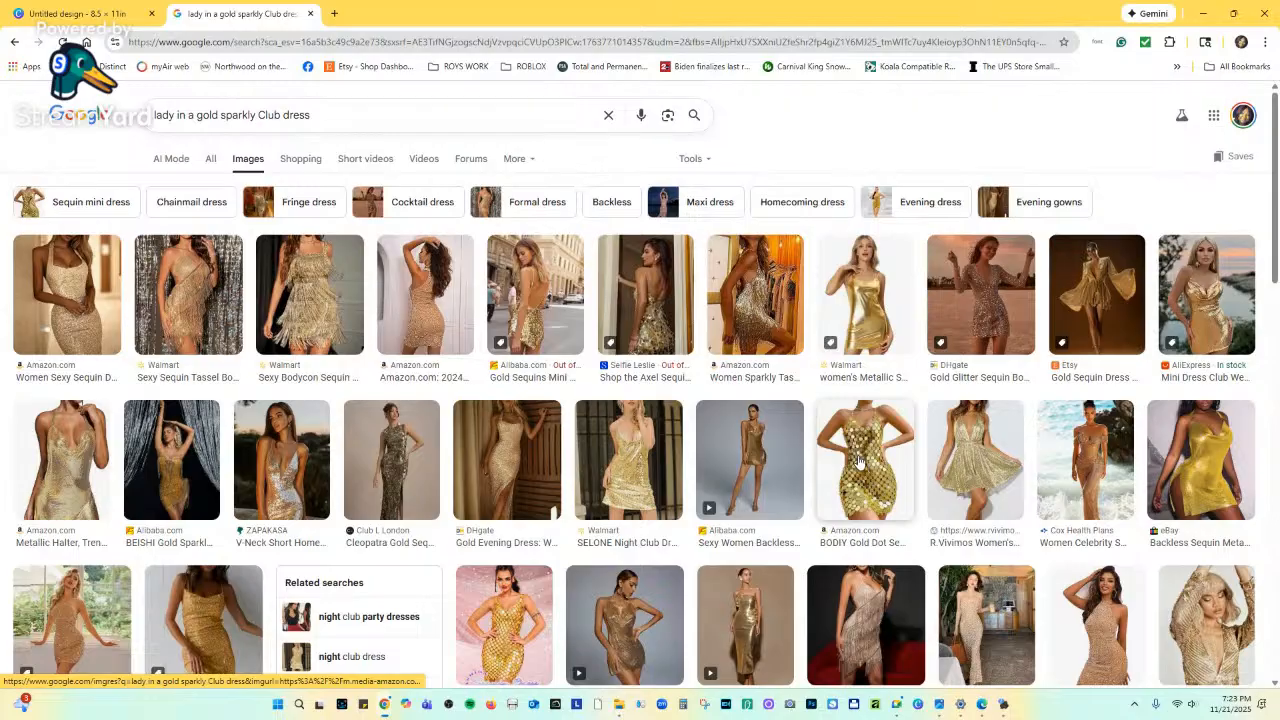
{"action": "scroll", "coordinate": [858, 461], "scroll_direction": "down", "scroll_amount": 4}
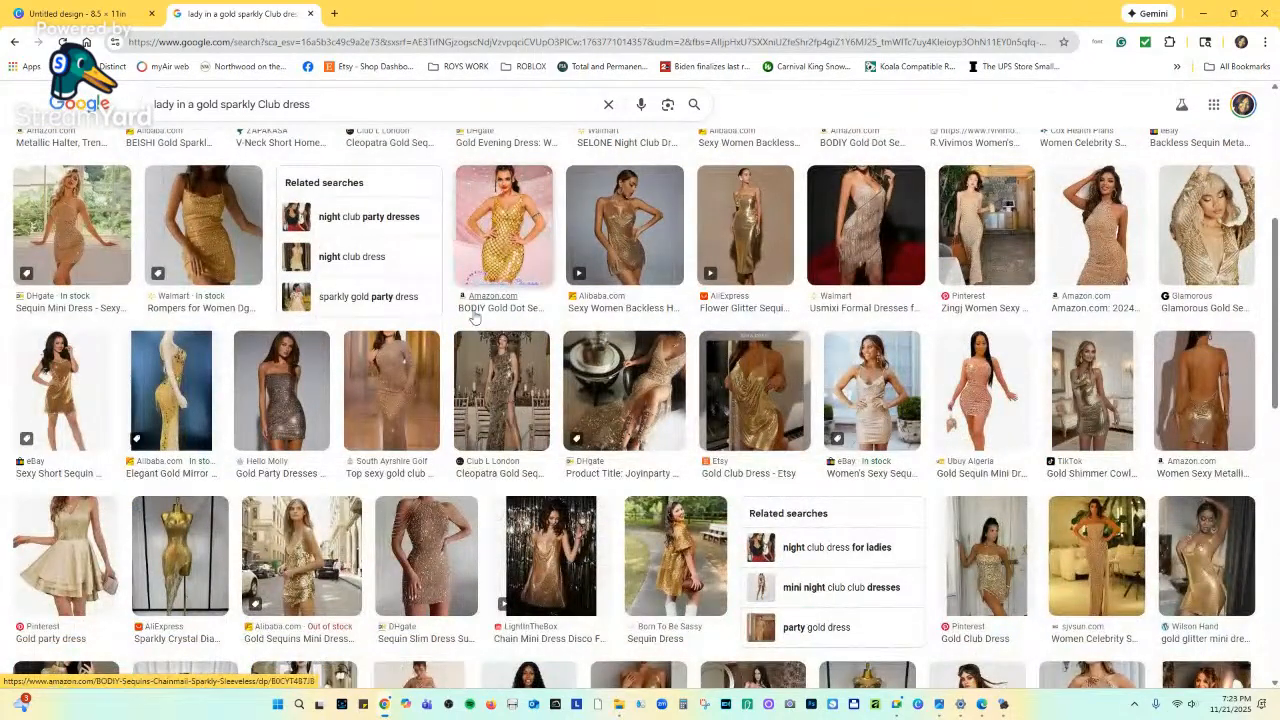
{"action": "scroll", "coordinate": [478, 330], "scroll_direction": "down", "scroll_amount": 4}
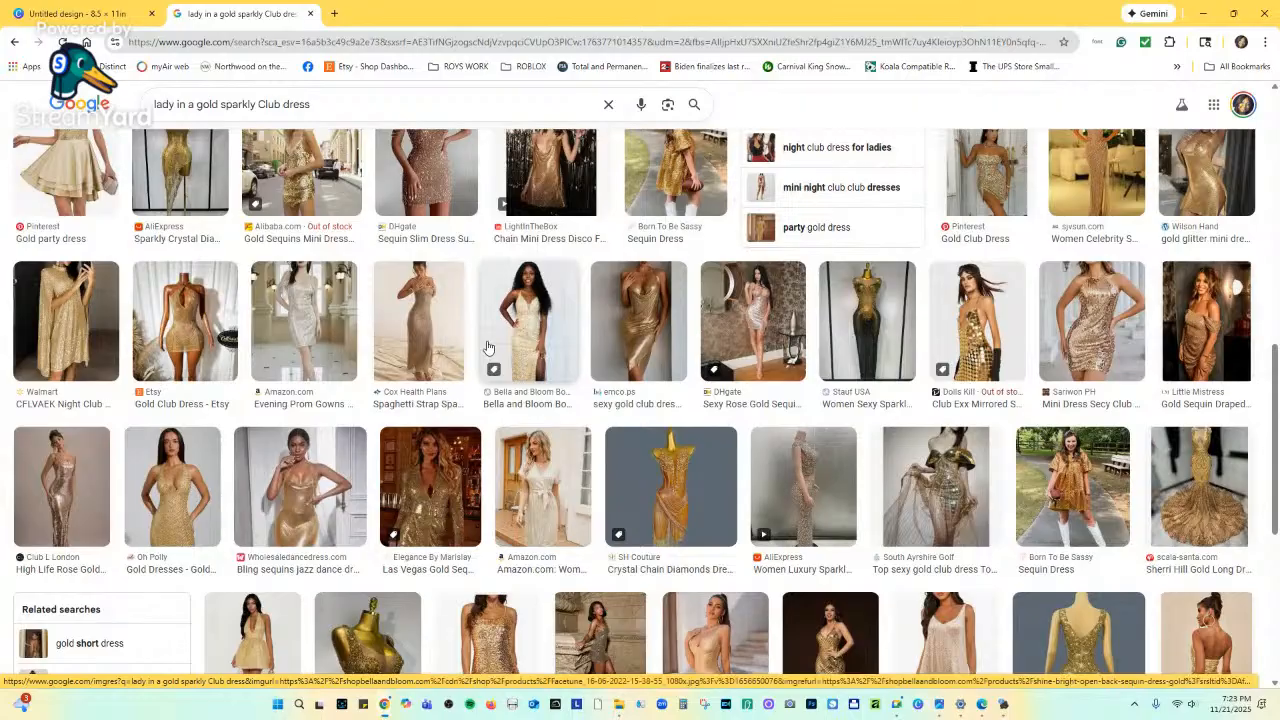
{"action": "left_click", "coordinate": [281, 490]}
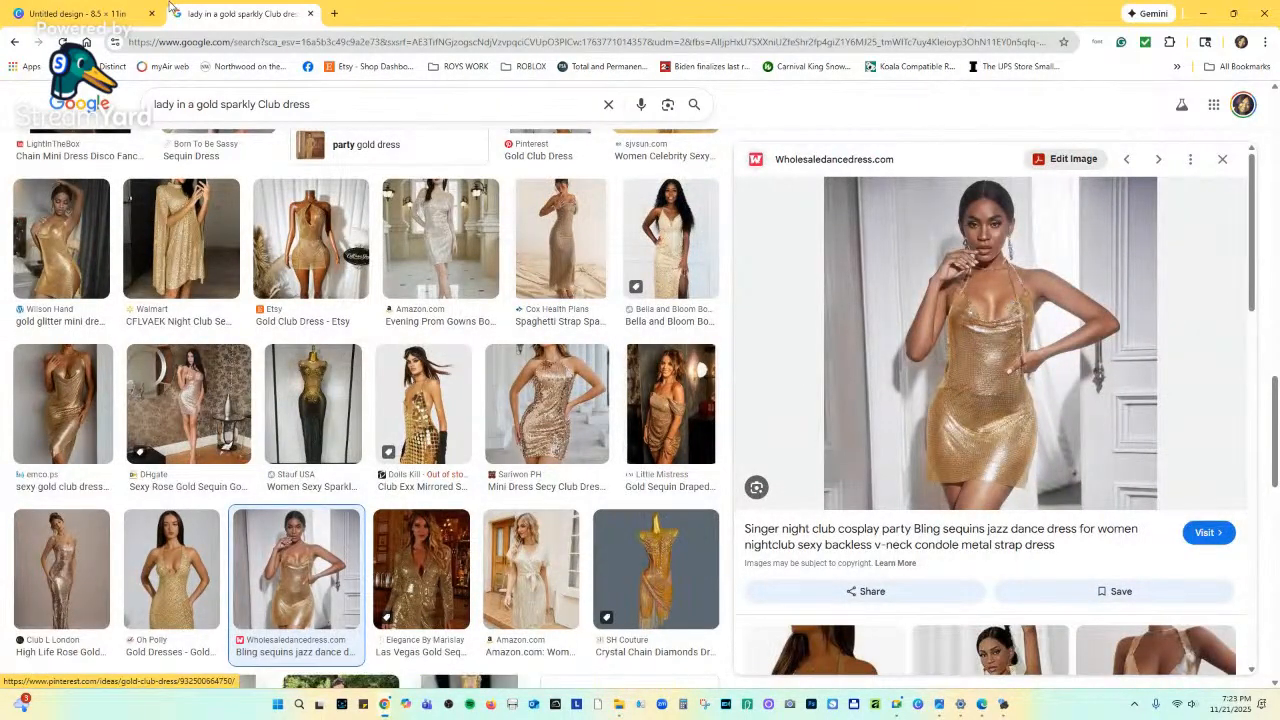
Copy the gold sequin dress photo from its preview.
{"action": "left_click", "coordinate": [122, 14]}
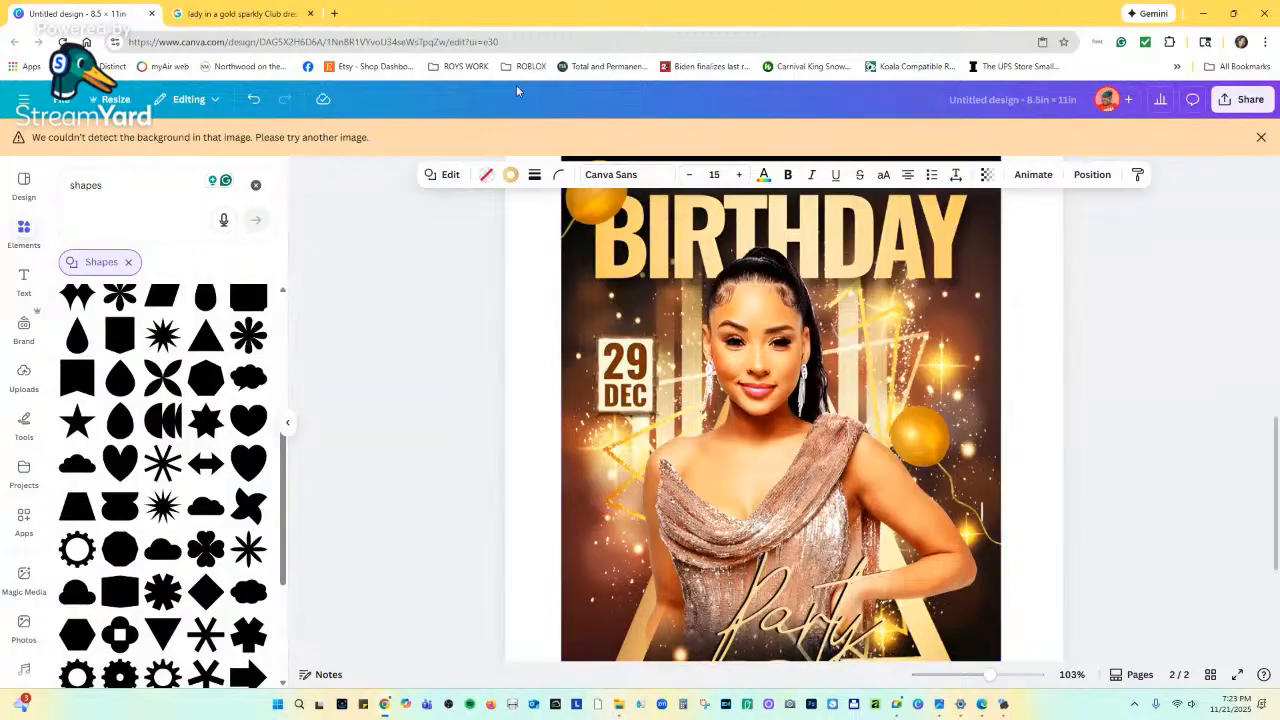
{"action": "left_click", "coordinate": [250, 14]}
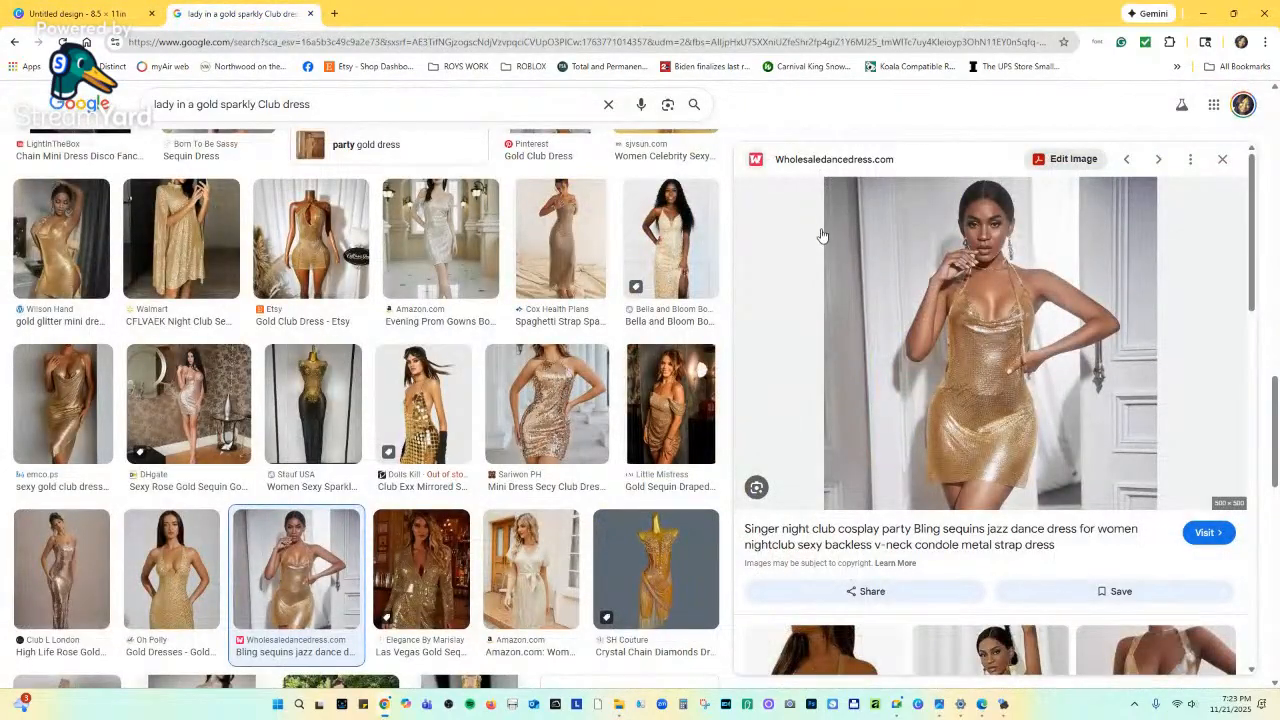
{"action": "left_click", "coordinate": [80, 13]}
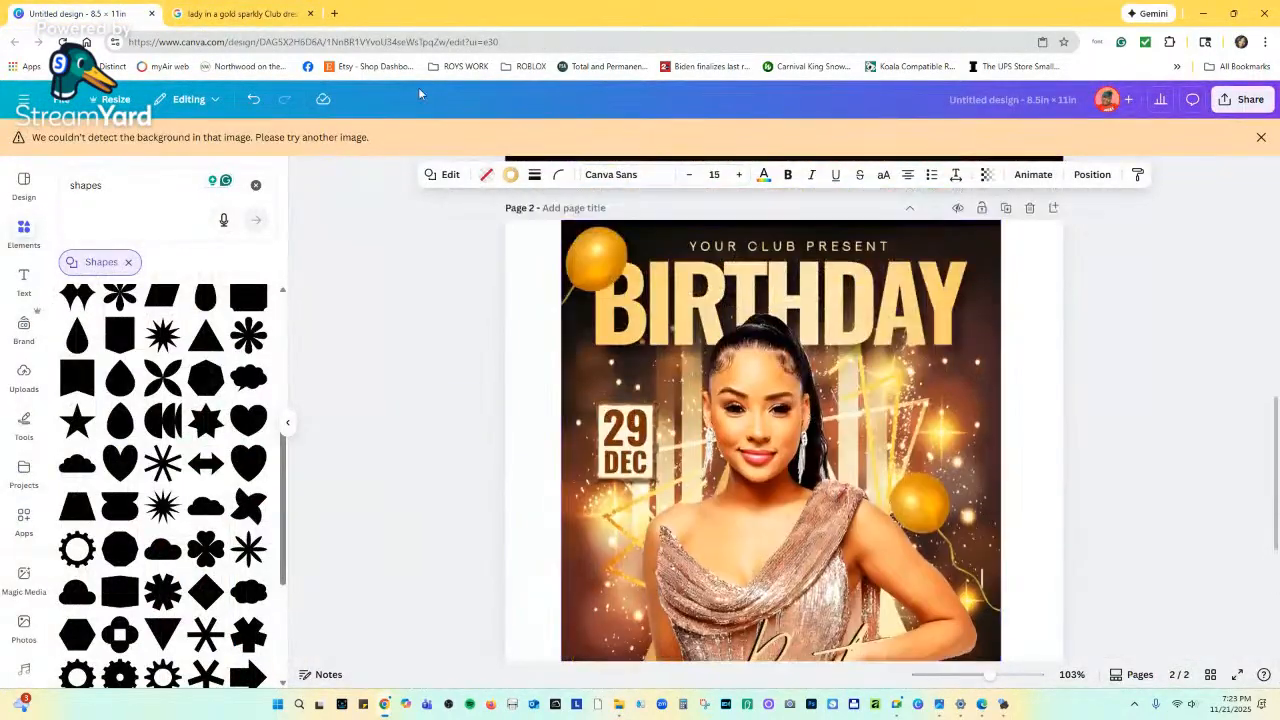
{"action": "left_click", "coordinate": [250, 14]}
{"action": "scroll", "coordinate": [928, 270], "scroll_direction": "down", "scroll_amount": 6}
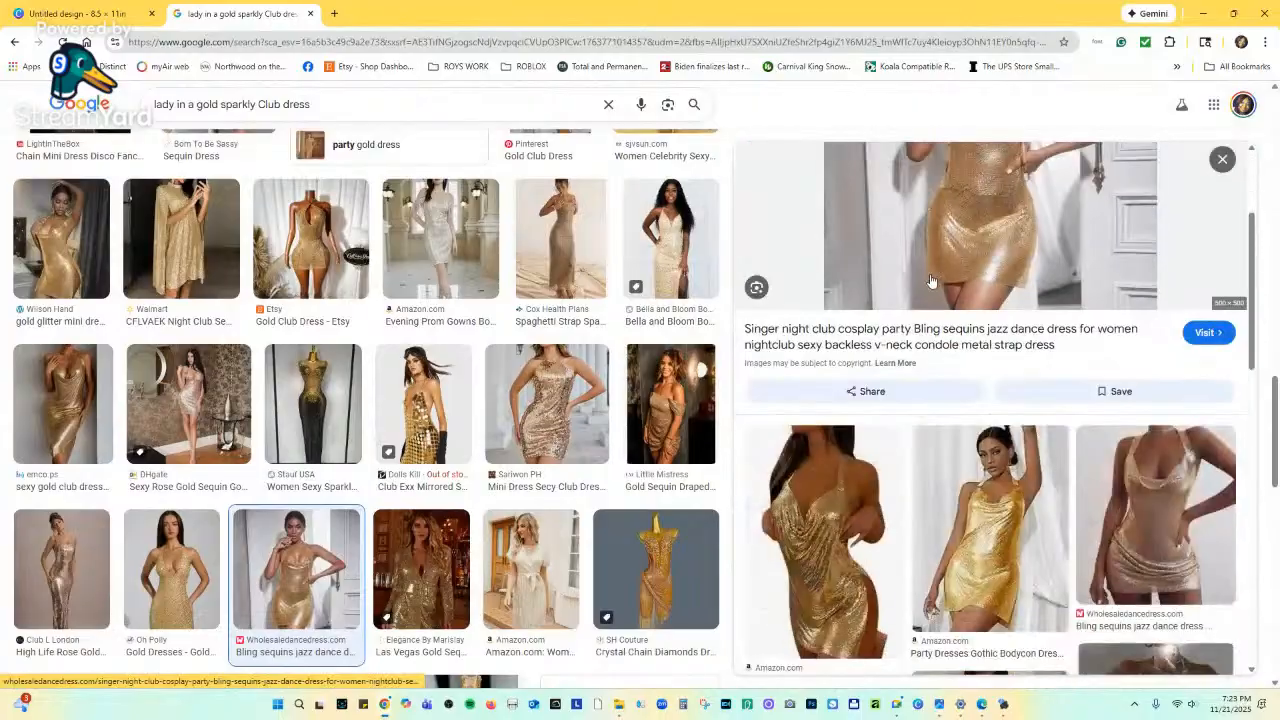
{"action": "scroll", "coordinate": [930, 282], "scroll_direction": "up", "scroll_amount": 6}
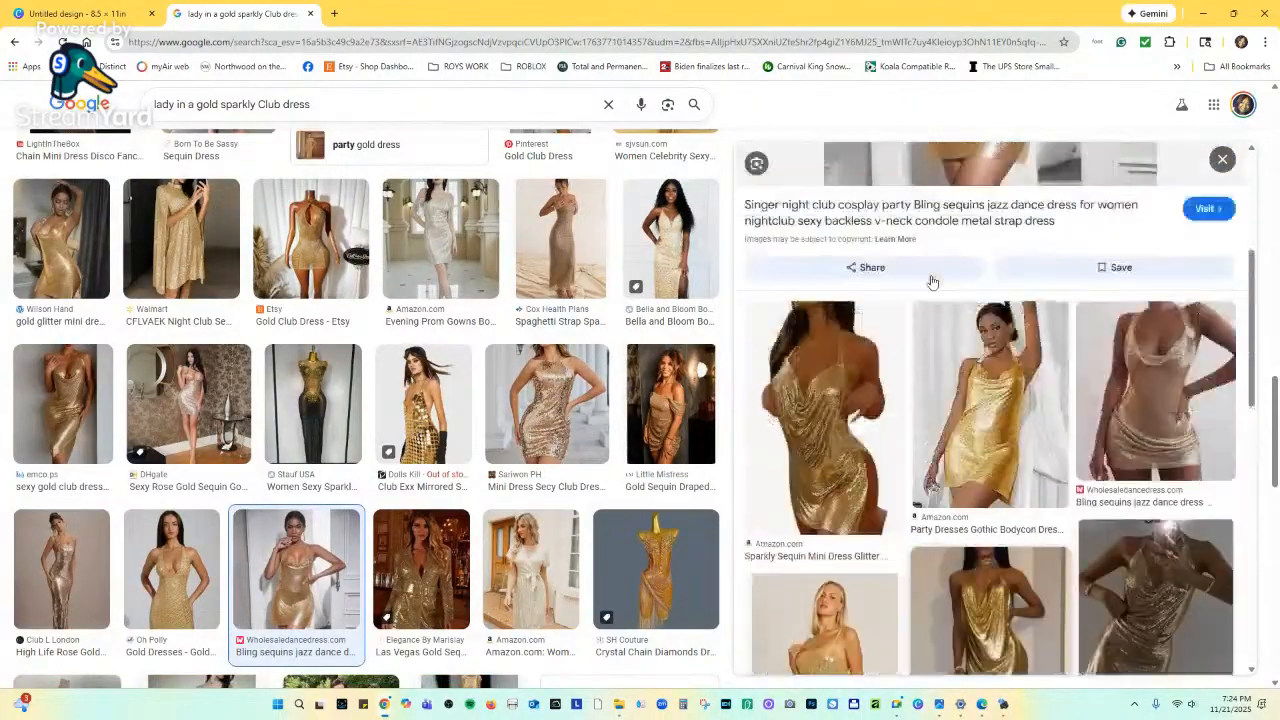
{"action": "right_click", "coordinate": [971, 256]}
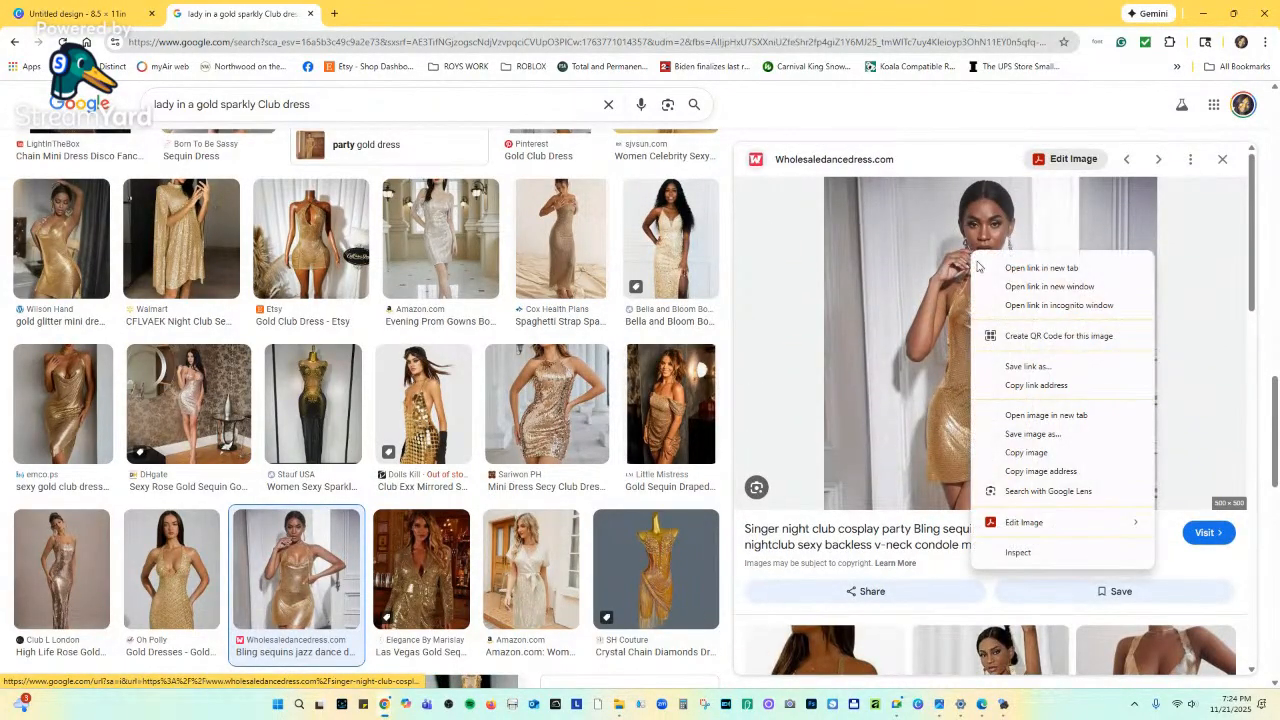
{"action": "left_click", "coordinate": [1030, 452]}
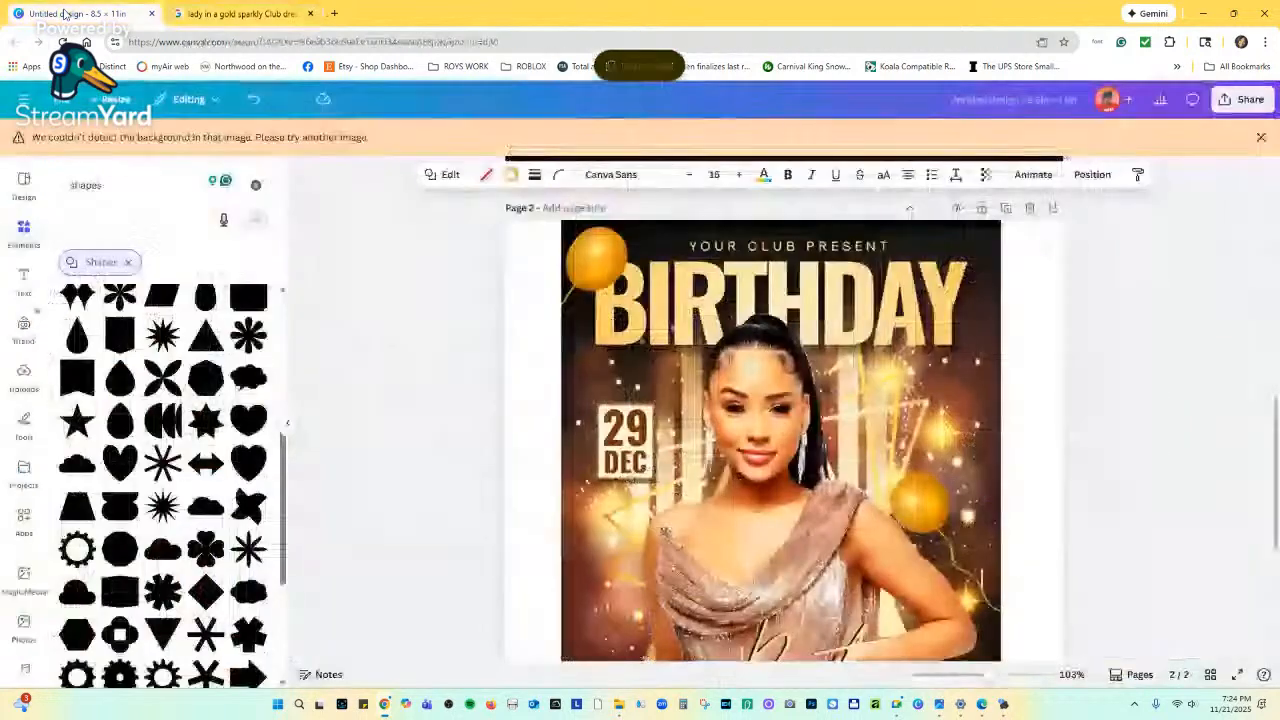
Back in the Canva flyer, right-click page 1's bokeh background for paste options.
{"action": "left_click", "coordinate": [80, 13]}
{"action": "scroll", "coordinate": [755, 315], "scroll_direction": "up", "scroll_amount": 3}
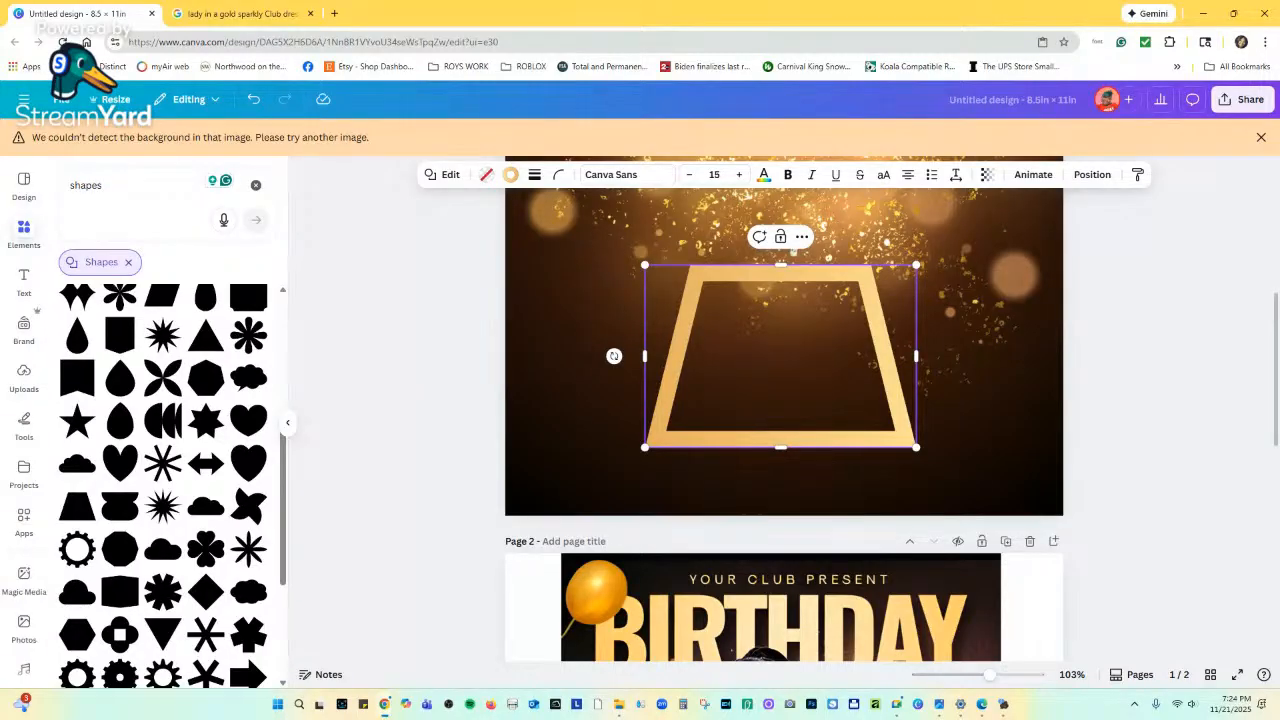
{"action": "scroll", "coordinate": [742, 313], "scroll_direction": "up", "scroll_amount": 3}
{"action": "right_click", "coordinate": [744, 298]}
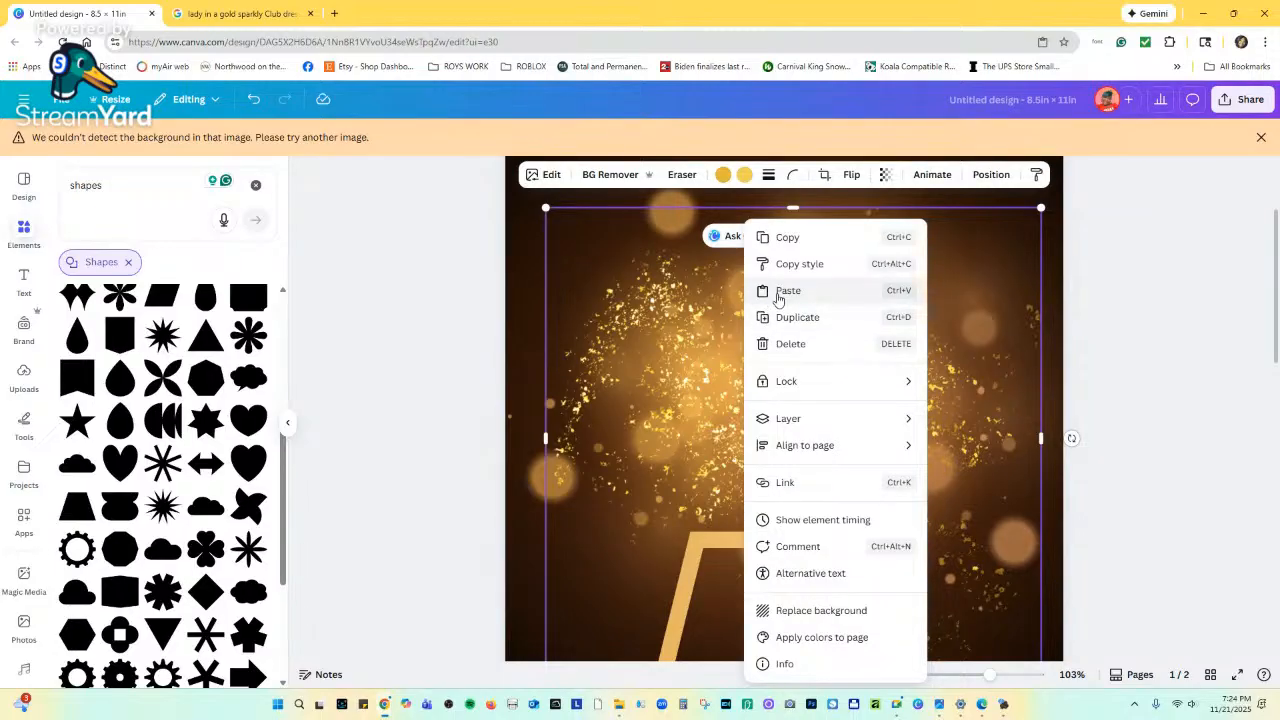
Paste the gold-dress photo onto page 1 and try BG Remover on it.
{"action": "left_click", "coordinate": [788, 290]}
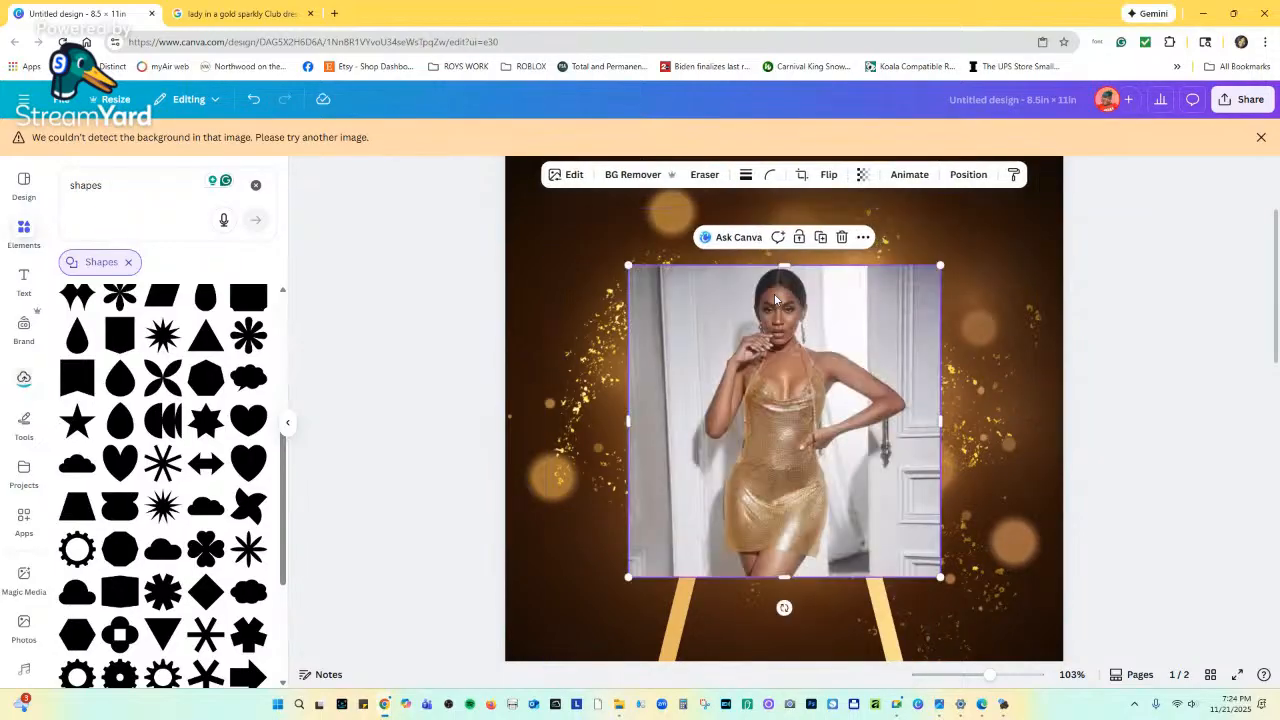
{"action": "left_click", "coordinate": [648, 176]}
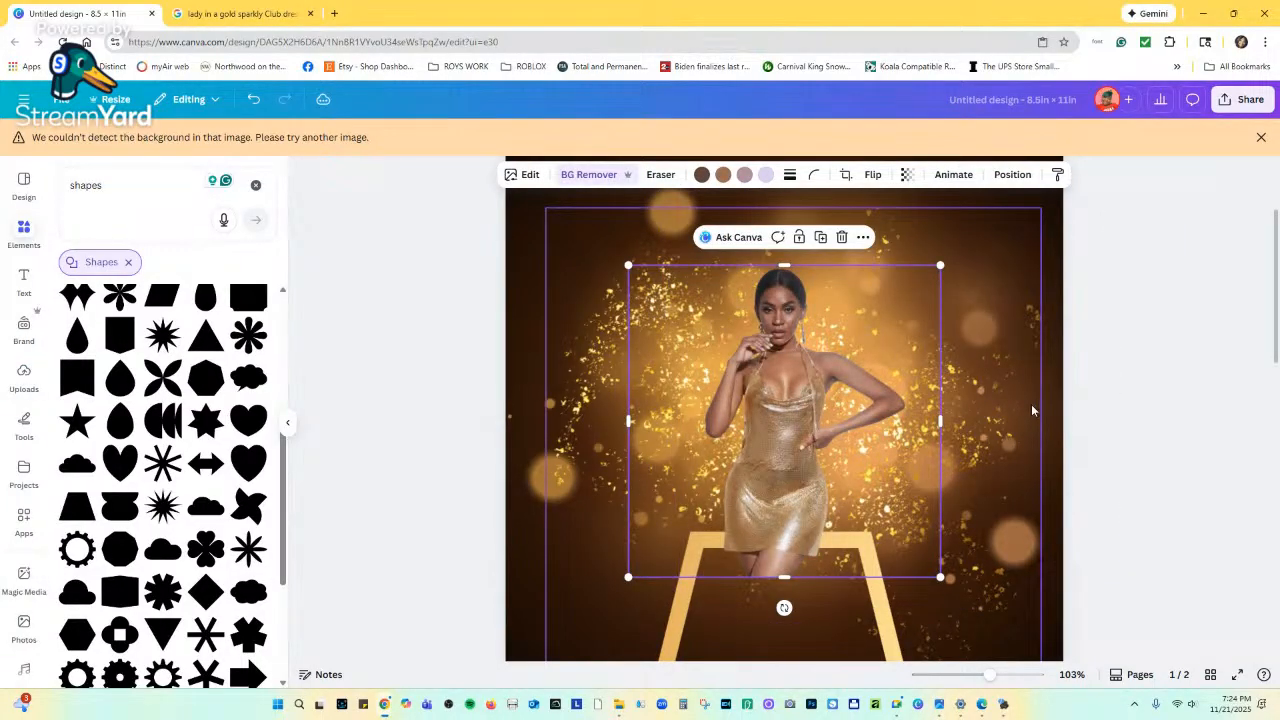
{"action": "scroll", "coordinate": [1029, 405], "scroll_direction": "down", "scroll_amount": 5}
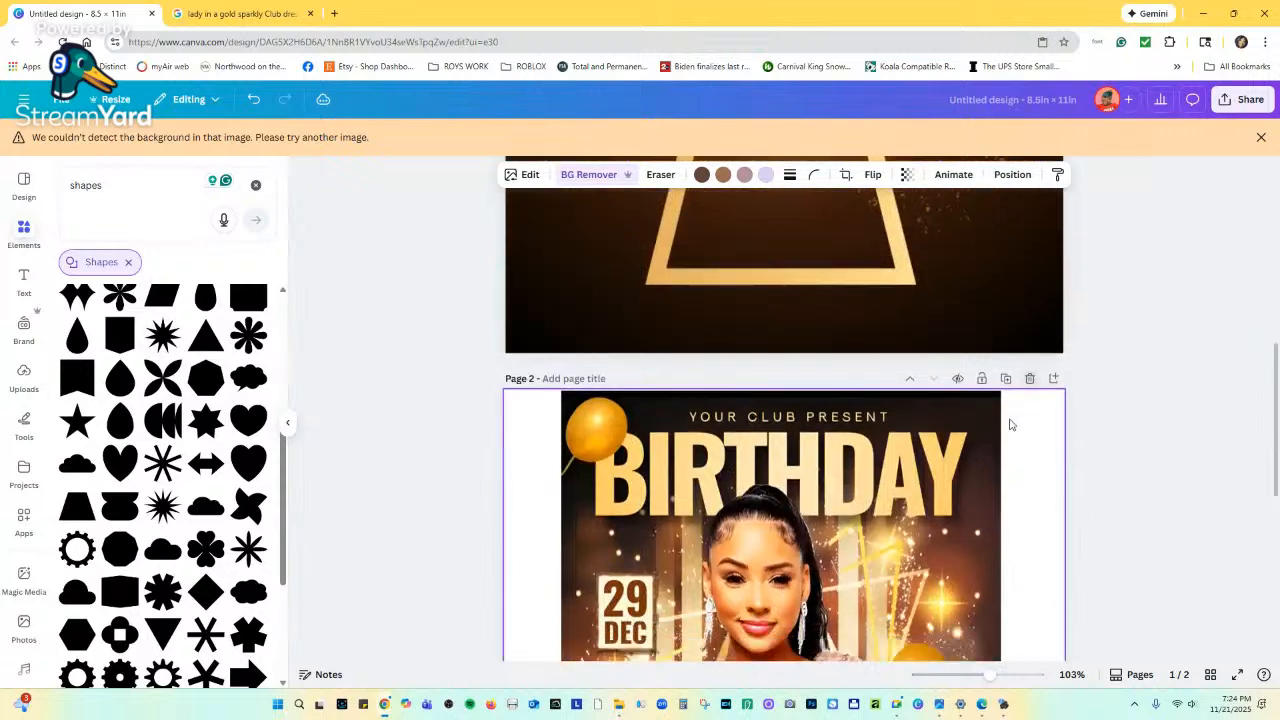
{"action": "scroll", "coordinate": [1010, 425], "scroll_direction": "down", "scroll_amount": 5}
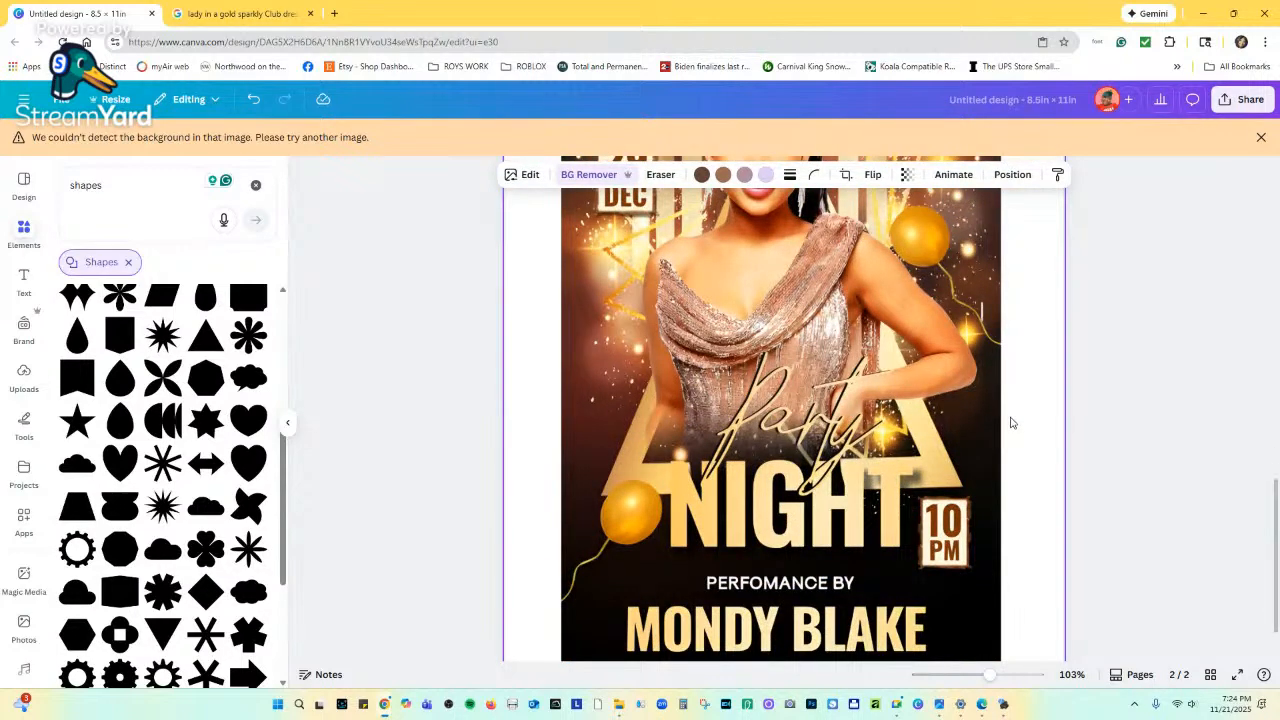
{"action": "scroll", "coordinate": [750, 380], "scroll_direction": "up", "scroll_amount": 3}
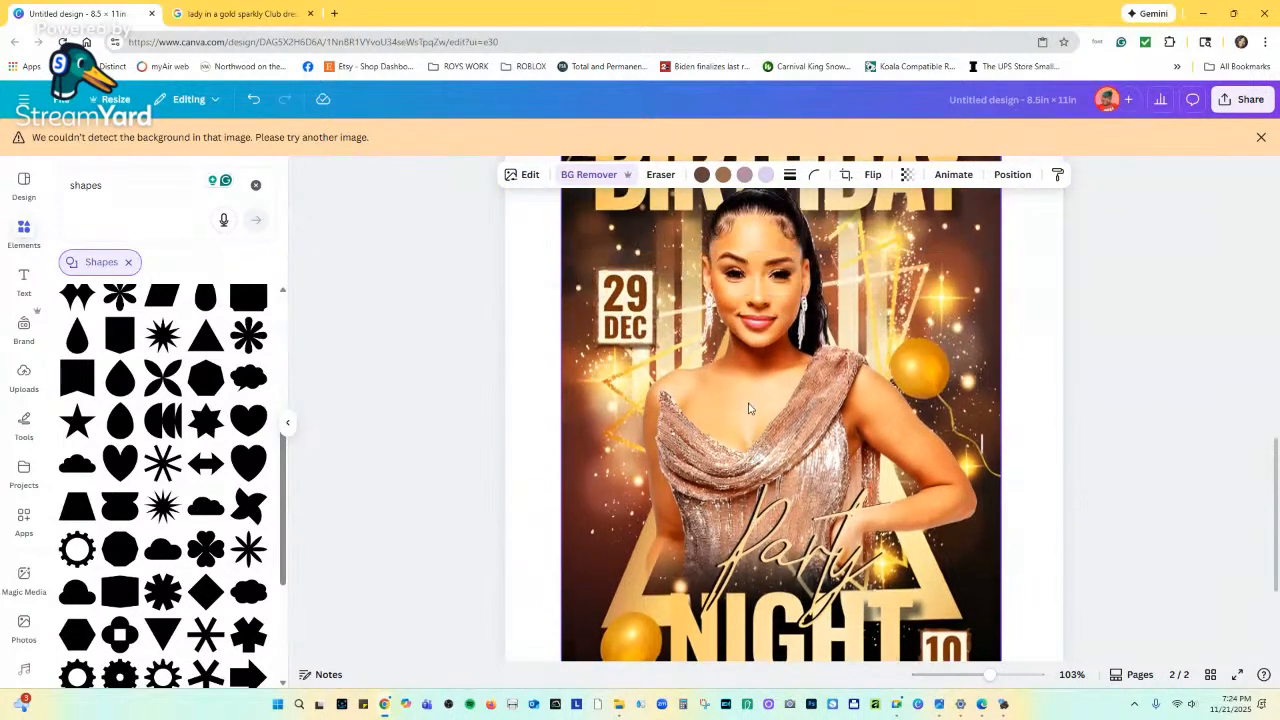
{"action": "scroll", "coordinate": [778, 399], "scroll_direction": "down", "scroll_amount": 3}
{"action": "scroll", "coordinate": [780, 370], "scroll_direction": "up", "scroll_amount": 10}
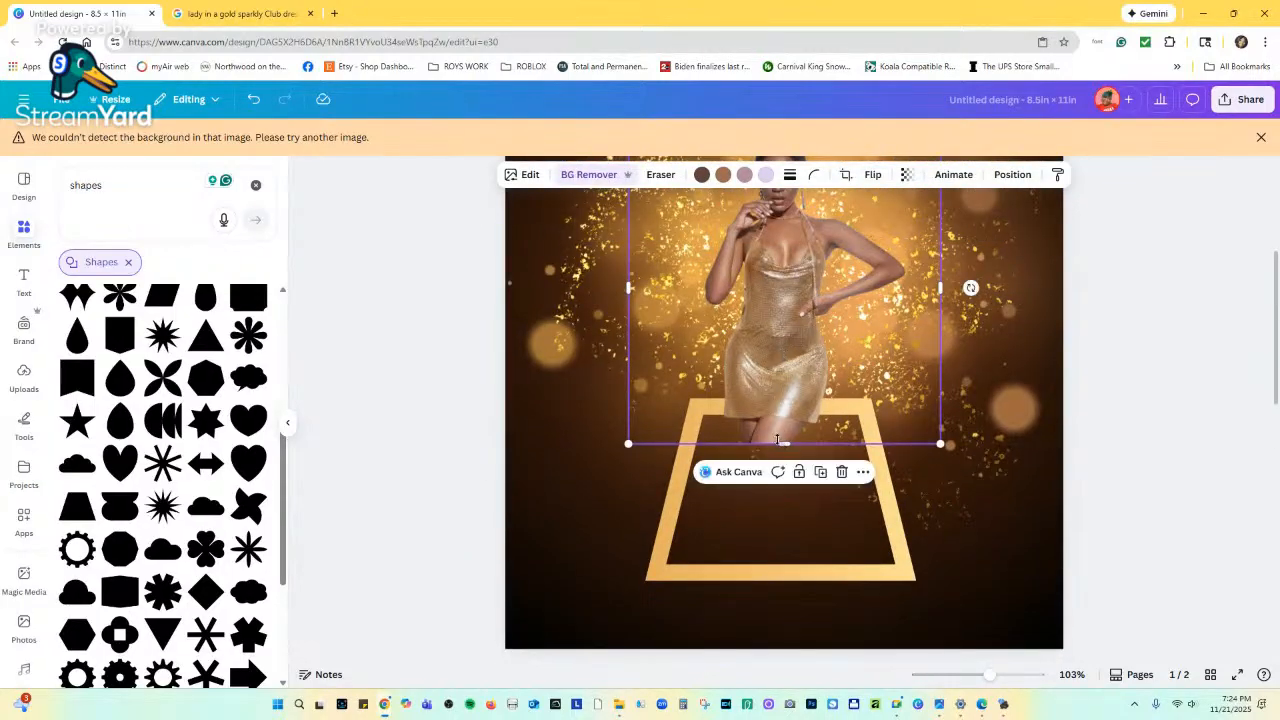
Crop the photo's bottom, enlarge it, and centre the woman over the gold frame.
{"action": "left_click_drag", "start_coordinate": [782, 443], "coordinate": [812, 331]}
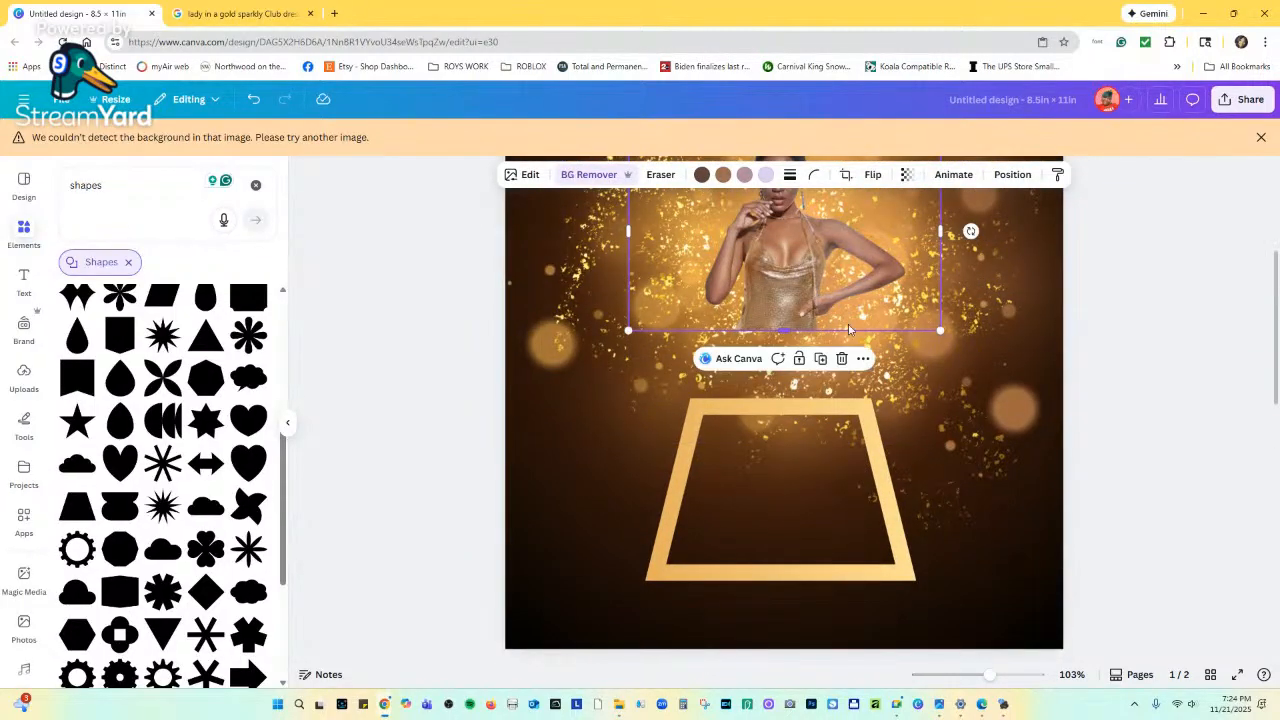
{"action": "left_click_drag", "start_coordinate": [940, 330], "coordinate": [1266, 537]}
{"action": "left_click_drag", "start_coordinate": [978, 389], "coordinate": [822, 417]}
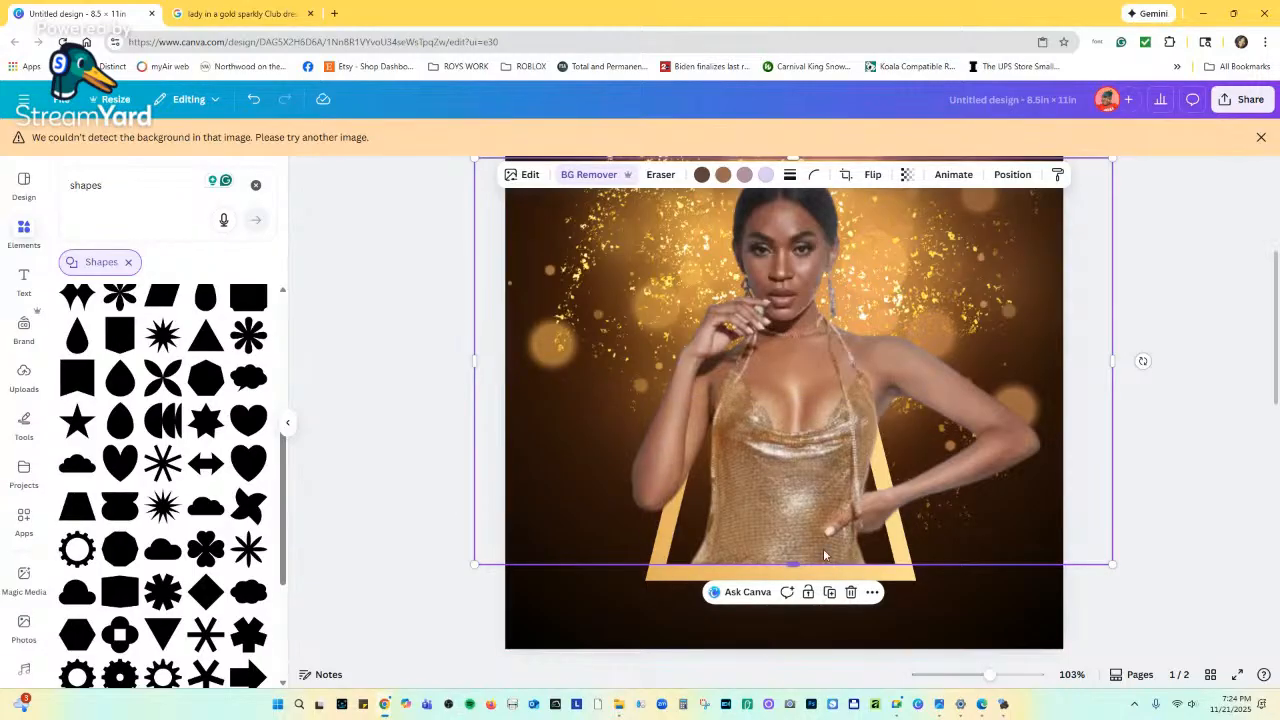
{"action": "left_click", "coordinate": [922, 591]}
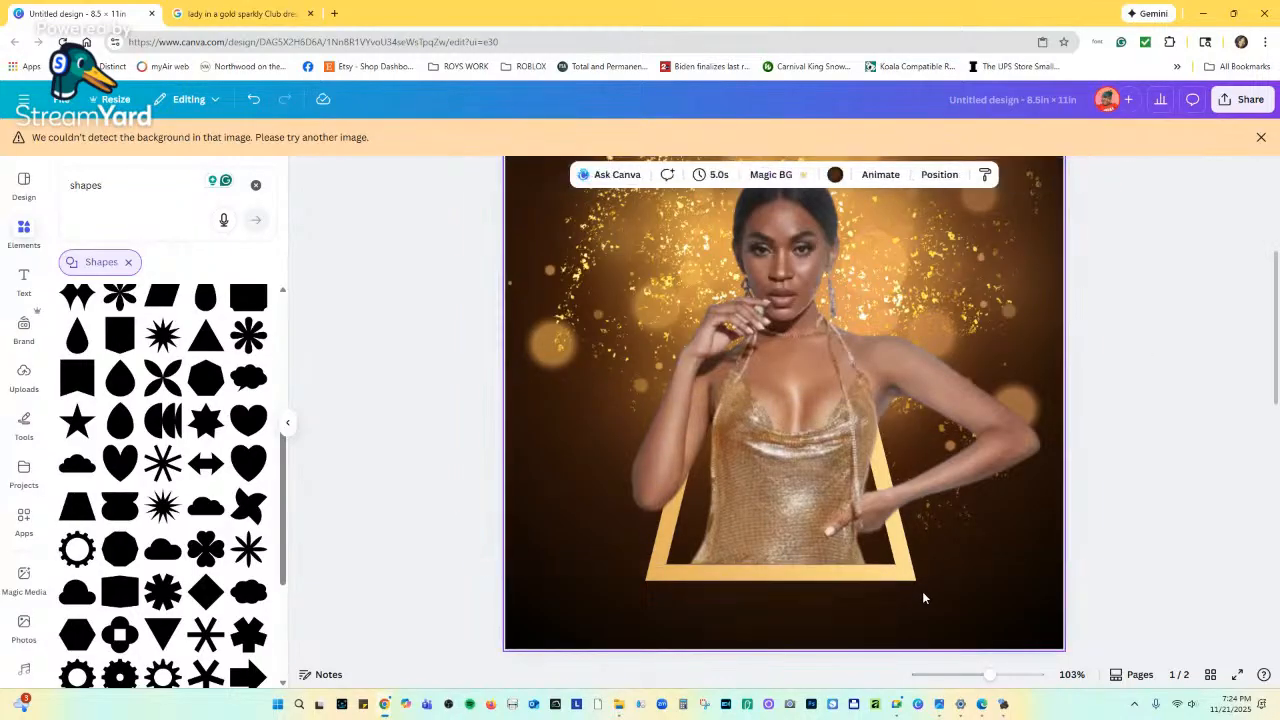
{"action": "scroll", "coordinate": [920, 585], "scroll_direction": "down", "scroll_amount": 1}
{"action": "scroll", "coordinate": [918, 576], "scroll_direction": "down", "scroll_amount": 5}
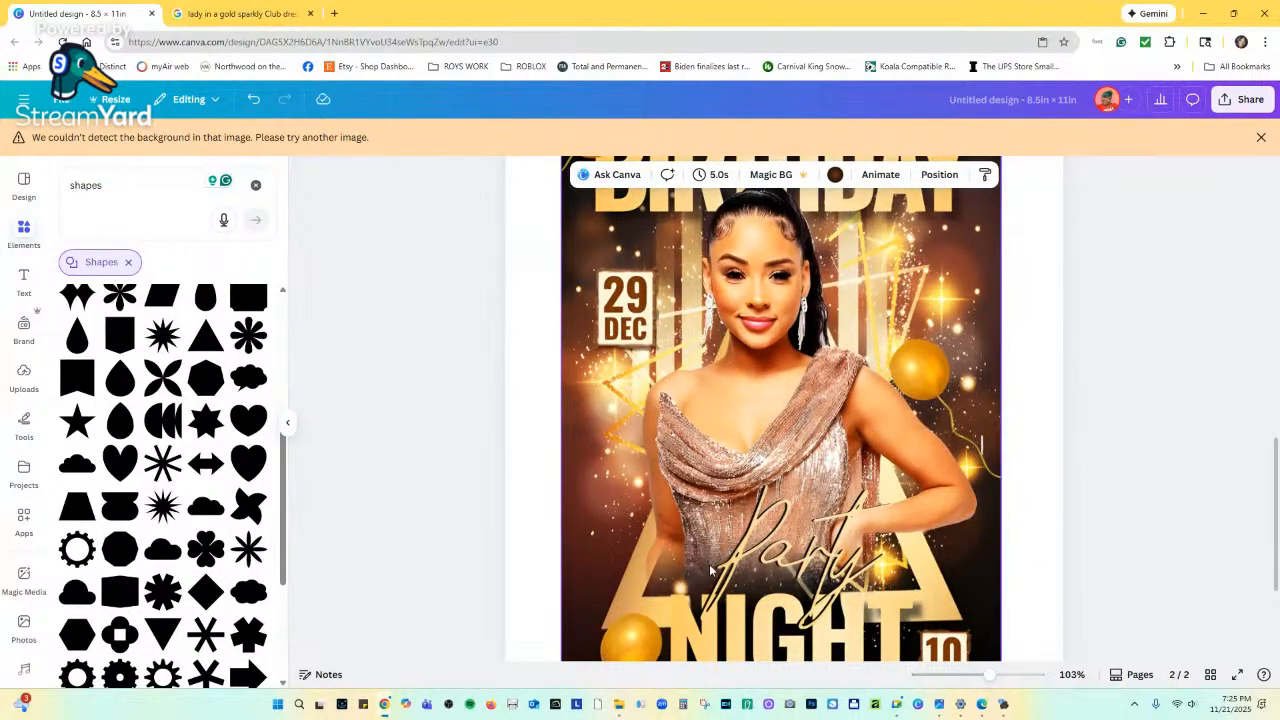
{"action": "scroll", "coordinate": [710, 570], "scroll_direction": "up", "scroll_amount": 6}
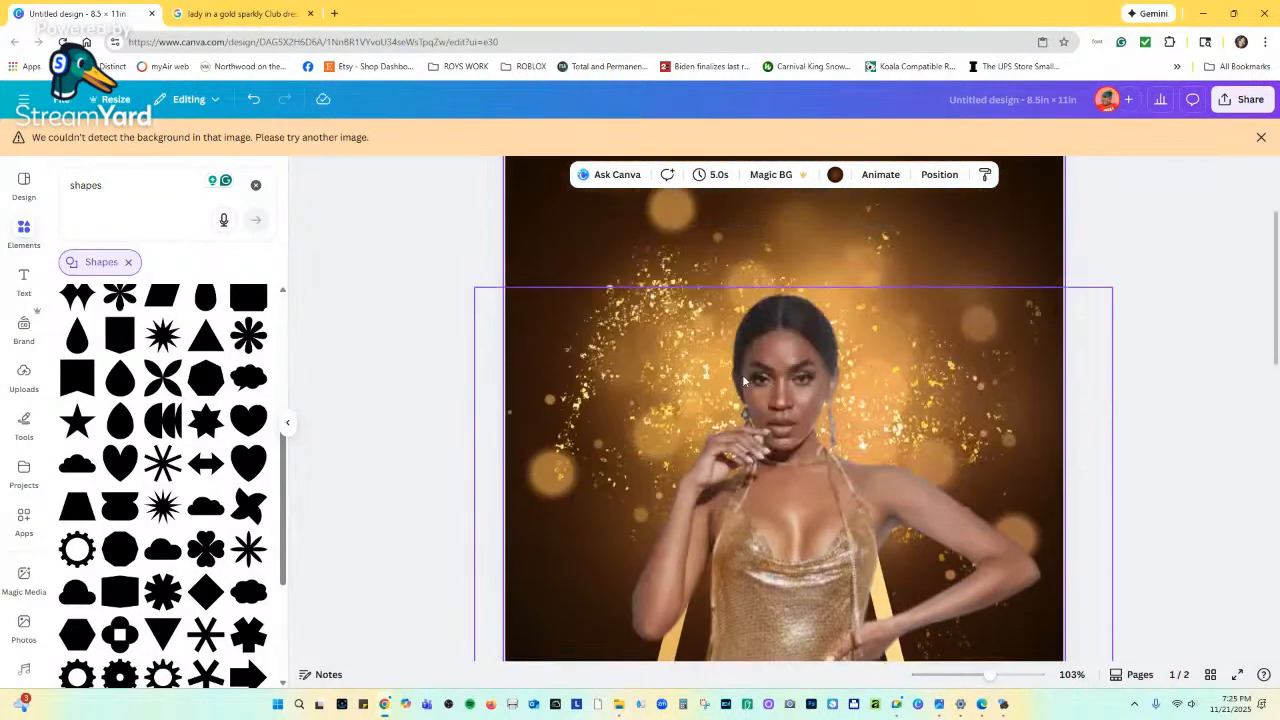
{"action": "scroll", "coordinate": [745, 380], "scroll_direction": "down", "scroll_amount": 2}
{"action": "left_click", "coordinate": [762, 368]}
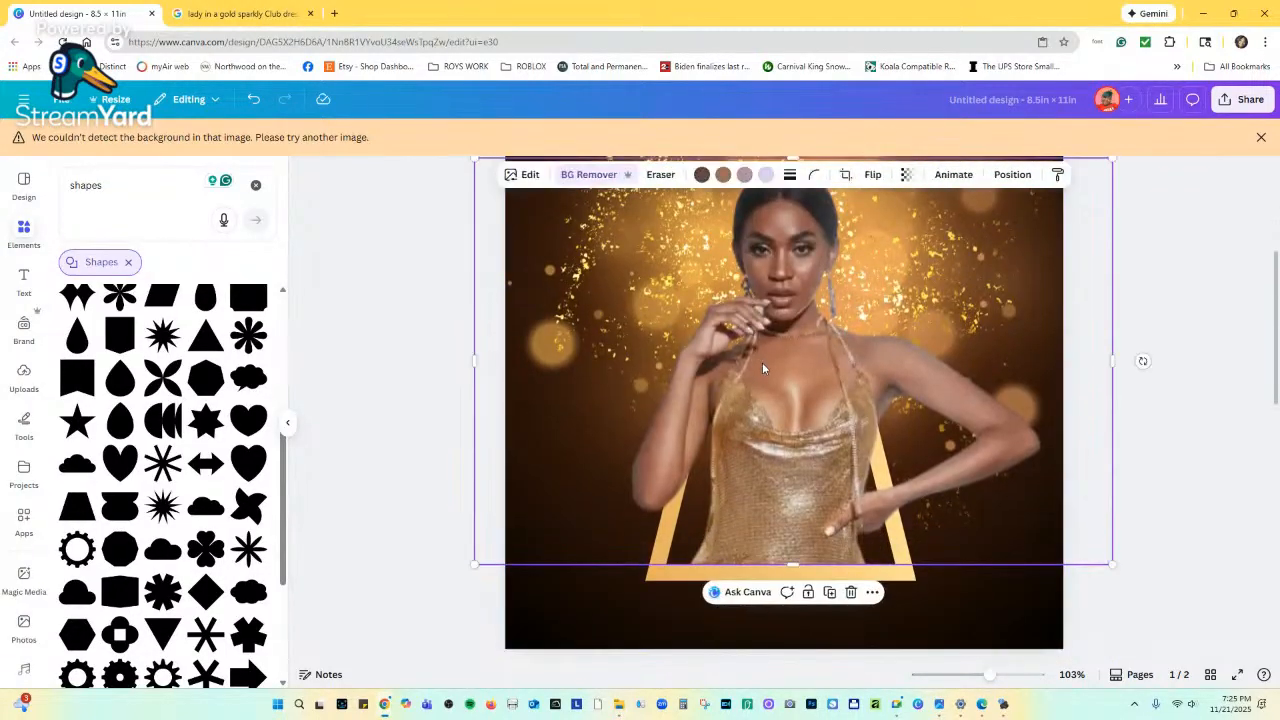
Upscale the gold-dress photo 2x with Image Upscaler and replace the original with it.
{"action": "left_click", "coordinate": [522, 174]}
{"action": "scroll", "coordinate": [225, 460], "scroll_direction": "down", "scroll_amount": 3}
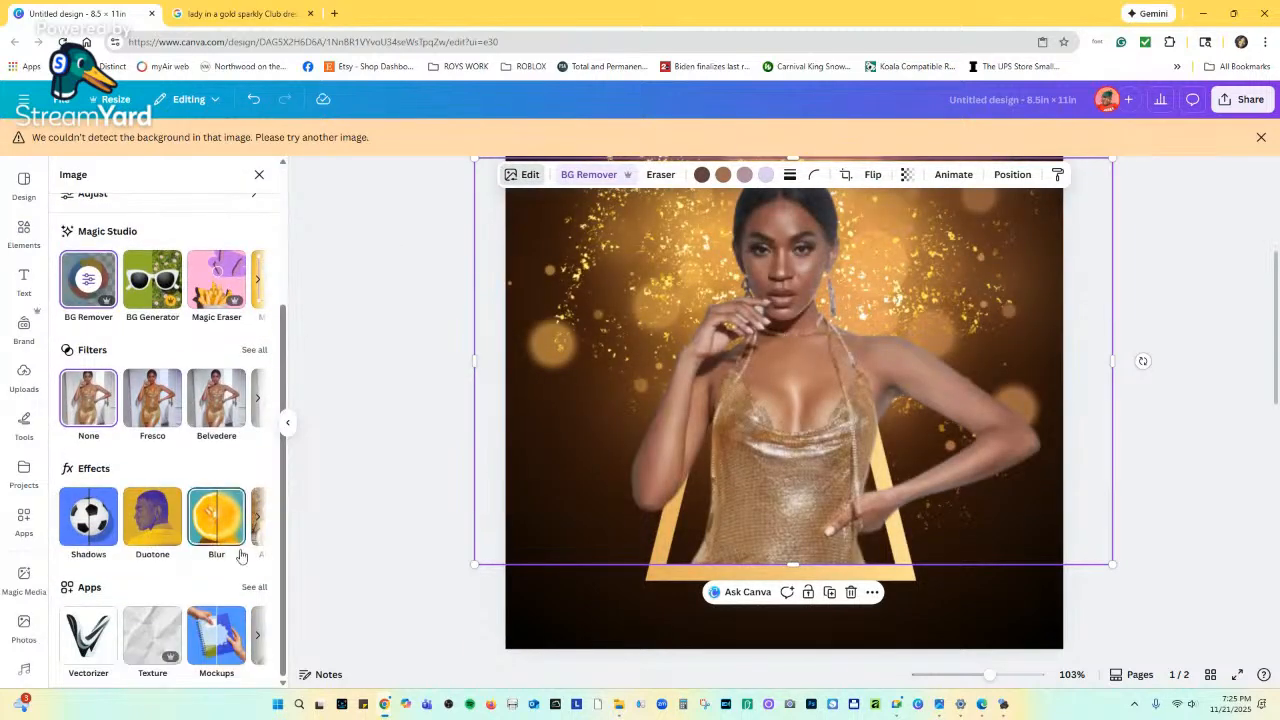
{"action": "left_click", "coordinate": [254, 636]}
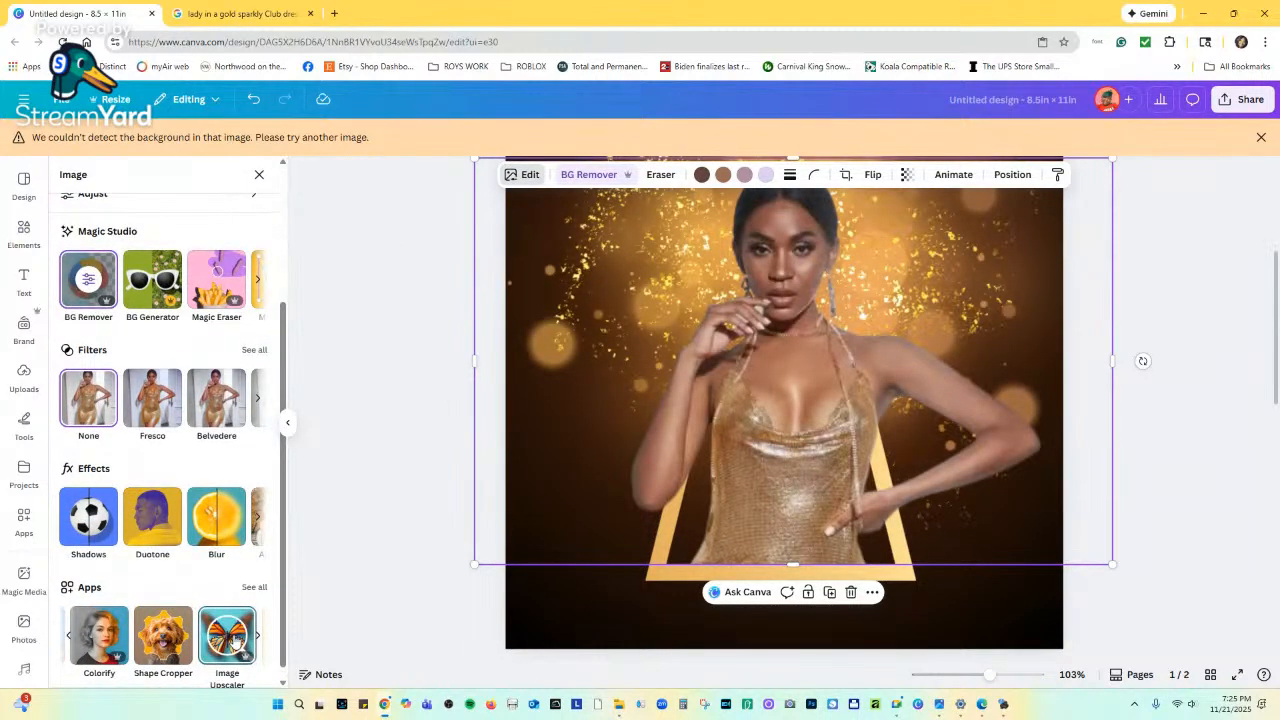
{"action": "left_click", "coordinate": [234, 636]}
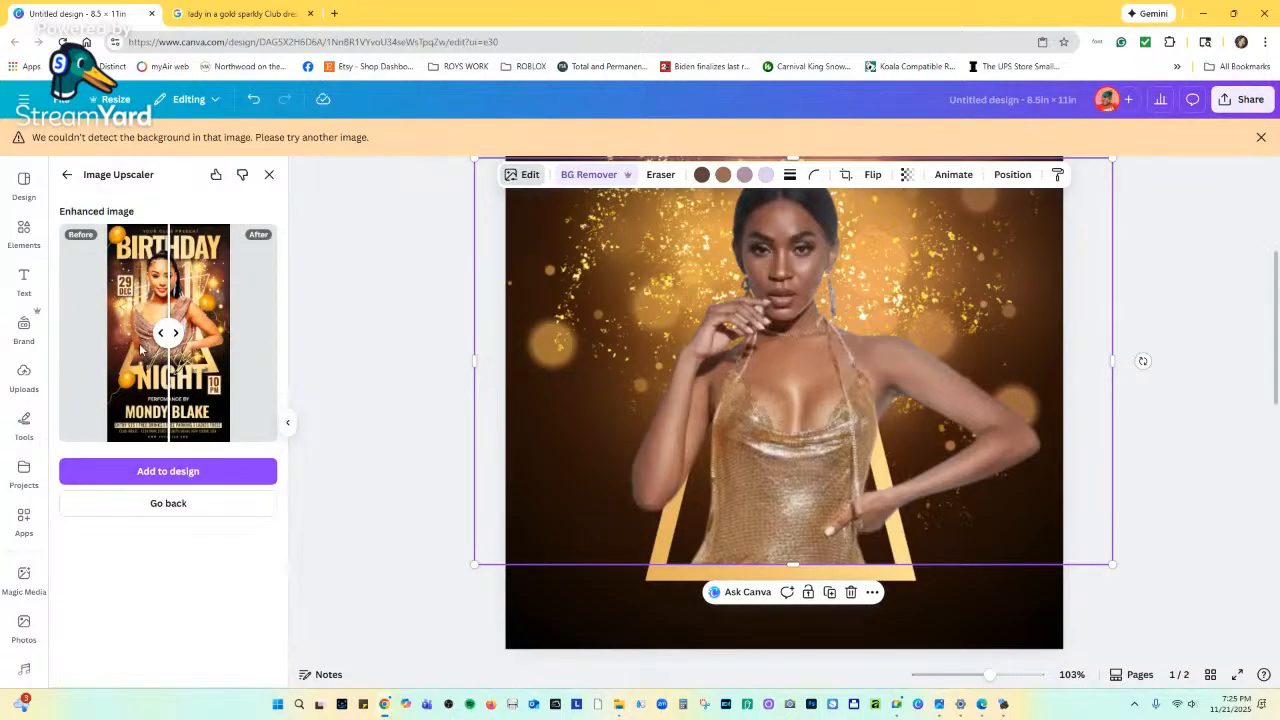
{"action": "left_click", "coordinate": [131, 498]}
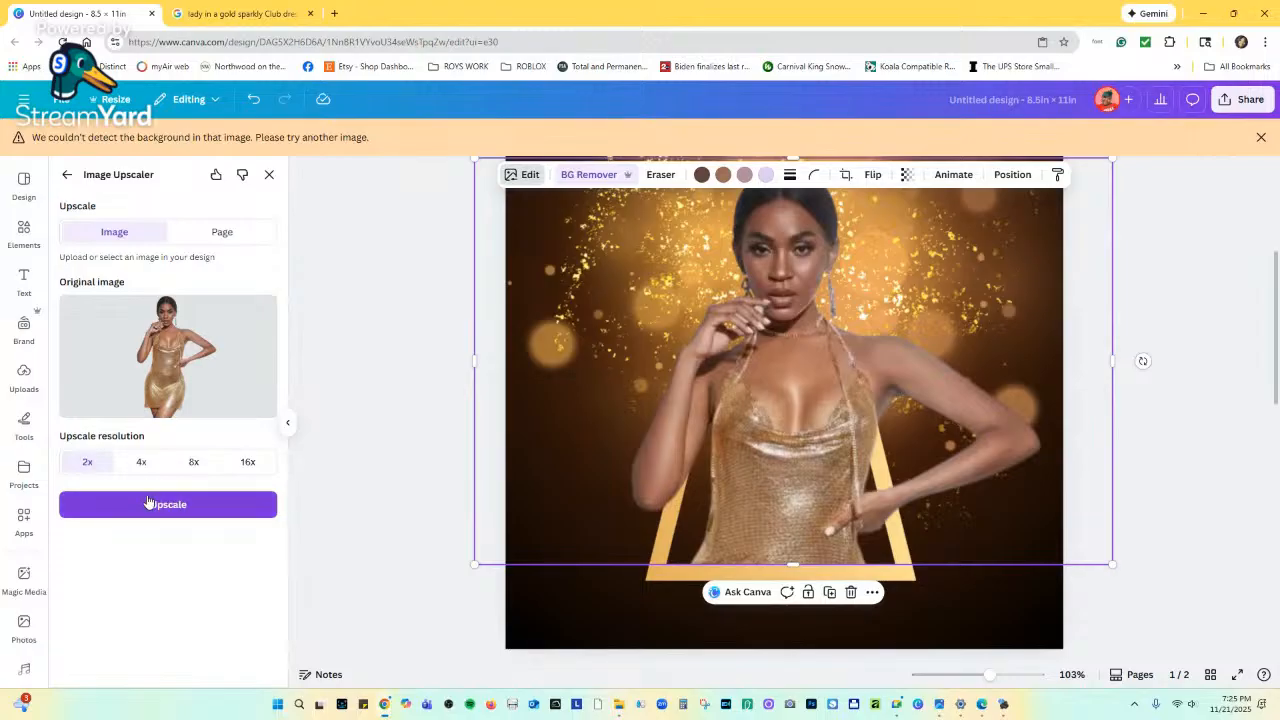
{"action": "left_click", "coordinate": [149, 503]}
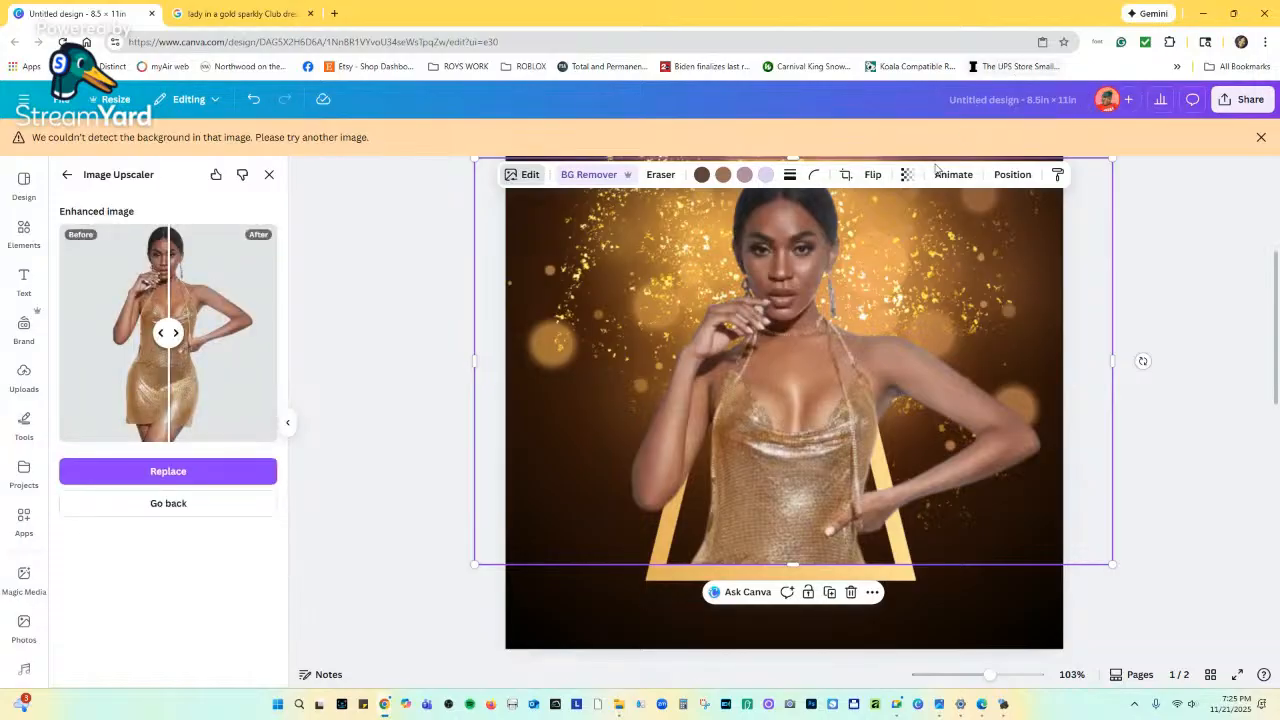
{"action": "scroll", "coordinate": [869, 296], "scroll_direction": "up", "scroll_amount": 5}
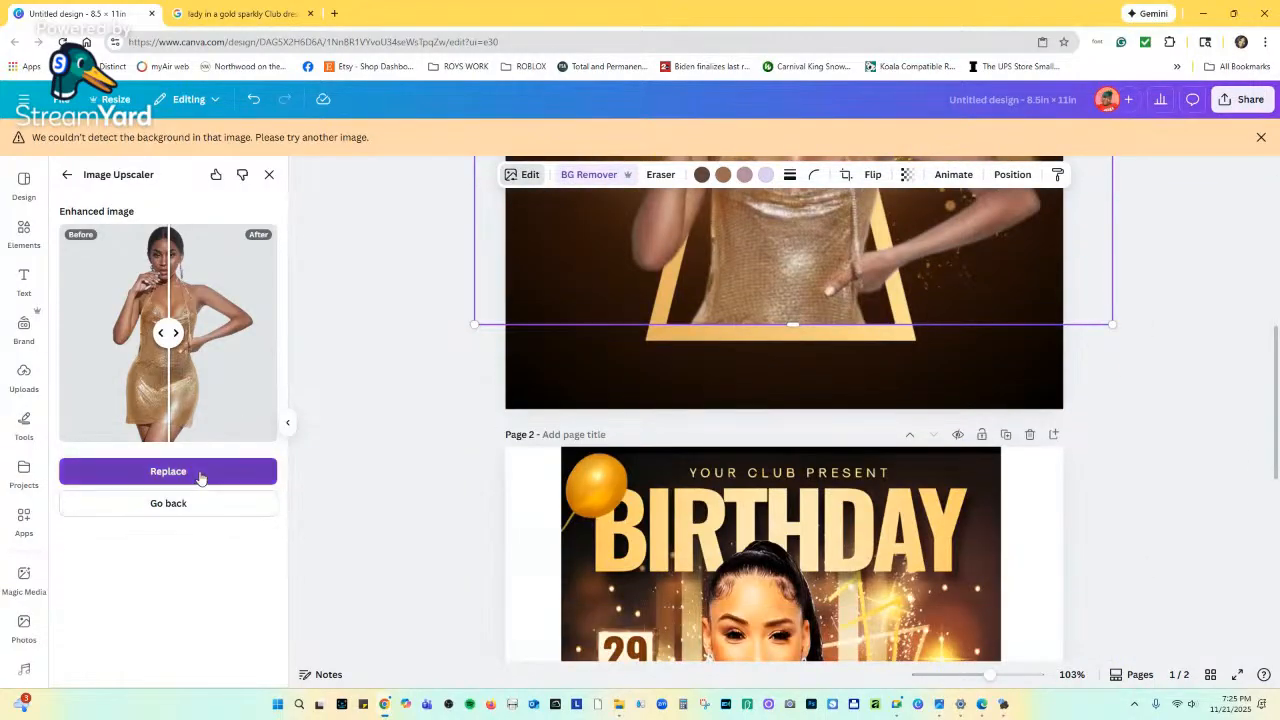
{"action": "left_click", "coordinate": [200, 471]}
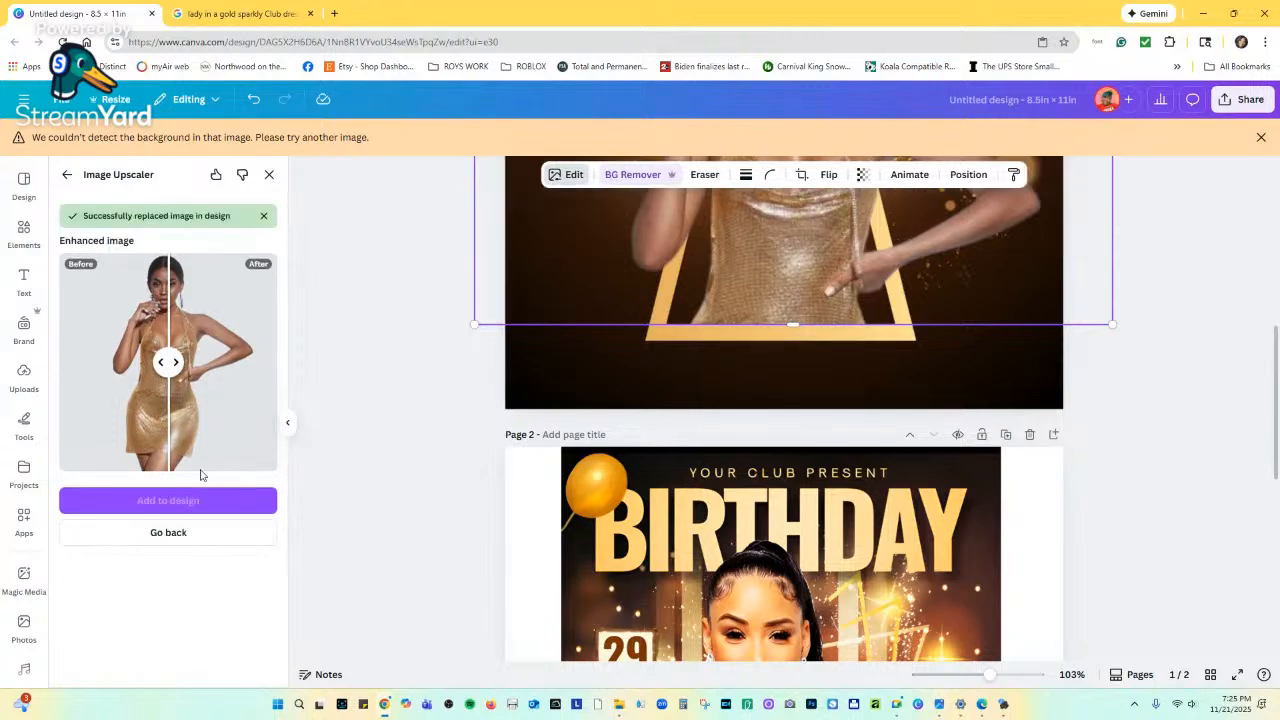
{"action": "scroll", "coordinate": [1016, 420], "scroll_direction": "up", "scroll_amount": 3}
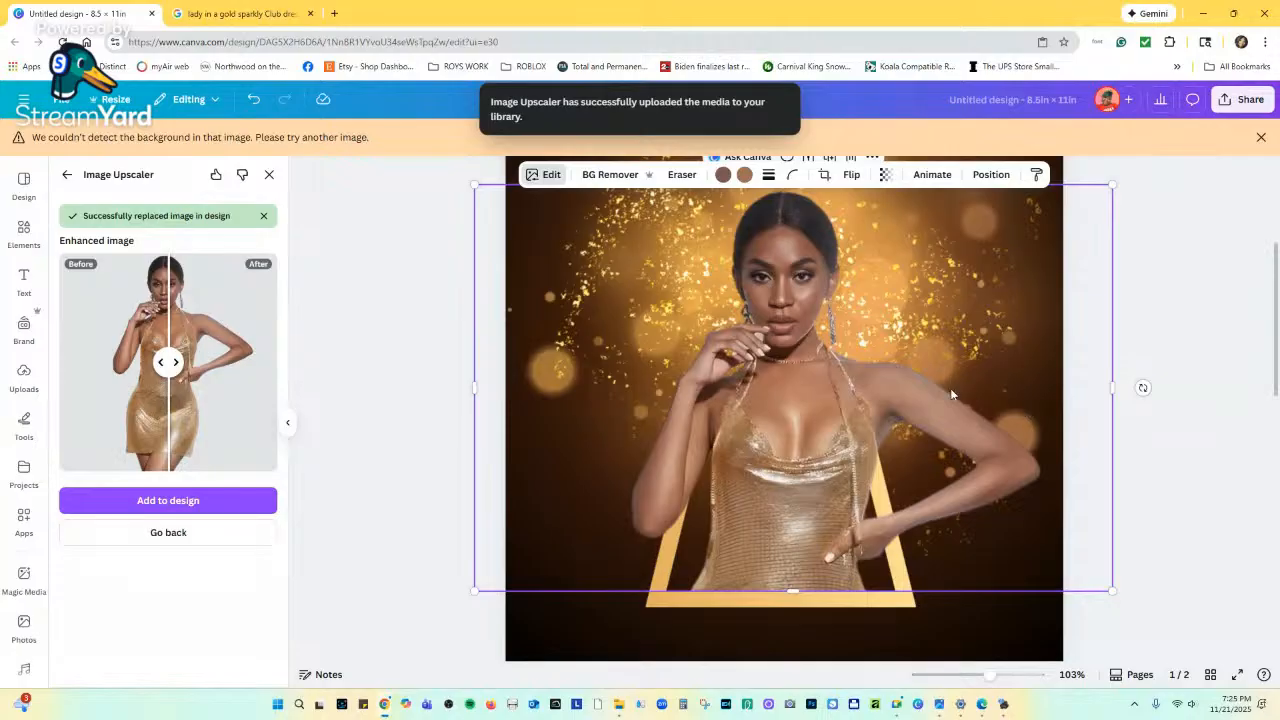
{"action": "scroll", "coordinate": [950, 396], "scroll_direction": "down", "scroll_amount": 3}
{"action": "scroll", "coordinate": [948, 395], "scroll_direction": "down", "scroll_amount": 6}
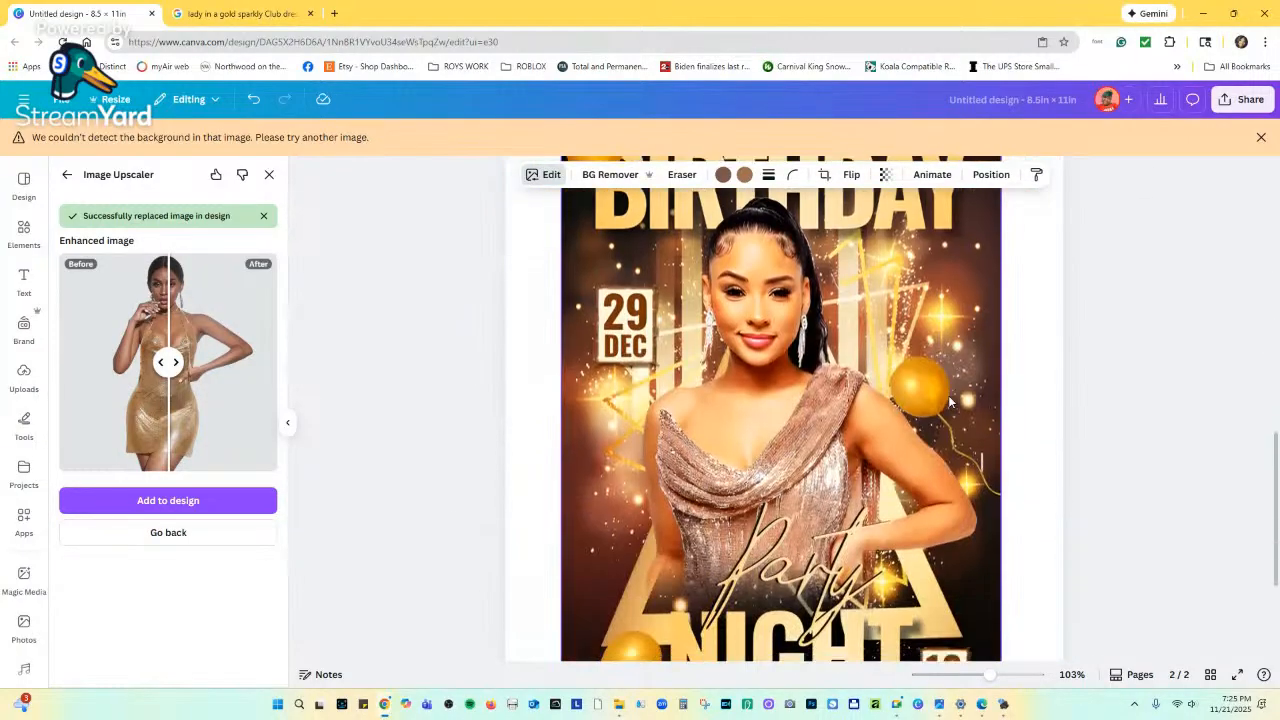
{"action": "scroll", "coordinate": [948, 395], "scroll_direction": "up", "scroll_amount": 10}
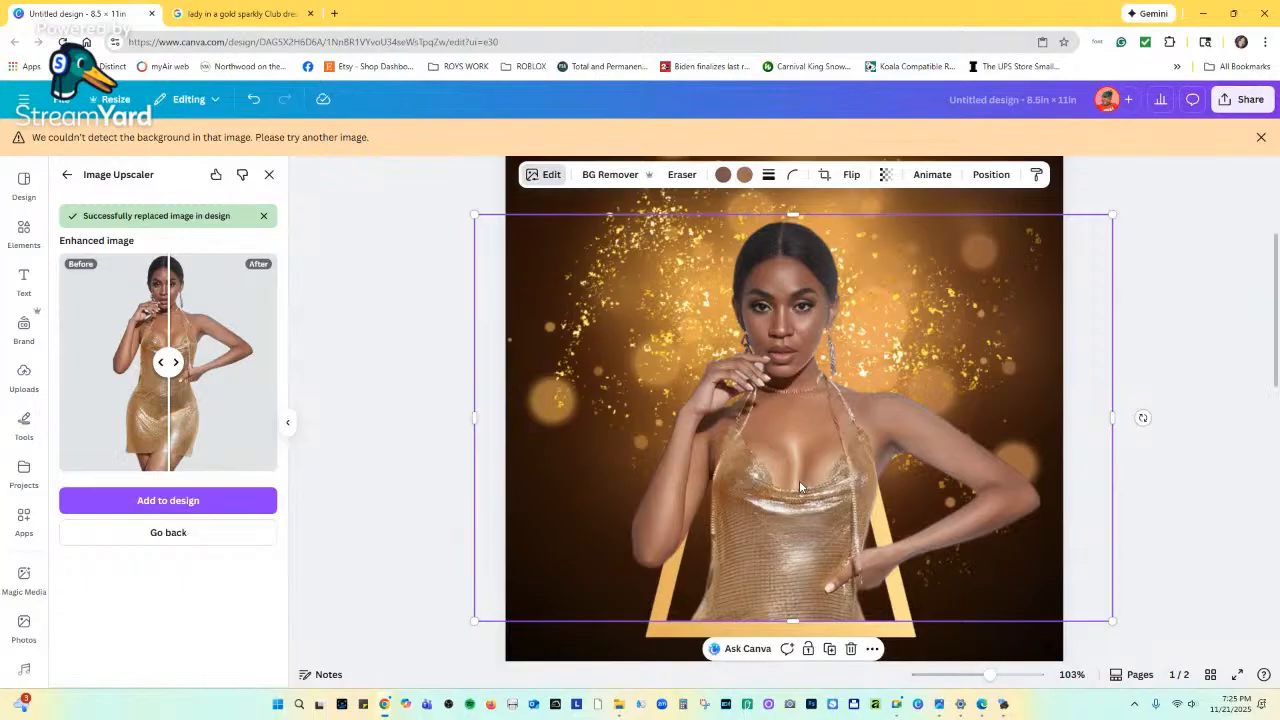
Add the gold frame to the photo selection and zoom out to 50% to see all of page 1.
{"action": "left_click", "coordinate": [697, 632], "text": "shift"}
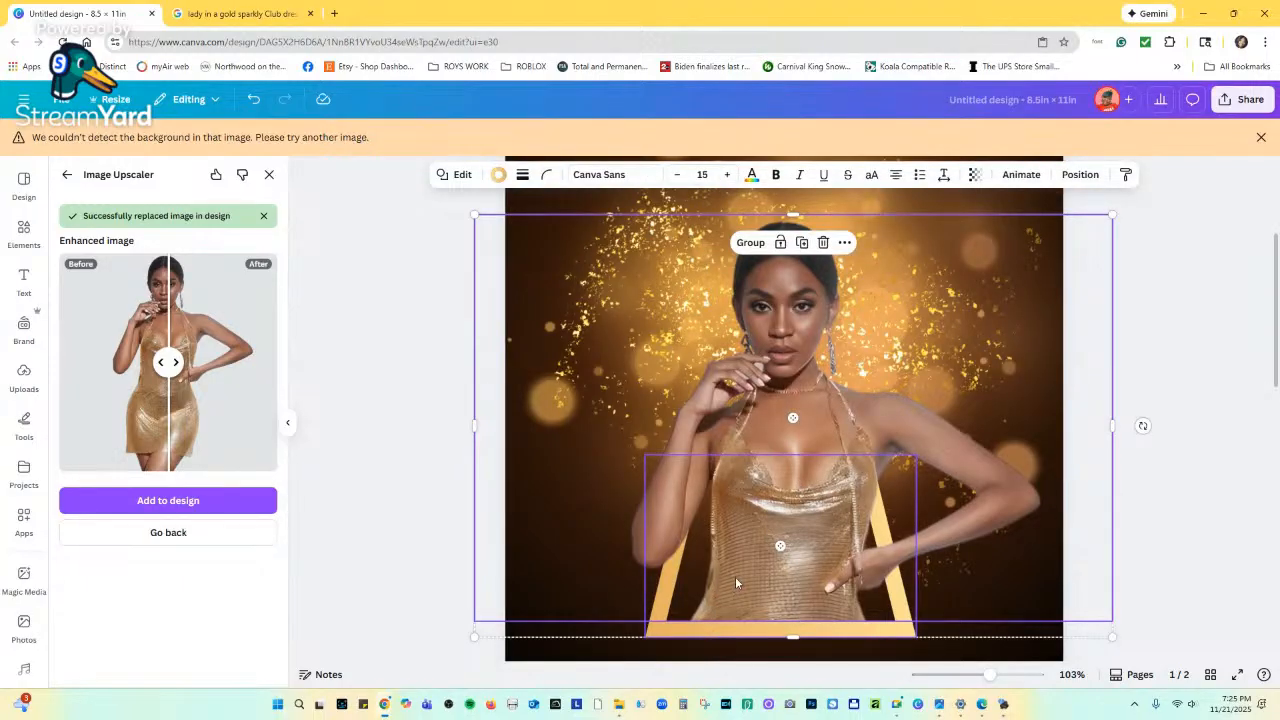
{"action": "scroll", "coordinate": [736, 580], "scroll_direction": "down", "scroll_amount": 3}
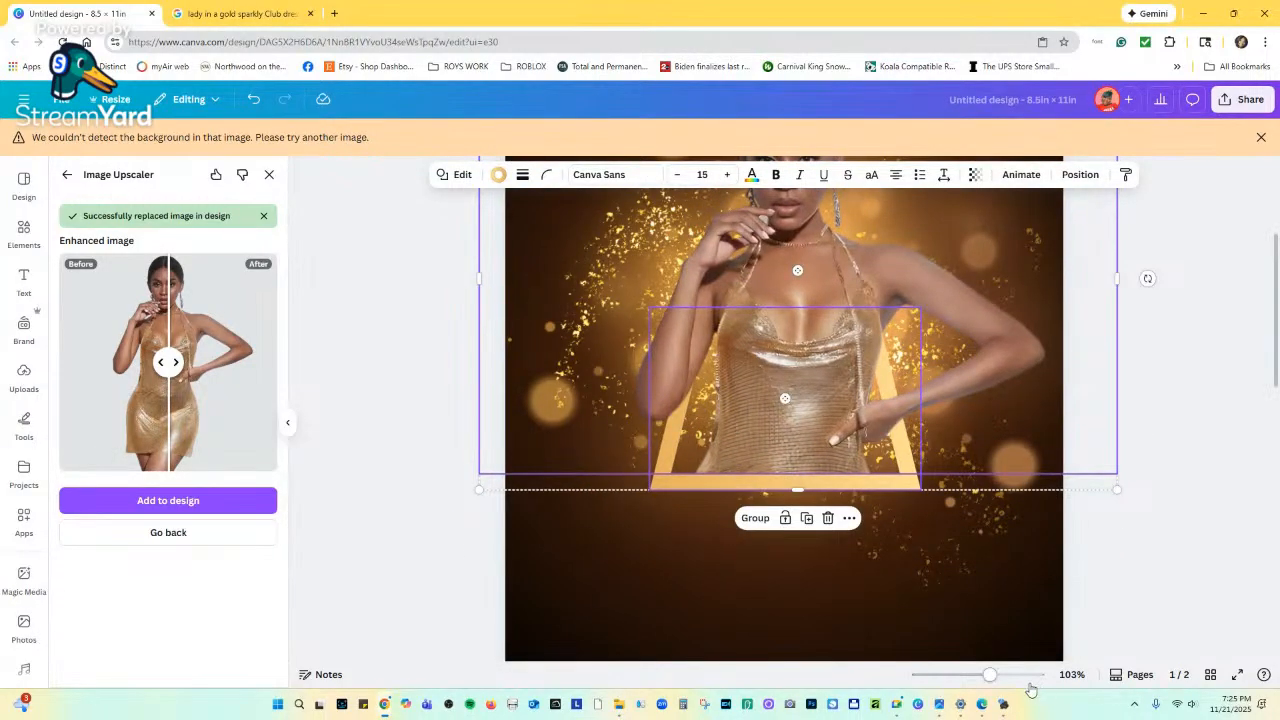
{"action": "left_click_drag", "start_coordinate": [989, 676], "coordinate": [968, 678]}
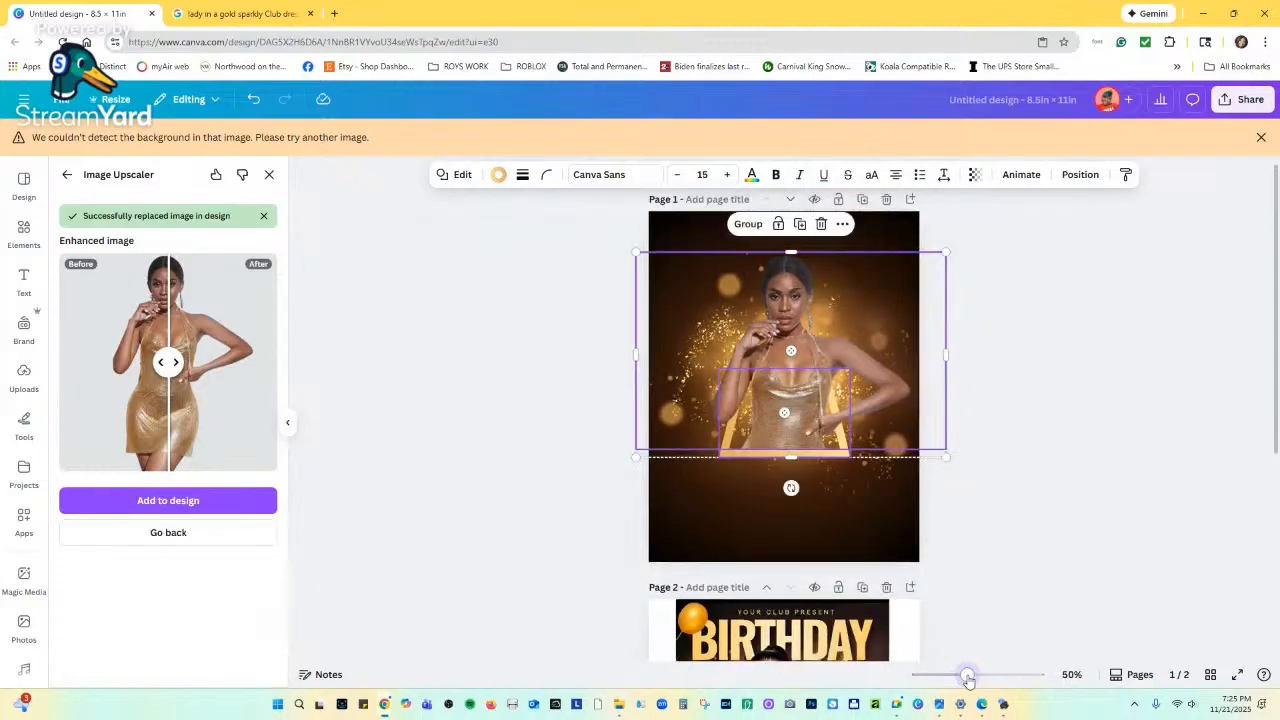
{"action": "scroll", "coordinate": [772, 493], "scroll_direction": "down", "scroll_amount": 5}
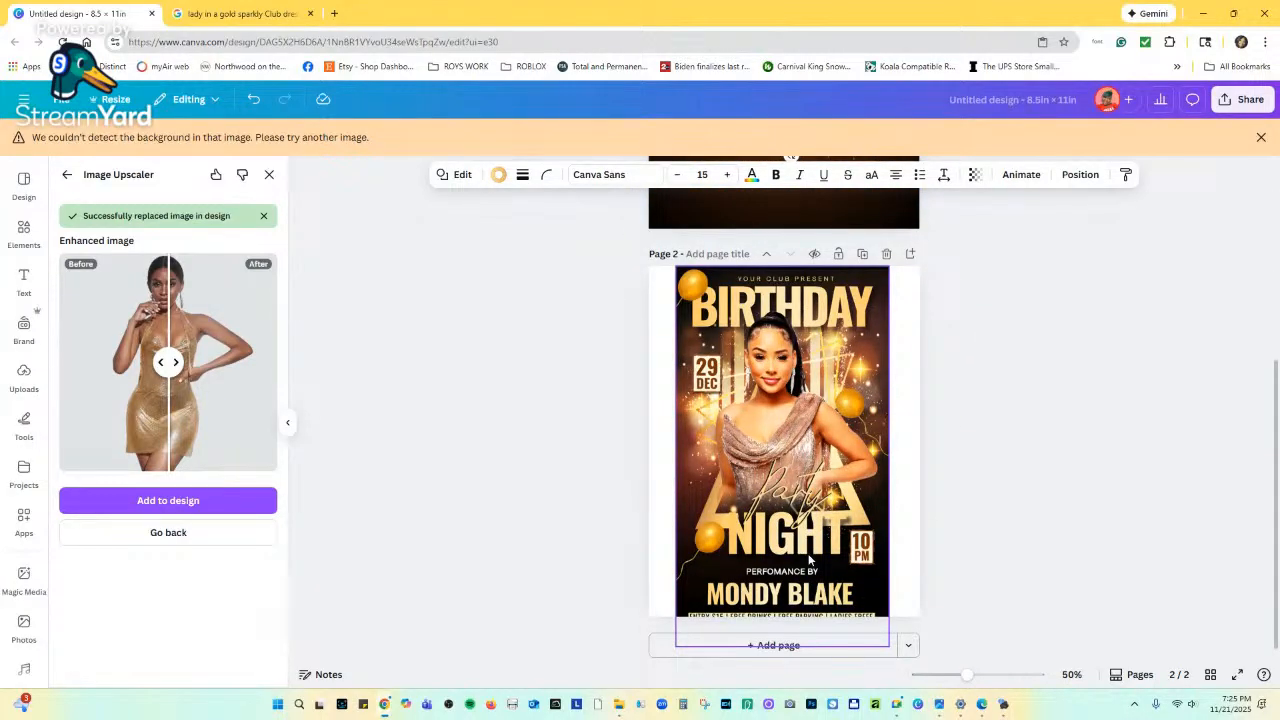
{"action": "scroll", "coordinate": [840, 540], "scroll_direction": "up", "scroll_amount": 5}
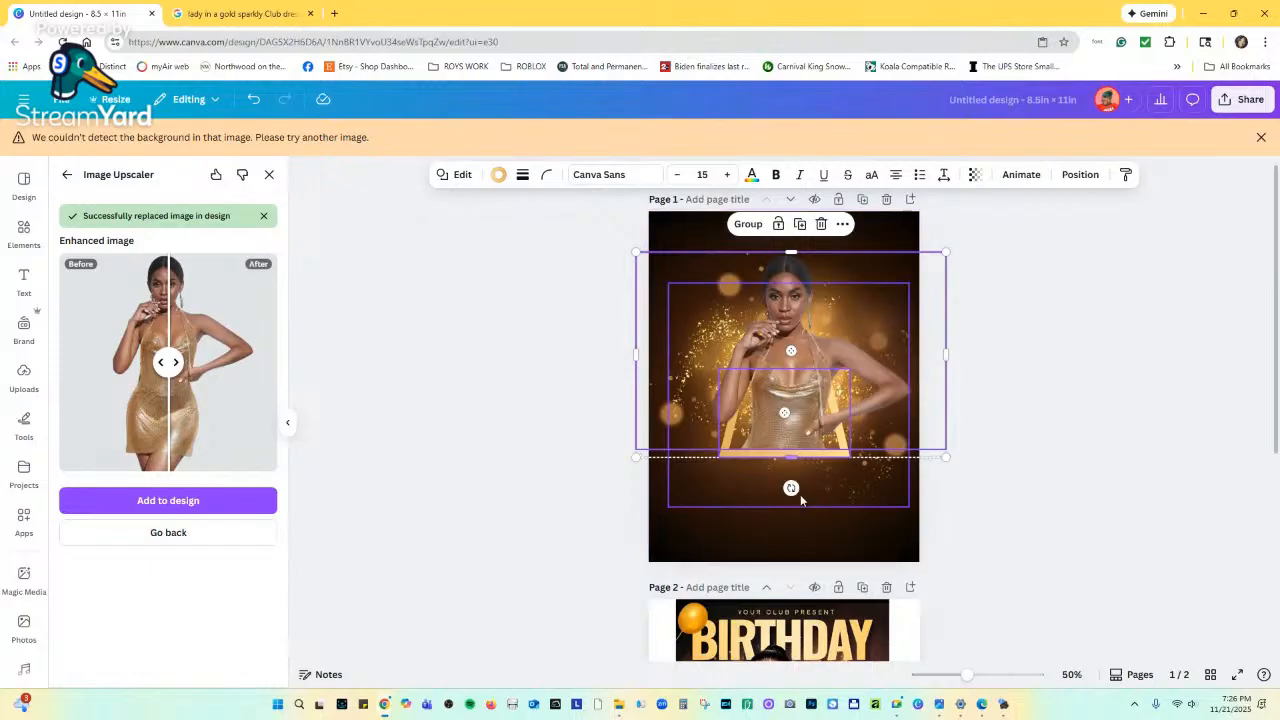
{"action": "scroll", "coordinate": [800, 494], "scroll_direction": "down", "scroll_amount": 3}
{"action": "scroll", "coordinate": [800, 510], "scroll_direction": "down", "scroll_amount": 2}
{"action": "scroll", "coordinate": [799, 509], "scroll_direction": "up", "scroll_amount": 5}
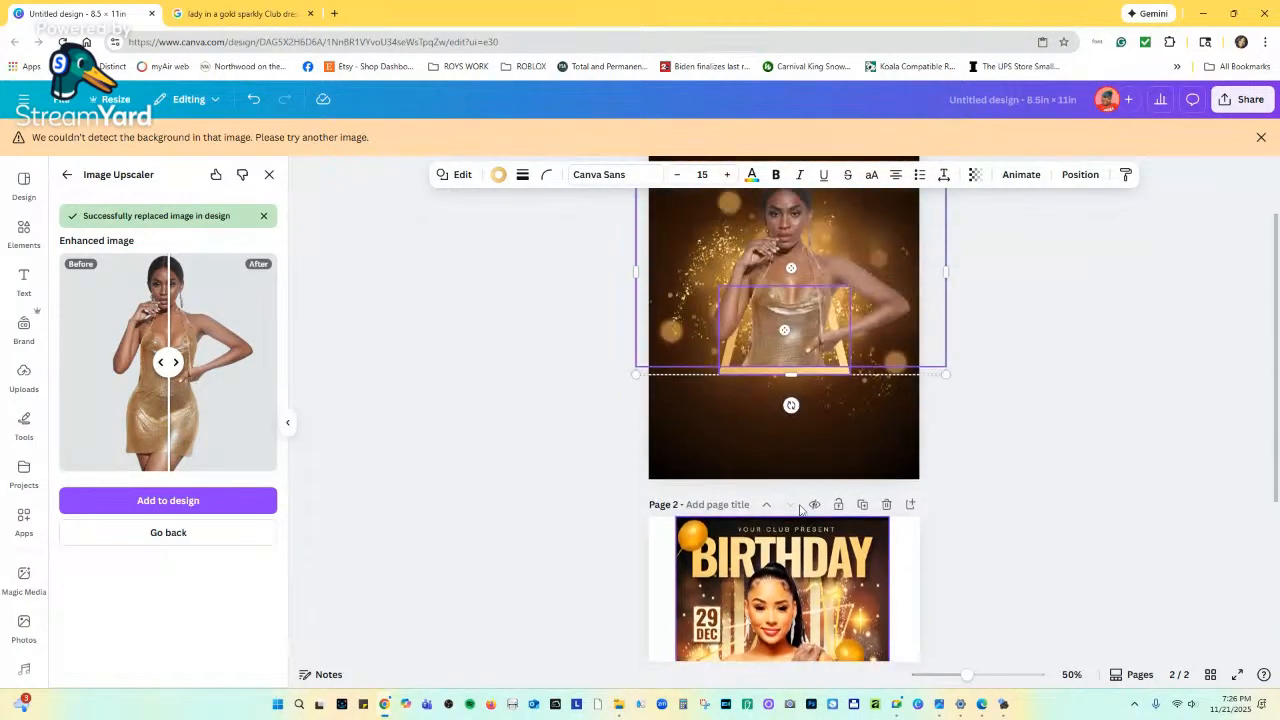
{"action": "scroll", "coordinate": [778, 440], "scroll_direction": "down", "scroll_amount": 3}
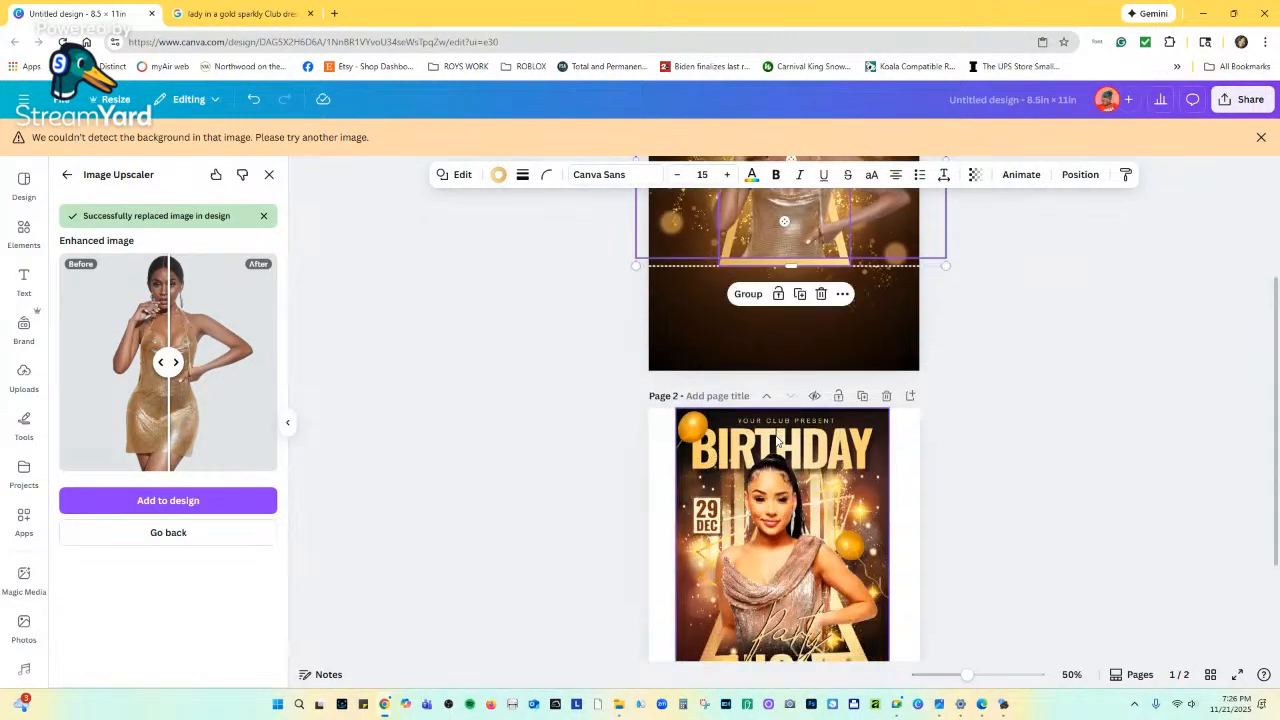
{"action": "scroll", "coordinate": [770, 380], "scroll_direction": "up", "scroll_amount": 3}
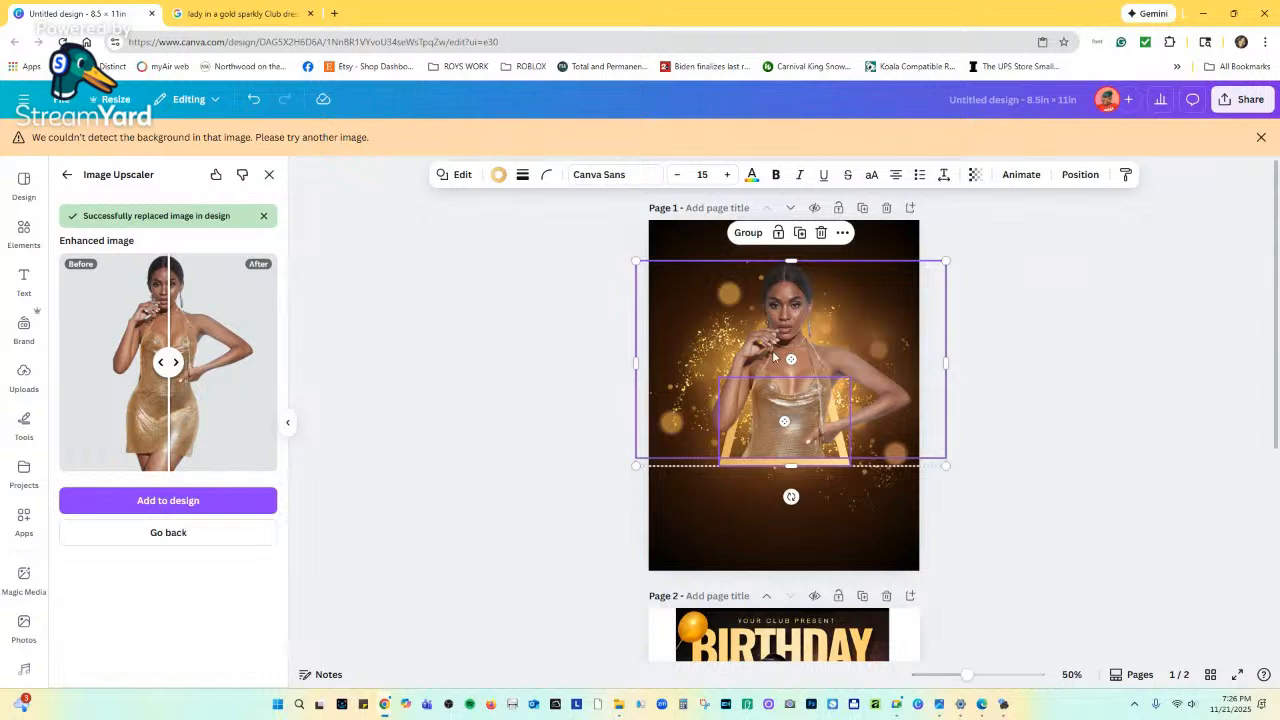
{"action": "scroll", "coordinate": [811, 577], "scroll_direction": "down", "scroll_amount": 2}
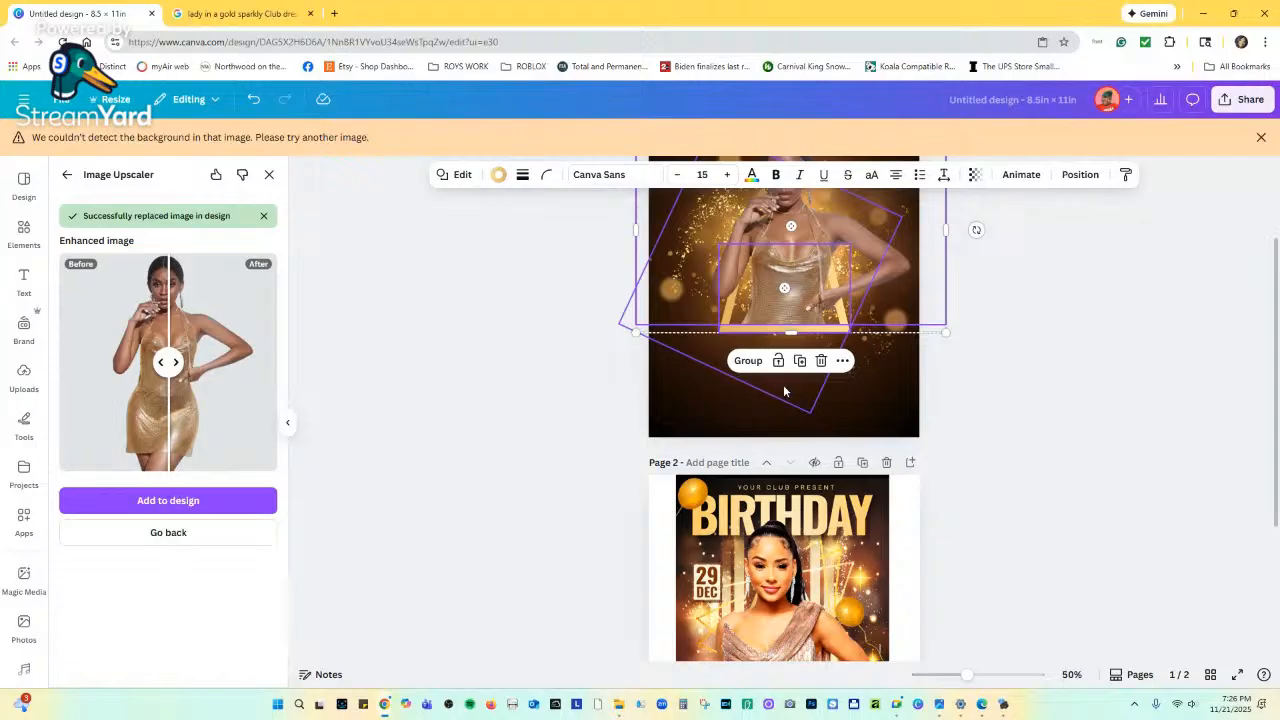
{"action": "scroll", "coordinate": [831, 414], "scroll_direction": "down", "scroll_amount": 1}
{"action": "scroll", "coordinate": [833, 417], "scroll_direction": "up", "scroll_amount": 2}
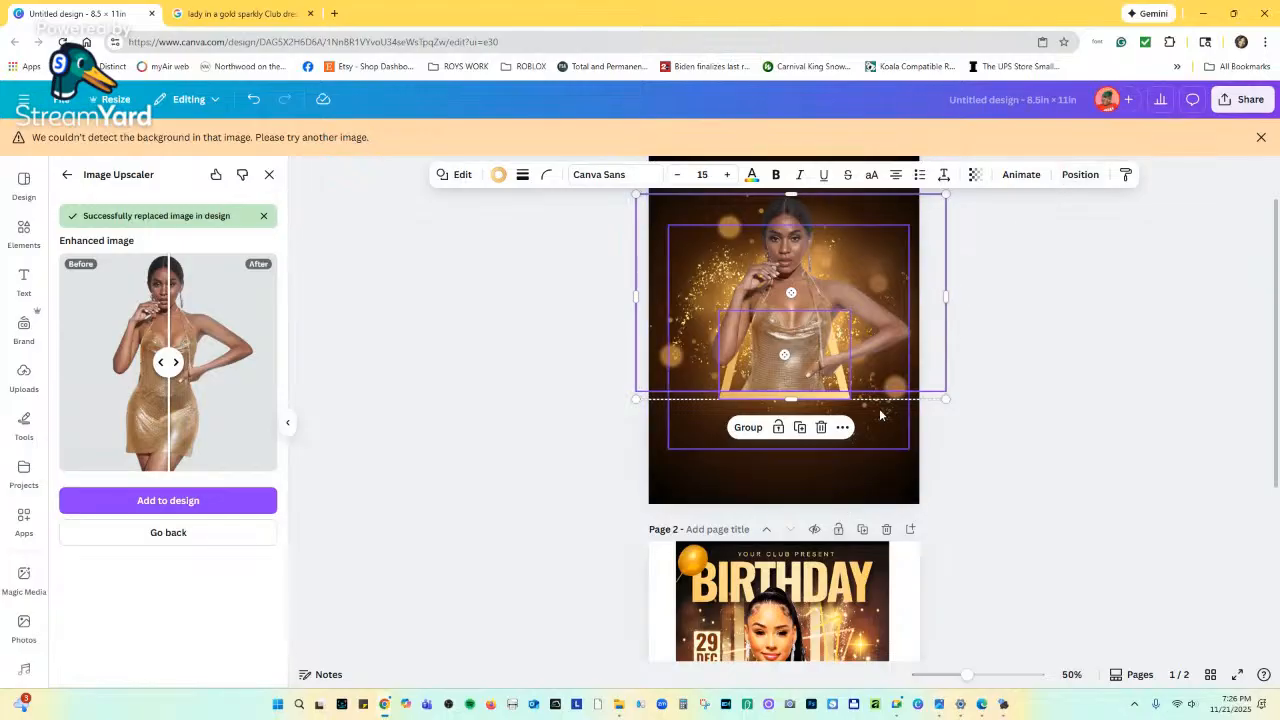
{"action": "left_click", "coordinate": [841, 466]}
Thicken the gold triangle frame's border.
{"action": "left_click", "coordinate": [818, 395]}
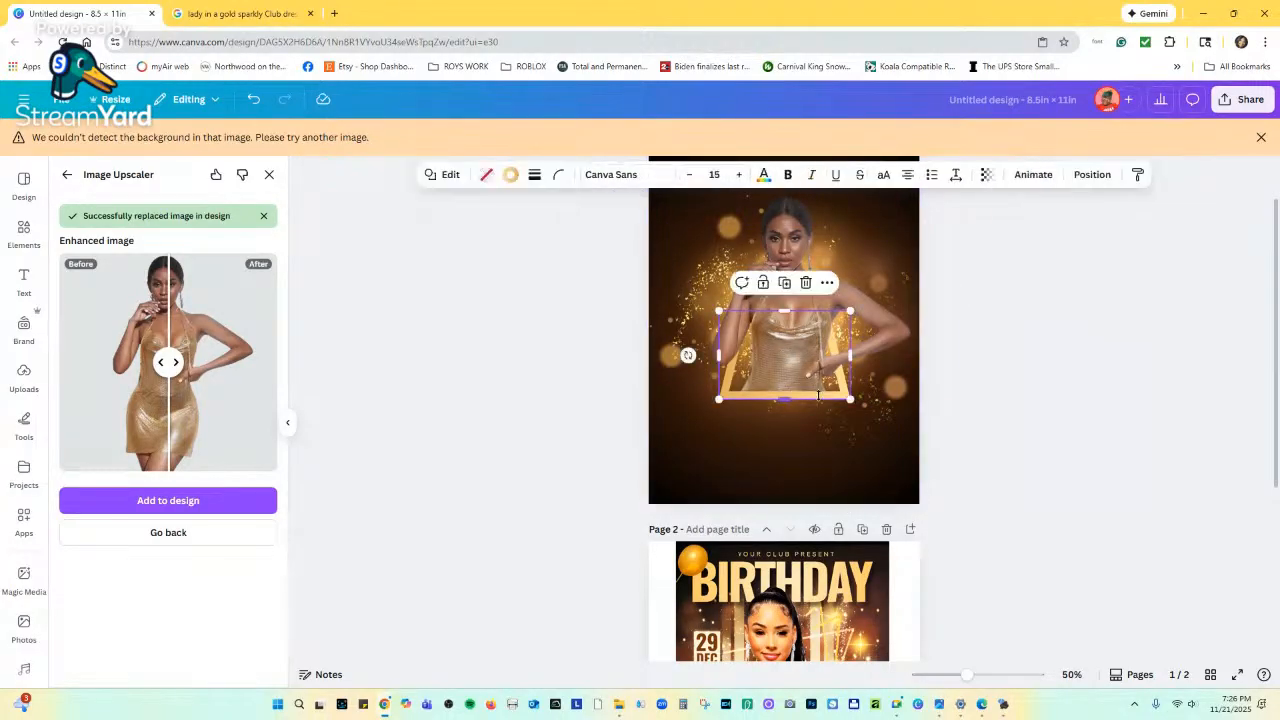
{"action": "left_click", "coordinate": [534, 174]}
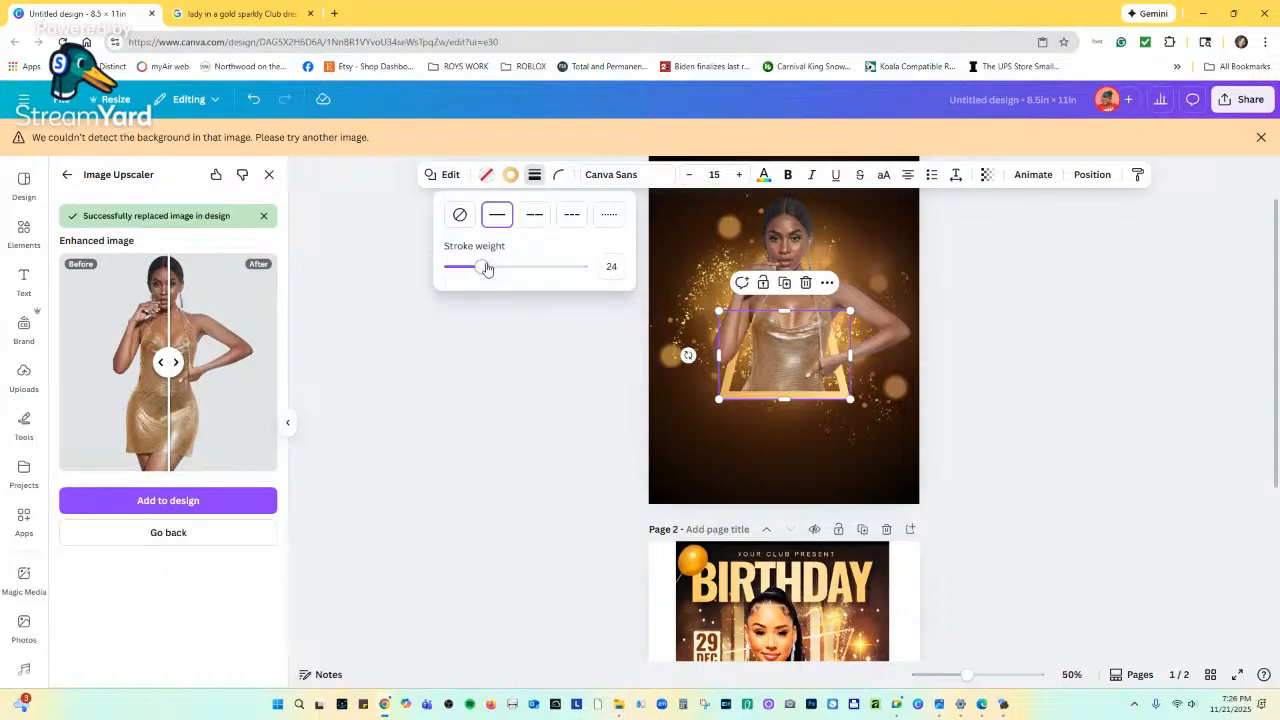
{"action": "left_click_drag", "start_coordinate": [484, 267], "coordinate": [506, 268]}
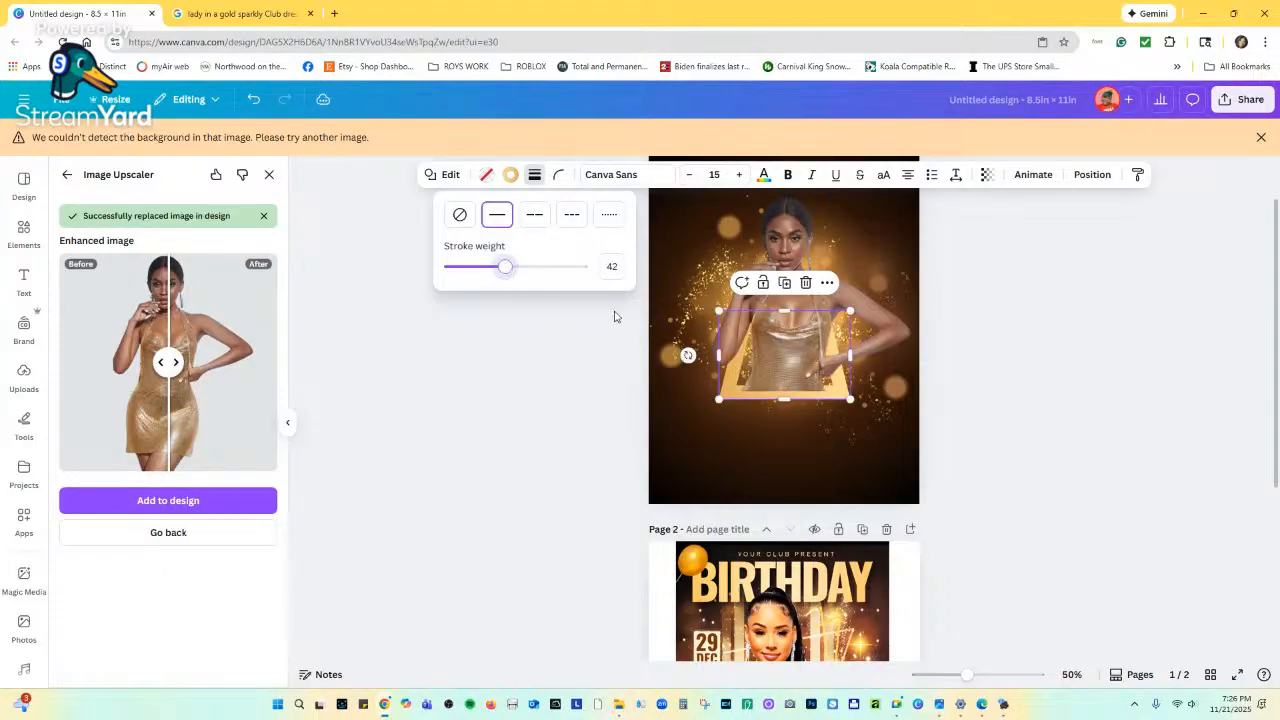
{"action": "scroll", "coordinate": [866, 447], "scroll_direction": "down", "scroll_amount": 2}
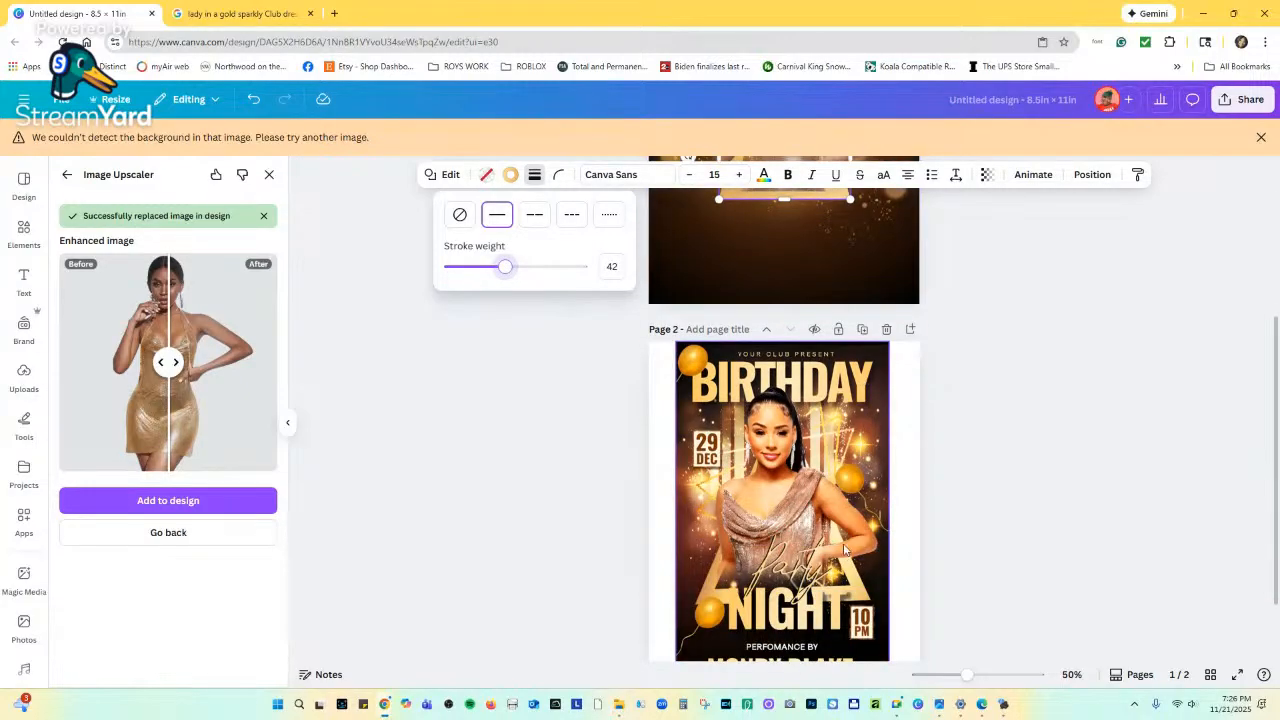
{"action": "scroll", "coordinate": [843, 549], "scroll_direction": "up", "scroll_amount": 3}
{"action": "left_click", "coordinate": [849, 333]}
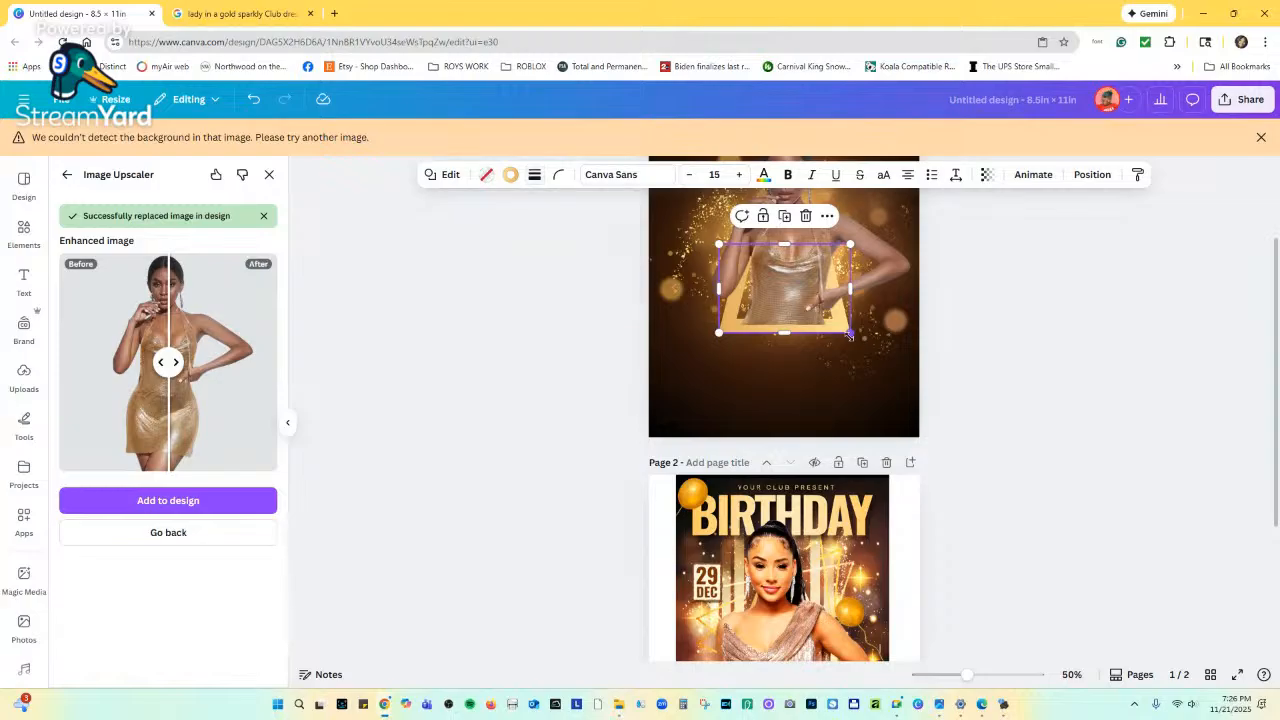
Enlarge the gold frame leftward, rightward and downward, then move it down slightly.
{"action": "mouse_move", "coordinate": [849, 334]}
{"action": "left_mouse_down"}
{"action": "mouse_move", "coordinate": [857, 348]}
{"action": "mouse_move", "coordinate": [834, 334]}
{"action": "left_mouse_up"}
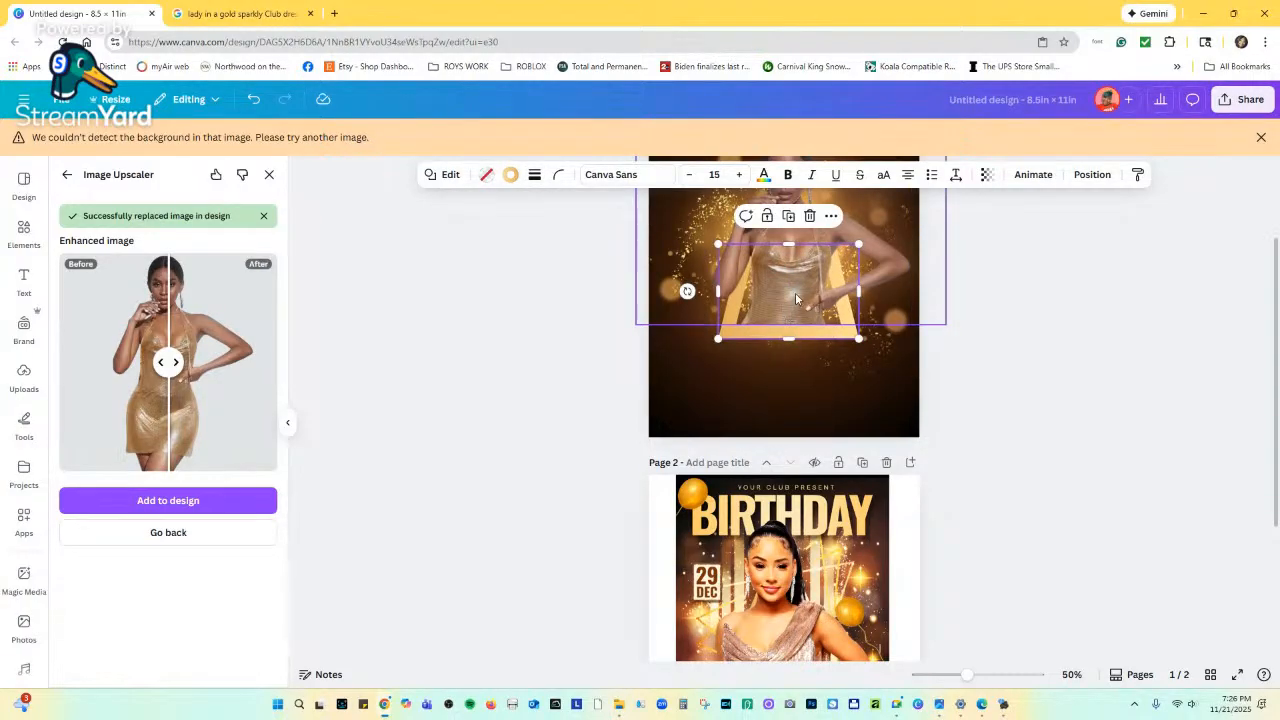
{"action": "scroll", "coordinate": [845, 452], "scroll_direction": "down", "scroll_amount": 3}
{"action": "scroll", "coordinate": [845, 452], "scroll_direction": "up", "scroll_amount": 4}
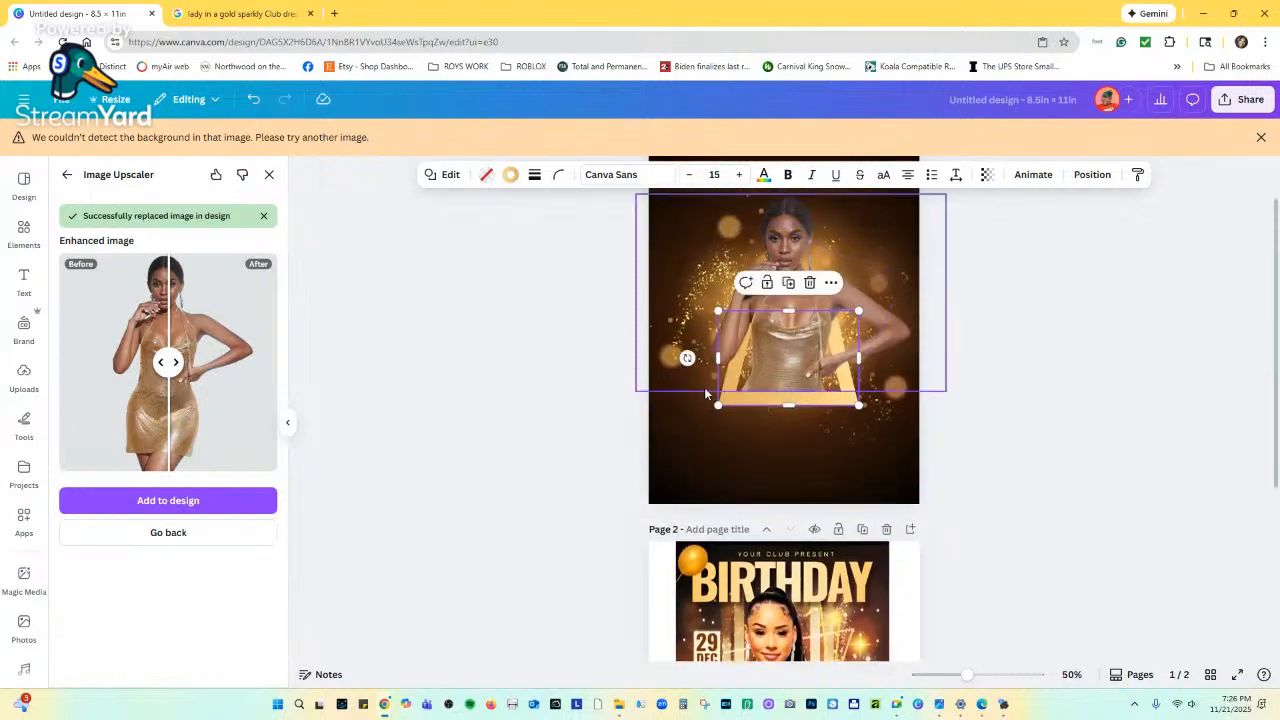
{"action": "left_click_drag", "start_coordinate": [717, 402], "coordinate": [699, 417]}
{"action": "left_click_drag", "start_coordinate": [862, 419], "coordinate": [876, 427]}
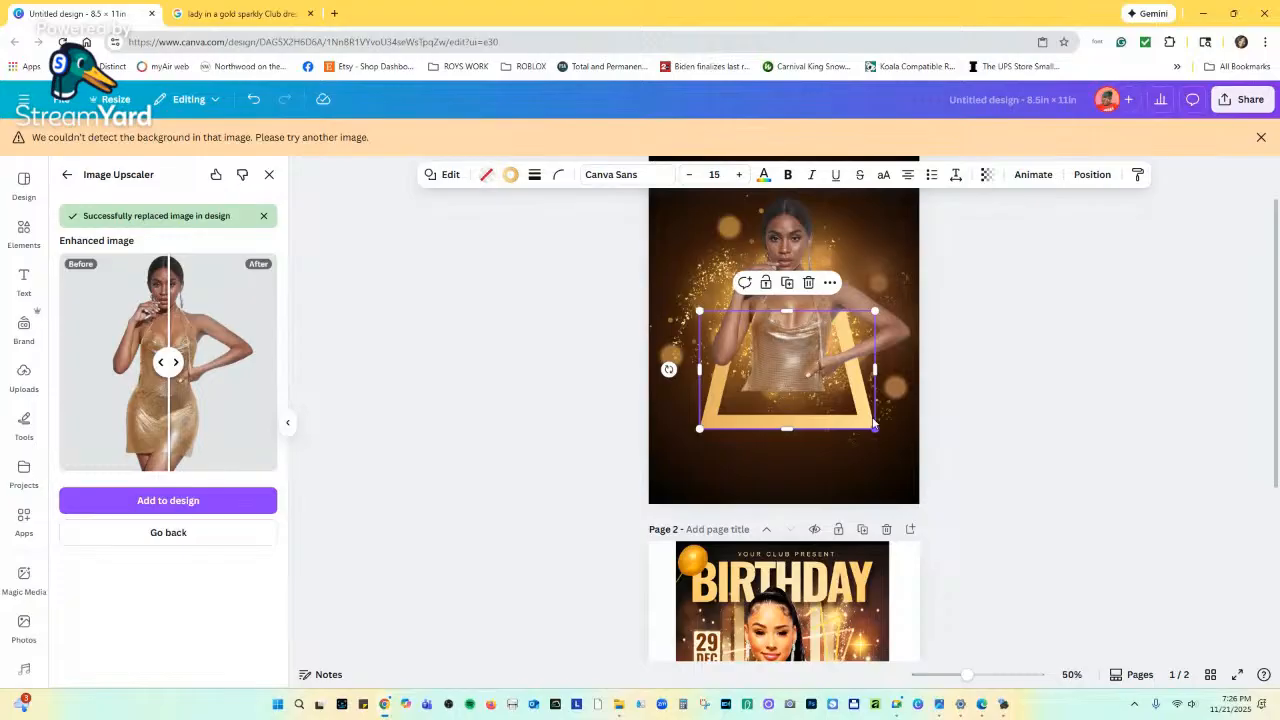
{"action": "mouse_move", "coordinate": [789, 328]}
{"action": "left_mouse_down"}
{"action": "mouse_move", "coordinate": [786, 345]}
{"action": "mouse_move", "coordinate": [792, 332]}
{"action": "left_mouse_up"}
Move the woman photo down slightly.
{"action": "left_click", "coordinate": [795, 330]}
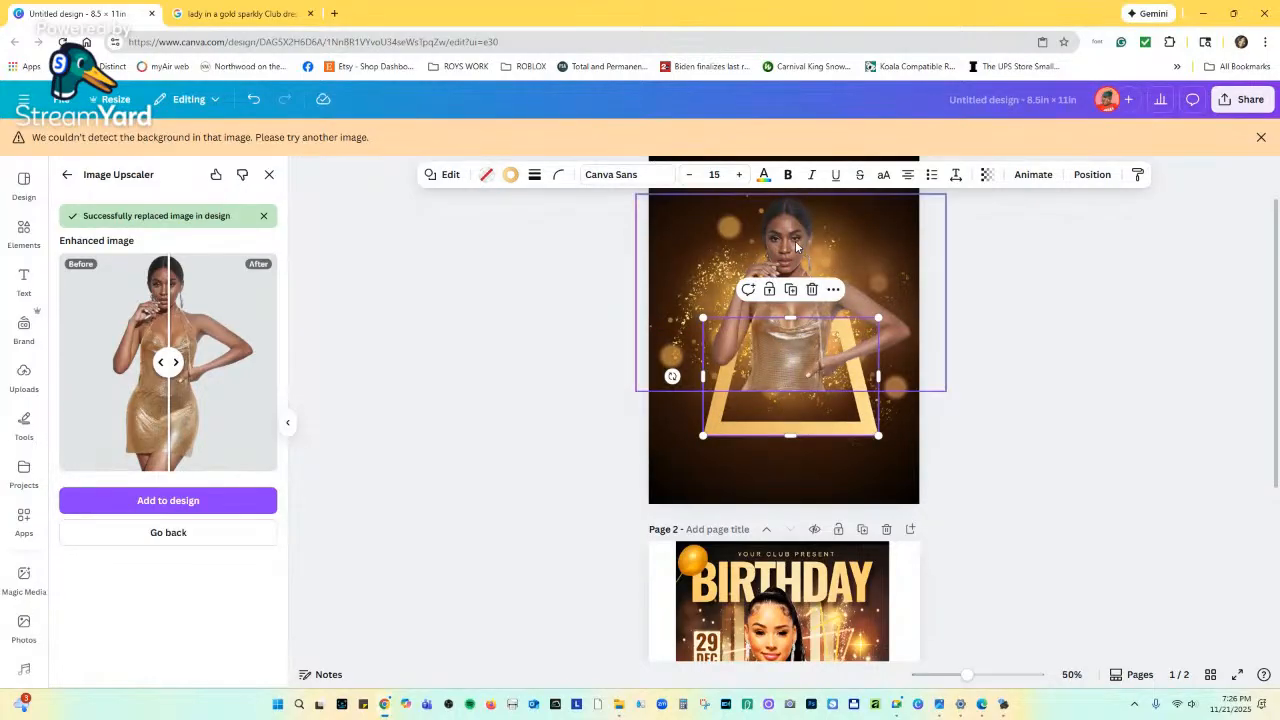
{"action": "left_click_drag", "start_coordinate": [795, 240], "coordinate": [797, 274]}
{"action": "scroll", "coordinate": [814, 398], "scroll_direction": "down", "scroll_amount": 3}
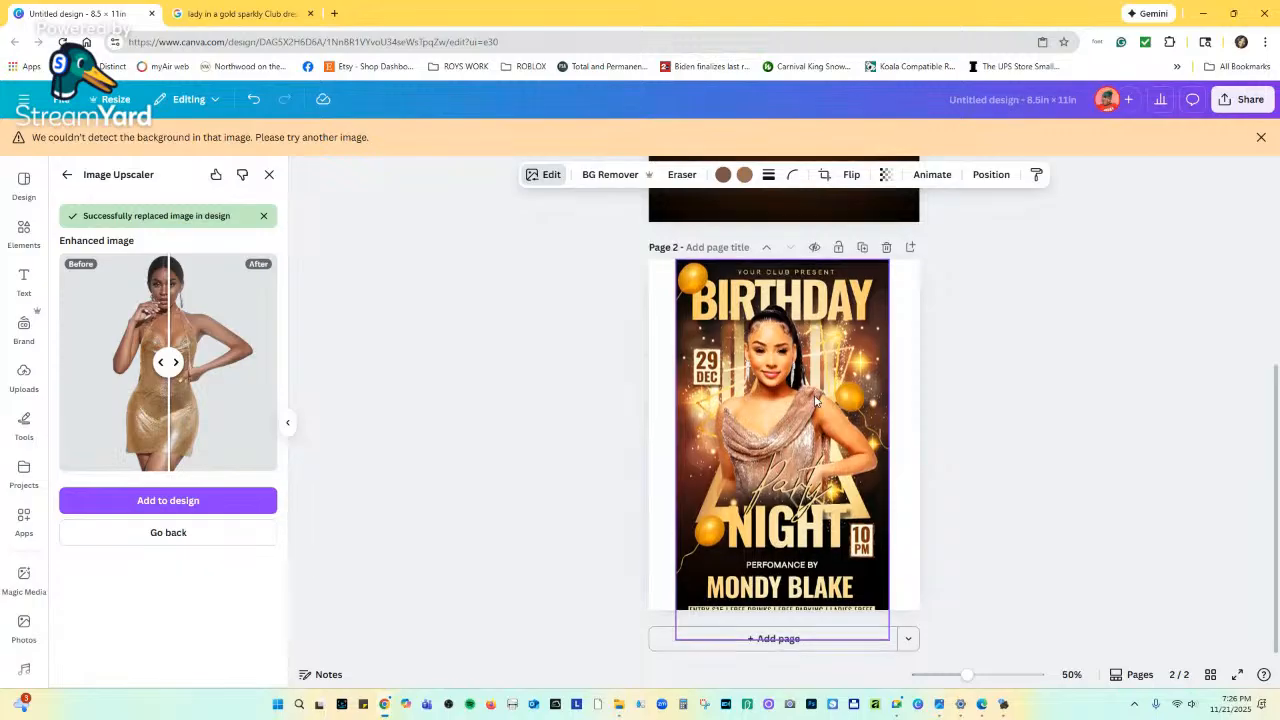
{"action": "scroll", "coordinate": [822, 363], "scroll_direction": "up", "scroll_amount": 3}
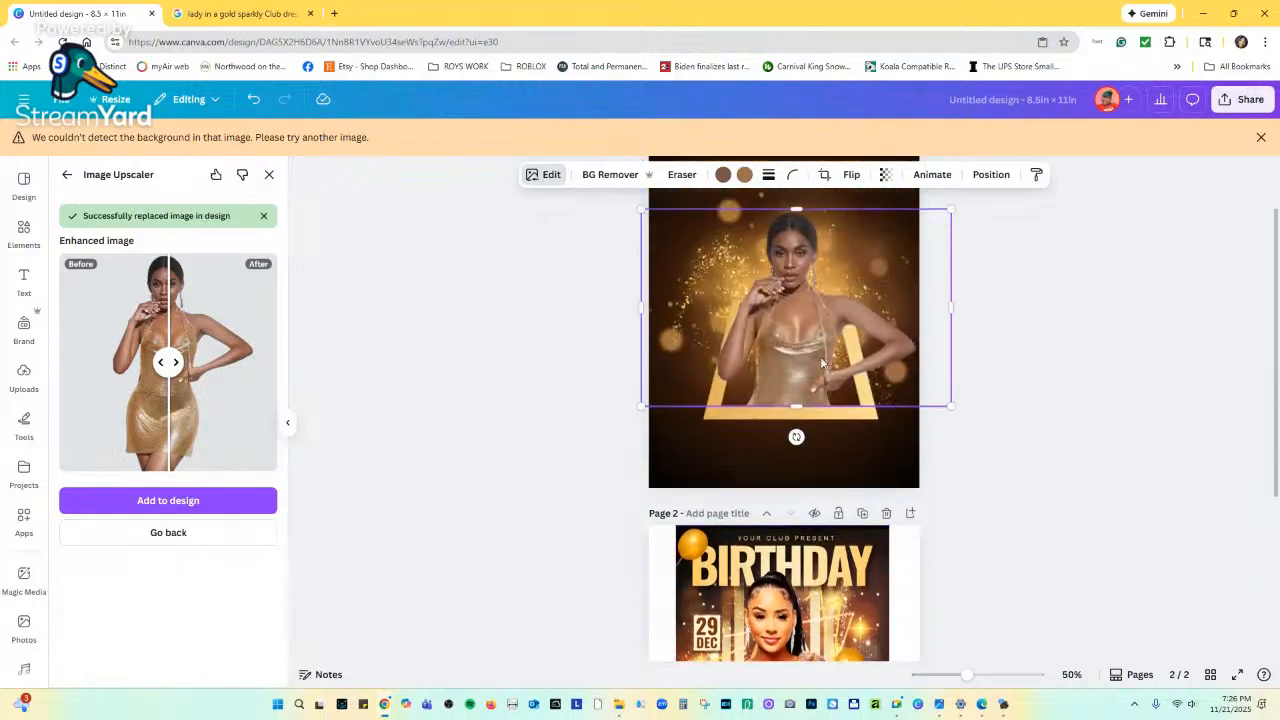
Resize the gold frame to about 4.9 × 3.5 and nudge it up slightly.
{"action": "left_click", "coordinate": [725, 414]}
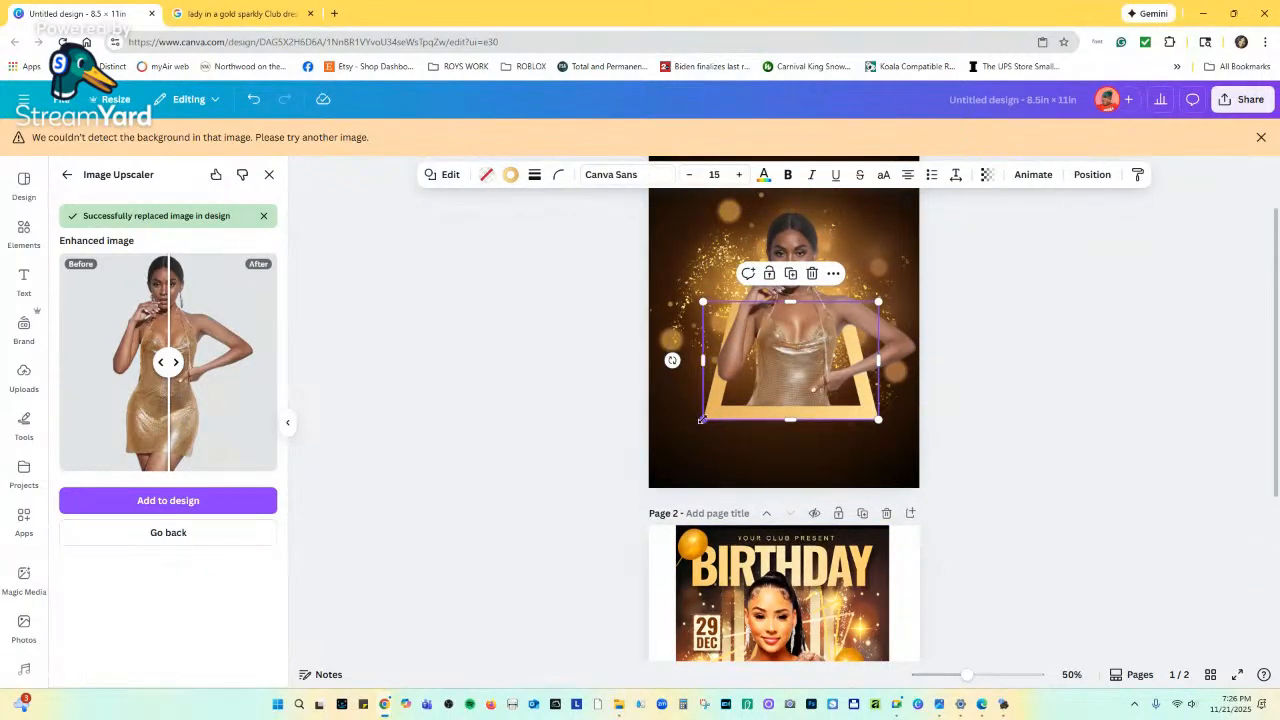
{"action": "left_click_drag", "start_coordinate": [702, 420], "coordinate": [716, 408]}
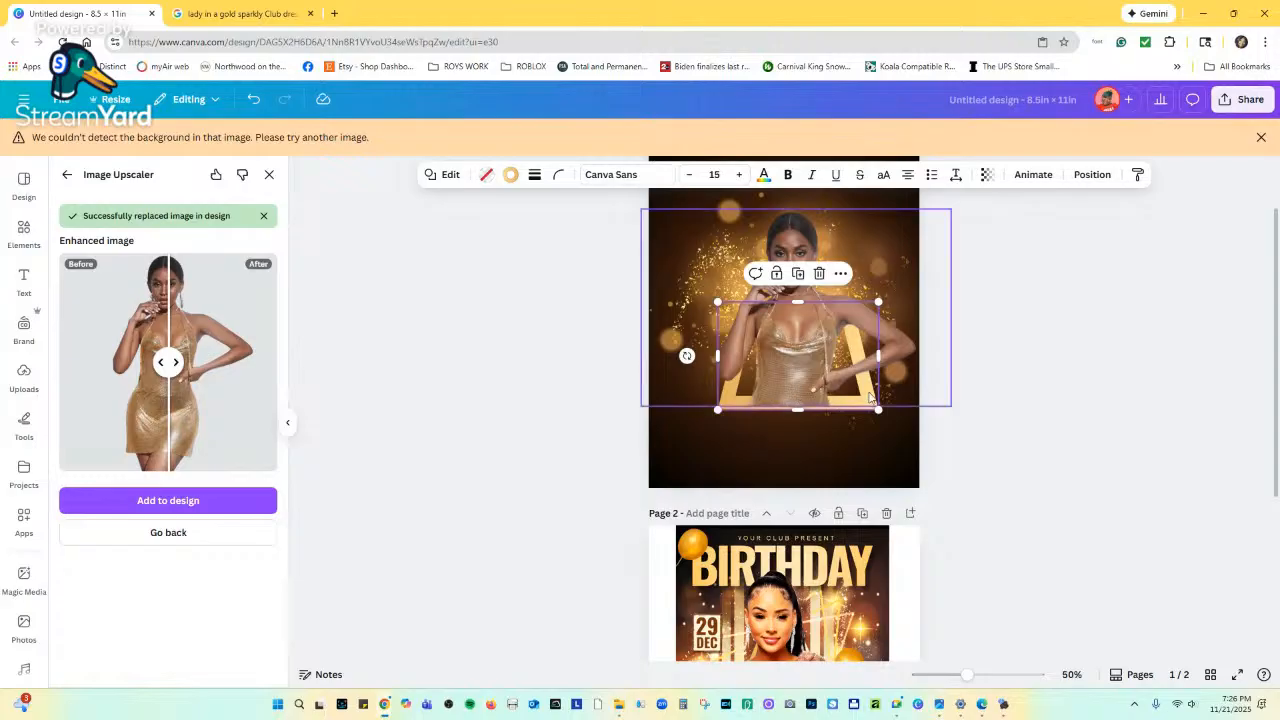
{"action": "left_click_drag", "start_coordinate": [877, 408], "coordinate": [844, 409]}
{"action": "left_click_drag", "start_coordinate": [799, 359], "coordinate": [799, 340]}
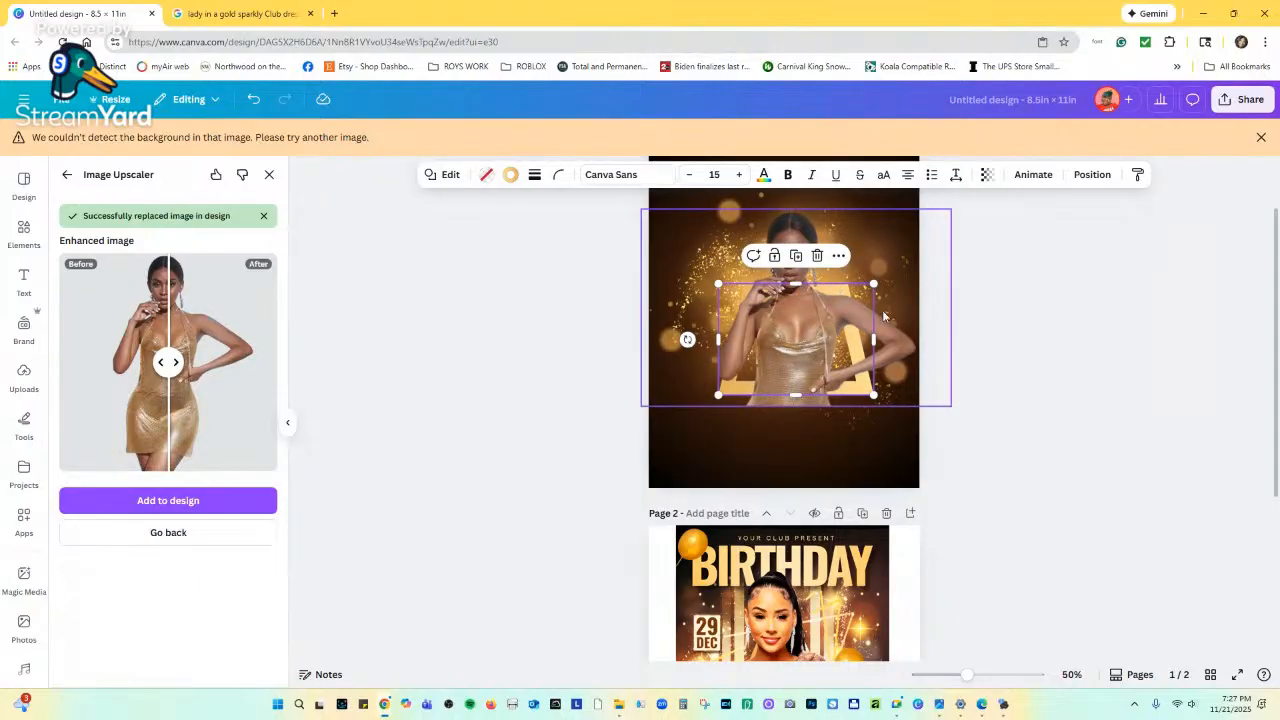
Group the woman photo with the gold frame and nudge the group down-left.
{"action": "left_click", "coordinate": [801, 340]}
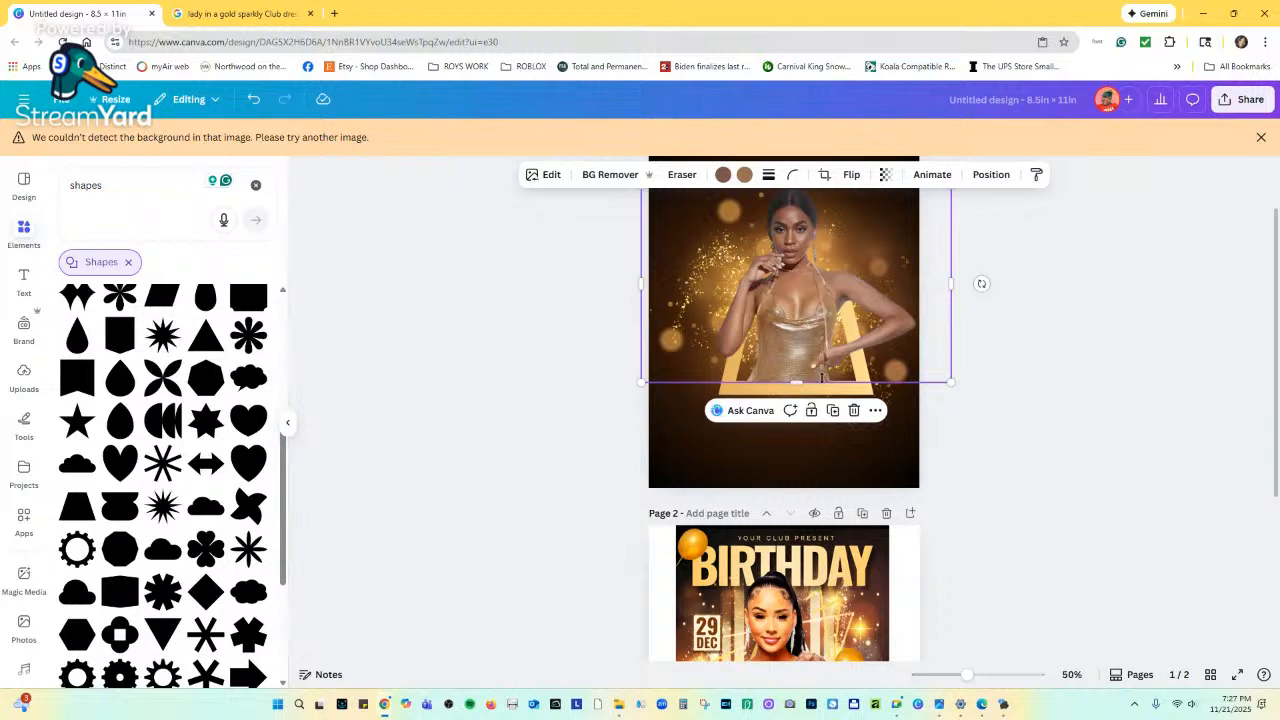
{"action": "left_click", "coordinate": [783, 397], "text": "shift"}
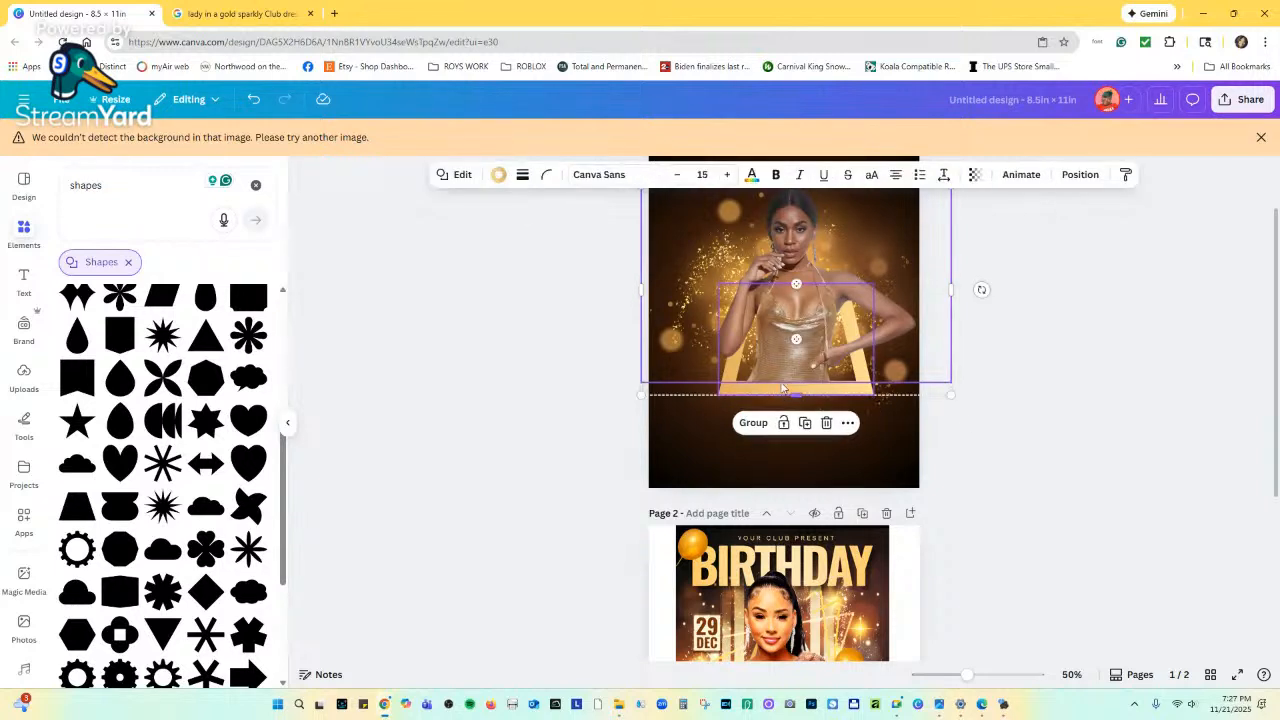
{"action": "left_click", "coordinate": [750, 424]}
{"action": "left_click_drag", "start_coordinate": [812, 287], "coordinate": [785, 324]}
{"action": "left_click", "coordinate": [991, 380]}
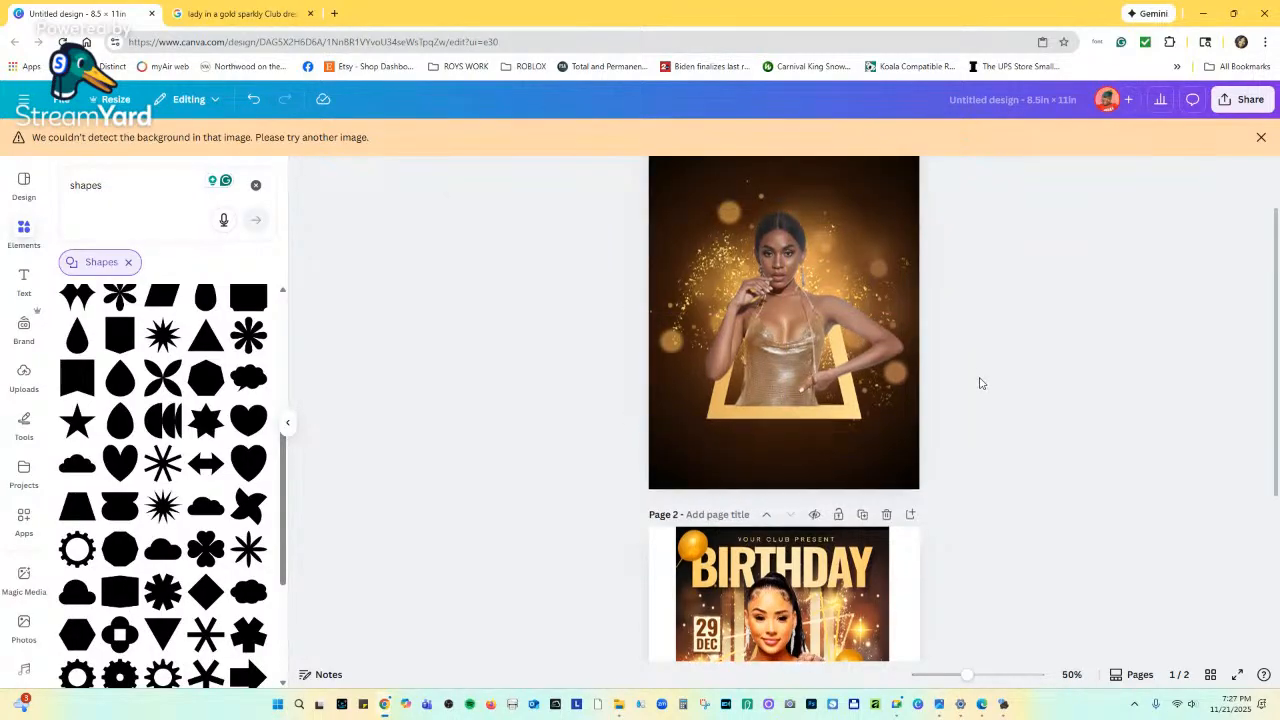
{"action": "scroll", "coordinate": [980, 403], "scroll_direction": "up", "scroll_amount": 1}
{"action": "scroll", "coordinate": [966, 414], "scroll_direction": "down", "scroll_amount": 3}
{"action": "scroll", "coordinate": [950, 440], "scroll_direction": "down", "scroll_amount": 1}
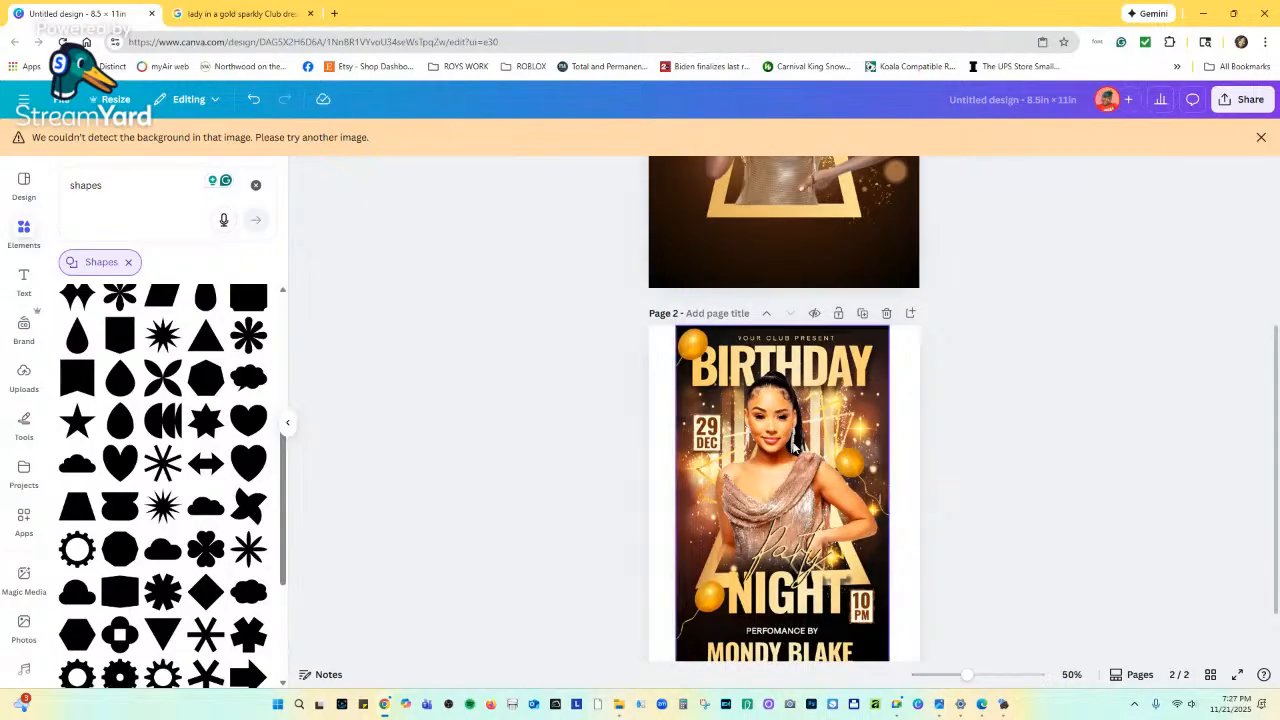
{"action": "scroll", "coordinate": [810, 440], "scroll_direction": "up", "scroll_amount": 3}
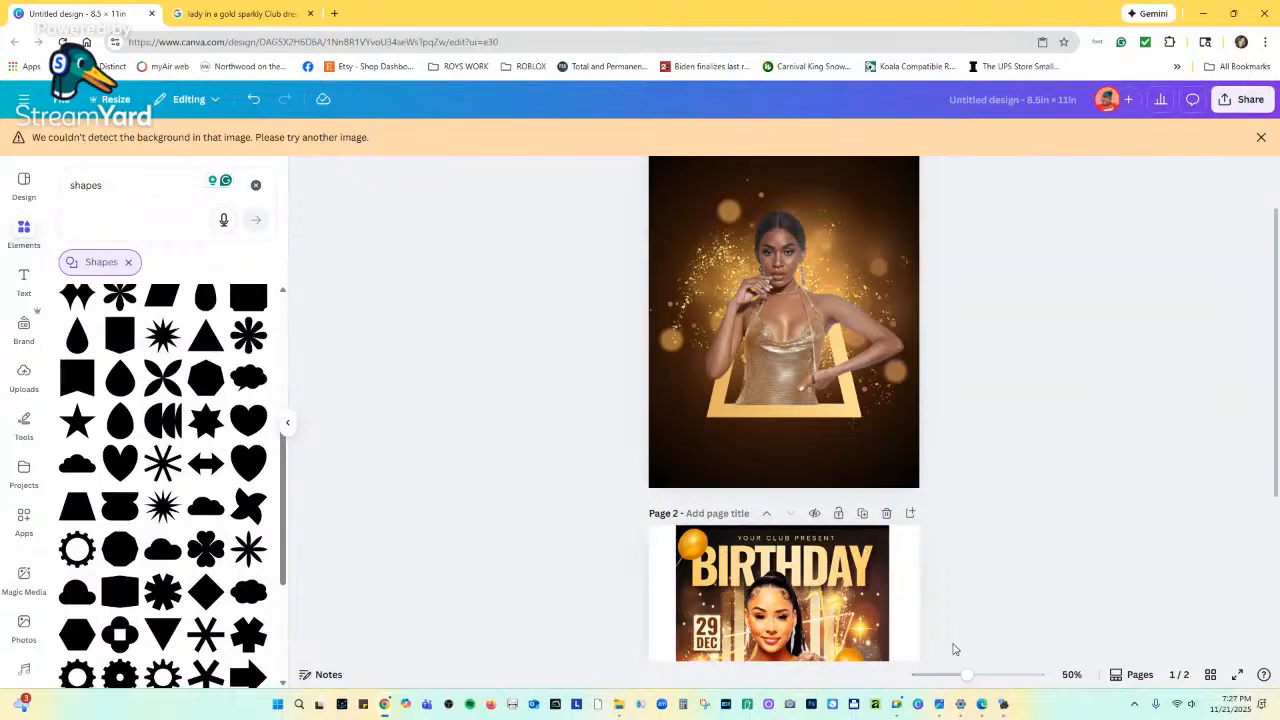
Zoom in on the frame's bottom, ungroup the photo and frame, and nudge the element down.
{"action": "left_click", "coordinate": [971, 674]}
{"action": "left_click_drag", "start_coordinate": [971, 674], "coordinate": [1007, 674]}
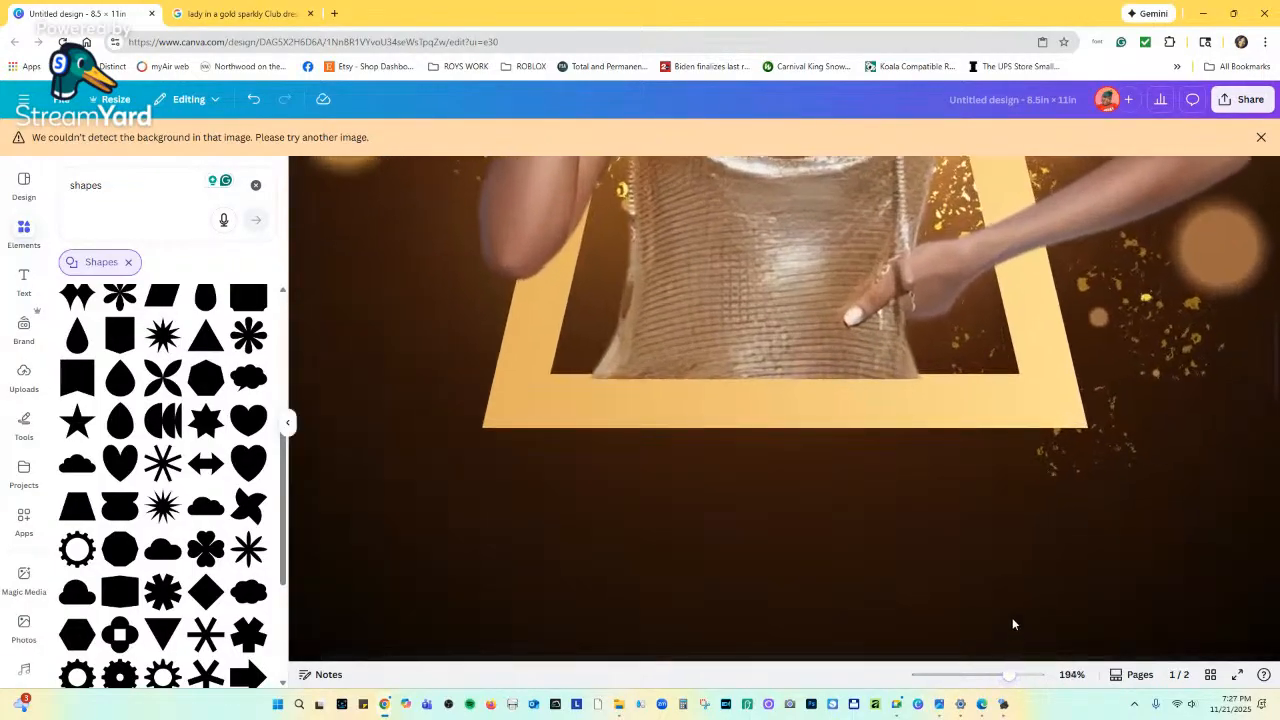
{"action": "left_click", "coordinate": [819, 316]}
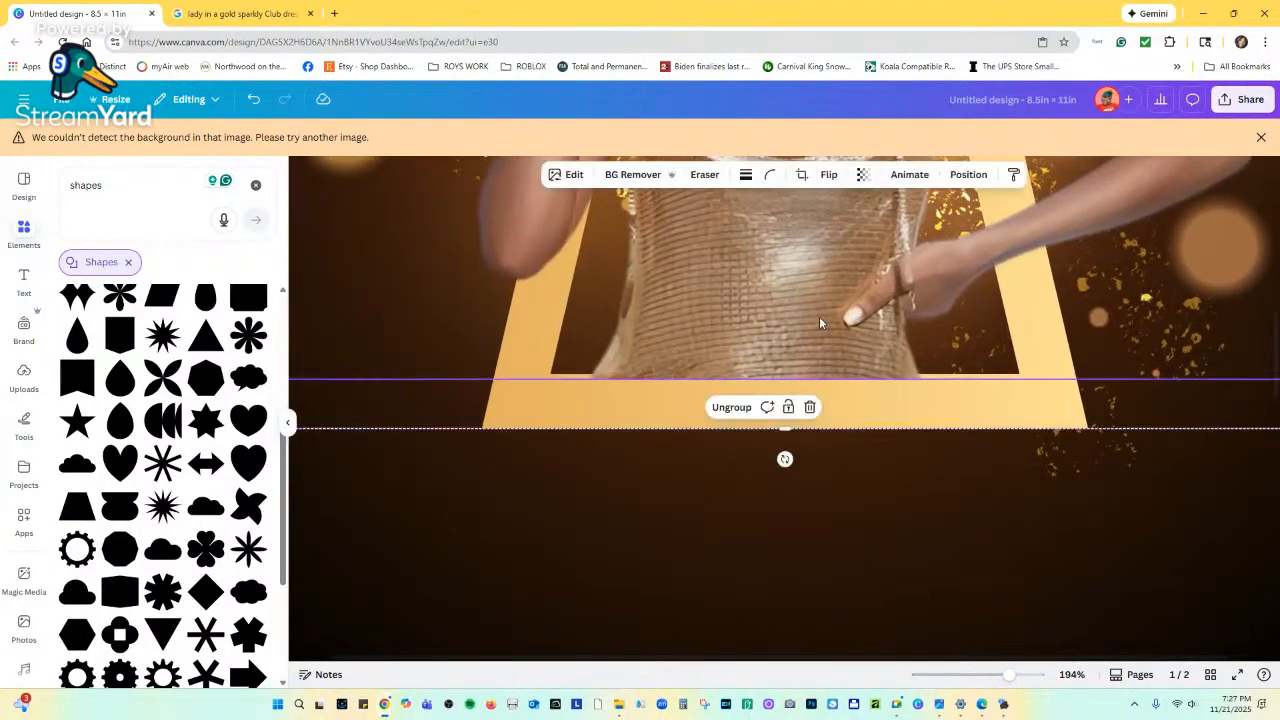
{"action": "left_click", "coordinate": [752, 405]}
{"action": "left_click_drag", "start_coordinate": [825, 316], "coordinate": [818, 318]}
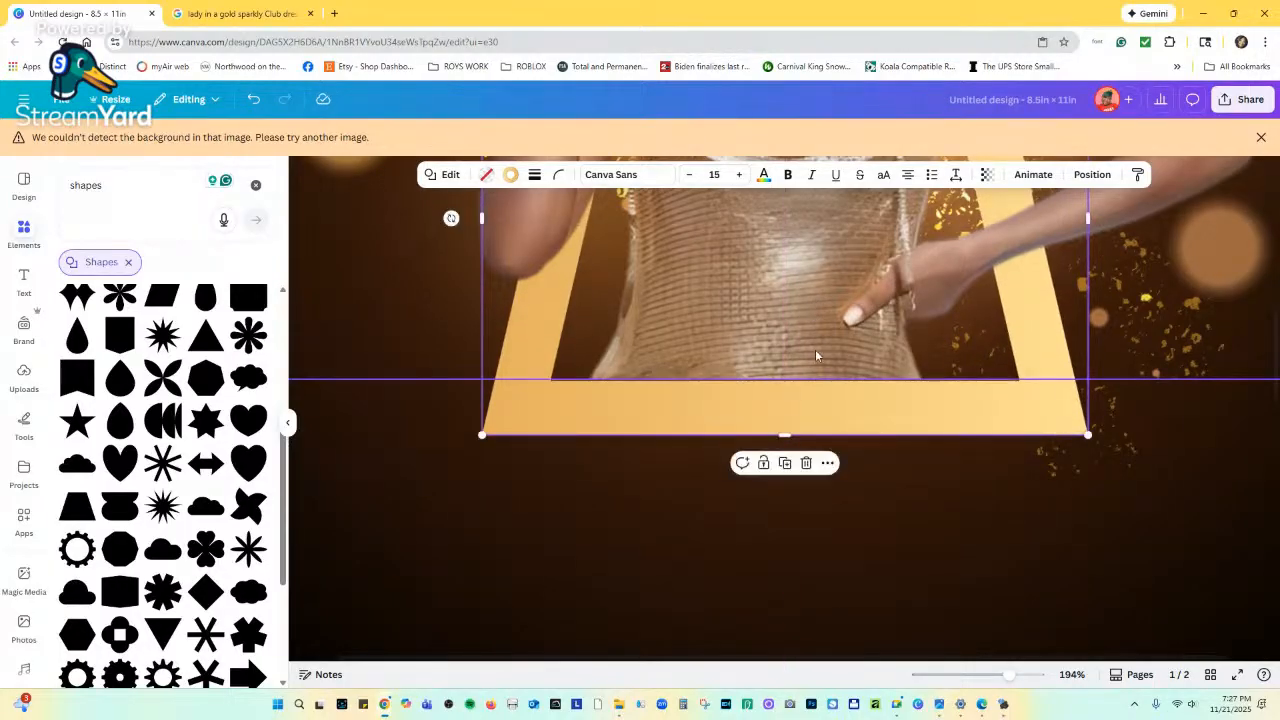
Bring the gold frame forward one layer, nudge it up, and zoom back out.
{"action": "right_click", "coordinate": [812, 416]}
{"action": "mouse_move", "coordinate": [848, 472]}
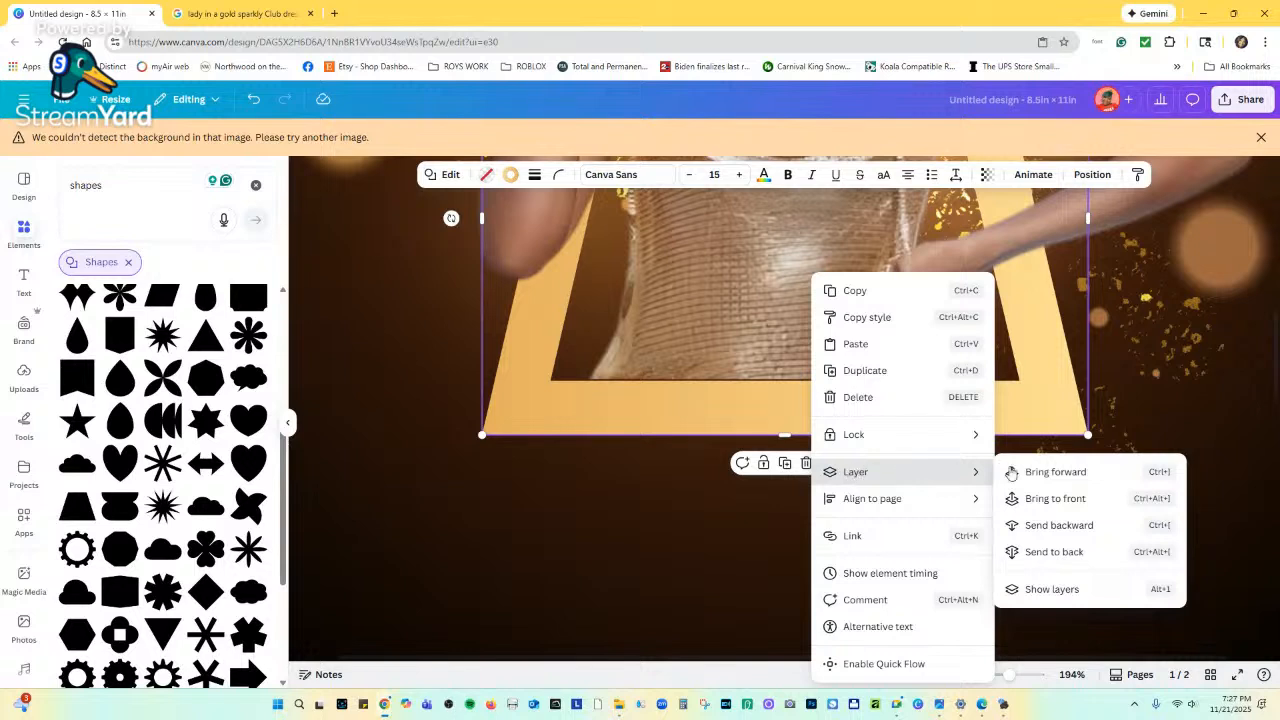
{"action": "left_click", "coordinate": [1039, 474]}
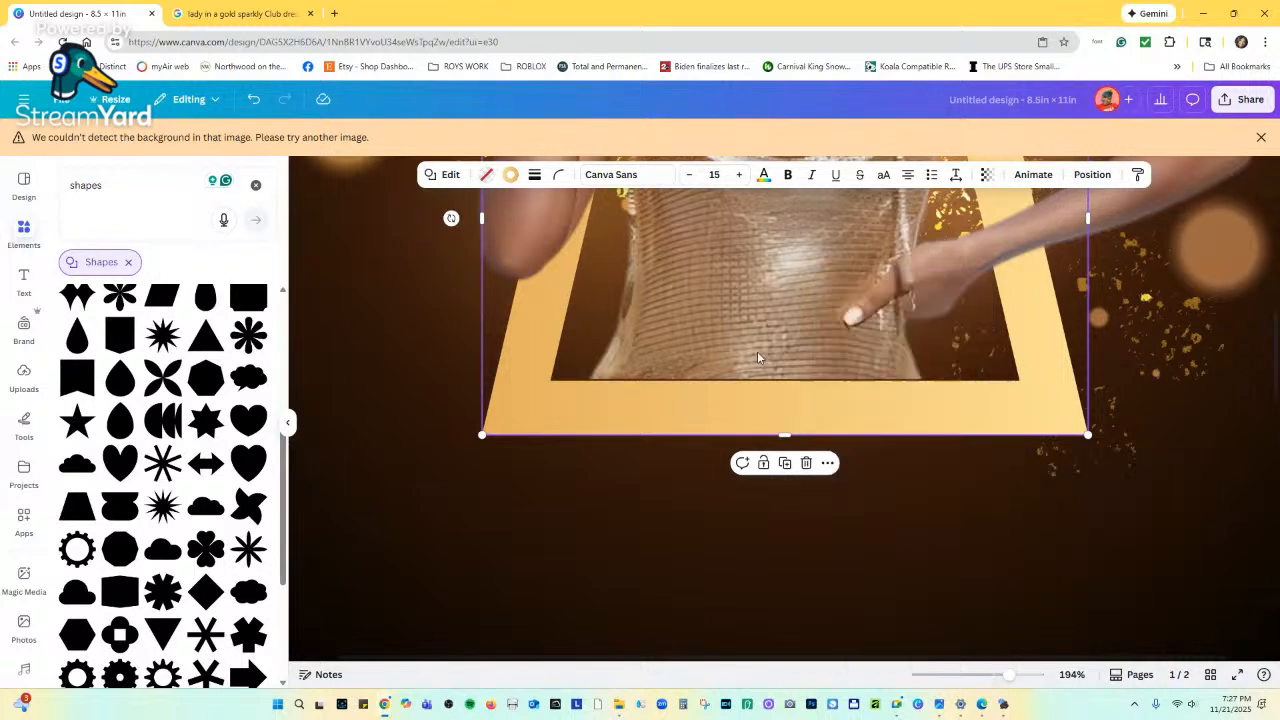
{"action": "left_click_drag", "start_coordinate": [768, 400], "coordinate": [789, 377]}
{"action": "left_click", "coordinate": [766, 347]}
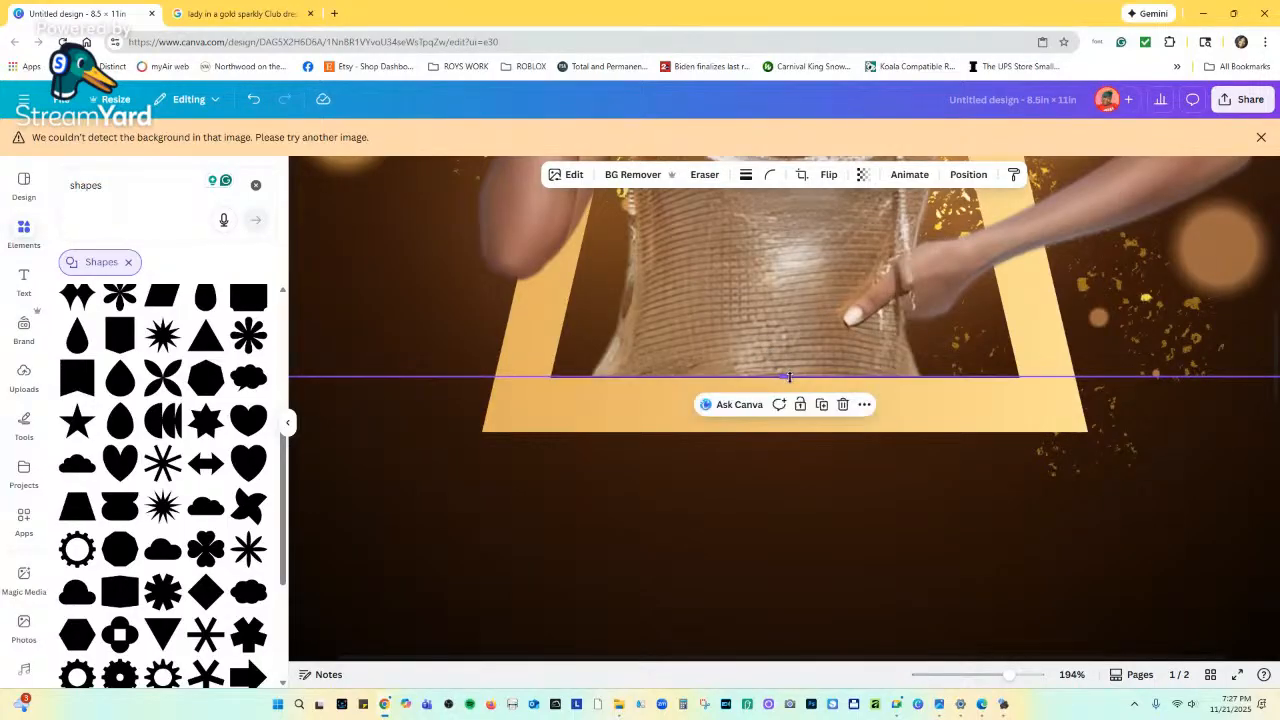
{"action": "left_click", "coordinate": [1010, 534]}
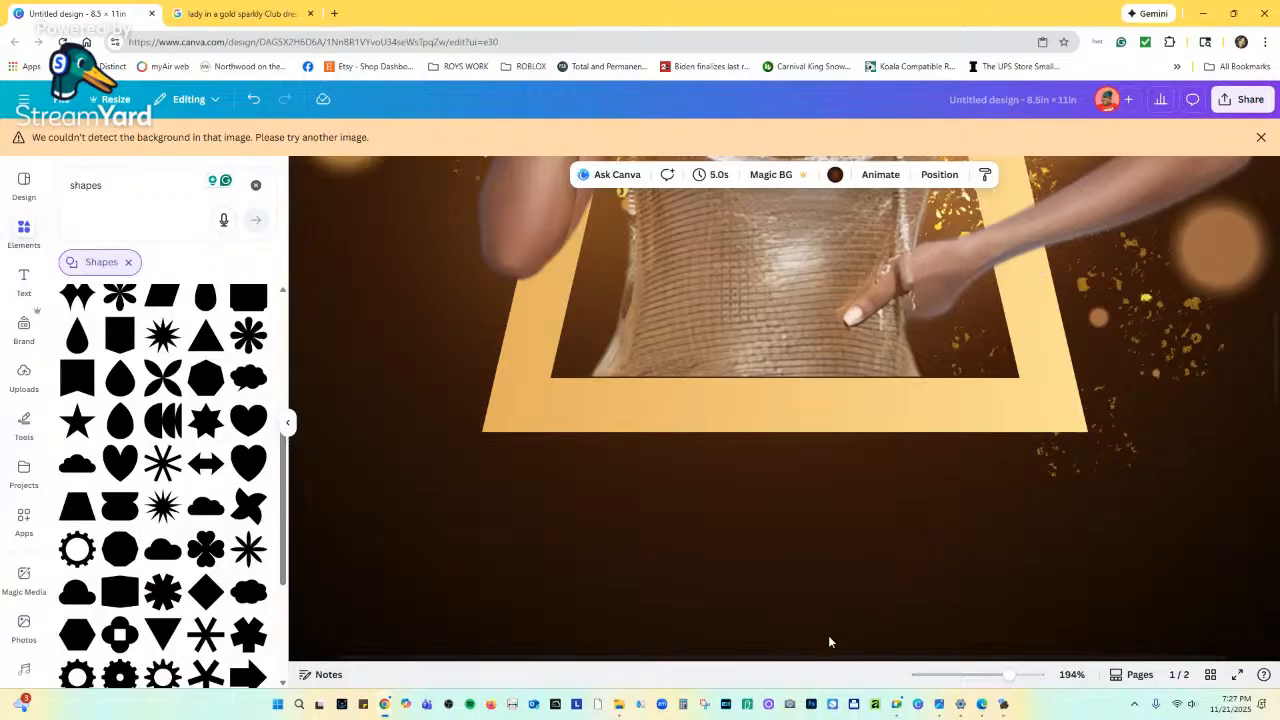
{"action": "left_click_drag", "start_coordinate": [1006, 675], "coordinate": [969, 675]}
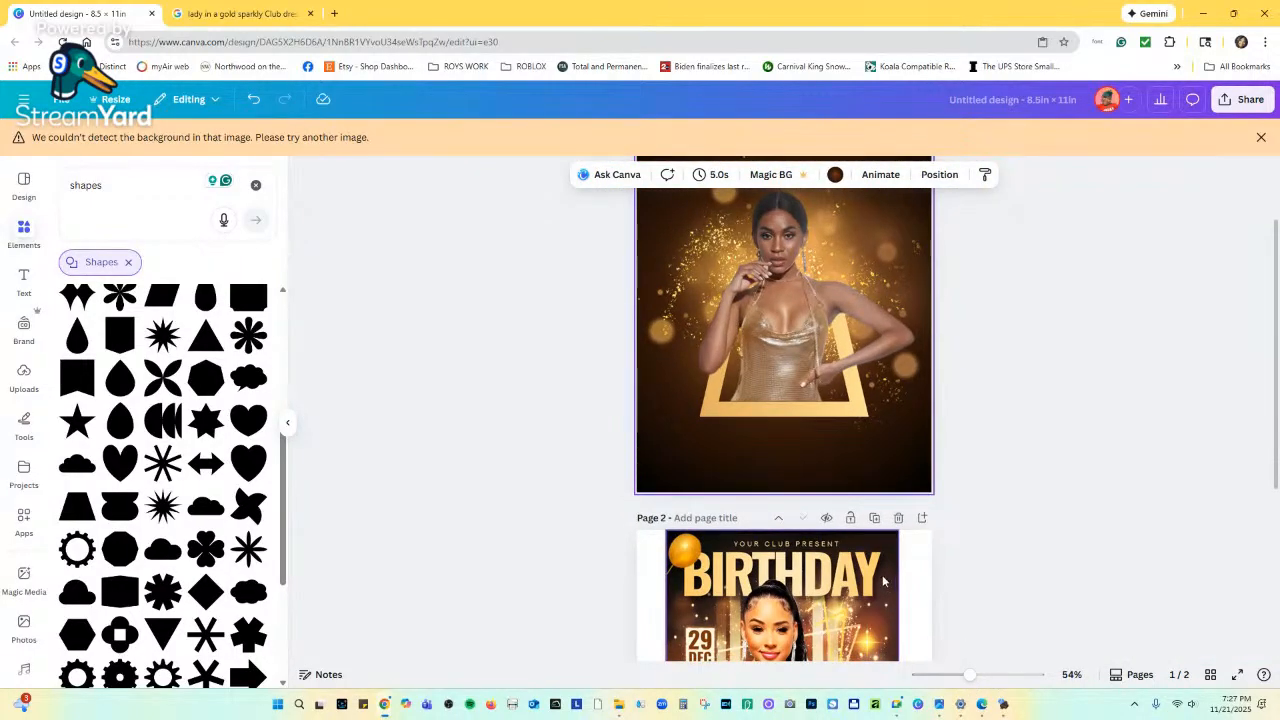
{"action": "scroll", "coordinate": [883, 581], "scroll_direction": "down", "scroll_amount": 1}
{"action": "scroll", "coordinate": [882, 584], "scroll_direction": "down", "scroll_amount": 3}
{"action": "scroll", "coordinate": [881, 587], "scroll_direction": "up", "scroll_amount": 3}
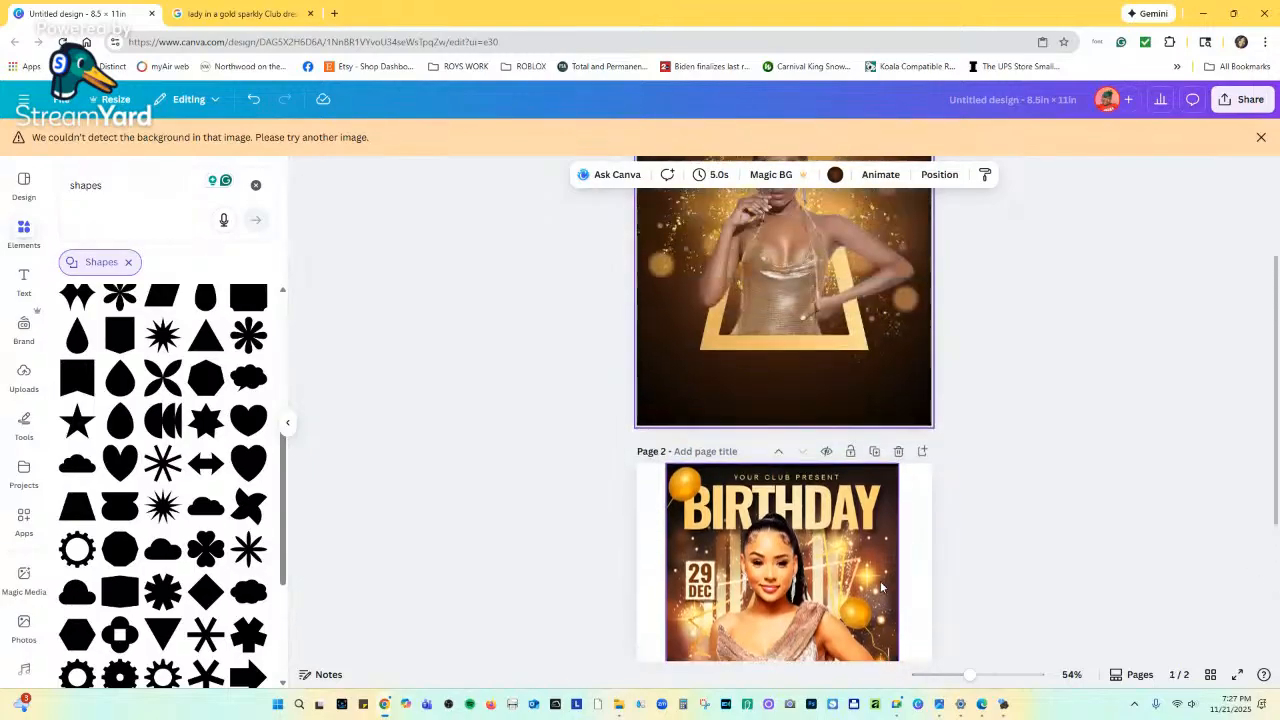
{"action": "scroll", "coordinate": [881, 587], "scroll_direction": "up", "scroll_amount": 1}
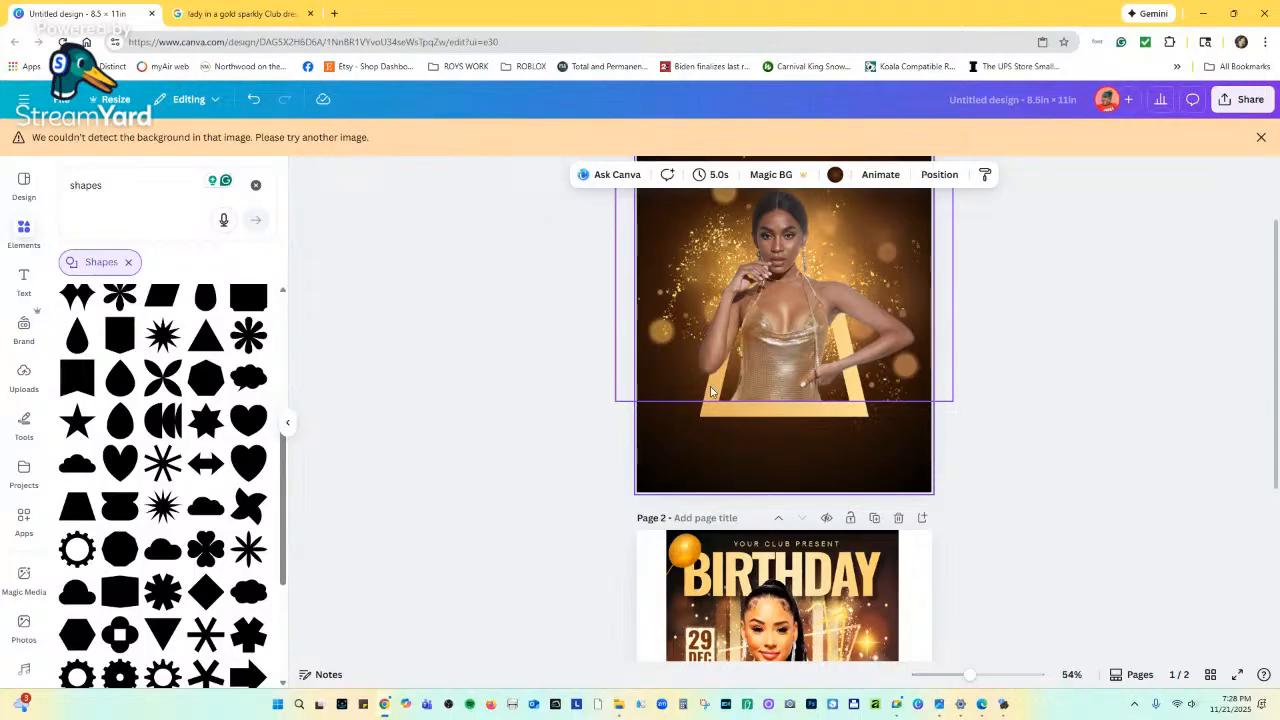
{"action": "scroll", "coordinate": [733, 435], "scroll_direction": "up", "scroll_amount": 1}
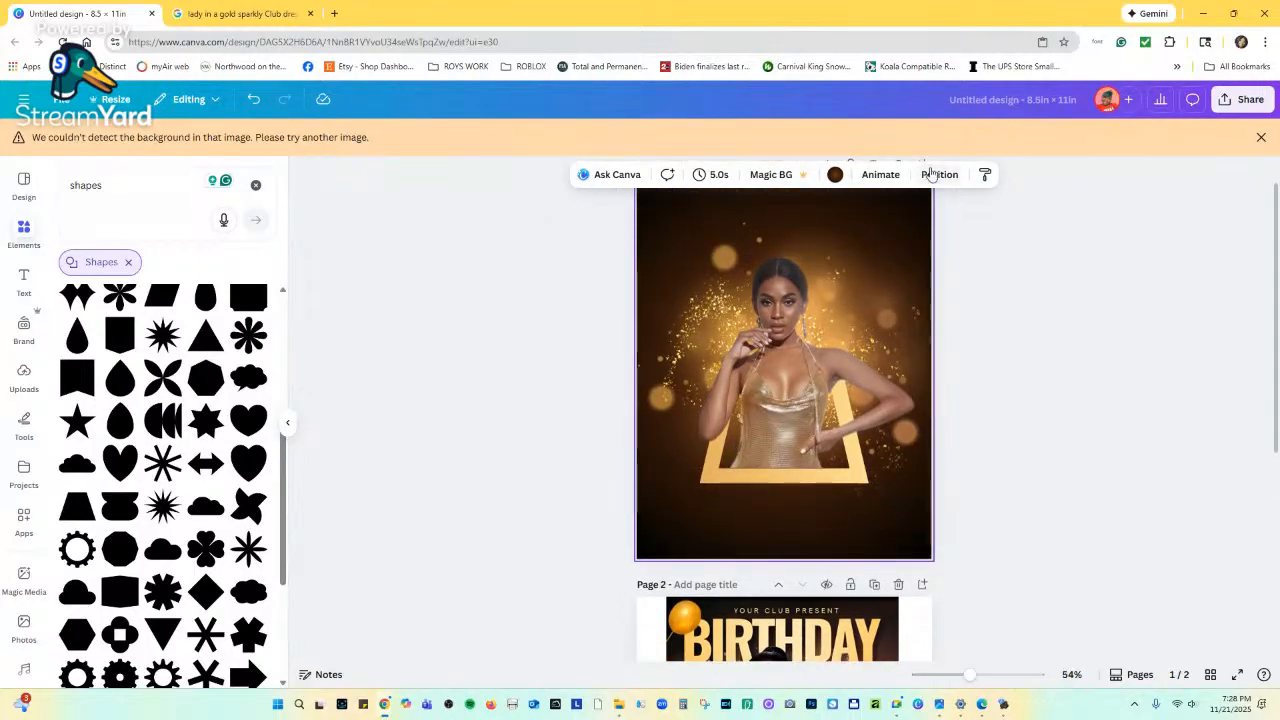
{"action": "scroll", "coordinate": [851, 480], "scroll_direction": "down", "scroll_amount": 1}
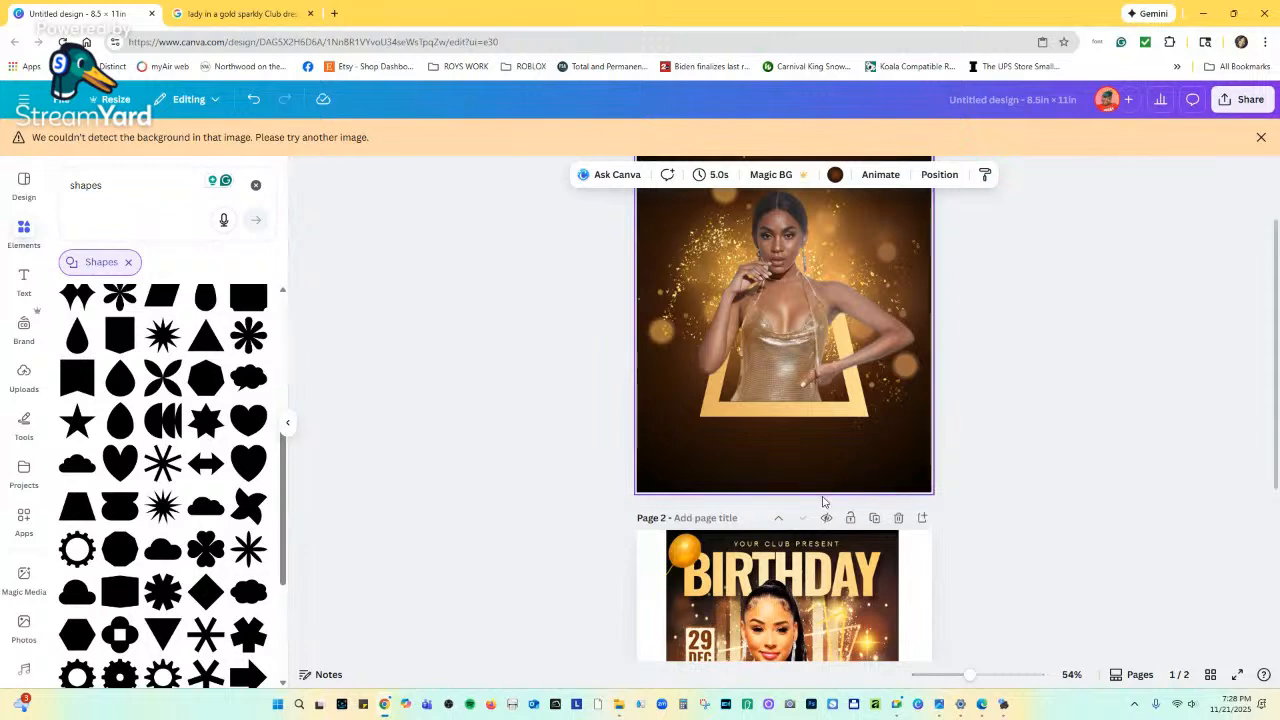
{"action": "scroll", "coordinate": [818, 527], "scroll_direction": "down", "scroll_amount": 3}
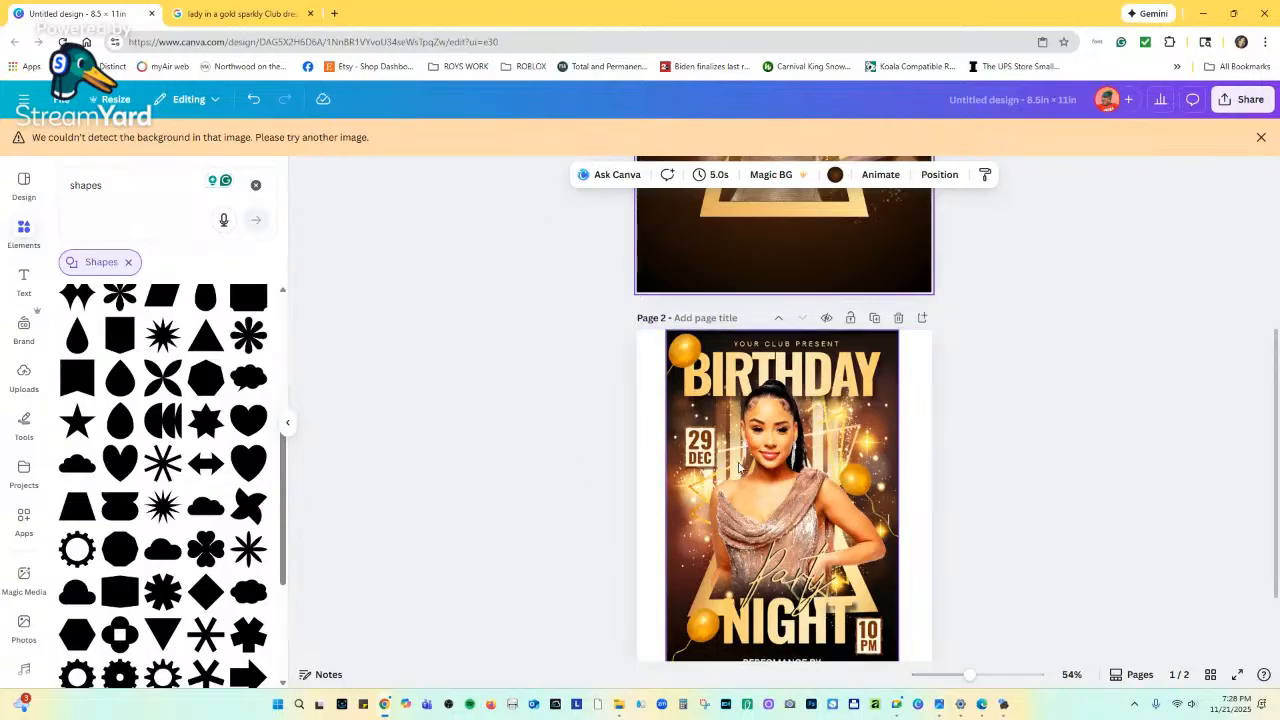
{"action": "scroll", "coordinate": [740, 467], "scroll_direction": "up", "scroll_amount": 3}
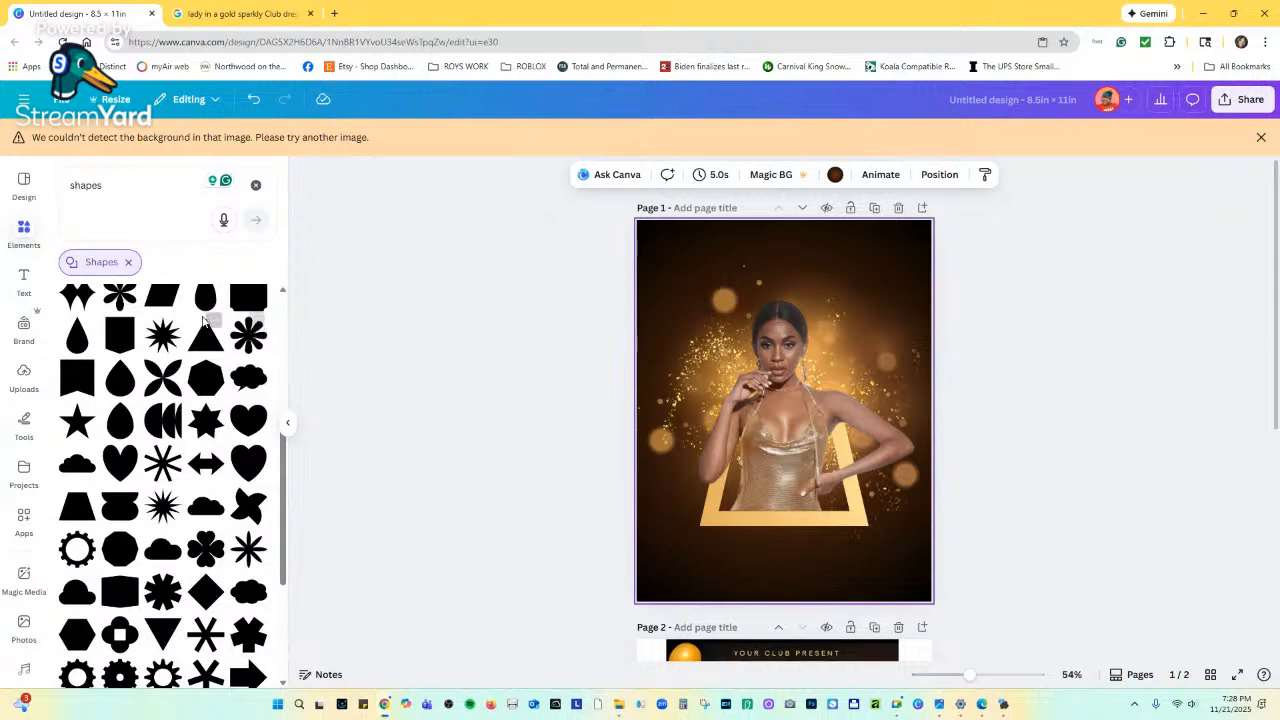
{"action": "scroll", "coordinate": [170, 430], "scroll_direction": "up", "scroll_amount": 5}
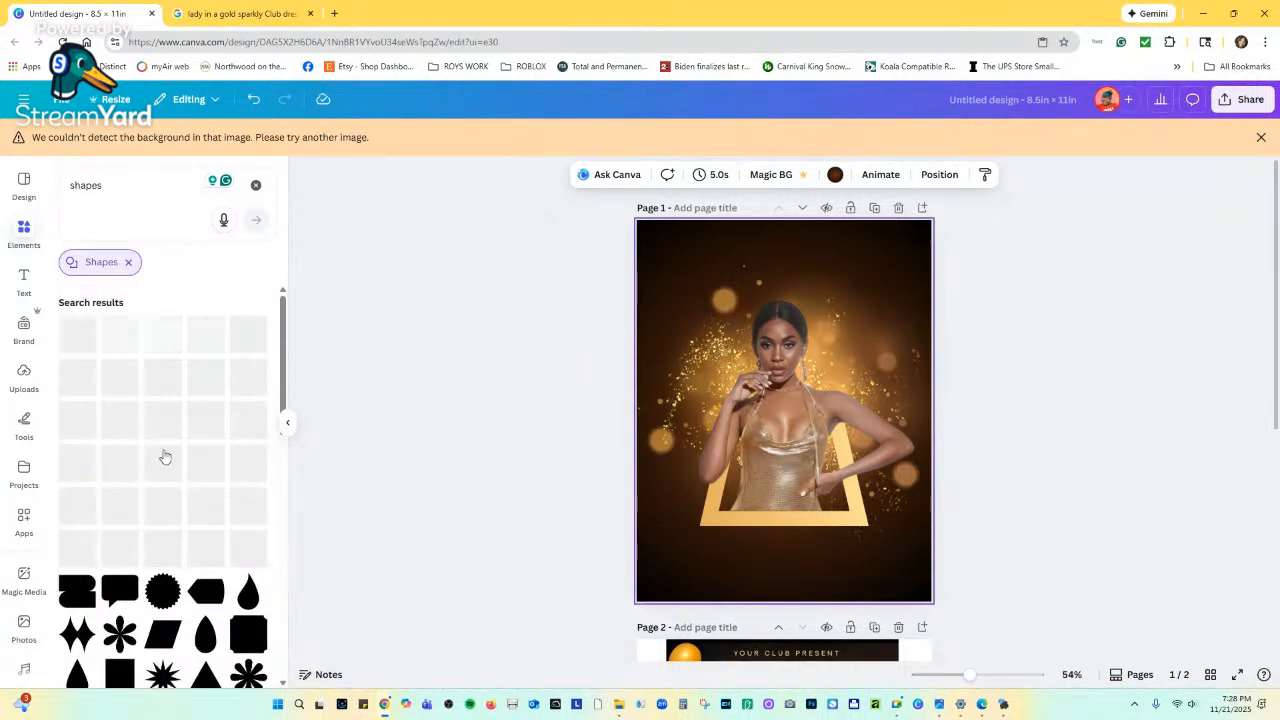
Clear the old shapes search, search Elements for 'line', and add a solid line to page 1.
{"action": "left_click", "coordinate": [255, 186]}
{"action": "left_click", "coordinate": [169, 191]}
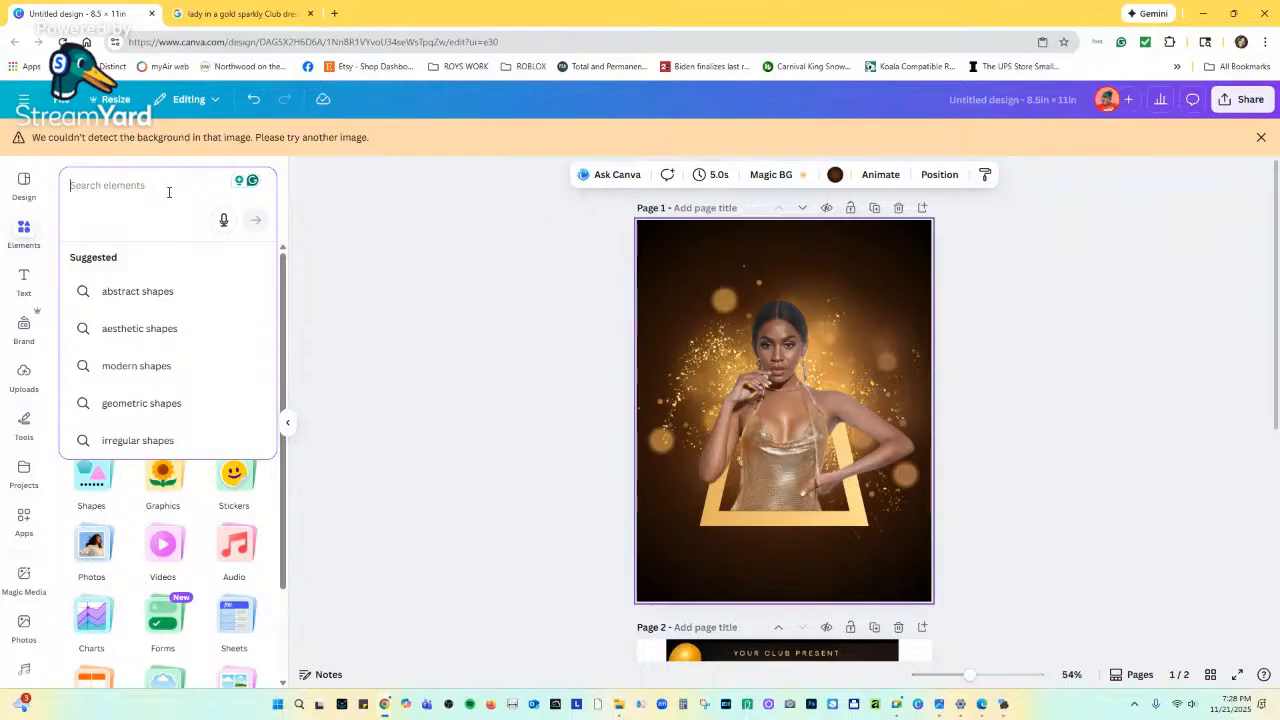
{"action": "type", "text": "line"}
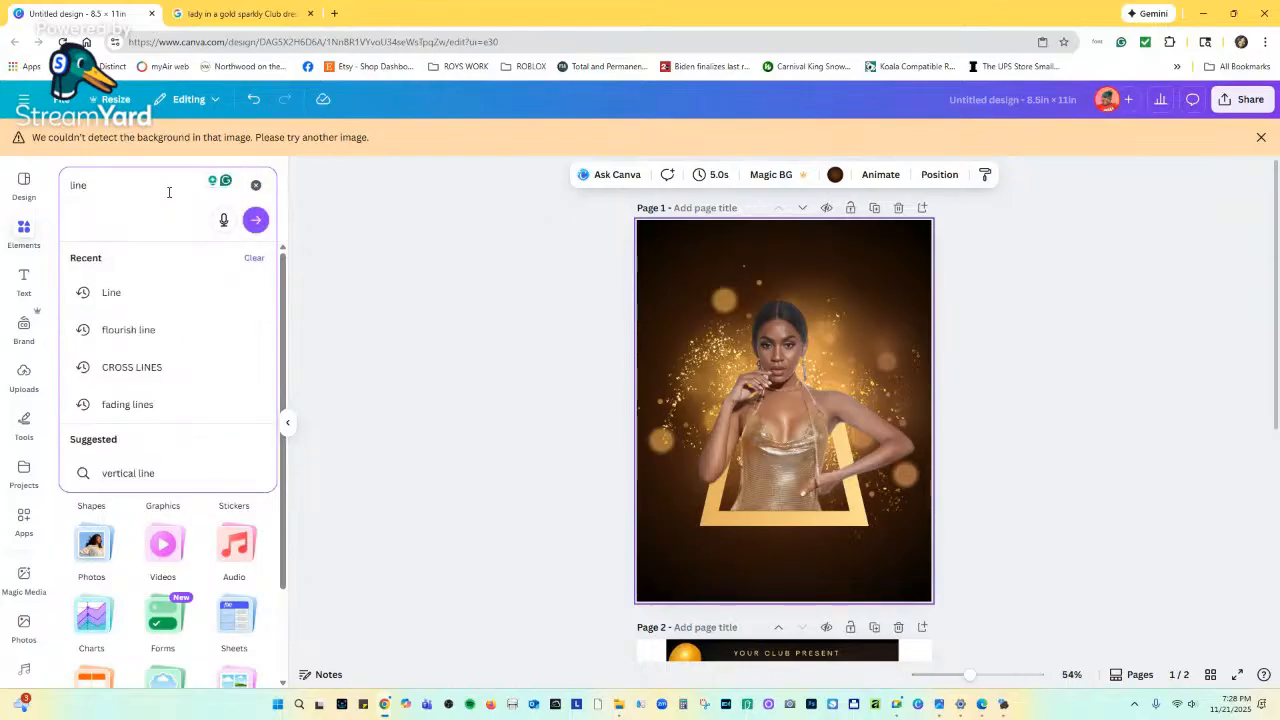
{"action": "left_click", "coordinate": [125, 296]}
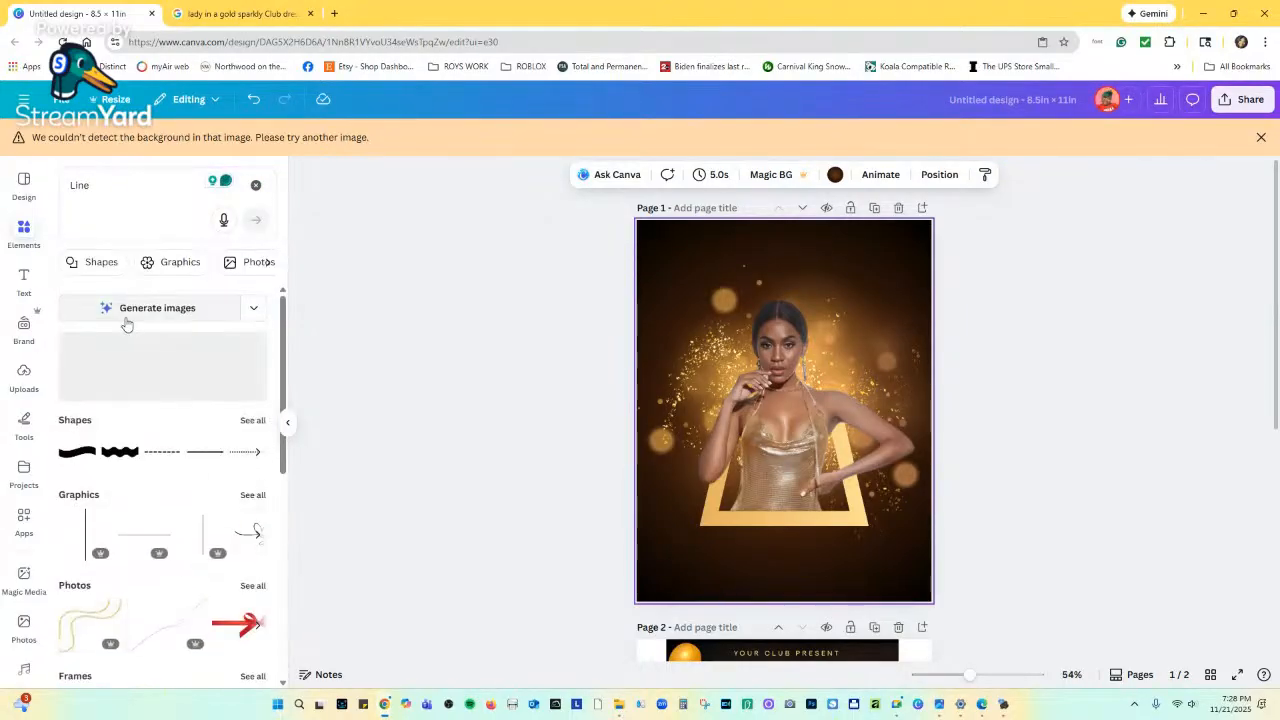
{"action": "left_click", "coordinate": [204, 451]}
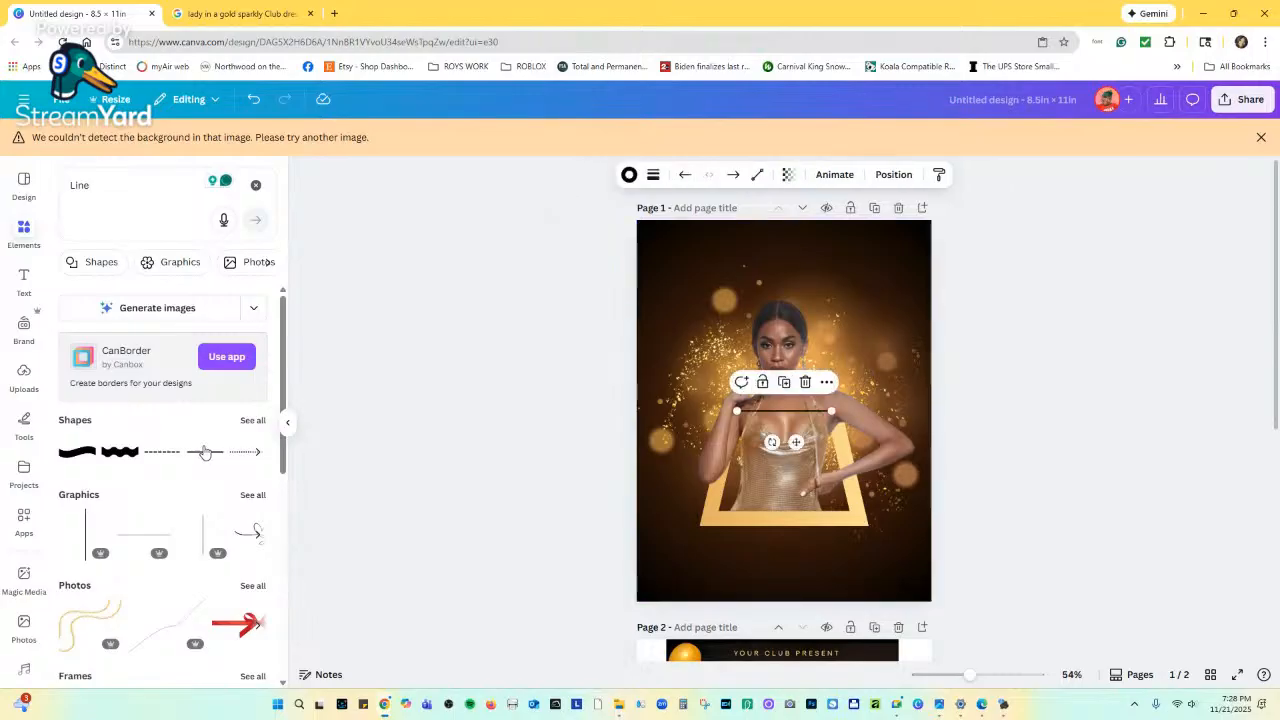
Give the line stroke weight 32, rotate it vertical, and colour it gold.
{"action": "left_click", "coordinate": [653, 174]}
{"action": "left_click_drag", "start_coordinate": [573, 297], "coordinate": [610, 291]}
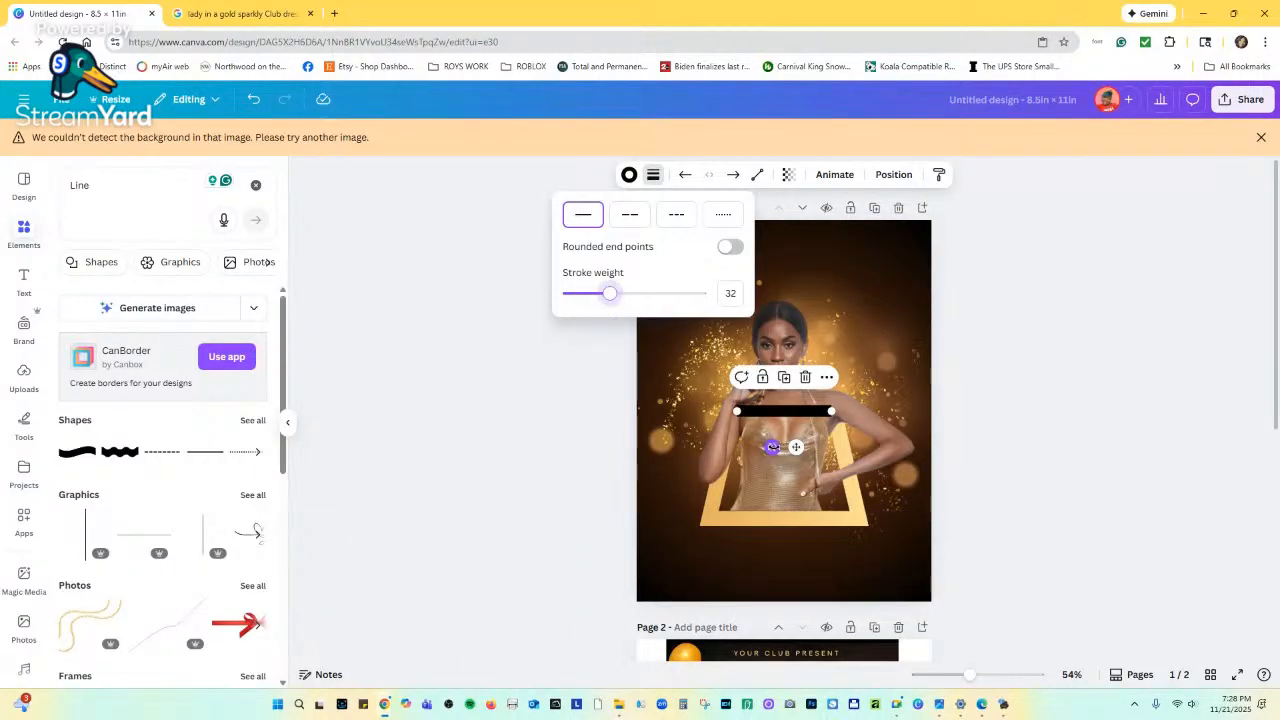
{"action": "left_click_drag", "start_coordinate": [771, 447], "coordinate": [820, 414]}
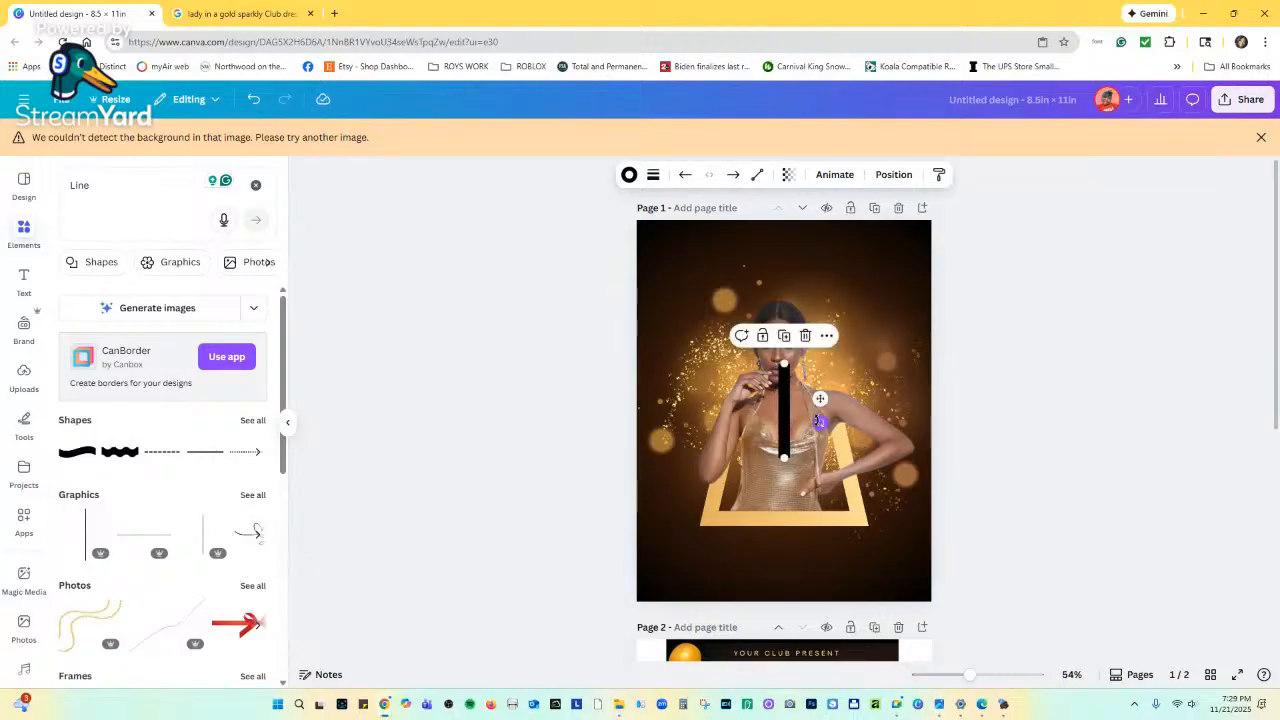
{"action": "left_click", "coordinate": [629, 176]}
{"action": "scroll", "coordinate": [148, 485], "scroll_direction": "down", "scroll_amount": 1}
{"action": "scroll", "coordinate": [150, 470], "scroll_direction": "up", "scroll_amount": 1}
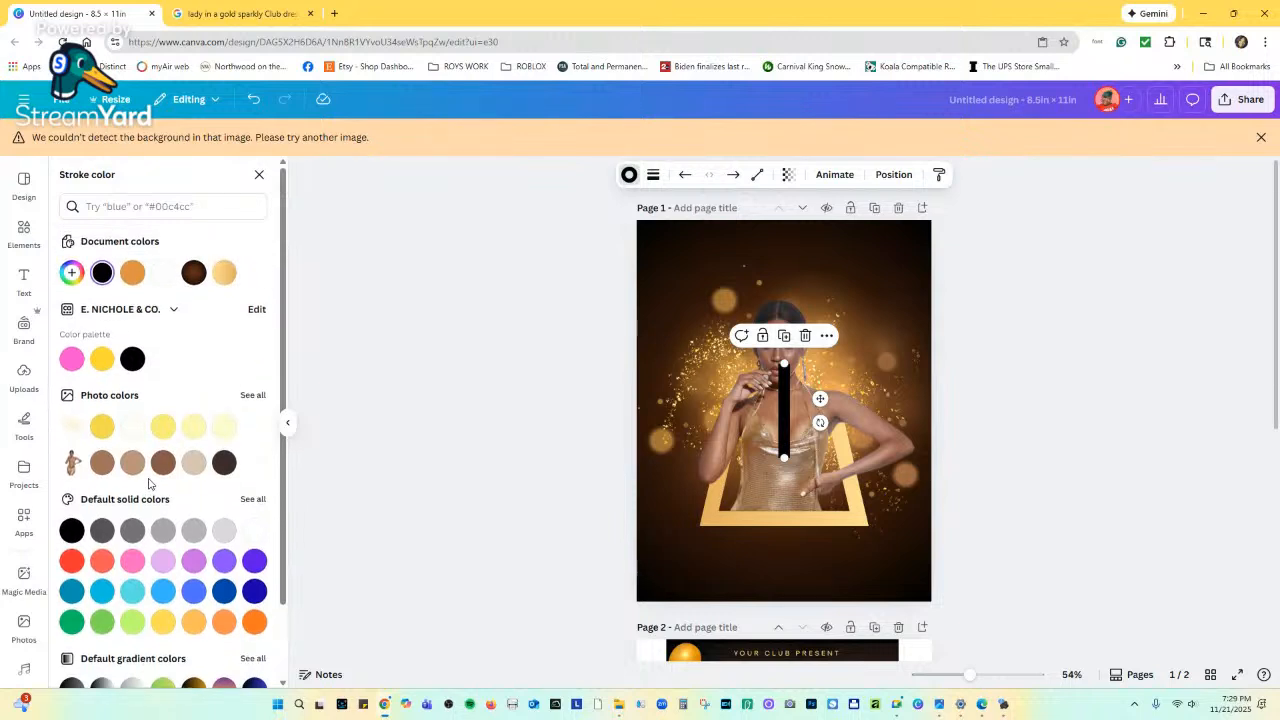
{"action": "scroll", "coordinate": [170, 430], "scroll_direction": "down", "scroll_amount": 1}
{"action": "scroll", "coordinate": [191, 383], "scroll_direction": "up", "scroll_amount": 2}
{"action": "left_click", "coordinate": [224, 280]}
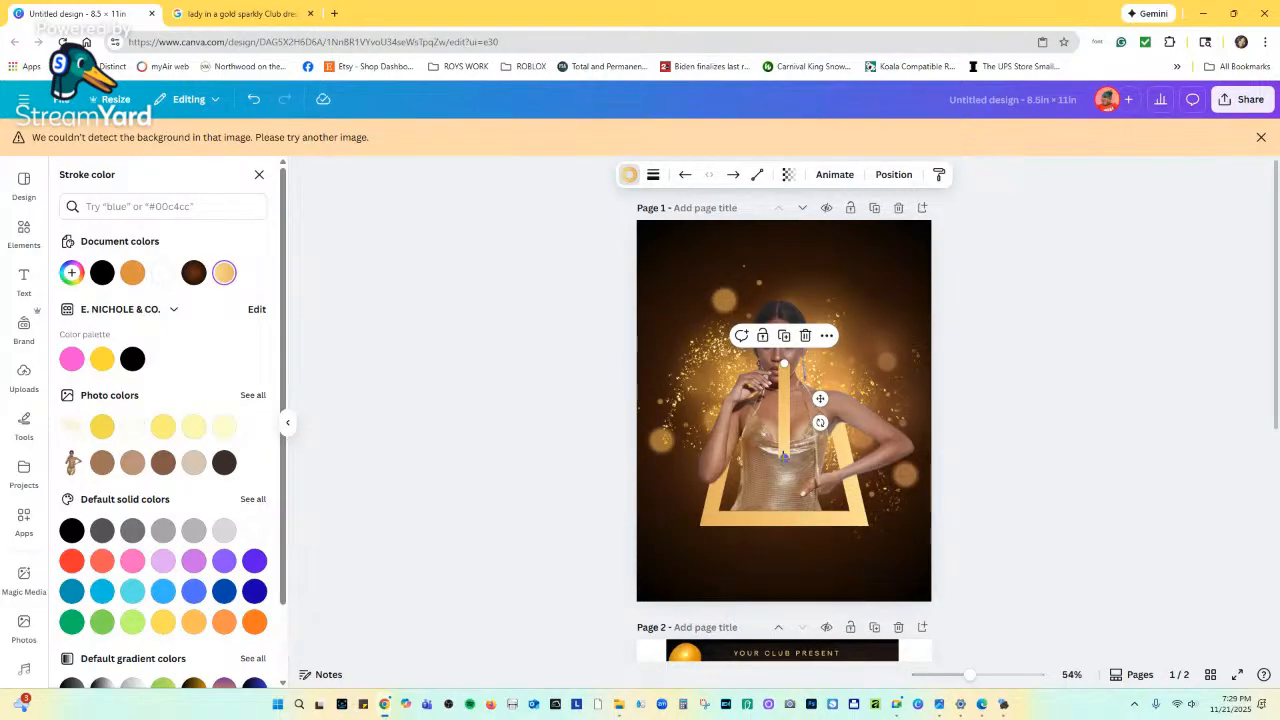
Shorten the gold line and reposition it up and left over the woman's photo.
{"action": "mouse_move", "coordinate": [784, 458]}
{"action": "left_mouse_down"}
{"action": "mouse_move", "coordinate": [784, 405]}
{"action": "mouse_move", "coordinate": [786, 456]}
{"action": "left_mouse_up"}
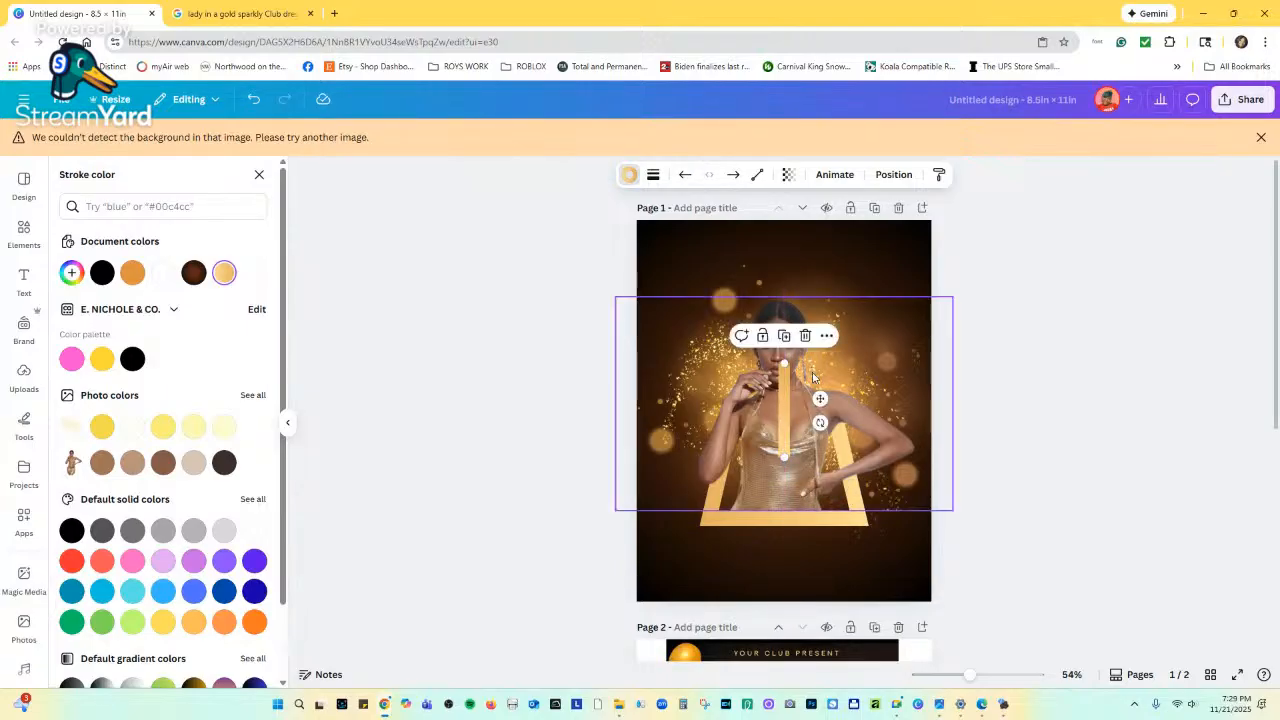
{"action": "left_click_drag", "start_coordinate": [820, 398], "coordinate": [774, 359]}
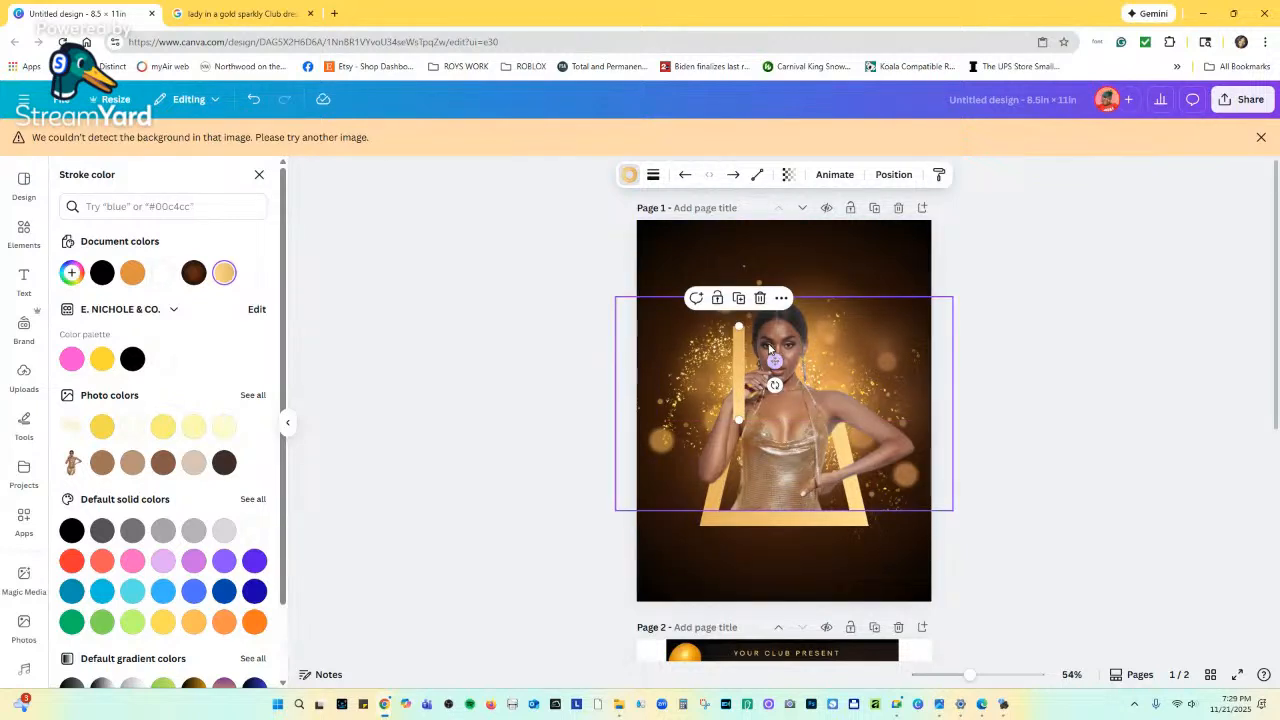
{"action": "left_click_drag", "start_coordinate": [742, 372], "coordinate": [756, 372]}
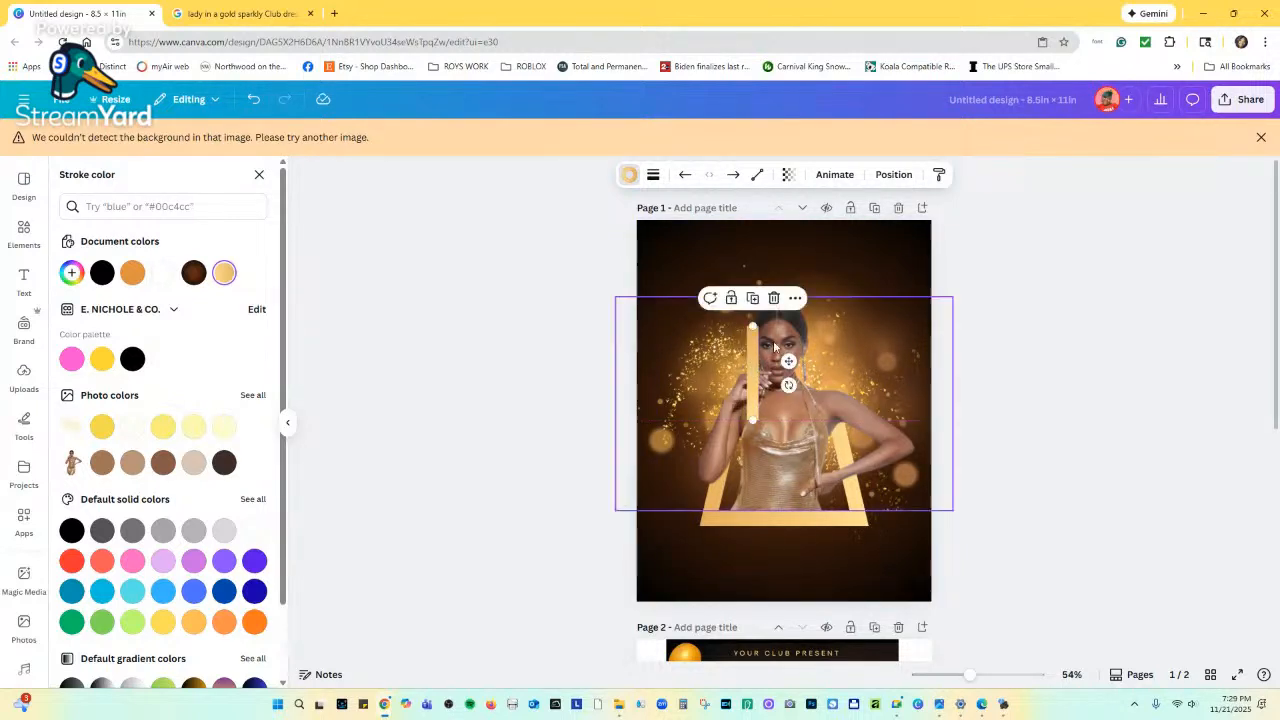
In Position > Layers, move the gold bar layer below the woman's photo.
{"action": "left_click", "coordinate": [900, 175]}
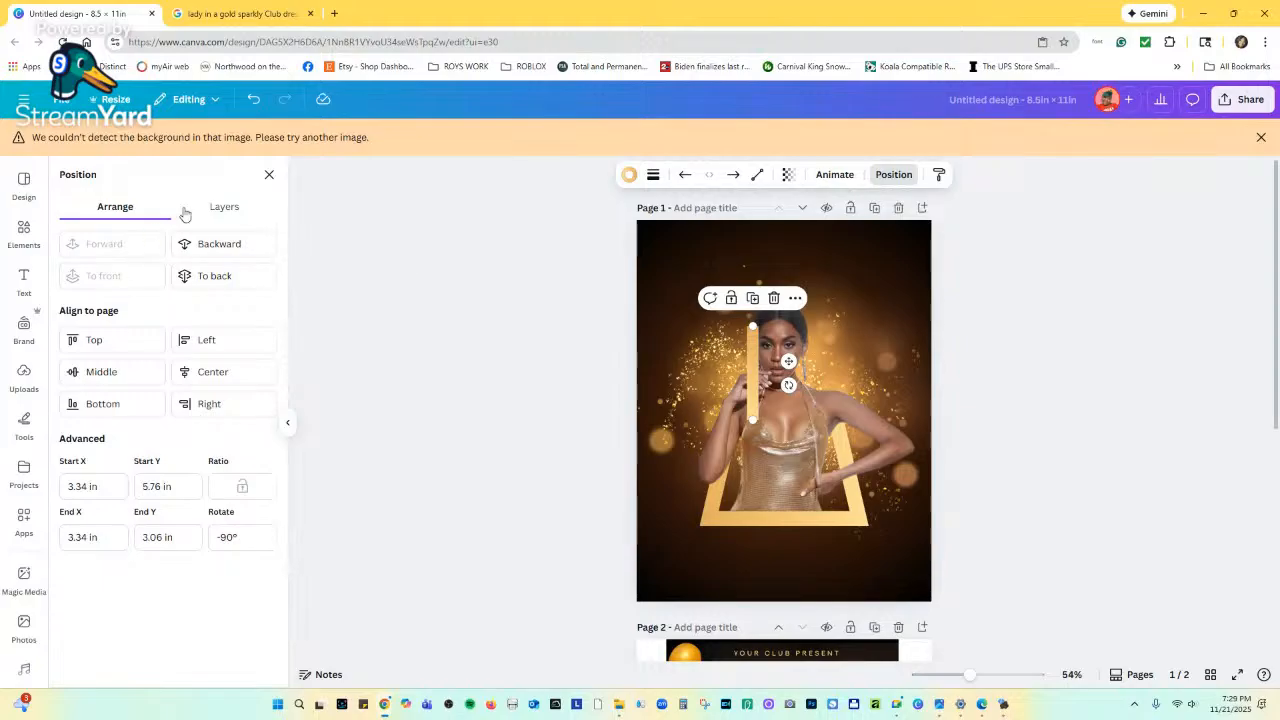
{"action": "left_click", "coordinate": [214, 207]}
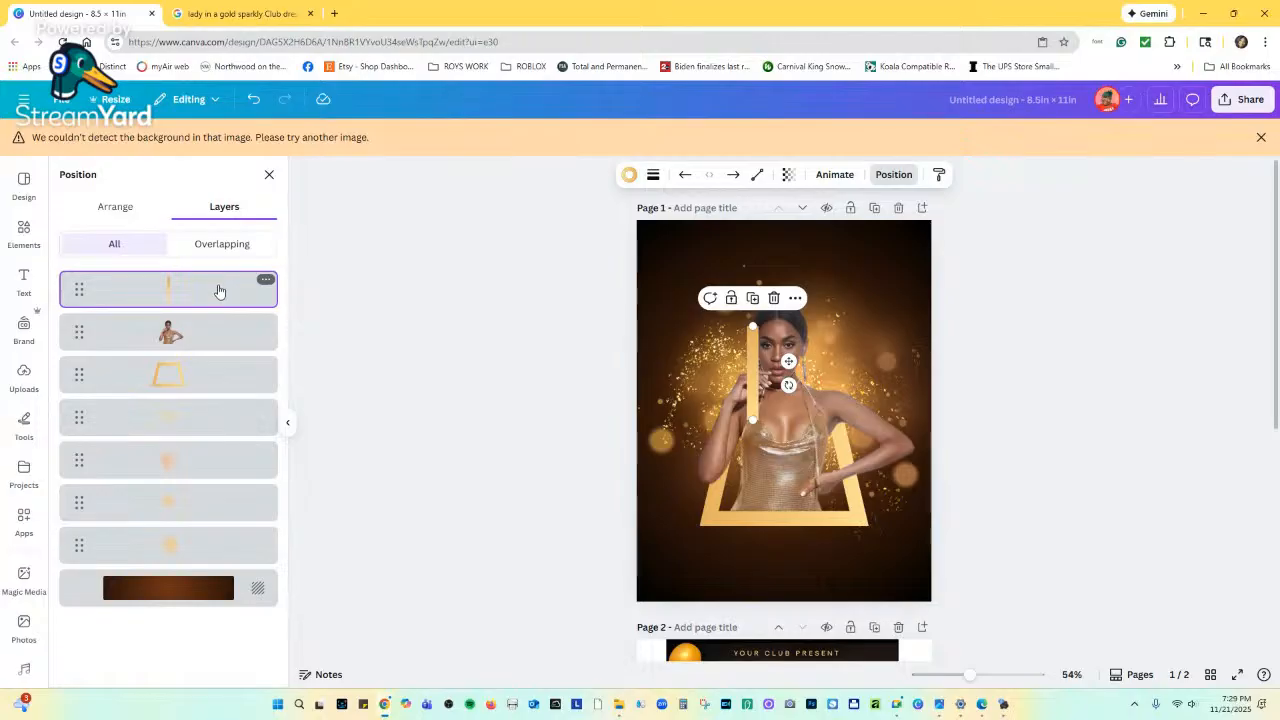
{"action": "left_click_drag", "start_coordinate": [220, 293], "coordinate": [214, 363]}
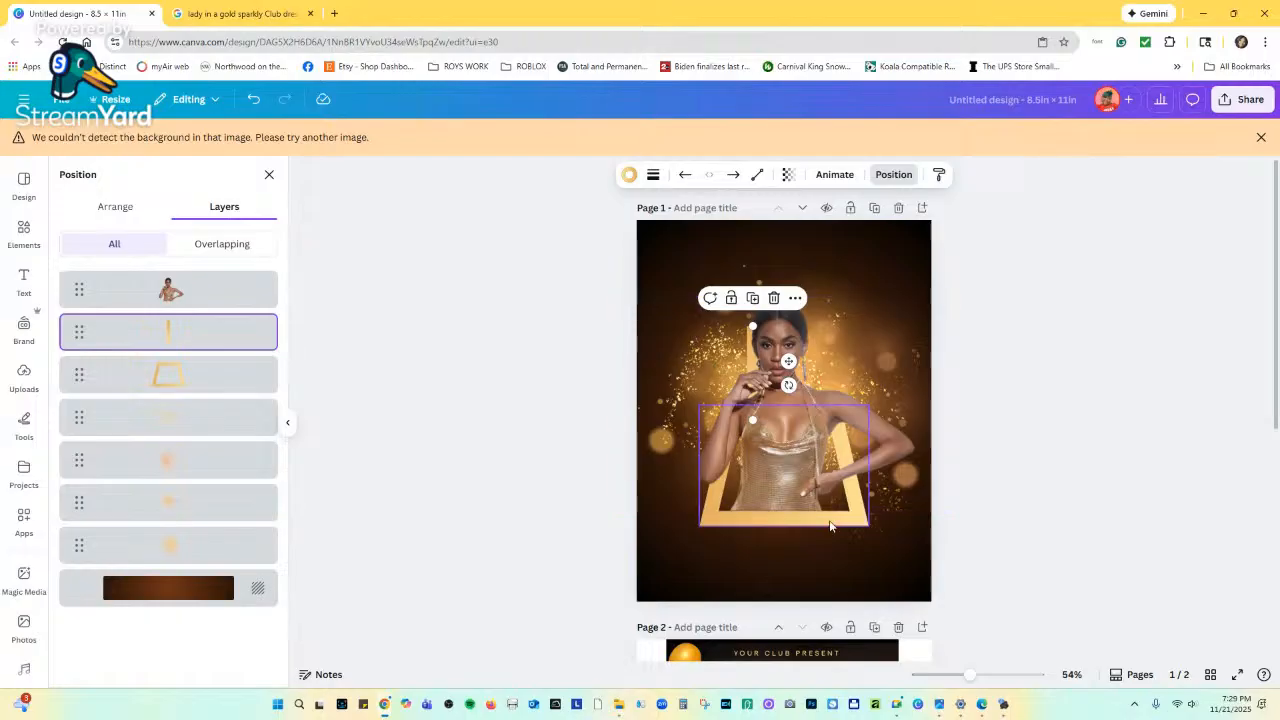
{"action": "scroll", "coordinate": [800, 480], "scroll_direction": "down", "scroll_amount": 2}
{"action": "scroll", "coordinate": [828, 538], "scroll_direction": "up", "scroll_amount": 1}
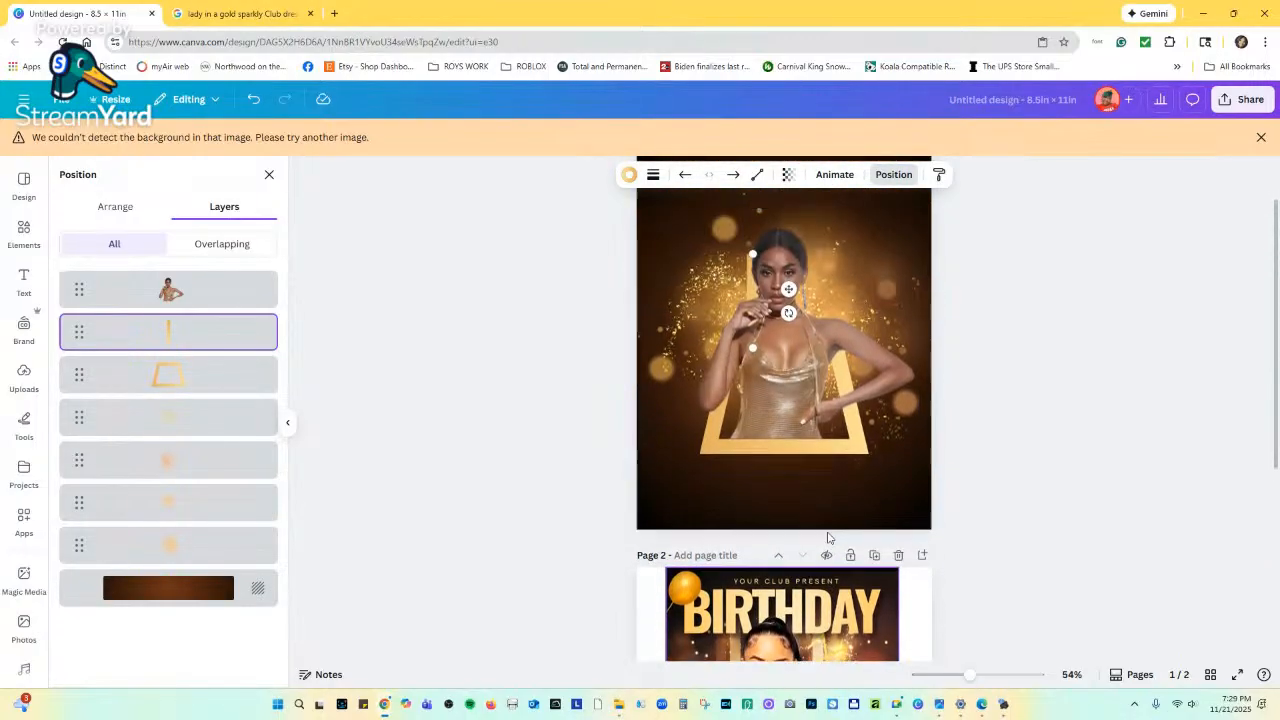
Send the gold bar behind the gold frame and shift it slightly left.
{"action": "left_click_drag", "start_coordinate": [213, 335], "coordinate": [210, 425]}
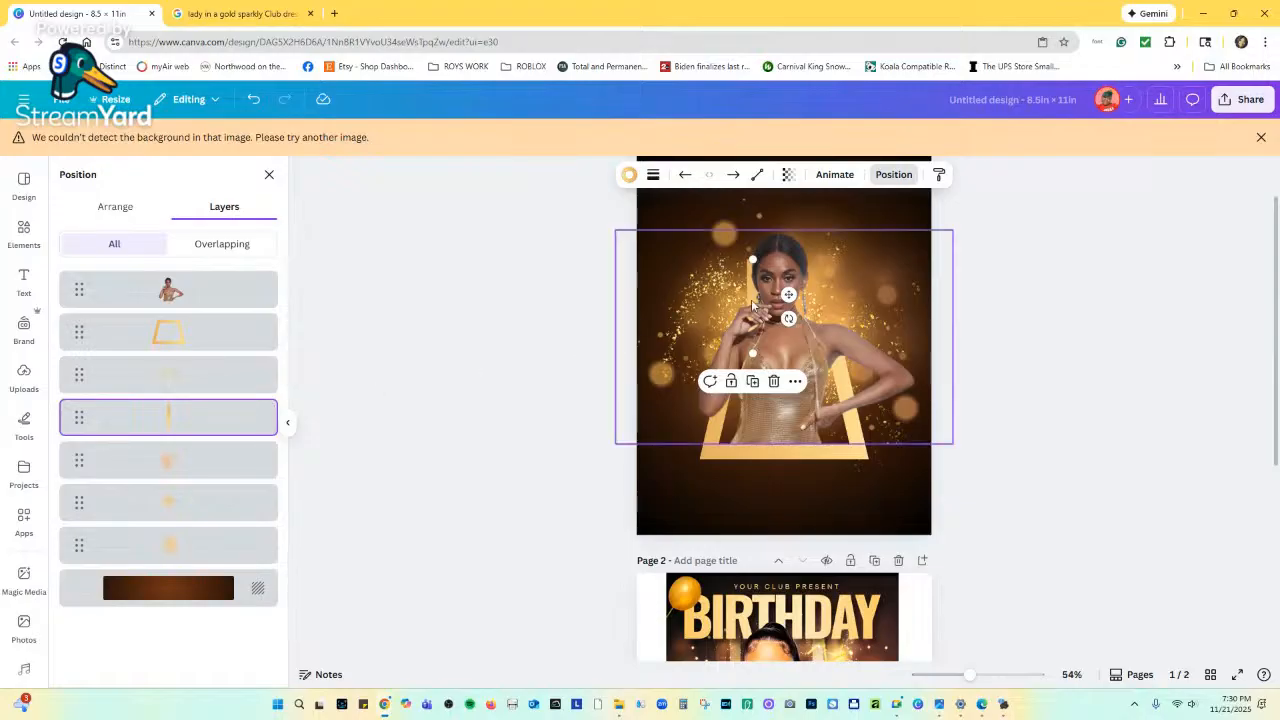
{"action": "left_click_drag", "start_coordinate": [746, 291], "coordinate": [731, 203]}
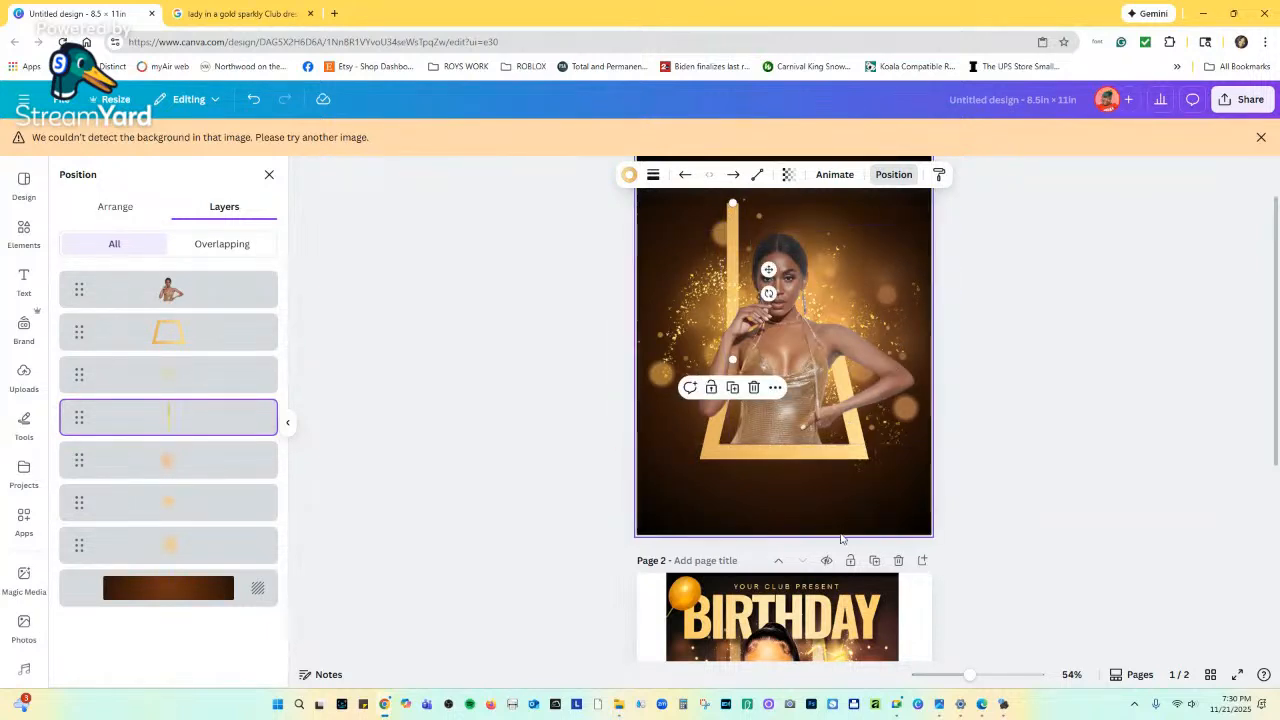
{"action": "scroll", "coordinate": [749, 528], "scroll_direction": "down", "scroll_amount": 2}
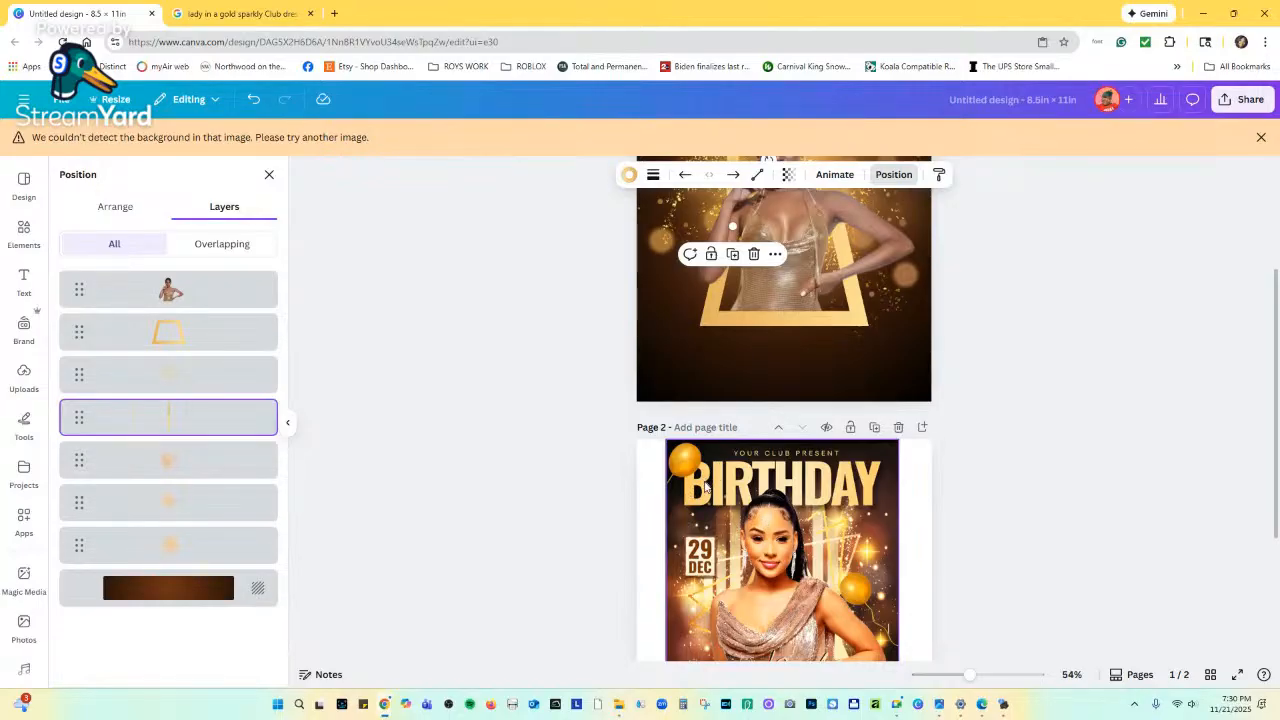
{"action": "scroll", "coordinate": [850, 460], "scroll_direction": "up", "scroll_amount": 3}
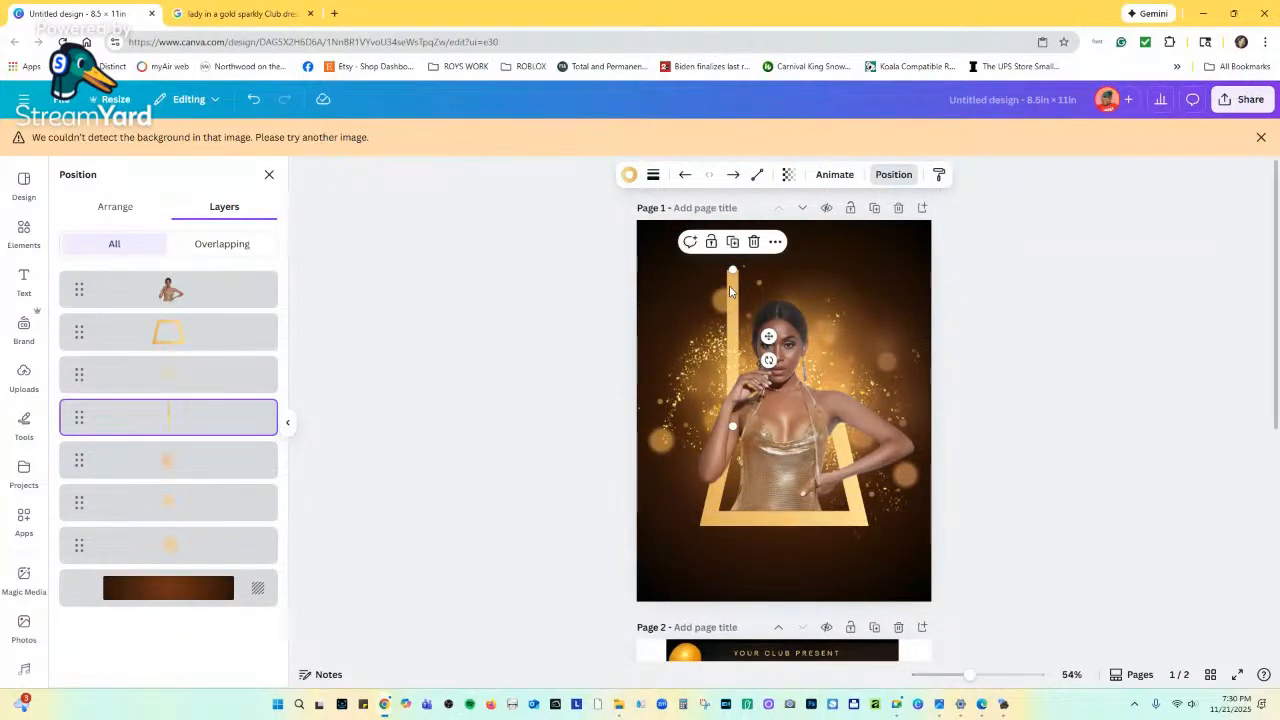
Place a copy of the gold bar on the woman's right, then close the Position panel.
{"action": "left_click_drag", "start_coordinate": [730, 290], "coordinate": [834, 288]}
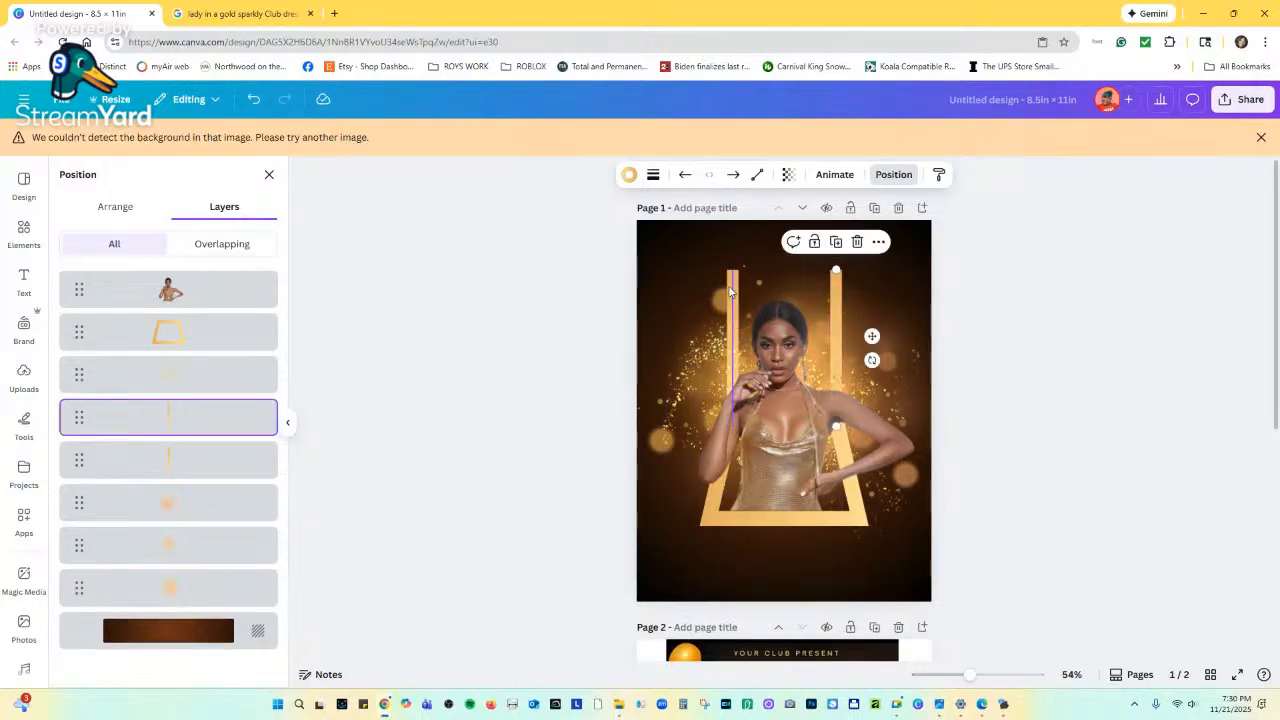
{"action": "left_click", "coordinate": [206, 459], "text": "shift"}
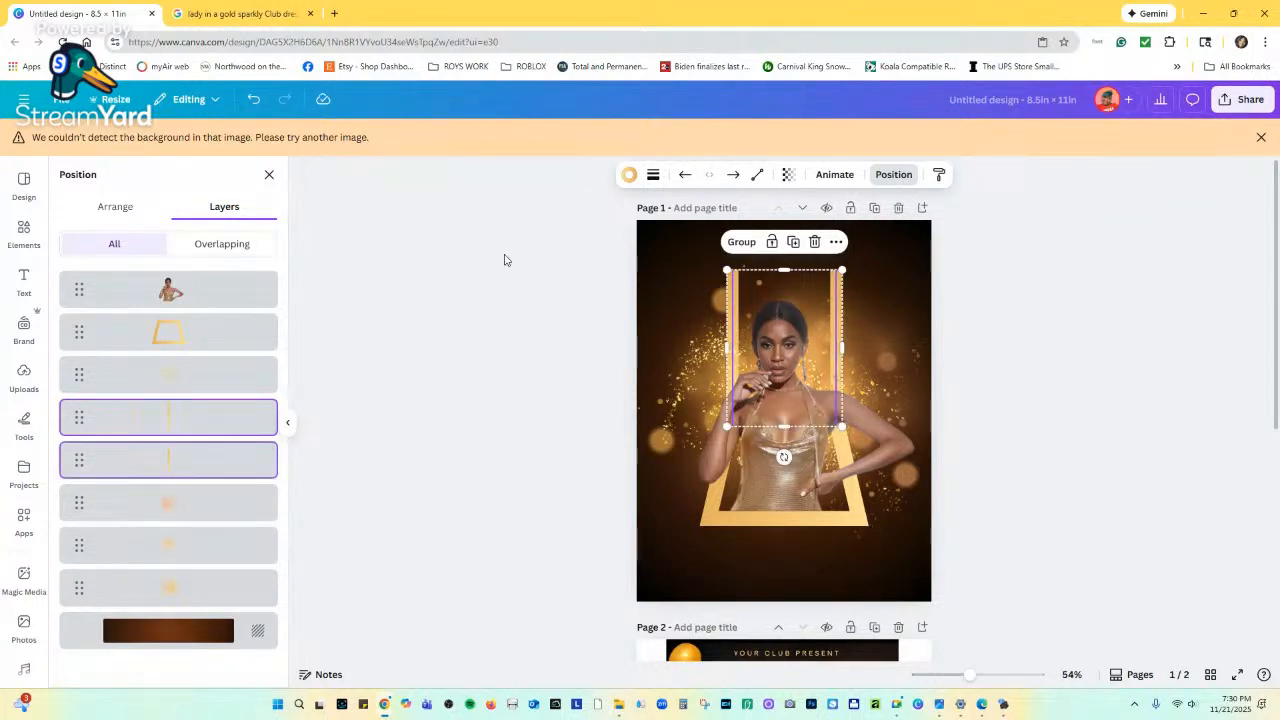
{"action": "left_click", "coordinate": [116, 210]}
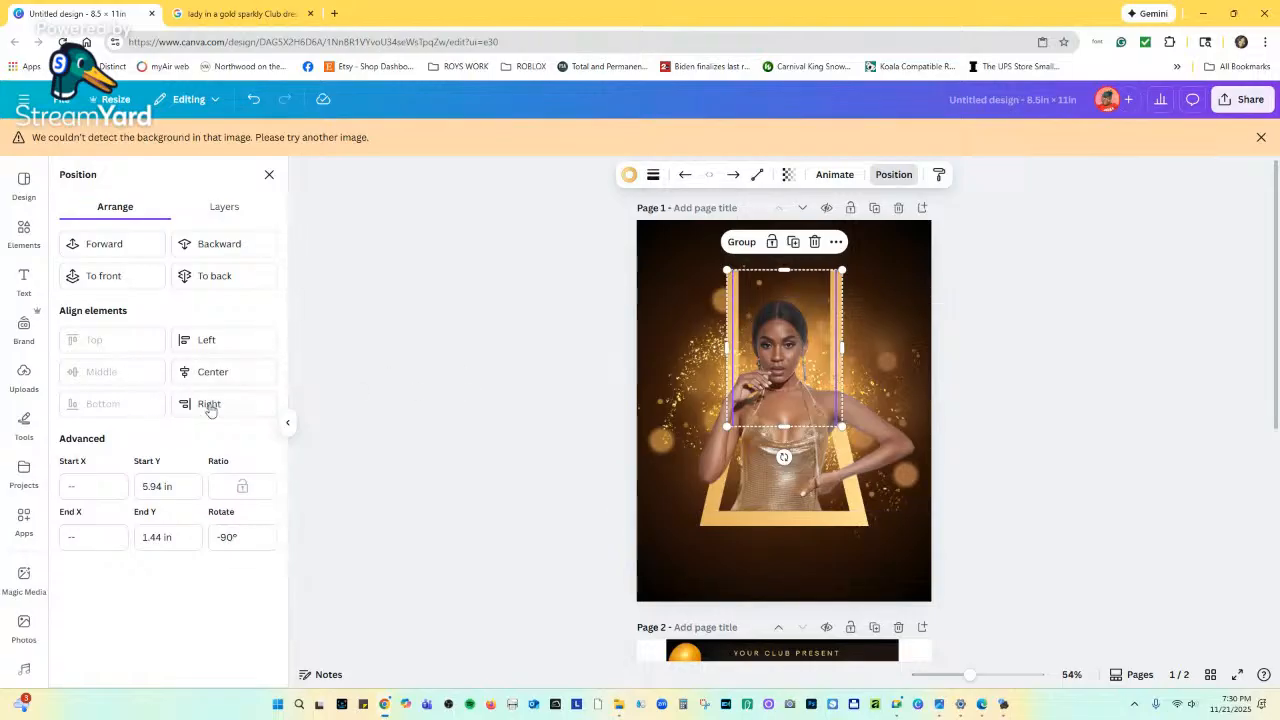
{"action": "left_click", "coordinate": [223, 210]}
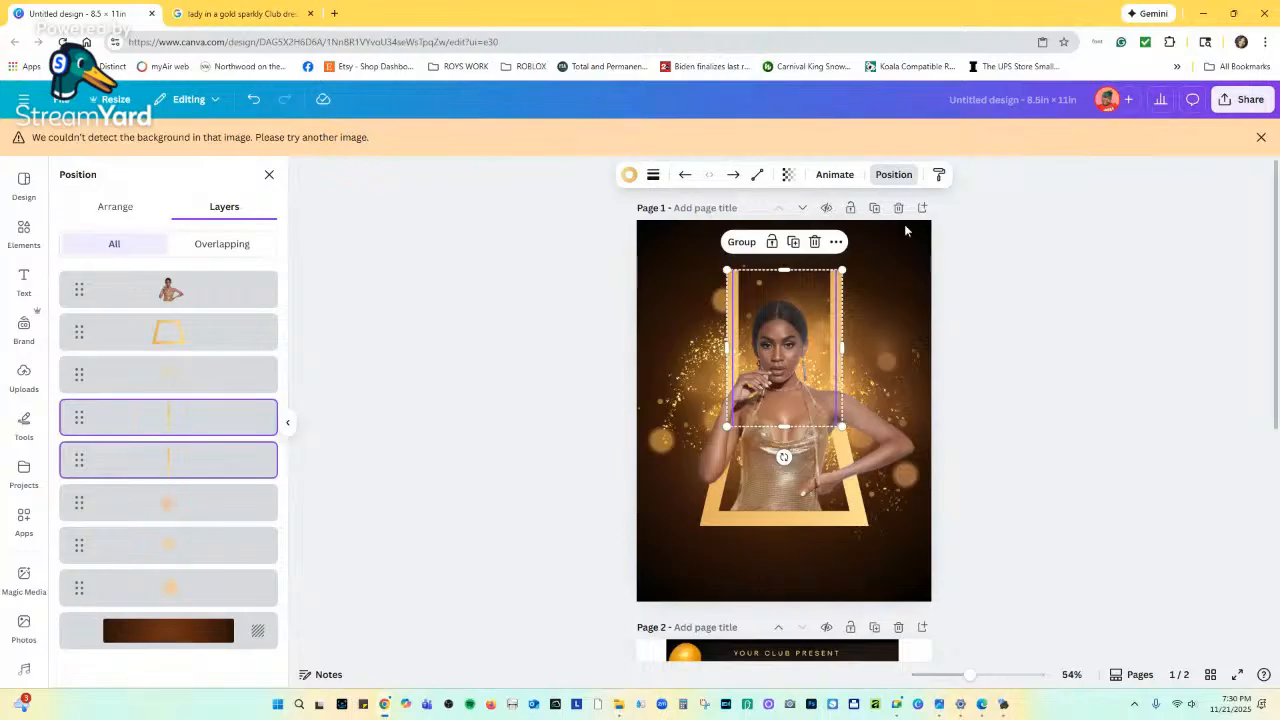
{"action": "left_click", "coordinate": [991, 290]}
{"action": "left_click", "coordinate": [985, 325]}
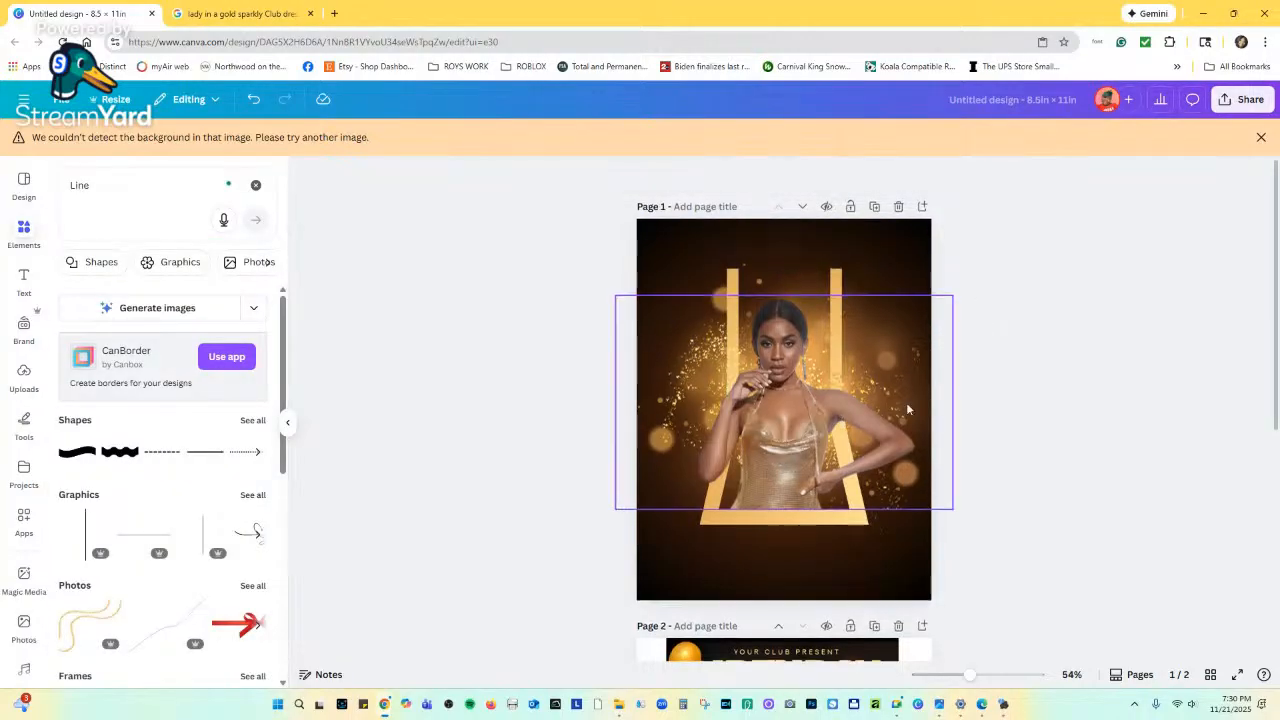
Zoom the canvas to 132% and scroll between the flyer pages.
{"action": "scroll", "coordinate": [906, 402], "scroll_direction": "down", "scroll_amount": 2}
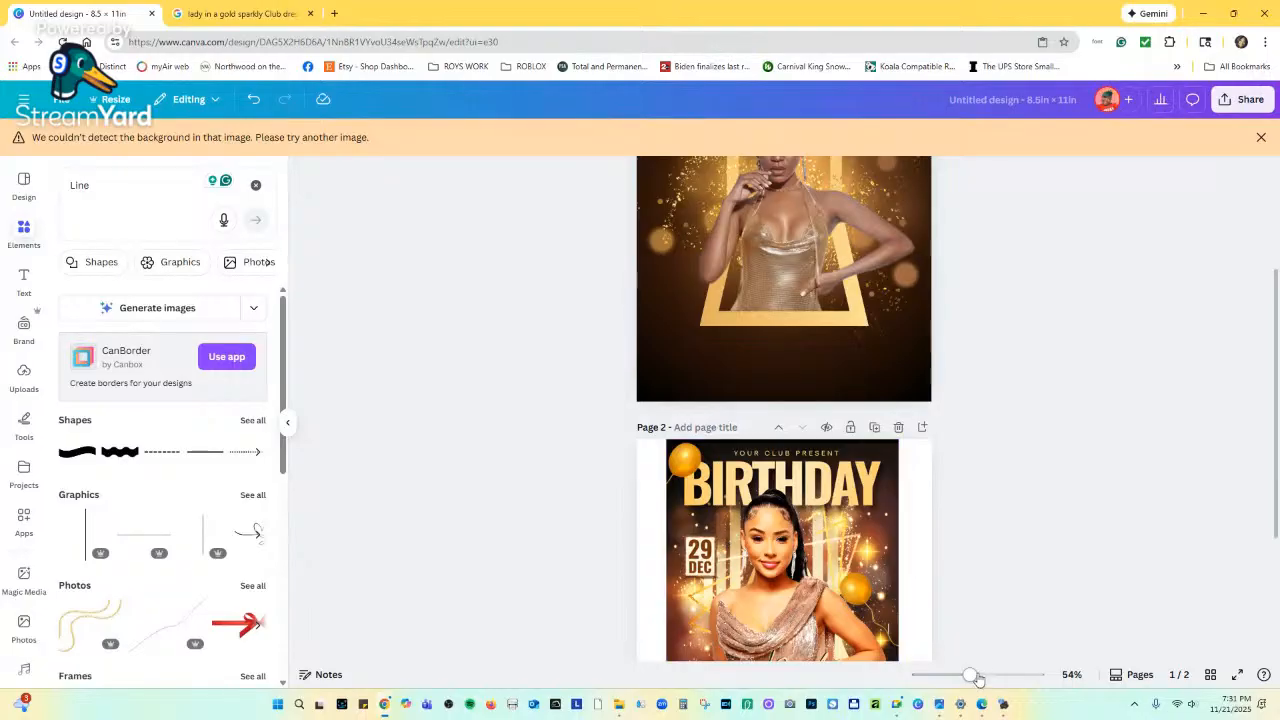
{"action": "left_click_drag", "start_coordinate": [969, 674], "coordinate": [998, 672]}
{"action": "scroll", "coordinate": [780, 458], "scroll_direction": "down", "scroll_amount": 3}
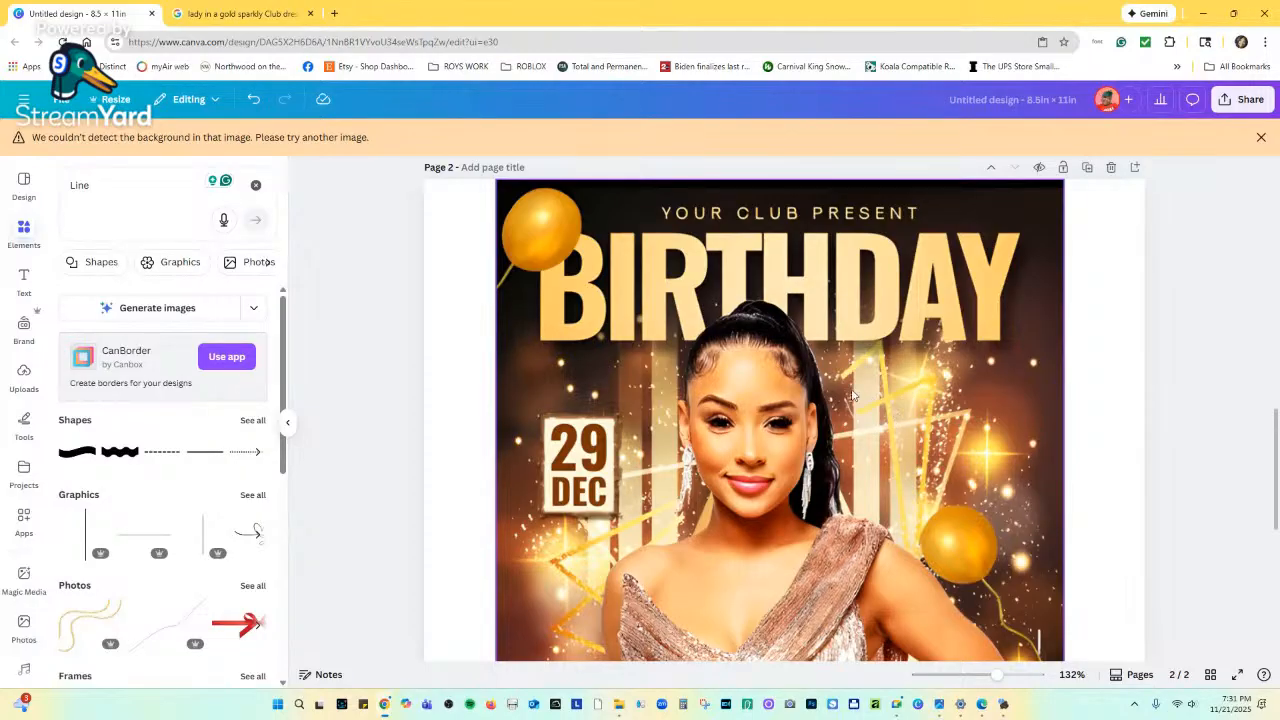
{"action": "scroll", "coordinate": [730, 342], "scroll_direction": "up", "scroll_amount": 3}
{"action": "scroll", "coordinate": [730, 340], "scroll_direction": "up", "scroll_amount": 5}
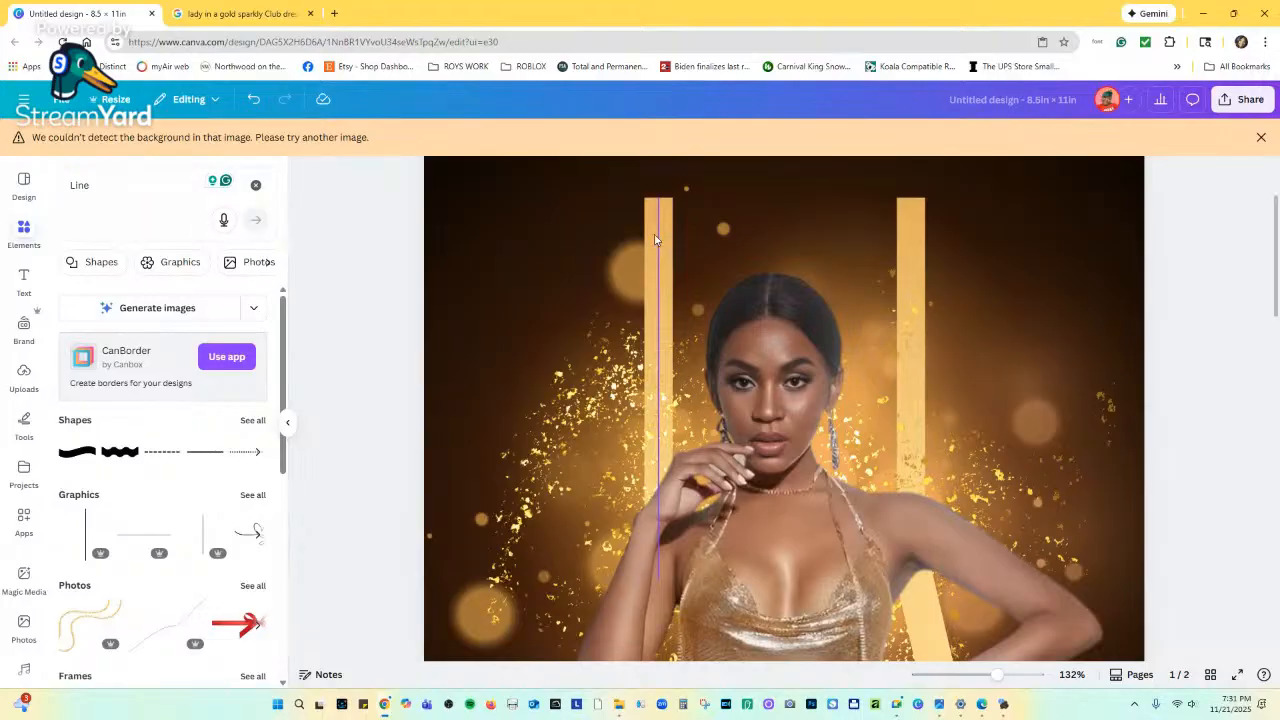
Drag a copy of the left gold bar to sit beside the bar on the right.
{"action": "left_click_drag", "start_coordinate": [655, 239], "coordinate": [965, 279], "text": "alt"}
{"action": "scroll", "coordinate": [945, 334], "scroll_direction": "down", "scroll_amount": 10}
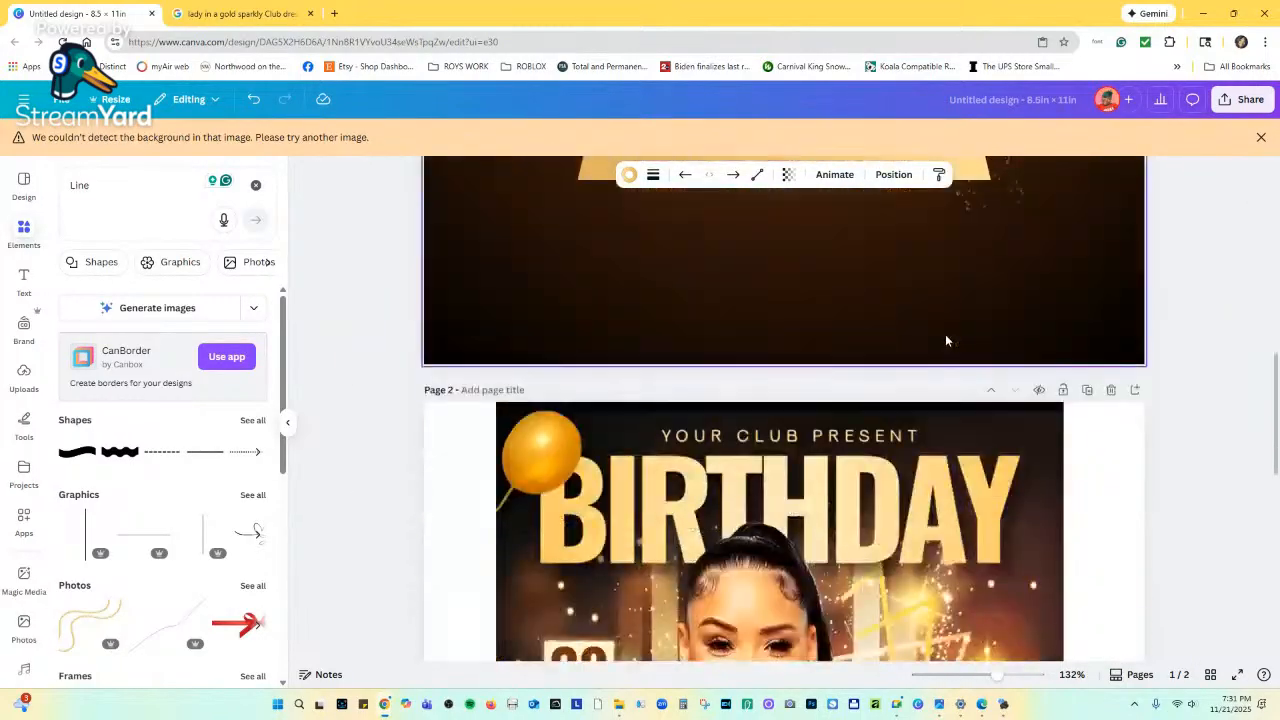
{"action": "scroll", "coordinate": [945, 340], "scroll_direction": "down", "scroll_amount": 3}
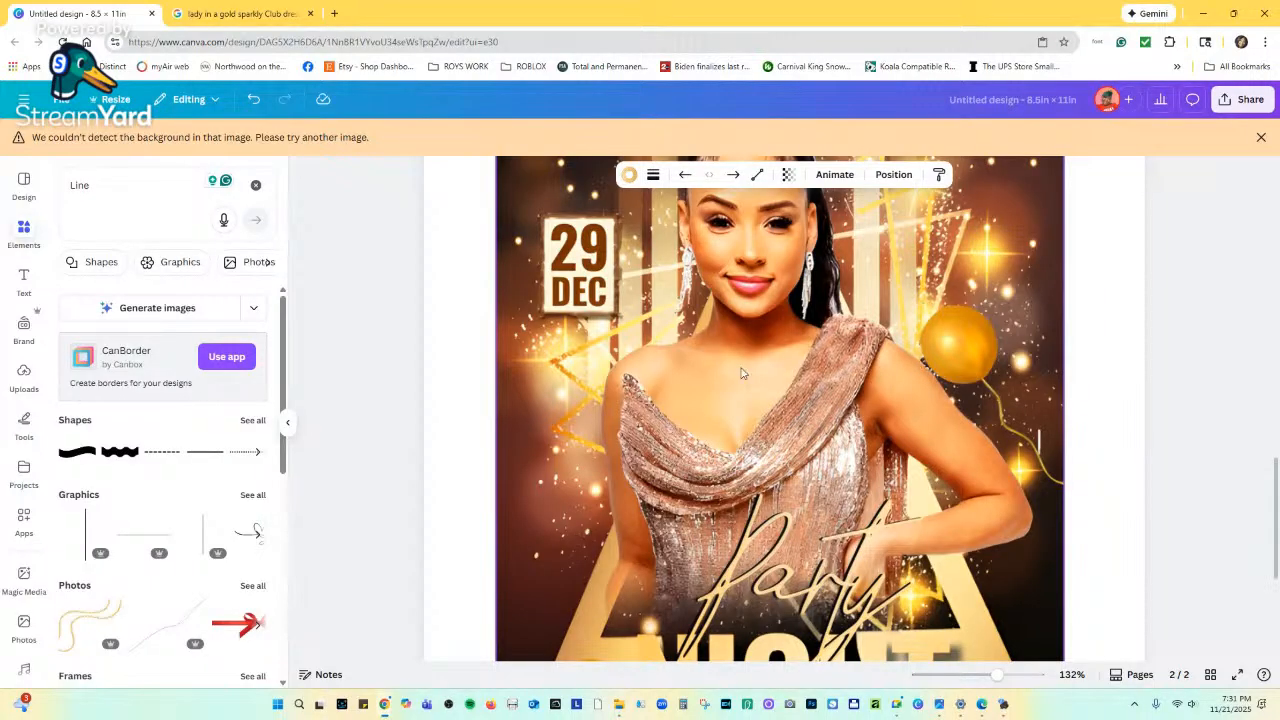
{"action": "scroll", "coordinate": [845, 398], "scroll_direction": "up", "scroll_amount": 6}
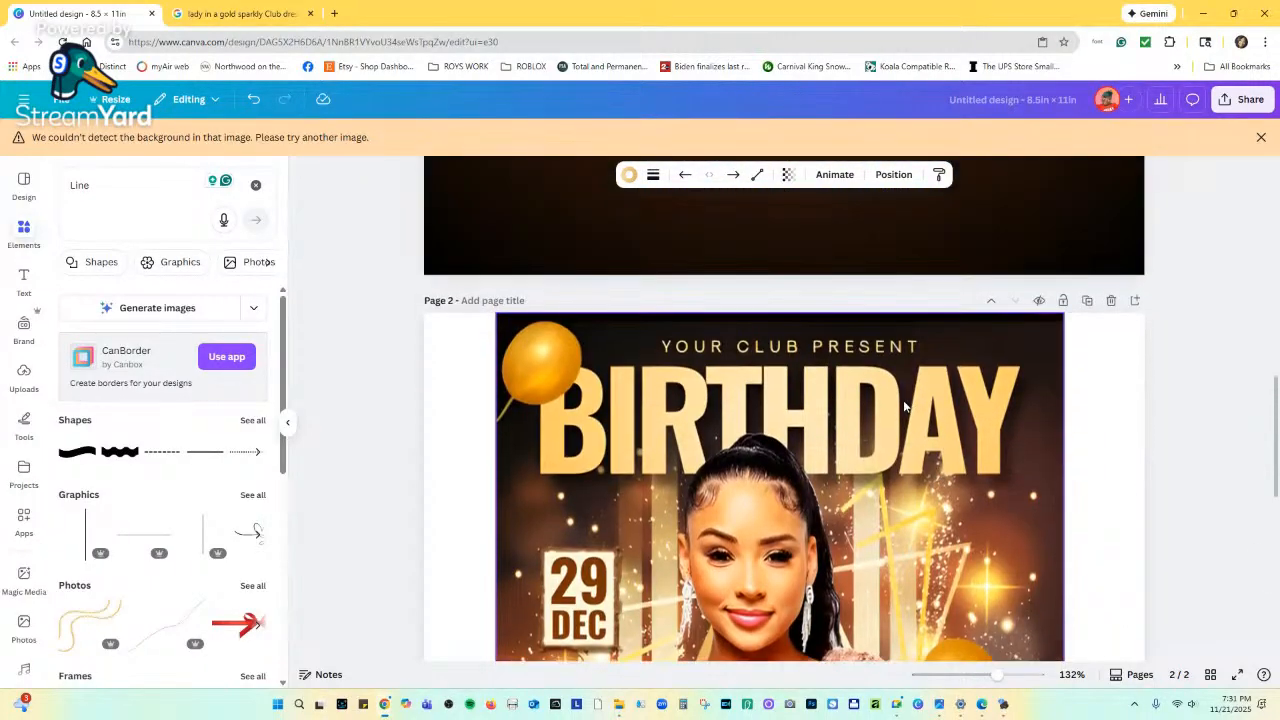
{"action": "scroll", "coordinate": [900, 403], "scroll_direction": "up", "scroll_amount": 9}
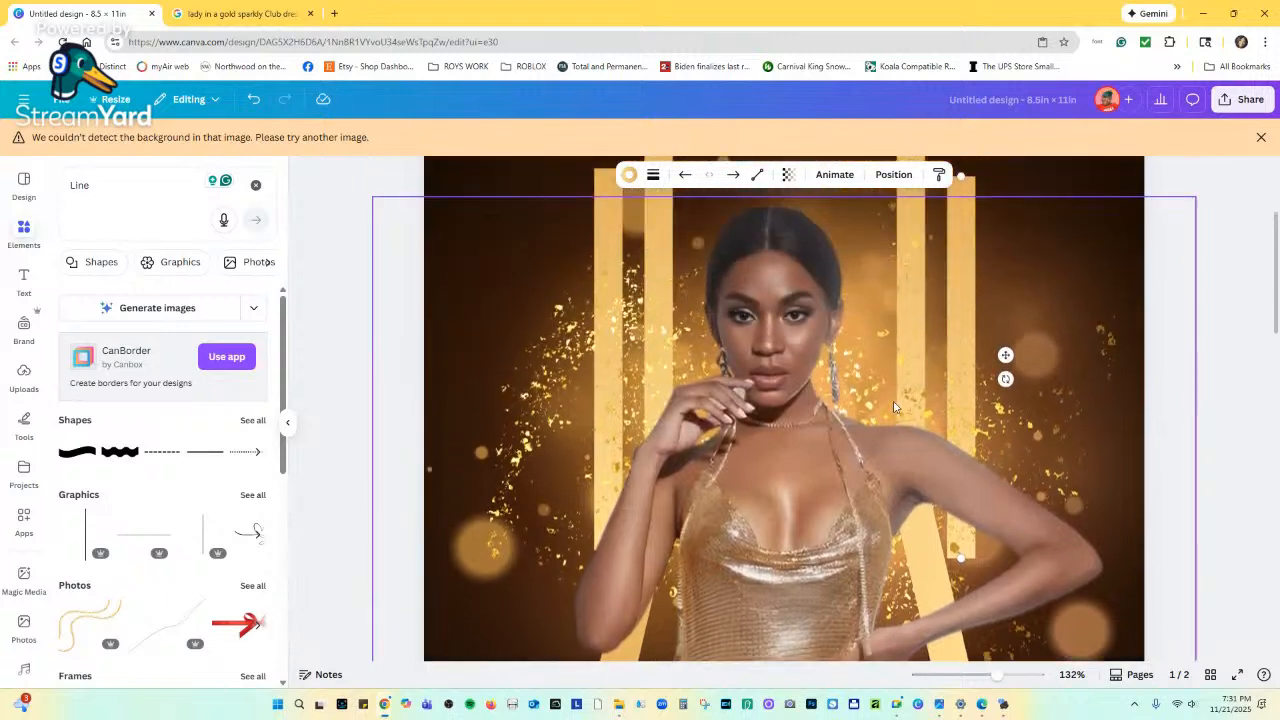
{"action": "scroll", "coordinate": [895, 407], "scroll_direction": "up", "scroll_amount": 1}
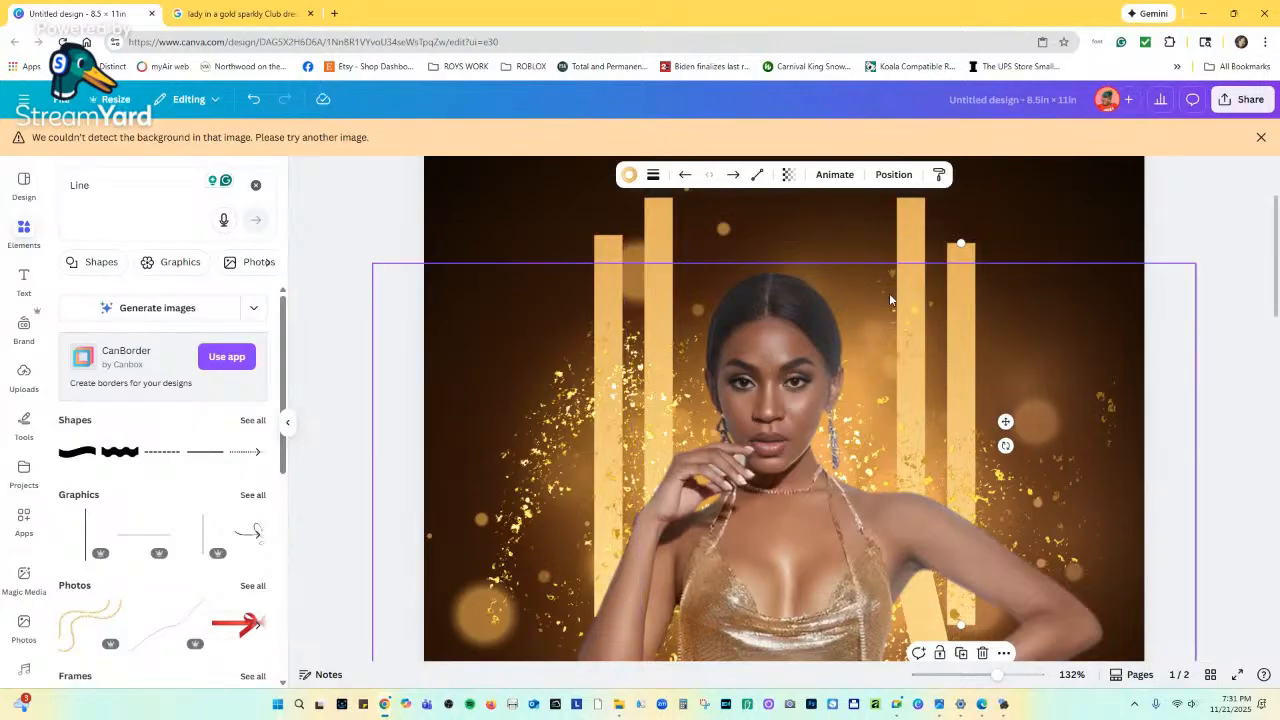
{"action": "scroll", "coordinate": [938, 327], "scroll_direction": "down", "scroll_amount": 1}
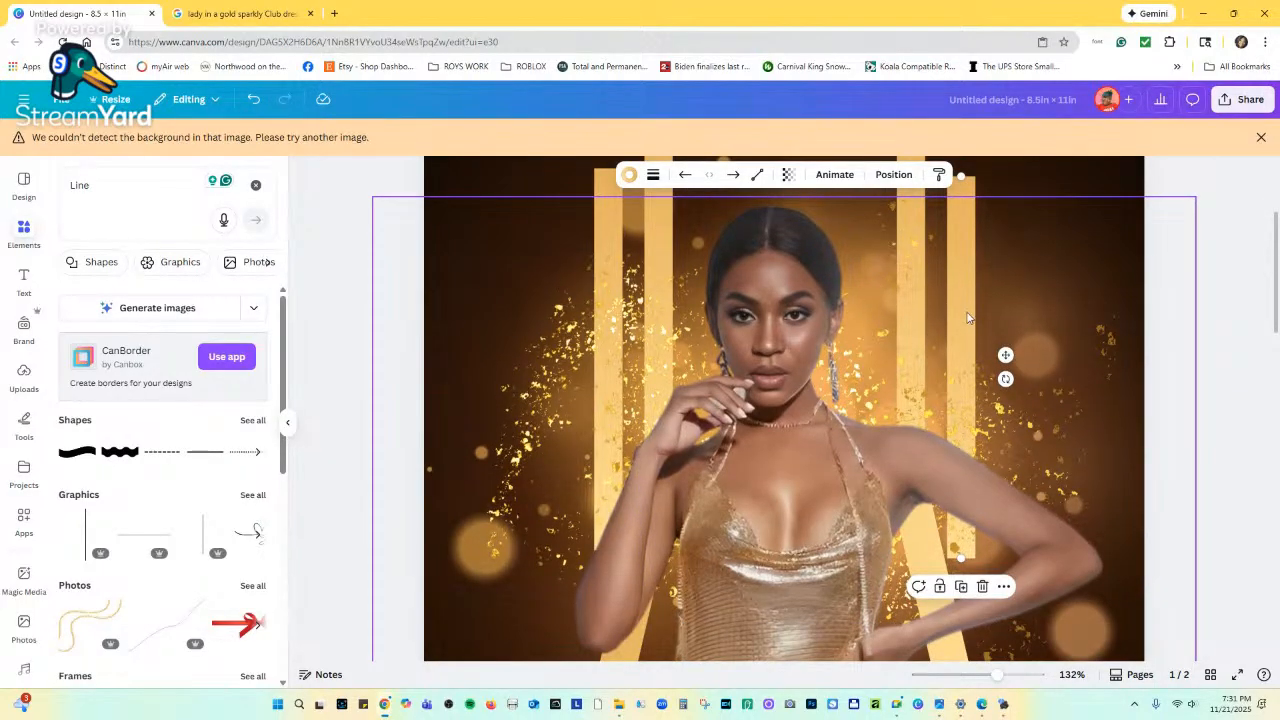
Shorten the outer right gold bar from its bottom end and zoom out to 69%.
{"action": "left_click", "coordinate": [955, 374]}
{"action": "scroll", "coordinate": [957, 320], "scroll_direction": "up", "scroll_amount": 1}
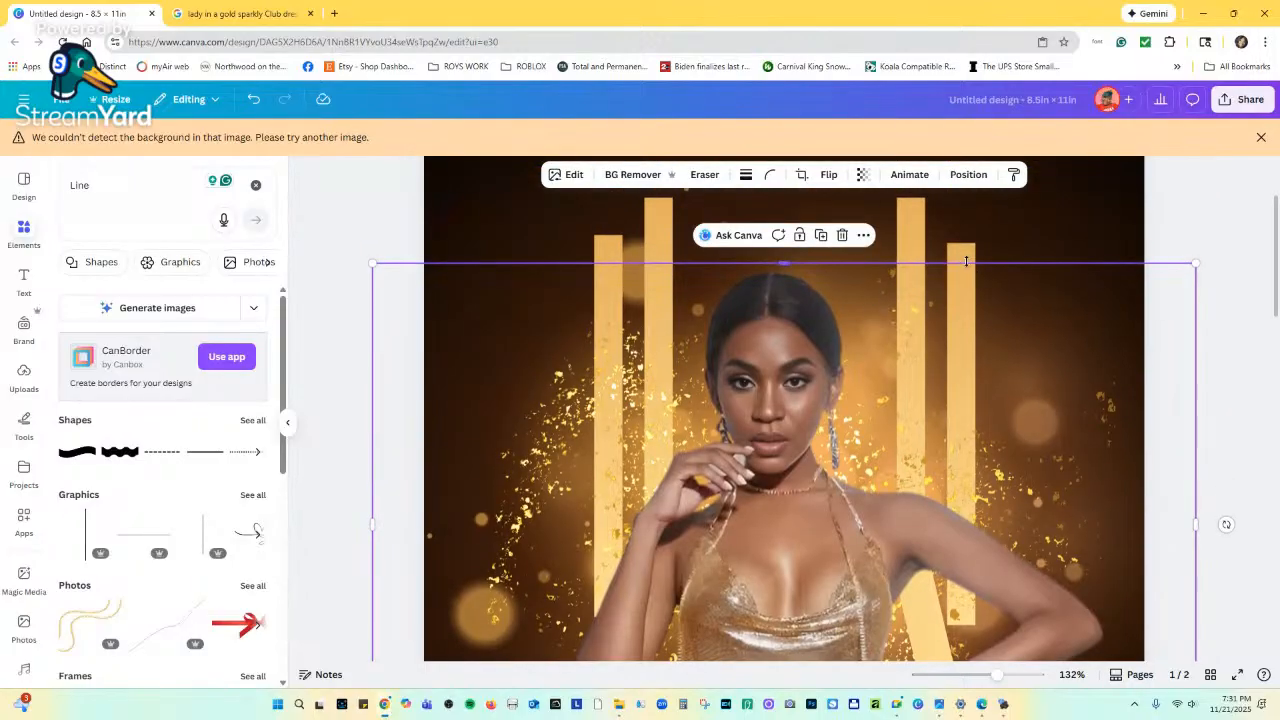
{"action": "left_click", "coordinate": [958, 260]}
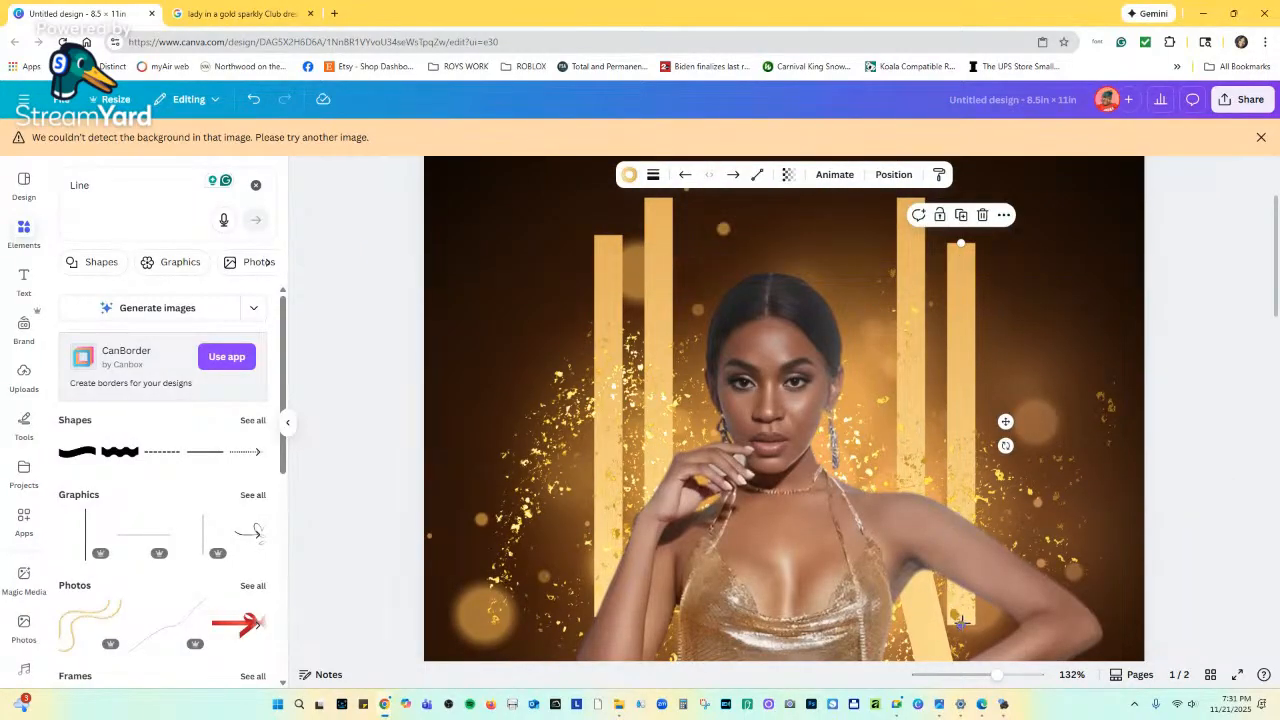
{"action": "left_click_drag", "start_coordinate": [960, 622], "coordinate": [960, 570]}
{"action": "scroll", "coordinate": [617, 319], "scroll_direction": "down", "scroll_amount": 3}
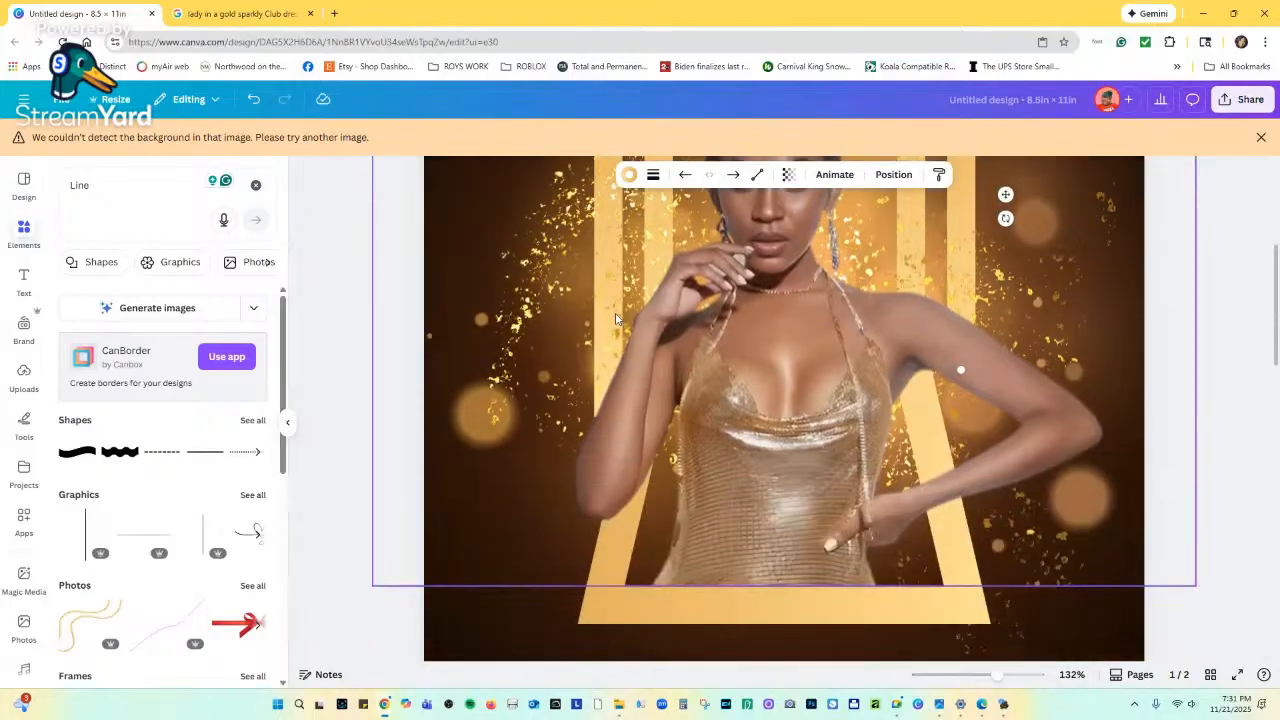
{"action": "scroll", "coordinate": [614, 318], "scroll_direction": "up", "scroll_amount": 2}
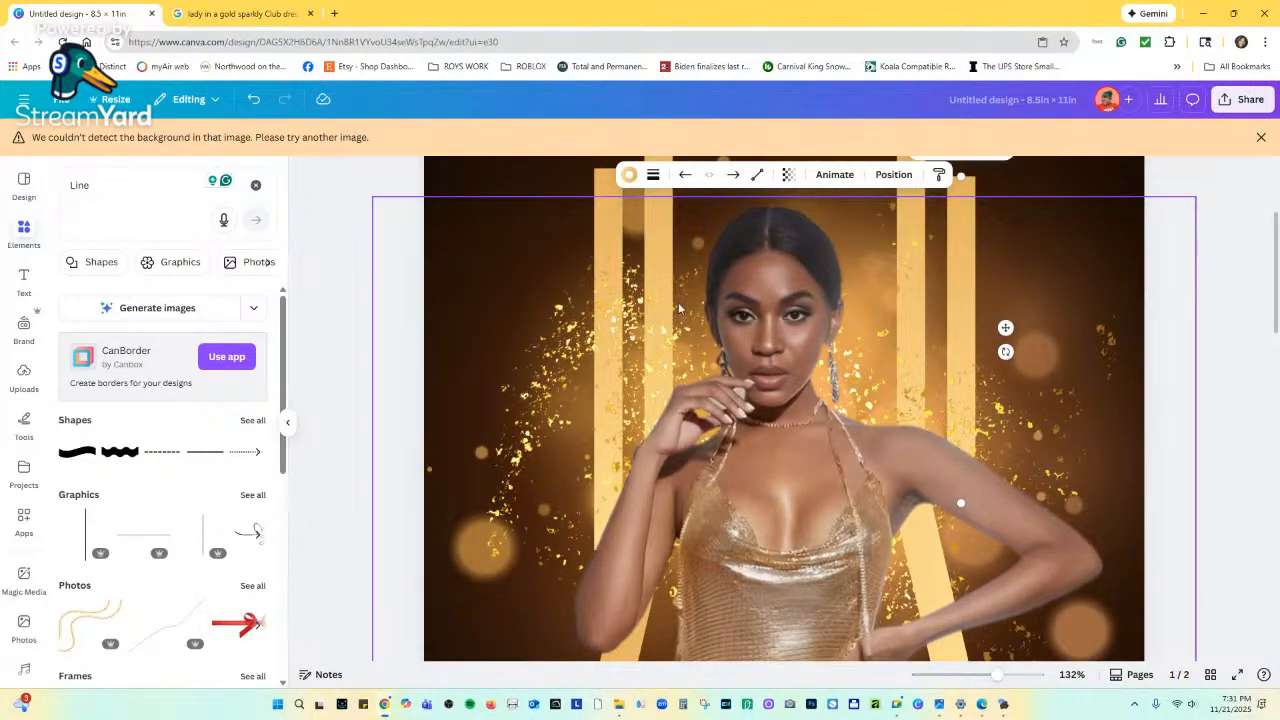
{"action": "scroll", "coordinate": [683, 306], "scroll_direction": "up", "scroll_amount": 1}
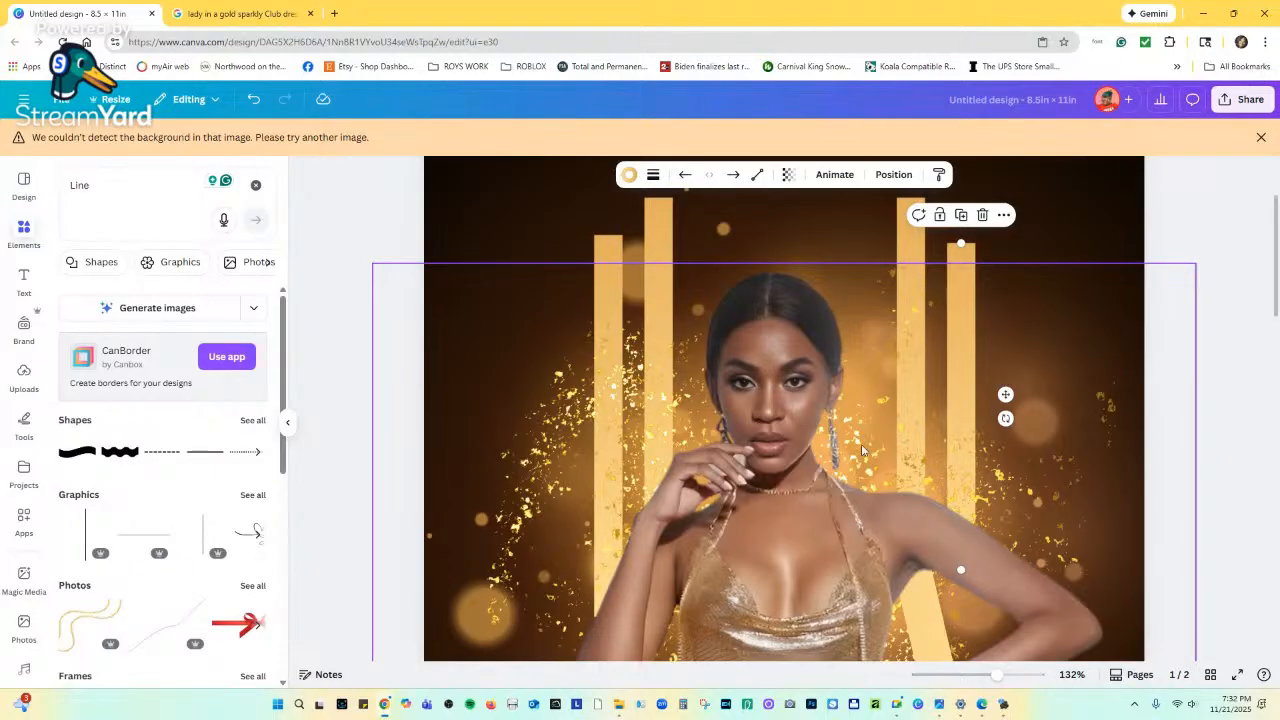
{"action": "left_click_drag", "start_coordinate": [998, 680], "coordinate": [980, 679]}
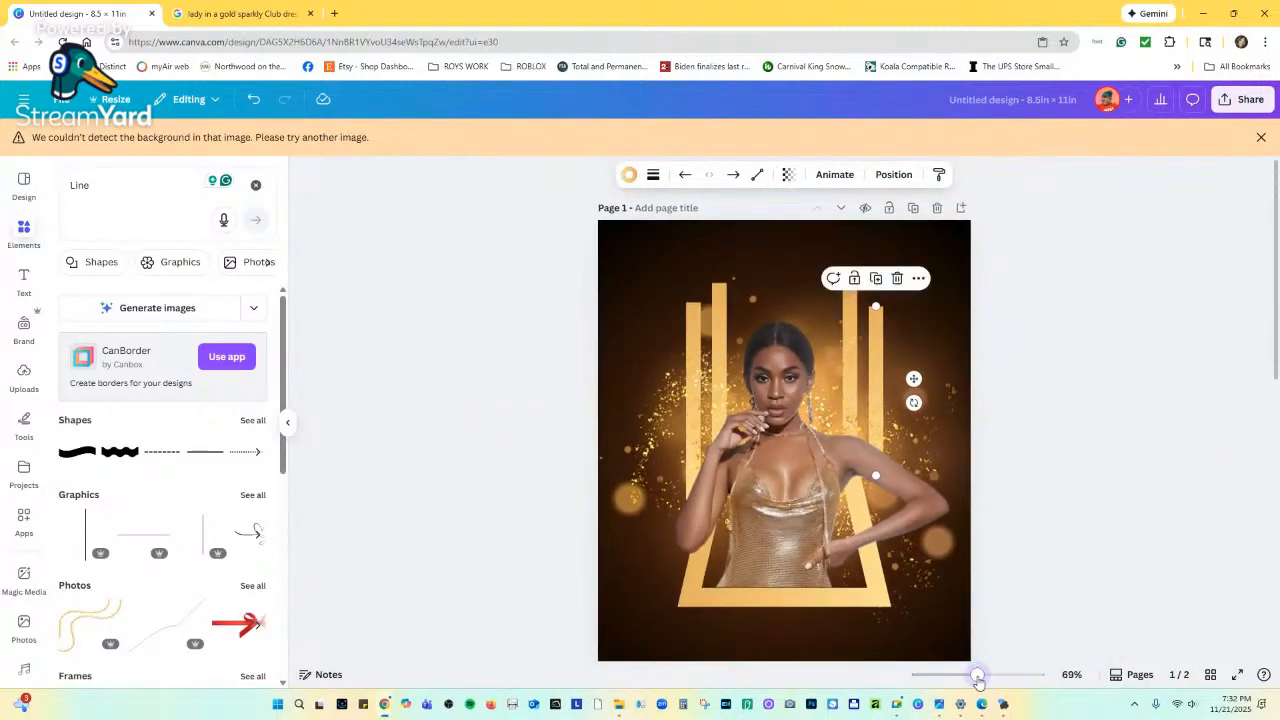
{"action": "scroll", "coordinate": [890, 615], "scroll_direction": "down", "scroll_amount": 2}
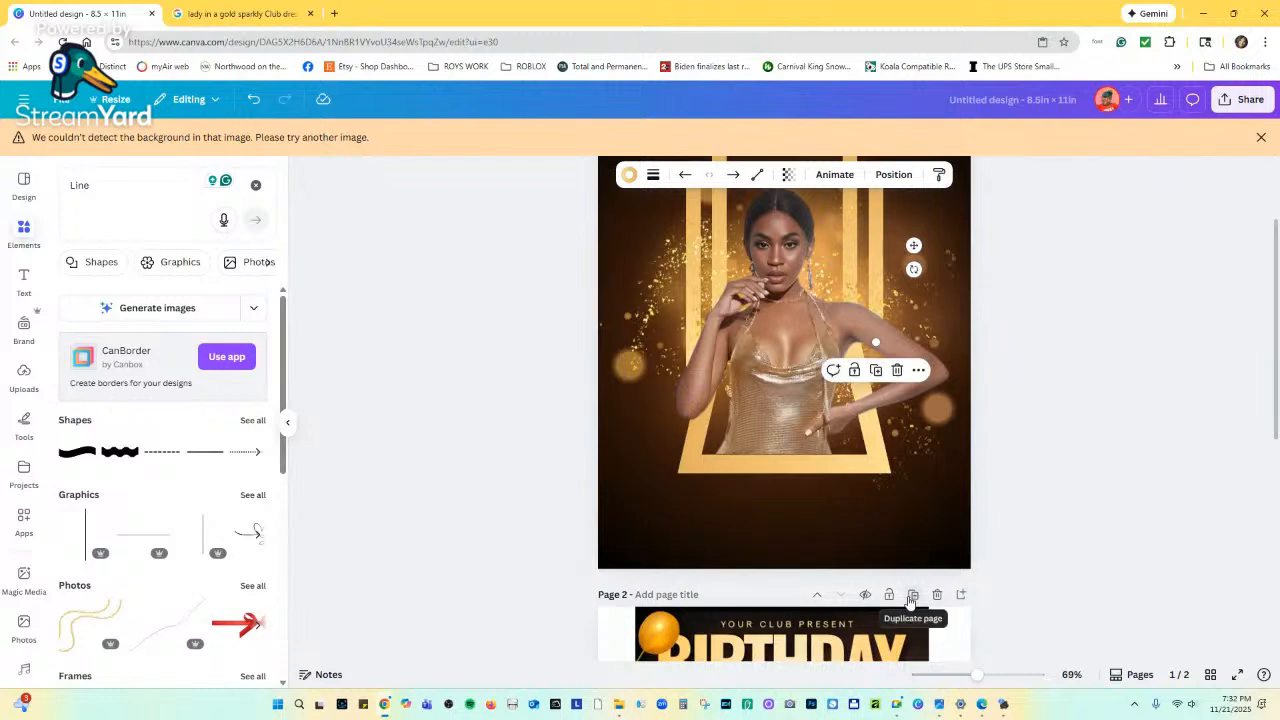
{"action": "scroll", "coordinate": [808, 580], "scroll_direction": "up", "scroll_amount": 1}
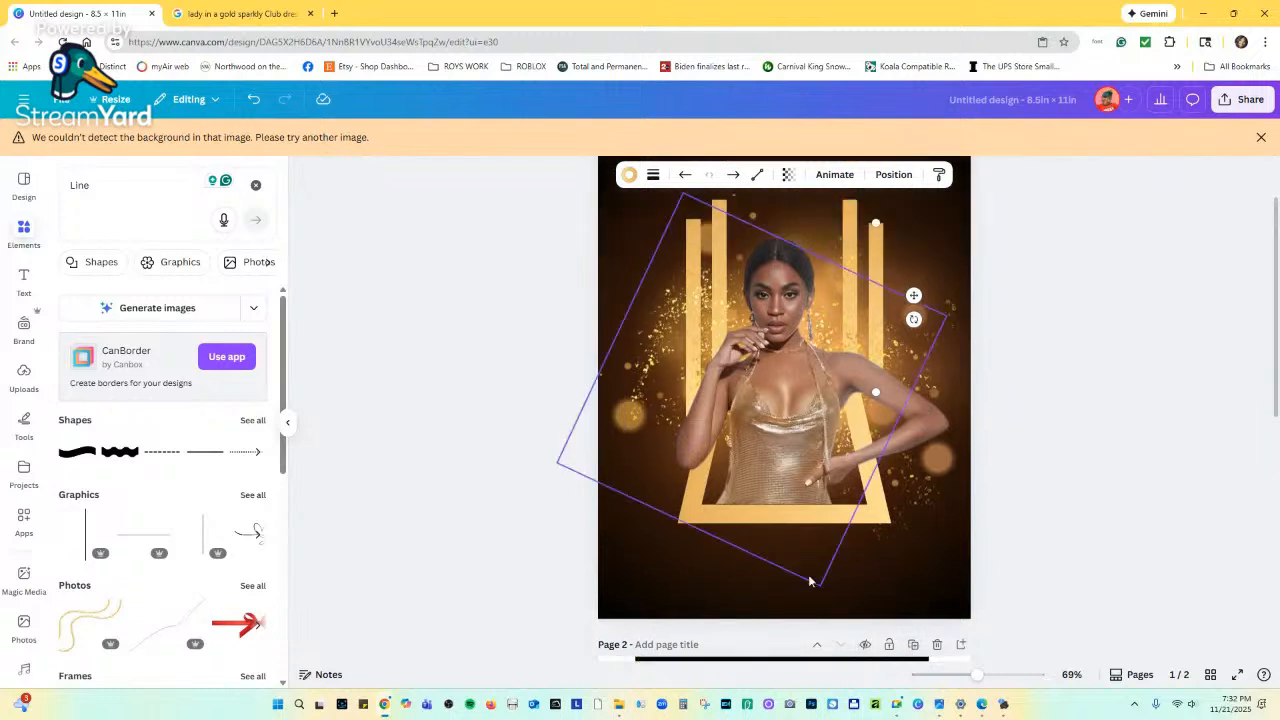
{"action": "left_click", "coordinate": [691, 246]}
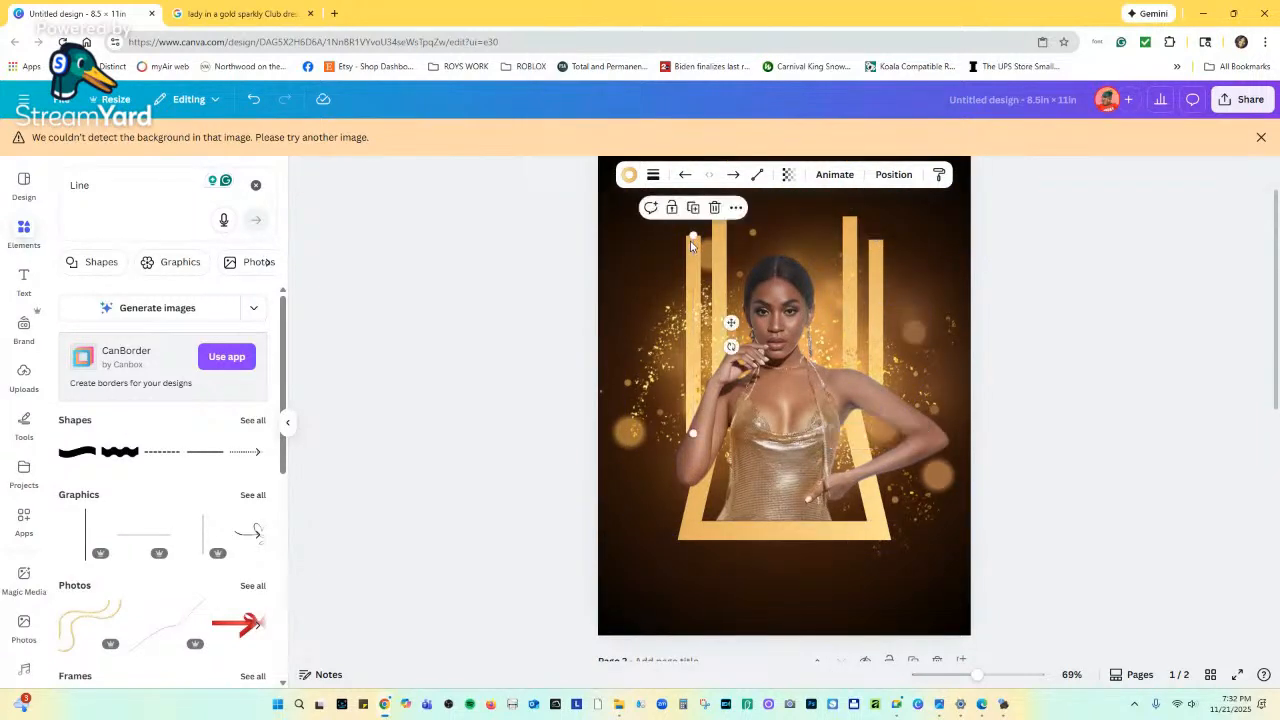
{"action": "left_click_drag", "start_coordinate": [692, 235], "coordinate": [693, 240]}
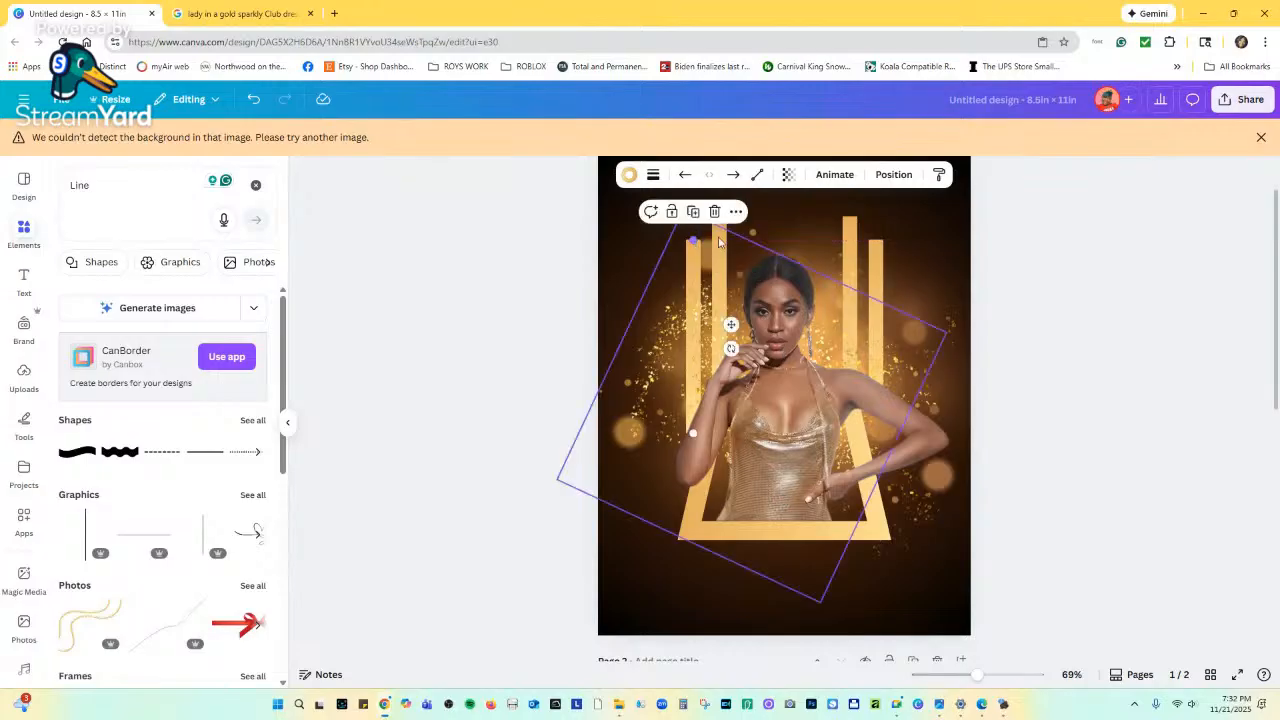
{"action": "left_click", "coordinate": [692, 262]}
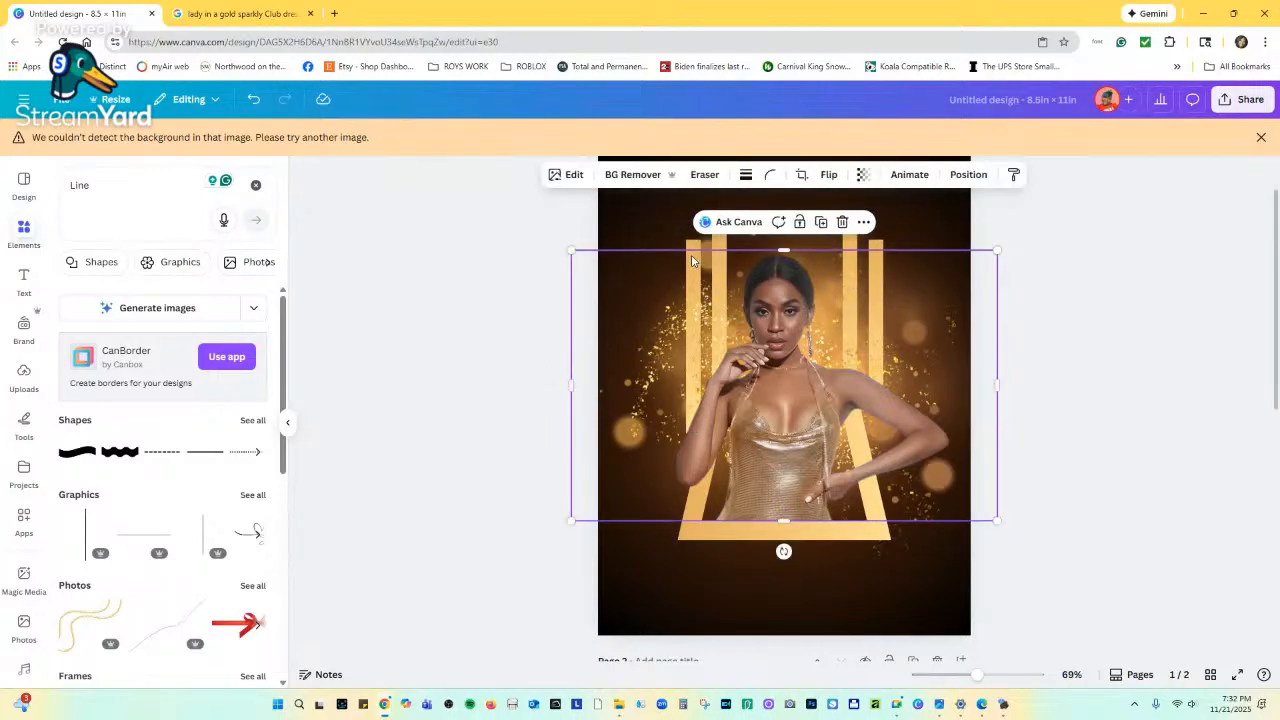
{"action": "left_click", "coordinate": [691, 246]}
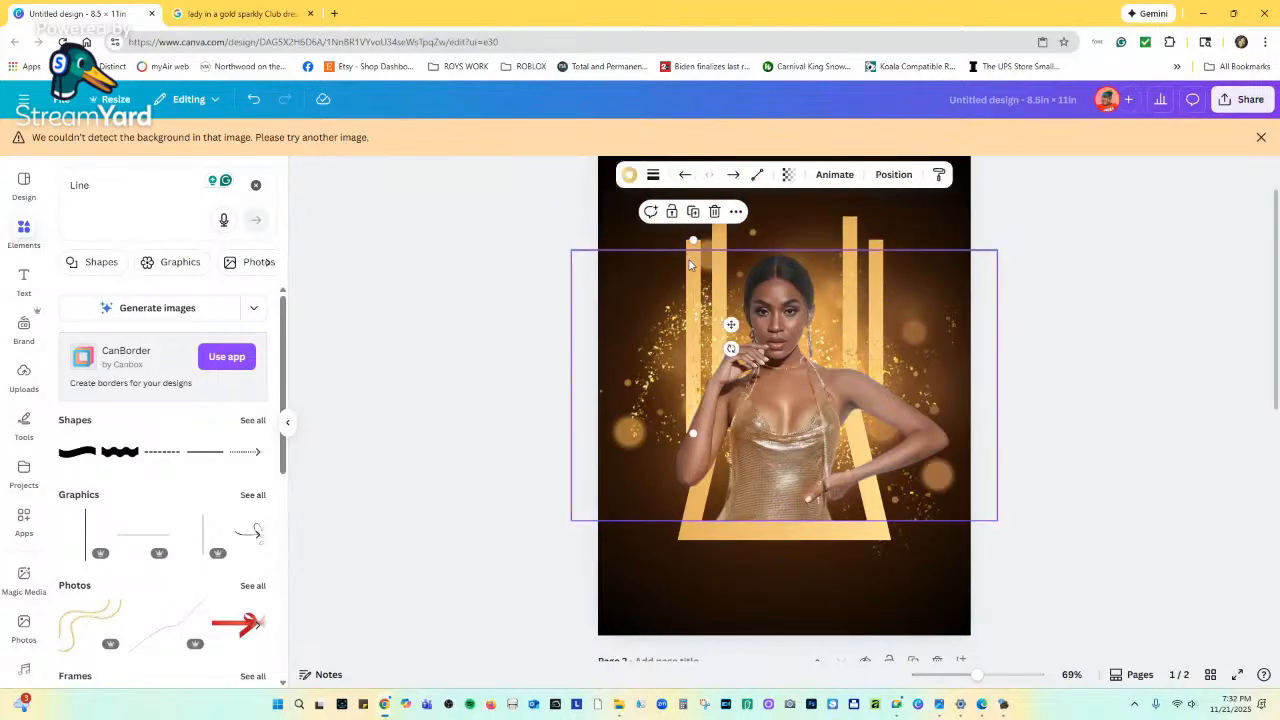
{"action": "left_click_drag", "start_coordinate": [689, 264], "coordinate": [669, 283]}
{"action": "scroll", "coordinate": [767, 446], "scroll_direction": "down", "scroll_amount": 5}
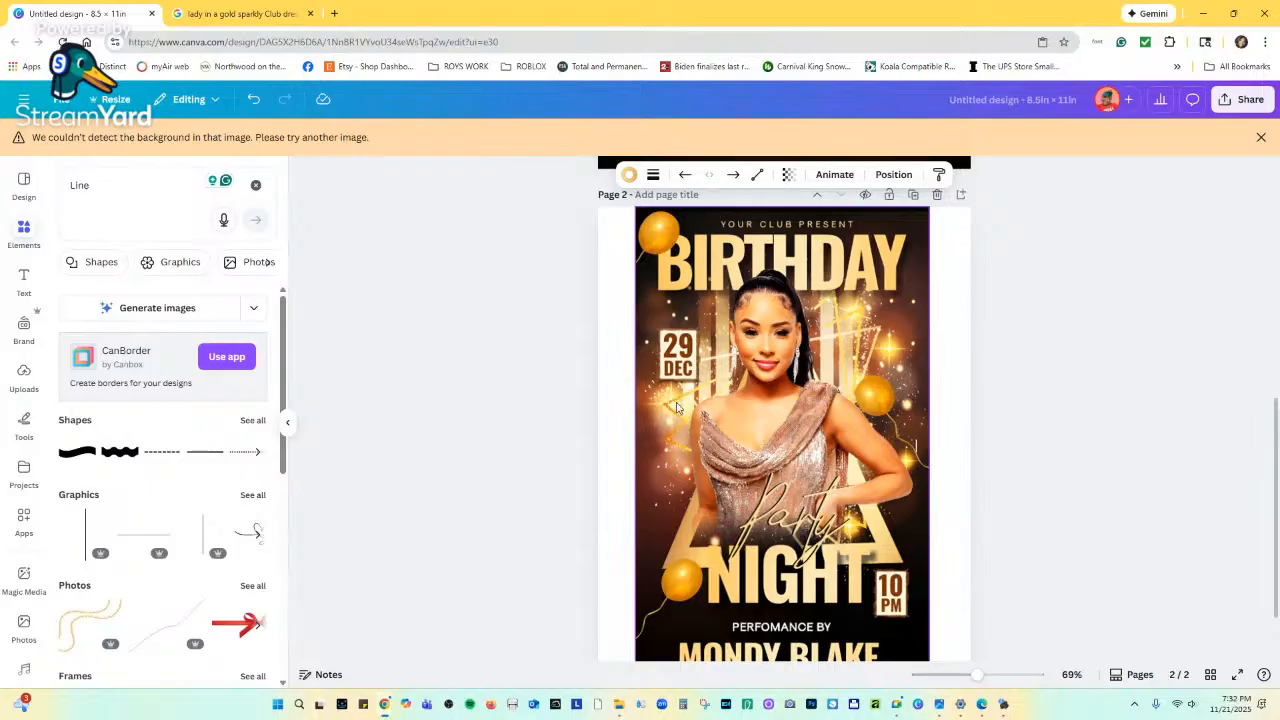
{"action": "scroll", "coordinate": [680, 305], "scroll_direction": "up", "scroll_amount": 3}
{"action": "scroll", "coordinate": [677, 245], "scroll_direction": "up", "scroll_amount": 3}
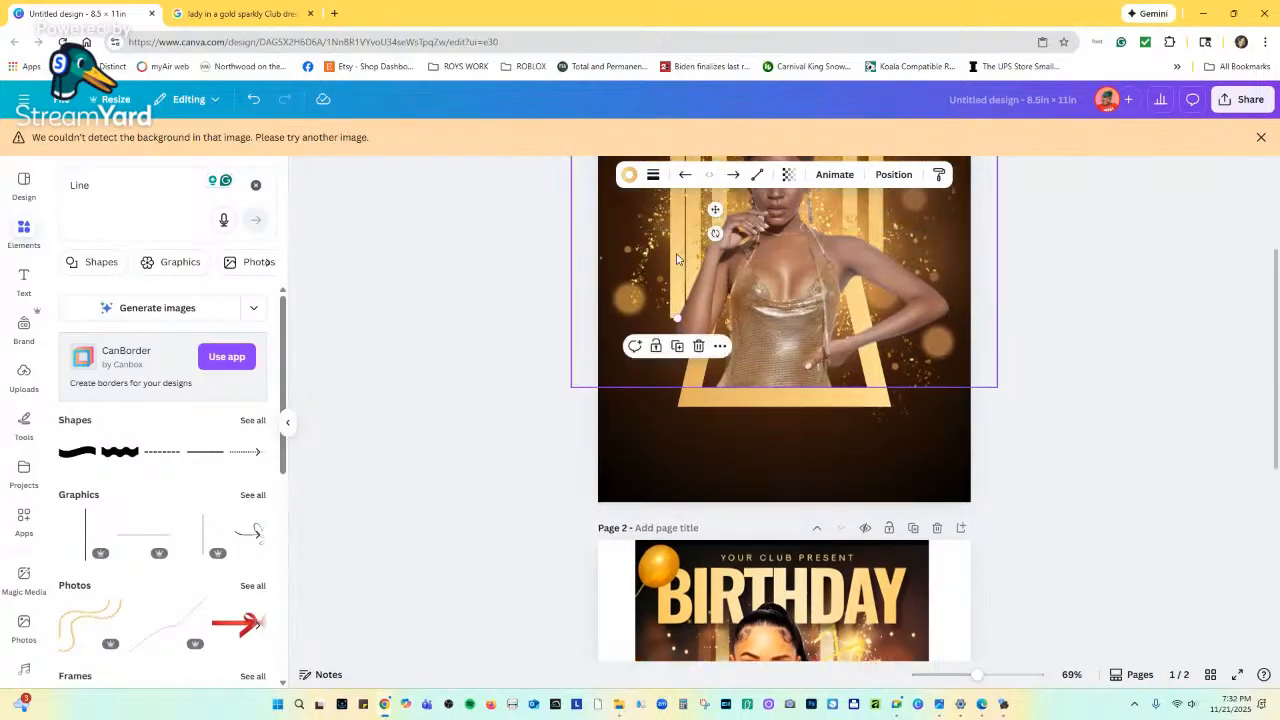
{"action": "left_click", "coordinate": [254, 99]}
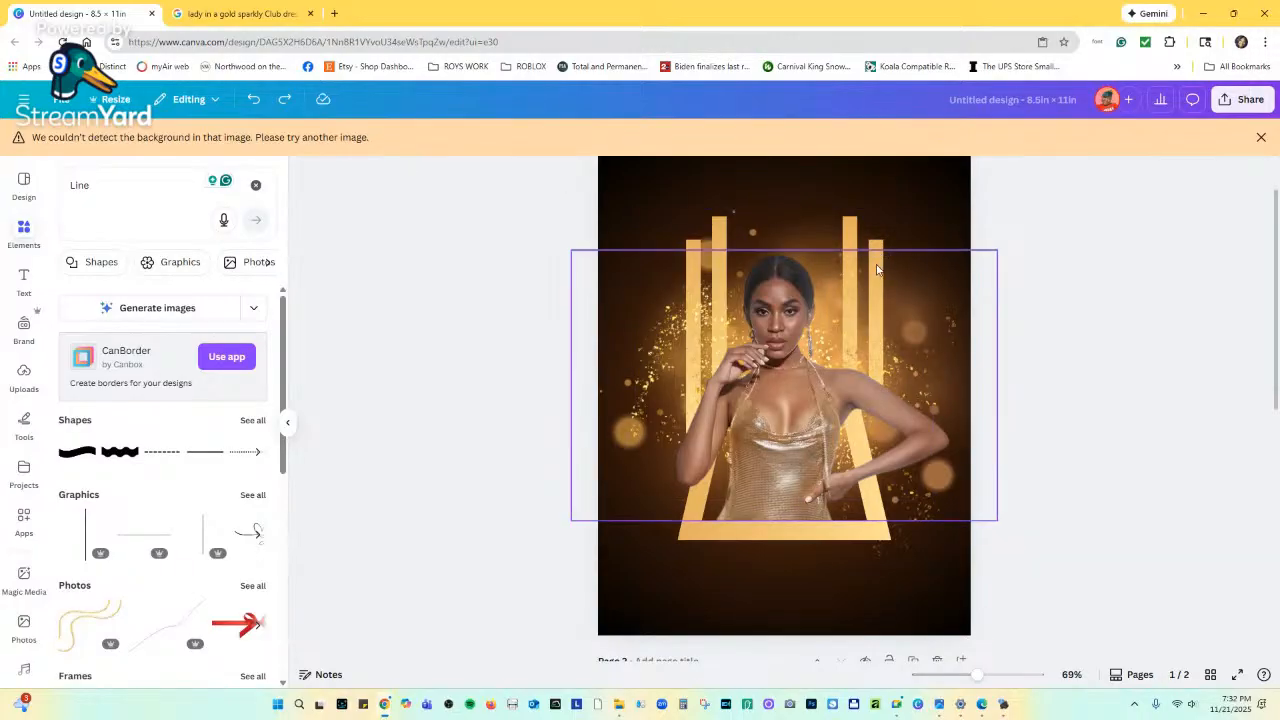
{"action": "scroll", "coordinate": [877, 270], "scroll_direction": "down", "scroll_amount": 5}
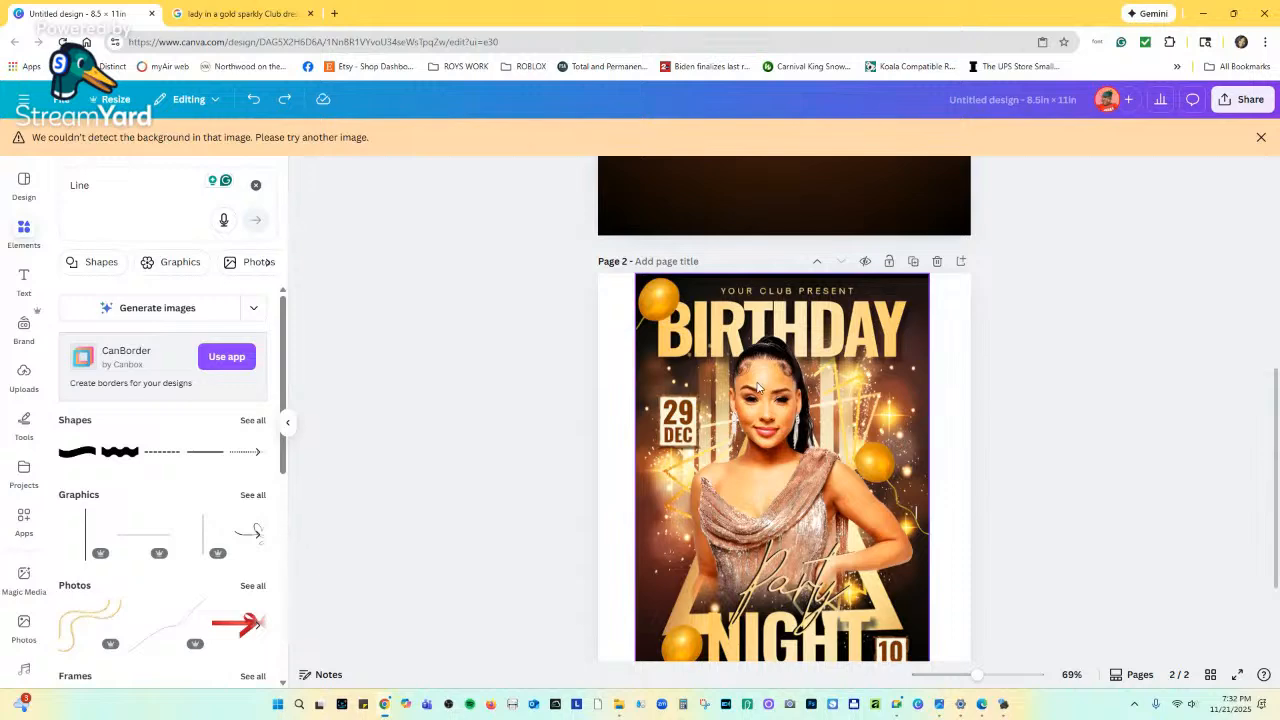
{"action": "scroll", "coordinate": [758, 387], "scroll_direction": "up", "scroll_amount": 4}
{"action": "left_click", "coordinate": [652, 285]}
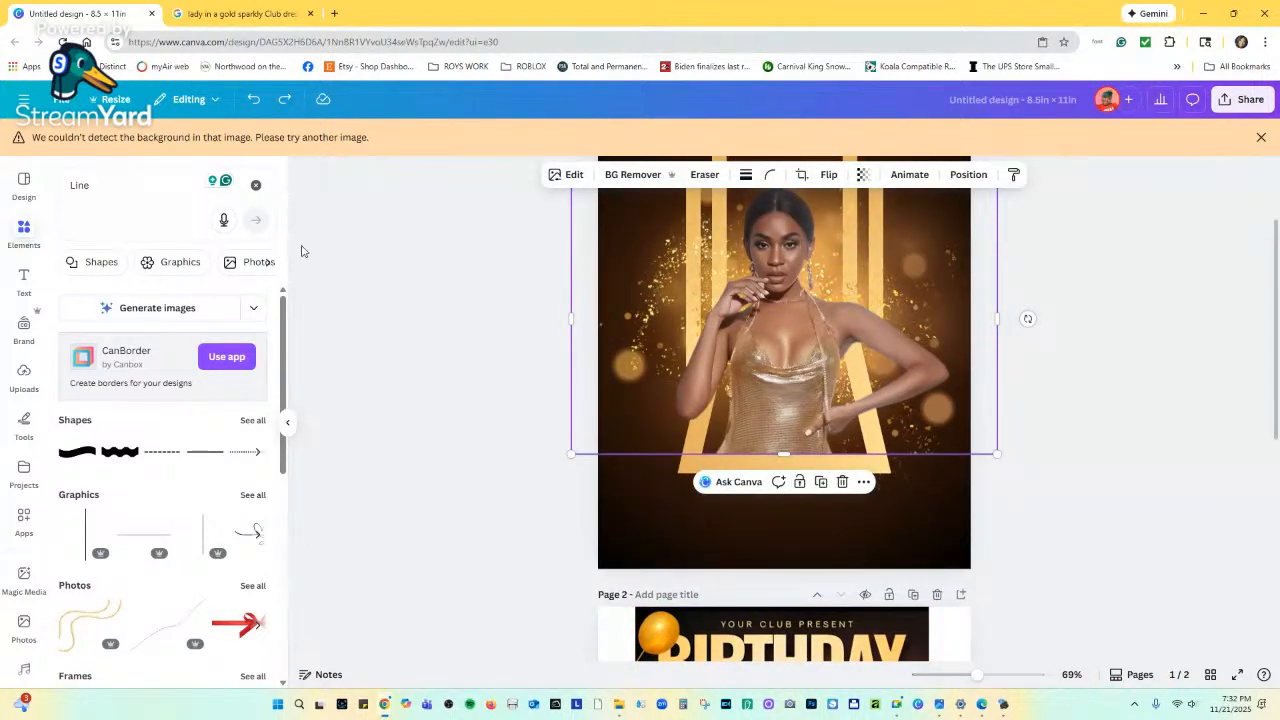
In the page 1 Layers list, duplicate the gold glitter sparkle element.
{"action": "left_click", "coordinate": [968, 176]}
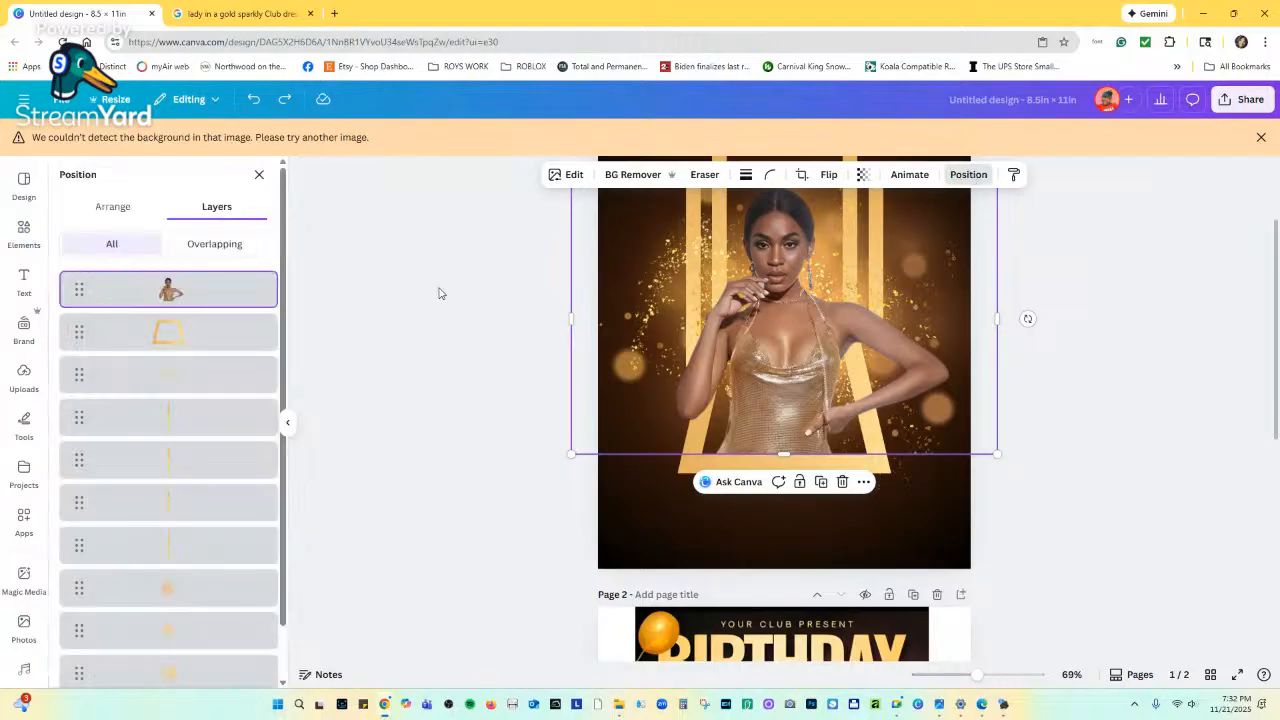
{"action": "scroll", "coordinate": [190, 578], "scroll_direction": "down", "scroll_amount": 1}
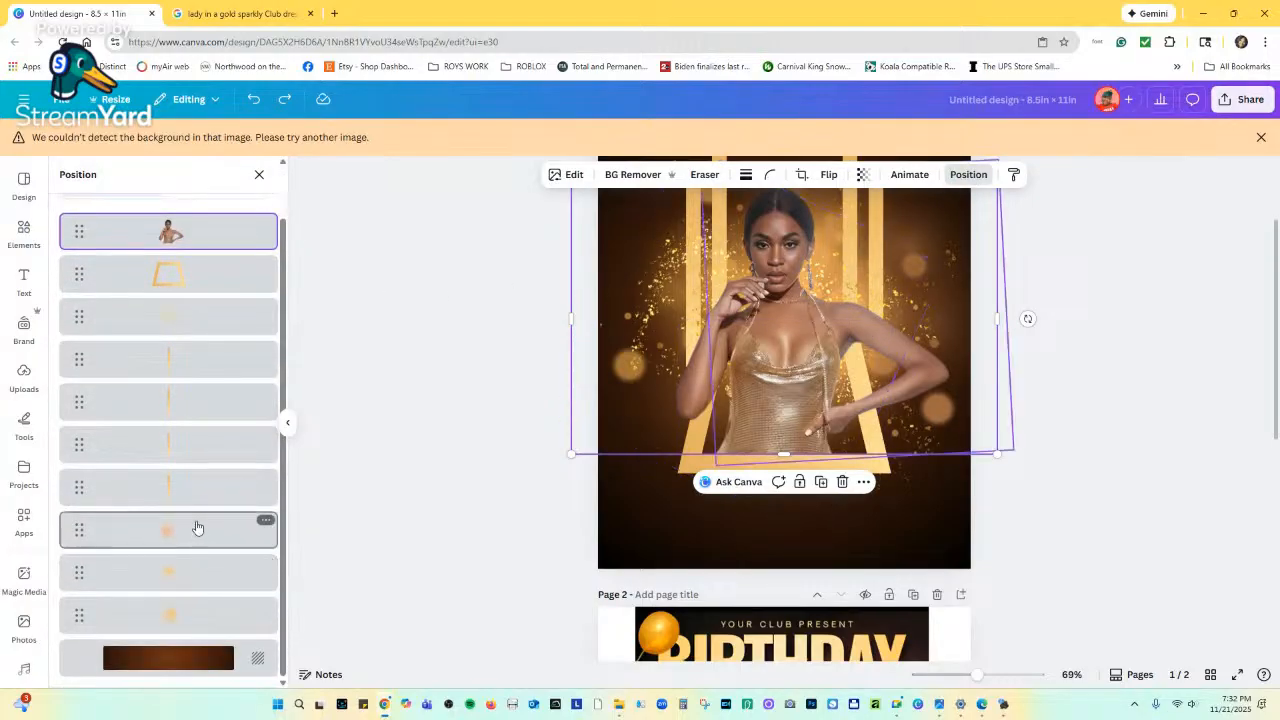
{"action": "left_click", "coordinate": [192, 531]}
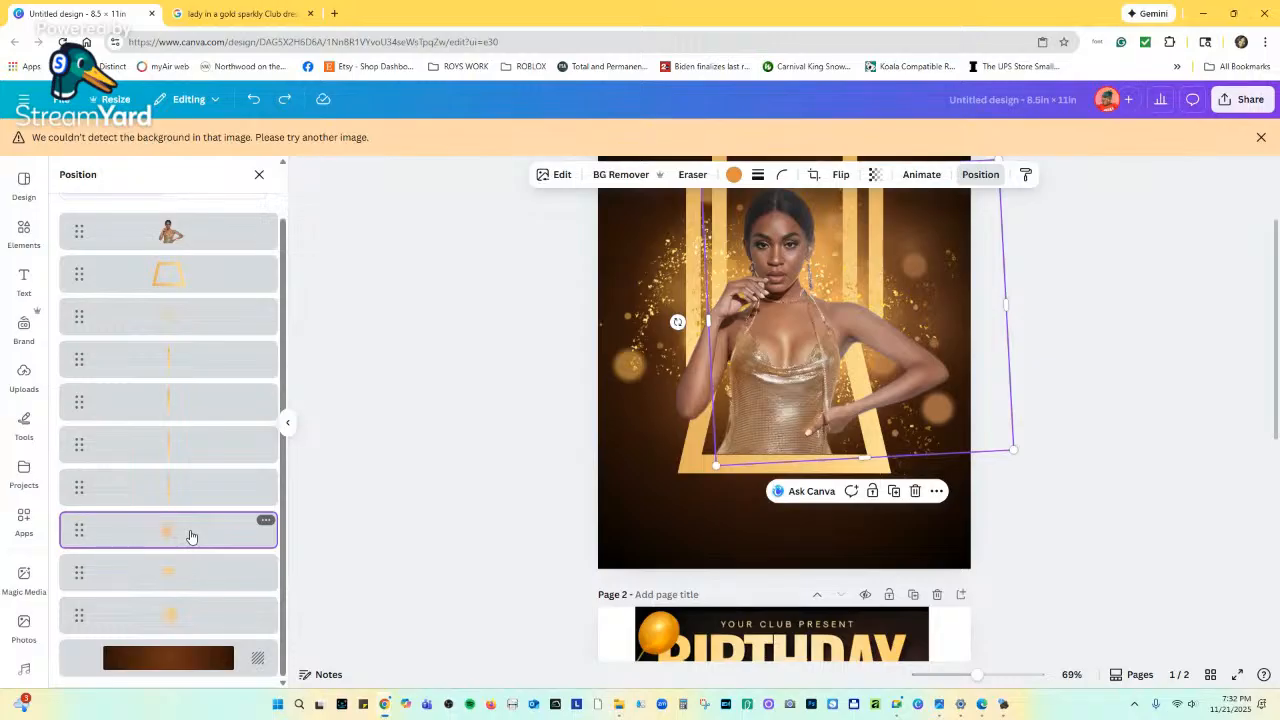
{"action": "left_click", "coordinate": [204, 336]}
{"action": "scroll", "coordinate": [200, 350], "scroll_direction": "up", "scroll_amount": 1}
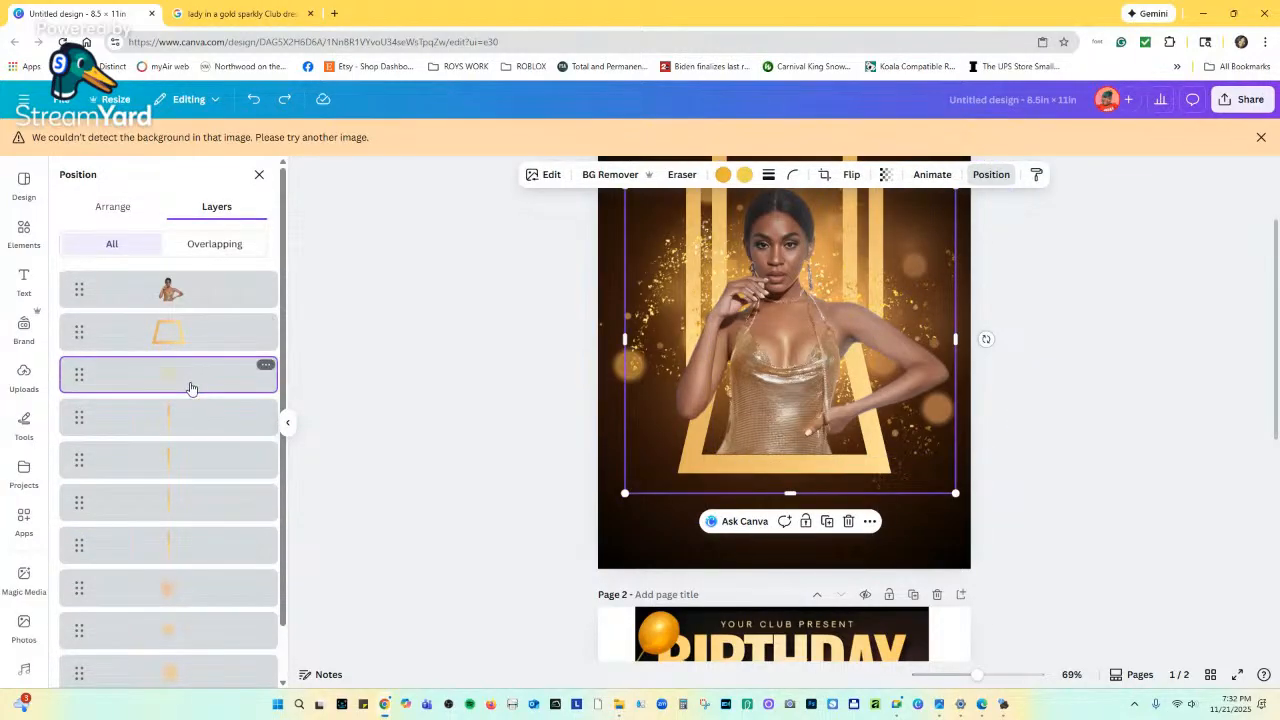
{"action": "mouse_move", "coordinate": [189, 386]}
{"action": "left_mouse_down"}
{"action": "mouse_move", "coordinate": [191, 363]}
{"action": "mouse_move", "coordinate": [188, 382]}
{"action": "left_mouse_up"}
{"action": "left_click", "coordinate": [265, 365]}
{"action": "left_click", "coordinate": [305, 472]}
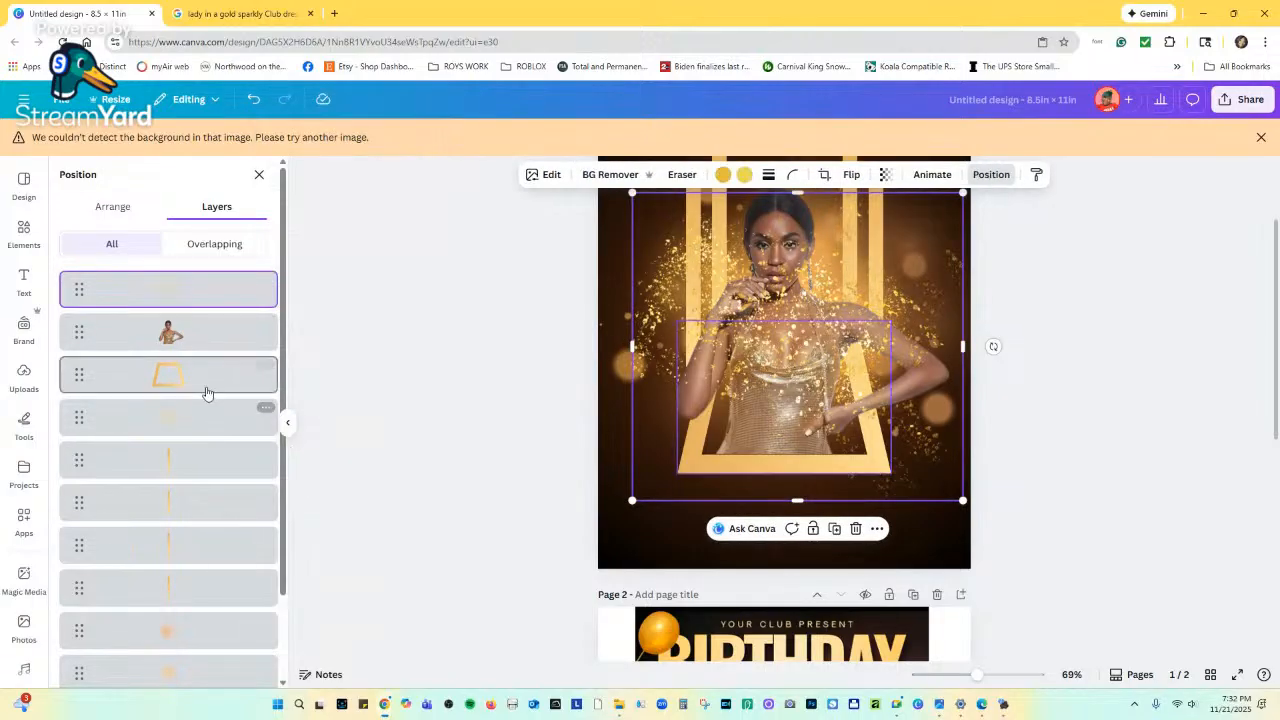
Move the glitter copy below the woman's layer and drop it slightly lower.
{"action": "left_click_drag", "start_coordinate": [220, 296], "coordinate": [206, 383]}
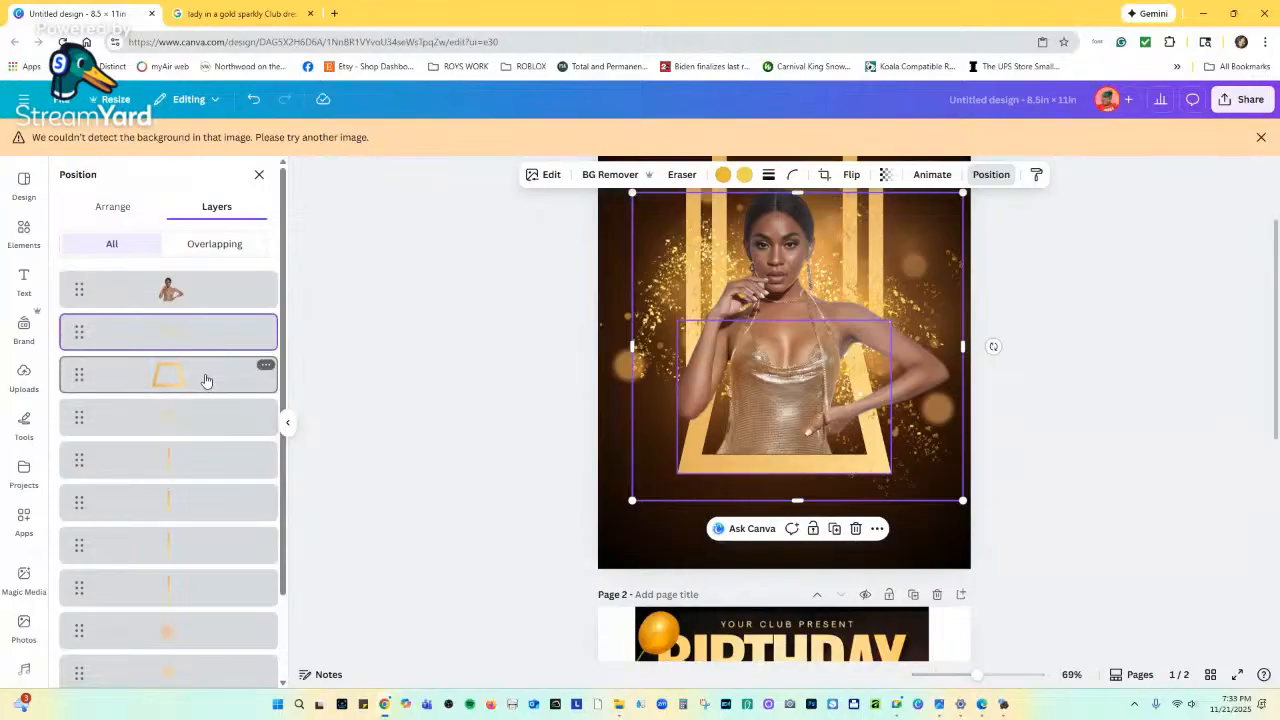
{"action": "scroll", "coordinate": [706, 400], "scroll_direction": "up", "scroll_amount": 2}
{"action": "left_click_drag", "start_coordinate": [704, 400], "coordinate": [701, 322]}
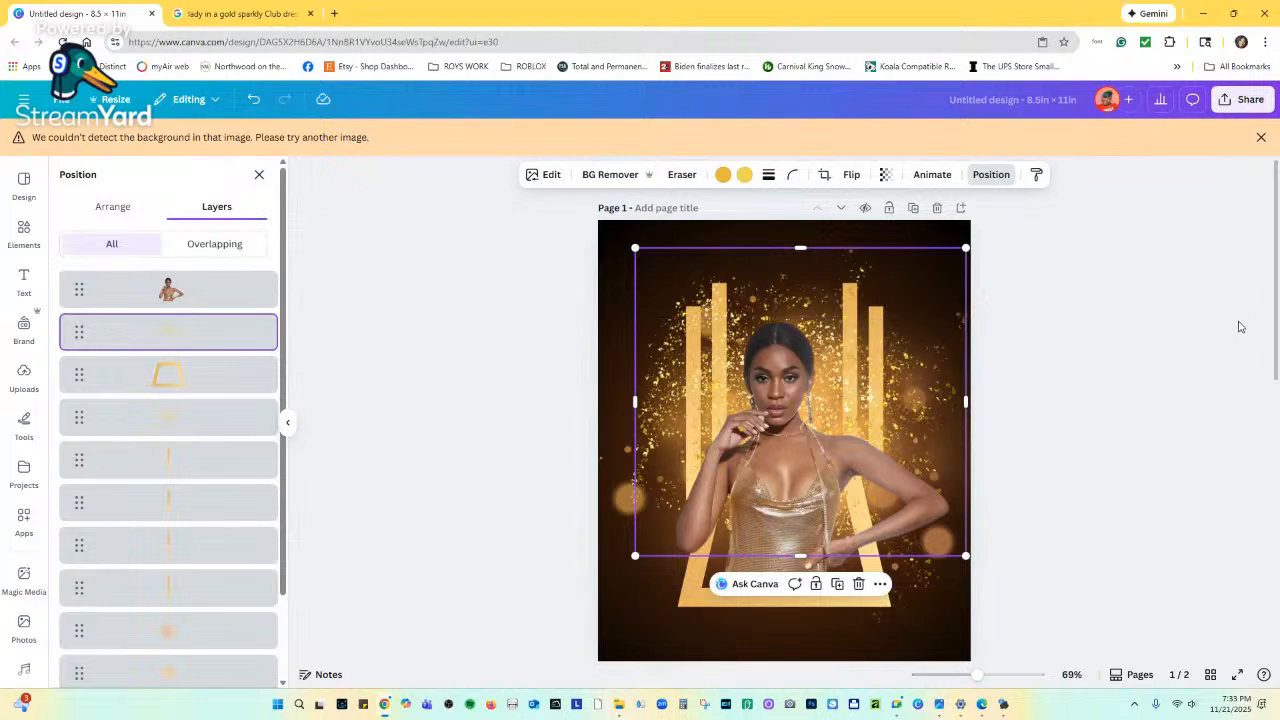
{"action": "left_click", "coordinate": [1135, 346]}
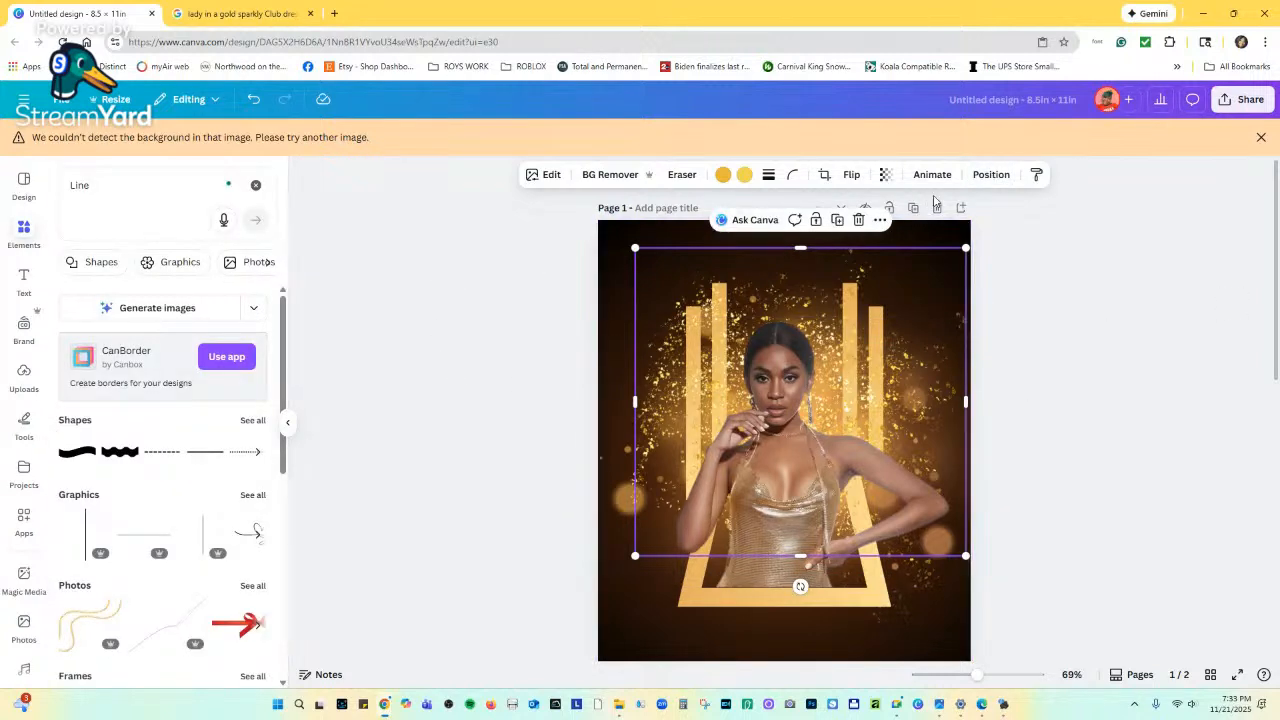
{"action": "left_click", "coordinate": [985, 175]}
{"action": "scroll", "coordinate": [130, 440], "scroll_direction": "down", "scroll_amount": 4}
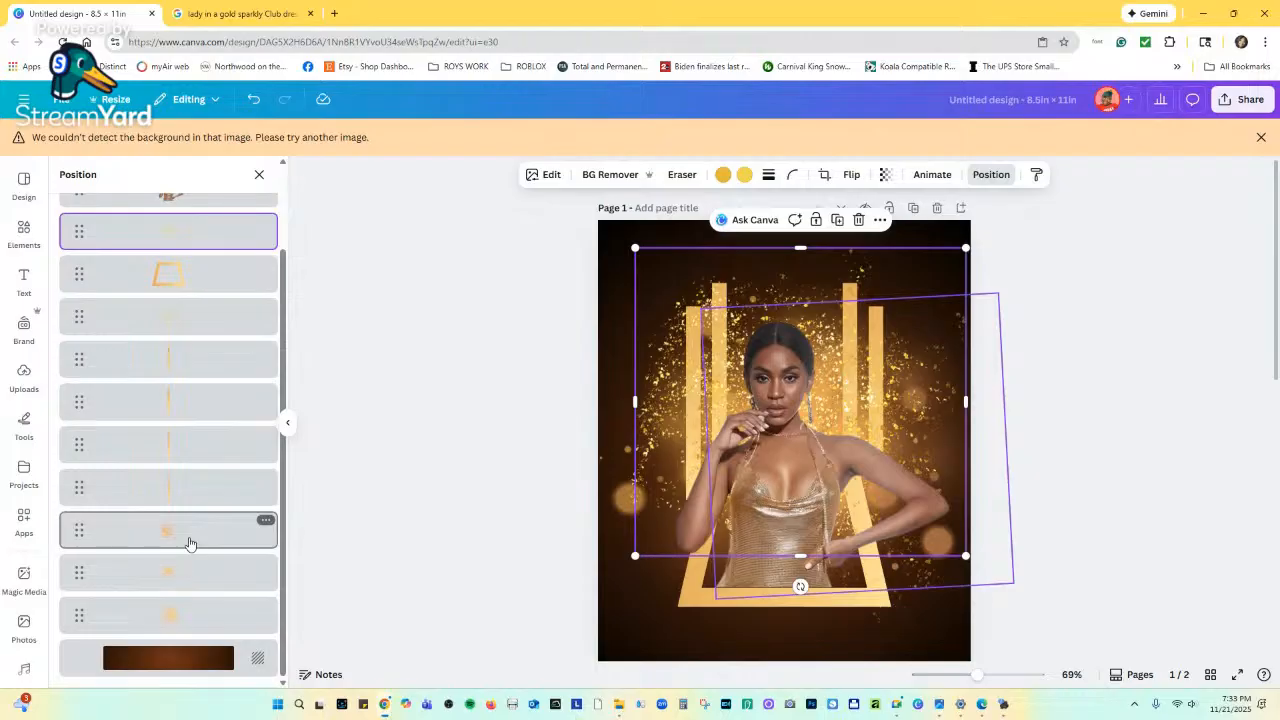
Duplicate the bokeh glow layer and move the copy below the woman.
{"action": "left_click", "coordinate": [265, 520]}
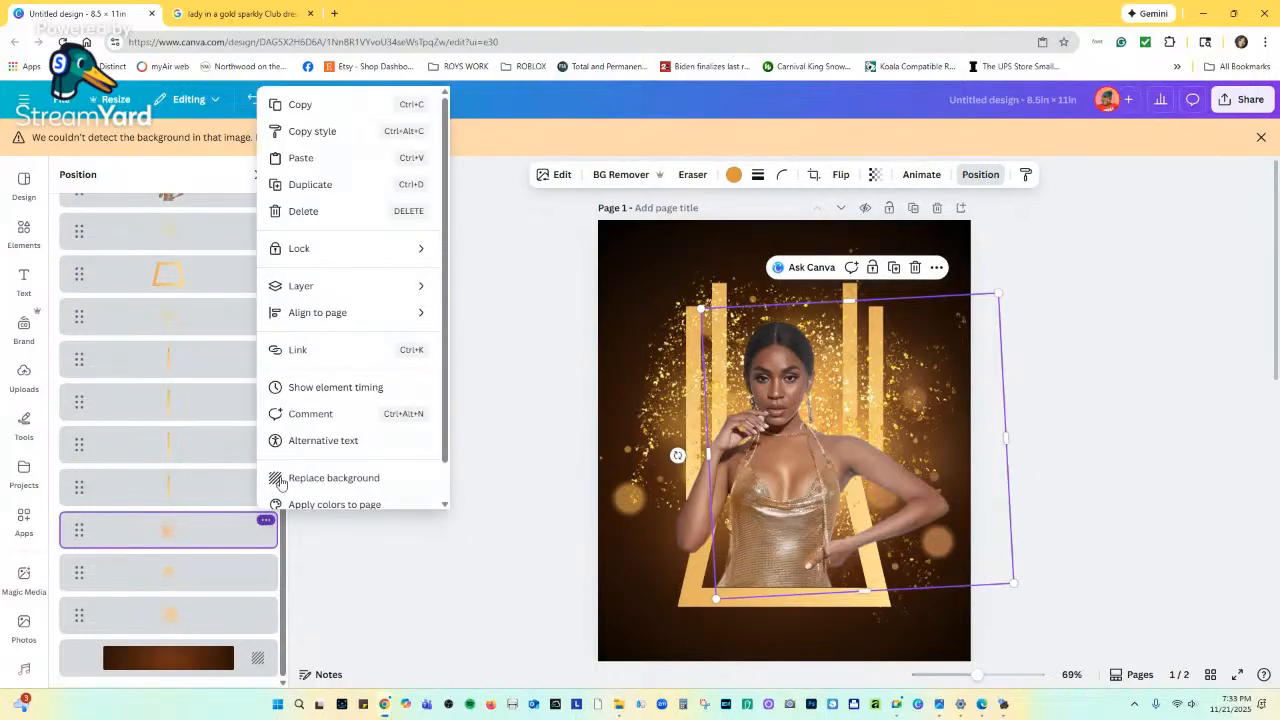
{"action": "left_click", "coordinate": [317, 187]}
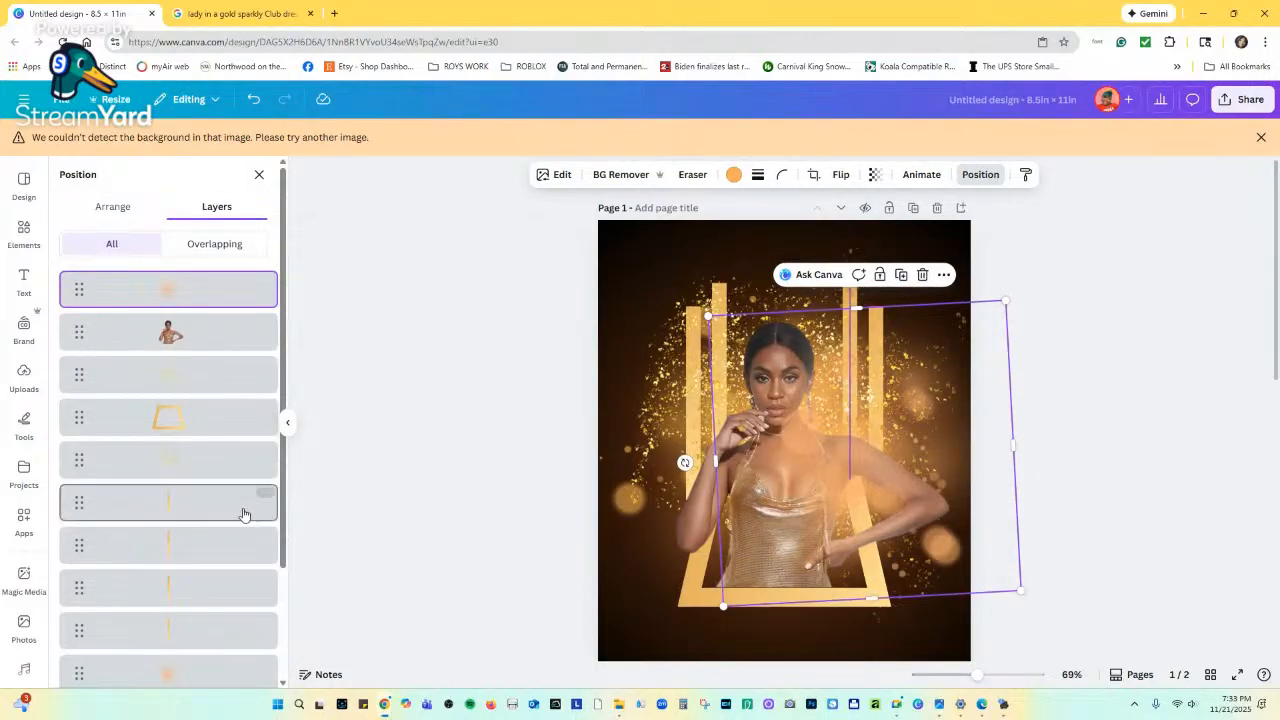
{"action": "left_click_drag", "start_coordinate": [214, 297], "coordinate": [203, 394]}
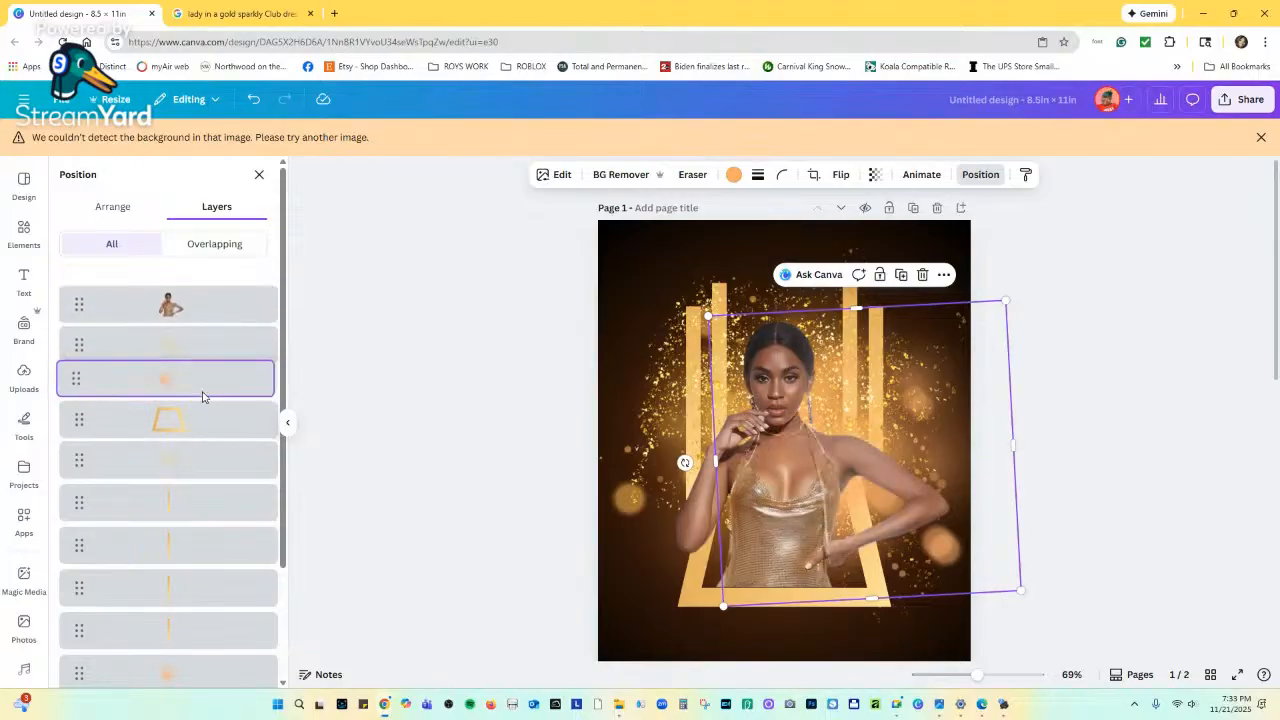
Recolour the glow copy with a new custom pale yellow, #FAE98E.
{"action": "left_click", "coordinate": [733, 174]}
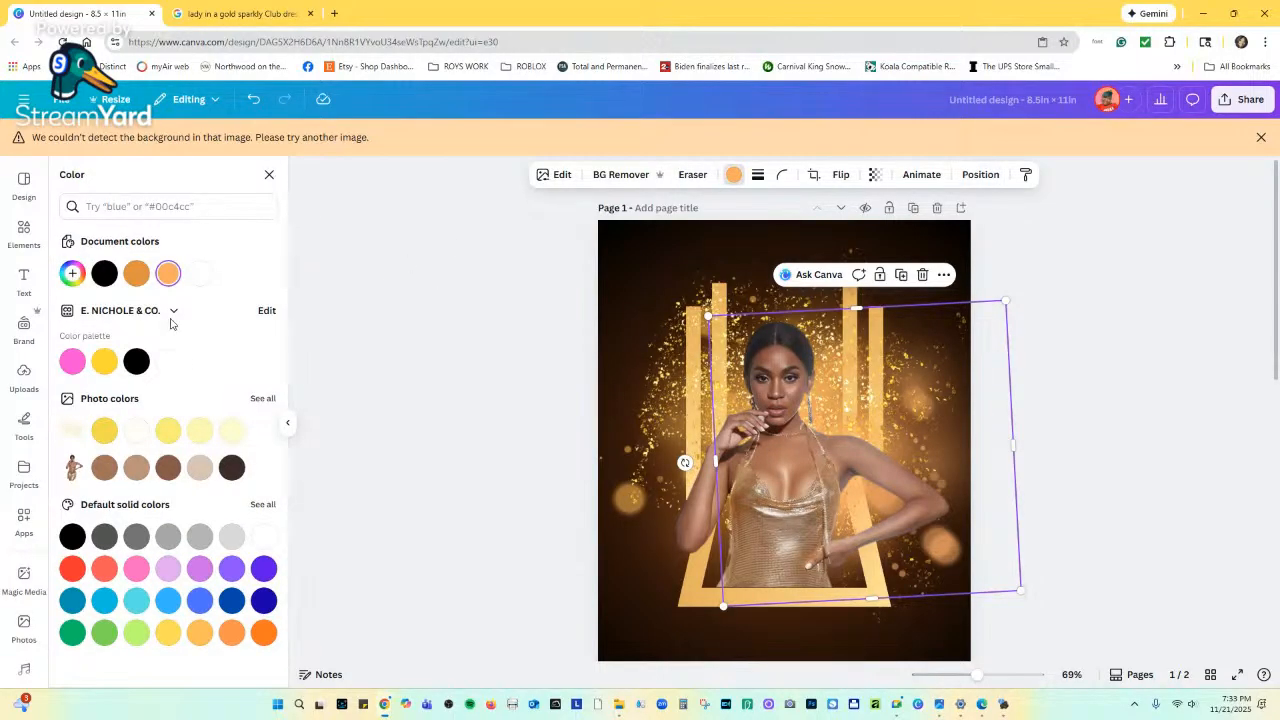
{"action": "left_click", "coordinate": [72, 273]}
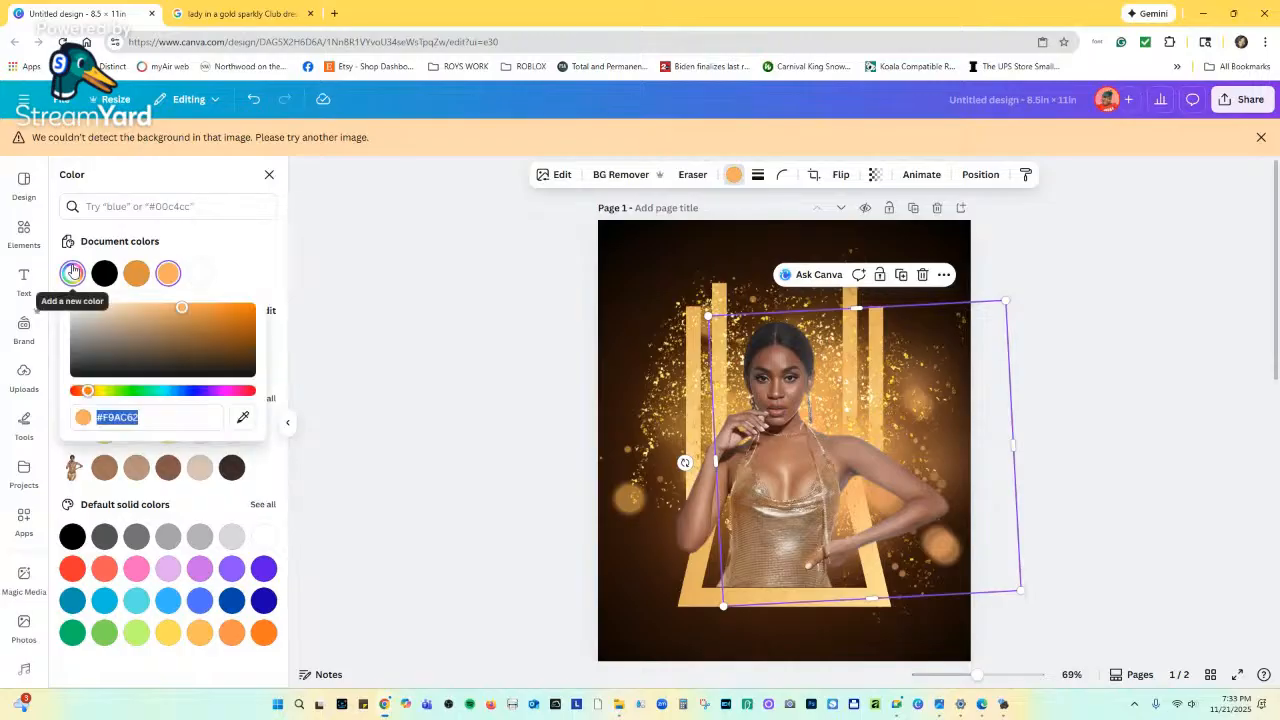
{"action": "left_click_drag", "start_coordinate": [118, 316], "coordinate": [151, 307]}
{"action": "mouse_move", "coordinate": [88, 390]}
{"action": "left_mouse_down"}
{"action": "mouse_move", "coordinate": [112, 393]}
{"action": "mouse_move", "coordinate": [98, 392]}
{"action": "left_mouse_up"}
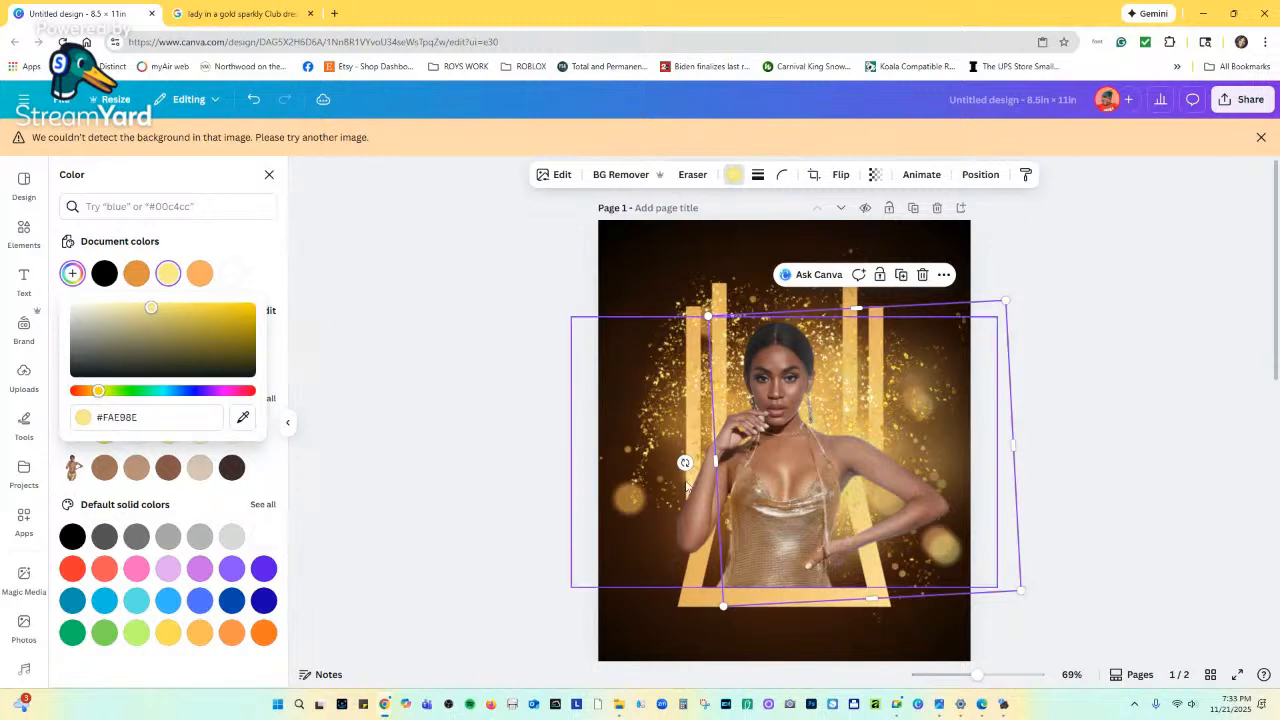
{"action": "left_click", "coordinate": [876, 176]}
{"action": "left_click", "coordinate": [878, 180]}
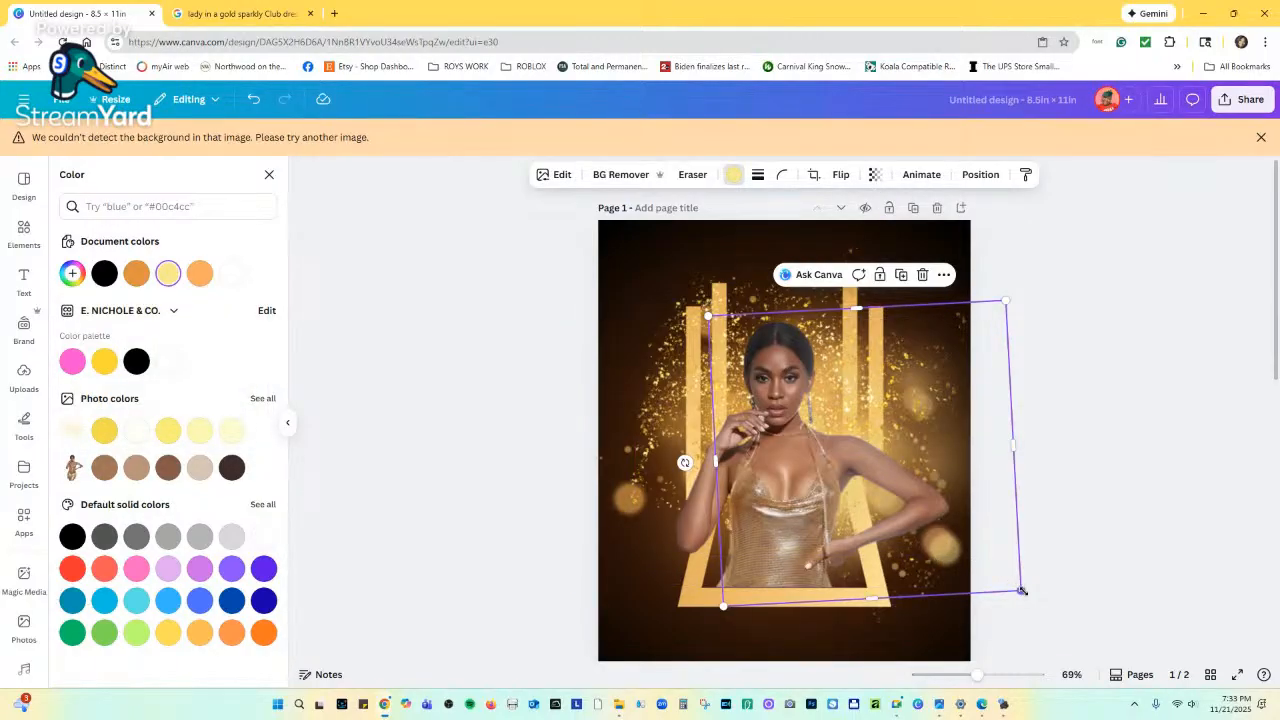
Resize the pale yellow glow copy to about 2.8 × 2.7 in and place it in page 1's top-left corner.
{"action": "left_click_drag", "start_coordinate": [1020, 590], "coordinate": [895, 490]}
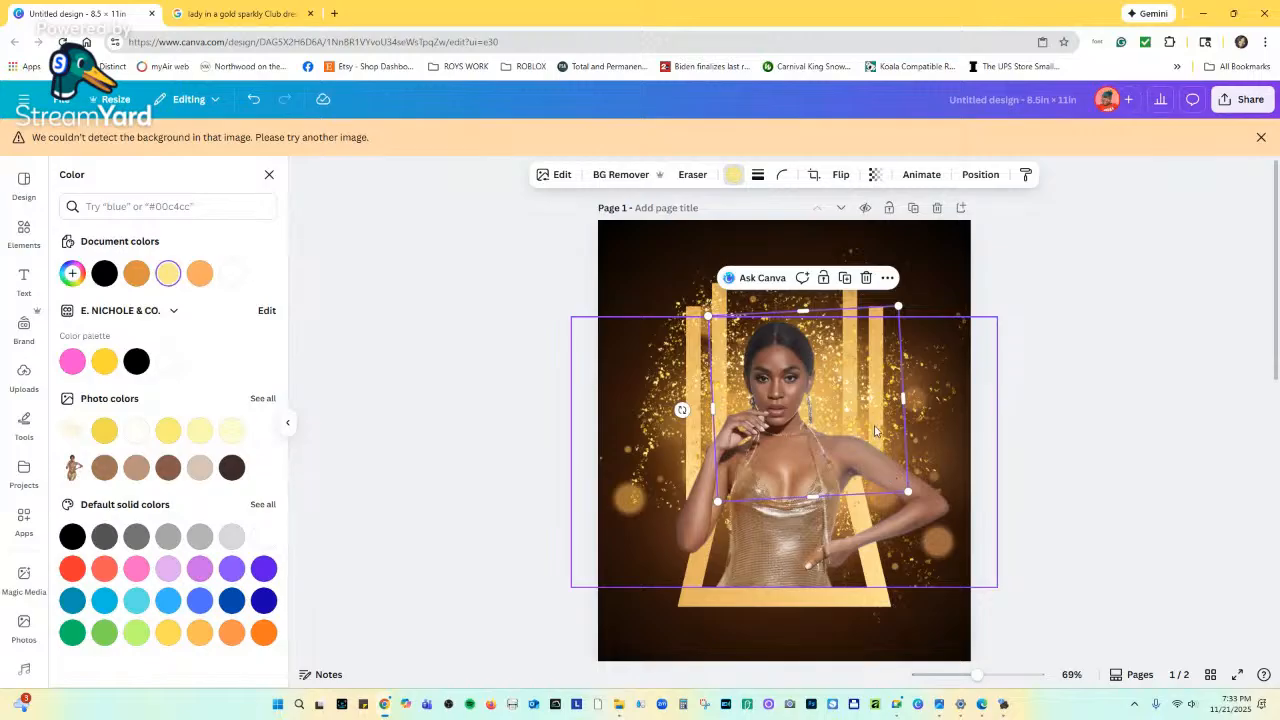
{"action": "left_click_drag", "start_coordinate": [875, 430], "coordinate": [955, 315]}
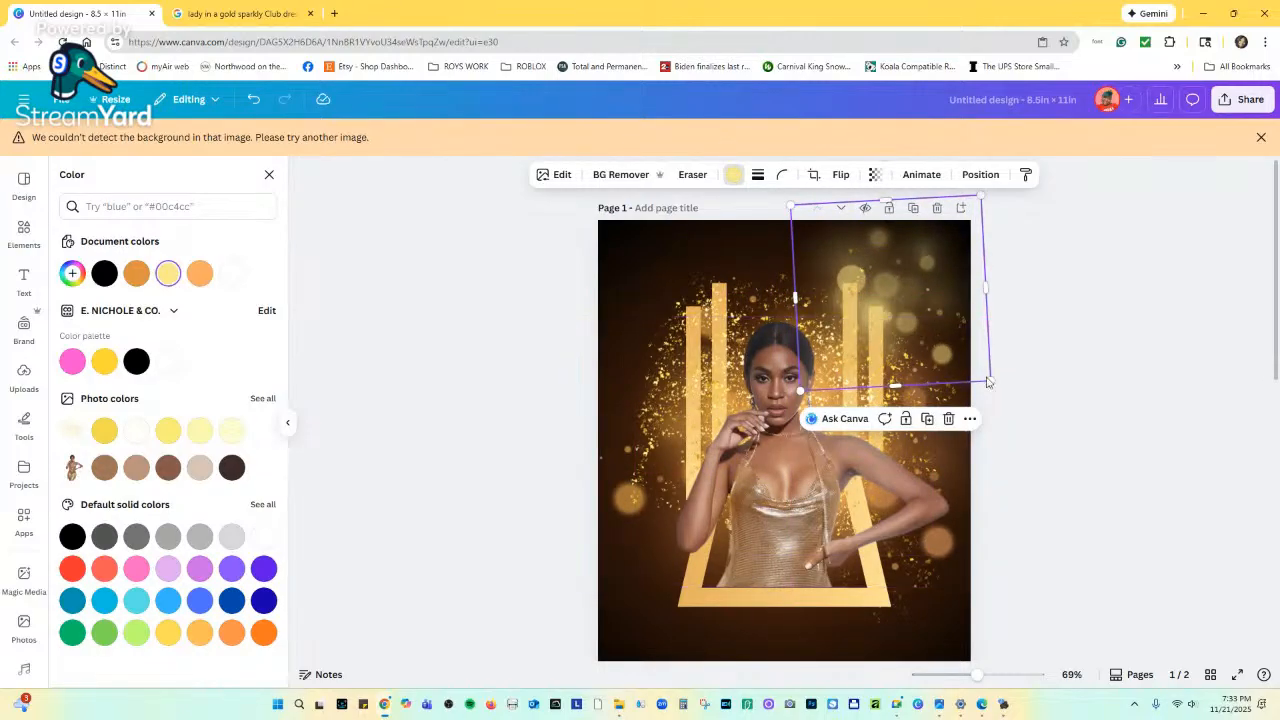
{"action": "left_click_drag", "start_coordinate": [988, 382], "coordinate": [912, 318]}
{"action": "left_click_drag", "start_coordinate": [829, 242], "coordinate": [620, 244]}
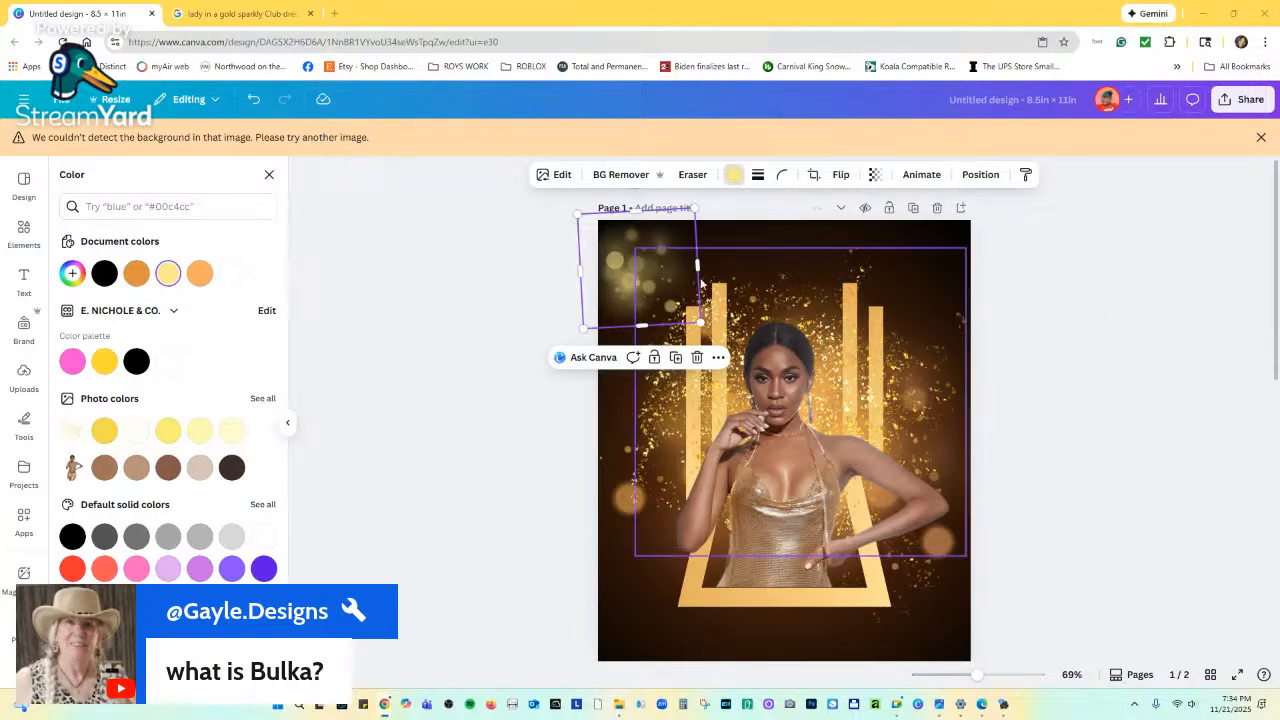
{"action": "left_click_drag", "start_coordinate": [628, 276], "coordinate": [668, 300]}
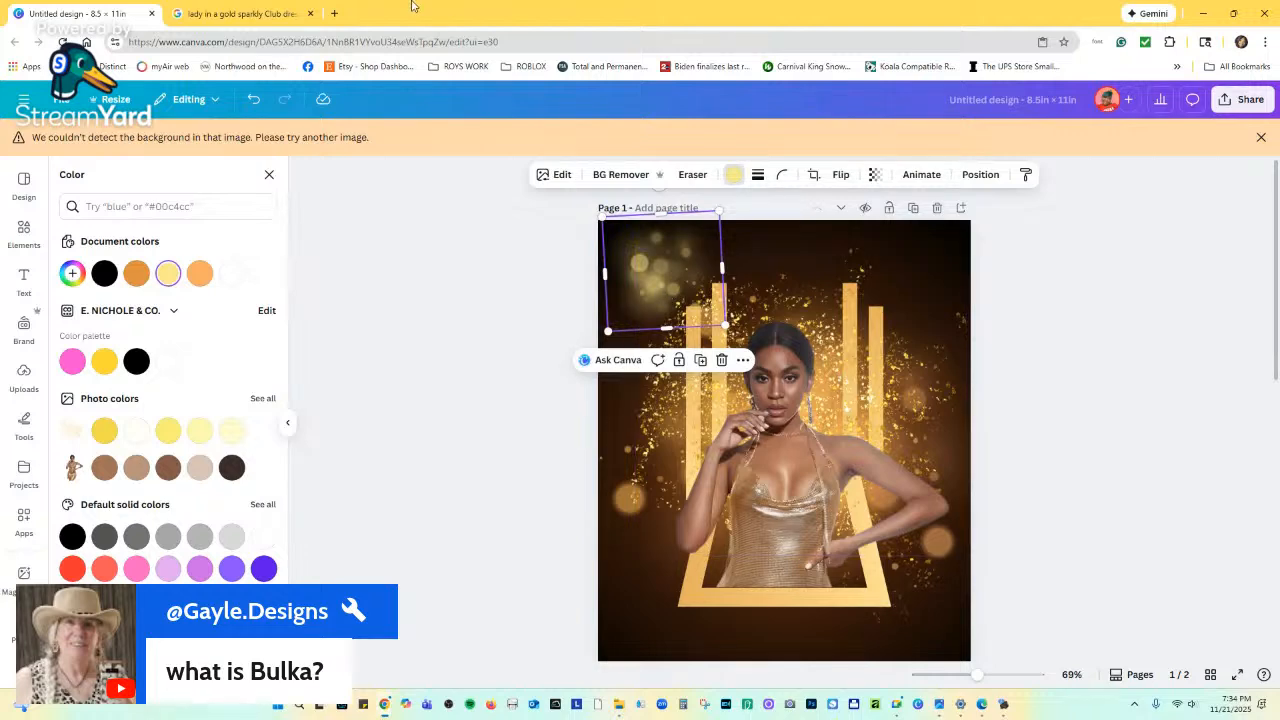
In a new tab, Google 'how do you pronounce bokeh'.
{"action": "left_click", "coordinate": [334, 13]}
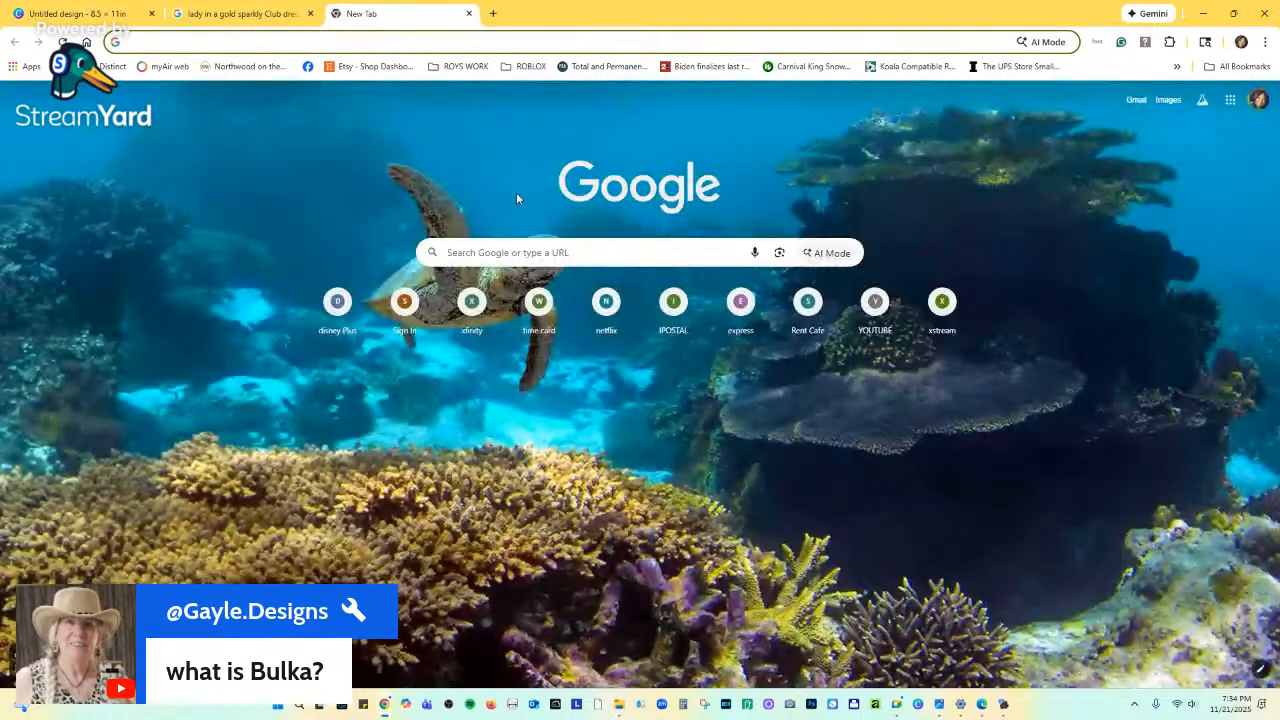
{"action": "left_click", "coordinate": [547, 256]}
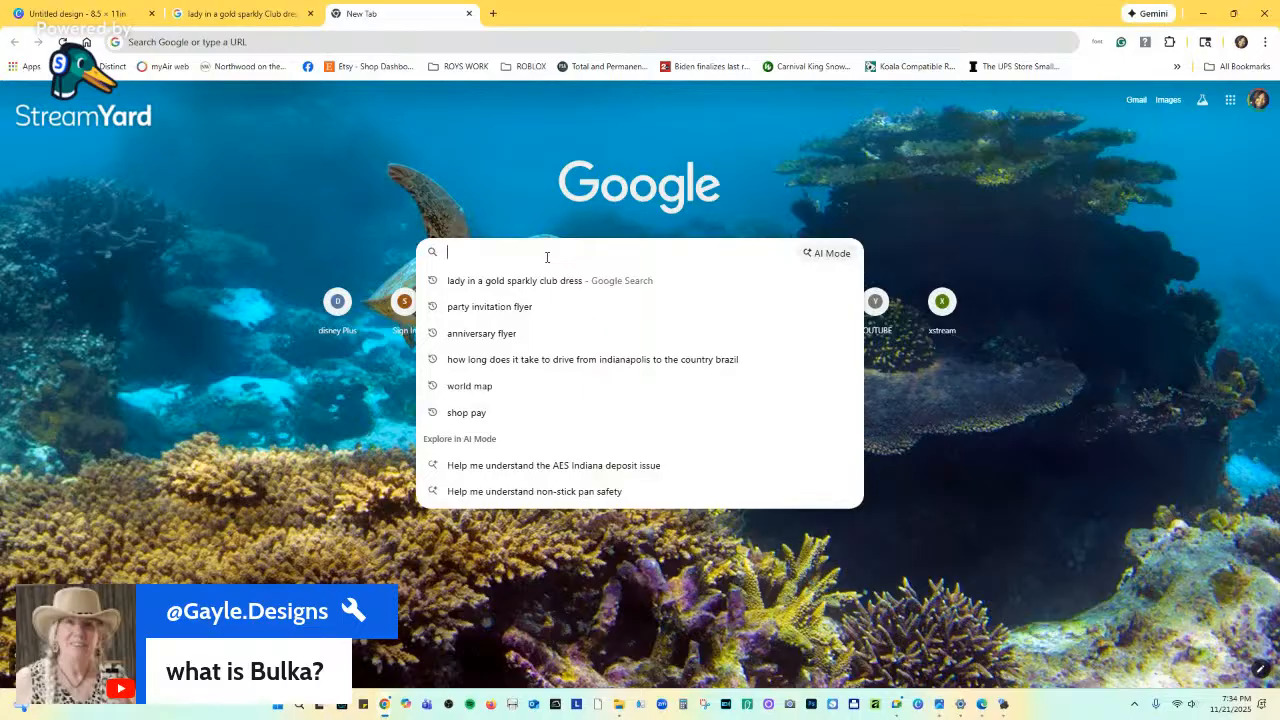
{"action": "type", "text": "how do"}
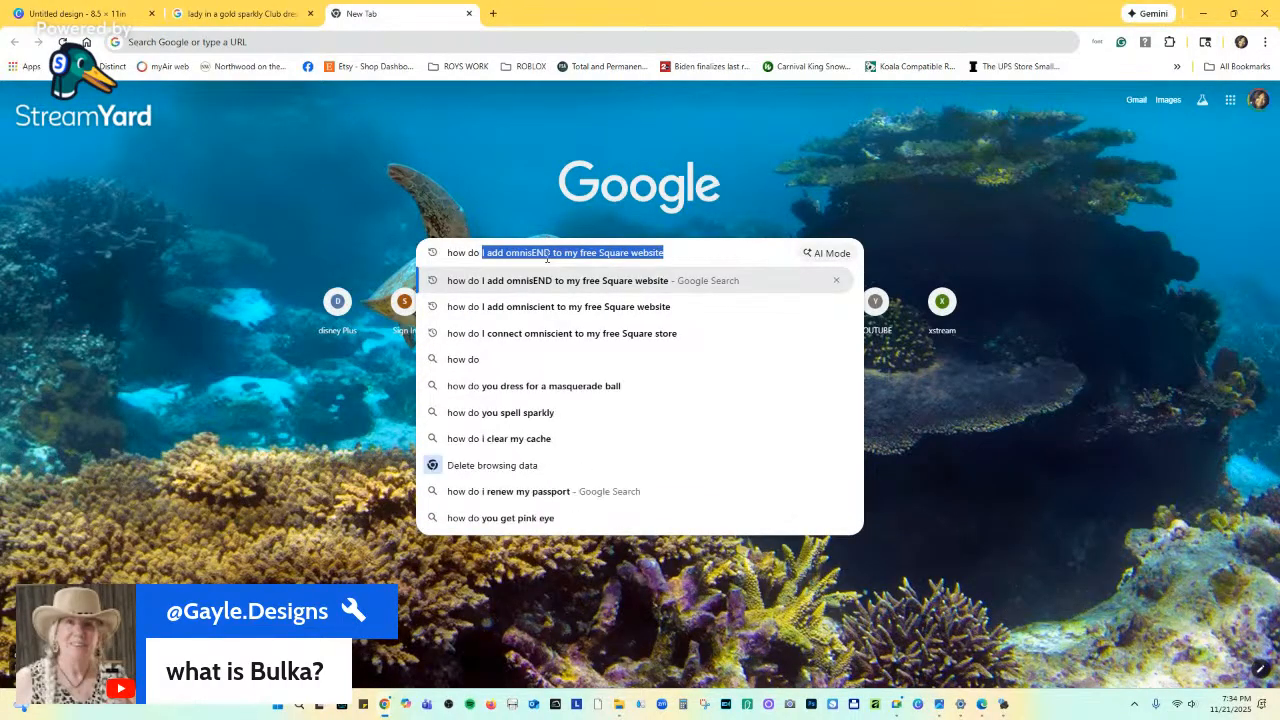
{"action": "type", "text": " you pronounce"}
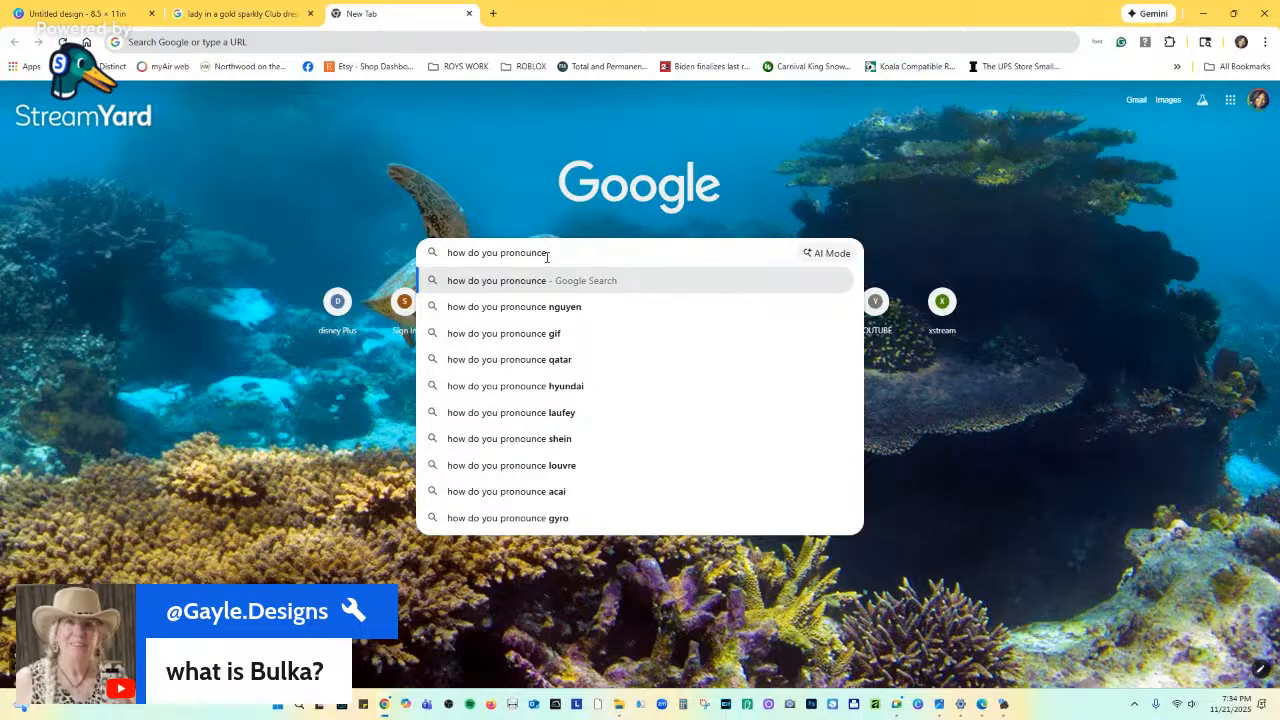
{"action": "type", "text": " b"}
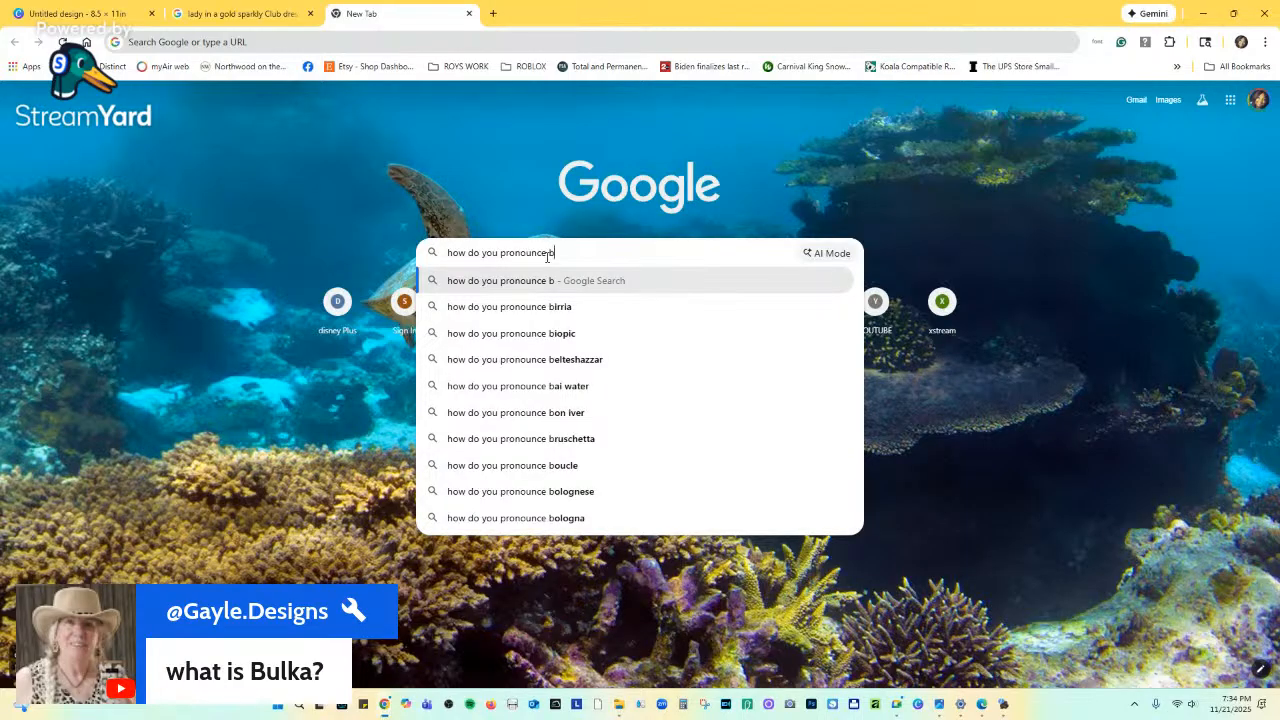
{"action": "type", "text": "ukeh"}
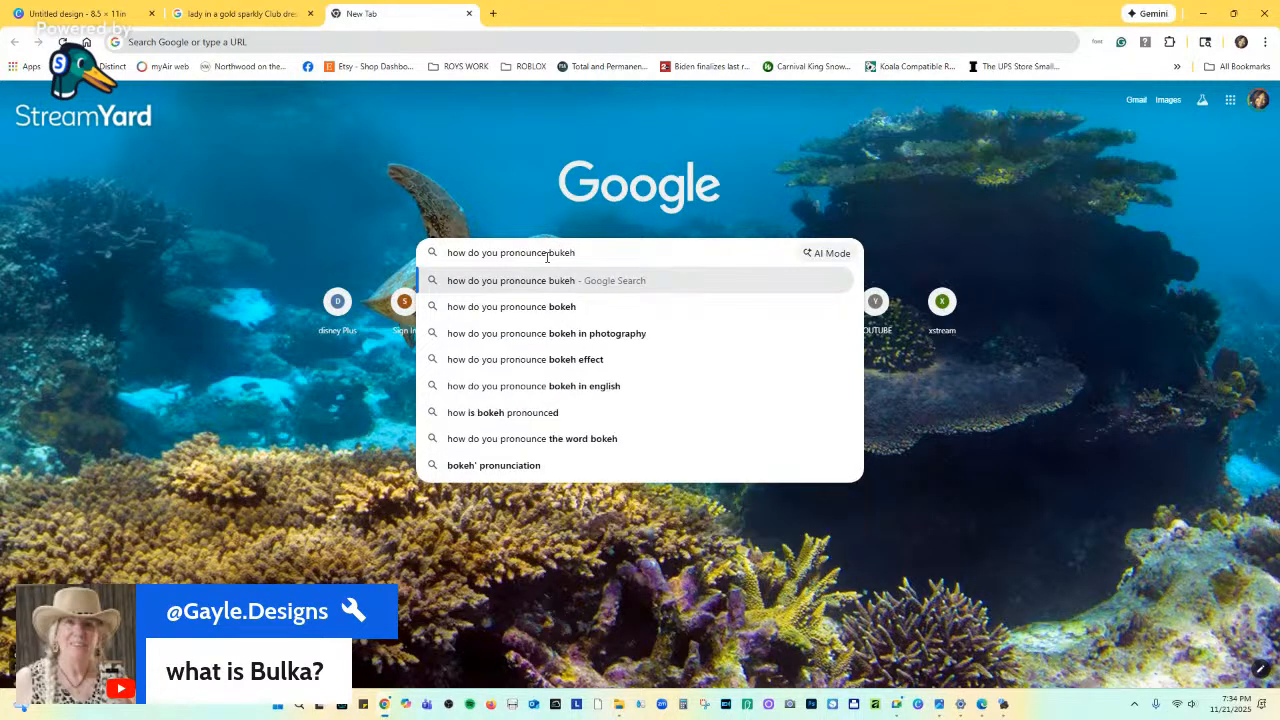
{"action": "key", "text": "BackSpace"}
{"action": "key", "text": "BackSpace"}
{"action": "key", "text": "BackSpace"}
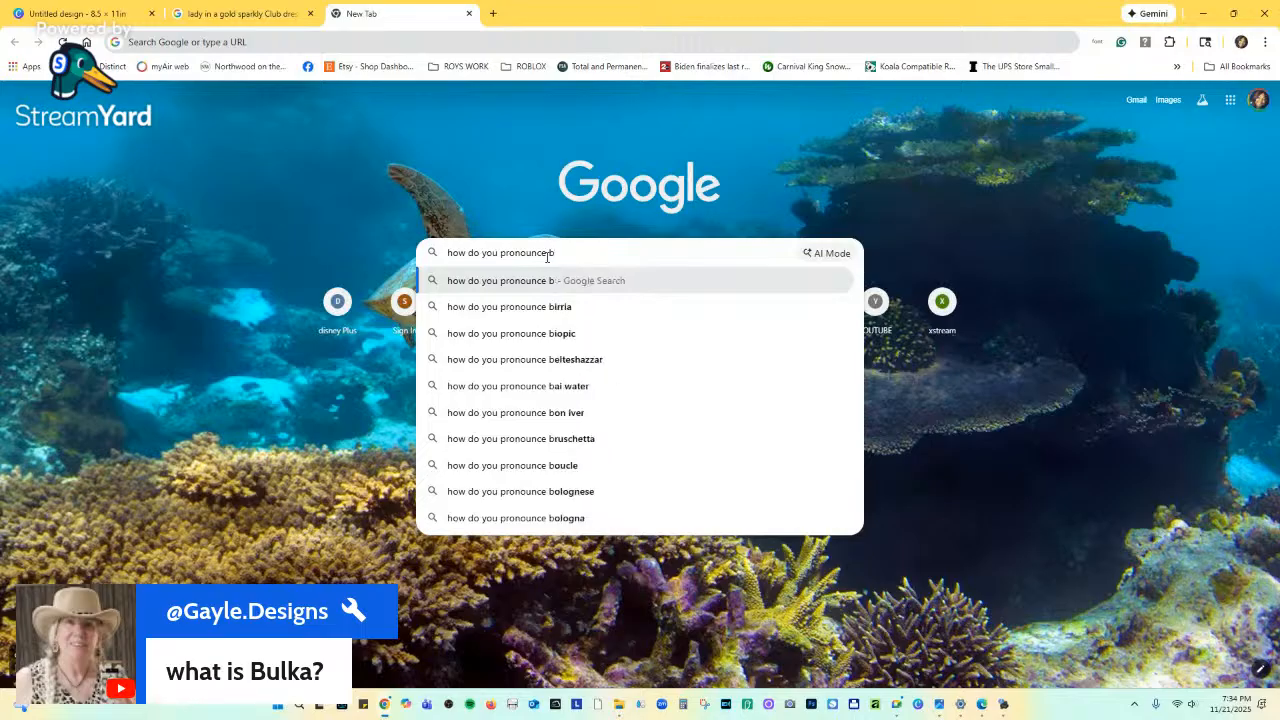
{"action": "type", "text": "okeh"}
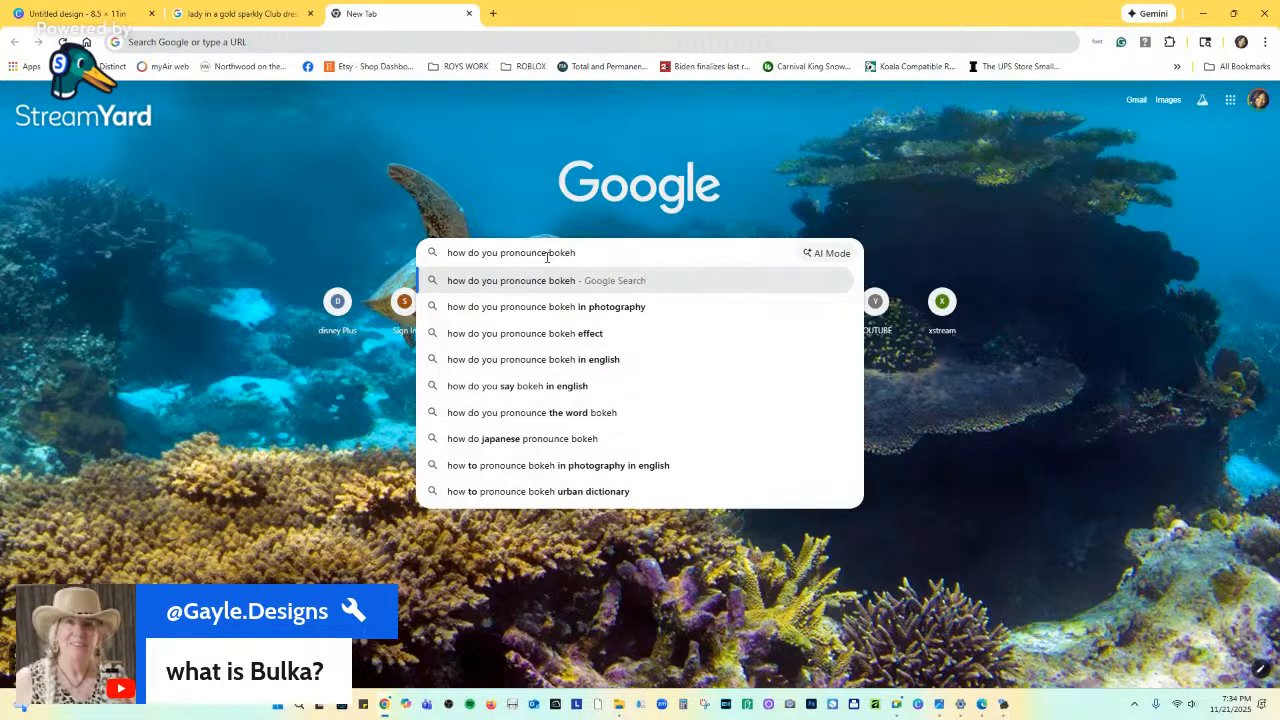
{"action": "key", "text": "Return"}
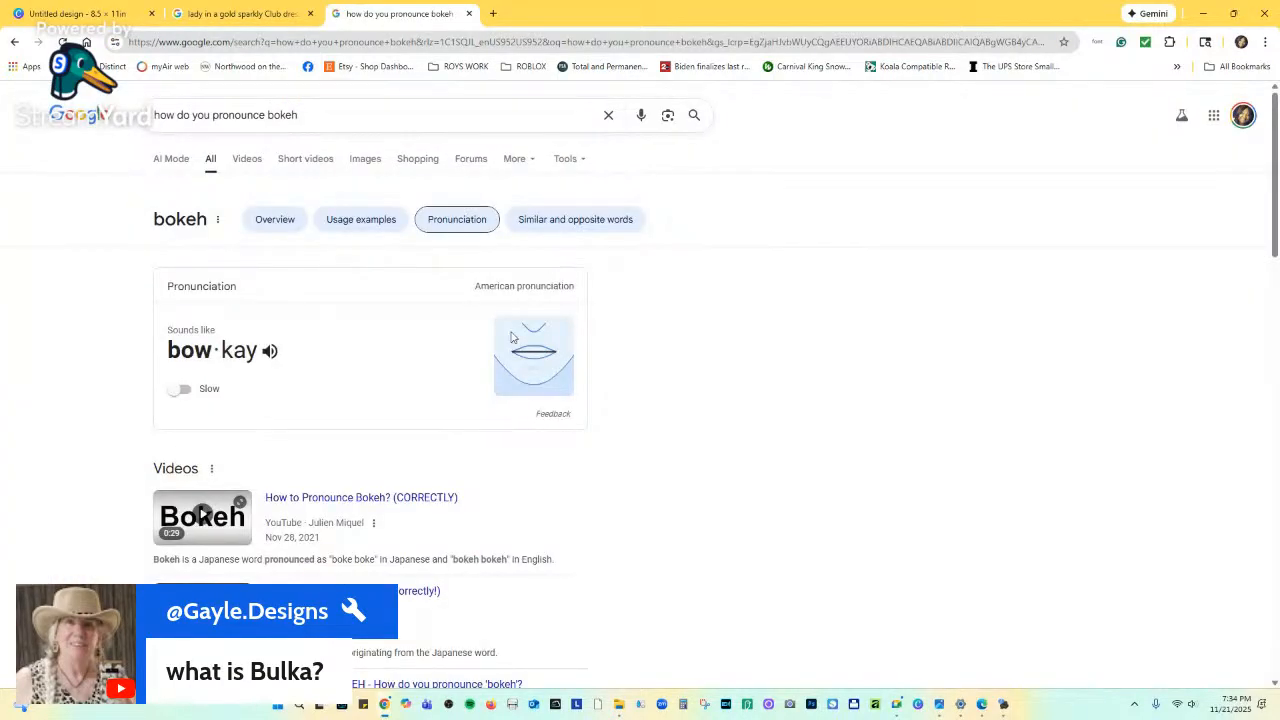
Play the bokeh pronunciation slowly, then go back to the gold club dress image results.
{"action": "left_click", "coordinate": [186, 391]}
{"action": "left_click", "coordinate": [269, 352]}
{"action": "left_click", "coordinate": [215, 14]}
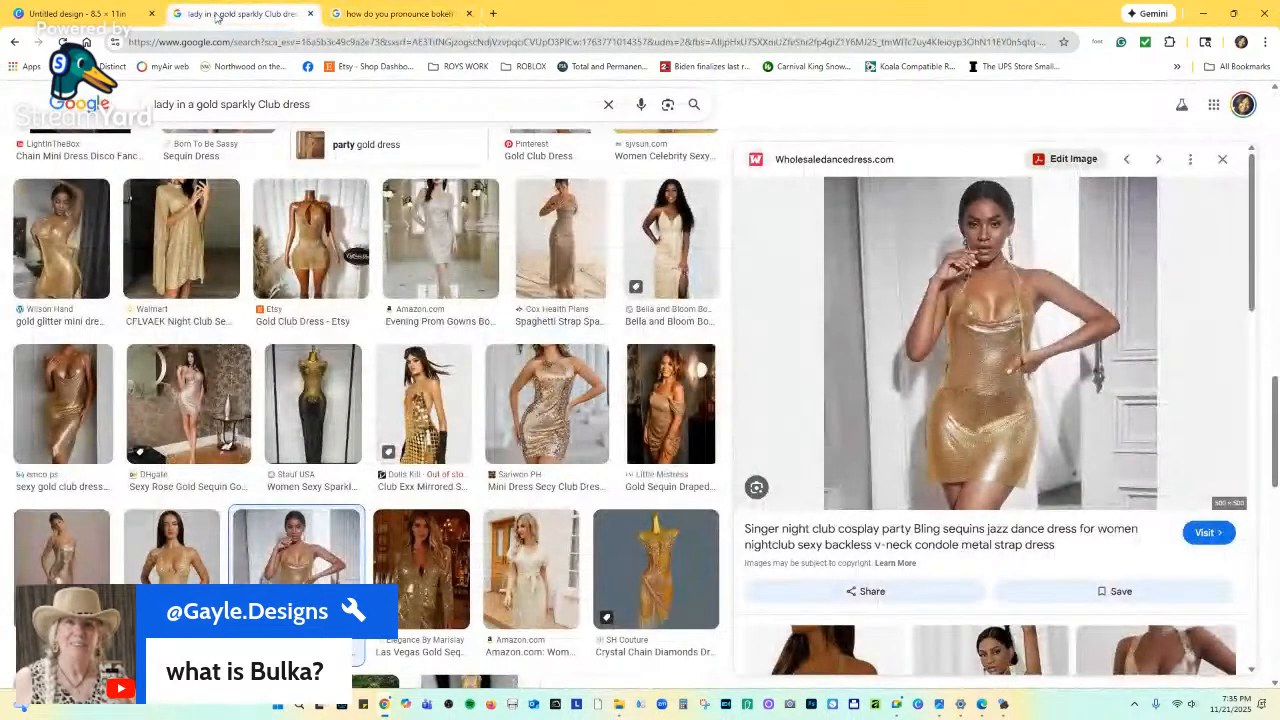
Back in Canva, zoom to 135% and fine-tune the bokeh overlay's top-left corner position.
{"action": "left_click", "coordinate": [80, 13]}
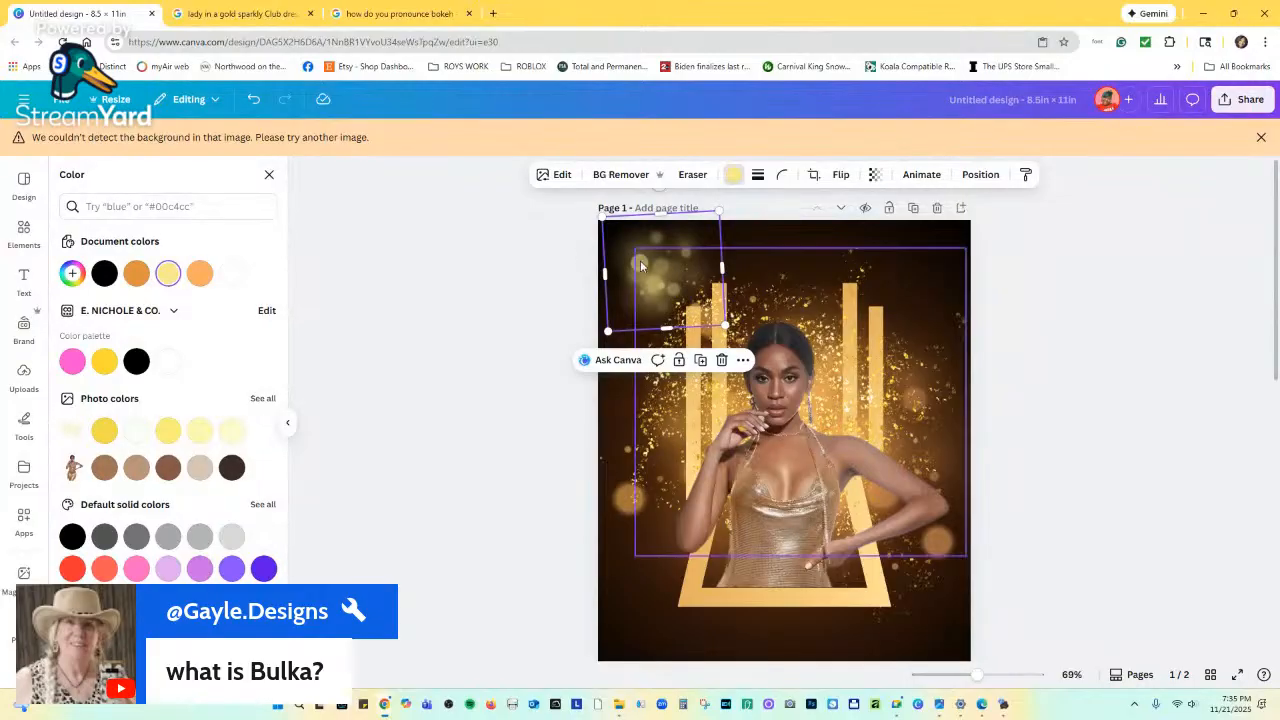
{"action": "mouse_move", "coordinate": [634, 262]}
{"action": "left_mouse_down"}
{"action": "mouse_move", "coordinate": [618, 265]}
{"action": "mouse_move", "coordinate": [634, 263]}
{"action": "left_mouse_up"}
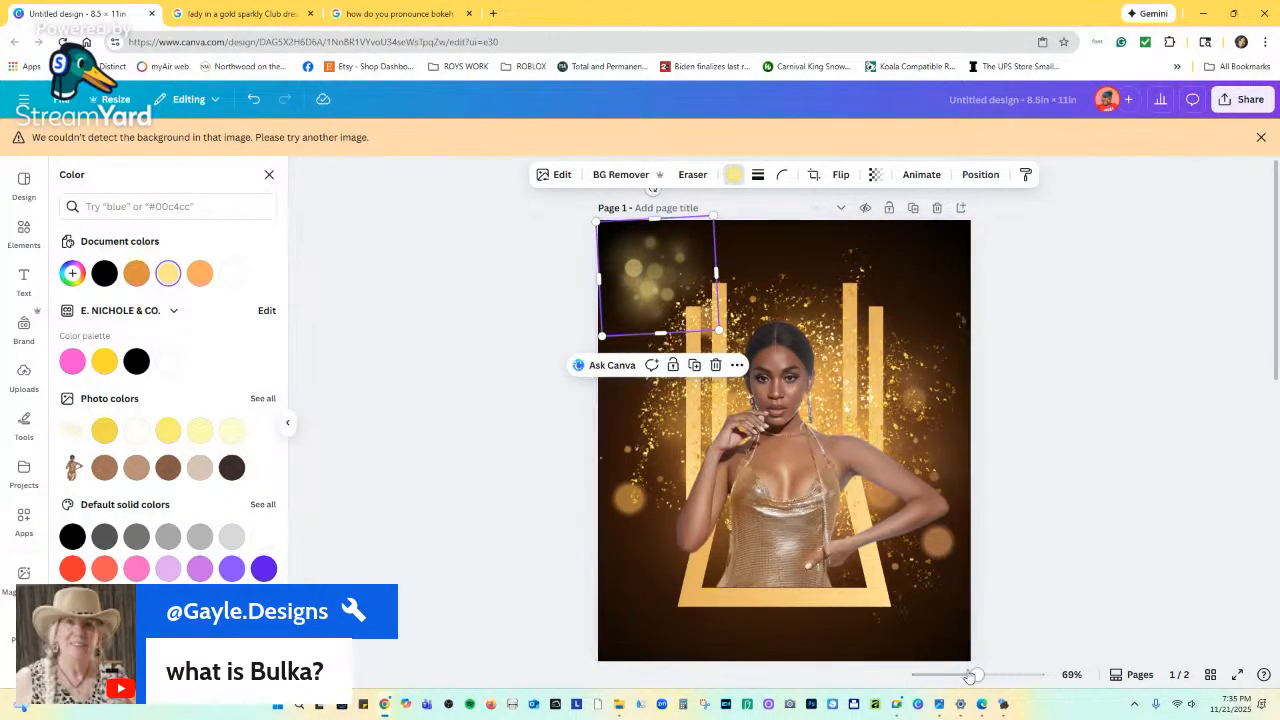
{"action": "left_click_drag", "start_coordinate": [976, 675], "coordinate": [998, 675]}
{"action": "scroll", "coordinate": [751, 481], "scroll_direction": "up", "scroll_amount": 3}
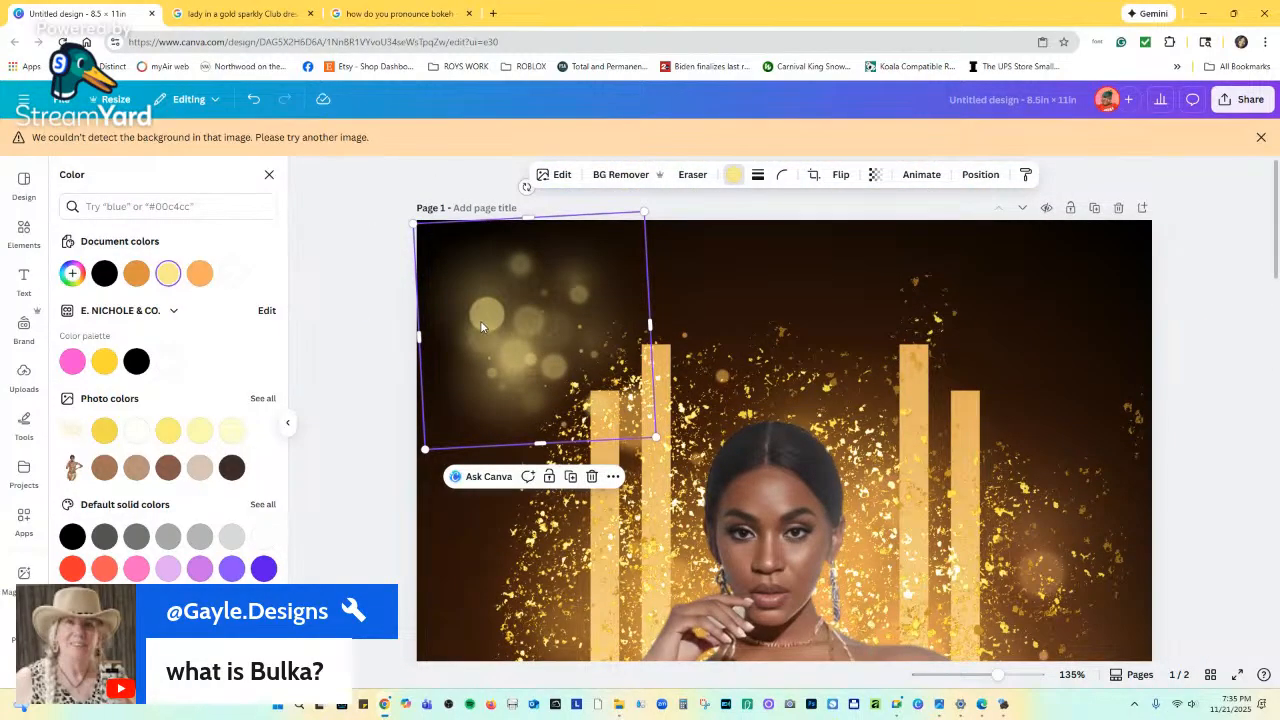
{"action": "mouse_move", "coordinate": [480, 325]}
{"action": "left_mouse_down"}
{"action": "mouse_move", "coordinate": [519, 327]}
{"action": "mouse_move", "coordinate": [506, 319]}
{"action": "mouse_move", "coordinate": [481, 346]}
{"action": "left_mouse_up"}
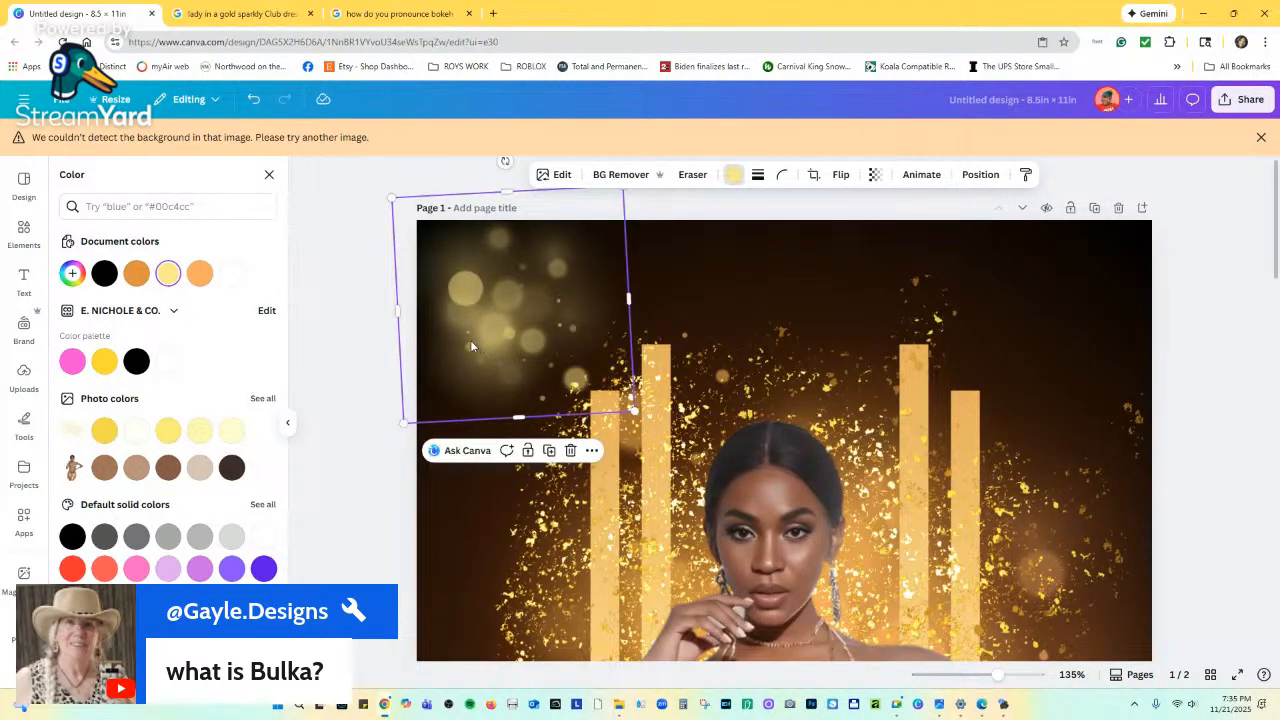
{"action": "scroll", "coordinate": [445, 360], "scroll_direction": "down", "scroll_amount": 4}
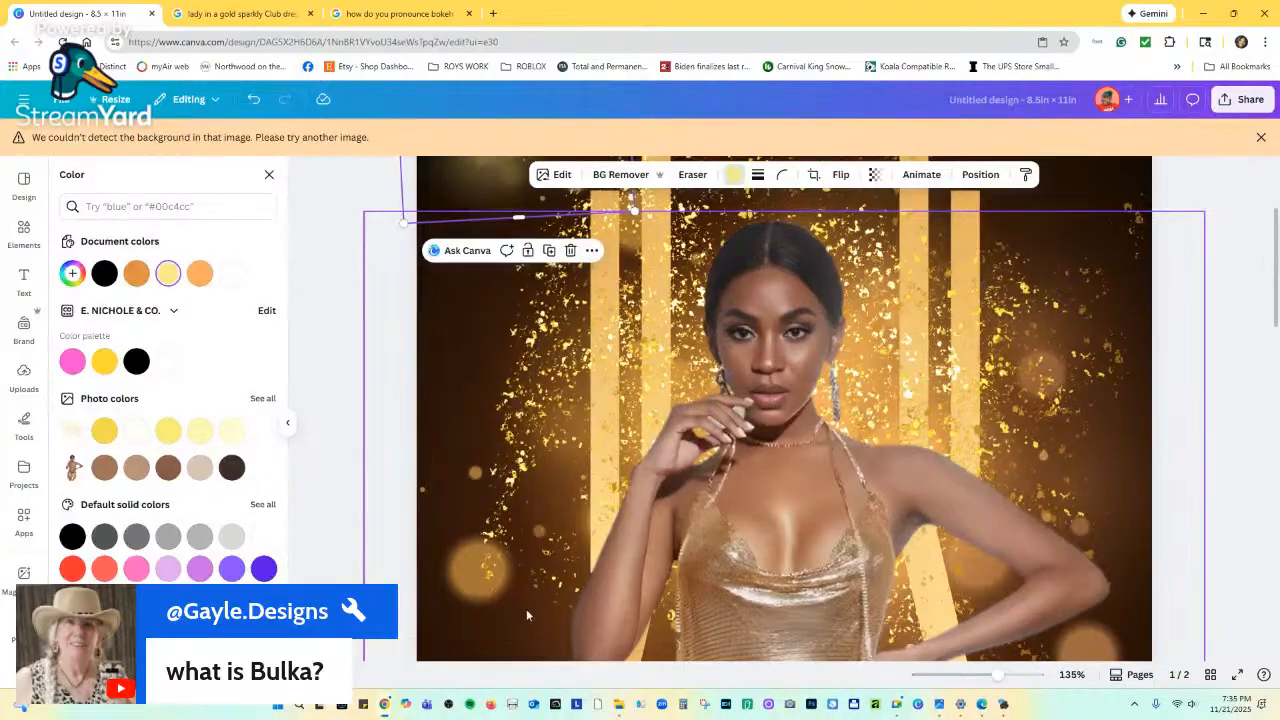
{"action": "scroll", "coordinate": [705, 528], "scroll_direction": "down", "scroll_amount": 10}
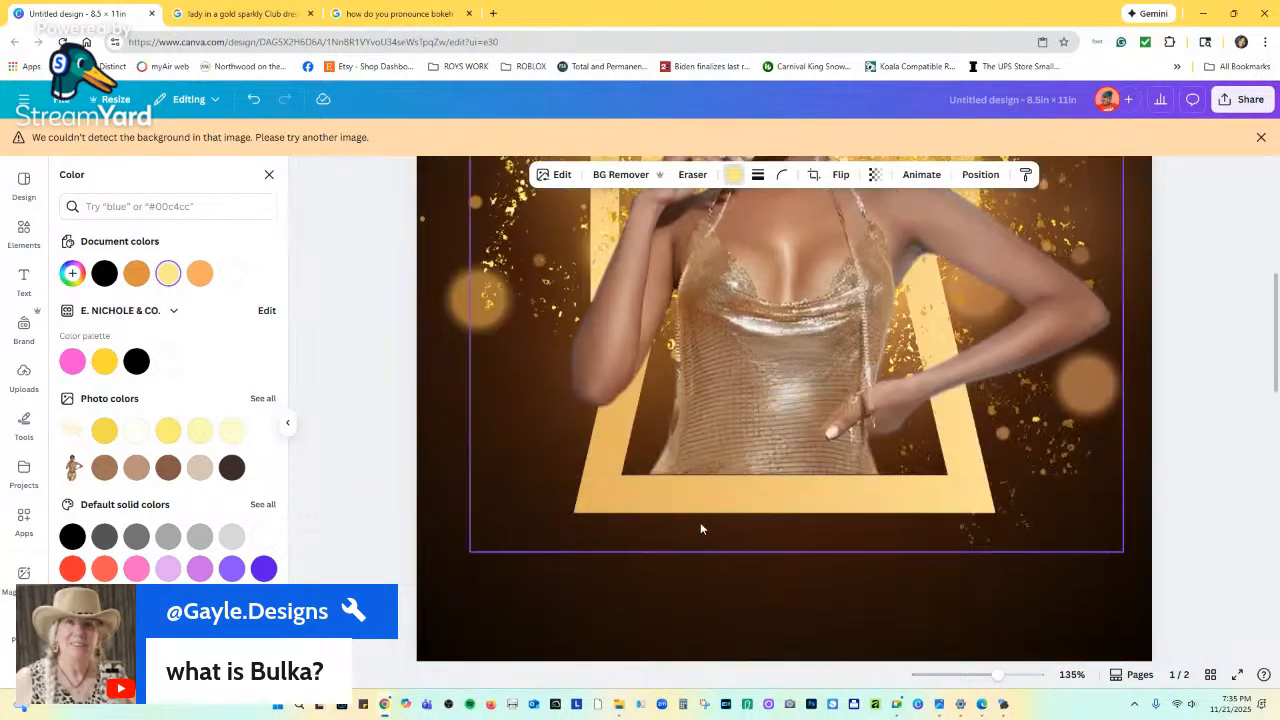
{"action": "scroll", "coordinate": [597, 527], "scroll_direction": "down", "scroll_amount": 2}
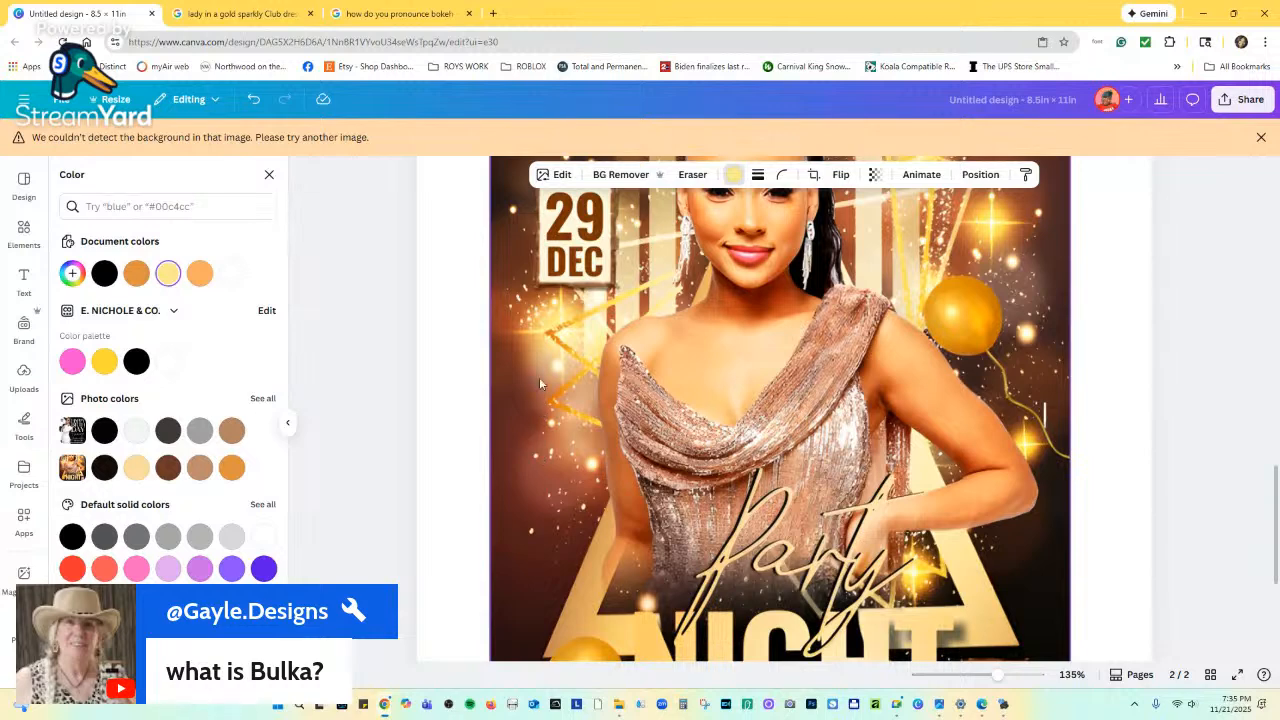
{"action": "scroll", "coordinate": [930, 291], "scroll_direction": "up", "scroll_amount": 2}
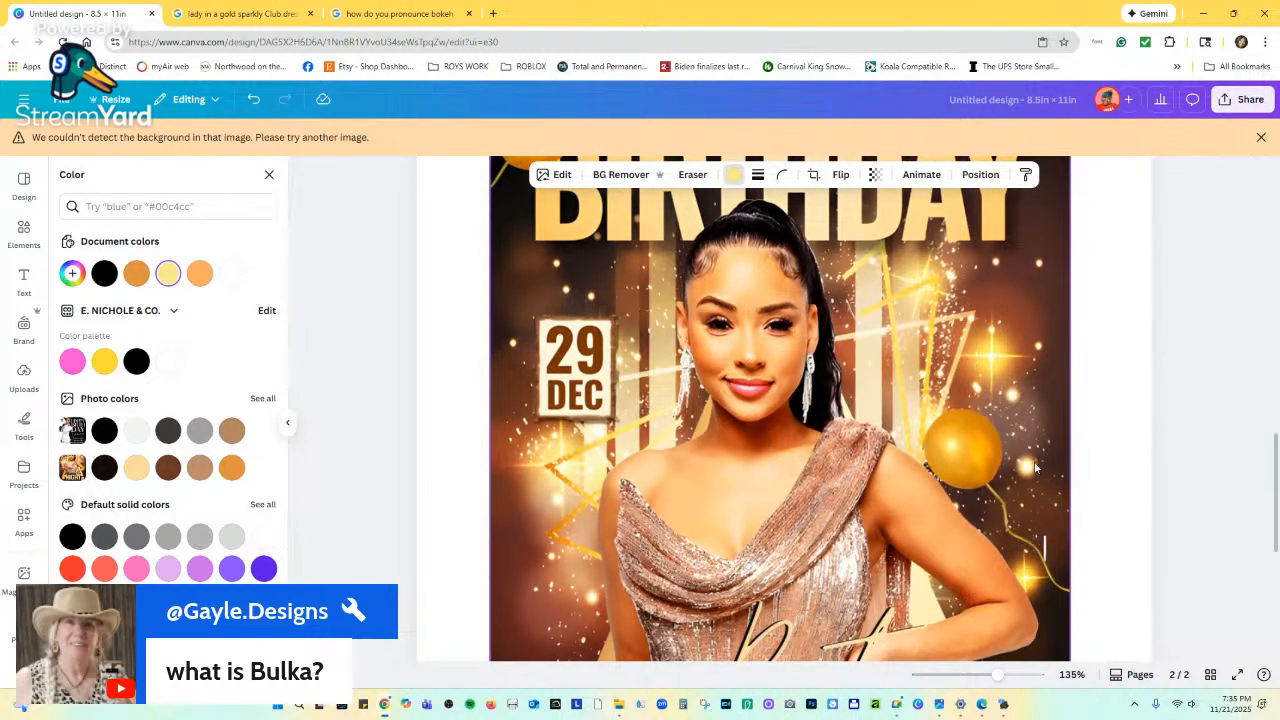
{"action": "scroll", "coordinate": [713, 403], "scroll_direction": "up", "scroll_amount": 2}
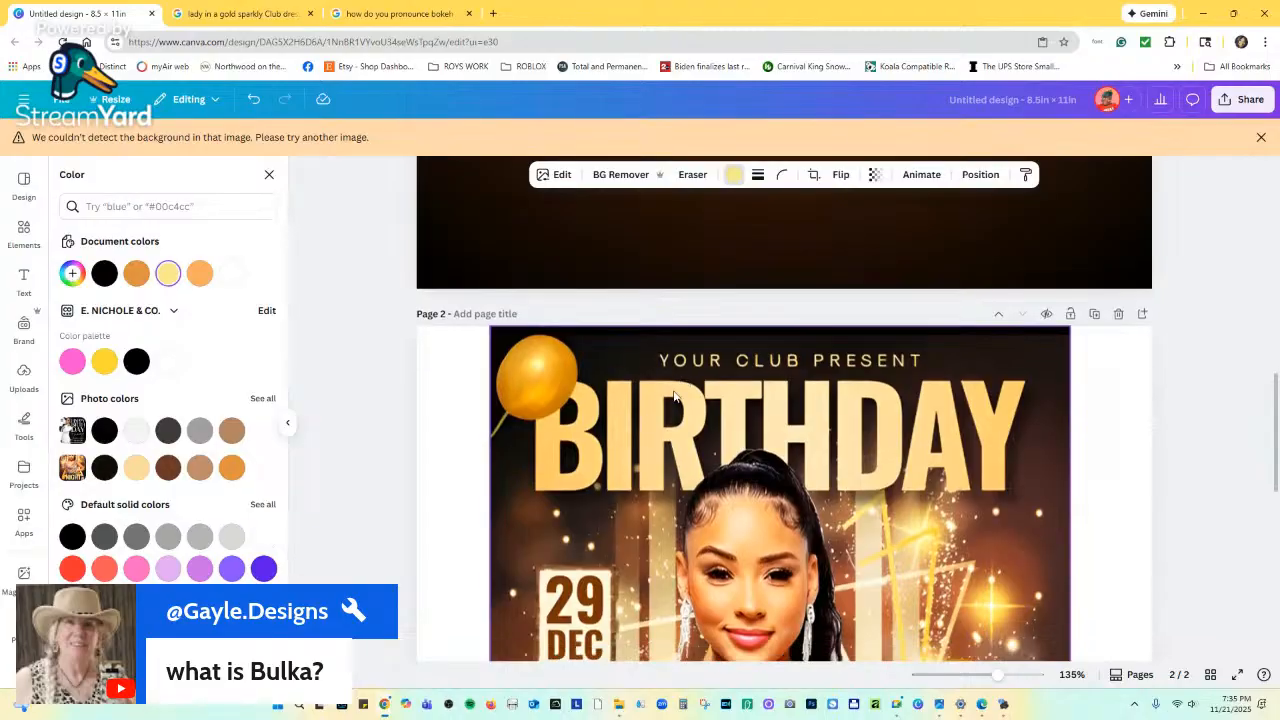
{"action": "scroll", "coordinate": [948, 368], "scroll_direction": "down", "scroll_amount": 2}
{"action": "scroll", "coordinate": [955, 364], "scroll_direction": "down", "scroll_amount": 1}
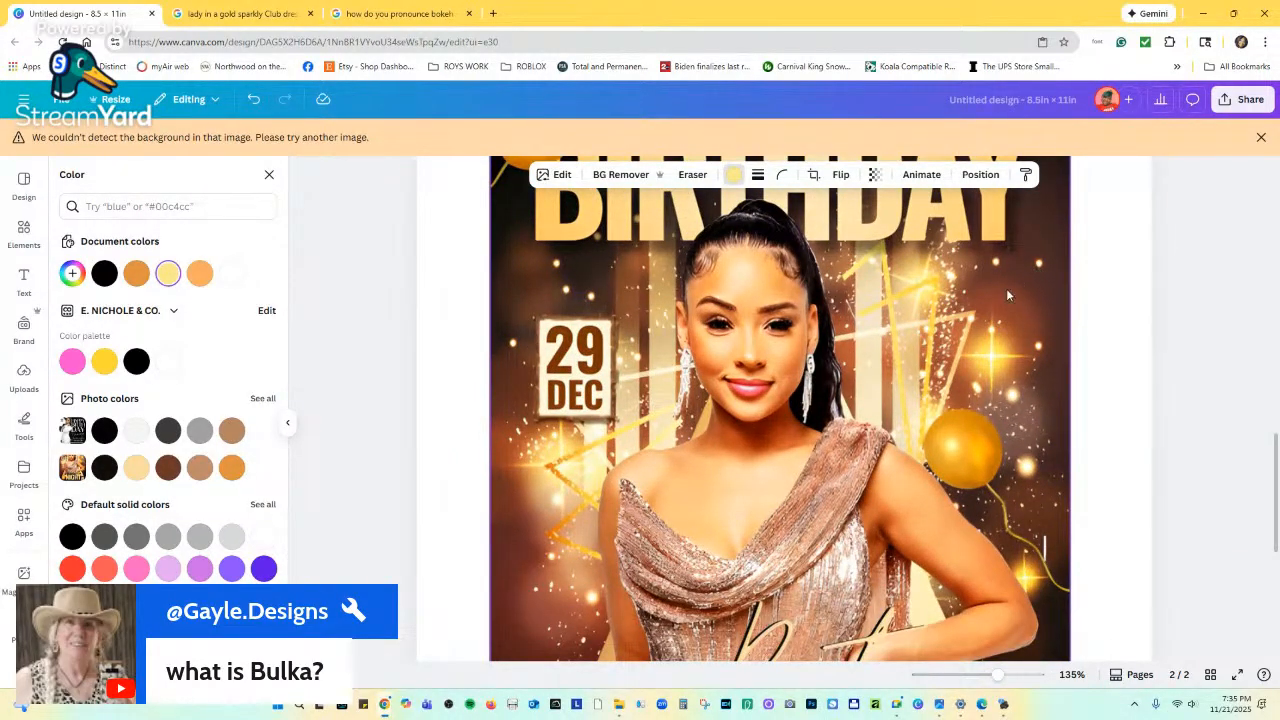
{"action": "scroll", "coordinate": [847, 385], "scroll_direction": "up", "scroll_amount": 10}
{"action": "scroll", "coordinate": [796, 363], "scroll_direction": "up", "scroll_amount": 4}
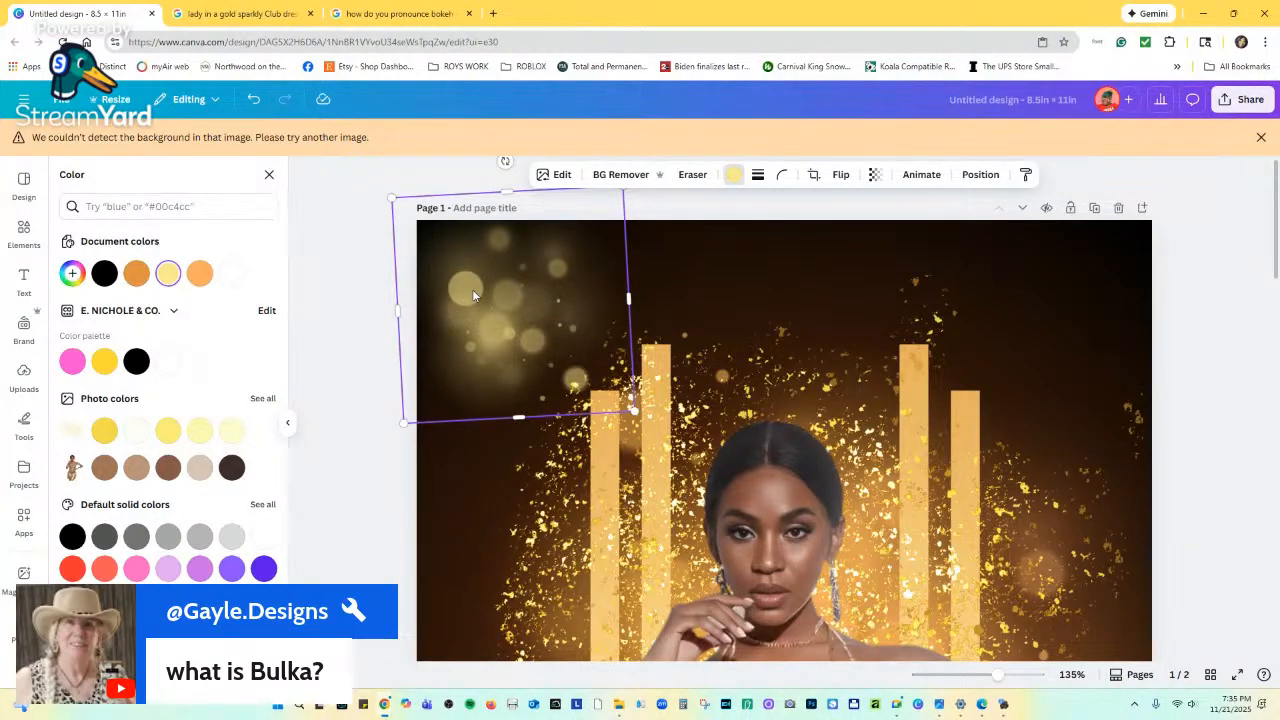
Duplicate the top-left bokeh overlay for more glow and search Elements for circles.
{"action": "mouse_move", "coordinate": [470, 292]}
{"action": "left_mouse_down"}
{"action": "mouse_move", "coordinate": [484, 287]}
{"action": "mouse_move", "coordinate": [469, 289]}
{"action": "left_mouse_up"}
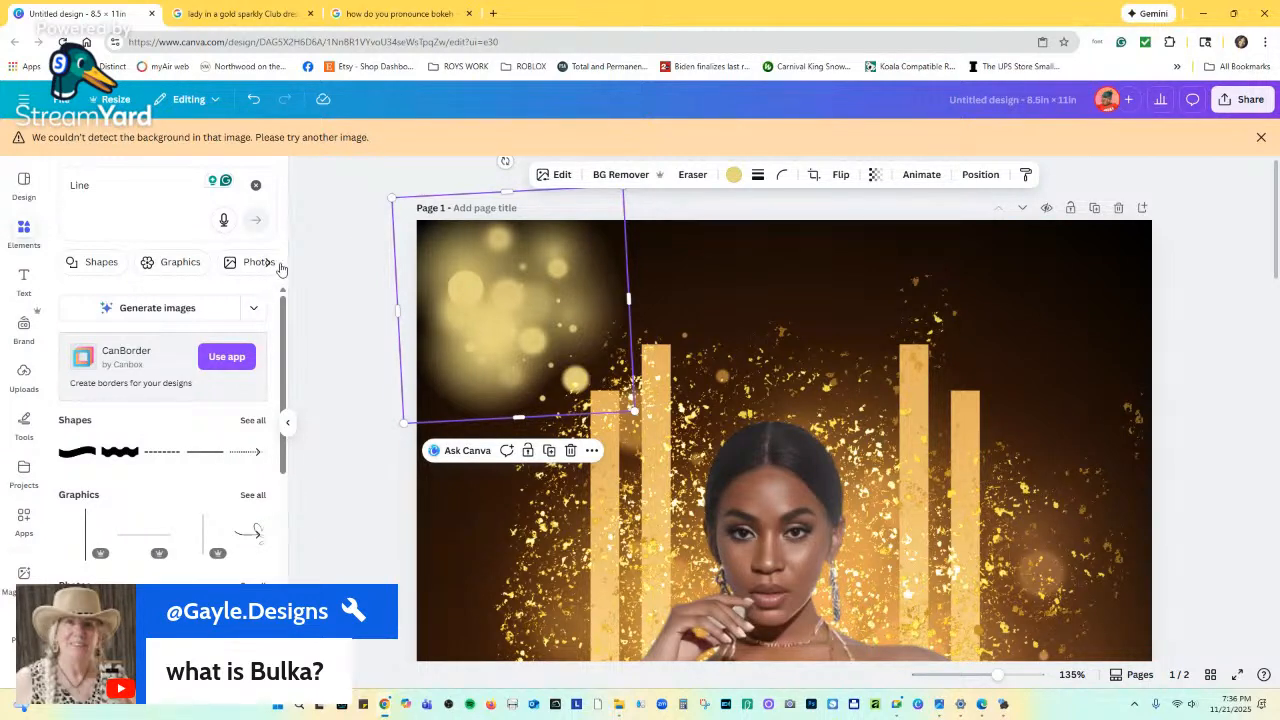
{"action": "left_click", "coordinate": [103, 264]}
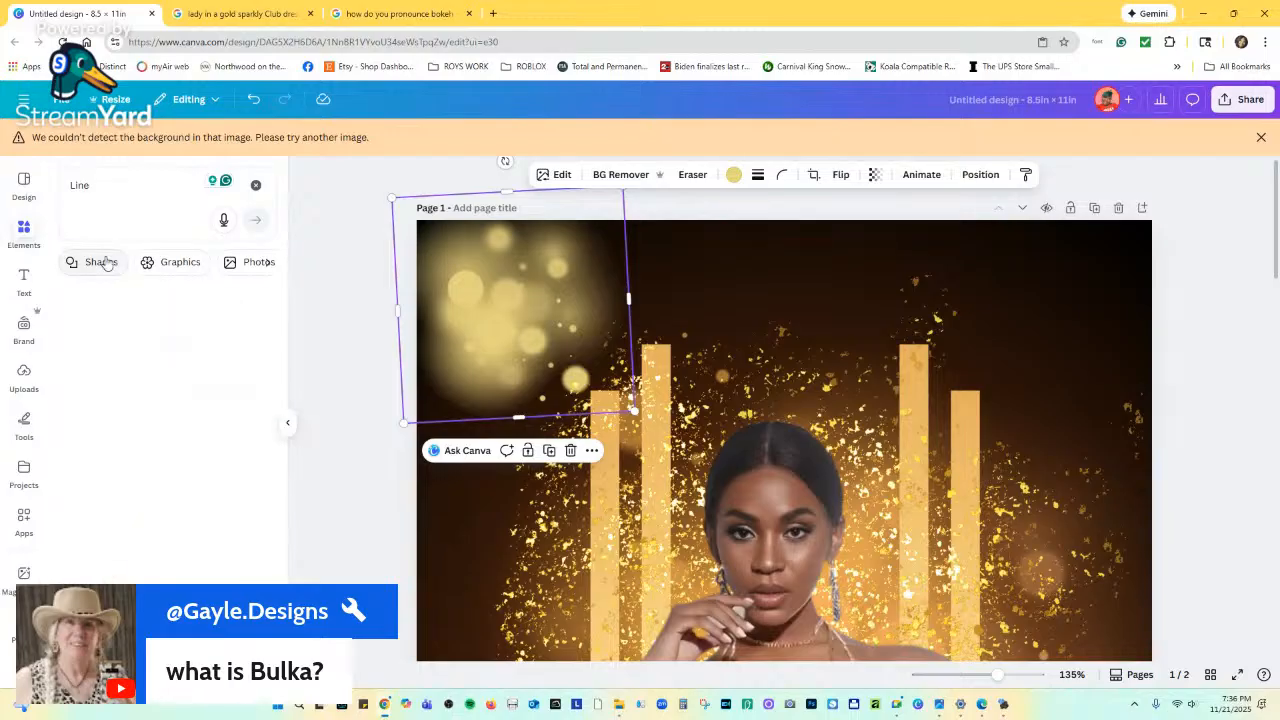
{"action": "left_click", "coordinate": [255, 186]}
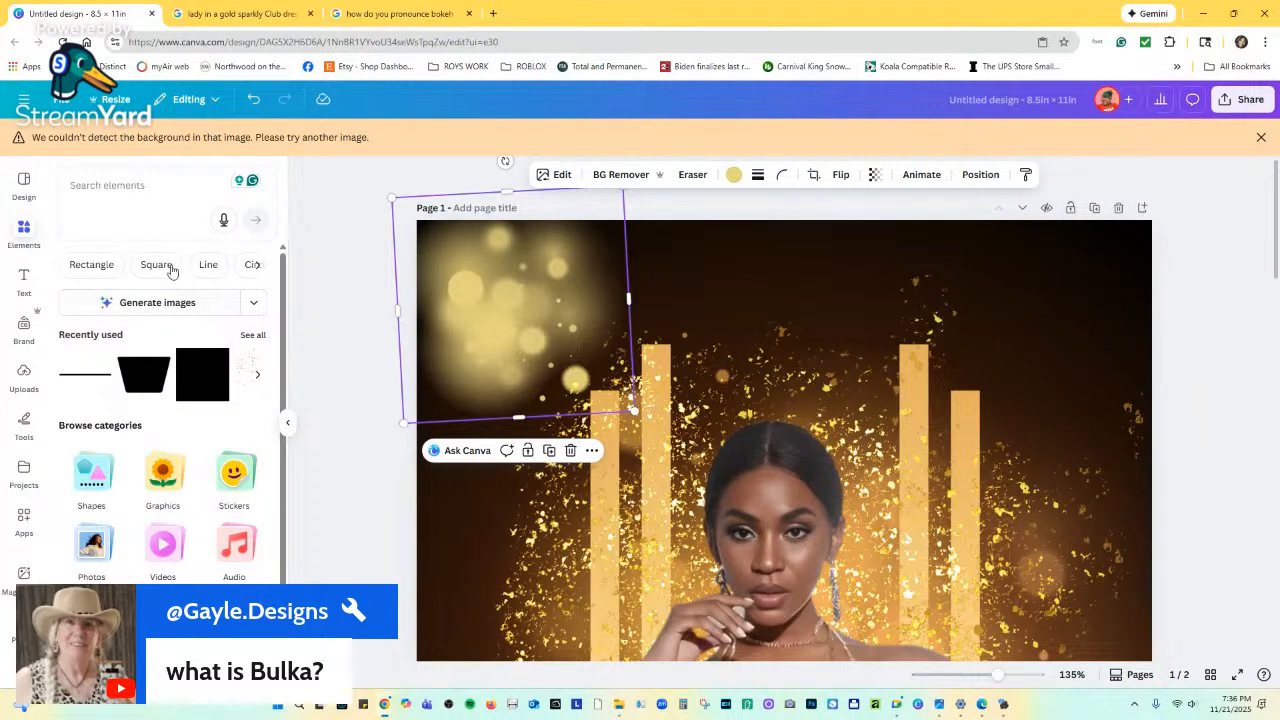
{"action": "left_click", "coordinate": [250, 267]}
{"action": "left_click", "coordinate": [91, 273]}
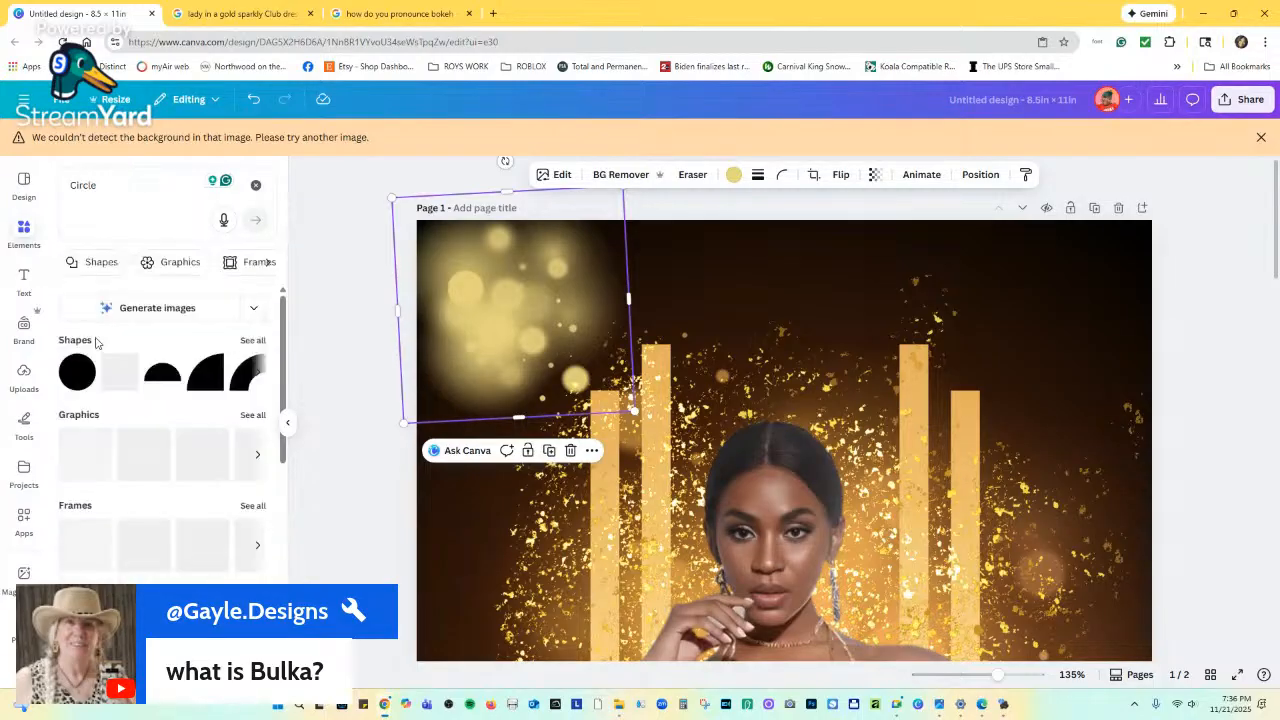
Add a yellow circle and shrink it to a small dot on page 1's left side.
{"action": "left_click", "coordinate": [76, 382]}
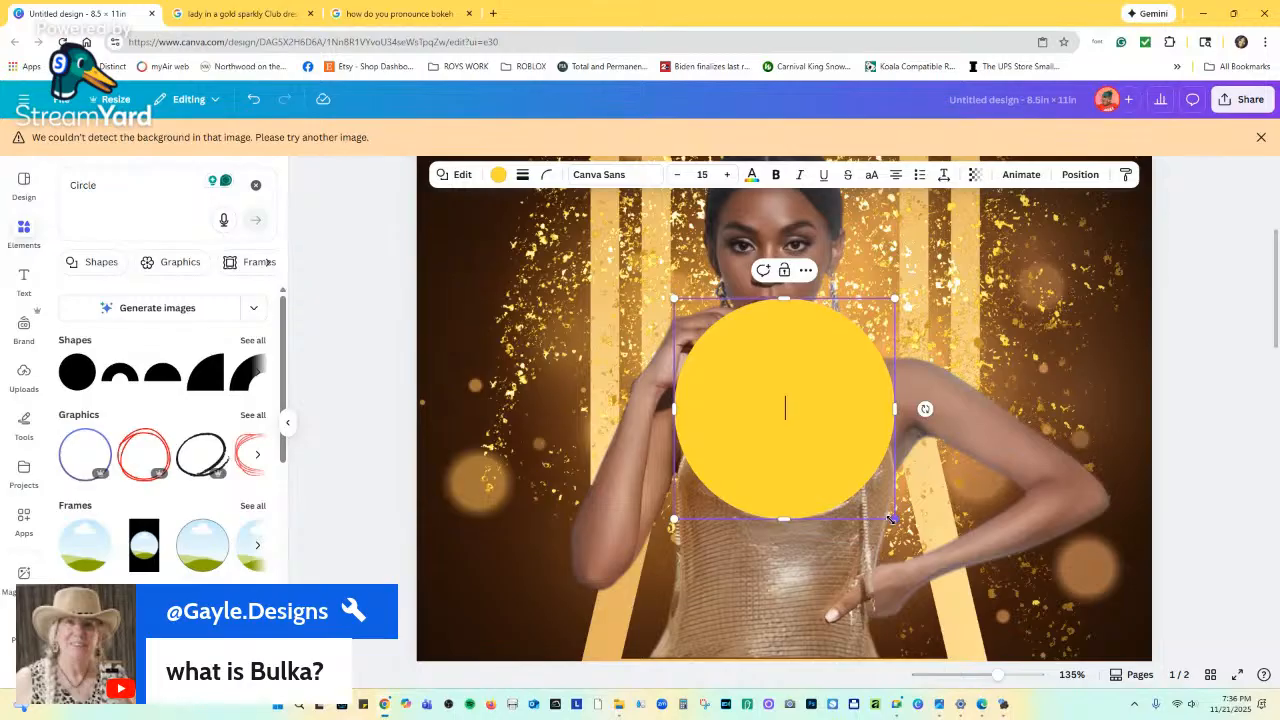
{"action": "left_click_drag", "start_coordinate": [894, 518], "coordinate": [475, 258]}
{"action": "scroll", "coordinate": [510, 347], "scroll_direction": "up", "scroll_amount": 5}
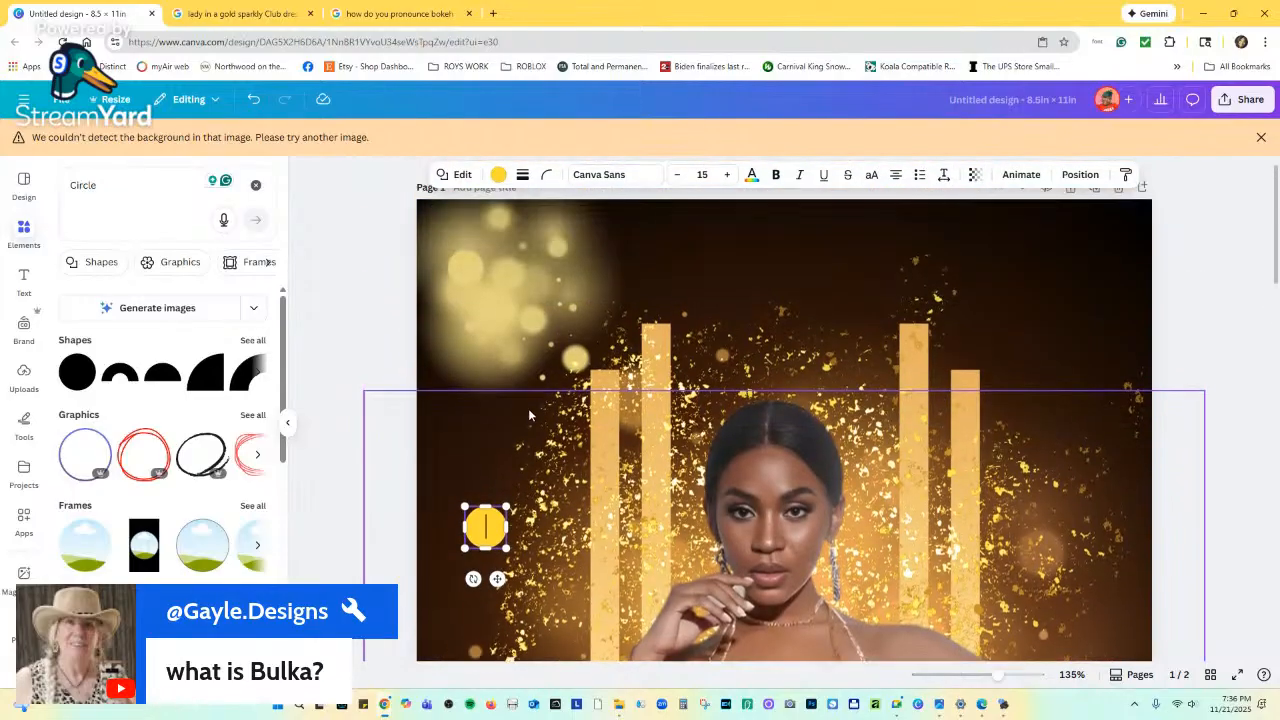
{"action": "left_click", "coordinate": [478, 522]}
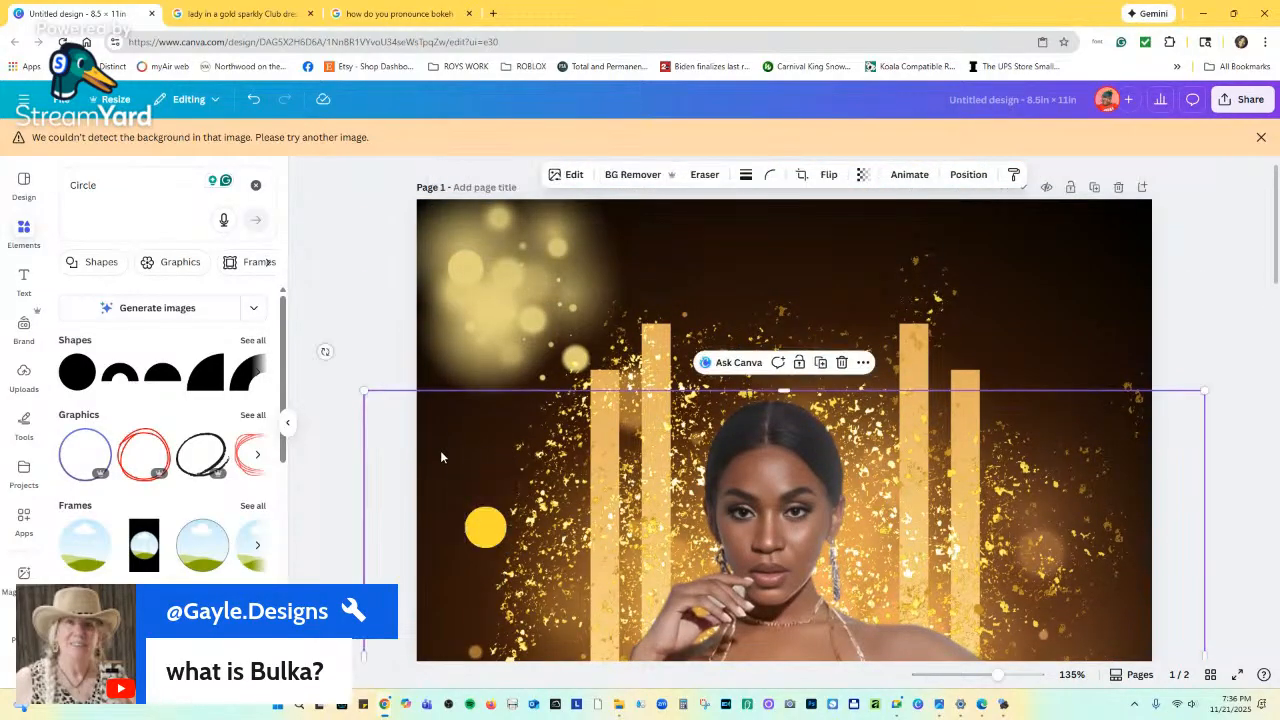
Move the yellow circle up beside the woman and partly fade it.
{"action": "left_click_drag", "start_coordinate": [480, 520], "coordinate": [459, 459]}
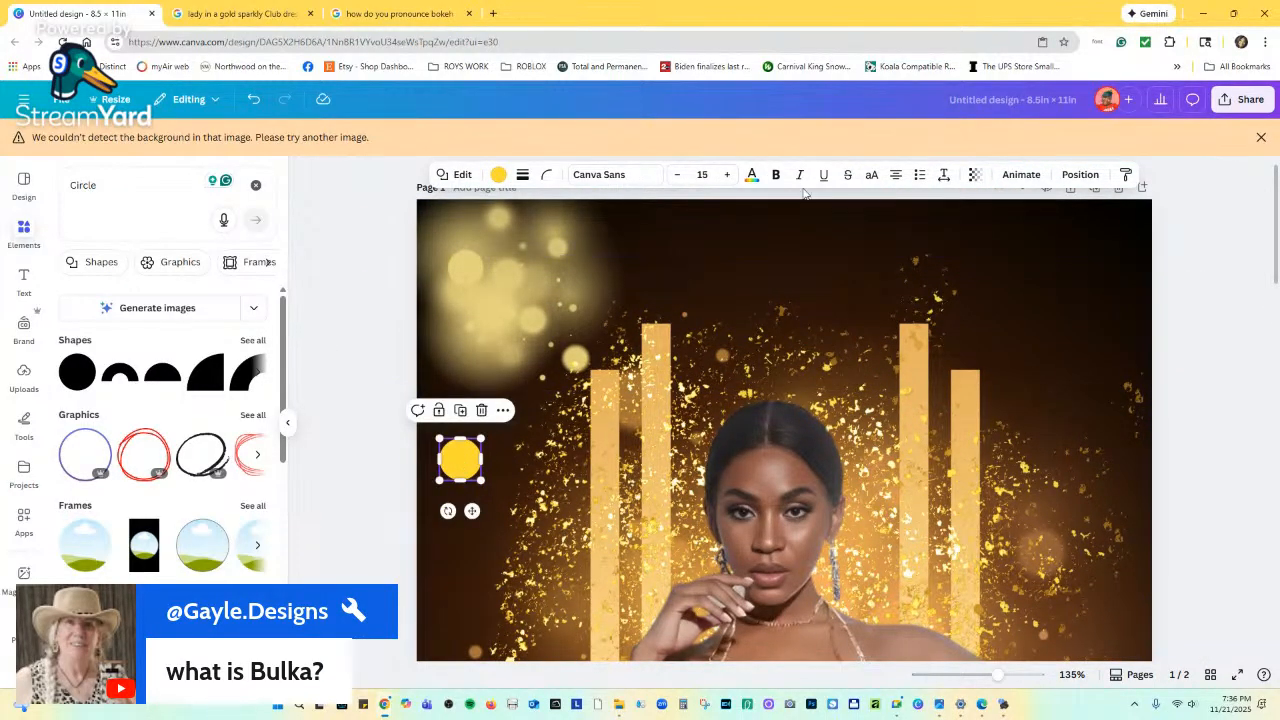
{"action": "left_click", "coordinate": [975, 176]}
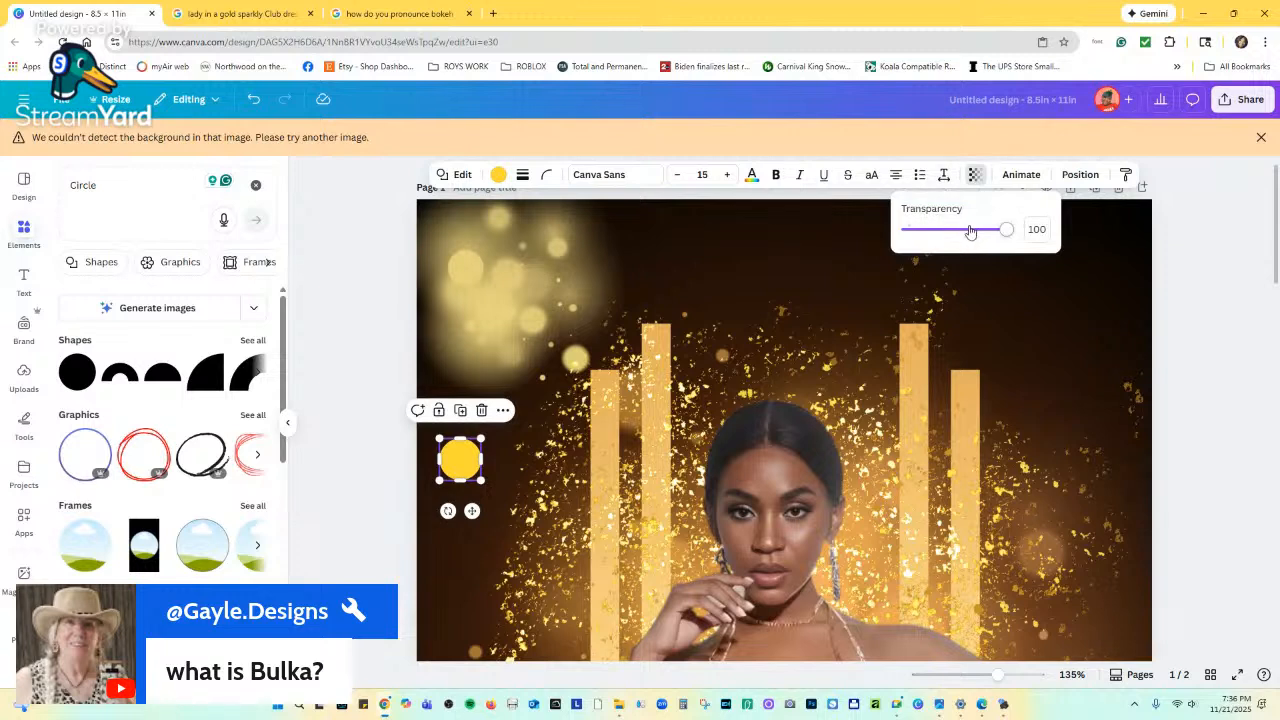
{"action": "left_click_drag", "start_coordinate": [968, 230], "coordinate": [979, 230]}
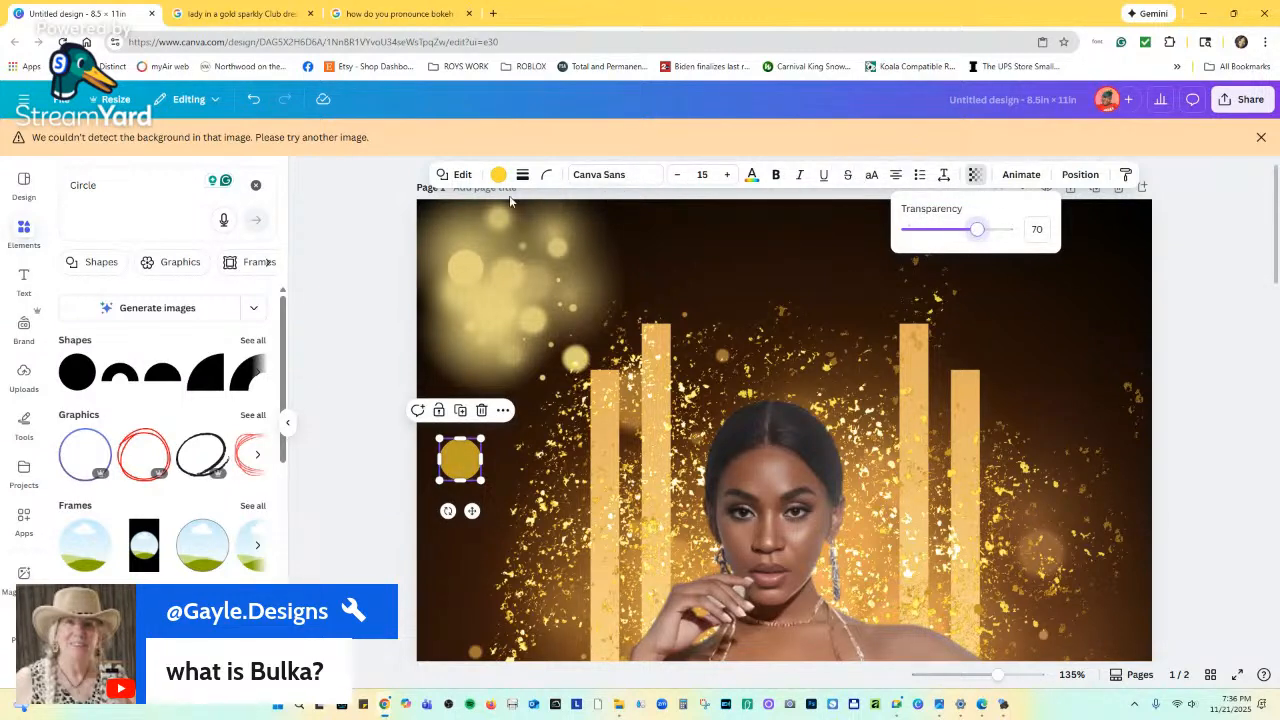
Change the small circle's colour to orange-gold.
{"action": "left_click", "coordinate": [453, 176]}
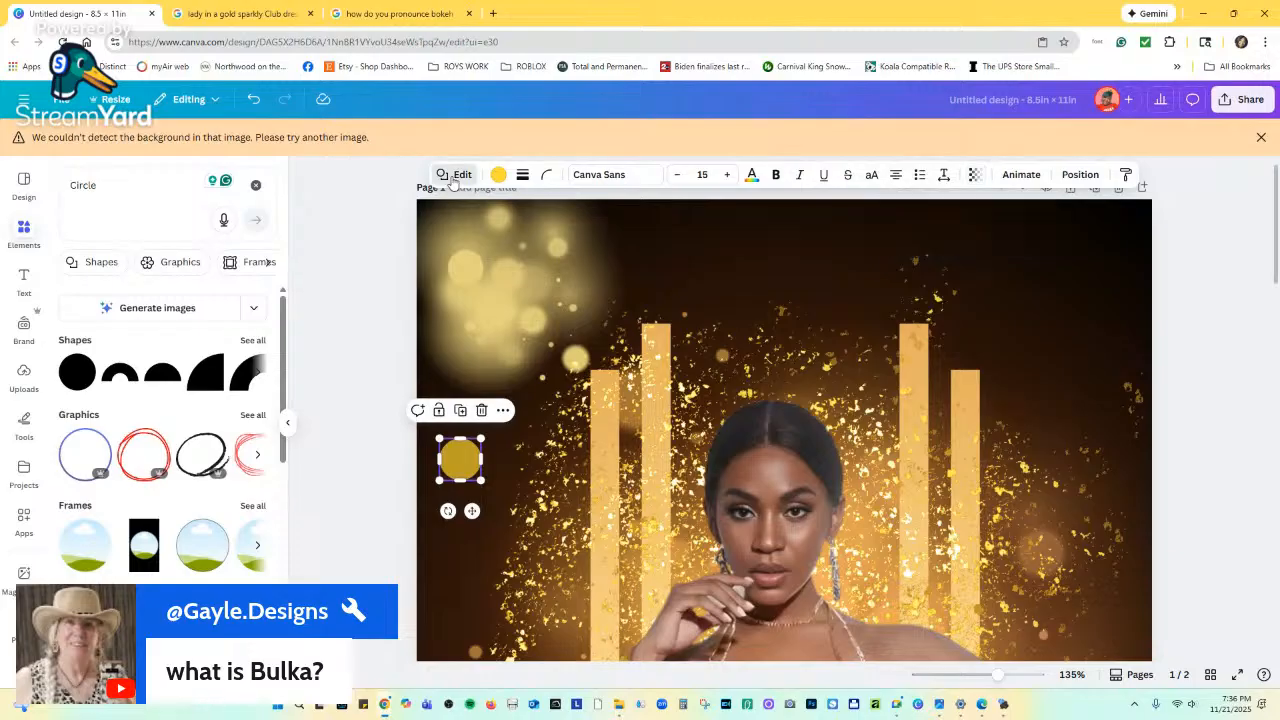
{"action": "scroll", "coordinate": [254, 378], "scroll_direction": "down", "scroll_amount": 2}
{"action": "scroll", "coordinate": [276, 238], "scroll_direction": "up", "scroll_amount": 2}
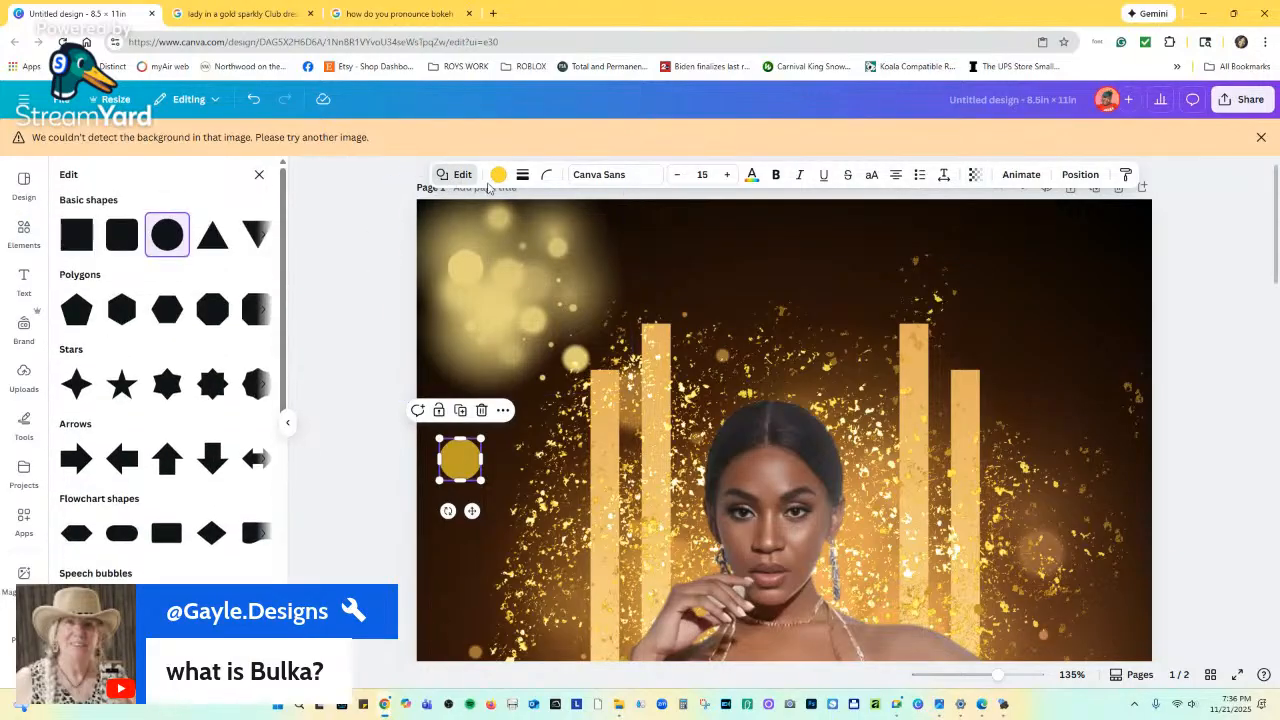
{"action": "left_click", "coordinate": [498, 174]}
{"action": "scroll", "coordinate": [205, 443], "scroll_direction": "down", "scroll_amount": 2}
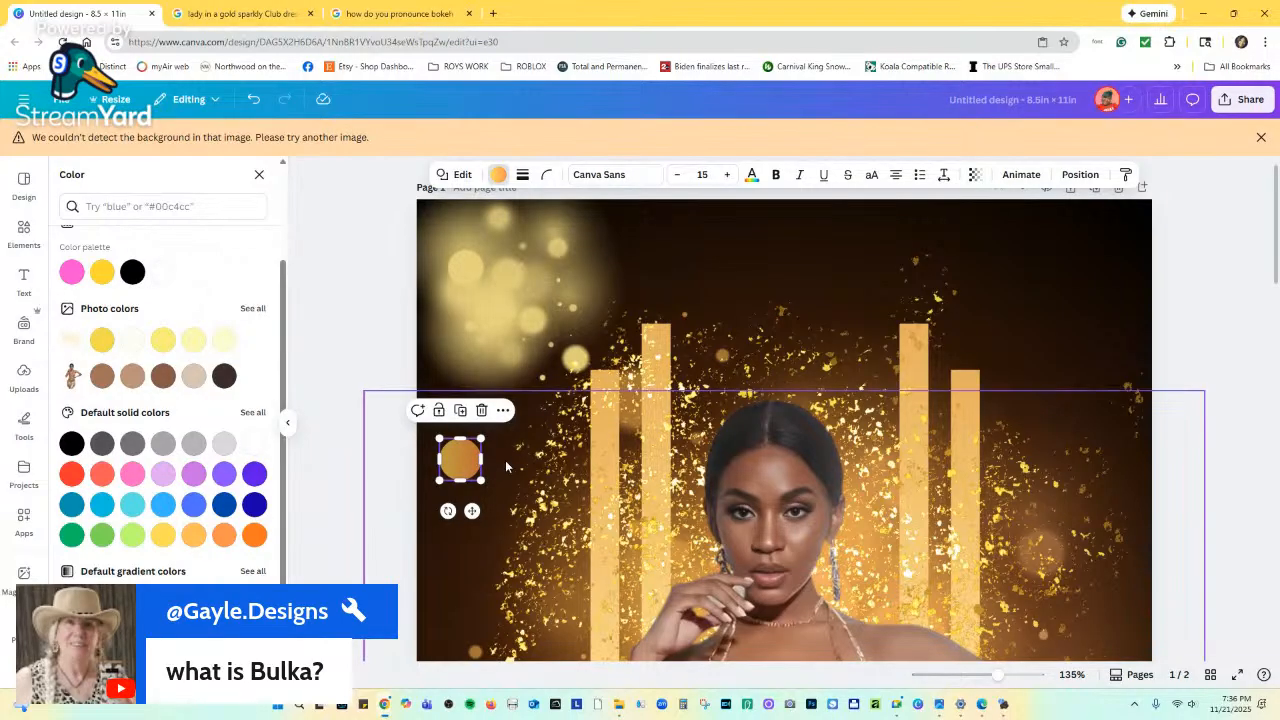
{"action": "scroll", "coordinate": [505, 460], "scroll_direction": "down", "scroll_amount": 1}
{"action": "left_click_drag", "start_coordinate": [469, 398], "coordinate": [555, 488]}
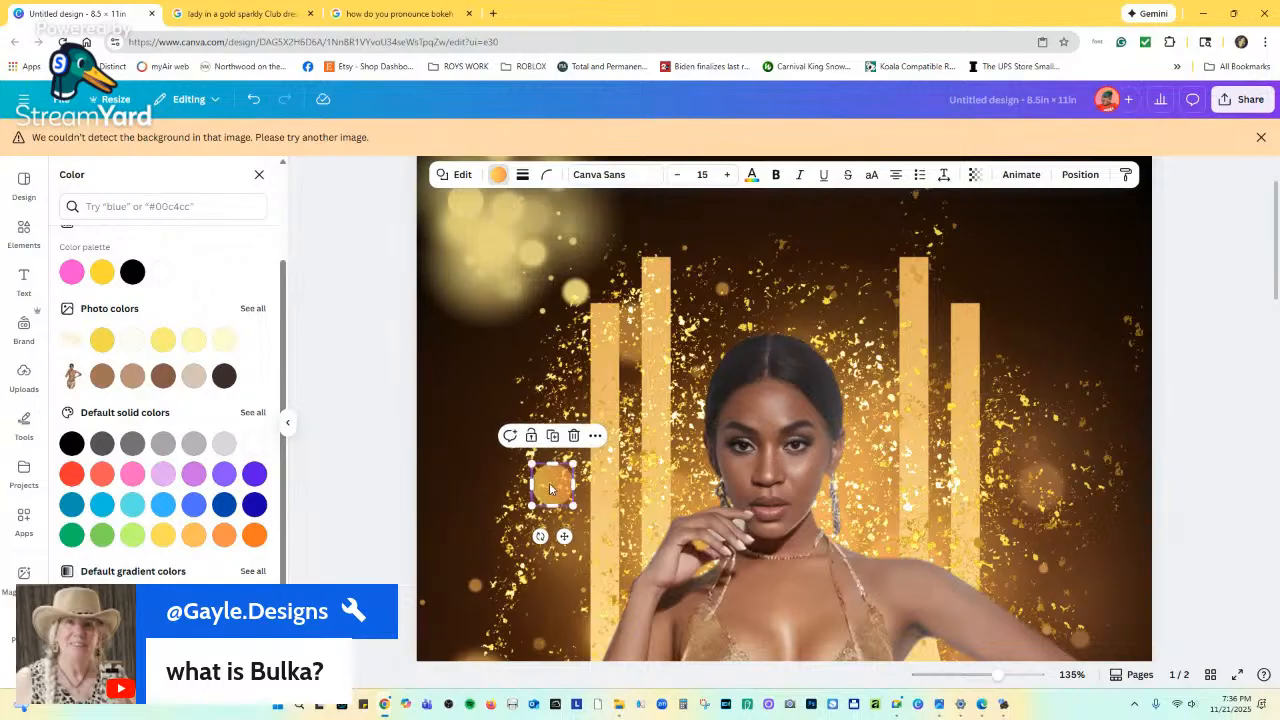
Set the orange circle's transparency to 51 and reselect it.
{"action": "left_click", "coordinate": [981, 175]}
{"action": "left_click_drag", "start_coordinate": [1011, 229], "coordinate": [959, 228]}
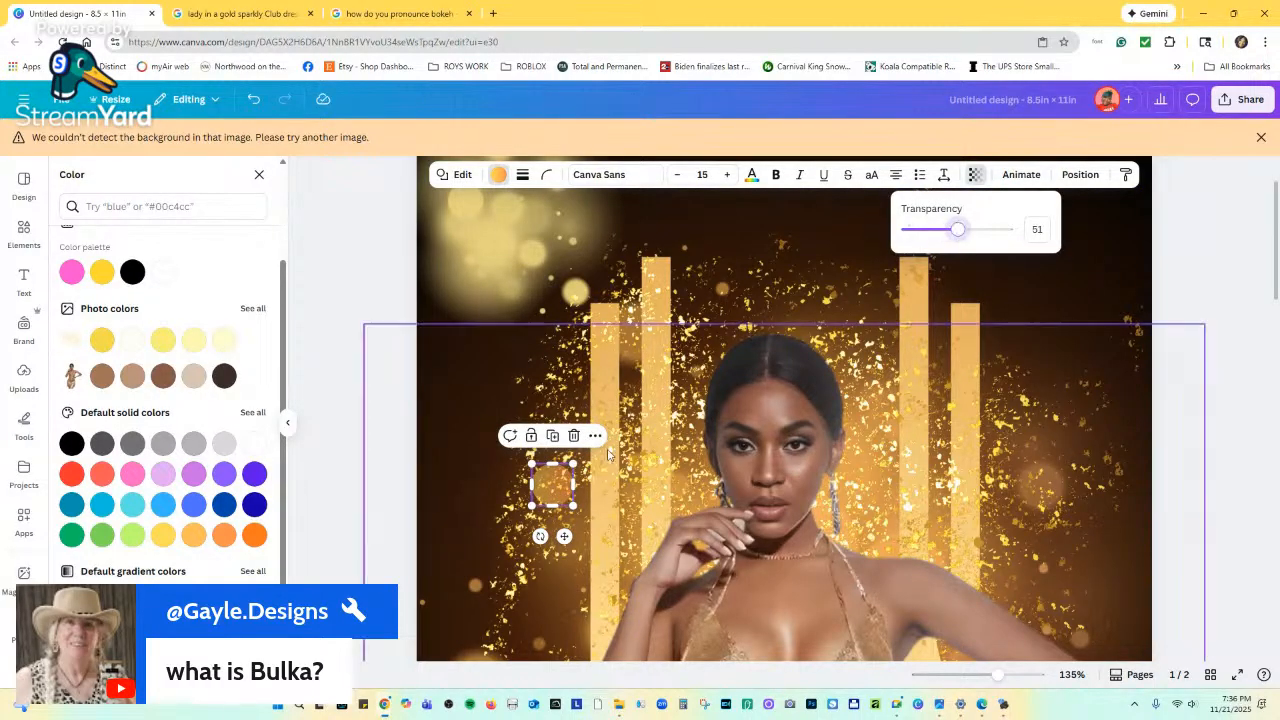
{"action": "left_click", "coordinate": [473, 426]}
{"action": "left_click", "coordinate": [544, 487]}
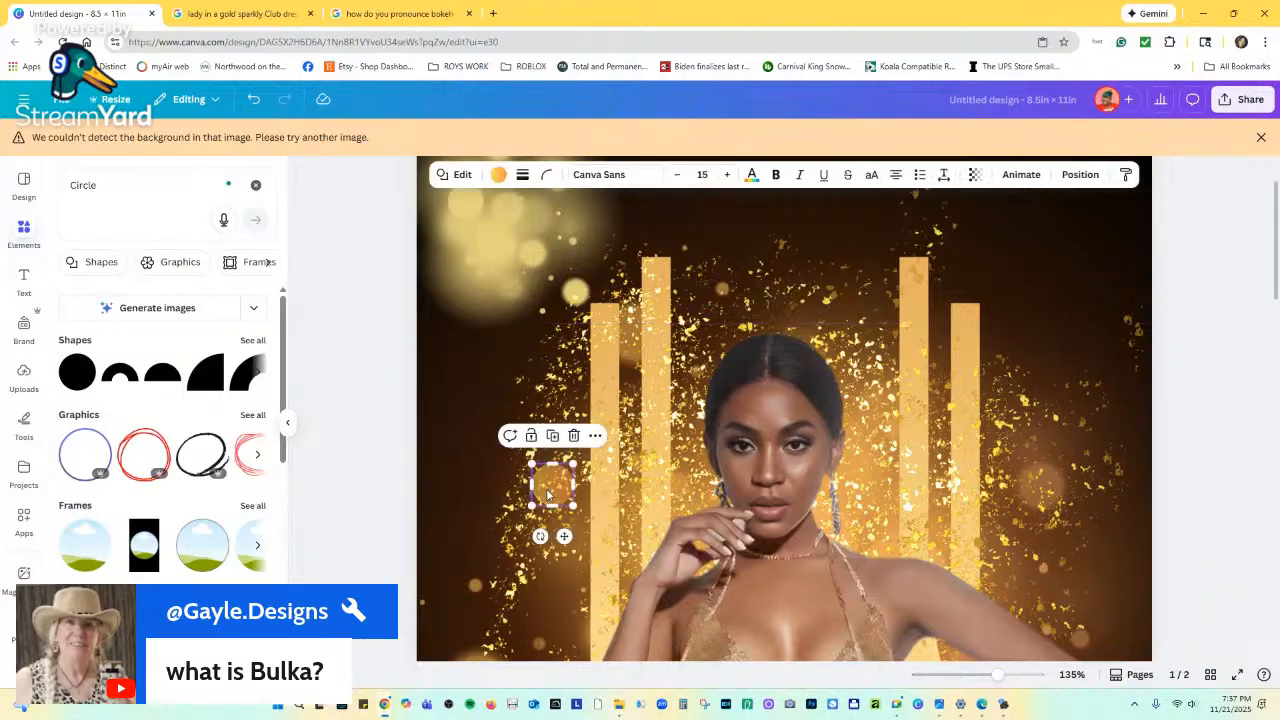
Delete the orange circle and the two duplicate stacked bokeh glows.
{"action": "left_click", "coordinate": [574, 437]}
{"action": "left_click", "coordinate": [499, 234]}
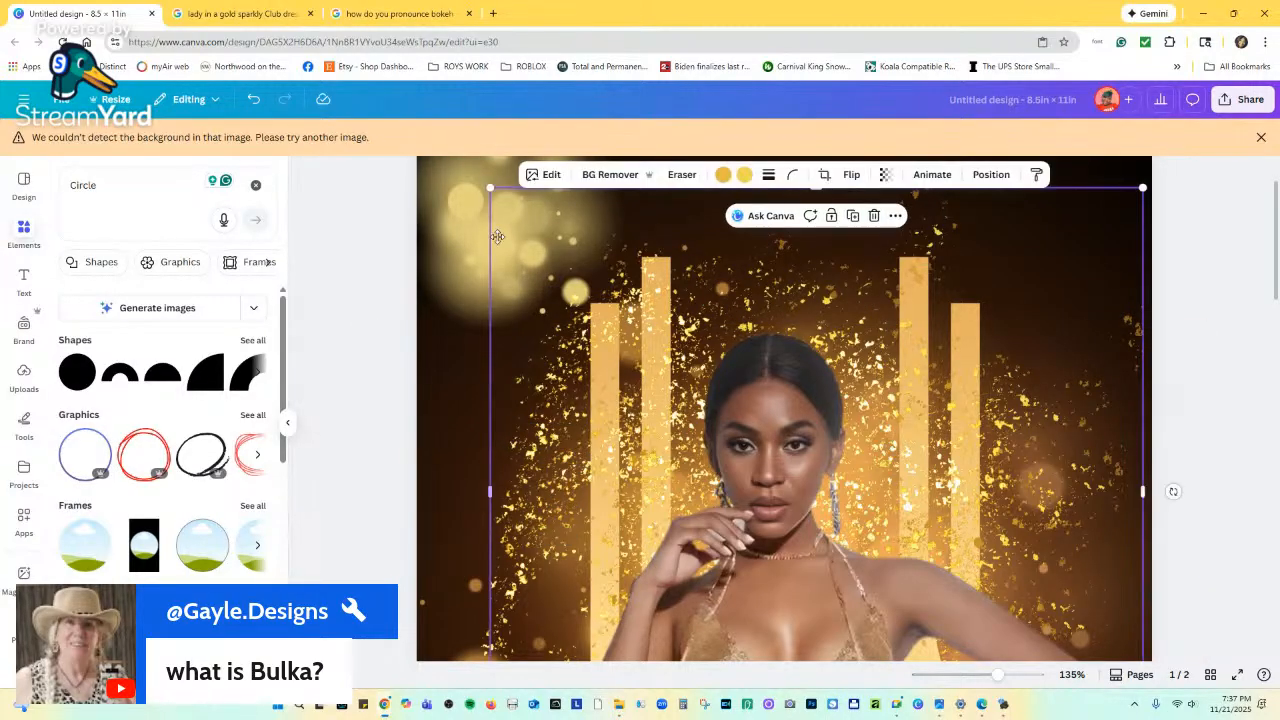
{"action": "left_click", "coordinate": [460, 216]}
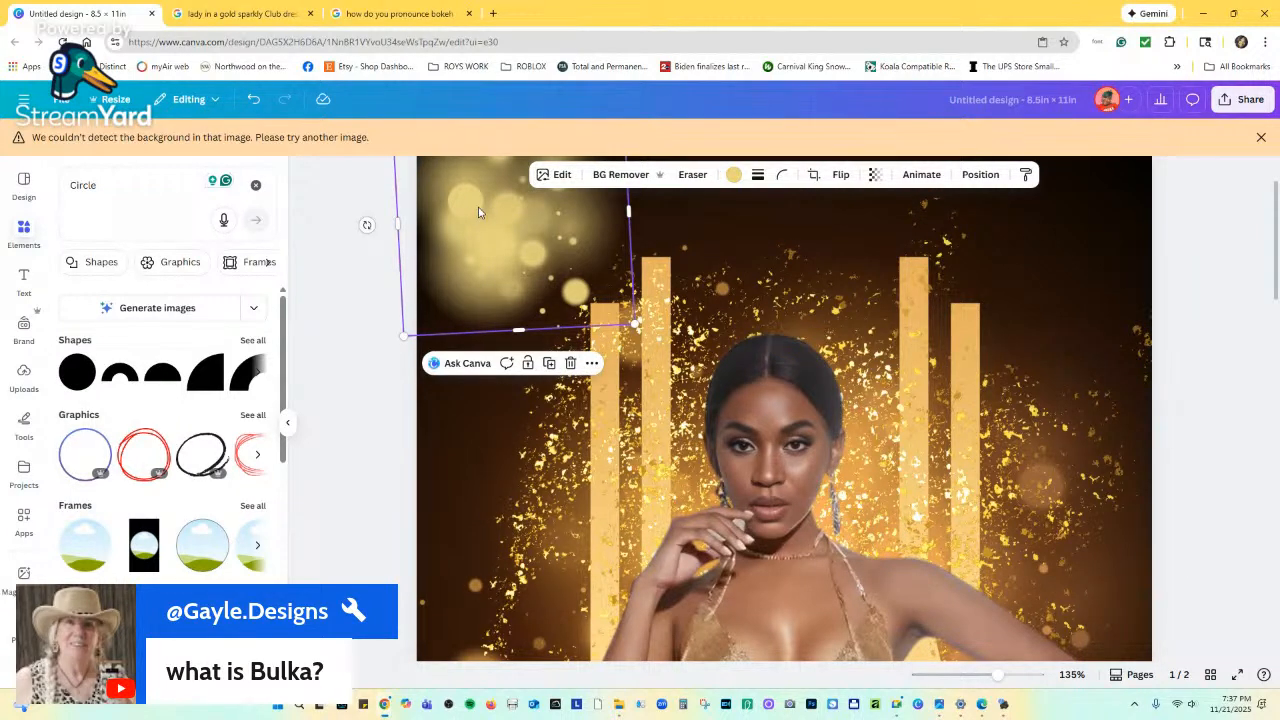
{"action": "key", "text": "Delete"}
{"action": "left_click", "coordinate": [478, 212]}
{"action": "key", "text": "Delete"}
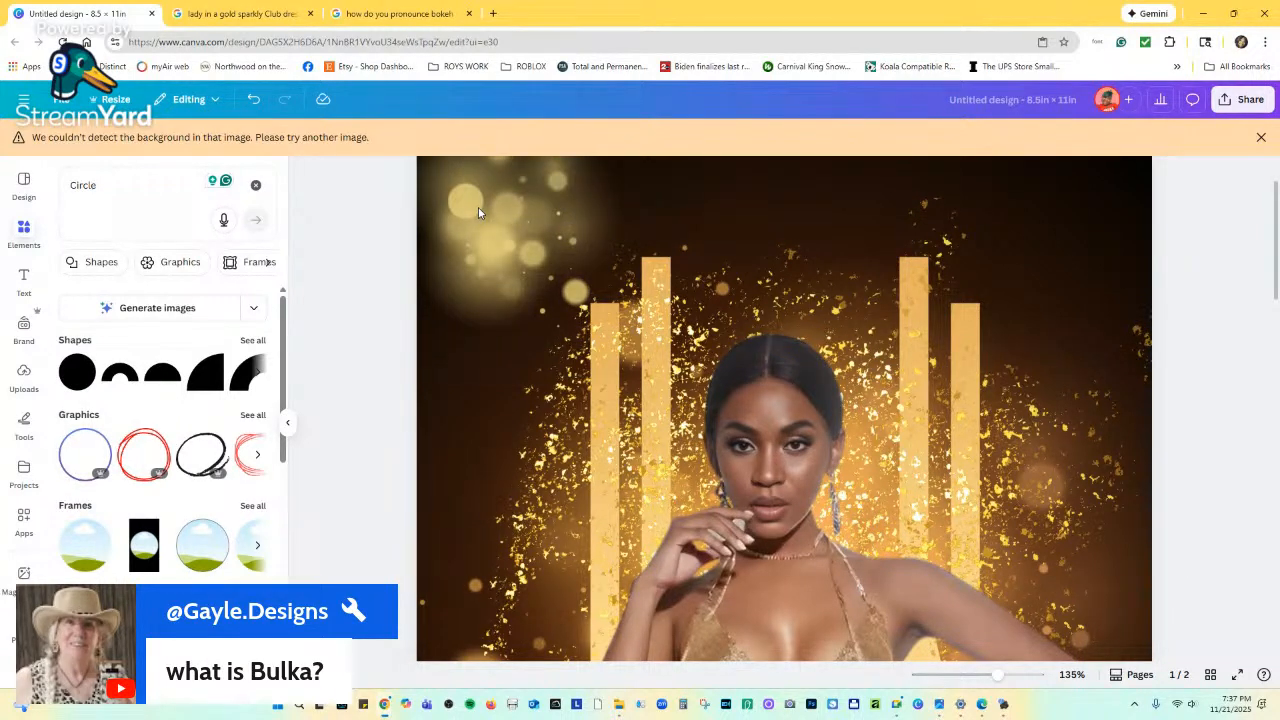
{"action": "left_click", "coordinate": [477, 211]}
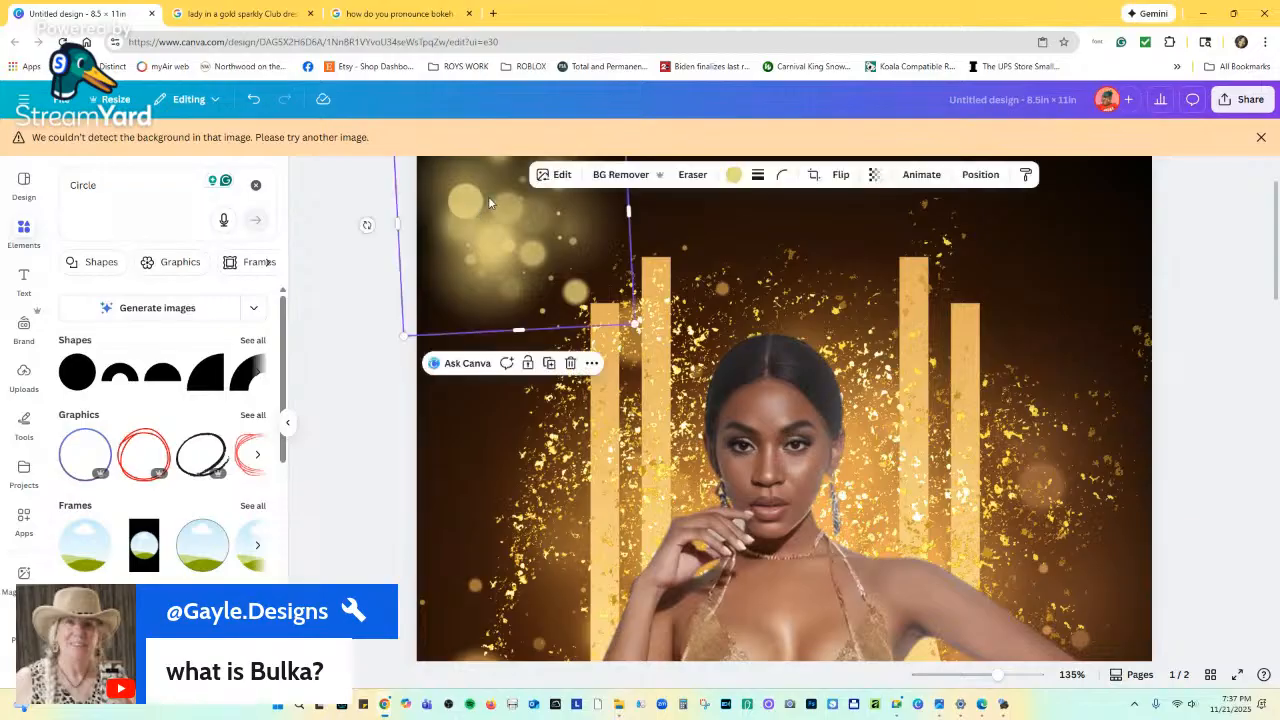
Group three bokeh layers from the Layers list, then undo a trial resize.
{"action": "left_click", "coordinate": [980, 174]}
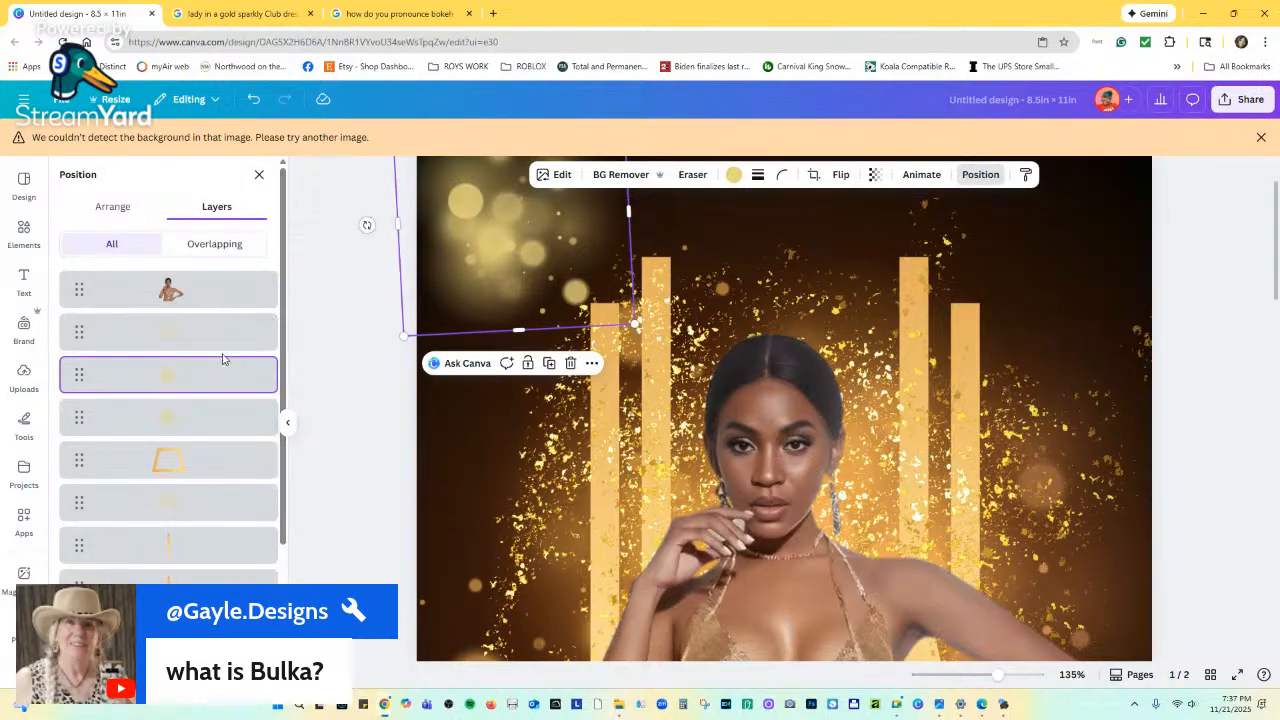
{"action": "left_click", "coordinate": [193, 433], "text": "shift"}
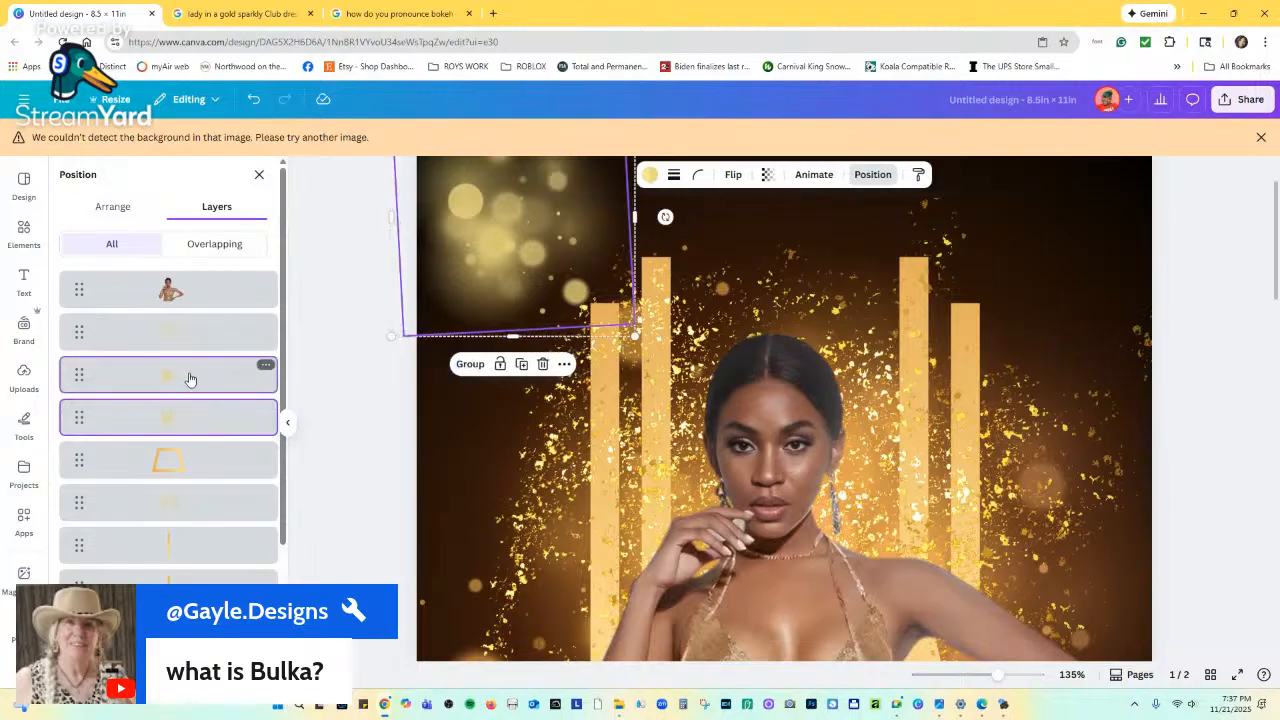
{"action": "left_click", "coordinate": [193, 342], "text": "shift"}
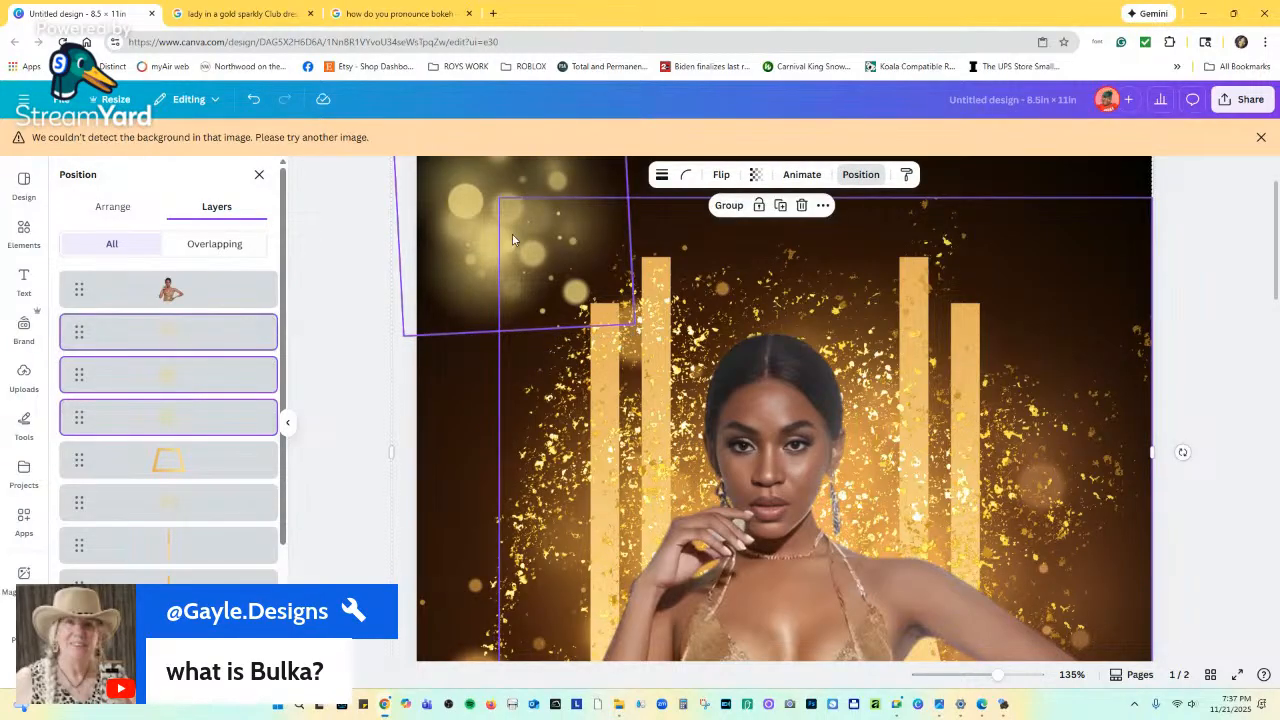
{"action": "left_click", "coordinate": [729, 205]}
{"action": "left_click", "coordinate": [523, 269]}
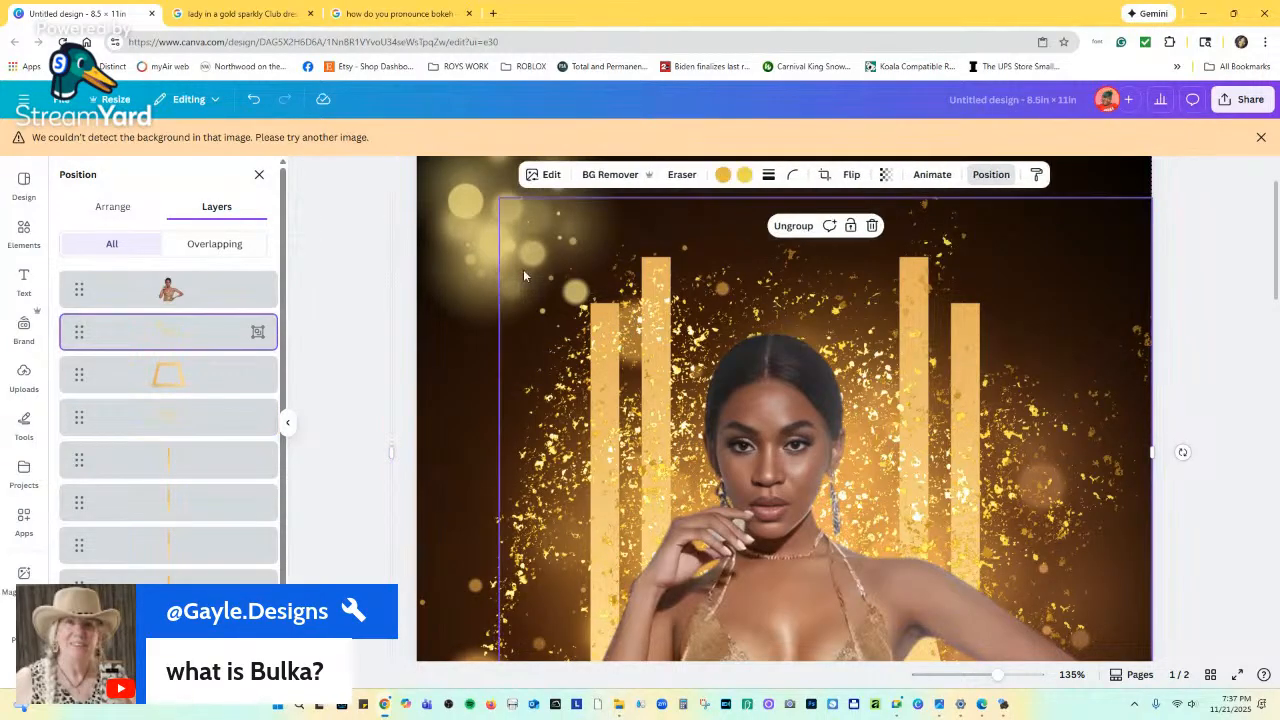
{"action": "left_click", "coordinate": [479, 236]}
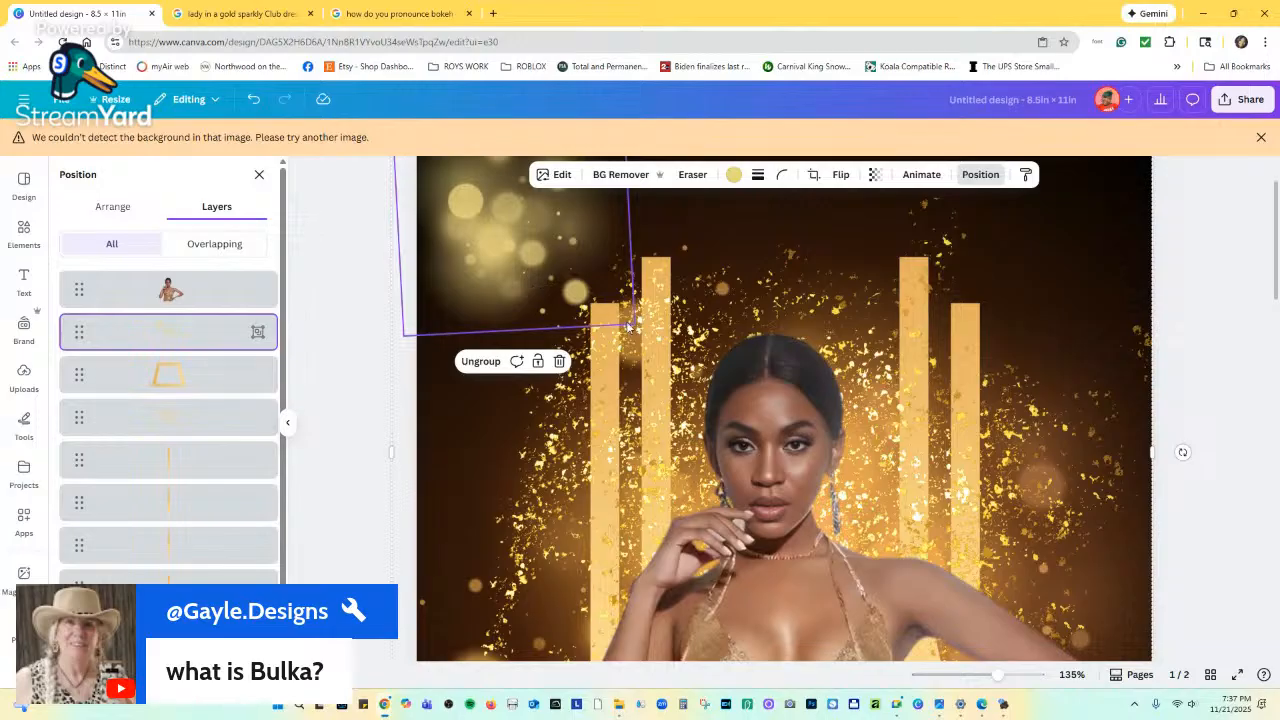
{"action": "scroll", "coordinate": [518, 266], "scroll_direction": "up", "scroll_amount": 2}
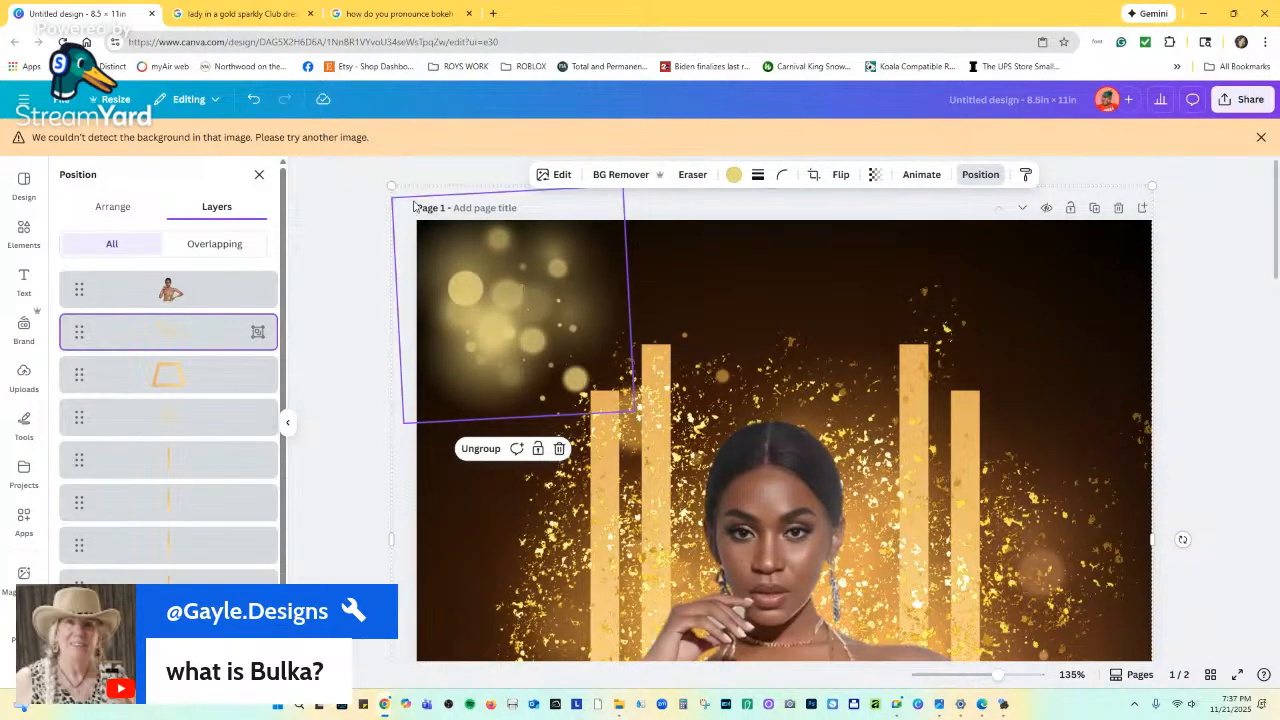
{"action": "left_click_drag", "start_coordinate": [329, 159], "coordinate": [374, 190]}
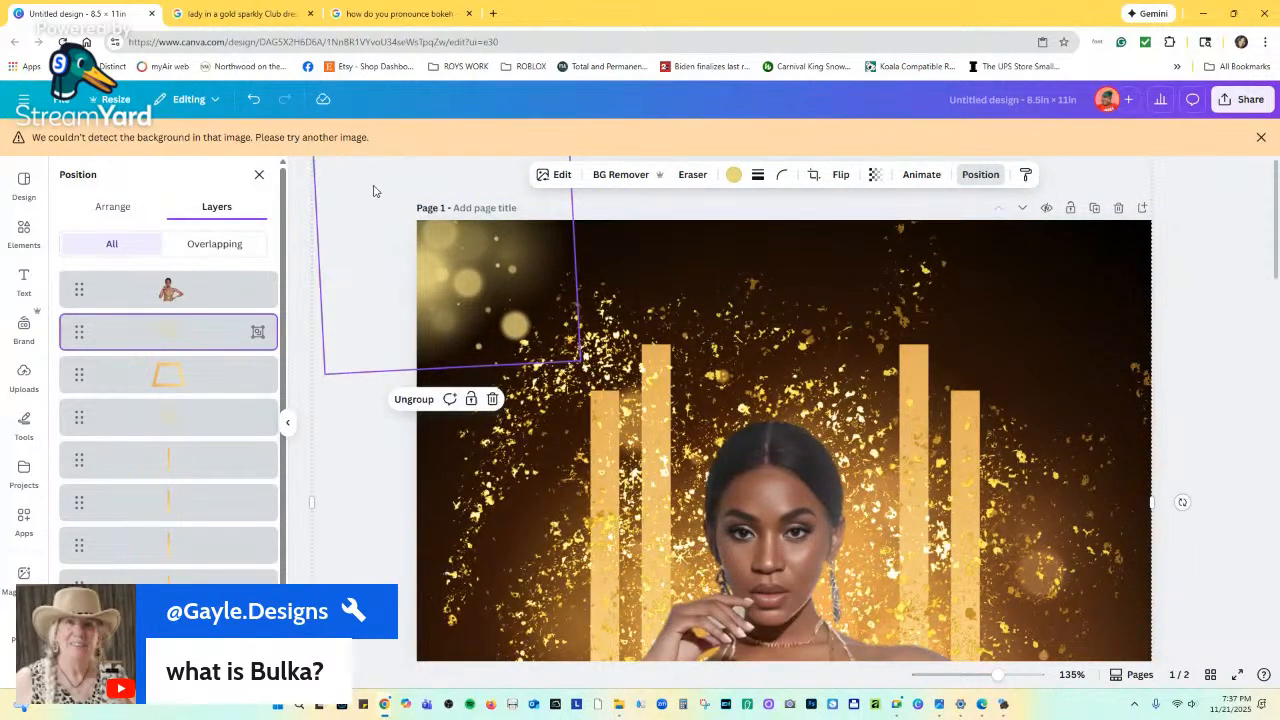
{"action": "key", "text": "ctrl+z"}
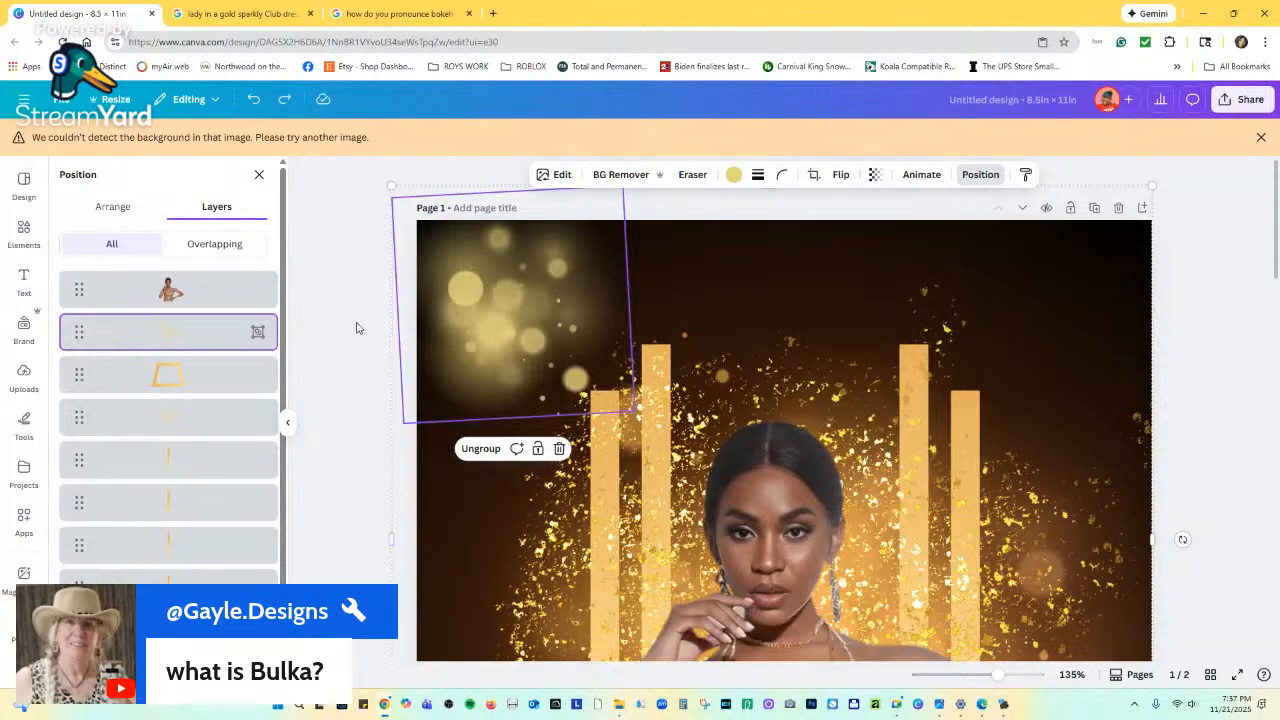
Ungroup the bokeh layers, regroup just two of them, and enlarge the group.
{"action": "left_click", "coordinate": [481, 448]}
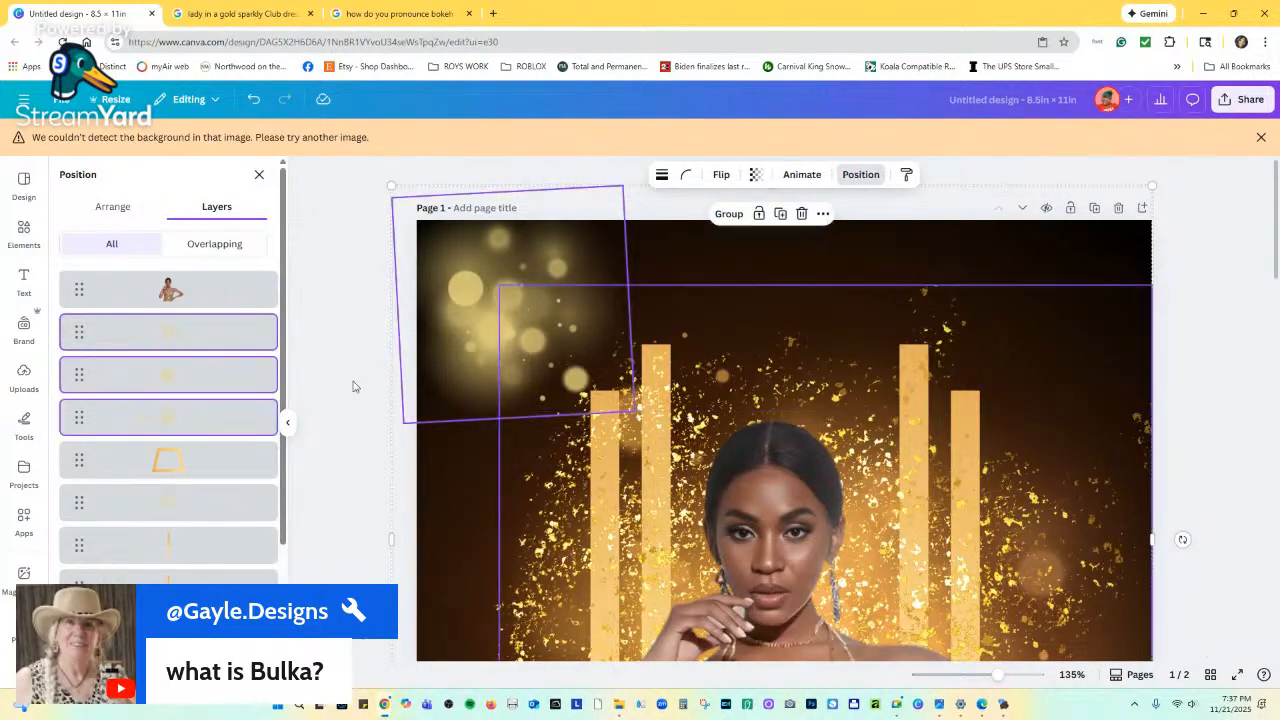
{"action": "left_click", "coordinate": [203, 422]}
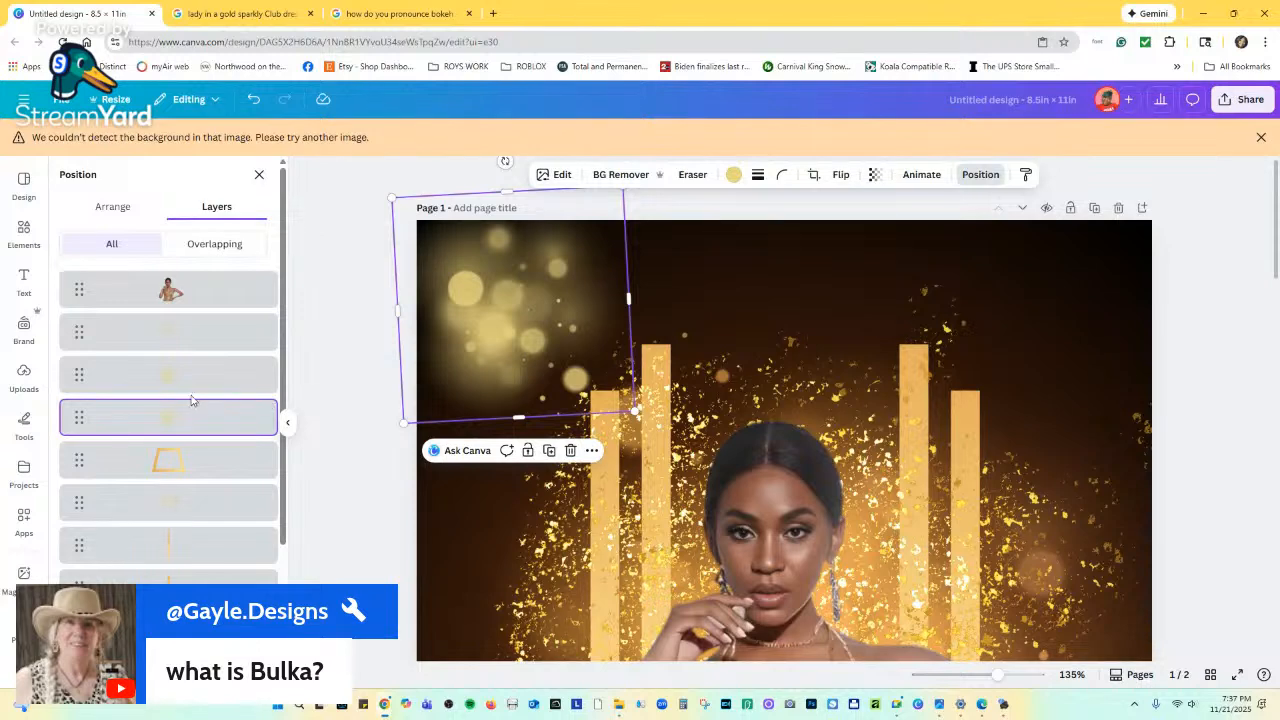
{"action": "left_click", "coordinate": [191, 394], "text": "shift"}
{"action": "left_click", "coordinate": [470, 451]}
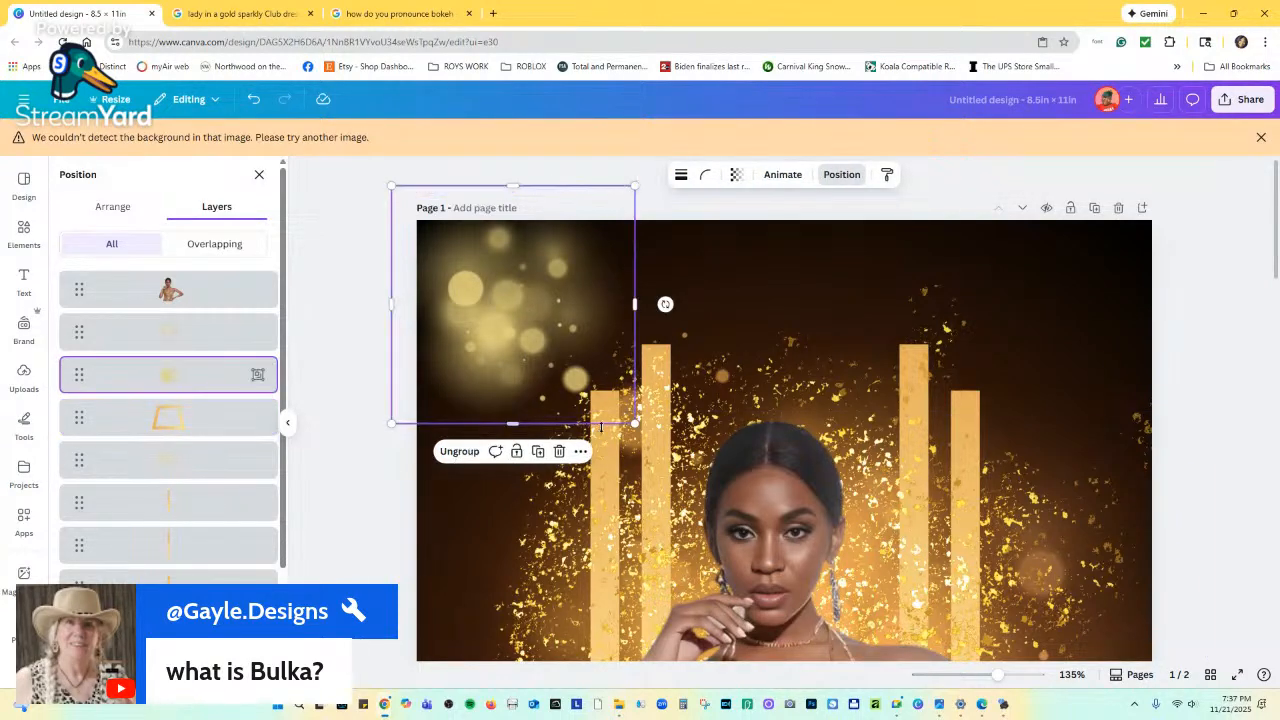
{"action": "left_click_drag", "start_coordinate": [636, 424], "coordinate": [790, 580]}
Send the bokeh group second from the bottom layer and move it right.
{"action": "left_click", "coordinate": [765, 617]}
{"action": "scroll", "coordinate": [765, 617], "scroll_direction": "down", "scroll_amount": 3}
{"action": "left_click", "coordinate": [503, 175]}
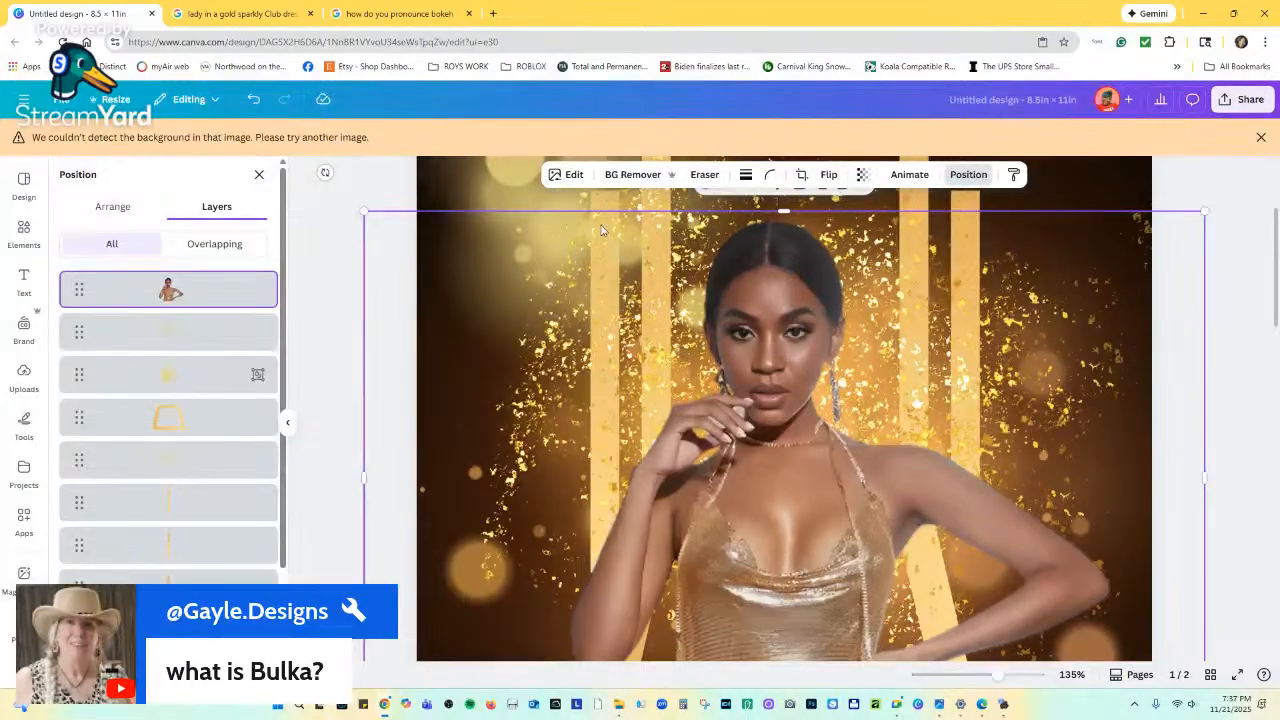
{"action": "left_click_drag", "start_coordinate": [478, 184], "coordinate": [474, 400]}
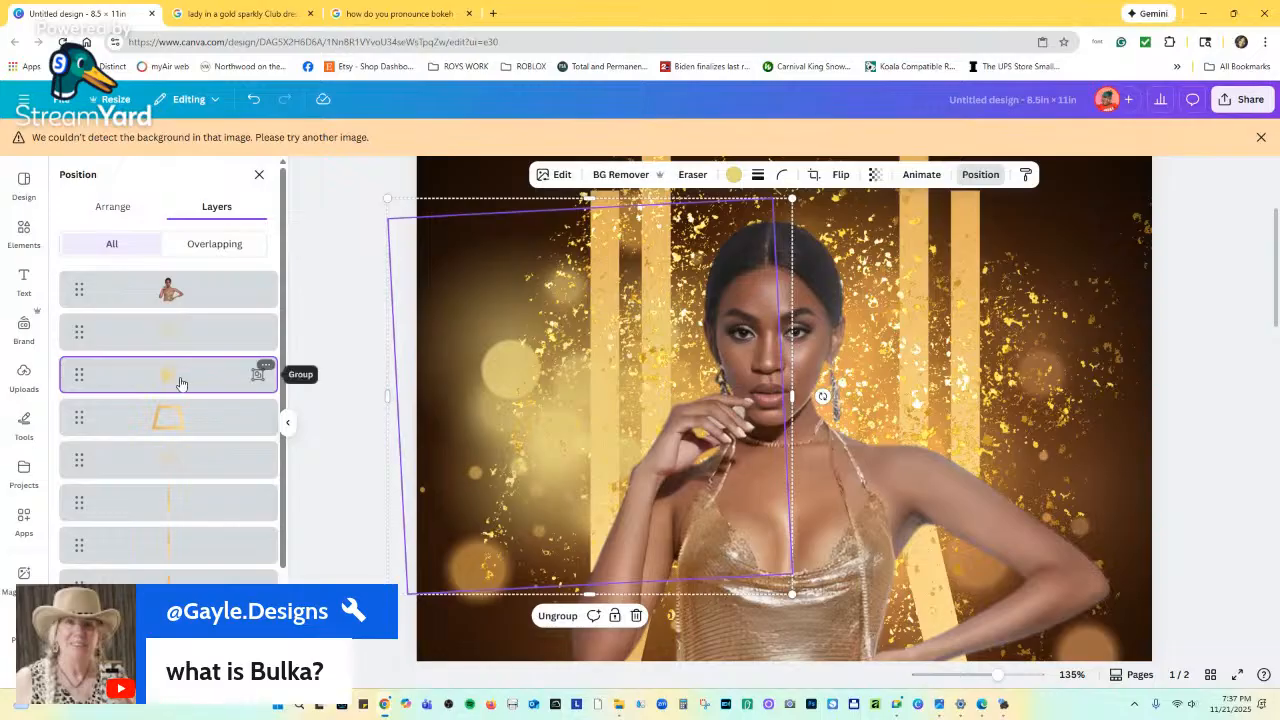
{"action": "left_click_drag", "start_coordinate": [181, 383], "coordinate": [175, 600]}
{"action": "left_click_drag", "start_coordinate": [166, 596], "coordinate": [166, 540]}
{"action": "left_click_drag", "start_coordinate": [449, 364], "coordinate": [856, 447]}
{"action": "scroll", "coordinate": [856, 442], "scroll_direction": "down", "scroll_amount": 3}
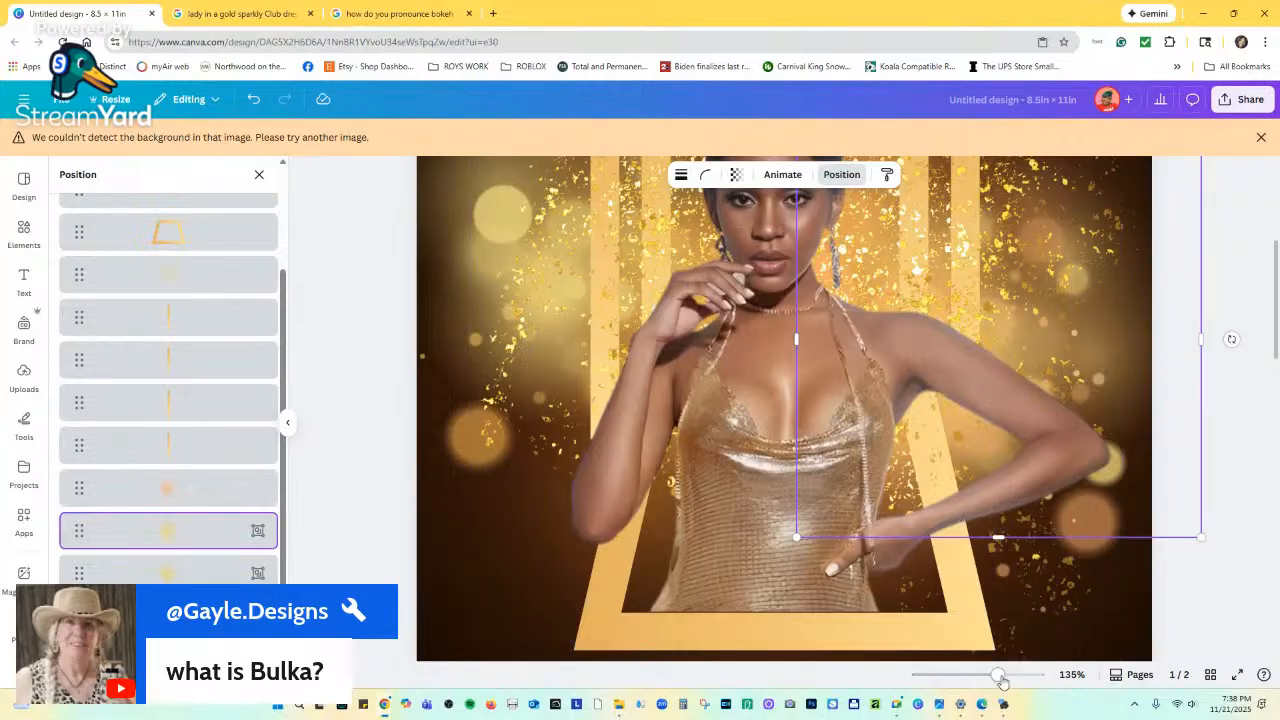
{"action": "left_click_drag", "start_coordinate": [997, 675], "coordinate": [974, 678]}
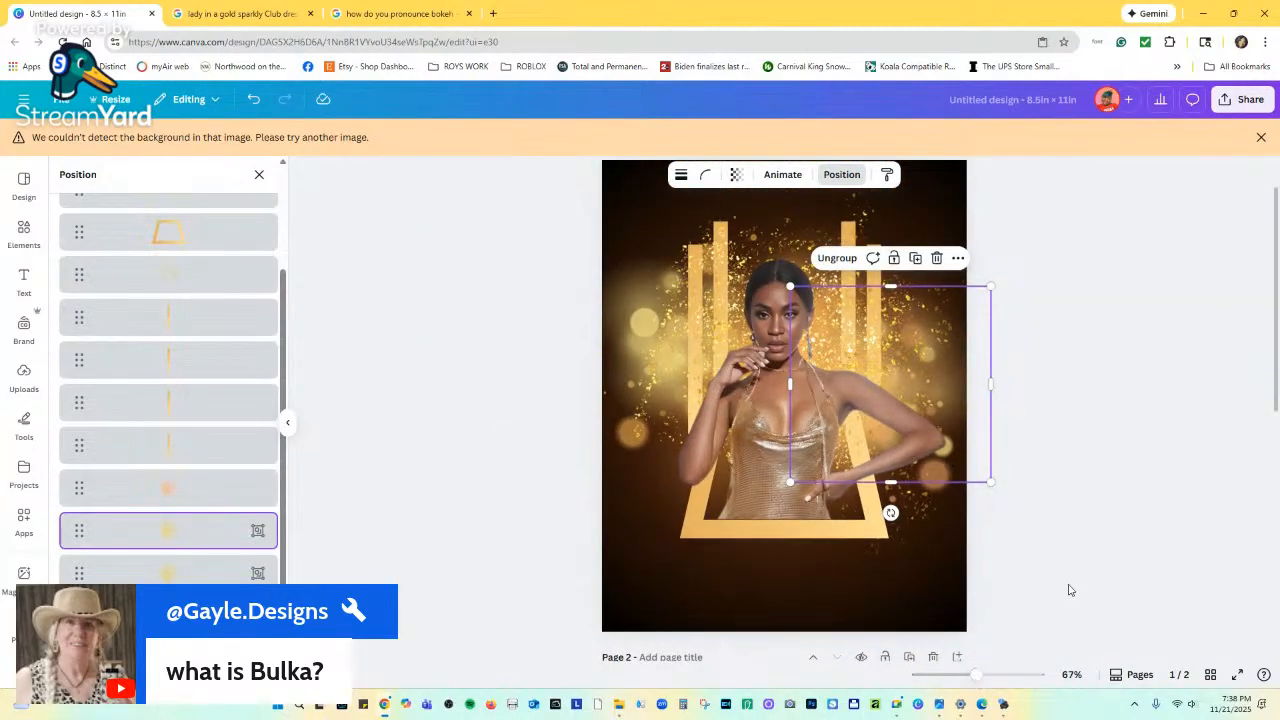
{"action": "scroll", "coordinate": [1068, 590], "scroll_direction": "down", "scroll_amount": 5}
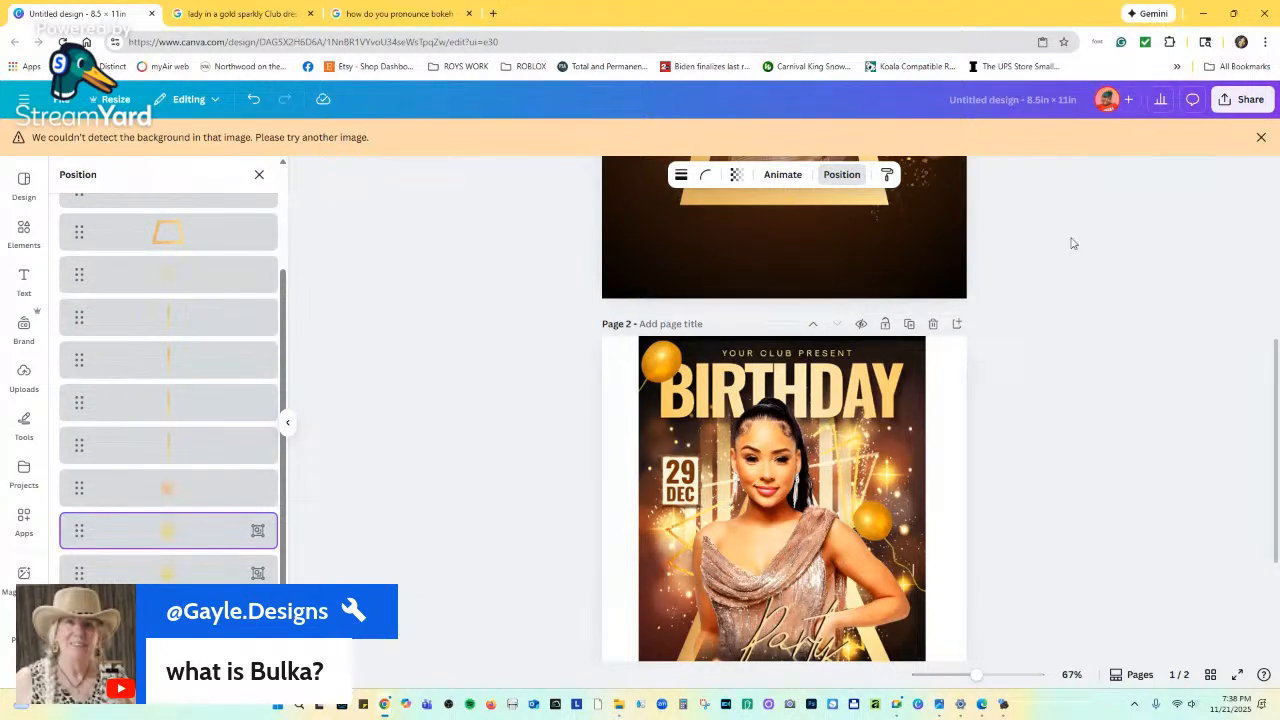
{"action": "left_click", "coordinate": [23, 233]}
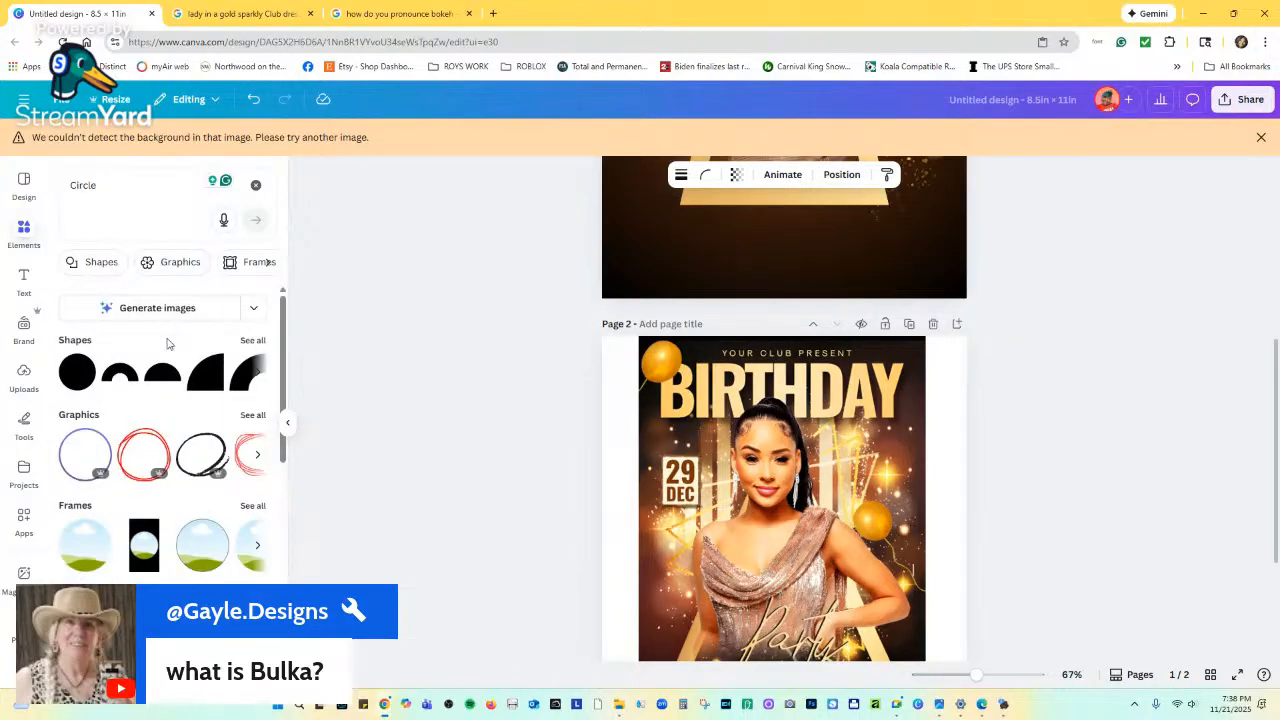
{"action": "left_click", "coordinate": [255, 185]}
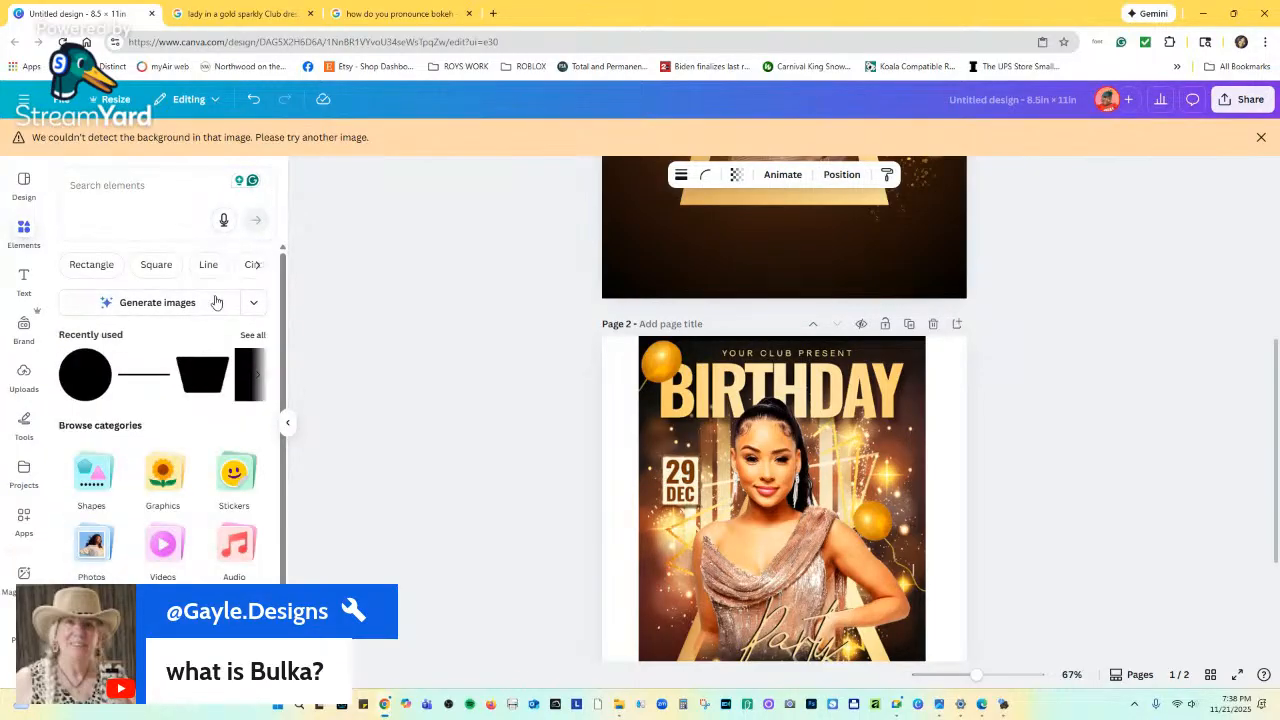
{"action": "left_click", "coordinate": [250, 336]}
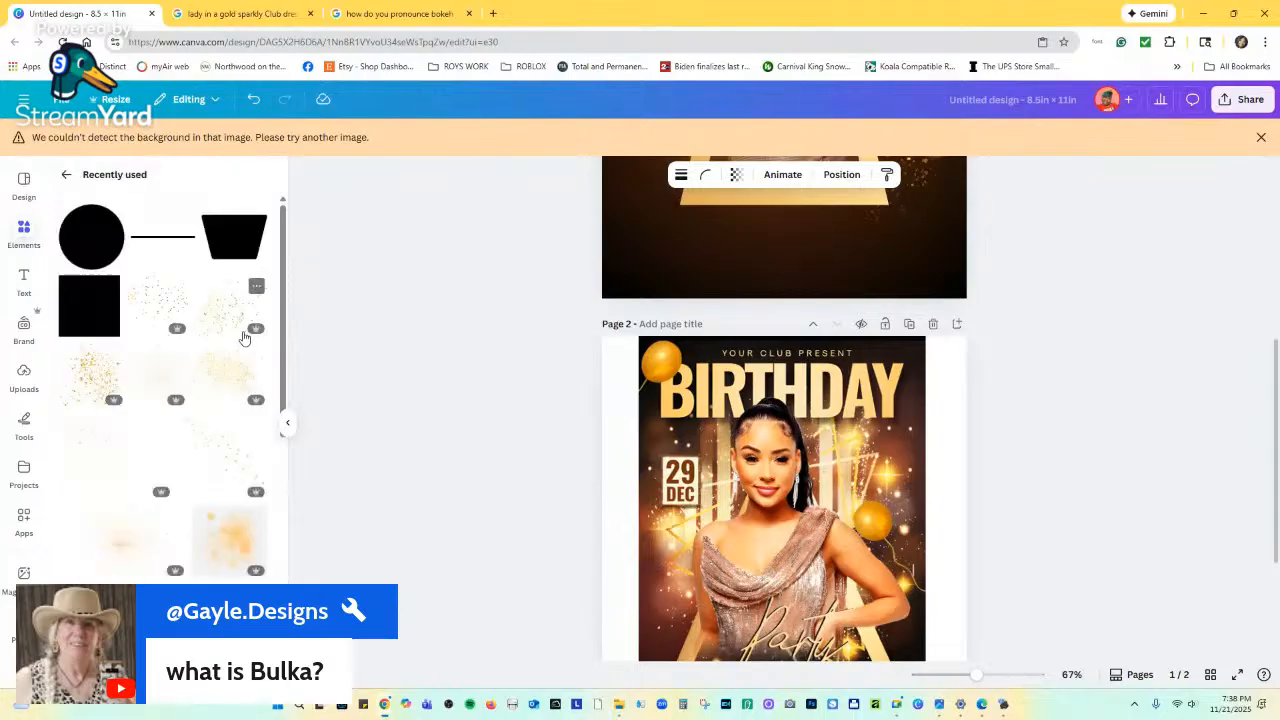
{"action": "scroll", "coordinate": [230, 530], "scroll_direction": "down", "scroll_amount": 3}
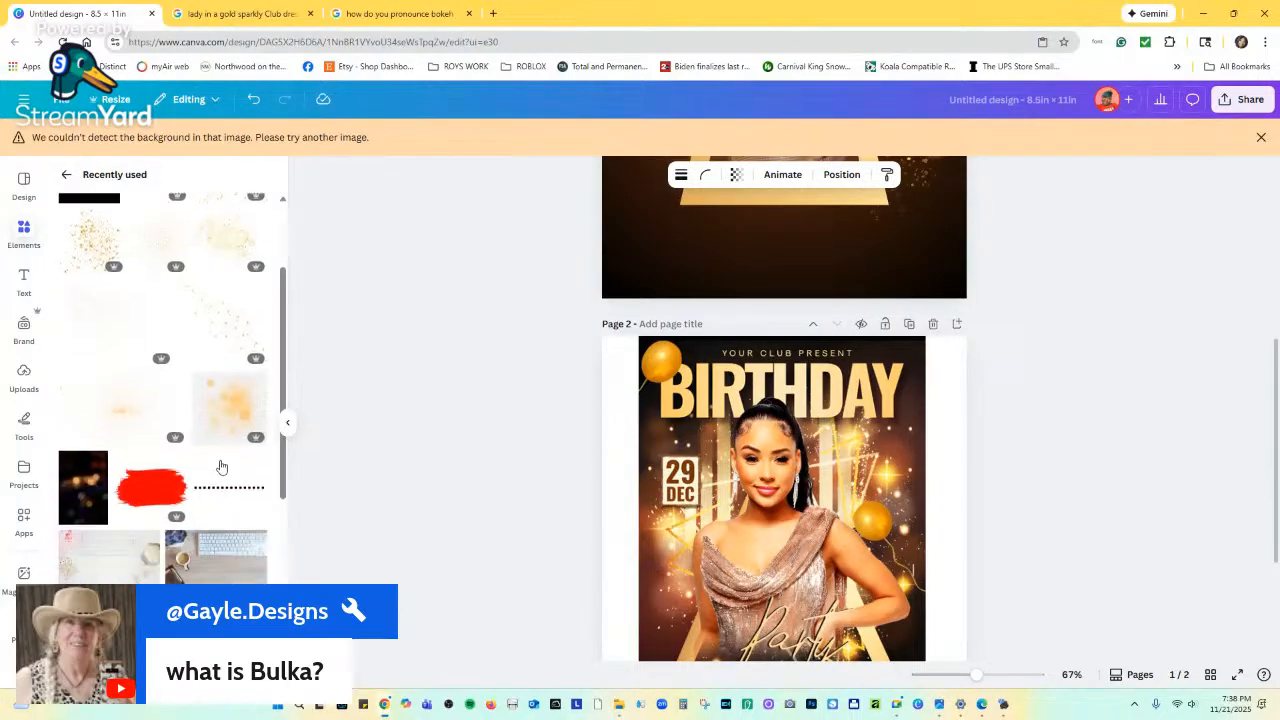
{"action": "scroll", "coordinate": [234, 410], "scroll_direction": "up", "scroll_amount": 3}
{"action": "left_click", "coordinate": [66, 178]}
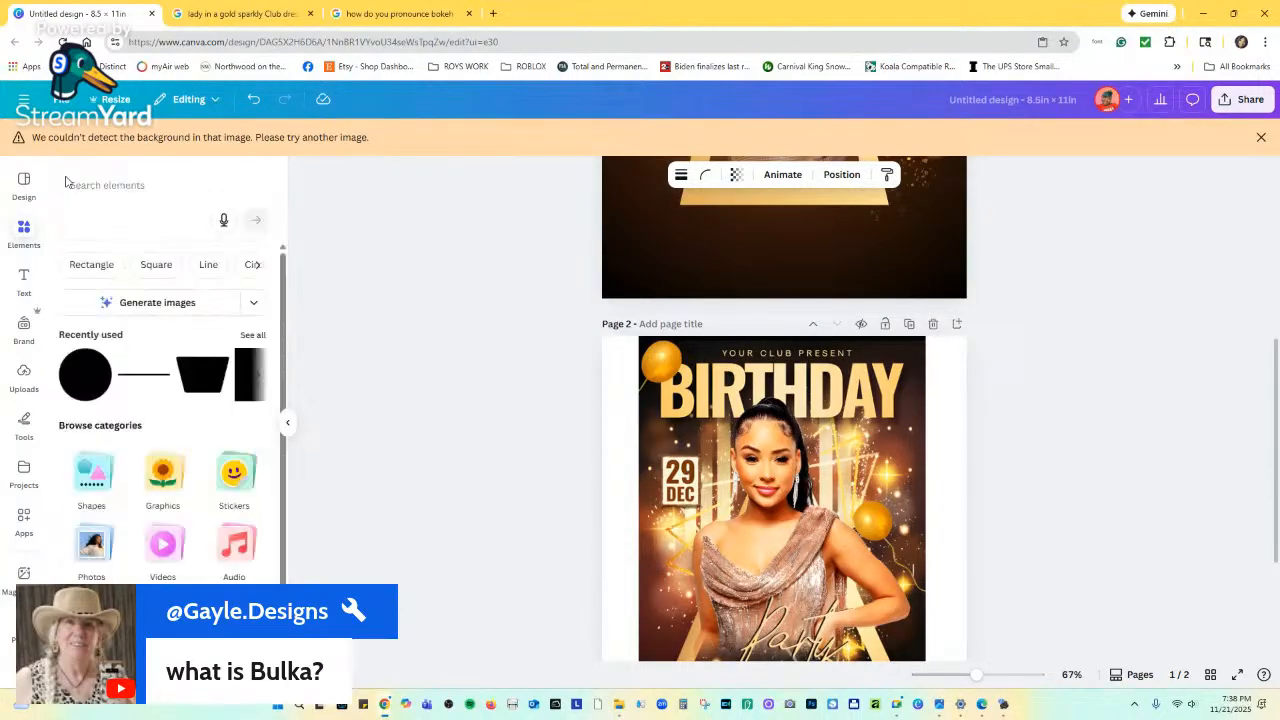
{"action": "left_click", "coordinate": [114, 186]}
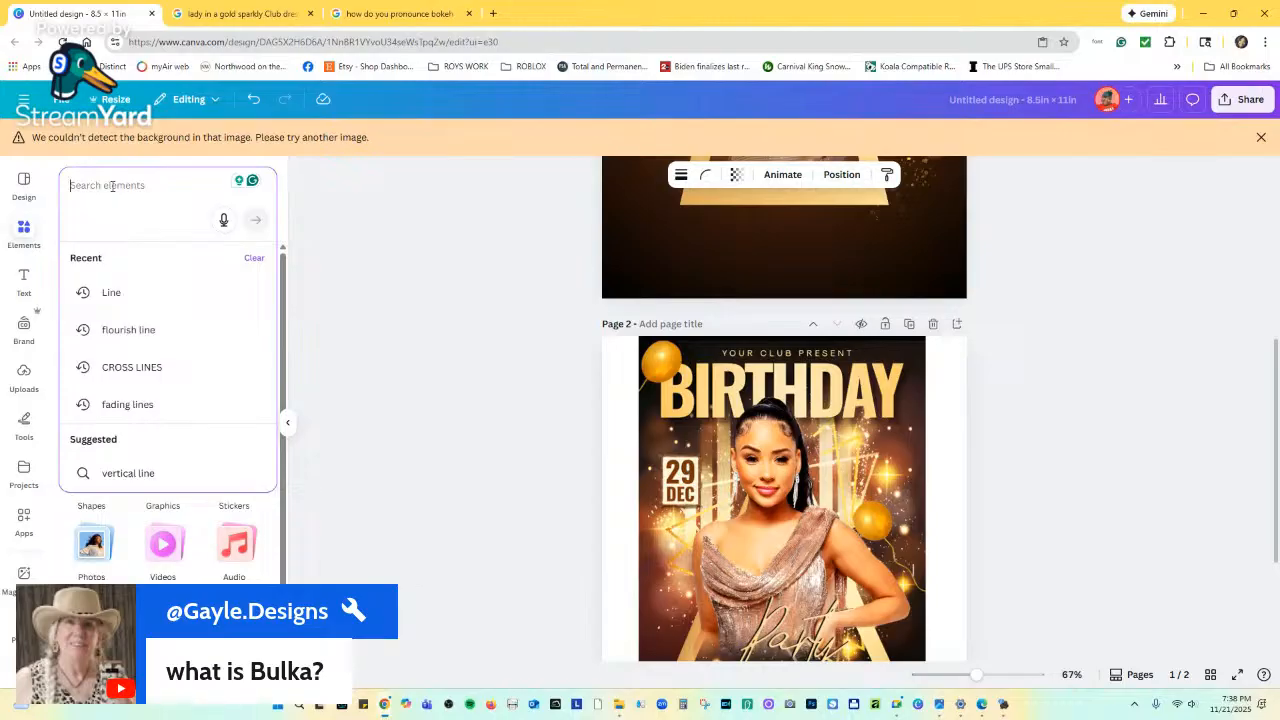
{"action": "type", "text": "bokeh"}
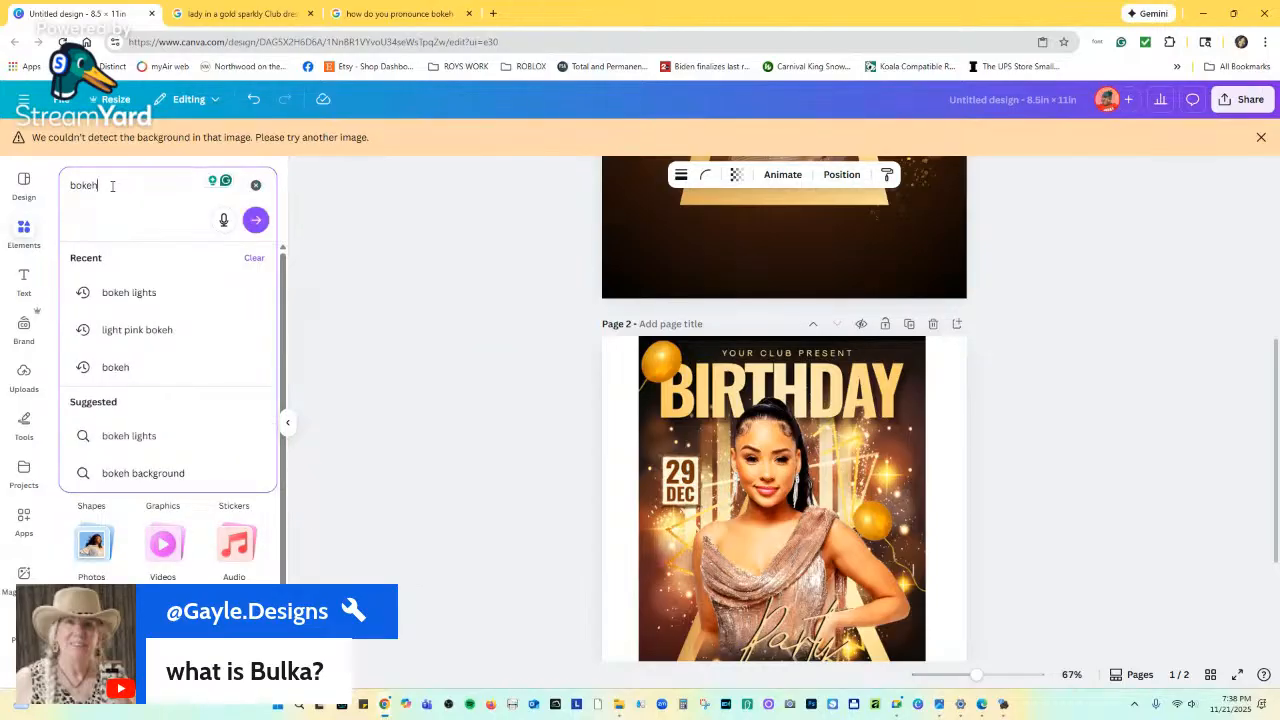
{"action": "key", "text": "Return"}
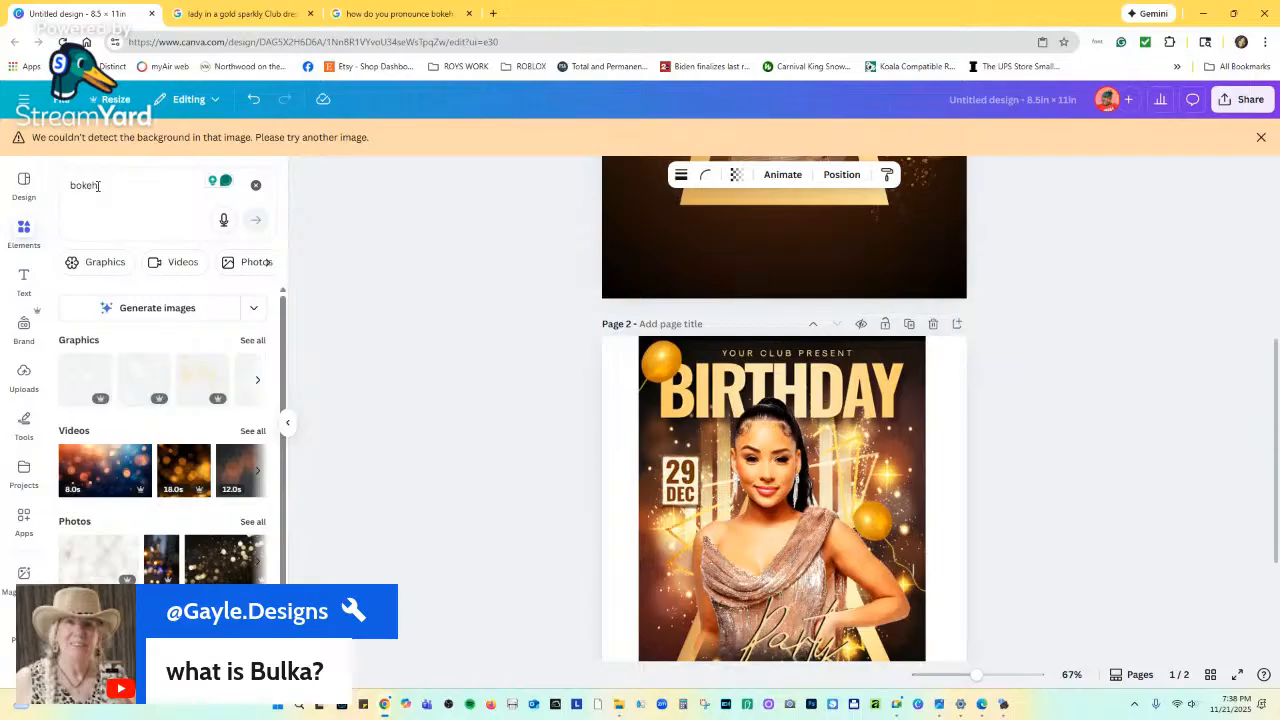
{"action": "left_click", "coordinate": [253, 340]}
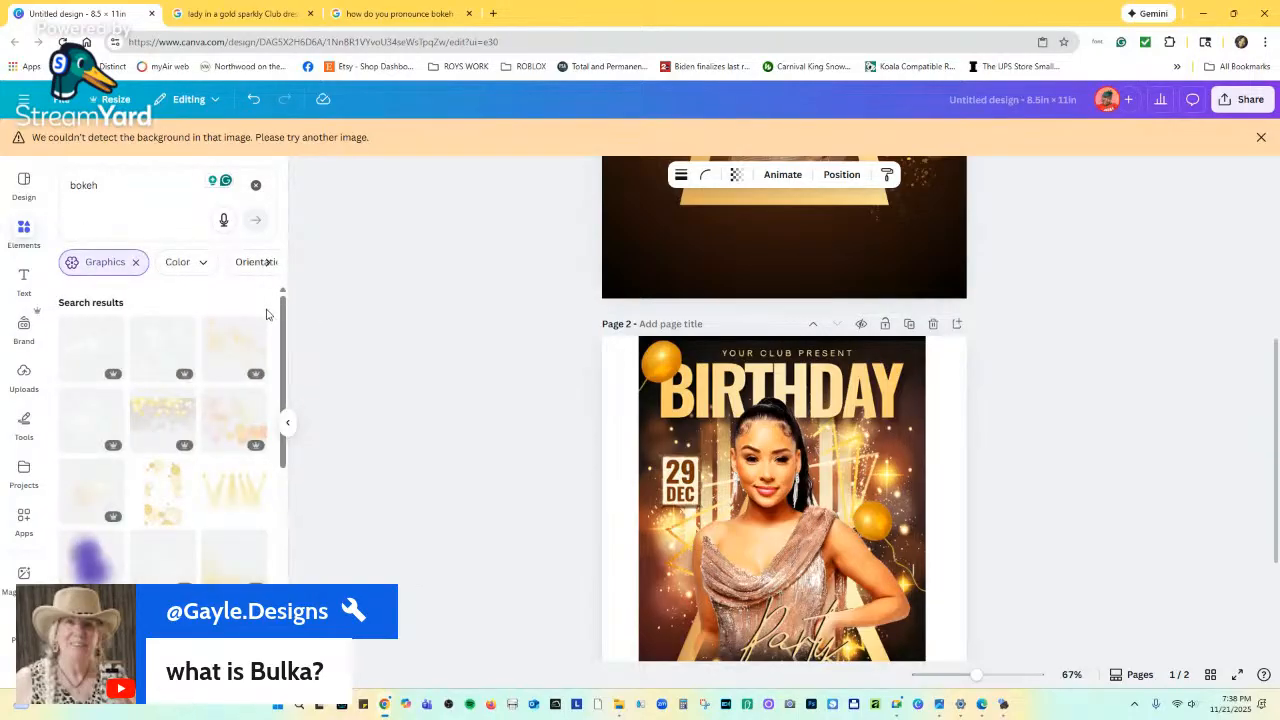
{"action": "scroll", "coordinate": [193, 394], "scroll_direction": "down", "scroll_amount": 3}
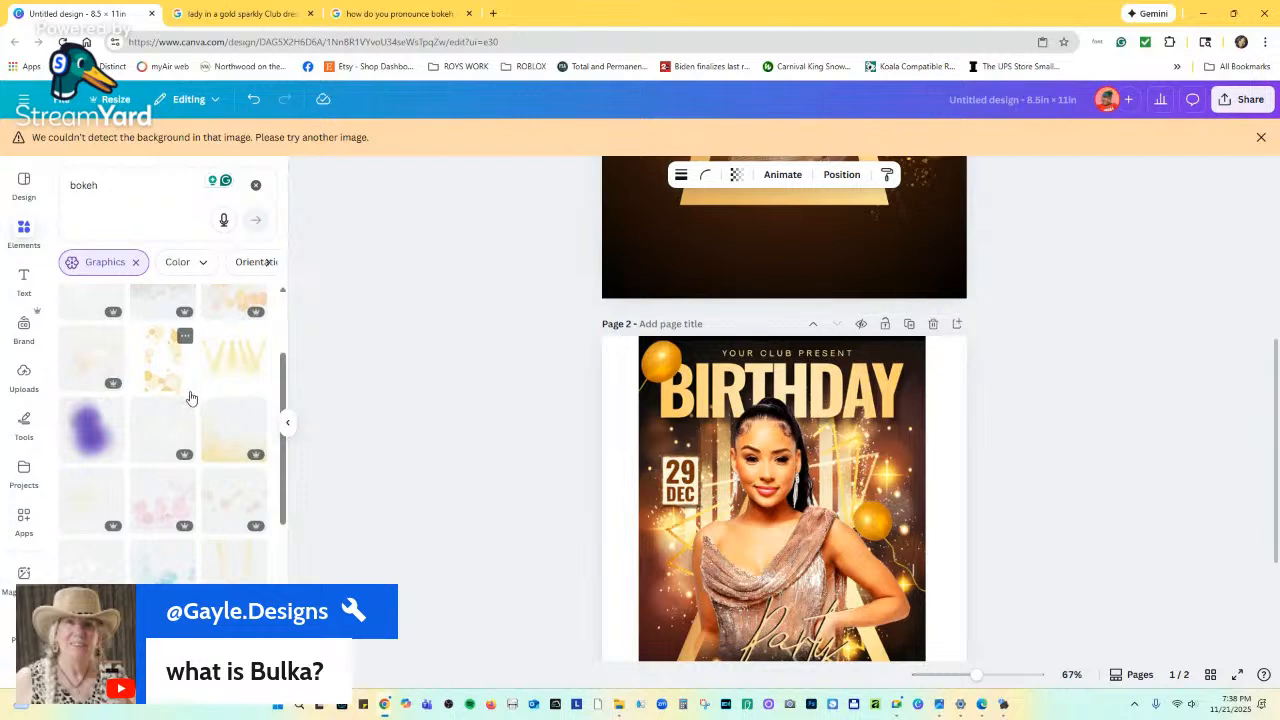
{"action": "scroll", "coordinate": [191, 398], "scroll_direction": "down", "scroll_amount": 2}
{"action": "scroll", "coordinate": [183, 425], "scroll_direction": "down", "scroll_amount": 3}
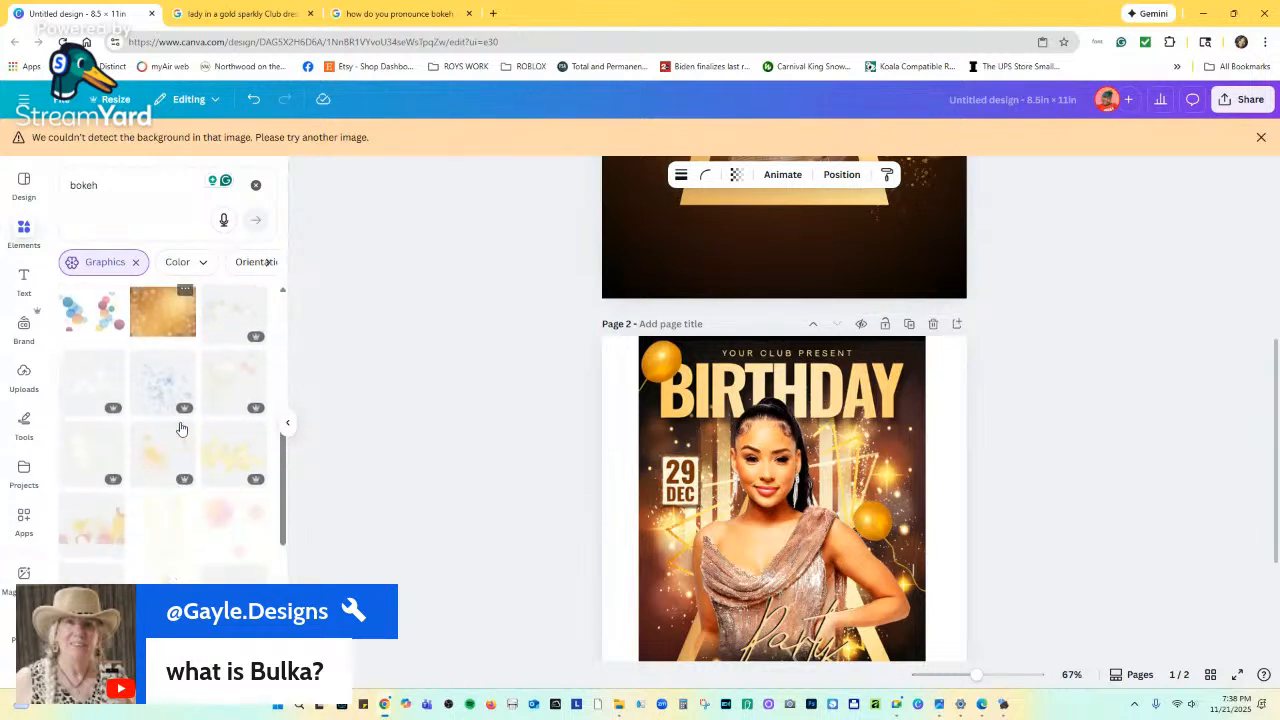
{"action": "scroll", "coordinate": [181, 428], "scroll_direction": "down", "scroll_amount": 3}
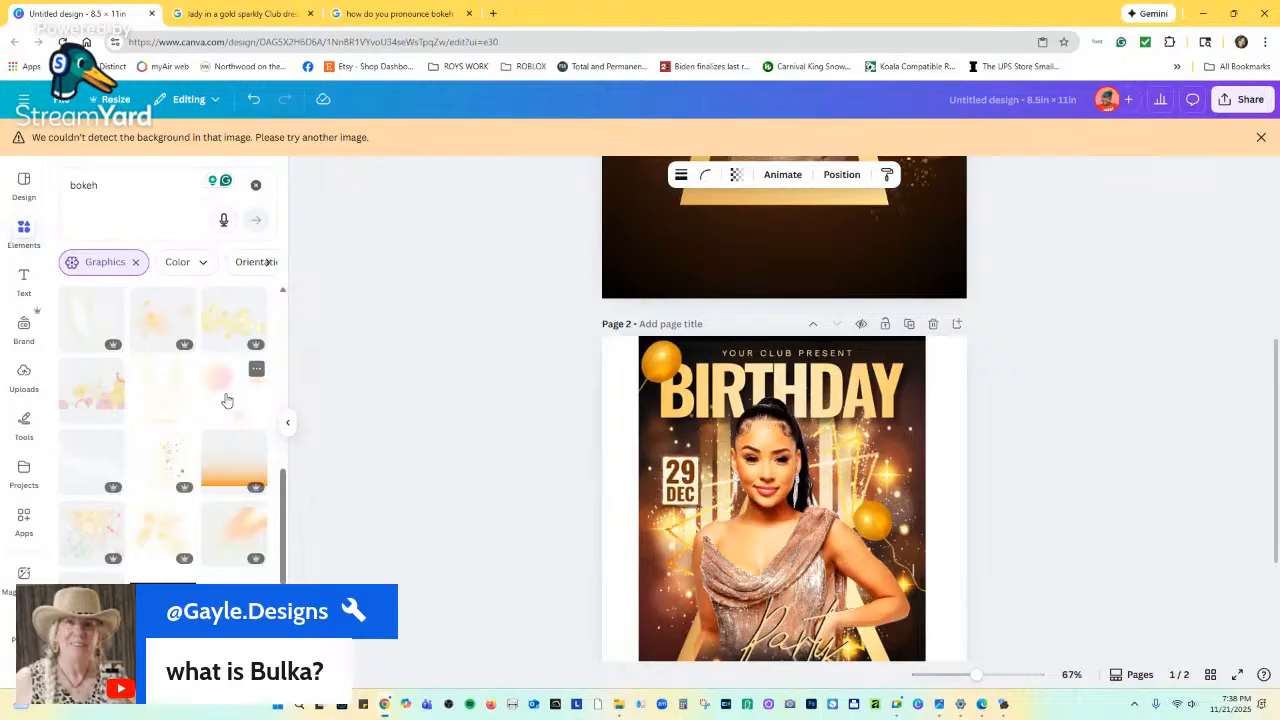
{"action": "scroll", "coordinate": [222, 402], "scroll_direction": "down", "scroll_amount": 6}
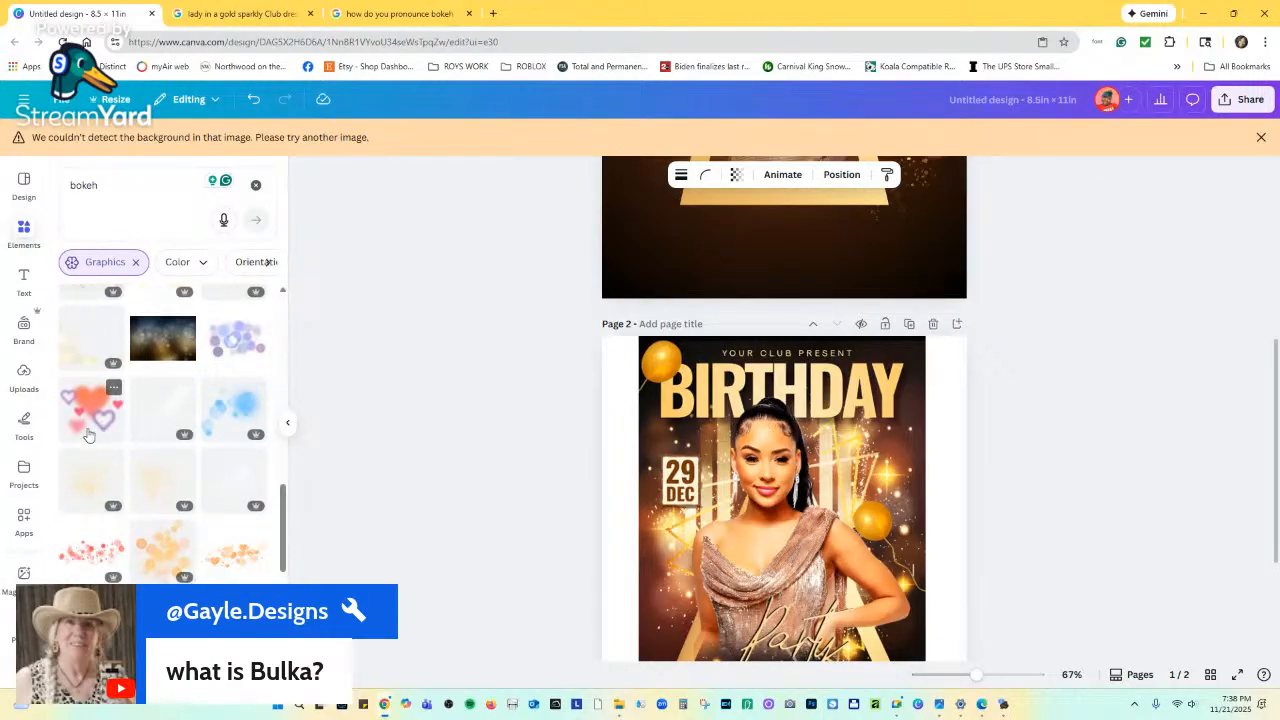
{"action": "scroll", "coordinate": [92, 444], "scroll_direction": "down", "scroll_amount": 1}
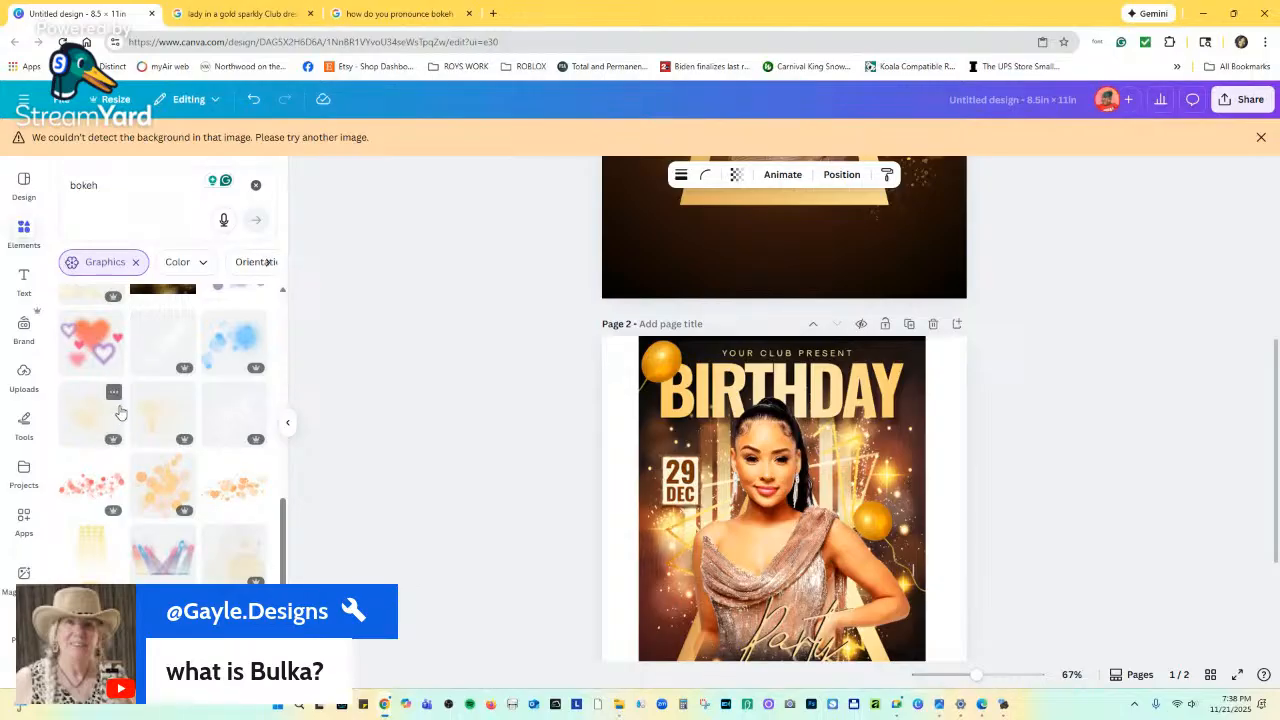
{"action": "scroll", "coordinate": [125, 418], "scroll_direction": "down", "scroll_amount": 3}
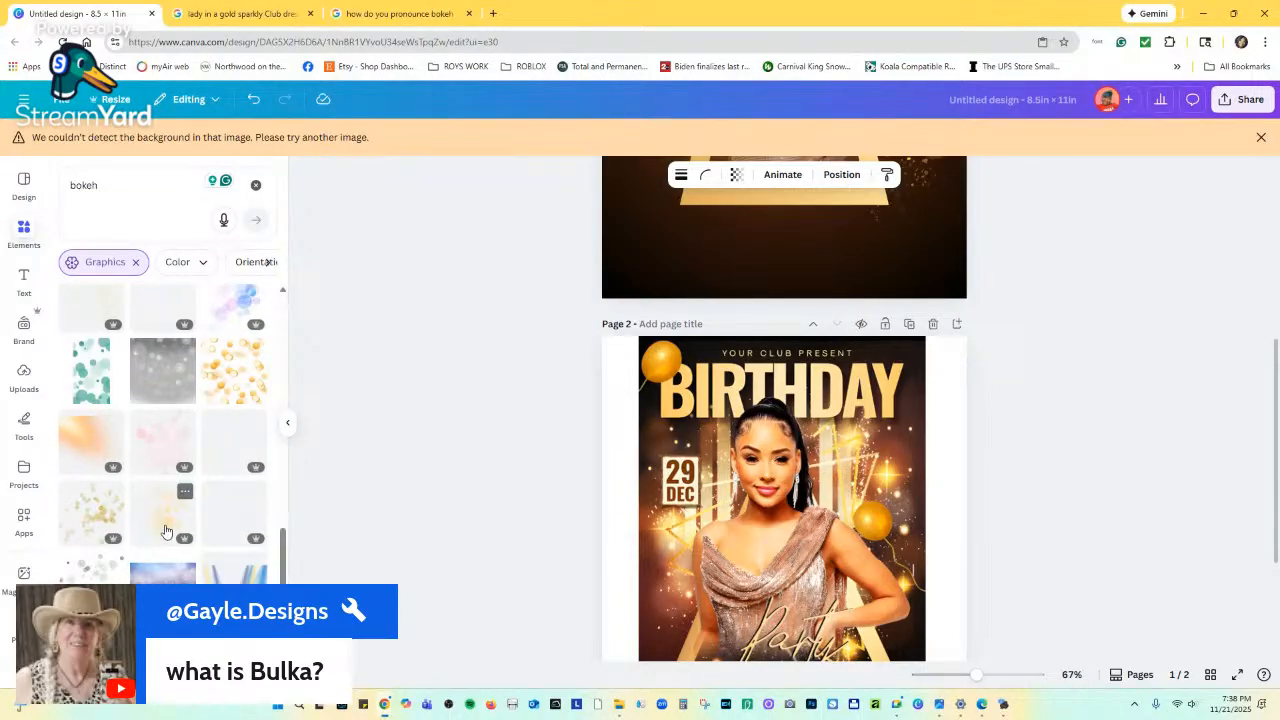
{"action": "scroll", "coordinate": [168, 540], "scroll_direction": "down", "scroll_amount": 3}
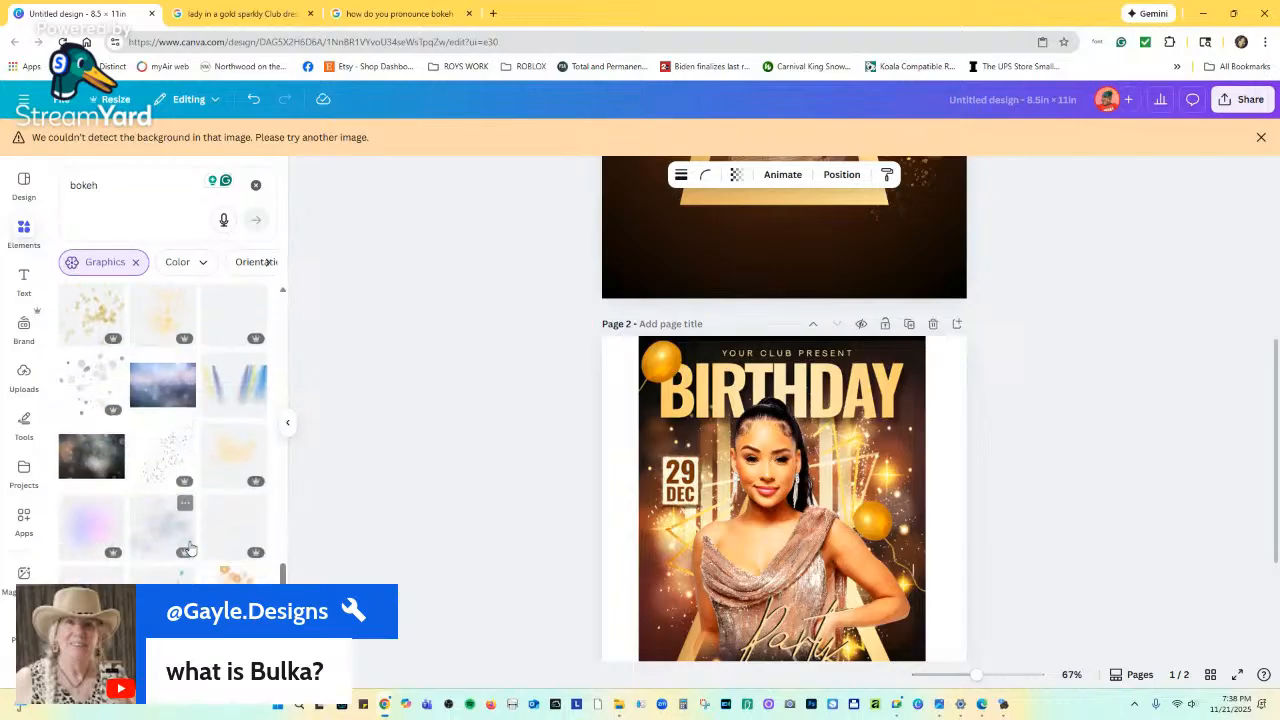
{"action": "scroll", "coordinate": [700, 445], "scroll_direction": "down", "scroll_amount": 3}
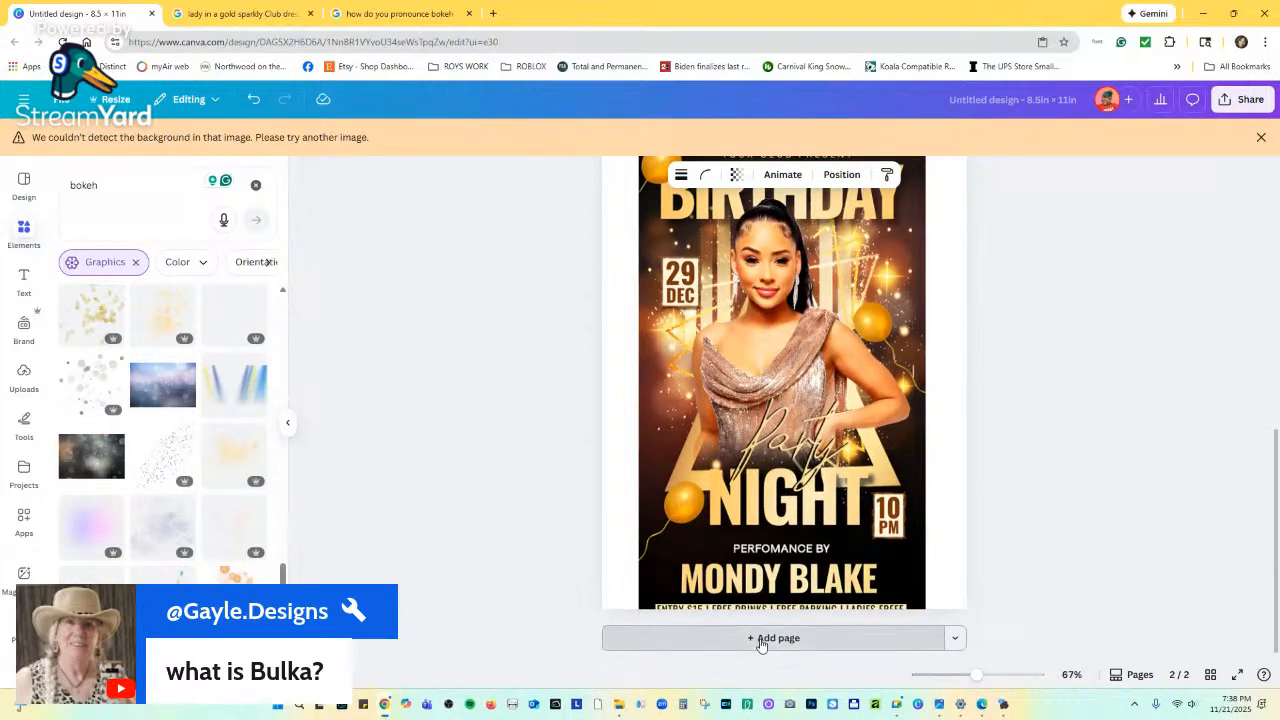
Add a third page with a solid black background.
{"action": "left_click", "coordinate": [768, 637]}
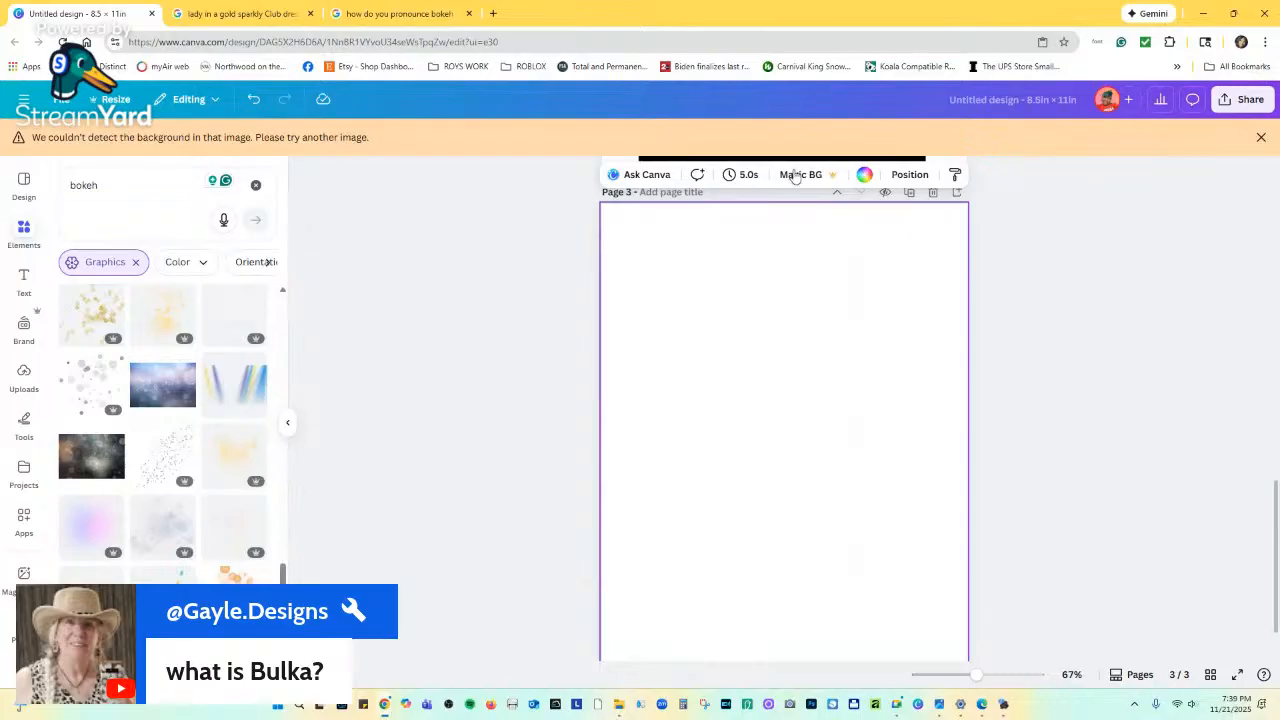
{"action": "left_click", "coordinate": [864, 174]}
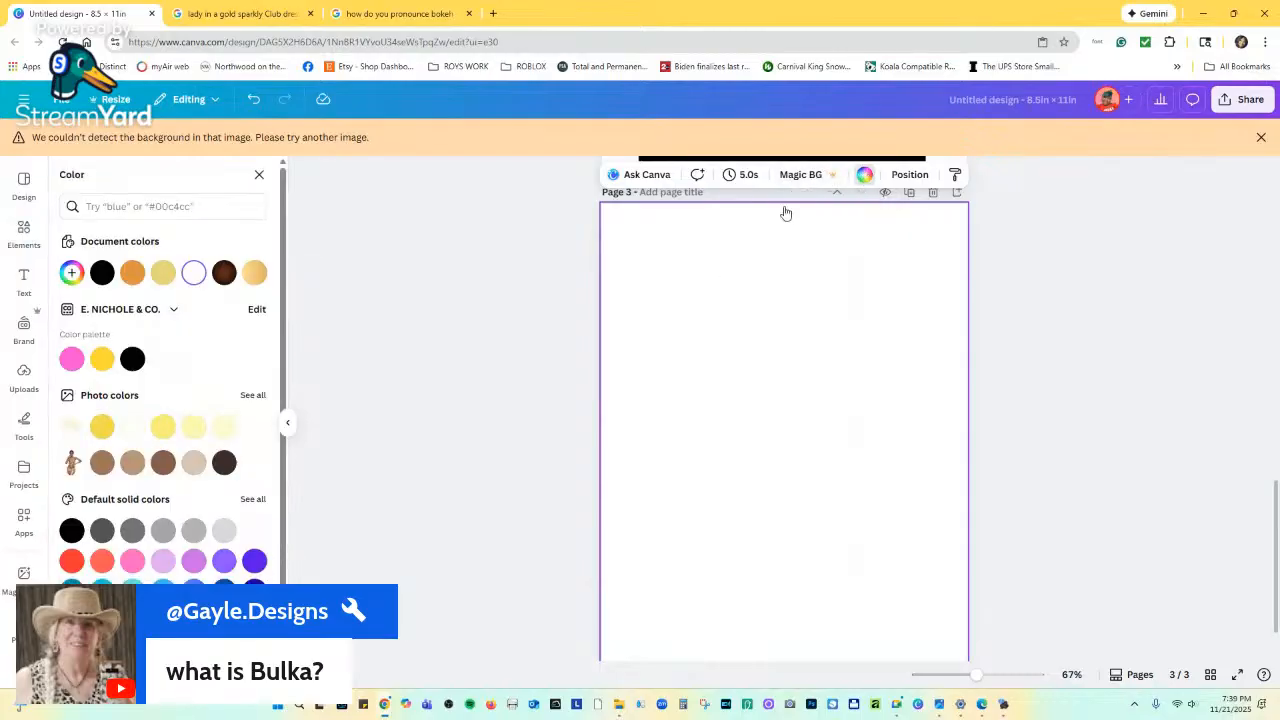
{"action": "left_click", "coordinate": [103, 272]}
Place the grey bokeh dots and orange bokeh graphics, narrowing the orange one into a tall strip.
{"action": "left_click", "coordinate": [31, 234]}
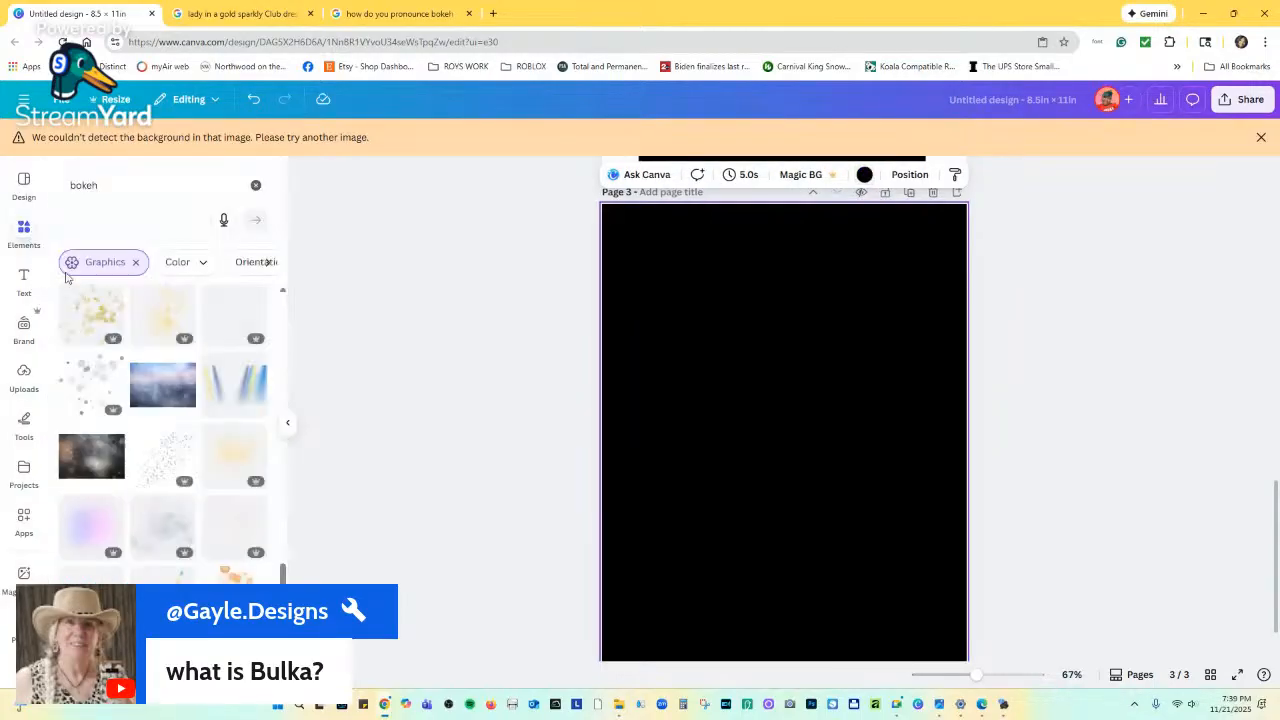
{"action": "left_click", "coordinate": [97, 405]}
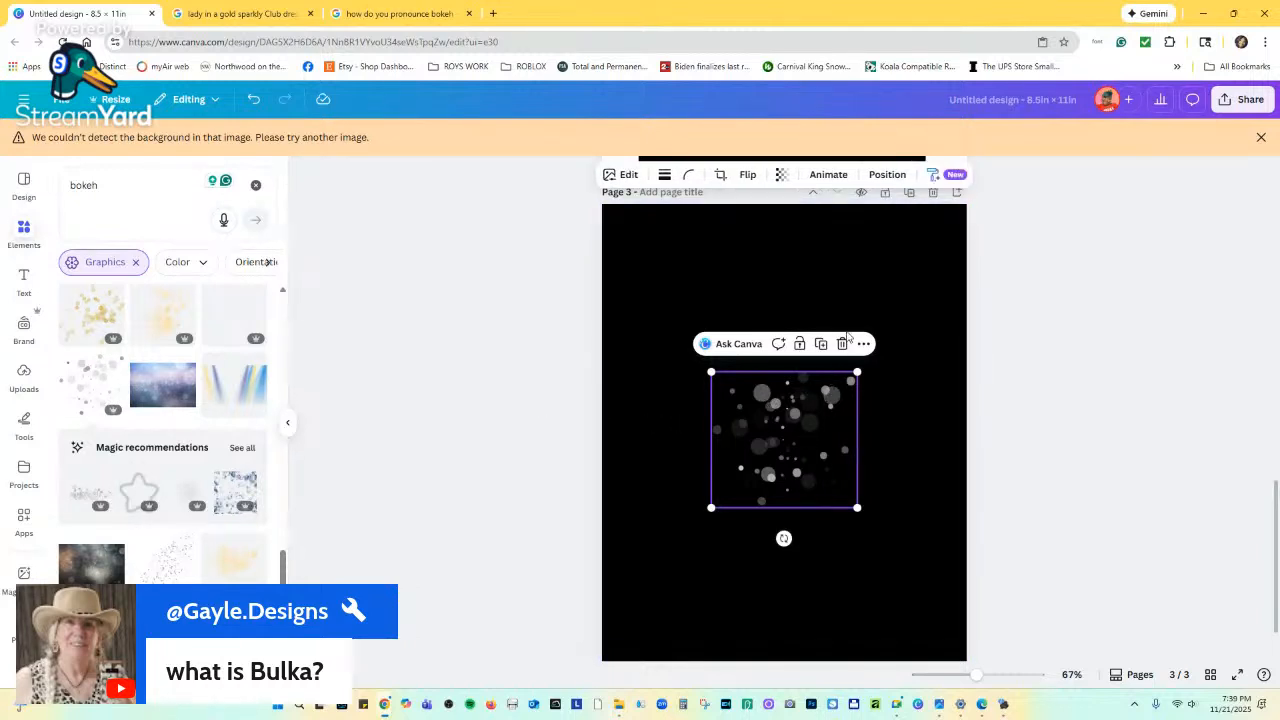
{"action": "scroll", "coordinate": [180, 537], "scroll_direction": "down", "scroll_amount": 5}
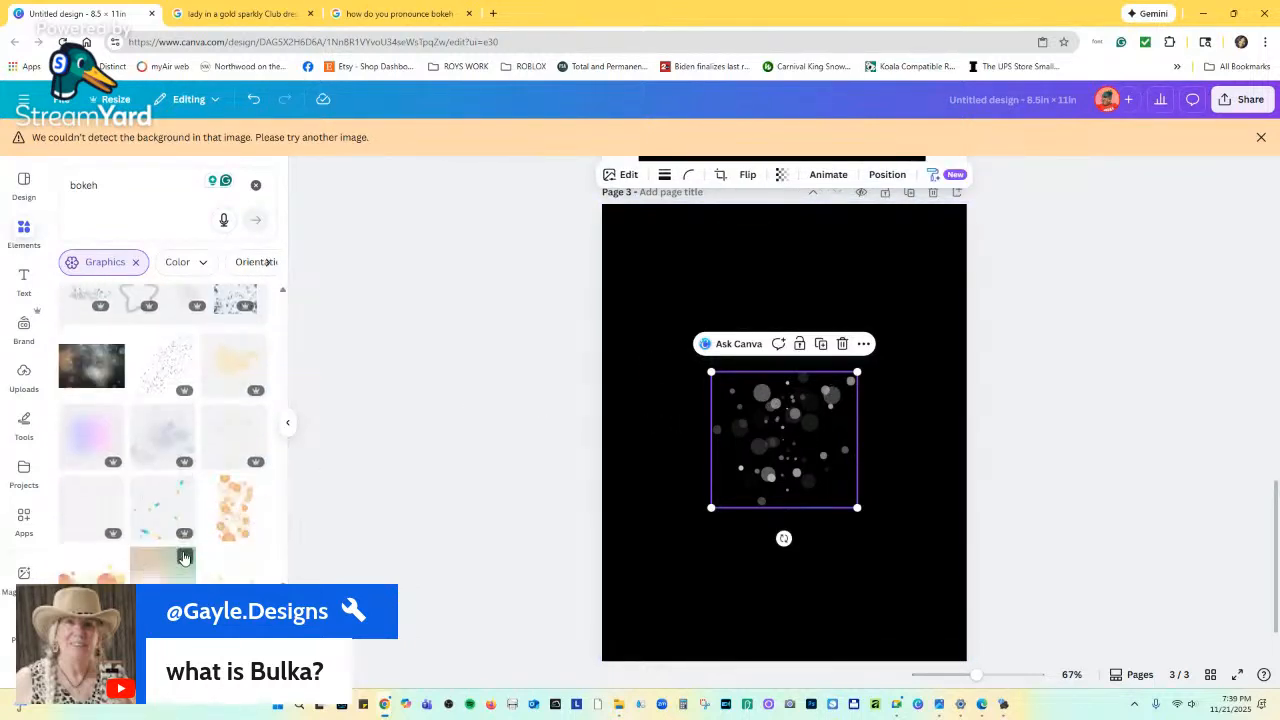
{"action": "left_click", "coordinate": [231, 390]}
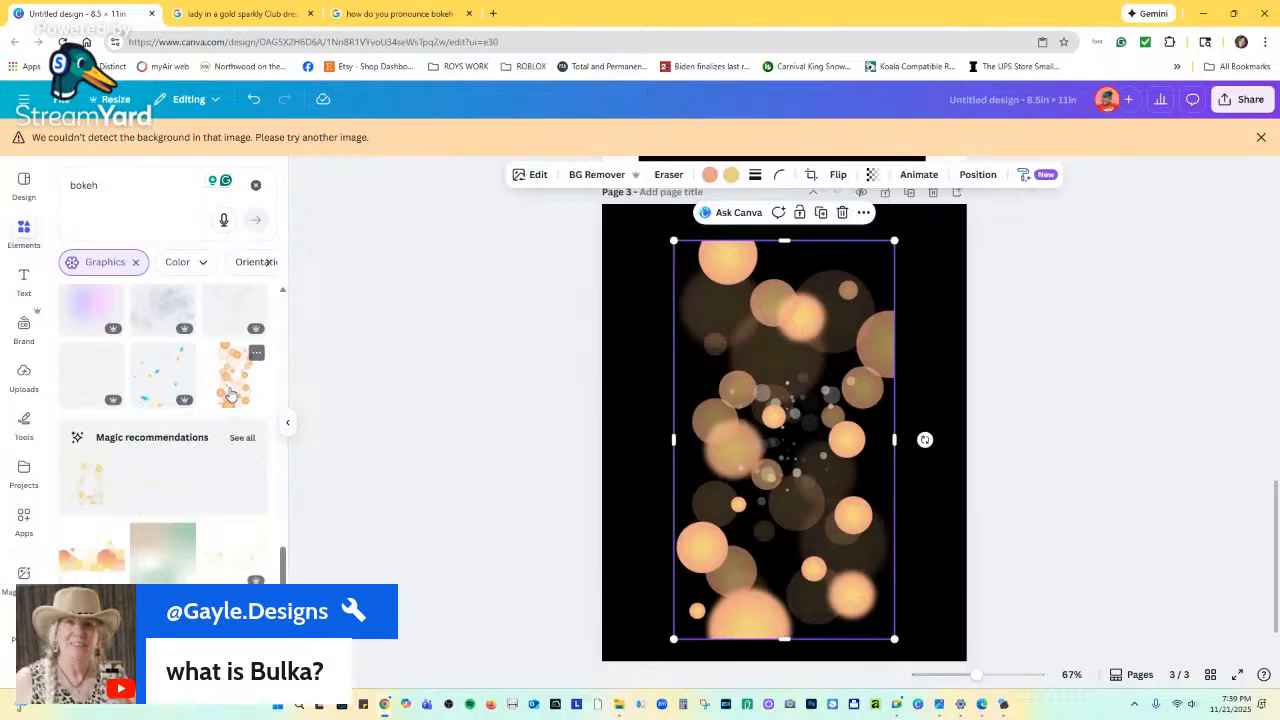
{"action": "mouse_move", "coordinate": [738, 380]}
{"action": "left_mouse_down"}
{"action": "mouse_move", "coordinate": [665, 363]}
{"action": "mouse_move", "coordinate": [725, 360]}
{"action": "left_mouse_up"}
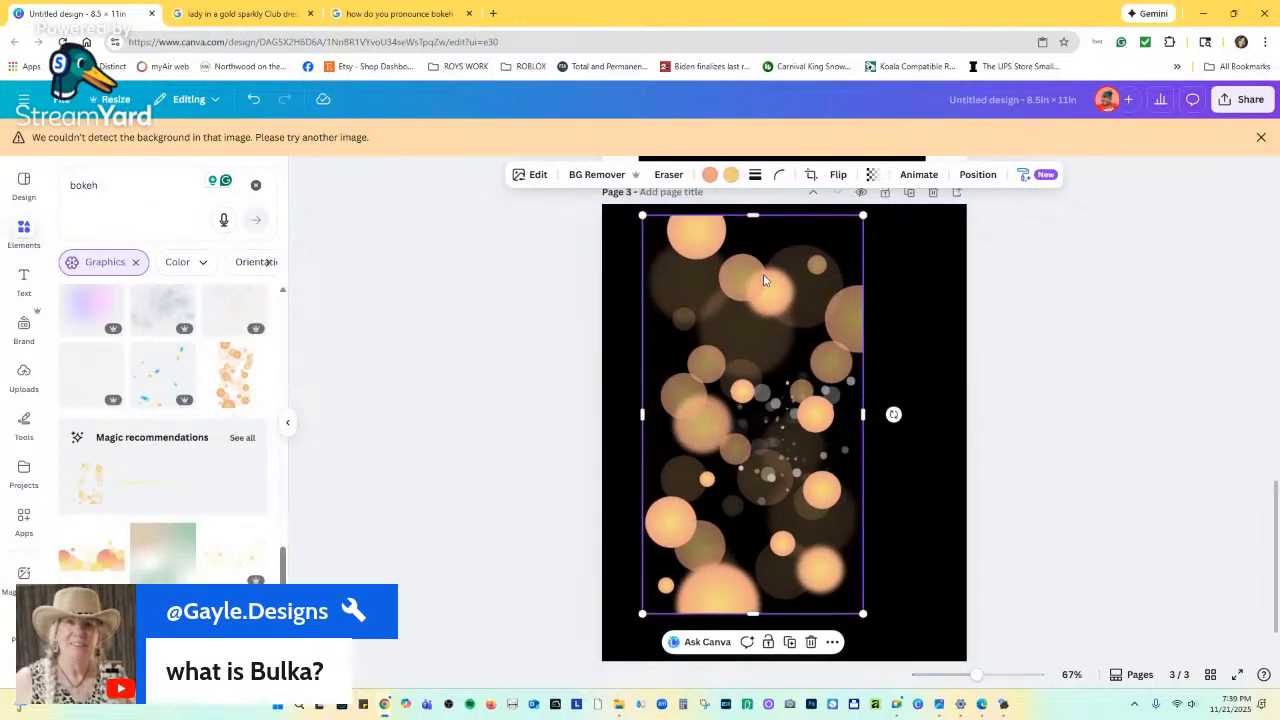
{"action": "left_click_drag", "start_coordinate": [764, 324], "coordinate": [756, 304]}
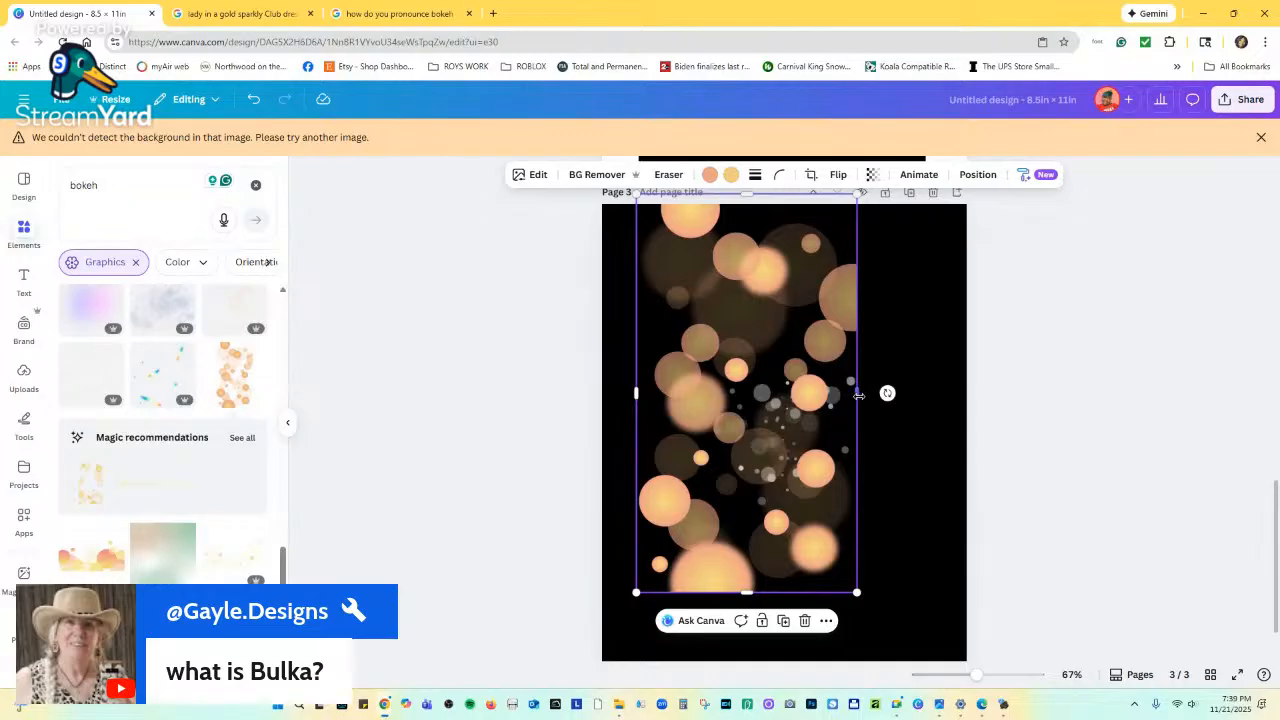
{"action": "left_click_drag", "start_coordinate": [858, 395], "coordinate": [785, 394]}
Shift the orange bokeh strip down slightly, then delete it.
{"action": "scroll", "coordinate": [711, 556], "scroll_direction": "up", "scroll_amount": 3}
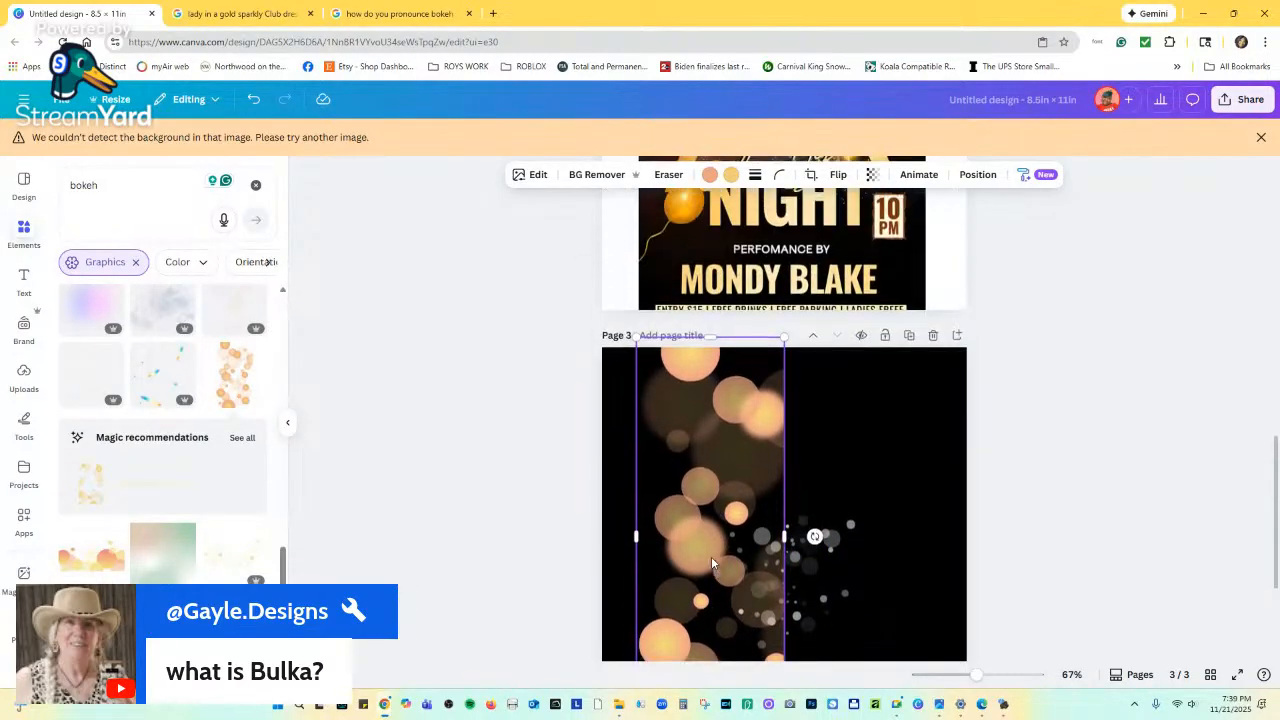
{"action": "scroll", "coordinate": [712, 532], "scroll_direction": "down", "scroll_amount": 3}
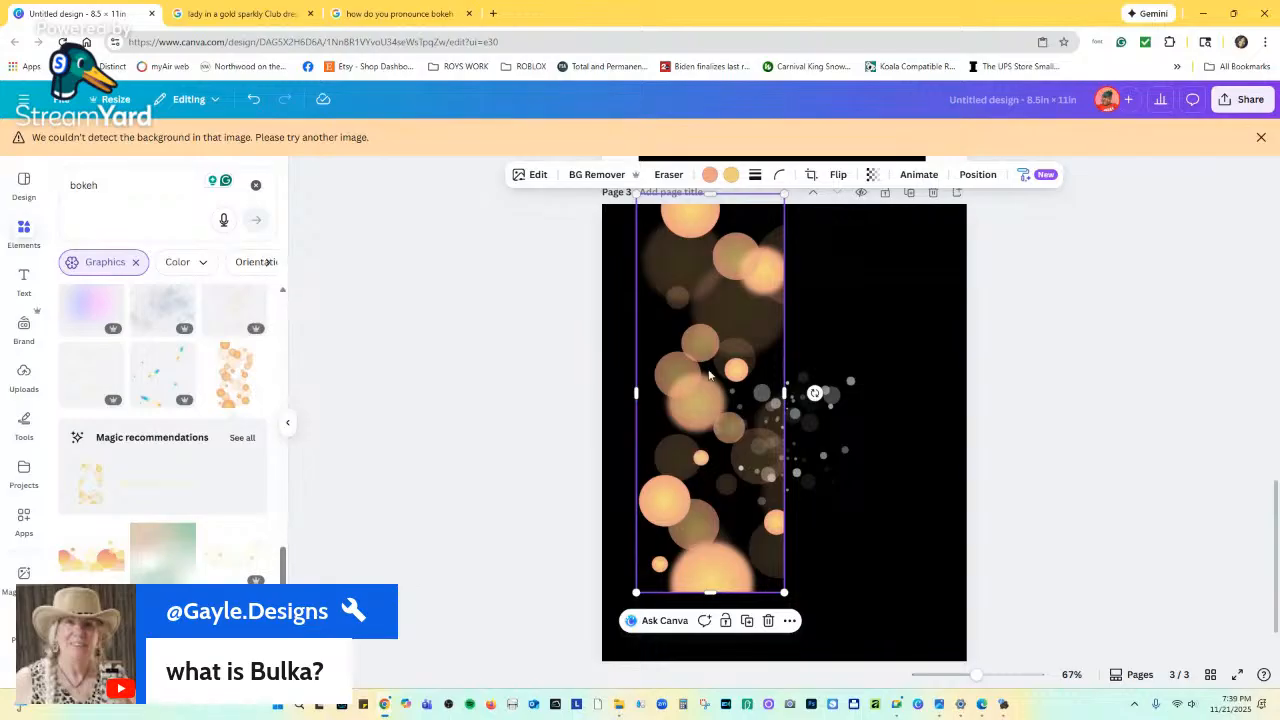
{"action": "scroll", "coordinate": [152, 490], "scroll_direction": "down", "scroll_amount": 6}
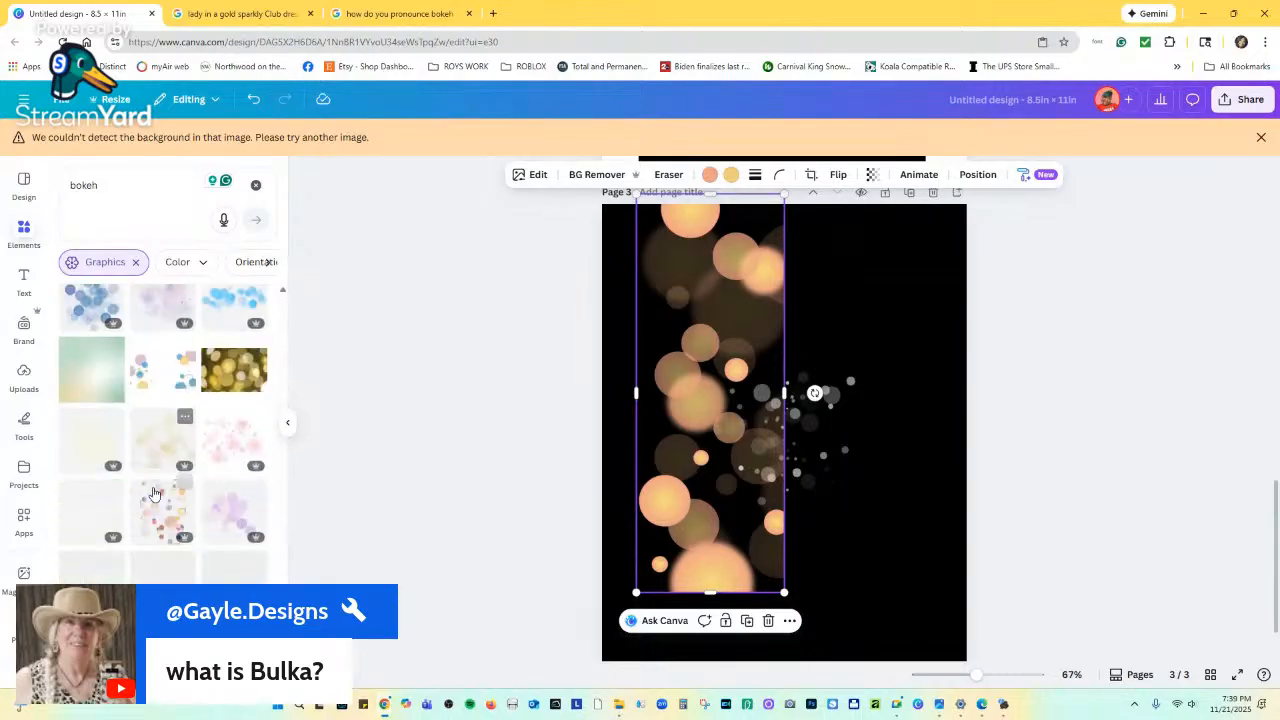
{"action": "scroll", "coordinate": [160, 458], "scroll_direction": "down", "scroll_amount": 3}
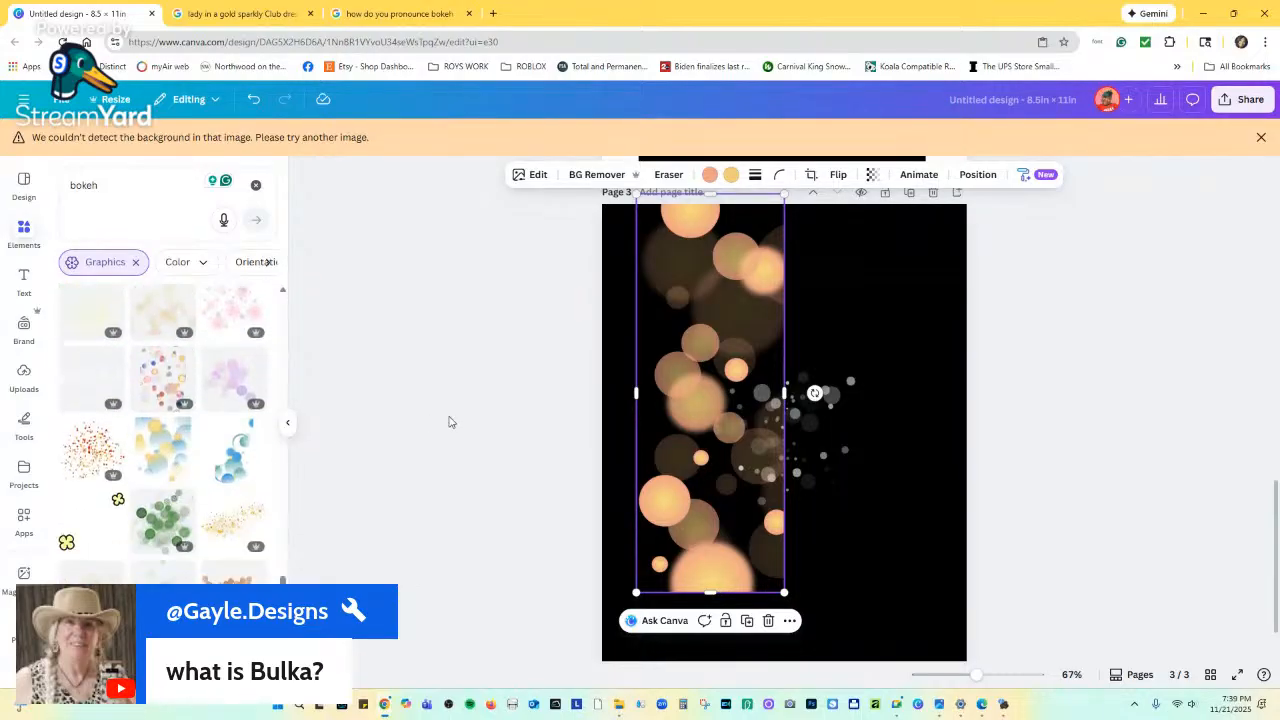
{"action": "scroll", "coordinate": [452, 430], "scroll_direction": "down", "scroll_amount": 1}
{"action": "left_click_drag", "start_coordinate": [760, 277], "coordinate": [760, 323]}
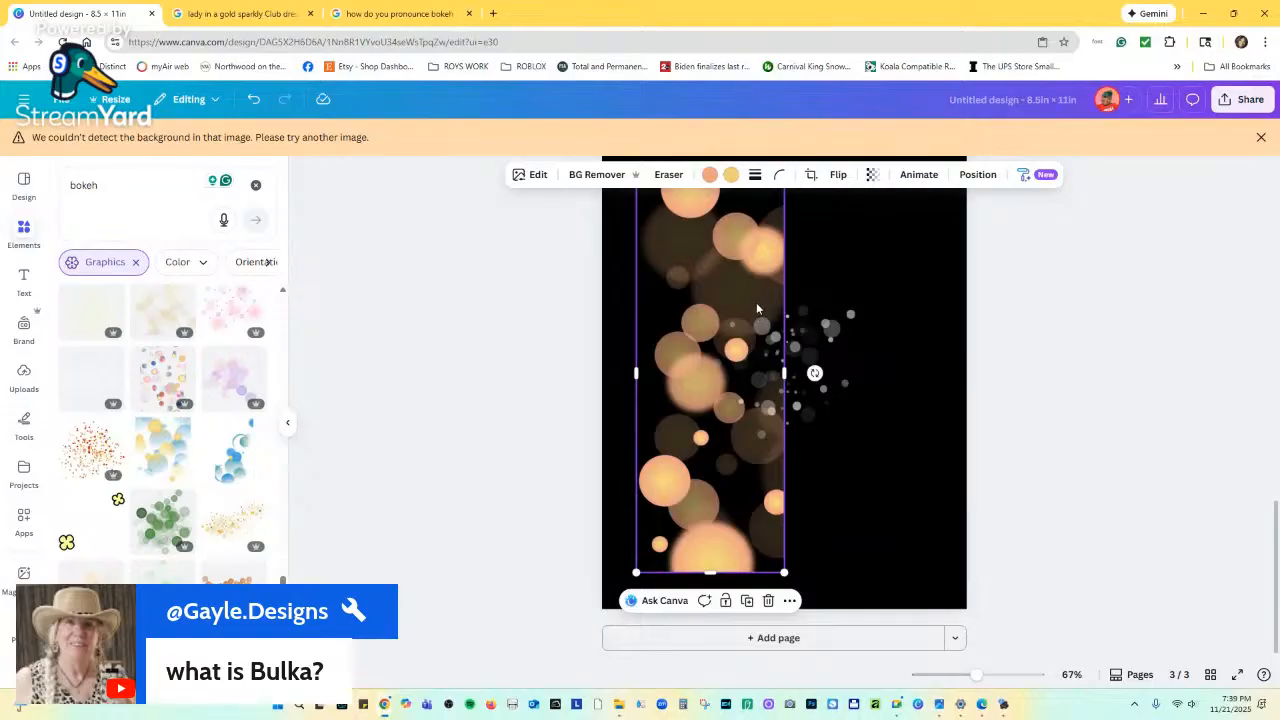
{"action": "key", "text": "Delete"}
Delete the grey sparkle graphic from page 3, then search Google Images for 'bokeh png'.
{"action": "left_click", "coordinate": [807, 365]}
{"action": "key", "text": "Delete"}
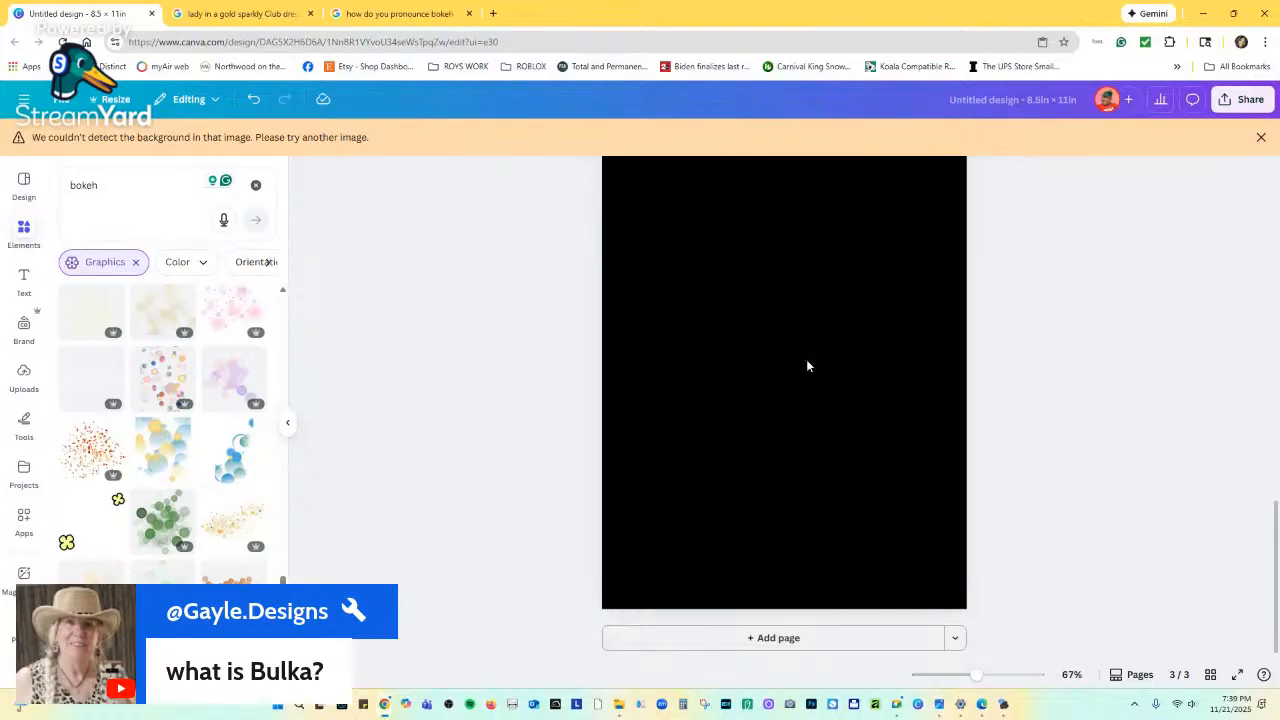
{"action": "left_click", "coordinate": [457, 20]}
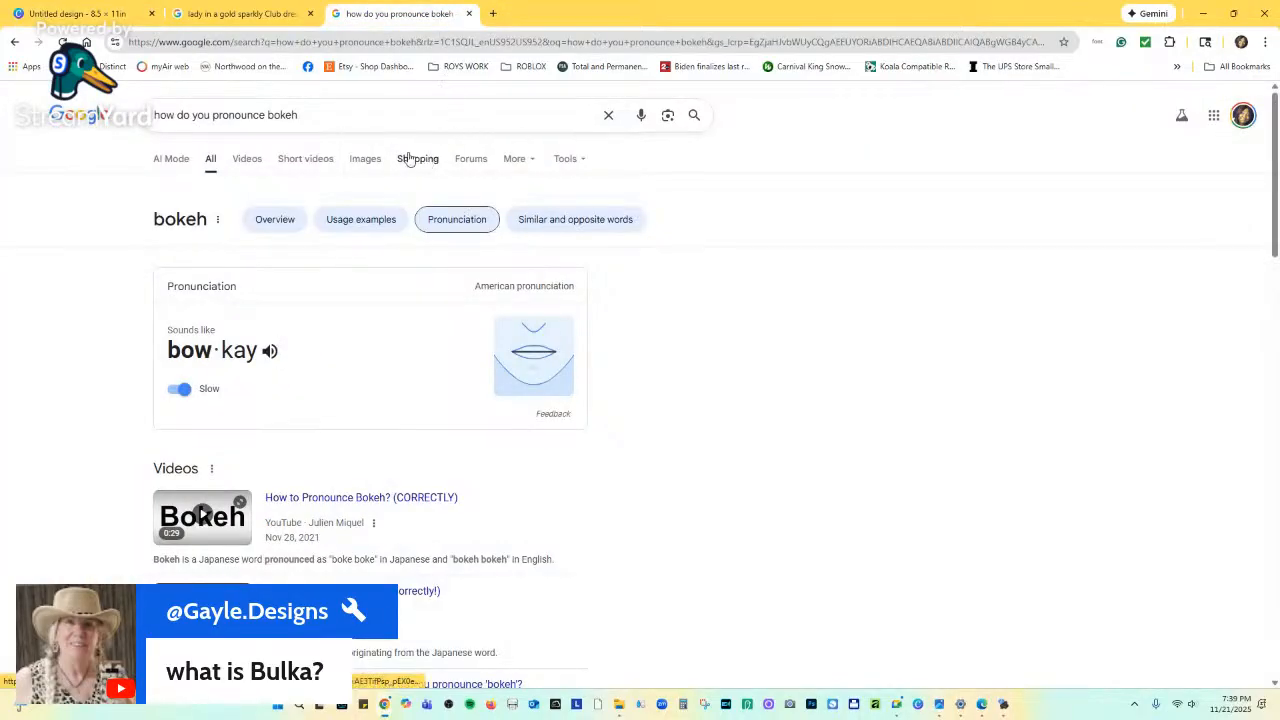
{"action": "left_click_drag", "start_coordinate": [234, 114], "coordinate": [155, 114]}
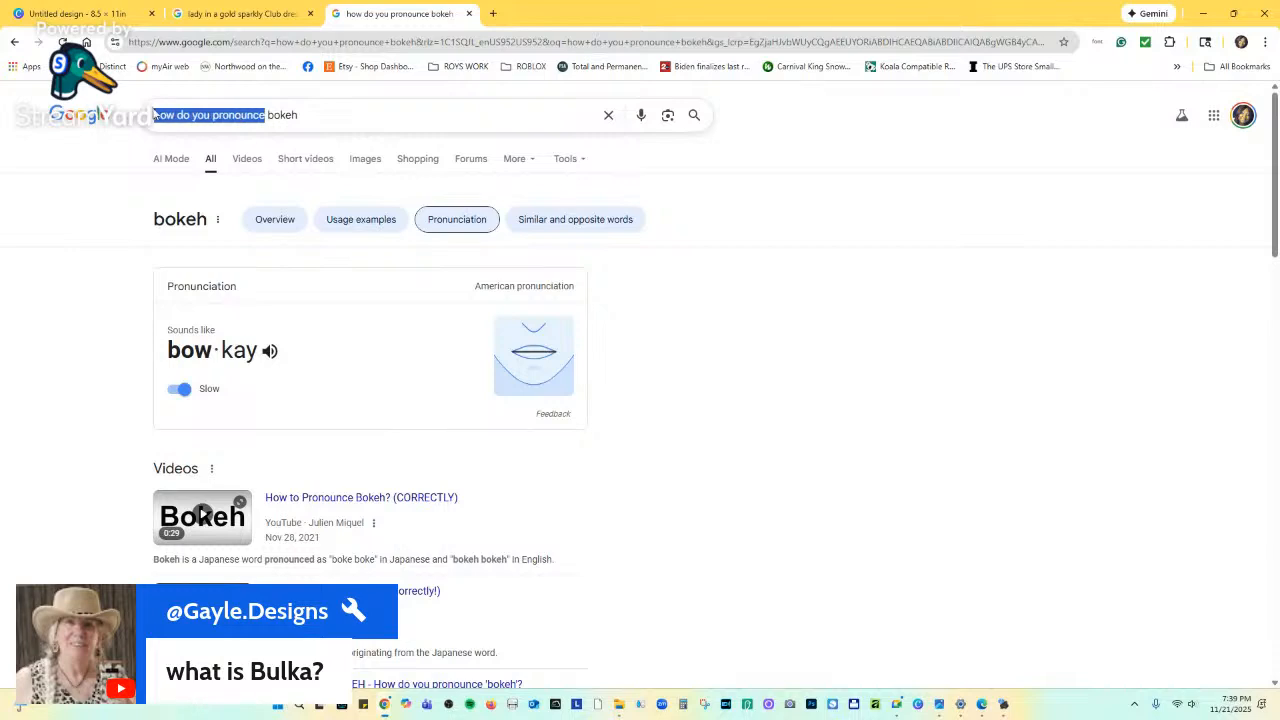
{"action": "key", "text": "BackSpace"}
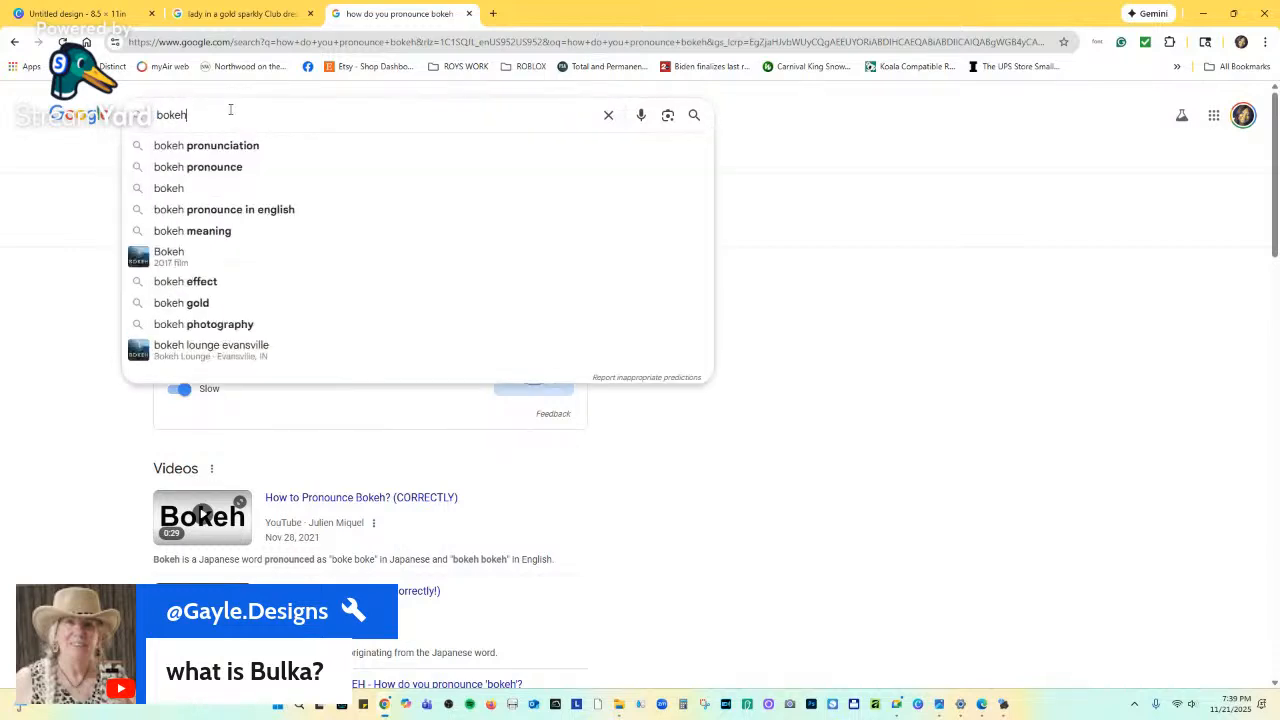
{"action": "type", "text": "p"}
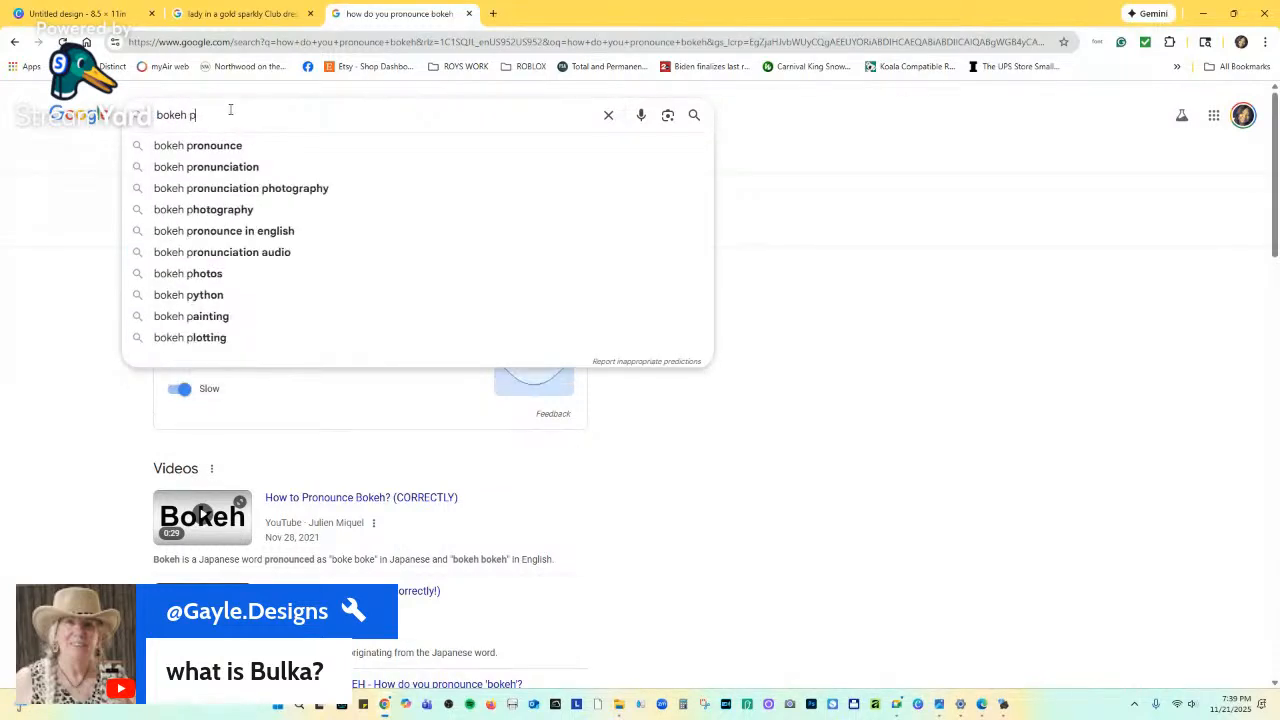
{"action": "type", "text": "ng"}
{"action": "key", "text": "Return"}
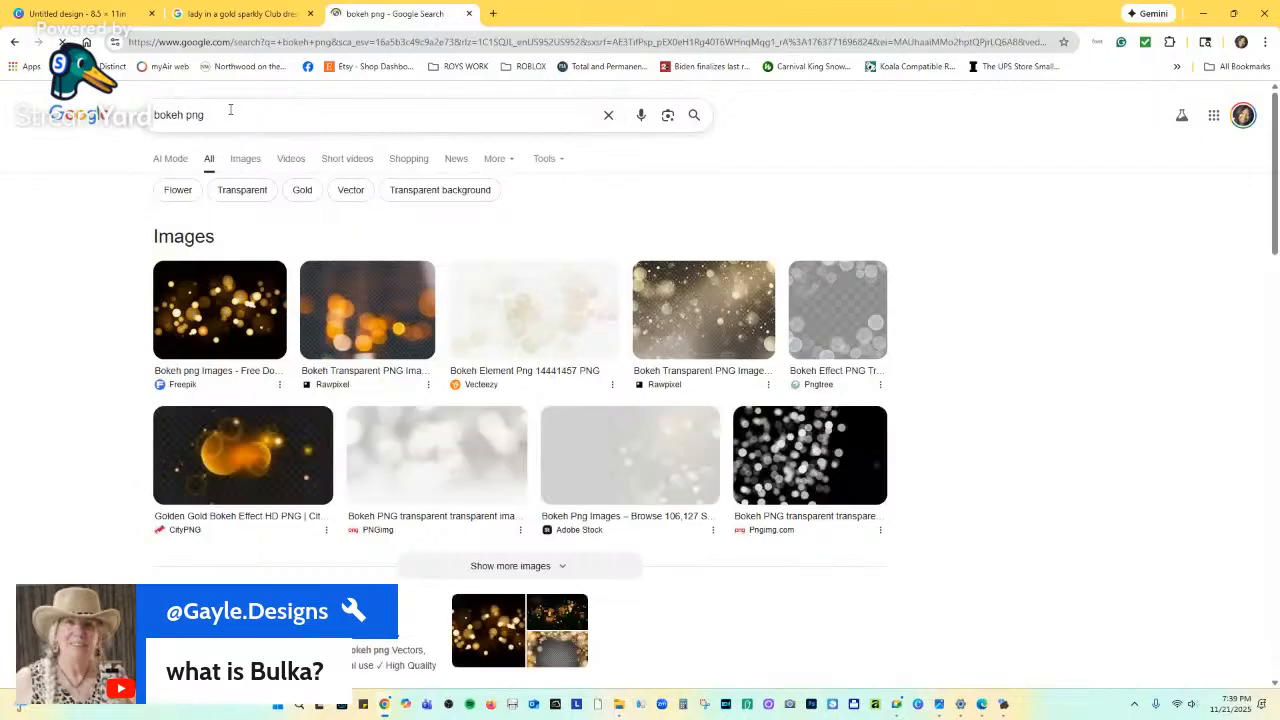
{"action": "left_click", "coordinate": [253, 165]}
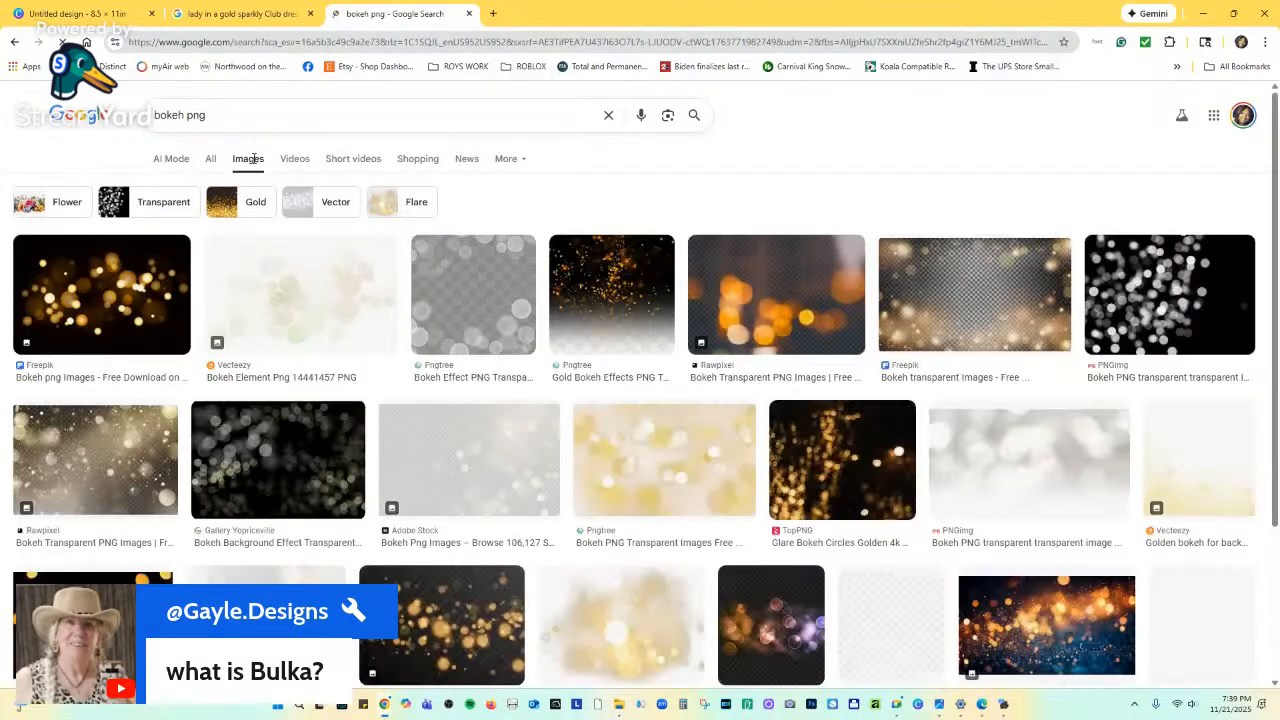
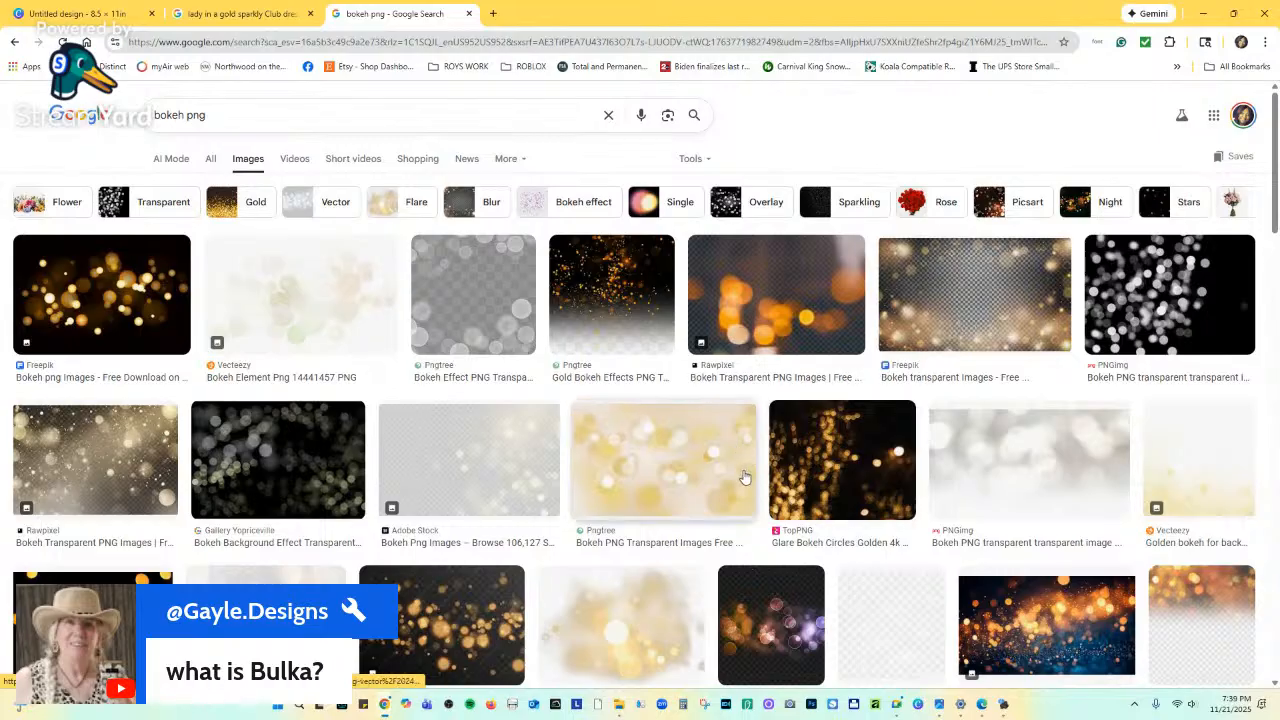
Preview a Pngtree bokeh result, then refine the Google search to 'gold bokeh png'.
{"action": "scroll", "coordinate": [457, 400], "scroll_direction": "down", "scroll_amount": 5}
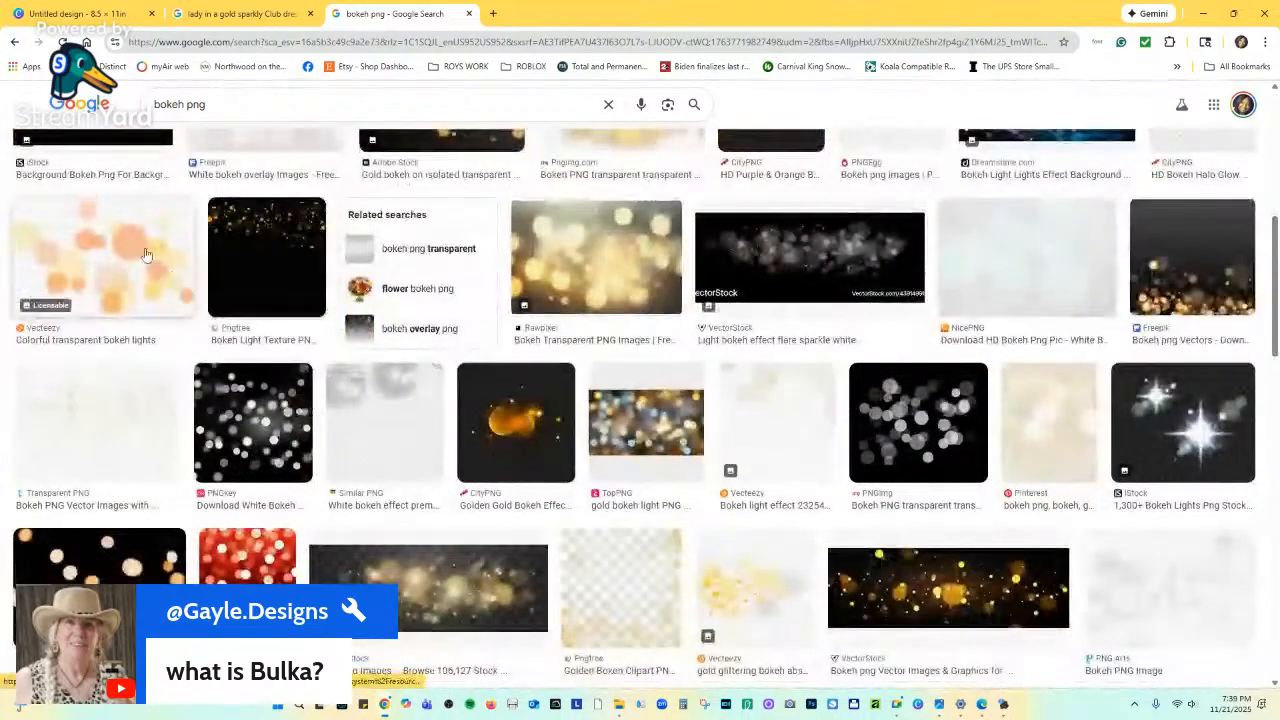
{"action": "scroll", "coordinate": [482, 340], "scroll_direction": "up", "scroll_amount": 5}
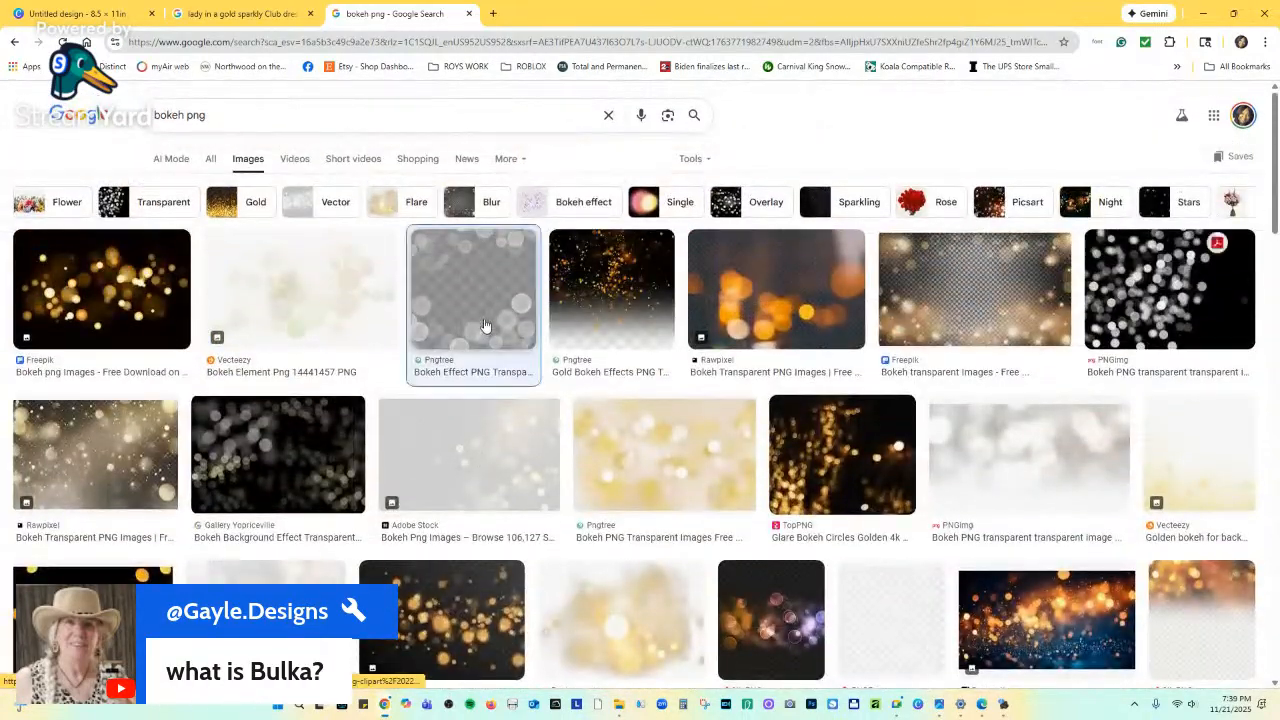
{"action": "left_click", "coordinate": [485, 326]}
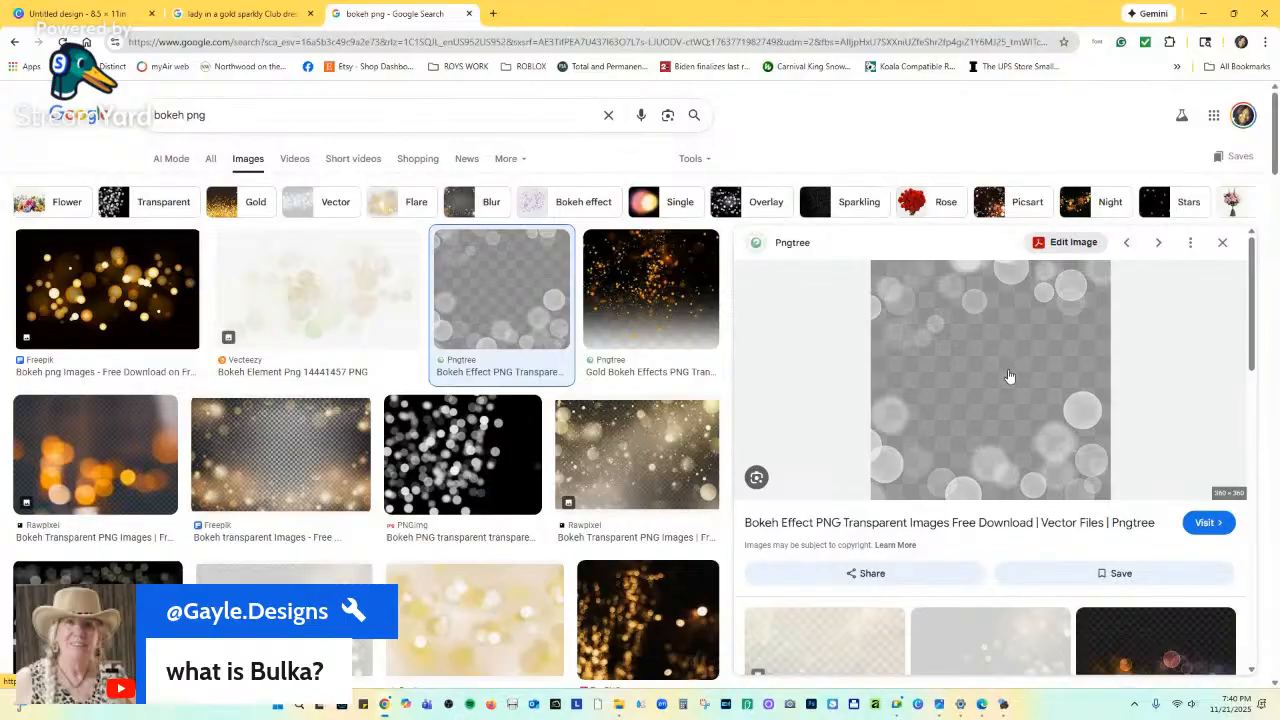
{"action": "left_click", "coordinate": [156, 117]}
{"action": "type", "text": "g"}
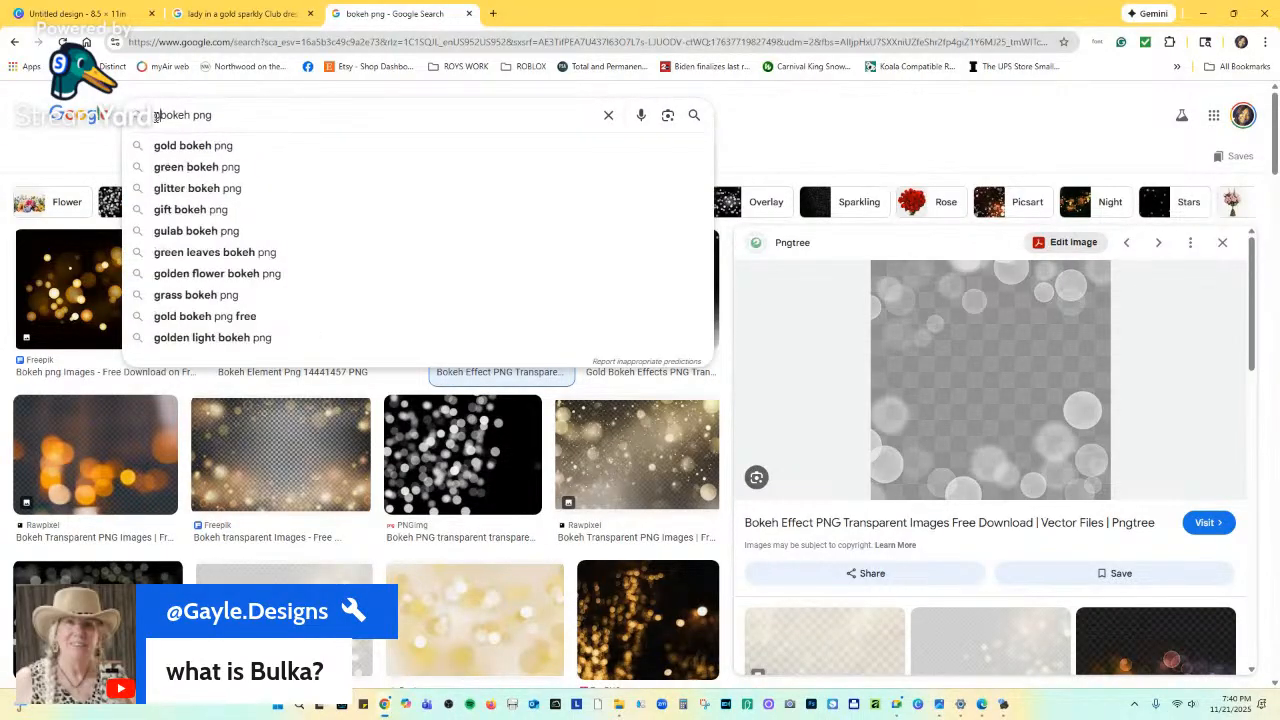
{"action": "type", "text": "old"}
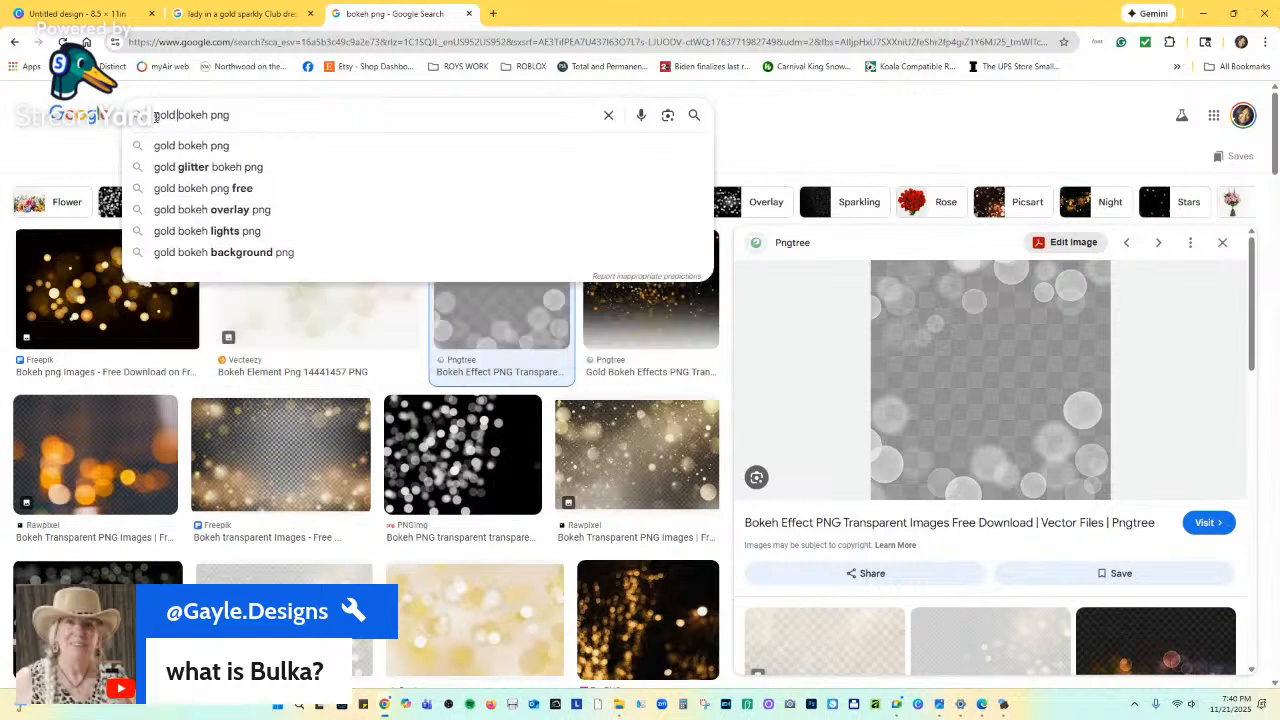
{"action": "key", "text": "Return"}
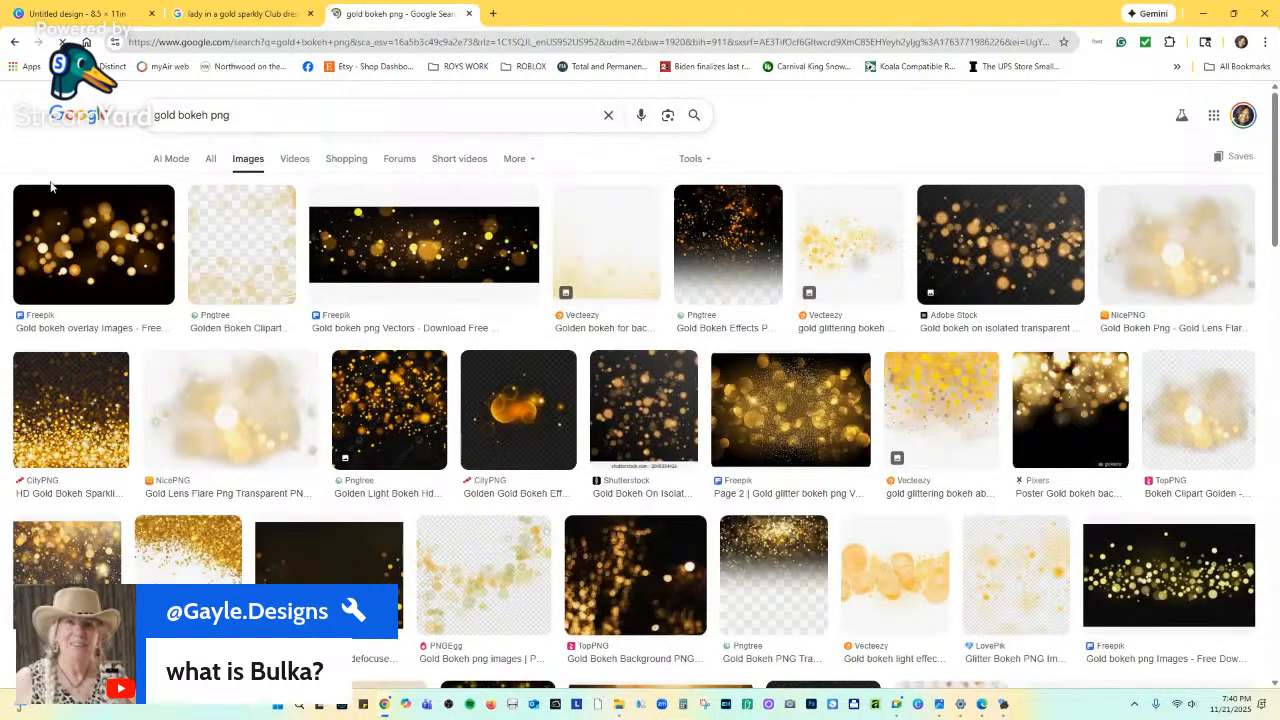
Open the Golden Bokeh Clipart source on Pngtree and download the PNG.
{"action": "left_click", "coordinate": [263, 289]}
{"action": "left_click", "coordinate": [992, 367]}
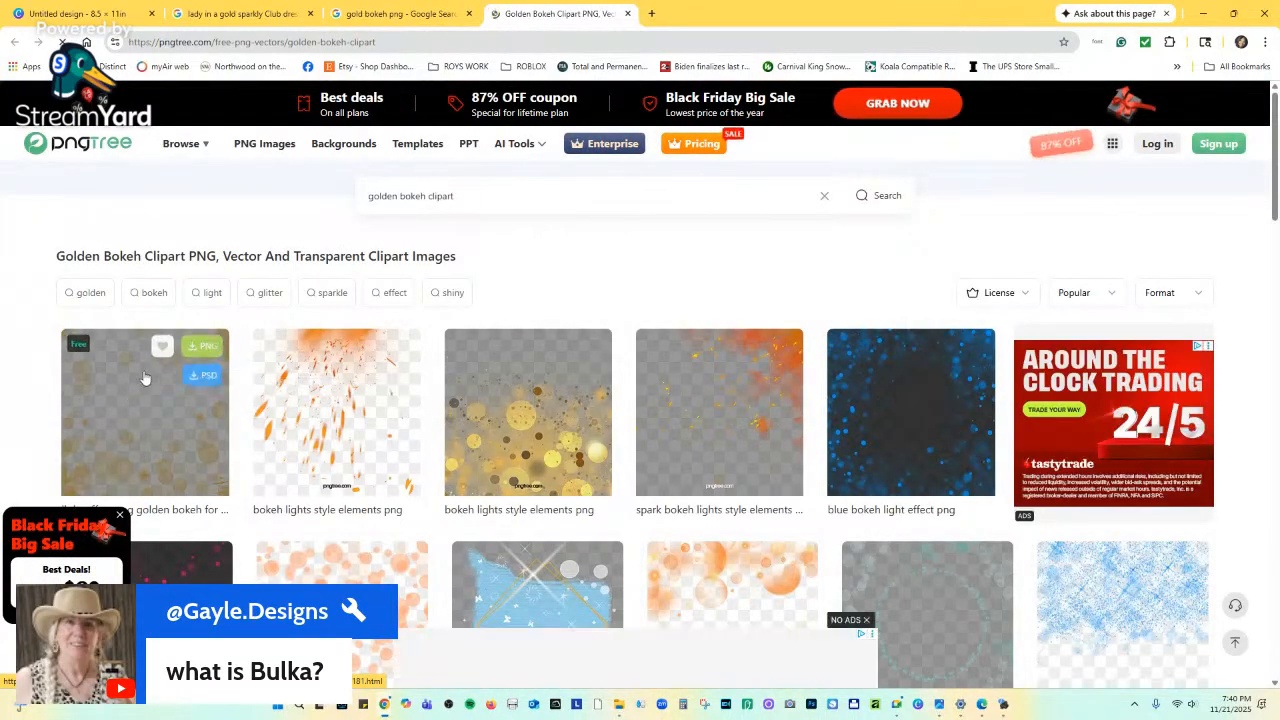
{"action": "left_click", "coordinate": [192, 345]}
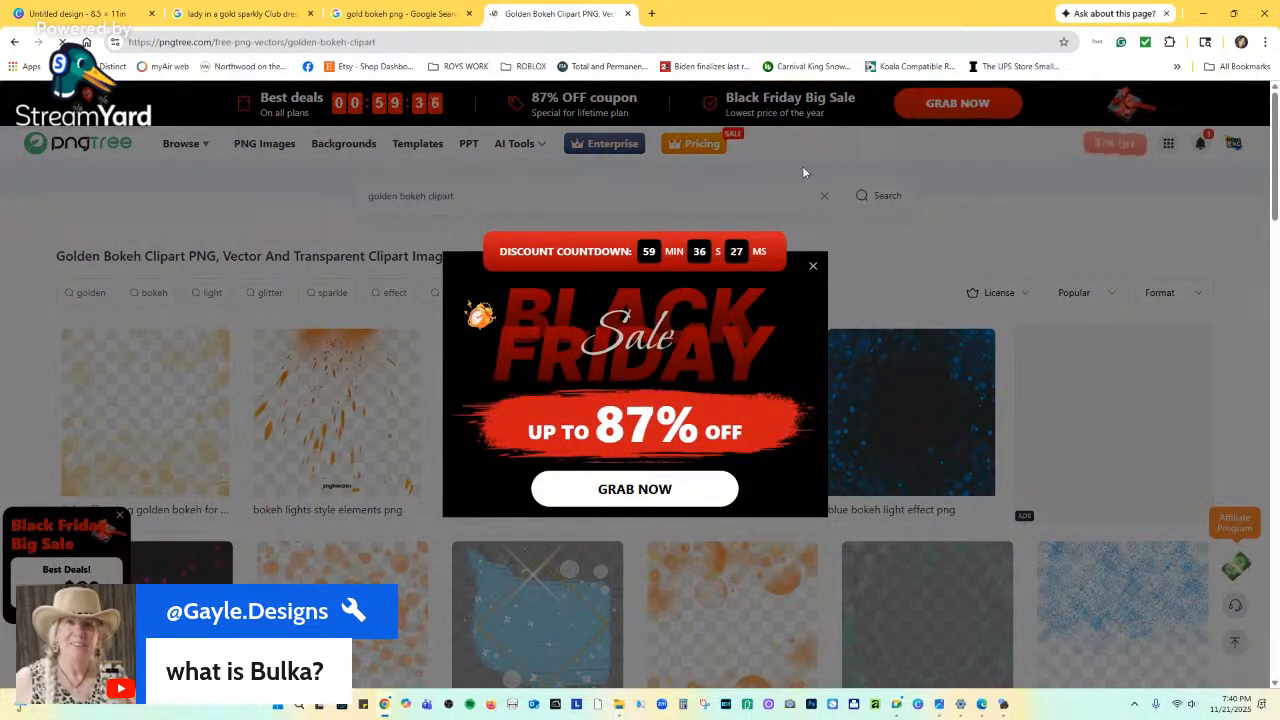
Preview the TopPNG golden bokeh clipart and start saving it, then cancel.
{"action": "left_click", "coordinate": [398, 14]}
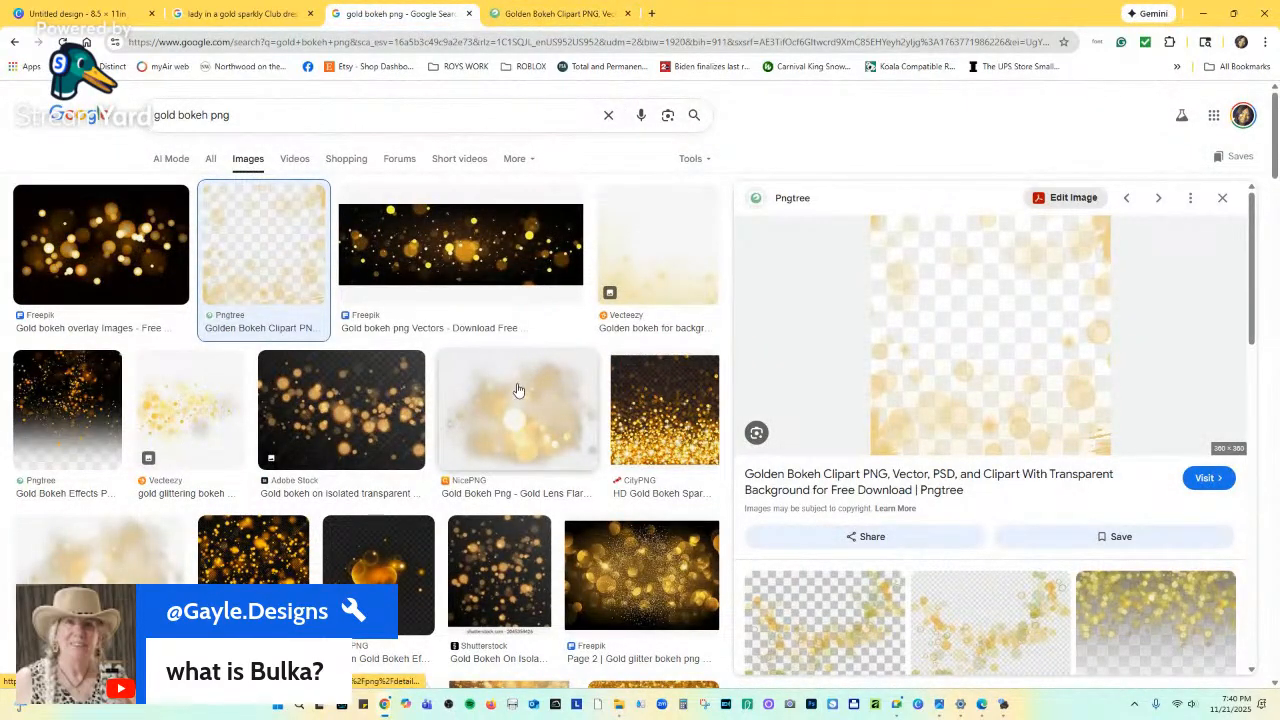
{"action": "scroll", "coordinate": [518, 390], "scroll_direction": "down", "scroll_amount": 5}
{"action": "scroll", "coordinate": [339, 555], "scroll_direction": "up", "scroll_amount": 2}
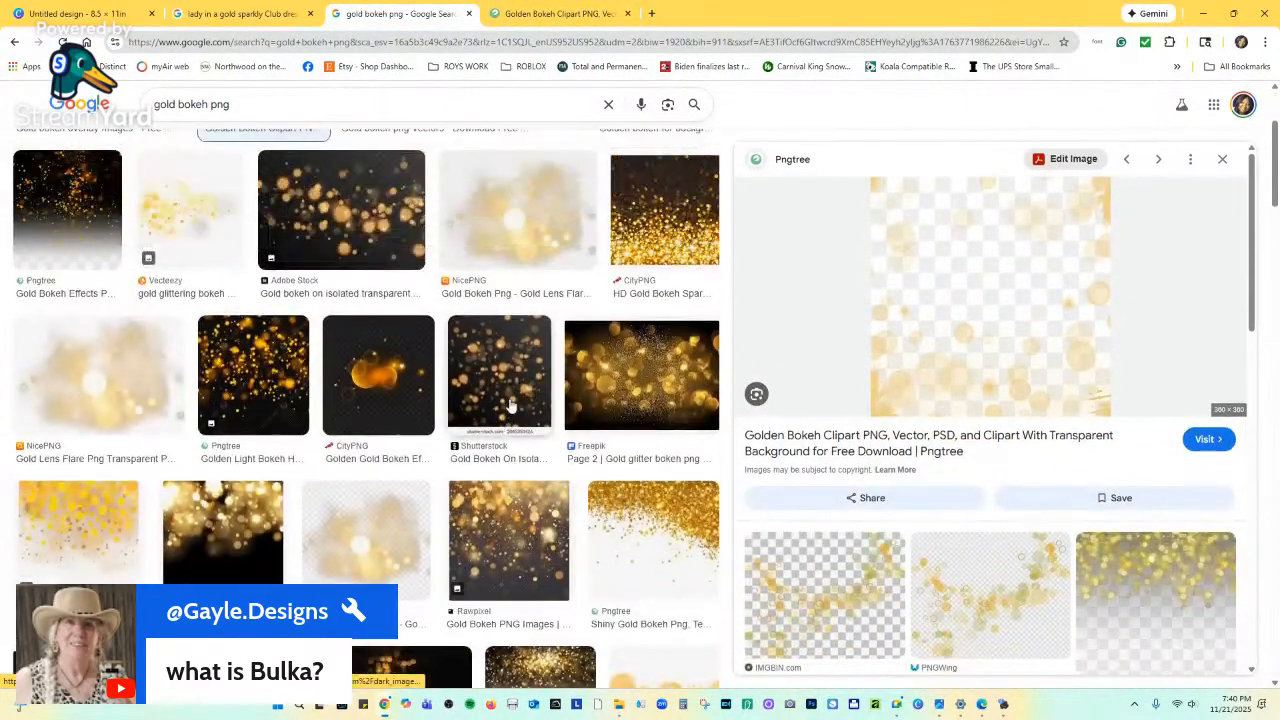
{"action": "left_click", "coordinate": [368, 556]}
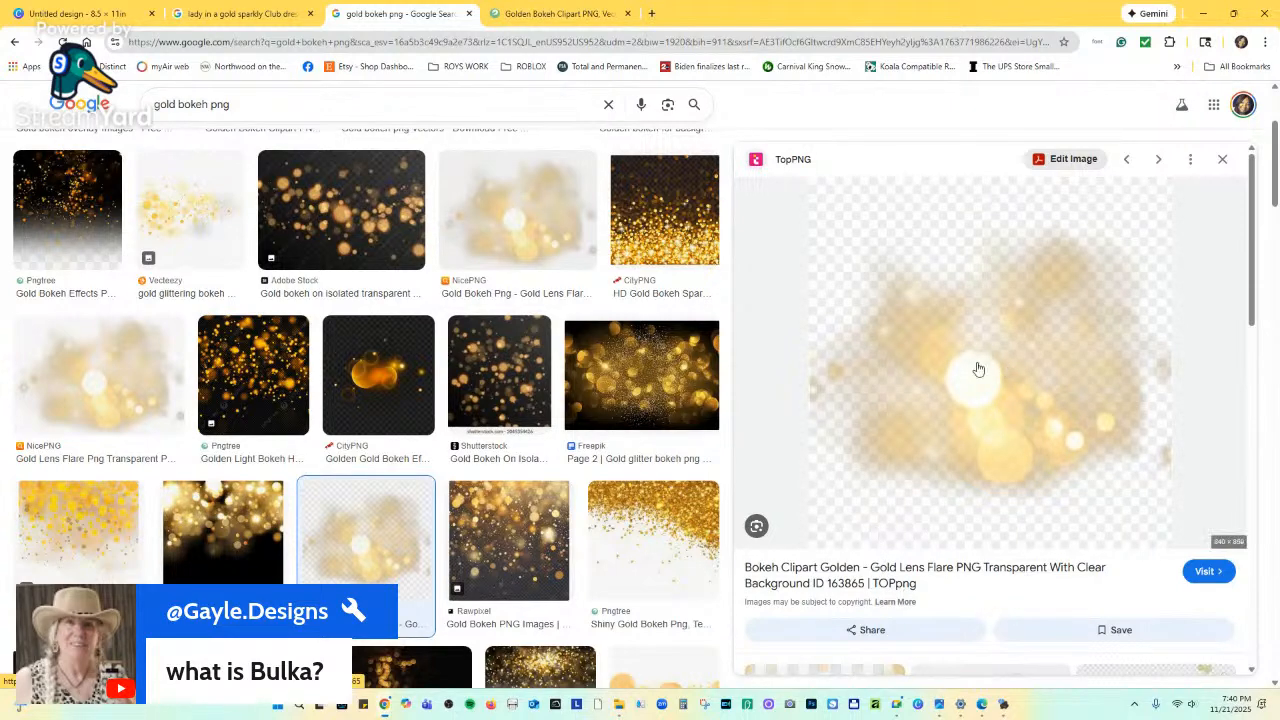
{"action": "right_click", "coordinate": [984, 332]}
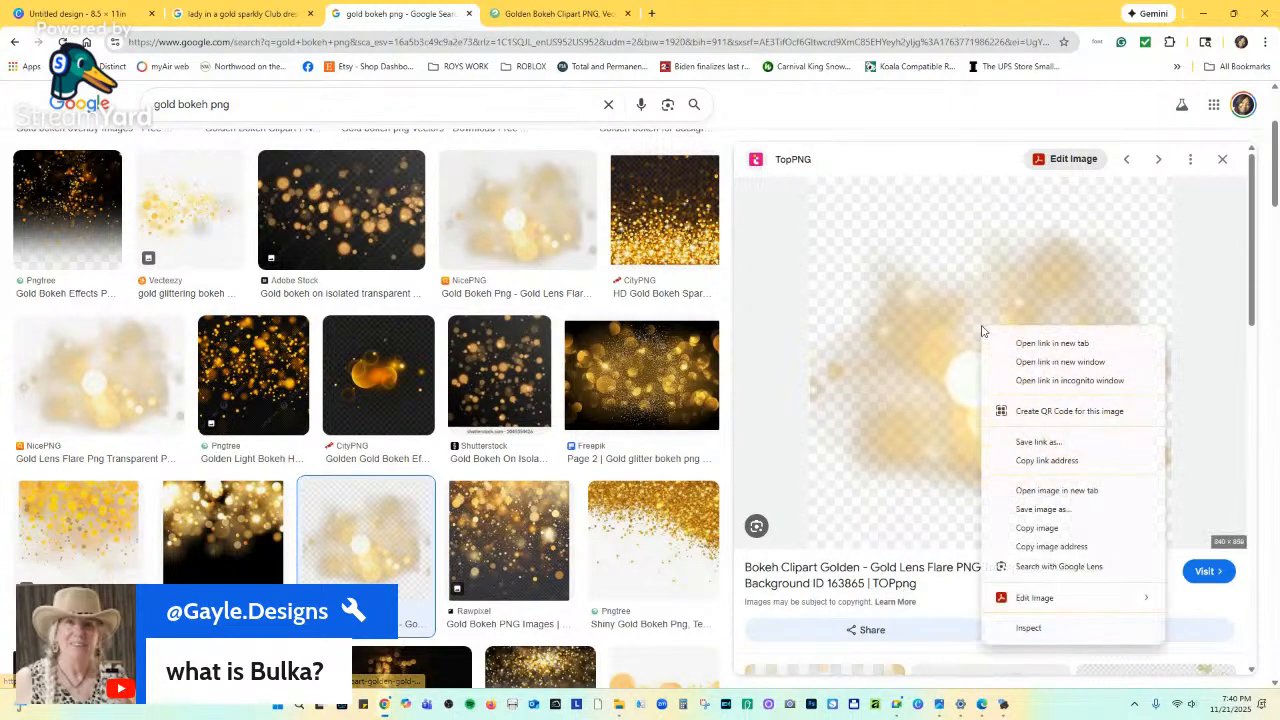
{"action": "left_click", "coordinate": [1040, 509]}
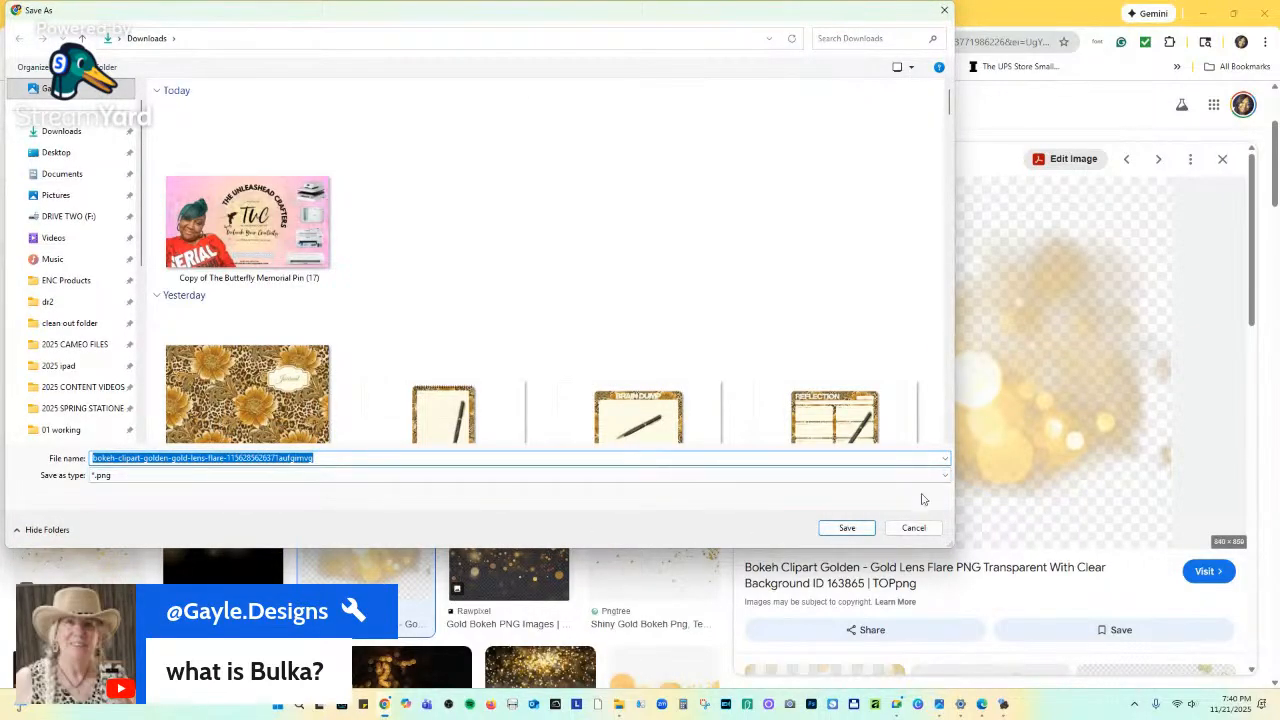
{"action": "left_click", "coordinate": [913, 527]}
Copy the TopPNG golden bokeh image and return to the Canva page.
{"action": "right_click", "coordinate": [972, 342]}
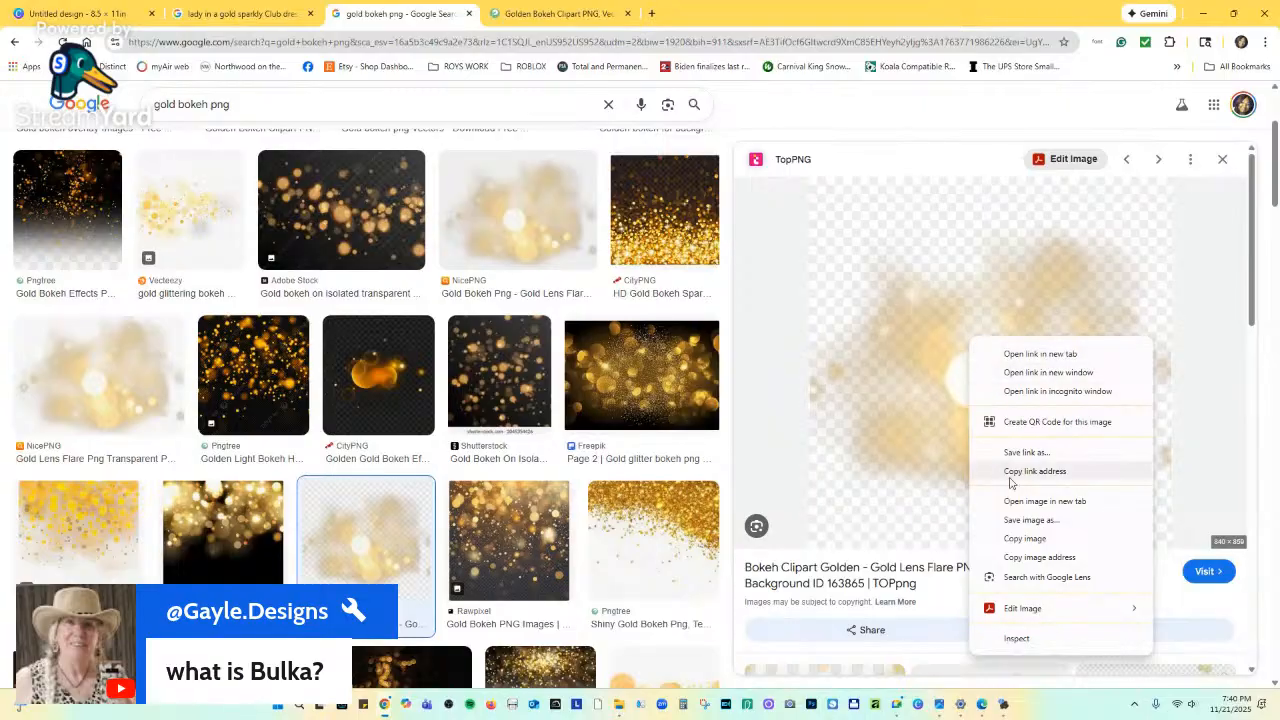
{"action": "left_click", "coordinate": [1030, 539]}
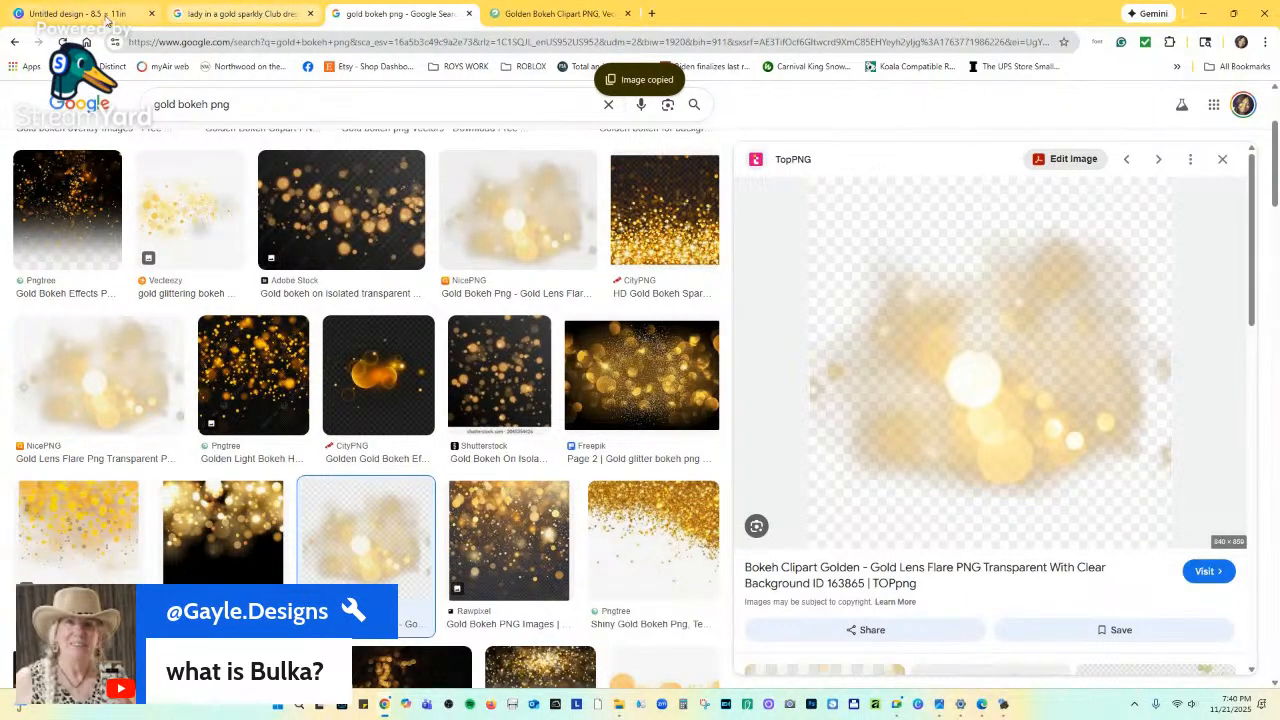
{"action": "left_click", "coordinate": [107, 19]}
{"action": "right_click", "coordinate": [748, 317]}
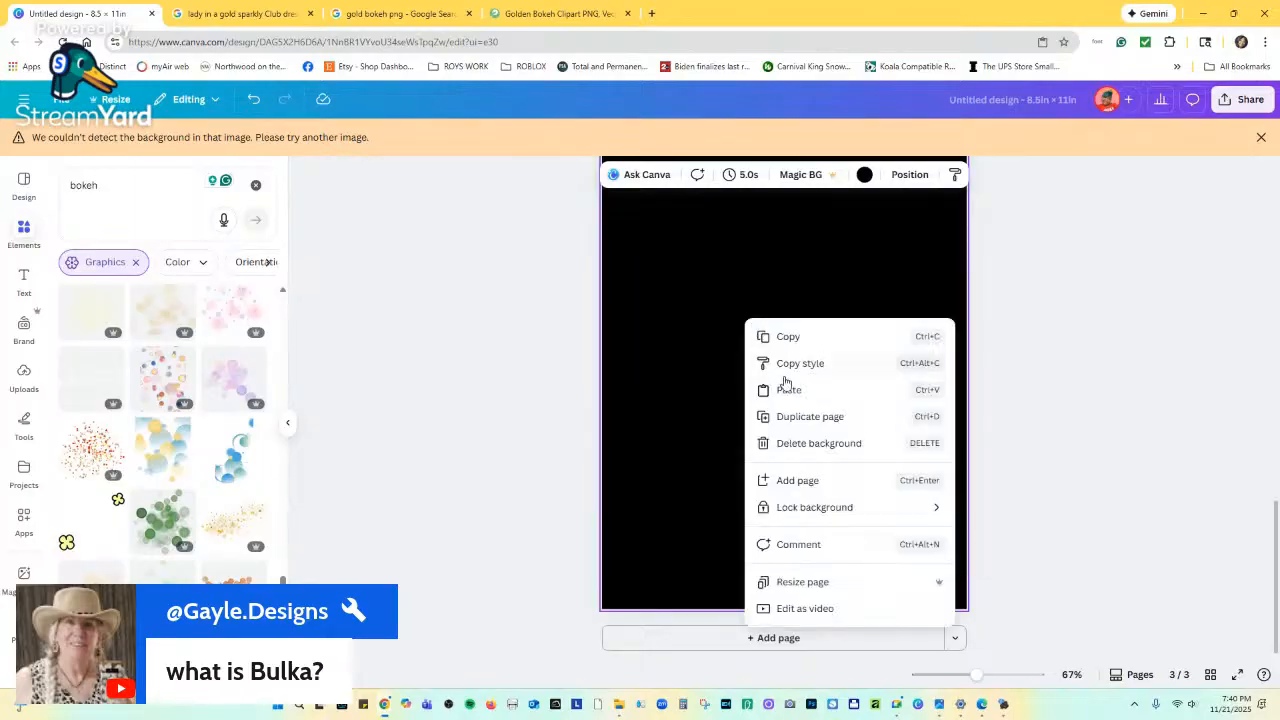
Paste the golden bokeh image onto page 3, try BG Remover, and nudge it up-left.
{"action": "left_click", "coordinate": [786, 388]}
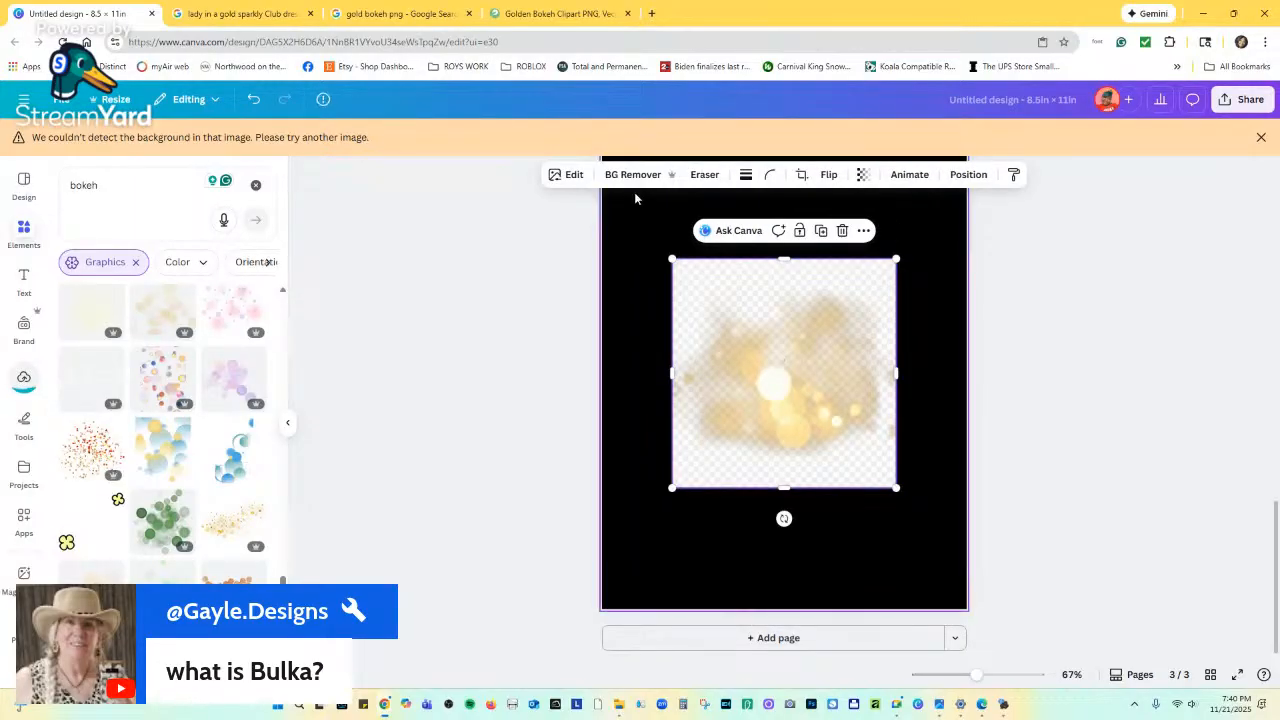
{"action": "left_click", "coordinate": [632, 174]}
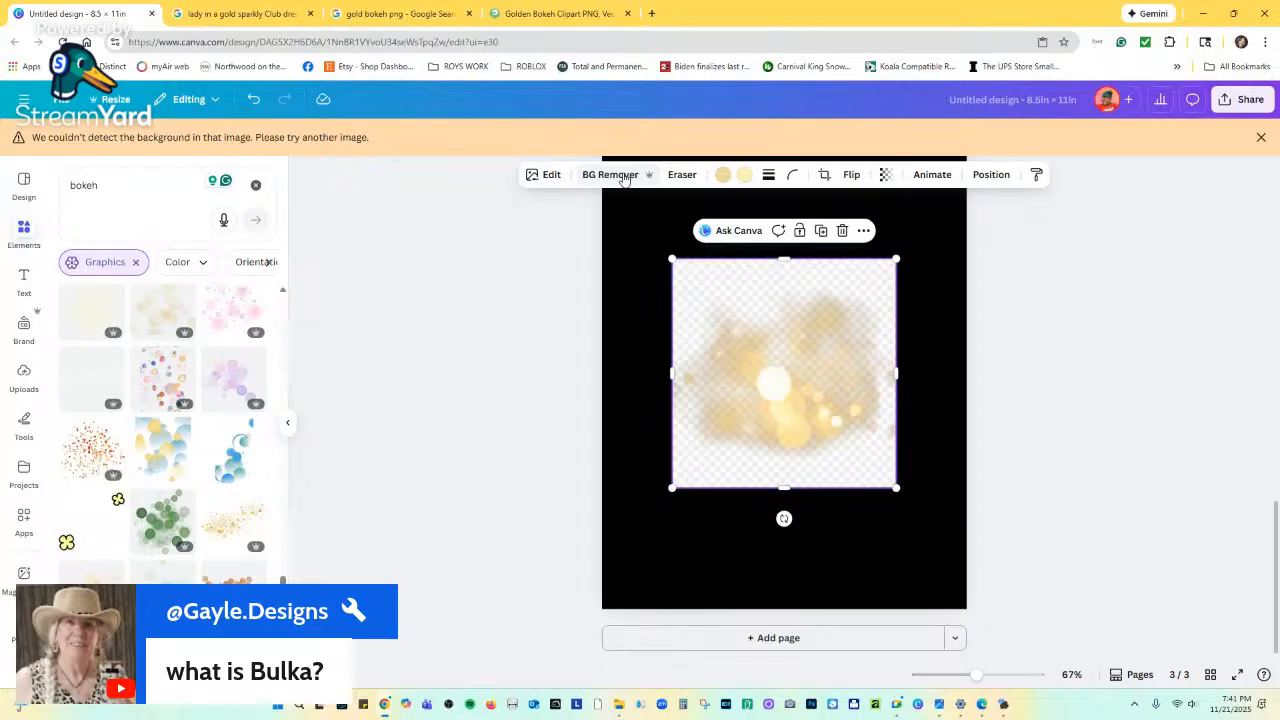
{"action": "left_click_drag", "start_coordinate": [743, 298], "coordinate": [696, 290]}
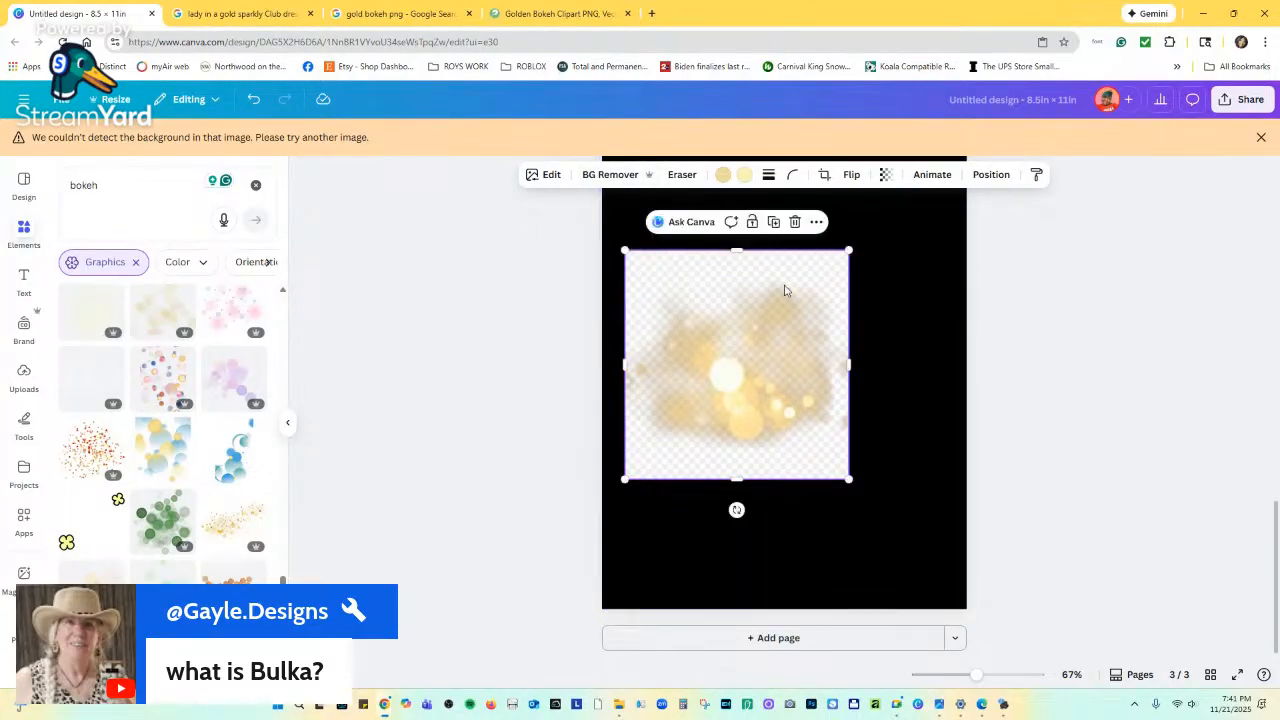
Delete the pasted bokeh image and clear the bokeh Elements search.
{"action": "left_click", "coordinate": [540, 14]}
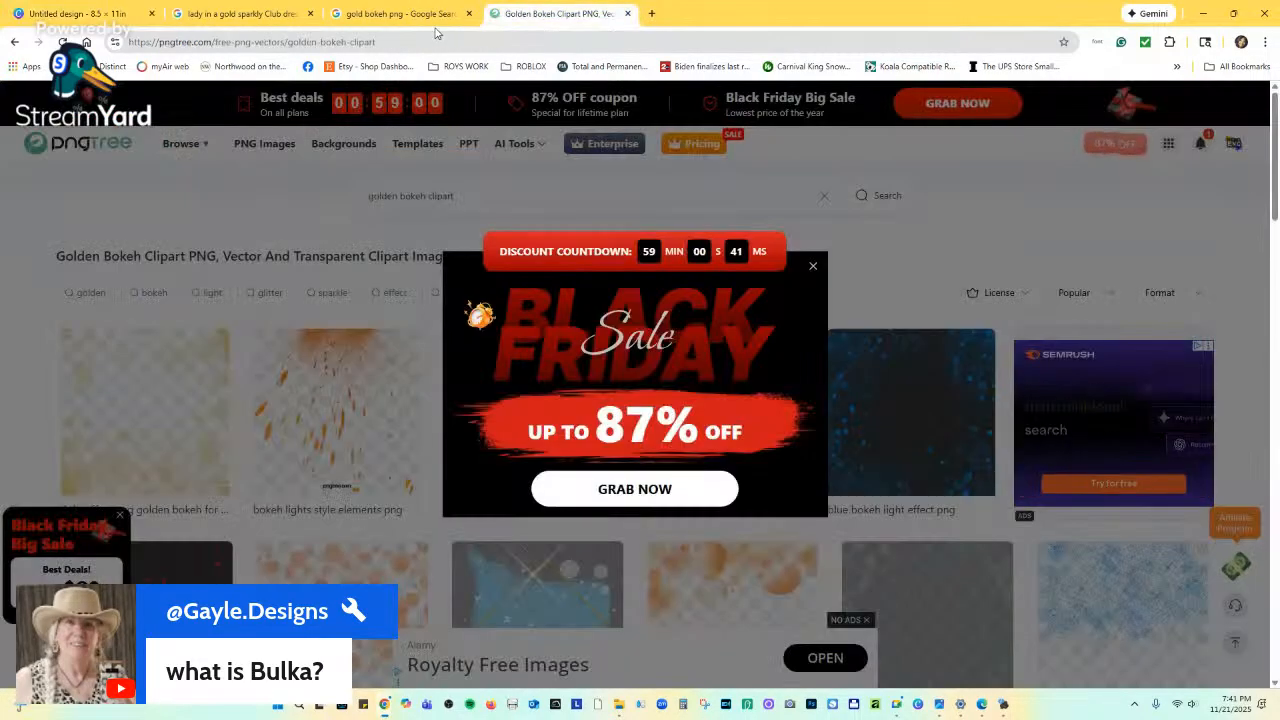
{"action": "left_click", "coordinate": [415, 14]}
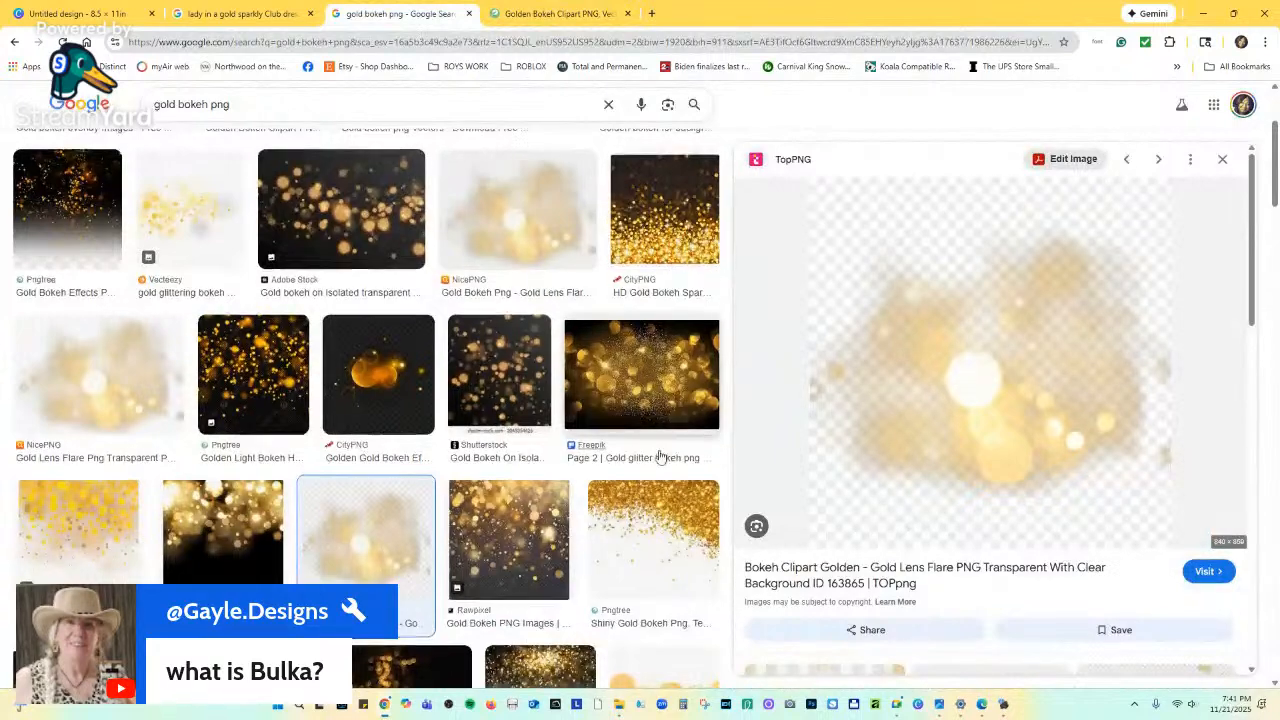
{"action": "scroll", "coordinate": [600, 450], "scroll_direction": "down", "scroll_amount": 3}
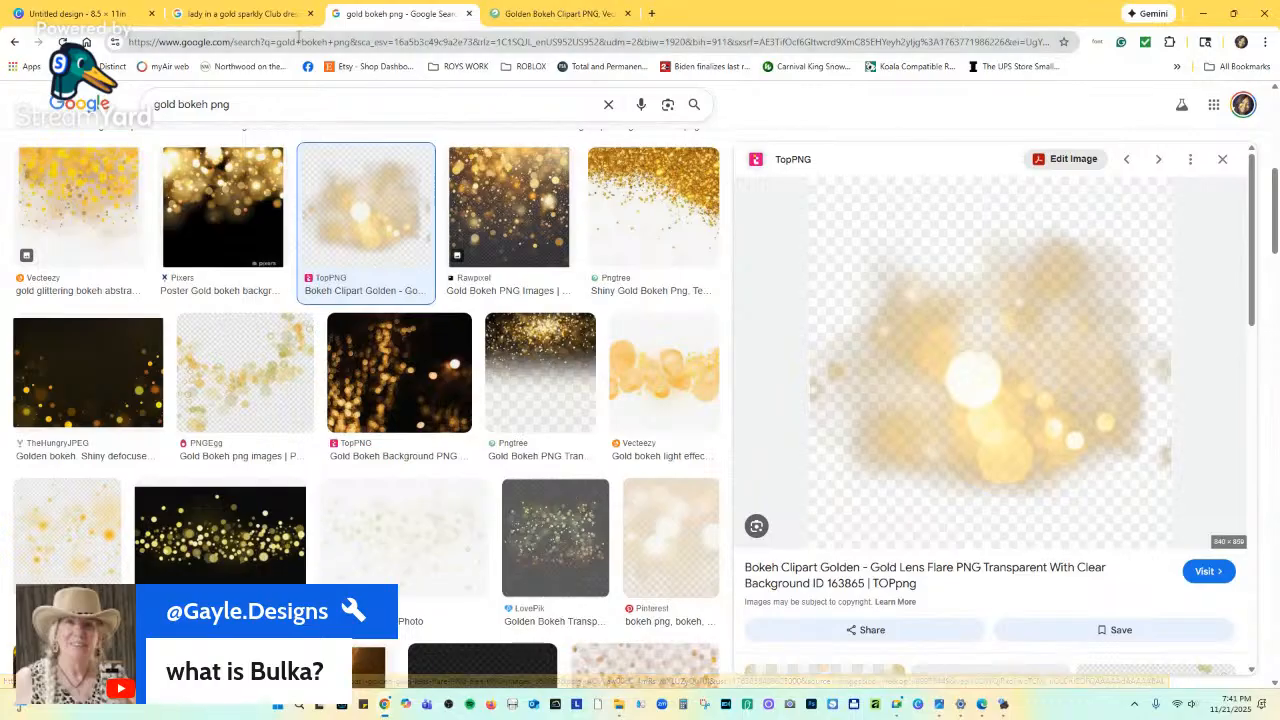
{"action": "left_click", "coordinate": [242, 12]}
{"action": "left_click", "coordinate": [108, 12]}
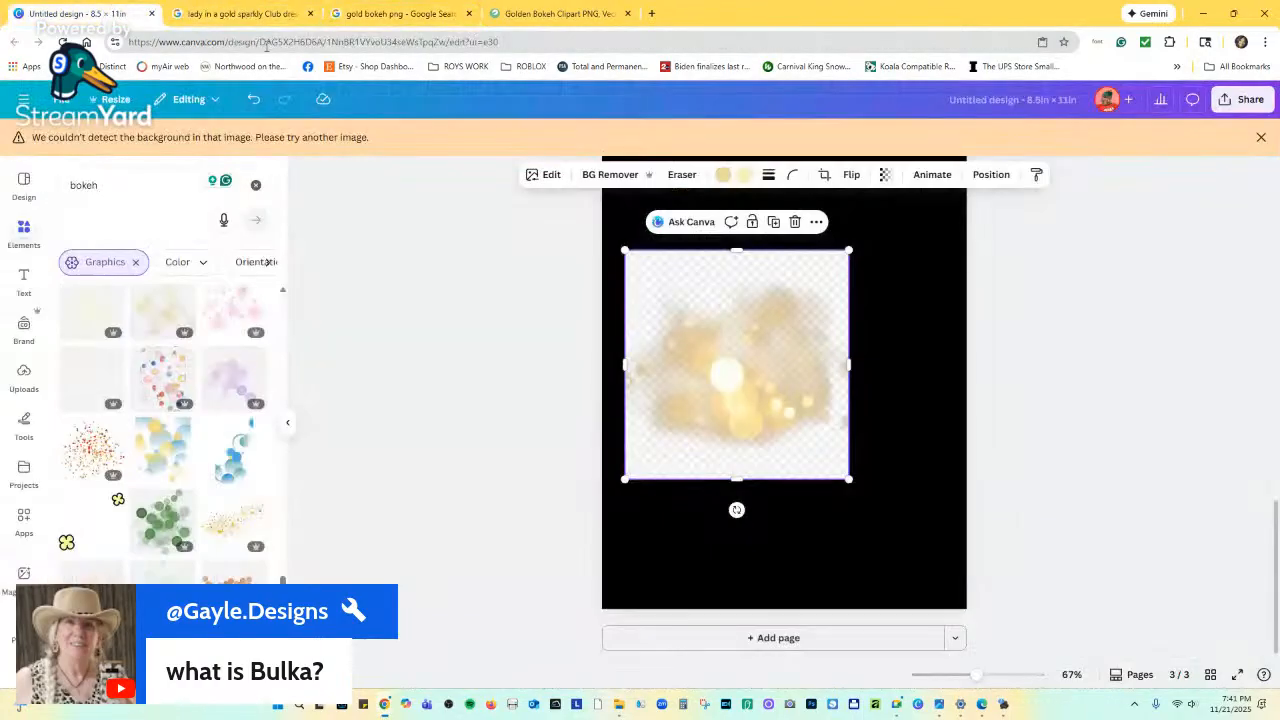
{"action": "left_click", "coordinate": [794, 222]}
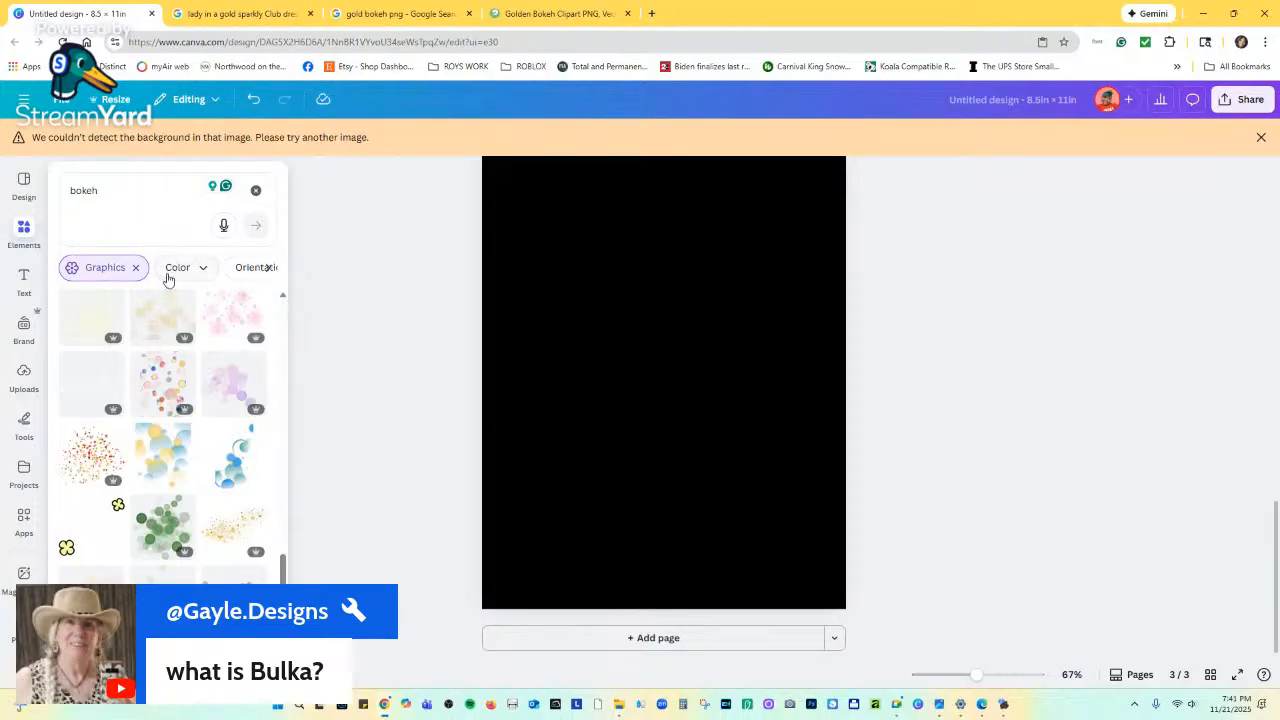
{"action": "left_click", "coordinate": [256, 190]}
Add a light gold gradient circle at transparency 64, moved toward the upper left.
{"action": "left_click", "coordinate": [212, 372]}
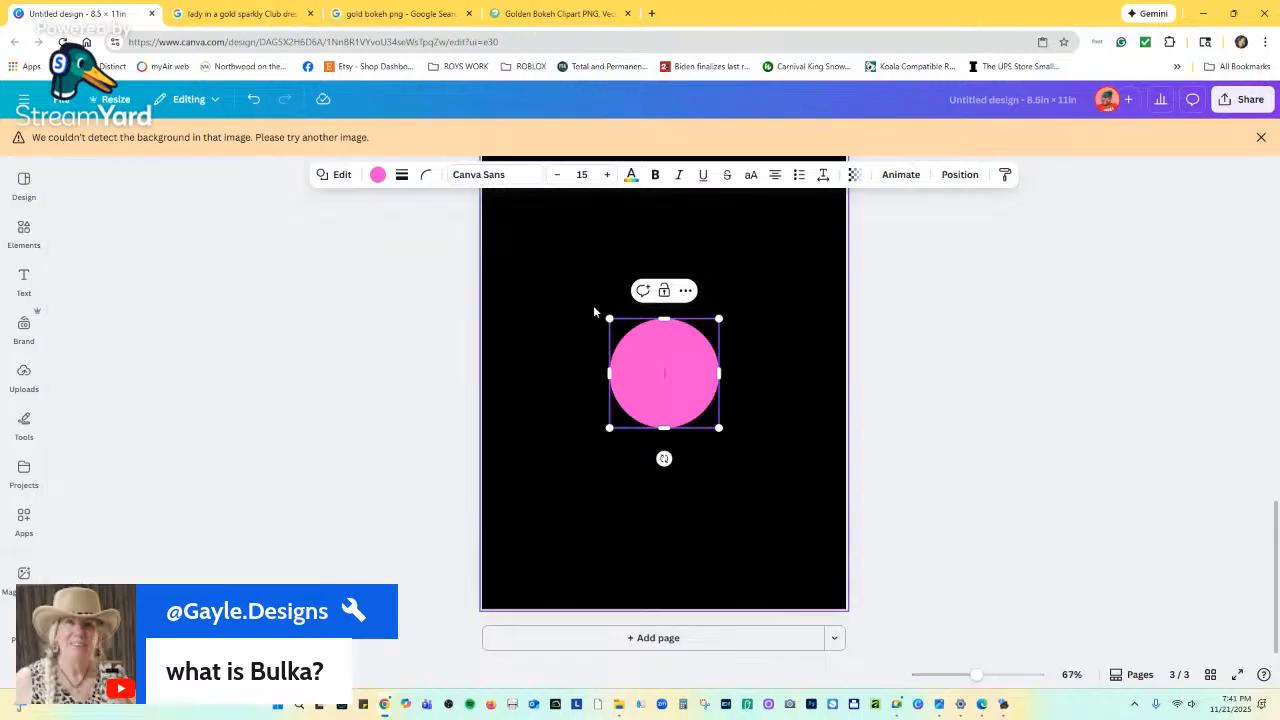
{"action": "left_click", "coordinate": [377, 175]}
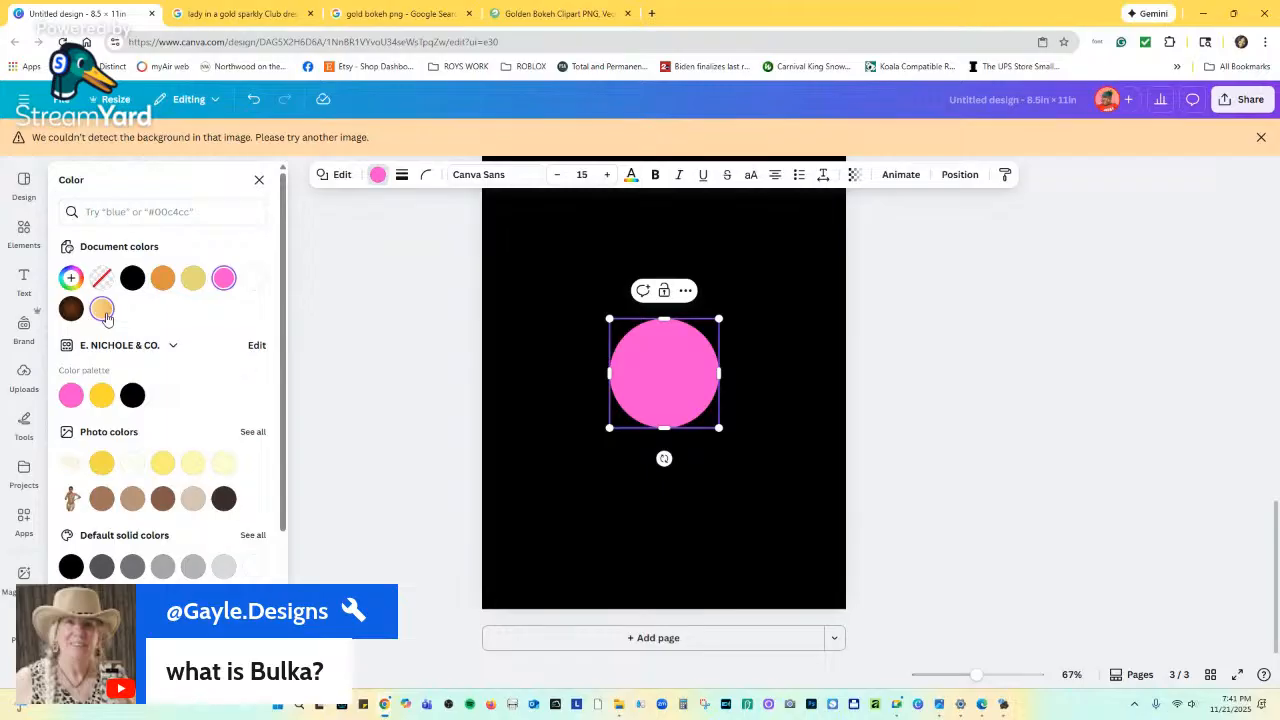
{"action": "left_click", "coordinate": [104, 313]}
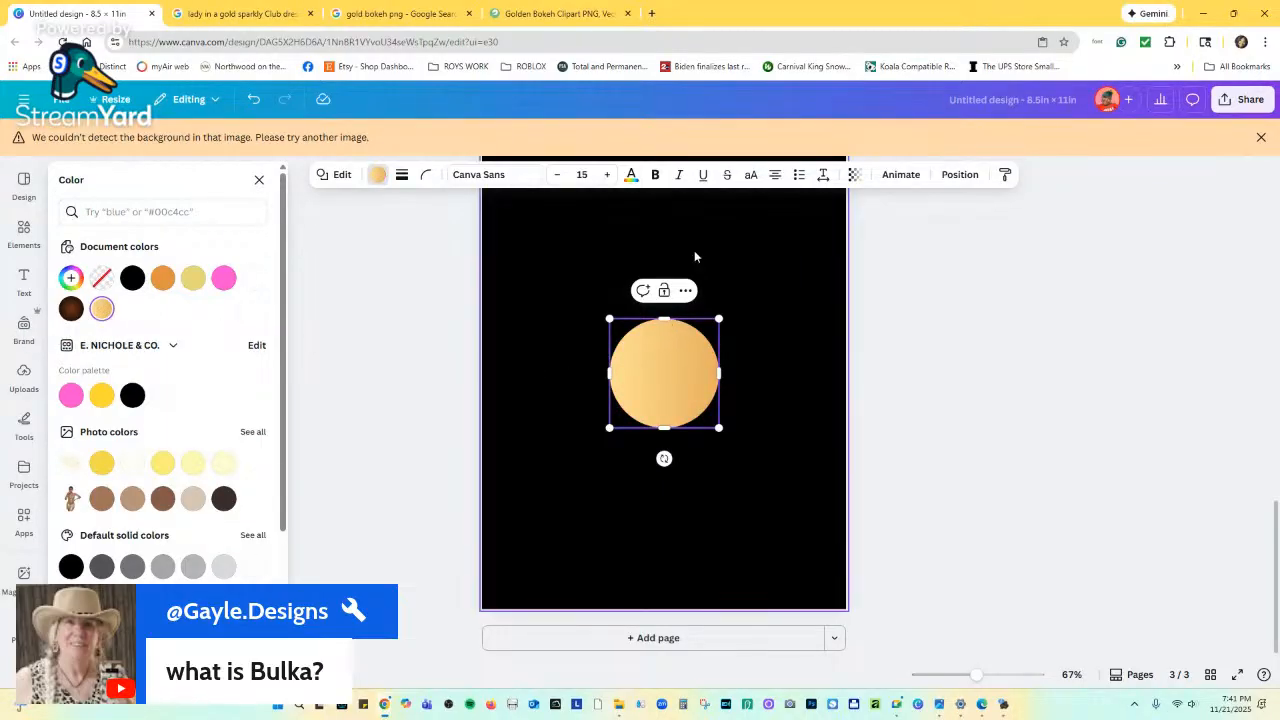
{"action": "left_click", "coordinate": [853, 174]}
{"action": "left_click_drag", "start_coordinate": [890, 230], "coordinate": [850, 230]}
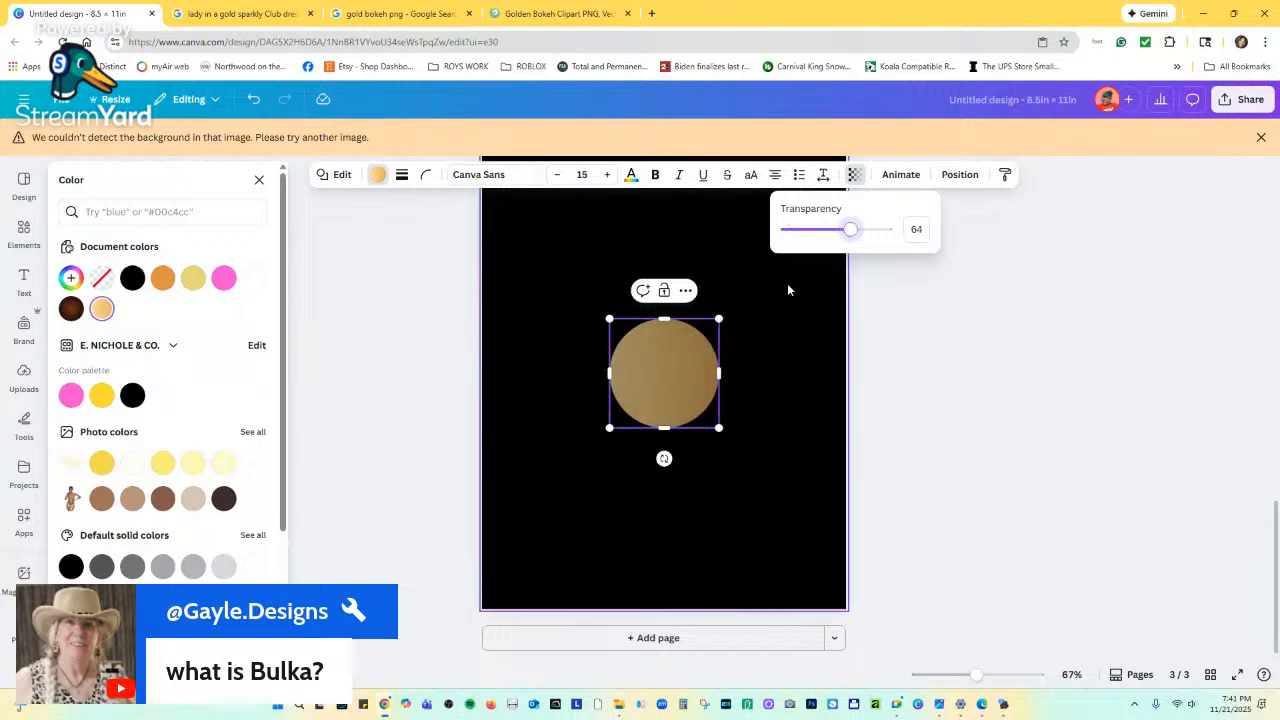
{"action": "left_click_drag", "start_coordinate": [682, 351], "coordinate": [647, 295]}
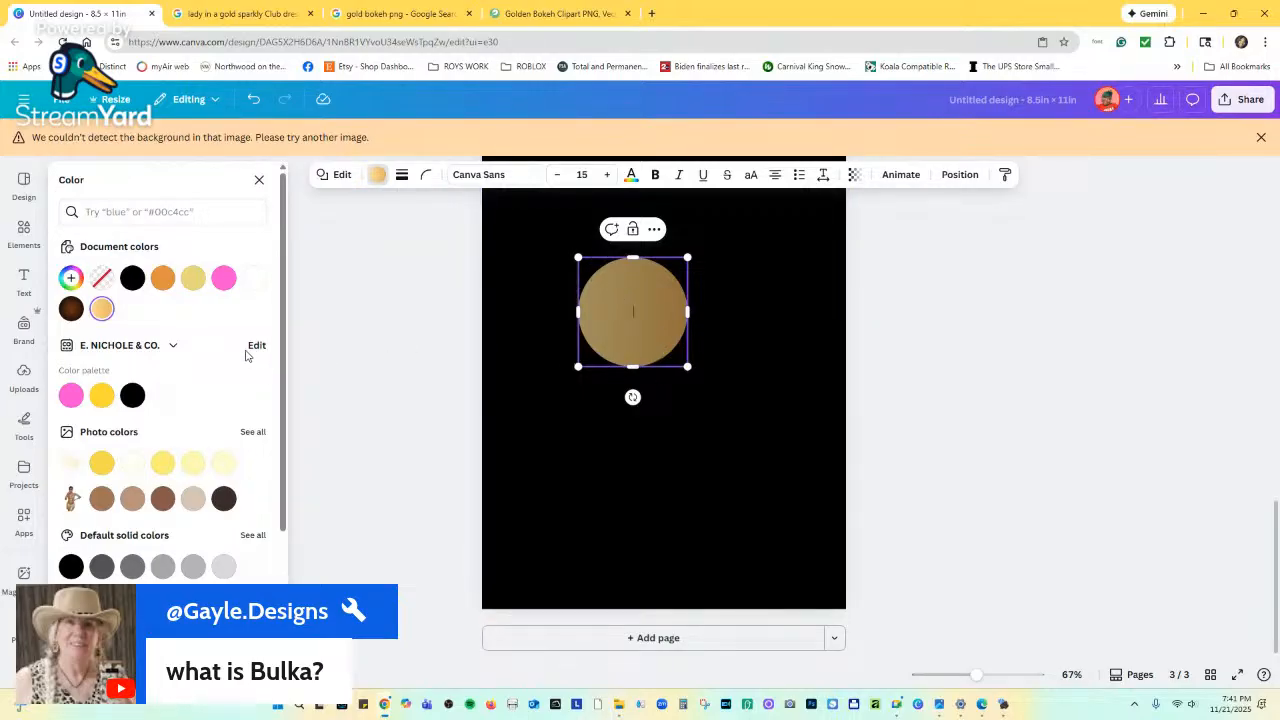
Search Elements for 'gold smoke' graphics and add a gold starburst to the page.
{"action": "left_click", "coordinate": [25, 234]}
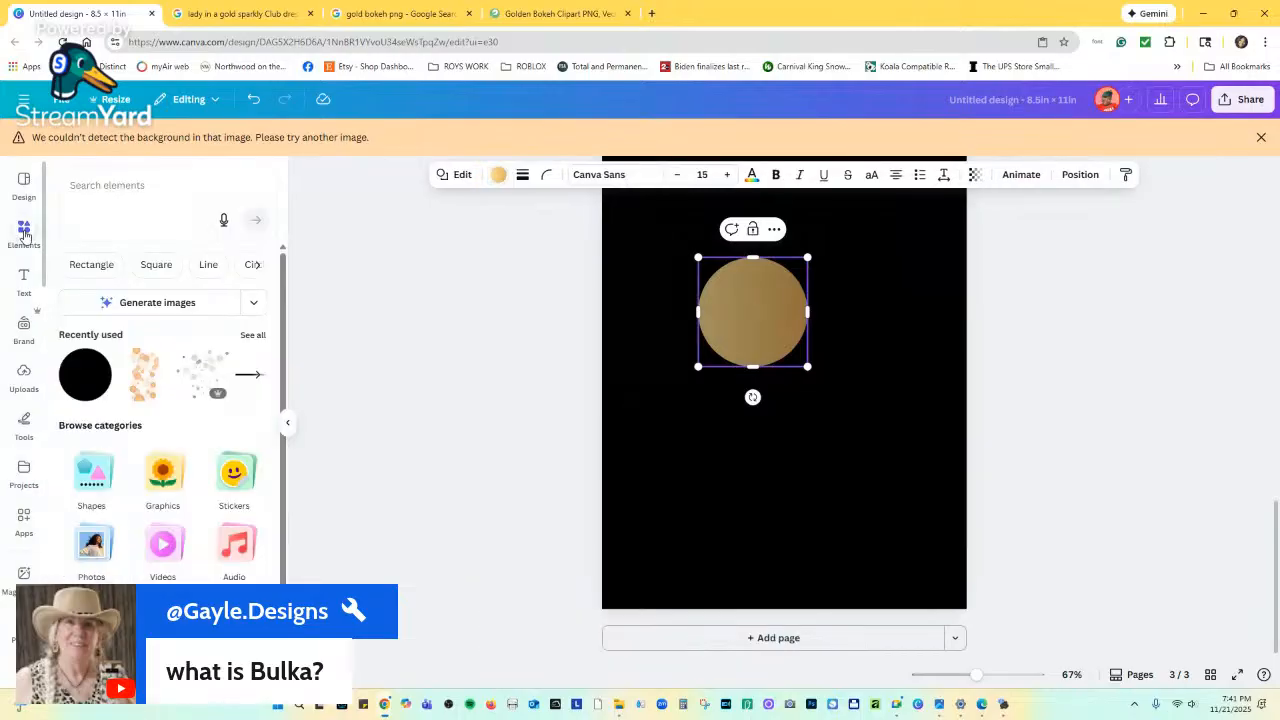
{"action": "left_click", "coordinate": [126, 185]}
{"action": "type", "text": "gold"}
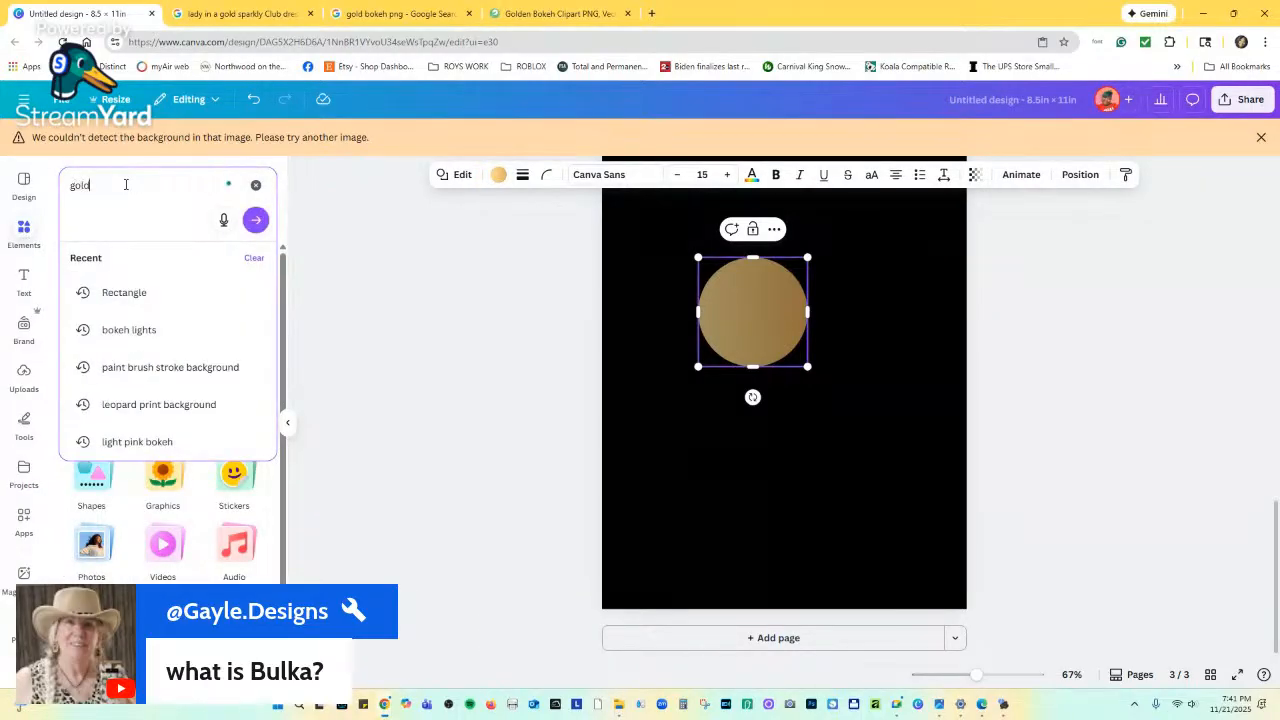
{"action": "type", "text": " smoke"}
{"action": "key", "text": "Return"}
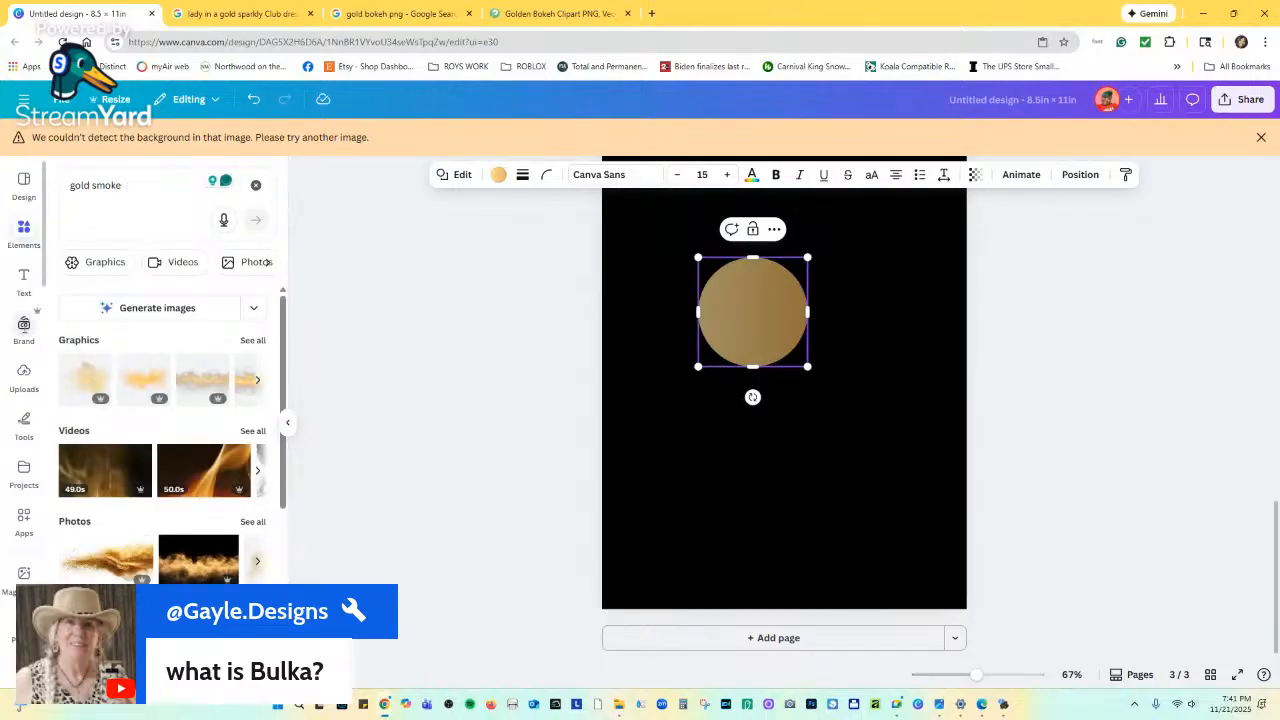
{"action": "left_click", "coordinate": [255, 341]}
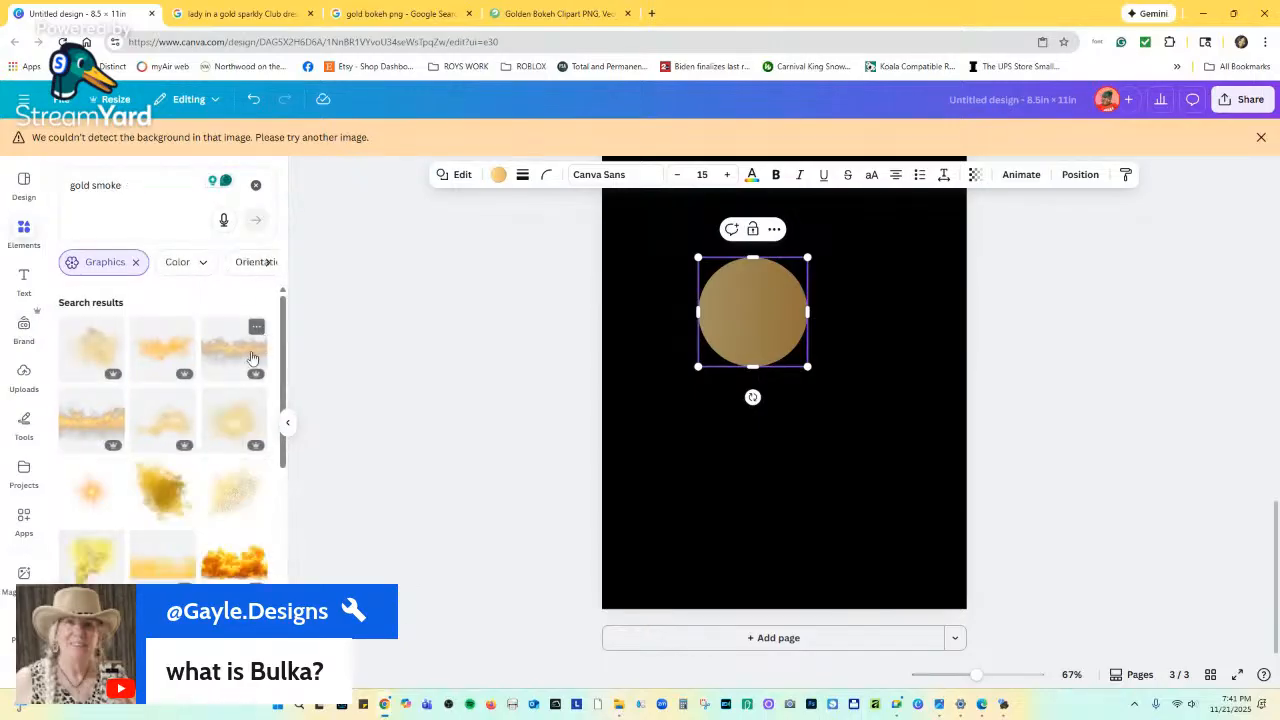
{"action": "scroll", "coordinate": [237, 394], "scroll_direction": "down", "scroll_amount": 3}
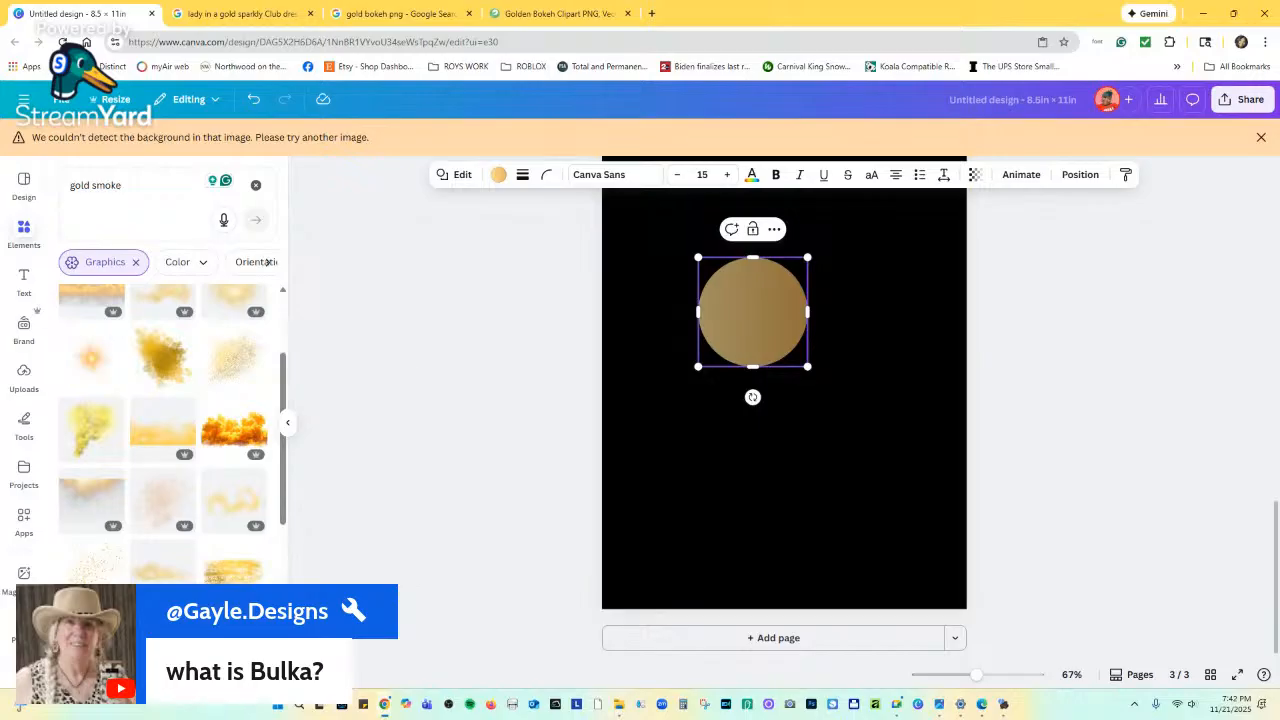
{"action": "left_click", "coordinate": [107, 363]}
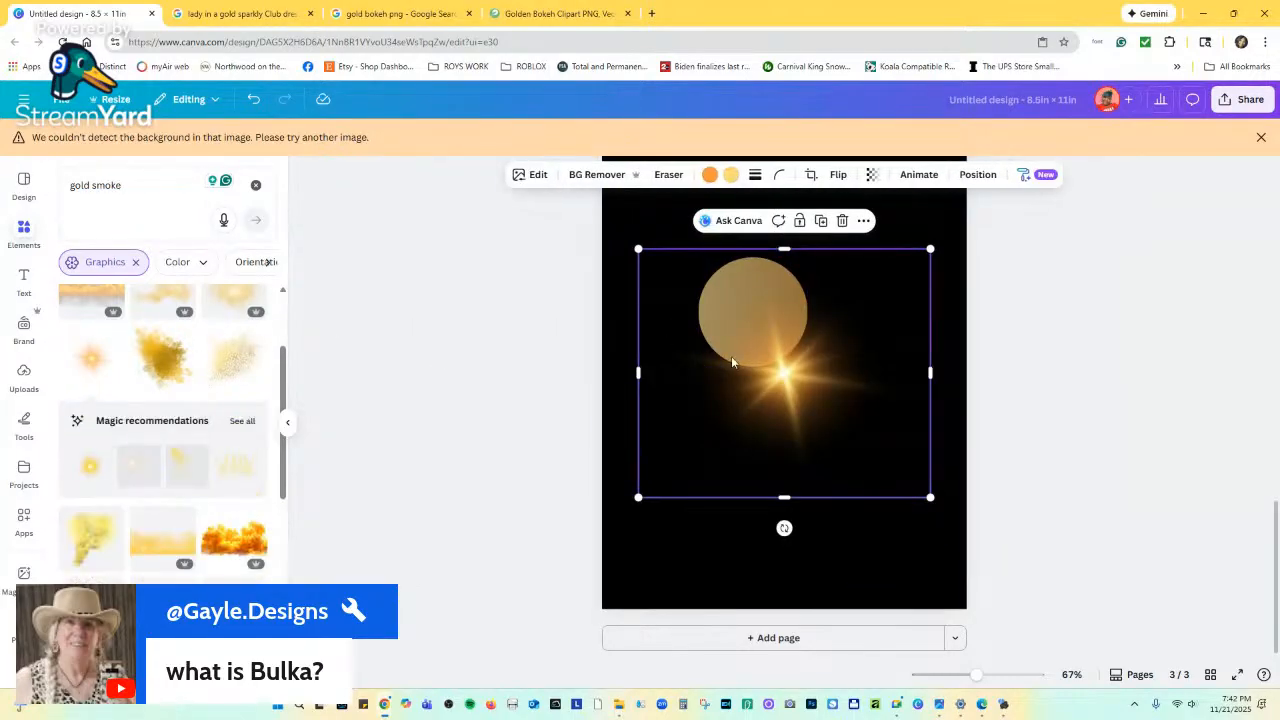
Centre the starburst over the circle, crop all four sides, then enlarge it.
{"action": "left_click_drag", "start_coordinate": [785, 377], "coordinate": [760, 321]}
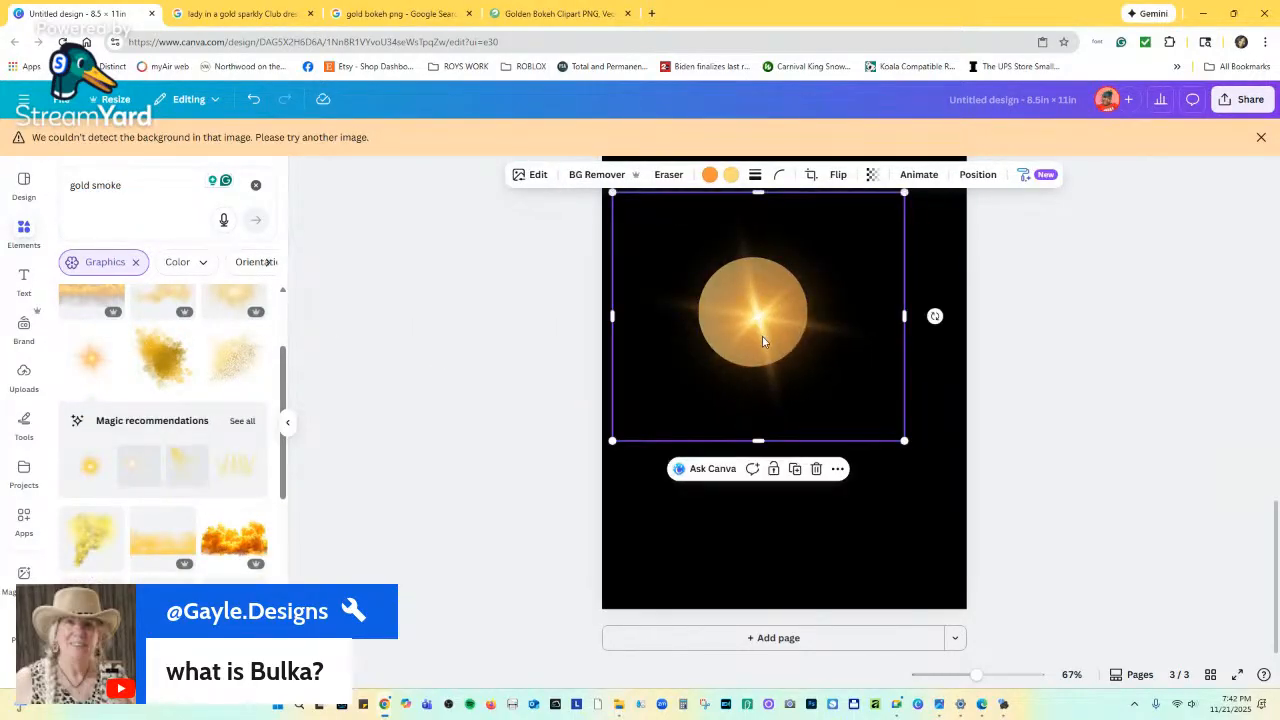
{"action": "left_click_drag", "start_coordinate": [905, 330], "coordinate": [836, 332]}
{"action": "left_click_drag", "start_coordinate": [719, 440], "coordinate": [778, 342]}
{"action": "left_click_drag", "start_coordinate": [612, 262], "coordinate": [698, 263]}
{"action": "left_click_drag", "start_coordinate": [768, 195], "coordinate": [790, 306]}
{"action": "left_click", "coordinate": [693, 313]}
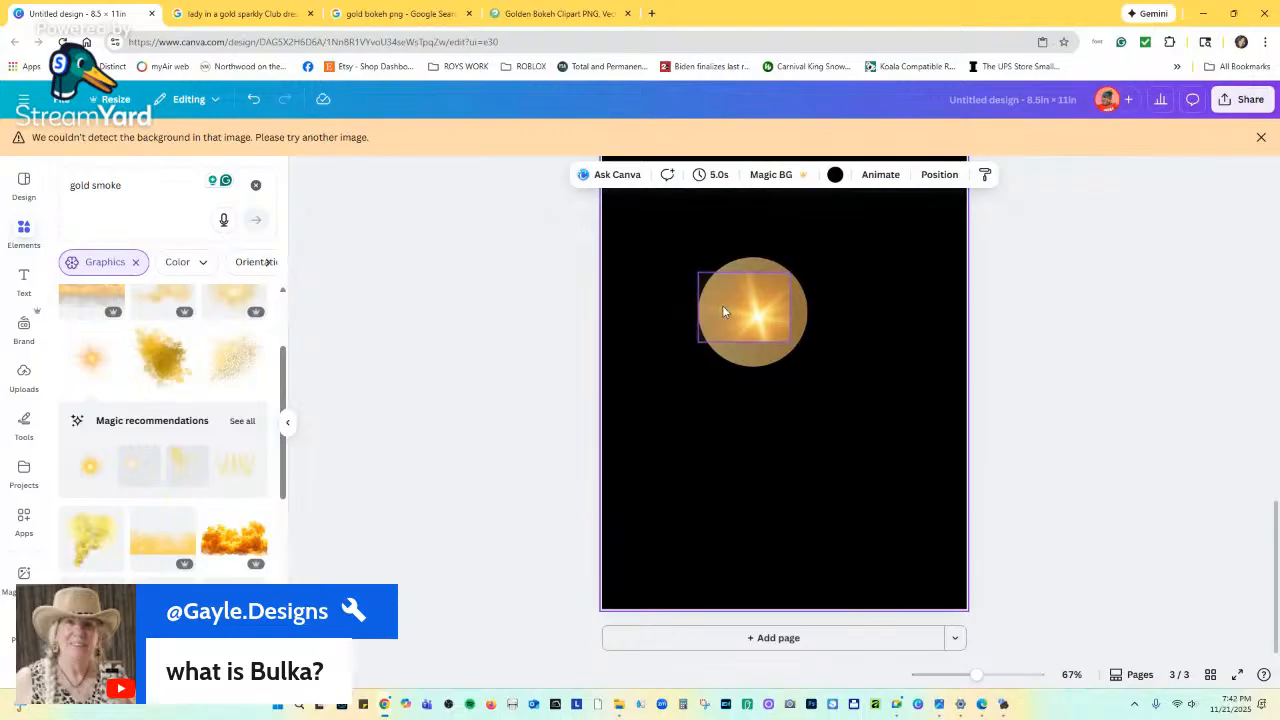
{"action": "left_click", "coordinate": [716, 314]}
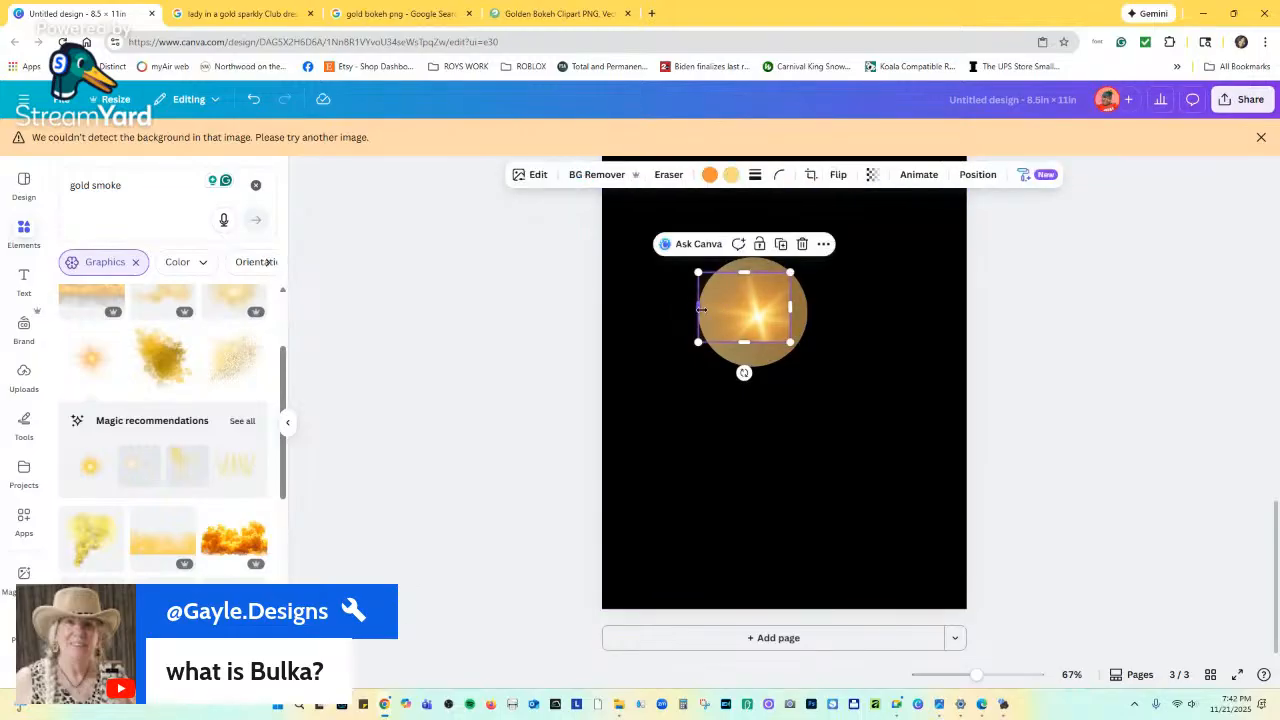
{"action": "left_click_drag", "start_coordinate": [702, 309], "coordinate": [714, 308]}
{"action": "left_click_drag", "start_coordinate": [791, 342], "coordinate": [943, 481]}
{"action": "left_click_drag", "start_coordinate": [868, 390], "coordinate": [784, 314]}
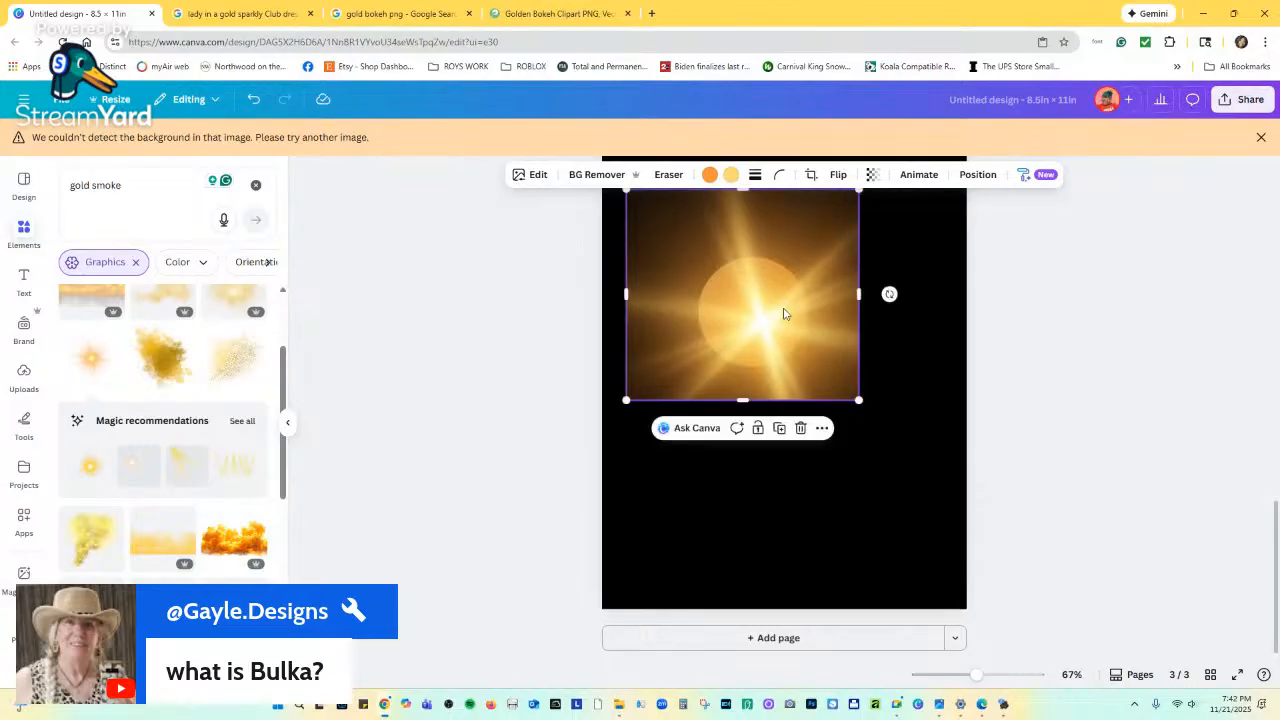
Send the starburst to the back, behind the gold circle.
{"action": "right_click", "coordinate": [775, 304]}
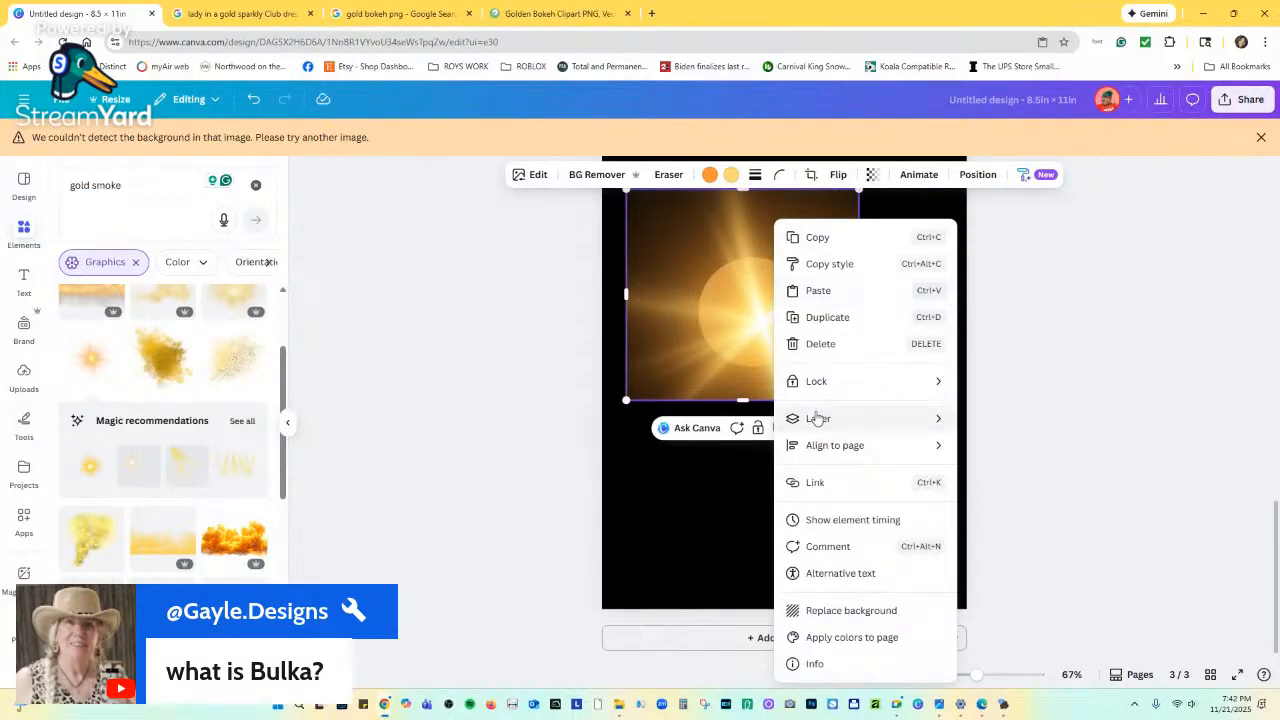
{"action": "mouse_move", "coordinate": [926, 420]}
{"action": "left_click", "coordinate": [1034, 505]}
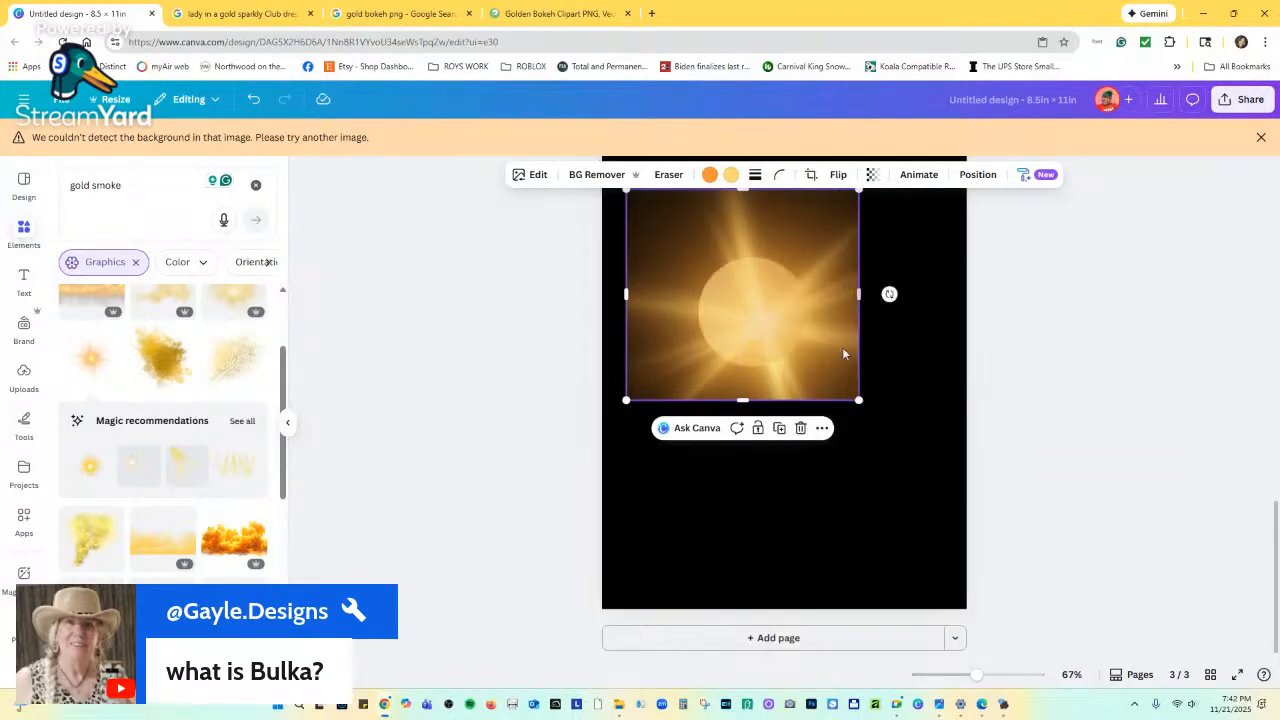
{"action": "left_click", "coordinate": [878, 309]}
{"action": "left_click", "coordinate": [783, 320]}
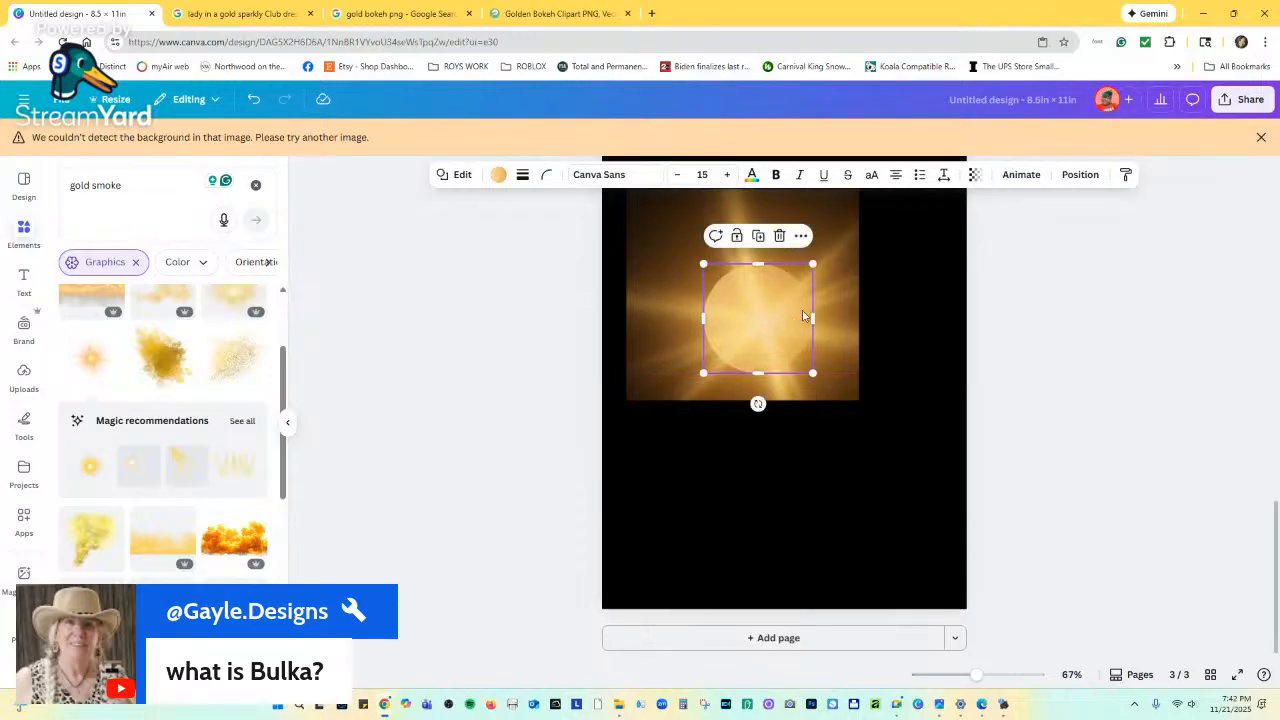
{"action": "left_click", "coordinate": [824, 234]}
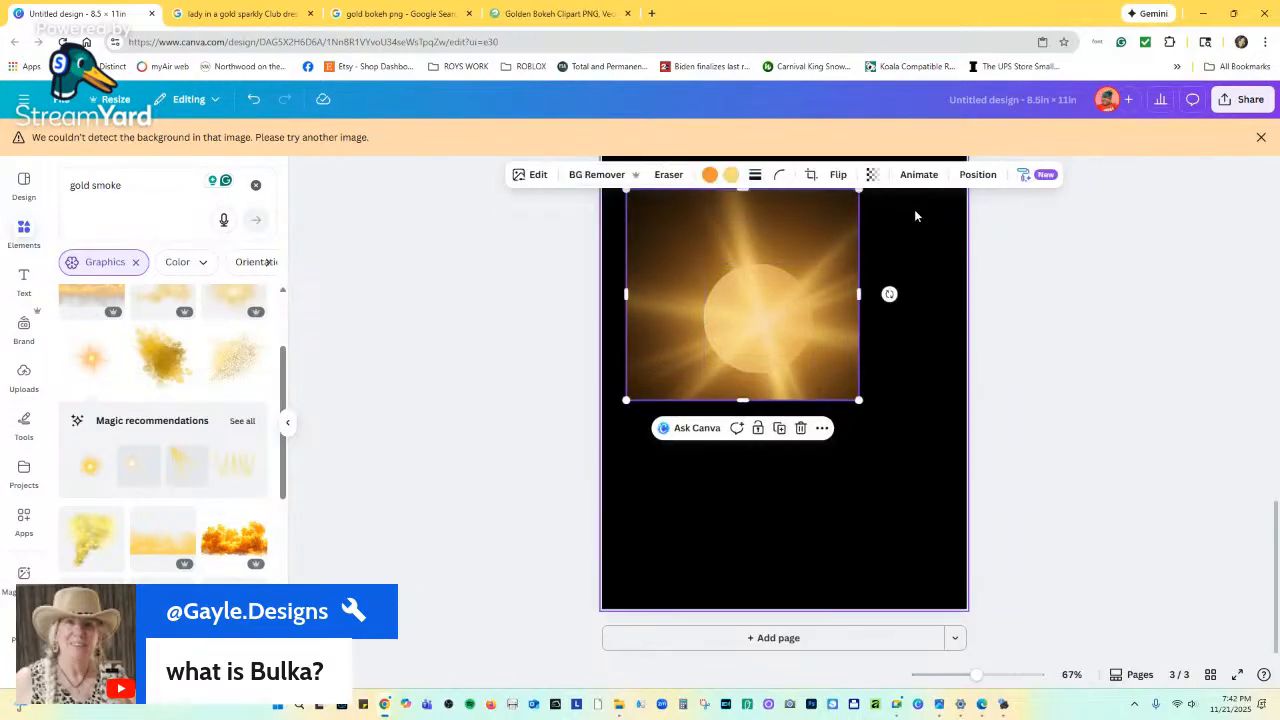
Fade the starburst to about 57 transparency, shift it left, then delete it.
{"action": "left_click", "coordinate": [872, 175]}
{"action": "left_click_drag", "start_coordinate": [855, 236], "coordinate": [862, 230]}
{"action": "left_click", "coordinate": [914, 368]}
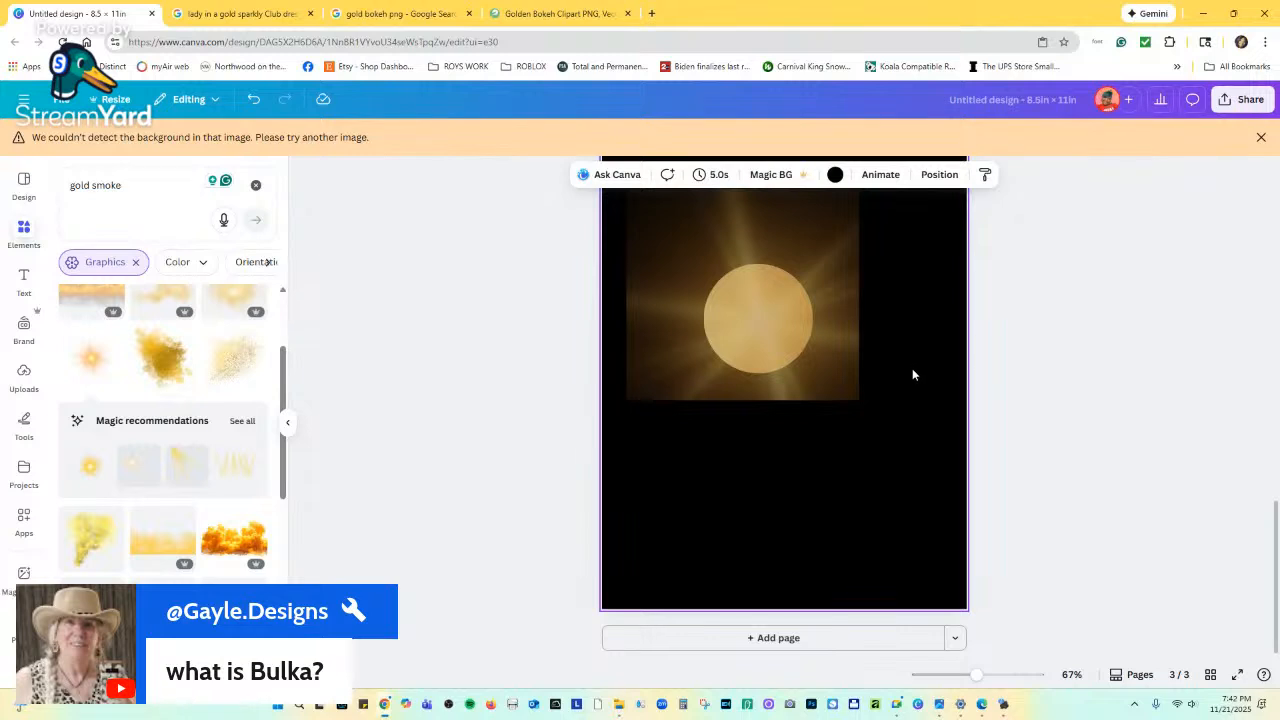
{"action": "left_click_drag", "start_coordinate": [835, 334], "coordinate": [796, 334]}
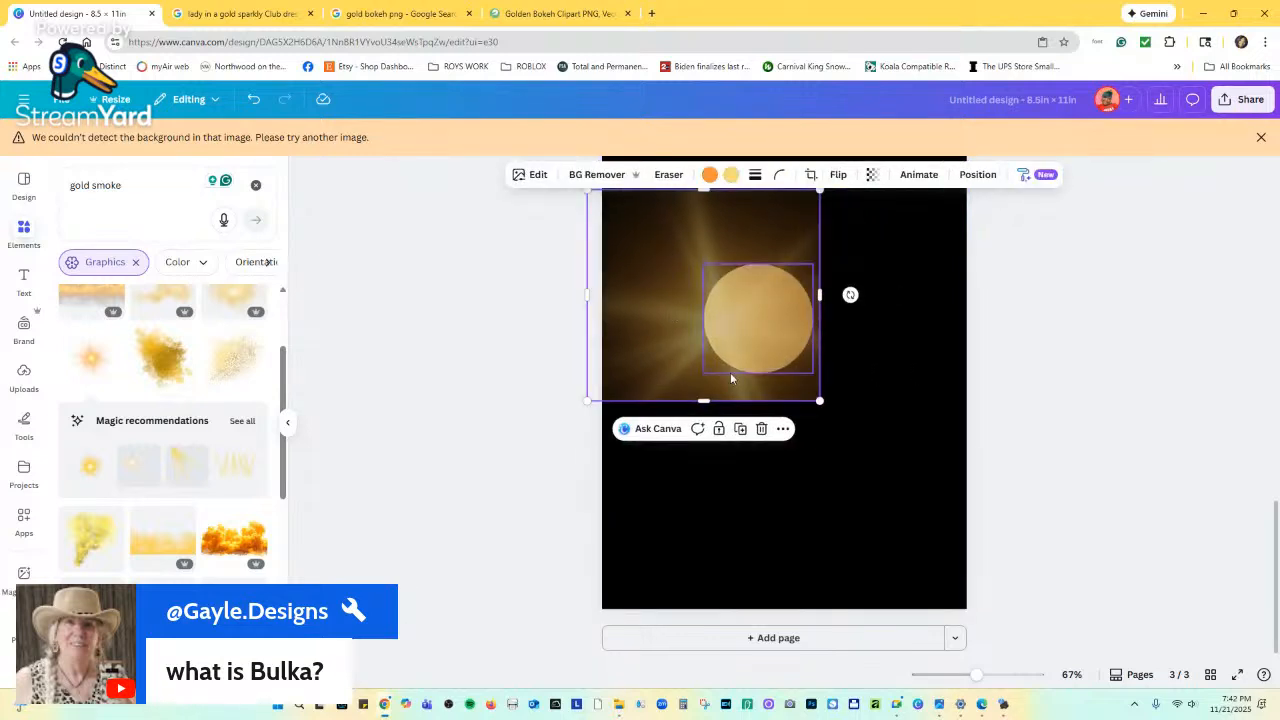
{"action": "left_click", "coordinate": [761, 428]}
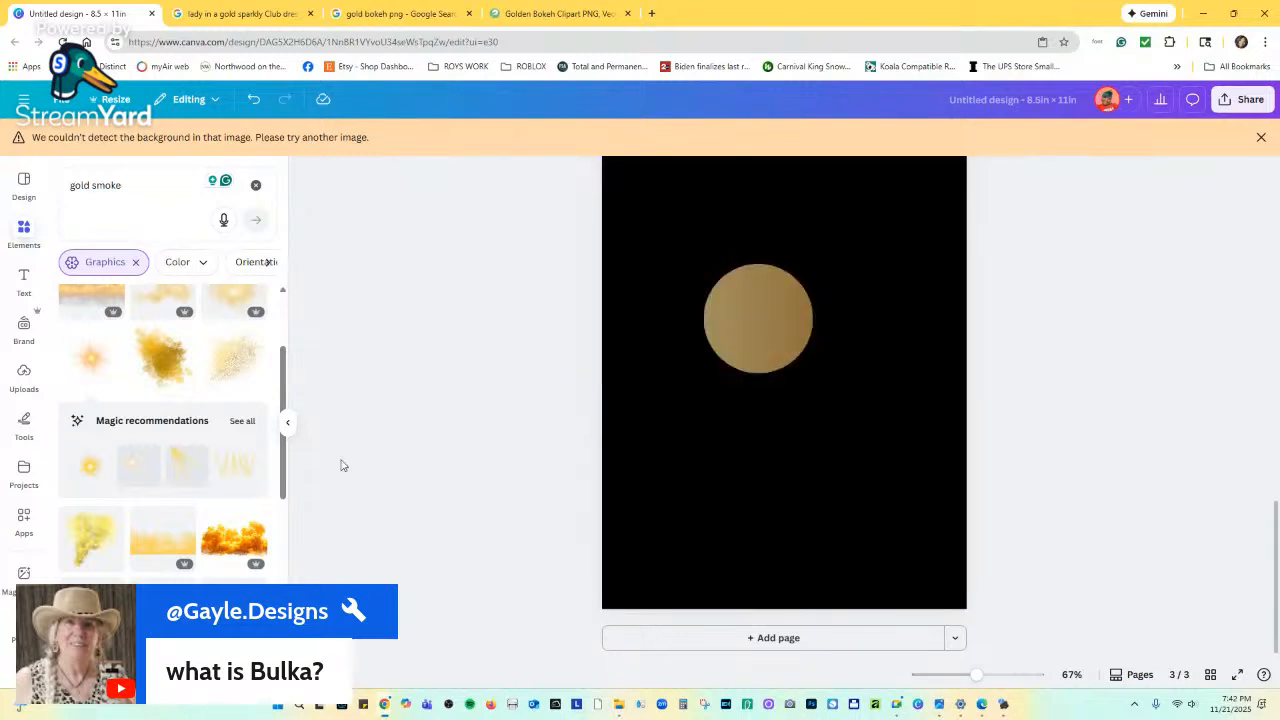
Add a different sunburst, enlarge it over the circle, and send it behind.
{"action": "left_click", "coordinate": [98, 476]}
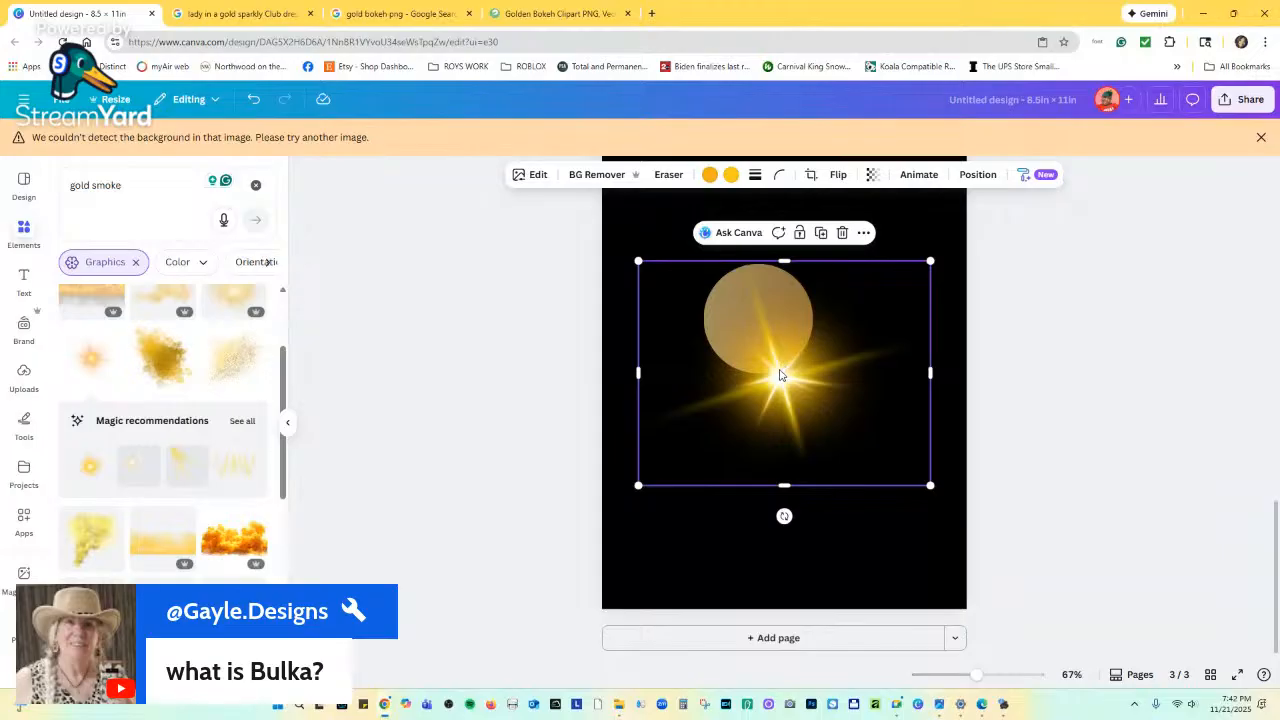
{"action": "left_click_drag", "start_coordinate": [781, 375], "coordinate": [765, 323]}
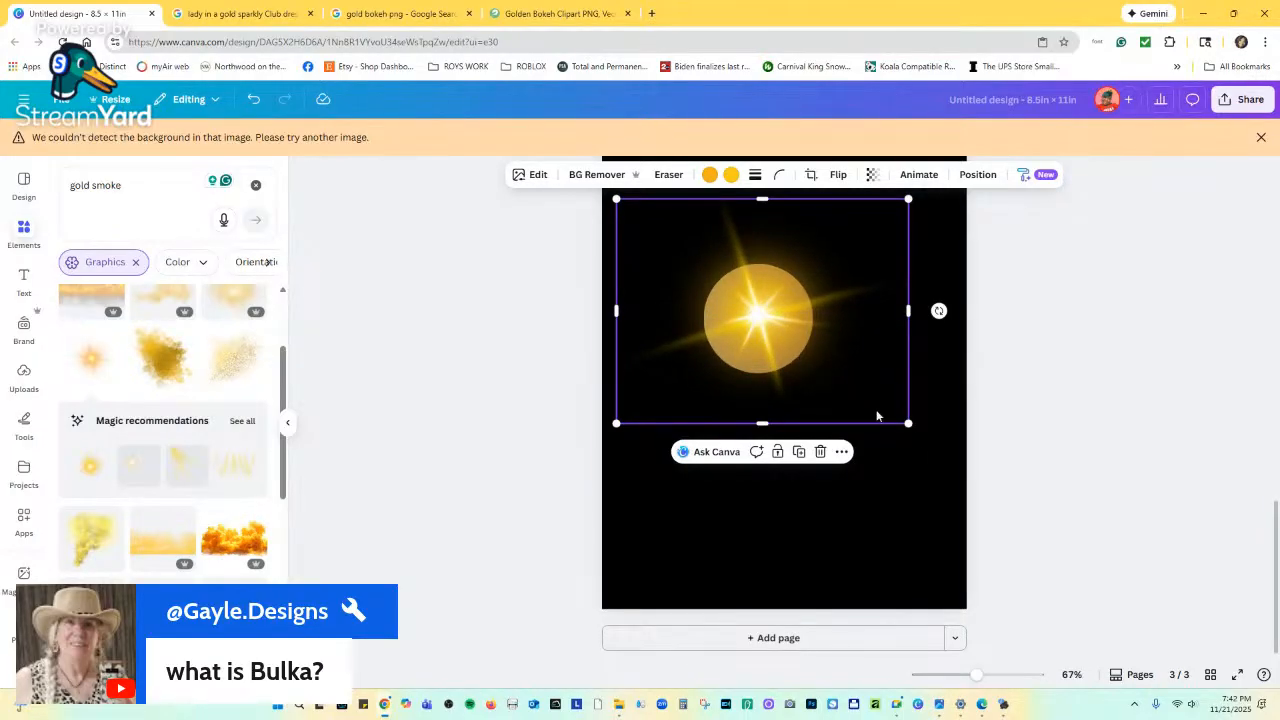
{"action": "left_click_drag", "start_coordinate": [910, 424], "coordinate": [991, 486]}
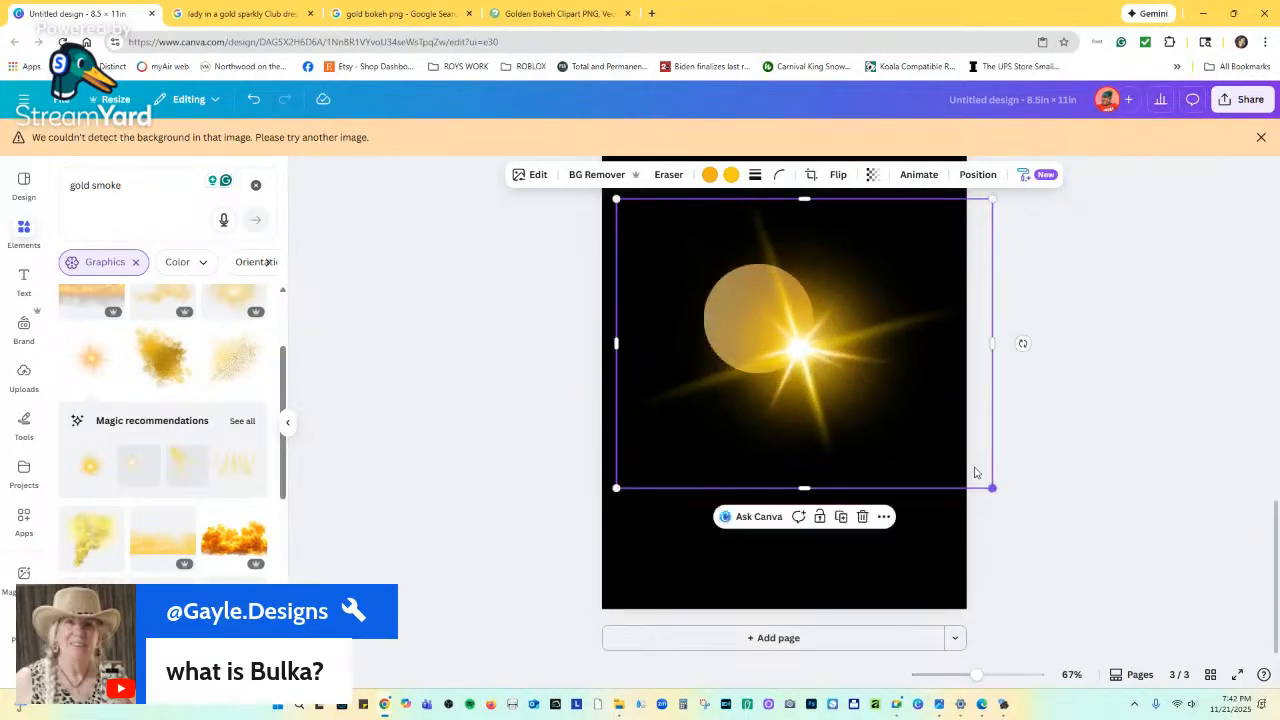
{"action": "left_click_drag", "start_coordinate": [836, 381], "coordinate": [777, 321]}
{"action": "right_click", "coordinate": [777, 321]}
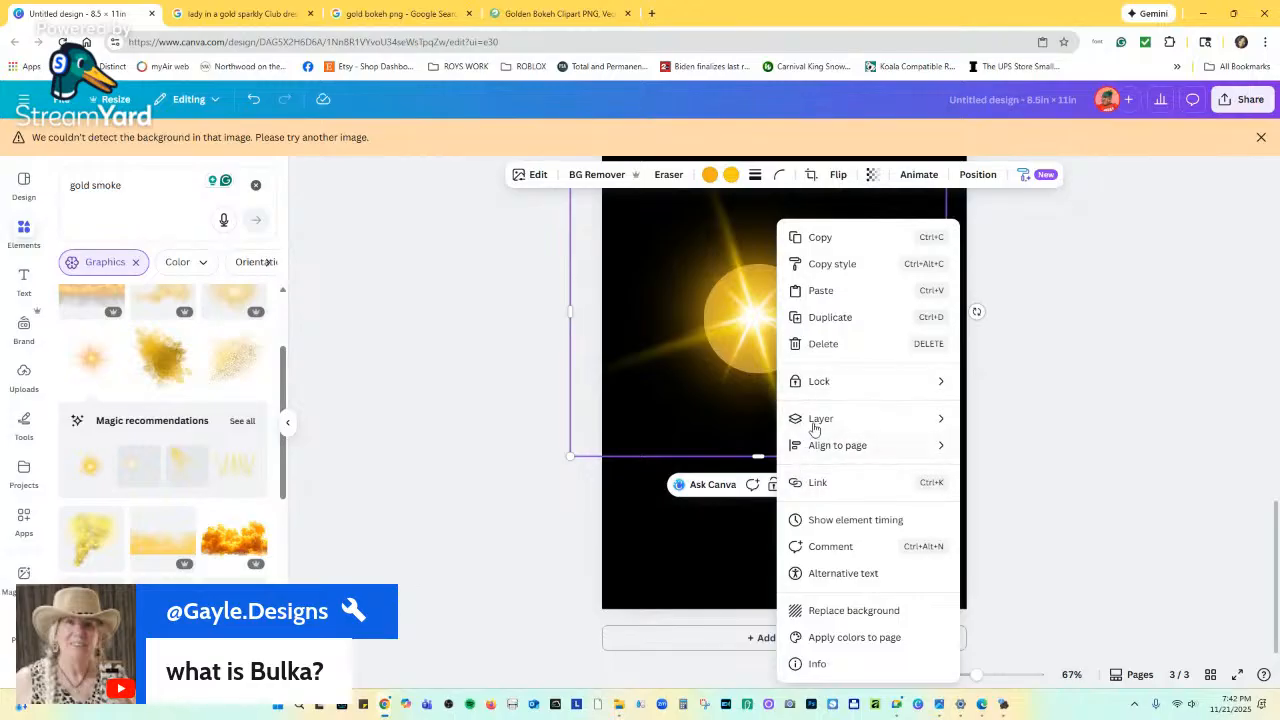
{"action": "mouse_move", "coordinate": [815, 425]}
{"action": "left_click", "coordinate": [1010, 471]}
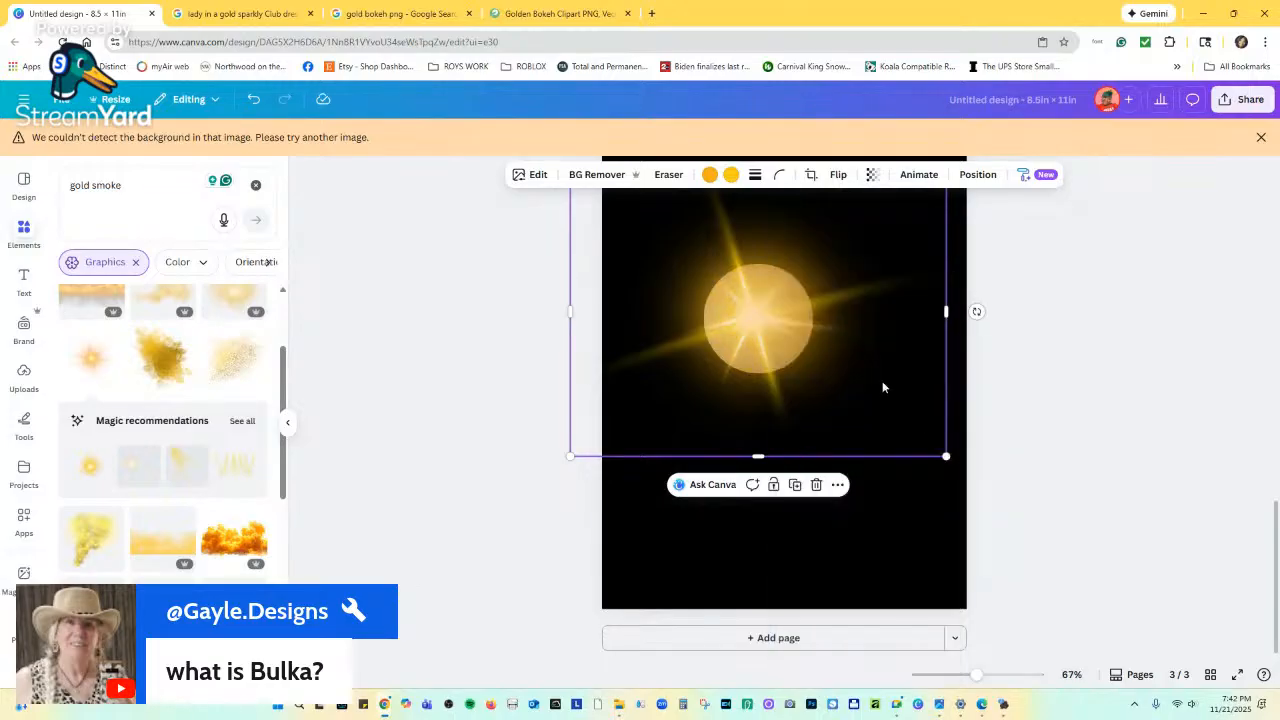
Enlarge the gold circle, centre it on the sunburst, and set its transparency to 32.
{"action": "left_click", "coordinate": [773, 310]}
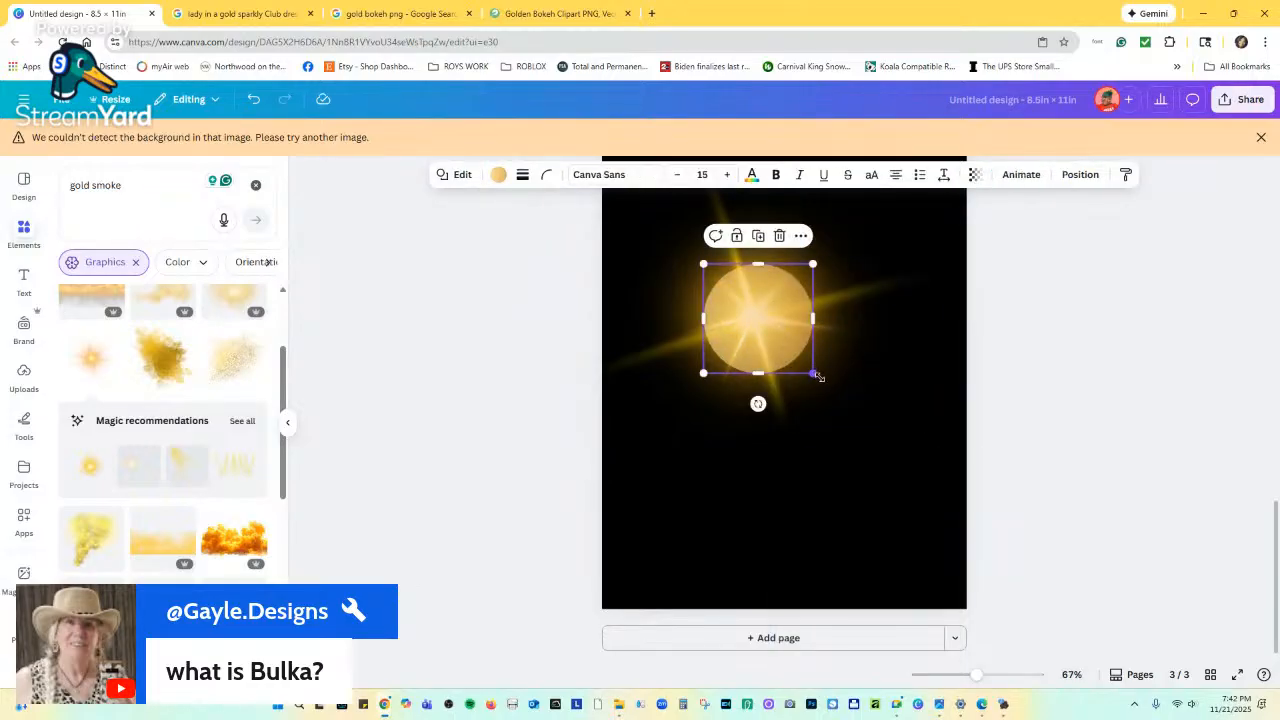
{"action": "left_click_drag", "start_coordinate": [817, 376], "coordinate": [886, 414]}
{"action": "left_click", "coordinate": [877, 409]}
{"action": "left_click_drag", "start_coordinate": [786, 351], "coordinate": [757, 320]}
{"action": "left_click", "coordinate": [975, 174]}
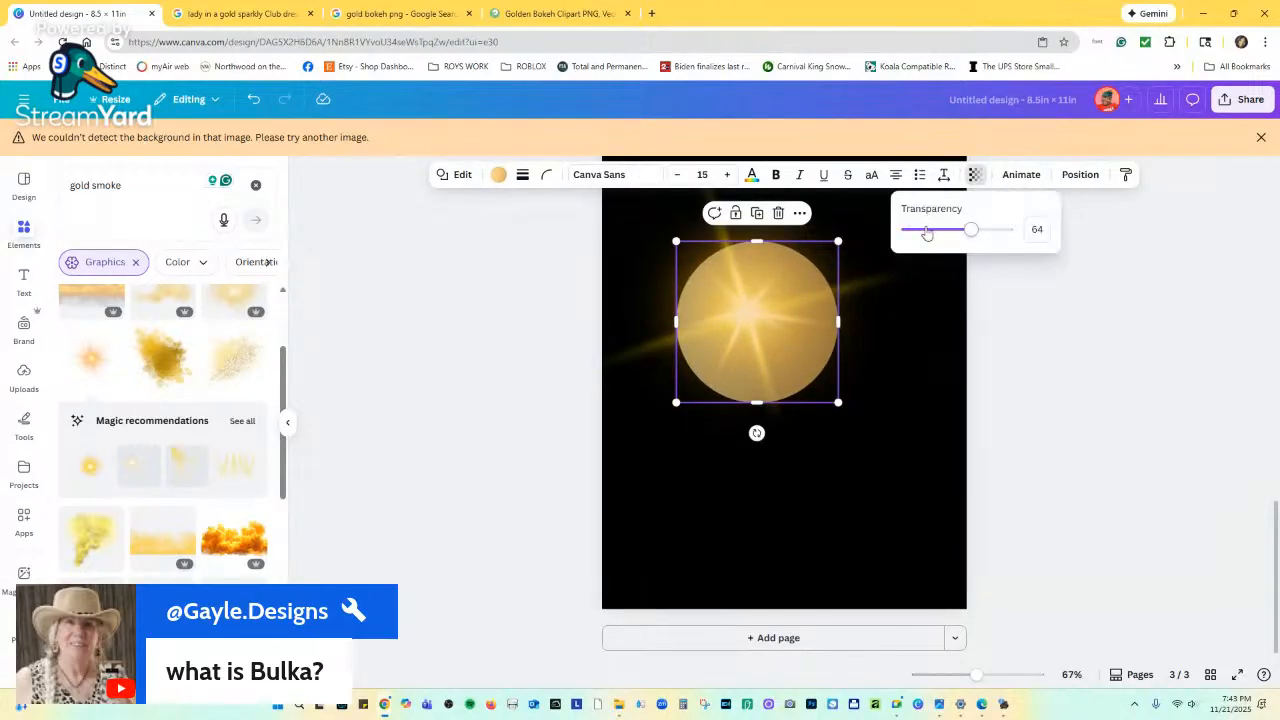
{"action": "left_click_drag", "start_coordinate": [927, 233], "coordinate": [940, 231]}
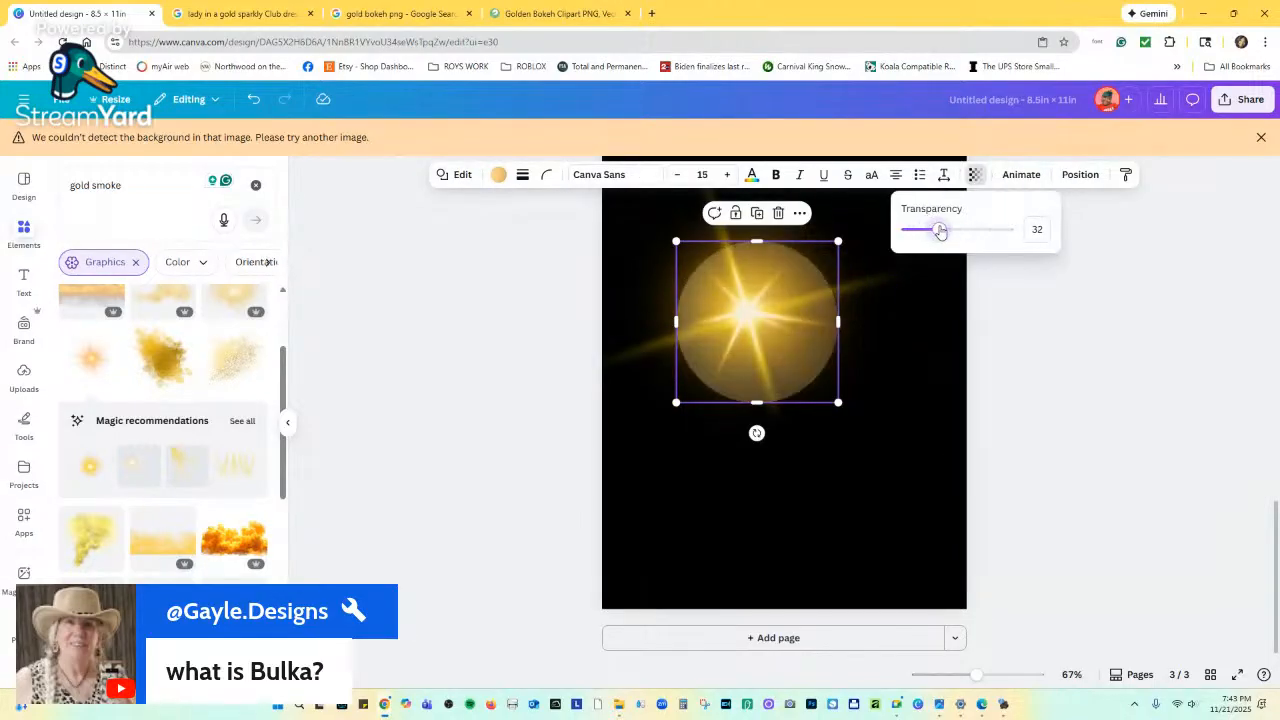
{"action": "left_click", "coordinate": [797, 289]}
{"action": "left_click", "coordinate": [881, 367]}
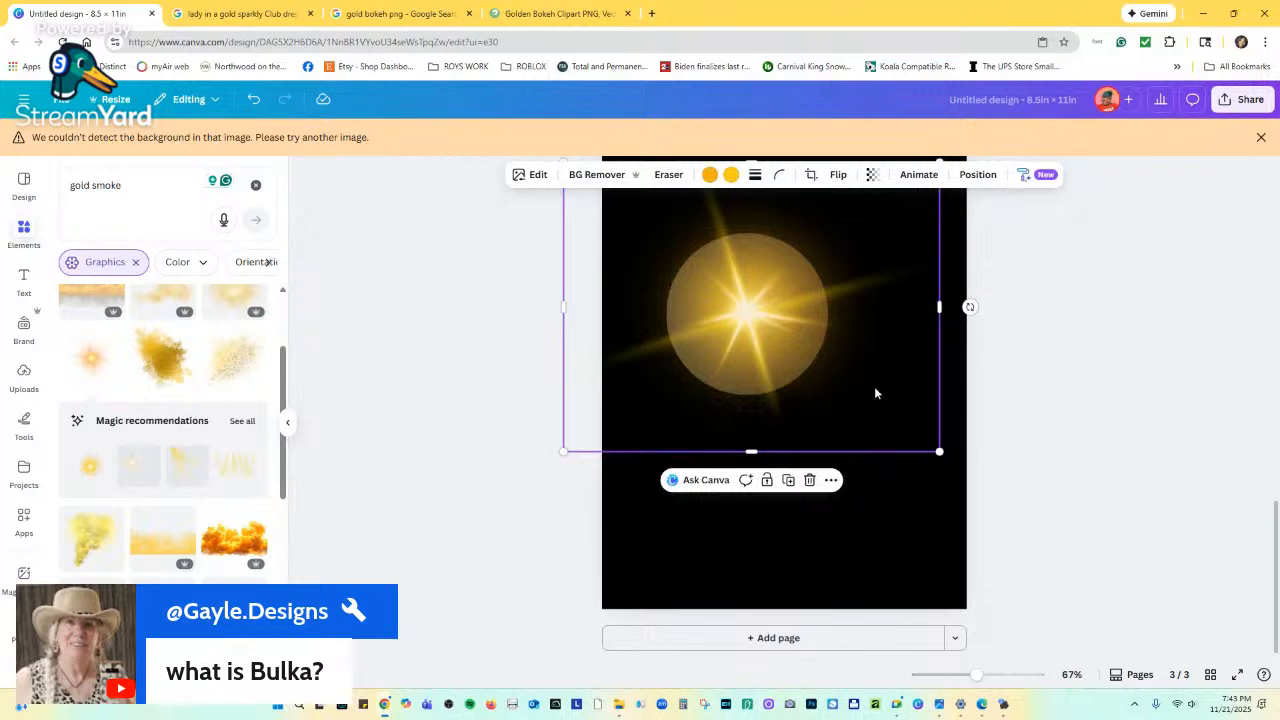
{"action": "left_click", "coordinate": [773, 315]}
Delete the sunburst, then move the gold circle up-left and shrink it slightly.
{"action": "left_click_drag", "start_coordinate": [759, 314], "coordinate": [840, 406]}
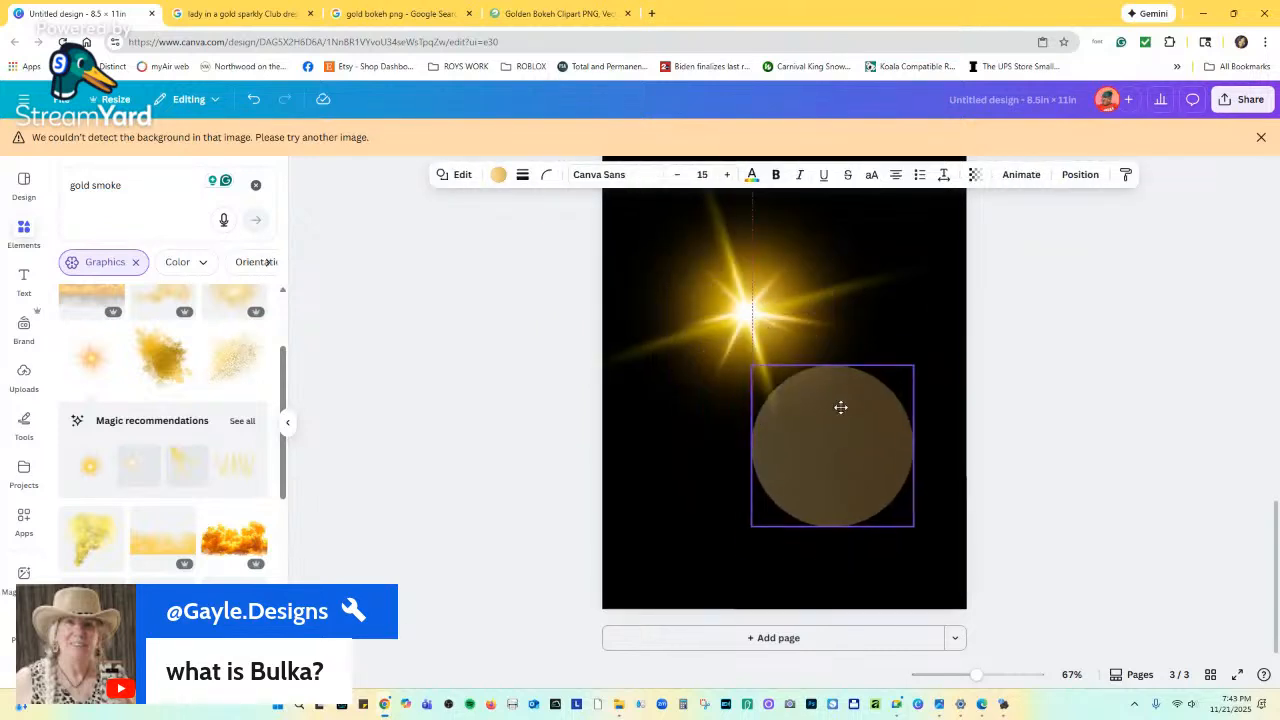
{"action": "left_click", "coordinate": [757, 257]}
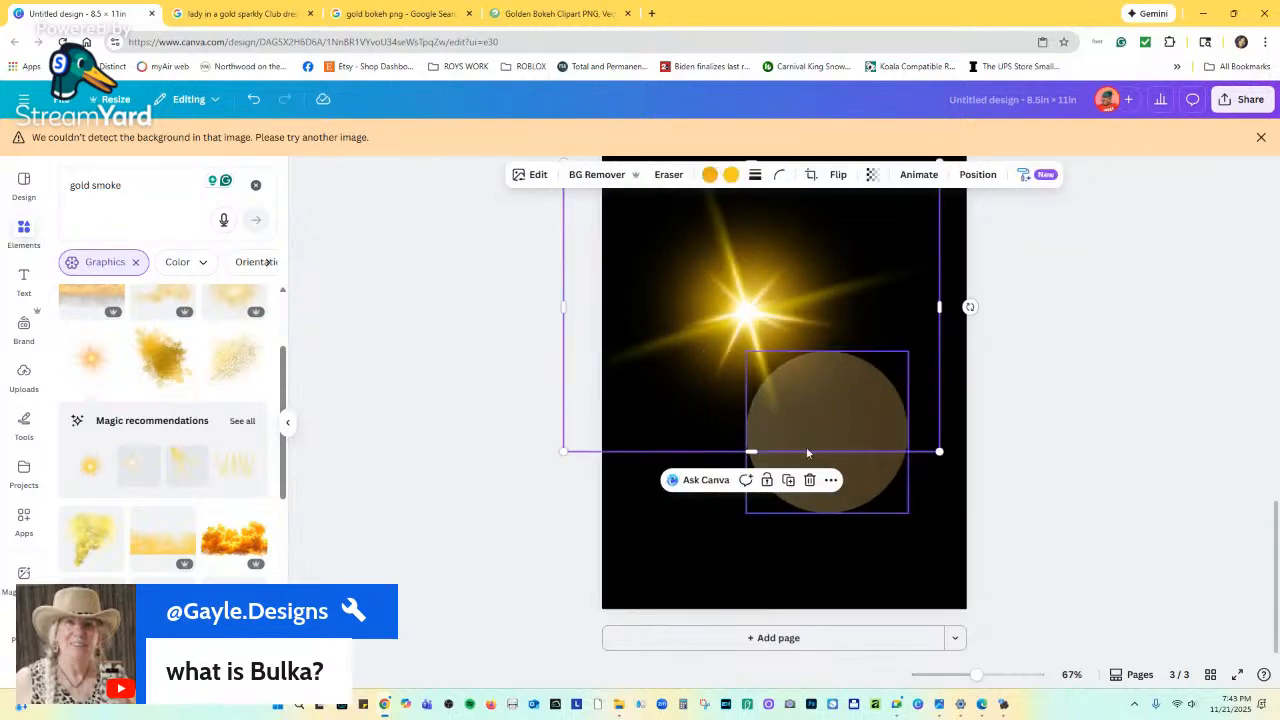
{"action": "left_click", "coordinate": [809, 480]}
{"action": "left_click_drag", "start_coordinate": [829, 463], "coordinate": [740, 324]}
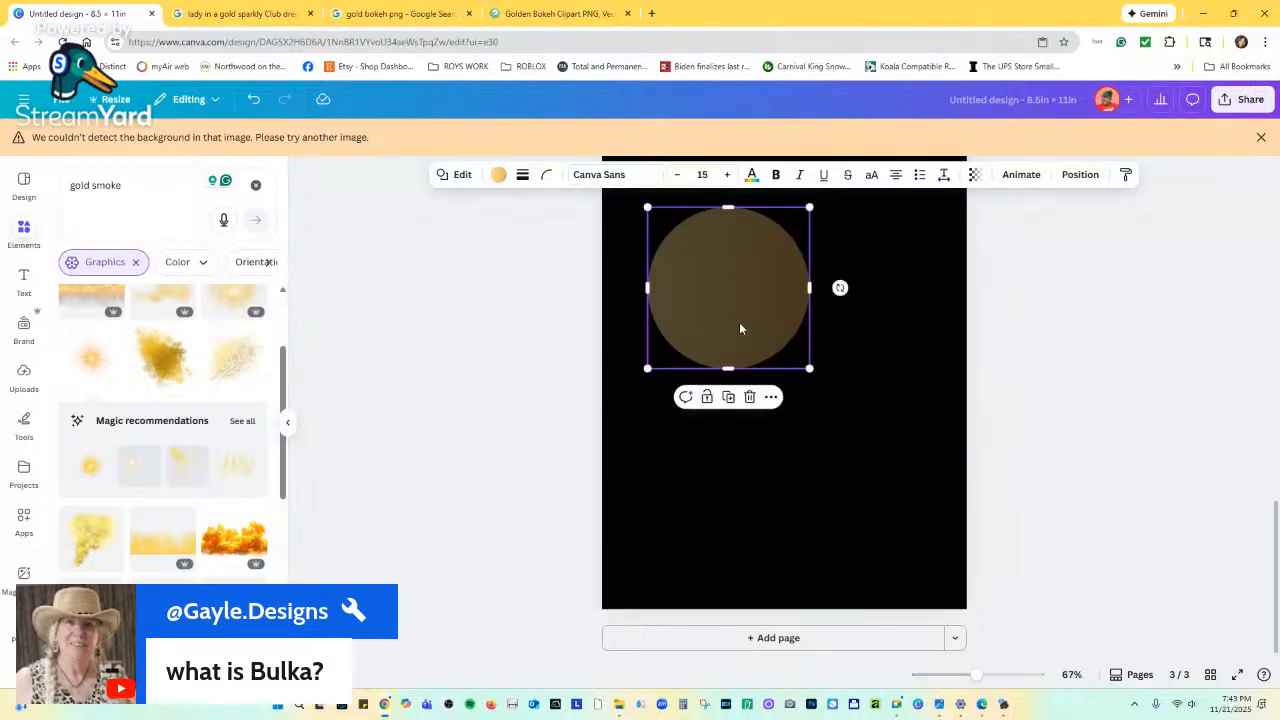
{"action": "left_click_drag", "start_coordinate": [808, 370], "coordinate": [793, 352]}
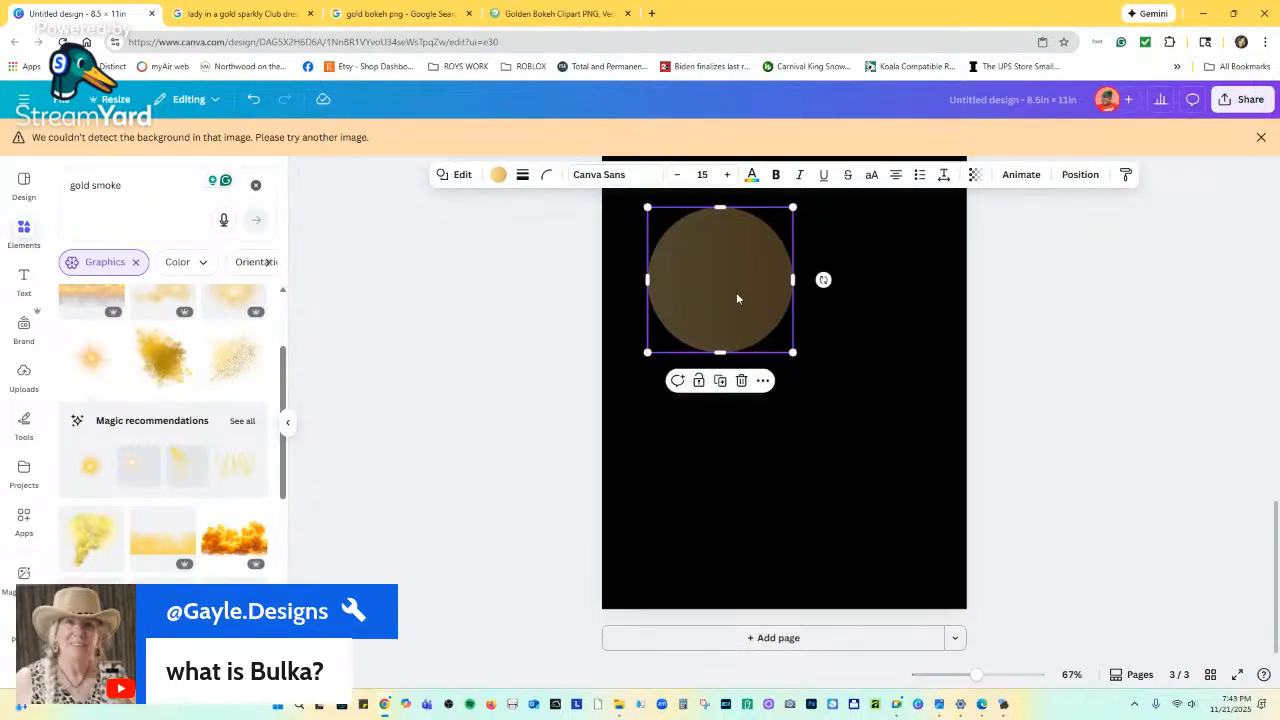
Add a smaller copy of the circle down-right and make both circles more opaque.
{"action": "left_click_drag", "start_coordinate": [734, 290], "coordinate": [771, 362]}
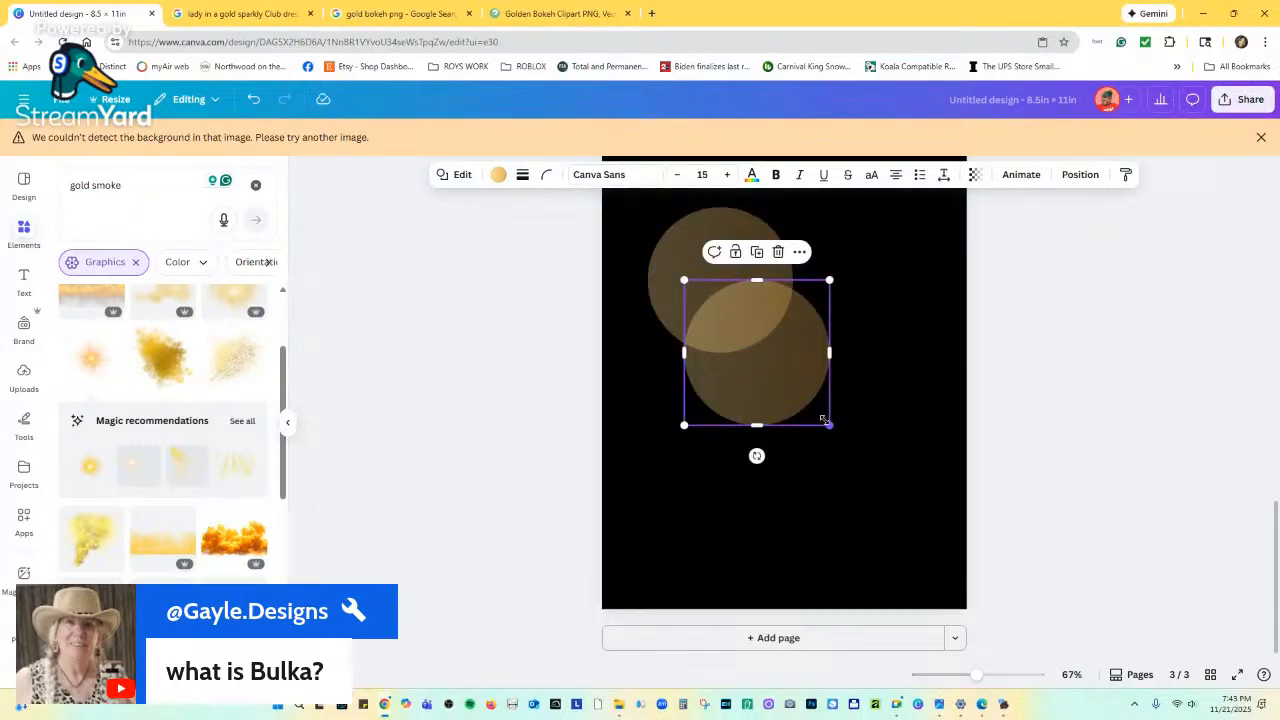
{"action": "left_click_drag", "start_coordinate": [824, 419], "coordinate": [675, 420]}
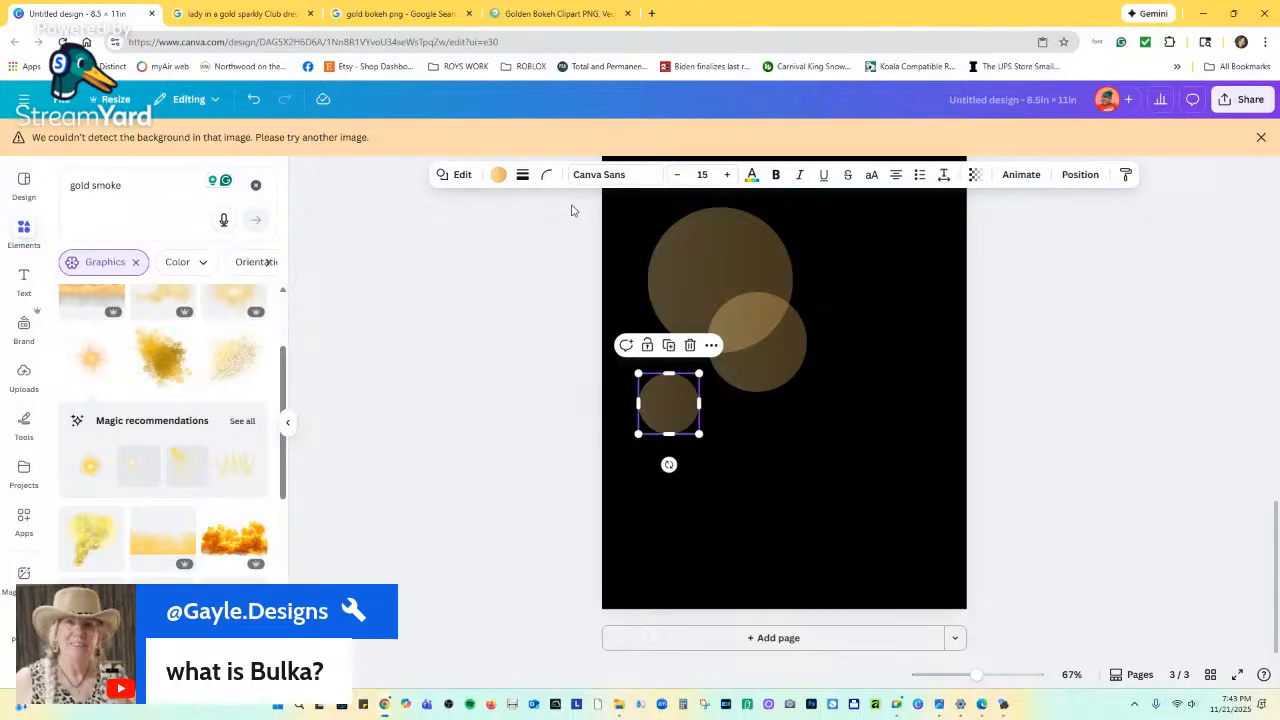
{"action": "left_click", "coordinate": [975, 174]}
{"action": "left_click_drag", "start_coordinate": [952, 228], "coordinate": [976, 229]}
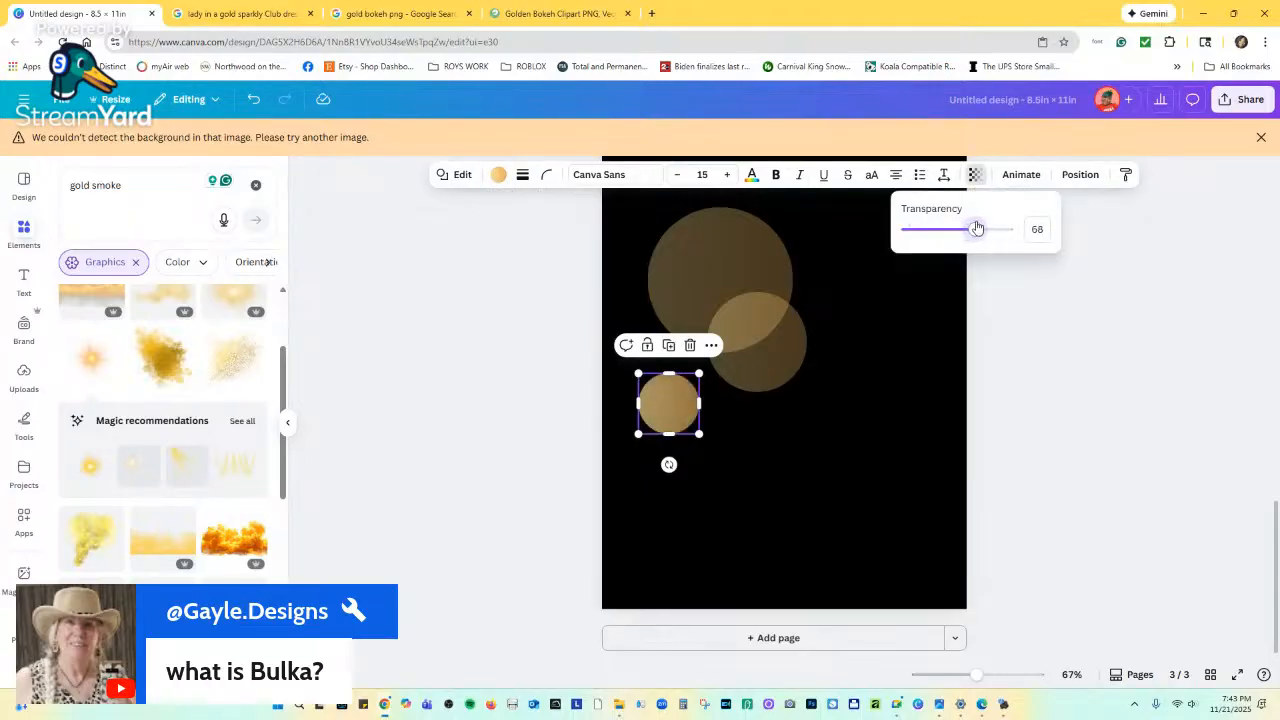
{"action": "left_click", "coordinate": [757, 223]}
{"action": "left_click", "coordinate": [975, 176]}
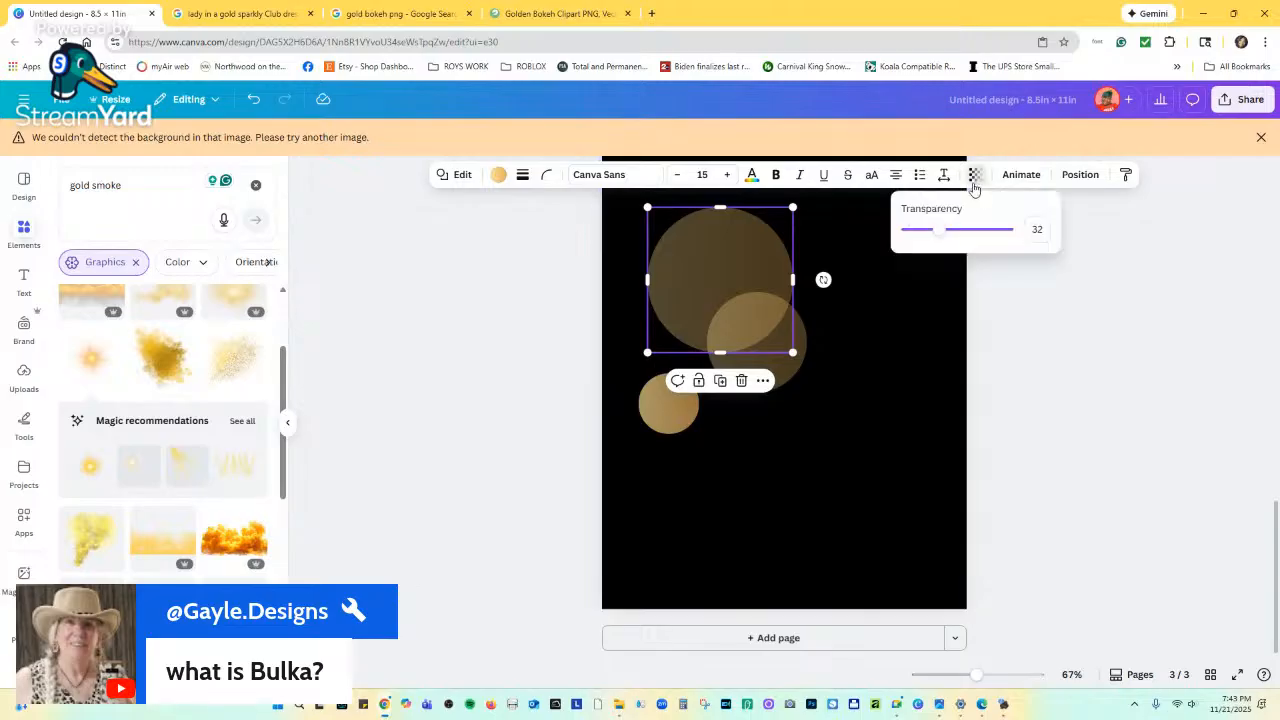
{"action": "left_click_drag", "start_coordinate": [942, 229], "coordinate": [960, 228]}
{"action": "left_click", "coordinate": [829, 347]}
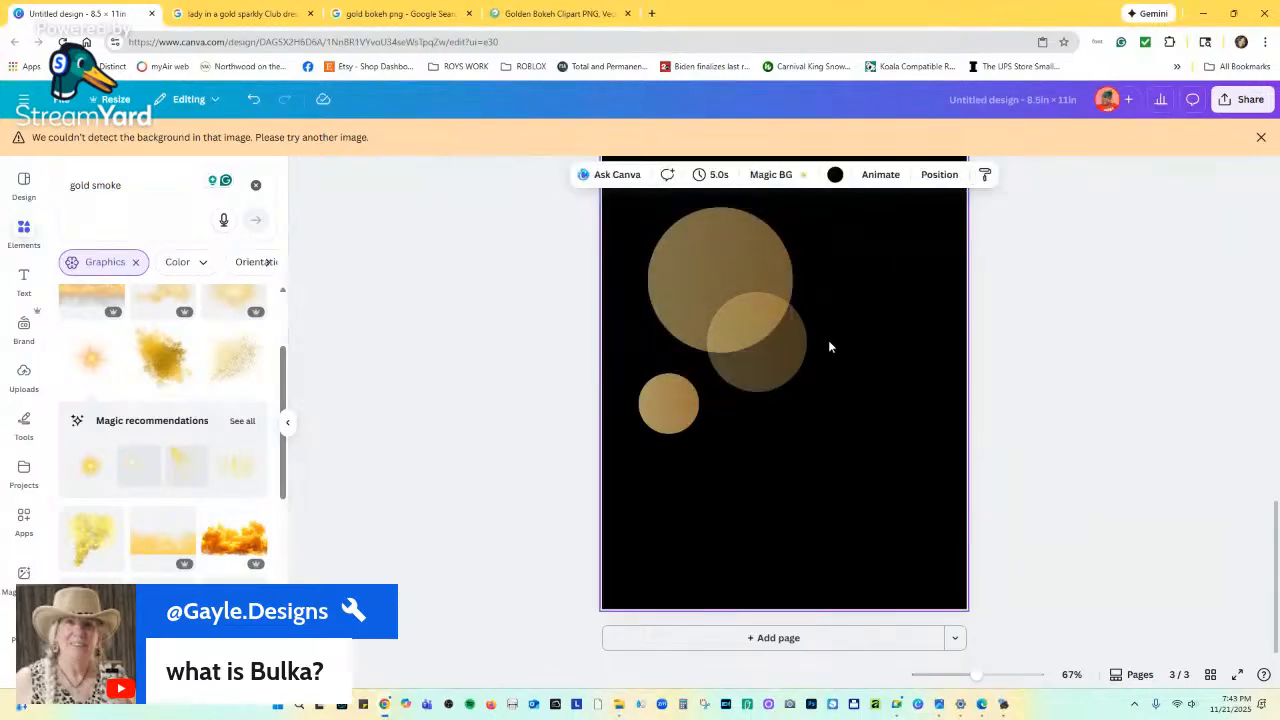
Duplicate the three circles and scatter the copies at different sizes across the page.
{"action": "left_click_drag", "start_coordinate": [769, 455], "coordinate": [843, 409]}
{"action": "left_click", "coordinate": [843, 415]}
{"action": "left_click_drag", "start_coordinate": [815, 540], "coordinate": [761, 420]}
{"action": "left_click", "coordinate": [922, 517]}
{"action": "left_click_drag", "start_coordinate": [922, 517], "coordinate": [745, 543]}
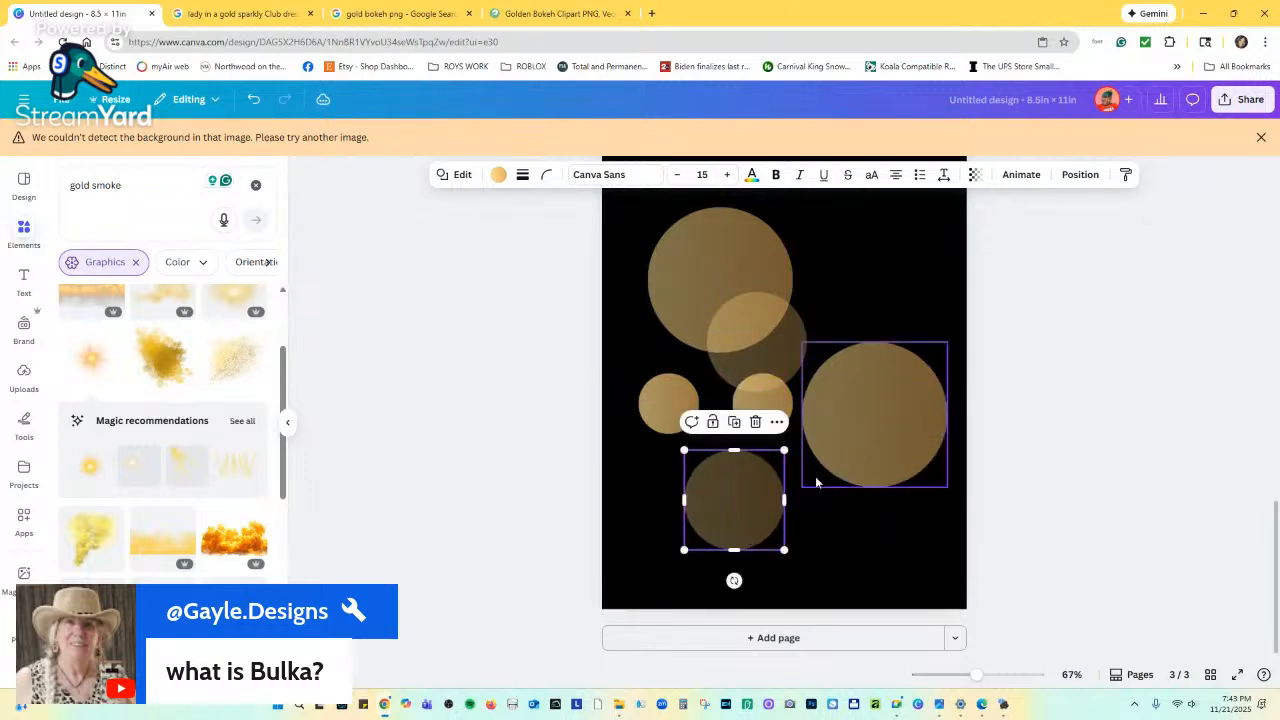
{"action": "left_click_drag", "start_coordinate": [886, 437], "coordinate": [899, 351]}
{"action": "left_click_drag", "start_coordinate": [960, 404], "coordinate": [930, 373]}
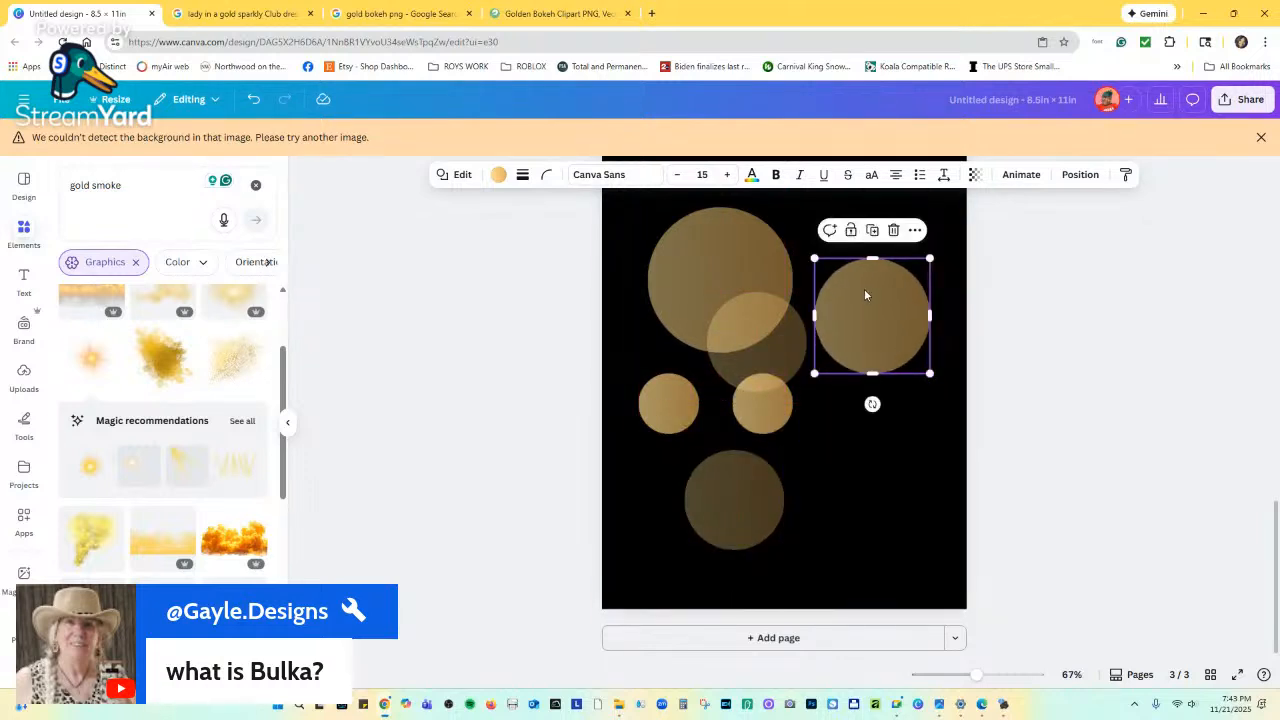
Recolour one circle orange and place it over the large circle.
{"action": "left_click", "coordinate": [498, 175]}
{"action": "left_click", "coordinate": [161, 275]}
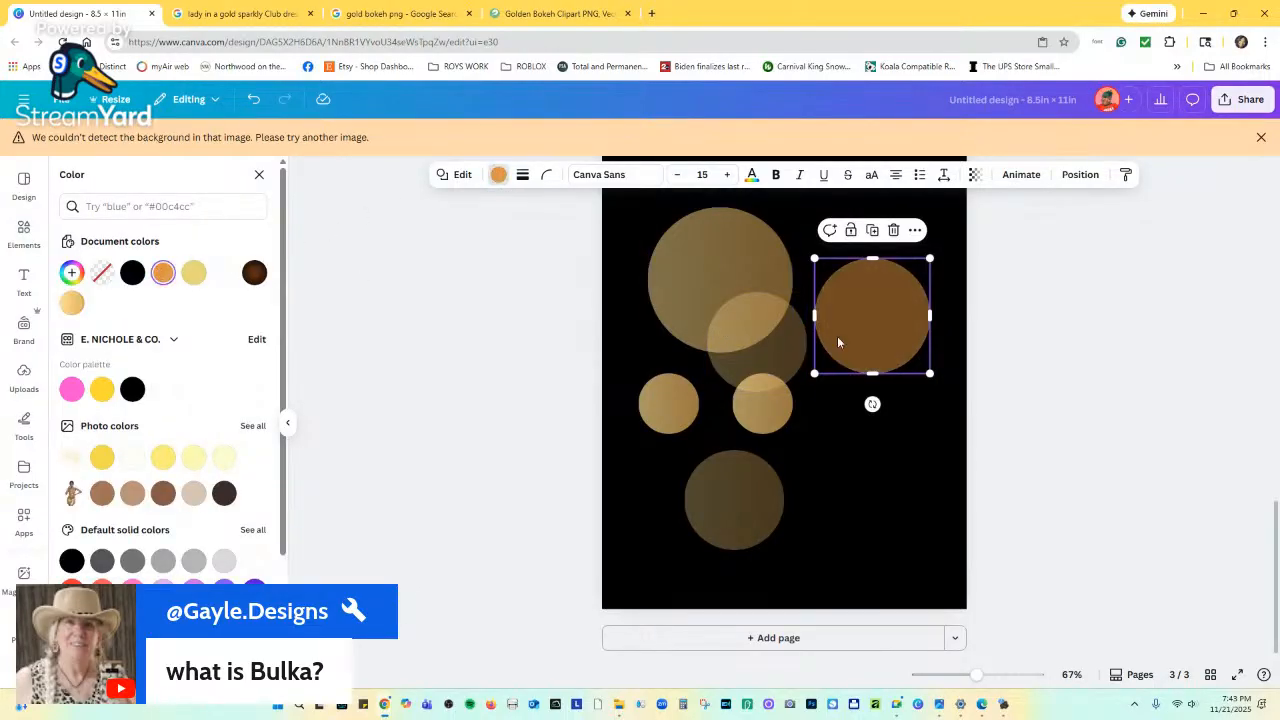
{"action": "left_click_drag", "start_coordinate": [857, 310], "coordinate": [805, 300]}
{"action": "left_click", "coordinate": [852, 430]}
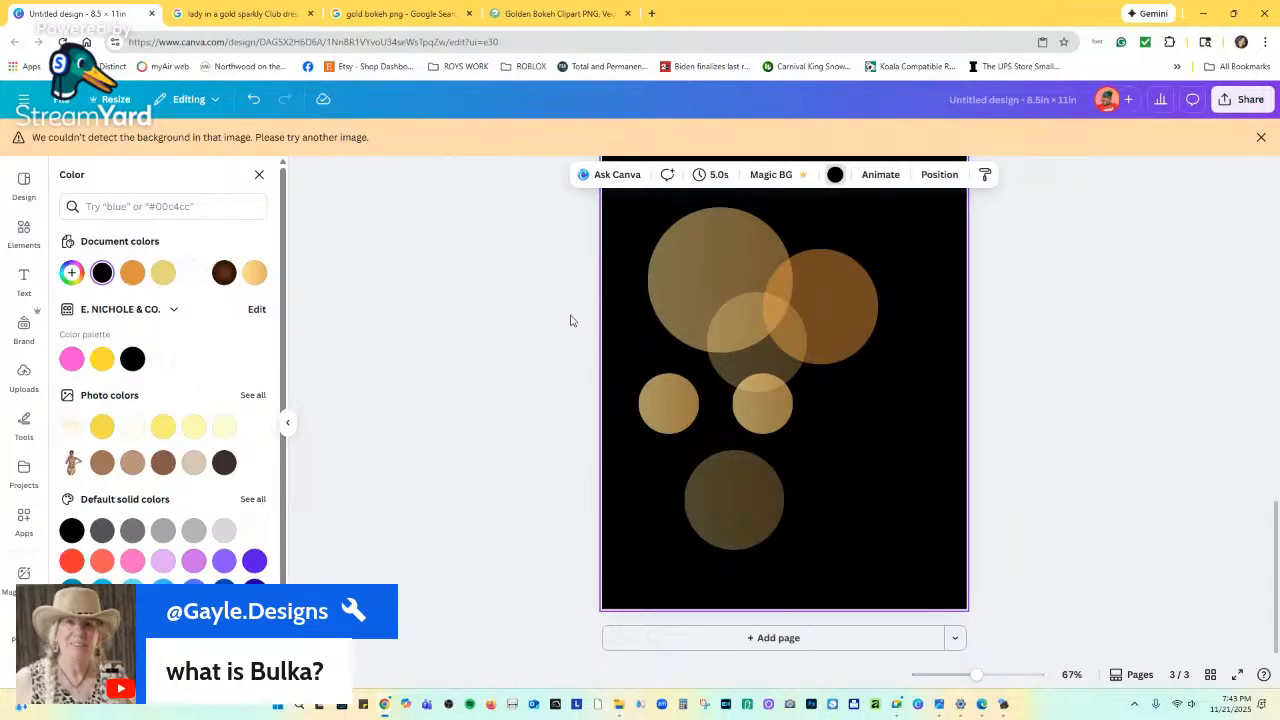
{"action": "left_click", "coordinate": [428, 12]}
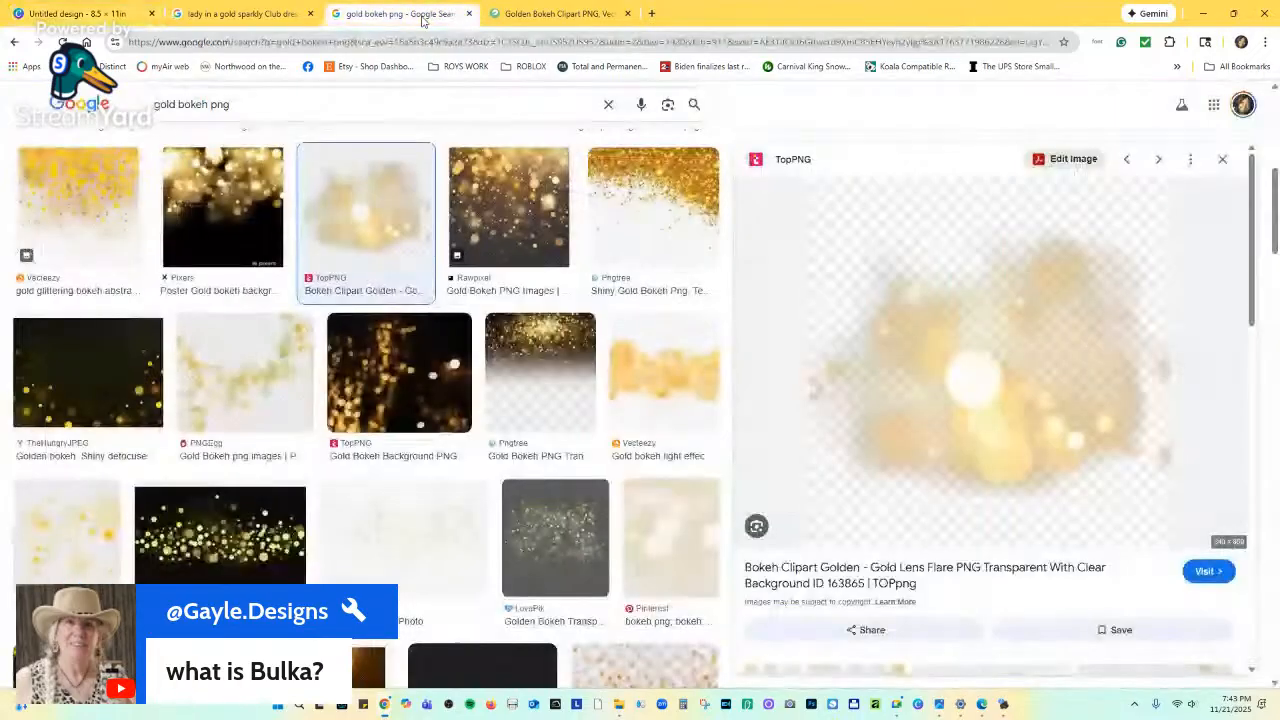
{"action": "scroll", "coordinate": [436, 388], "scroll_direction": "down", "scroll_amount": 7}
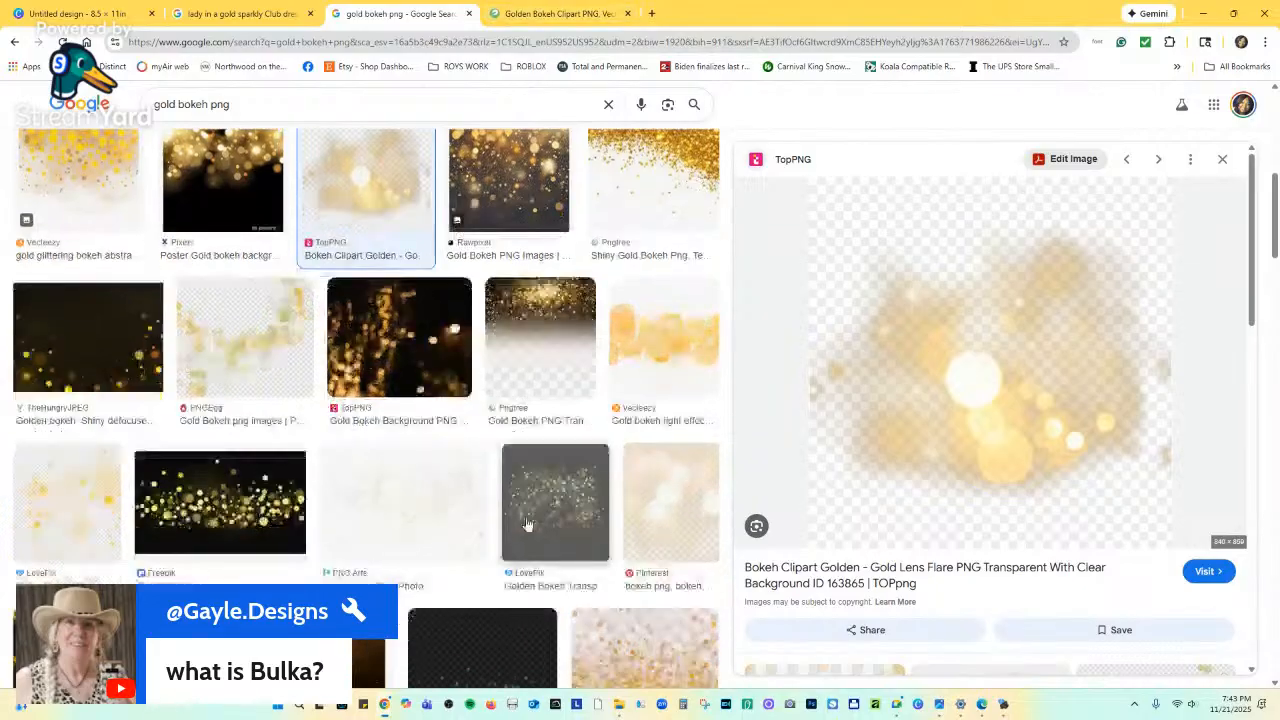
{"action": "scroll", "coordinate": [436, 388], "scroll_direction": "down", "scroll_amount": 5}
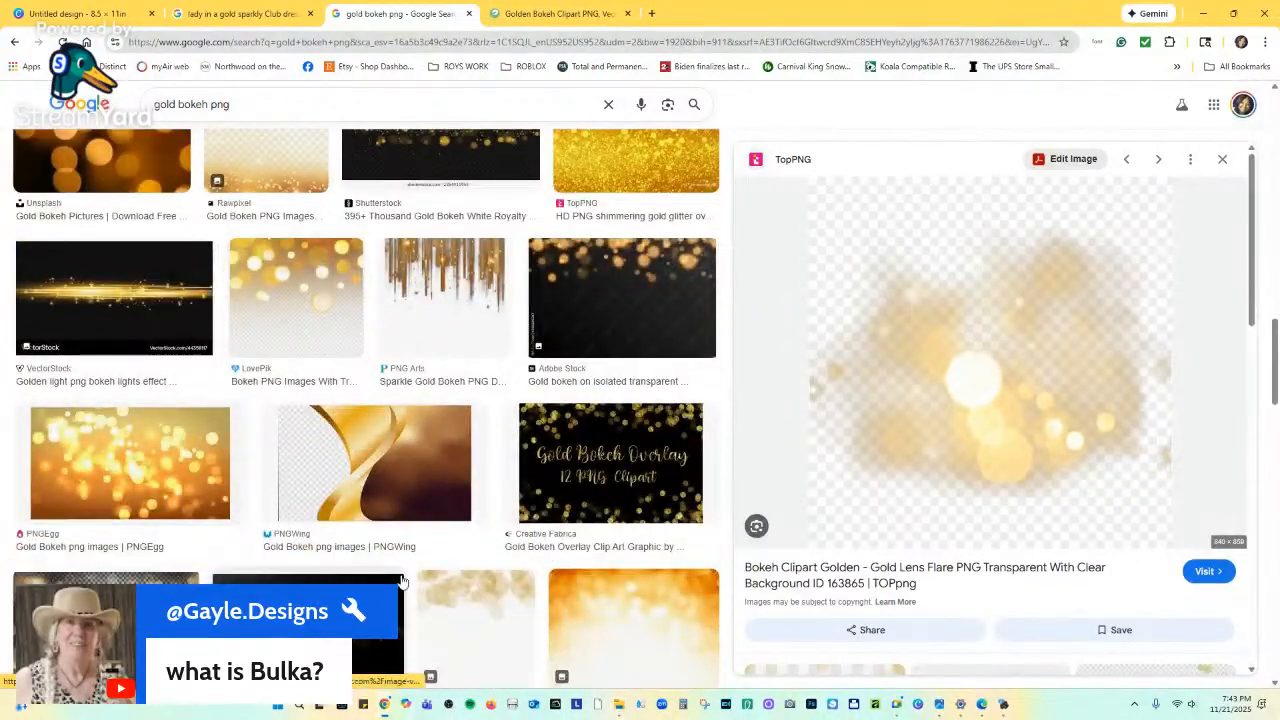
{"action": "scroll", "coordinate": [570, 503], "scroll_direction": "down", "scroll_amount": 2}
{"action": "scroll", "coordinate": [561, 491], "scroll_direction": "down", "scroll_amount": 5}
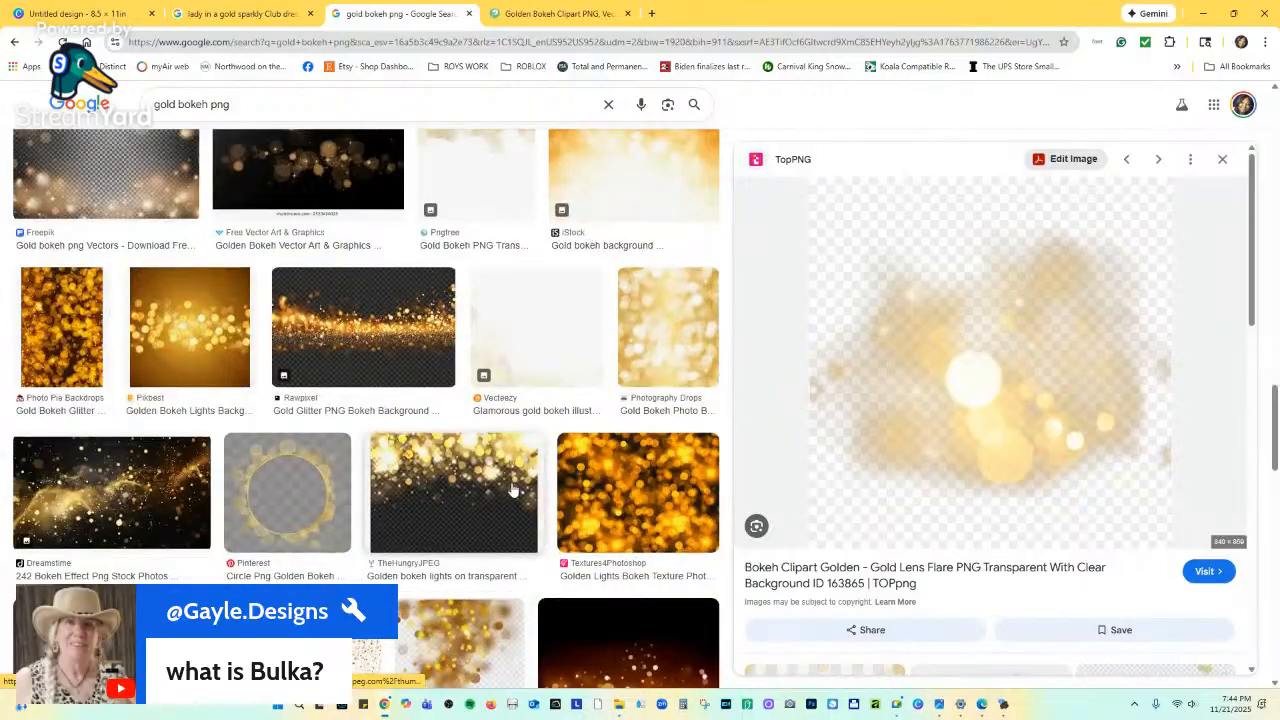
{"action": "scroll", "coordinate": [505, 460], "scroll_direction": "up", "scroll_amount": 10}
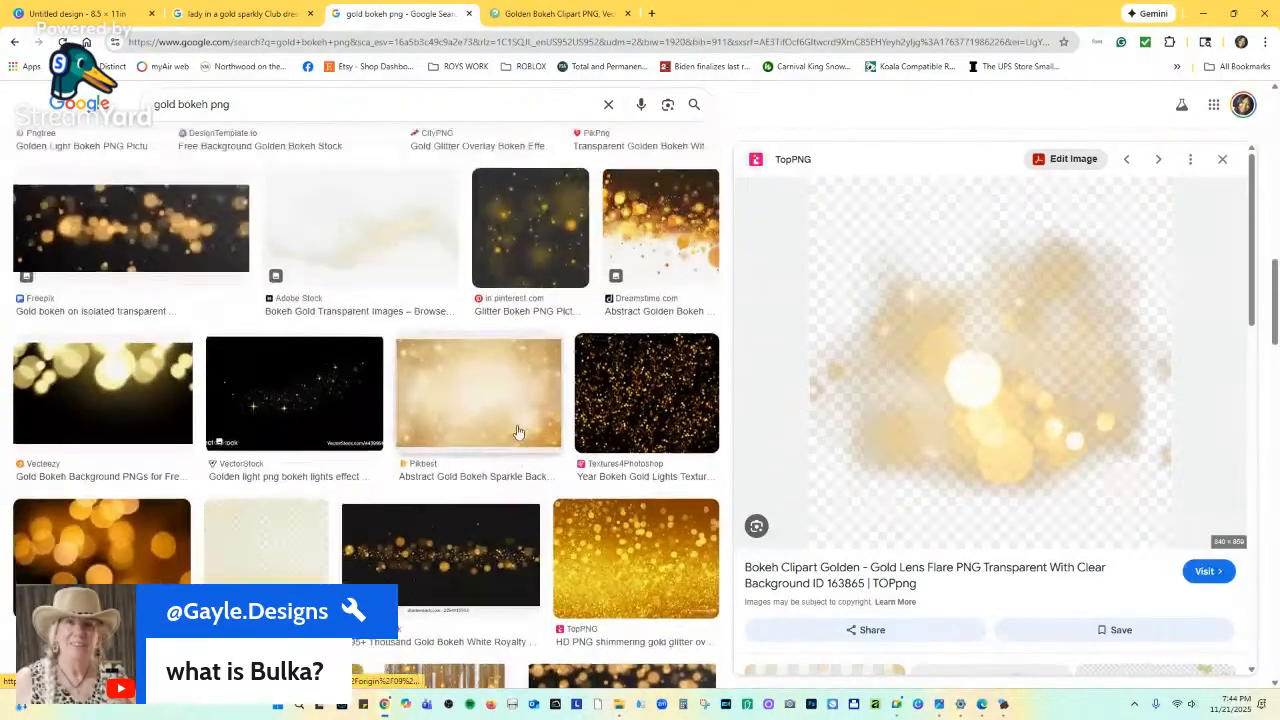
{"action": "scroll", "coordinate": [500, 427], "scroll_direction": "up", "scroll_amount": 6}
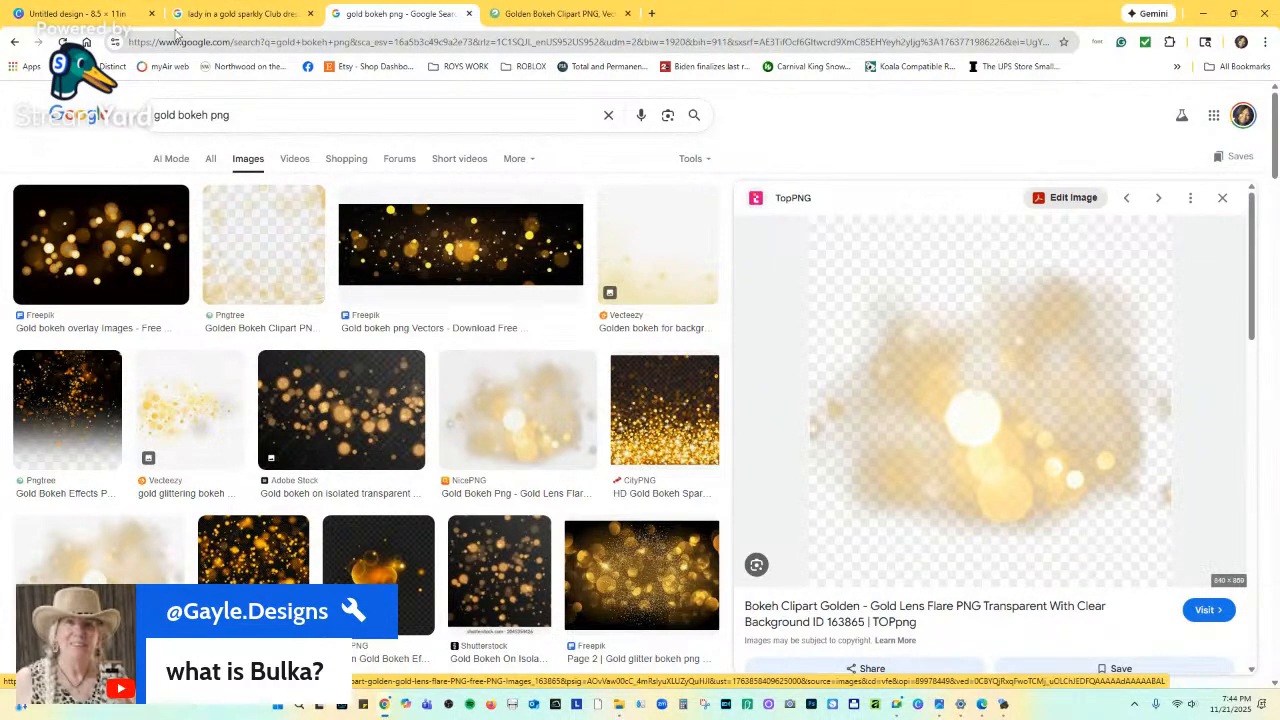
{"action": "left_click", "coordinate": [80, 13]}
Scroll between flyer pages 1 and 2 and reopen the gold smoke graphics results.
{"action": "scroll", "coordinate": [813, 507], "scroll_direction": "up", "scroll_amount": 5}
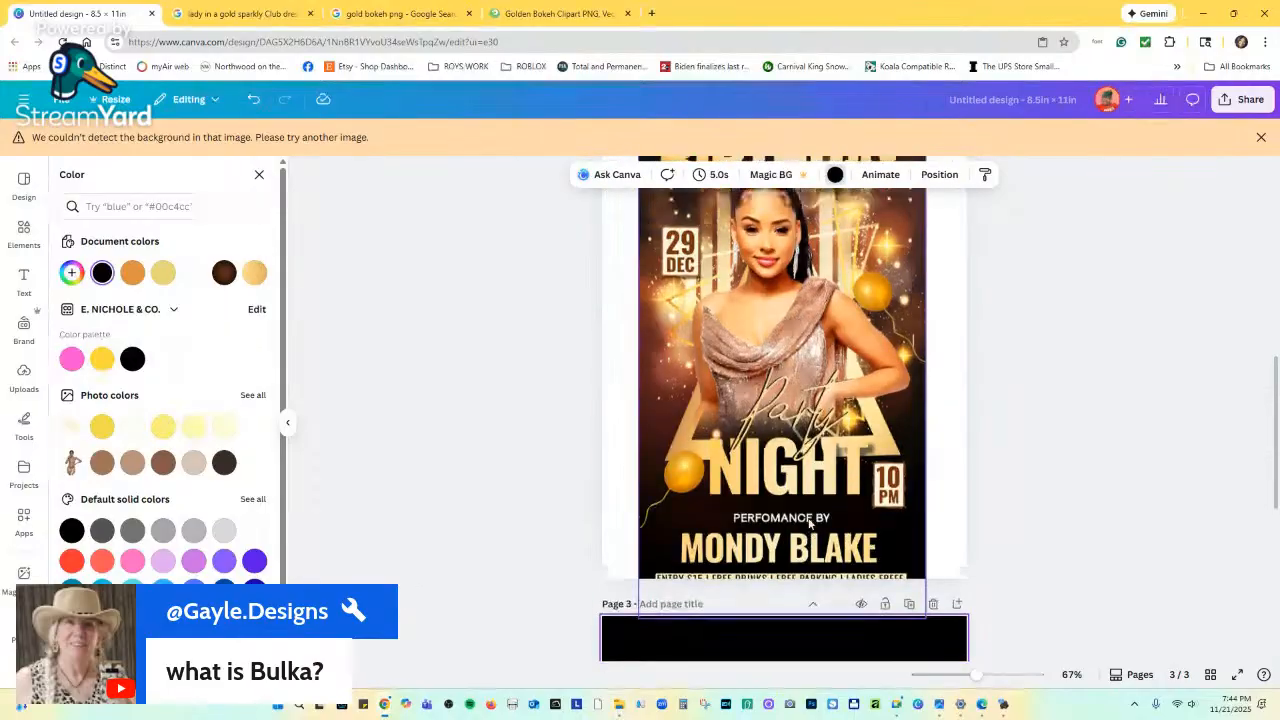
{"action": "scroll", "coordinate": [810, 522], "scroll_direction": "up", "scroll_amount": 5}
{"action": "scroll", "coordinate": [808, 522], "scroll_direction": "down", "scroll_amount": 3}
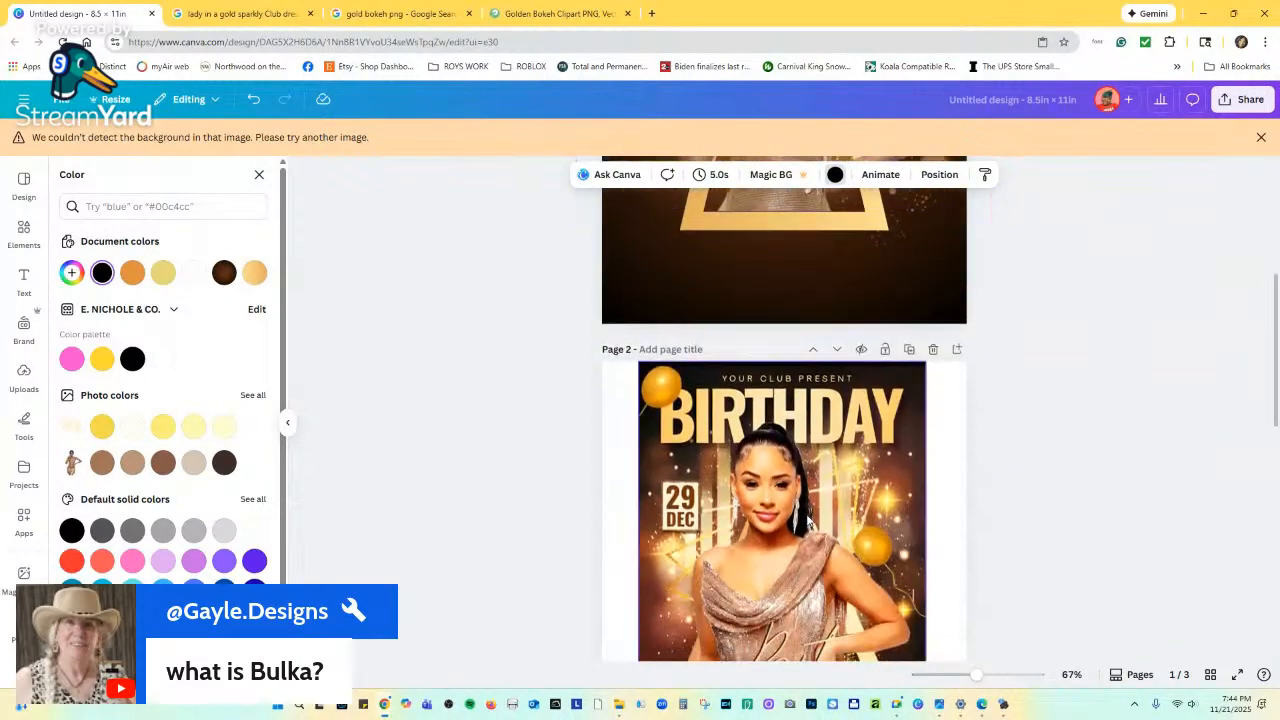
{"action": "scroll", "coordinate": [808, 517], "scroll_direction": "up", "scroll_amount": 3}
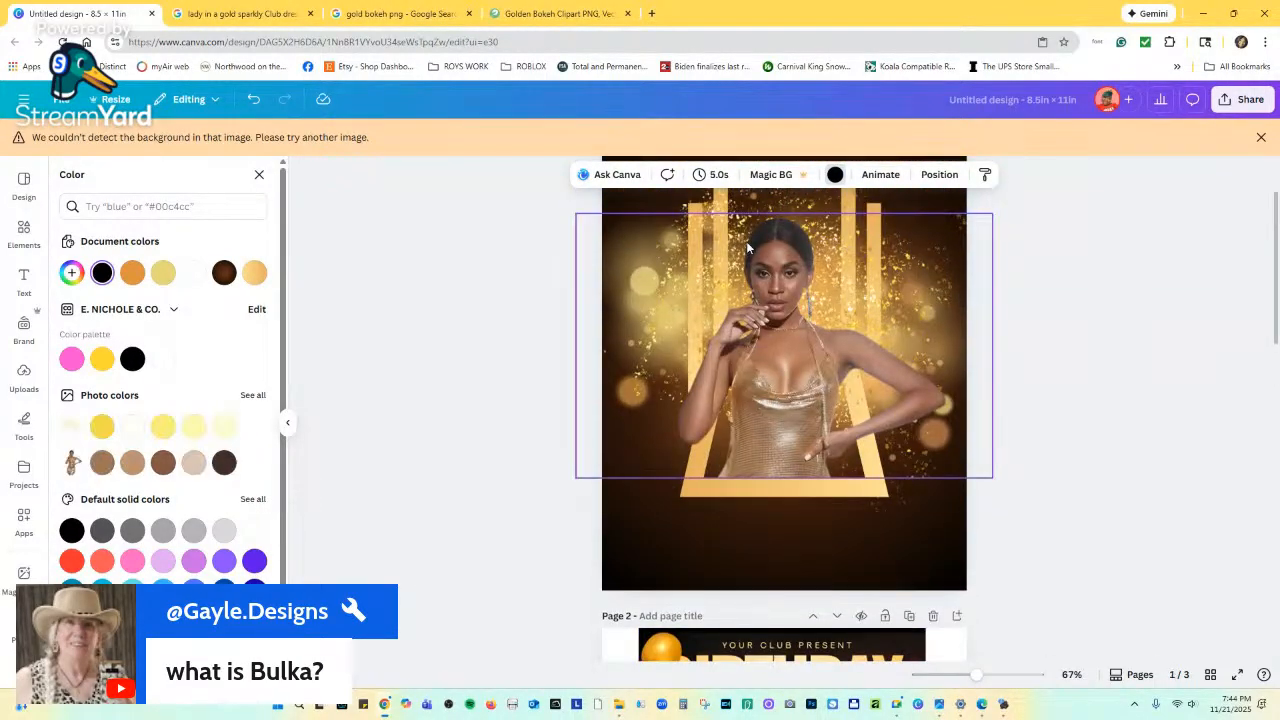
{"action": "scroll", "coordinate": [757, 328], "scroll_direction": "down", "scroll_amount": 2}
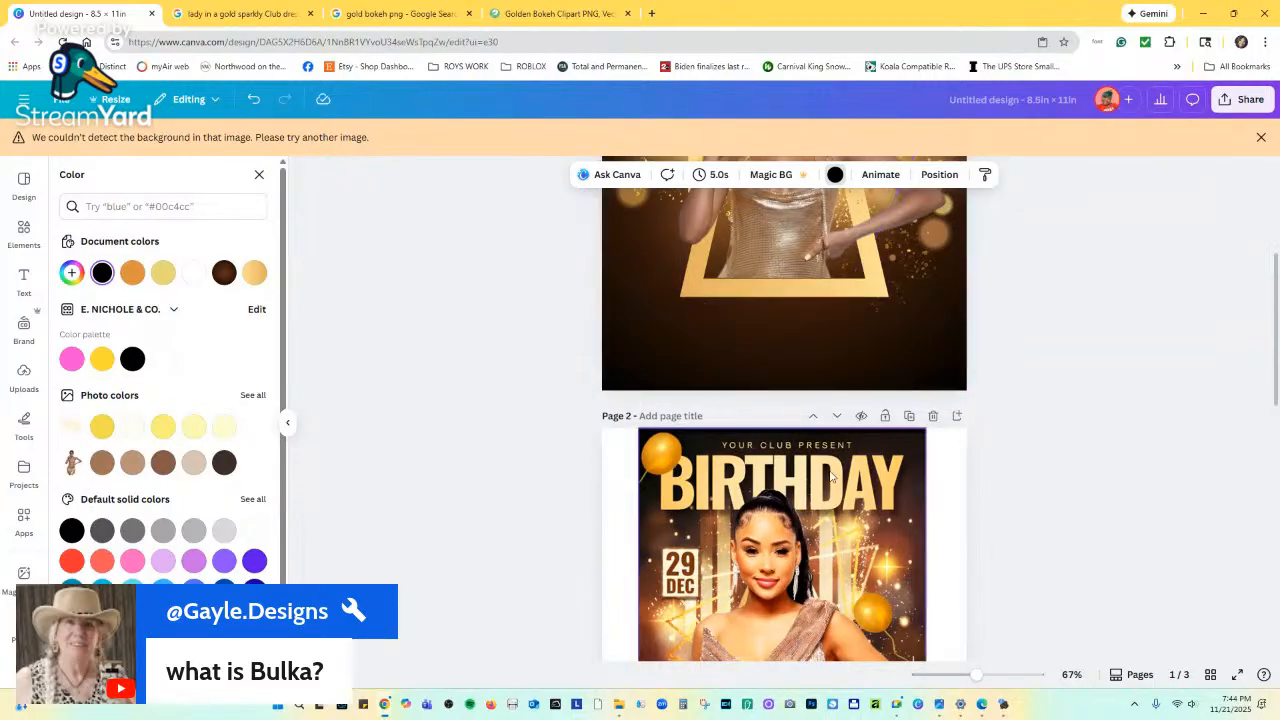
{"action": "scroll", "coordinate": [816, 491], "scroll_direction": "up", "scroll_amount": 1}
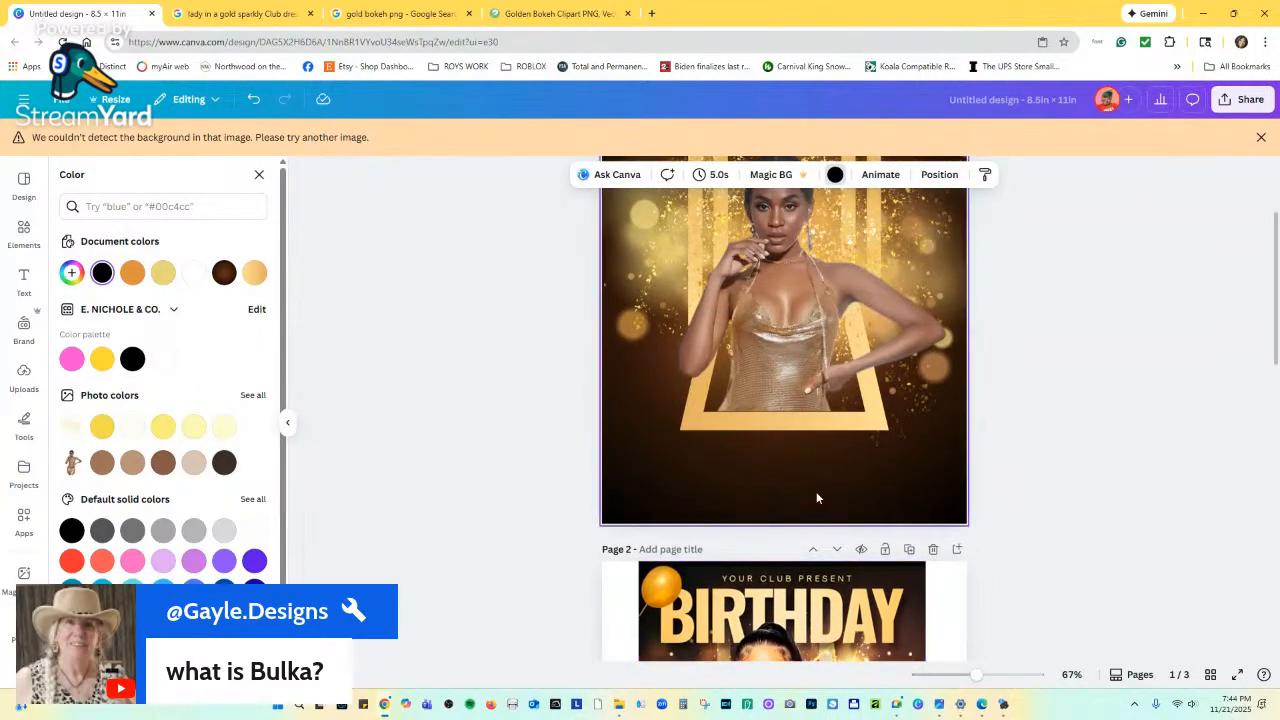
{"action": "scroll", "coordinate": [806, 504], "scroll_direction": "down", "scroll_amount": 2}
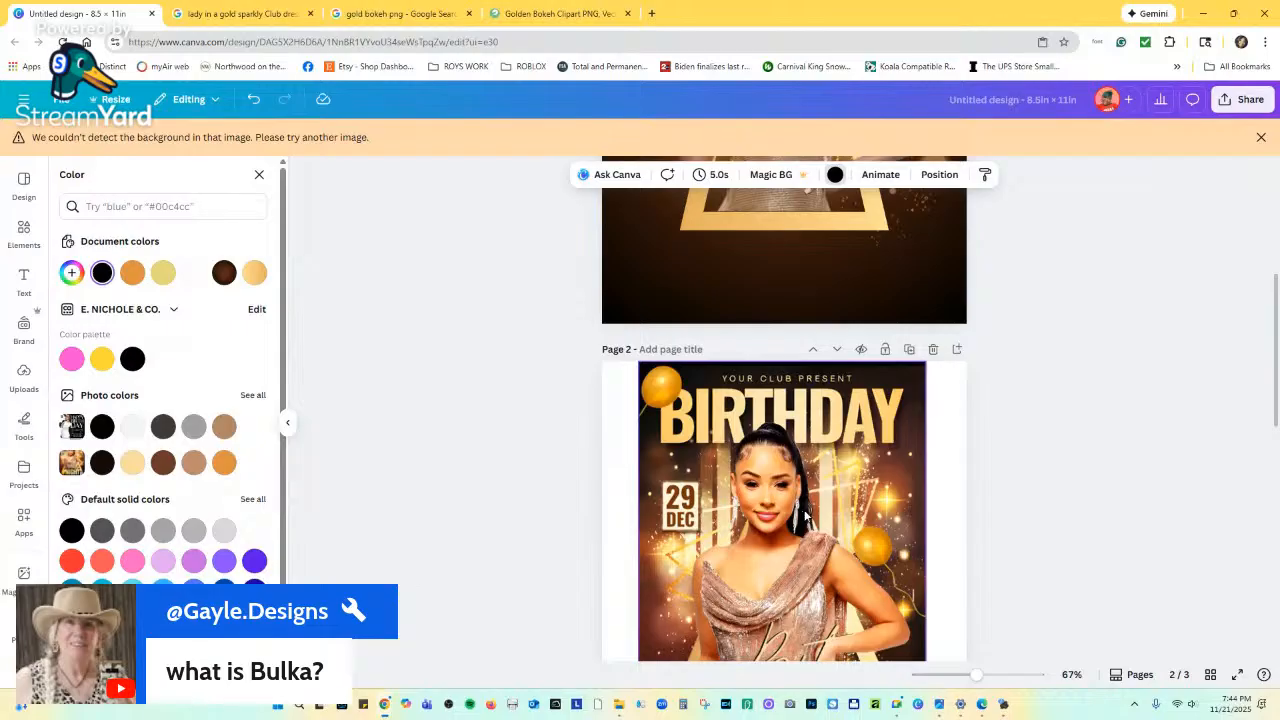
{"action": "scroll", "coordinate": [799, 420], "scroll_direction": "up", "scroll_amount": 3}
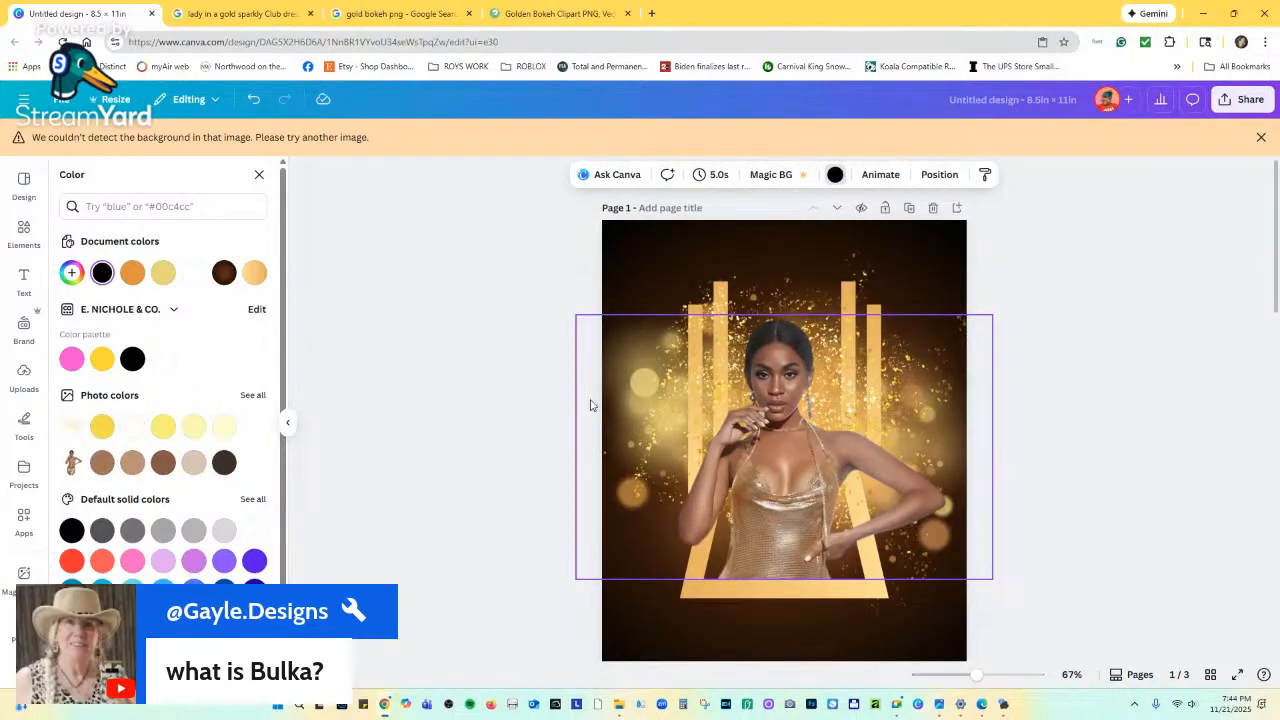
{"action": "left_click", "coordinate": [41, 231]}
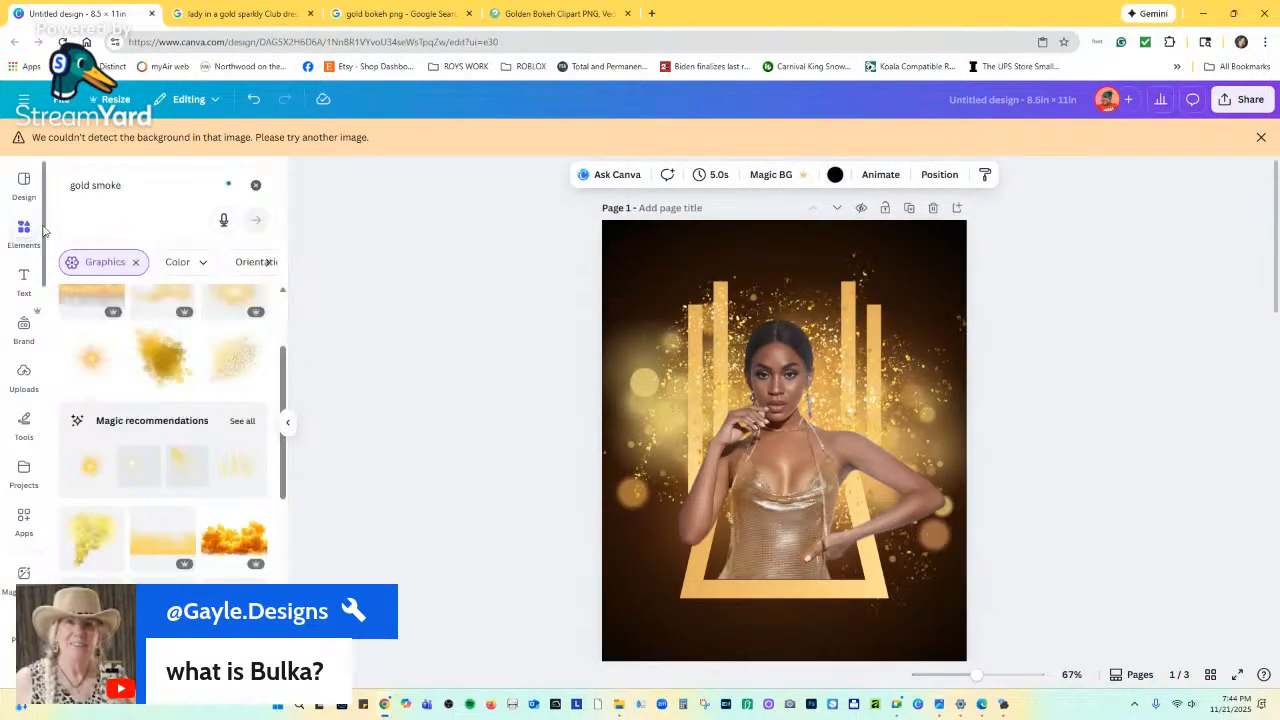
{"action": "scroll", "coordinate": [842, 600], "scroll_direction": "down", "scroll_amount": 5}
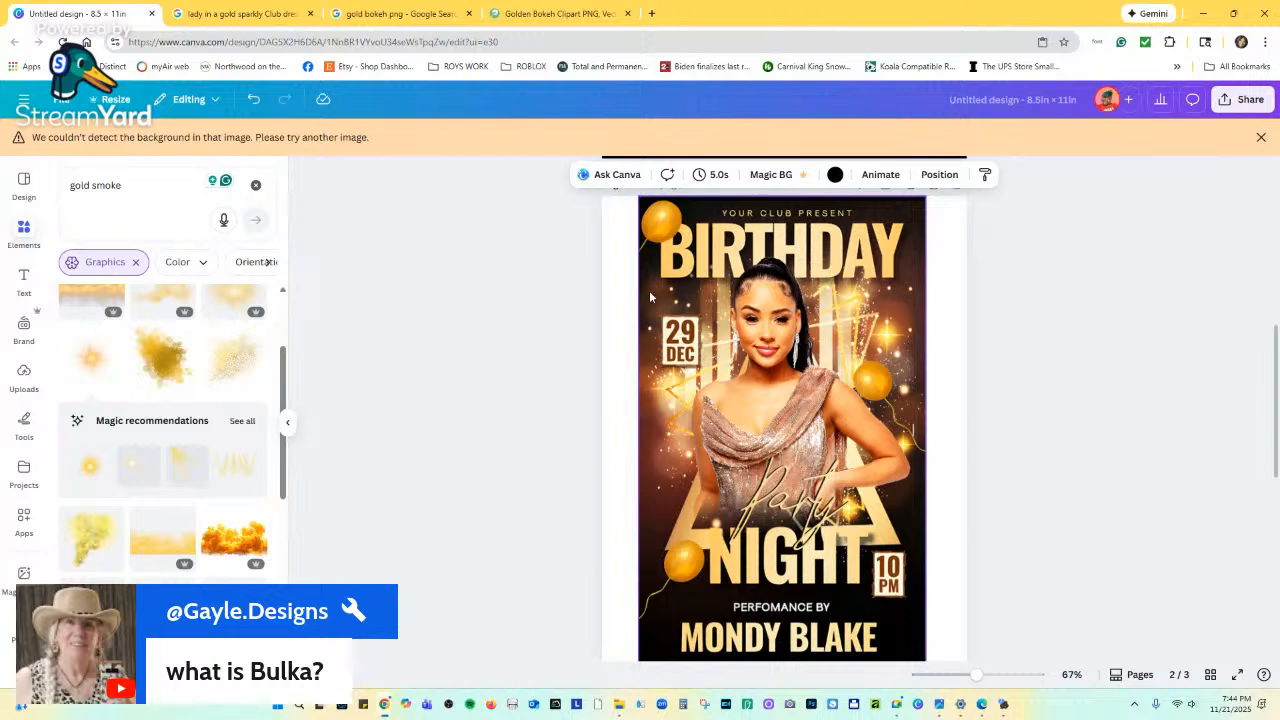
Change the Elements search to 'gold triangle frame' and browse the results.
{"action": "left_click", "coordinate": [95, 185]}
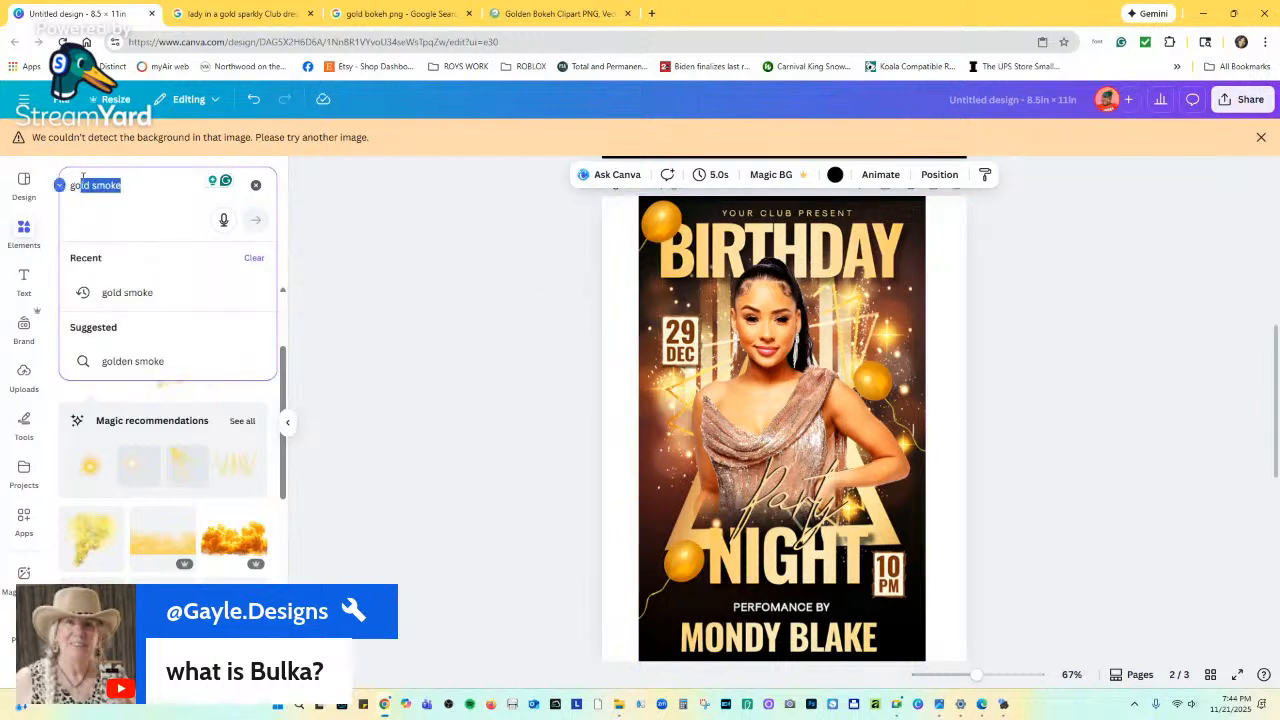
{"action": "left_click_drag", "start_coordinate": [83, 177], "coordinate": [92, 178]}
{"action": "type", "text": "tin"}
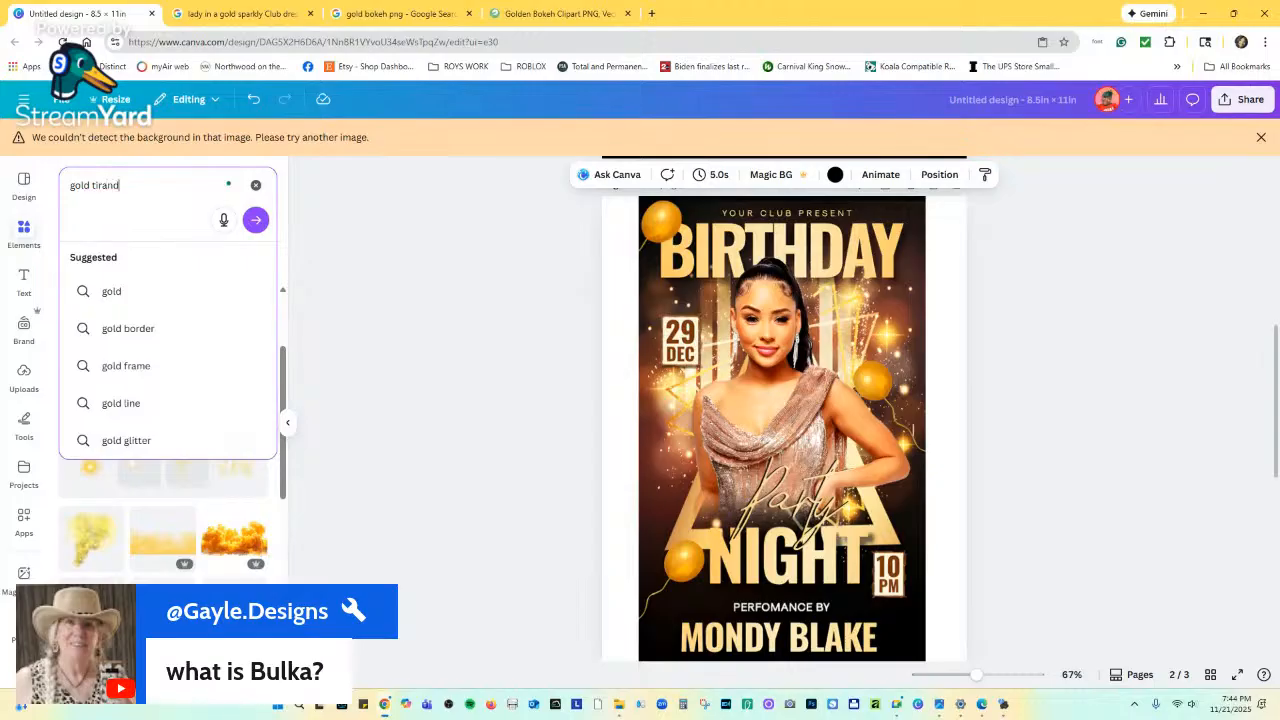
{"action": "key", "text": "BackSpace"}
{"action": "key", "text": "BackSpace"}
{"action": "key", "text": "BackSpace"}
{"action": "key", "text": "BackSpace"}
{"action": "key", "text": "BackSpace"}
{"action": "type", "text": "riangle"}
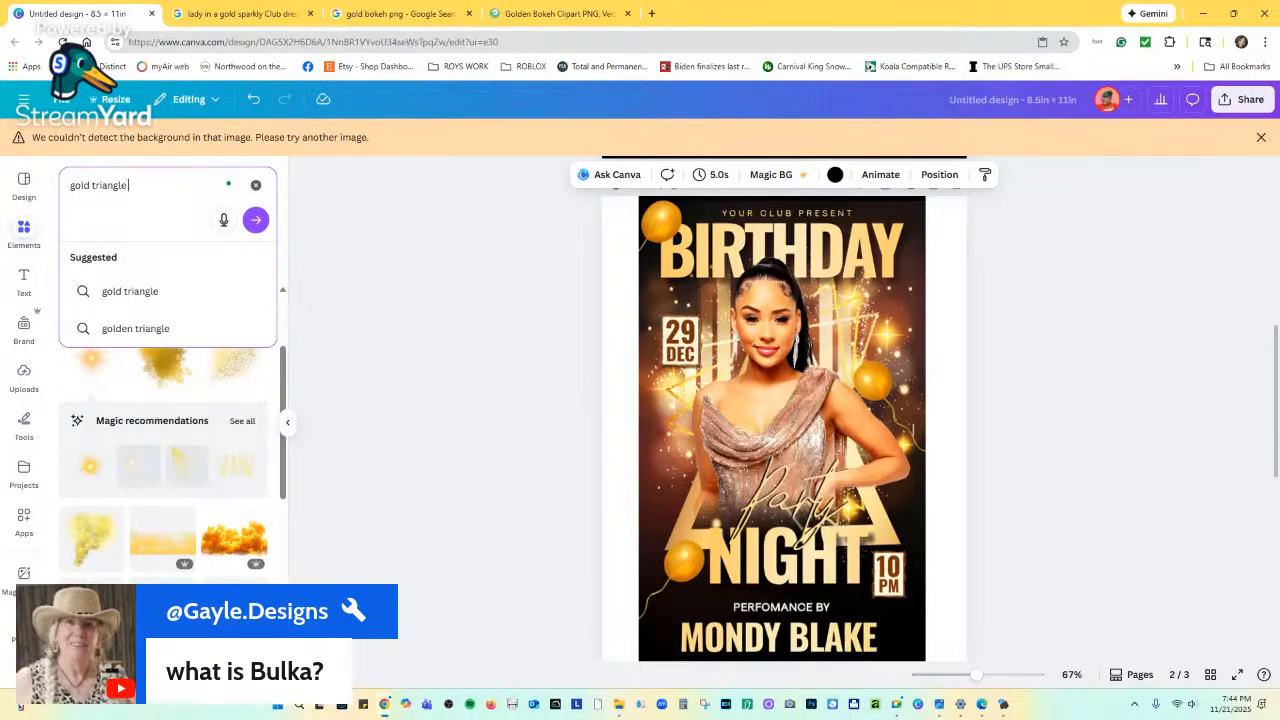
{"action": "type", "text": " frame"}
{"action": "key", "text": "Return"}
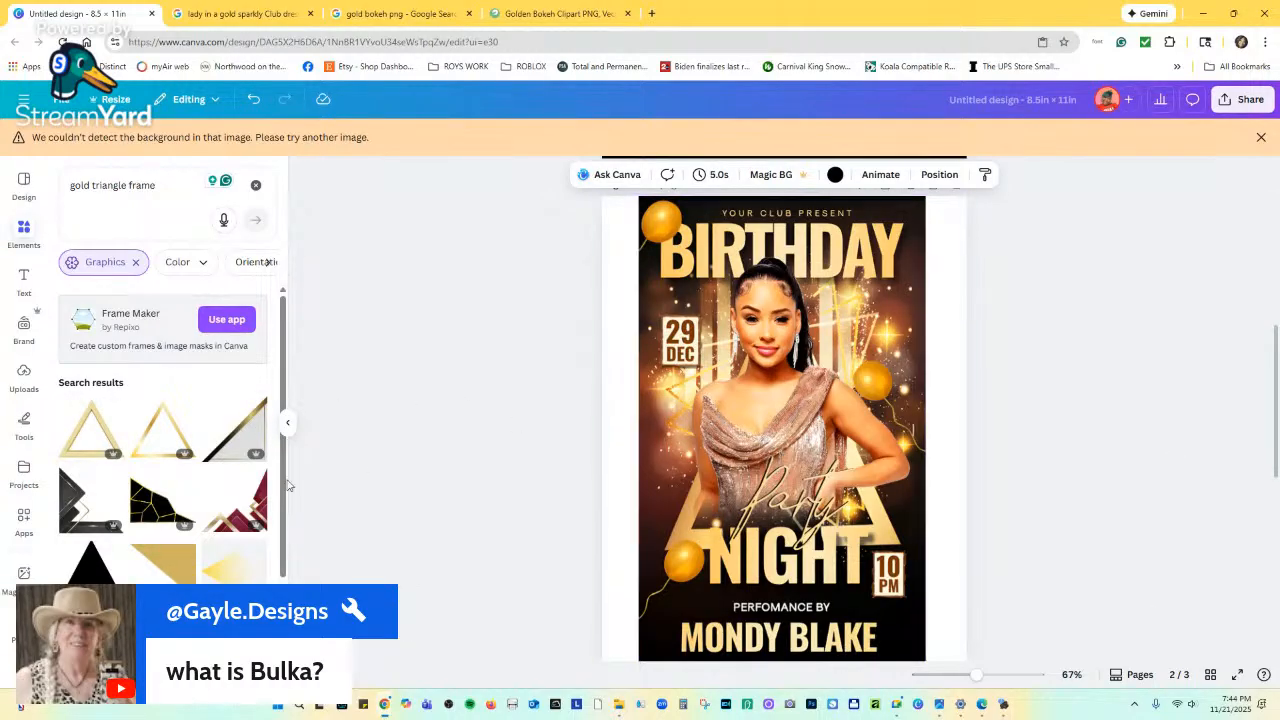
{"action": "scroll", "coordinate": [161, 477], "scroll_direction": "down", "scroll_amount": 3}
{"action": "scroll", "coordinate": [161, 477], "scroll_direction": "down", "scroll_amount": 5}
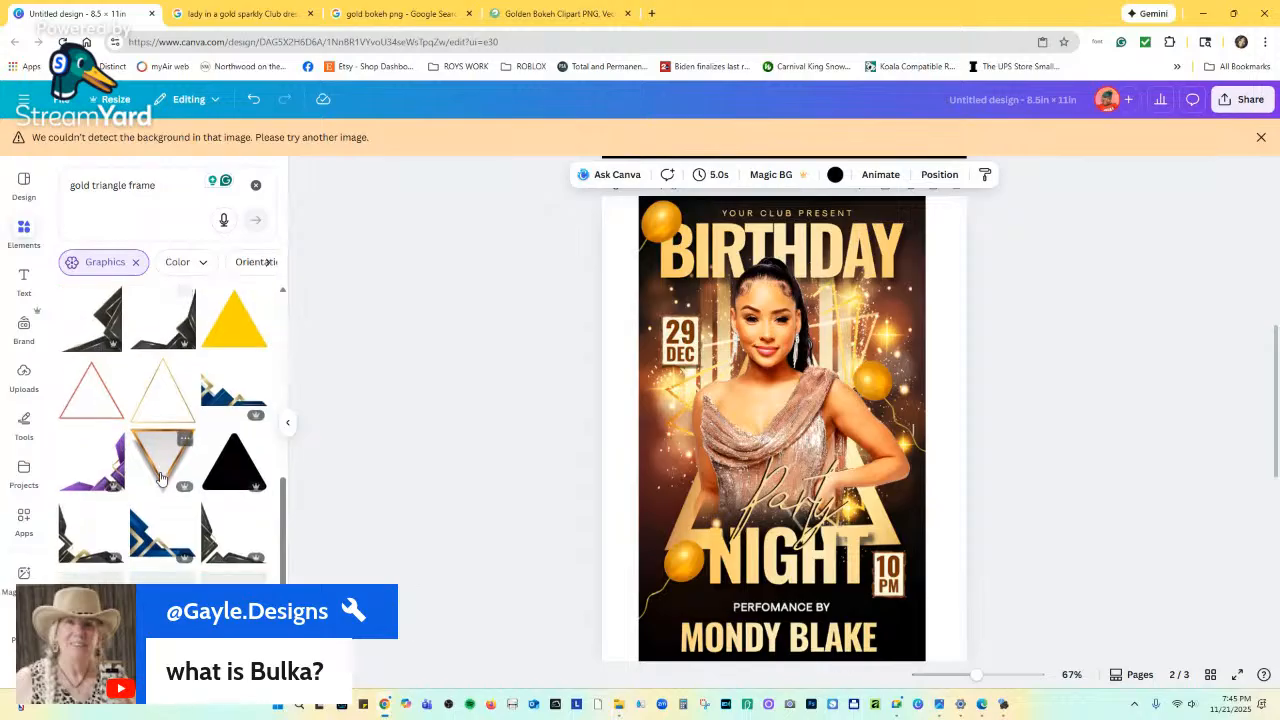
{"action": "scroll", "coordinate": [175, 473], "scroll_direction": "down", "scroll_amount": 5}
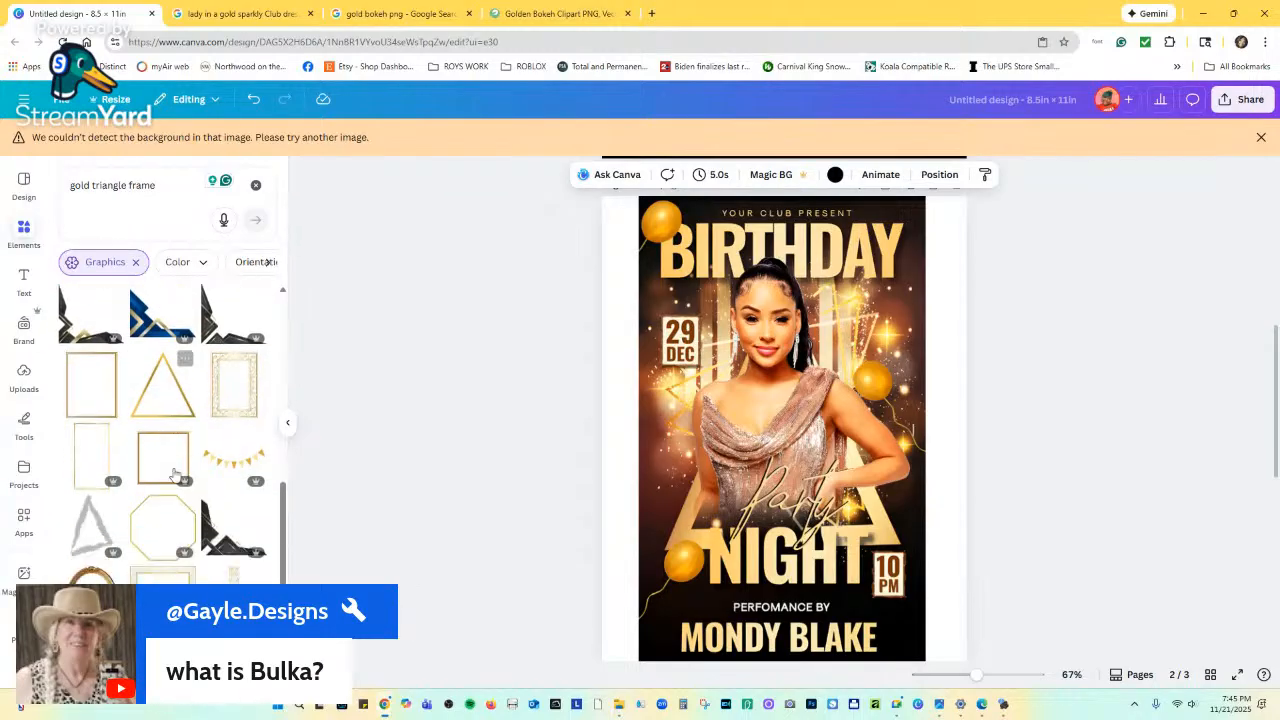
{"action": "scroll", "coordinate": [175, 473], "scroll_direction": "down", "scroll_amount": 3}
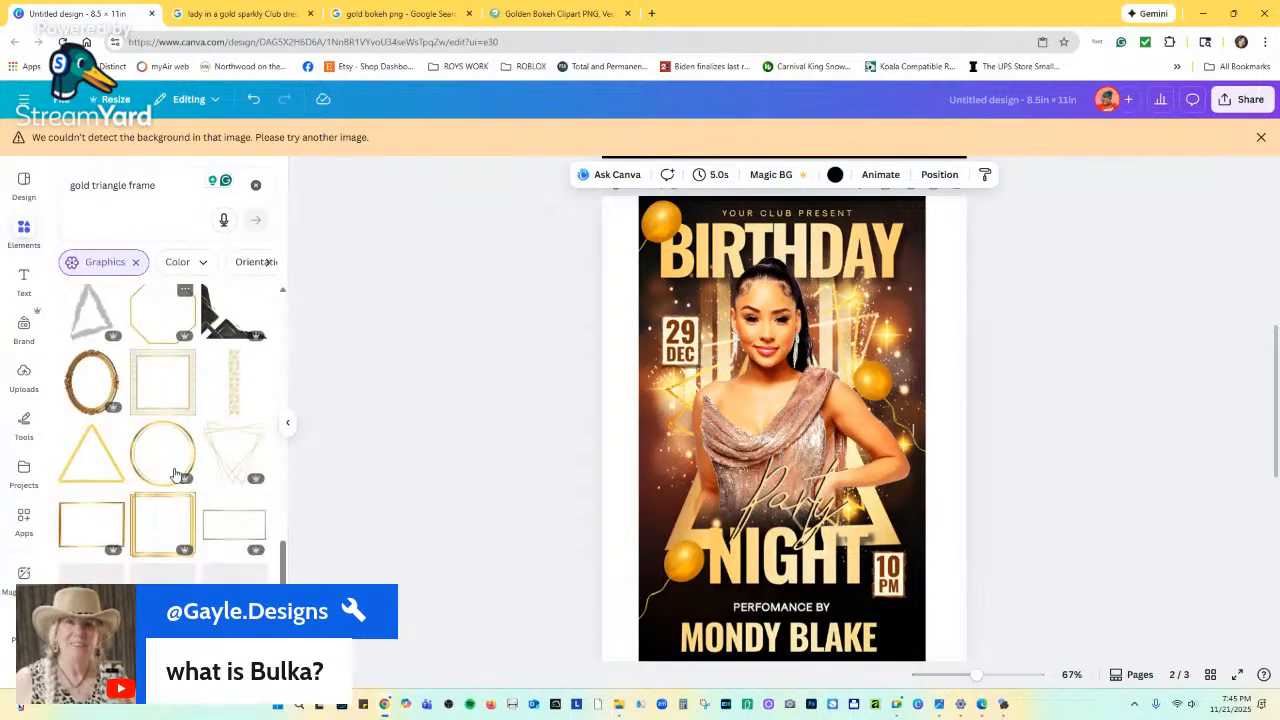
Add the gold geometric triangle graphic, then copy and paste it onto page 1.
{"action": "left_click", "coordinate": [228, 456]}
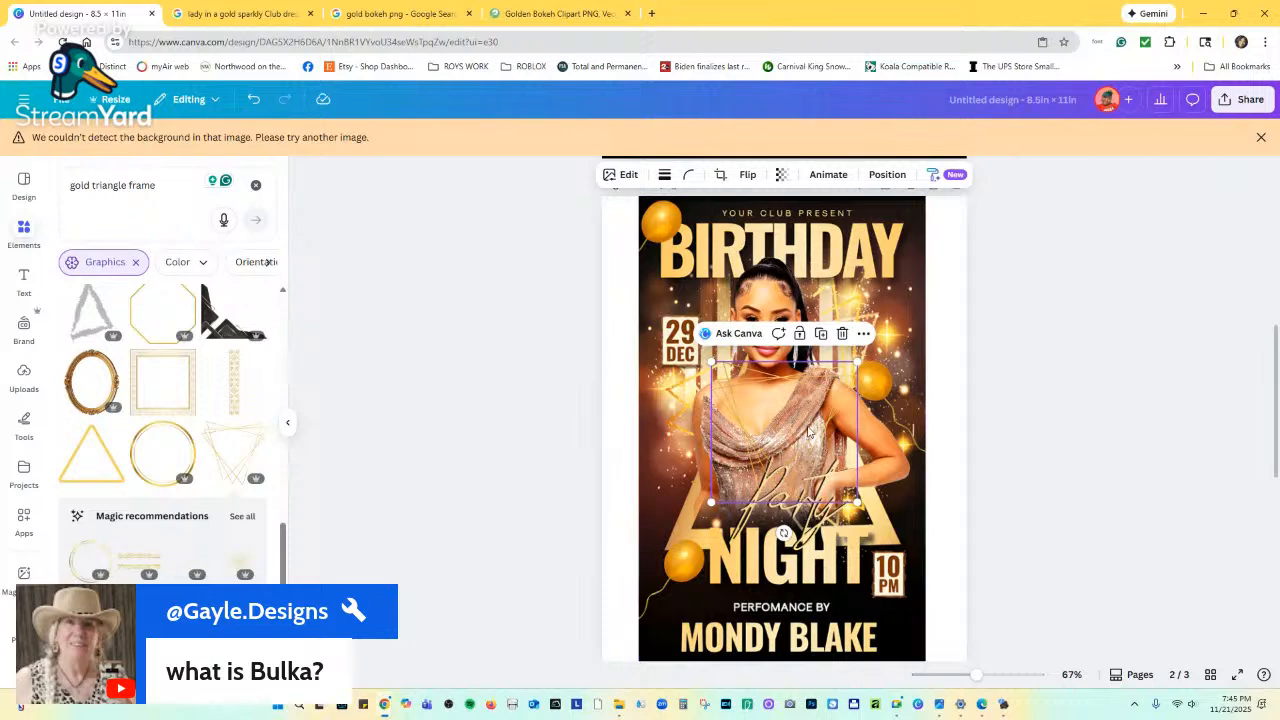
{"action": "right_click", "coordinate": [752, 388]}
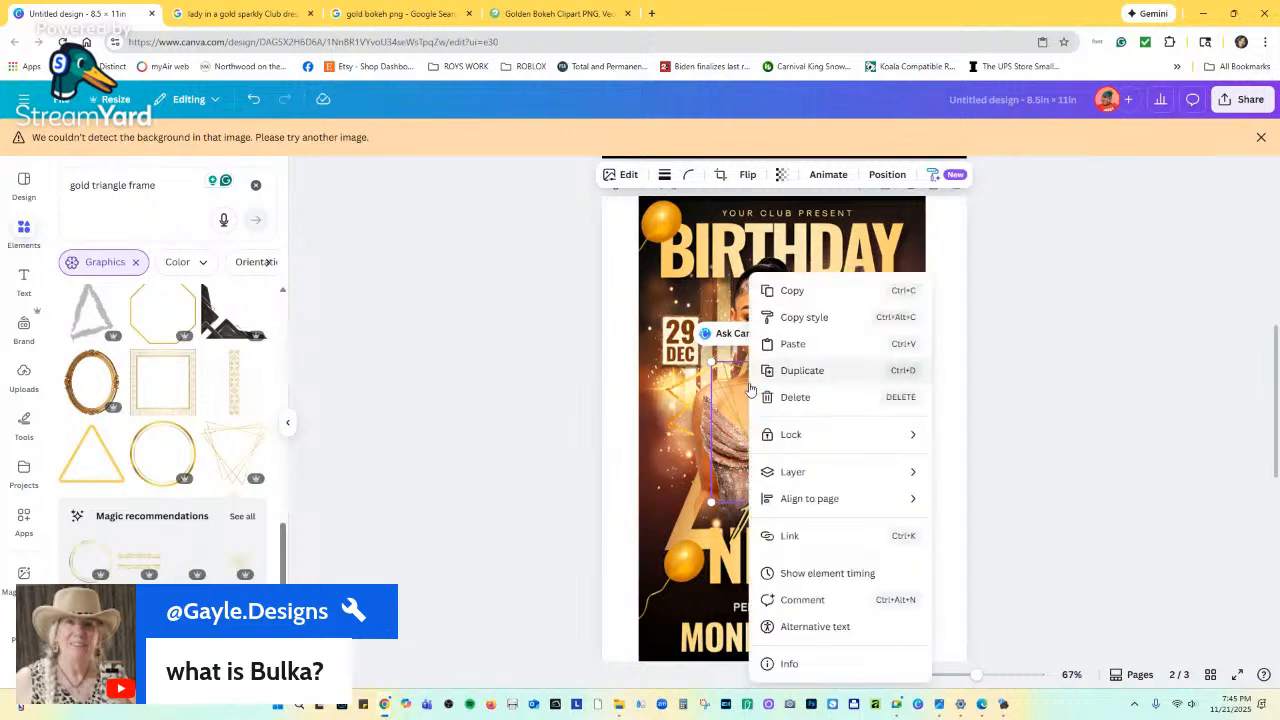
{"action": "left_click", "coordinate": [803, 298]}
{"action": "scroll", "coordinate": [826, 350], "scroll_direction": "up", "scroll_amount": 5}
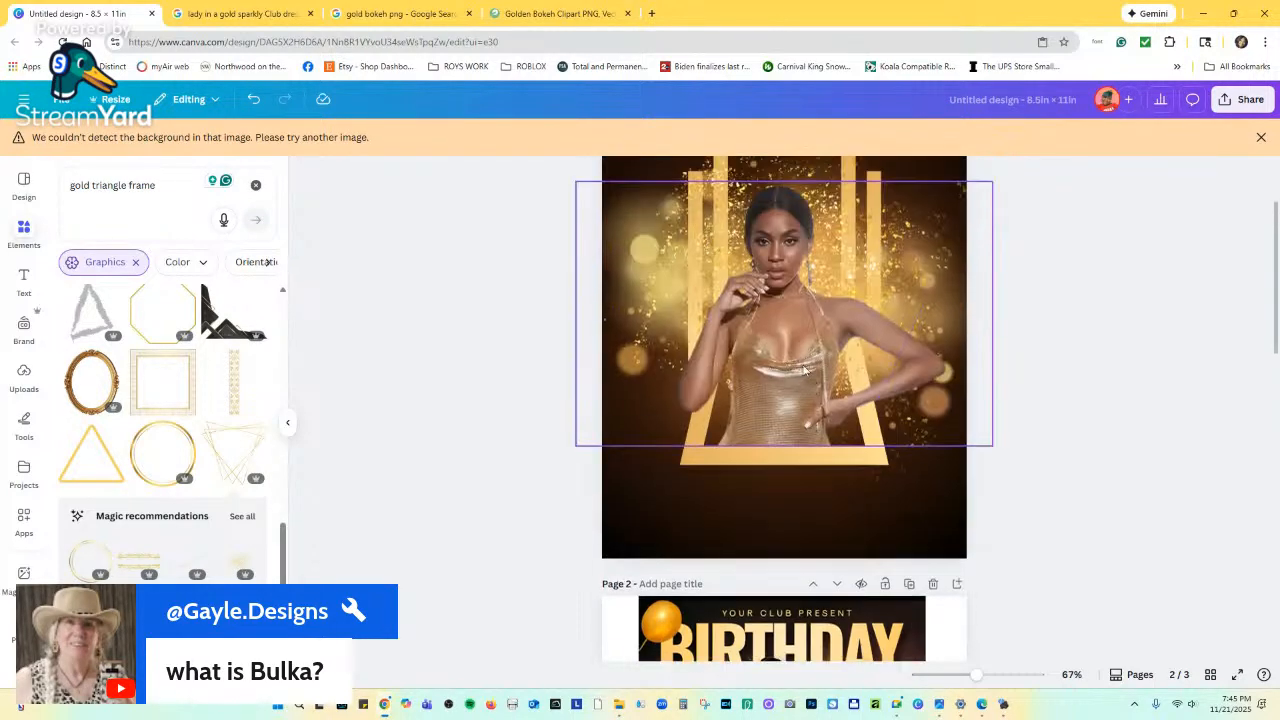
{"action": "right_click", "coordinate": [736, 246]}
{"action": "left_click", "coordinate": [737, 289]}
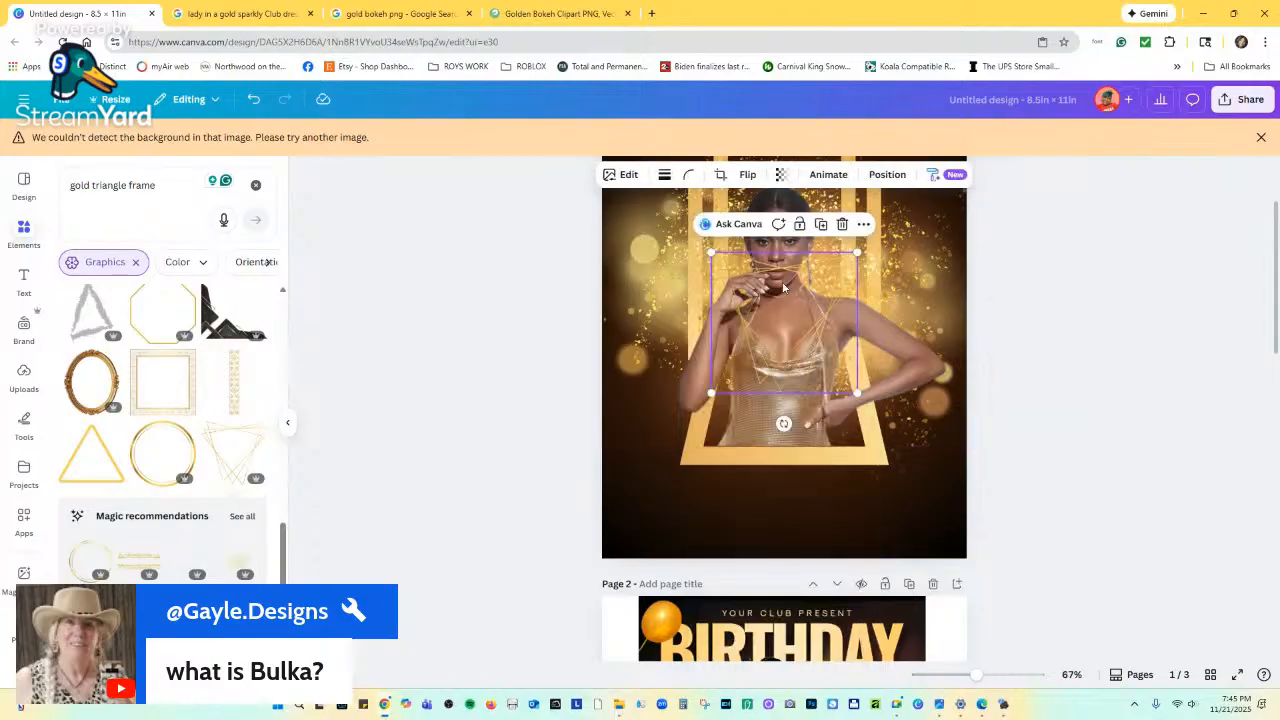
Enlarge the gold triangle frame and position it lower over the woman's torso.
{"action": "left_click_drag", "start_coordinate": [857, 256], "coordinate": [984, 200]}
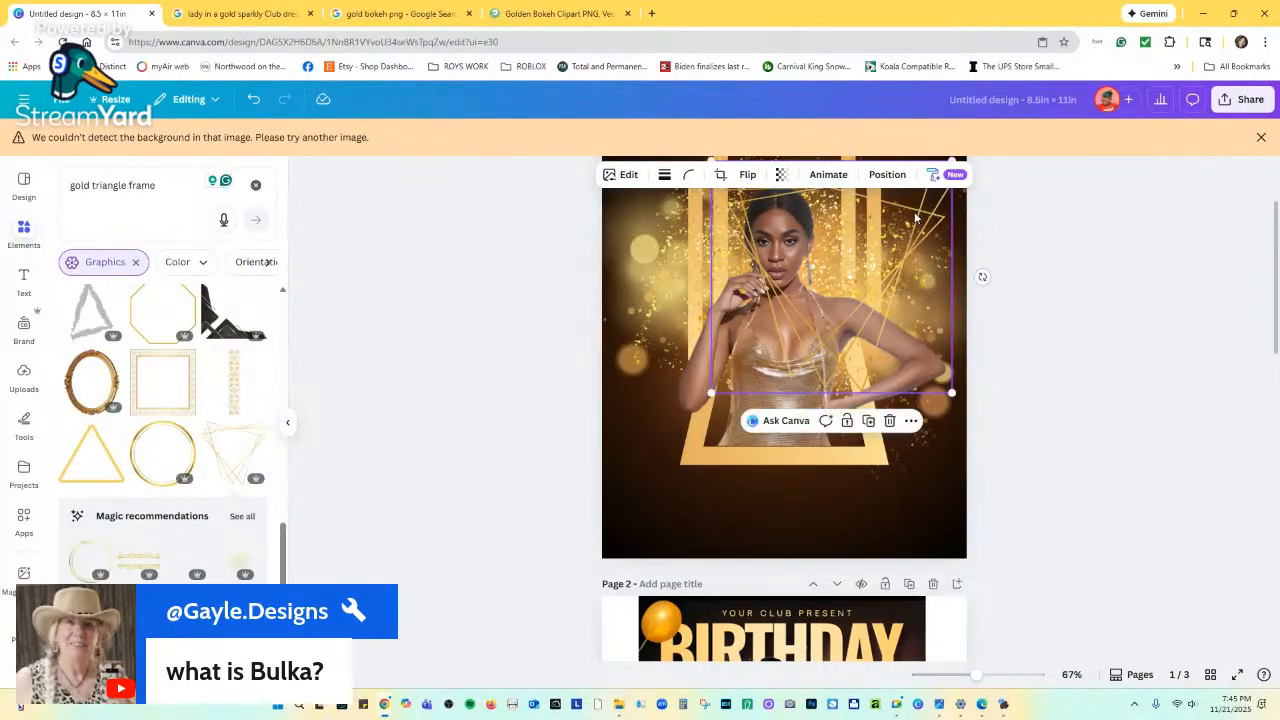
{"action": "left_click_drag", "start_coordinate": [910, 217], "coordinate": [849, 244]}
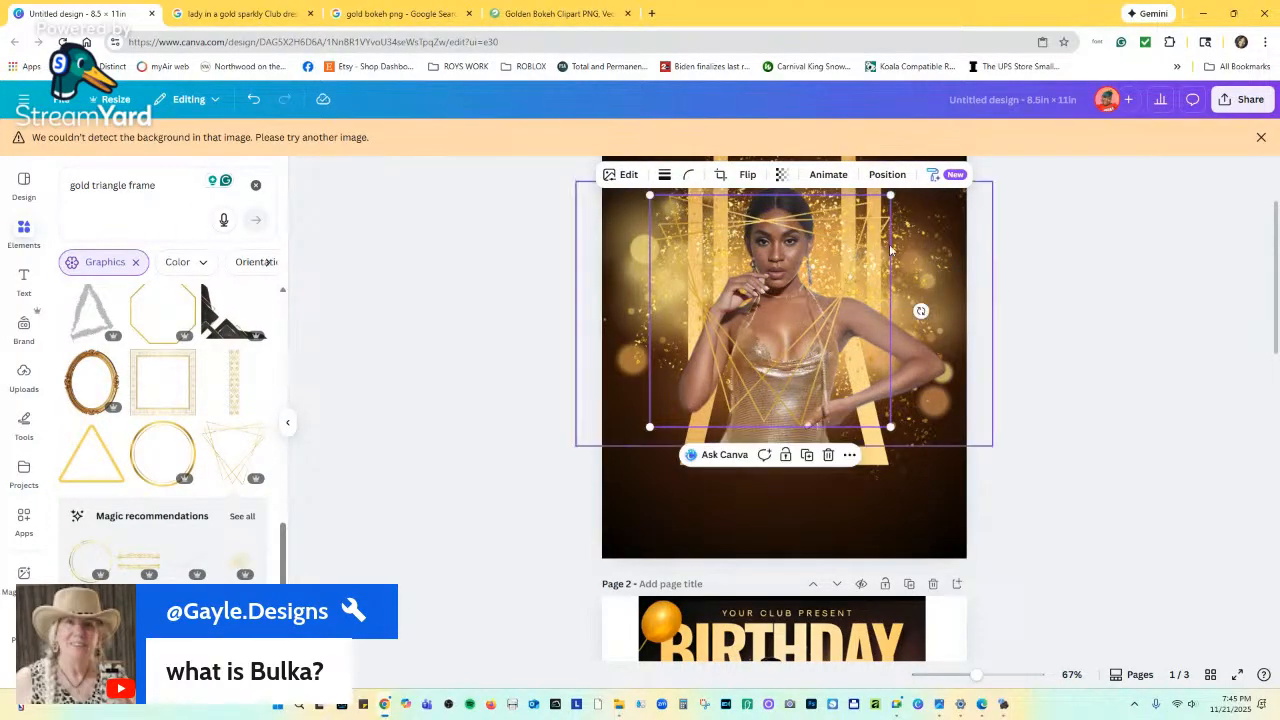
{"action": "scroll", "coordinate": [880, 277], "scroll_direction": "up", "scroll_amount": 3}
{"action": "left_click_drag", "start_coordinate": [890, 328], "coordinate": [940, 314]}
{"action": "left_click_drag", "start_coordinate": [871, 349], "coordinate": [862, 463]}
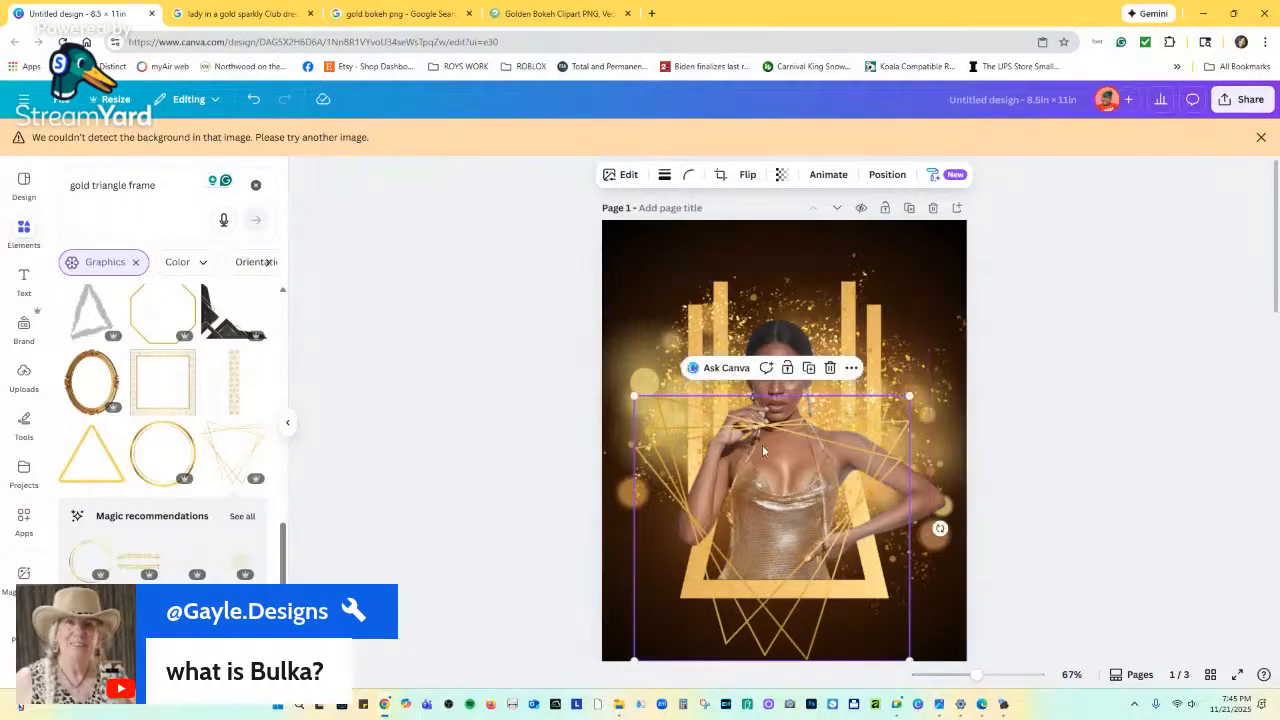
{"action": "scroll", "coordinate": [157, 306], "scroll_direction": "up", "scroll_amount": 3}
{"action": "scroll", "coordinate": [157, 306], "scroll_direction": "up", "scroll_amount": 2}
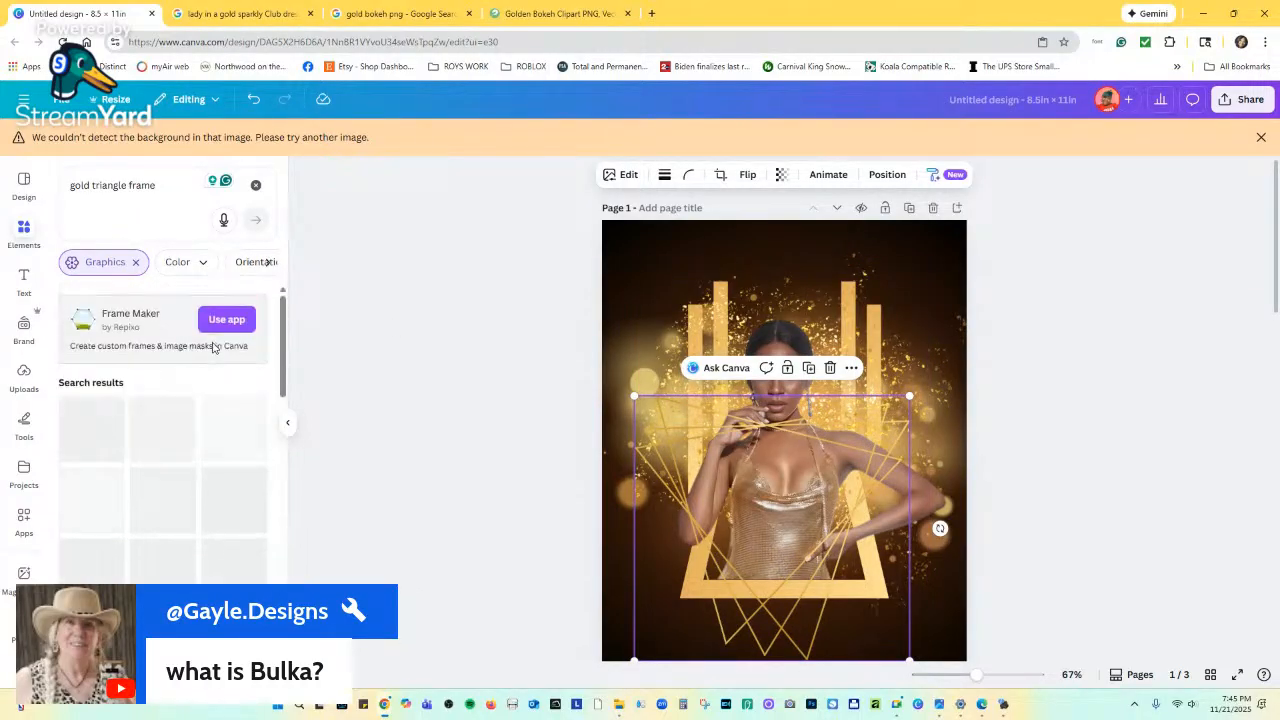
{"action": "triple_click", "coordinate": [136, 188]}
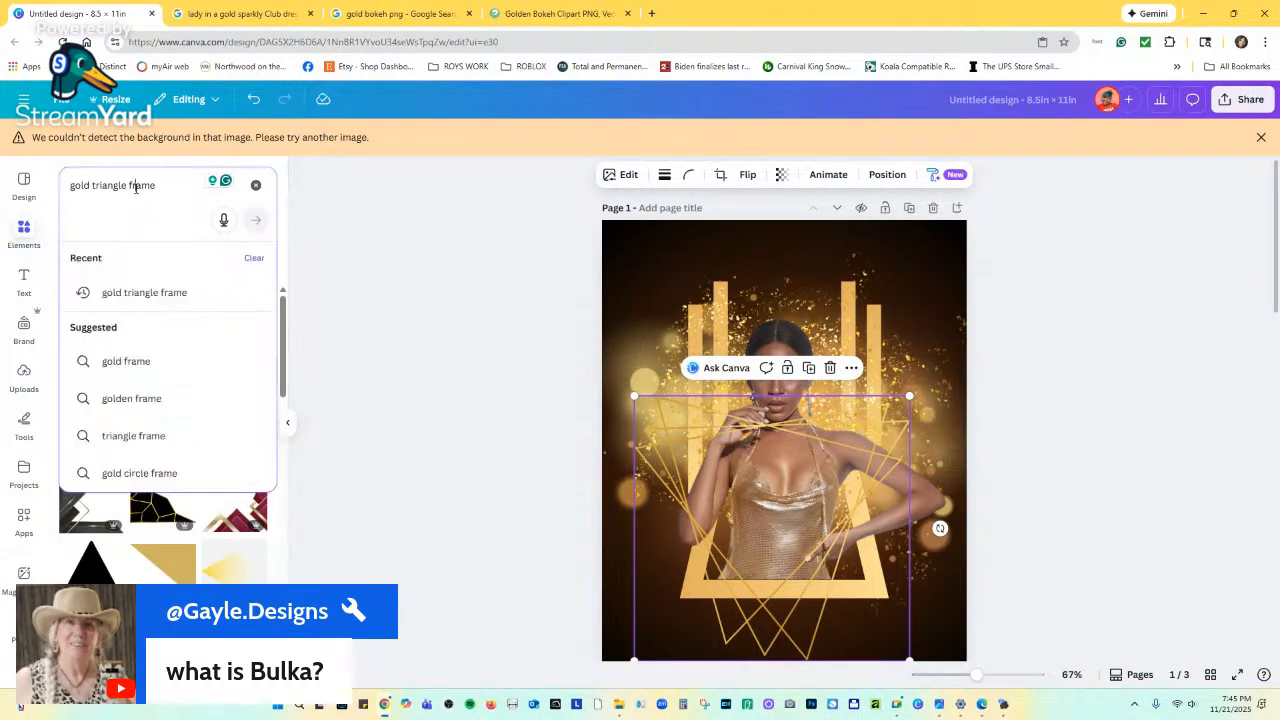
Clear the previous element search, browse category suggestions, and add a small text box.
{"action": "left_click", "coordinate": [256, 185]}
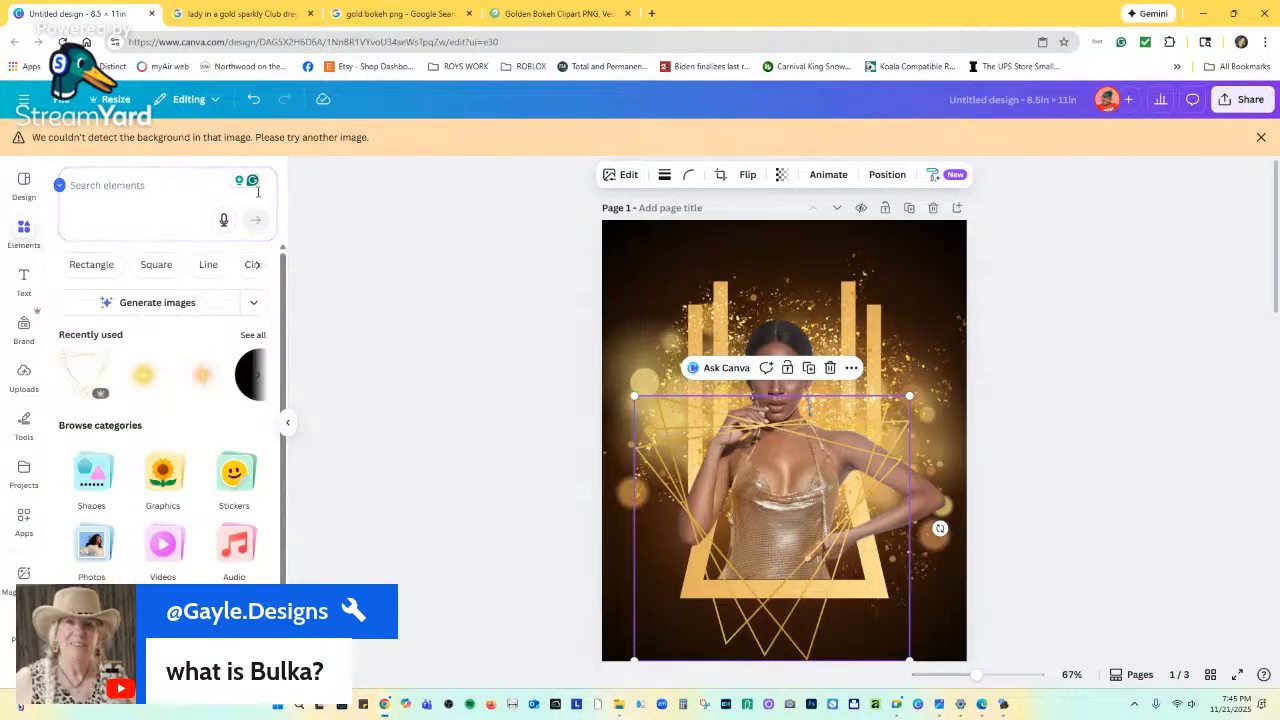
{"action": "left_click", "coordinate": [128, 189]}
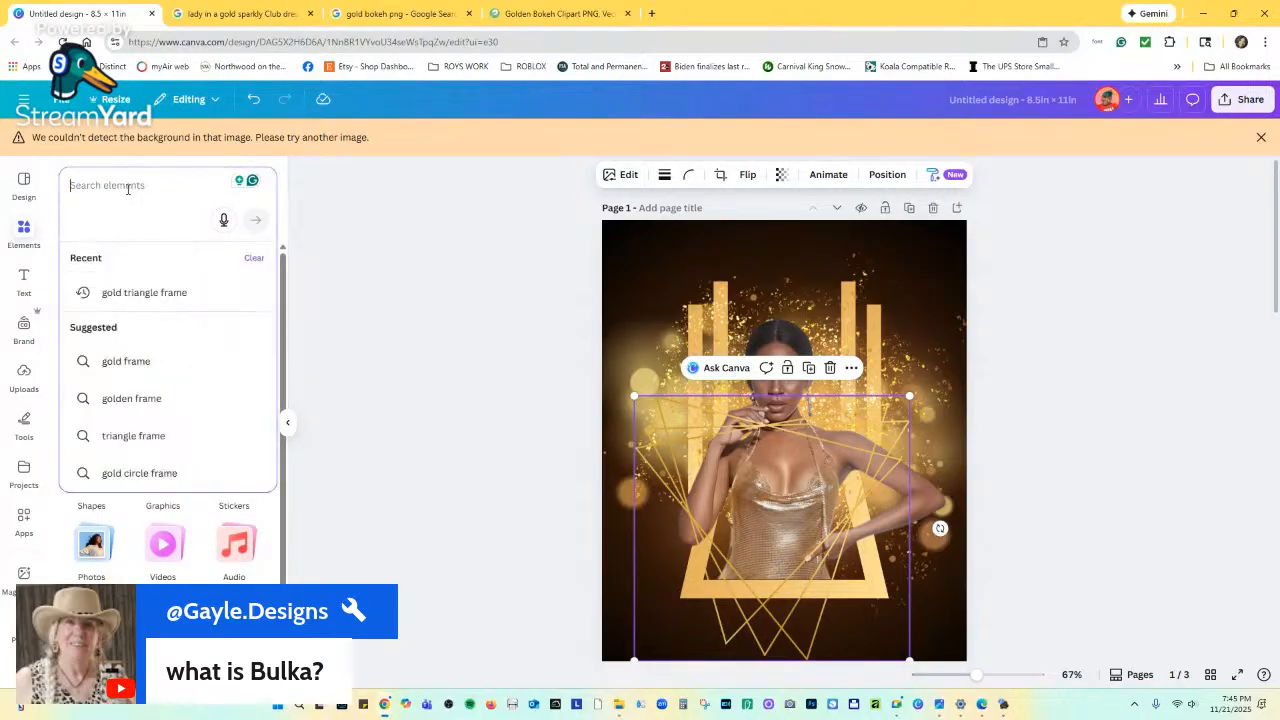
{"action": "left_click", "coordinate": [325, 268]}
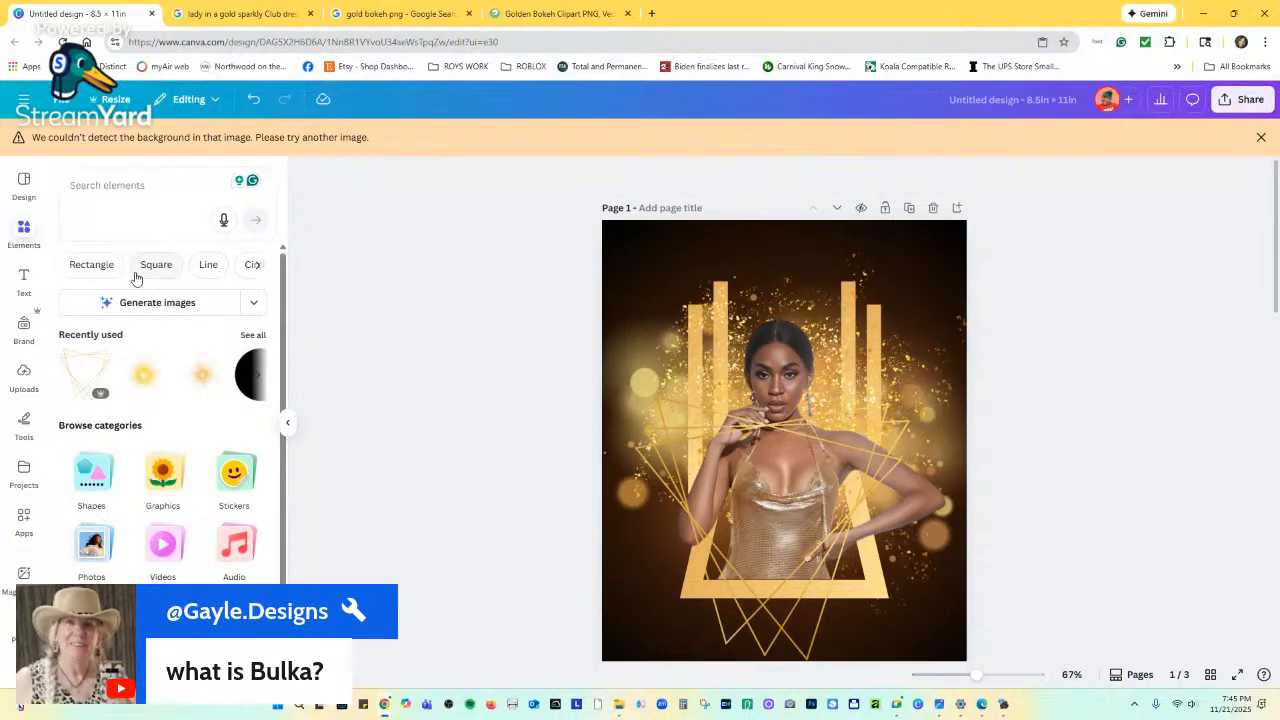
{"action": "left_click", "coordinate": [257, 266]}
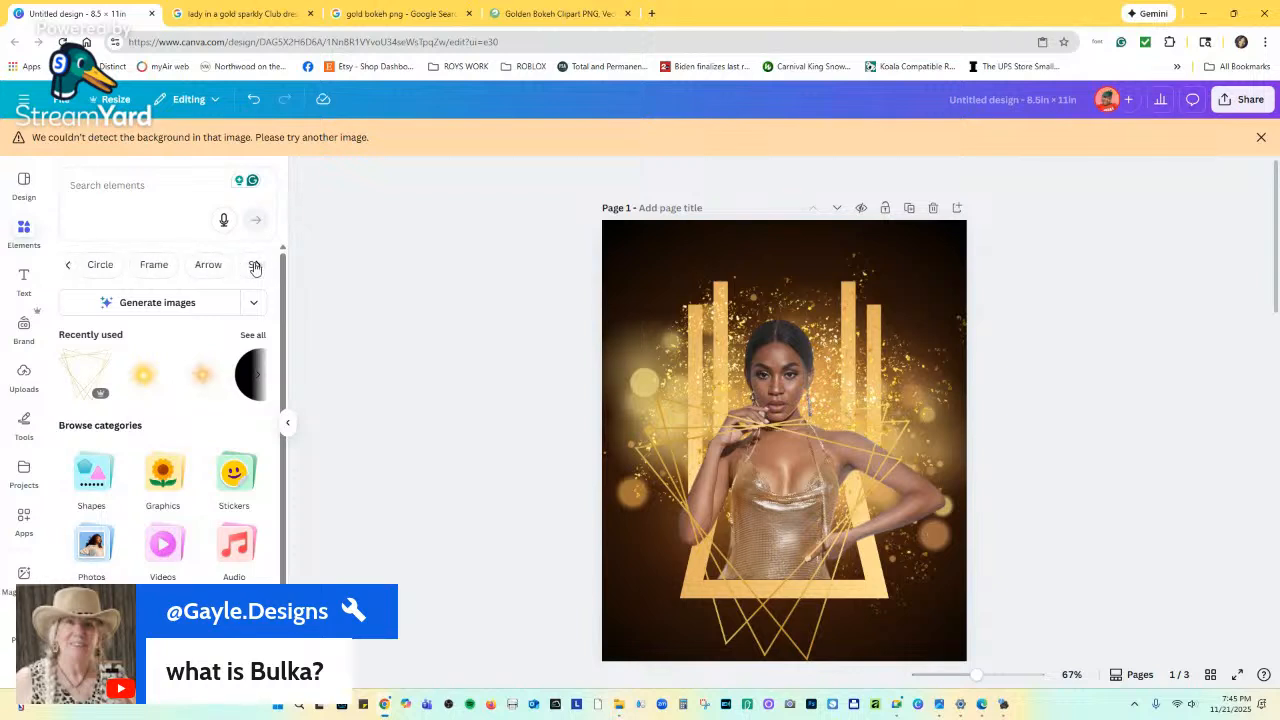
{"action": "left_click", "coordinate": [257, 266]}
{"action": "left_click", "coordinate": [257, 266]}
{"action": "left_click", "coordinate": [257, 266]}
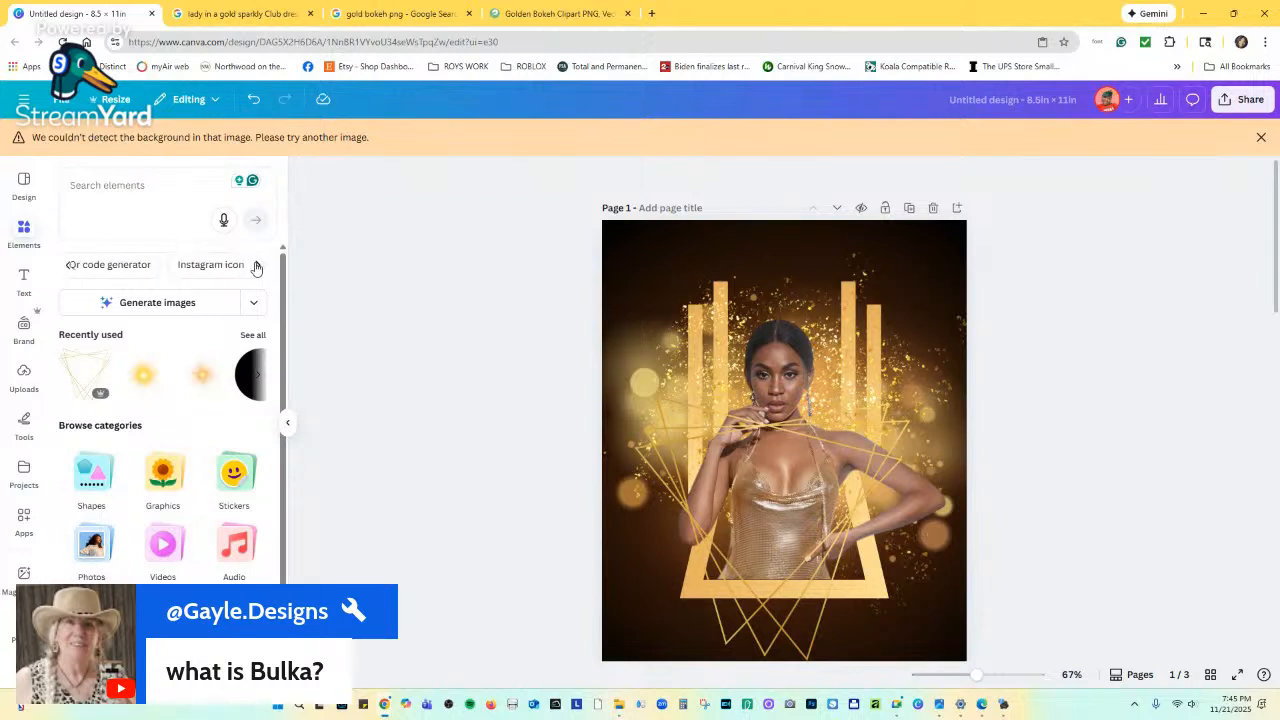
{"action": "left_click", "coordinate": [257, 266]}
{"action": "left_click", "coordinate": [257, 266]}
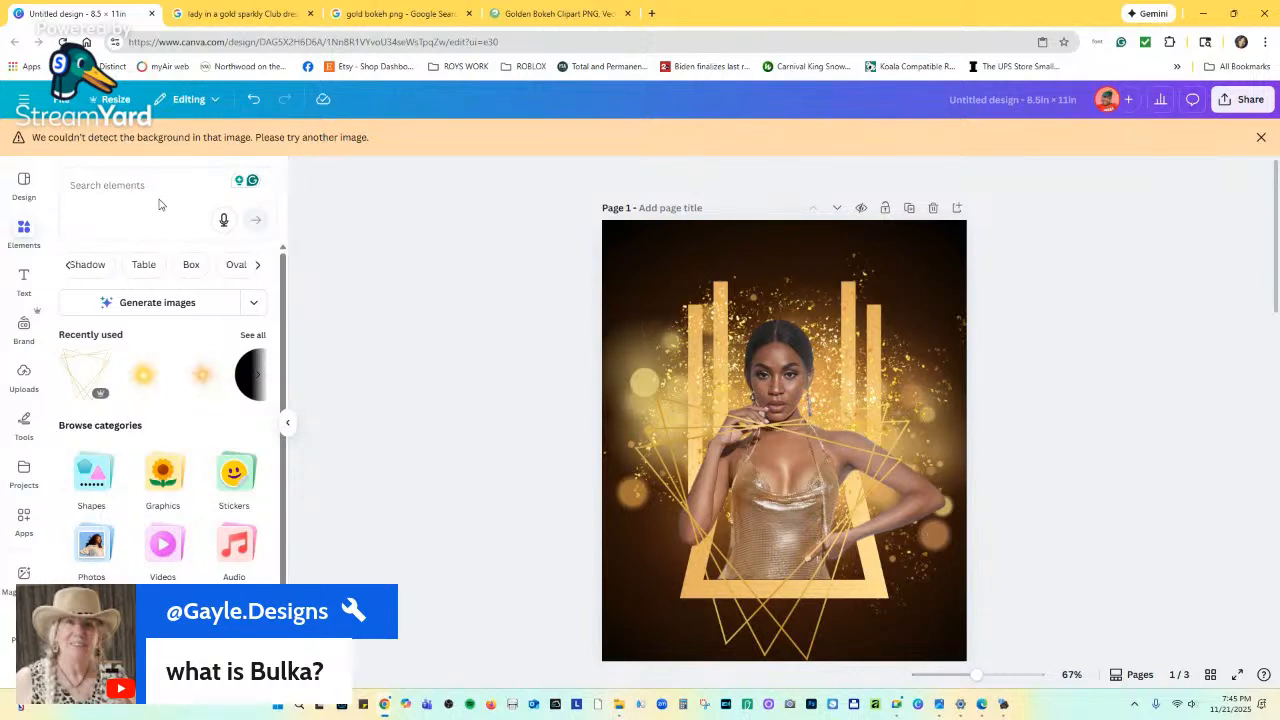
{"action": "key", "text": "t"}
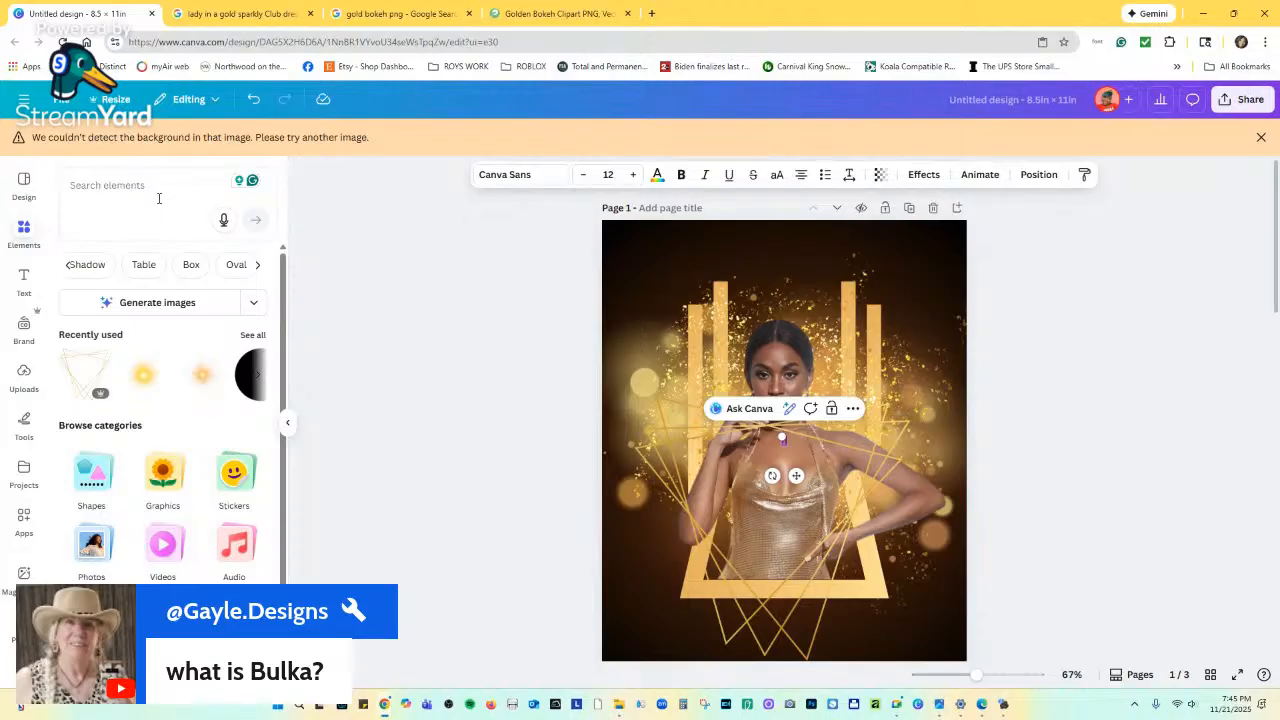
Search elements for 'triangle', filter to Shapes, and add the yellow downward triangle to page 1.
{"action": "left_click", "coordinate": [160, 180]}
{"action": "type", "text": "trian"}
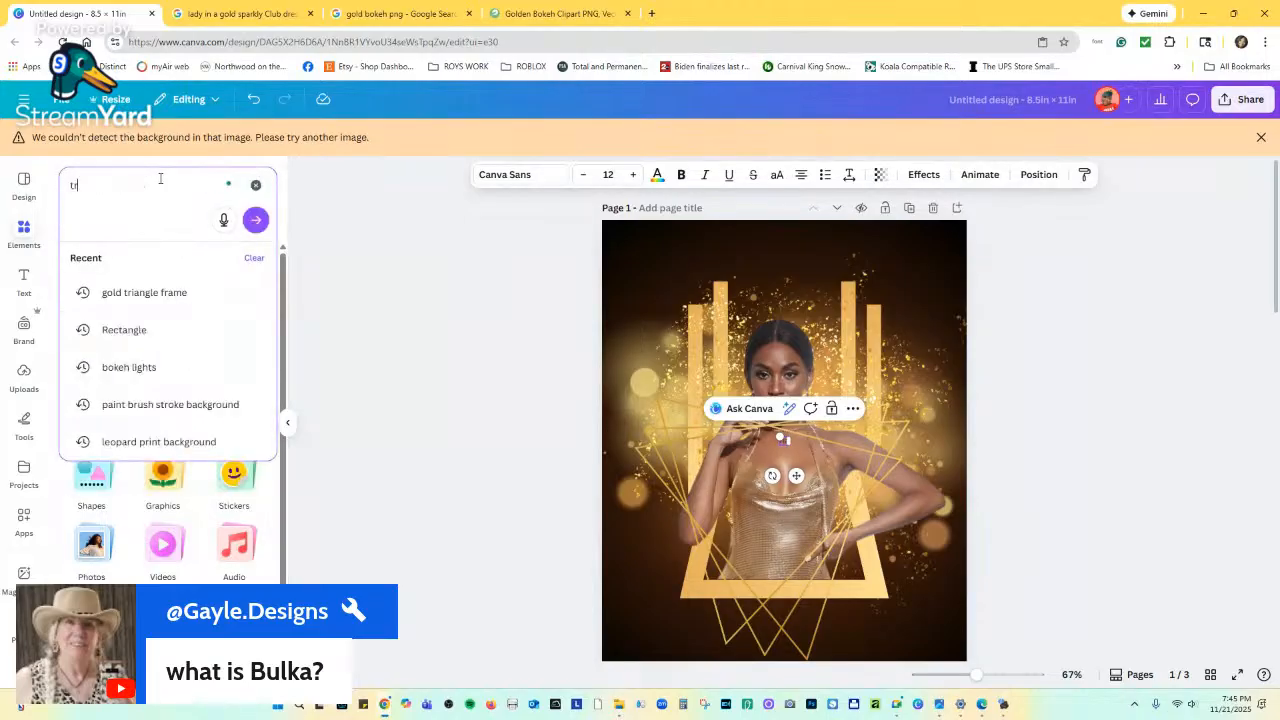
{"action": "type", "text": "gle"}
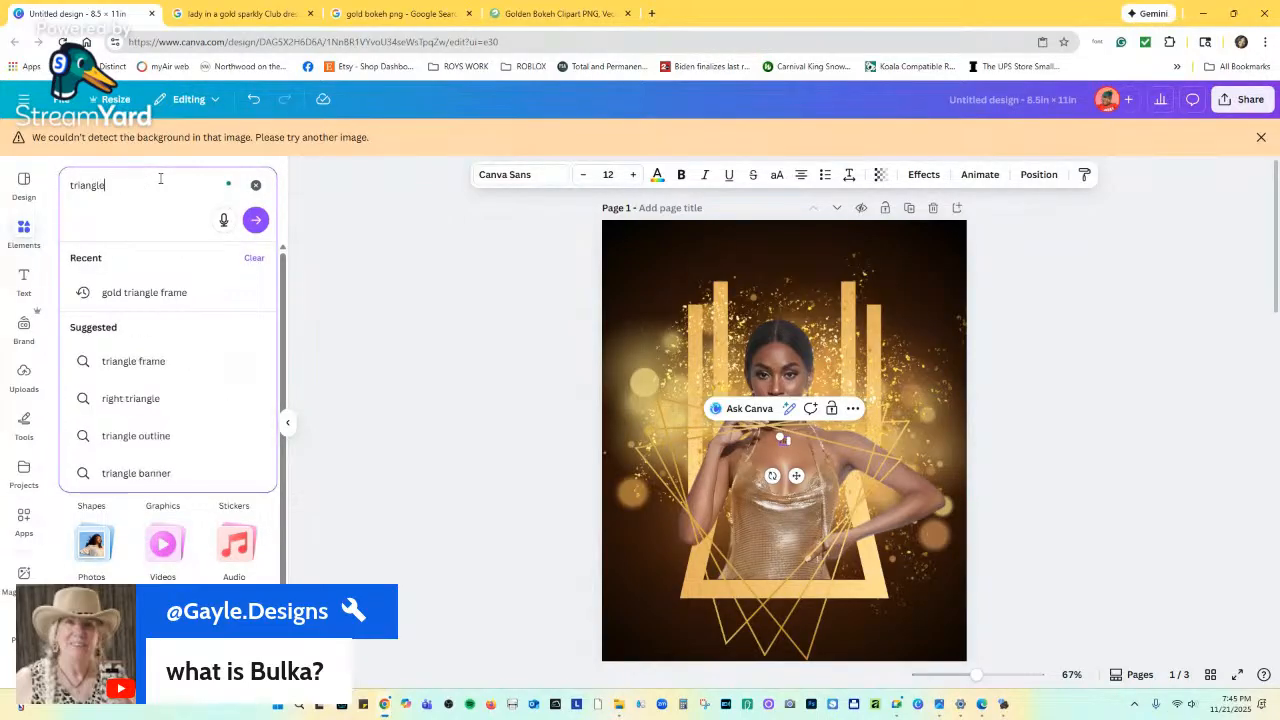
{"action": "key", "text": "Return"}
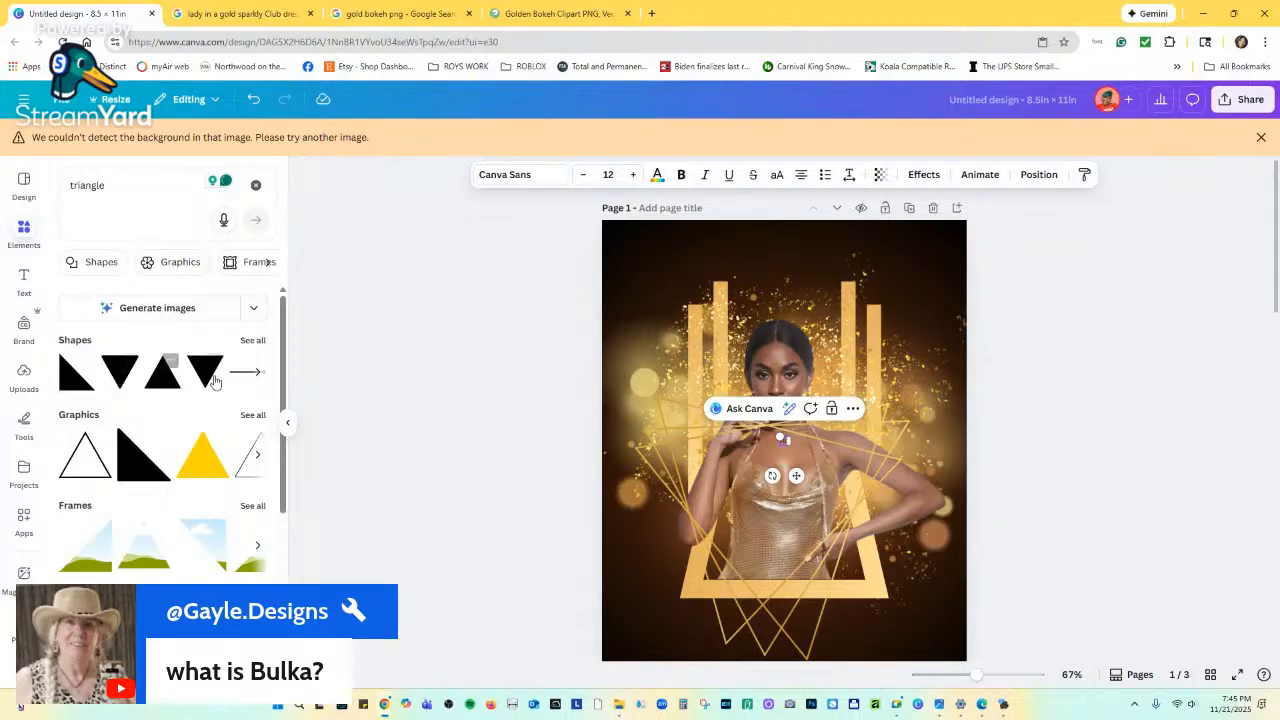
{"action": "left_click", "coordinate": [253, 342]}
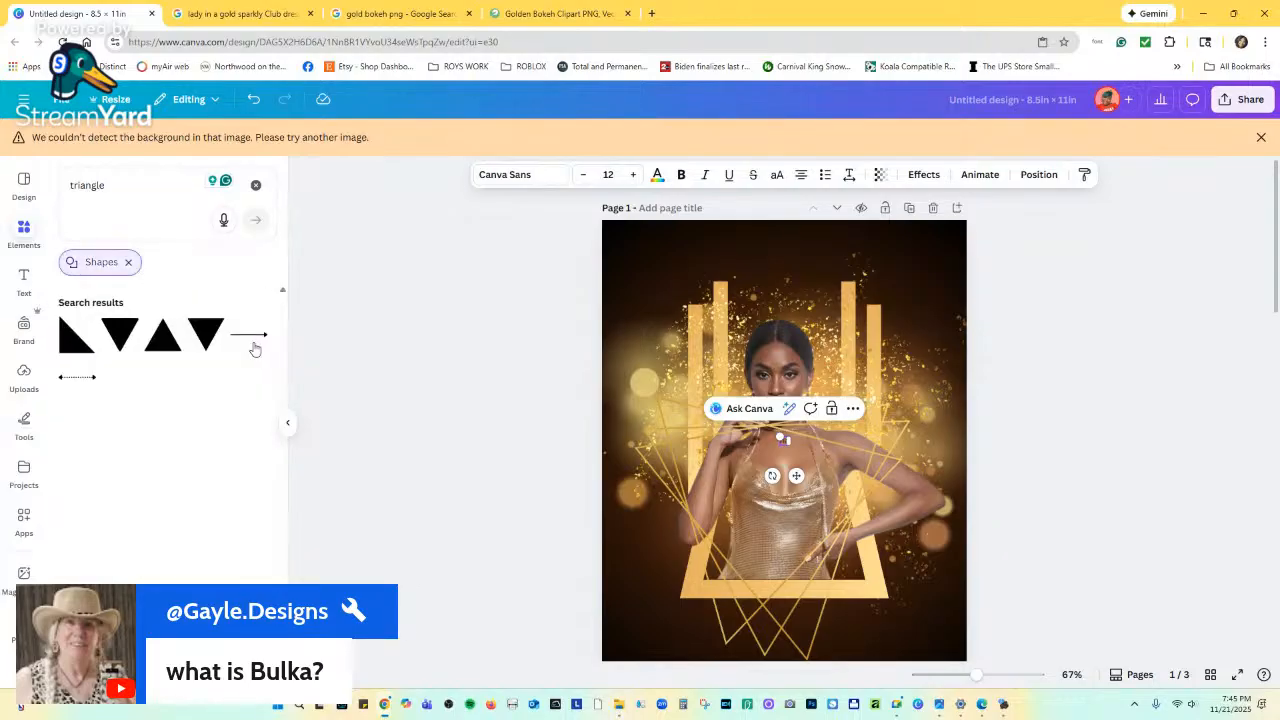
{"action": "left_click", "coordinate": [127, 328]}
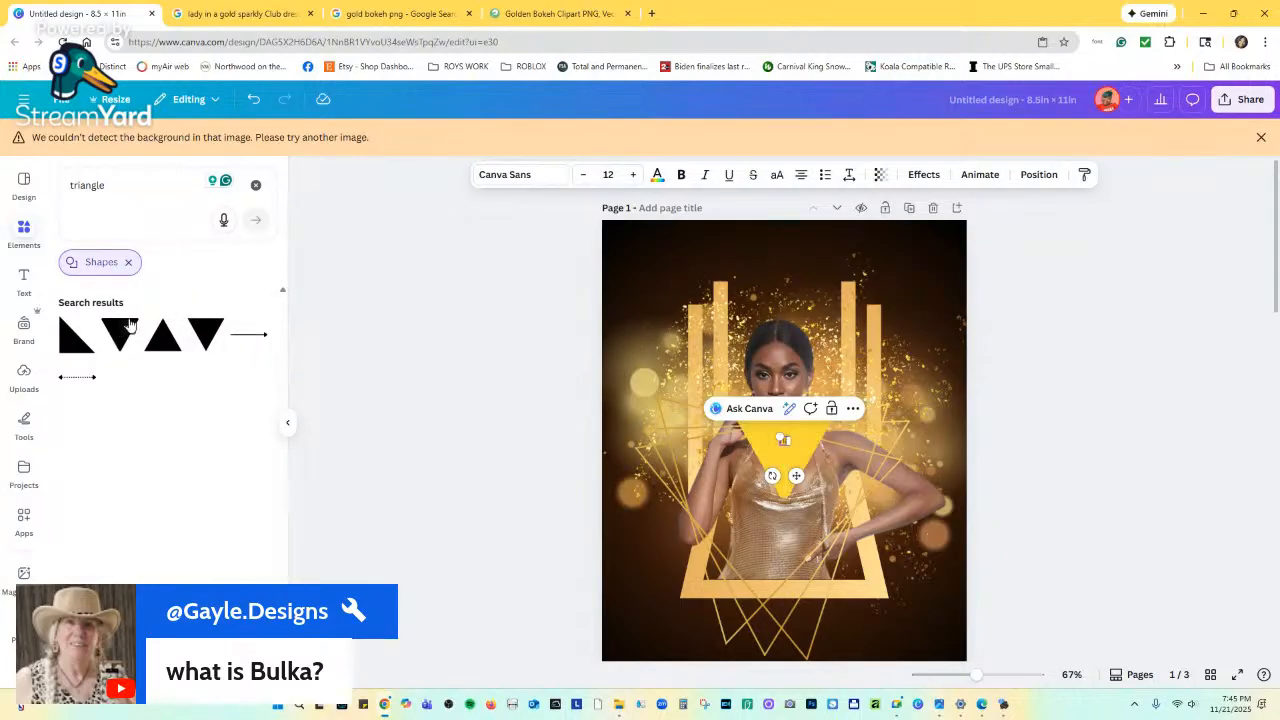
{"action": "left_click_drag", "start_coordinate": [796, 476], "coordinate": [812, 530]}
{"action": "left_click", "coordinate": [768, 430]}
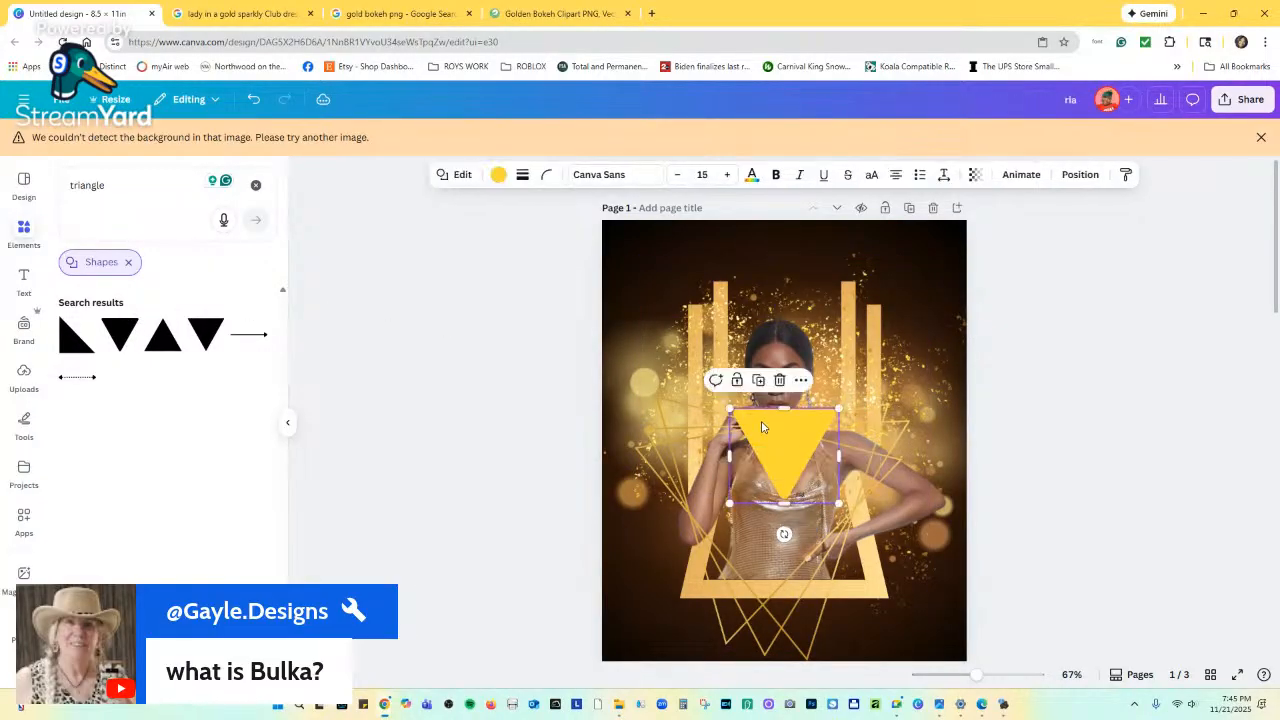
Move the triangle to the top-right corner, make its corners sharp, and give it a weight-12 border.
{"action": "left_click_drag", "start_coordinate": [771, 430], "coordinate": [896, 271]}
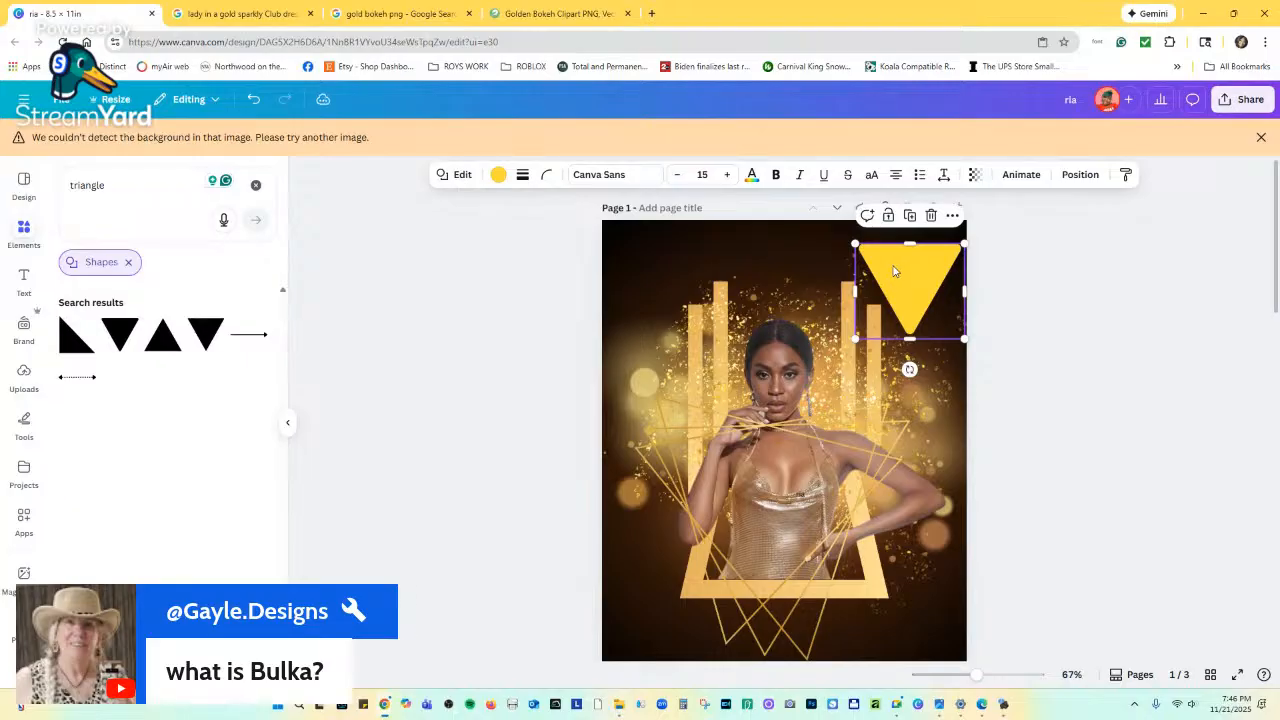
{"action": "left_click", "coordinate": [546, 174]}
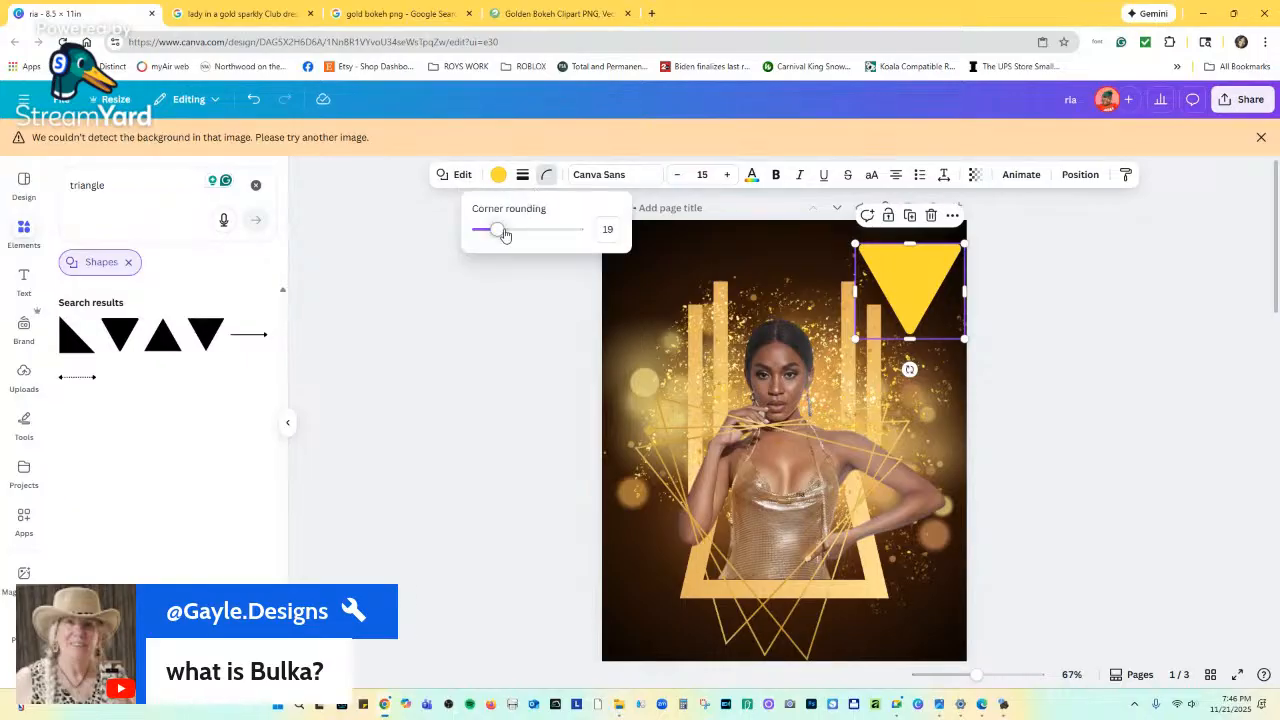
{"action": "left_click_drag", "start_coordinate": [504, 234], "coordinate": [457, 234]}
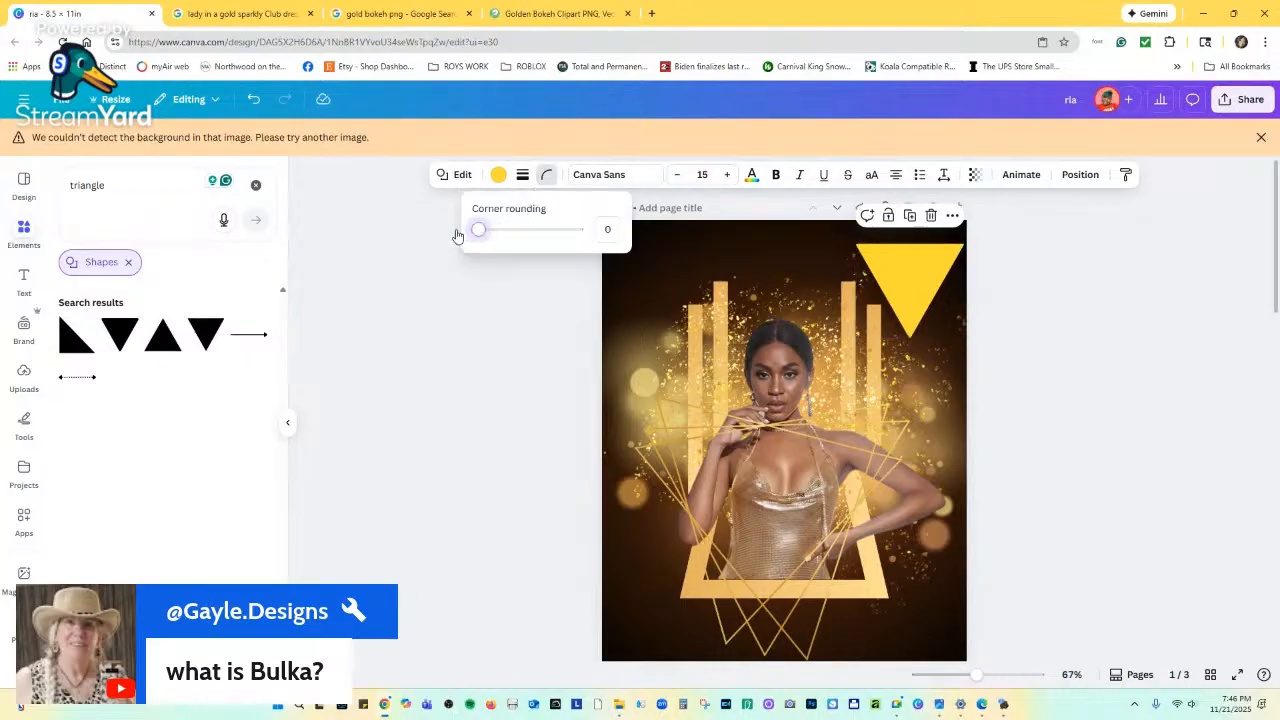
{"action": "left_click", "coordinate": [522, 174]}
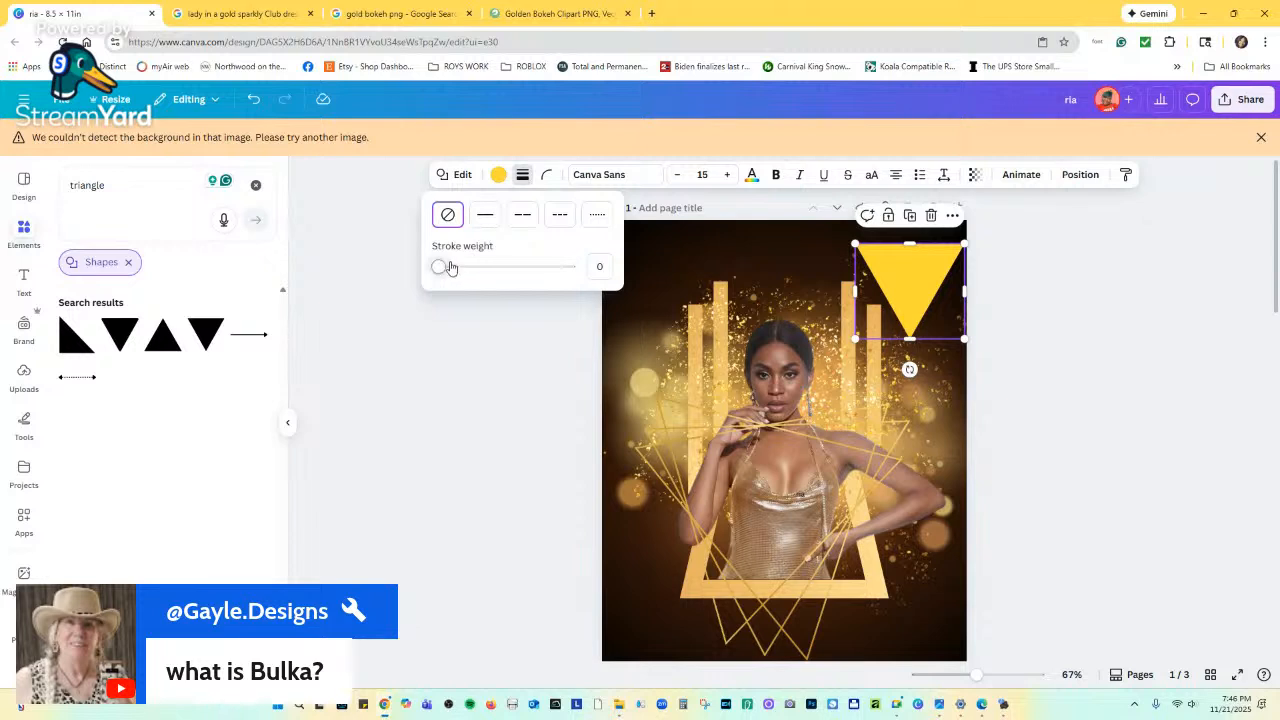
{"action": "left_click_drag", "start_coordinate": [447, 266], "coordinate": [454, 267]}
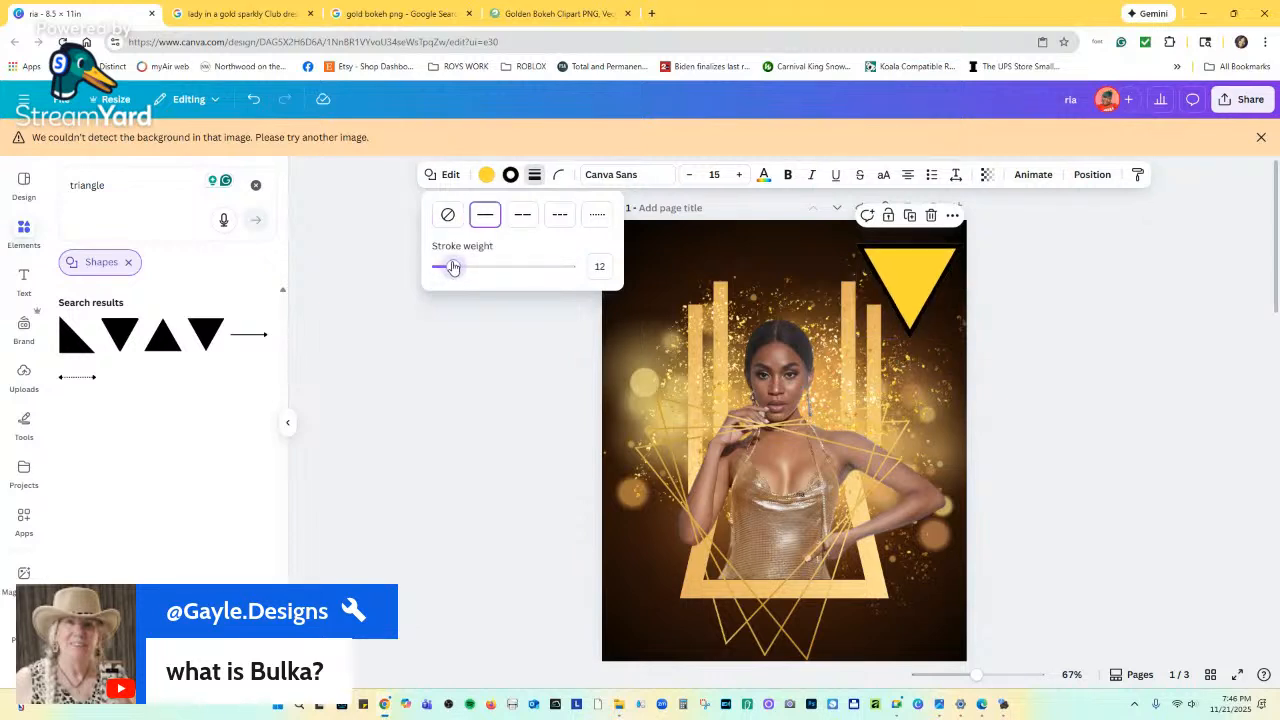
Make the border light peach, clear the triangle's fill, and thin the outline to weight 5.
{"action": "left_click", "coordinate": [509, 175]}
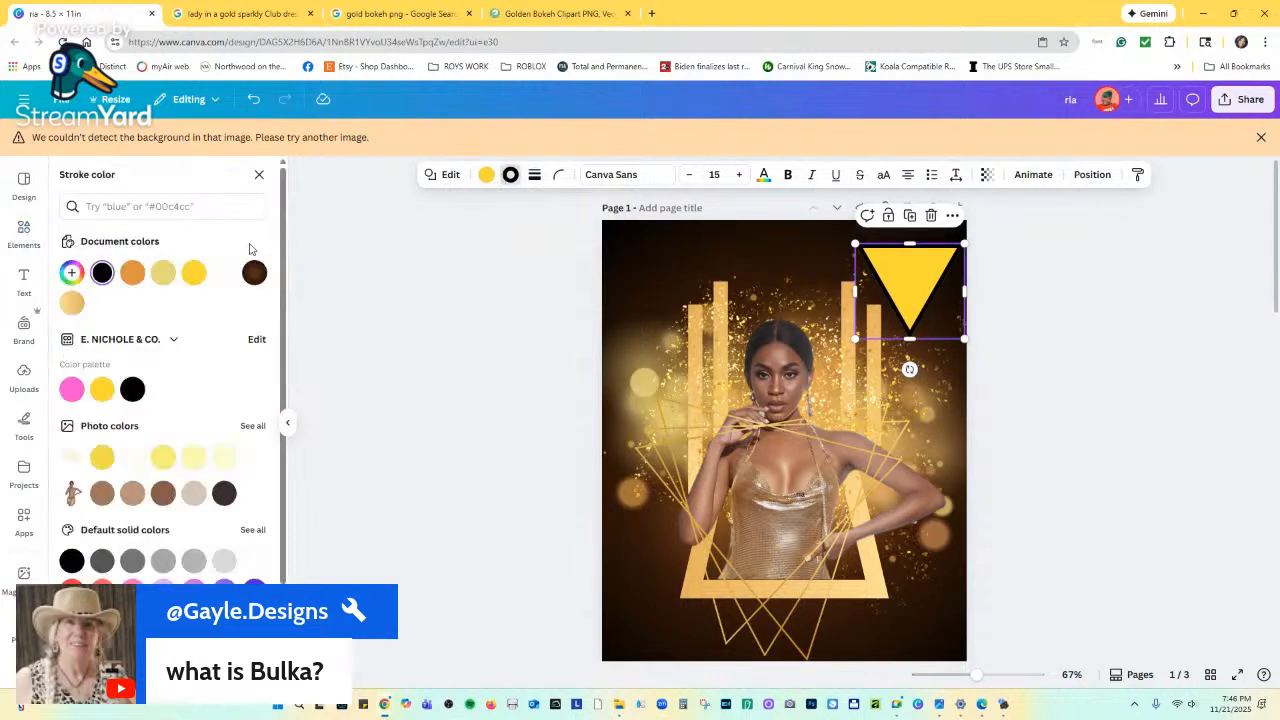
{"action": "scroll", "coordinate": [120, 380], "scroll_direction": "down", "scroll_amount": 2}
{"action": "scroll", "coordinate": [150, 440], "scroll_direction": "up", "scroll_amount": 2}
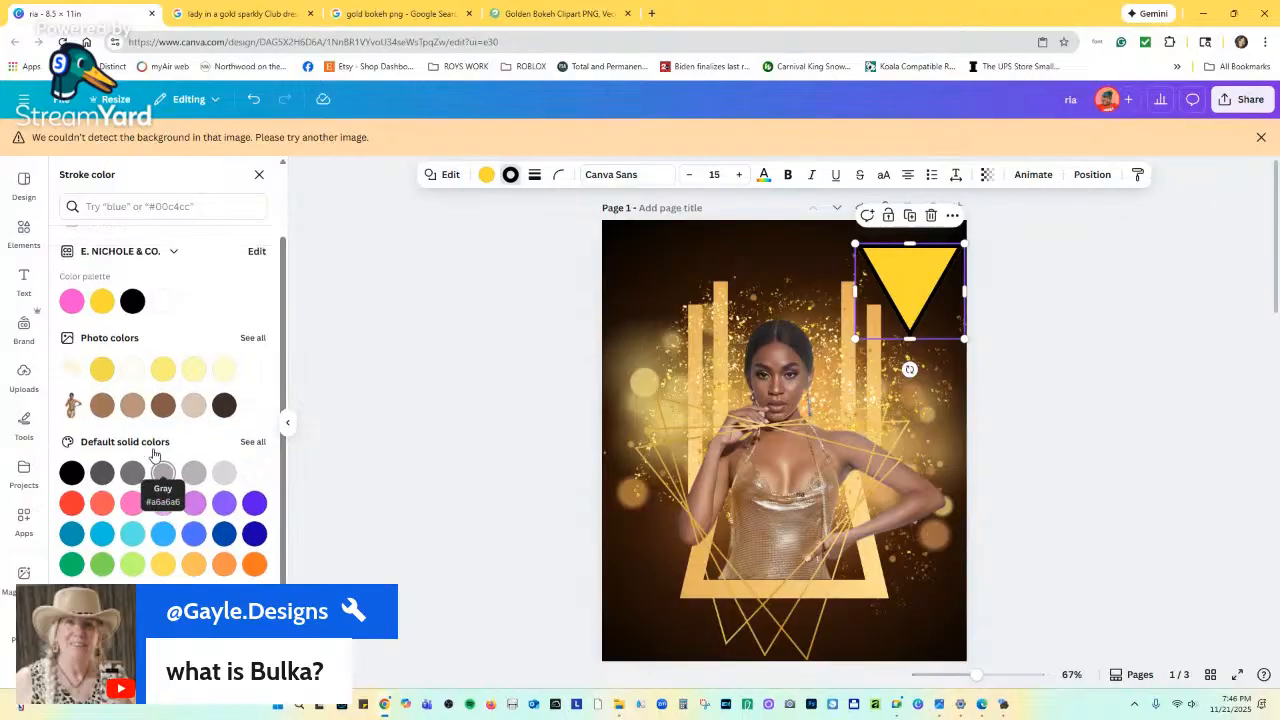
{"action": "left_click", "coordinate": [71, 303]}
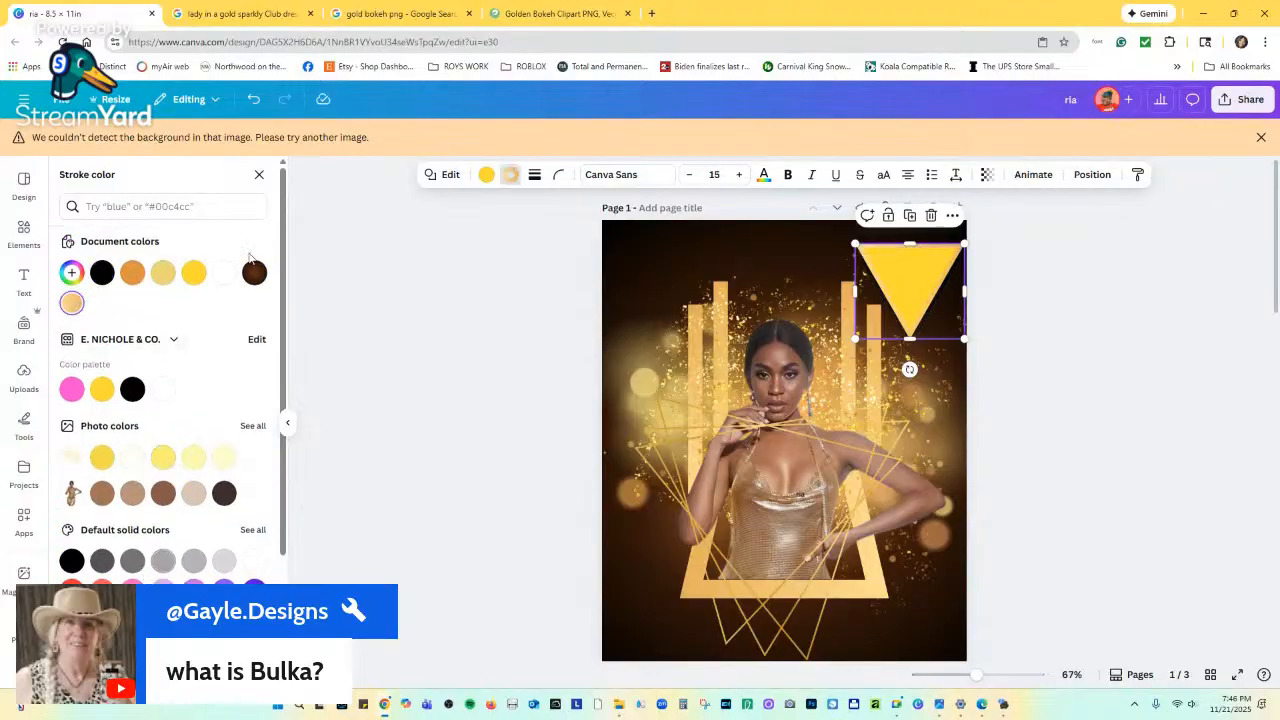
{"action": "left_click", "coordinate": [486, 174]}
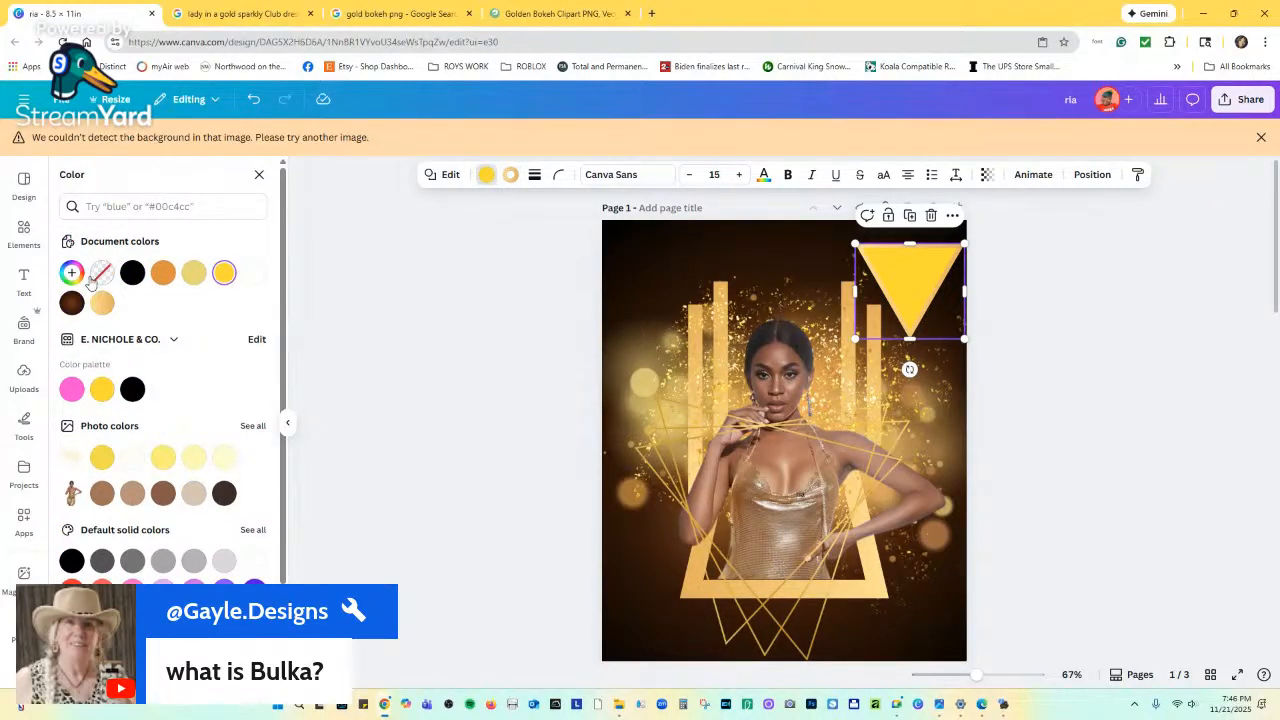
{"action": "left_click", "coordinate": [98, 275]}
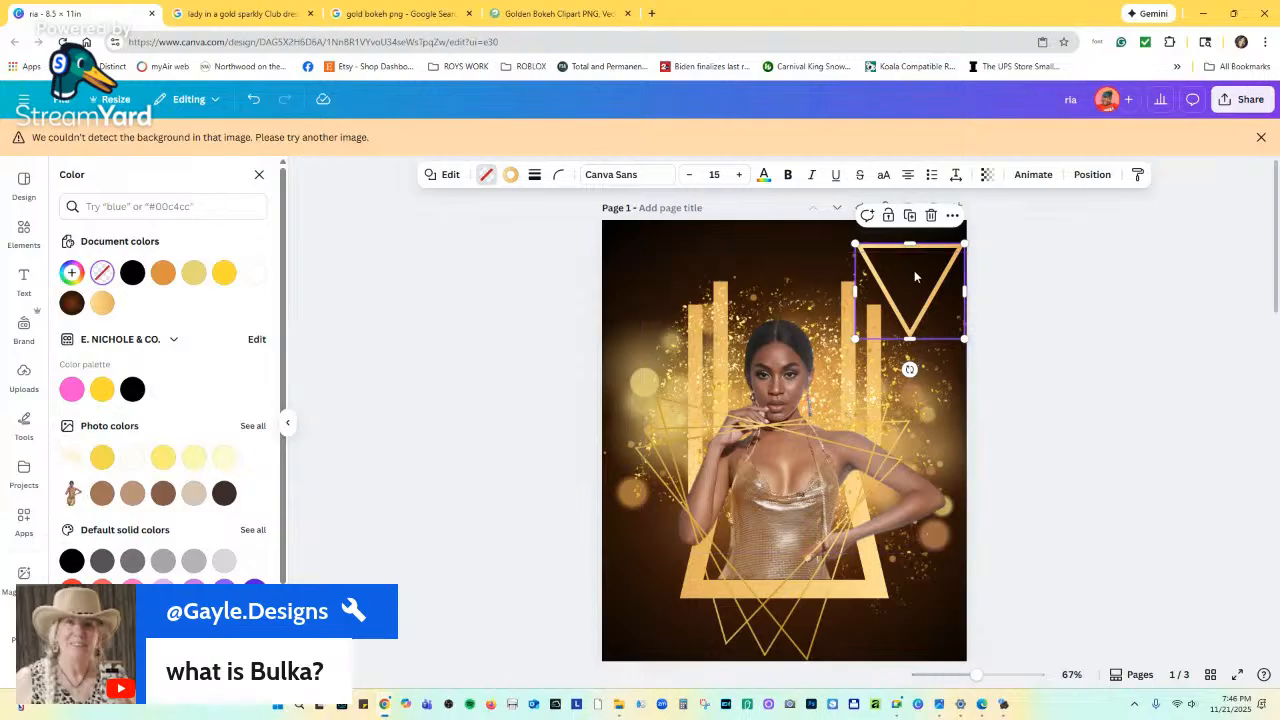
{"action": "left_click", "coordinate": [534, 175]}
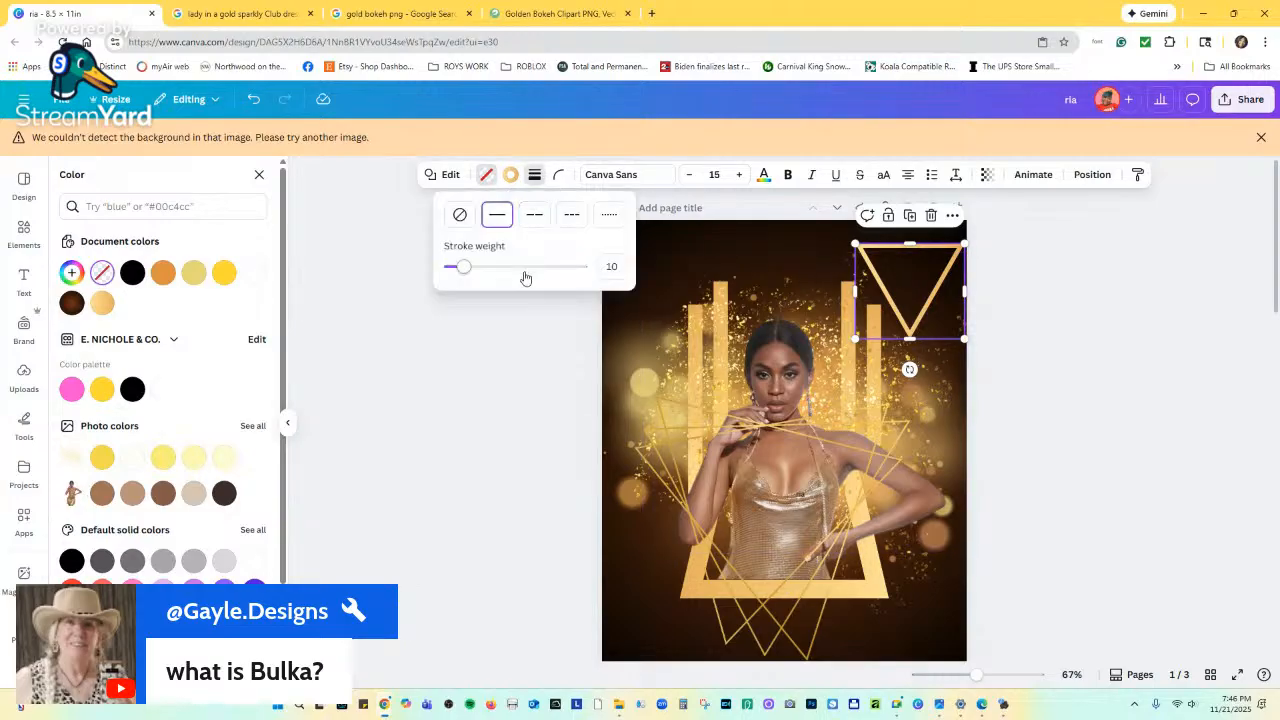
{"action": "left_click_drag", "start_coordinate": [471, 266], "coordinate": [454, 266]}
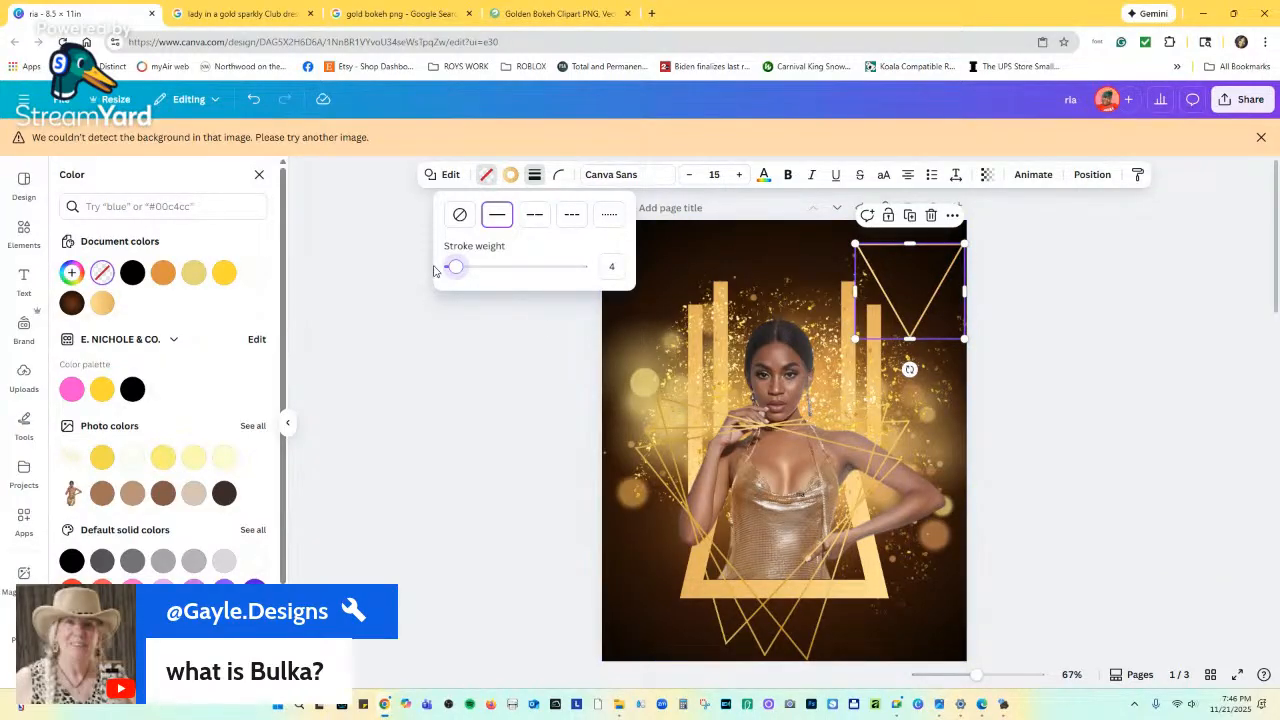
{"action": "left_click_drag", "start_coordinate": [455, 267], "coordinate": [454, 267]}
Drag the triangle outline down-left beside the model's head, above the gold line-triangles frame.
{"action": "scroll", "coordinate": [773, 315], "scroll_direction": "down", "scroll_amount": 5}
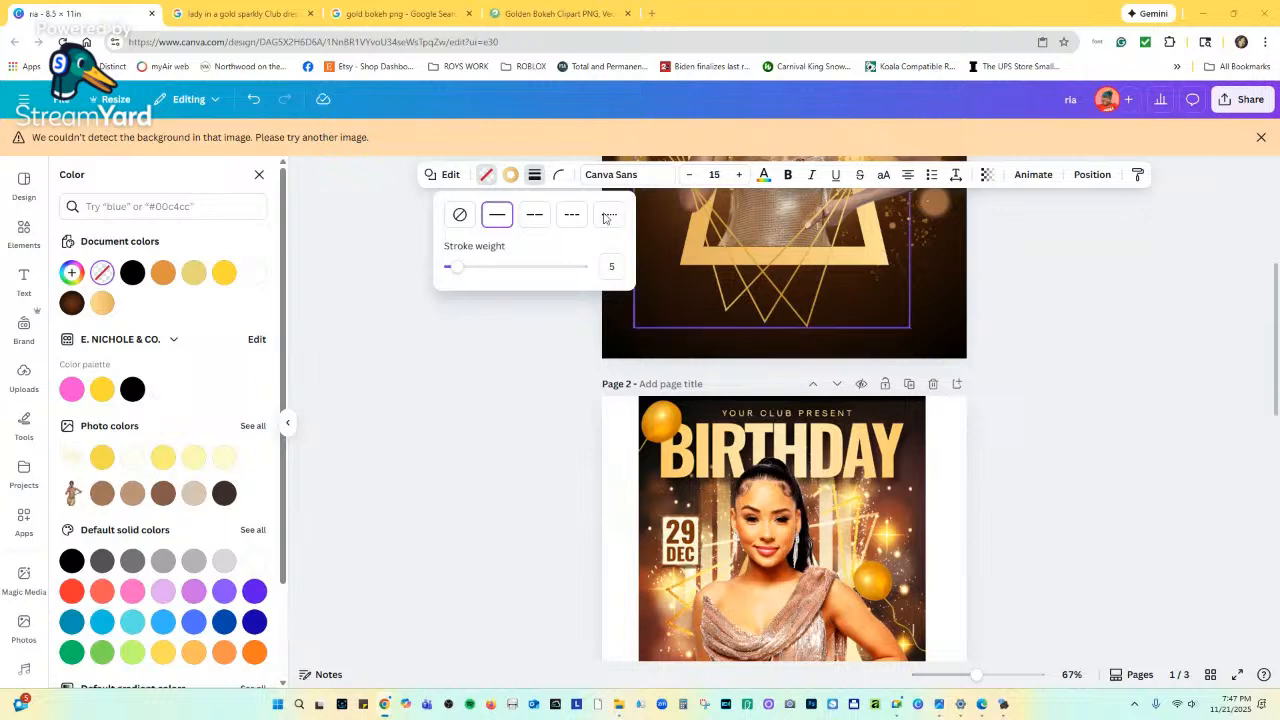
{"action": "scroll", "coordinate": [733, 344], "scroll_direction": "up", "scroll_amount": 3}
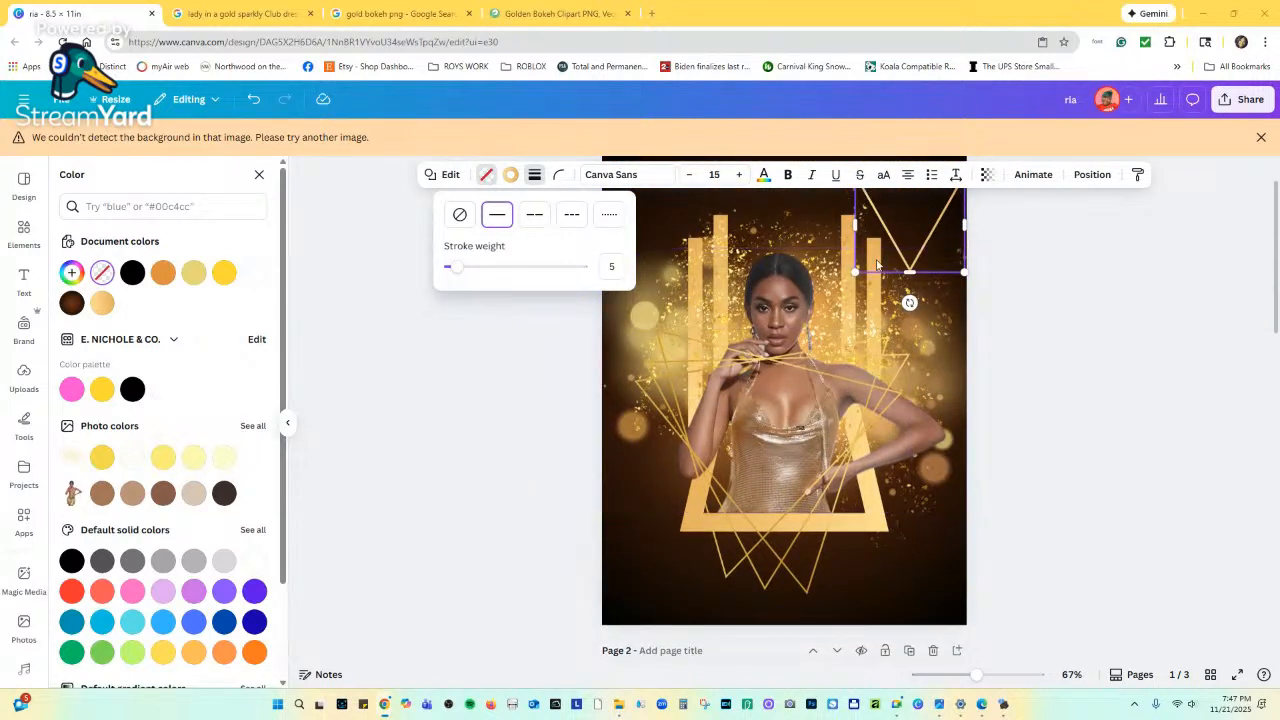
{"action": "left_click", "coordinate": [908, 246]}
{"action": "mouse_move", "coordinate": [906, 245]}
{"action": "left_mouse_down"}
{"action": "mouse_move", "coordinate": [886, 288]}
{"action": "mouse_move", "coordinate": [815, 259]}
{"action": "mouse_move", "coordinate": [835, 283]}
{"action": "left_mouse_up"}
{"action": "left_click", "coordinate": [857, 380]}
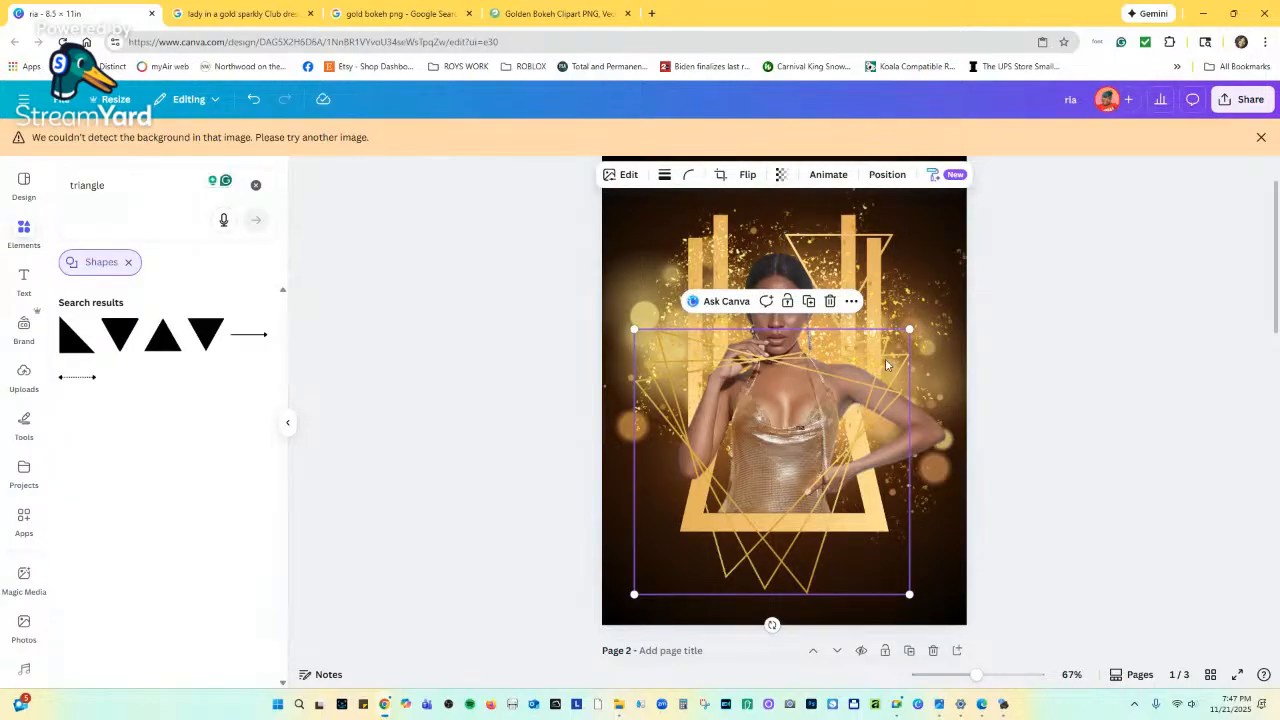
{"action": "left_click", "coordinate": [888, 252]}
{"action": "scroll", "coordinate": [884, 320], "scroll_direction": "down", "scroll_amount": 5}
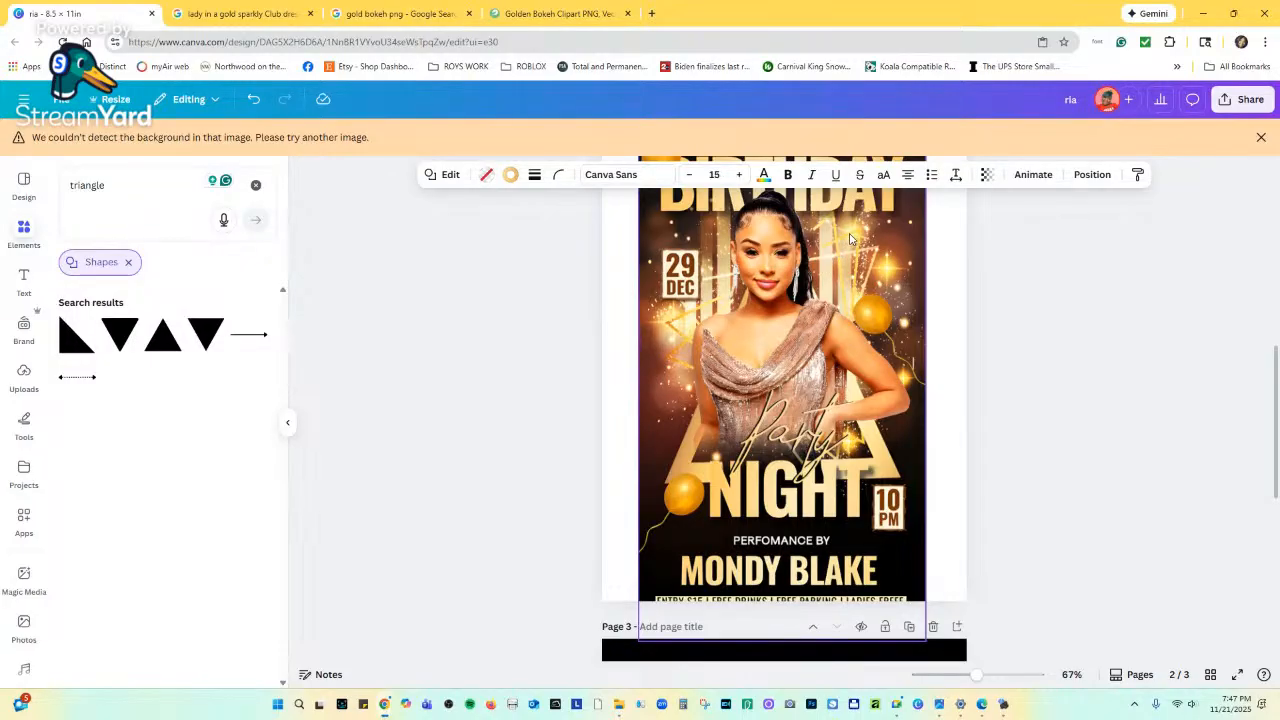
{"action": "scroll", "coordinate": [900, 360], "scroll_direction": "up", "scroll_amount": 10}
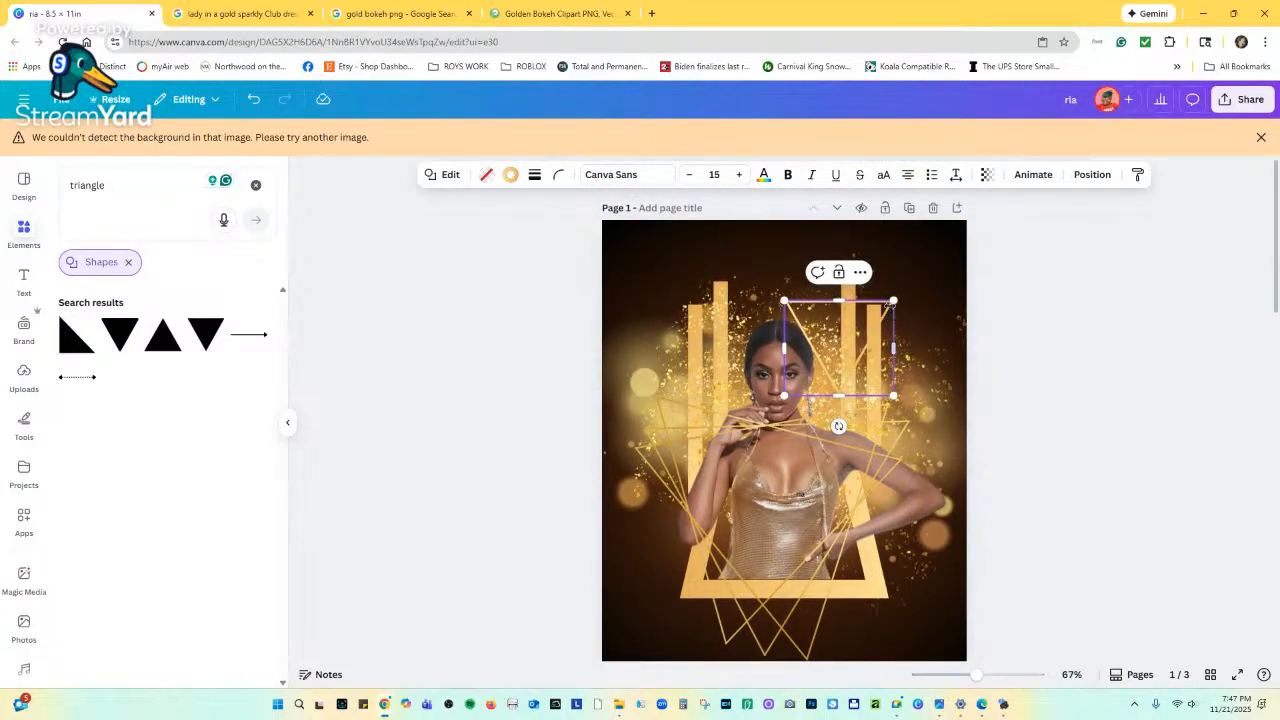
Enlarge the triangle outline toward the top right and give its border a gold gradient ending in #E19D39.
{"action": "left_click_drag", "start_coordinate": [893, 301], "coordinate": [958, 254]}
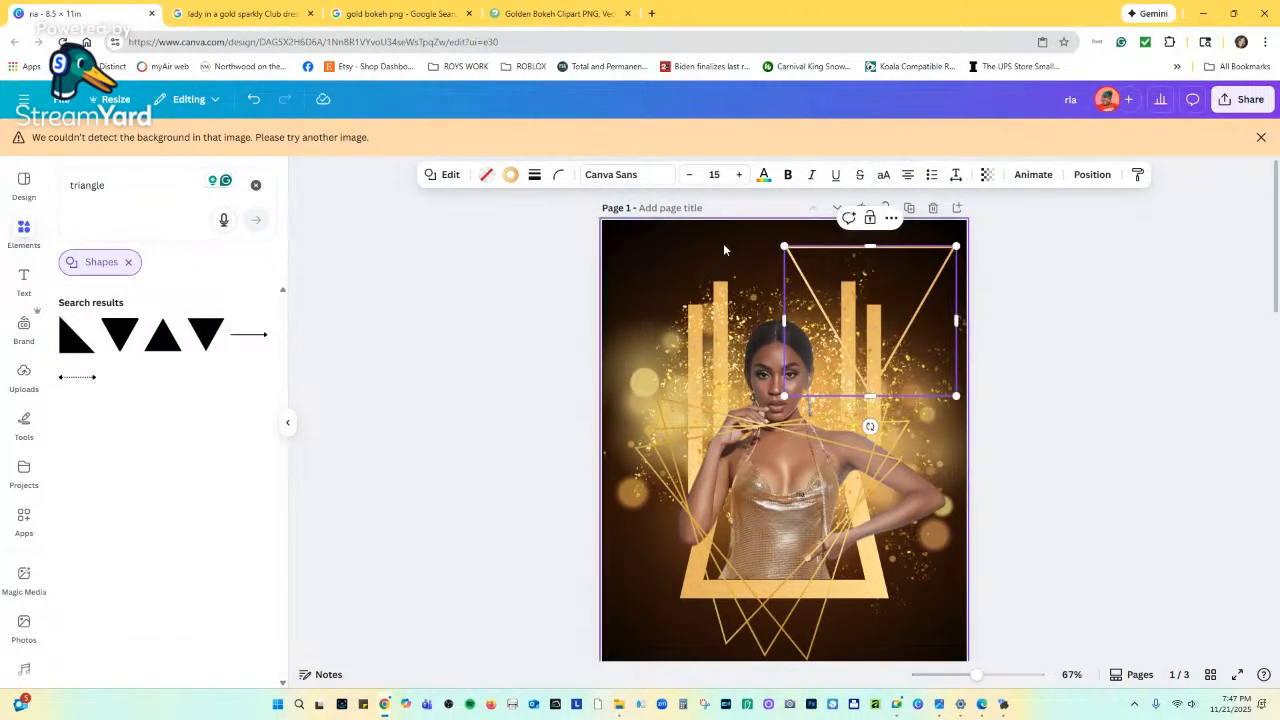
{"action": "left_click", "coordinate": [695, 245]}
{"action": "left_click", "coordinate": [803, 251]}
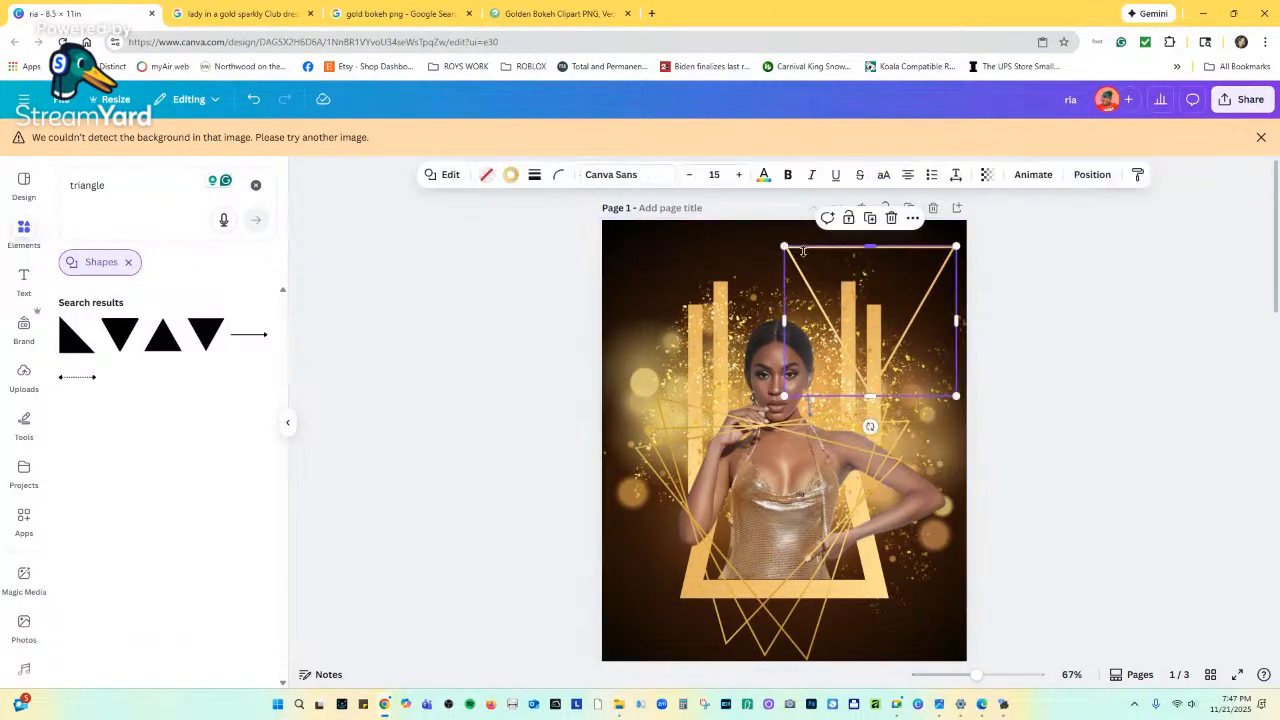
{"action": "left_click", "coordinate": [510, 175]}
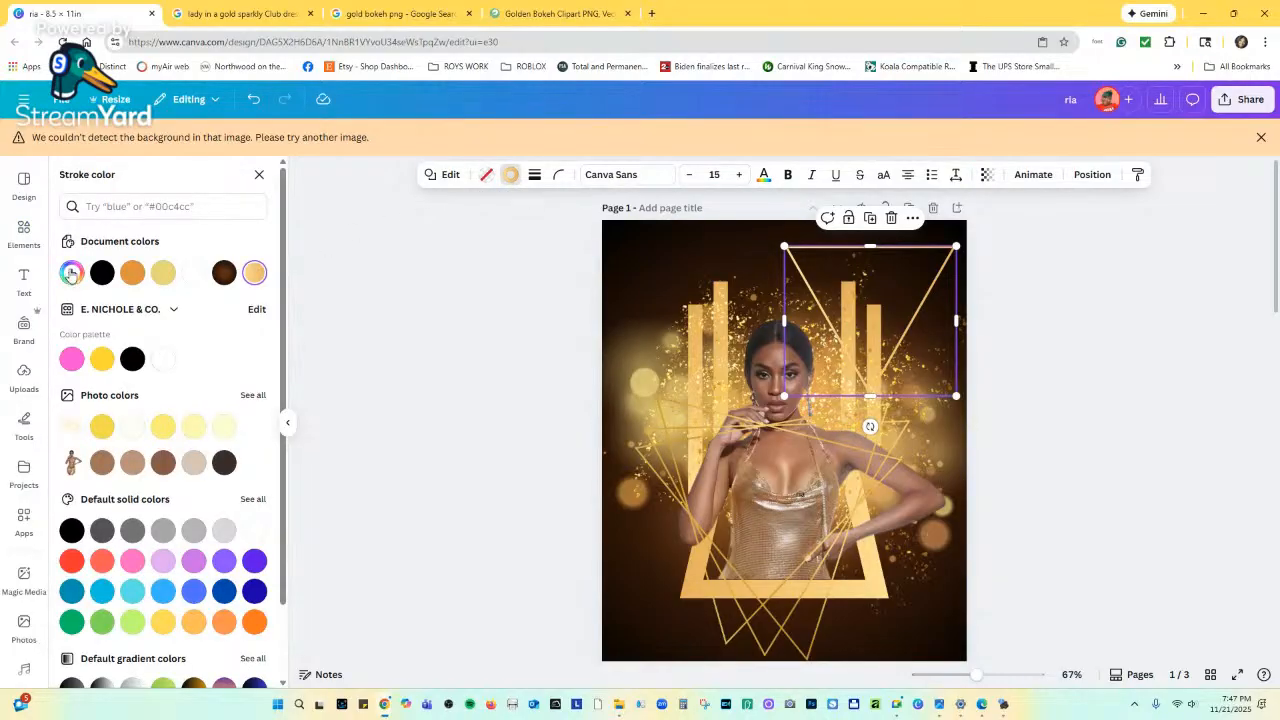
{"action": "left_click", "coordinate": [71, 272]}
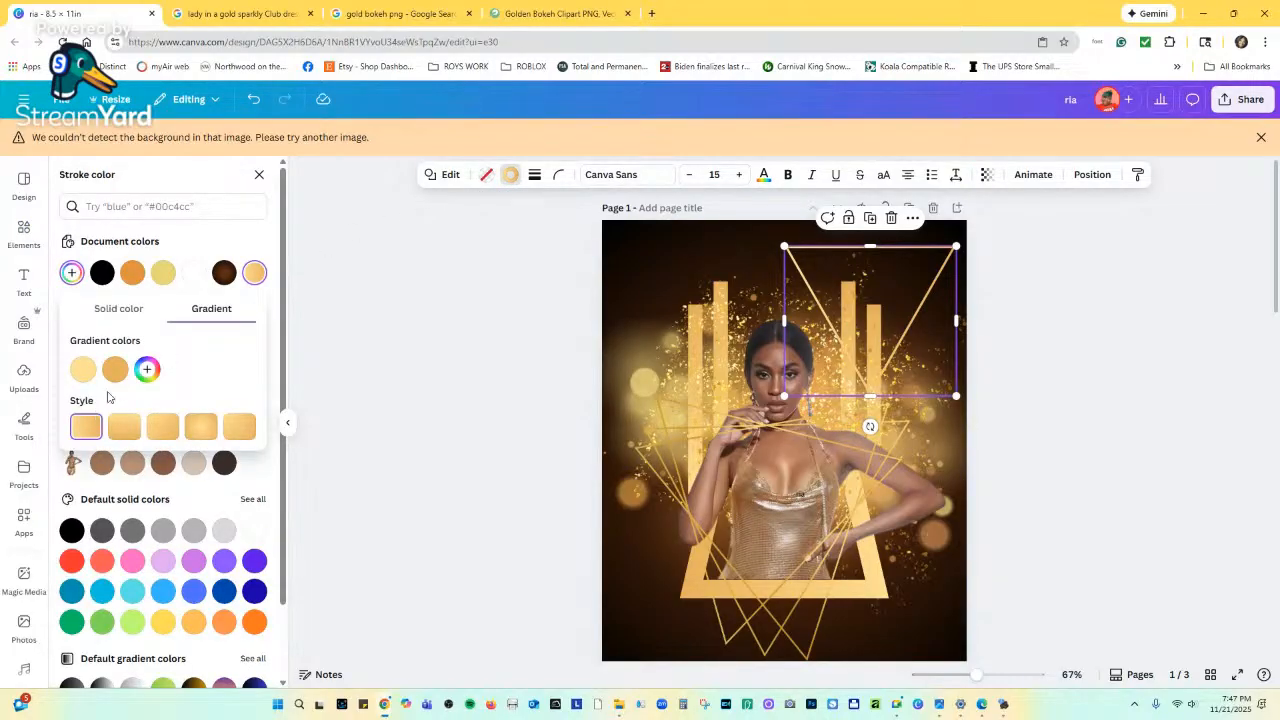
{"action": "left_click", "coordinate": [115, 370]}
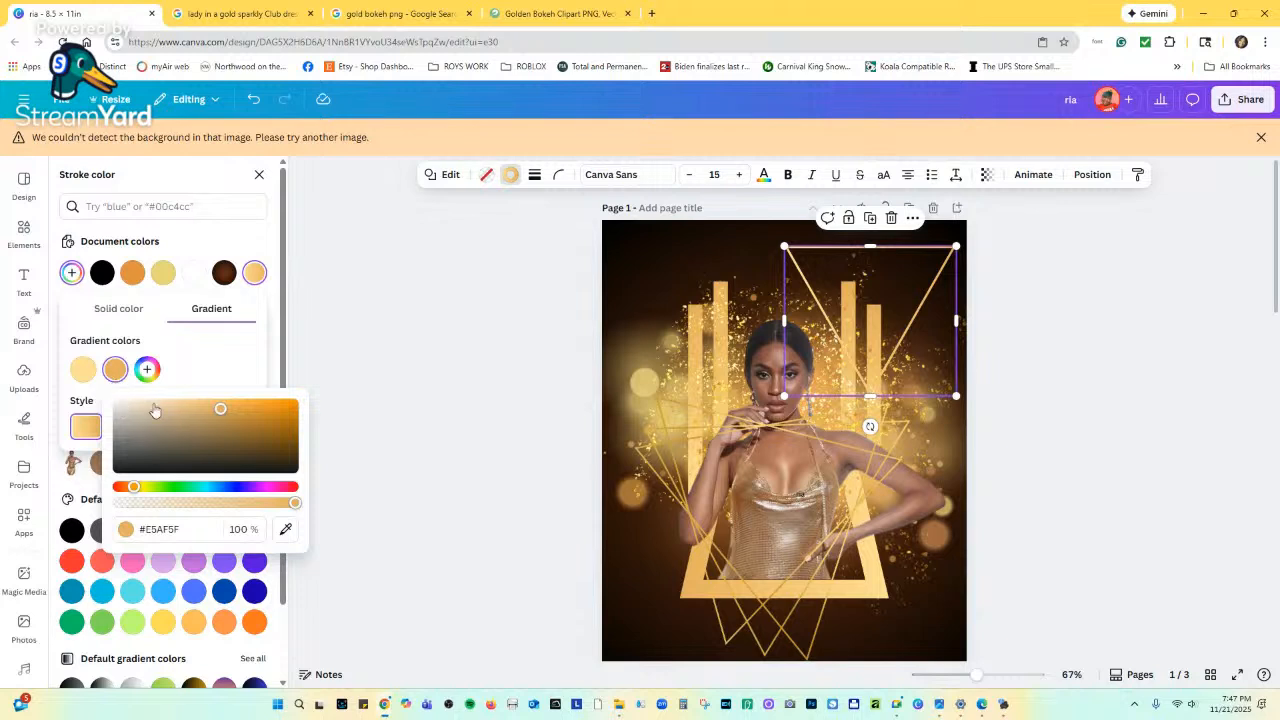
{"action": "left_click_drag", "start_coordinate": [220, 409], "coordinate": [255, 412]}
{"action": "left_click", "coordinate": [700, 256]}
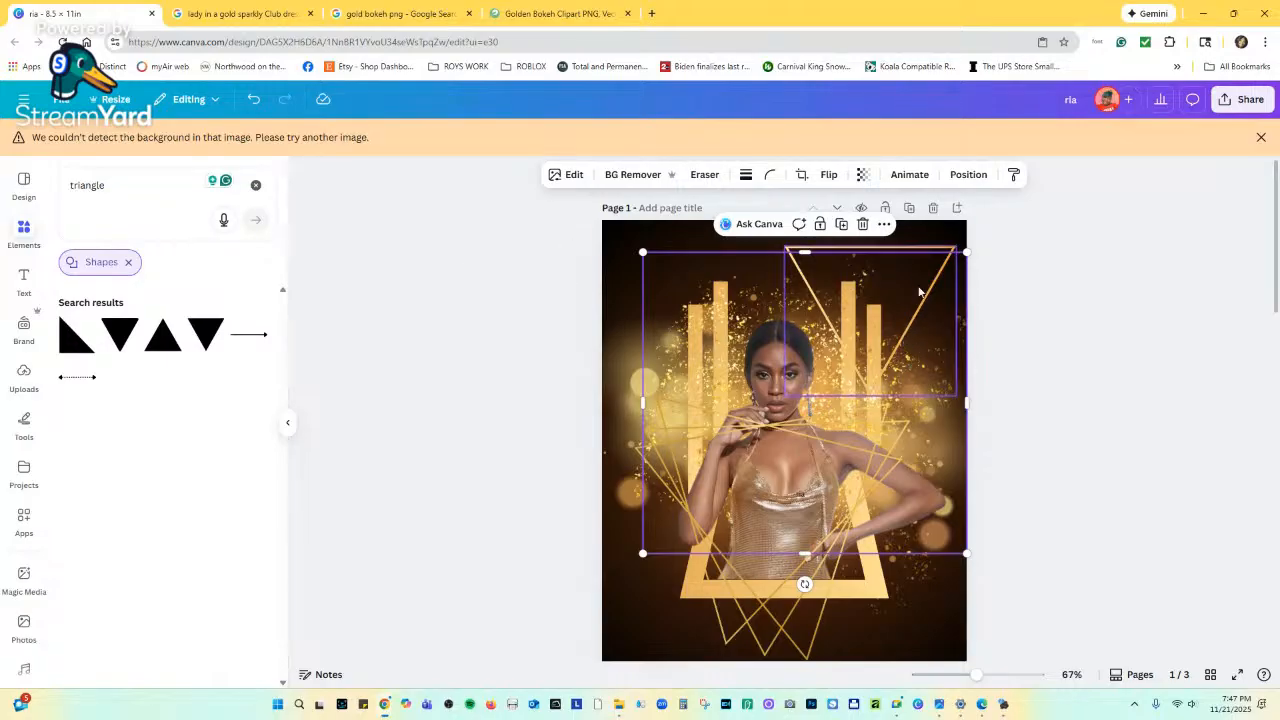
Delete the top-right triangle outline and move the gold line-triangles graphic up.
{"action": "left_click", "coordinate": [868, 228]}
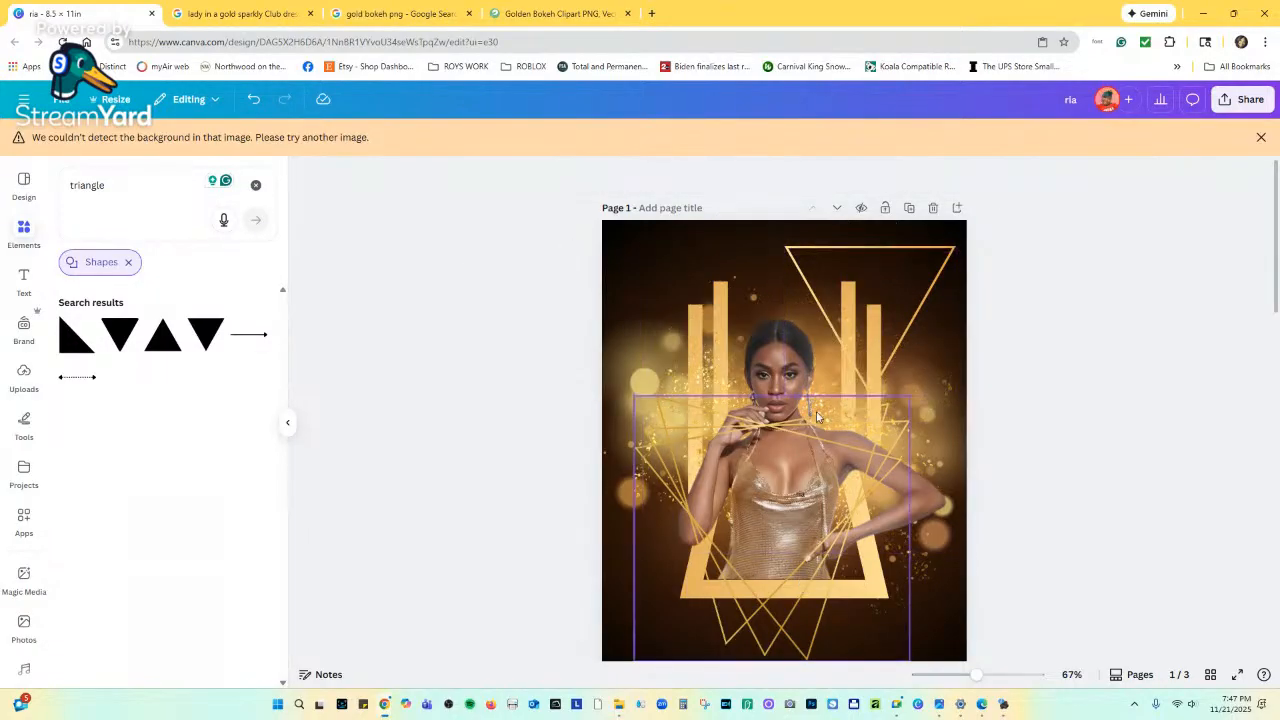
{"action": "left_click", "coordinate": [853, 253]}
{"action": "left_click", "coordinate": [891, 217]}
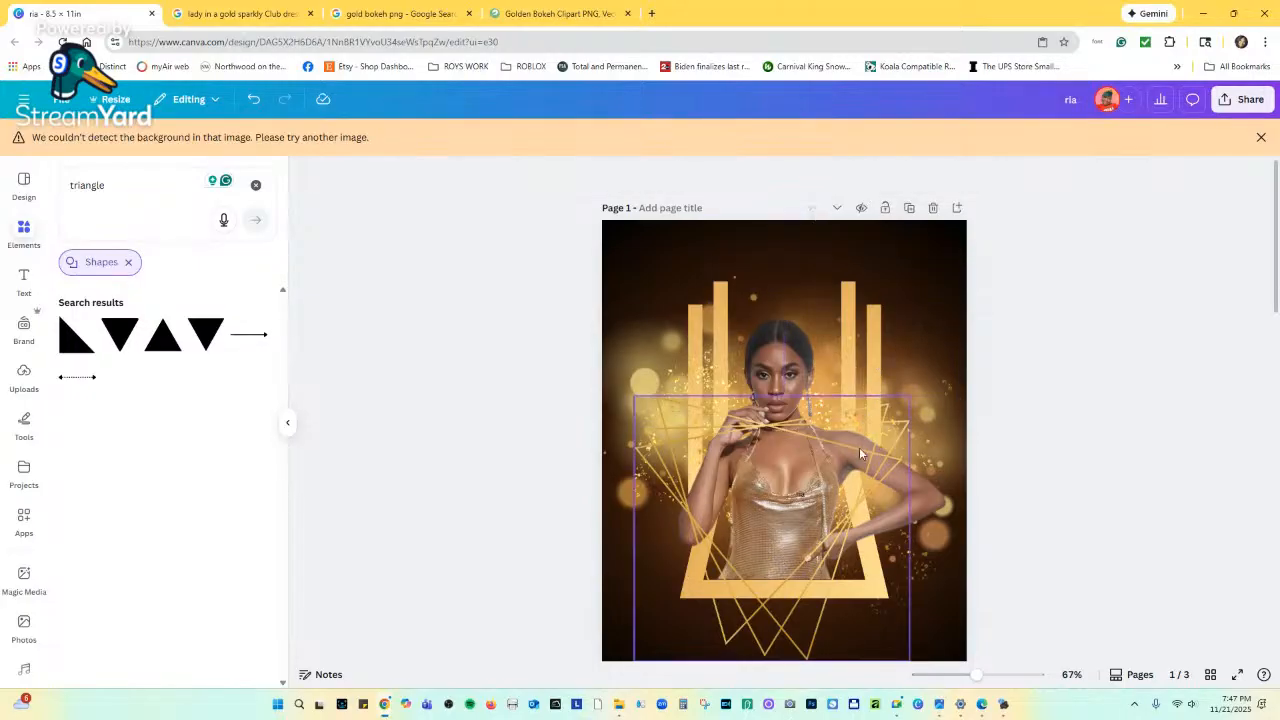
{"action": "left_click_drag", "start_coordinate": [859, 447], "coordinate": [878, 373]}
{"action": "left_click_drag", "start_coordinate": [879, 376], "coordinate": [882, 364]}
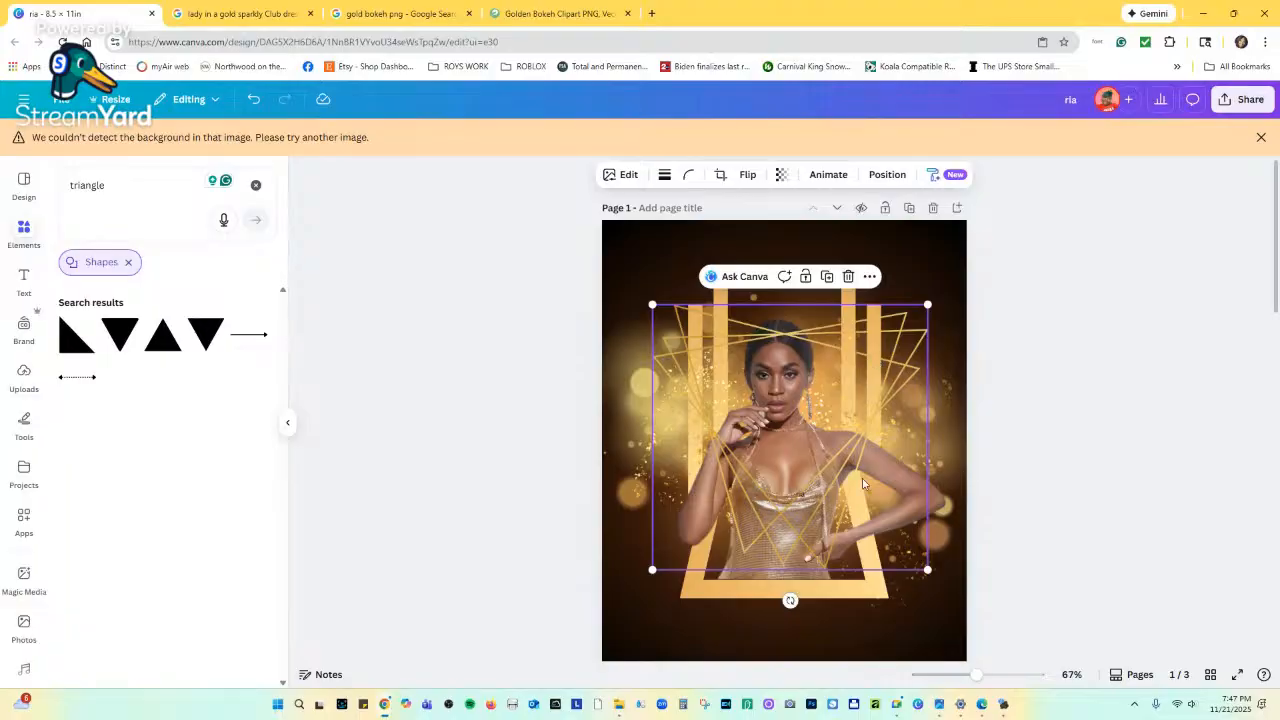
{"action": "scroll", "coordinate": [863, 484], "scroll_direction": "down", "scroll_amount": 3}
{"action": "scroll", "coordinate": [855, 497], "scroll_direction": "up", "scroll_amount": 3}
Tilt, shrink and reposition the gold line-triangles graphic over the model's torso.
{"action": "left_click_drag", "start_coordinate": [790, 600], "coordinate": [845, 557]}
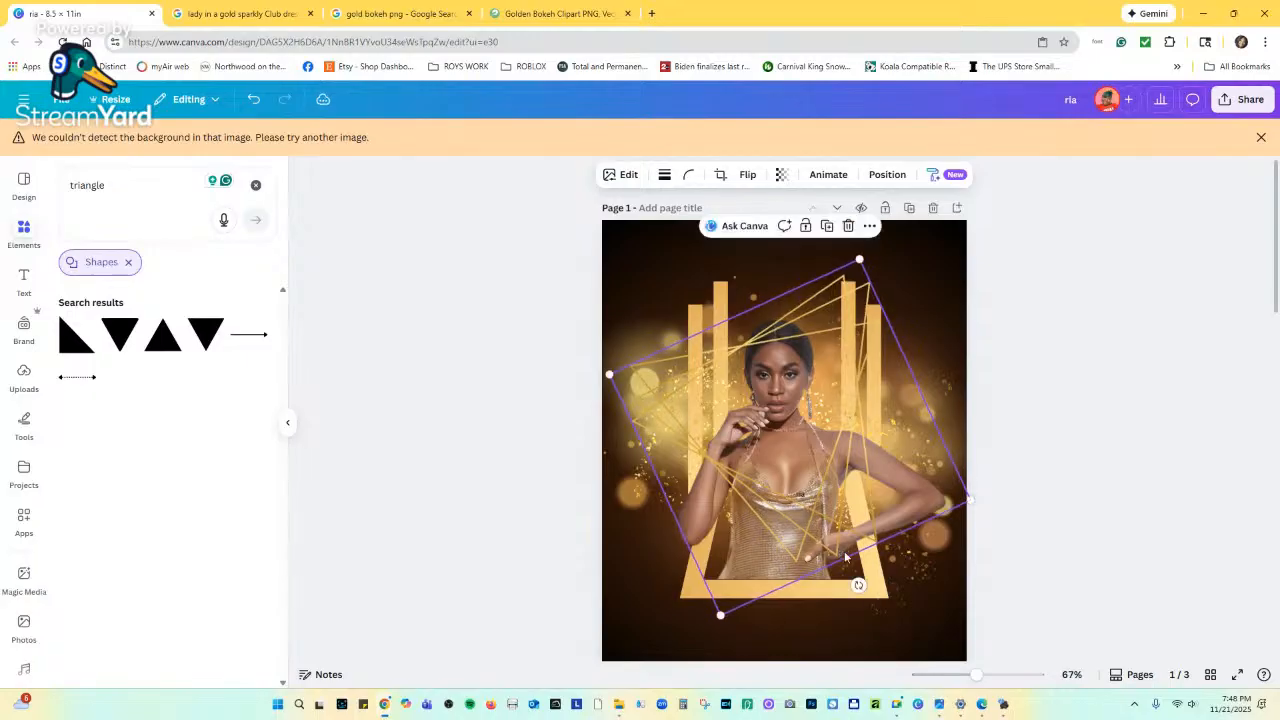
{"action": "left_click_drag", "start_coordinate": [864, 381], "coordinate": [869, 396]}
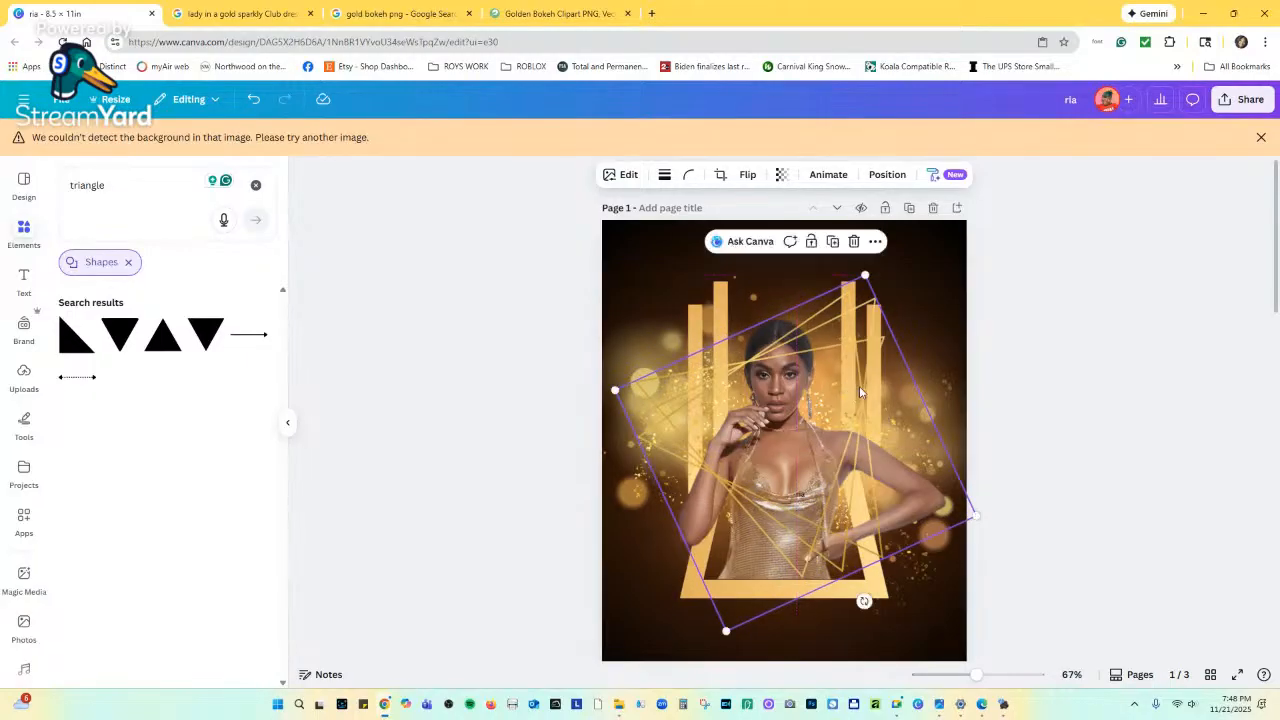
{"action": "left_click_drag", "start_coordinate": [863, 274], "coordinate": [862, 318]}
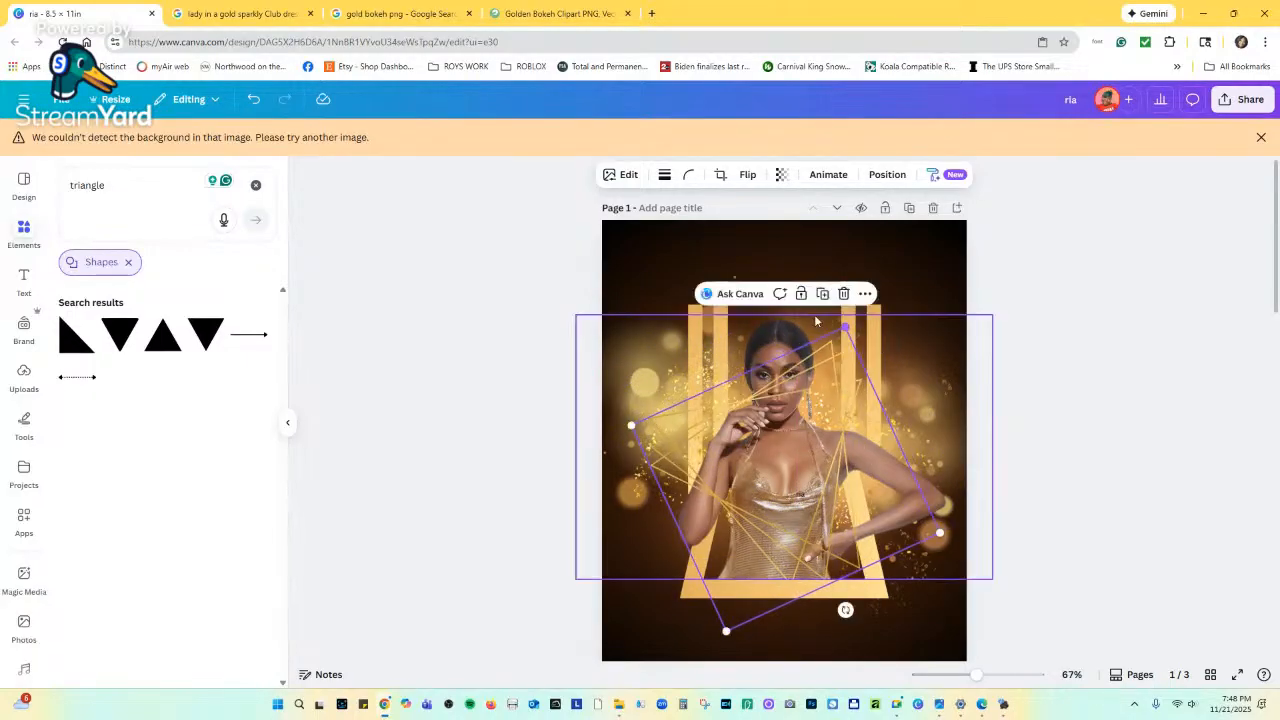
{"action": "left_click_drag", "start_coordinate": [826, 386], "coordinate": [850, 374]}
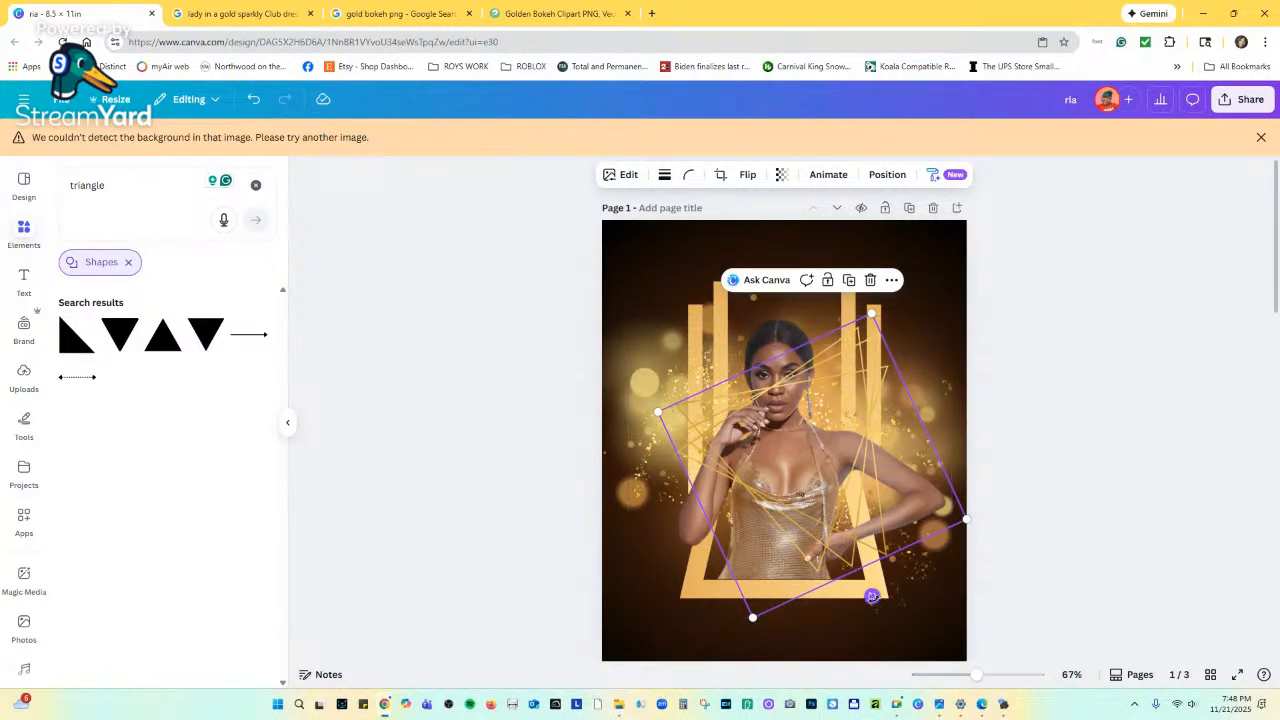
{"action": "left_click_drag", "start_coordinate": [874, 598], "coordinate": [845, 607]}
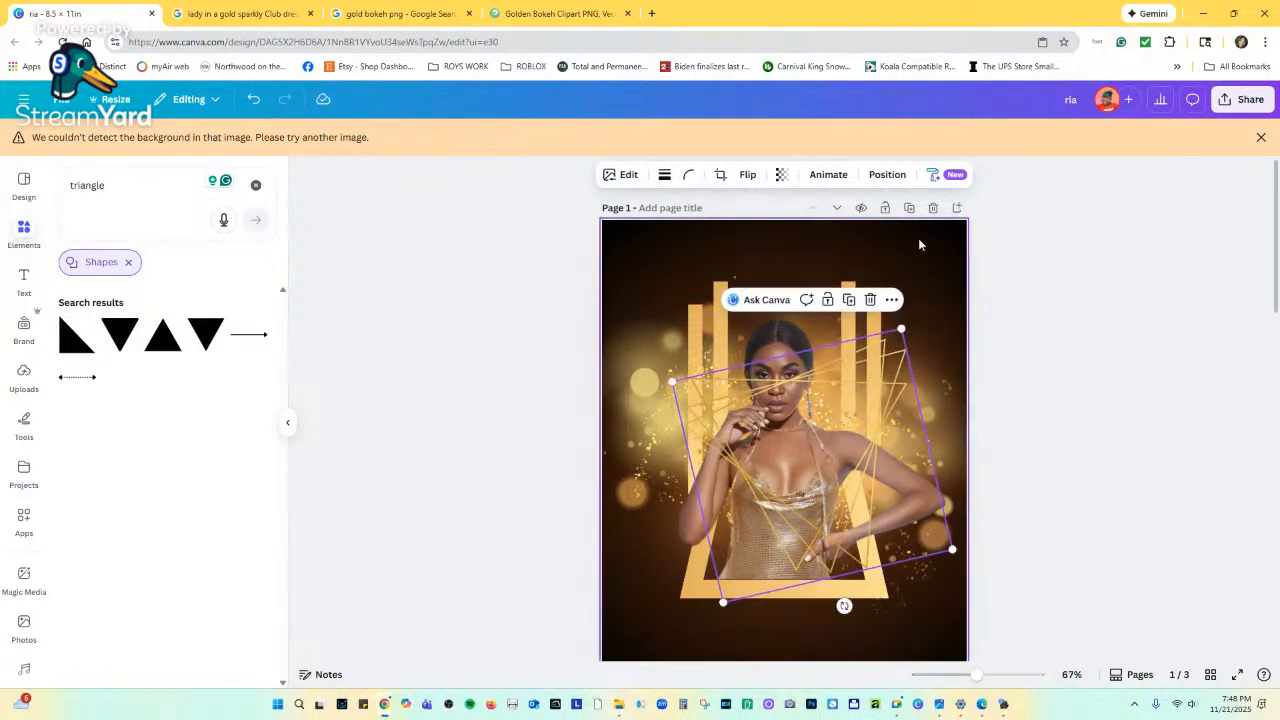
In Layers, move the line-triangles graphic behind the woman's photo and enlarge it slightly.
{"action": "left_click", "coordinate": [890, 175]}
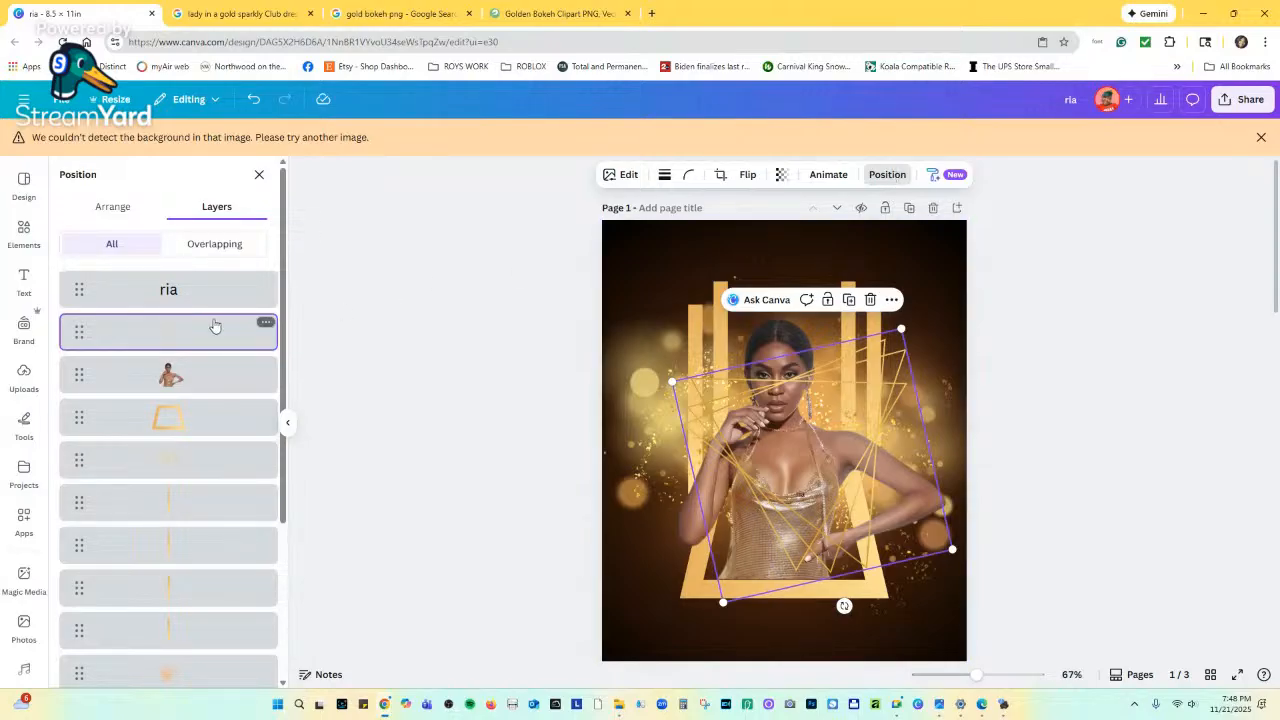
{"action": "left_click_drag", "start_coordinate": [203, 338], "coordinate": [205, 420]}
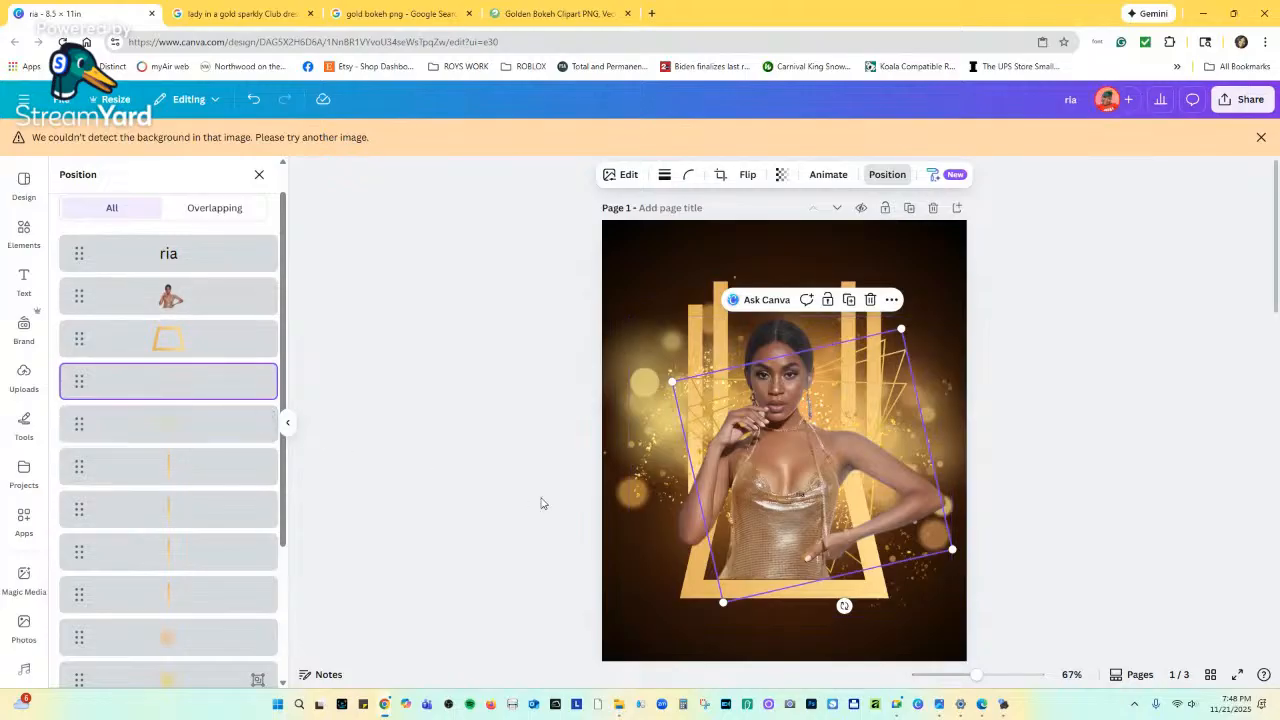
{"action": "left_click", "coordinate": [856, 355]}
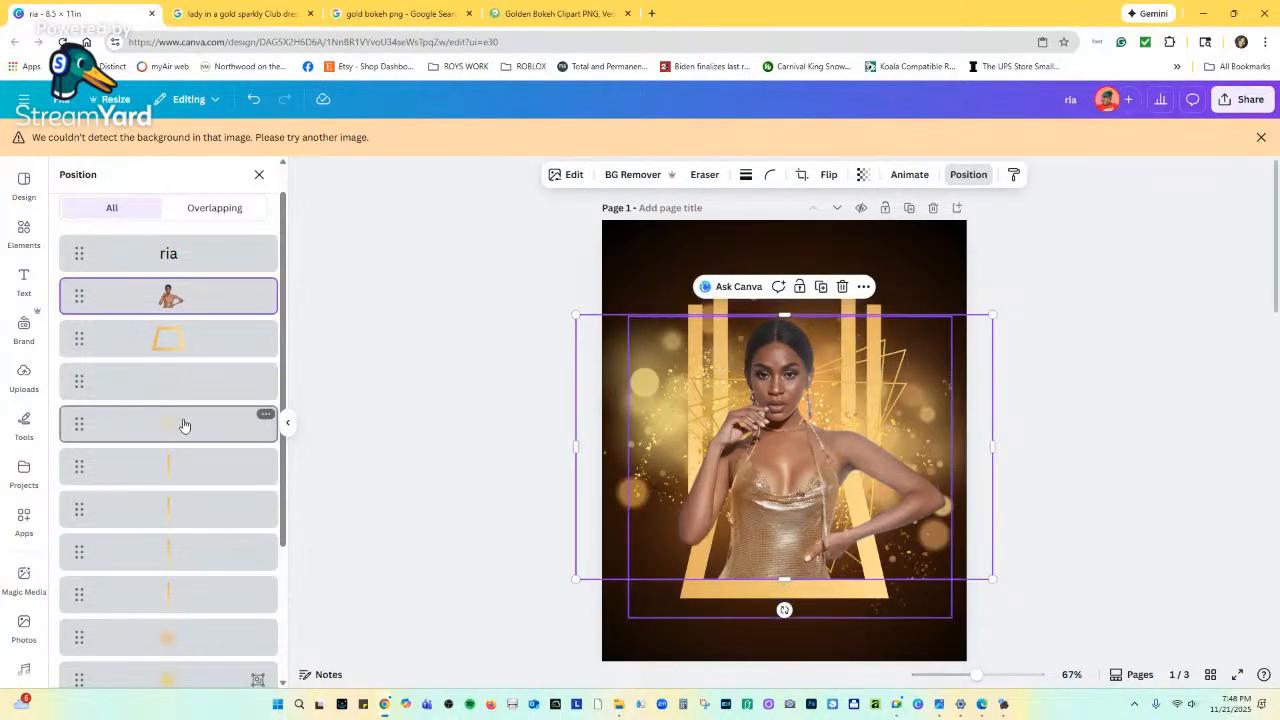
{"action": "left_click", "coordinate": [204, 381]}
{"action": "left_click_drag", "start_coordinate": [672, 381], "coordinate": [653, 370]}
{"action": "scroll", "coordinate": [741, 403], "scroll_direction": "down", "scroll_amount": 5}
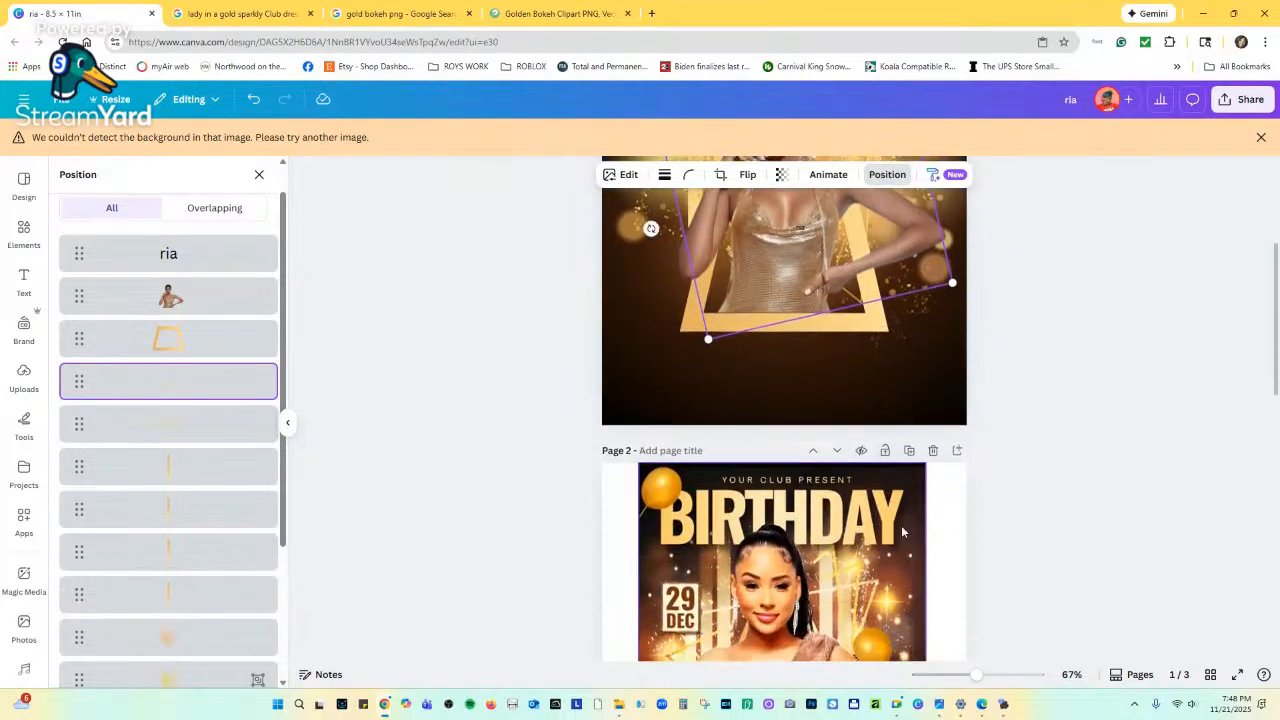
{"action": "scroll", "coordinate": [924, 572], "scroll_direction": "up", "scroll_amount": 5}
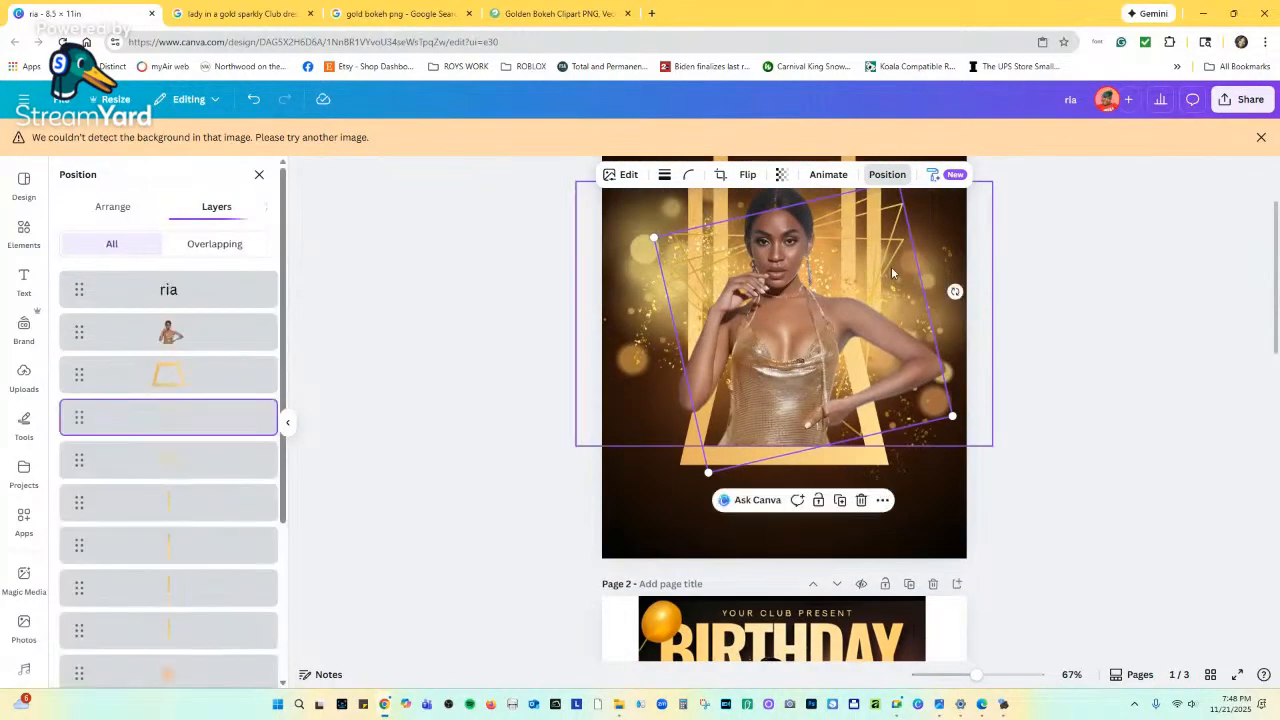
{"action": "left_click", "coordinate": [895, 236]}
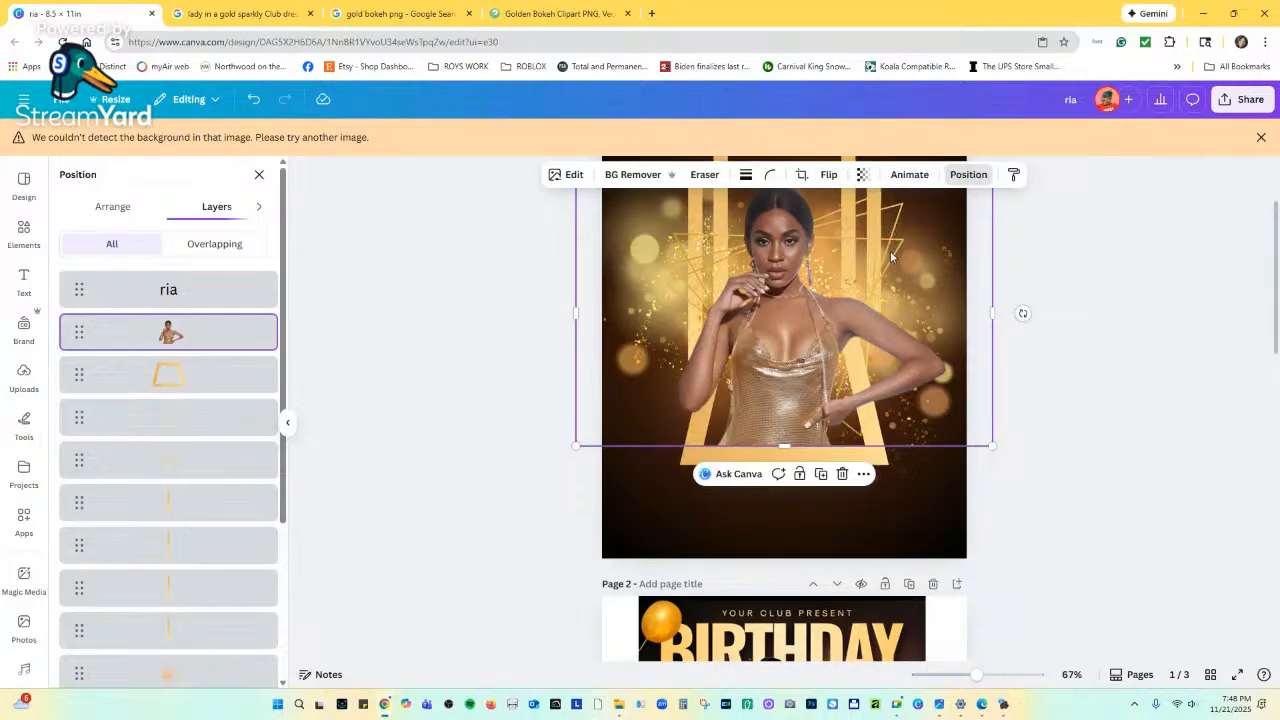
{"action": "scroll", "coordinate": [895, 236], "scroll_direction": "up", "scroll_amount": 1}
{"action": "left_click", "coordinate": [164, 418]}
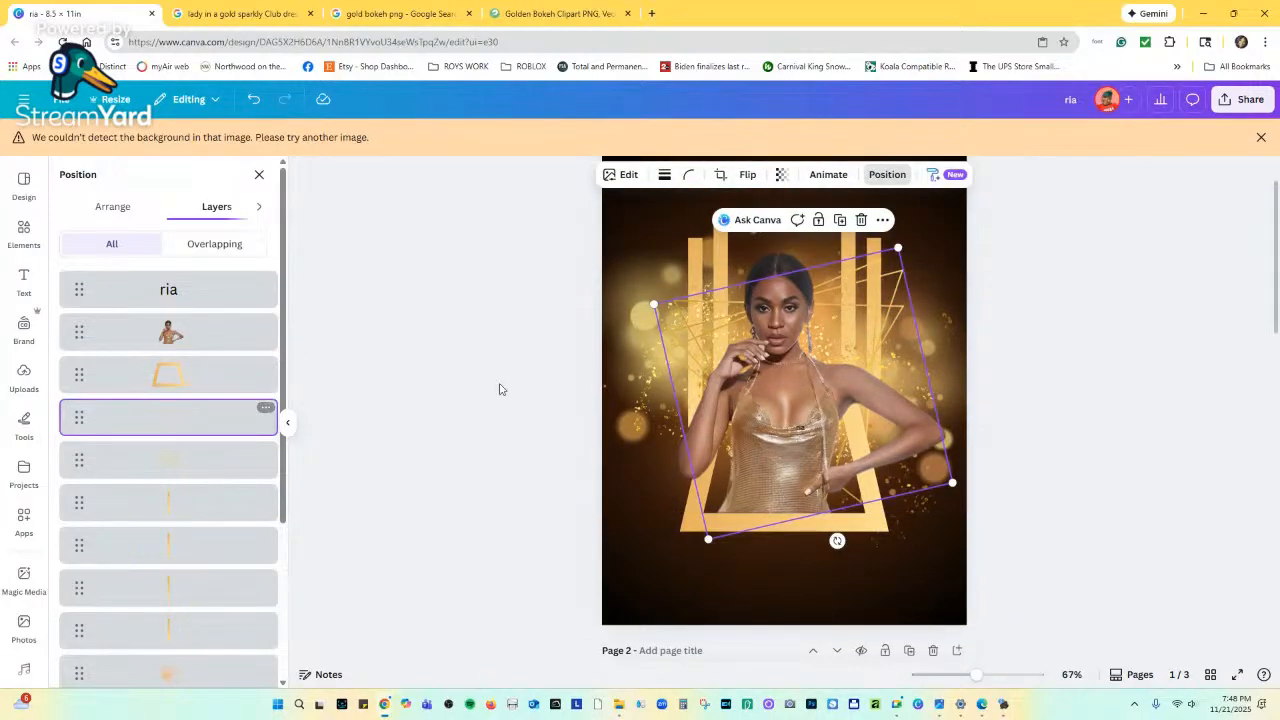
{"action": "left_click", "coordinate": [626, 174]}
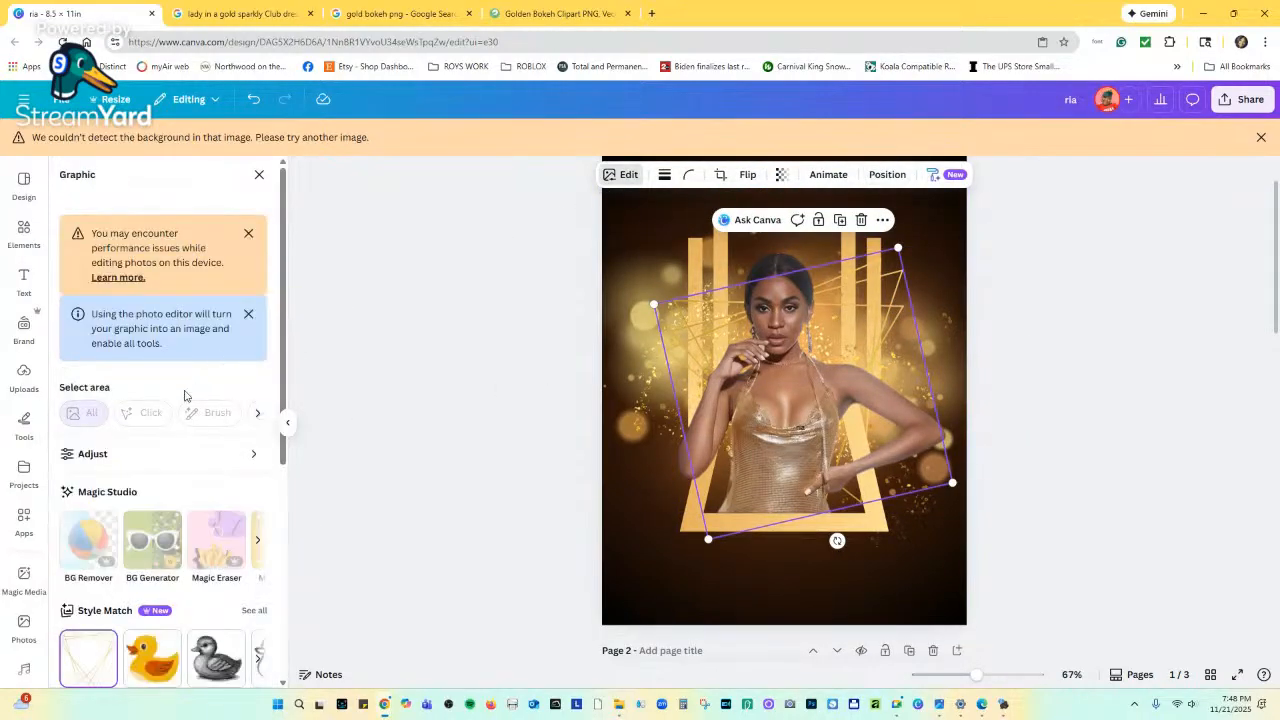
Raise the gold line-triangles graphic's brightness to 56 and shift it slightly up and left.
{"action": "left_click", "coordinate": [99, 453]}
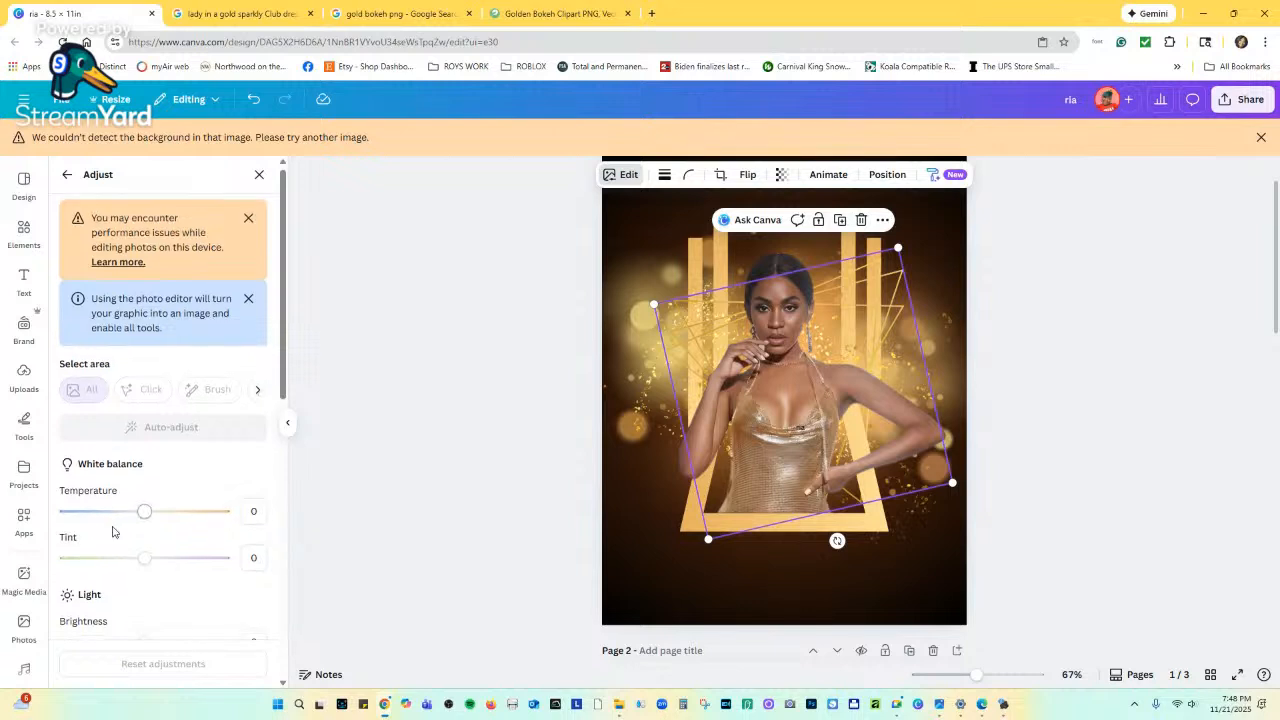
{"action": "scroll", "coordinate": [120, 528], "scroll_direction": "down", "scroll_amount": 1}
{"action": "left_click_drag", "start_coordinate": [144, 514], "coordinate": [228, 512]}
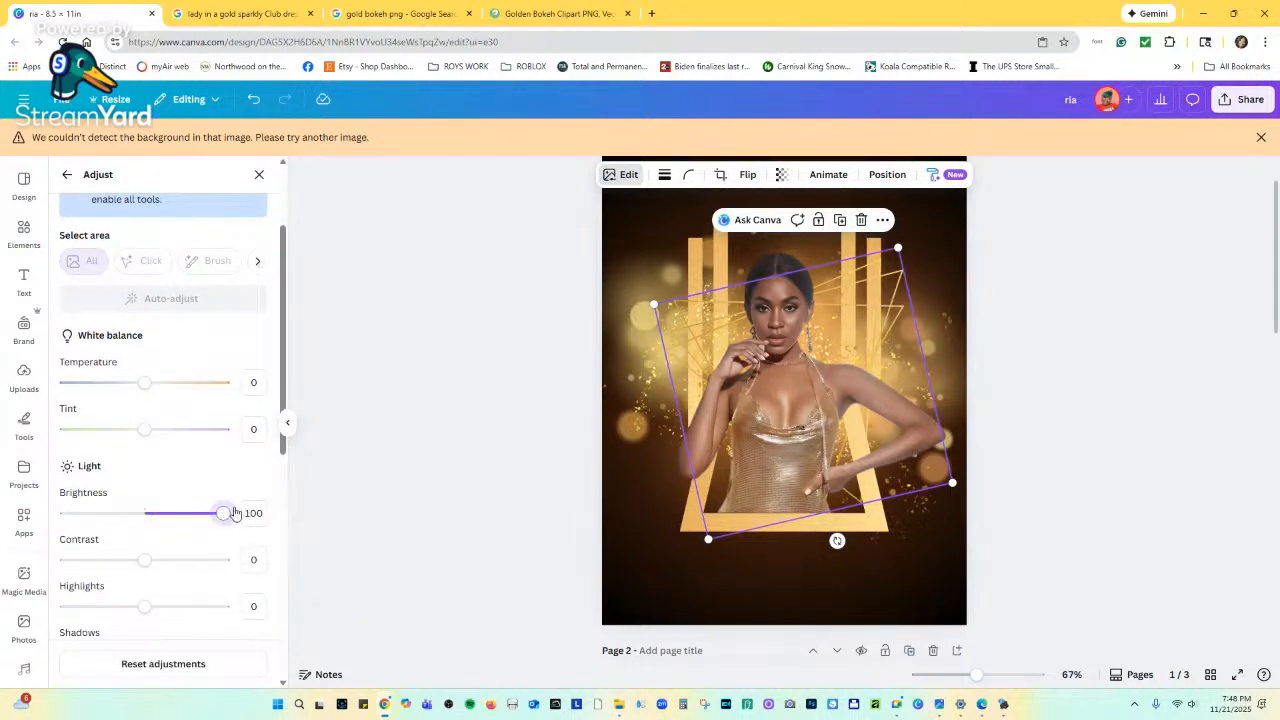
{"action": "scroll", "coordinate": [217, 525], "scroll_direction": "down", "scroll_amount": 1}
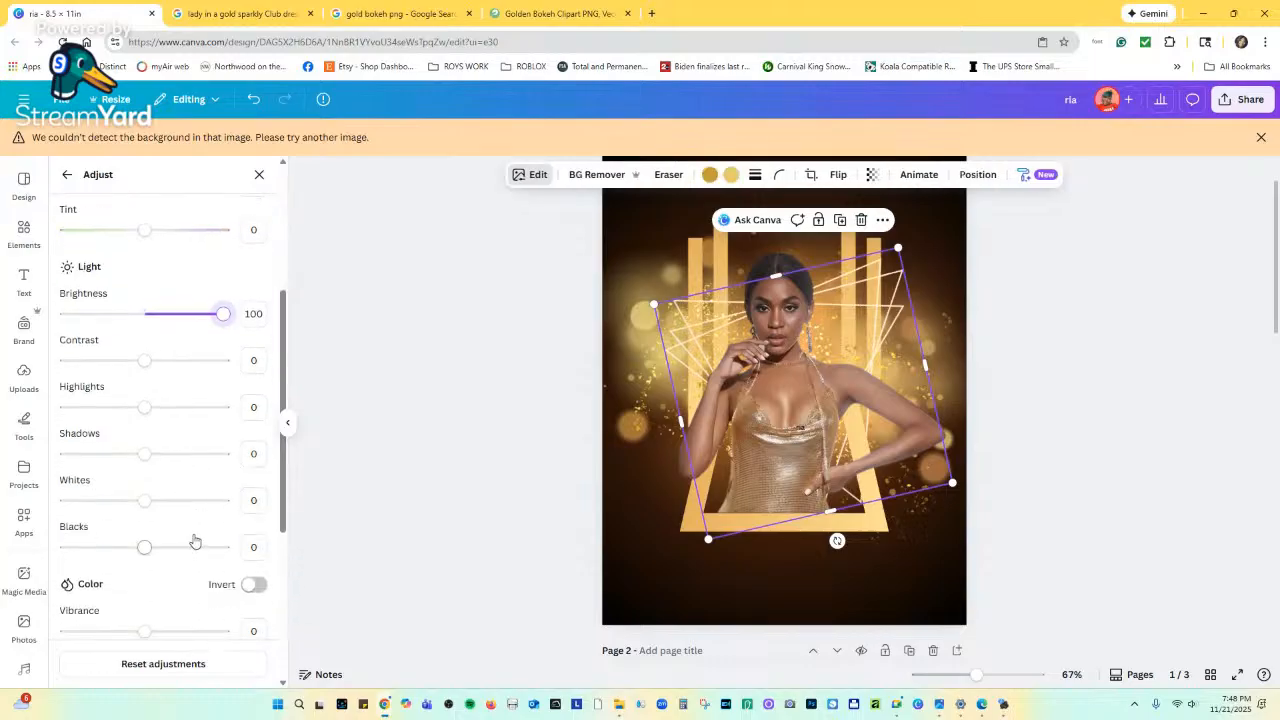
{"action": "mouse_move", "coordinate": [144, 409]}
{"action": "left_mouse_down"}
{"action": "mouse_move", "coordinate": [163, 417]}
{"action": "mouse_move", "coordinate": [144, 409]}
{"action": "left_mouse_up"}
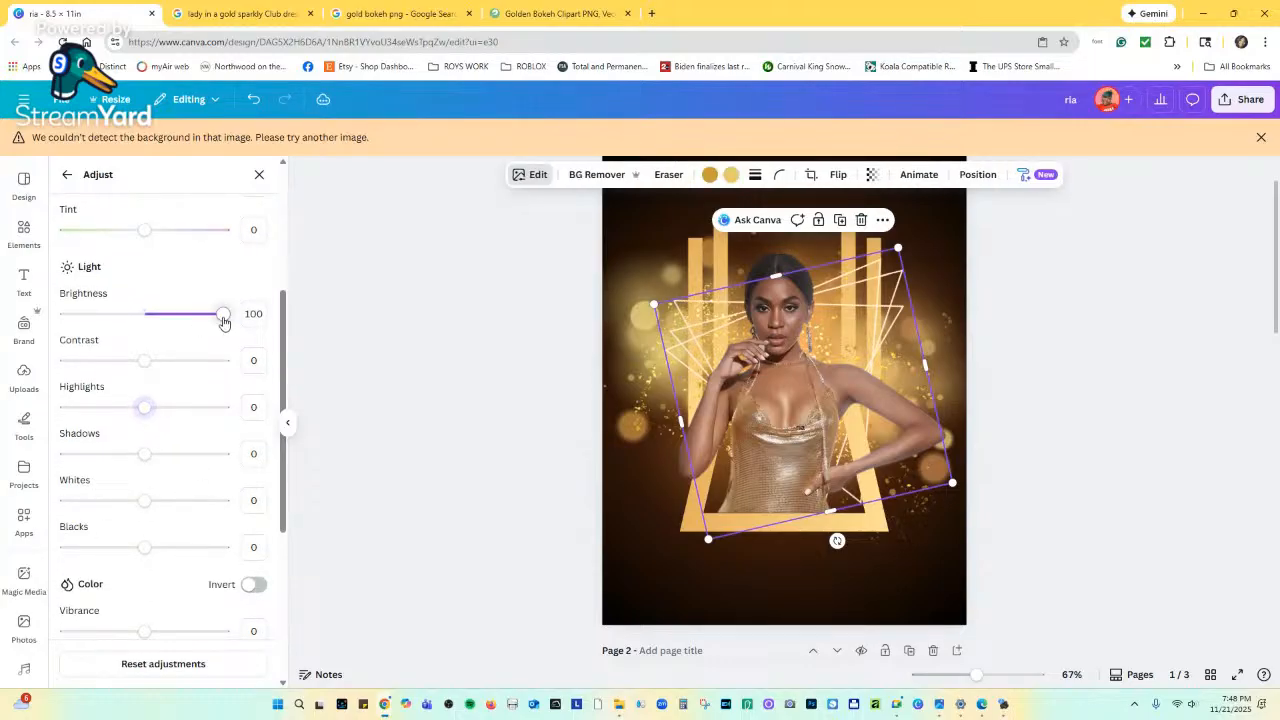
{"action": "left_click", "coordinate": [196, 319]}
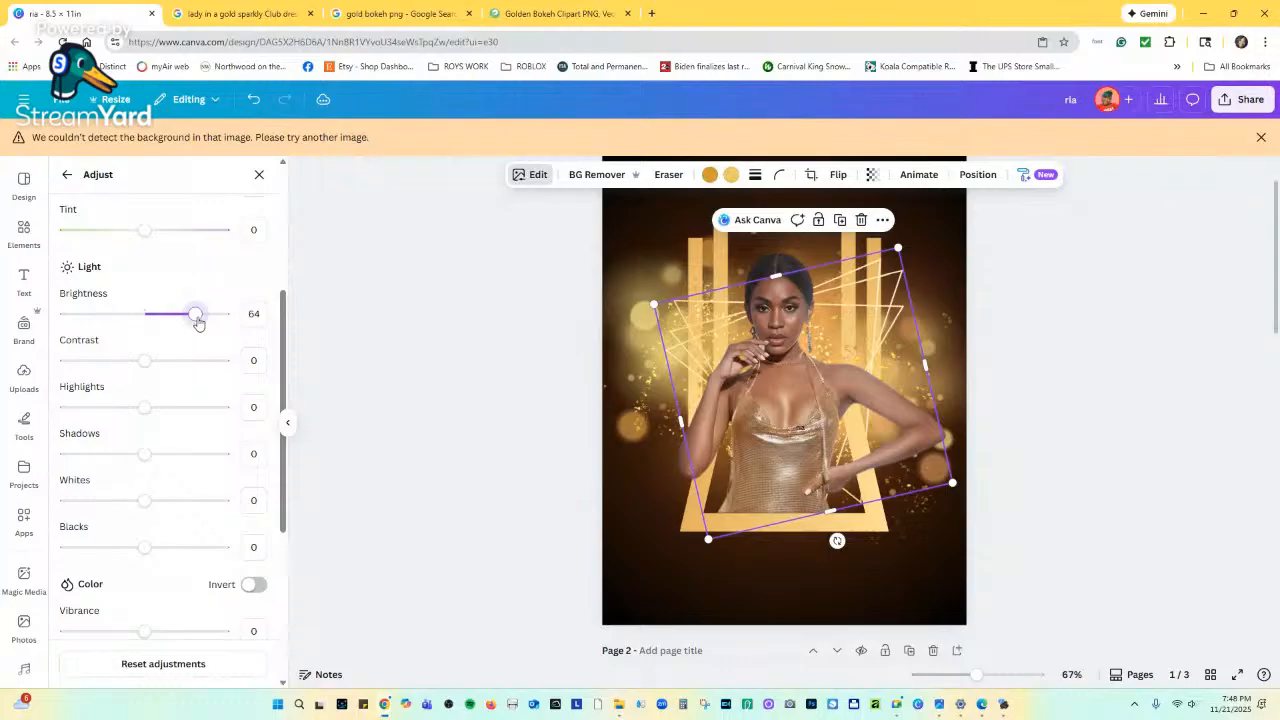
{"action": "left_click_drag", "start_coordinate": [198, 322], "coordinate": [190, 319]}
{"action": "left_click_drag", "start_coordinate": [867, 287], "coordinate": [849, 273]}
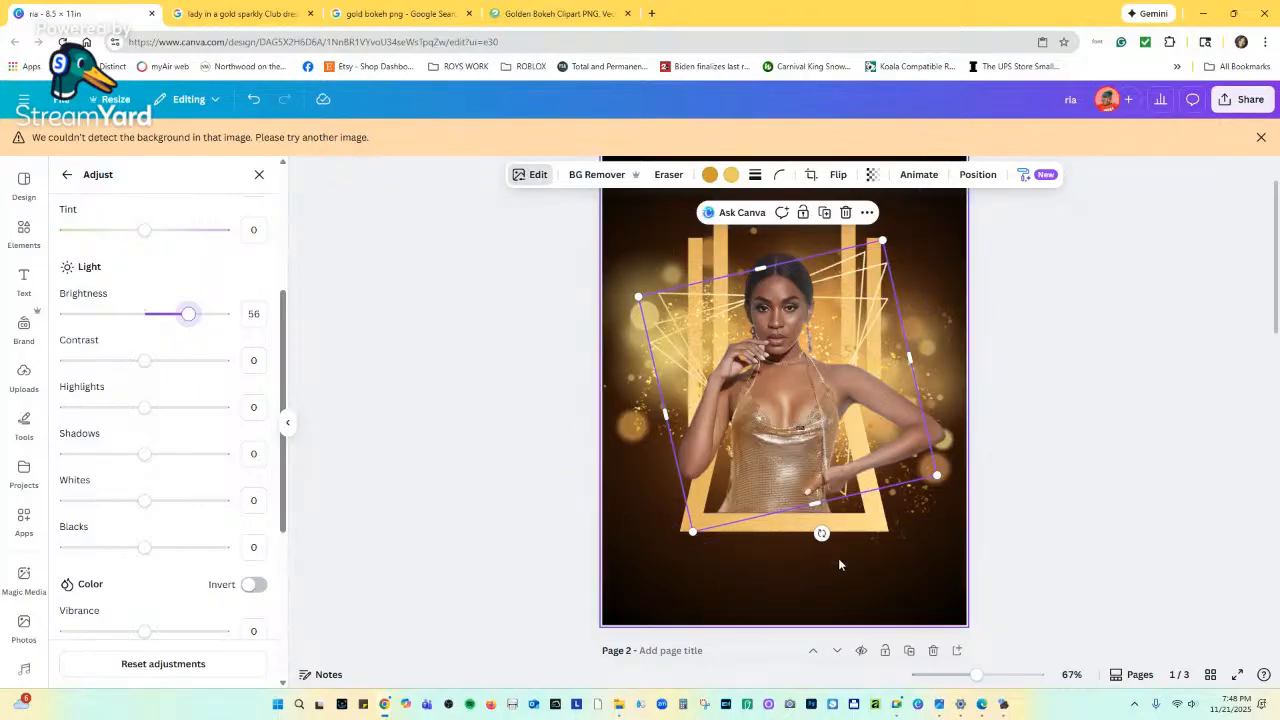
{"action": "left_click", "coordinate": [888, 584]}
{"action": "scroll", "coordinate": [980, 580], "scroll_direction": "down", "scroll_amount": 3}
{"action": "scroll", "coordinate": [945, 572], "scroll_direction": "down", "scroll_amount": 2}
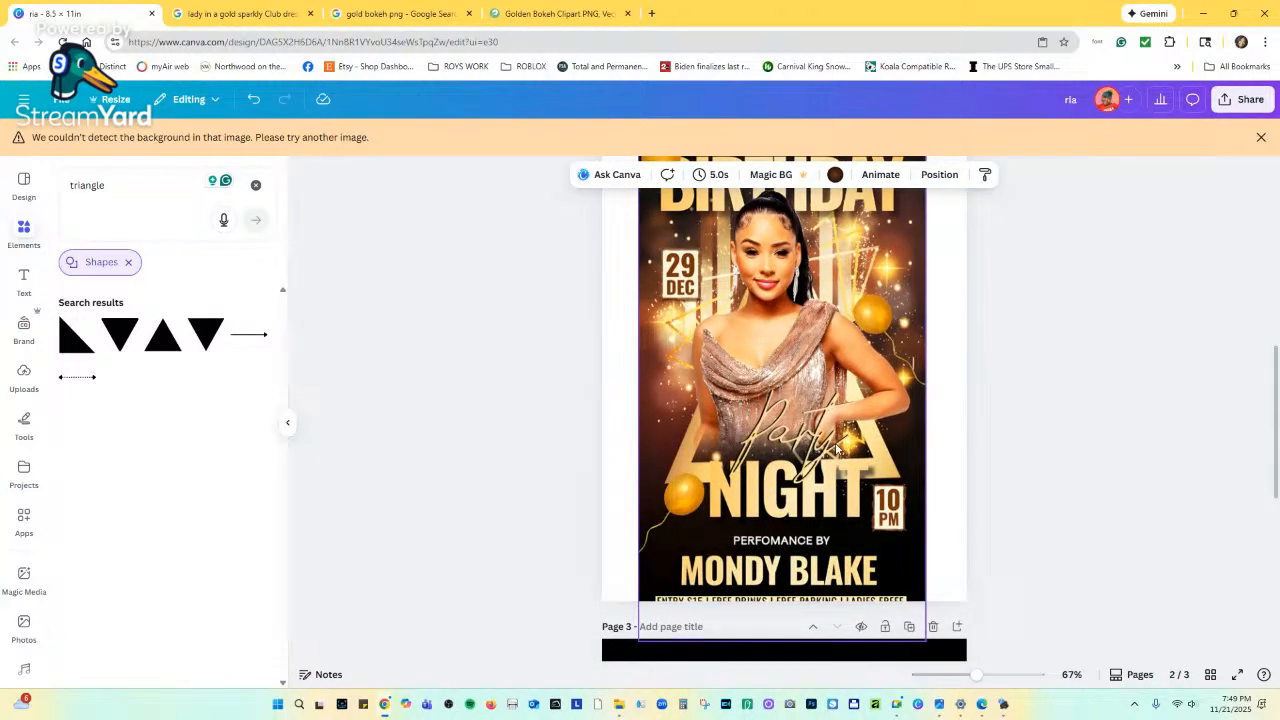
Add the gold sparkle image from recent elements to page 1 and shrink it small.
{"action": "scroll", "coordinate": [791, 455], "scroll_direction": "up", "scroll_amount": 4}
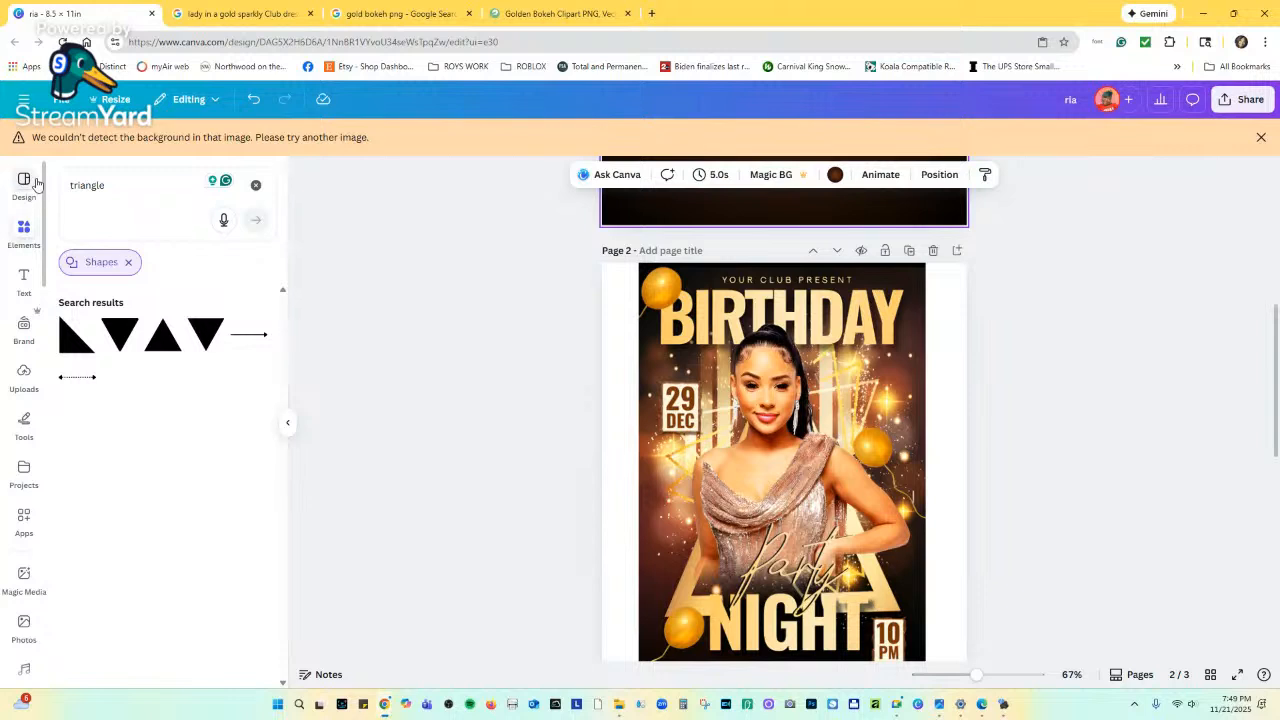
{"action": "left_click", "coordinate": [24, 229]}
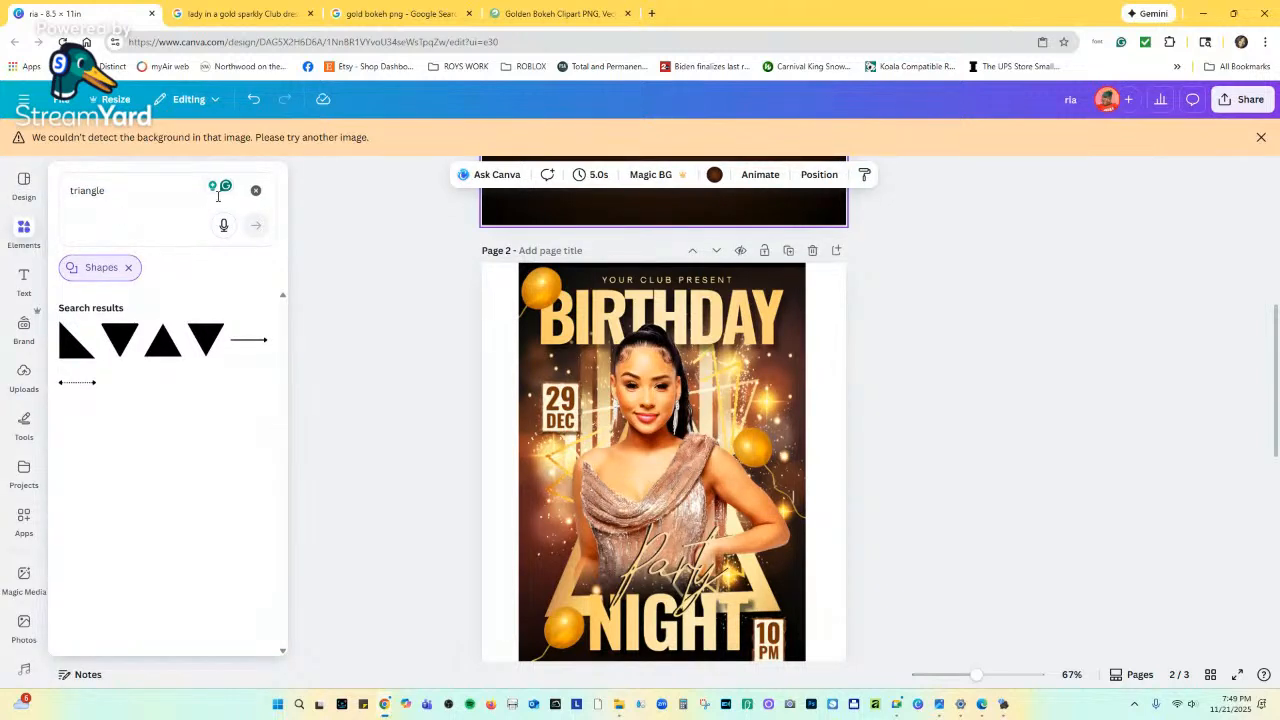
{"action": "left_click", "coordinate": [256, 190]}
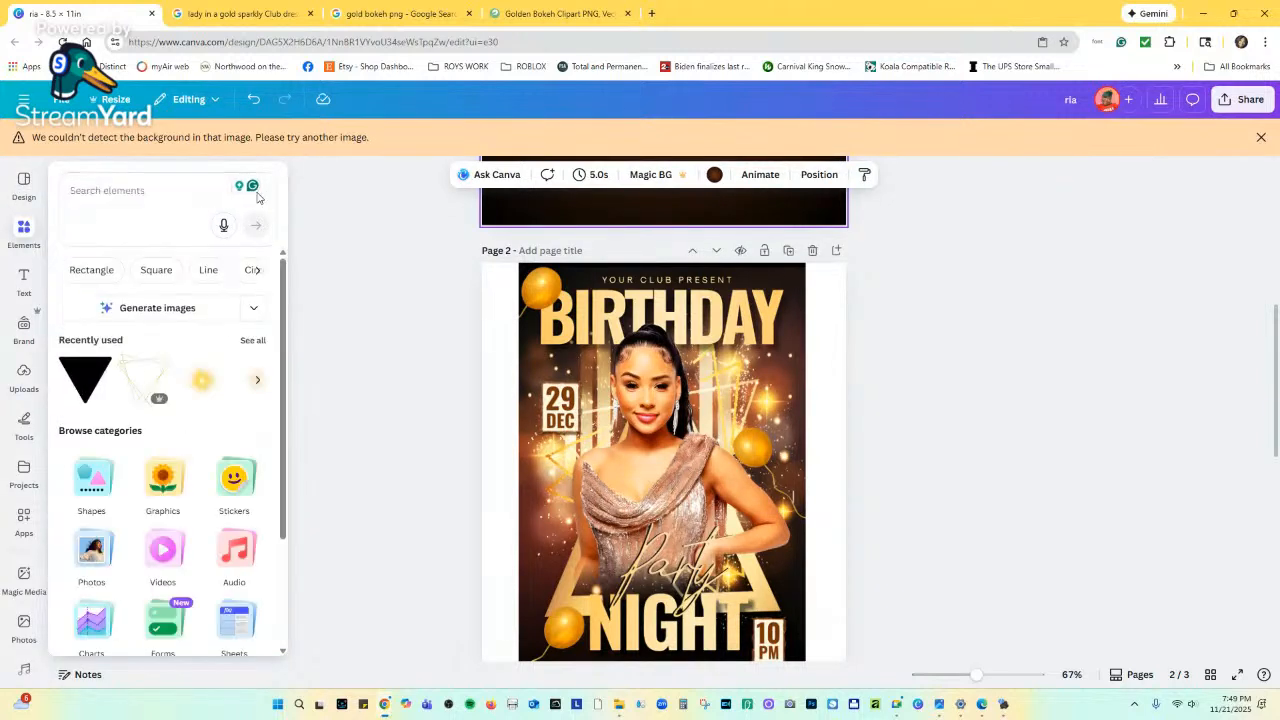
{"action": "left_click", "coordinate": [201, 377]}
{"action": "left_click_drag", "start_coordinate": [666, 508], "coordinate": [525, 314]}
{"action": "scroll", "coordinate": [567, 539], "scroll_direction": "down", "scroll_amount": 3}
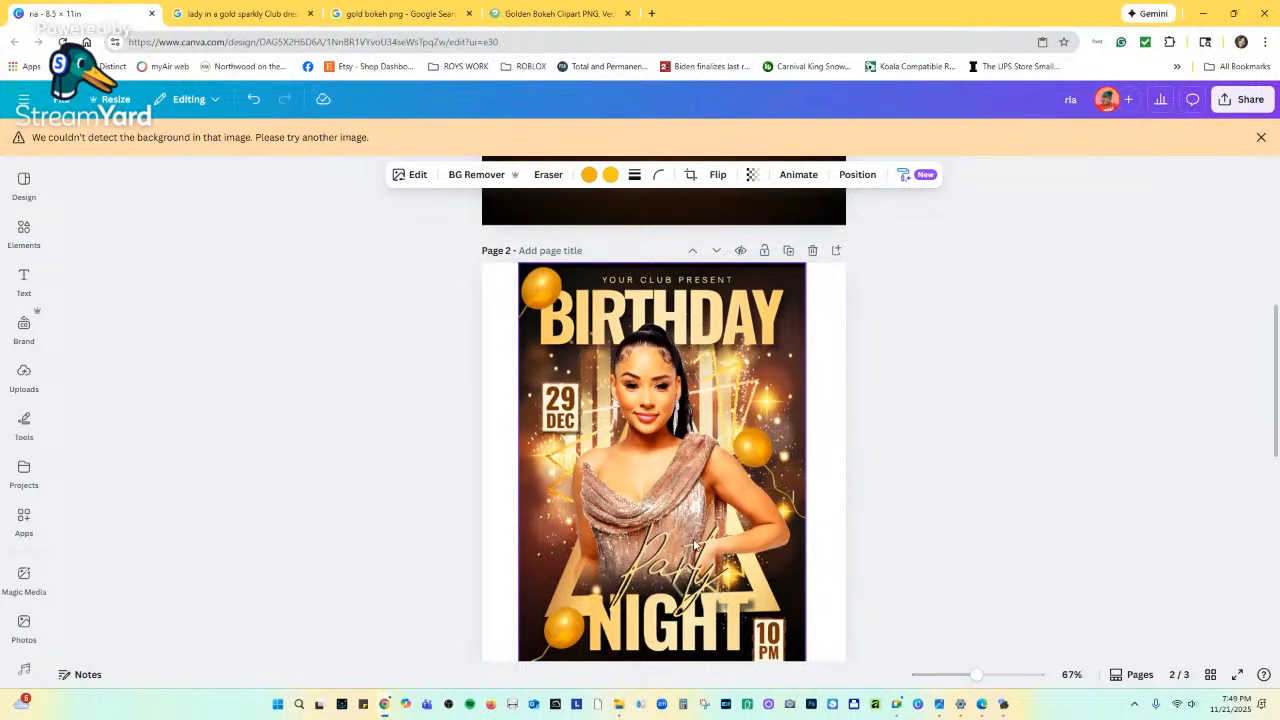
{"action": "scroll", "coordinate": [695, 545], "scroll_direction": "down", "scroll_amount": 1}
{"action": "scroll", "coordinate": [600, 480], "scroll_direction": "up", "scroll_amount": 5}
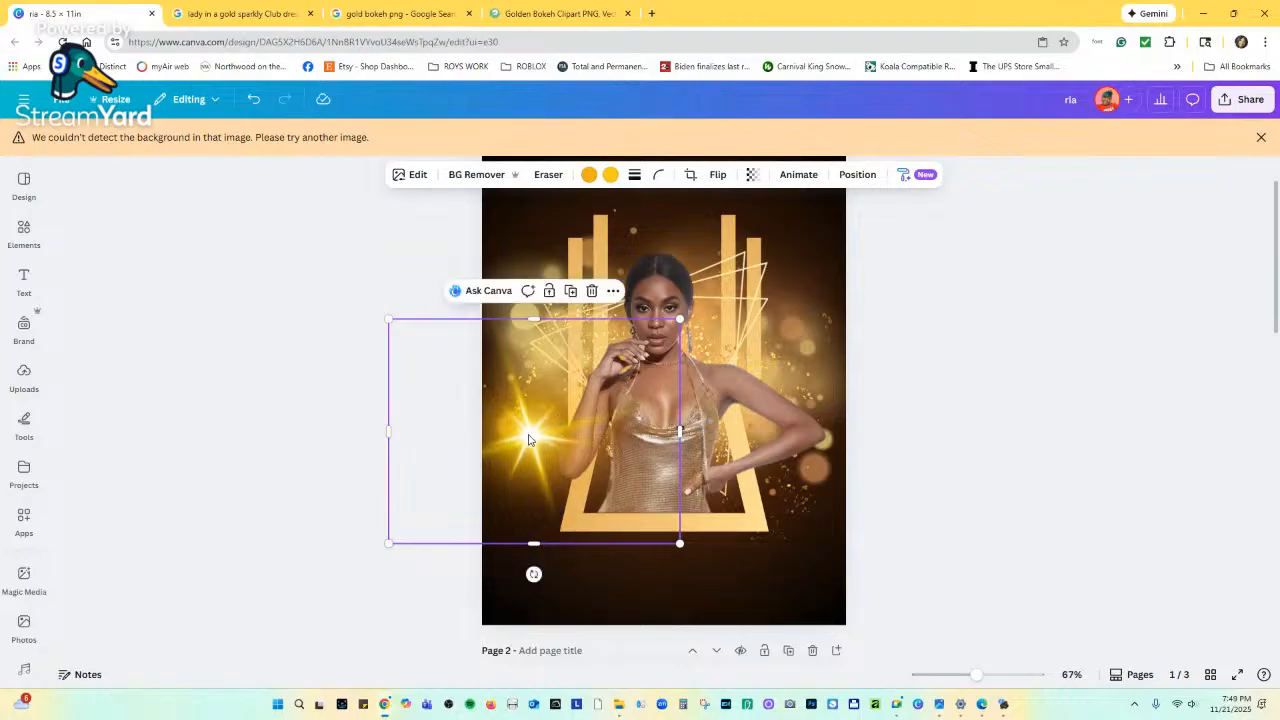
{"action": "left_click_drag", "start_coordinate": [675, 541], "coordinate": [545, 437]}
{"action": "left_click_drag", "start_coordinate": [509, 369], "coordinate": [576, 360]}
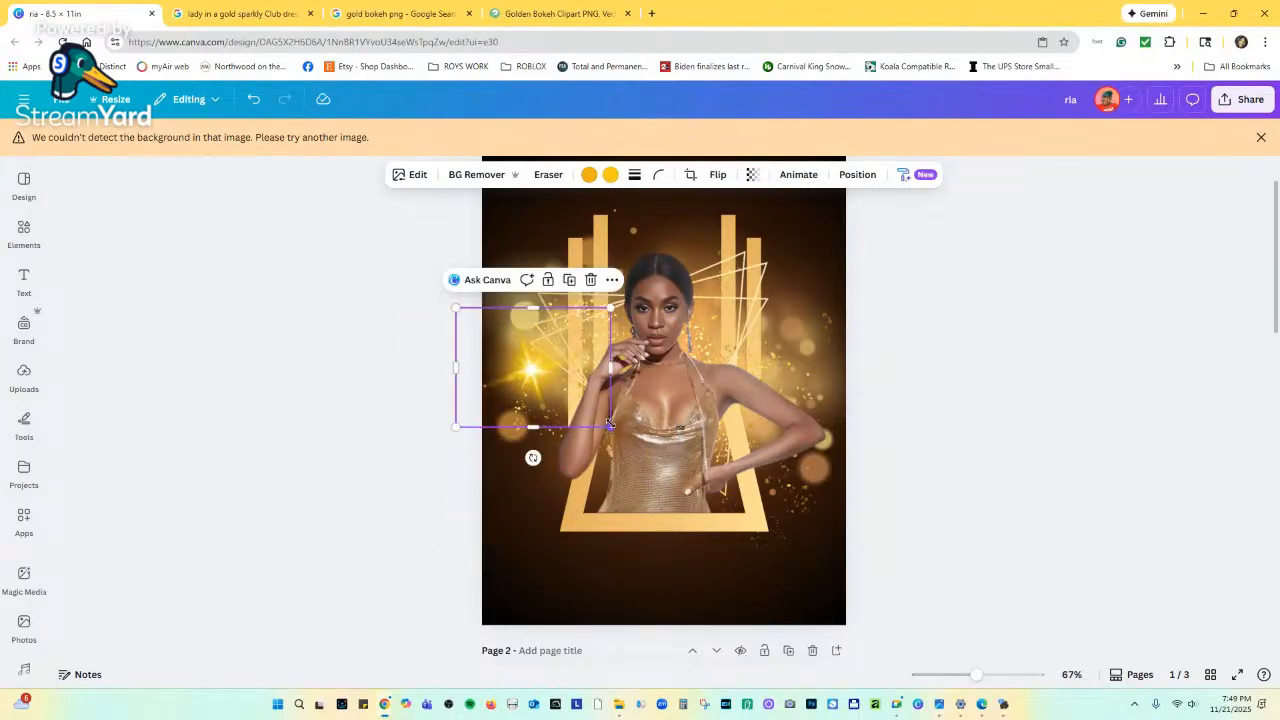
{"action": "left_click_drag", "start_coordinate": [609, 425], "coordinate": [571, 397]}
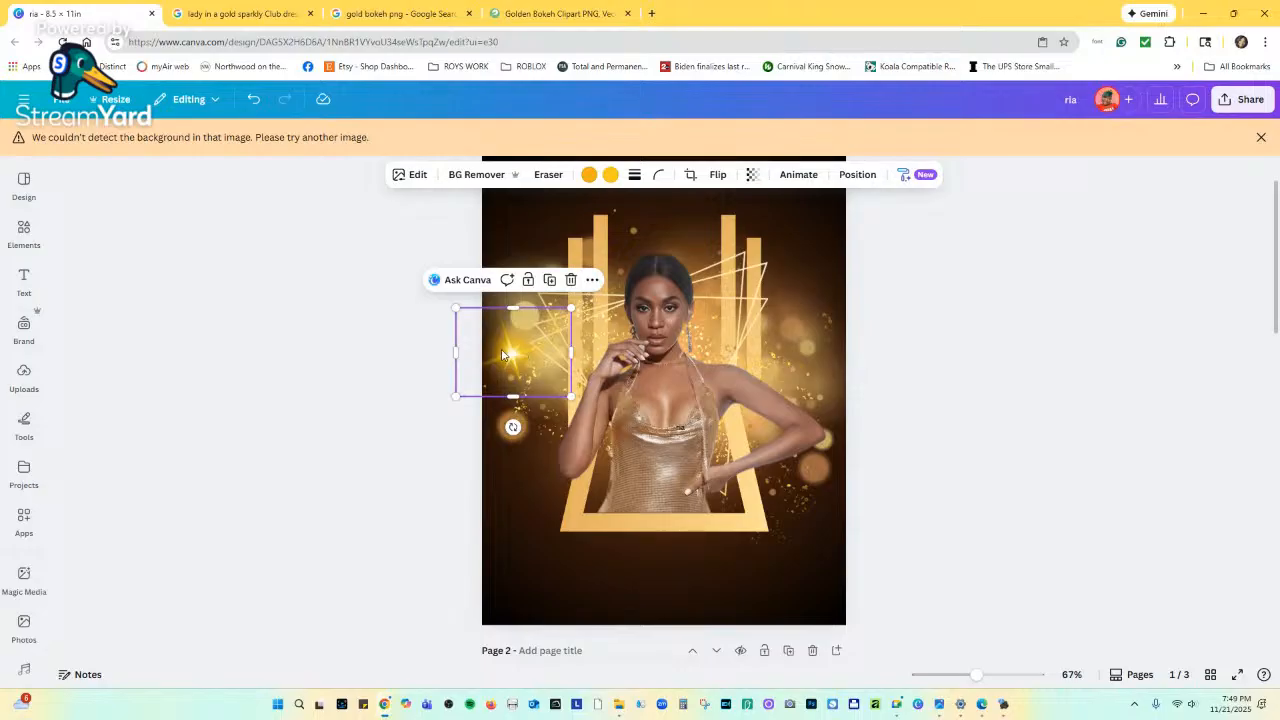
Place small sparkles around the woman, including one on the frame beside her neck.
{"action": "left_click_drag", "start_coordinate": [503, 362], "coordinate": [726, 512]}
{"action": "left_click_drag", "start_coordinate": [794, 546], "coordinate": [709, 355]}
{"action": "left_click", "coordinate": [947, 577]}
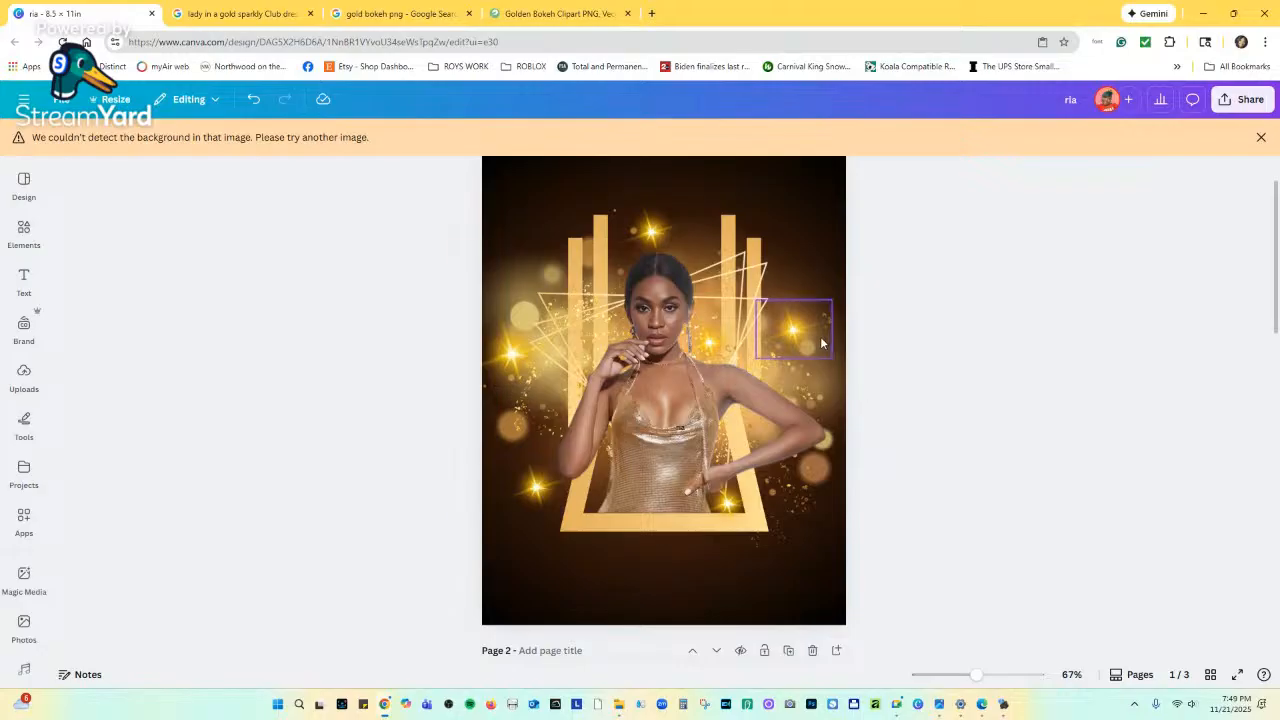
{"action": "left_click_drag", "start_coordinate": [802, 336], "coordinate": [808, 286]}
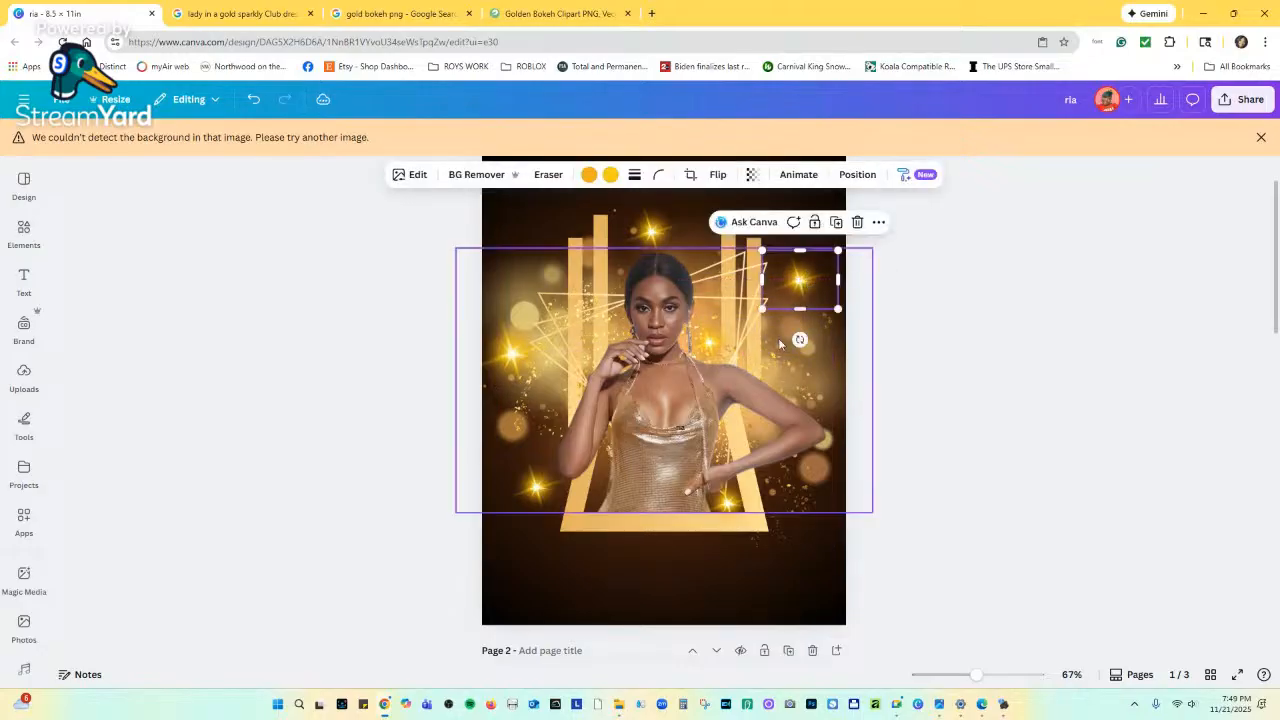
{"action": "left_click", "coordinate": [689, 457]}
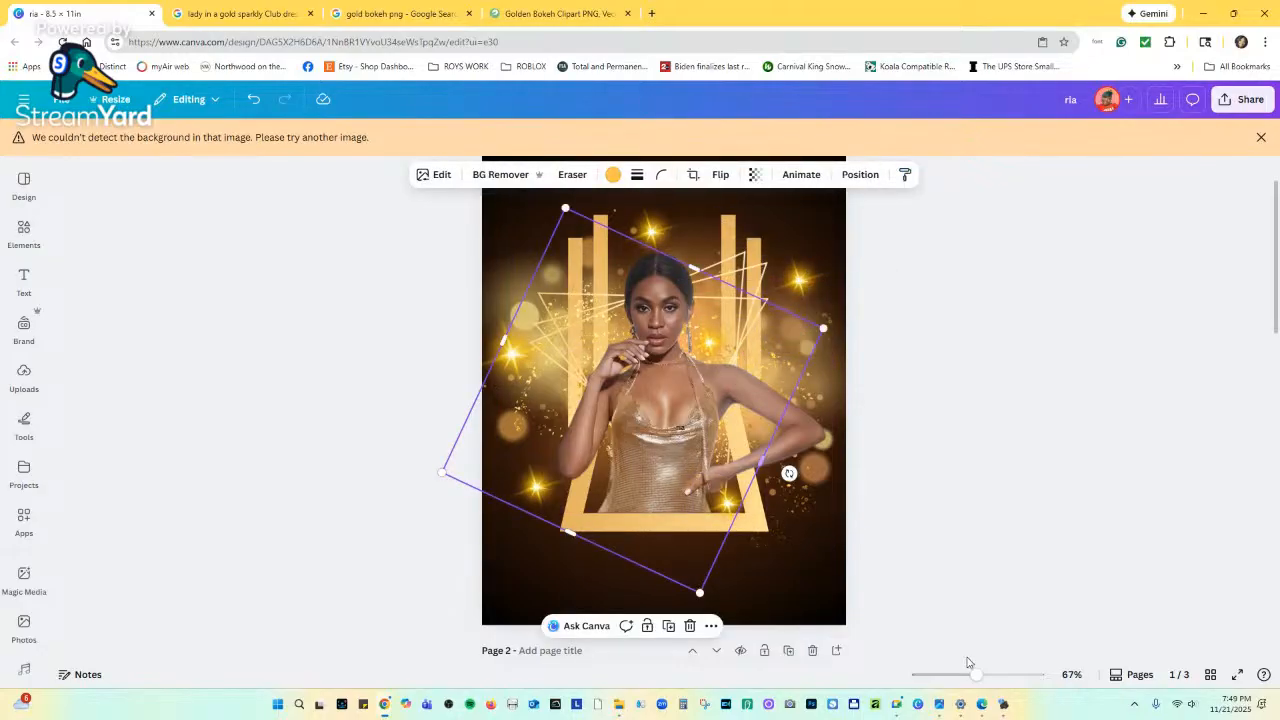
Browse the Text panel's font combinations to find and add the 'thislogo' preset.
{"action": "scroll", "coordinate": [1052, 594], "scroll_direction": "down", "scroll_amount": 3}
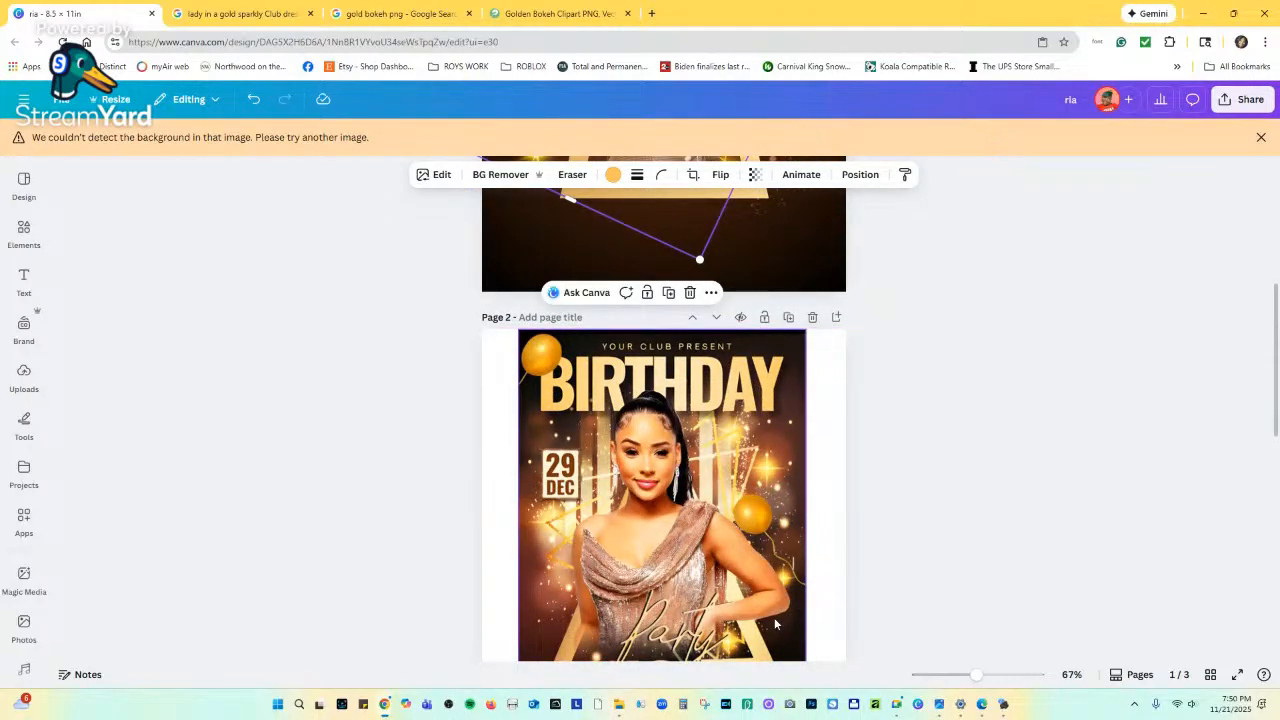
{"action": "scroll", "coordinate": [774, 620], "scroll_direction": "down", "scroll_amount": 3}
{"action": "scroll", "coordinate": [673, 507], "scroll_direction": "up", "scroll_amount": 1}
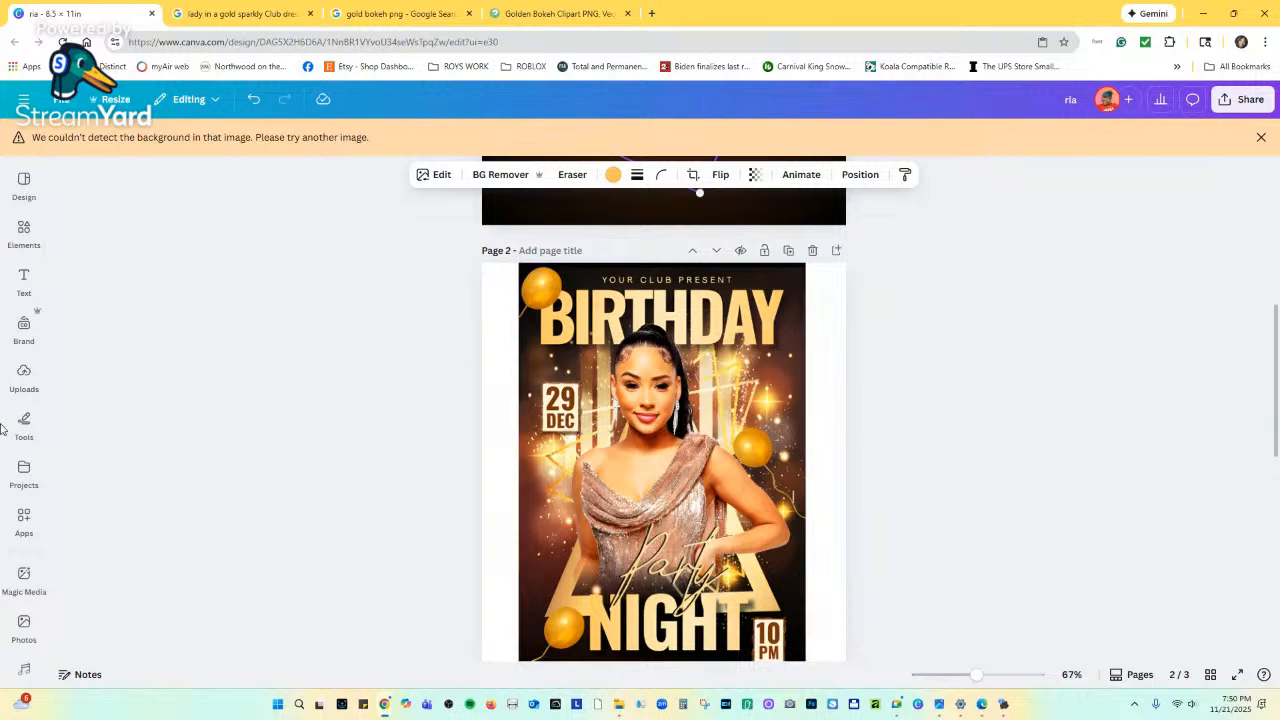
{"action": "left_click", "coordinate": [17, 285]}
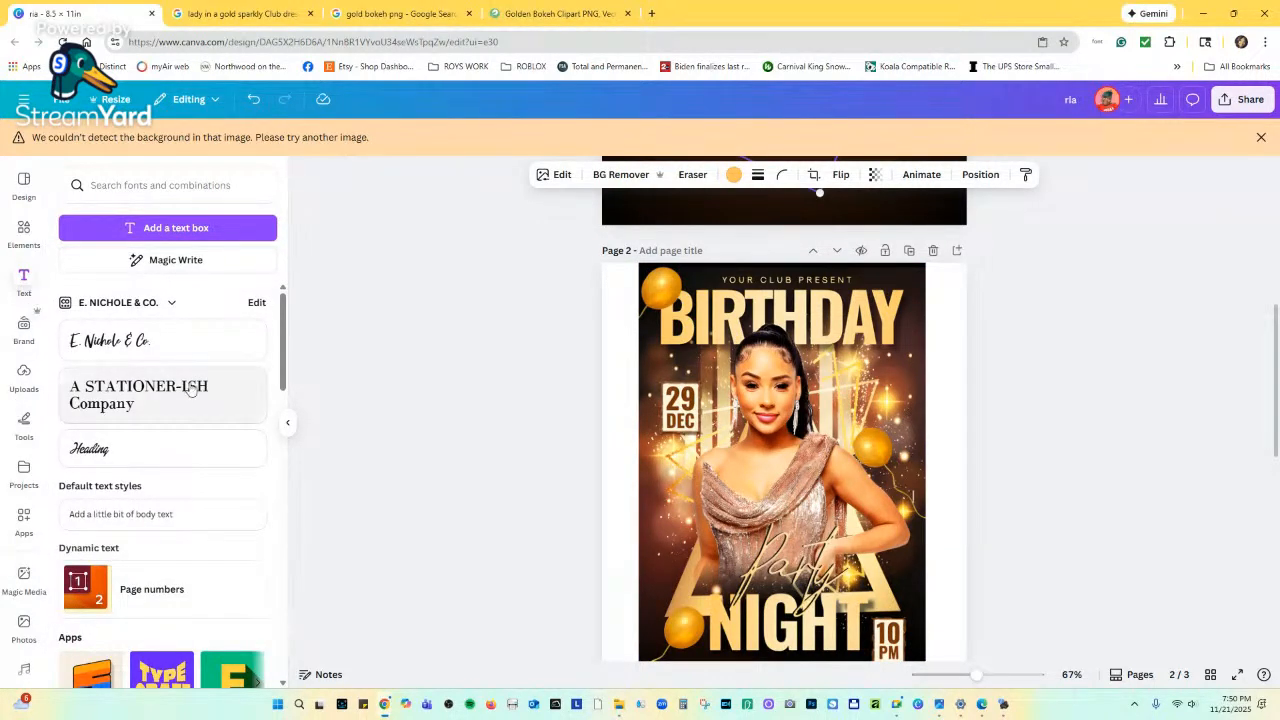
{"action": "scroll", "coordinate": [180, 410], "scroll_direction": "down", "scroll_amount": 3}
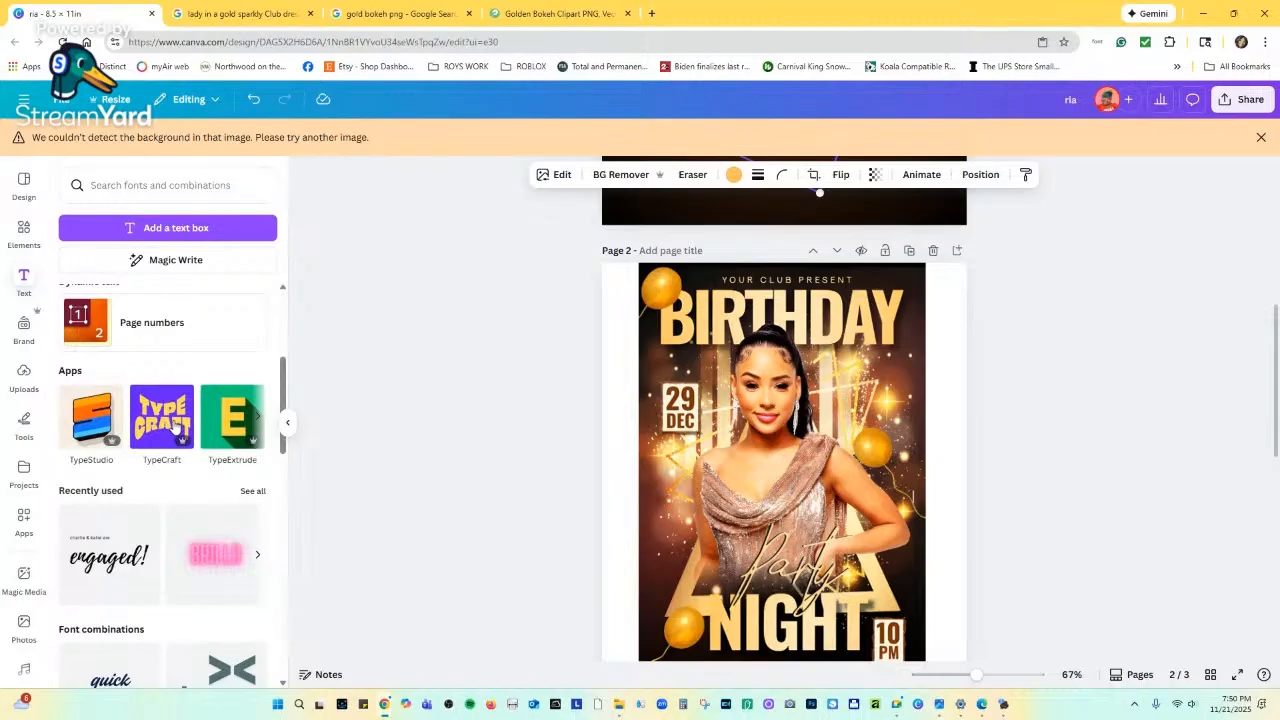
{"action": "scroll", "coordinate": [175, 425], "scroll_direction": "down", "scroll_amount": 5}
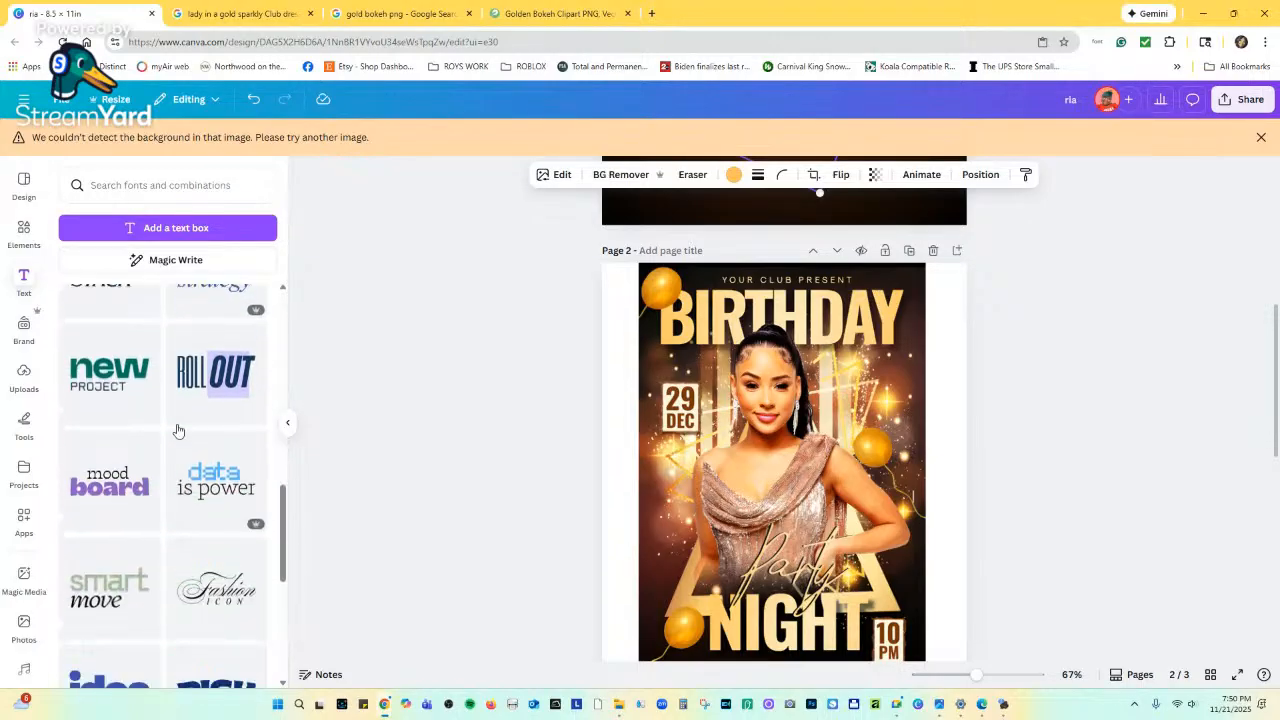
{"action": "scroll", "coordinate": [489, 400], "scroll_direction": "down", "scroll_amount": 4}
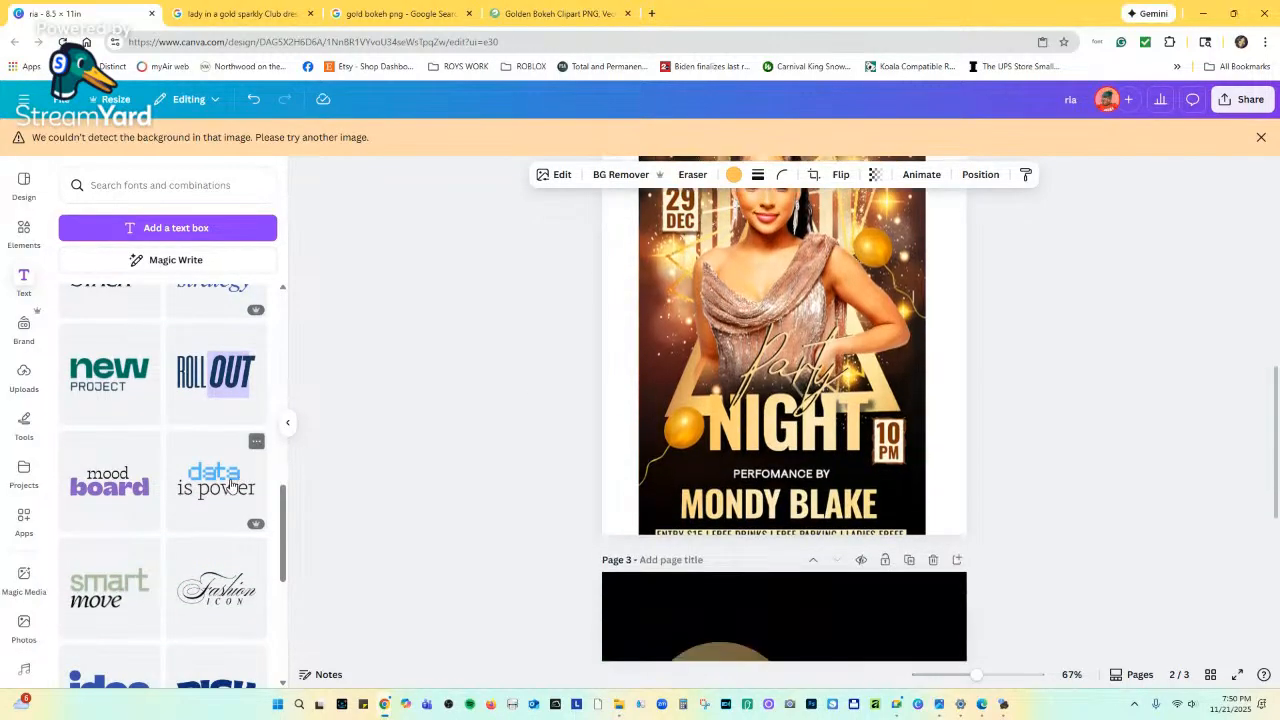
{"action": "scroll", "coordinate": [226, 505], "scroll_direction": "down", "scroll_amount": 2}
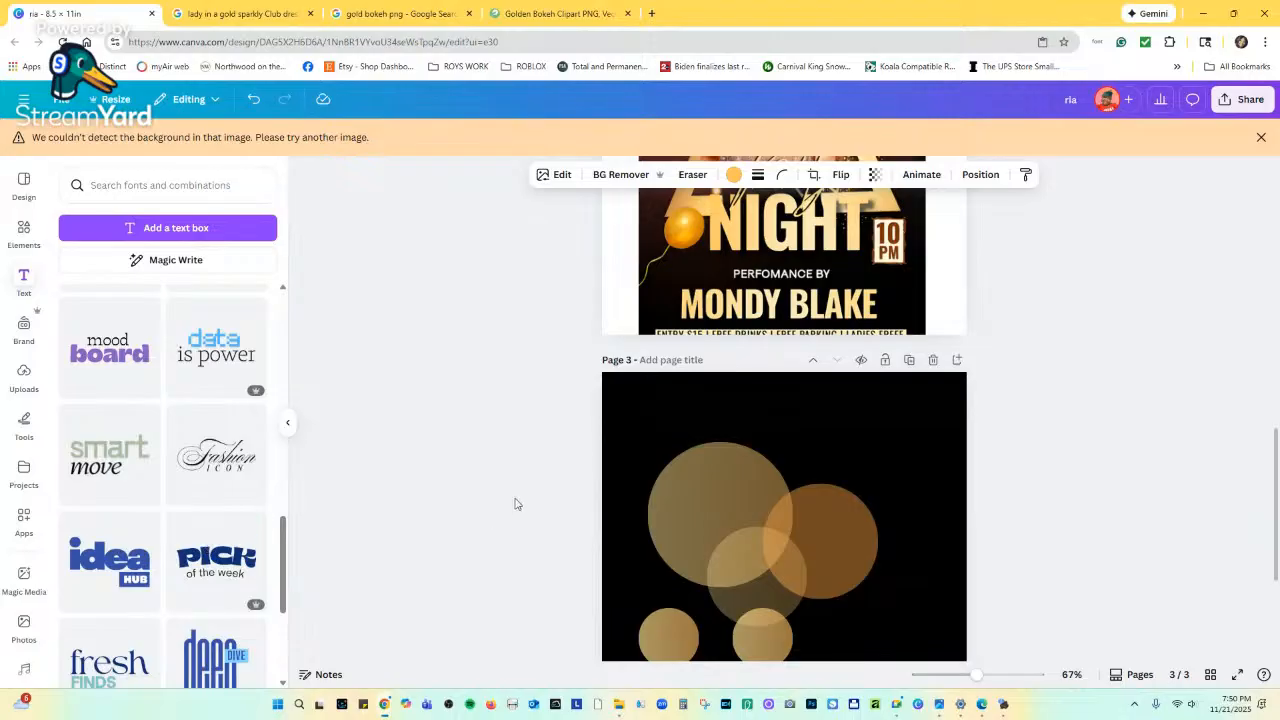
{"action": "scroll", "coordinate": [517, 503], "scroll_direction": "up", "scroll_amount": 4}
{"action": "scroll", "coordinate": [203, 512], "scroll_direction": "down", "scroll_amount": 6}
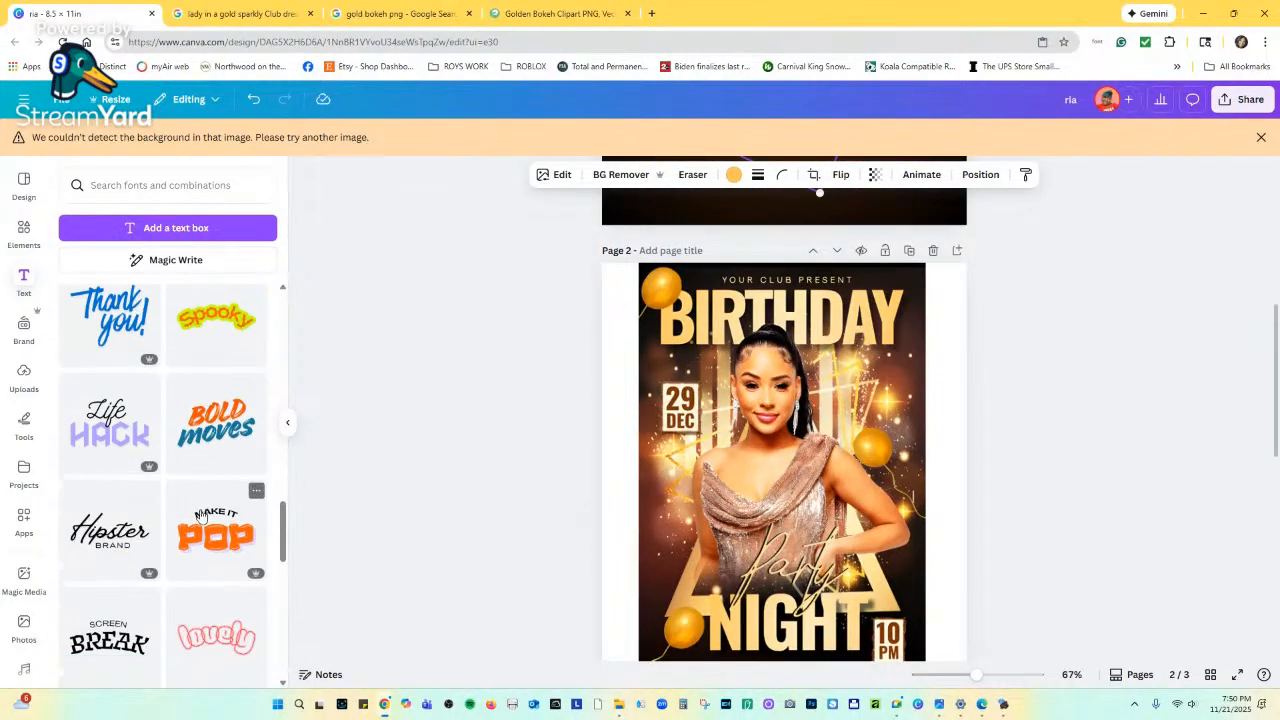
{"action": "scroll", "coordinate": [203, 512], "scroll_direction": "down", "scroll_amount": 6}
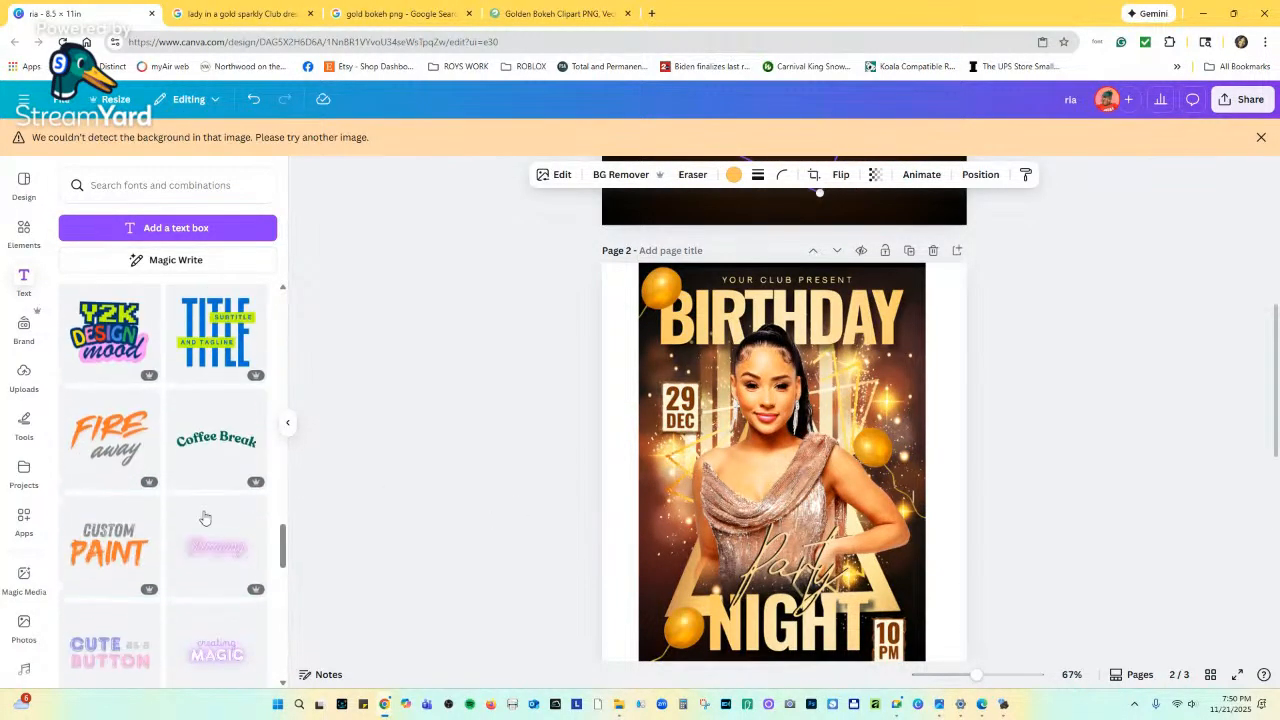
{"action": "scroll", "coordinate": [203, 518], "scroll_direction": "down", "scroll_amount": 4}
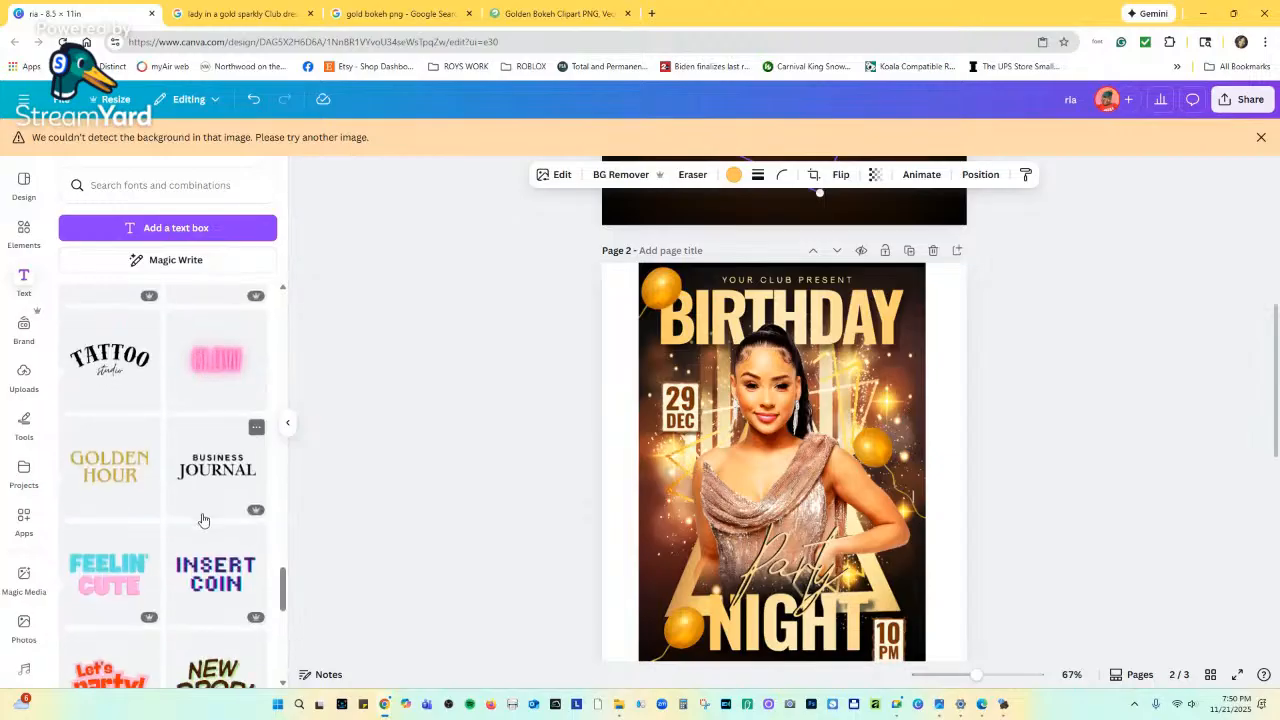
{"action": "scroll", "coordinate": [207, 494], "scroll_direction": "up", "scroll_amount": 1}
{"action": "scroll", "coordinate": [788, 486], "scroll_direction": "up", "scroll_amount": 2}
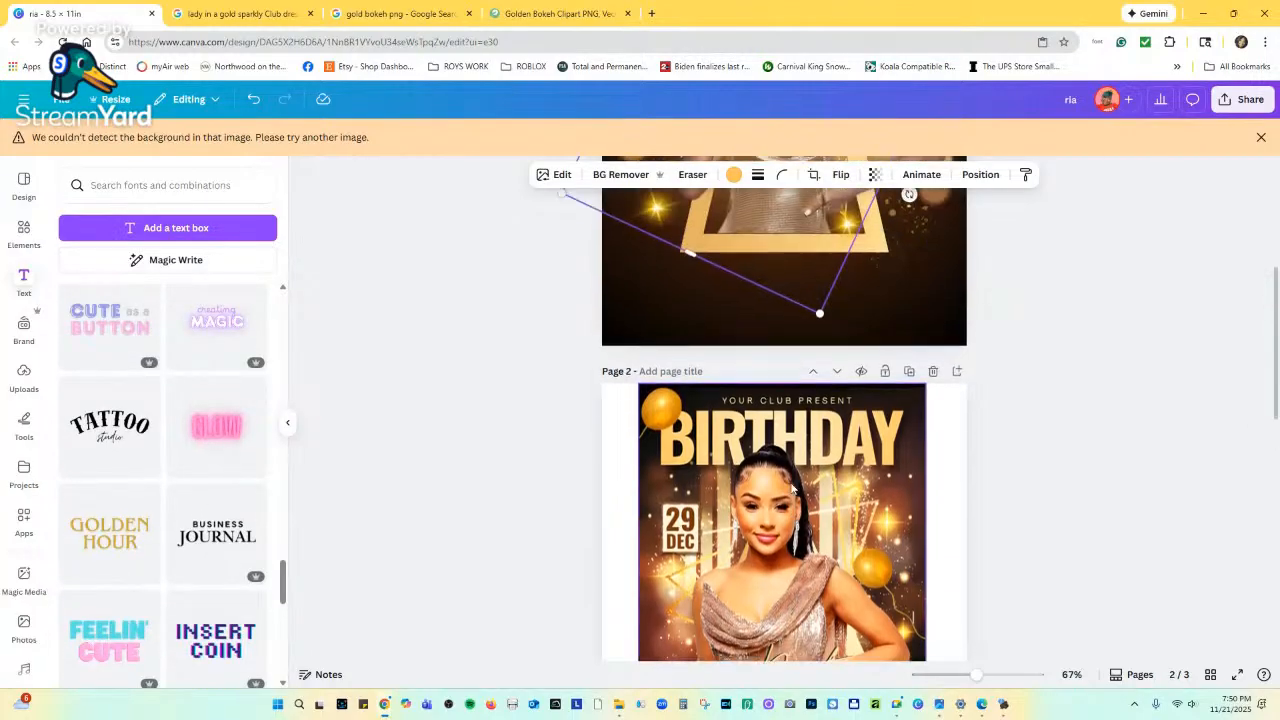
{"action": "scroll", "coordinate": [789, 486], "scroll_direction": "up", "scroll_amount": 2}
{"action": "scroll", "coordinate": [789, 486], "scroll_direction": "down", "scroll_amount": 2}
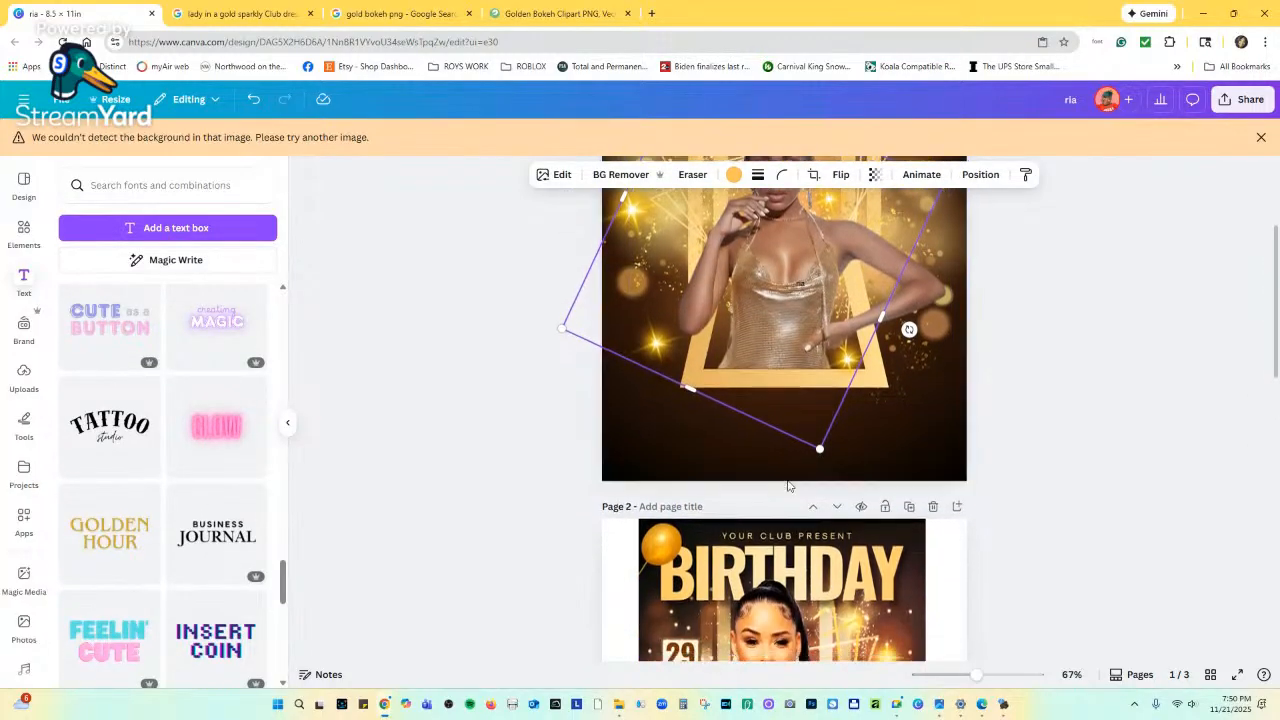
{"action": "scroll", "coordinate": [788, 486], "scroll_direction": "down", "scroll_amount": 2}
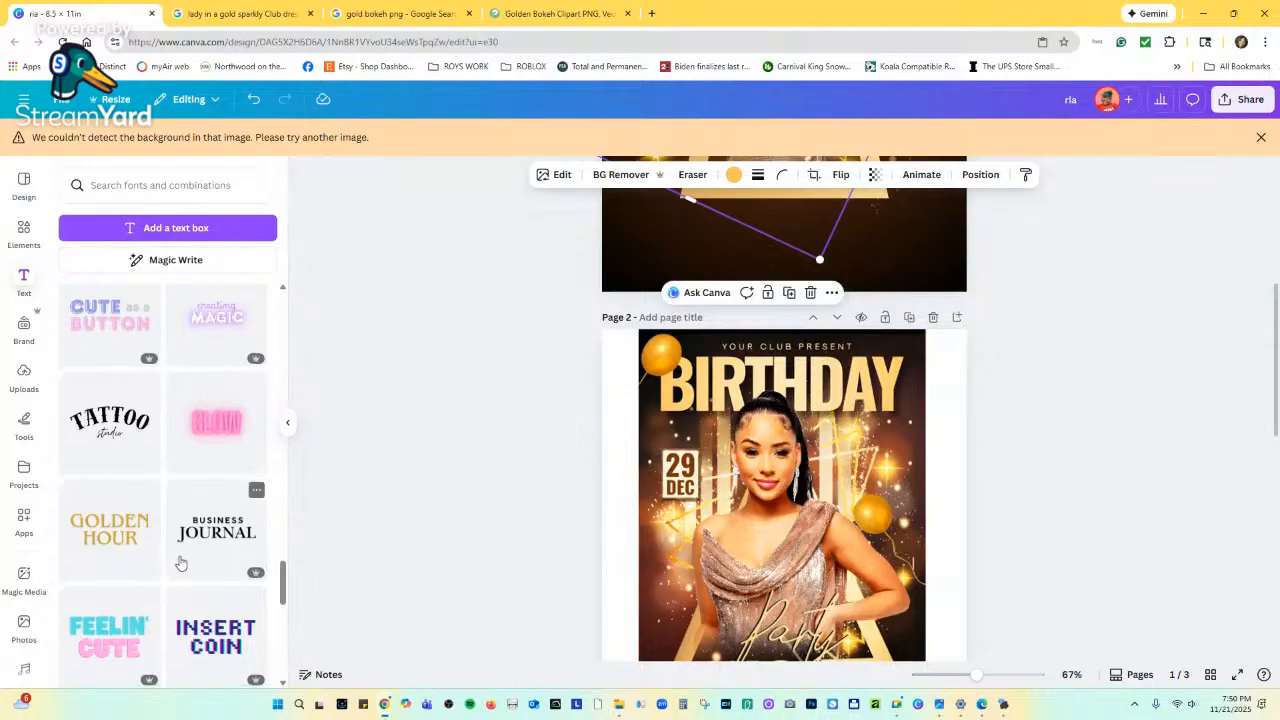
{"action": "scroll", "coordinate": [182, 555], "scroll_direction": "down", "scroll_amount": 2}
{"action": "scroll", "coordinate": [185, 558], "scroll_direction": "down", "scroll_amount": 6}
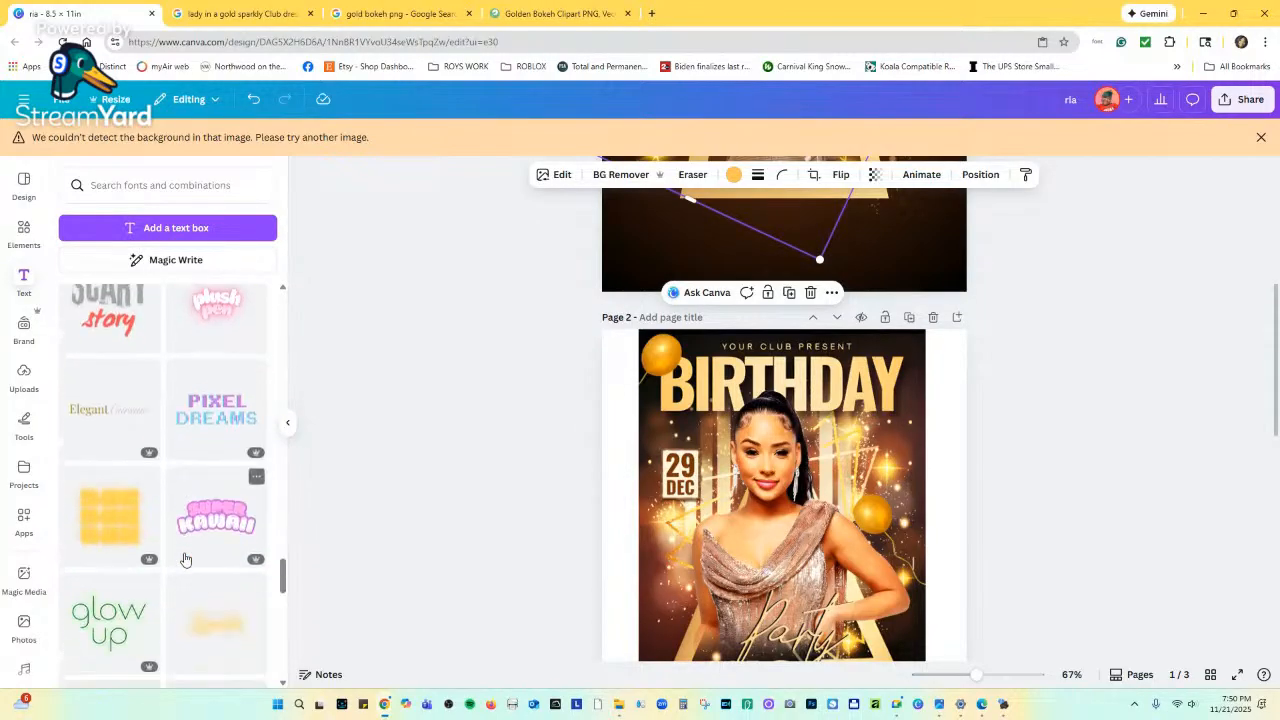
{"action": "scroll", "coordinate": [186, 559], "scroll_direction": "down", "scroll_amount": 6}
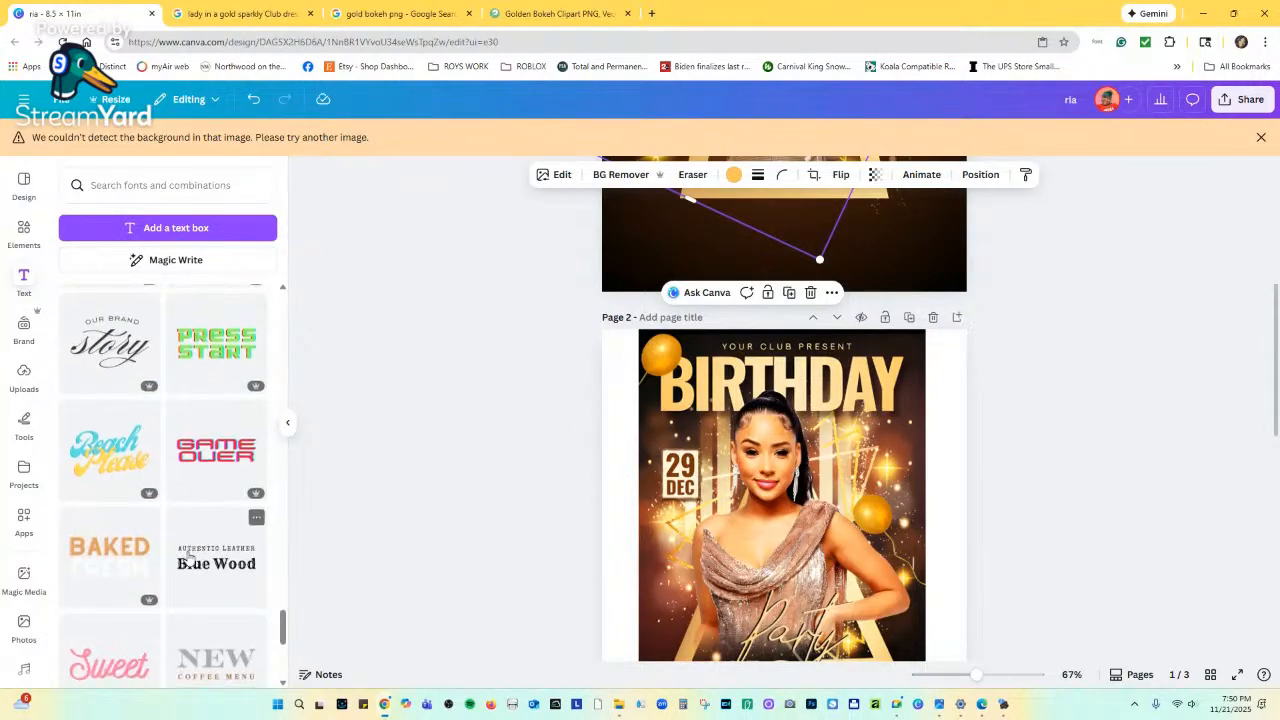
{"action": "scroll", "coordinate": [189, 558], "scroll_direction": "down", "scroll_amount": 5}
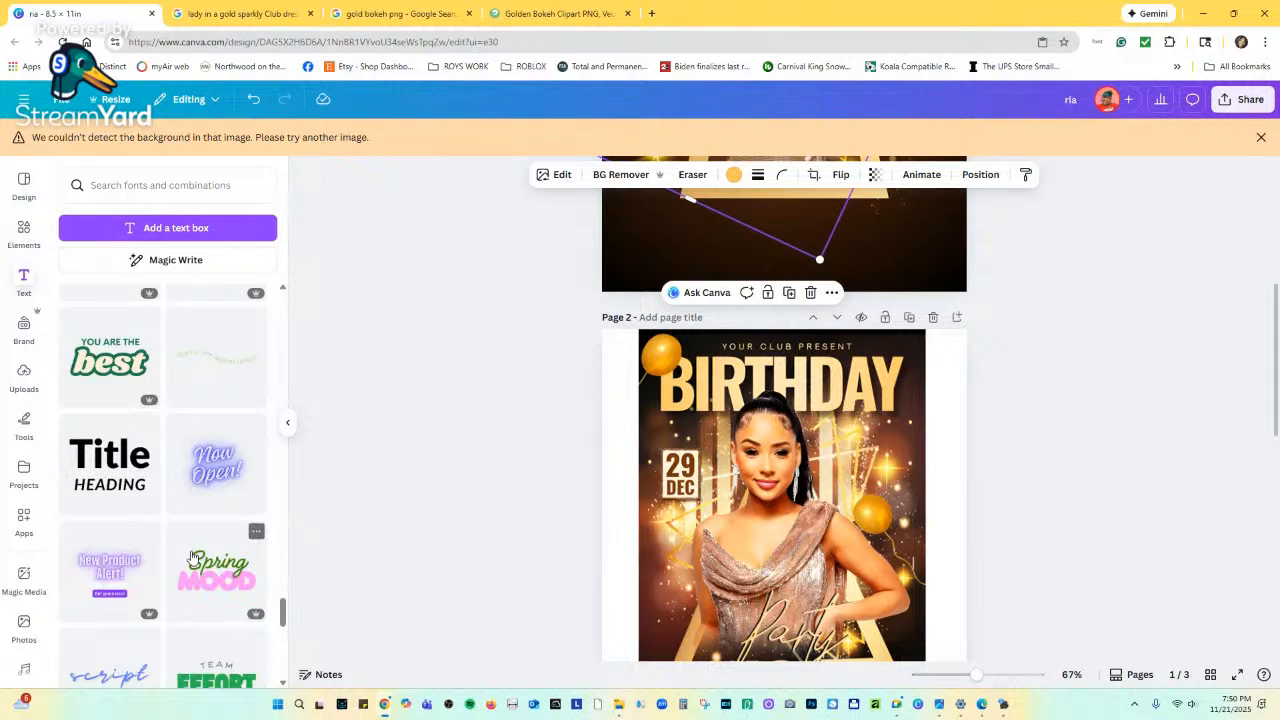
{"action": "scroll", "coordinate": [193, 558], "scroll_direction": "down", "scroll_amount": 6}
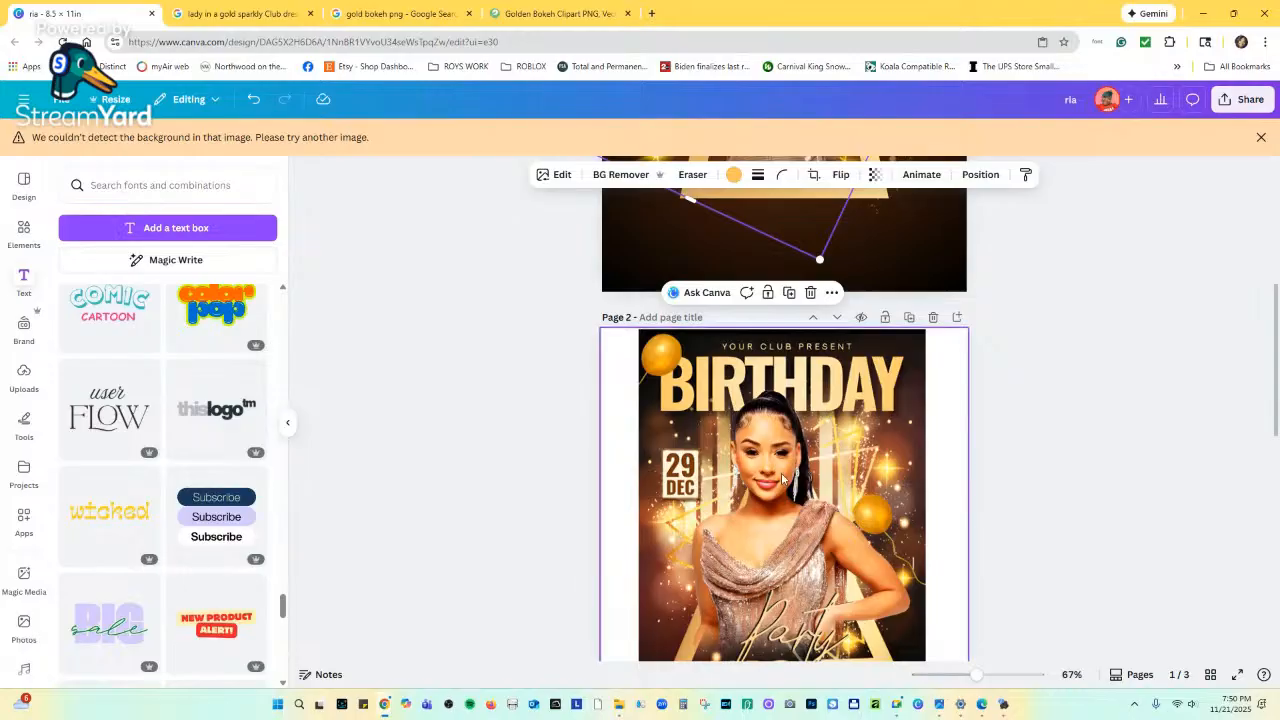
{"action": "scroll", "coordinate": [759, 537], "scroll_direction": "up", "scroll_amount": 3}
{"action": "scroll", "coordinate": [755, 543], "scroll_direction": "down", "scroll_amount": 2}
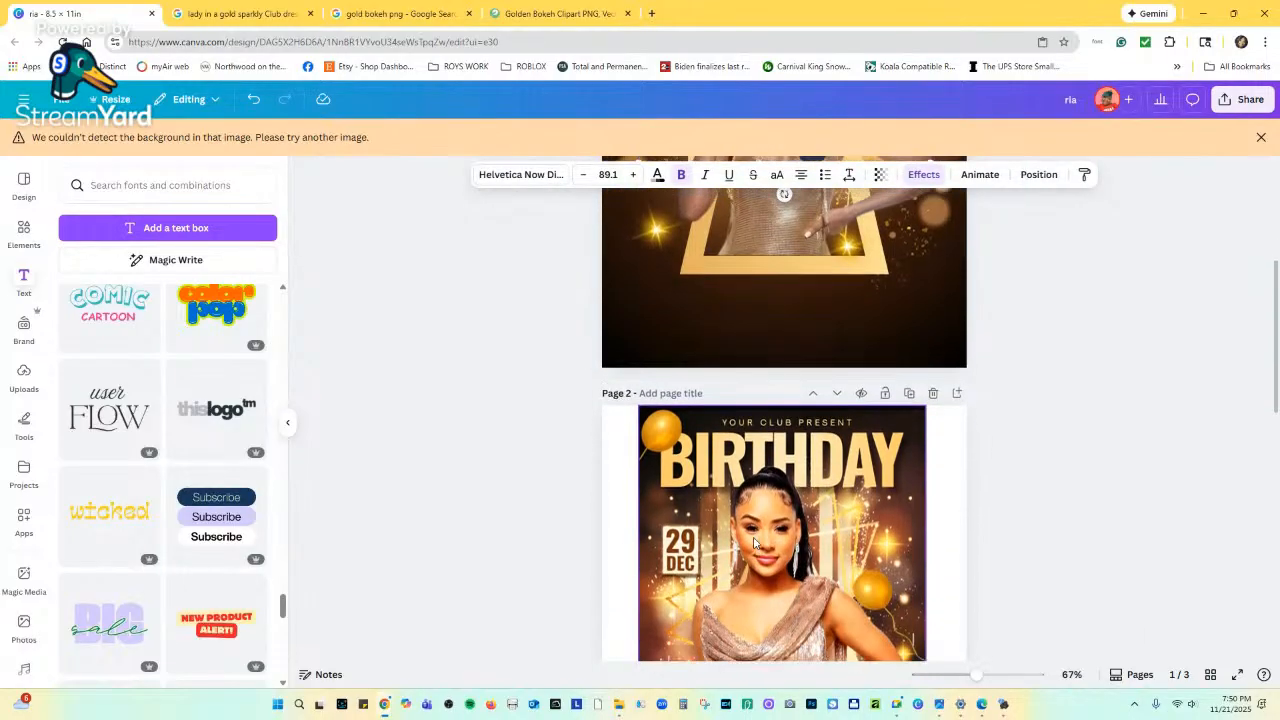
Replace the 'thislogo' preset text with BIRTHDAY as a bold black headline.
{"action": "scroll", "coordinate": [753, 516], "scroll_direction": "up", "scroll_amount": 4}
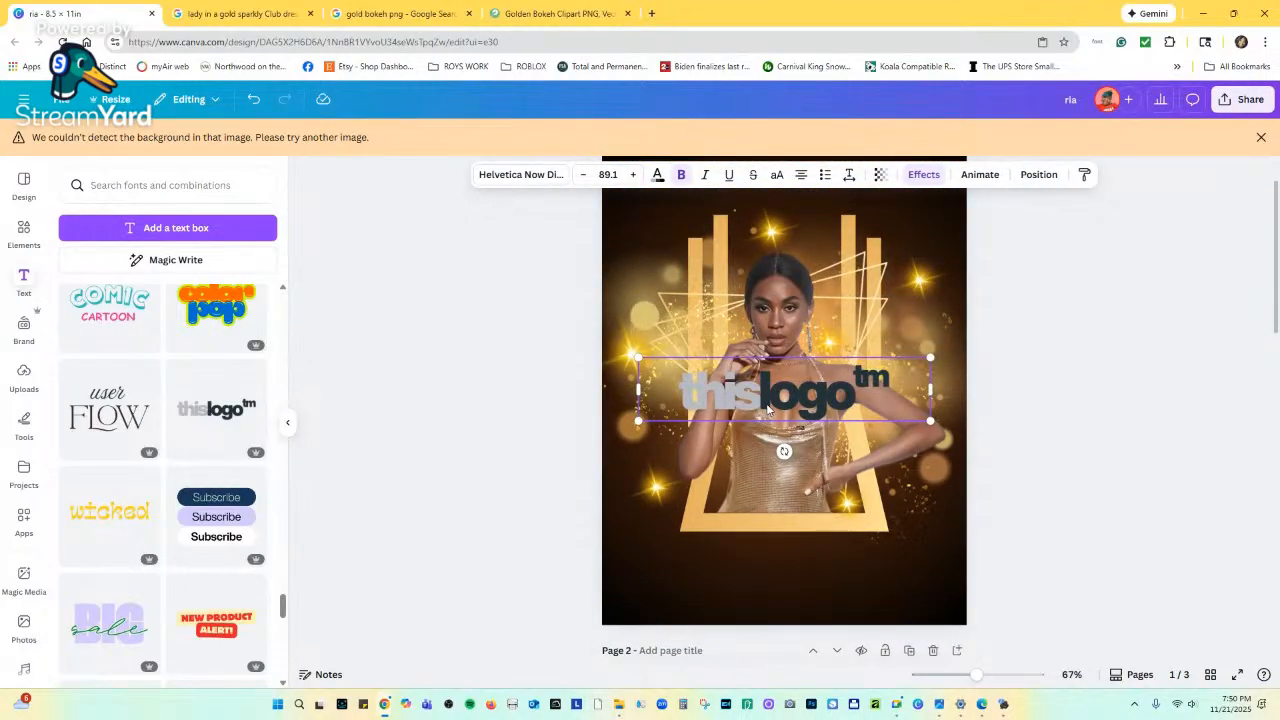
{"action": "double_click", "coordinate": [799, 397]}
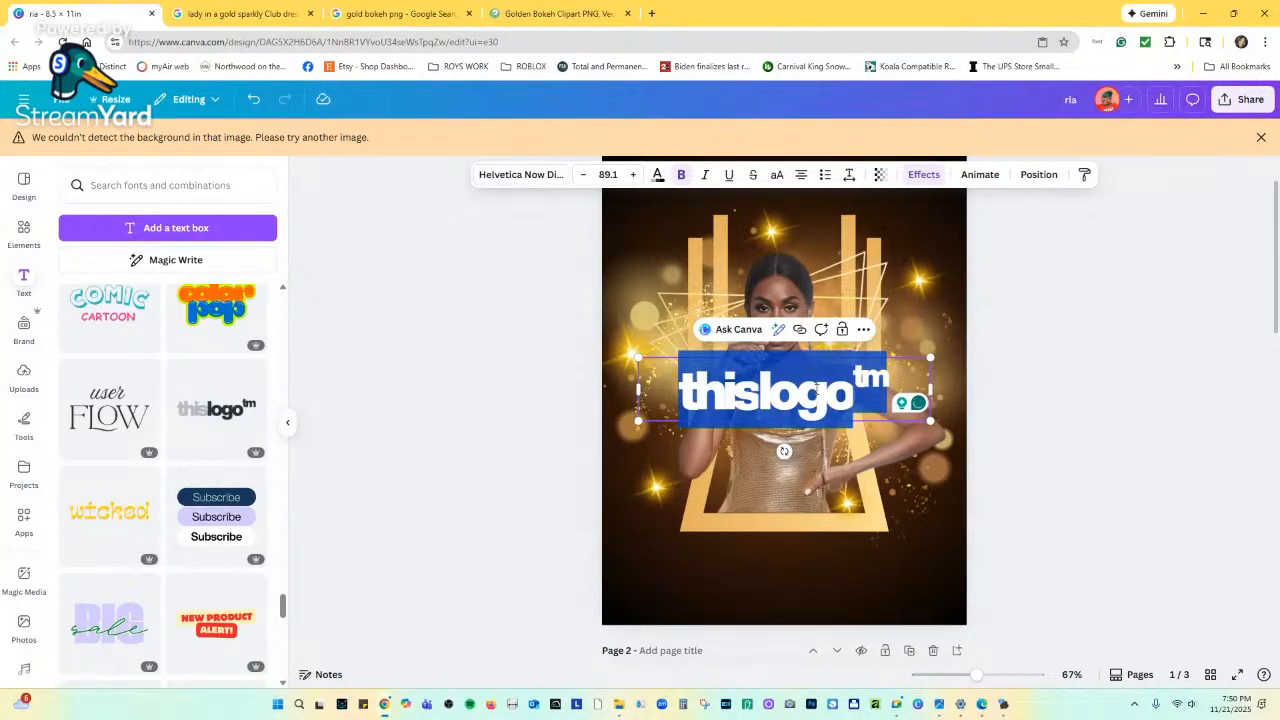
{"action": "key", "text": "BackSpace"}
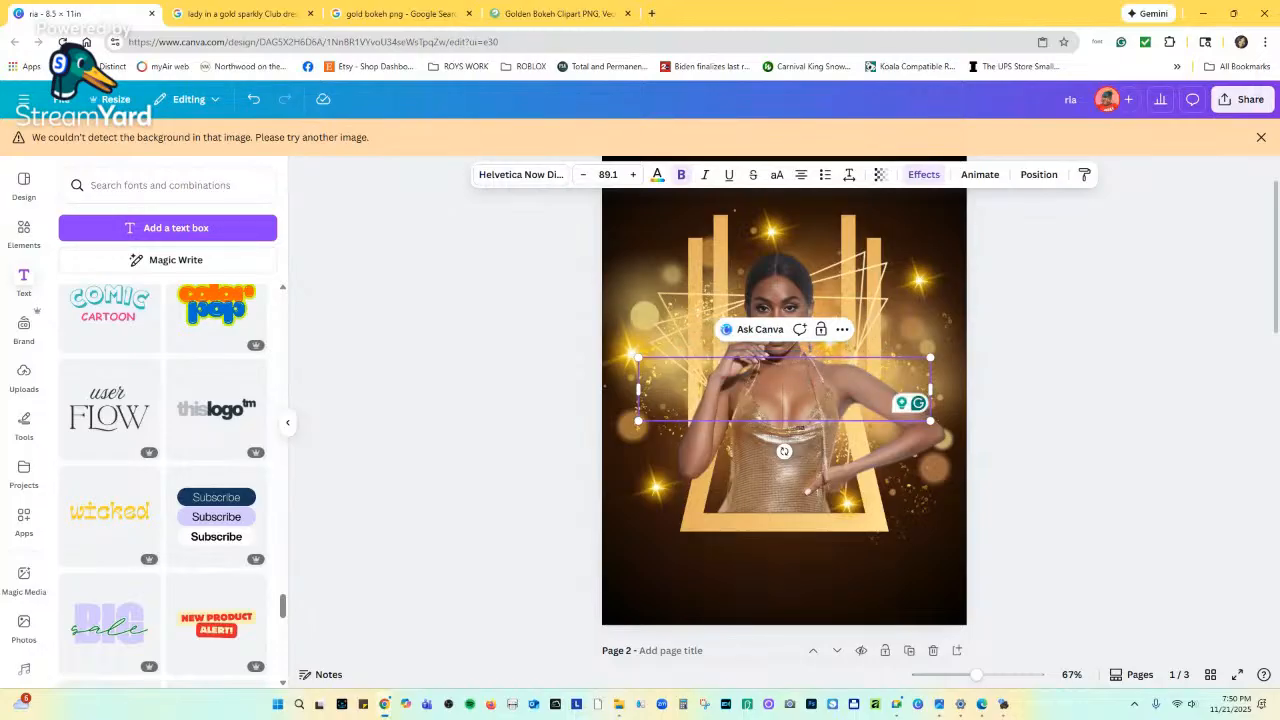
{"action": "type", "text": "BIRT"}
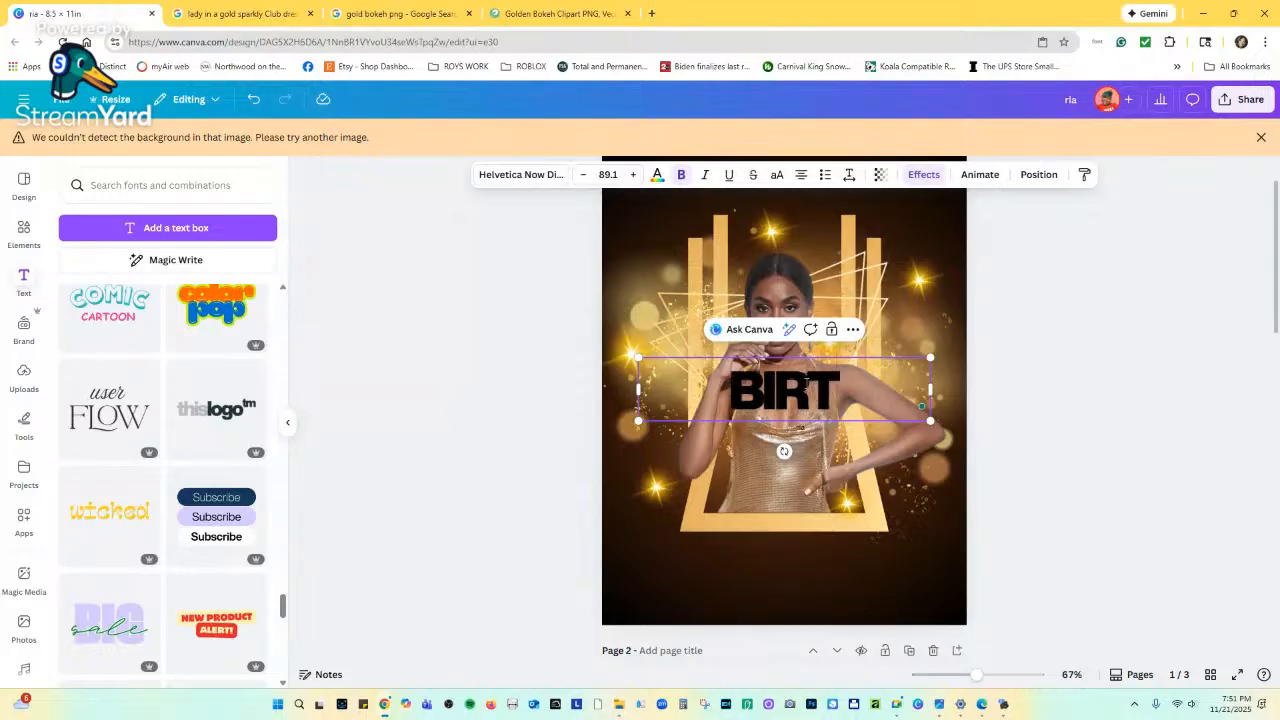
{"action": "type", "text": "HDAY"}
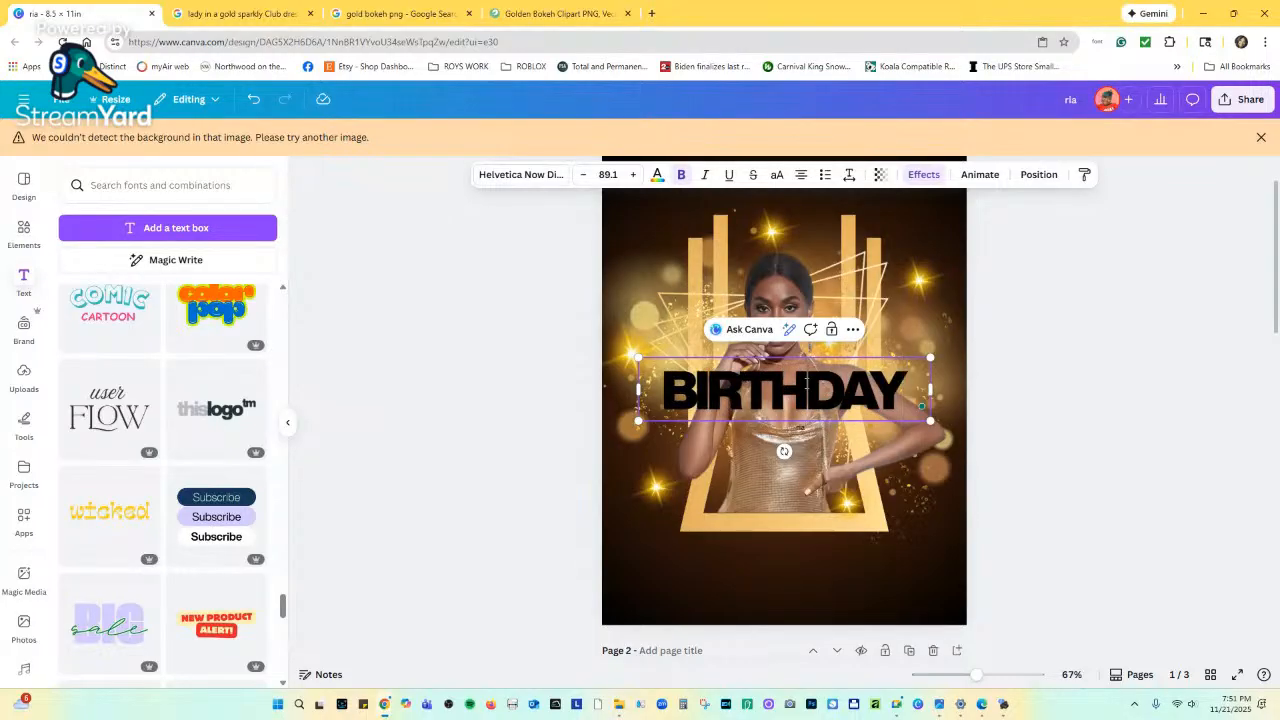
{"action": "scroll", "coordinate": [736, 448], "scroll_direction": "down", "scroll_amount": 2}
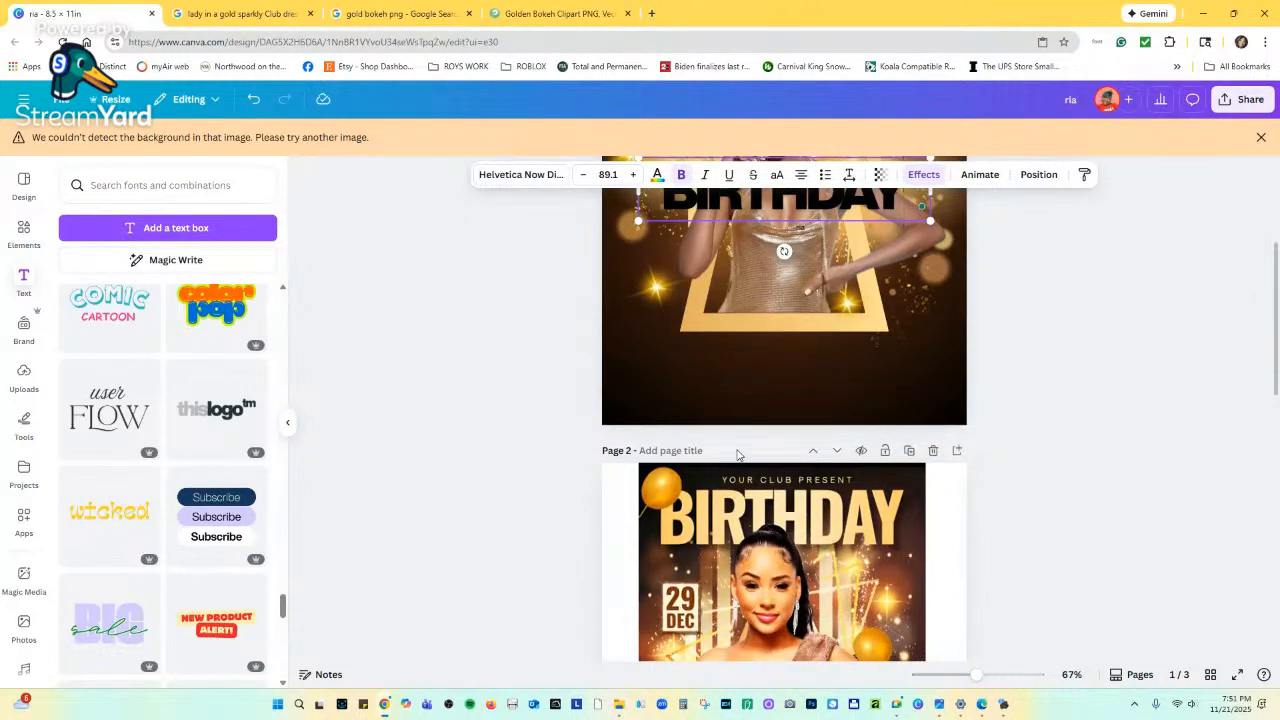
{"action": "scroll", "coordinate": [737, 455], "scroll_direction": "up", "scroll_amount": 2}
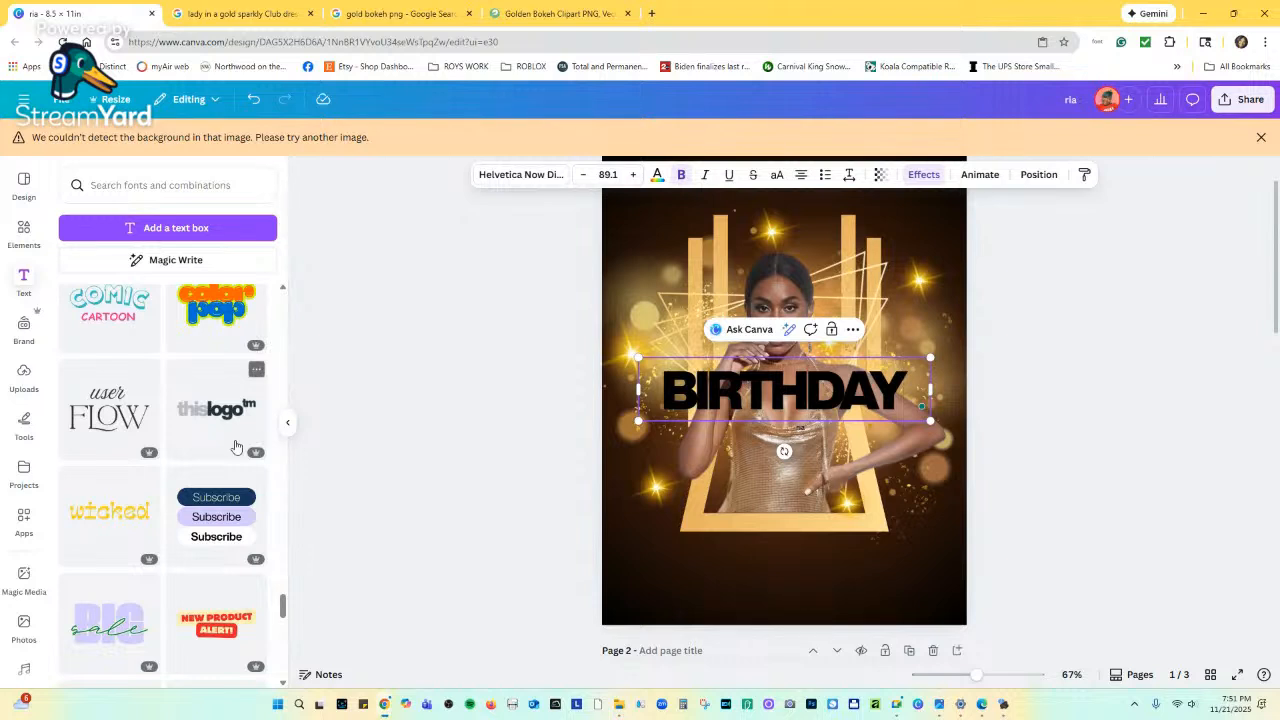
Add the pink BRILLO neon text style below the headline and retype it as BIRTHDAY.
{"action": "scroll", "coordinate": [236, 446], "scroll_direction": "down", "scroll_amount": 3}
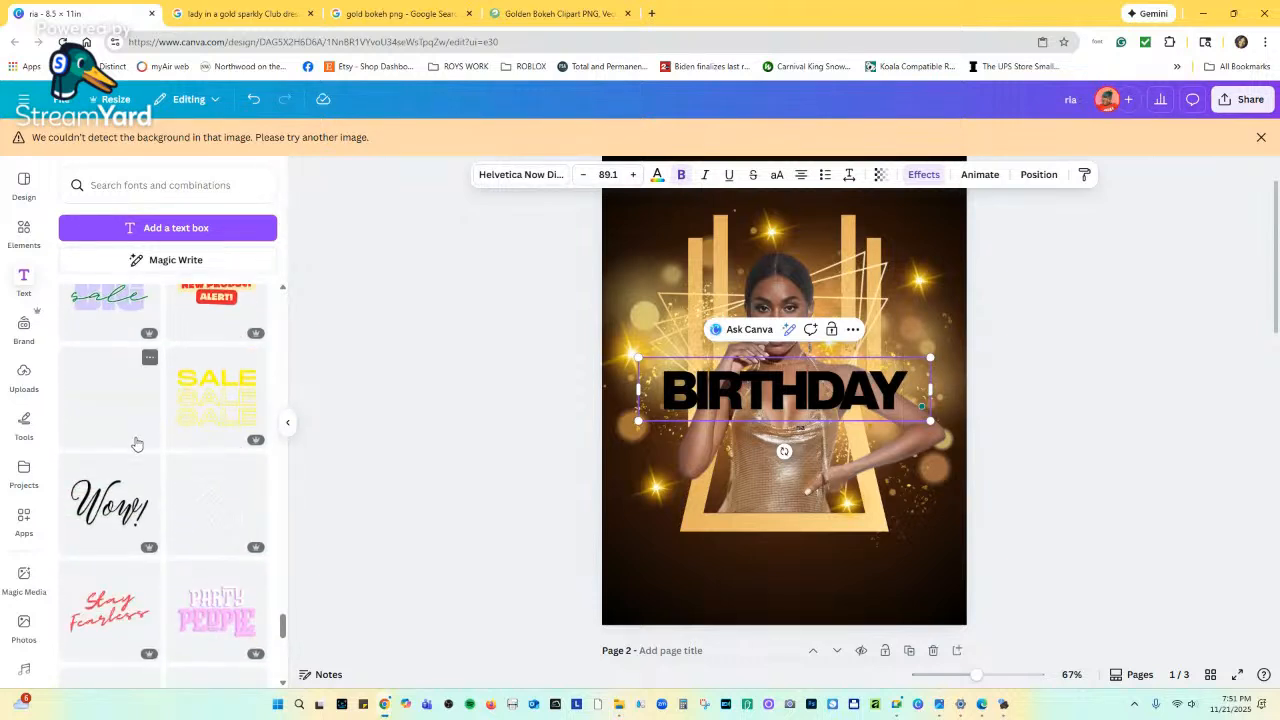
{"action": "scroll", "coordinate": [137, 443], "scroll_direction": "down", "scroll_amount": 3}
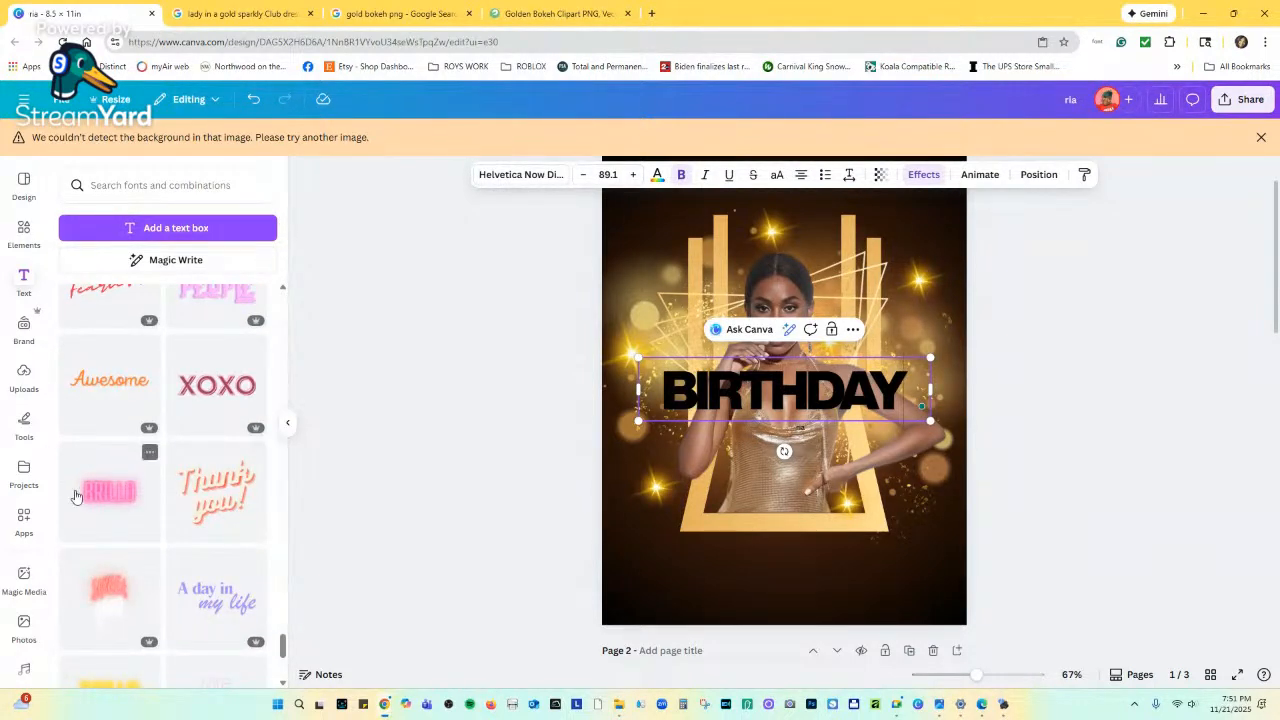
{"action": "left_click", "coordinate": [90, 497]}
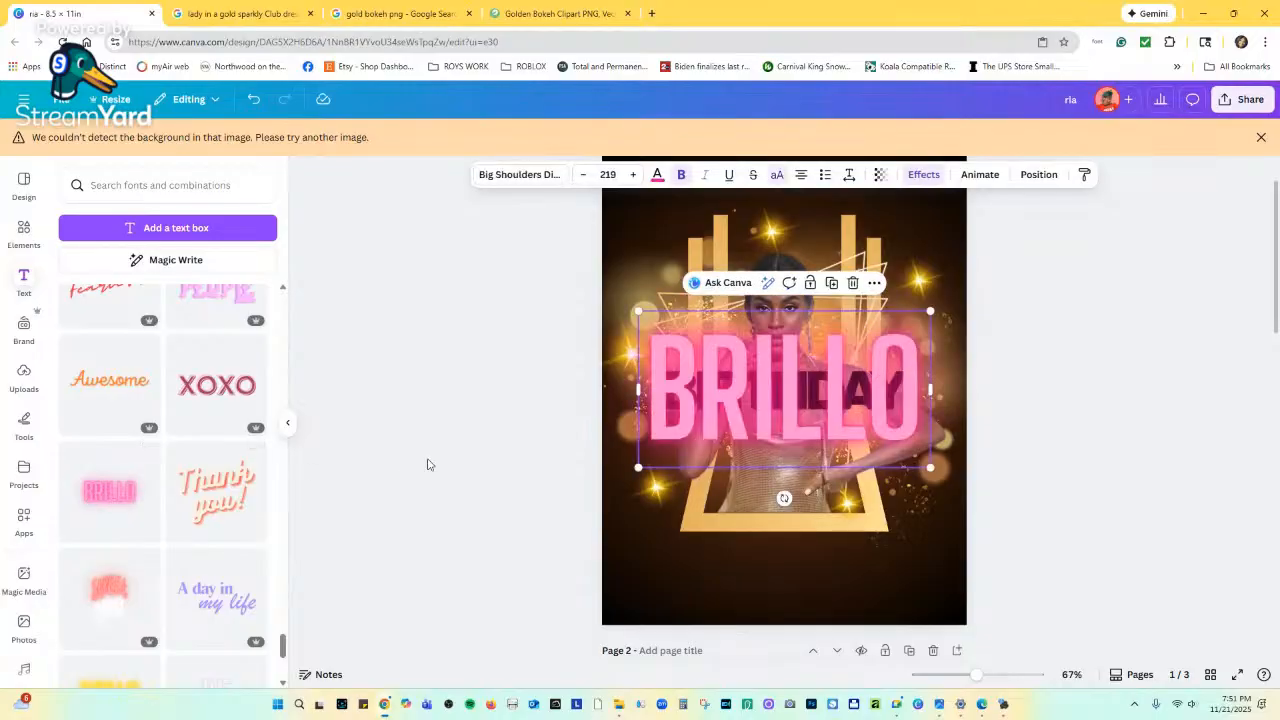
{"action": "left_click_drag", "start_coordinate": [727, 405], "coordinate": [730, 484]}
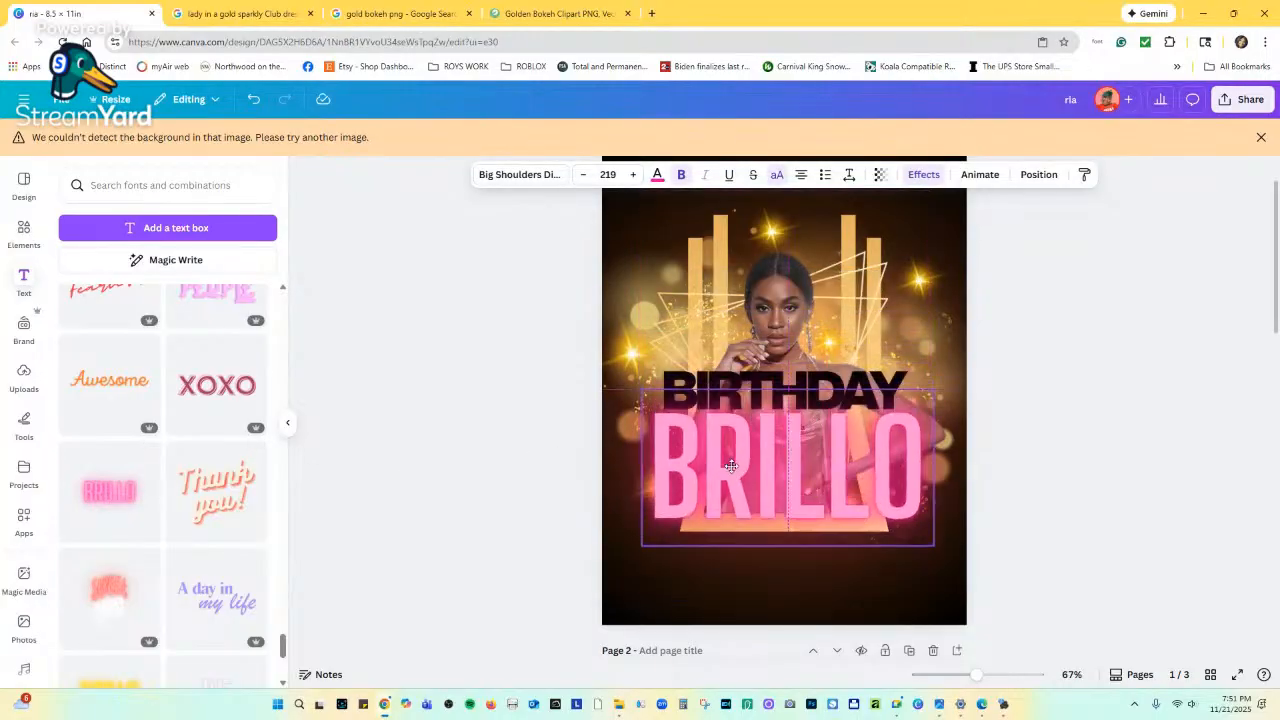
{"action": "double_click", "coordinate": [733, 465]}
{"action": "type", "text": "BI"}
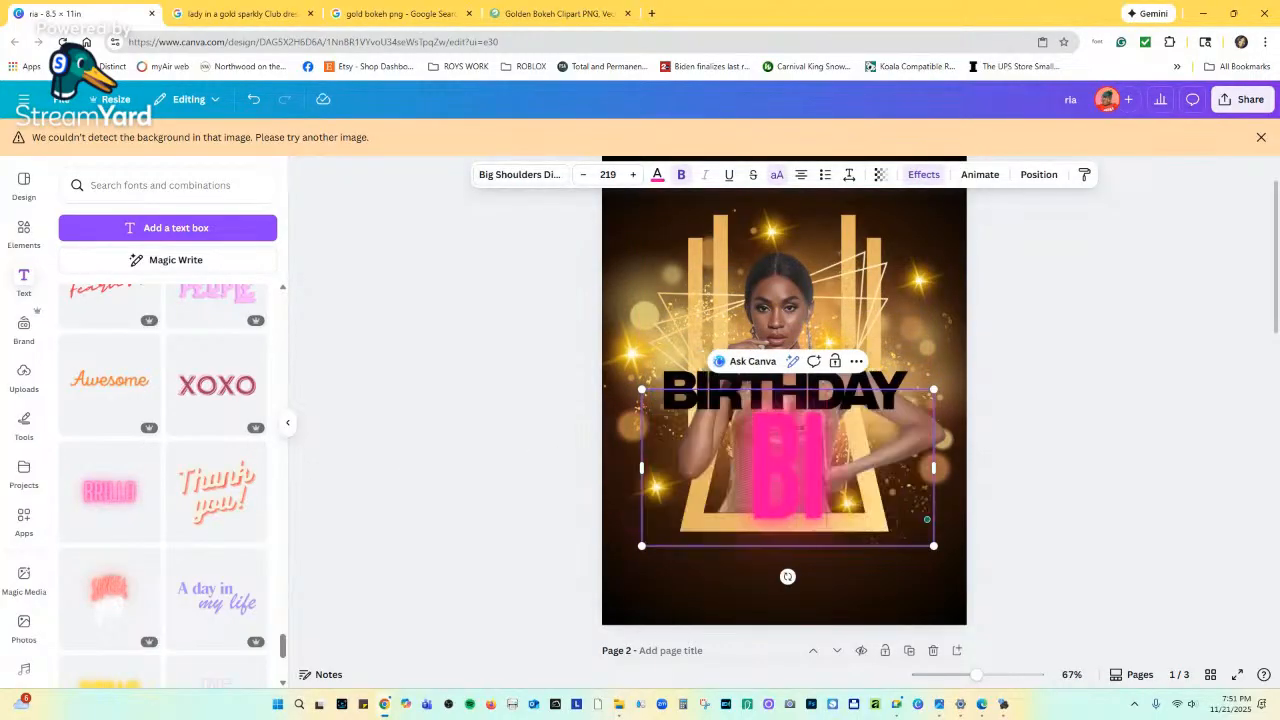
{"action": "type", "text": "RTHDAY"}
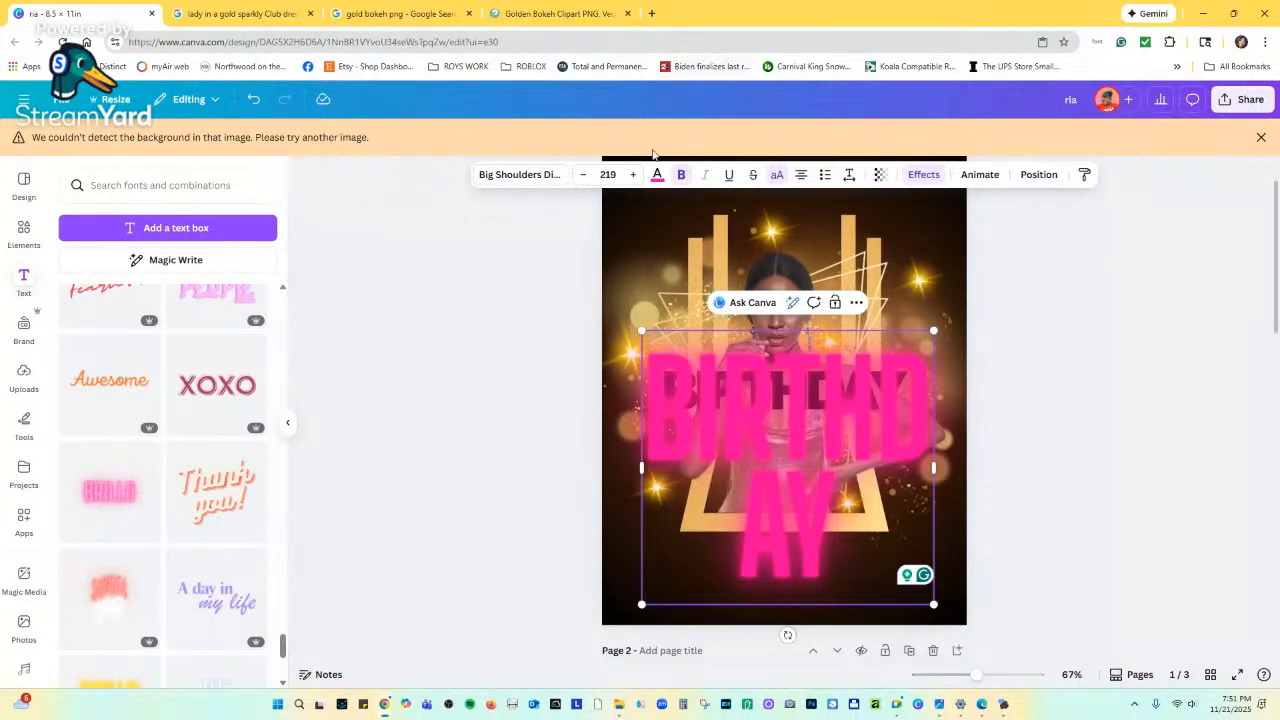
Delete both the pink BIRTHDAY text and the black BIRTHDAY text from the page.
{"action": "scroll", "coordinate": [765, 497], "scroll_direction": "down", "scroll_amount": 3}
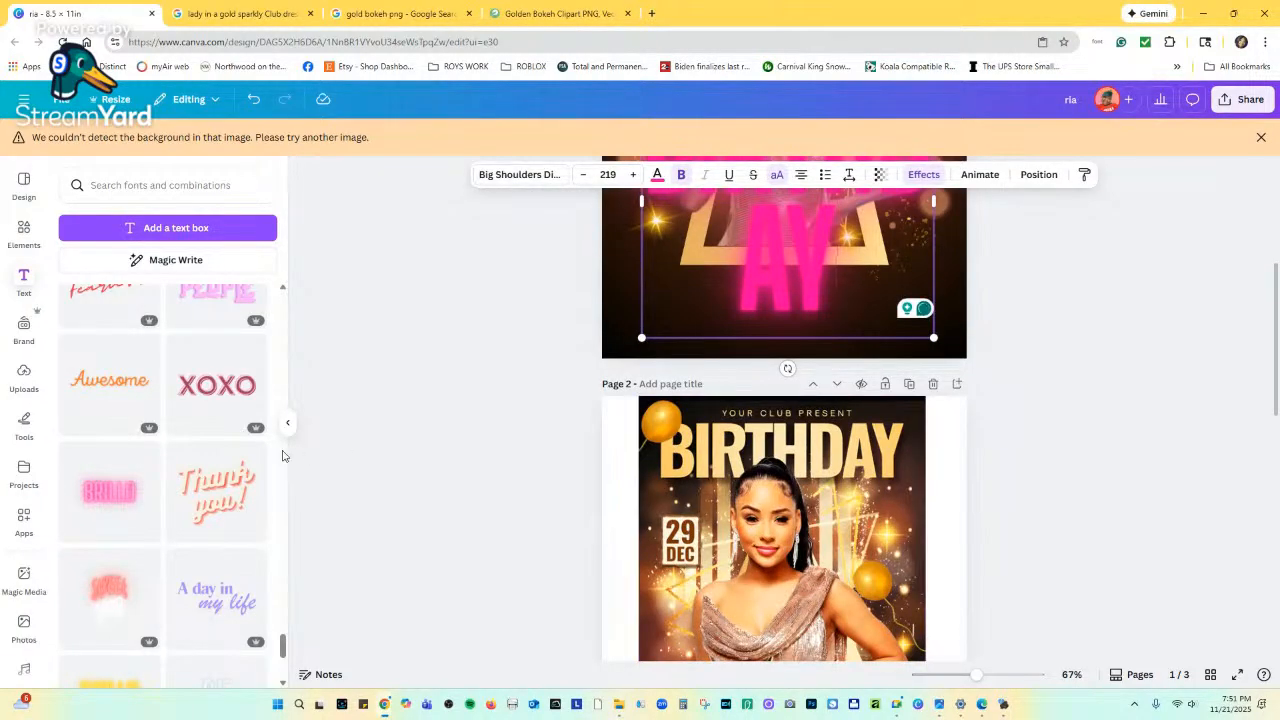
{"action": "scroll", "coordinate": [200, 466], "scroll_direction": "down", "scroll_amount": 3}
{"action": "scroll", "coordinate": [202, 471], "scroll_direction": "down", "scroll_amount": 1}
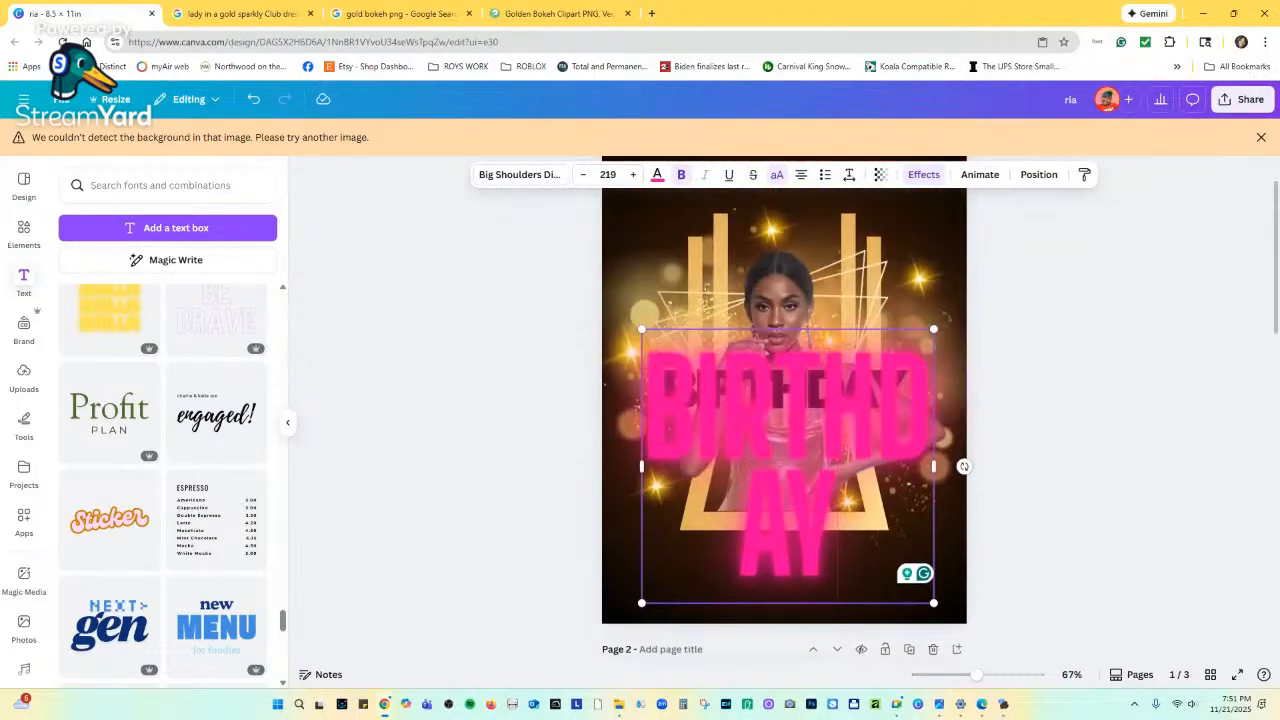
{"action": "scroll", "coordinate": [780, 318], "scroll_direction": "up", "scroll_amount": 3}
{"action": "left_click", "coordinate": [947, 318]}
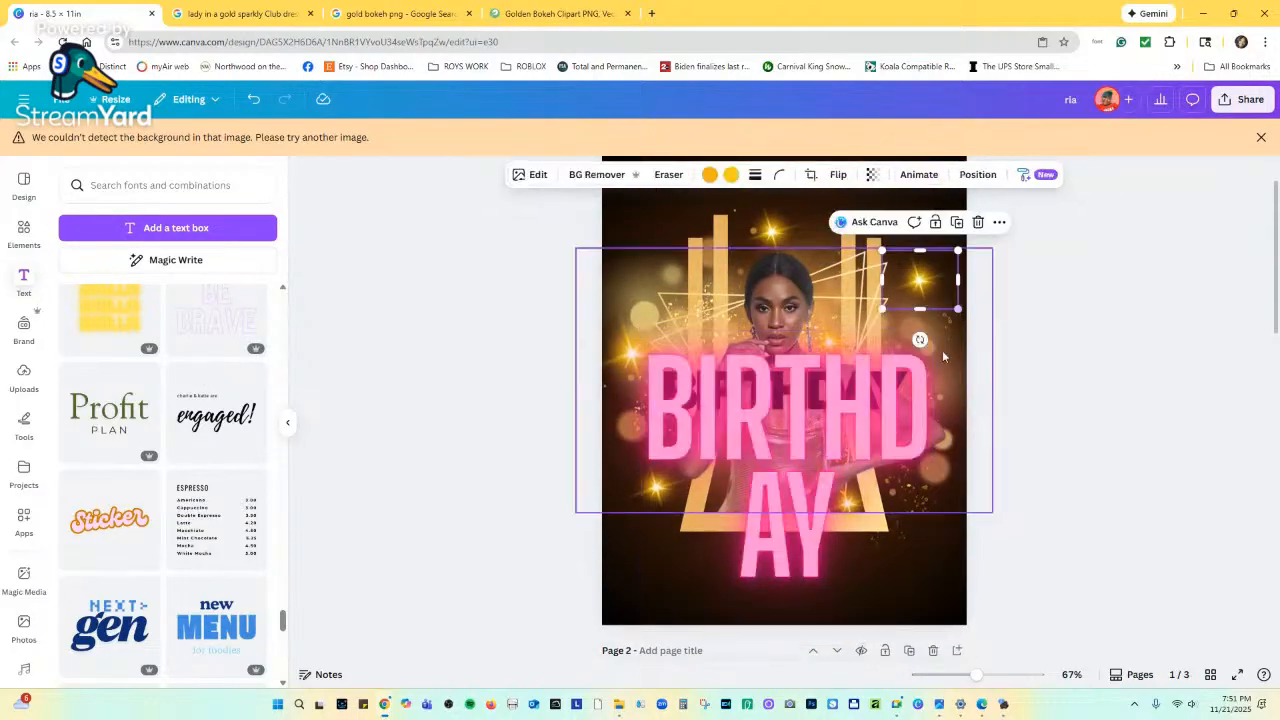
{"action": "left_click", "coordinate": [890, 370]}
{"action": "left_click", "coordinate": [856, 303]}
{"action": "left_click", "coordinate": [860, 387]}
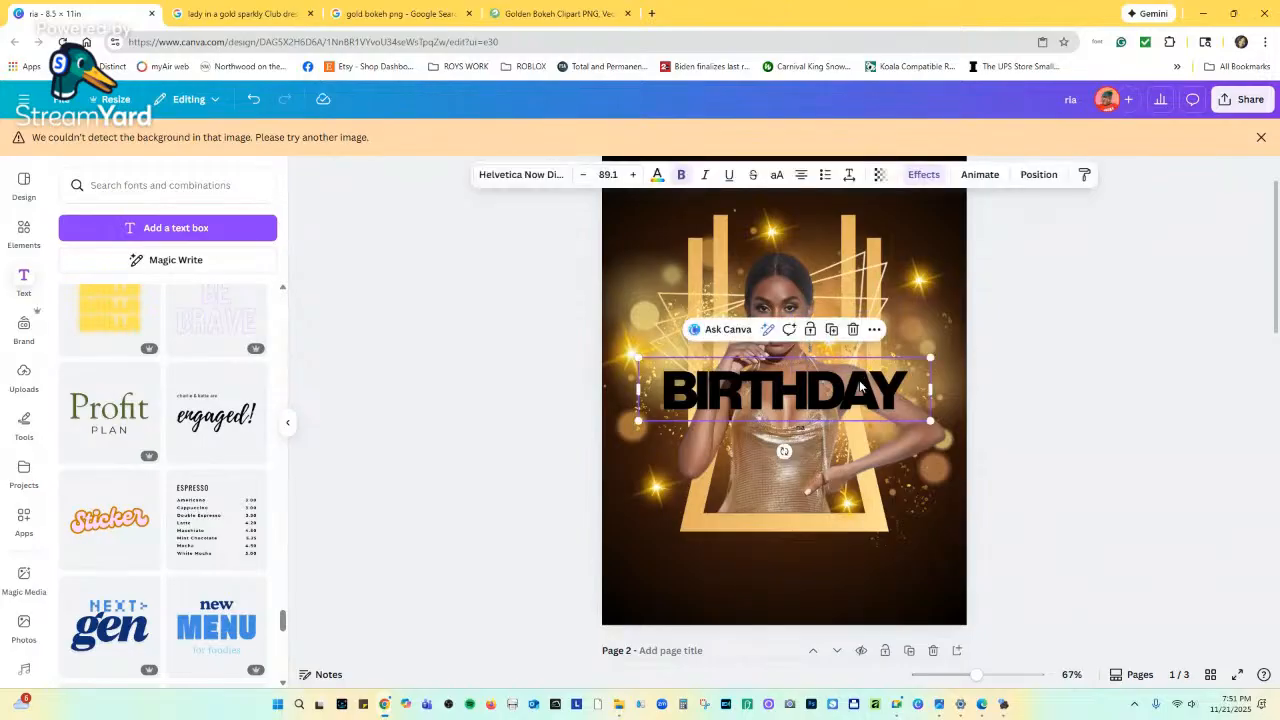
{"action": "left_click_drag", "start_coordinate": [860, 387], "coordinate": [858, 570]}
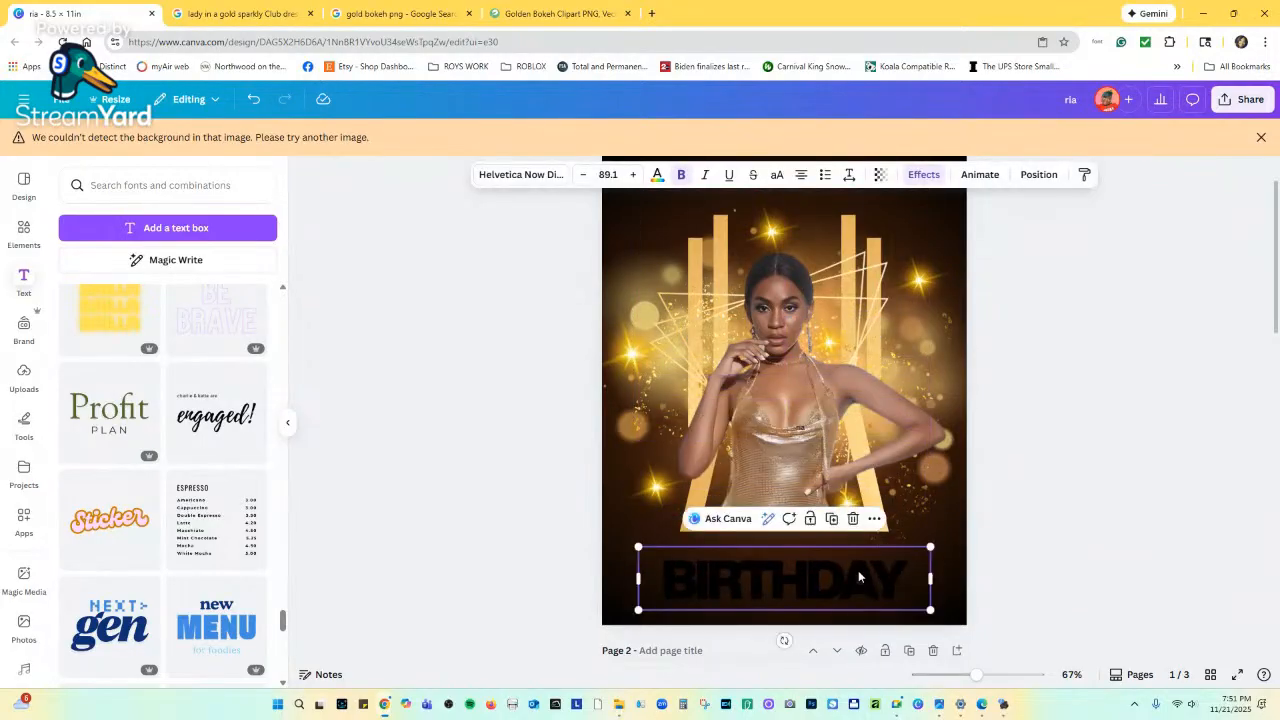
{"action": "left_click", "coordinate": [851, 520]}
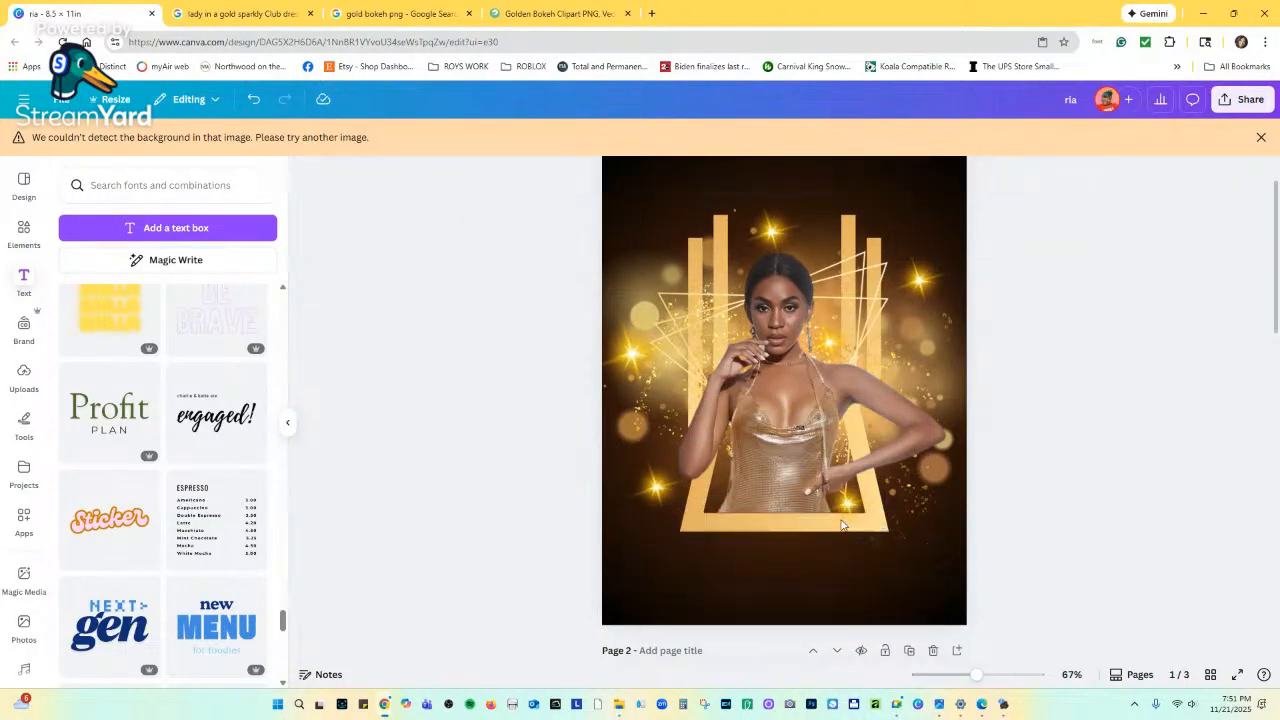
Add the BE BRAVE text combination with solid letters and retype it as BIRTHDAY.
{"action": "left_click", "coordinate": [230, 325]}
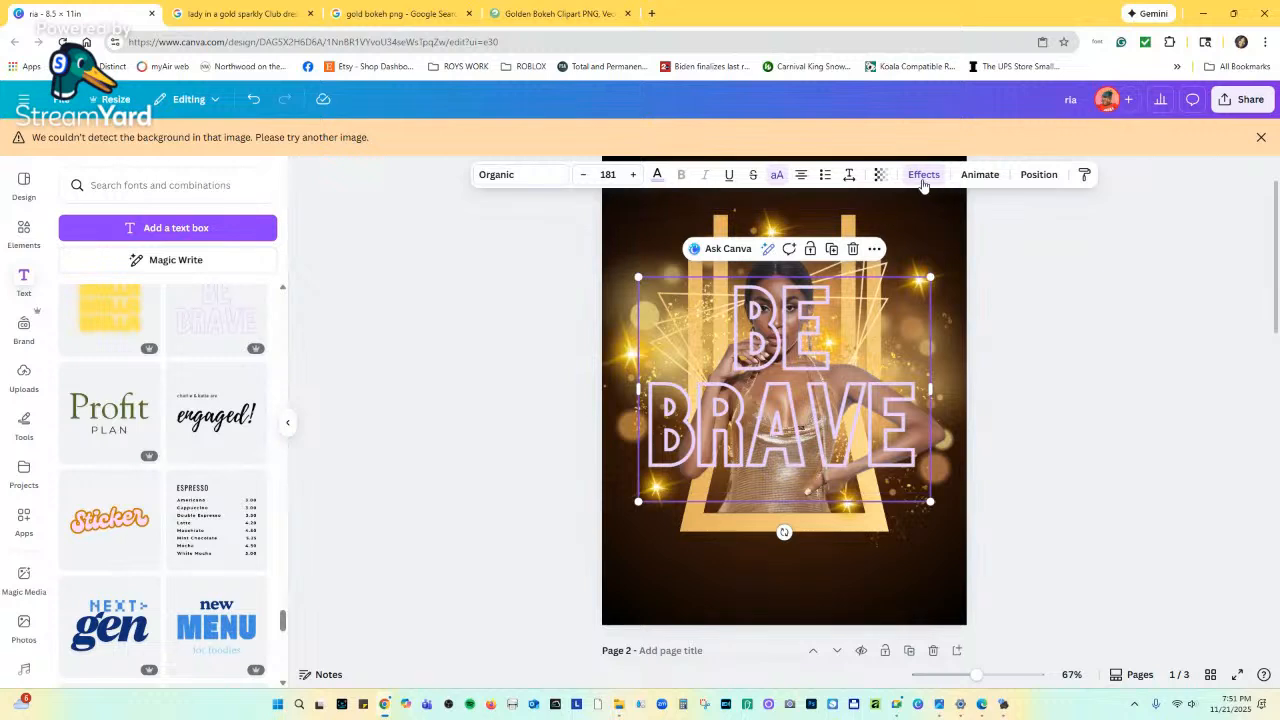
{"action": "left_click", "coordinate": [923, 176]}
{"action": "left_click", "coordinate": [92, 252]}
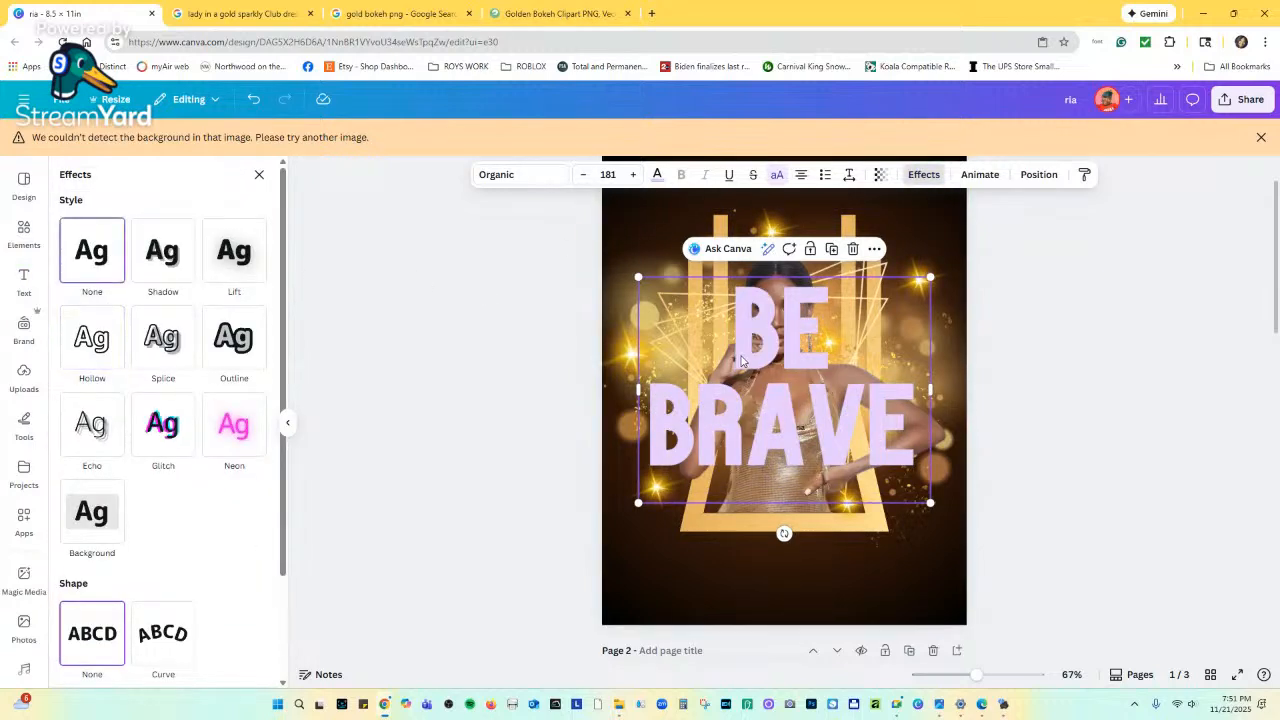
{"action": "double_click", "coordinate": [781, 413]}
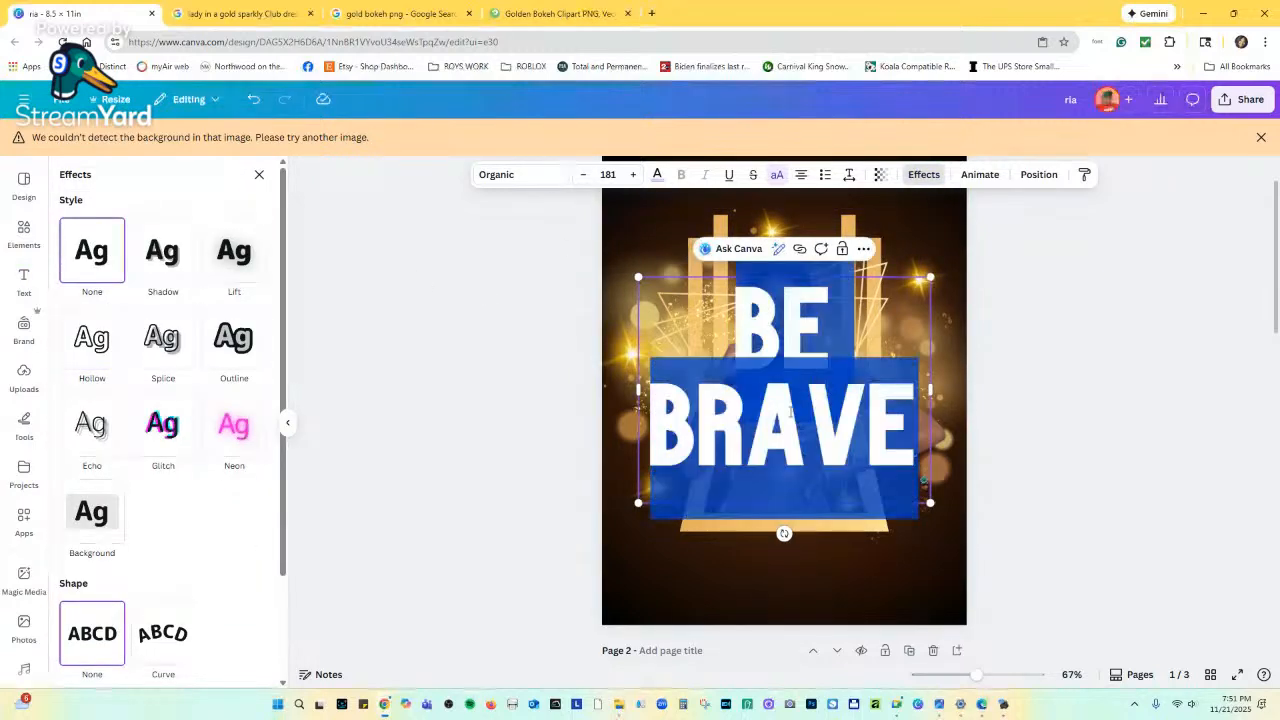
{"action": "double_click", "coordinate": [781, 413]}
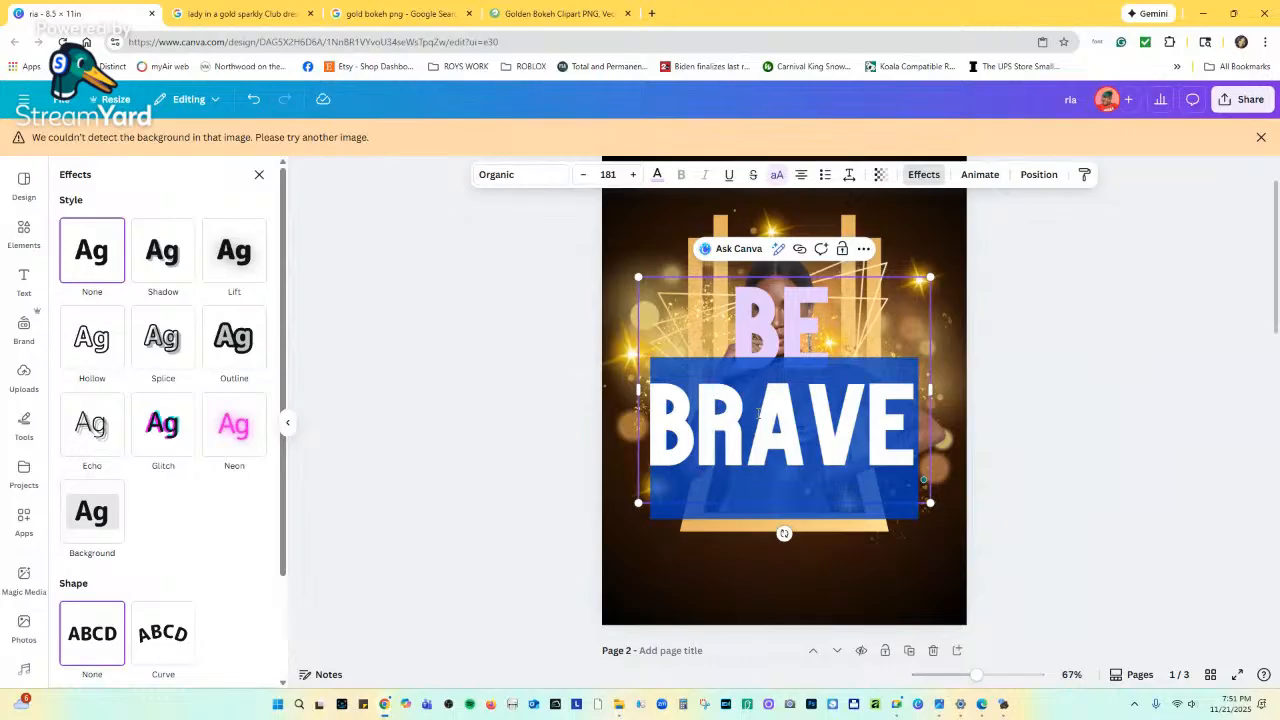
{"action": "type", "text": "BI"}
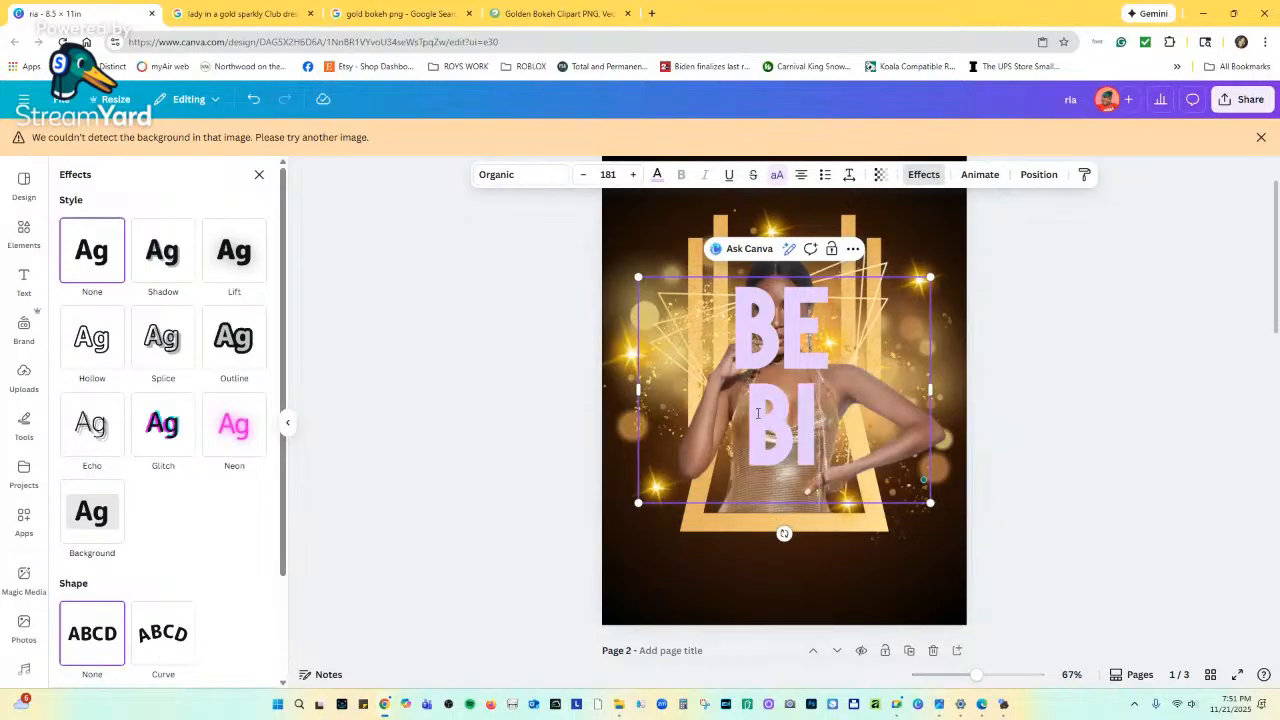
{"action": "key", "text": "BackSpace"}
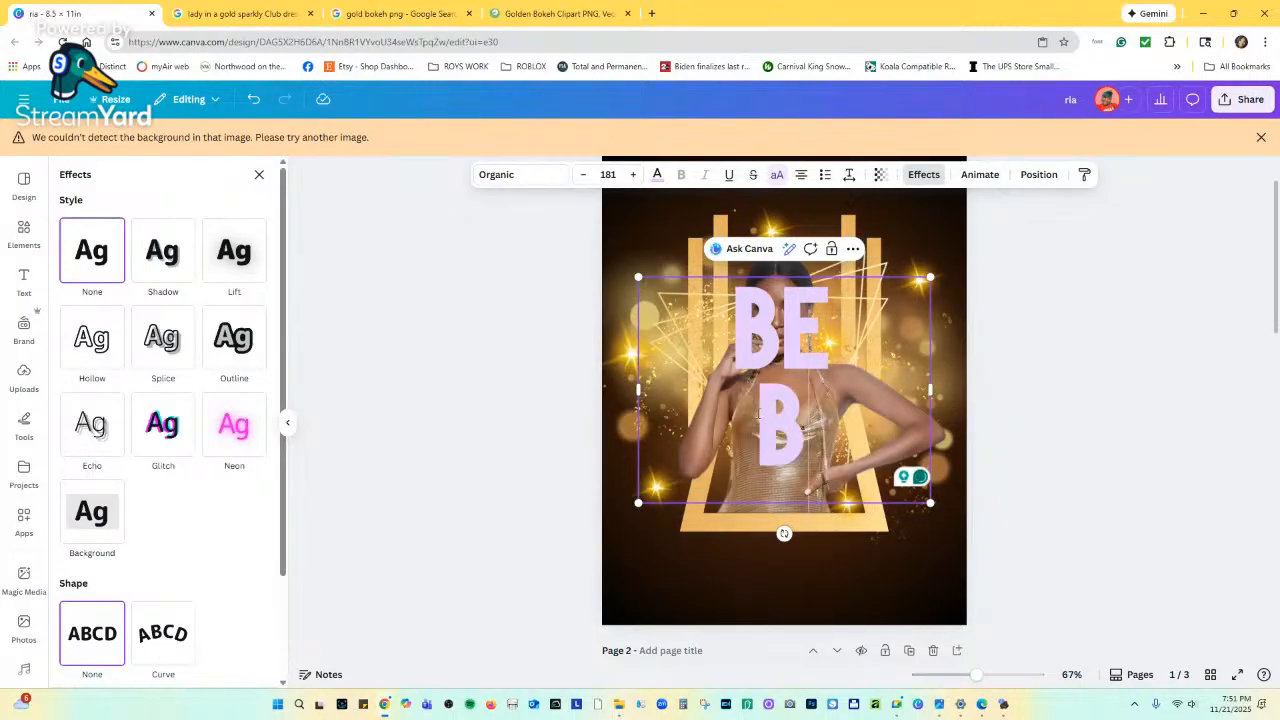
{"action": "key", "text": "BackSpace"}
{"action": "key", "text": "BackSpace"}
{"action": "key", "text": "BackSpace"}
{"action": "key", "text": "BackSpace"}
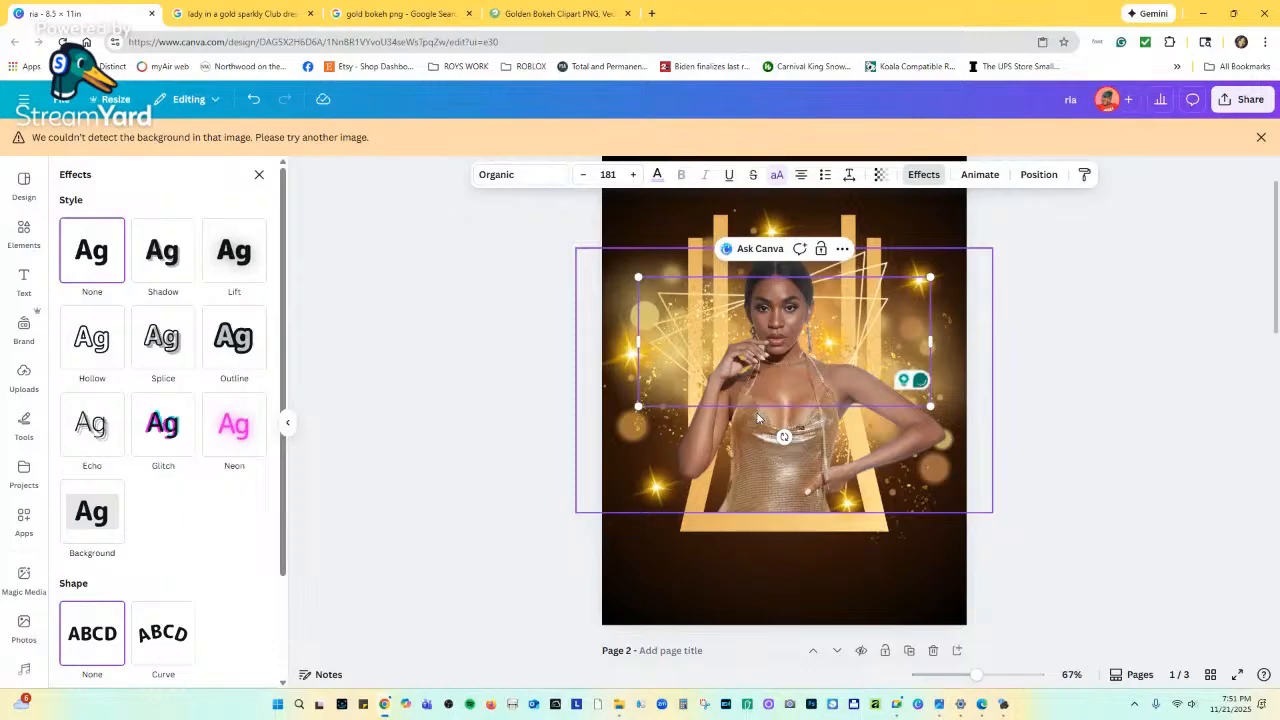
{"action": "type", "text": "BIRTHDA"}
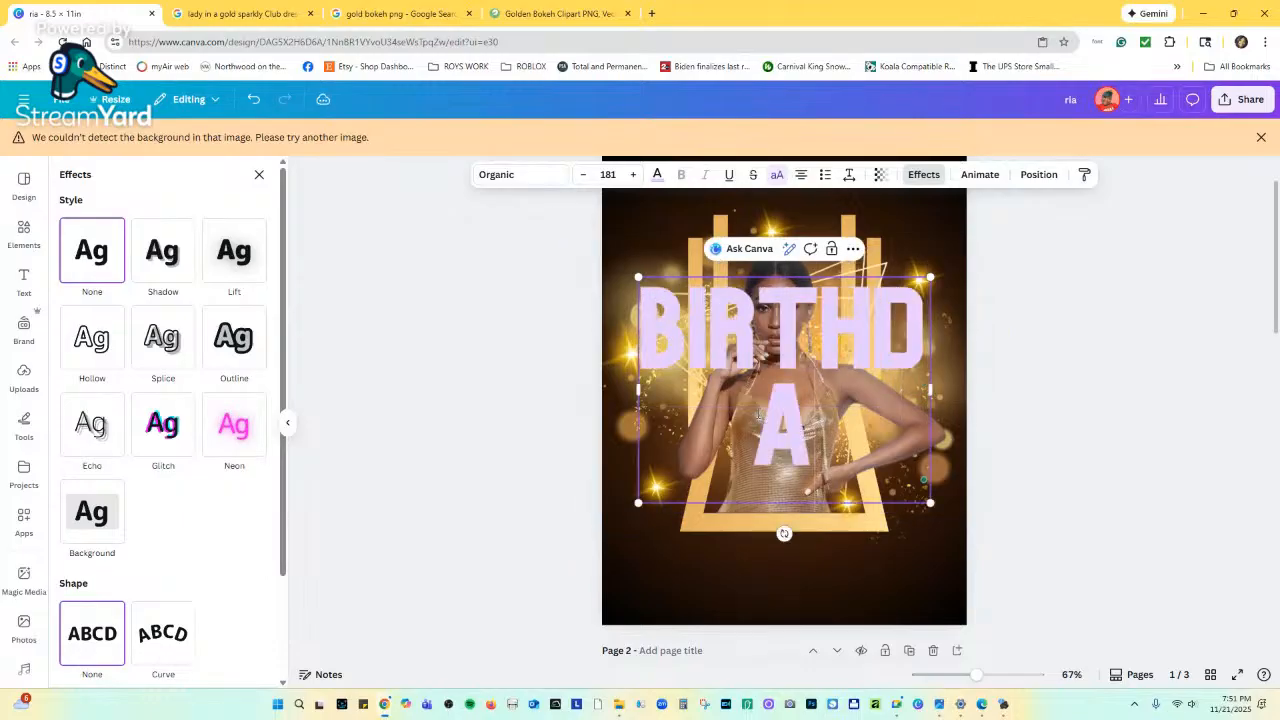
{"action": "type", "text": "Y"}
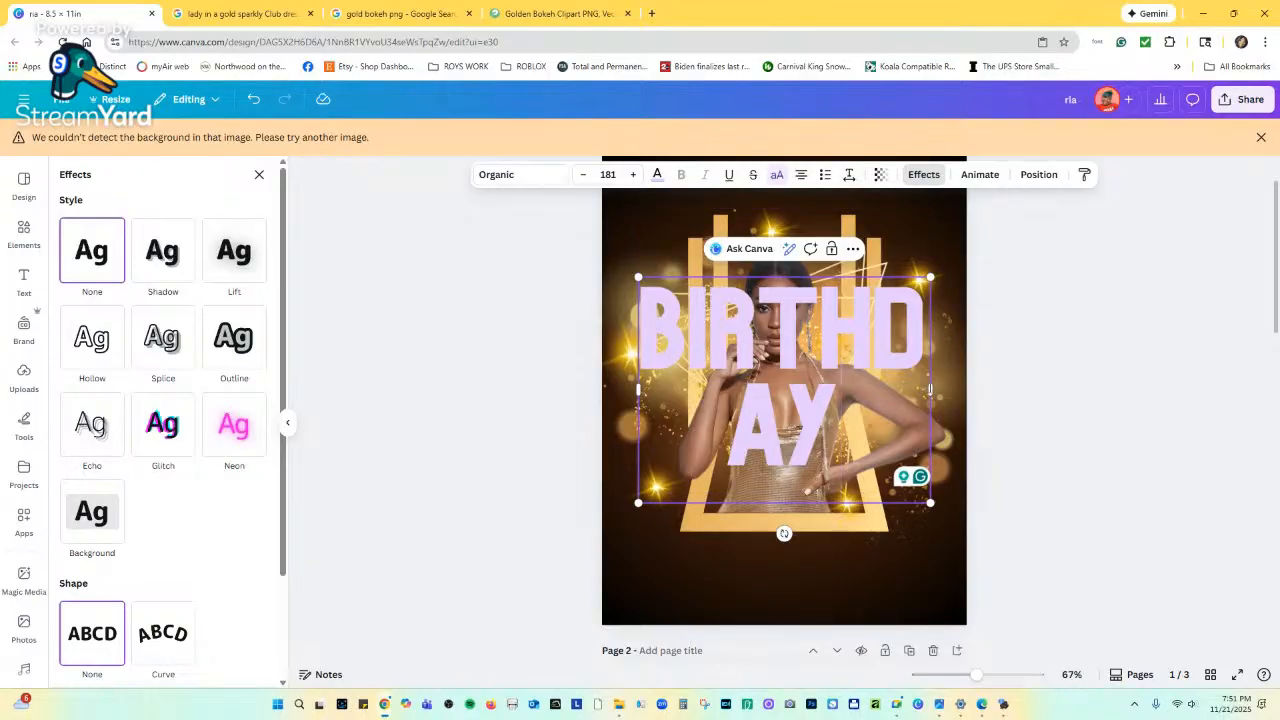
Widen the BIRTHDAY box to fit one line and move it above the woman's photo.
{"action": "left_click_drag", "start_coordinate": [931, 389], "coordinate": [919, 359]}
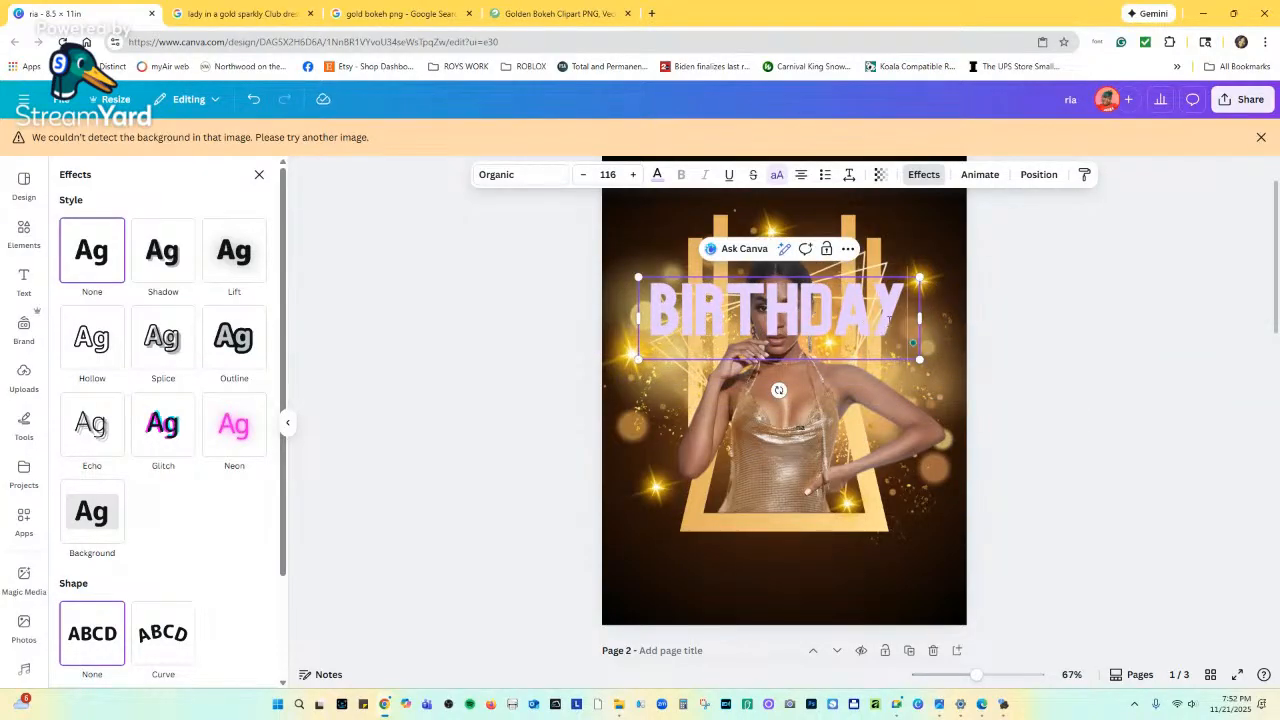
{"action": "left_click", "coordinate": [926, 272]}
{"action": "left_click", "coordinate": [857, 316]}
{"action": "left_click_drag", "start_coordinate": [857, 311], "coordinate": [877, 251]}
{"action": "scroll", "coordinate": [549, 471], "scroll_direction": "down", "scroll_amount": 2}
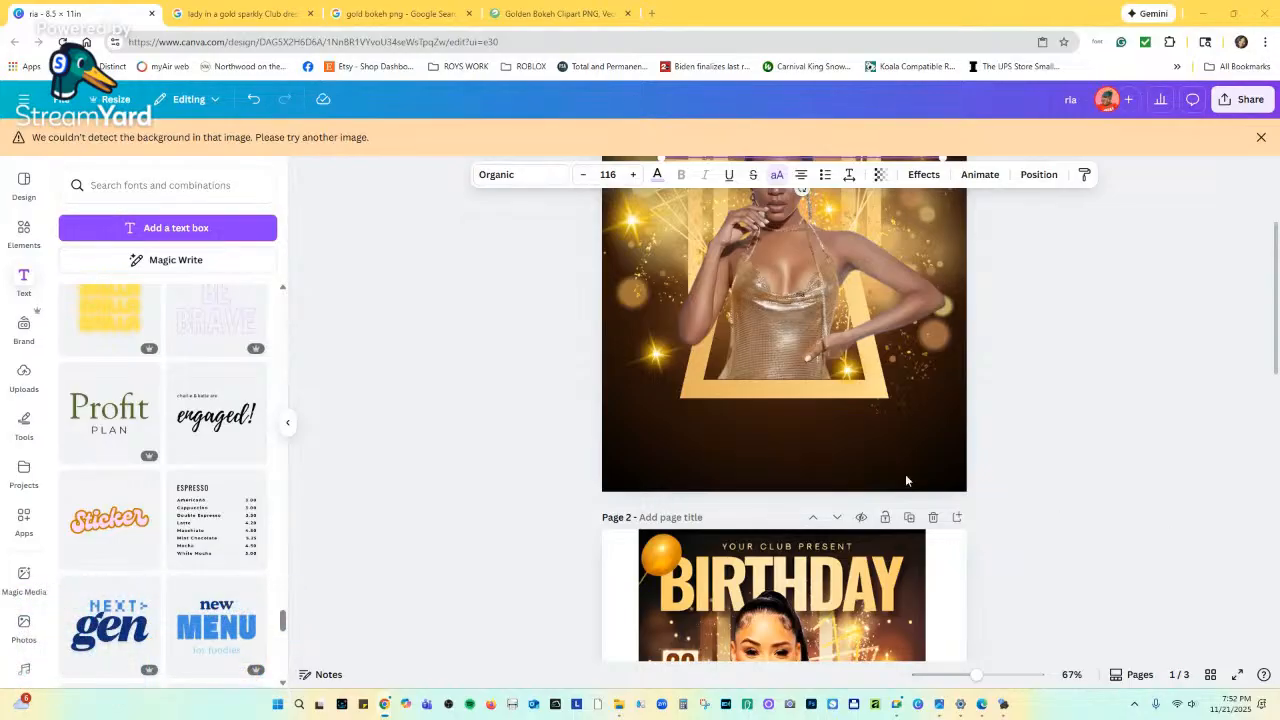
{"action": "scroll", "coordinate": [253, 457], "scroll_direction": "down", "scroll_amount": 3}
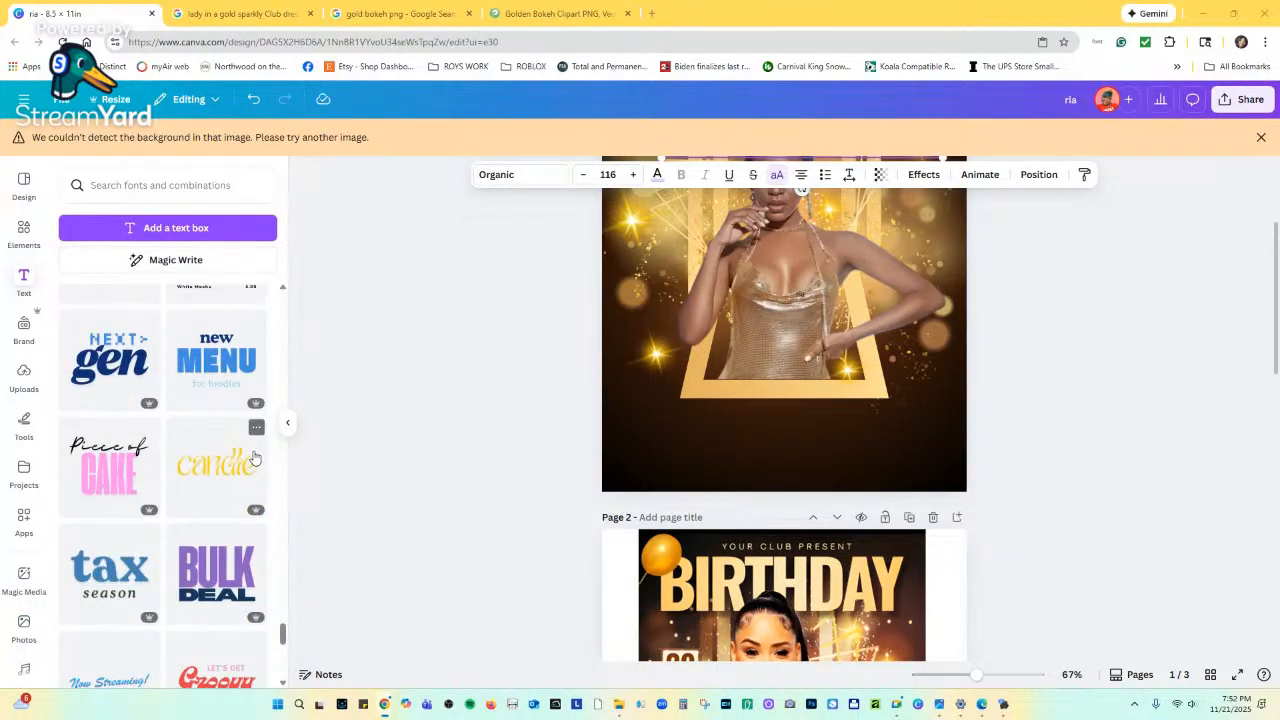
{"action": "scroll", "coordinate": [829, 262], "scroll_direction": "up", "scroll_amount": 2}
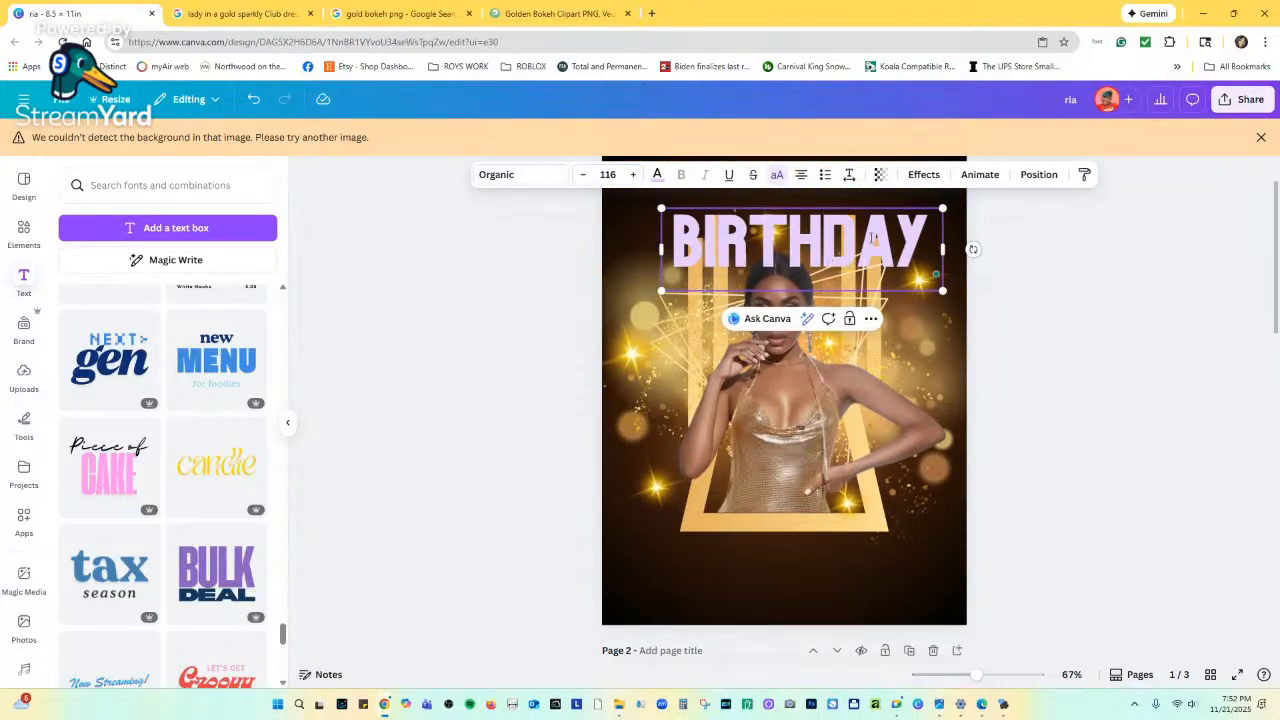
{"action": "left_click", "coordinate": [929, 203]}
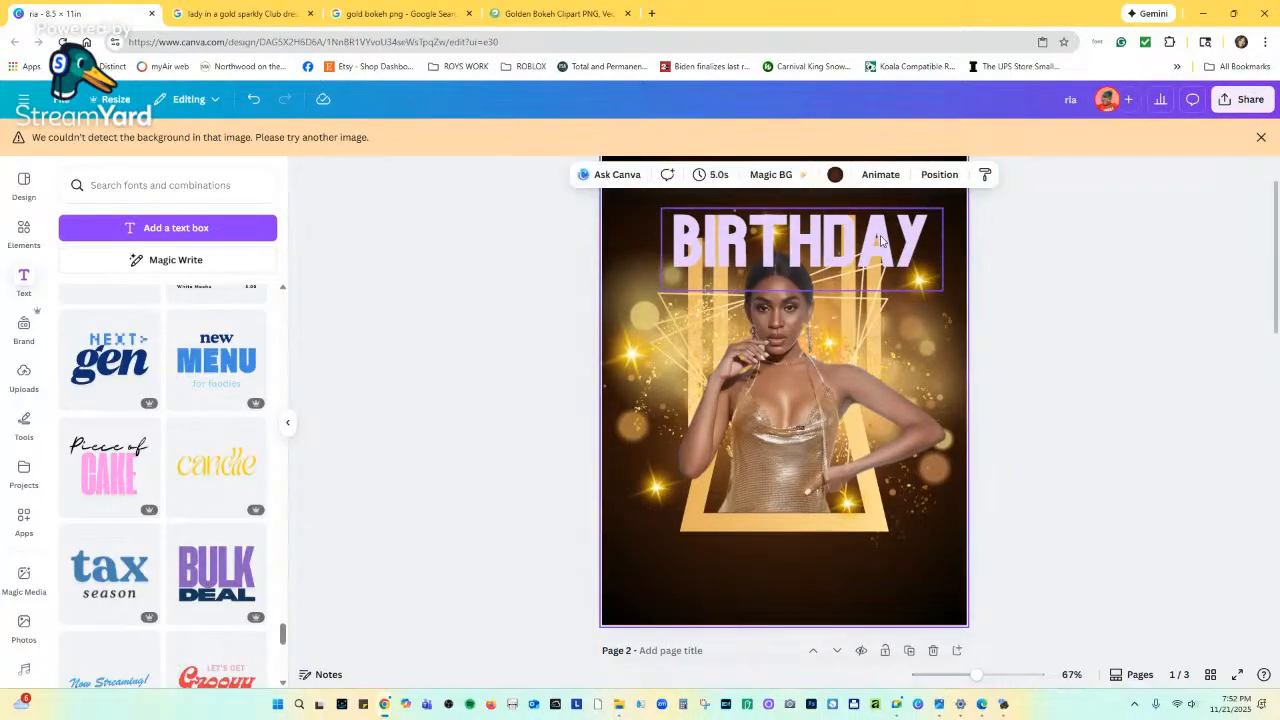
{"action": "left_click", "coordinate": [882, 240]}
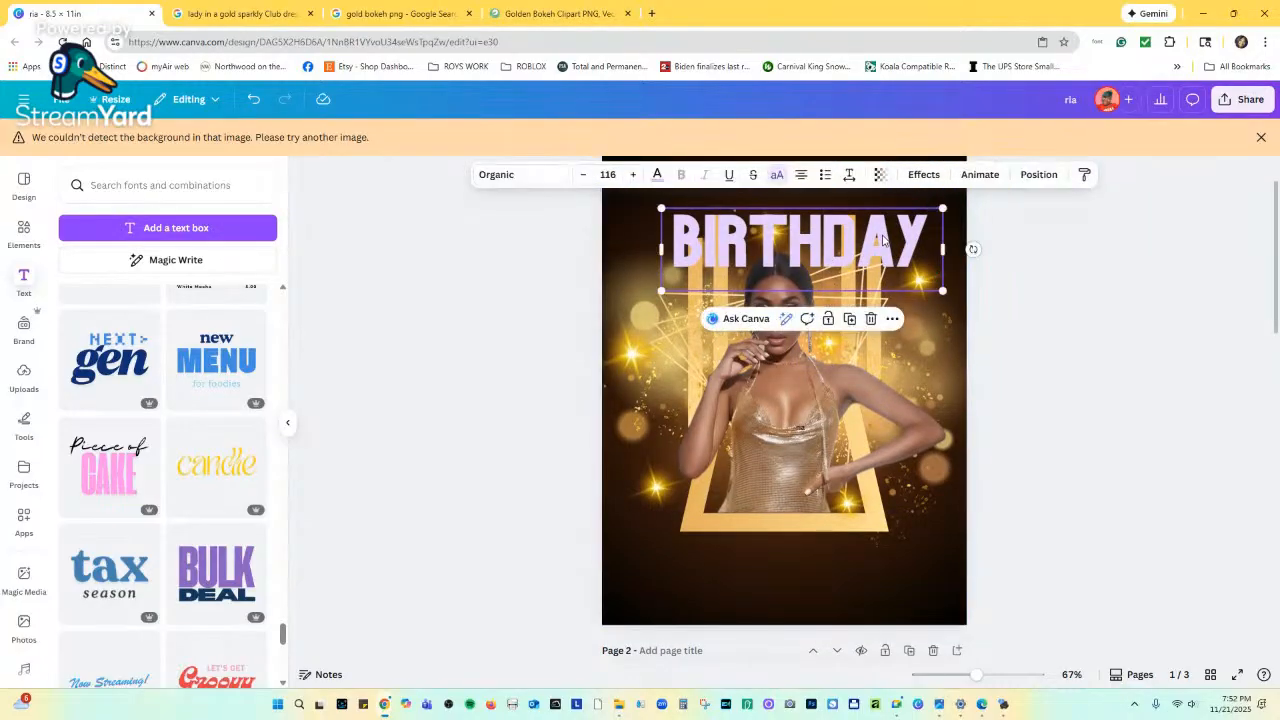
Replace the text box with the BULK DEAL template at the top, retyping BULK as BIRTHDAY.
{"action": "left_click", "coordinate": [869, 320]}
{"action": "left_click", "coordinate": [232, 545]}
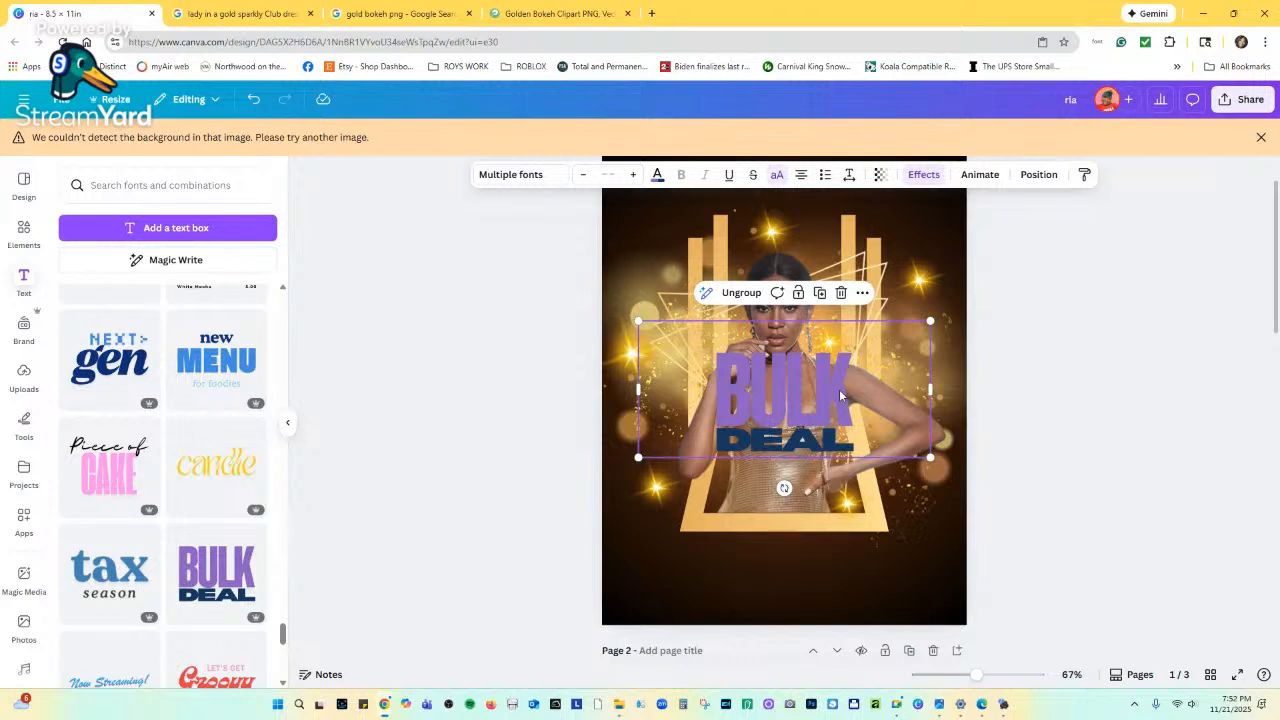
{"action": "left_click_drag", "start_coordinate": [842, 398], "coordinate": [848, 250]}
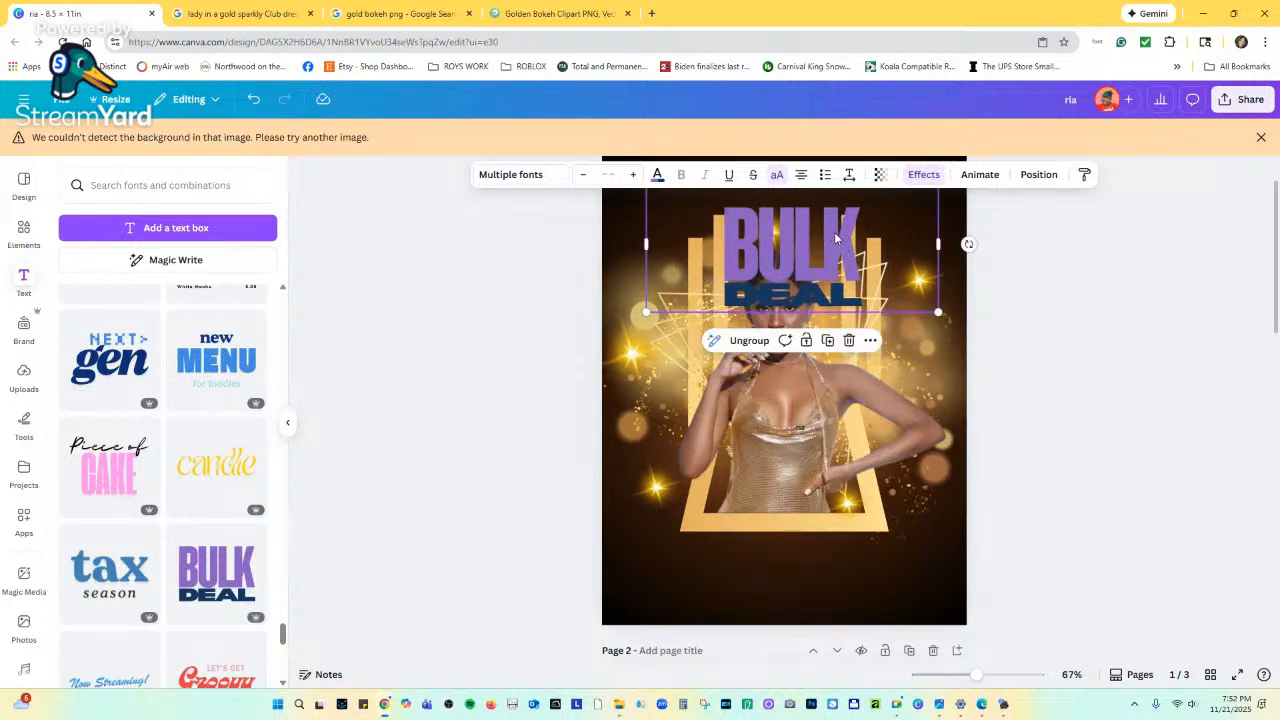
{"action": "left_click", "coordinate": [850, 245]}
{"action": "left_click", "coordinate": [851, 242]}
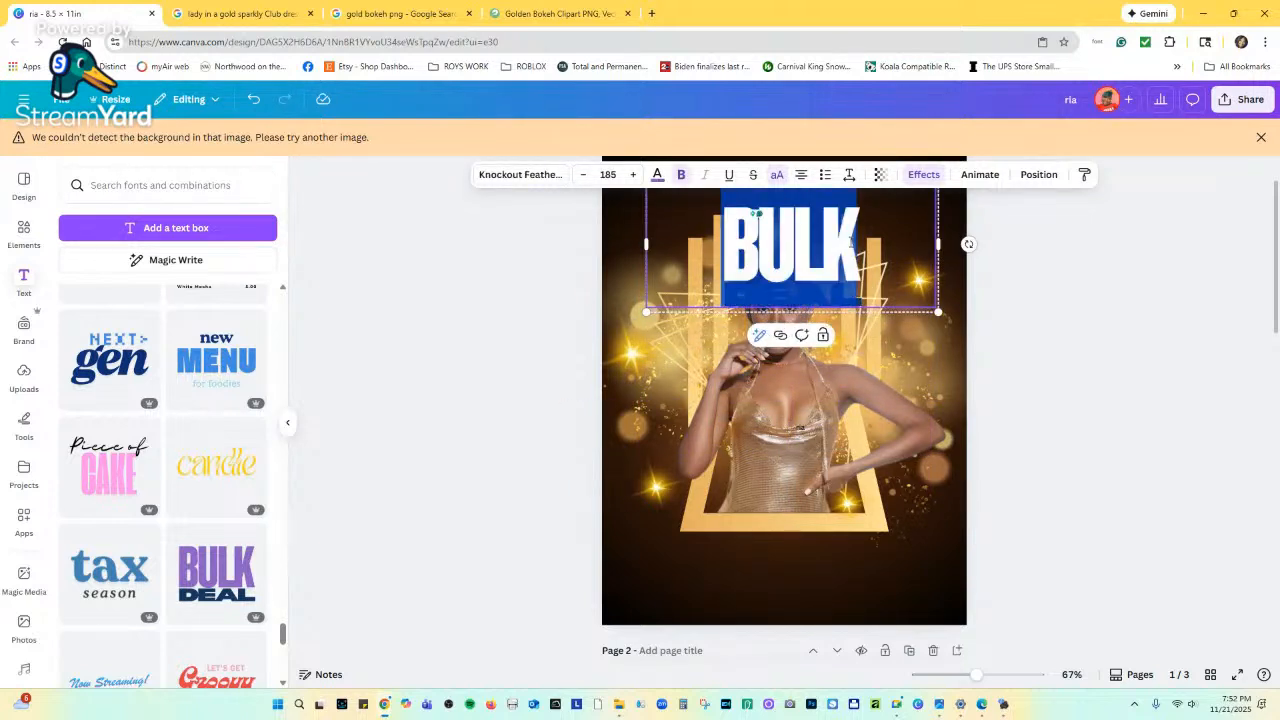
{"action": "type", "text": "BIRT"}
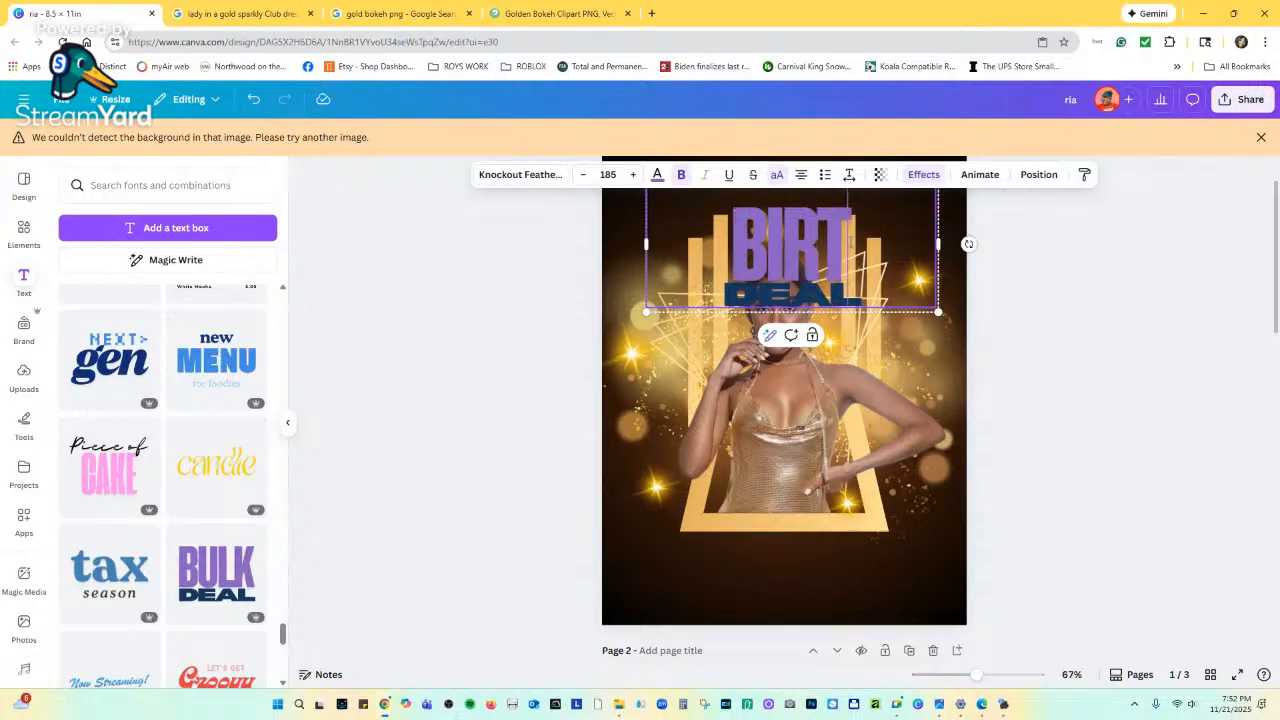
{"action": "type", "text": "HDAY"}
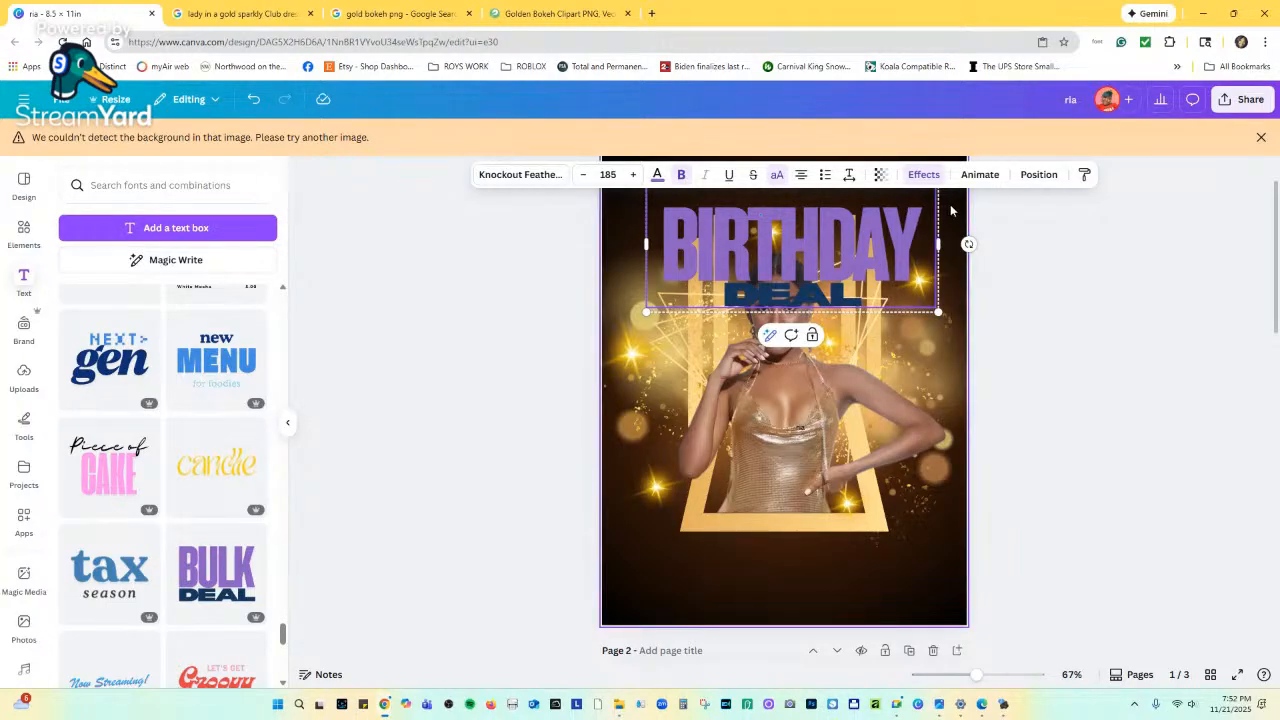
Delete the word DEAL and align the BIRTHDAY headline with the page's top edge.
{"action": "left_click", "coordinate": [812, 281]}
{"action": "left_click", "coordinate": [811, 284]}
{"action": "double_click", "coordinate": [810, 295]}
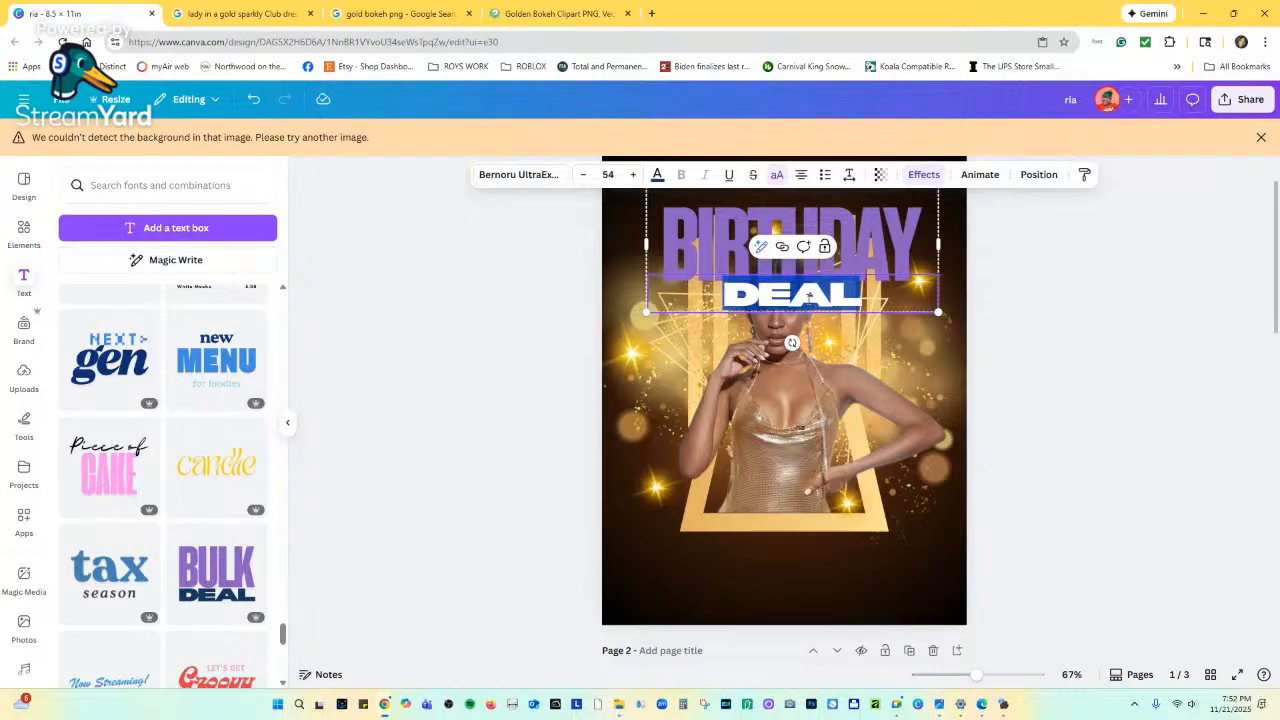
{"action": "key", "text": "BackSpace"}
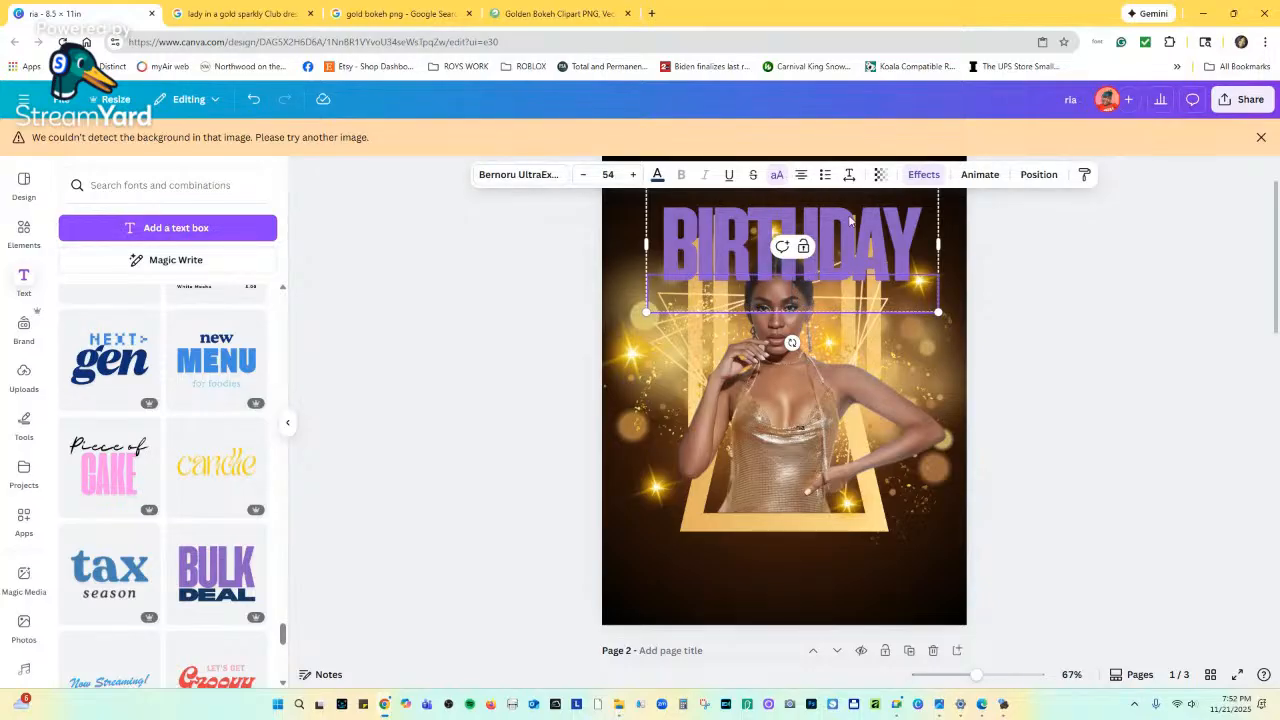
{"action": "scroll", "coordinate": [876, 282], "scroll_direction": "up", "scroll_amount": 1}
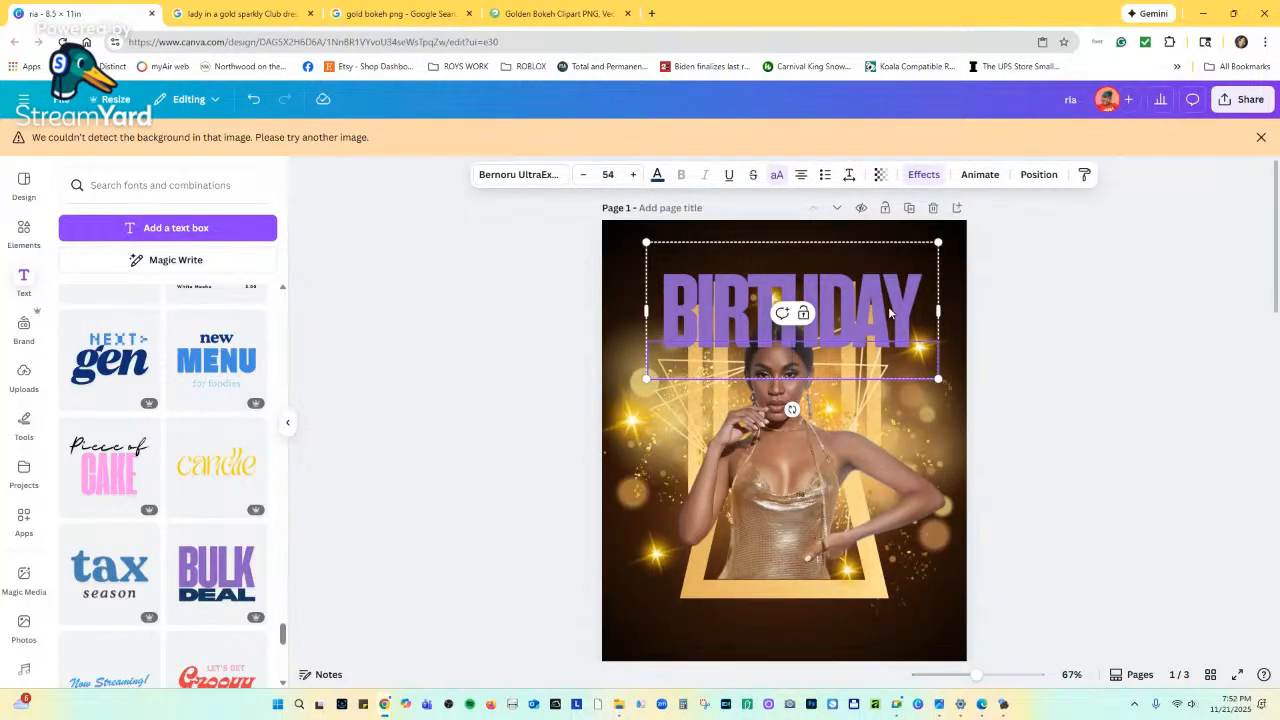
{"action": "left_click_drag", "start_coordinate": [890, 313], "coordinate": [877, 291]}
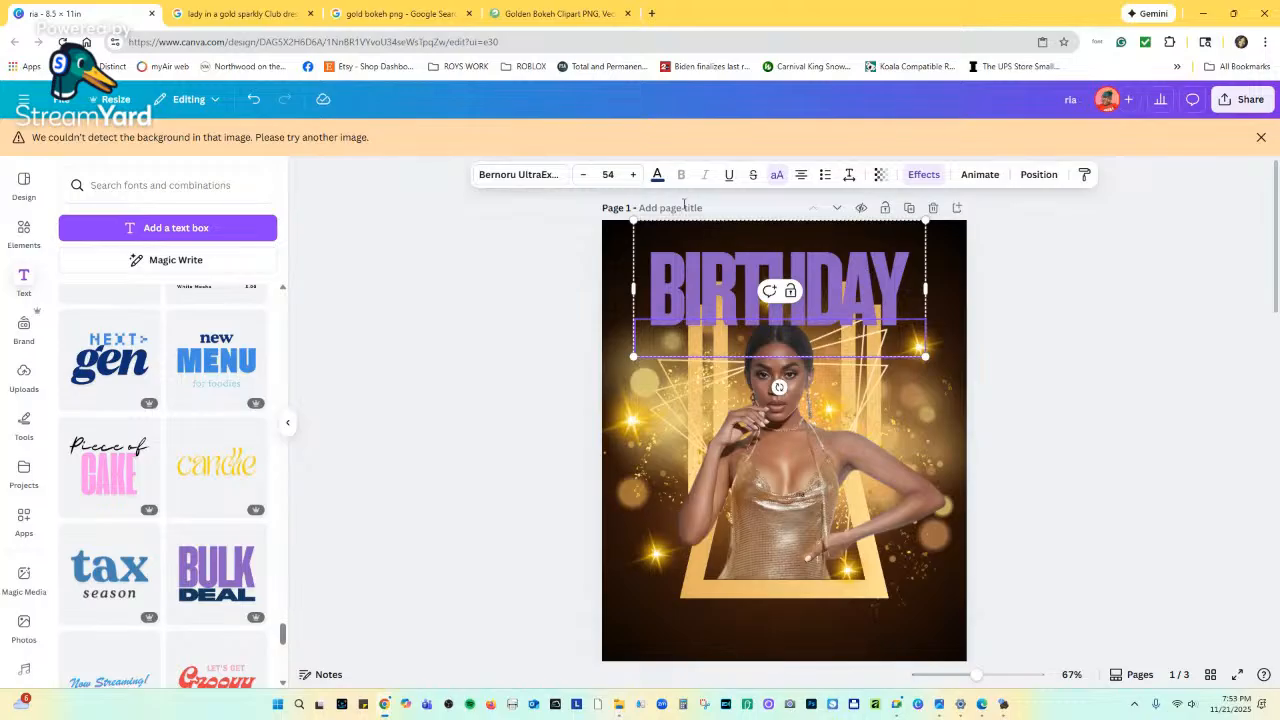
Color the whole BIRTHDAY text group with the light gold document colour.
{"action": "left_click", "coordinate": [657, 176]}
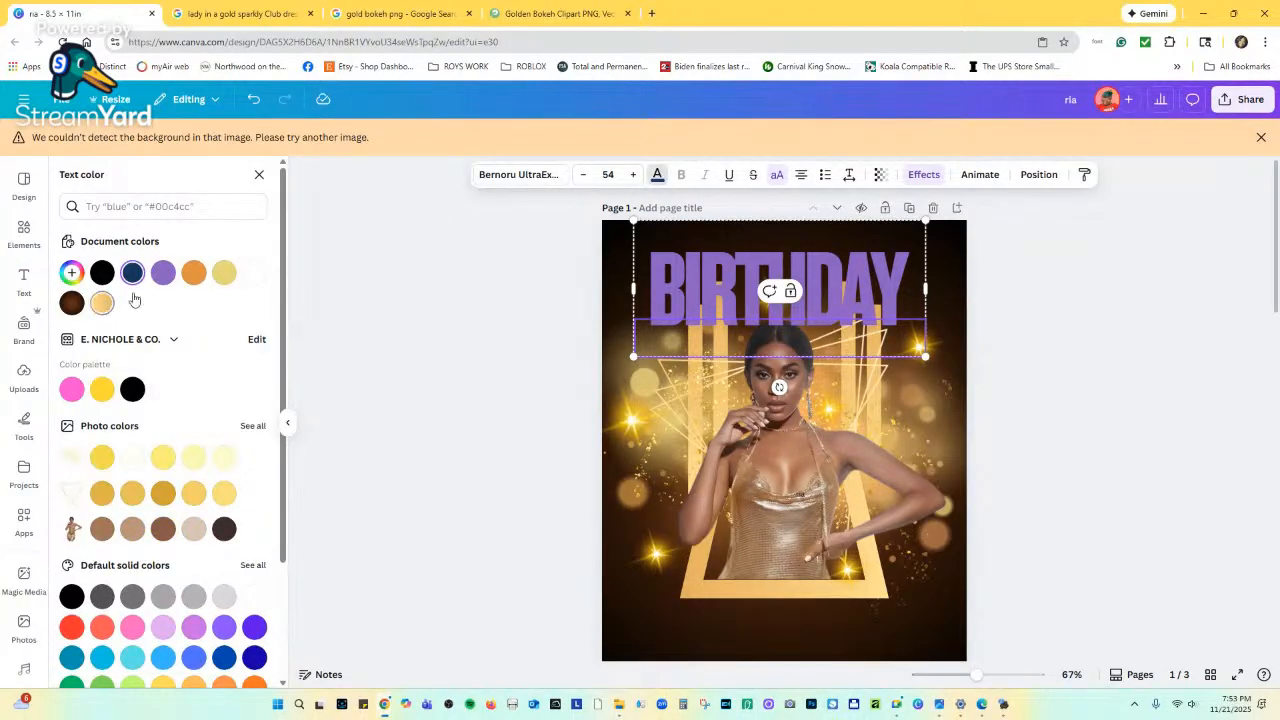
{"action": "left_click", "coordinate": [663, 267]}
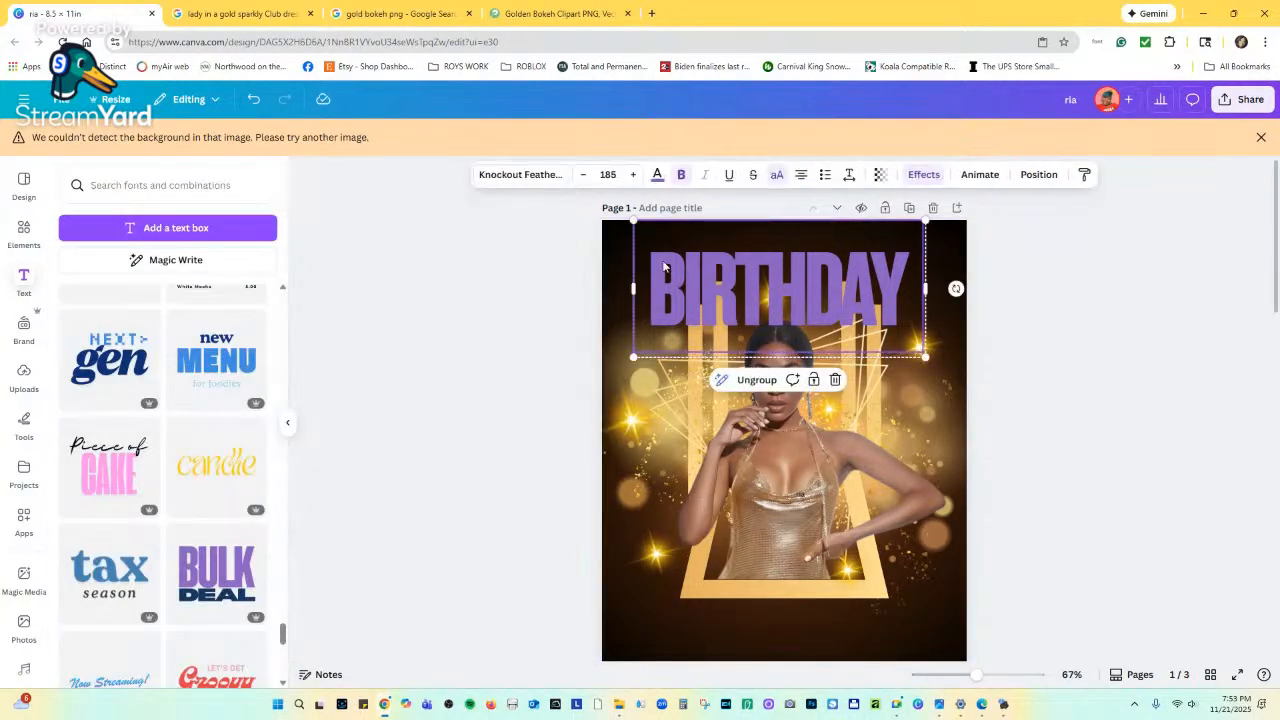
{"action": "left_click", "coordinate": [657, 175]}
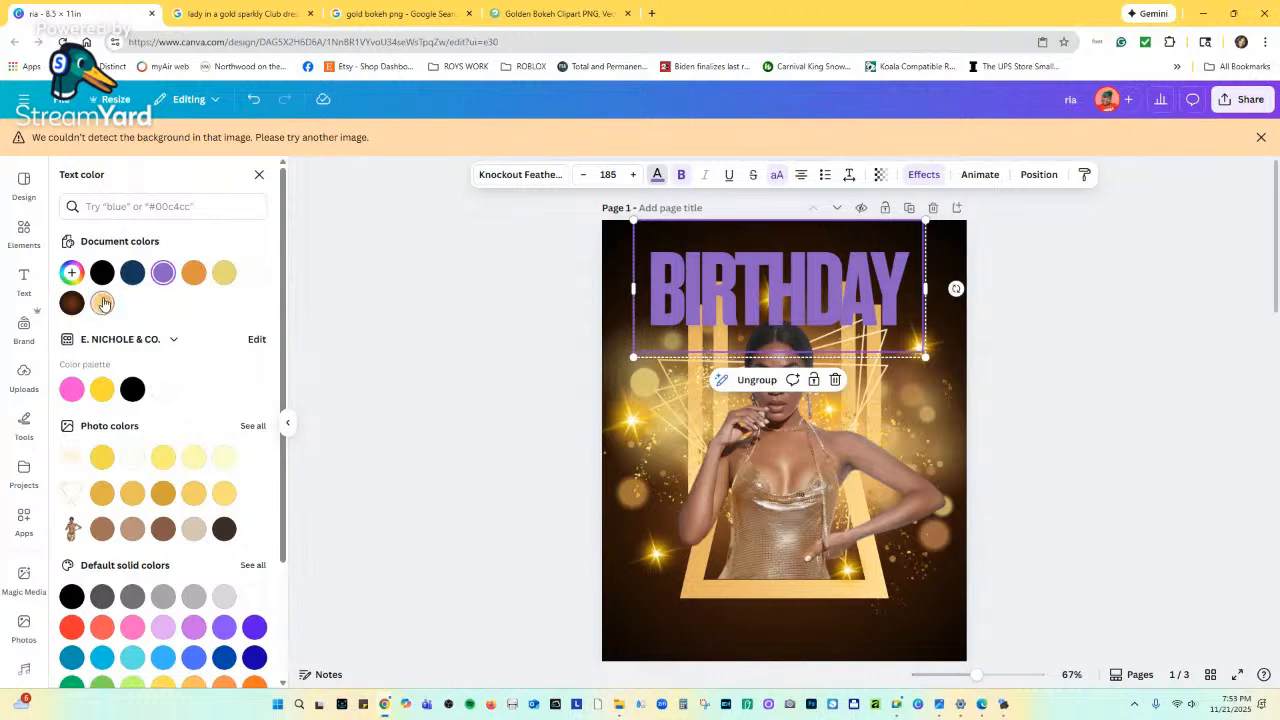
{"action": "left_click", "coordinate": [103, 303]}
{"action": "scroll", "coordinate": [738, 385], "scroll_direction": "down", "scroll_amount": 3}
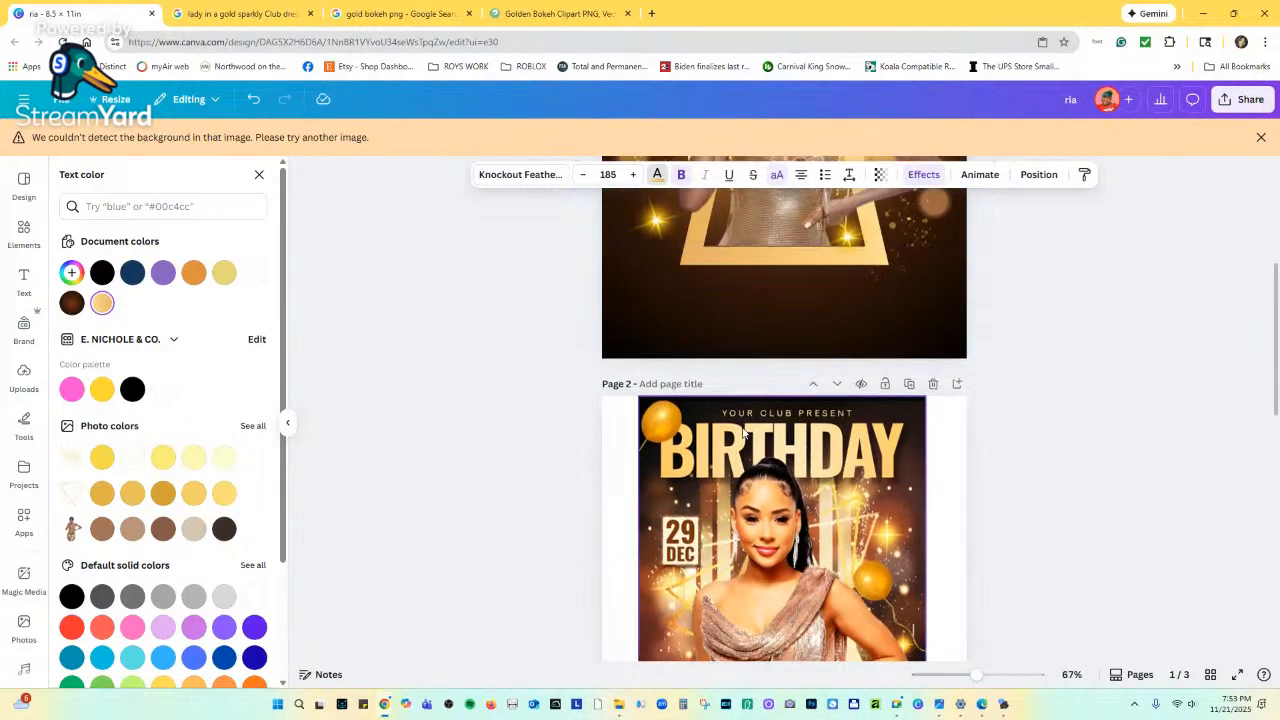
{"action": "scroll", "coordinate": [743, 432], "scroll_direction": "up", "scroll_amount": 3}
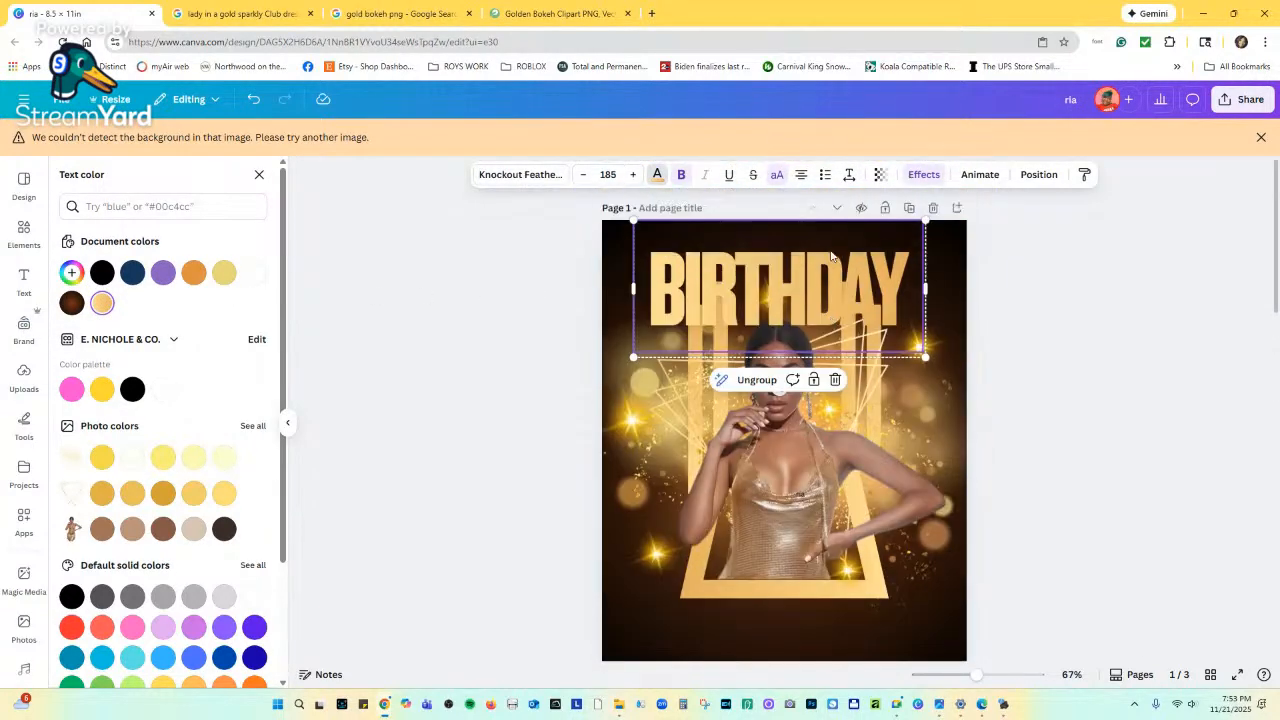
Layer the BIRTHDAY group behind the woman and sparkles, then nudge it up and right.
{"action": "left_click", "coordinate": [1036, 174]}
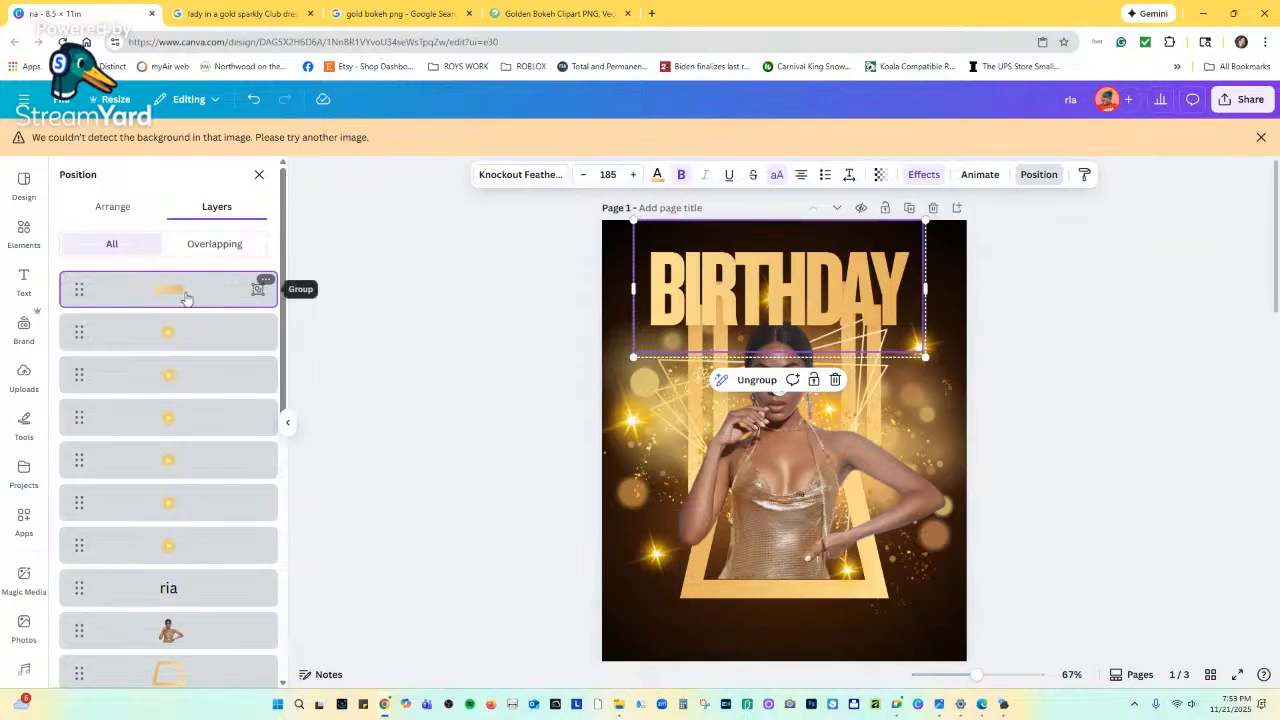
{"action": "left_click_drag", "start_coordinate": [186, 297], "coordinate": [160, 585]}
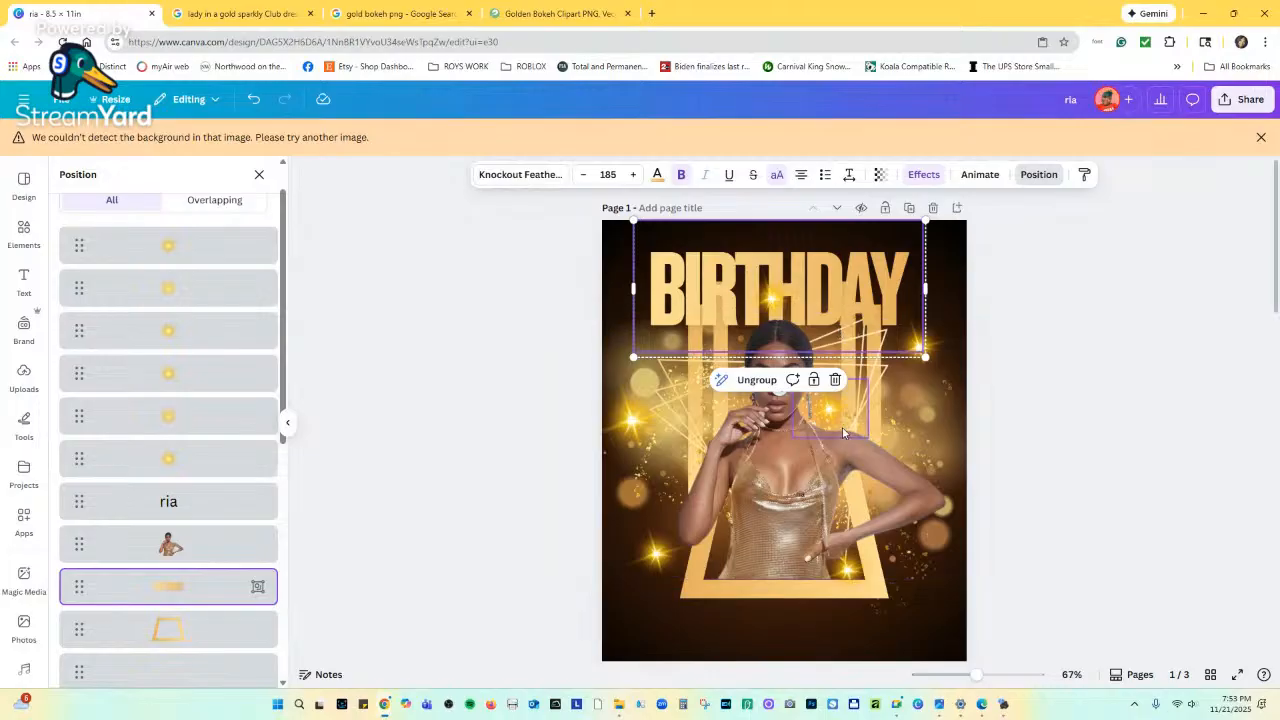
{"action": "scroll", "coordinate": [843, 432], "scroll_direction": "down", "scroll_amount": 5}
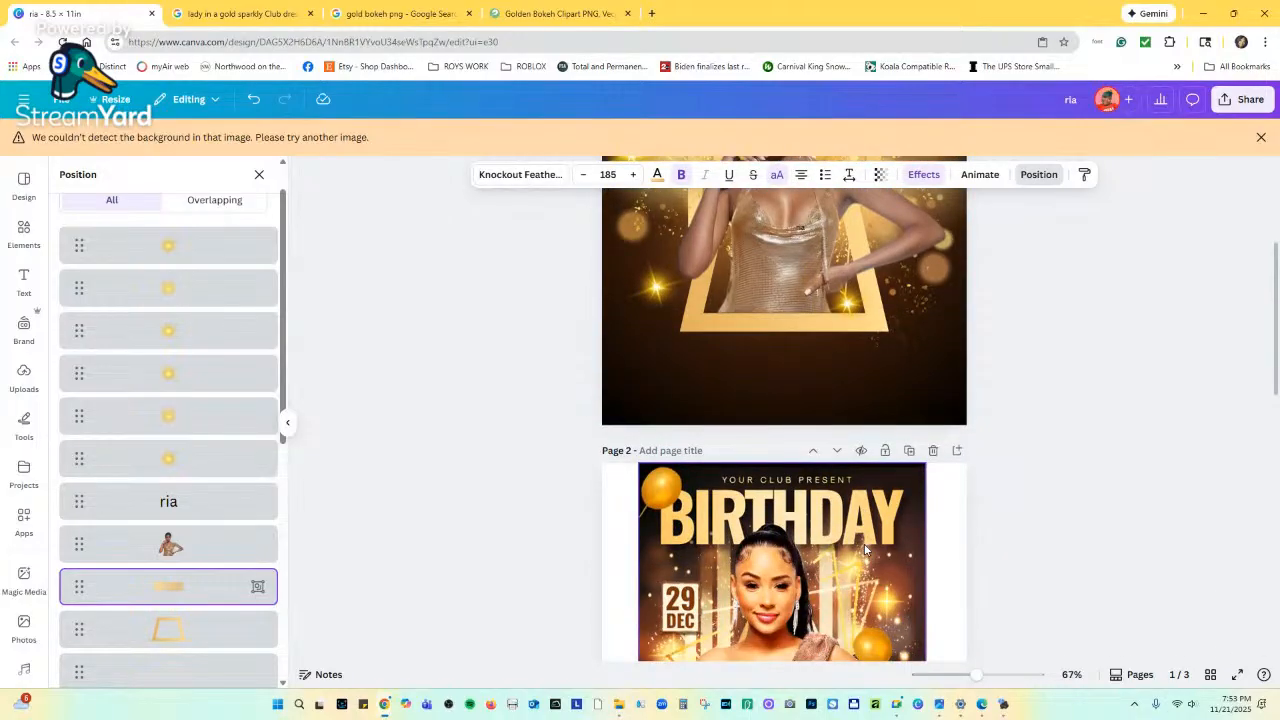
{"action": "scroll", "coordinate": [865, 550], "scroll_direction": "up", "scroll_amount": 5}
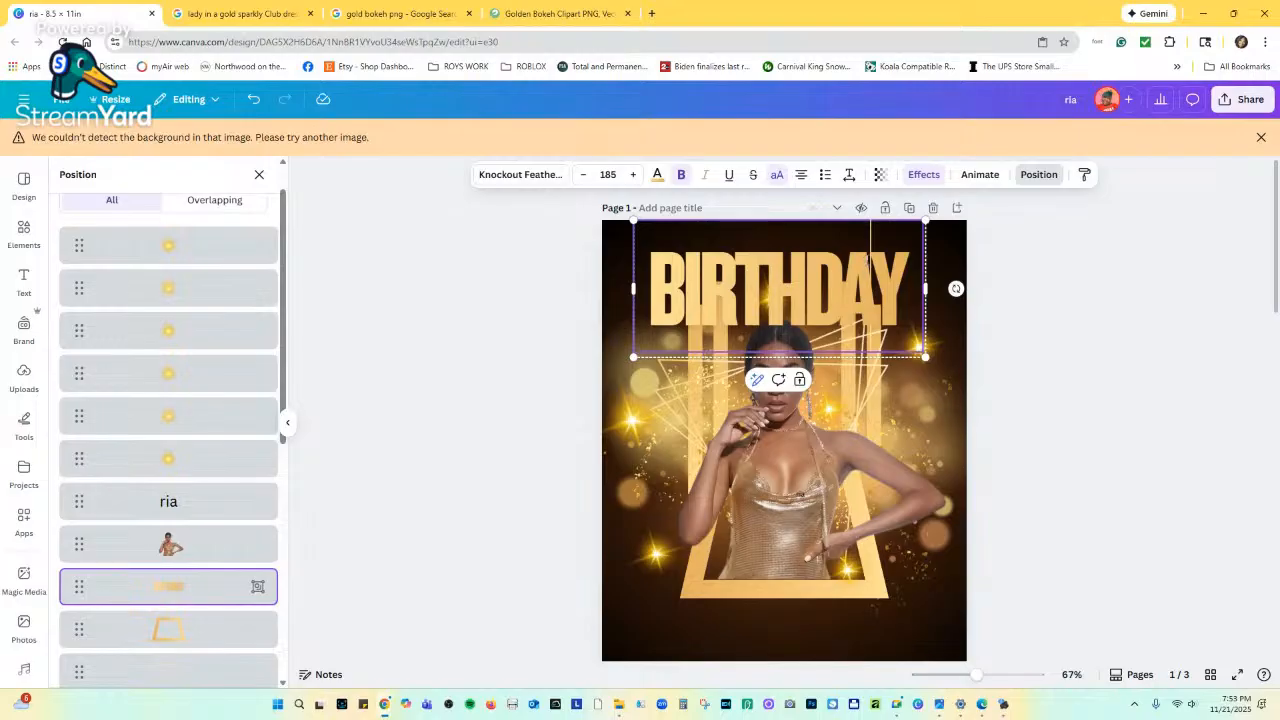
{"action": "left_click", "coordinate": [957, 268]}
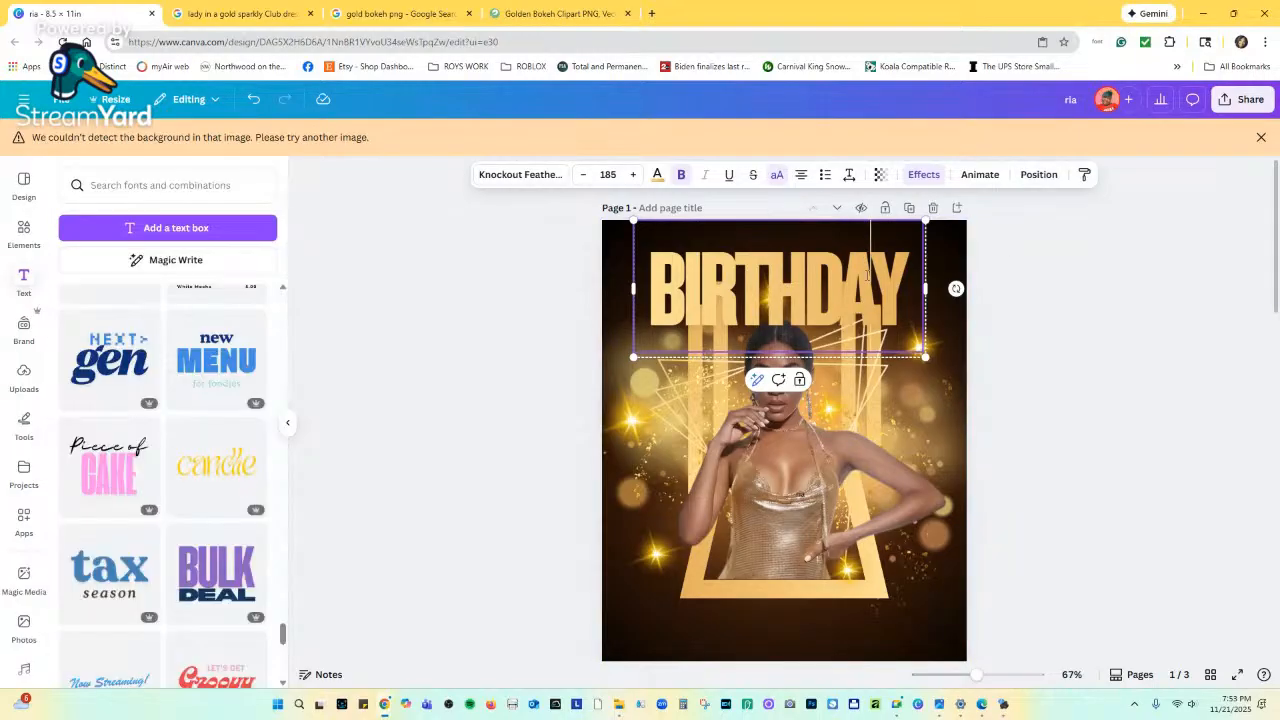
{"action": "left_click", "coordinate": [589, 277]}
{"action": "left_click_drag", "start_coordinate": [678, 270], "coordinate": [683, 270]}
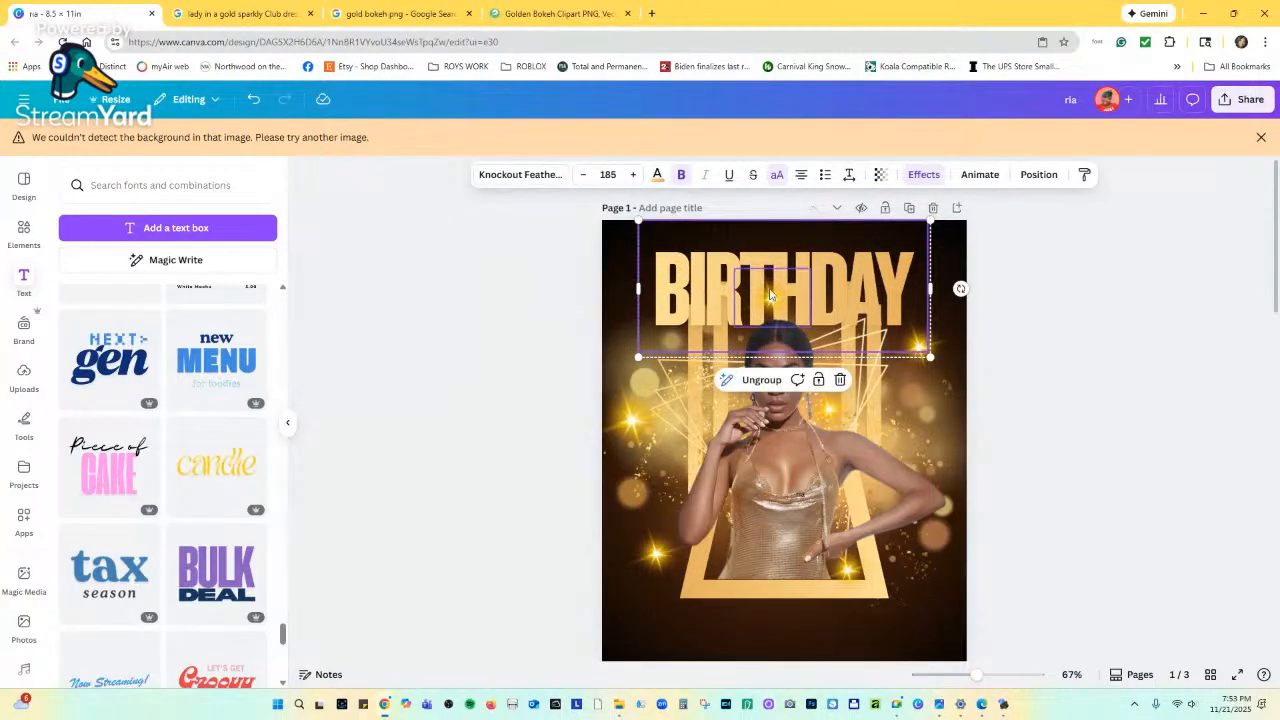
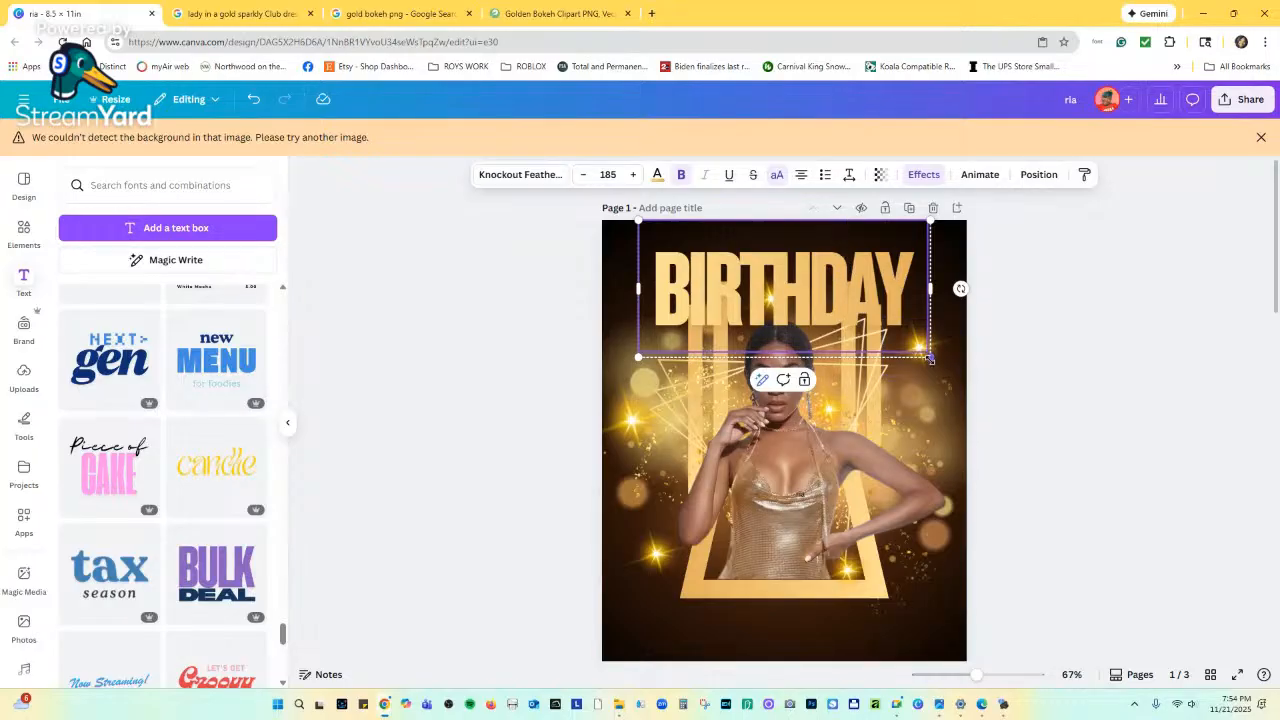
Enlarge the gold BIRTHDAY headline to size 199 and nudge it into place above the woman.
{"action": "left_click_drag", "start_coordinate": [931, 357], "coordinate": [953, 367]}
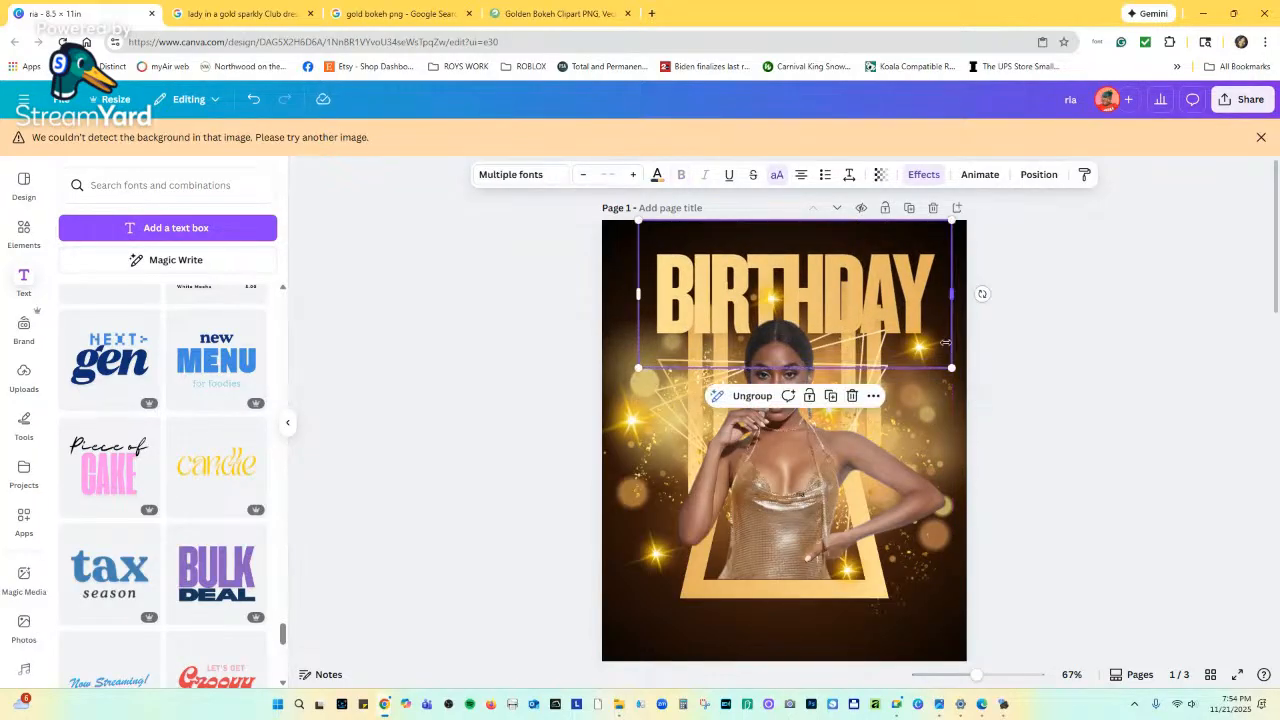
{"action": "left_click_drag", "start_coordinate": [898, 268], "coordinate": [890, 263]}
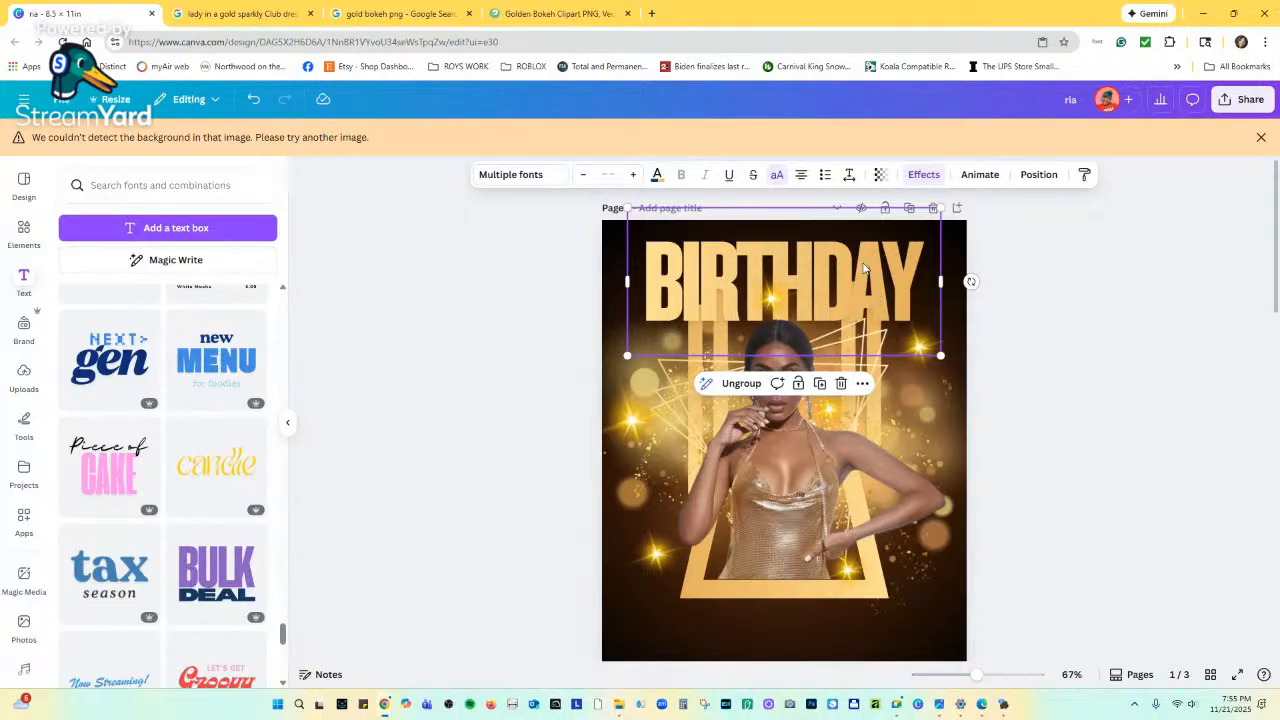
{"action": "left_click", "coordinate": [979, 244]}
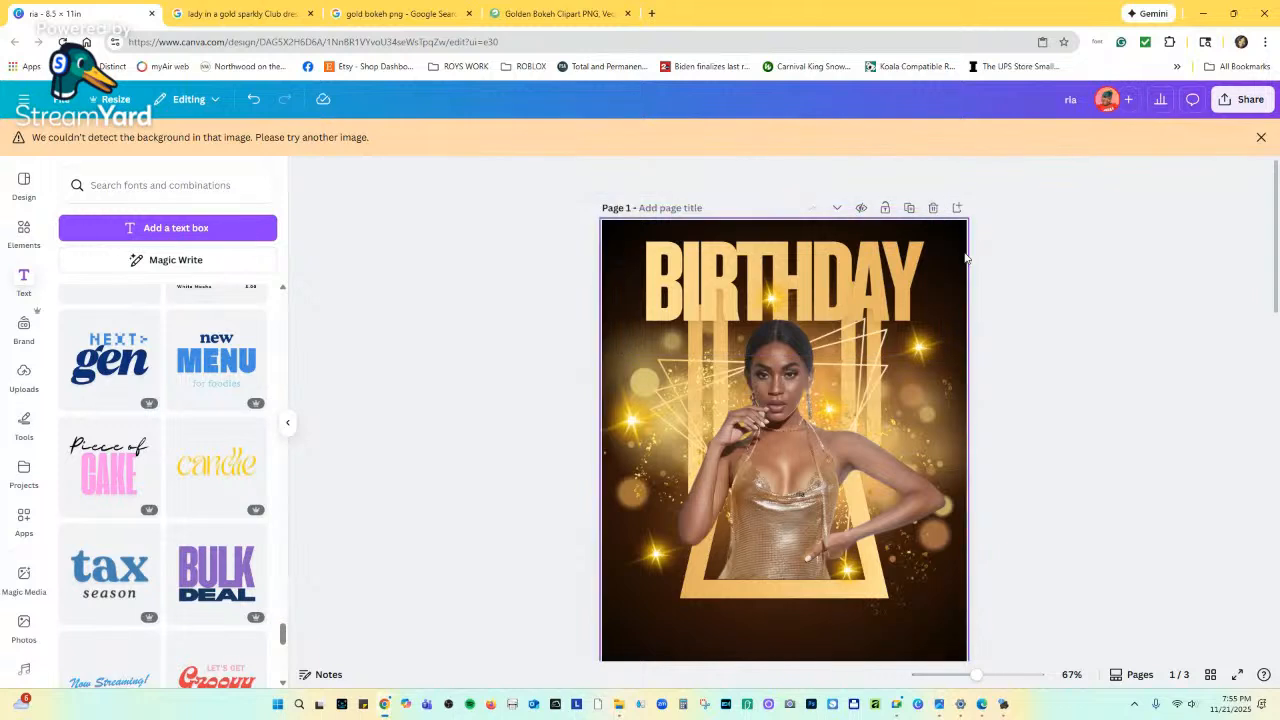
{"action": "left_click", "coordinate": [906, 268]}
{"action": "left_click_drag", "start_coordinate": [896, 268], "coordinate": [903, 276]}
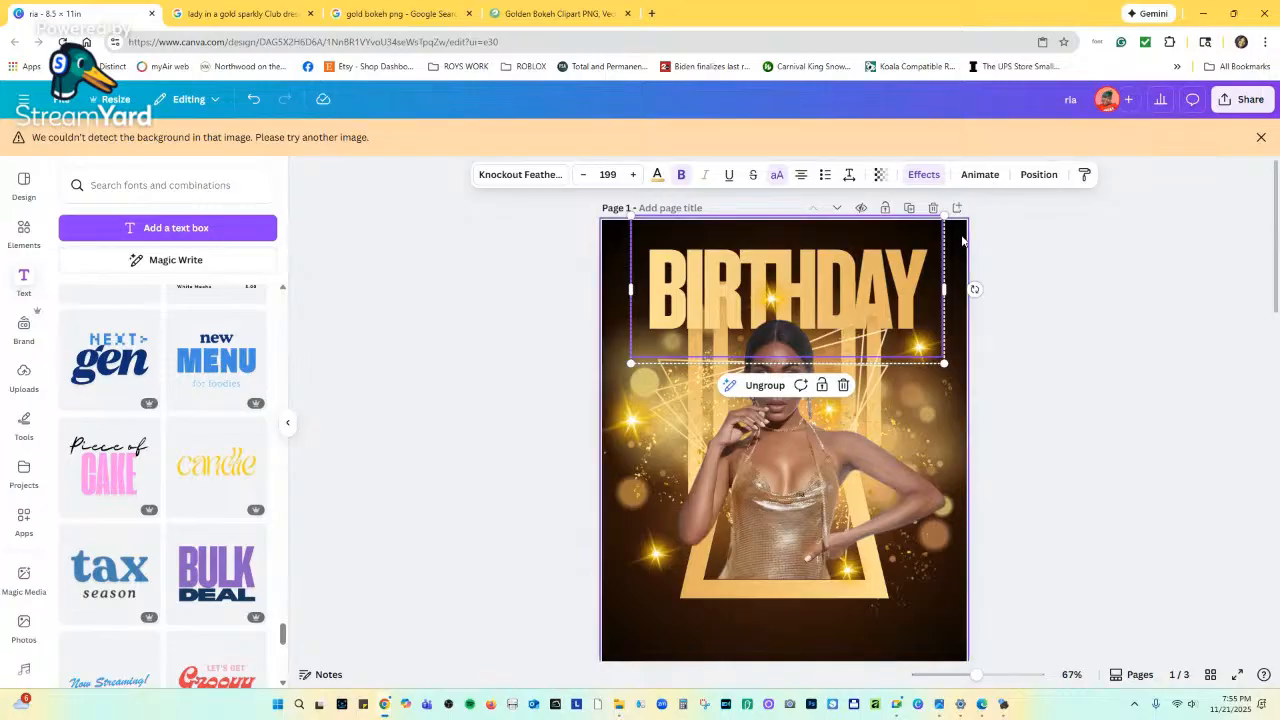
Give the BIRTHDAY headline the Lift text effect at intensity 5.
{"action": "left_click", "coordinate": [962, 242]}
{"action": "left_click", "coordinate": [915, 274]}
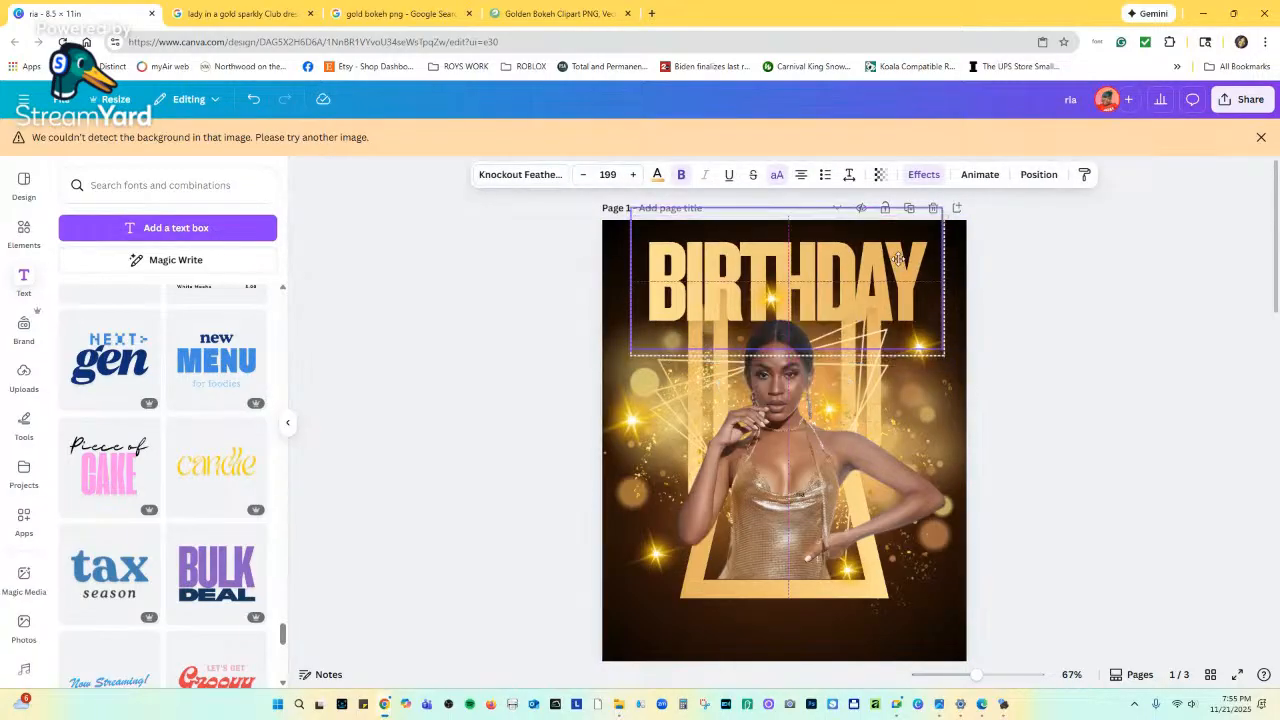
{"action": "scroll", "coordinate": [887, 365], "scroll_direction": "down", "scroll_amount": 5}
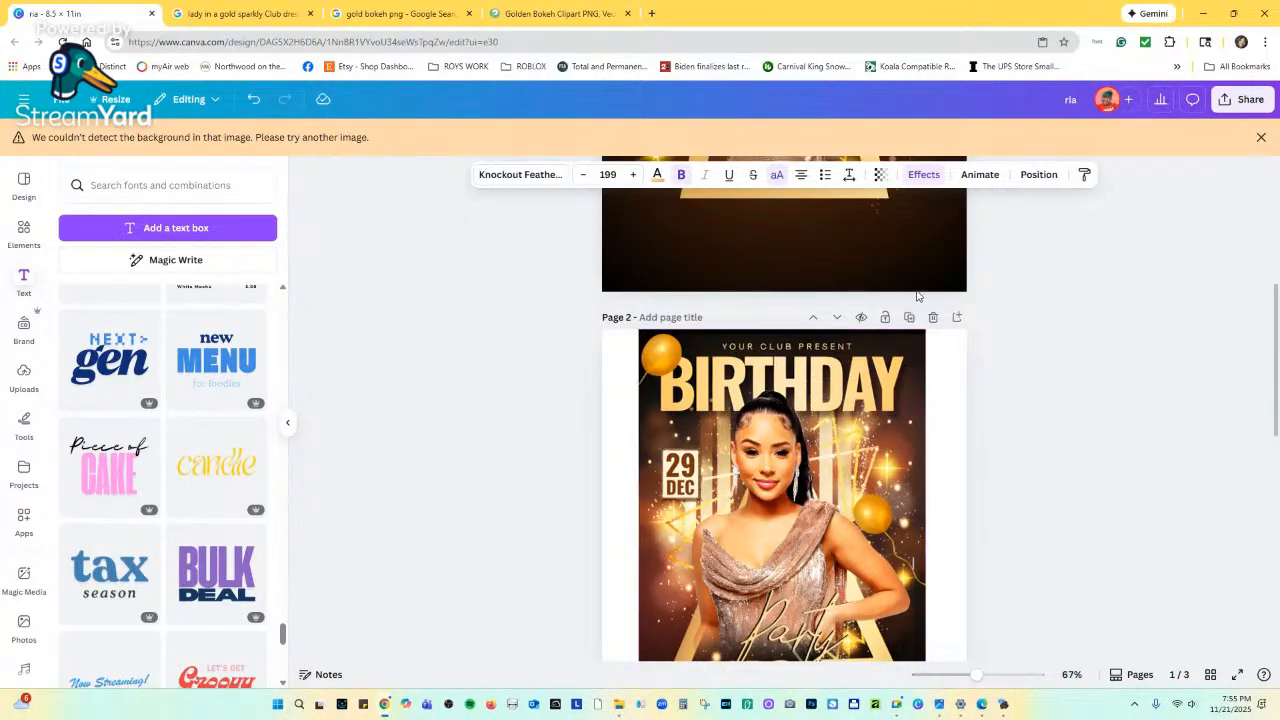
{"action": "scroll", "coordinate": [924, 336], "scroll_direction": "up", "scroll_amount": 2}
{"action": "scroll", "coordinate": [924, 336], "scroll_direction": "up", "scroll_amount": 2}
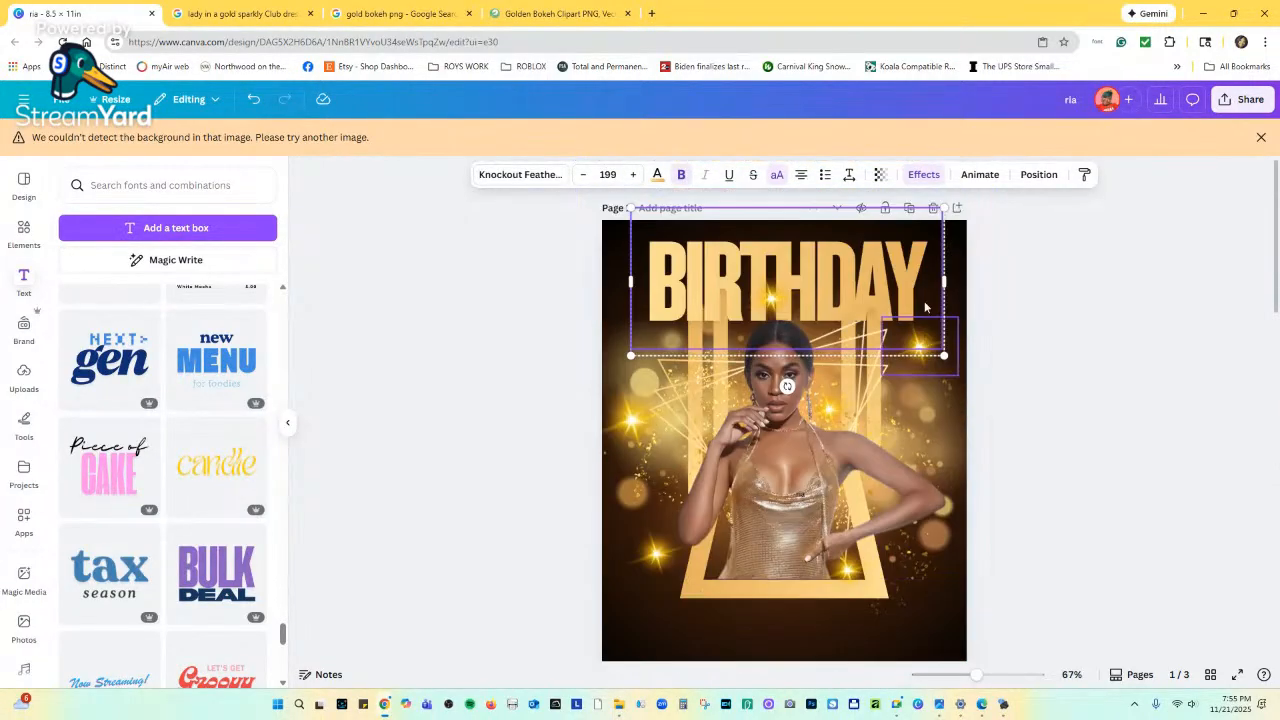
{"action": "left_click", "coordinate": [924, 174]}
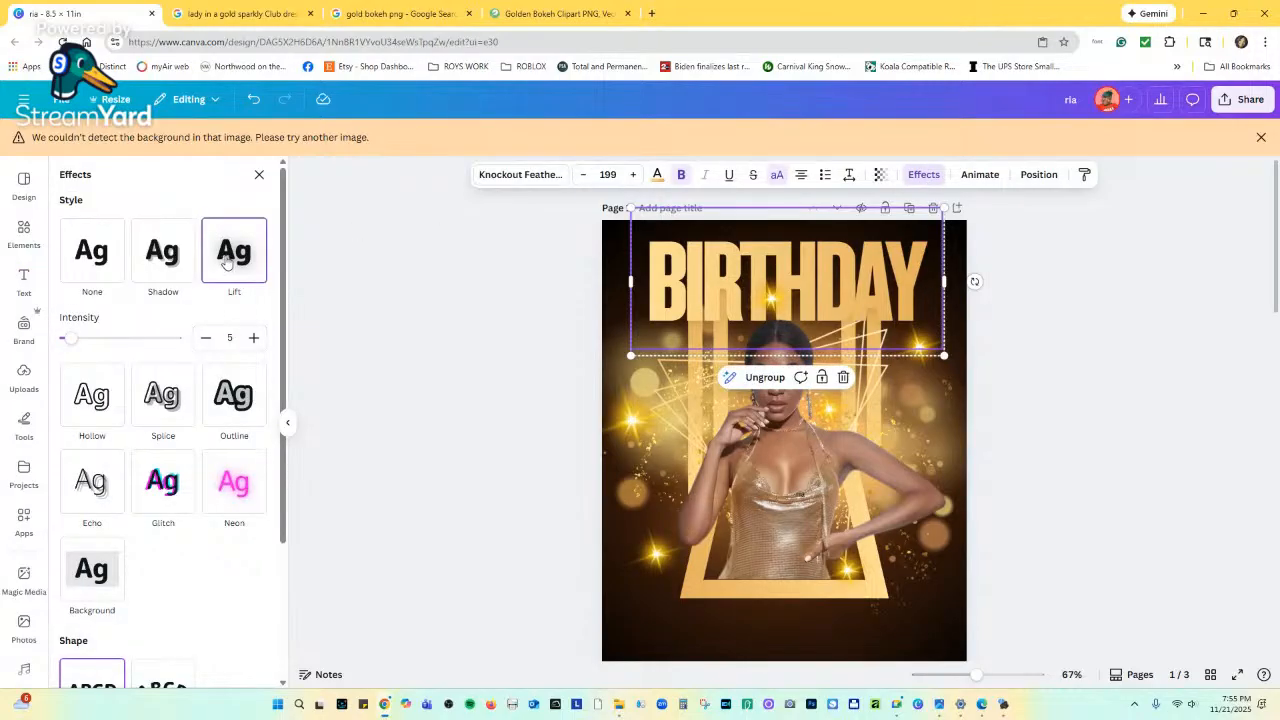
Raise the BIRTHDAY headline's Lift effect intensity from 5 to 100.
{"action": "scroll", "coordinate": [573, 504], "scroll_direction": "down", "scroll_amount": 1}
{"action": "scroll", "coordinate": [572, 504], "scroll_direction": "down", "scroll_amount": 3}
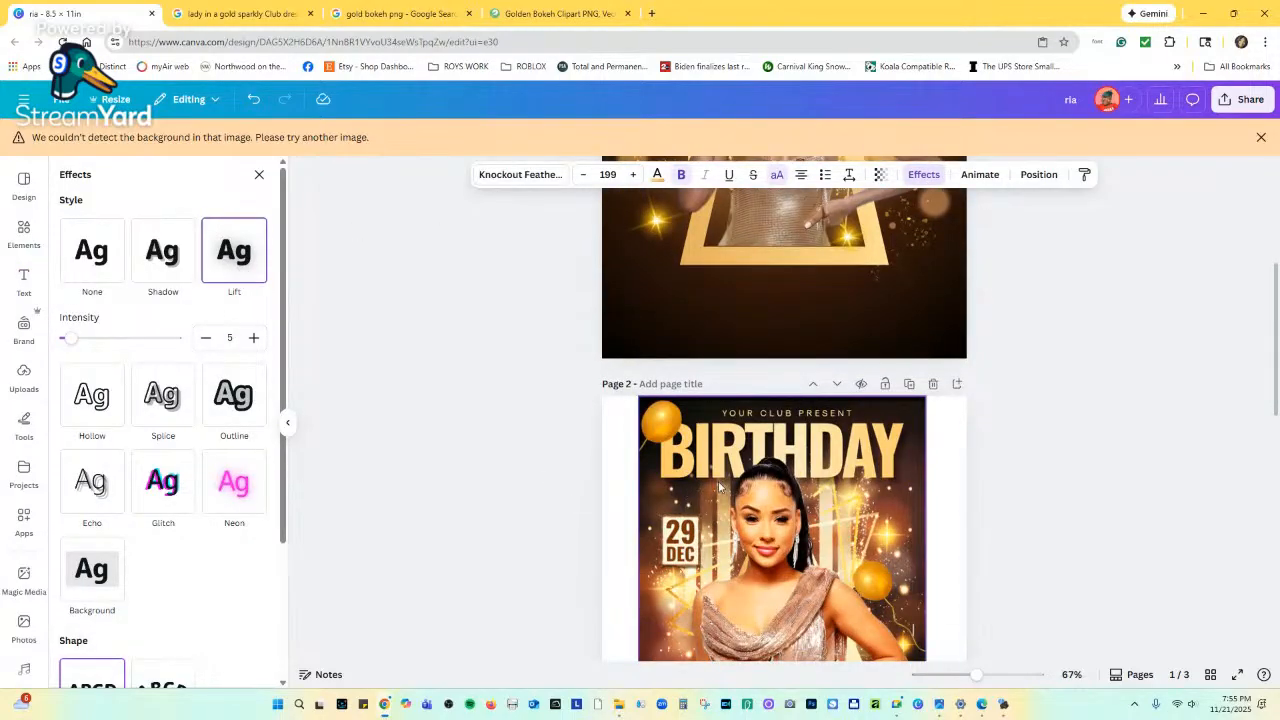
{"action": "scroll", "coordinate": [848, 486], "scroll_direction": "up", "scroll_amount": 3}
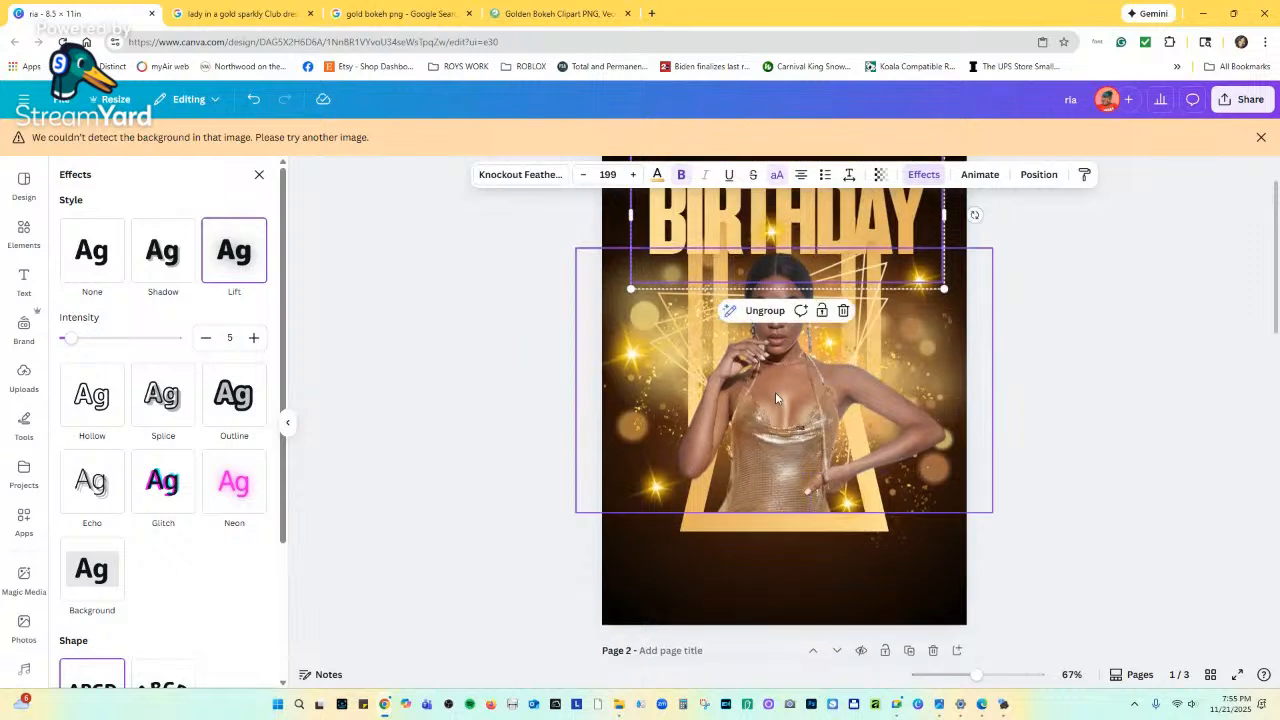
{"action": "left_click_drag", "start_coordinate": [67, 342], "coordinate": [178, 338]}
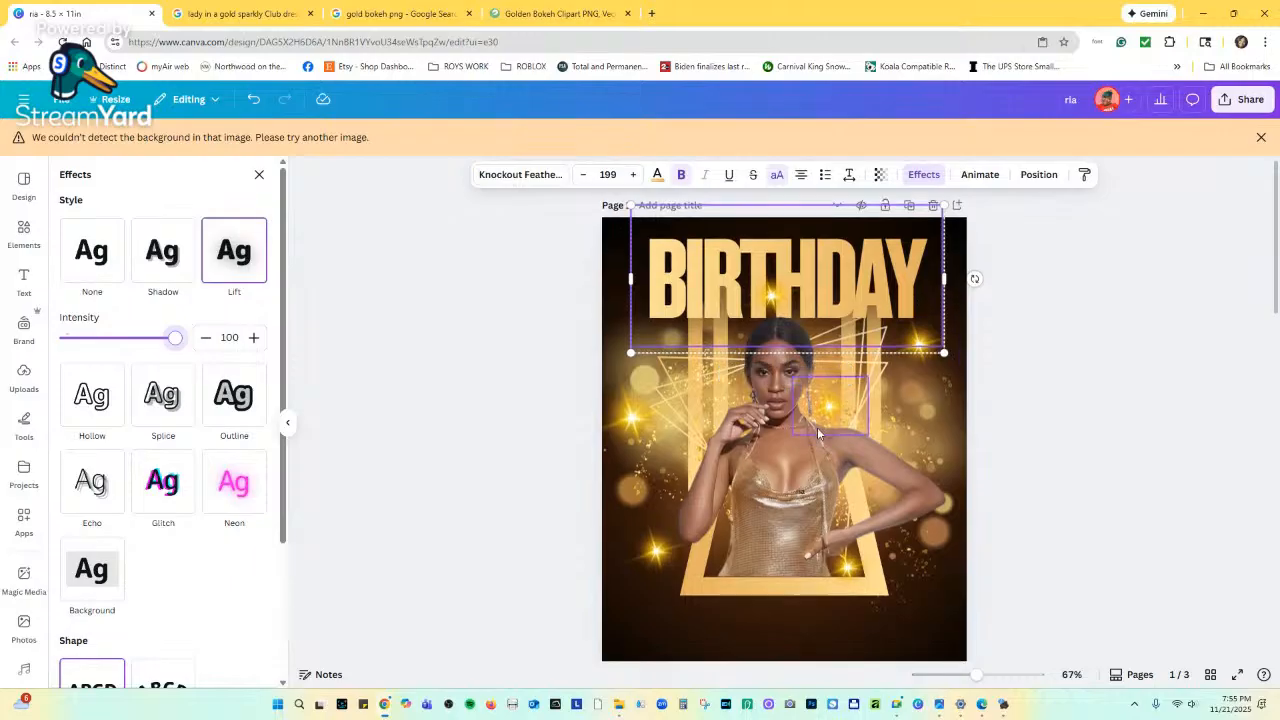
{"action": "scroll", "coordinate": [817, 427], "scroll_direction": "down", "scroll_amount": 4}
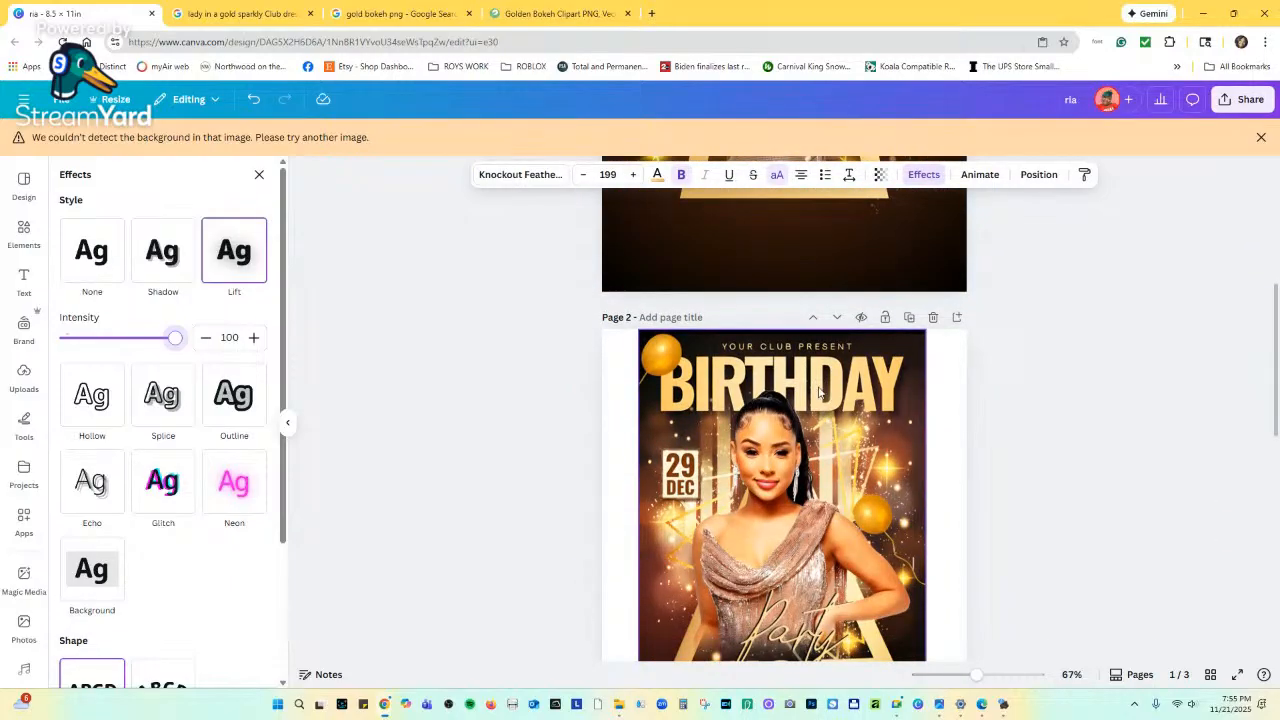
{"action": "scroll", "coordinate": [824, 422], "scroll_direction": "up", "scroll_amount": 4}
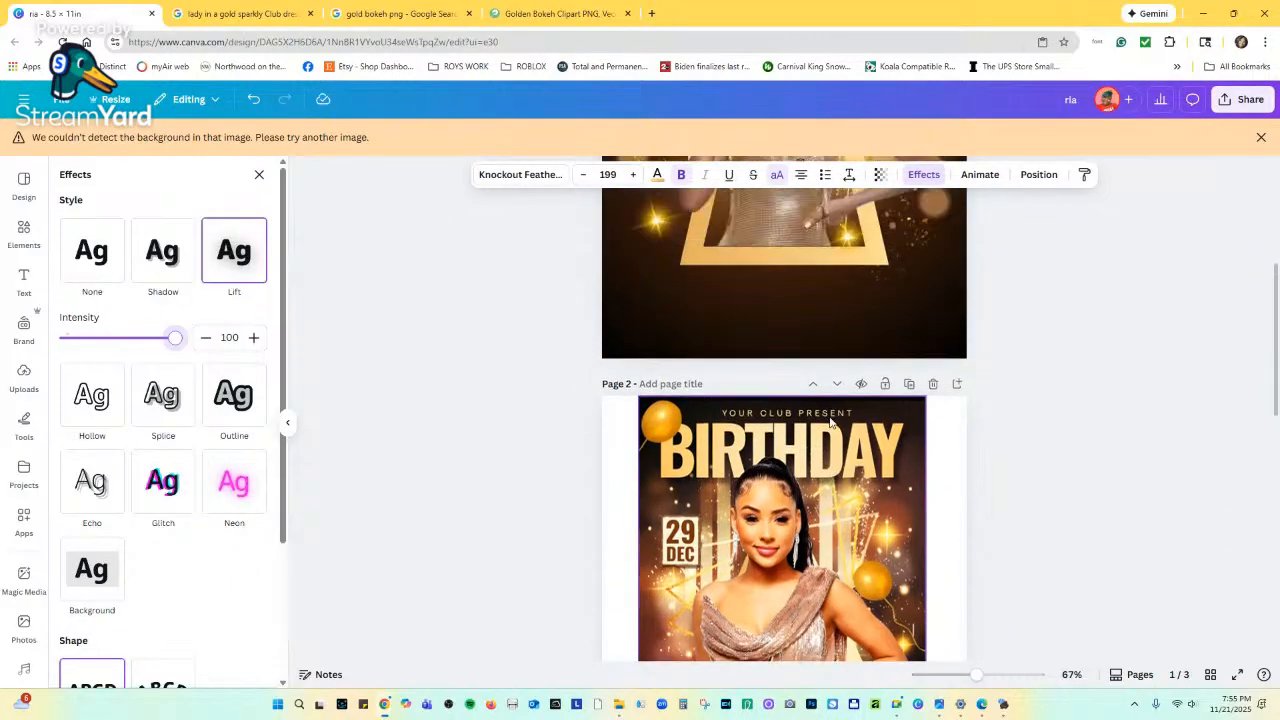
{"action": "scroll", "coordinate": [820, 380], "scroll_direction": "down", "scroll_amount": 4}
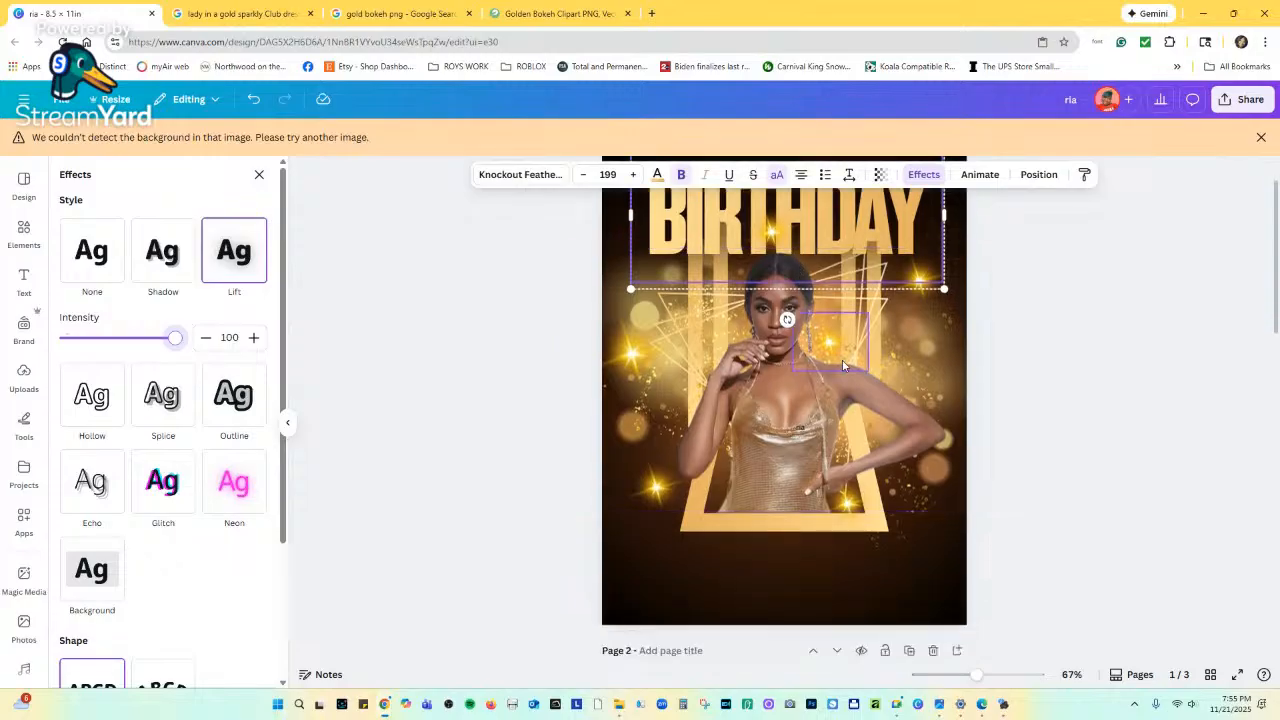
{"action": "scroll", "coordinate": [841, 415], "scroll_direction": "down", "scroll_amount": 2}
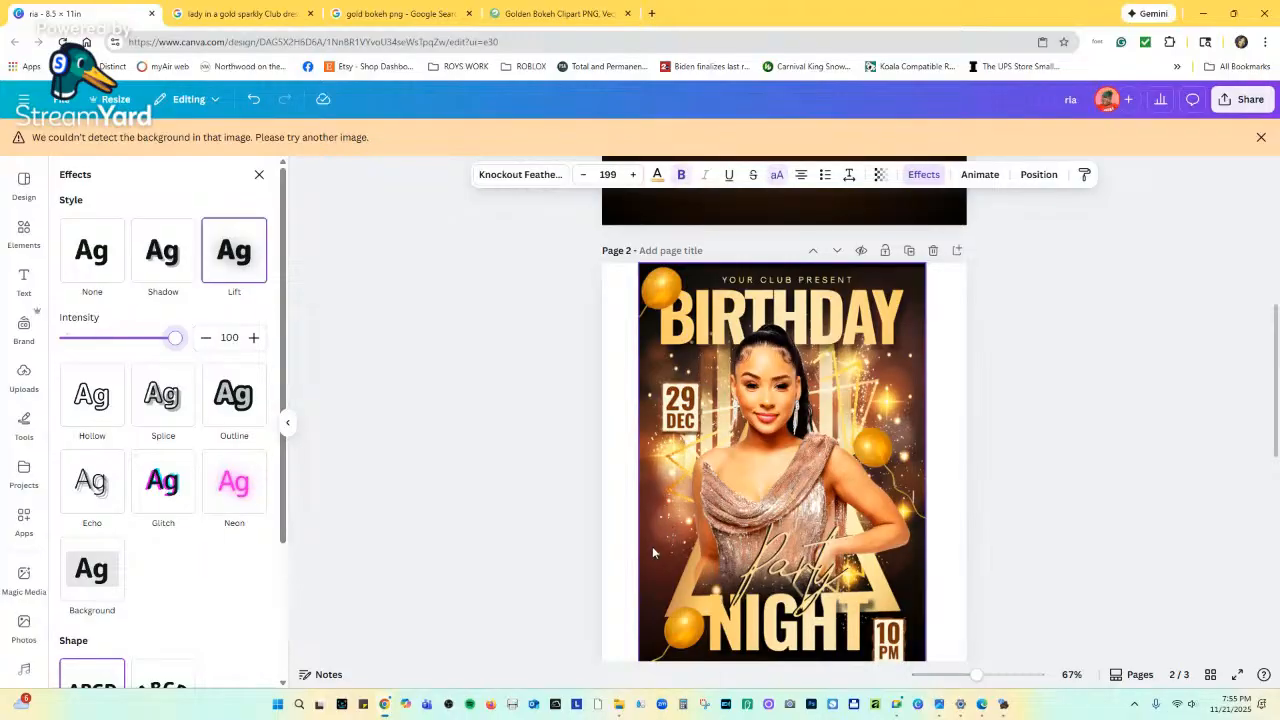
{"action": "scroll", "coordinate": [690, 295], "scroll_direction": "up", "scroll_amount": 6}
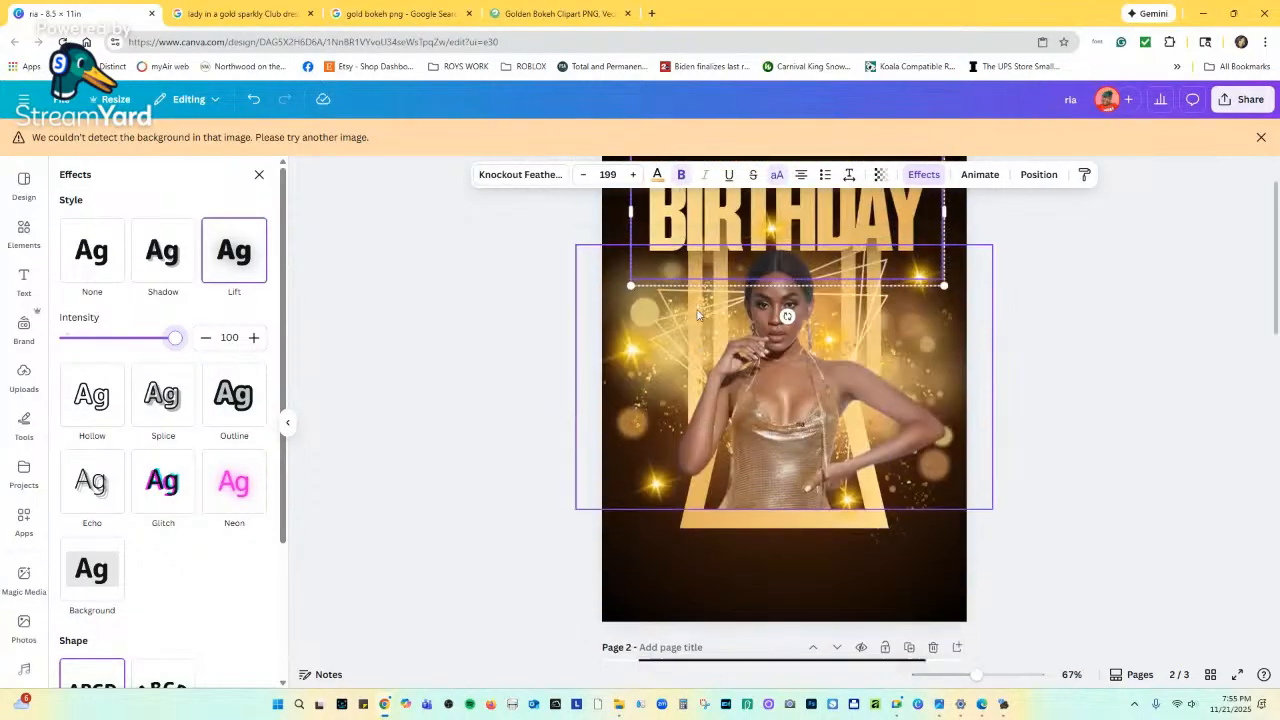
Move the woman photo and the BIRTHDAY headline slightly lower on the page.
{"action": "left_click", "coordinate": [789, 483]}
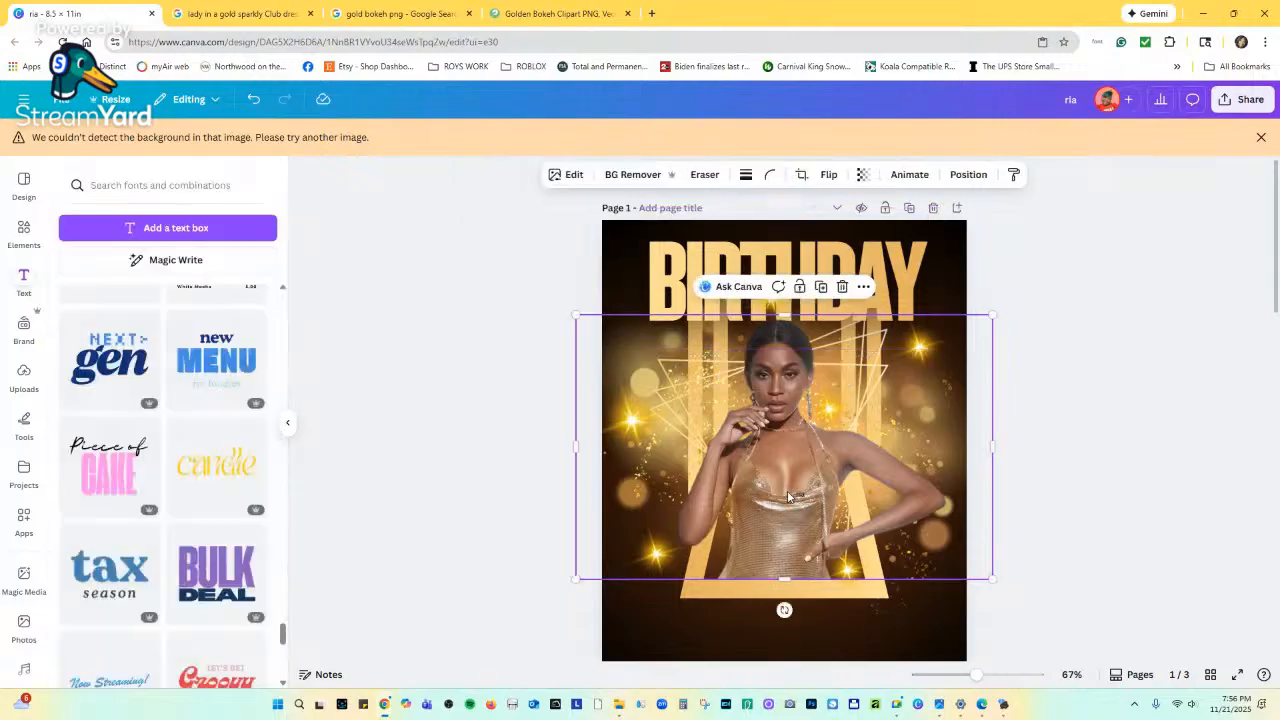
{"action": "left_click_drag", "start_coordinate": [789, 483], "coordinate": [790, 495]}
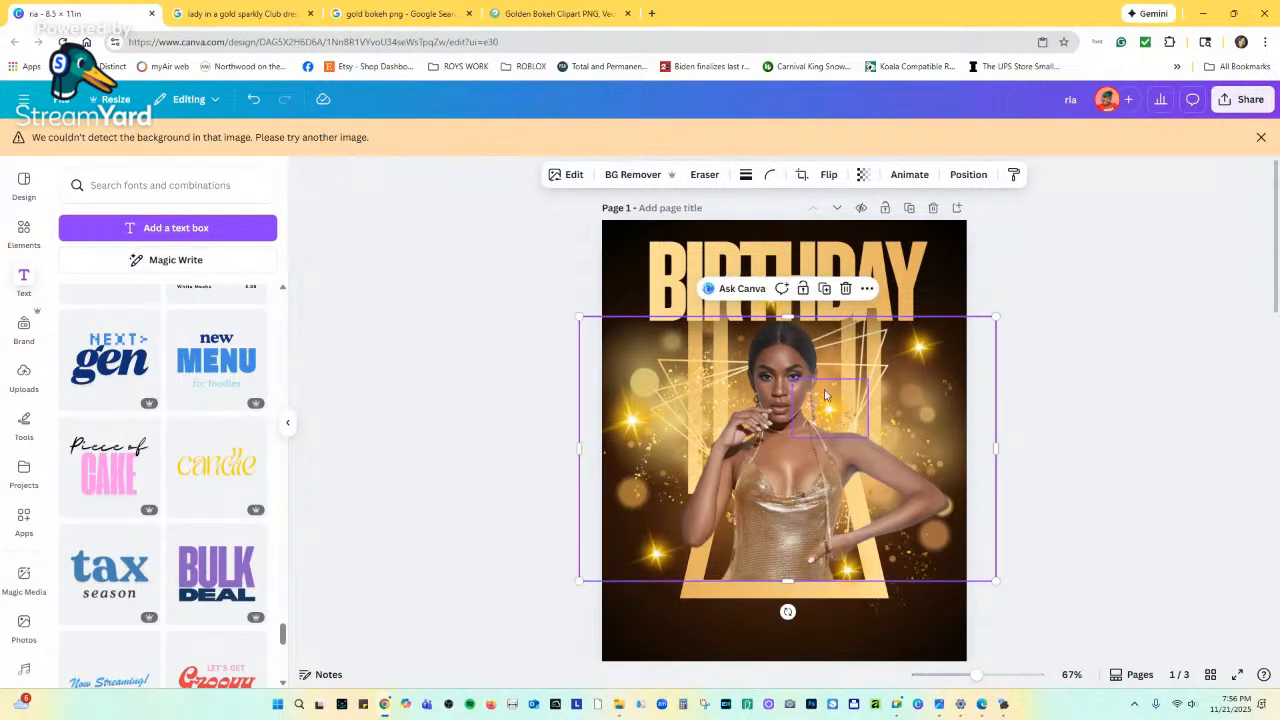
{"action": "left_click", "coordinate": [1031, 300]}
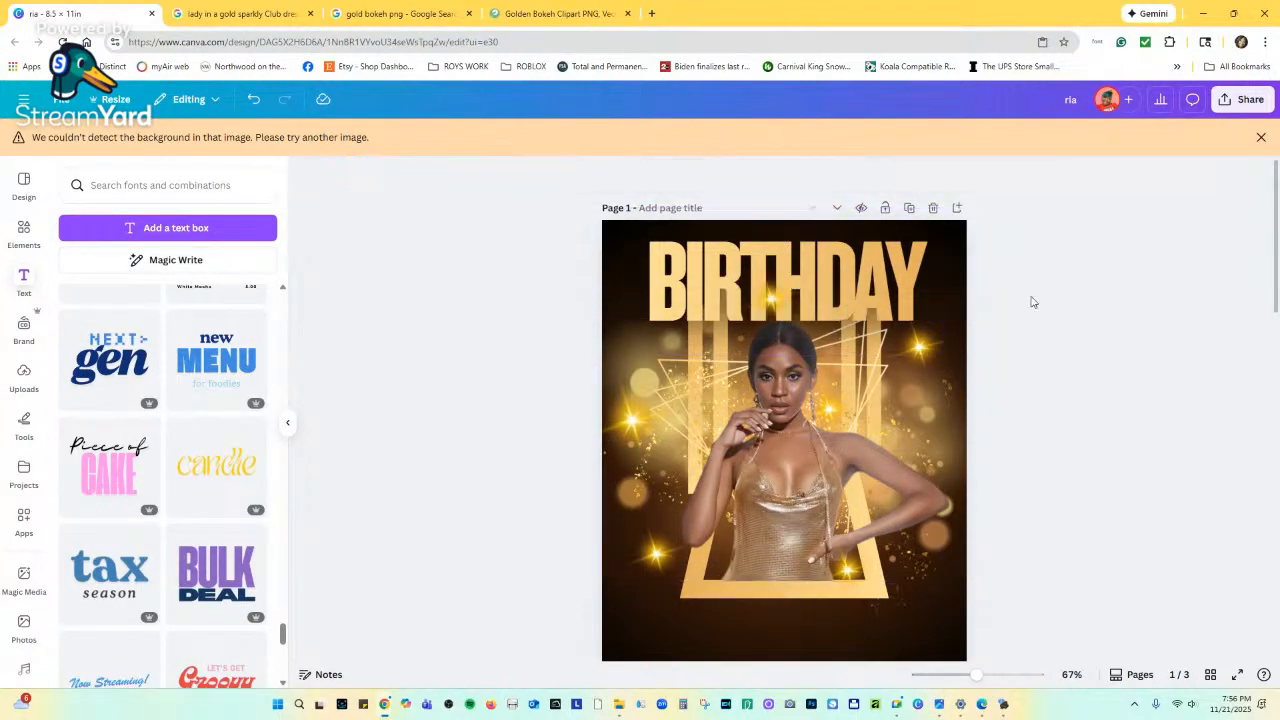
{"action": "left_click", "coordinate": [915, 280]}
{"action": "left_click_drag", "start_coordinate": [904, 277], "coordinate": [903, 287]}
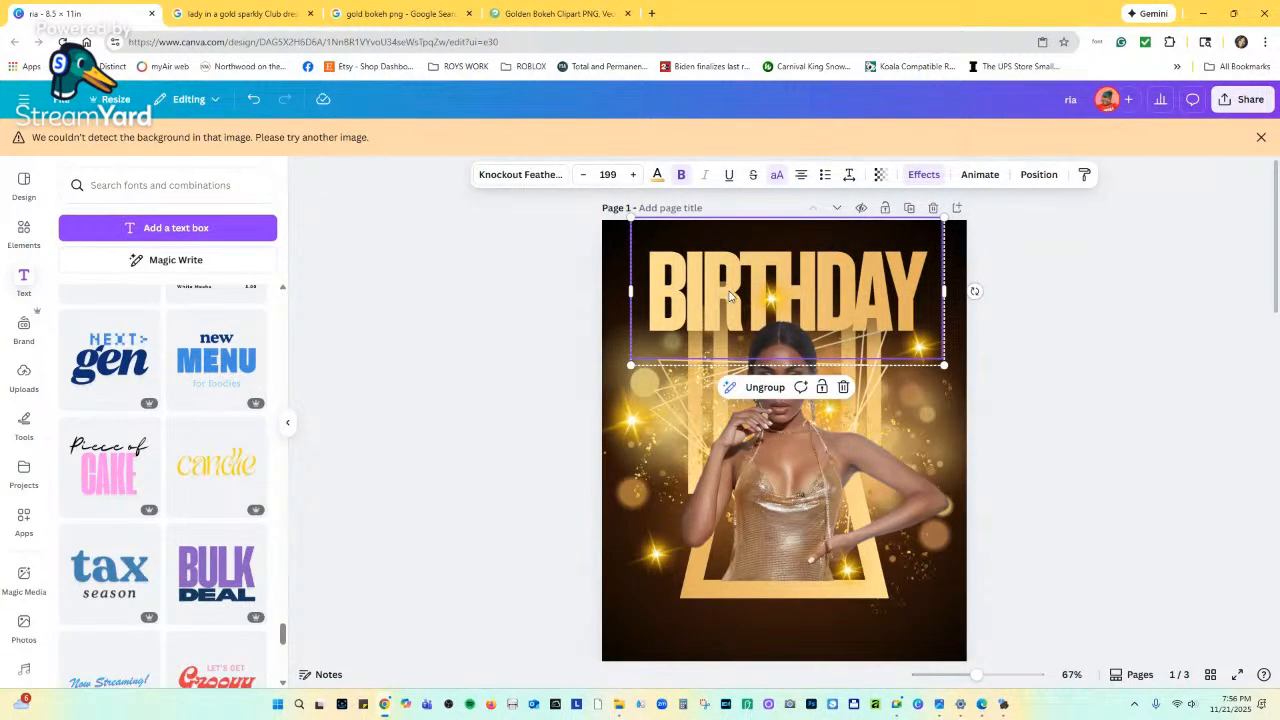
{"action": "left_click_drag", "start_coordinate": [730, 295], "coordinate": [730, 292]}
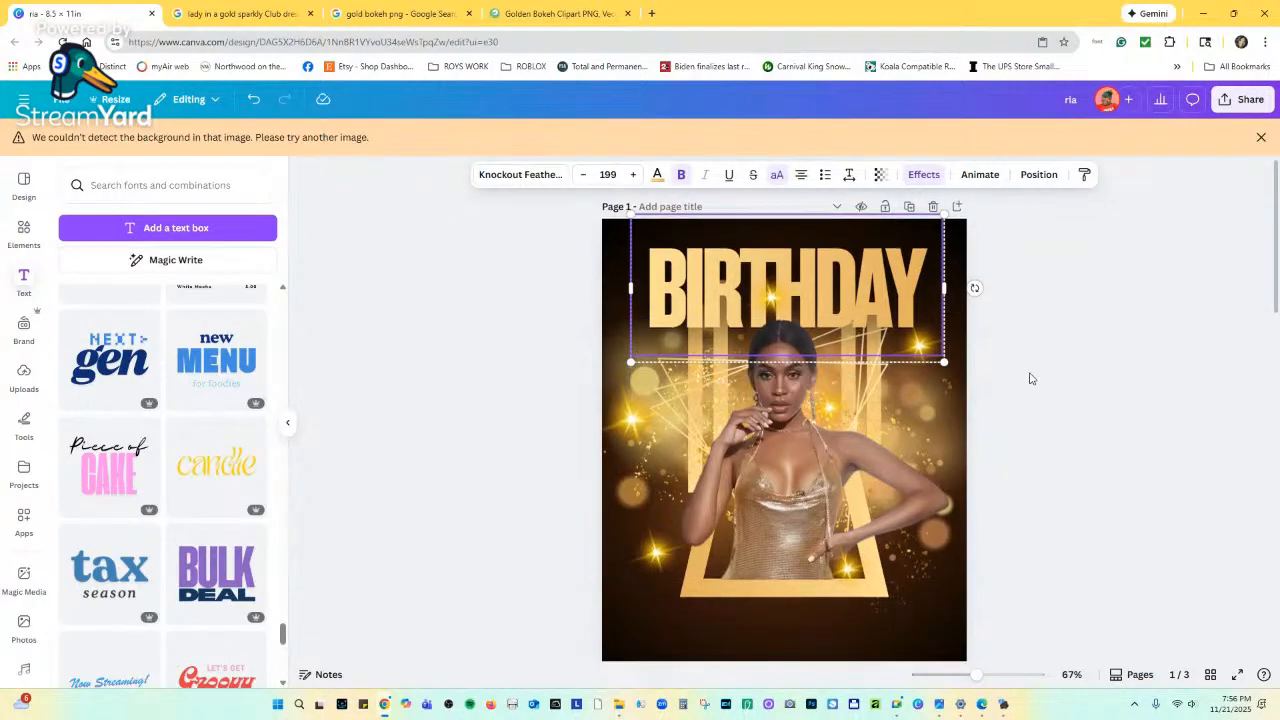
{"action": "scroll", "coordinate": [1020, 380], "scroll_direction": "down", "scroll_amount": 4}
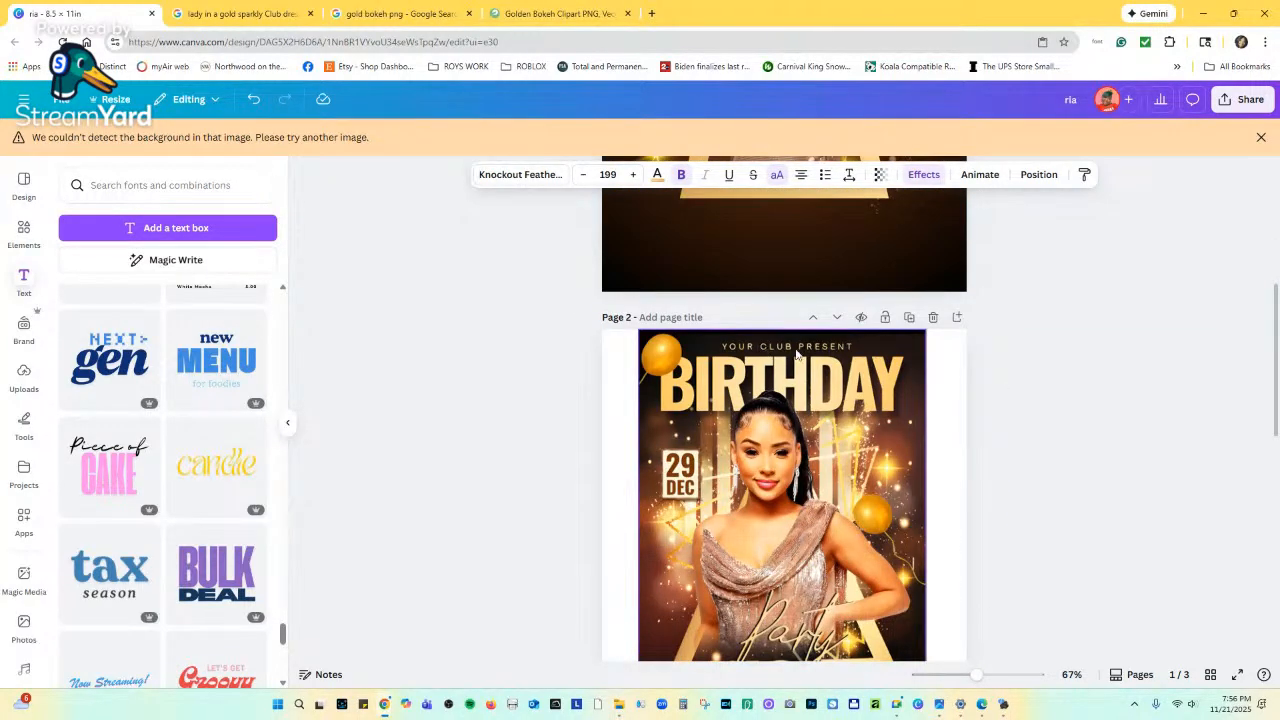
{"action": "scroll", "coordinate": [783, 362], "scroll_direction": "up", "scroll_amount": 4}
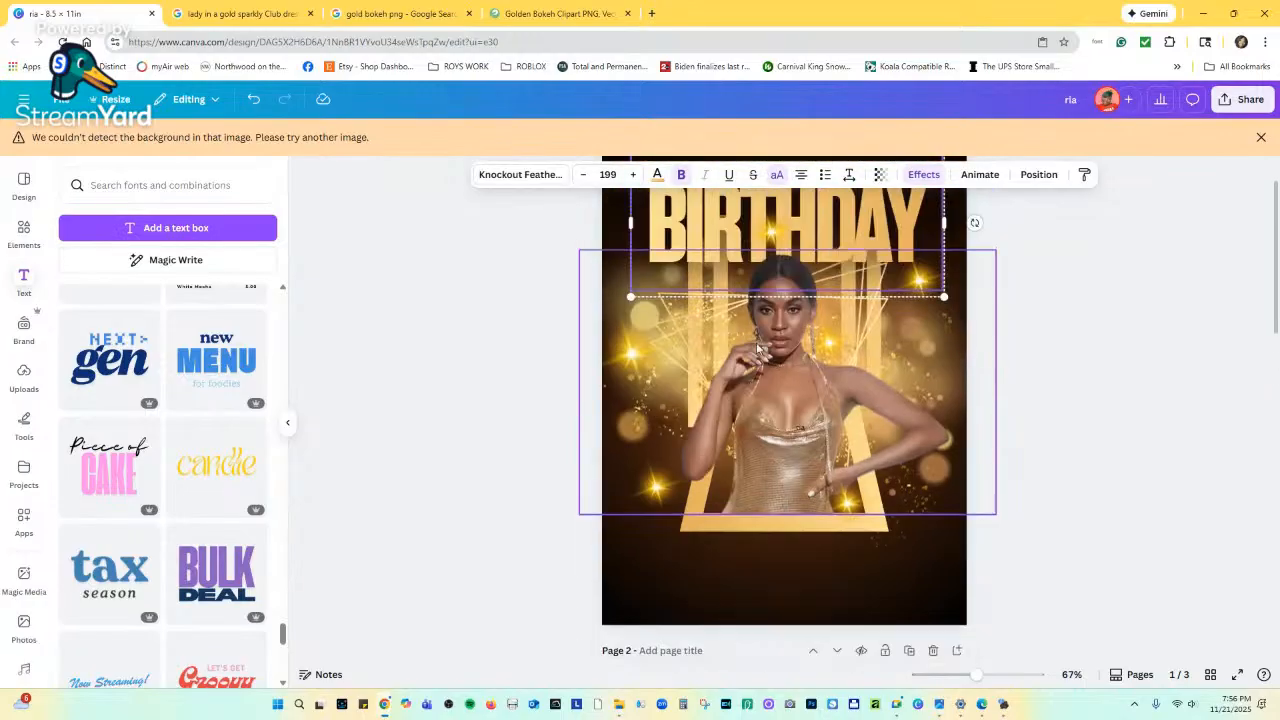
{"action": "left_click", "coordinate": [24, 283]}
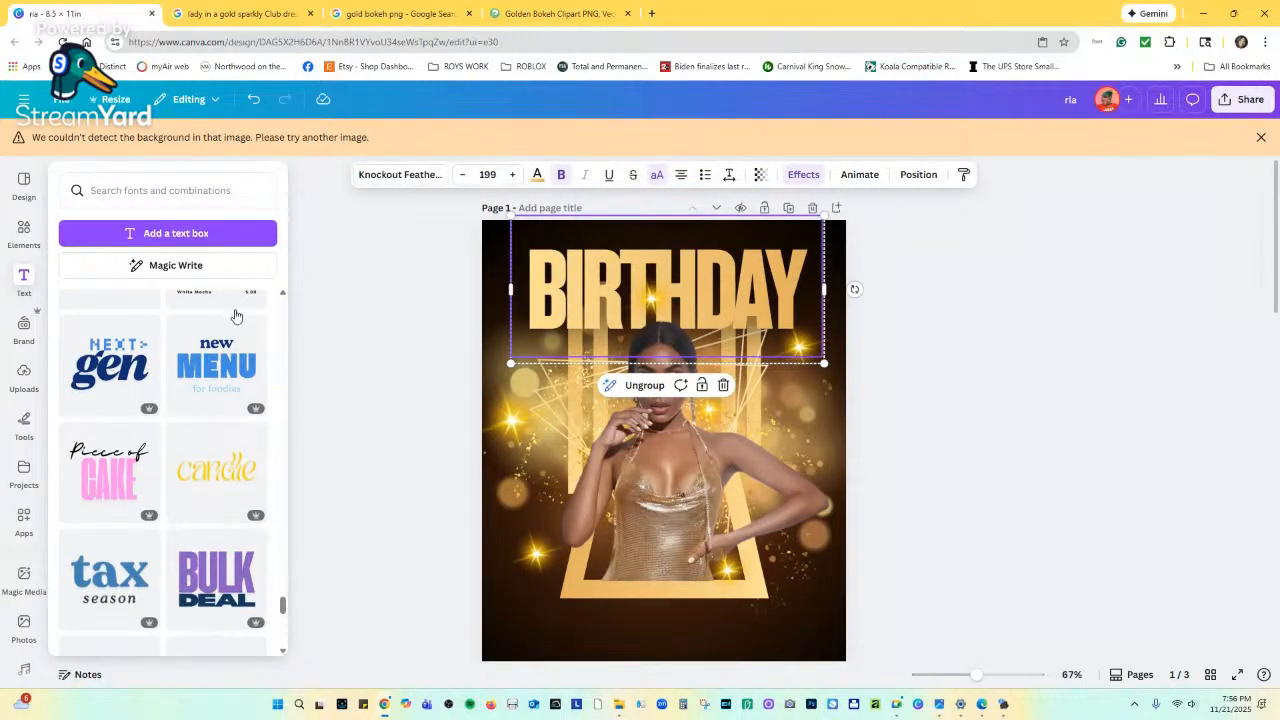
Add the OUR BRAND story text template at the page bottom, make 'story' white, and ungroup it.
{"action": "scroll", "coordinate": [255, 380], "scroll_direction": "up", "scroll_amount": 10}
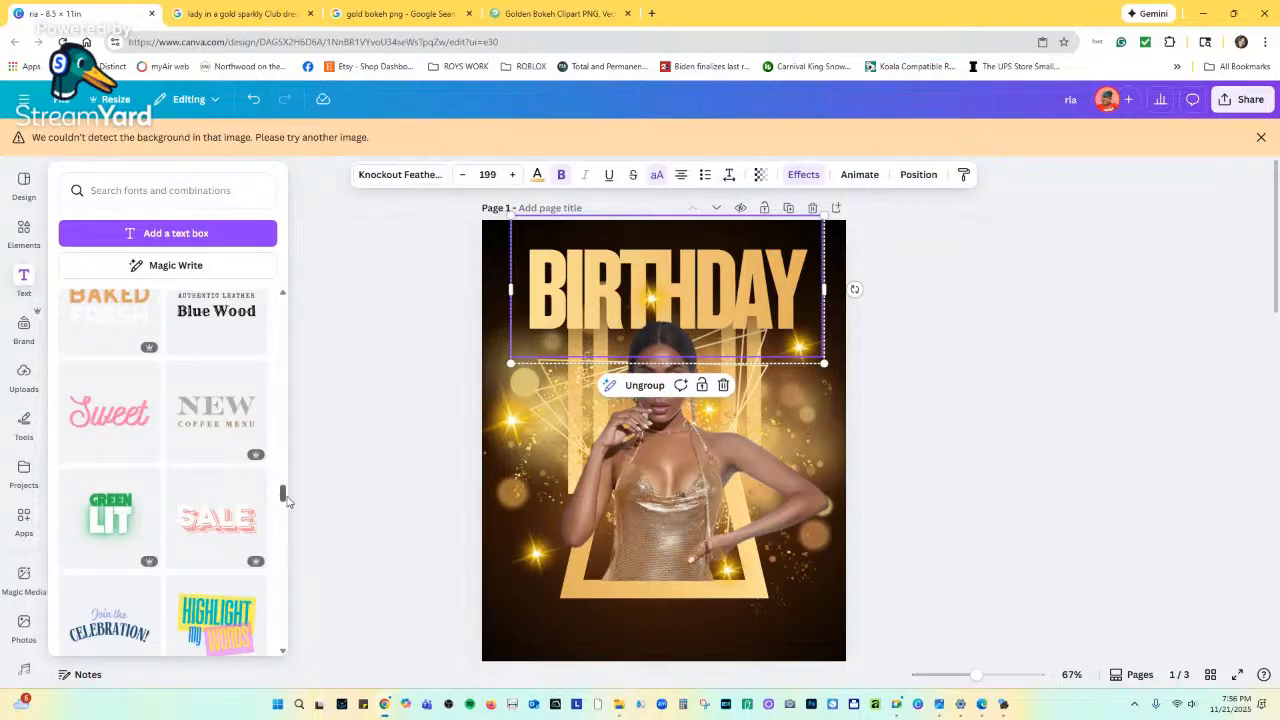
{"action": "mouse_move", "coordinate": [285, 496]}
{"action": "left_mouse_down"}
{"action": "mouse_move", "coordinate": [286, 460]}
{"action": "mouse_move", "coordinate": [292, 476]}
{"action": "left_mouse_up"}
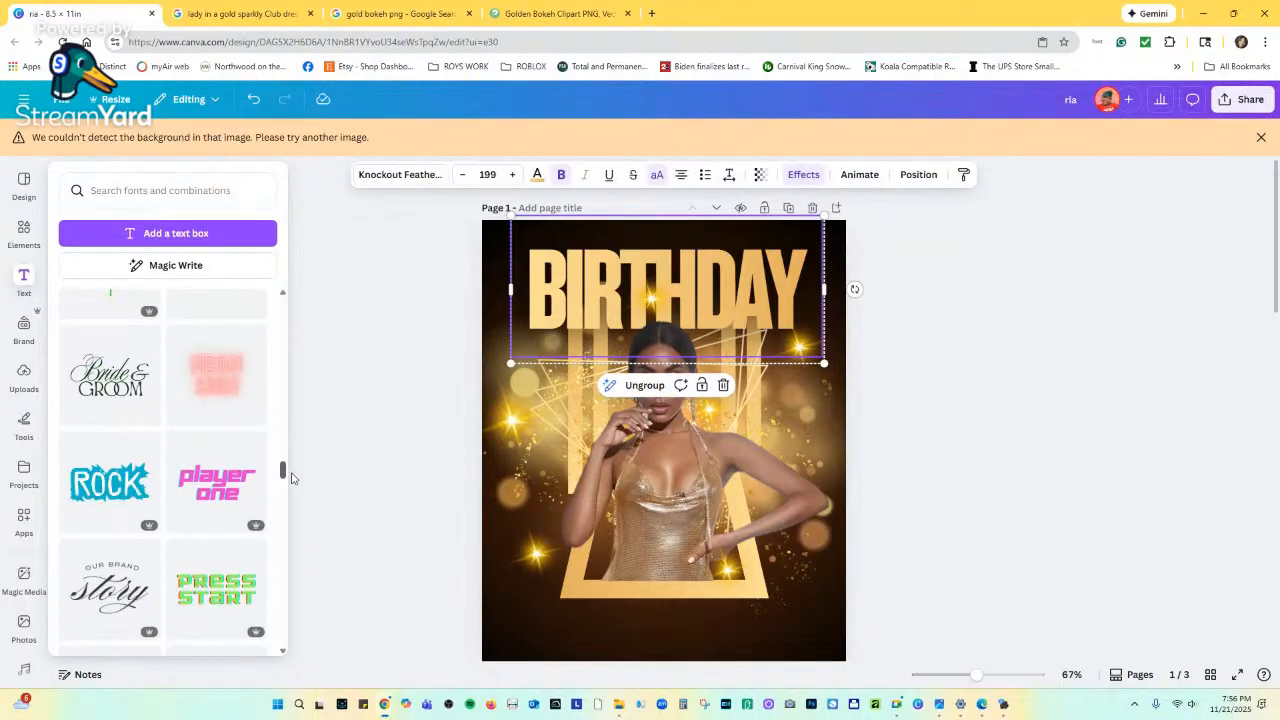
{"action": "left_click", "coordinate": [112, 570]}
{"action": "left_click_drag", "start_coordinate": [633, 461], "coordinate": [612, 619]}
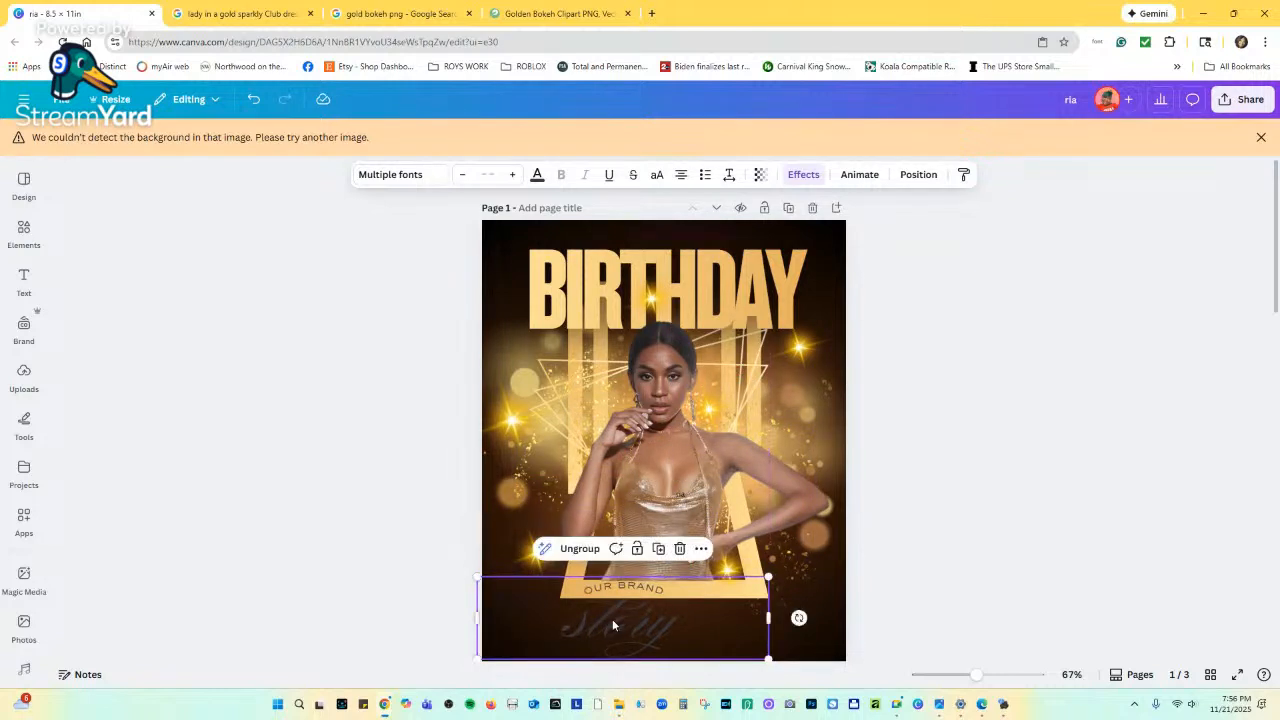
{"action": "left_click", "coordinate": [537, 174]}
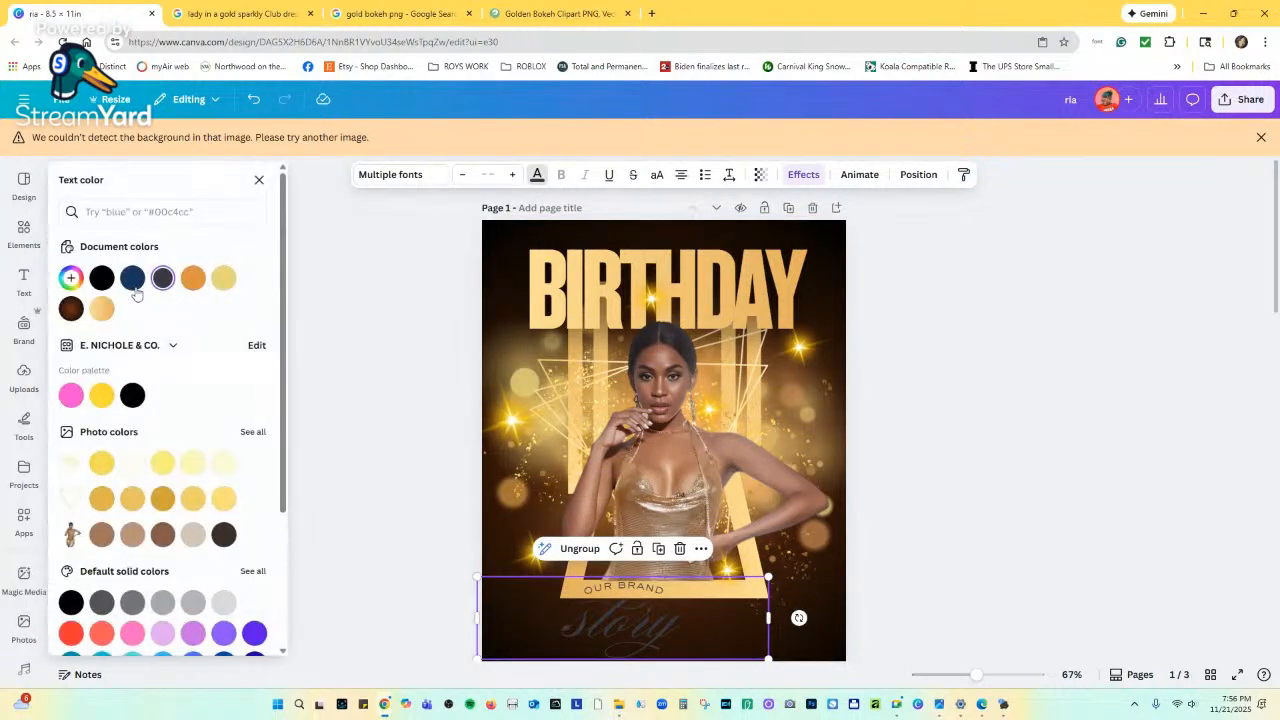
{"action": "left_click", "coordinate": [254, 277]}
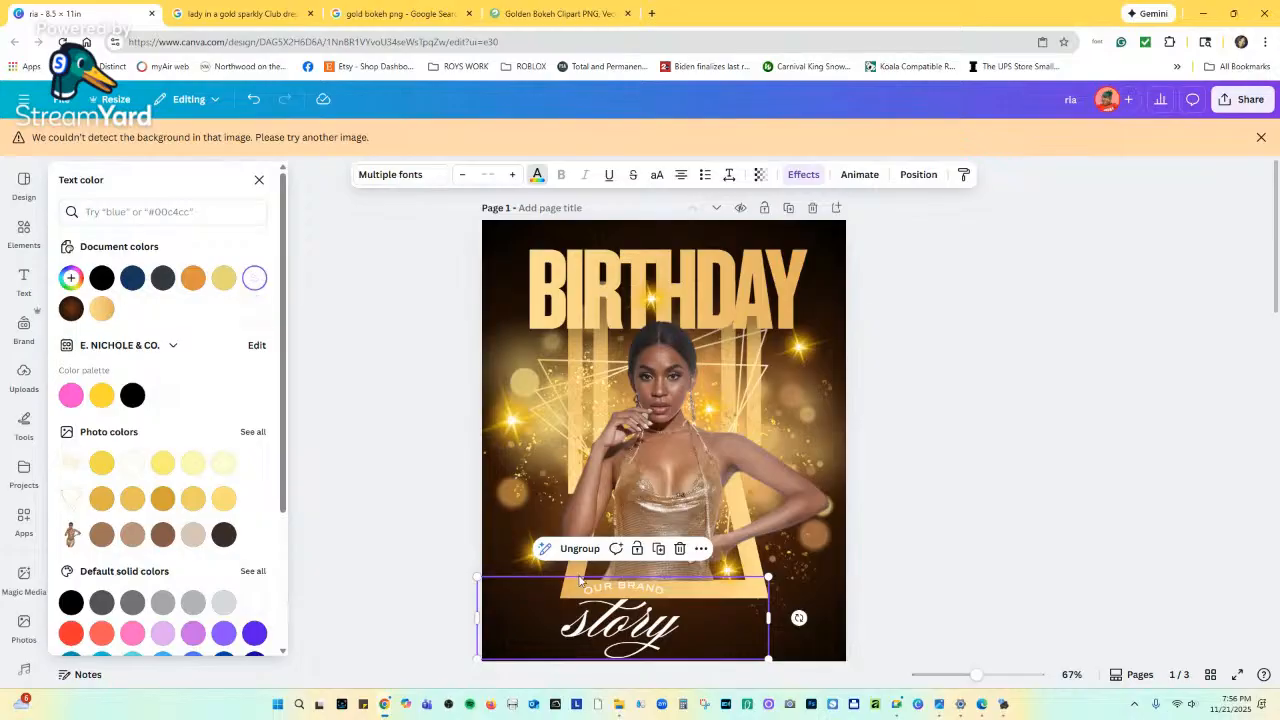
{"action": "left_click", "coordinate": [582, 548]}
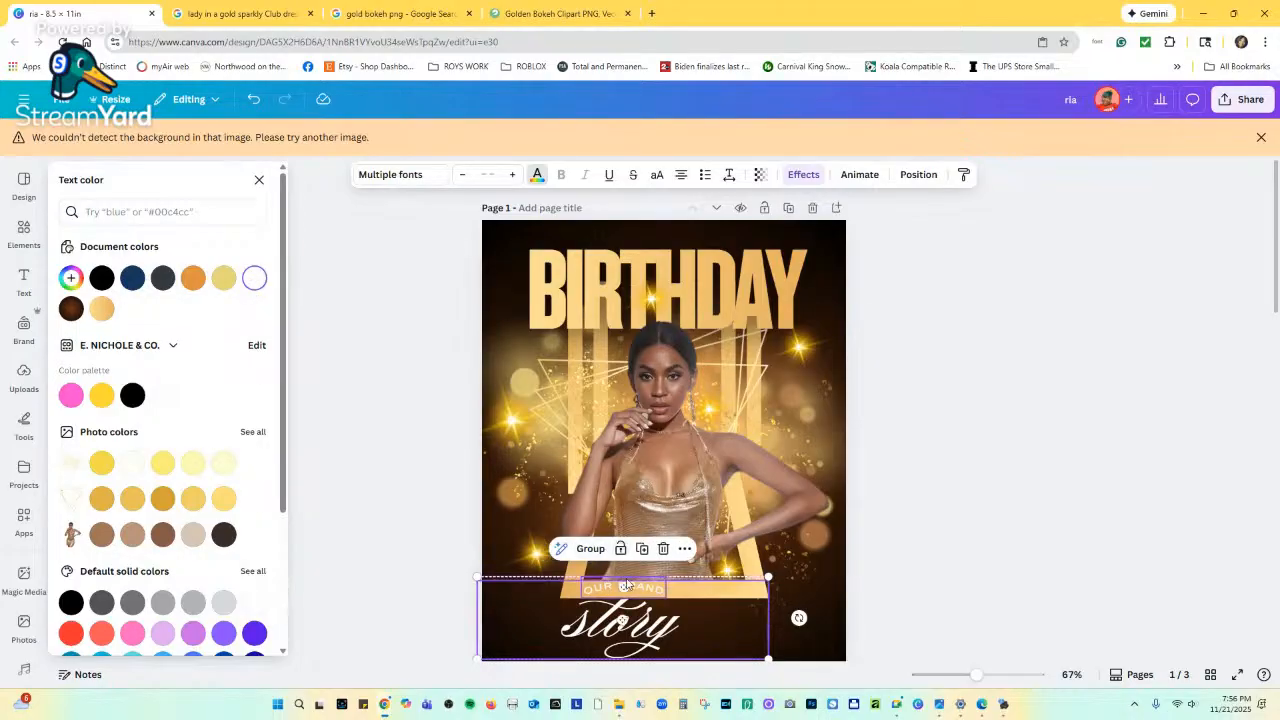
Delete the 'story' script word and move OUR BRAND to the top above BIRTHDAY.
{"action": "left_click", "coordinate": [832, 624]}
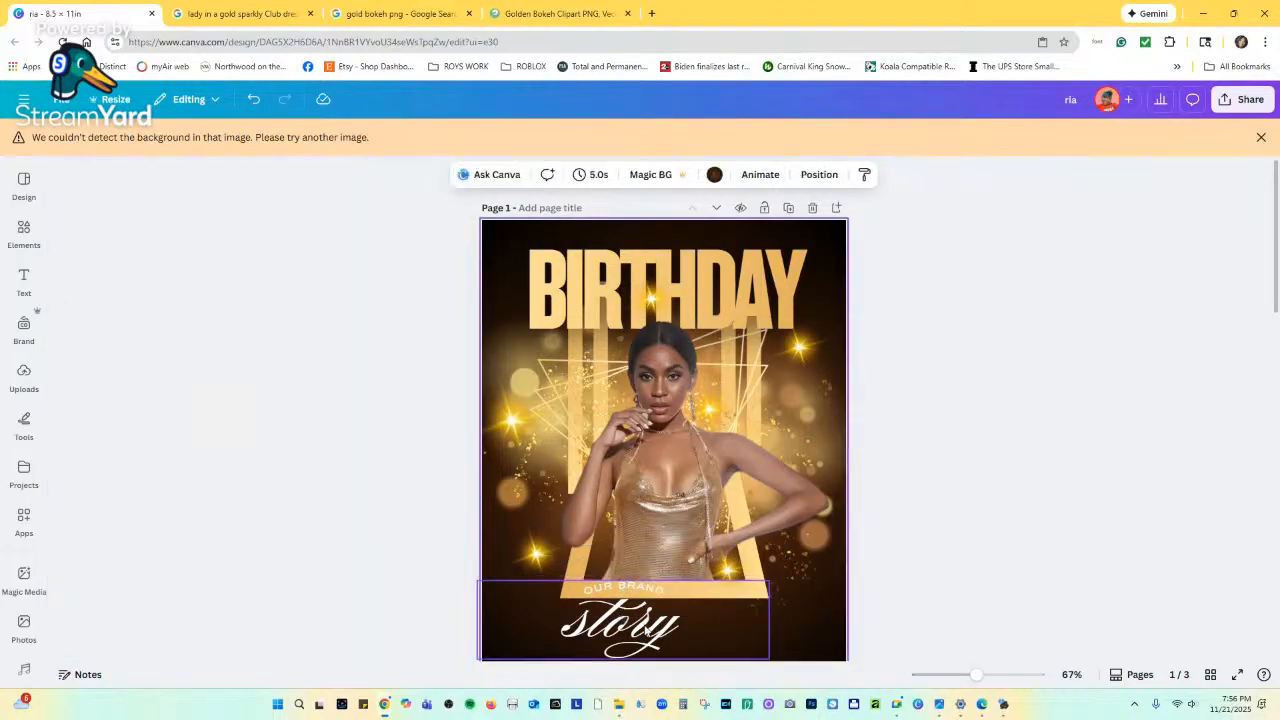
{"action": "left_click", "coordinate": [648, 630]}
{"action": "left_click_drag", "start_coordinate": [646, 627], "coordinate": [643, 616]}
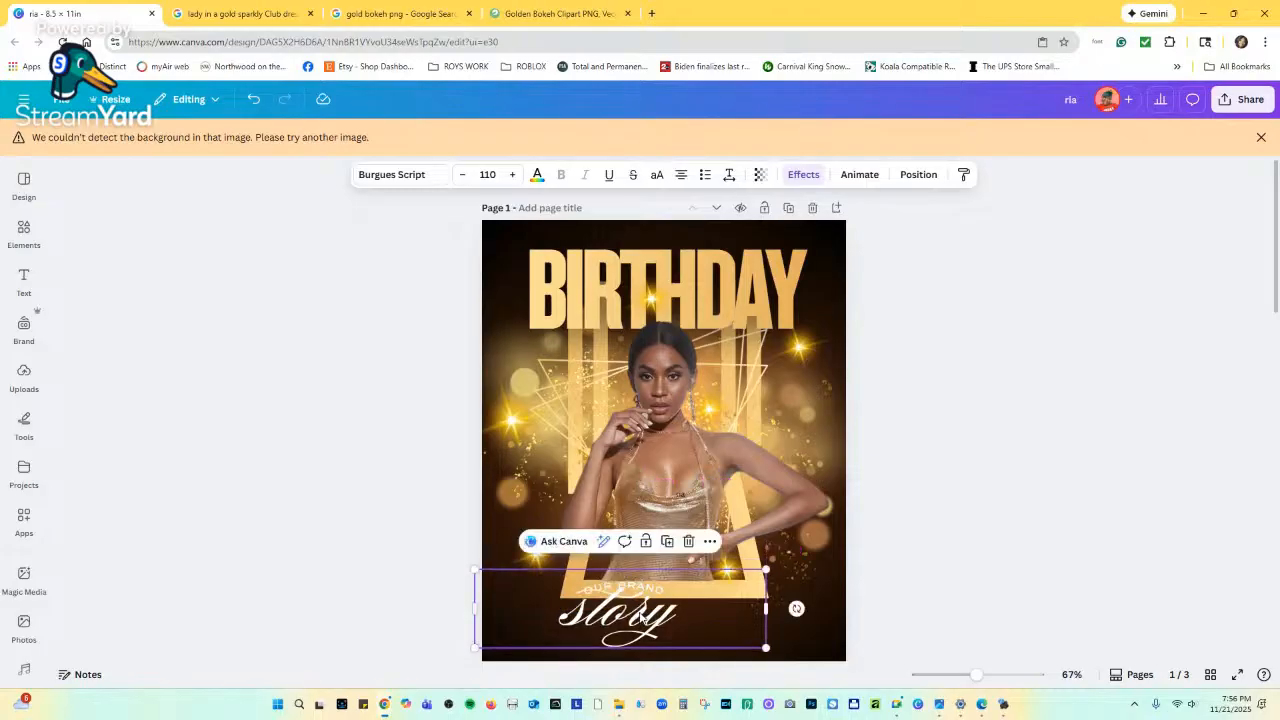
{"action": "left_click", "coordinate": [688, 541]}
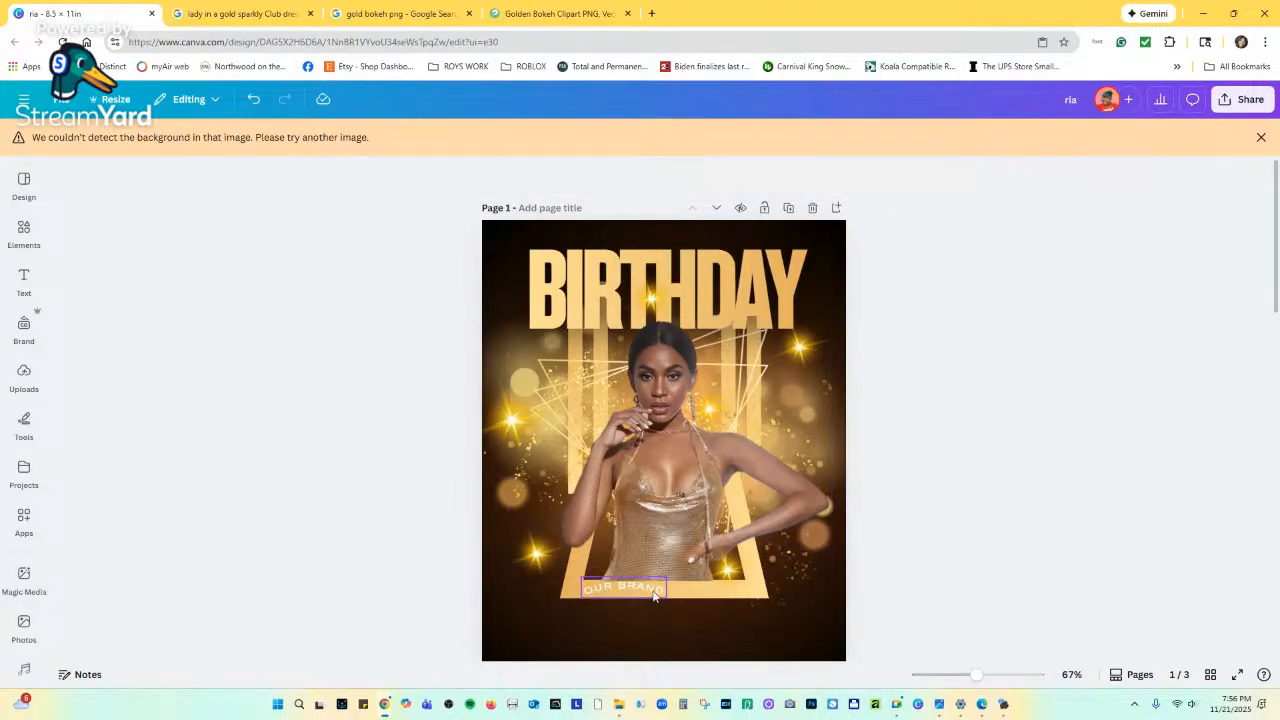
{"action": "left_click", "coordinate": [652, 596]}
{"action": "left_click_drag", "start_coordinate": [652, 596], "coordinate": [698, 242]}
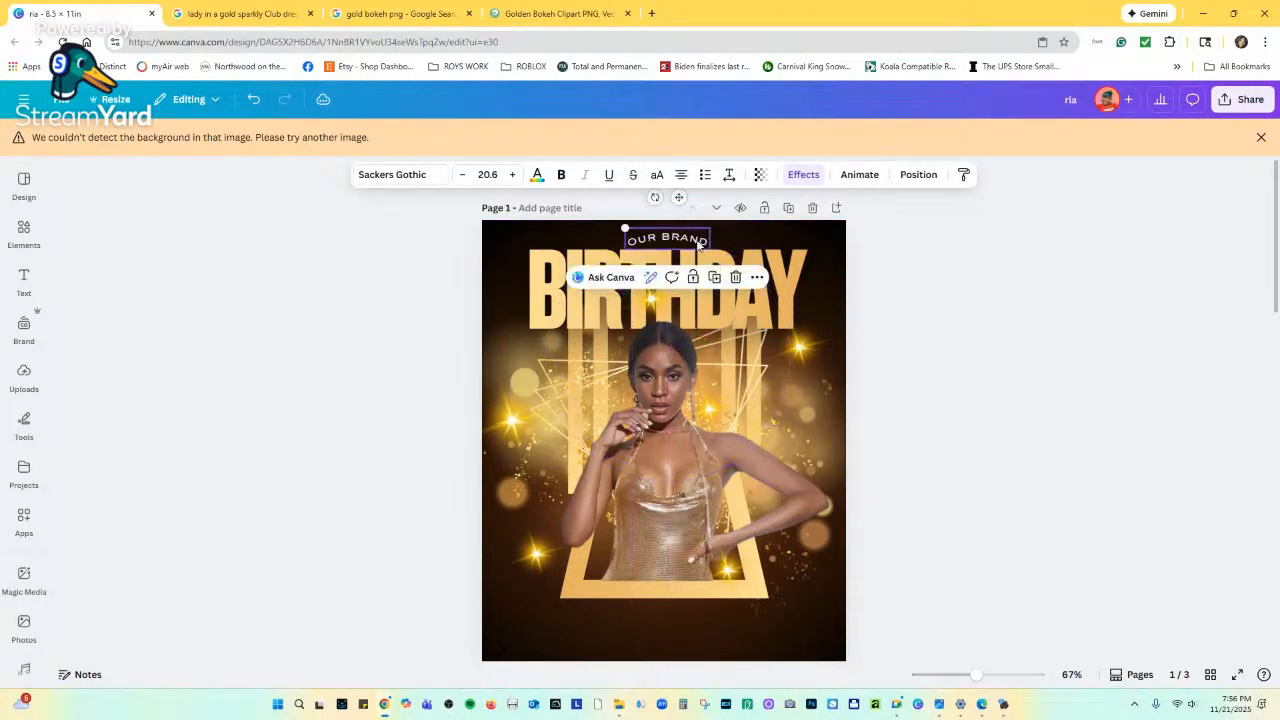
Straighten the OUR BRAND line with Shape: None and colour it light gold.
{"action": "left_click", "coordinate": [803, 174]}
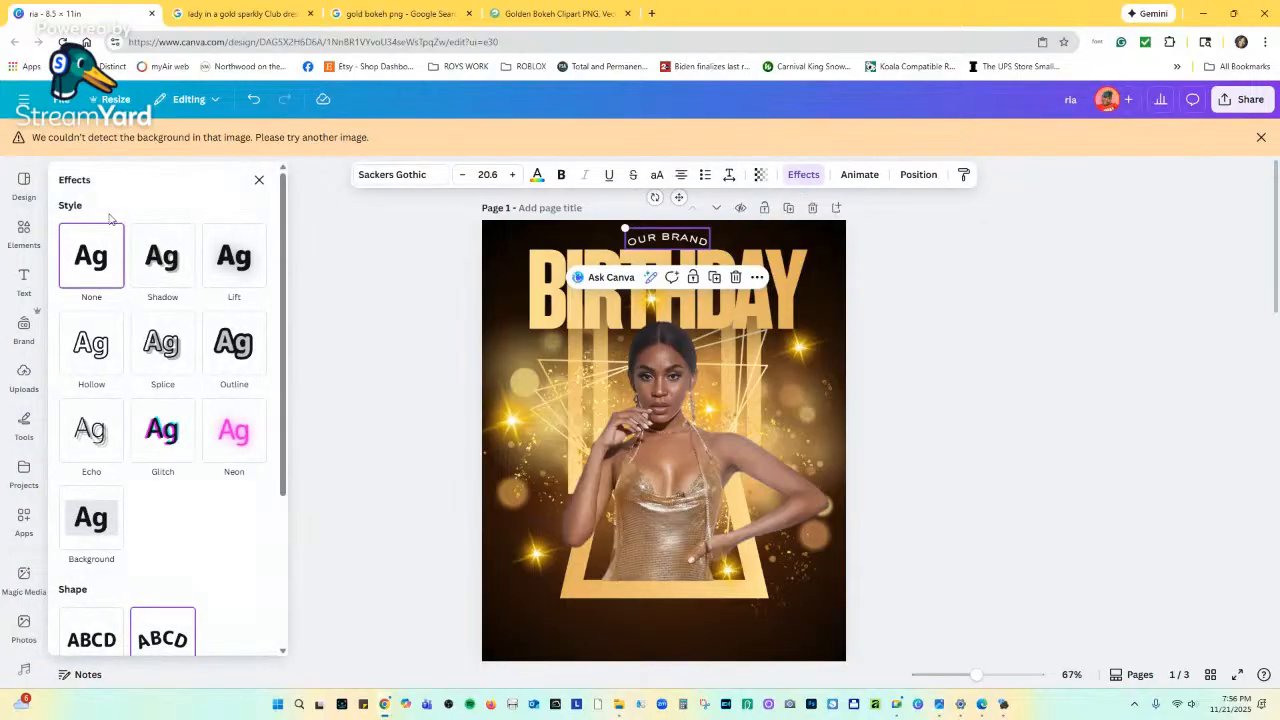
{"action": "left_click", "coordinate": [91, 635]}
{"action": "scroll", "coordinate": [656, 519], "scroll_direction": "down", "scroll_amount": 3}
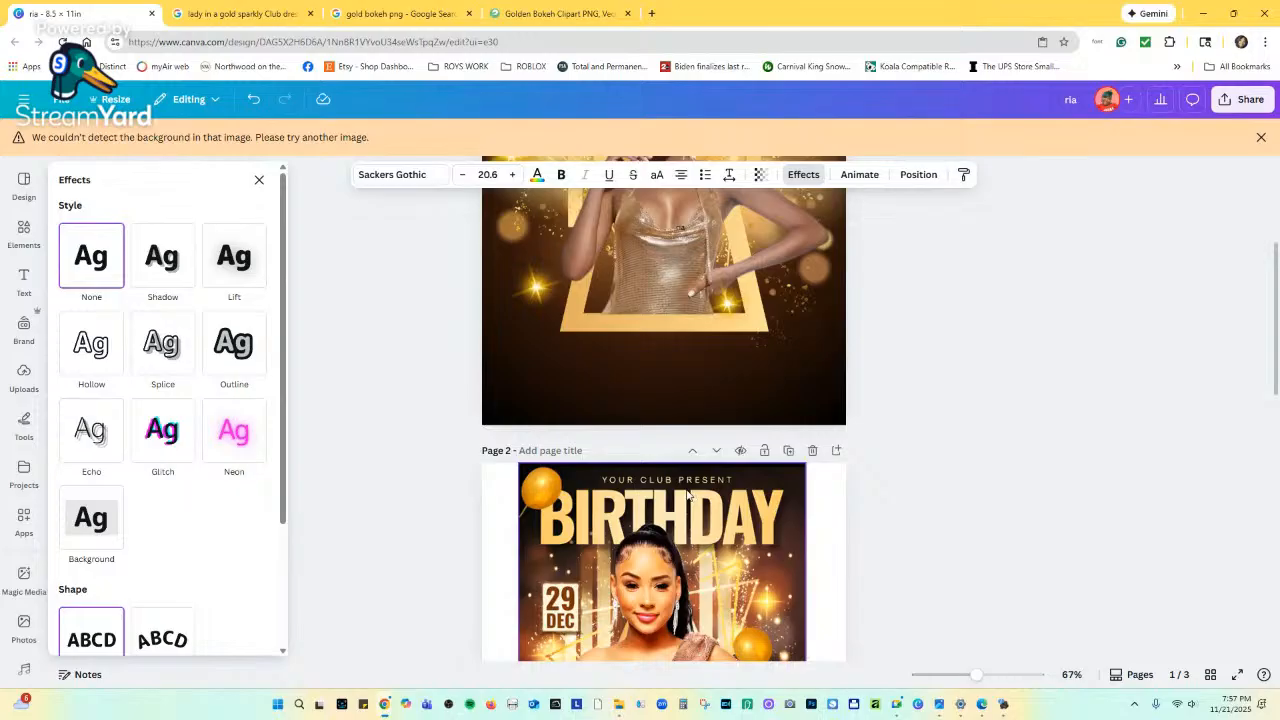
{"action": "scroll", "coordinate": [688, 494], "scroll_direction": "up", "scroll_amount": 3}
{"action": "left_click", "coordinate": [537, 176]}
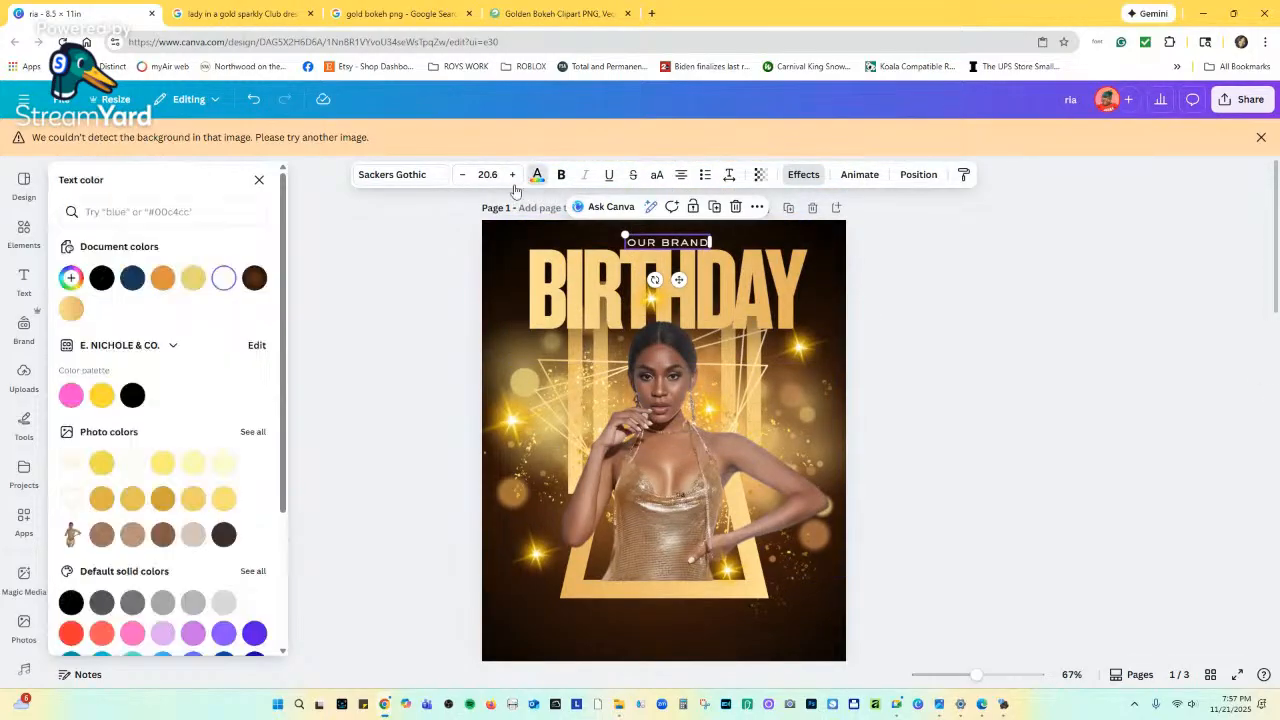
{"action": "left_click", "coordinate": [71, 308]}
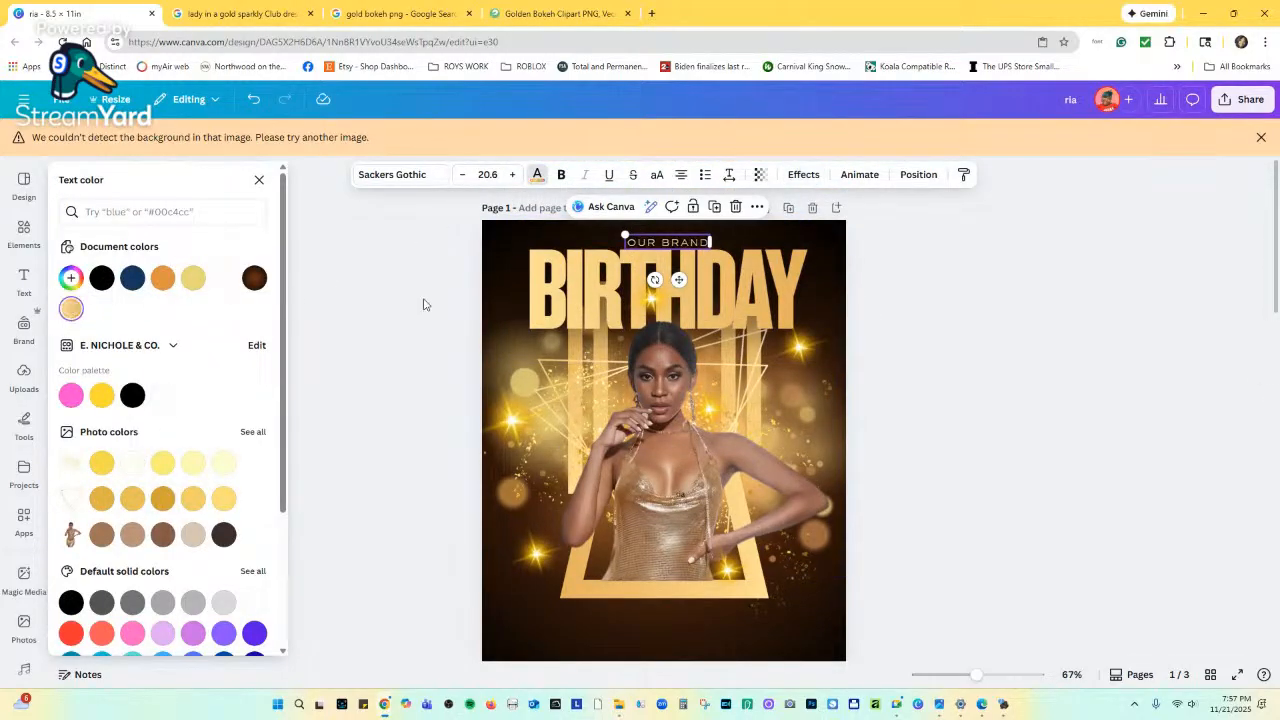
{"action": "scroll", "coordinate": [777, 412], "scroll_direction": "down", "scroll_amount": 2}
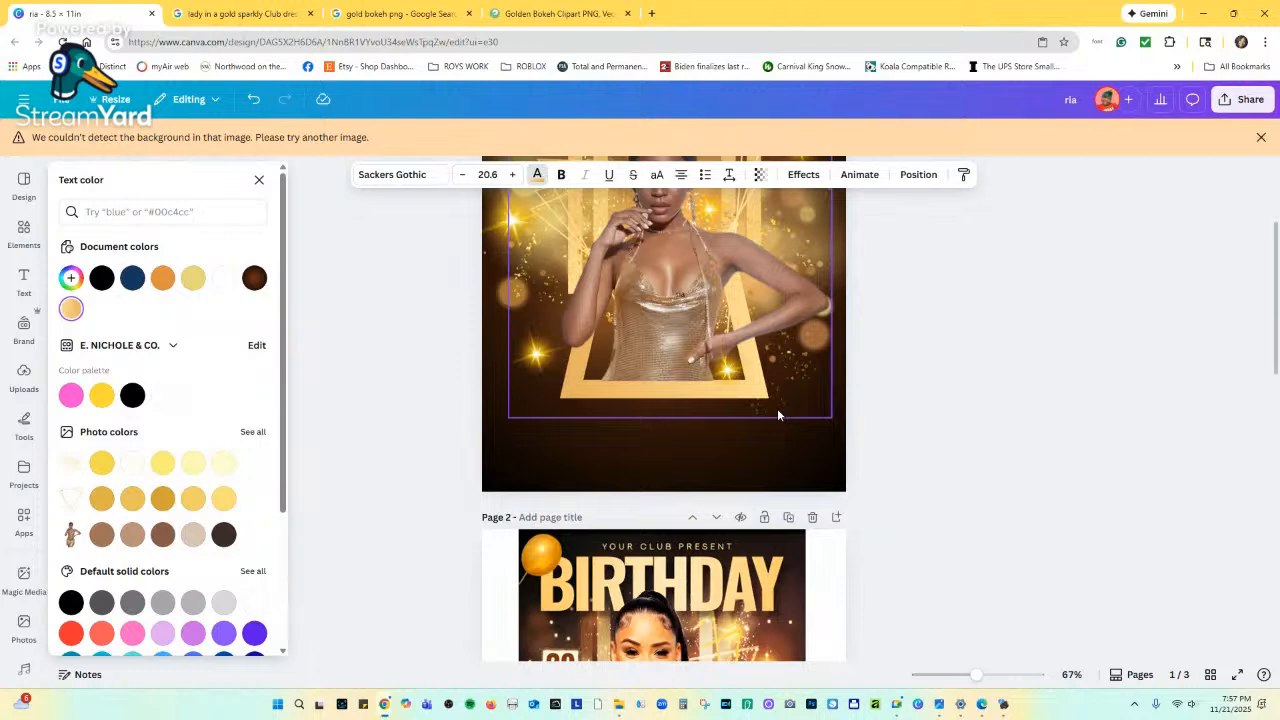
{"action": "scroll", "coordinate": [777, 408], "scroll_direction": "up", "scroll_amount": 3}
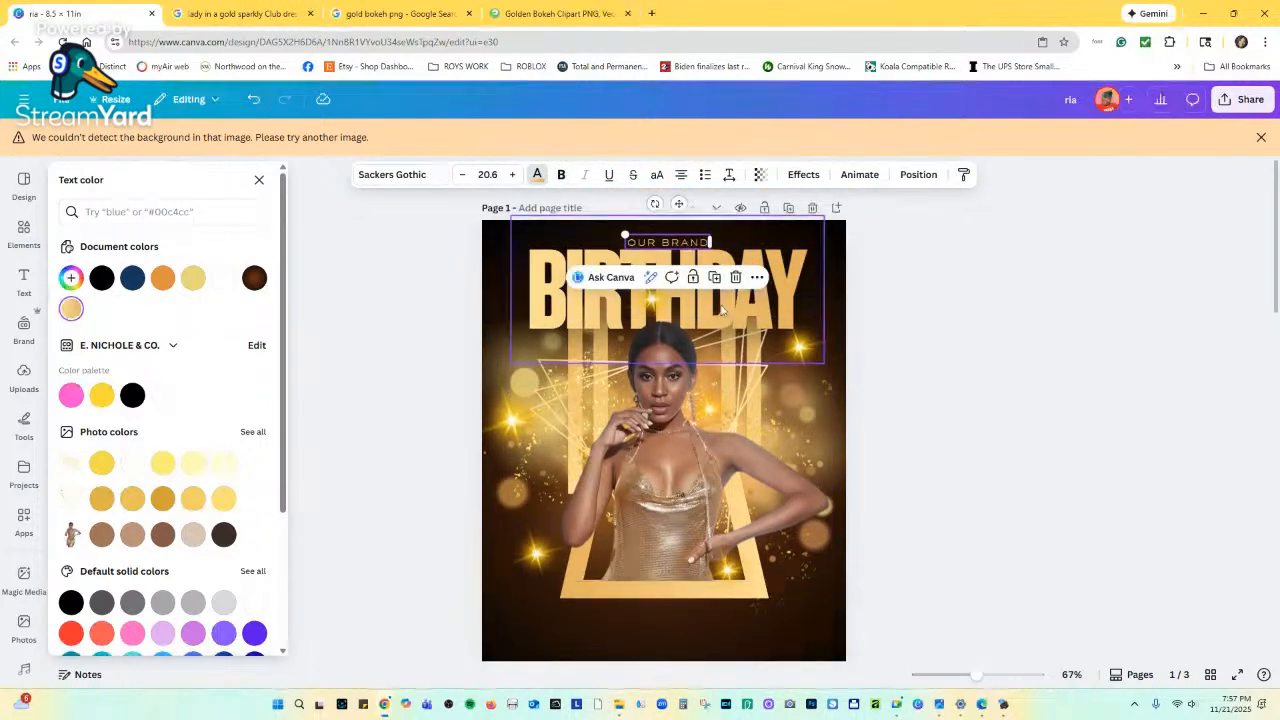
Give the BIRTHDAY headline a circular gold gradient colour.
{"action": "left_click", "coordinate": [630, 306]}
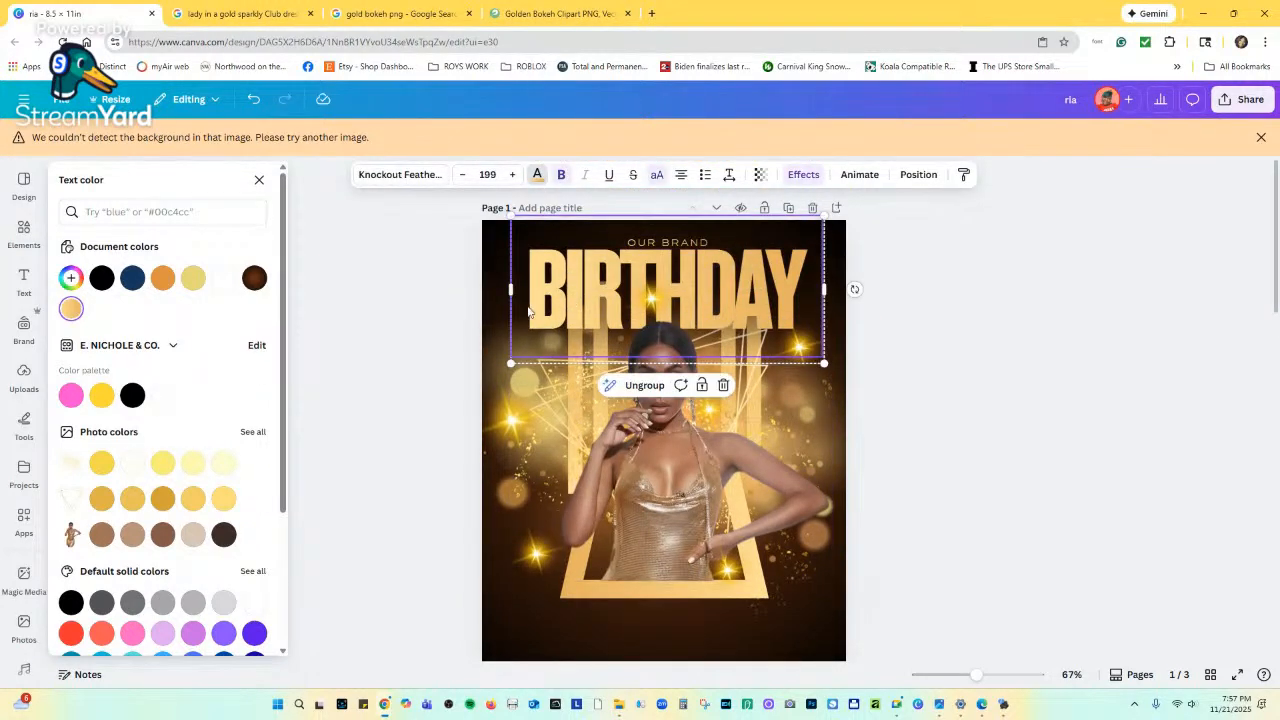
{"action": "left_click", "coordinate": [70, 309]}
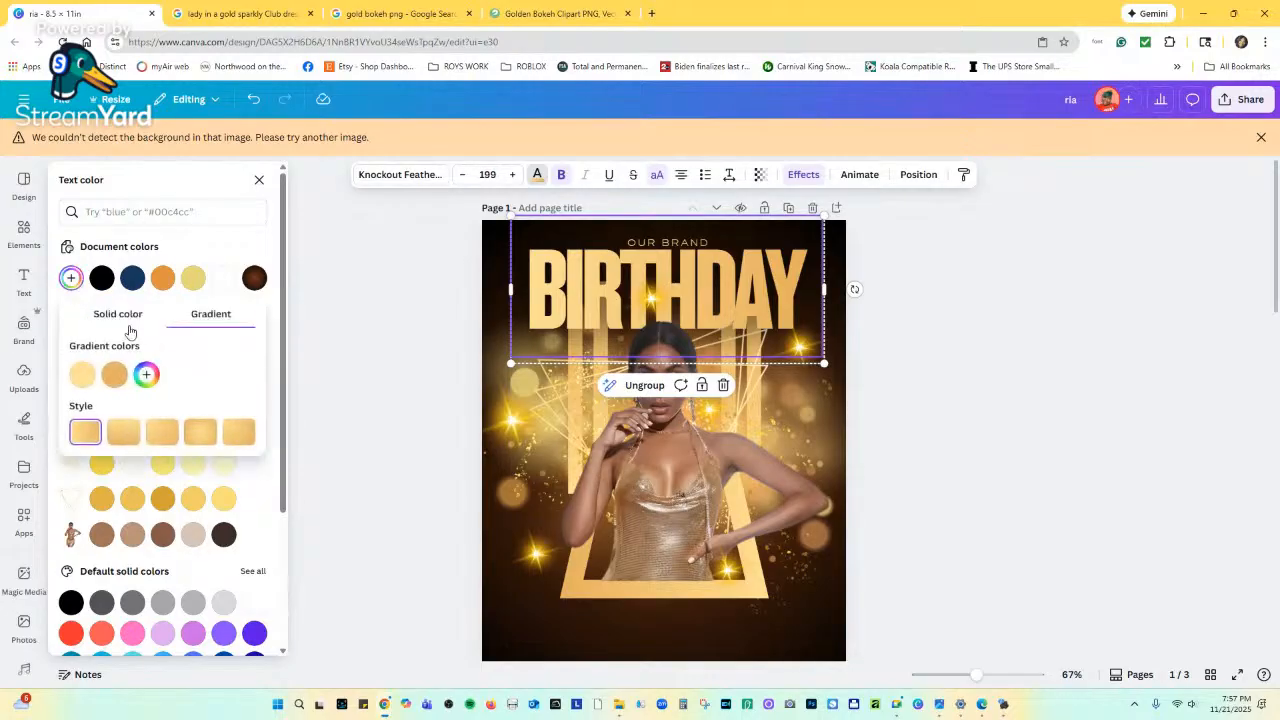
{"action": "left_click", "coordinate": [201, 433]}
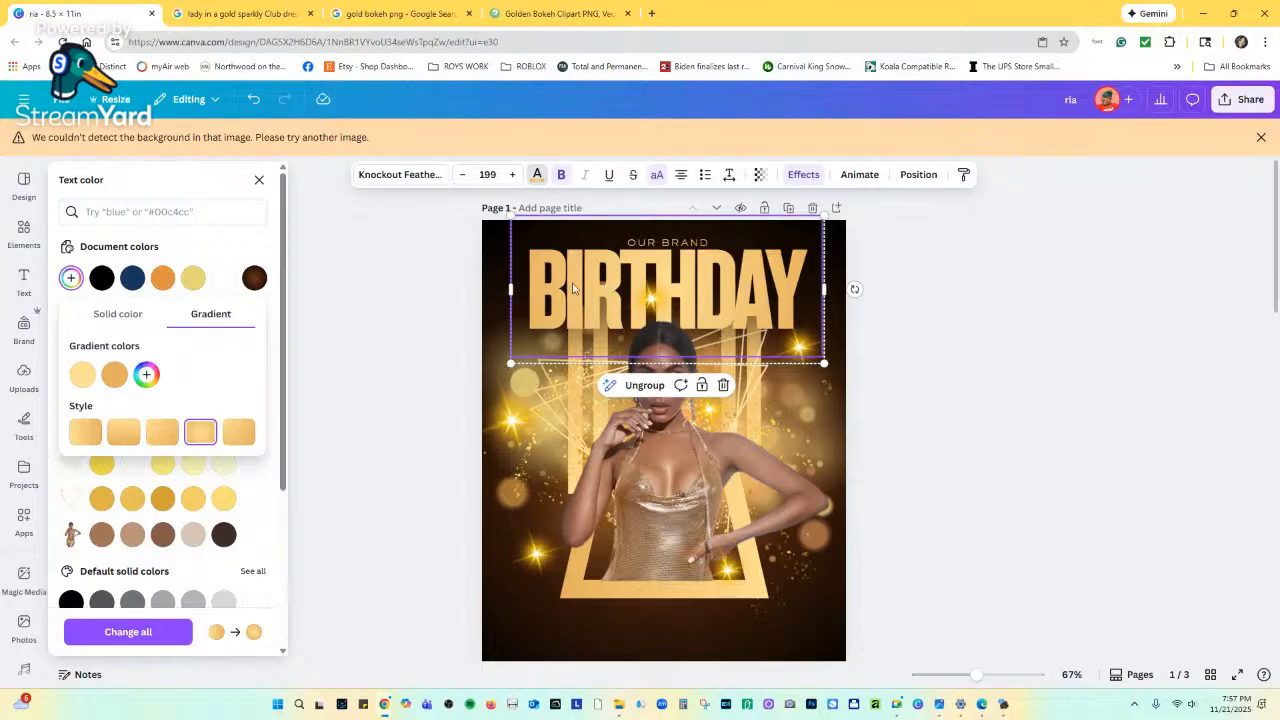
{"action": "scroll", "coordinate": [694, 590], "scroll_direction": "down", "scroll_amount": 2}
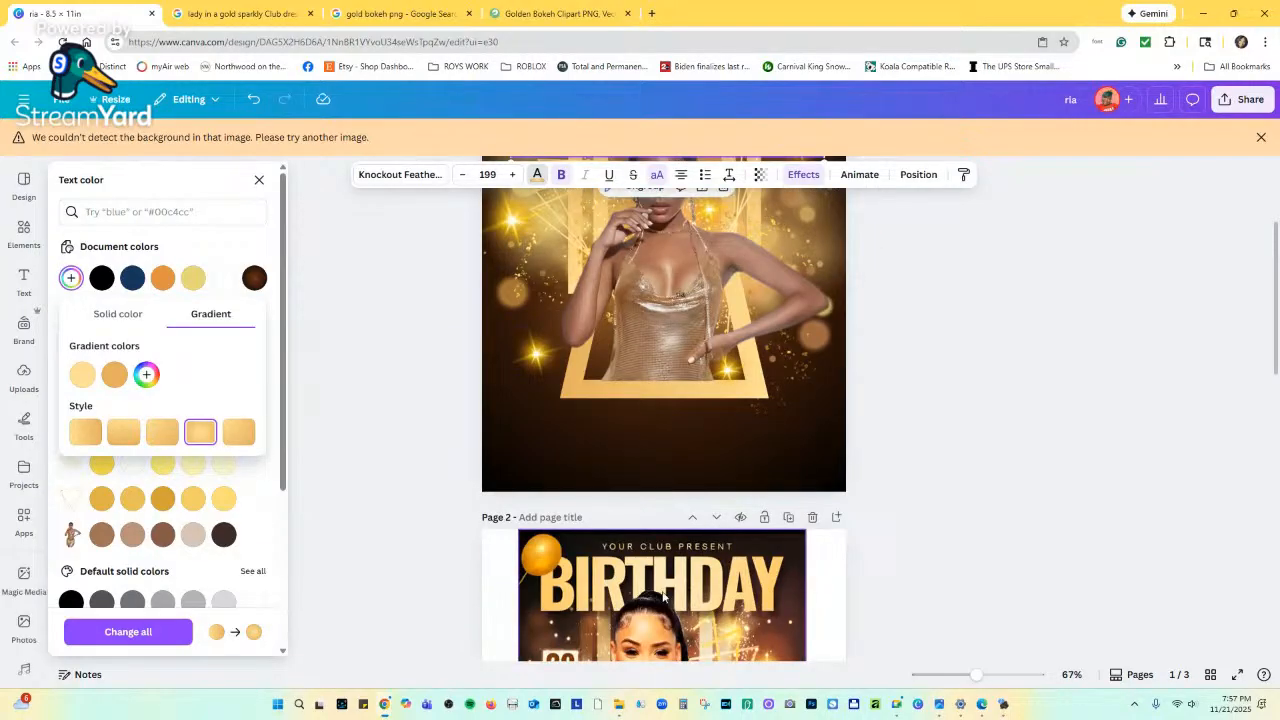
{"action": "scroll", "coordinate": [711, 423], "scroll_direction": "up", "scroll_amount": 2}
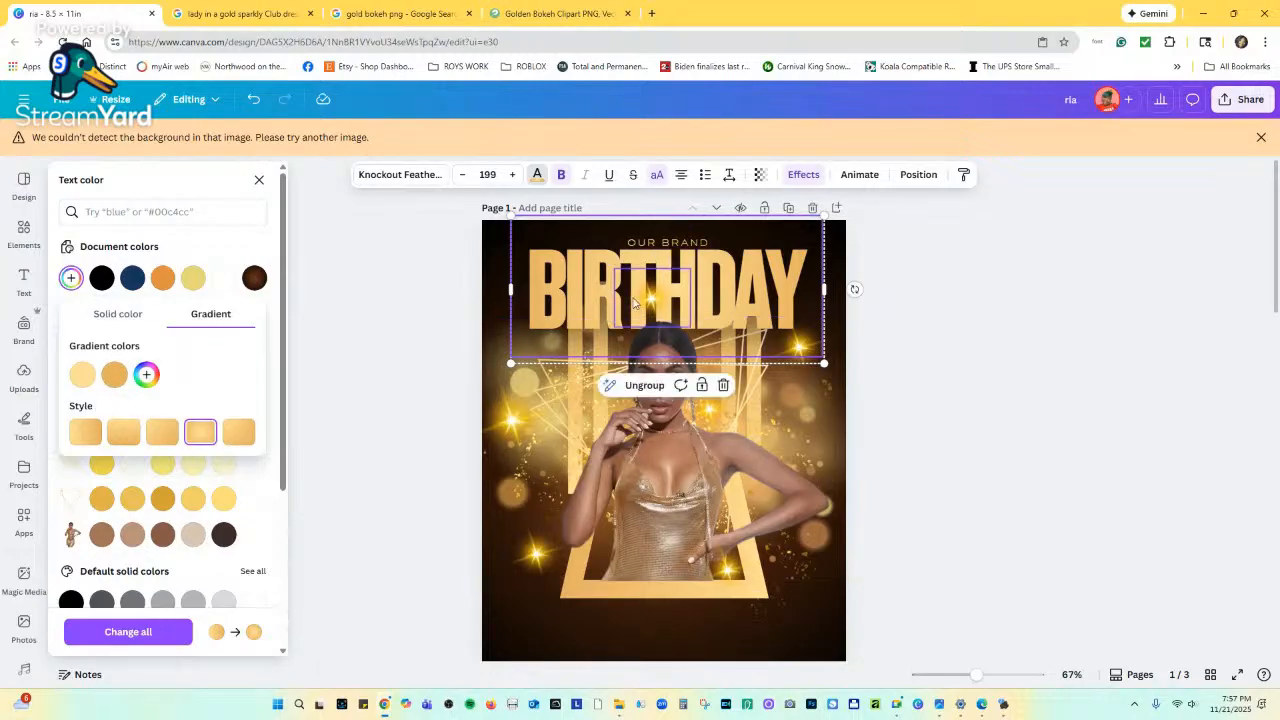
Try the circular gold gradient on the OUR BRAND text as well.
{"action": "left_click", "coordinate": [692, 243]}
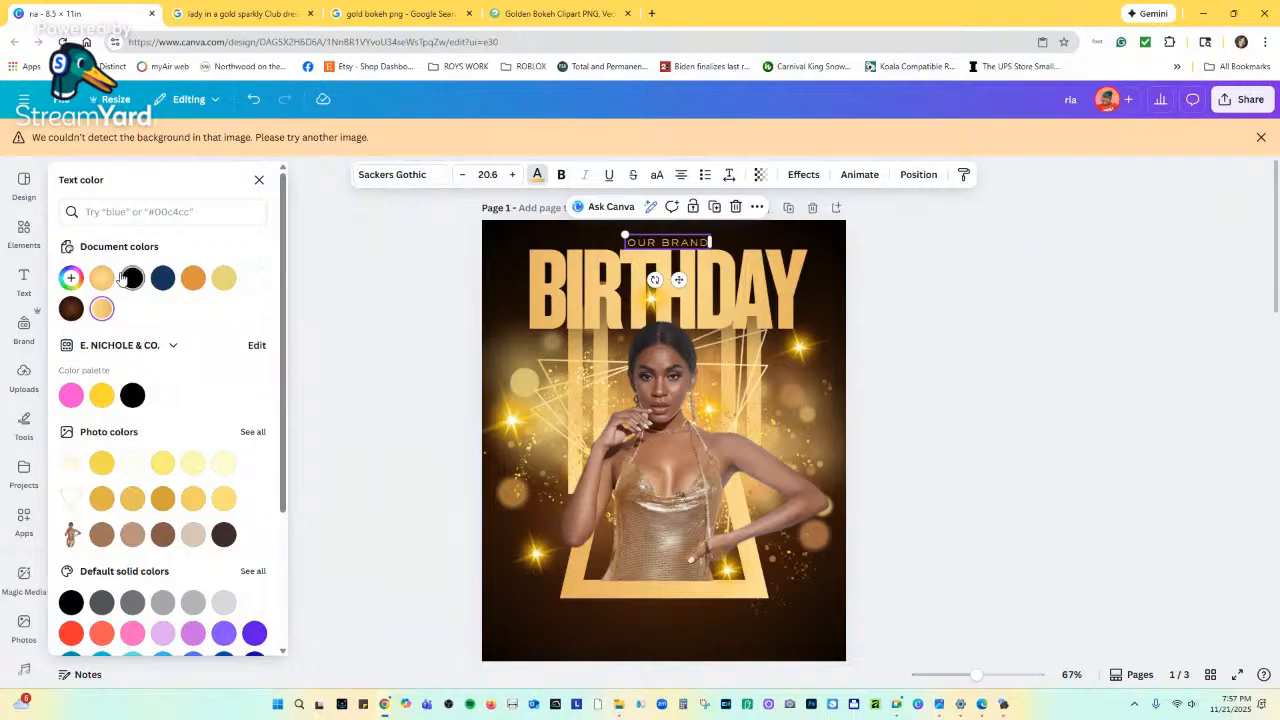
{"action": "left_click", "coordinate": [70, 278]}
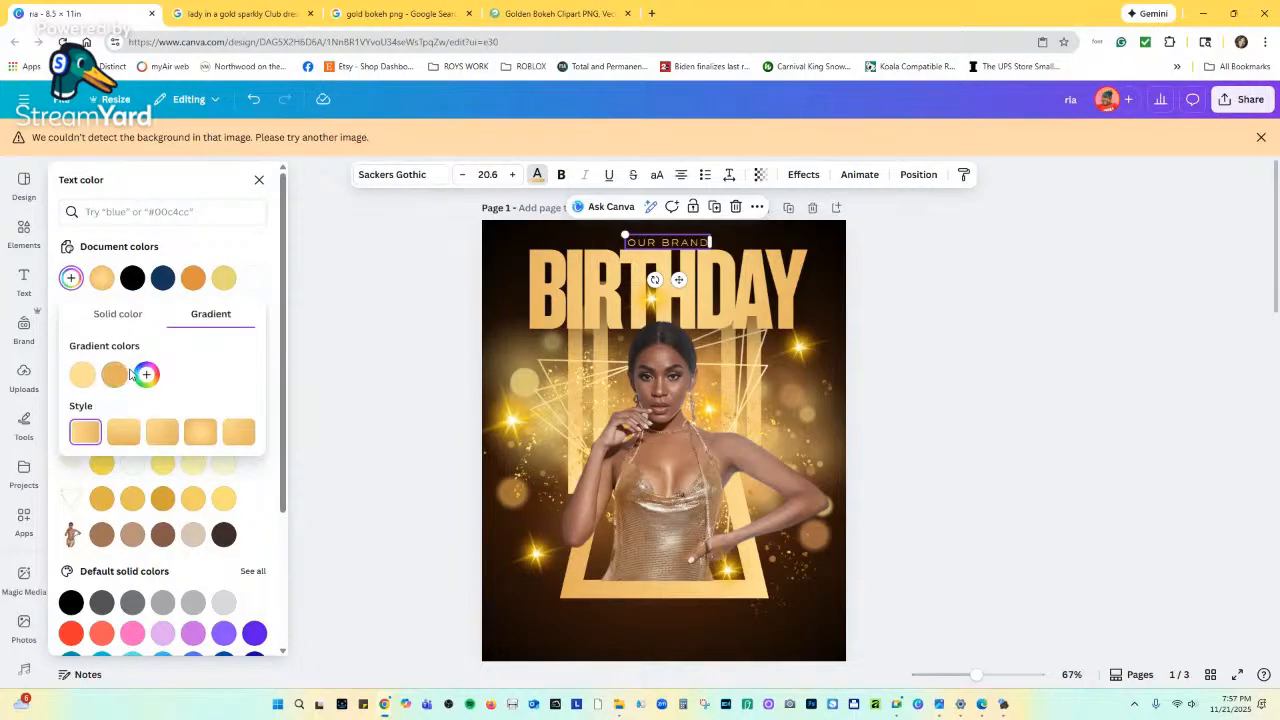
{"action": "left_click", "coordinate": [198, 421]}
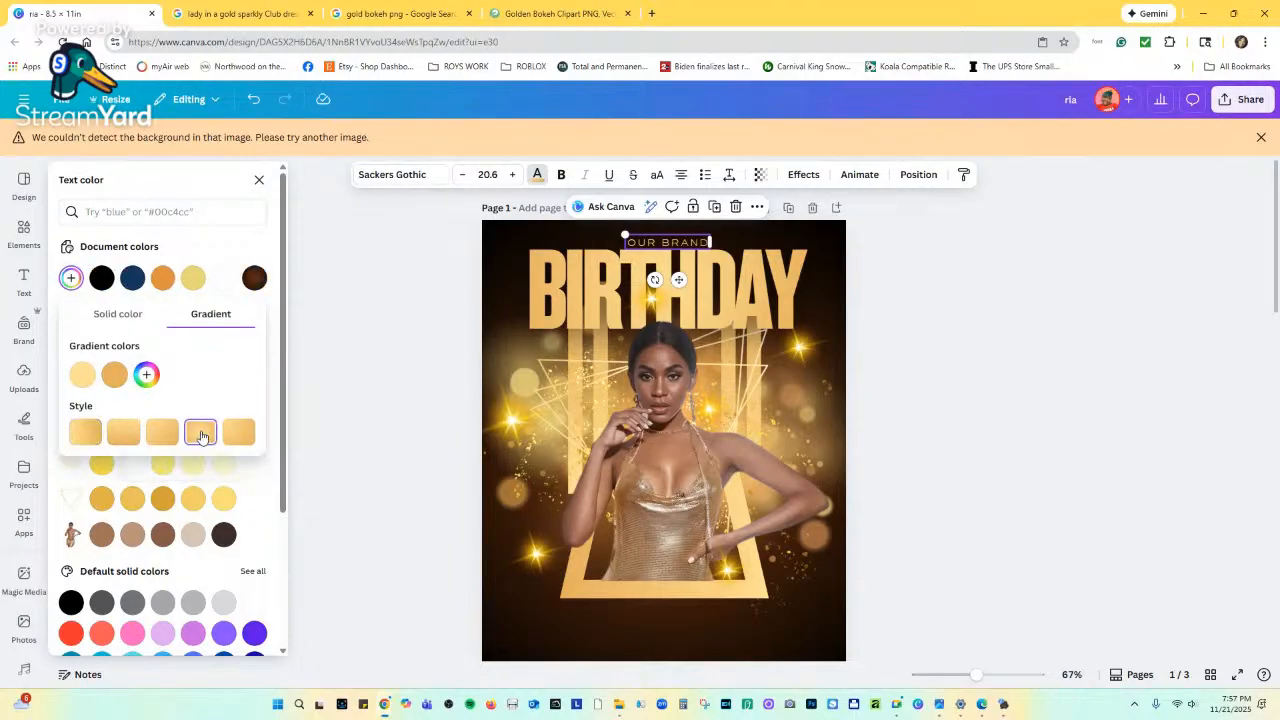
{"action": "left_click", "coordinate": [70, 280]}
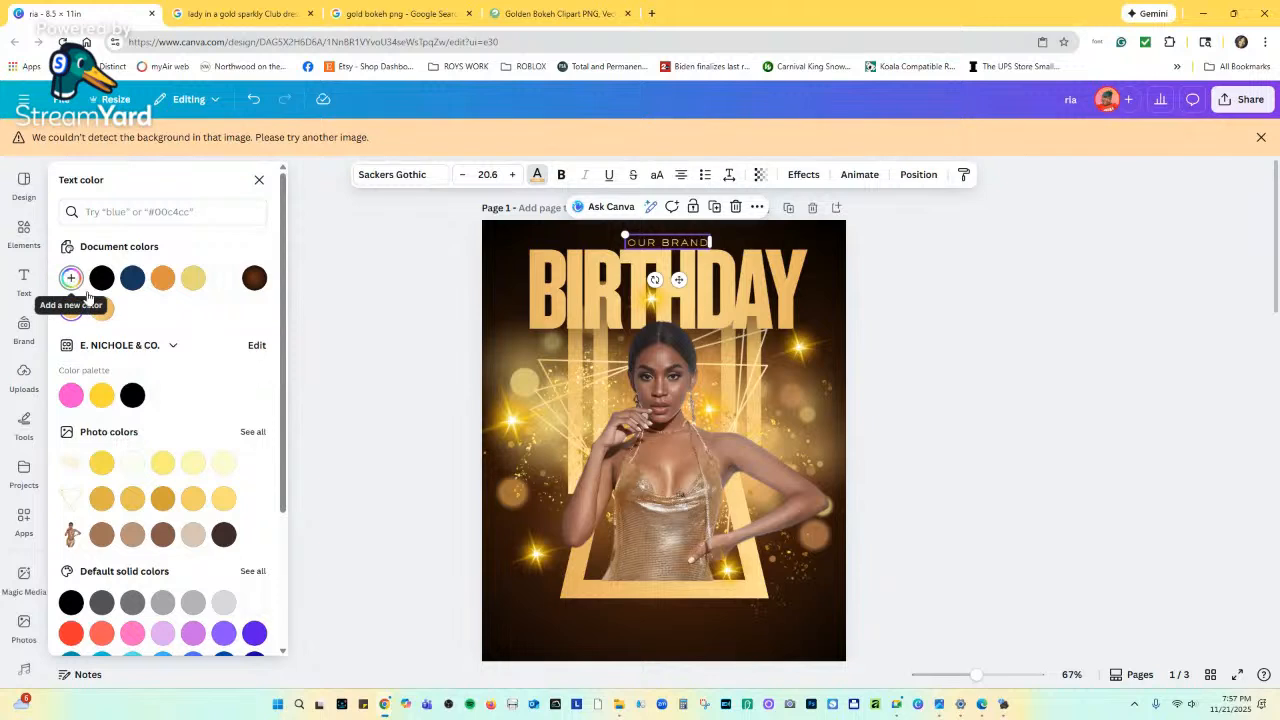
Sample BIRTHDAY's gold with the eyedropper and lighten OUR BRAND to pale cream #FFF1CF.
{"action": "left_click", "coordinate": [70, 308]}
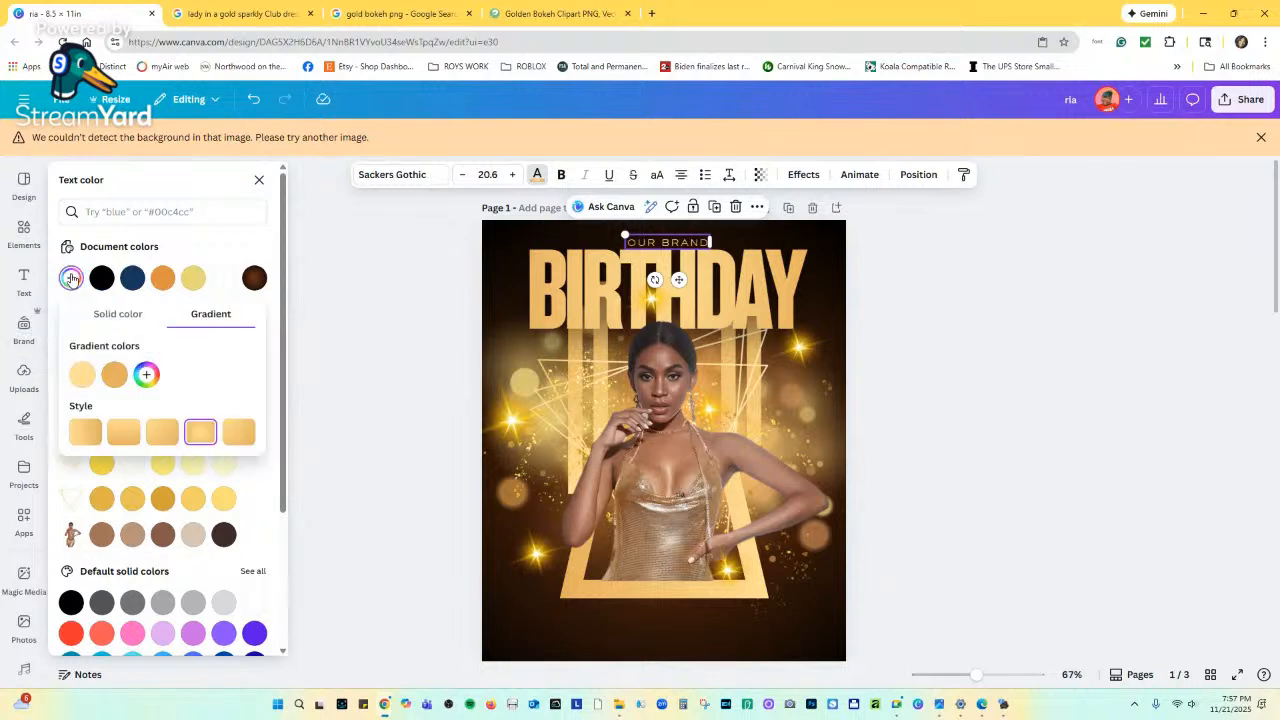
{"action": "left_click", "coordinate": [107, 313]}
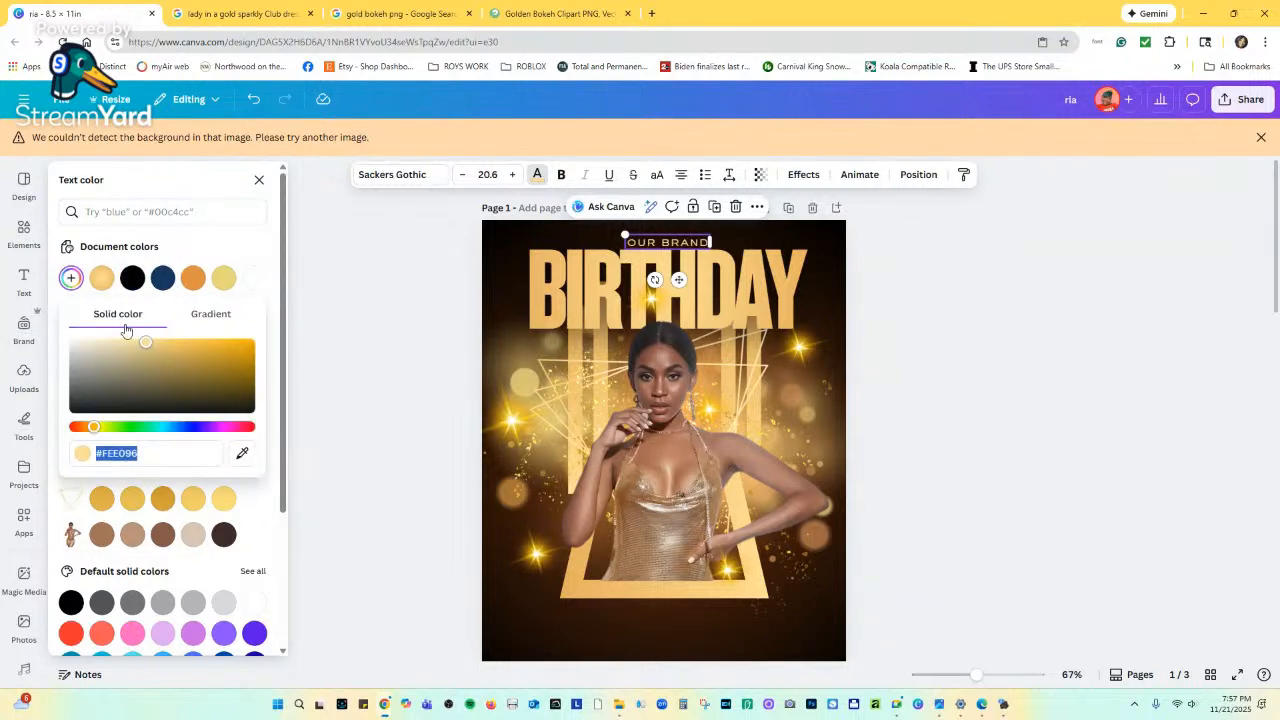
{"action": "left_click", "coordinate": [242, 453]}
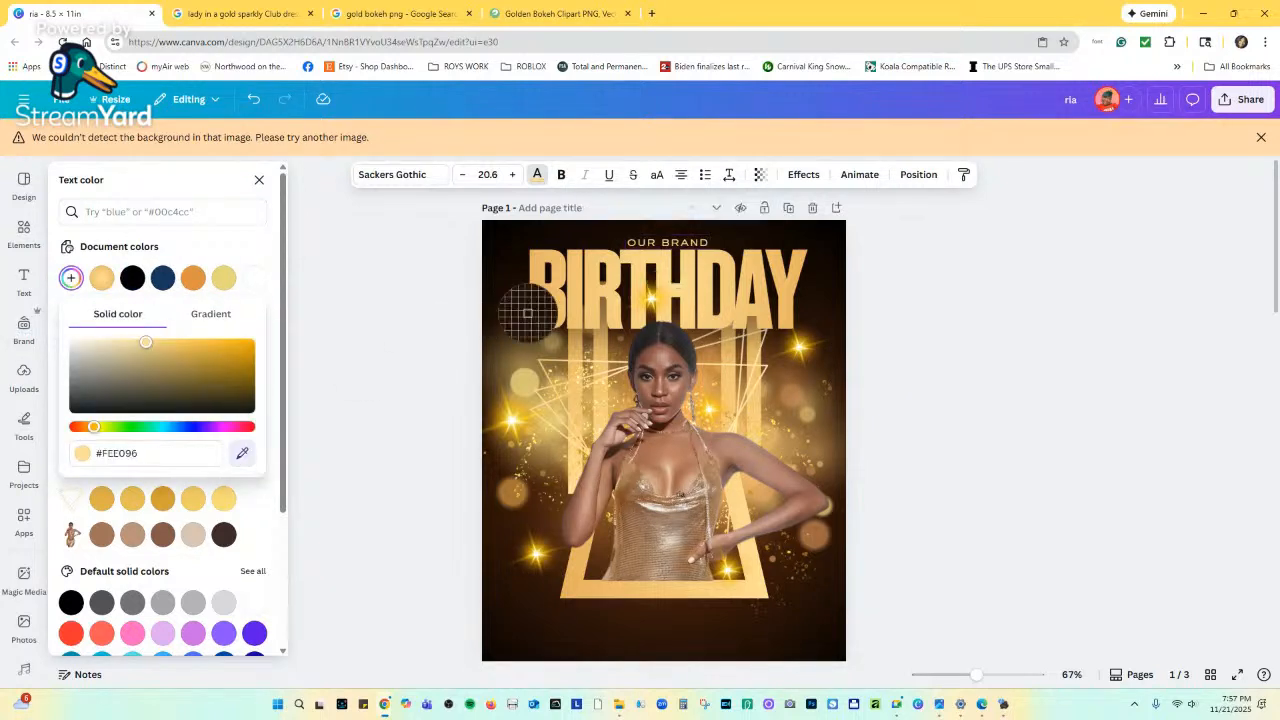
{"action": "left_click", "coordinate": [679, 292]}
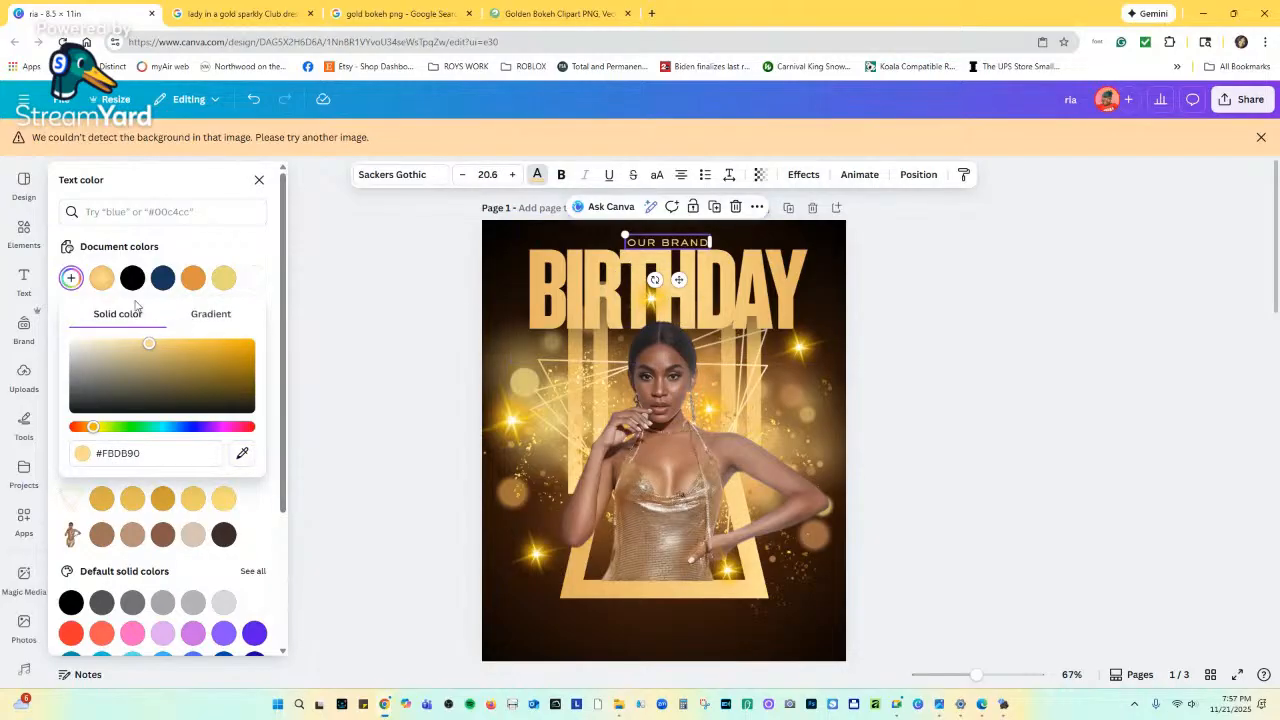
{"action": "left_click", "coordinate": [146, 347]}
{"action": "left_click_drag", "start_coordinate": [146, 347], "coordinate": [105, 343]}
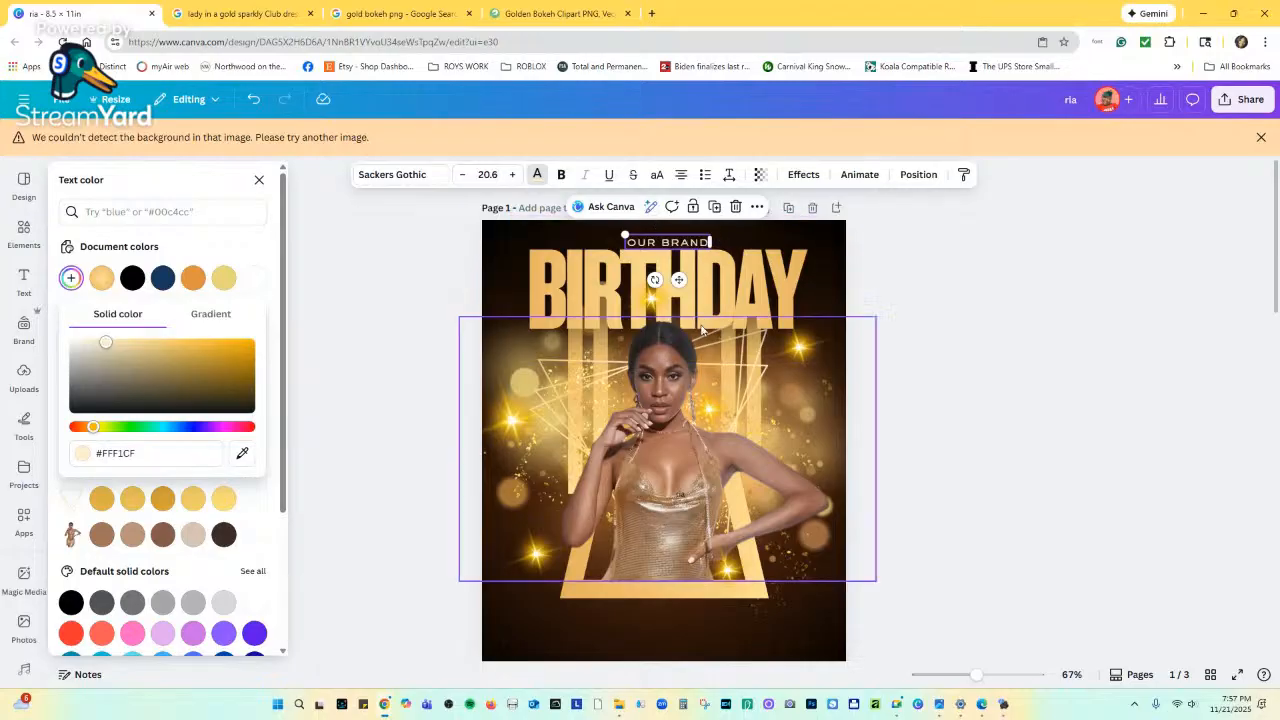
{"action": "scroll", "coordinate": [698, 335], "scroll_direction": "down", "scroll_amount": 3}
{"action": "scroll", "coordinate": [698, 335], "scroll_direction": "up", "scroll_amount": 3}
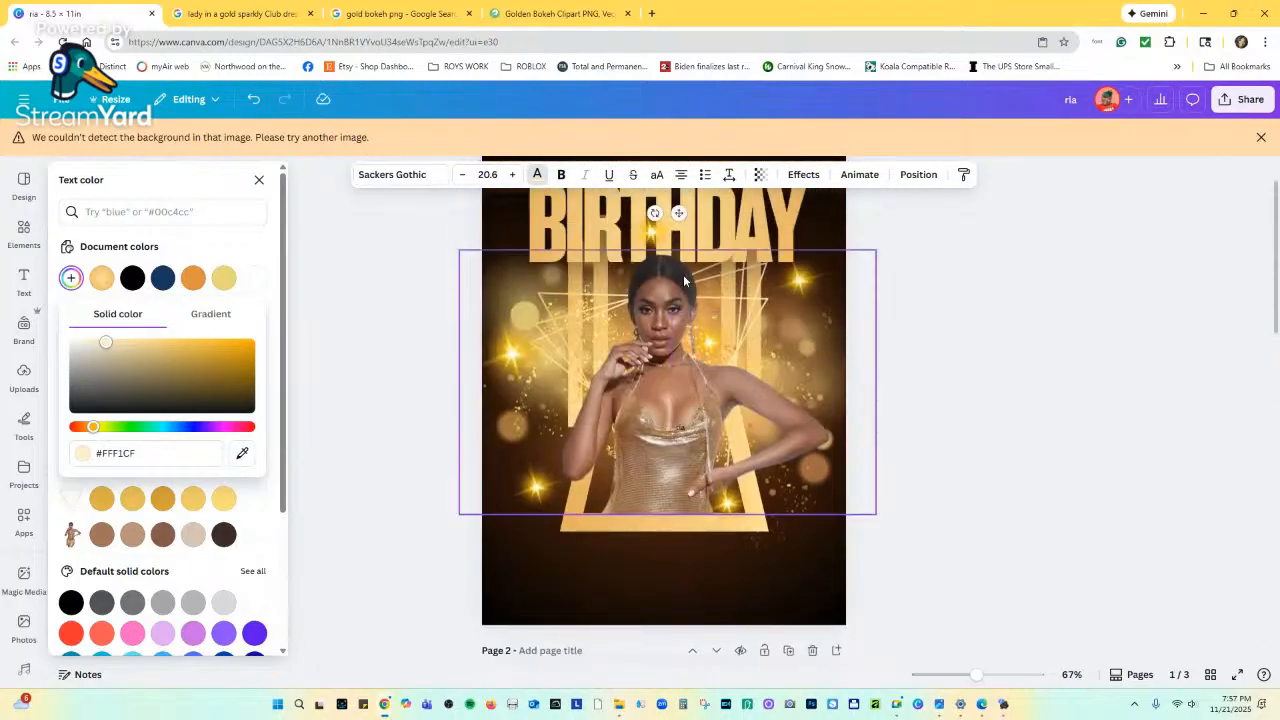
{"action": "scroll", "coordinate": [683, 274], "scroll_direction": "up", "scroll_amount": 3}
Replace OUR BRAND with the text YOUR PRESENTS, widening and centring its box.
{"action": "double_click", "coordinate": [684, 240]}
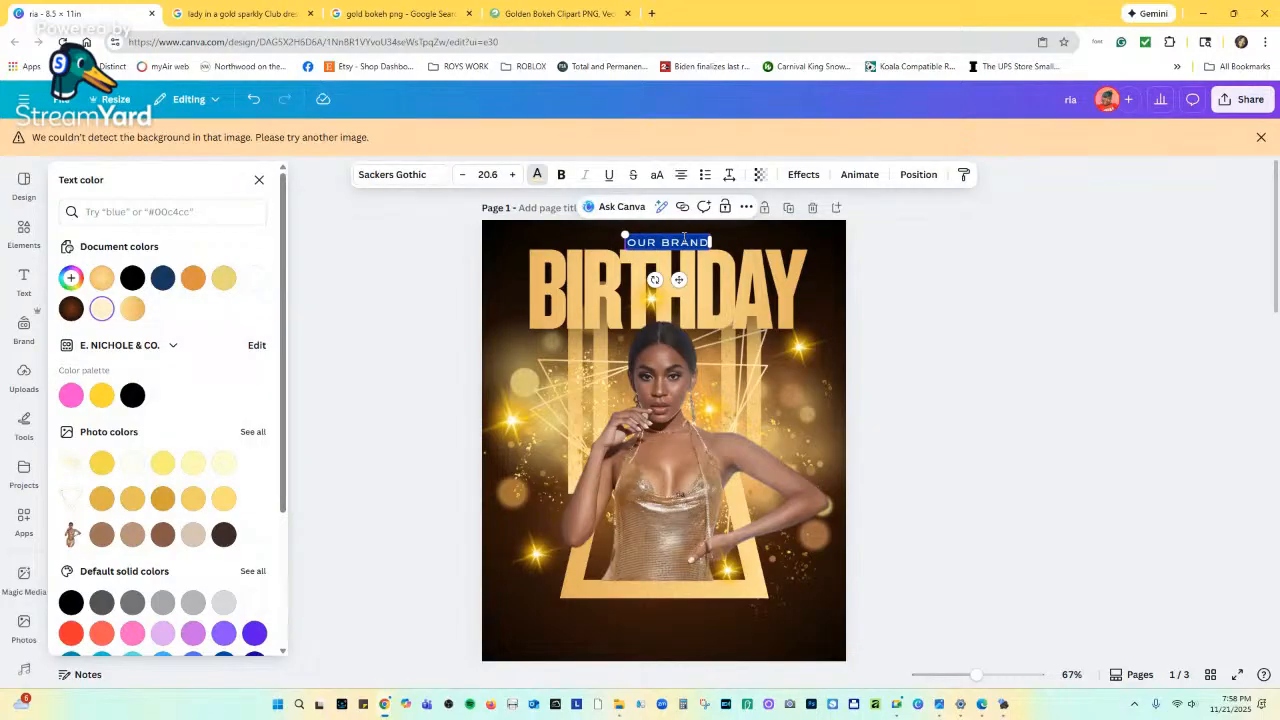
{"action": "type", "text": "YOU"}
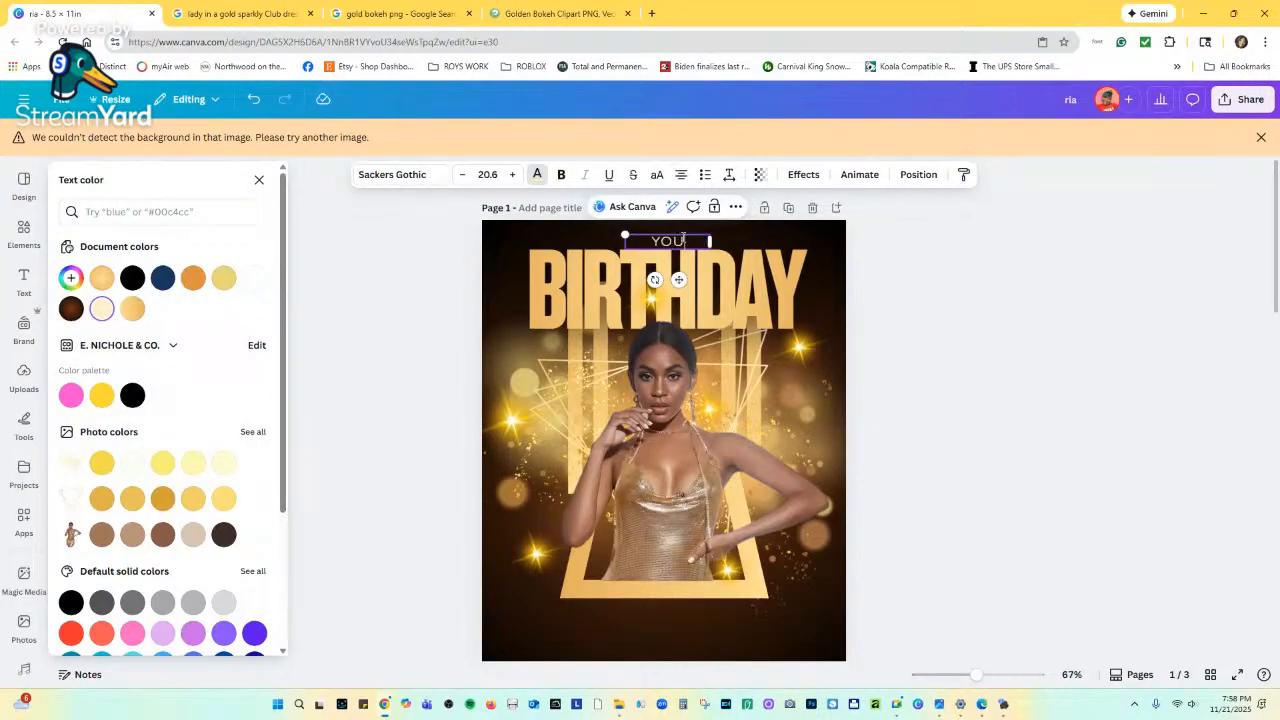
{"action": "type", "text": "R PRESE"}
{"action": "type", "text": "NTS"}
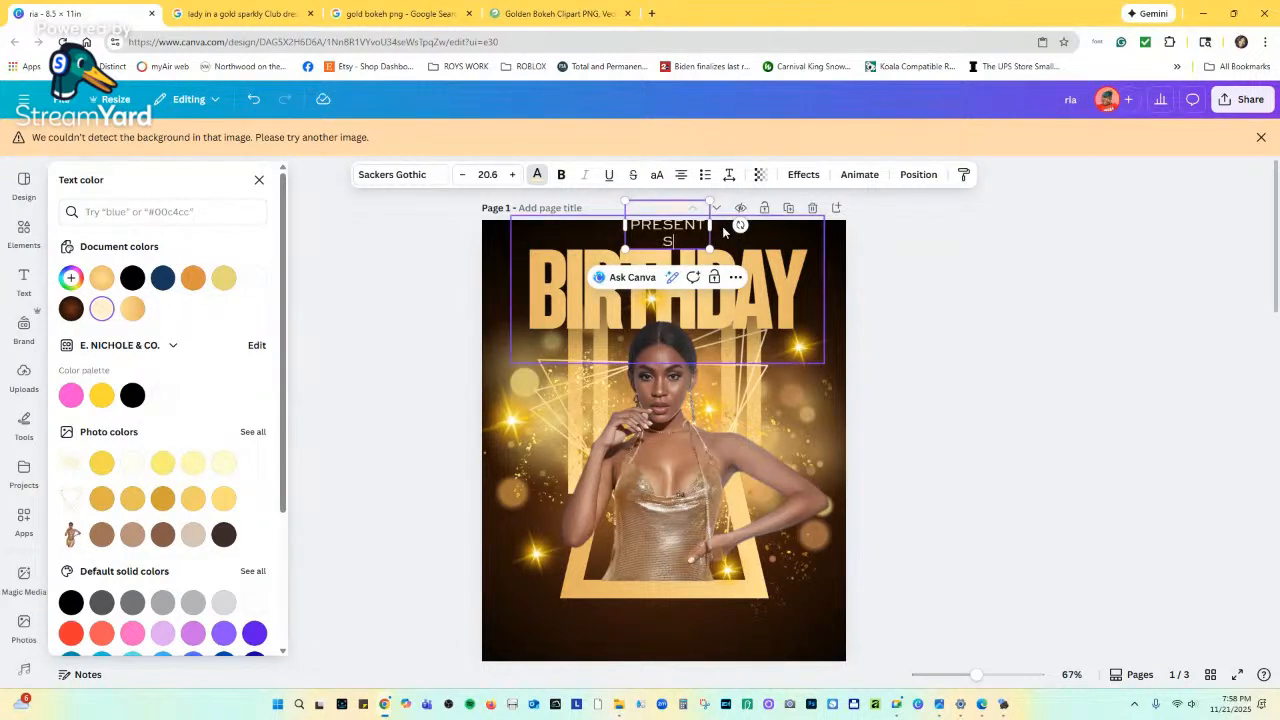
{"action": "left_click_drag", "start_coordinate": [710, 232], "coordinate": [788, 241]}
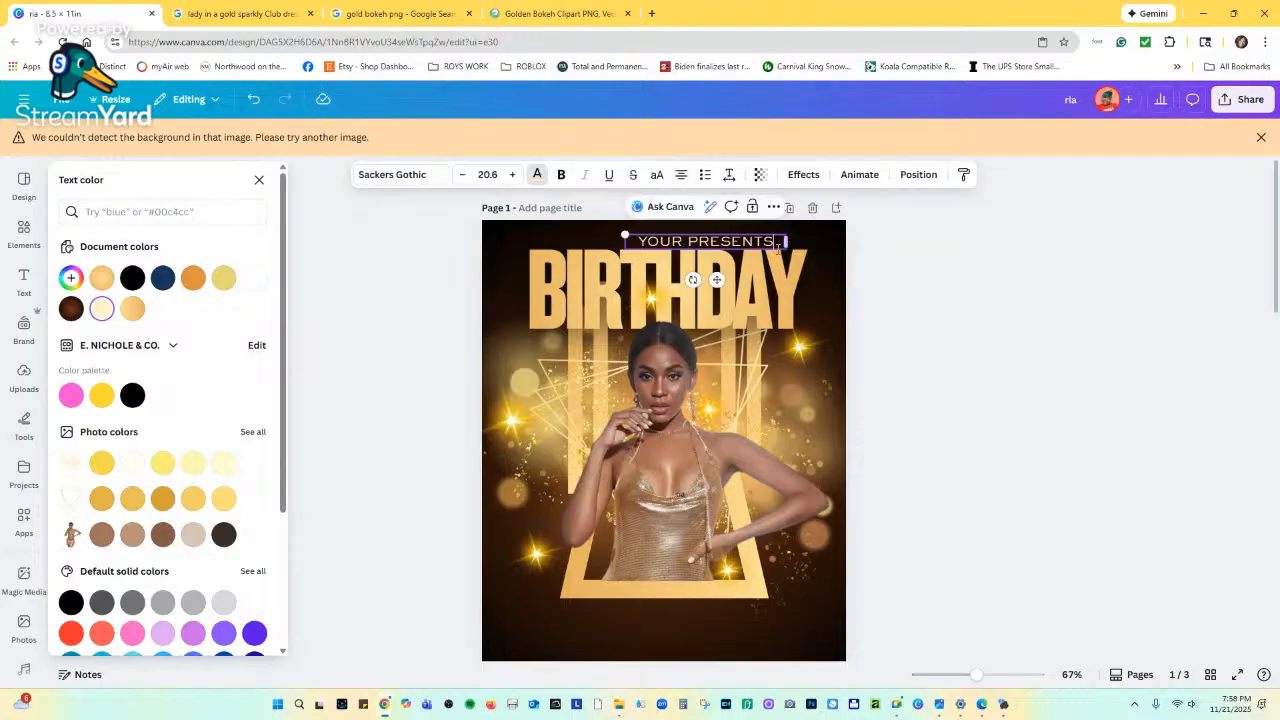
{"action": "left_click_drag", "start_coordinate": [715, 279], "coordinate": [675, 280]}
Shrink the YOUR PRESENTS font size, then bump it back up slightly.
{"action": "left_click", "coordinate": [462, 176]}
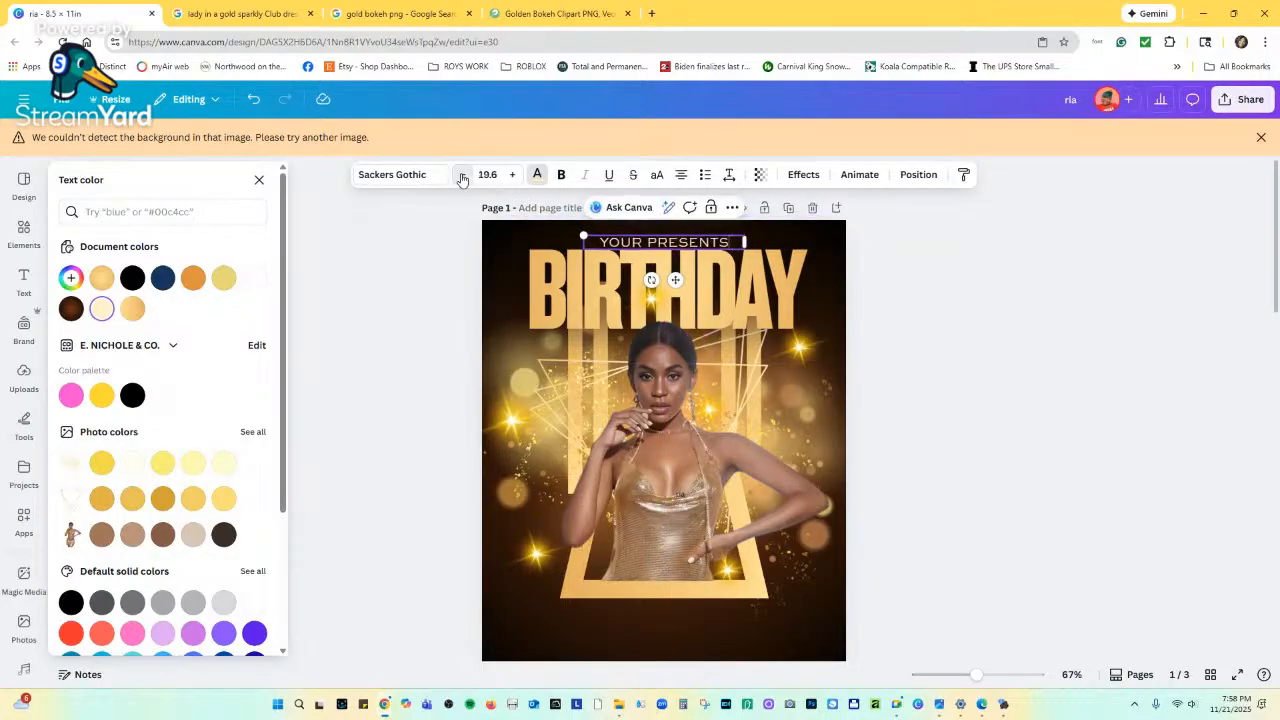
{"action": "left_click", "coordinate": [462, 176]}
{"action": "left_click", "coordinate": [462, 176]}
{"action": "left_click", "coordinate": [462, 176]}
{"action": "left_click", "coordinate": [462, 176]}
{"action": "left_click", "coordinate": [462, 176]}
{"action": "left_click", "coordinate": [462, 176]}
{"action": "left_click", "coordinate": [462, 176]}
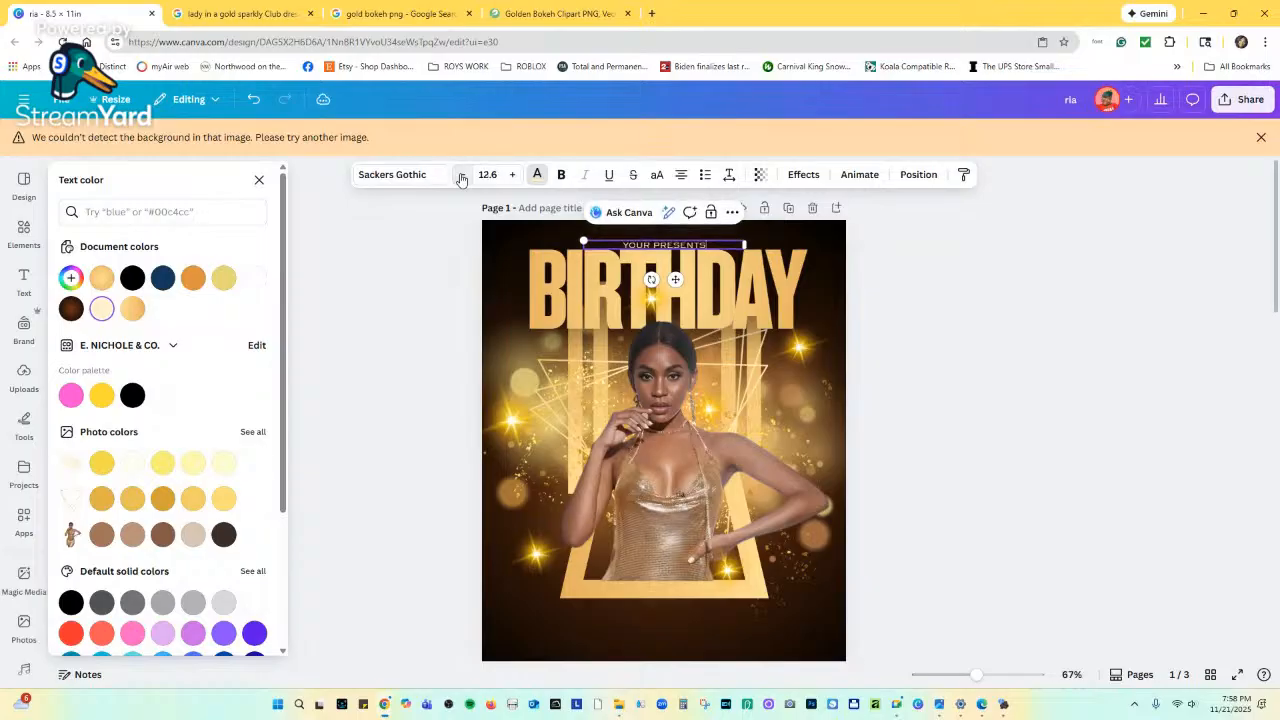
{"action": "left_click", "coordinate": [512, 174]}
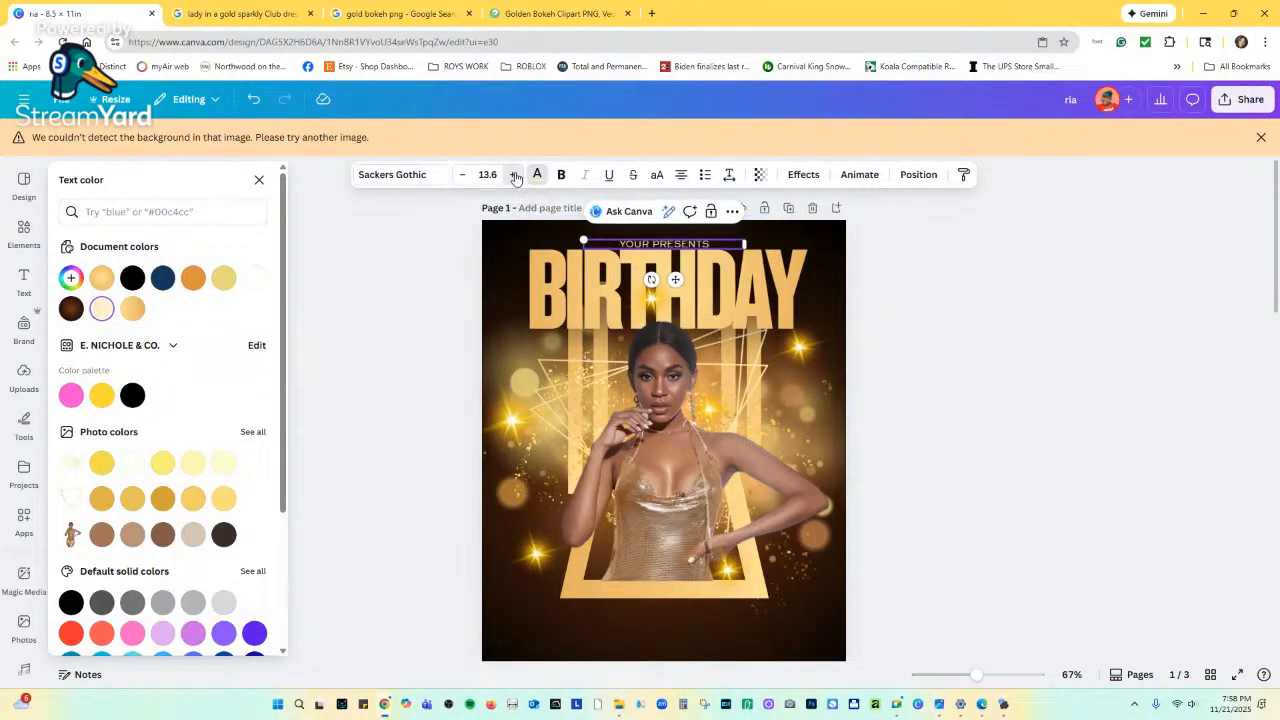
{"action": "left_click", "coordinate": [512, 174]}
{"action": "scroll", "coordinate": [720, 448], "scroll_direction": "down", "scroll_amount": 3}
{"action": "scroll", "coordinate": [720, 448], "scroll_direction": "down", "scroll_amount": 1}
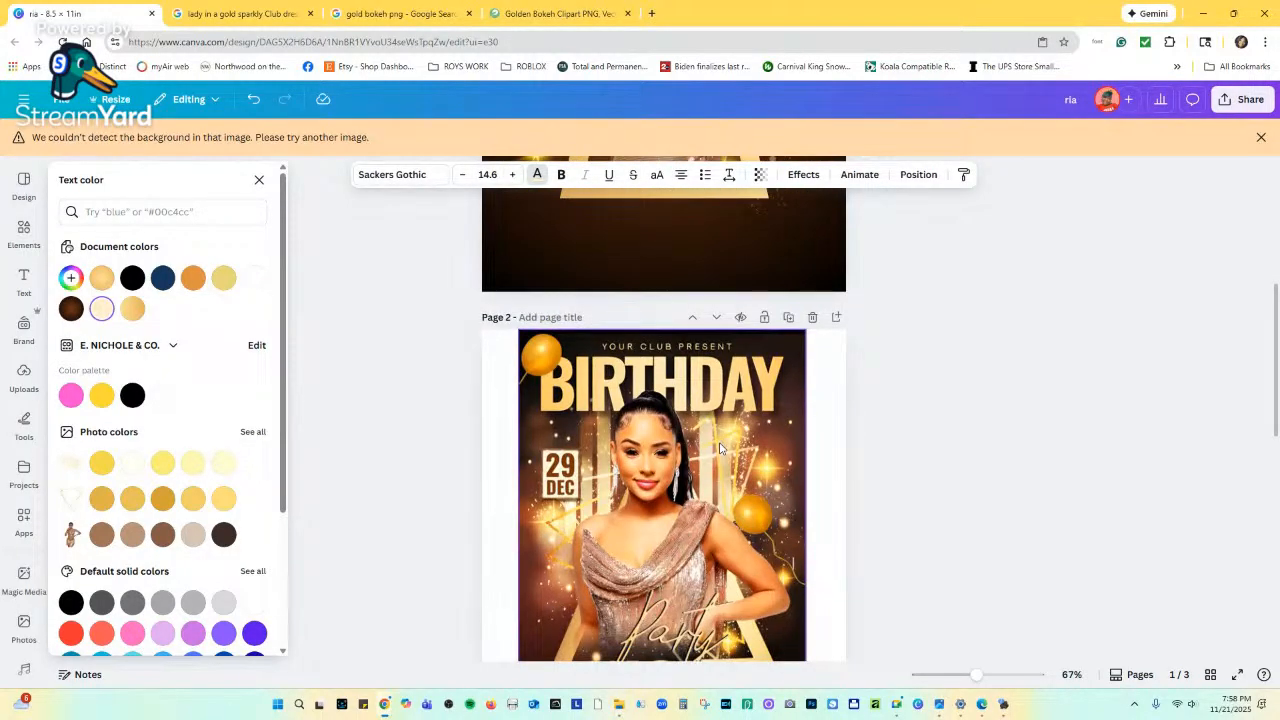
{"action": "scroll", "coordinate": [720, 448], "scroll_direction": "up", "scroll_amount": 5}
{"action": "scroll", "coordinate": [717, 389], "scroll_direction": "down", "scroll_amount": 3}
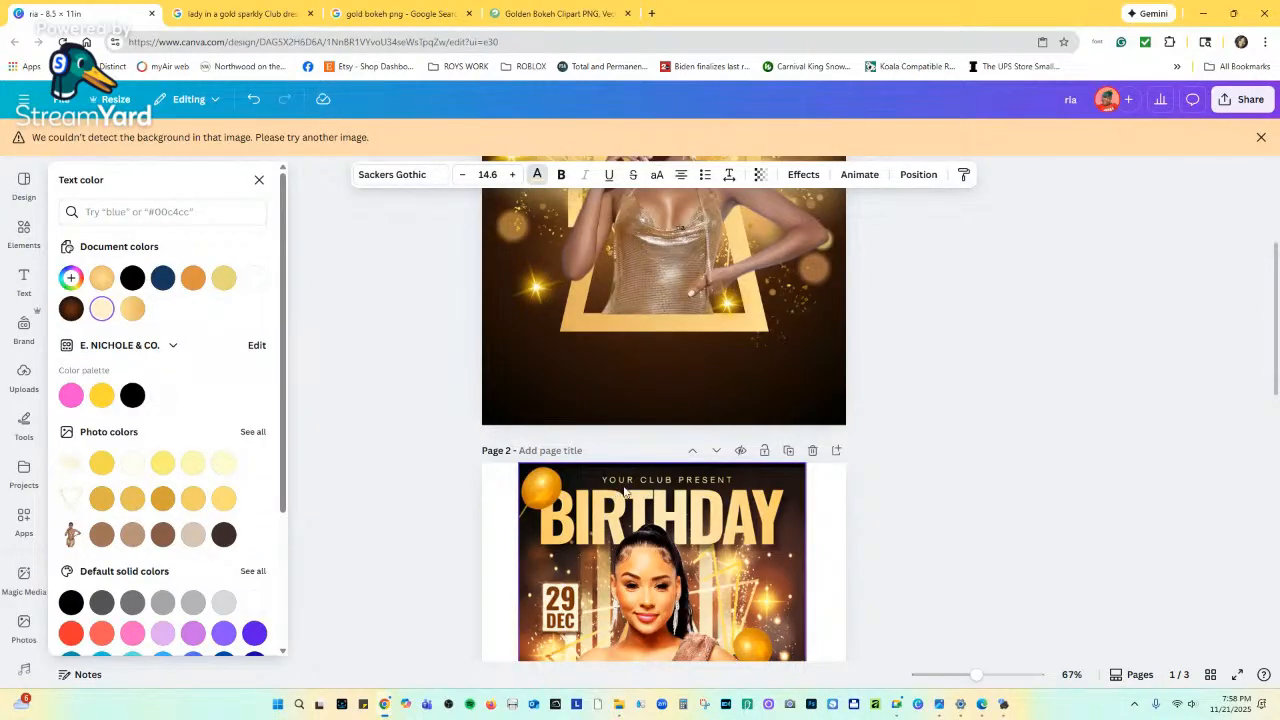
{"action": "scroll", "coordinate": [703, 490], "scroll_direction": "up", "scroll_amount": 5}
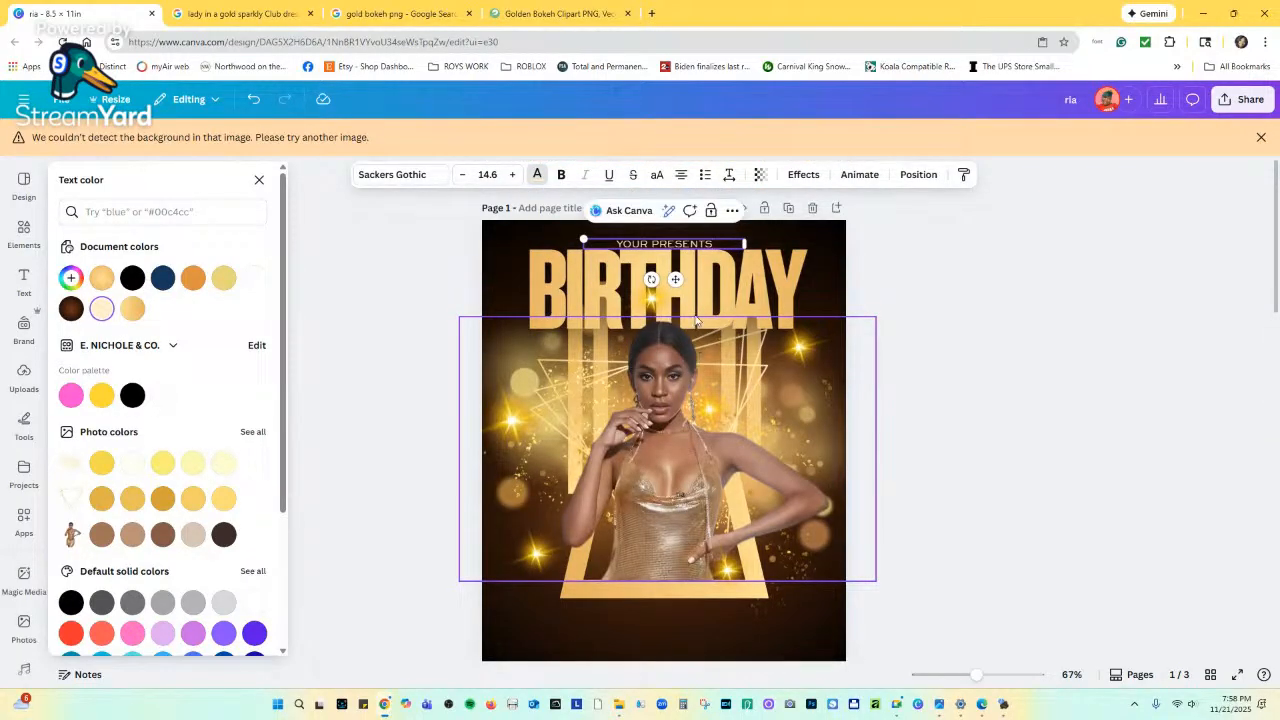
Move YOUR PRESENTS up just above BIRTHDAY and reduce it to size 11.6.
{"action": "left_click_drag", "start_coordinate": [675, 279], "coordinate": [675, 274]}
{"action": "left_click", "coordinate": [461, 175]}
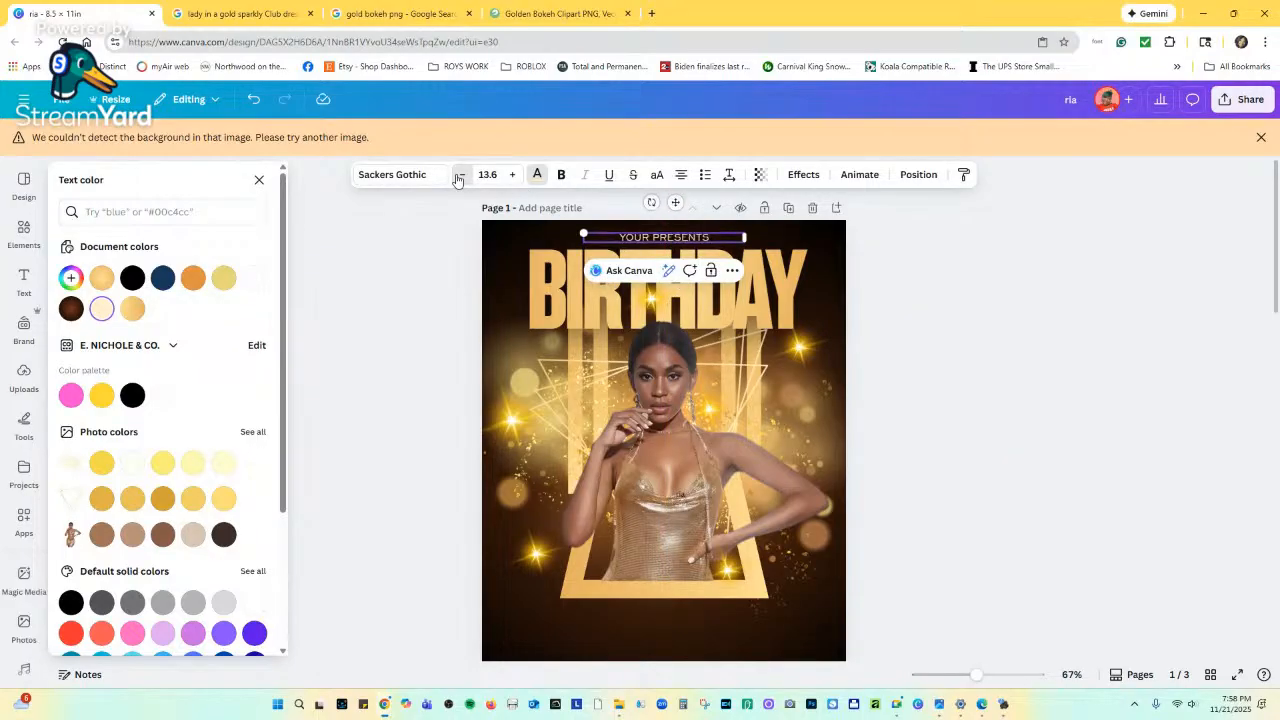
{"action": "left_click", "coordinate": [461, 175]}
{"action": "left_click", "coordinate": [461, 175]}
{"action": "left_click", "coordinate": [729, 175]}
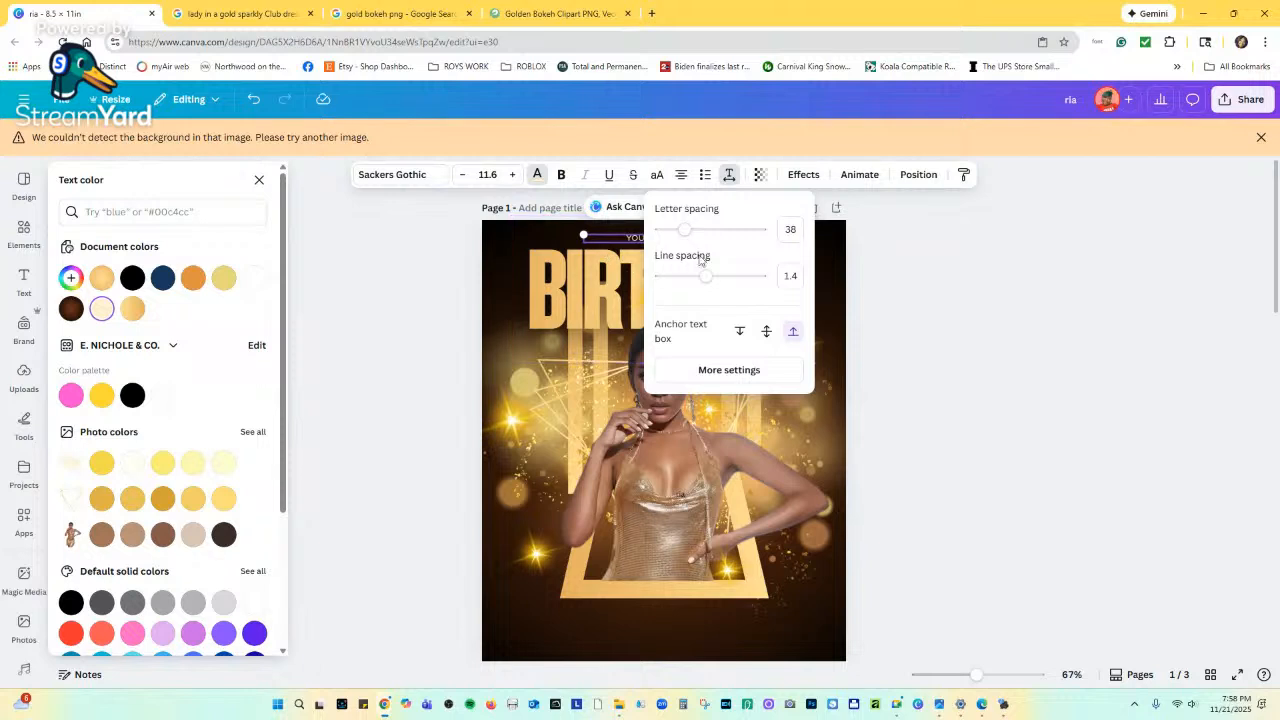
{"action": "scroll", "coordinate": [634, 468], "scroll_direction": "down", "scroll_amount": 2}
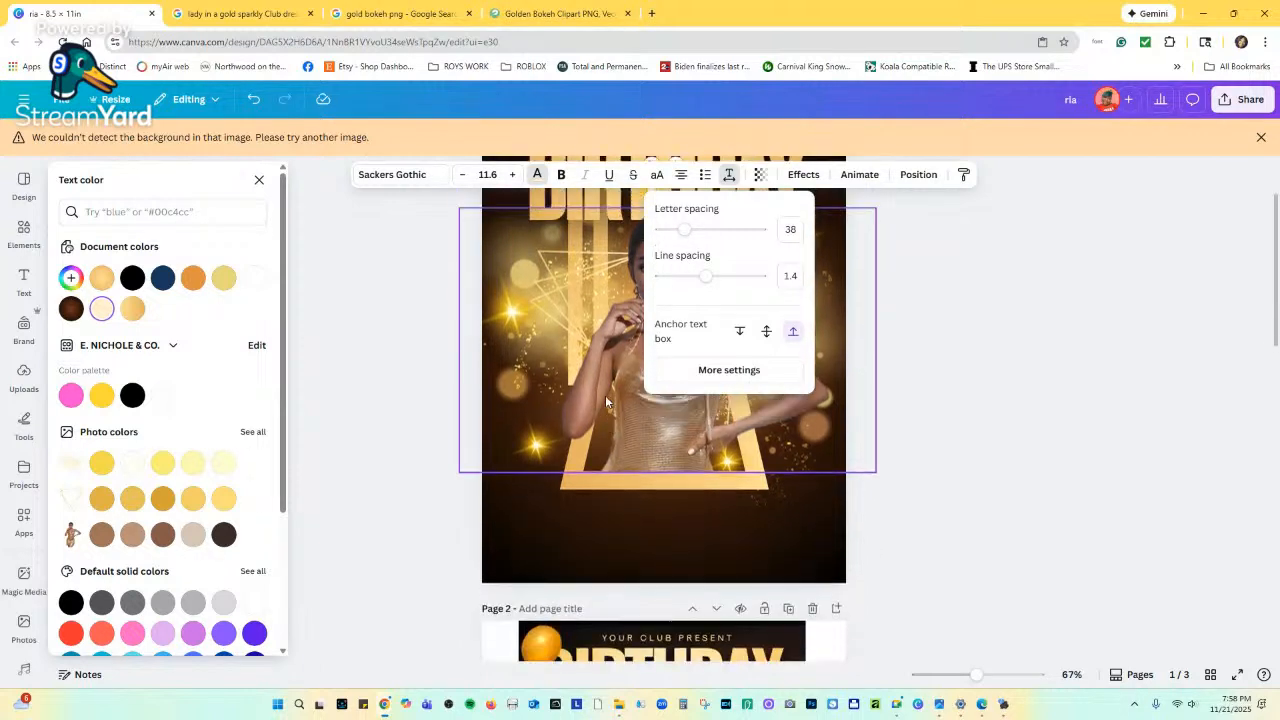
{"action": "scroll", "coordinate": [605, 395], "scroll_direction": "up", "scroll_amount": 2}
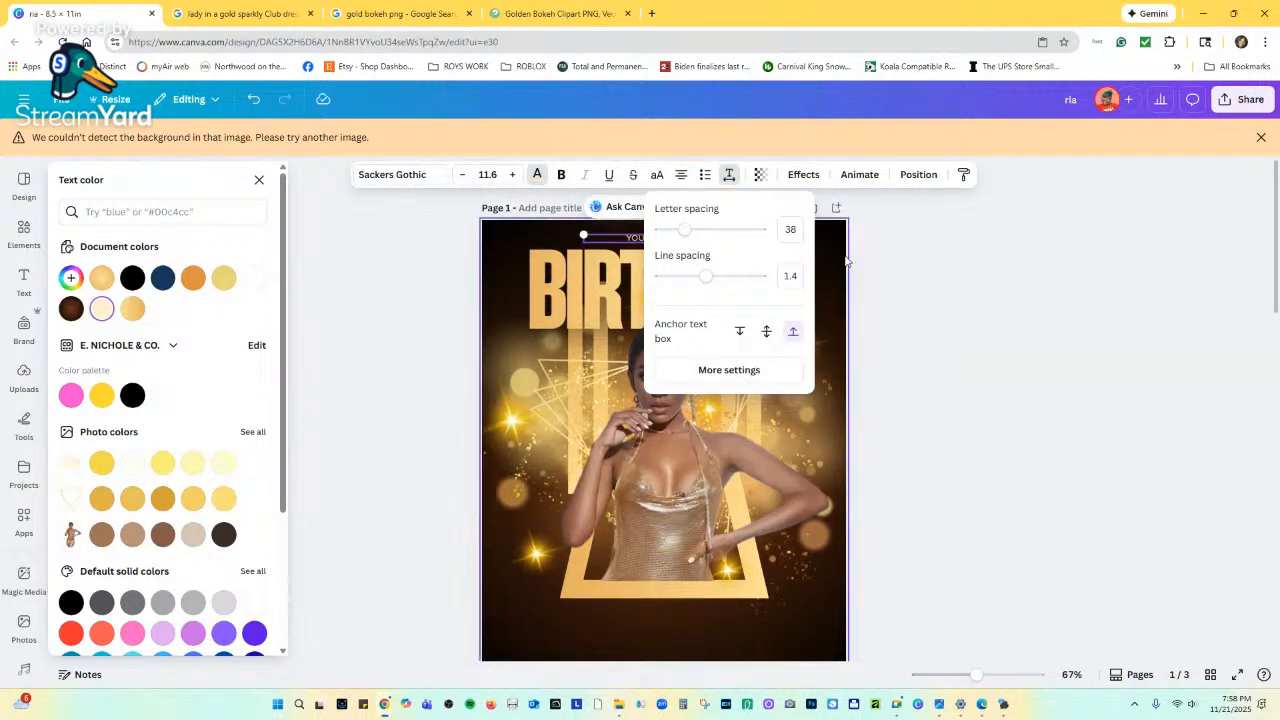
{"action": "left_click", "coordinate": [810, 262]}
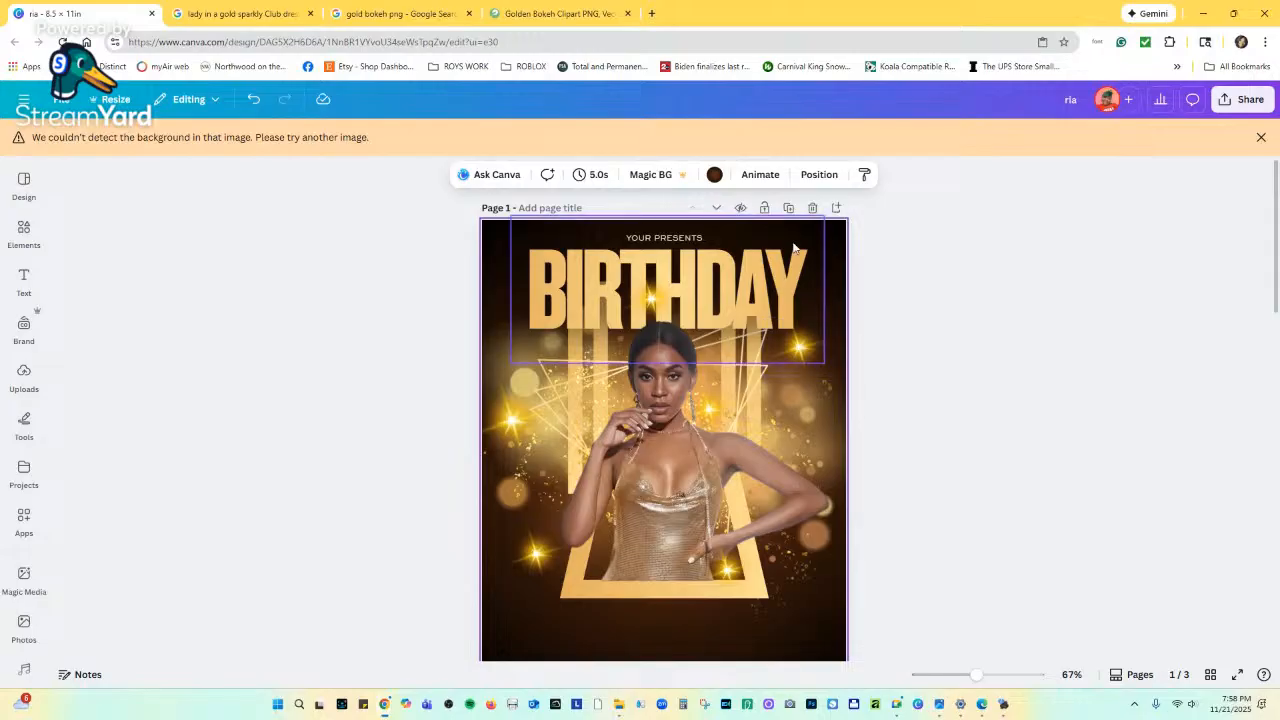
Widen the letter spacing of the YOUR PRESENTS line with the Spacing slider.
{"action": "left_click", "coordinate": [661, 241]}
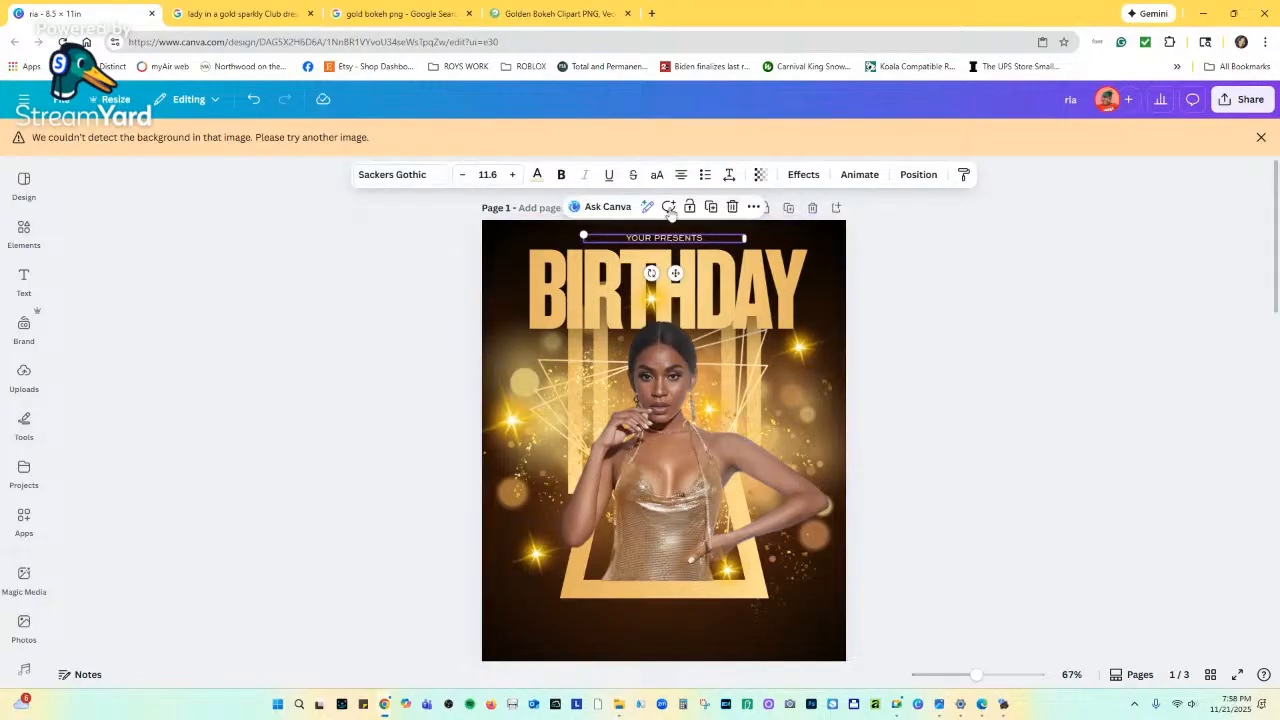
{"action": "left_click", "coordinate": [732, 177]}
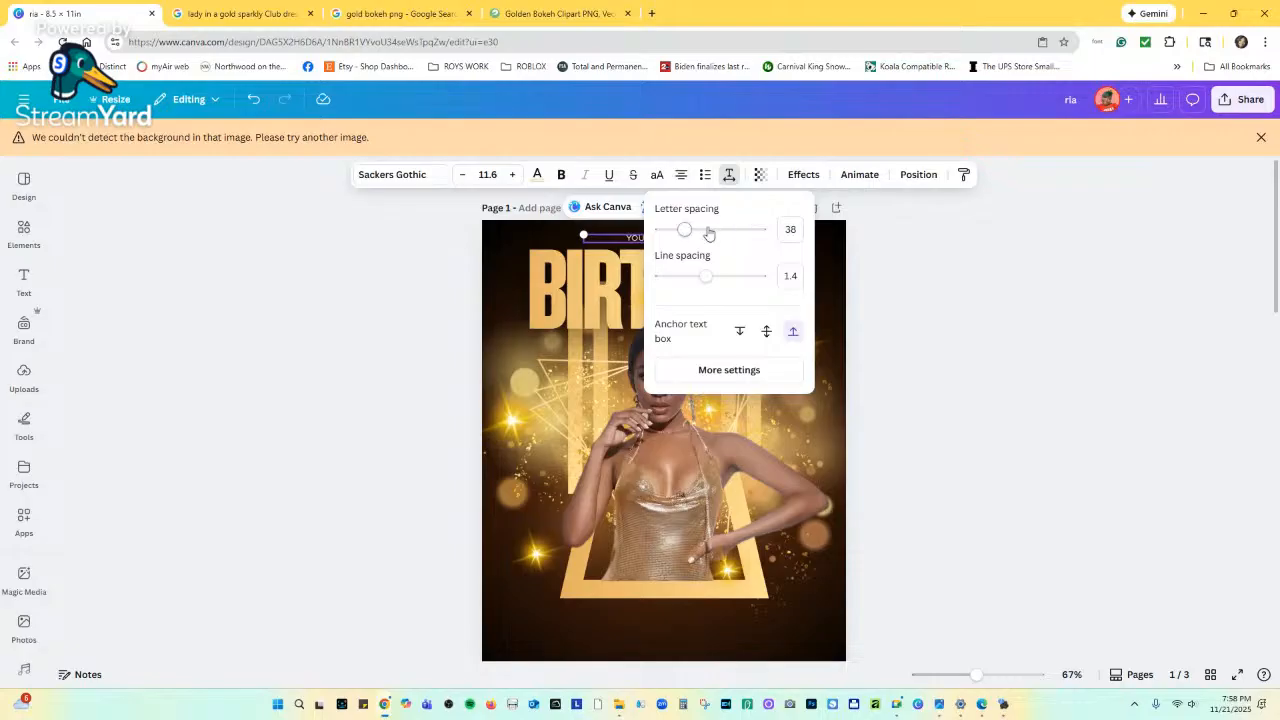
{"action": "left_click_drag", "start_coordinate": [683, 230], "coordinate": [711, 228]}
{"action": "left_click", "coordinate": [556, 244]}
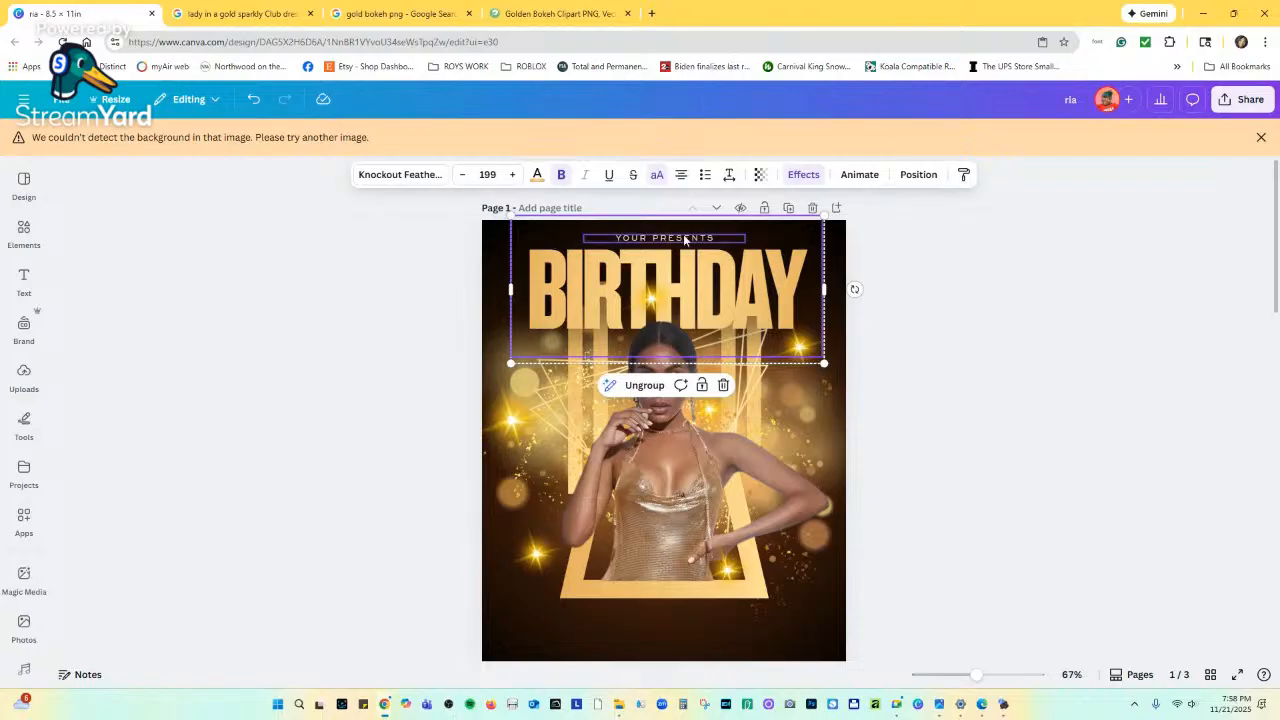
Insert CLUB before PRESENTS, then narrow and re-centre the box above BIRTHDAY.
{"action": "left_click", "coordinate": [653, 242]}
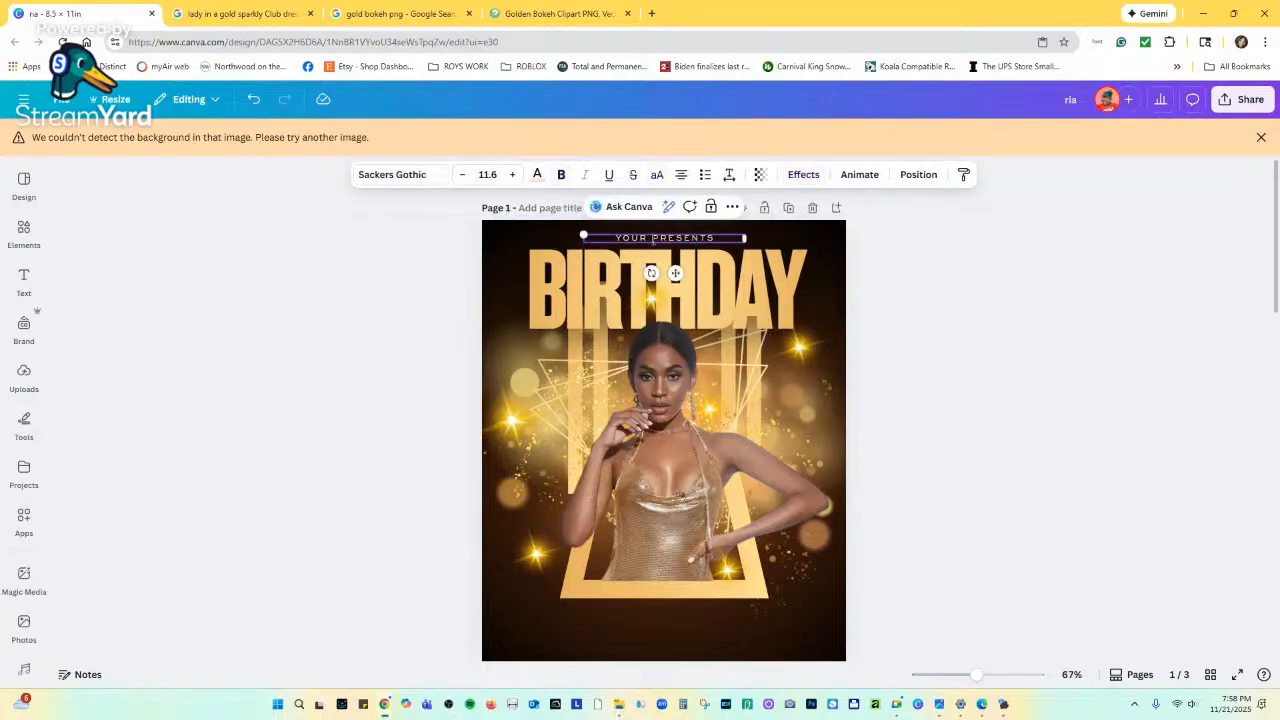
{"action": "left_click", "coordinate": [653, 240]}
{"action": "type", "text": "CLUB"}
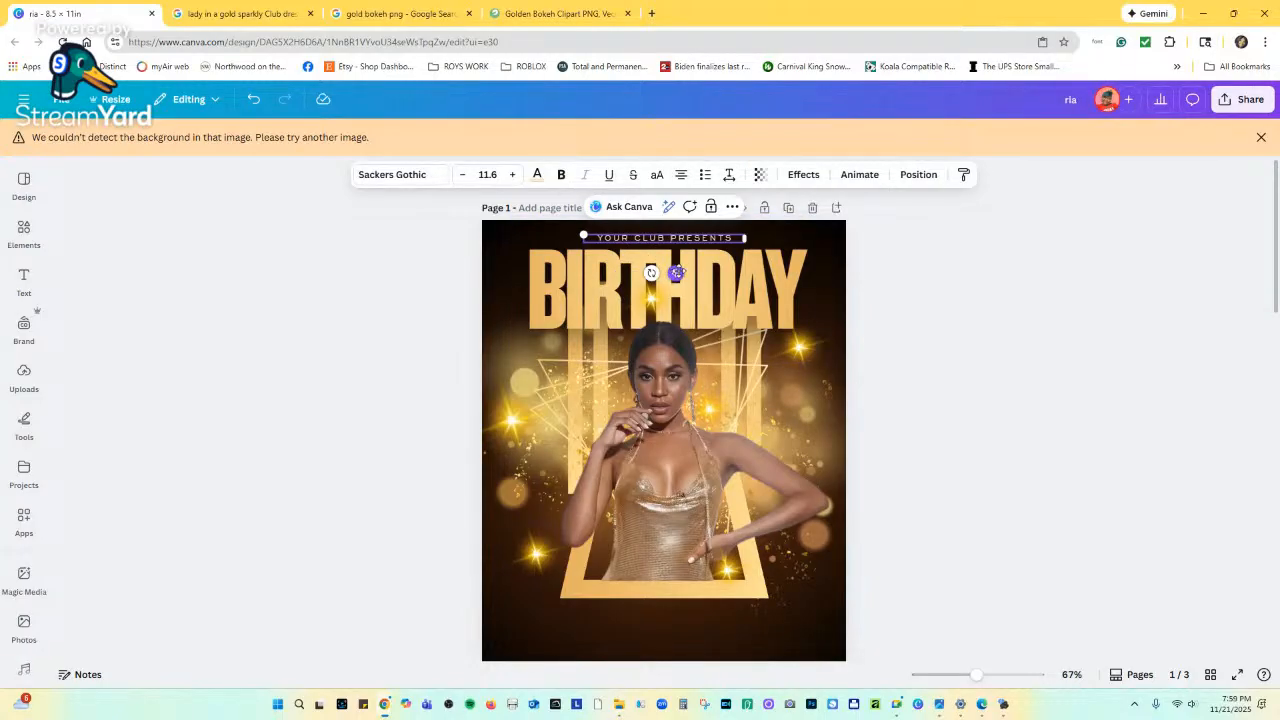
{"action": "left_click_drag", "start_coordinate": [676, 273], "coordinate": [681, 274]}
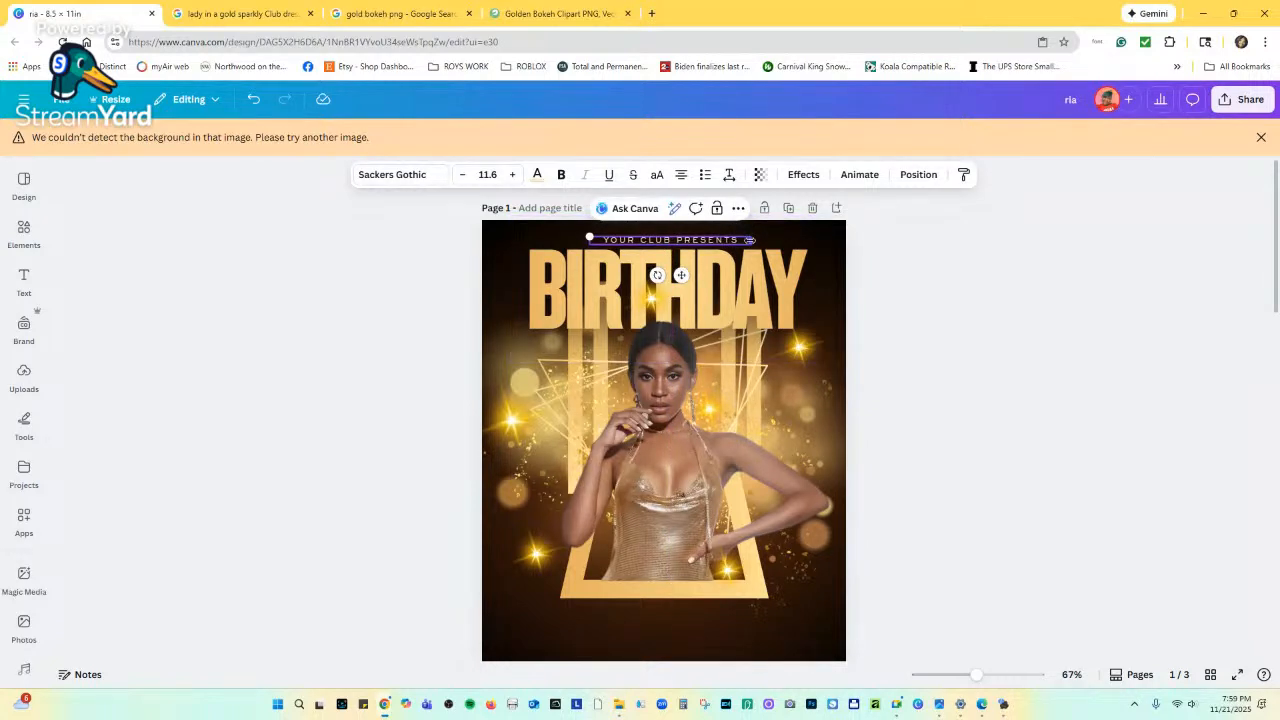
{"action": "left_click_drag", "start_coordinate": [750, 240], "coordinate": [737, 240]}
{"action": "left_click_drag", "start_coordinate": [675, 276], "coordinate": [676, 273]}
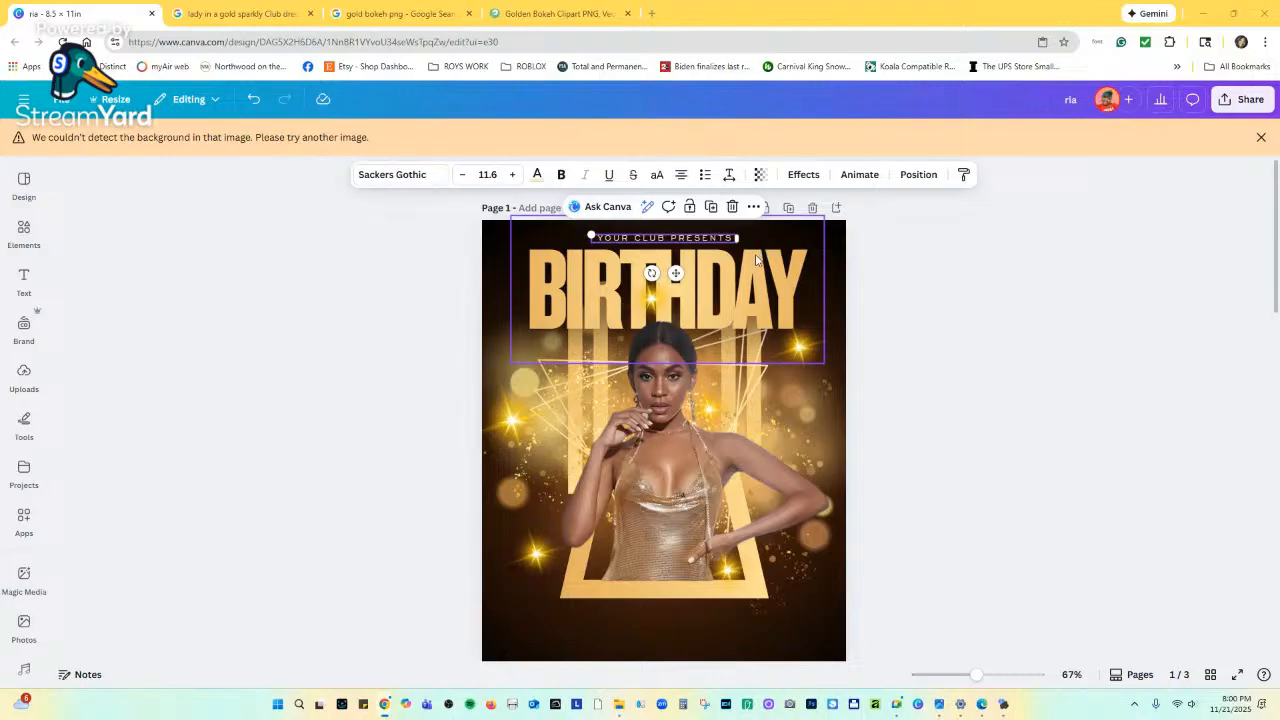
{"action": "left_click", "coordinate": [833, 237]}
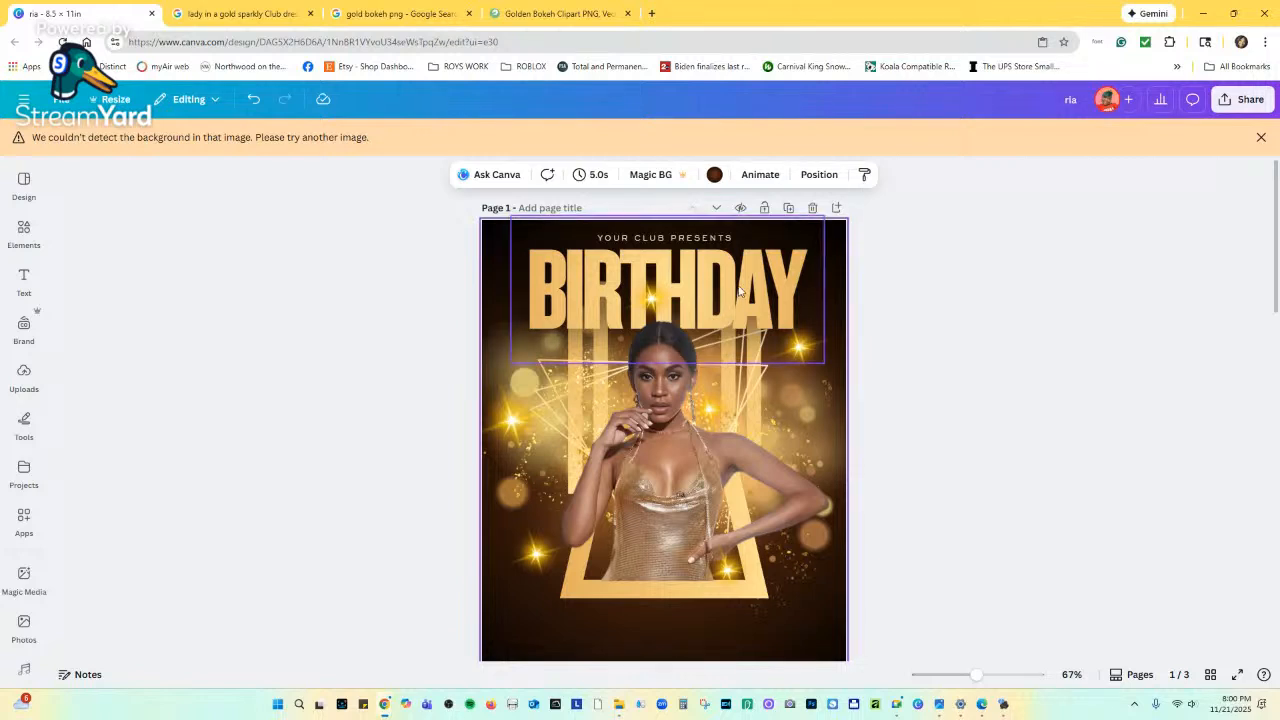
{"action": "left_click", "coordinate": [360, 232]}
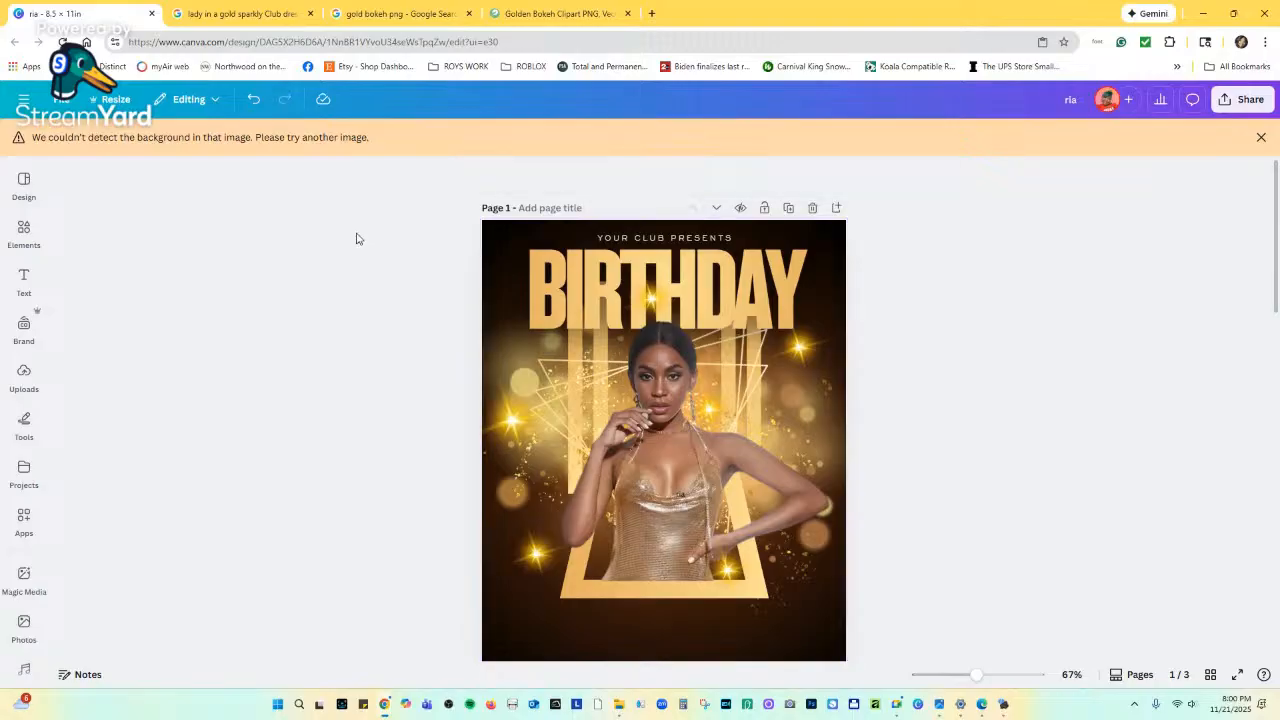
{"action": "scroll", "coordinate": [723, 310], "scroll_direction": "down", "scroll_amount": 5}
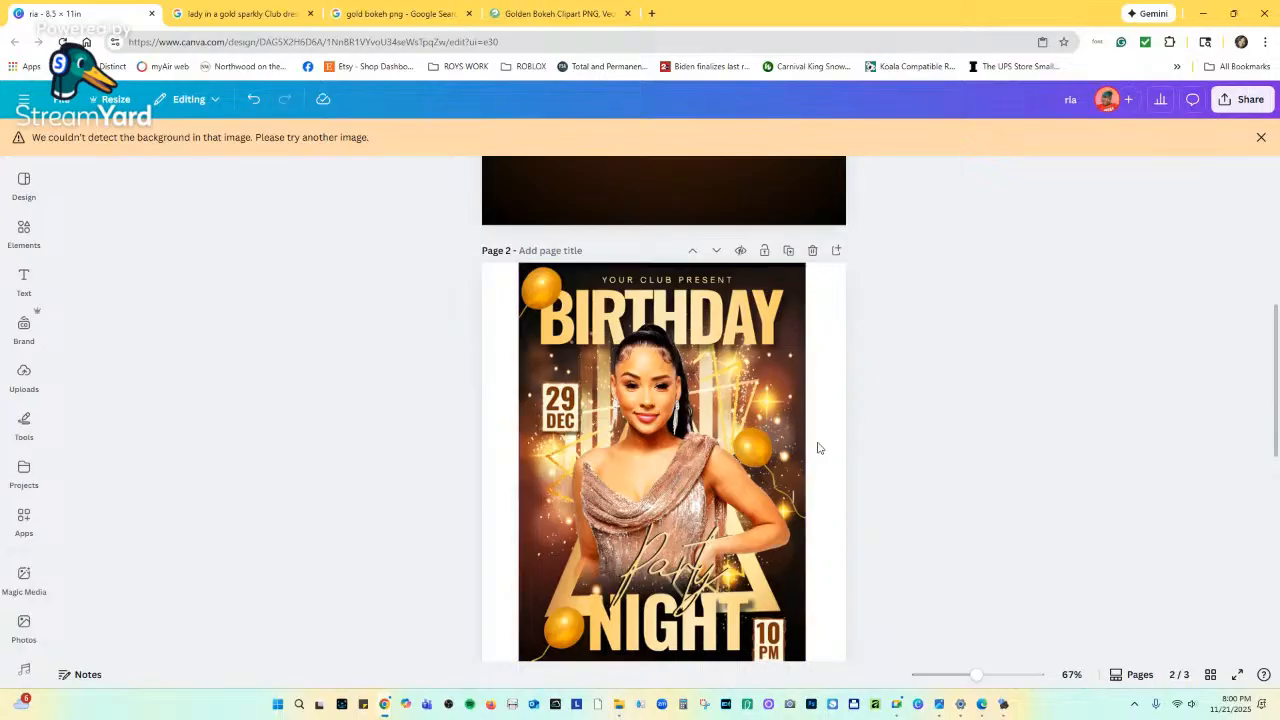
{"action": "scroll", "coordinate": [780, 420], "scroll_direction": "down", "scroll_amount": 2}
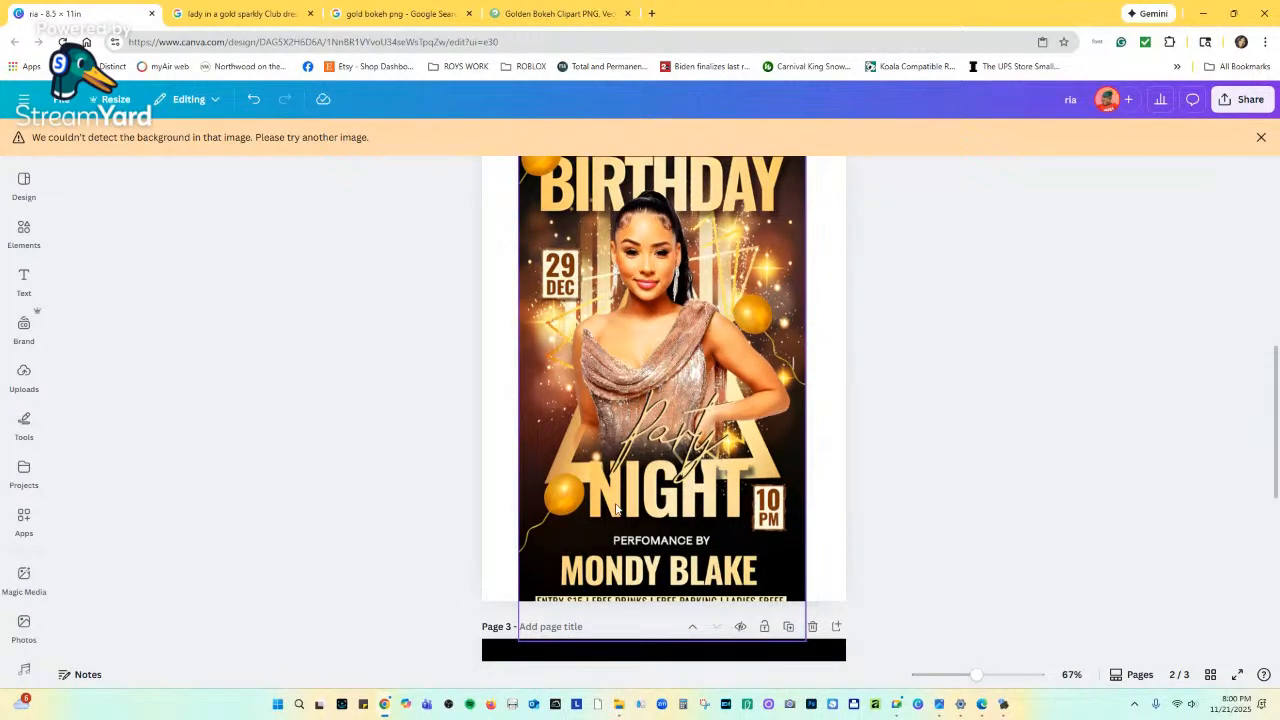
{"action": "scroll", "coordinate": [703, 480], "scroll_direction": "up", "scroll_amount": 8}
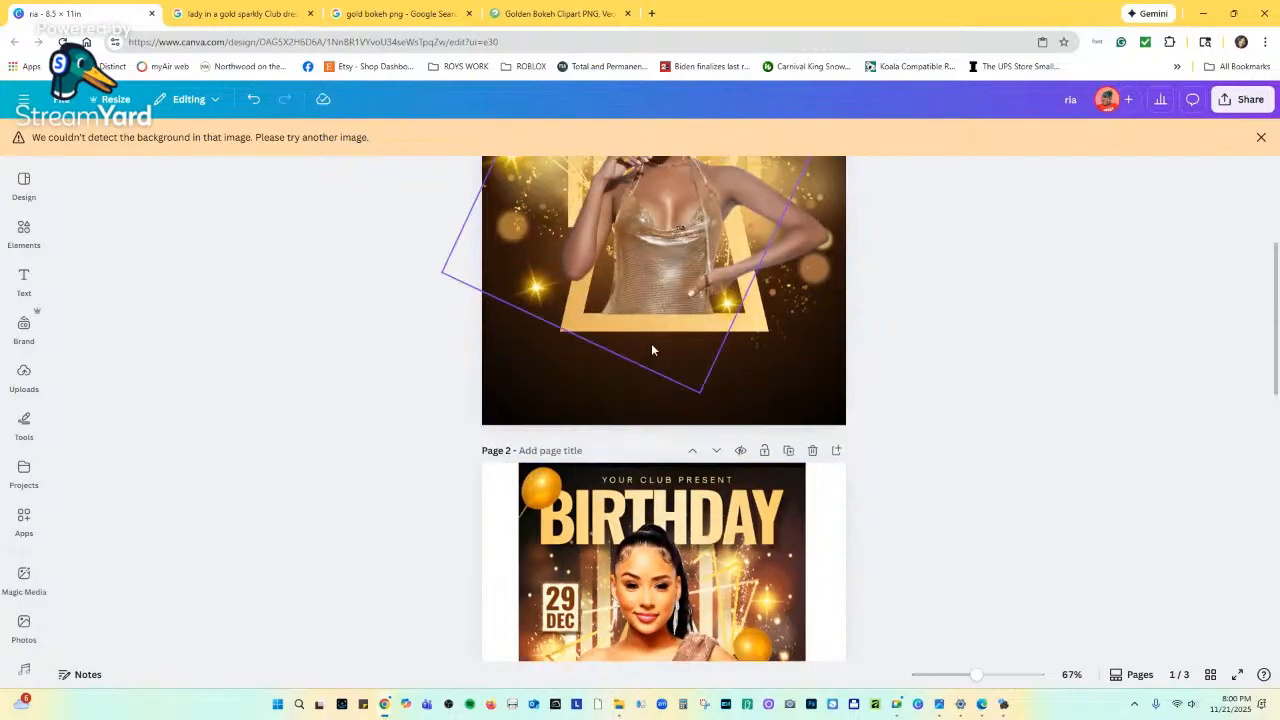
{"action": "scroll", "coordinate": [638, 321], "scroll_direction": "up", "scroll_amount": 2}
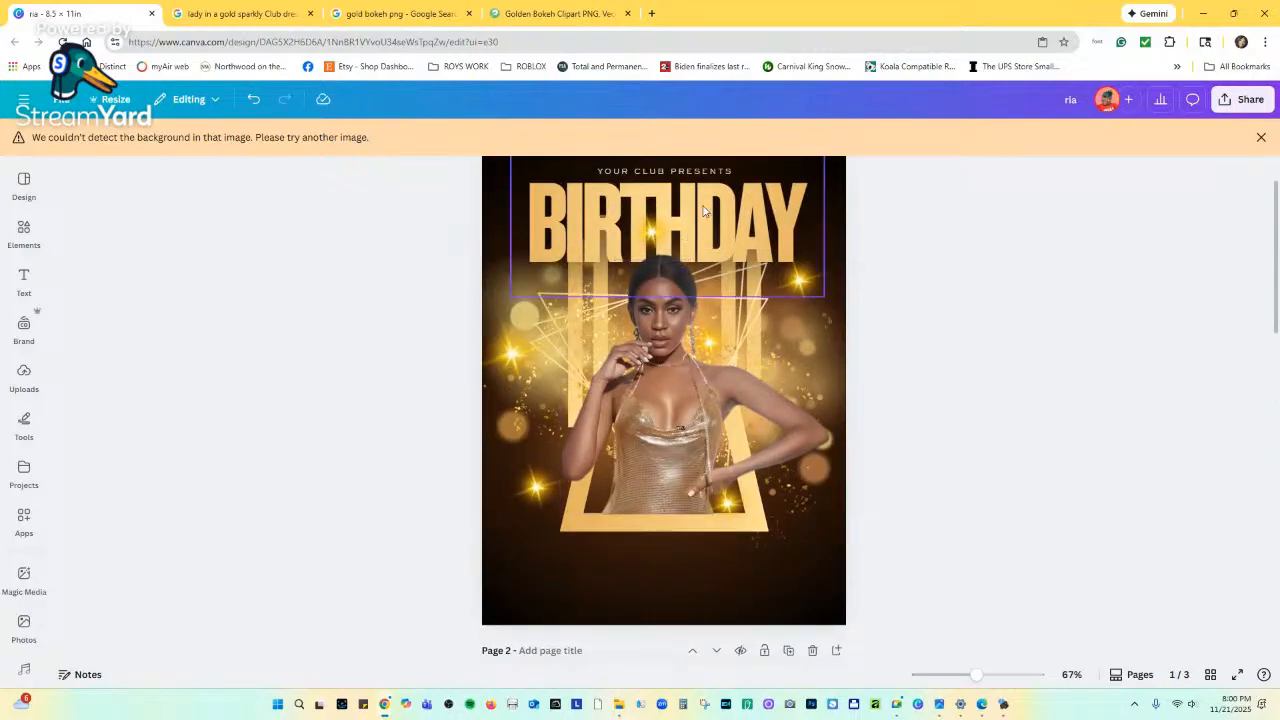
Duplicate the BIRTHDAY headline toward the page bottom and move the copy to the top layer.
{"action": "left_click_drag", "start_coordinate": [703, 211], "coordinate": [703, 525]}
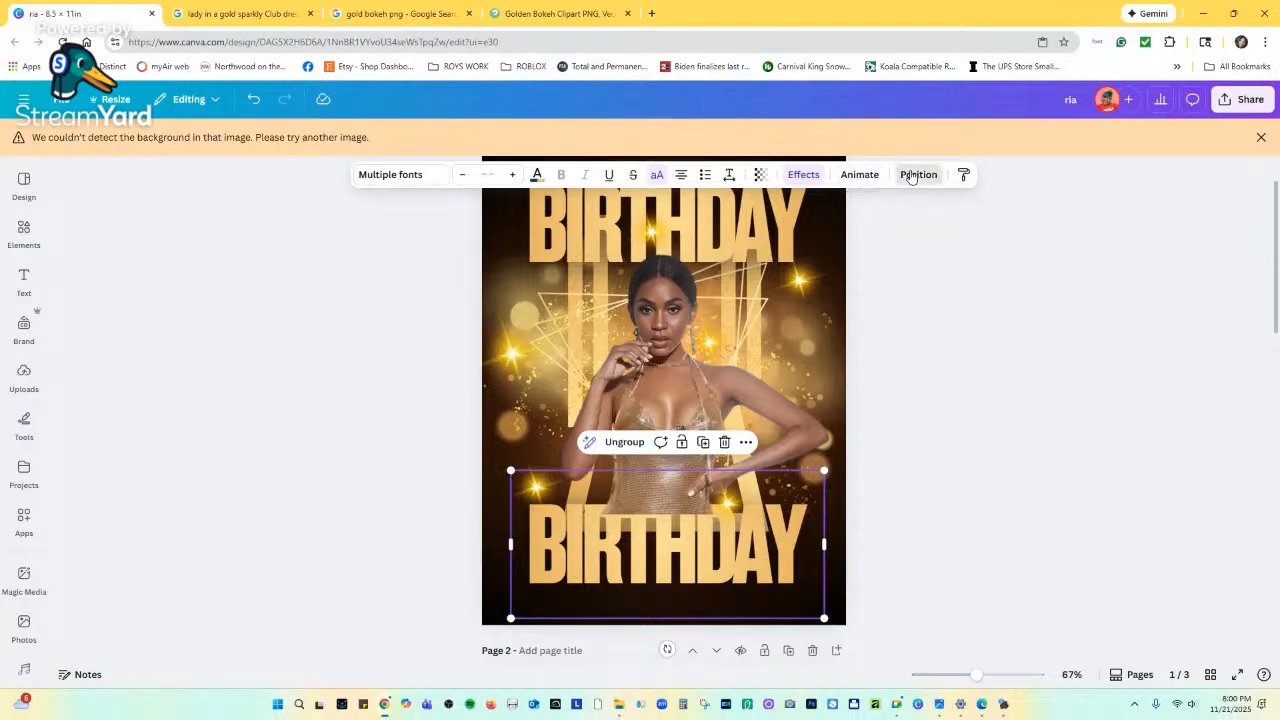
{"action": "left_click", "coordinate": [917, 174]}
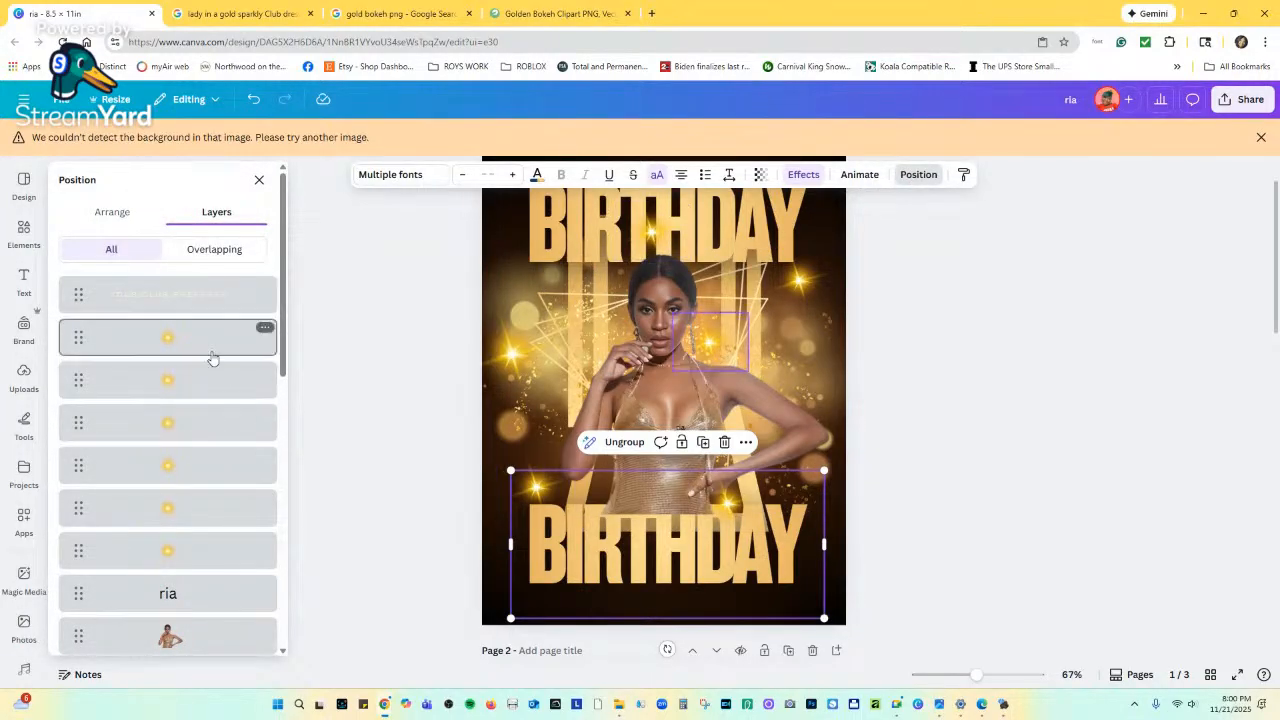
{"action": "scroll", "coordinate": [205, 370], "scroll_direction": "down", "scroll_amount": 3}
{"action": "scroll", "coordinate": [197, 390], "scroll_direction": "down", "scroll_amount": 2}
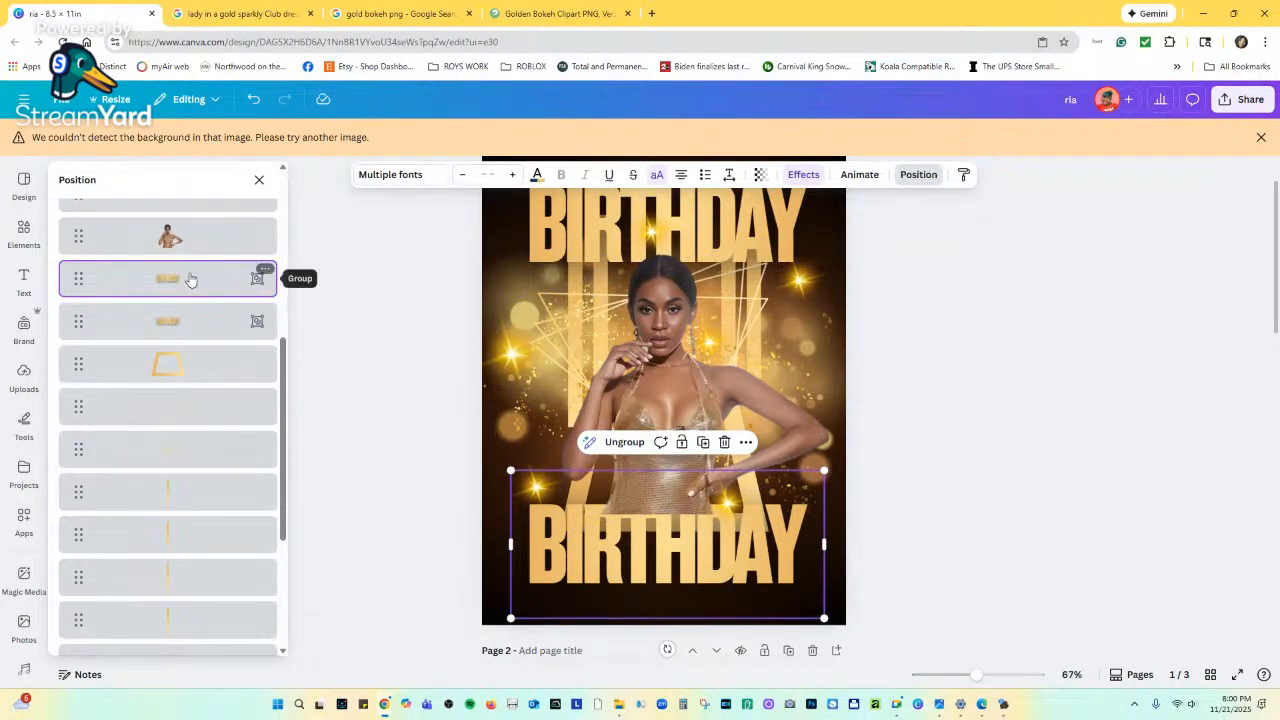
{"action": "scroll", "coordinate": [184, 290], "scroll_direction": "up", "scroll_amount": 2}
{"action": "left_click_drag", "start_coordinate": [191, 409], "coordinate": [187, 293]}
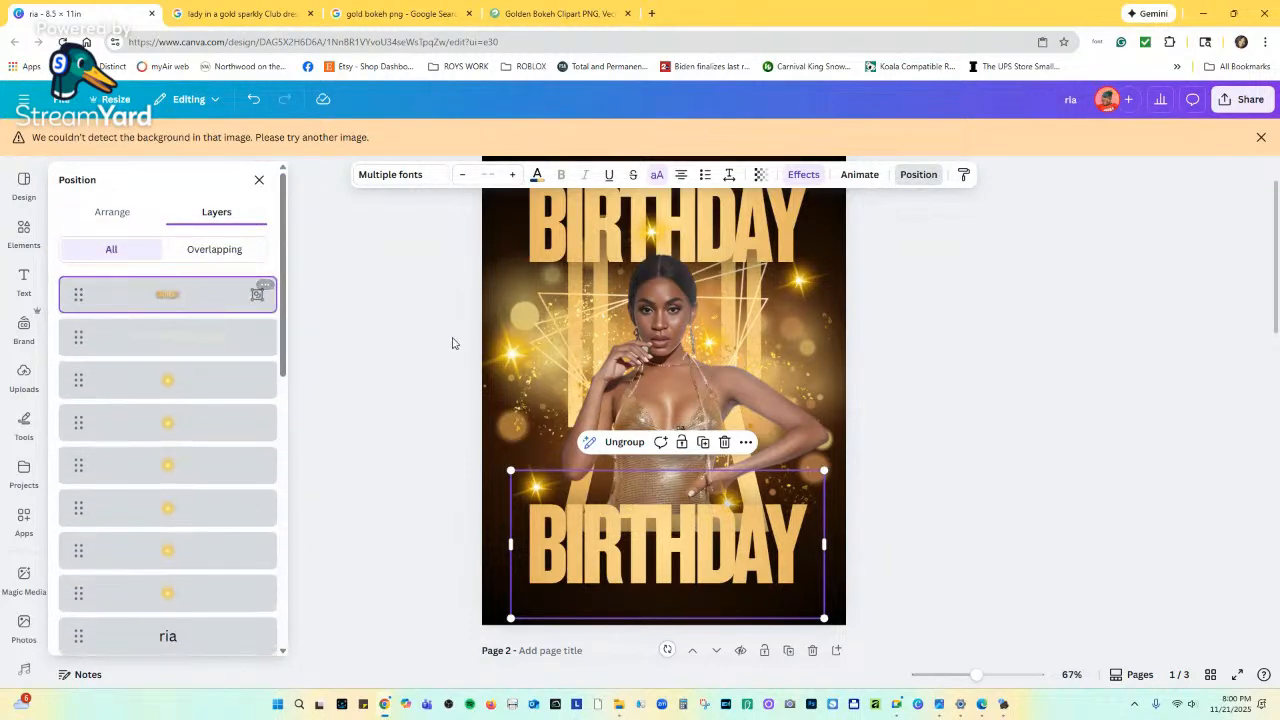
{"action": "scroll", "coordinate": [686, 422], "scroll_direction": "down", "scroll_amount": 1}
{"action": "scroll", "coordinate": [690, 425], "scroll_direction": "down", "scroll_amount": 10}
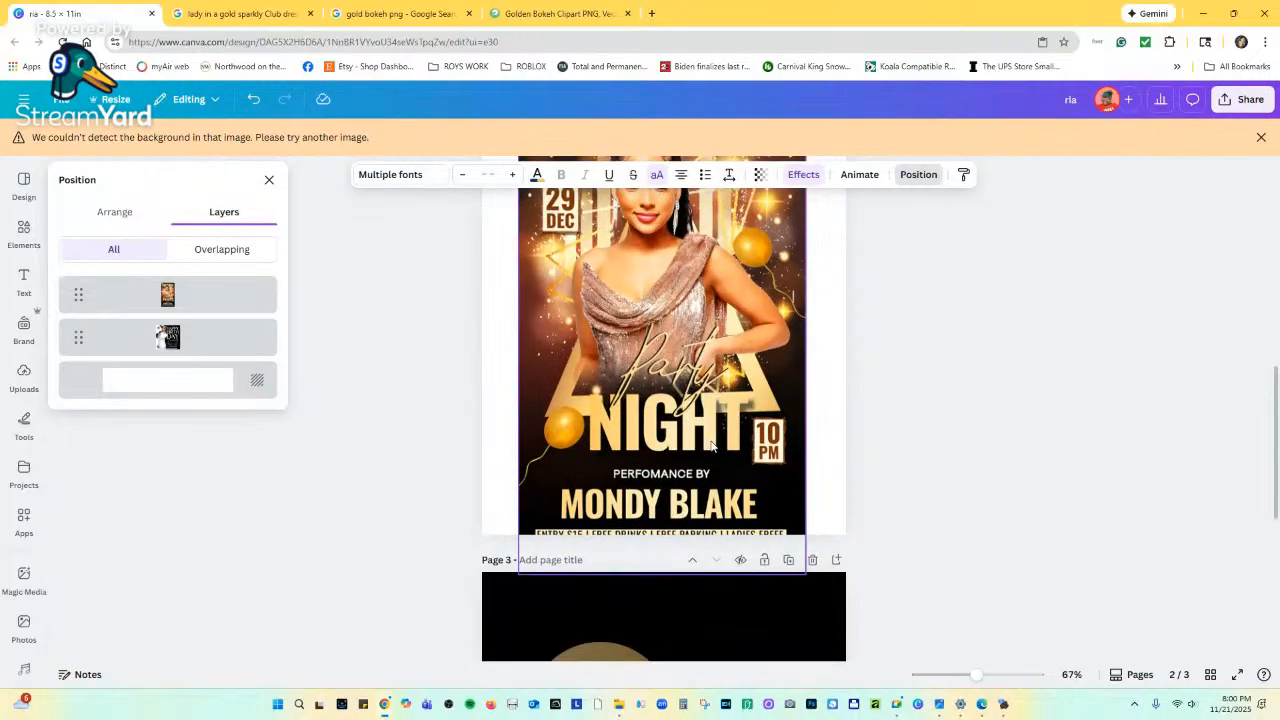
{"action": "scroll", "coordinate": [710, 438], "scroll_direction": "up", "scroll_amount": 5}
{"action": "scroll", "coordinate": [712, 440], "scroll_direction": "up", "scroll_amount": 4}
Change the copy's text to NIGHT, shrink it, and place it centred near the page bottom.
{"action": "double_click", "coordinate": [772, 402]}
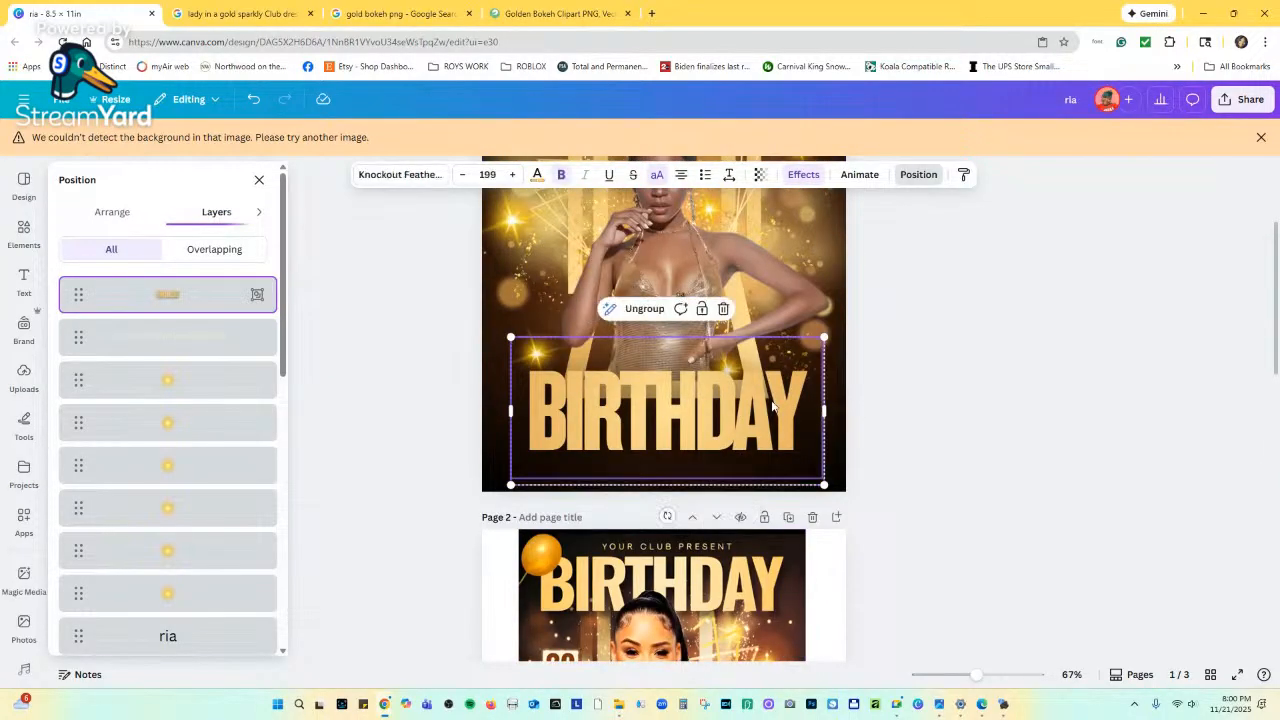
{"action": "type", "text": "NIGHT"}
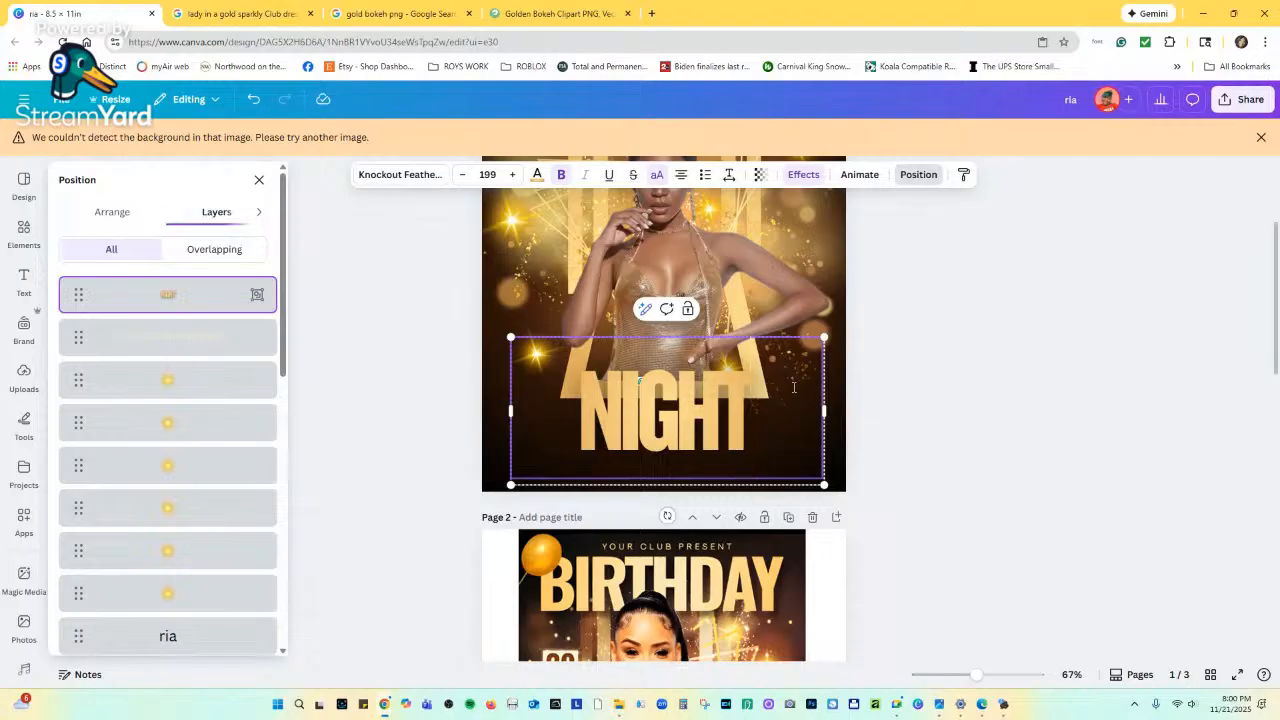
{"action": "left_click_drag", "start_coordinate": [823, 338], "coordinate": [745, 374]}
{"action": "left_click_drag", "start_coordinate": [679, 426], "coordinate": [715, 405]}
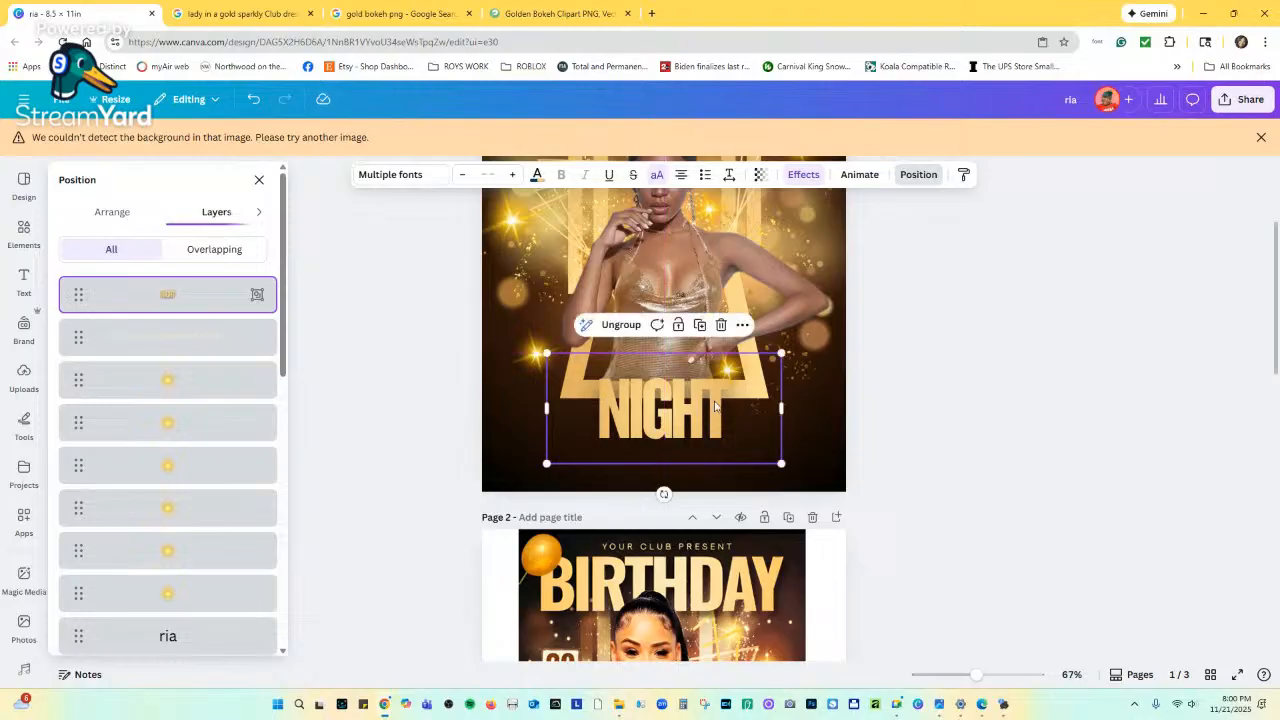
{"action": "left_click", "coordinate": [722, 408]}
{"action": "scroll", "coordinate": [735, 416], "scroll_direction": "down", "scroll_amount": 4}
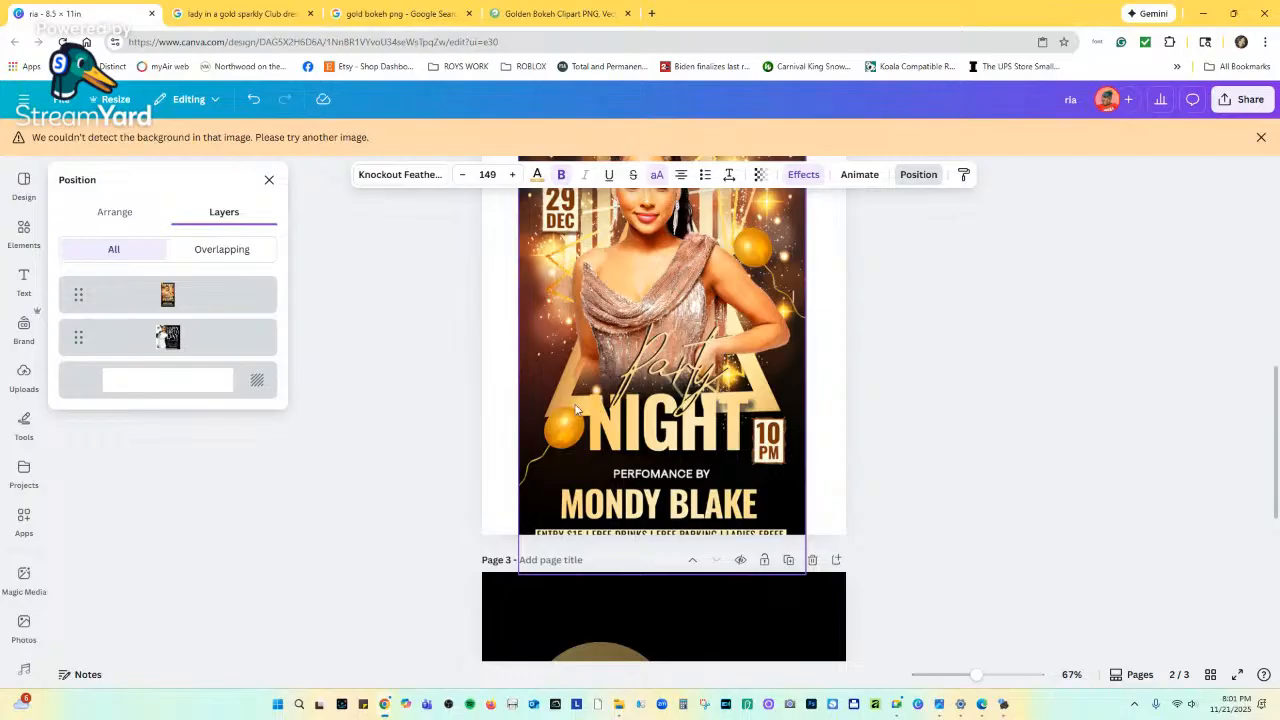
{"action": "scroll", "coordinate": [568, 408], "scroll_direction": "up", "scroll_amount": 4}
{"action": "left_click", "coordinate": [605, 341]}
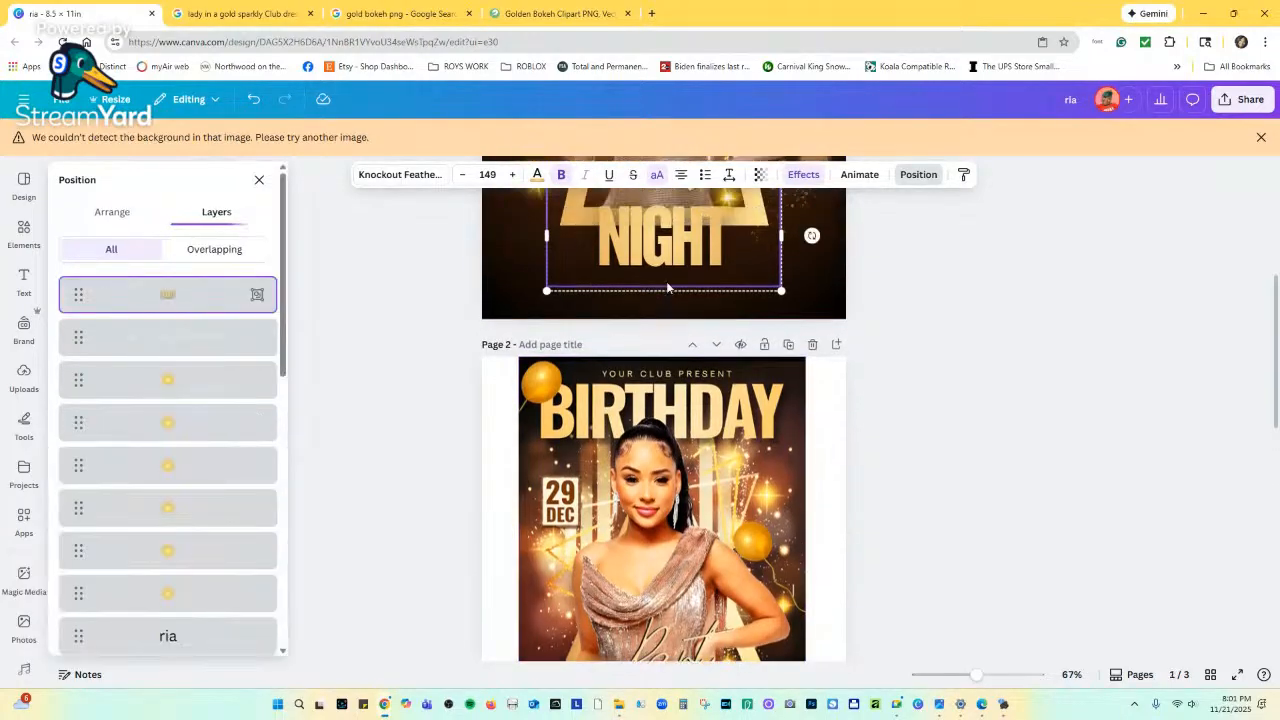
{"action": "left_click_drag", "start_coordinate": [605, 341], "coordinate": [605, 387]}
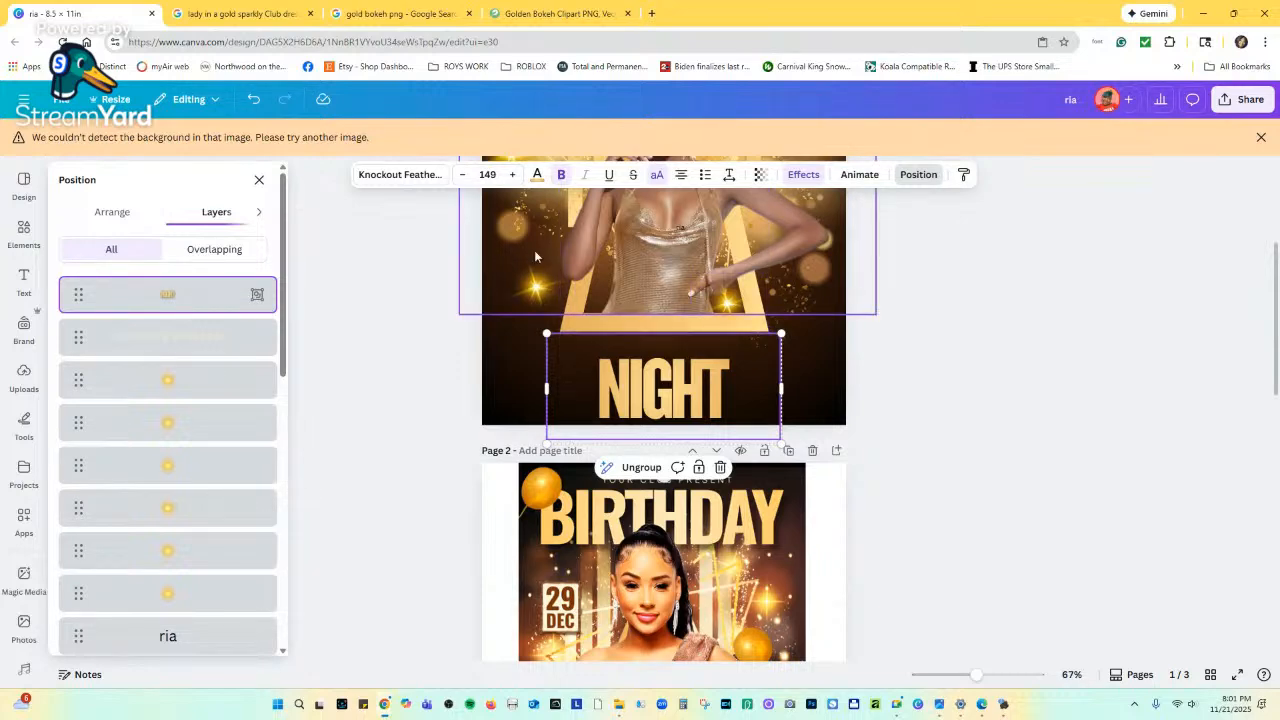
Duplicate the thin gold line layer from the Position > Layers list.
{"action": "scroll", "coordinate": [535, 257], "scroll_direction": "up", "scroll_amount": 3}
{"action": "scroll", "coordinate": [532, 260], "scroll_direction": "down", "scroll_amount": 2}
{"action": "scroll", "coordinate": [228, 461], "scroll_direction": "down", "scroll_amount": 3}
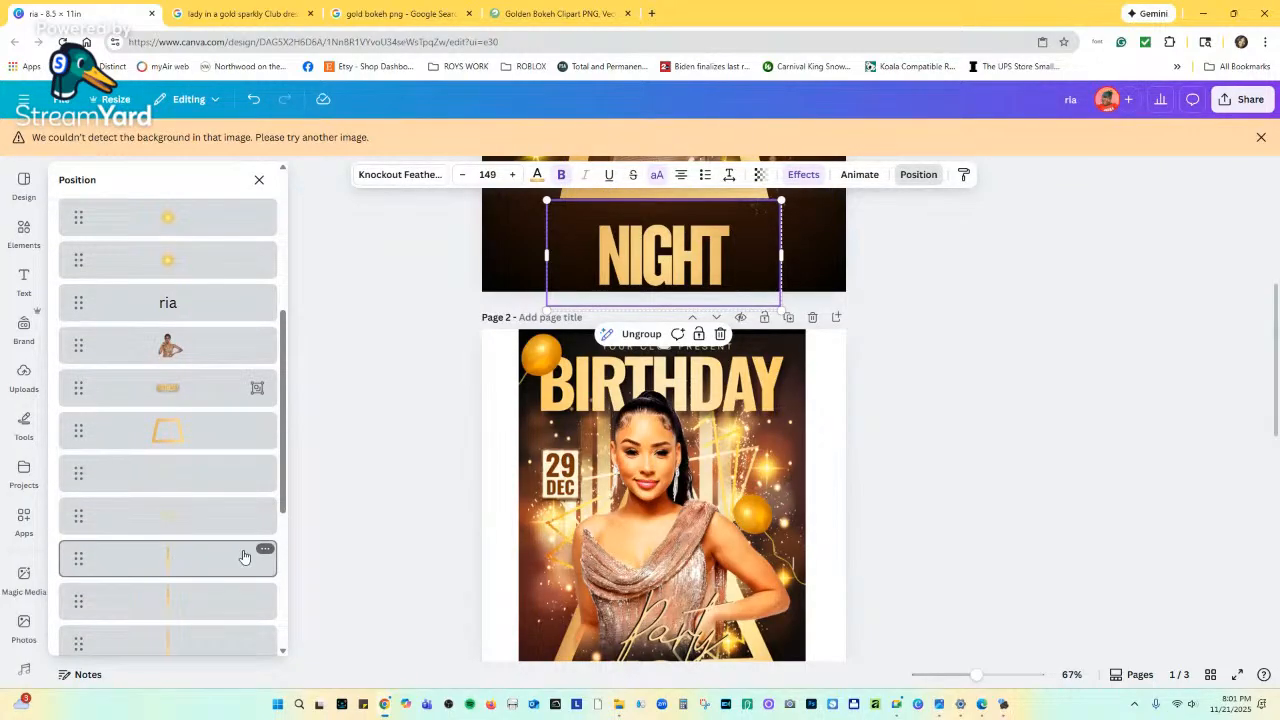
{"action": "left_click", "coordinate": [265, 551]}
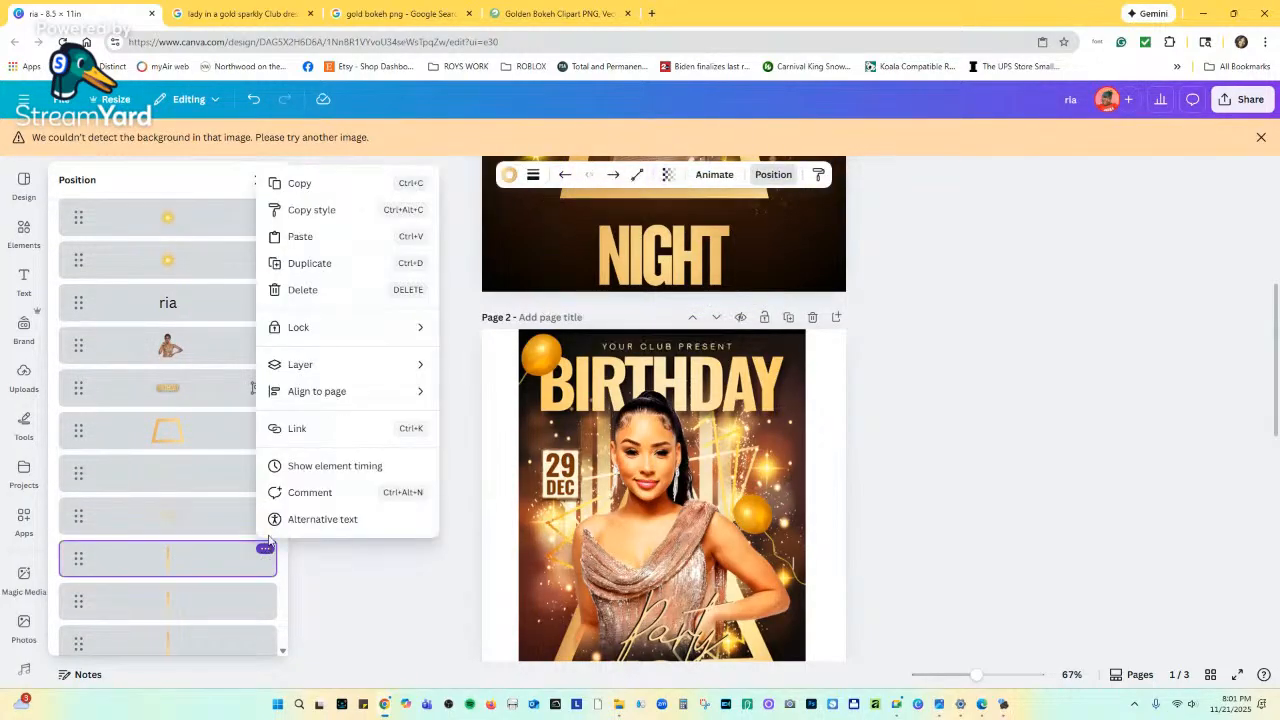
{"action": "left_click", "coordinate": [300, 266]}
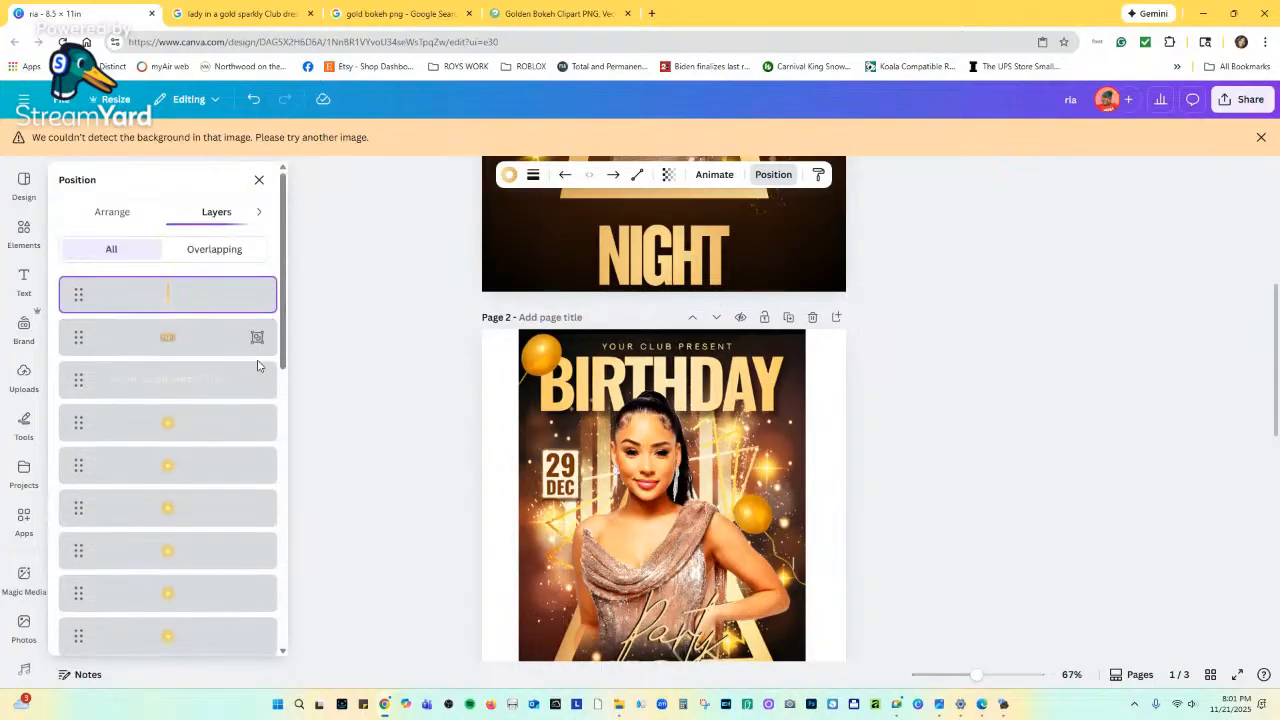
{"action": "scroll", "coordinate": [416, 278], "scroll_direction": "up", "scroll_amount": 3}
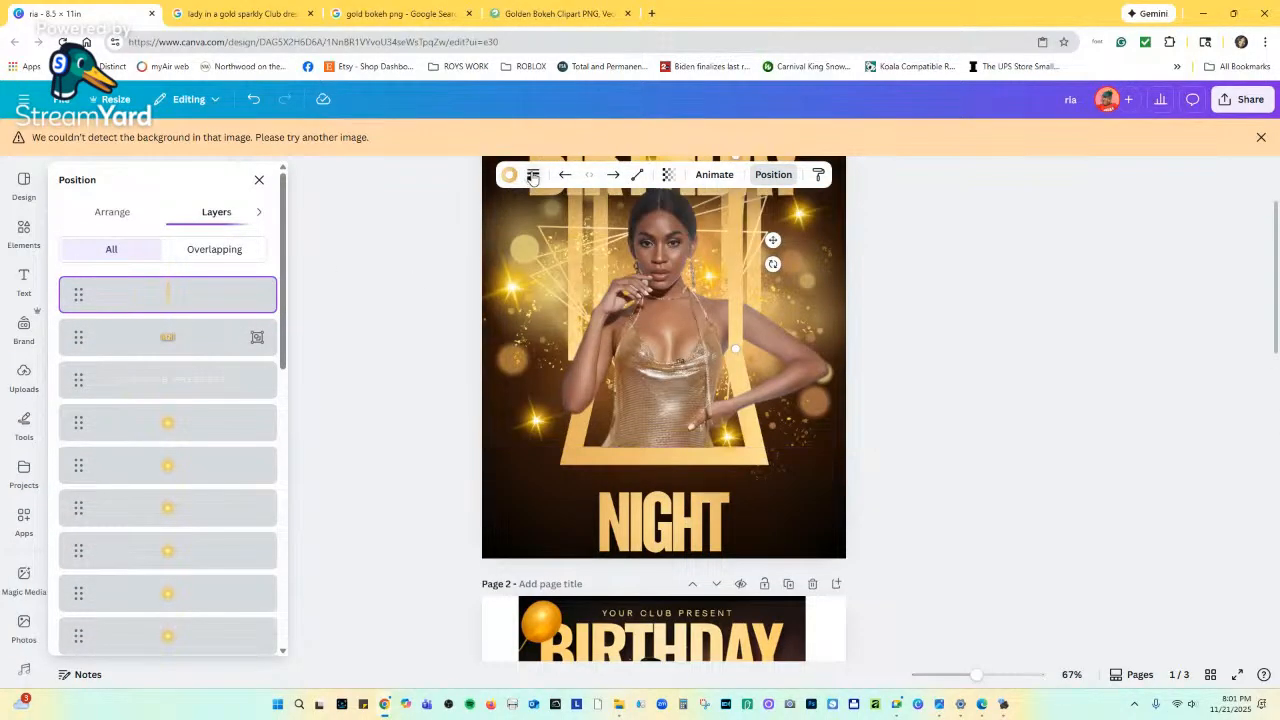
Make the duplicated line black, rotate it horizontal, shorten it, and move it above NIGHT.
{"action": "left_click", "coordinate": [507, 176]}
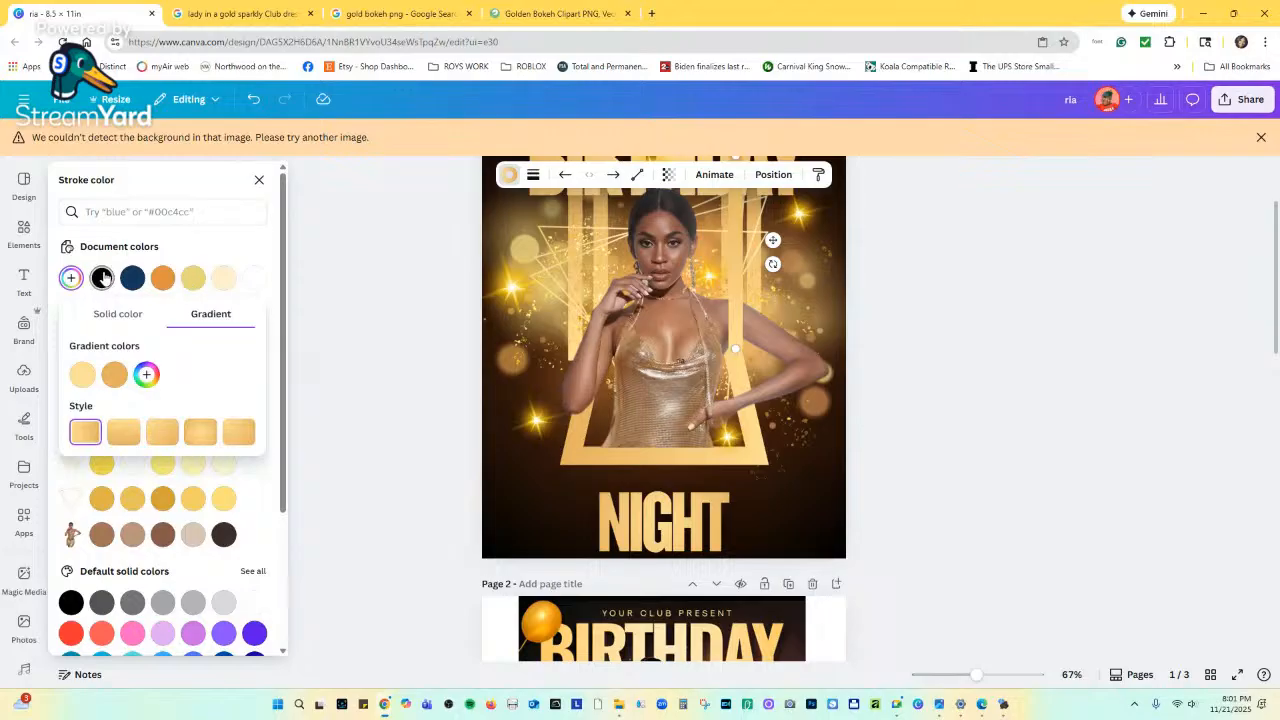
{"action": "left_click", "coordinate": [103, 279]}
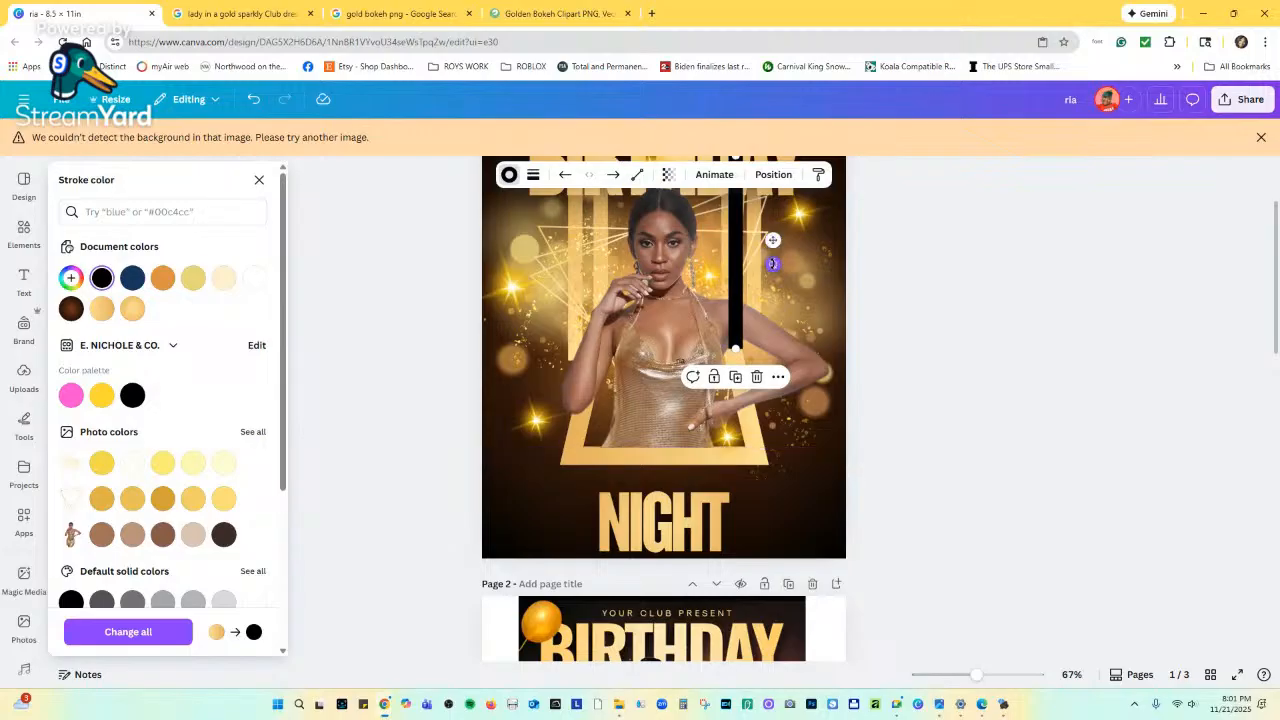
{"action": "left_click_drag", "start_coordinate": [773, 264], "coordinate": [745, 101]}
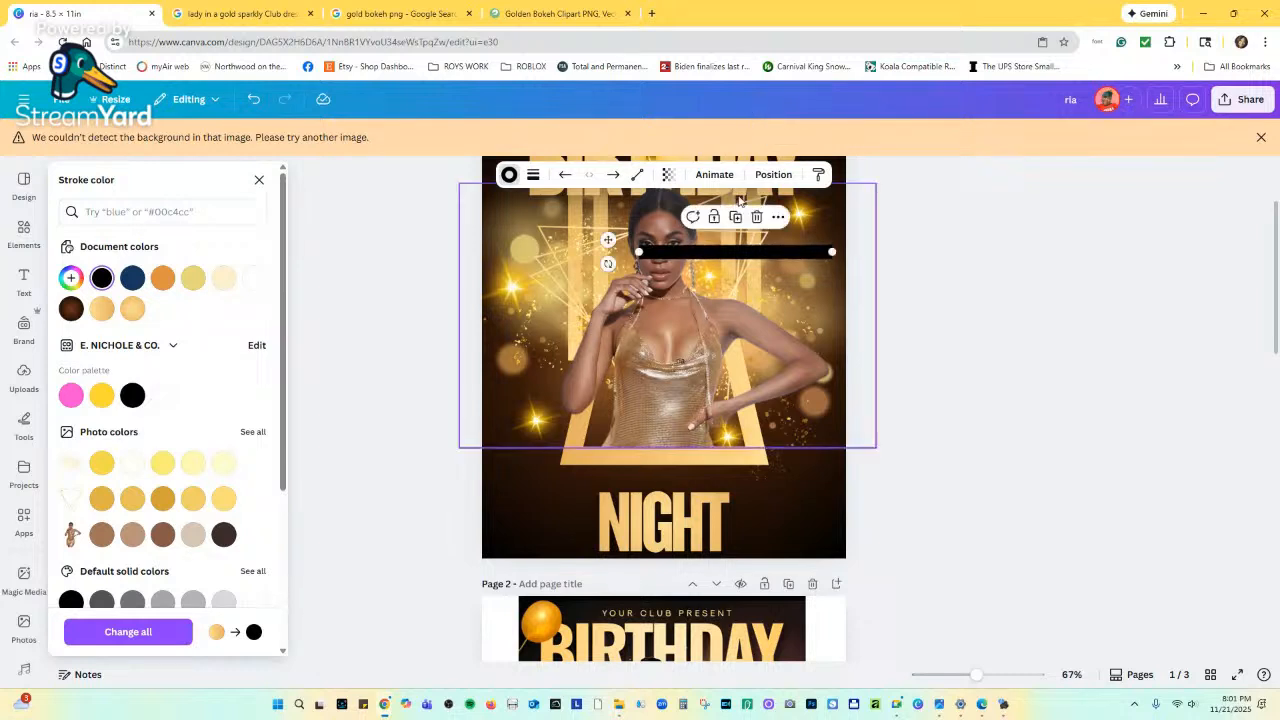
{"action": "left_click_drag", "start_coordinate": [733, 251], "coordinate": [670, 455]}
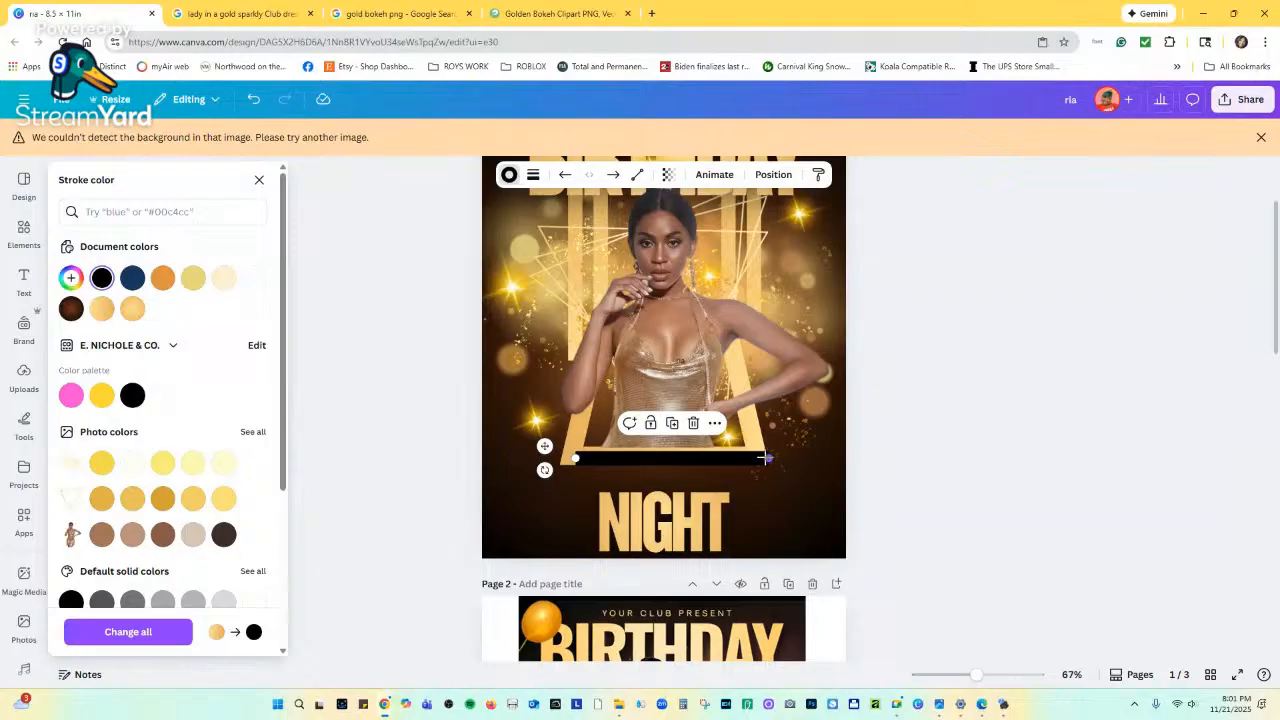
{"action": "left_click_drag", "start_coordinate": [765, 458], "coordinate": [690, 458]}
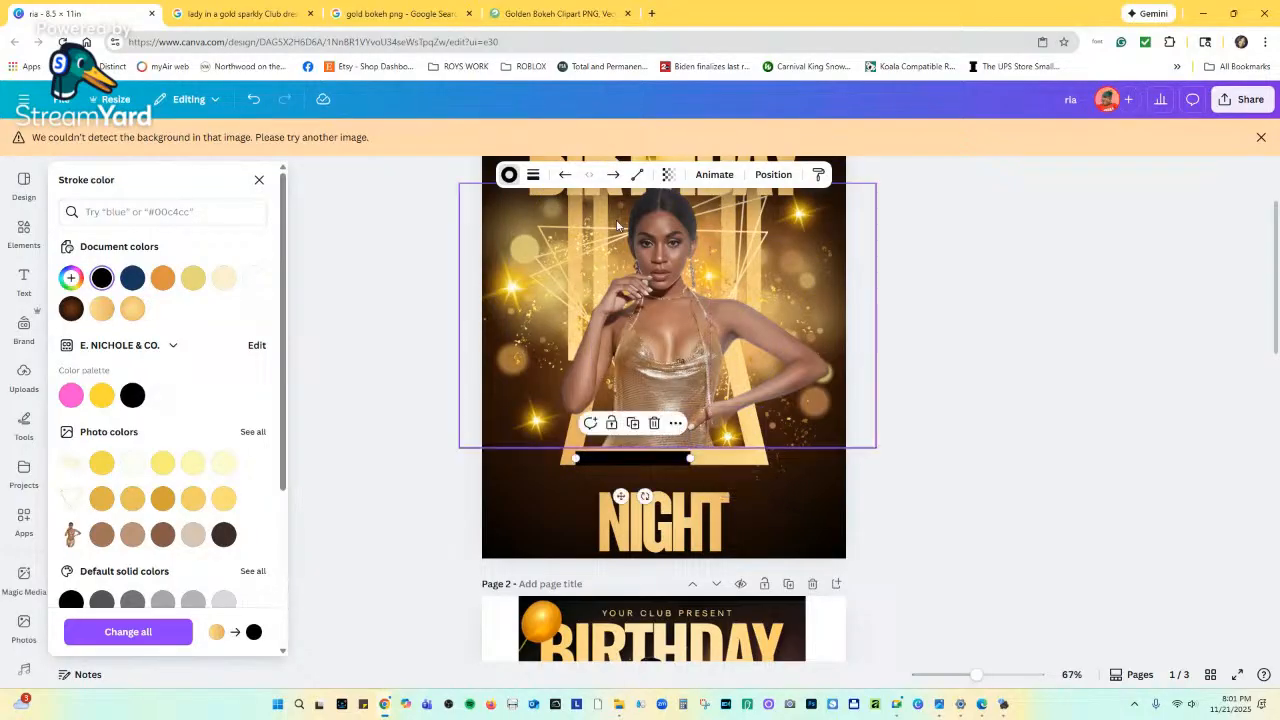
Set the black bar's stroke weight to 40 and align it with NIGHT just below.
{"action": "left_click", "coordinate": [532, 175]}
{"action": "left_click_drag", "start_coordinate": [488, 293], "coordinate": [514, 292]}
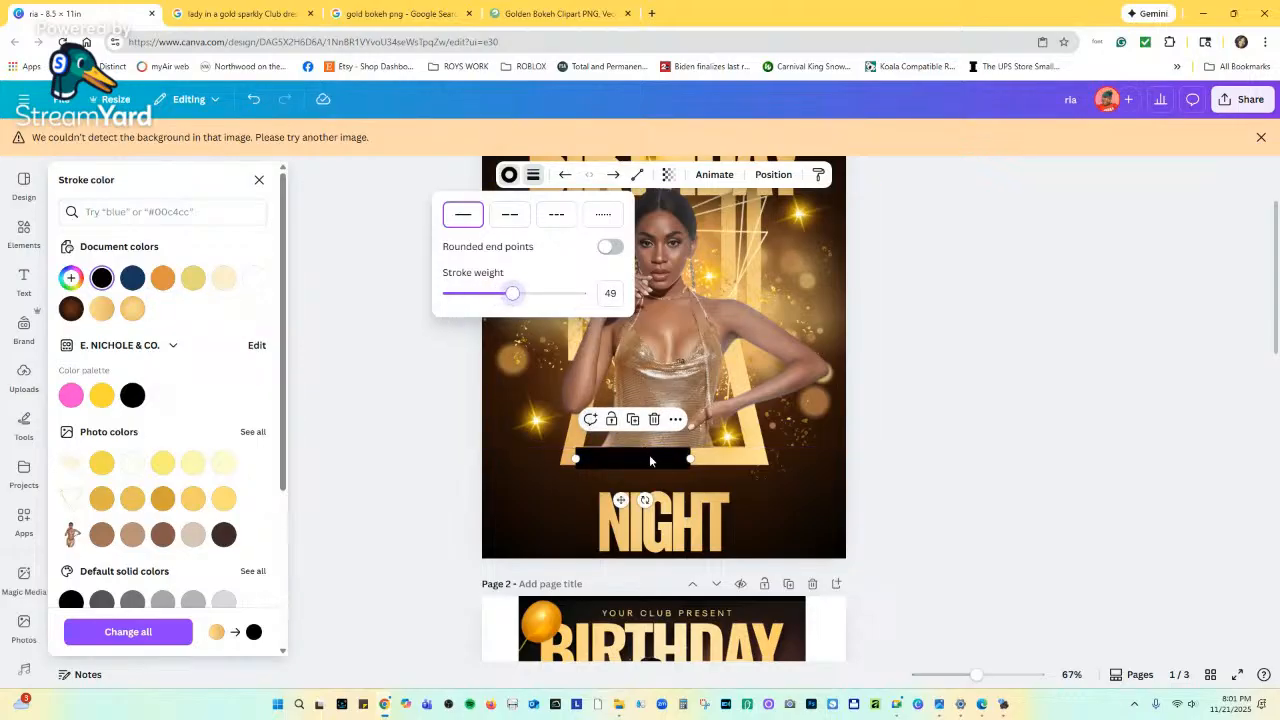
{"action": "left_click_drag", "start_coordinate": [649, 454], "coordinate": [681, 457]}
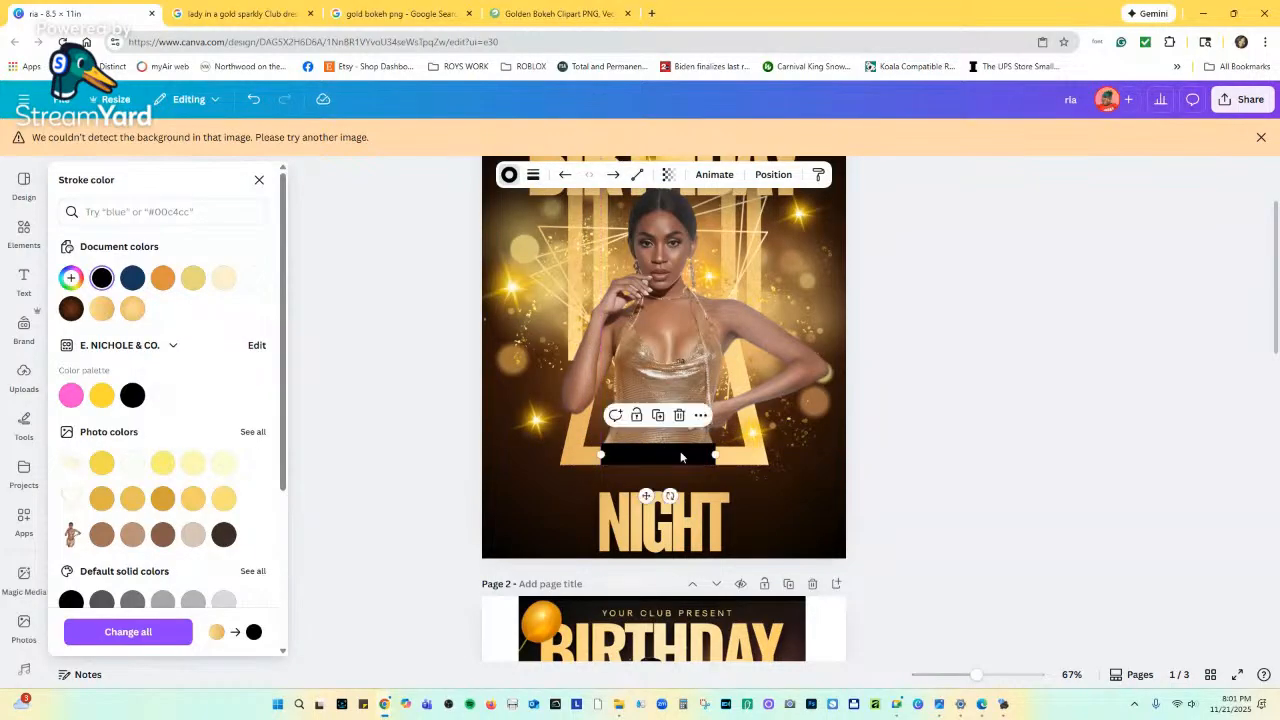
{"action": "left_click", "coordinate": [530, 176]}
{"action": "left_click_drag", "start_coordinate": [513, 293], "coordinate": [502, 296]}
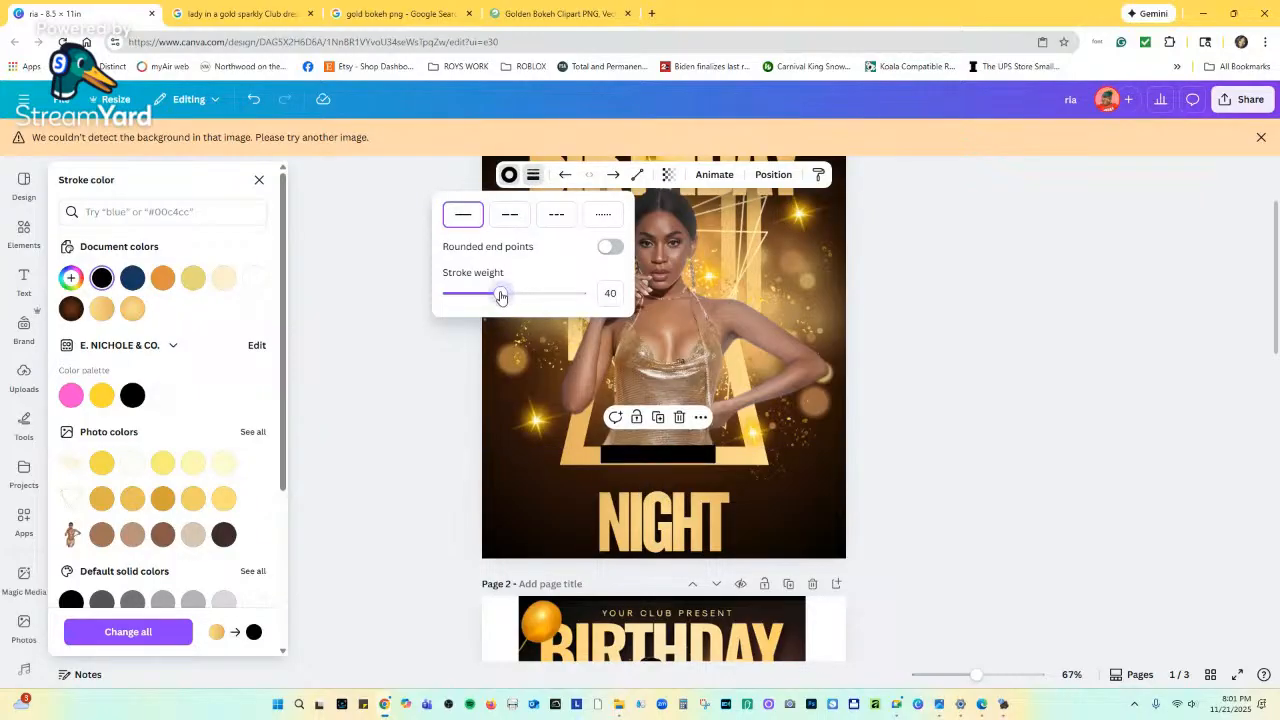
{"action": "left_click", "coordinate": [659, 450]}
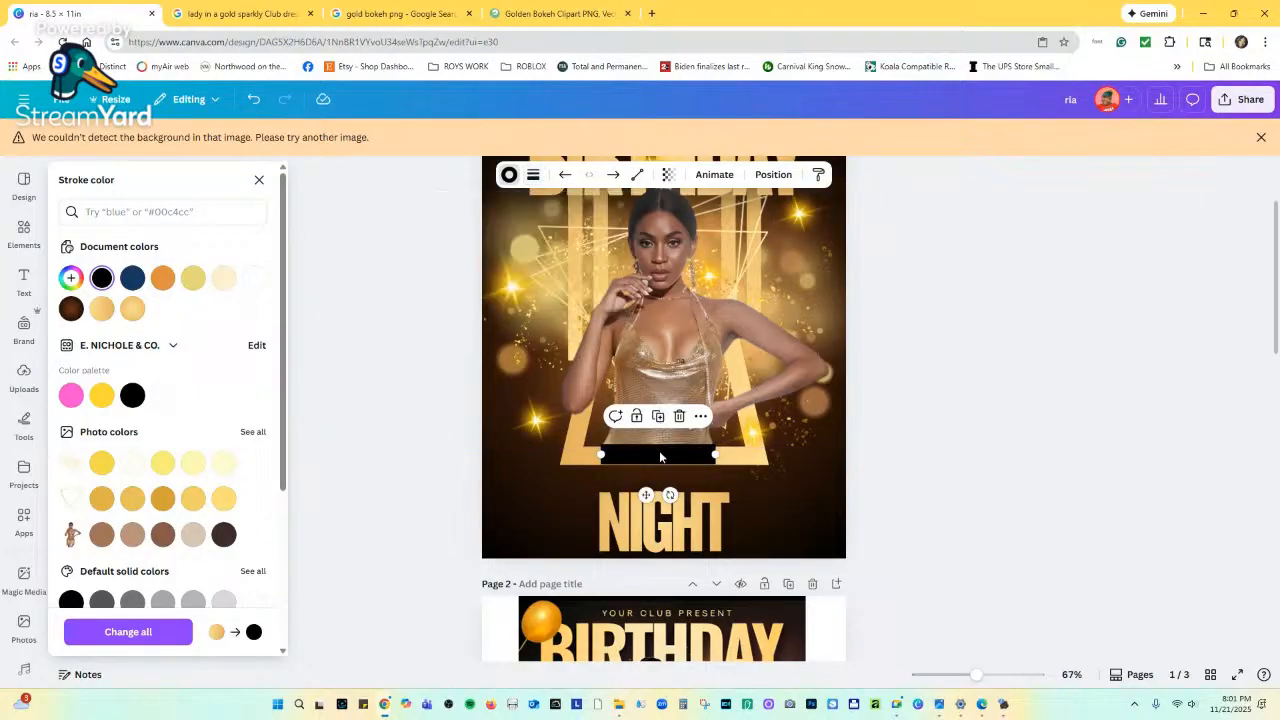
{"action": "left_click_drag", "start_coordinate": [660, 452], "coordinate": [660, 454]}
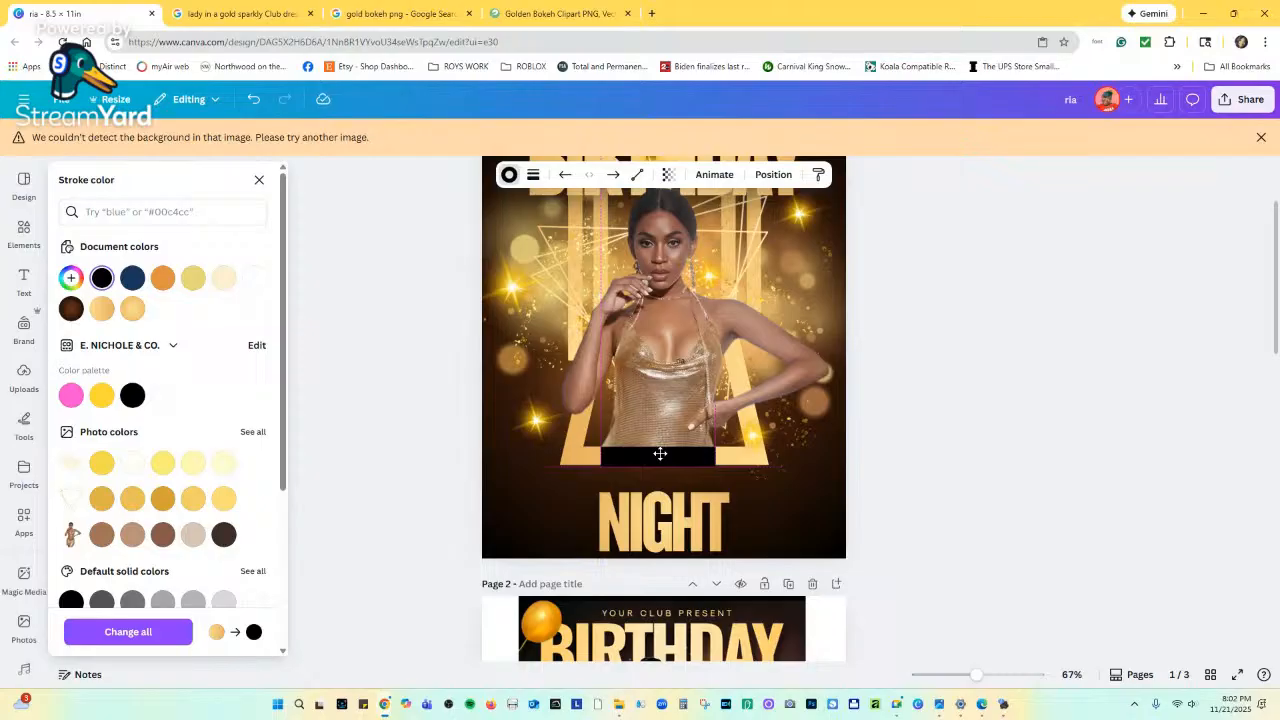
{"action": "left_click", "coordinate": [717, 515]}
{"action": "left_click_drag", "start_coordinate": [712, 495], "coordinate": [703, 470]}
Bring the NIGHT group to the front and raise it so it overlaps the black bar.
{"action": "right_click", "coordinate": [707, 488]}
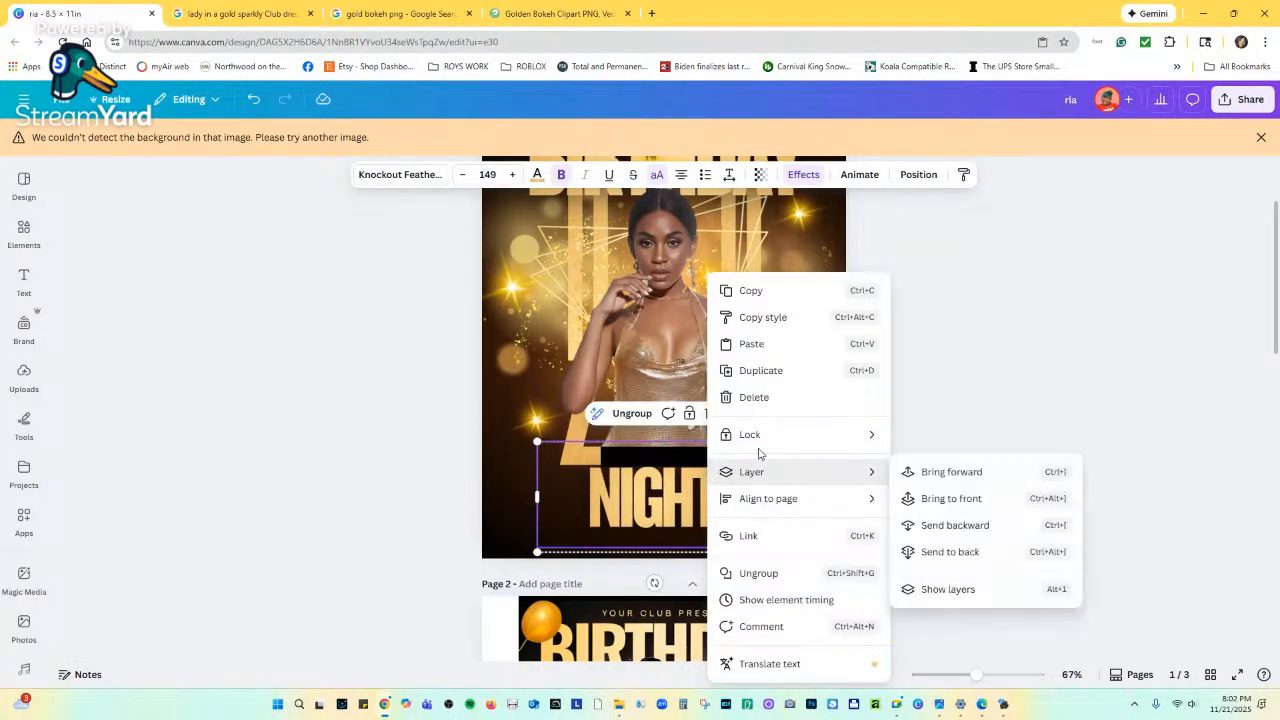
{"action": "mouse_move", "coordinate": [777, 474]}
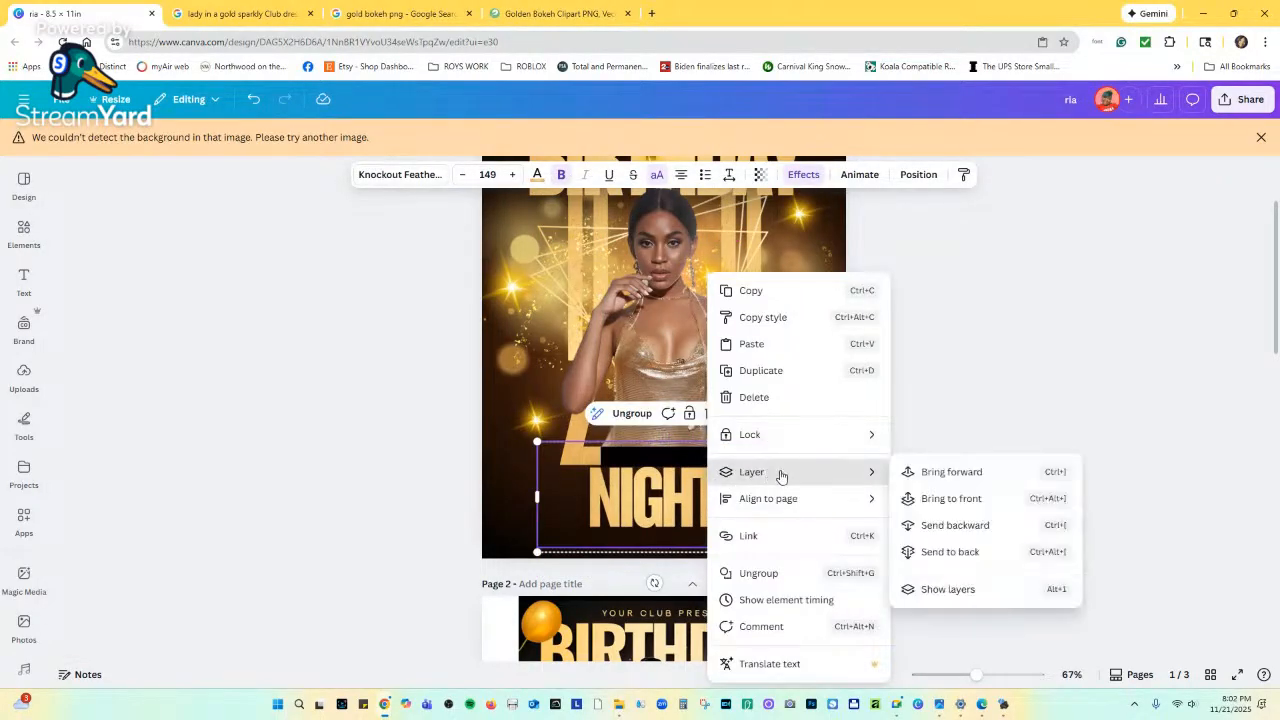
{"action": "left_click", "coordinate": [951, 497]}
{"action": "left_click_drag", "start_coordinate": [697, 507], "coordinate": [697, 482]}
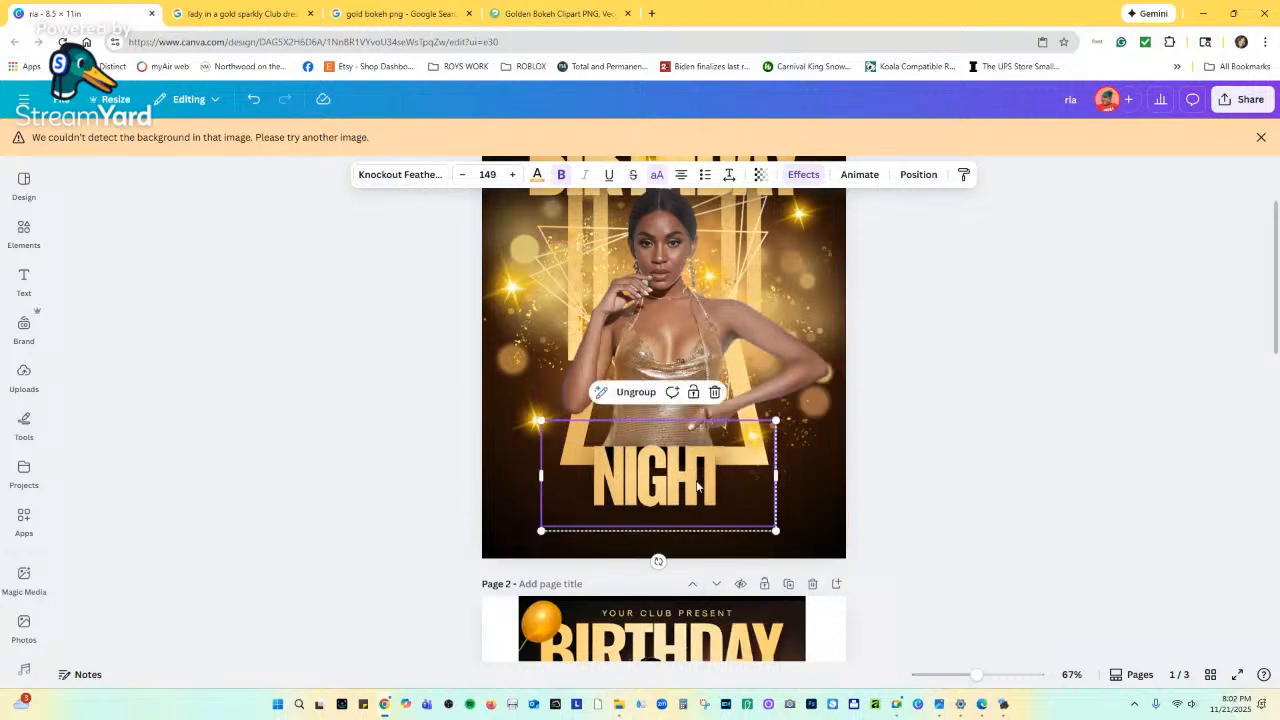
{"action": "scroll", "coordinate": [692, 453], "scroll_direction": "down", "scroll_amount": 4}
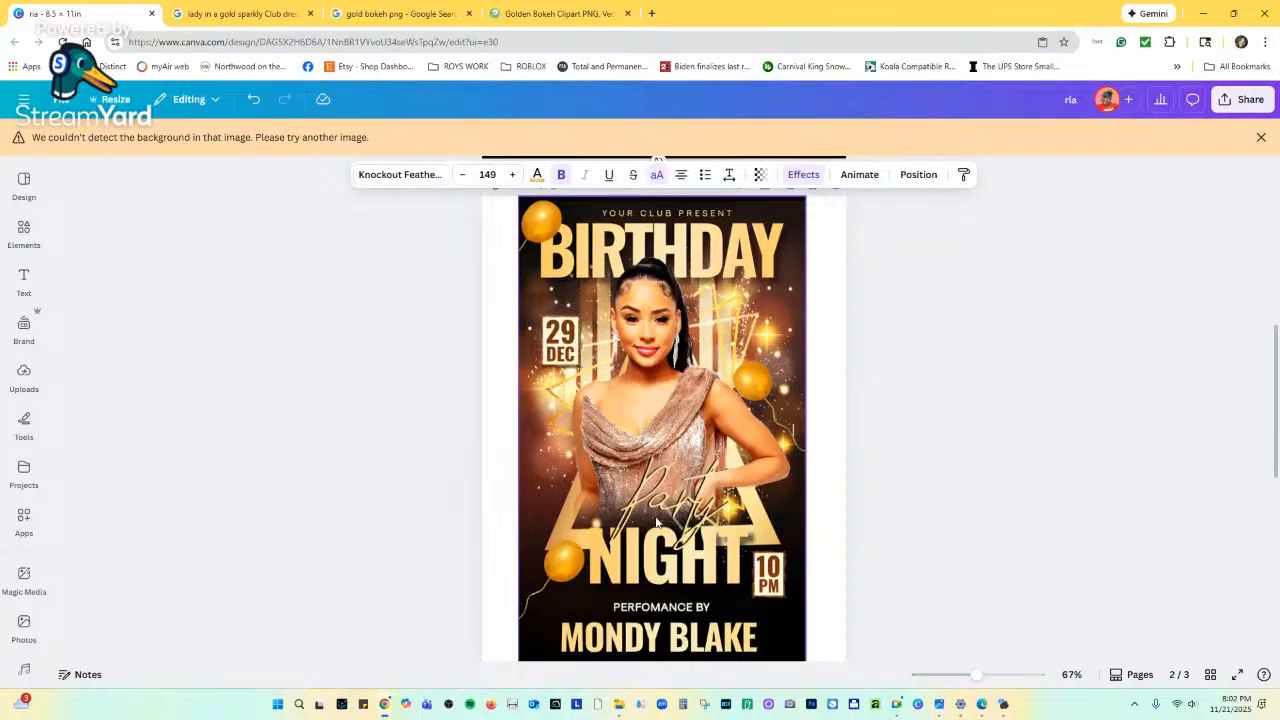
{"action": "scroll", "coordinate": [636, 516], "scroll_direction": "up", "scroll_amount": 5}
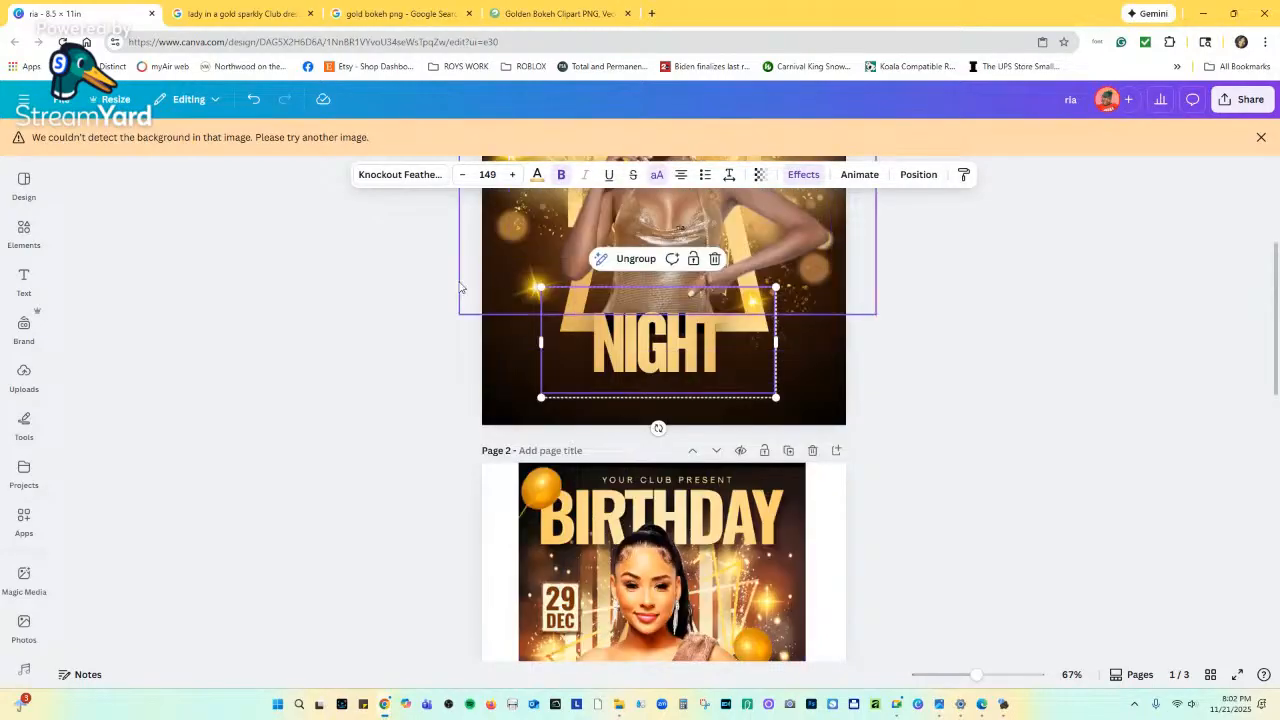
{"action": "left_click", "coordinate": [24, 183]}
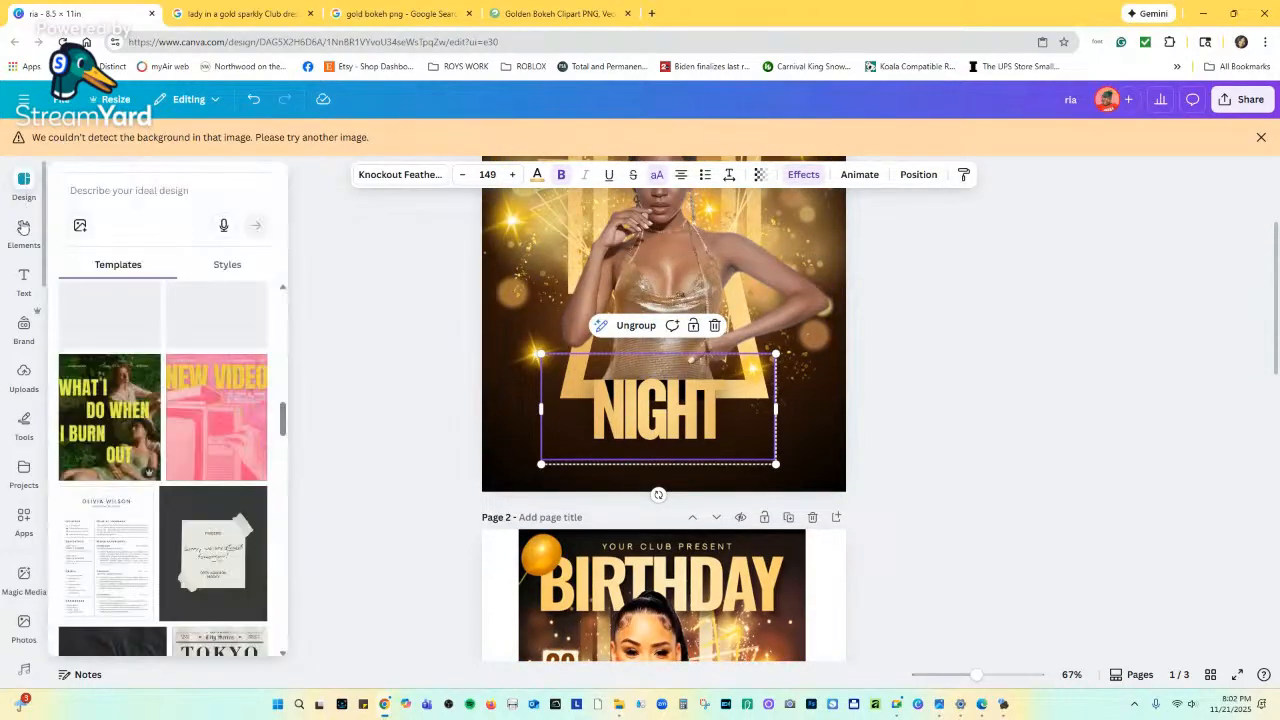
Search Elements for 'BLACK SMOKE' and filter the results to Graphics.
{"action": "left_click", "coordinate": [24, 233]}
{"action": "left_click", "coordinate": [95, 186]}
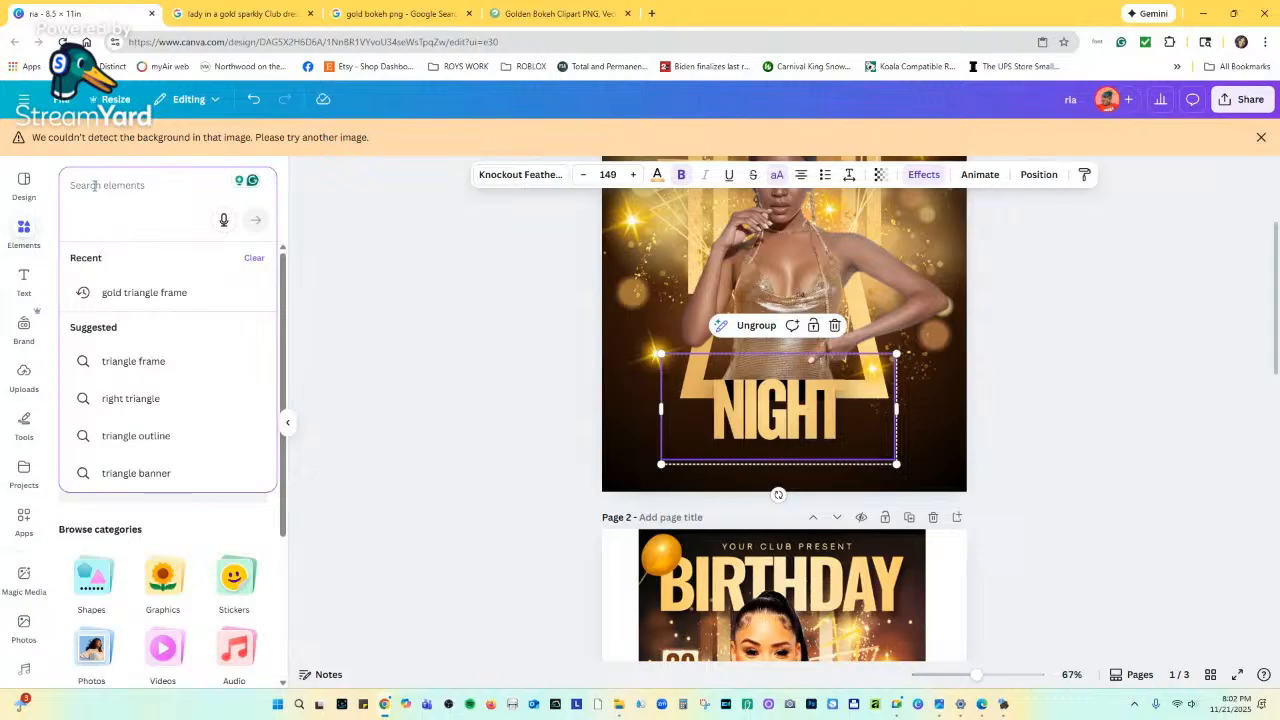
{"action": "type", "text": "BLACK"}
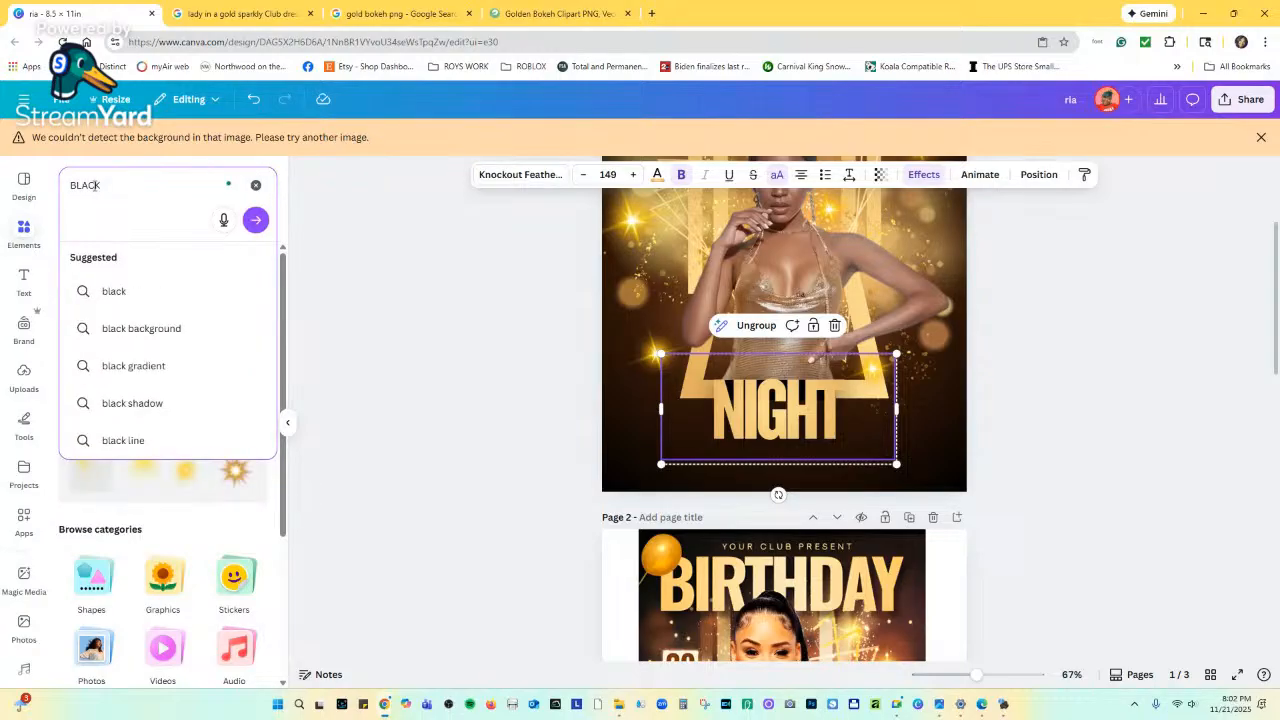
{"action": "type", "text": " SMOKE"}
{"action": "key", "text": "Return"}
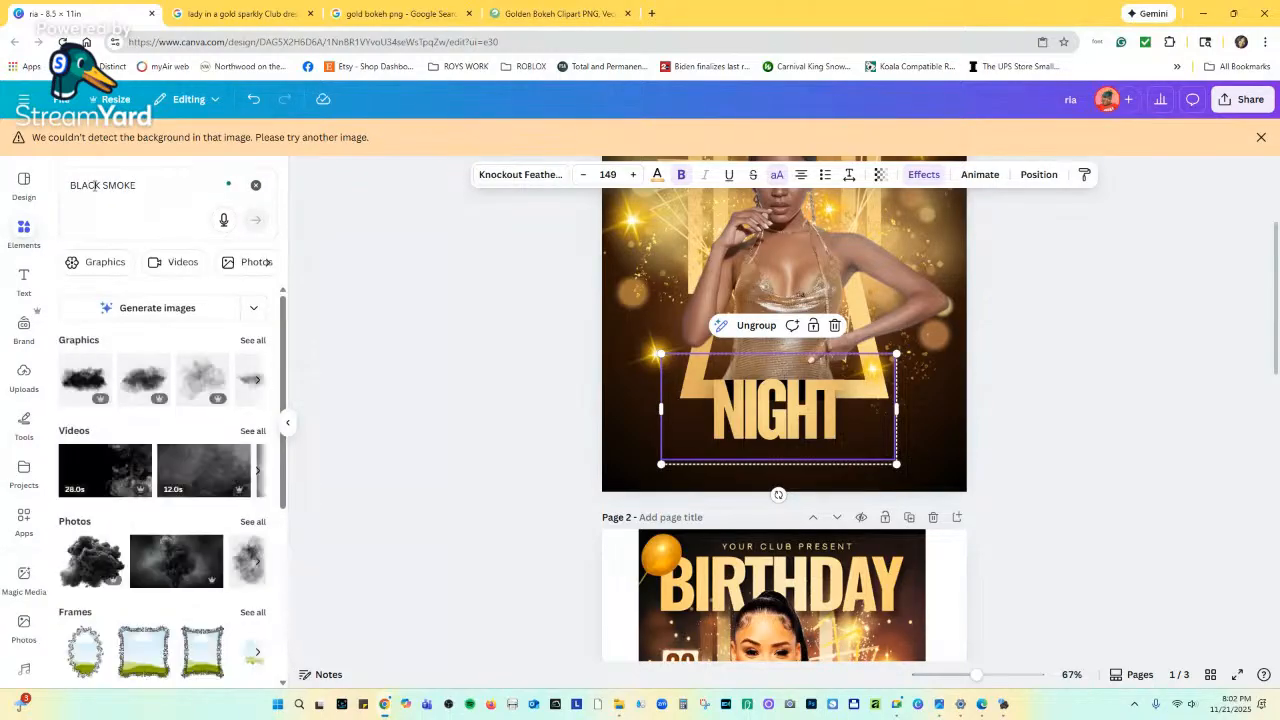
{"action": "left_click", "coordinate": [253, 341]}
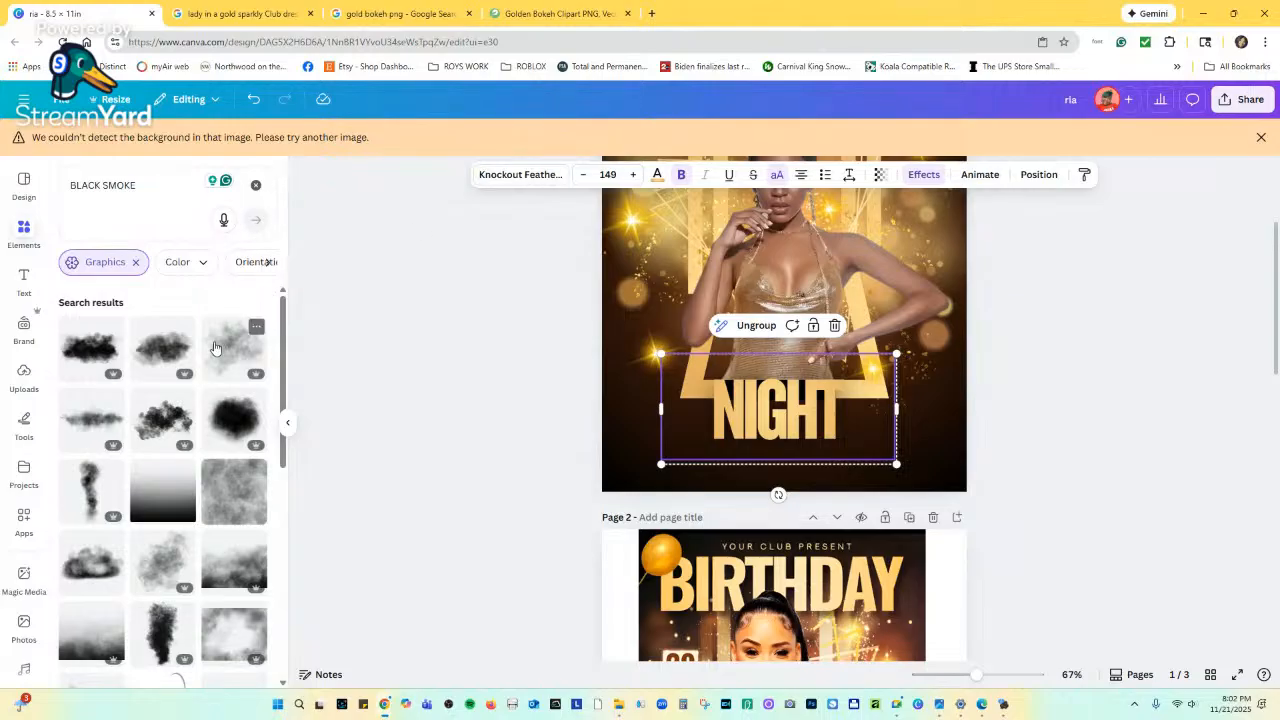
Add a black smoke graphic to page 1 and drag it down over the NIGHT area.
{"action": "scroll", "coordinate": [445, 470], "scroll_direction": "down", "scroll_amount": 5}
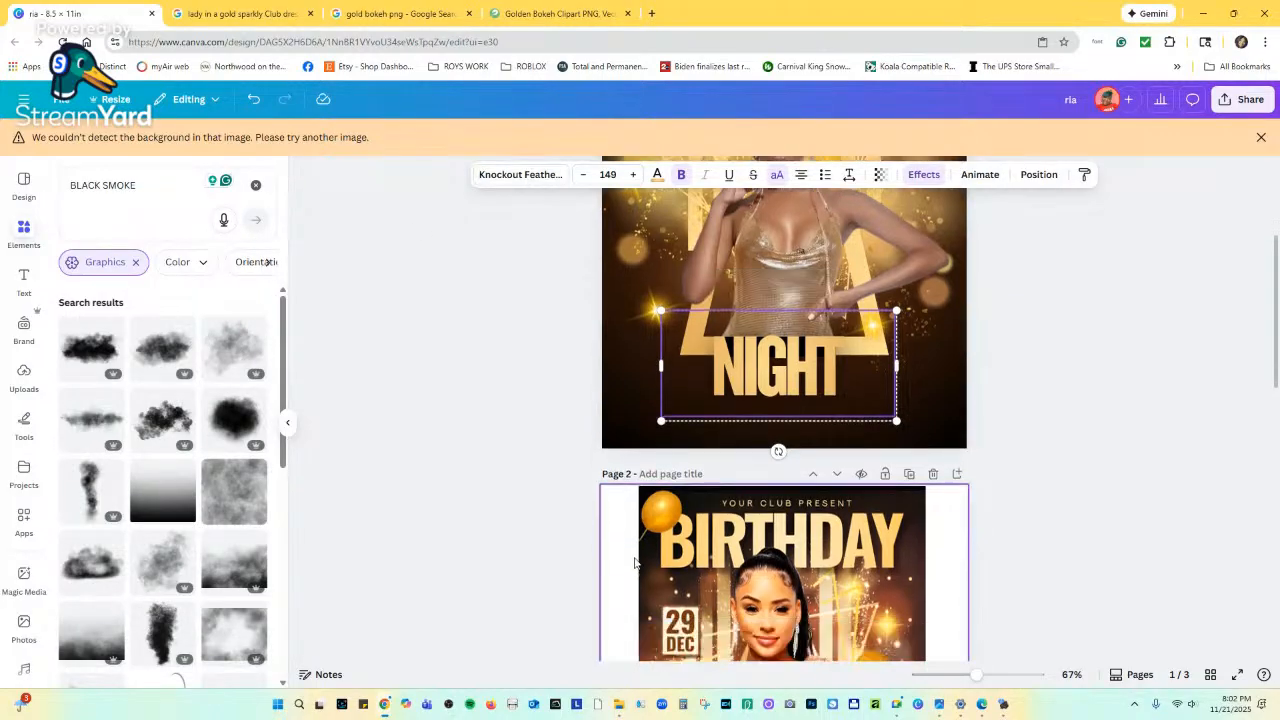
{"action": "scroll", "coordinate": [445, 470], "scroll_direction": "up", "scroll_amount": 3}
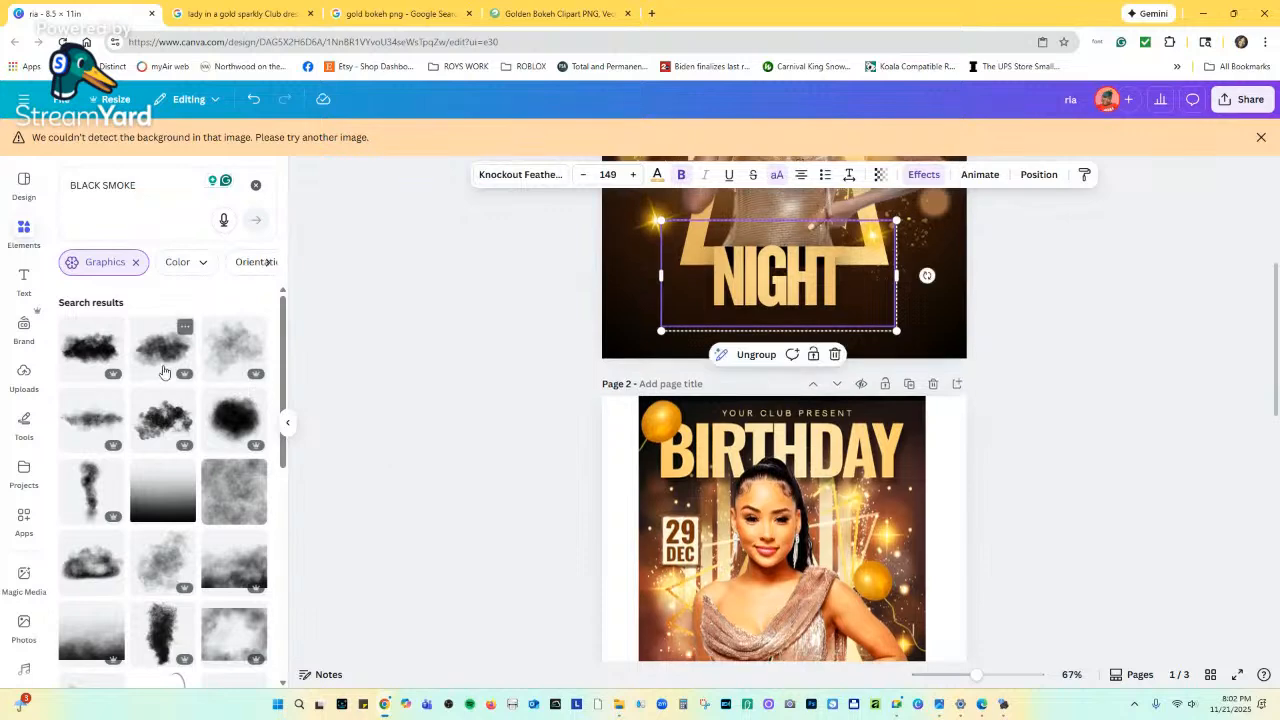
{"action": "left_click", "coordinate": [163, 360]}
{"action": "scroll", "coordinate": [814, 421], "scroll_direction": "up", "scroll_amount": 3}
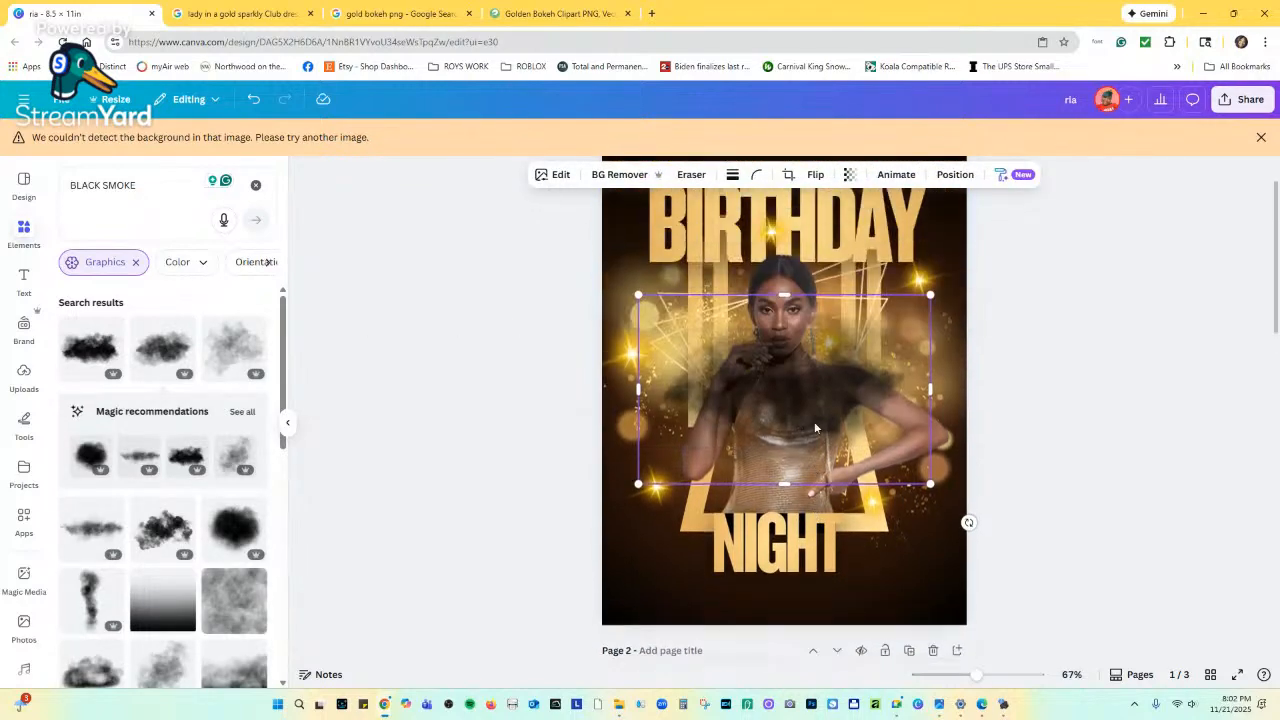
{"action": "left_click_drag", "start_coordinate": [811, 403], "coordinate": [810, 568]}
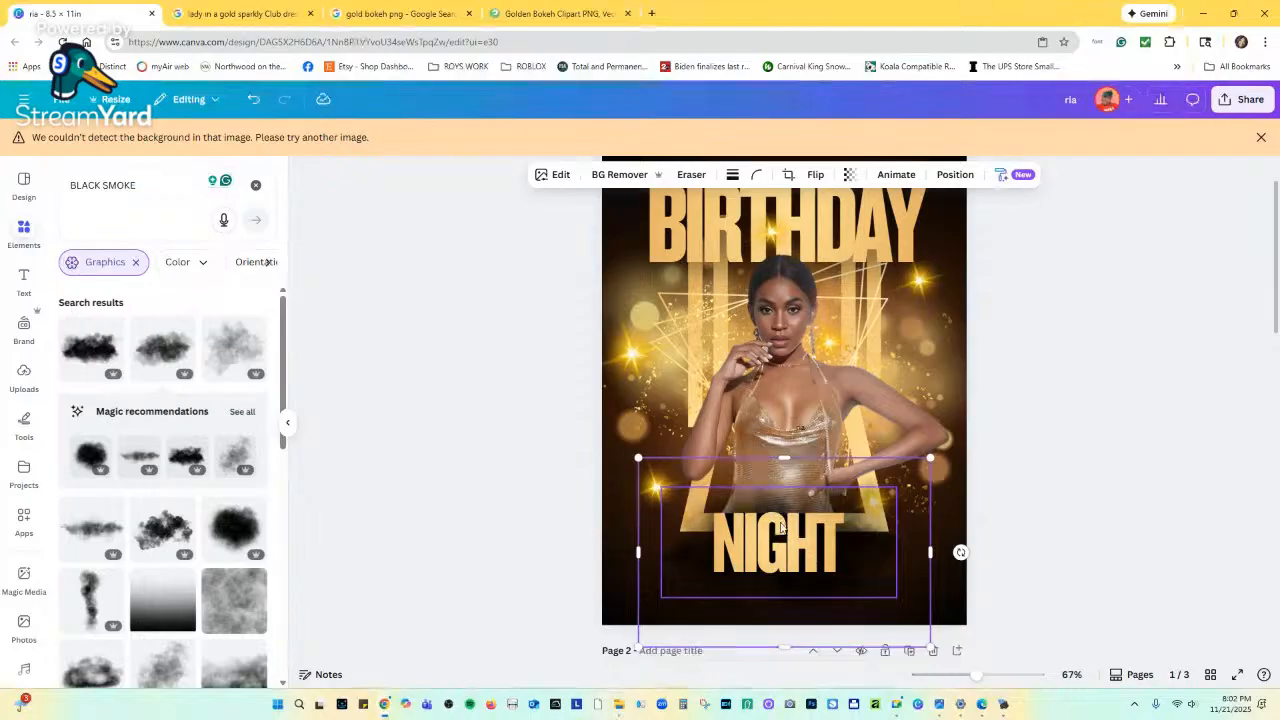
{"action": "scroll", "coordinate": [780, 575], "scroll_direction": "down", "scroll_amount": 5}
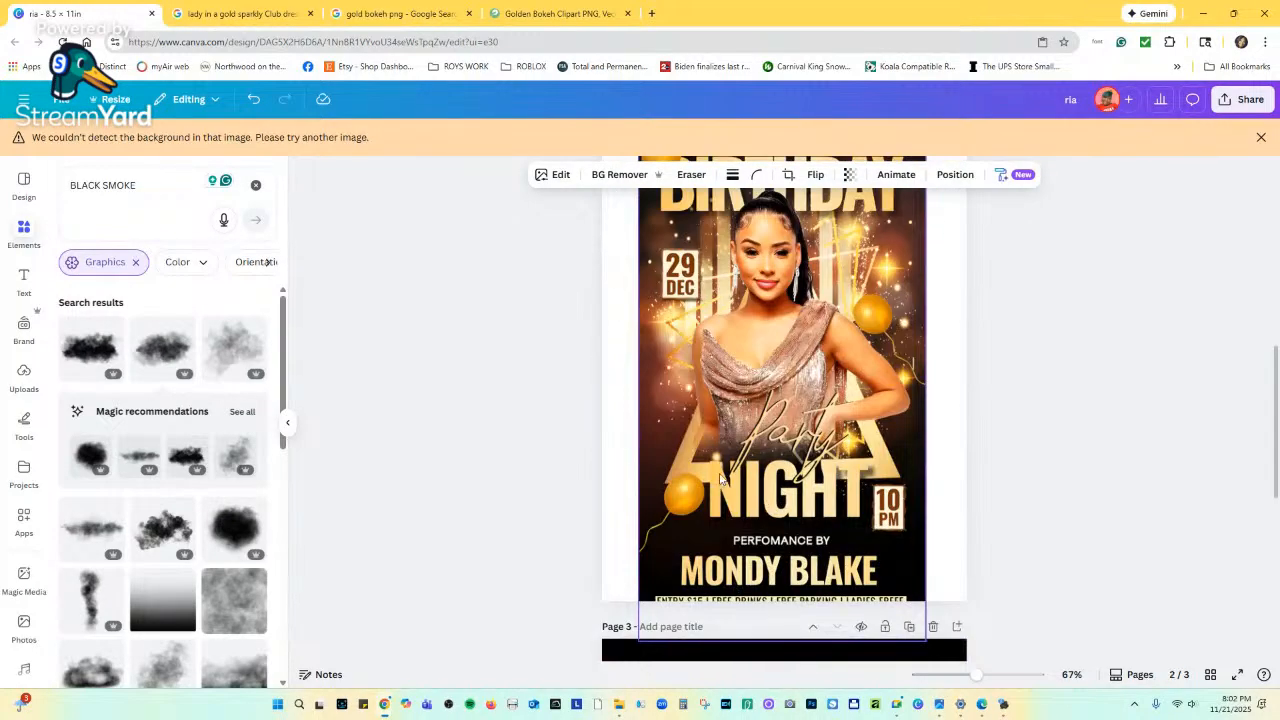
{"action": "scroll", "coordinate": [800, 445], "scroll_direction": "up", "scroll_amount": 5}
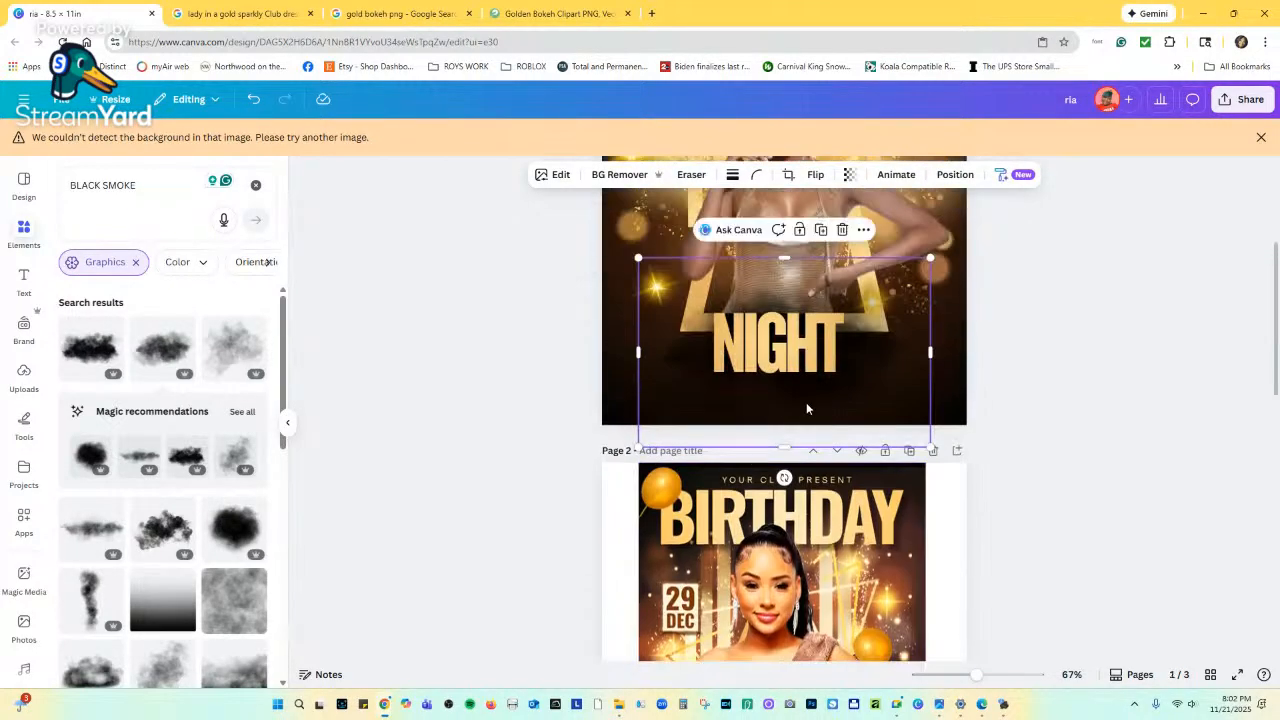
Select the smoke image from the layer list and enlarge it behind NIGHT.
{"action": "left_click", "coordinate": [863, 458]}
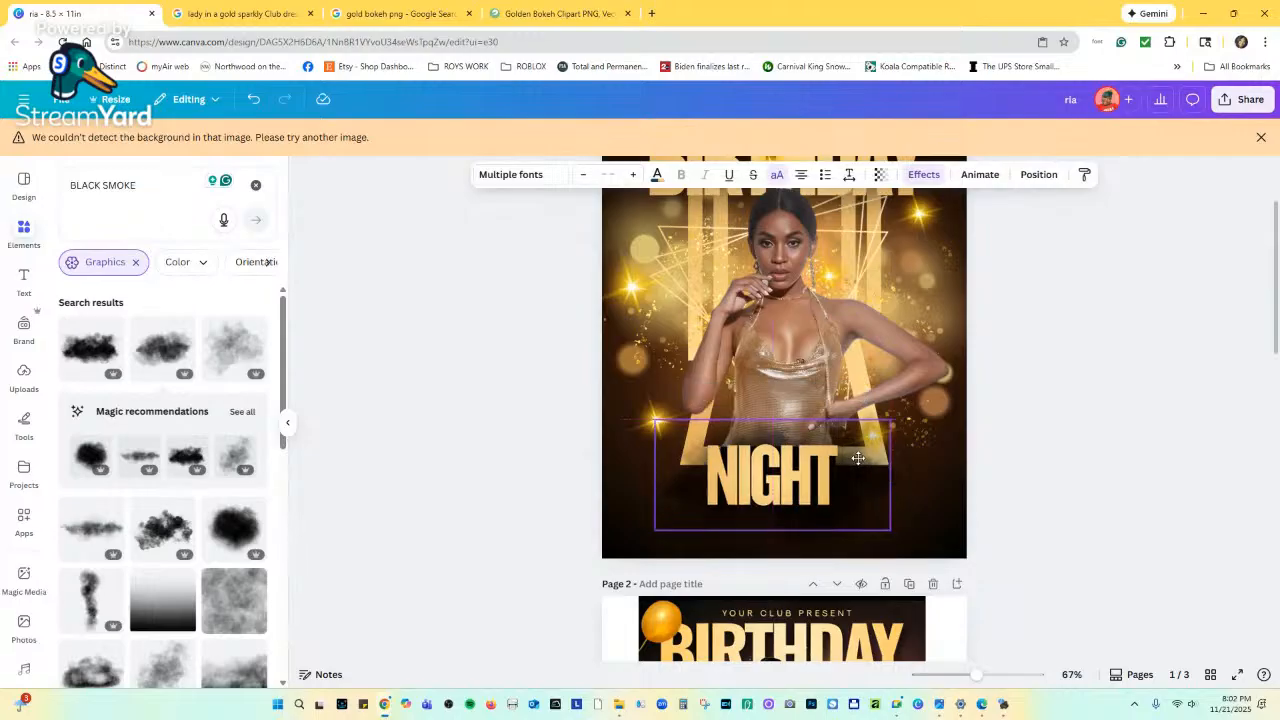
{"action": "left_click", "coordinate": [782, 428]}
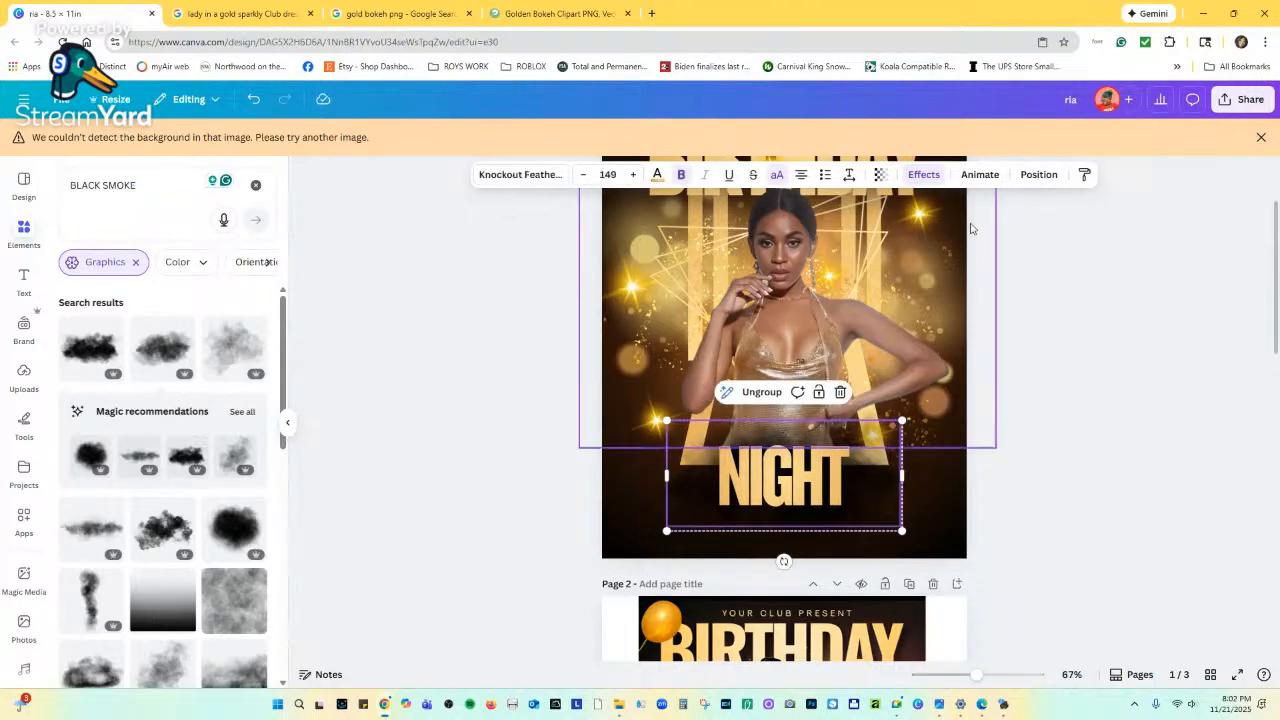
{"action": "left_click", "coordinate": [1038, 174]}
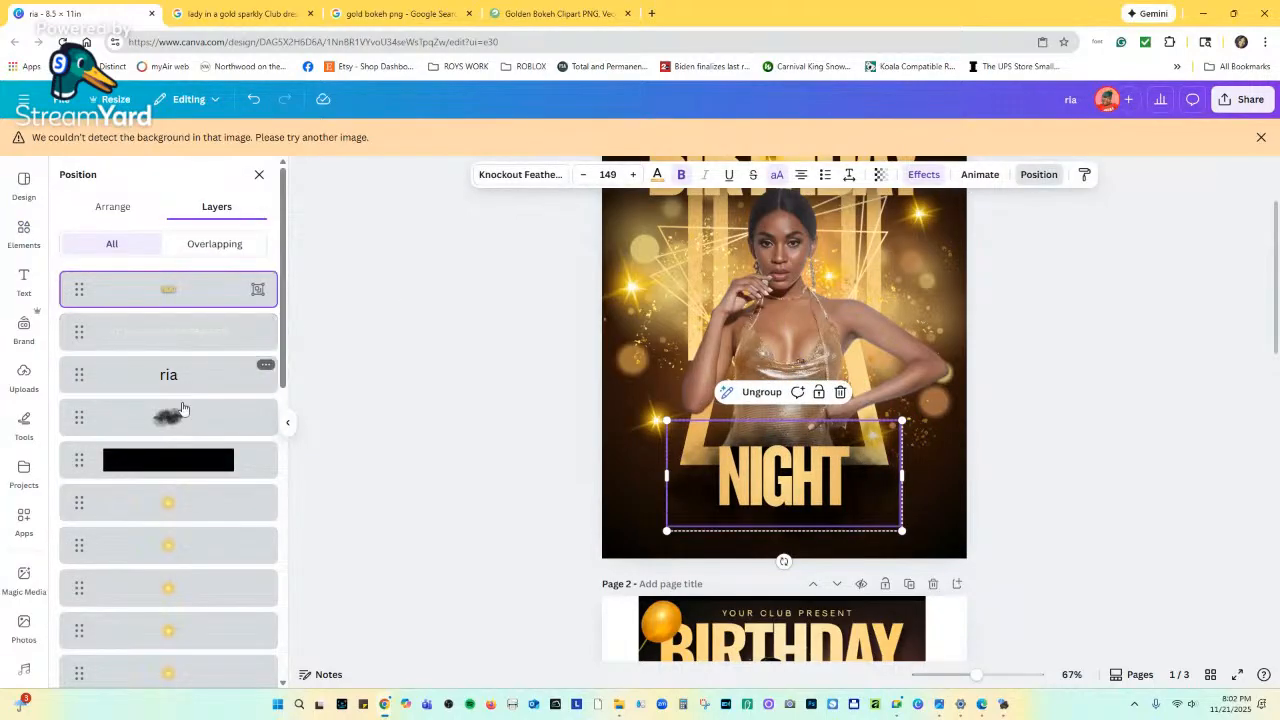
{"action": "left_click", "coordinate": [250, 417]}
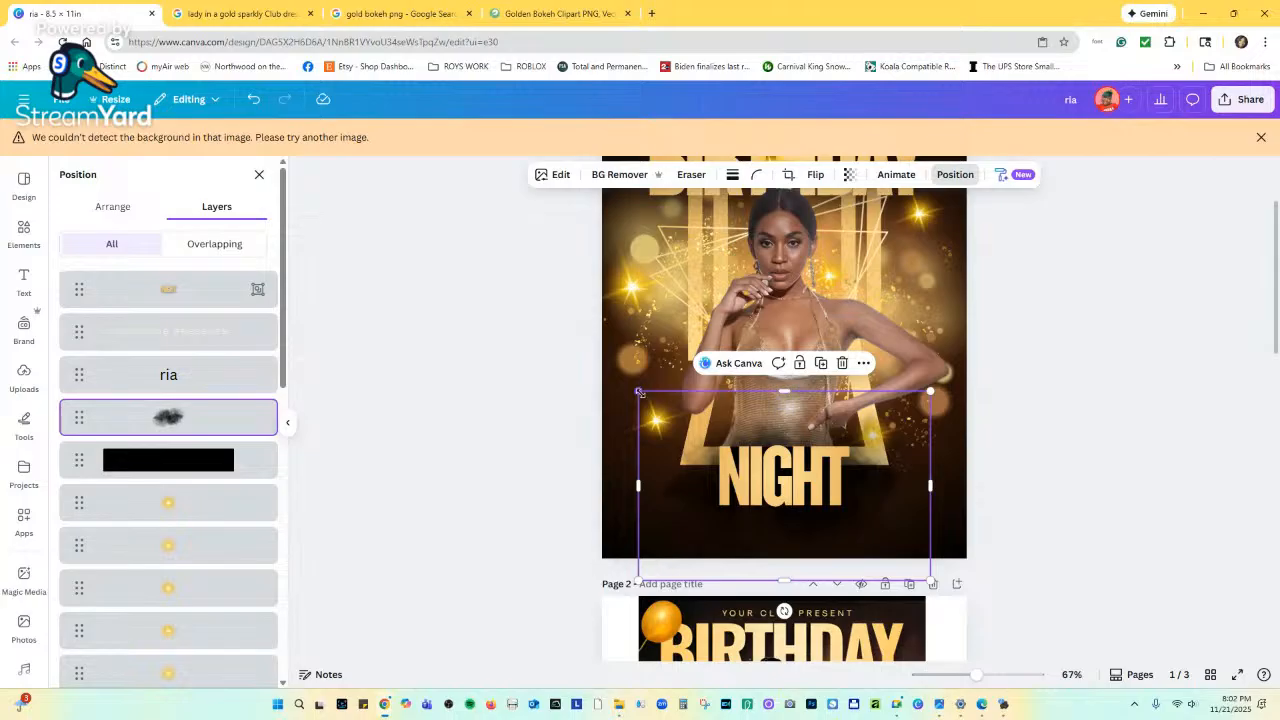
{"action": "left_click_drag", "start_coordinate": [639, 391], "coordinate": [622, 381]}
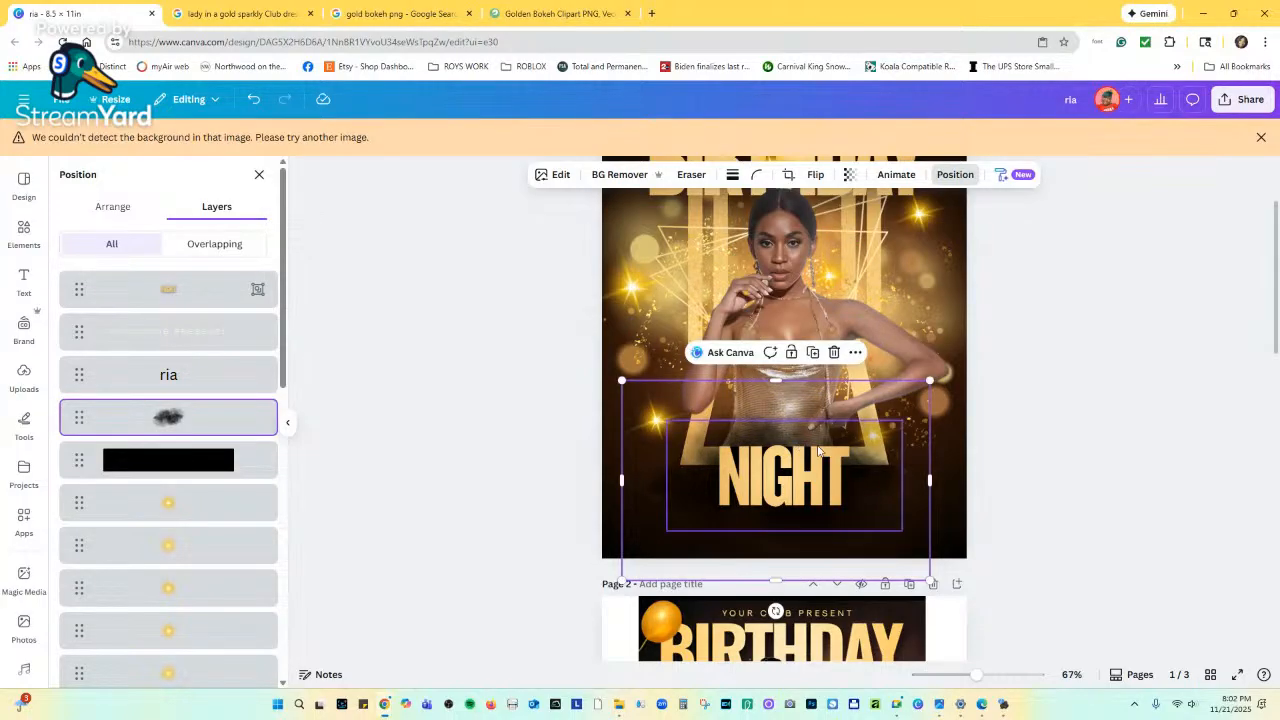
{"action": "left_click", "coordinate": [952, 475]}
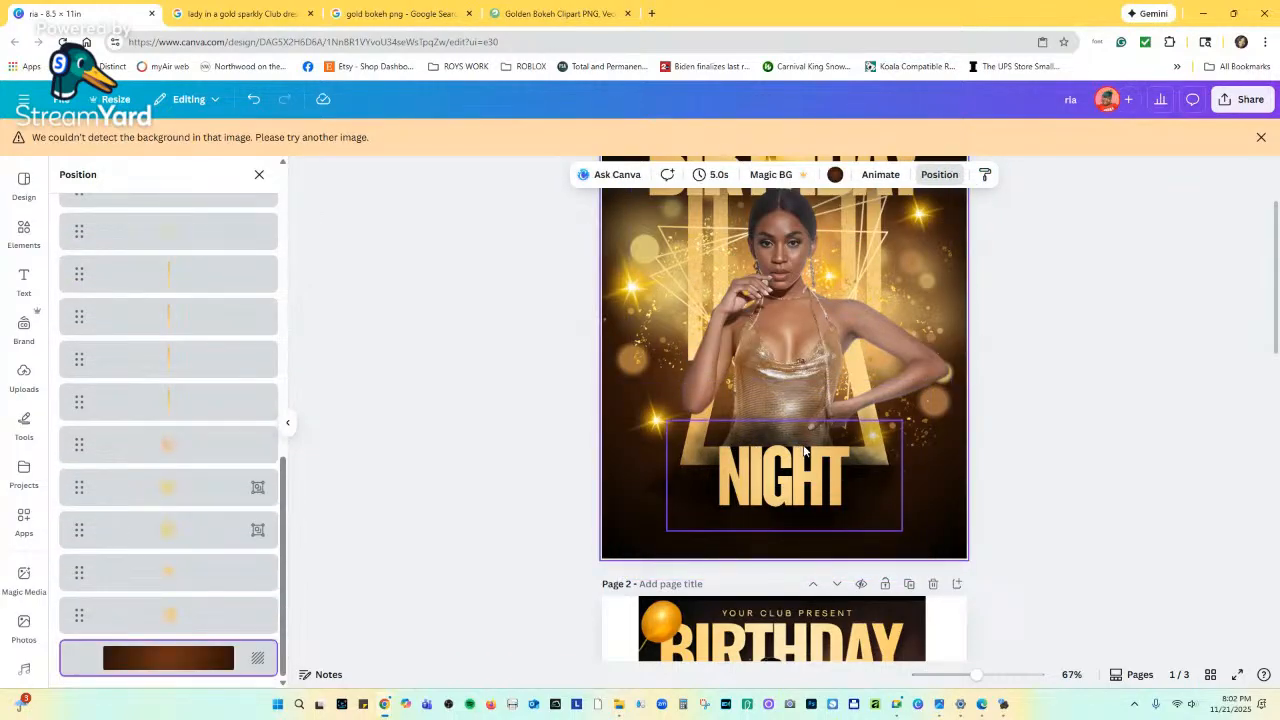
Scroll through the flyer pages to compare the updated page 1.
{"action": "scroll", "coordinate": [840, 492], "scroll_direction": "down", "scroll_amount": 5}
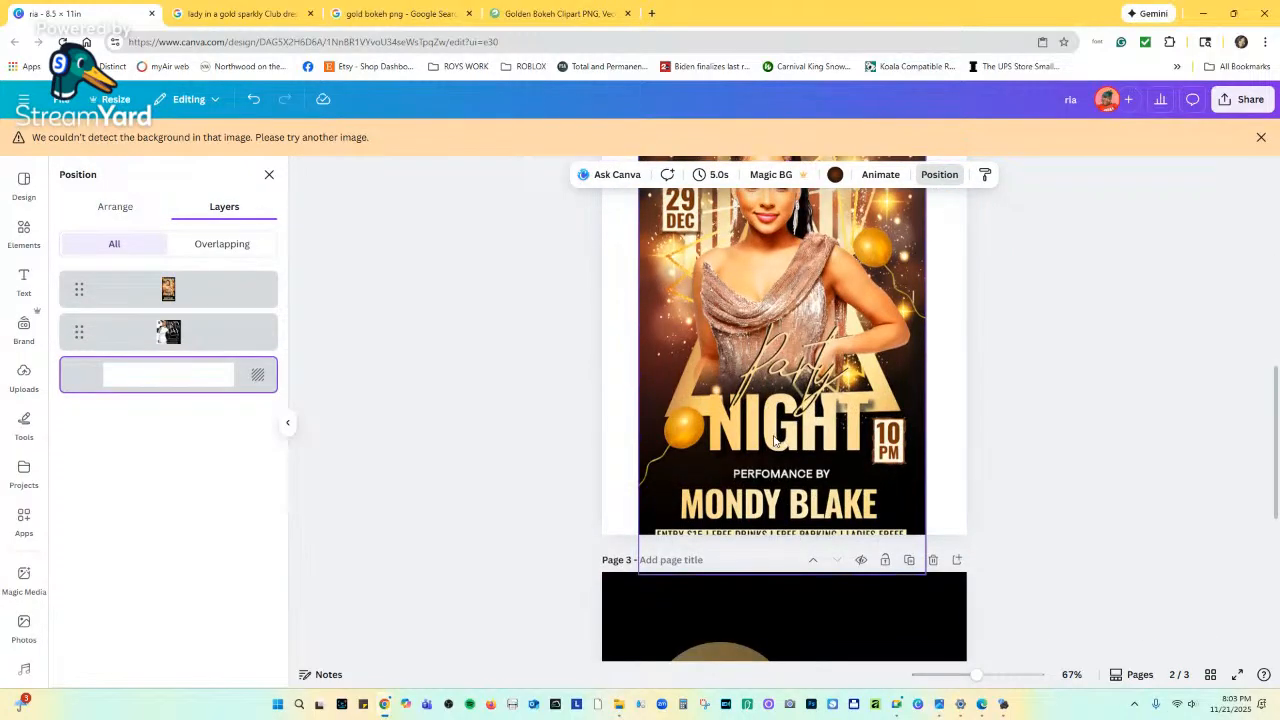
{"action": "scroll", "coordinate": [770, 445], "scroll_direction": "up", "scroll_amount": 5}
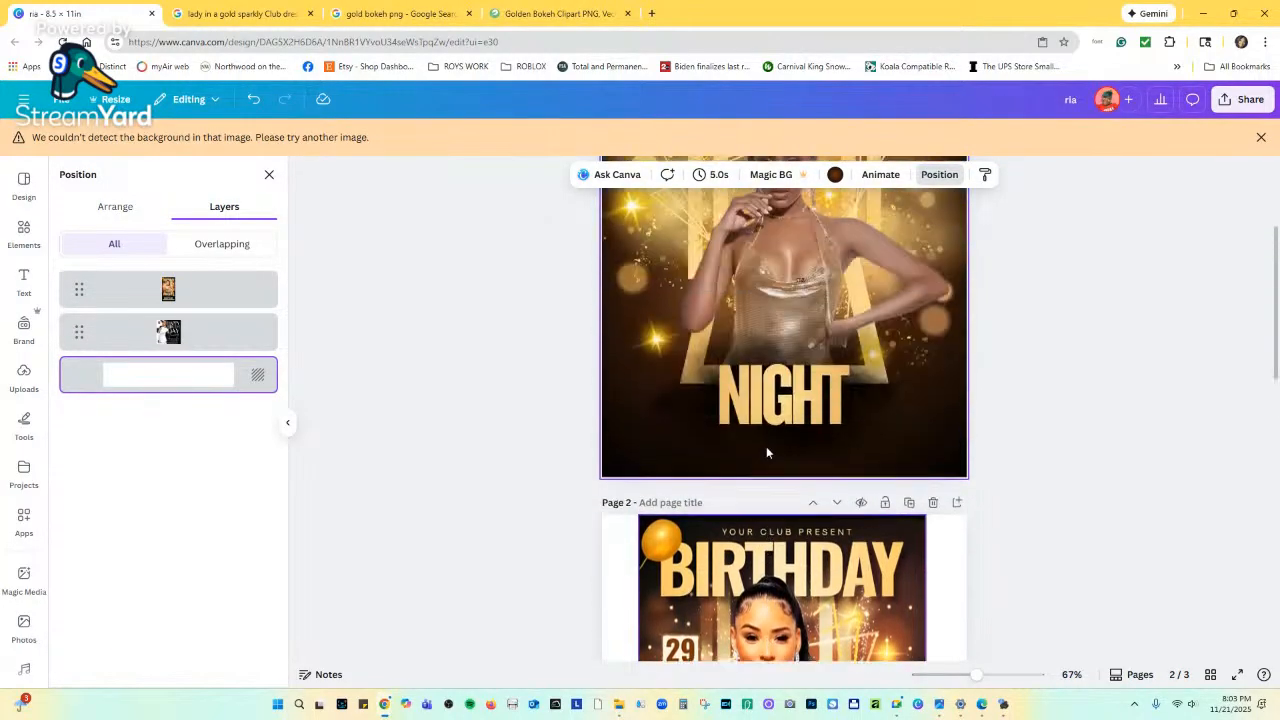
{"action": "scroll", "coordinate": [766, 446], "scroll_direction": "down", "scroll_amount": 8}
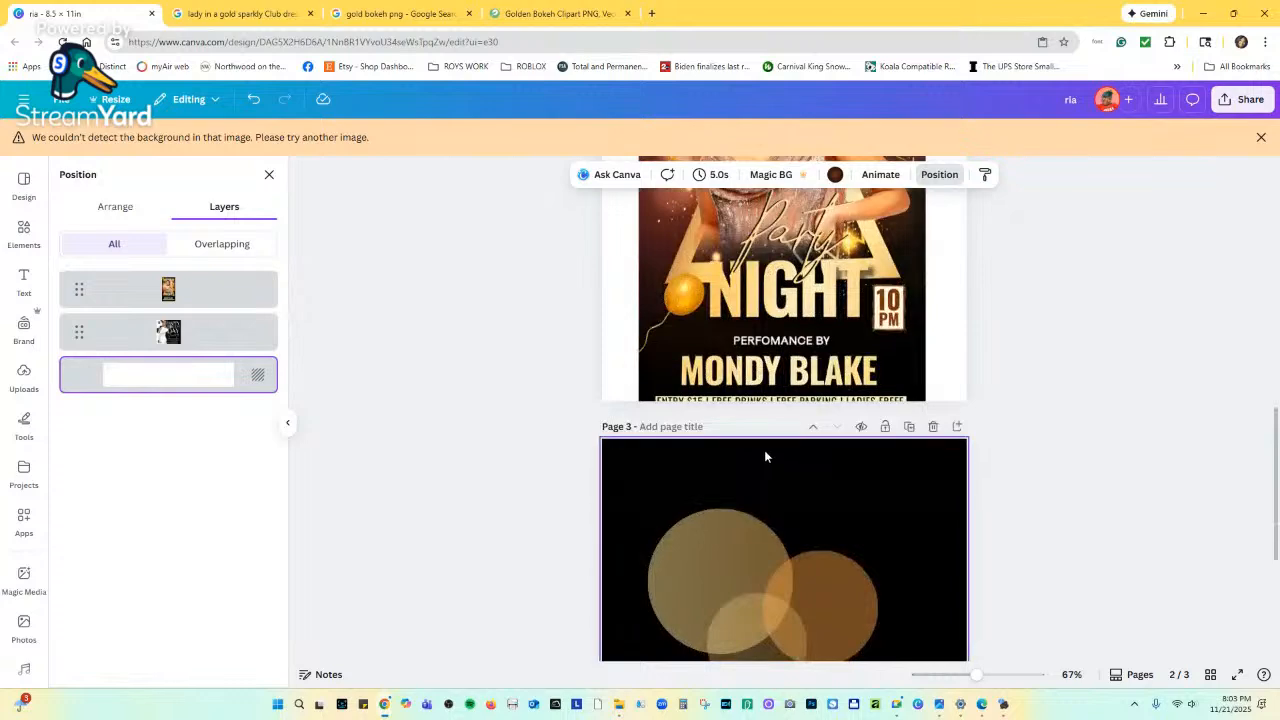
{"action": "scroll", "coordinate": [768, 447], "scroll_direction": "up", "scroll_amount": 3}
{"action": "scroll", "coordinate": [770, 456], "scroll_direction": "down", "scroll_amount": 2}
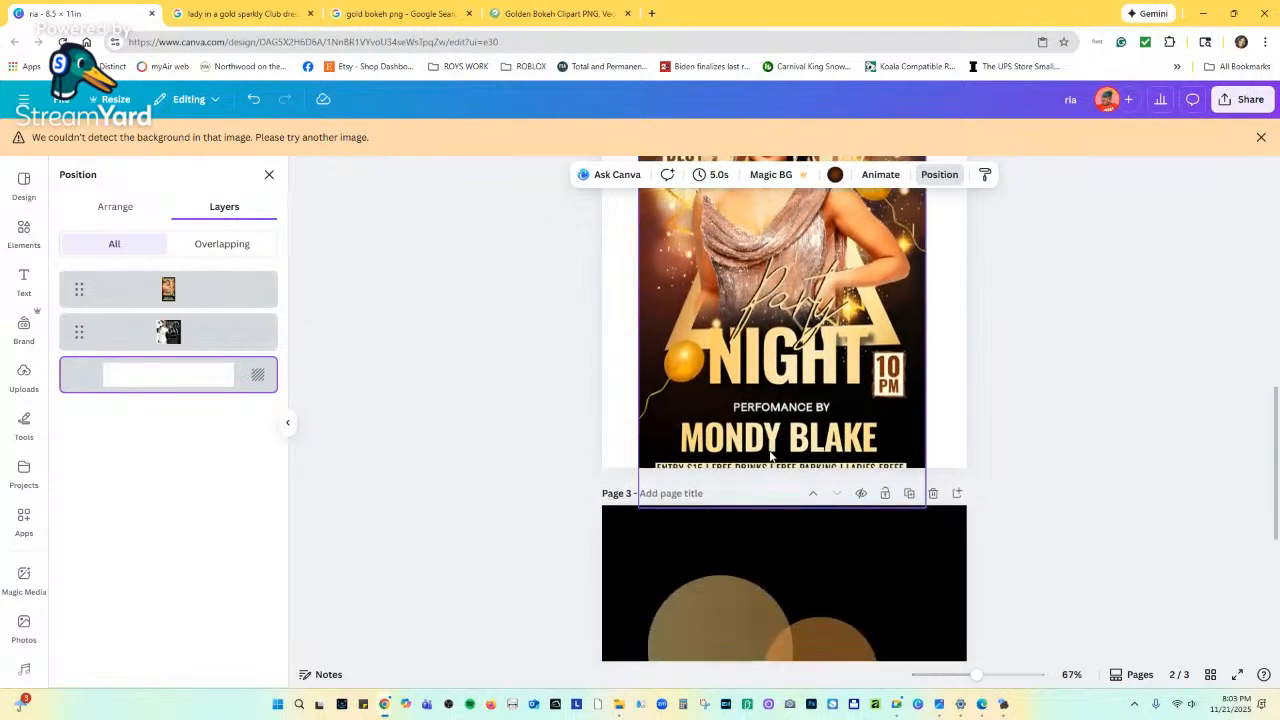
{"action": "scroll", "coordinate": [770, 445], "scroll_direction": "up", "scroll_amount": 6}
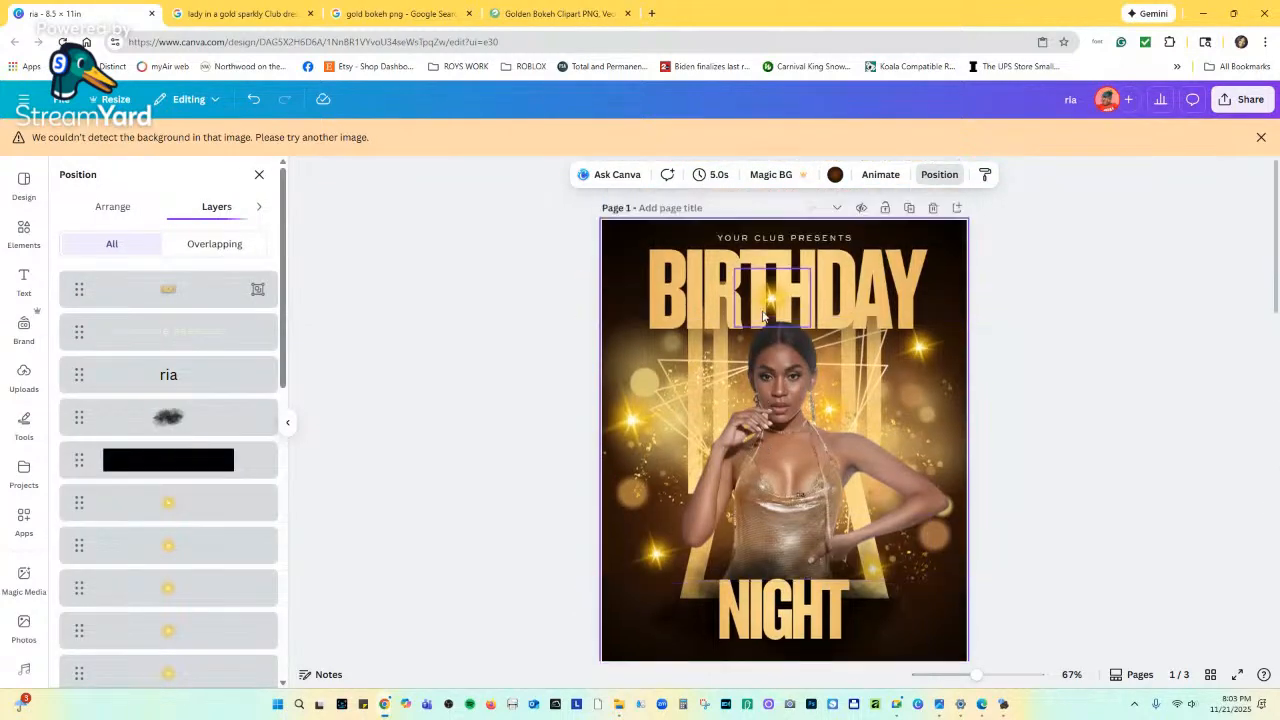
{"action": "scroll", "coordinate": [770, 500], "scroll_direction": "down", "scroll_amount": 5}
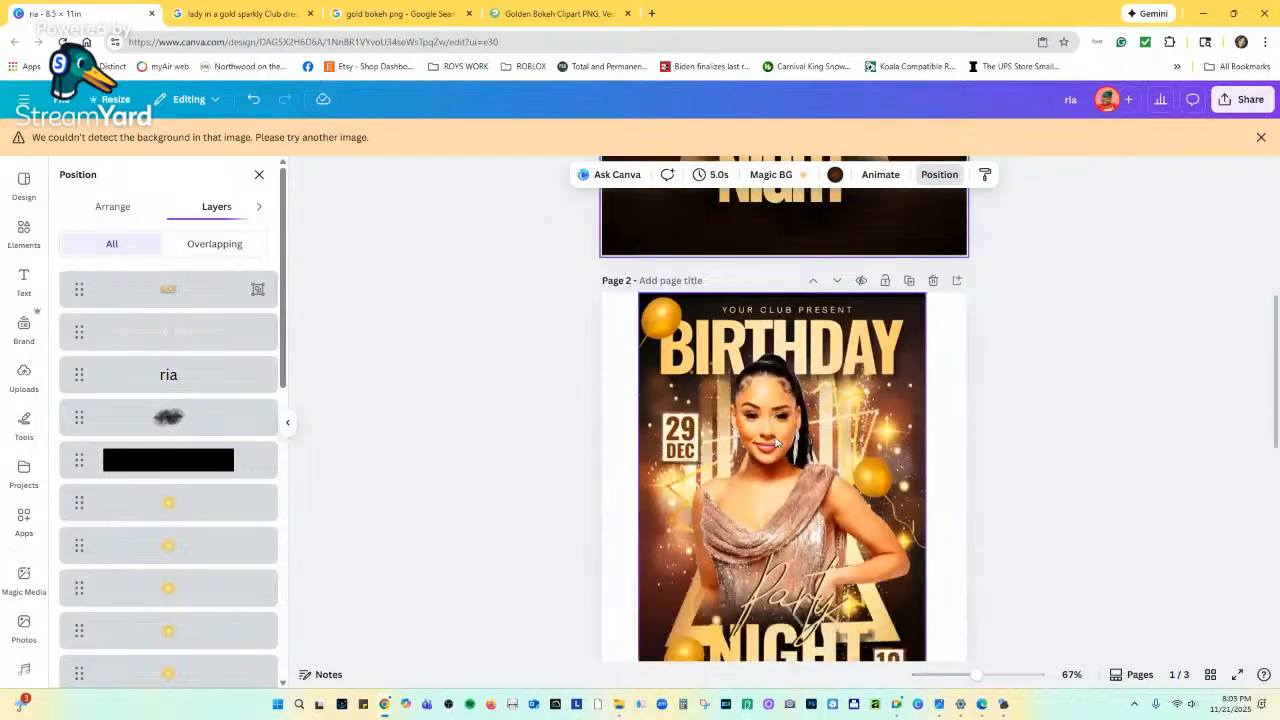
{"action": "scroll", "coordinate": [770, 503], "scroll_direction": "down", "scroll_amount": 2}
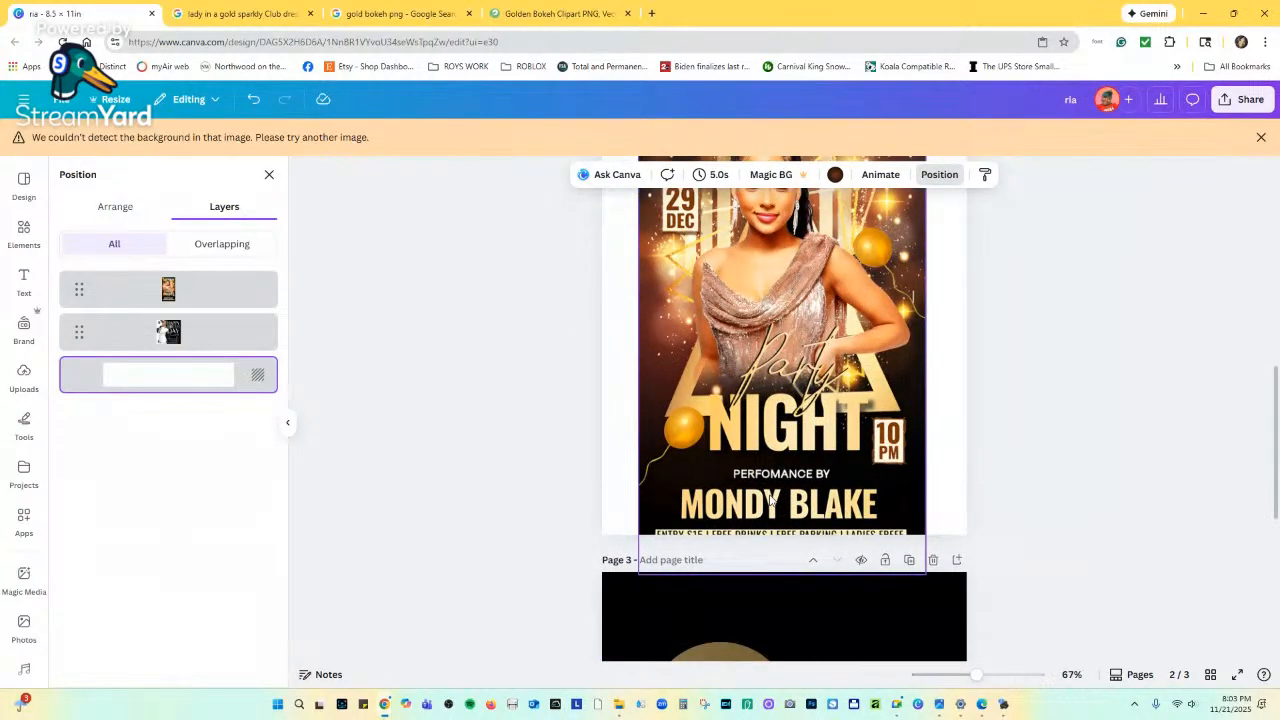
{"action": "scroll", "coordinate": [796, 473], "scroll_direction": "up", "scroll_amount": 8}
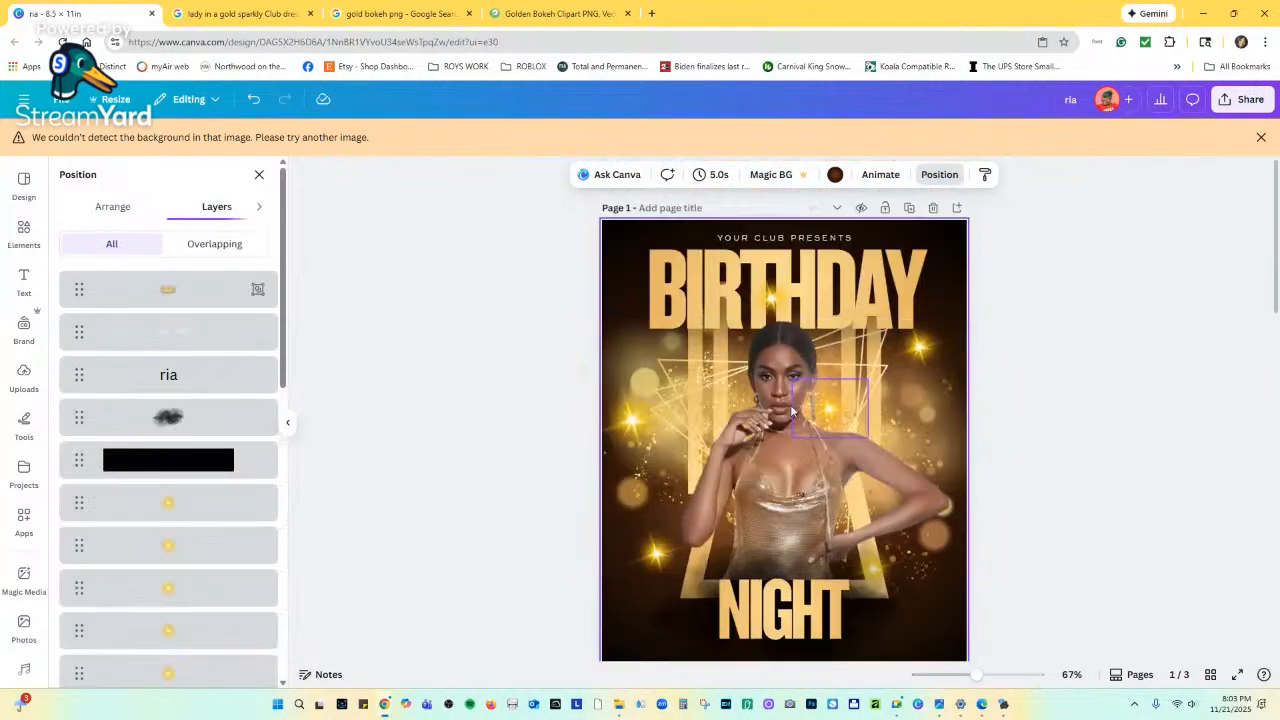
Duplicate YOUR CLUB PRESENTS below NIGHT and raise the copy to the top layer.
{"action": "left_click", "coordinate": [770, 241]}
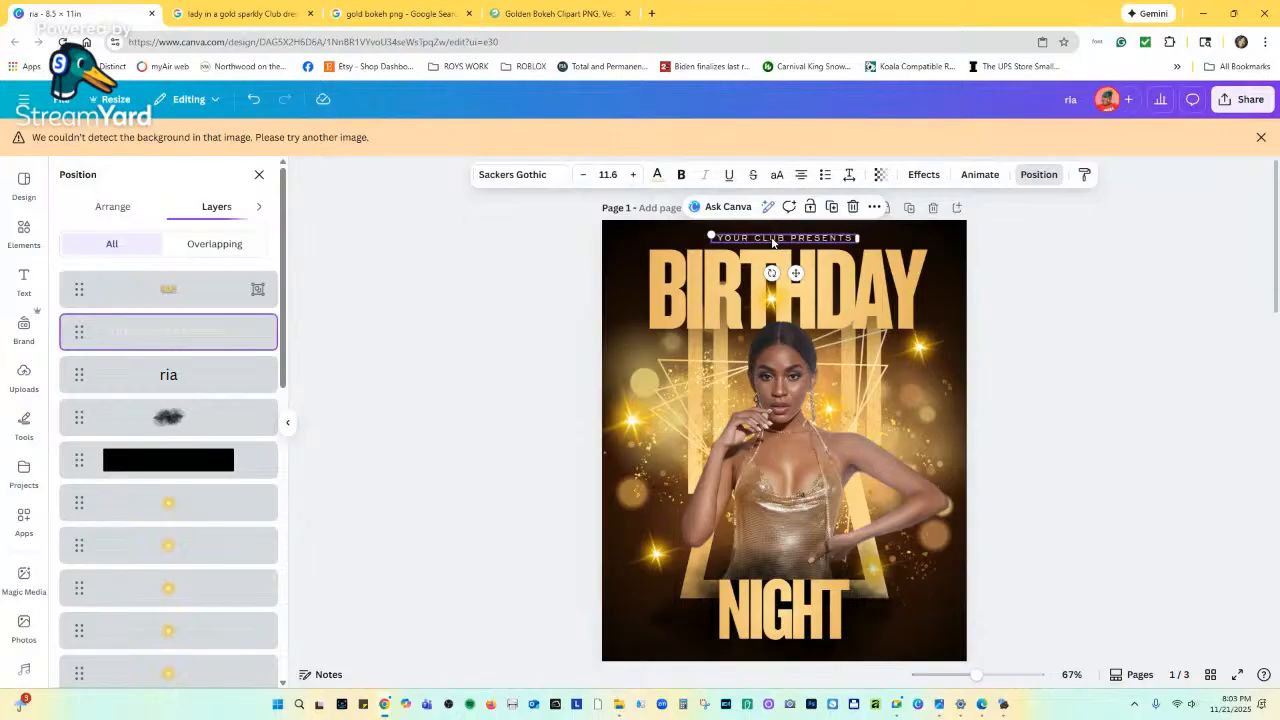
{"action": "left_click_drag", "start_coordinate": [800, 243], "coordinate": [785, 650], "text": "alt"}
{"action": "scroll", "coordinate": [790, 560], "scroll_direction": "down", "scroll_amount": 3}
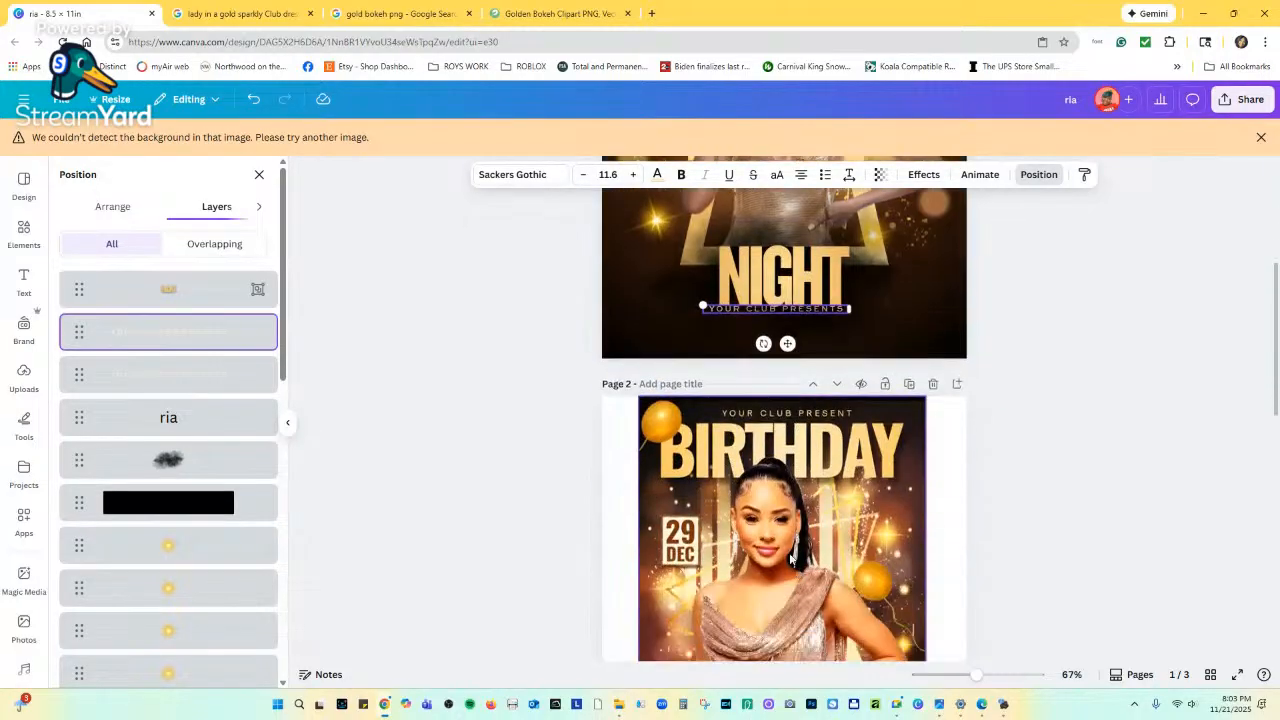
{"action": "left_click_drag", "start_coordinate": [787, 343], "coordinate": [787, 347]}
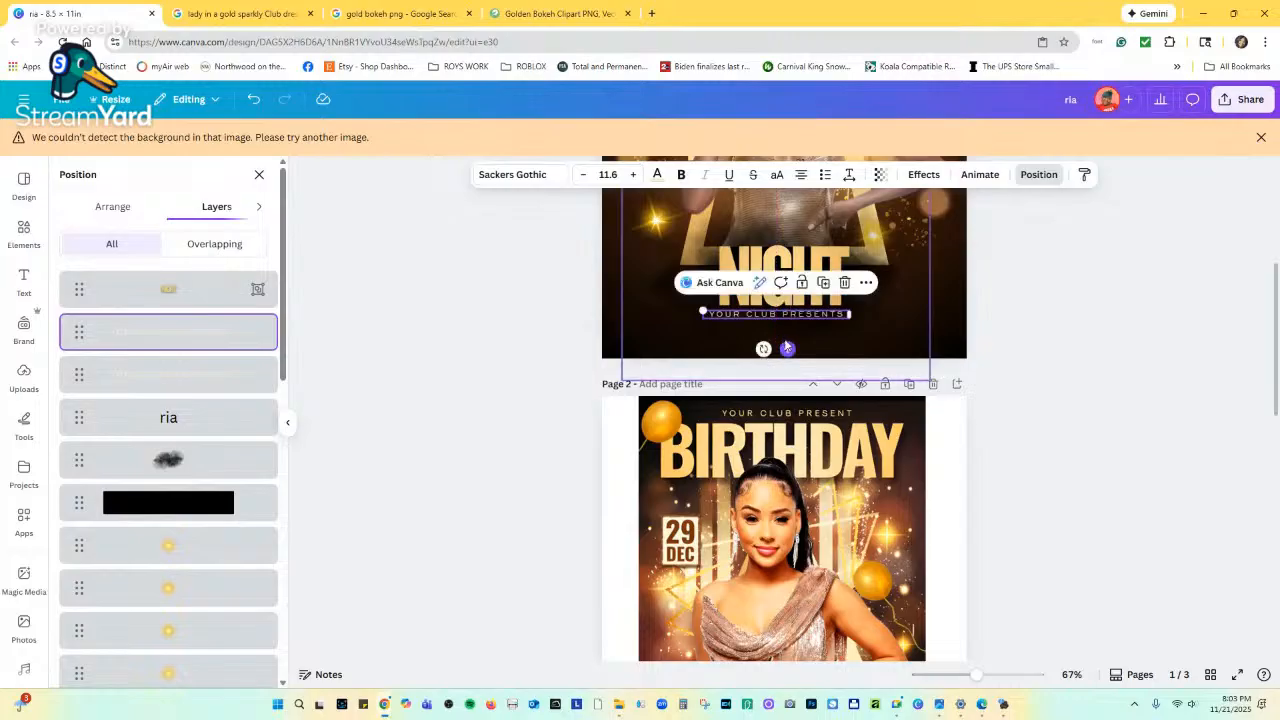
{"action": "left_click", "coordinate": [790, 314]}
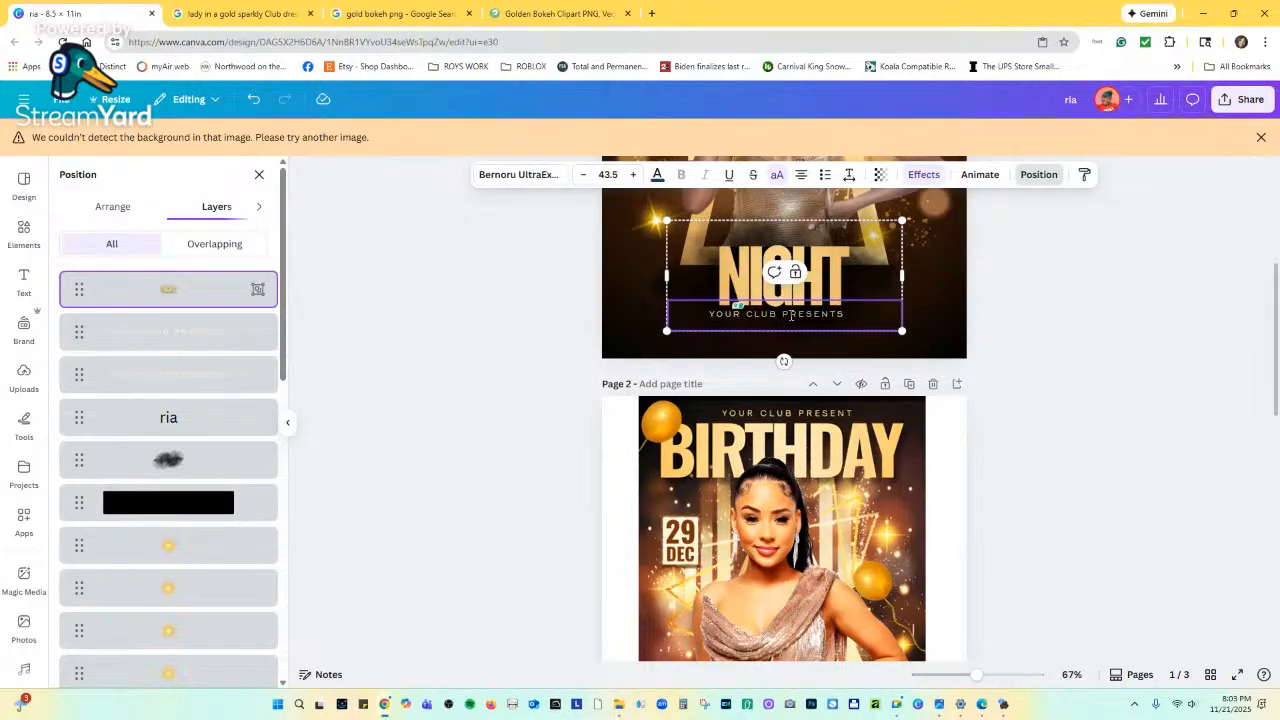
{"action": "left_click", "coordinate": [822, 348]}
{"action": "left_click", "coordinate": [817, 320]}
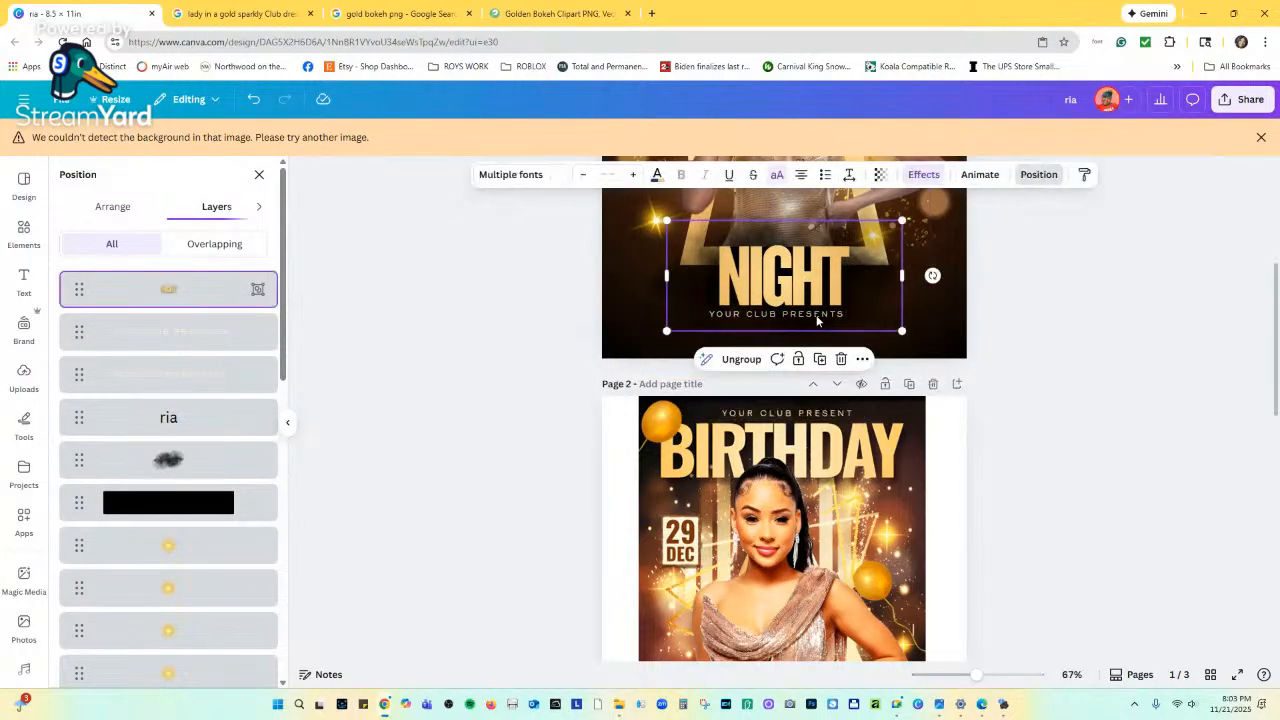
{"action": "left_click", "coordinate": [196, 333]}
{"action": "left_click_drag", "start_coordinate": [196, 333], "coordinate": [202, 264]}
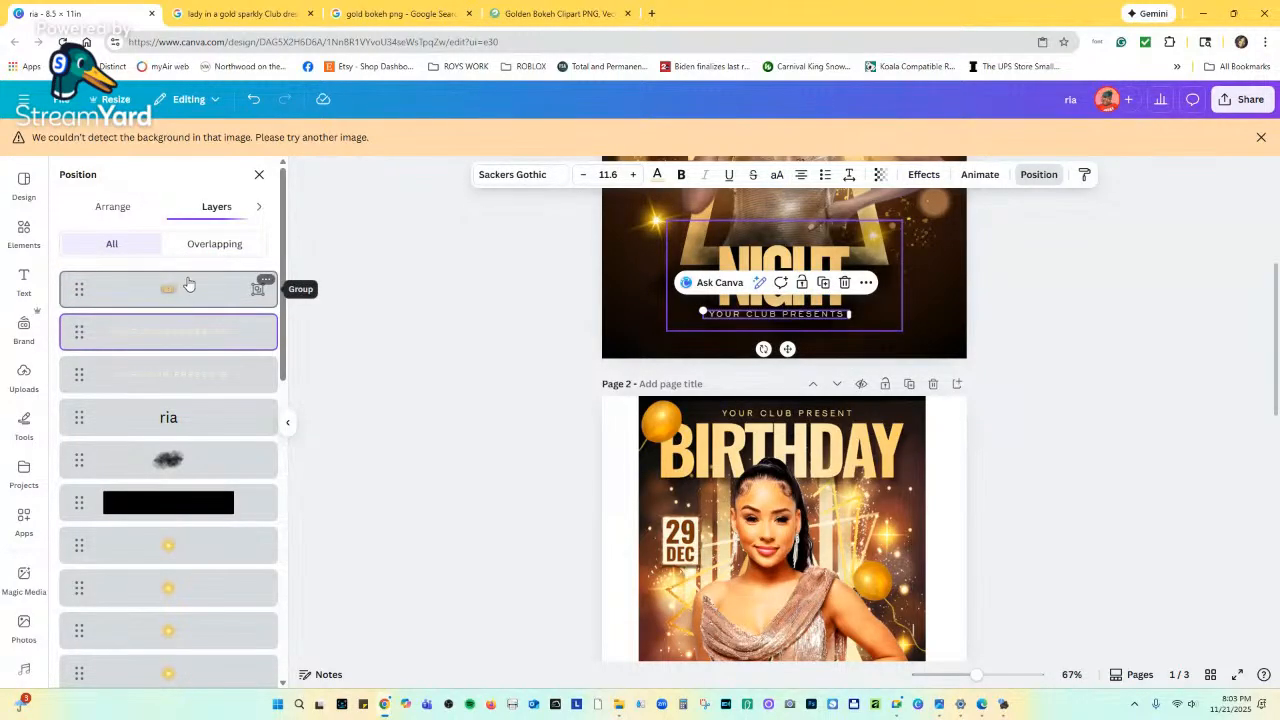
{"action": "left_click_drag", "start_coordinate": [177, 334], "coordinate": [170, 292]}
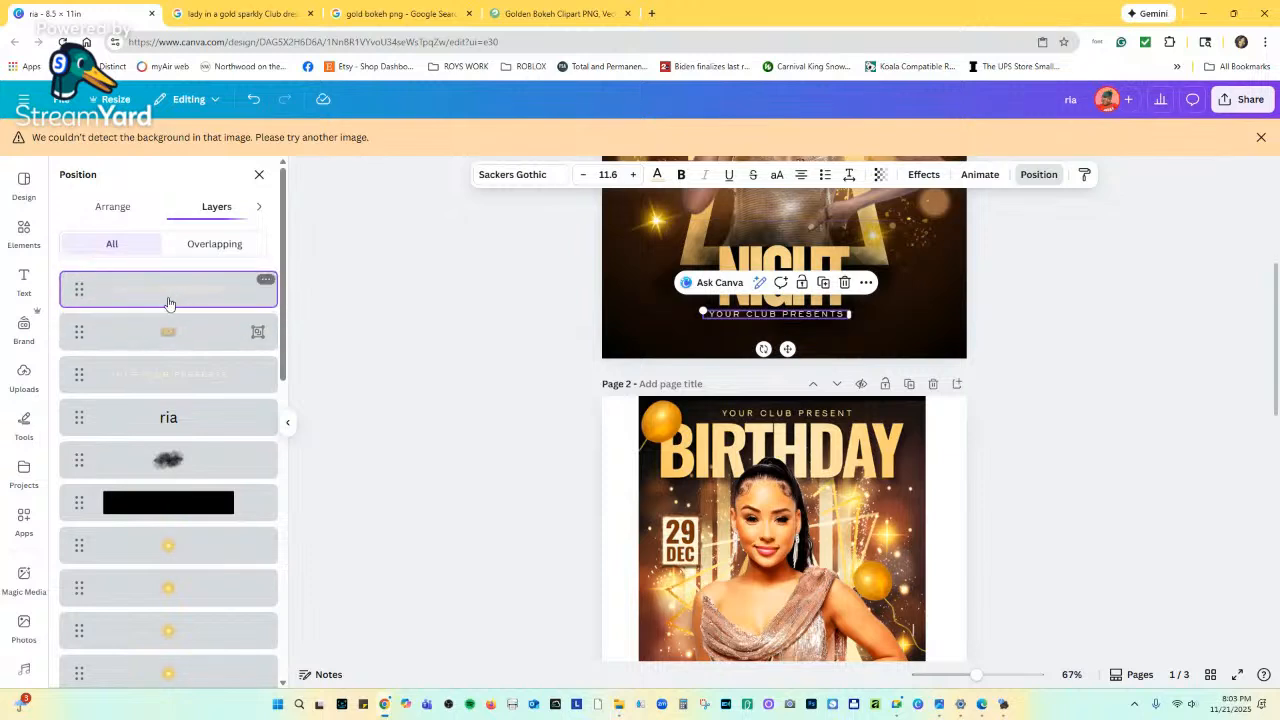
Replace the copy's text with 'PREFORMANCE BY', scale it to 14.1 and center it under NIGHT.
{"action": "double_click", "coordinate": [757, 316]}
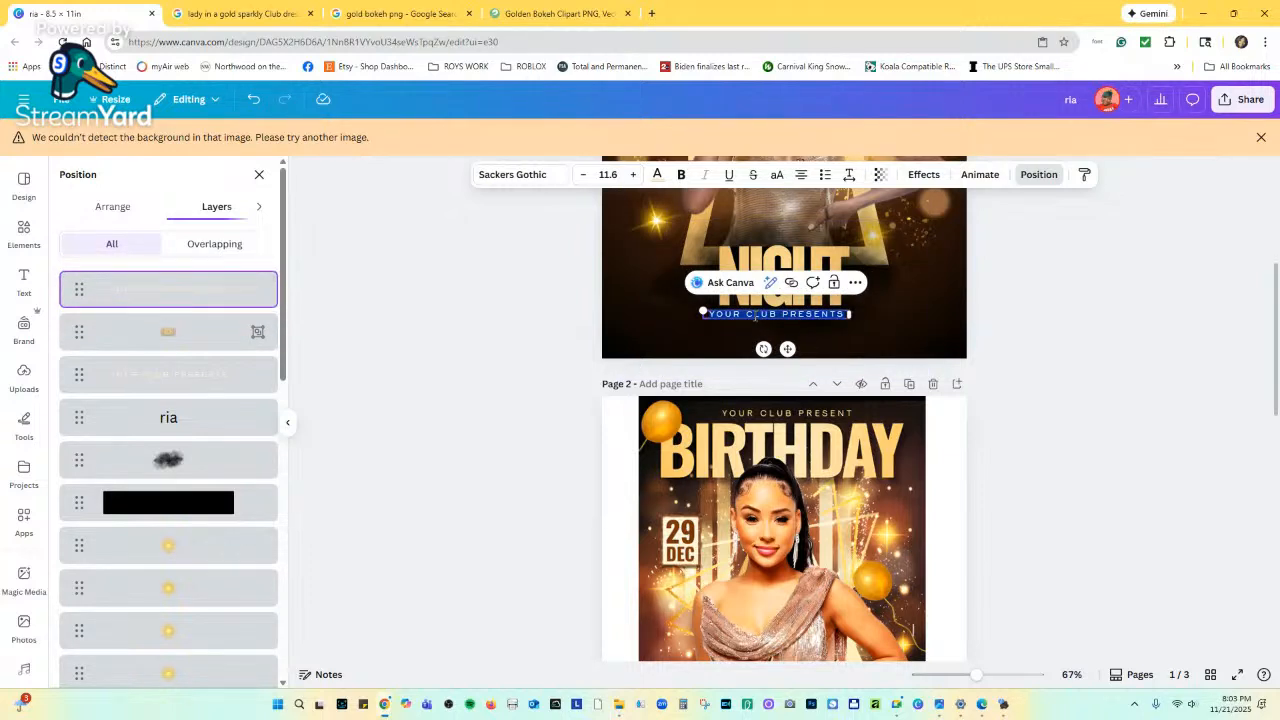
{"action": "type", "text": "P"}
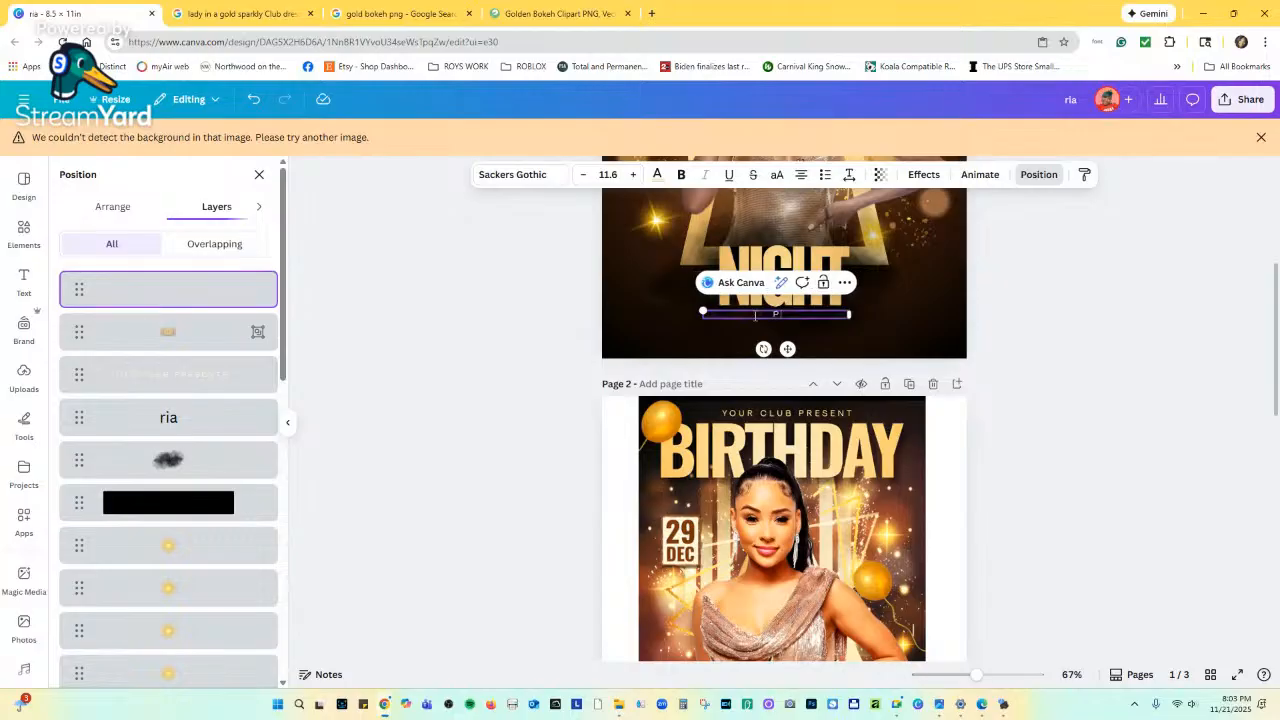
{"action": "type", "text": "REFORMANCE BY"}
{"action": "scroll", "coordinate": [760, 590], "scroll_direction": "down", "scroll_amount": 3}
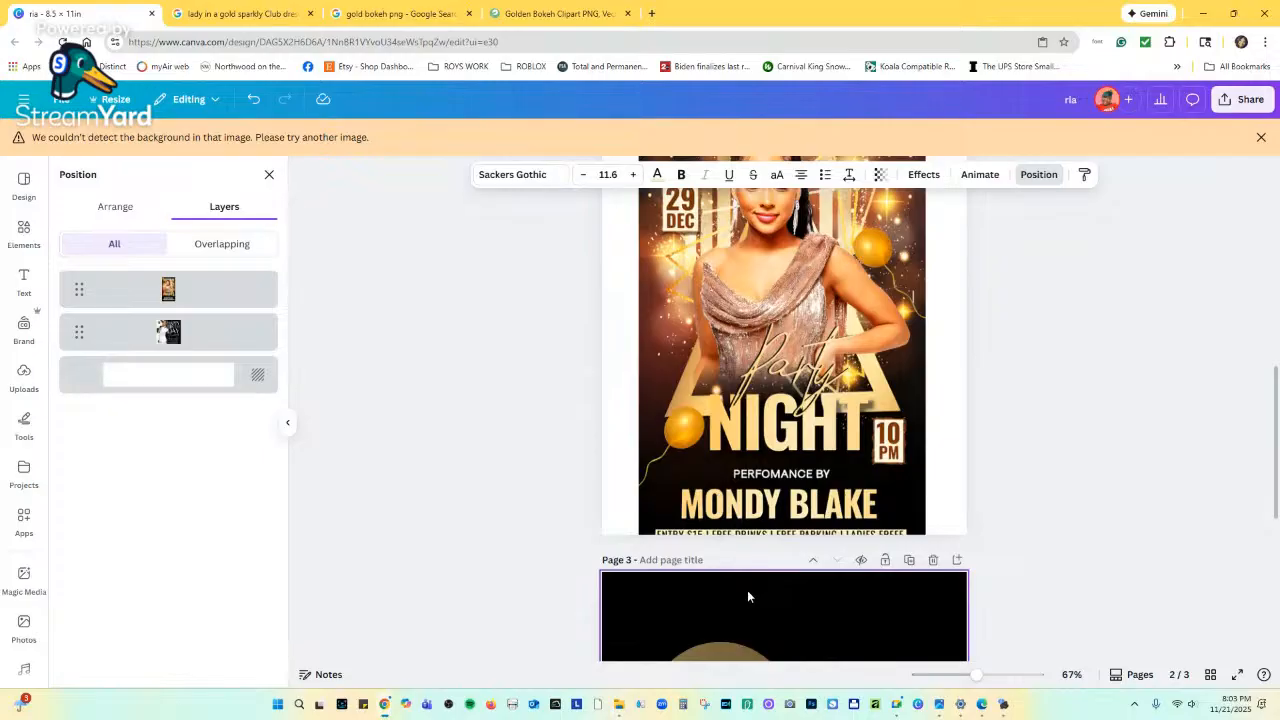
{"action": "scroll", "coordinate": [748, 594], "scroll_direction": "up", "scroll_amount": 4}
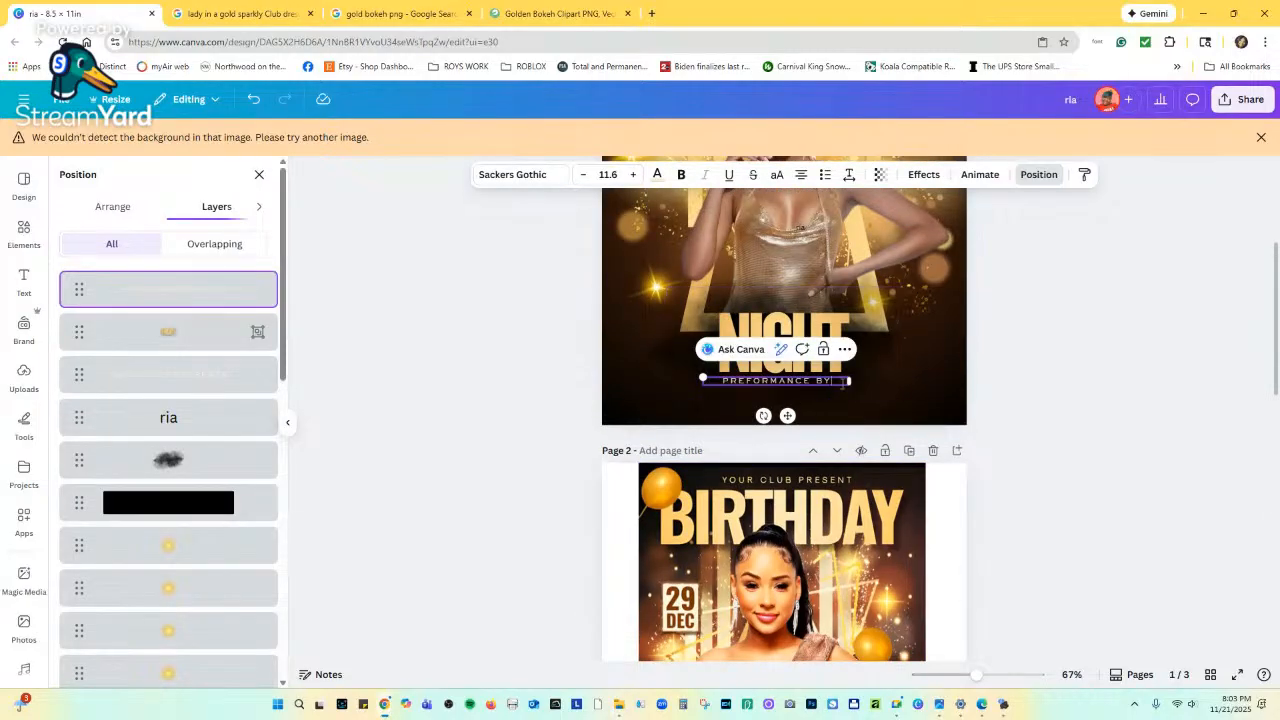
{"action": "left_click_drag", "start_coordinate": [852, 378], "coordinate": [832, 380]}
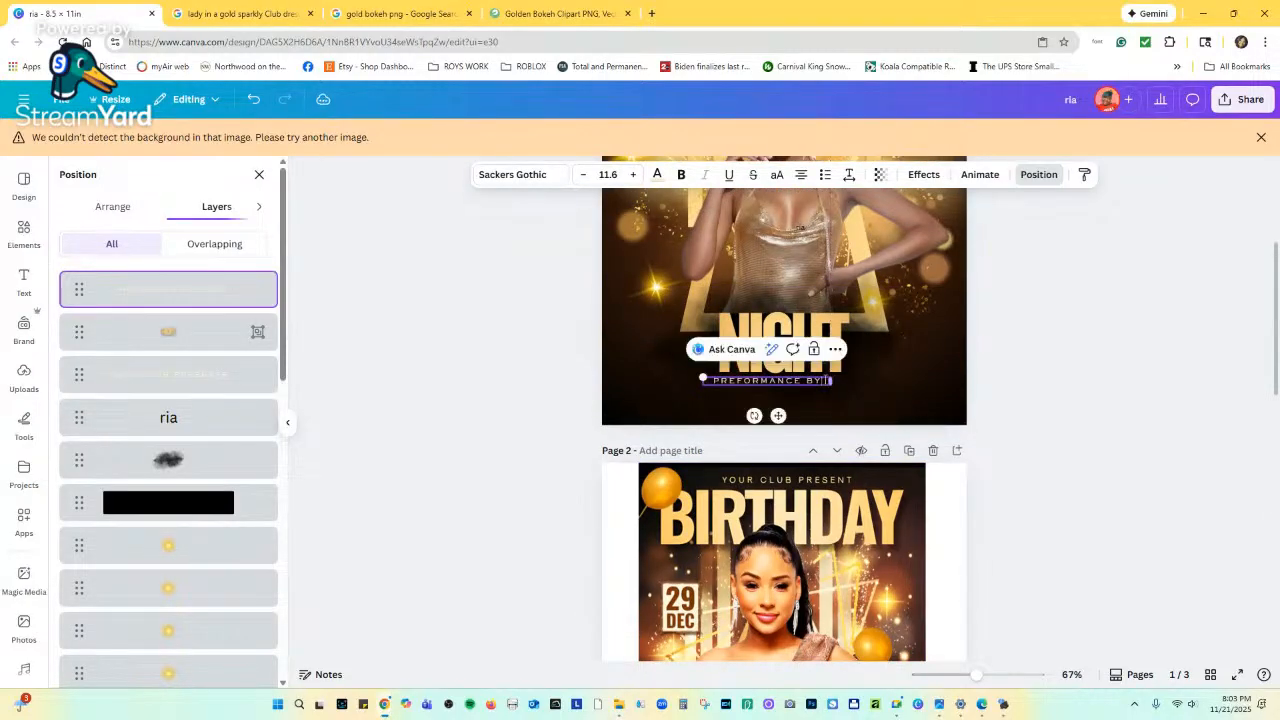
{"action": "left_click_drag", "start_coordinate": [703, 377], "coordinate": [675, 373]}
{"action": "left_click_drag", "start_coordinate": [768, 416], "coordinate": [796, 415]}
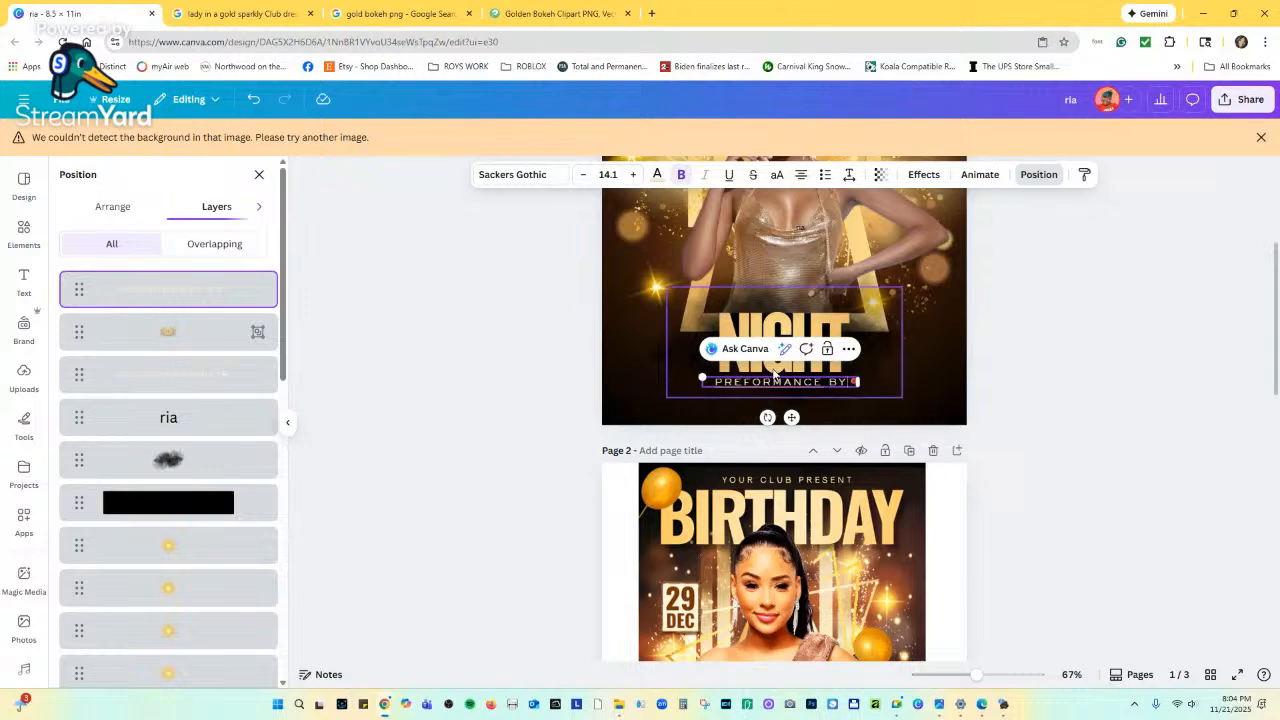
{"action": "left_click", "coordinate": [808, 398]}
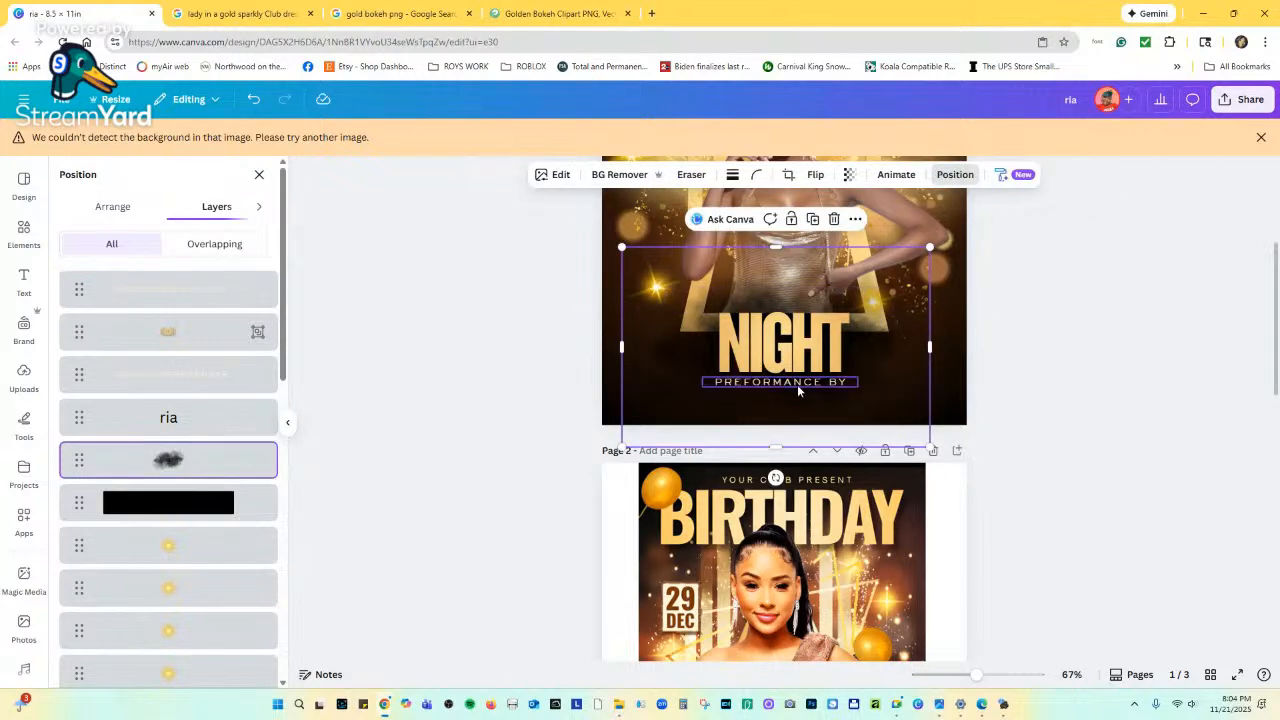
{"action": "left_click", "coordinate": [797, 384]}
Correct the typo to 'PERFORMANCE BY', then go to the Golden Bokeh clipart tab.
{"action": "scroll", "coordinate": [797, 383], "scroll_direction": "down", "scroll_amount": 3}
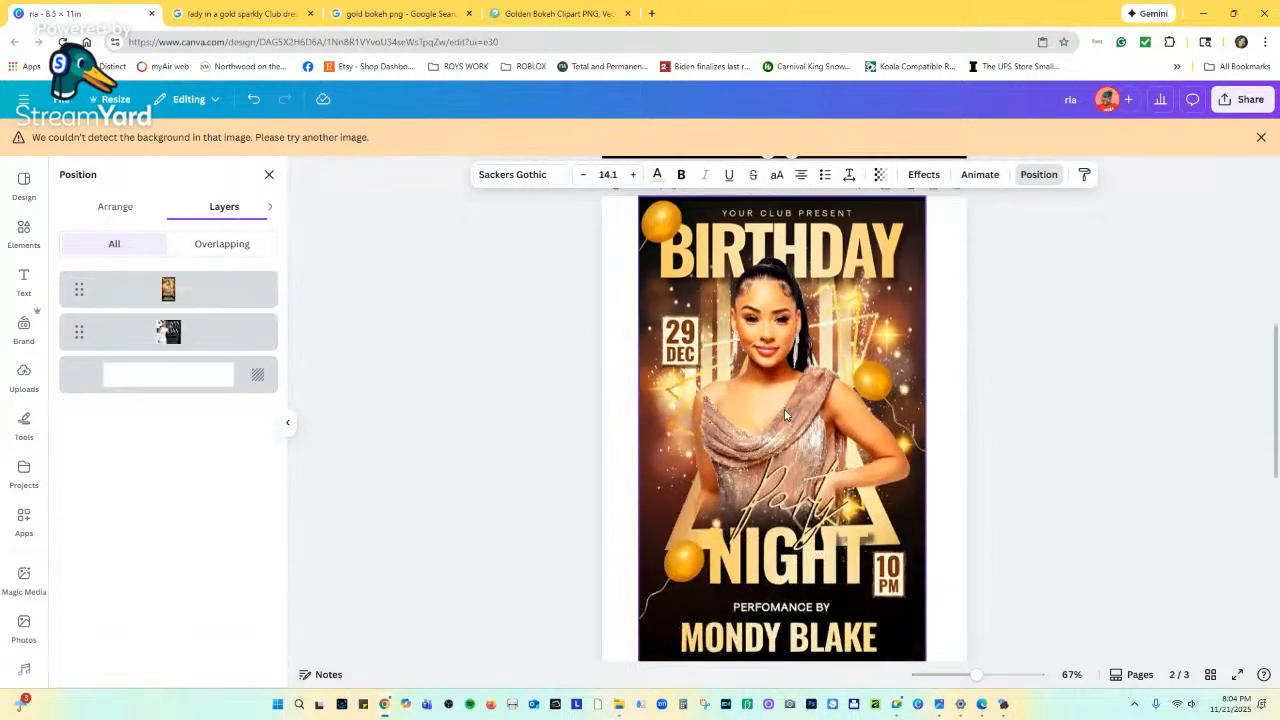
{"action": "scroll", "coordinate": [805, 440], "scroll_direction": "up", "scroll_amount": 2}
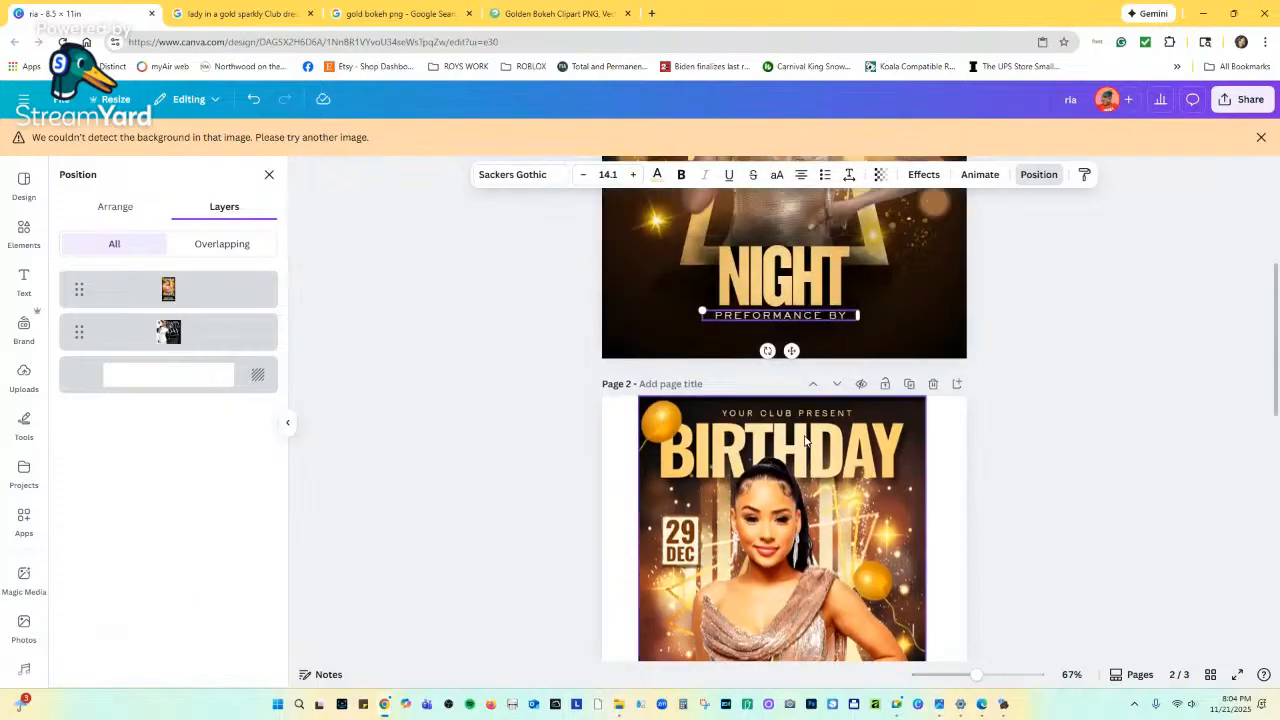
{"action": "double_click", "coordinate": [742, 317]}
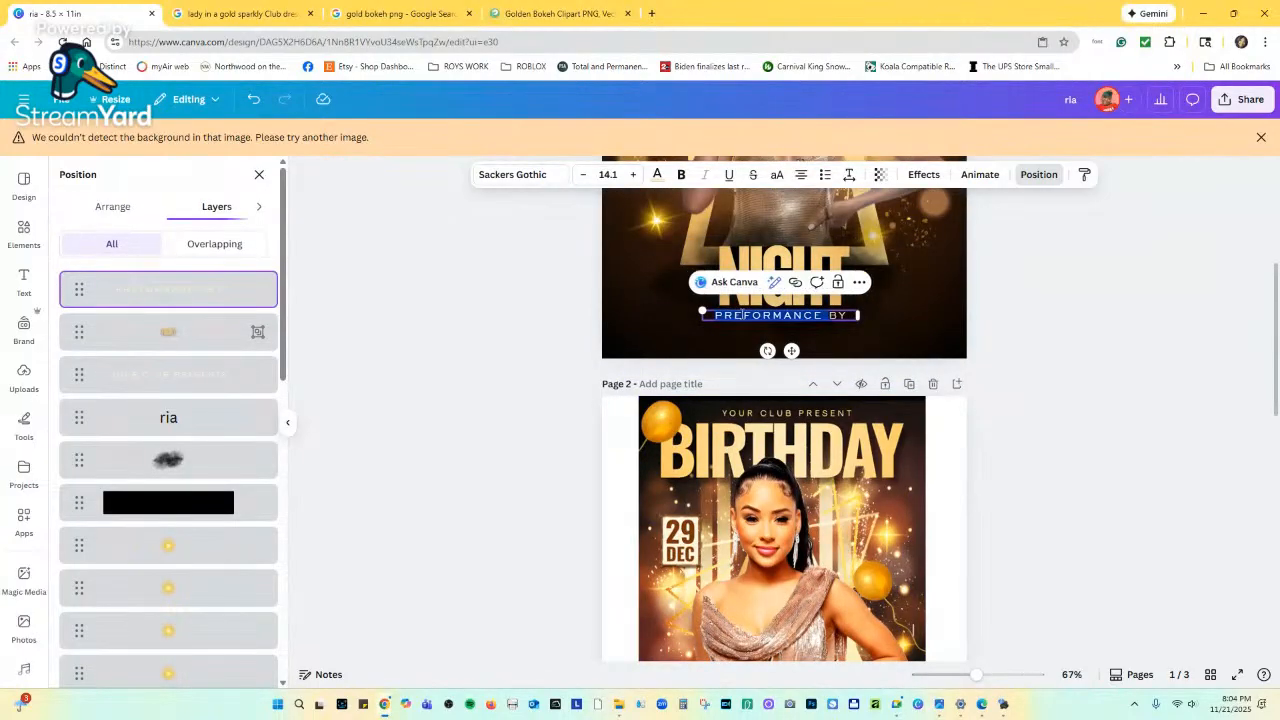
{"action": "left_click", "coordinate": [742, 316]}
{"action": "key", "text": "BackSpace"}
{"action": "key", "text": "BackSpace"}
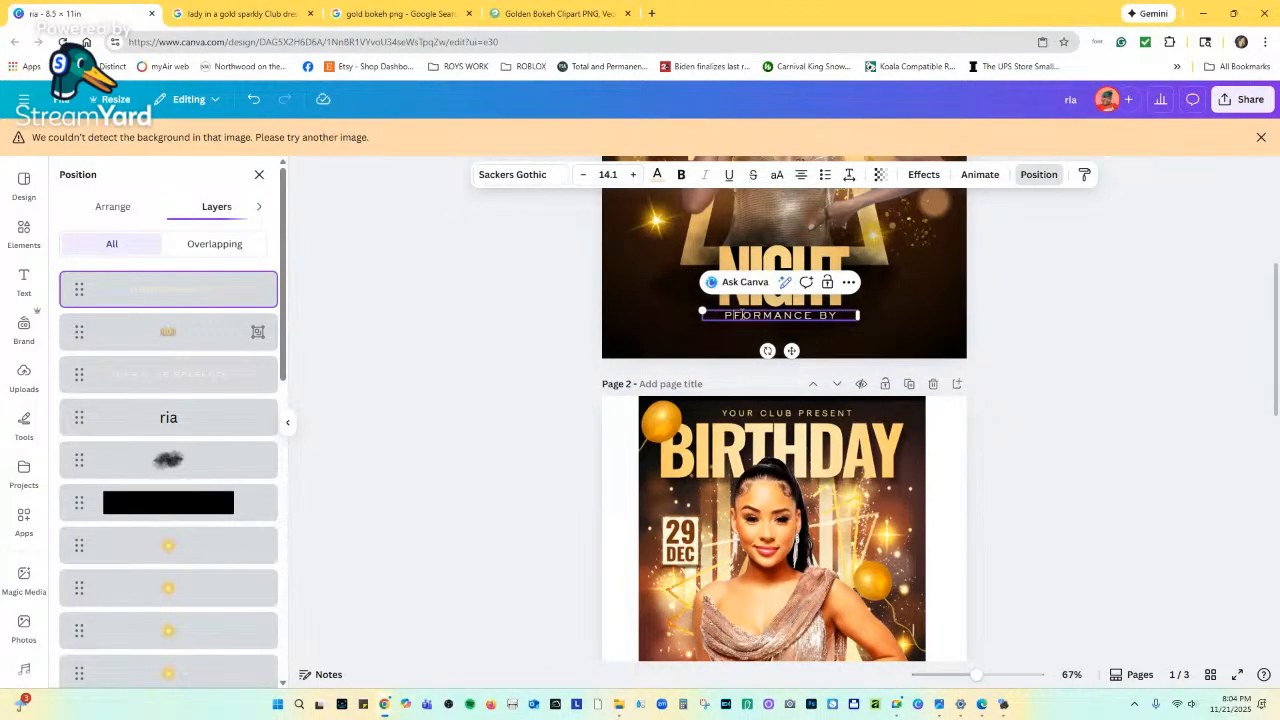
{"action": "type", "text": "ER"}
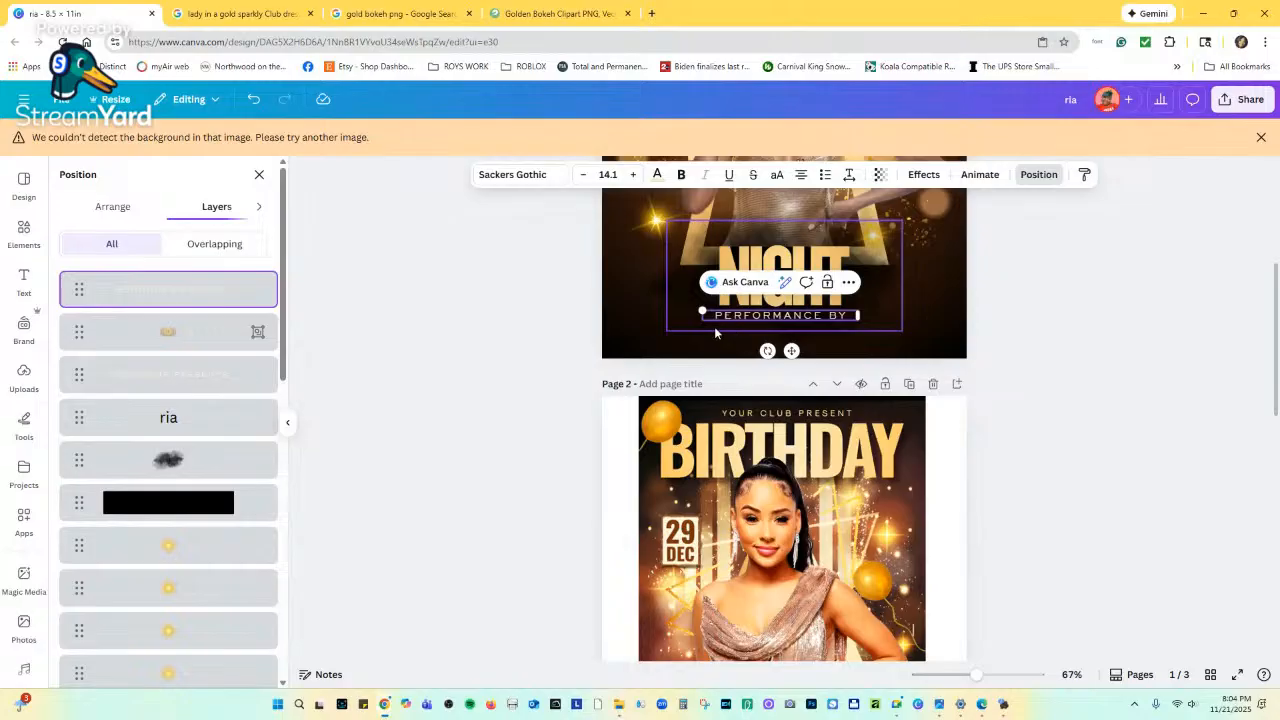
{"action": "left_click", "coordinate": [895, 323]}
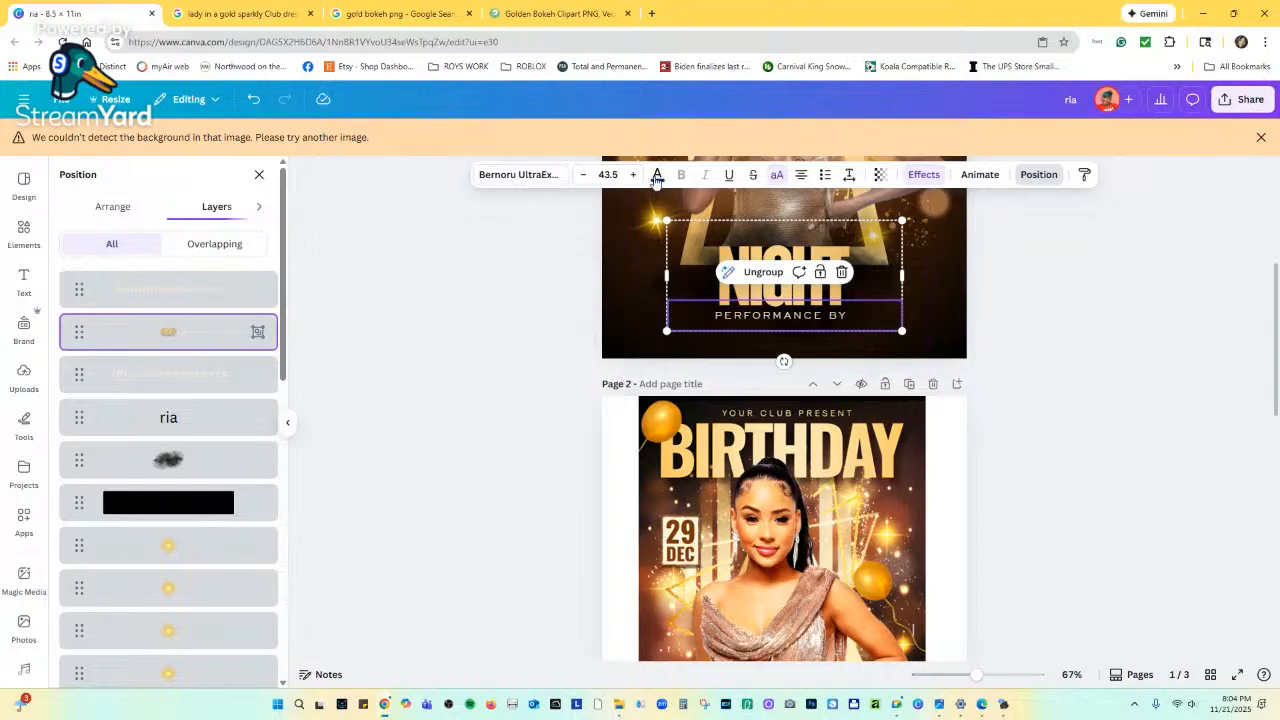
{"action": "scroll", "coordinate": [788, 318], "scroll_direction": "up", "scroll_amount": 2}
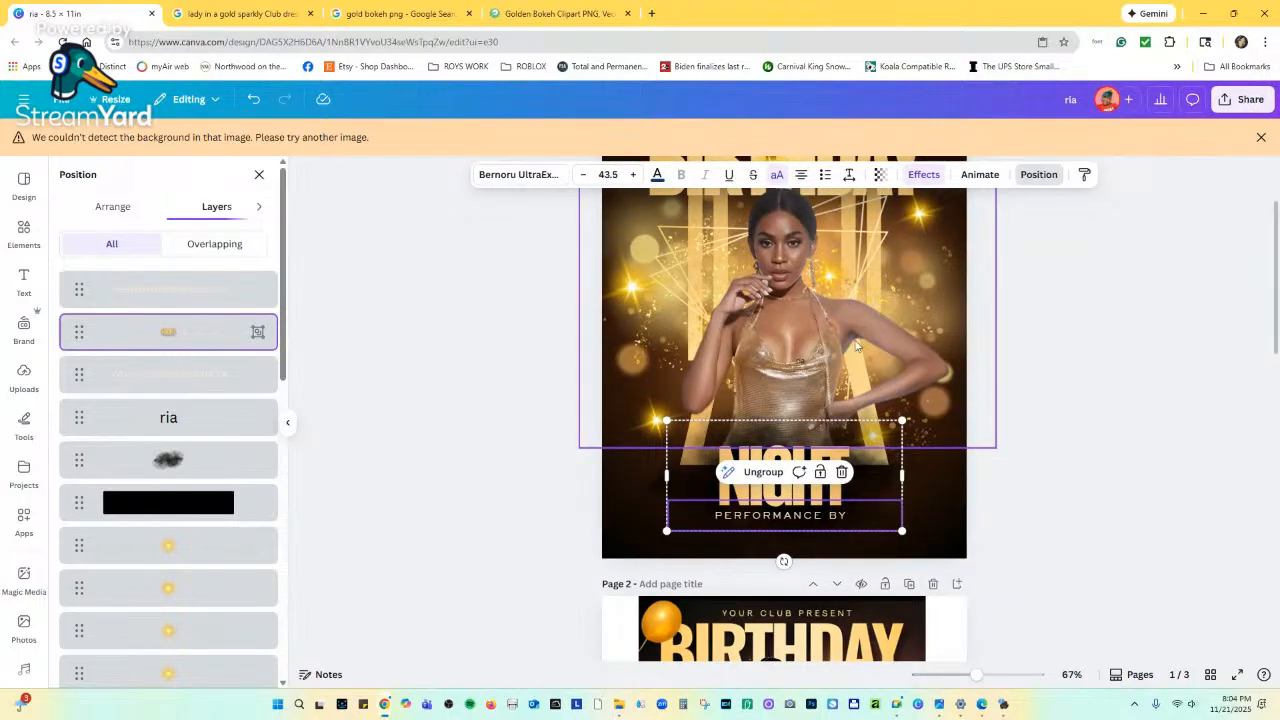
{"action": "left_click", "coordinate": [565, 14]}
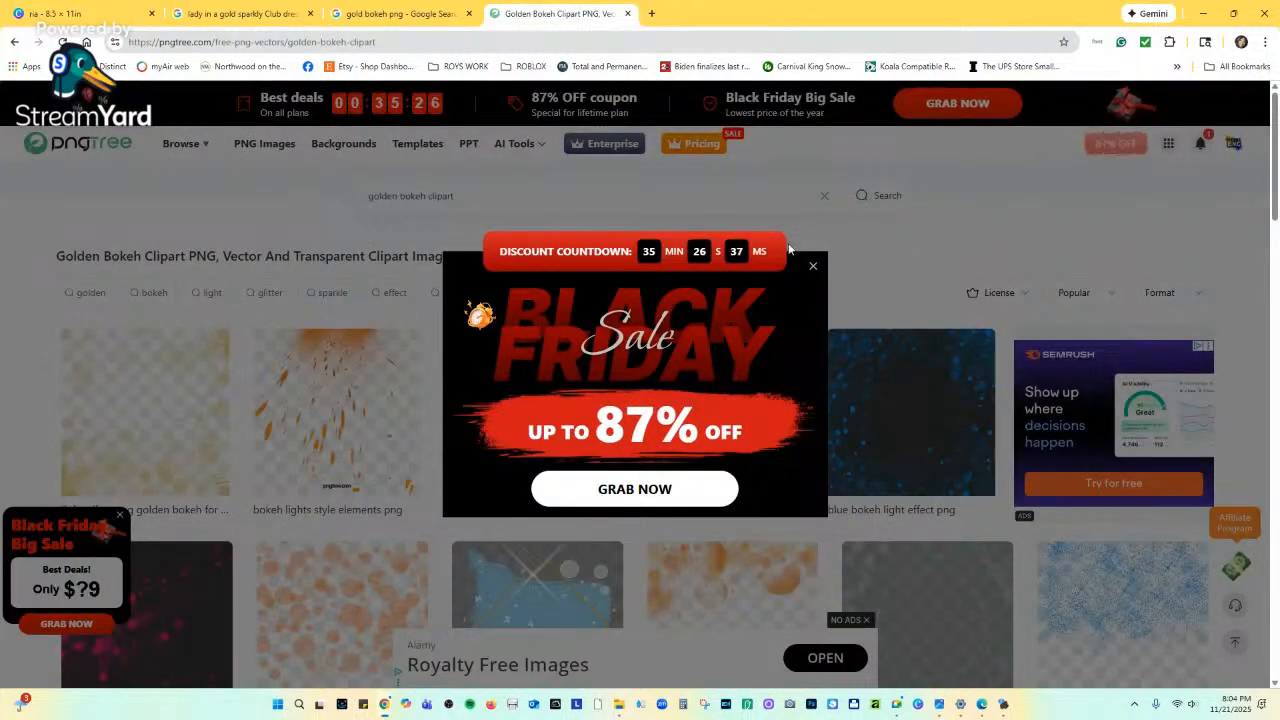
Close the Black Friday popup, go back, and switch to the gold bokeh png search tab.
{"action": "left_click", "coordinate": [813, 268]}
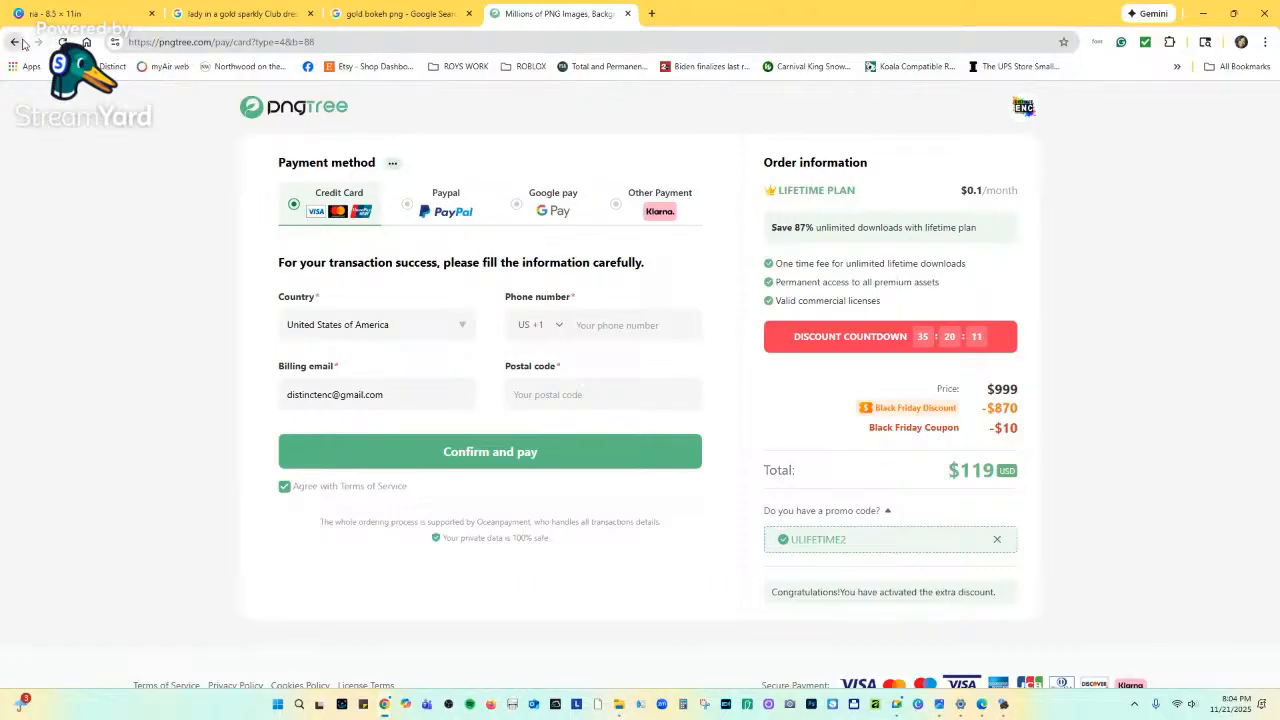
{"action": "left_click", "coordinate": [14, 41]}
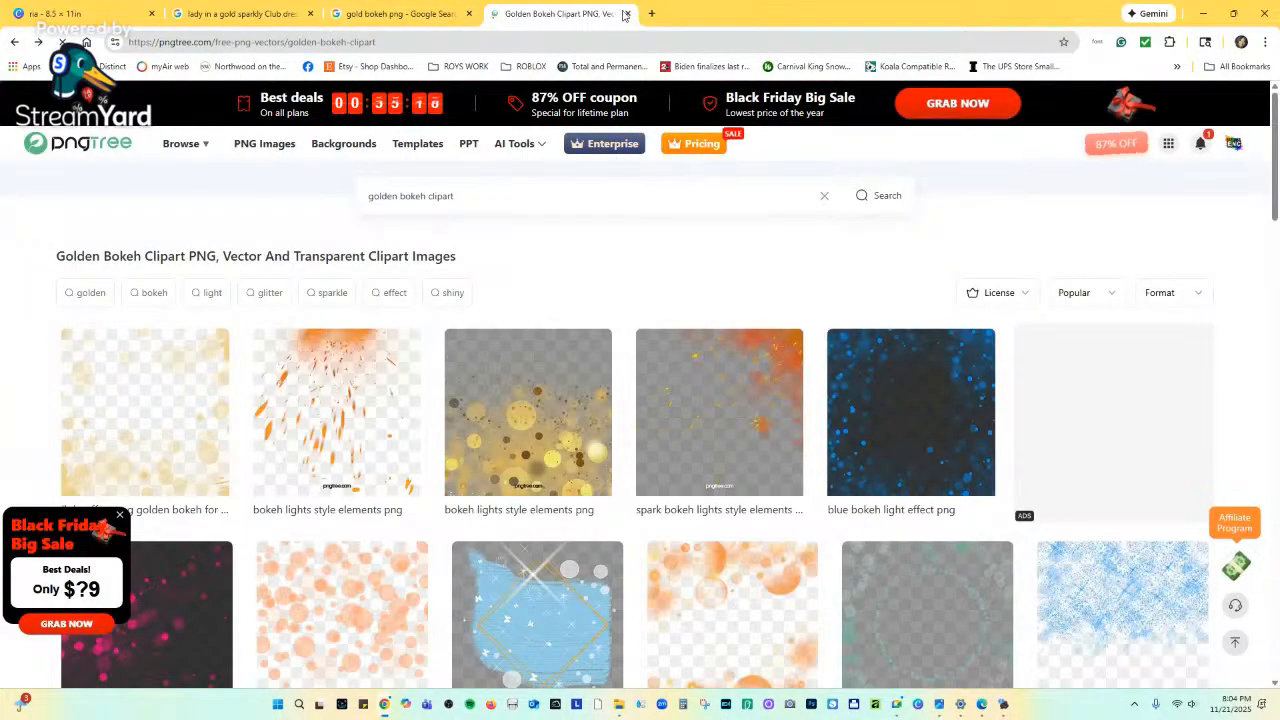
{"action": "left_click", "coordinate": [445, 15]}
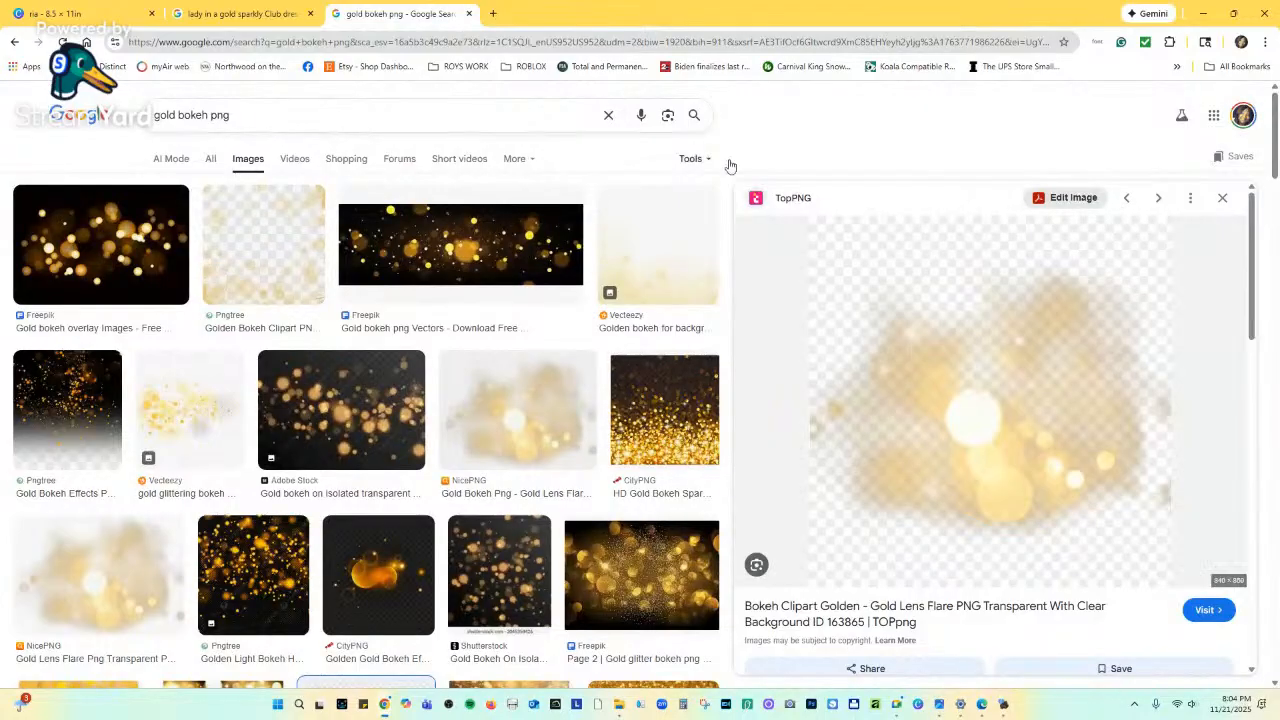
Preview the first Freepik gold bokeh overlay result and open its page in a new tab.
{"action": "scroll", "coordinate": [829, 233], "scroll_direction": "down", "scroll_amount": 2}
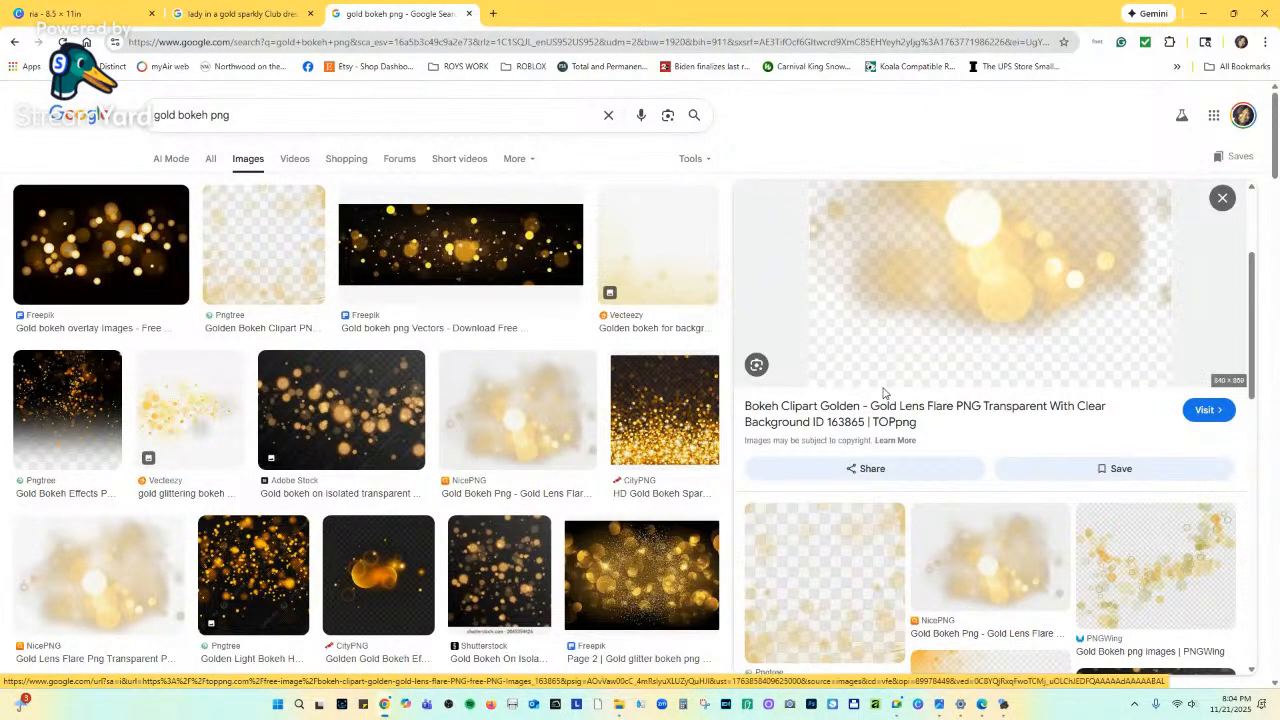
{"action": "scroll", "coordinate": [866, 389], "scroll_direction": "up", "scroll_amount": 2}
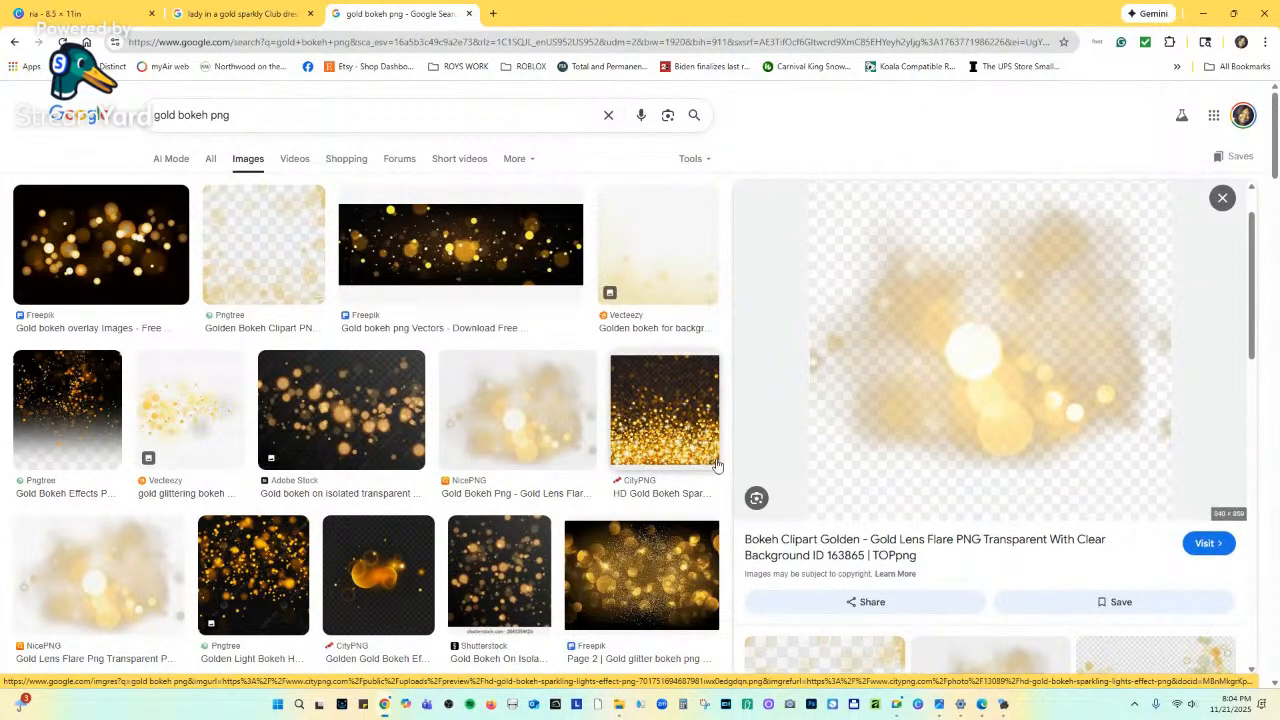
{"action": "left_click", "coordinate": [135, 279]}
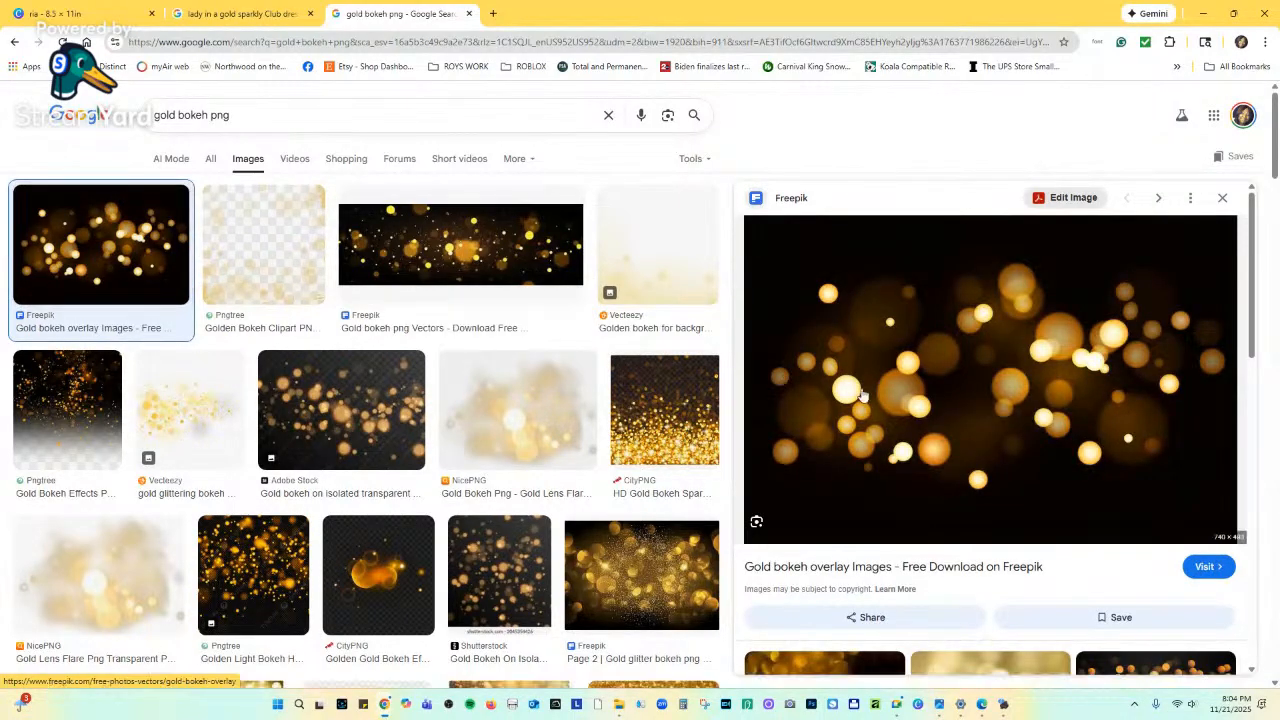
{"action": "scroll", "coordinate": [862, 395], "scroll_direction": "down", "scroll_amount": 3}
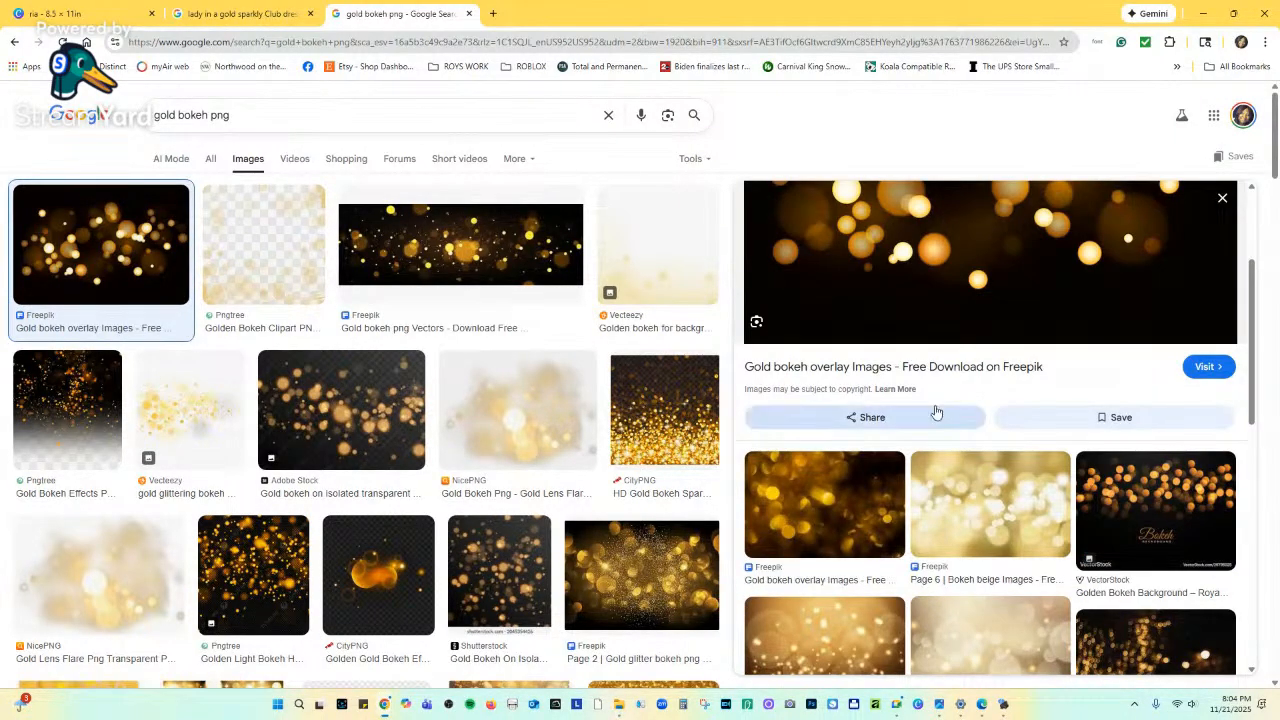
{"action": "scroll", "coordinate": [936, 413], "scroll_direction": "up", "scroll_amount": 3}
{"action": "left_click", "coordinate": [943, 378]}
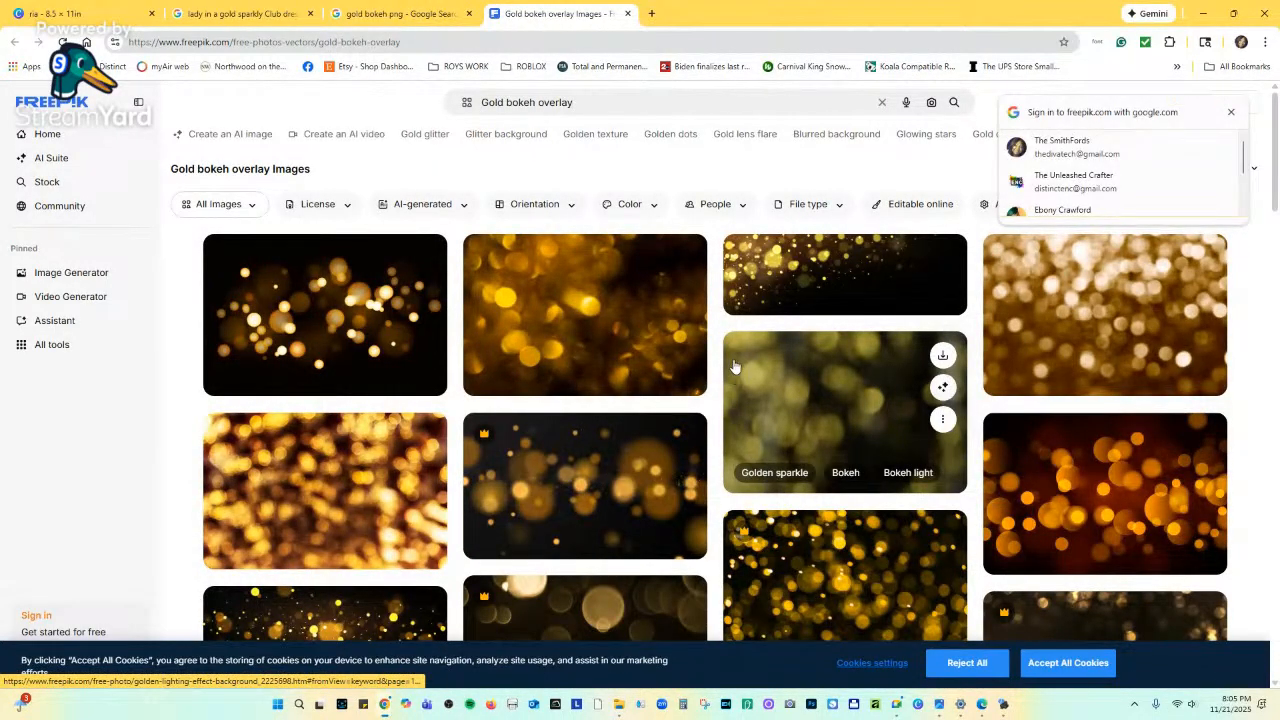
View a gold light bokeh abstract background from the Freepik results.
{"action": "scroll", "coordinate": [733, 367], "scroll_direction": "down", "scroll_amount": 5}
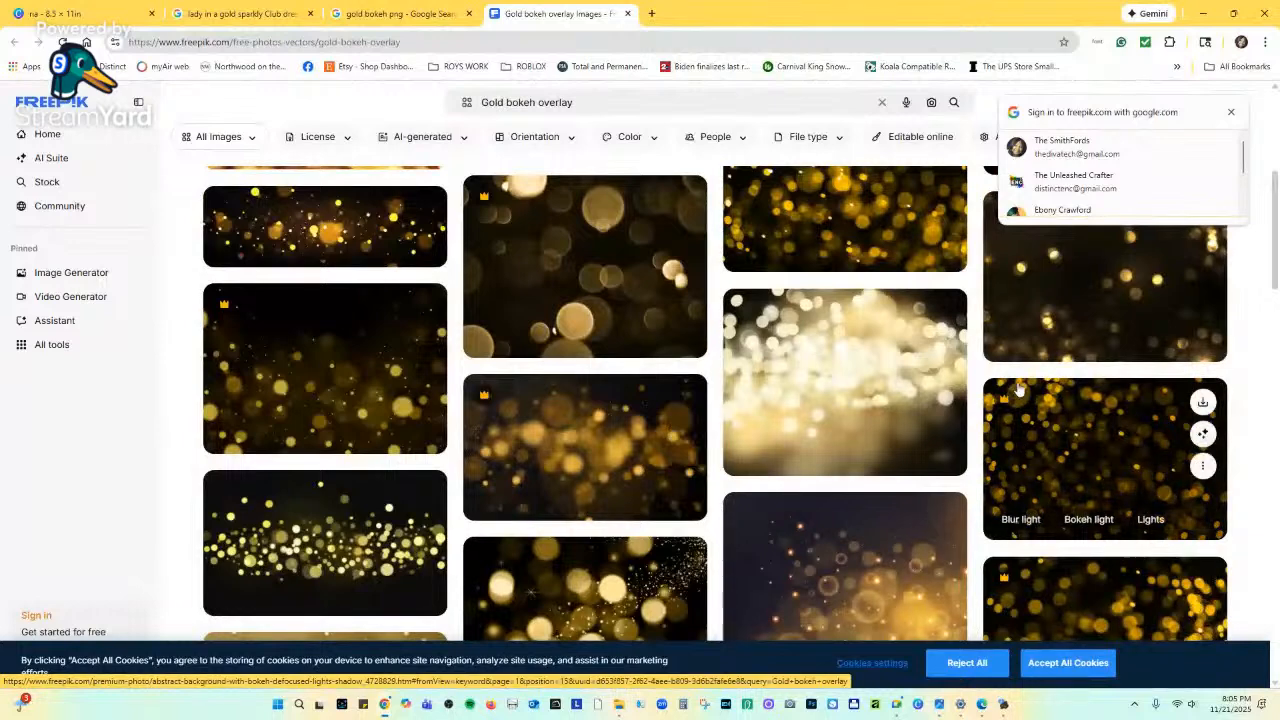
{"action": "left_click", "coordinate": [629, 293]}
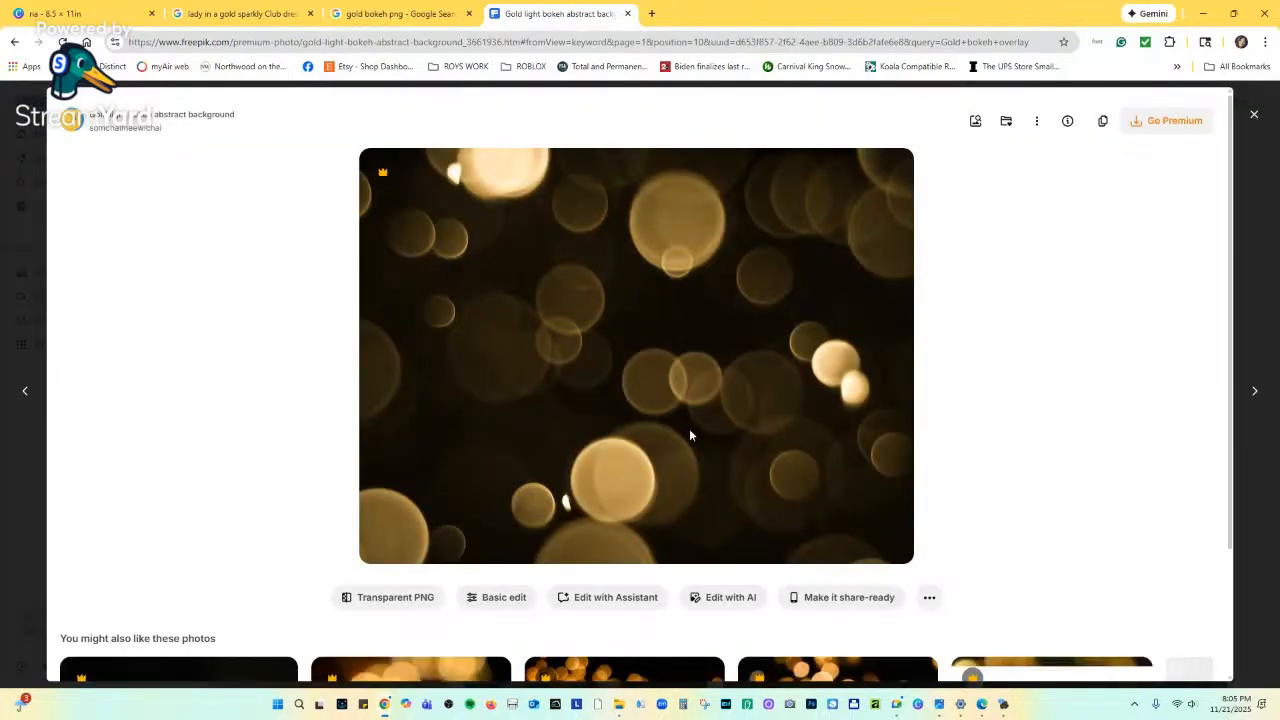
{"action": "scroll", "coordinate": [729, 480], "scroll_direction": "down", "scroll_amount": 2}
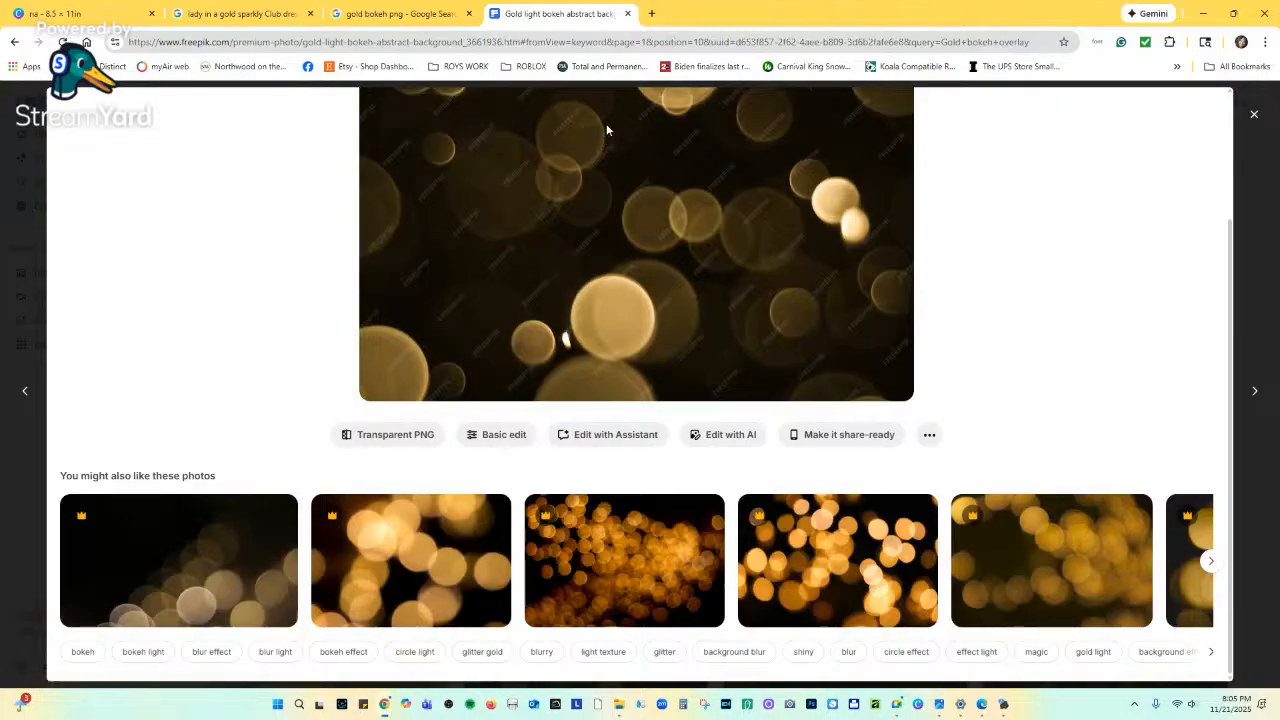
{"action": "scroll", "coordinate": [780, 278], "scroll_direction": "up", "scroll_amount": 2}
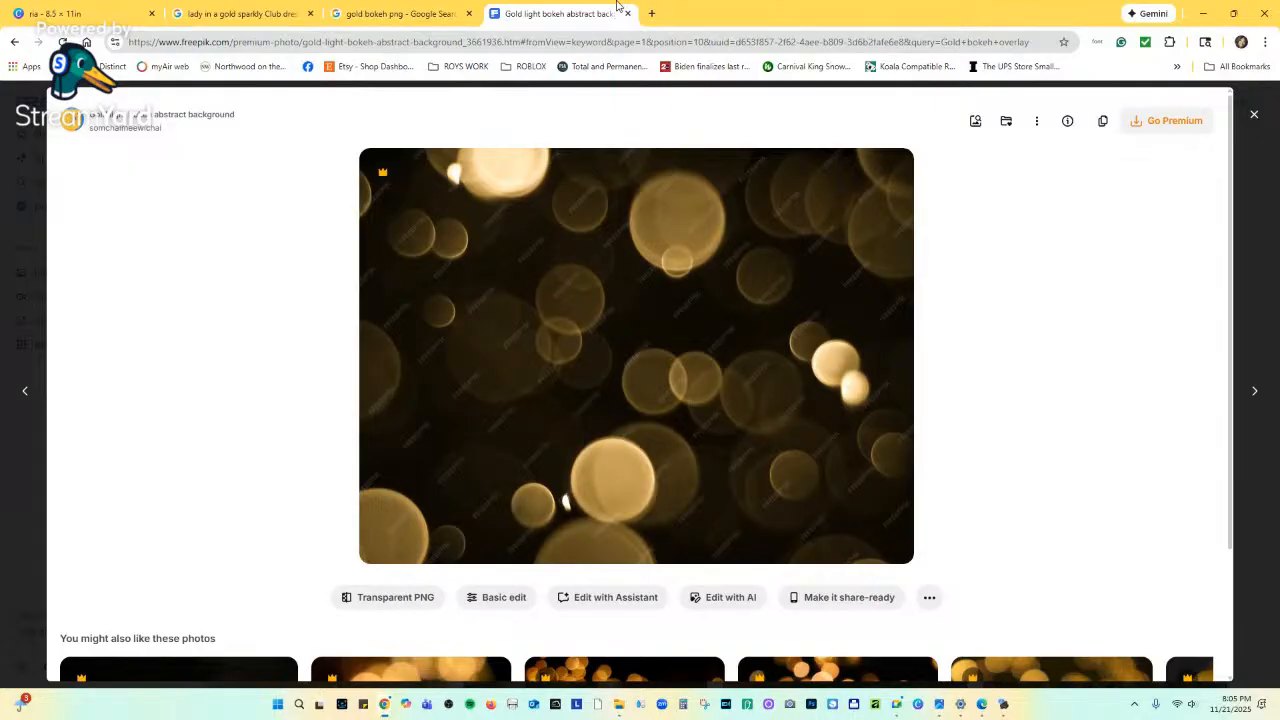
Return through the browser tabs to the Canva flyer design.
{"action": "left_click", "coordinate": [436, 12]}
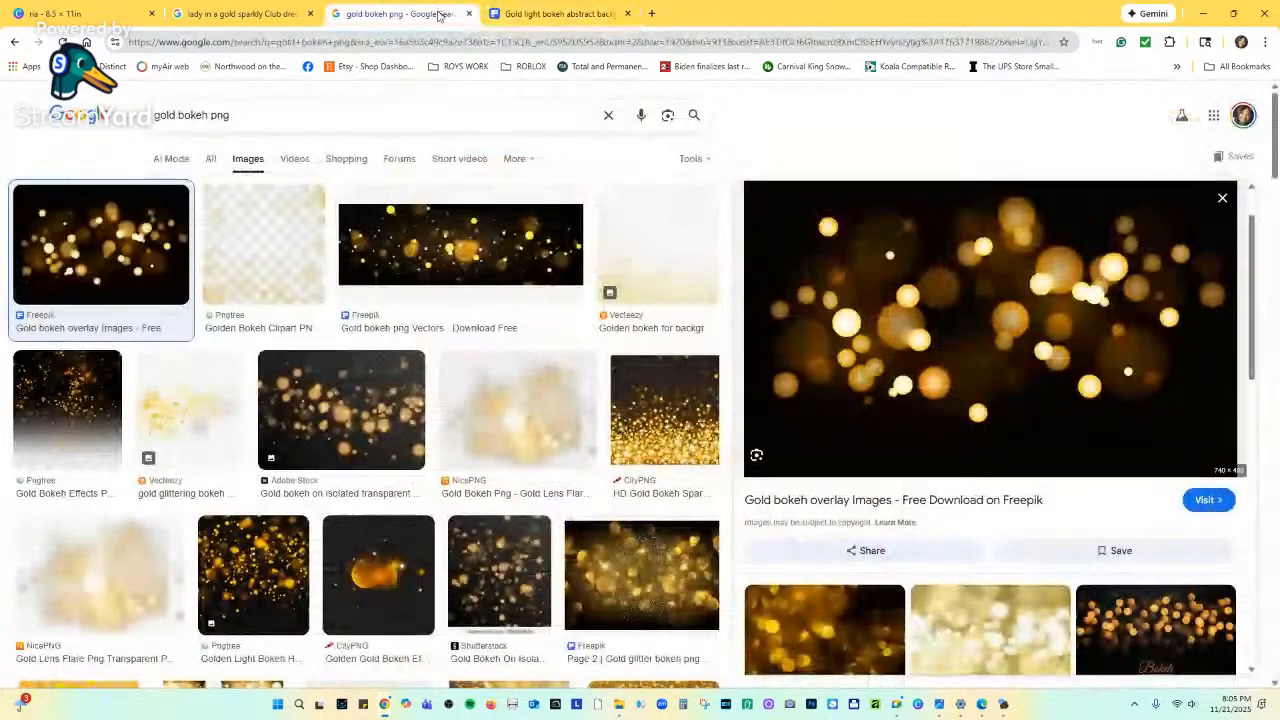
{"action": "left_click", "coordinate": [282, 17]}
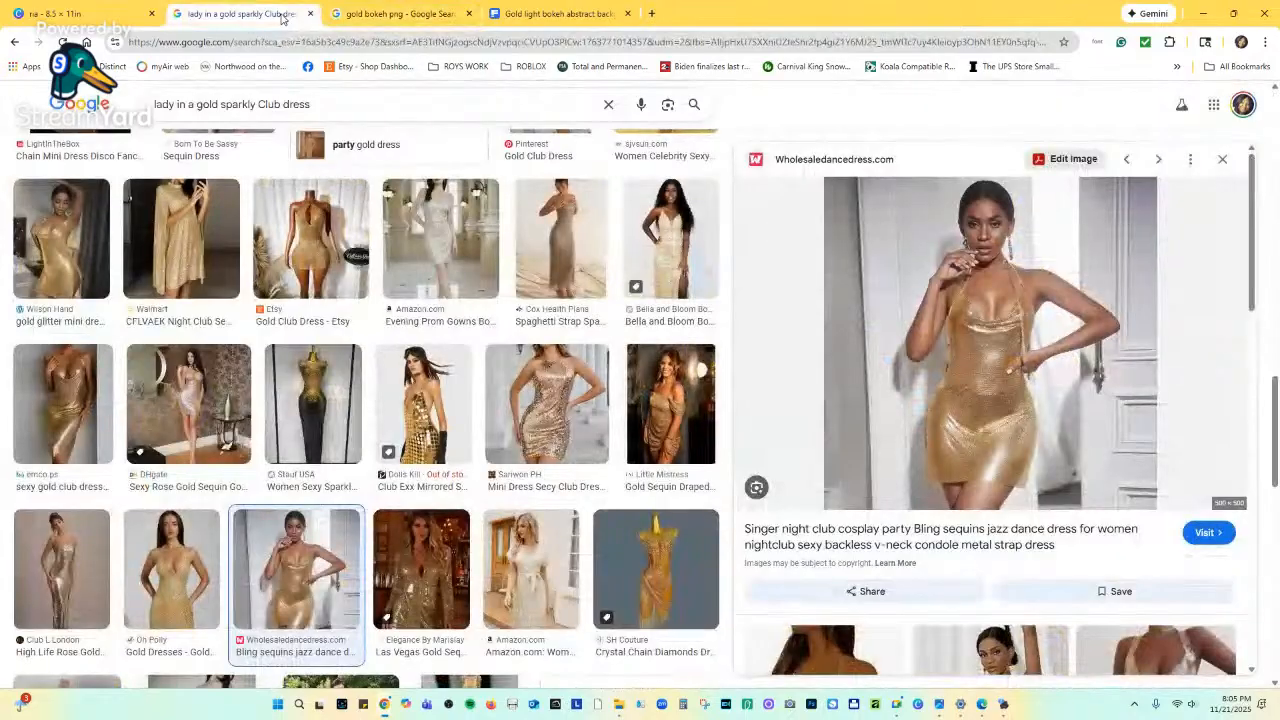
{"action": "left_click", "coordinate": [160, 15]}
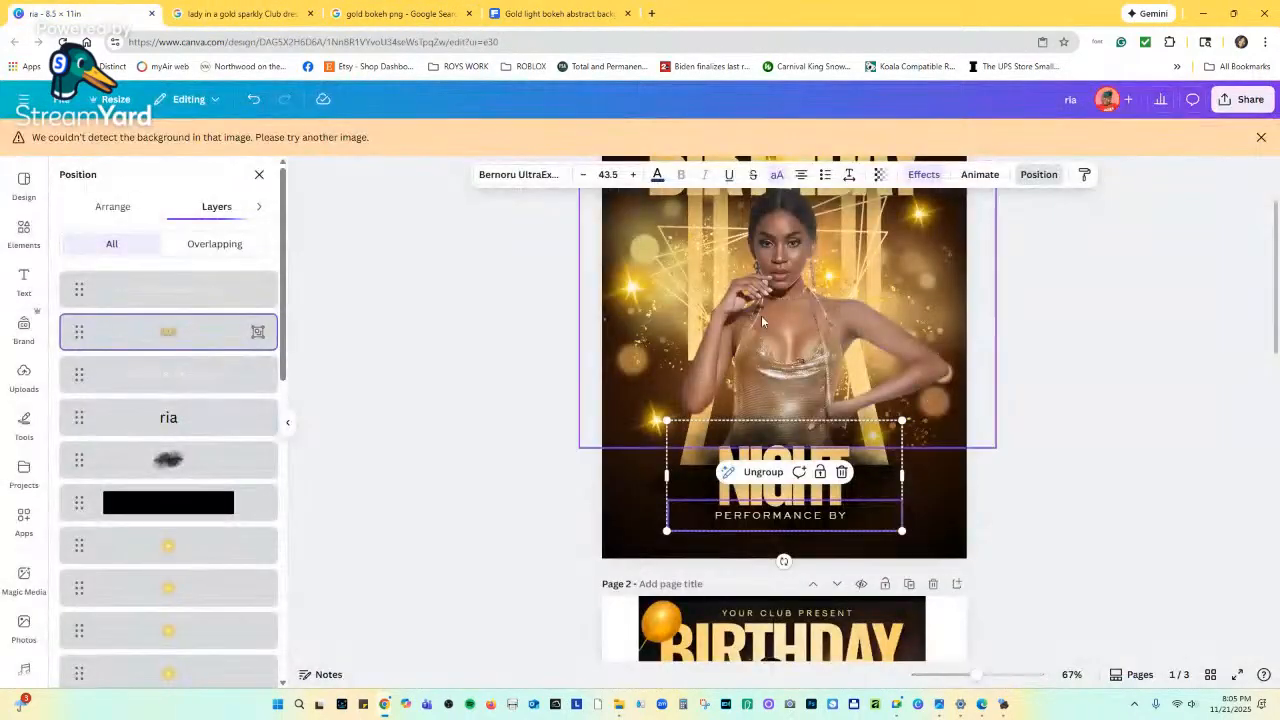
Lock the NIGHT text group in place.
{"action": "scroll", "coordinate": [1026, 456], "scroll_direction": "up", "scroll_amount": 2}
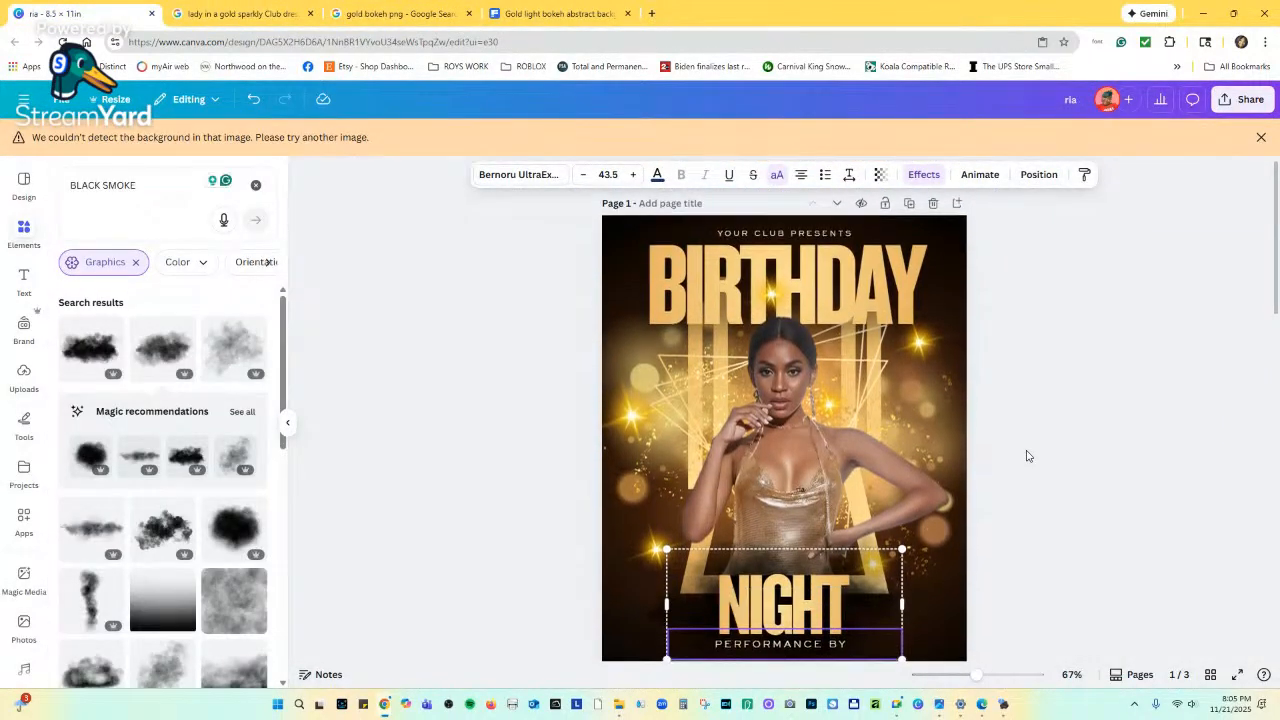
{"action": "scroll", "coordinate": [1026, 456], "scroll_direction": "down", "scroll_amount": 4}
{"action": "scroll", "coordinate": [1026, 456], "scroll_direction": "down", "scroll_amount": 4}
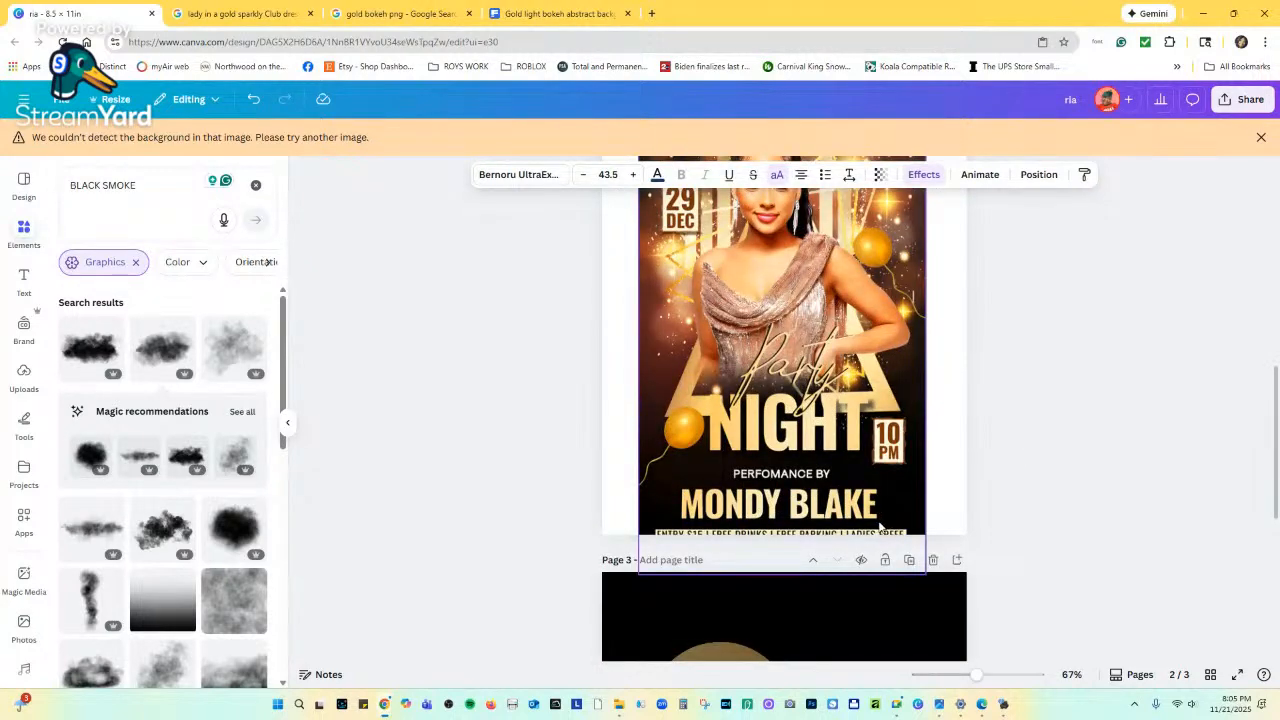
{"action": "scroll", "coordinate": [880, 527], "scroll_direction": "up", "scroll_amount": 3}
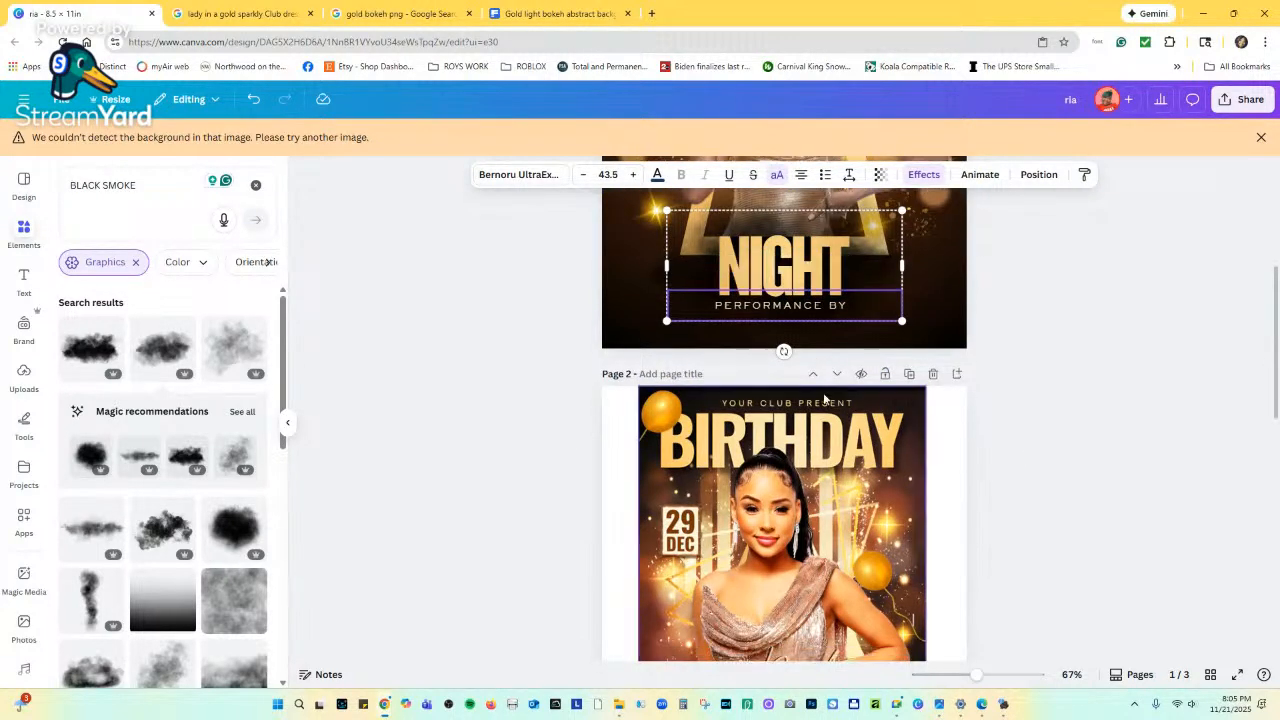
{"action": "scroll", "coordinate": [824, 399], "scroll_direction": "down", "scroll_amount": 4}
{"action": "scroll", "coordinate": [824, 399], "scroll_direction": "up", "scroll_amount": 5}
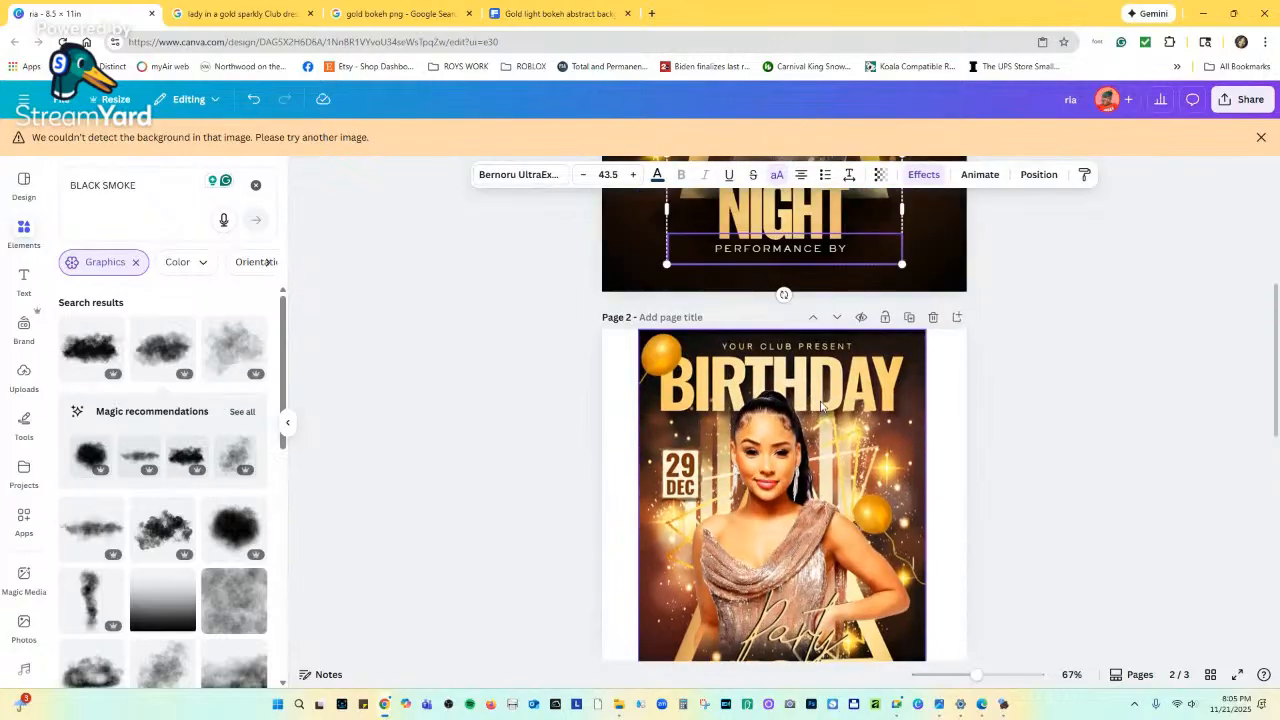
{"action": "left_click", "coordinate": [820, 404]}
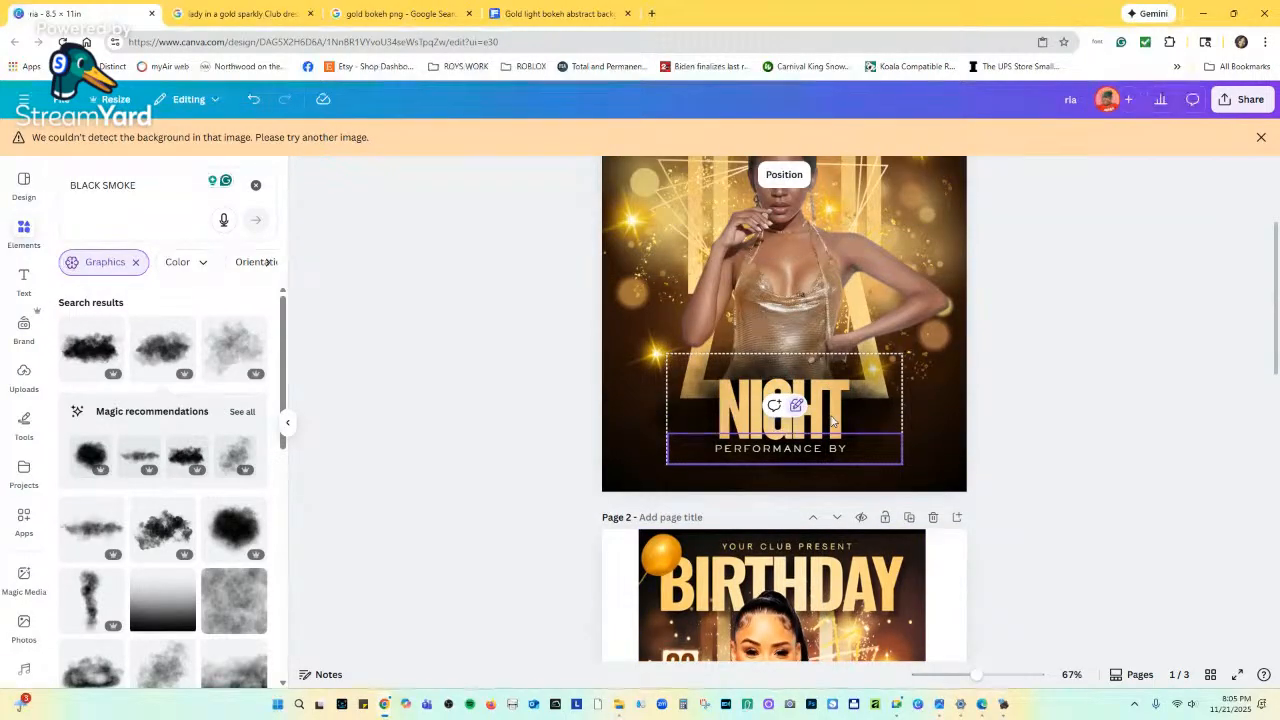
Lock page 1's background from its right-click menu.
{"action": "scroll", "coordinate": [790, 290], "scroll_direction": "up", "scroll_amount": 3}
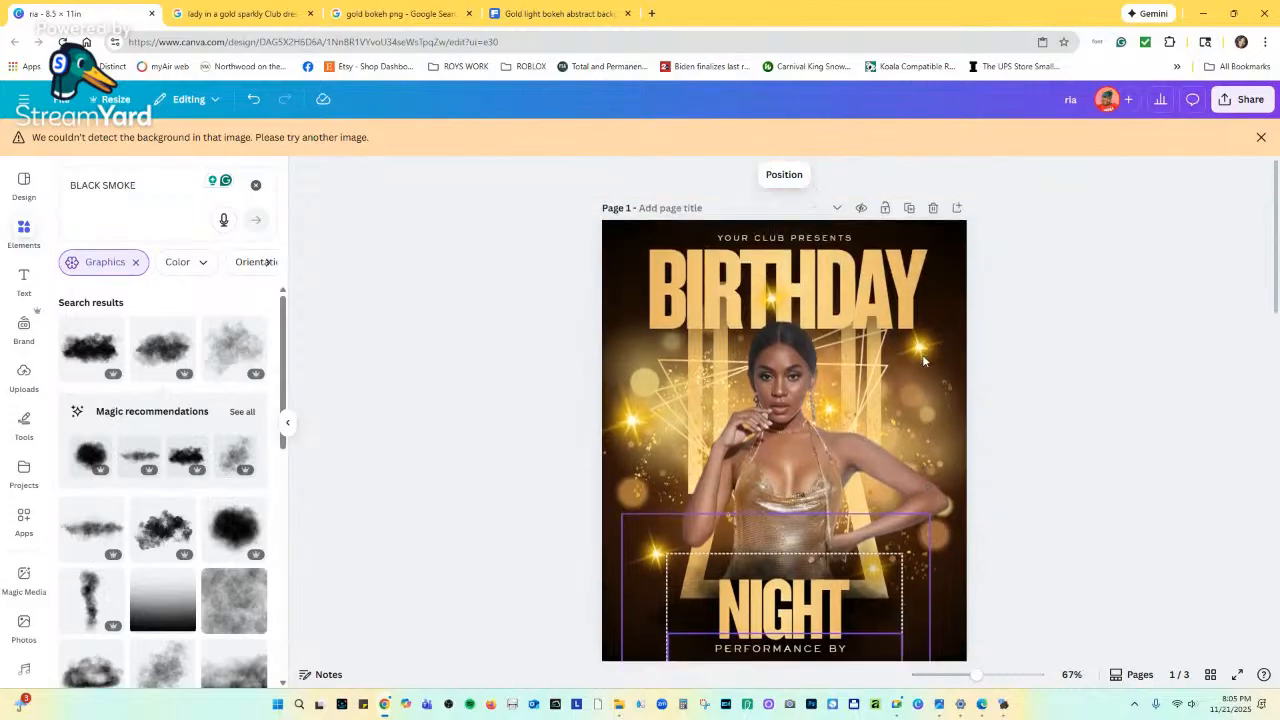
{"action": "left_click", "coordinate": [611, 229]}
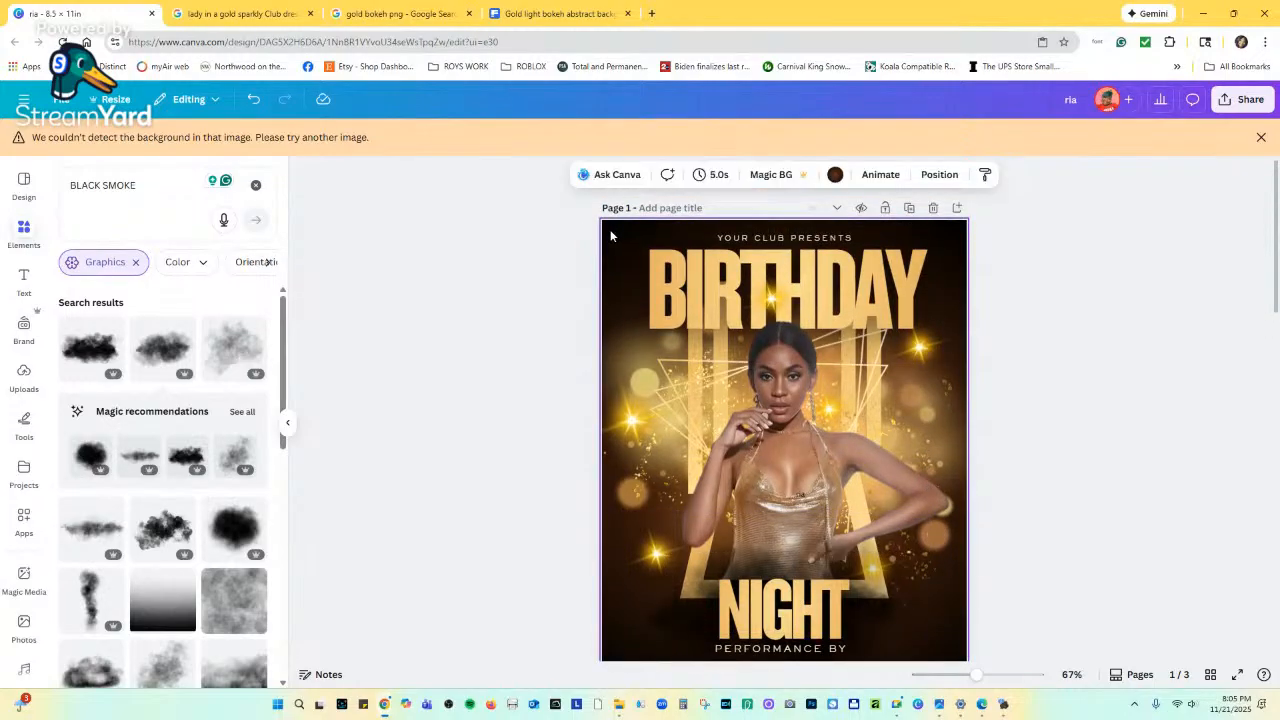
{"action": "right_click", "coordinate": [610, 229]}
{"action": "mouse_move", "coordinate": [648, 420]}
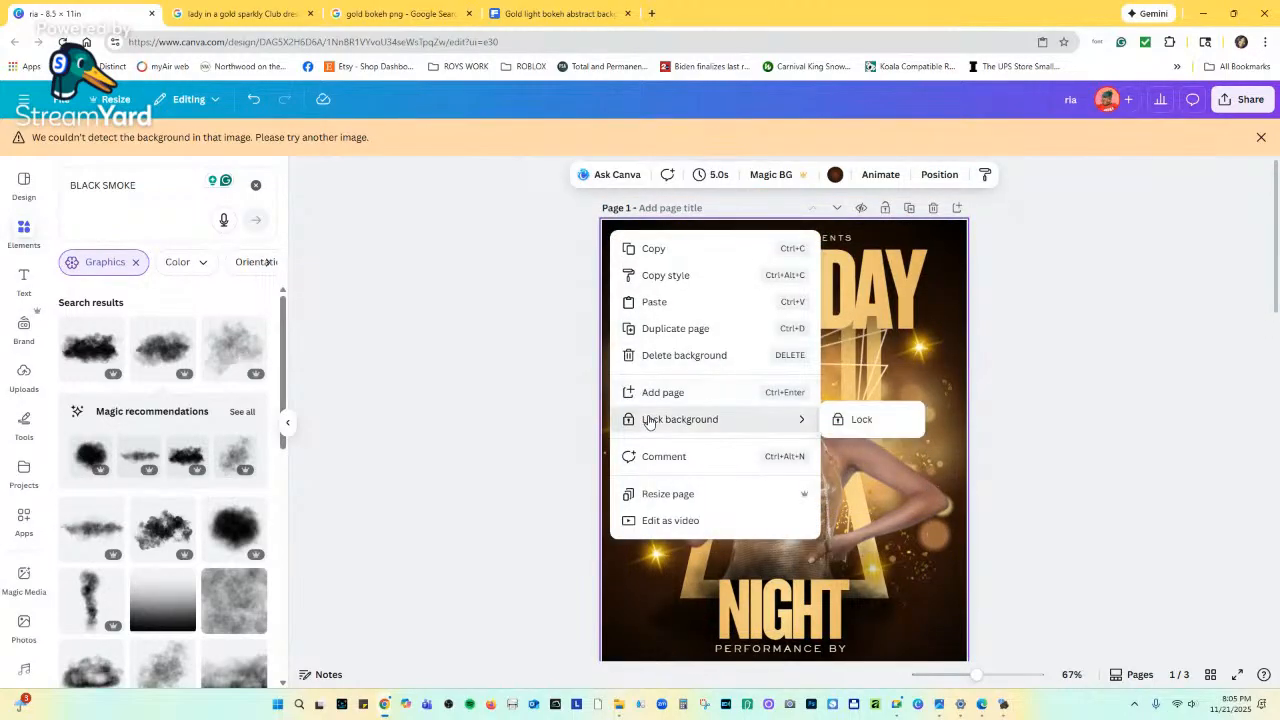
{"action": "left_click", "coordinate": [861, 419]}
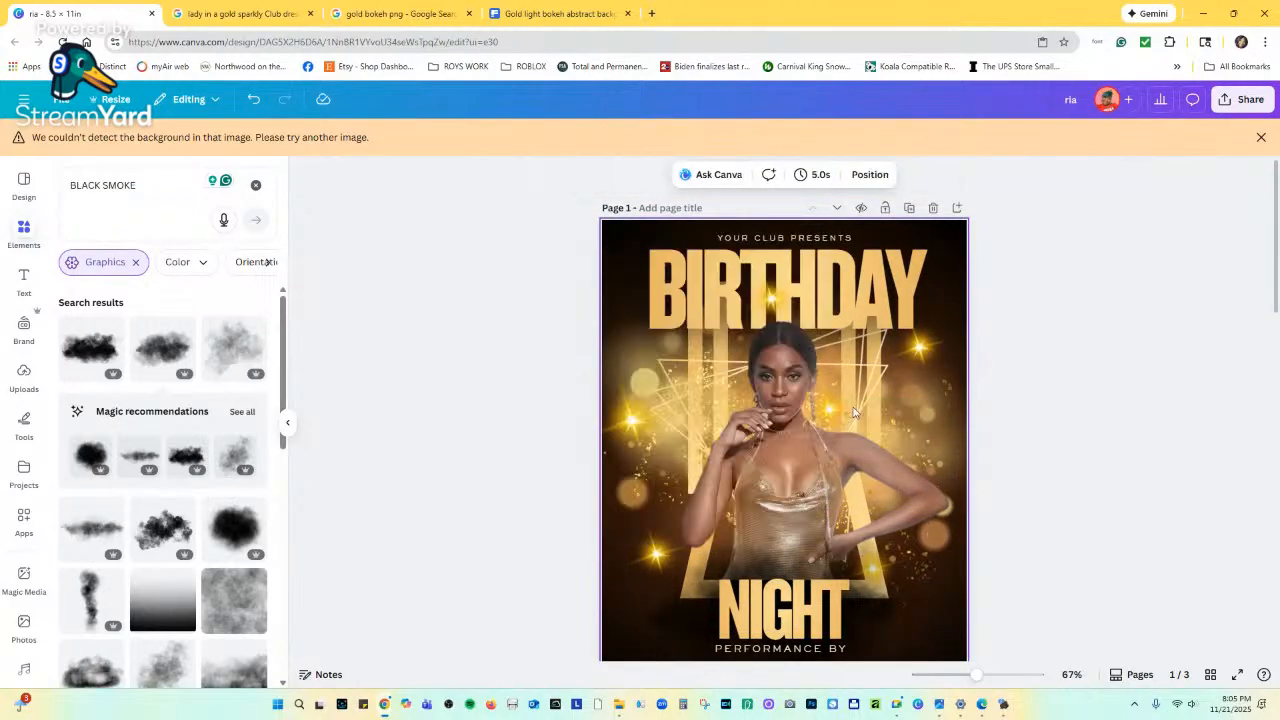
{"action": "left_click", "coordinate": [1071, 343]}
Select all page 1 elements and undo an accidental resize of the design.
{"action": "left_click_drag", "start_coordinate": [540, 284], "coordinate": [1035, 625]}
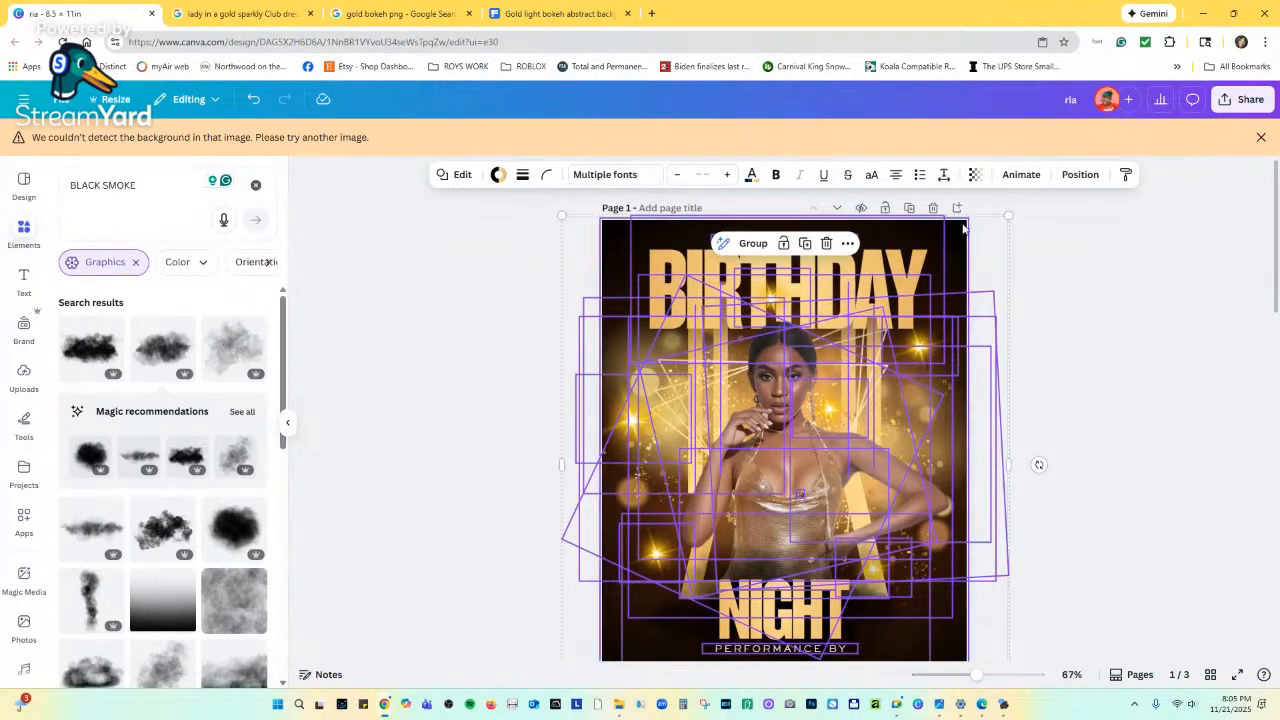
{"action": "left_click_drag", "start_coordinate": [1009, 215], "coordinate": [975, 246]}
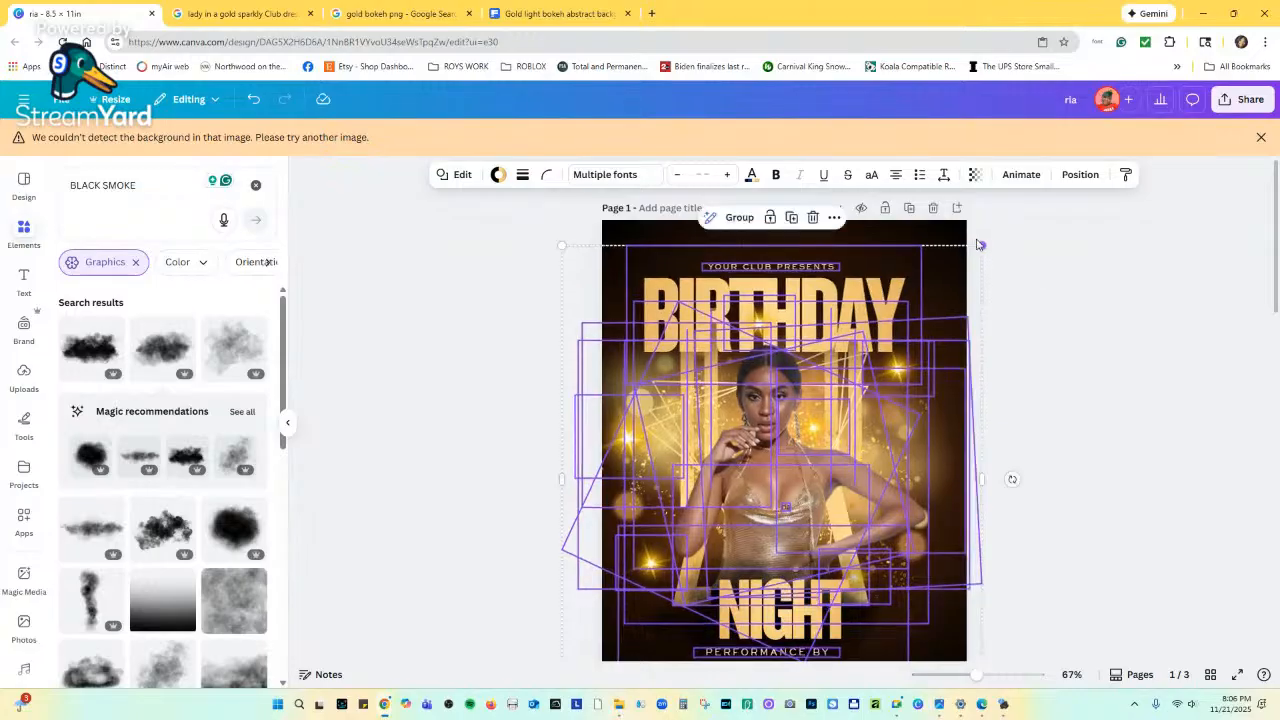
{"action": "key", "text": "ctrl+z"}
{"action": "scroll", "coordinate": [902, 316], "scroll_direction": "down", "scroll_amount": 2}
{"action": "scroll", "coordinate": [902, 316], "scroll_direction": "down", "scroll_amount": 1}
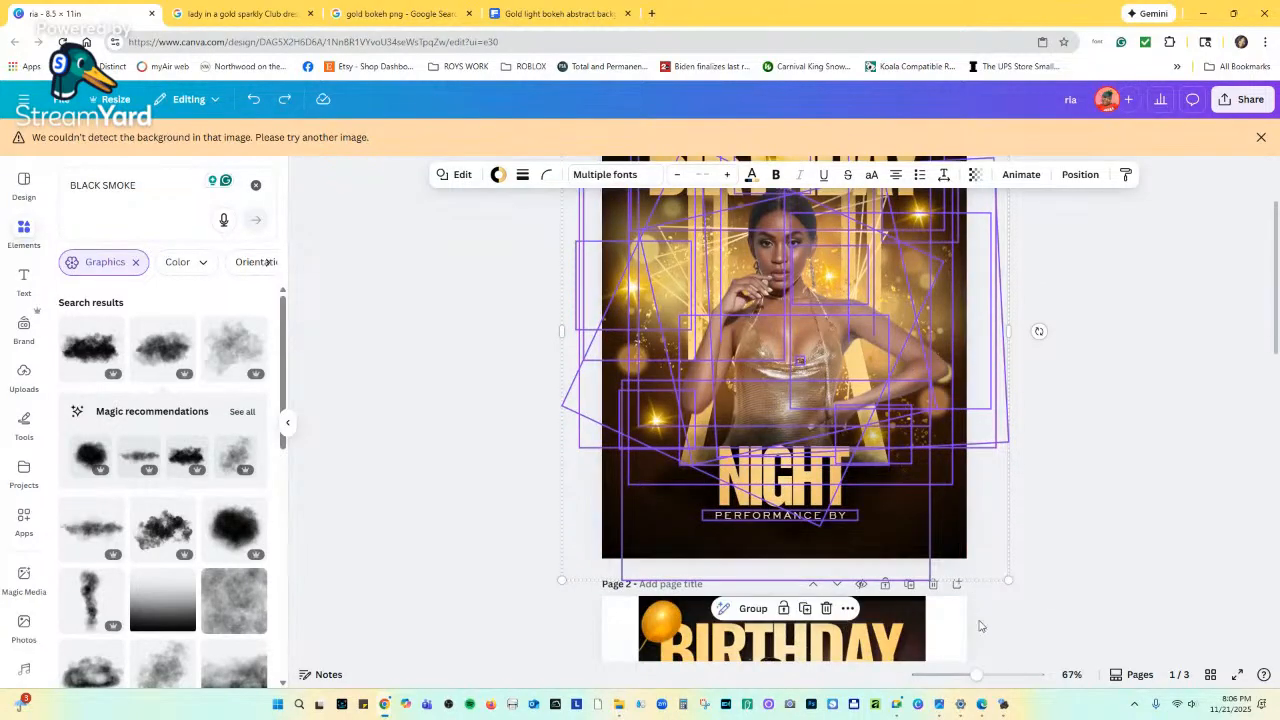
{"action": "left_click_drag", "start_coordinate": [984, 684], "coordinate": [952, 678]}
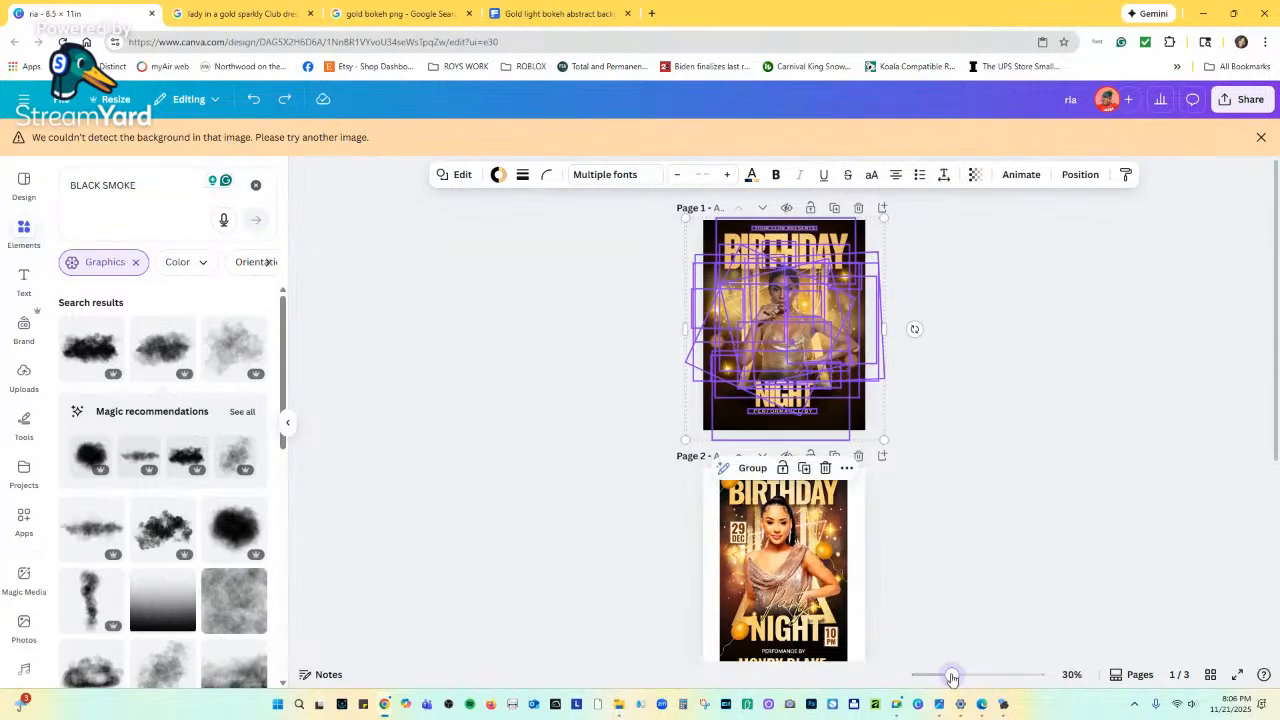
{"action": "left_click", "coordinate": [607, 243]}
{"action": "left_click_drag", "start_coordinate": [653, 226], "coordinate": [868, 430]}
{"action": "key", "text": "ctrl+z"}
Lock the selected page 1 elements in the layers list and close the panel.
{"action": "left_click", "coordinate": [1075, 176]}
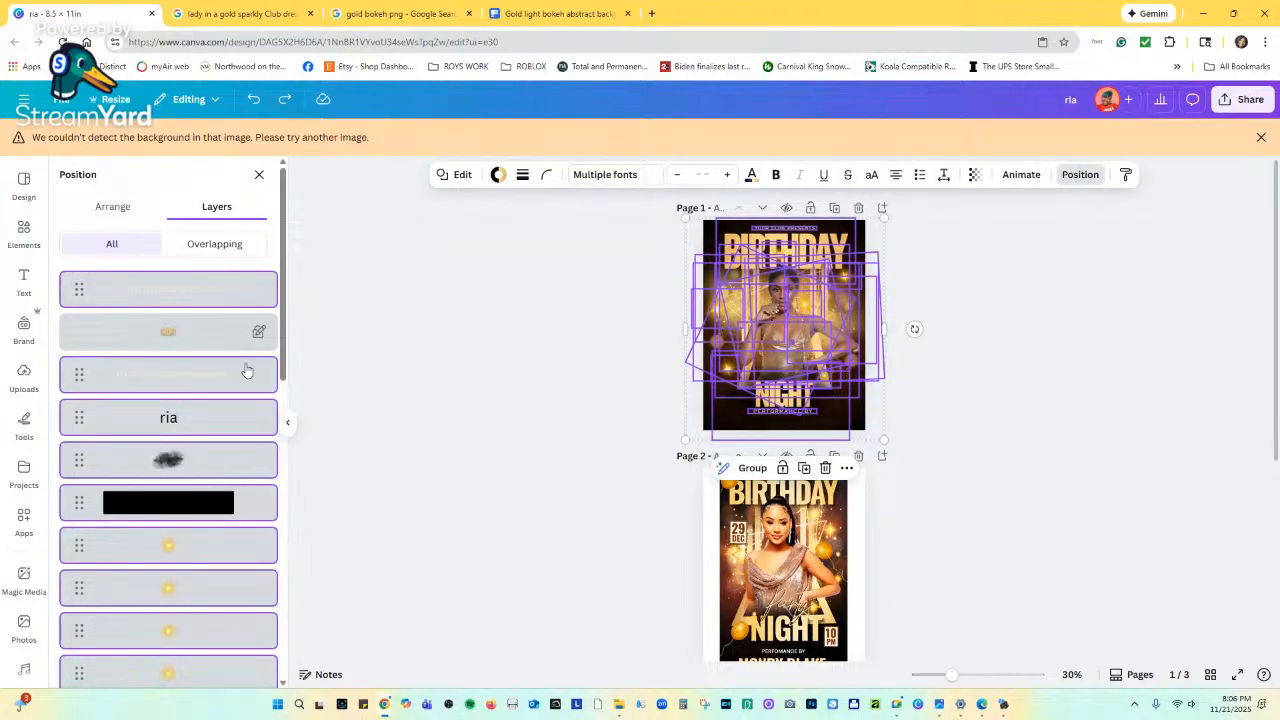
{"action": "left_click", "coordinate": [203, 335]}
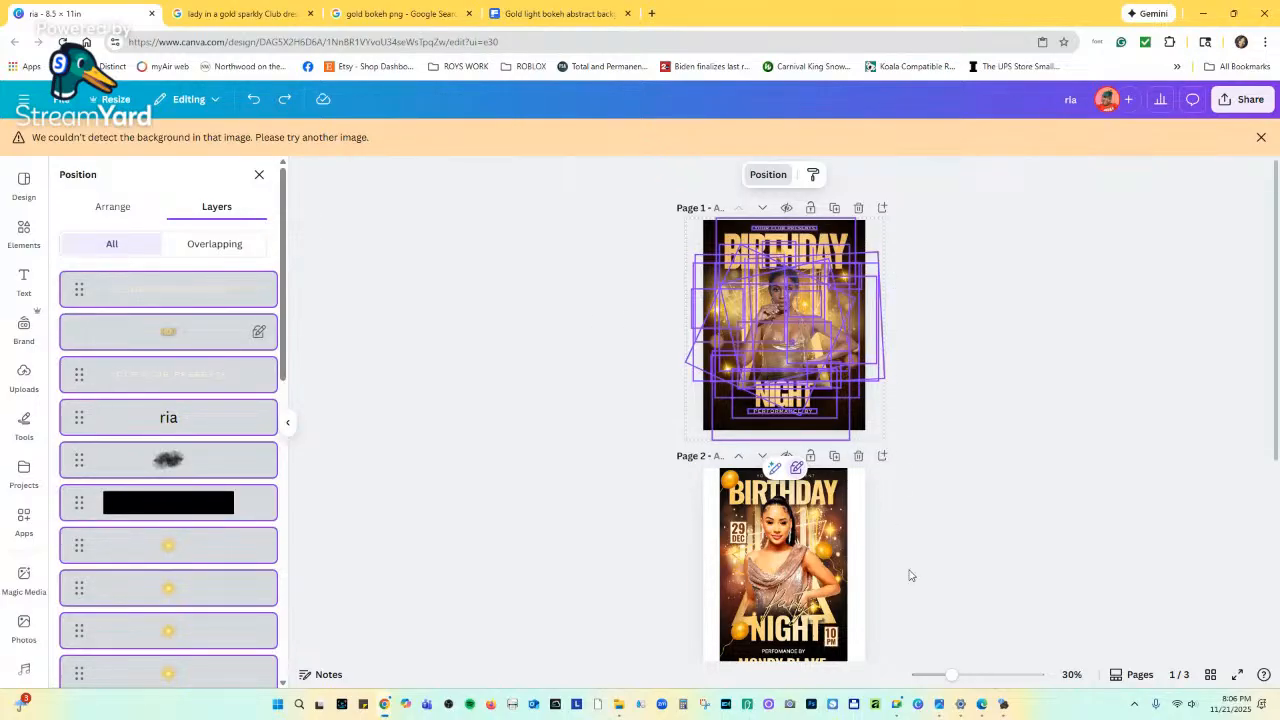
{"action": "left_click_drag", "start_coordinate": [951, 678], "coordinate": [963, 676]}
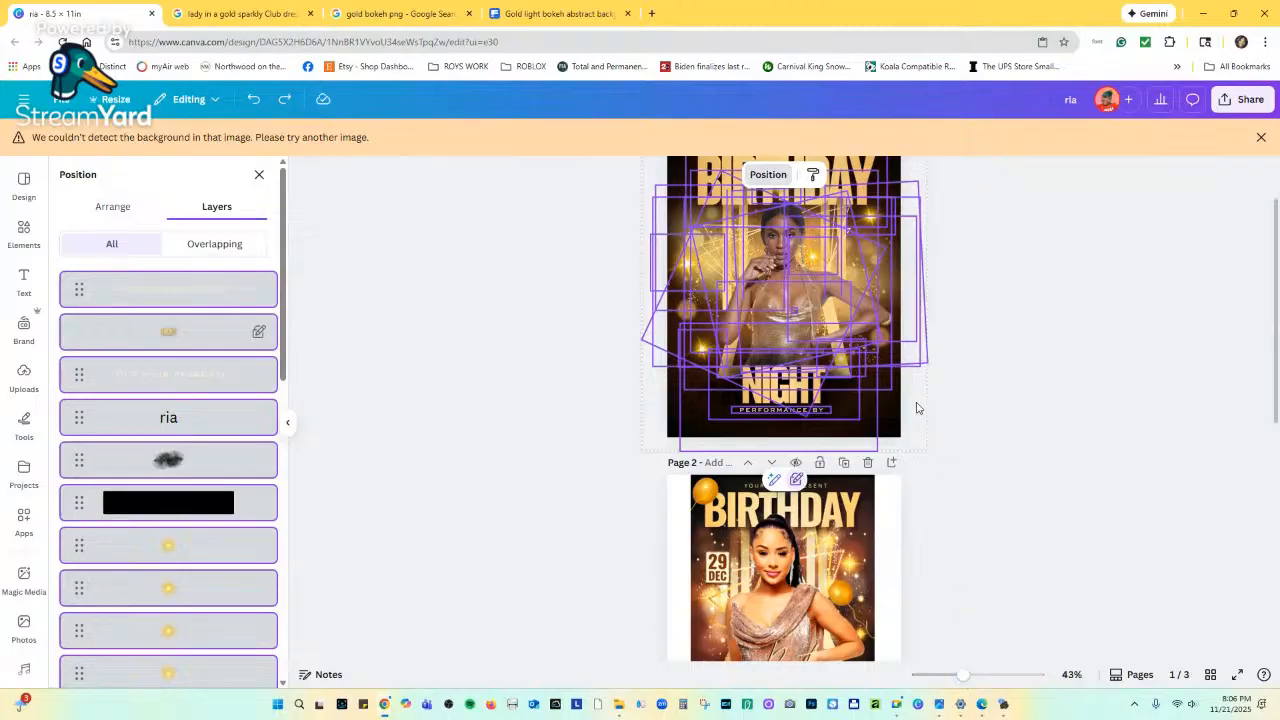
{"action": "left_click", "coordinate": [259, 175]}
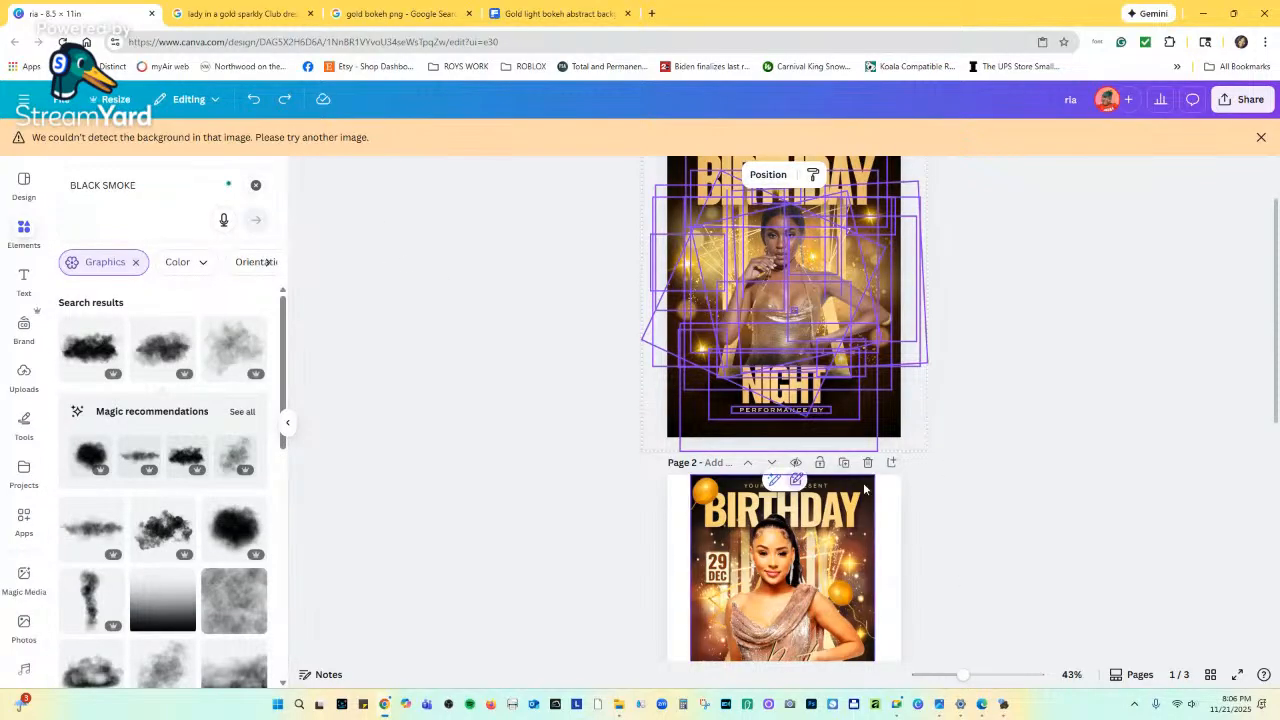
{"action": "scroll", "coordinate": [936, 322], "scroll_direction": "up", "scroll_amount": 1}
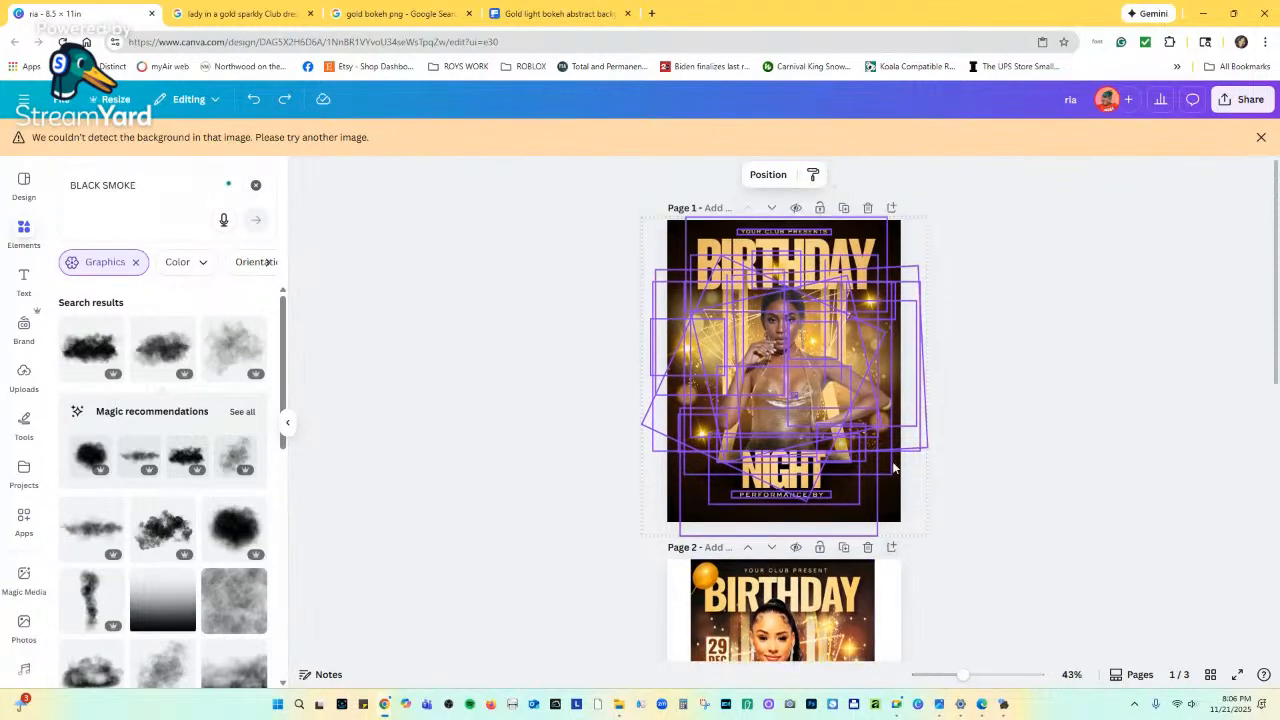
{"action": "left_click", "coordinate": [924, 234]}
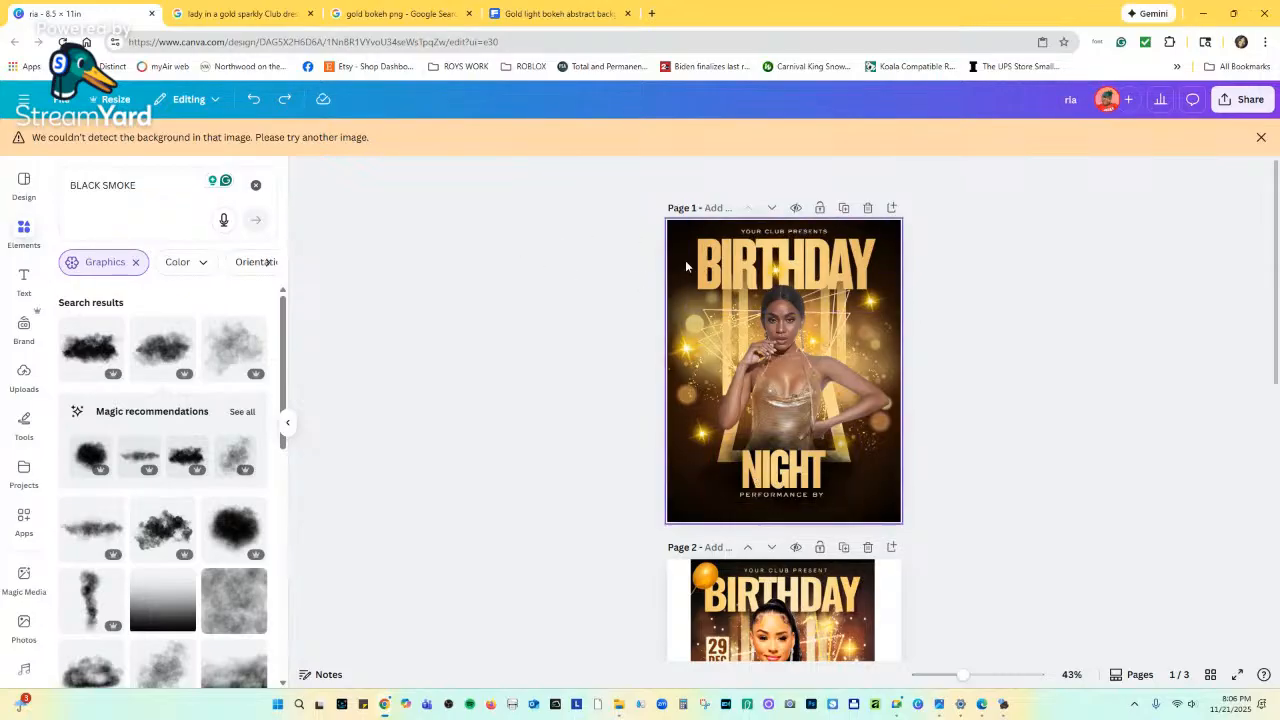
Select all page 1 elements and shift them to snap to the page edges.
{"action": "left_click", "coordinate": [828, 250]}
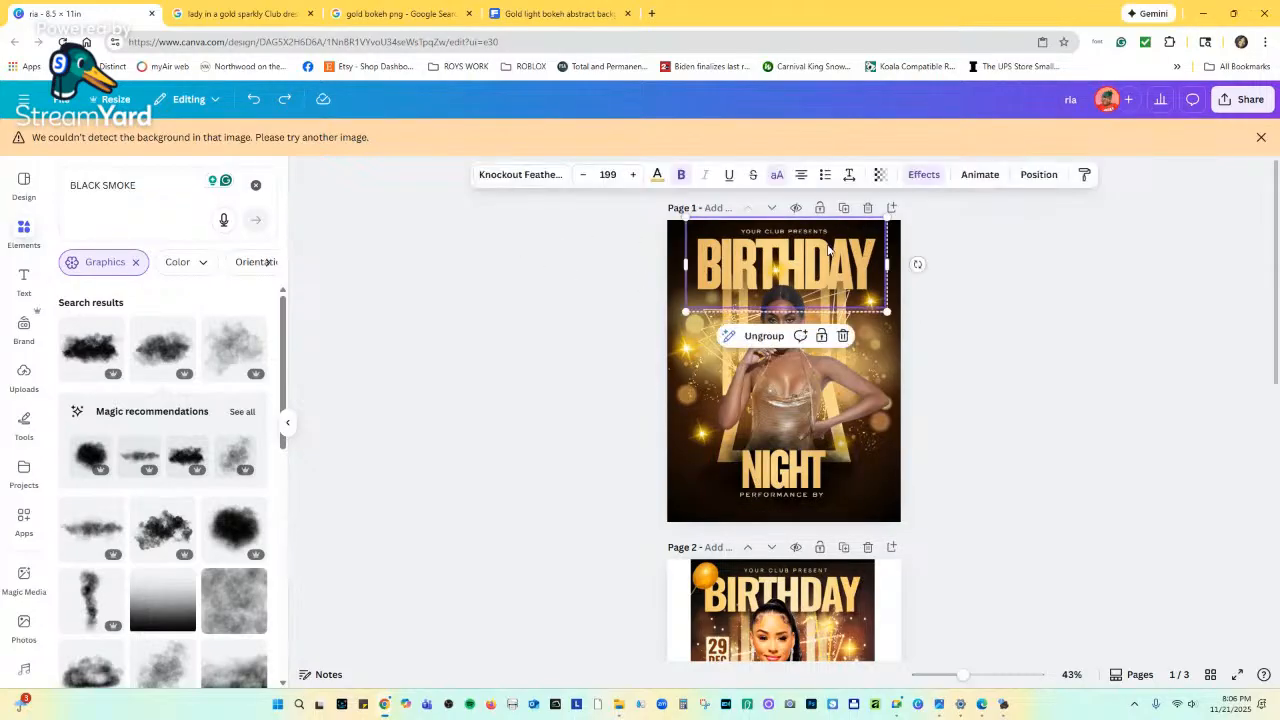
{"action": "left_click", "coordinate": [1027, 178]}
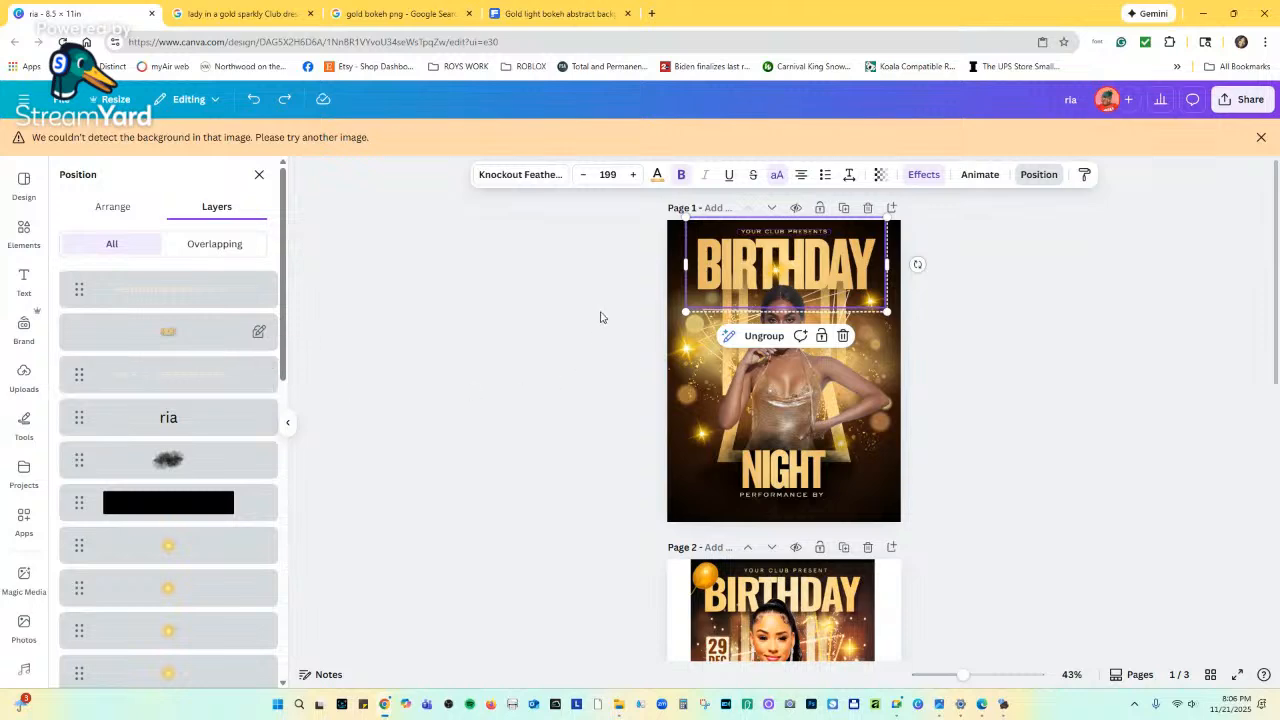
{"action": "key", "text": "Escape"}
{"action": "left_click_drag", "start_coordinate": [616, 236], "coordinate": [890, 493]}
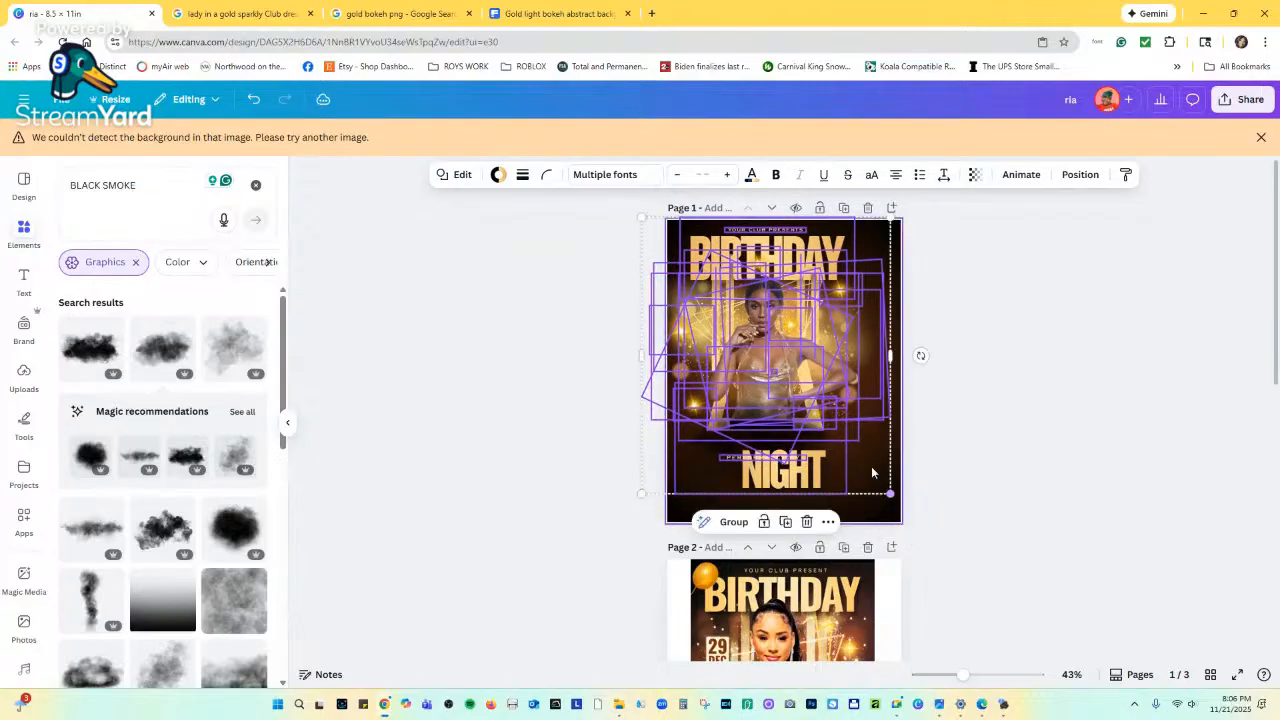
{"action": "left_click_drag", "start_coordinate": [798, 259], "coordinate": [813, 271]}
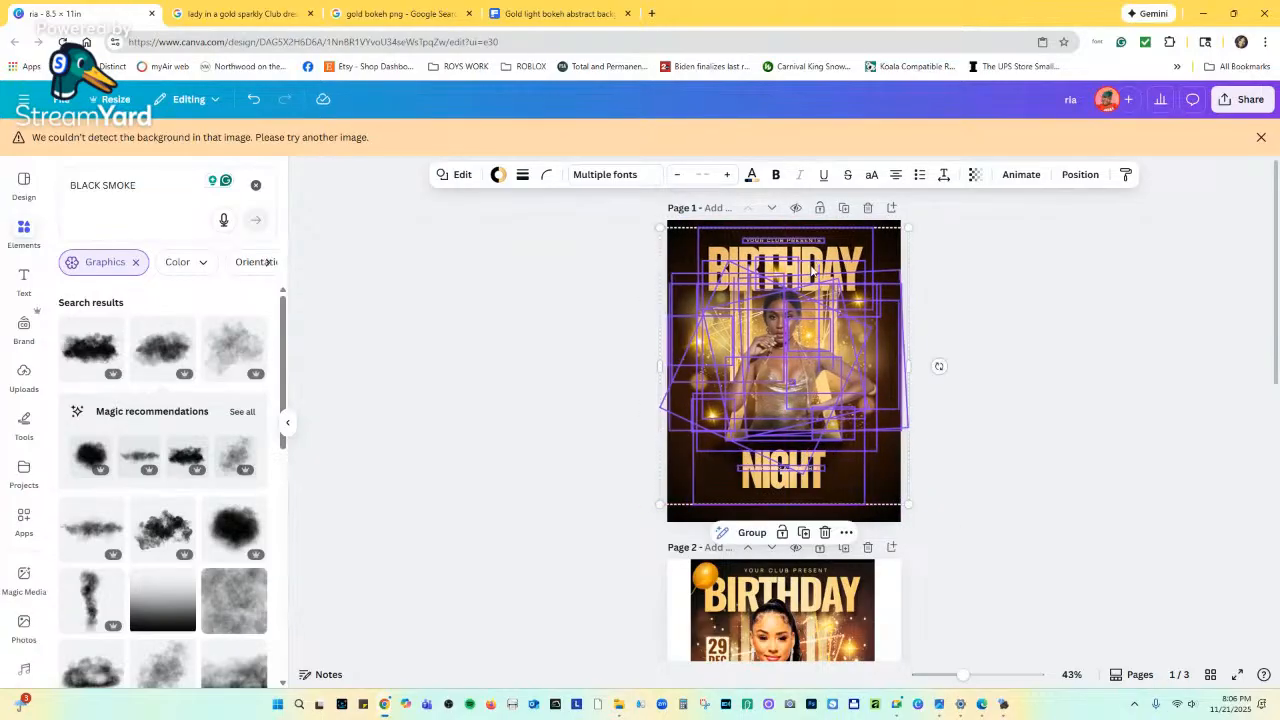
{"action": "left_click", "coordinate": [942, 442]}
Shrink the NIGHT heading, nudge it up, and move PERFORMANCE BY beneath it.
{"action": "left_click", "coordinate": [801, 495]}
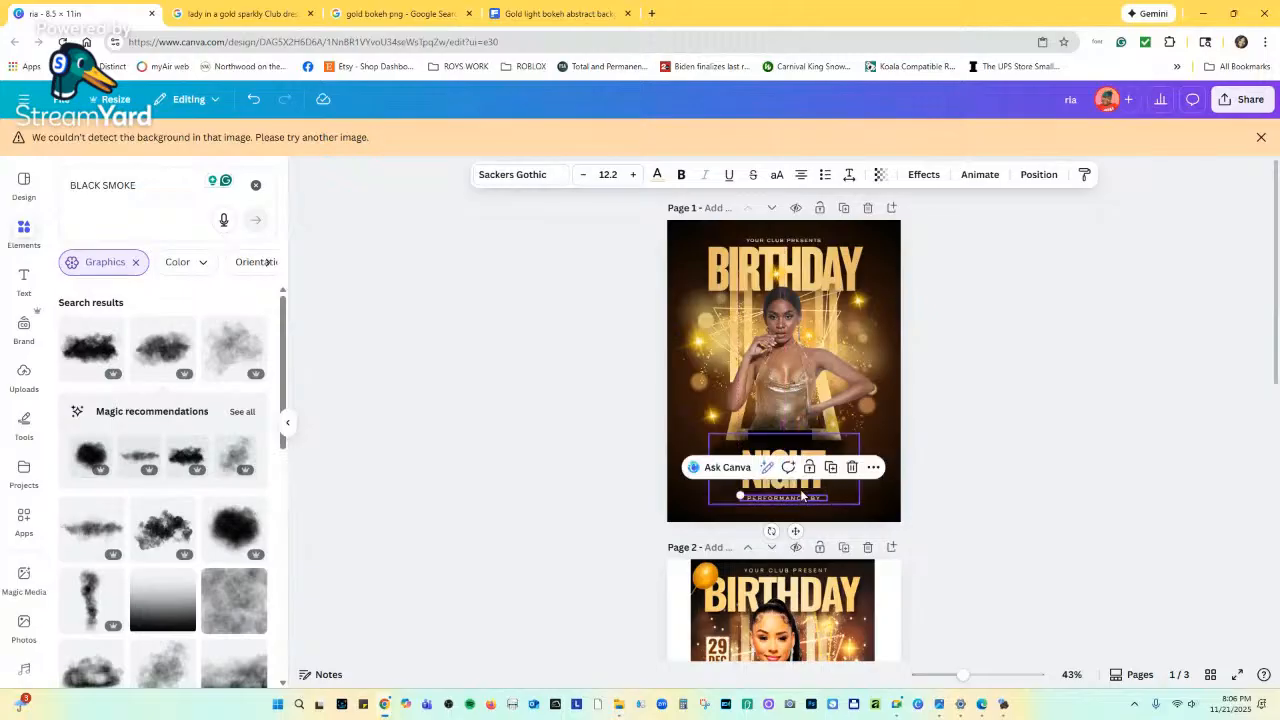
{"action": "left_click", "coordinate": [815, 456]}
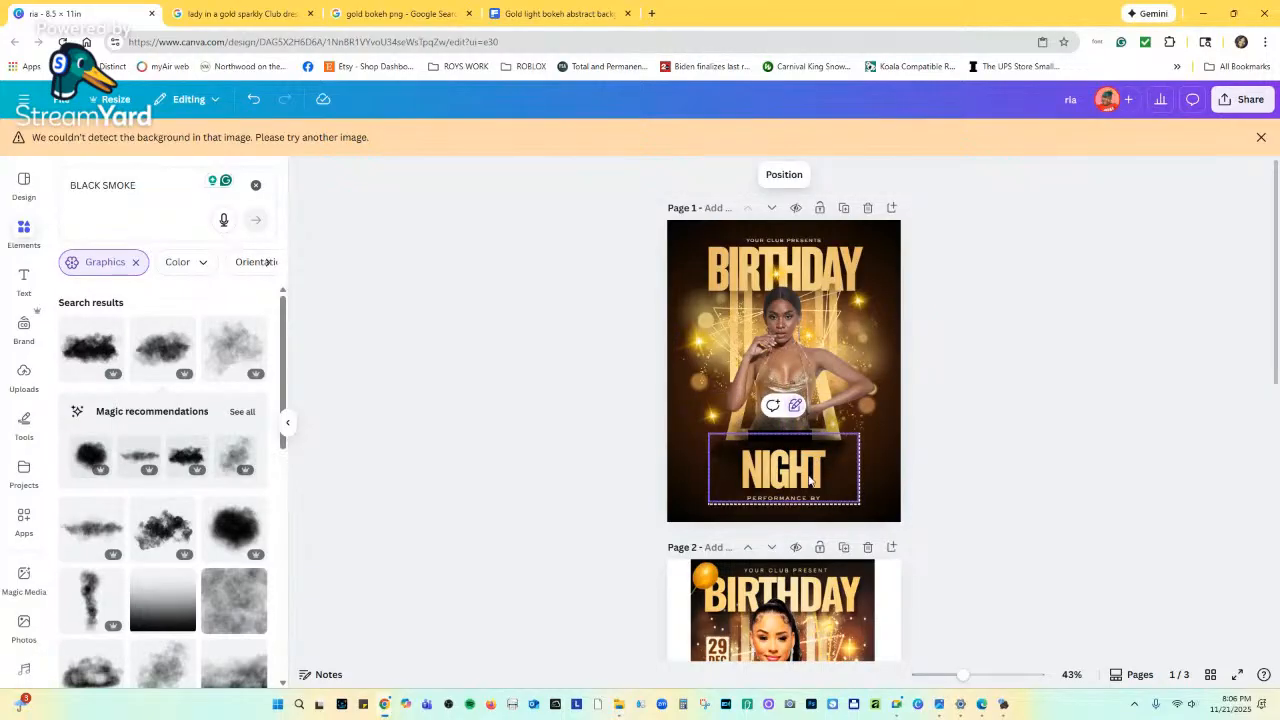
{"action": "left_click", "coordinate": [873, 477]}
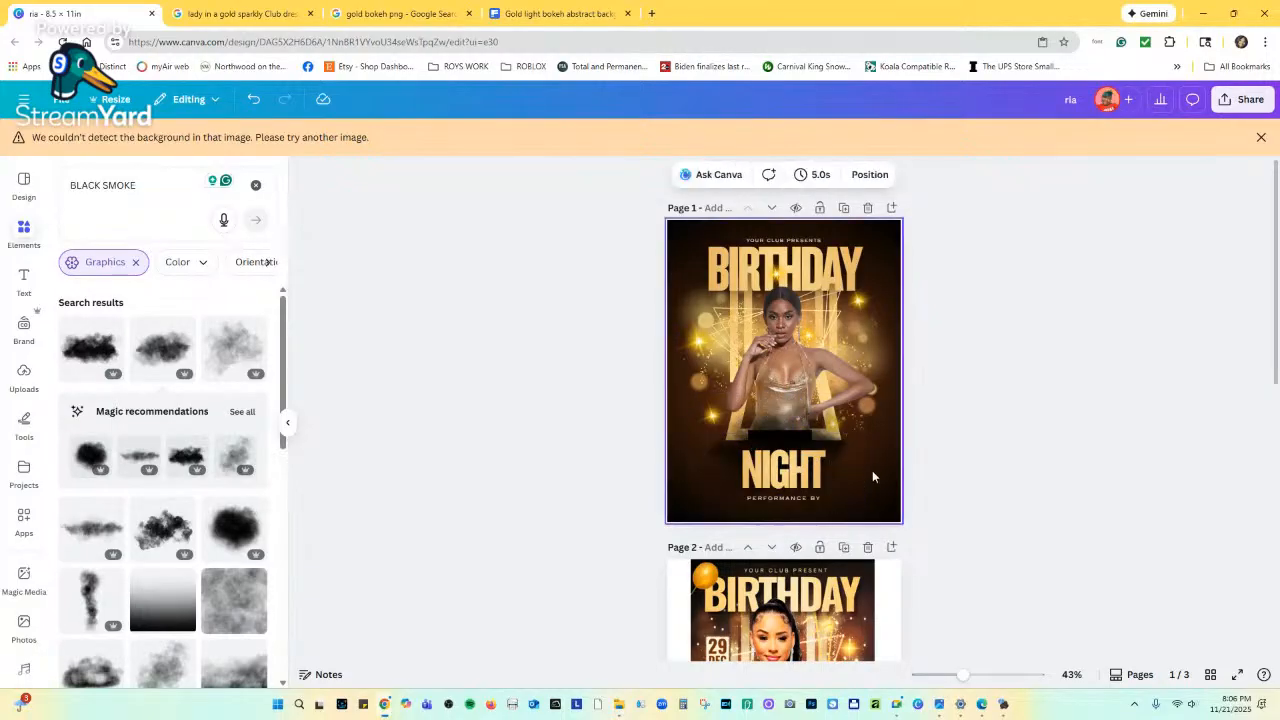
{"action": "left_click", "coordinate": [800, 470]}
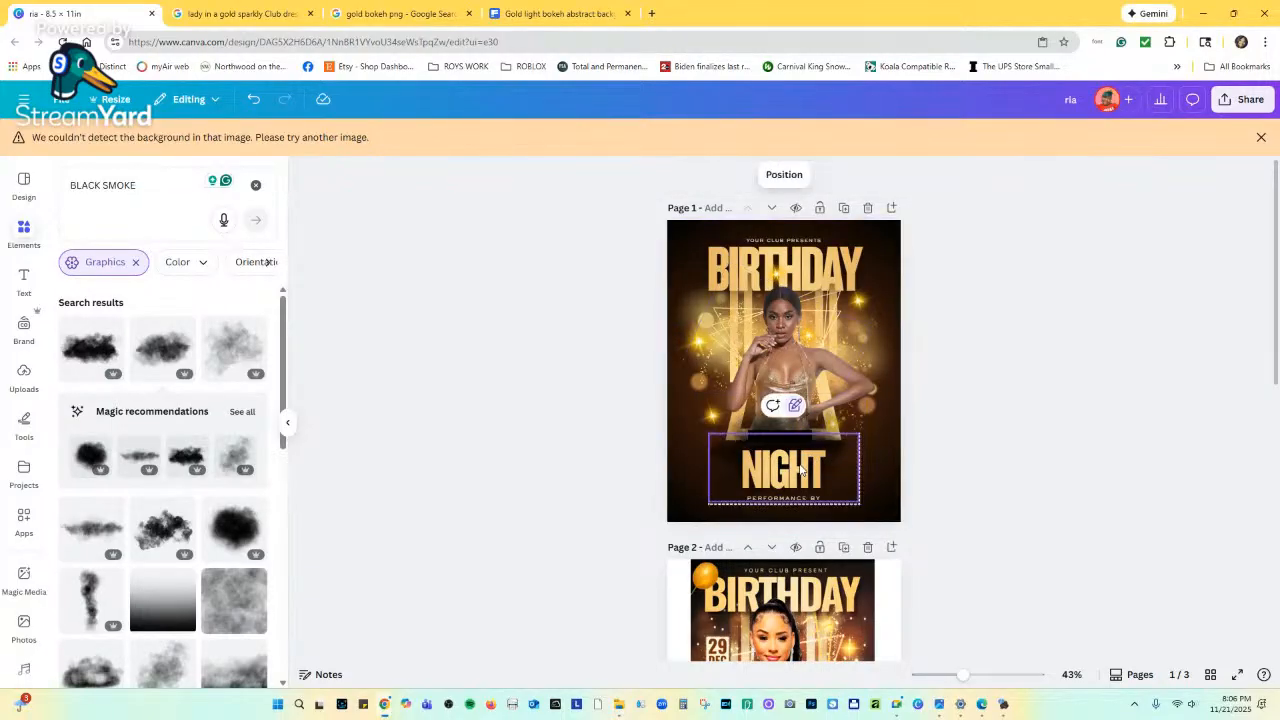
{"action": "left_click", "coordinate": [795, 407]}
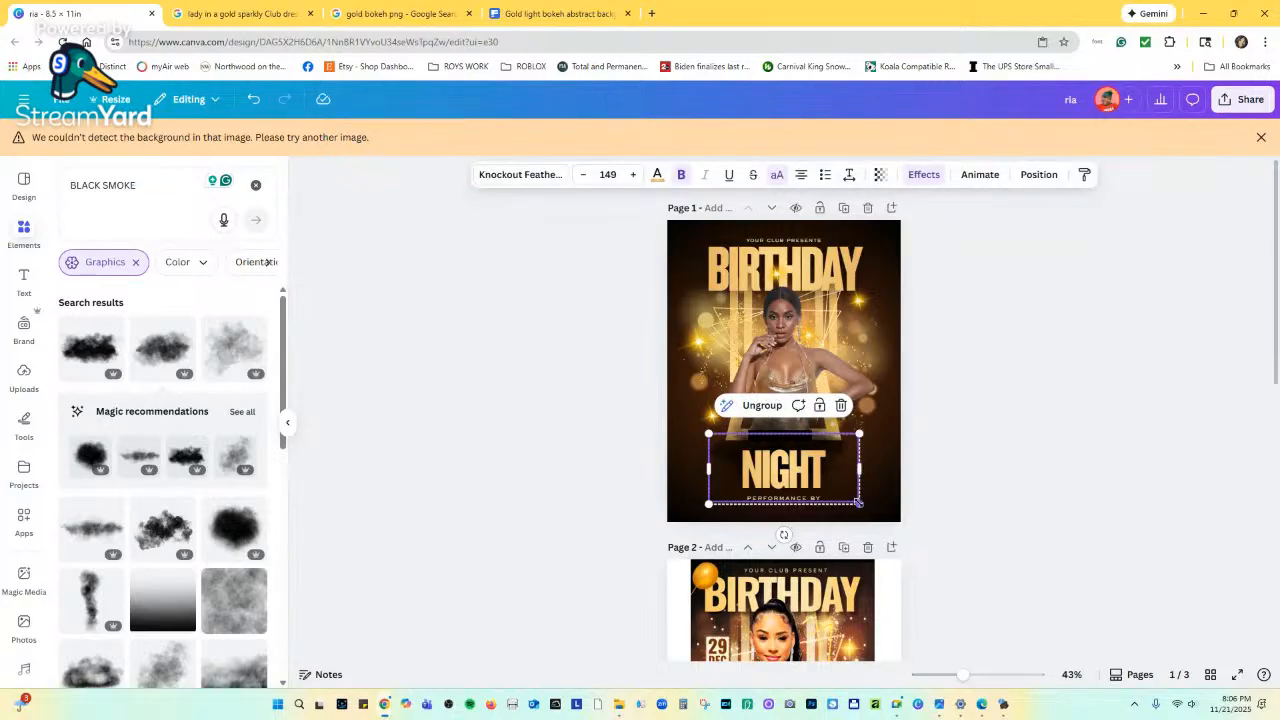
{"action": "left_click_drag", "start_coordinate": [858, 502], "coordinate": [804, 474]}
{"action": "left_click", "coordinate": [807, 495]}
{"action": "left_click_drag", "start_coordinate": [958, 679], "coordinate": [986, 668]}
Color the PERFORMANCE BY line white, bold it, and set it in Sackers Gothic Heavy.
{"action": "scroll", "coordinate": [948, 541], "scroll_direction": "up", "scroll_amount": 2}
{"action": "scroll", "coordinate": [948, 541], "scroll_direction": "up", "scroll_amount": 1}
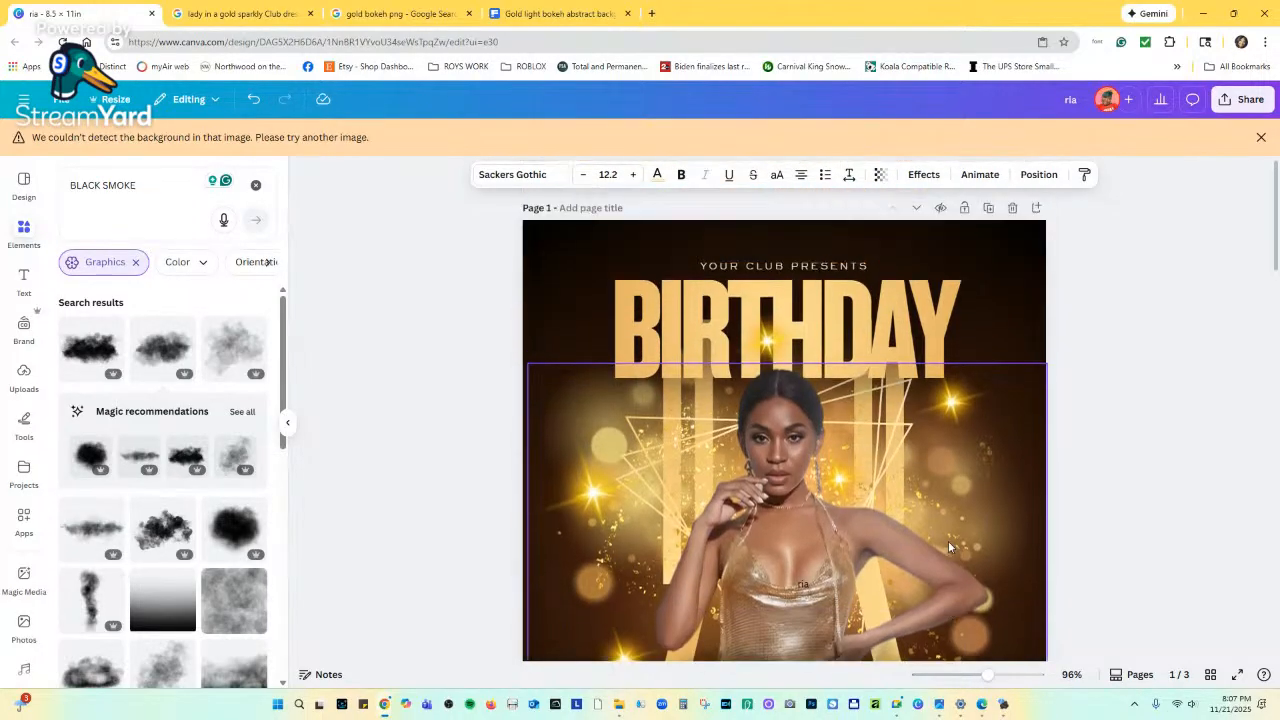
{"action": "scroll", "coordinate": [852, 509], "scroll_direction": "down", "scroll_amount": 3}
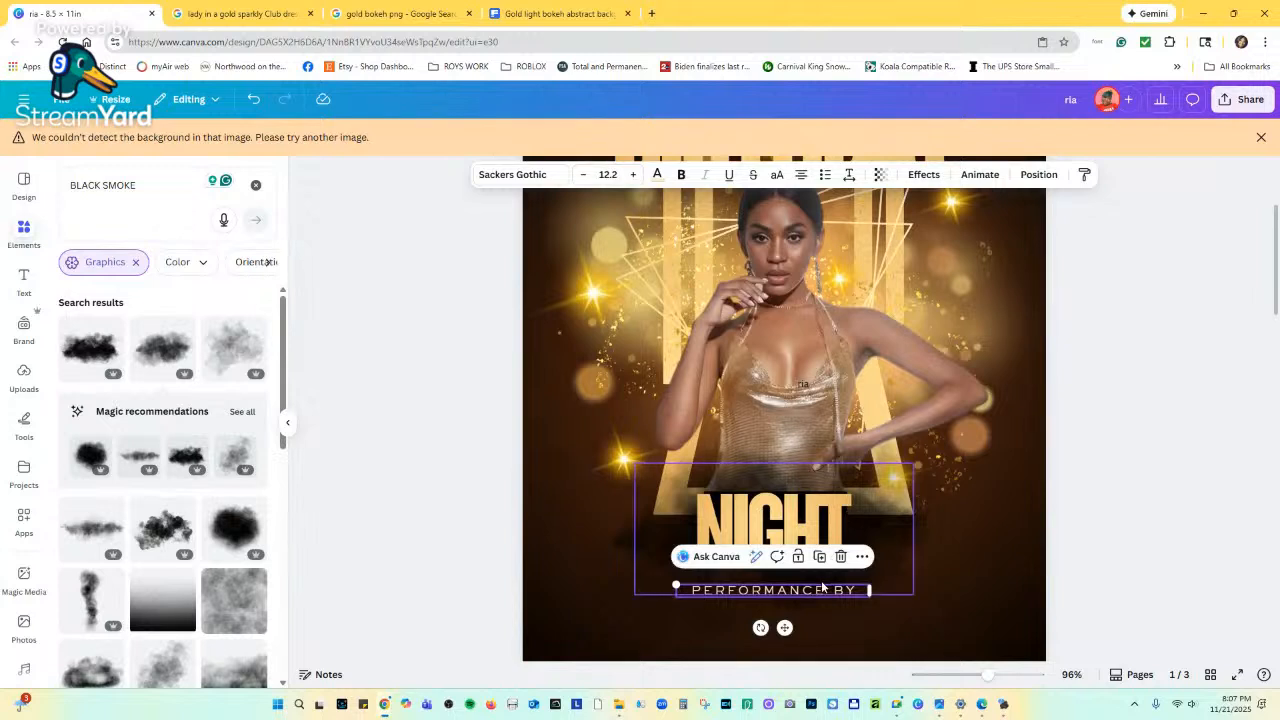
{"action": "left_click", "coordinate": [652, 182]}
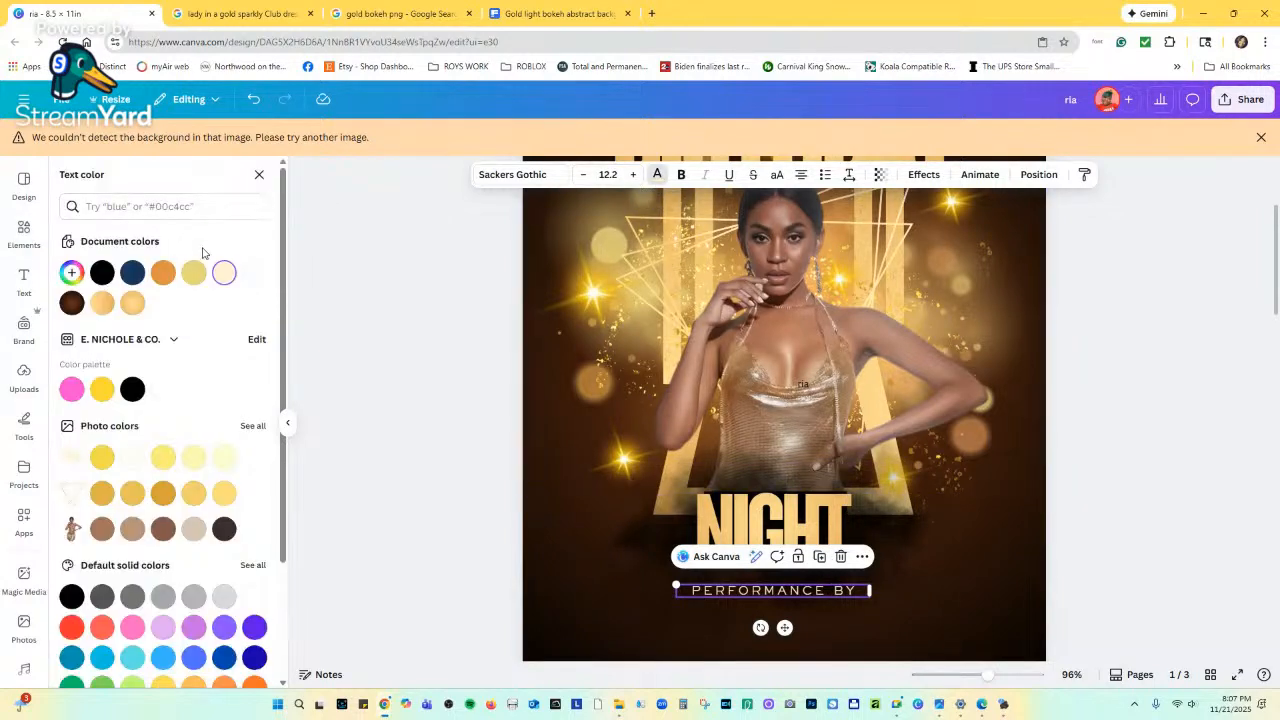
{"action": "left_click", "coordinate": [253, 274]}
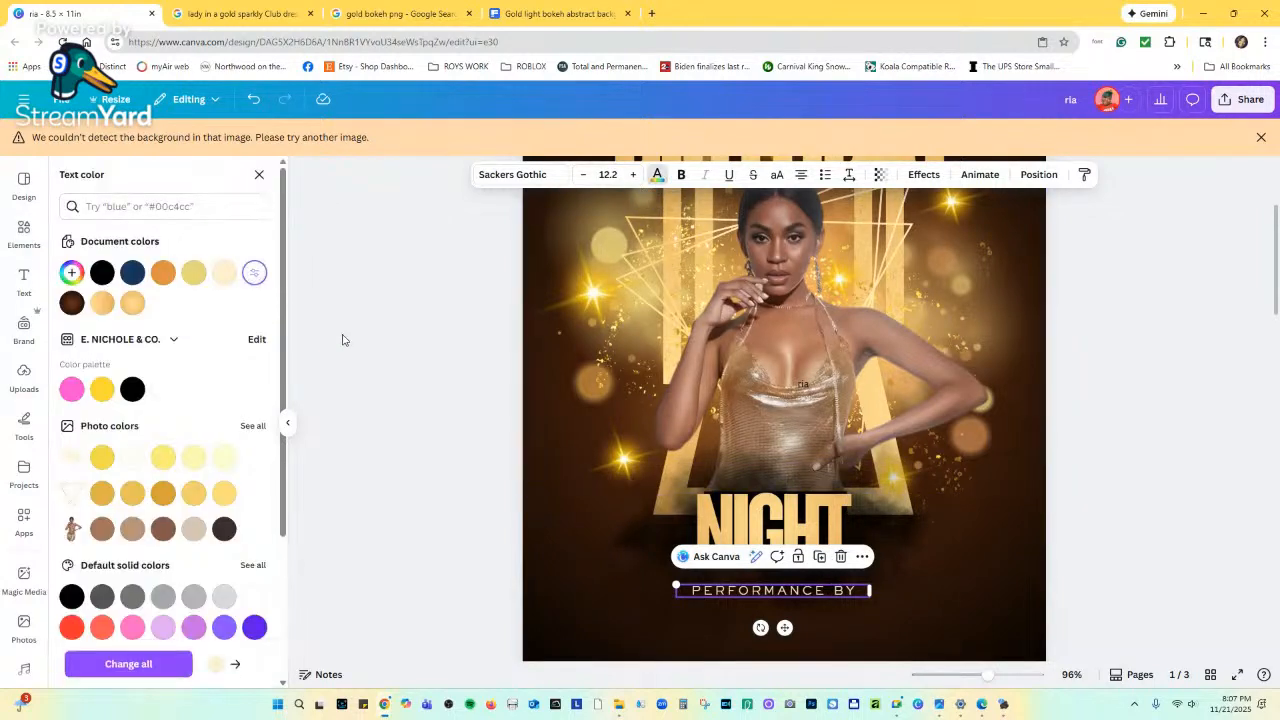
{"action": "left_click", "coordinate": [680, 176]}
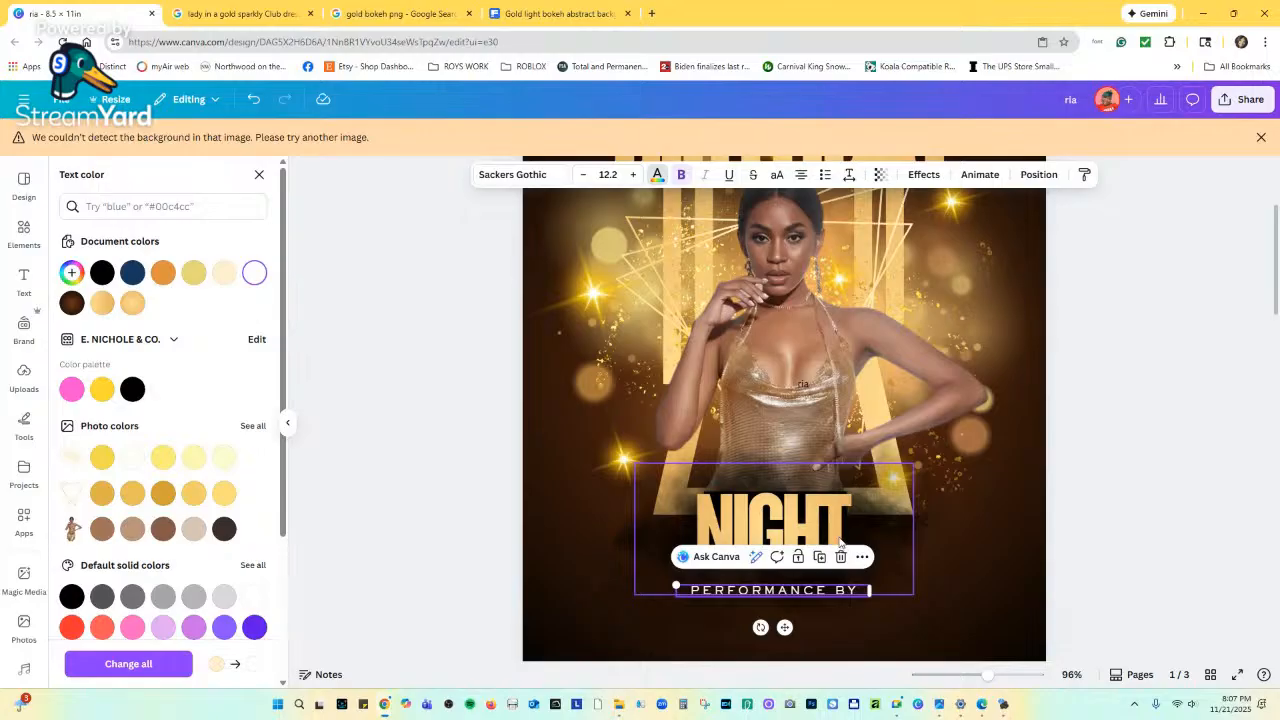
{"action": "left_click", "coordinate": [540, 175]}
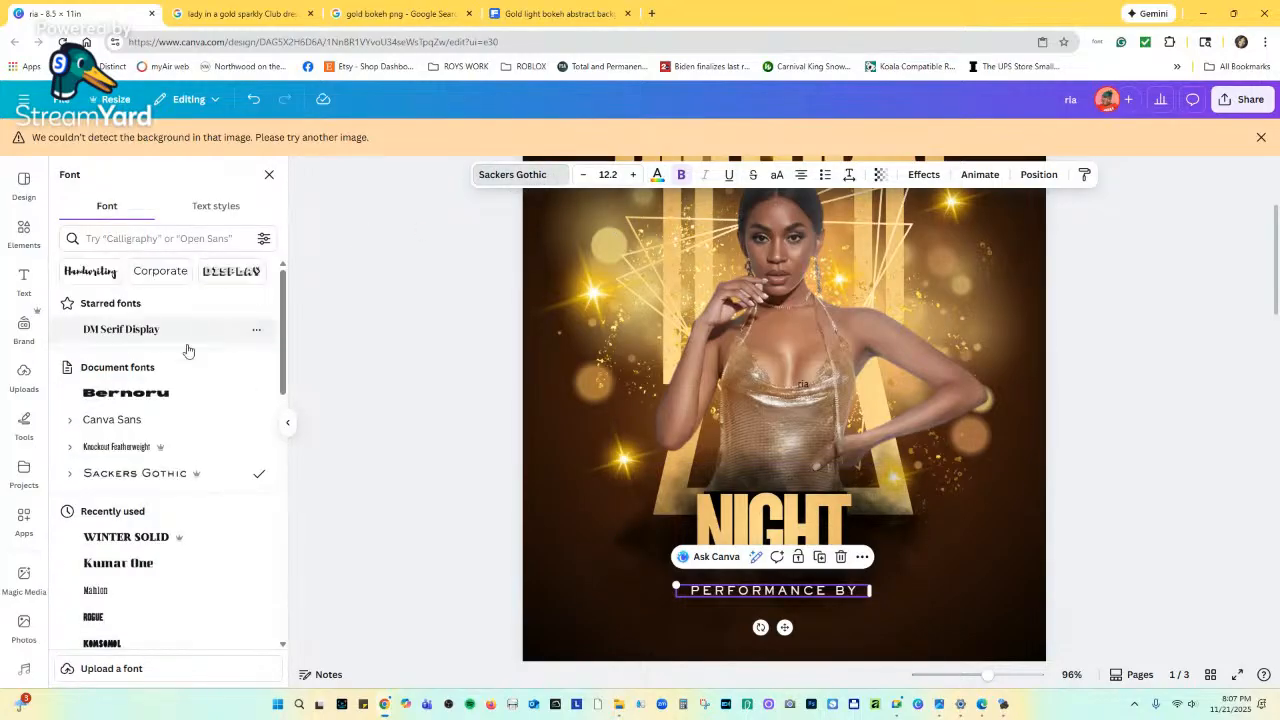
{"action": "scroll", "coordinate": [124, 444], "scroll_direction": "down", "scroll_amount": 3}
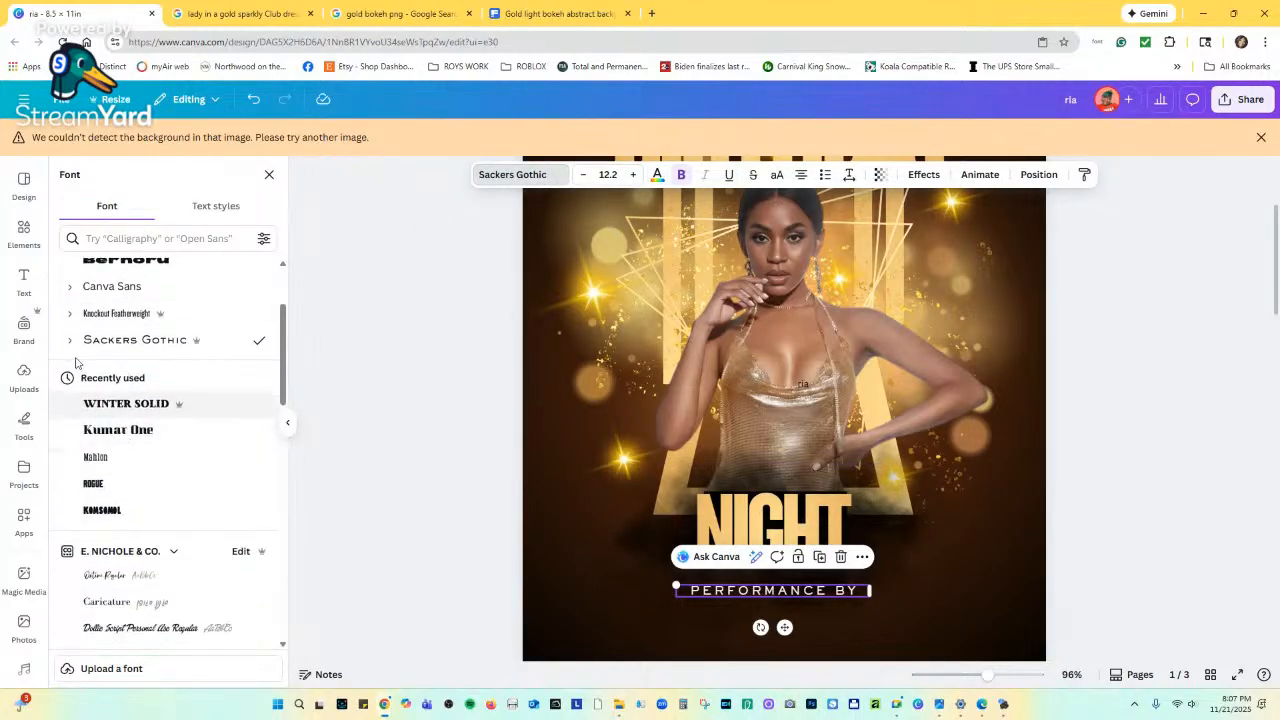
{"action": "left_click", "coordinate": [69, 345]}
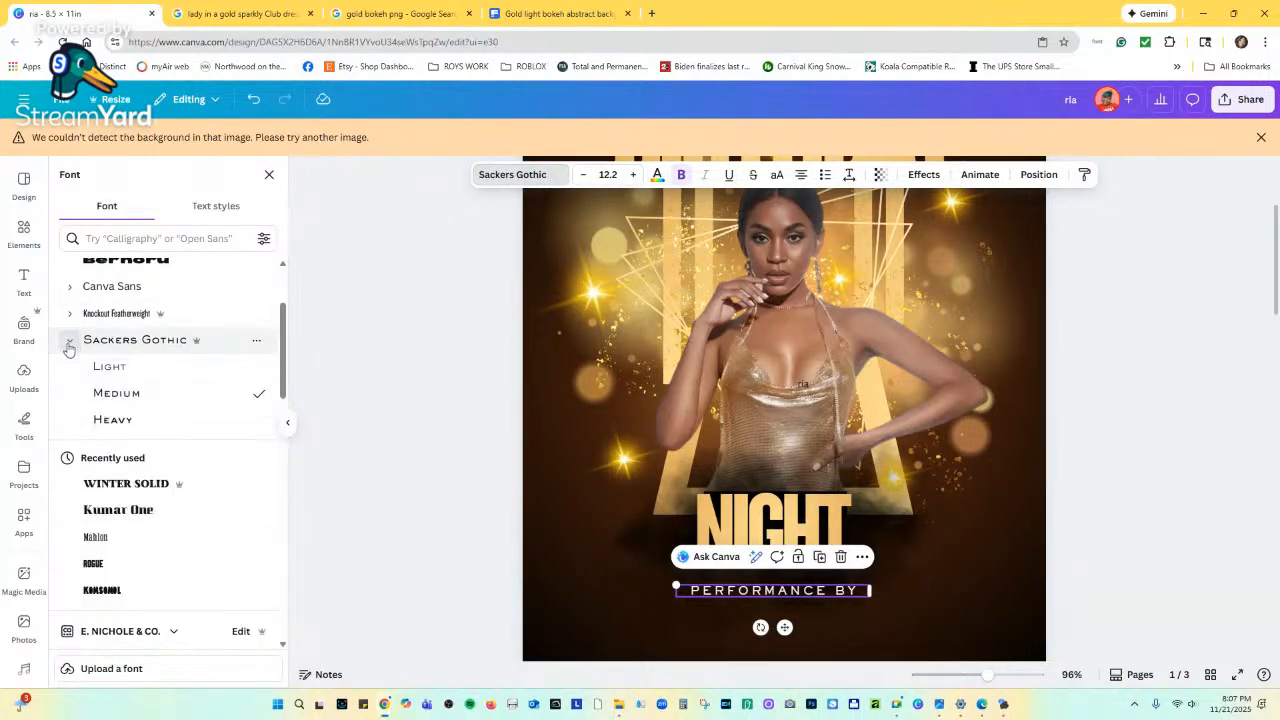
{"action": "left_click", "coordinate": [101, 421]}
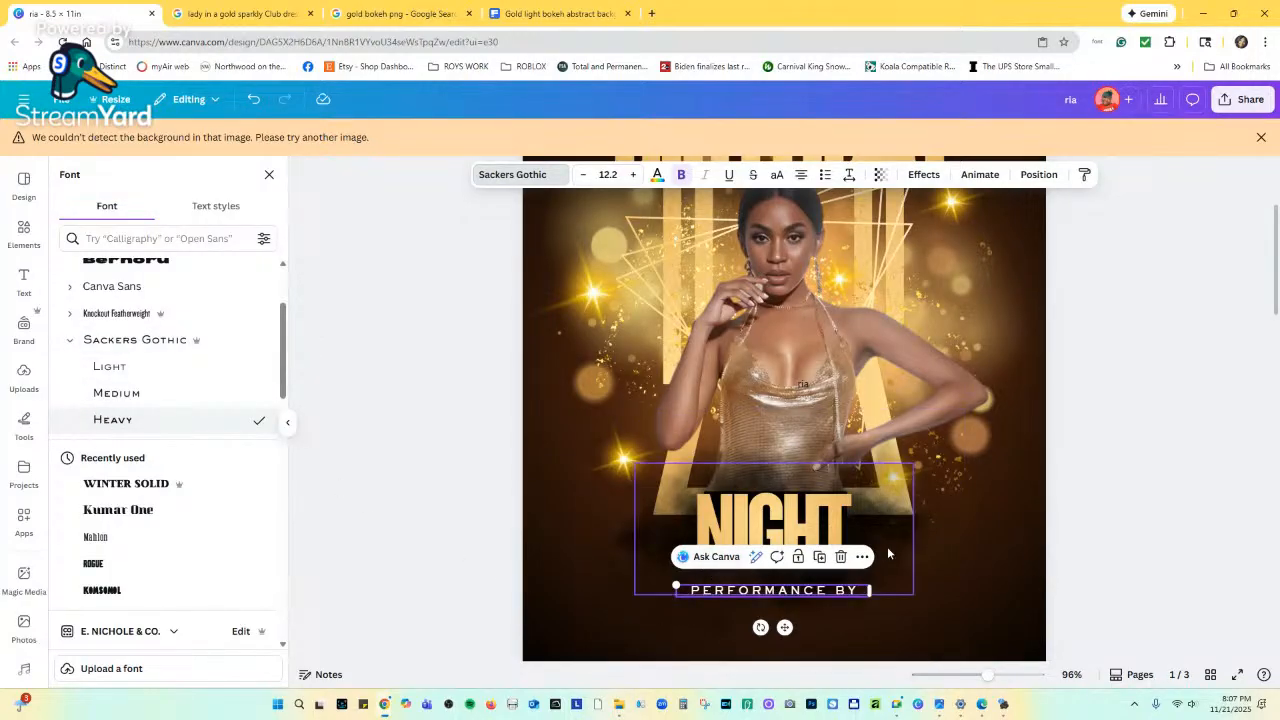
{"action": "left_click", "coordinate": [958, 545]}
{"action": "scroll", "coordinate": [883, 490], "scroll_direction": "down", "scroll_amount": 6}
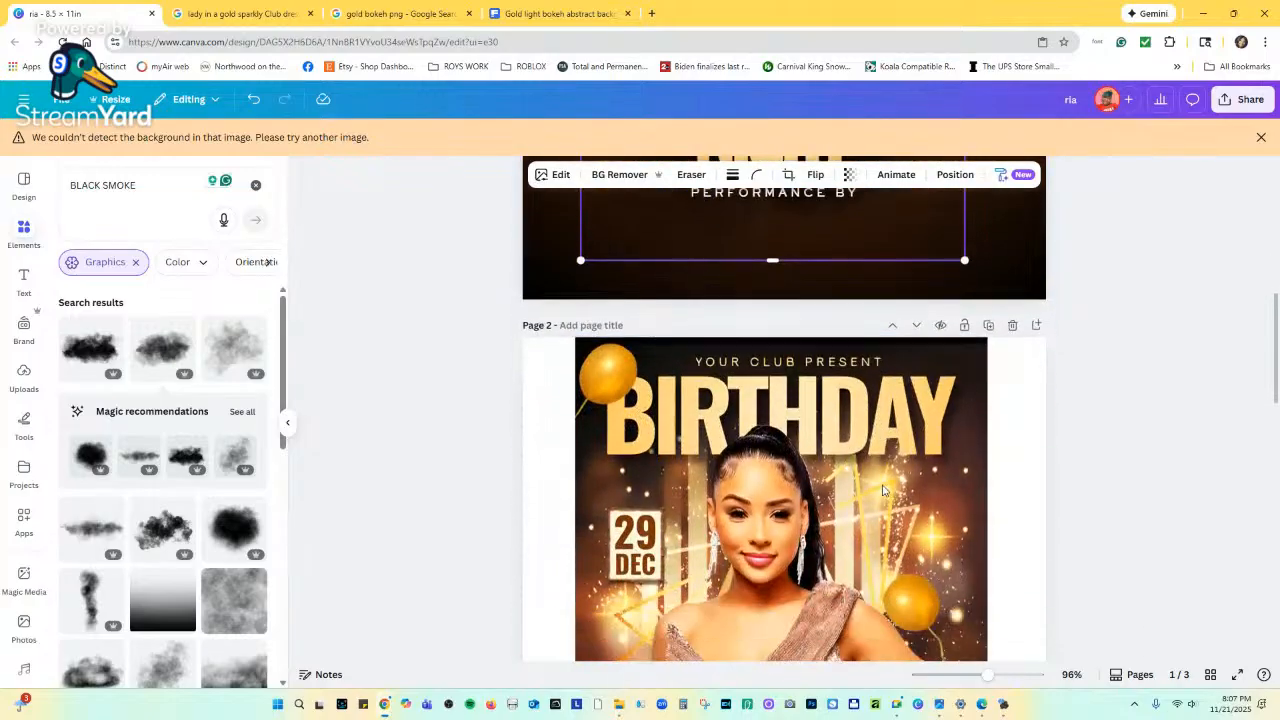
Place a copy of the gold NIGHT and PERFORMANCE BY group just below PERFORMANCE BY.
{"action": "scroll", "coordinate": [883, 490], "scroll_direction": "down", "scroll_amount": 3}
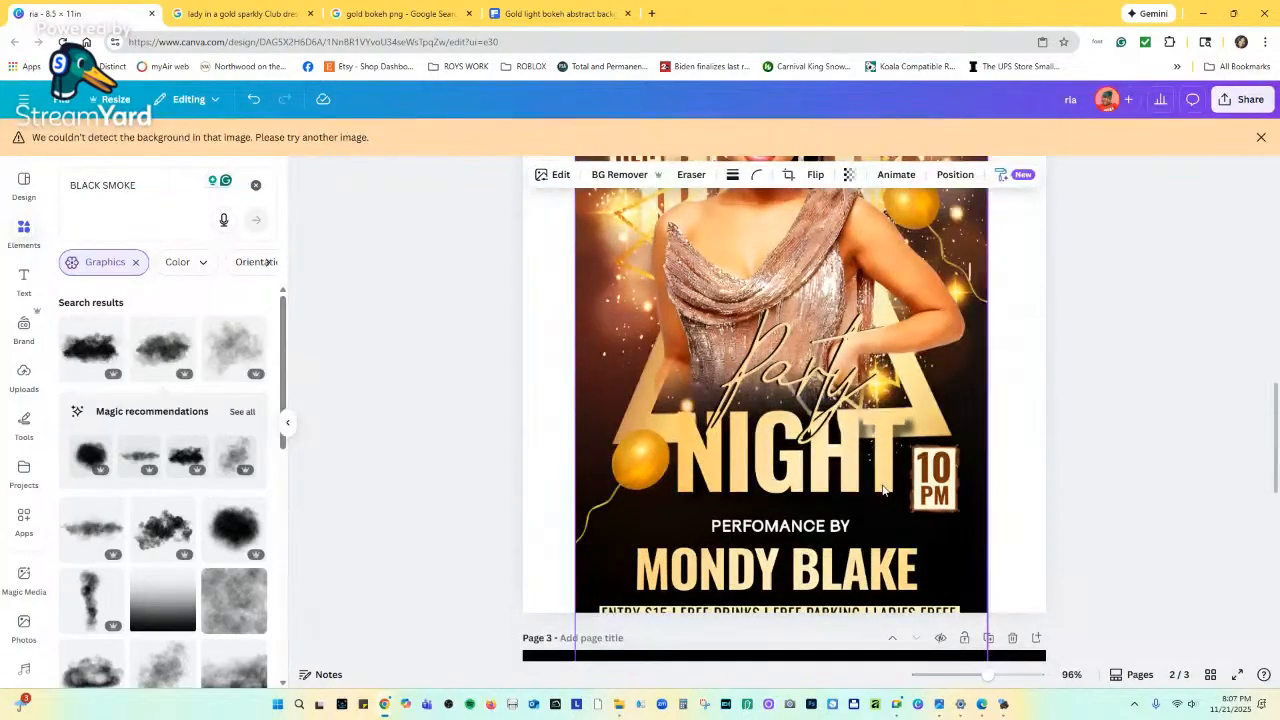
{"action": "scroll", "coordinate": [883, 490], "scroll_direction": "up", "scroll_amount": 4}
{"action": "scroll", "coordinate": [883, 490], "scroll_direction": "up", "scroll_amount": 5}
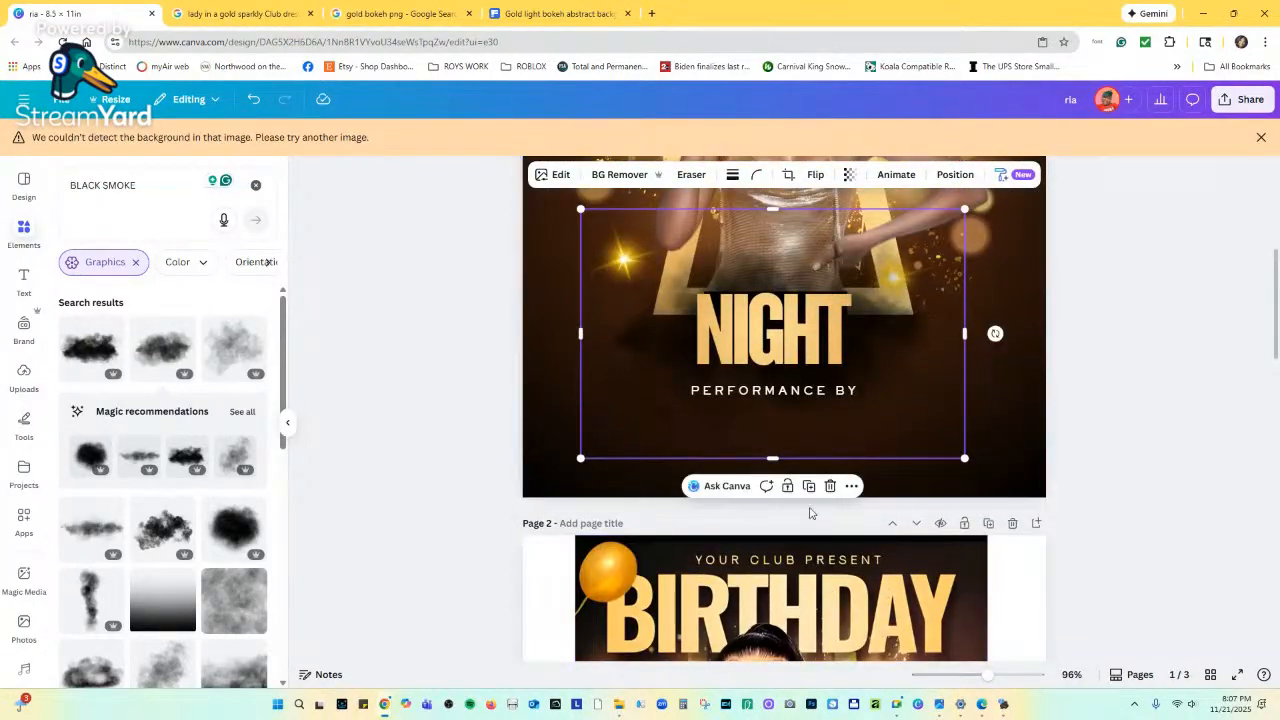
{"action": "left_click", "coordinate": [819, 394]}
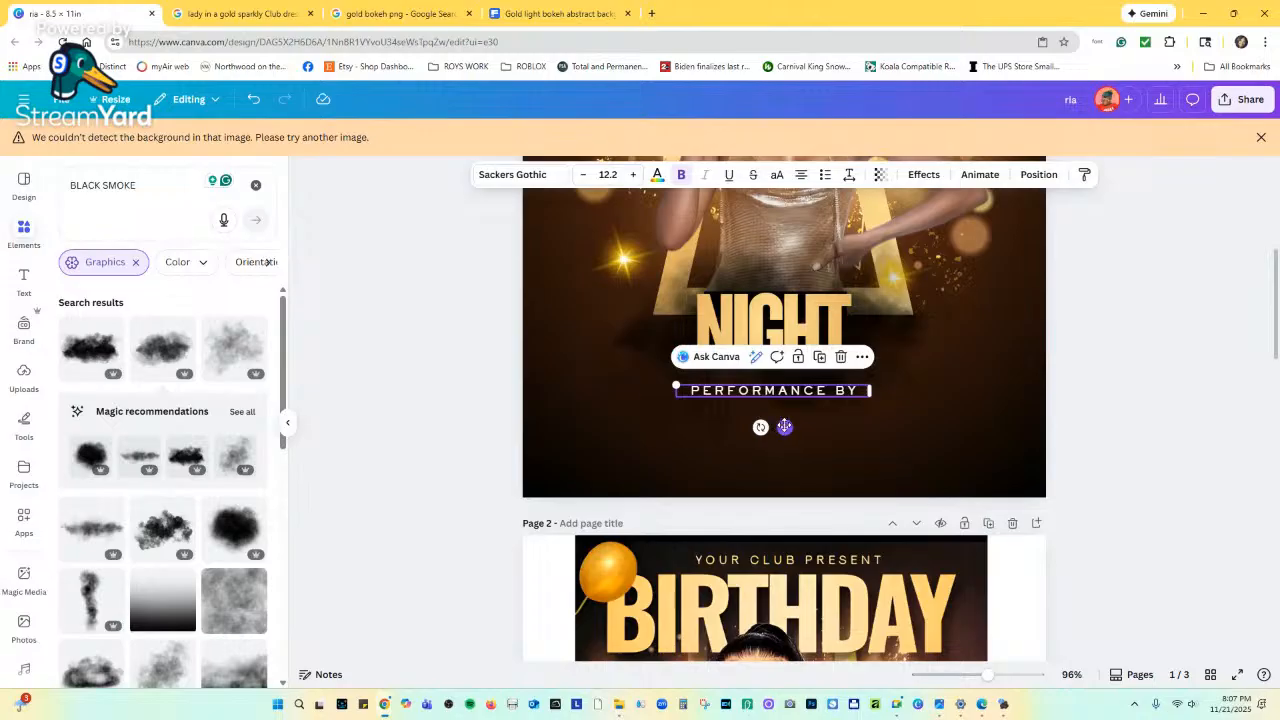
{"action": "left_click", "coordinate": [806, 315]}
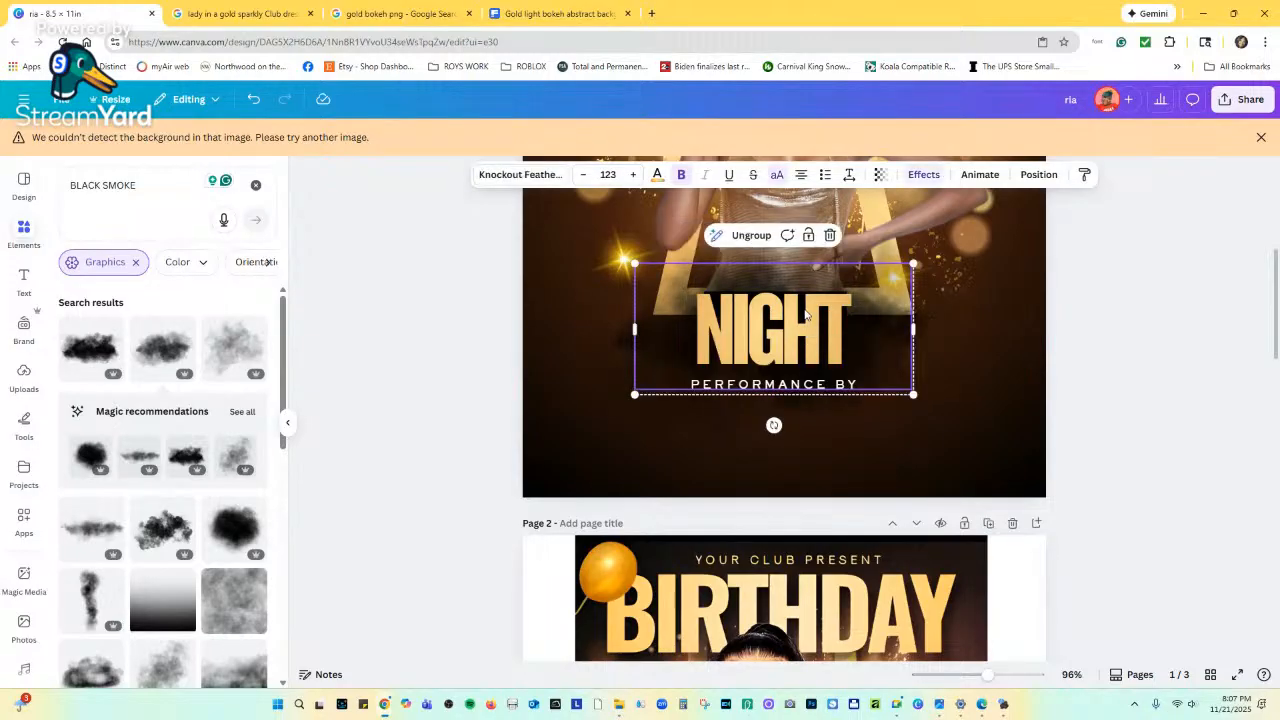
{"action": "left_click_drag", "start_coordinate": [806, 315], "coordinate": [806, 428], "text": "alt"}
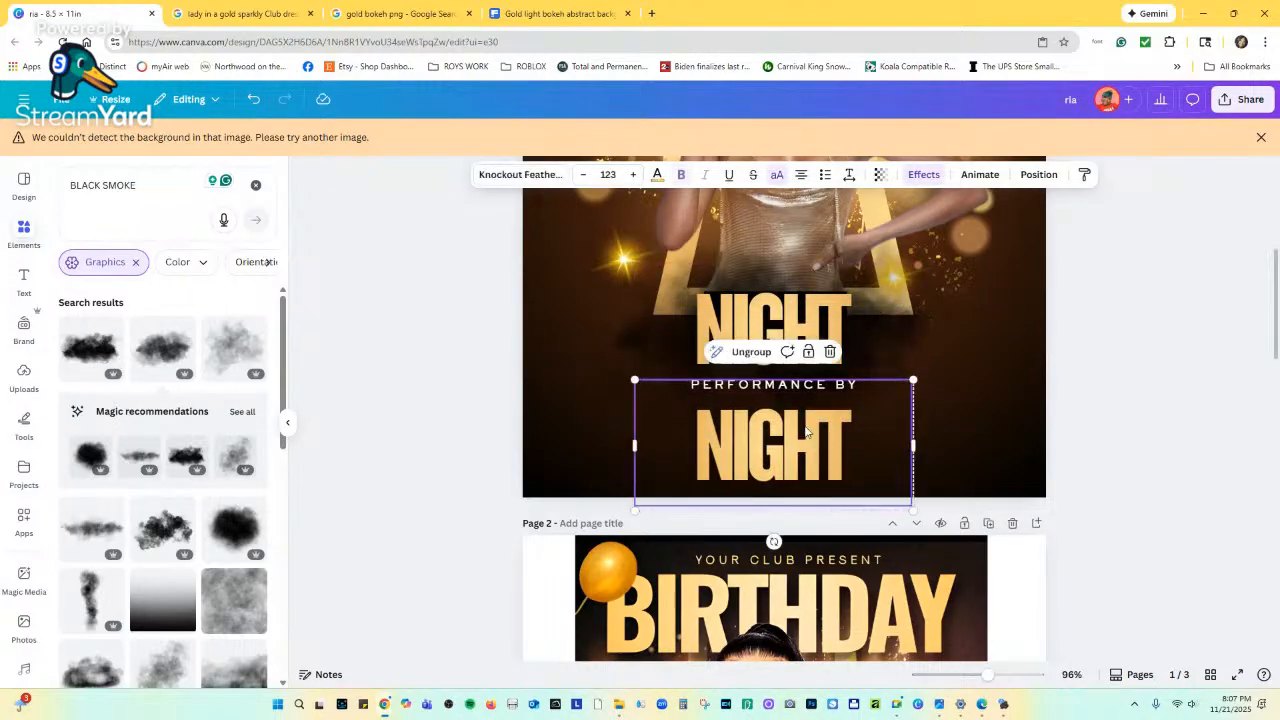
{"action": "double_click", "coordinate": [806, 427]}
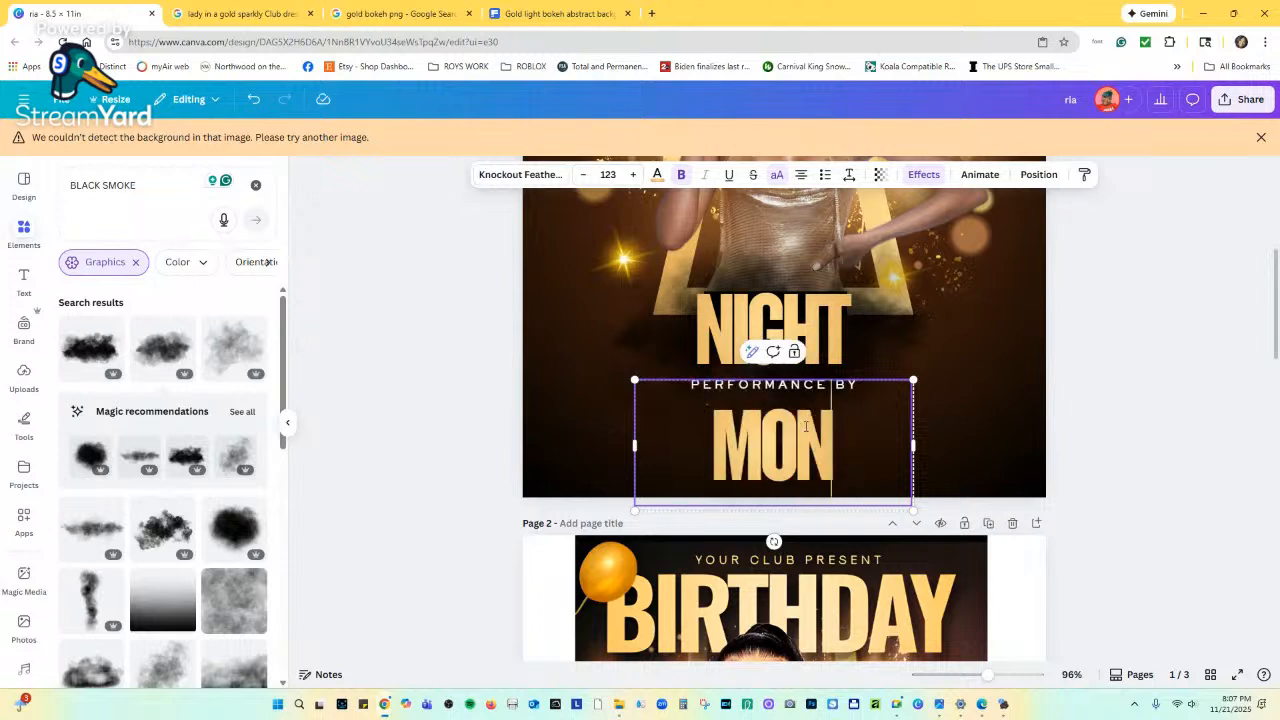
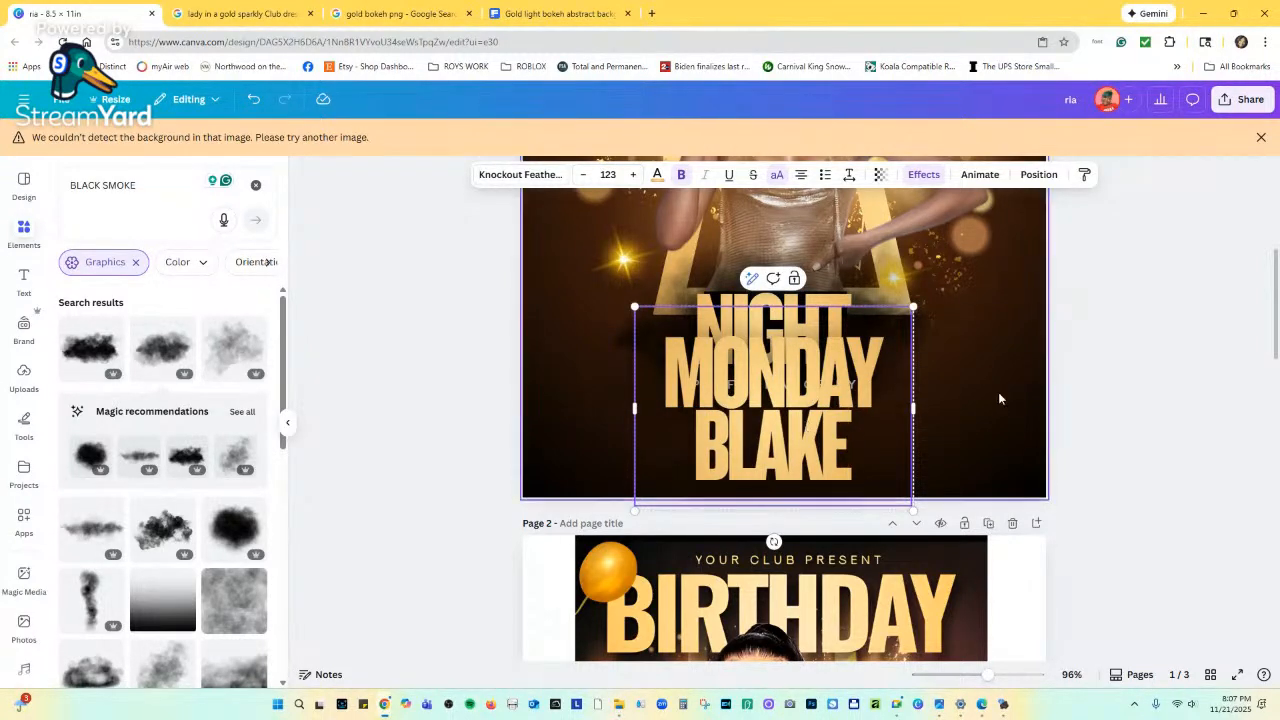
{"action": "left_click_drag", "start_coordinate": [913, 408], "coordinate": [830, 423]}
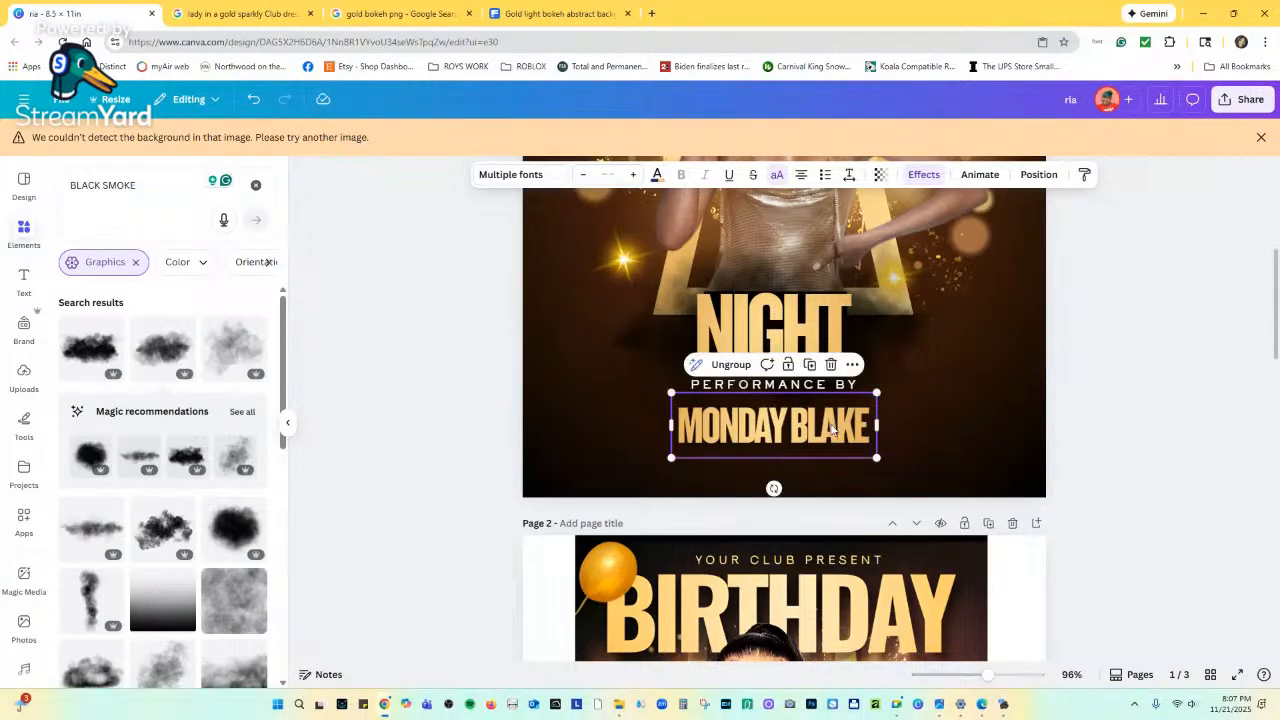
{"action": "scroll", "coordinate": [830, 423], "scroll_direction": "down", "scroll_amount": 5}
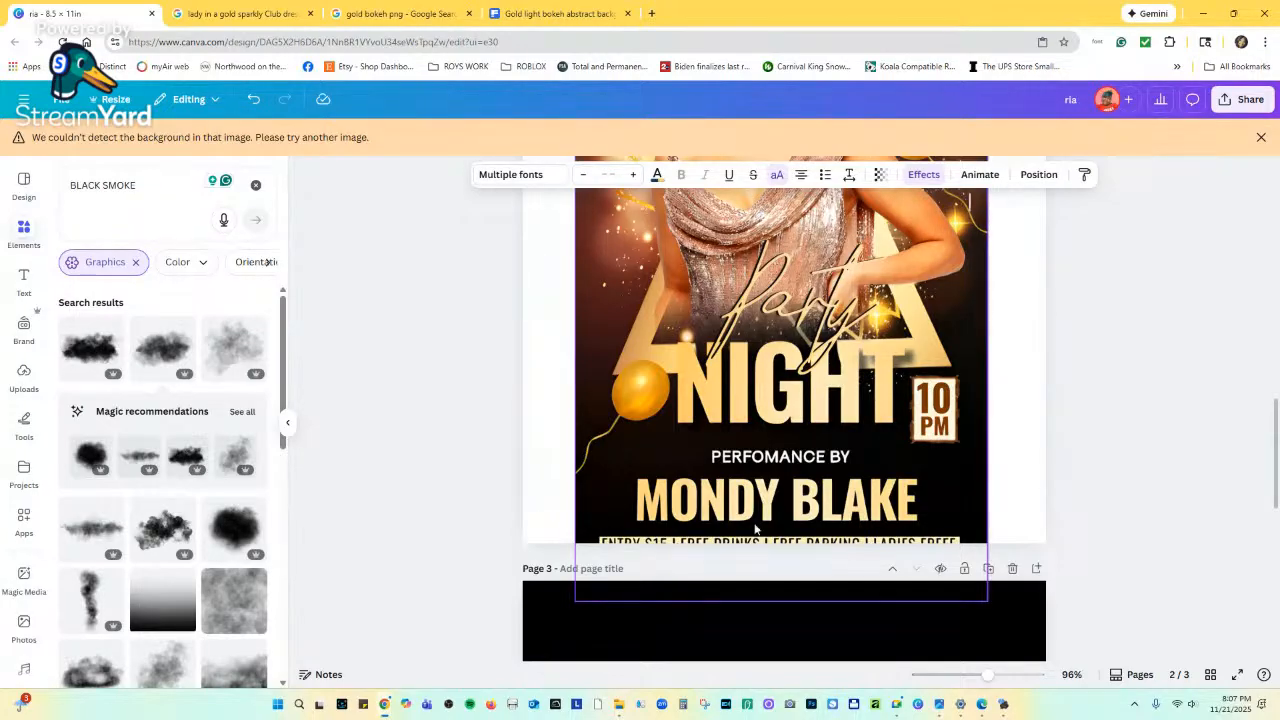
{"action": "scroll", "coordinate": [958, 509], "scroll_direction": "up", "scroll_amount": 5}
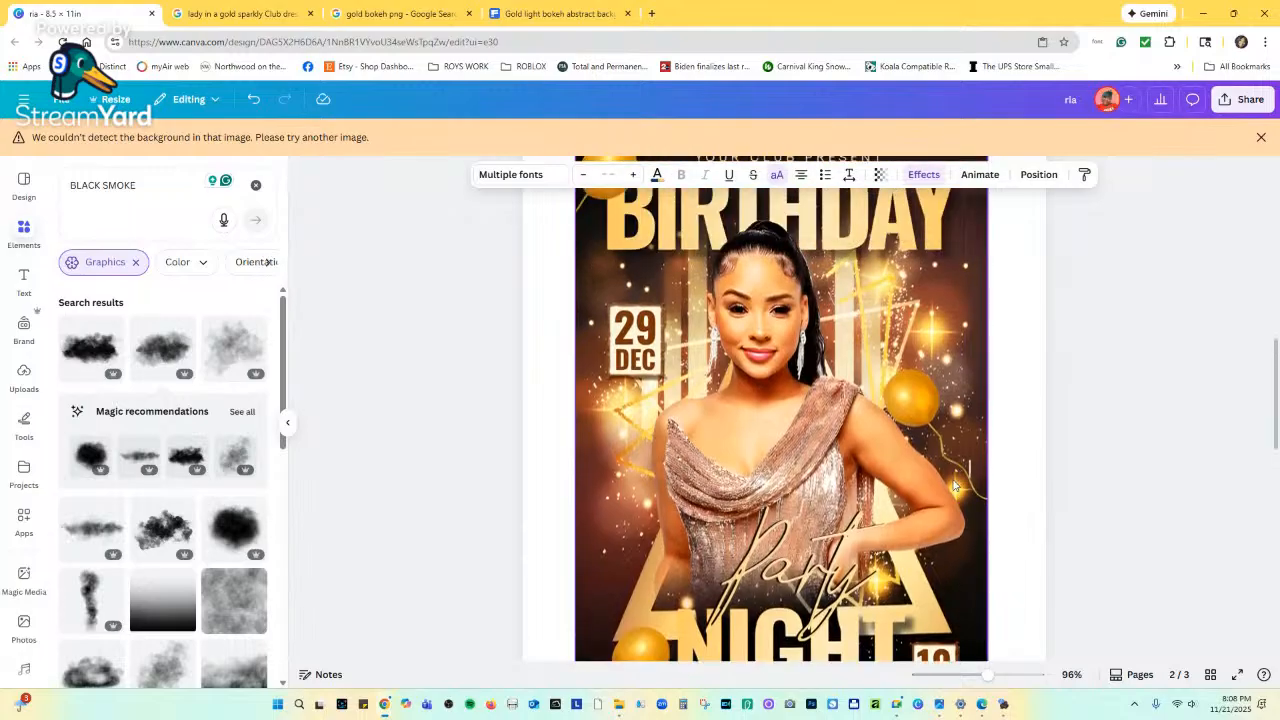
Shrink the reference poster on page 2 and move it up the page.
{"action": "left_click", "coordinate": [950, 490]}
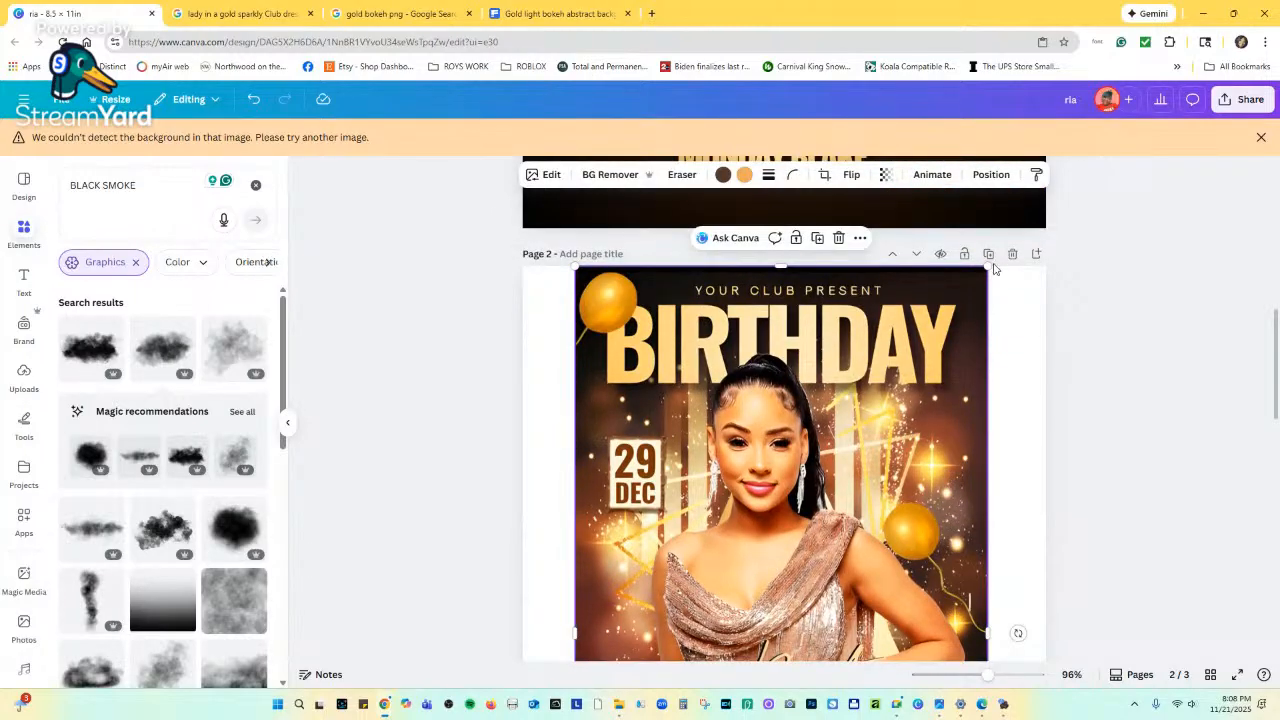
{"action": "left_click_drag", "start_coordinate": [987, 266], "coordinate": [950, 298]}
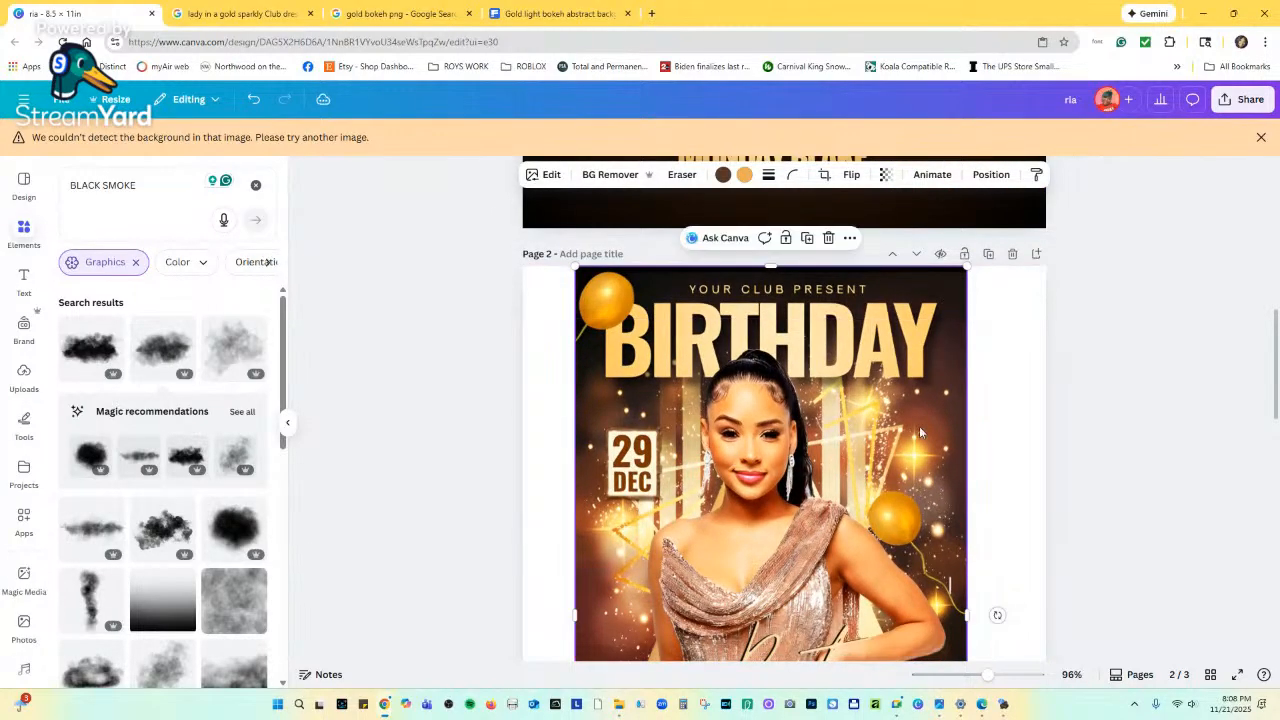
{"action": "scroll", "coordinate": [897, 470], "scroll_direction": "down", "scroll_amount": 4}
{"action": "left_click_drag", "start_coordinate": [818, 525], "coordinate": [826, 525]}
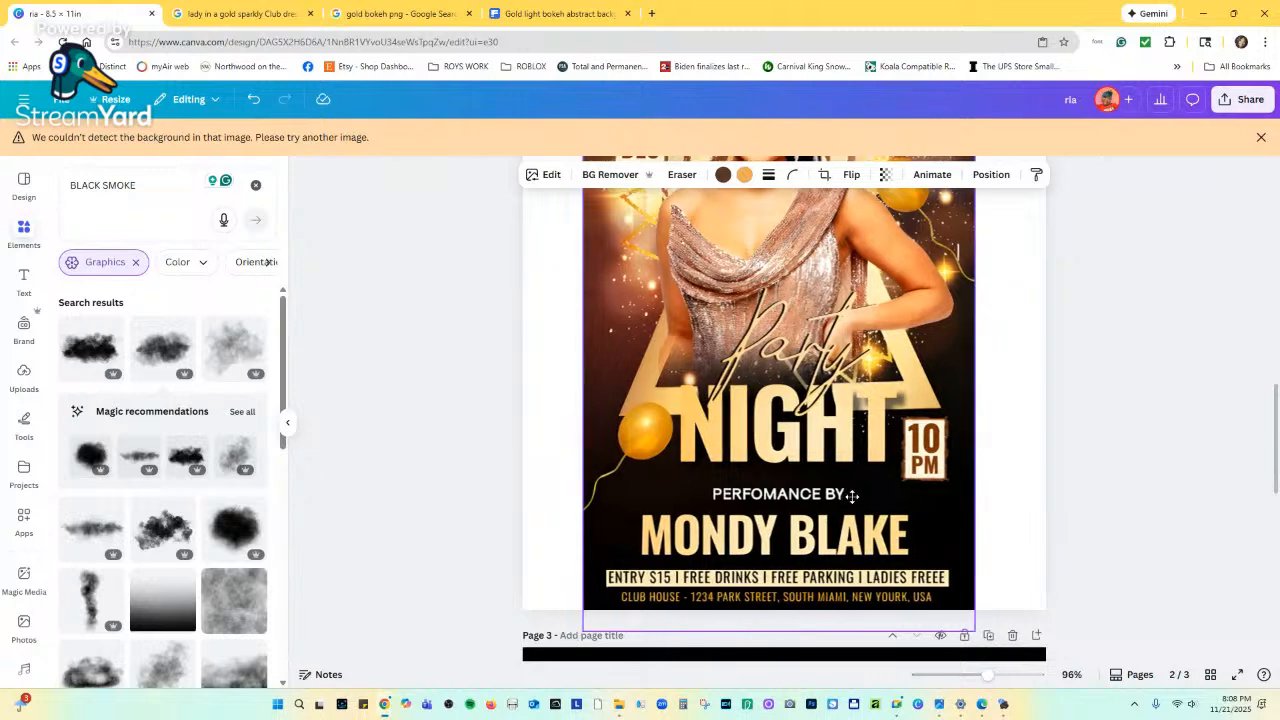
{"action": "left_click_drag", "start_coordinate": [962, 628], "coordinate": [939, 611]}
{"action": "scroll", "coordinate": [910, 540], "scroll_direction": "up", "scroll_amount": 3}
{"action": "scroll", "coordinate": [898, 535], "scroll_direction": "down", "scroll_amount": 2}
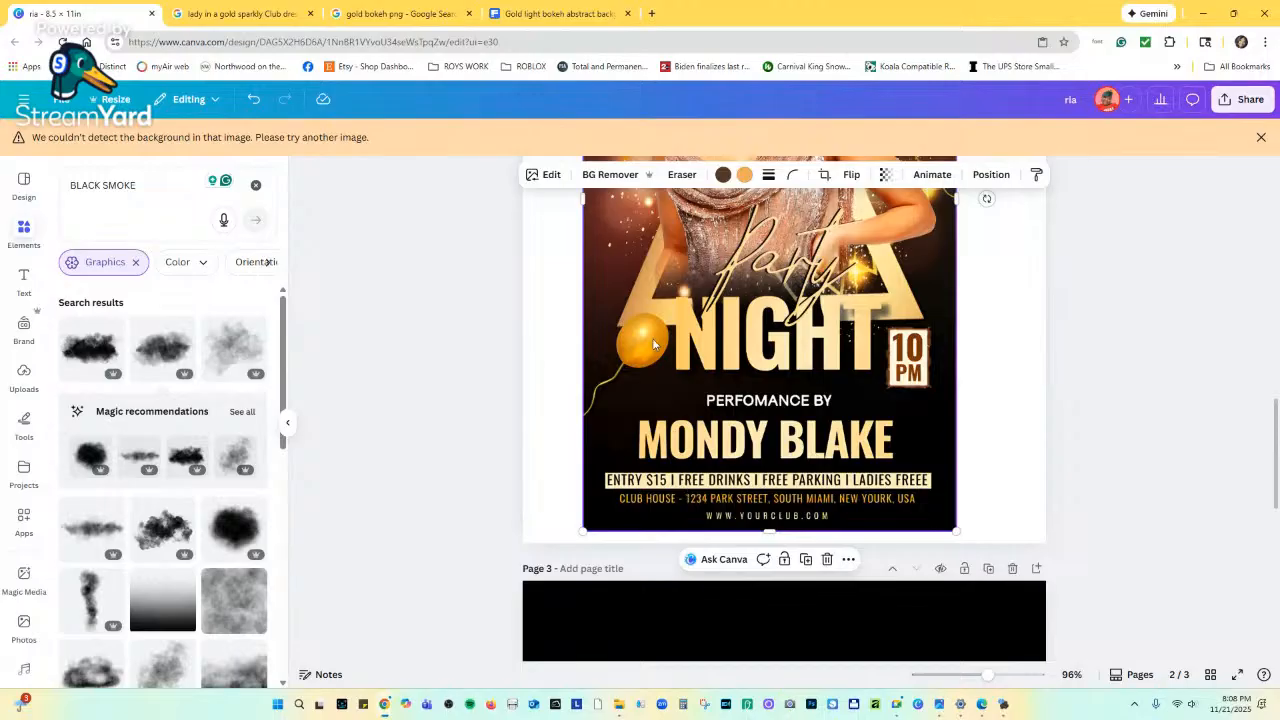
{"action": "scroll", "coordinate": [655, 344], "scroll_direction": "up", "scroll_amount": 6}
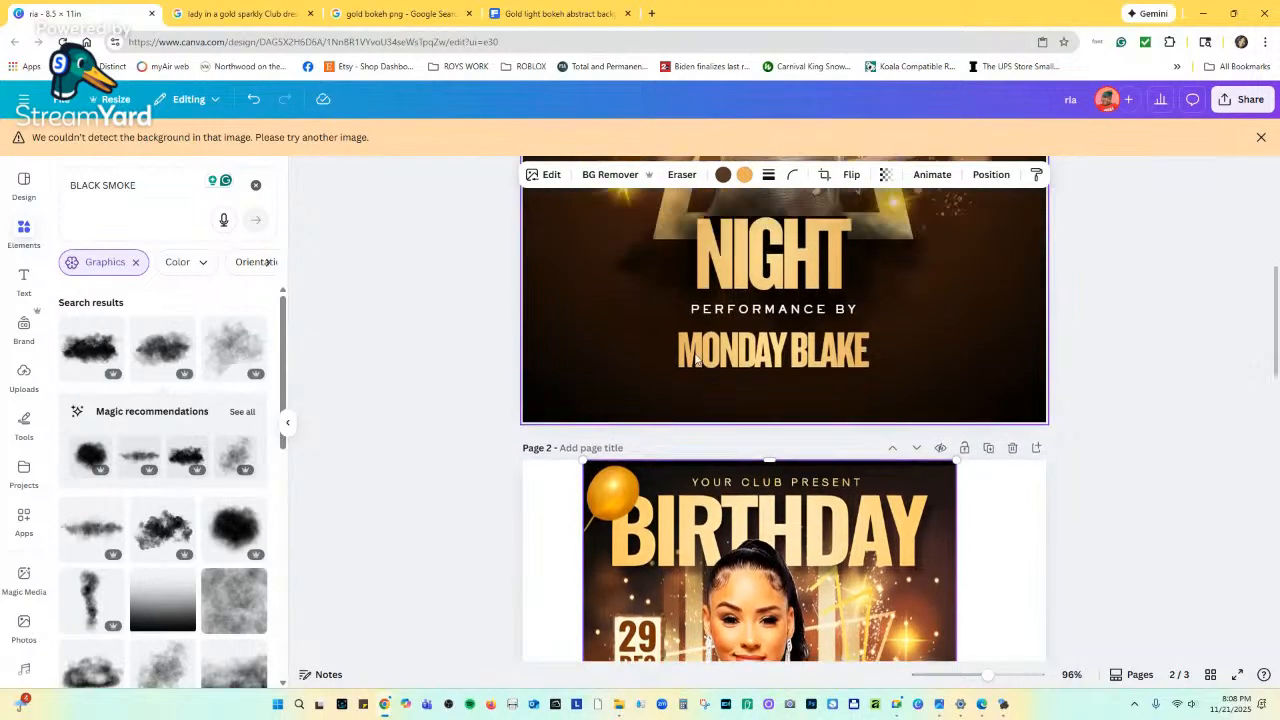
Add a yellow square to page 1 from recently used elements and bring it to the top layer.
{"action": "left_click", "coordinate": [24, 235]}
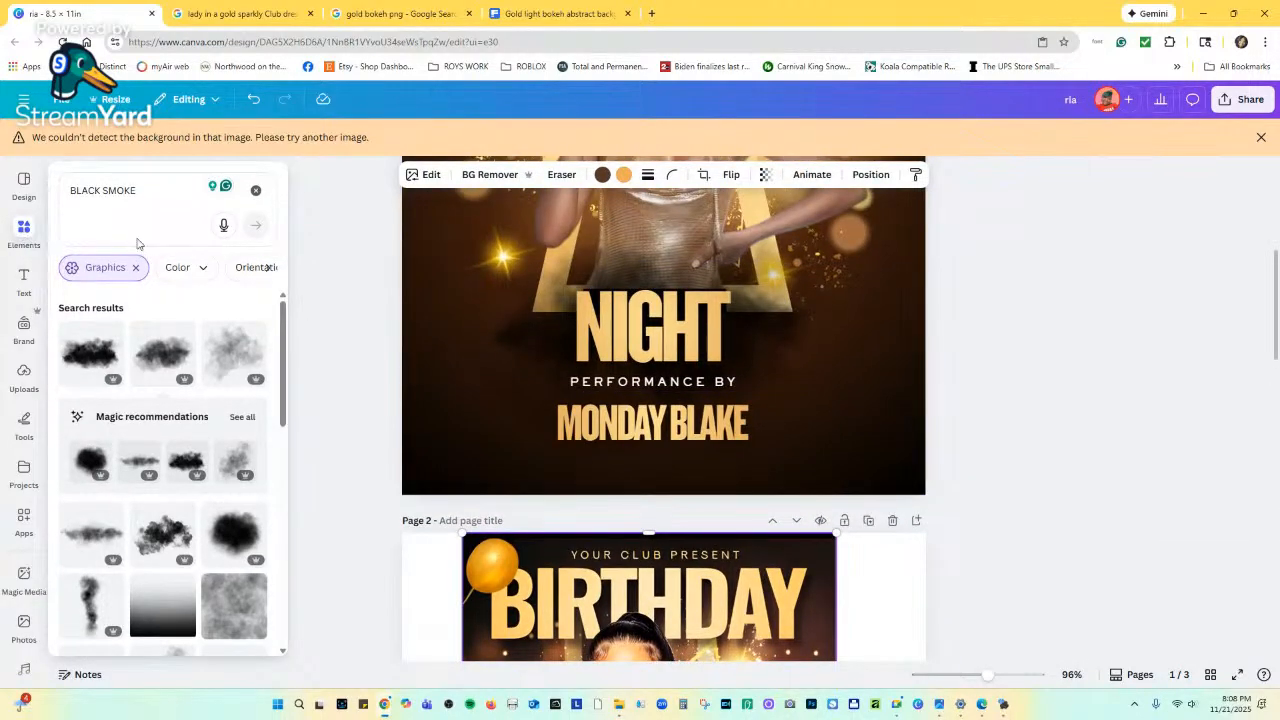
{"action": "left_click", "coordinate": [256, 190]}
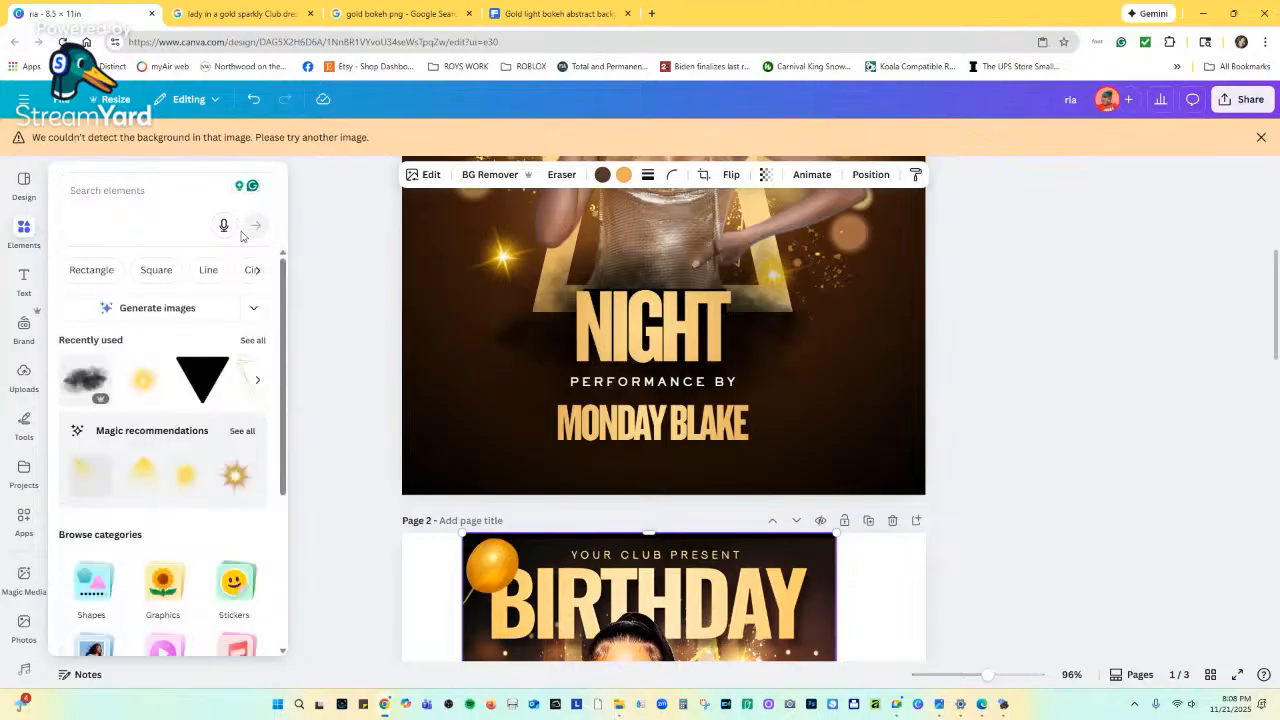
{"action": "left_click", "coordinate": [252, 341]}
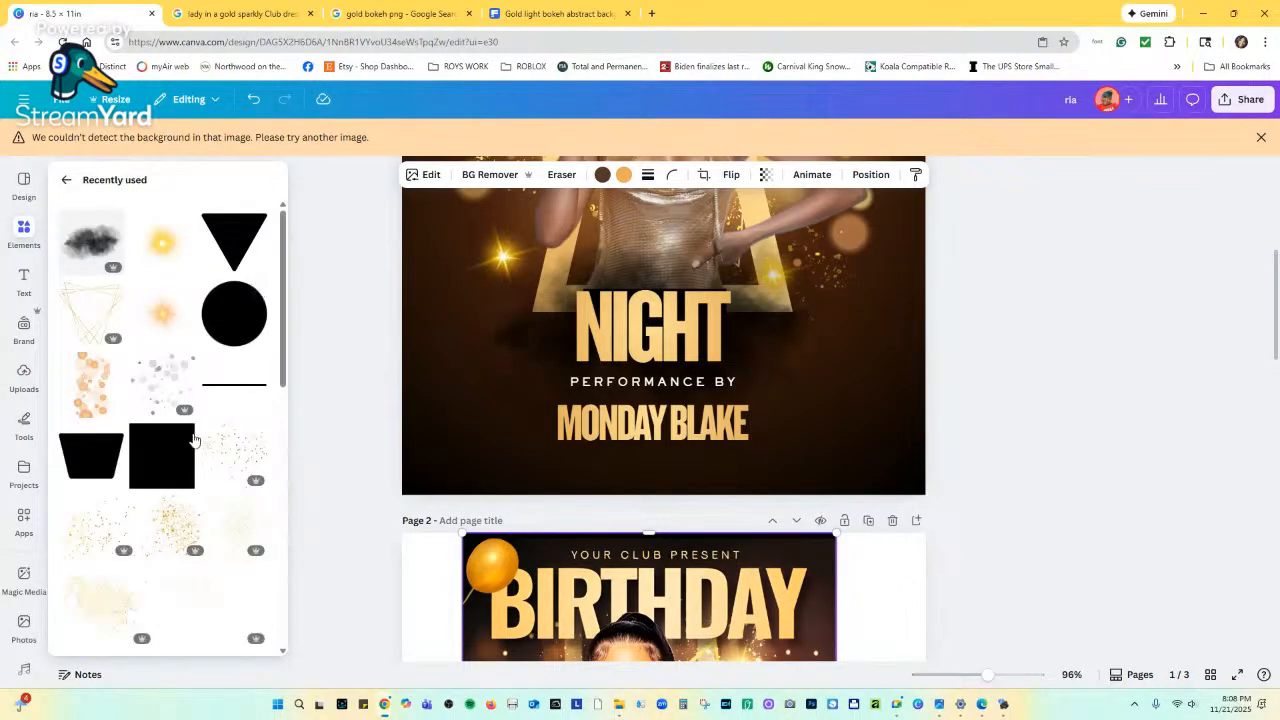
{"action": "scroll", "coordinate": [722, 324], "scroll_direction": "up", "scroll_amount": 4}
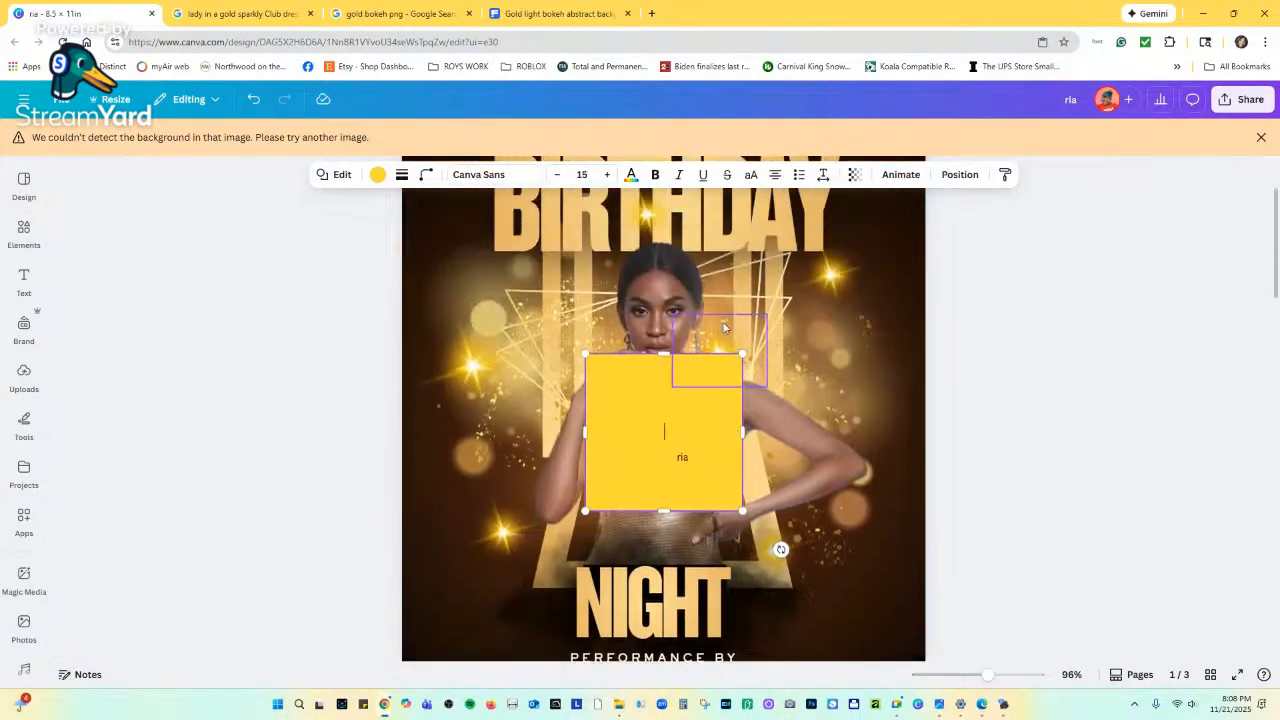
{"action": "scroll", "coordinate": [665, 372], "scroll_direction": "down", "scroll_amount": 1}
{"action": "left_click_drag", "start_coordinate": [639, 330], "coordinate": [630, 565]}
{"action": "scroll", "coordinate": [650, 500], "scroll_direction": "down", "scroll_amount": 4}
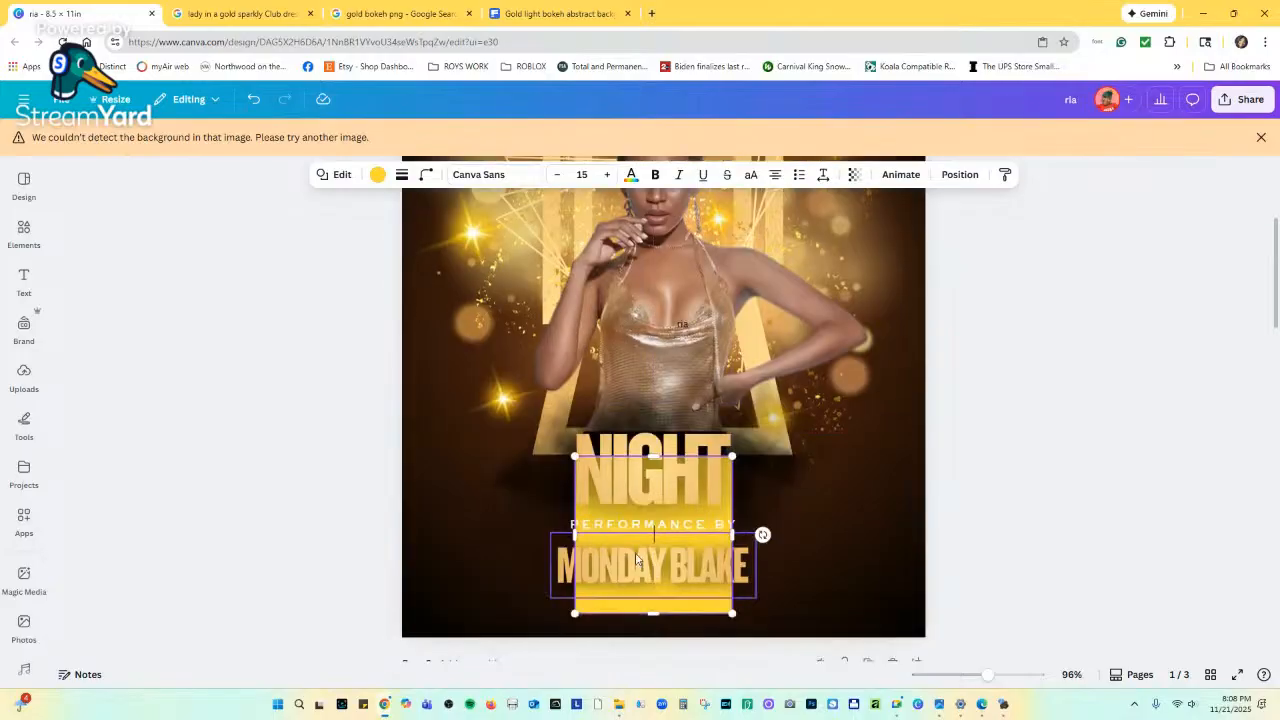
{"action": "scroll", "coordinate": [654, 332], "scroll_direction": "up", "scroll_amount": 1}
{"action": "scroll", "coordinate": [654, 332], "scroll_direction": "up", "scroll_amount": 1}
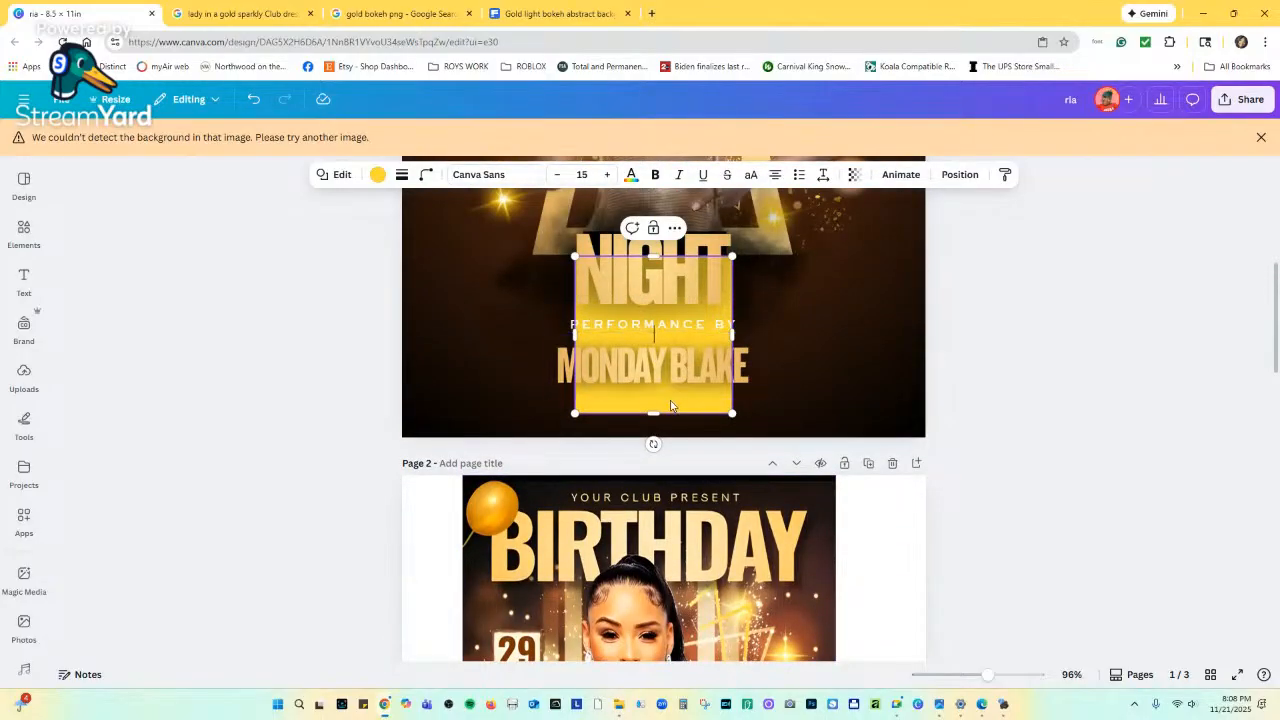
{"action": "right_click", "coordinate": [672, 407]}
{"action": "key", "text": "Escape"}
{"action": "left_click", "coordinate": [959, 174]}
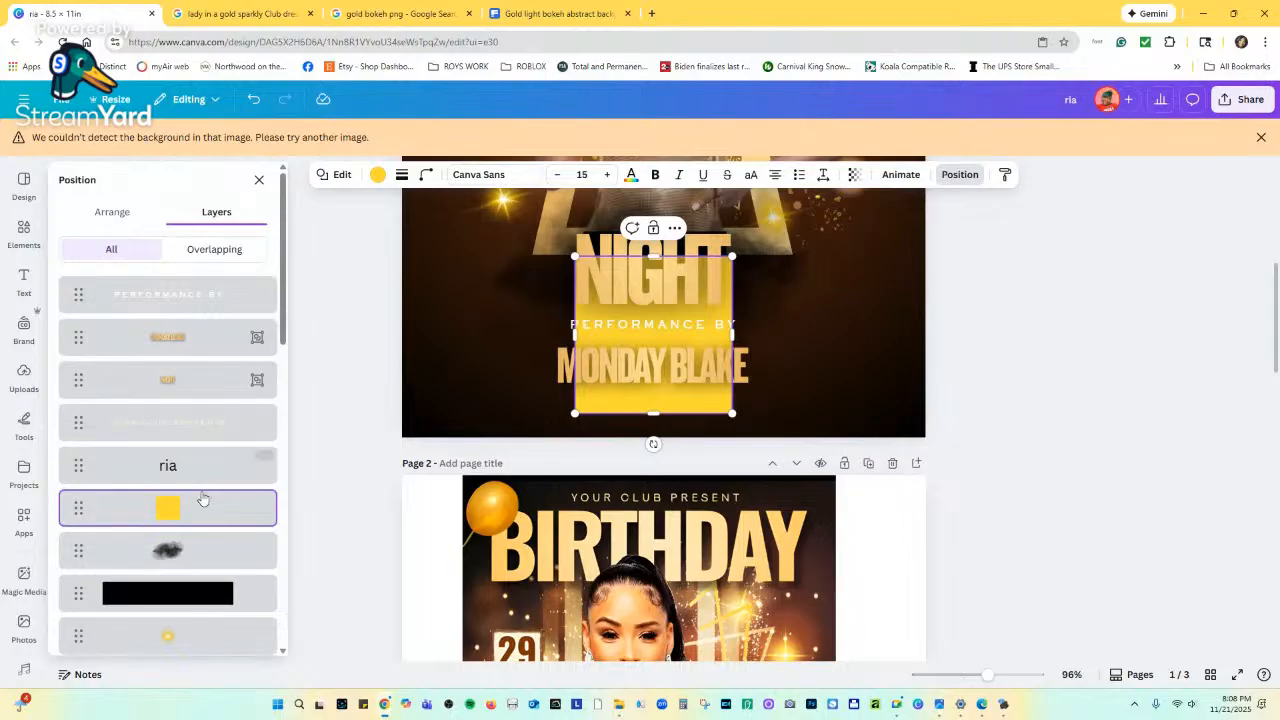
{"action": "left_click_drag", "start_coordinate": [202, 505], "coordinate": [205, 290]}
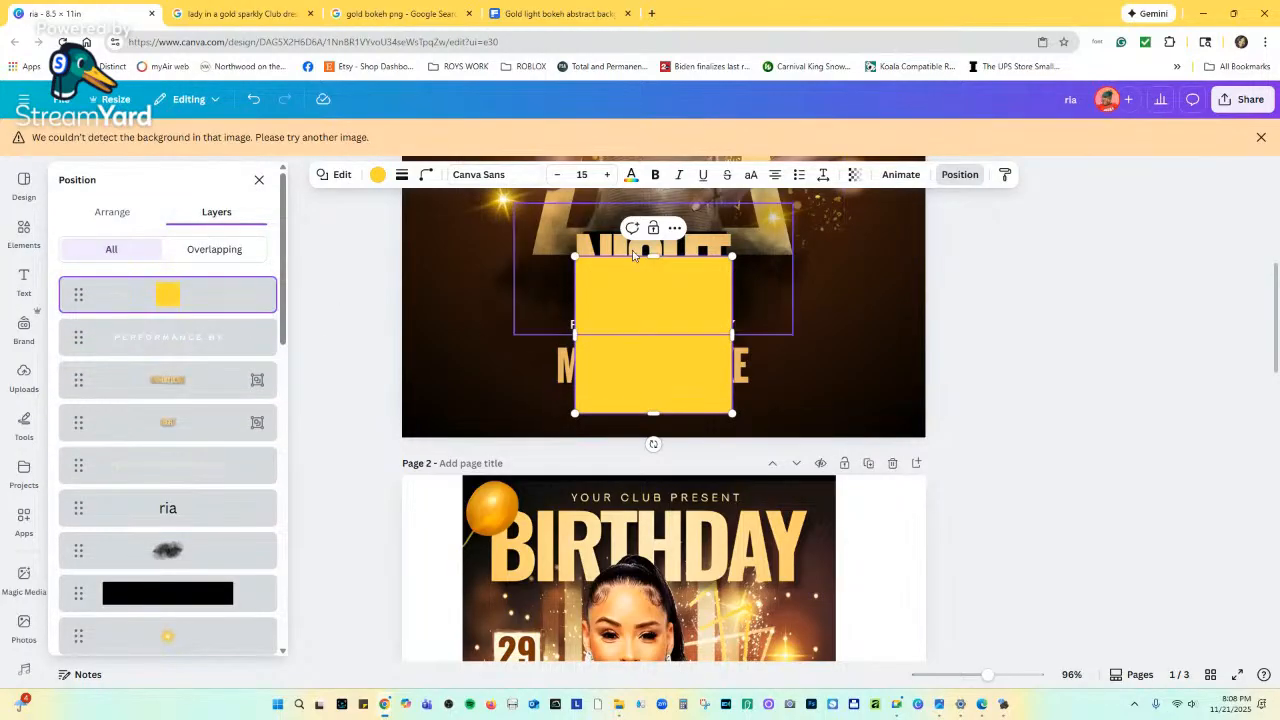
{"action": "left_click_drag", "start_coordinate": [652, 254], "coordinate": [652, 390]}
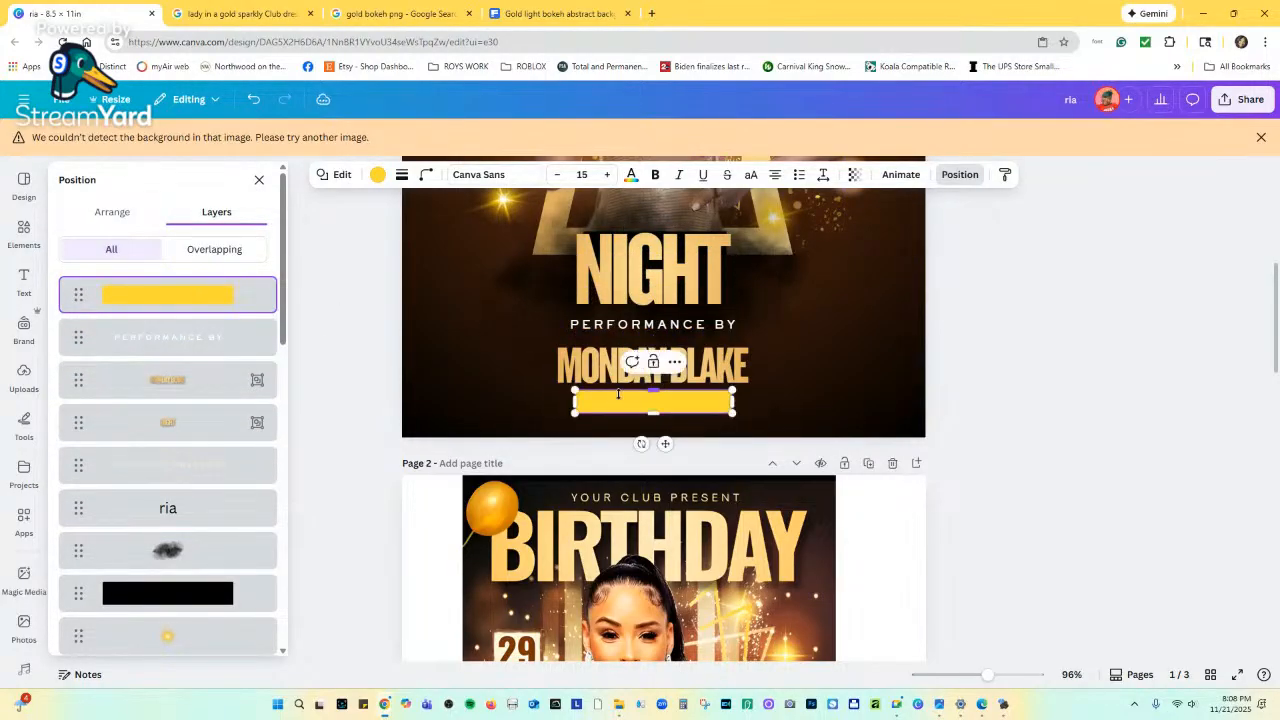
{"action": "left_click_drag", "start_coordinate": [574, 400], "coordinate": [437, 401]}
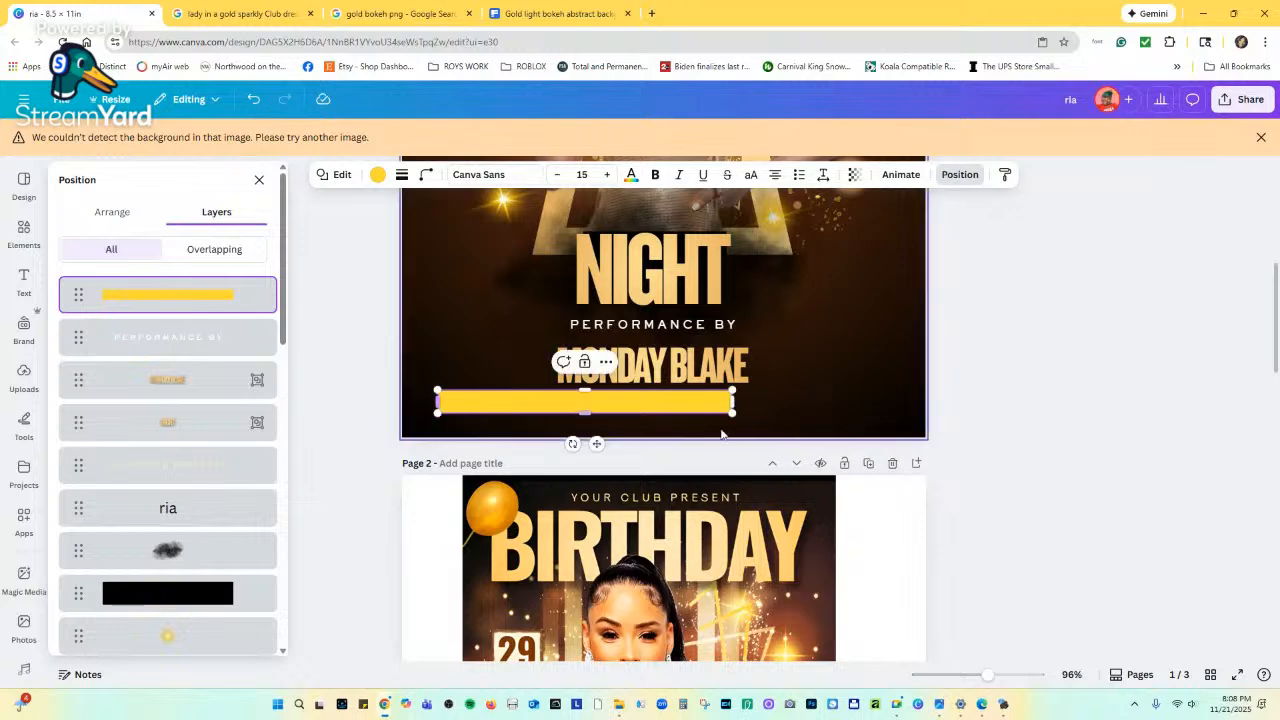
{"action": "left_click_drag", "start_coordinate": [733, 401], "coordinate": [883, 397]}
{"action": "scroll", "coordinate": [804, 518], "scroll_direction": "down", "scroll_amount": 5}
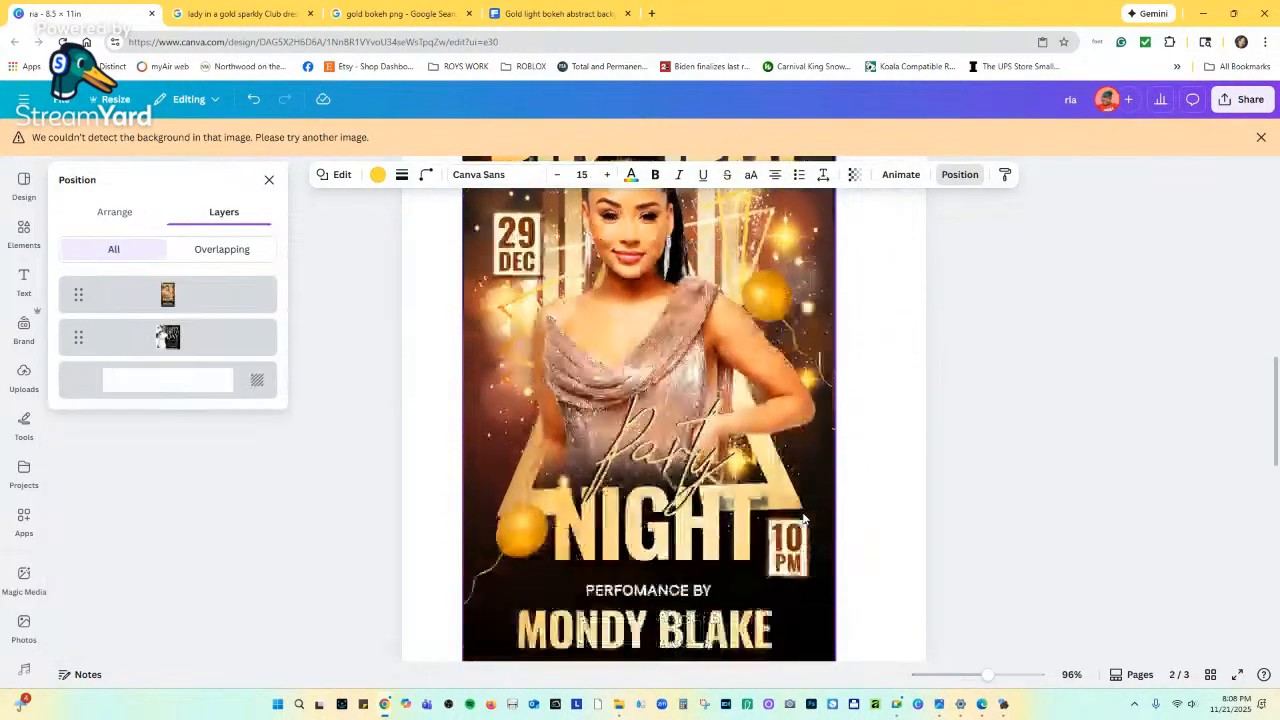
{"action": "scroll", "coordinate": [804, 518], "scroll_direction": "up", "scroll_amount": 3}
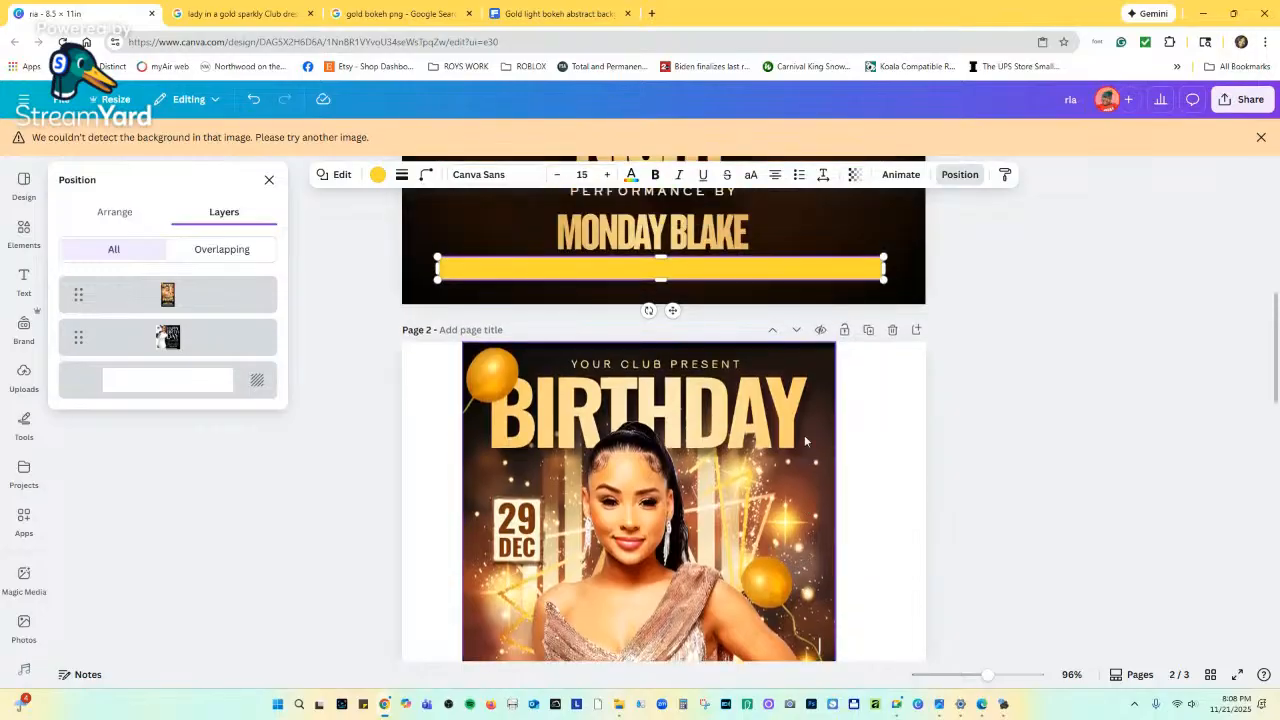
{"action": "left_click_drag", "start_coordinate": [884, 257], "coordinate": [799, 262]}
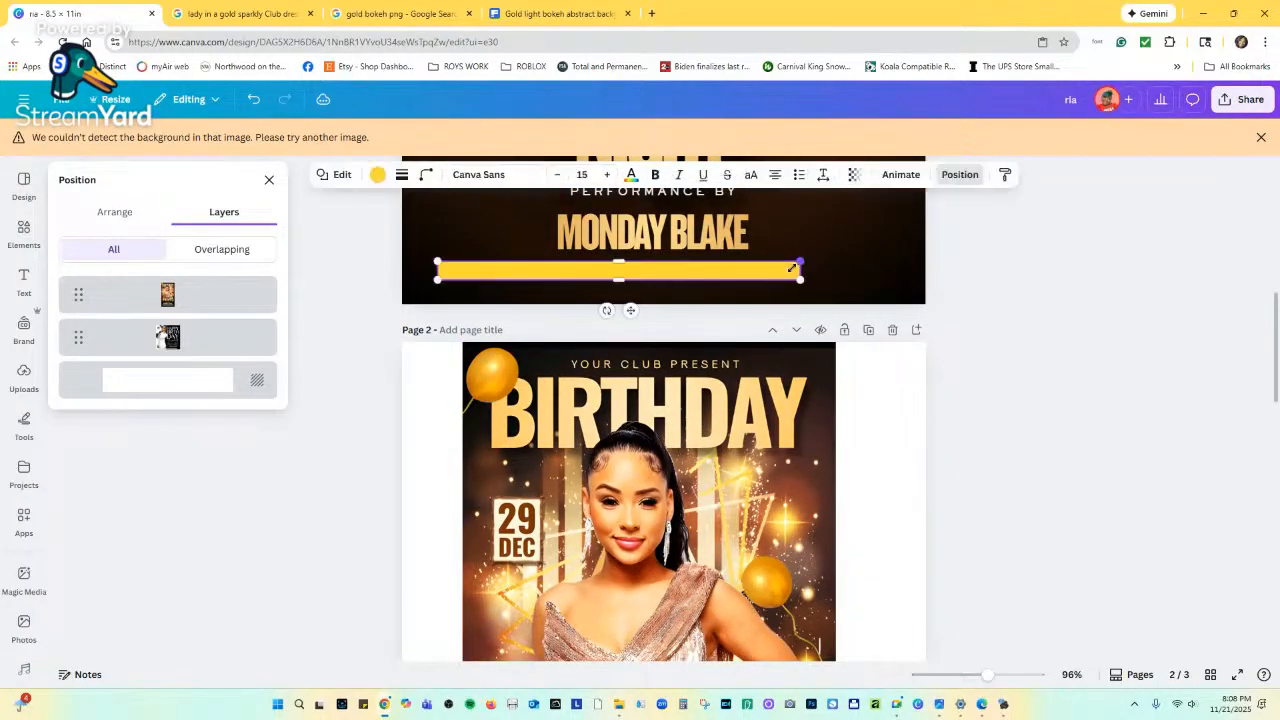
{"action": "left_click_drag", "start_coordinate": [631, 310], "coordinate": [678, 305]}
{"action": "left_click_drag", "start_coordinate": [848, 273], "coordinate": [812, 273]}
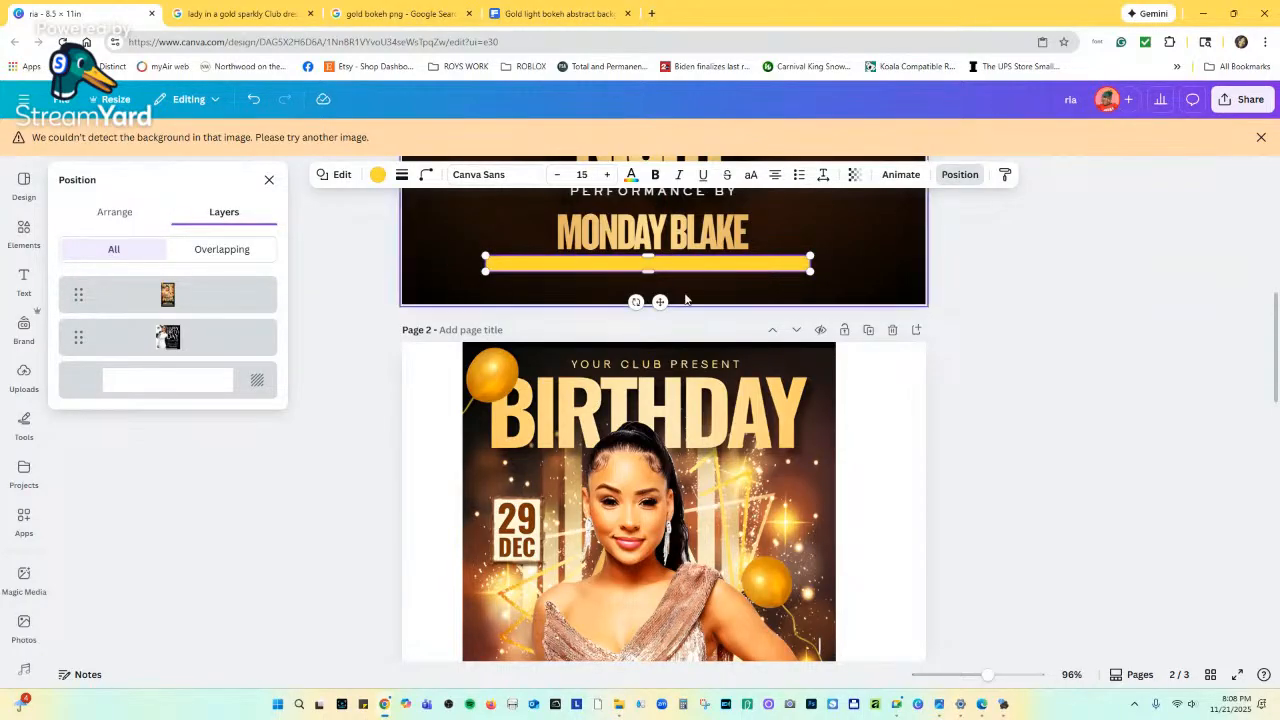
{"action": "left_click_drag", "start_coordinate": [659, 301], "coordinate": [671, 296]}
{"action": "left_click", "coordinate": [697, 238]}
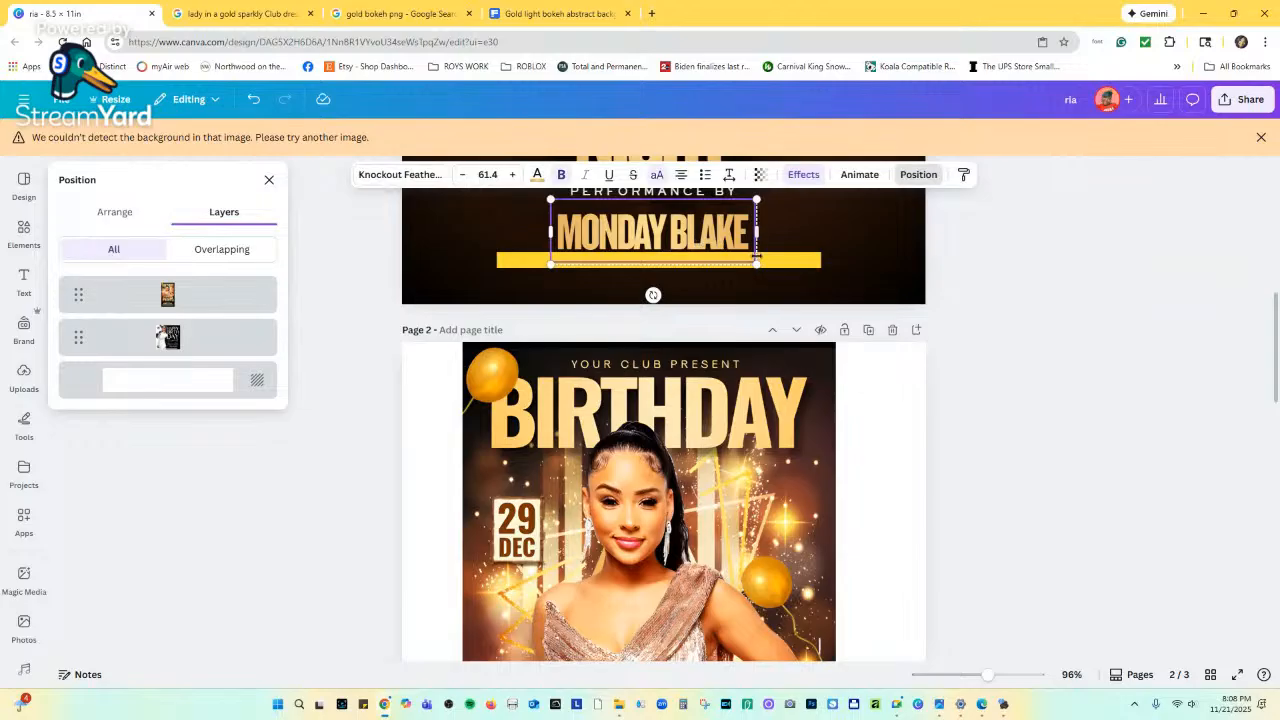
{"action": "left_click_drag", "start_coordinate": [756, 263], "coordinate": [741, 254]}
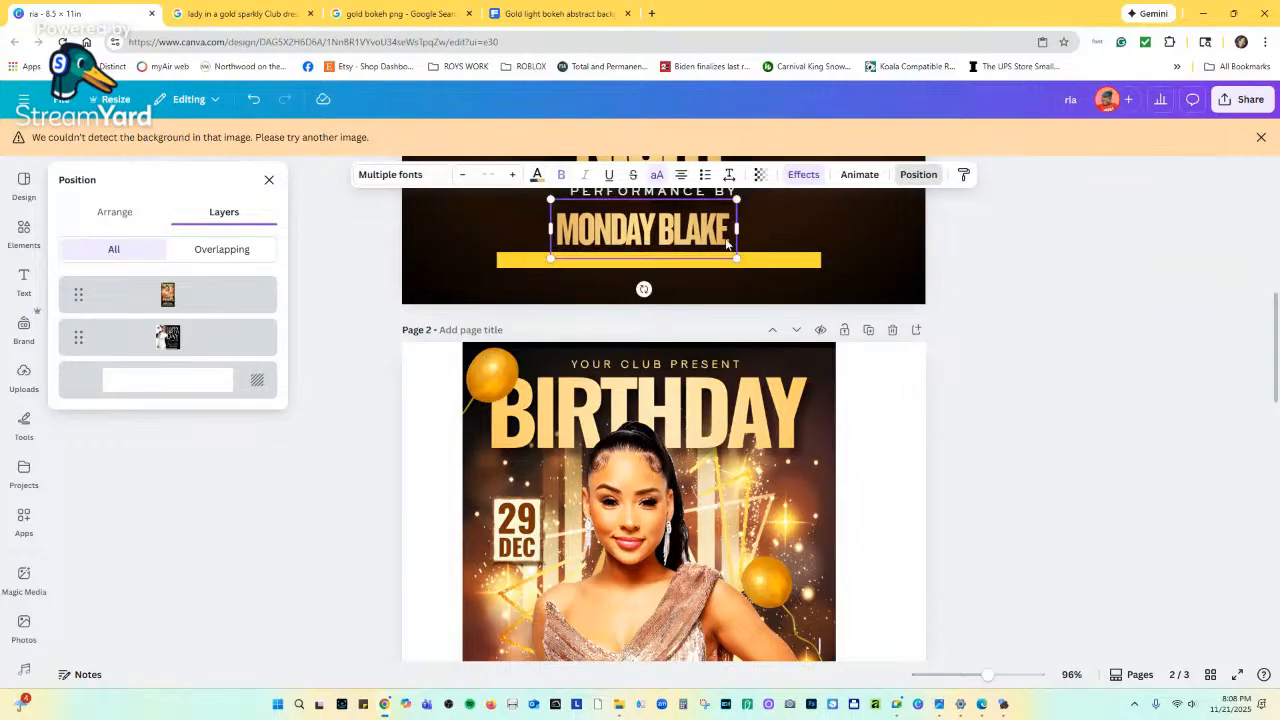
{"action": "left_click", "coordinate": [739, 258]}
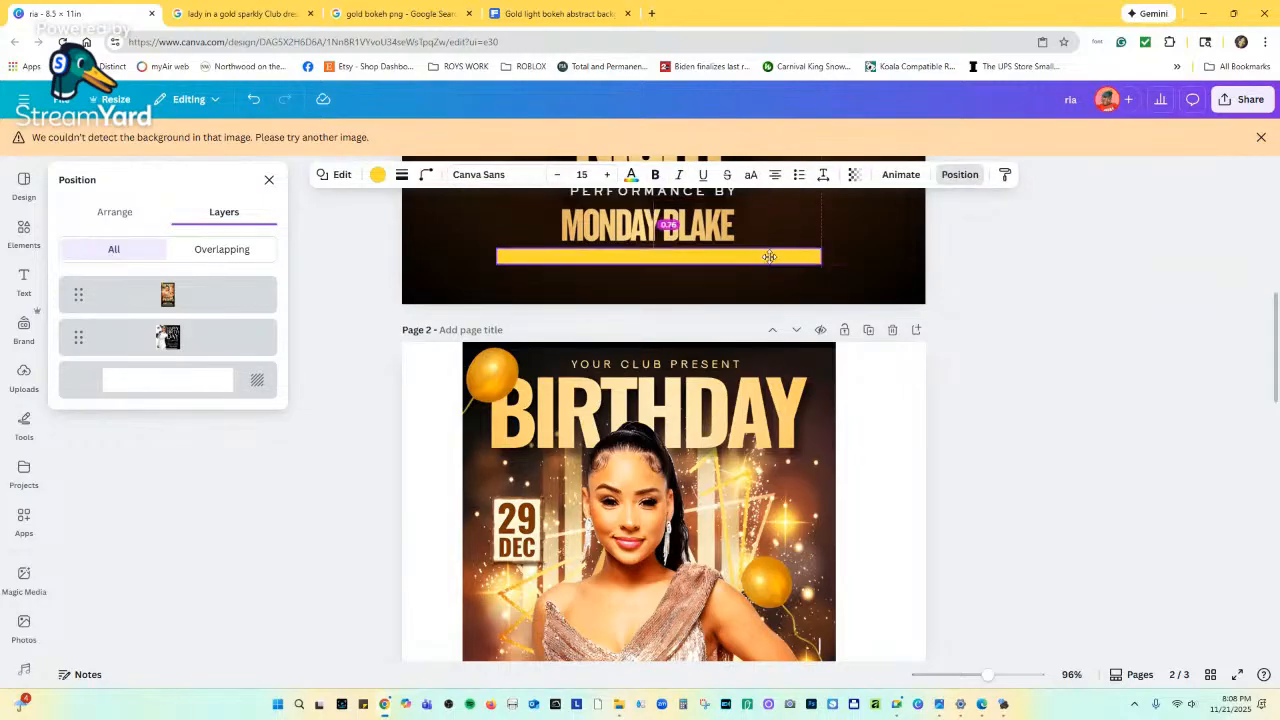
{"action": "left_click_drag", "start_coordinate": [770, 262], "coordinate": [774, 260]}
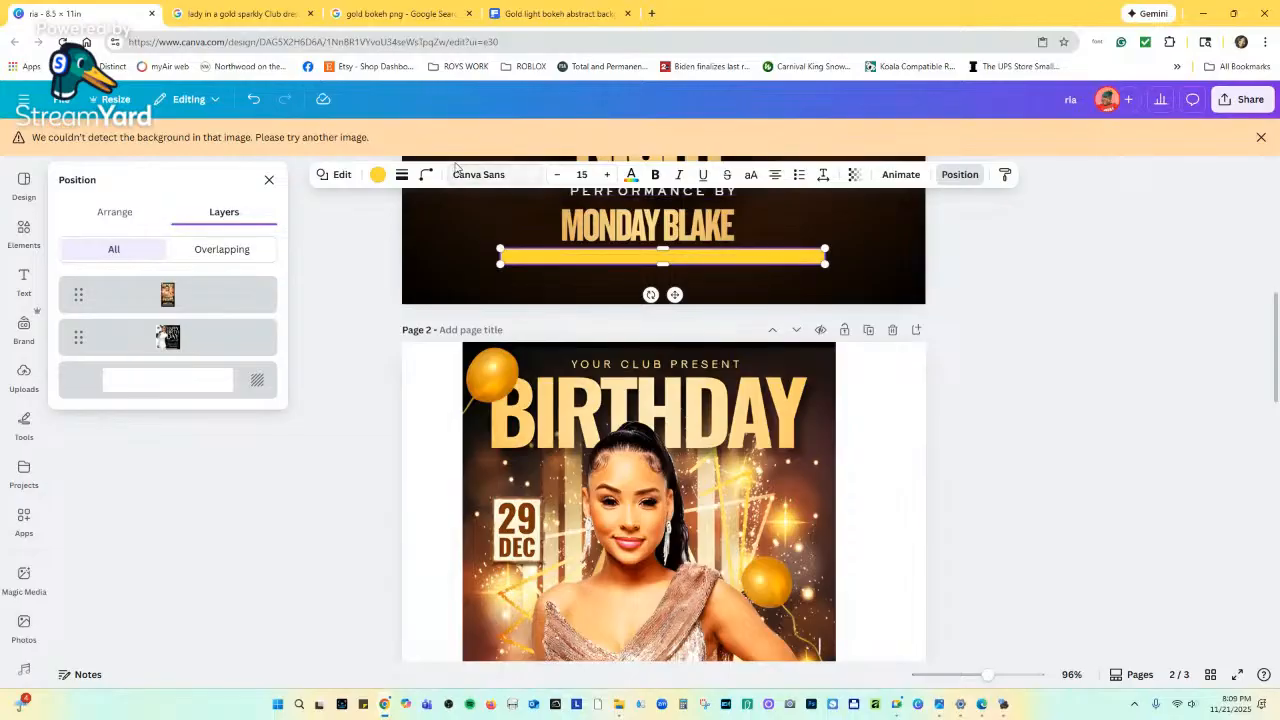
{"action": "left_click", "coordinate": [376, 176]}
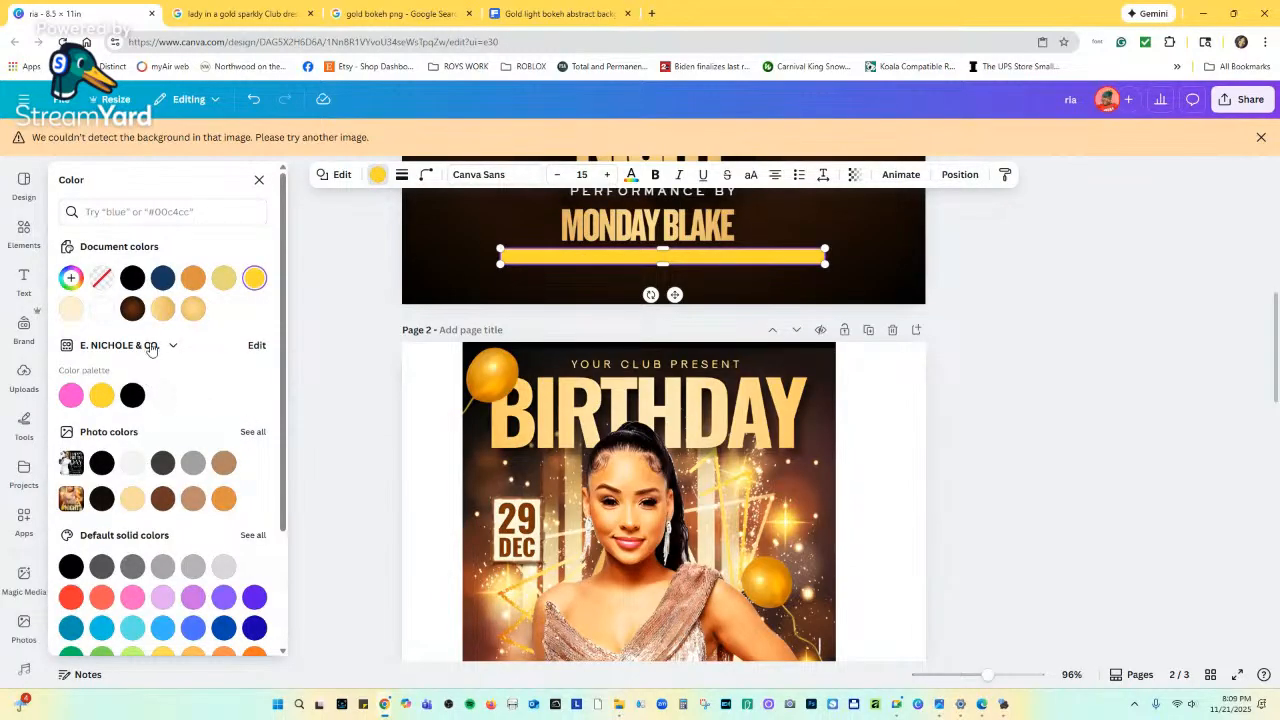
{"action": "left_click", "coordinate": [192, 308]}
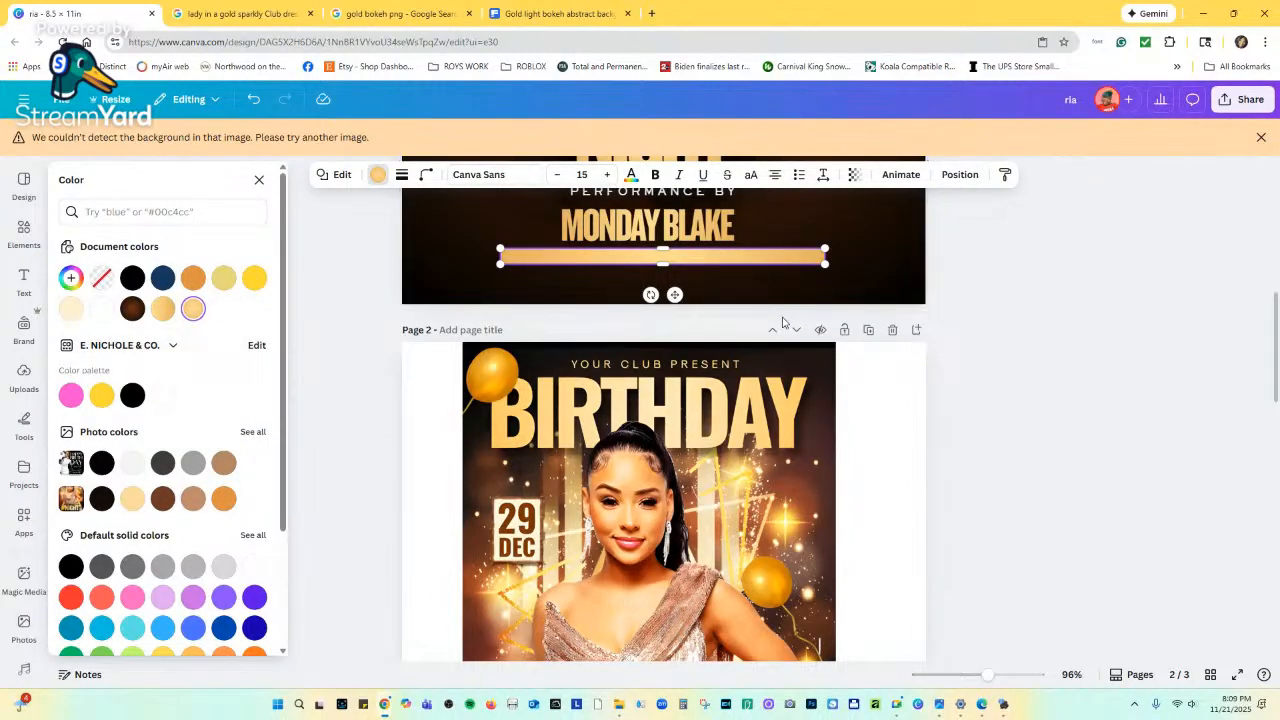
{"action": "scroll", "coordinate": [854, 509], "scroll_direction": "down", "scroll_amount": 5}
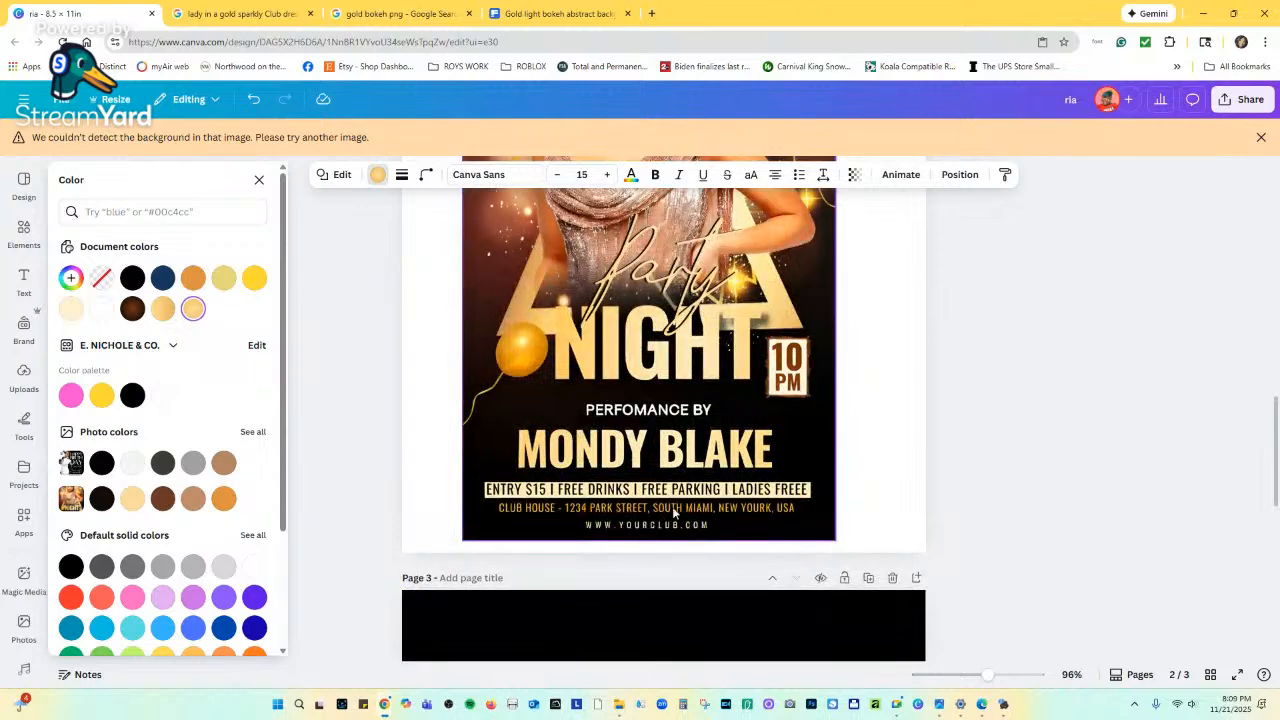
{"action": "scroll", "coordinate": [595, 498], "scroll_direction": "up", "scroll_amount": 3}
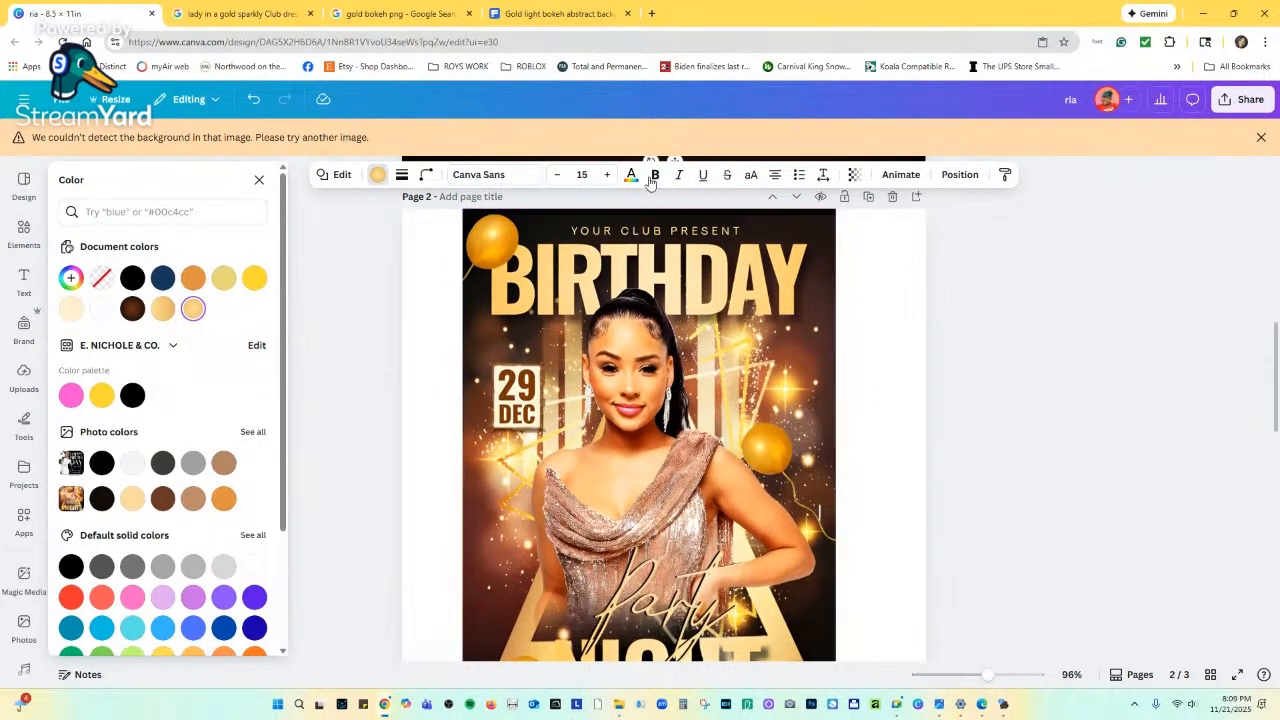
{"action": "scroll", "coordinate": [370, 393], "scroll_direction": "down", "scroll_amount": 2}
{"action": "scroll", "coordinate": [370, 393], "scroll_direction": "down", "scroll_amount": 3}
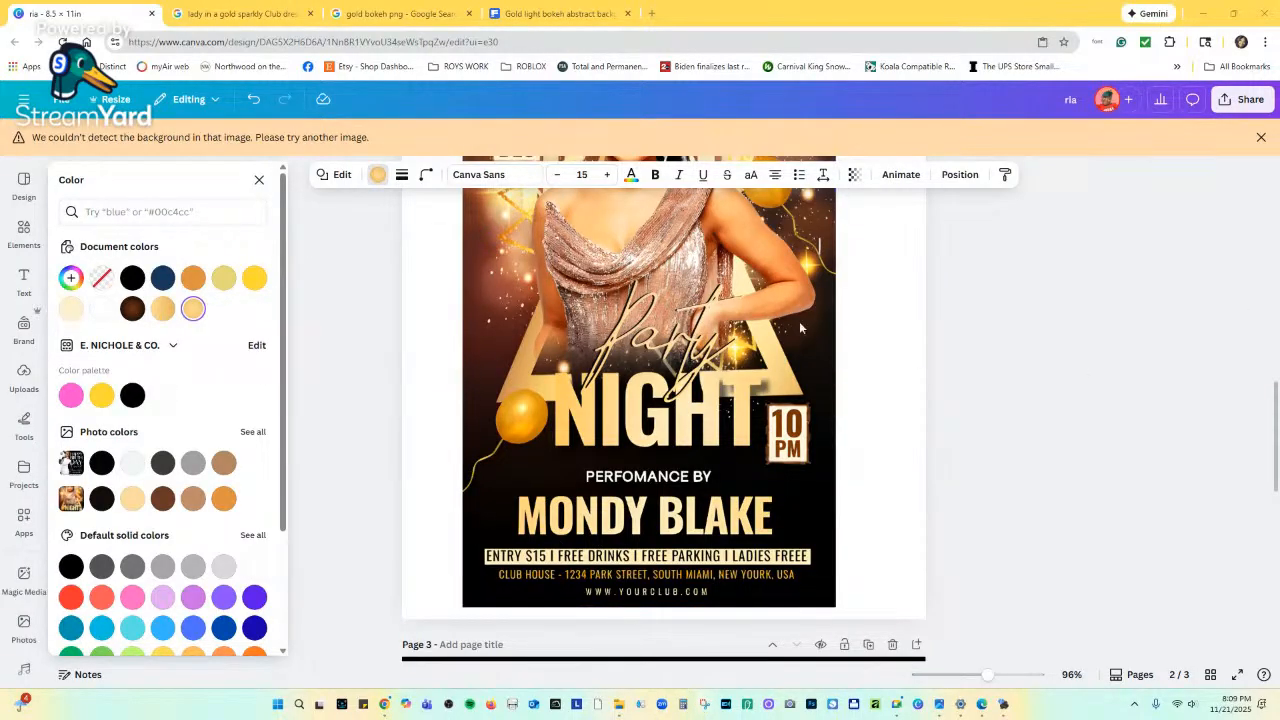
Snip the entry details line from the reference poster on page 2.
{"action": "key", "text": "super+shift+s"}
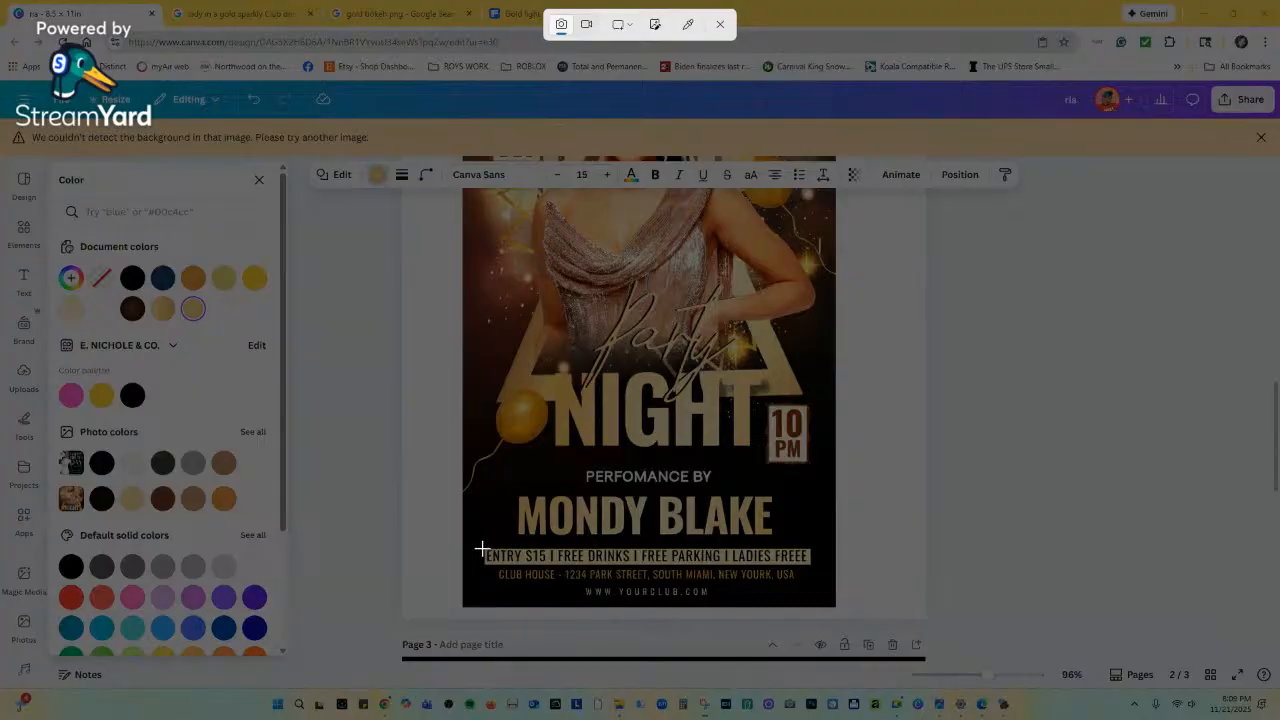
{"action": "left_click_drag", "start_coordinate": [483, 548], "coordinate": [810, 569]}
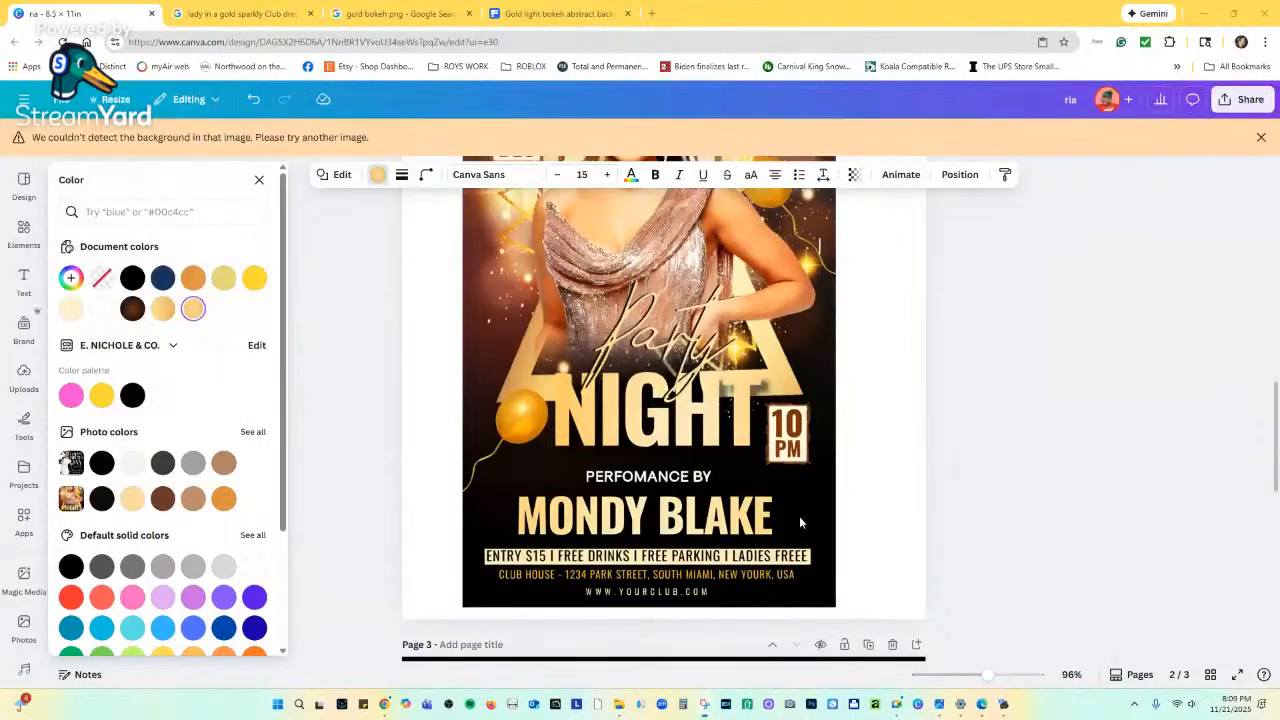
{"action": "scroll", "coordinate": [792, 539], "scroll_direction": "up", "scroll_amount": 5}
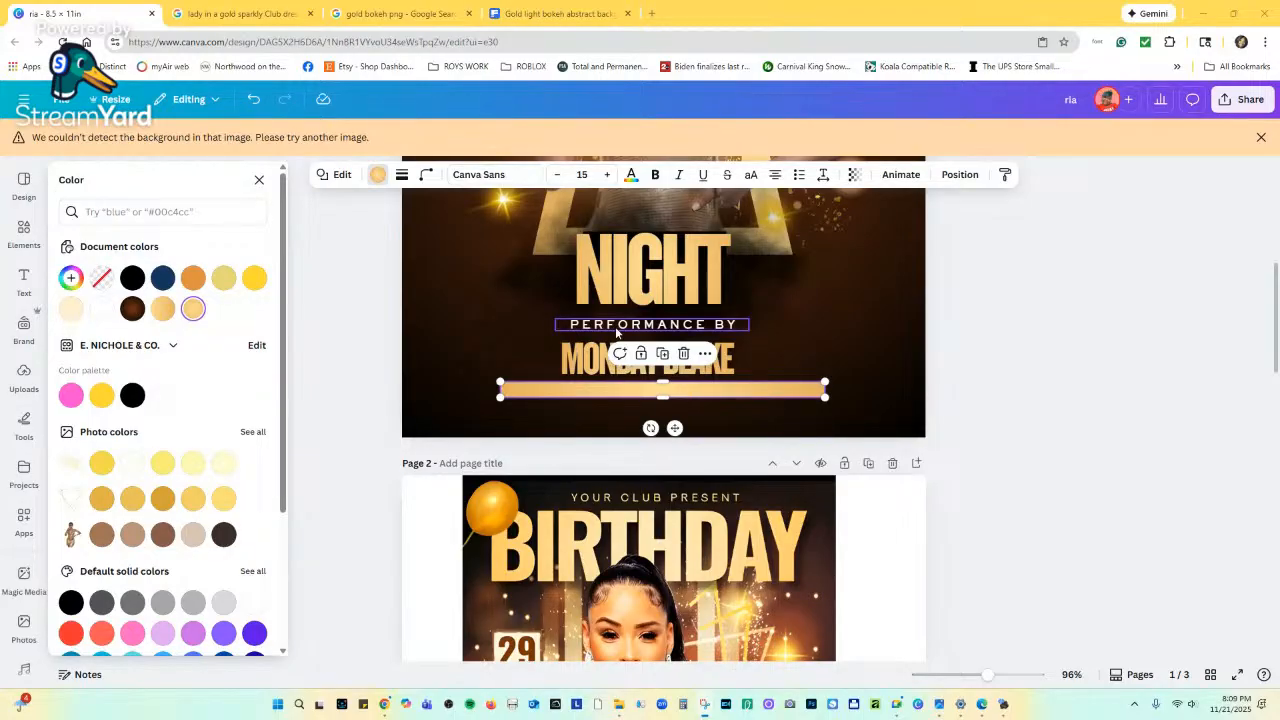
Place a copy of PERFORMANCE BY on the gold bar and make it black.
{"action": "left_click_drag", "start_coordinate": [616, 331], "coordinate": [611, 397], "text": "alt"}
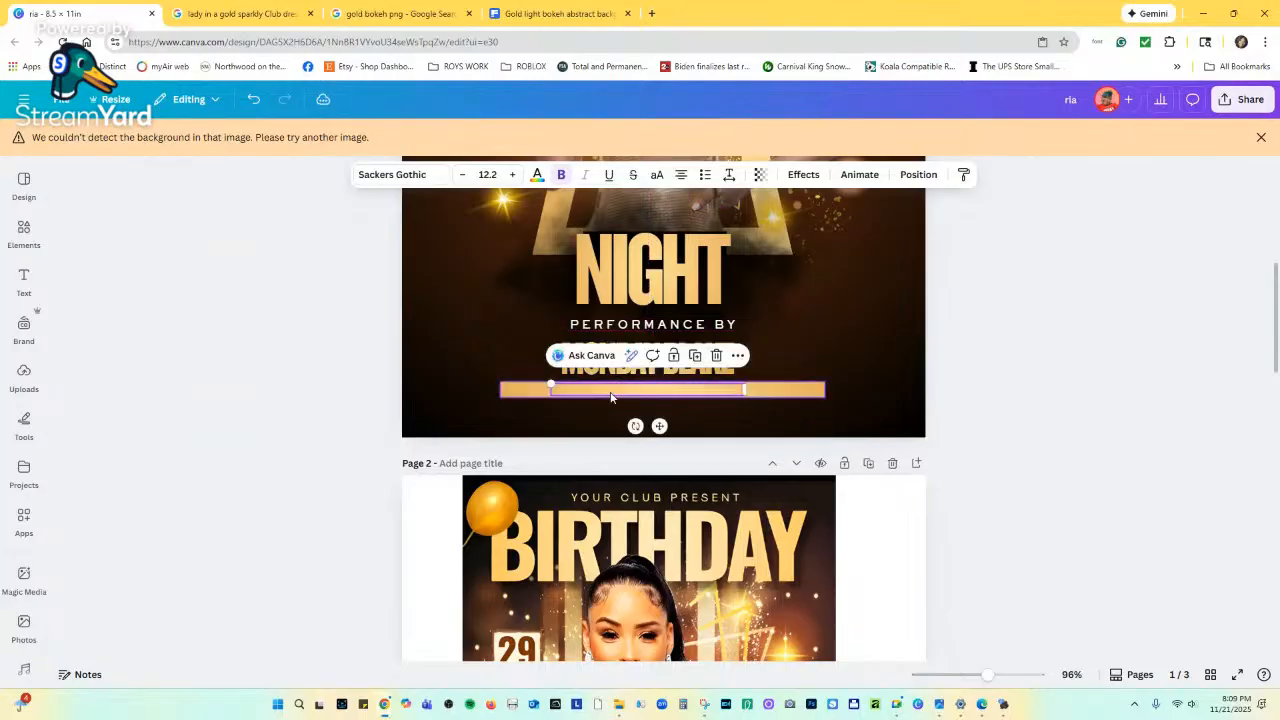
{"action": "left_click", "coordinate": [537, 175]}
{"action": "left_click", "coordinate": [101, 278]}
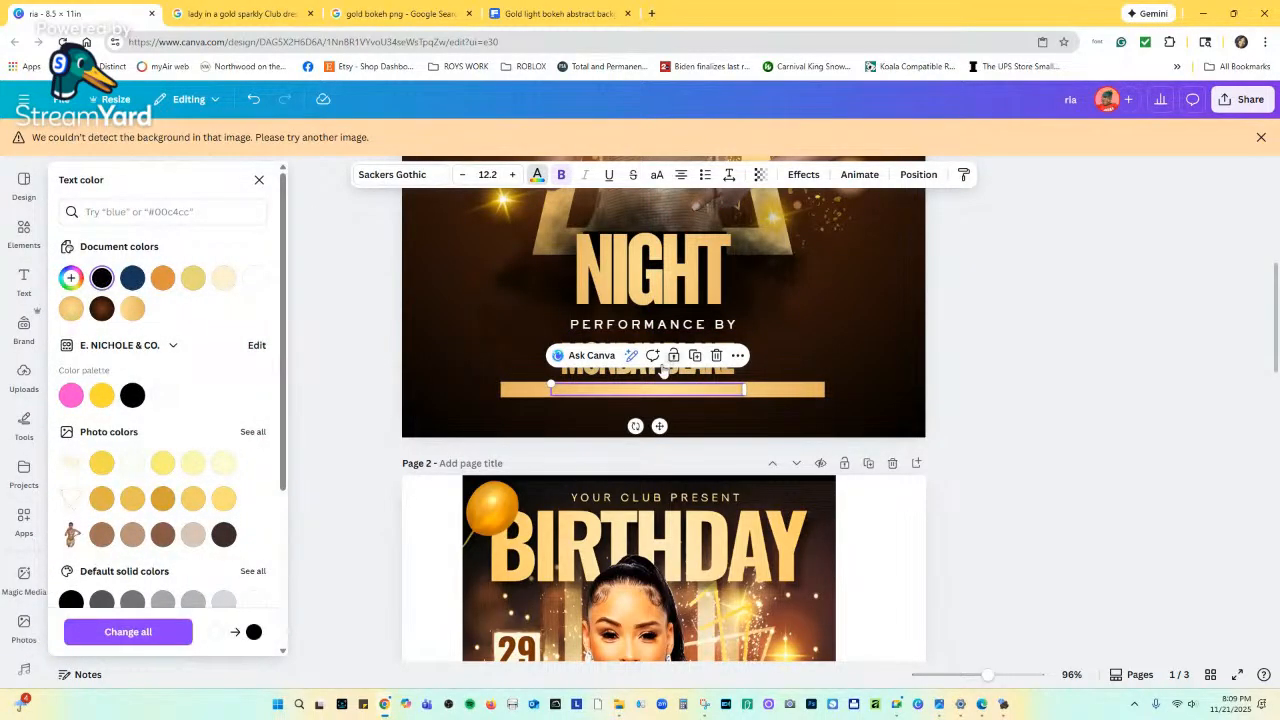
{"action": "left_click", "coordinate": [575, 396]}
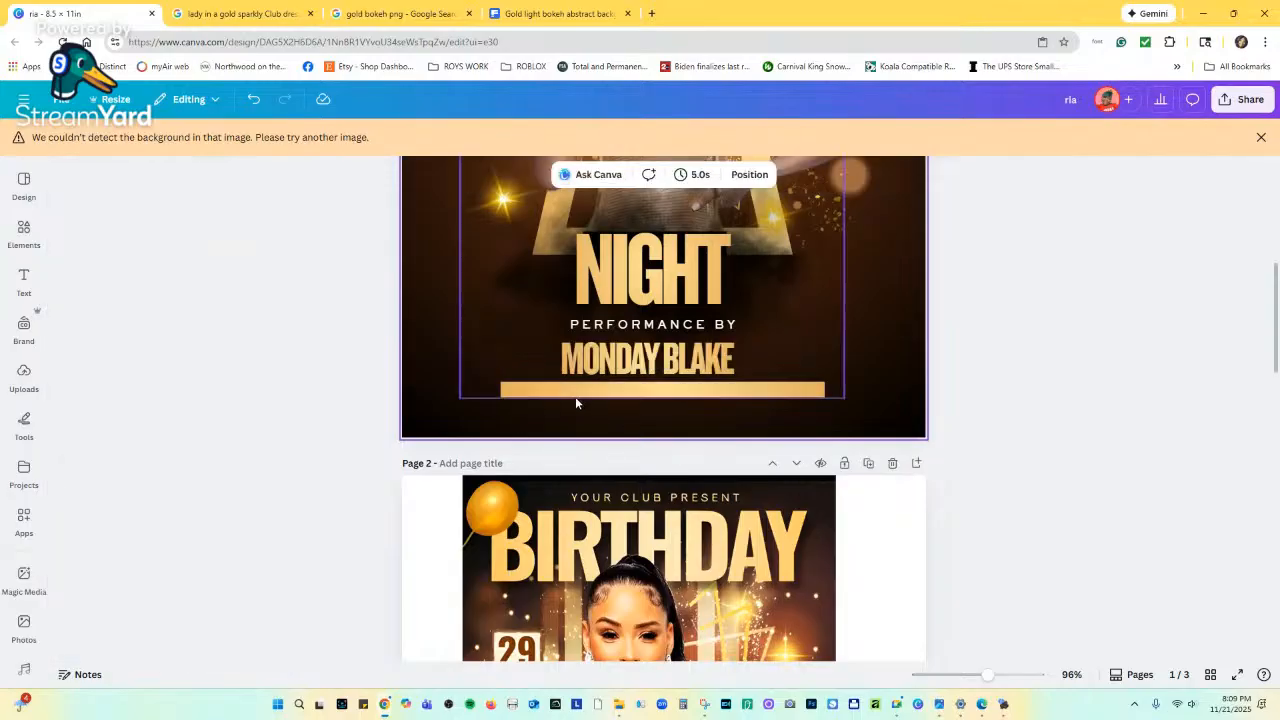
{"action": "left_click", "coordinate": [585, 396]}
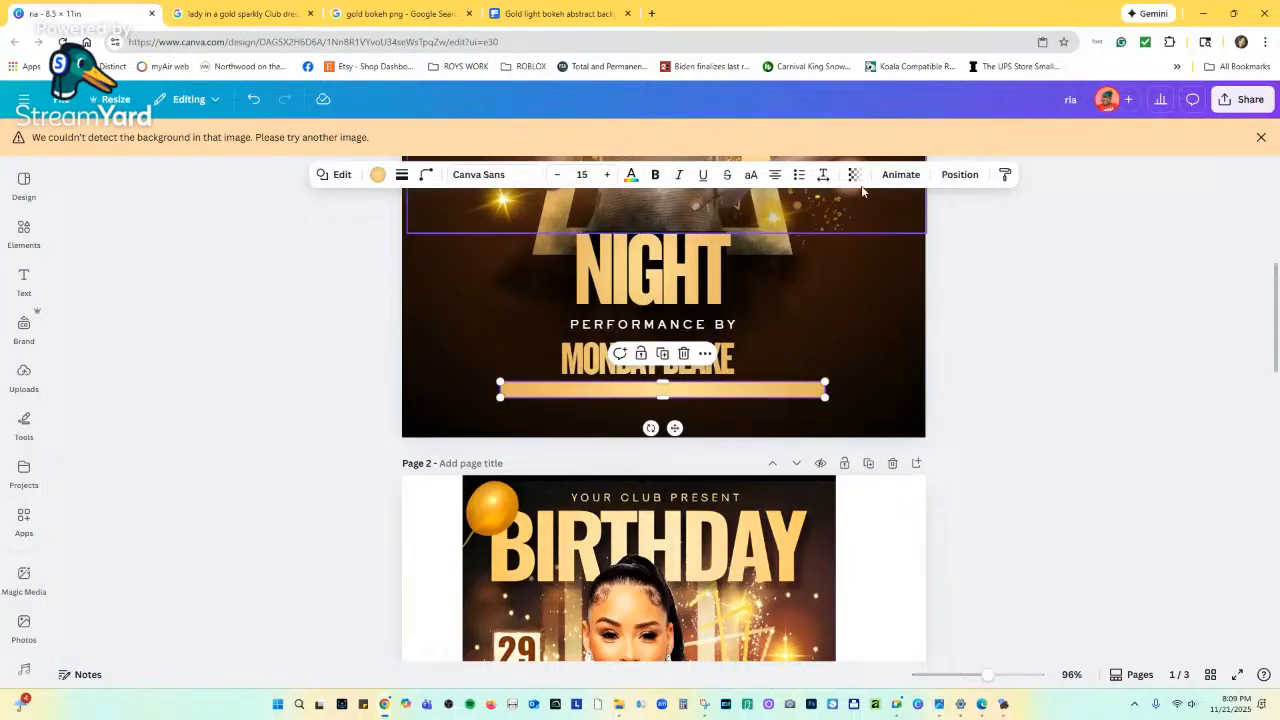
{"action": "left_click", "coordinate": [958, 174]}
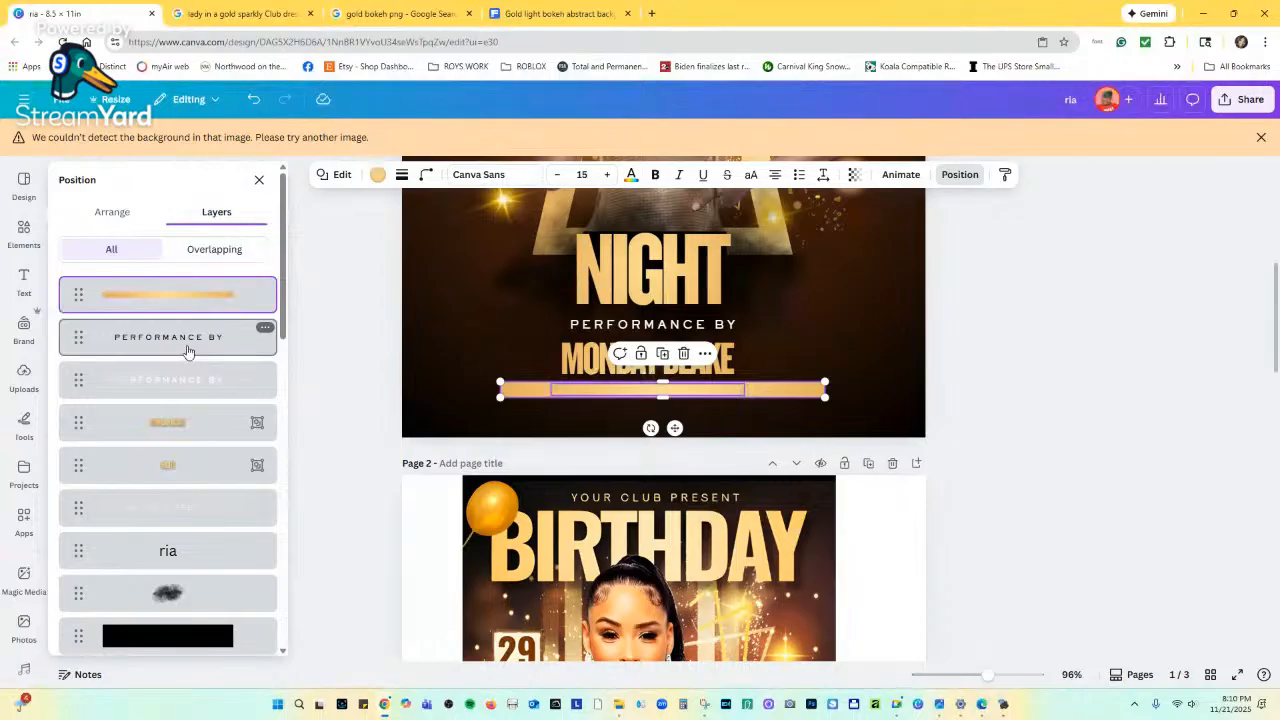
Delete the duplicate PERFORMANCE BY text and the gold bar from page 1.
{"action": "left_click_drag", "start_coordinate": [187, 350], "coordinate": [185, 294]}
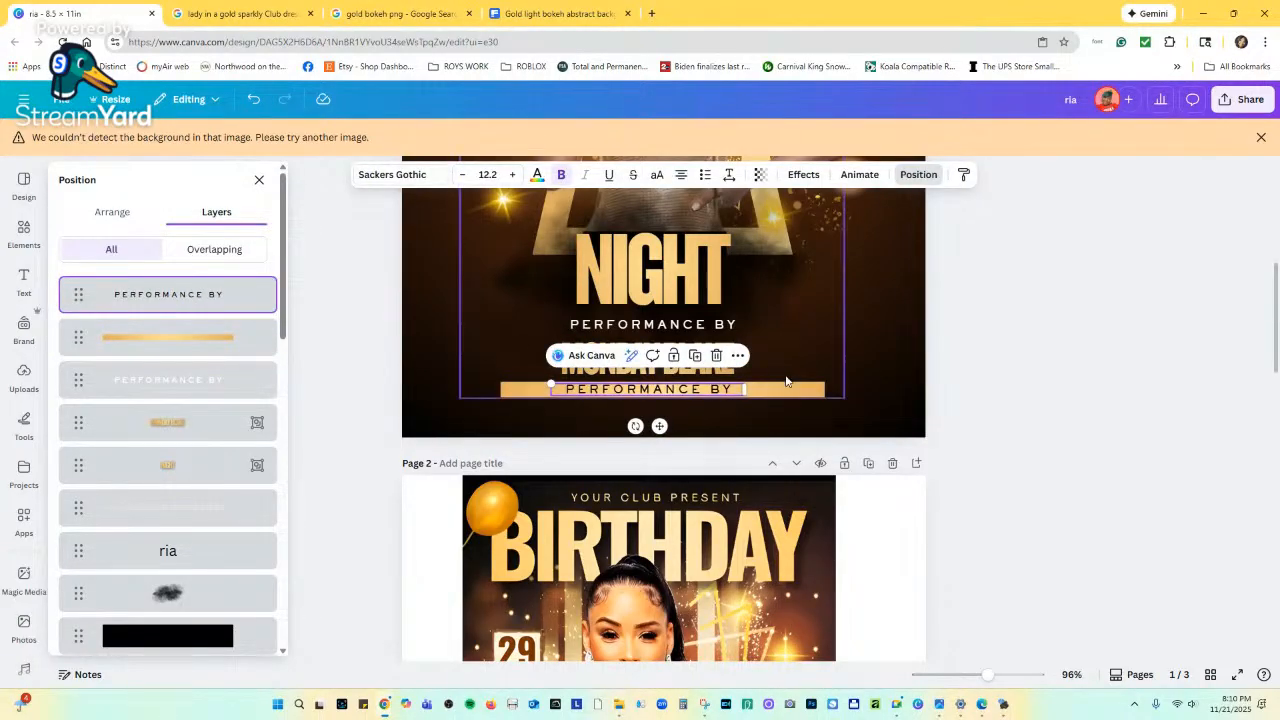
{"action": "left_click", "coordinate": [718, 356]}
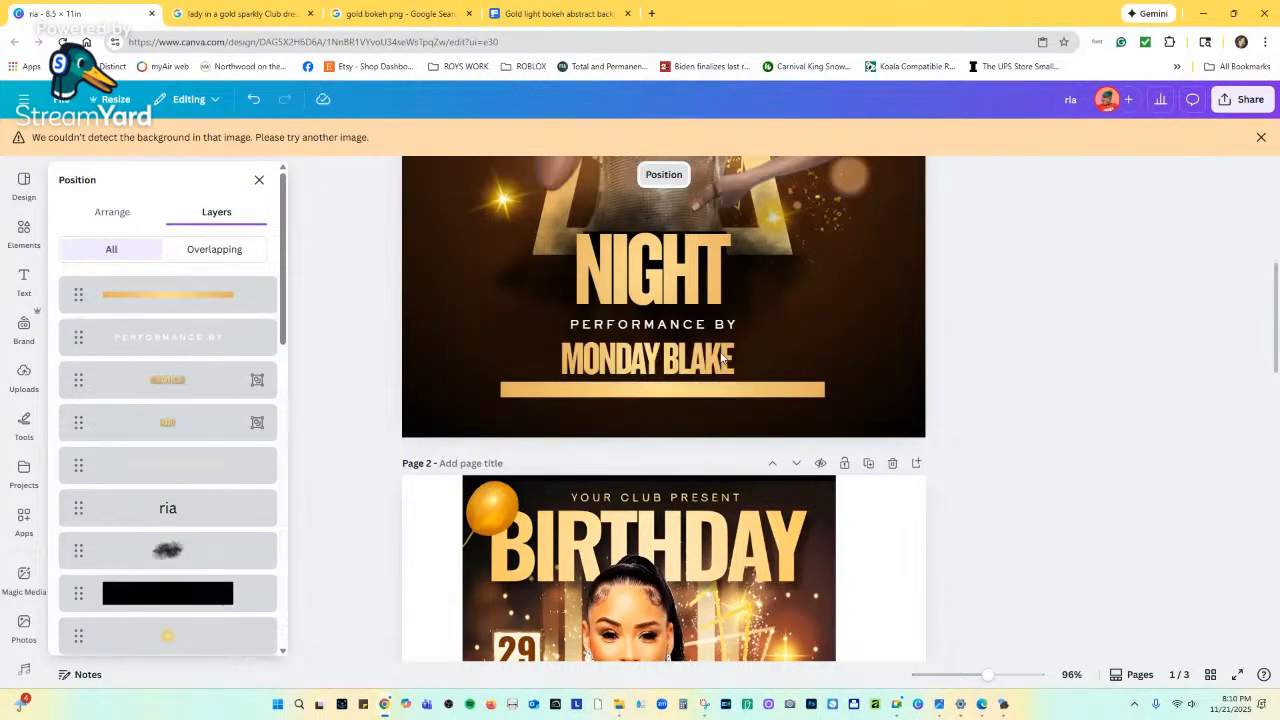
{"action": "left_click", "coordinate": [738, 386]}
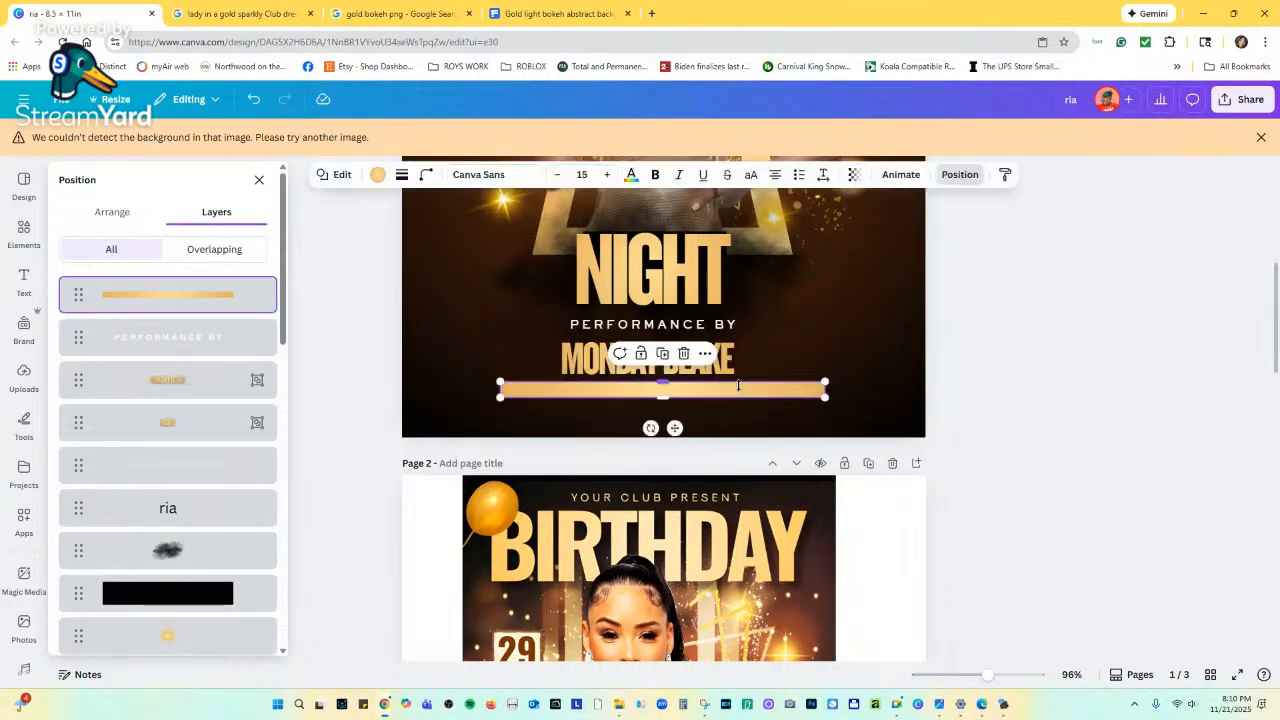
{"action": "left_click", "coordinate": [686, 354]}
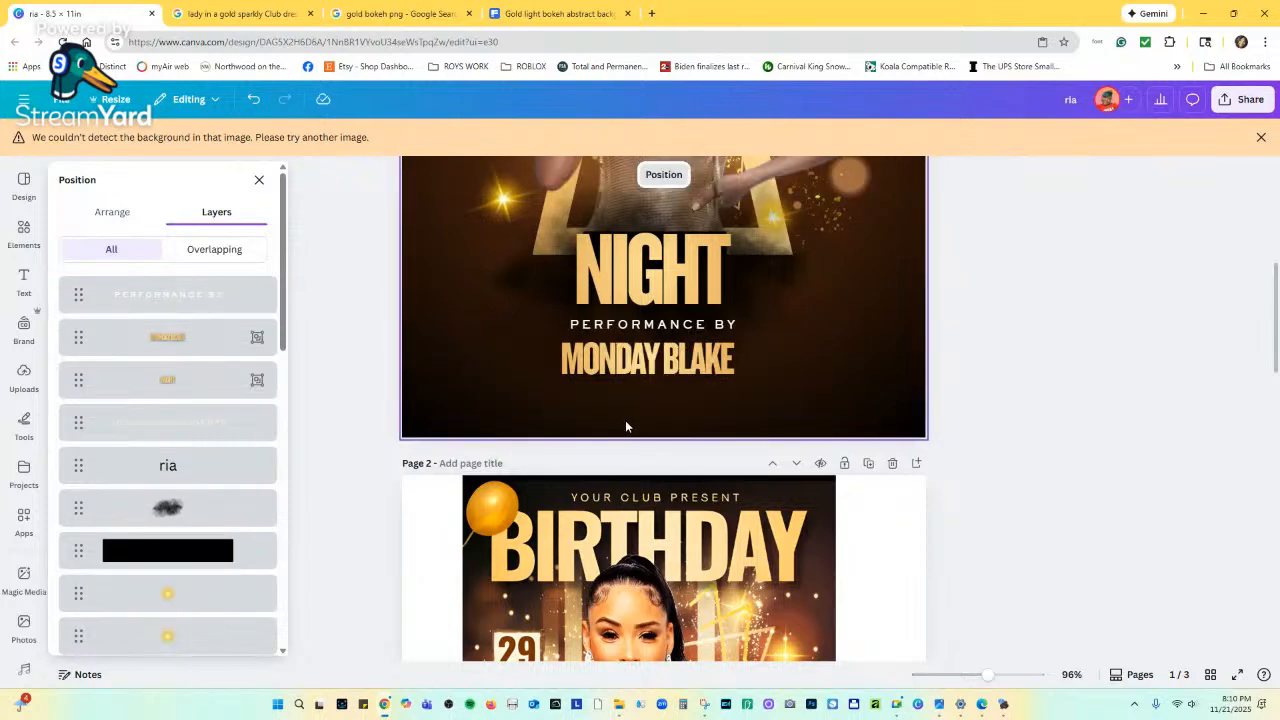
{"action": "key", "text": "ctrl+v"}
{"action": "scroll", "coordinate": [700, 330], "scroll_direction": "up", "scroll_amount": 4}
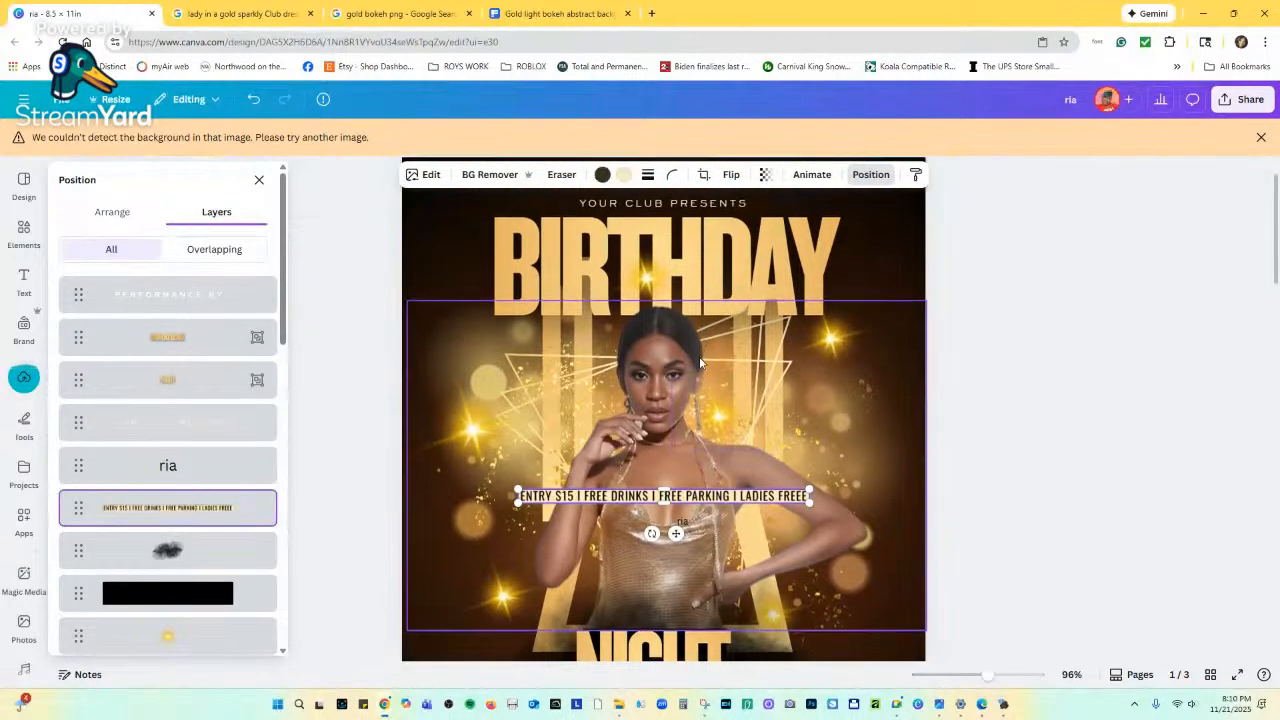
{"action": "scroll", "coordinate": [700, 334], "scroll_direction": "down", "scroll_amount": 2}
{"action": "left_click_drag", "start_coordinate": [675, 401], "coordinate": [670, 670]}
{"action": "scroll", "coordinate": [670, 665], "scroll_direction": "down", "scroll_amount": 3}
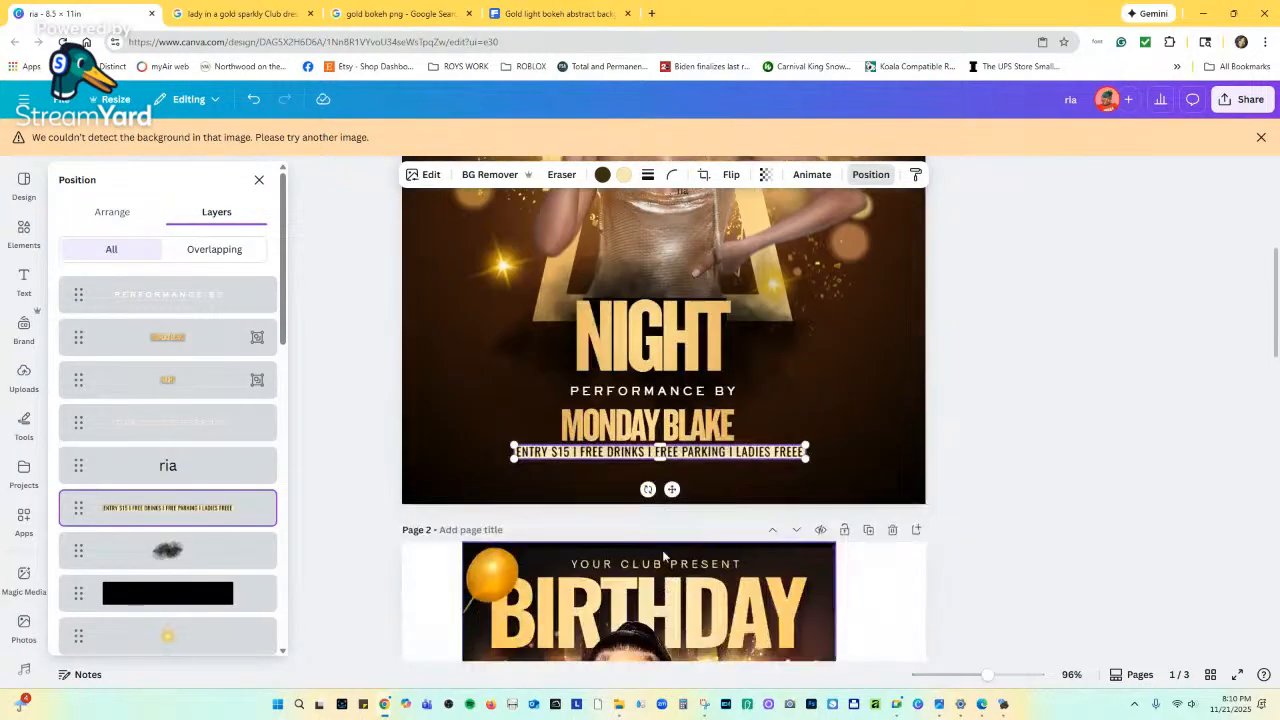
{"action": "left_click_drag", "start_coordinate": [673, 489], "coordinate": [666, 494]}
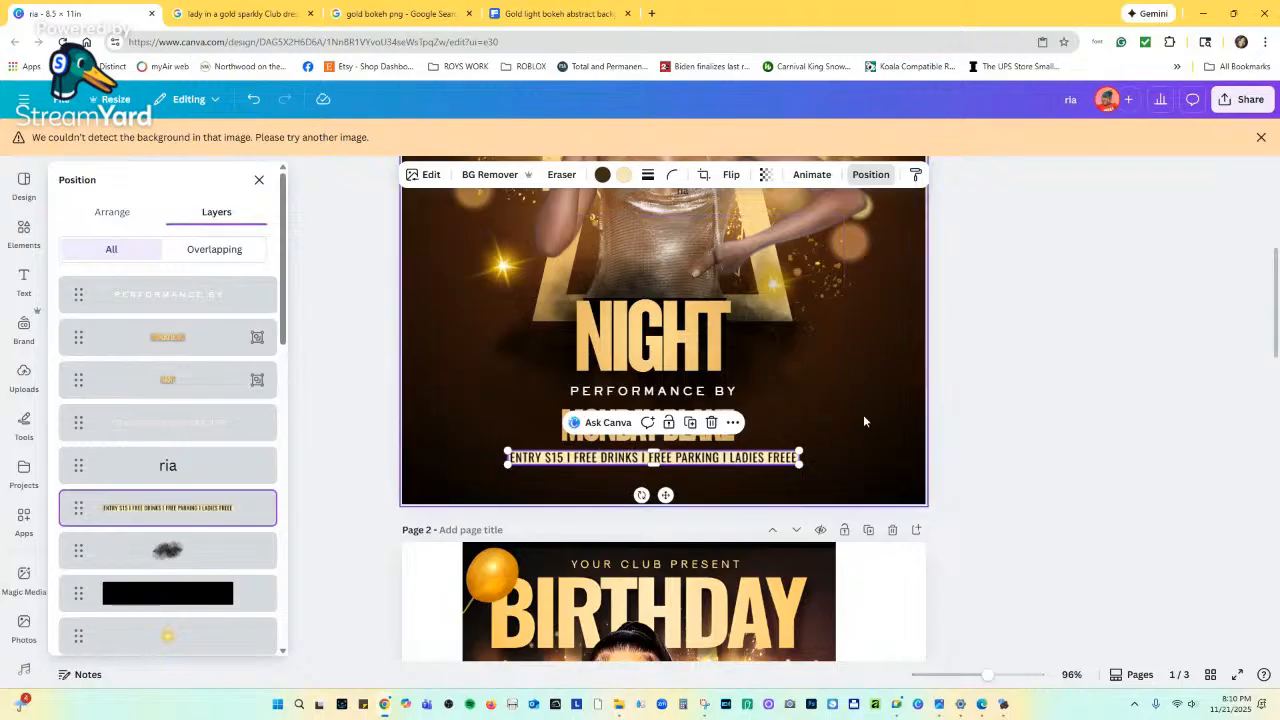
{"action": "left_click", "coordinate": [832, 418]}
{"action": "scroll", "coordinate": [576, 520], "scroll_direction": "down", "scroll_amount": 5}
{"action": "scroll", "coordinate": [576, 520], "scroll_direction": "down", "scroll_amount": 4}
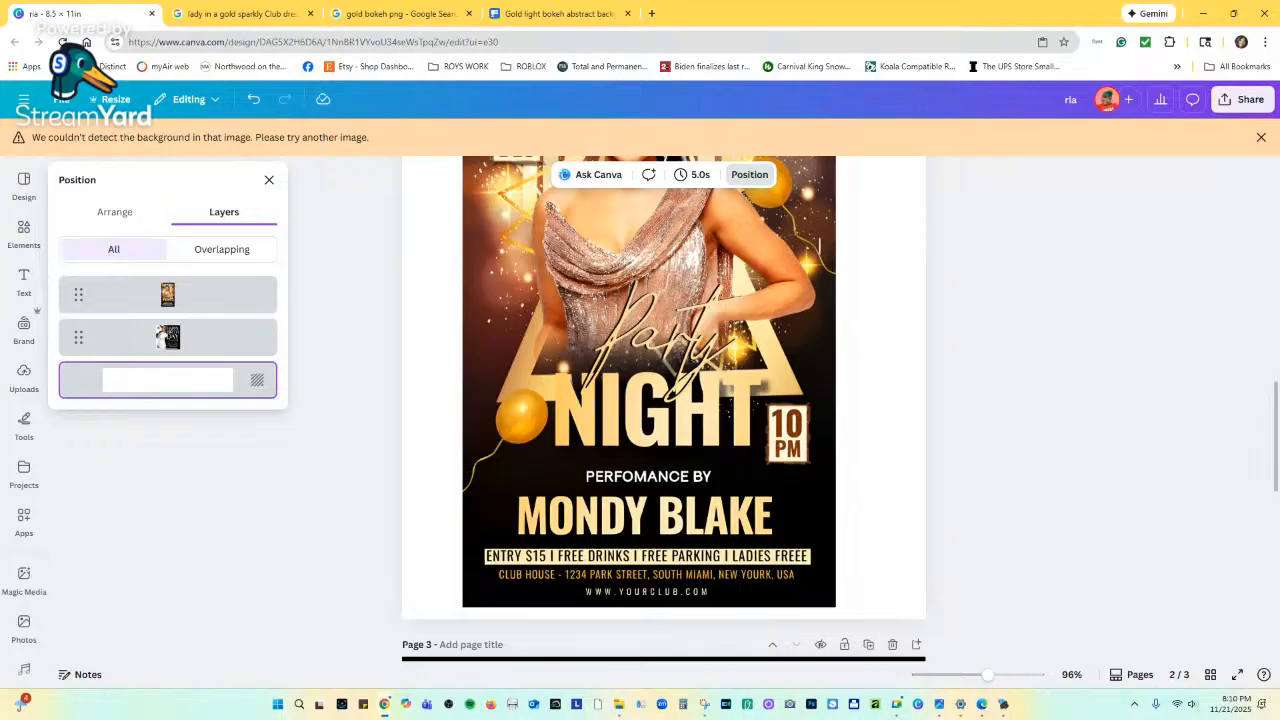
{"action": "key", "text": "super+shift+s"}
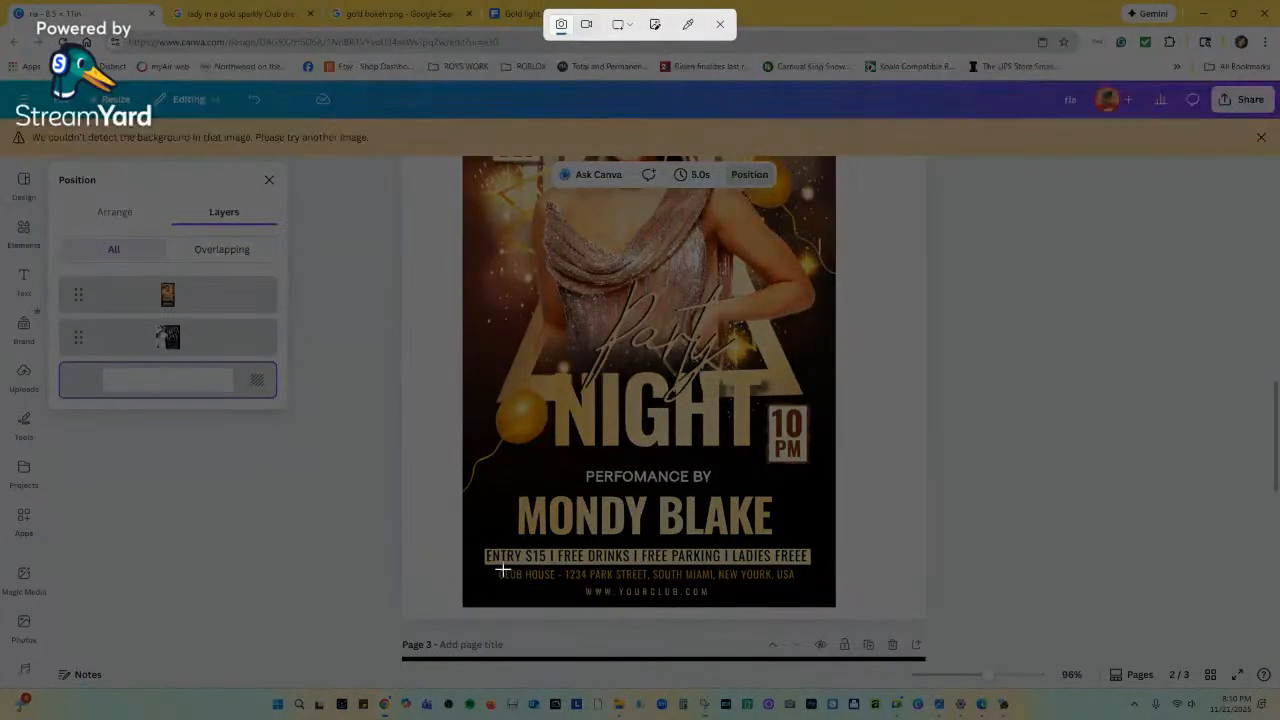
Capture the club address and website strip from page 2 and paste it onto page 1.
{"action": "left_click_drag", "start_coordinate": [493, 567], "coordinate": [522, 579]}
{"action": "left_click_drag", "start_coordinate": [672, 597], "coordinate": [801, 600]}
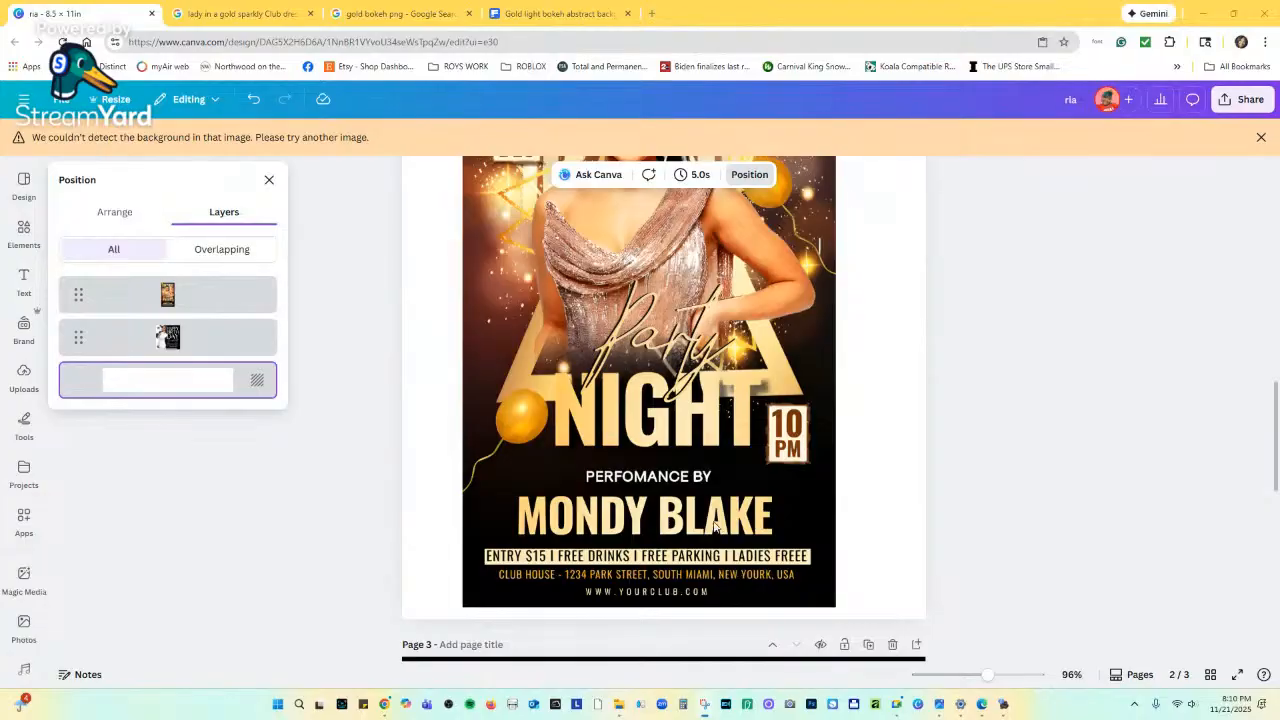
{"action": "scroll", "coordinate": [715, 527], "scroll_direction": "up", "scroll_amount": 10}
{"action": "right_click", "coordinate": [608, 418]}
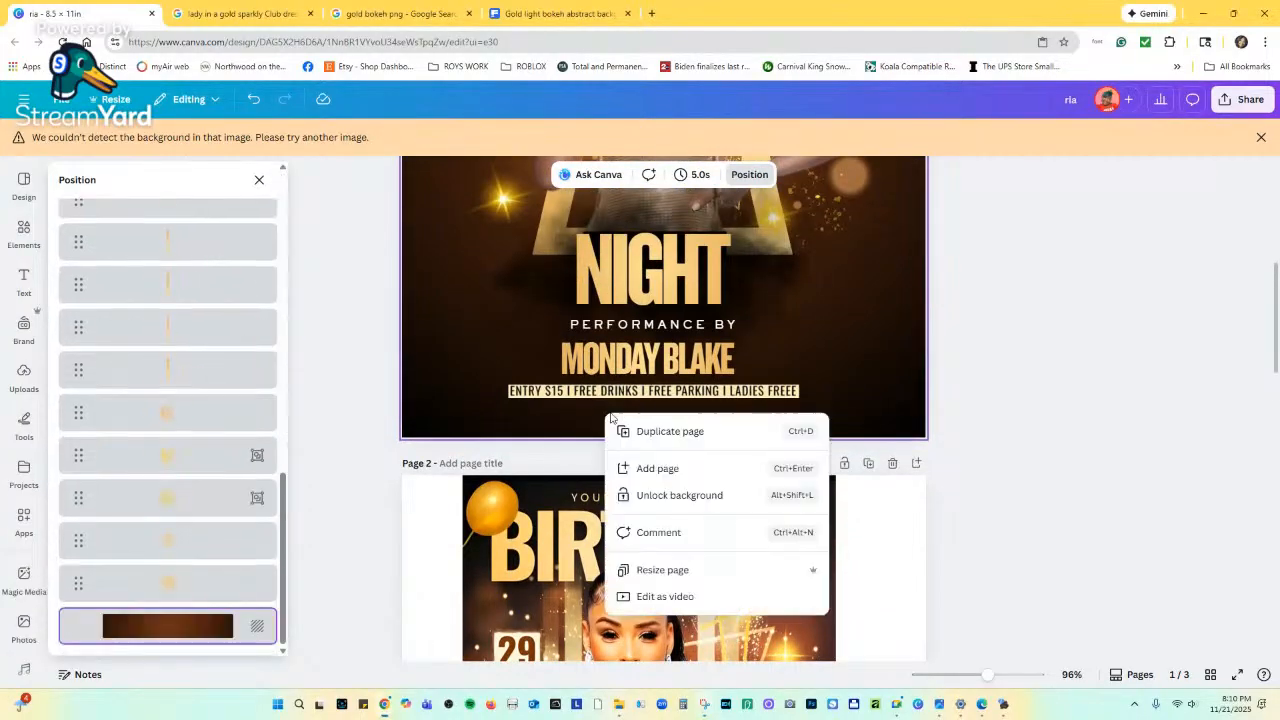
{"action": "left_click", "coordinate": [529, 346]}
{"action": "right_click", "coordinate": [501, 324]}
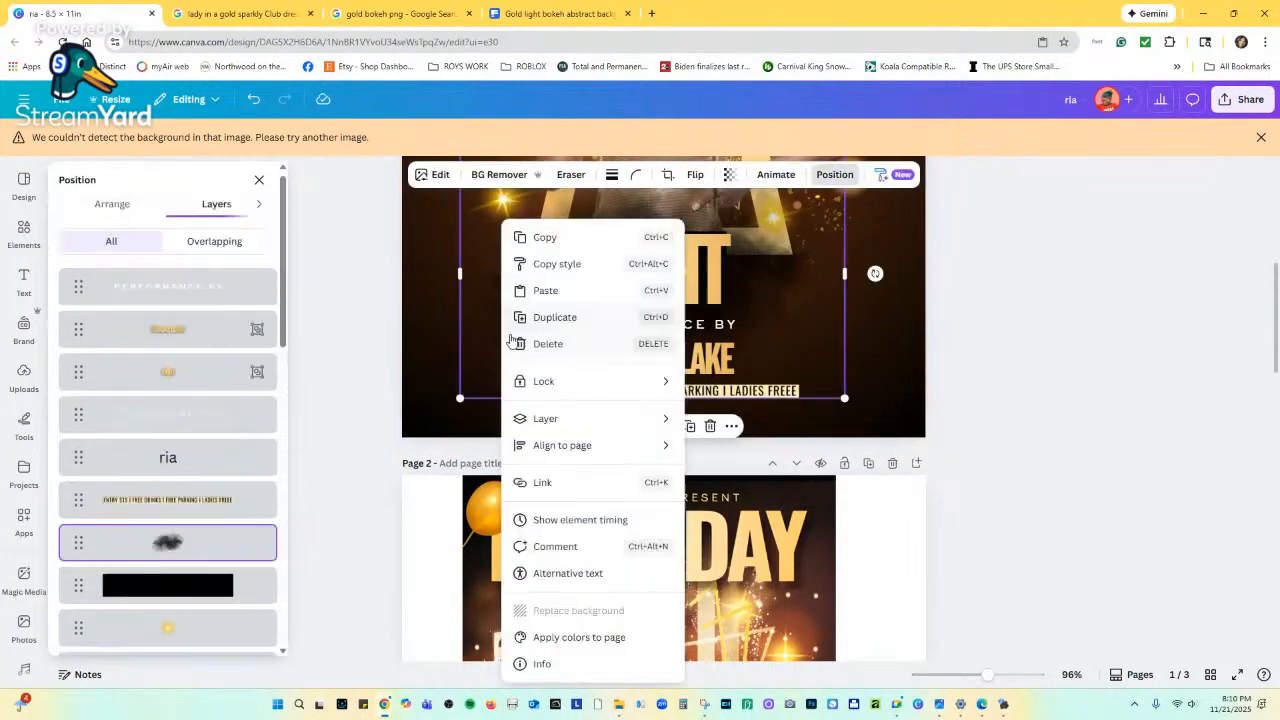
{"action": "left_click", "coordinate": [545, 291]}
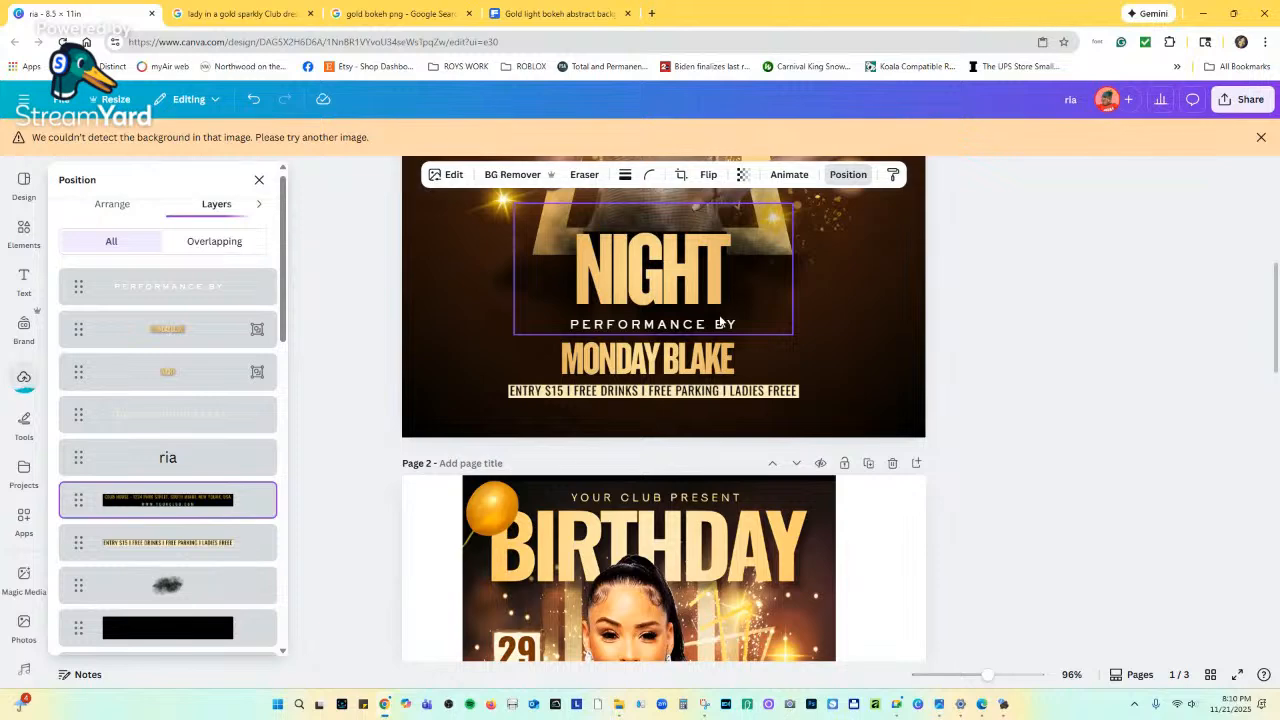
Move the address strip directly under the ENTRY $15 strip.
{"action": "scroll", "coordinate": [720, 321], "scroll_direction": "up", "scroll_amount": 3}
{"action": "scroll", "coordinate": [700, 376], "scroll_direction": "down", "scroll_amount": 1}
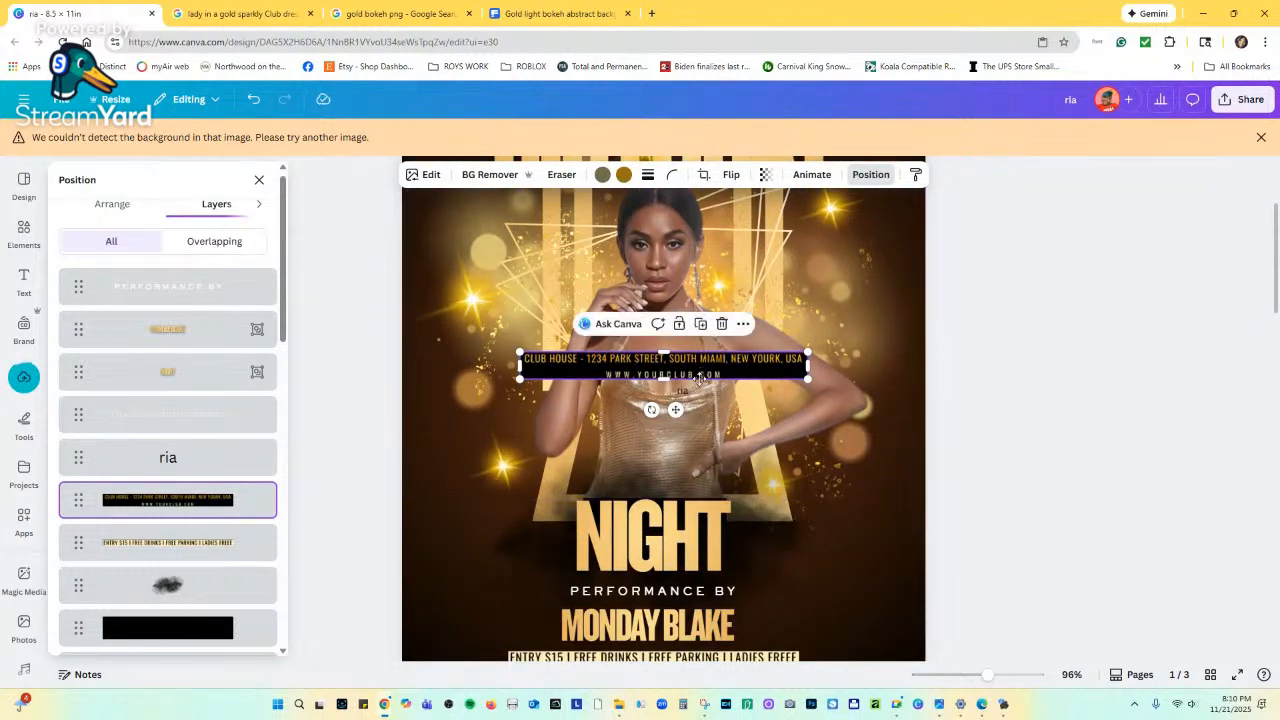
{"action": "left_click_drag", "start_coordinate": [700, 376], "coordinate": [689, 668]}
{"action": "scroll", "coordinate": [673, 512], "scroll_direction": "down", "scroll_amount": 3}
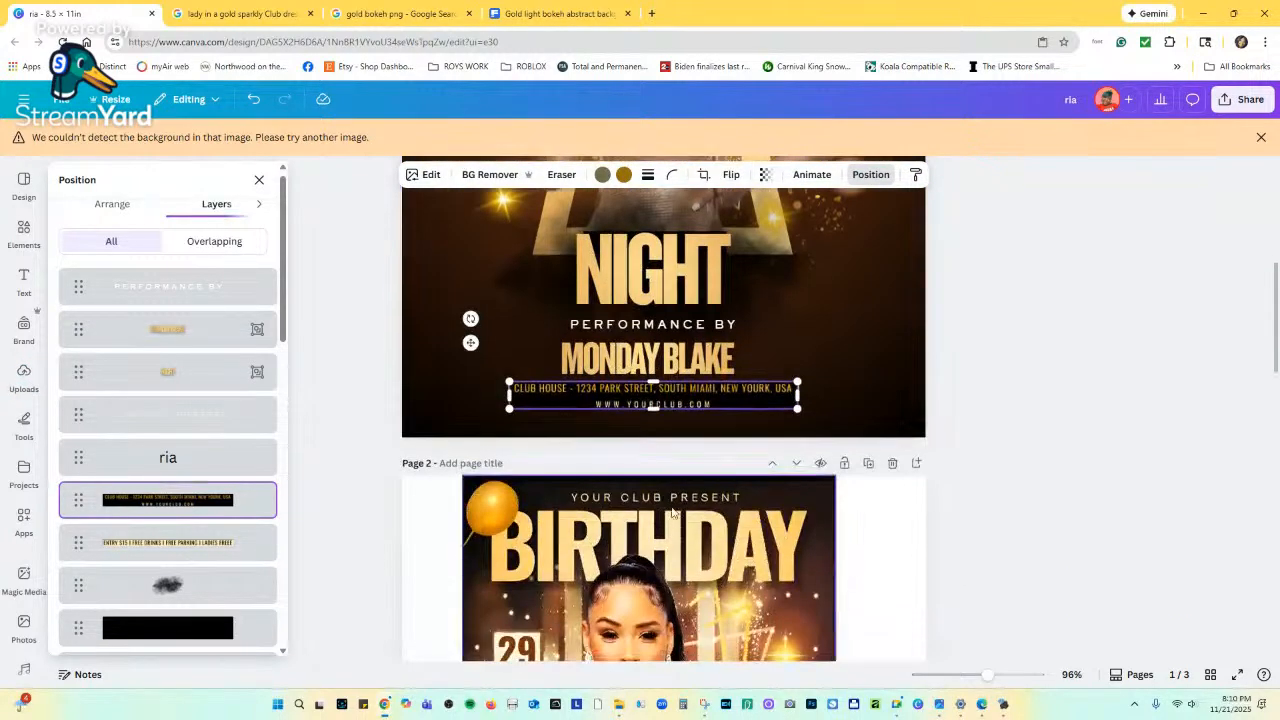
{"action": "left_click_drag", "start_coordinate": [685, 401], "coordinate": [687, 421]}
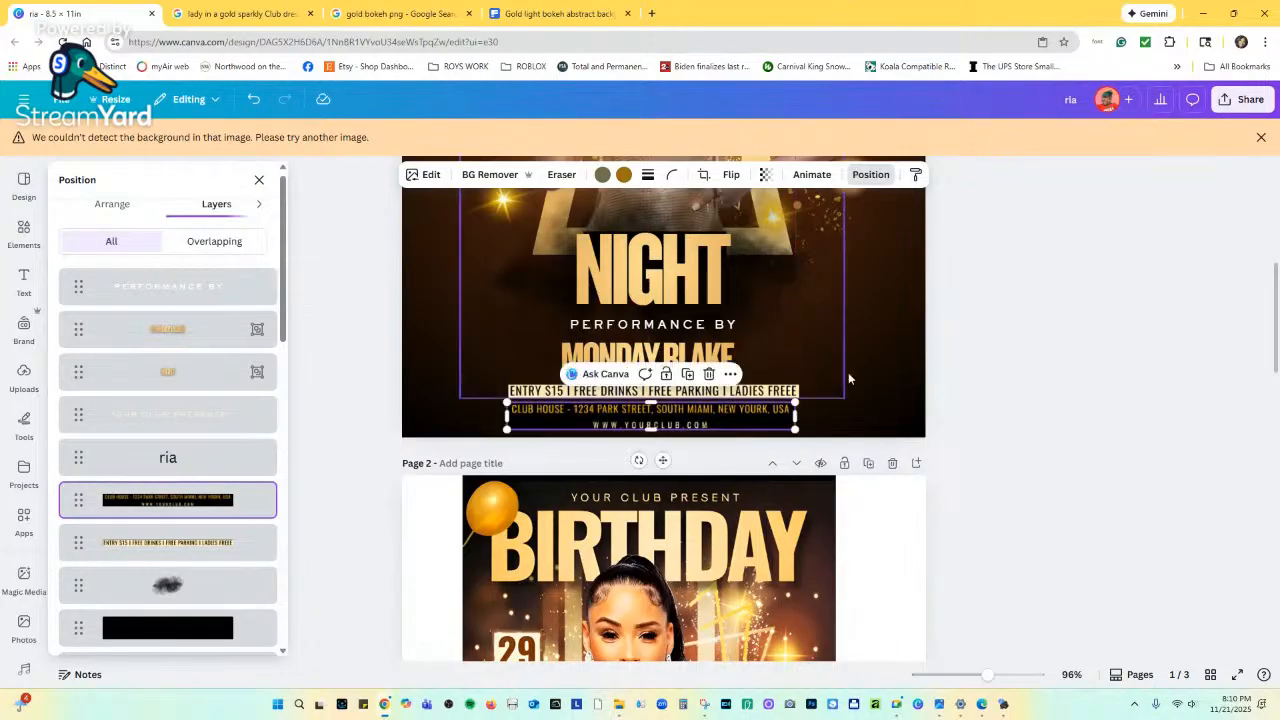
{"action": "left_click", "coordinate": [900, 388]}
{"action": "scroll", "coordinate": [792, 487], "scroll_direction": "down", "scroll_amount": 1}
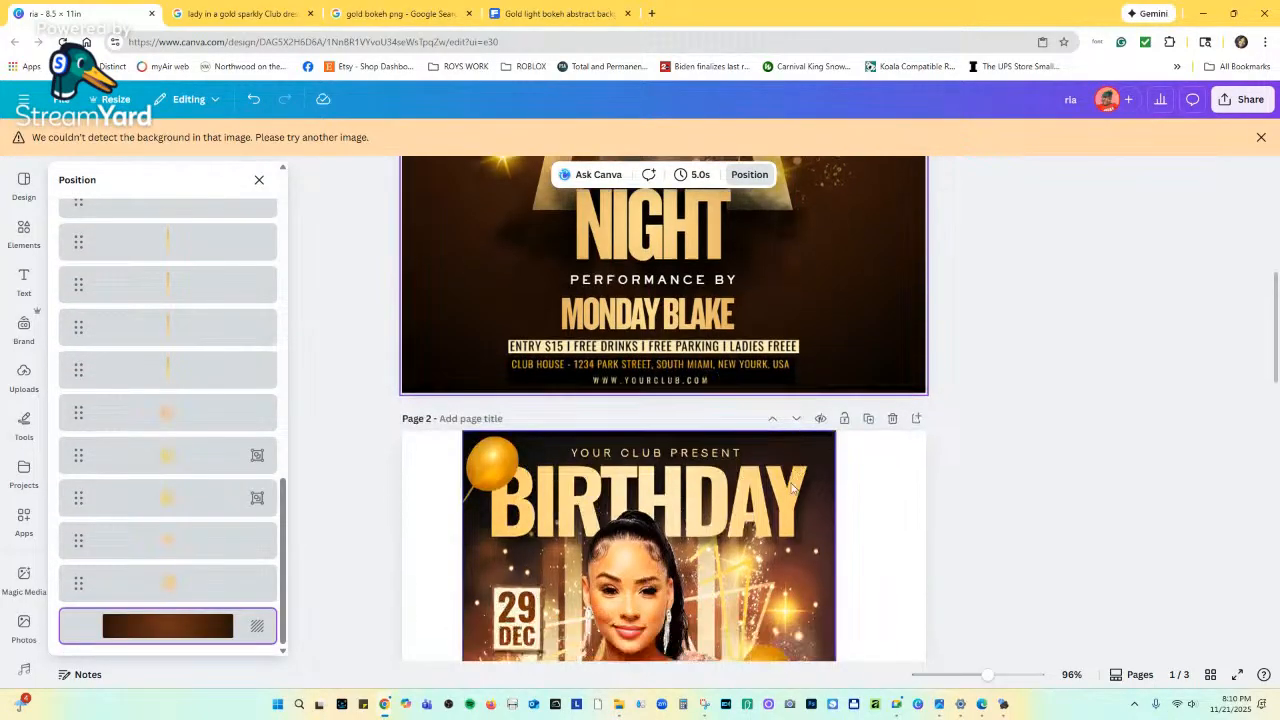
{"action": "scroll", "coordinate": [792, 487], "scroll_direction": "down", "scroll_amount": 5}
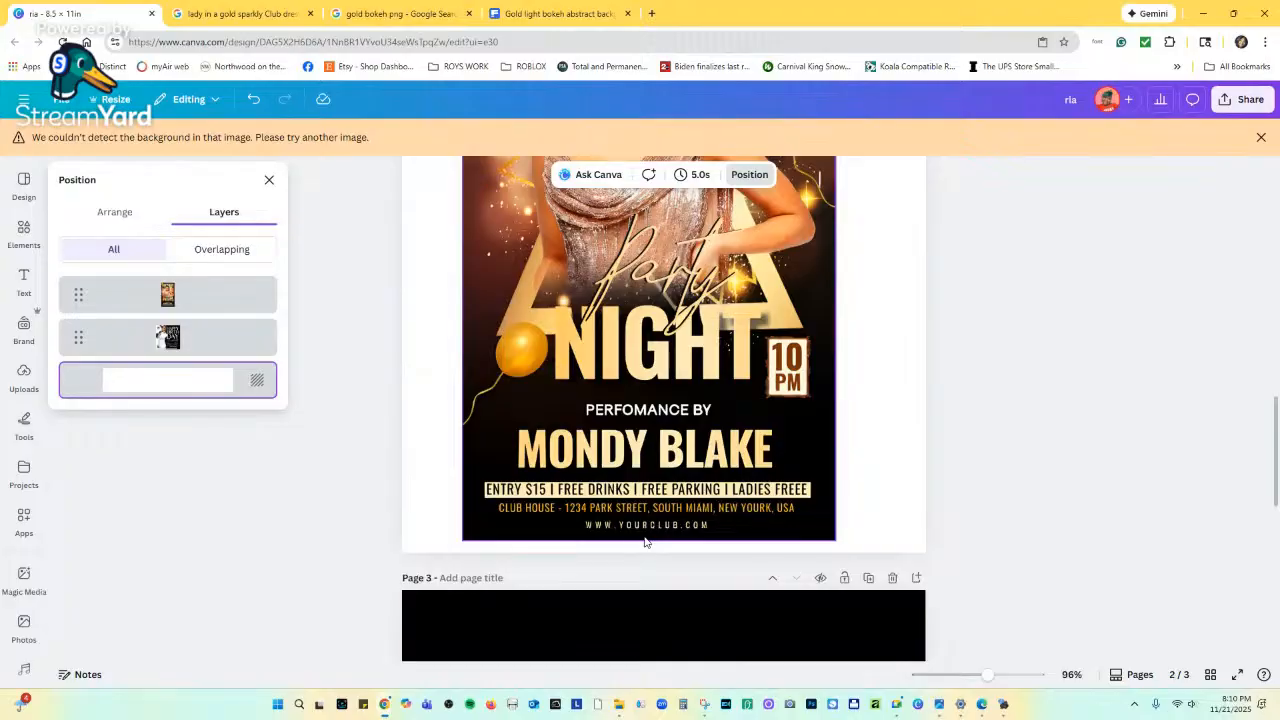
{"action": "scroll", "coordinate": [689, 530], "scroll_direction": "up", "scroll_amount": 5}
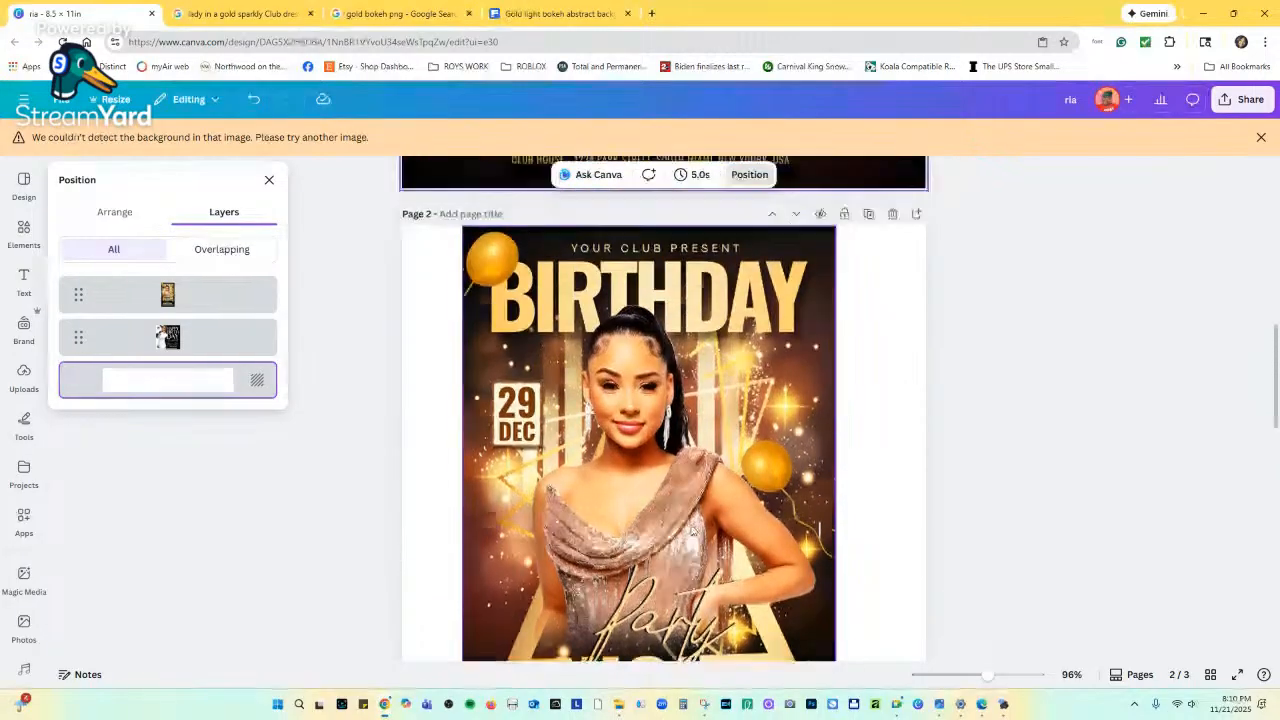
{"action": "scroll", "coordinate": [689, 530], "scroll_direction": "up", "scroll_amount": 1}
{"action": "scroll", "coordinate": [692, 328], "scroll_direction": "up", "scroll_amount": 1}
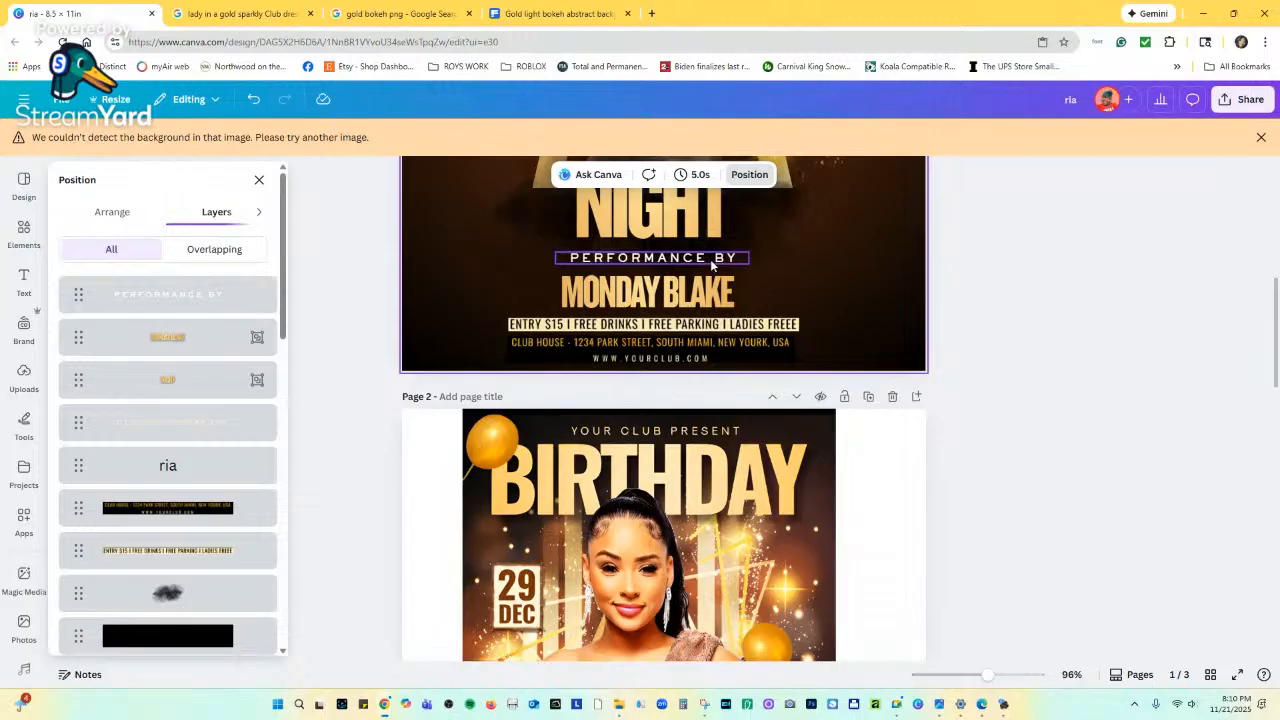
{"action": "scroll", "coordinate": [712, 265], "scroll_direction": "up", "scroll_amount": 5}
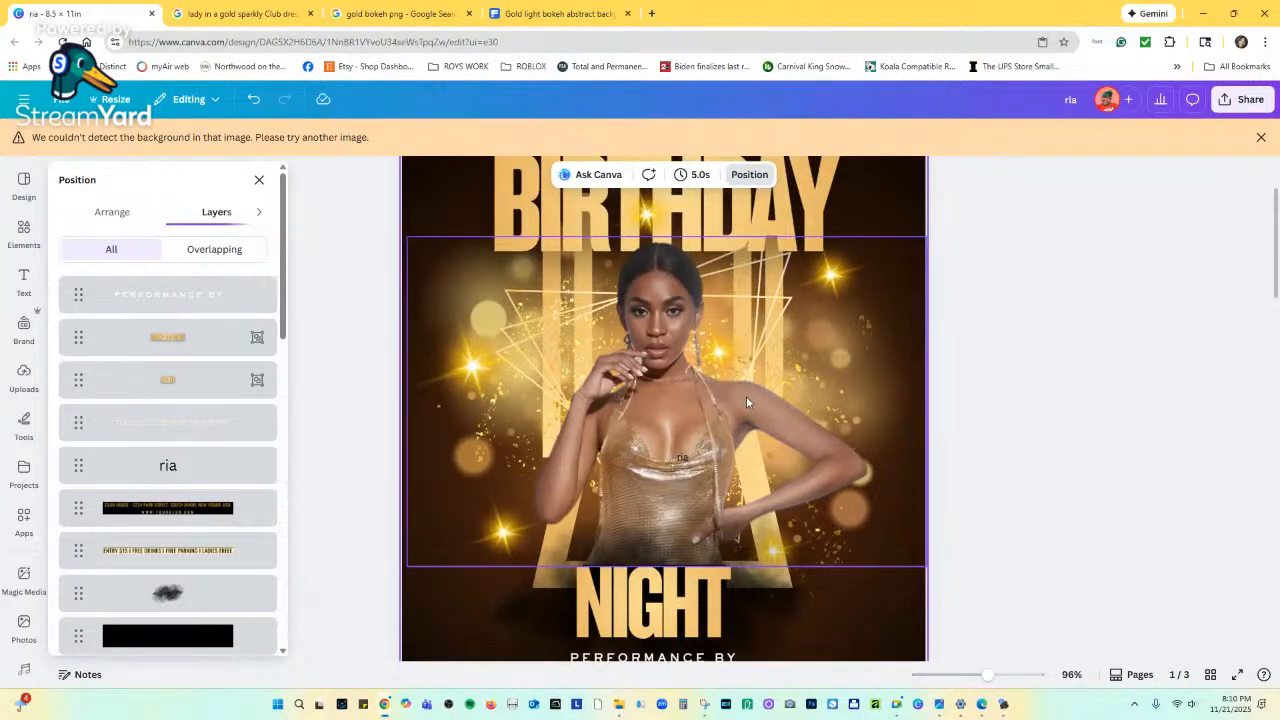
{"action": "scroll", "coordinate": [739, 392], "scroll_direction": "up", "scroll_amount": 2}
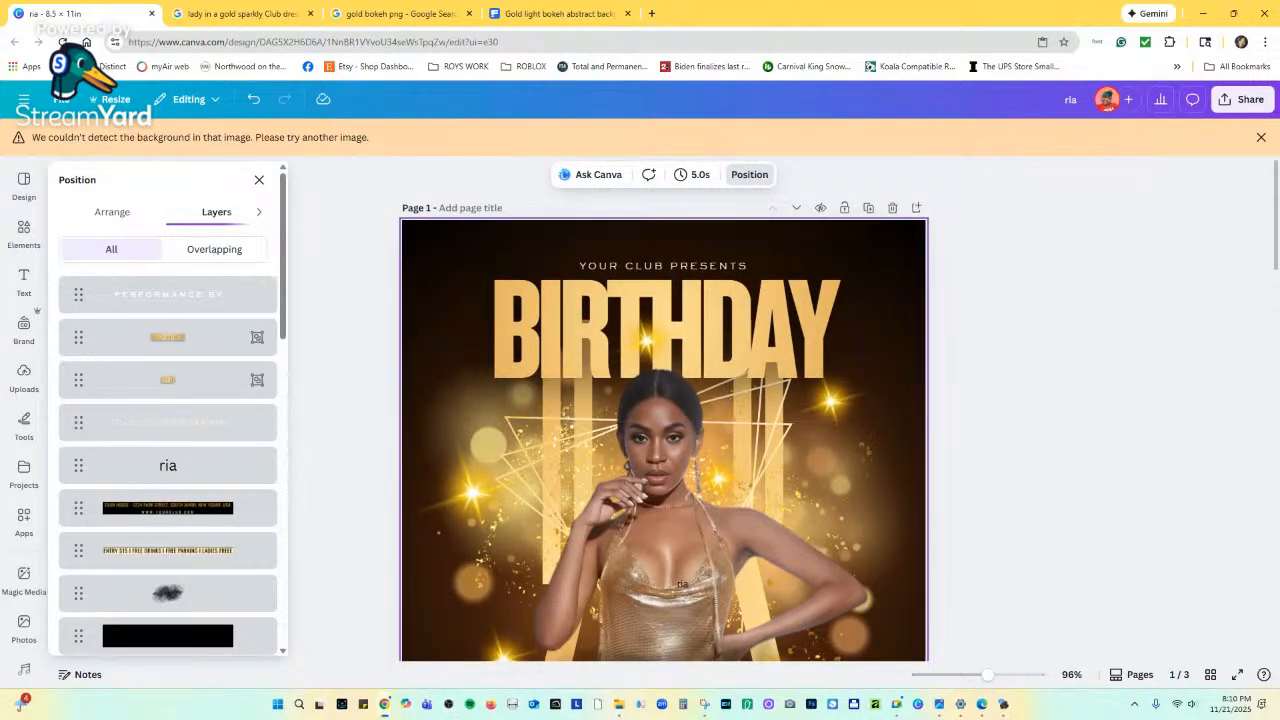
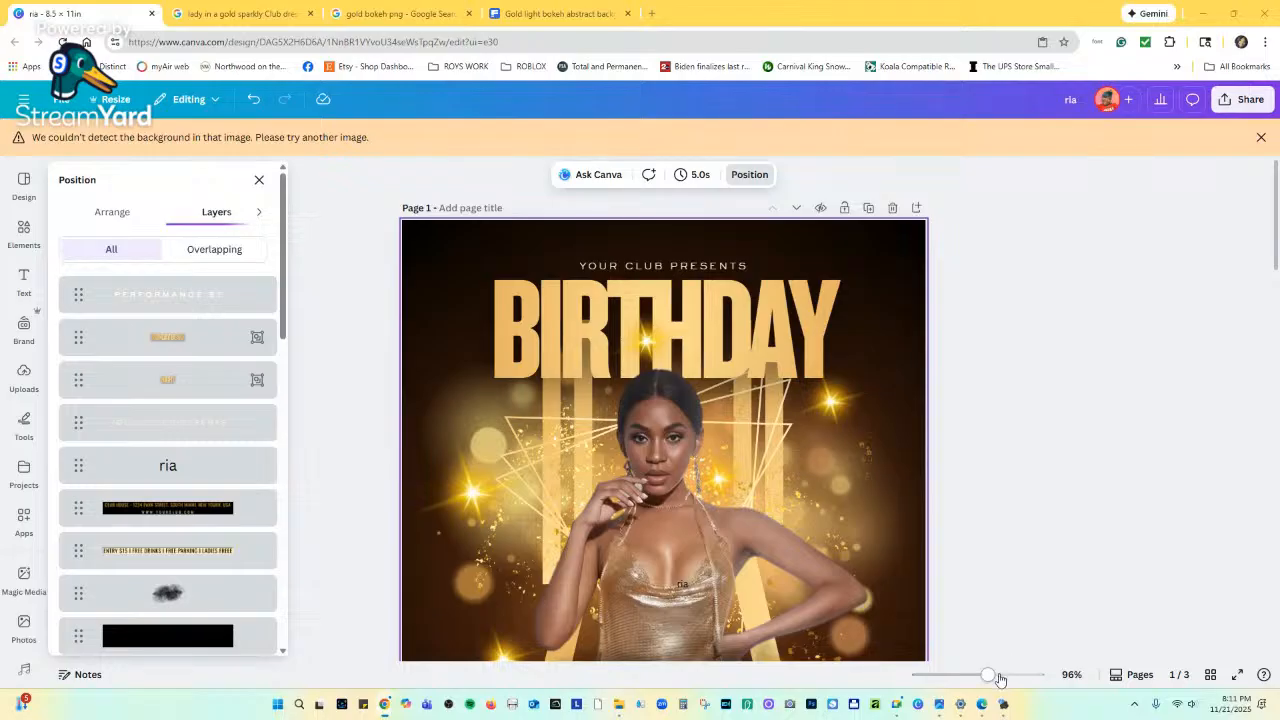
Narrow the NIGHT headline group on page 1 by dragging its side handle.
{"action": "left_click_drag", "start_coordinate": [995, 679], "coordinate": [966, 674]}
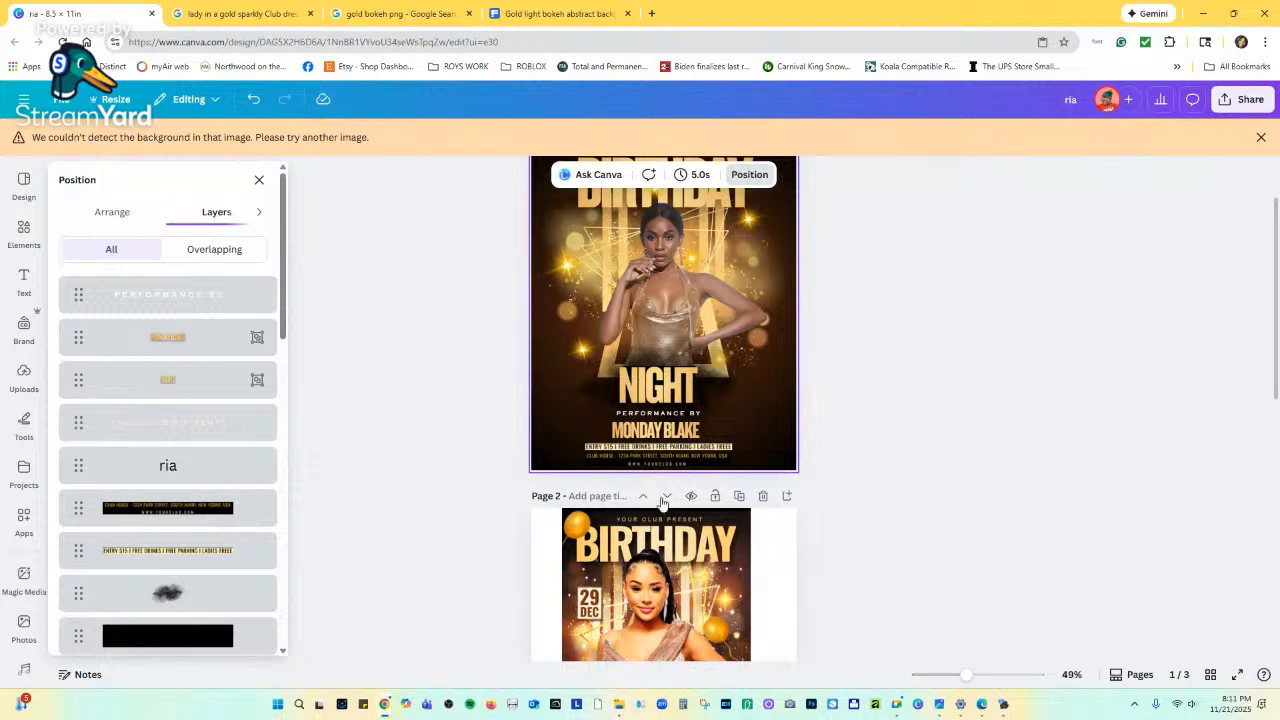
{"action": "scroll", "coordinate": [660, 470], "scroll_direction": "down", "scroll_amount": 4}
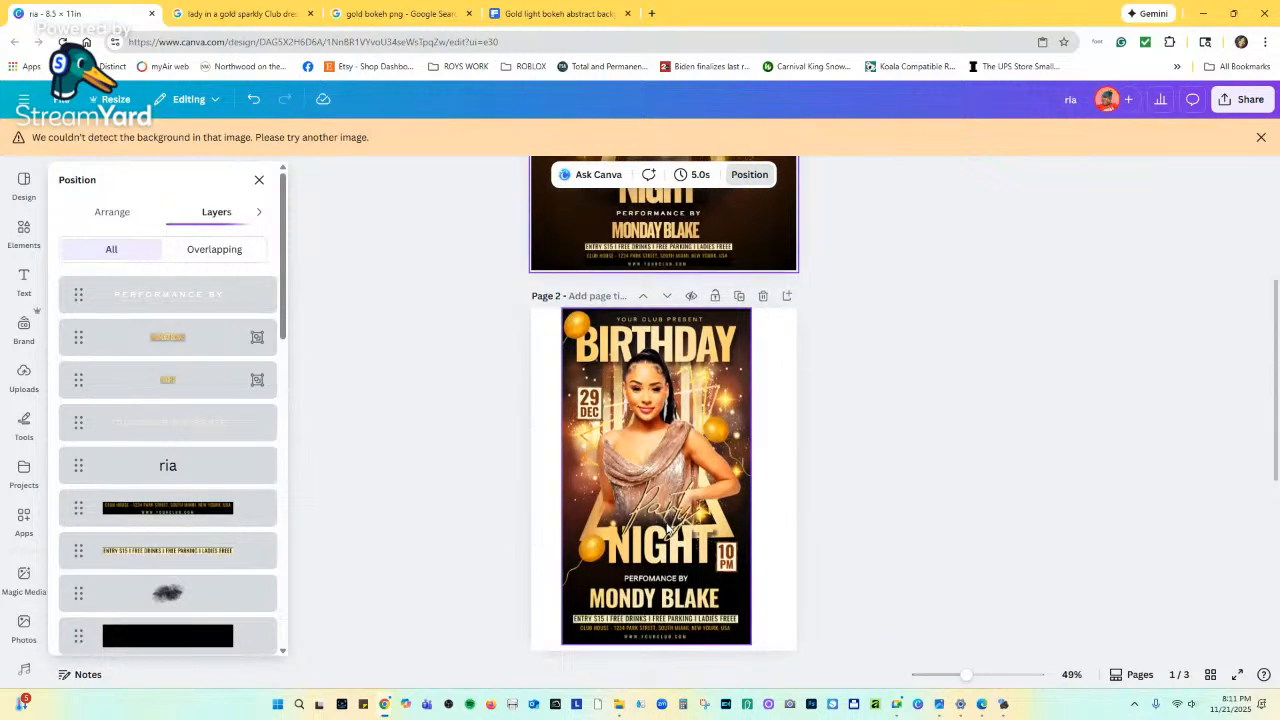
{"action": "scroll", "coordinate": [668, 518], "scroll_direction": "up", "scroll_amount": 3}
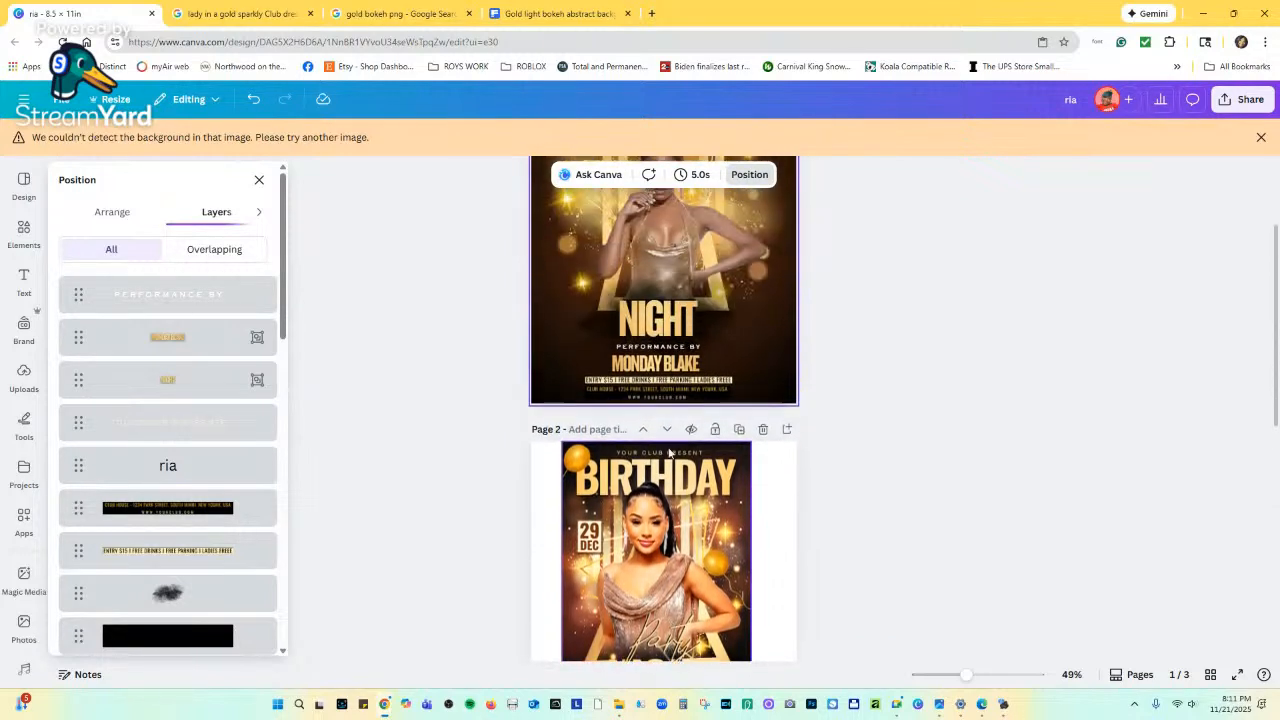
{"action": "left_click", "coordinate": [682, 322]}
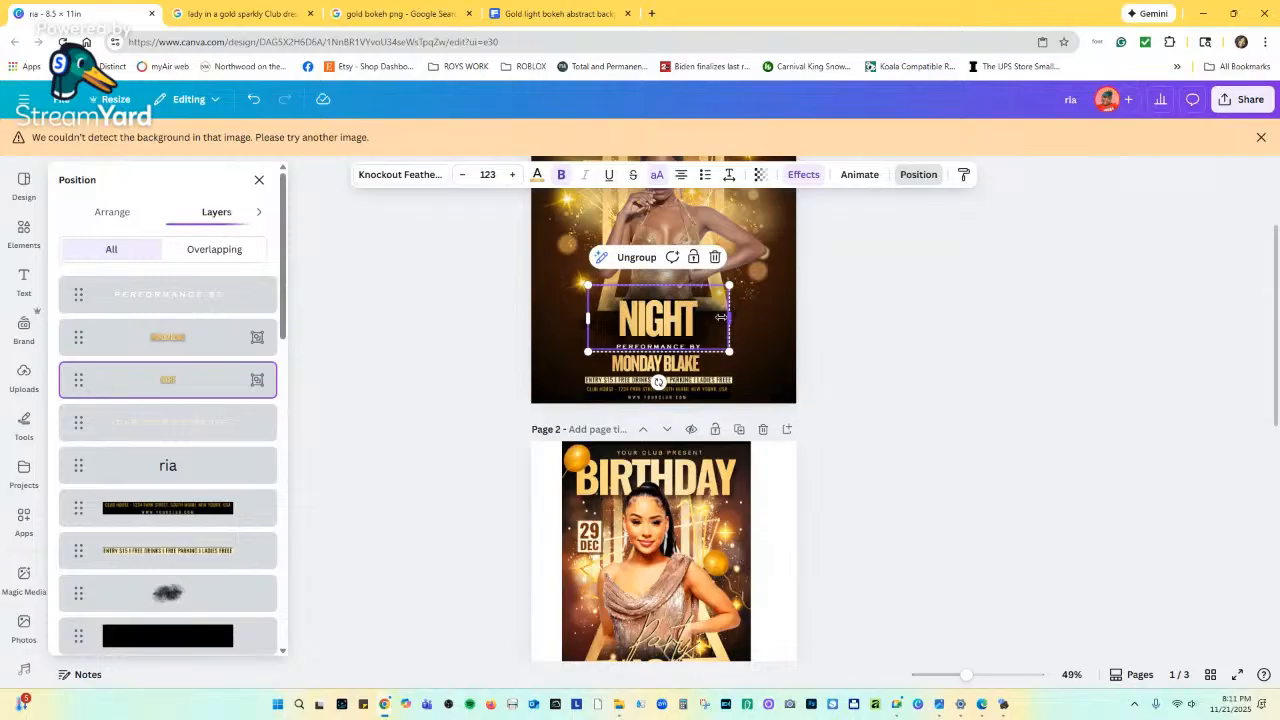
{"action": "mouse_move", "coordinate": [720, 317]}
{"action": "left_mouse_down"}
{"action": "mouse_move", "coordinate": [676, 318]}
{"action": "mouse_move", "coordinate": [714, 258]}
{"action": "mouse_move", "coordinate": [710, 313]}
{"action": "left_mouse_up"}
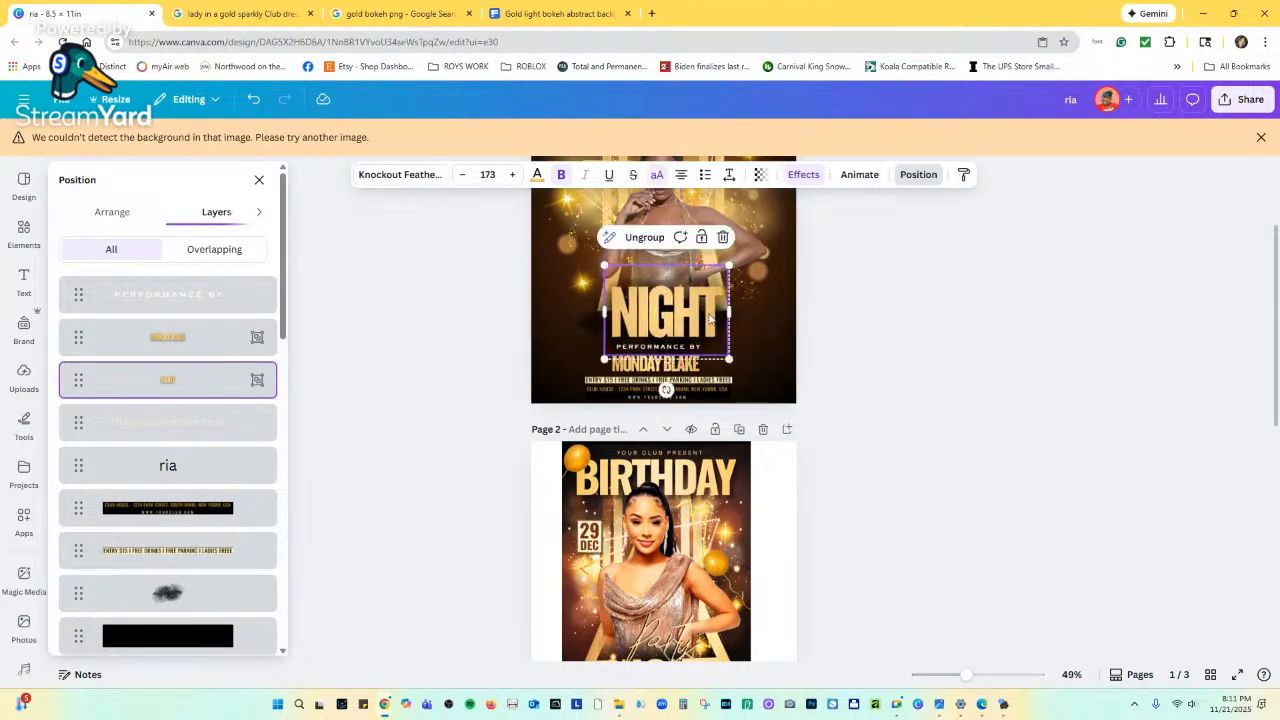
{"action": "left_click", "coordinate": [745, 376]}
{"action": "left_click", "coordinate": [693, 357]}
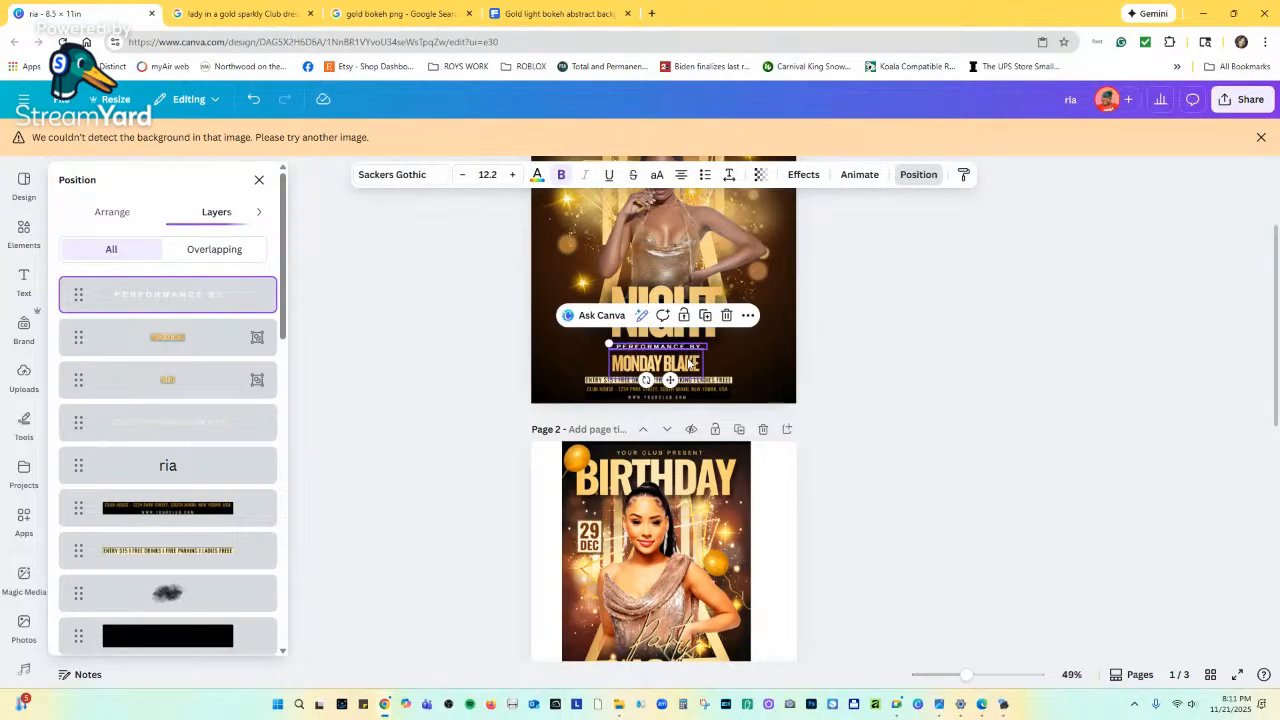
{"action": "left_click", "coordinate": [690, 366], "text": "shift"}
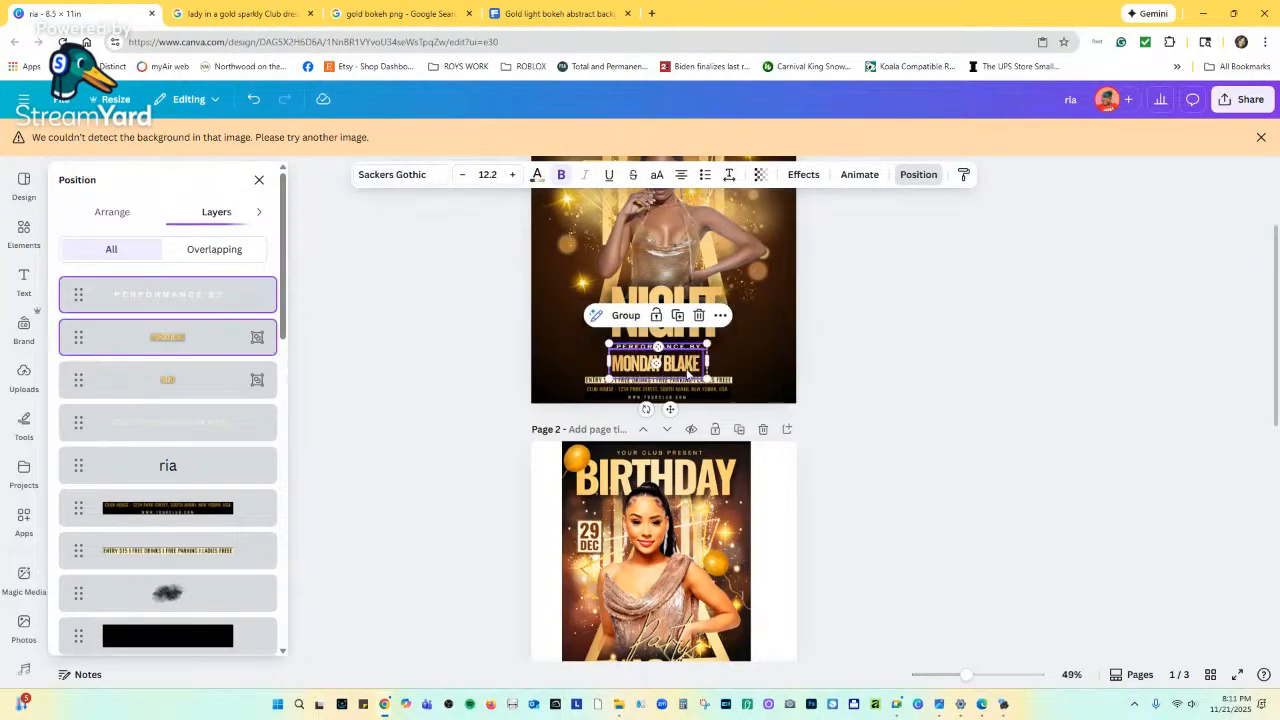
{"action": "left_click", "coordinate": [686, 381], "text": "shift"}
{"action": "left_click", "coordinate": [685, 396], "text": "shift"}
{"action": "left_click_drag", "start_coordinate": [689, 373], "coordinate": [697, 364]}
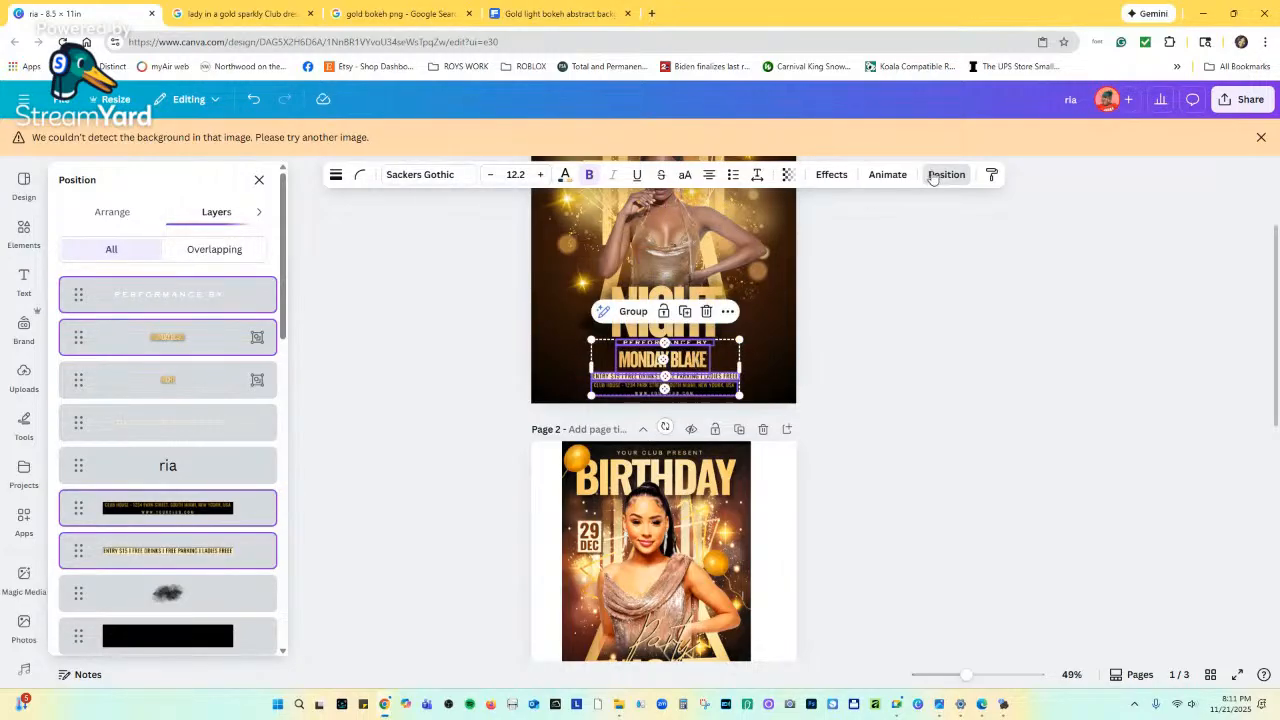
{"action": "left_click", "coordinate": [112, 211]}
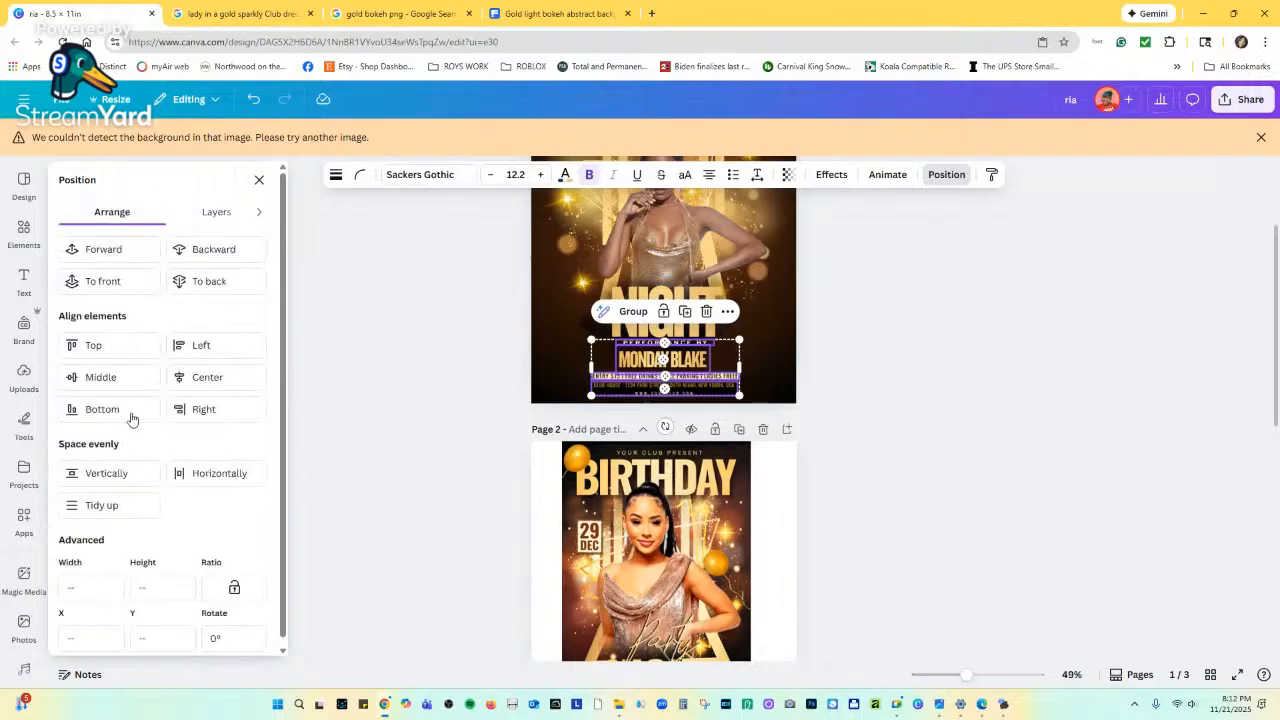
{"action": "left_click", "coordinate": [108, 505]}
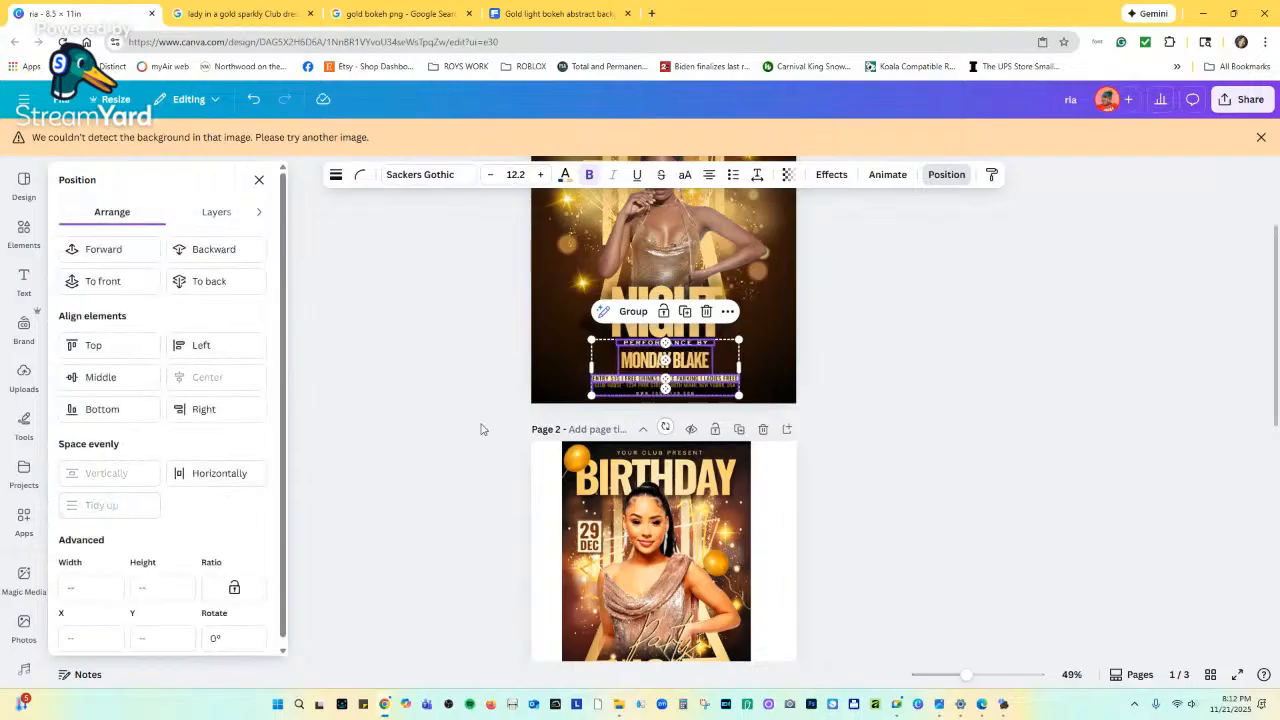
{"action": "left_click", "coordinate": [760, 363]}
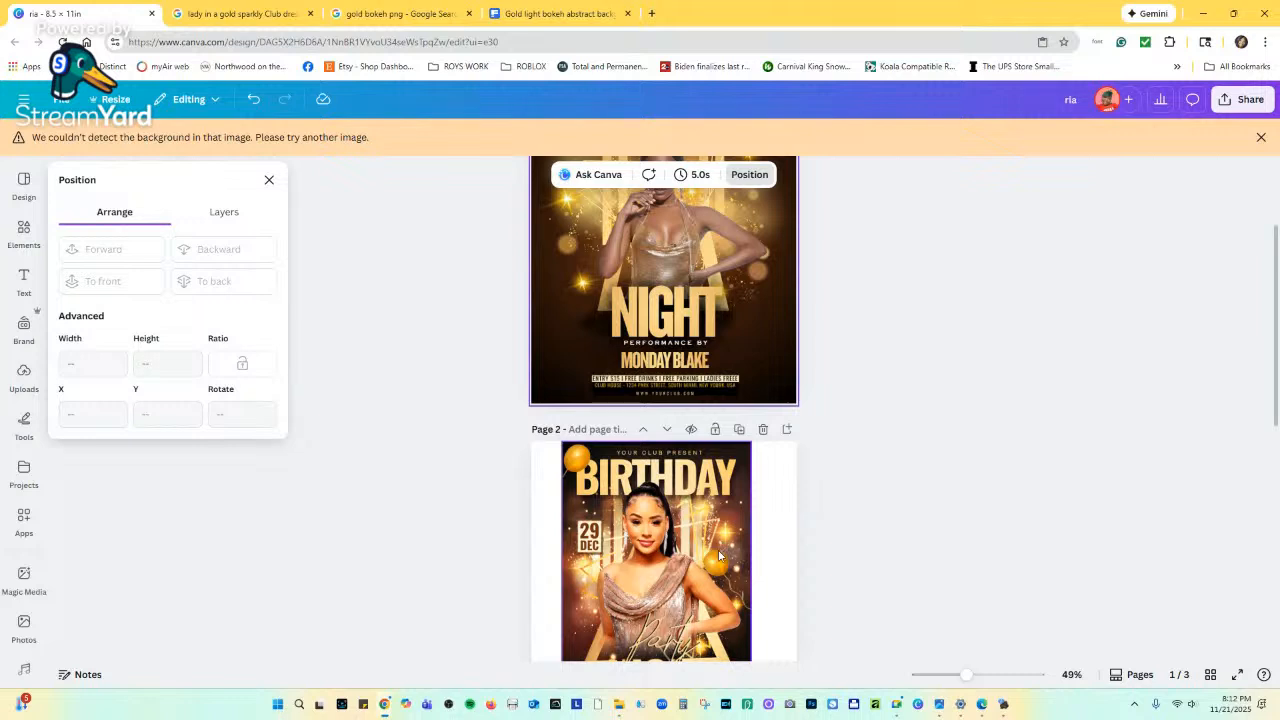
Marquee-select every element on page 1 and nudge the whole design a few pixels up.
{"action": "scroll", "coordinate": [563, 560], "scroll_direction": "down", "scroll_amount": 3}
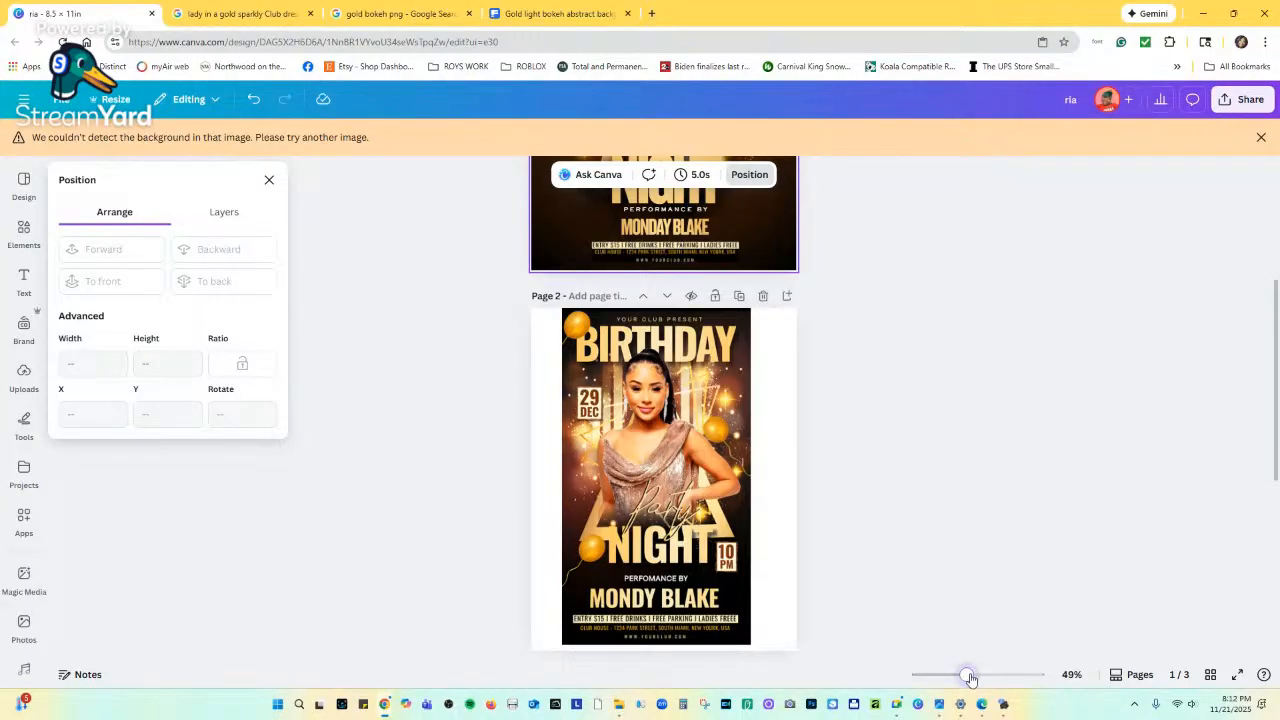
{"action": "left_click_drag", "start_coordinate": [966, 674], "coordinate": [1006, 672]}
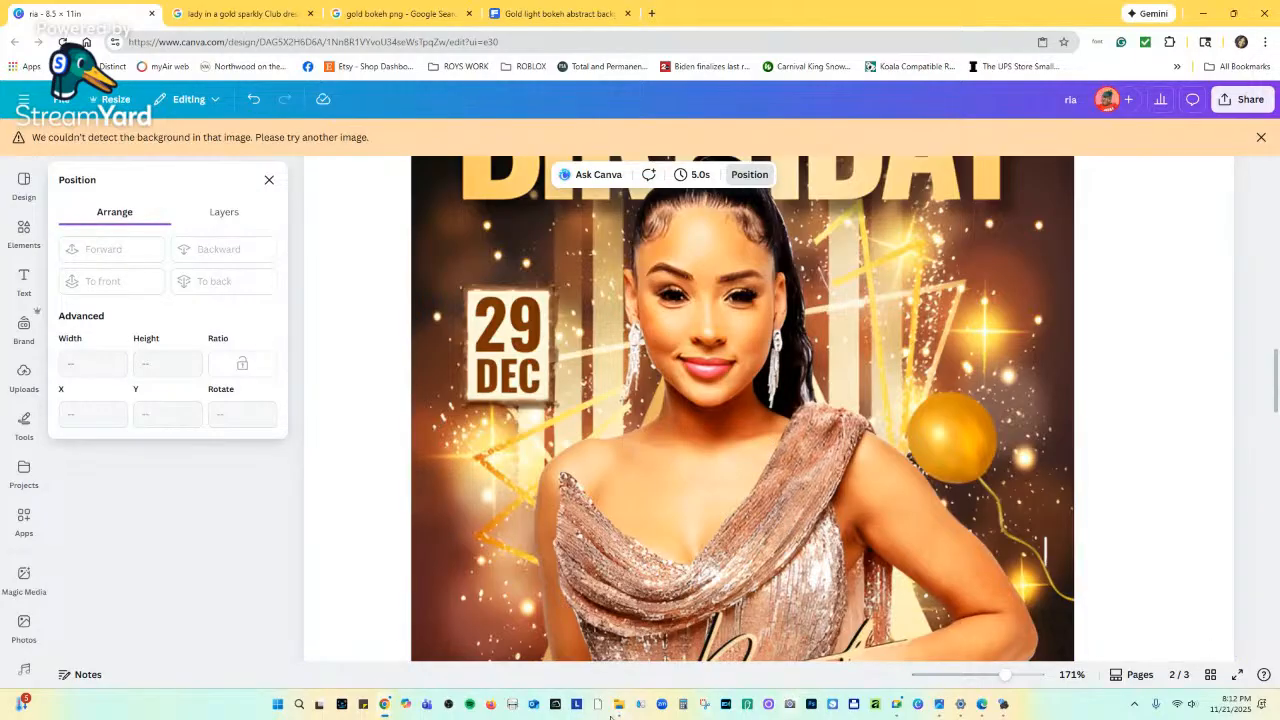
{"action": "scroll", "coordinate": [603, 448], "scroll_direction": "up", "scroll_amount": 3}
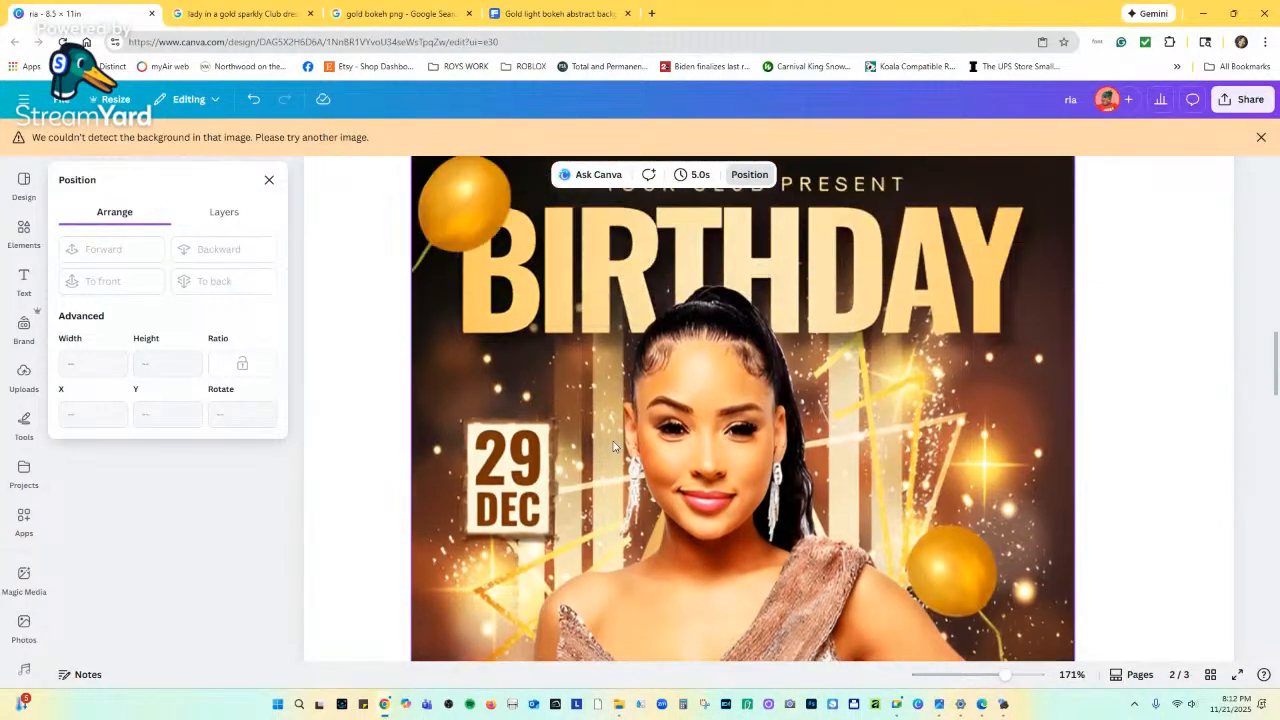
{"action": "scroll", "coordinate": [603, 448], "scroll_direction": "up", "scroll_amount": 10}
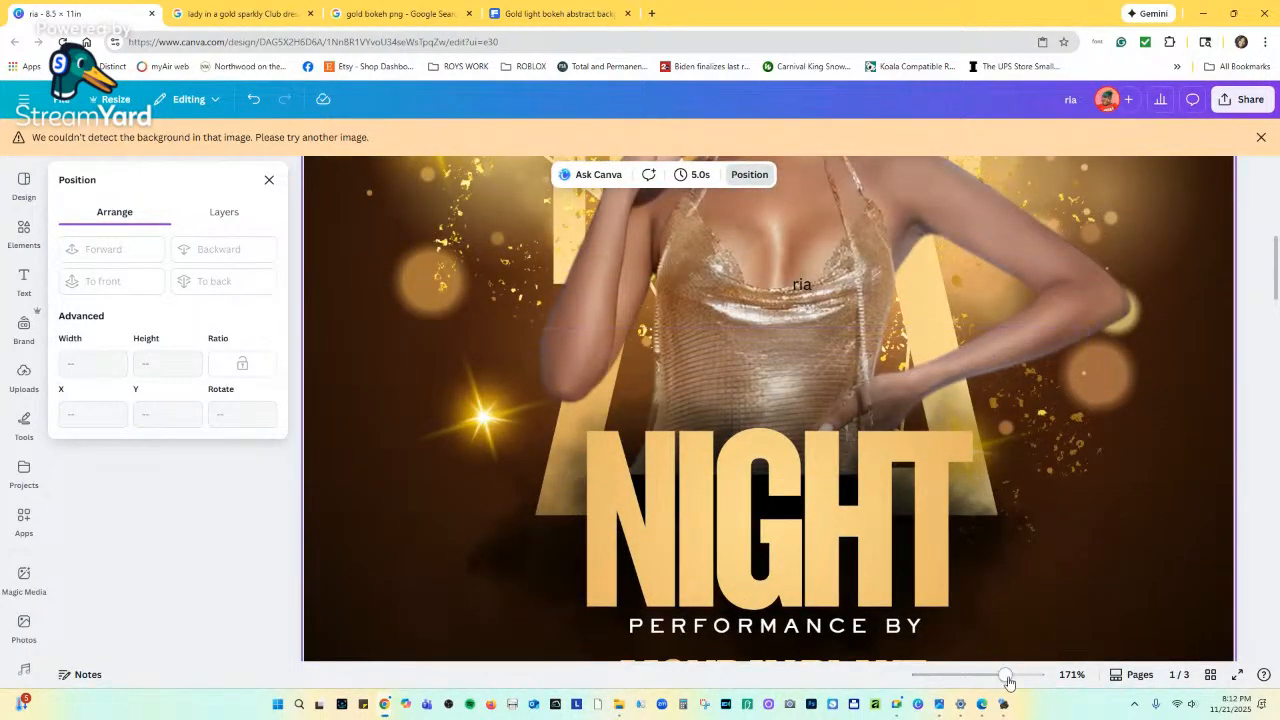
{"action": "left_click_drag", "start_coordinate": [1003, 676], "coordinate": [962, 684]}
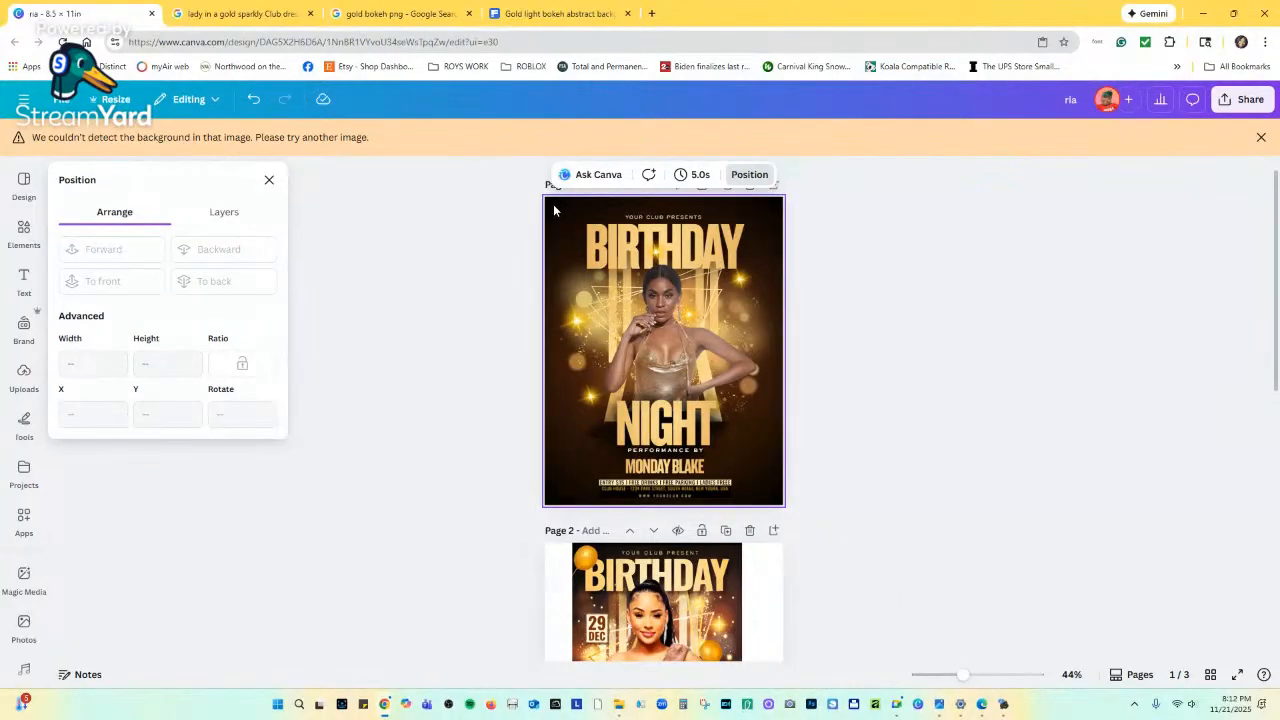
{"action": "left_click_drag", "start_coordinate": [501, 216], "coordinate": [728, 505]}
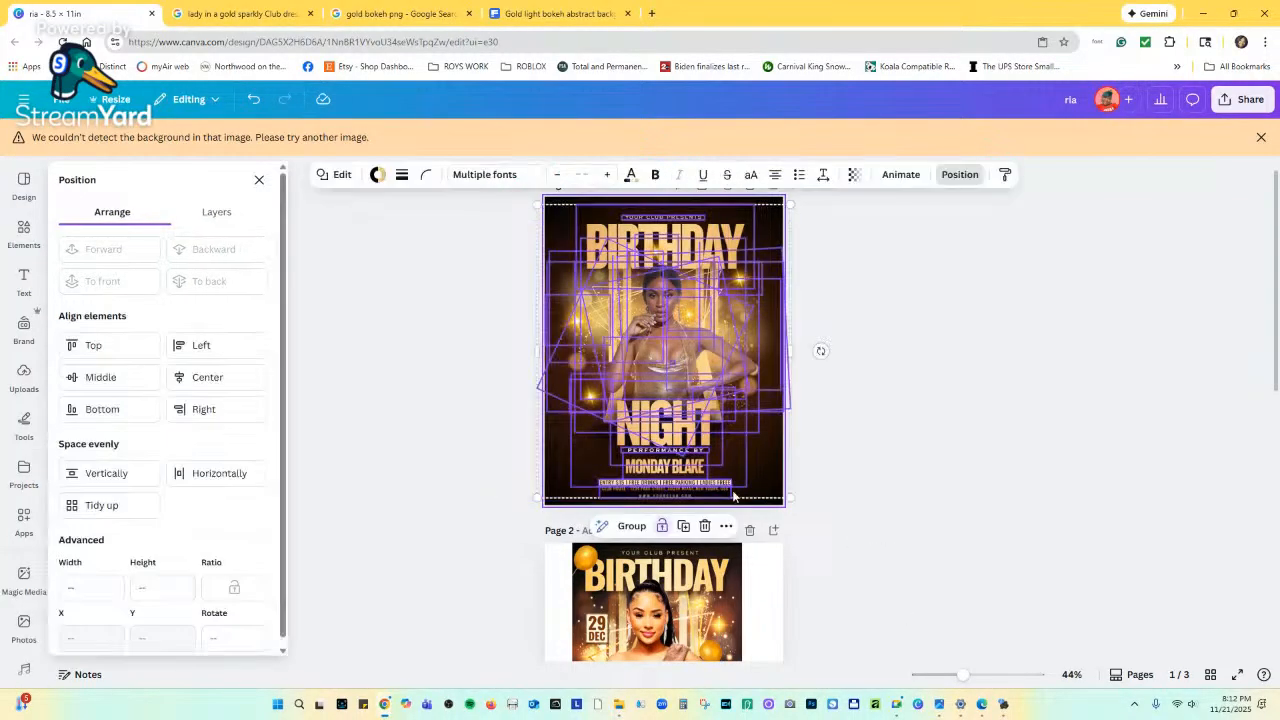
{"action": "left_click_drag", "start_coordinate": [711, 247], "coordinate": [712, 241]}
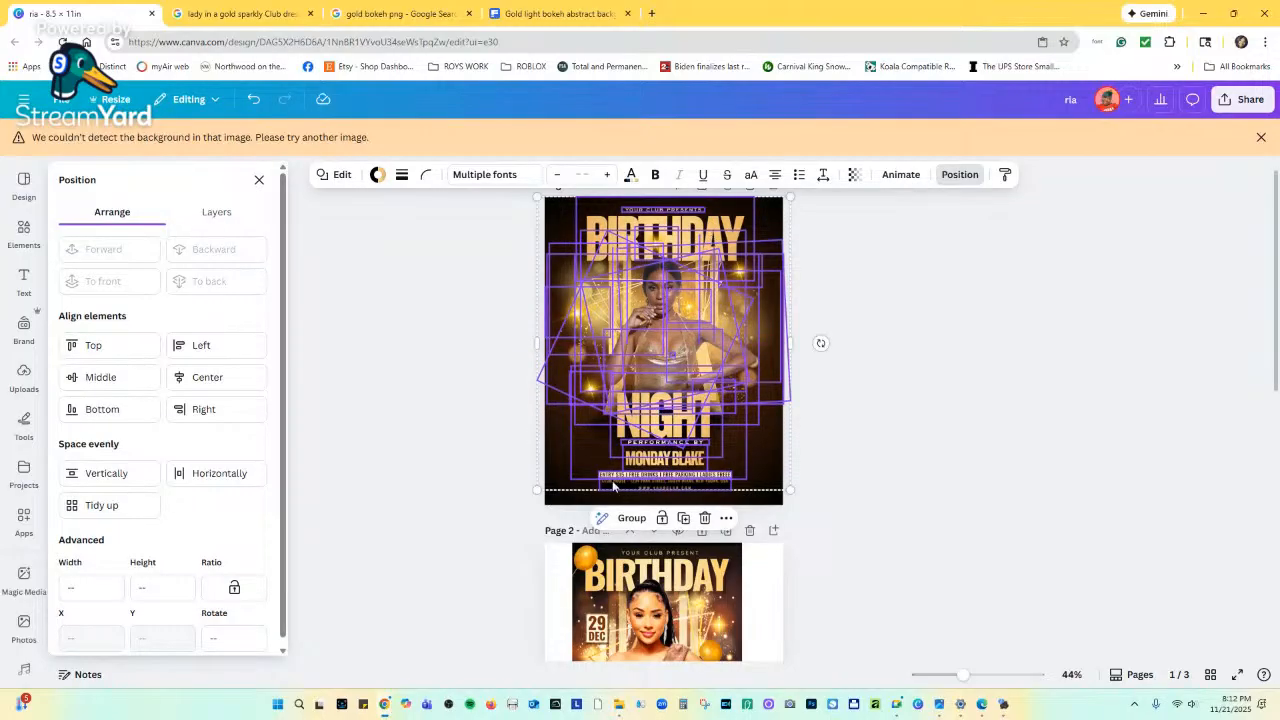
{"action": "left_click", "coordinate": [829, 434]}
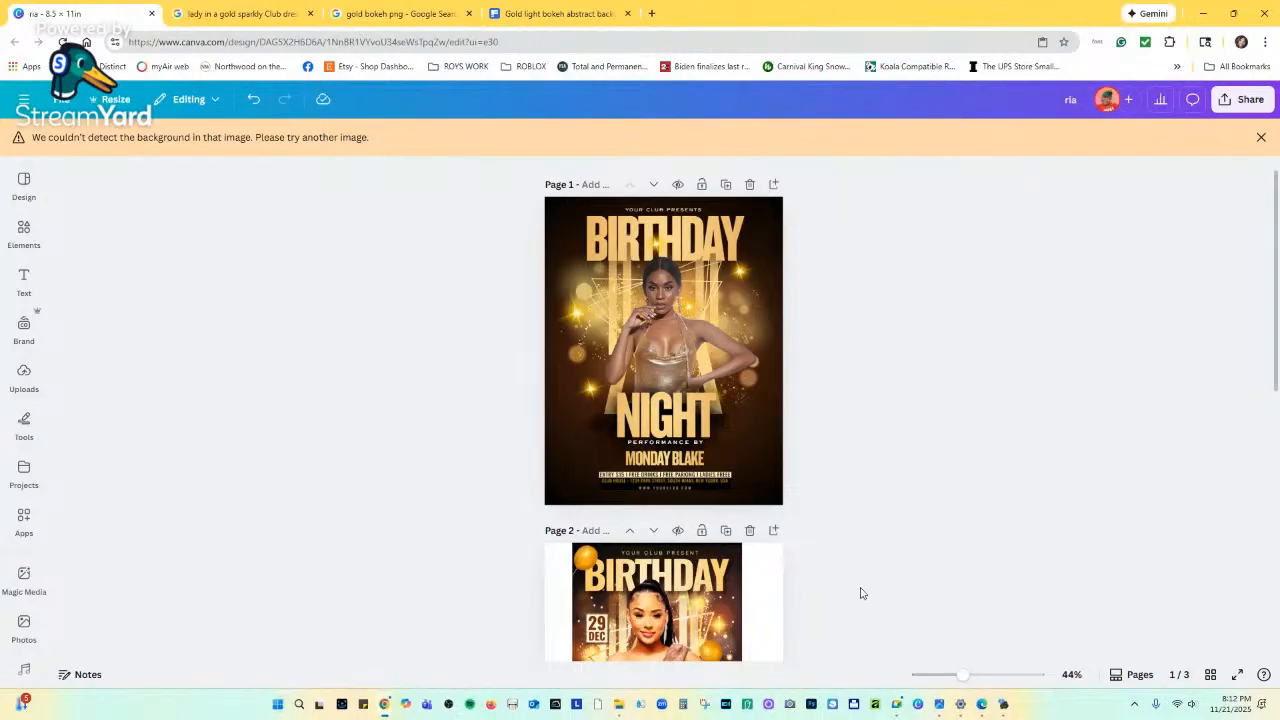
{"action": "scroll", "coordinate": [873, 613], "scroll_direction": "down", "scroll_amount": 3}
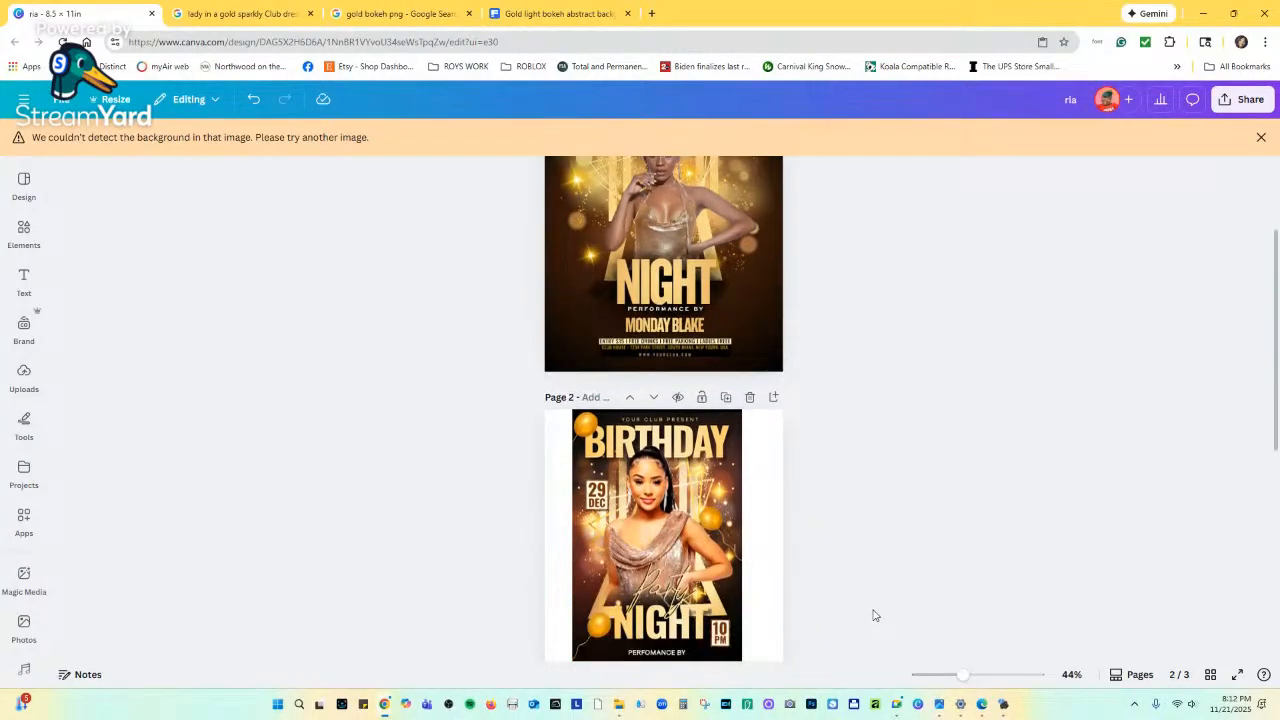
{"action": "scroll", "coordinate": [873, 615], "scroll_direction": "up", "scroll_amount": 3}
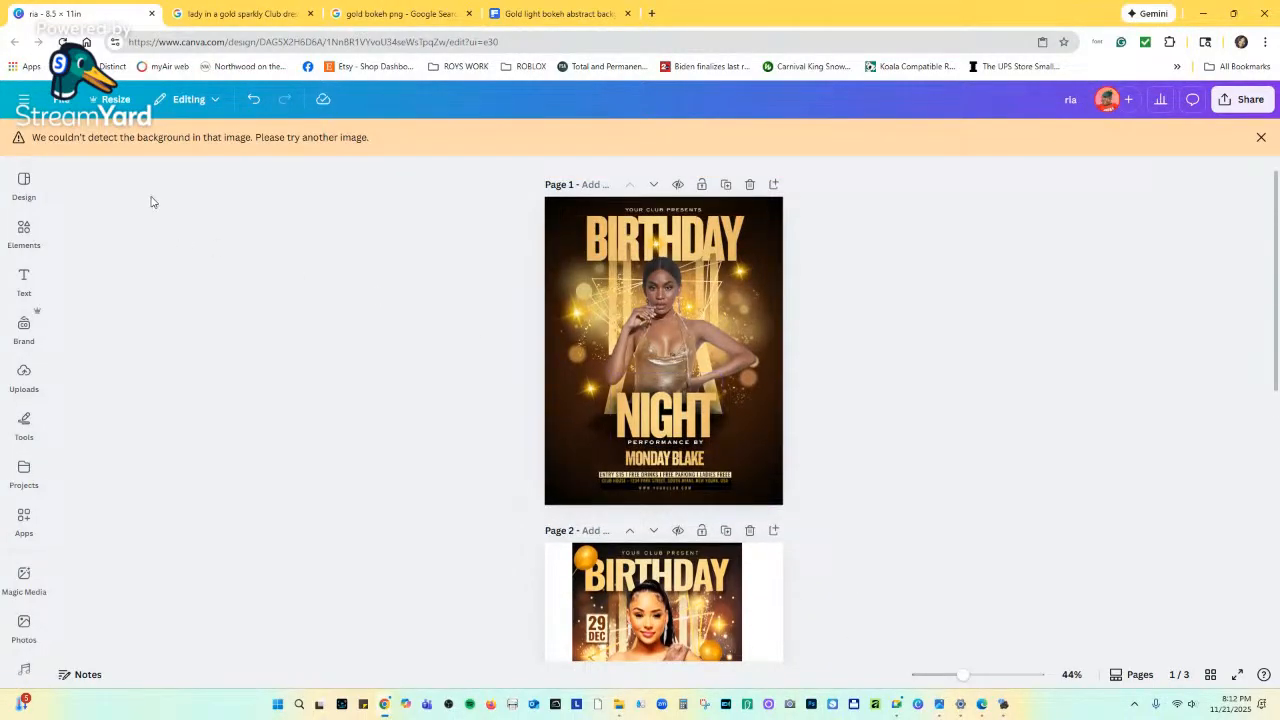
Search Elements for 'GOLD BALLOONS' and add the single gold balloon graphic from Graphics.
{"action": "left_click", "coordinate": [25, 226]}
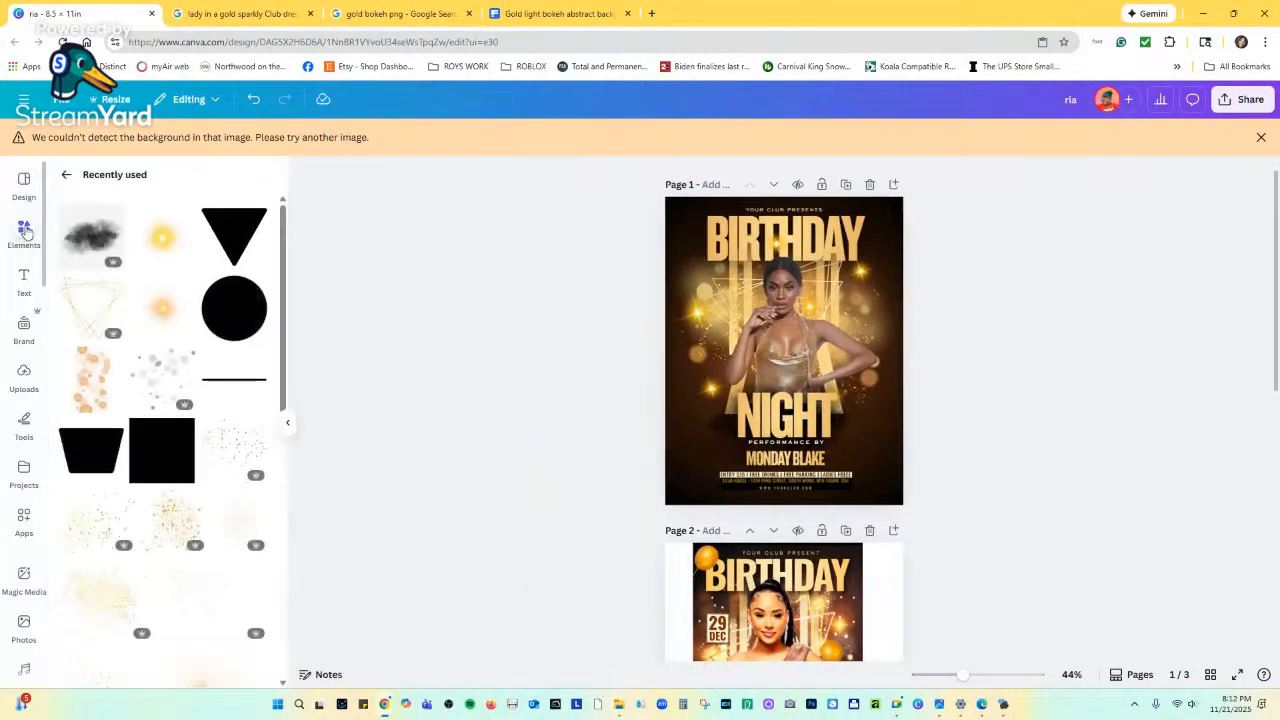
{"action": "left_click", "coordinate": [75, 178]}
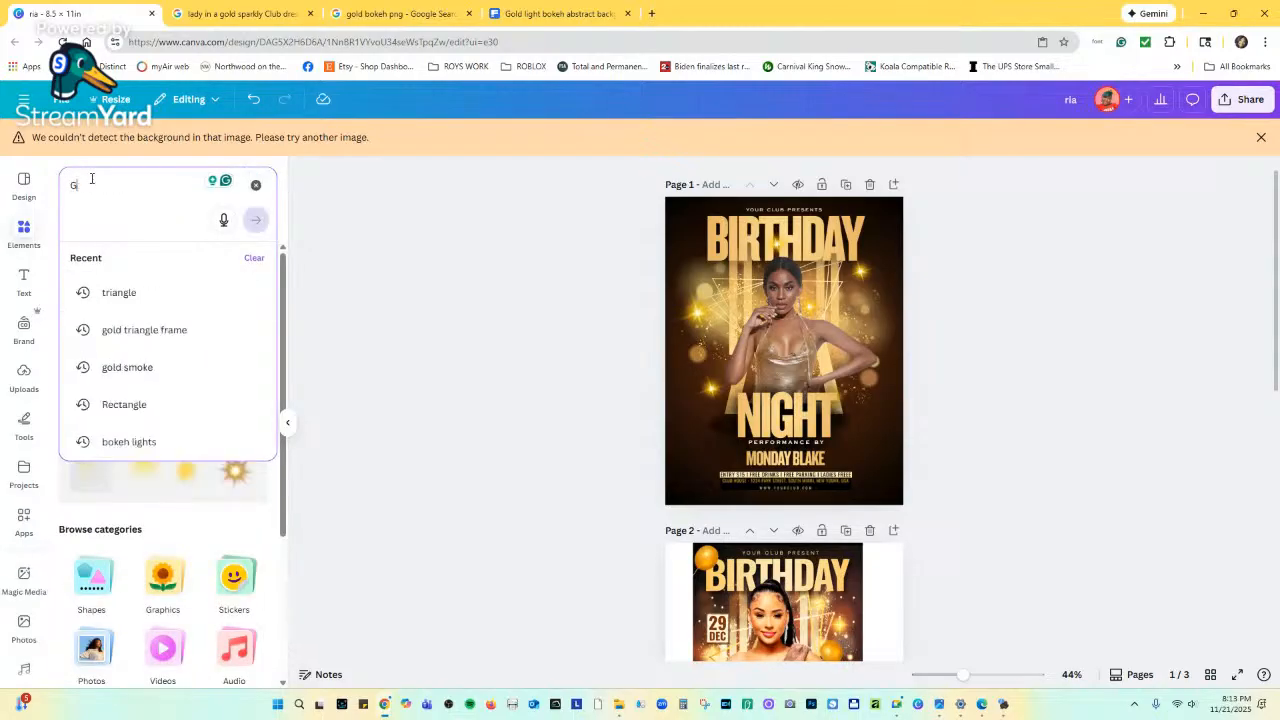
{"action": "type", "text": "GOLD BALLO"}
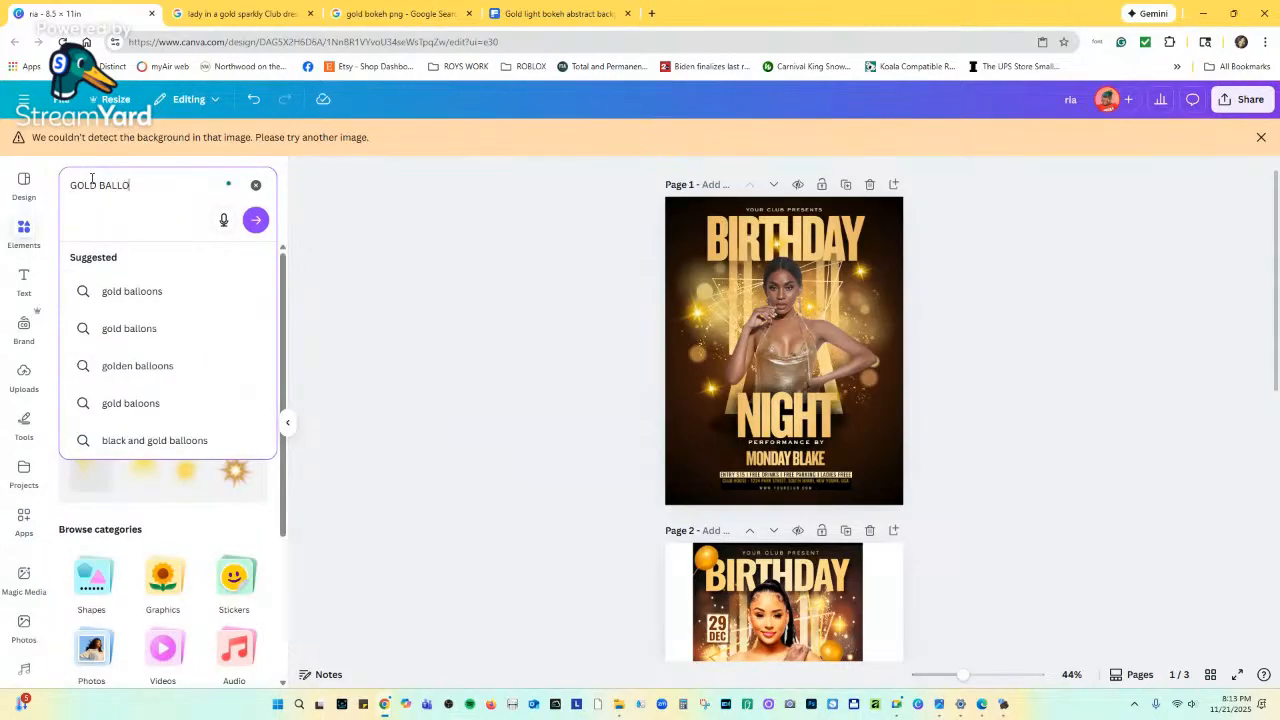
{"action": "type", "text": "ON"}
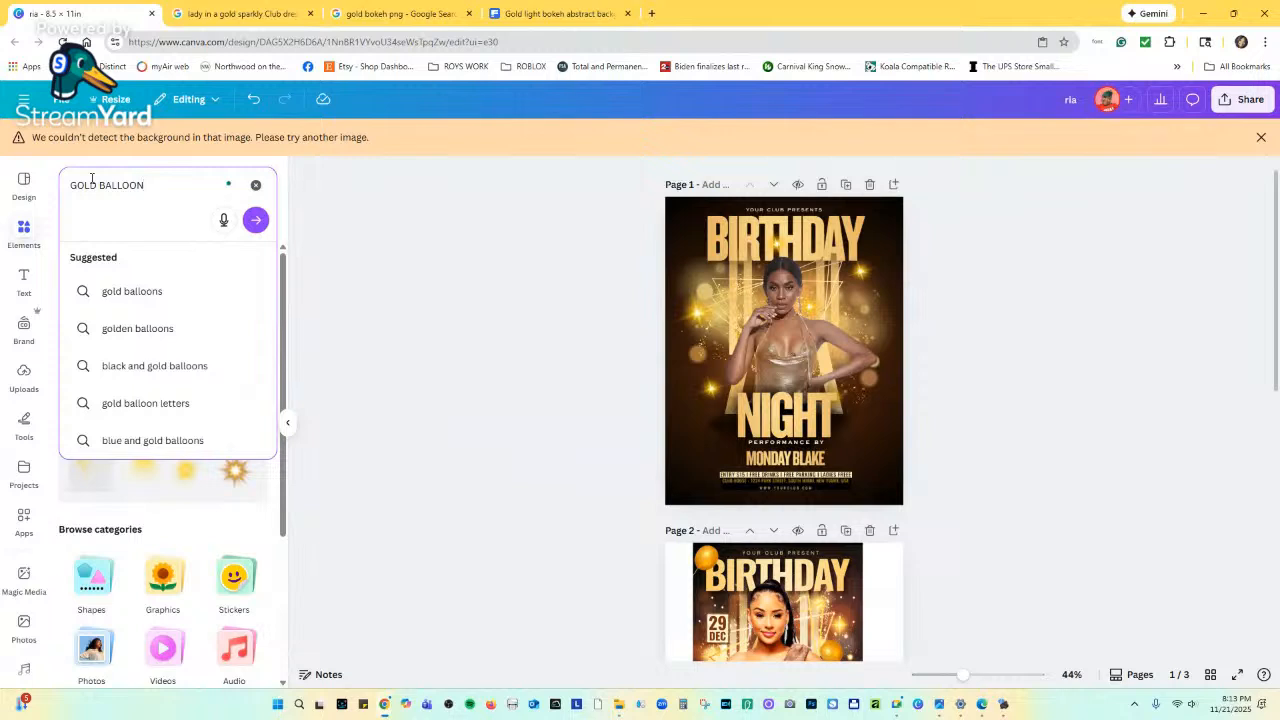
{"action": "type", "text": "S"}
{"action": "key", "text": "Return"}
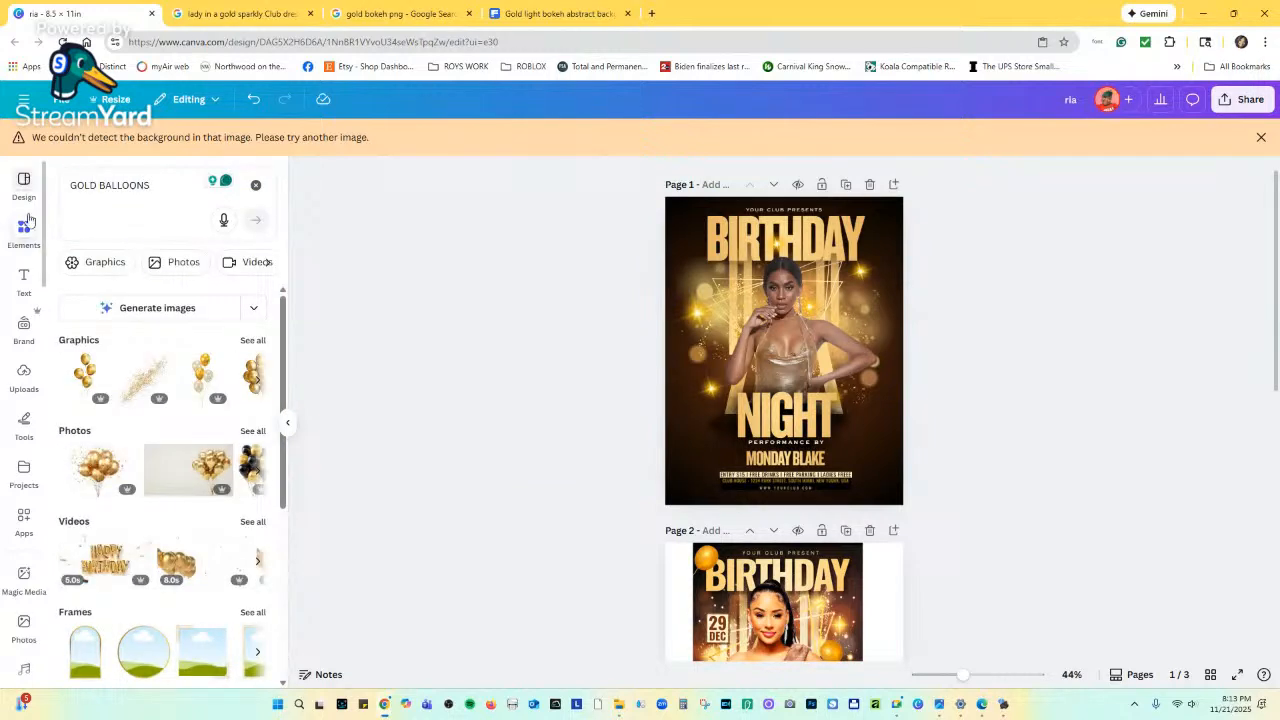
{"action": "left_click", "coordinate": [253, 341]}
{"action": "scroll", "coordinate": [252, 350], "scroll_direction": "down", "scroll_amount": 3}
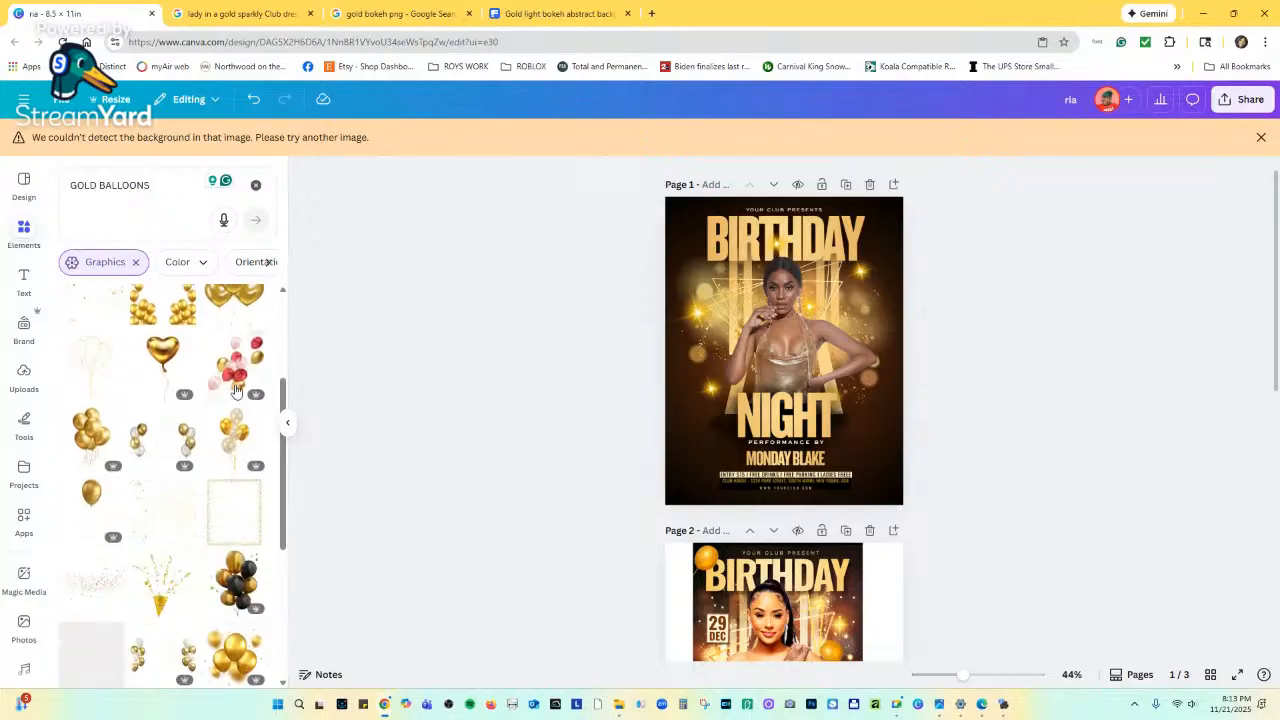
{"action": "left_click", "coordinate": [91, 486]}
Shrink the gold balloon and tilt it, trying it beside the NIGHT headline.
{"action": "left_click_drag", "start_coordinate": [768, 263], "coordinate": [872, 427]}
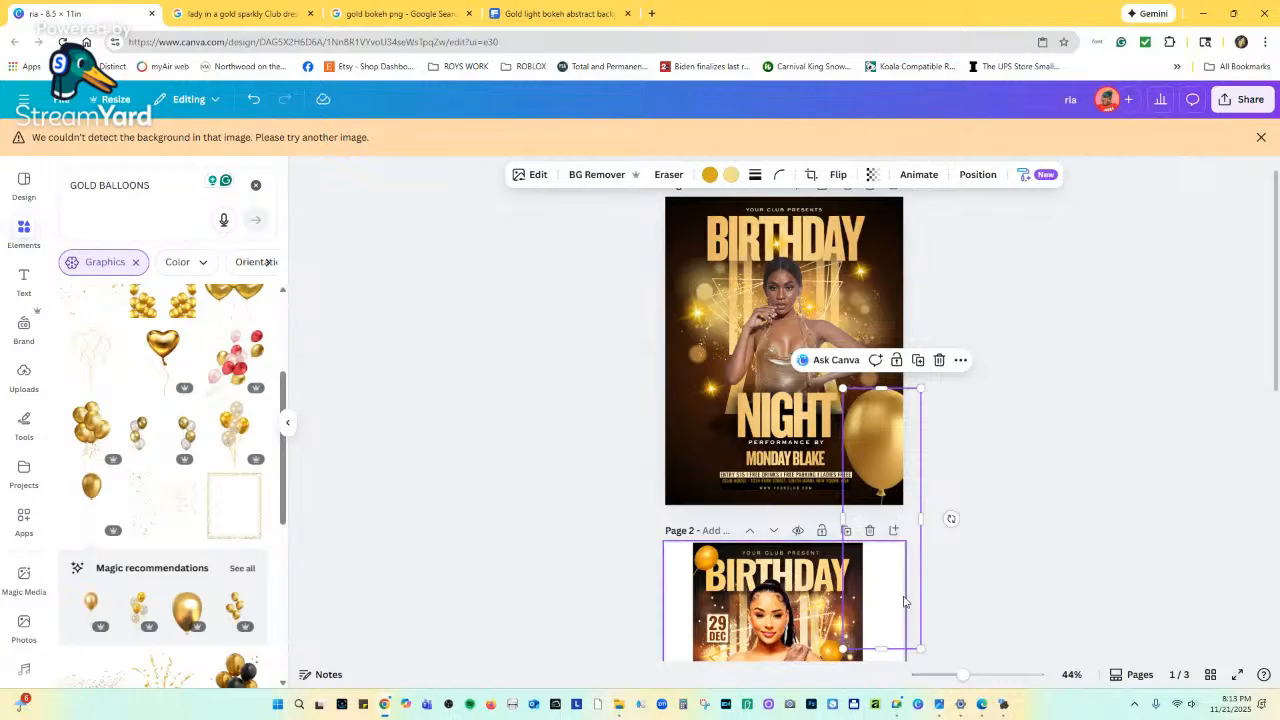
{"action": "left_click_drag", "start_coordinate": [920, 648], "coordinate": [888, 538]}
{"action": "left_click_drag", "start_coordinate": [866, 412], "coordinate": [877, 420]}
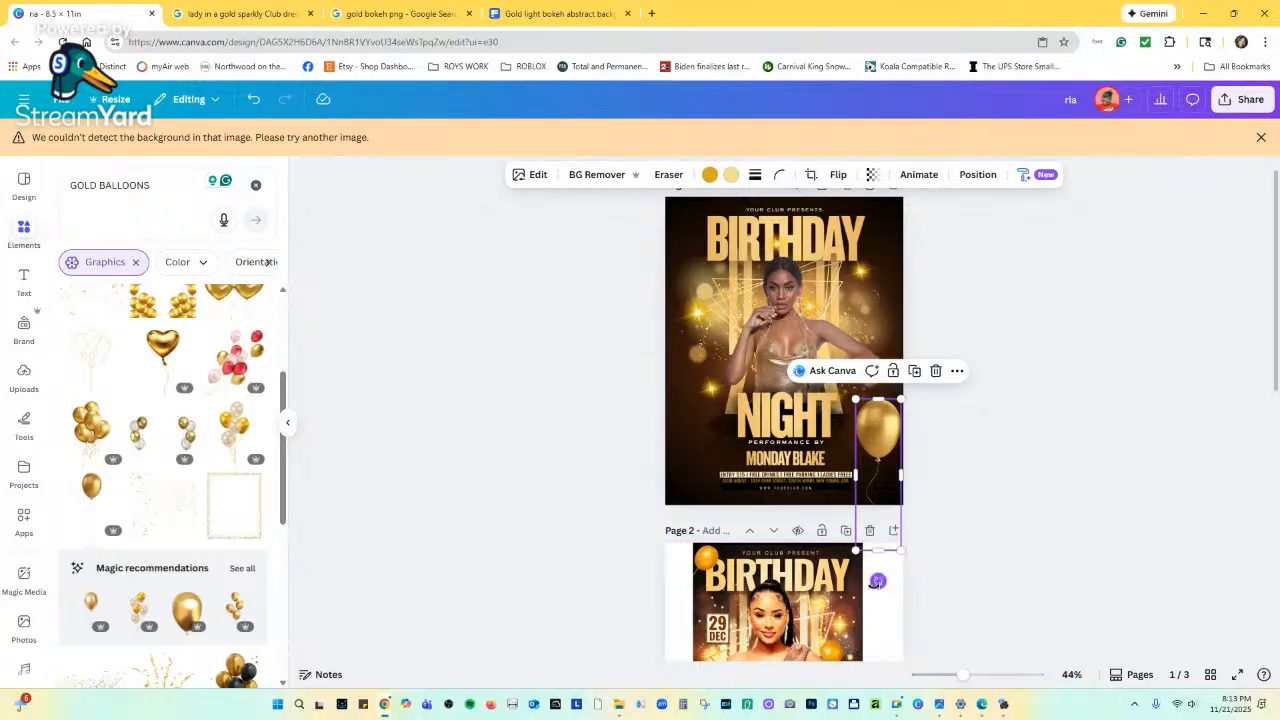
{"action": "left_click_drag", "start_coordinate": [878, 580], "coordinate": [899, 578]}
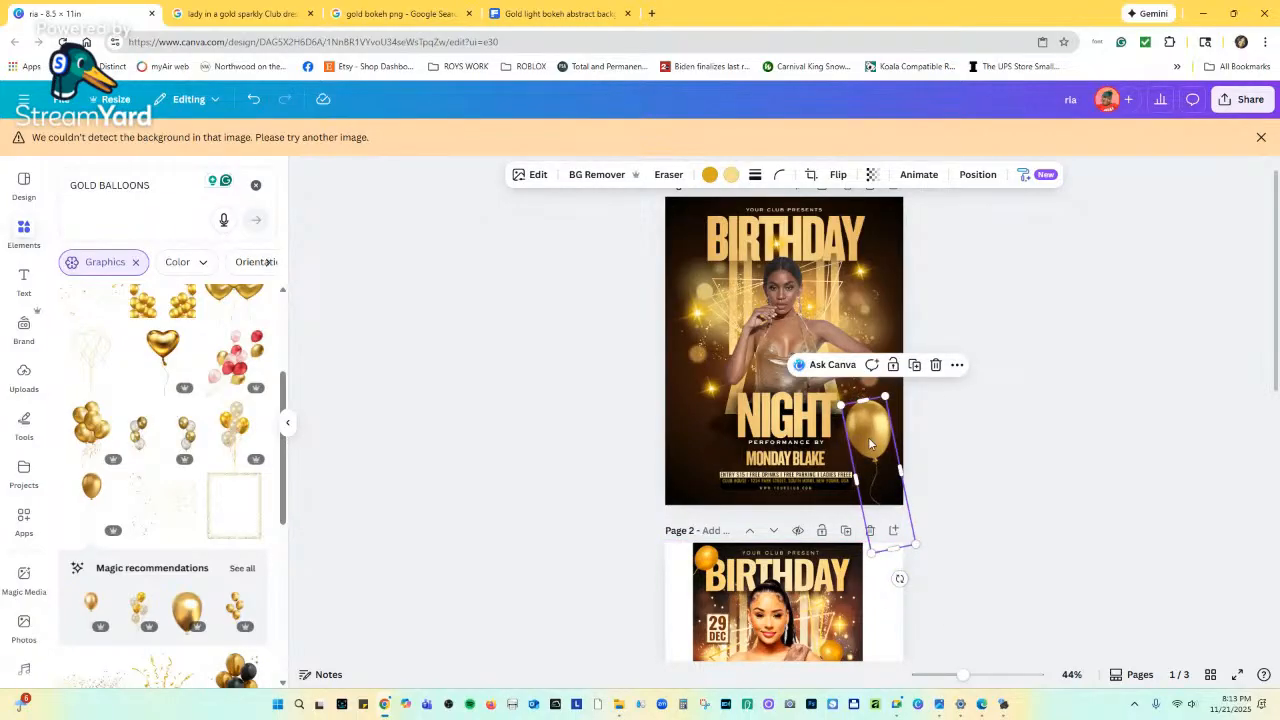
{"action": "left_click_drag", "start_coordinate": [870, 444], "coordinate": [694, 448]}
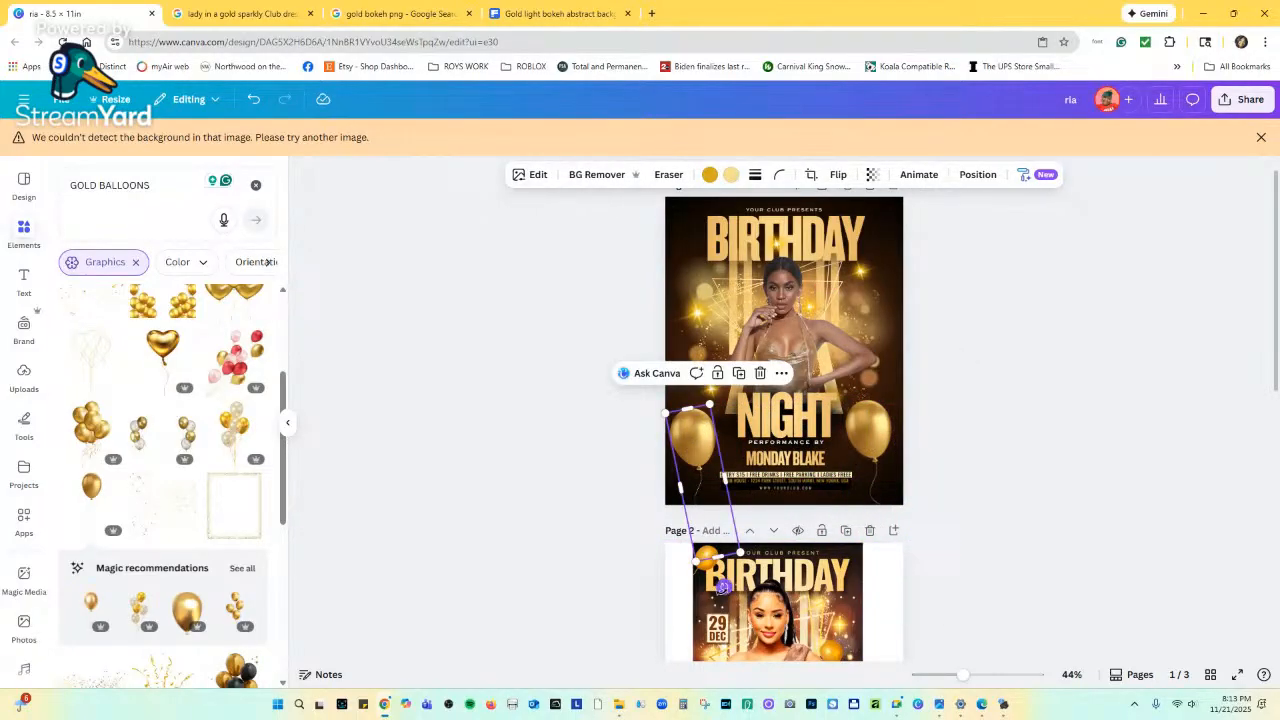
{"action": "left_click_drag", "start_coordinate": [722, 588], "coordinate": [685, 587]}
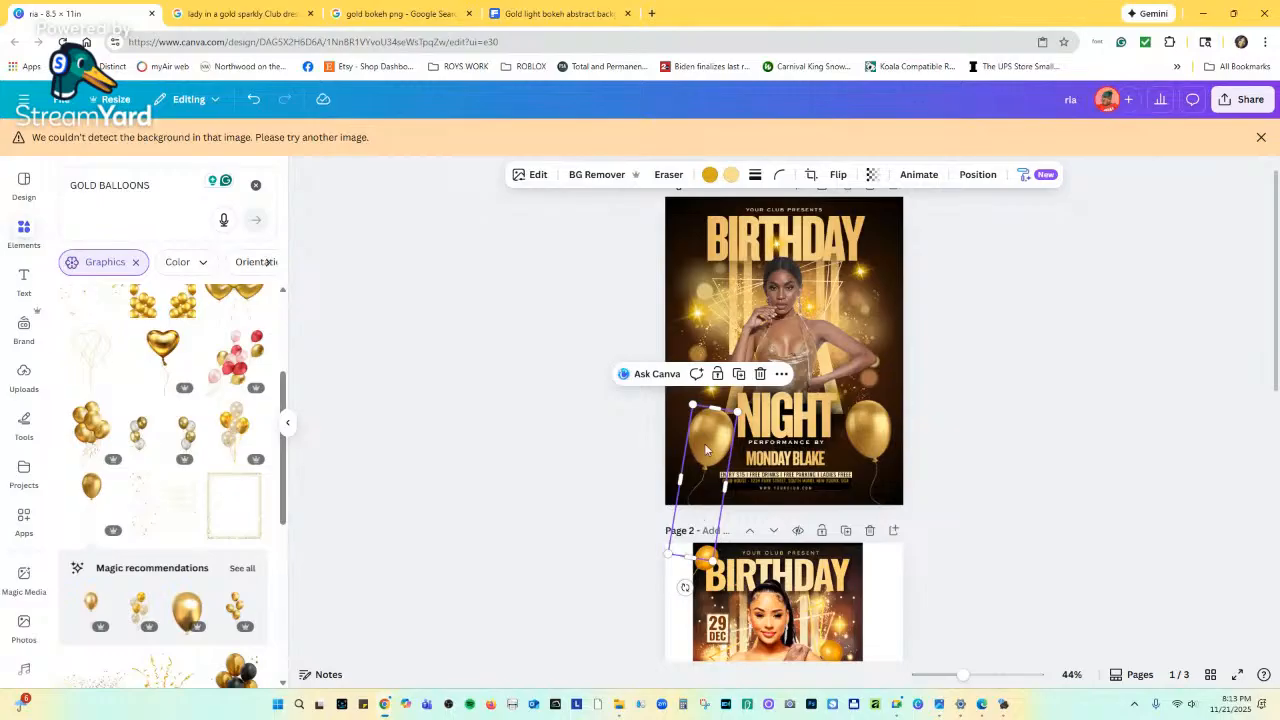
{"action": "left_click_drag", "start_coordinate": [705, 449], "coordinate": [705, 434]}
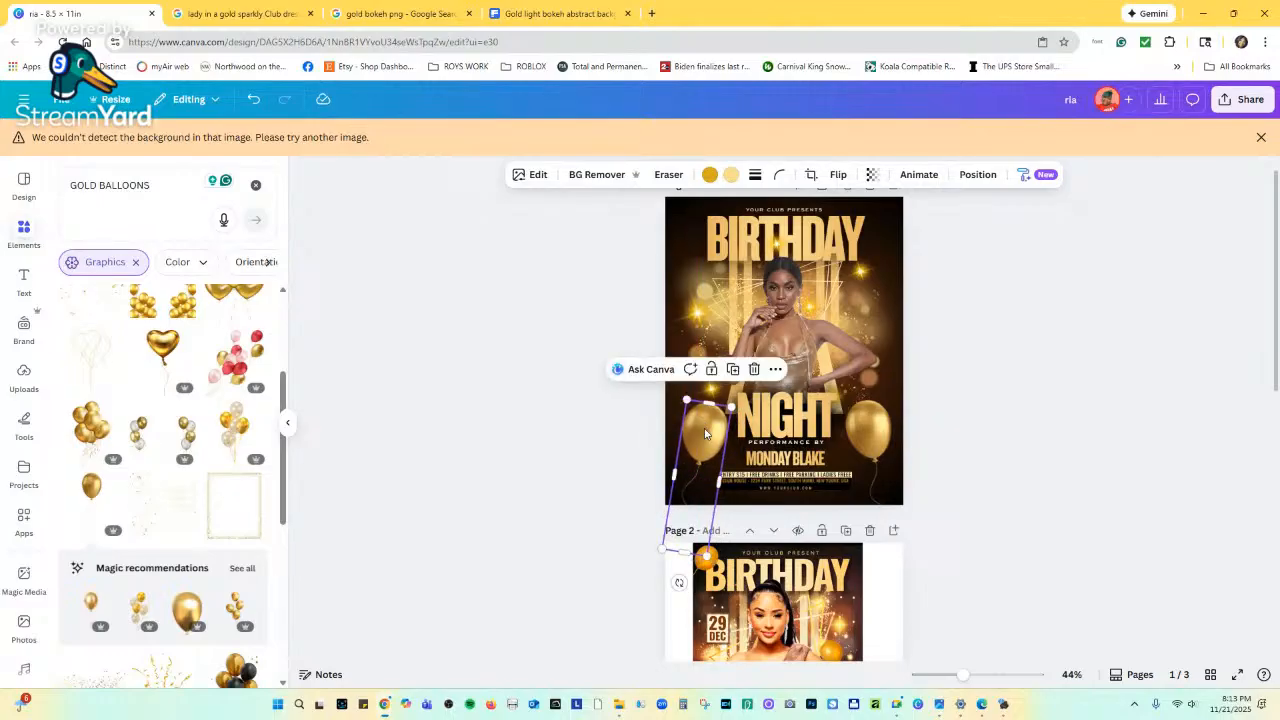
Position the tilted balloons in the top-left and top-right corners around BIRTHDAY.
{"action": "left_click_drag", "start_coordinate": [712, 430], "coordinate": [686, 229]}
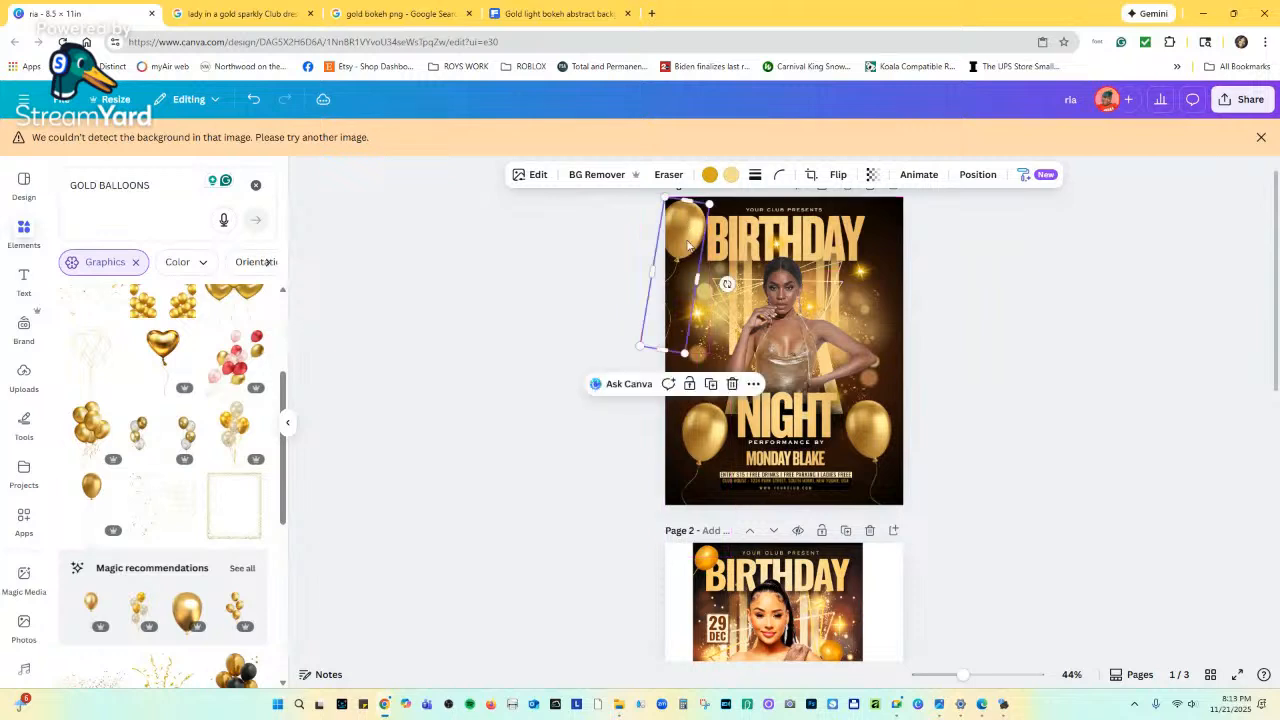
{"action": "left_click_drag", "start_coordinate": [687, 354], "coordinate": [689, 336]}
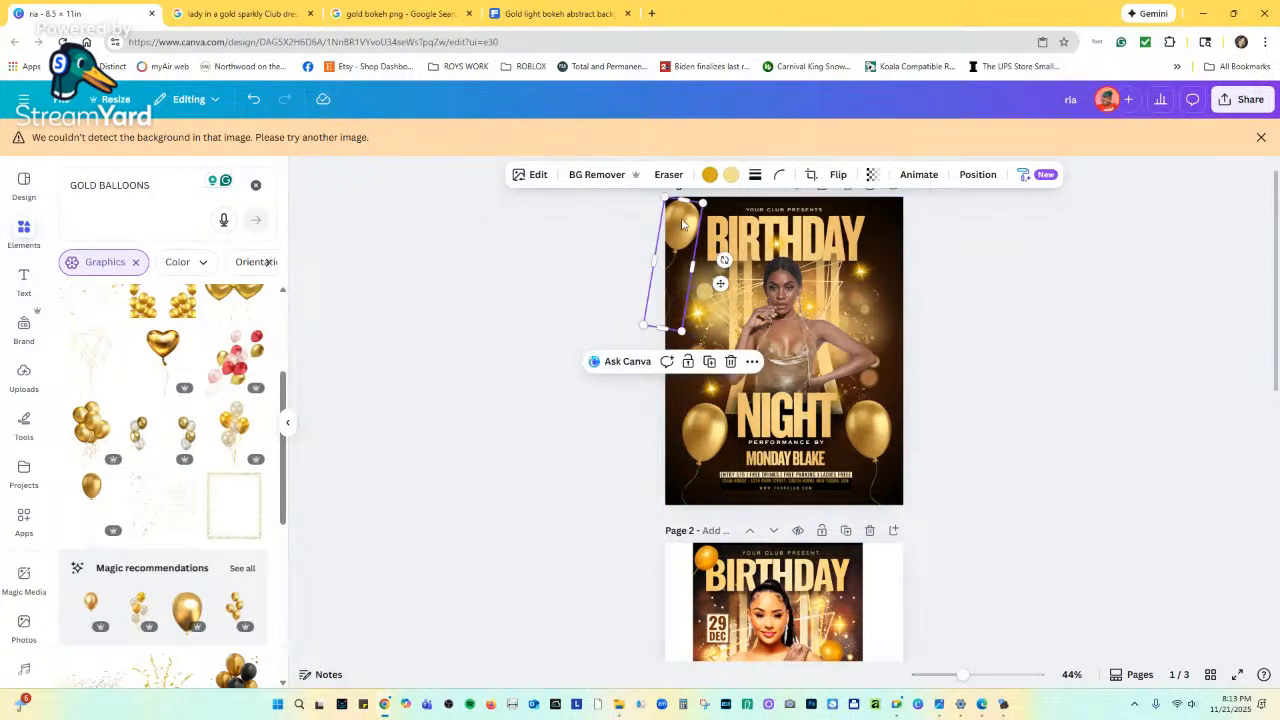
{"action": "left_click_drag", "start_coordinate": [683, 224], "coordinate": [882, 230]}
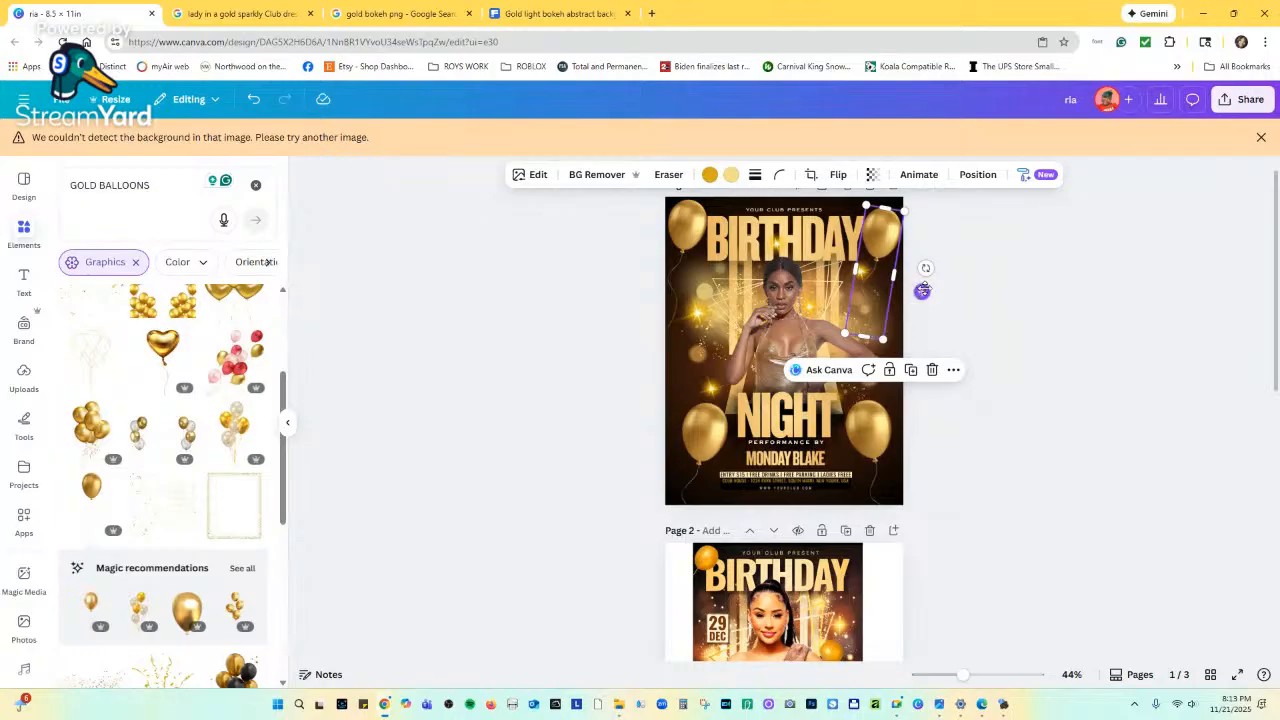
{"action": "left_click_drag", "start_coordinate": [921, 291], "coordinate": [893, 237]}
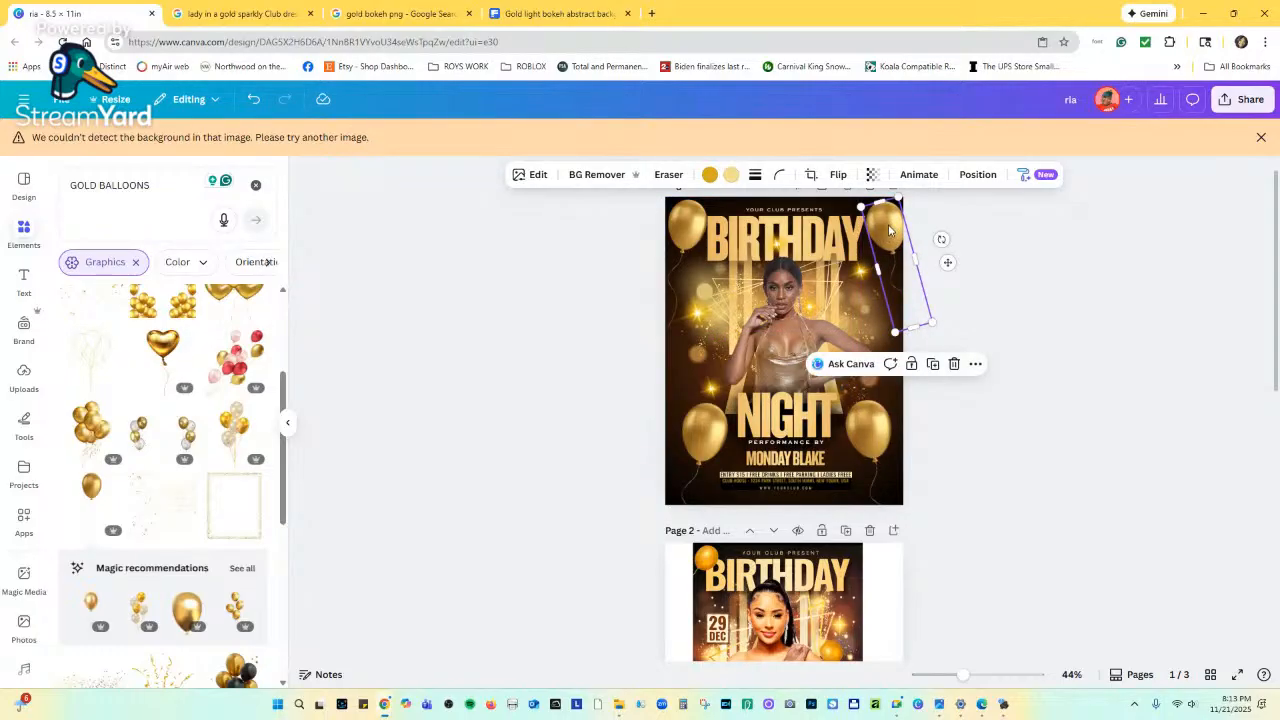
Open the Layers list and move the selected balloon's layer further down the stack.
{"action": "left_click", "coordinate": [986, 175]}
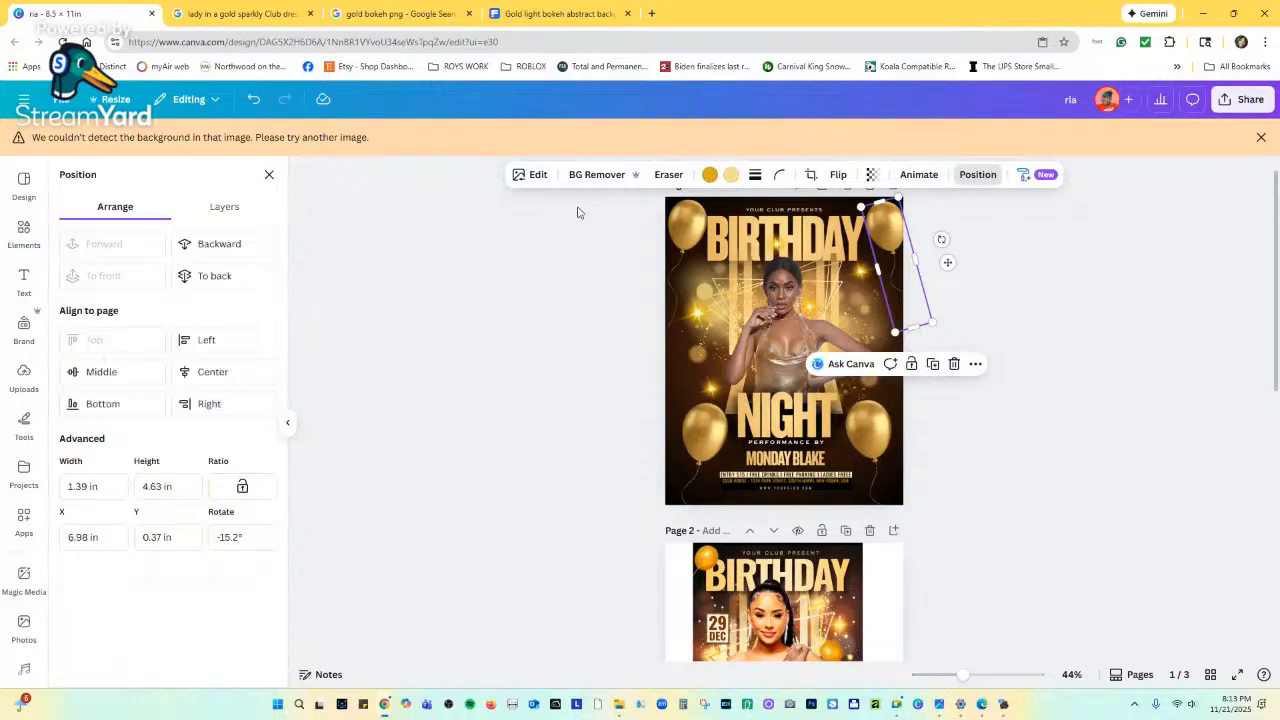
{"action": "left_click", "coordinate": [216, 206]}
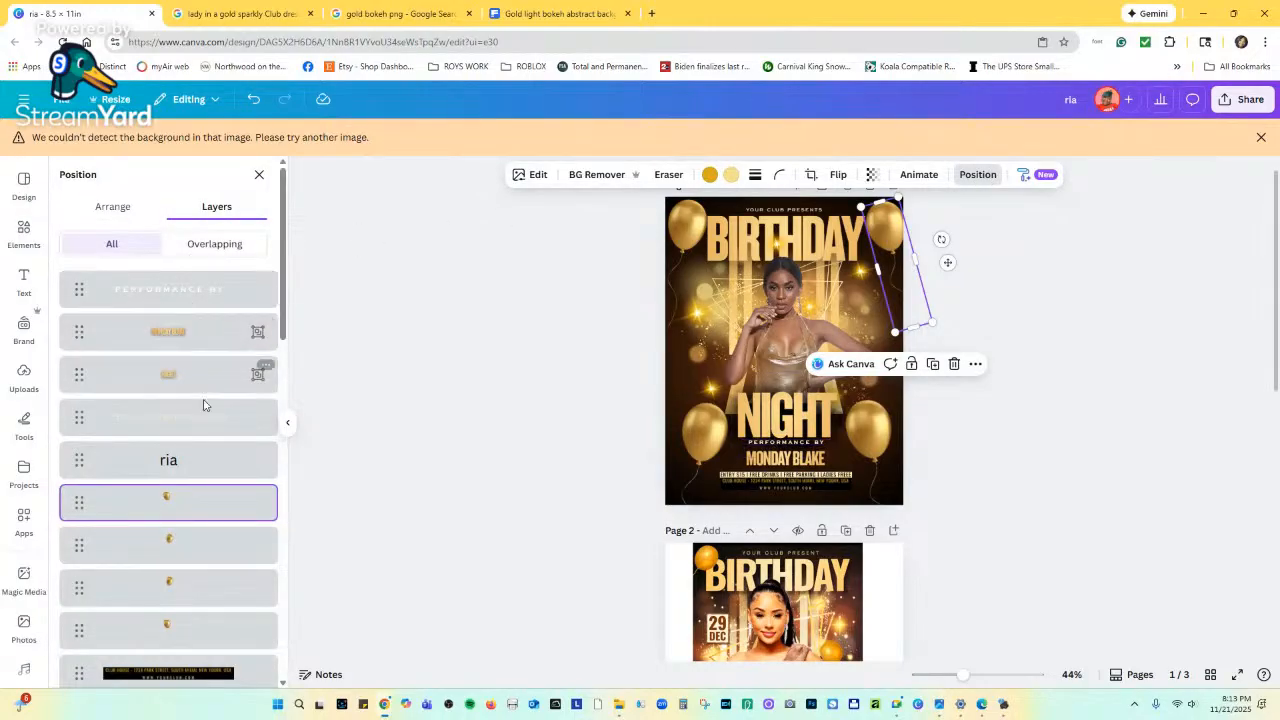
{"action": "scroll", "coordinate": [202, 497], "scroll_direction": "down", "scroll_amount": 5}
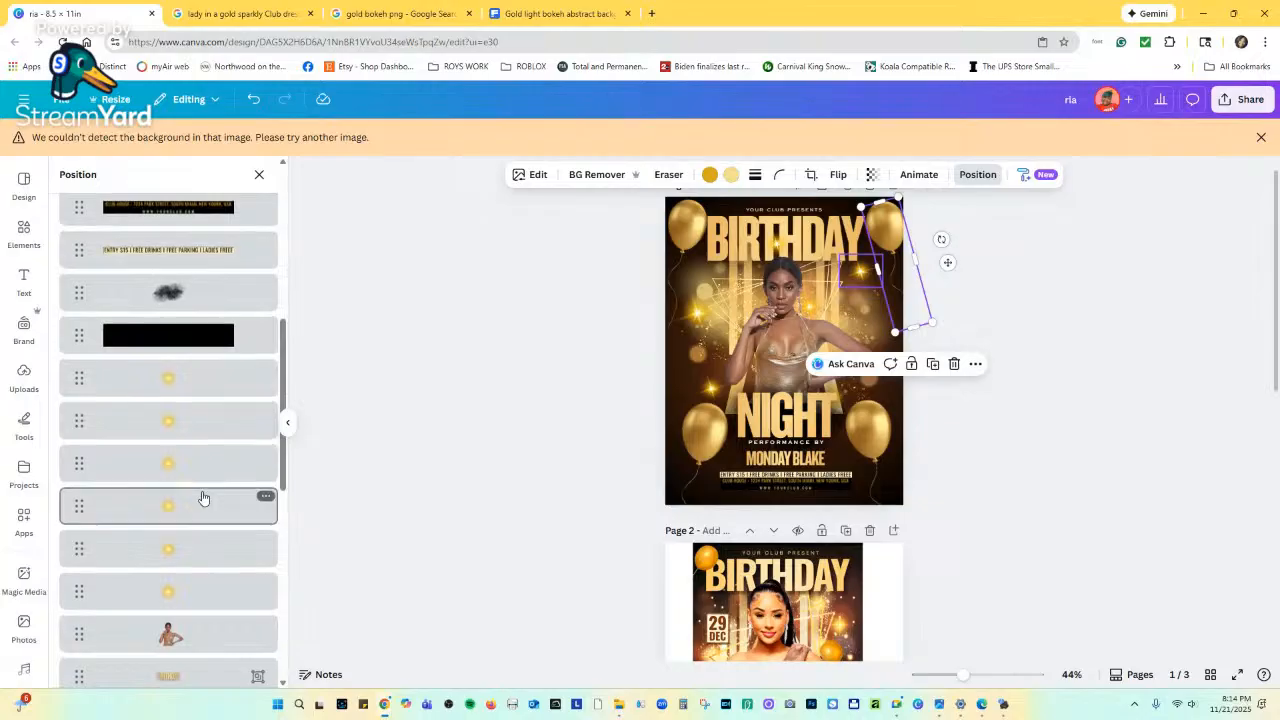
{"action": "scroll", "coordinate": [204, 490], "scroll_direction": "up", "scroll_amount": 3}
{"action": "left_click_drag", "start_coordinate": [218, 305], "coordinate": [229, 420]}
{"action": "scroll", "coordinate": [229, 394], "scroll_direction": "up", "scroll_amount": 5}
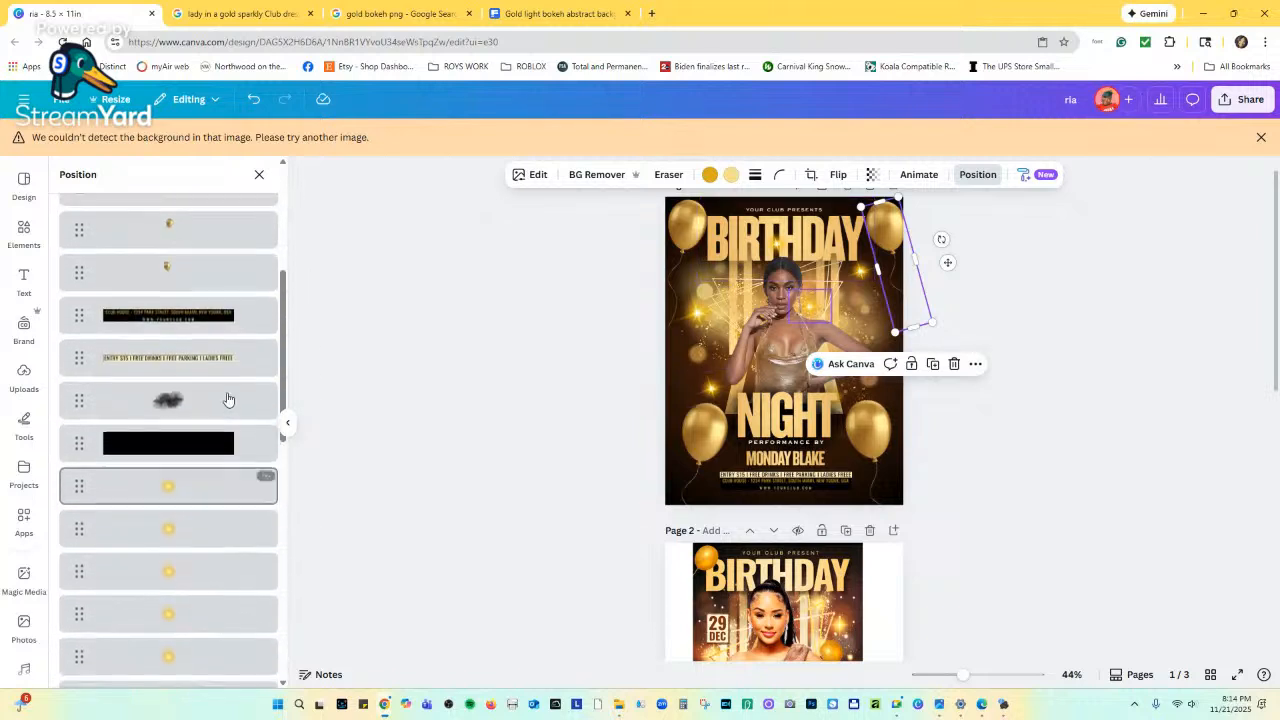
Move the top-left balloon's layer behind BIRTHDAY and nudge the top-right balloon slightly left.
{"action": "left_click", "coordinate": [662, 215]}
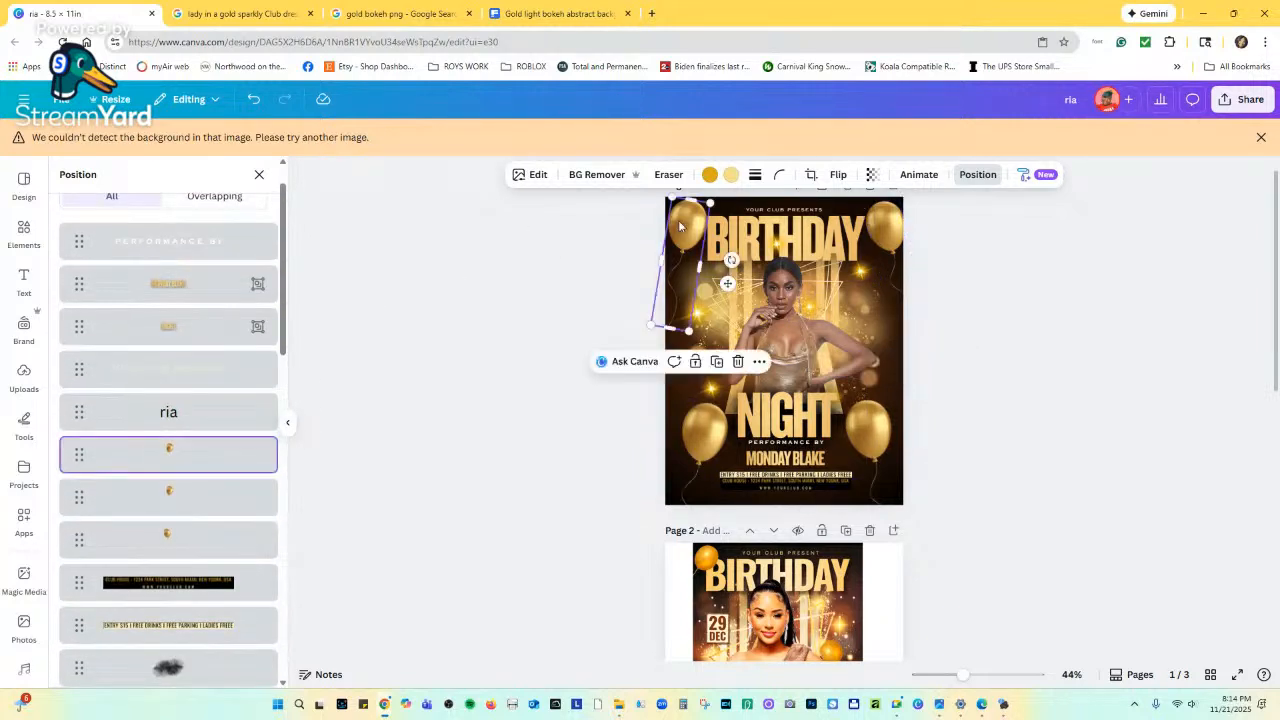
{"action": "left_click_drag", "start_coordinate": [190, 458], "coordinate": [195, 313]}
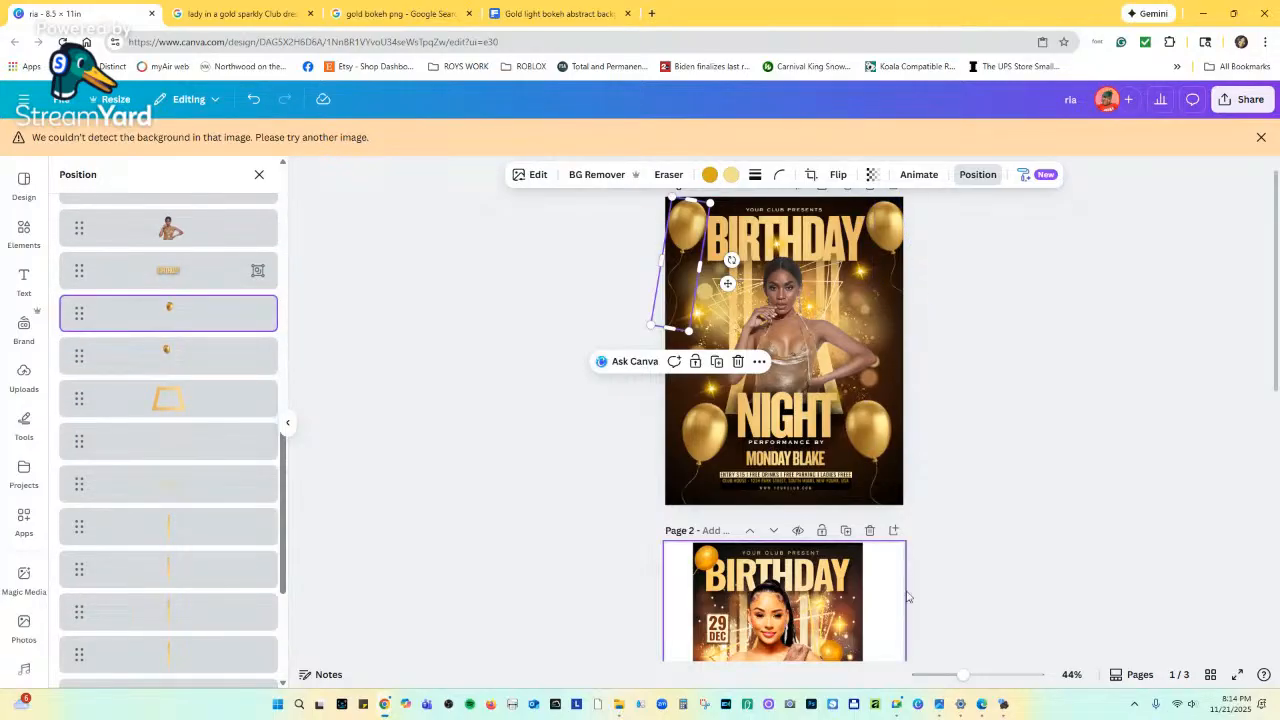
{"action": "left_click_drag", "start_coordinate": [962, 674], "coordinate": [967, 674]}
{"action": "scroll", "coordinate": [829, 379], "scroll_direction": "up", "scroll_amount": 1}
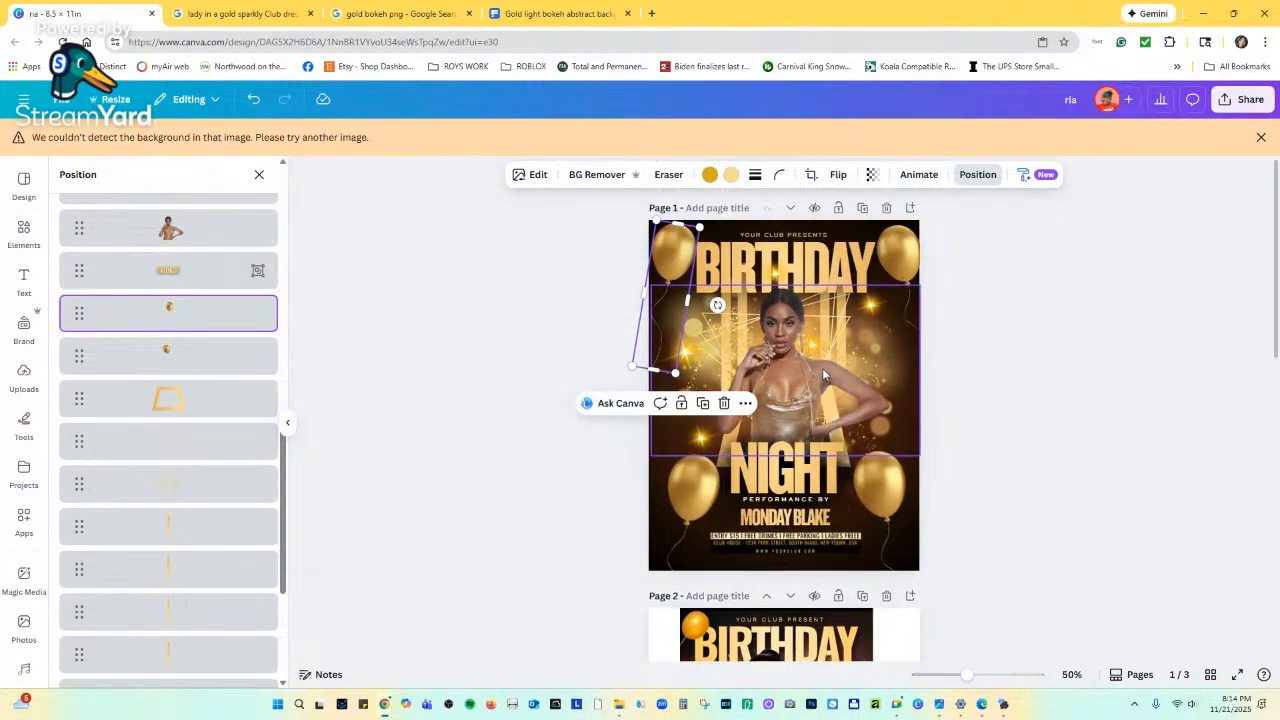
{"action": "key", "text": "Escape"}
{"action": "left_click_drag", "start_coordinate": [910, 265], "coordinate": [905, 263]}
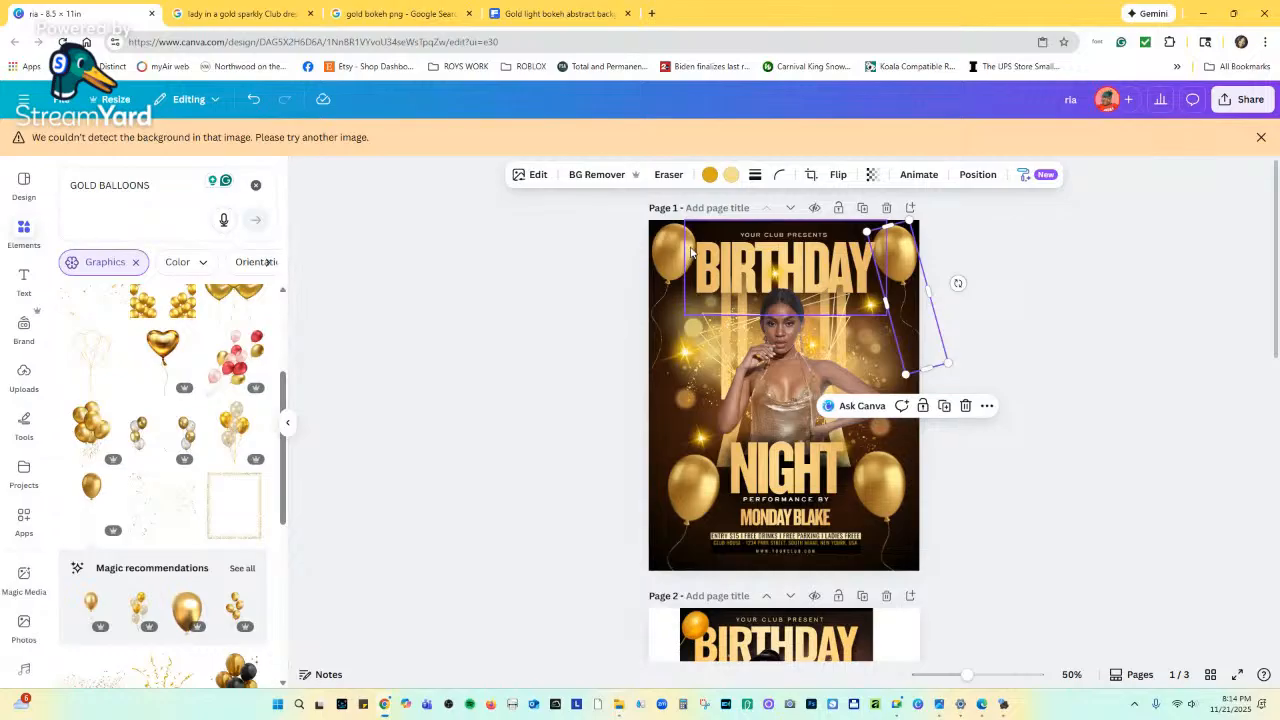
{"action": "left_click", "coordinate": [1003, 403]}
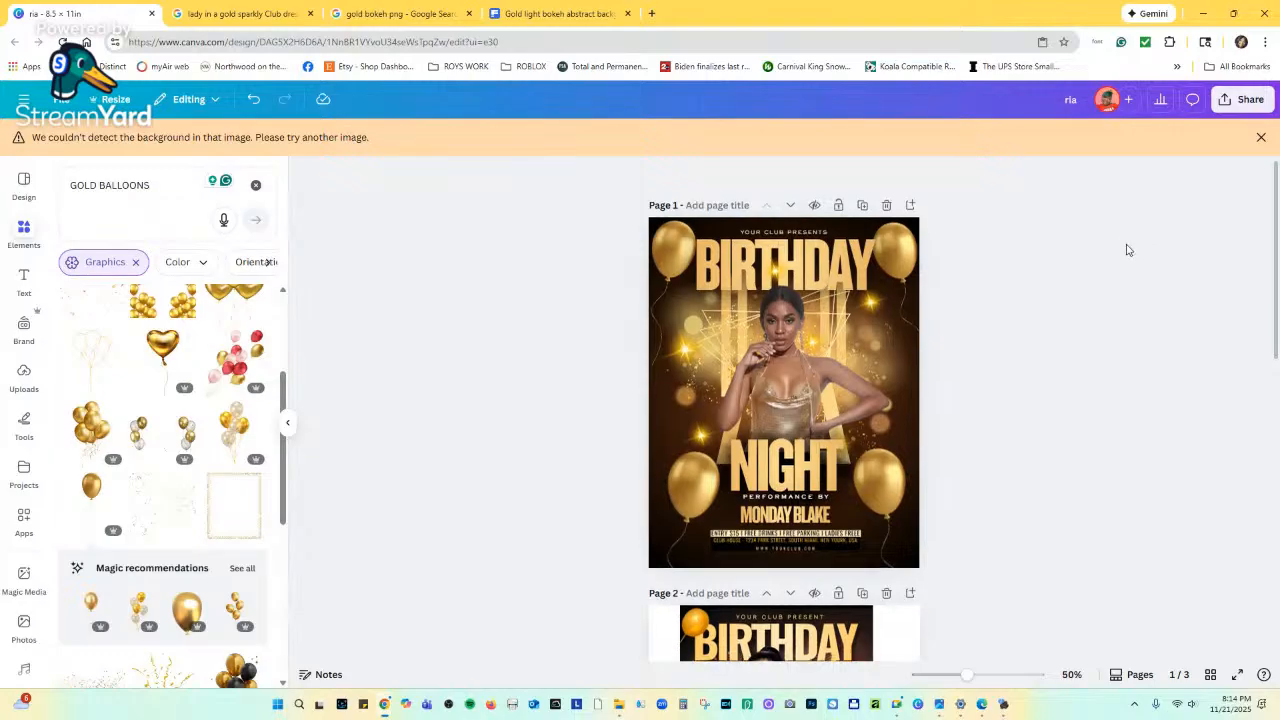
{"action": "scroll", "coordinate": [1127, 290], "scroll_direction": "down", "scroll_amount": 3}
{"action": "scroll", "coordinate": [1110, 346], "scroll_direction": "up", "scroll_amount": 2}
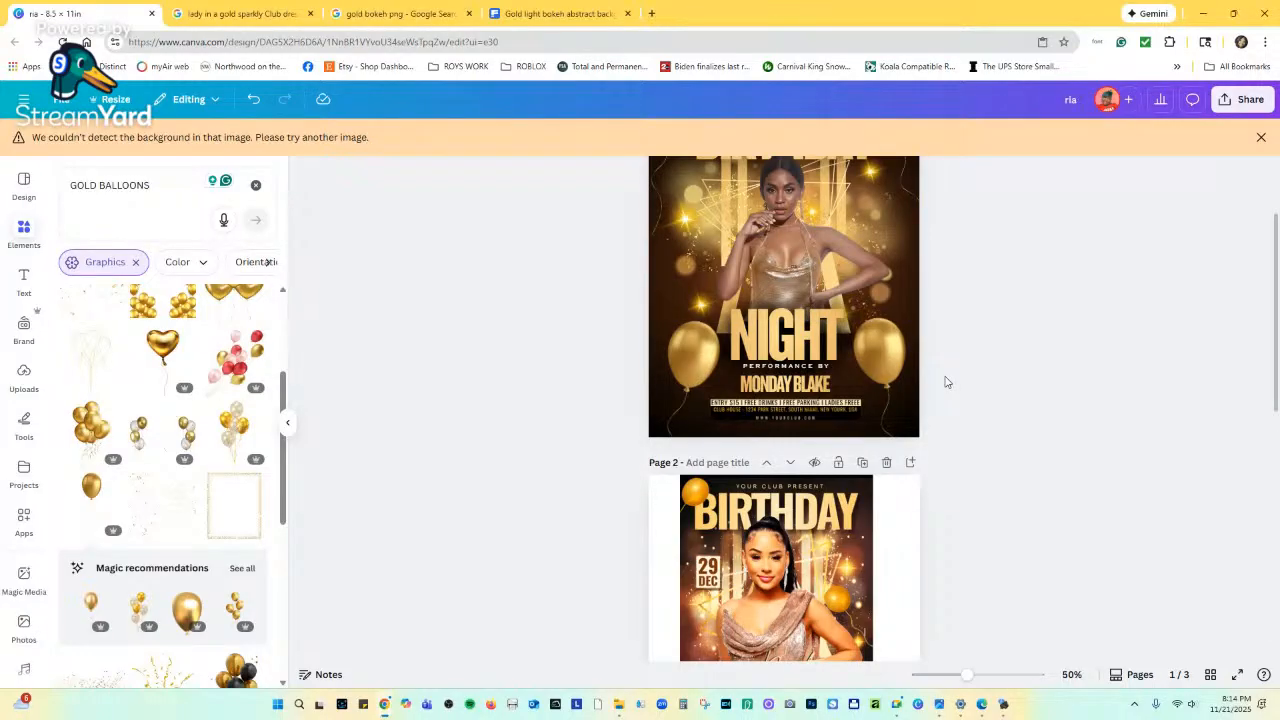
{"action": "scroll", "coordinate": [362, 448], "scroll_direction": "down", "scroll_amount": 3}
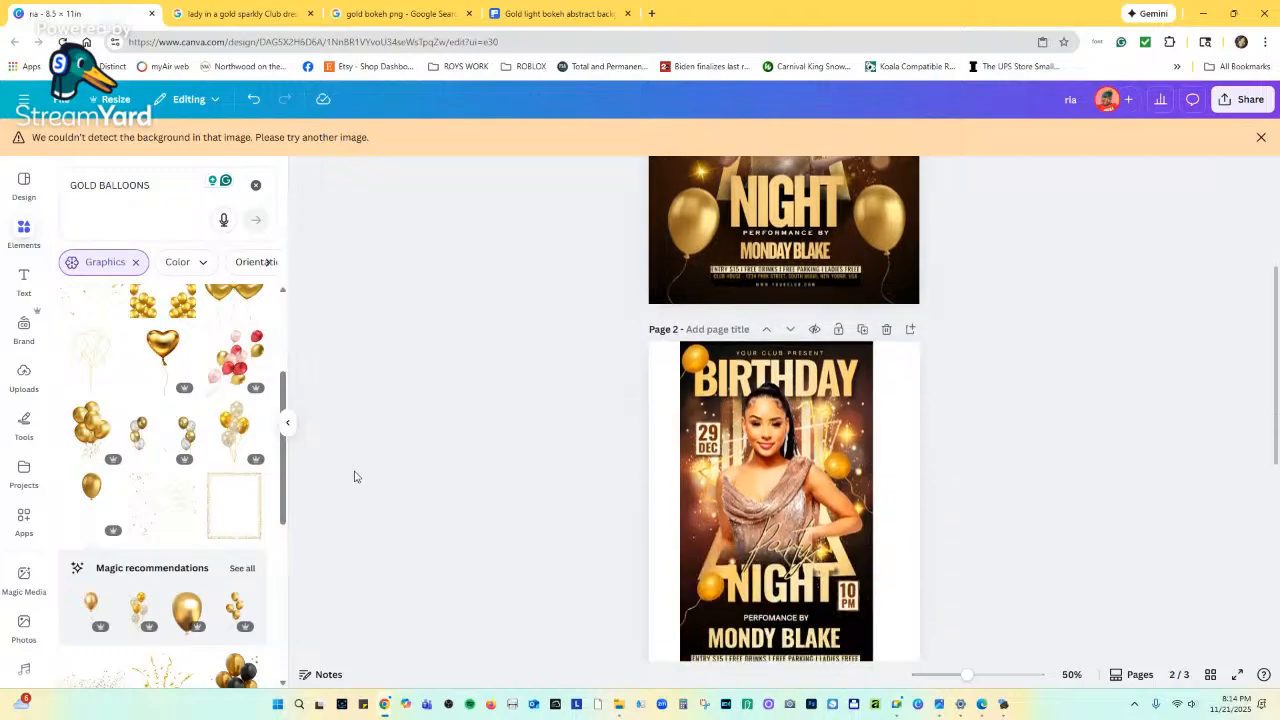
{"action": "scroll", "coordinate": [1008, 445], "scroll_direction": "up", "scroll_amount": 5}
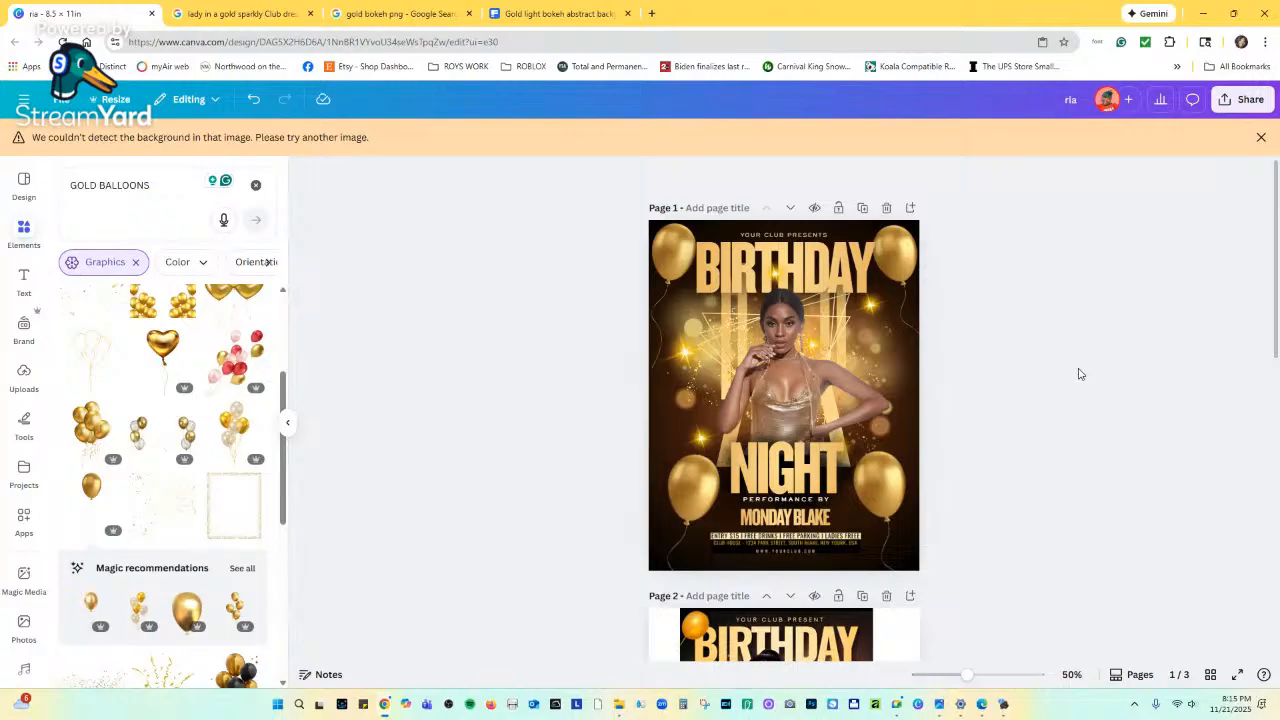
{"action": "scroll", "coordinate": [1085, 385], "scroll_direction": "down", "scroll_amount": 3}
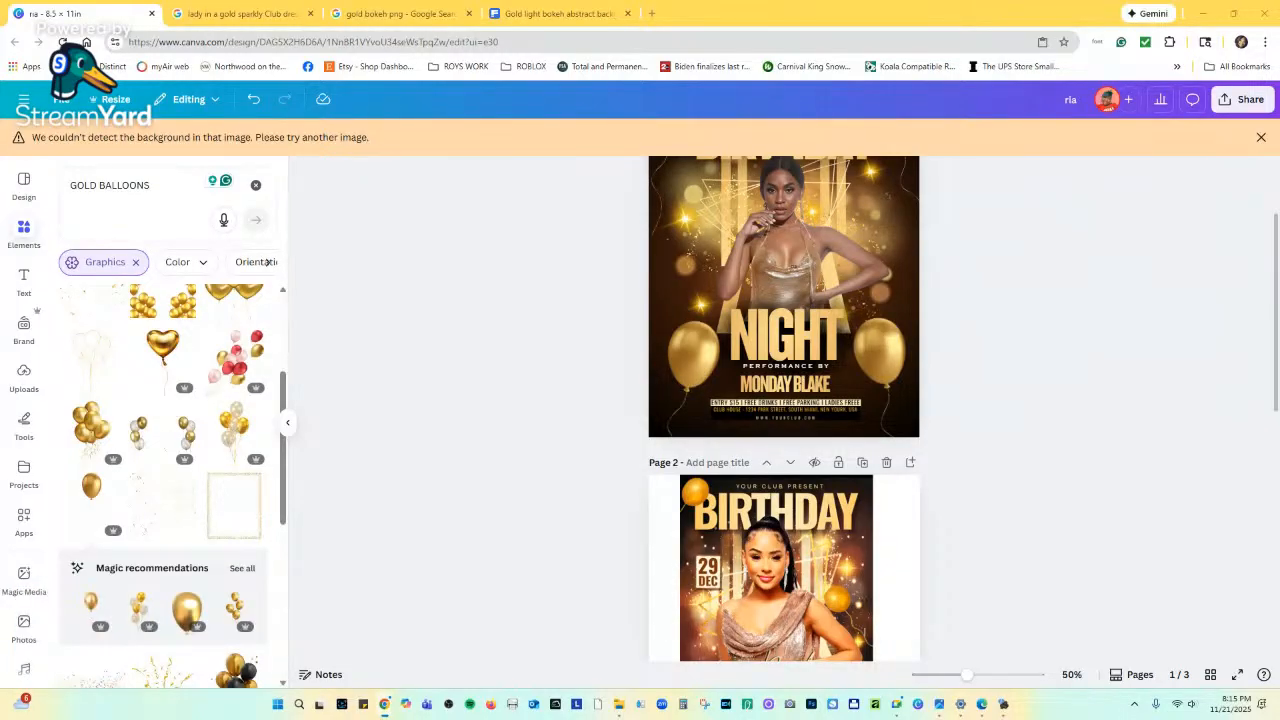
{"action": "scroll", "coordinate": [1006, 369], "scroll_direction": "up", "scroll_amount": 2}
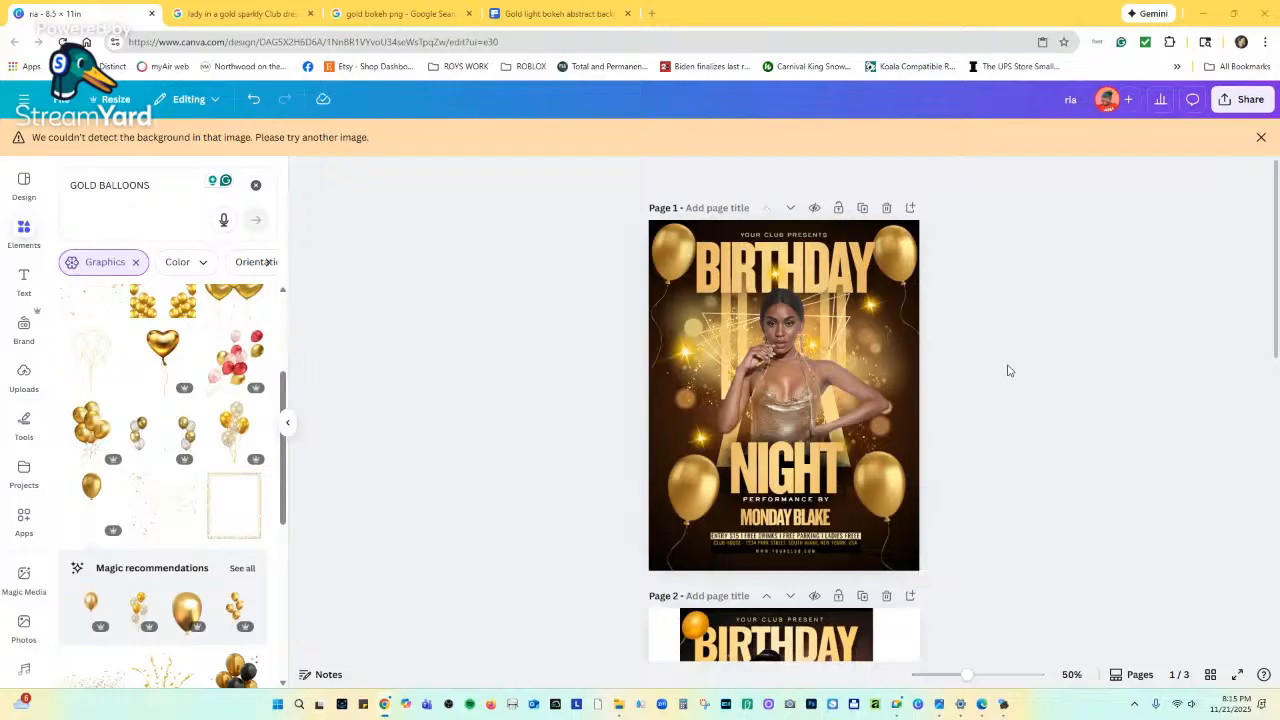
{"action": "scroll", "coordinate": [1008, 370], "scroll_direction": "down", "scroll_amount": 1}
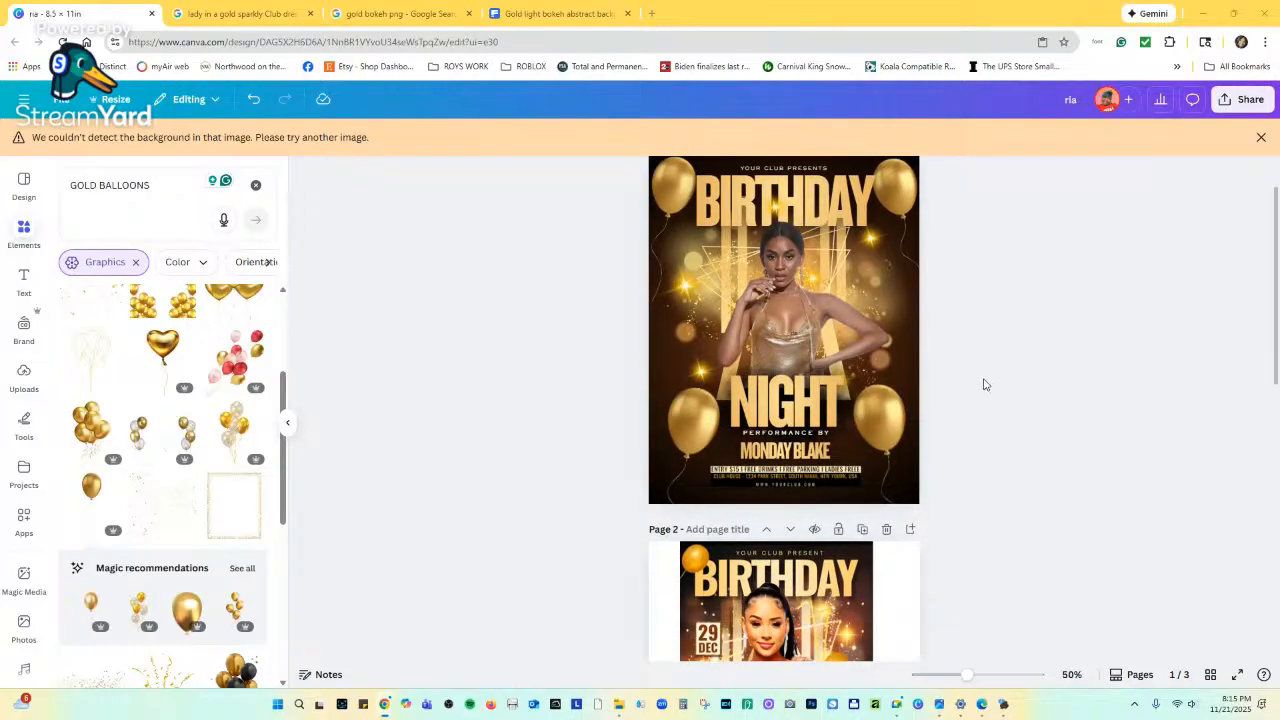
{"action": "scroll", "coordinate": [803, 470], "scroll_direction": "down", "scroll_amount": 3}
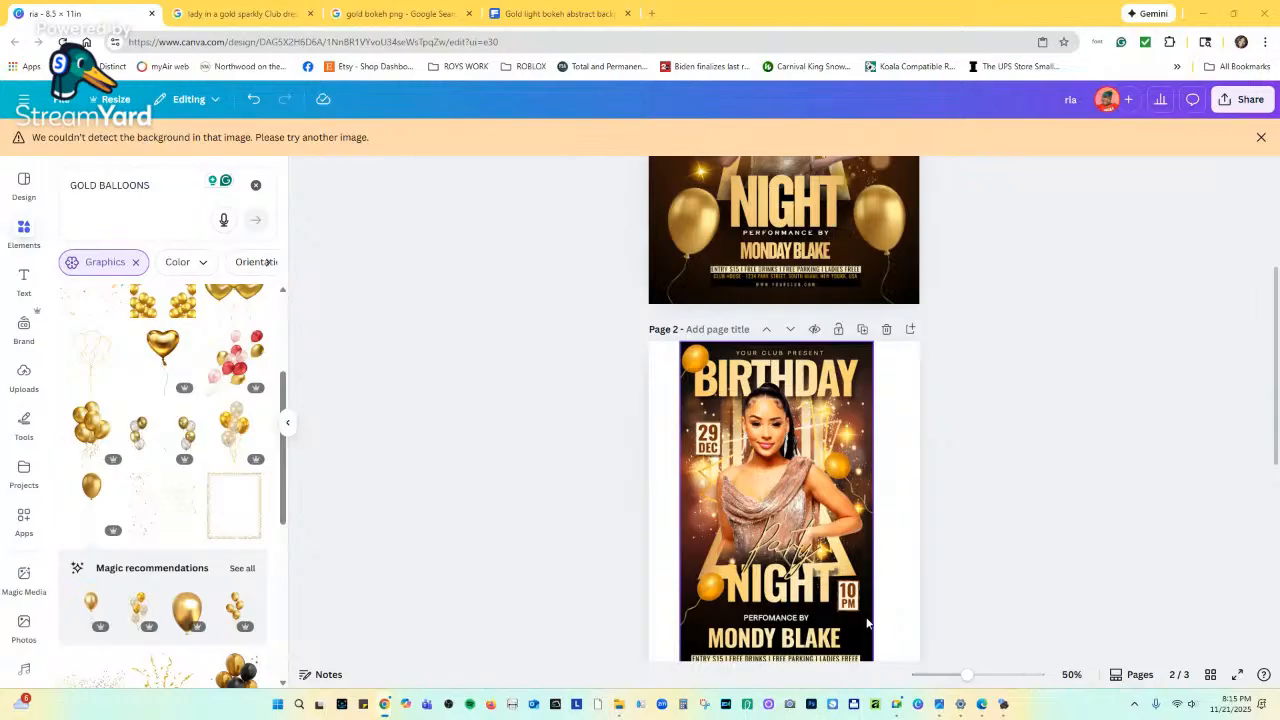
{"action": "scroll", "coordinate": [729, 488], "scroll_direction": "up", "scroll_amount": 3}
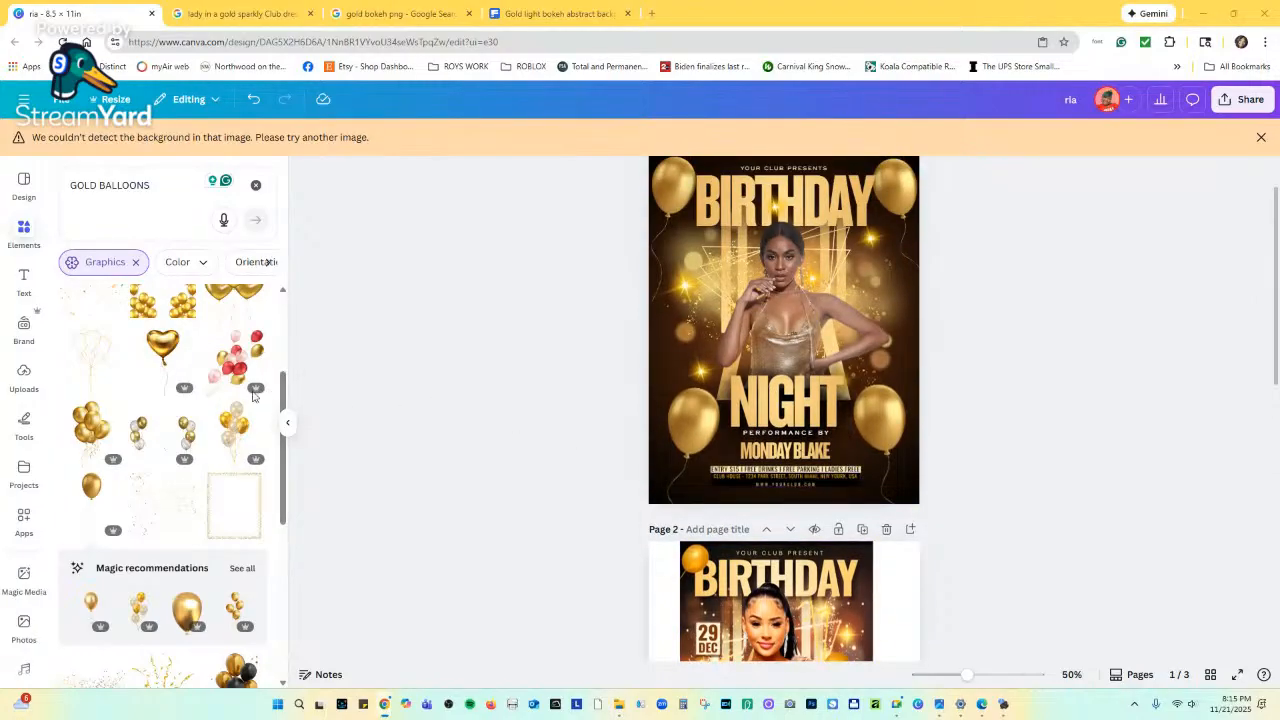
{"action": "scroll", "coordinate": [169, 357], "scroll_direction": "up", "scroll_amount": 3}
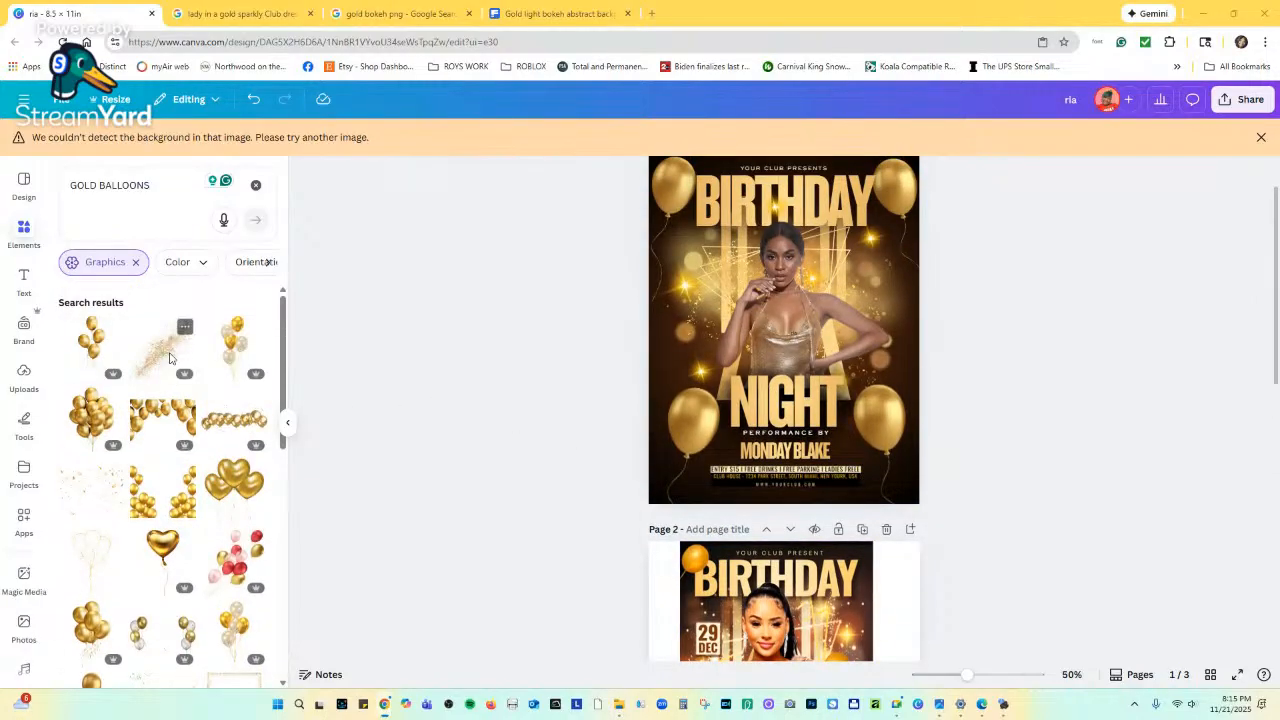
Add a square shape and move it to the flyer's upper-left beside the woman's head.
{"action": "left_click", "coordinate": [255, 187]}
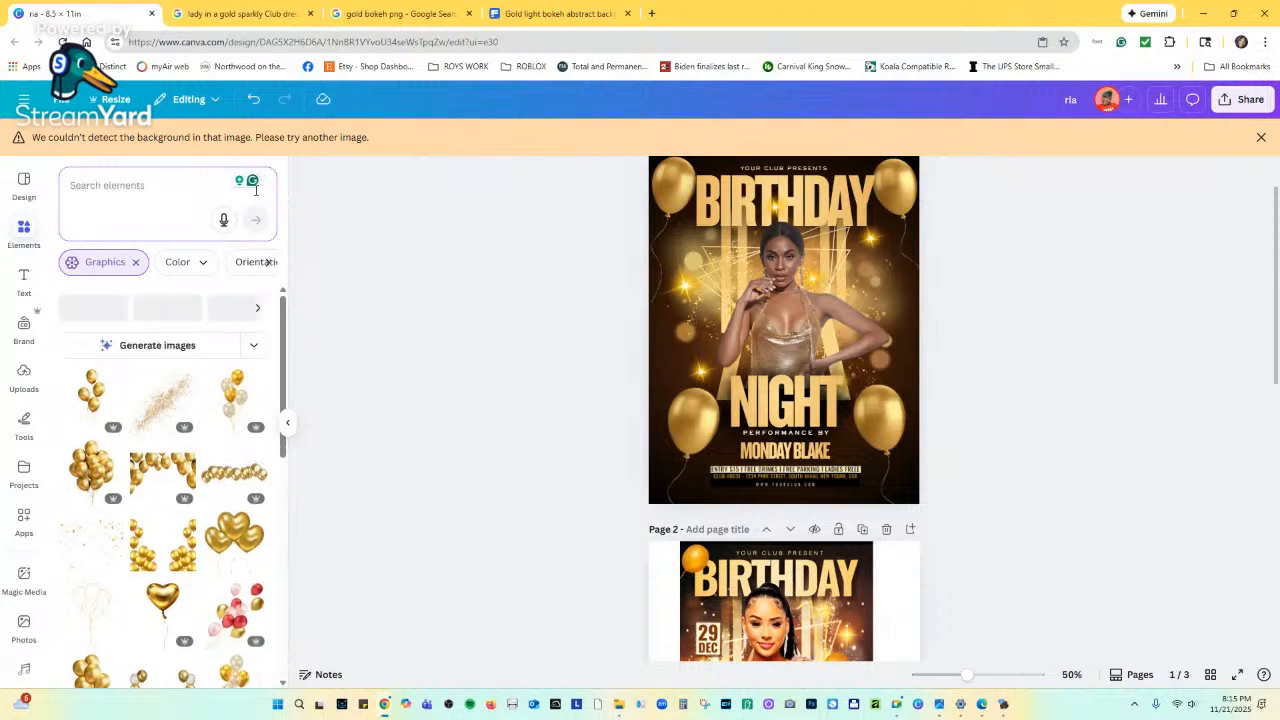
{"action": "left_click", "coordinate": [145, 374]}
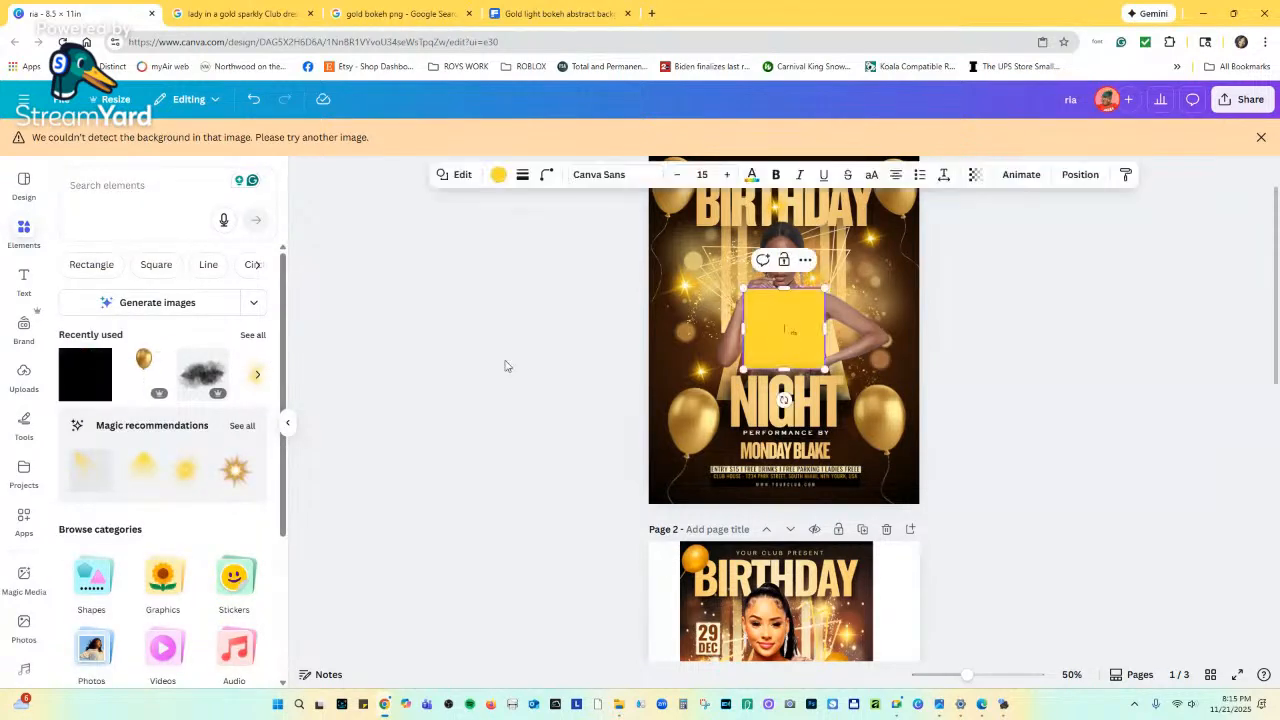
{"action": "left_click_drag", "start_coordinate": [770, 314], "coordinate": [710, 299]}
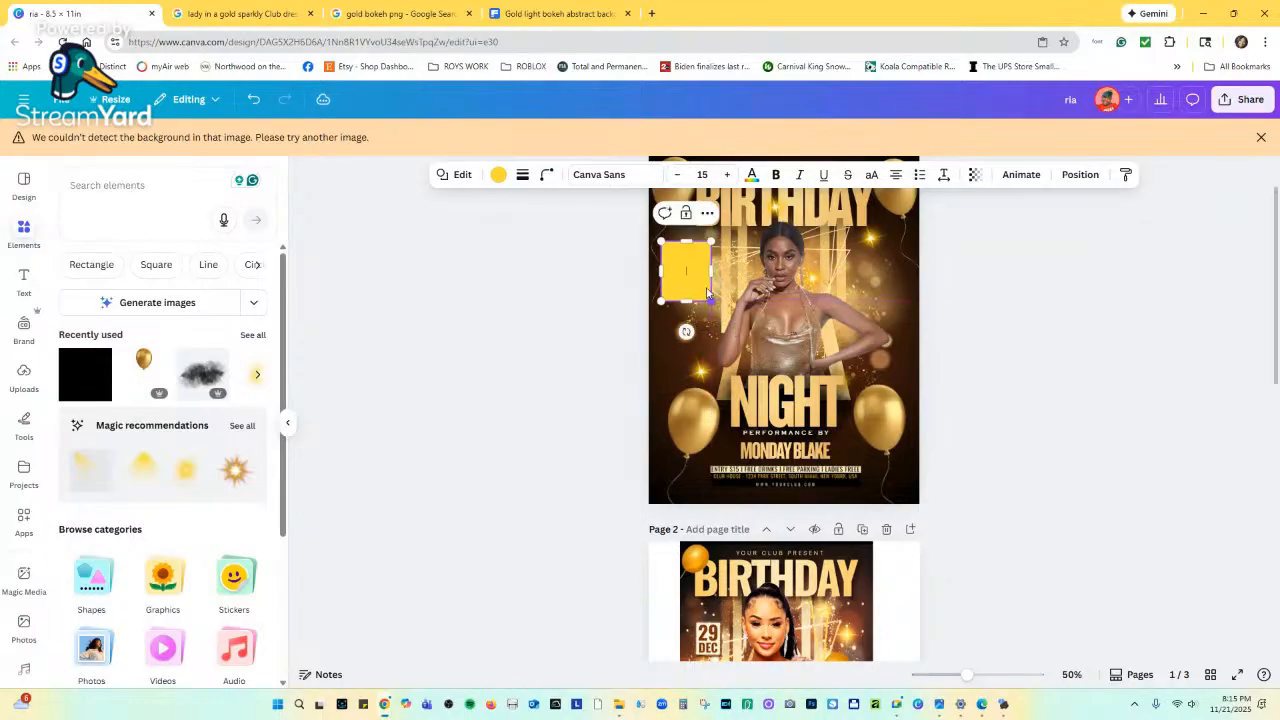
Give the square a pale gold gradient fill and nudge it slightly right.
{"action": "left_click", "coordinate": [498, 174]}
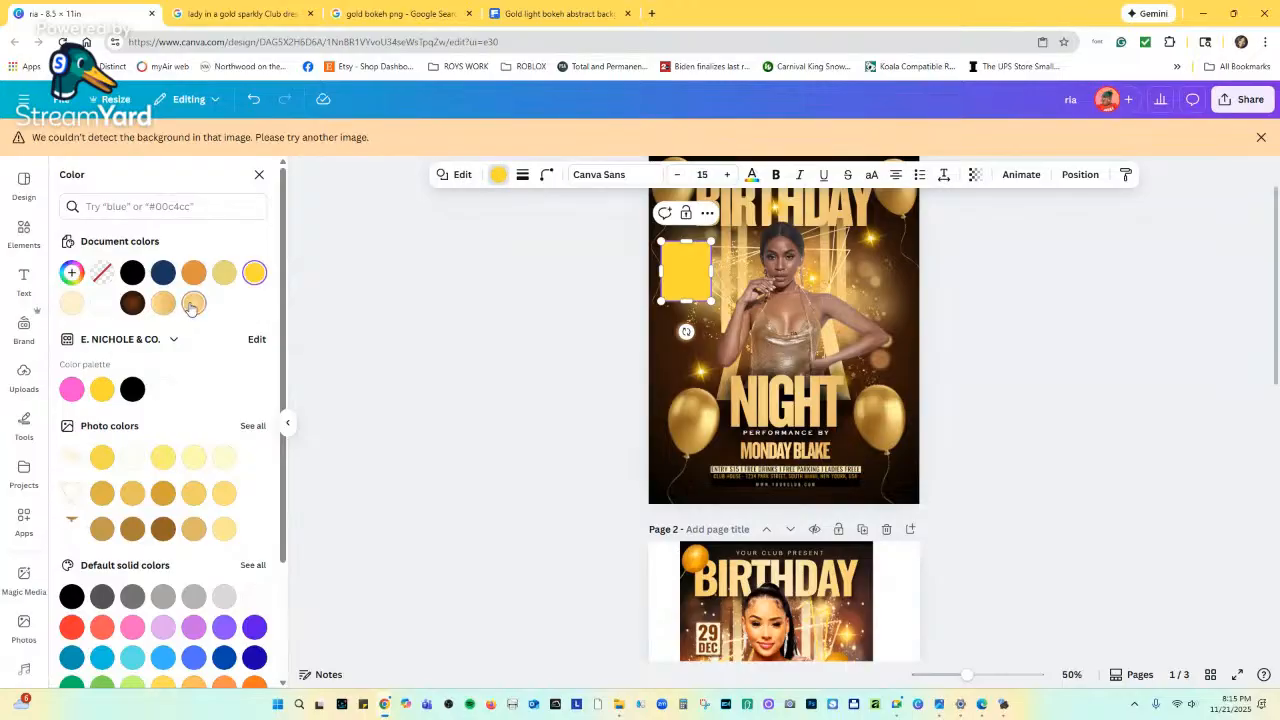
{"action": "left_click", "coordinate": [194, 304]}
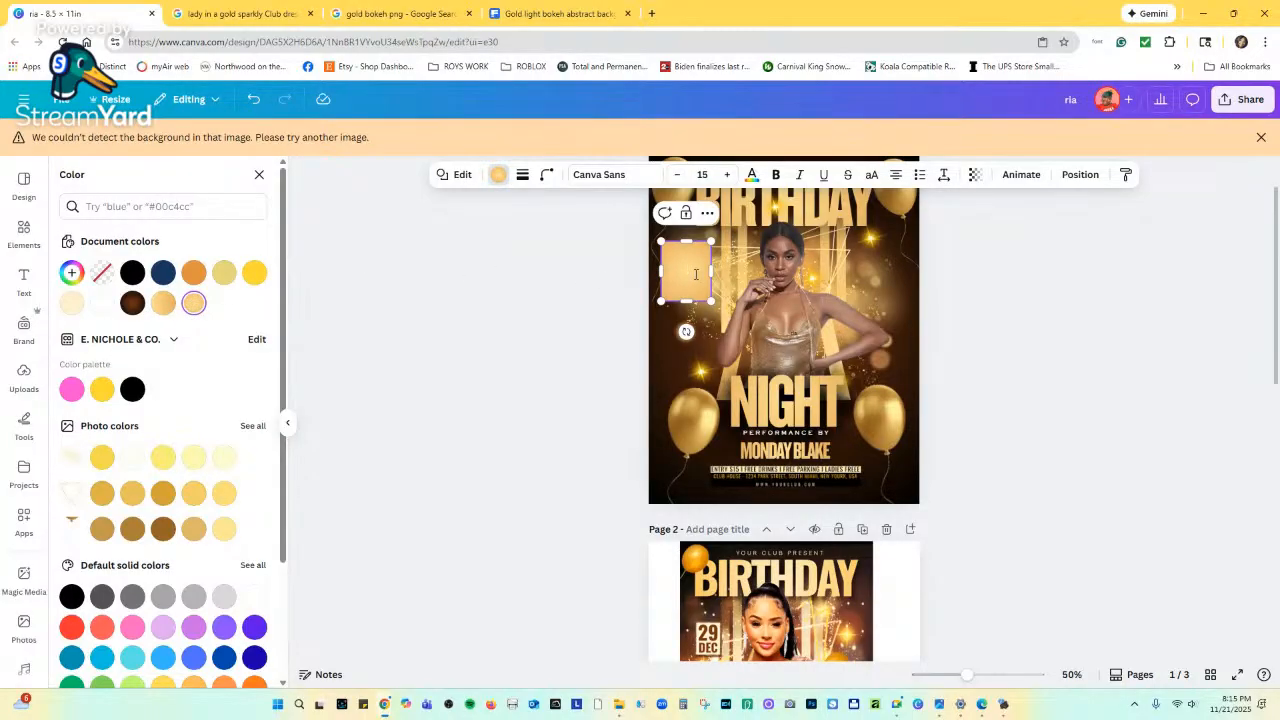
{"action": "left_click", "coordinate": [1055, 279]}
{"action": "left_click", "coordinate": [1015, 289]}
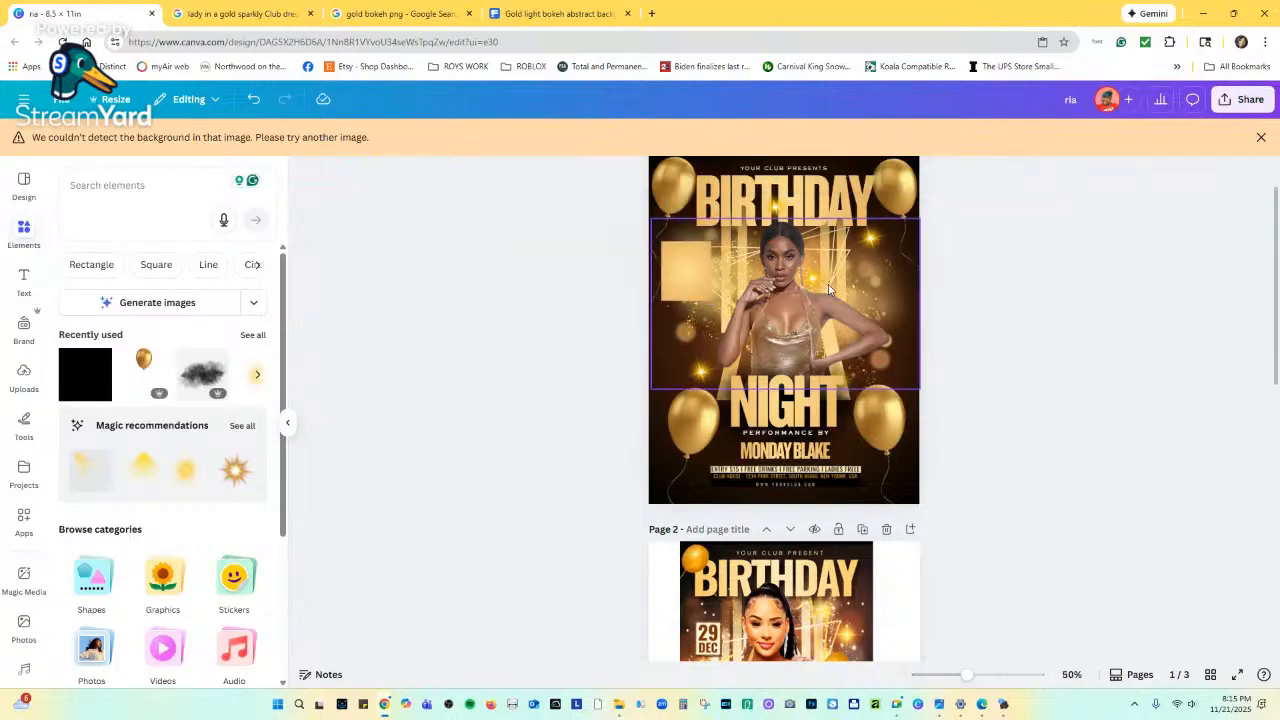
{"action": "left_click_drag", "start_coordinate": [688, 281], "coordinate": [691, 282]}
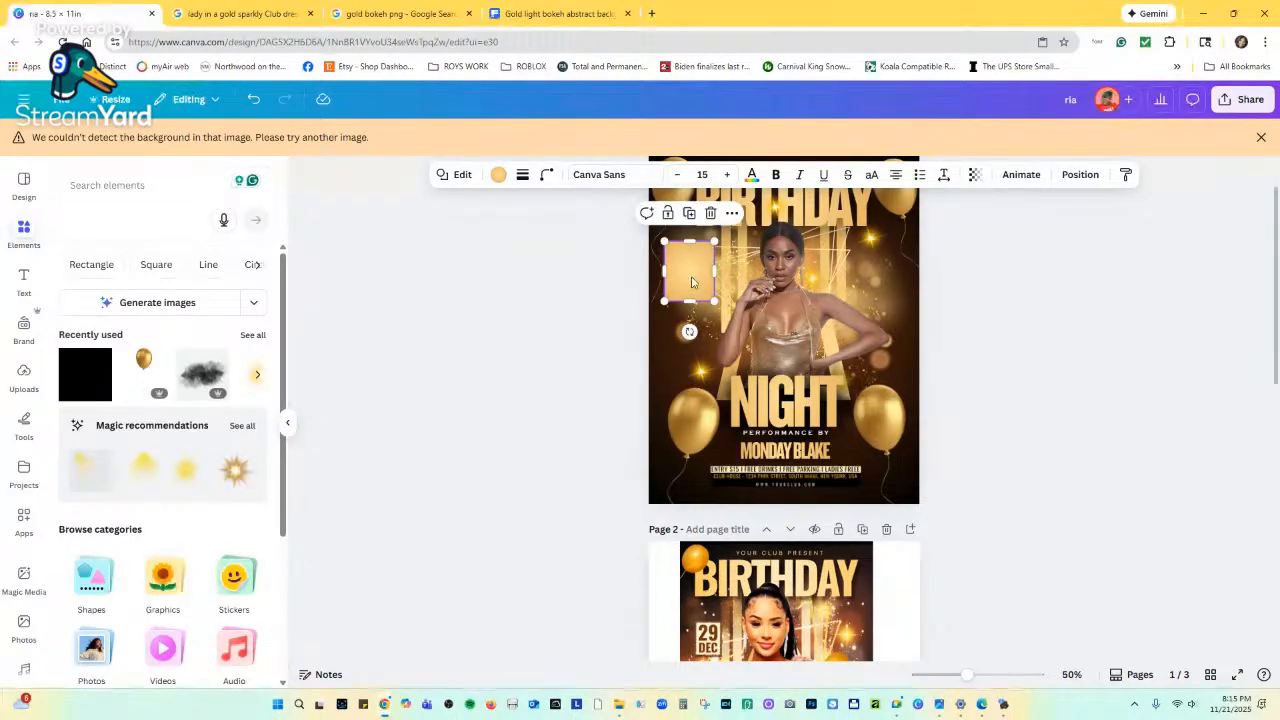
{"action": "left_click", "coordinate": [138, 186]}
{"action": "type", "text": "F"}
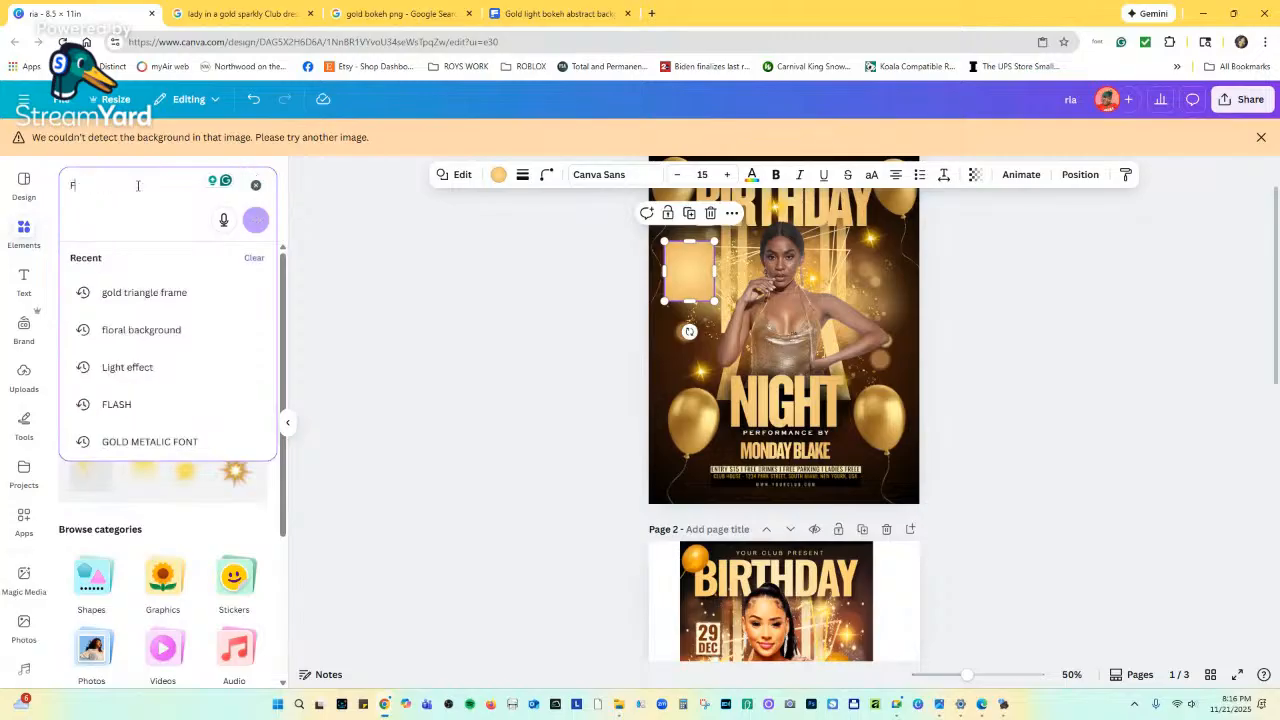
{"action": "type", "text": "RAME"}
{"action": "key", "text": "Return"}
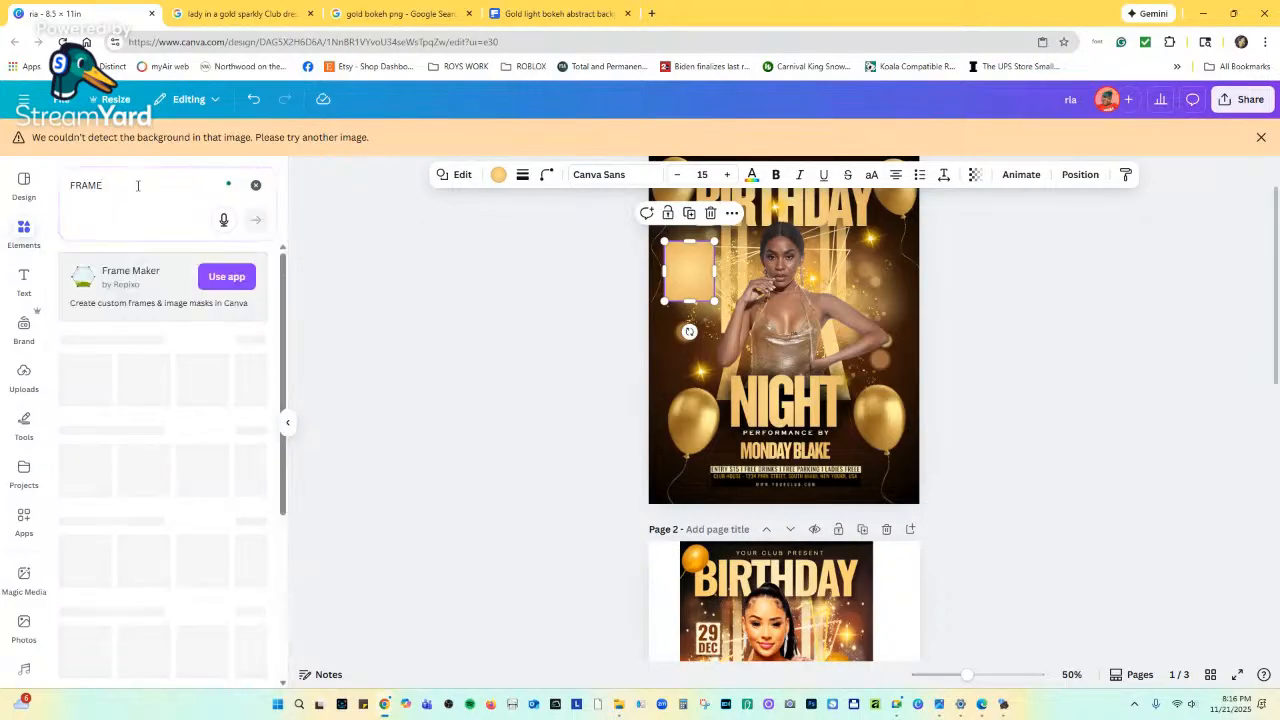
{"action": "scroll", "coordinate": [144, 453], "scroll_direction": "down", "scroll_amount": 3}
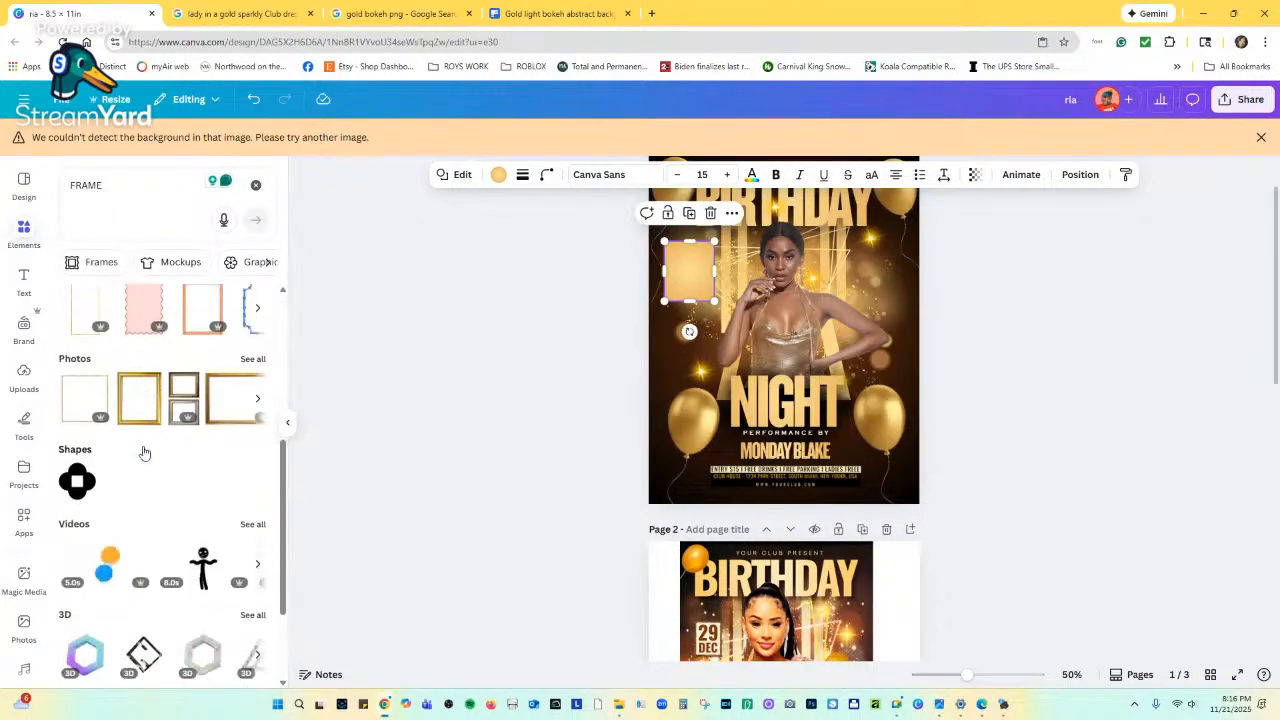
{"action": "left_click", "coordinate": [252, 359]}
{"action": "scroll", "coordinate": [206, 474], "scroll_direction": "down", "scroll_amount": 5}
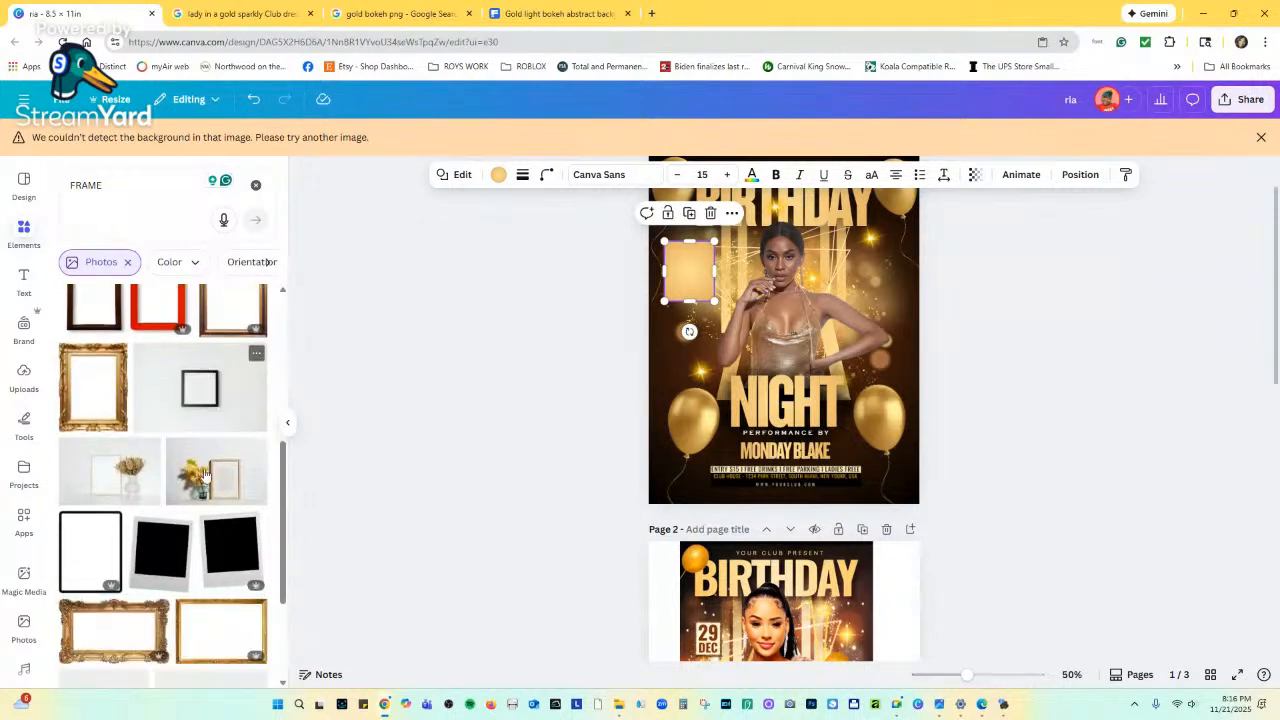
{"action": "scroll", "coordinate": [206, 474], "scroll_direction": "down", "scroll_amount": 5}
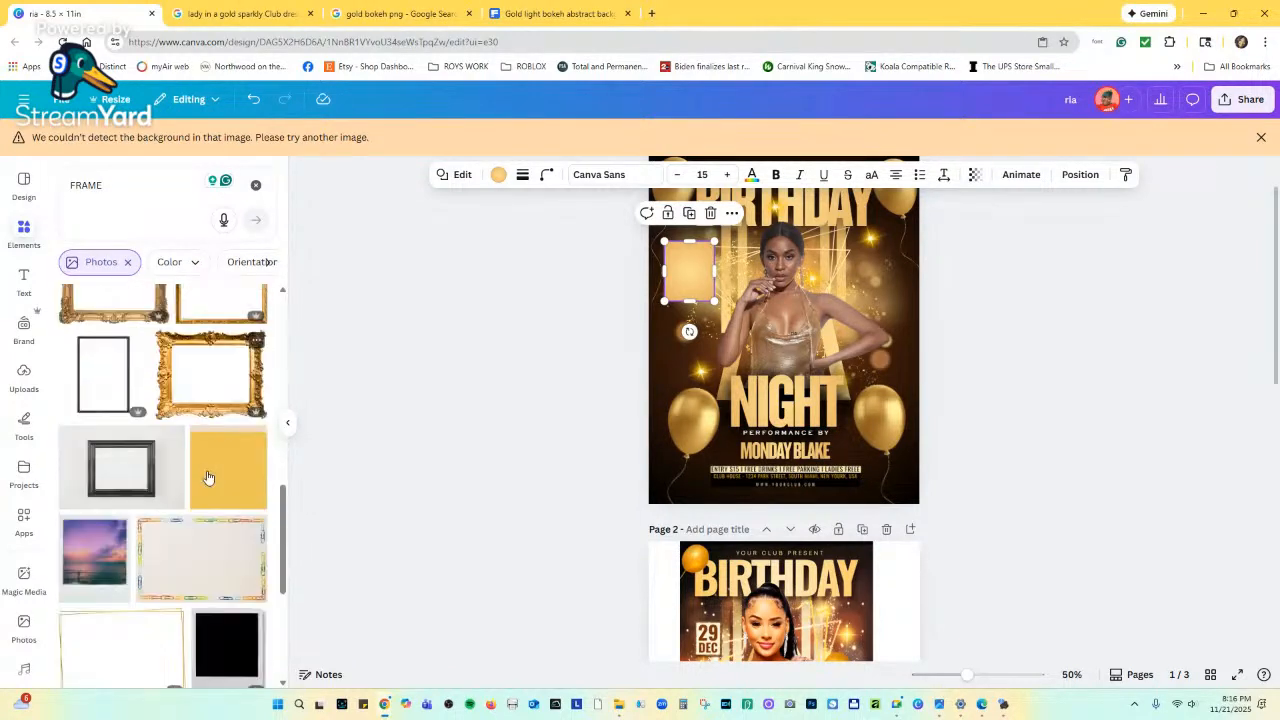
{"action": "scroll", "coordinate": [207, 477], "scroll_direction": "down", "scroll_amount": 5}
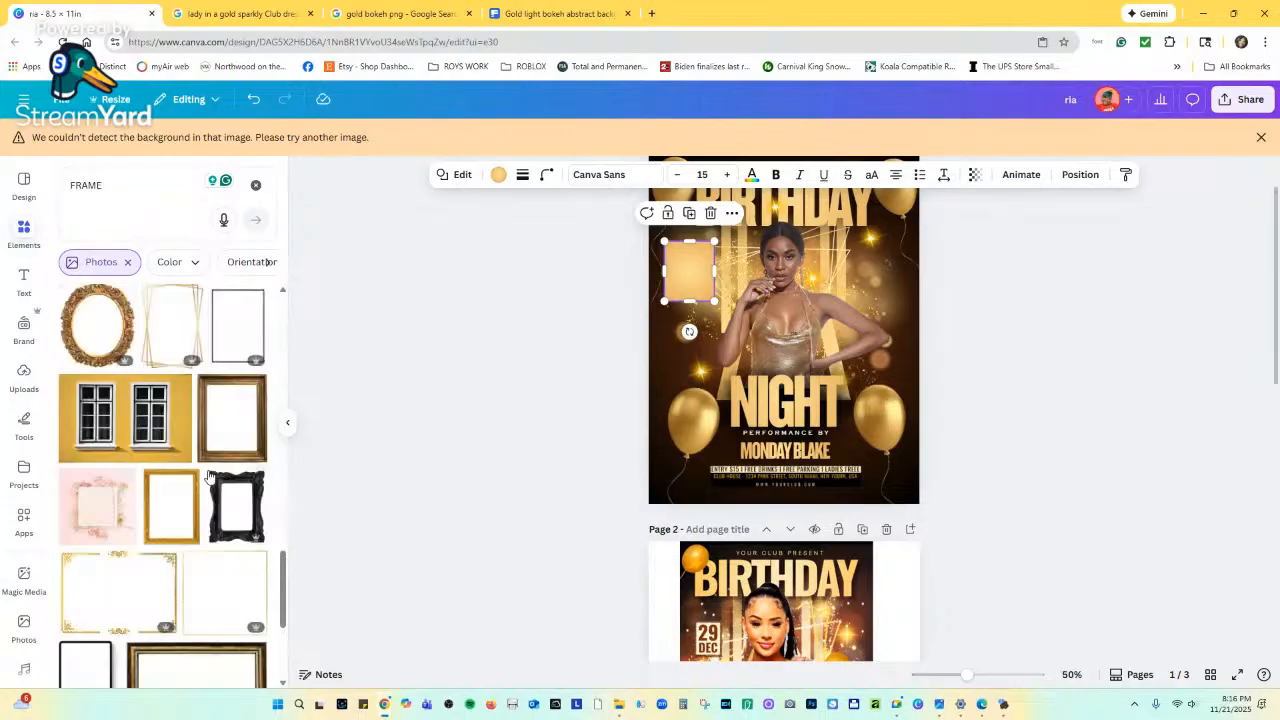
{"action": "scroll", "coordinate": [207, 477], "scroll_direction": "down", "scroll_amount": 5}
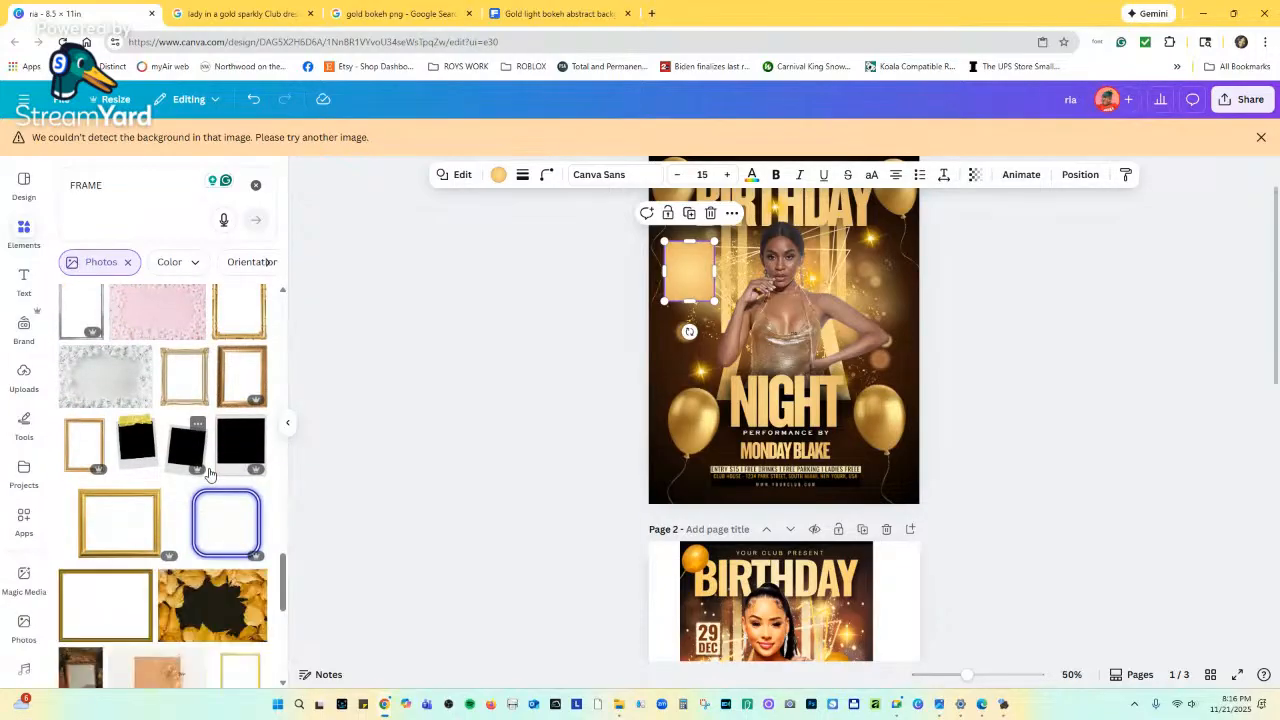
{"action": "scroll", "coordinate": [210, 474], "scroll_direction": "down", "scroll_amount": 3}
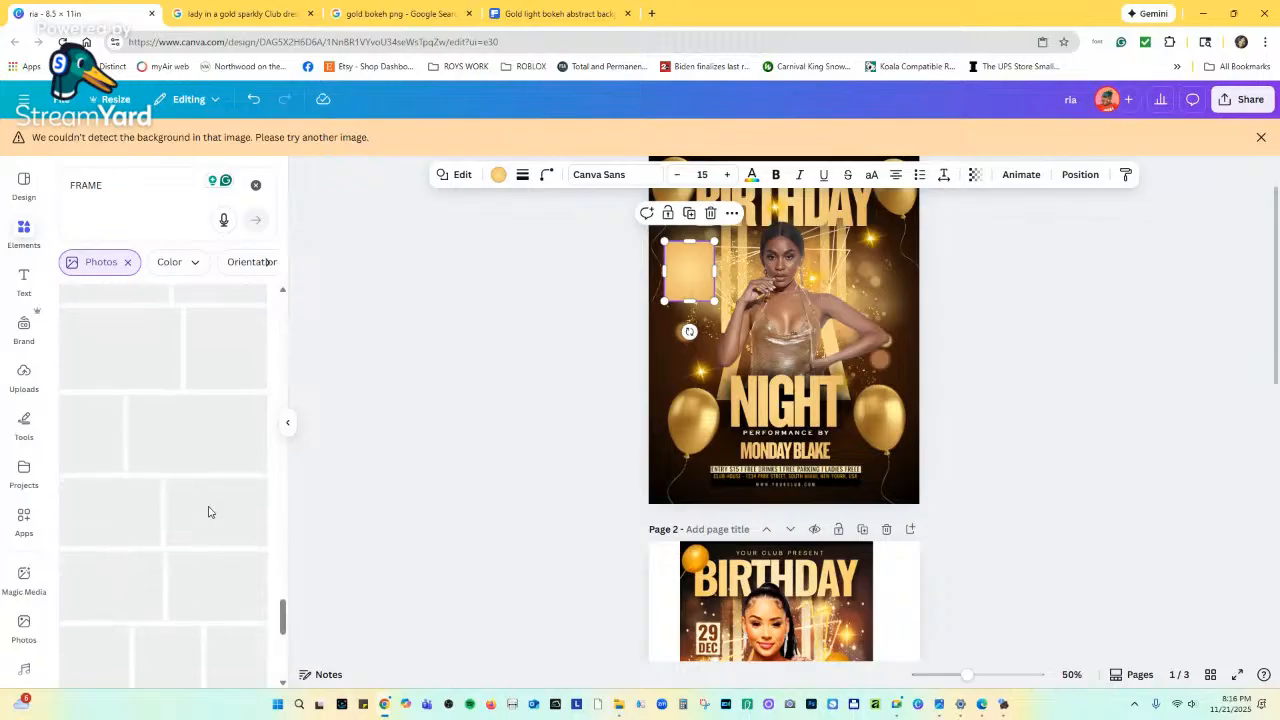
{"action": "scroll", "coordinate": [208, 510], "scroll_direction": "up", "scroll_amount": 5}
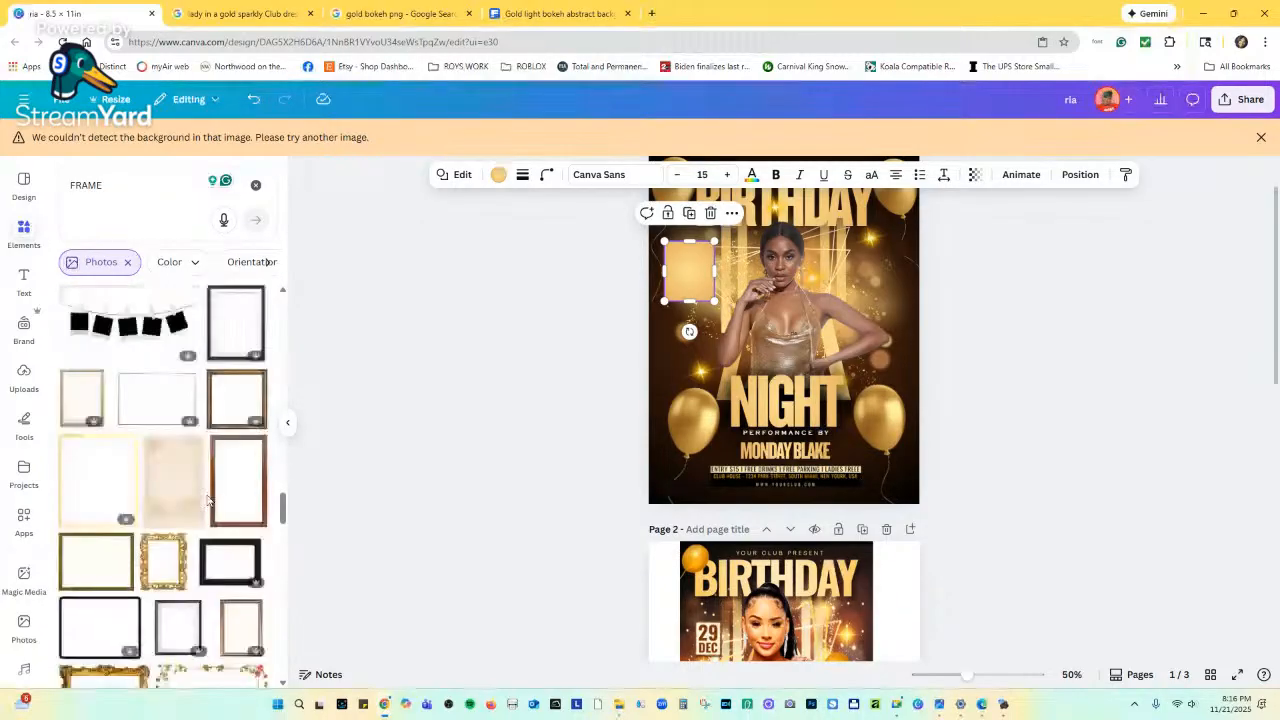
{"action": "scroll", "coordinate": [207, 500], "scroll_direction": "down", "scroll_amount": 5}
{"action": "scroll", "coordinate": [206, 500], "scroll_direction": "up", "scroll_amount": 5}
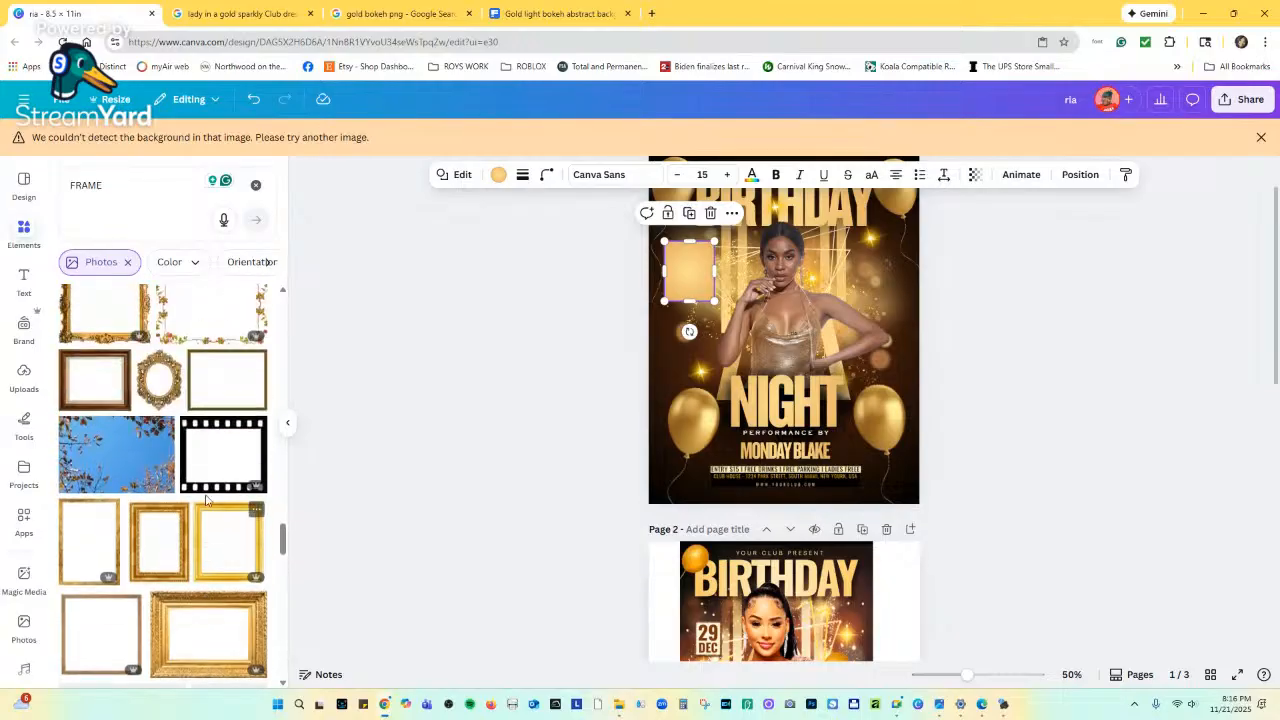
{"action": "scroll", "coordinate": [206, 500], "scroll_direction": "up", "scroll_amount": 5}
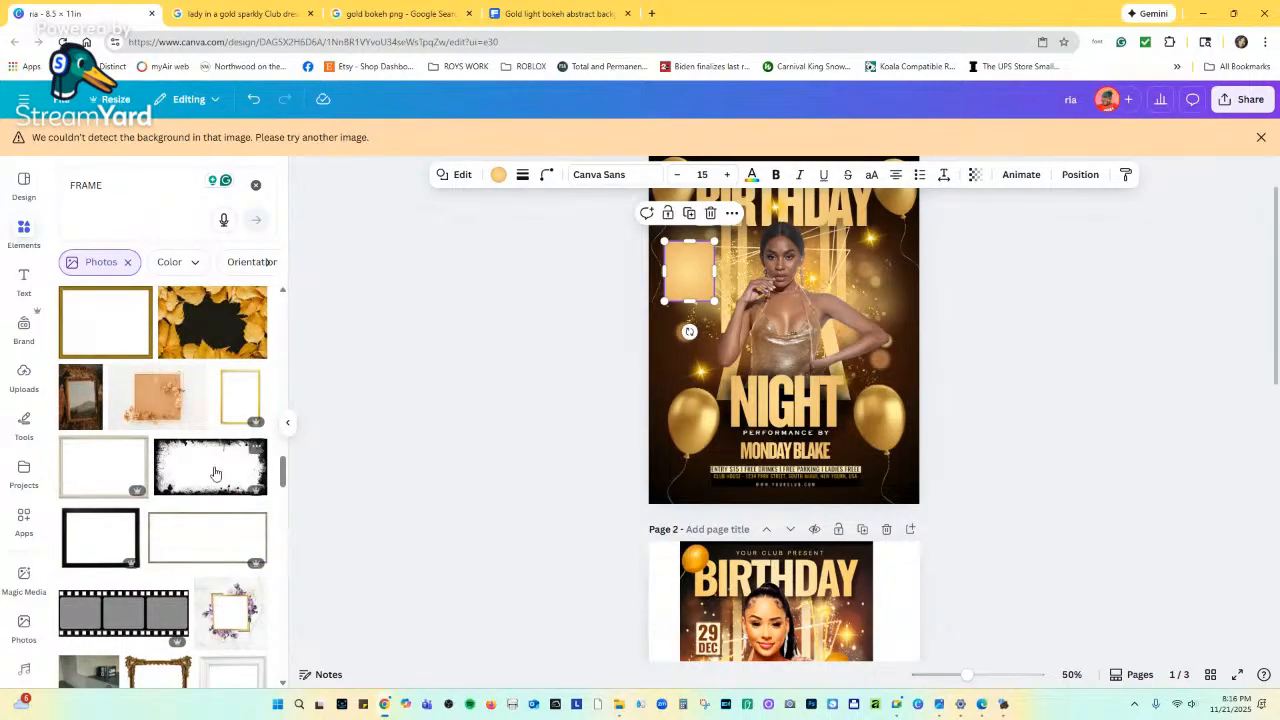
{"action": "left_click", "coordinate": [213, 470]}
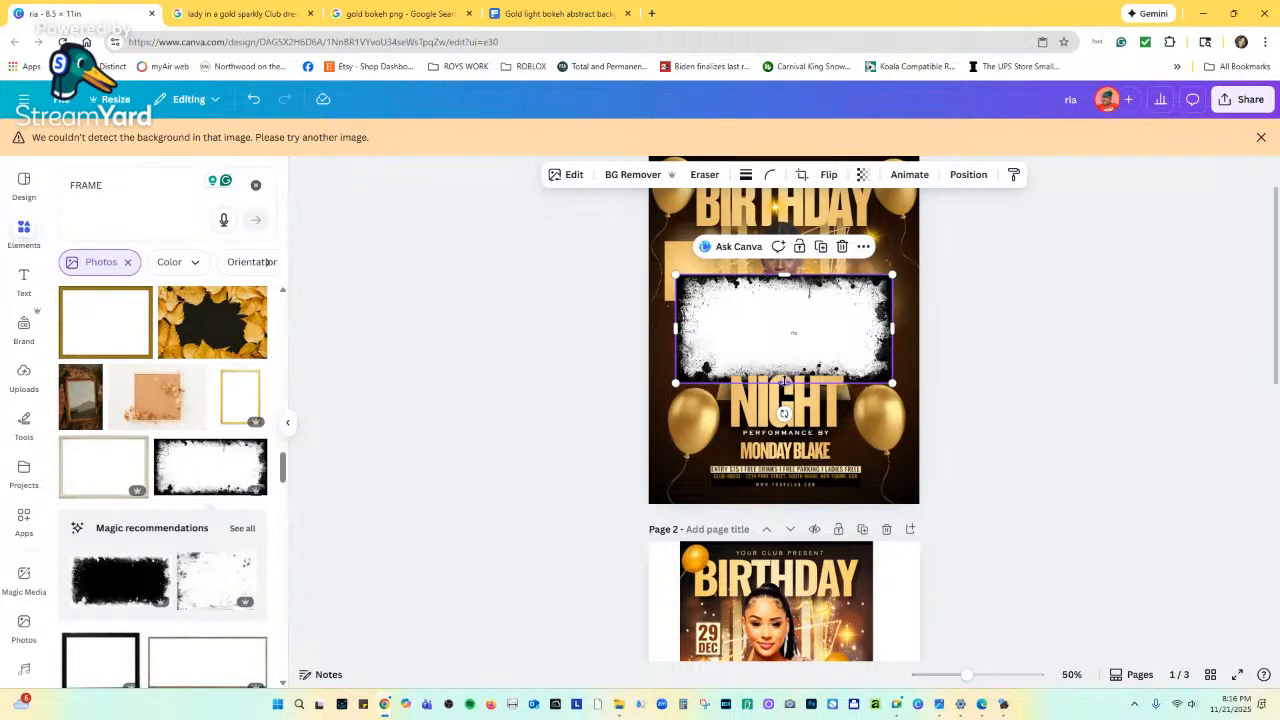
{"action": "left_click_drag", "start_coordinate": [785, 383], "coordinate": [786, 297]}
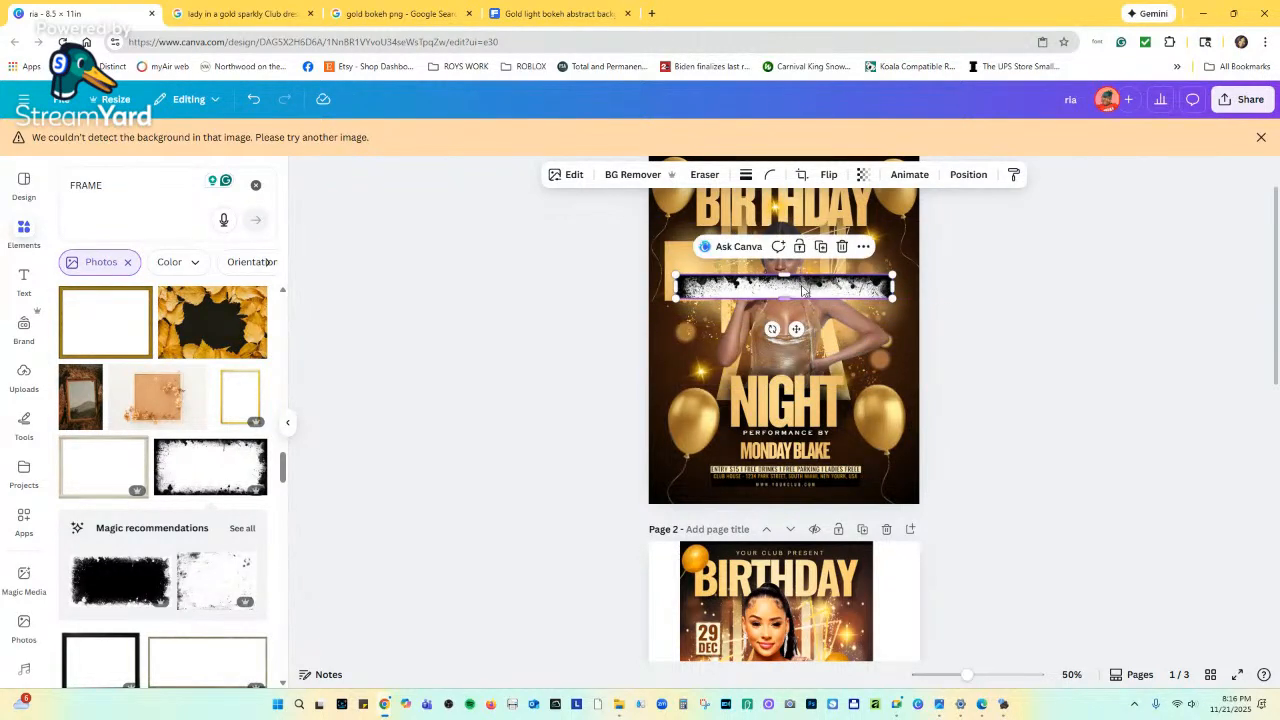
{"action": "left_click", "coordinate": [843, 246]}
{"action": "scroll", "coordinate": [175, 452], "scroll_direction": "down", "scroll_amount": 2}
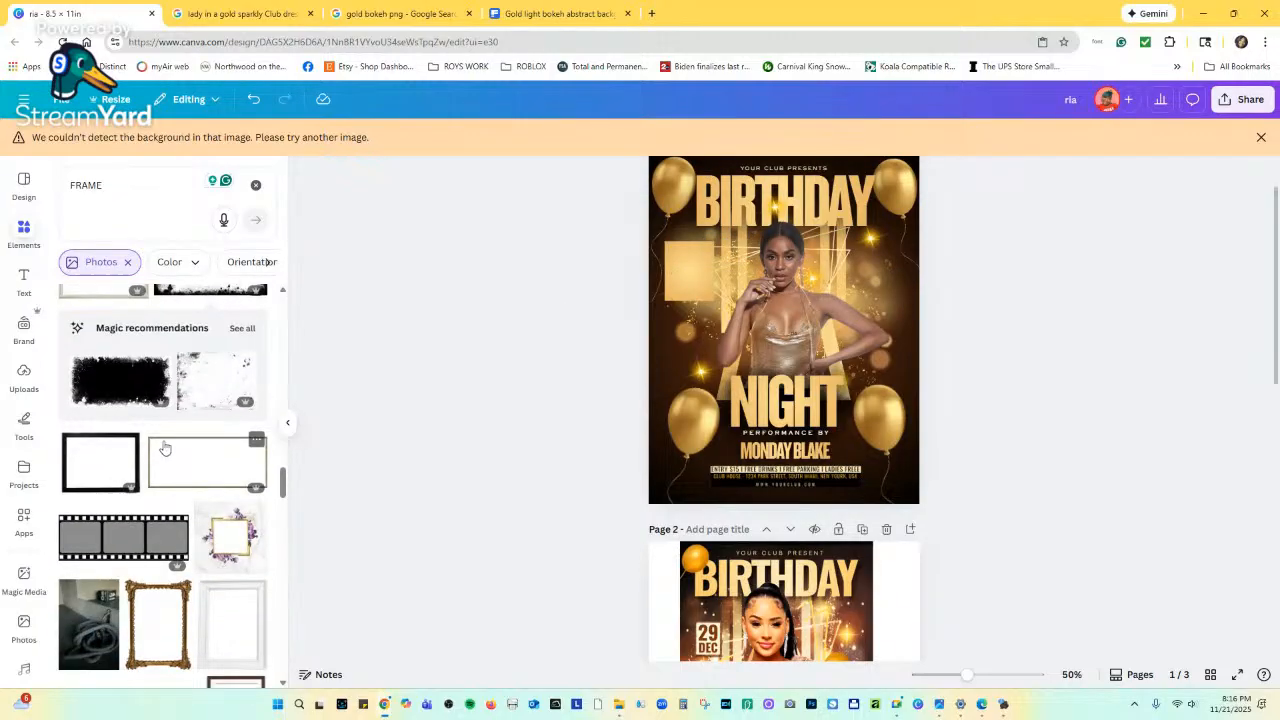
{"action": "left_click", "coordinate": [135, 387]}
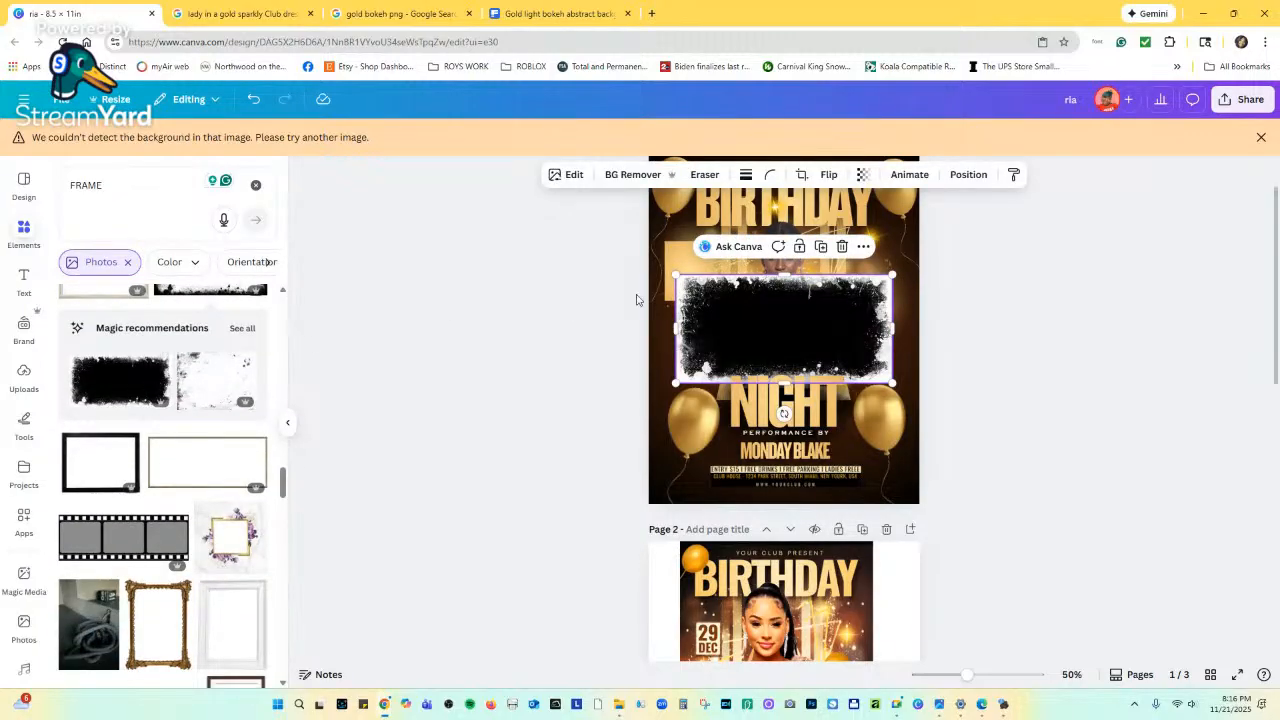
{"action": "left_click", "coordinate": [842, 247]}
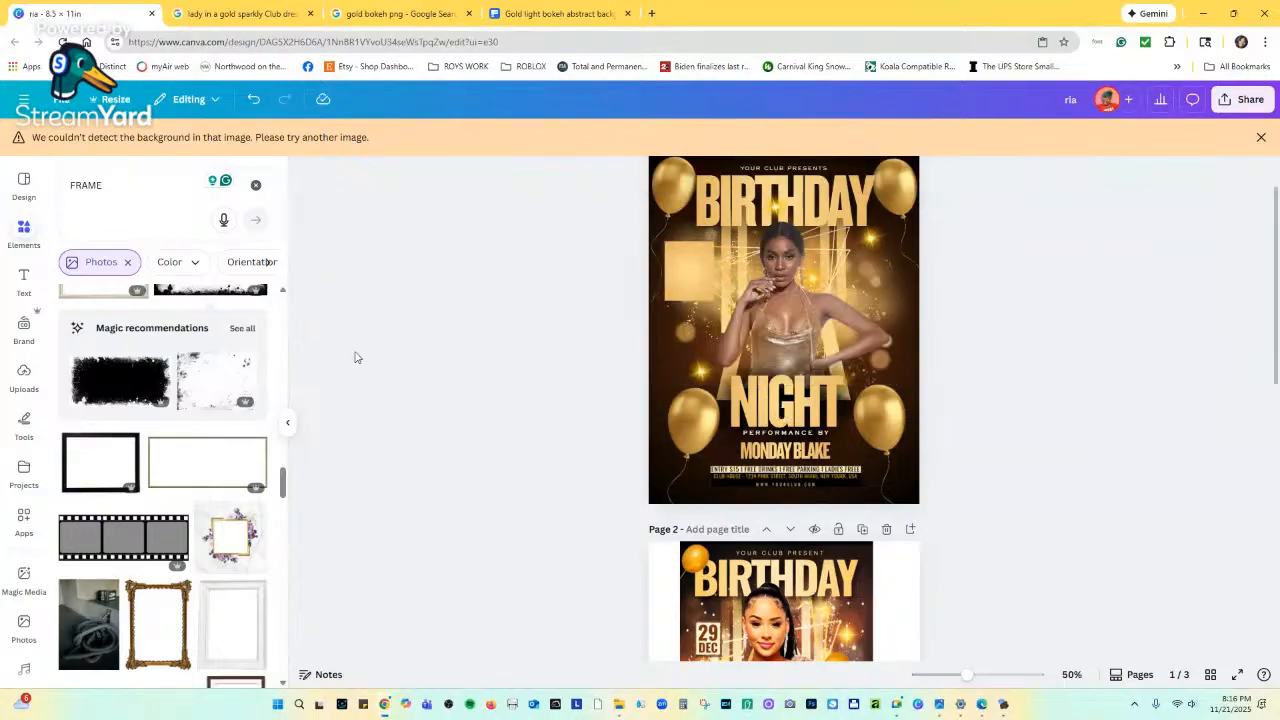
{"action": "scroll", "coordinate": [242, 465], "scroll_direction": "down", "scroll_amount": 2}
{"action": "scroll", "coordinate": [242, 465], "scroll_direction": "down", "scroll_amount": 5}
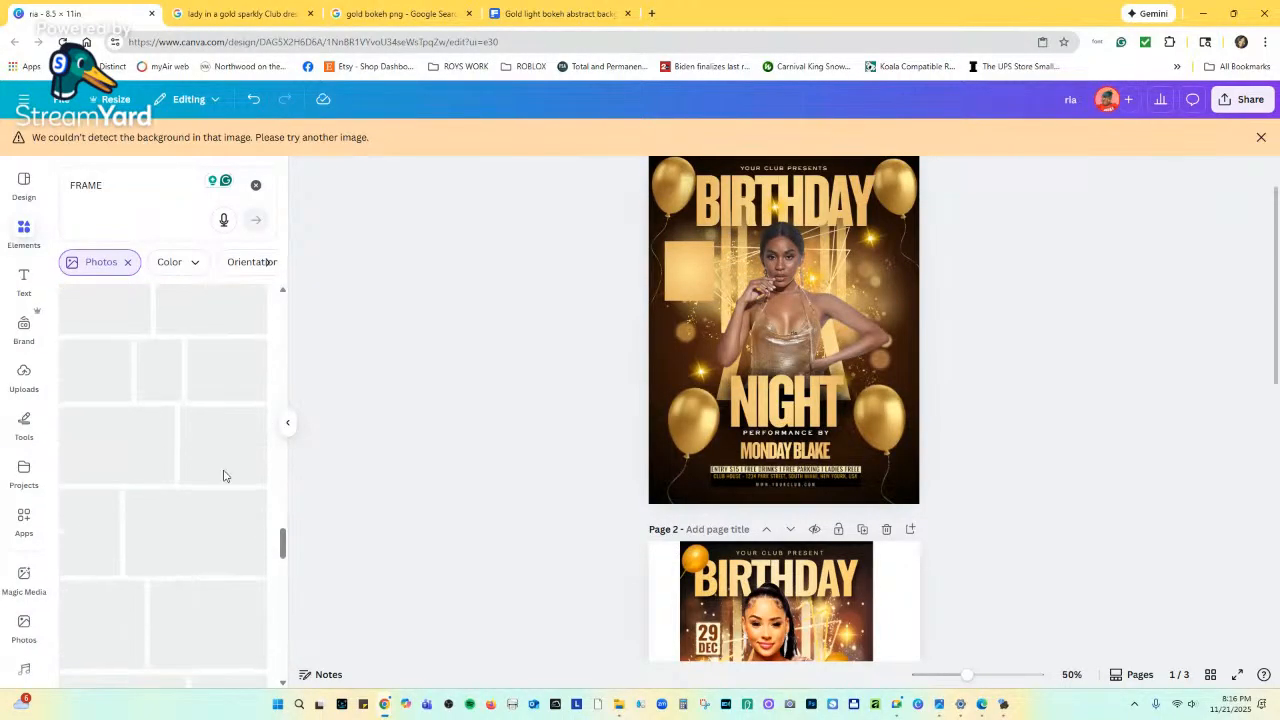
{"action": "scroll", "coordinate": [224, 476], "scroll_direction": "down", "scroll_amount": 3}
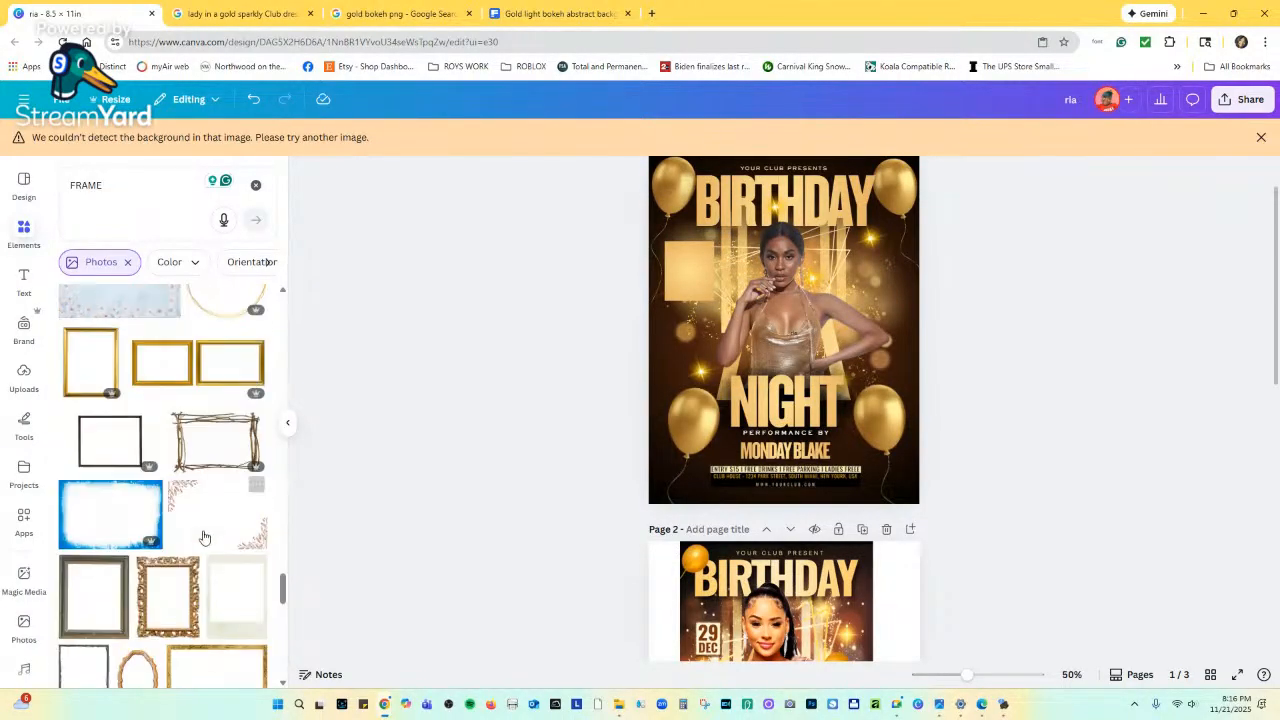
{"action": "scroll", "coordinate": [186, 540], "scroll_direction": "down", "scroll_amount": 5}
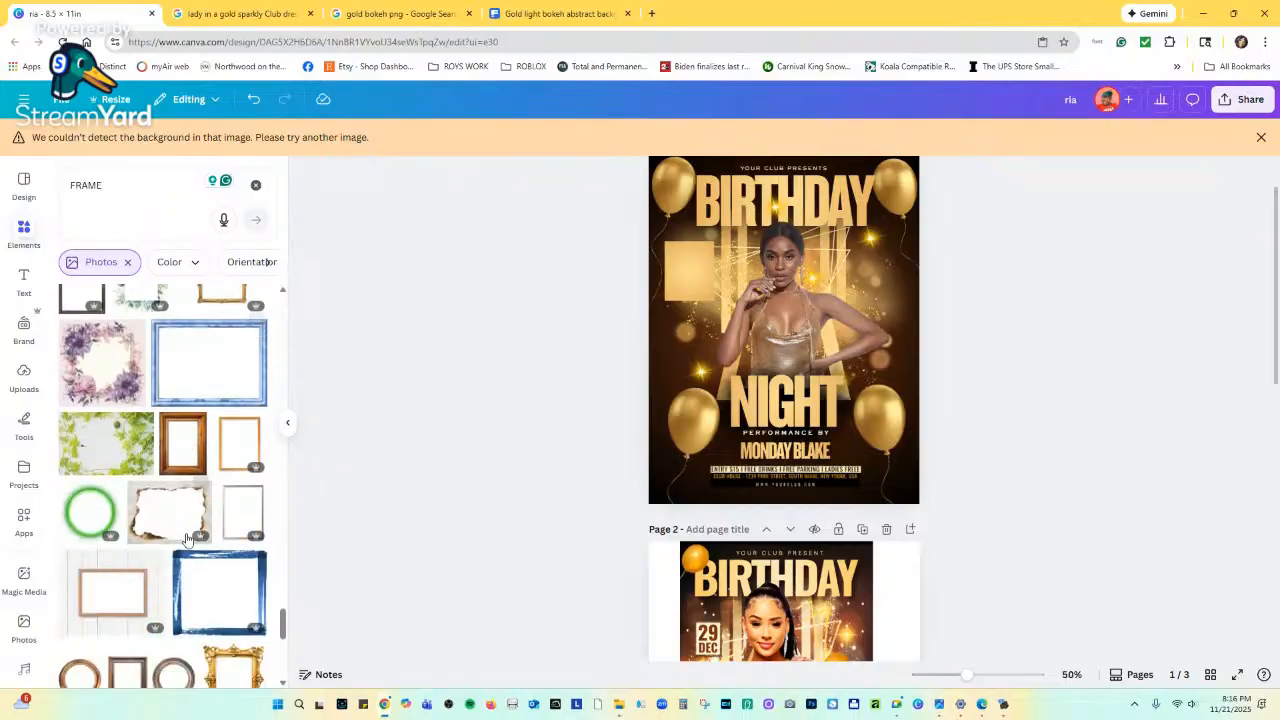
{"action": "scroll", "coordinate": [186, 540], "scroll_direction": "down", "scroll_amount": 8}
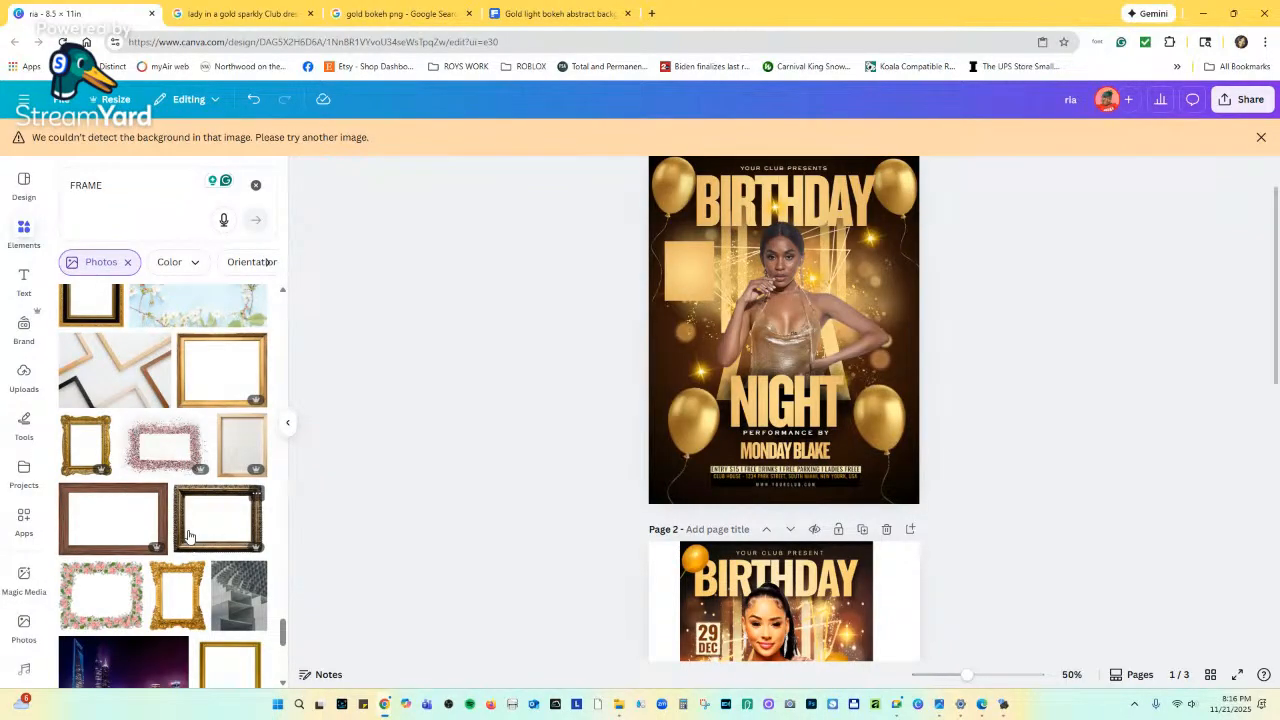
{"action": "left_click", "coordinate": [198, 425]}
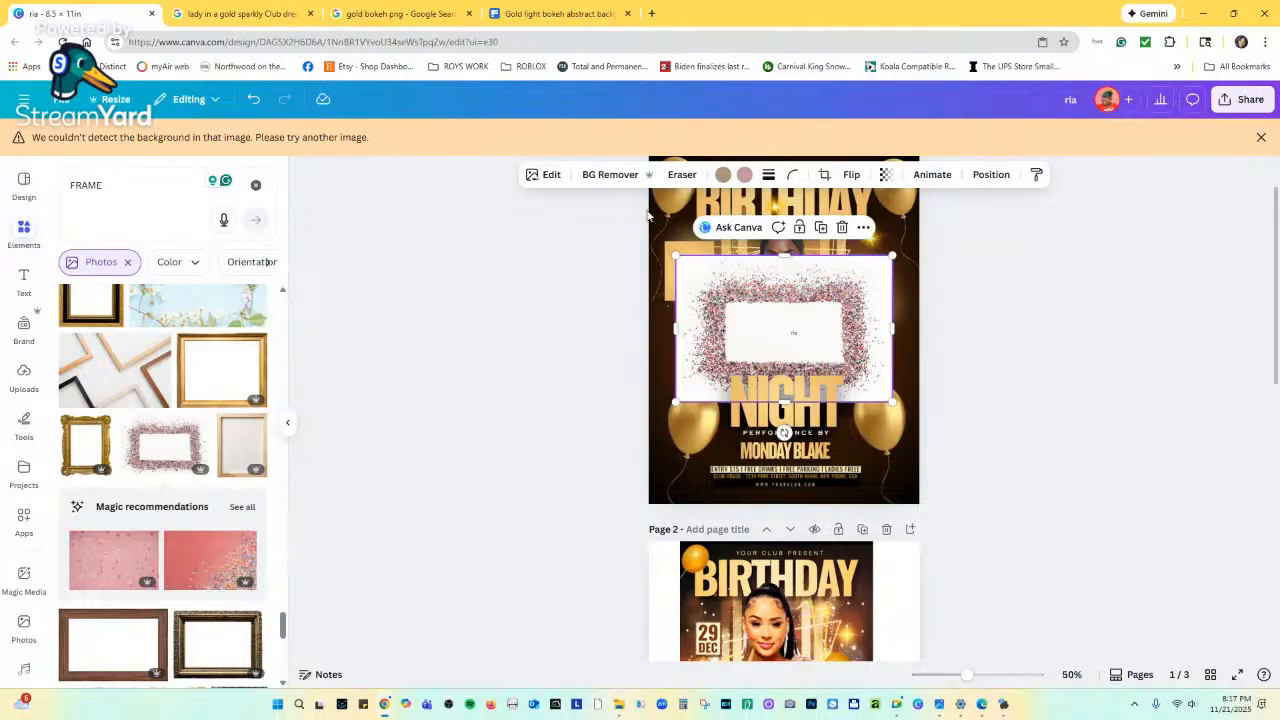
{"action": "left_click", "coordinate": [745, 175]}
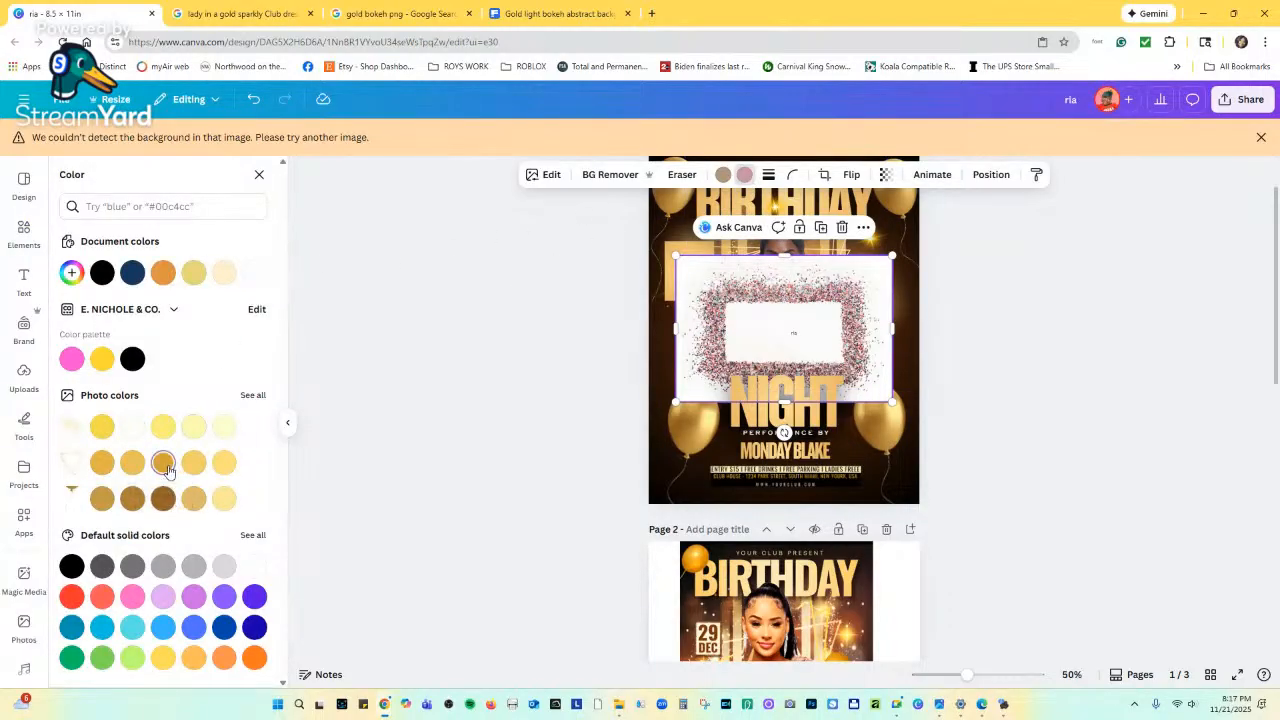
{"action": "left_click", "coordinate": [165, 464]}
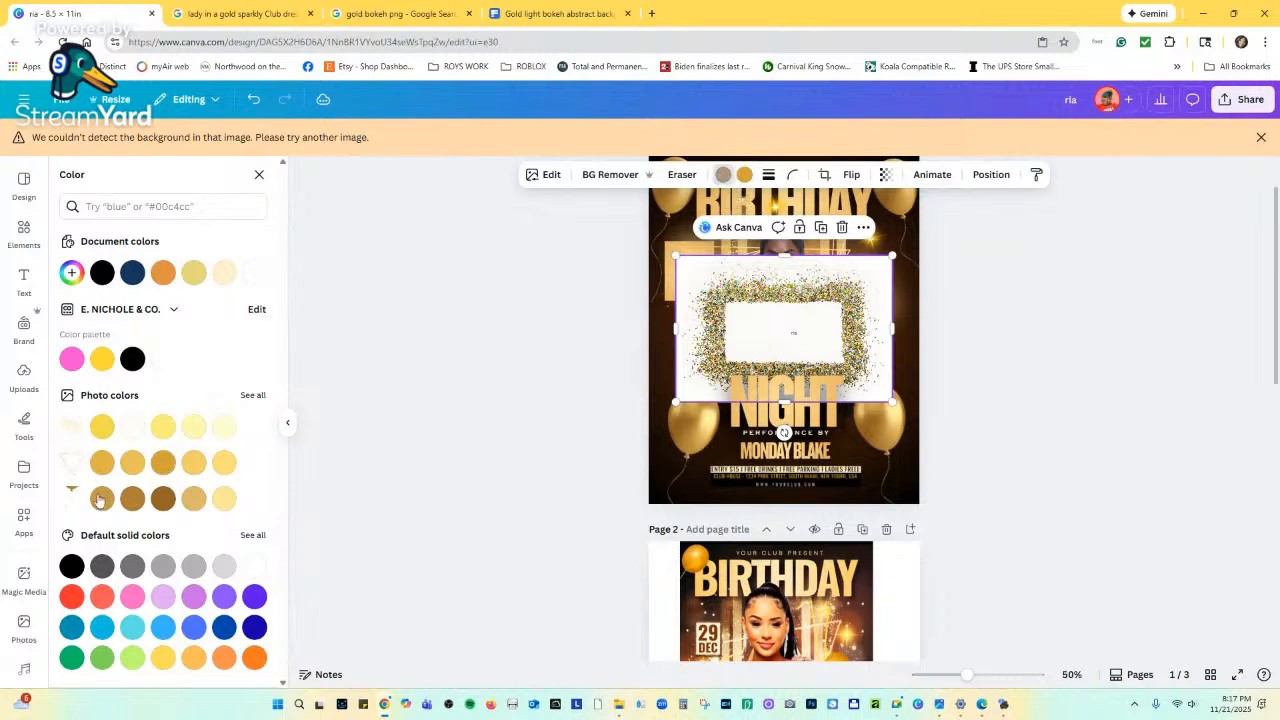
{"action": "left_click", "coordinate": [102, 464]}
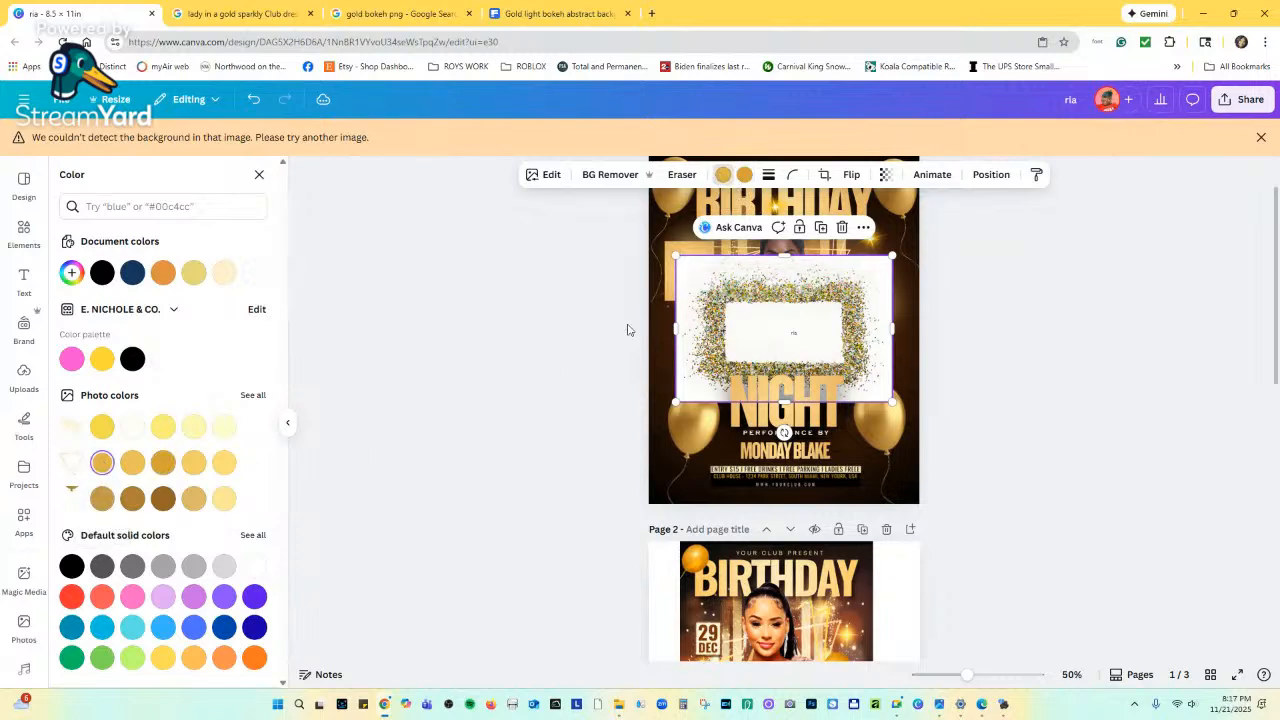
{"action": "left_click", "coordinate": [842, 227]}
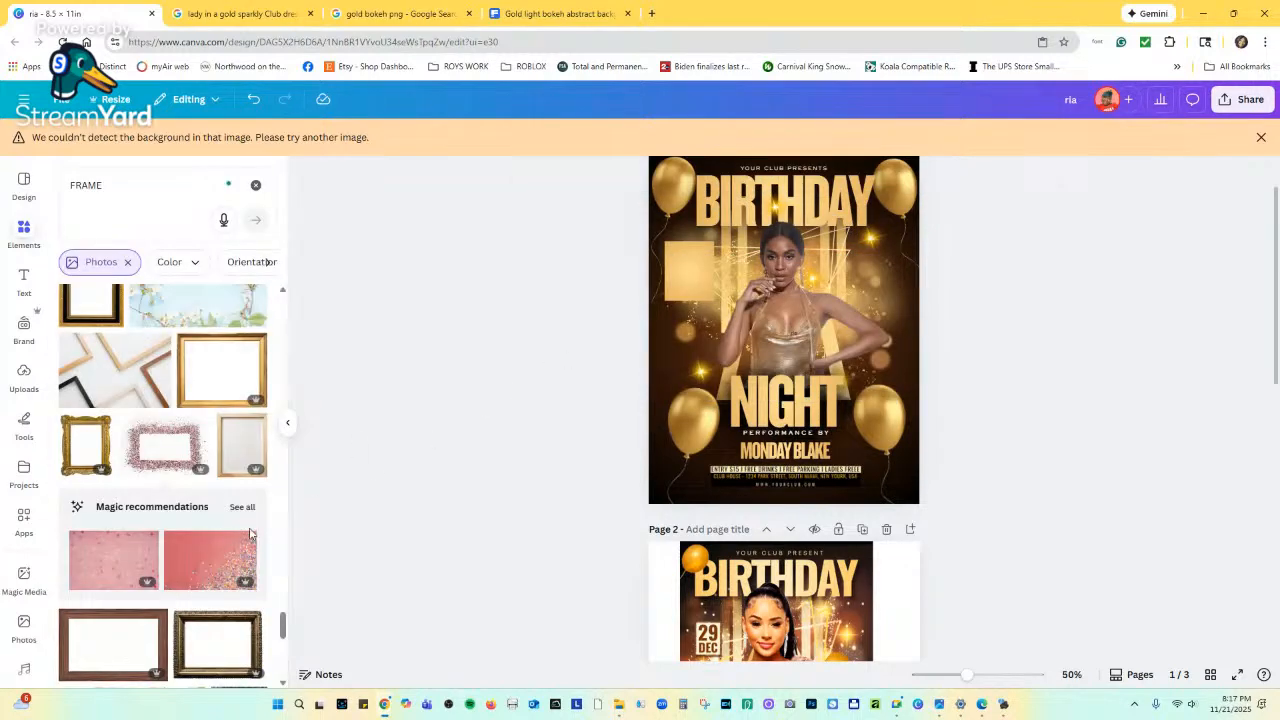
{"action": "scroll", "coordinate": [190, 590], "scroll_direction": "down", "scroll_amount": 10}
{"action": "scroll", "coordinate": [190, 590], "scroll_direction": "down", "scroll_amount": 2}
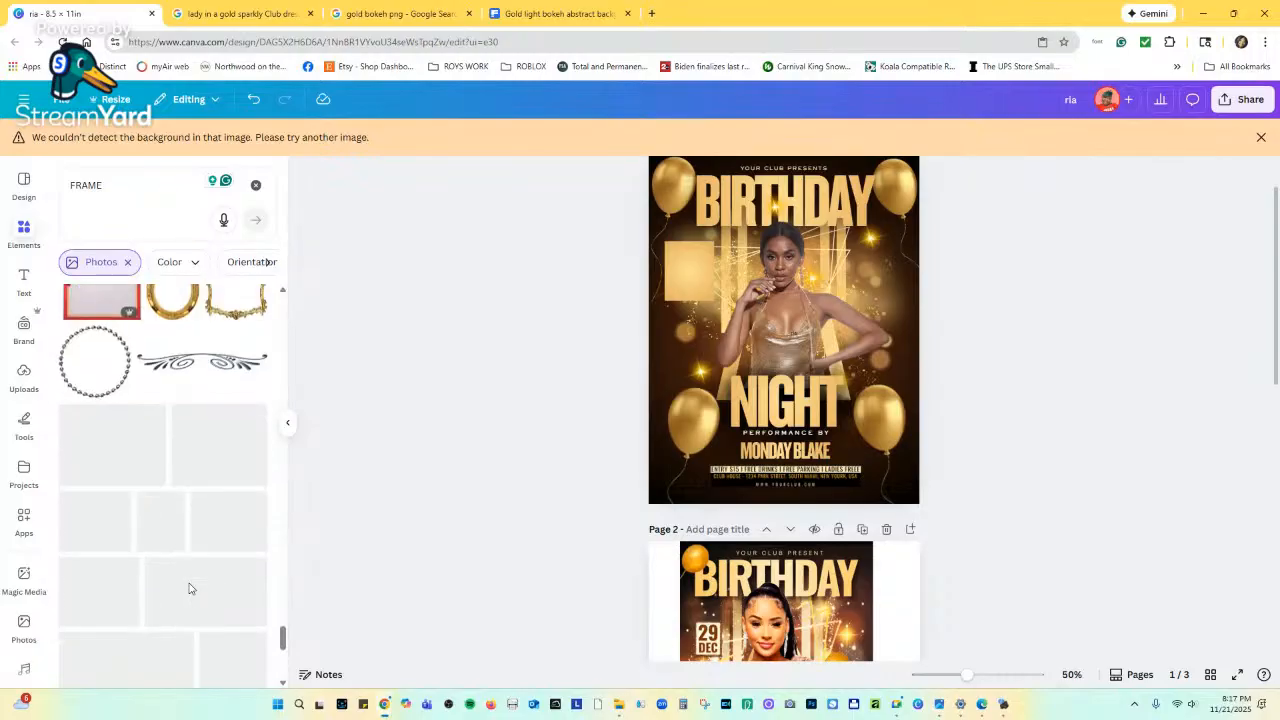
{"action": "left_click", "coordinate": [256, 185]}
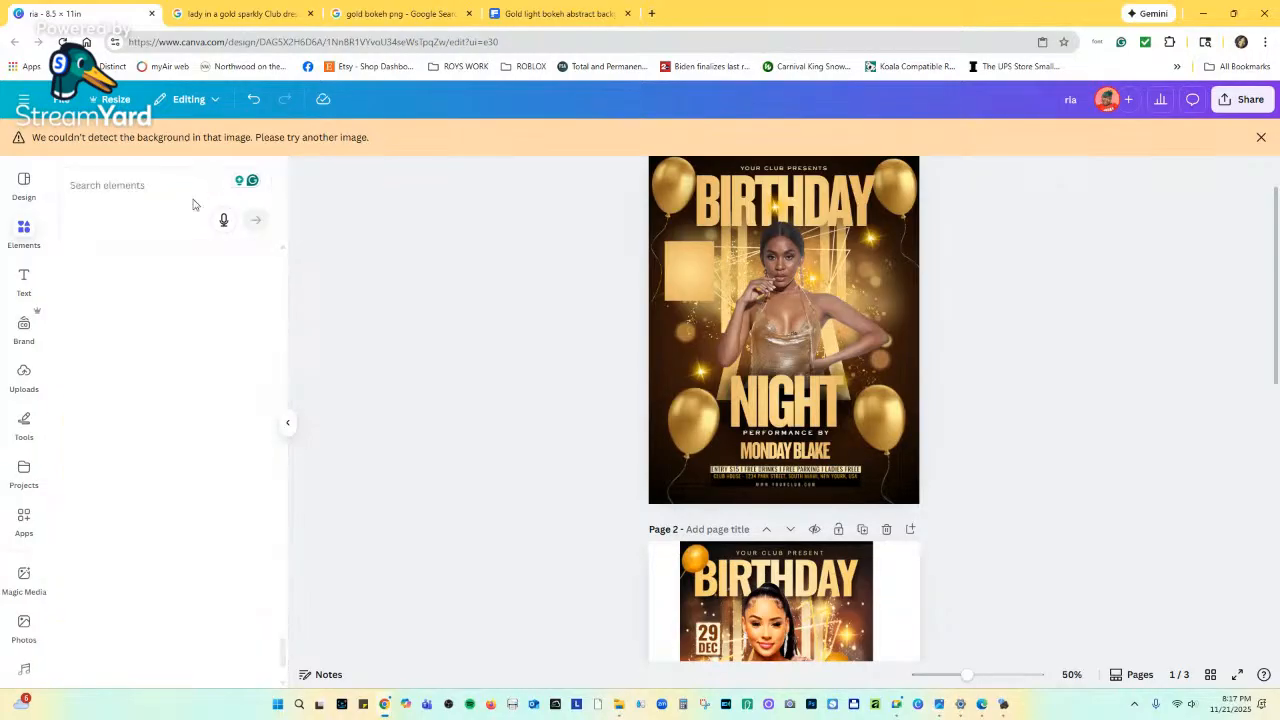
Search elements for 'BRUSH STOKE' and filter the results to Photos.
{"action": "left_click", "coordinate": [129, 187]}
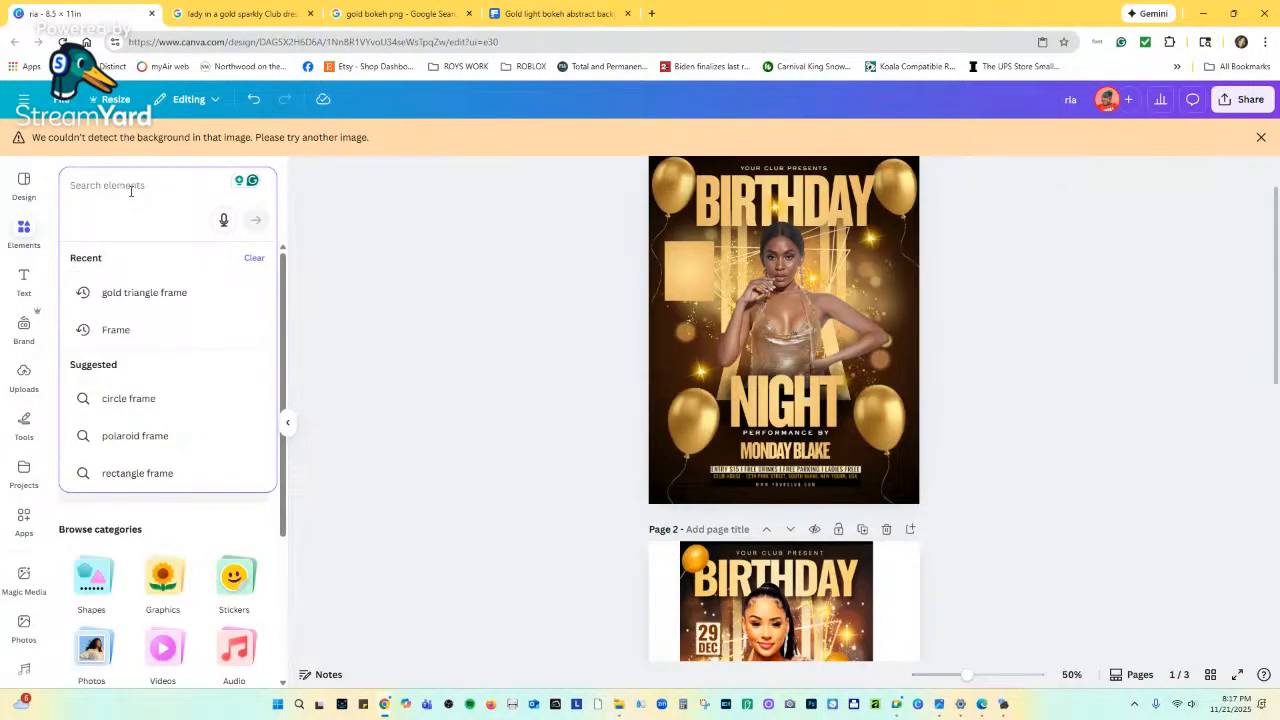
{"action": "type", "text": "BRUSH"}
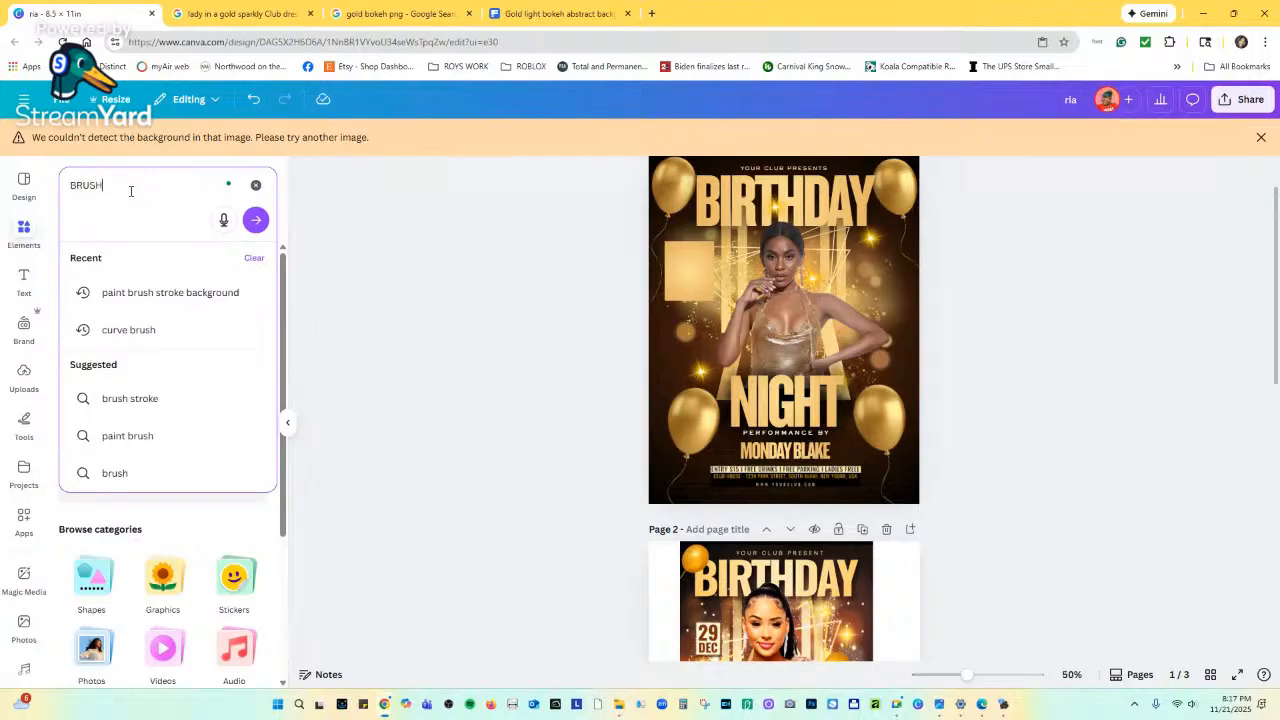
{"action": "type", "text": " STOKE"}
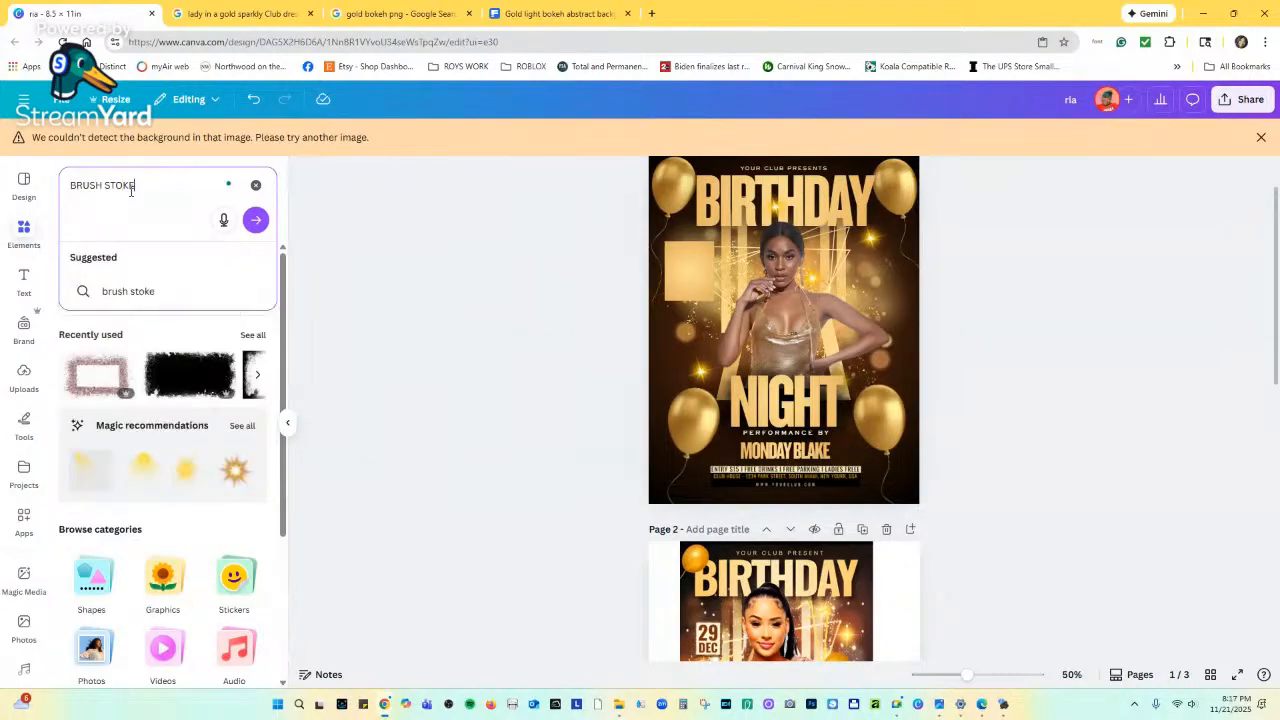
{"action": "key", "text": "Return"}
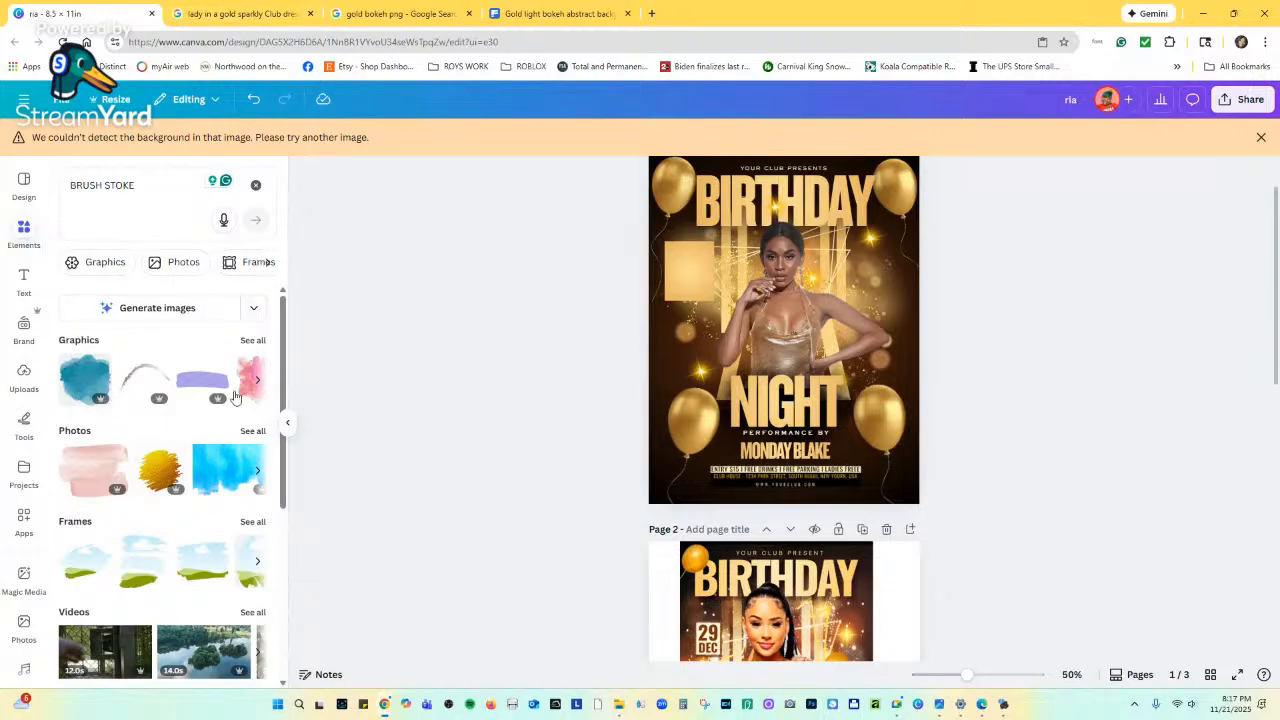
{"action": "scroll", "coordinate": [230, 460], "scroll_direction": "down", "scroll_amount": 2}
{"action": "scroll", "coordinate": [238, 436], "scroll_direction": "up", "scroll_amount": 3}
{"action": "left_click", "coordinate": [241, 432]}
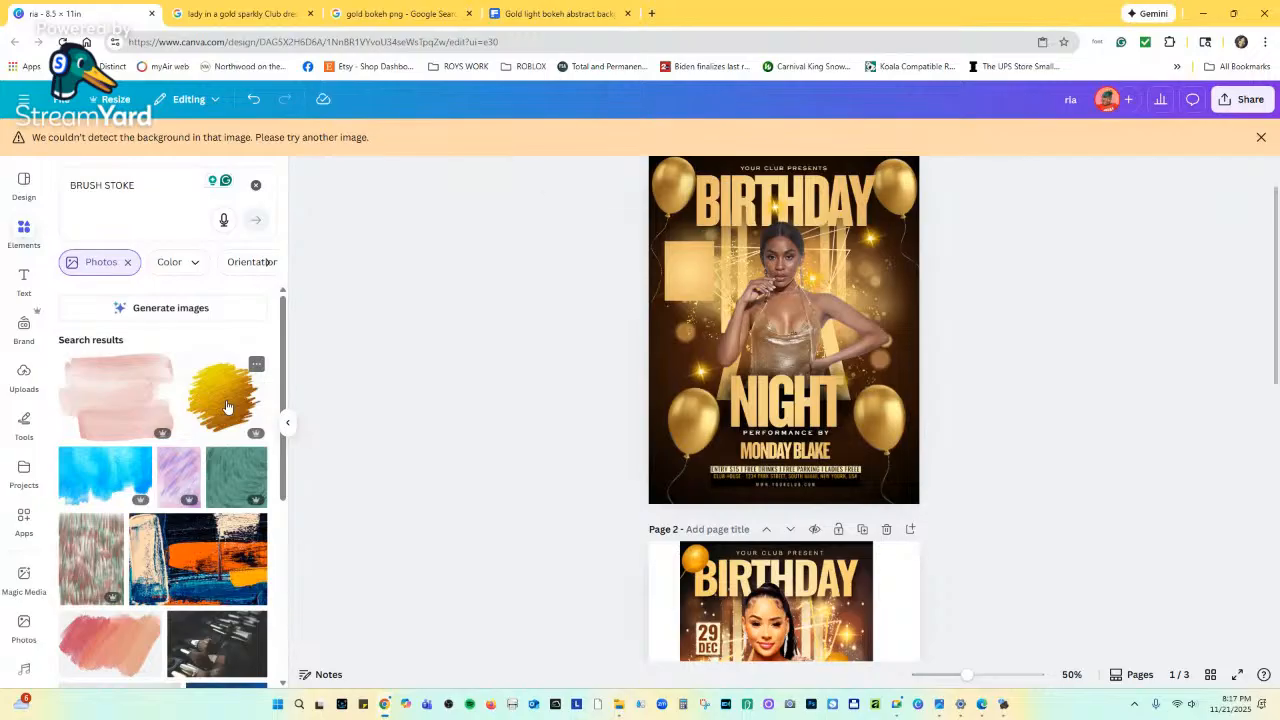
Add a gold brush stroke photo and a framed gold brush, moving them lower on the flyer.
{"action": "left_click", "coordinate": [227, 407]}
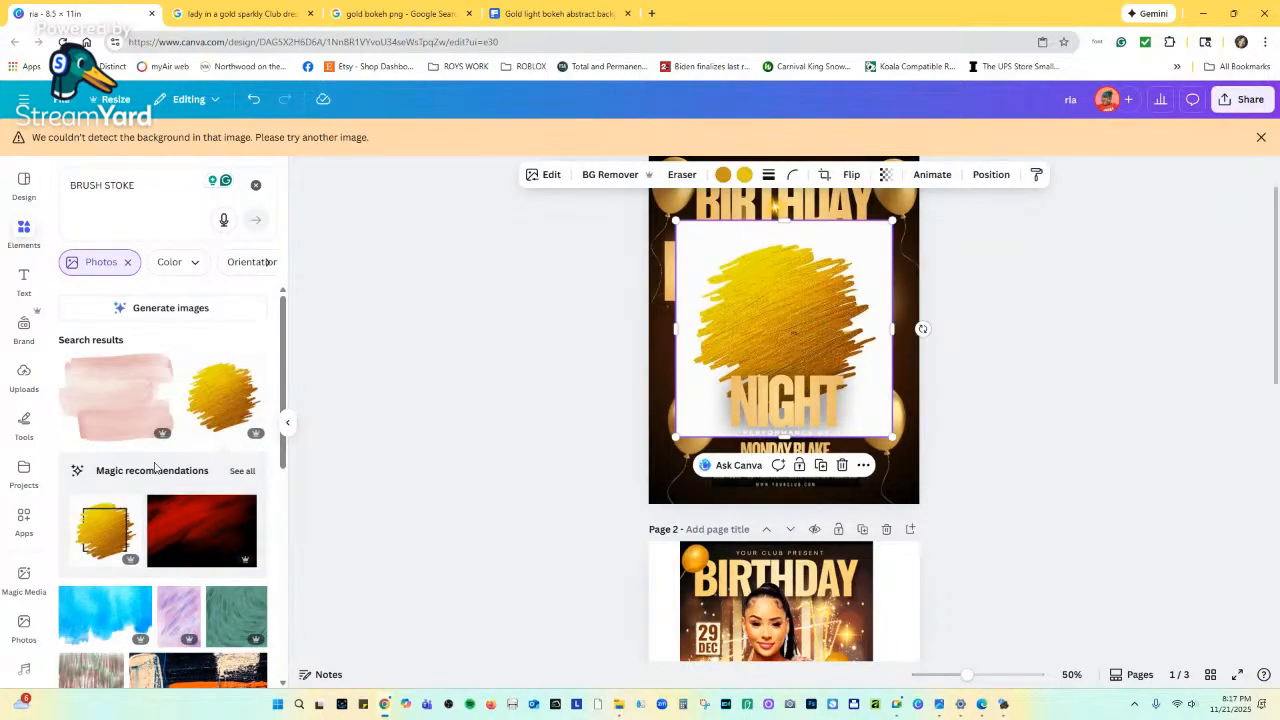
{"action": "scroll", "coordinate": [137, 499], "scroll_direction": "down", "scroll_amount": 1}
{"action": "left_click", "coordinate": [108, 468]}
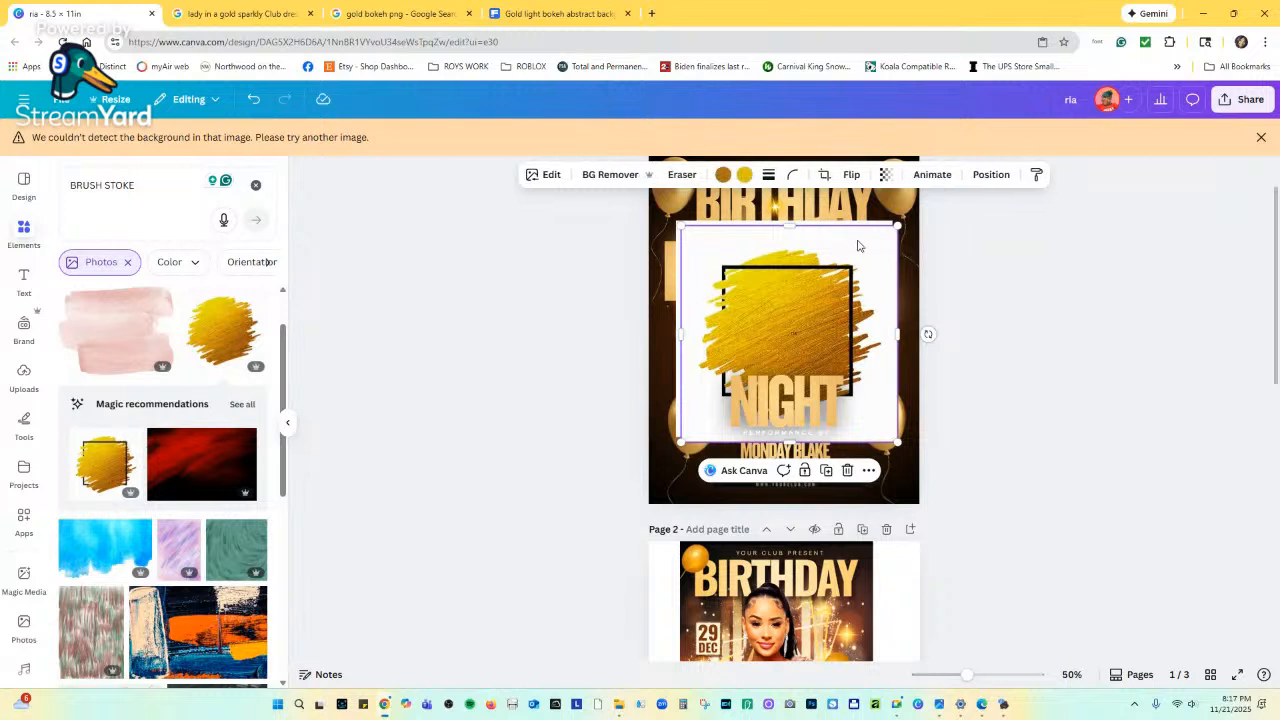
{"action": "left_click_drag", "start_coordinate": [811, 301], "coordinate": [809, 315]}
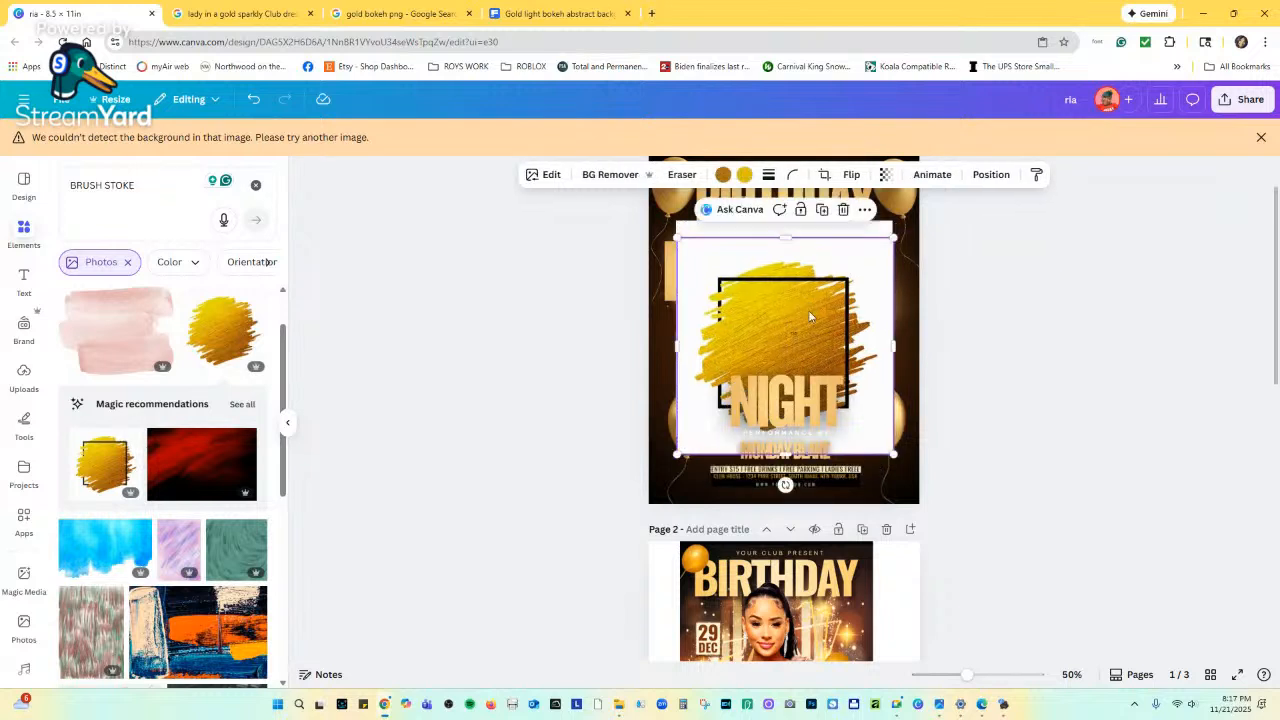
{"action": "left_click_drag", "start_coordinate": [846, 252], "coordinate": [846, 281]}
{"action": "left_click", "coordinate": [863, 238]}
{"action": "left_click", "coordinate": [881, 235]}
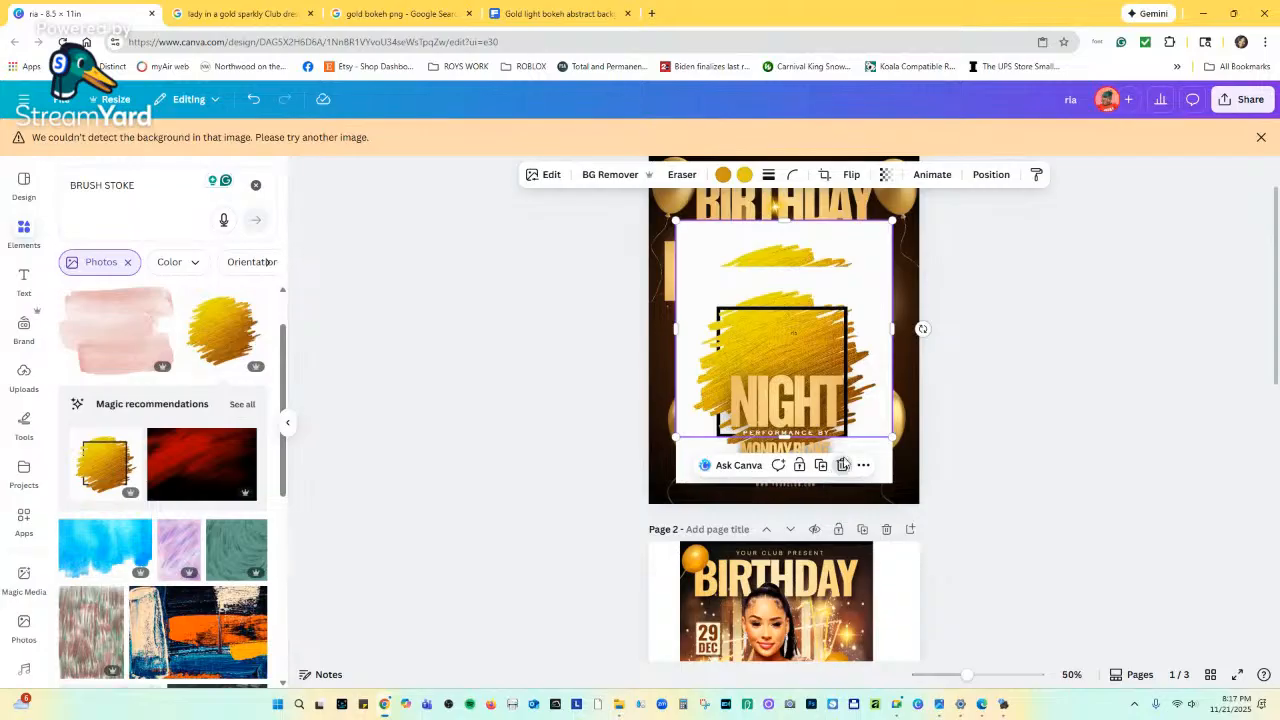
{"action": "left_click_drag", "start_coordinate": [847, 243], "coordinate": [825, 312]}
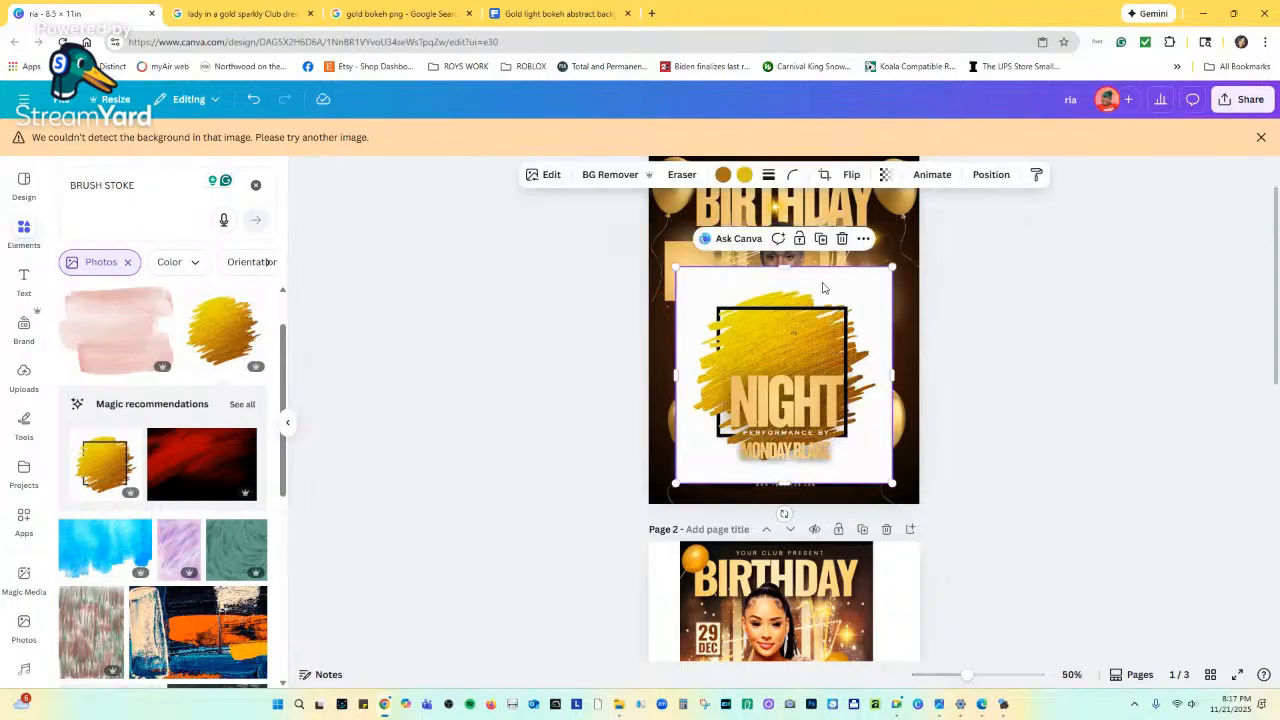
Remove the brush image's background, resize it to 3.6 by 3.6, place it, then delete it.
{"action": "left_click", "coordinate": [612, 175]}
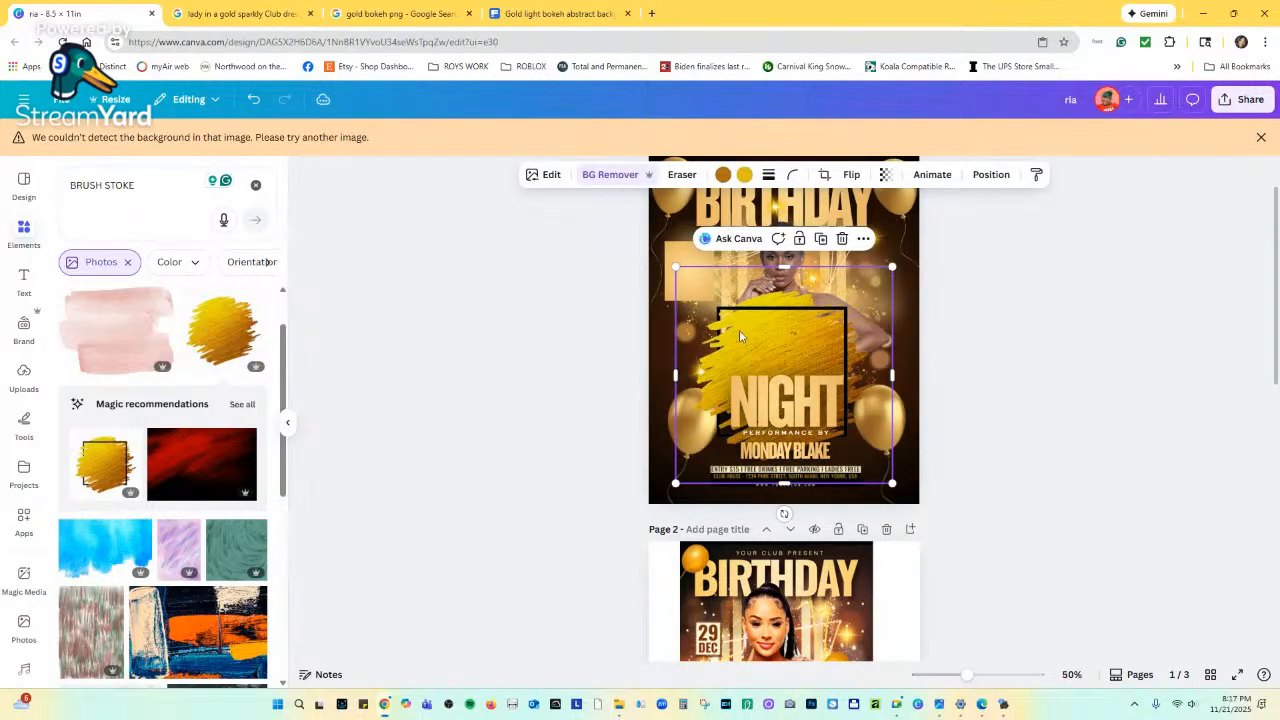
{"action": "left_click_drag", "start_coordinate": [892, 483], "coordinate": [780, 390]}
{"action": "left_click_drag", "start_coordinate": [733, 334], "coordinate": [698, 283]}
{"action": "left_click_drag", "start_coordinate": [692, 284], "coordinate": [708, 328]}
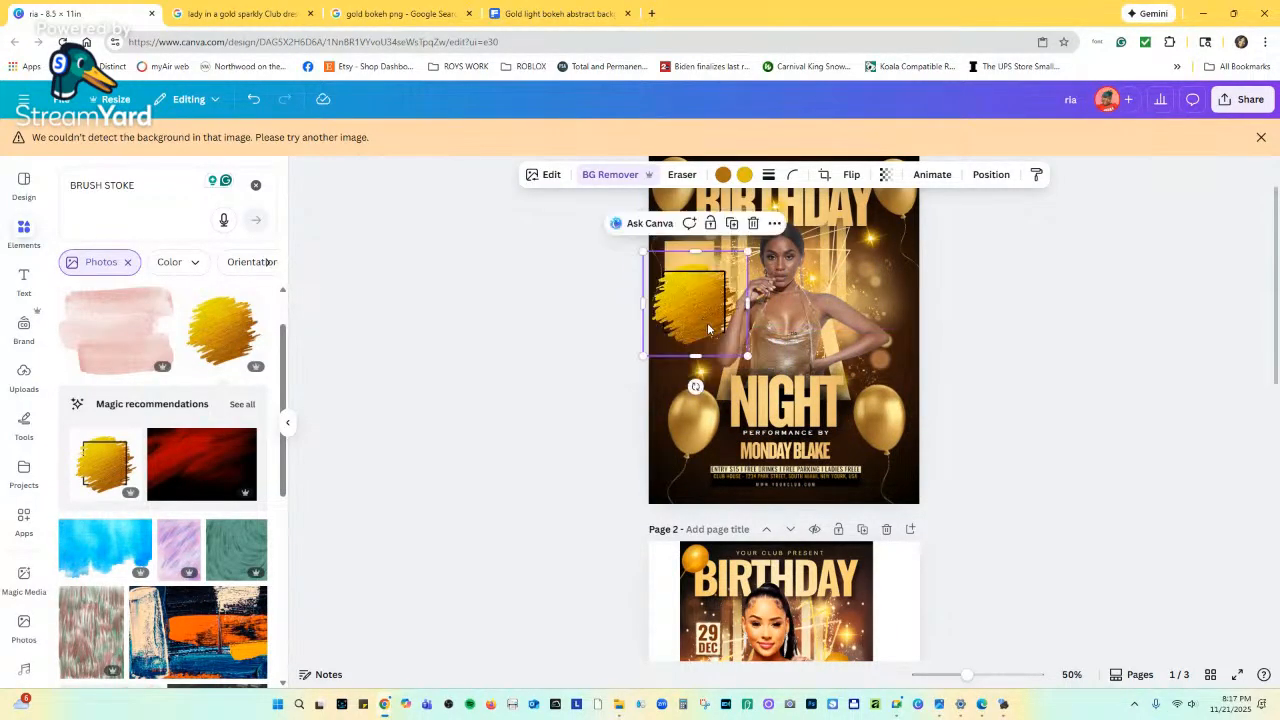
{"action": "left_click", "coordinate": [753, 223]}
{"action": "scroll", "coordinate": [197, 345], "scroll_direction": "down", "scroll_amount": 2}
{"action": "scroll", "coordinate": [197, 345], "scroll_direction": "up", "scroll_amount": 3}
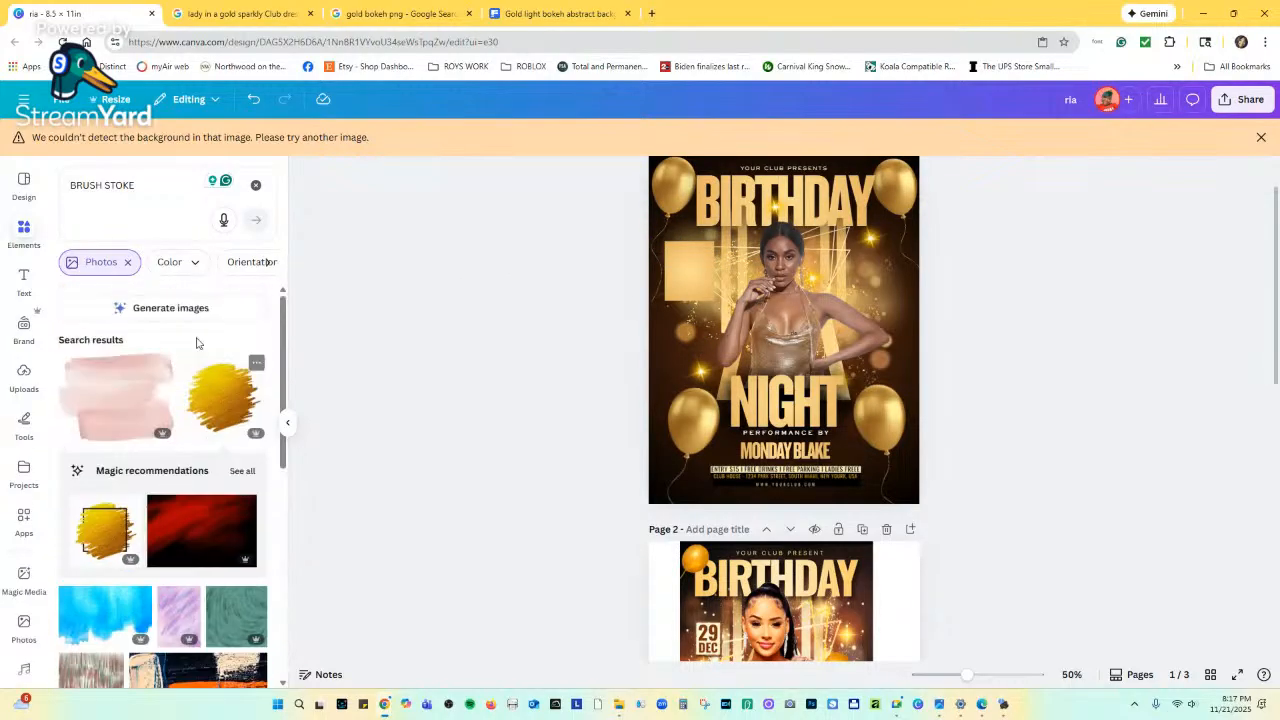
Add the gold gradient photo, rotate it upright to about -86° and shrink it.
{"action": "scroll", "coordinate": [194, 343], "scroll_direction": "down", "scroll_amount": 8}
{"action": "scroll", "coordinate": [188, 375], "scroll_direction": "down", "scroll_amount": 5}
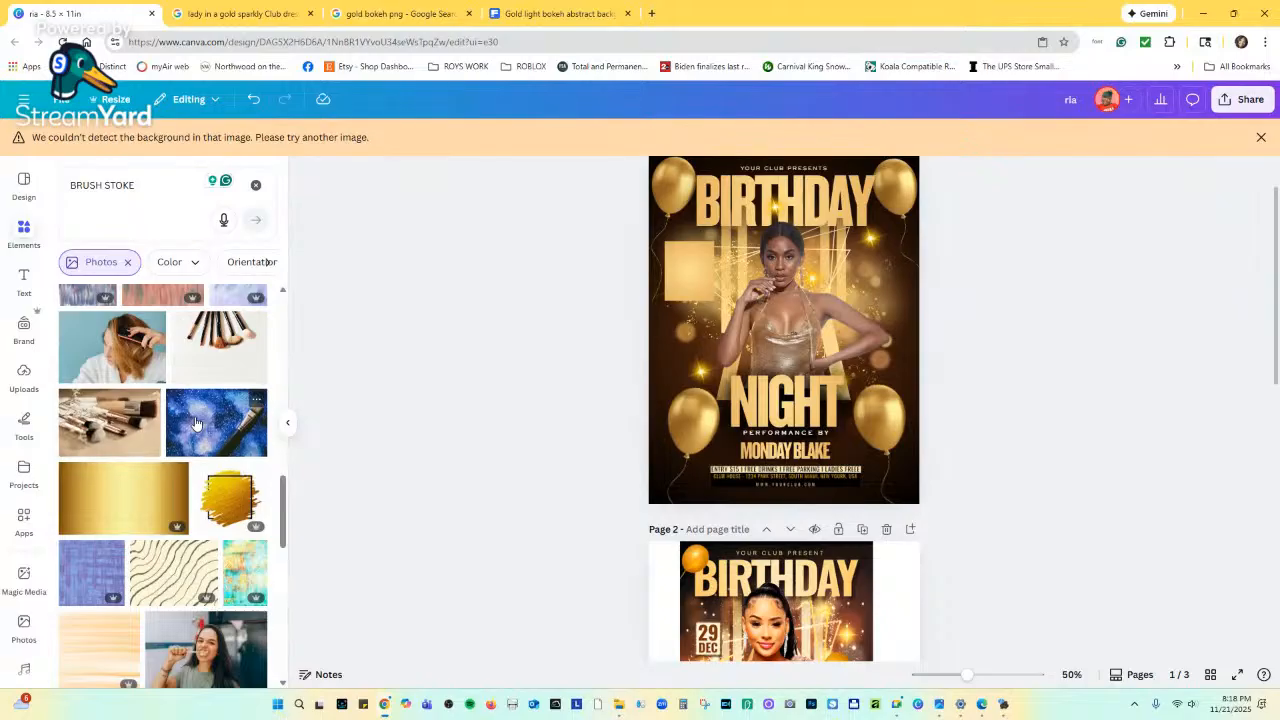
{"action": "scroll", "coordinate": [196, 423], "scroll_direction": "down", "scroll_amount": 1}
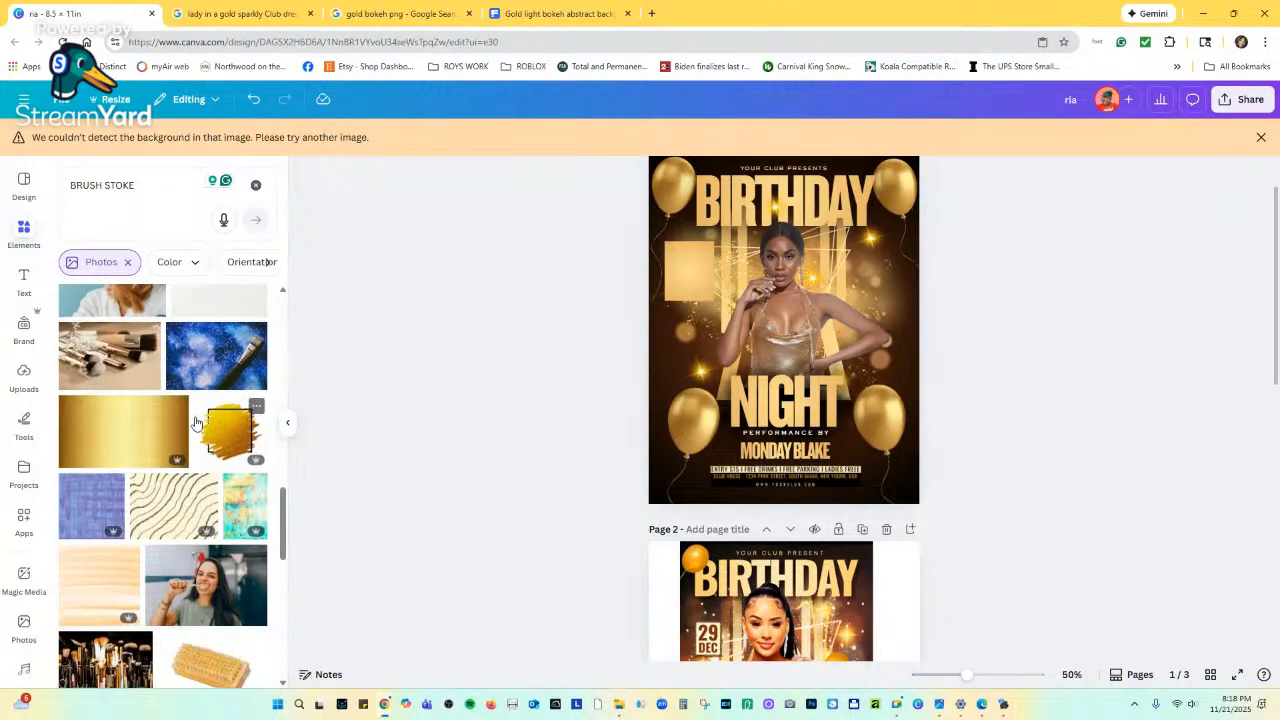
{"action": "scroll", "coordinate": [196, 423], "scroll_direction": "up", "scroll_amount": 2}
{"action": "left_click", "coordinate": [120, 555]}
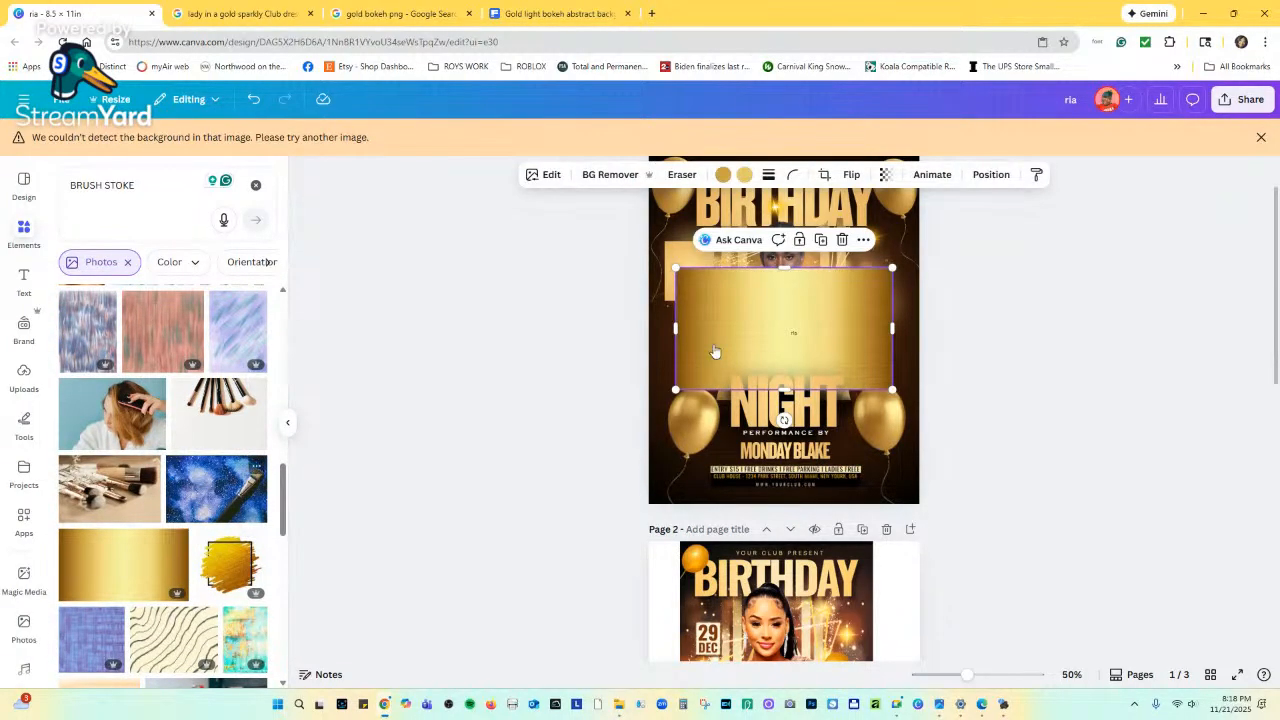
{"action": "left_click_drag", "start_coordinate": [771, 329], "coordinate": [825, 342]}
{"action": "left_click", "coordinate": [696, 273]}
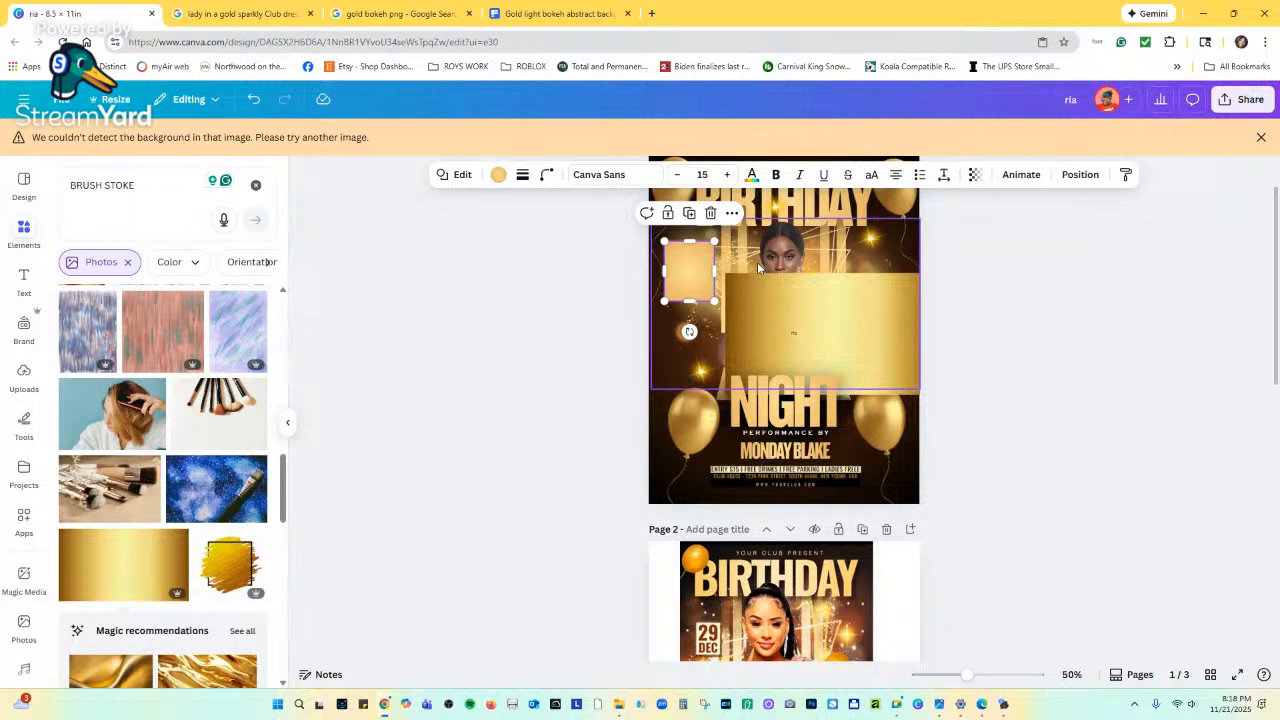
{"action": "left_click", "coordinate": [809, 288]}
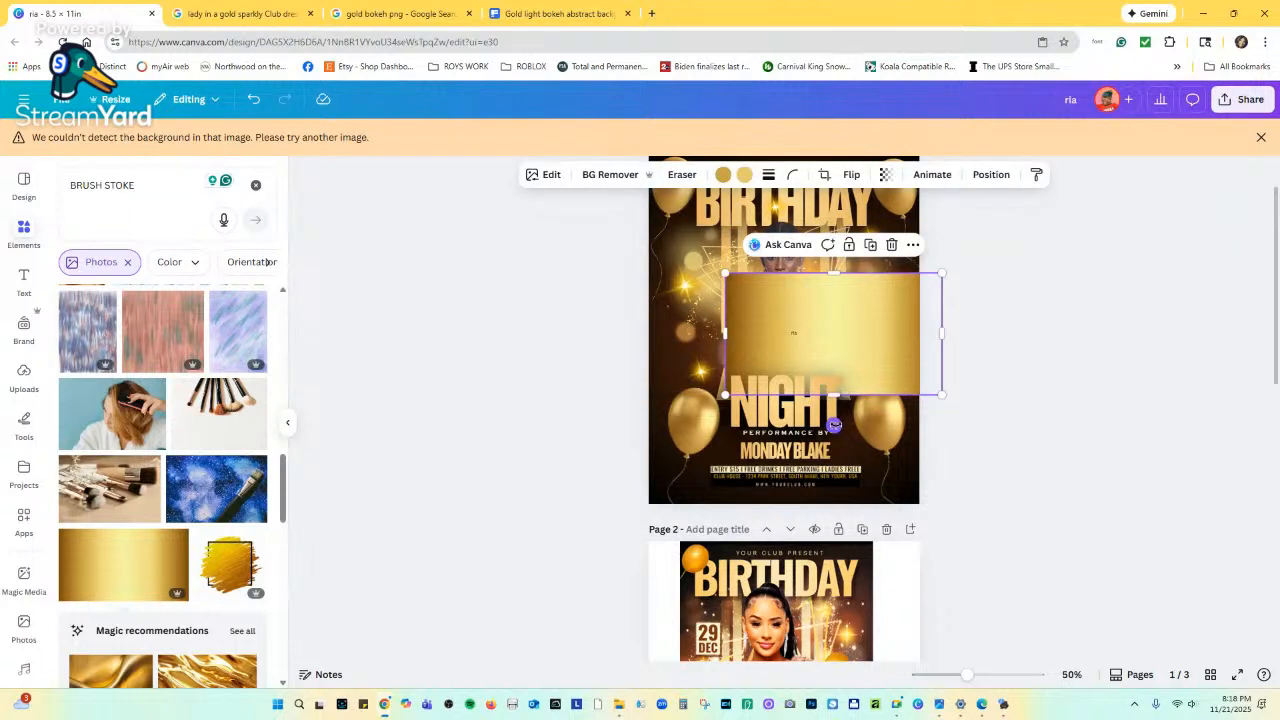
{"action": "left_click_drag", "start_coordinate": [834, 424], "coordinate": [881, 336]}
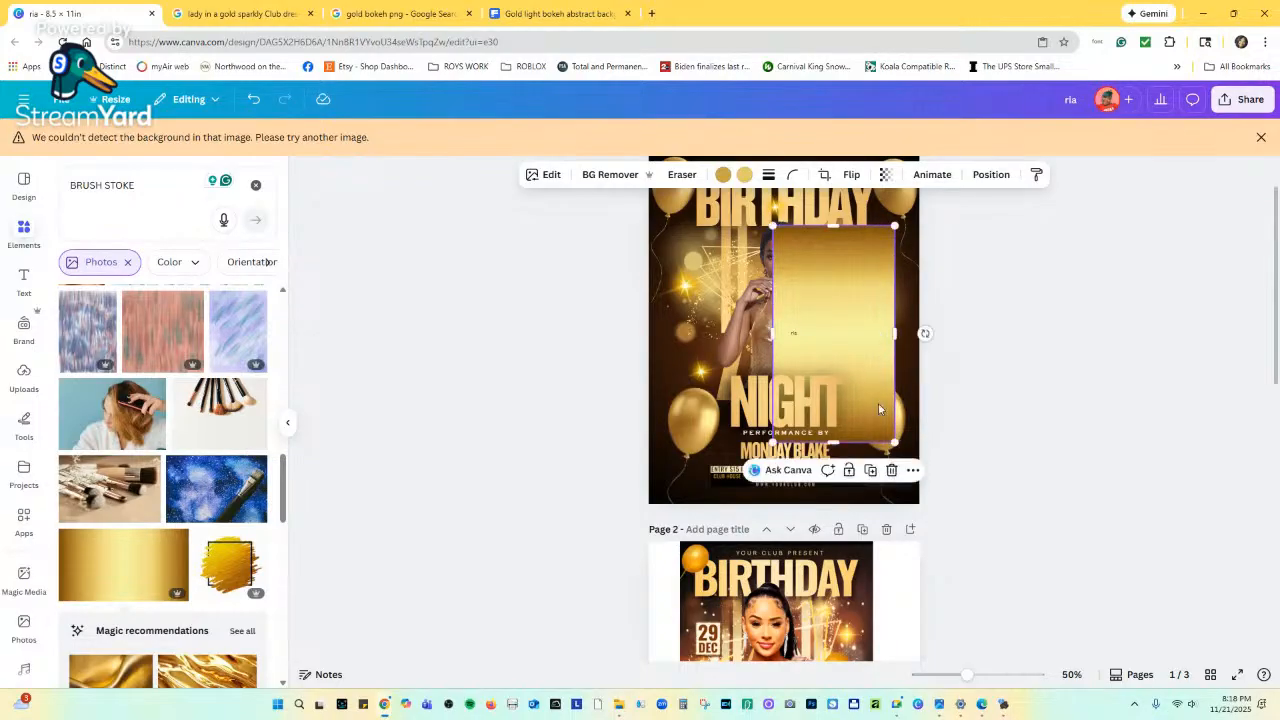
{"action": "left_click_drag", "start_coordinate": [890, 440], "coordinate": [822, 312]}
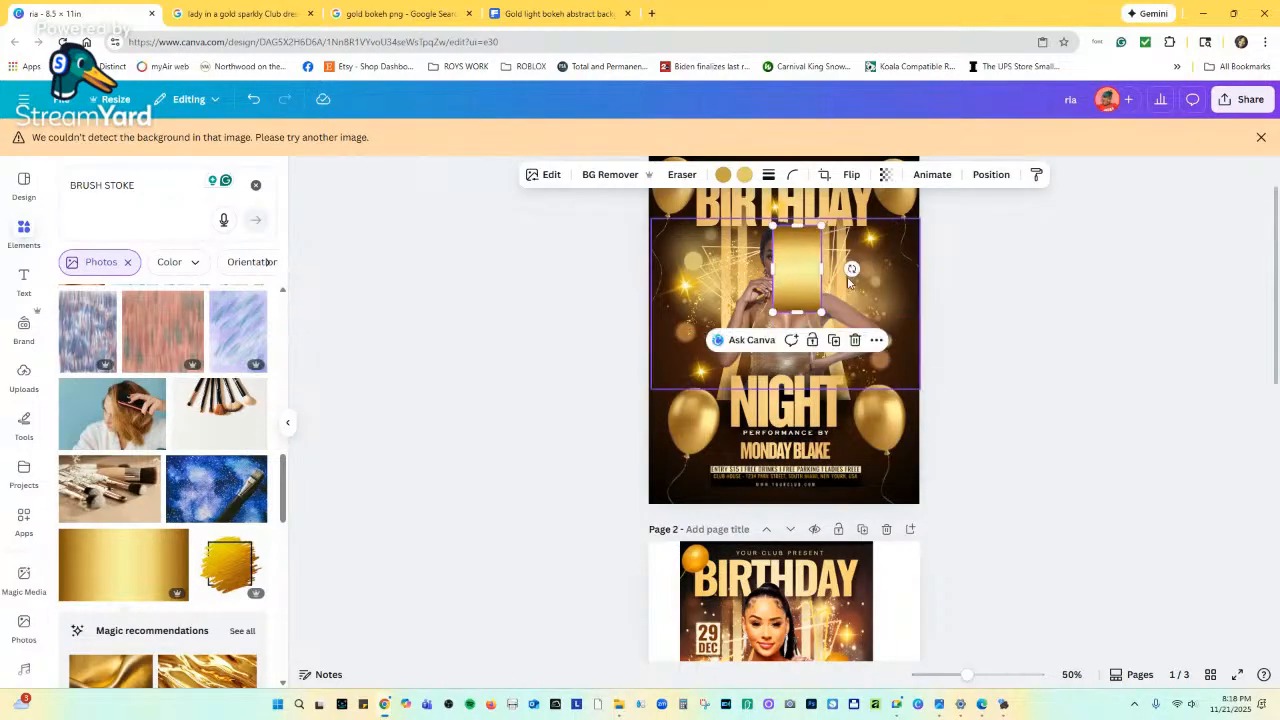
Move the gold strip to the flyer's left edge, shrink it a little and nudge it left.
{"action": "left_click_drag", "start_coordinate": [810, 258], "coordinate": [726, 301]}
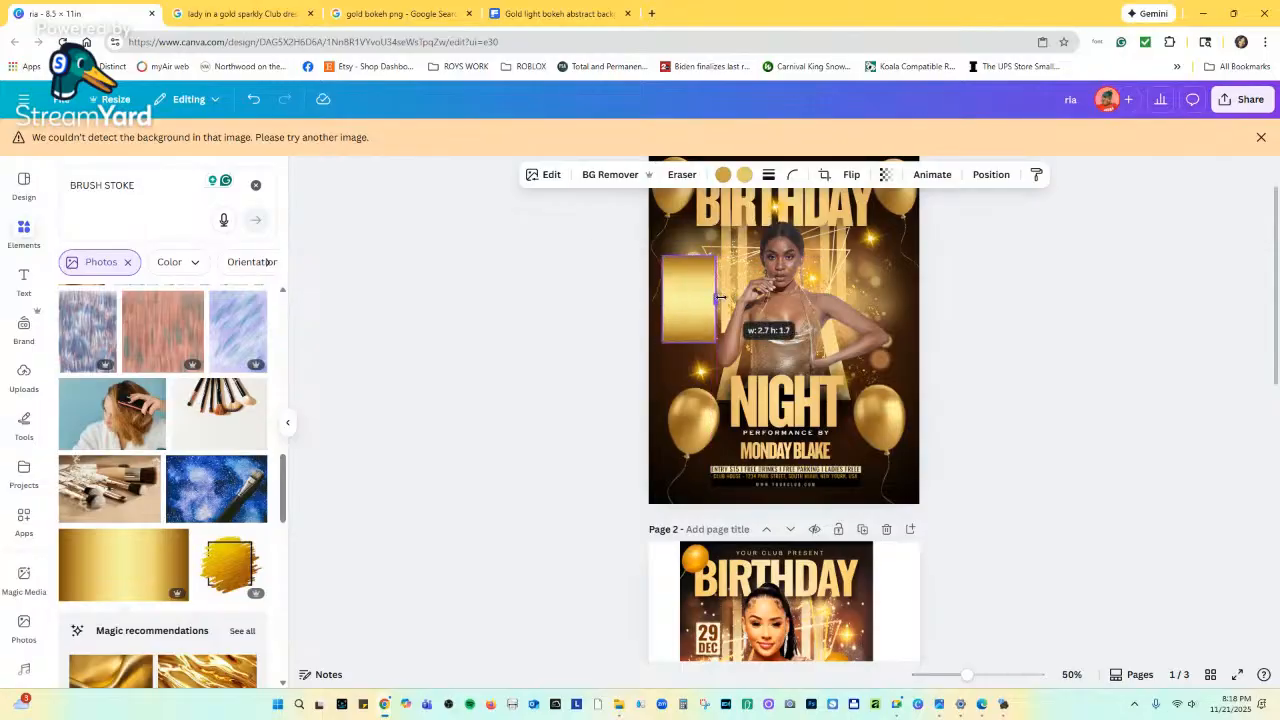
{"action": "left_click", "coordinate": [797, 339]}
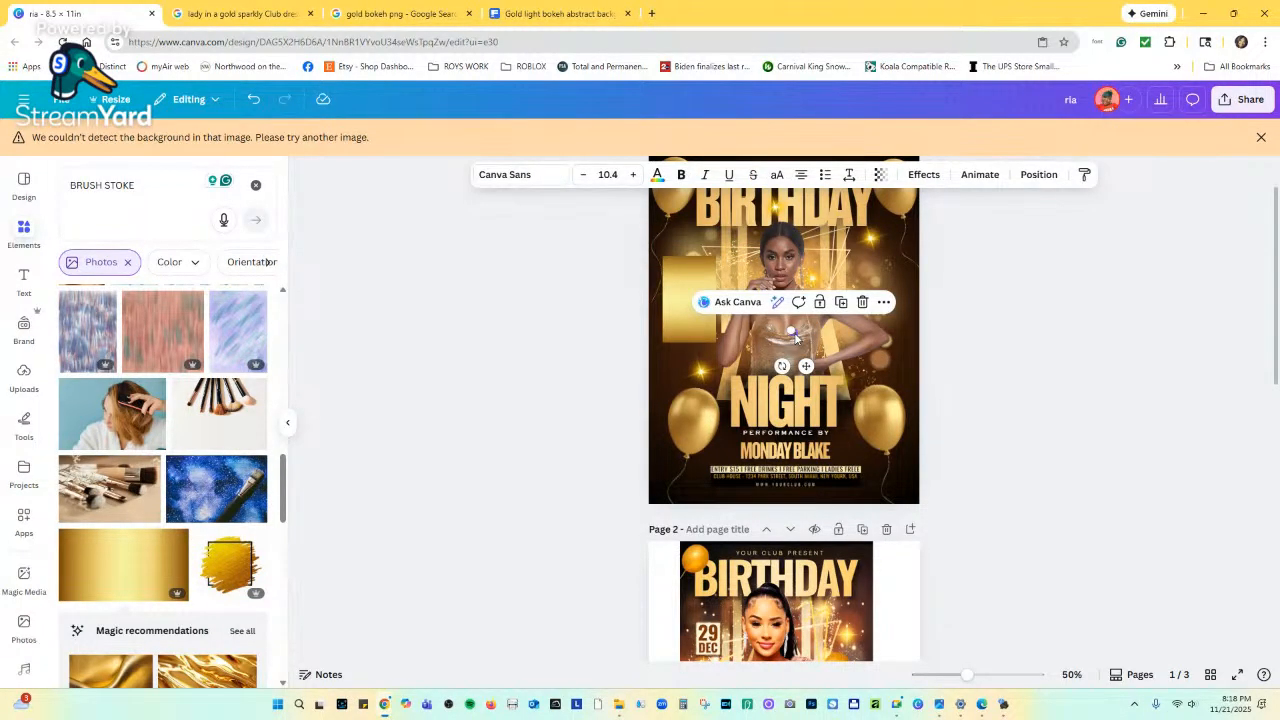
{"action": "key", "text": "Escape"}
{"action": "left_click", "coordinate": [668, 285]}
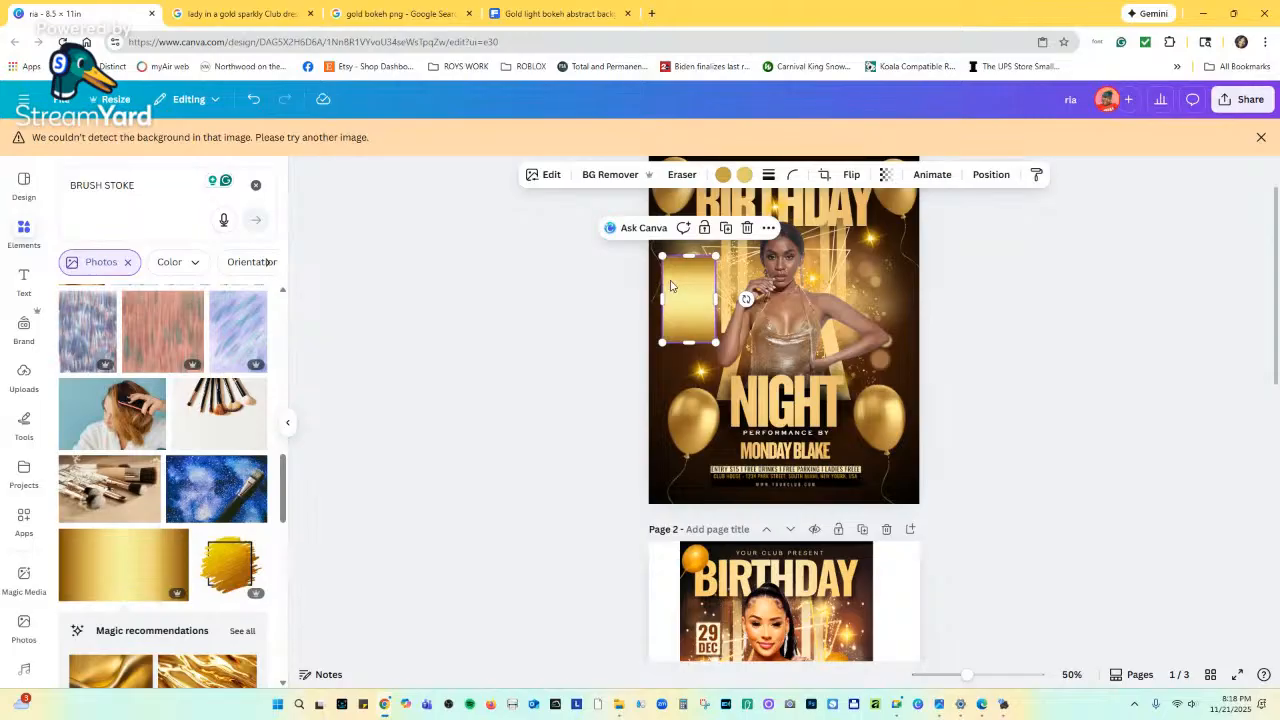
{"action": "left_click_drag", "start_coordinate": [715, 255], "coordinate": [706, 272]}
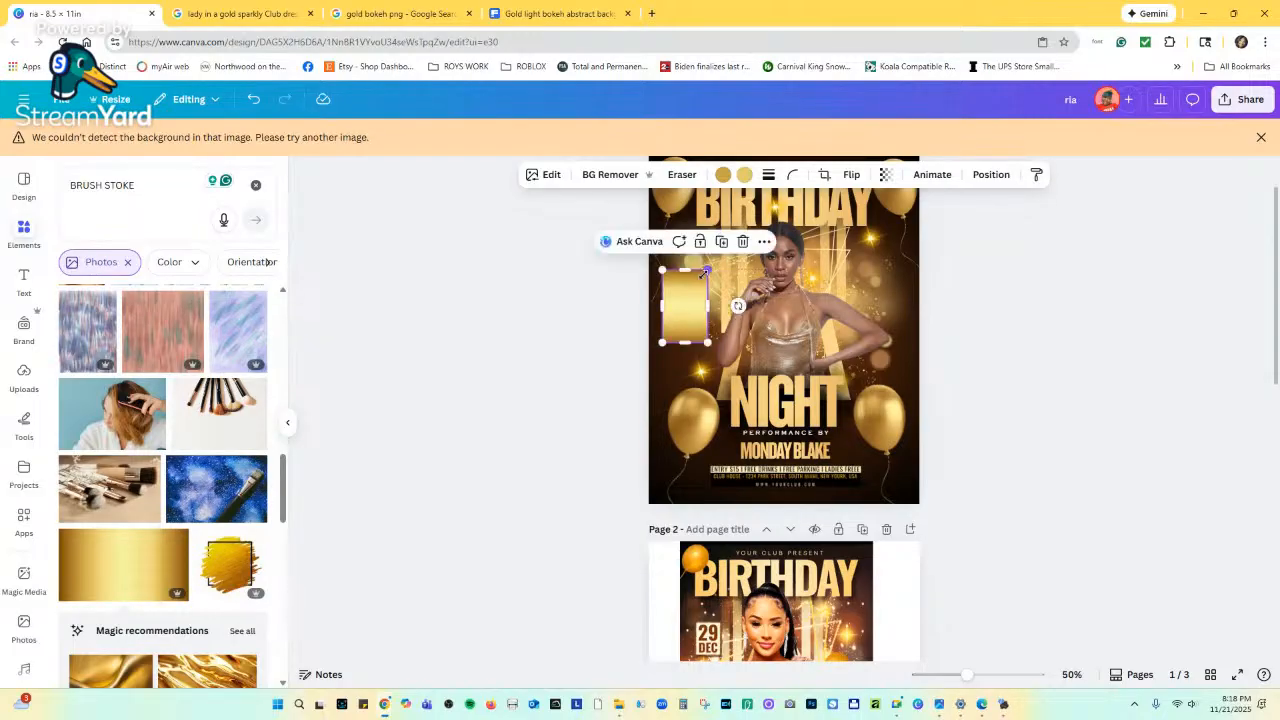
{"action": "scroll", "coordinate": [167, 483], "scroll_direction": "down", "scroll_amount": 10}
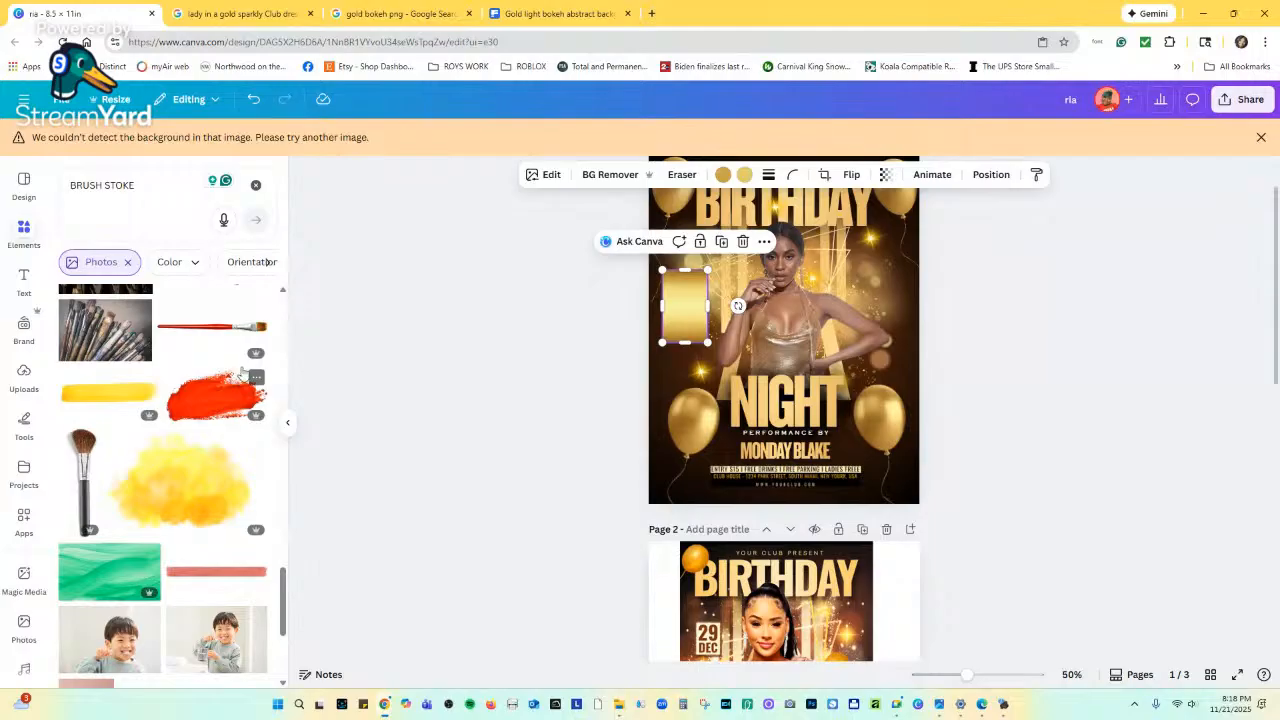
{"action": "scroll", "coordinate": [240, 375], "scroll_direction": "down", "scroll_amount": 5}
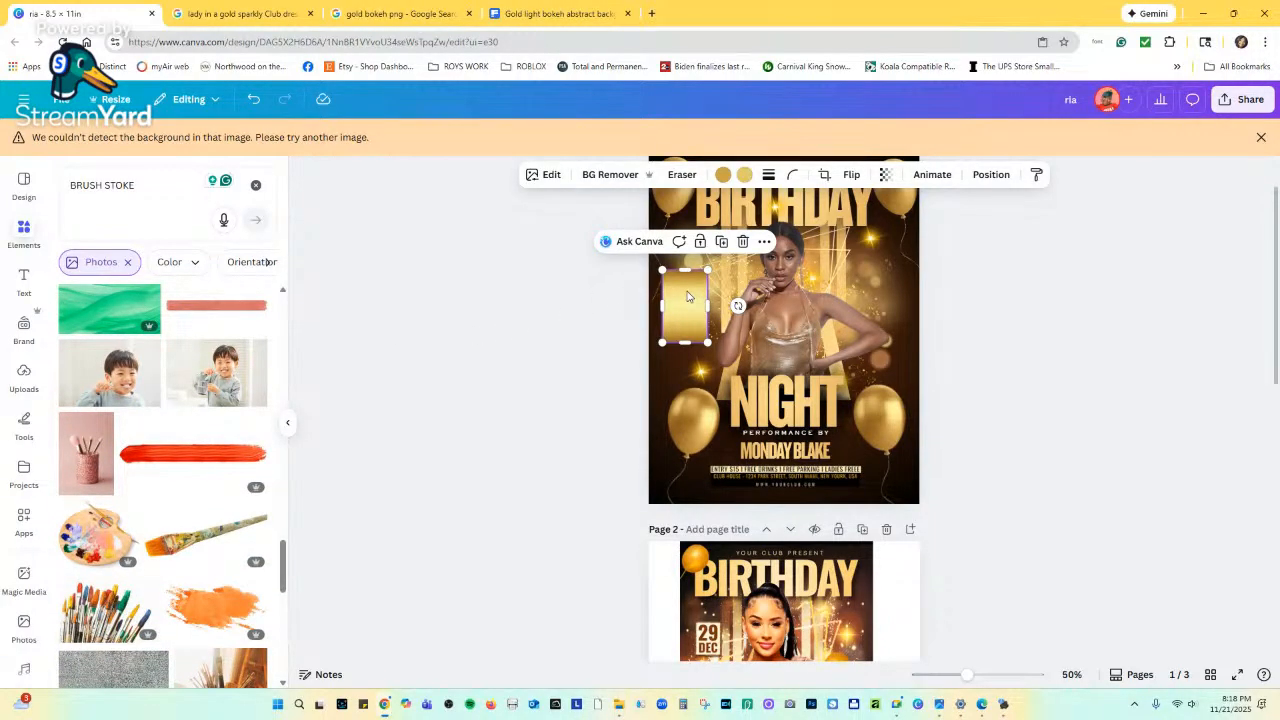
{"action": "left_click_drag", "start_coordinate": [687, 297], "coordinate": [681, 293]}
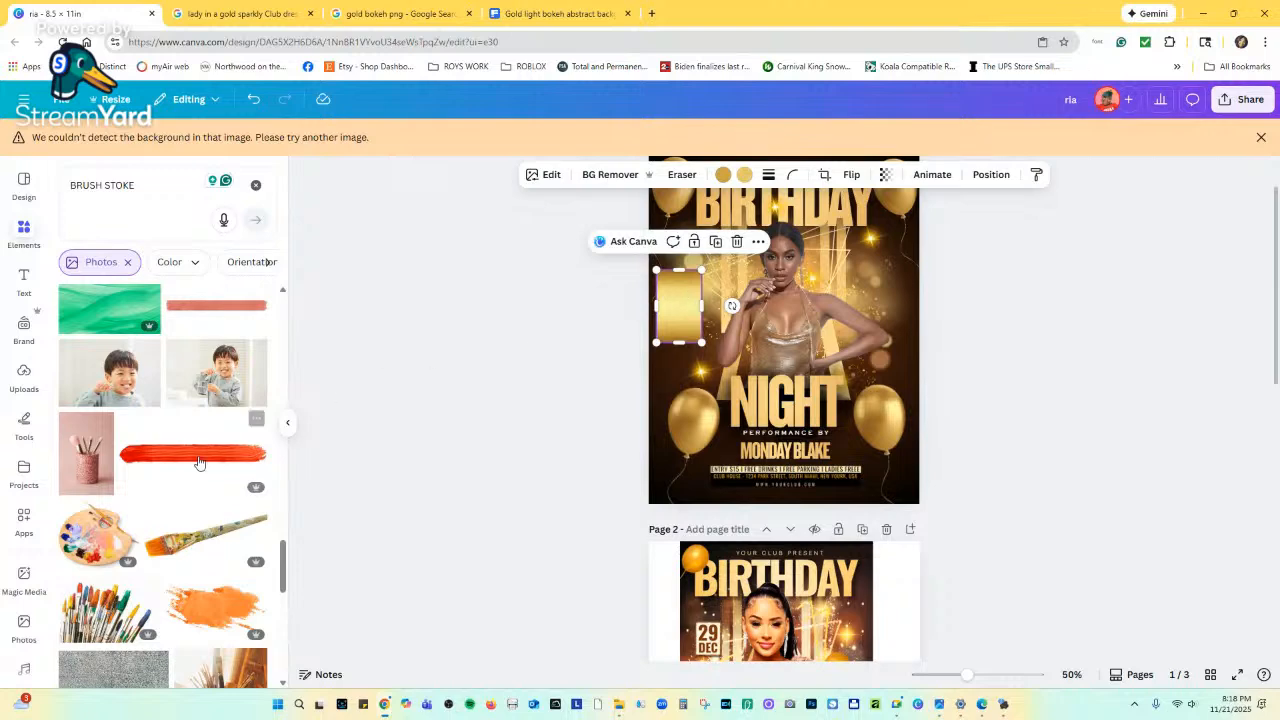
{"action": "scroll", "coordinate": [197, 466], "scroll_direction": "down", "scroll_amount": 4}
{"action": "scroll", "coordinate": [197, 466], "scroll_direction": "down", "scroll_amount": 6}
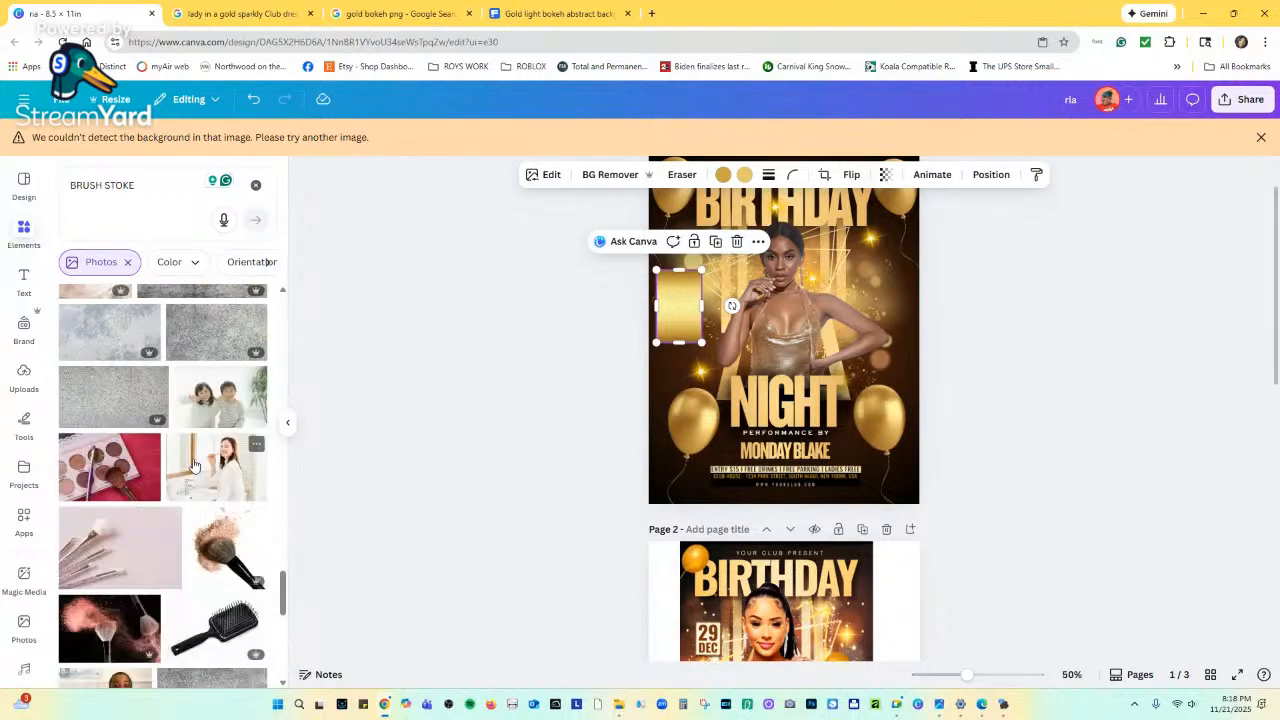
{"action": "scroll", "coordinate": [167, 473], "scroll_direction": "up", "scroll_amount": 10}
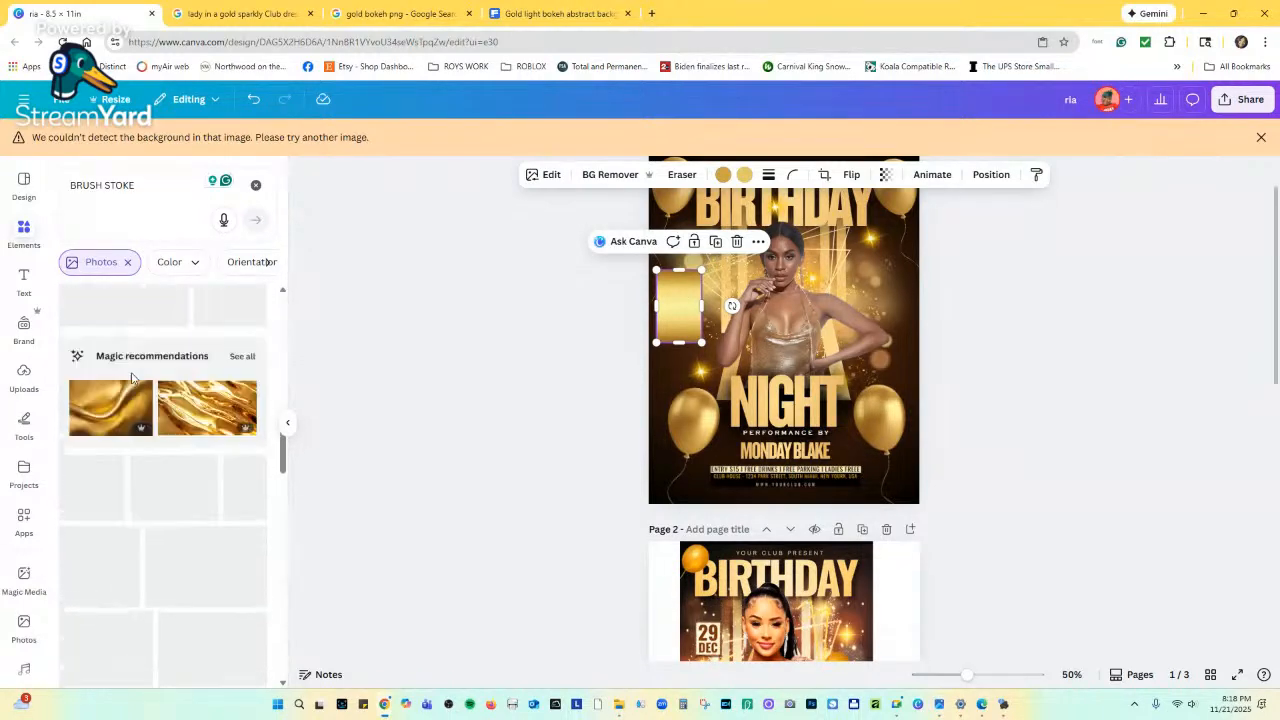
Change the element search to paint brush stroke background photos and browse the results.
{"action": "left_click", "coordinate": [138, 186]}
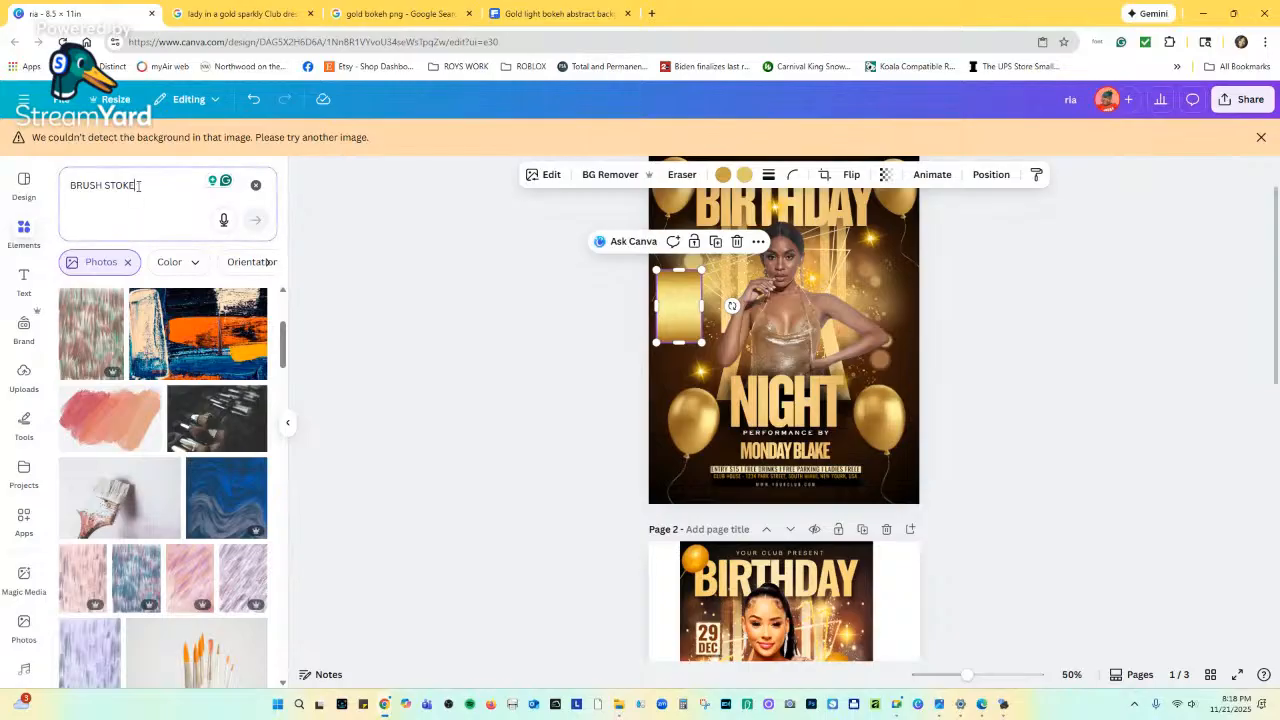
{"action": "key", "text": "BackSpace"}
{"action": "key", "text": "BackSpace"}
{"action": "key", "text": "BackSpace"}
{"action": "key", "text": "BackSpace"}
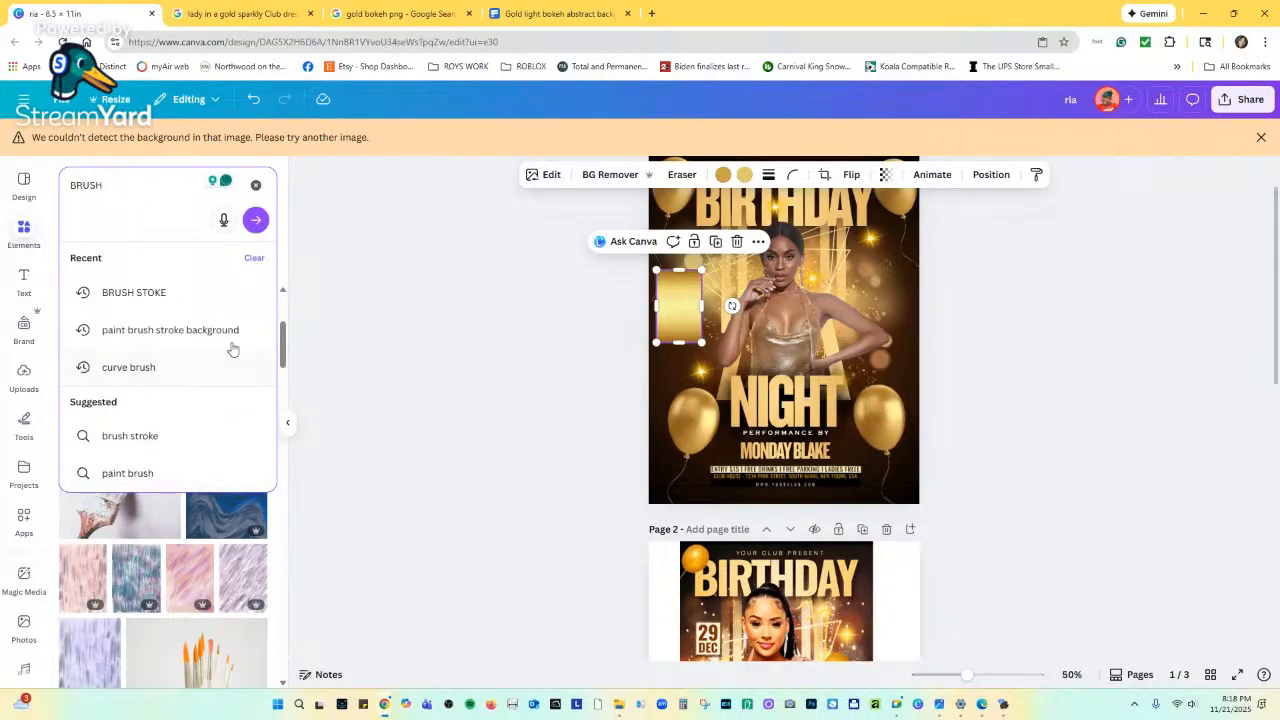
{"action": "left_click", "coordinate": [200, 331]}
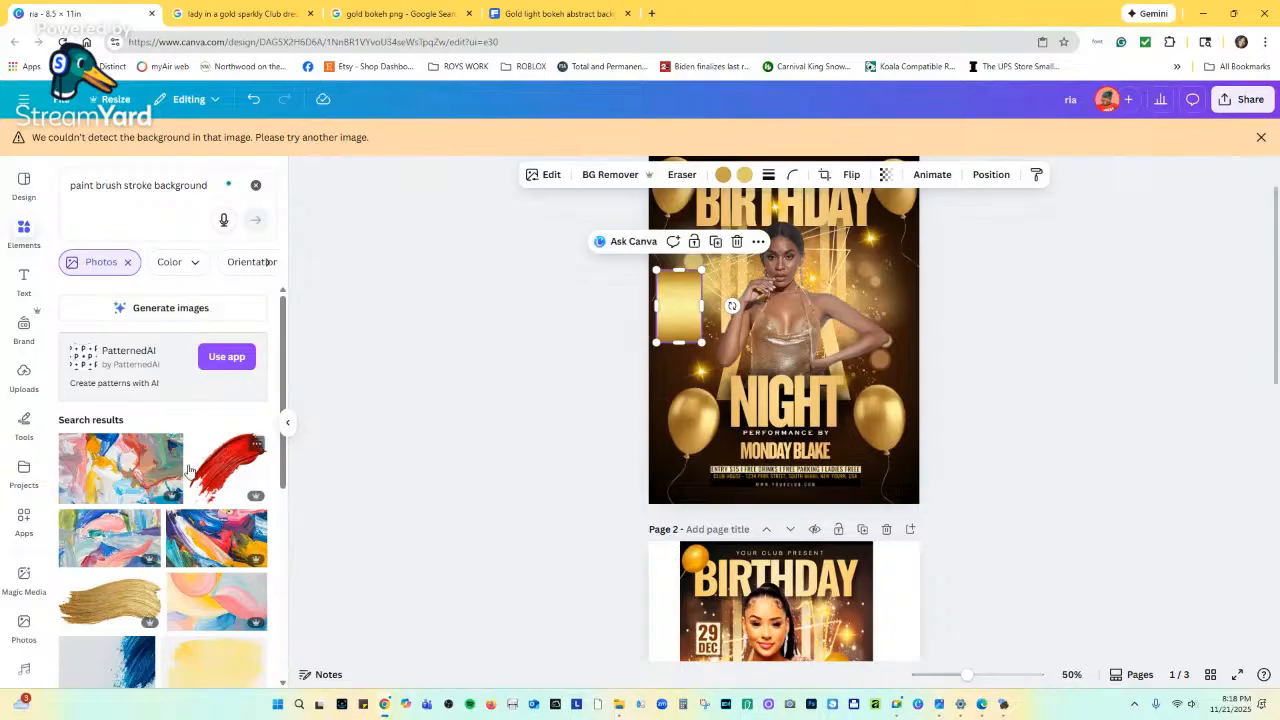
{"action": "scroll", "coordinate": [180, 490], "scroll_direction": "down", "scroll_amount": 3}
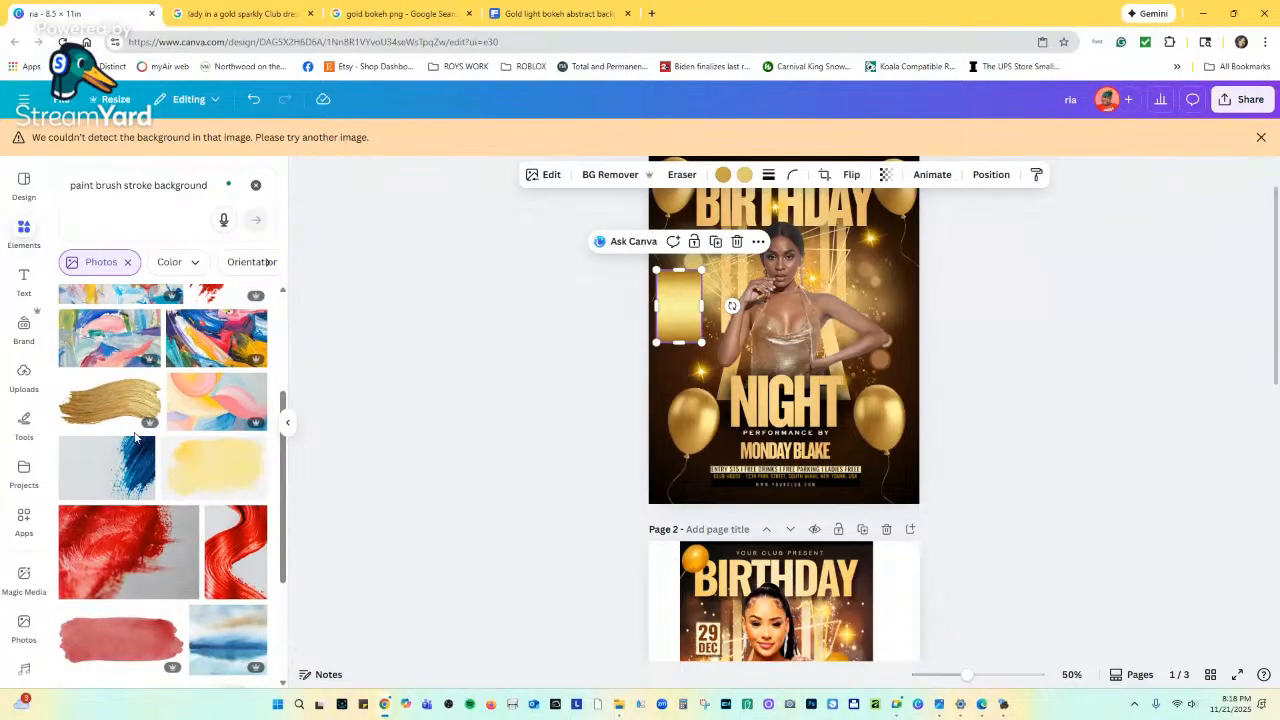
{"action": "scroll", "coordinate": [140, 440], "scroll_direction": "down", "scroll_amount": 2}
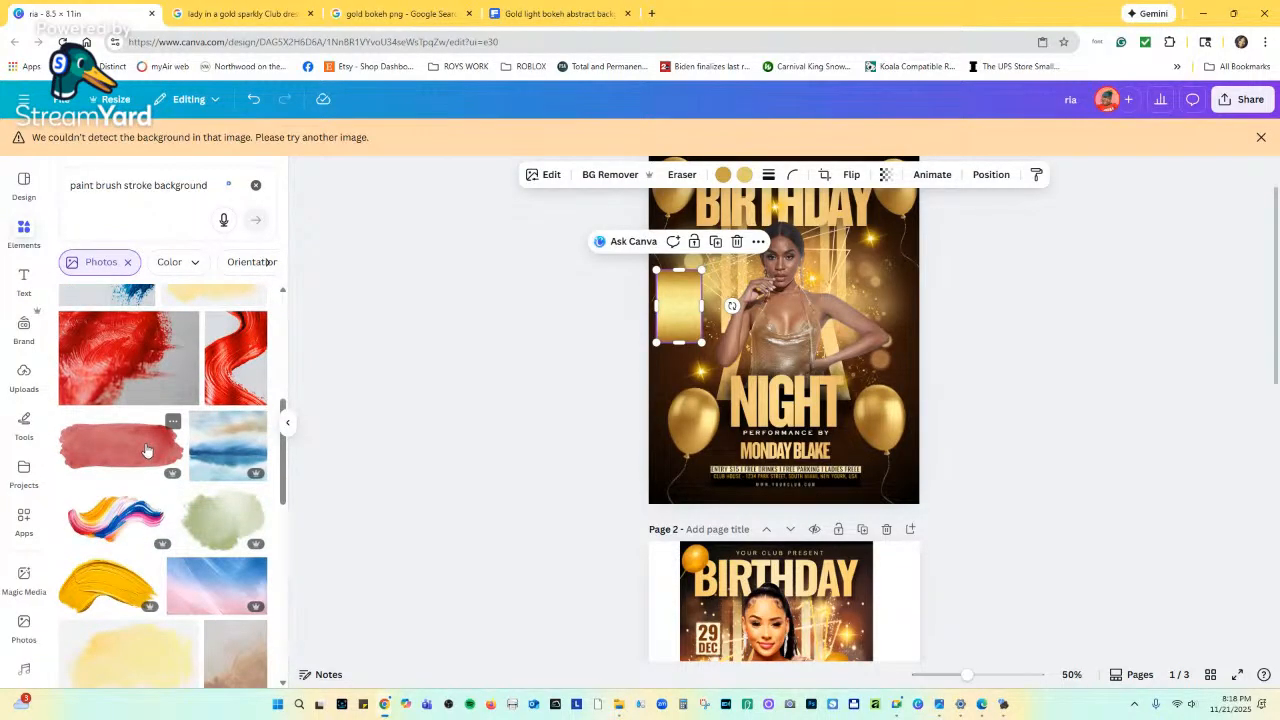
{"action": "scroll", "coordinate": [146, 450], "scroll_direction": "down", "scroll_amount": 2}
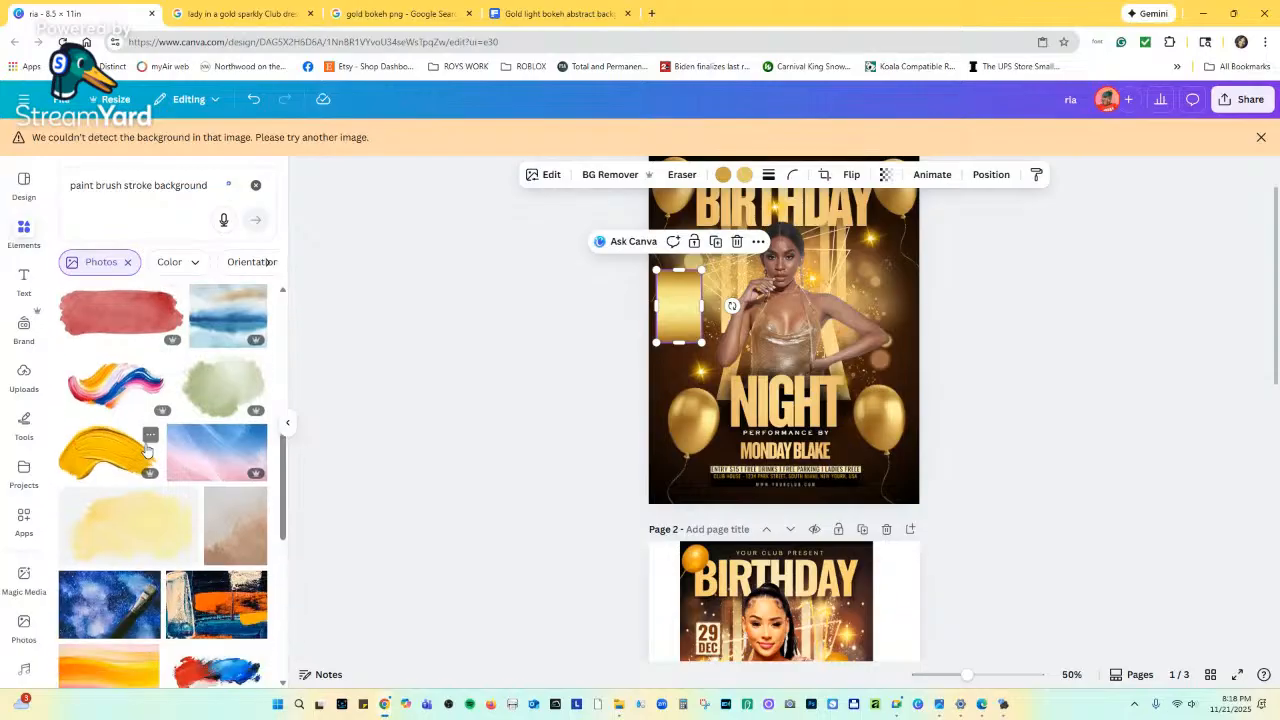
{"action": "scroll", "coordinate": [148, 440], "scroll_direction": "up", "scroll_amount": 2}
{"action": "scroll", "coordinate": [148, 440], "scroll_direction": "up", "scroll_amount": 1}
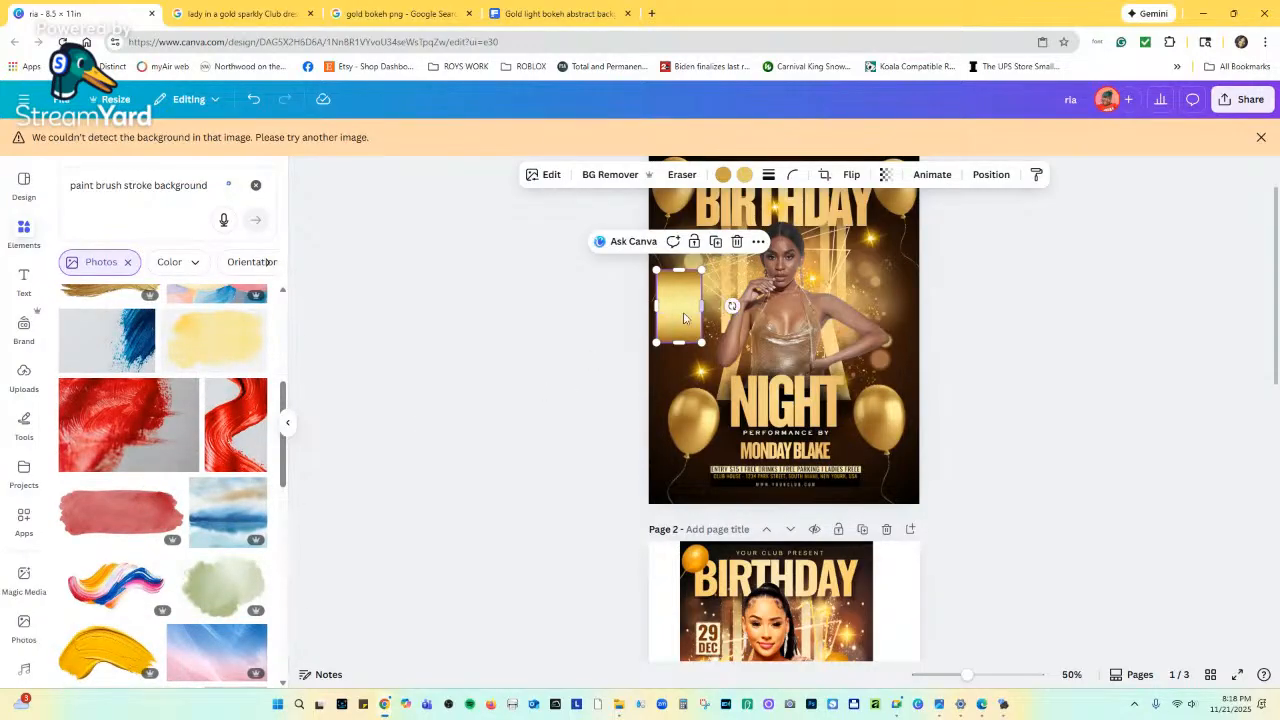
Delete the small gold rectangle beside the woman and clear the paint brush stroke search.
{"action": "left_click", "coordinate": [677, 313]}
{"action": "left_click", "coordinate": [677, 310]}
{"action": "left_click", "coordinate": [738, 242]}
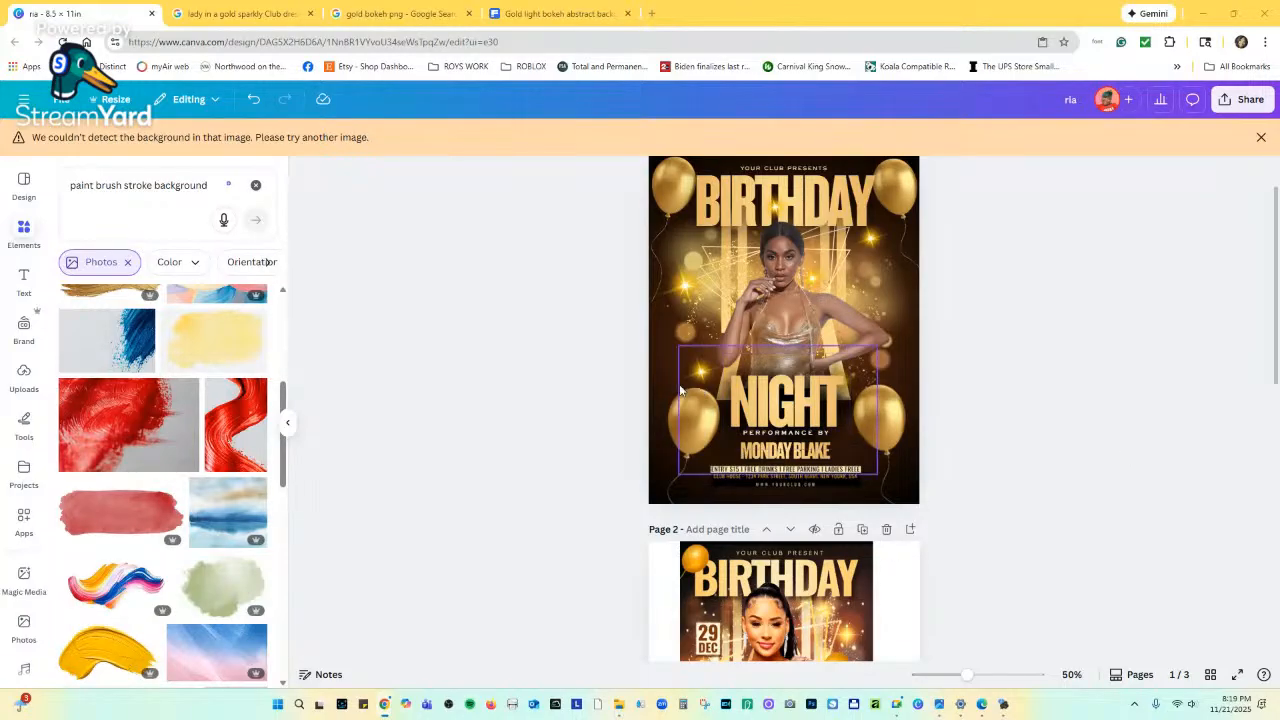
{"action": "scroll", "coordinate": [156, 580], "scroll_direction": "down", "scroll_amount": 10}
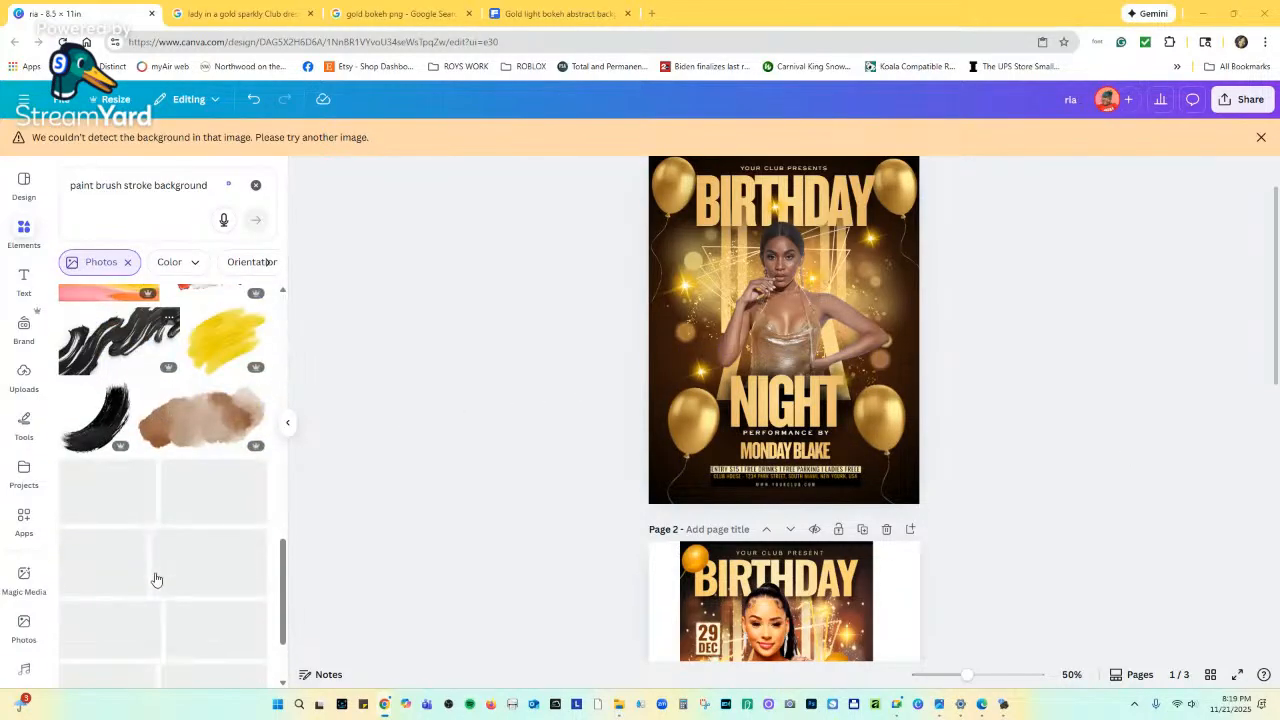
{"action": "scroll", "coordinate": [156, 578], "scroll_direction": "up", "scroll_amount": 10}
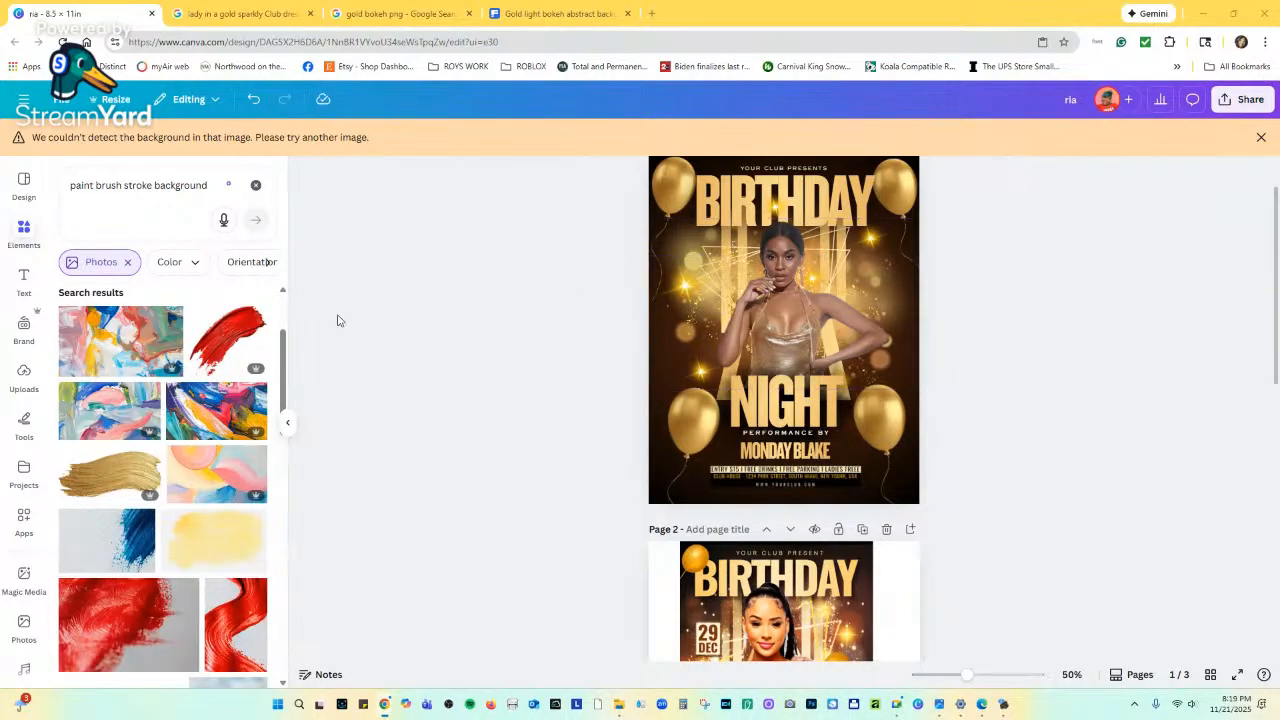
{"action": "left_click", "coordinate": [23, 234]}
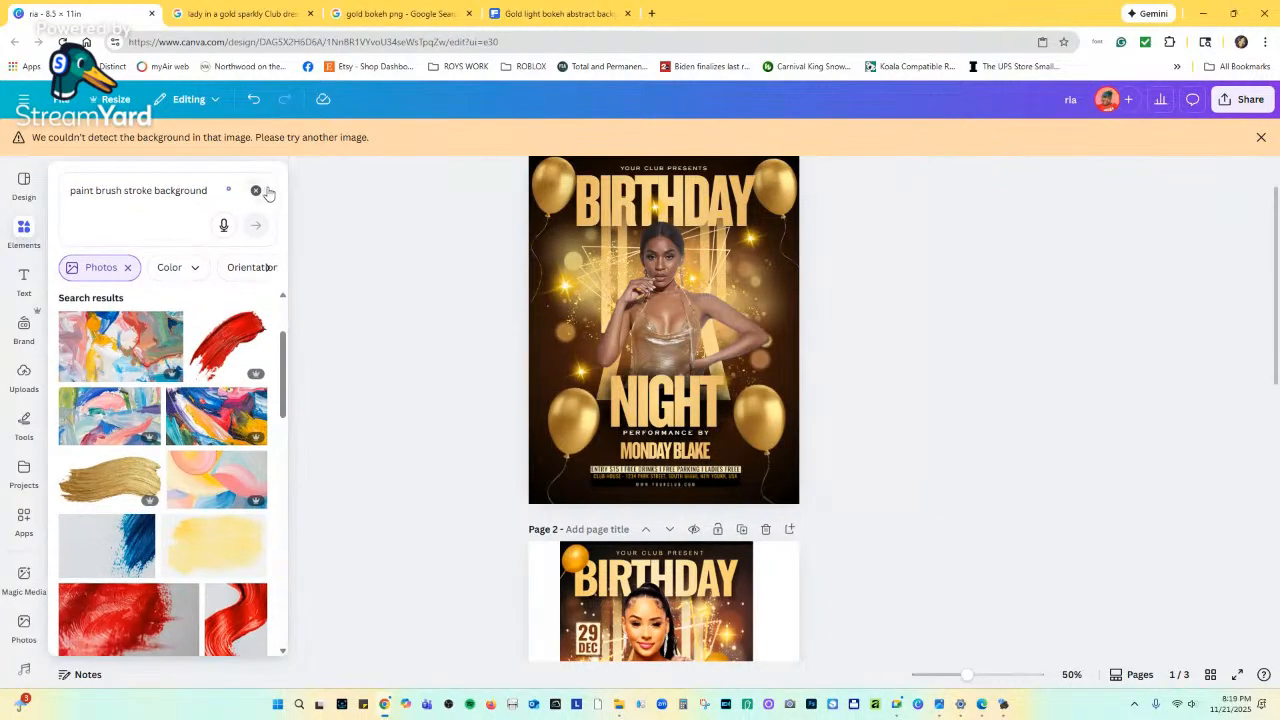
{"action": "left_click", "coordinate": [256, 190]}
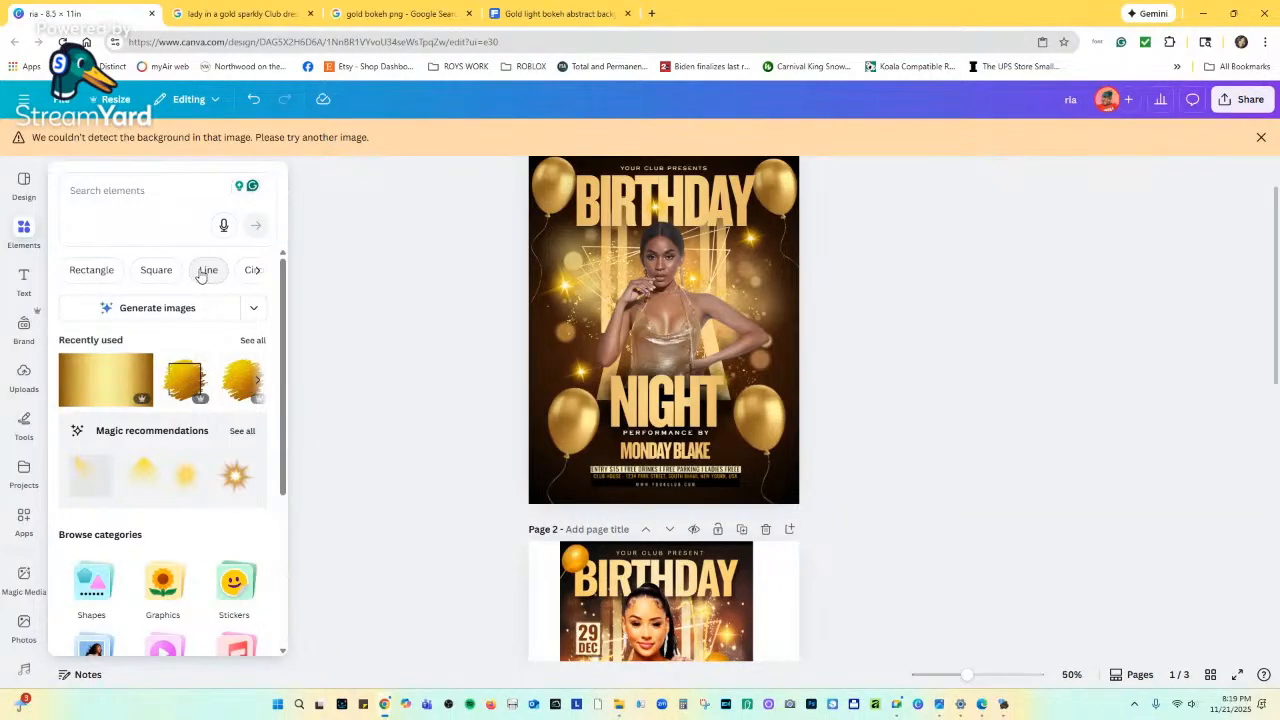
Add a black square from the Square results and recolour it gold.
{"action": "left_click", "coordinate": [166, 272]}
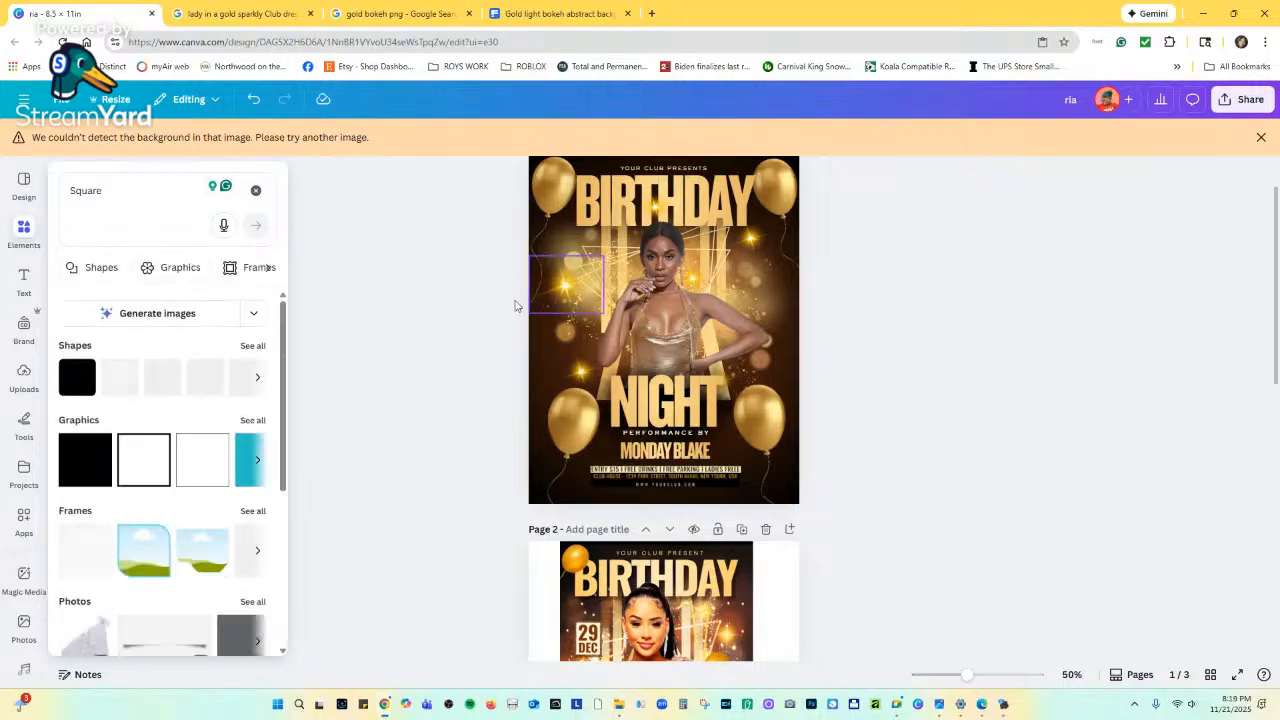
{"action": "left_click", "coordinate": [86, 458]}
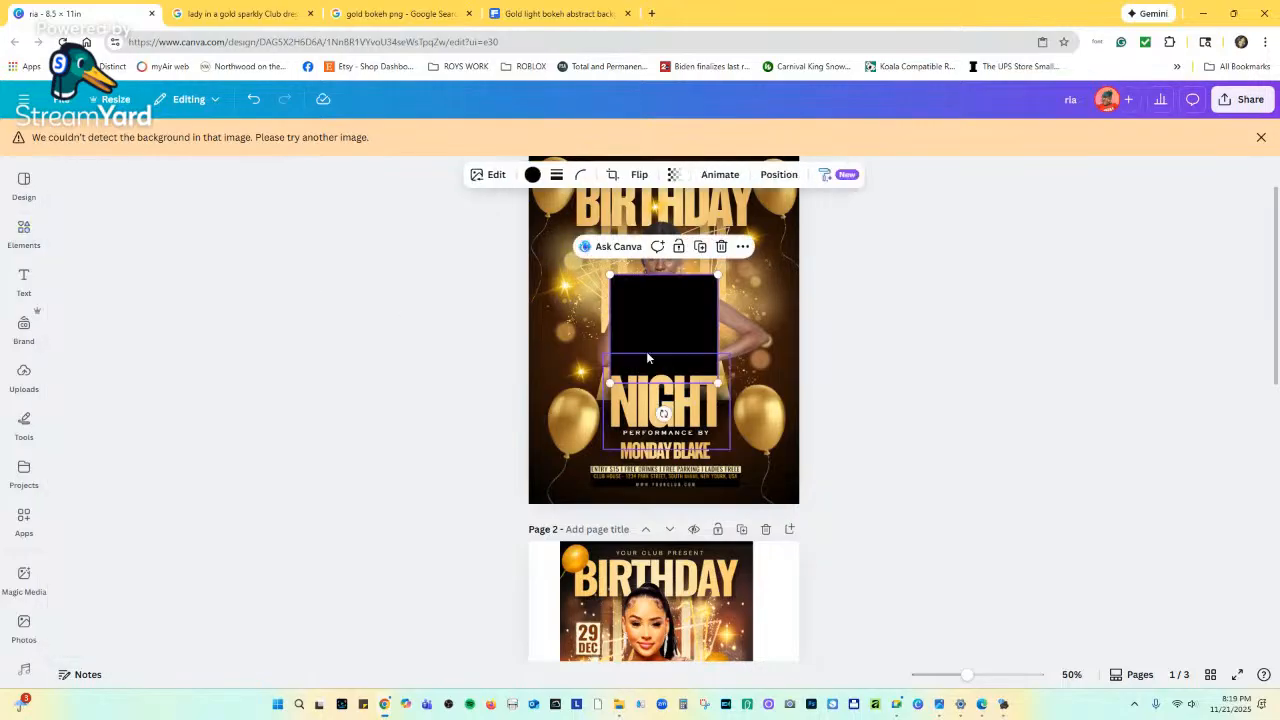
{"action": "left_click", "coordinate": [532, 175]}
{"action": "scroll", "coordinate": [171, 507], "scroll_direction": "down", "scroll_amount": 1}
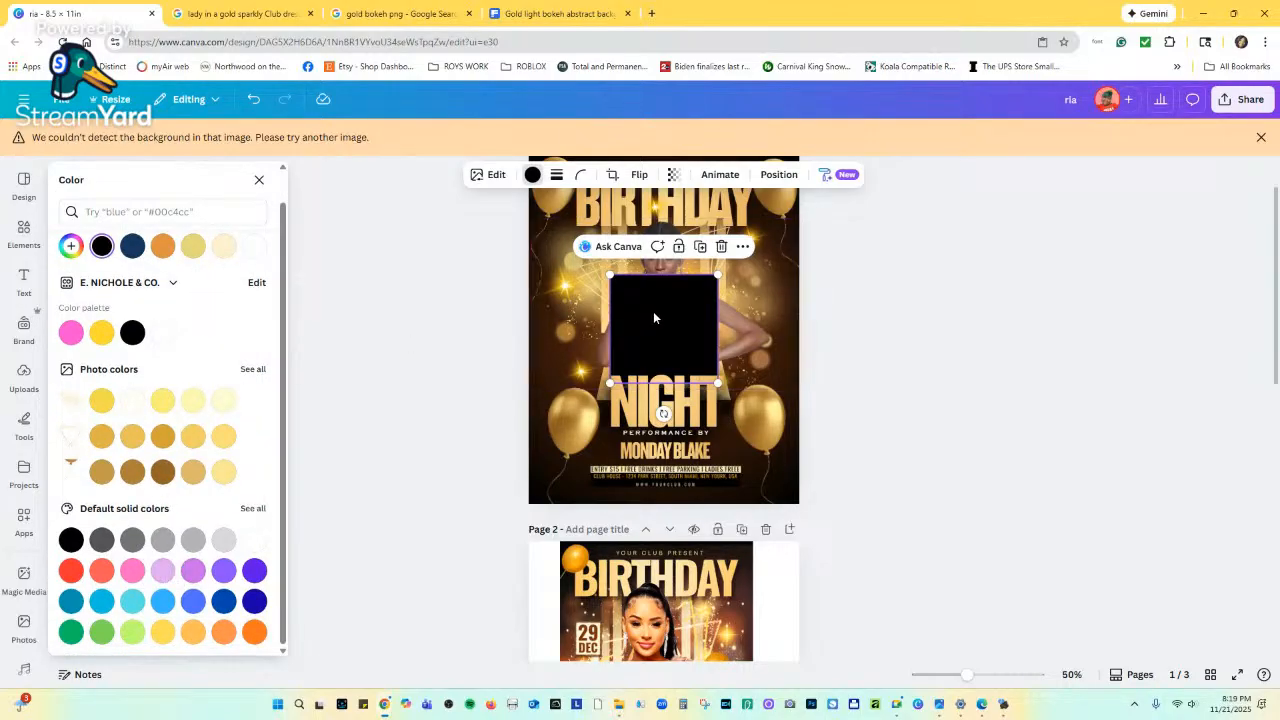
{"action": "left_click", "coordinate": [133, 437]}
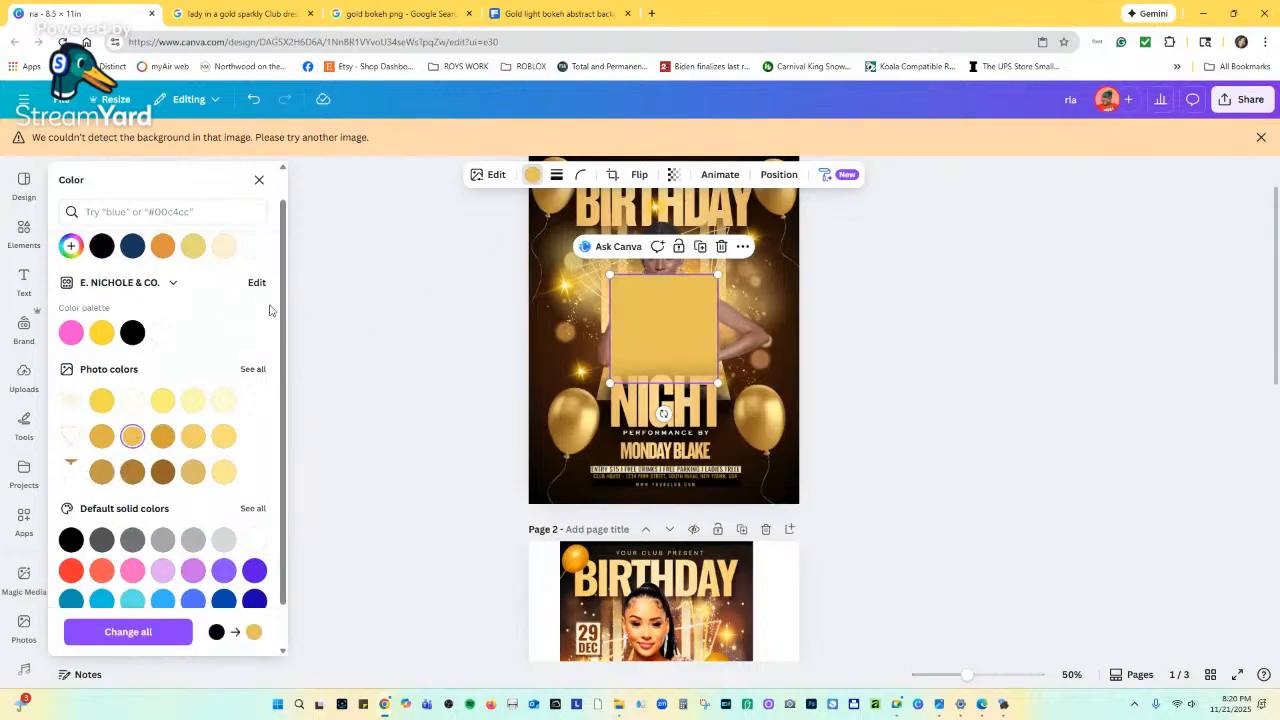
Switch the square to pale yellow, then delete it and return to the element choices.
{"action": "scroll", "coordinate": [192, 267], "scroll_direction": "up", "scroll_amount": 1}
{"action": "left_click", "coordinate": [200, 283]}
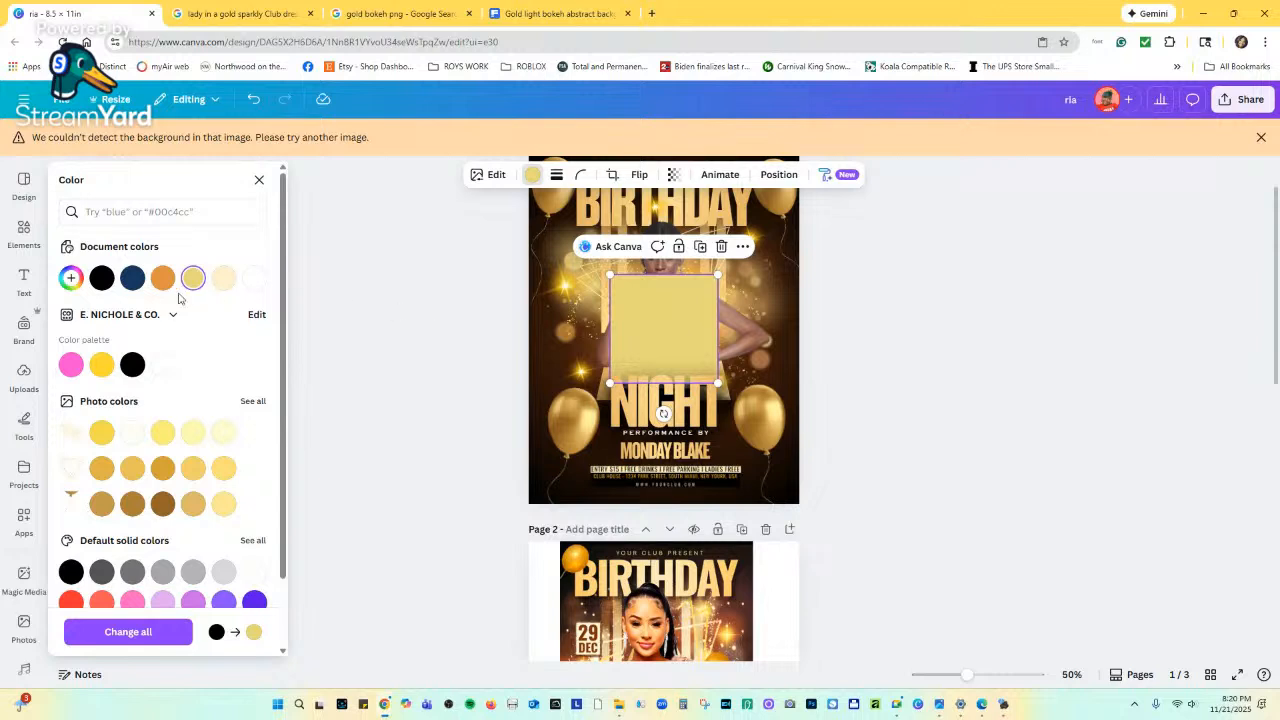
{"action": "left_click", "coordinate": [71, 279]}
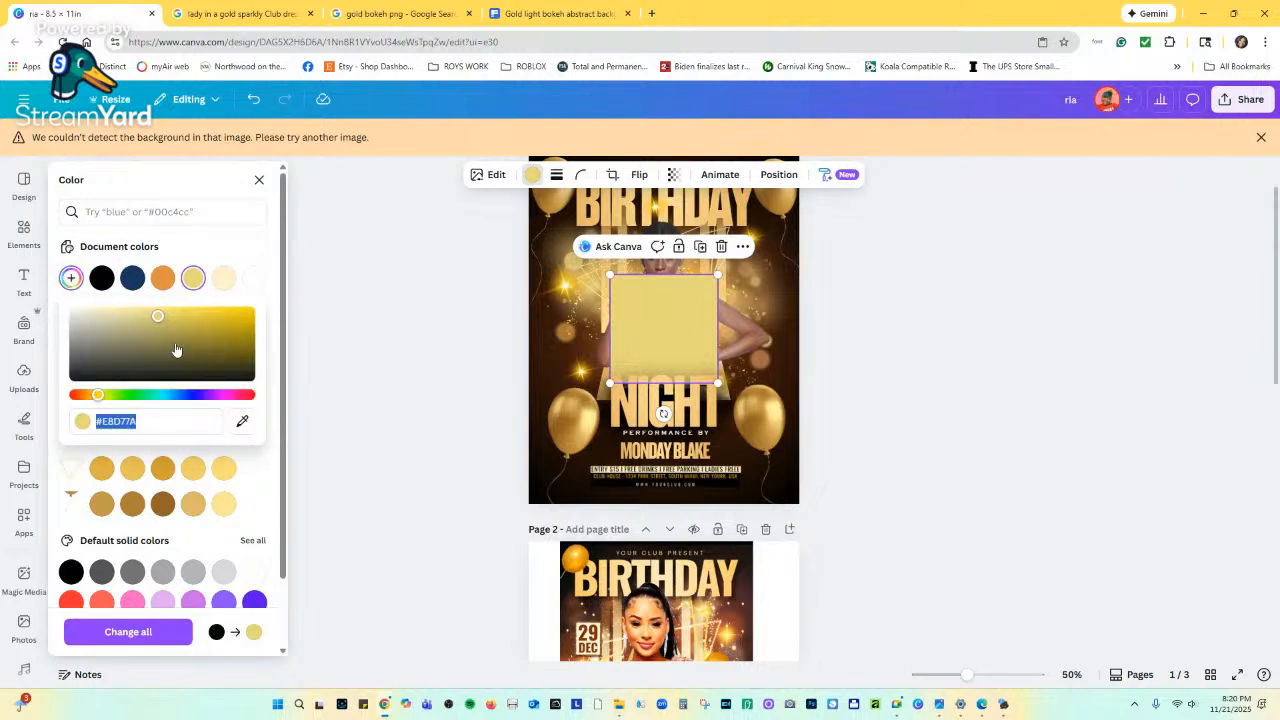
{"action": "left_click", "coordinate": [721, 247]}
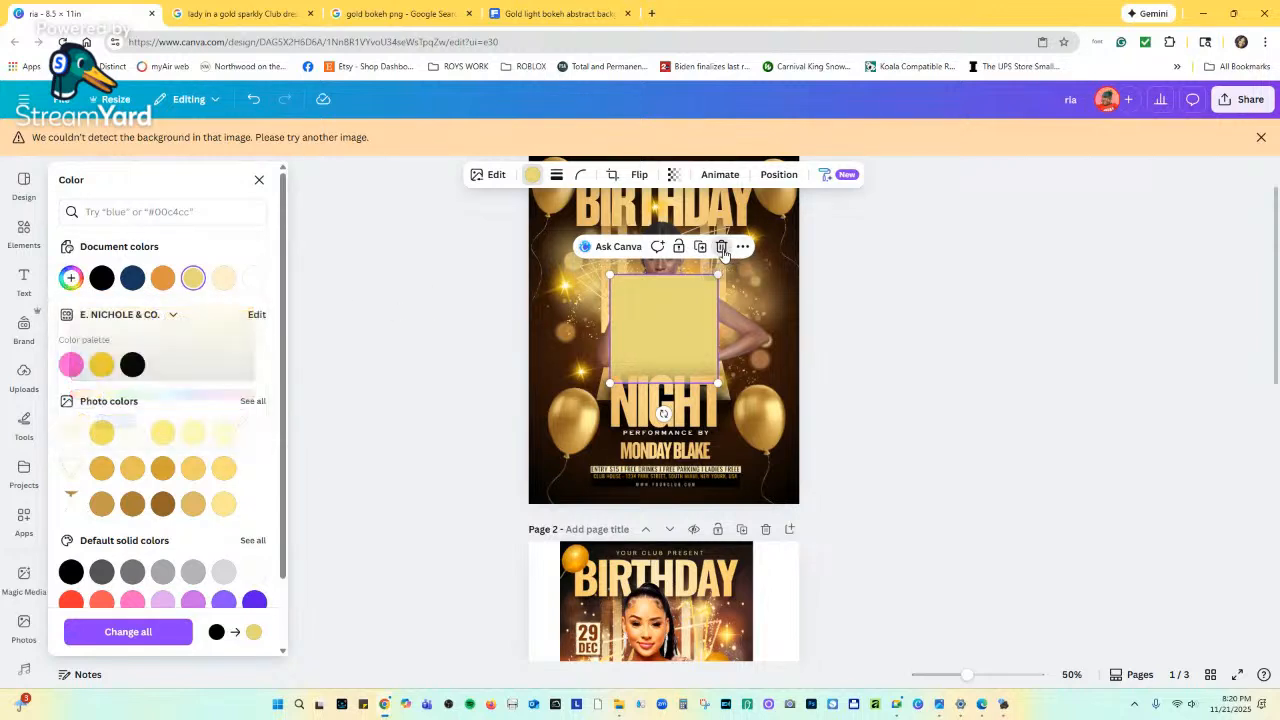
{"action": "left_click", "coordinate": [721, 247]}
{"action": "left_click", "coordinate": [24, 232]}
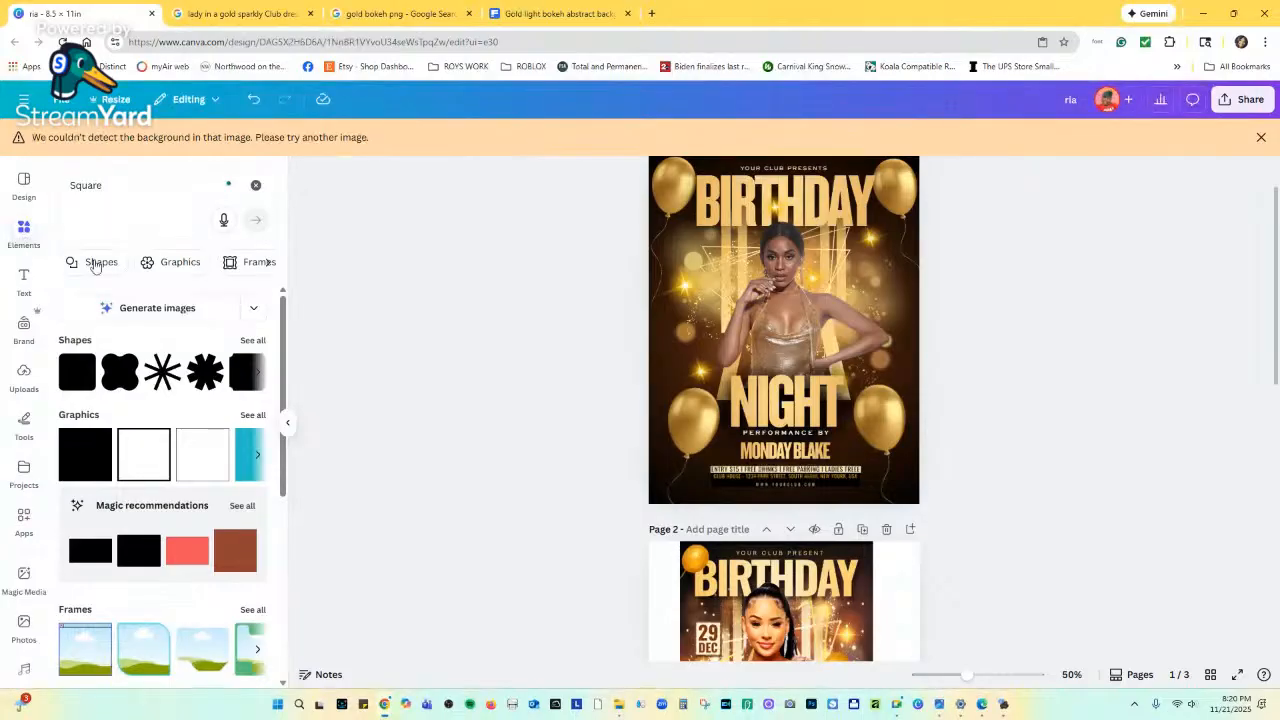
Add a square shape with a gold gradient fill and move it to the flyer's left side.
{"action": "left_click", "coordinate": [251, 341]}
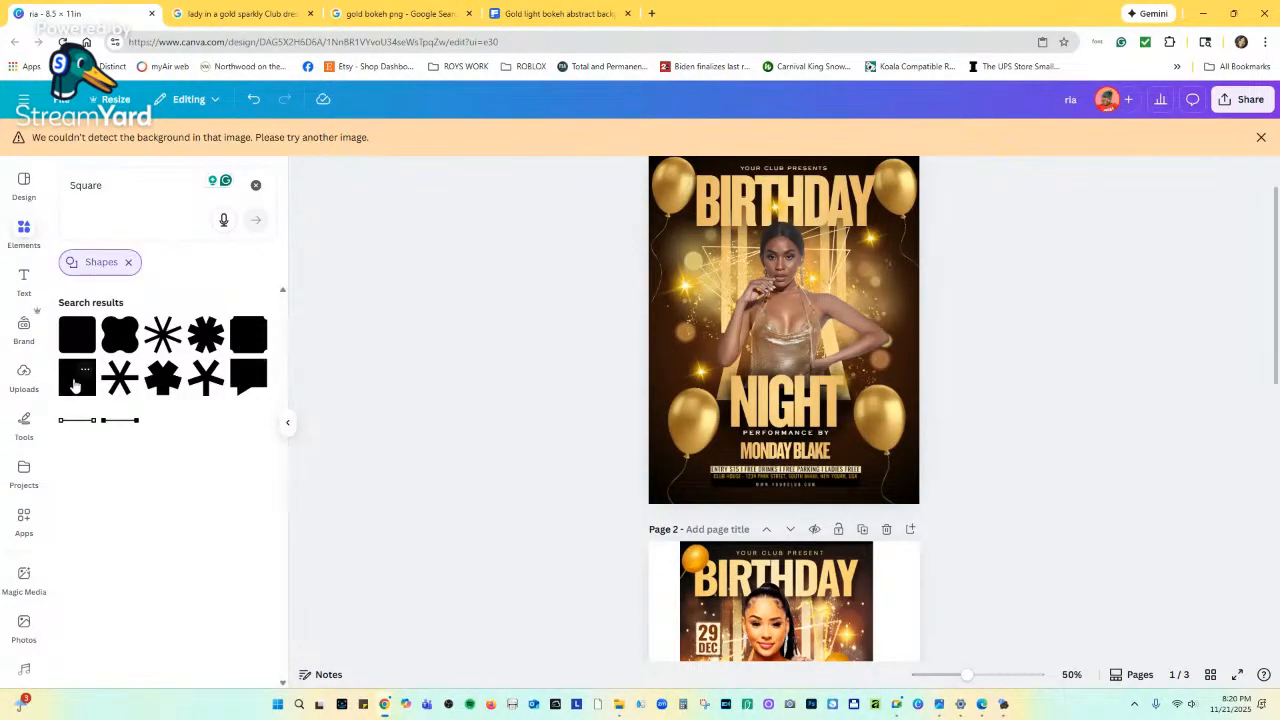
{"action": "left_click", "coordinate": [75, 385]}
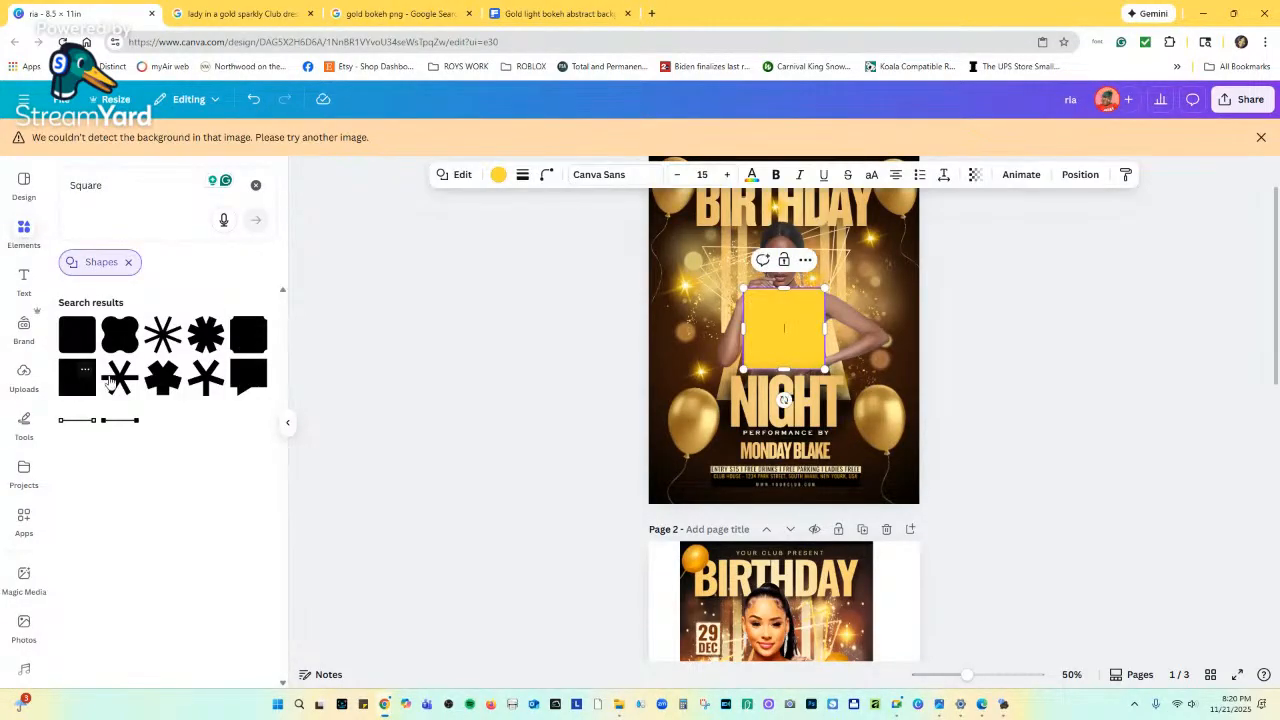
{"action": "left_click", "coordinate": [497, 175]}
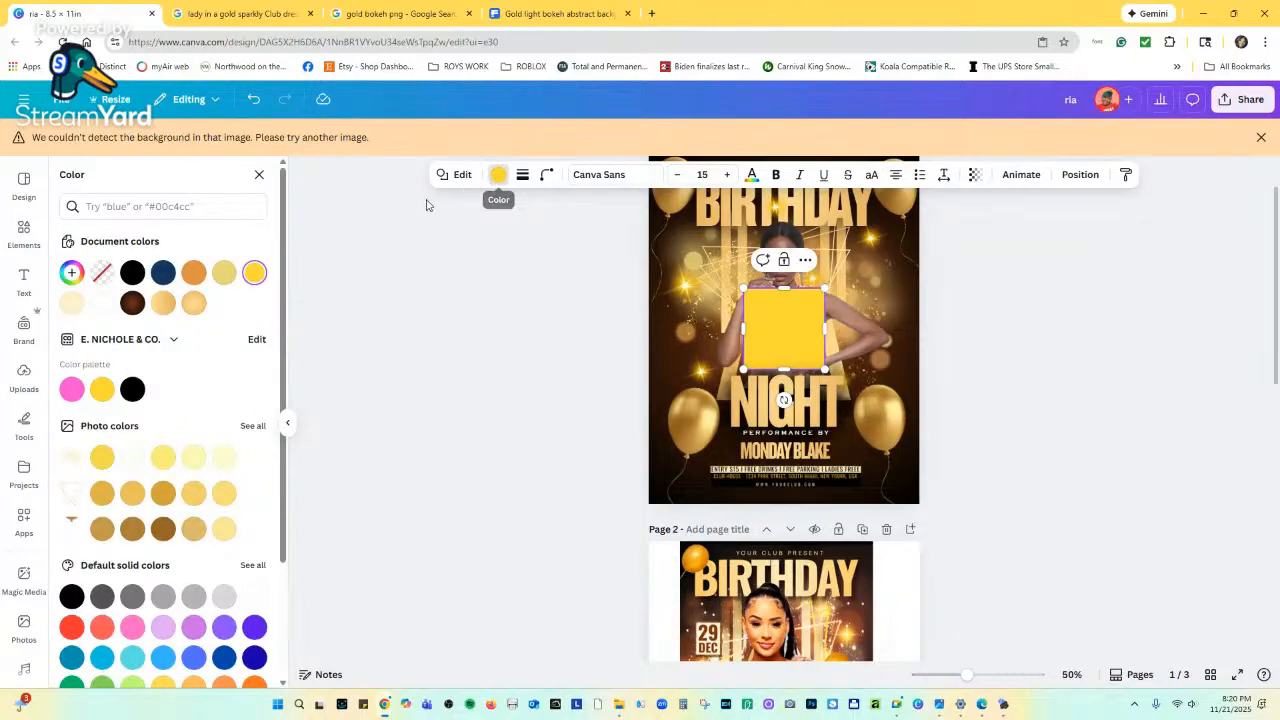
{"action": "left_click", "coordinate": [193, 303]}
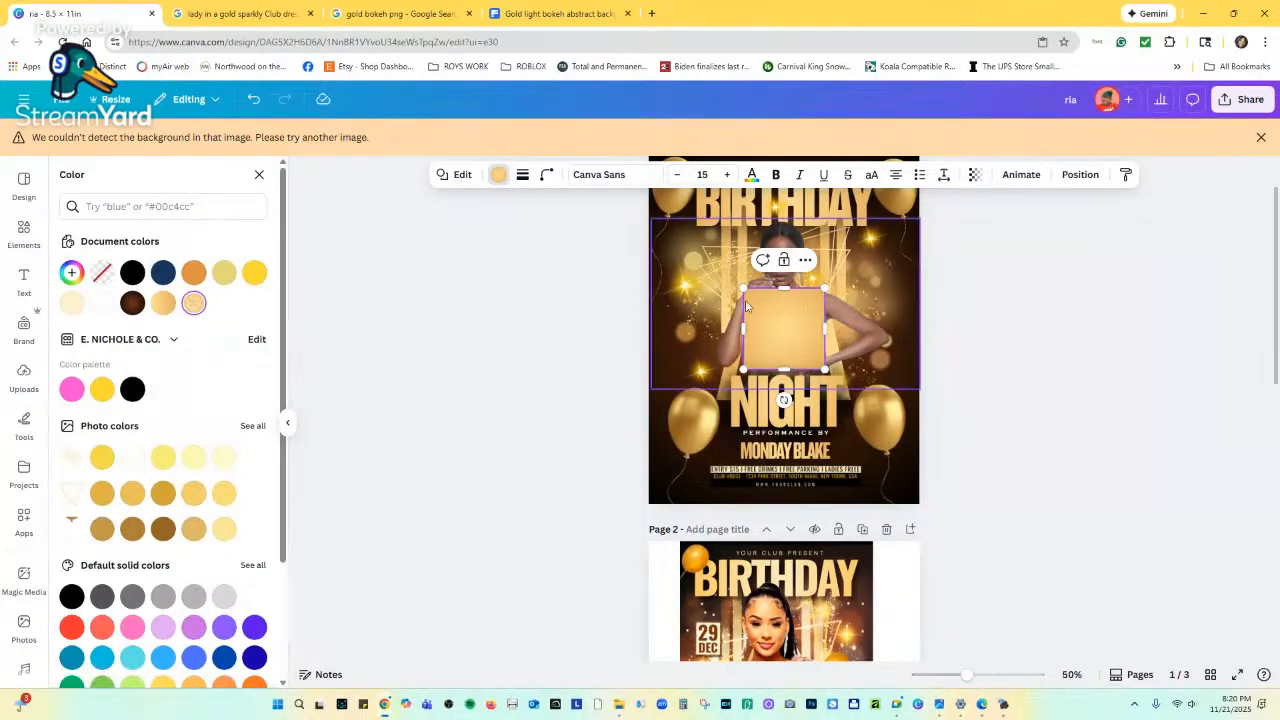
{"action": "left_click_drag", "start_coordinate": [772, 316], "coordinate": [684, 282]}
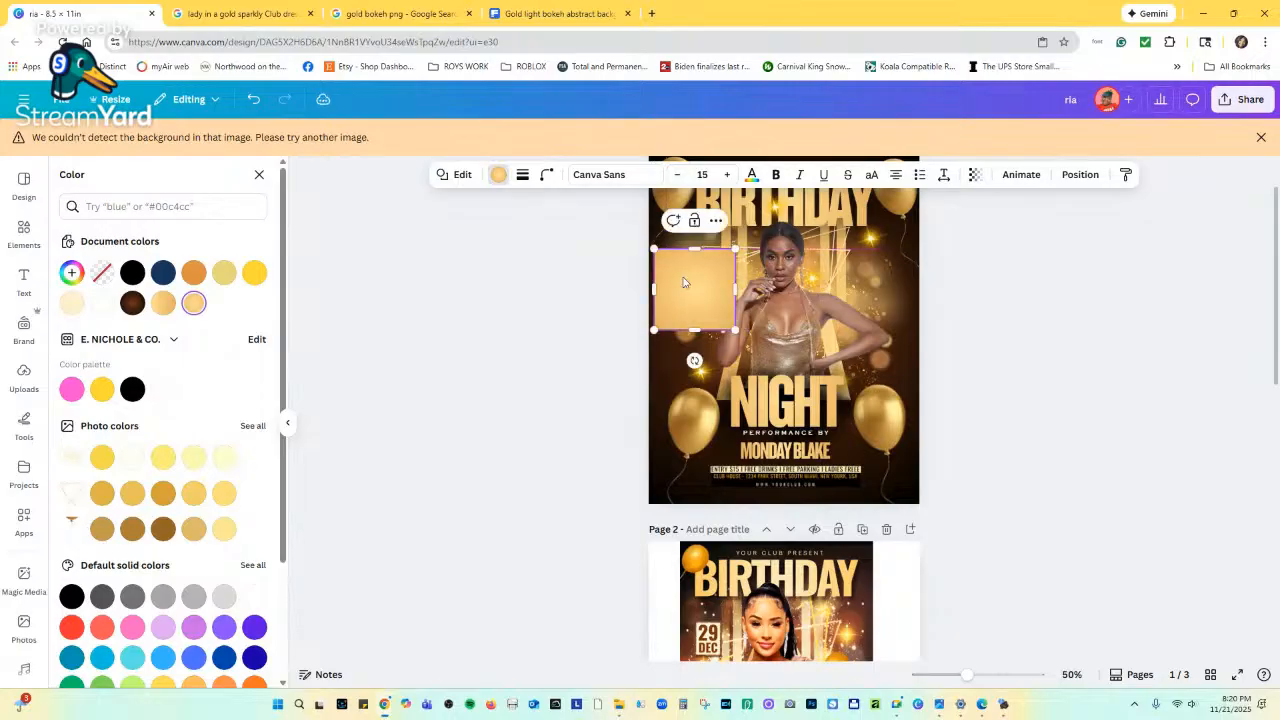
Give the square a thicker solid border and a transparent fill.
{"action": "left_click", "coordinate": [522, 178]}
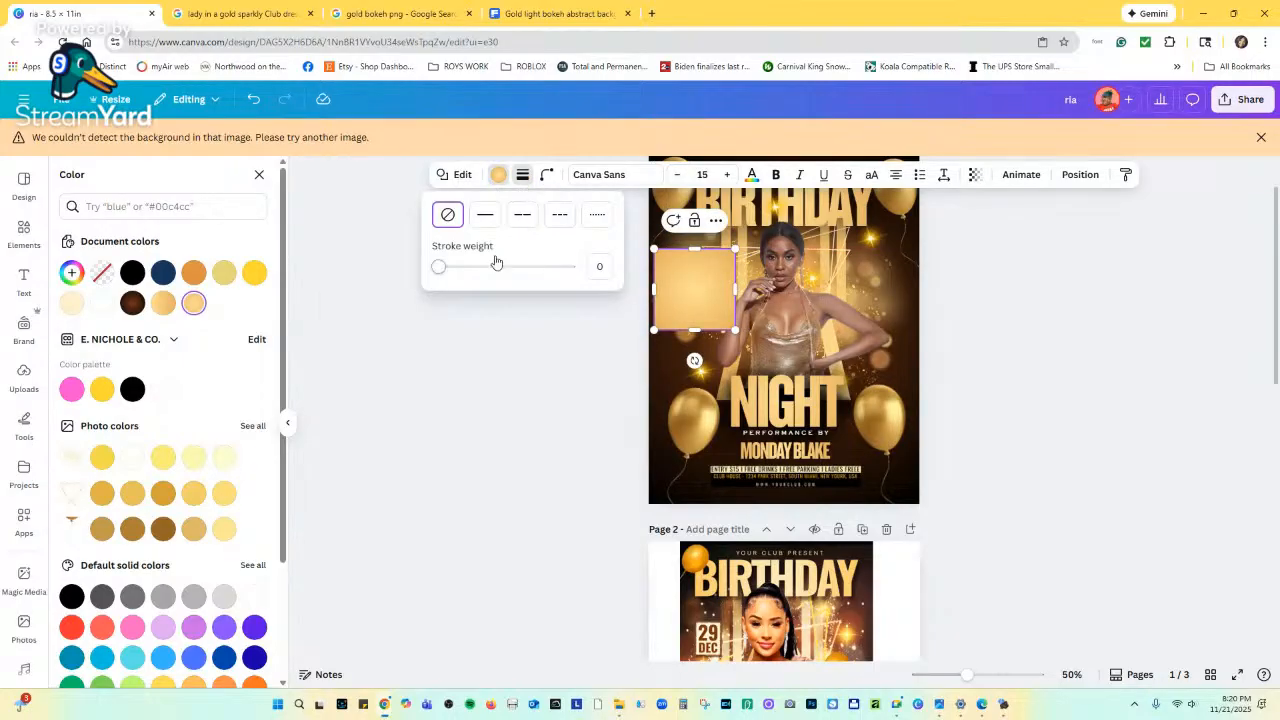
{"action": "left_click", "coordinate": [446, 268]}
{"action": "mouse_move", "coordinate": [446, 268]}
{"action": "left_mouse_down"}
{"action": "mouse_move", "coordinate": [460, 266]}
{"action": "mouse_move", "coordinate": [445, 266]}
{"action": "left_mouse_up"}
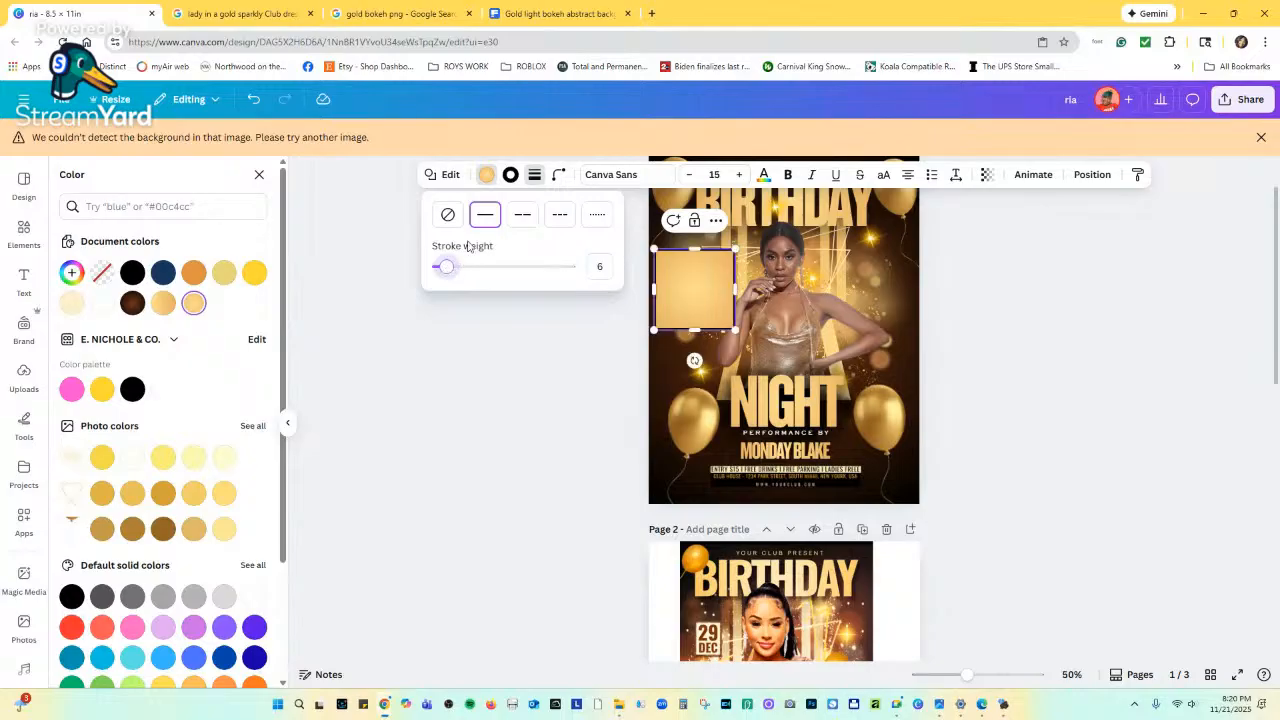
{"action": "left_click", "coordinate": [486, 175]}
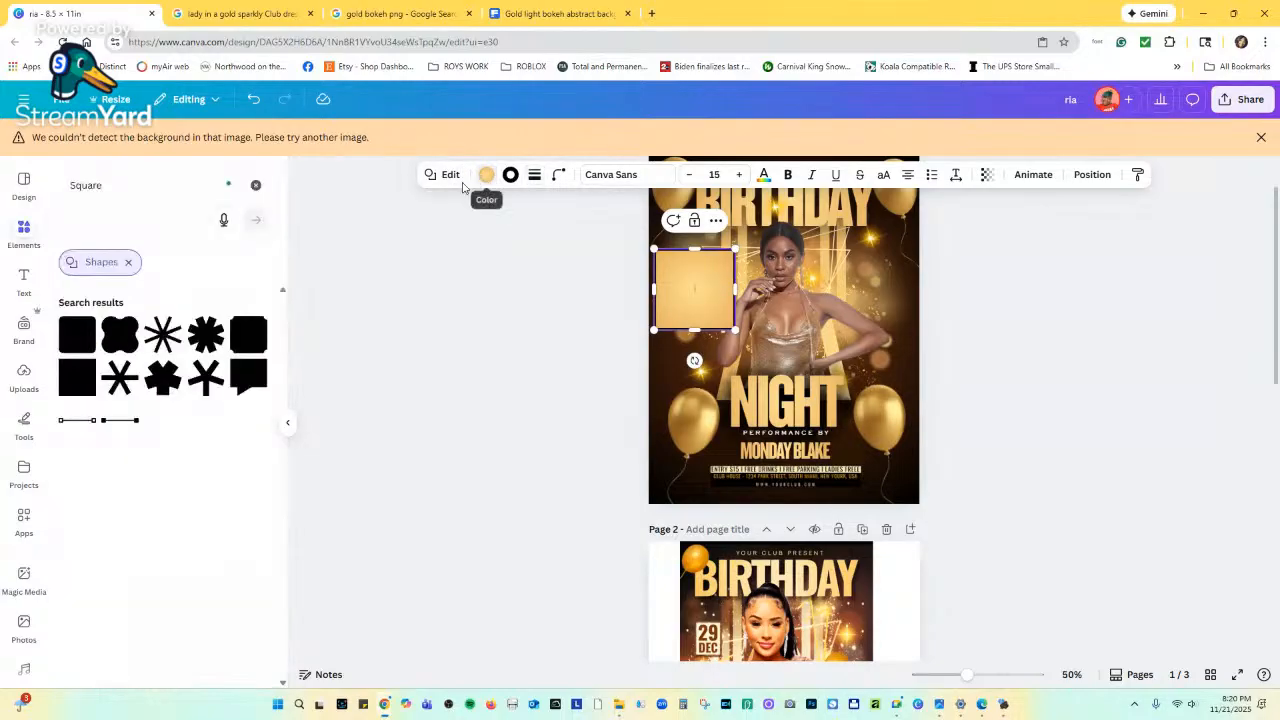
{"action": "left_click", "coordinate": [487, 176]}
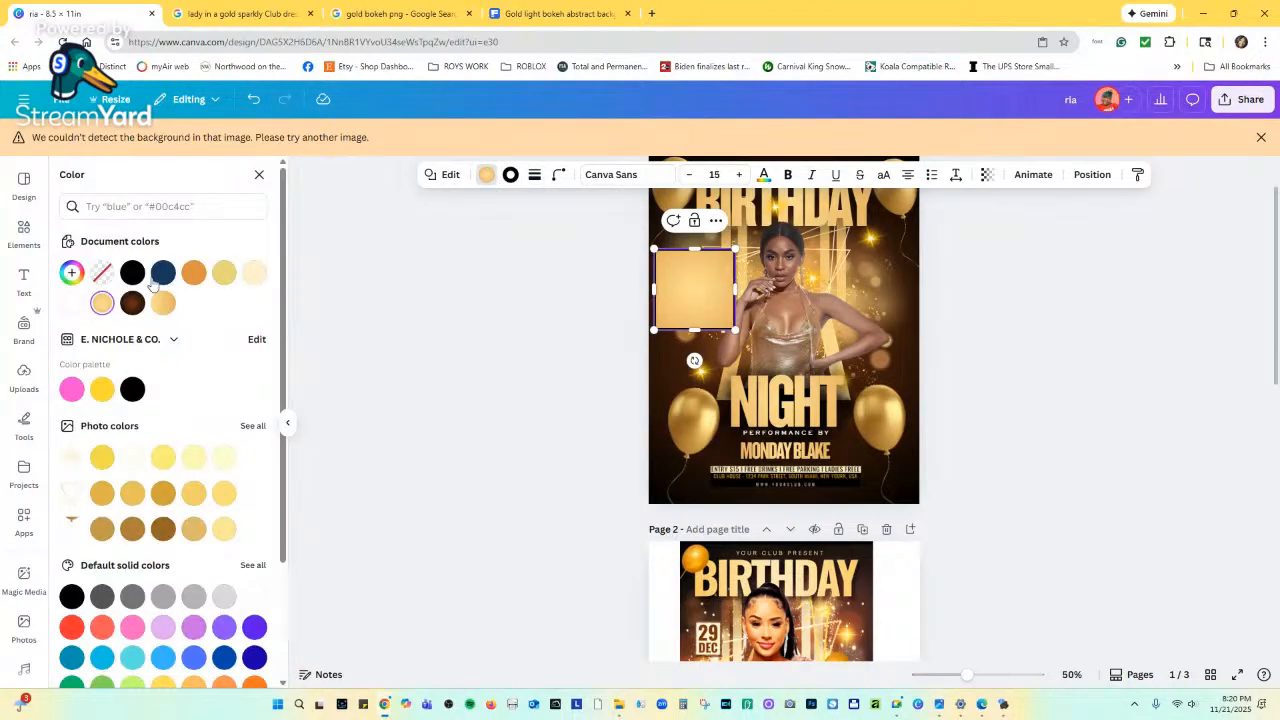
{"action": "left_click", "coordinate": [103, 273]}
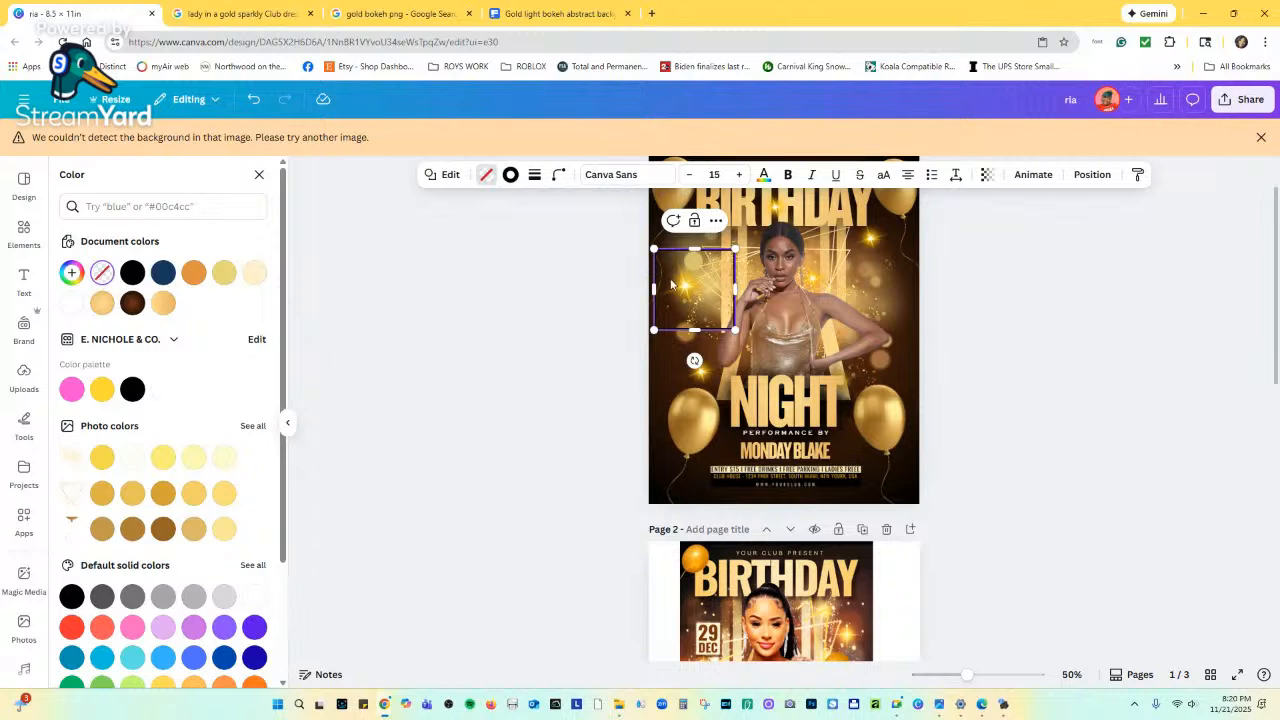
Colour the hollow square's border light gold.
{"action": "left_click", "coordinate": [974, 257]}
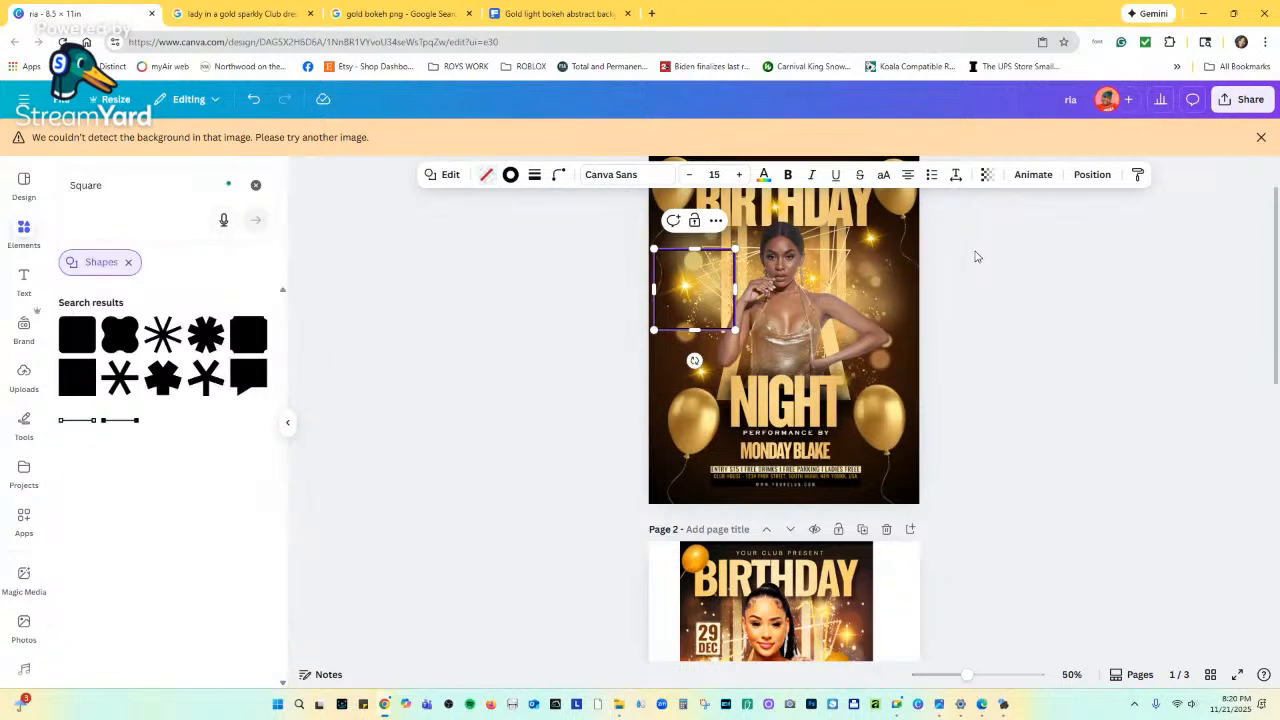
{"action": "left_click", "coordinate": [689, 250]}
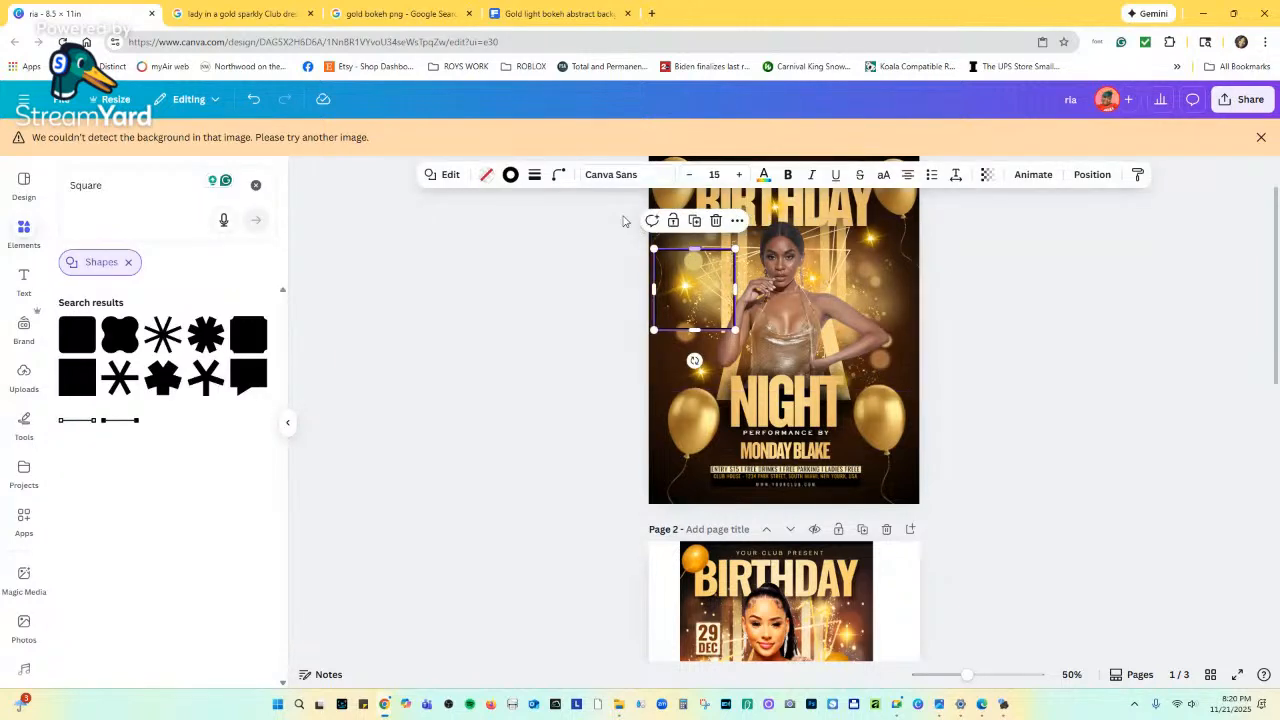
{"action": "left_click", "coordinate": [510, 174]}
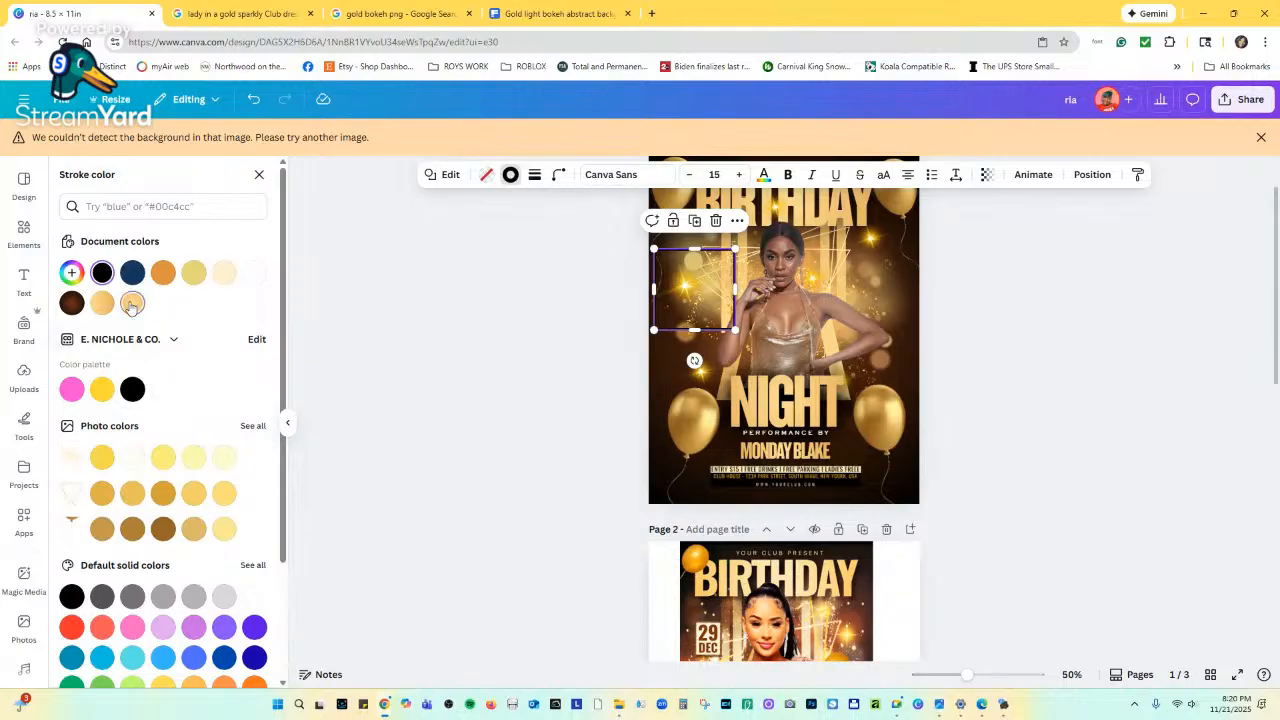
{"action": "left_click", "coordinate": [132, 302]}
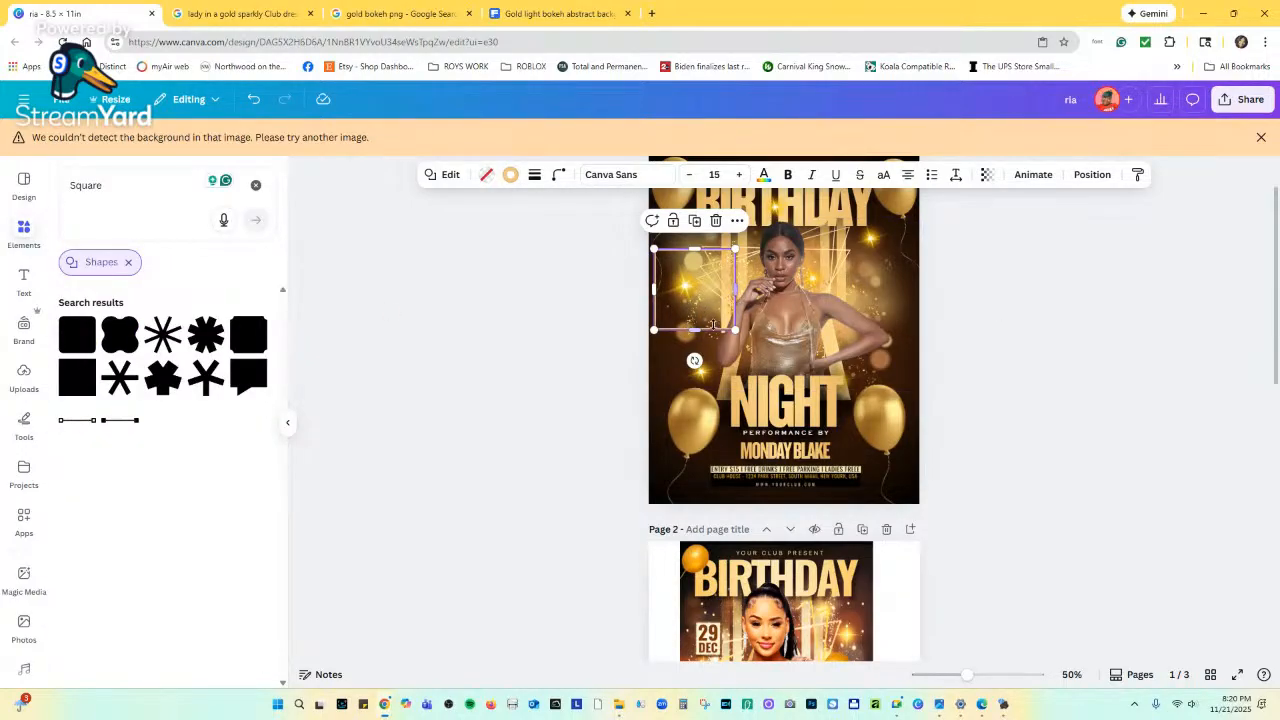
{"action": "left_click", "coordinate": [744, 294]}
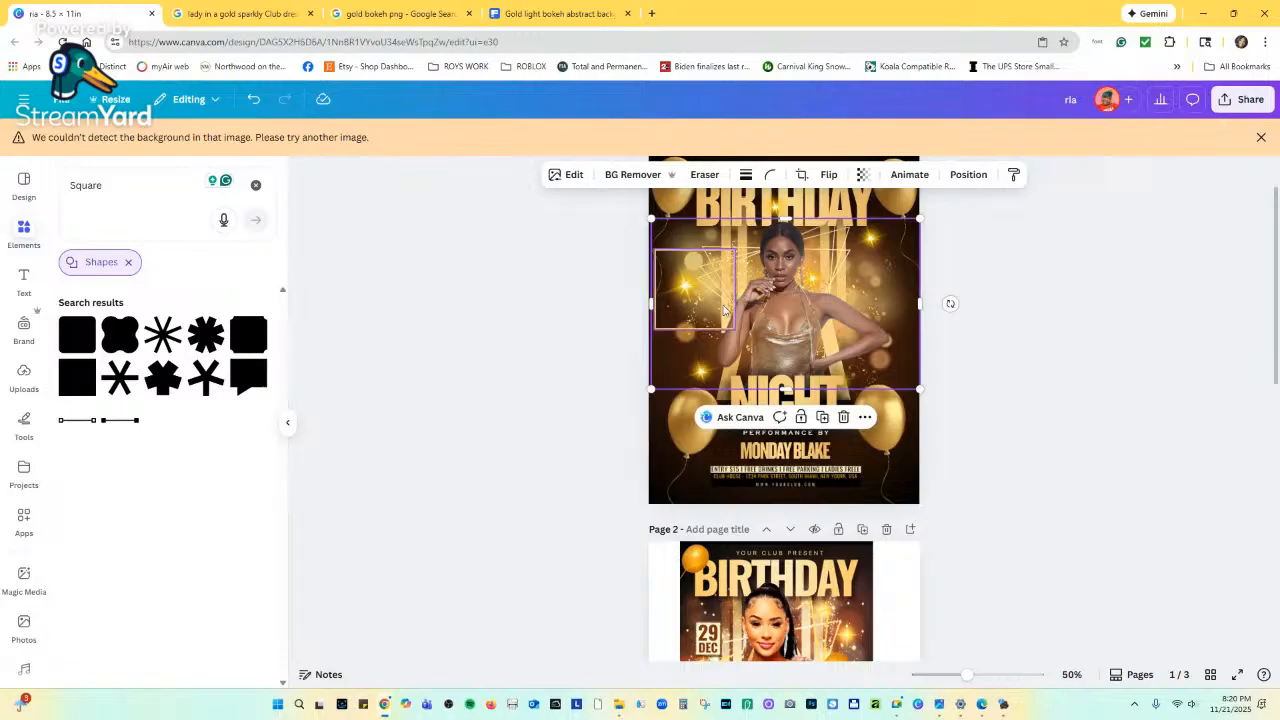
{"action": "left_click", "coordinate": [1047, 322]}
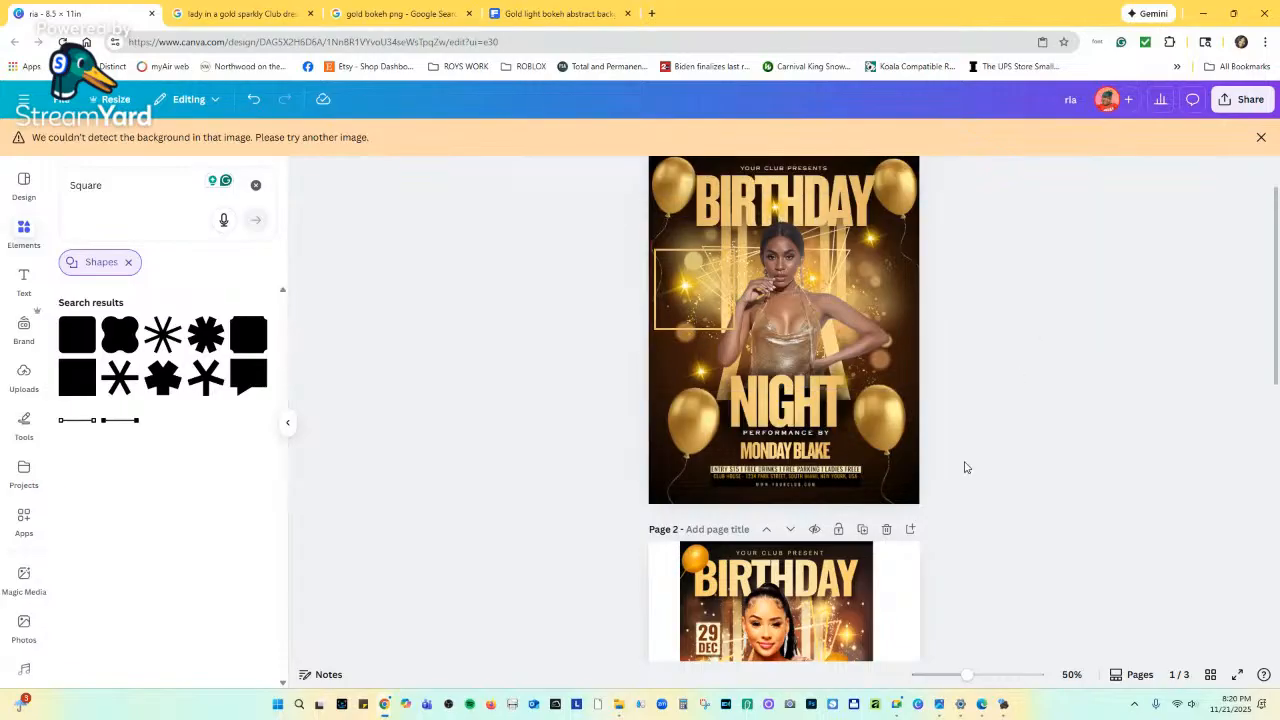
Move the square frame to the top of the layer stack and shrink it slightly.
{"action": "left_click", "coordinate": [677, 283]}
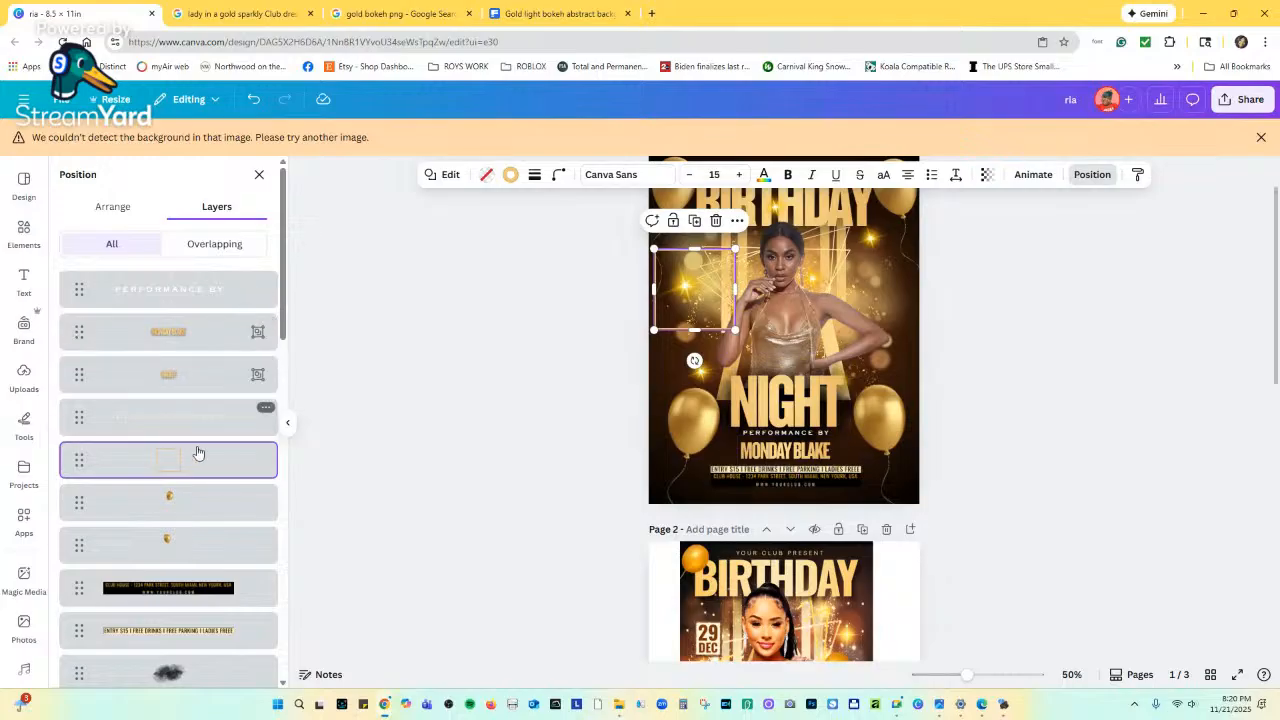
{"action": "left_click_drag", "start_coordinate": [194, 451], "coordinate": [210, 276]}
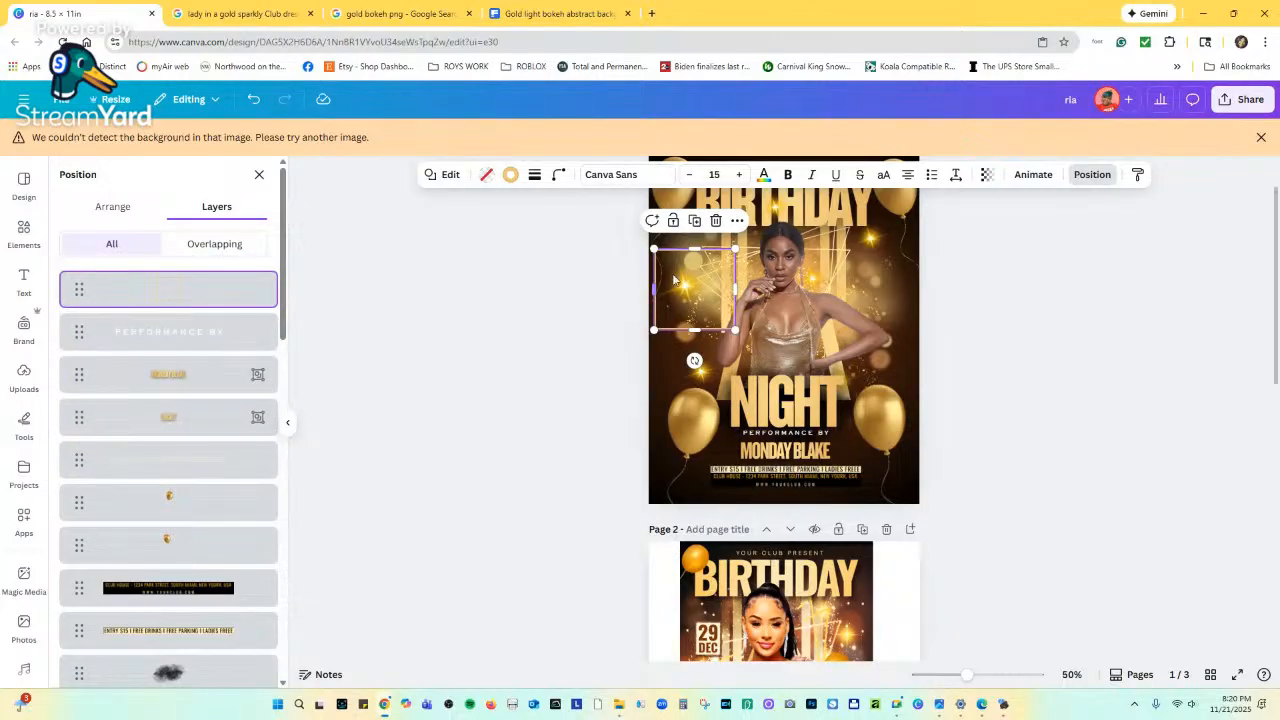
{"action": "left_click_drag", "start_coordinate": [735, 248], "coordinate": [712, 256]}
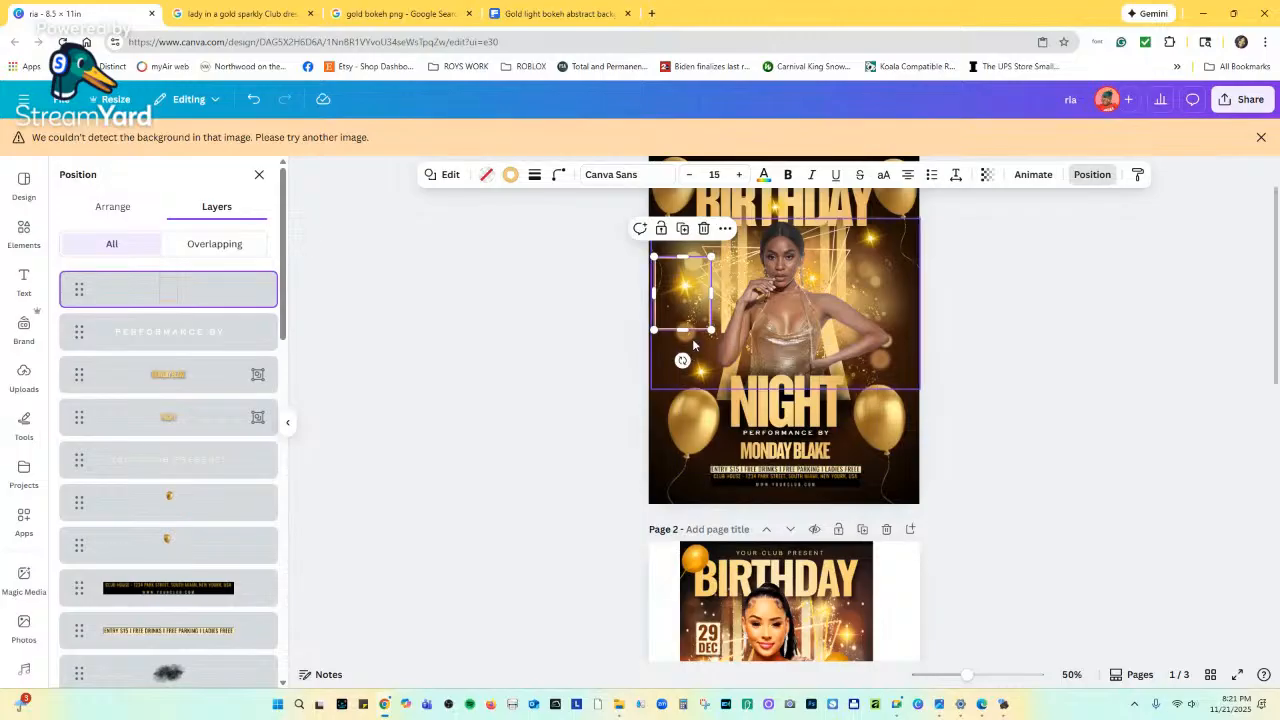
{"action": "left_click_drag", "start_coordinate": [967, 677], "coordinate": [990, 680]}
{"action": "scroll", "coordinate": [637, 397], "scroll_direction": "up", "scroll_amount": 3}
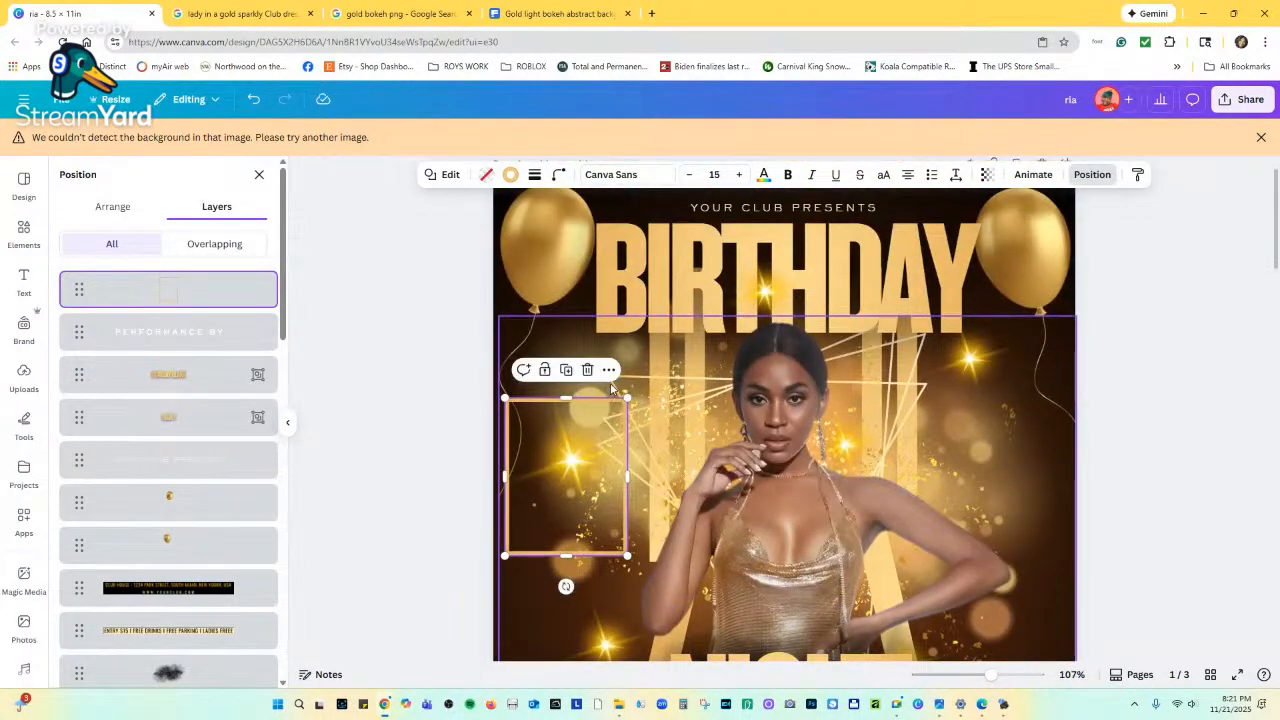
Reduce the tilt of the gold-lines frame and shift it up and right.
{"action": "left_click", "coordinate": [690, 393]}
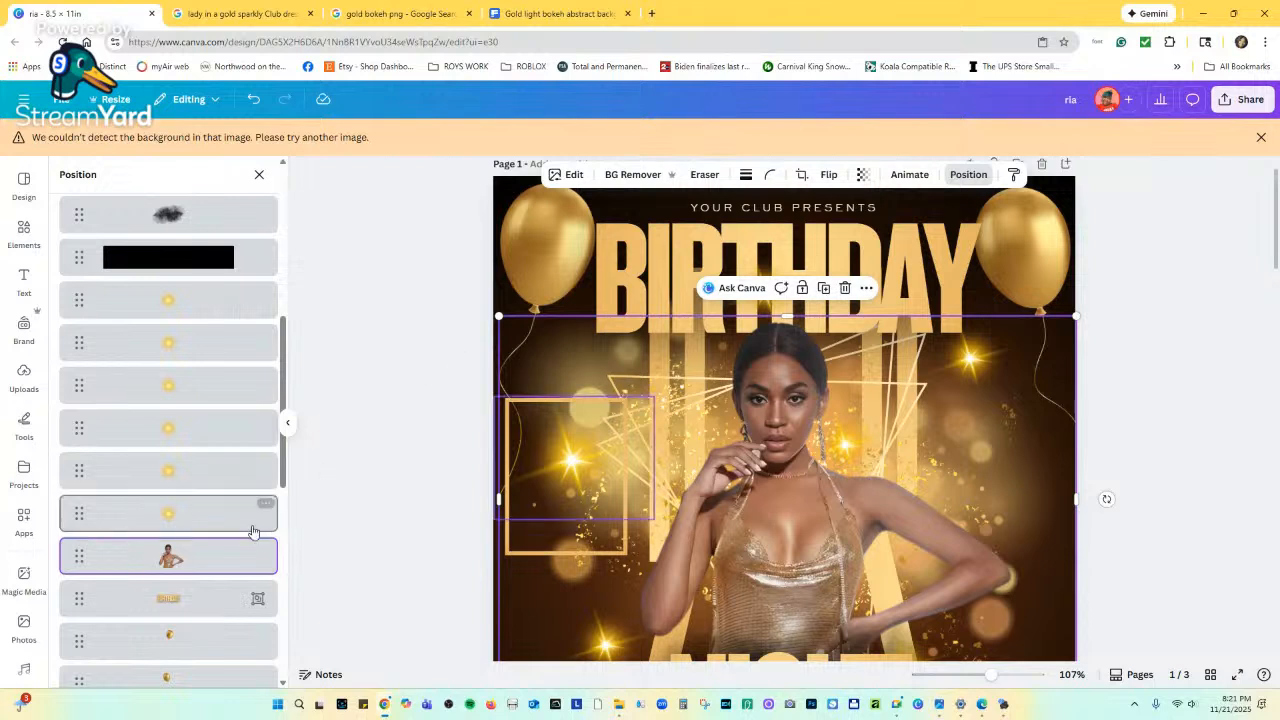
{"action": "scroll", "coordinate": [214, 530], "scroll_direction": "down", "scroll_amount": 4}
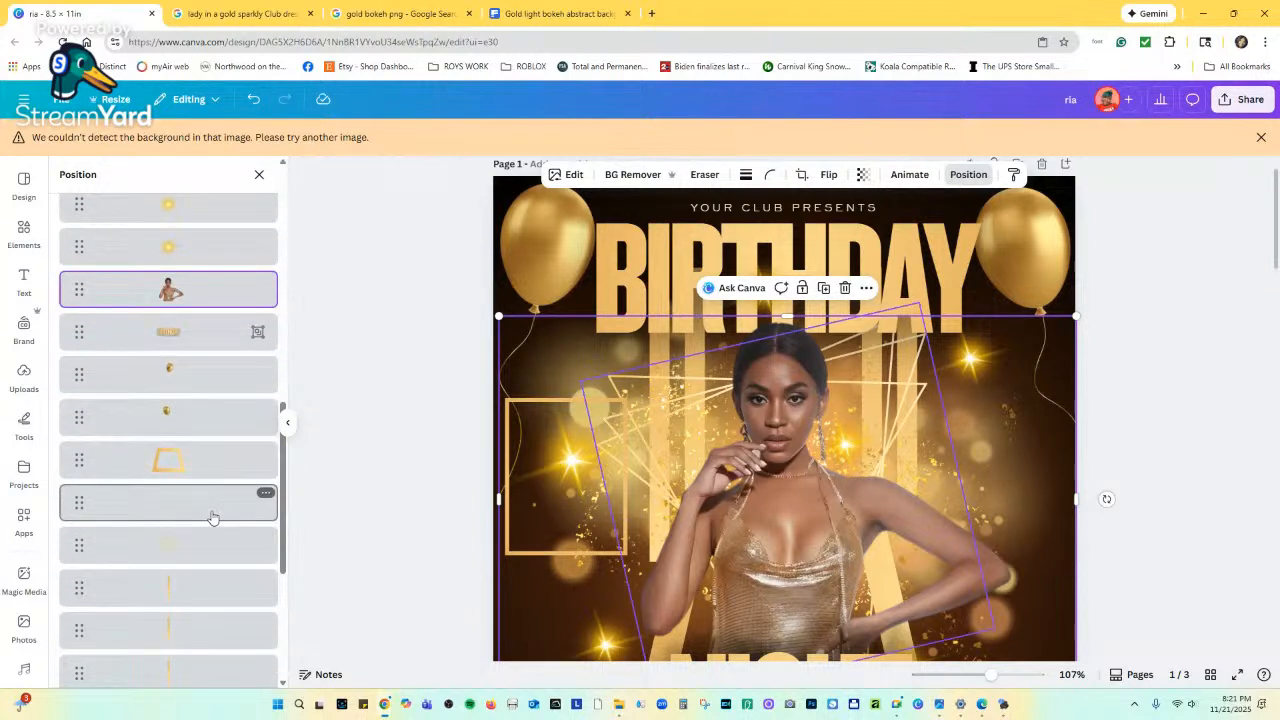
{"action": "left_click", "coordinate": [210, 510]}
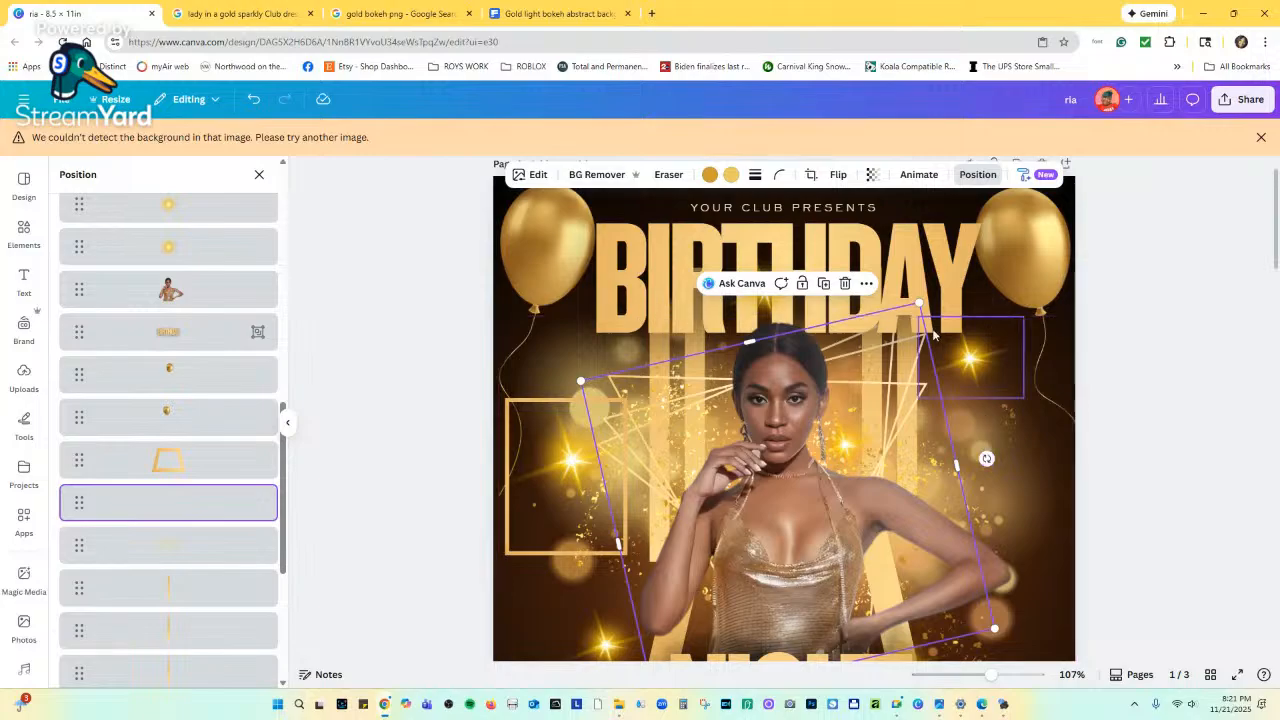
{"action": "left_click_drag", "start_coordinate": [986, 458], "coordinate": [943, 440]}
{"action": "left_click_drag", "start_coordinate": [856, 404], "coordinate": [896, 384]}
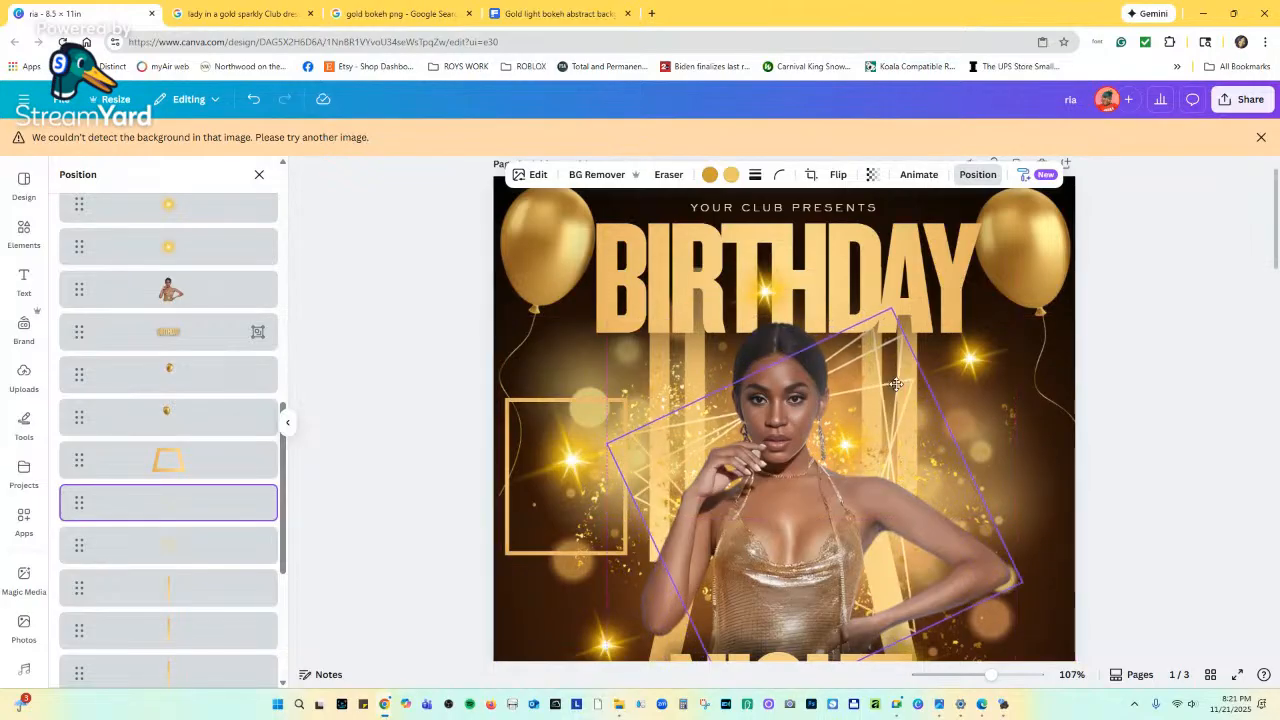
Raise the small gold rectangle frame, duplicate it, and tilt the copy about -10°.
{"action": "left_click", "coordinate": [565, 408]}
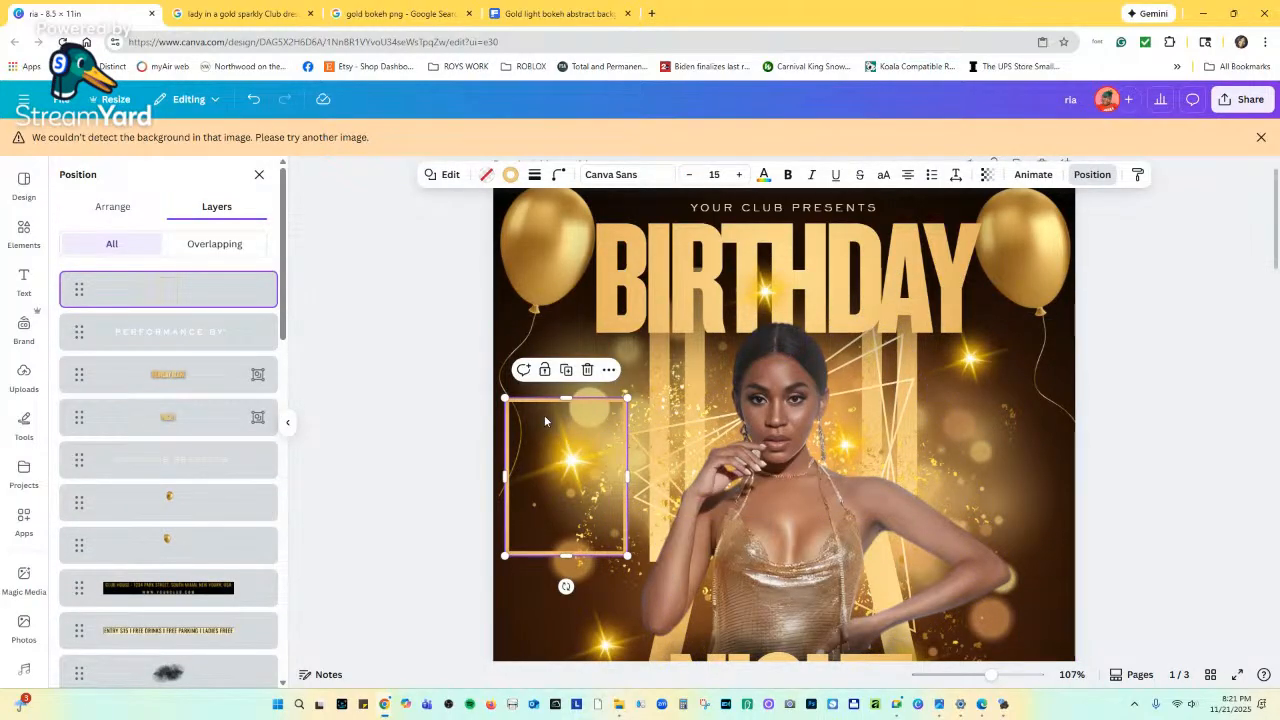
{"action": "left_click_drag", "start_coordinate": [545, 420], "coordinate": [544, 362]}
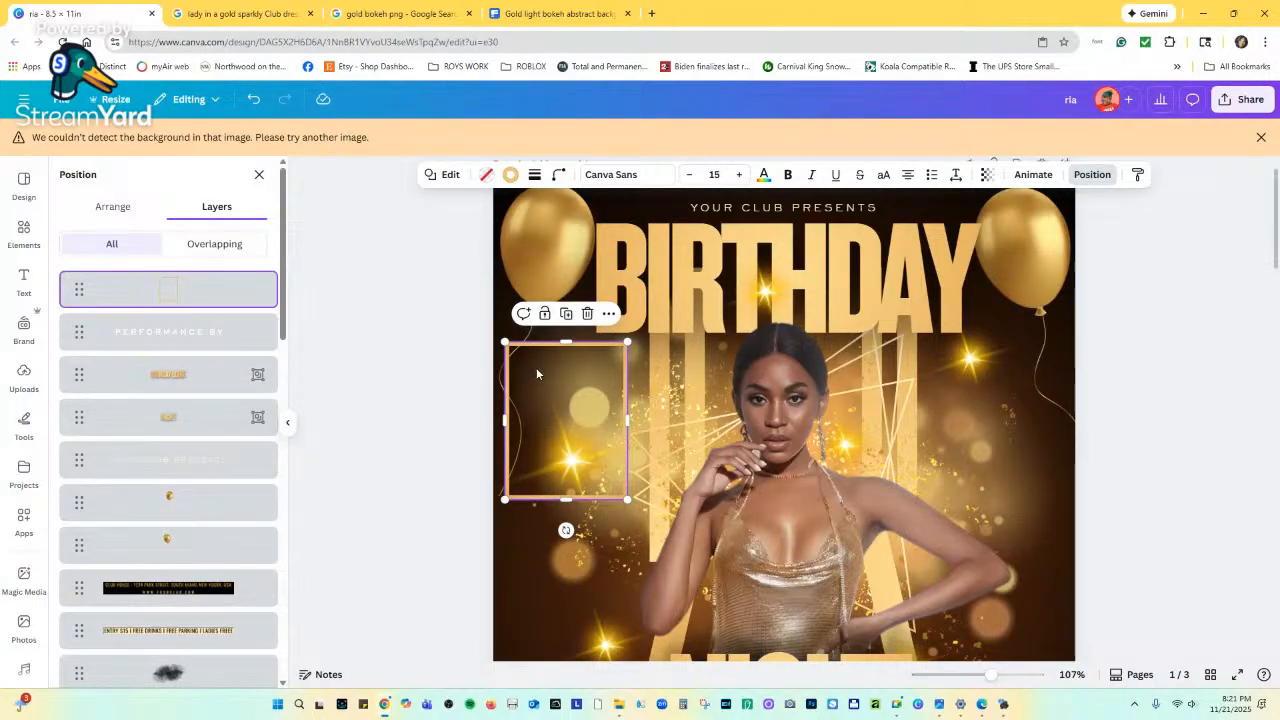
{"action": "left_click", "coordinate": [536, 367]}
{"action": "left_click_drag", "start_coordinate": [563, 360], "coordinate": [568, 363]}
{"action": "key", "text": "ctrl+d"}
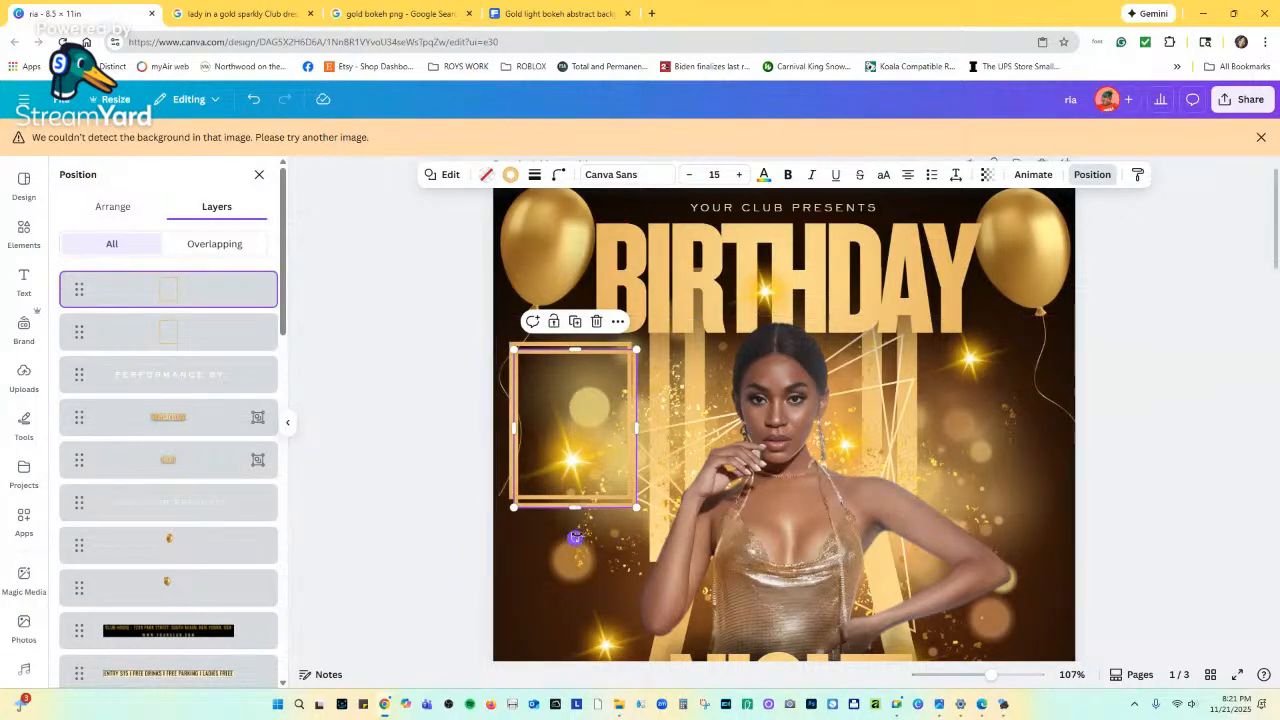
{"action": "left_click_drag", "start_coordinate": [573, 538], "coordinate": [592, 522]}
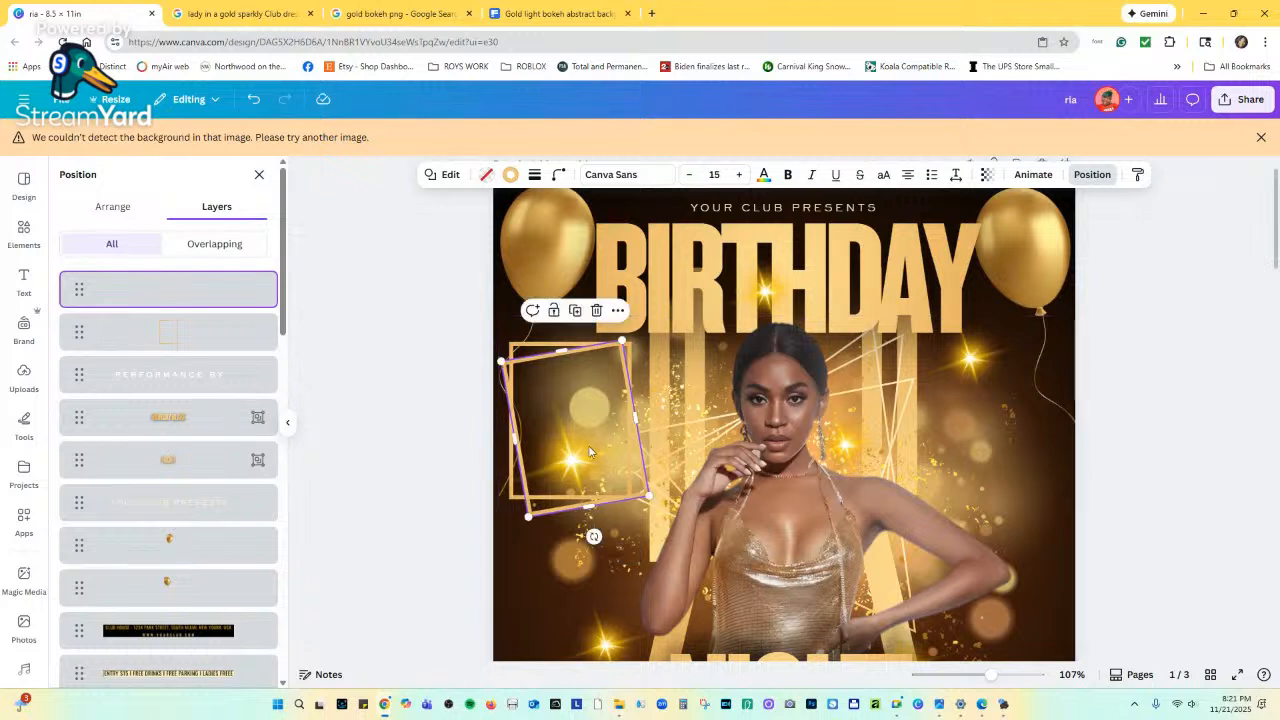
{"action": "left_click_drag", "start_coordinate": [570, 428], "coordinate": [565, 425]}
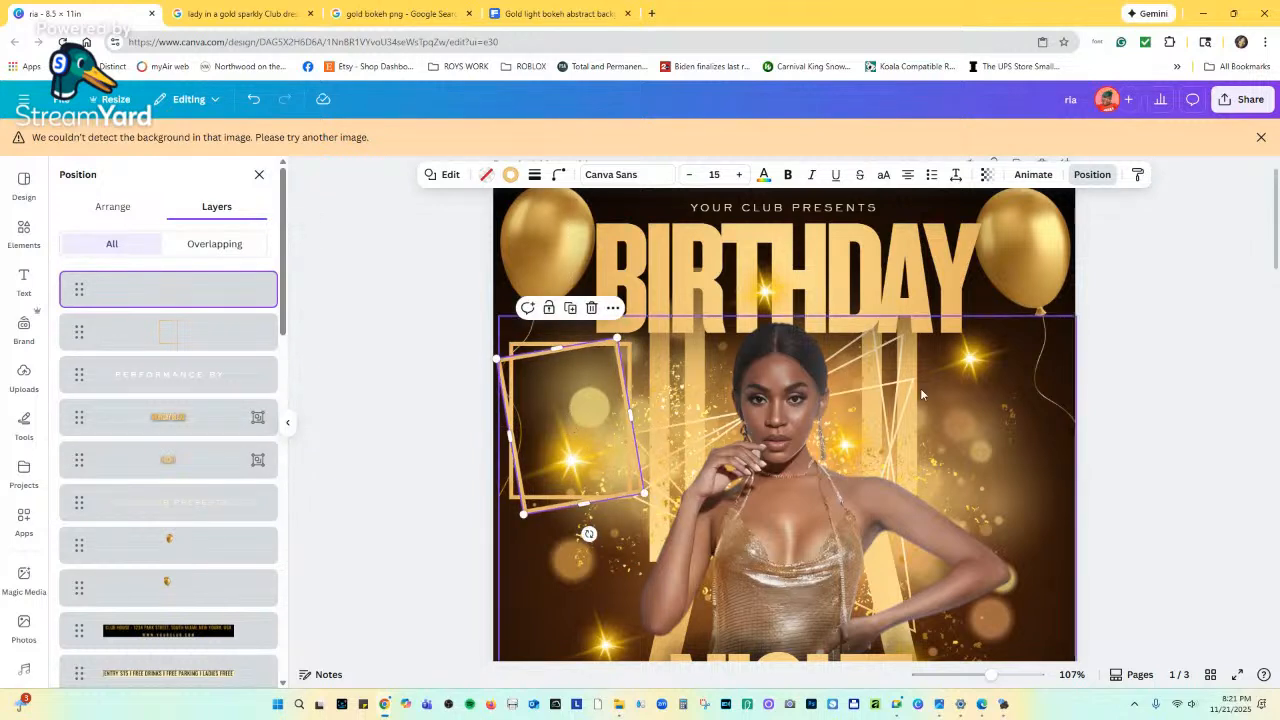
{"action": "key", "text": "Escape"}
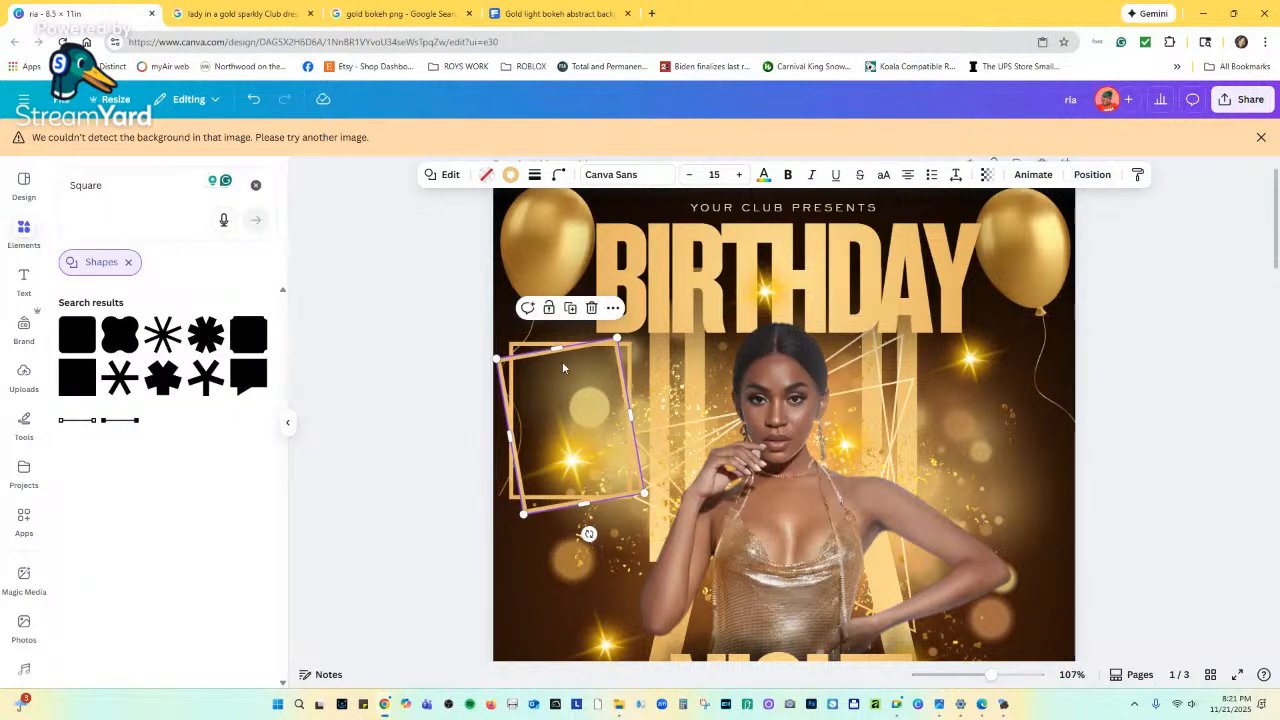
Set the tilted frame's border weight to 4 and the upright rectangle's to 3.
{"action": "left_click", "coordinate": [534, 174]}
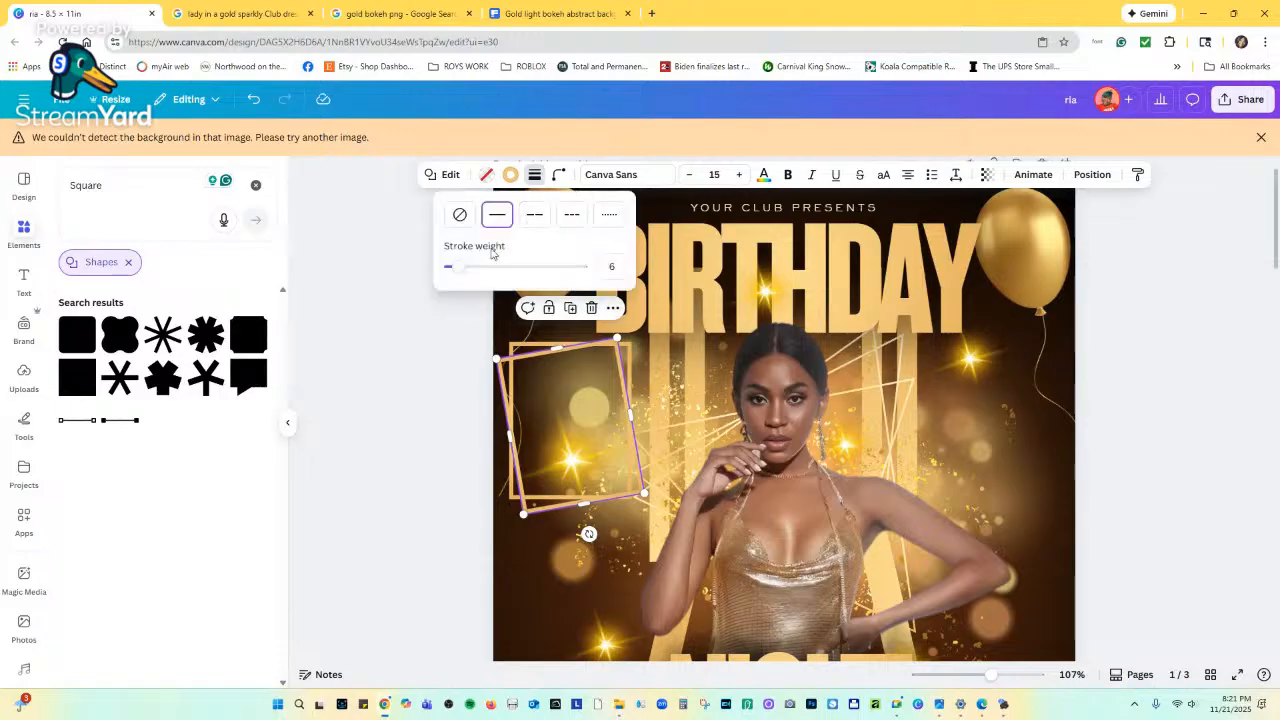
{"action": "left_click_drag", "start_coordinate": [465, 270], "coordinate": [455, 268]}
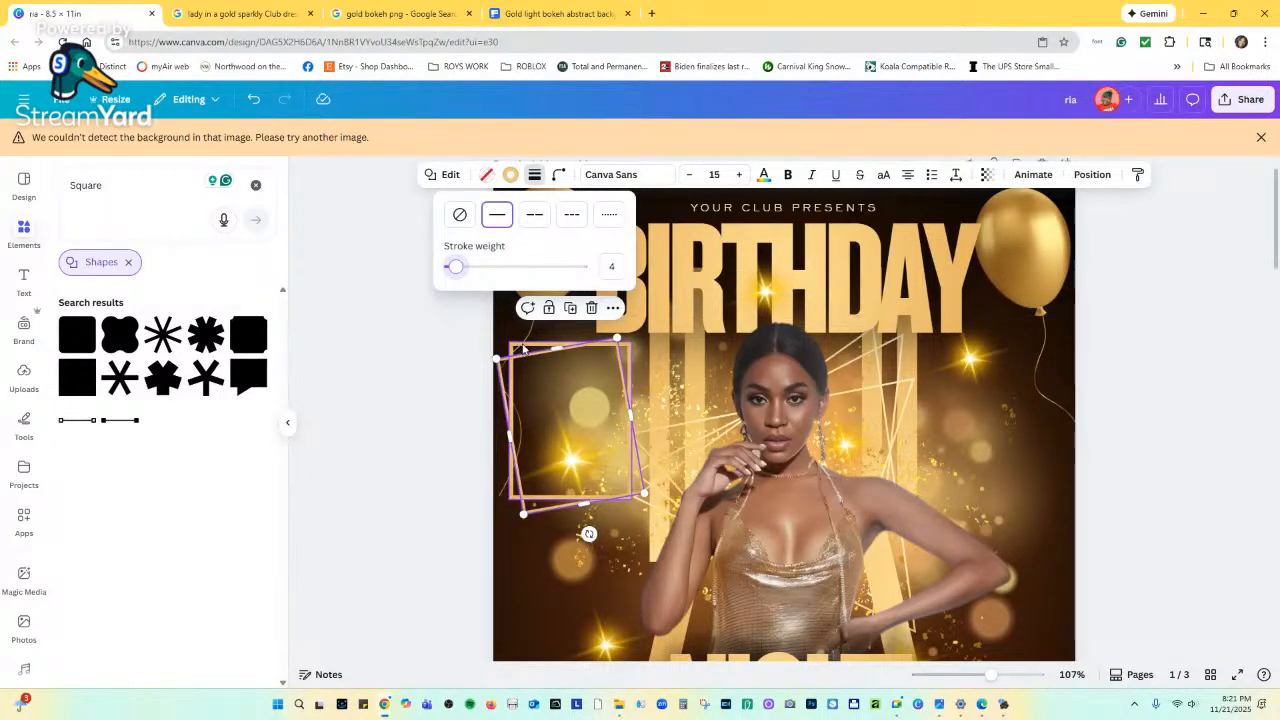
{"action": "left_click", "coordinate": [518, 354]}
{"action": "left_click", "coordinate": [512, 176]}
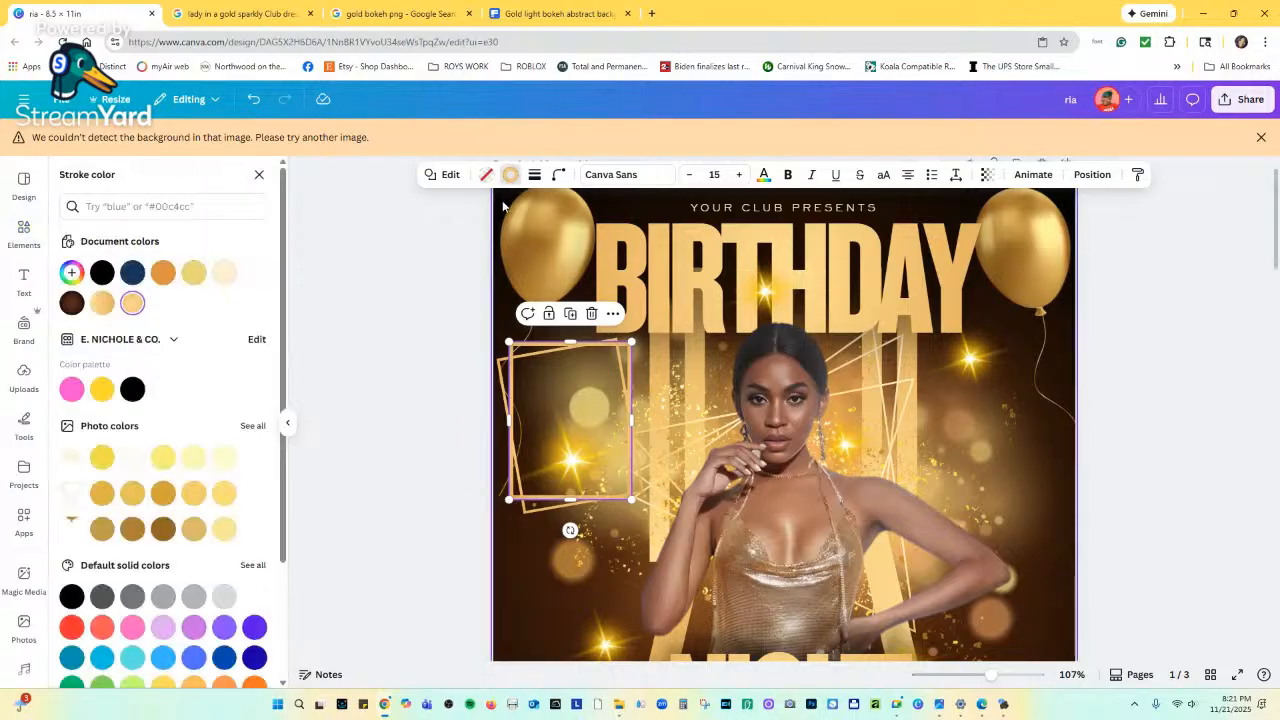
{"action": "left_click", "coordinate": [535, 175]}
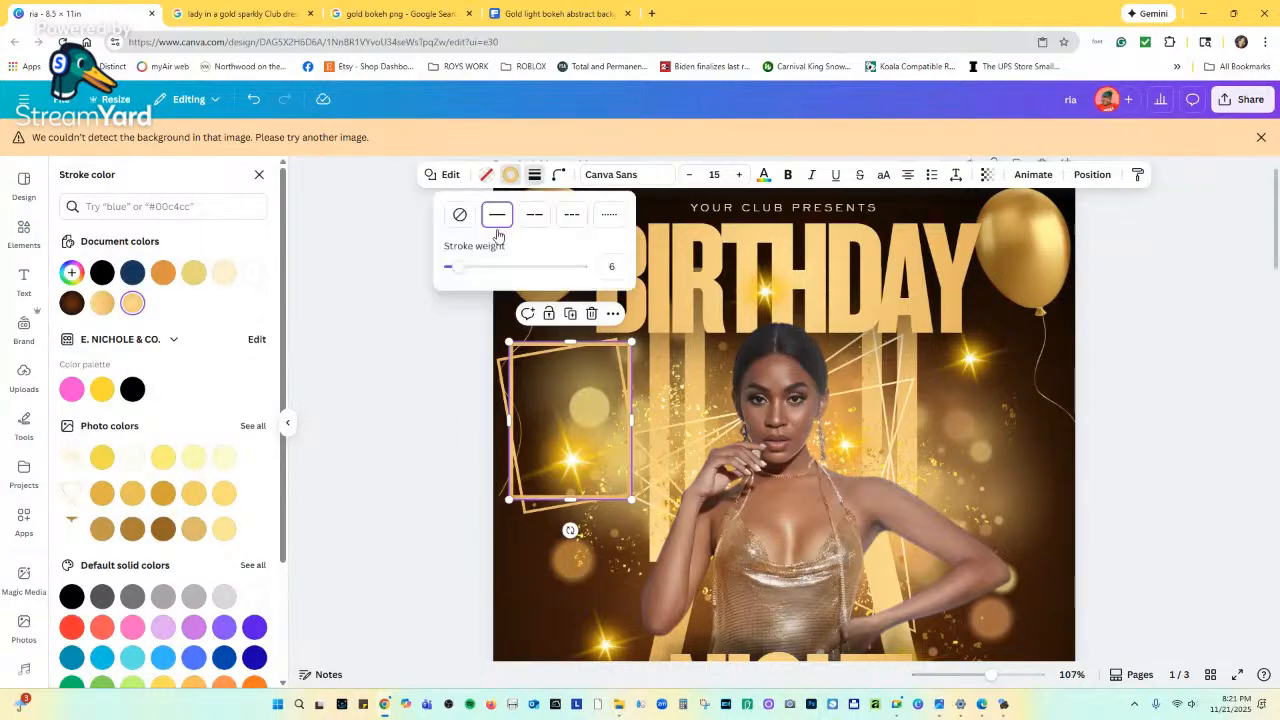
{"action": "left_click_drag", "start_coordinate": [465, 272], "coordinate": [454, 272]}
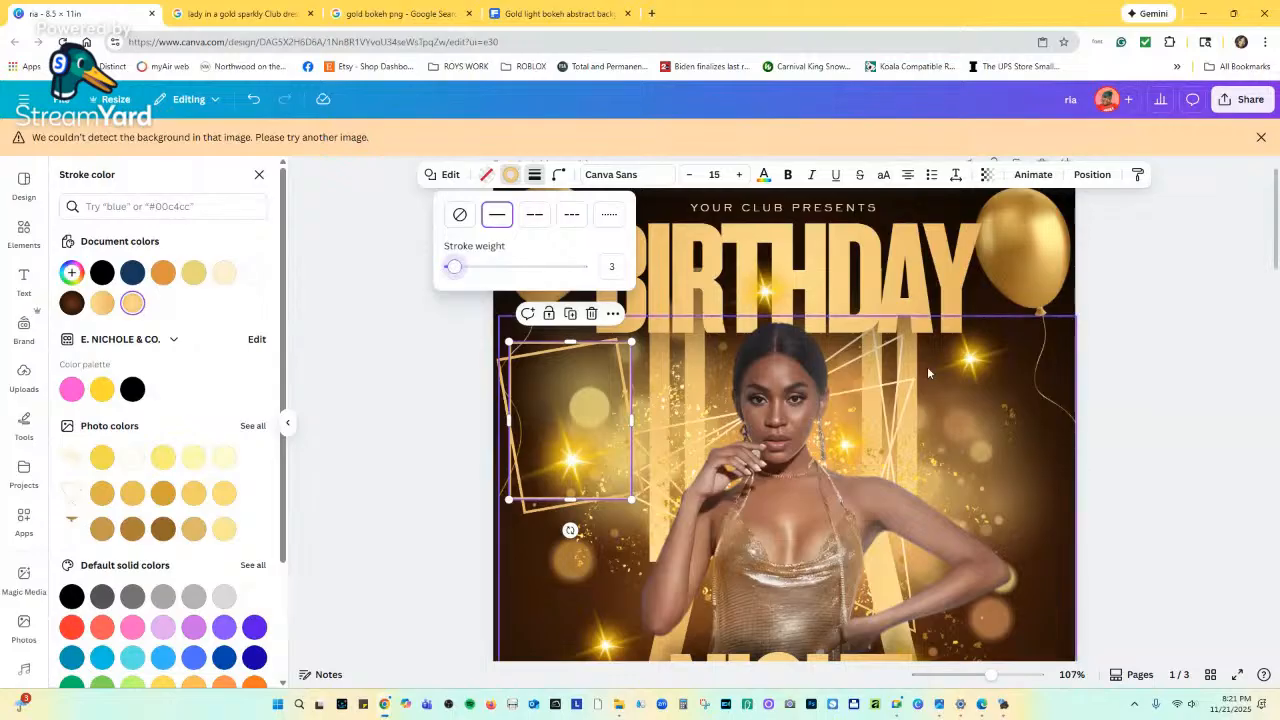
Scroll down to view the second flyer page with the 29 DEC date.
{"action": "left_click", "coordinate": [1172, 362]}
{"action": "scroll", "coordinate": [443, 376], "scroll_direction": "down", "scroll_amount": 3}
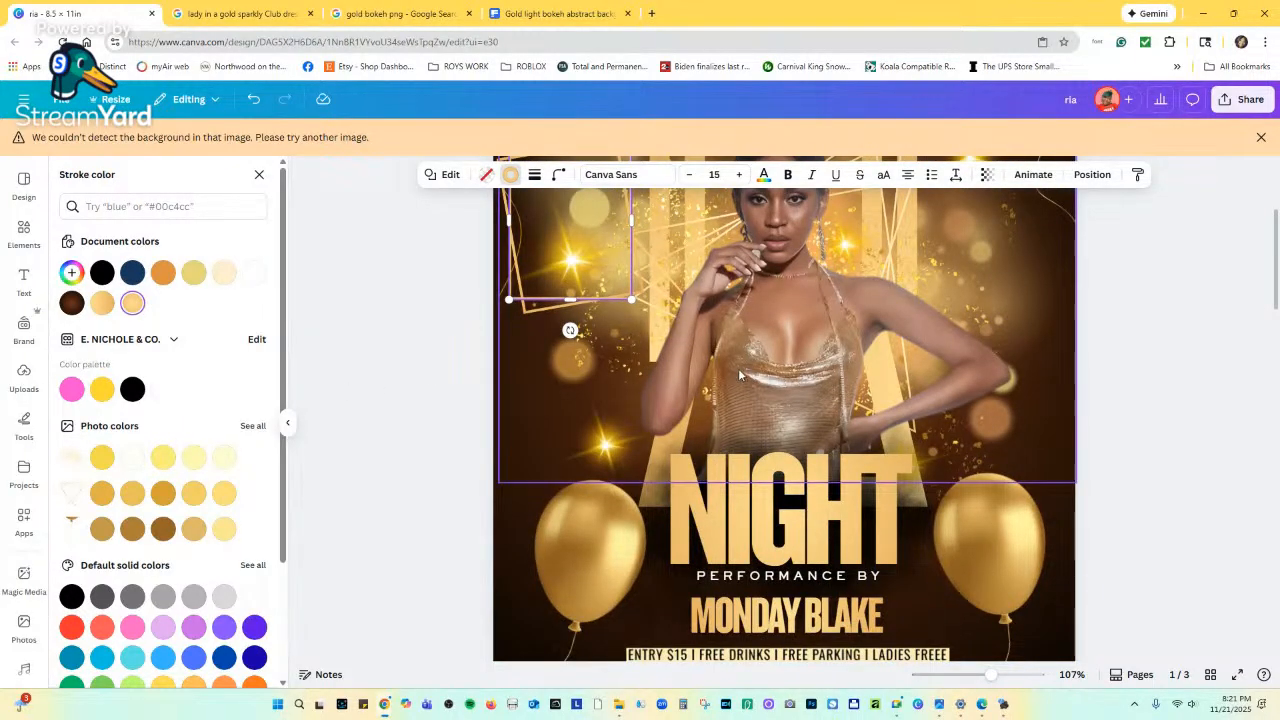
{"action": "scroll", "coordinate": [850, 460], "scroll_direction": "down", "scroll_amount": 5}
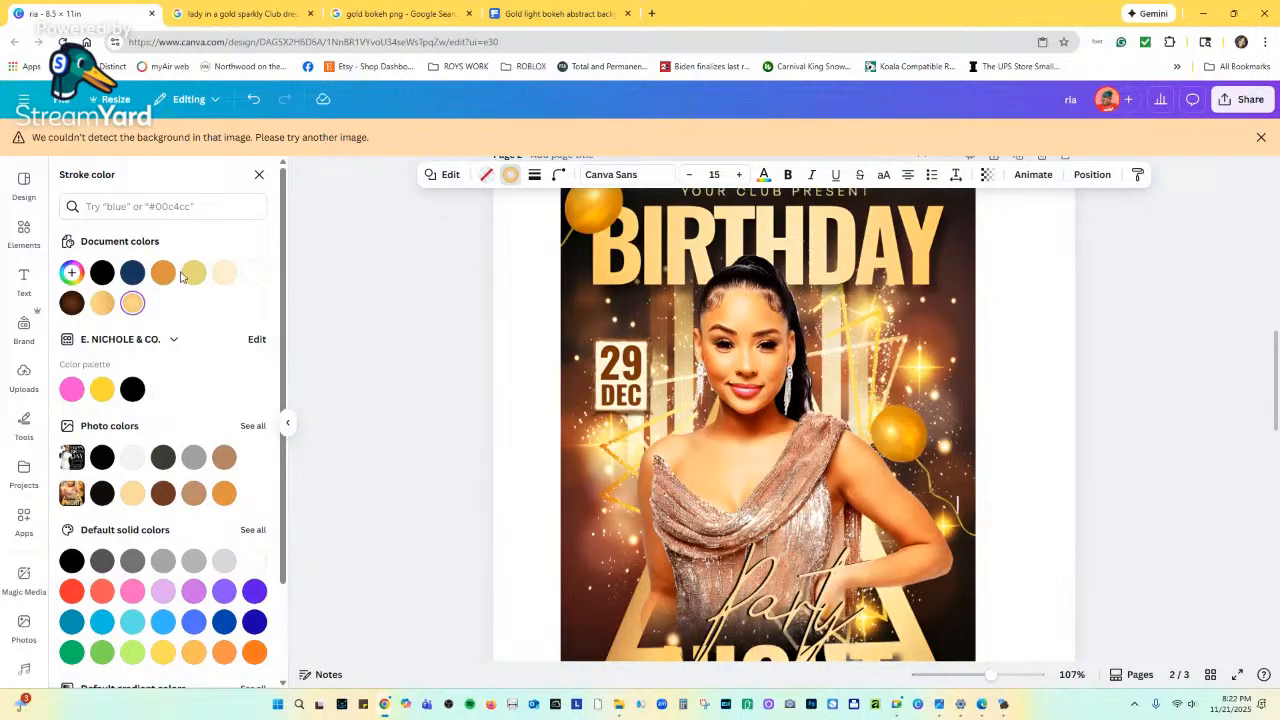
Search Elements for GOLD NUMBER and remove the Shapes filter from the results.
{"action": "left_click", "coordinate": [24, 232]}
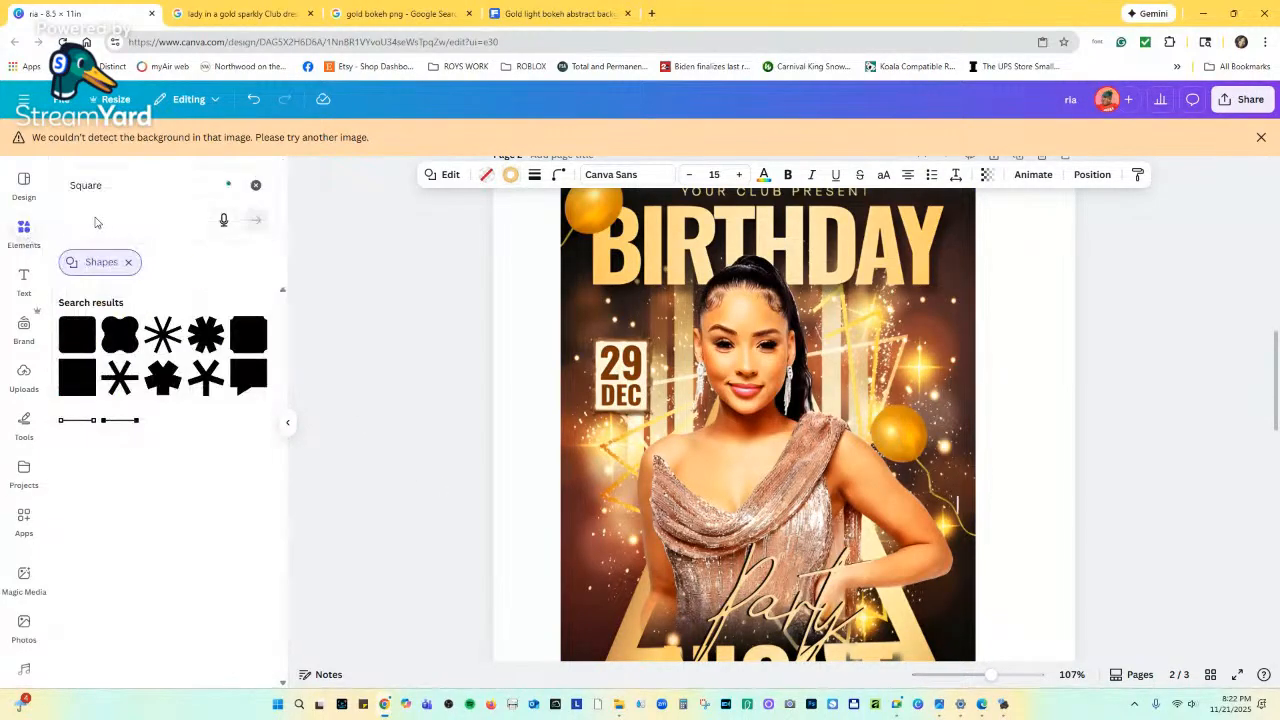
{"action": "left_click", "coordinate": [111, 189]}
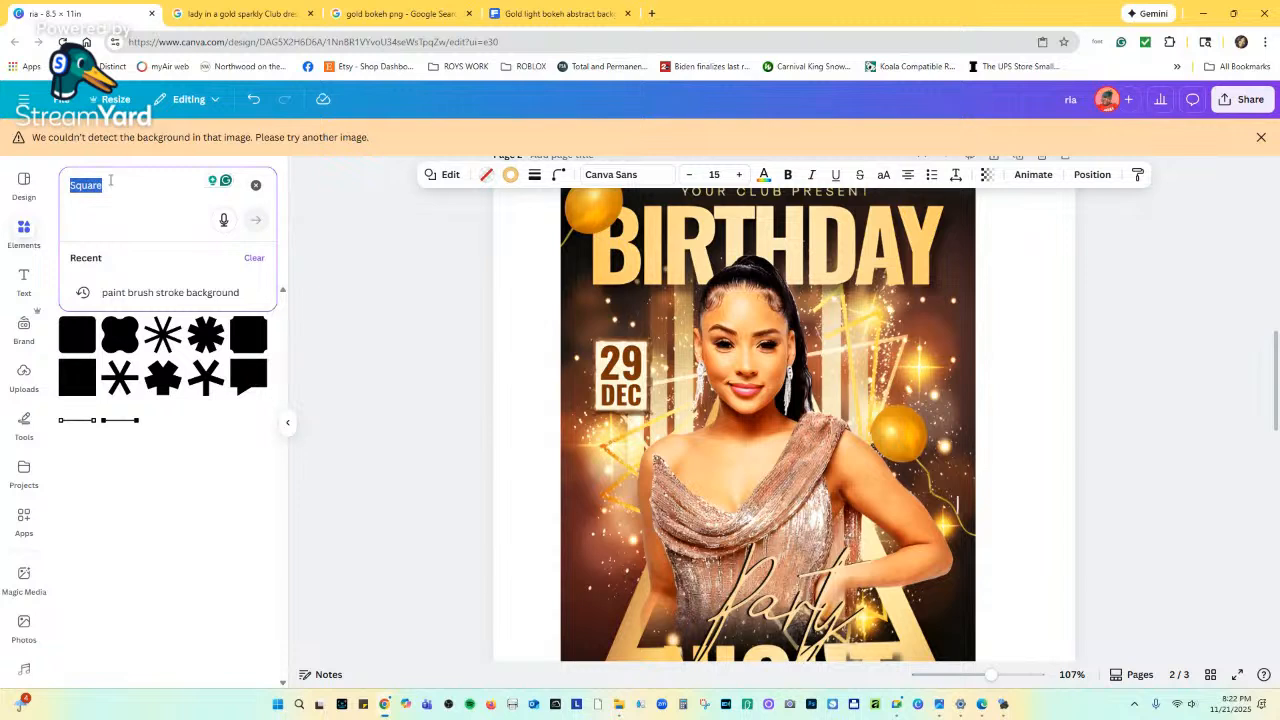
{"action": "type", "text": "GOLD NUMBER"}
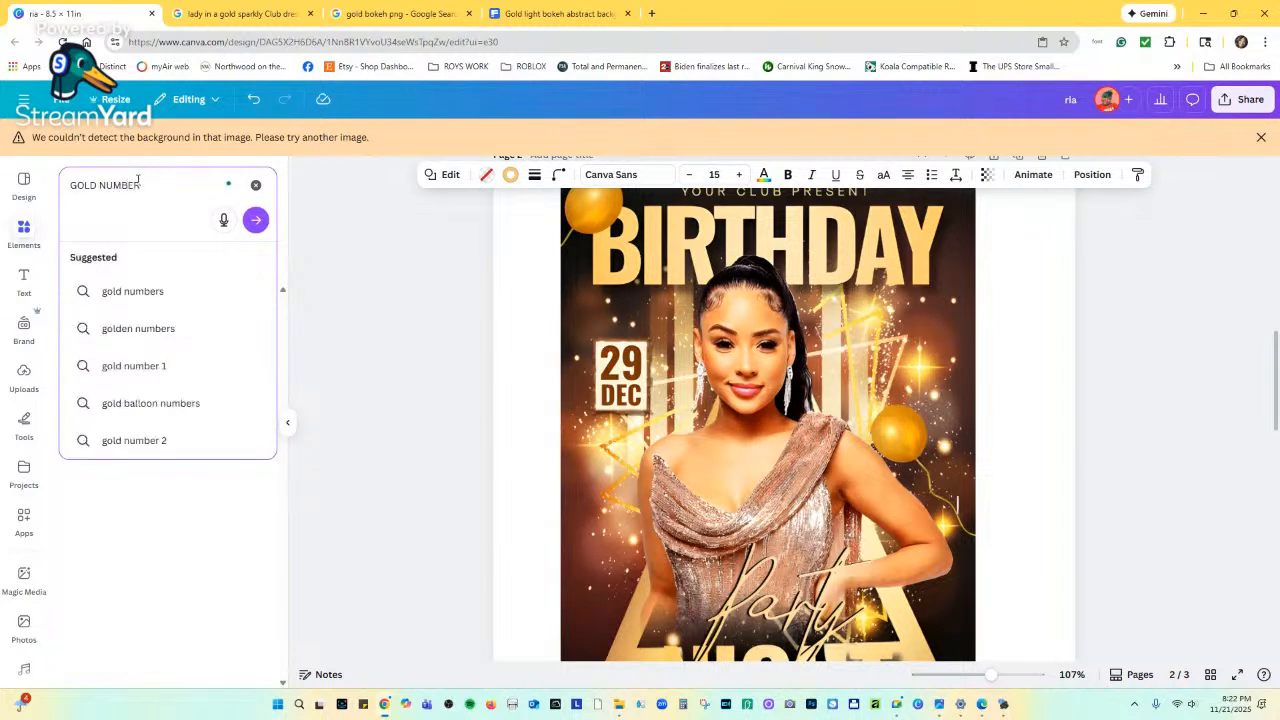
{"action": "key", "text": "Return"}
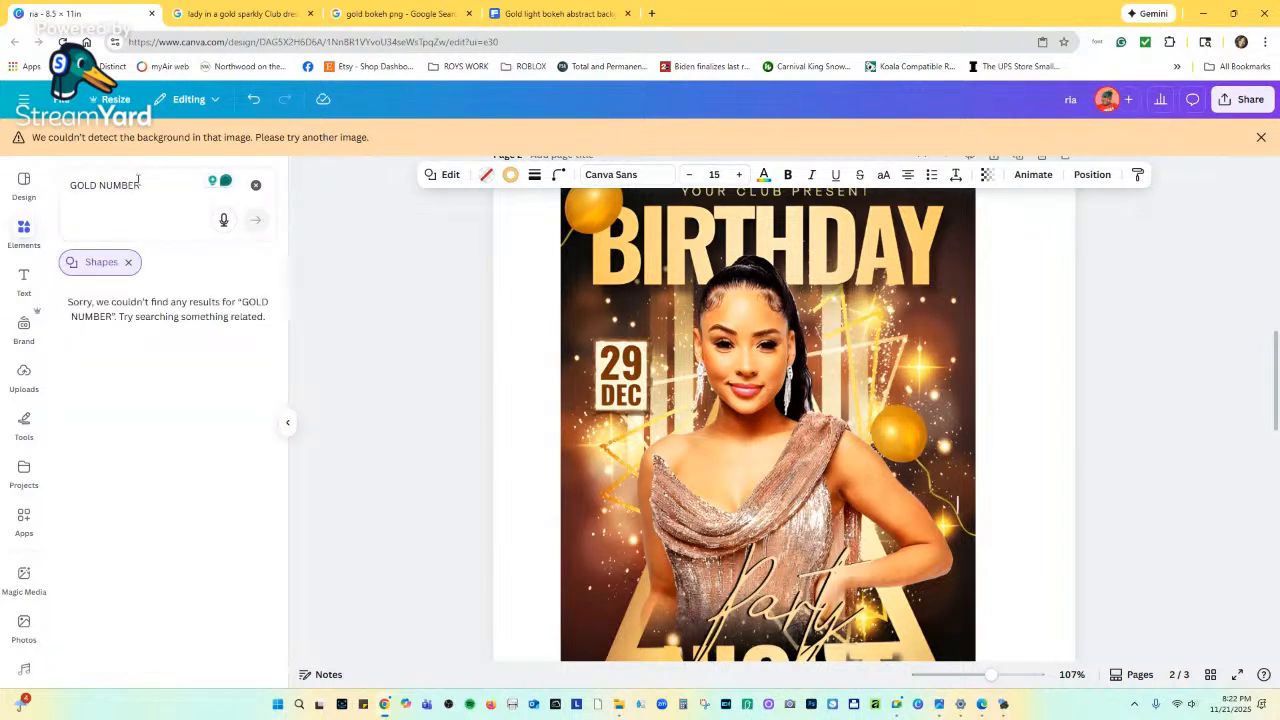
{"action": "left_click", "coordinate": [127, 263]}
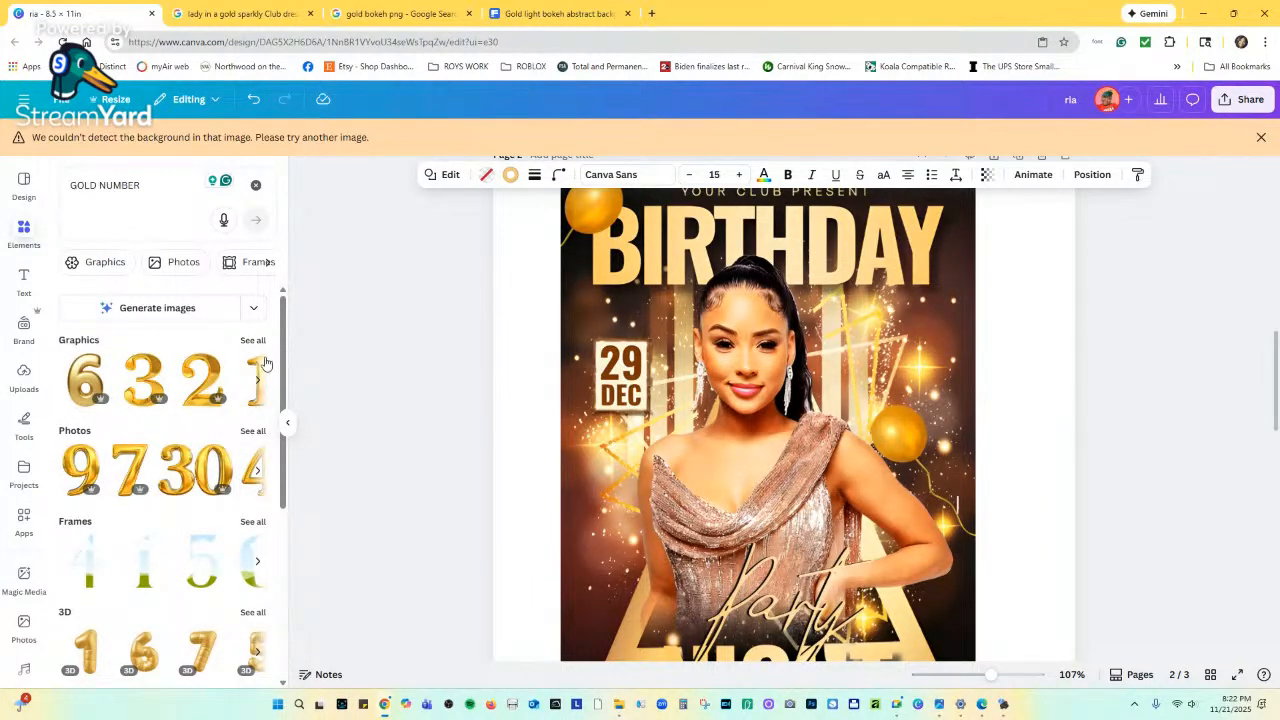
Add a gold 2 graphic onto the upright gold frame and delete the extra copy.
{"action": "scroll", "coordinate": [771, 390], "scroll_direction": "up", "scroll_amount": 7}
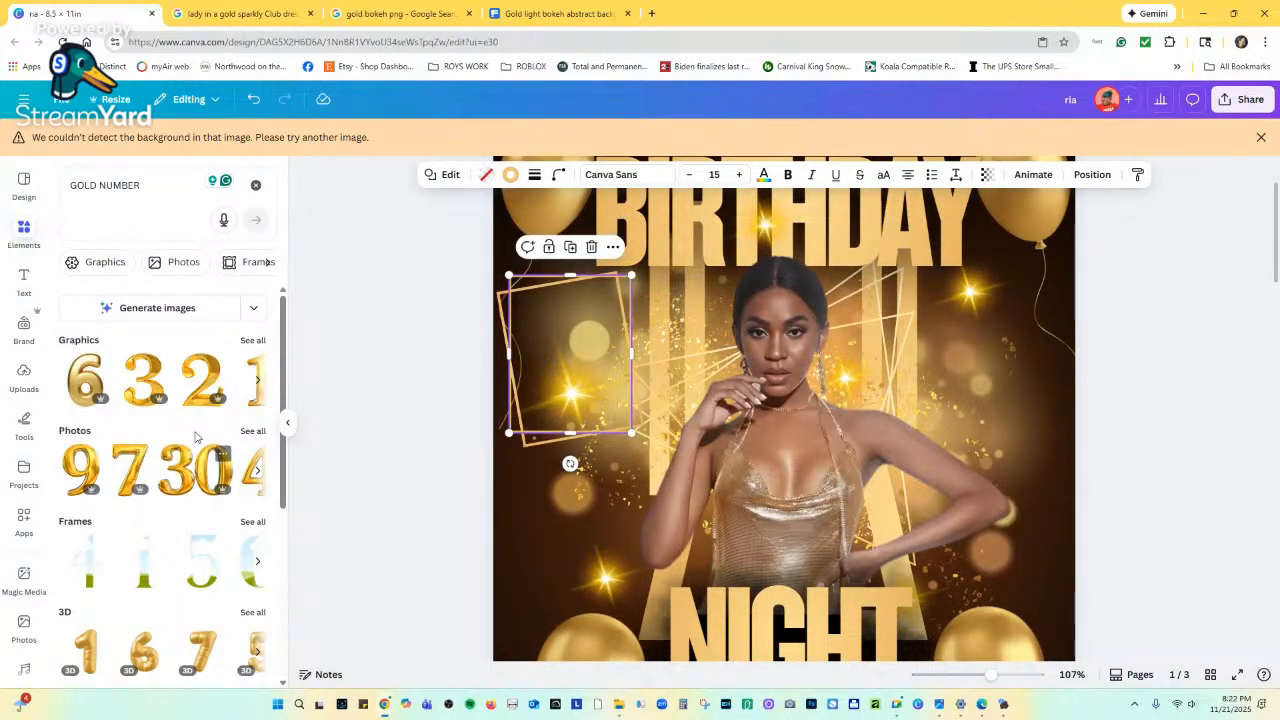
{"action": "left_click", "coordinate": [203, 380]}
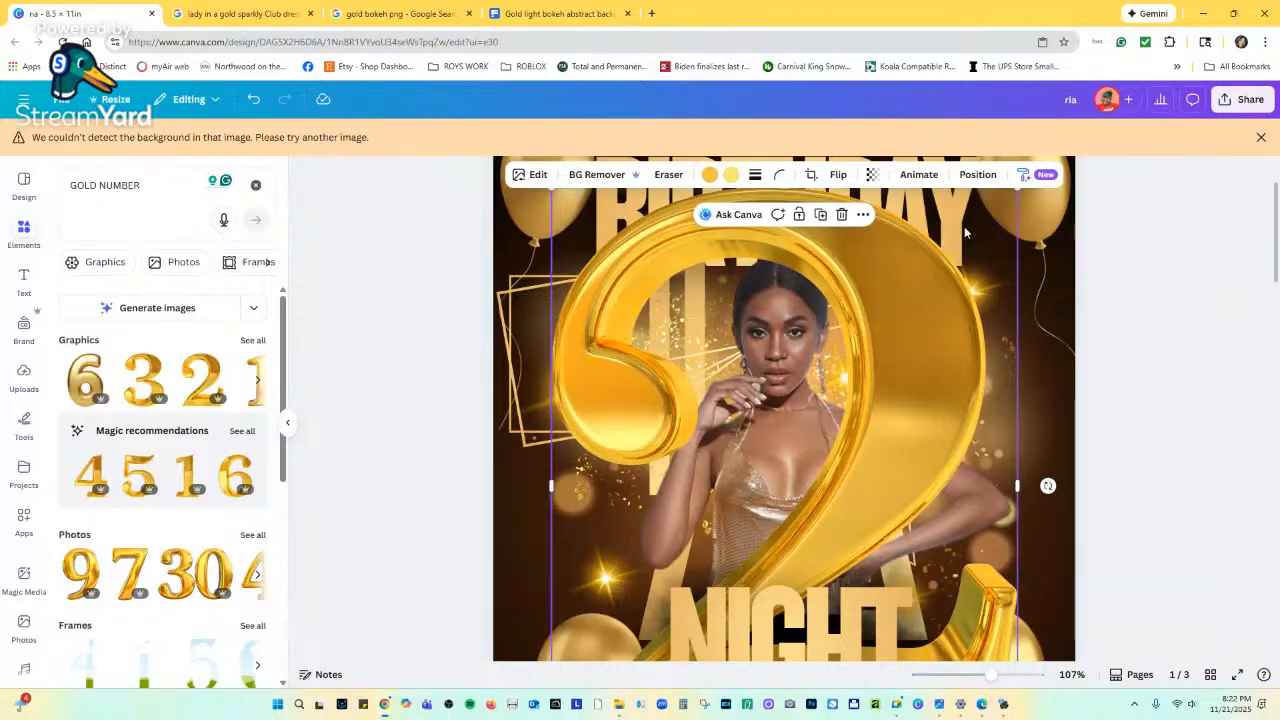
{"action": "scroll", "coordinate": [1010, 268], "scroll_direction": "down", "scroll_amount": 3}
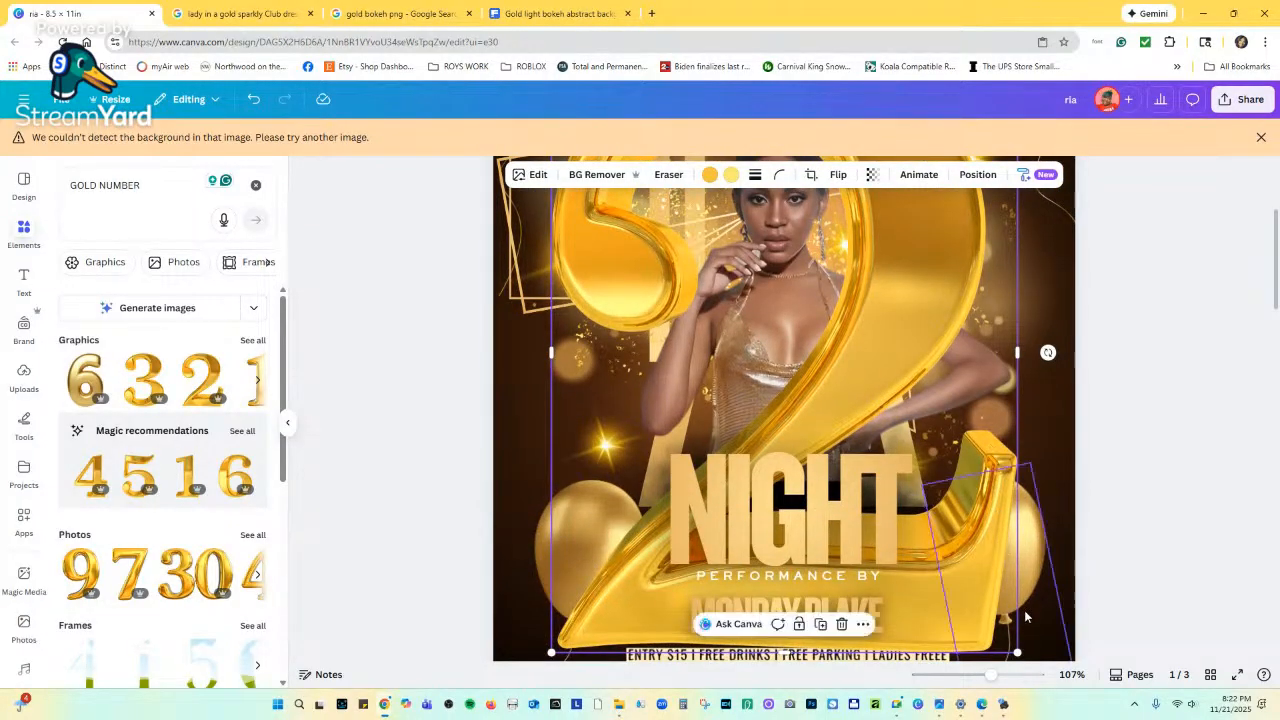
{"action": "left_click_drag", "start_coordinate": [1000, 637], "coordinate": [655, 170]}
{"action": "scroll", "coordinate": [670, 305], "scroll_direction": "up", "scroll_amount": 3}
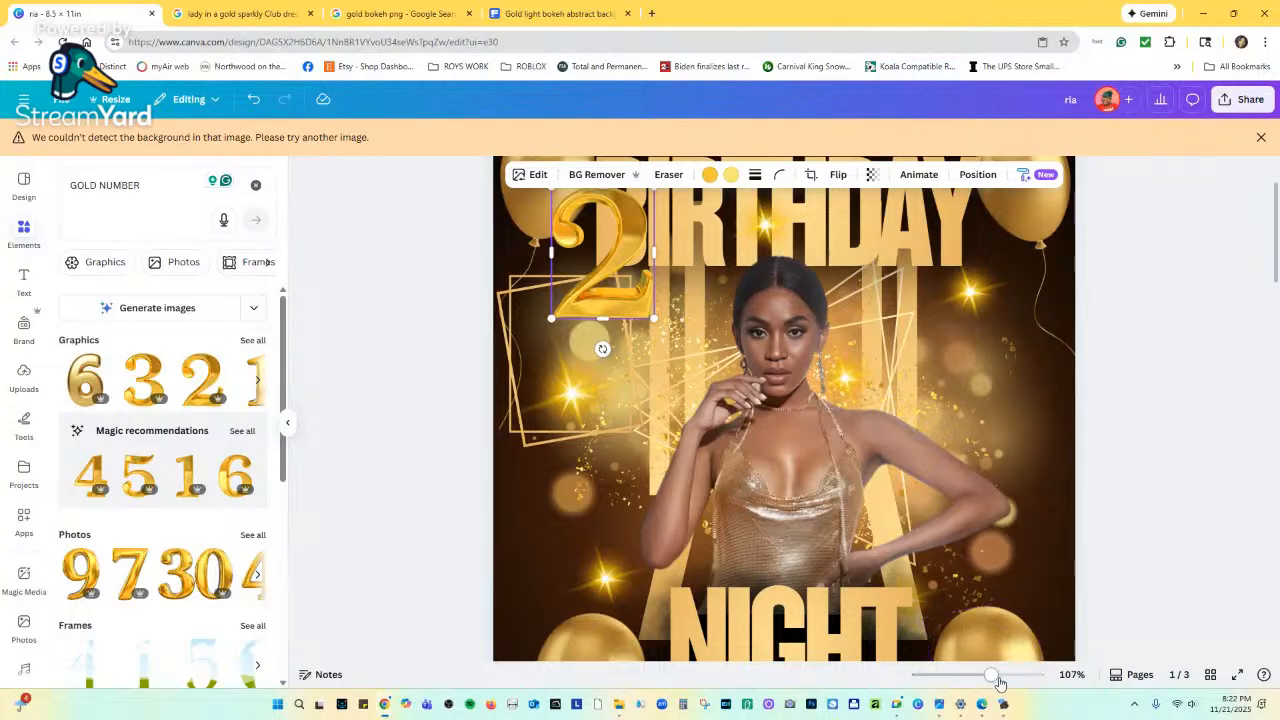
{"action": "left_click_drag", "start_coordinate": [992, 676], "coordinate": [975, 676]}
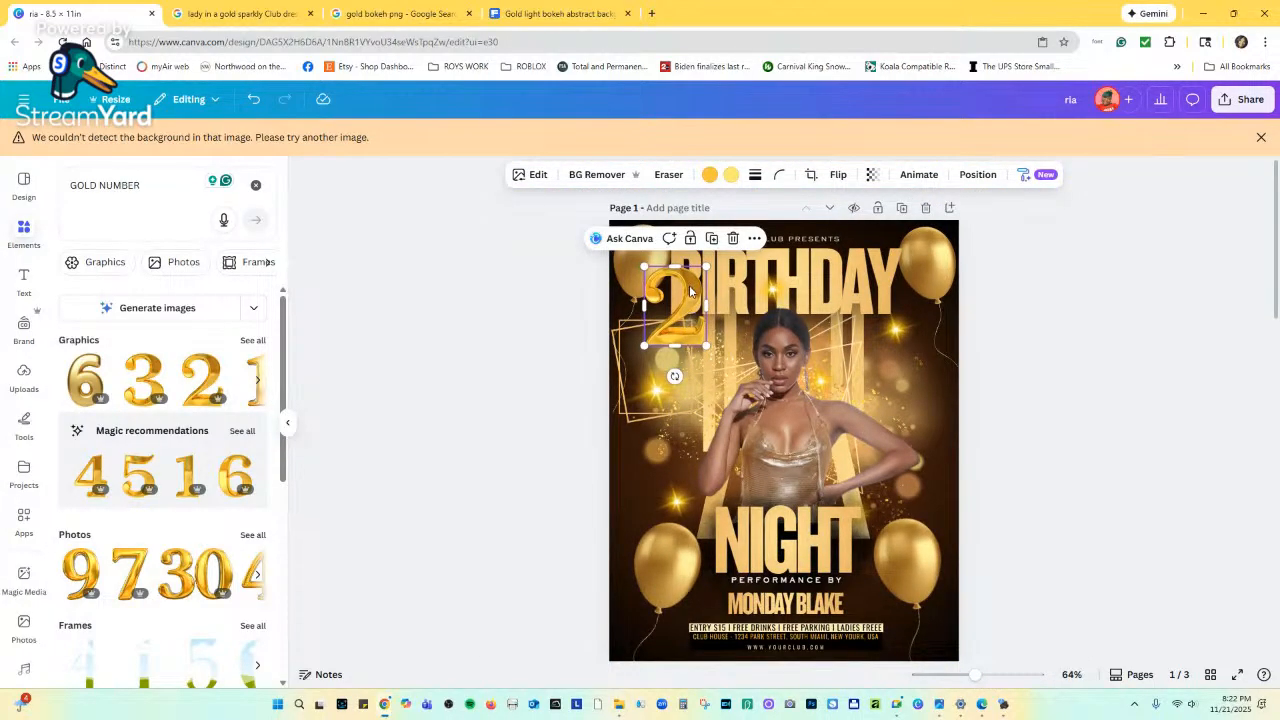
{"action": "left_click_drag", "start_coordinate": [690, 291], "coordinate": [683, 357]}
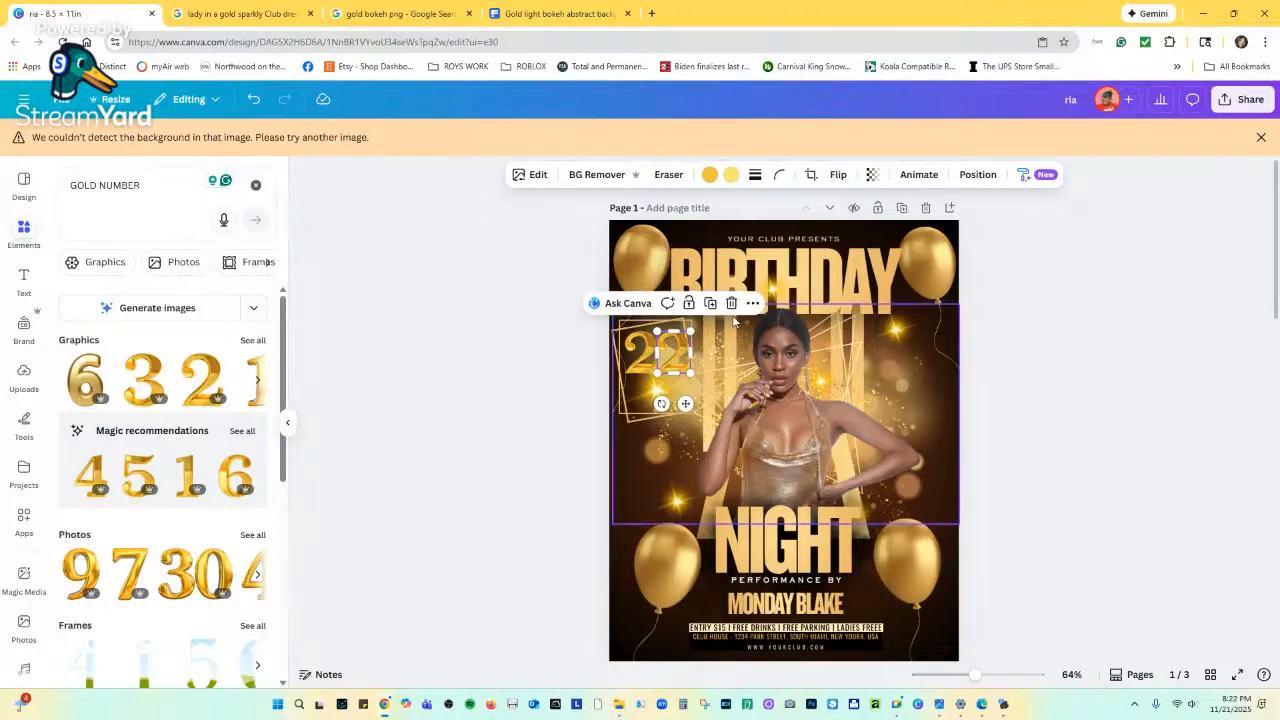
{"action": "key", "text": "Delete"}
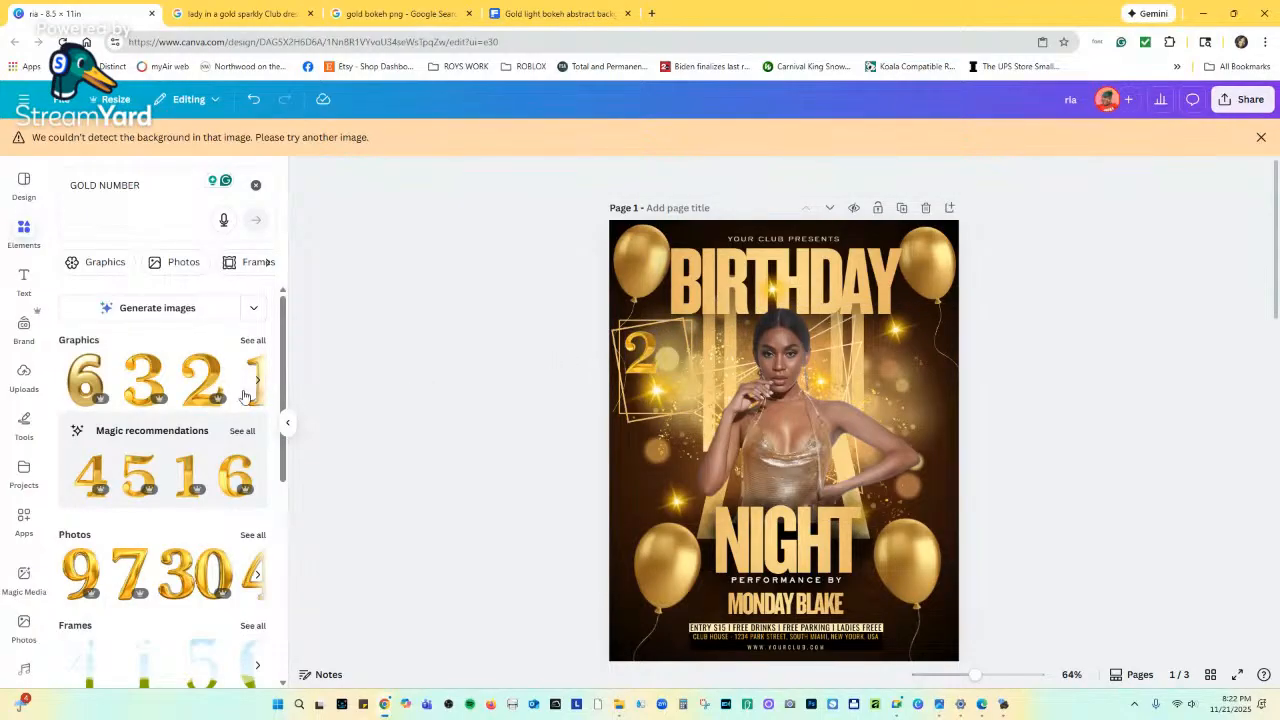
Add a gold 5 graphic, shrink it, and place it right of the 2 to read 25.
{"action": "left_click", "coordinate": [158, 478]}
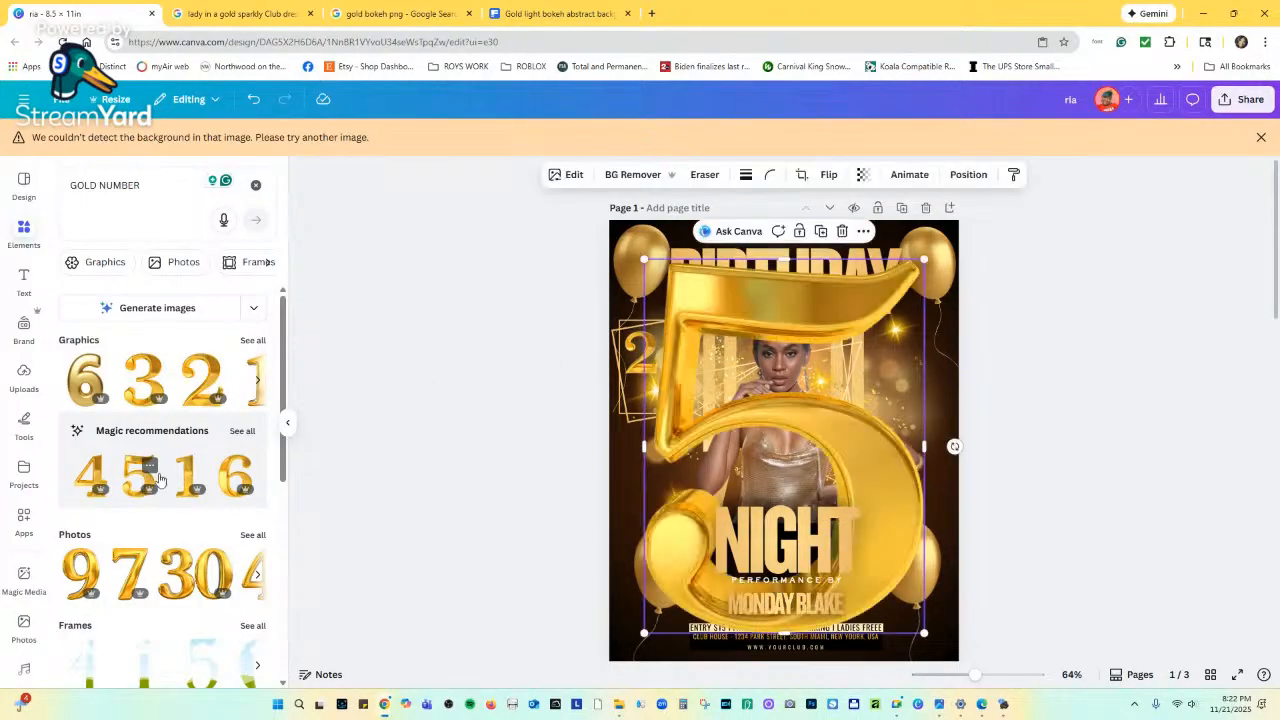
{"action": "left_click_drag", "start_coordinate": [923, 259], "coordinate": [684, 358]}
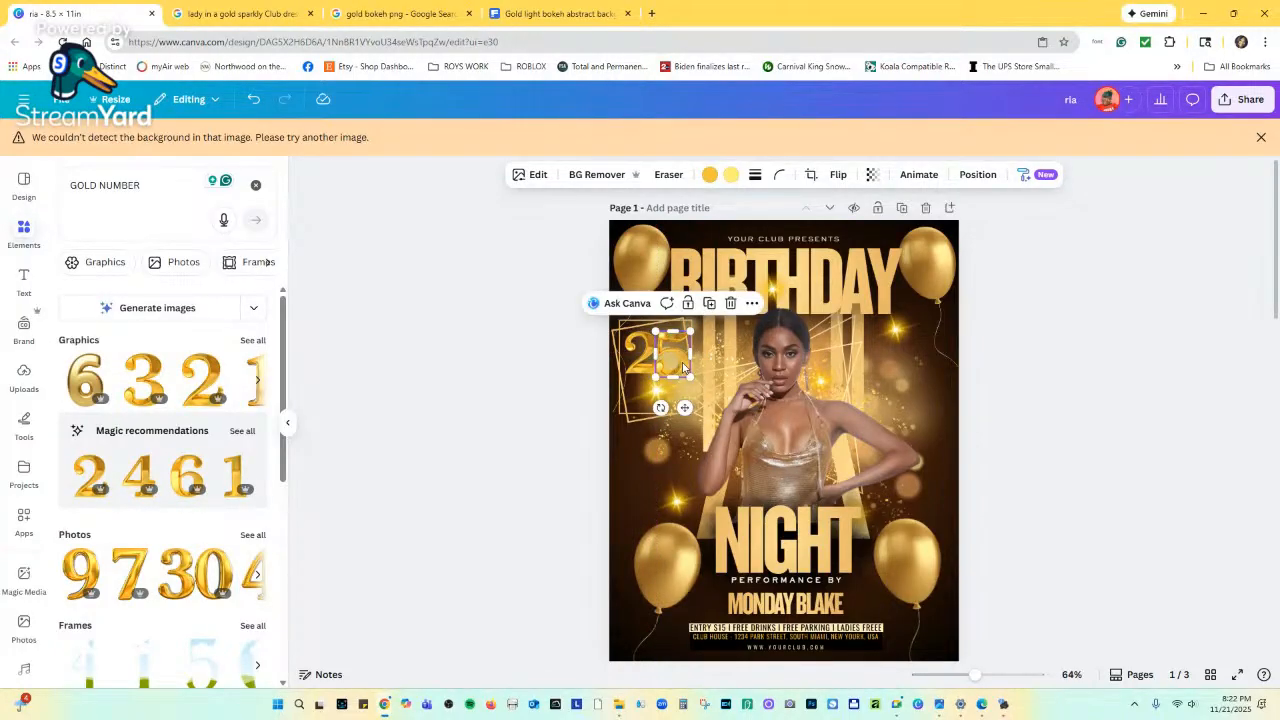
{"action": "left_click", "coordinate": [650, 358]}
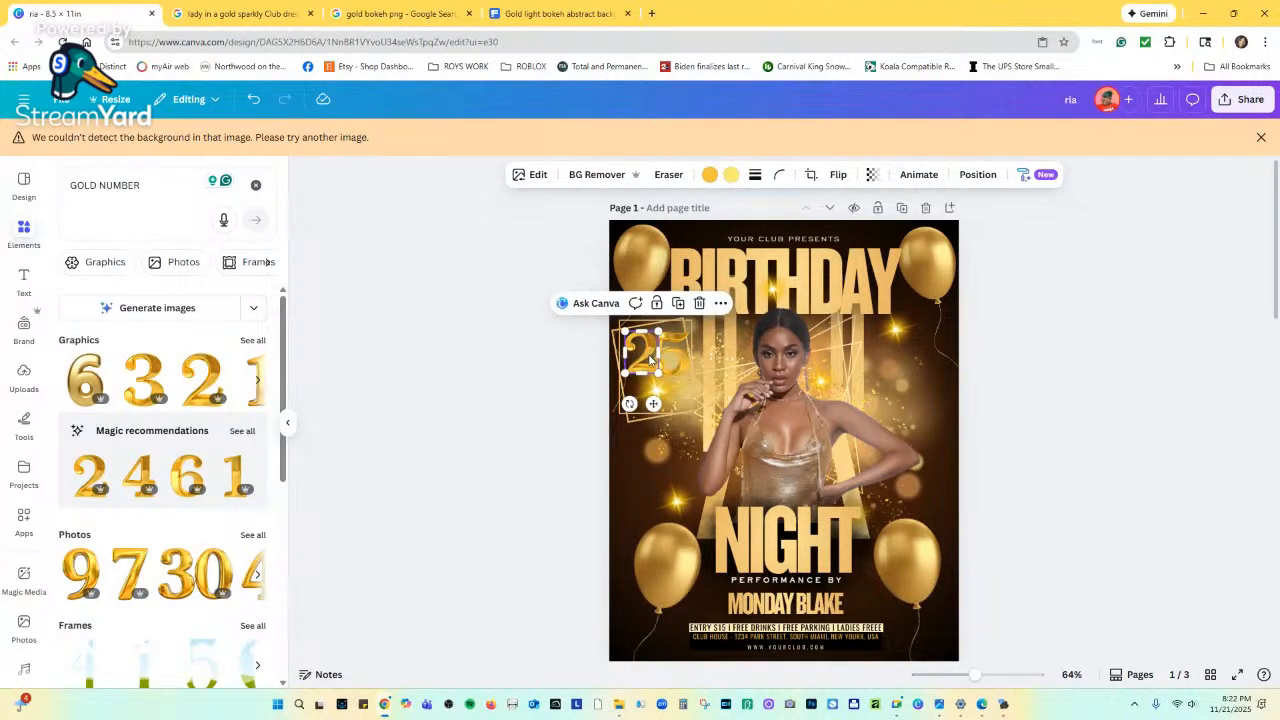
{"action": "left_click", "coordinate": [686, 364]}
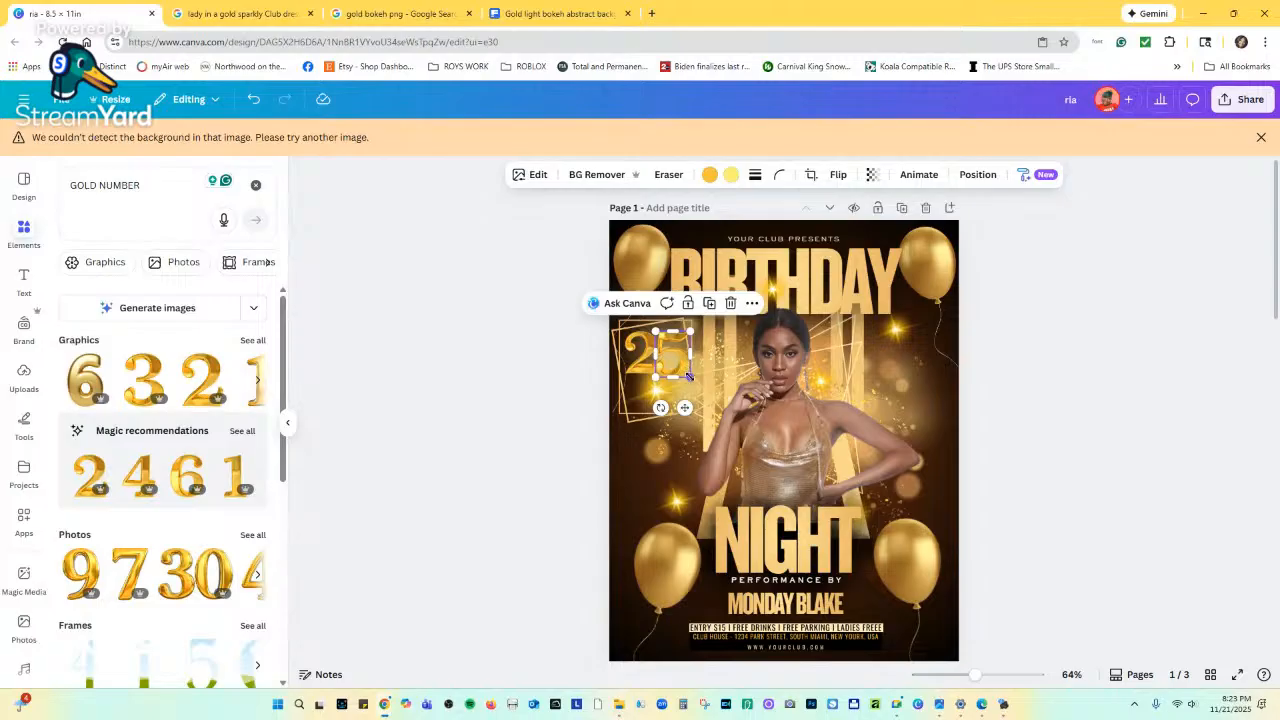
Zoom in, shrink the gold 5 further and line it up beside the 2.
{"action": "left_click_drag", "start_coordinate": [975, 675], "coordinate": [1003, 675]}
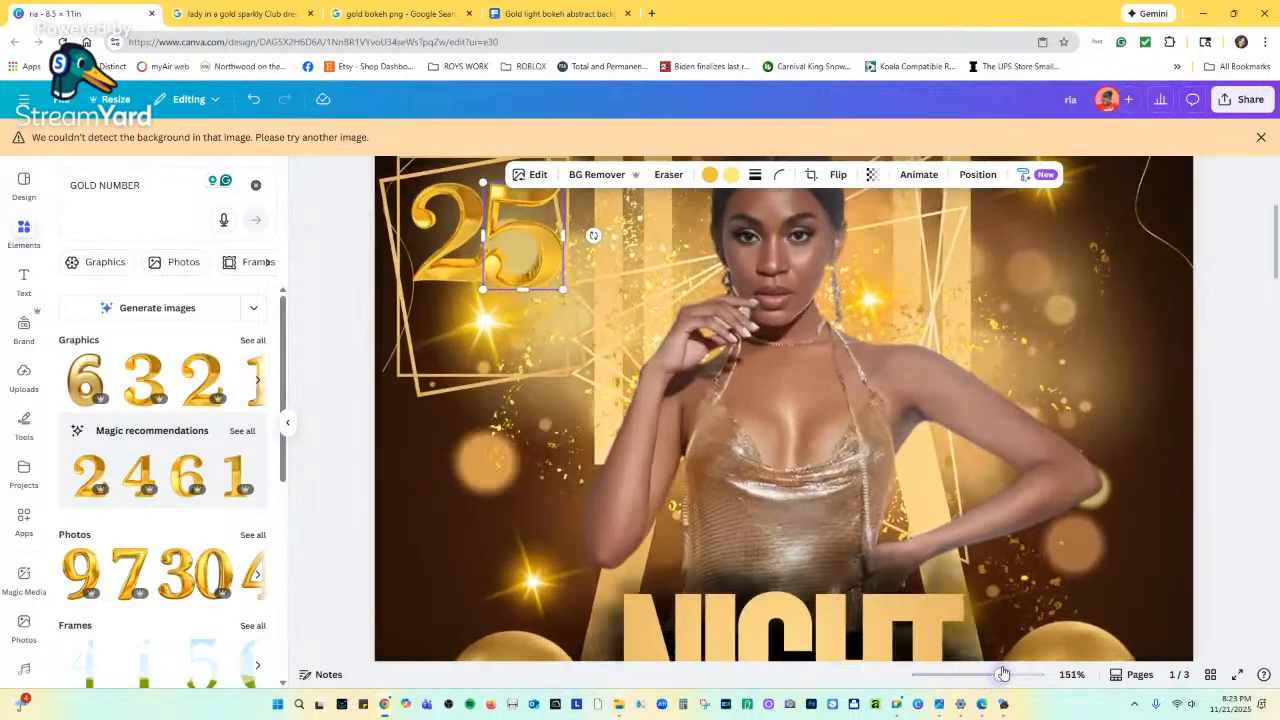
{"action": "scroll", "coordinate": [556, 313], "scroll_direction": "up", "scroll_amount": 2}
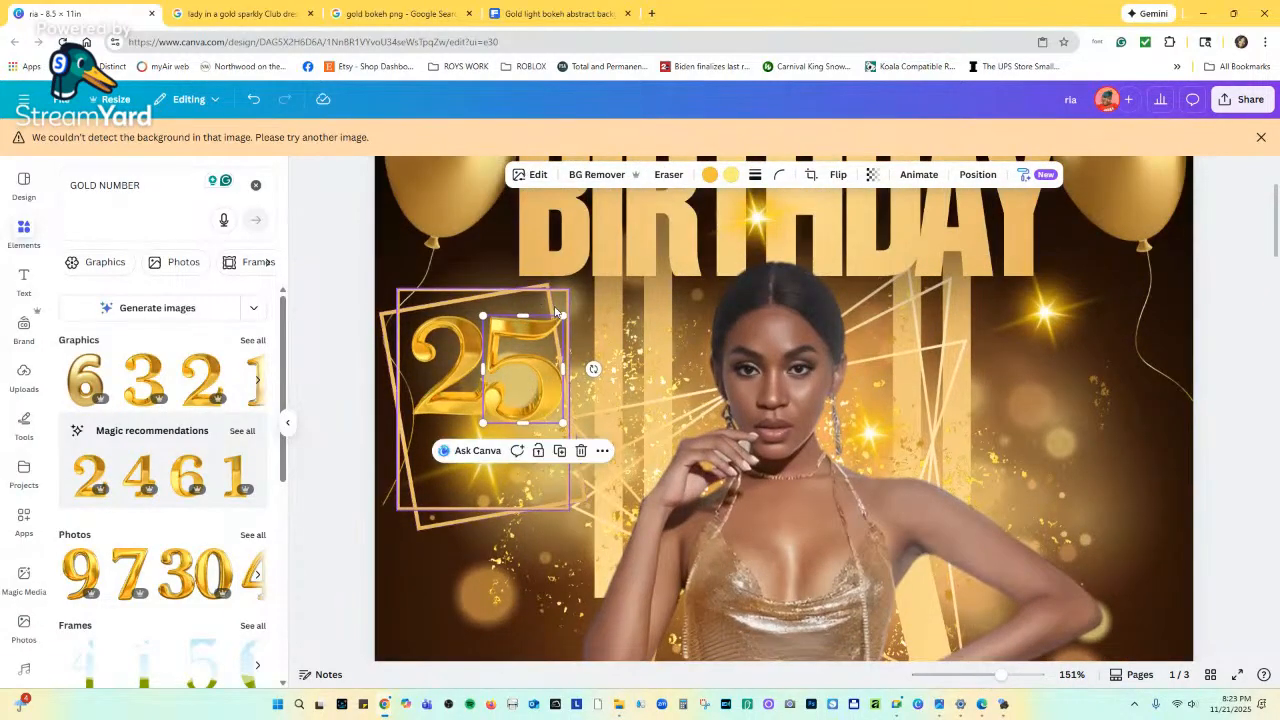
{"action": "mouse_move", "coordinate": [561, 317]}
{"action": "left_mouse_down"}
{"action": "mouse_move", "coordinate": [540, 334]}
{"action": "mouse_move", "coordinate": [564, 315]}
{"action": "left_mouse_up"}
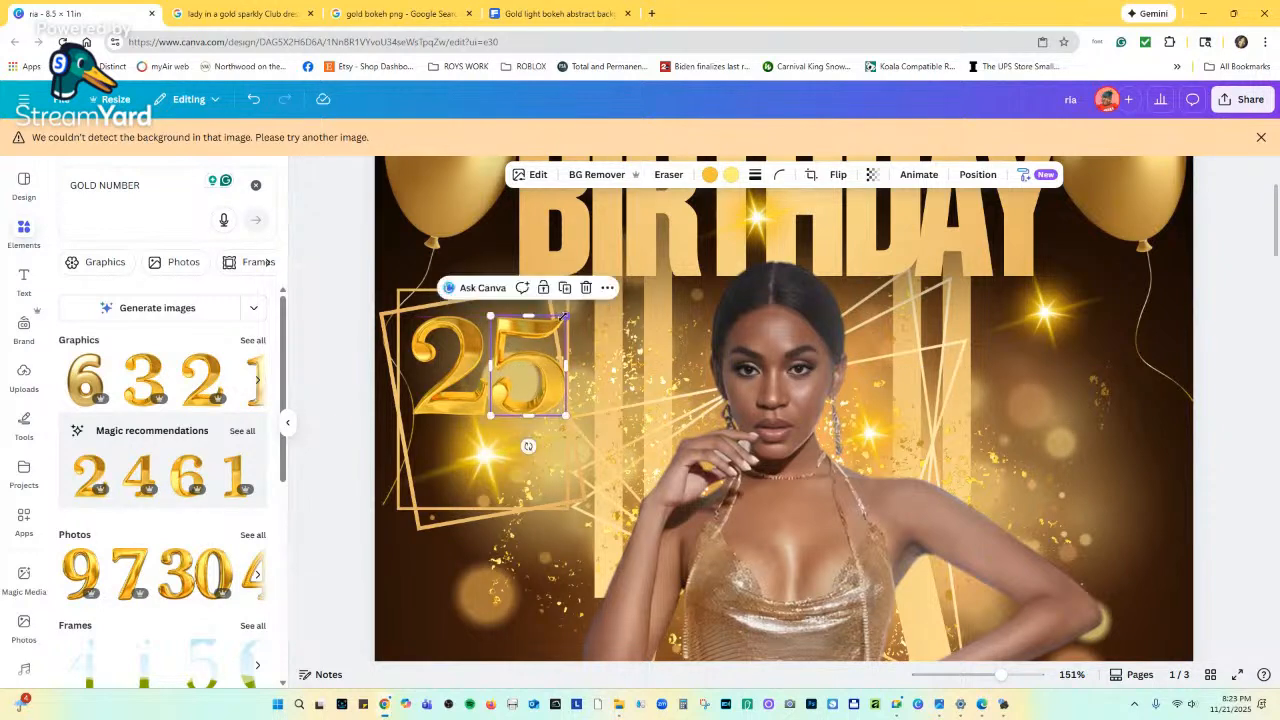
{"action": "left_click_drag", "start_coordinate": [529, 360], "coordinate": [527, 362]}
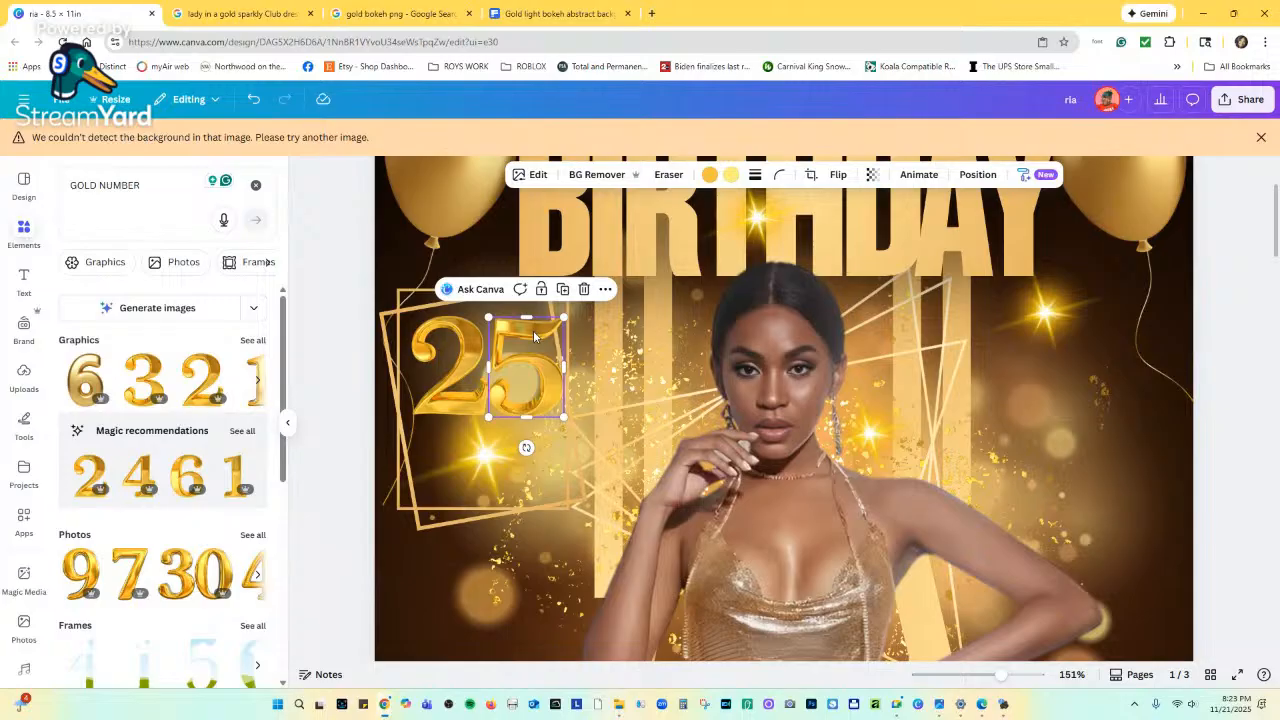
Replace the old gold 2 with a new gold 2 sized to fit the frame's top left.
{"action": "left_click", "coordinate": [455, 343]}
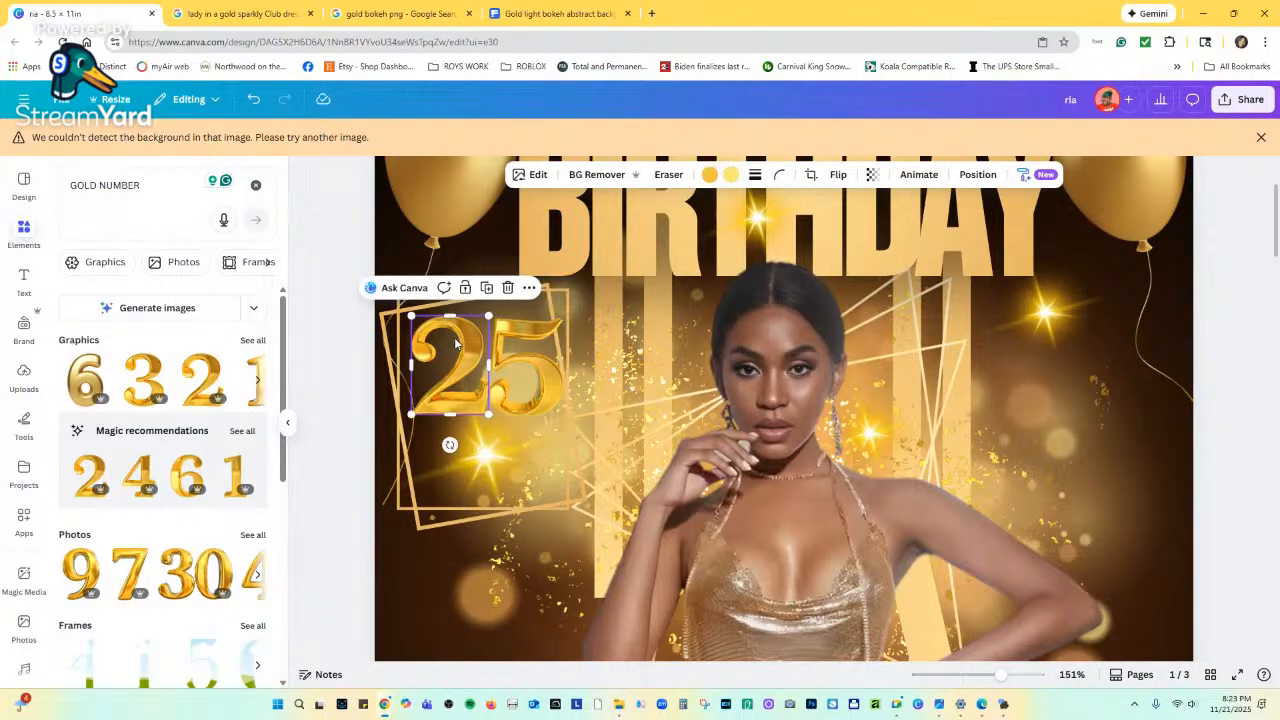
{"action": "left_click", "coordinate": [507, 288]}
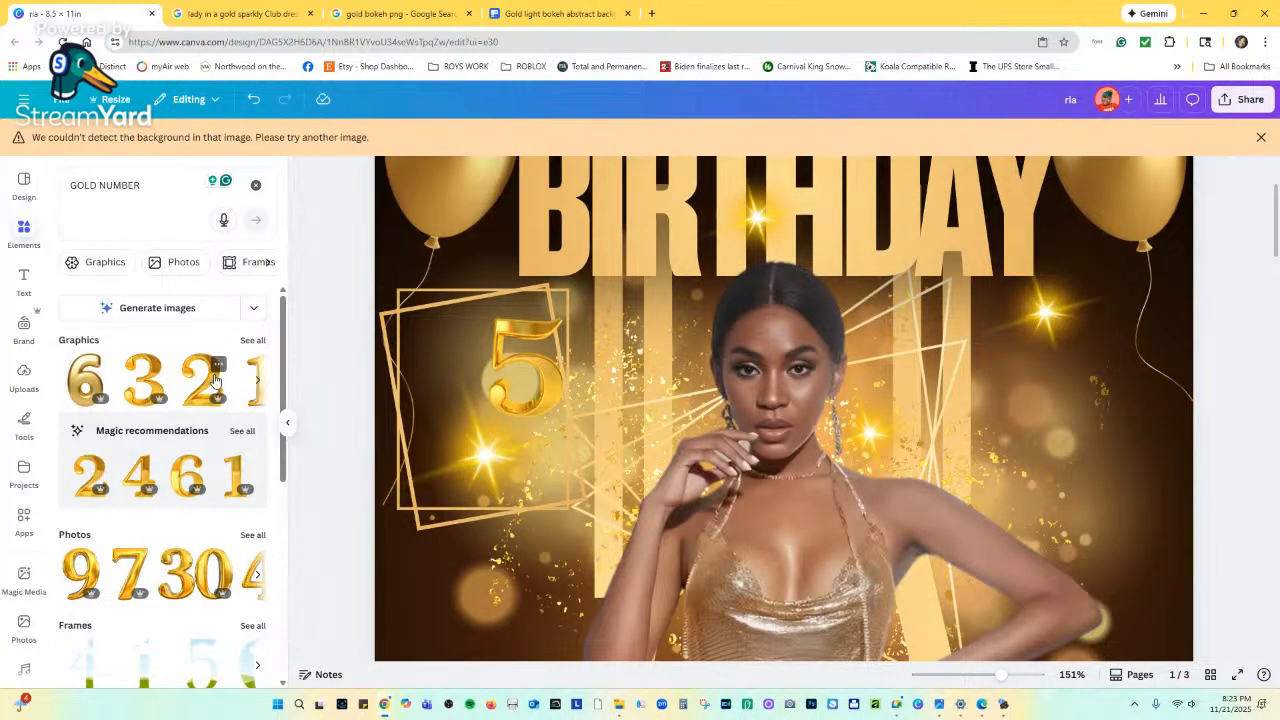
{"action": "left_click", "coordinate": [98, 484]}
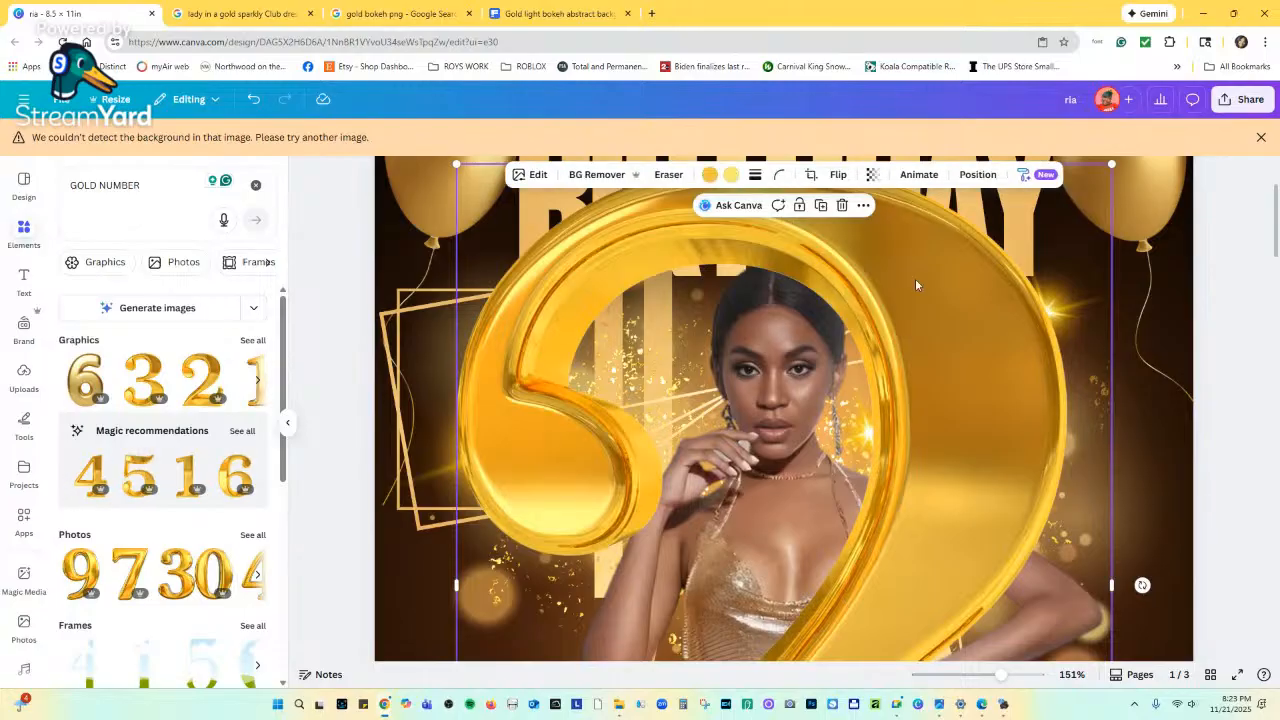
{"action": "left_click_drag", "start_coordinate": [1110, 164], "coordinate": [744, 632]}
{"action": "scroll", "coordinate": [614, 500], "scroll_direction": "down", "scroll_amount": 4}
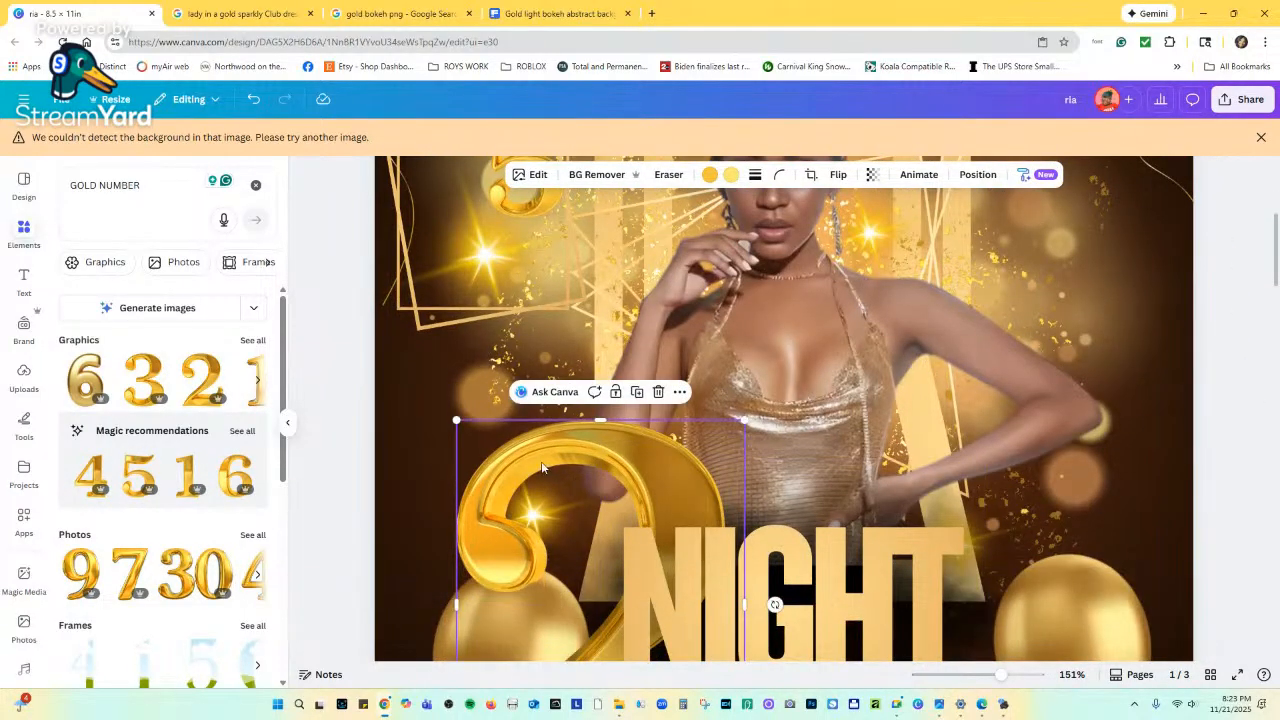
{"action": "left_click_drag", "start_coordinate": [614, 500], "coordinate": [564, 174]}
{"action": "left_click_drag", "start_coordinate": [693, 480], "coordinate": [470, 273]}
{"action": "scroll", "coordinate": [492, 263], "scroll_direction": "up", "scroll_amount": 1}
{"action": "scroll", "coordinate": [492, 263], "scroll_direction": "up", "scroll_amount": 1}
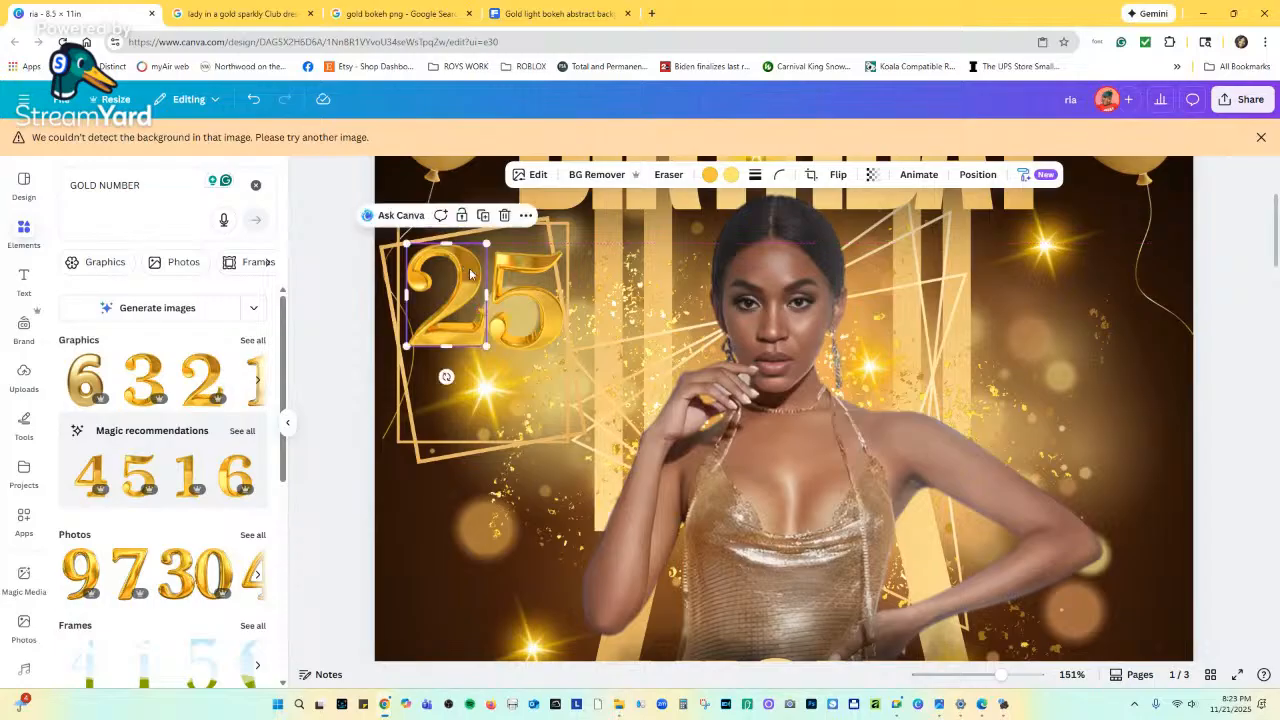
Apply a Drop shadow effect to both the gold 2 and the gold 5.
{"action": "left_click", "coordinate": [536, 176]}
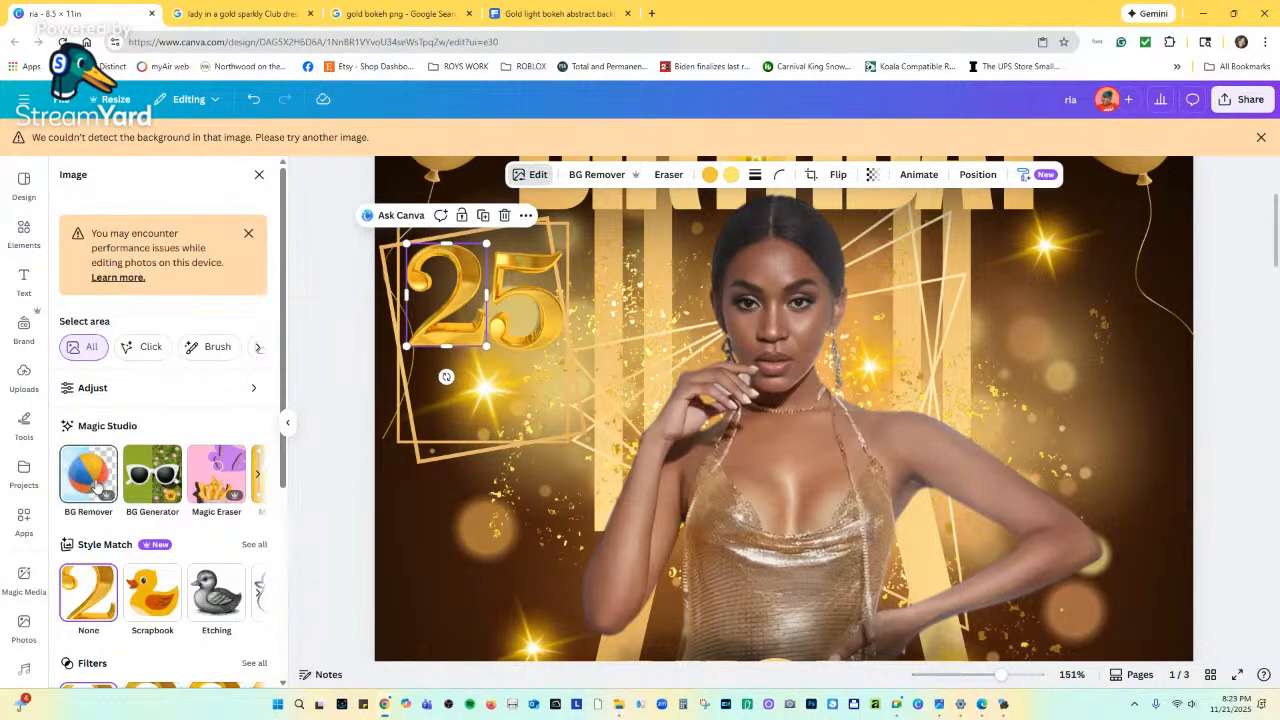
{"action": "scroll", "coordinate": [95, 487], "scroll_direction": "down", "scroll_amount": 3}
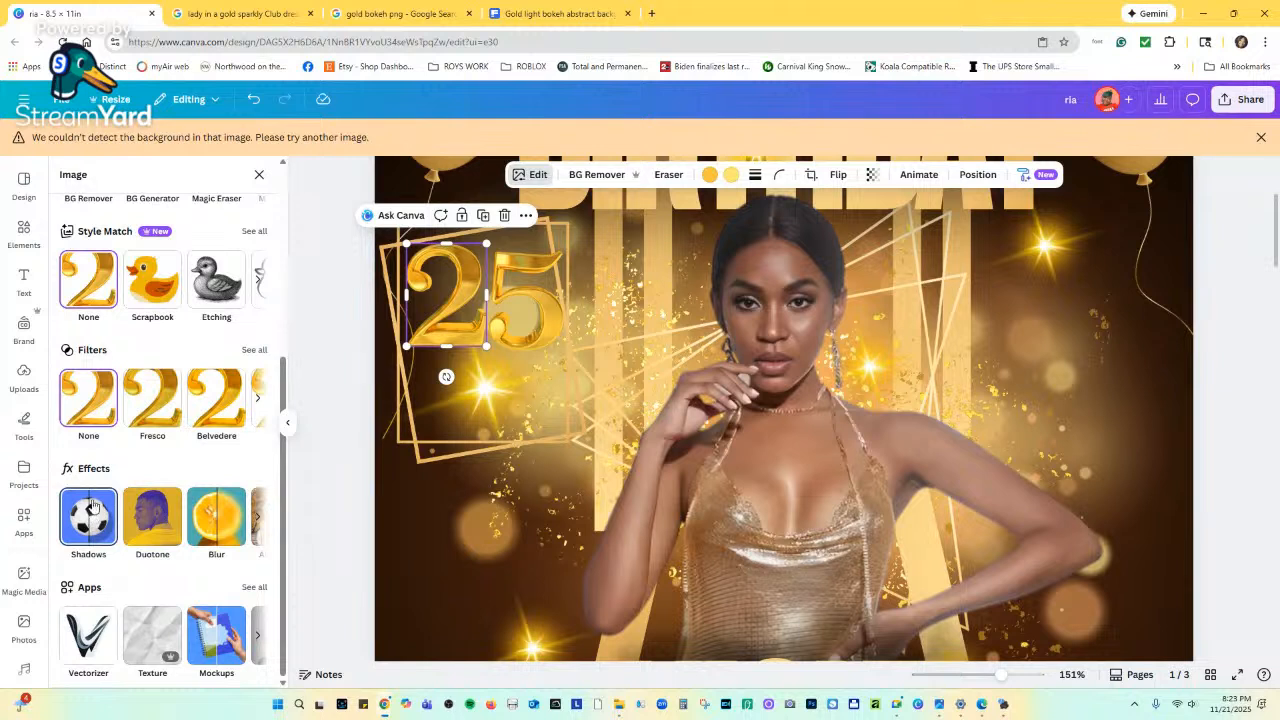
{"action": "left_click", "coordinate": [91, 505]}
{"action": "left_click", "coordinate": [163, 326]}
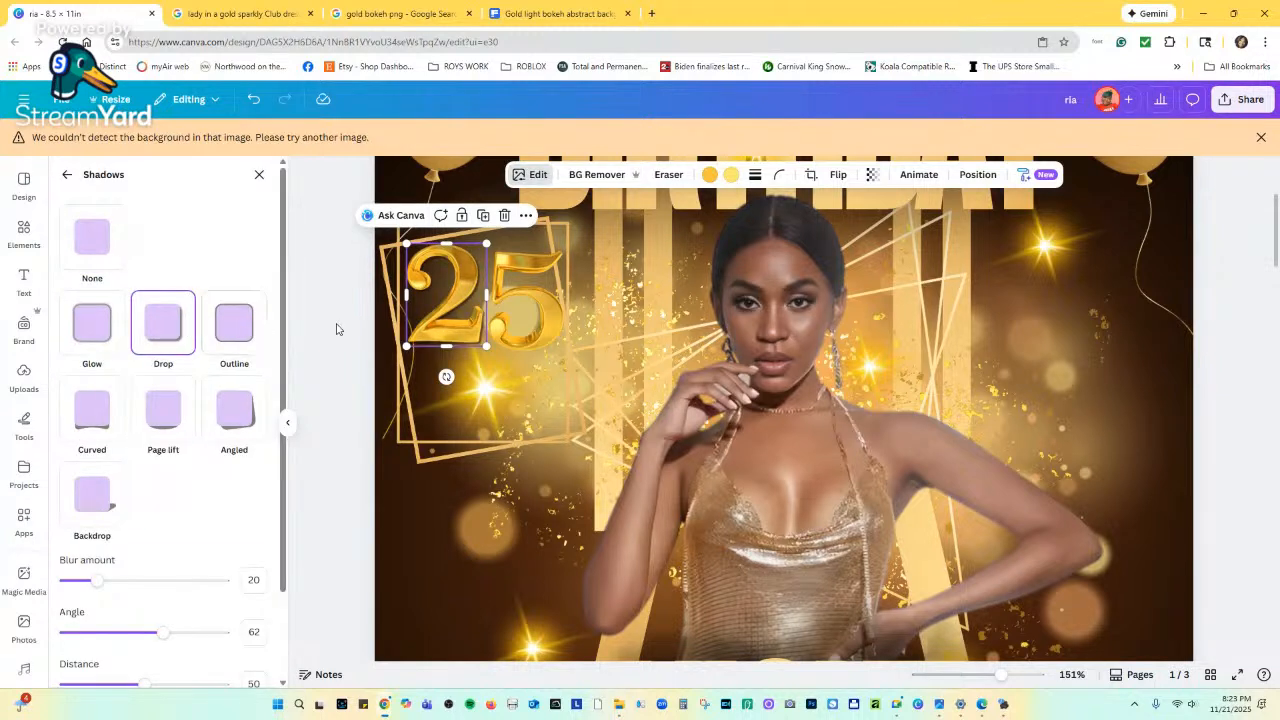
{"action": "left_click", "coordinate": [520, 295]}
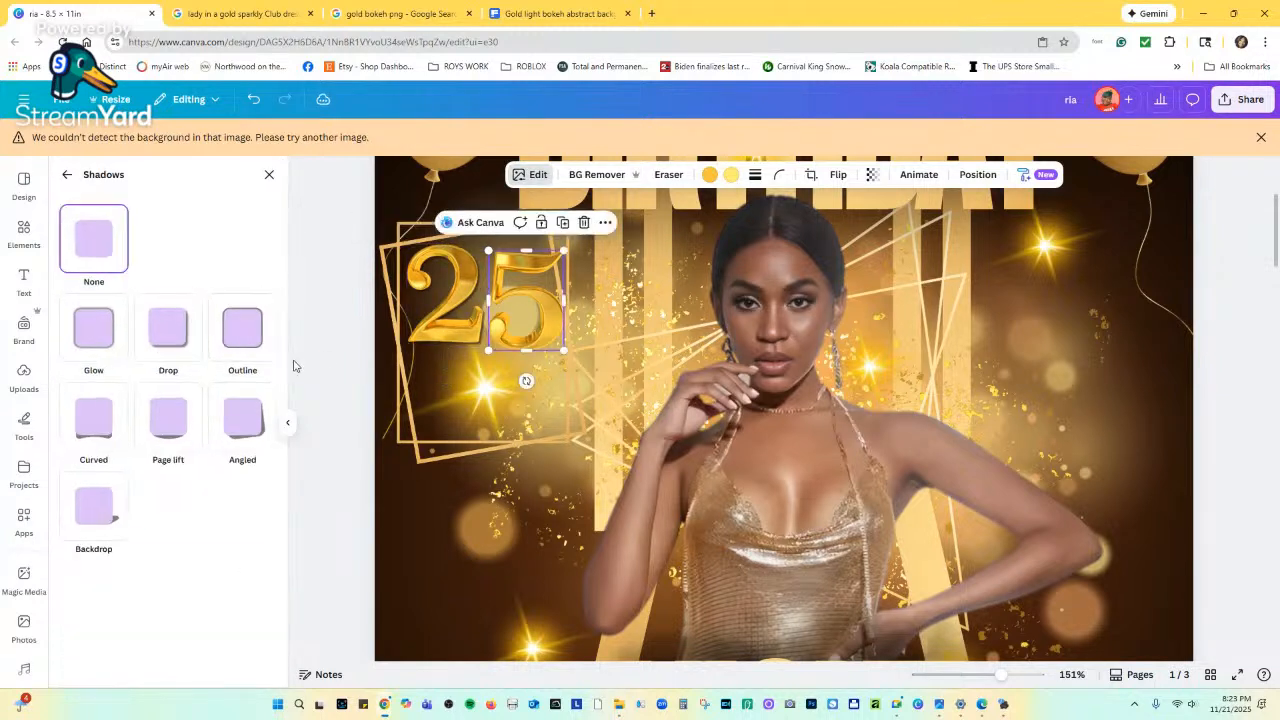
{"action": "left_click", "coordinate": [163, 322]}
Lower the shadow intensity to 25 on the 5 and 33 on the 2.
{"action": "scroll", "coordinate": [177, 528], "scroll_direction": "down", "scroll_amount": 2}
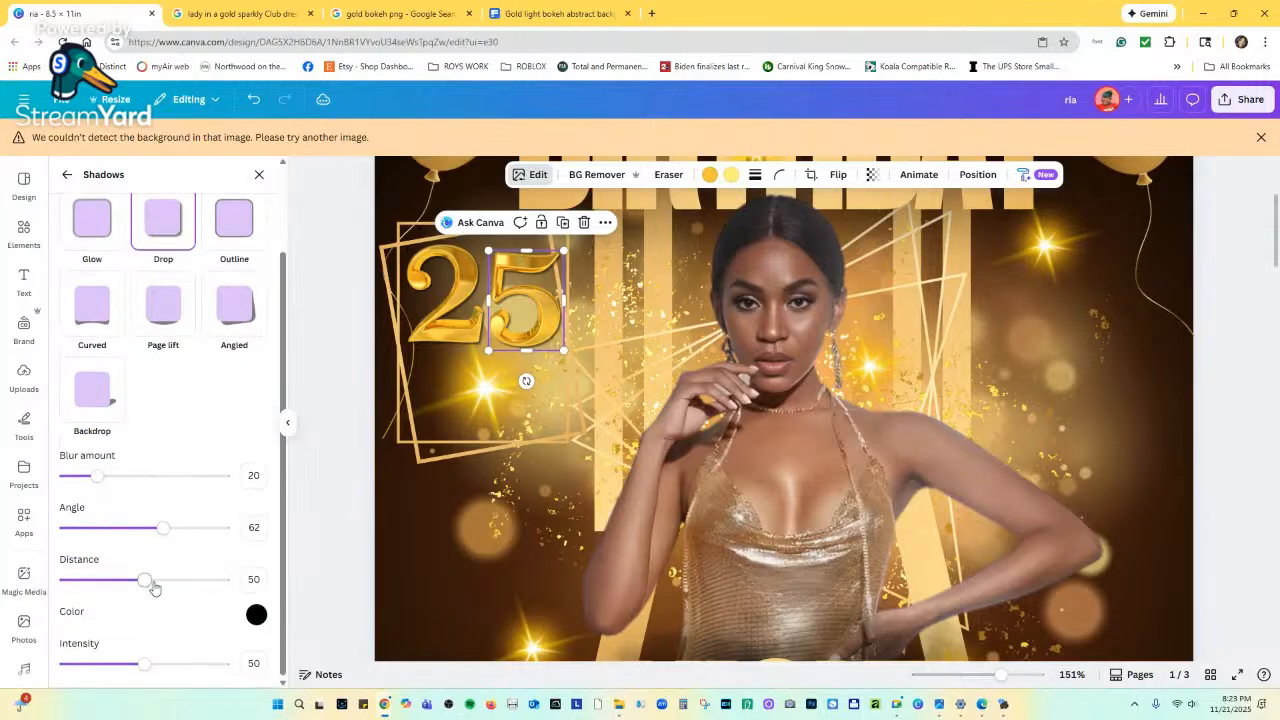
{"action": "left_click_drag", "start_coordinate": [145, 666], "coordinate": [106, 666]}
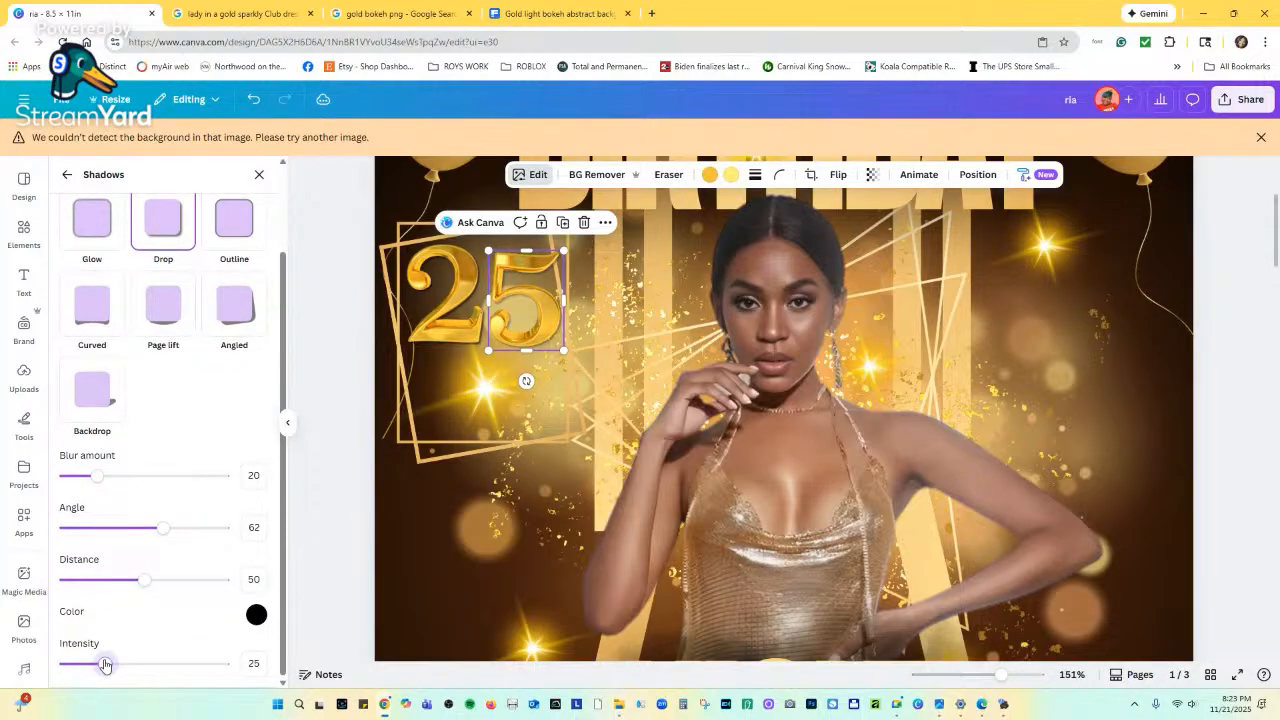
{"action": "left_click", "coordinate": [445, 300]}
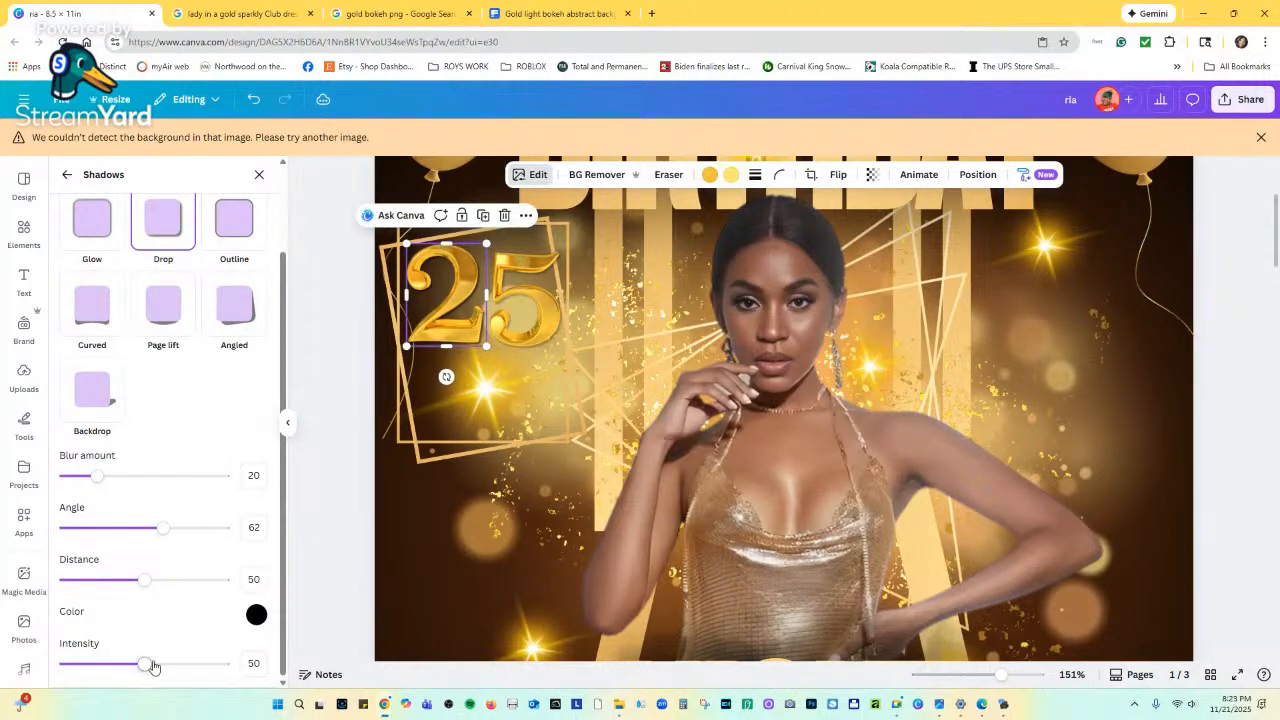
{"action": "left_click_drag", "start_coordinate": [152, 666], "coordinate": [118, 666]}
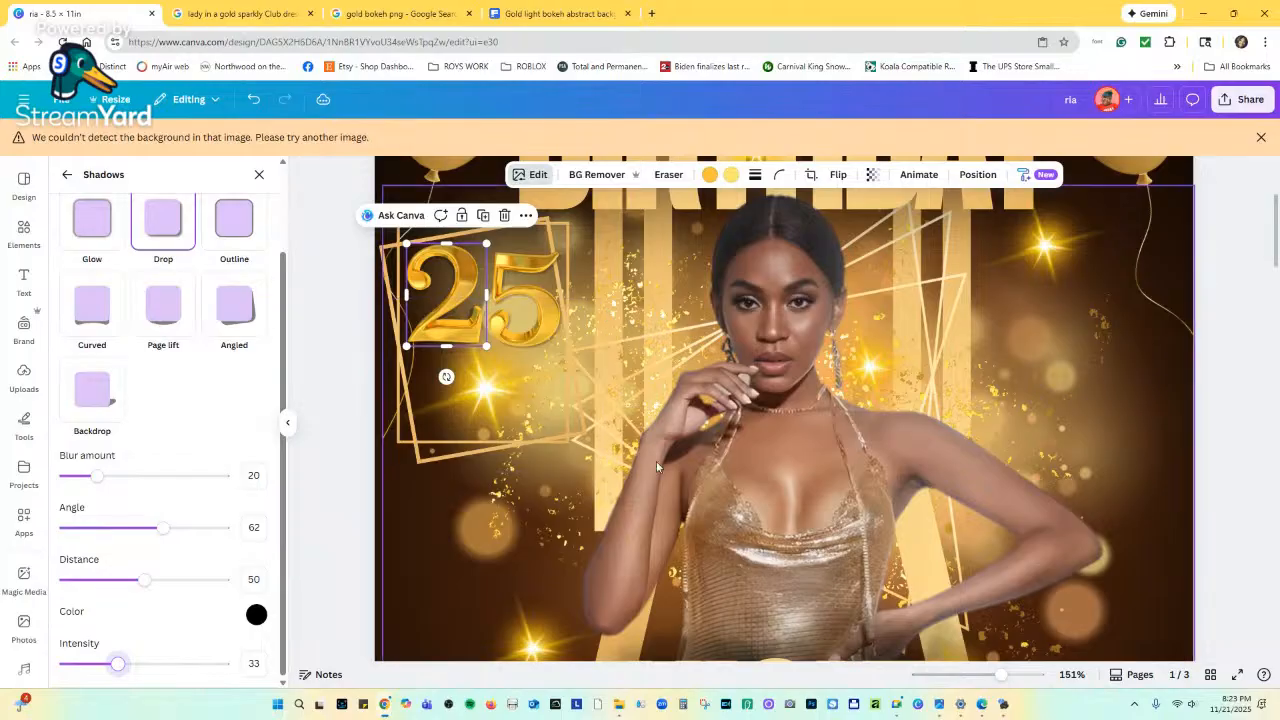
{"action": "left_click", "coordinate": [631, 422]}
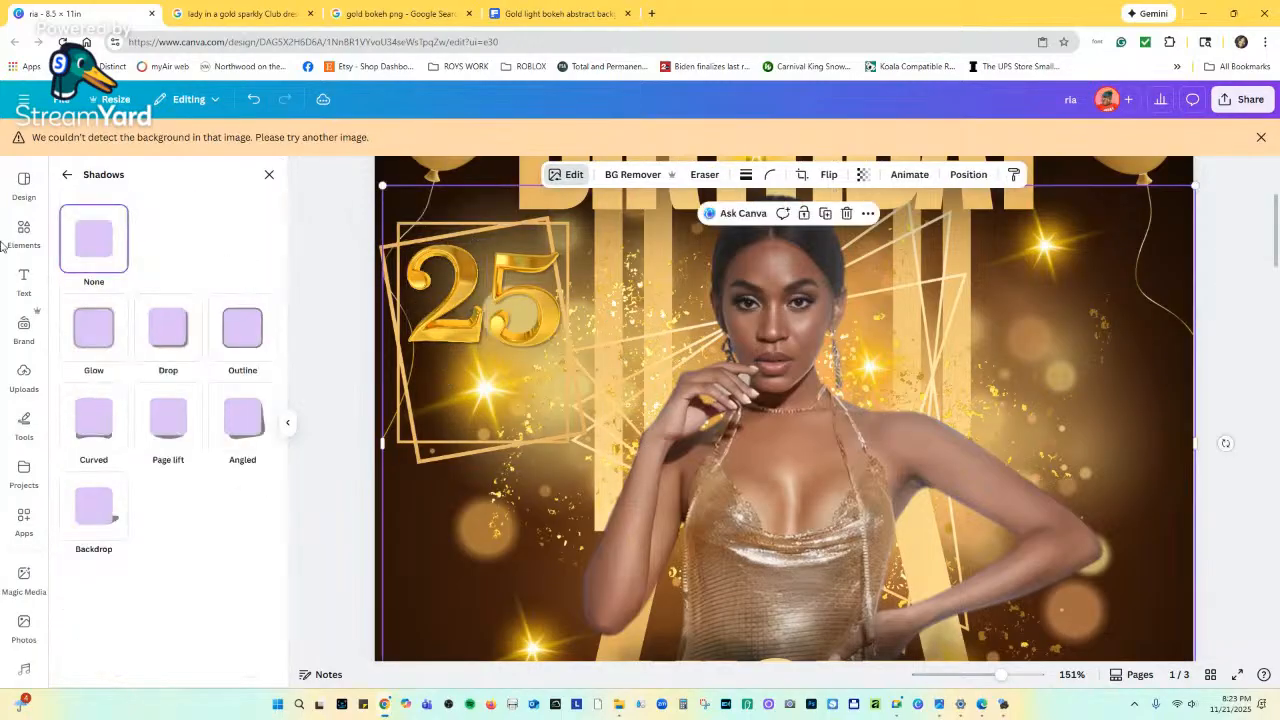
Change the element search to GOLD LETTERS and show all gold letter graphics.
{"action": "left_click", "coordinate": [24, 232]}
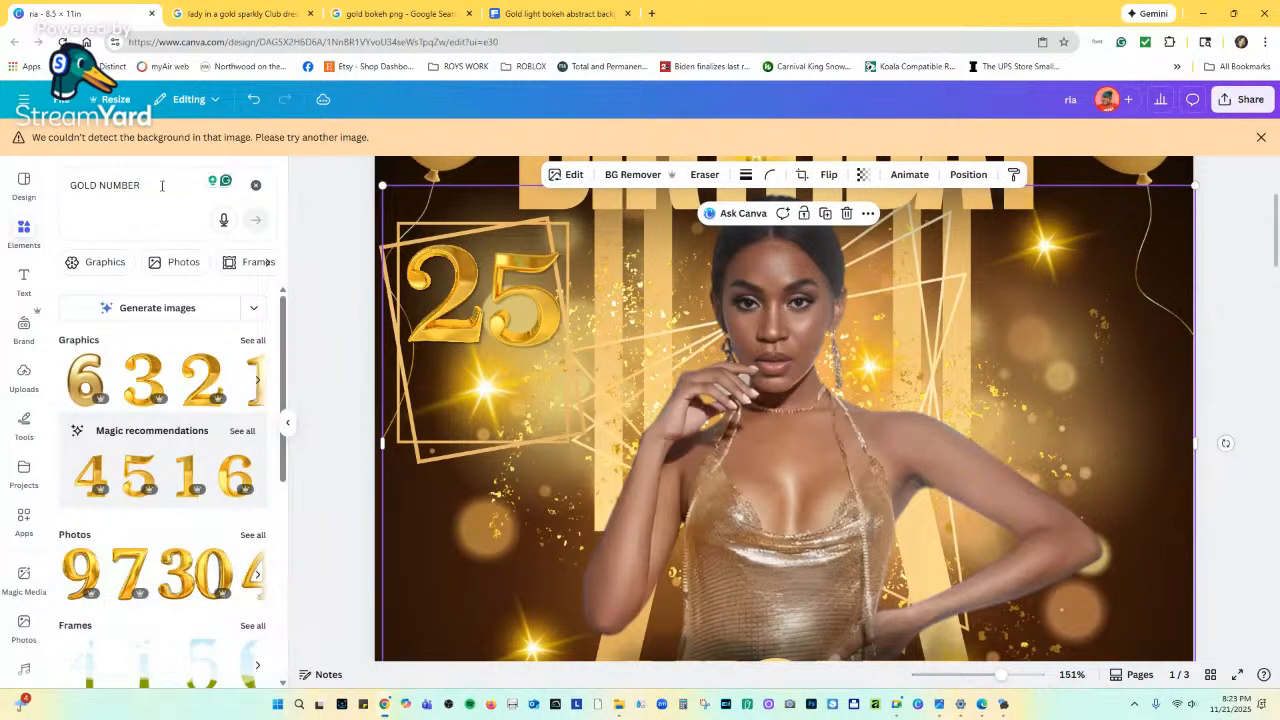
{"action": "left_click_drag", "start_coordinate": [155, 190], "coordinate": [120, 190]}
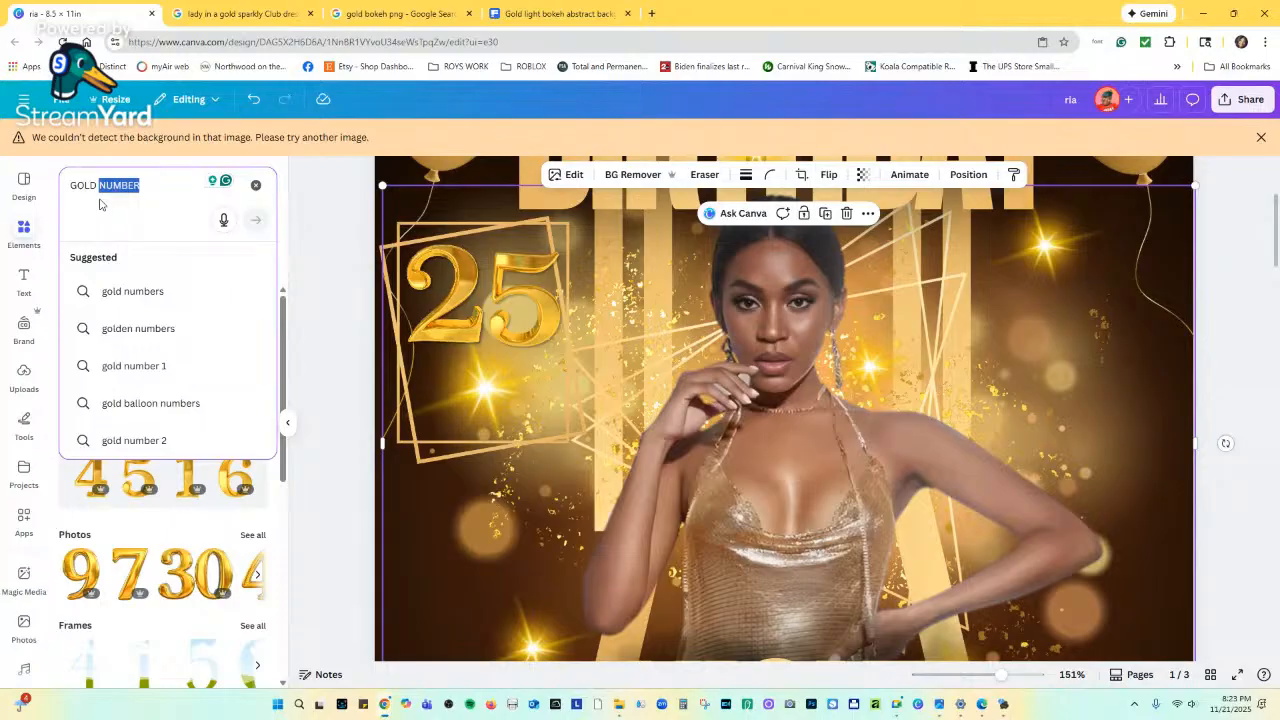
{"action": "type", "text": "LETTER"}
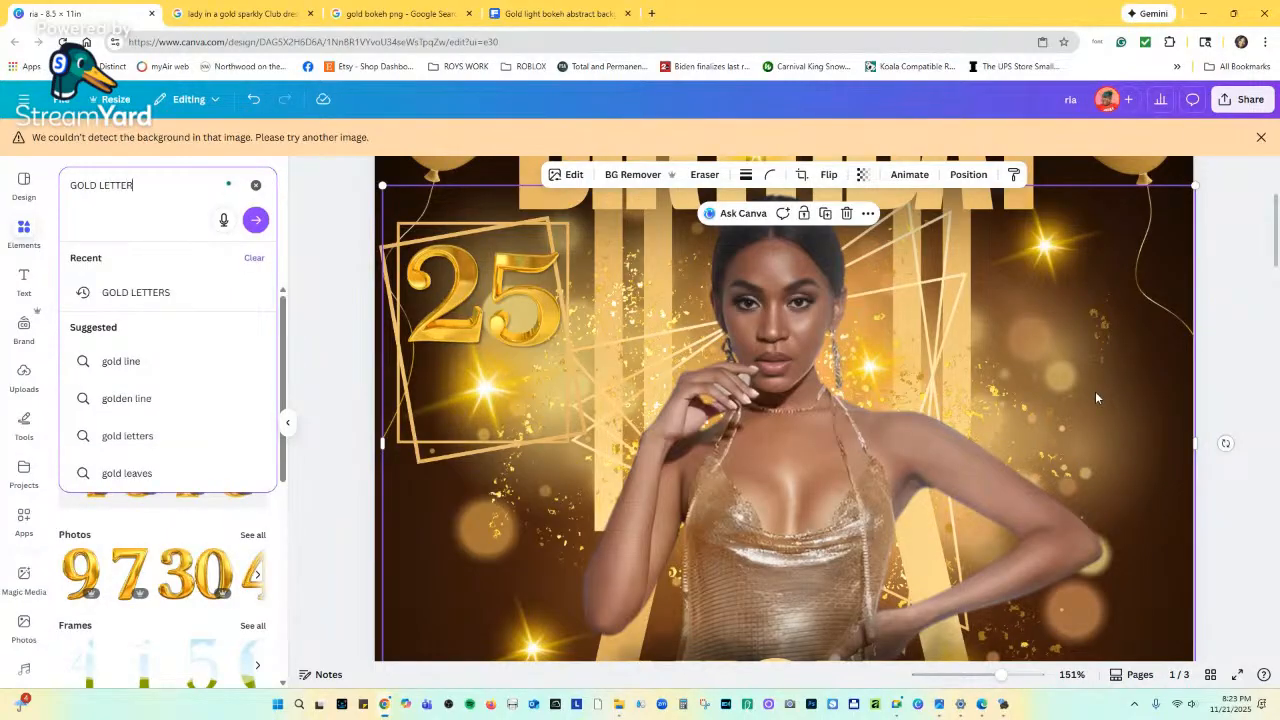
{"action": "type", "text": "S"}
{"action": "key", "text": "Return"}
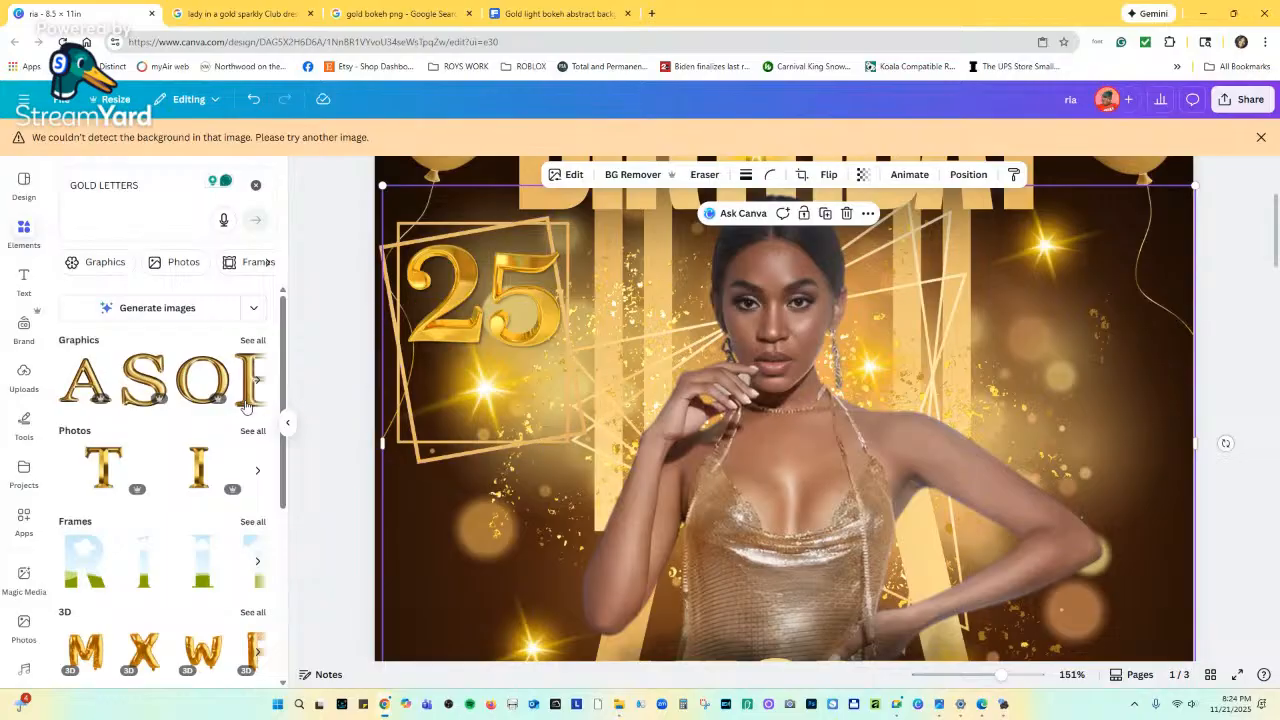
{"action": "left_click", "coordinate": [245, 348]}
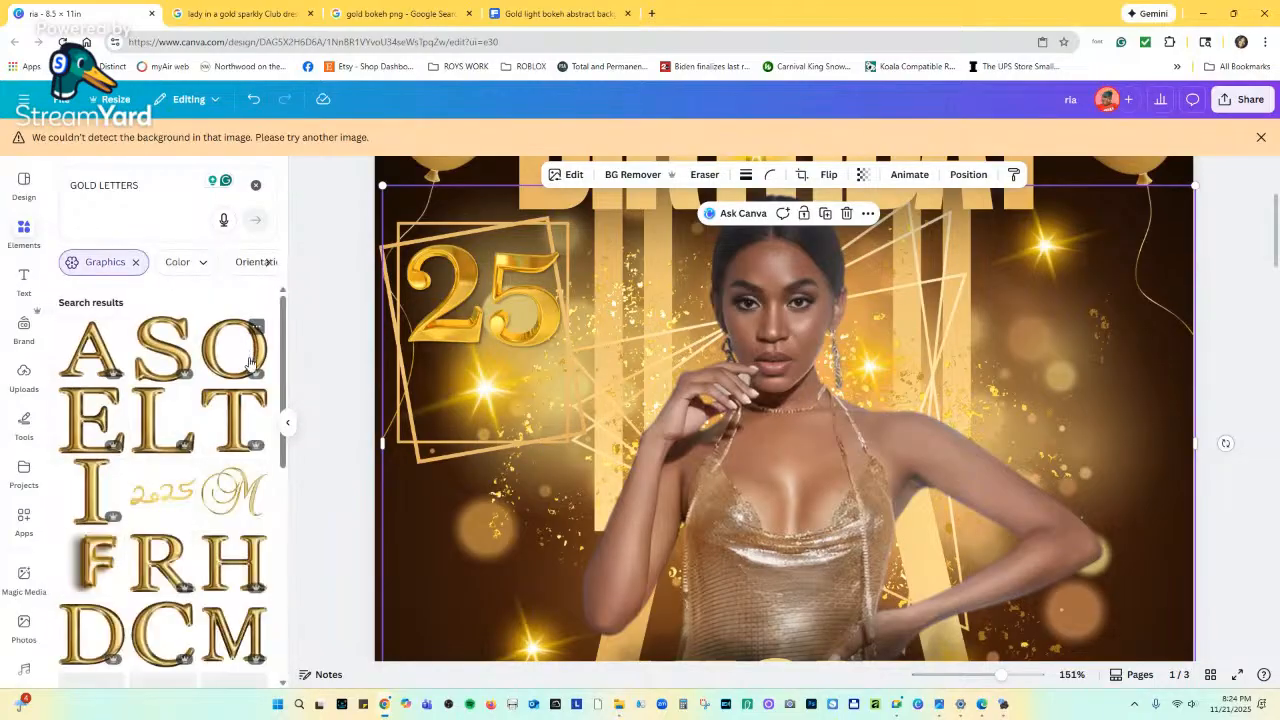
{"action": "scroll", "coordinate": [218, 511], "scroll_direction": "down", "scroll_amount": 1}
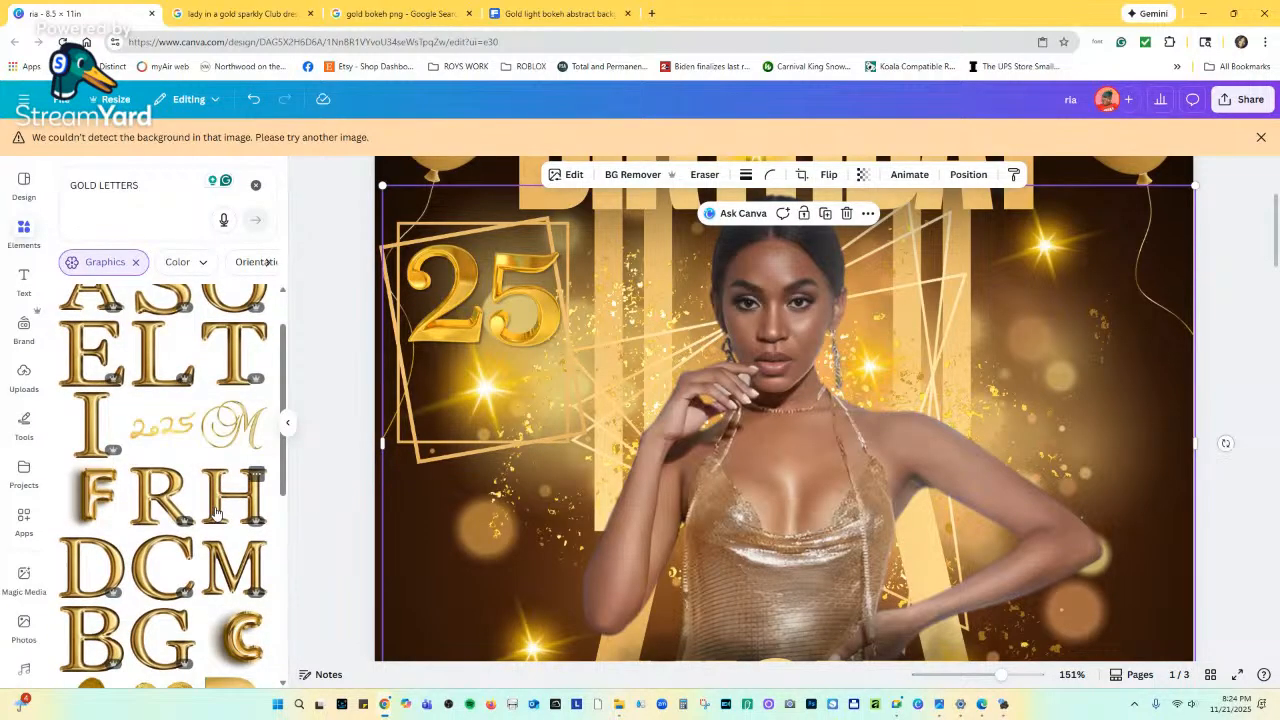
{"action": "scroll", "coordinate": [215, 511], "scroll_direction": "down", "scroll_amount": 5}
{"action": "scroll", "coordinate": [117, 511], "scroll_direction": "up", "scroll_amount": 5}
Add the gold D, E and C letter graphics to page 1 and zoom out.
{"action": "left_click", "coordinate": [90, 565]}
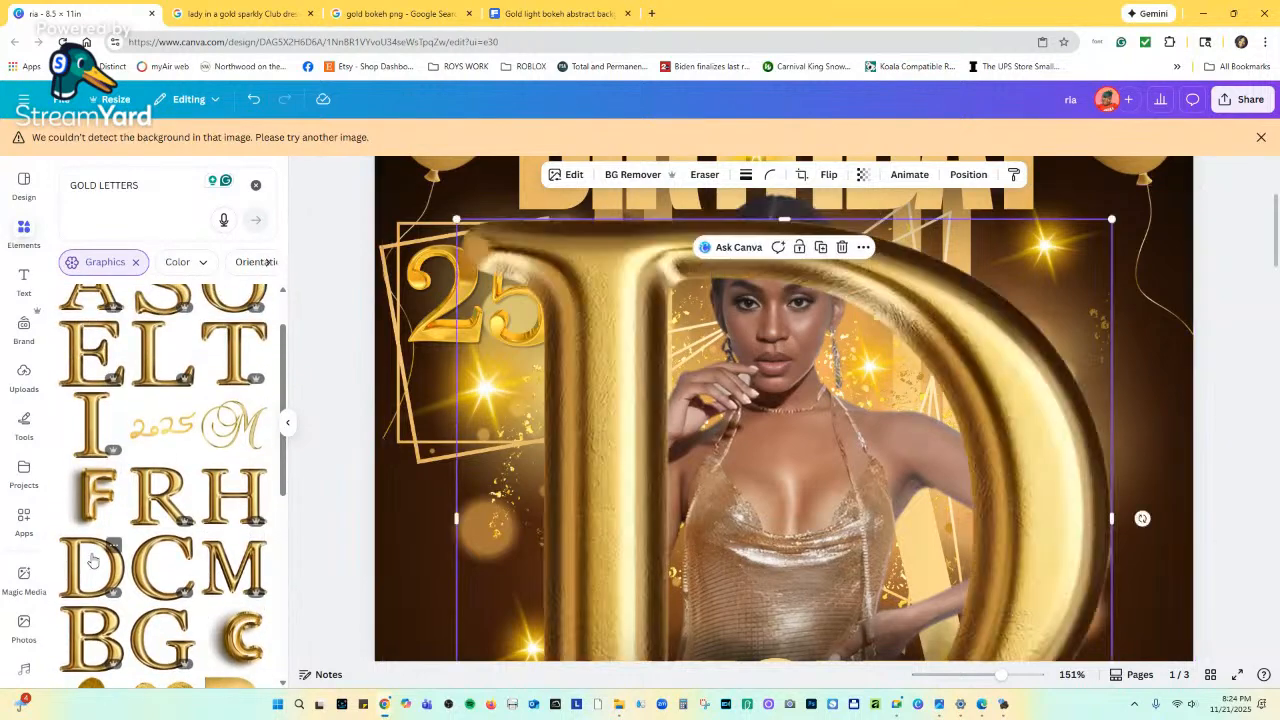
{"action": "left_click", "coordinate": [184, 546]}
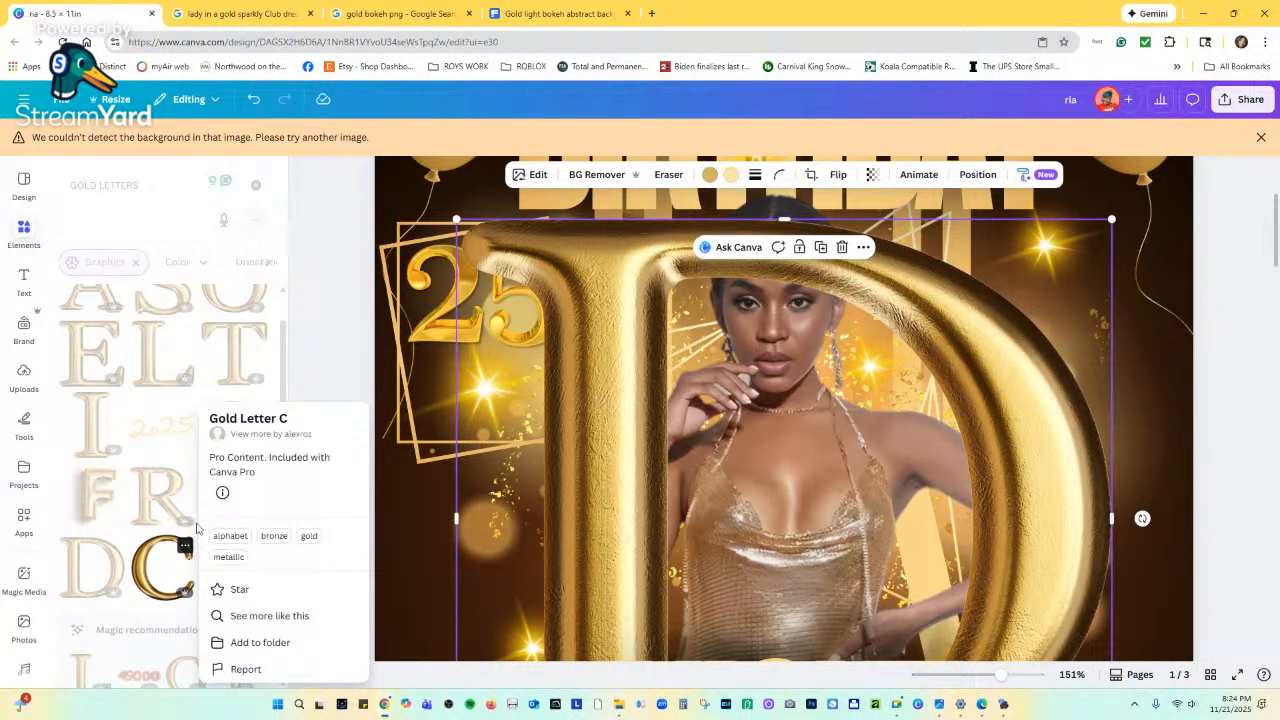
{"action": "left_click", "coordinate": [276, 399]}
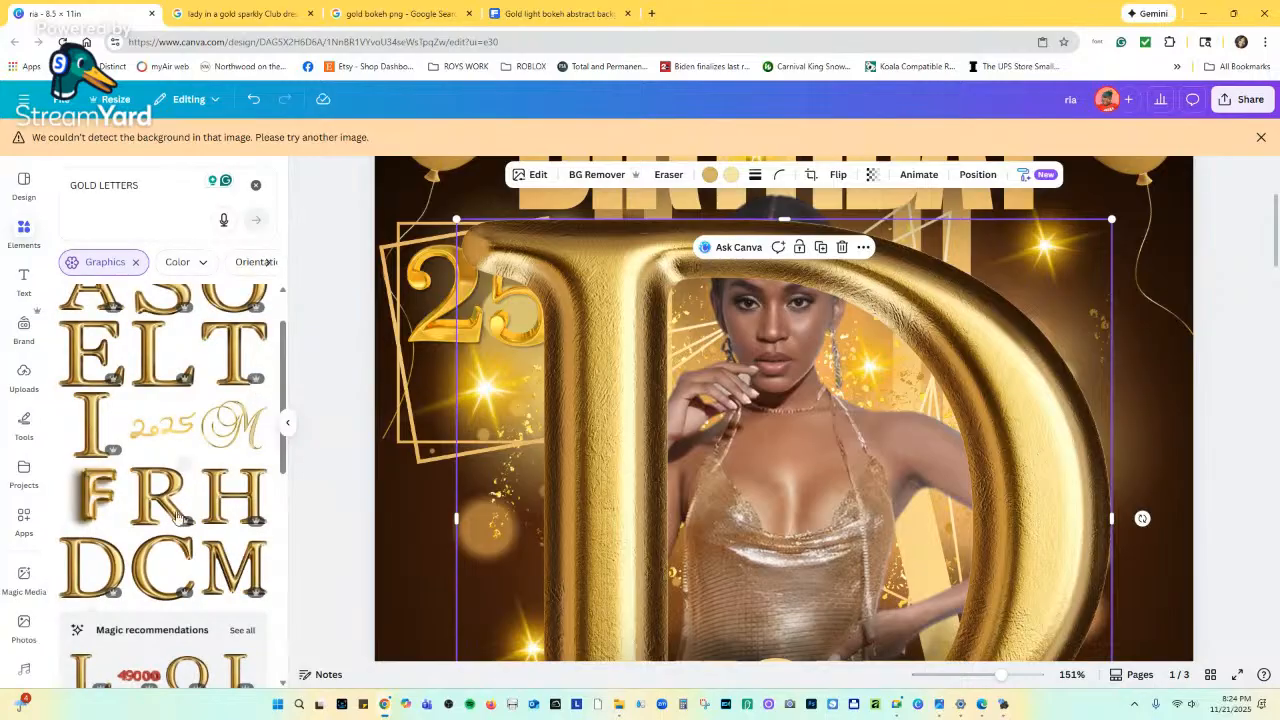
{"action": "left_click", "coordinate": [80, 375]}
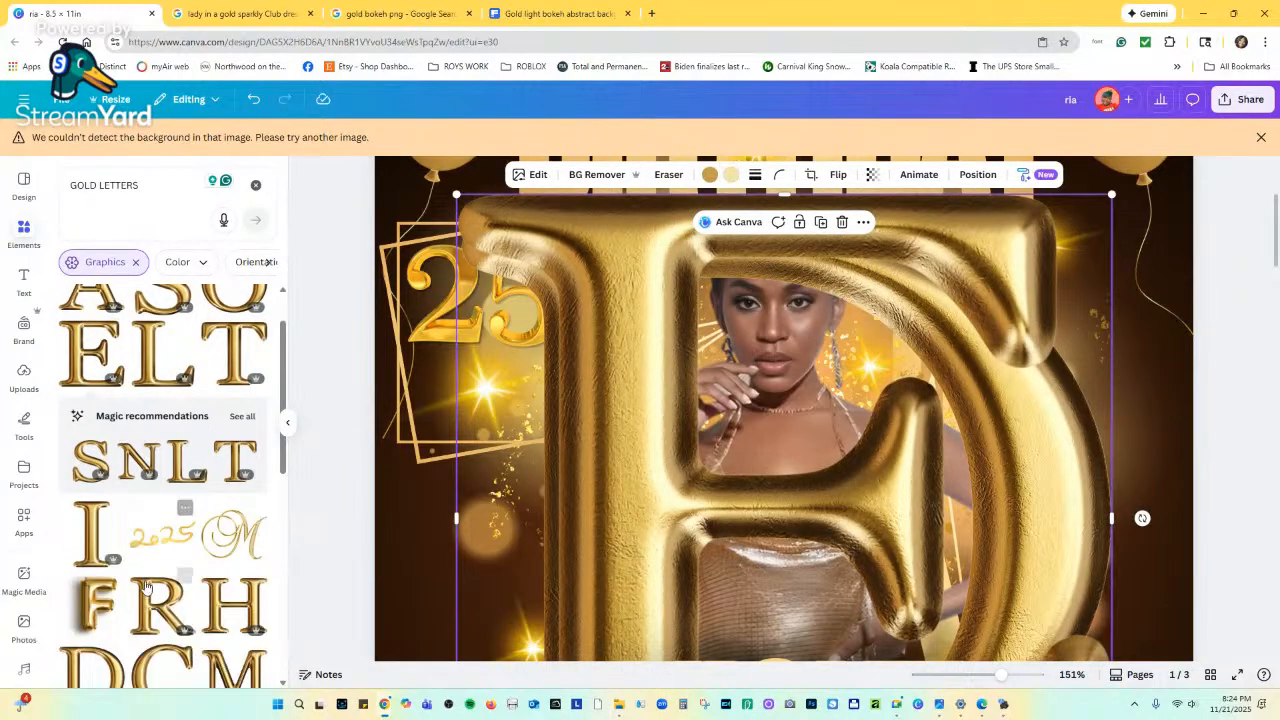
{"action": "scroll", "coordinate": [165, 412], "scroll_direction": "up", "scroll_amount": 1}
{"action": "scroll", "coordinate": [162, 420], "scroll_direction": "down", "scroll_amount": 3}
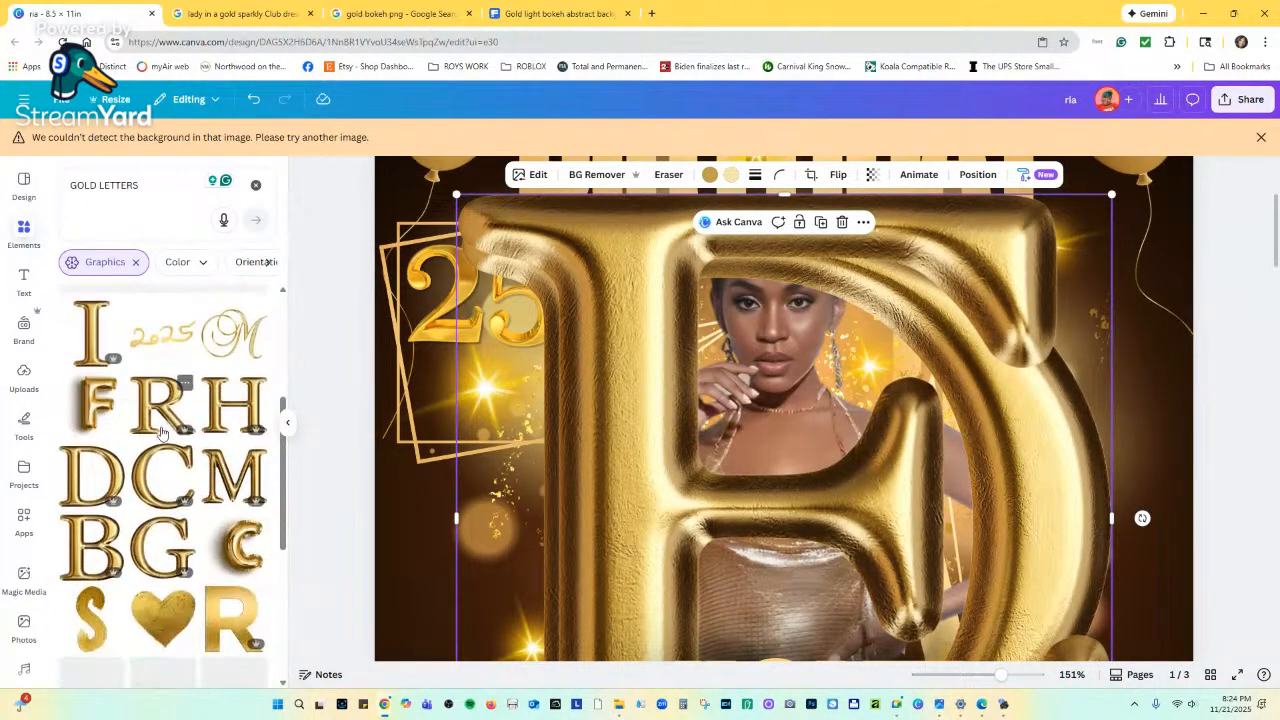
{"action": "left_click", "coordinate": [160, 432]}
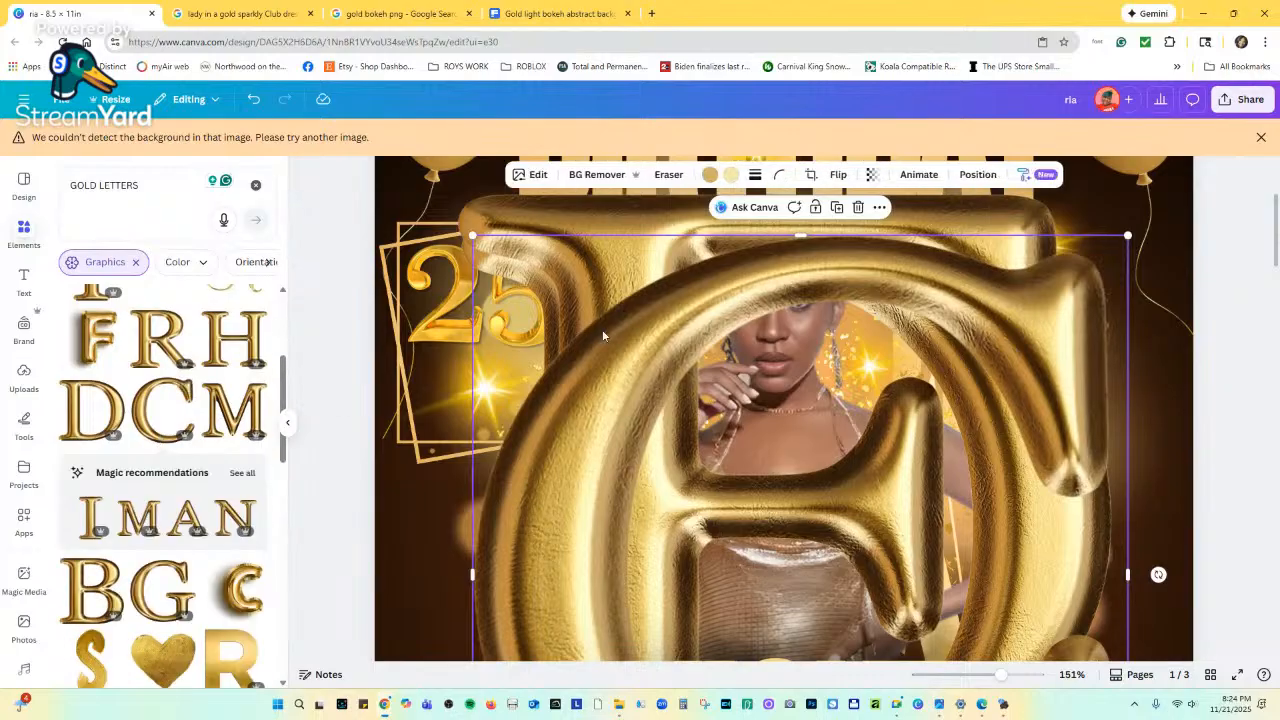
{"action": "left_click_drag", "start_coordinate": [1003, 676], "coordinate": [952, 677]}
{"action": "left_click", "coordinate": [975, 175]}
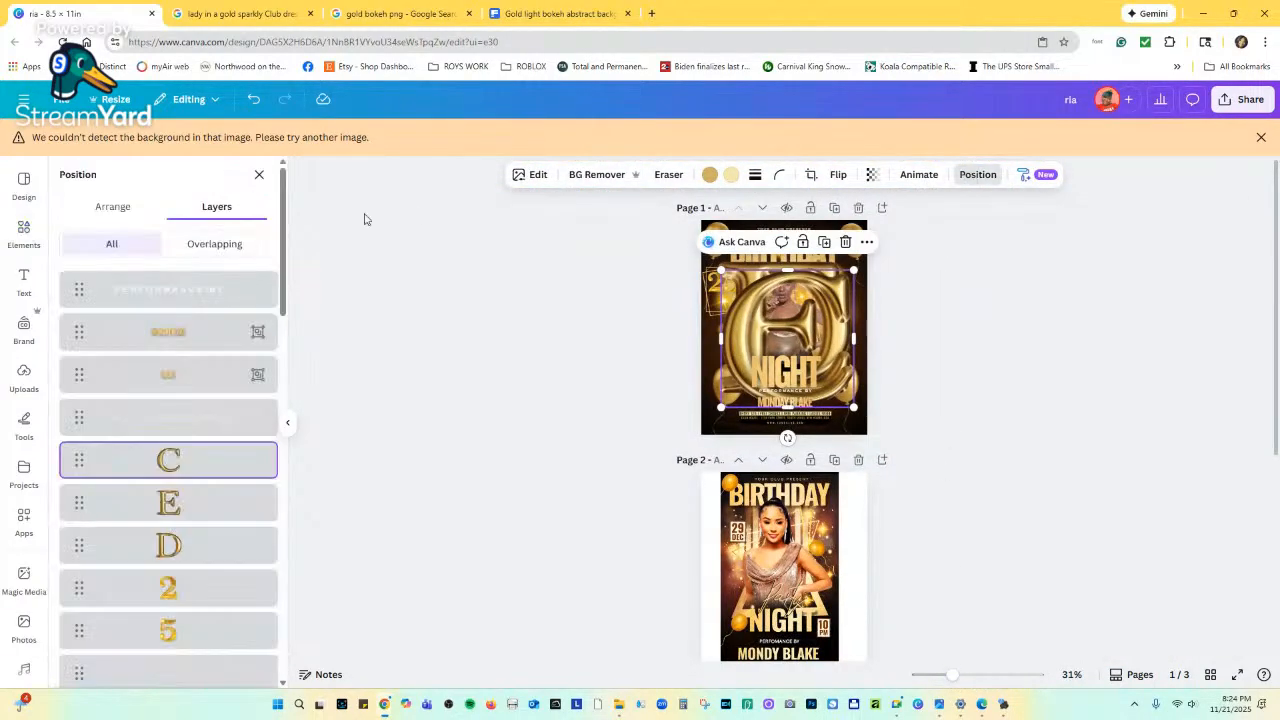
Shrink the gold D, E and C letters together and place them just below the 25.
{"action": "left_click", "coordinate": [197, 548], "text": "shift"}
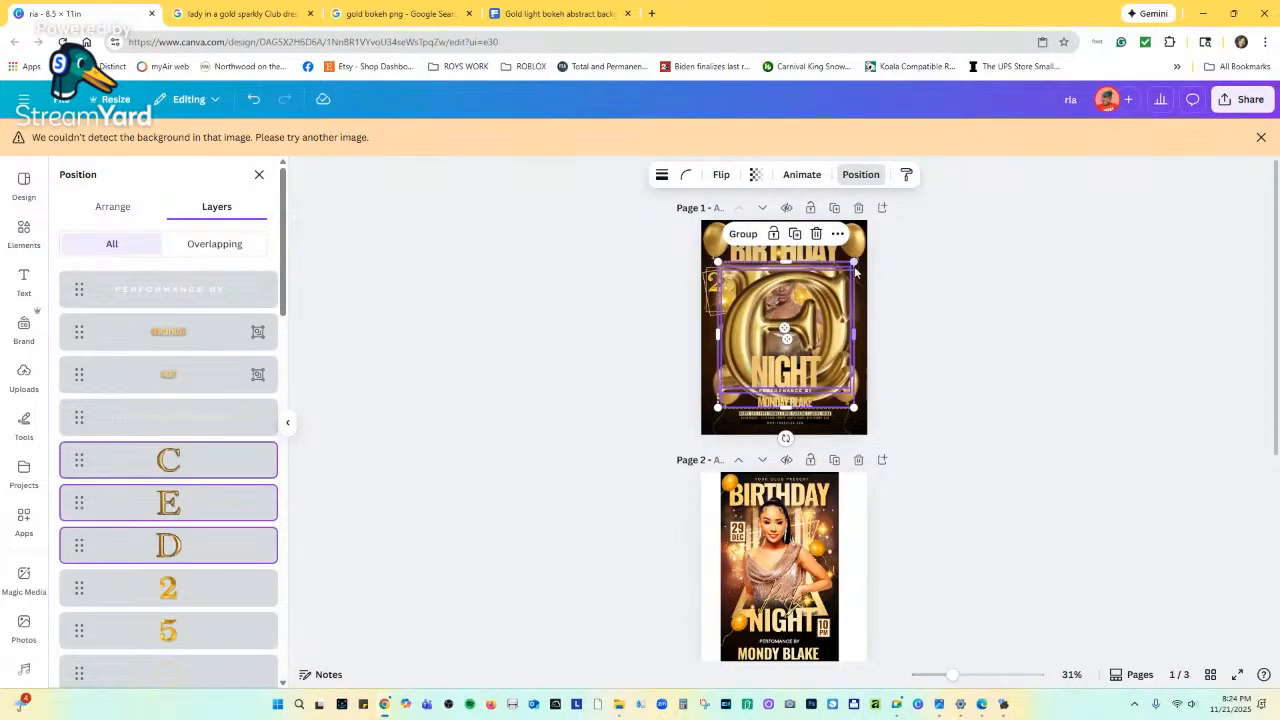
{"action": "left_click_drag", "start_coordinate": [852, 263], "coordinate": [727, 380]}
{"action": "left_click_drag", "start_coordinate": [741, 436], "coordinate": [733, 353]}
{"action": "left_click_drag", "start_coordinate": [730, 301], "coordinate": [726, 306]}
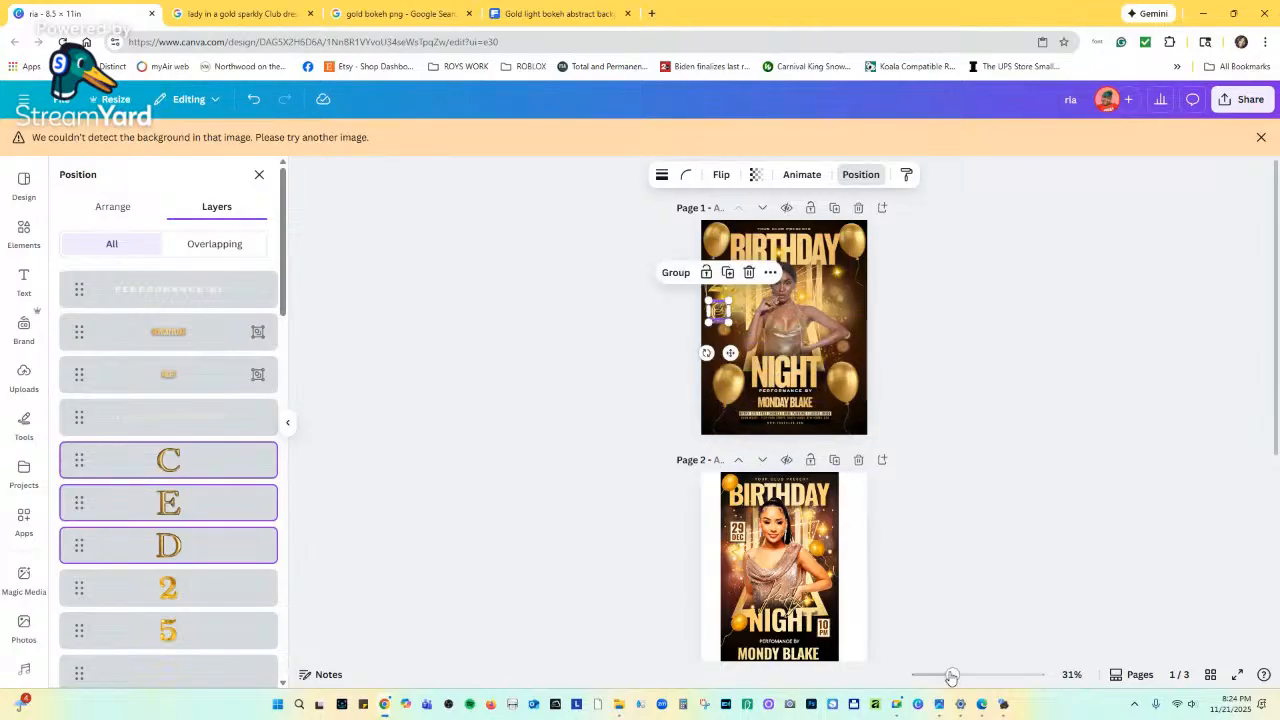
{"action": "left_click_drag", "start_coordinate": [978, 682], "coordinate": [1016, 675]}
{"action": "scroll", "coordinate": [507, 372], "scroll_direction": "up", "scroll_amount": 5}
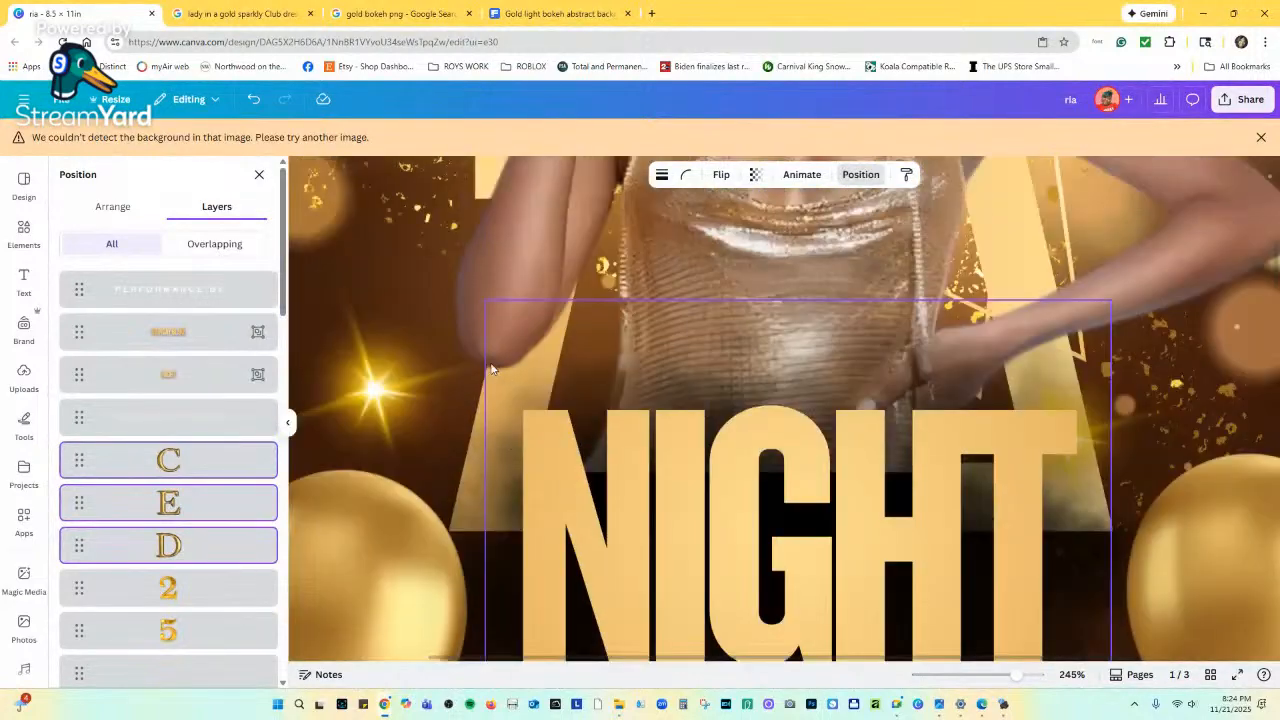
{"action": "scroll", "coordinate": [448, 334], "scroll_direction": "up", "scroll_amount": 3}
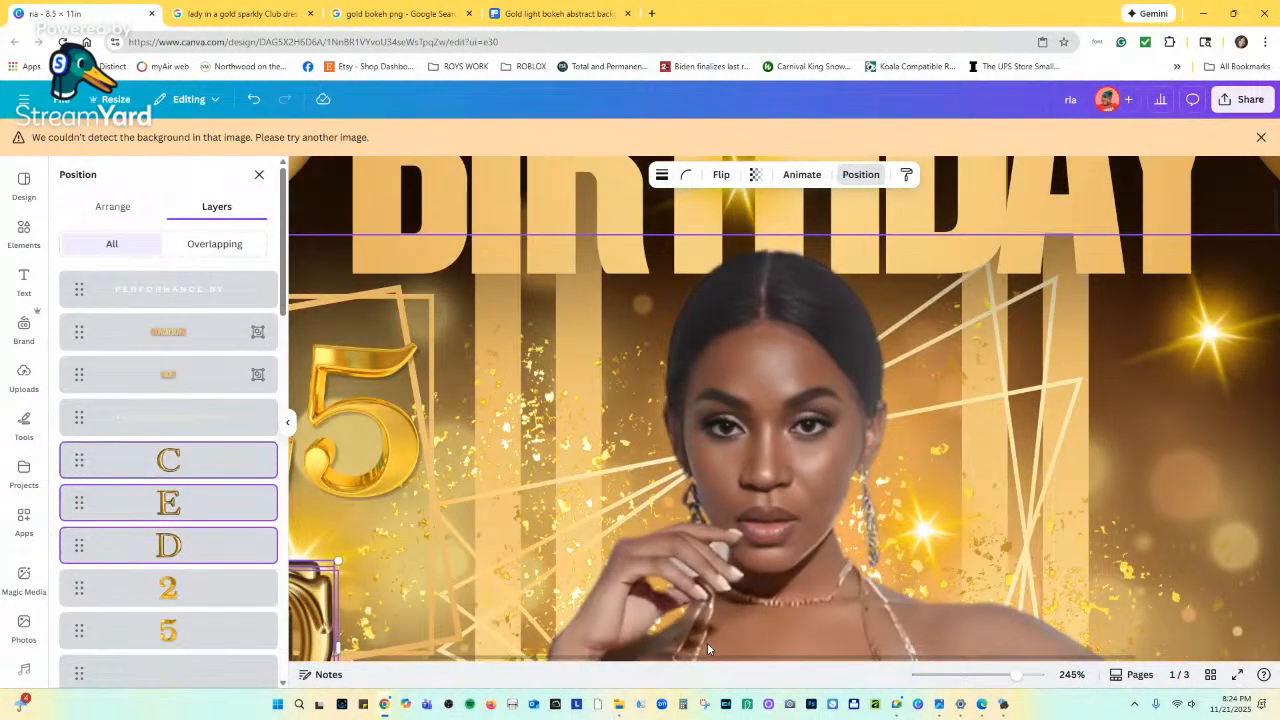
{"action": "scroll", "coordinate": [662, 655], "scroll_direction": "up", "scroll_amount": 3}
{"action": "left_click_drag", "start_coordinate": [663, 659], "coordinate": [552, 659]}
{"action": "scroll", "coordinate": [492, 420], "scroll_direction": "down", "scroll_amount": 2}
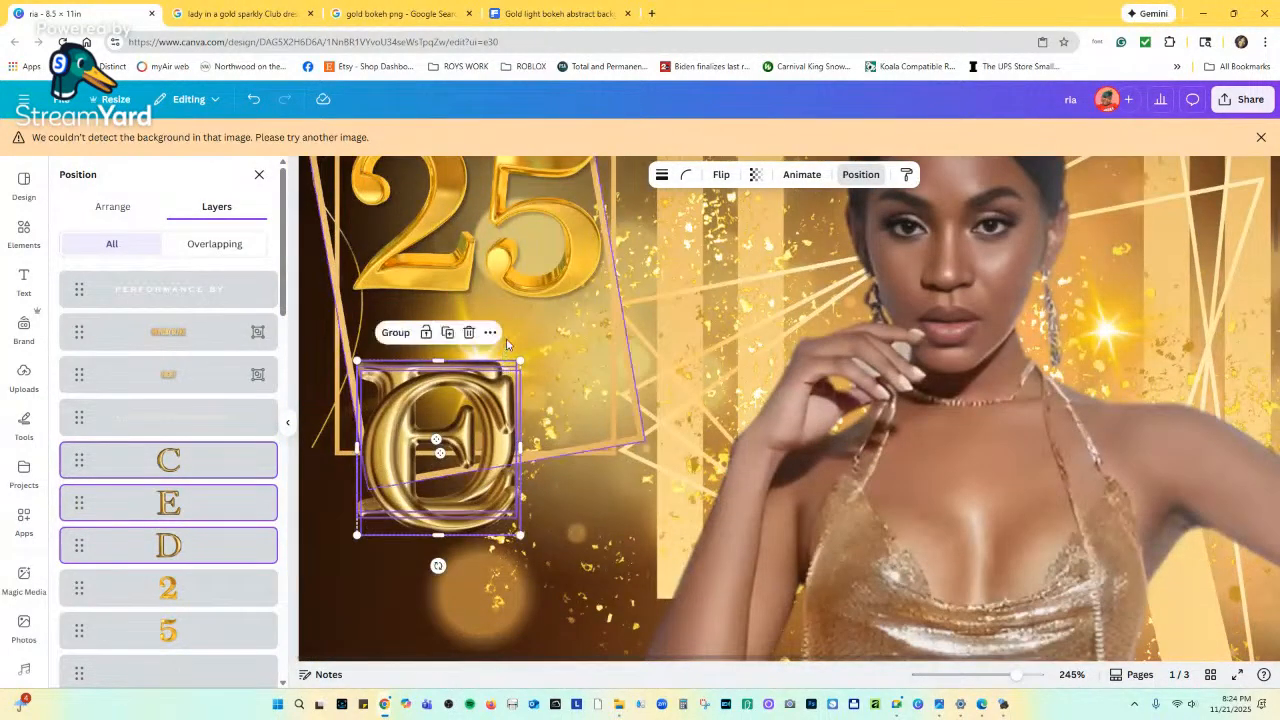
{"action": "left_click_drag", "start_coordinate": [519, 360], "coordinate": [452, 356]}
Move the C, E and D layers to the top and nudge the tilted gold frame.
{"action": "left_click", "coordinate": [447, 350]}
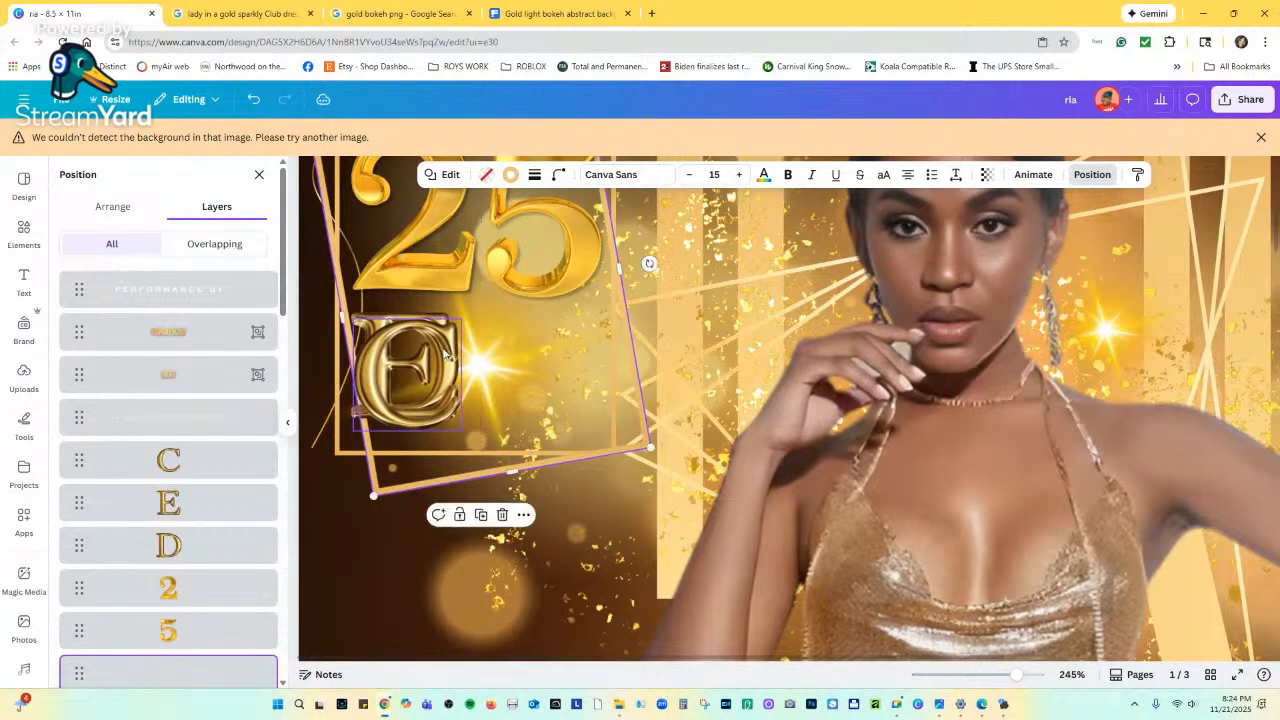
{"action": "left_click", "coordinate": [217, 545]}
{"action": "left_click", "coordinate": [215, 505], "text": "shift"}
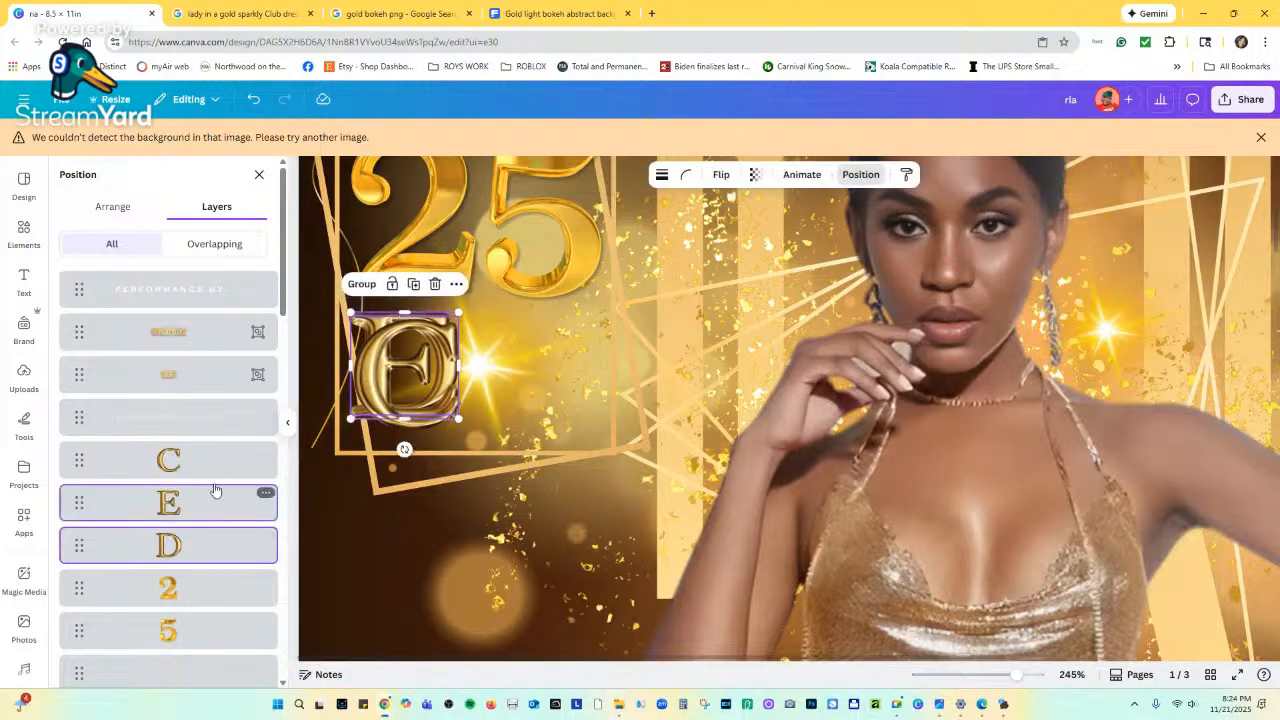
{"action": "left_click", "coordinate": [210, 460]}
{"action": "left_click", "coordinate": [197, 536]}
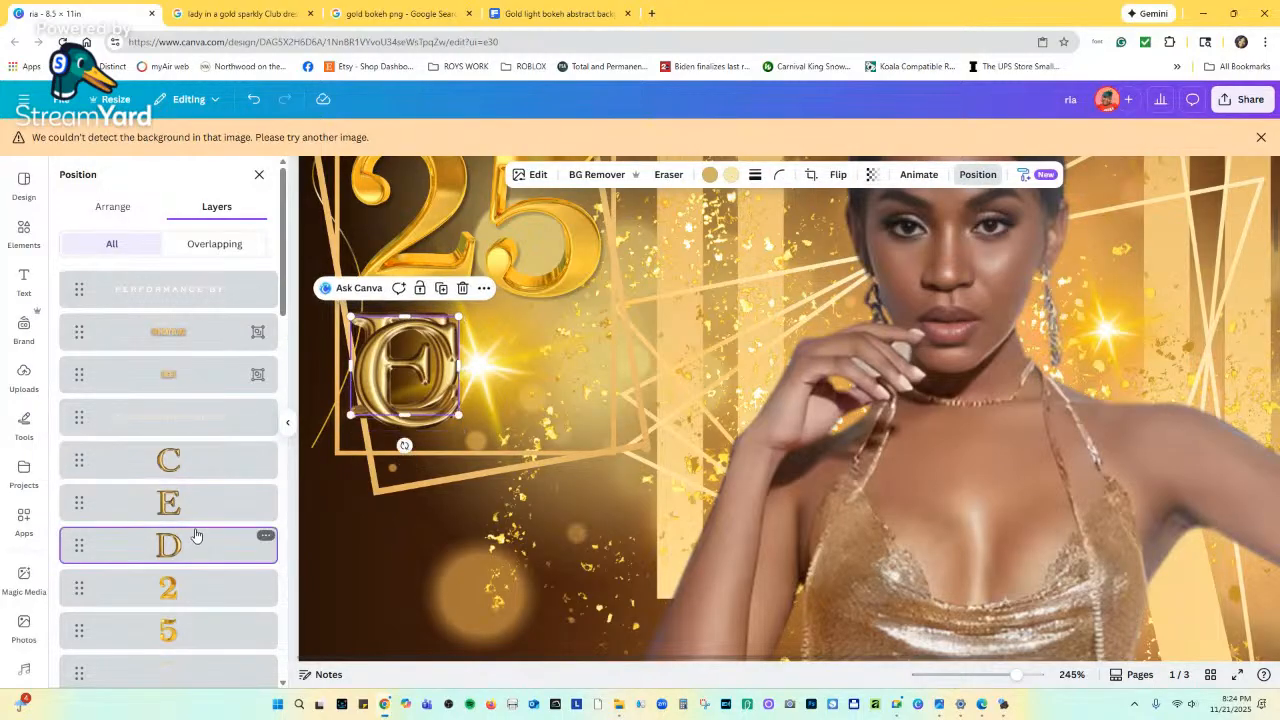
{"action": "left_click", "coordinate": [198, 510], "text": "shift"}
{"action": "left_click", "coordinate": [207, 470], "text": "shift"}
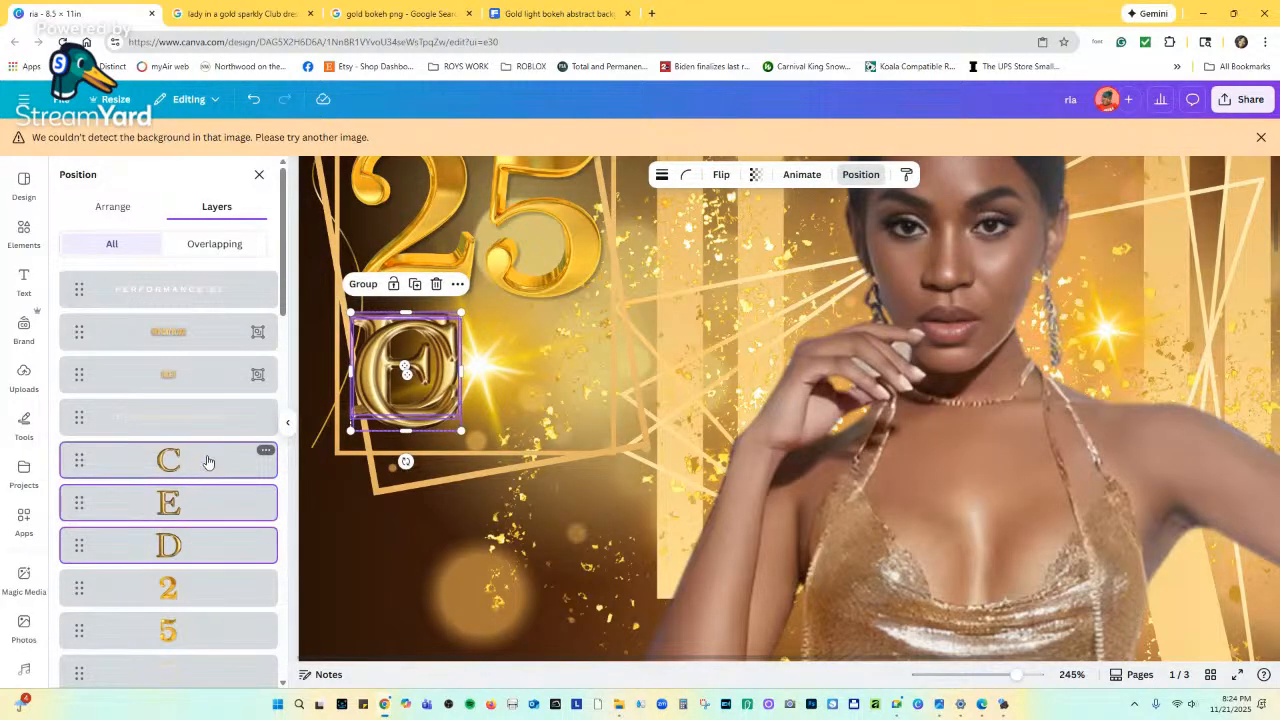
{"action": "left_click_drag", "start_coordinate": [207, 460], "coordinate": [239, 292]}
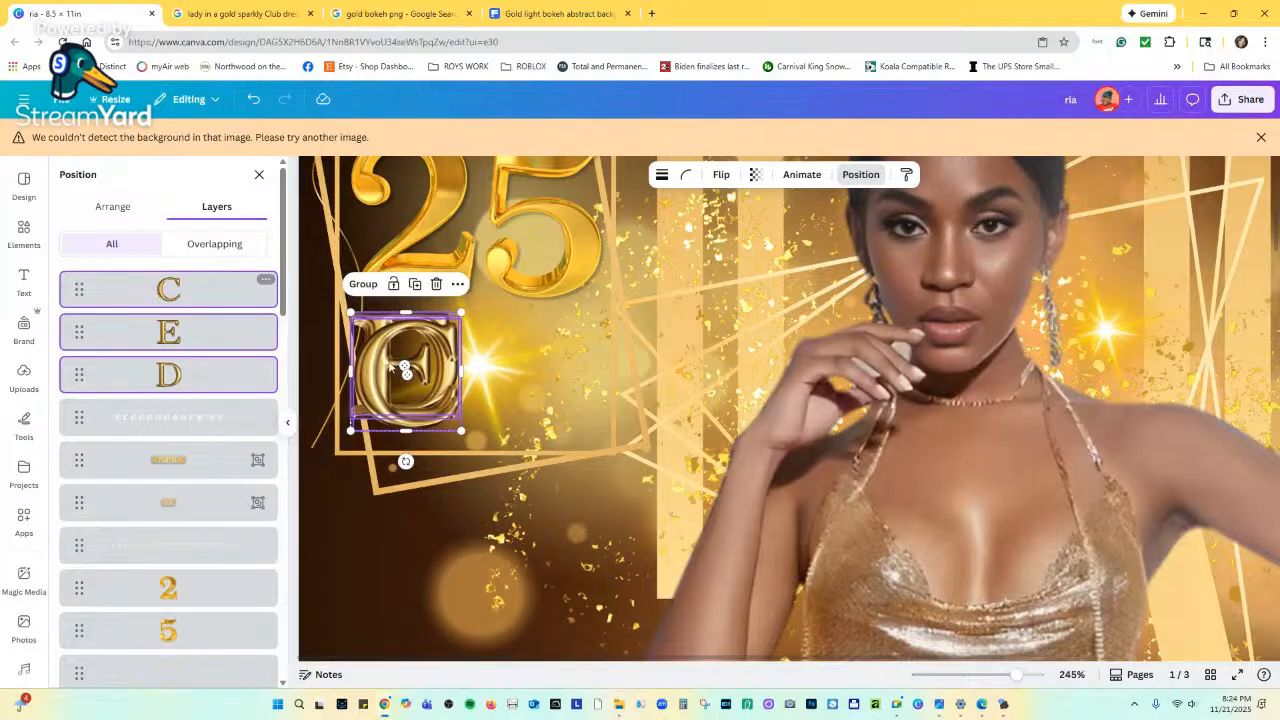
{"action": "left_click", "coordinate": [405, 369]}
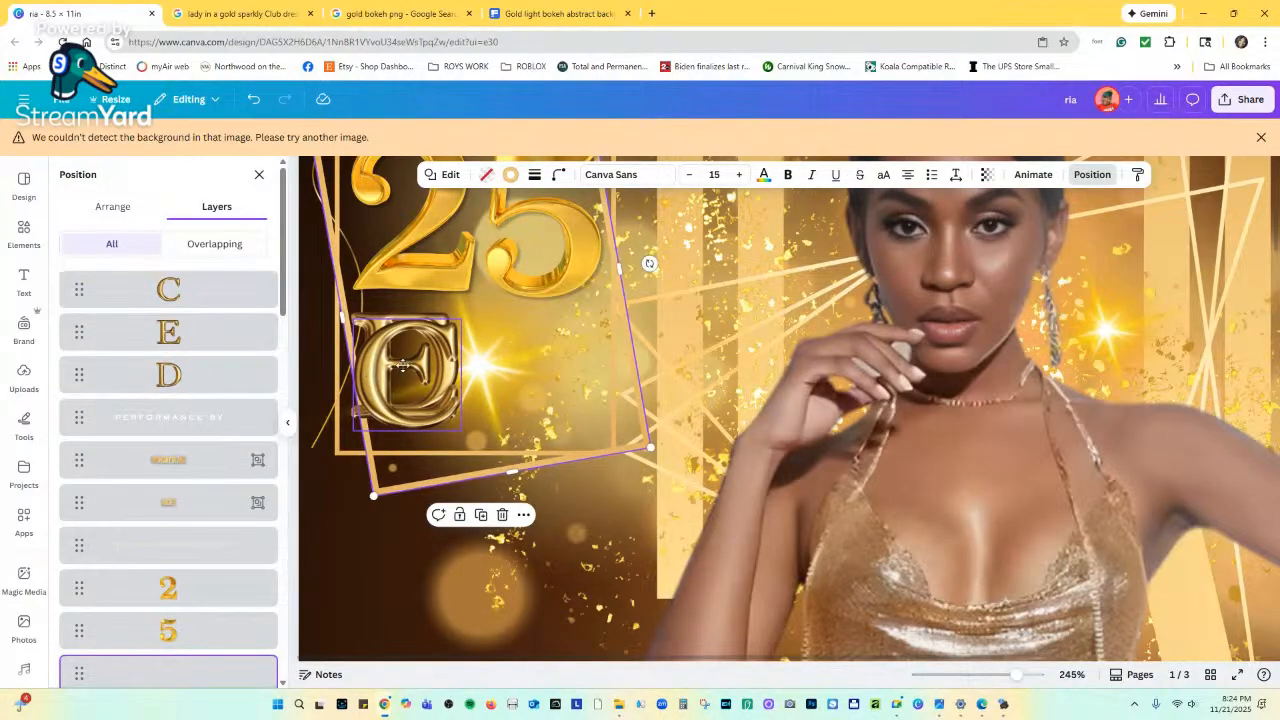
{"action": "left_click_drag", "start_coordinate": [403, 365], "coordinate": [518, 388]}
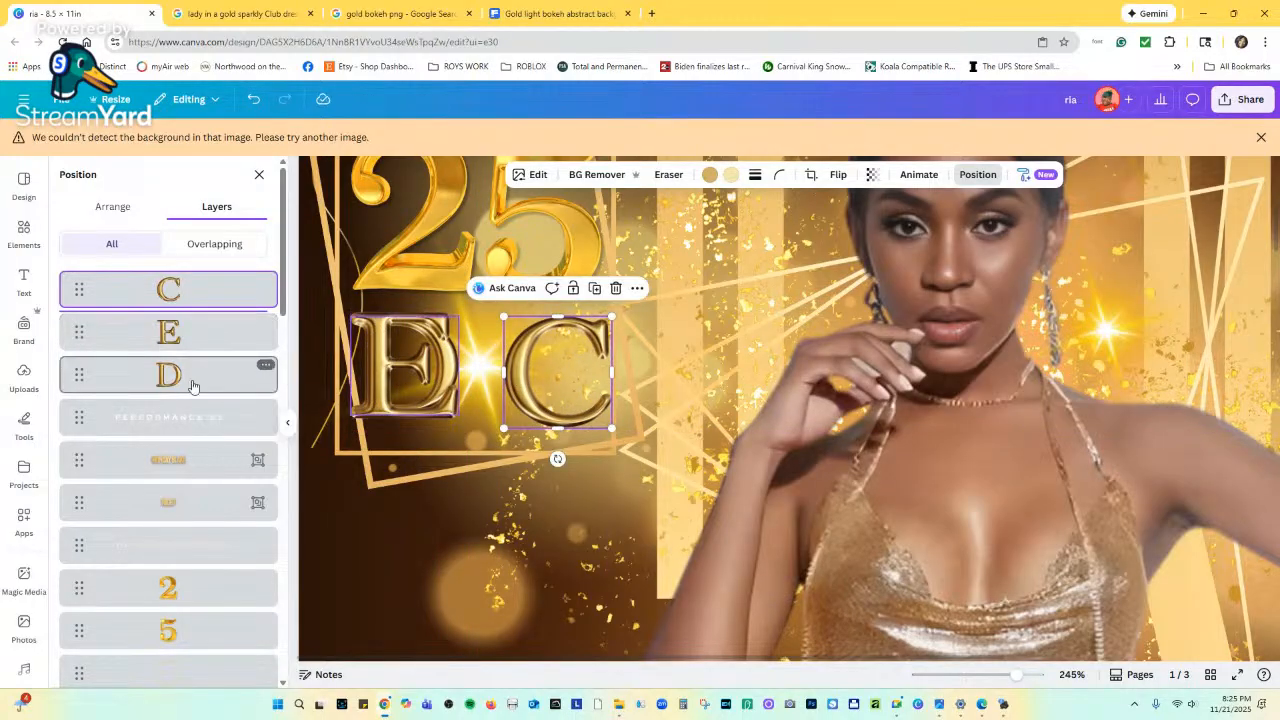
Rearrange the gold D, E and C letters side by side to spell DEC.
{"action": "left_click", "coordinate": [195, 380]}
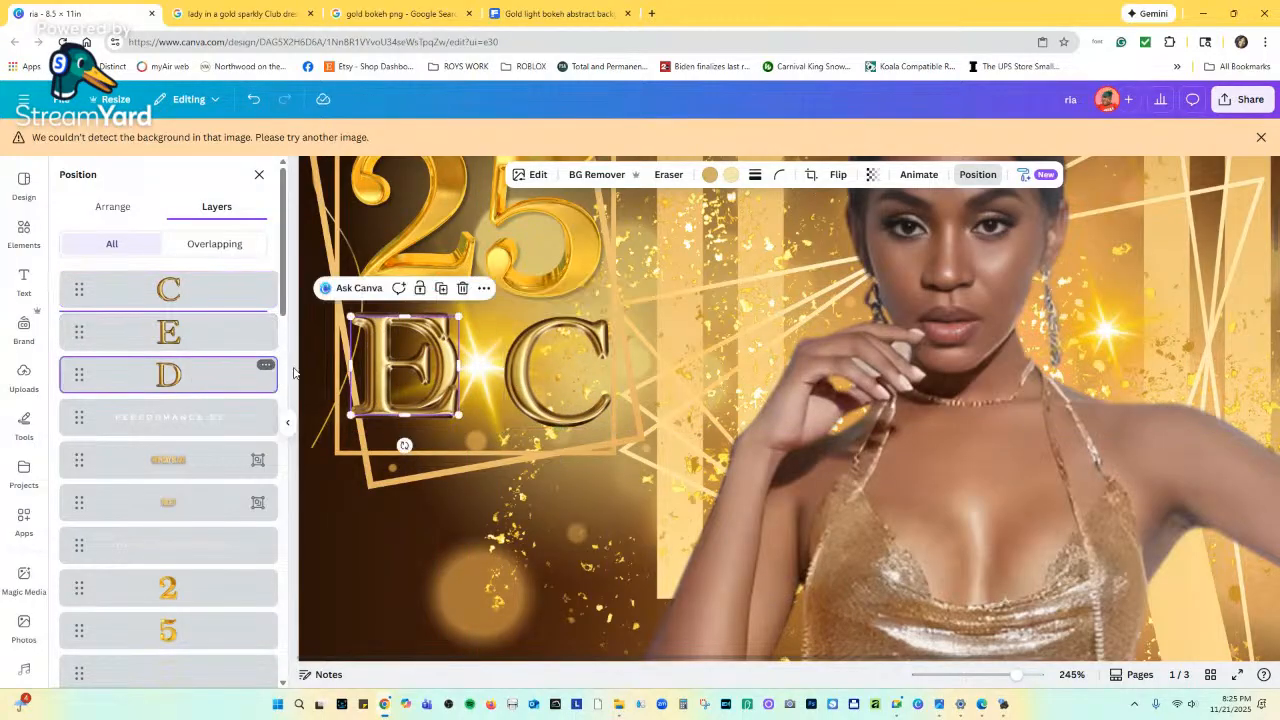
{"action": "left_click", "coordinate": [355, 367]}
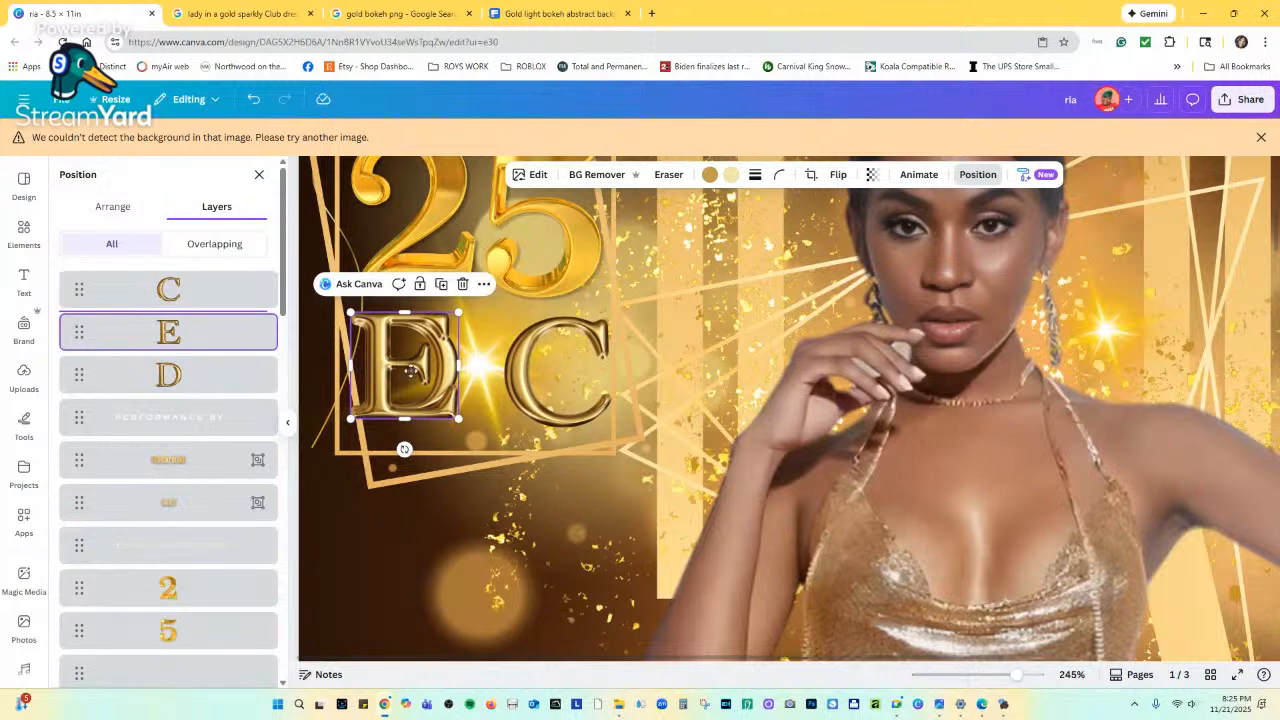
{"action": "left_click_drag", "start_coordinate": [410, 370], "coordinate": [500, 372]}
{"action": "left_click", "coordinate": [384, 390]}
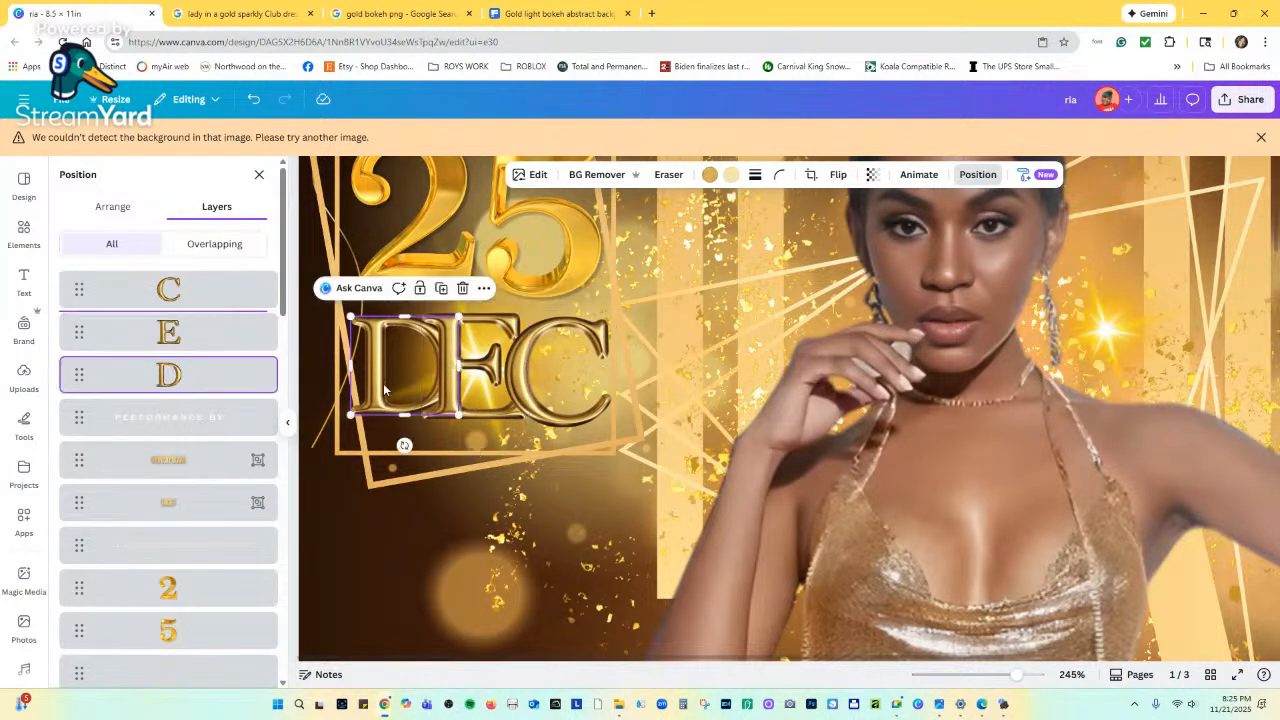
{"action": "left_click_drag", "start_coordinate": [384, 390], "coordinate": [368, 390]}
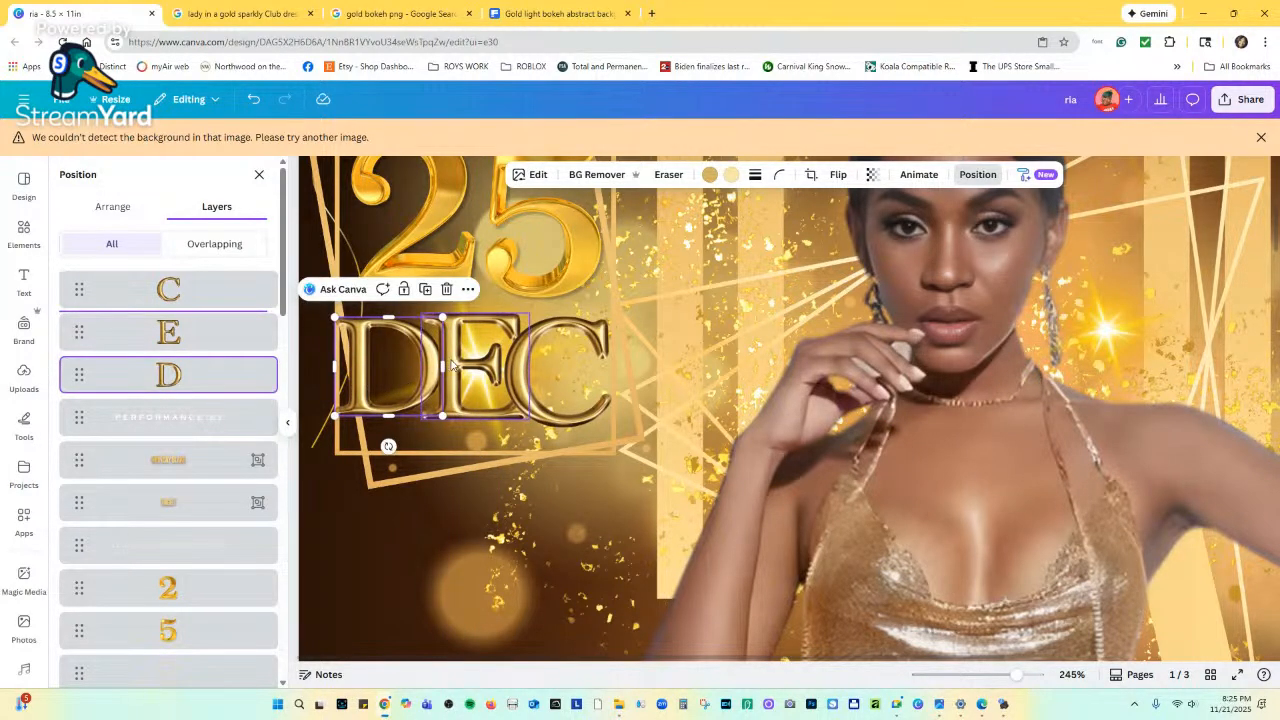
{"action": "left_click_drag", "start_coordinate": [452, 365], "coordinate": [630, 336]}
{"action": "left_click", "coordinate": [596, 342]}
Resize the three DEC letters together and place them beneath the gold 25 within the frame.
{"action": "left_click", "coordinate": [206, 374], "text": "shift"}
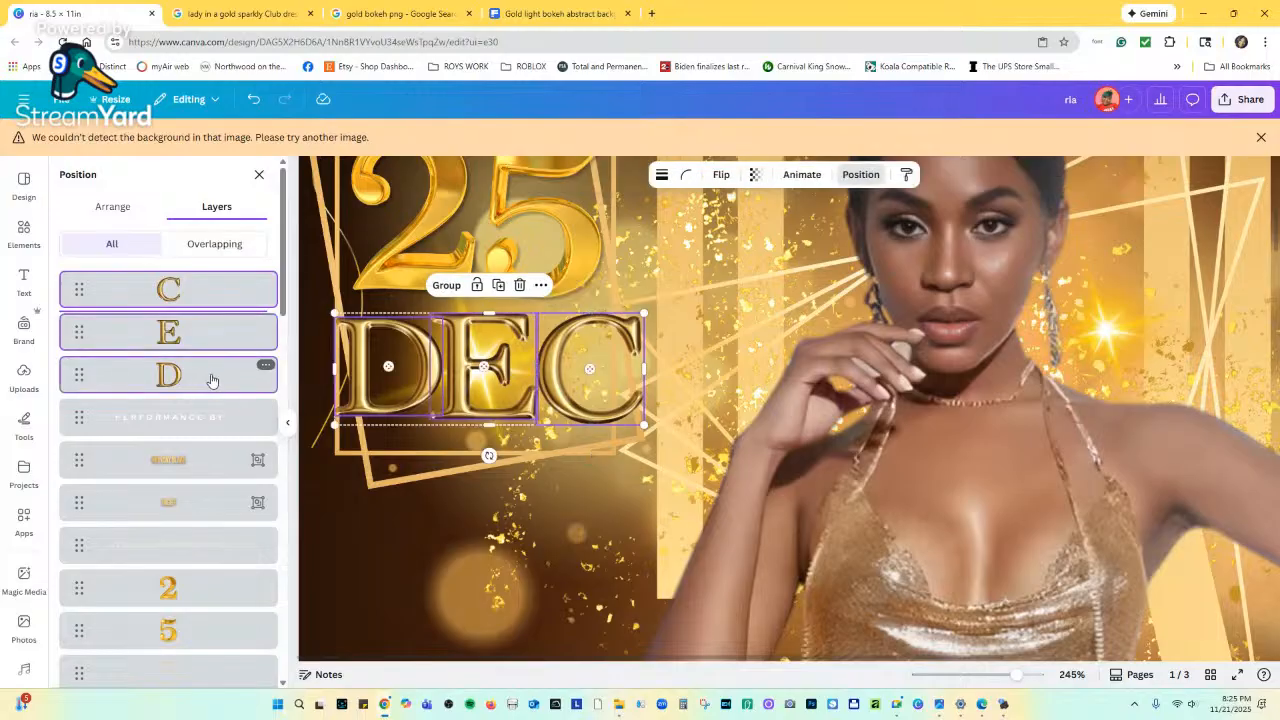
{"action": "left_click_drag", "start_coordinate": [643, 313], "coordinate": [505, 364]}
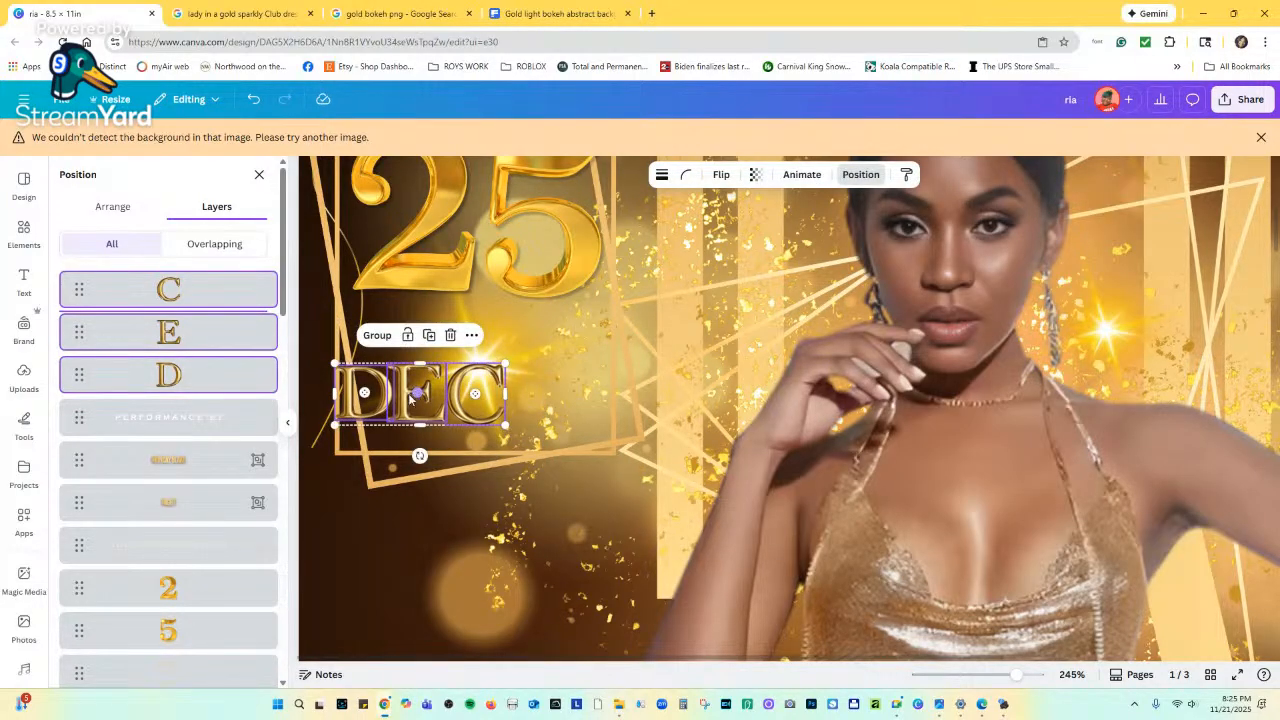
{"action": "left_click_drag", "start_coordinate": [410, 393], "coordinate": [445, 364]}
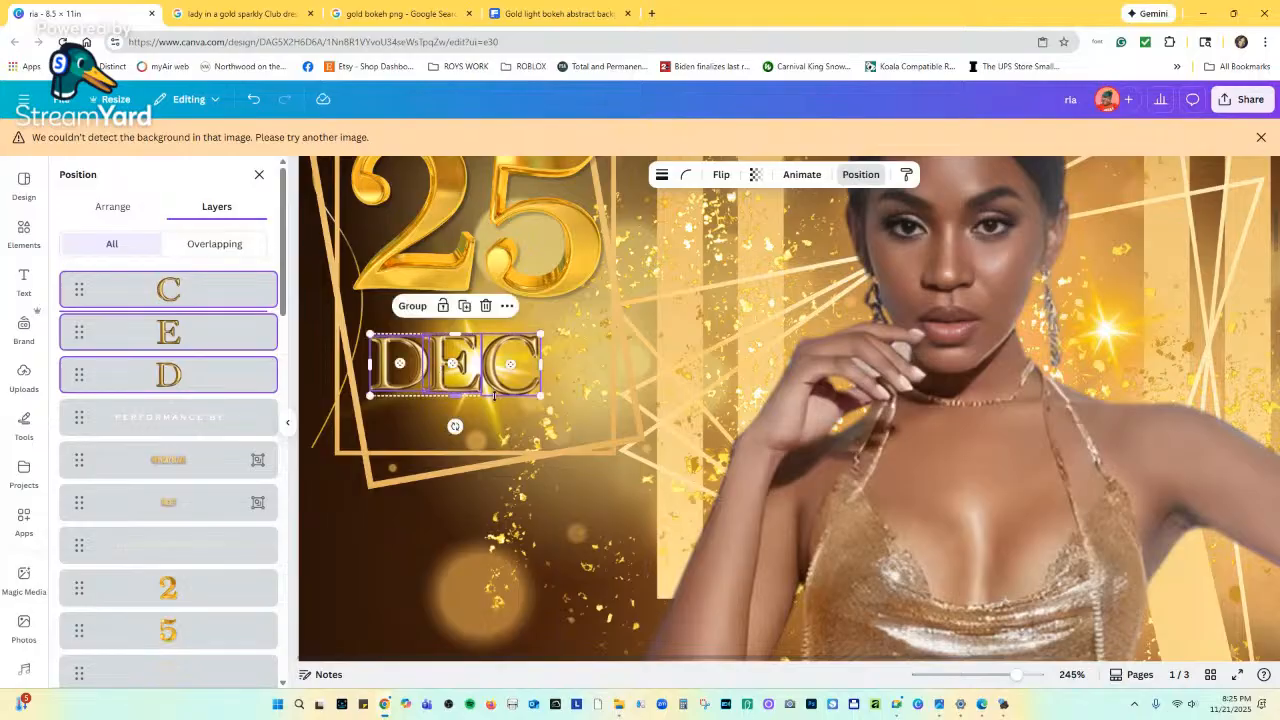
{"action": "left_click_drag", "start_coordinate": [540, 397], "coordinate": [601, 417]}
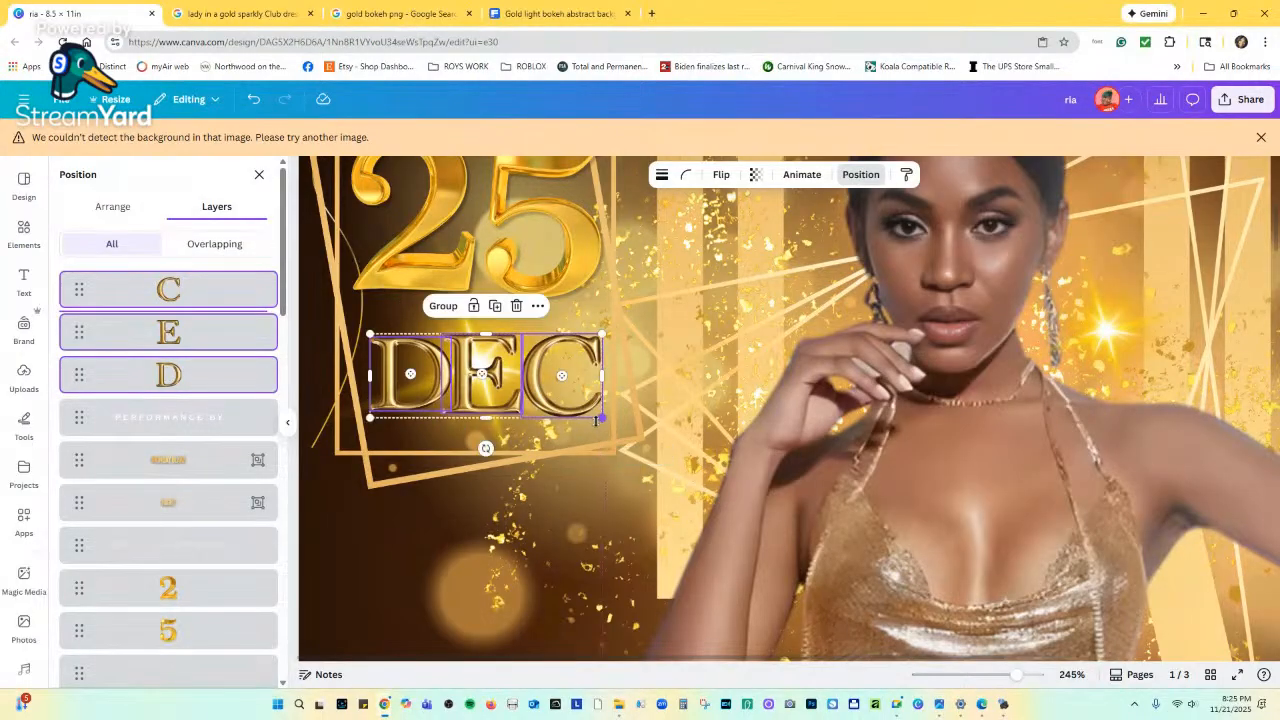
{"action": "left_click", "coordinate": [115, 210]}
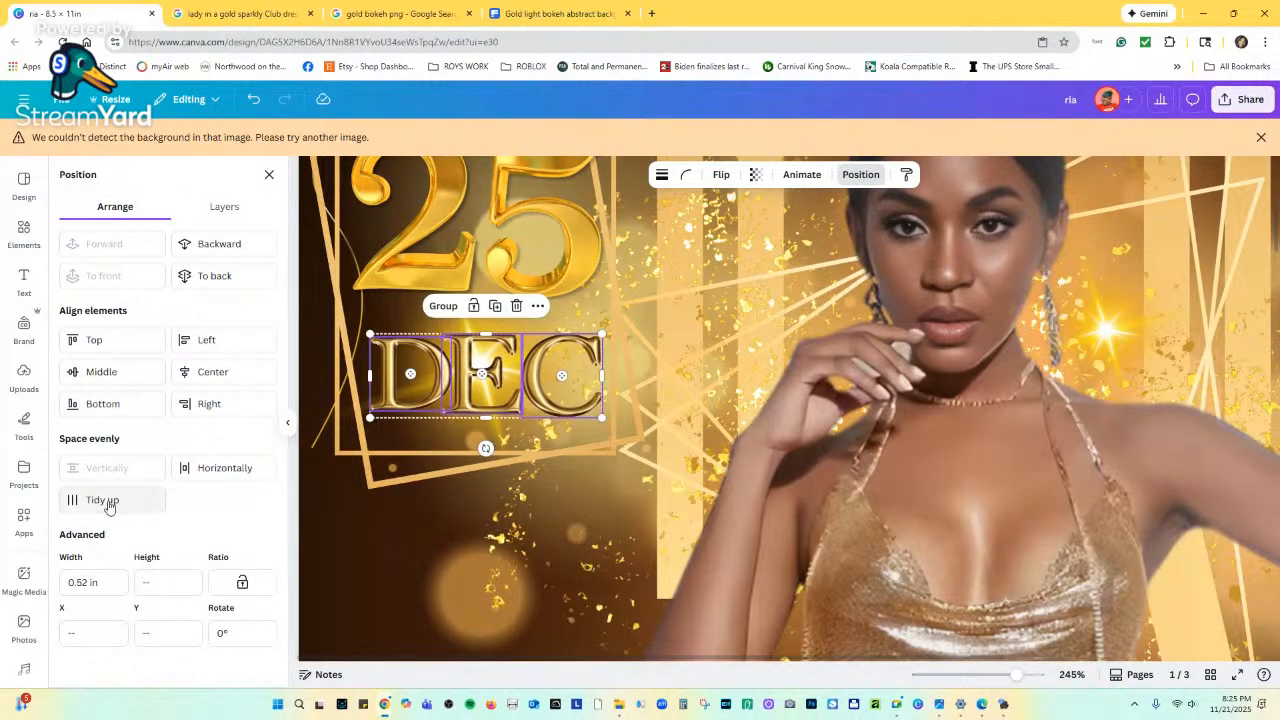
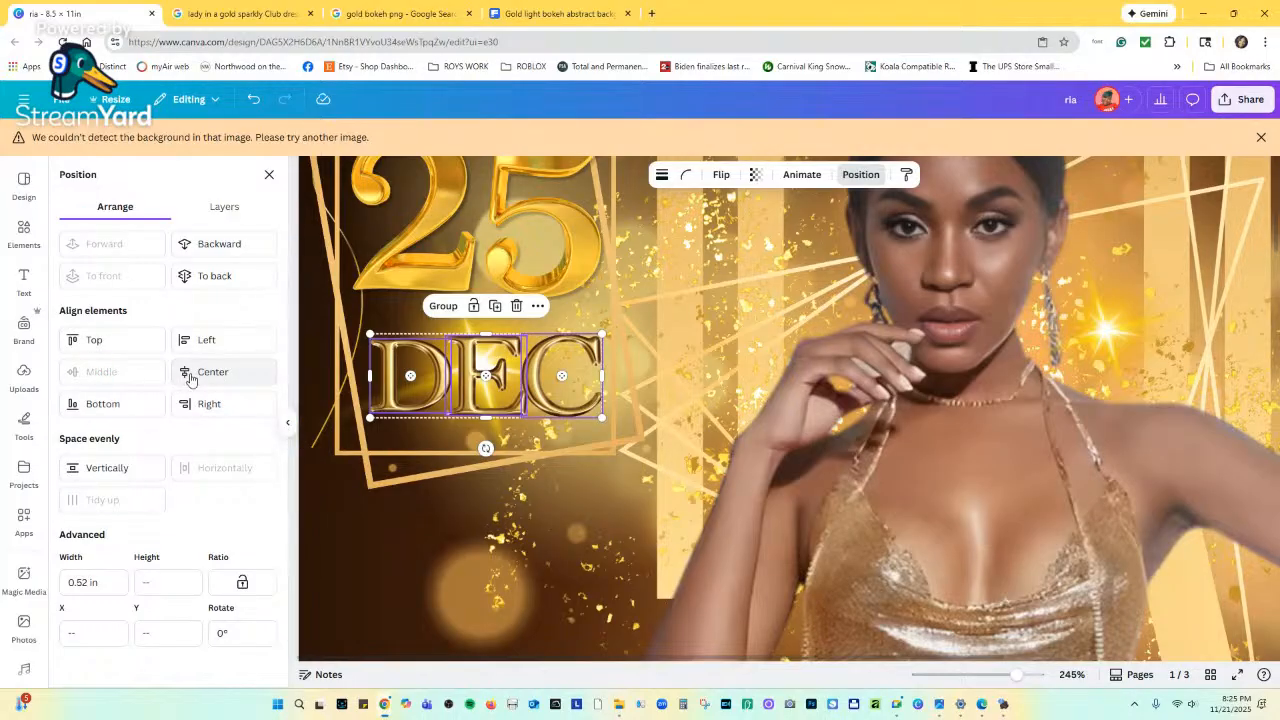
Nudge the C right, enlarge the D and shift it left, and shrink the E to 0.5 × 0.49 in.
{"action": "left_click", "coordinate": [508, 465]}
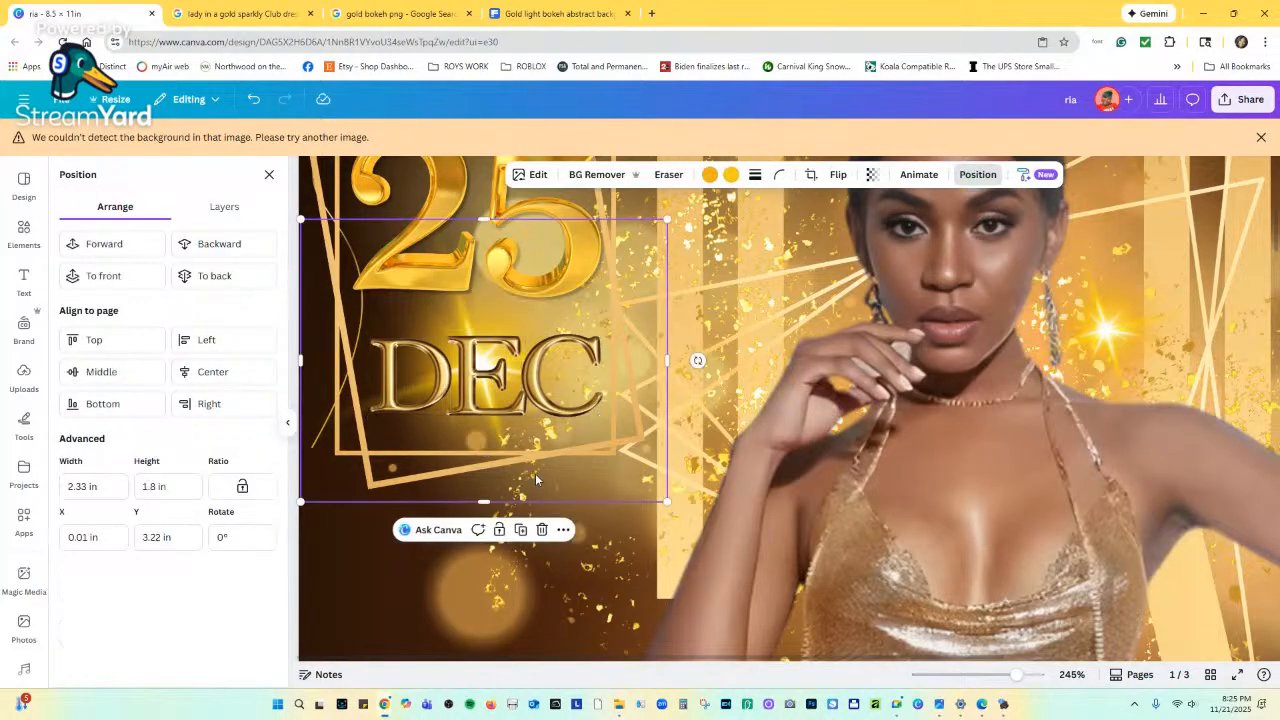
{"action": "left_click_drag", "start_coordinate": [539, 390], "coordinate": [545, 390]}
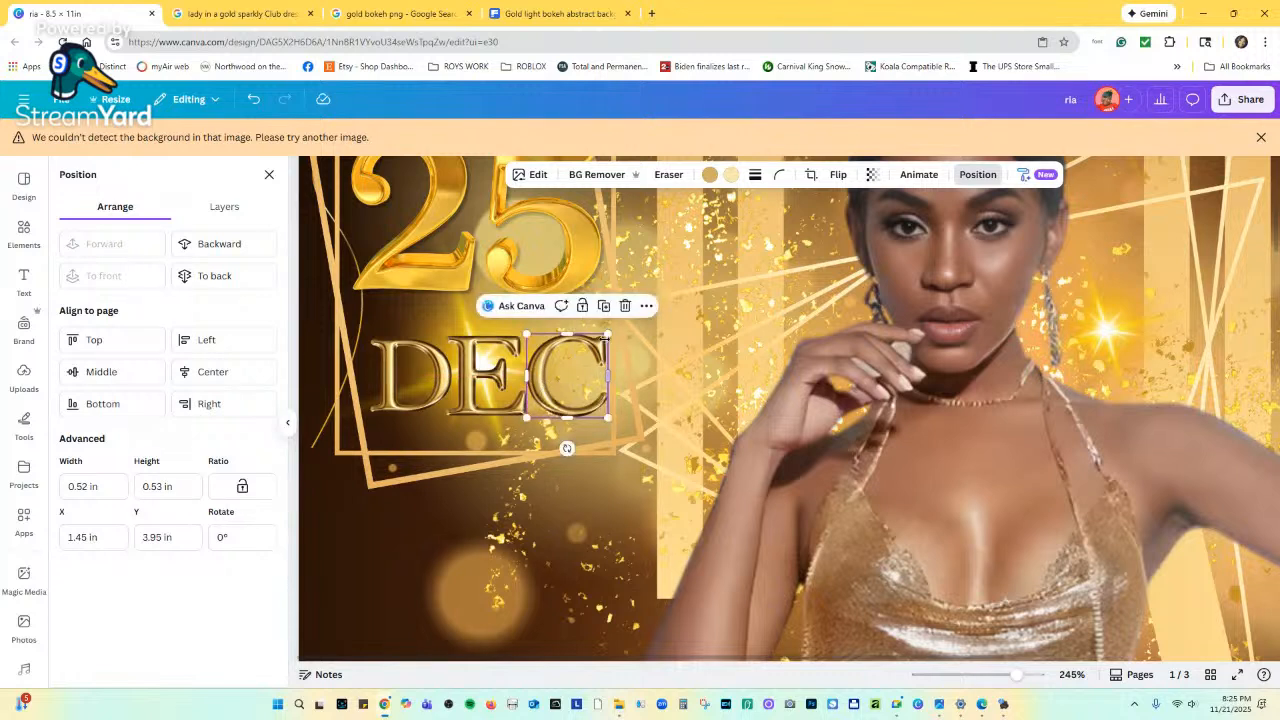
{"action": "left_click", "coordinate": [390, 352]}
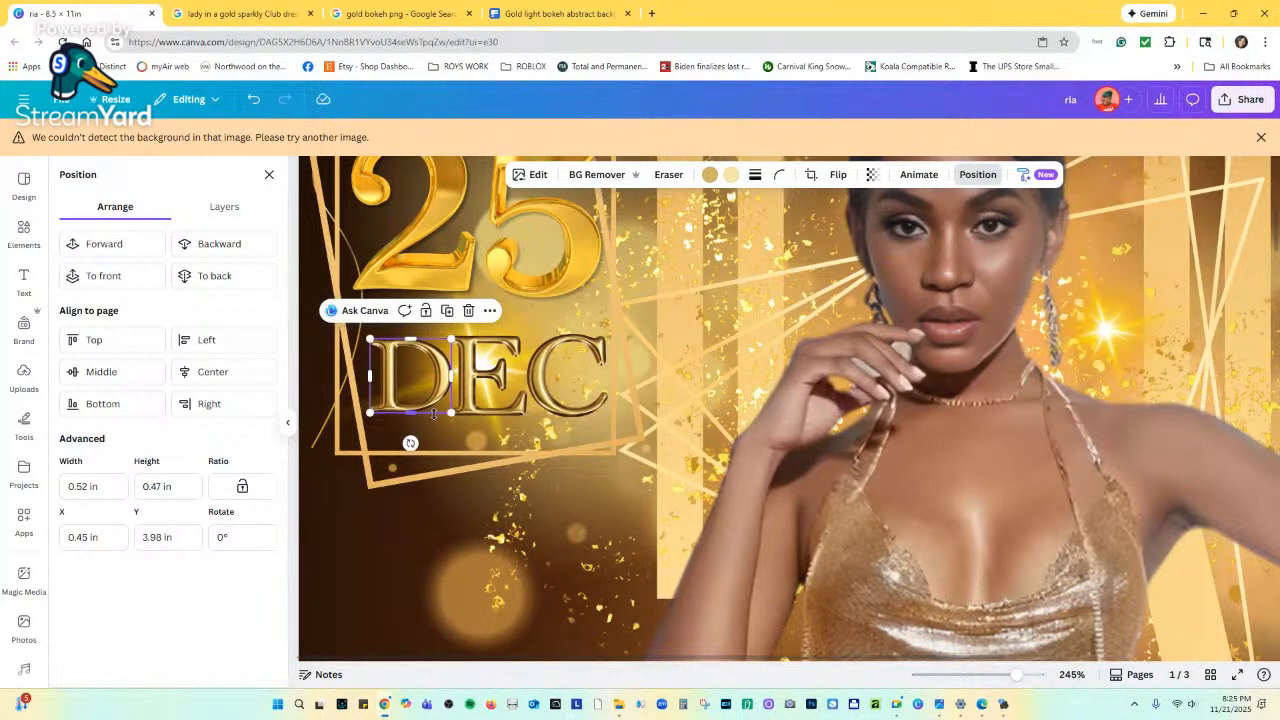
{"action": "left_click_drag", "start_coordinate": [455, 416], "coordinate": [459, 420]}
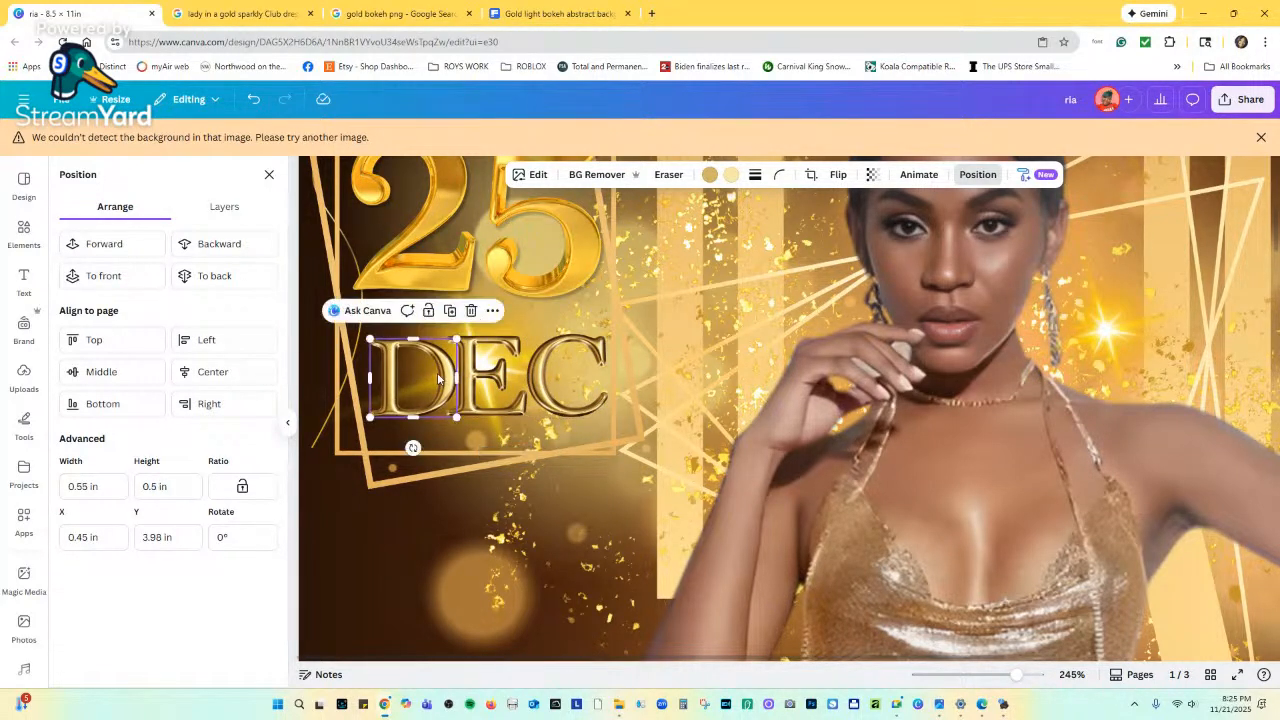
{"action": "left_click_drag", "start_coordinate": [447, 372], "coordinate": [442, 372]}
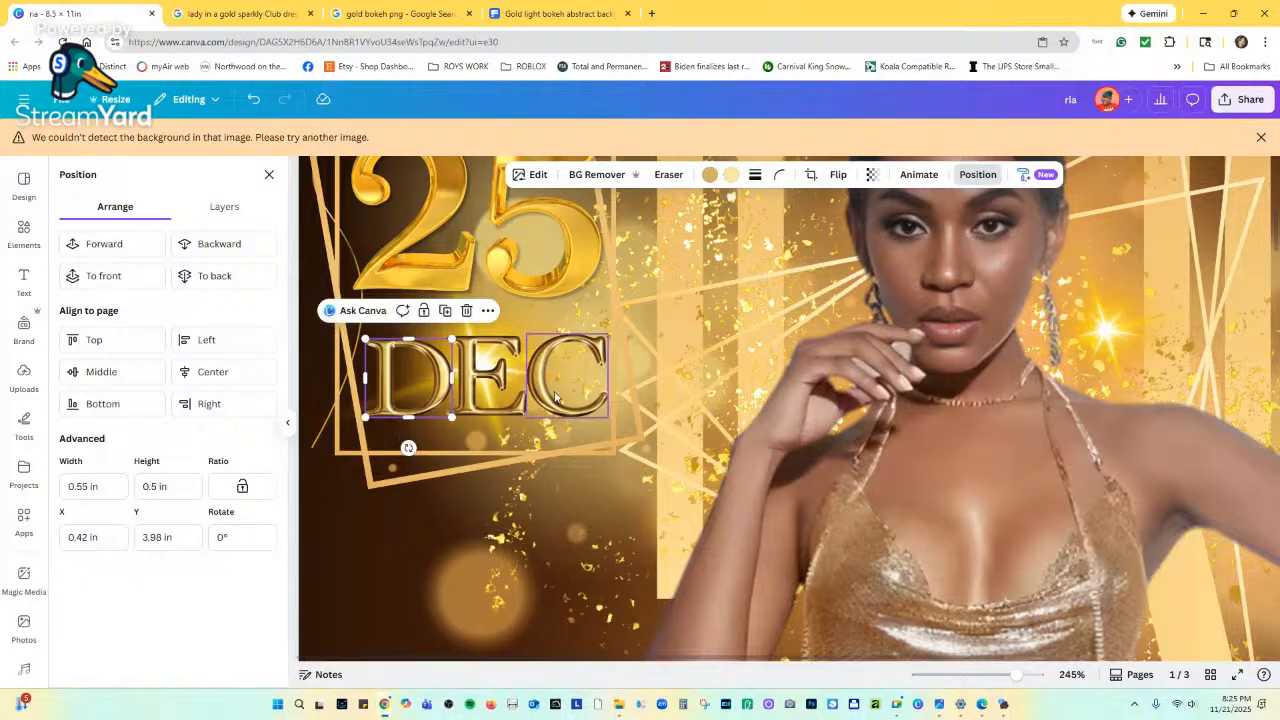
{"action": "left_click", "coordinate": [508, 405]}
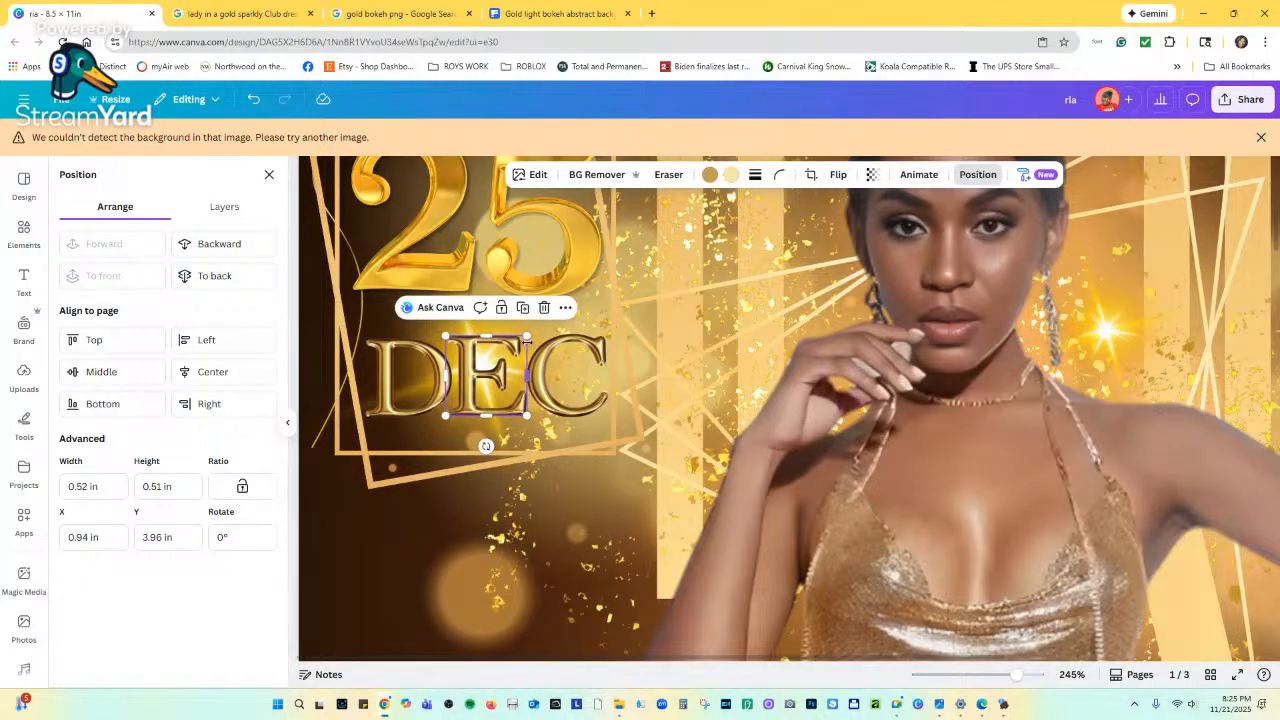
{"action": "left_click_drag", "start_coordinate": [527, 336], "coordinate": [523, 340]}
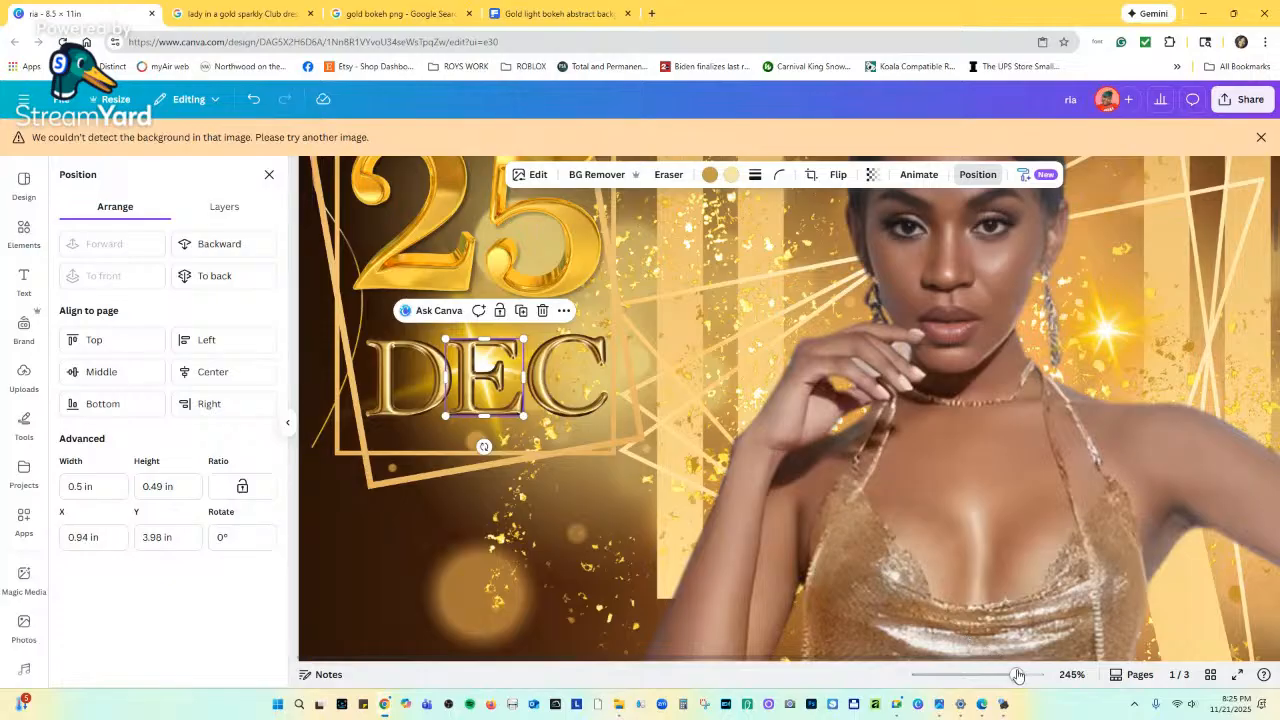
{"action": "left_click_drag", "start_coordinate": [1014, 675], "coordinate": [971, 676]}
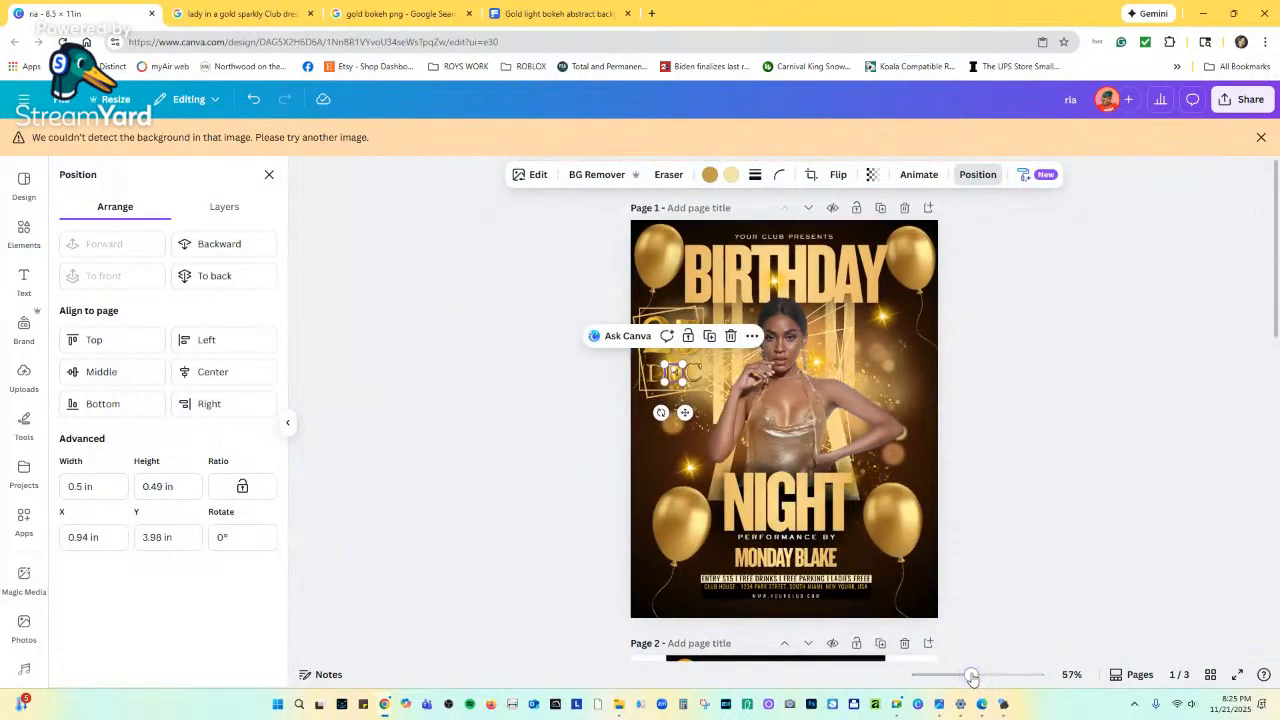
Bring back the gold letter graphics results and browse through them.
{"action": "left_click", "coordinate": [1052, 510]}
{"action": "left_click", "coordinate": [531, 344]}
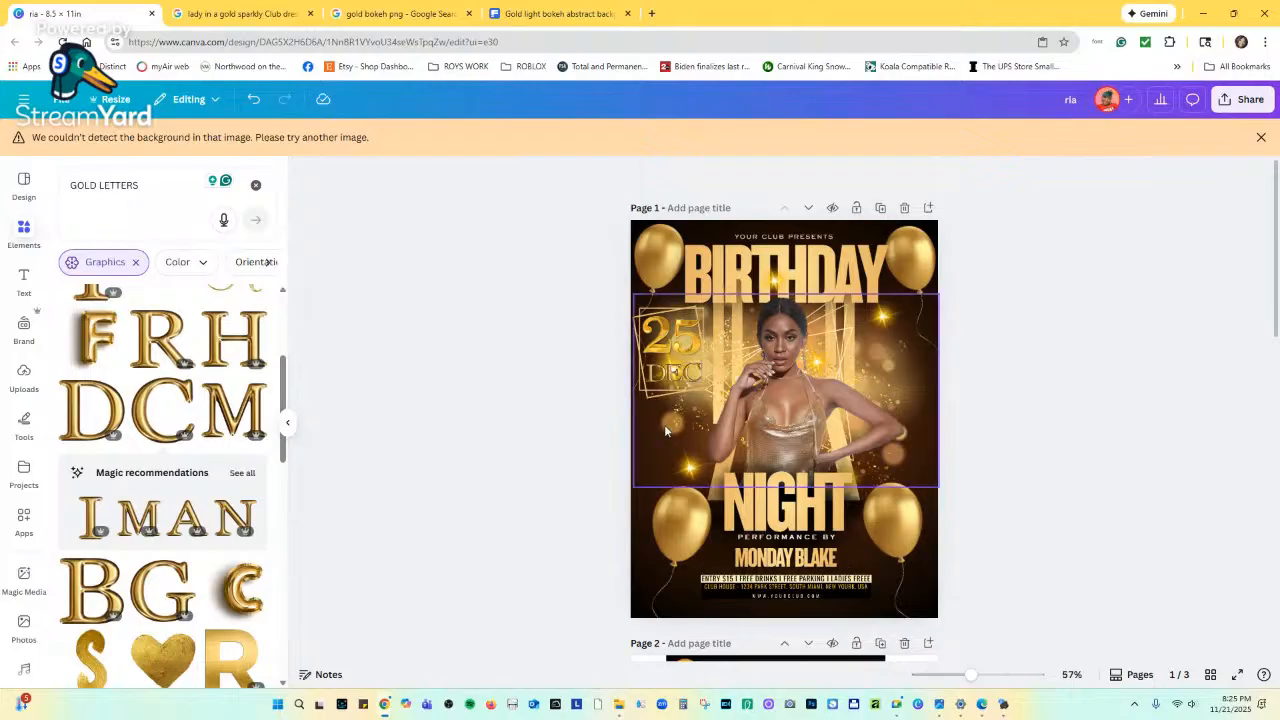
{"action": "scroll", "coordinate": [306, 459], "scroll_direction": "down", "scroll_amount": 2}
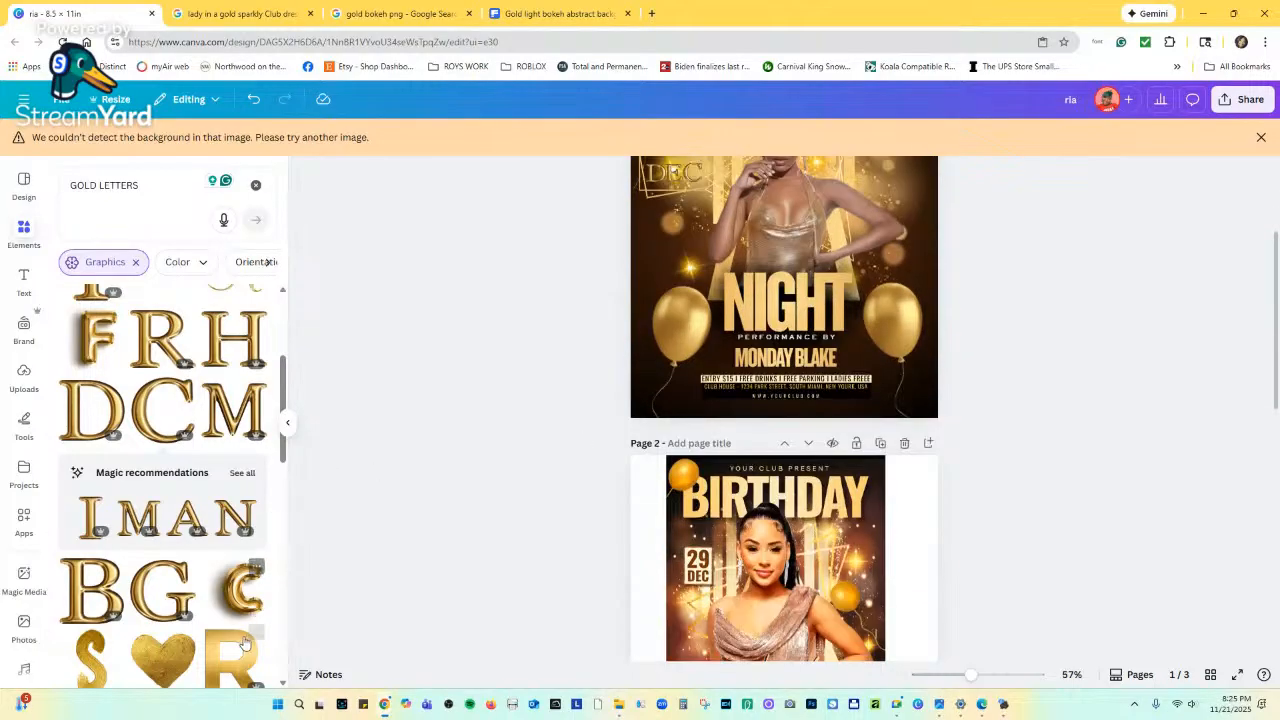
{"action": "scroll", "coordinate": [571, 514], "scroll_direction": "up", "scroll_amount": 2}
{"action": "scroll", "coordinate": [242, 655], "scroll_direction": "down", "scroll_amount": 2}
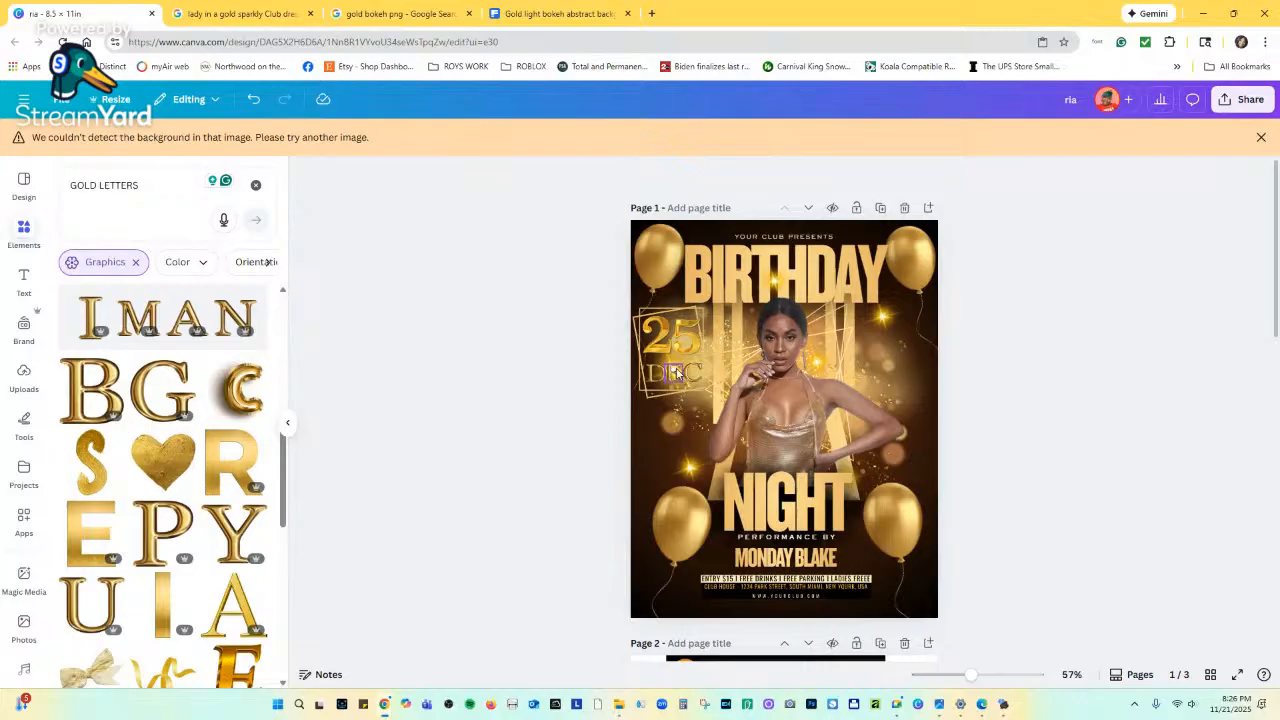
Try a small gold R beside the 25, then delete it.
{"action": "left_click", "coordinate": [235, 470]}
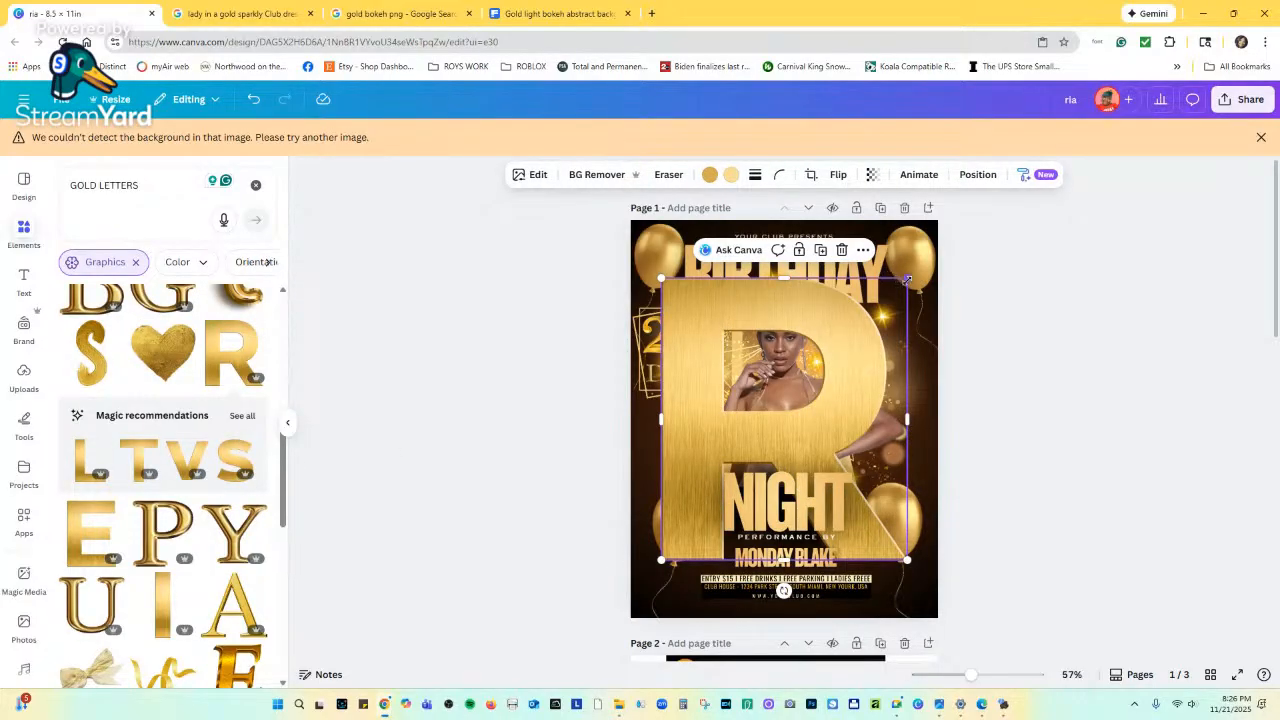
{"action": "left_click_drag", "start_coordinate": [906, 280], "coordinate": [712, 502]}
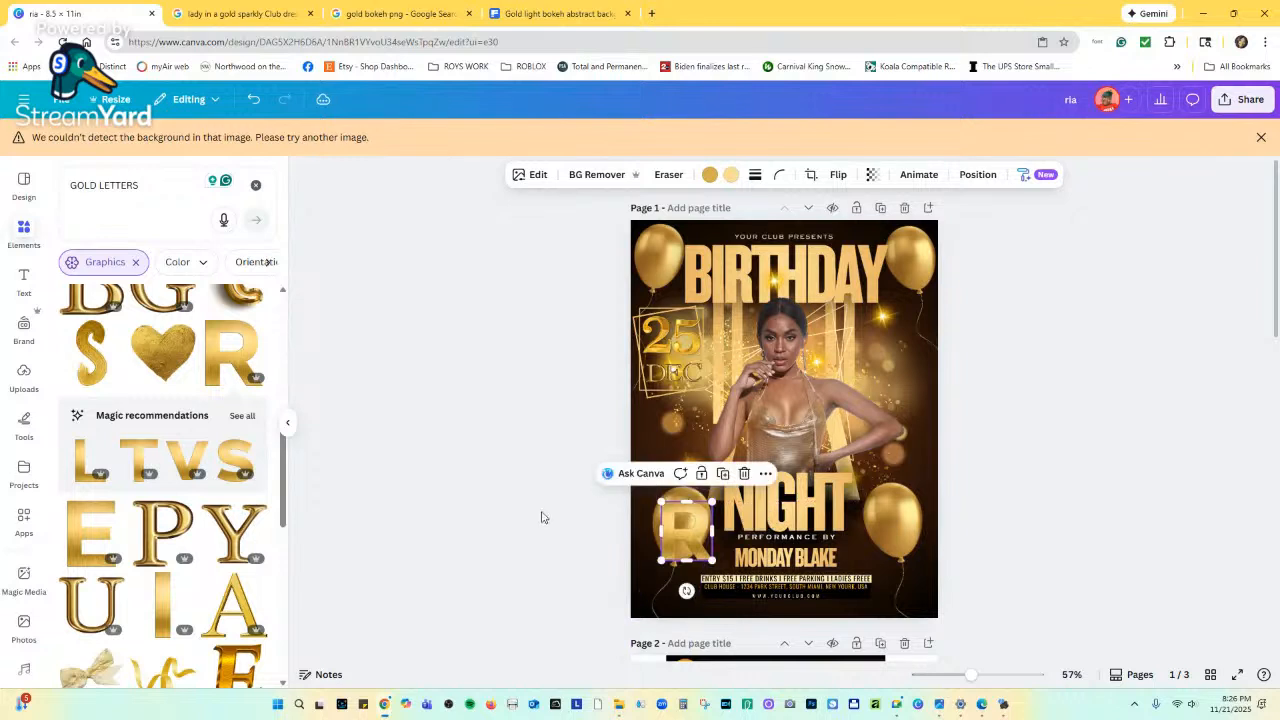
{"action": "scroll", "coordinate": [115, 490], "scroll_direction": "down", "scroll_amount": 3}
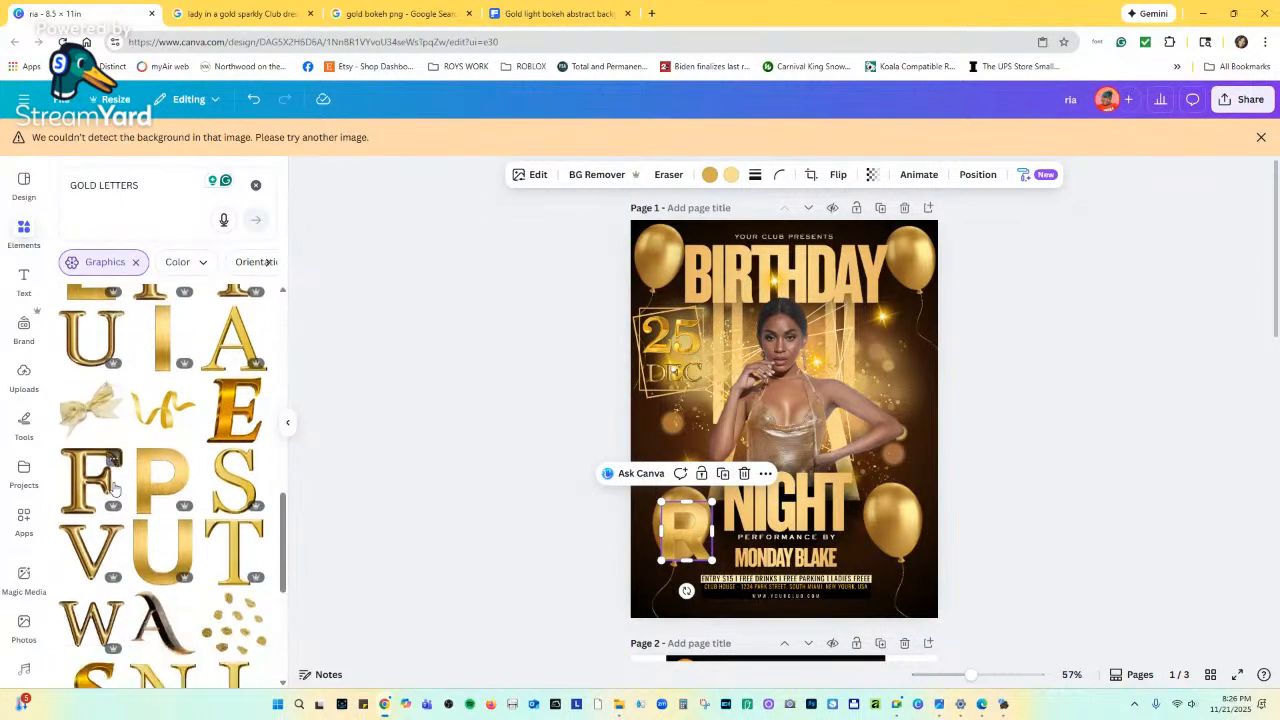
{"action": "scroll", "coordinate": [115, 488], "scroll_direction": "down", "scroll_amount": 2}
{"action": "scroll", "coordinate": [115, 495], "scroll_direction": "up", "scroll_amount": 4}
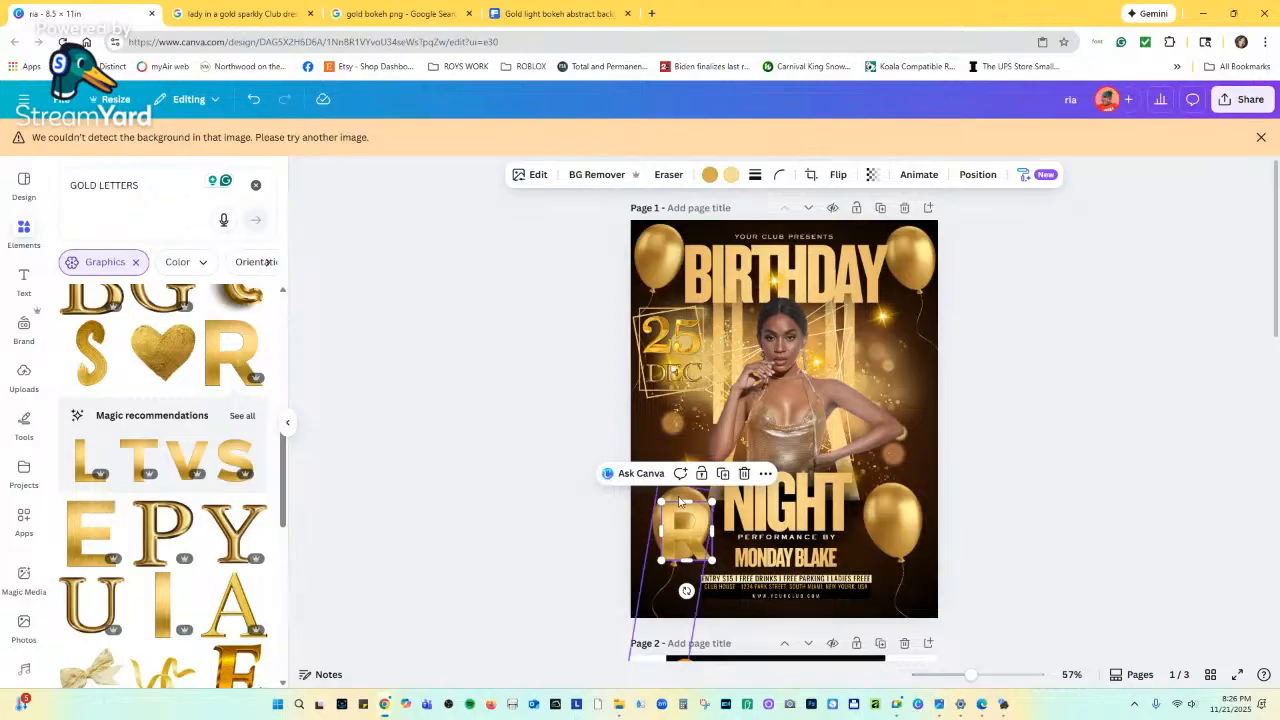
{"action": "left_click_drag", "start_coordinate": [686, 525], "coordinate": [686, 413]}
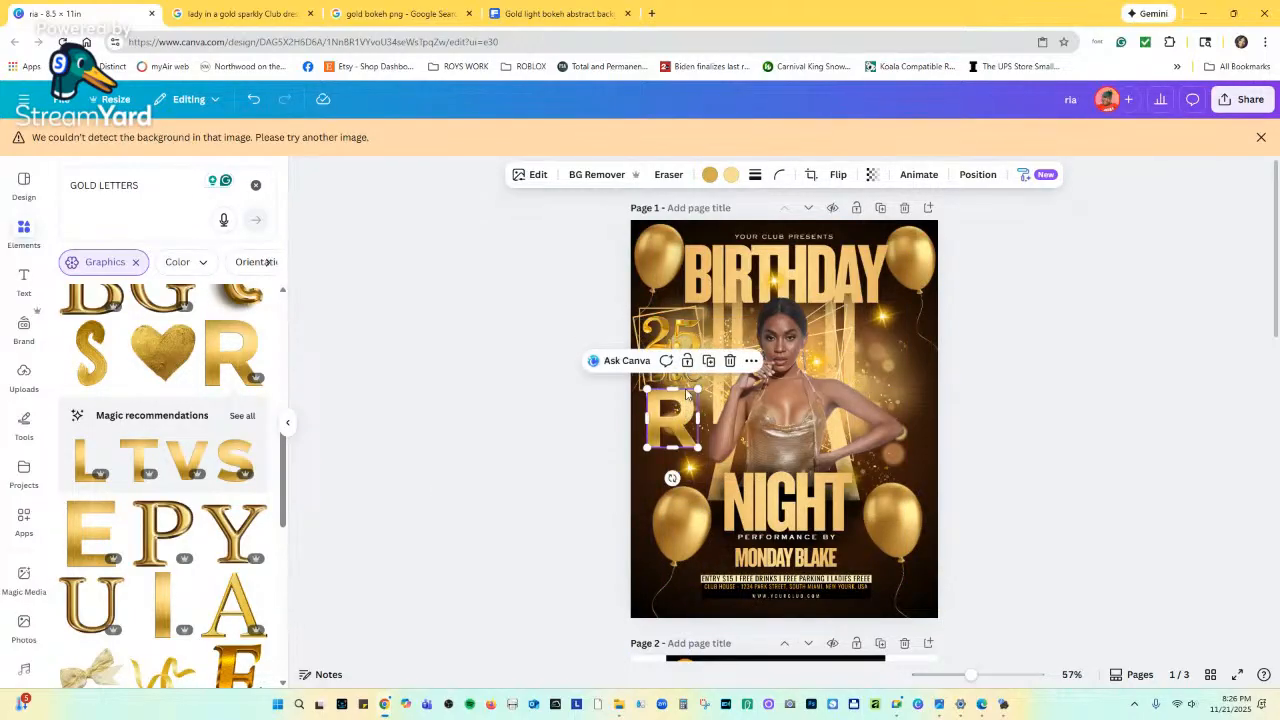
{"action": "left_click", "coordinate": [730, 360]}
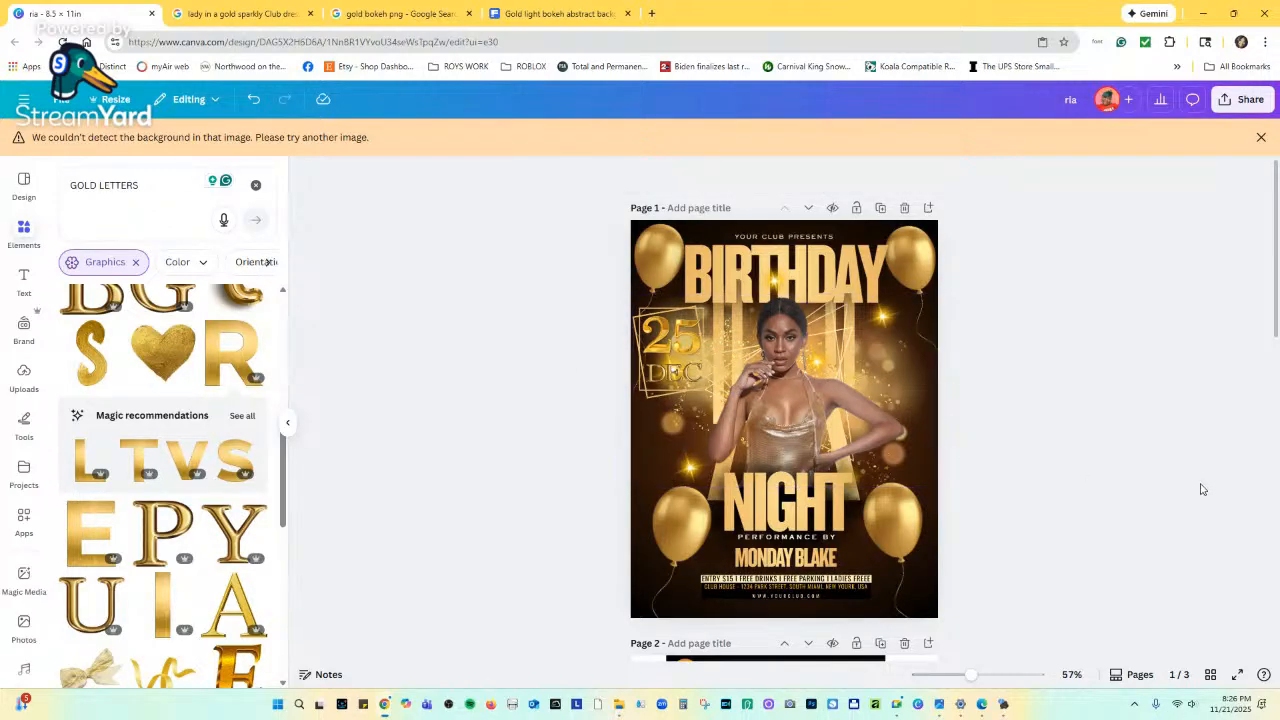
Scroll between the pages to compare the flyer with Page 2.
{"action": "scroll", "coordinate": [843, 420], "scroll_direction": "down", "scroll_amount": 6}
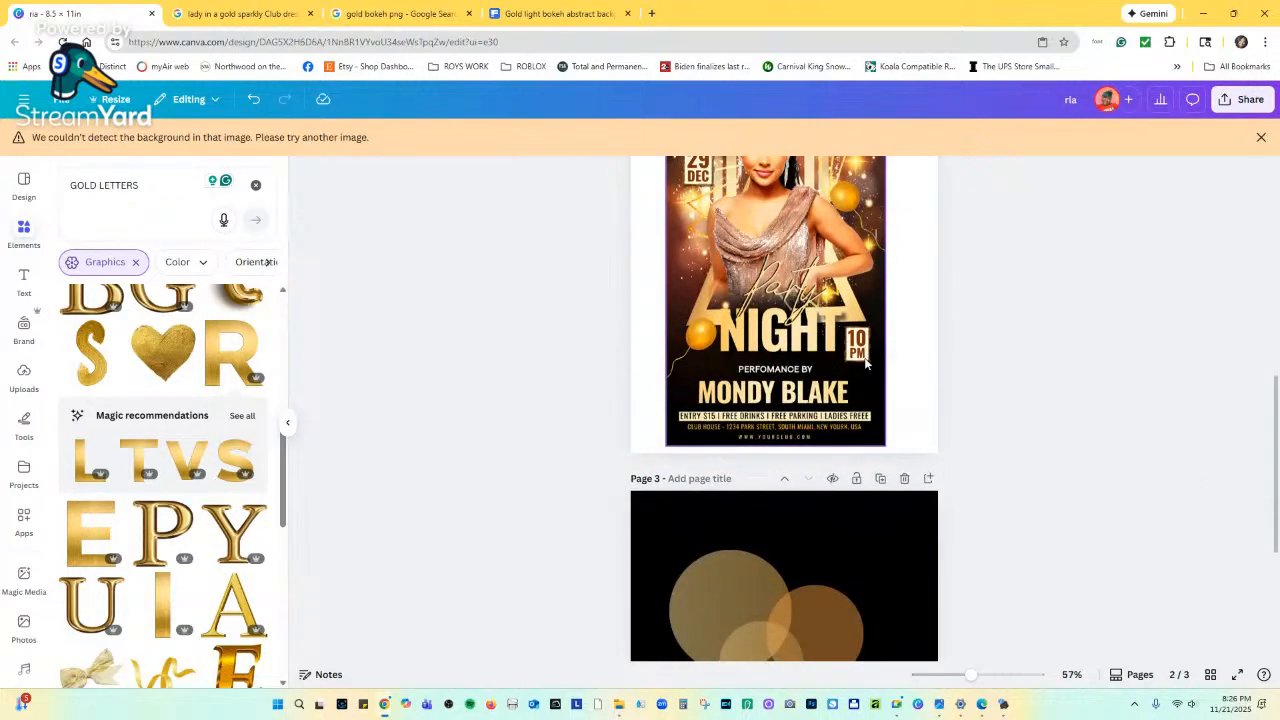
{"action": "scroll", "coordinate": [866, 360], "scroll_direction": "up", "scroll_amount": 5}
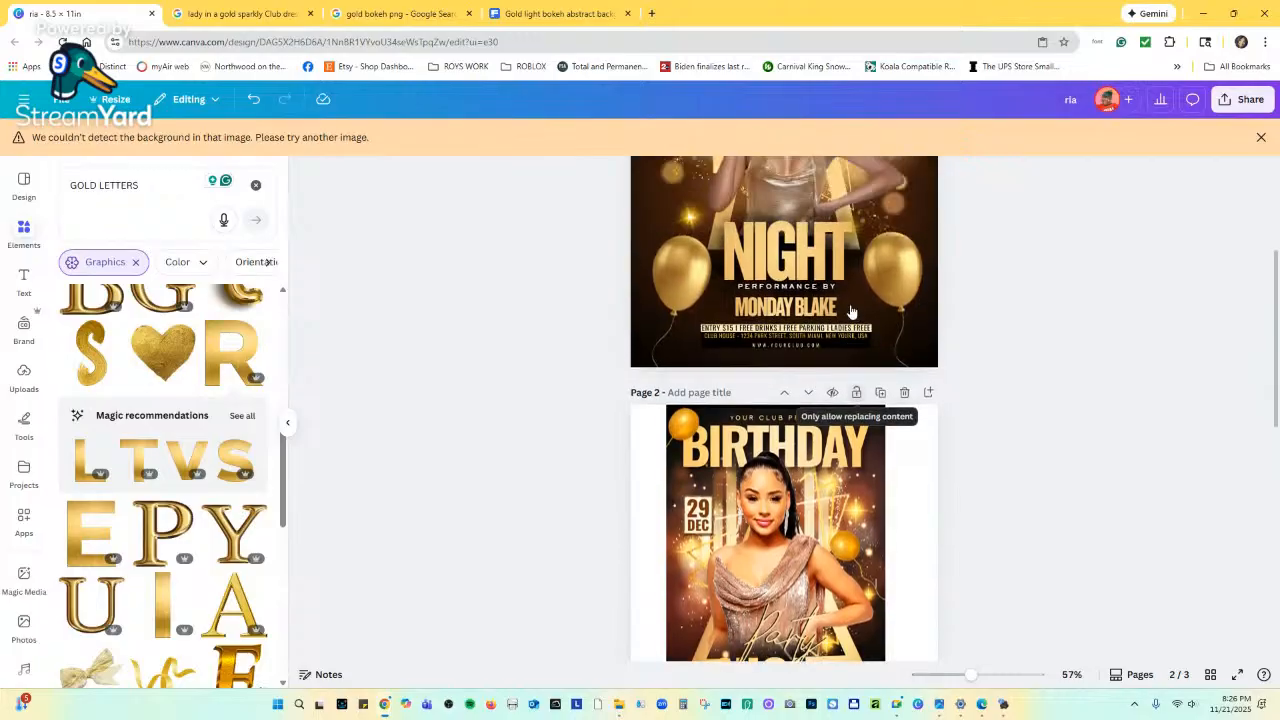
{"action": "scroll", "coordinate": [851, 311], "scroll_direction": "up", "scroll_amount": 2}
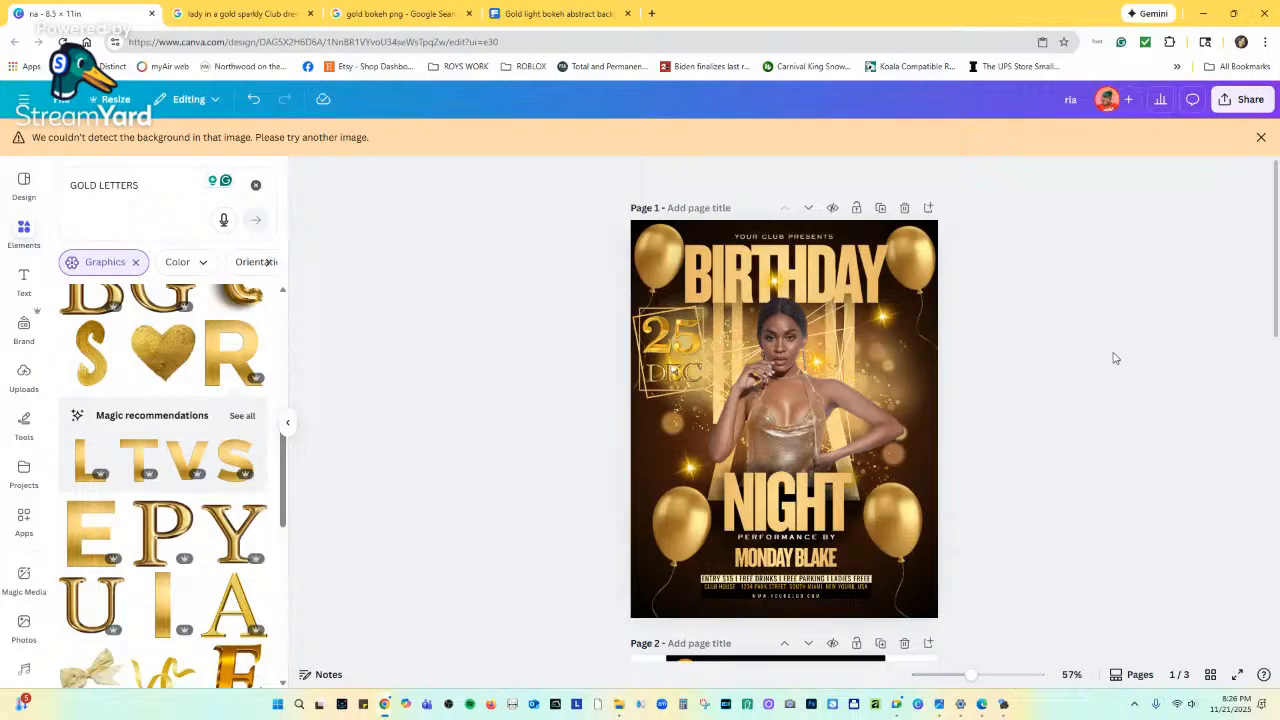
{"action": "scroll", "coordinate": [1115, 360], "scroll_direction": "down", "scroll_amount": 5}
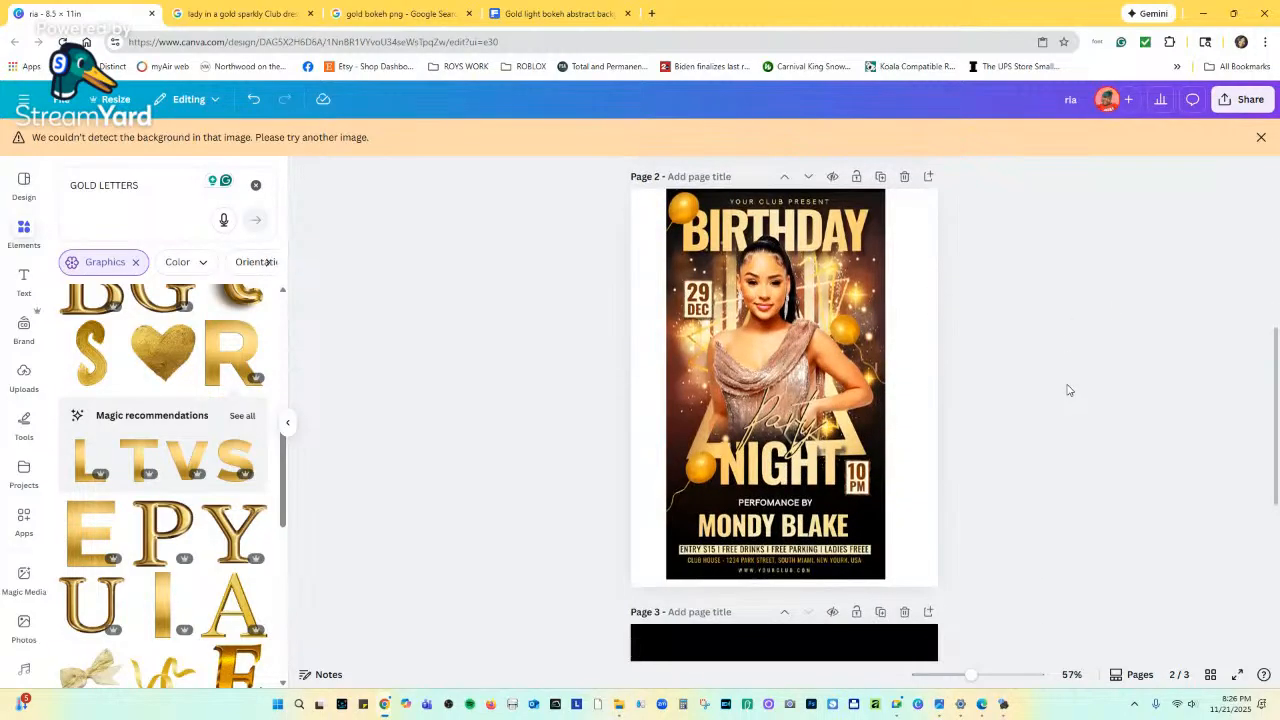
{"action": "scroll", "coordinate": [1068, 390], "scroll_direction": "up", "scroll_amount": 1}
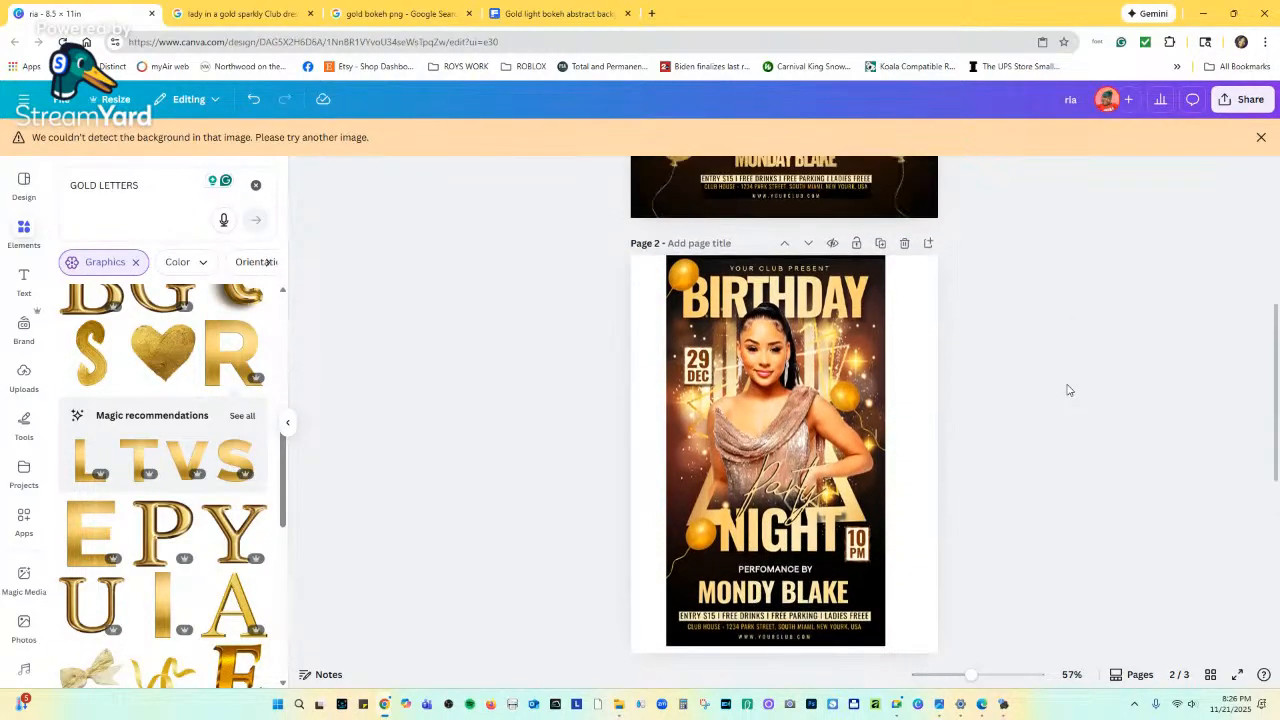
{"action": "scroll", "coordinate": [1068, 390], "scroll_direction": "up", "scroll_amount": 5}
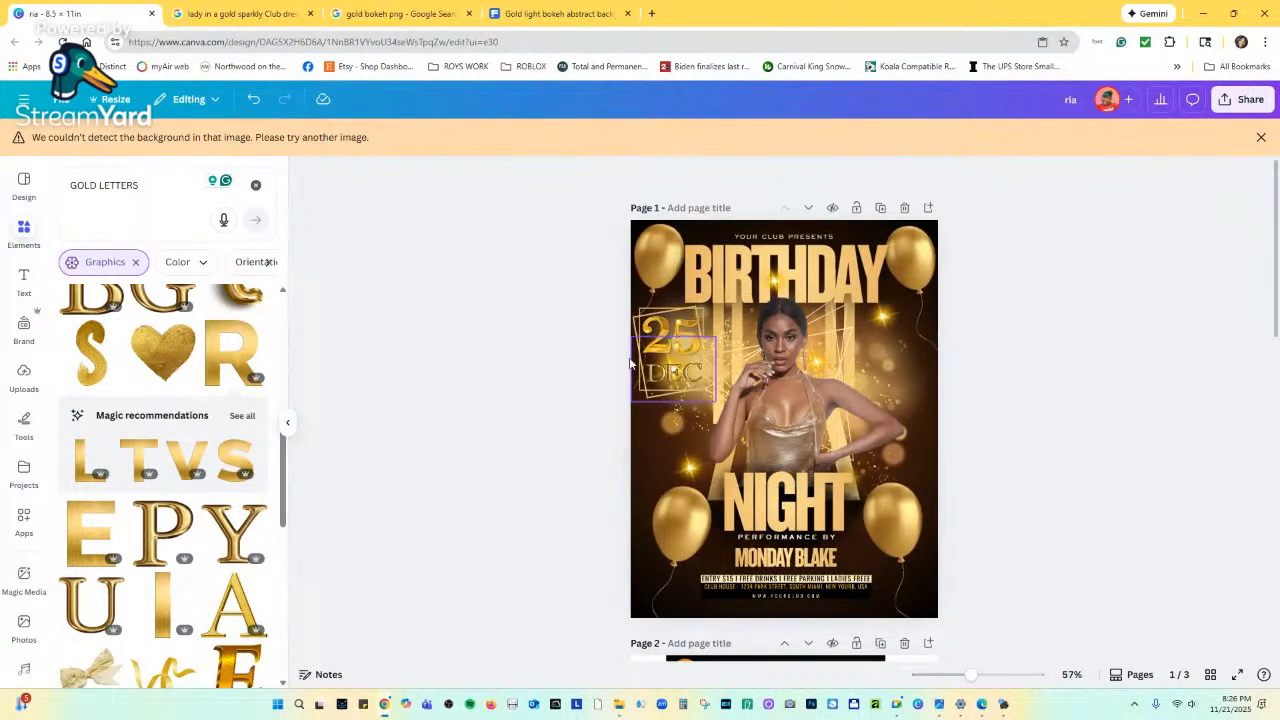
Move the small sparkle graphic onto the DEC lettering and zoom in.
{"action": "left_click", "coordinate": [688, 371]}
{"action": "left_click_drag", "start_coordinate": [688, 371], "coordinate": [676, 379]}
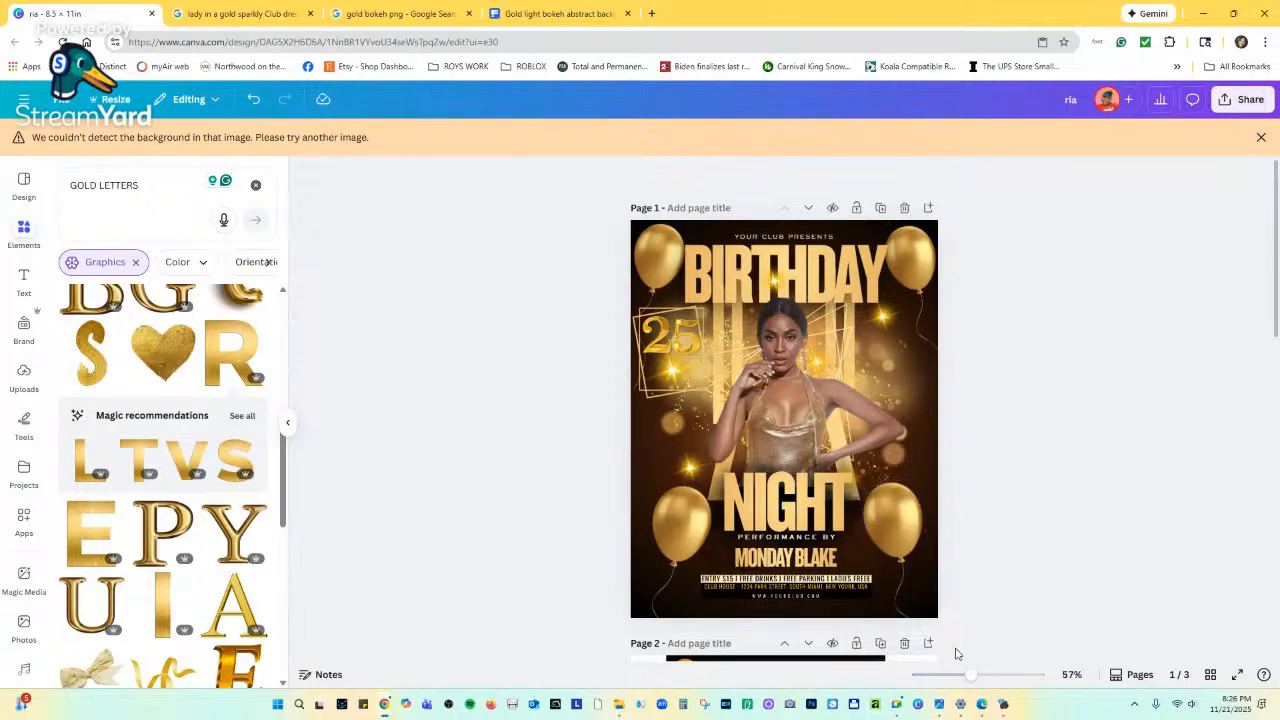
{"action": "left_click_drag", "start_coordinate": [970, 680], "coordinate": [994, 680]}
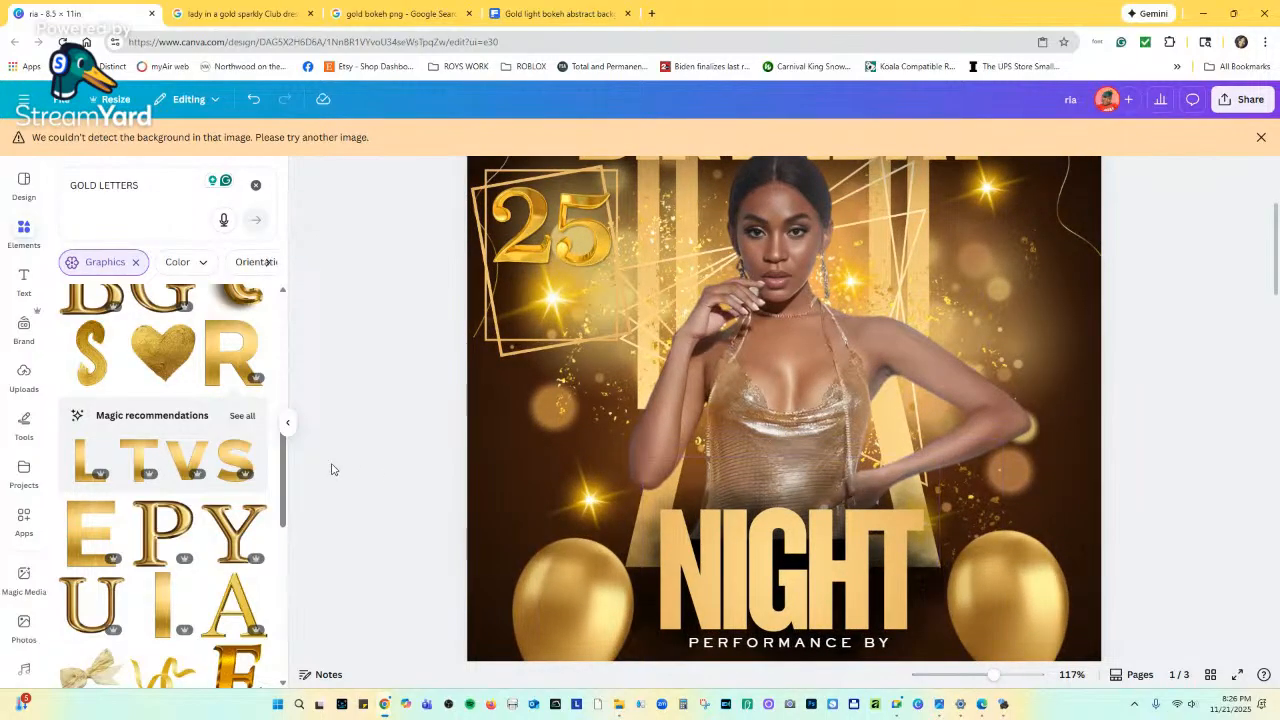
Add gold D and E letter graphics from Magic recommendations to the flyer.
{"action": "left_click", "coordinate": [242, 416]}
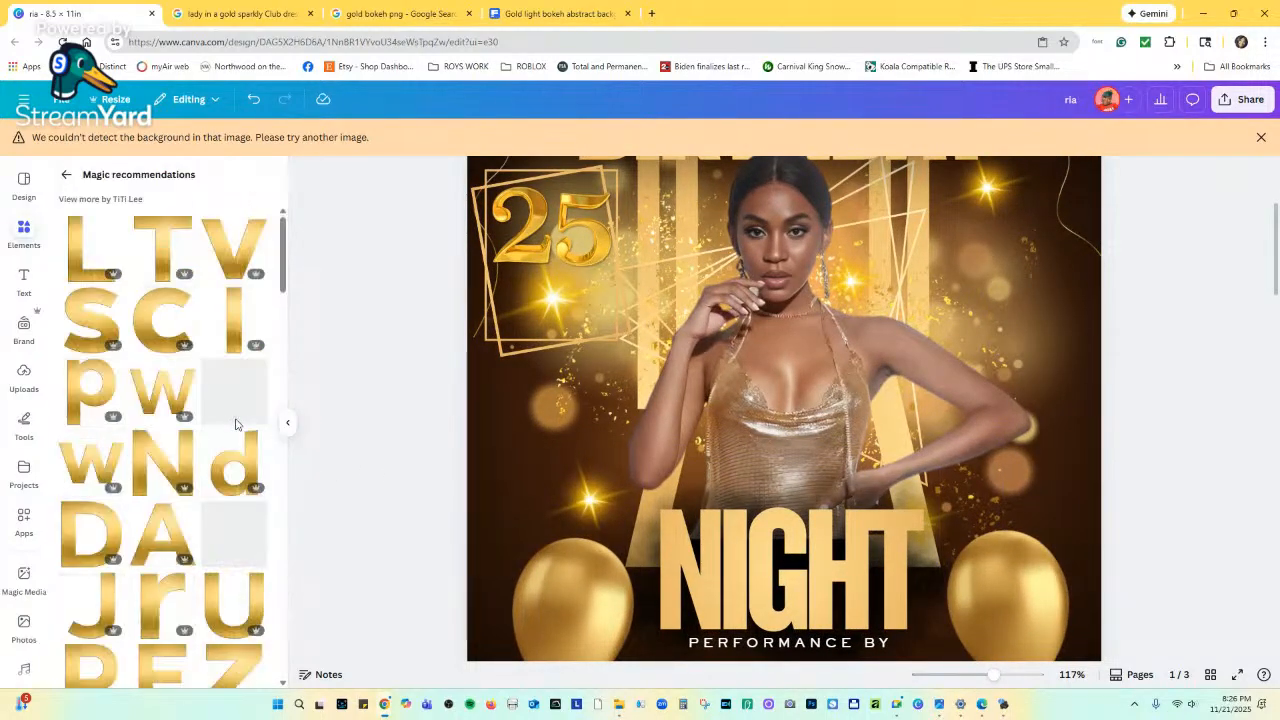
{"action": "left_click", "coordinate": [109, 535]}
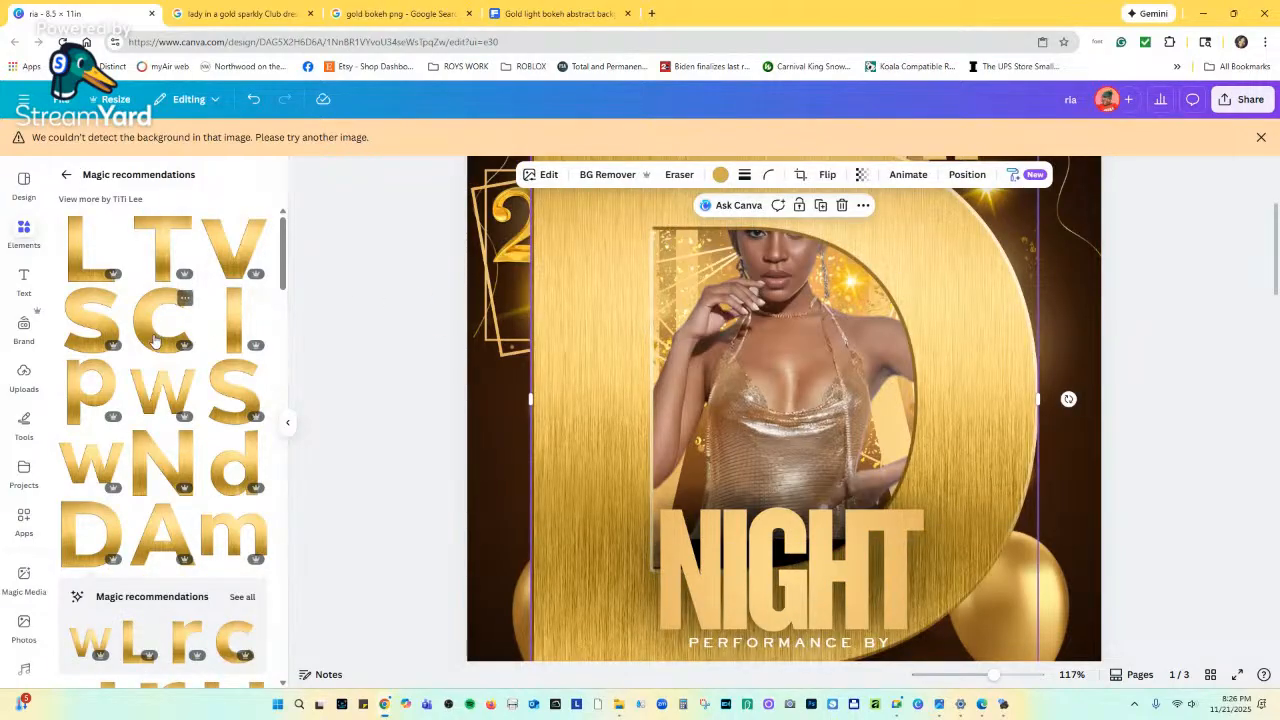
{"action": "scroll", "coordinate": [181, 470], "scroll_direction": "down", "scroll_amount": 4}
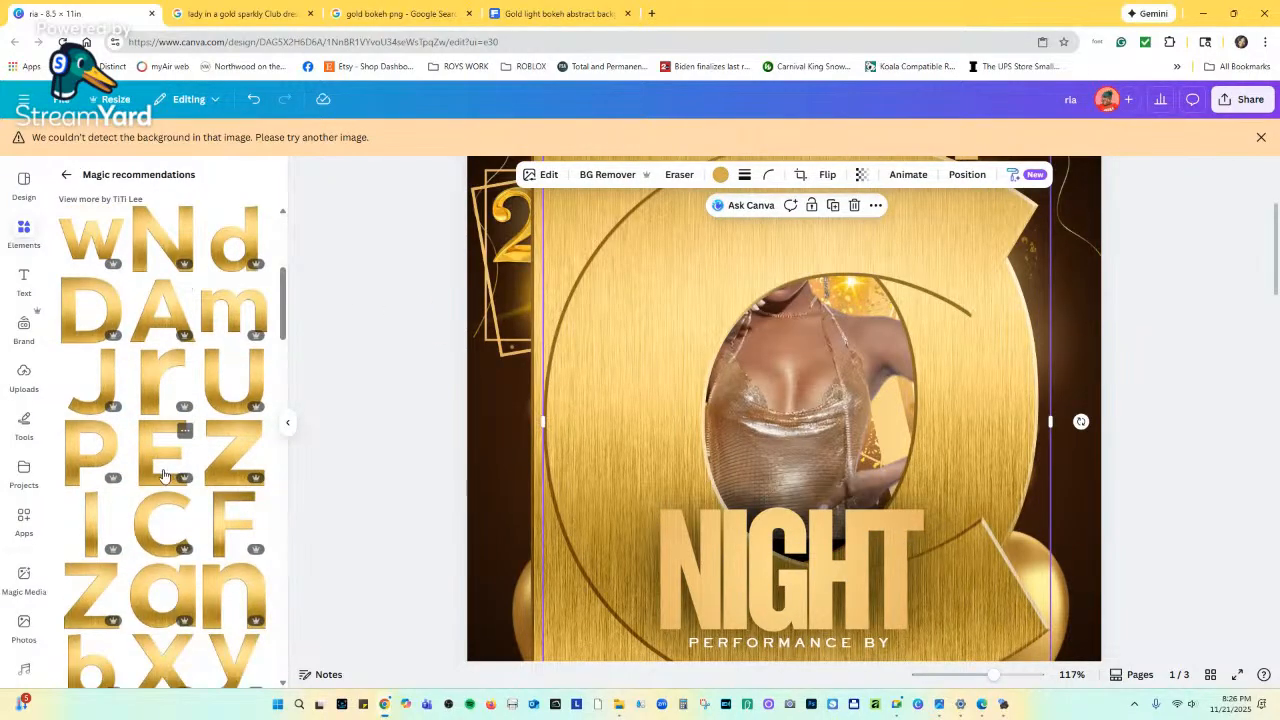
{"action": "left_click", "coordinate": [168, 472]}
{"action": "left_click", "coordinate": [960, 174]}
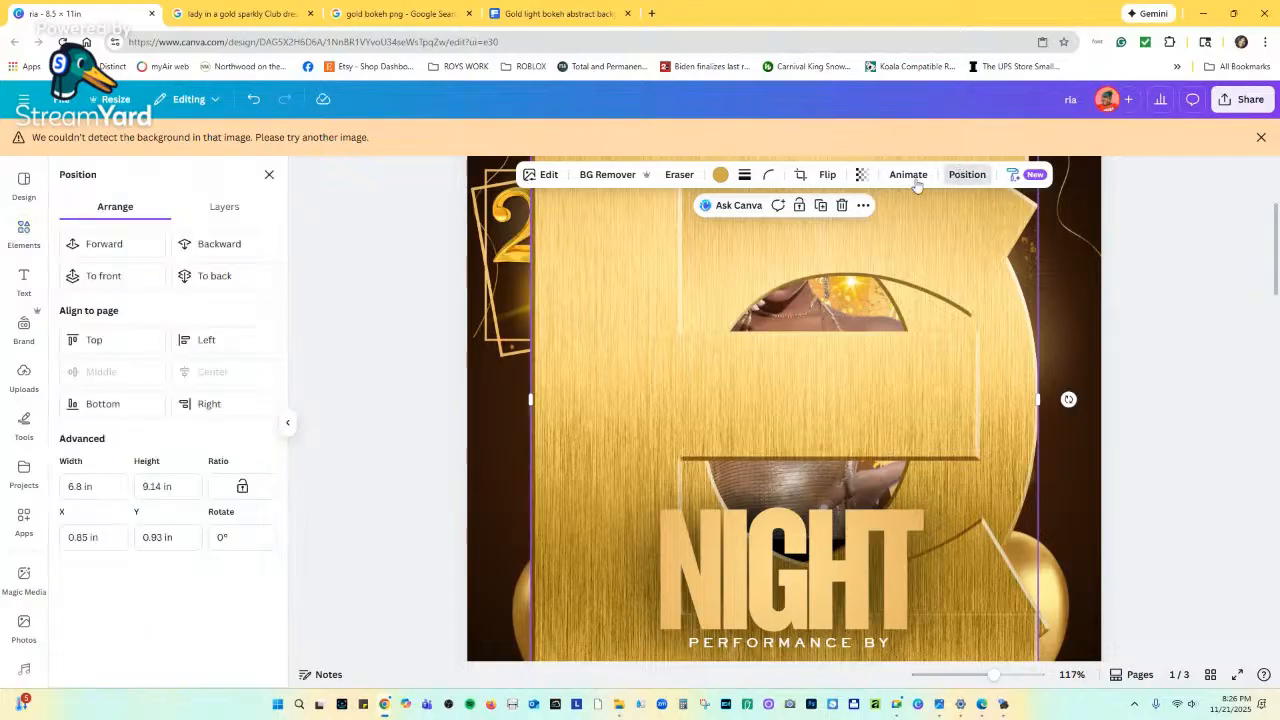
In Layers, bring the E, C and D letters to the top and group them.
{"action": "left_click", "coordinate": [213, 205]}
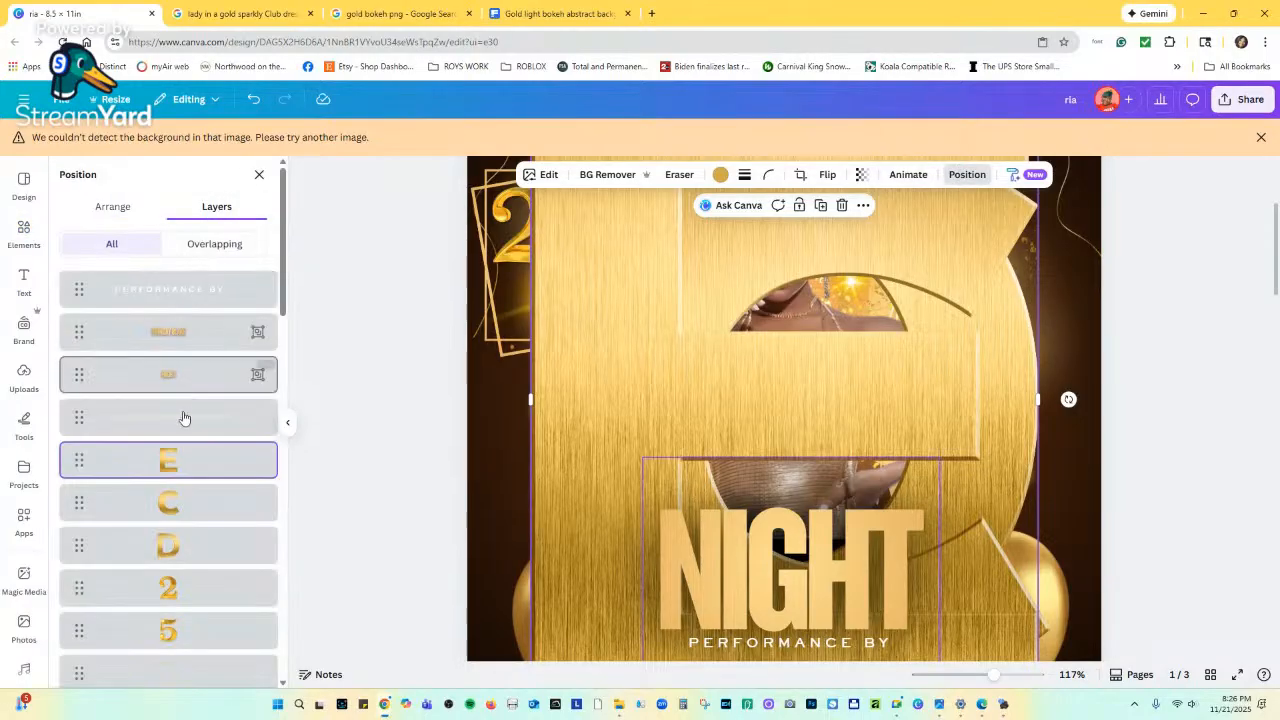
{"action": "left_click", "coordinate": [195, 548], "text": "shift"}
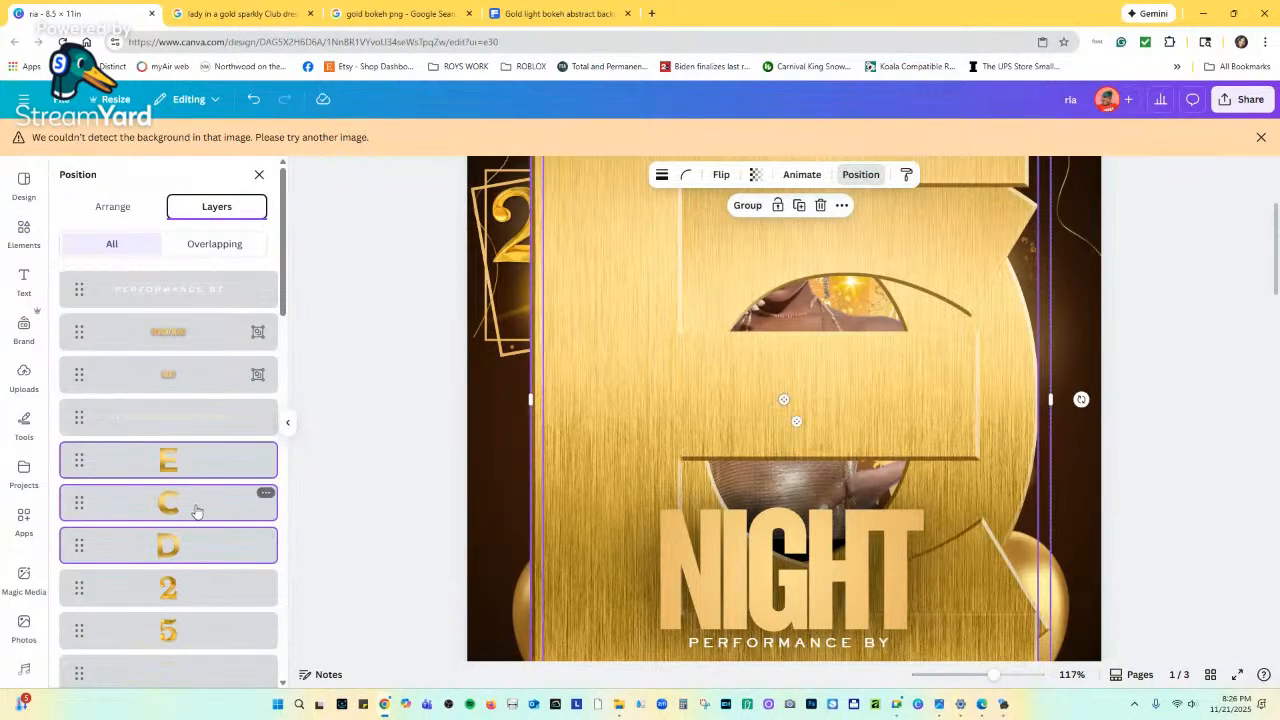
{"action": "left_click_drag", "start_coordinate": [213, 478], "coordinate": [220, 300]}
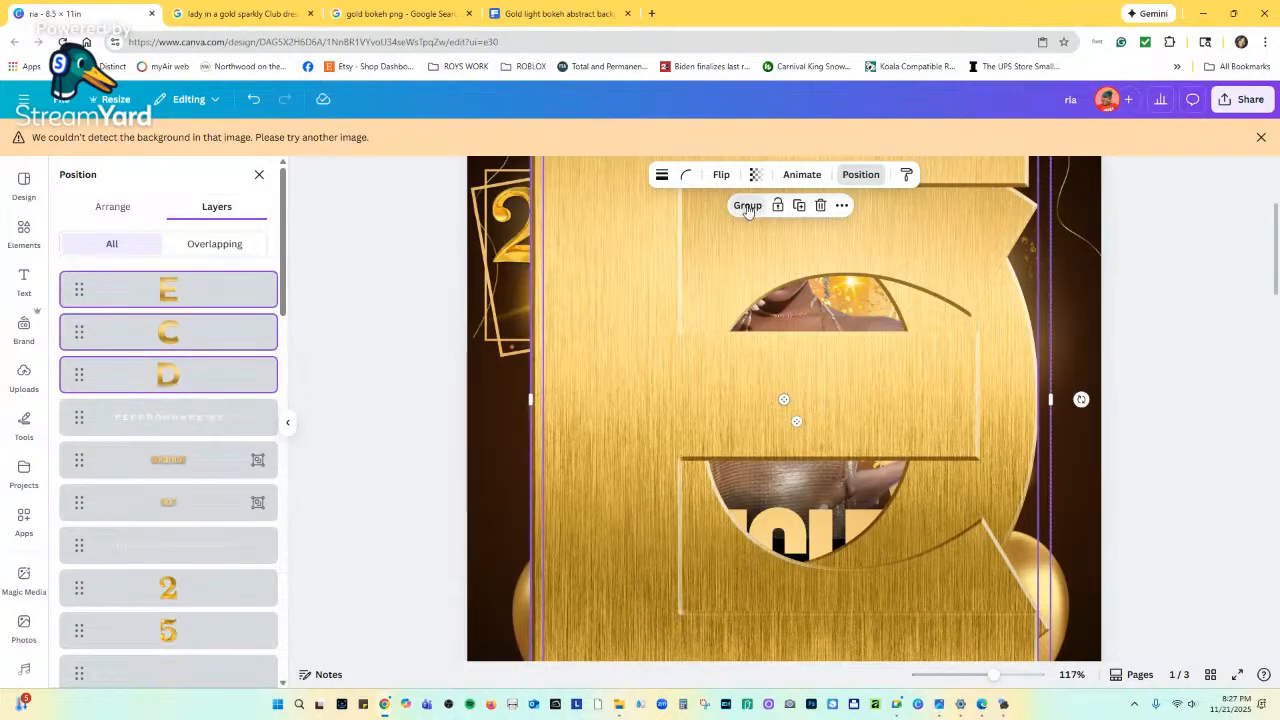
{"action": "left_click", "coordinate": [748, 205]}
Shrink the grouped letters to a small size and place them beneath the 25.
{"action": "scroll", "coordinate": [941, 287], "scroll_direction": "up", "scroll_amount": 1}
{"action": "scroll", "coordinate": [941, 287], "scroll_direction": "up", "scroll_amount": 2}
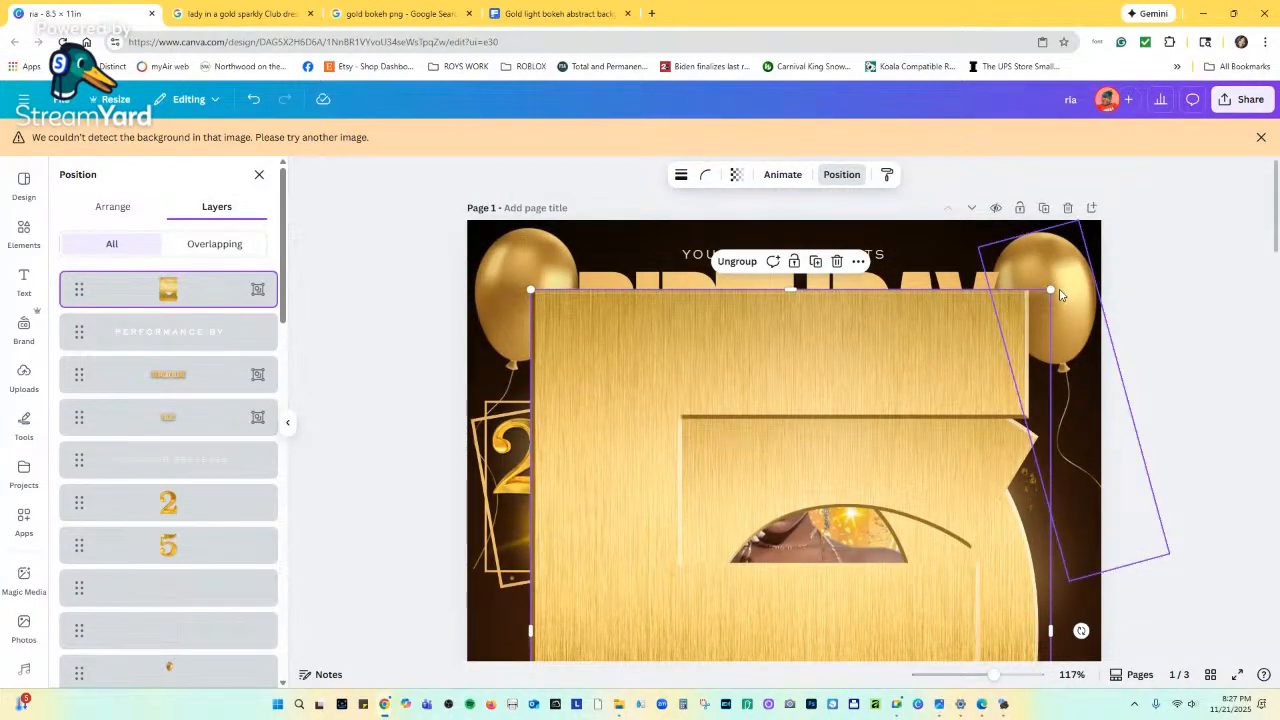
{"action": "left_click_drag", "start_coordinate": [1050, 290], "coordinate": [760, 586]}
{"action": "scroll", "coordinate": [625, 540], "scroll_direction": "down", "scroll_amount": 4}
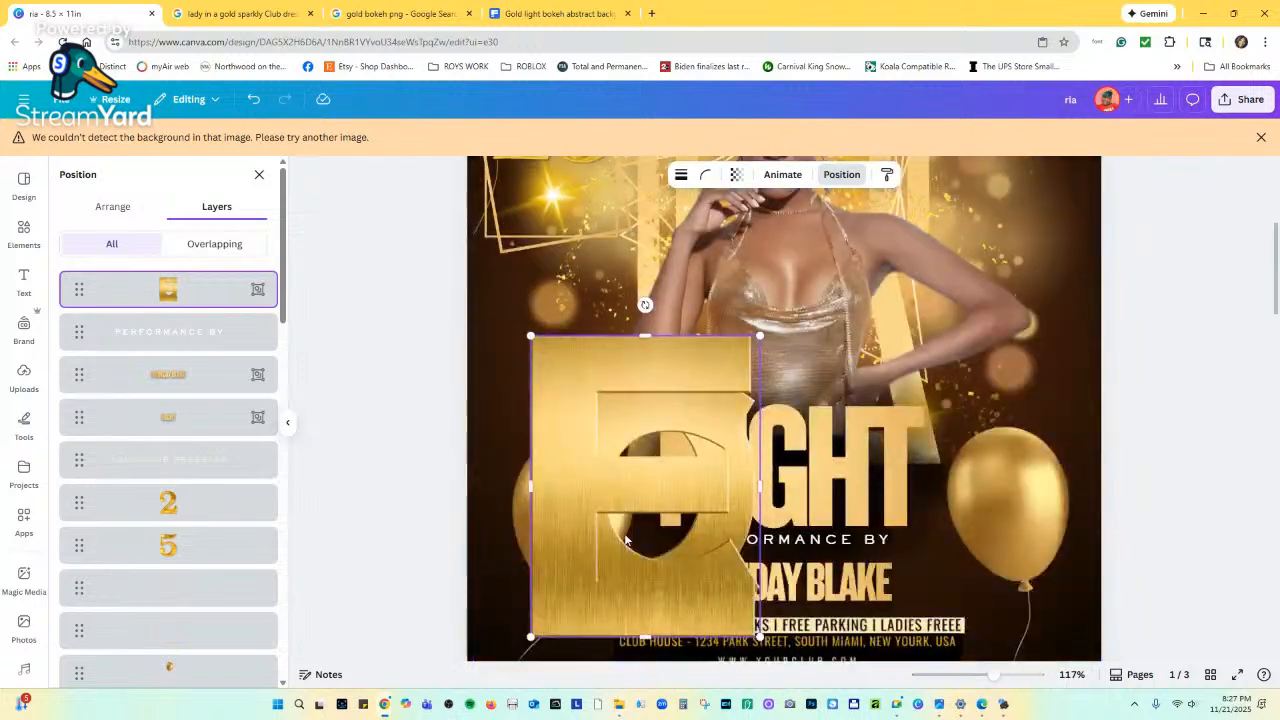
{"action": "scroll", "coordinate": [625, 540], "scroll_direction": "down", "scroll_amount": 2}
{"action": "left_click_drag", "start_coordinate": [760, 500], "coordinate": [590, 280]}
{"action": "scroll", "coordinate": [582, 283], "scroll_direction": "up", "scroll_amount": 2}
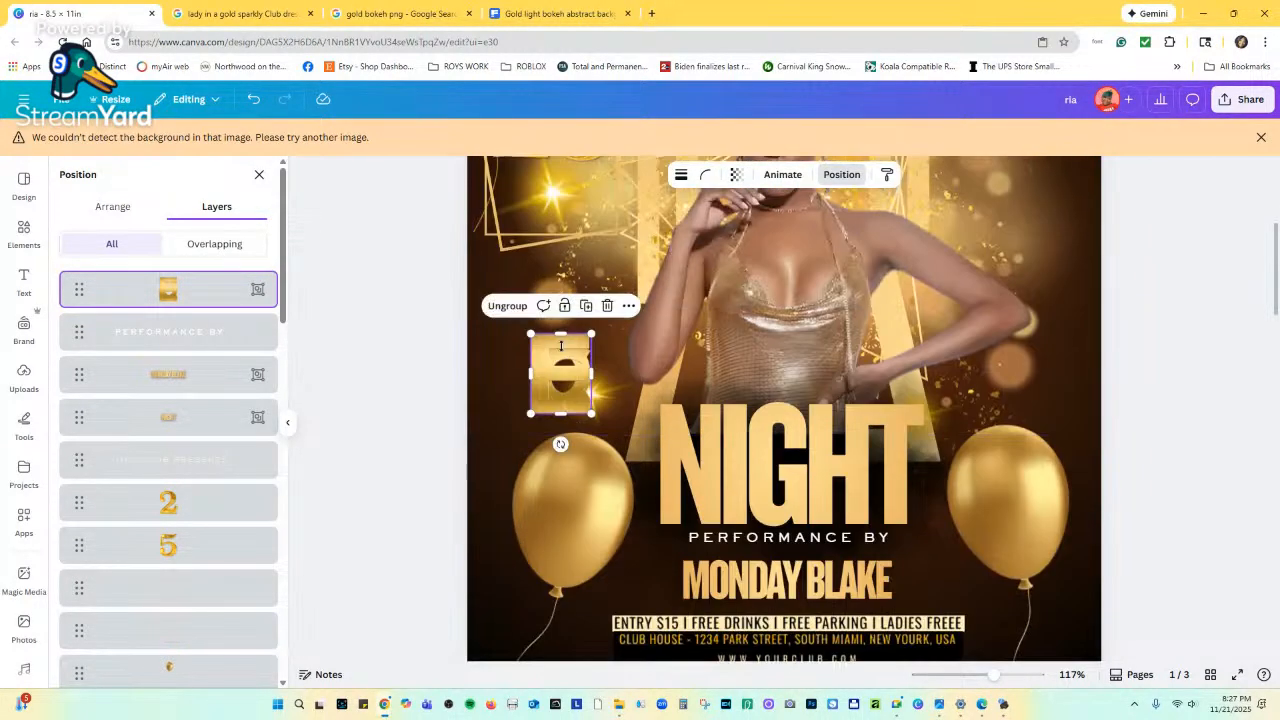
{"action": "left_click_drag", "start_coordinate": [548, 375], "coordinate": [503, 211]}
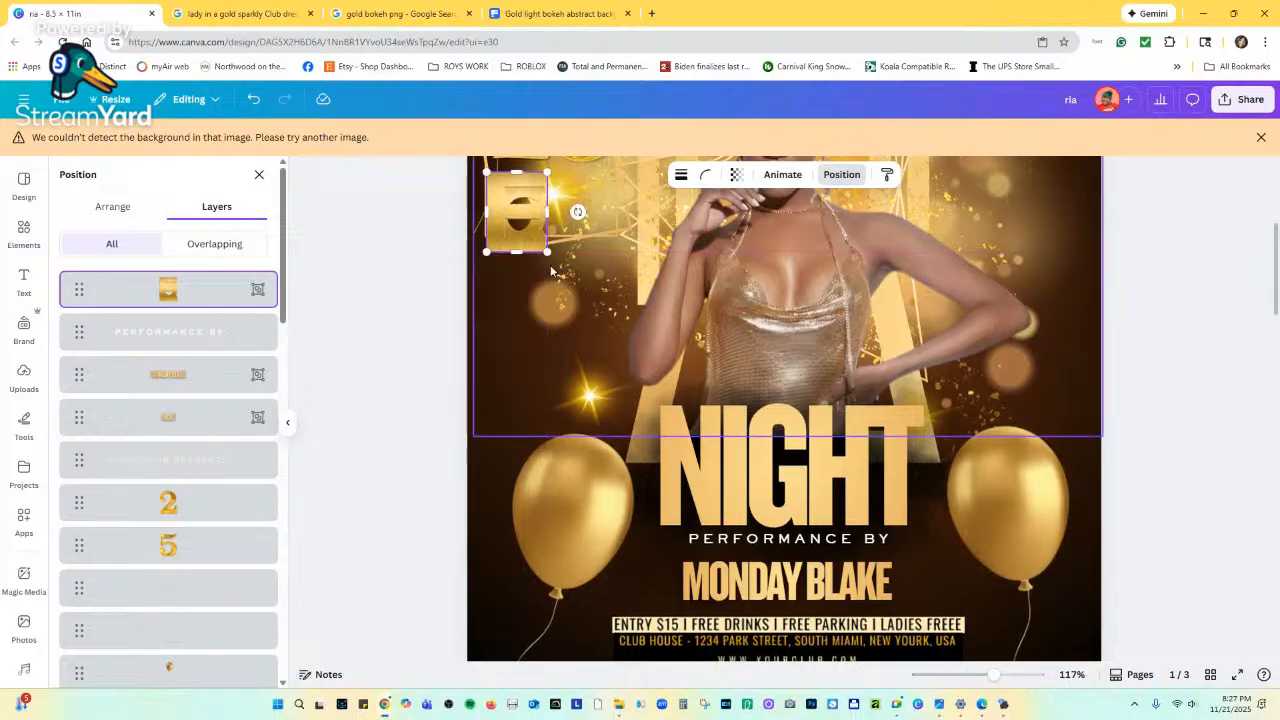
{"action": "scroll", "coordinate": [552, 318], "scroll_direction": "up", "scroll_amount": 1}
{"action": "left_click_drag", "start_coordinate": [548, 318], "coordinate": [530, 292]}
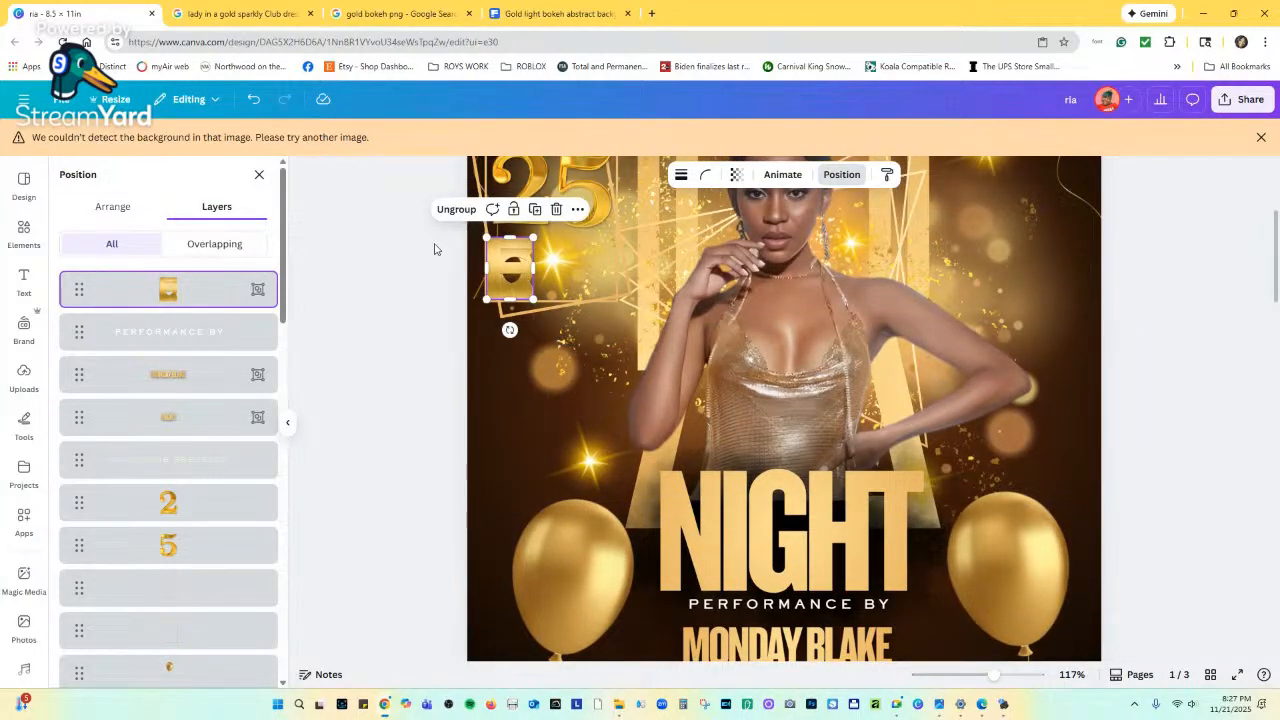
Ungroup the letters and move the E to the right.
{"action": "left_click", "coordinate": [447, 210]}
{"action": "left_click", "coordinate": [521, 264]}
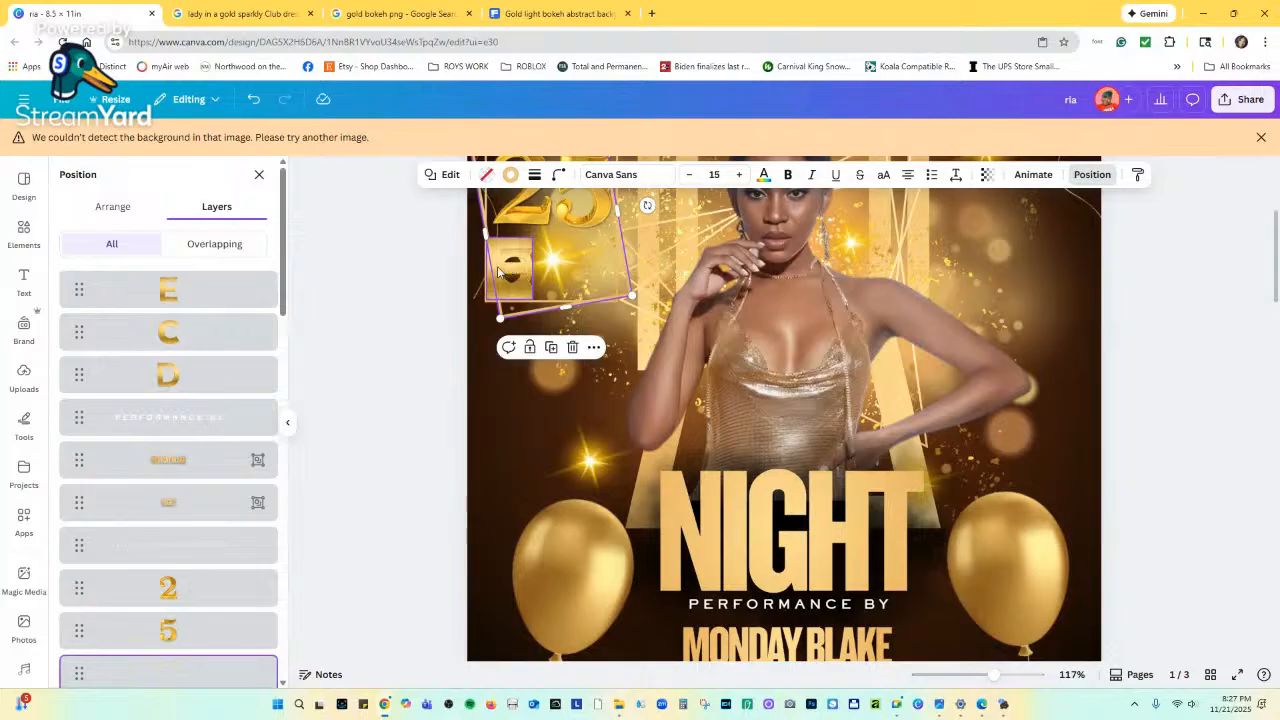
{"action": "mouse_move", "coordinate": [498, 272]}
{"action": "left_mouse_down"}
{"action": "mouse_move", "coordinate": [517, 272]}
{"action": "mouse_move", "coordinate": [501, 271]}
{"action": "left_mouse_up"}
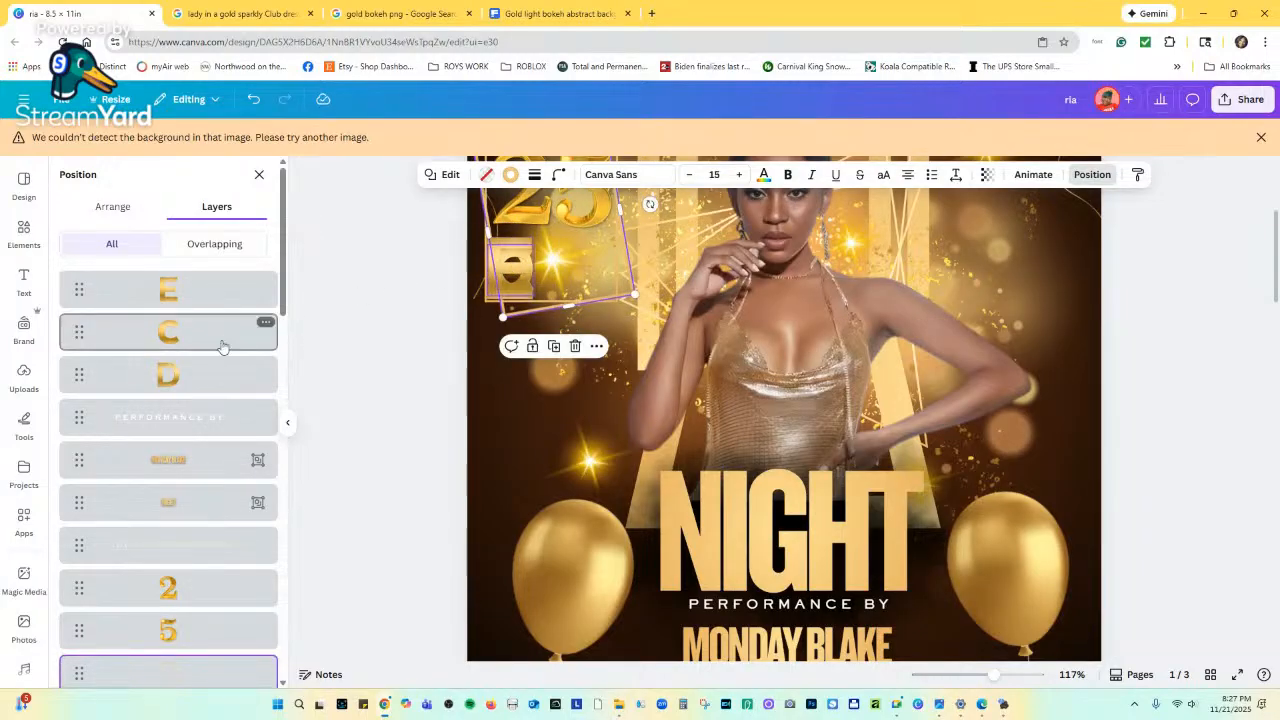
{"action": "left_click", "coordinate": [195, 375]}
{"action": "left_click", "coordinate": [199, 293]}
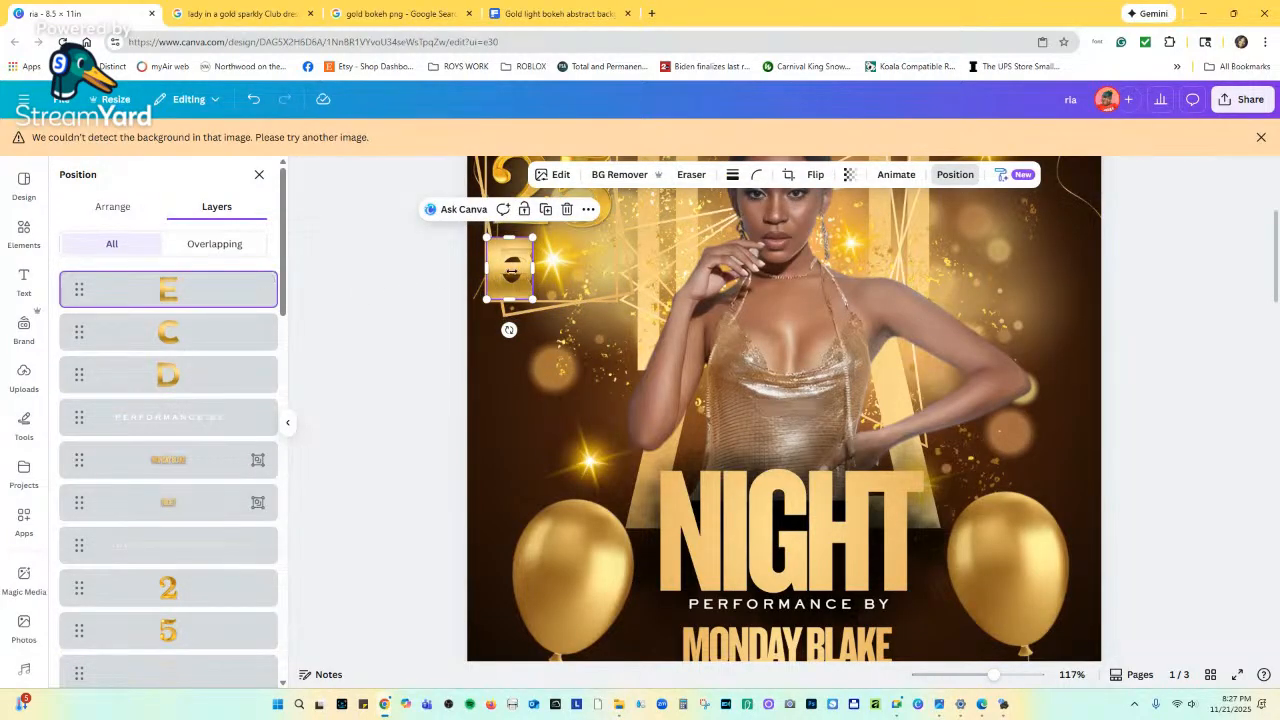
{"action": "left_click_drag", "start_coordinate": [503, 276], "coordinate": [600, 289]}
Shrink the E to match the others and place the C right after it.
{"action": "left_click", "coordinate": [248, 332]}
{"action": "scroll", "coordinate": [590, 320], "scroll_direction": "up", "scroll_amount": 3}
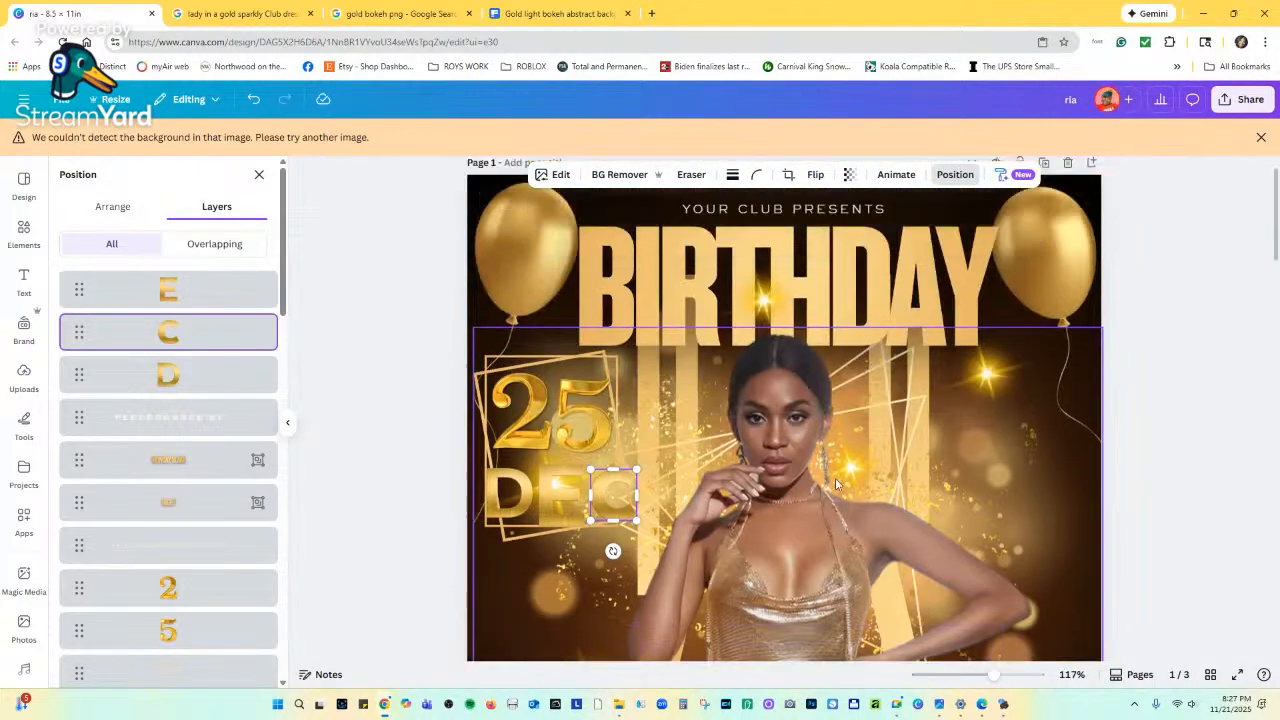
{"action": "left_click", "coordinate": [546, 390]}
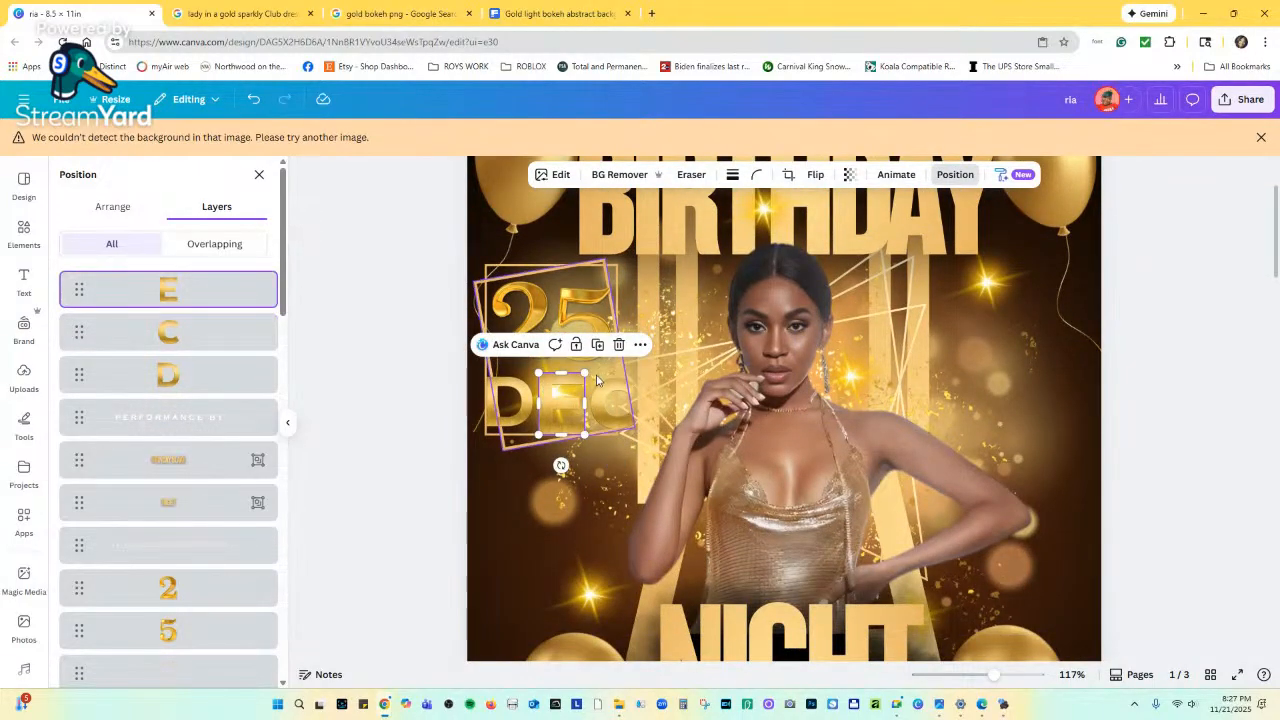
{"action": "left_click_drag", "start_coordinate": [583, 373], "coordinate": [521, 404]}
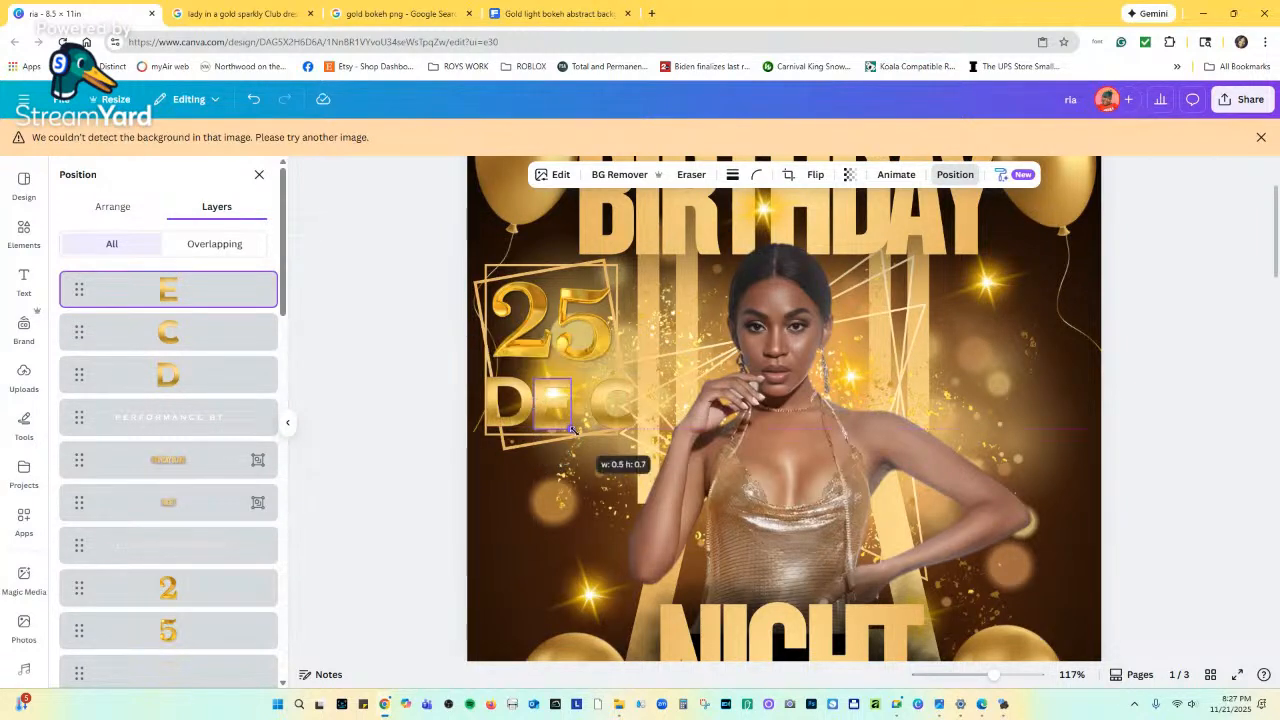
{"action": "left_click", "coordinate": [604, 406]}
{"action": "left_click_drag", "start_coordinate": [604, 406], "coordinate": [588, 405]}
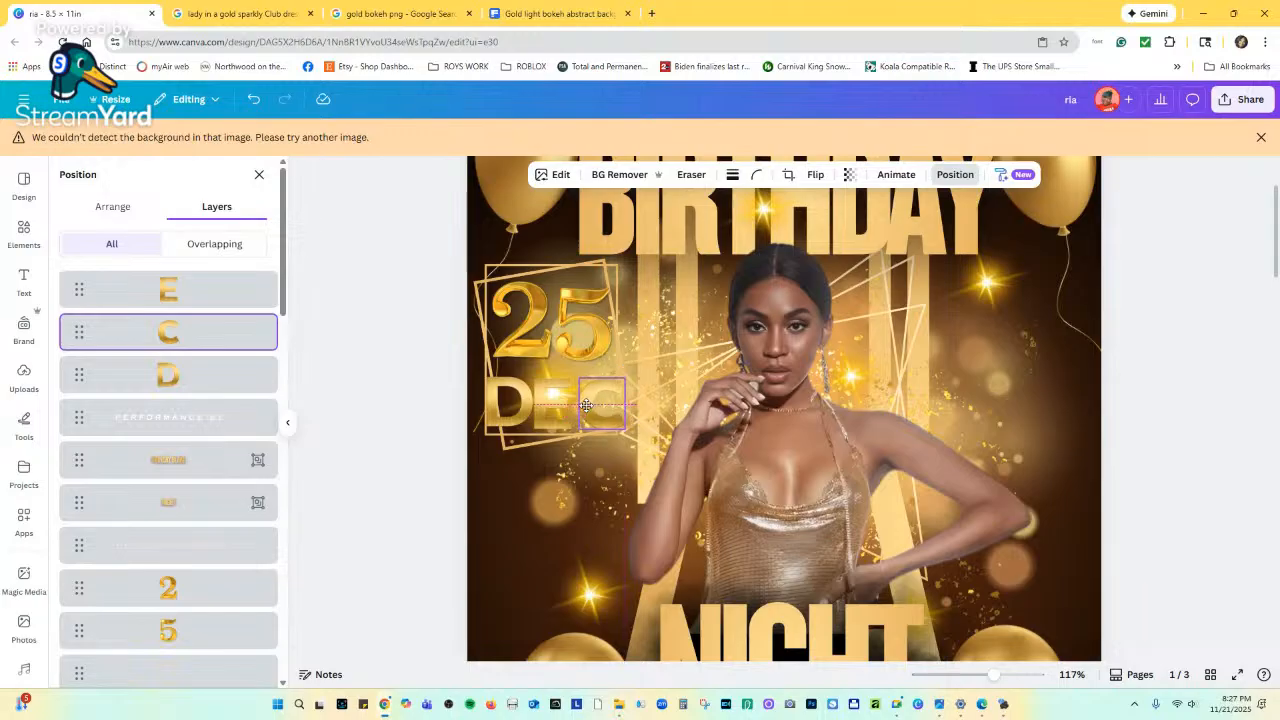
Select the D, E and C together and space them evenly with Tidy up.
{"action": "left_click", "coordinate": [206, 375]}
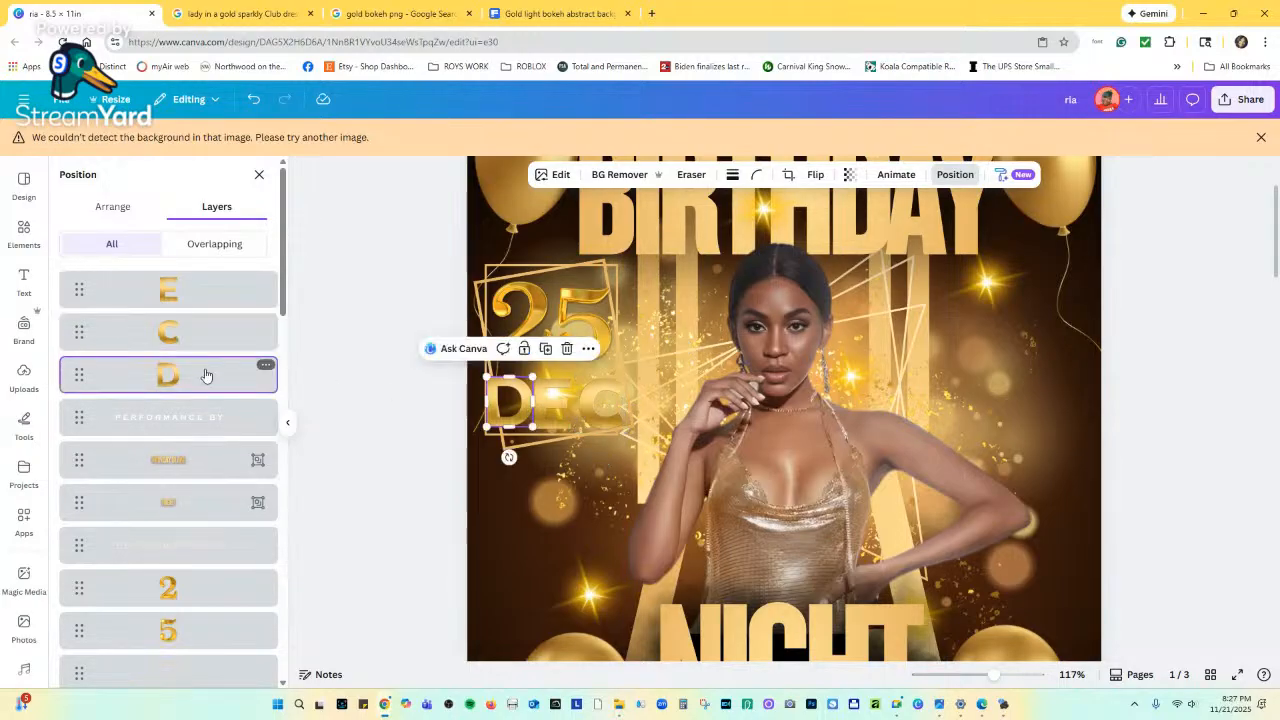
{"action": "left_click", "coordinate": [218, 290], "text": "shift"}
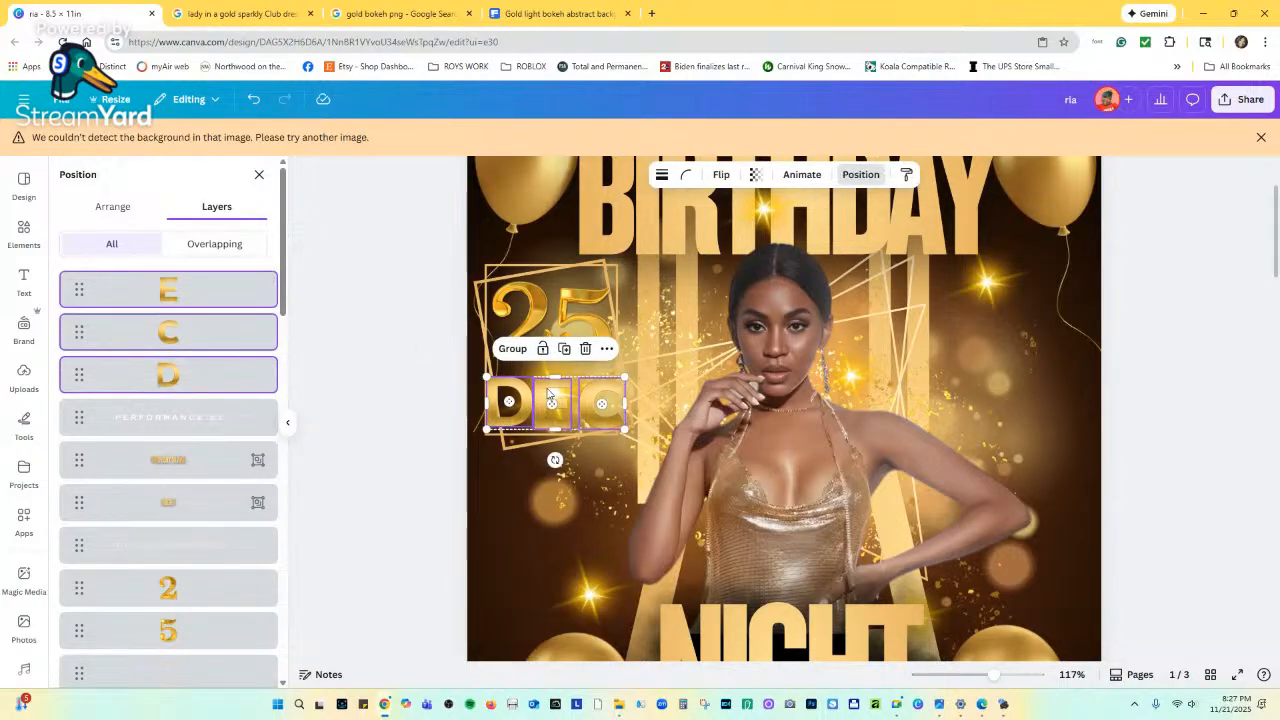
{"action": "left_click", "coordinate": [118, 207]}
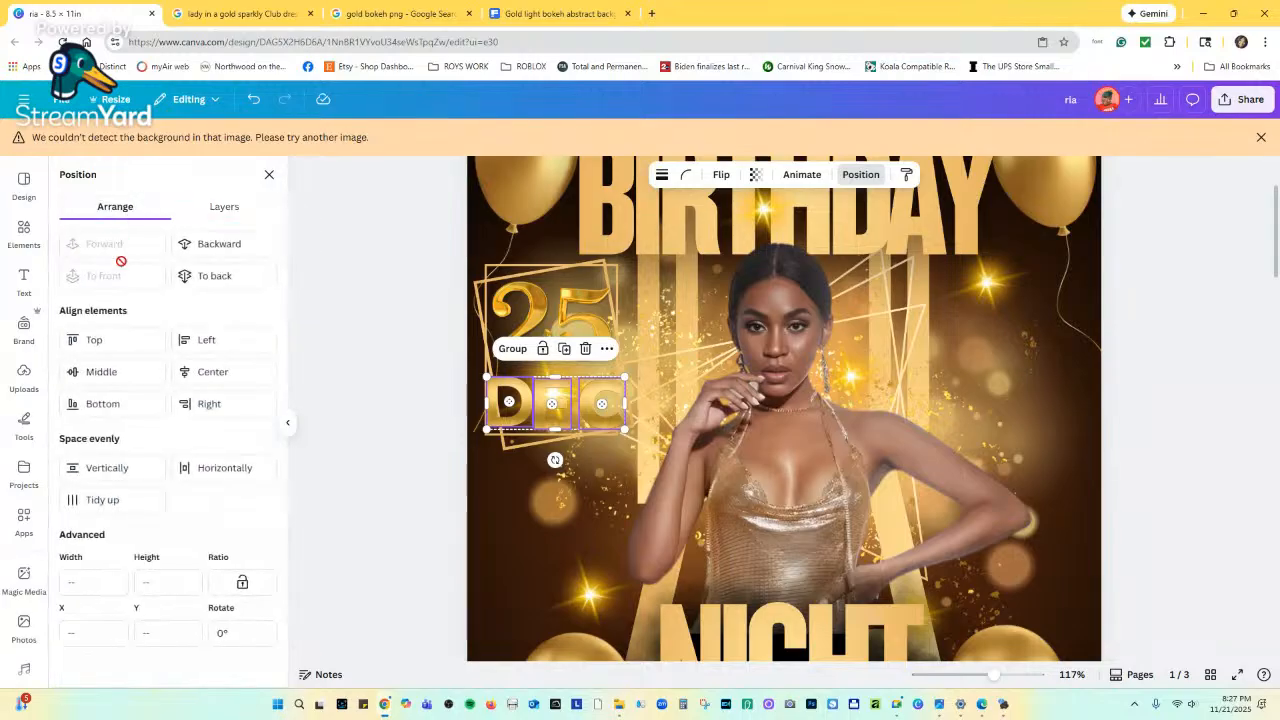
{"action": "left_click", "coordinate": [106, 497]}
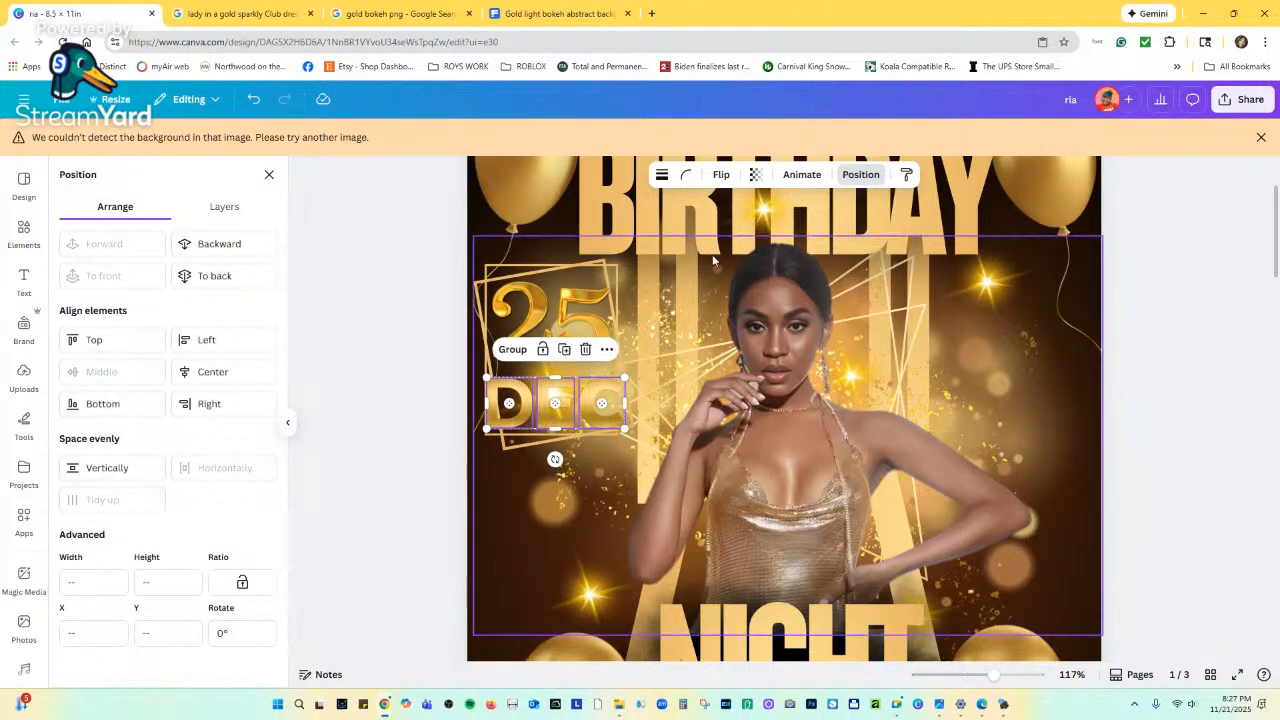
Reselect the D, E and C letters and the 25 DEC image, ending with the C selected.
{"action": "left_click", "coordinate": [523, 212]}
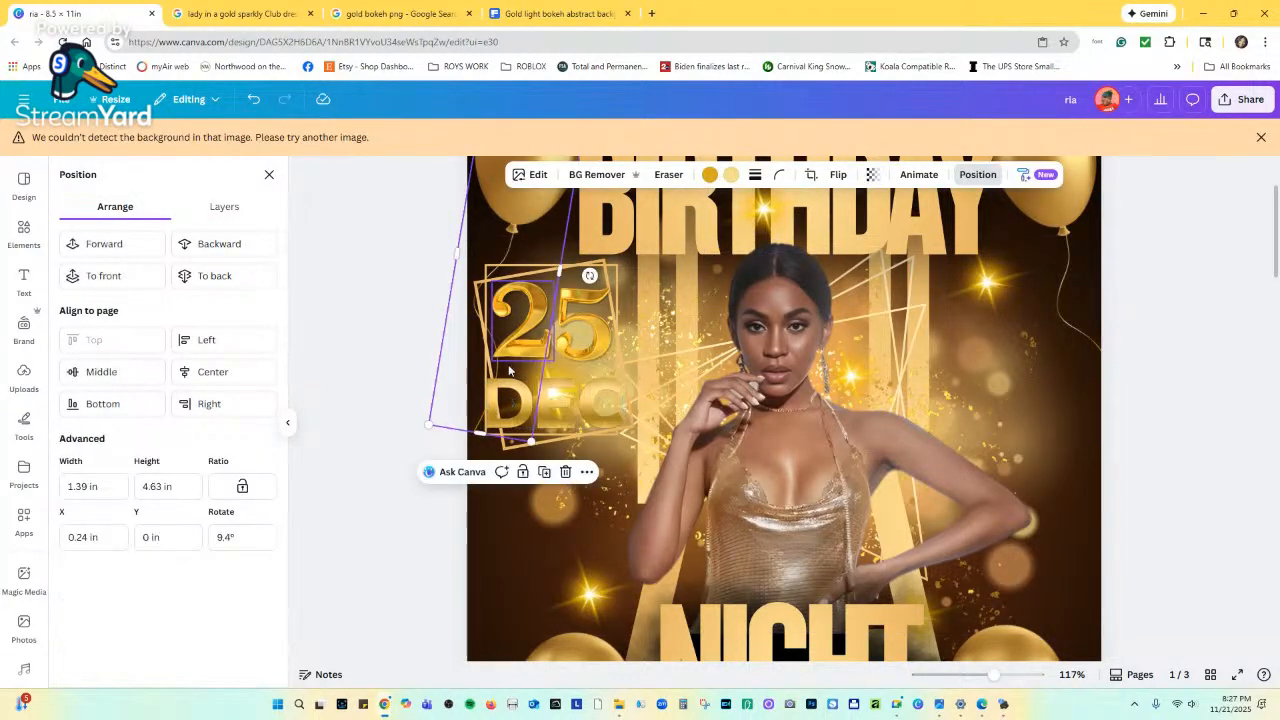
{"action": "left_click", "coordinate": [520, 397]}
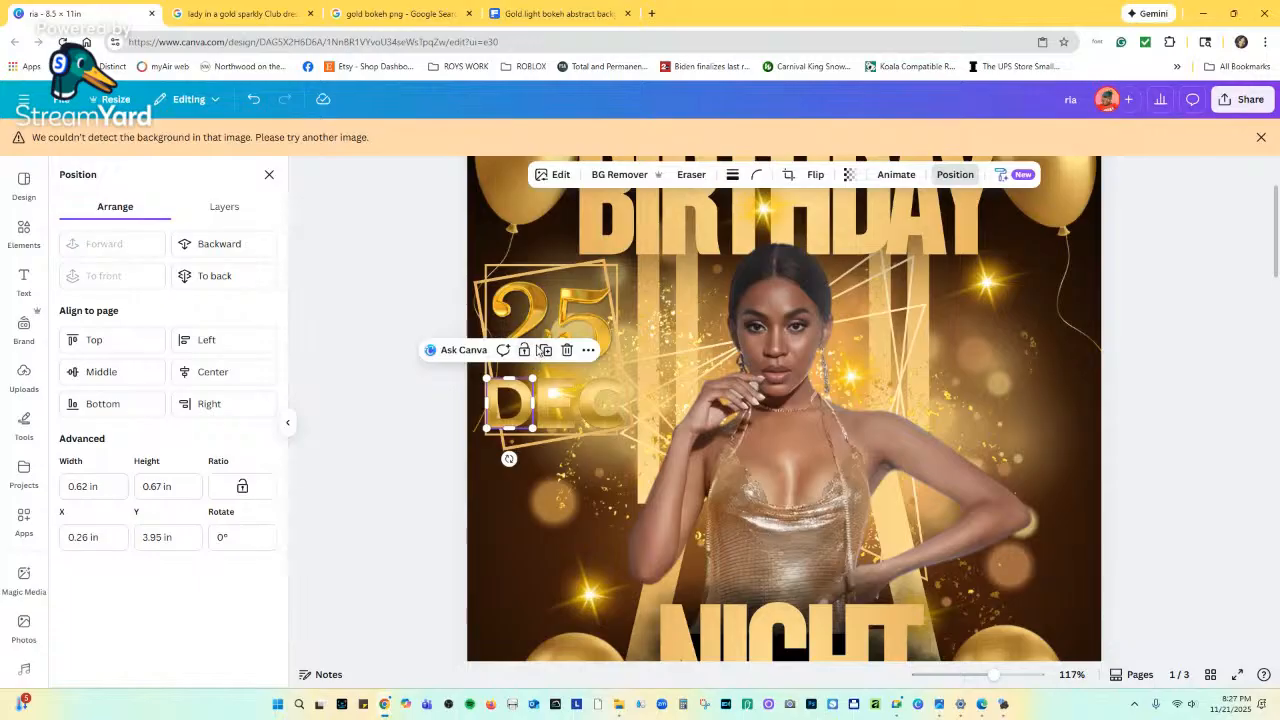
{"action": "left_click", "coordinate": [540, 395]}
{"action": "left_click", "coordinate": [503, 400], "text": "shift"}
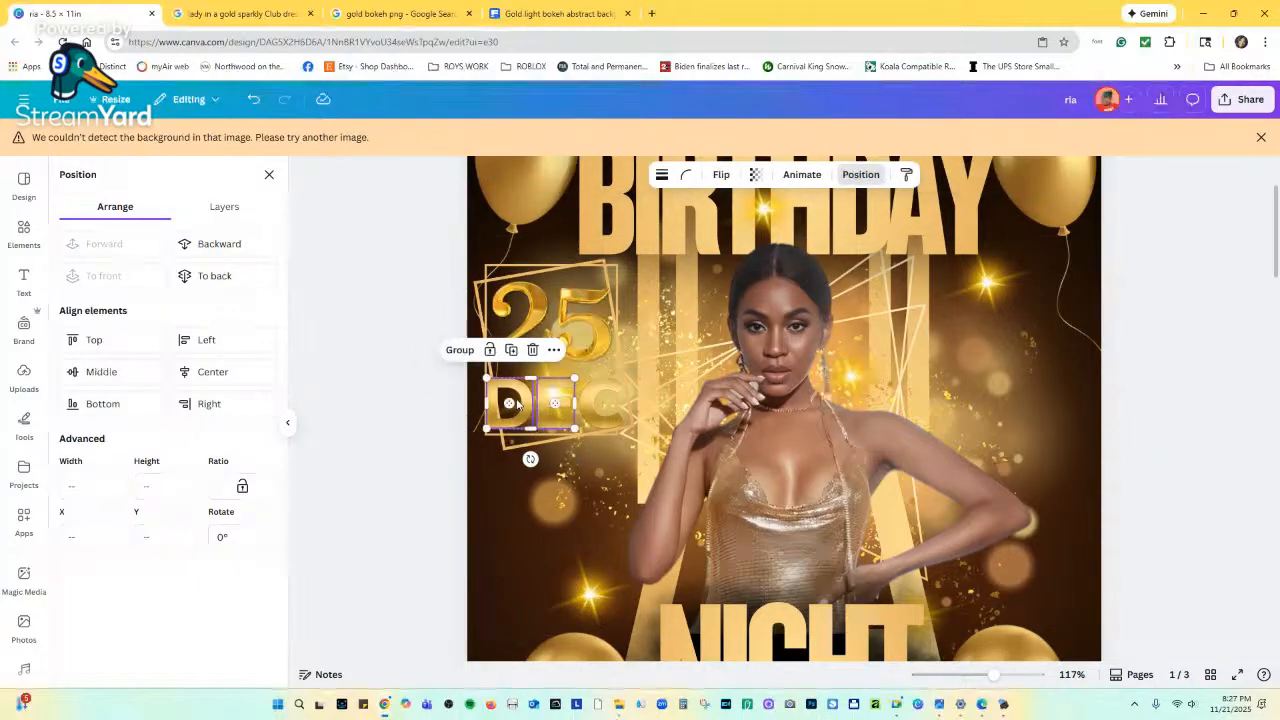
{"action": "left_click", "coordinate": [586, 405], "text": "shift"}
{"action": "left_click", "coordinate": [533, 428]}
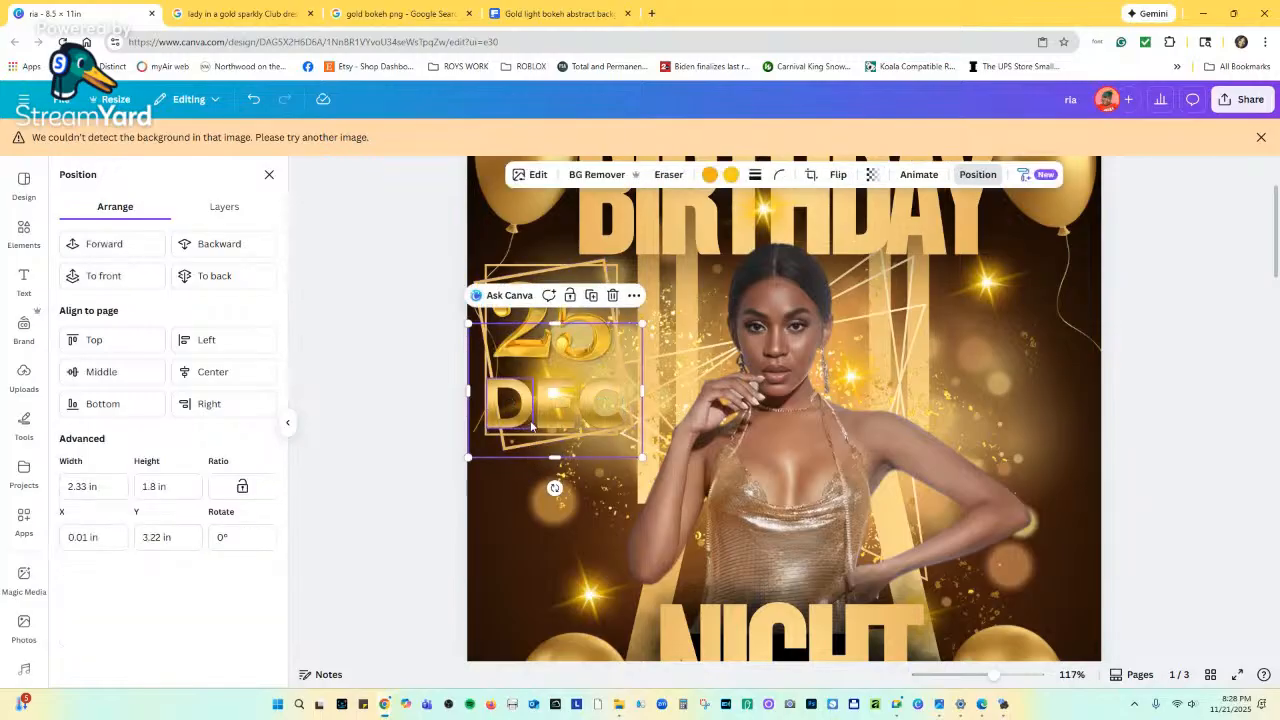
{"action": "left_click", "coordinate": [527, 403]}
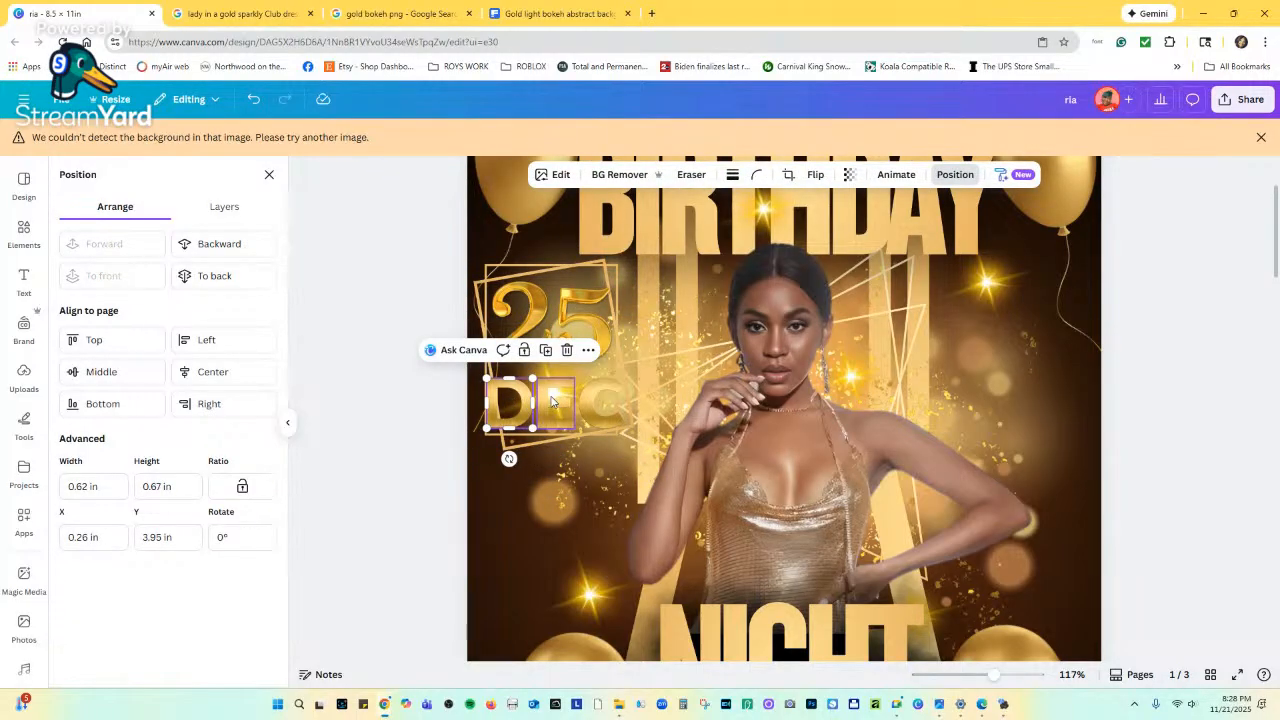
{"action": "left_click", "coordinate": [610, 421]}
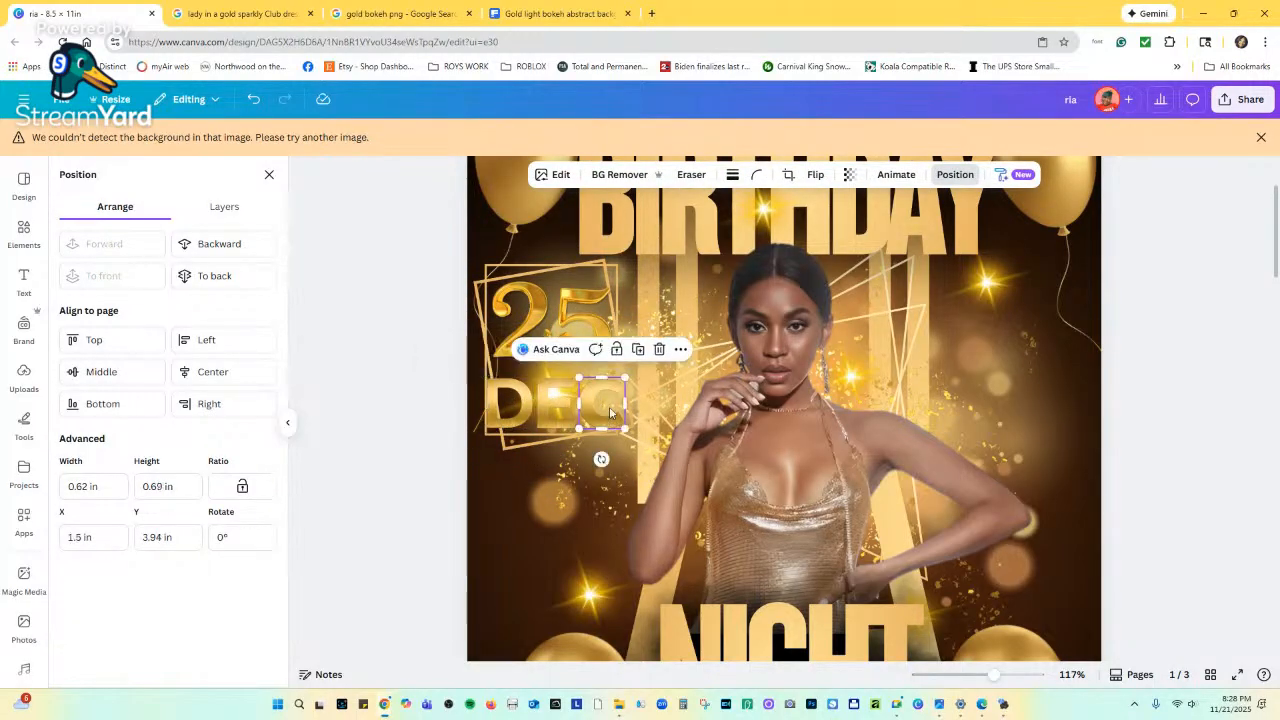
Give the C a drop shadow with blur 19 and intensity 18, resized to 0.7 × 0.7 in.
{"action": "left_click", "coordinate": [553, 174]}
{"action": "scroll", "coordinate": [111, 521], "scroll_direction": "down", "scroll_amount": 5}
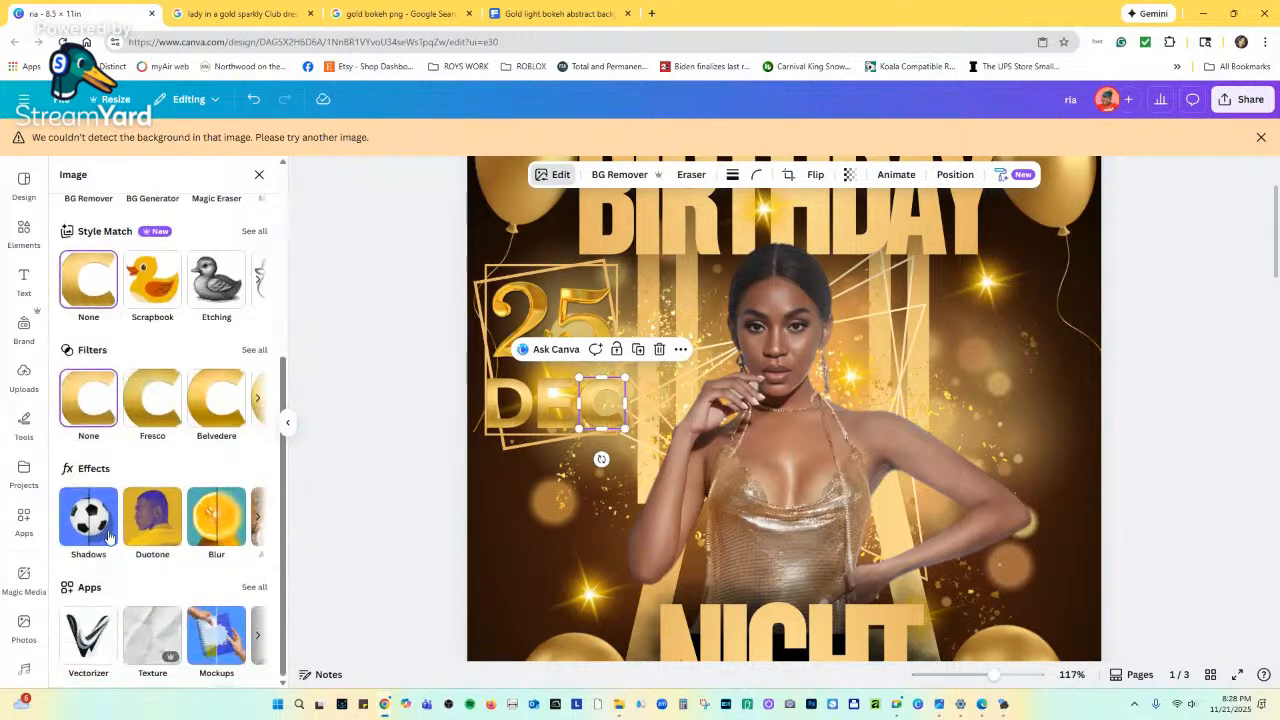
{"action": "left_click", "coordinate": [180, 336]}
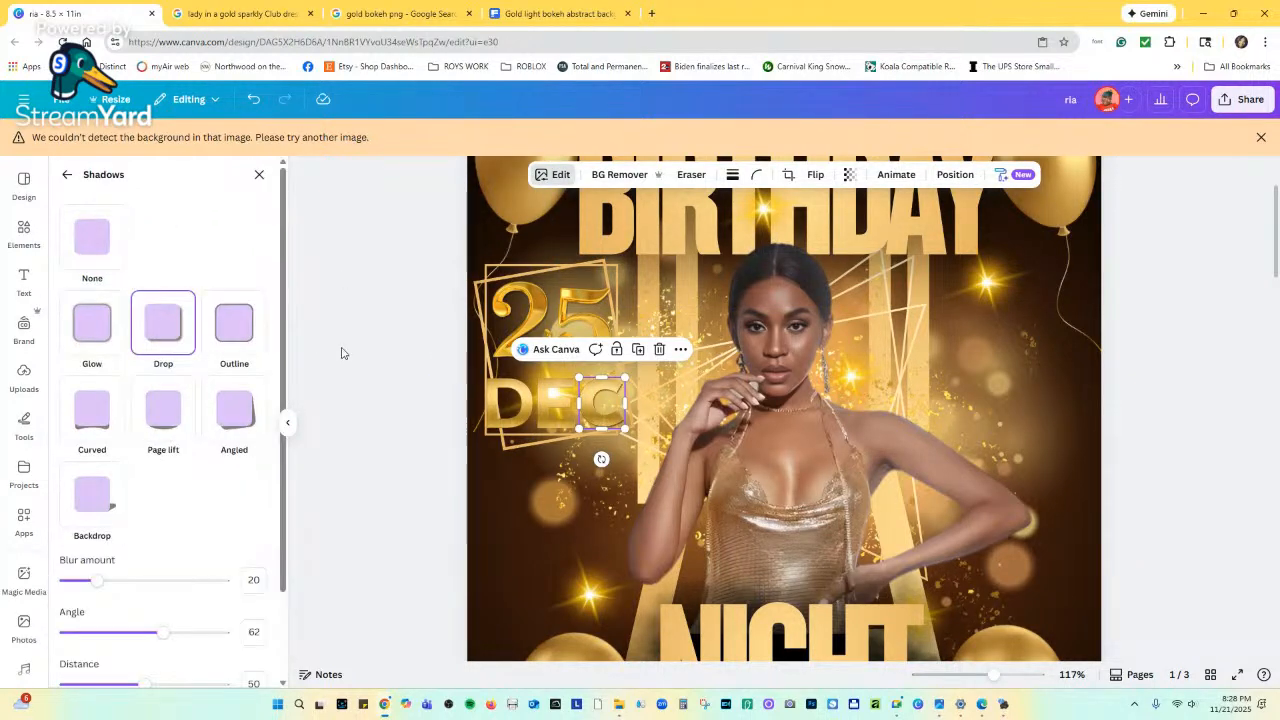
{"action": "scroll", "coordinate": [163, 569], "scroll_direction": "down", "scroll_amount": 1}
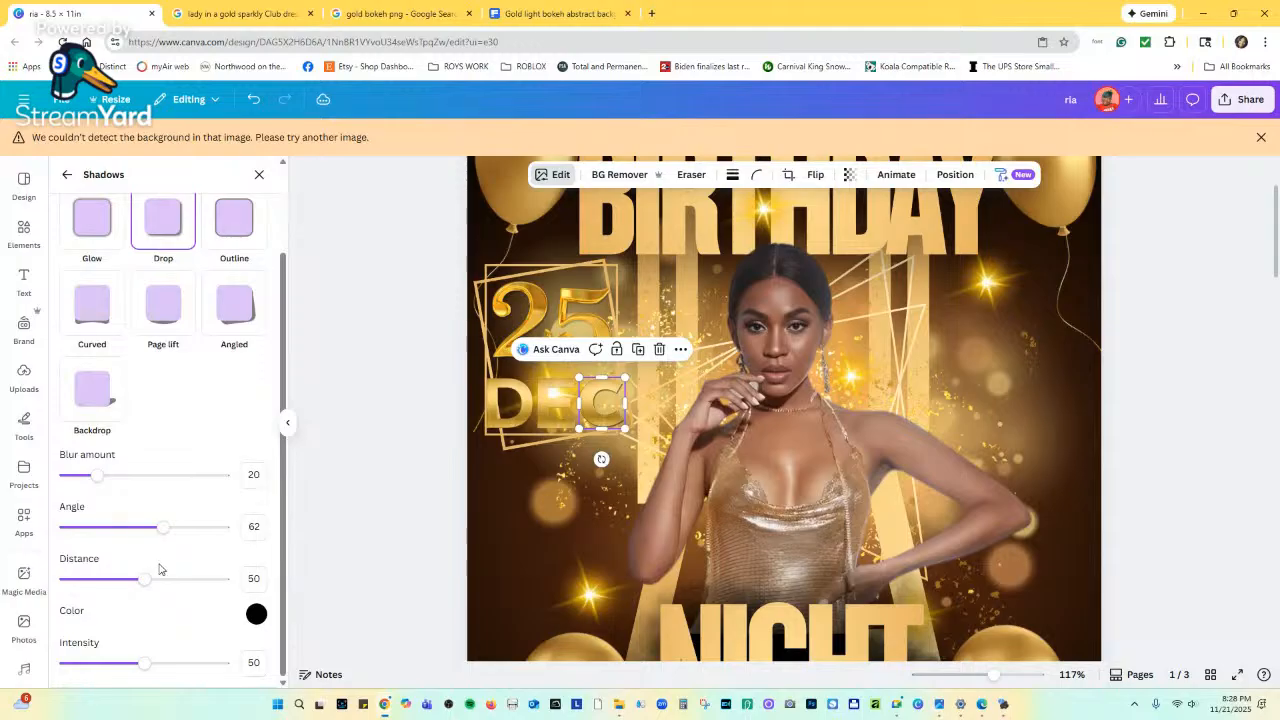
{"action": "mouse_move", "coordinate": [100, 476]}
{"action": "left_mouse_down"}
{"action": "mouse_move", "coordinate": [177, 477]}
{"action": "mouse_move", "coordinate": [97, 475]}
{"action": "left_mouse_up"}
{"action": "left_click_drag", "start_coordinate": [145, 663], "coordinate": [93, 664]}
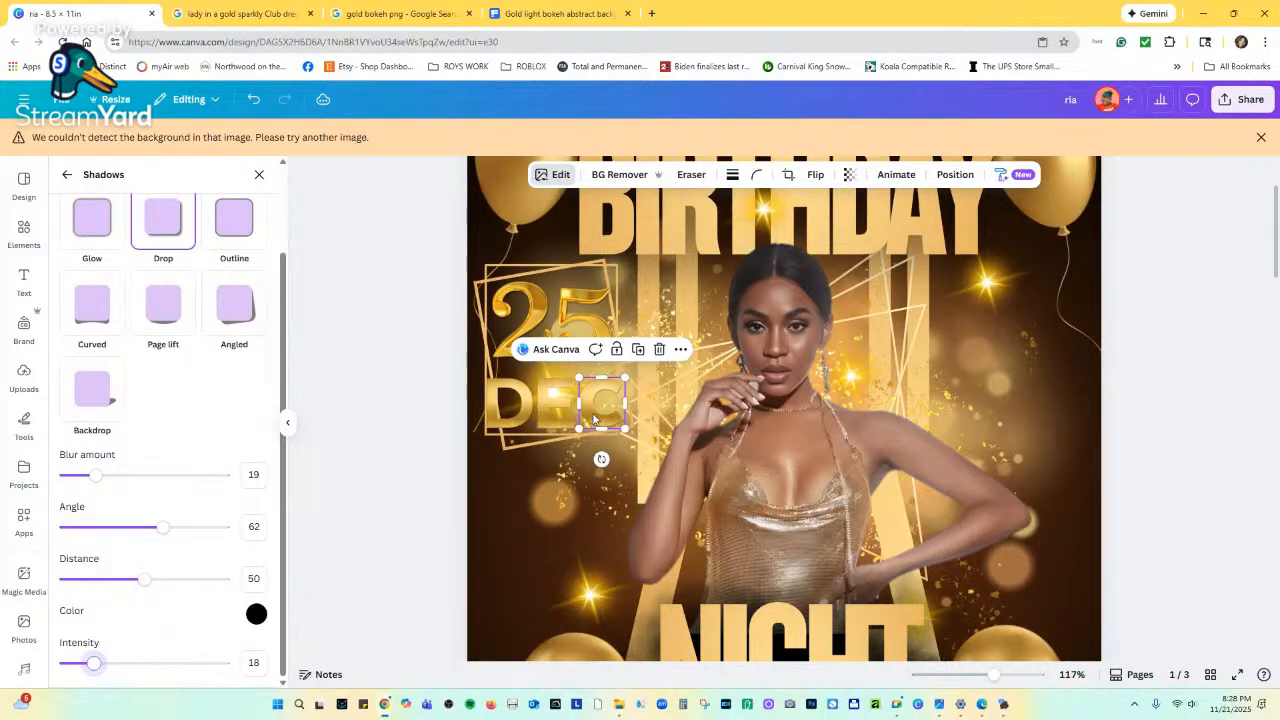
{"action": "left_click_drag", "start_coordinate": [620, 425], "coordinate": [624, 429]}
Apply a drop shadow to the E letter as well.
{"action": "left_click", "coordinate": [549, 411], "text": "shift"}
{"action": "left_click", "coordinate": [549, 411]}
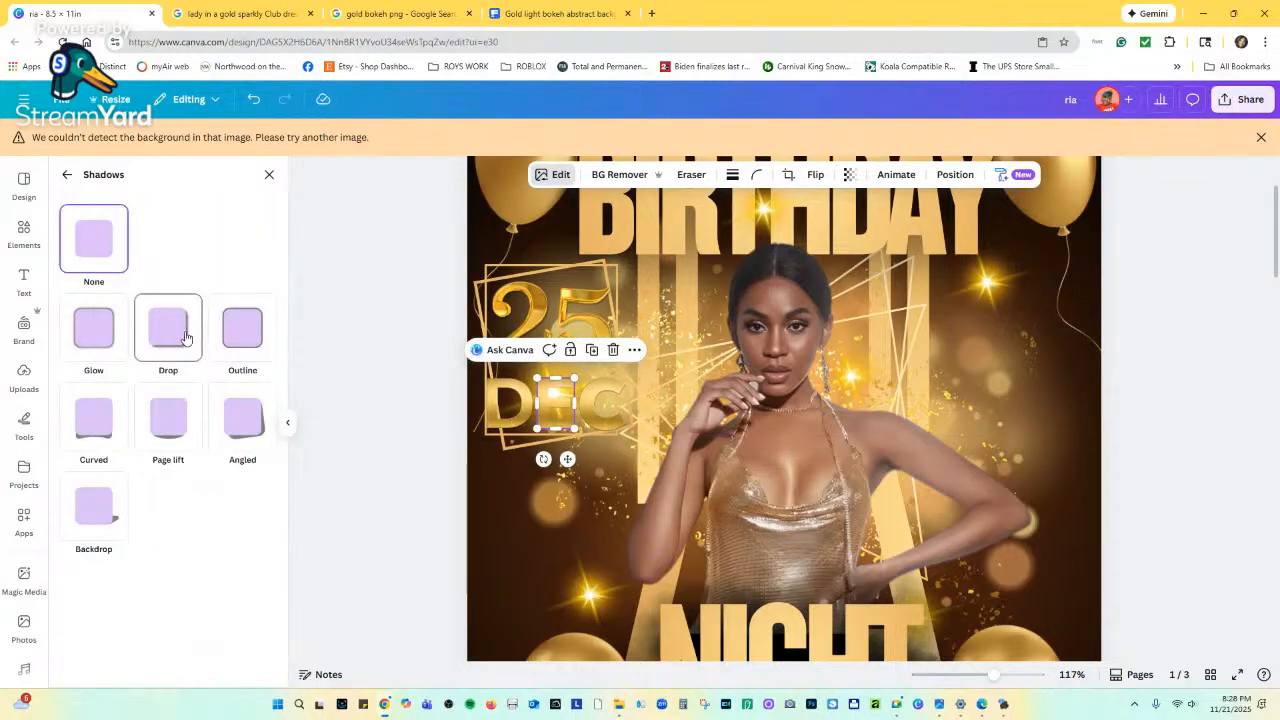
{"action": "left_click", "coordinate": [184, 333]}
{"action": "left_click", "coordinate": [505, 410]}
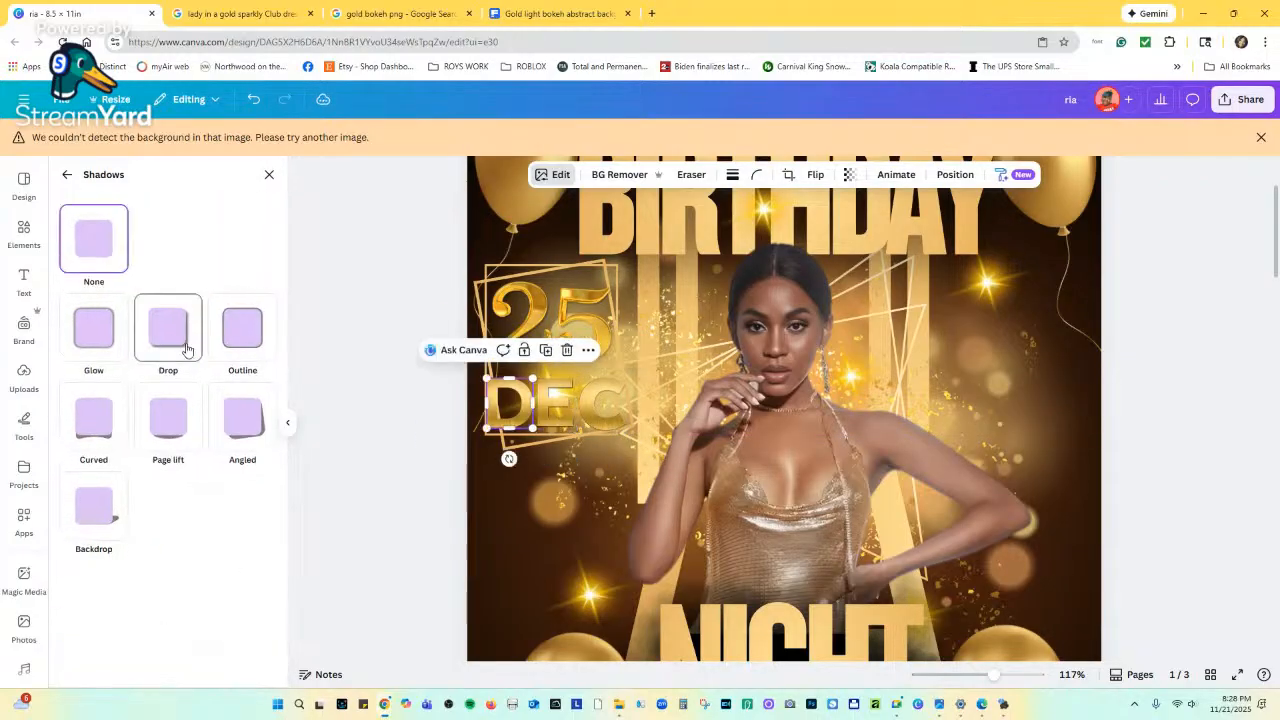
{"action": "left_click", "coordinate": [653, 491]}
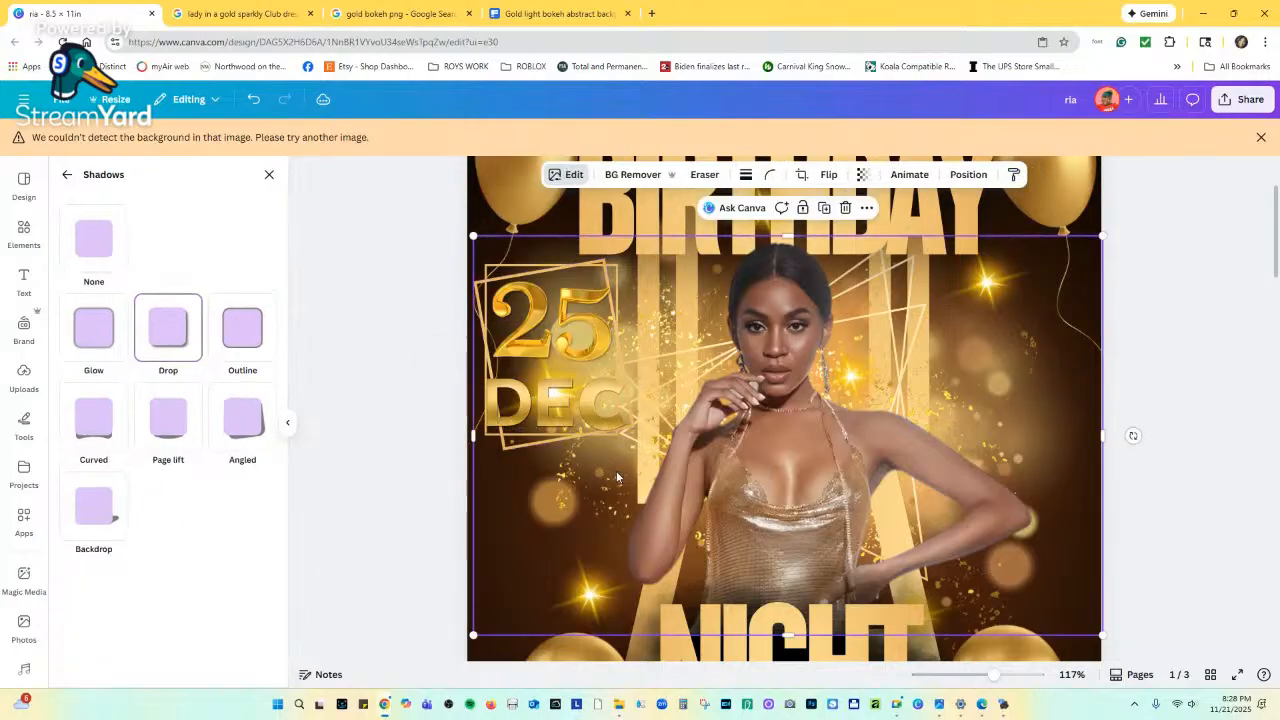
Zoom to 66%, close the Shadows panel, zoom out to 38% and deselect everything.
{"action": "left_click_drag", "start_coordinate": [991, 674], "coordinate": [977, 677]}
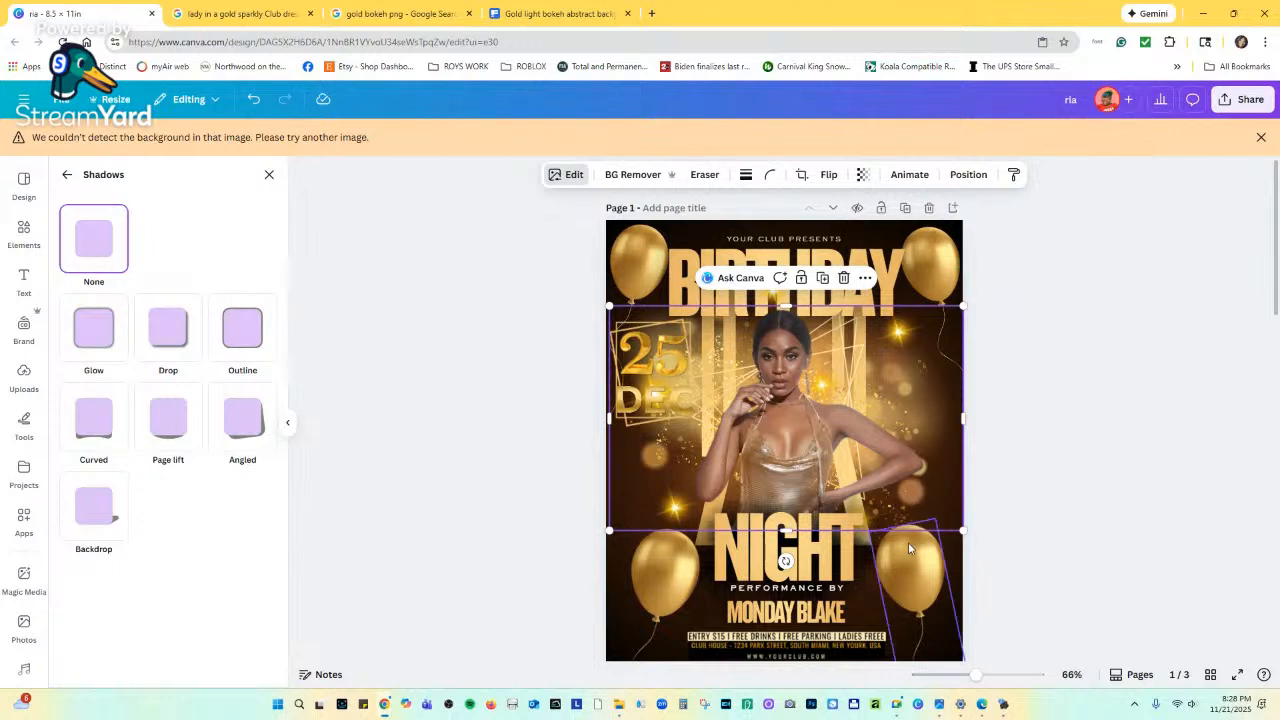
{"action": "scroll", "coordinate": [913, 619], "scroll_direction": "down", "scroll_amount": 1}
{"action": "scroll", "coordinate": [913, 619], "scroll_direction": "down", "scroll_amount": 2}
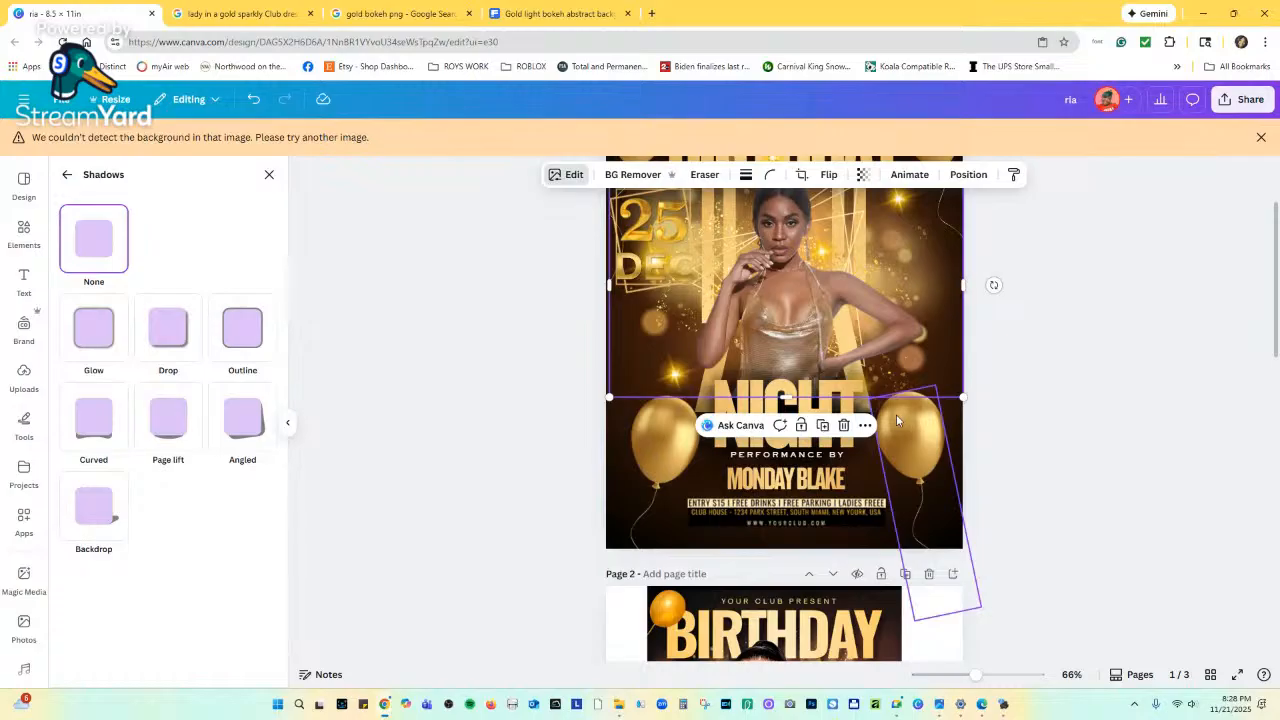
{"action": "left_click", "coordinate": [990, 411]}
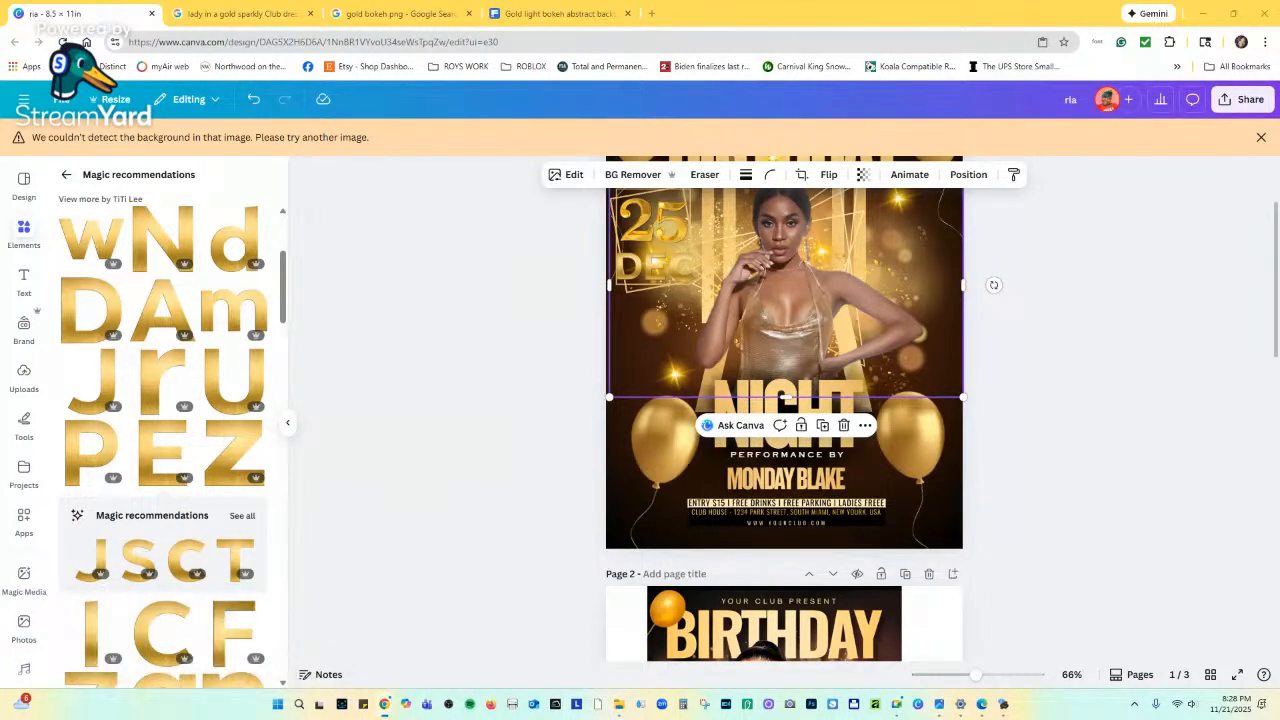
{"action": "left_click_drag", "start_coordinate": [975, 678], "coordinate": [958, 675]}
{"action": "left_click", "coordinate": [977, 465]}
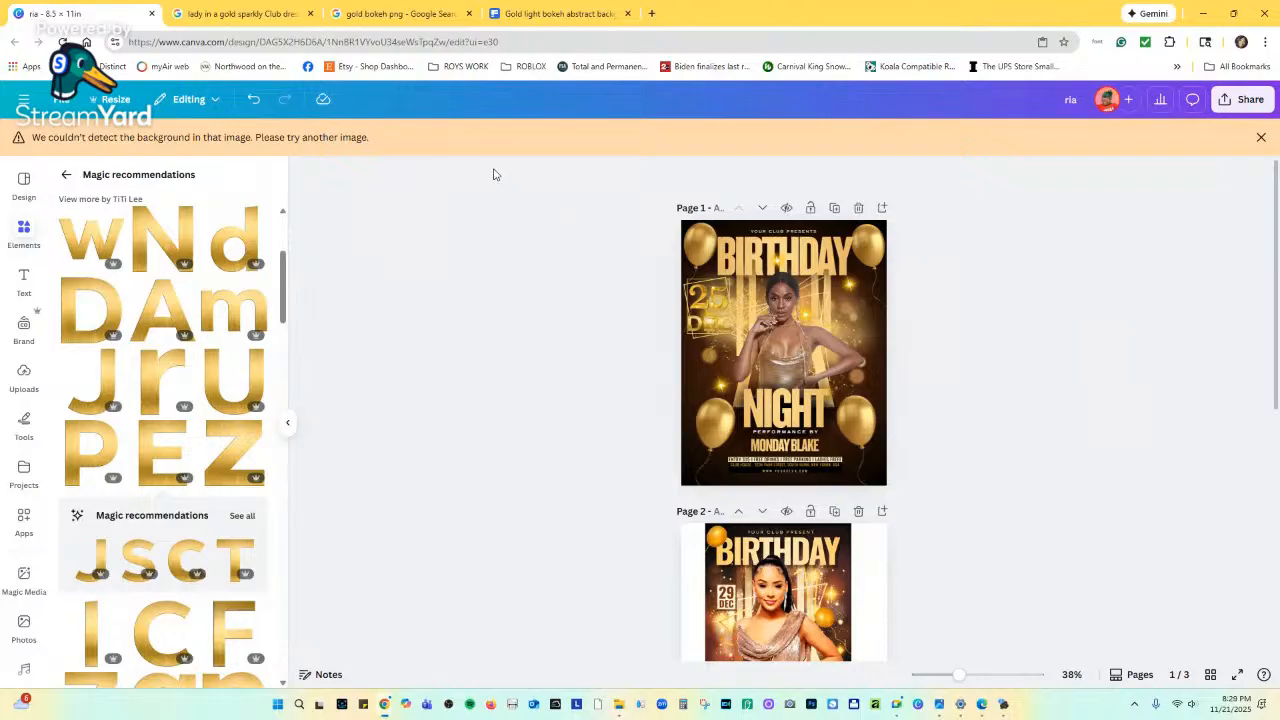
Reload the flyer tab and go to the Canva home page.
{"action": "right_click", "coordinate": [108, 14]}
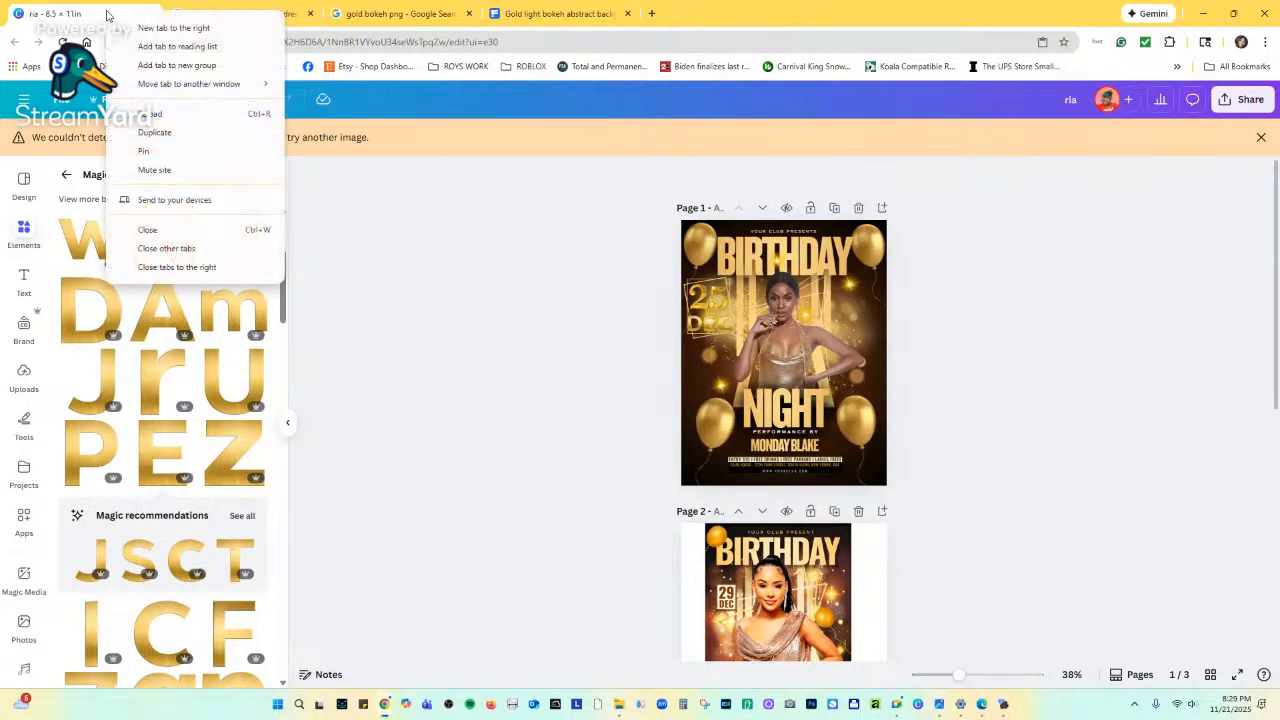
{"action": "left_click", "coordinate": [157, 140]}
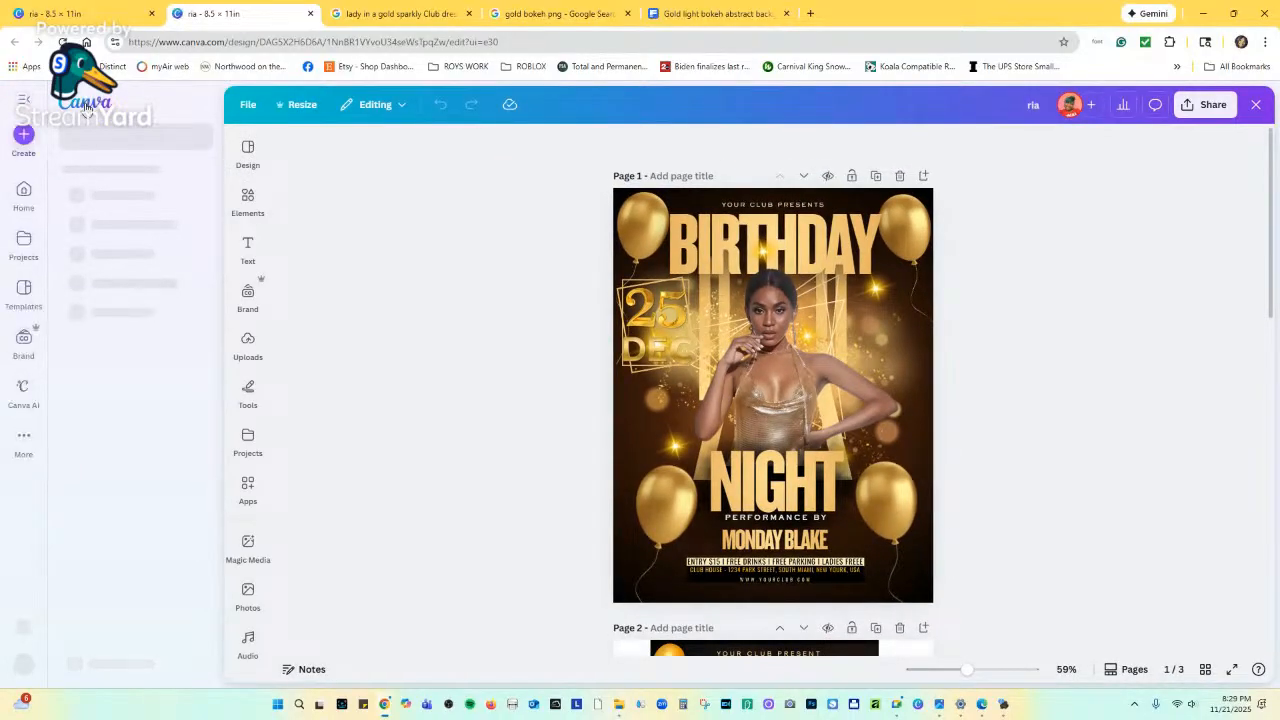
{"action": "left_click", "coordinate": [85, 112]}
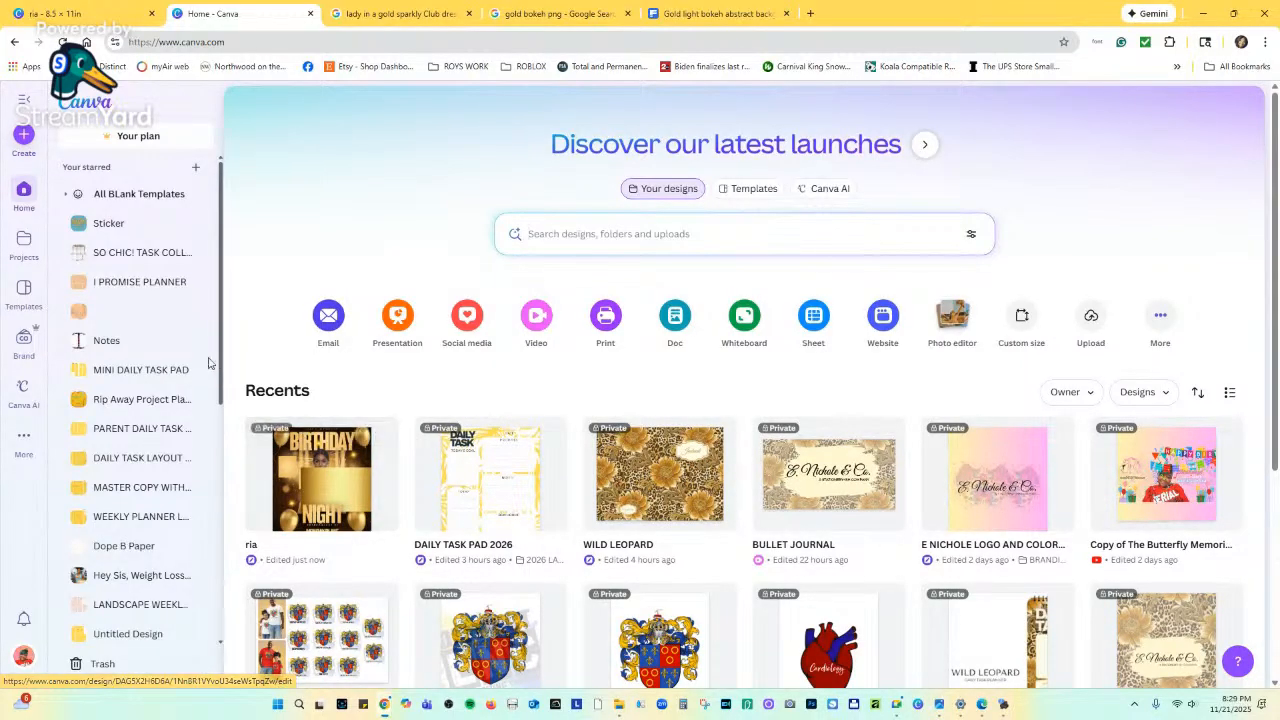
Create a new 19 × 13 in custom-size design, then return to the flyer tab.
{"action": "scroll", "coordinate": [143, 404], "scroll_direction": "down", "scroll_amount": 2}
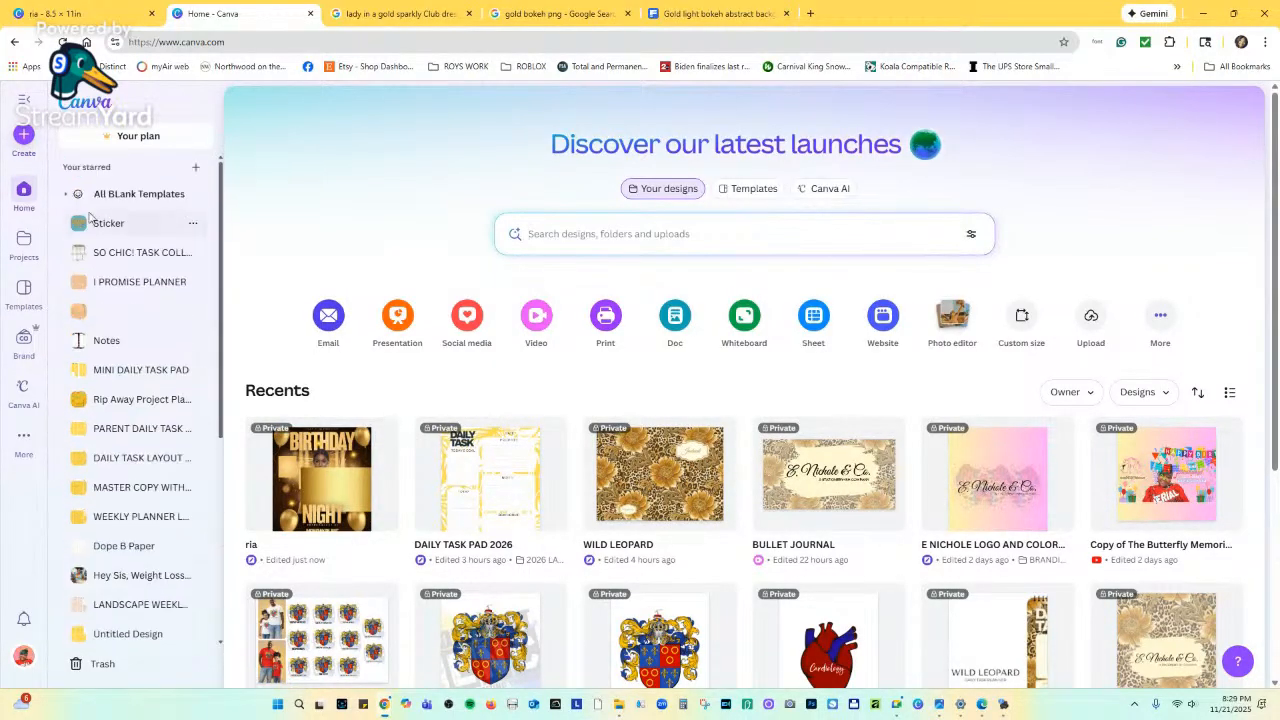
{"action": "left_click", "coordinate": [23, 135]}
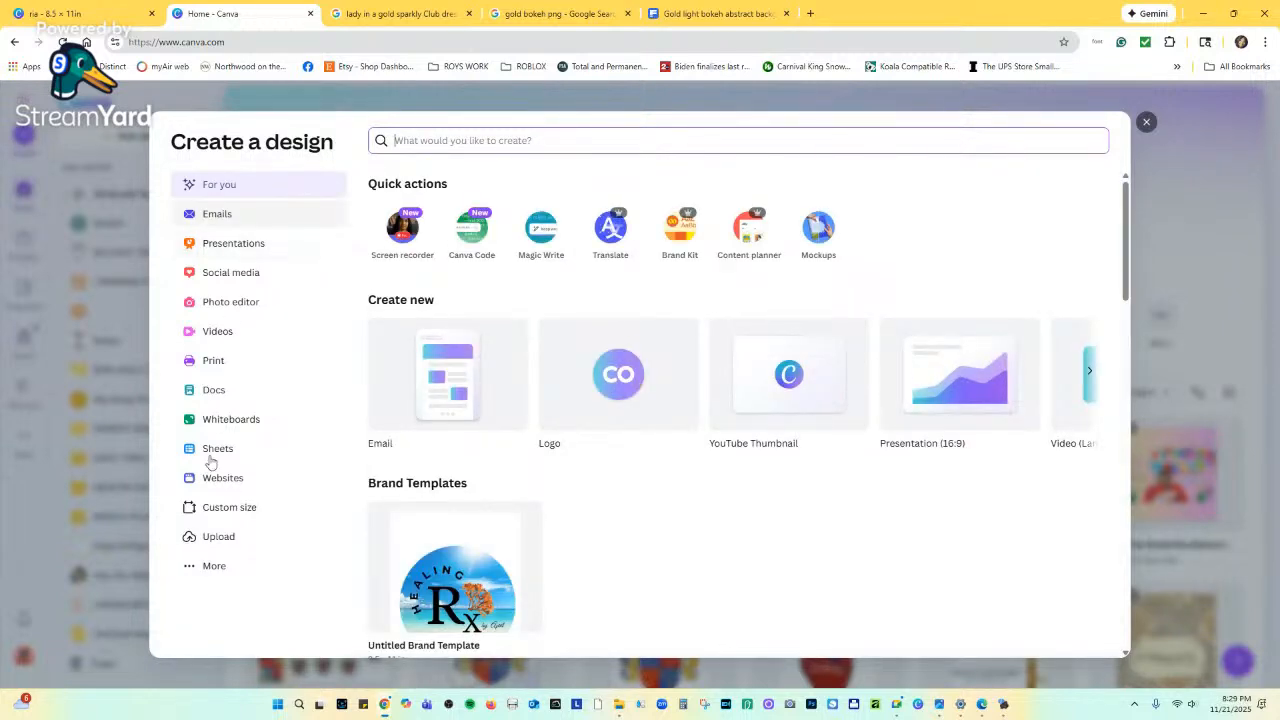
{"action": "left_click", "coordinate": [219, 513]}
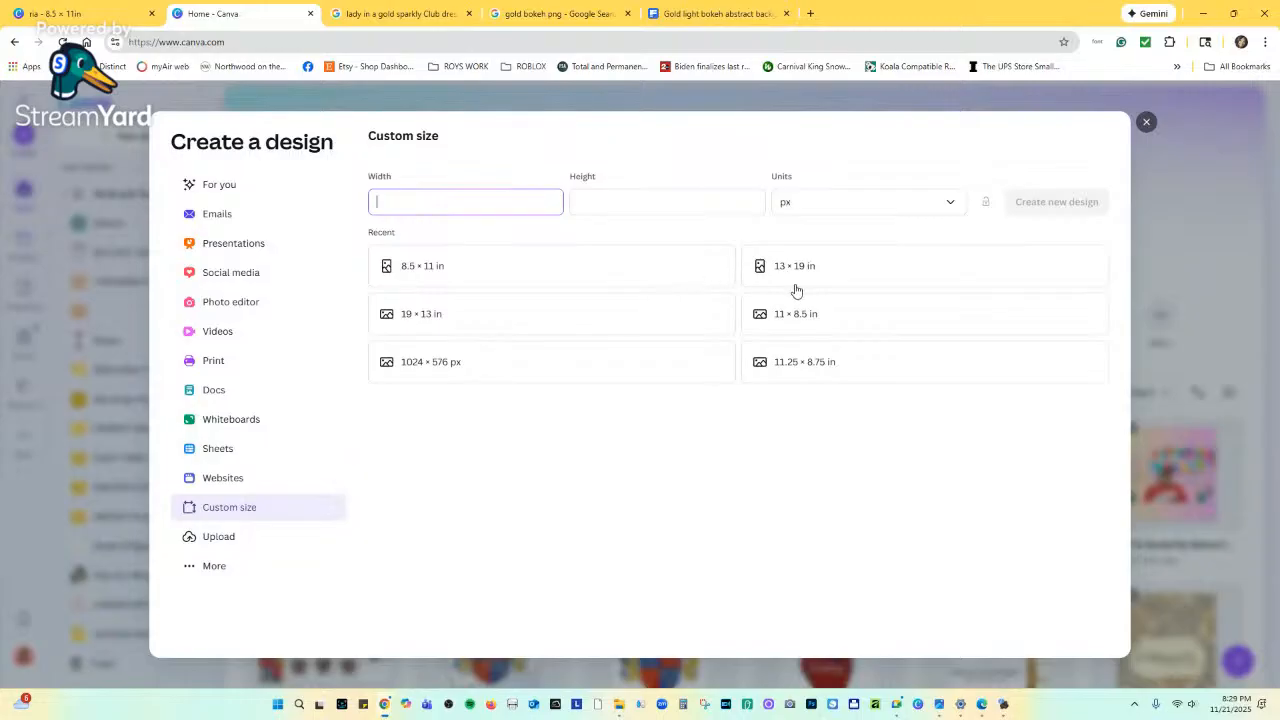
{"action": "left_click", "coordinate": [618, 318]}
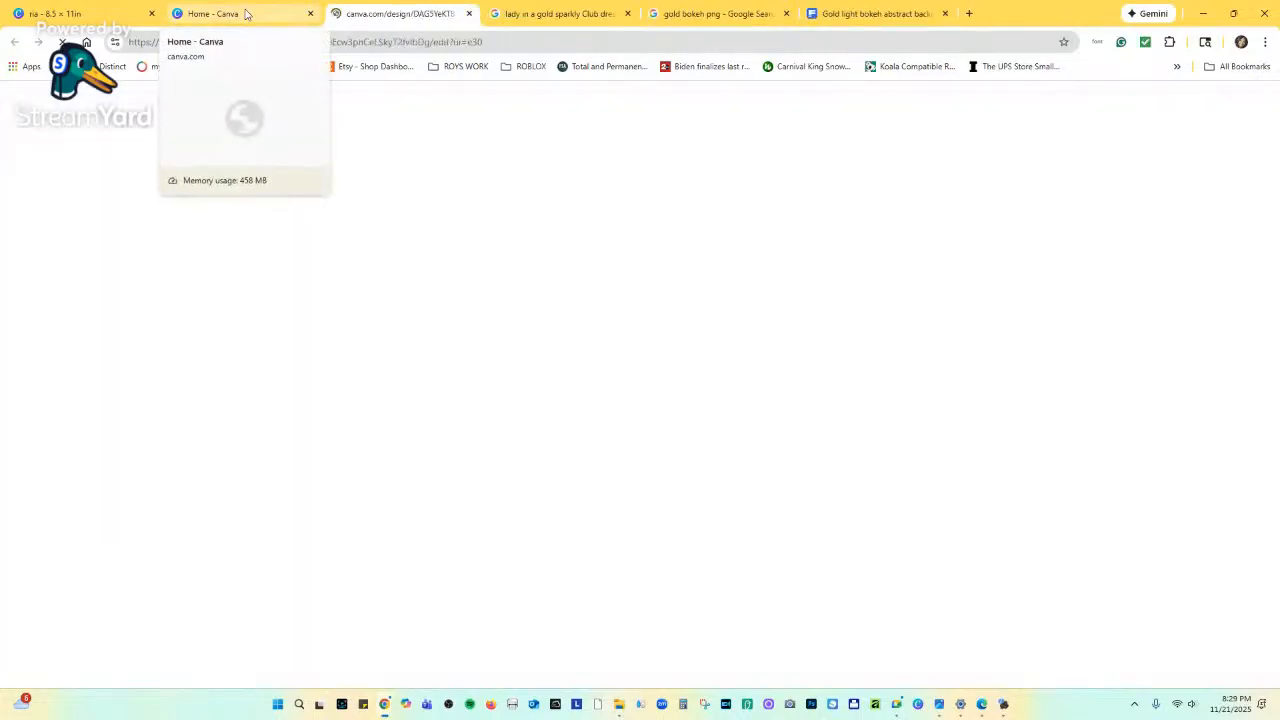
{"action": "left_click", "coordinate": [246, 14]}
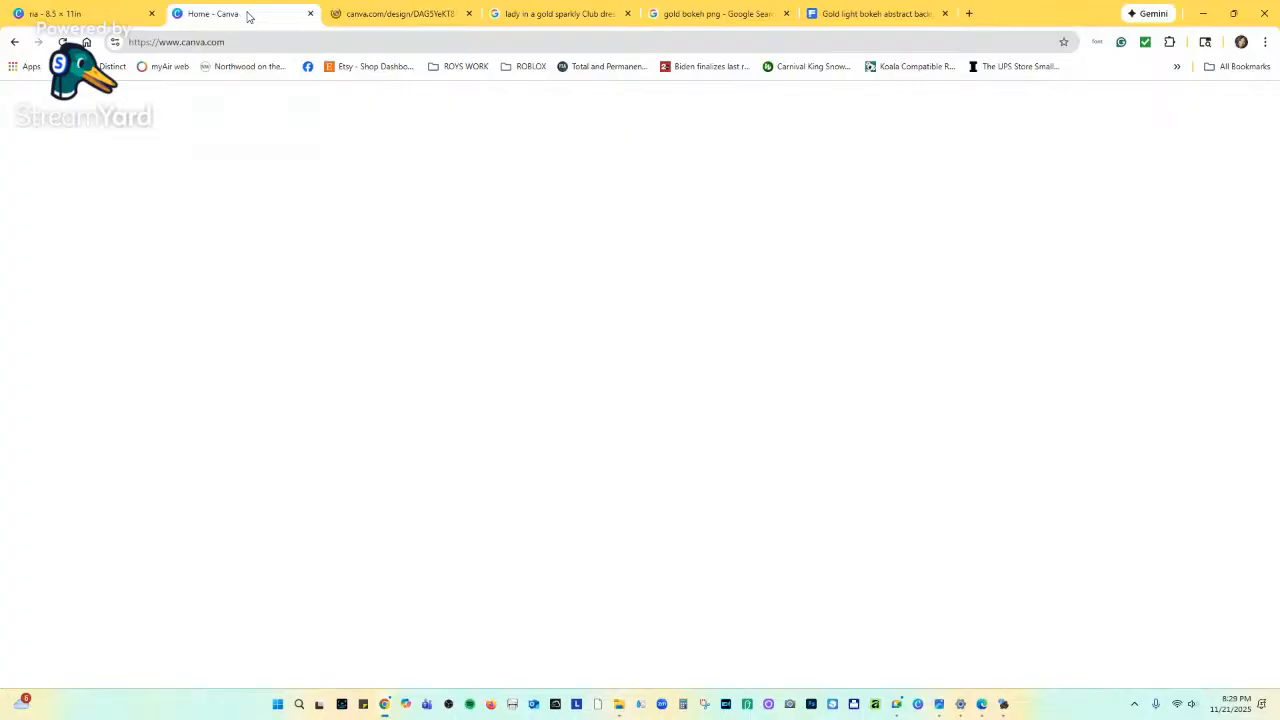
{"action": "left_click", "coordinate": [161, 22]}
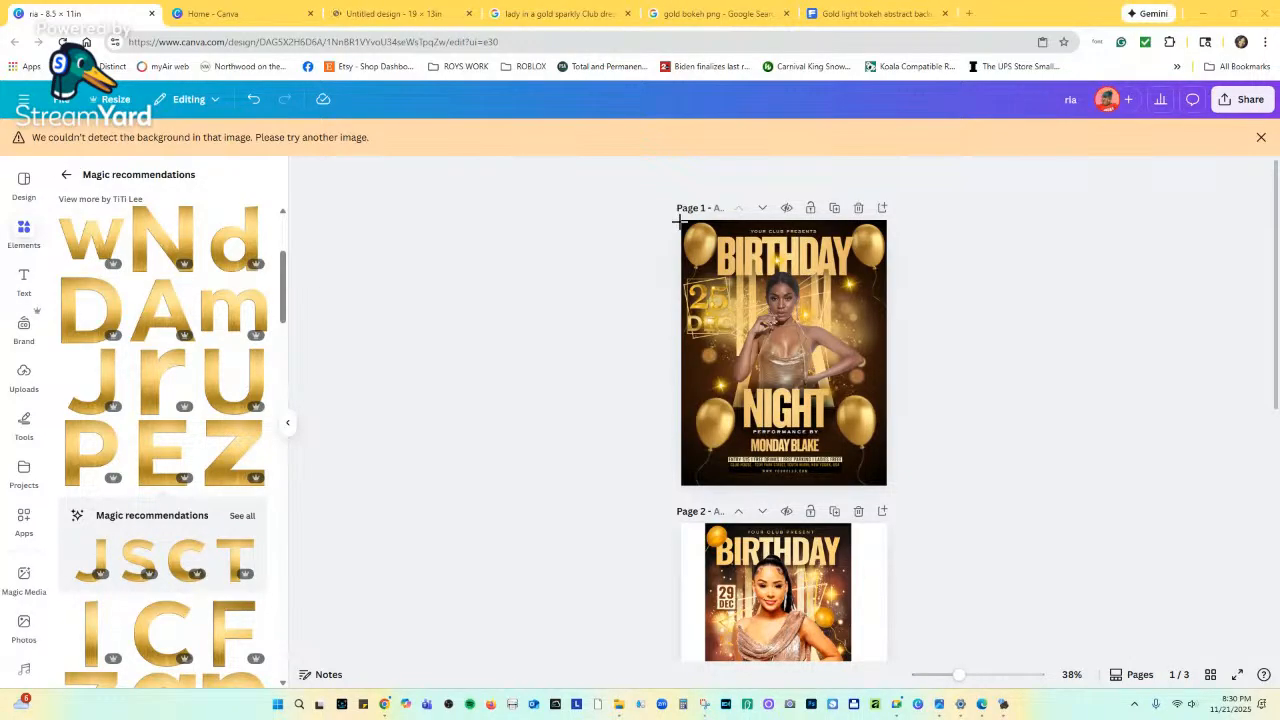
Snip the flyer page and paste it, enlarged, on the right of the 19 × 13 in design.
{"action": "key", "text": "super+shift+s"}
{"action": "left_click_drag", "start_coordinate": [682, 222], "coordinate": [885, 484]}
{"action": "left_click", "coordinate": [275, 18]}
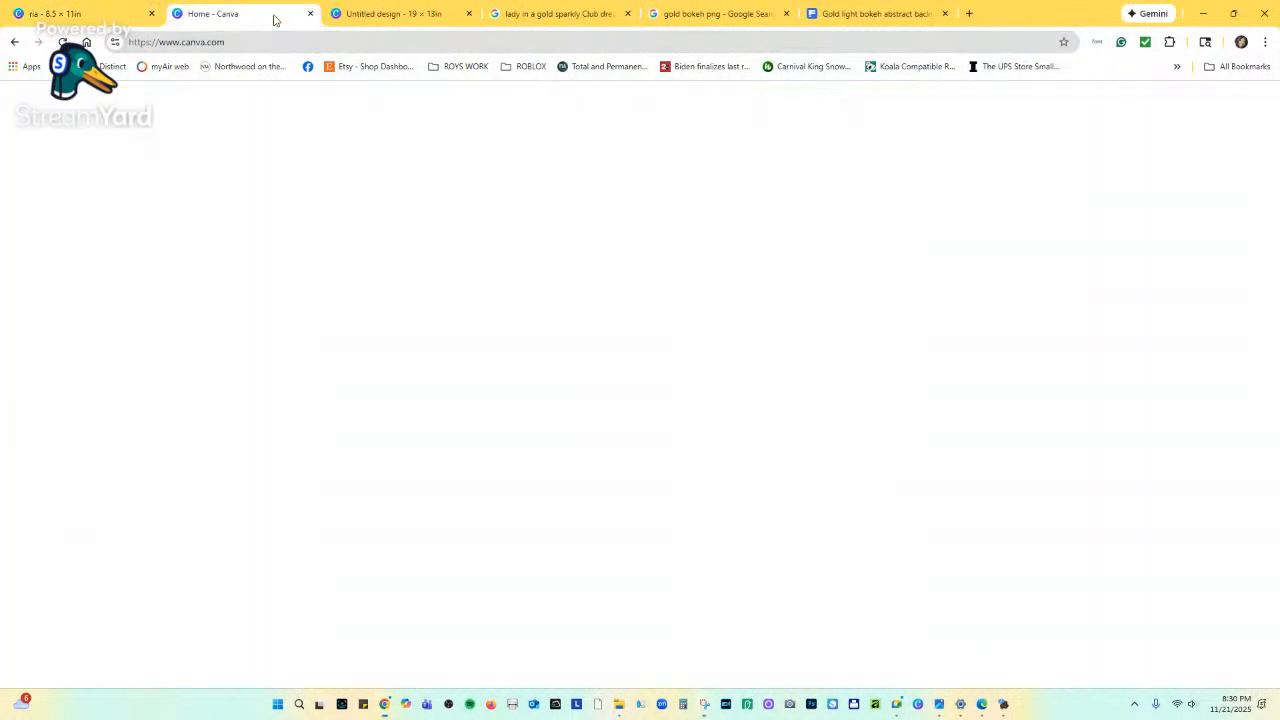
{"action": "left_click", "coordinate": [390, 13]}
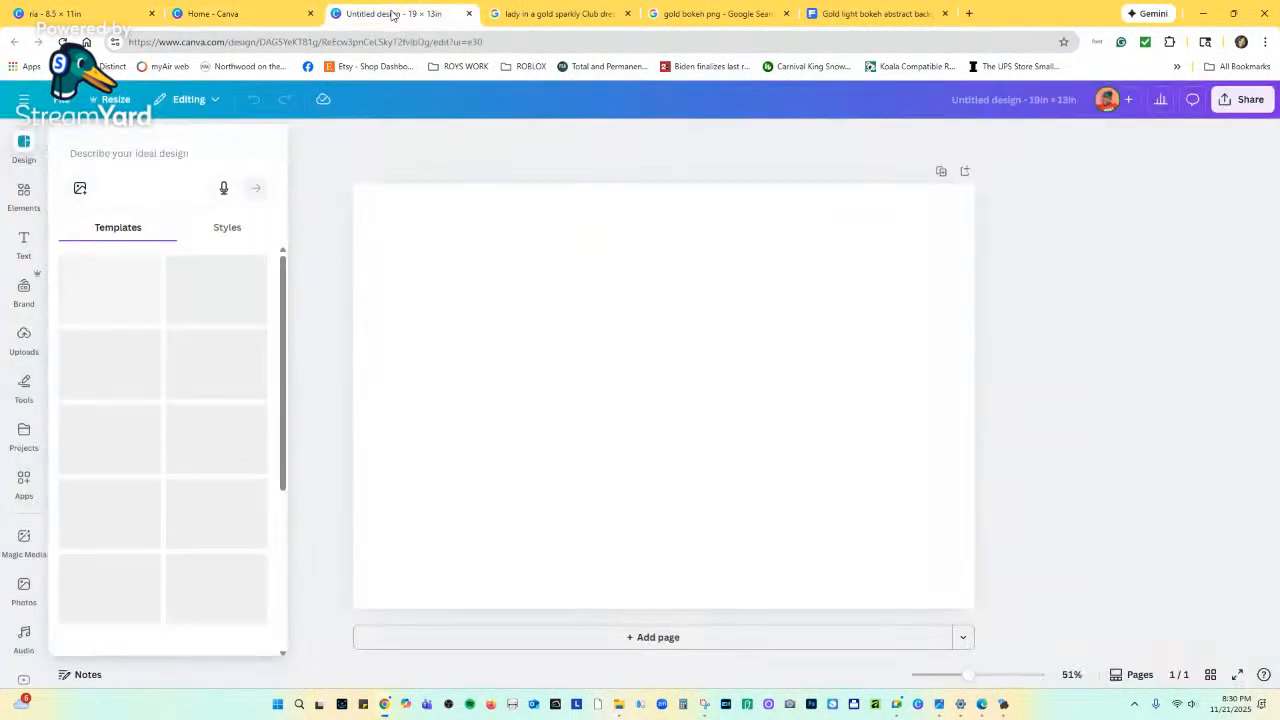
{"action": "right_click", "coordinate": [442, 259]}
{"action": "left_click", "coordinate": [478, 306]}
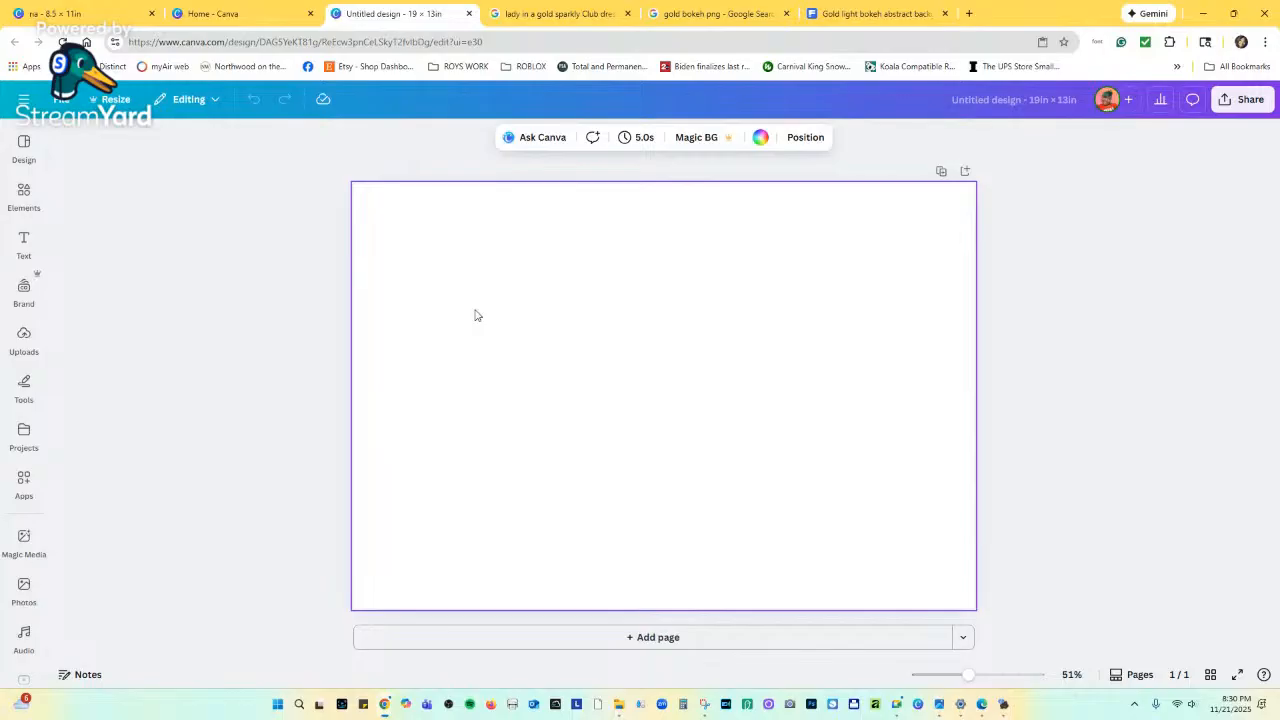
{"action": "left_click_drag", "start_coordinate": [625, 315], "coordinate": [654, 171]}
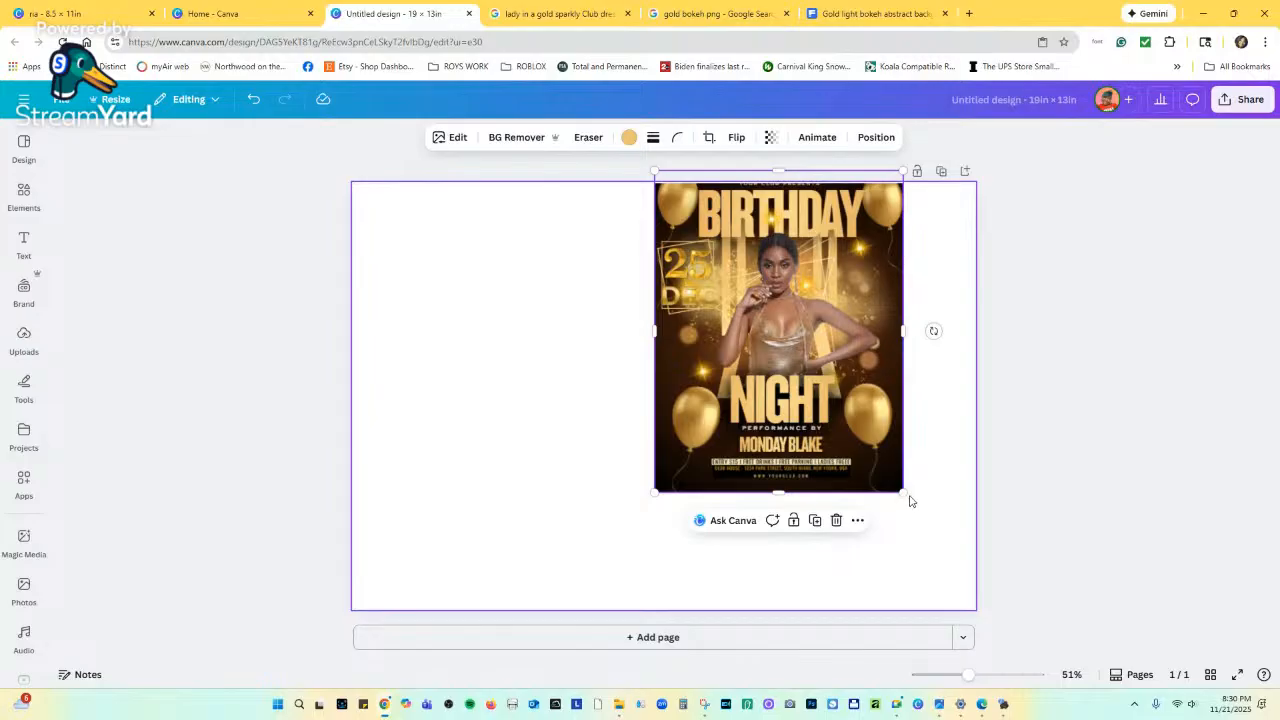
{"action": "left_click_drag", "start_coordinate": [903, 492], "coordinate": [920, 514]}
{"action": "left_click_drag", "start_coordinate": [822, 208], "coordinate": [853, 261]}
Return to the original flyer and start another screen capture.
{"action": "left_click", "coordinate": [296, 18]}
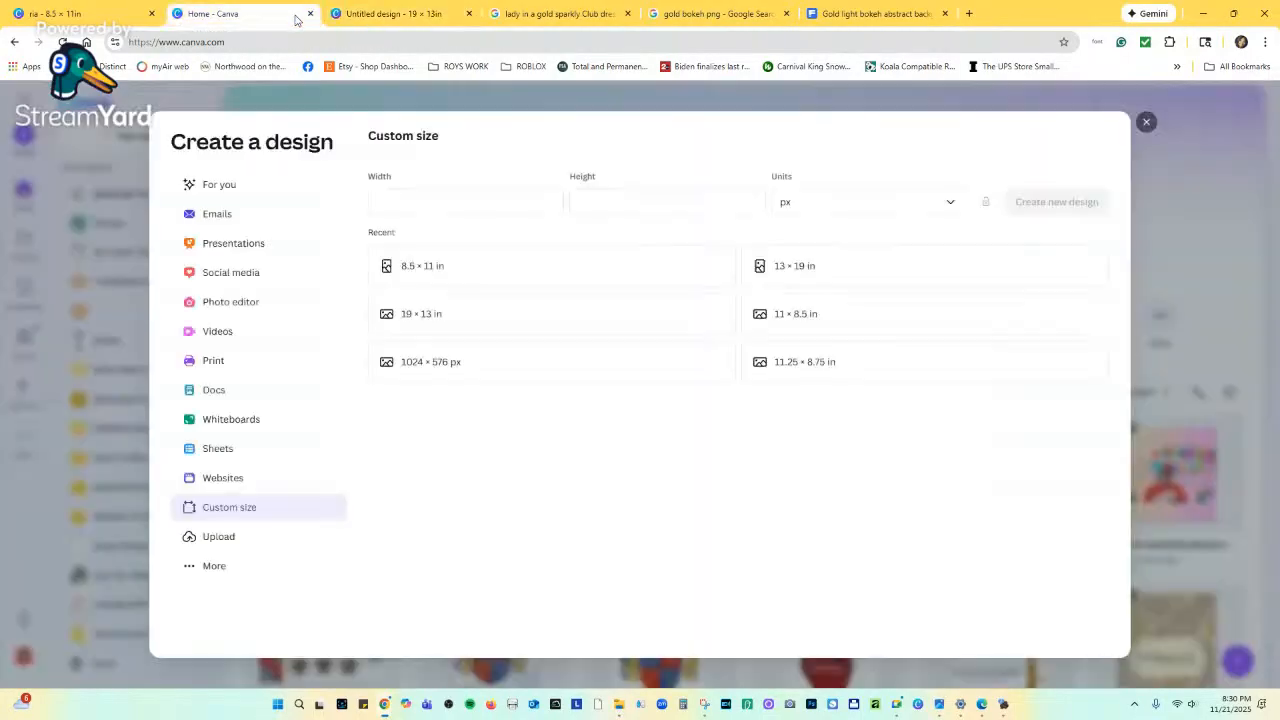
{"action": "left_click", "coordinate": [138, 13]}
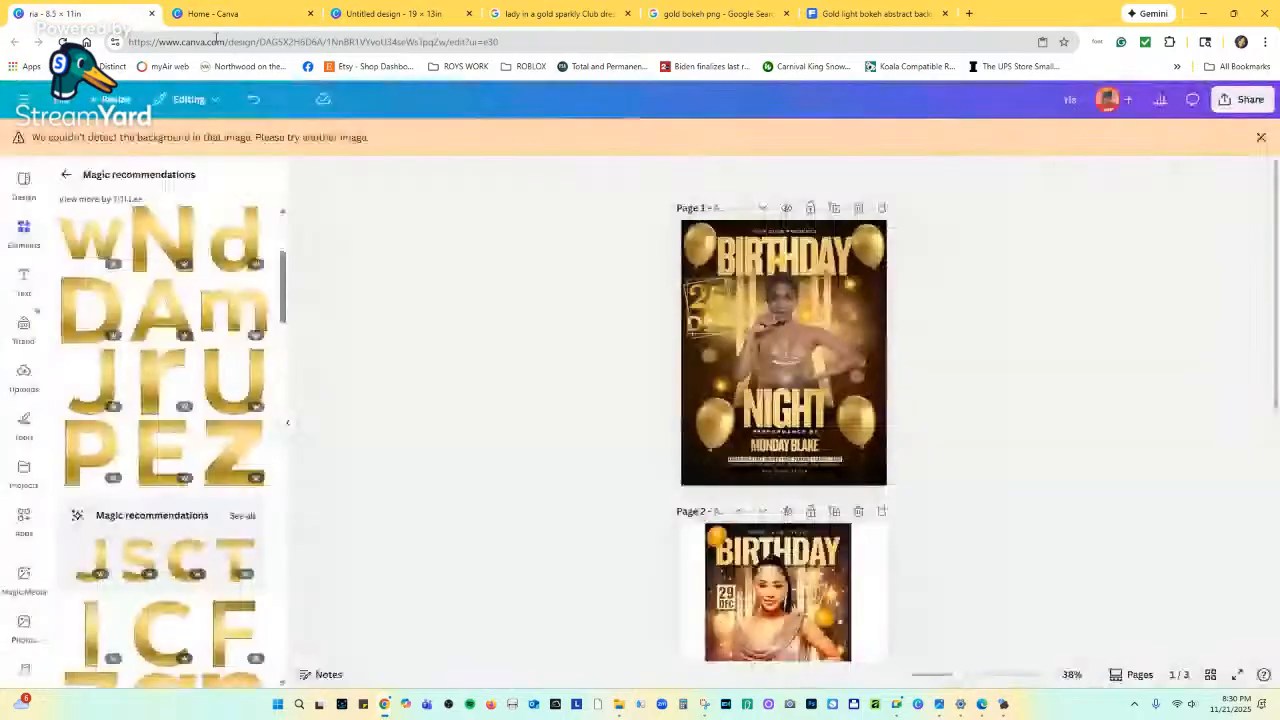
{"action": "scroll", "coordinate": [682, 364], "scroll_direction": "down", "scroll_amount": 3}
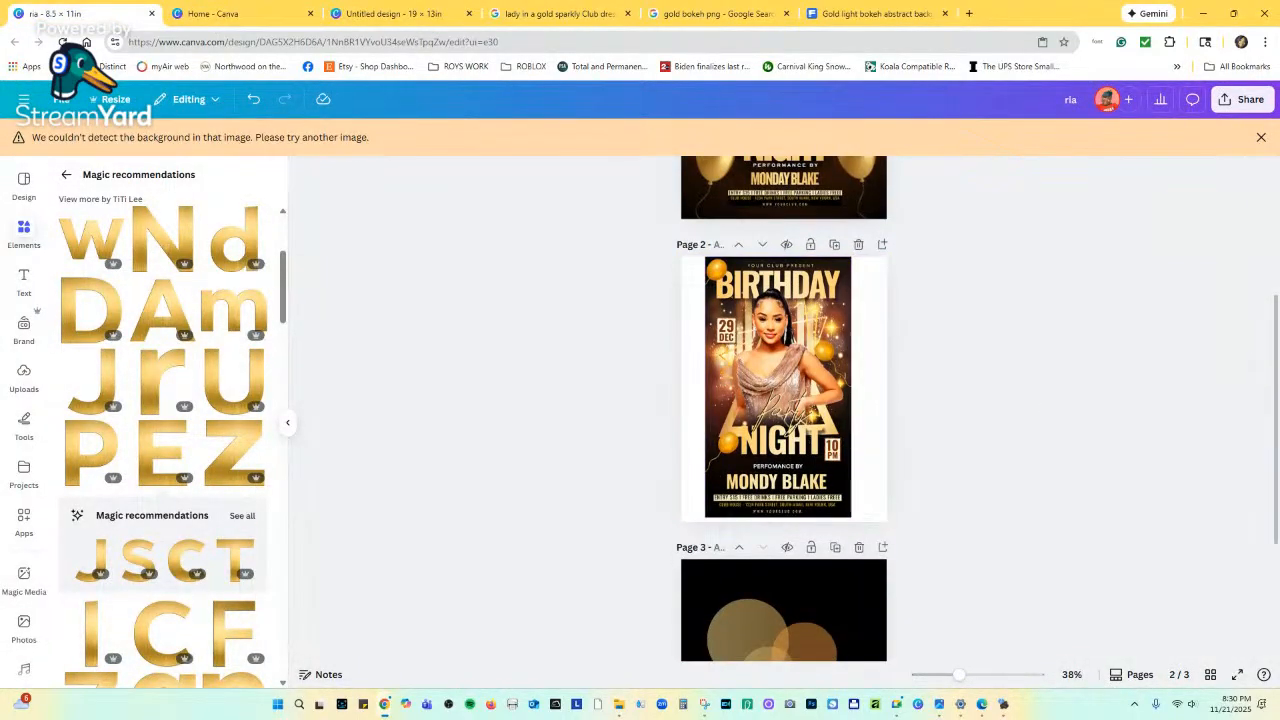
{"action": "key", "text": "super+shift+s"}
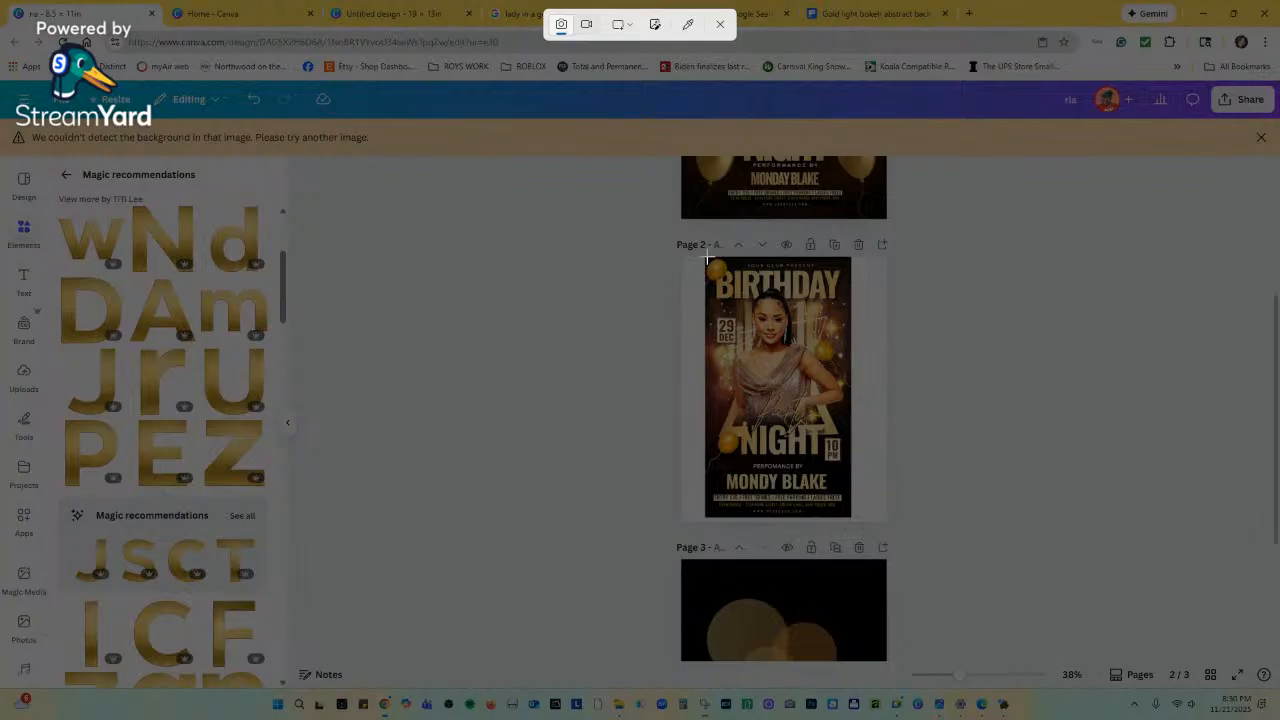
Paste a snip of the page-2 flyer into the comparison design, enlarged on the left.
{"action": "left_click_drag", "start_coordinate": [707, 260], "coordinate": [850, 515]}
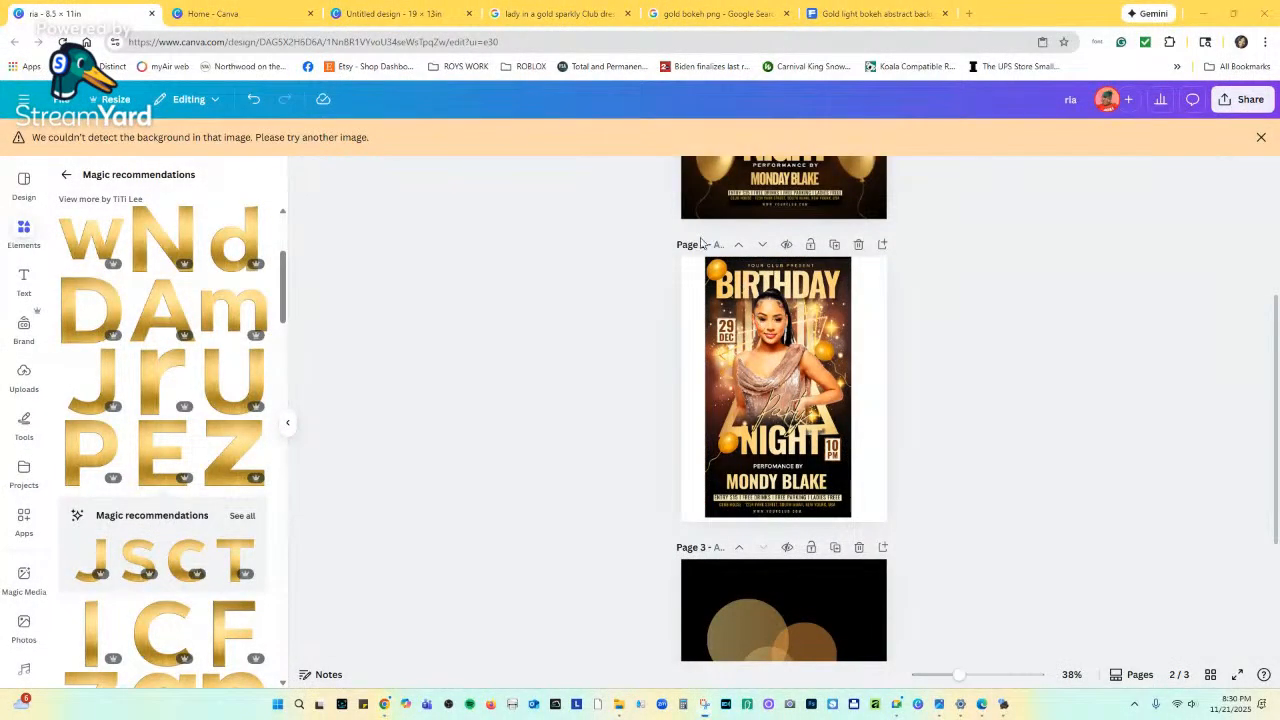
{"action": "left_click", "coordinate": [210, 13]}
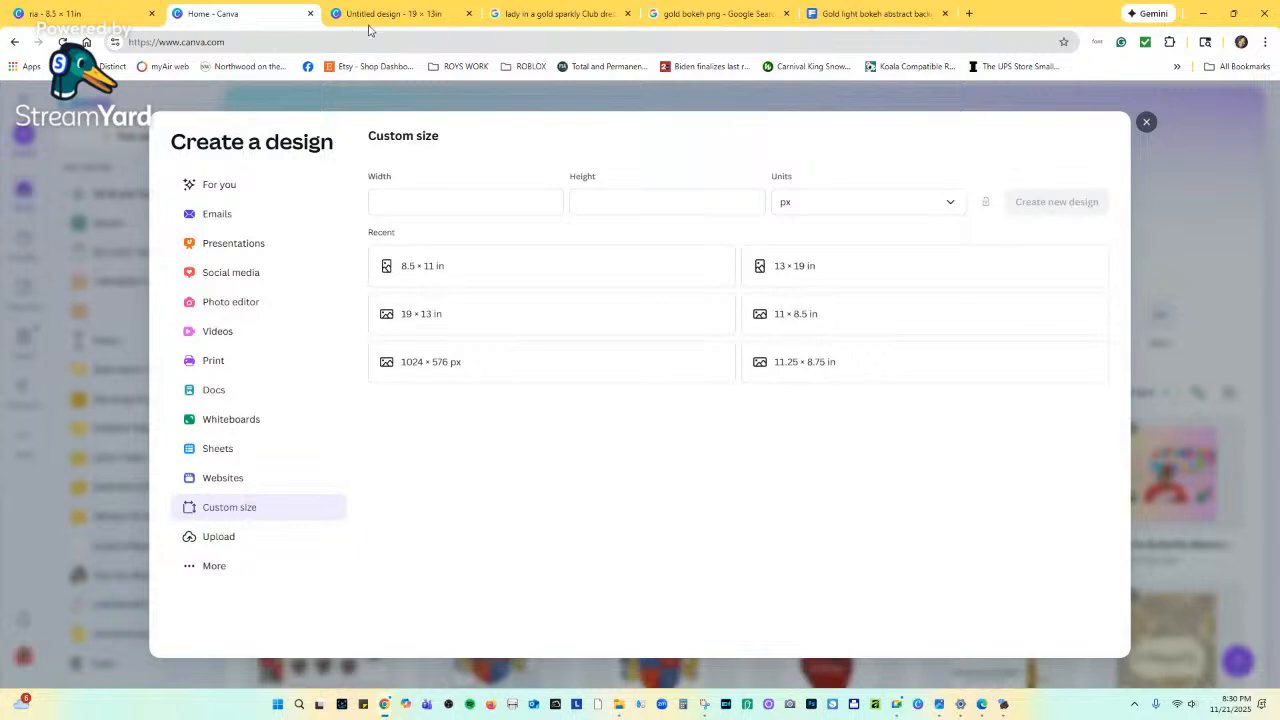
{"action": "left_click", "coordinate": [366, 15]}
{"action": "right_click", "coordinate": [469, 277]}
{"action": "left_click", "coordinate": [508, 318]}
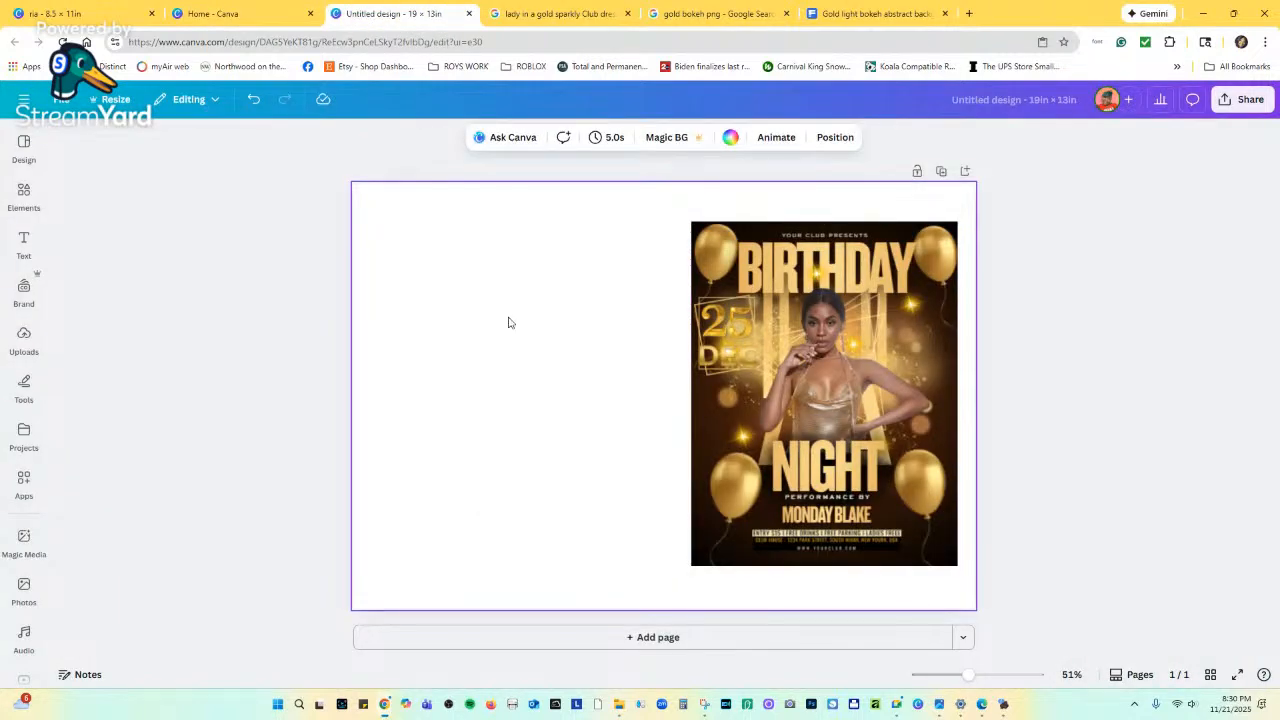
{"action": "left_click_drag", "start_coordinate": [625, 321], "coordinate": [408, 251]}
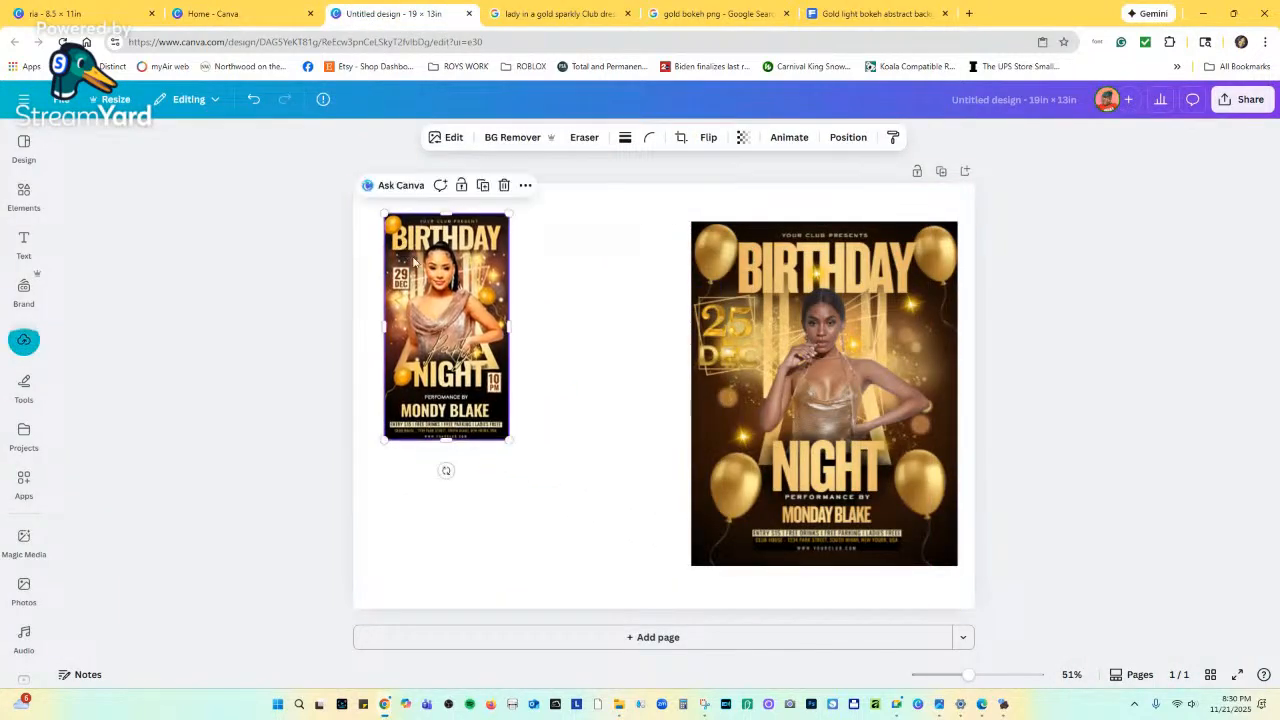
{"action": "left_click_drag", "start_coordinate": [506, 435], "coordinate": [626, 572]}
{"action": "left_click_drag", "start_coordinate": [537, 396], "coordinate": [592, 387]}
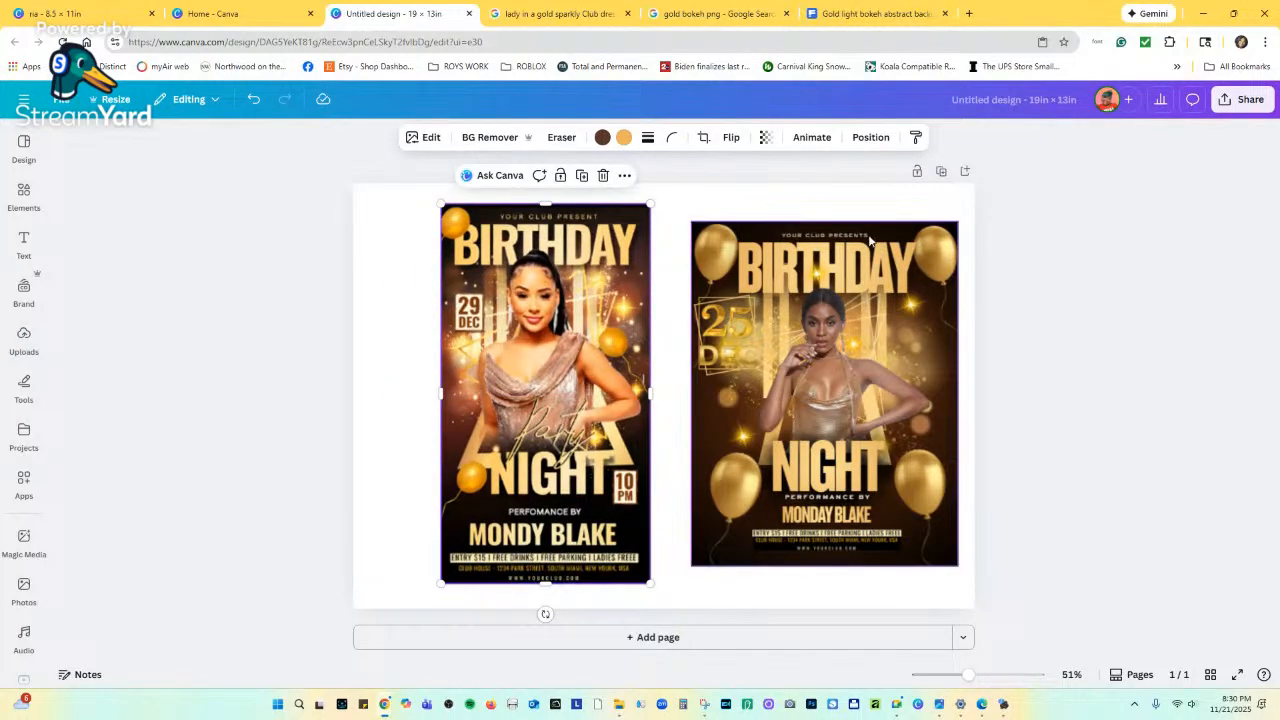
{"action": "left_click", "coordinate": [885, 199]}
{"action": "left_click", "coordinate": [1021, 219]}
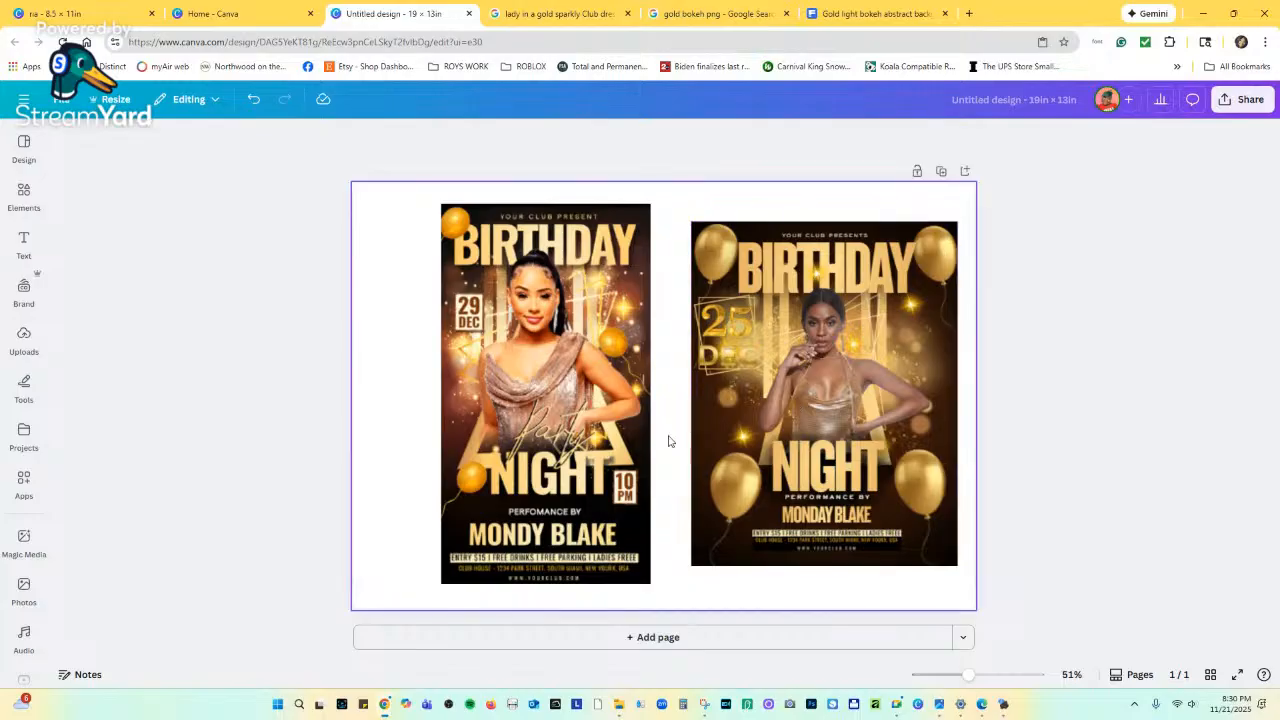
Add the Thank you font combination and replace 'you!' with 'Party'.
{"action": "left_click", "coordinate": [24, 195]}
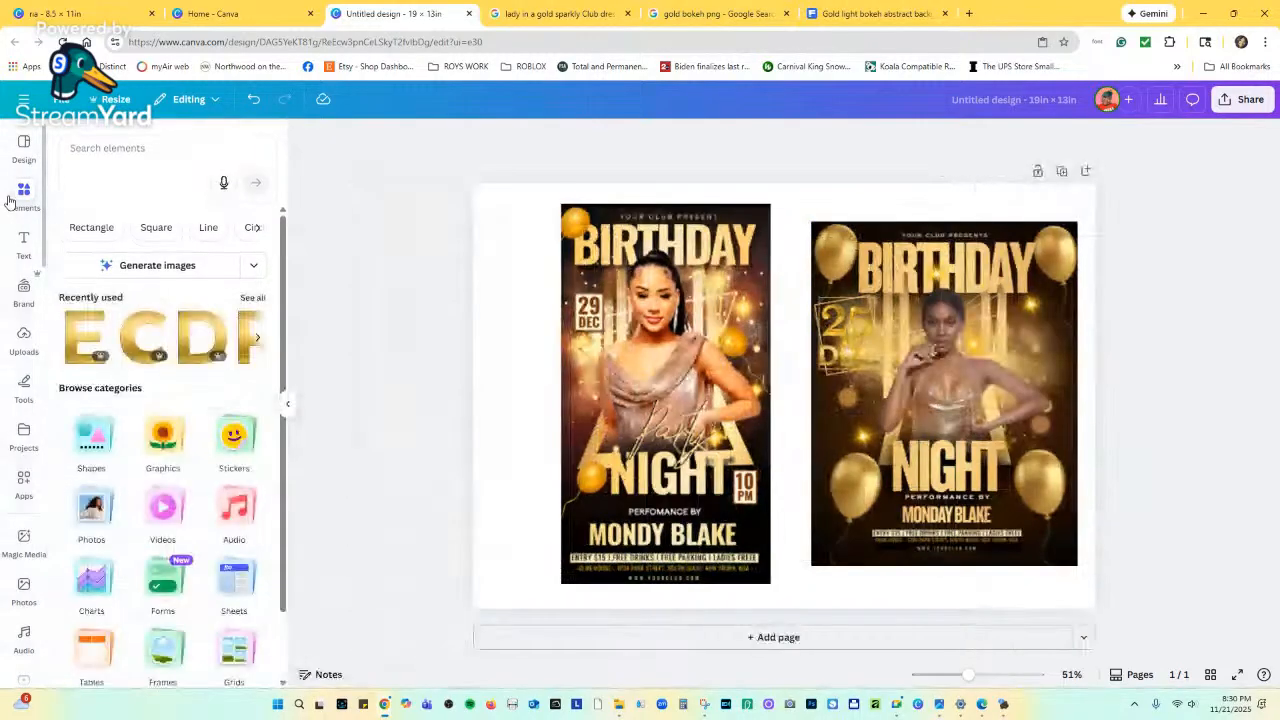
{"action": "left_click", "coordinate": [24, 243]}
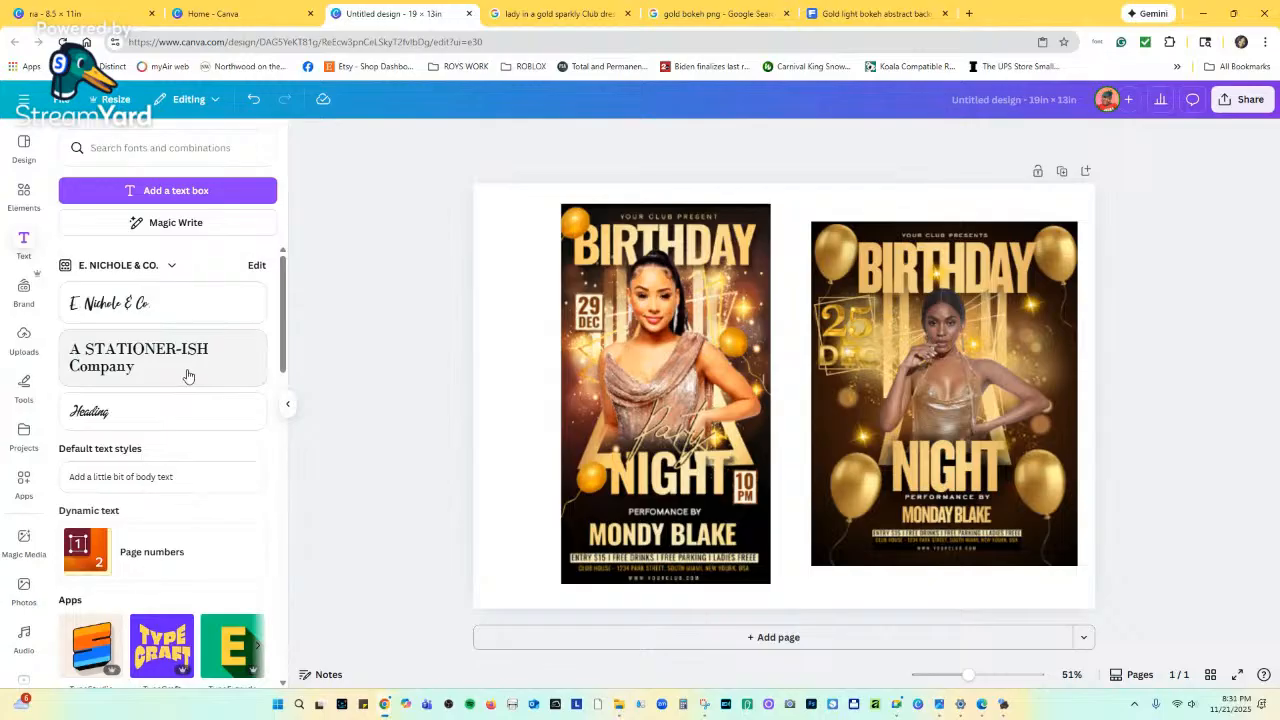
{"action": "scroll", "coordinate": [185, 380], "scroll_direction": "down", "scroll_amount": 5}
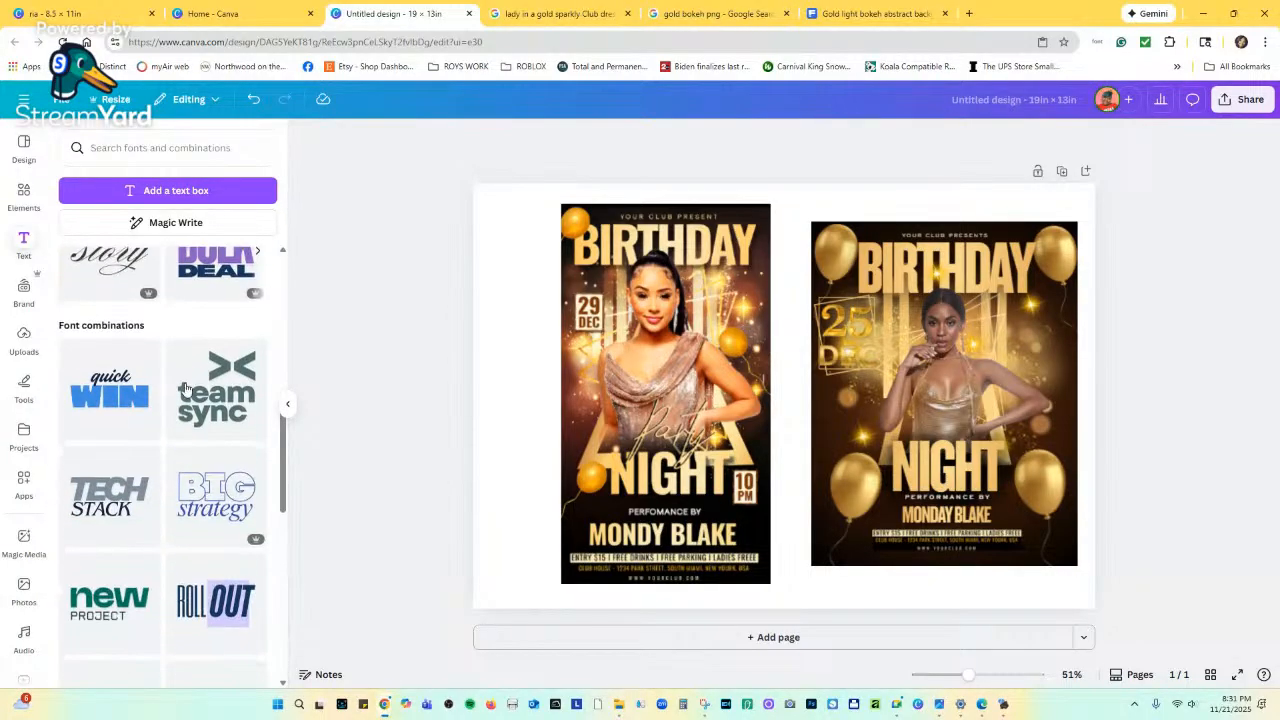
{"action": "scroll", "coordinate": [185, 390], "scroll_direction": "down", "scroll_amount": 5}
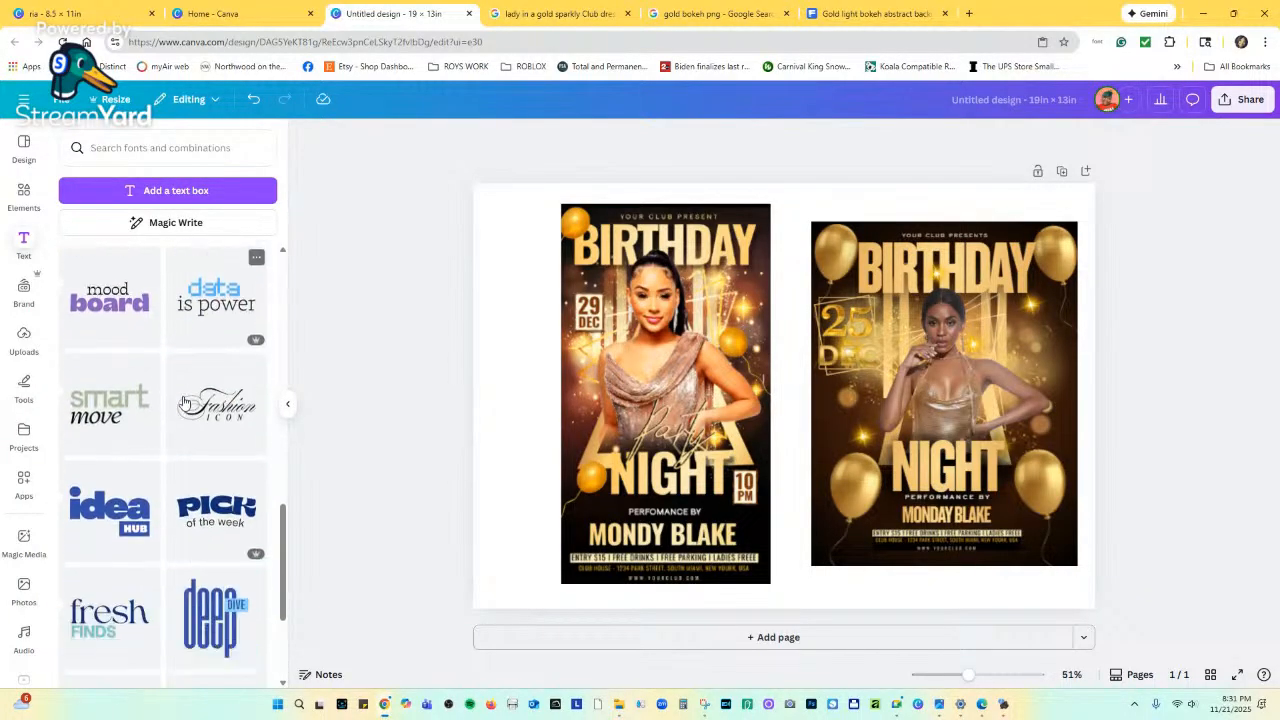
{"action": "scroll", "coordinate": [184, 401], "scroll_direction": "down", "scroll_amount": 3}
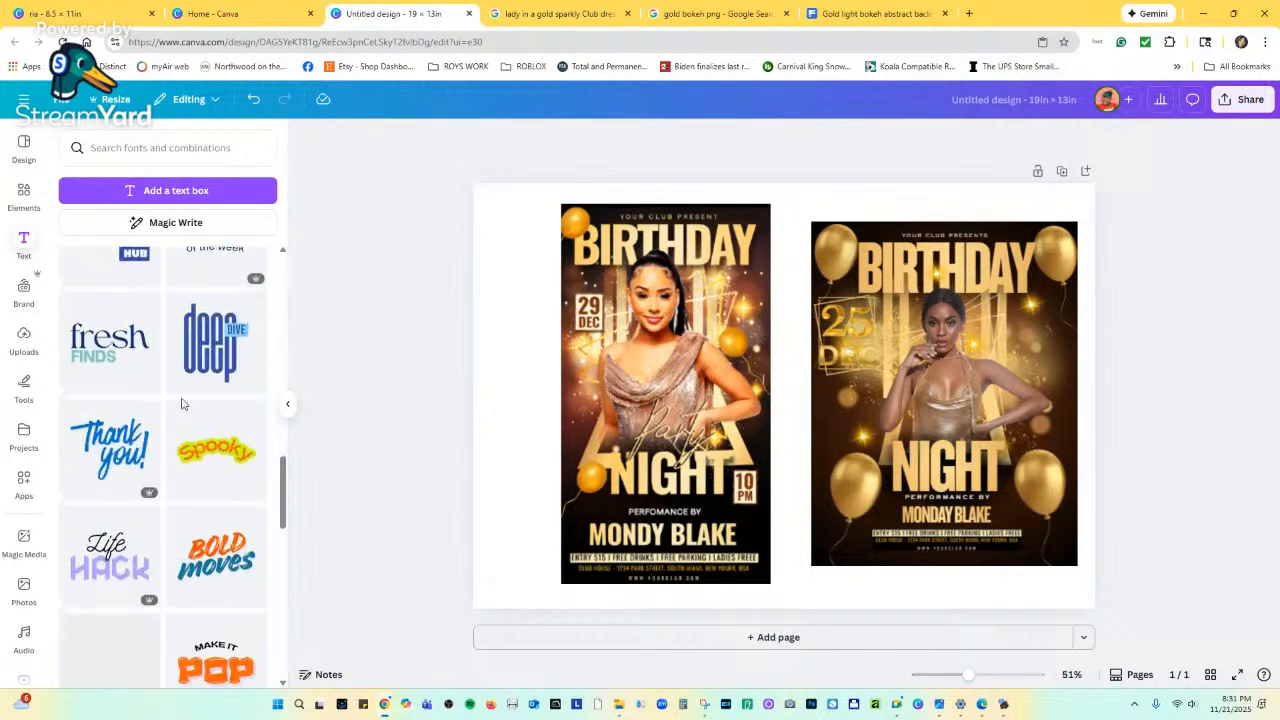
{"action": "left_click", "coordinate": [100, 440]}
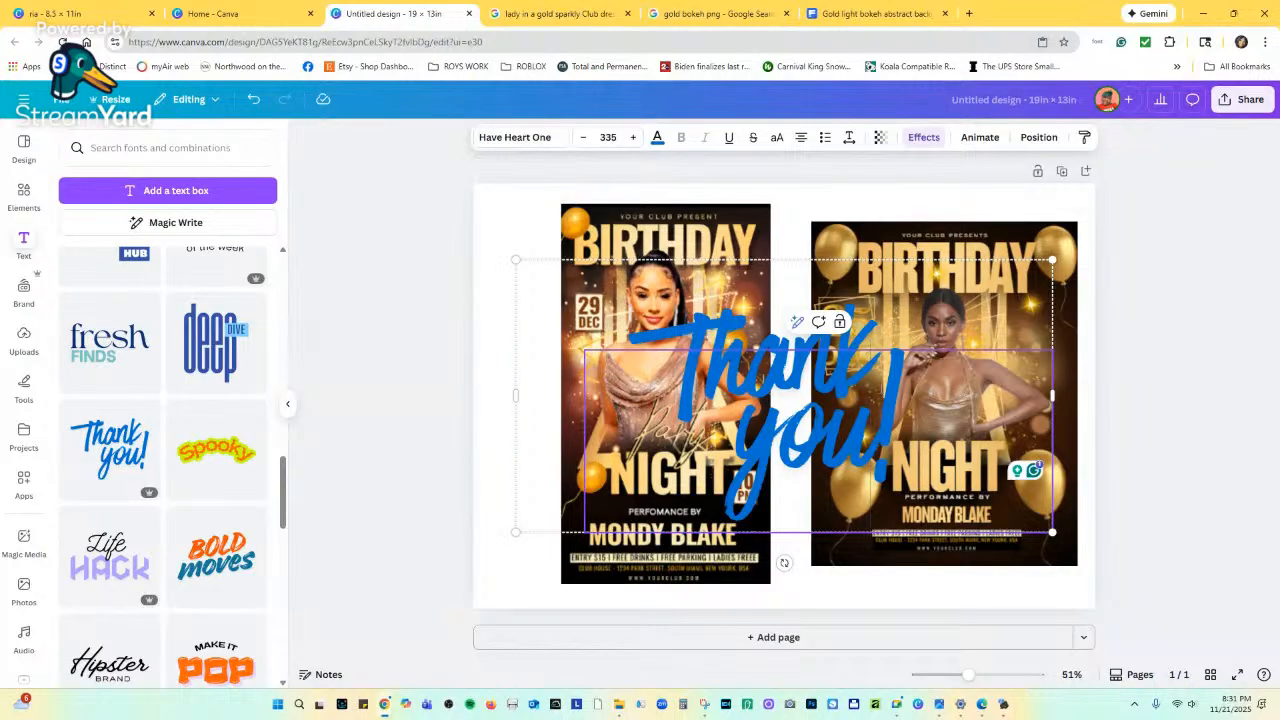
{"action": "left_click_drag", "start_coordinate": [897, 440], "coordinate": [604, 354]}
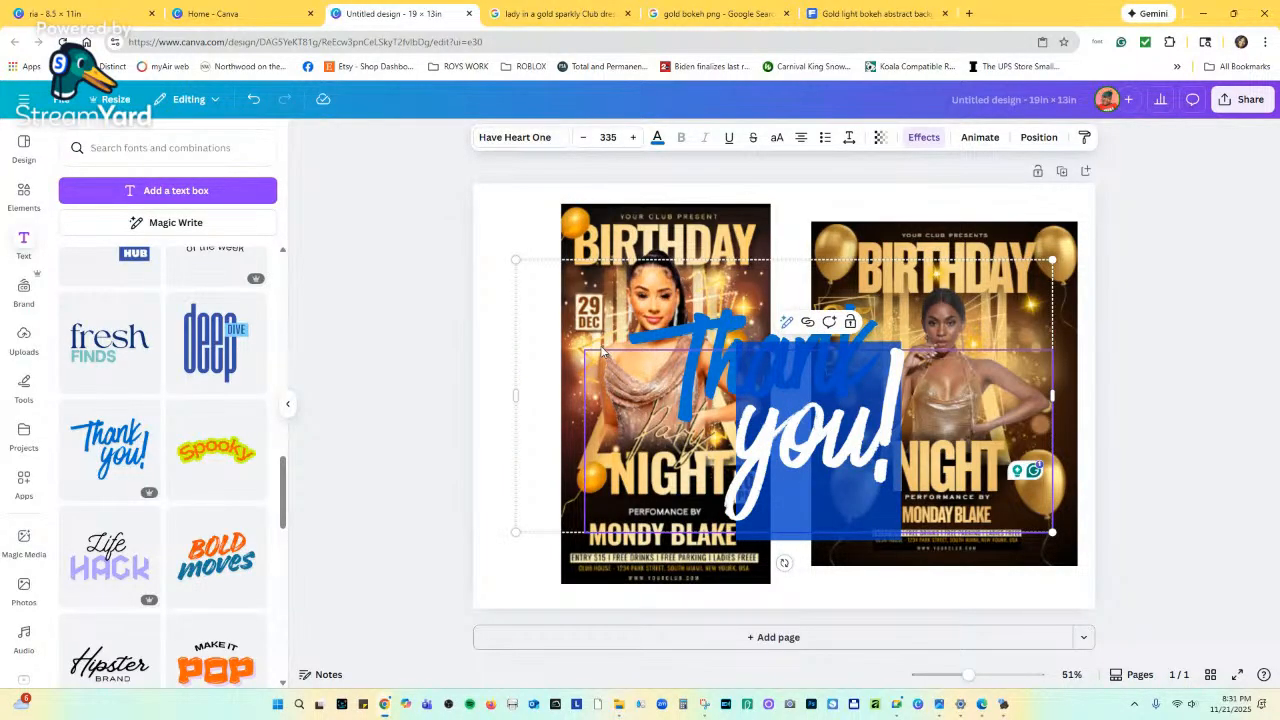
{"action": "type", "text": "Part"}
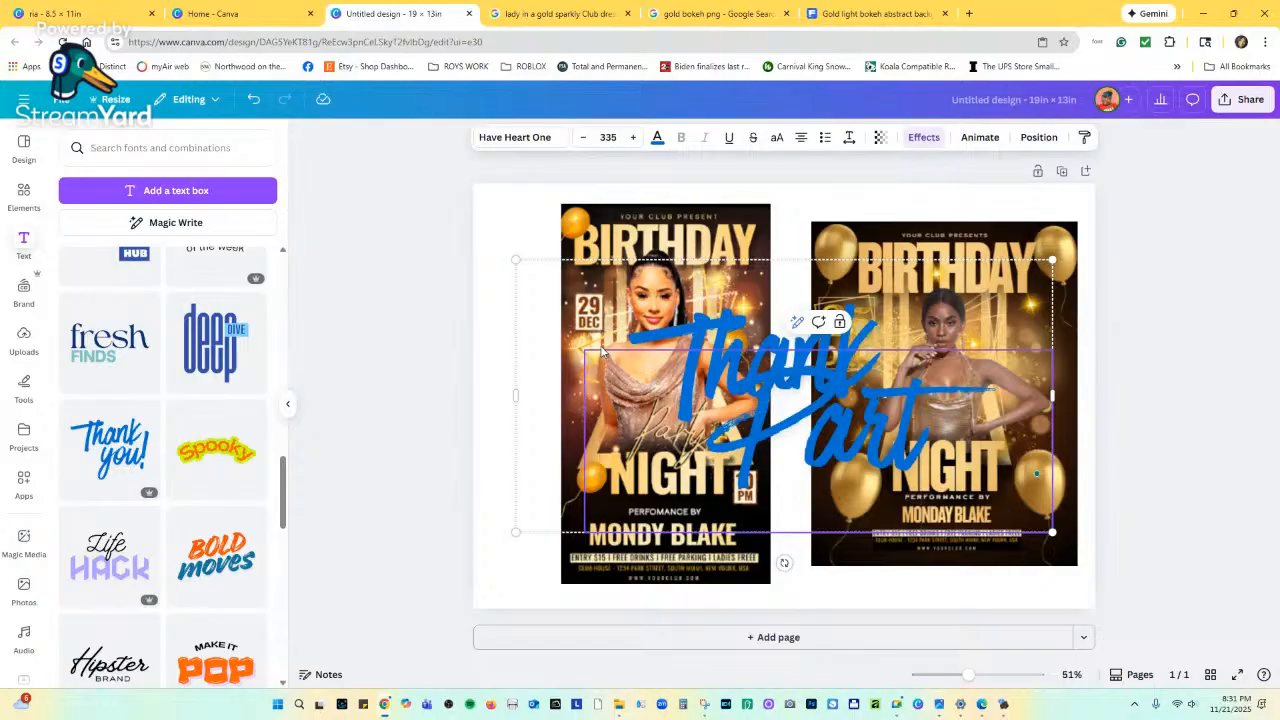
{"action": "type", "text": "y"}
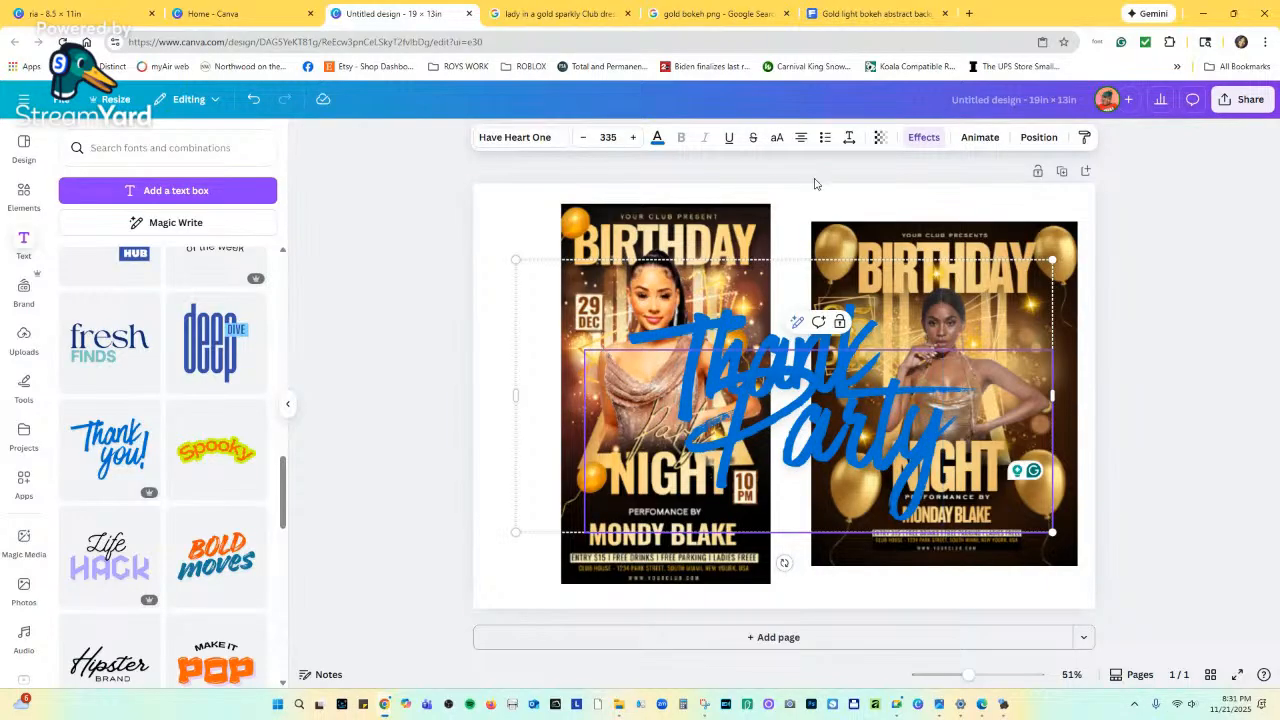
Ungroup the combination and delete the Thank text.
{"action": "left_click", "coordinate": [826, 322]}
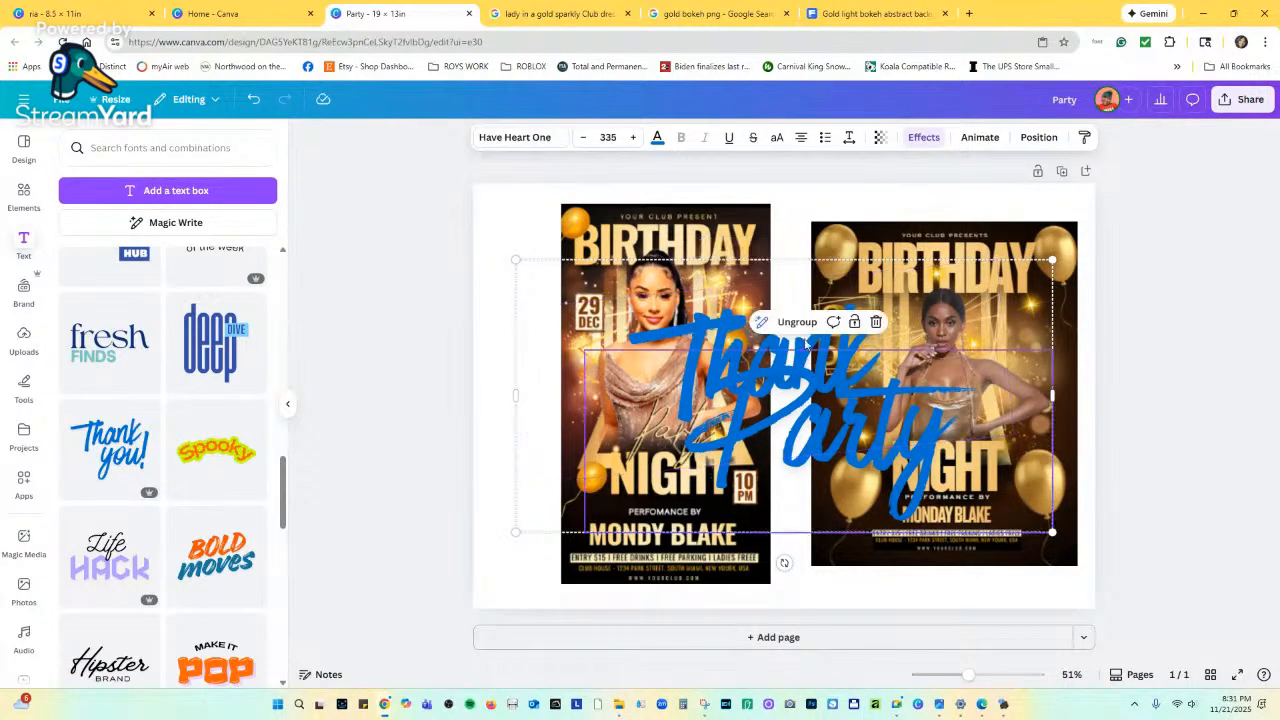
{"action": "left_click", "coordinate": [780, 321]}
{"action": "left_click", "coordinate": [808, 205]}
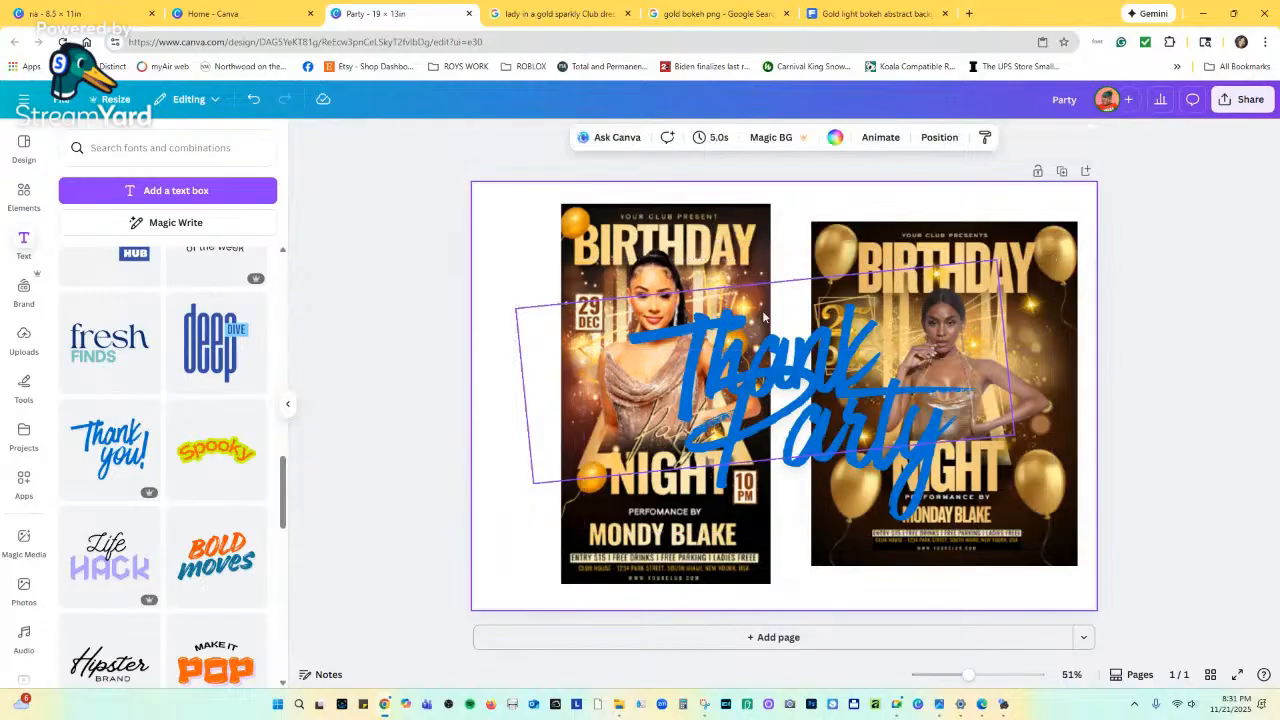
{"action": "left_click", "coordinate": [764, 325]}
{"action": "left_click", "coordinate": [835, 246]}
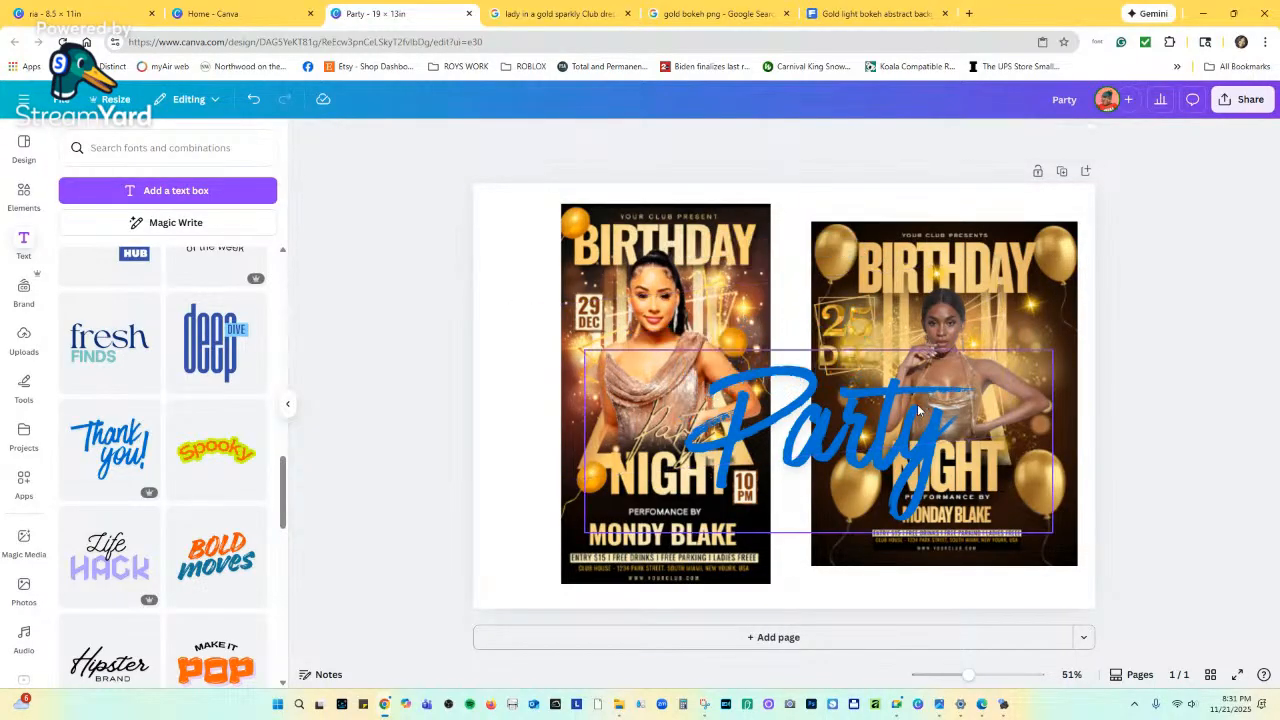
Tint the Party text light gold, then resize and move it onto the right flyer's NIGHT area.
{"action": "left_click", "coordinate": [913, 388]}
{"action": "left_click", "coordinate": [658, 140]}
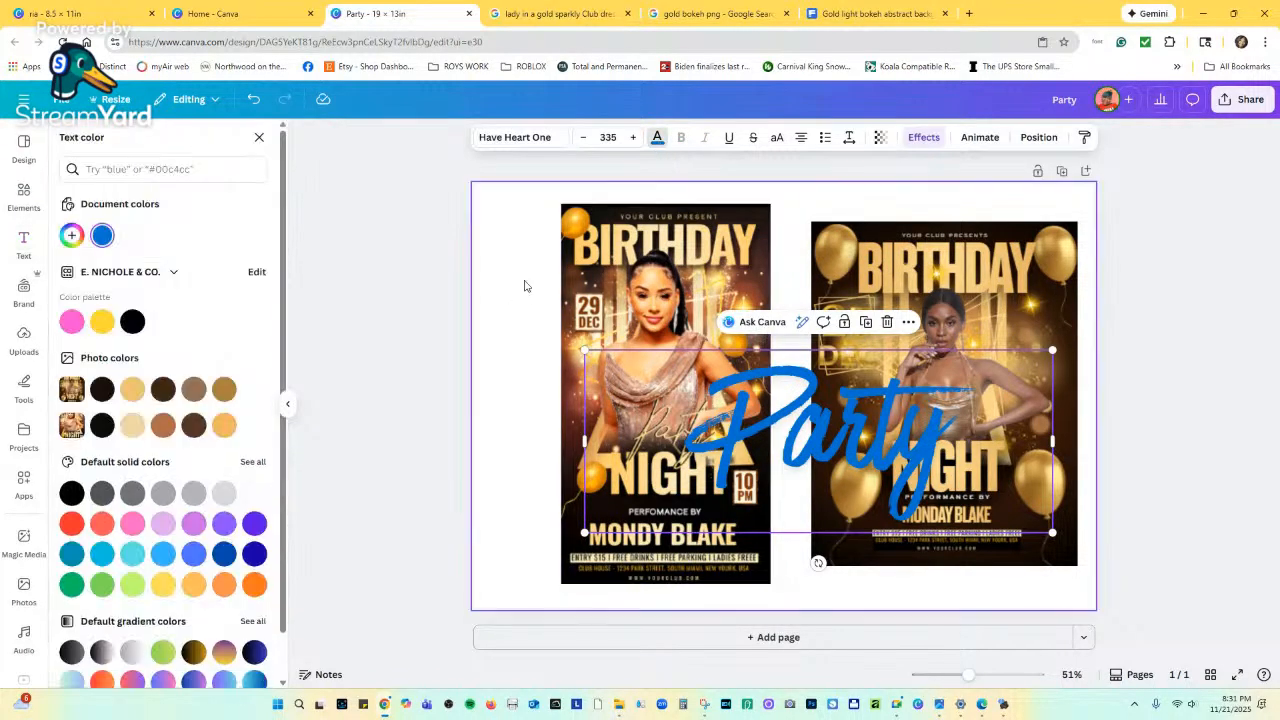
{"action": "scroll", "coordinate": [180, 470], "scroll_direction": "down", "scroll_amount": 2}
{"action": "scroll", "coordinate": [148, 545], "scroll_direction": "up", "scroll_amount": 1}
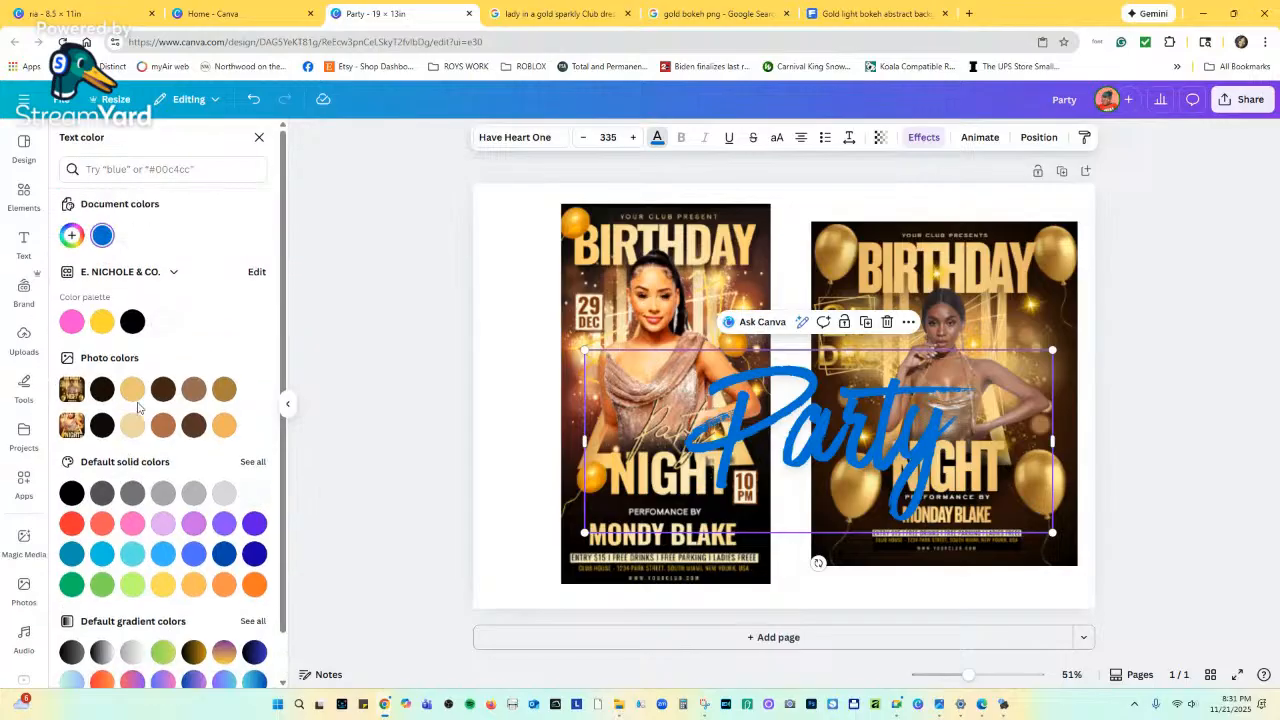
{"action": "left_click", "coordinate": [132, 390]}
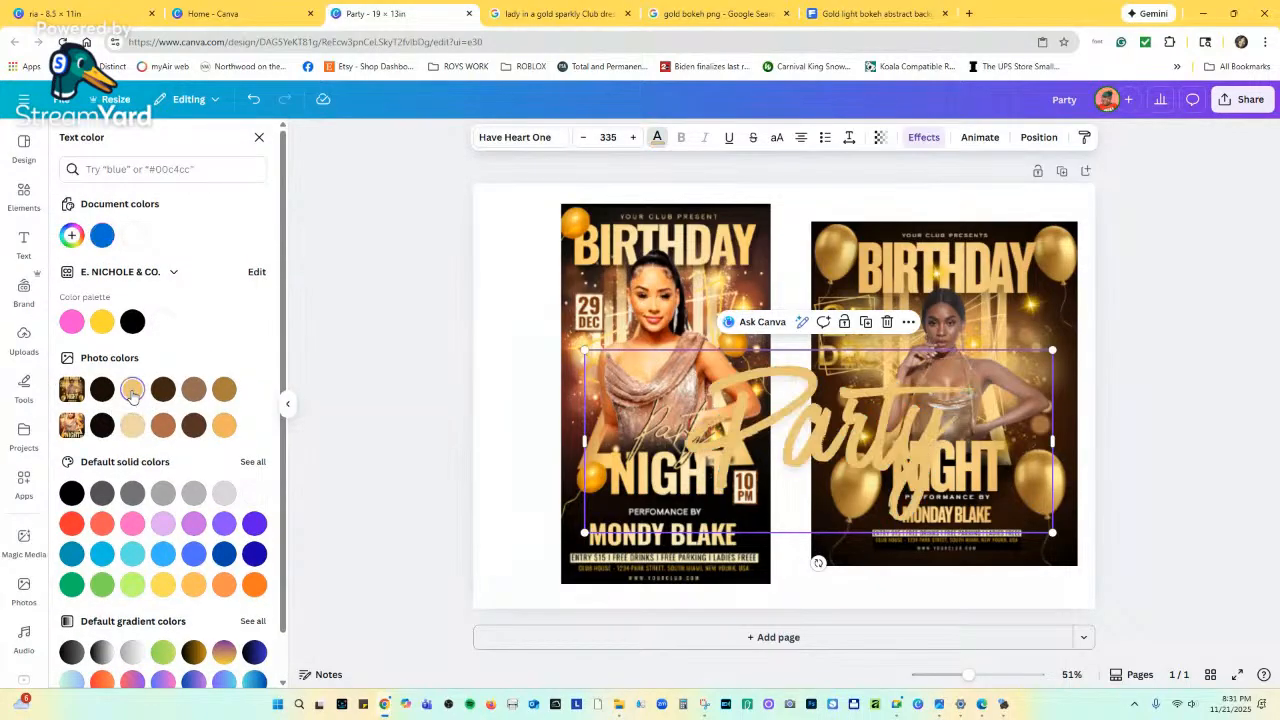
{"action": "scroll", "coordinate": [153, 487], "scroll_direction": "down", "scroll_amount": 1}
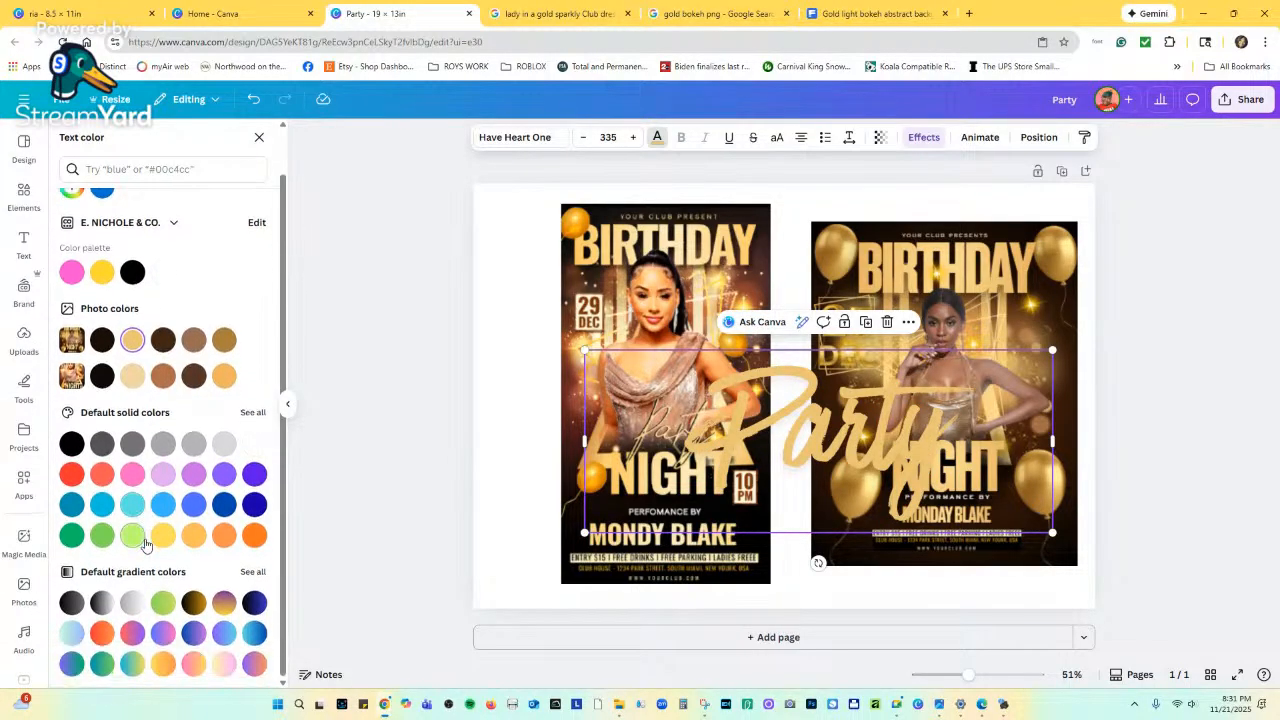
{"action": "left_click_drag", "start_coordinate": [1048, 351], "coordinate": [760, 465]}
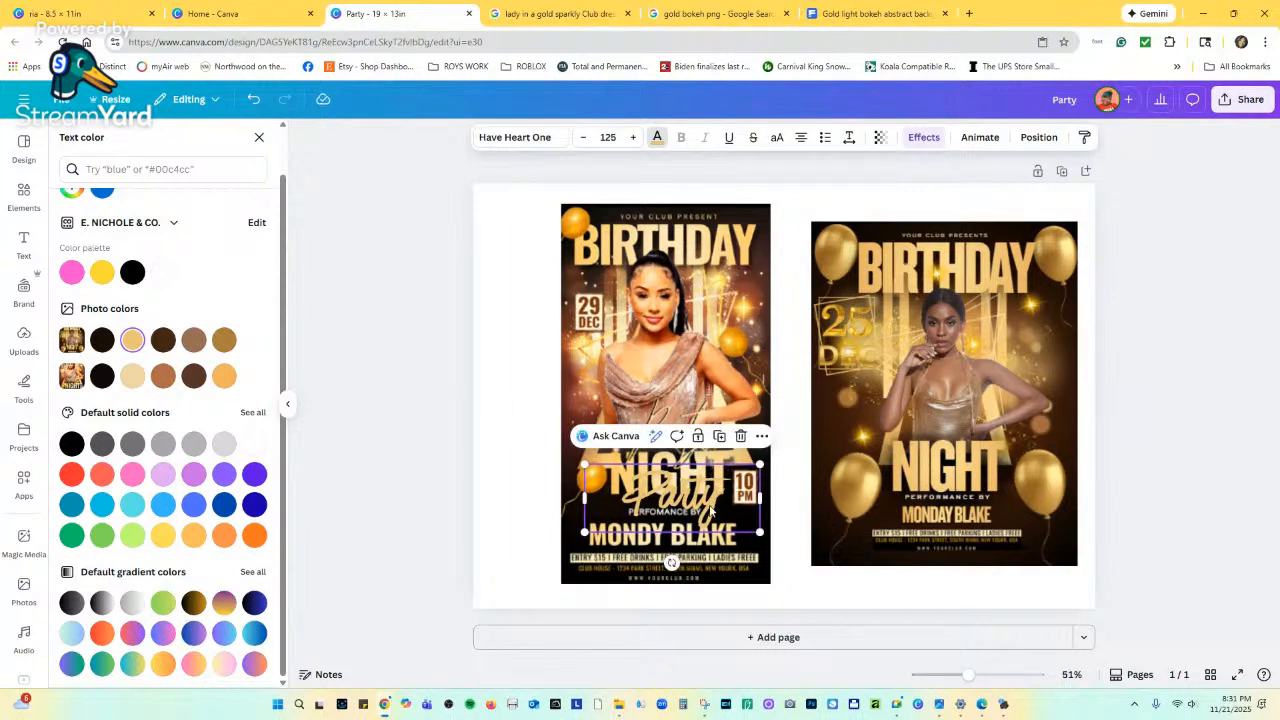
{"action": "left_click_drag", "start_coordinate": [712, 510], "coordinate": [984, 446]}
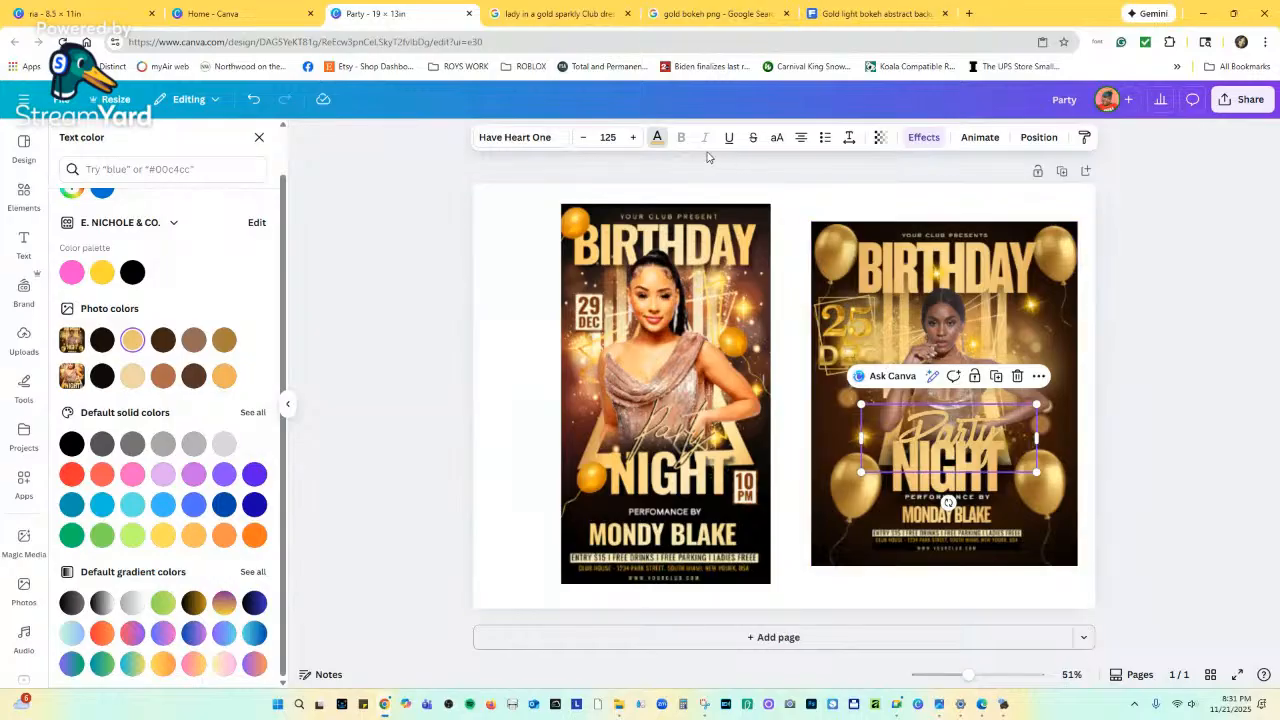
Change the Party text color to white and zoom in on the two flyers.
{"action": "left_click", "coordinate": [656, 137]}
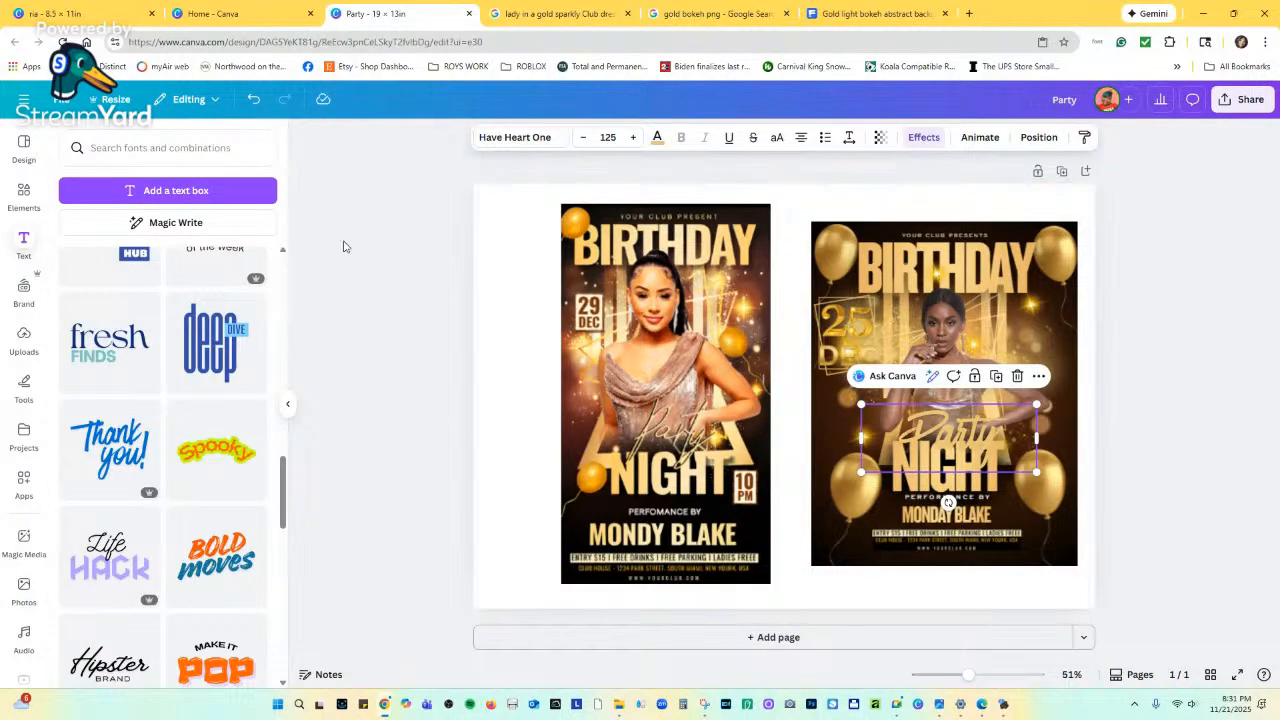
{"action": "left_click", "coordinate": [657, 136]}
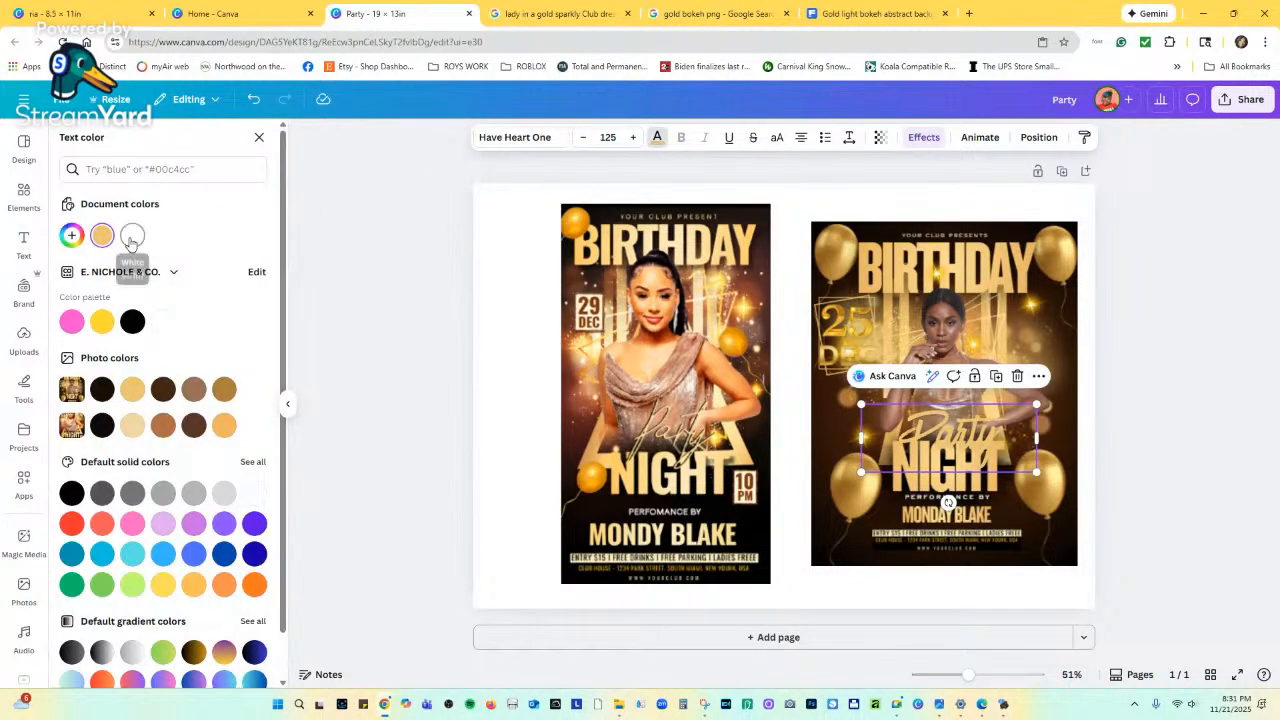
{"action": "left_click", "coordinate": [133, 236]}
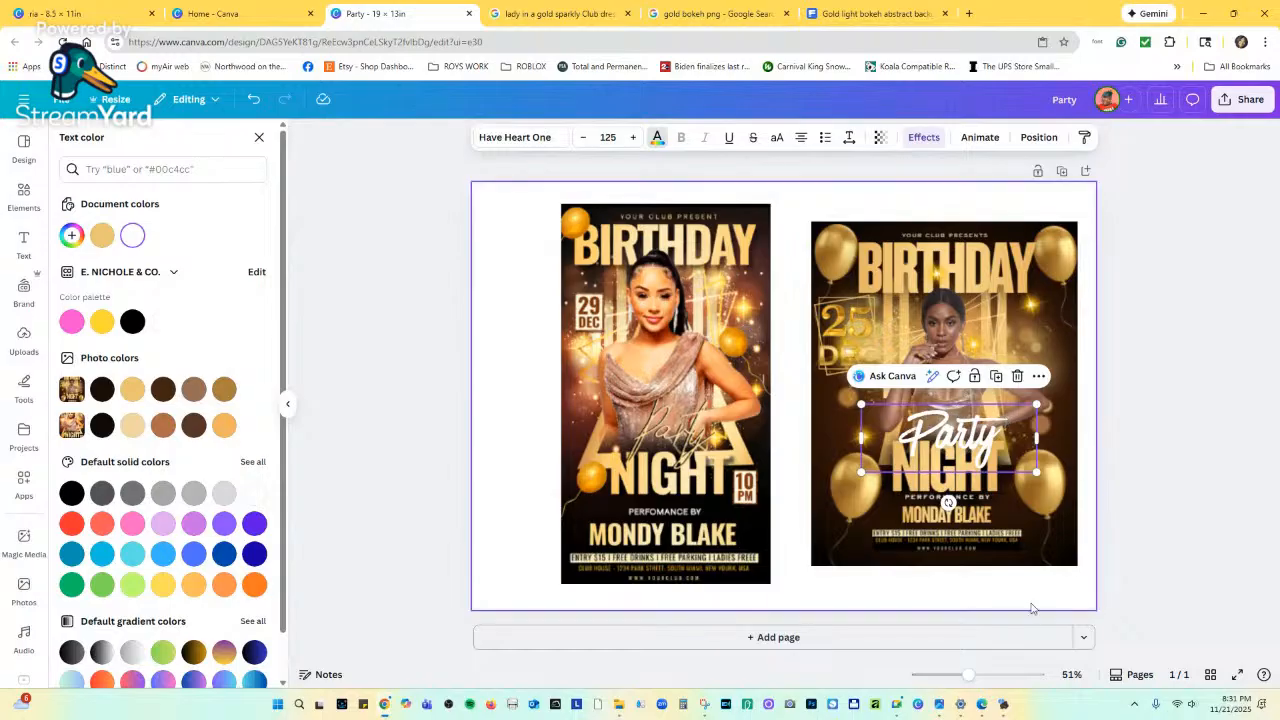
{"action": "left_click", "coordinate": [1050, 560]}
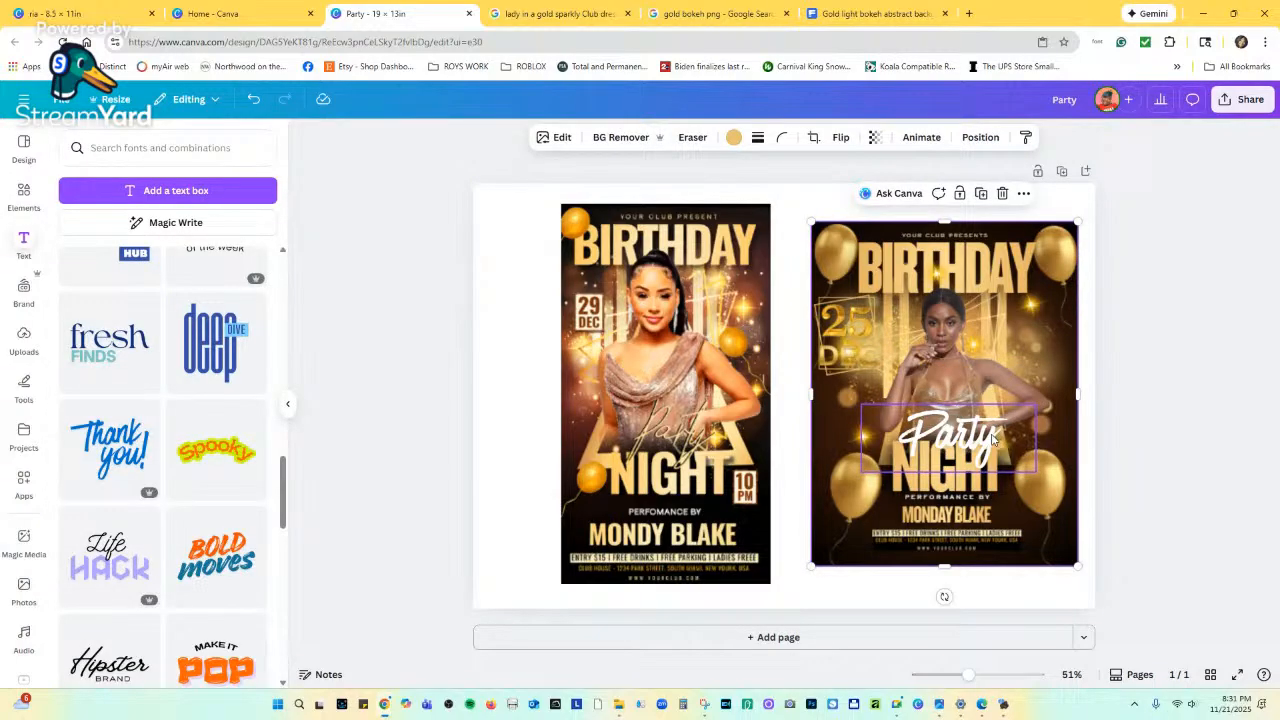
{"action": "left_click", "coordinate": [1000, 447]}
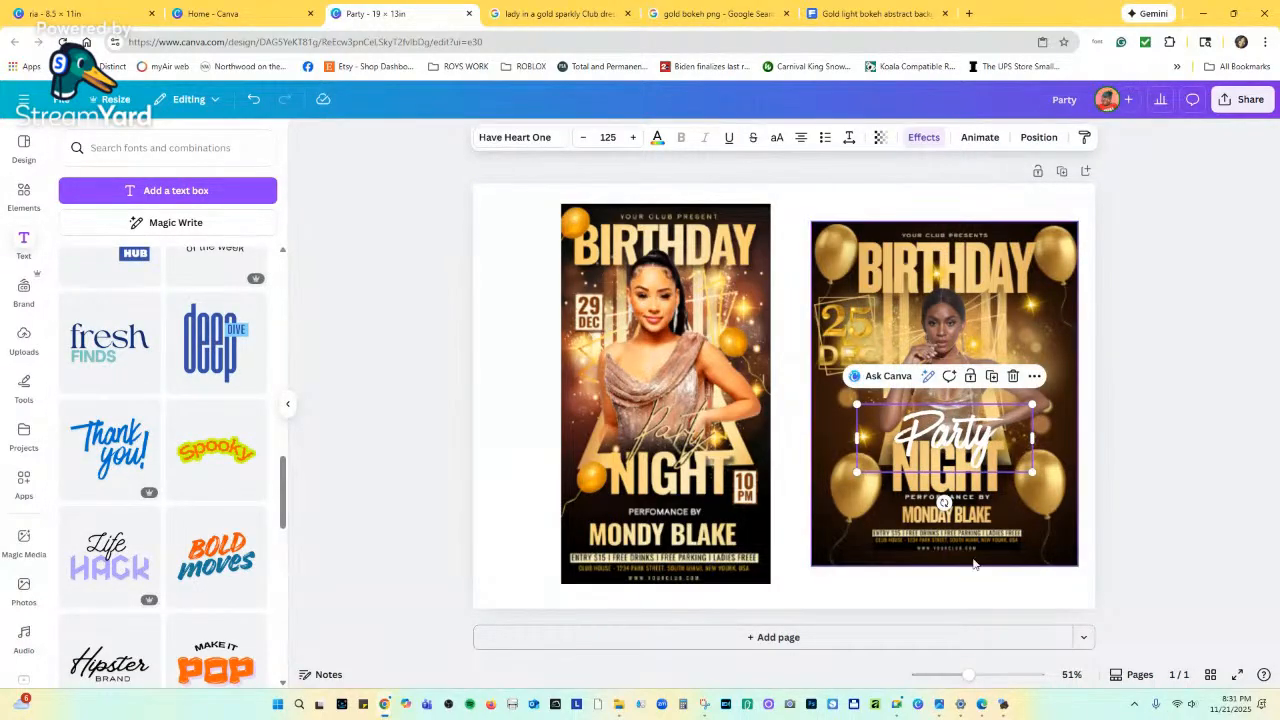
{"action": "left_click_drag", "start_coordinate": [970, 679], "coordinate": [975, 680]}
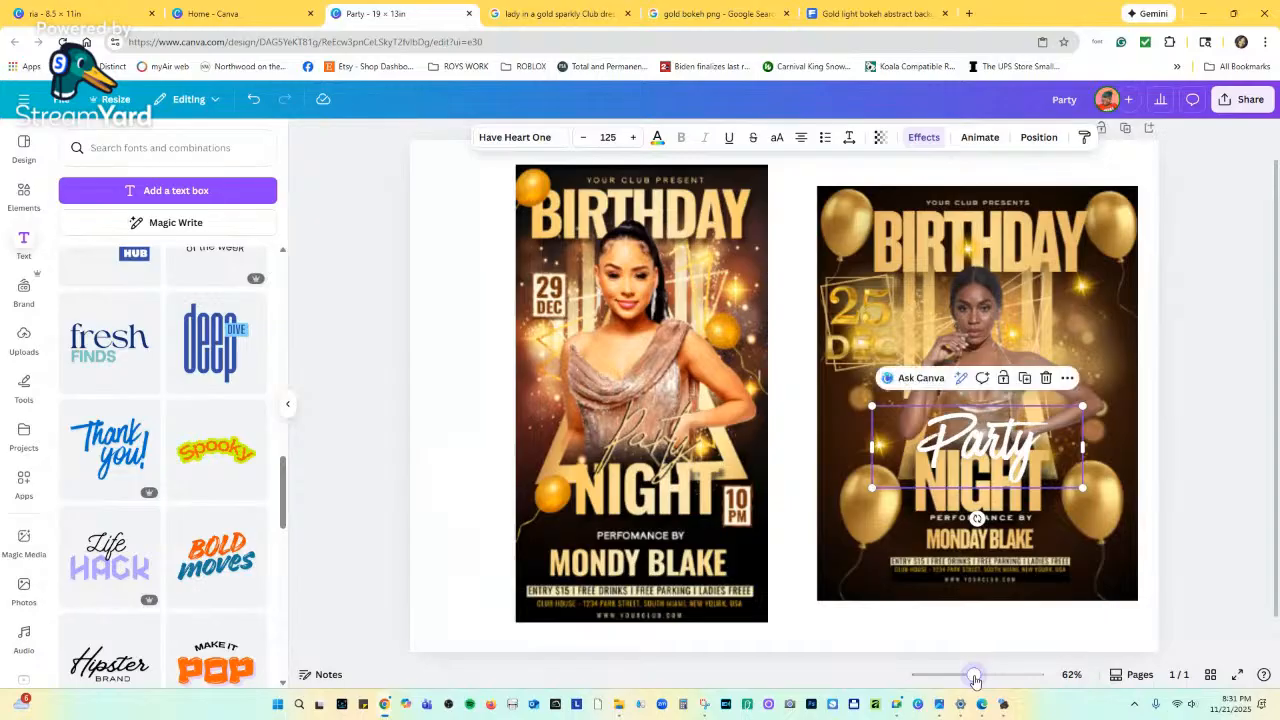
{"action": "left_click", "coordinate": [1030, 646]}
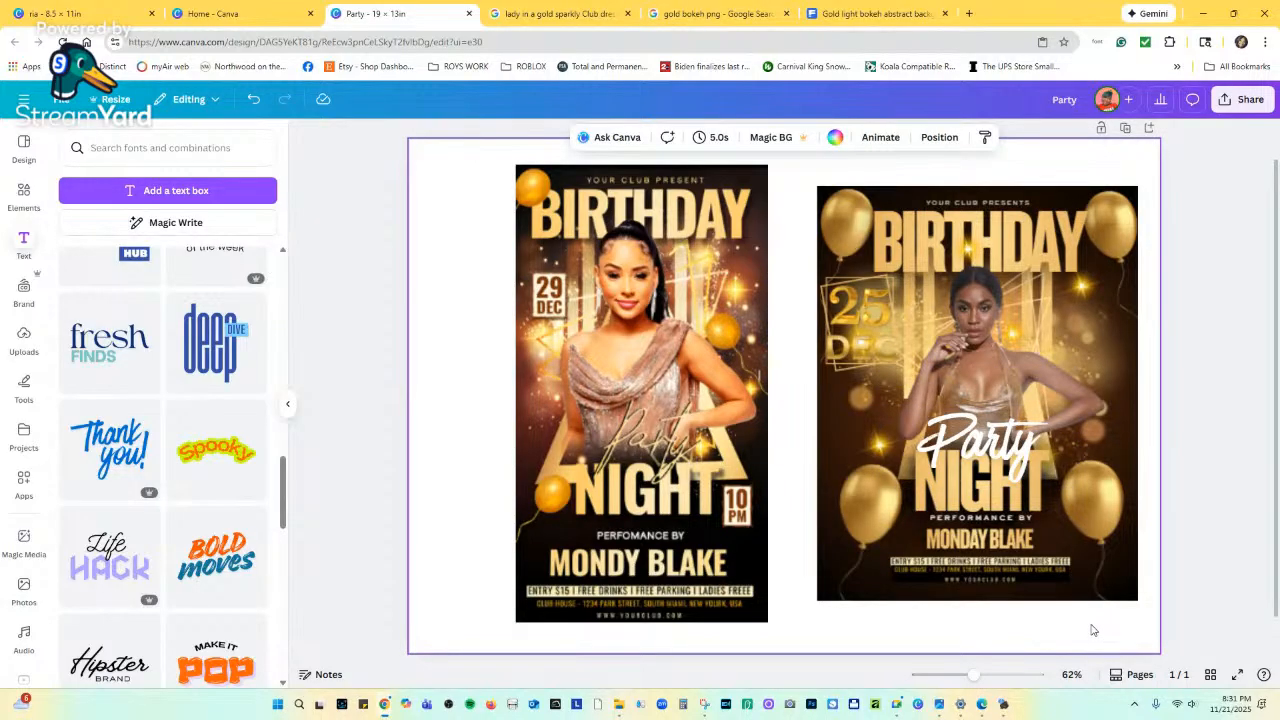
{"action": "left_click", "coordinate": [1017, 440]}
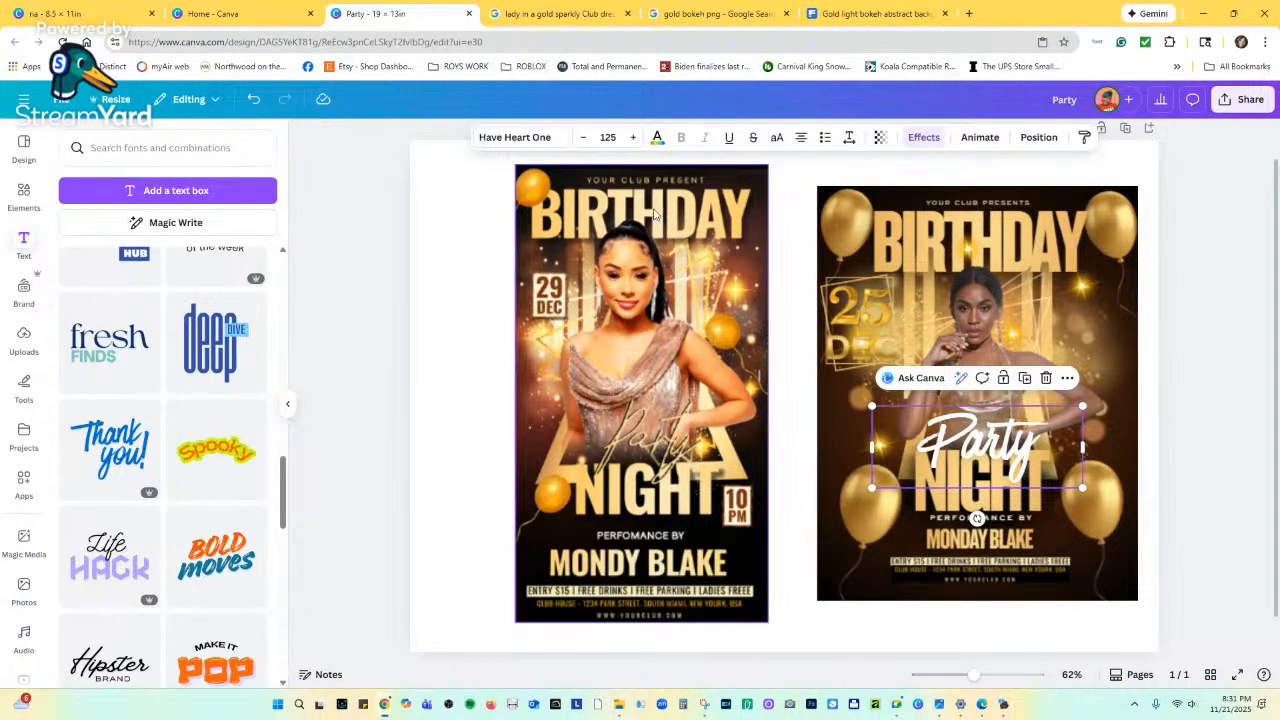
Increase the Party text's Lift effect intensity to 38, then select the right flyer image.
{"action": "left_click", "coordinate": [925, 138]}
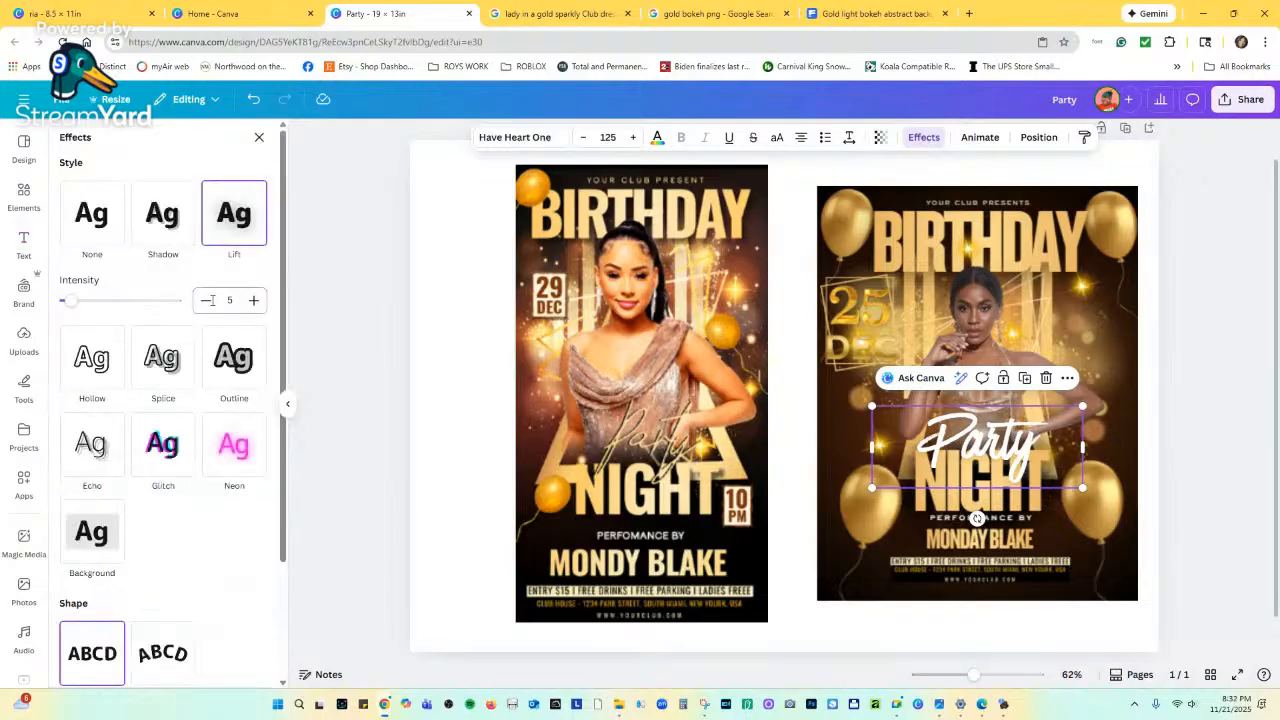
{"action": "left_click_drag", "start_coordinate": [140, 305], "coordinate": [107, 300]}
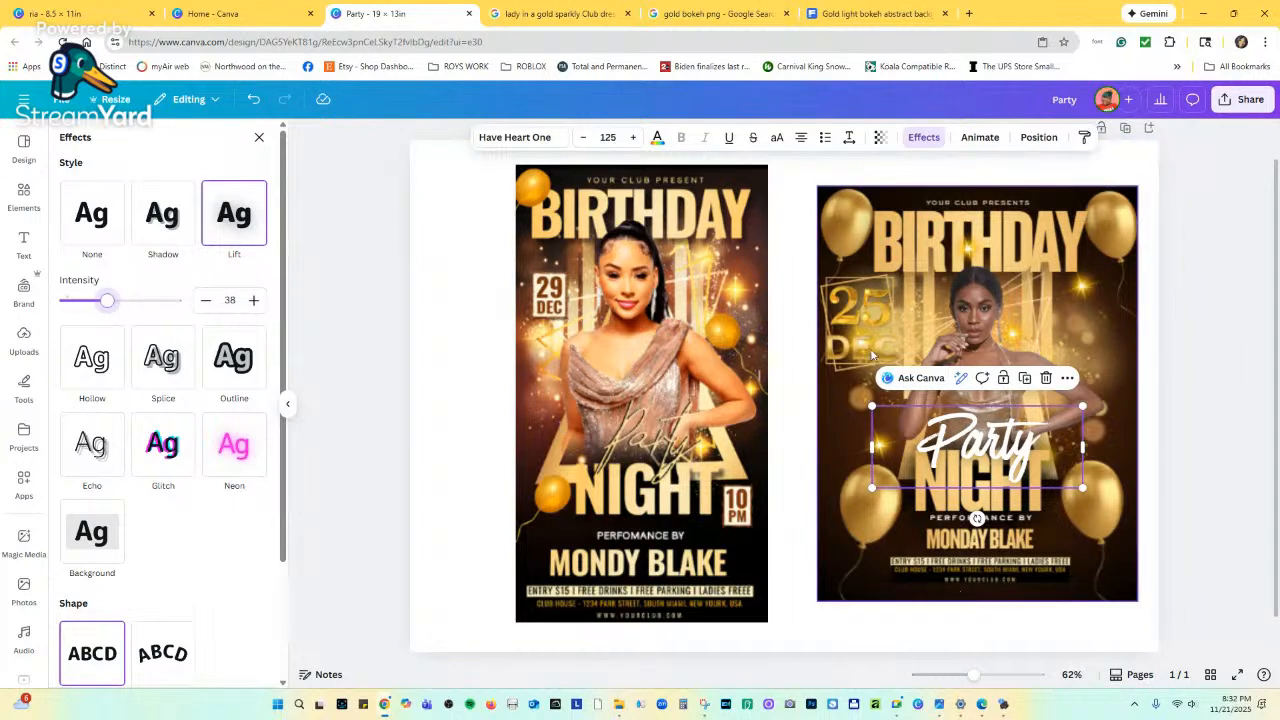
{"action": "left_click", "coordinate": [870, 352]}
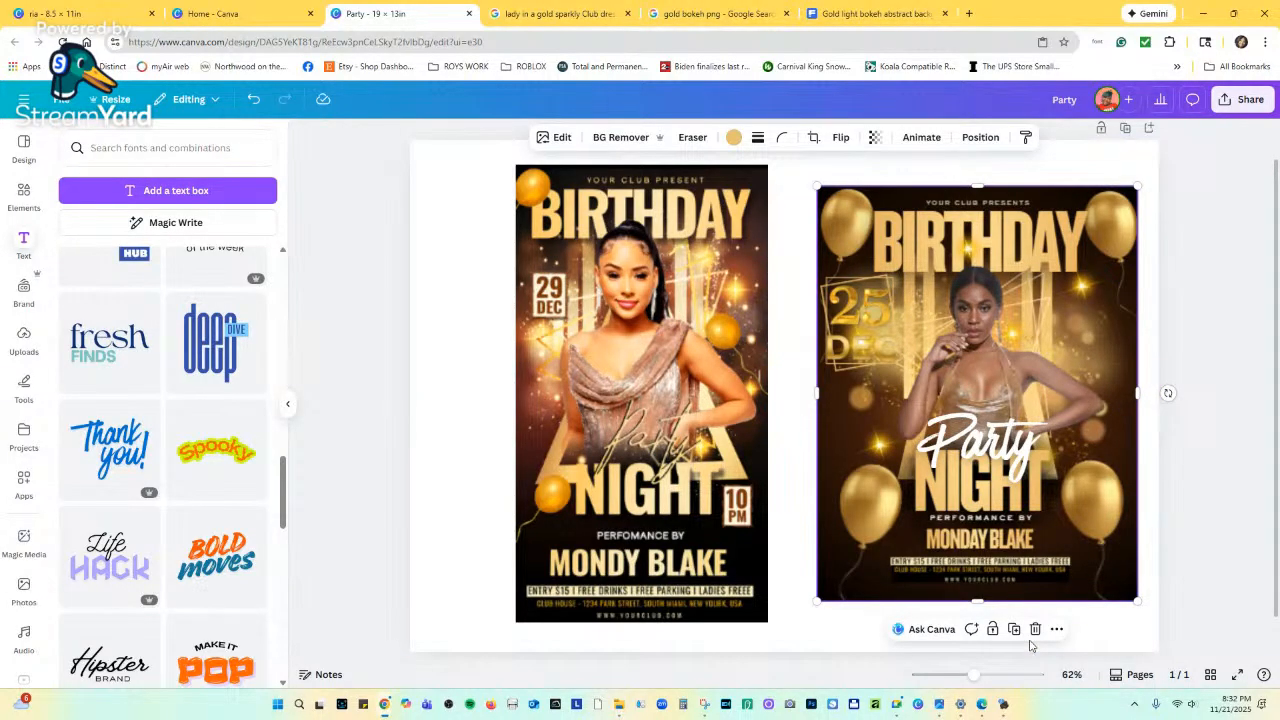
{"action": "left_click_drag", "start_coordinate": [974, 675], "coordinate": [975, 675]}
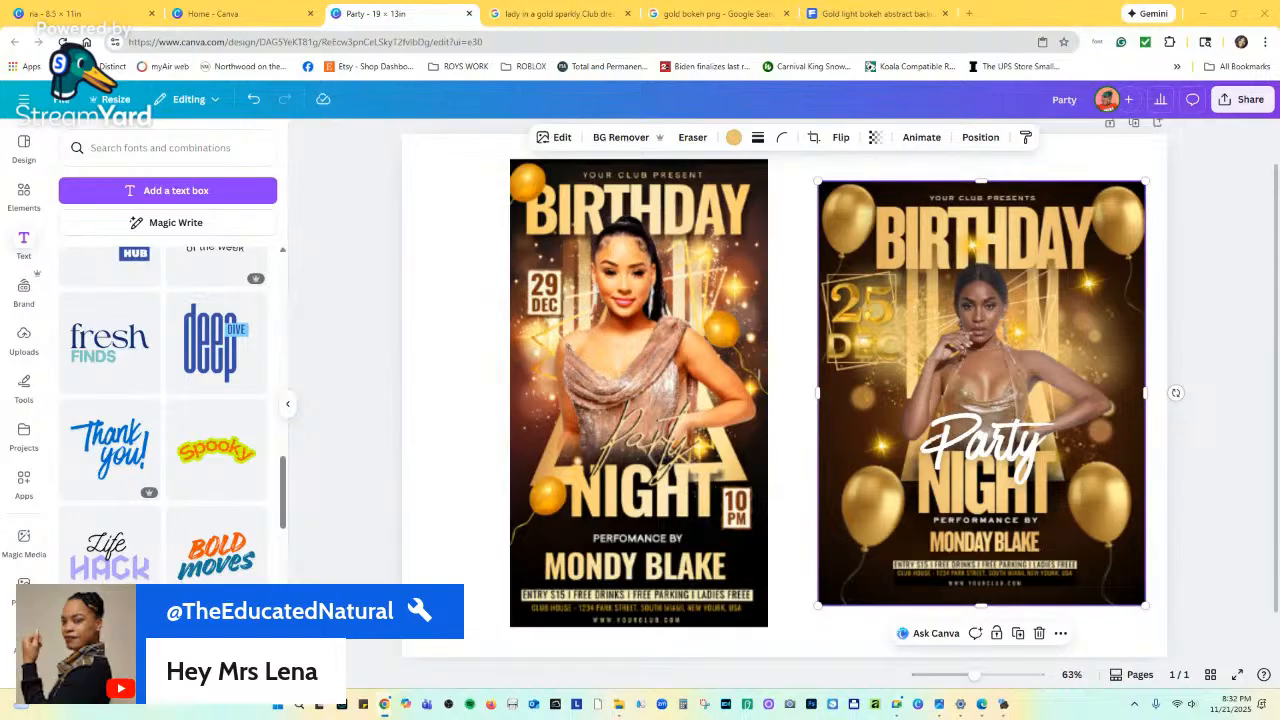
Show Animate options for the right flyer image, alternating between page and image selection.
{"action": "left_click", "coordinate": [921, 137]}
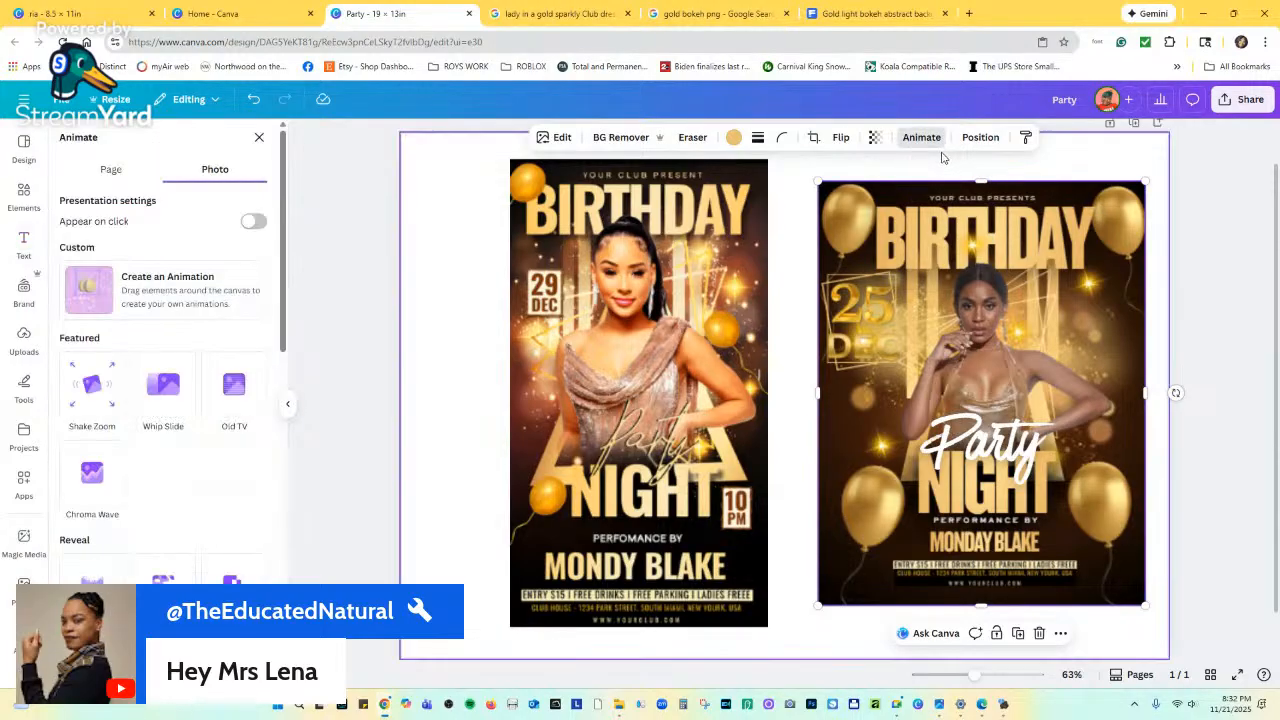
{"action": "left_click", "coordinate": [900, 170]}
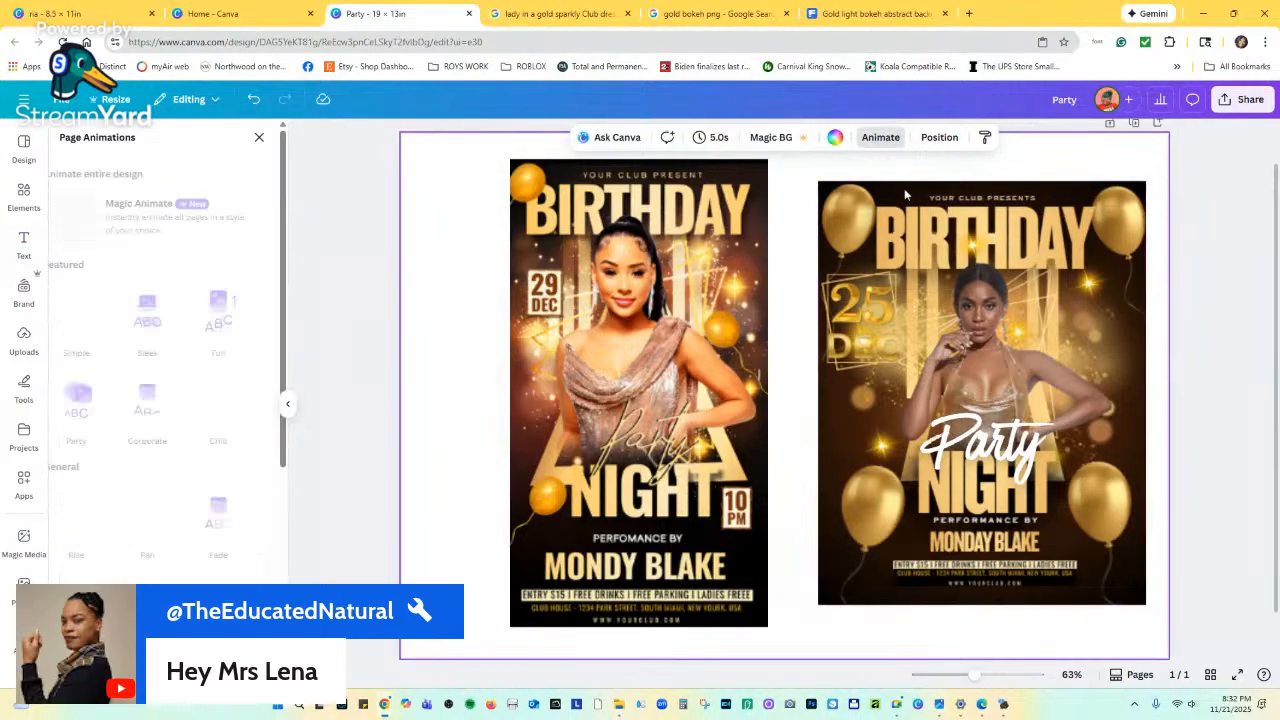
{"action": "left_click", "coordinate": [990, 231]}
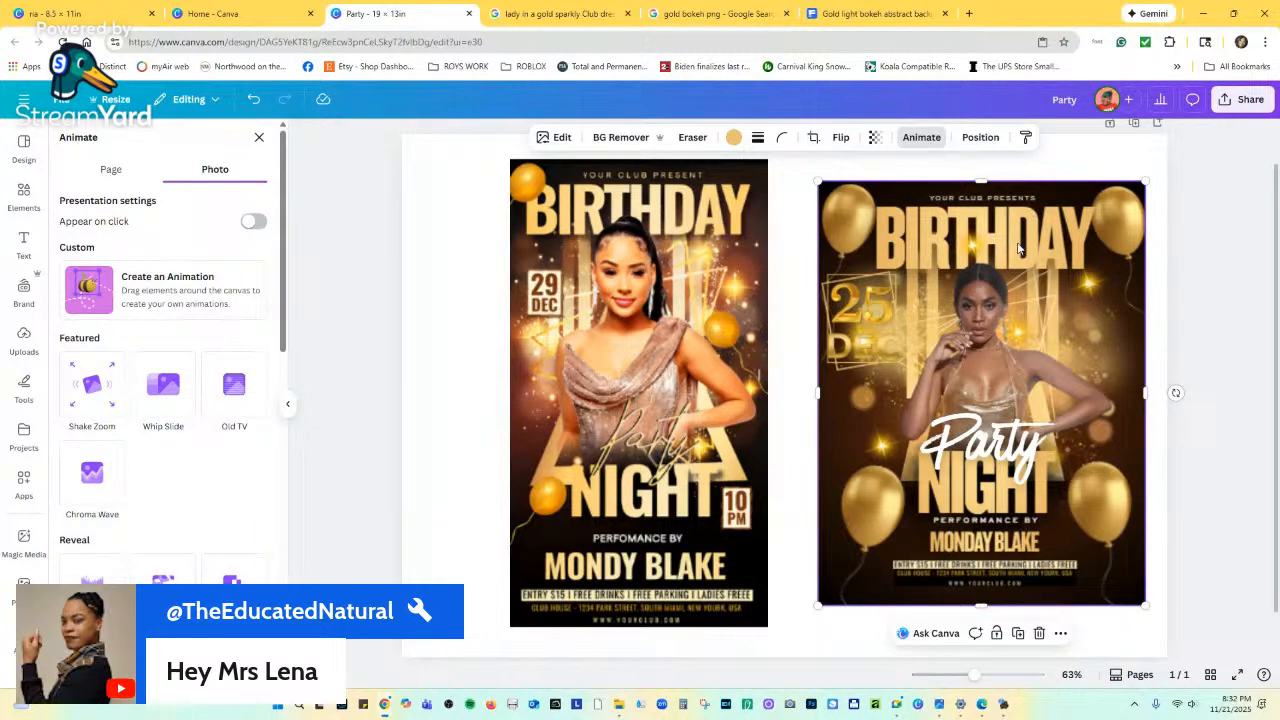
{"action": "left_click", "coordinate": [1160, 301]}
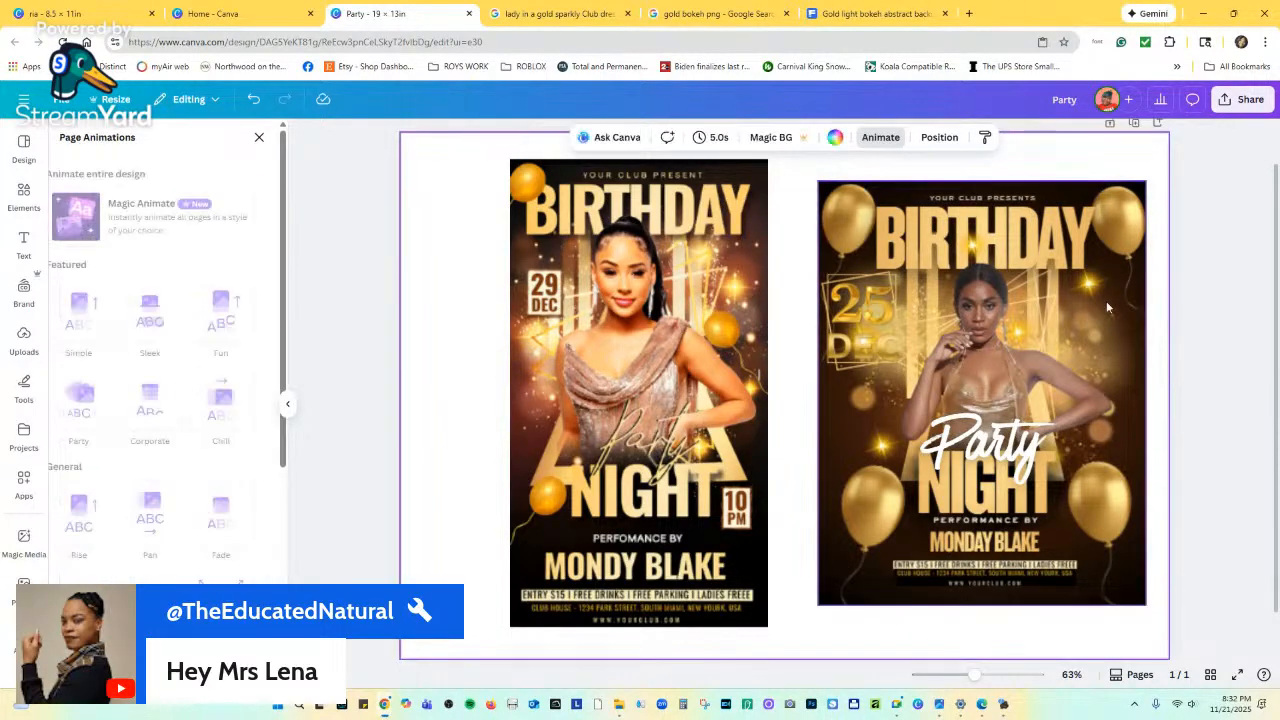
{"action": "left_click", "coordinate": [988, 285]}
Set the right flyer image's brightness to 28 using Edit > Adjust.
{"action": "left_click", "coordinate": [553, 137]}
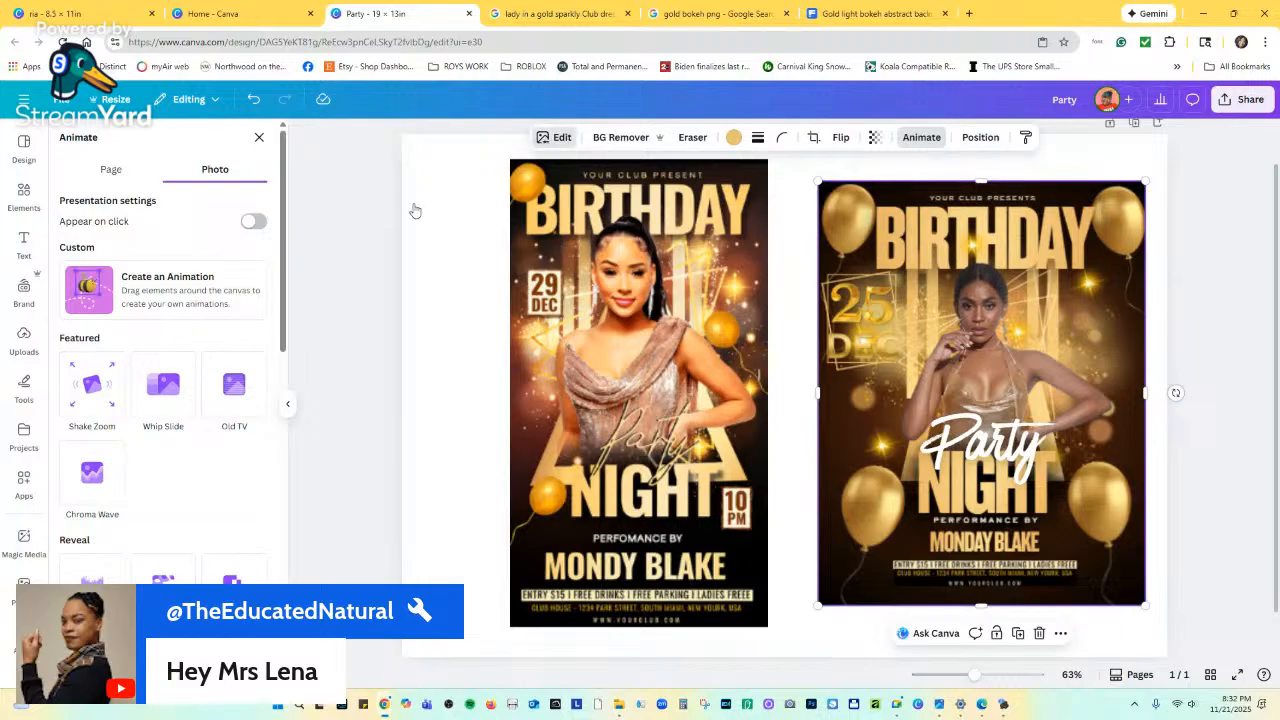
{"action": "left_click", "coordinate": [92, 346]}
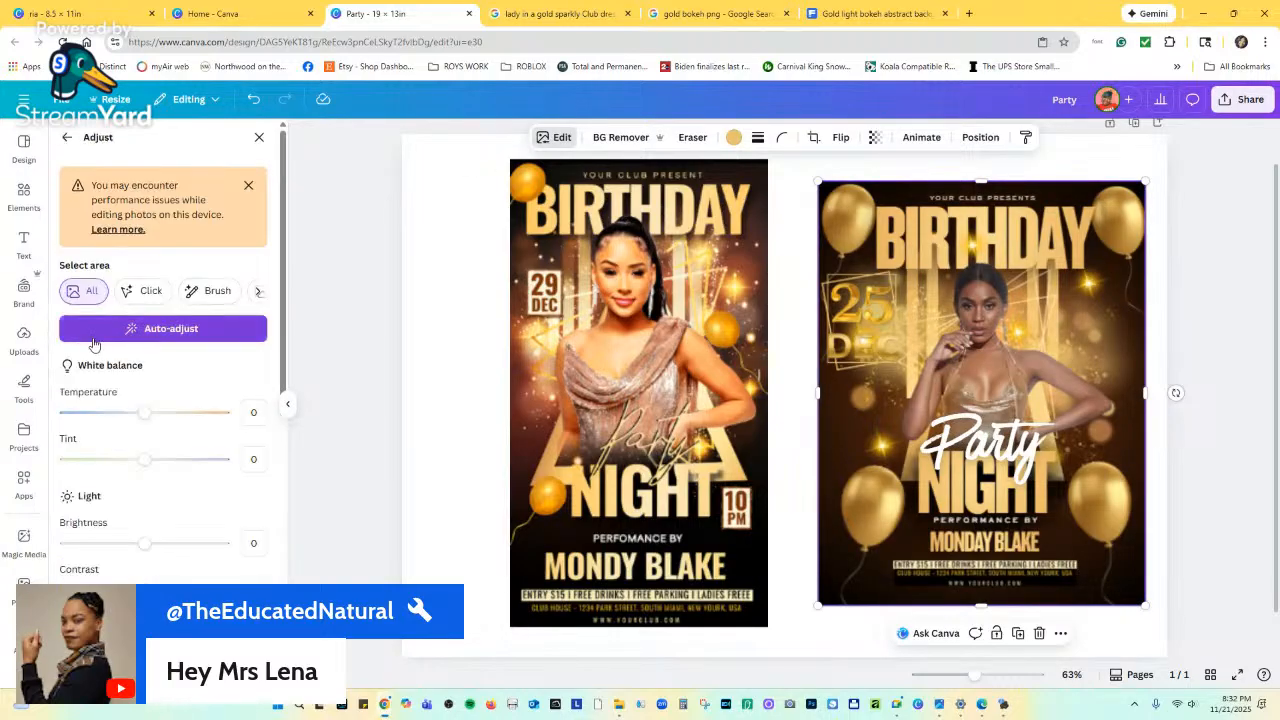
{"action": "left_click_drag", "start_coordinate": [144, 545], "coordinate": [168, 544]}
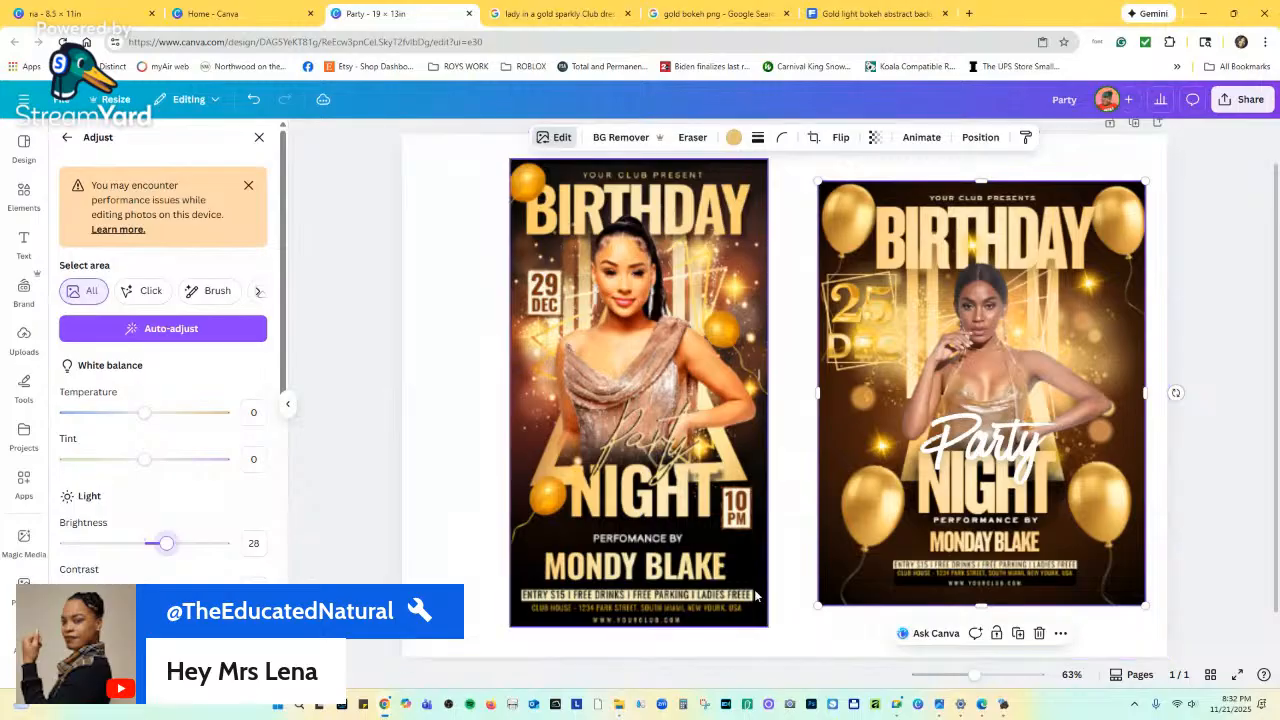
{"action": "left_click", "coordinate": [801, 624]}
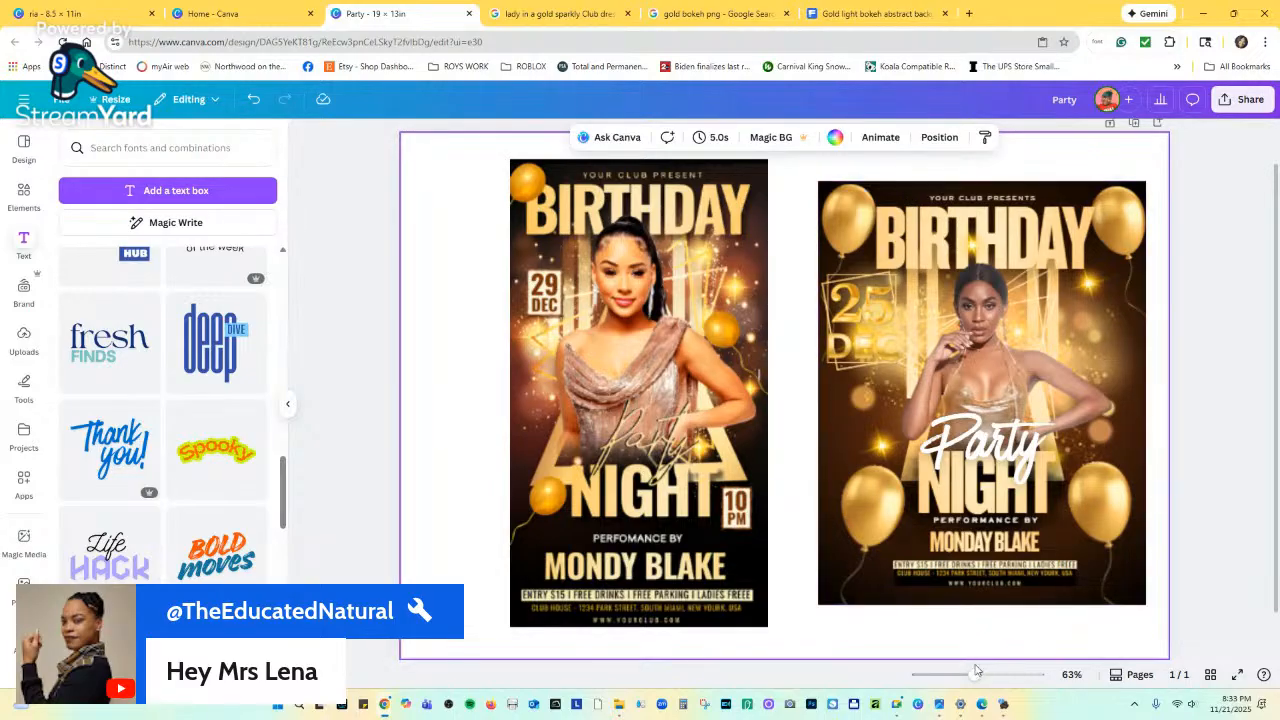
Zoom in to compare the flyers, collapse the side panel, and go to the Canva home page.
{"action": "left_click_drag", "start_coordinate": [976, 677], "coordinate": [998, 669]}
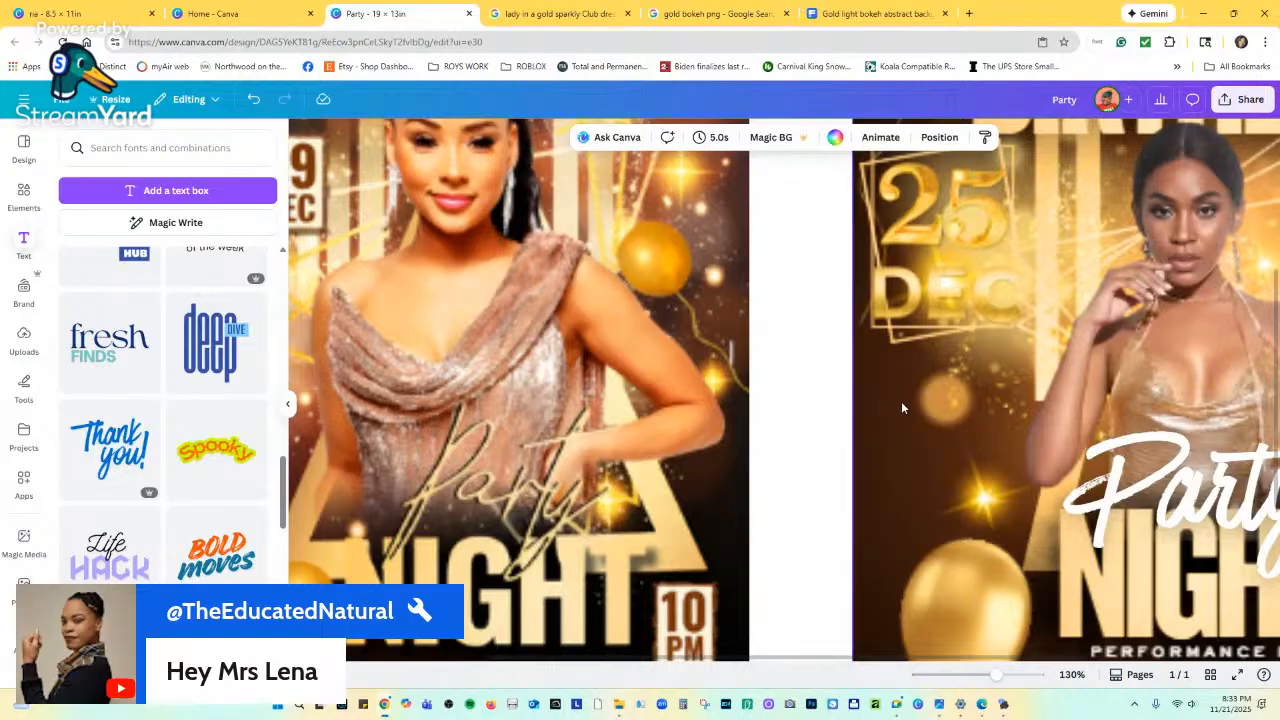
{"action": "left_click", "coordinate": [289, 403]}
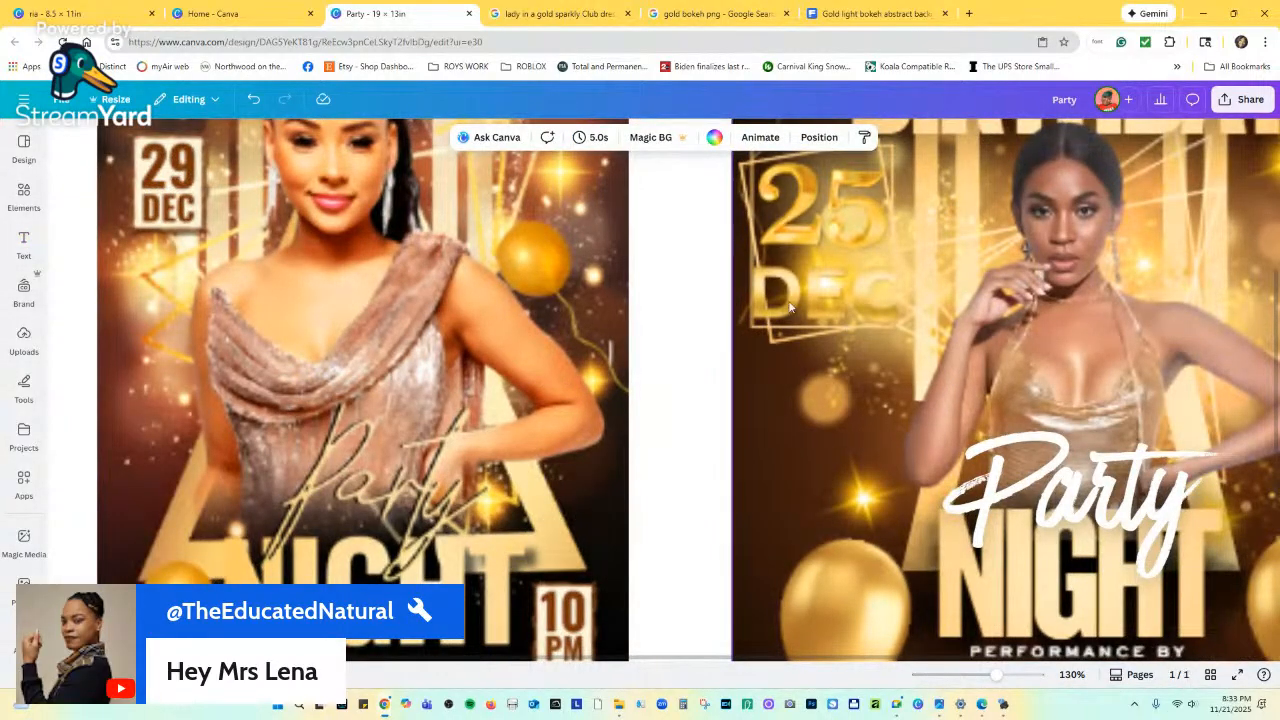
{"action": "left_click", "coordinate": [228, 14]}
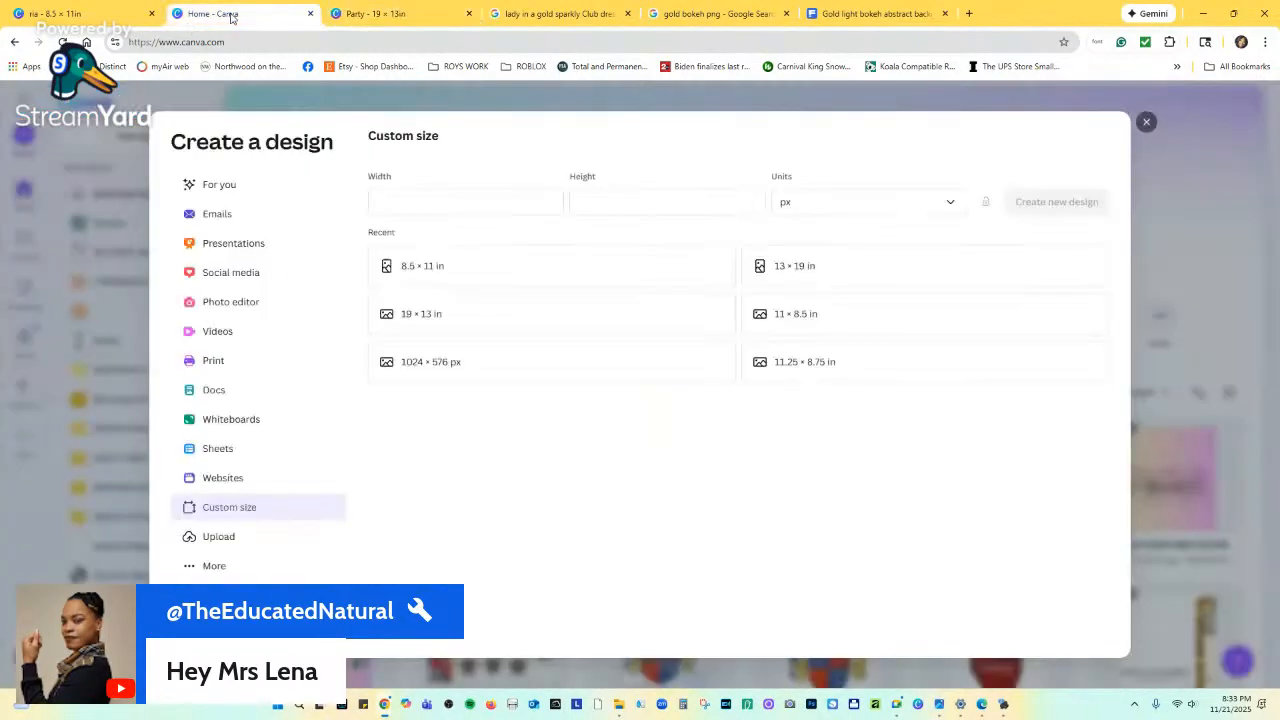
{"action": "left_click", "coordinate": [114, 13]}
{"action": "scroll", "coordinate": [911, 590], "scroll_direction": "up", "scroll_amount": 3}
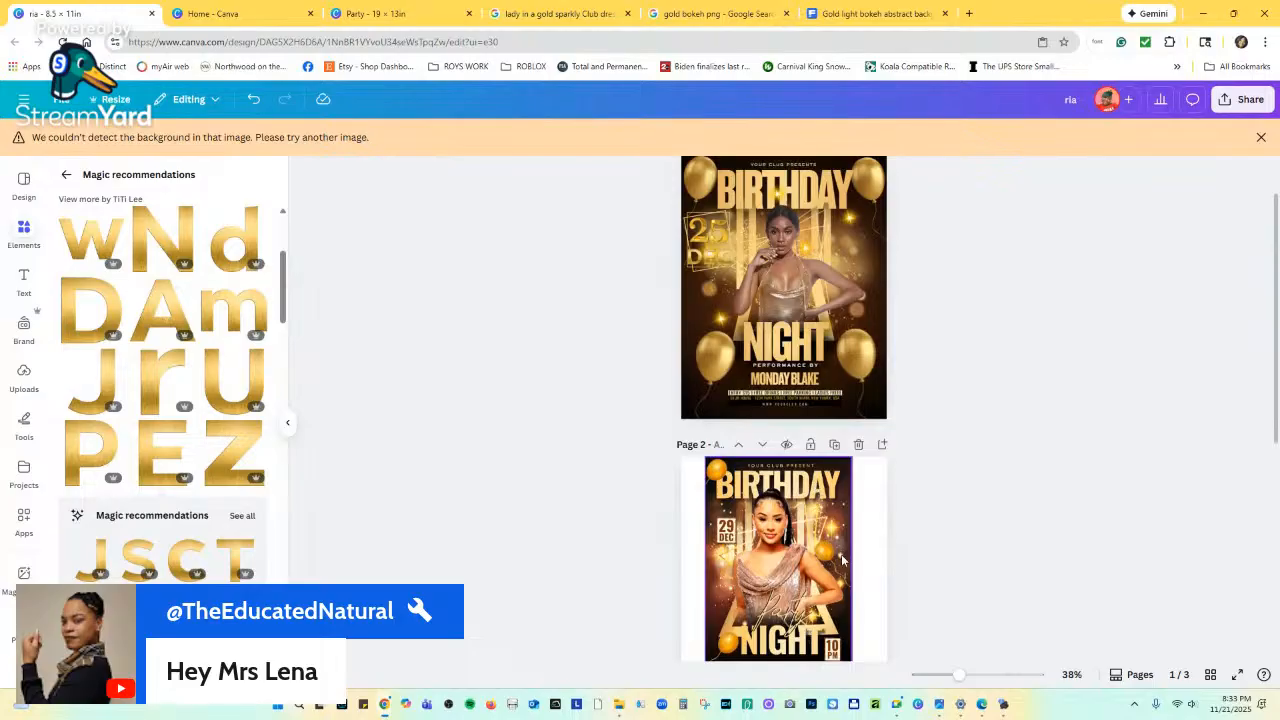
{"action": "scroll", "coordinate": [911, 590], "scroll_direction": "down", "scroll_amount": 1}
{"action": "scroll", "coordinate": [911, 590], "scroll_direction": "down", "scroll_amount": 1}
{"action": "left_click_drag", "start_coordinate": [959, 674], "coordinate": [1000, 657]}
{"action": "scroll", "coordinate": [990, 562], "scroll_direction": "up", "scroll_amount": 2}
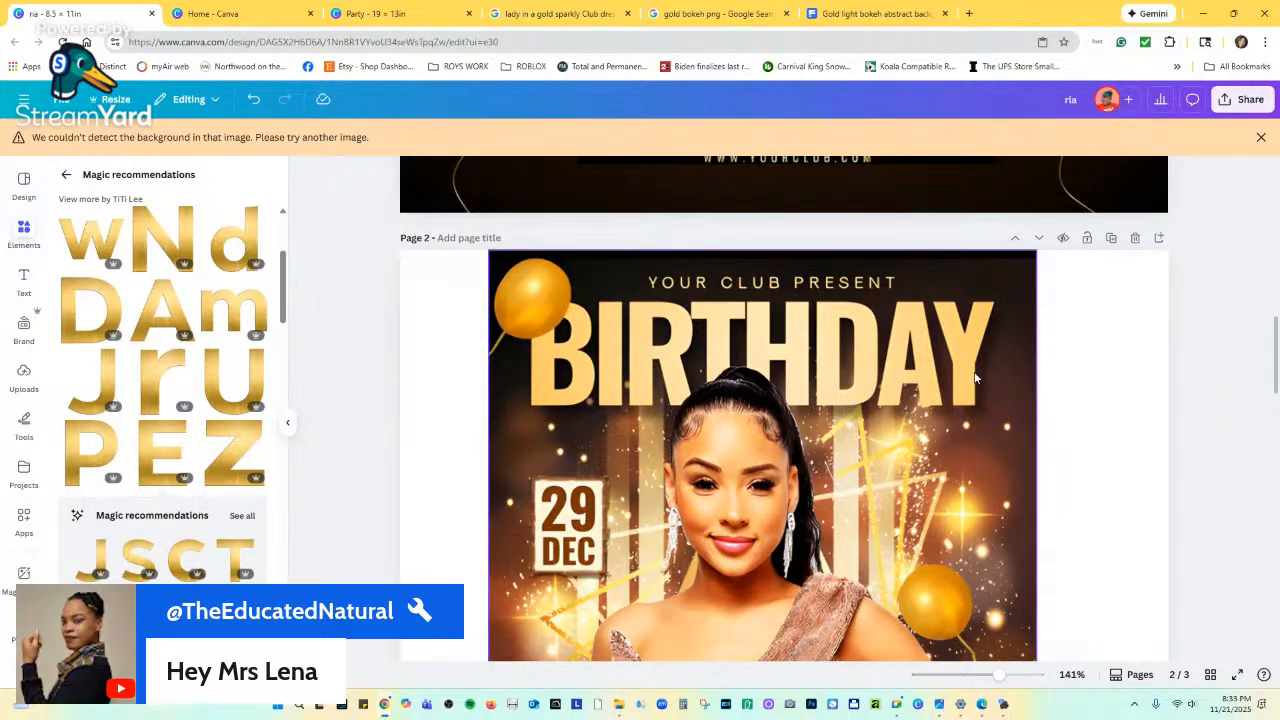
{"action": "scroll", "coordinate": [829, 221], "scroll_direction": "down", "scroll_amount": 1}
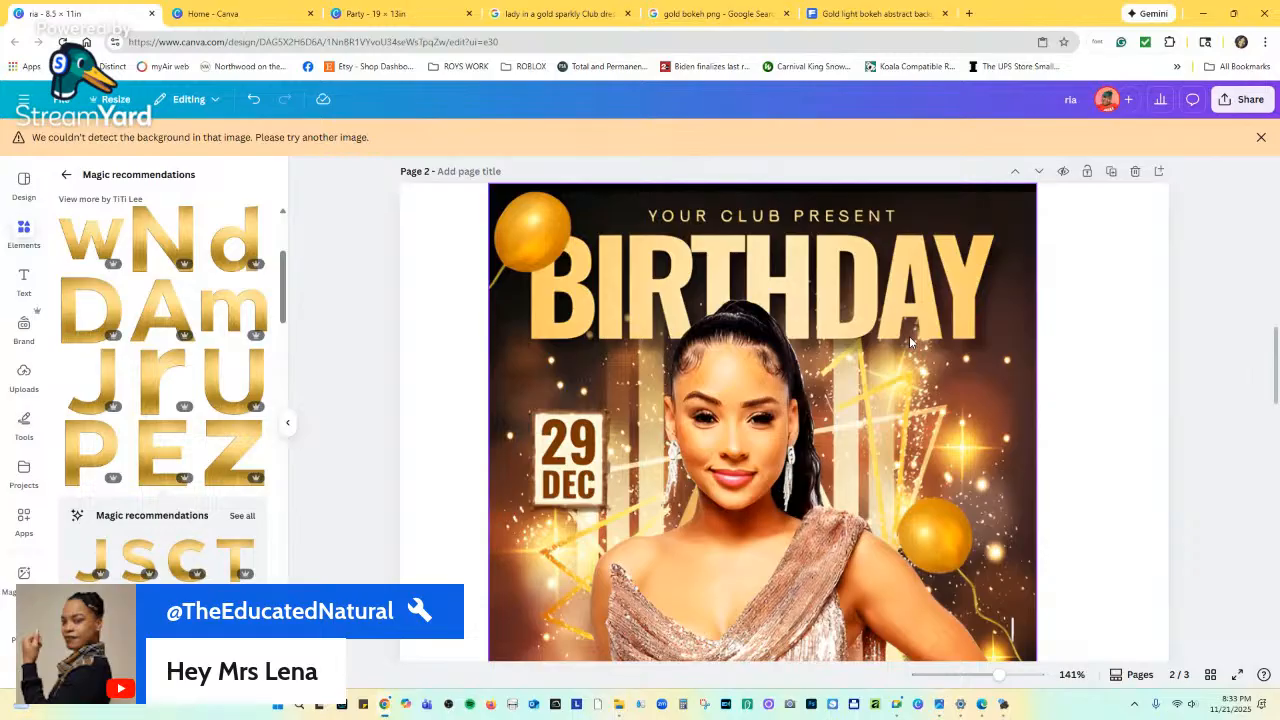
{"action": "scroll", "coordinate": [890, 430], "scroll_direction": "down", "scroll_amount": 2}
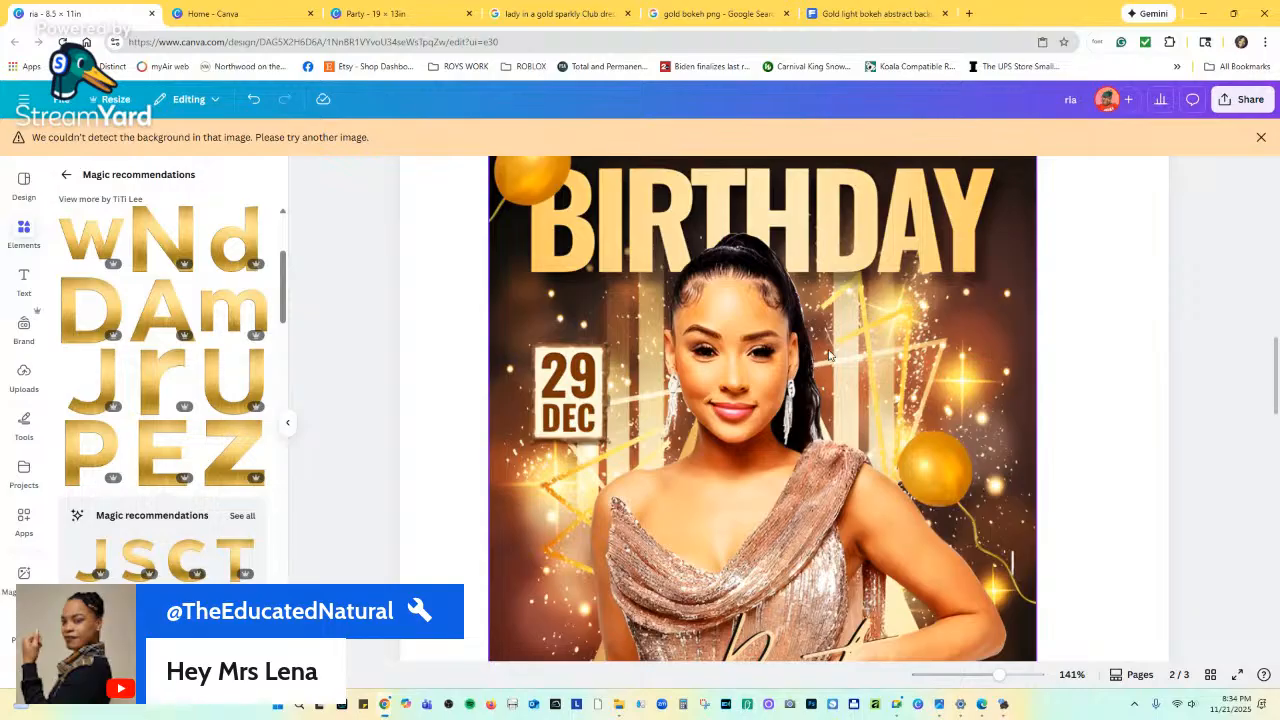
{"action": "scroll", "coordinate": [704, 352], "scroll_direction": "down", "scroll_amount": 3}
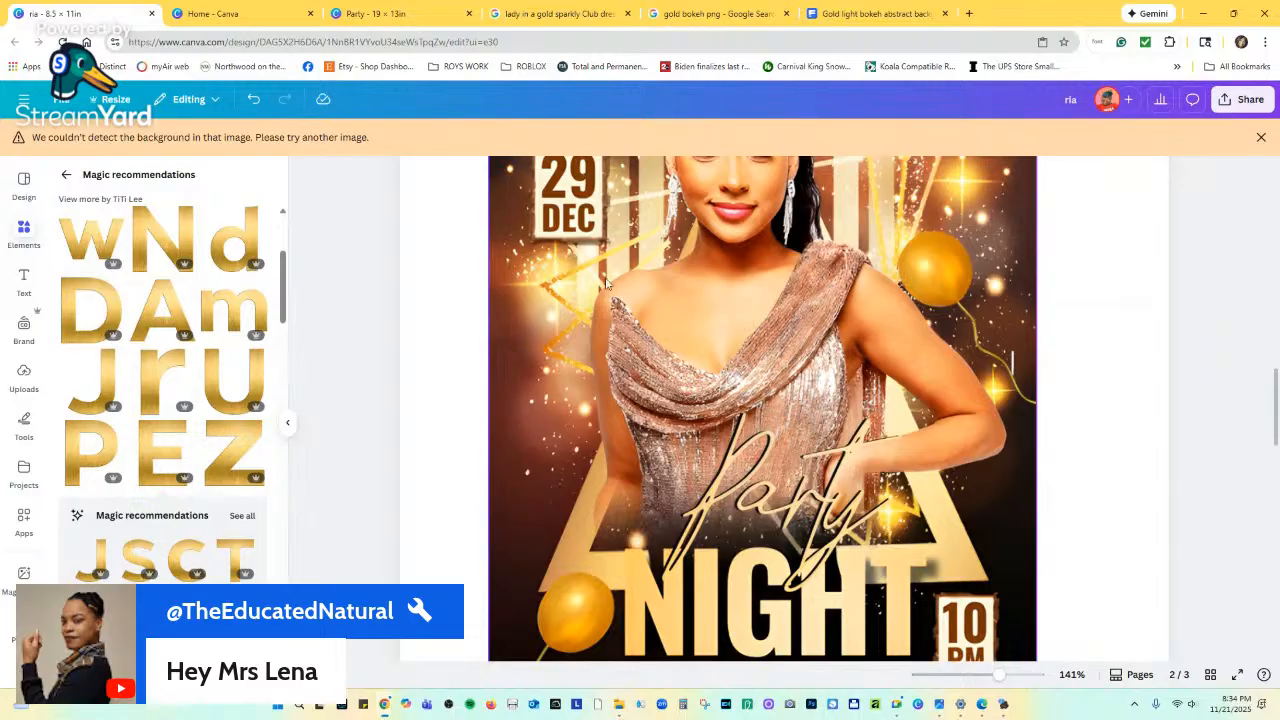
{"action": "scroll", "coordinate": [858, 380], "scroll_direction": "down", "scroll_amount": 2}
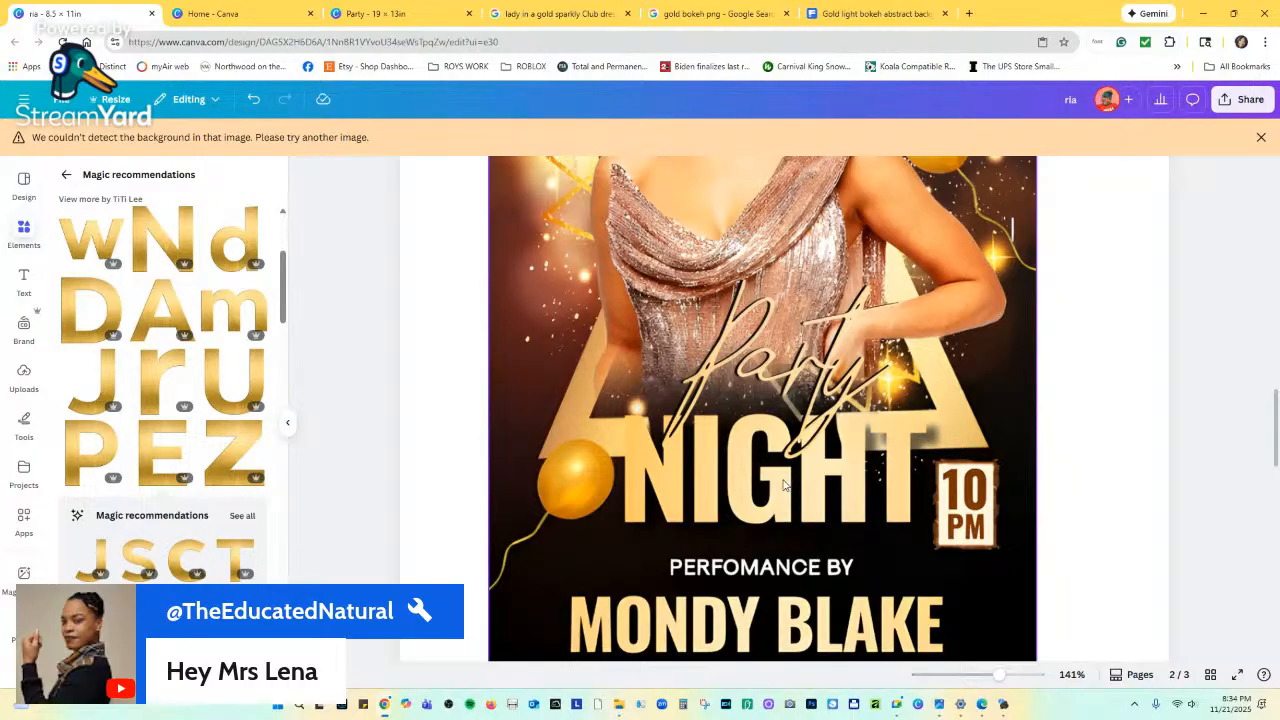
{"action": "scroll", "coordinate": [915, 494], "scroll_direction": "up", "scroll_amount": 2}
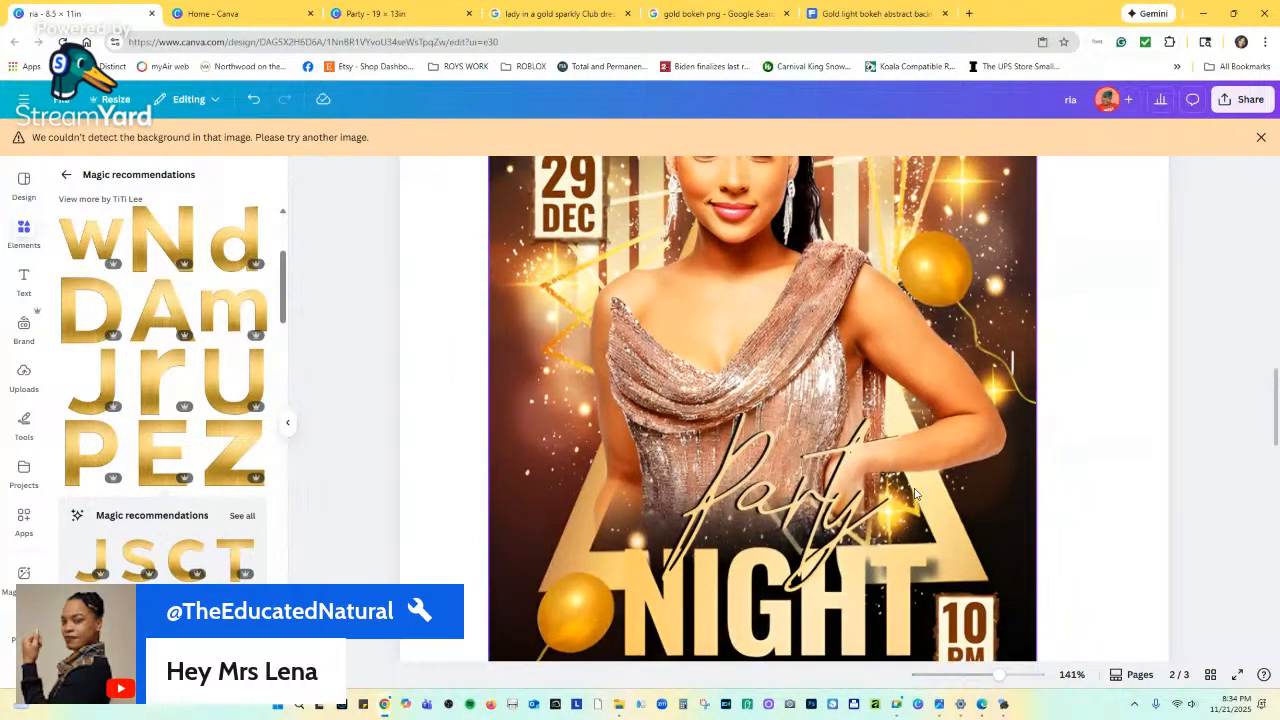
{"action": "scroll", "coordinate": [915, 494], "scroll_direction": "up", "scroll_amount": 2}
{"action": "scroll", "coordinate": [910, 478], "scroll_direction": "down", "scroll_amount": 1}
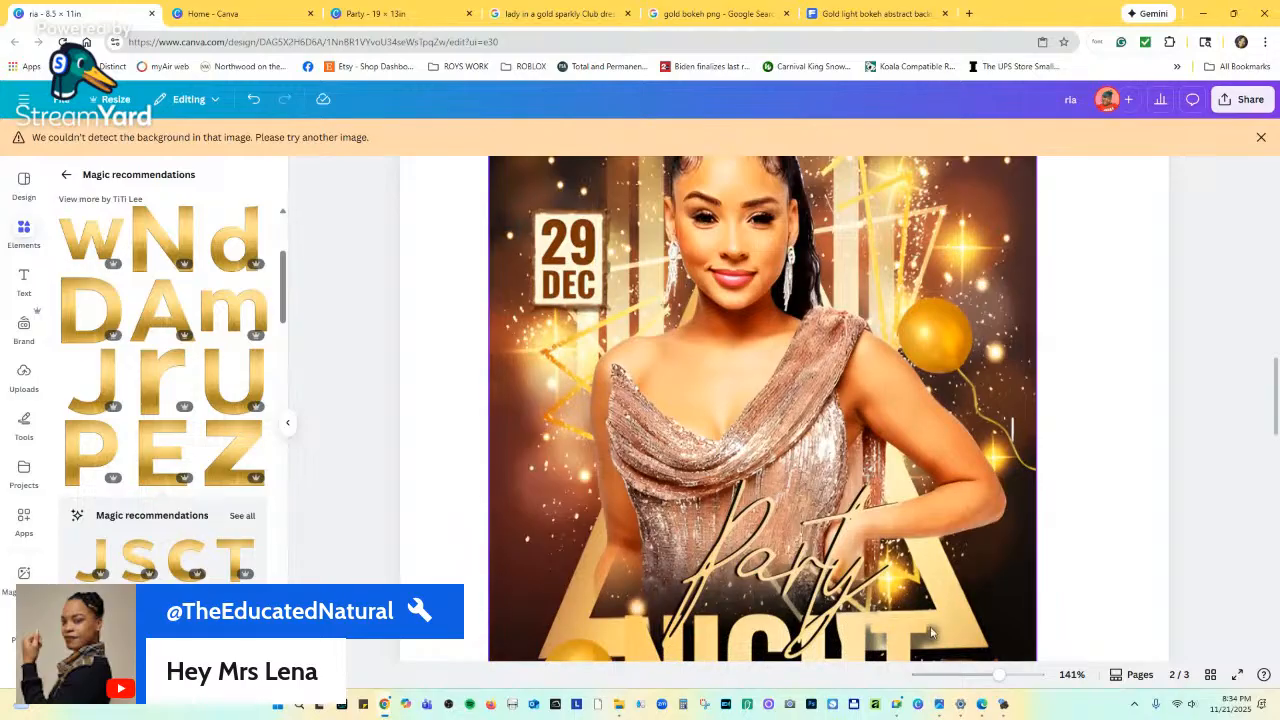
Zoom out to 58% and scroll between Page 1 and Page 2 to compare the flyers.
{"action": "left_click_drag", "start_coordinate": [1000, 677], "coordinate": [973, 678]}
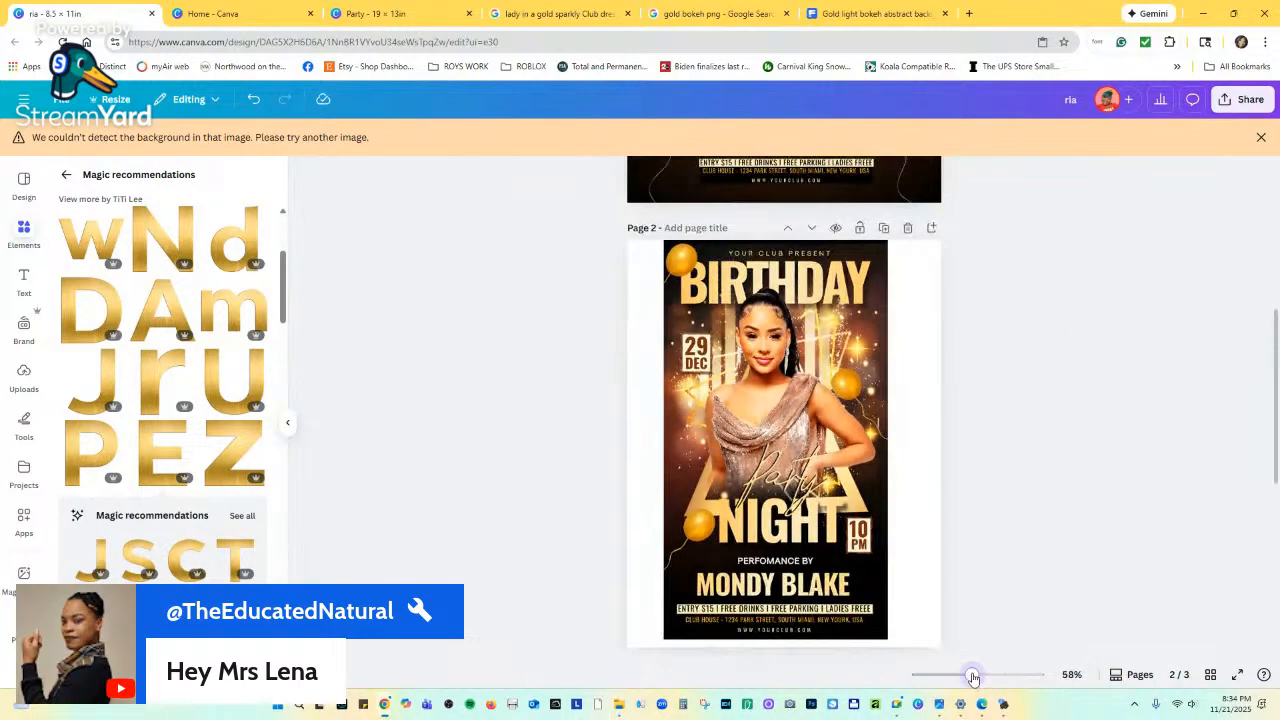
{"action": "scroll", "coordinate": [815, 402], "scroll_direction": "up", "scroll_amount": 3}
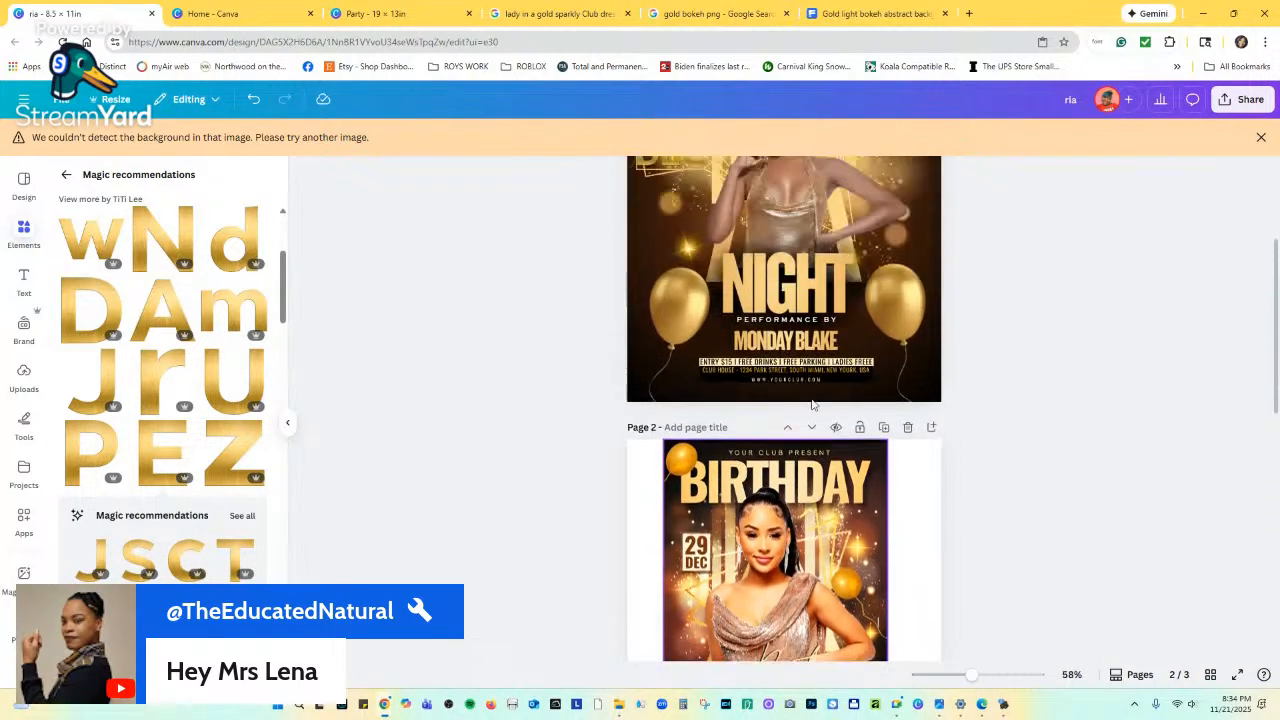
{"action": "scroll", "coordinate": [812, 402], "scroll_direction": "up", "scroll_amount": 1}
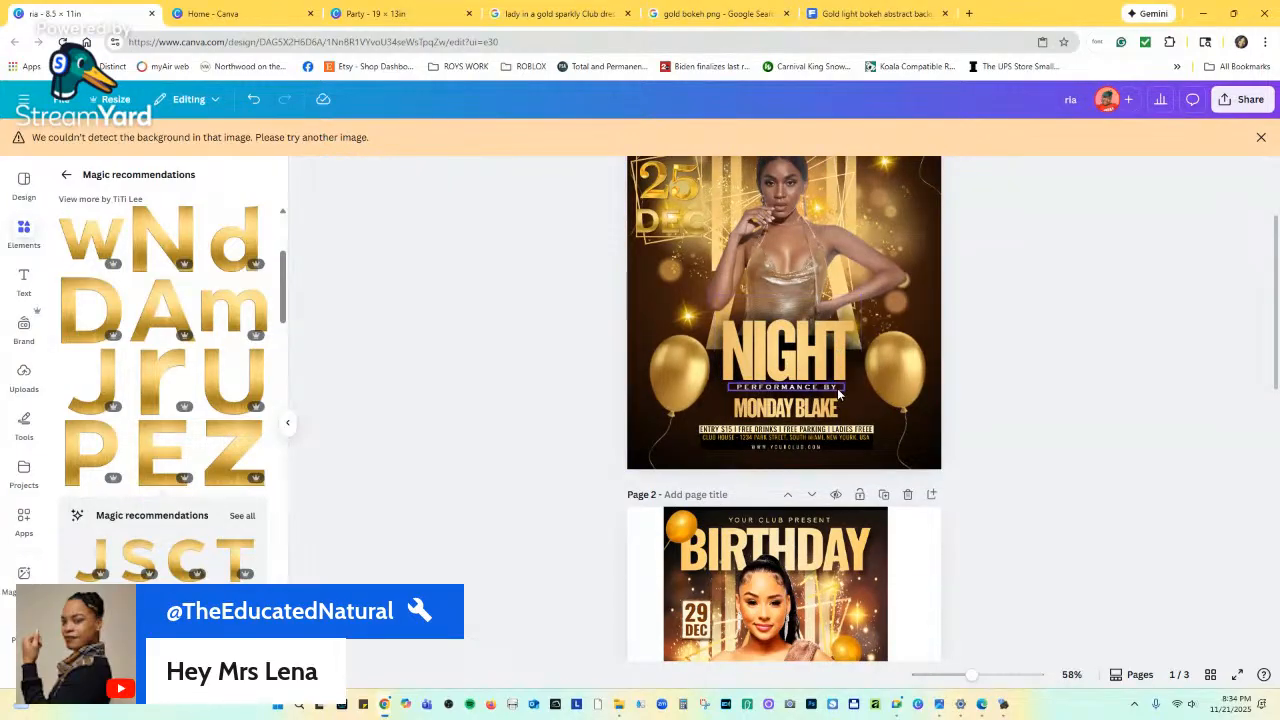
{"action": "scroll", "coordinate": [840, 385], "scroll_direction": "up", "scroll_amount": 3}
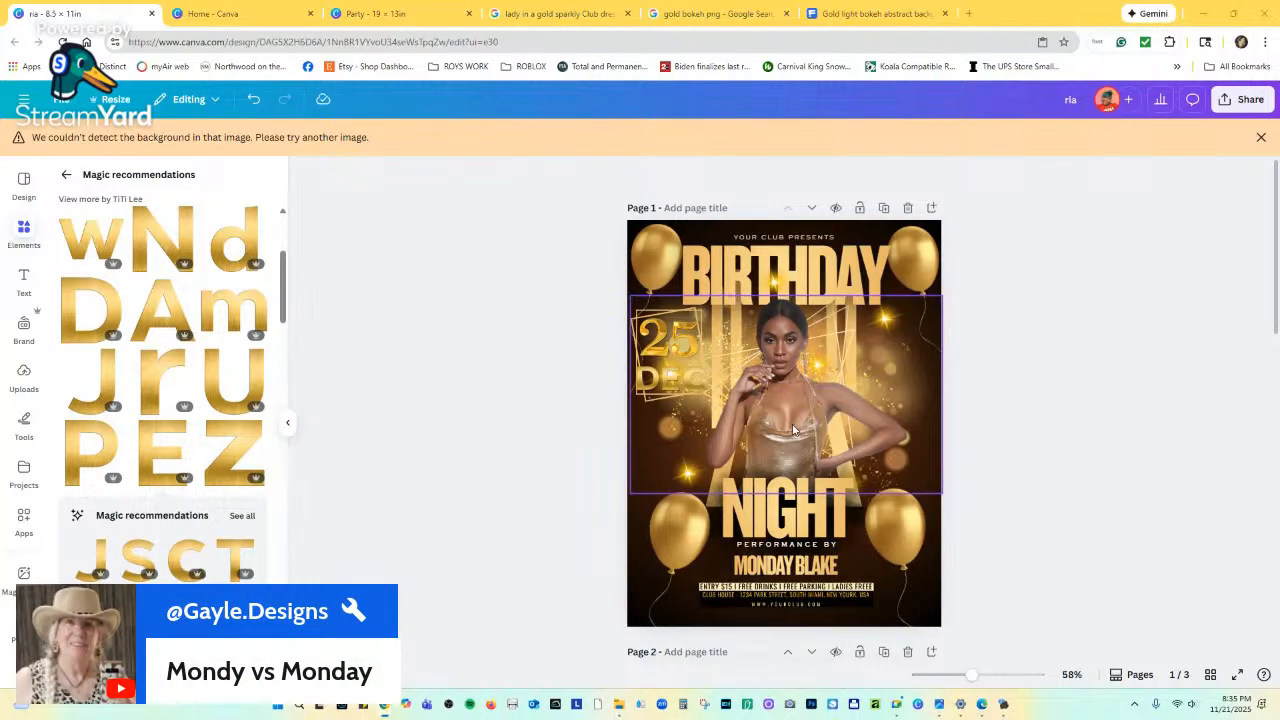
{"action": "scroll", "coordinate": [818, 585], "scroll_direction": "down", "scroll_amount": 5}
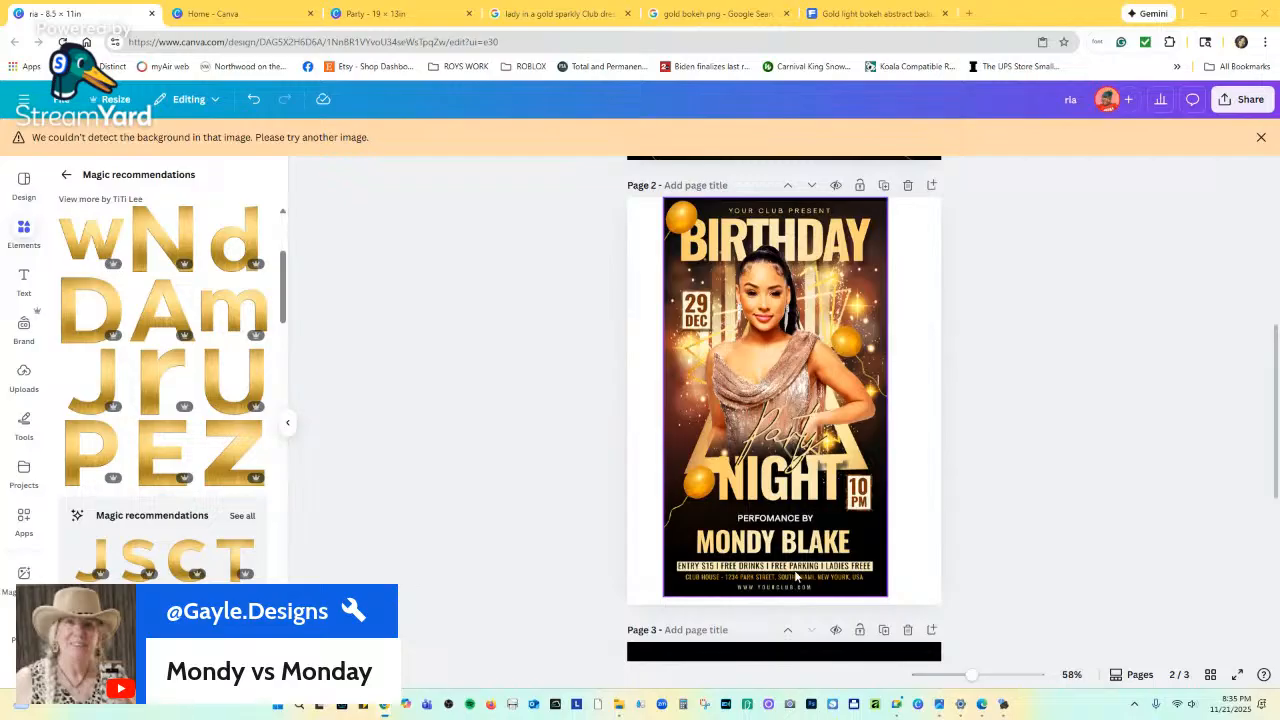
{"action": "scroll", "coordinate": [740, 590], "scroll_direction": "up", "scroll_amount": 1}
{"action": "scroll", "coordinate": [755, 585], "scroll_direction": "up", "scroll_amount": 2}
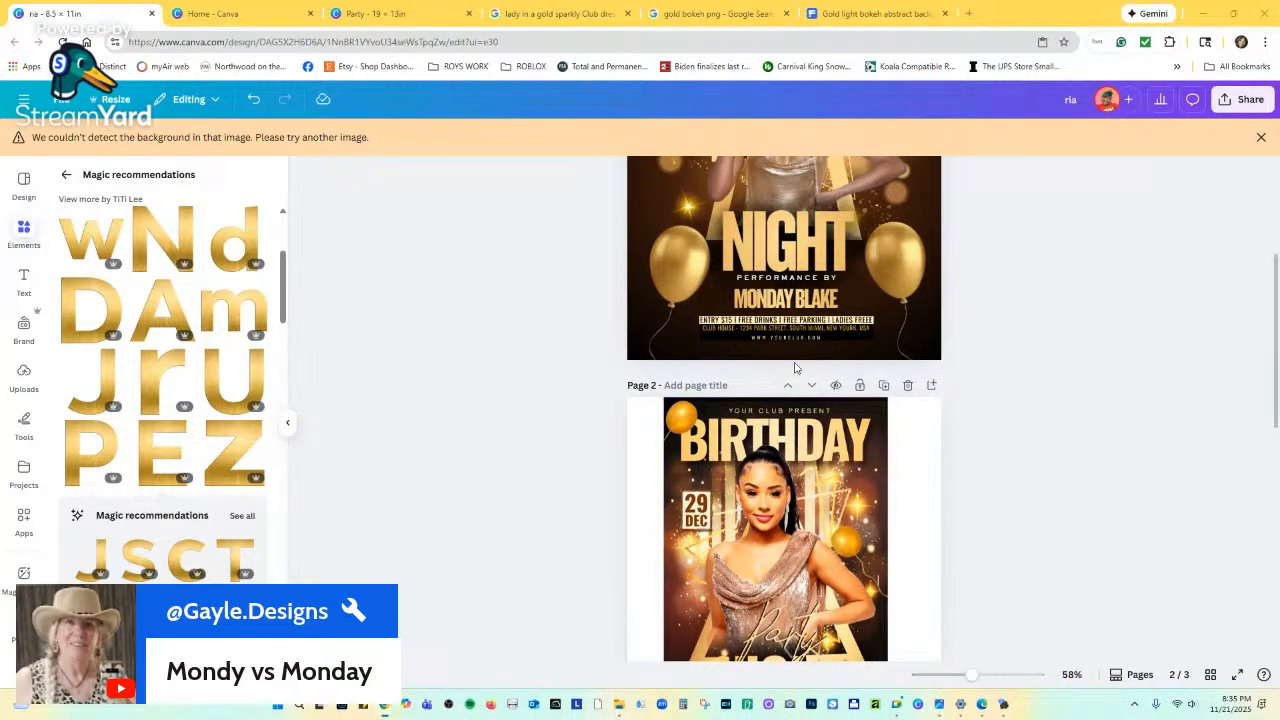
{"action": "left_click", "coordinate": [788, 300]}
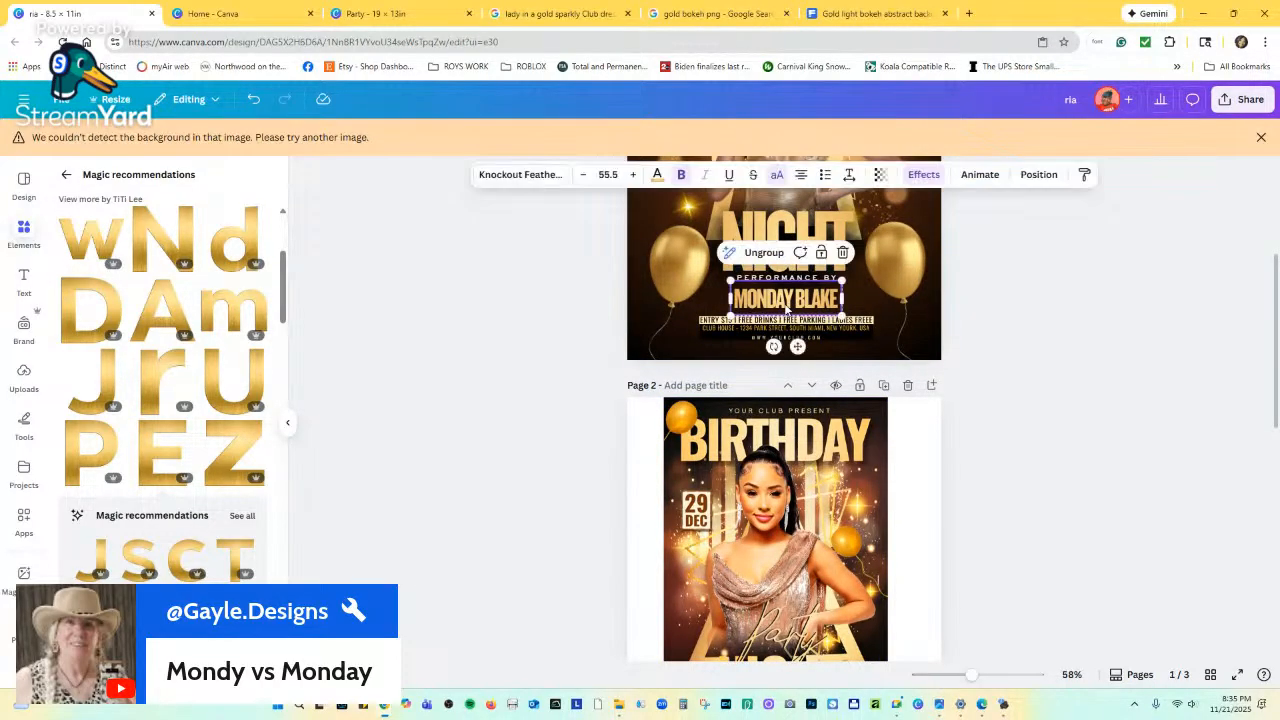
{"action": "left_click", "coordinate": [788, 300]}
{"action": "key", "text": "BackSpace"}
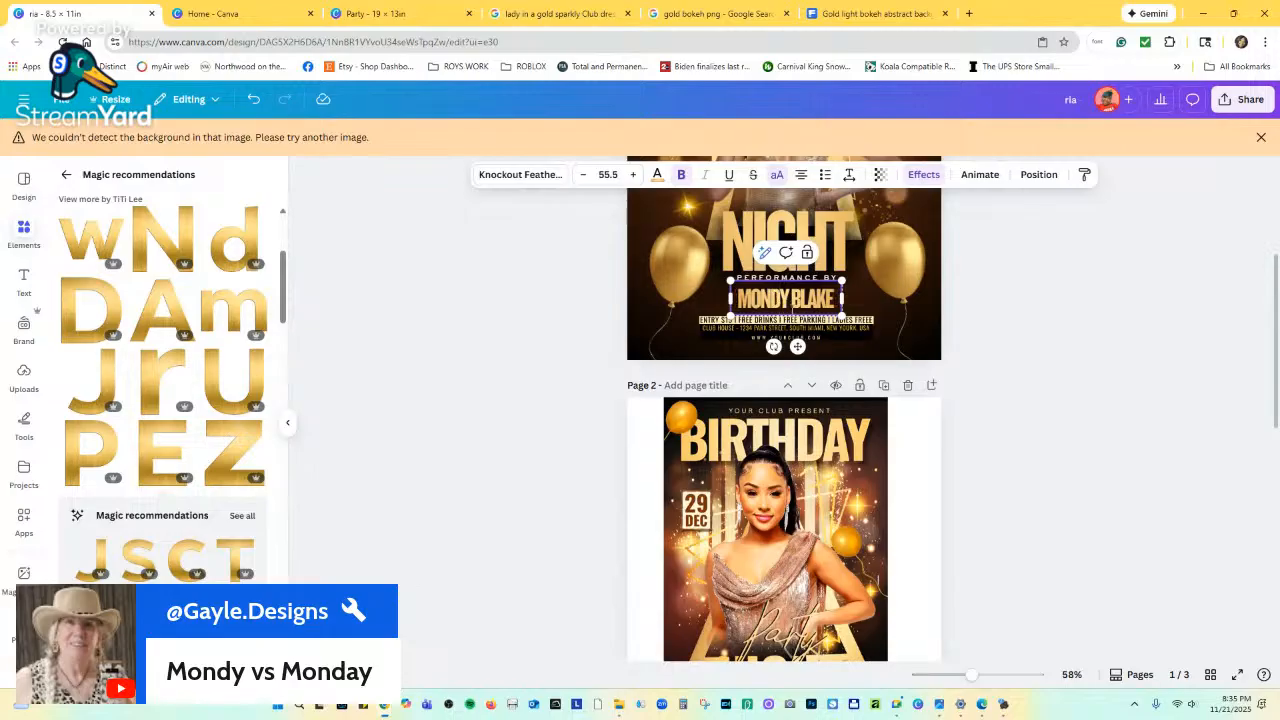
{"action": "left_click", "coordinate": [970, 322]}
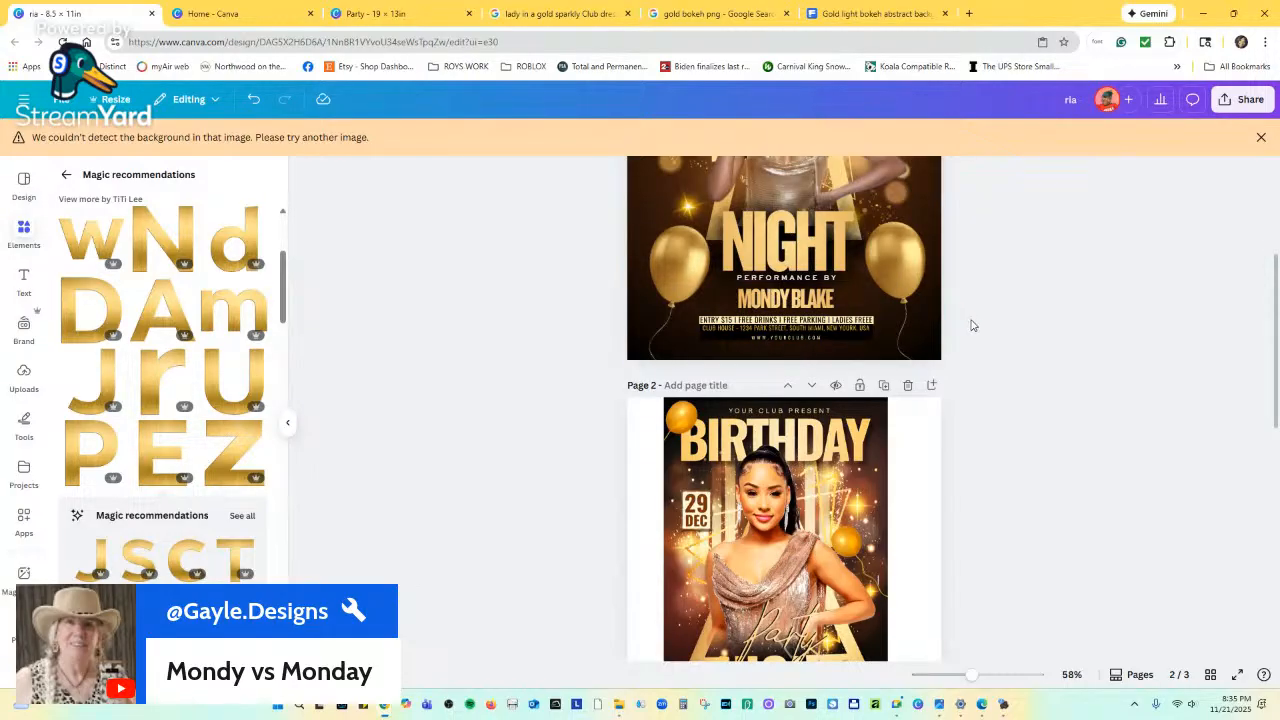
{"action": "scroll", "coordinate": [926, 320], "scroll_direction": "up", "scroll_amount": 5}
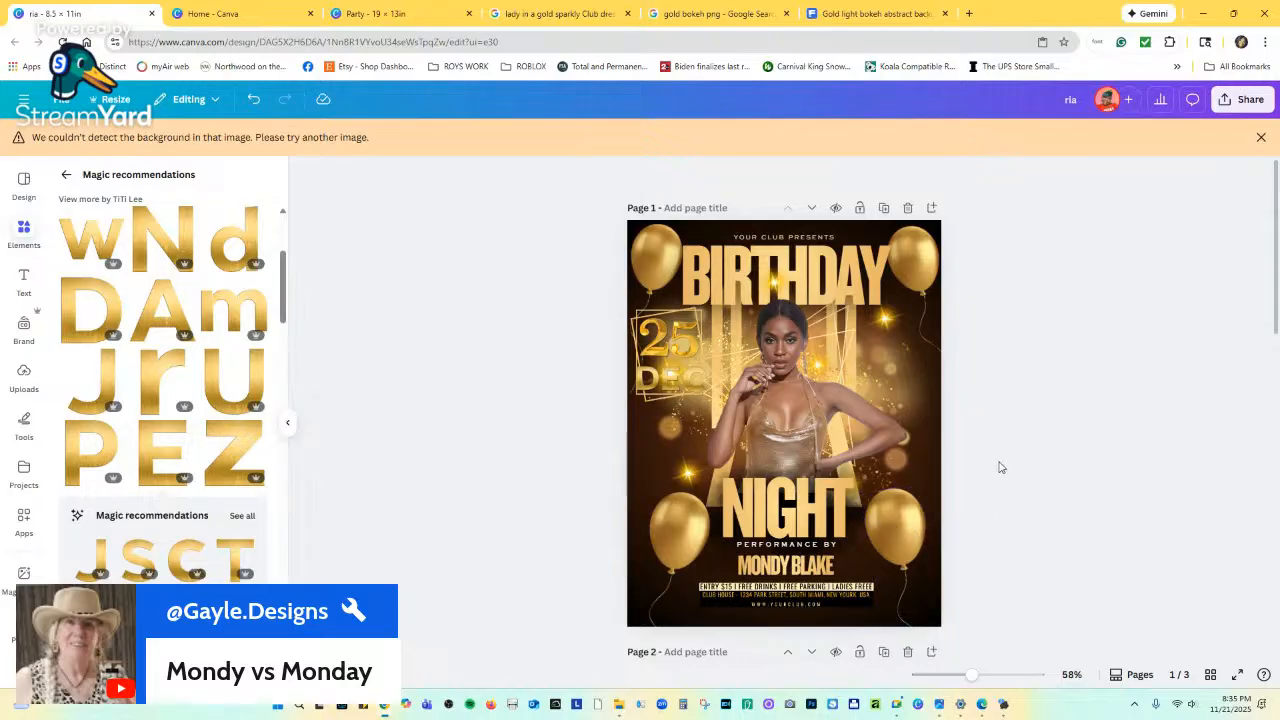
{"action": "scroll", "coordinate": [951, 512], "scroll_direction": "down", "scroll_amount": 5}
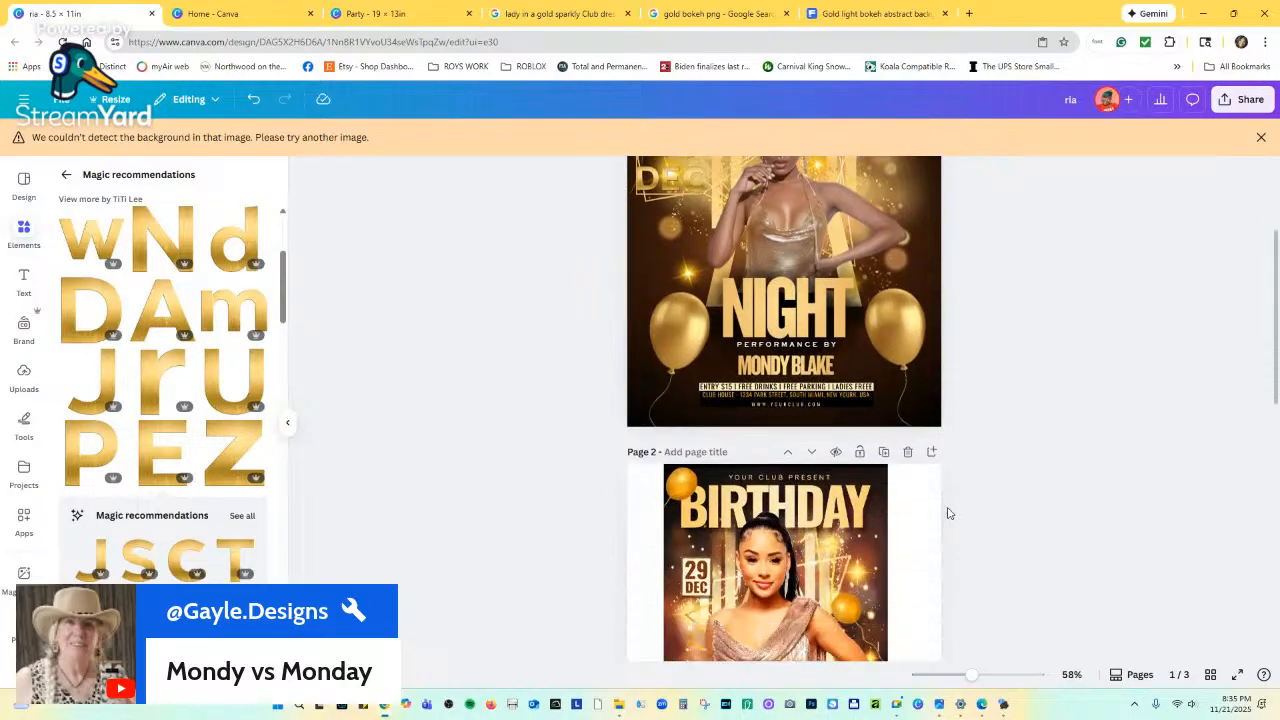
{"action": "scroll", "coordinate": [951, 513], "scroll_direction": "up", "scroll_amount": 1}
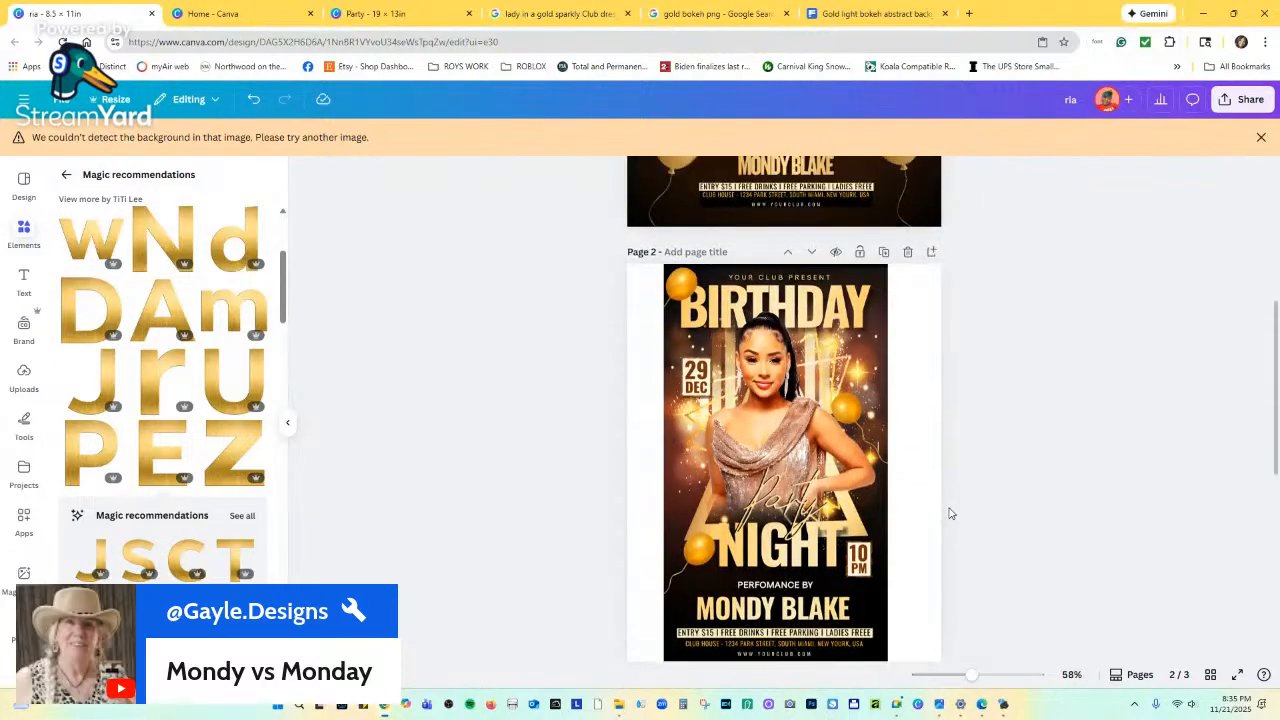
{"action": "scroll", "coordinate": [951, 513], "scroll_direction": "up", "scroll_amount": 3}
{"action": "scroll", "coordinate": [929, 486], "scroll_direction": "down", "scroll_amount": 3}
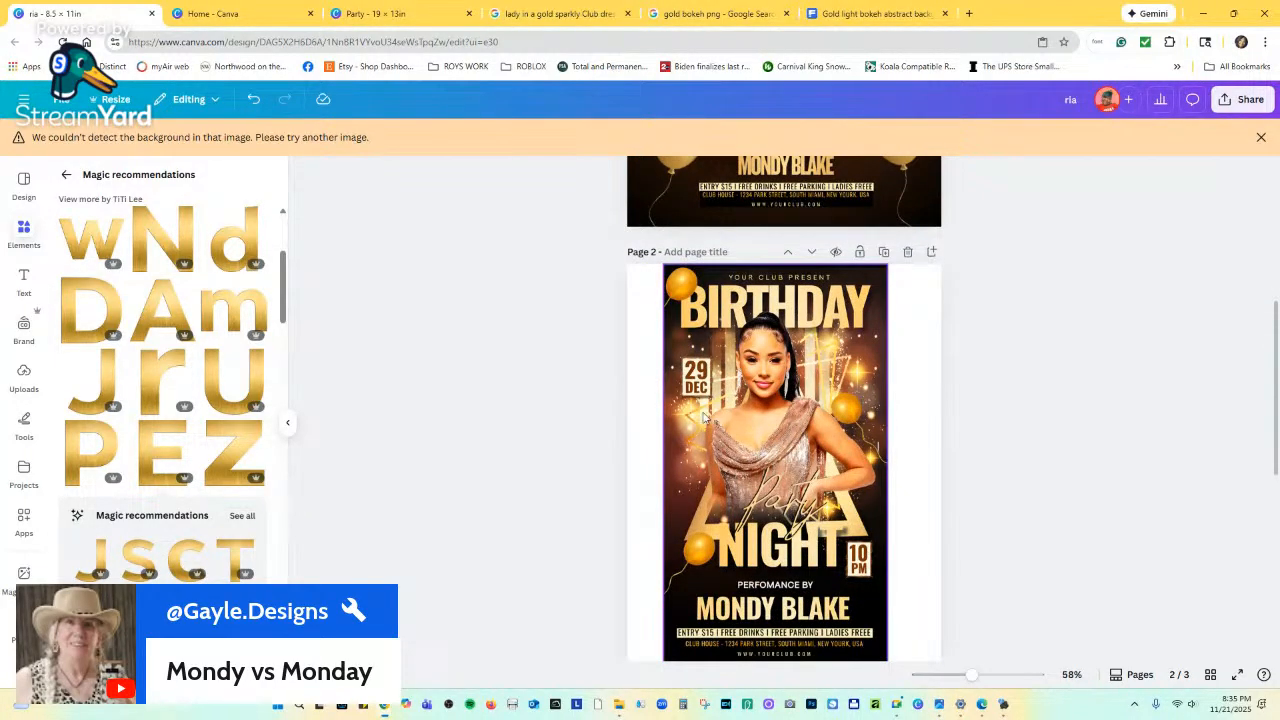
{"action": "scroll", "coordinate": [735, 415], "scroll_direction": "up", "scroll_amount": 5}
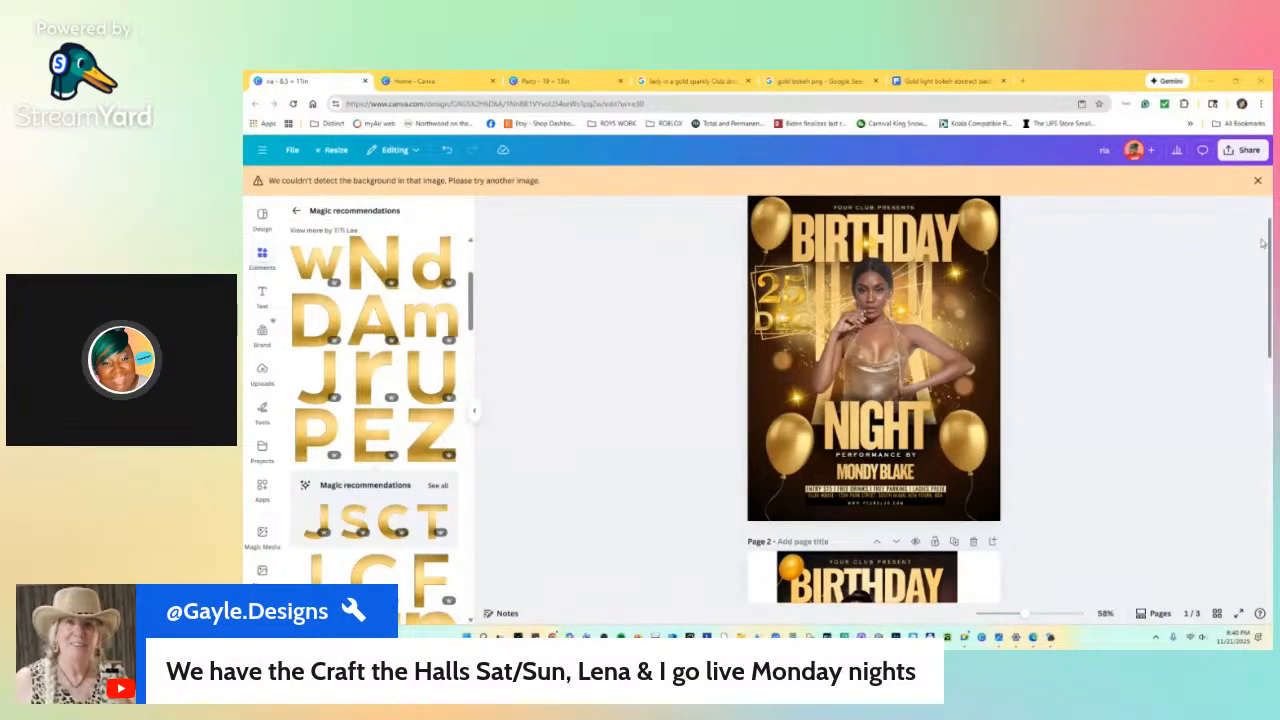
Open a new Chrome tab, glance at the Google account list, and load Facebook from the bookmark.
{"action": "double_click", "coordinate": [1022, 82]}
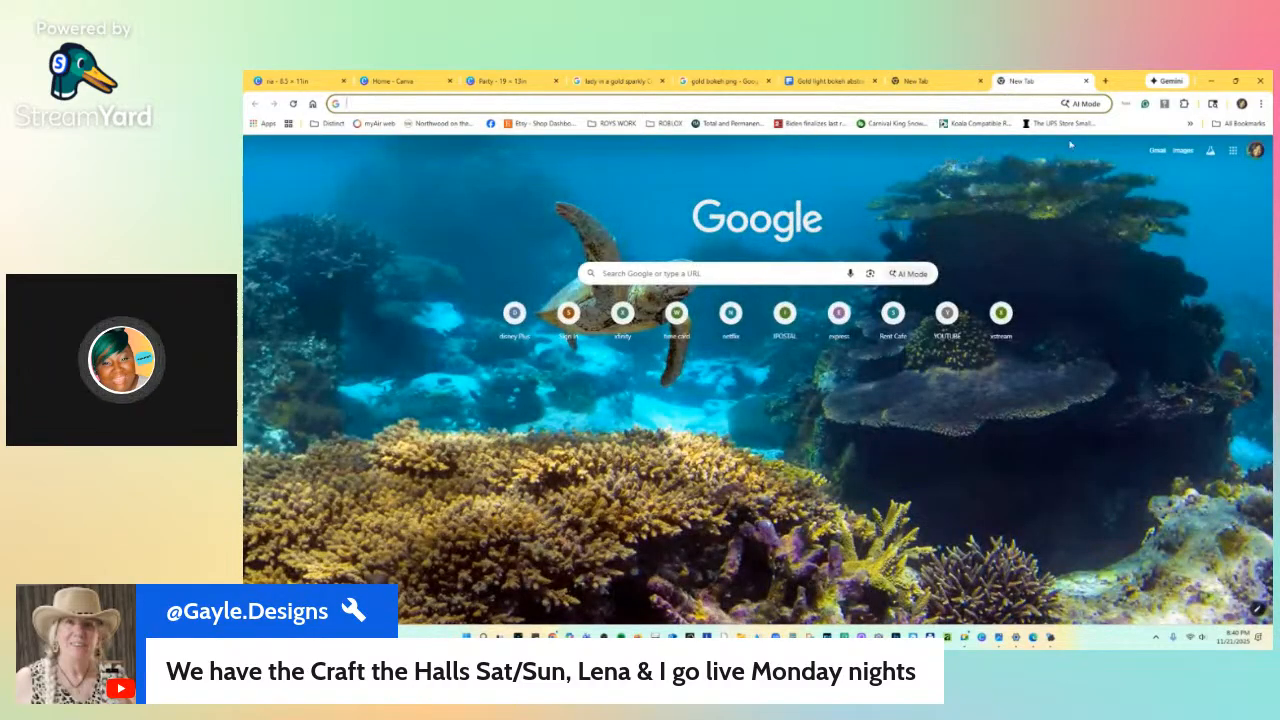
{"action": "left_click", "coordinate": [1256, 150]}
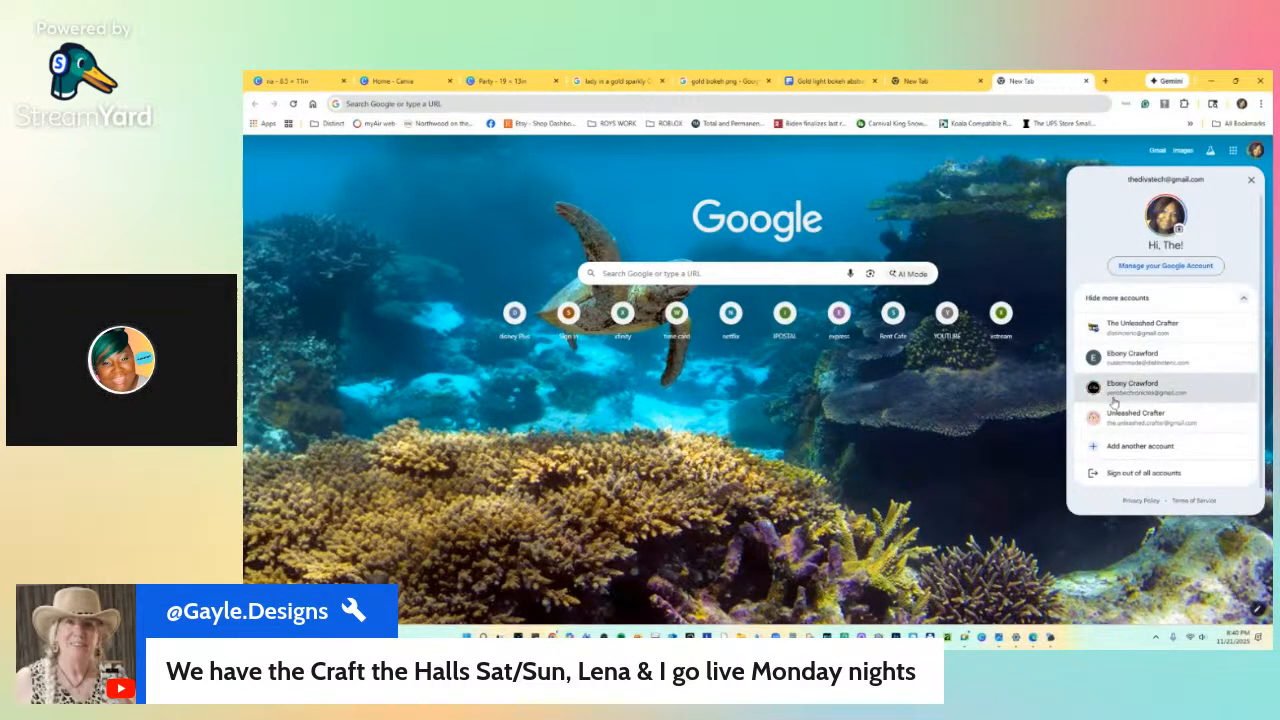
{"action": "left_click", "coordinate": [998, 245]}
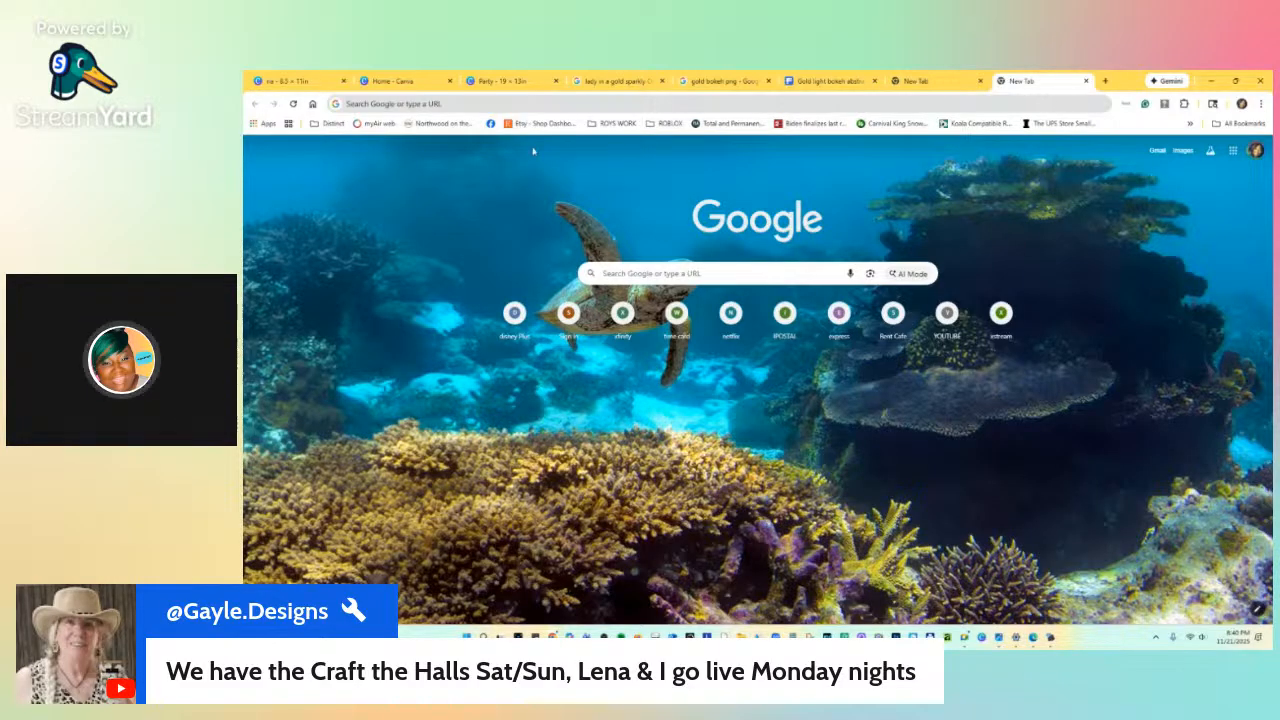
{"action": "left_click", "coordinate": [491, 123]}
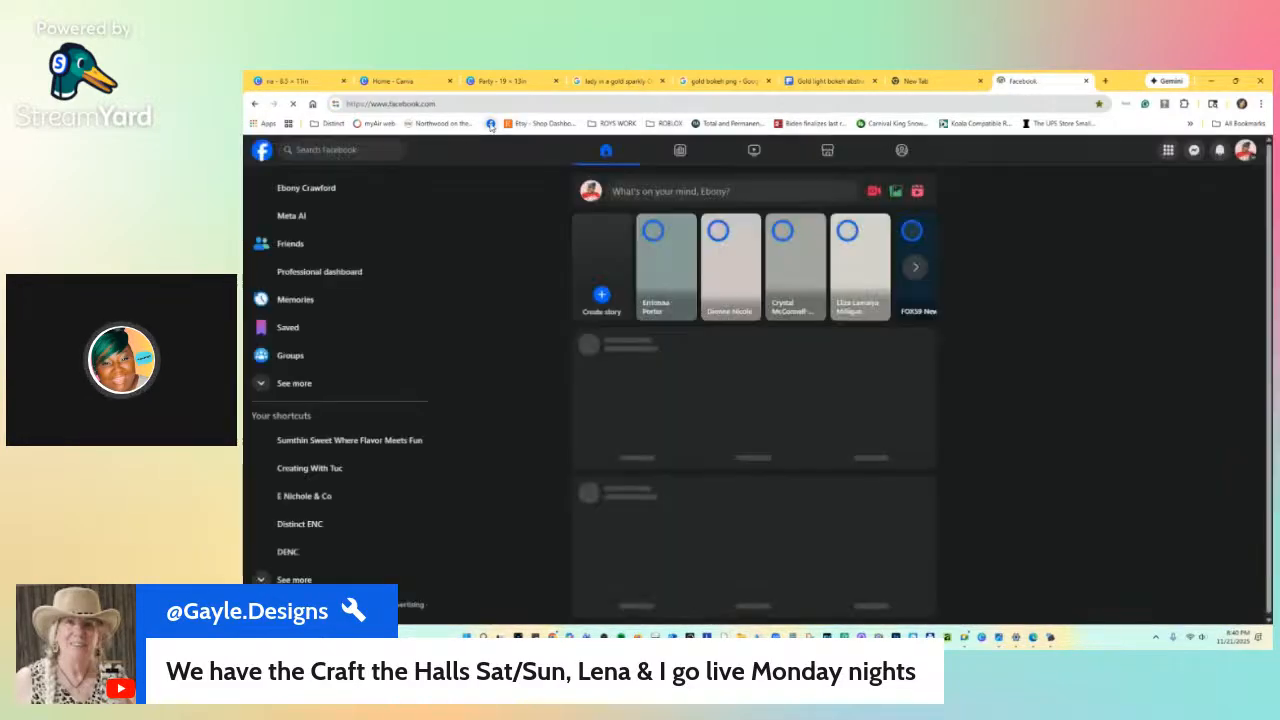
Open the Craft the Halls photo from your profile and zoom in three times to read the schedule.
{"action": "left_click", "coordinate": [338, 189]}
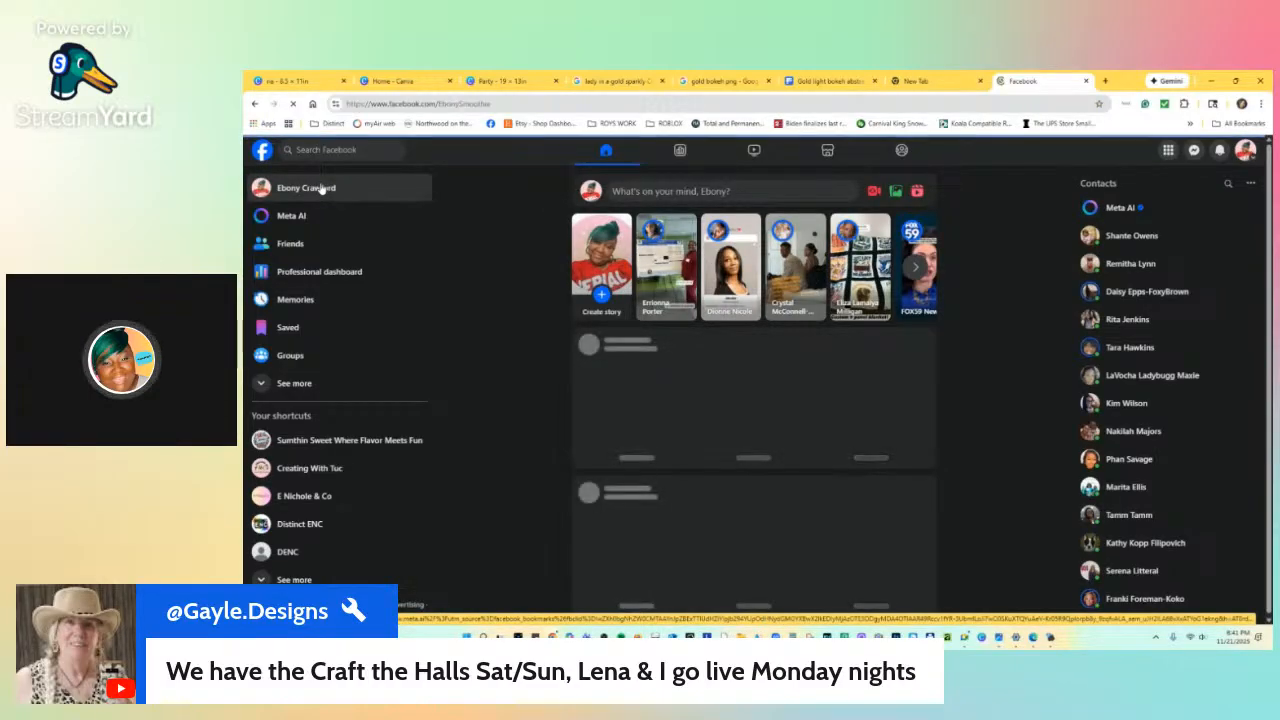
{"action": "scroll", "coordinate": [506, 248], "scroll_direction": "down", "scroll_amount": 3}
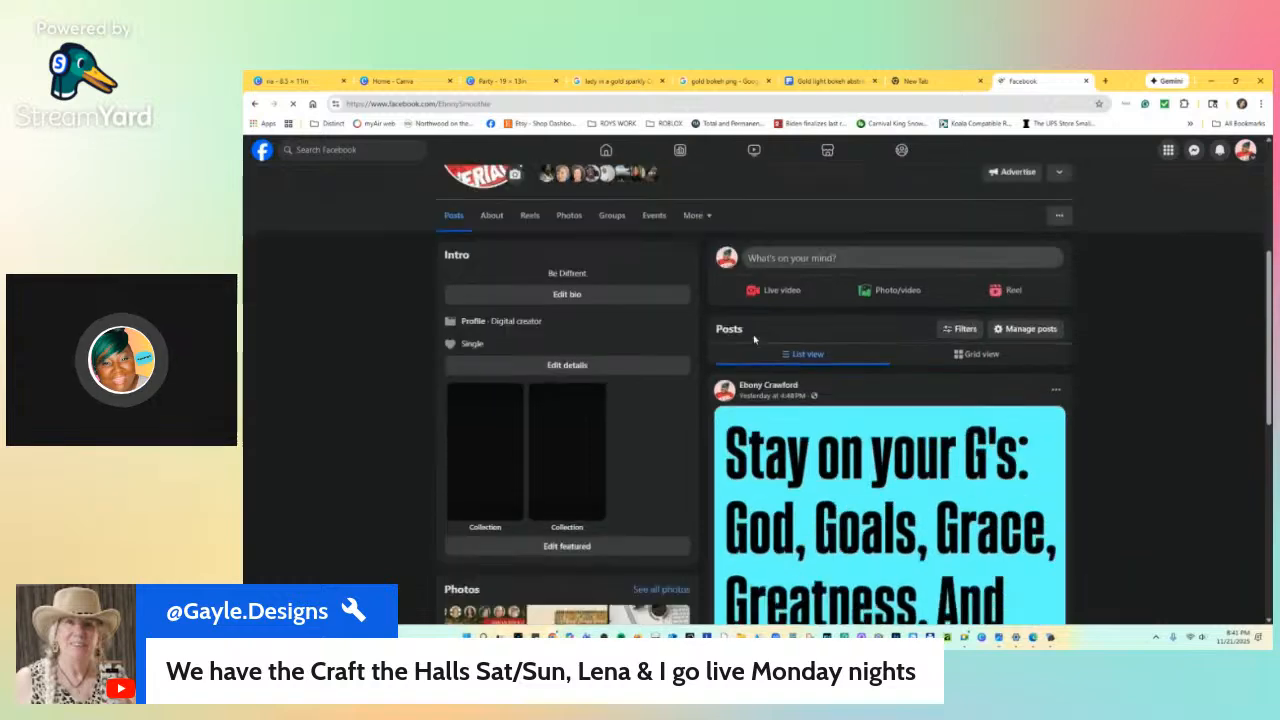
{"action": "left_click", "coordinate": [458, 415]}
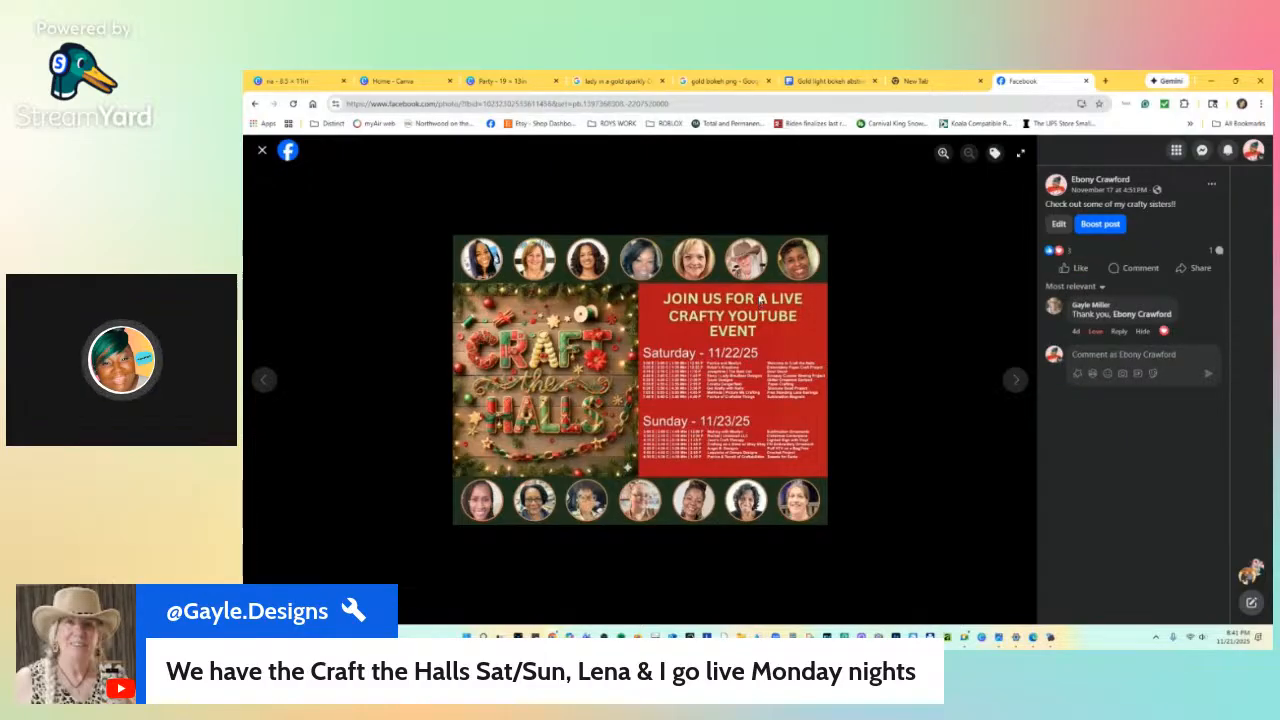
{"action": "left_click", "coordinate": [942, 153]}
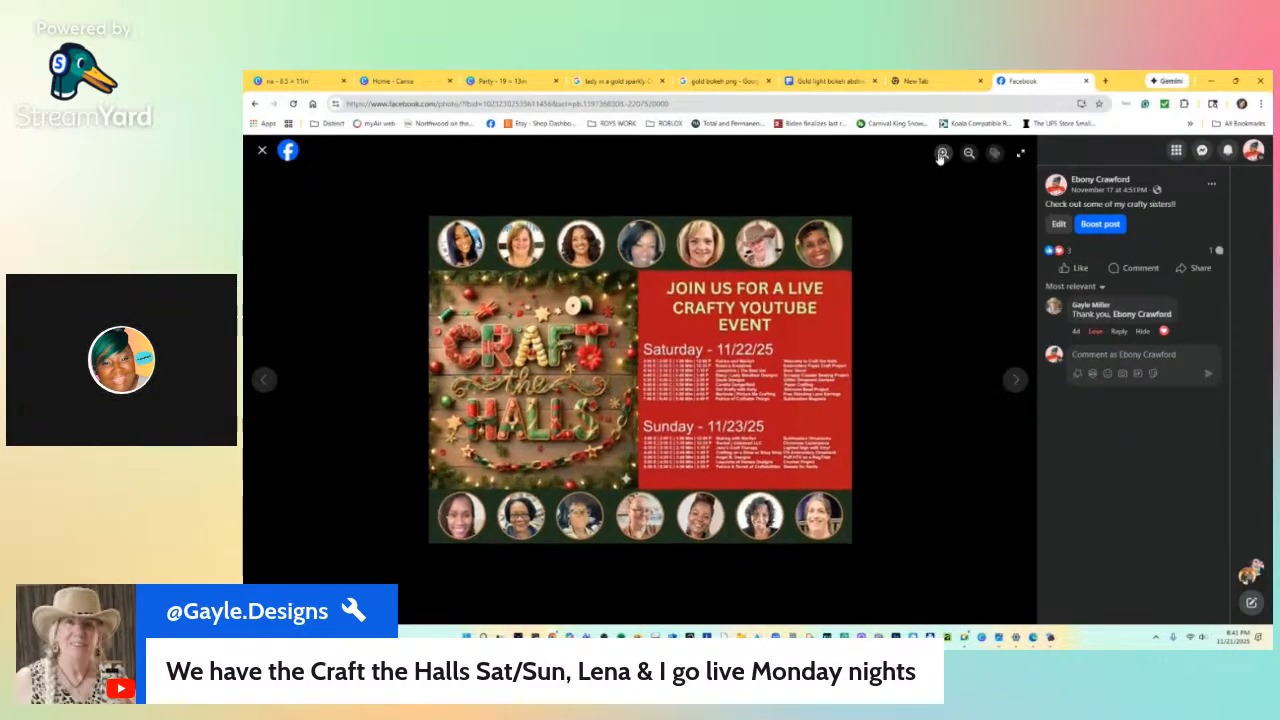
{"action": "left_click", "coordinate": [942, 153]}
{"action": "left_click", "coordinate": [942, 153]}
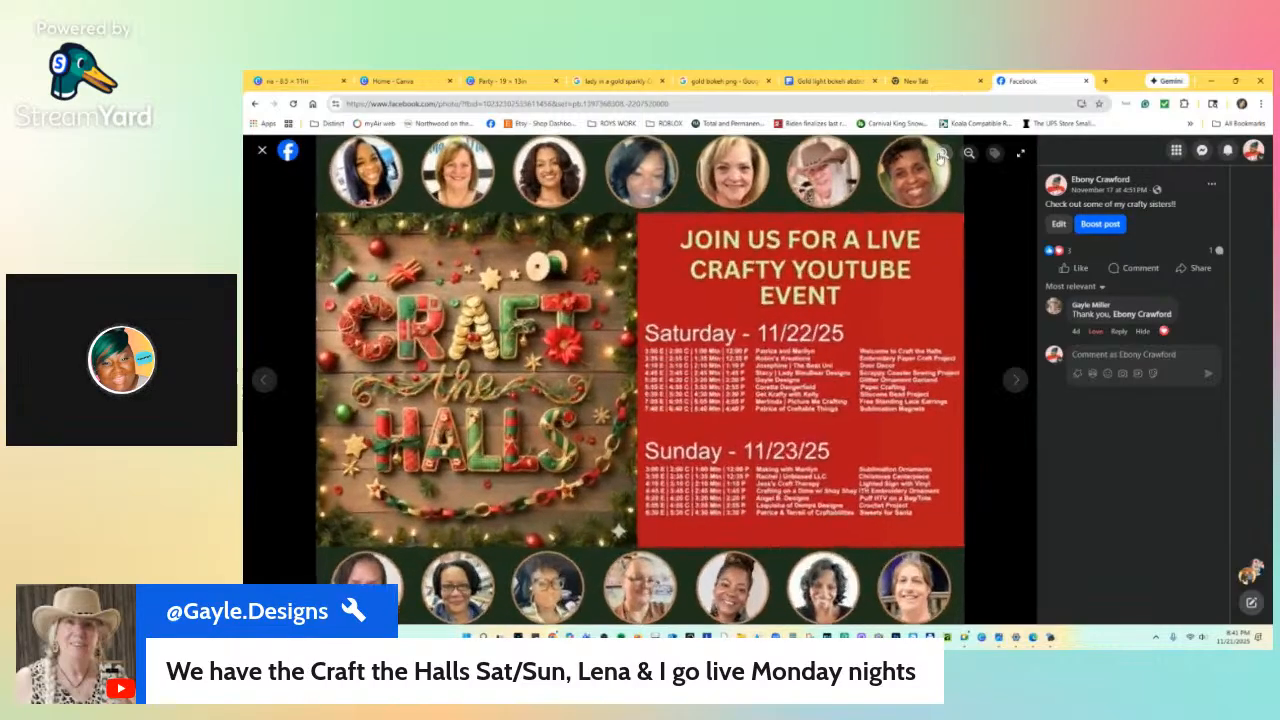